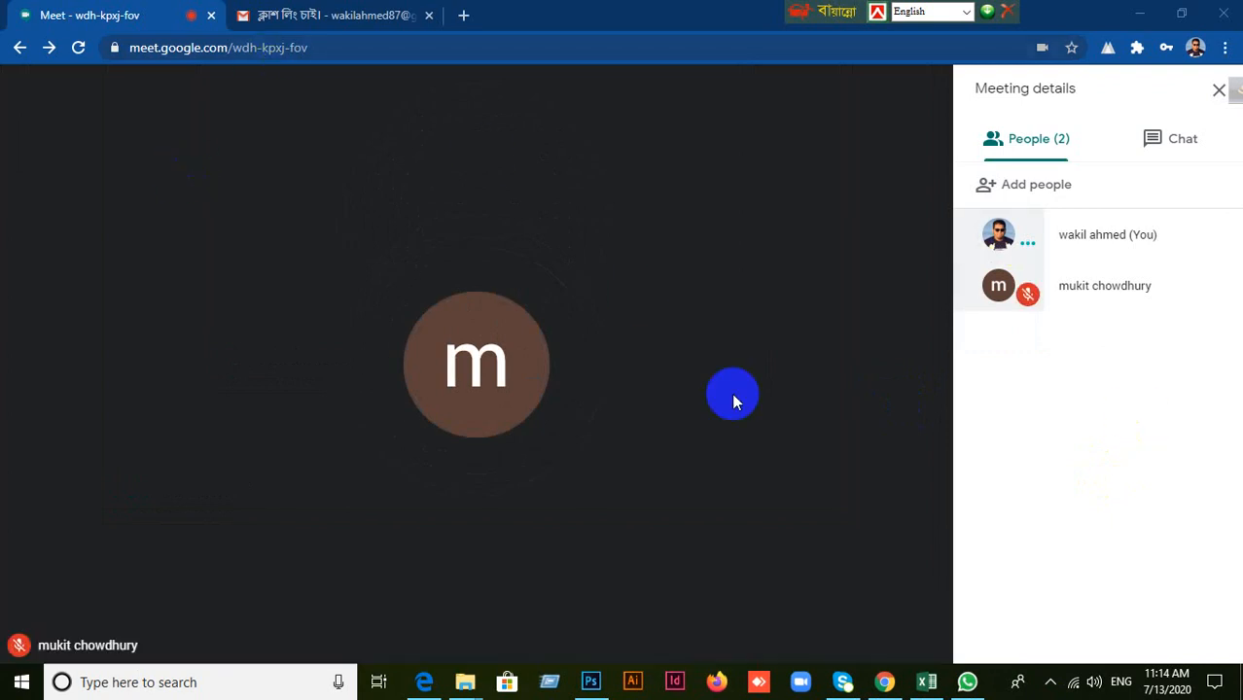
# Present the entire screen to everyone in the Google Meet call.
pyautogui.click(830, 628)
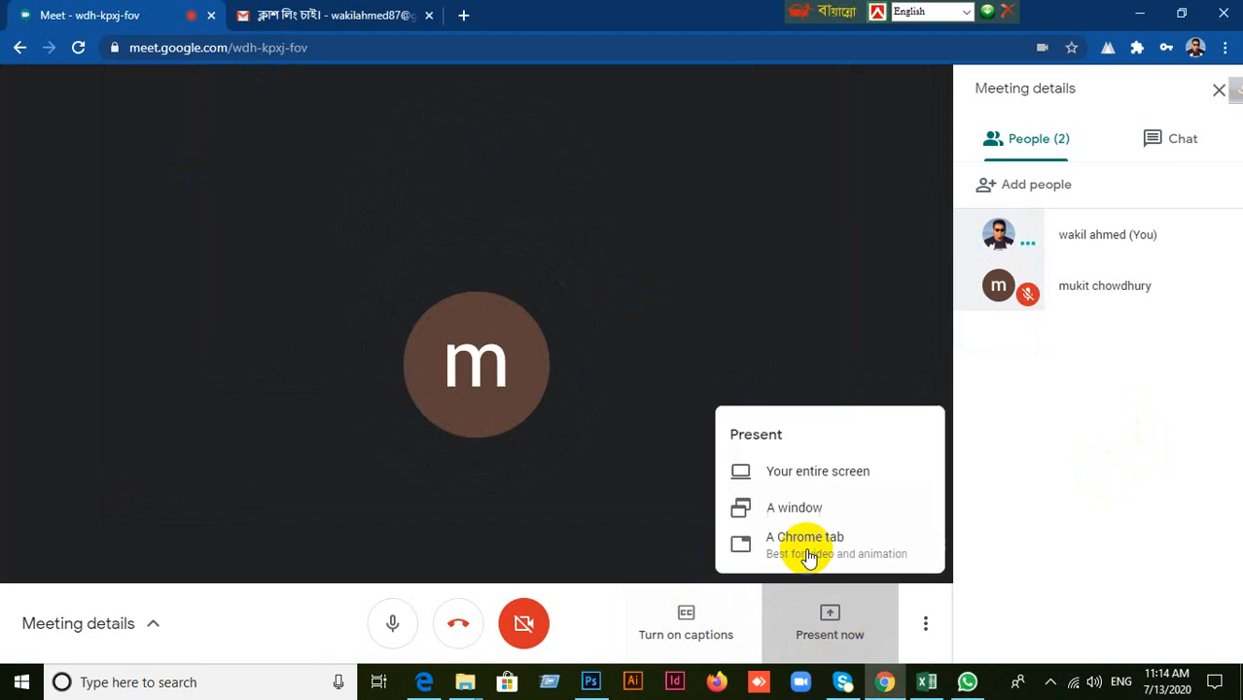
pyautogui.click(802, 468)
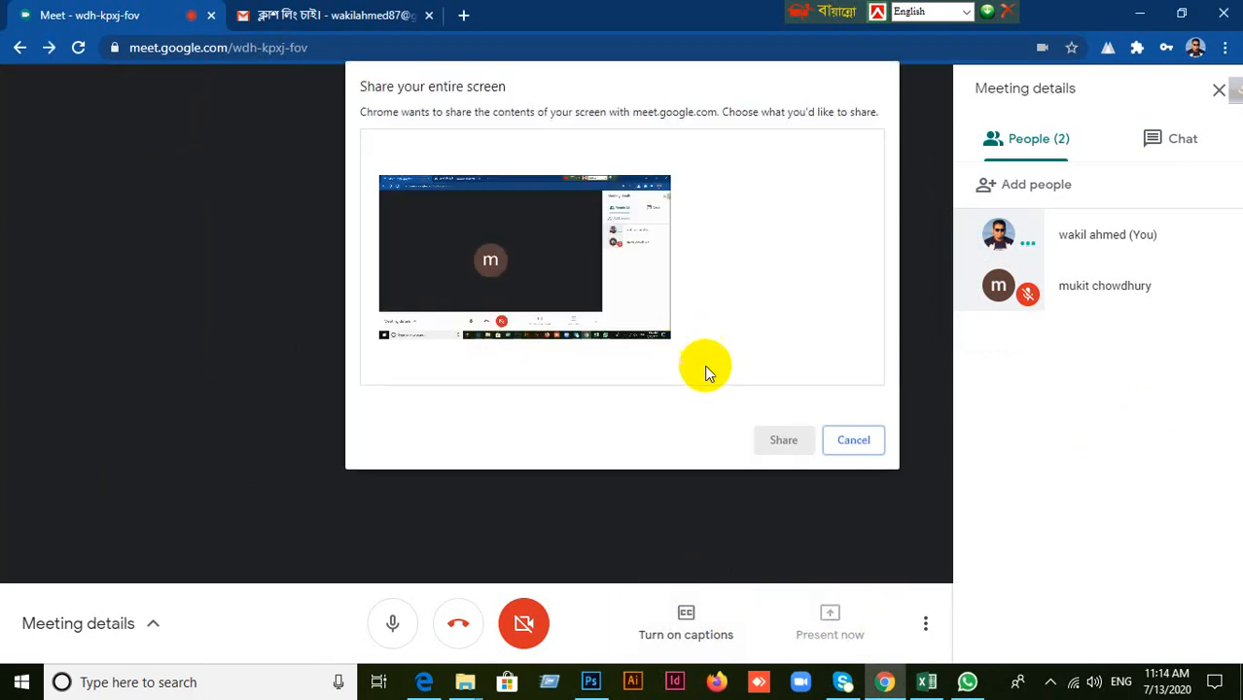
pyautogui.click(519, 251)
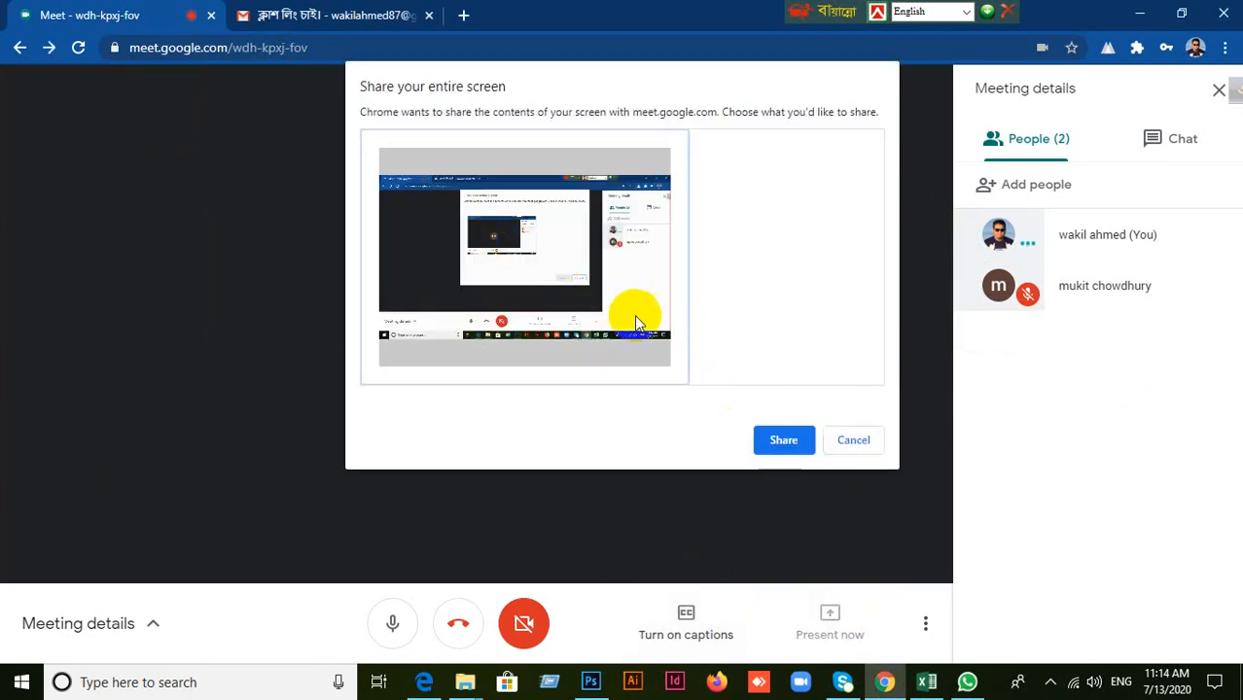
pyautogui.click(782, 446)
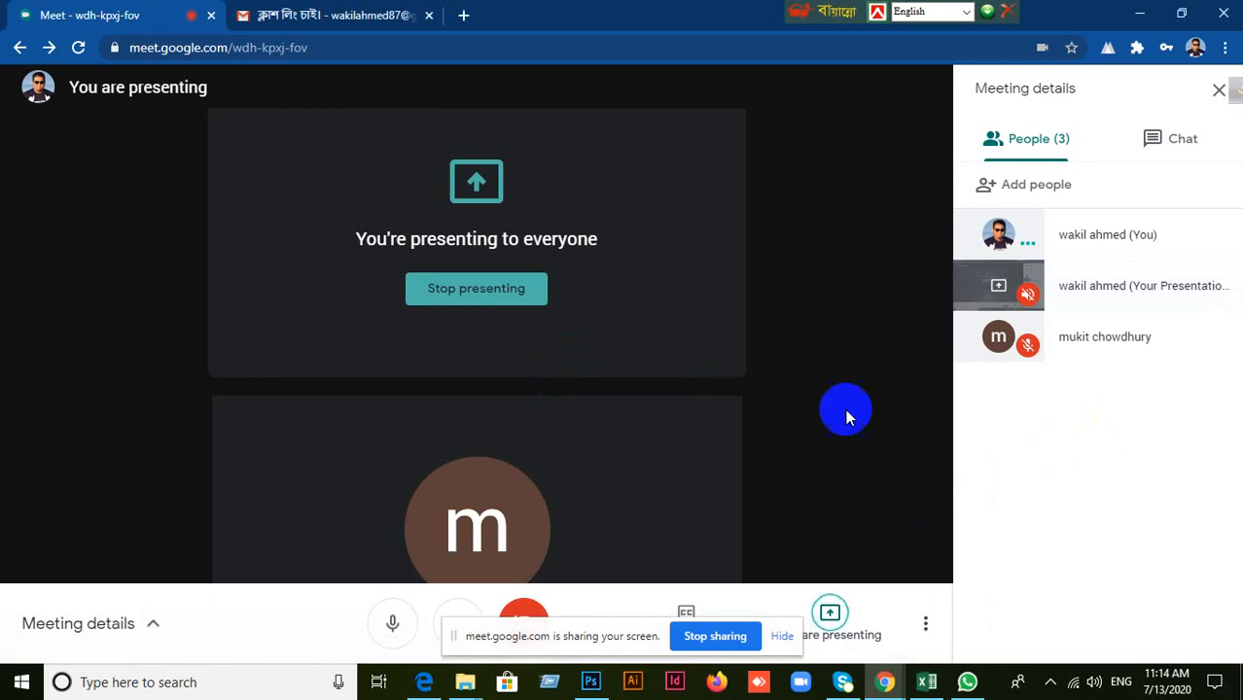
# Minimize the meeting window and switch to the Untitled-1 document in Photoshop.
pyautogui.click(1116, 508)
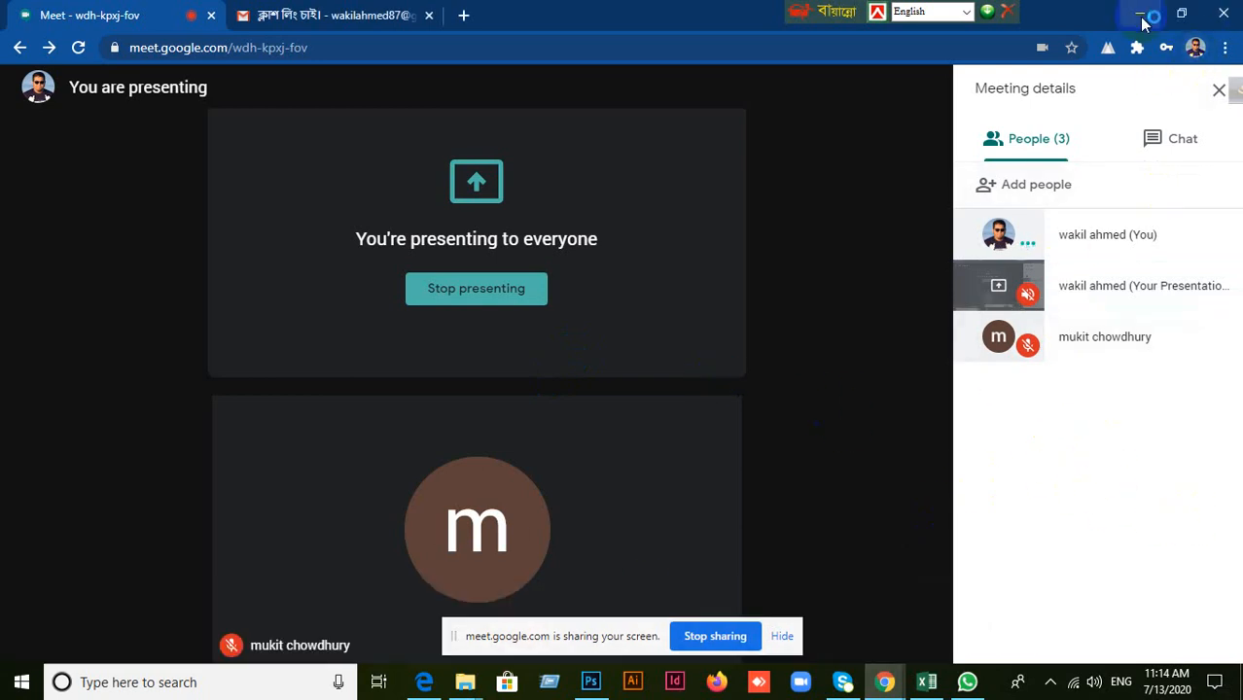
pyautogui.click(1140, 14)
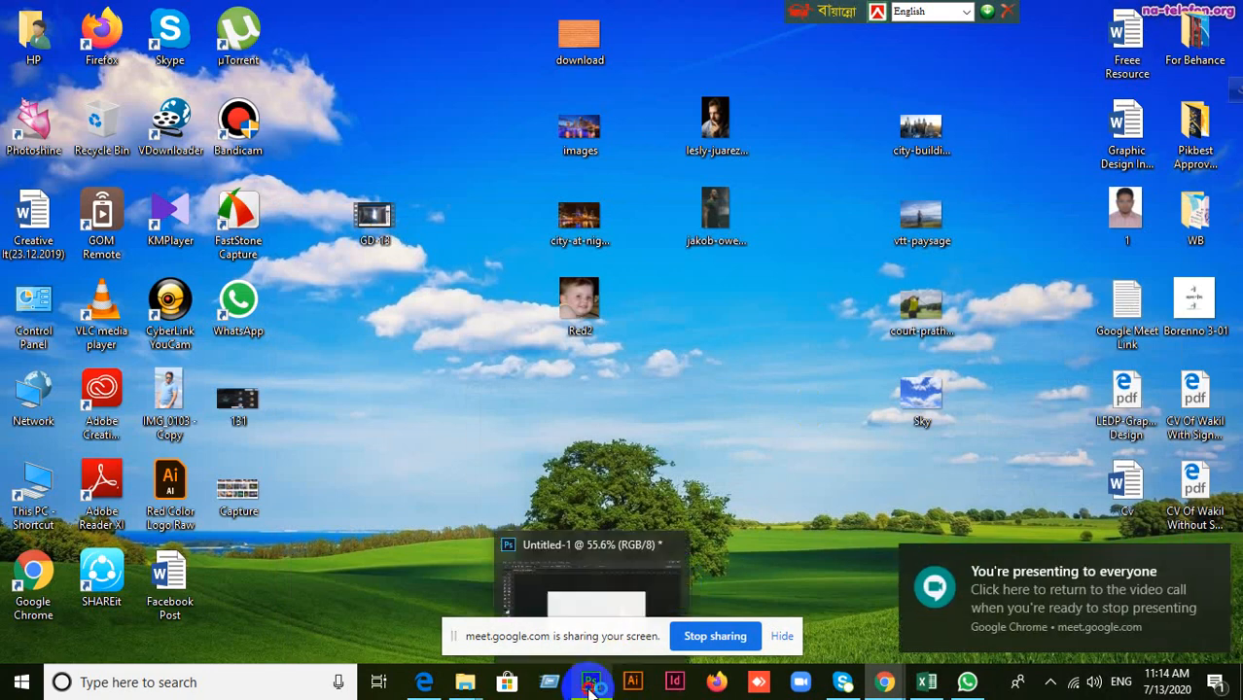
pyautogui.click(590, 683)
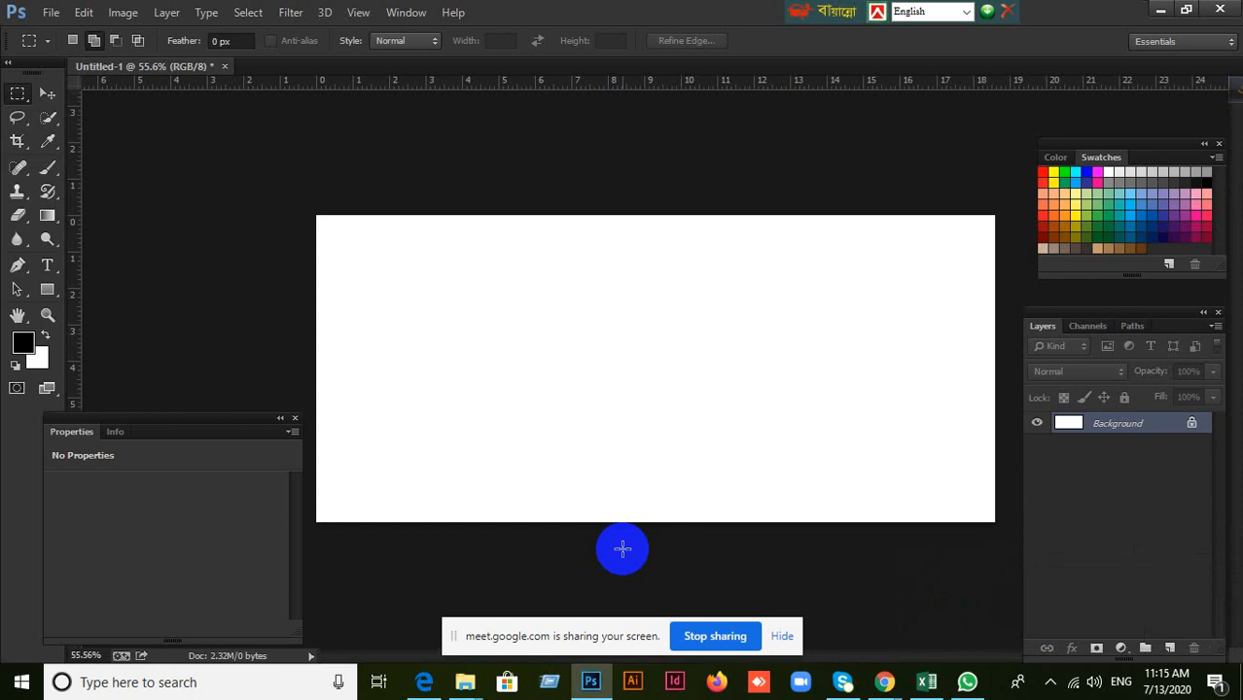
# Activate the Move tool and close the floating Properties panel.
pyautogui.click(45, 93)
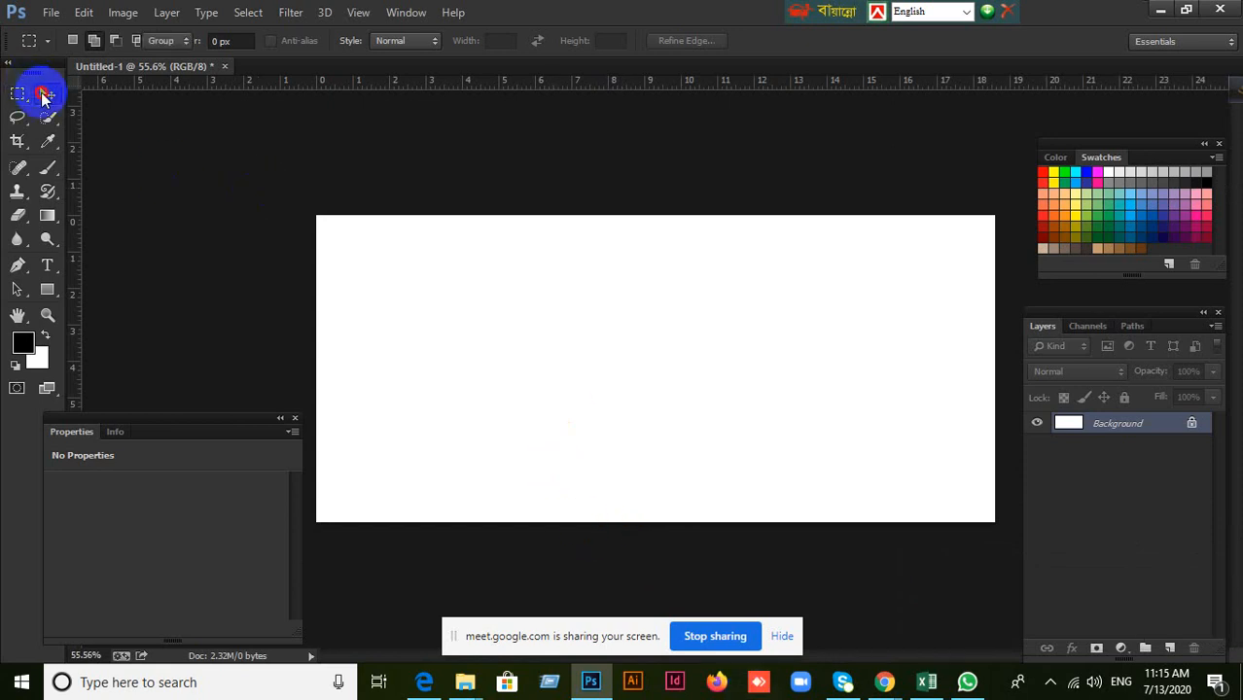
pyautogui.moveTo(167, 425); pyautogui.dragTo(236, 397)
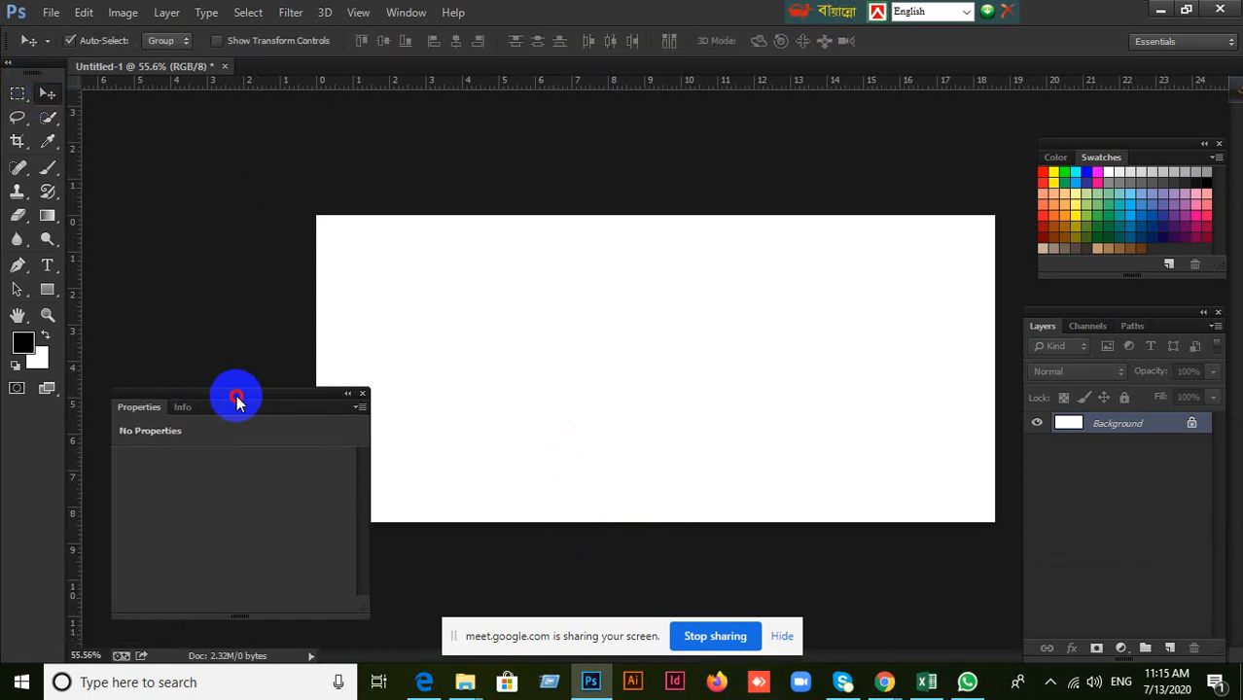
pyautogui.click(363, 396)
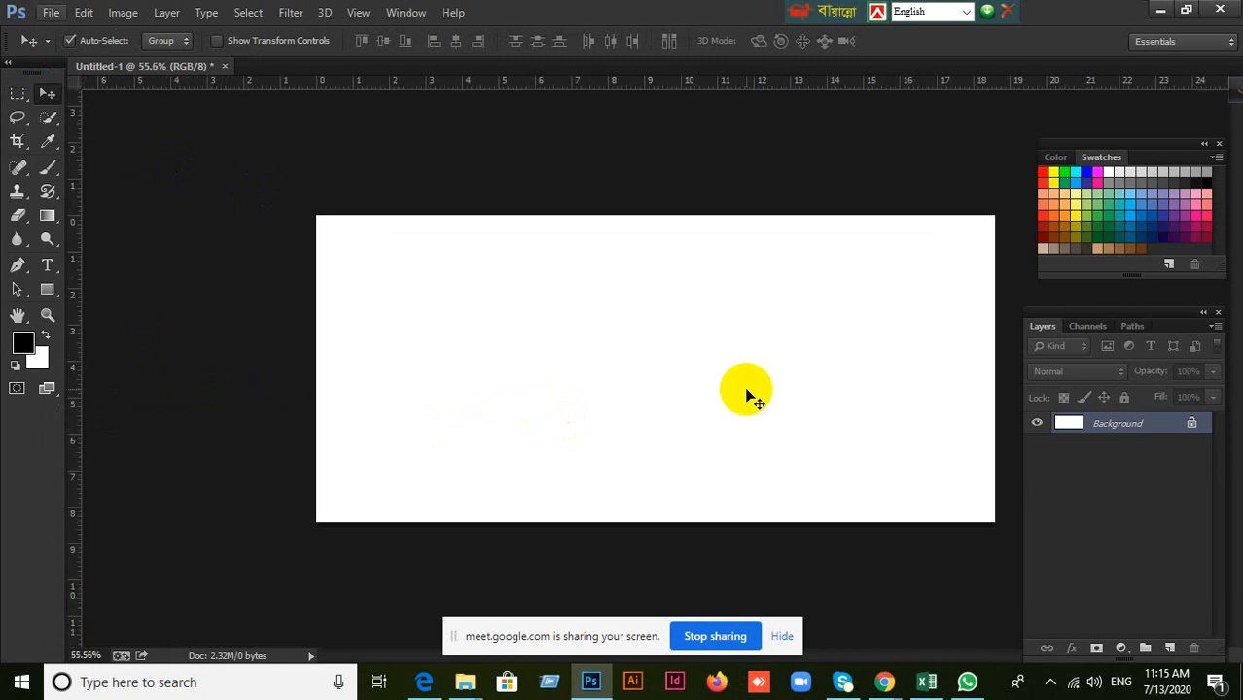
pyautogui.press('space')
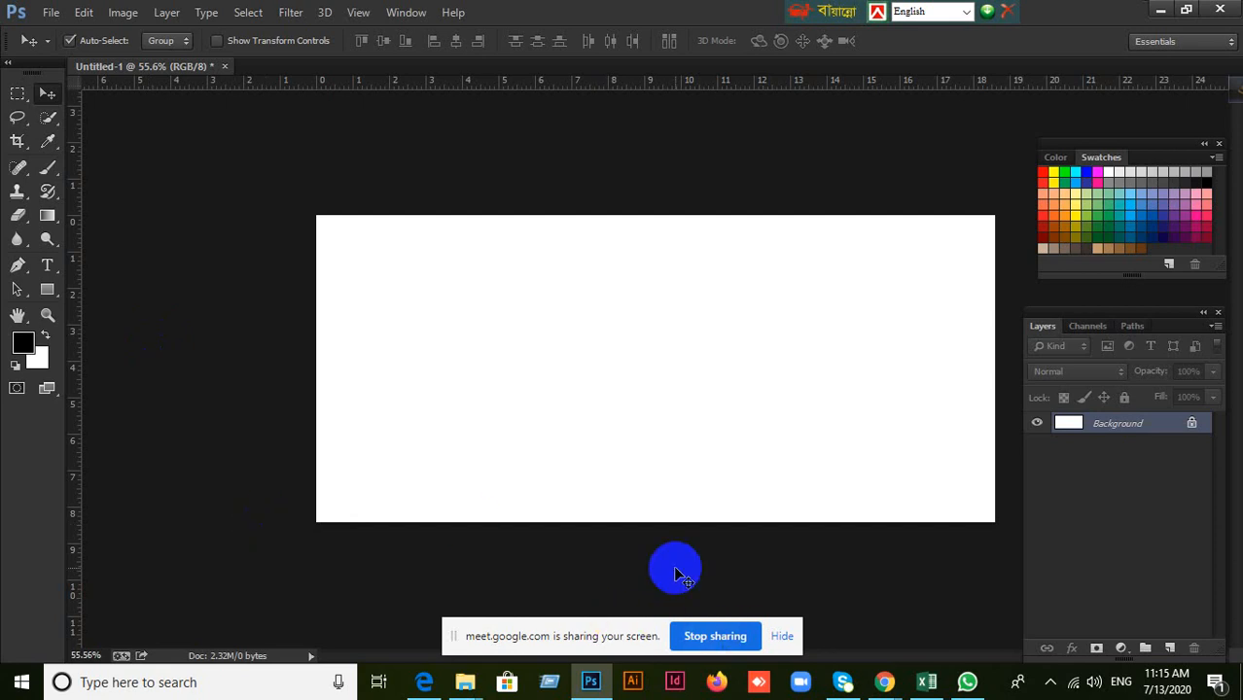
# Check the participants and presentation in the Google Meet call, returning to the Photoshop document each time.
pyautogui.moveTo(884, 679)
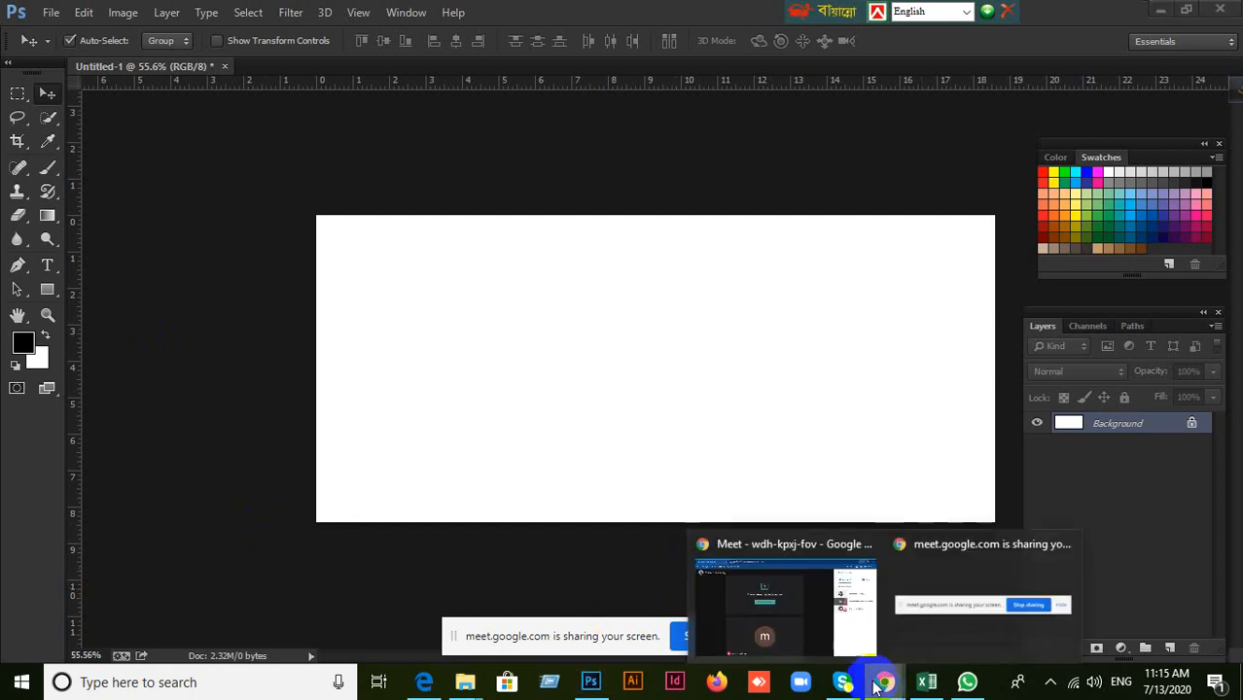
pyautogui.click(811, 621)
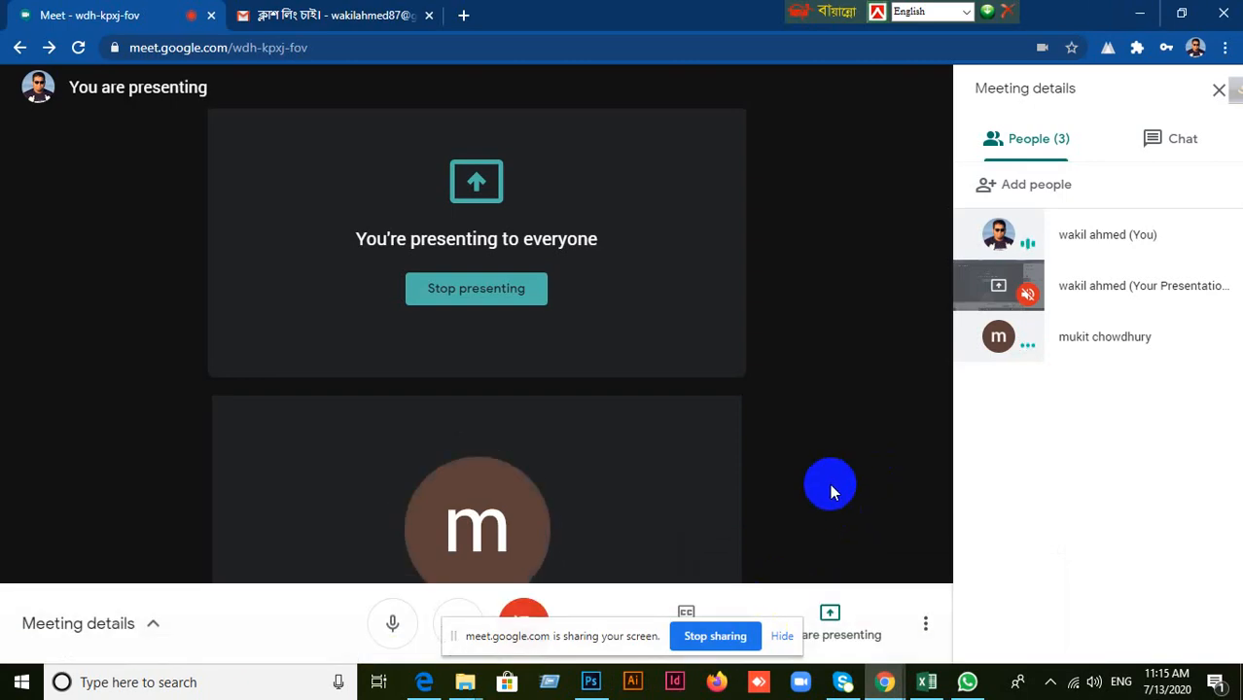
pyautogui.click(1138, 12)
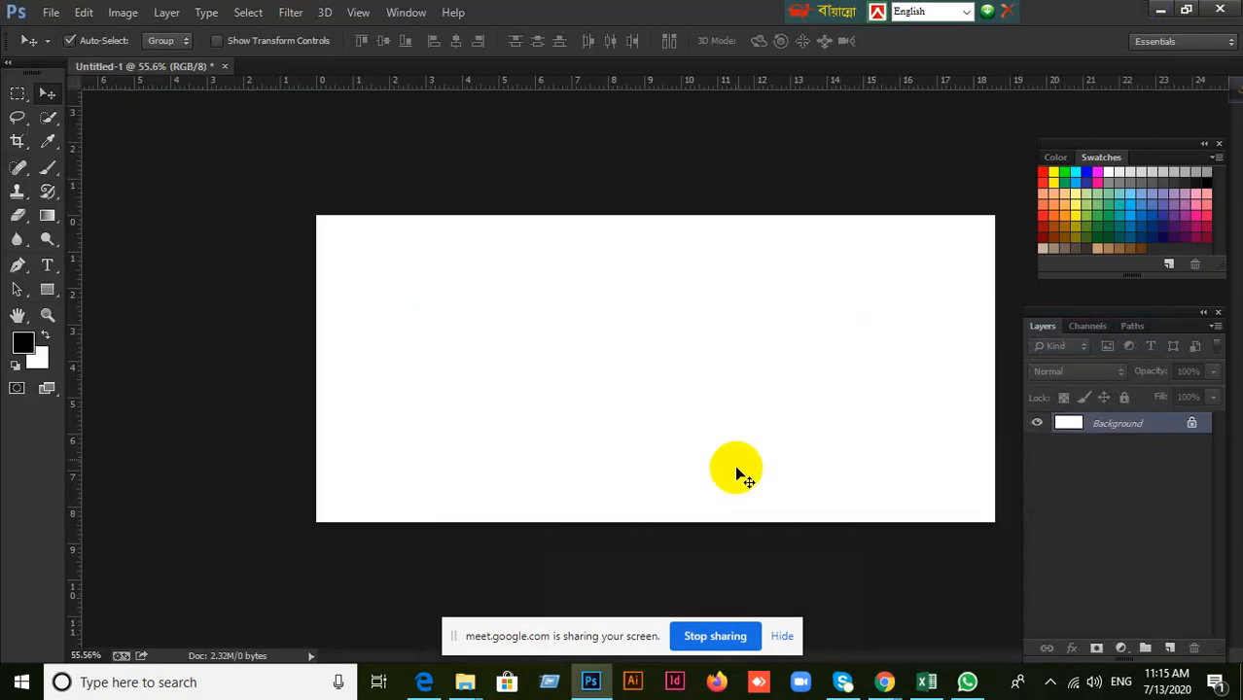
pyautogui.click(576, 690)
pyautogui.click(884, 681)
pyautogui.click(765, 589)
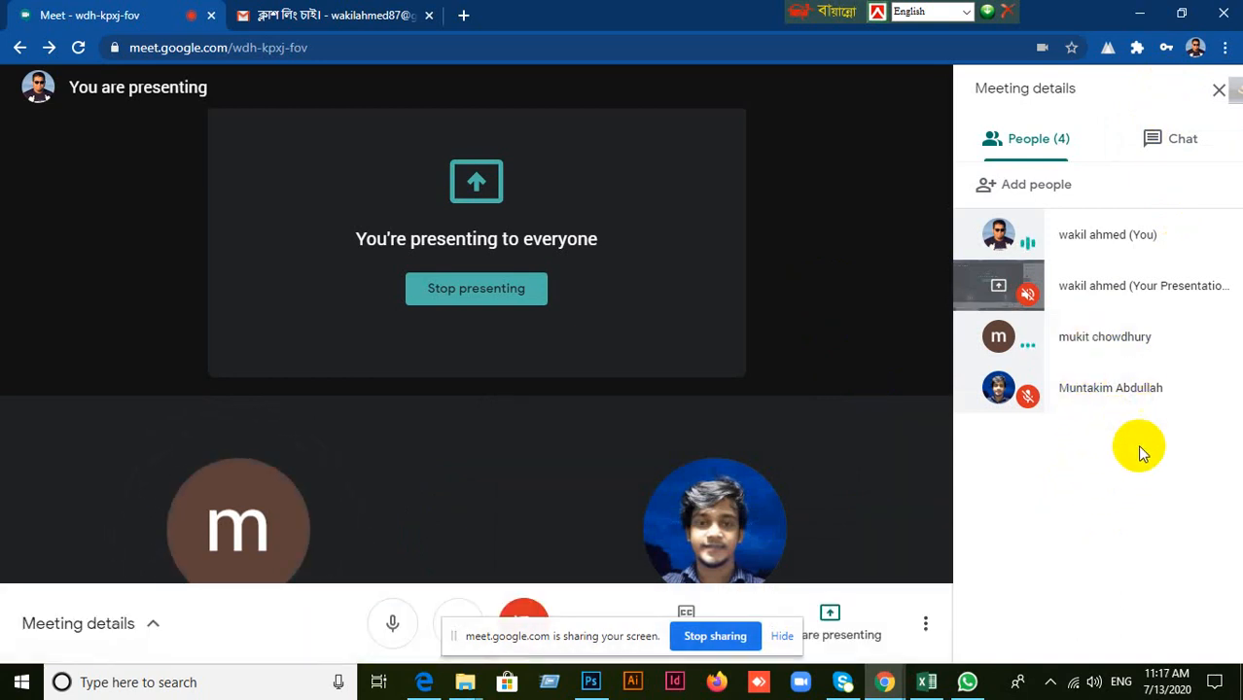
pyautogui.click(1140, 13)
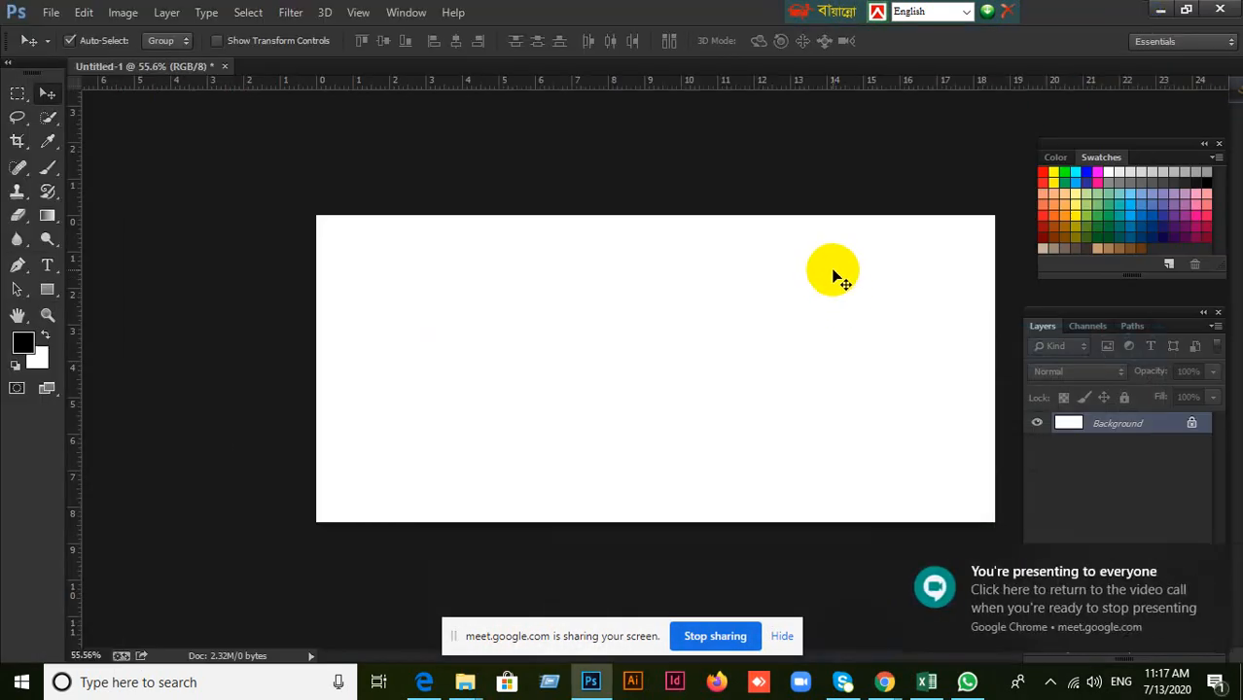
pyautogui.click(883, 681)
pyautogui.click(833, 634)
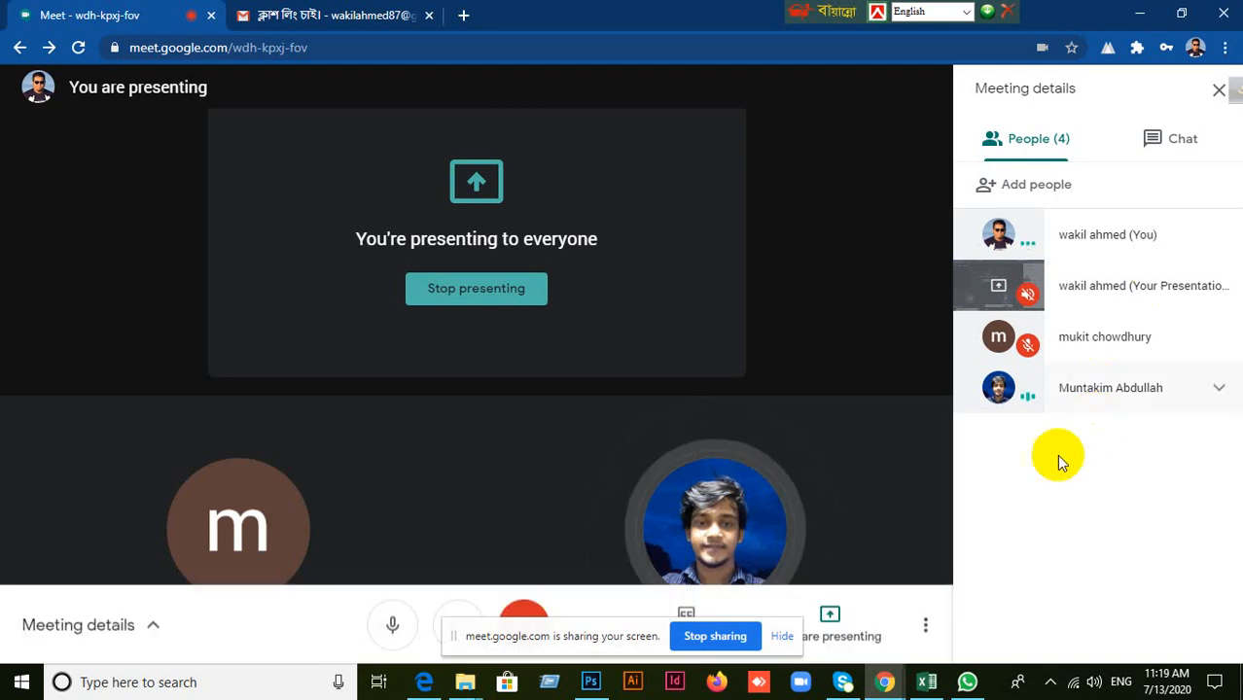
pyautogui.click(1140, 14)
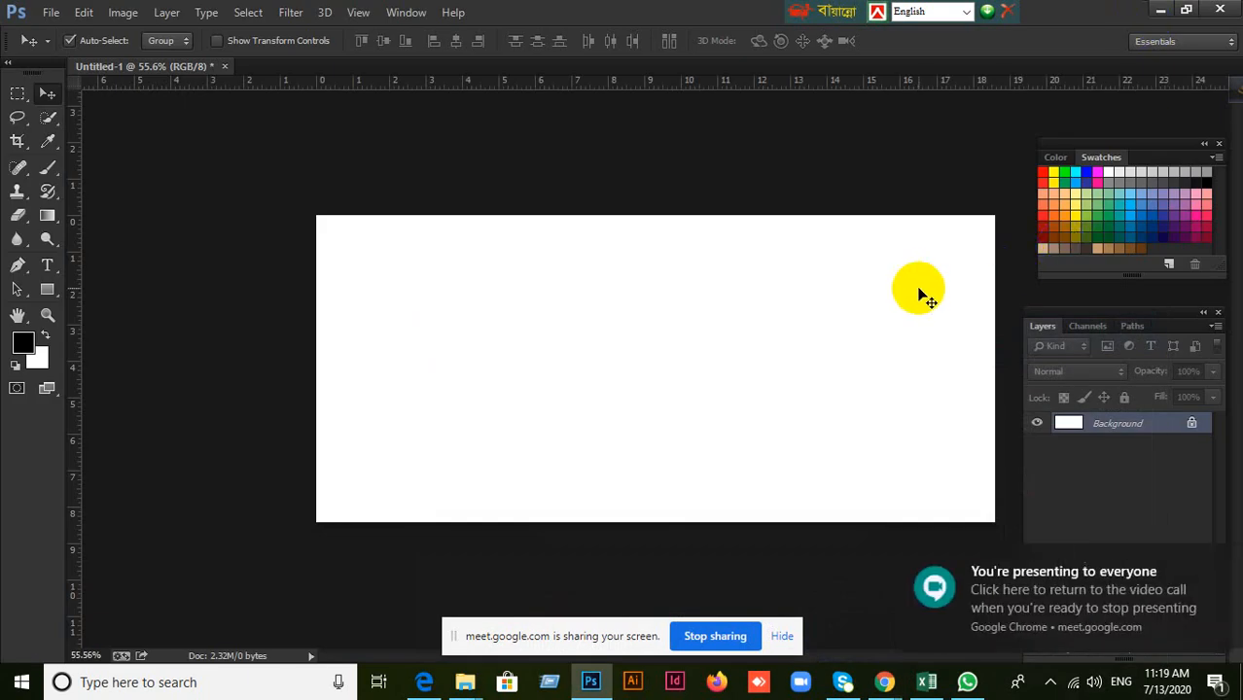
pyautogui.click(590, 682)
pyautogui.click(599, 686)
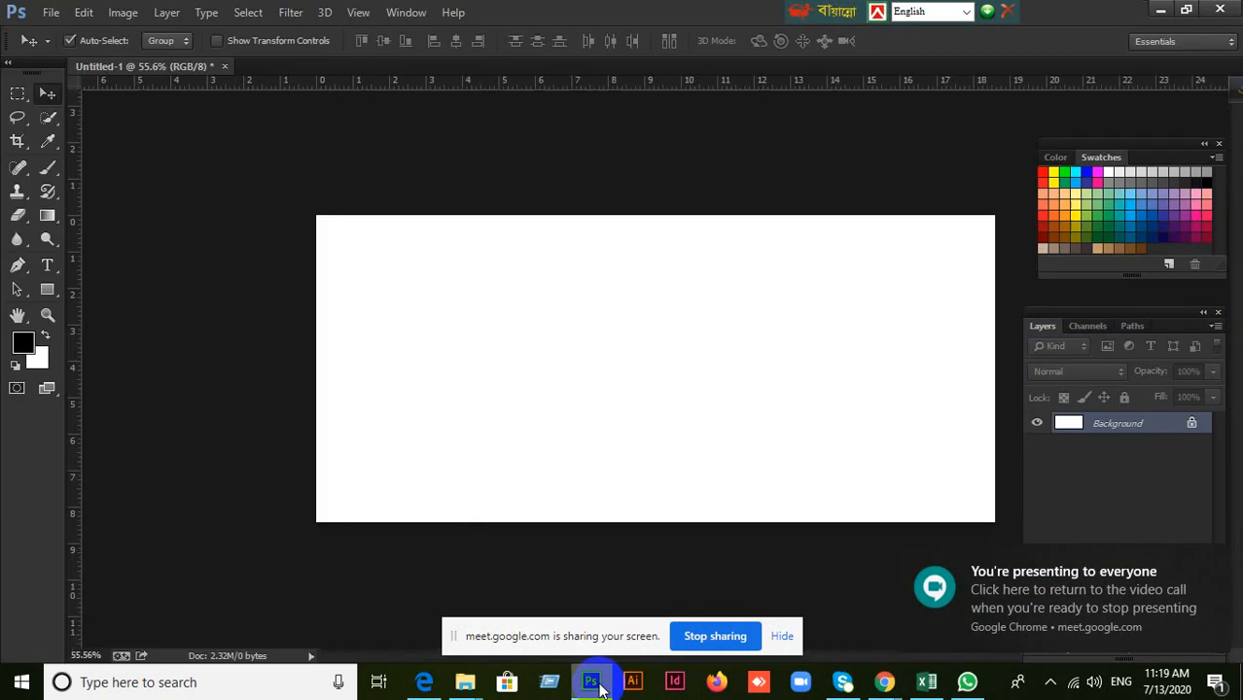
pyautogui.click(599, 686)
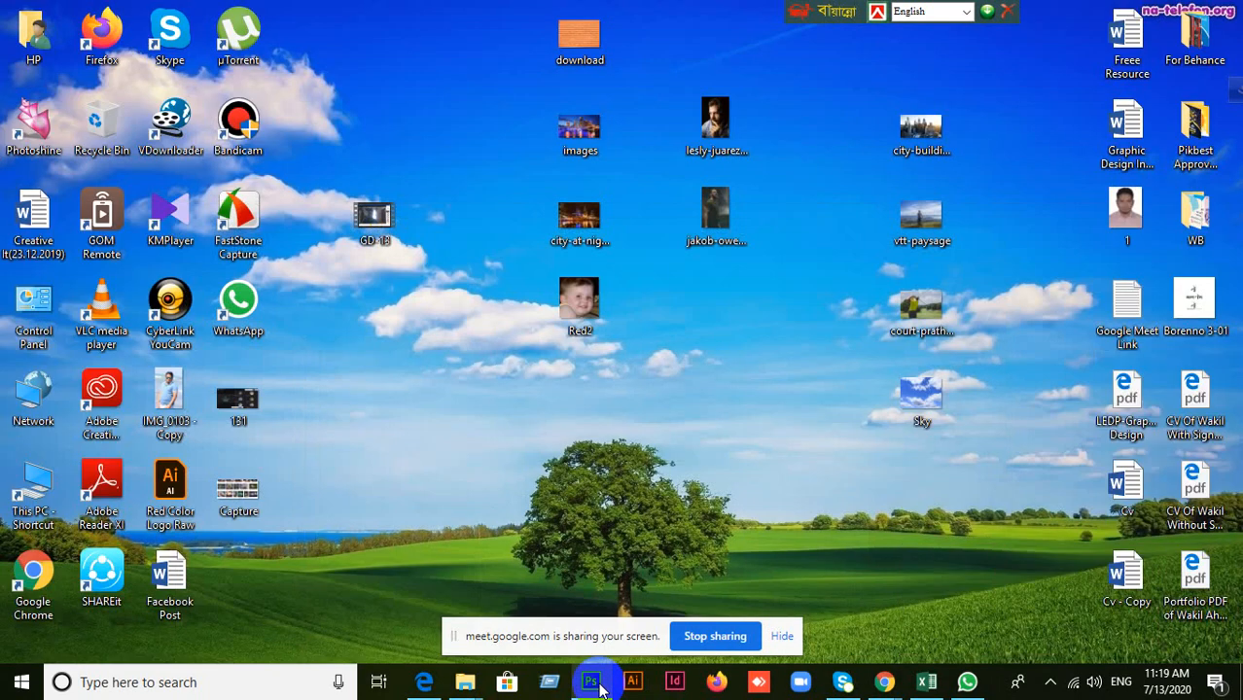
pyautogui.click(599, 686)
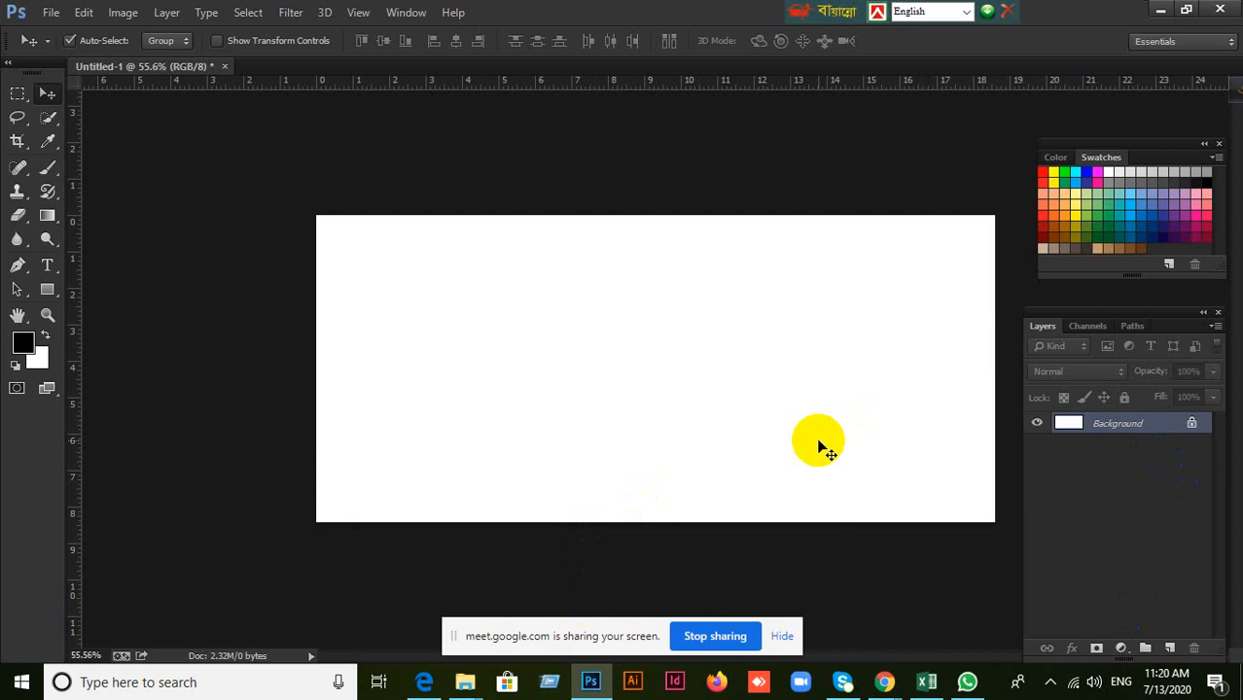
pyautogui.click(594, 683)
pyautogui.click(593, 683)
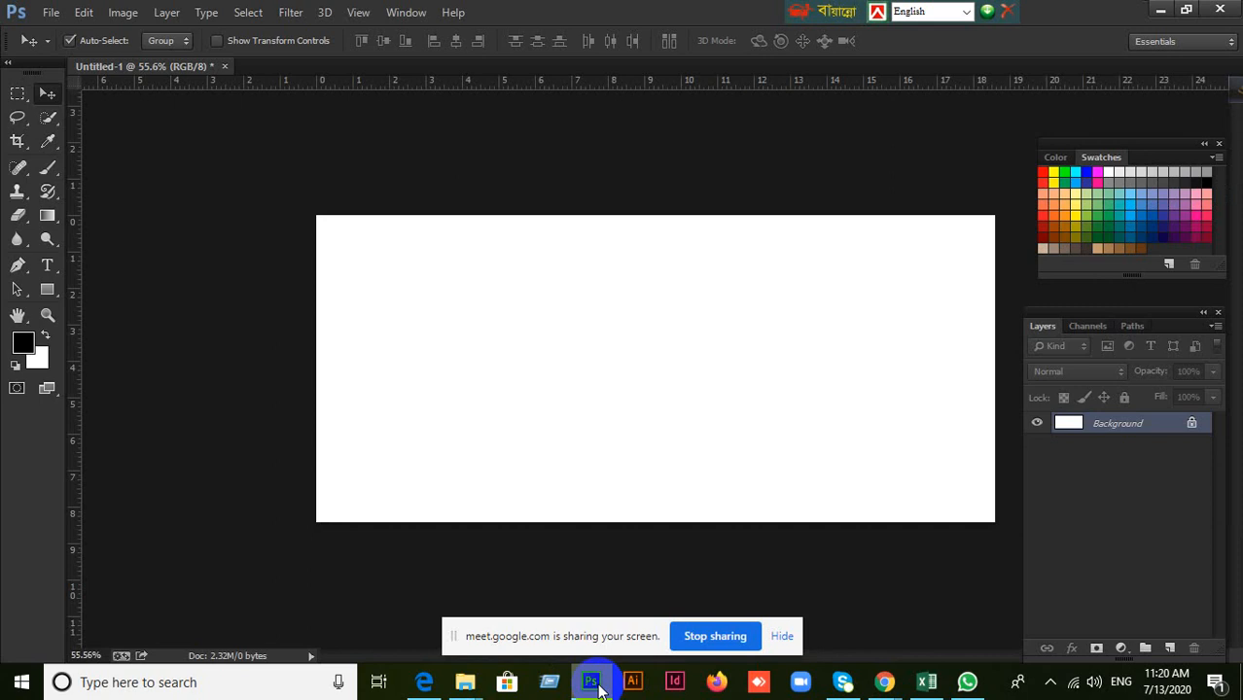
pyautogui.click(592, 682)
pyautogui.click(592, 683)
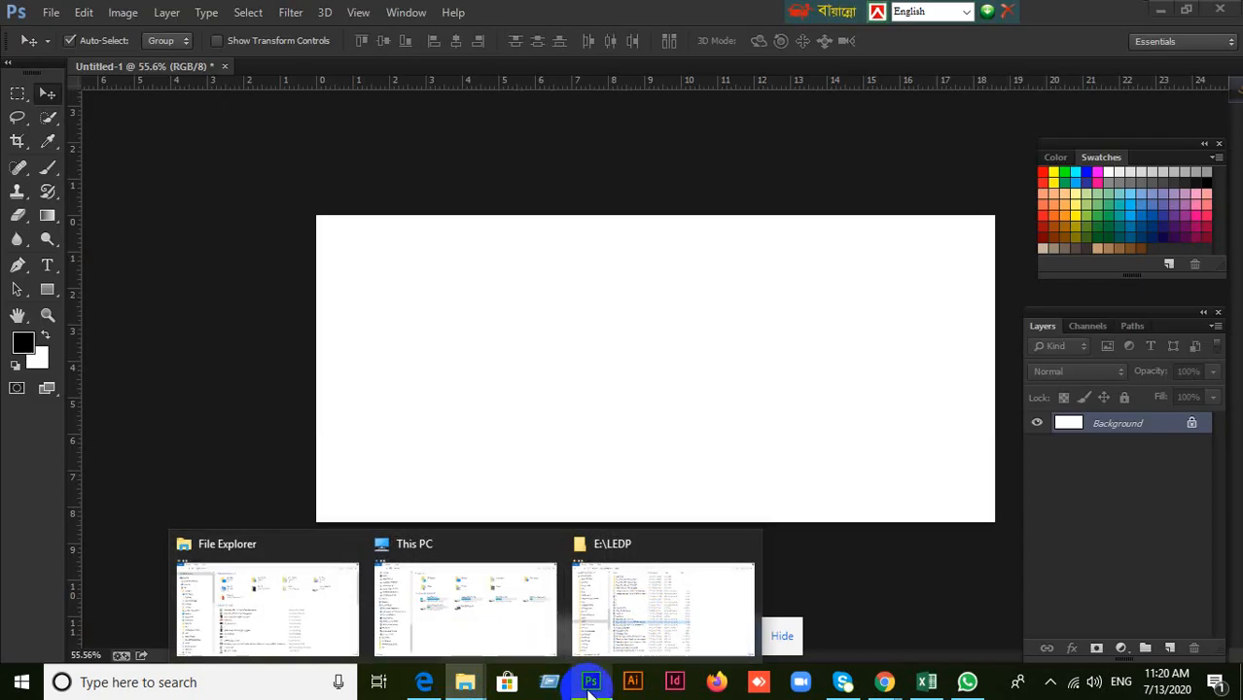
# Switch to Google Meet to review the participant list again and return to Photoshop.
pyautogui.click(887, 683)
pyautogui.click(859, 630)
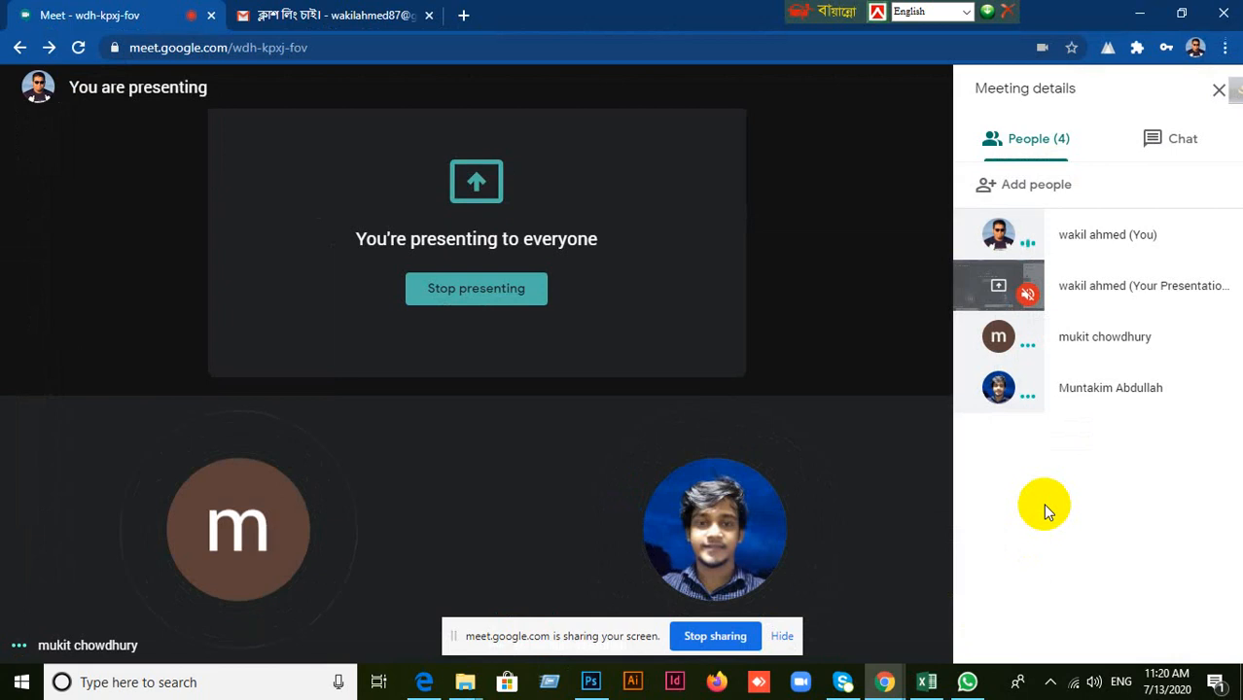
pyautogui.click(593, 681)
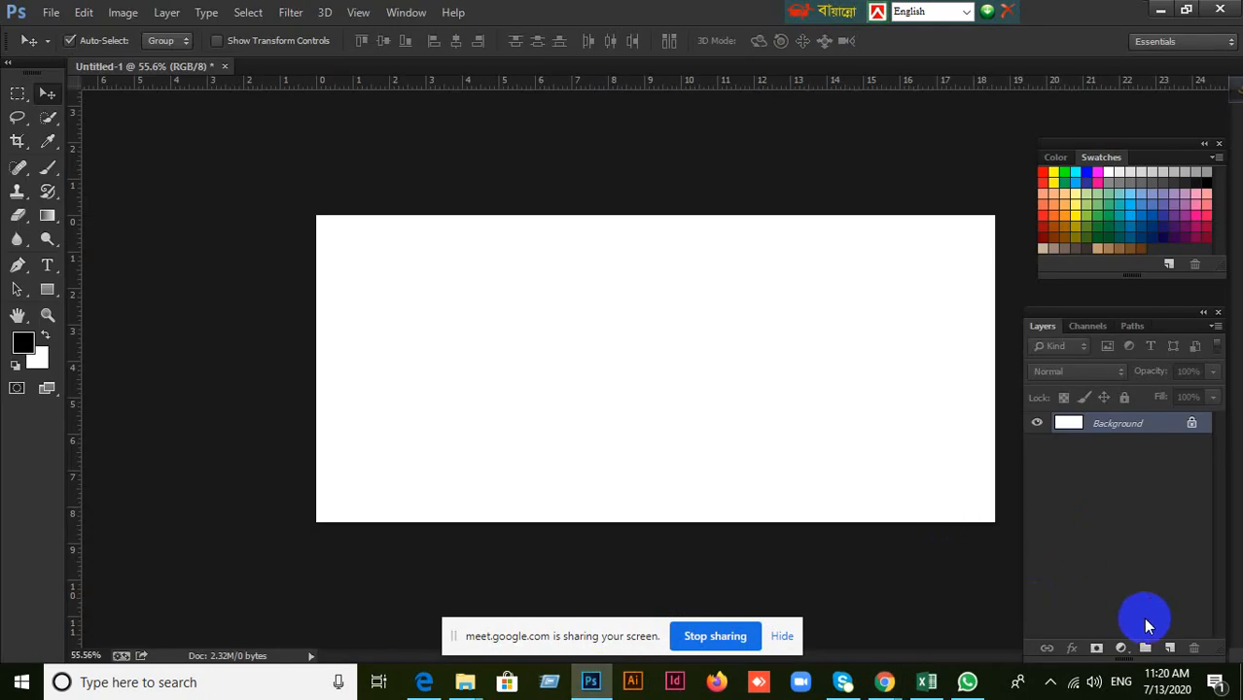
# Select three separate rectangular areas on the Background layer, fill them with the black foreground color and deselect.
pyautogui.click(18, 95)
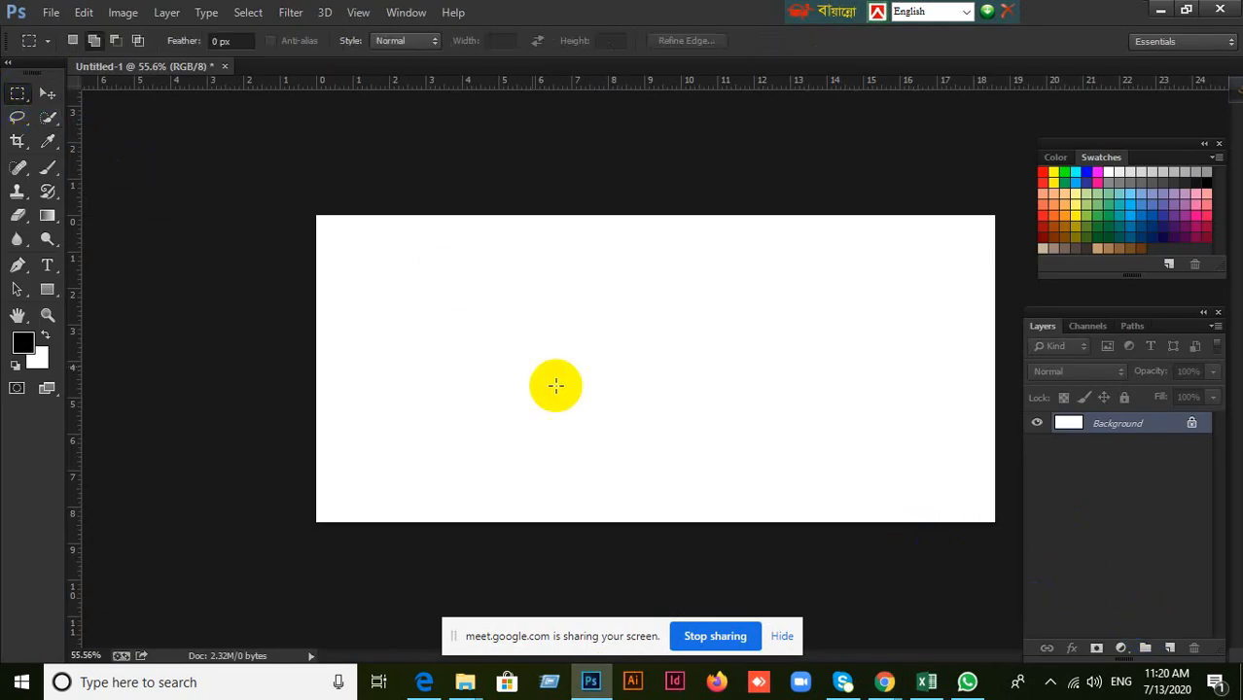
pyautogui.moveTo(453, 302); pyautogui.dragTo(588, 383)
pyautogui.moveTo(731, 342); pyautogui.dragTo(843, 433)
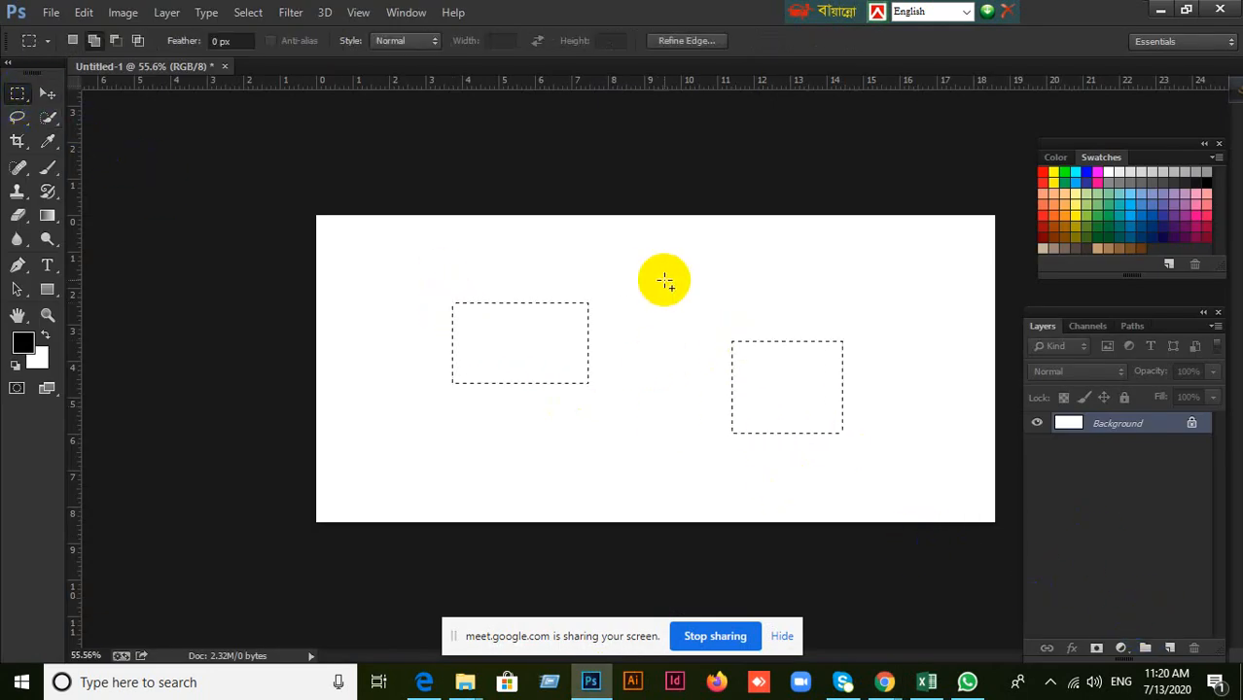
pyautogui.moveTo(658, 274); pyautogui.dragTo(711, 365)
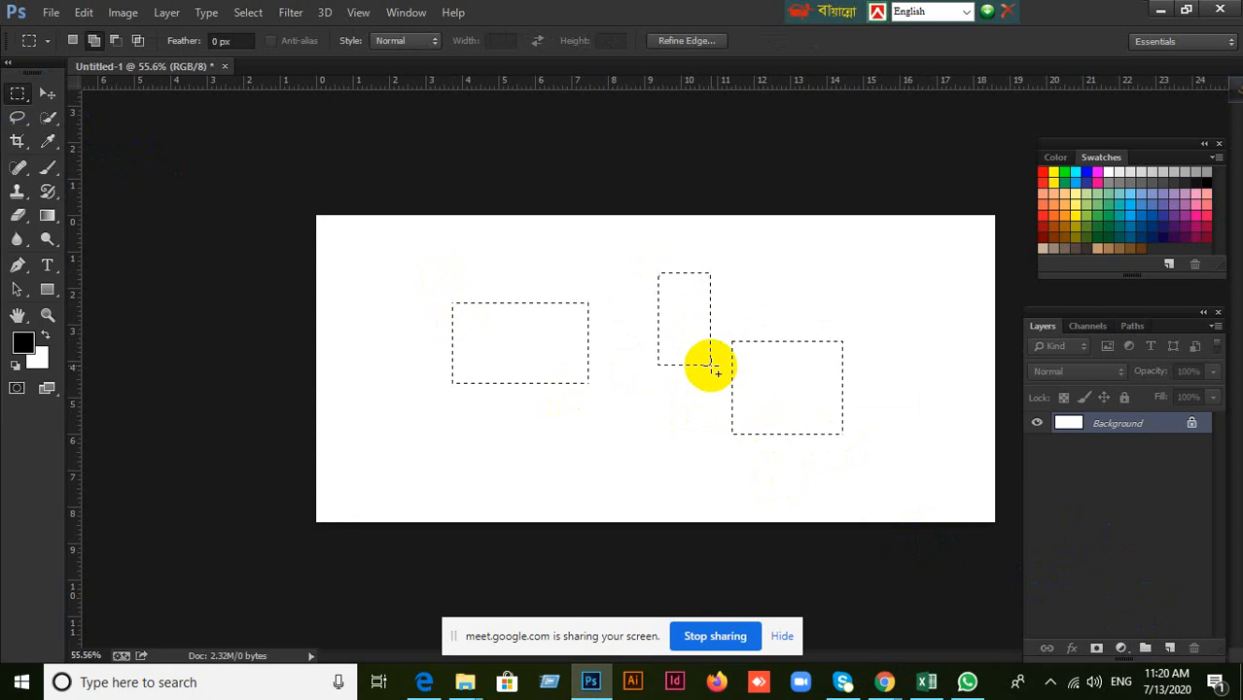
pyautogui.hotkey('alt', 'BackSpace')
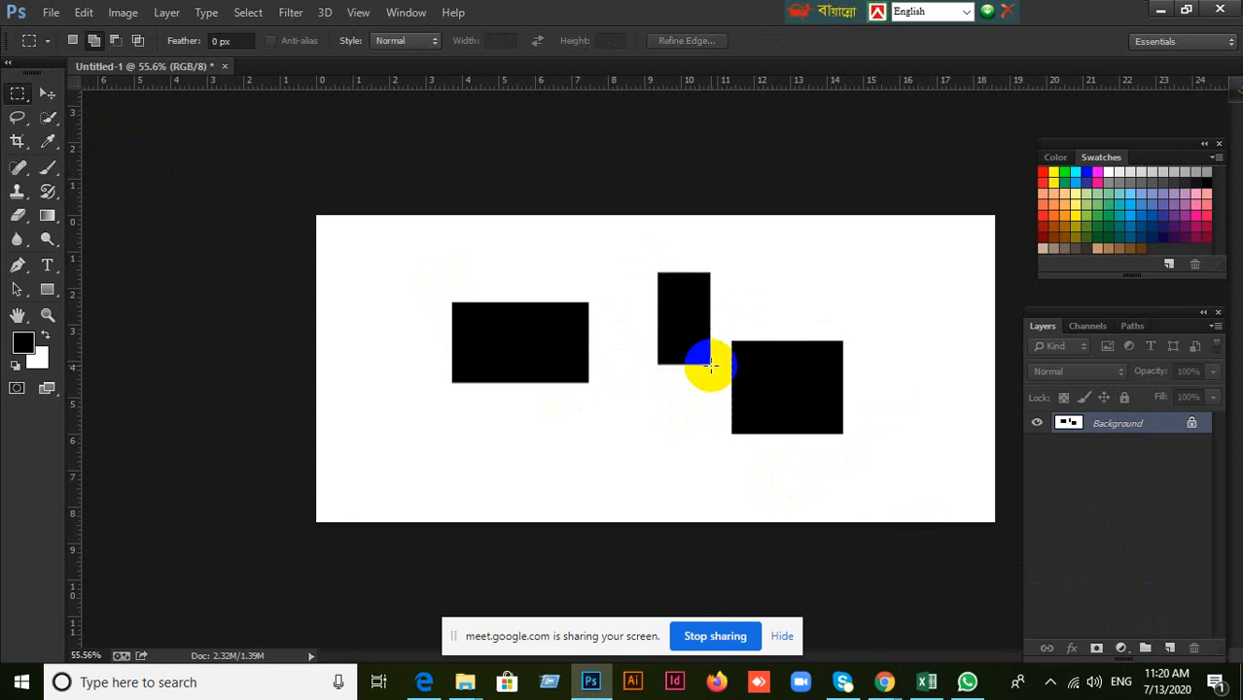
pyautogui.click(723, 379)
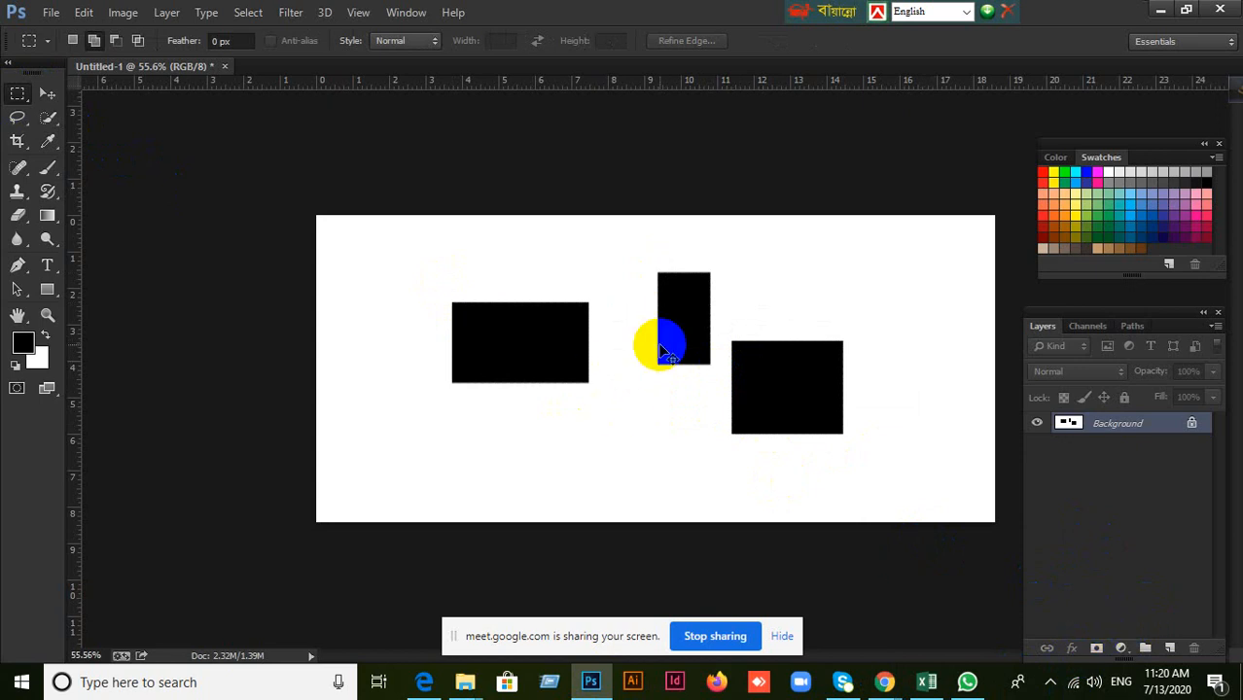
# Activate the Move tool and undo the black fill and all marquee selections on the Background layer.
pyautogui.click(46, 93)
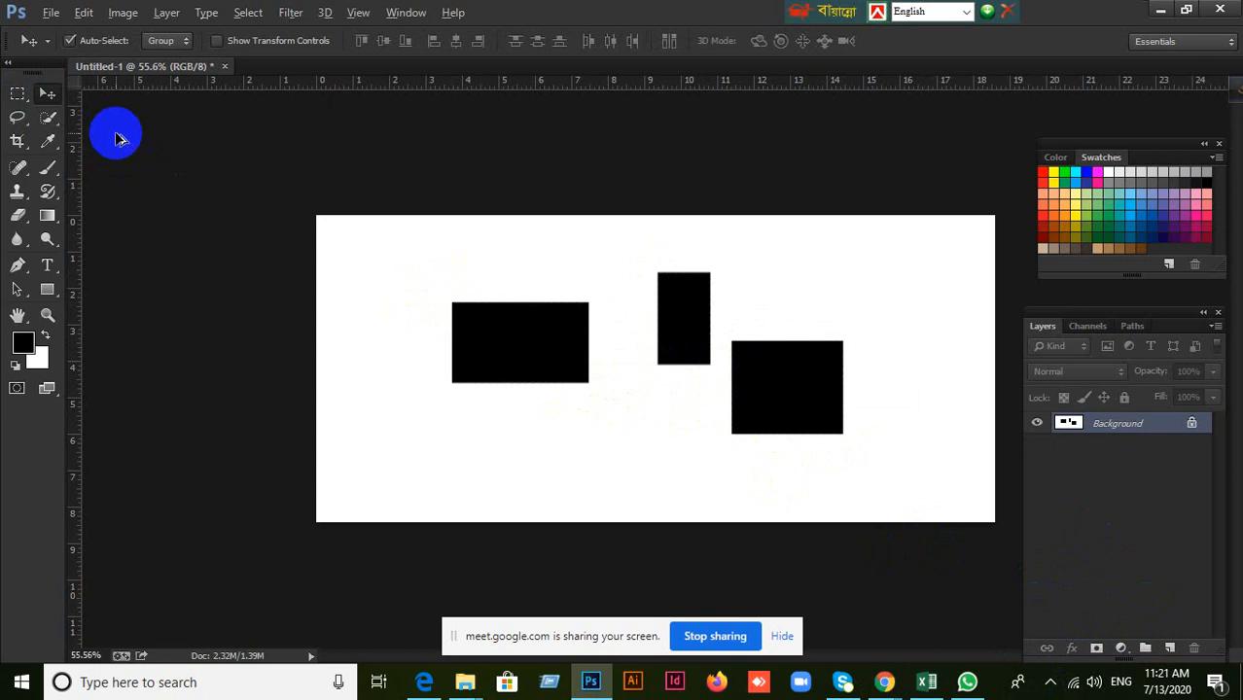
pyautogui.hotkey('ctrl', 'alt', 'z')
pyautogui.hotkey('ctrl', 'alt', 'z')
pyautogui.hotkey('ctrl', 'alt', 'z')
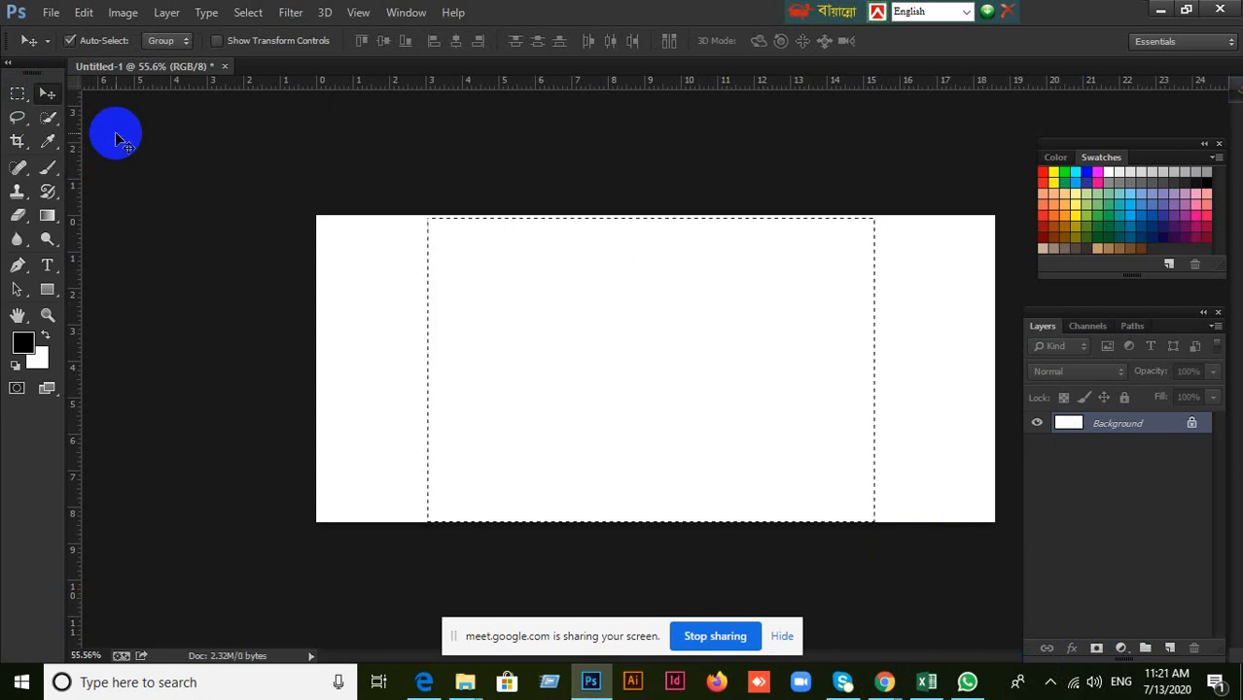
pyautogui.hotkey('ctrl', 'alt', 'z')
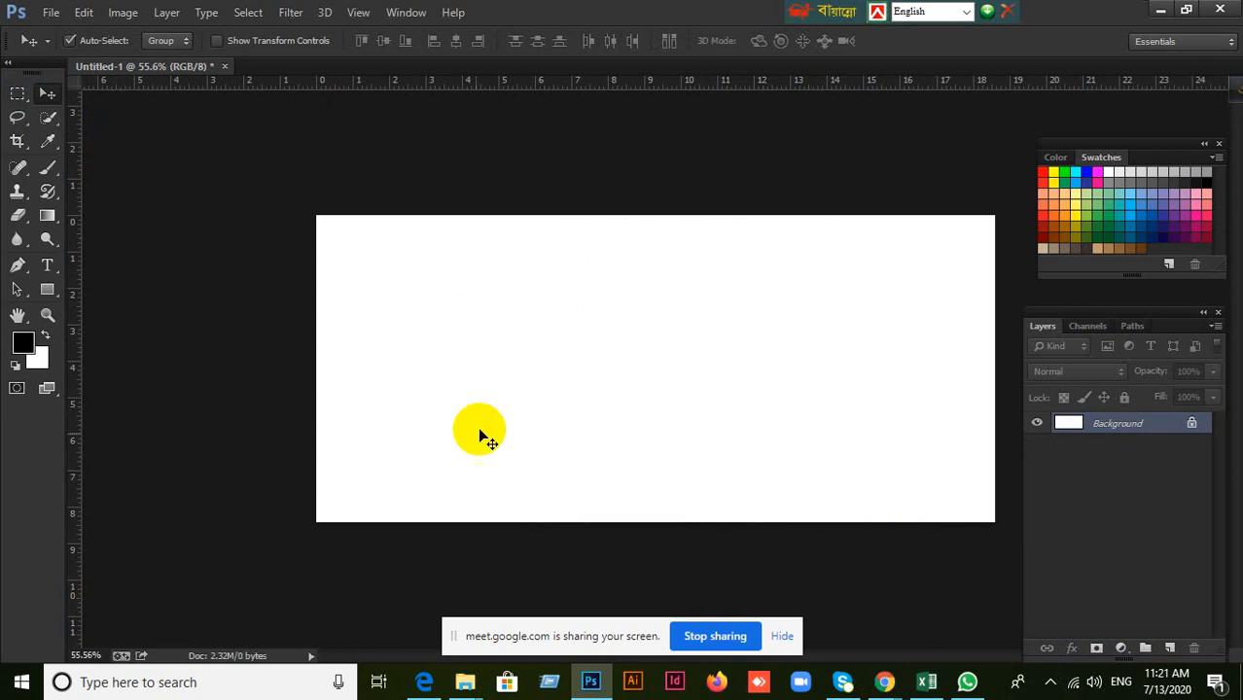
# Add a new empty layer above the Background layer.
pyautogui.click(1173, 651)
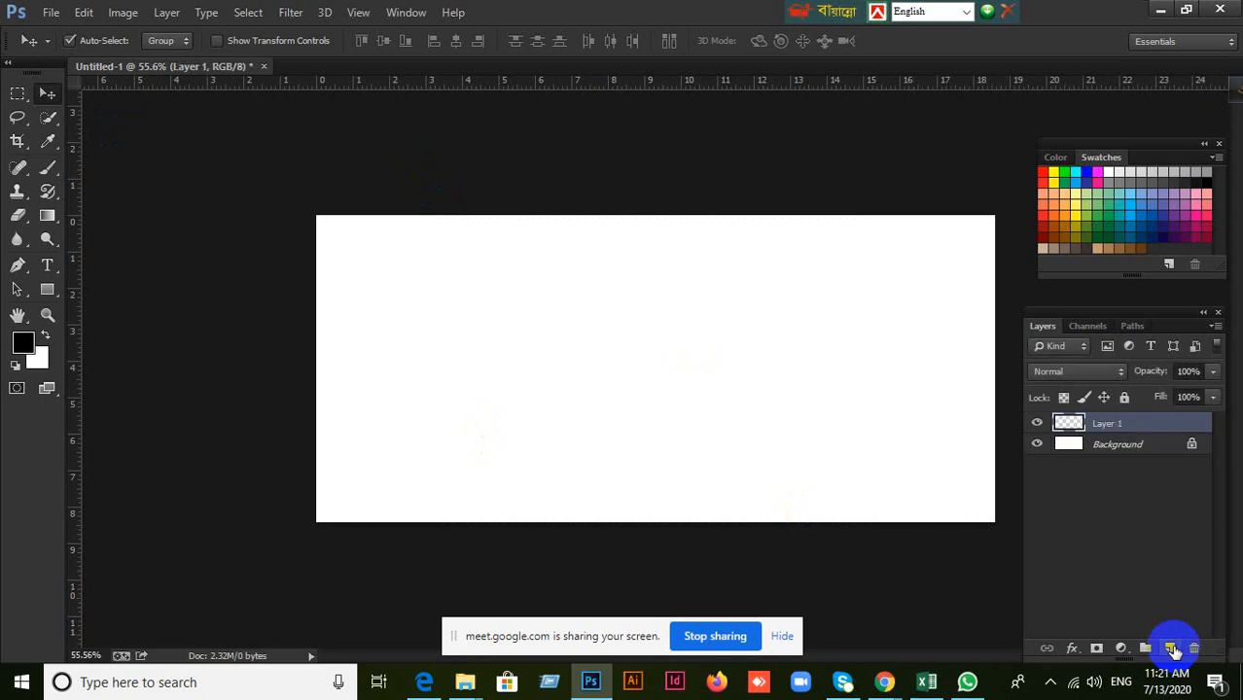
# Add three more empty layers above the Background layer, and delete all four empty layers.
pyautogui.click(1171, 649)
pyautogui.click(1172, 648)
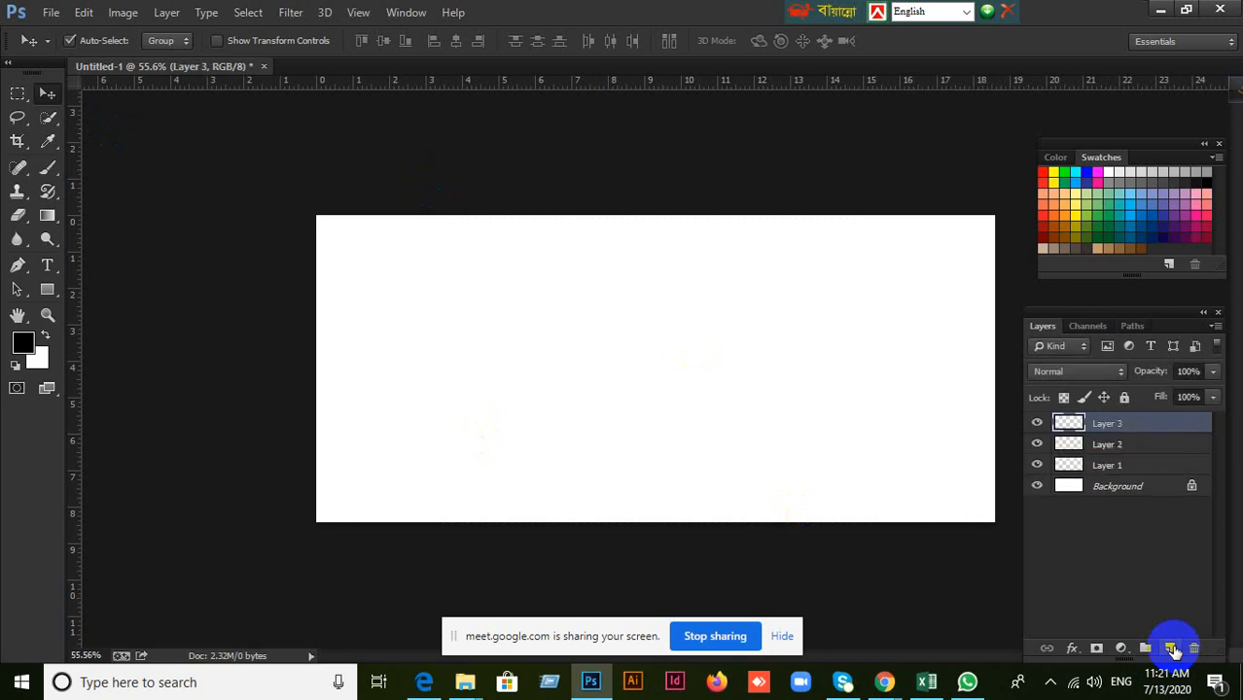
pyautogui.click(1173, 649)
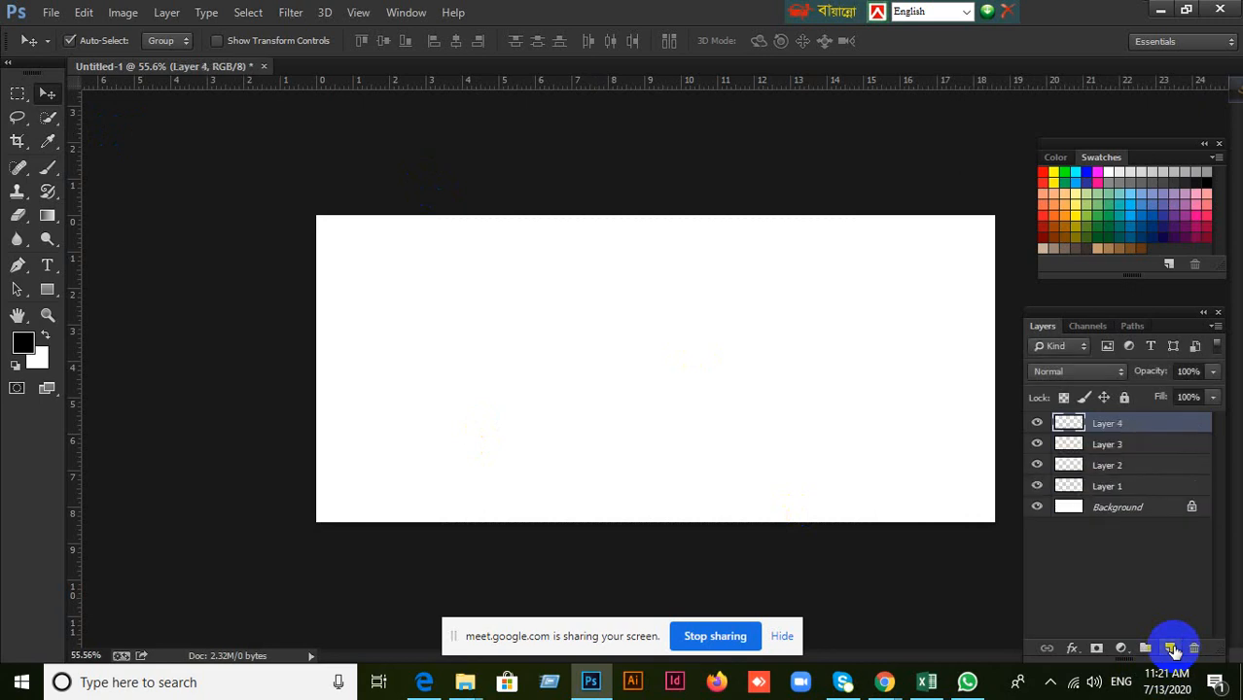
pyautogui.keyDown('shift'); pyautogui.click(1125, 491); pyautogui.keyUp('shift')
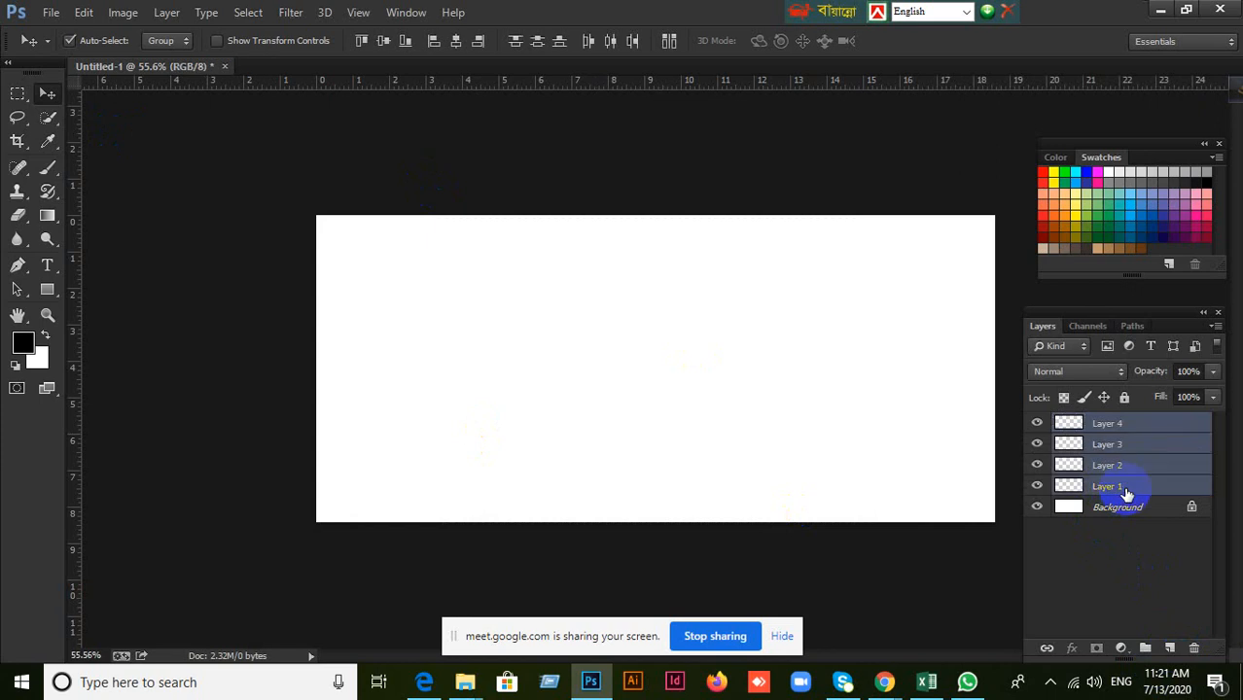
pyautogui.press('Delete')
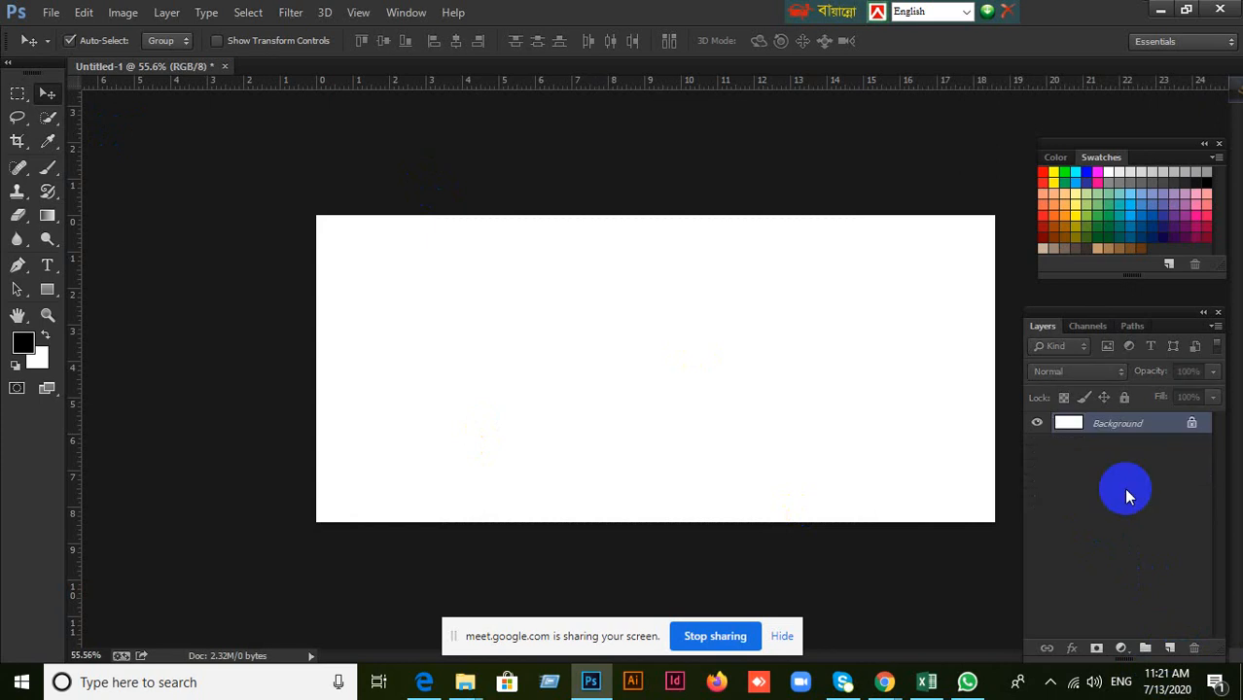
# Add a new layer, select a roughly square area left of the canvas centre, fill it with the black foreground color and deselect.
pyautogui.click(1170, 648)
pyautogui.click(17, 94)
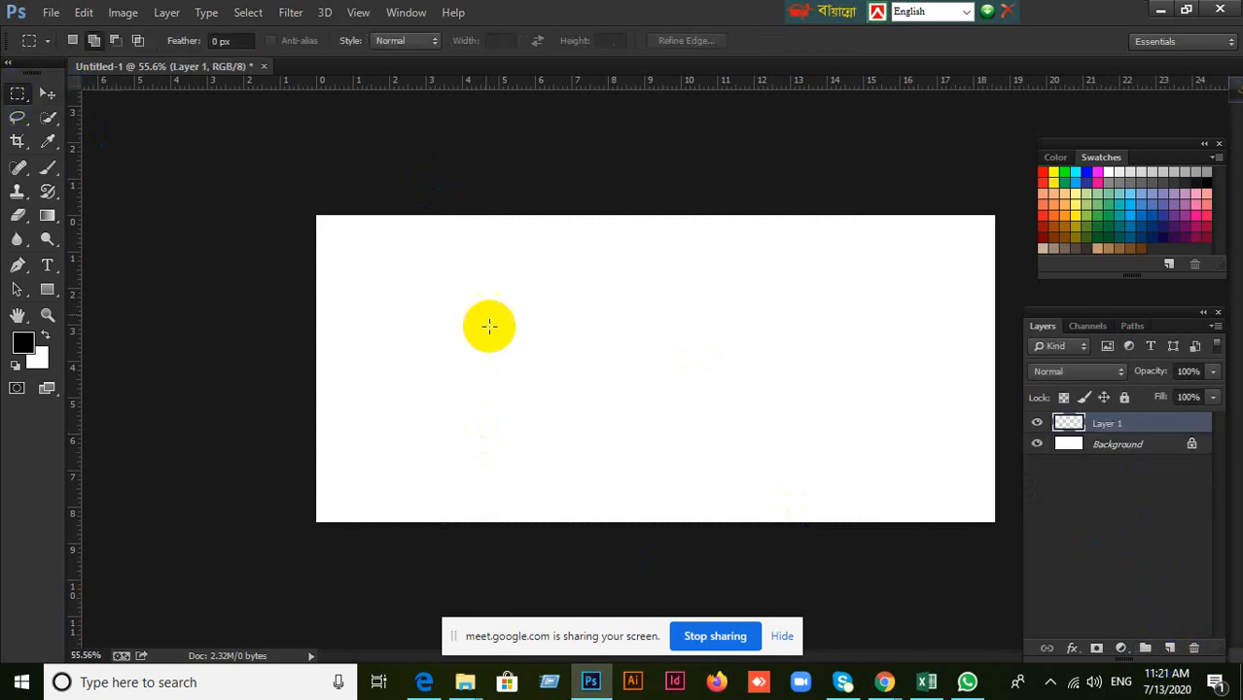
pyautogui.moveTo(471, 288); pyautogui.dragTo(562, 380)
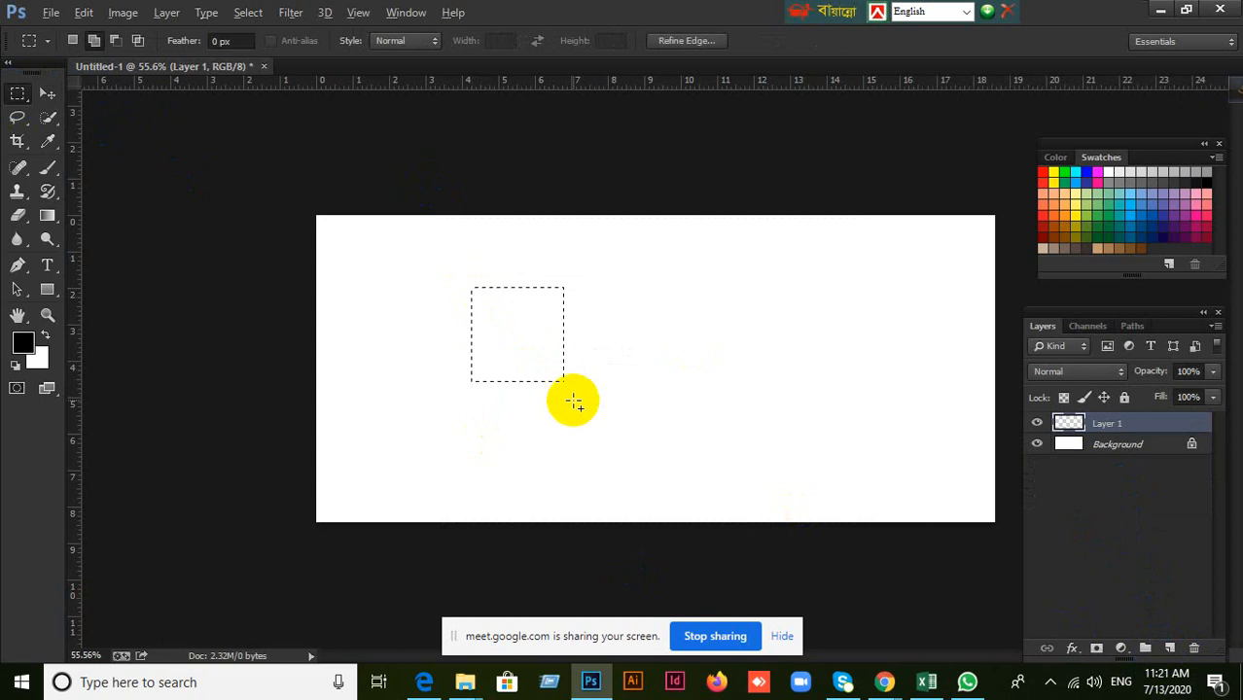
pyautogui.hotkey('alt', 'BackSpace')
pyautogui.click(574, 403)
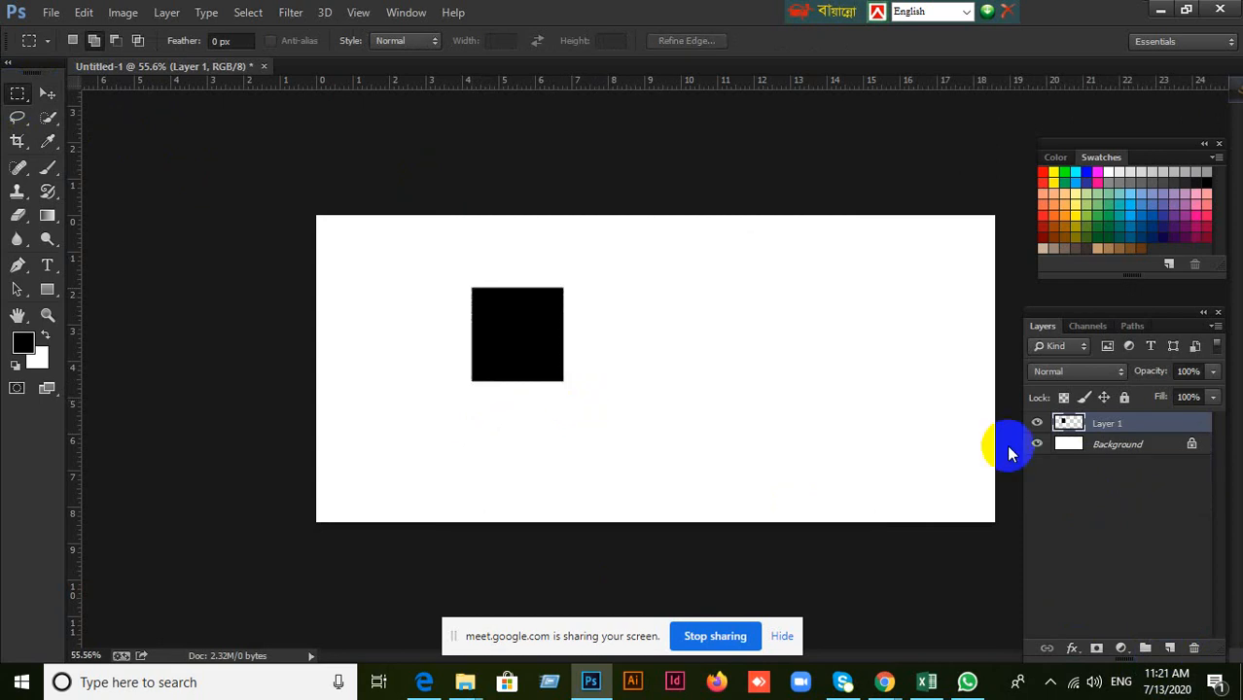
# Add another layer, select a square area right of the black square, fill it with a green swatch color and deselect.
pyautogui.click(1169, 647)
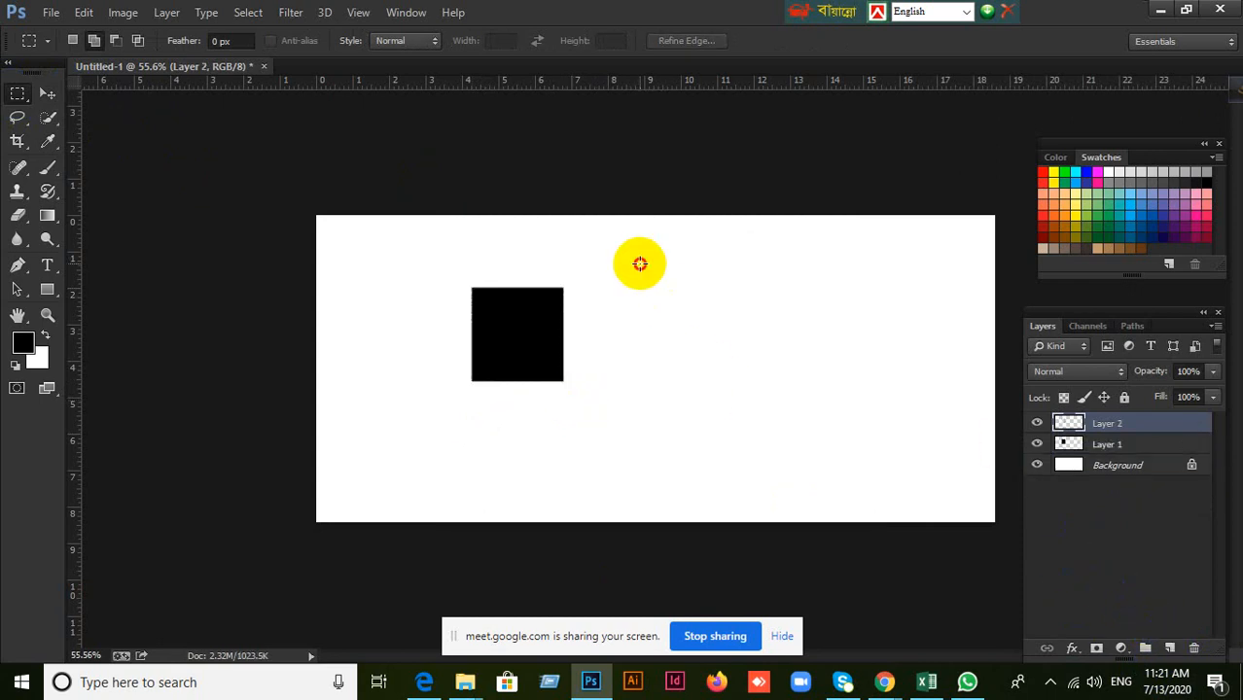
pyautogui.moveTo(639, 262); pyautogui.dragTo(735, 360)
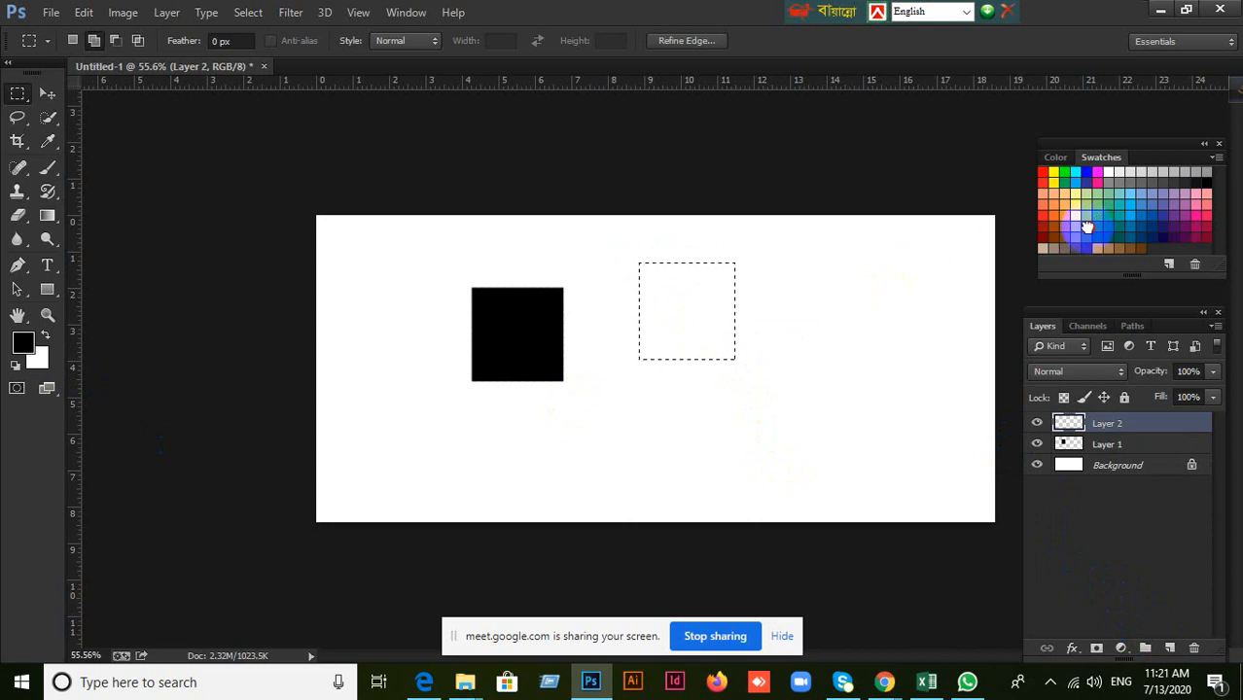
pyautogui.click(1087, 226)
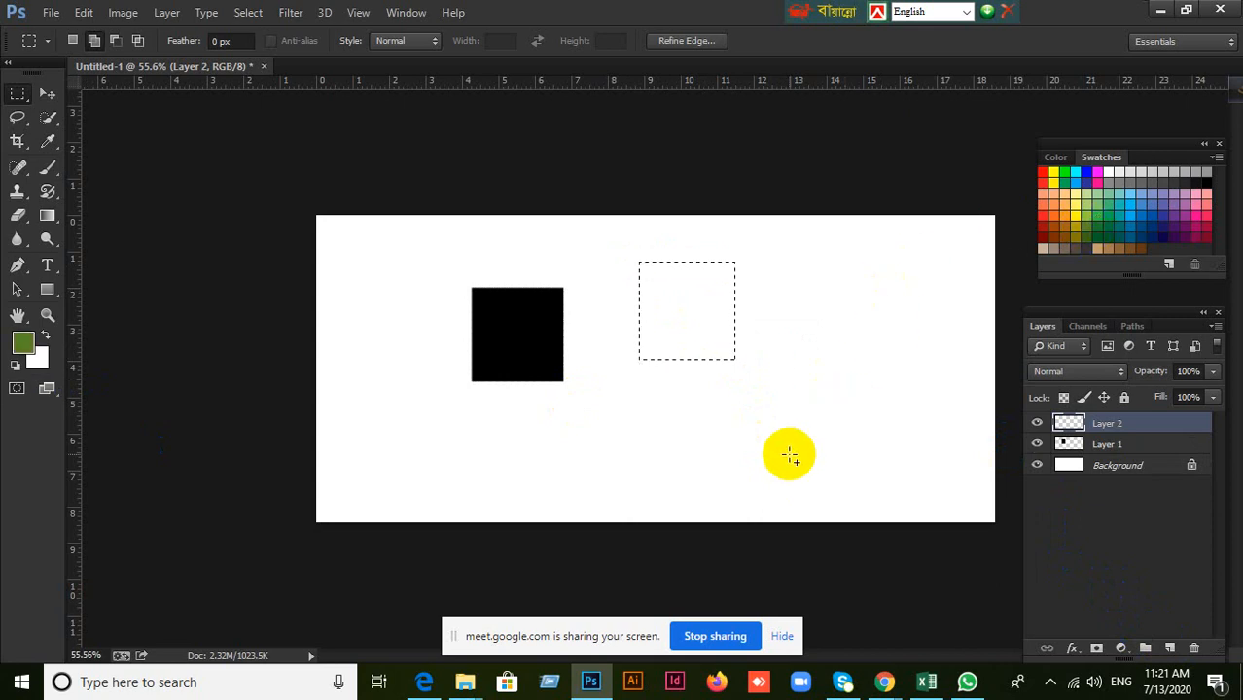
pyautogui.hotkey('alt', 'BackSpace')
pyautogui.hotkey('ctrl', 'd')
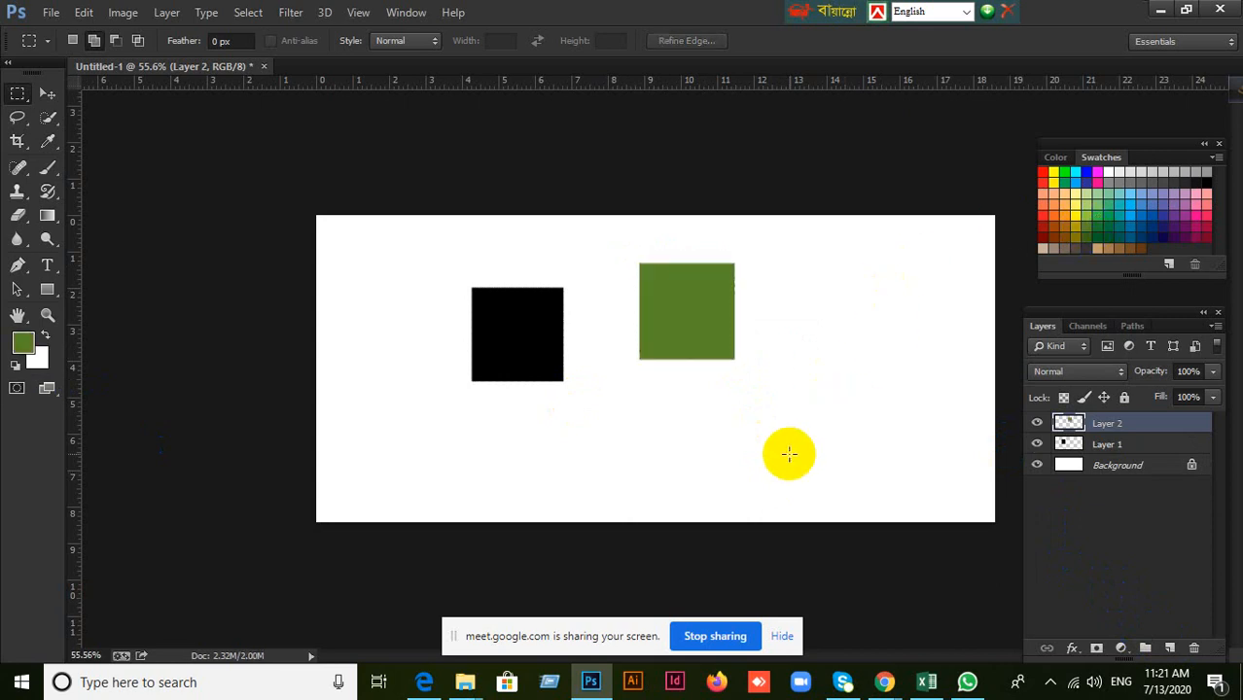
# Add a third layer, select a tall rectangle left of the black square, fill it with the green foreground color and deselect.
pyautogui.click(1170, 648)
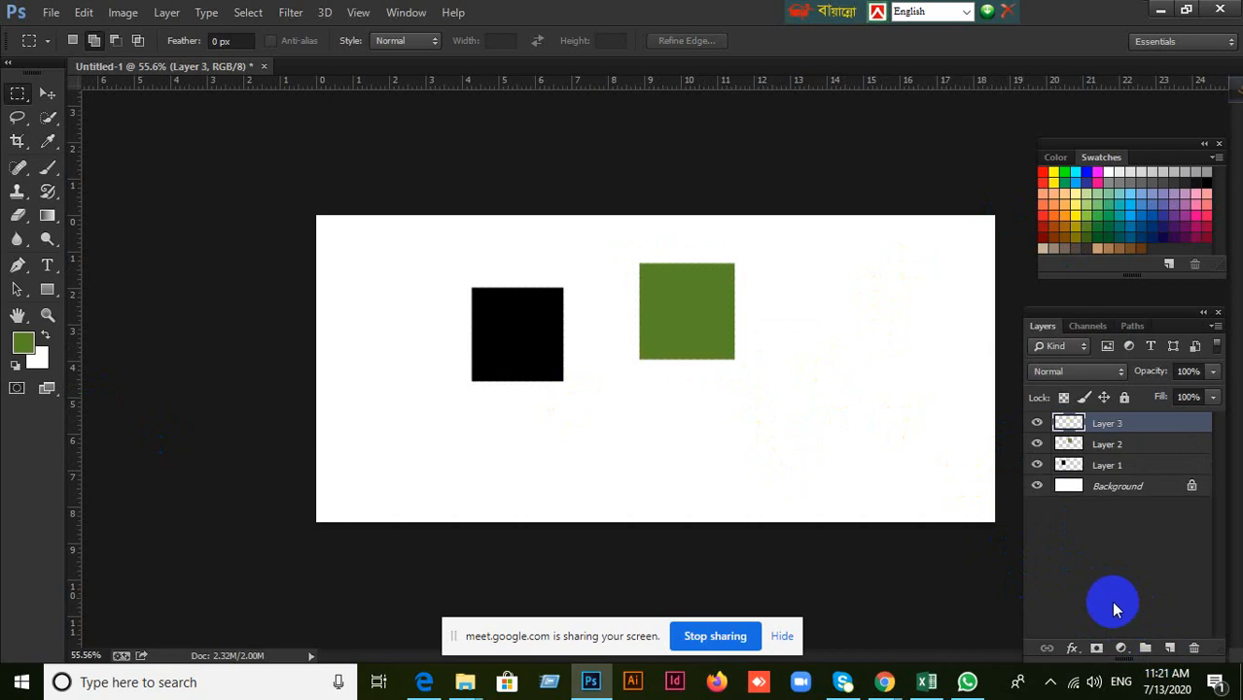
pyautogui.moveTo(356, 327); pyautogui.dragTo(416, 435)
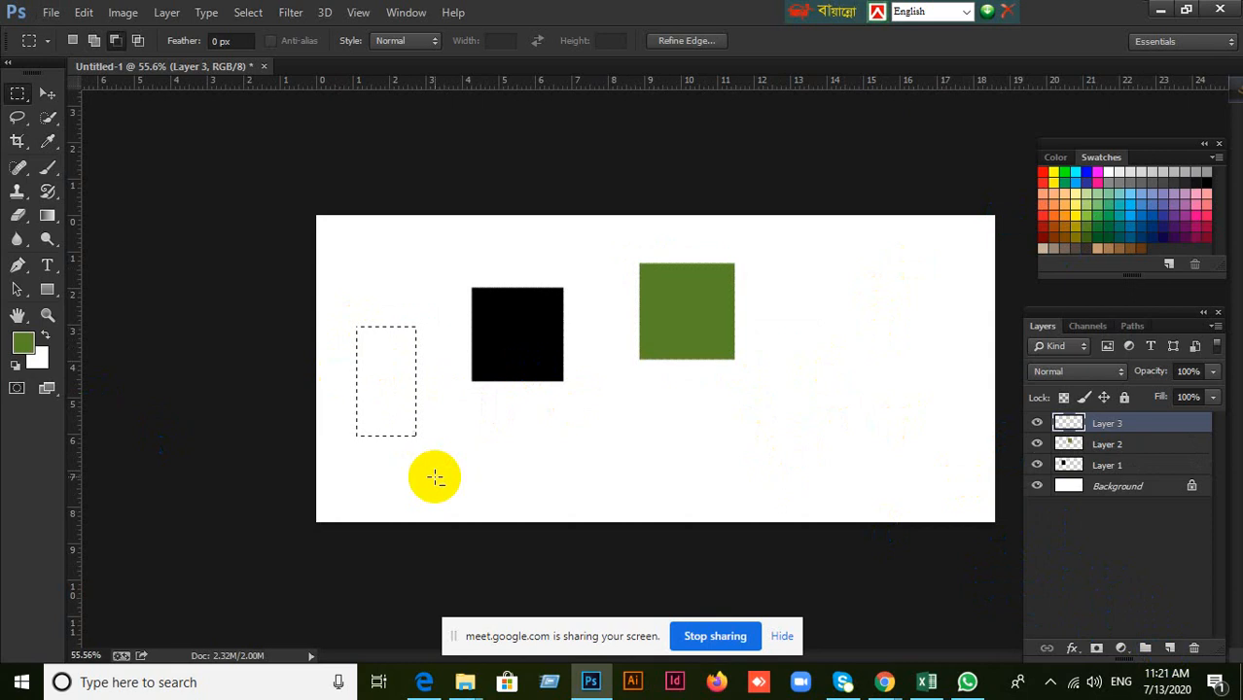
pyautogui.hotkey('alt', 'BackSpace')
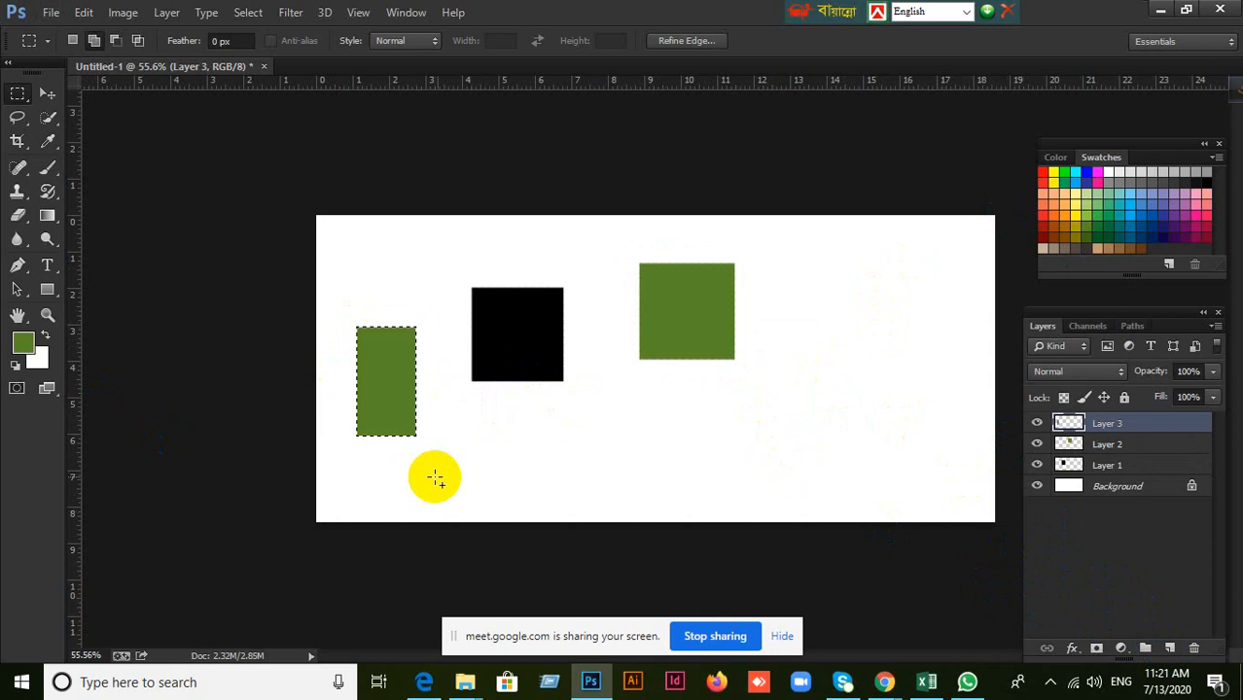
pyautogui.click(46, 93)
pyautogui.hotkey('ctrl', 'd')
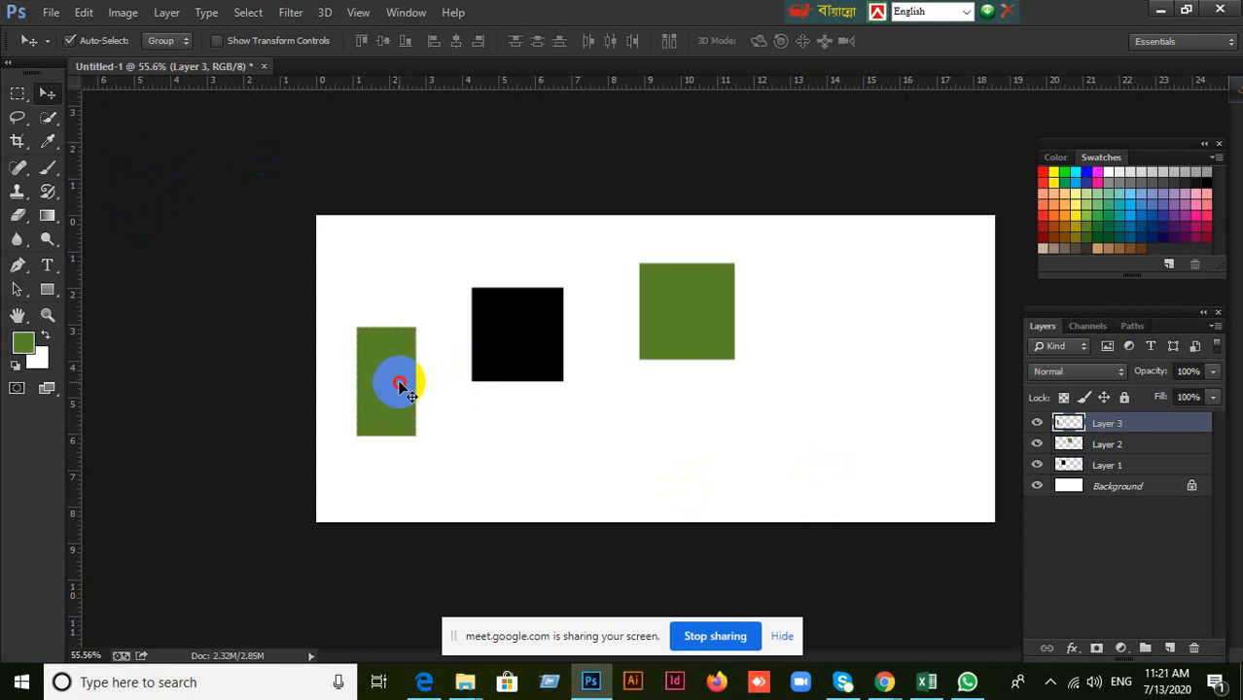
# Move the tall green rectangle, the black square and the green square separately into a rough row across the canvas.
pyautogui.moveTo(397, 374); pyautogui.dragTo(430, 369)
pyautogui.moveTo(511, 347); pyautogui.dragTo(571, 379)
pyautogui.moveTo(716, 328); pyautogui.dragTo(733, 390)
# Hide and show Layer 1, Layer 2 and Layer 3 one at a time to check which shape each layer holds.
pyautogui.click(1123, 486)
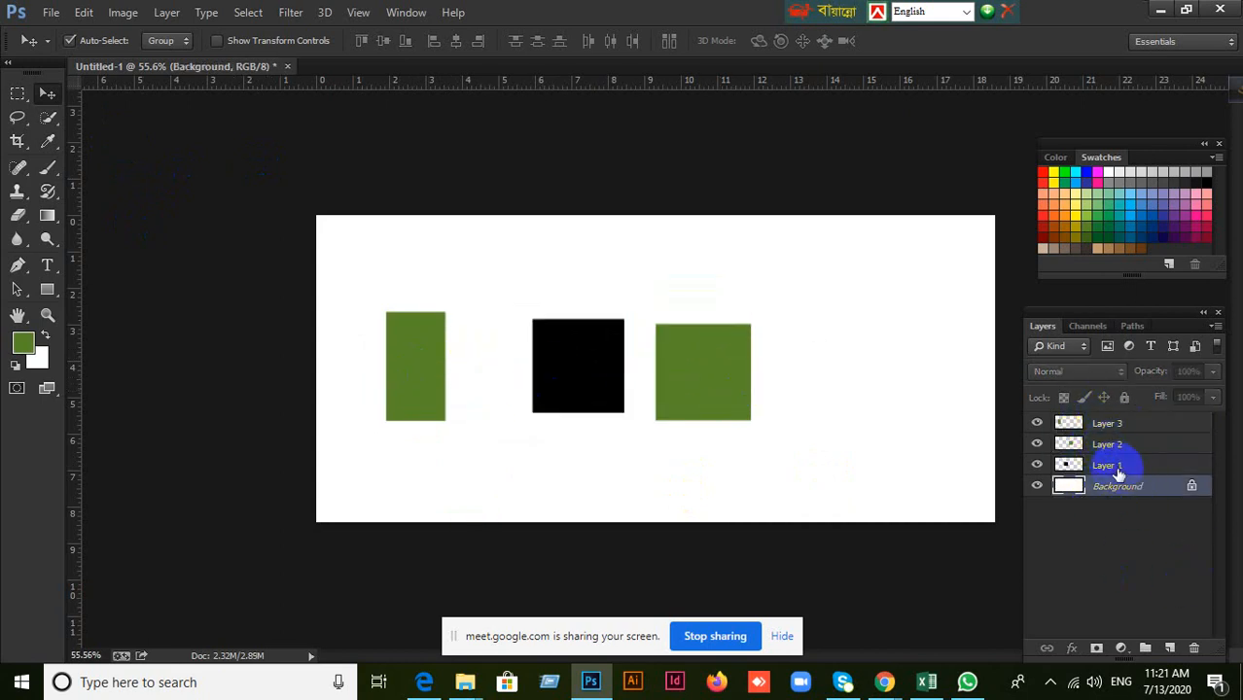
pyautogui.click(1118, 468)
pyautogui.click(1037, 468)
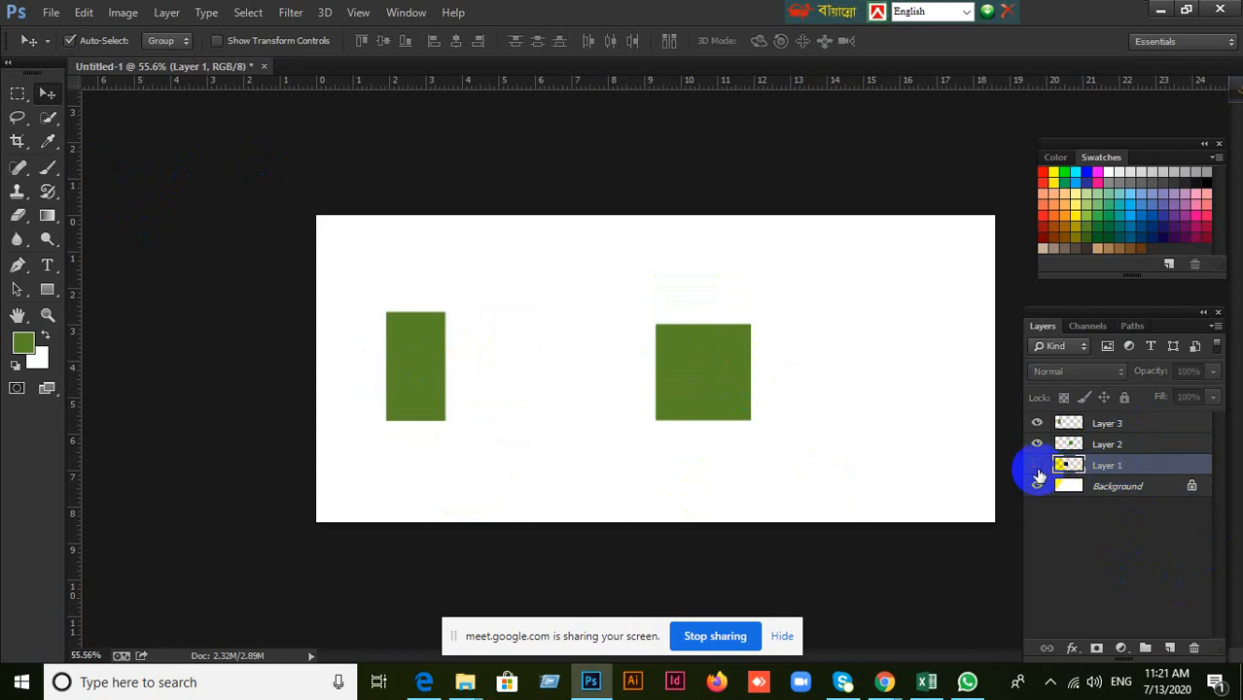
pyautogui.click(1038, 468)
pyautogui.click(1074, 445)
pyautogui.click(1036, 445)
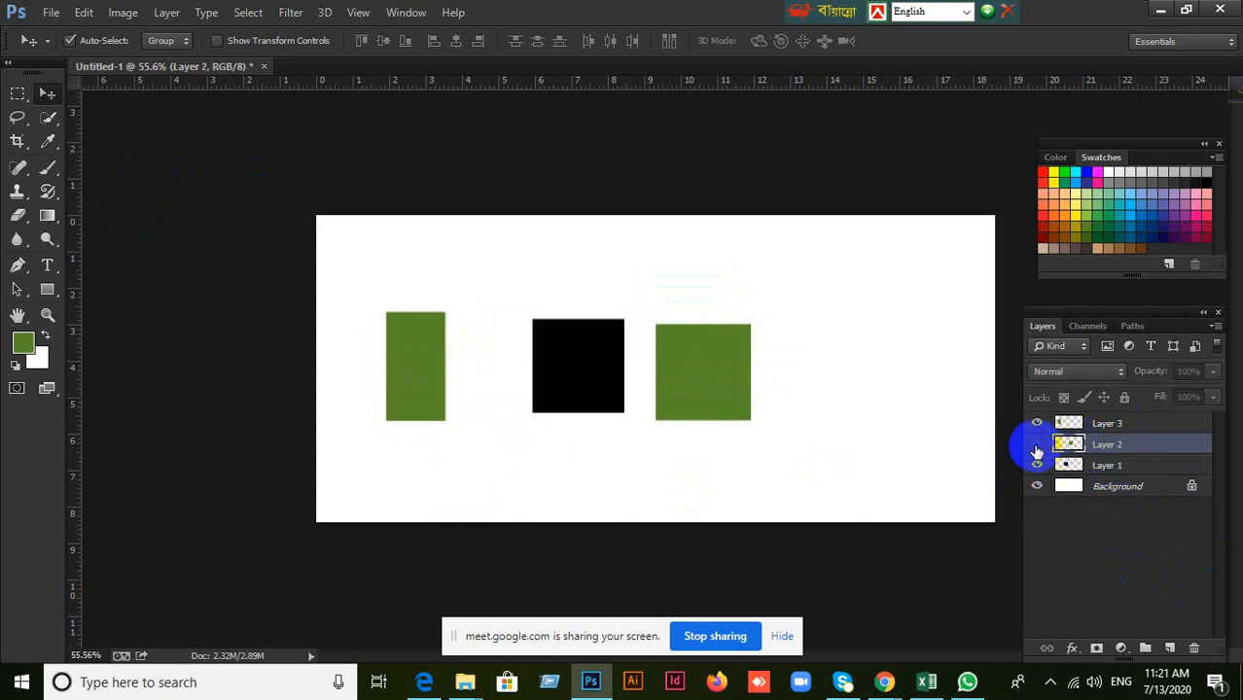
pyautogui.click(1034, 445)
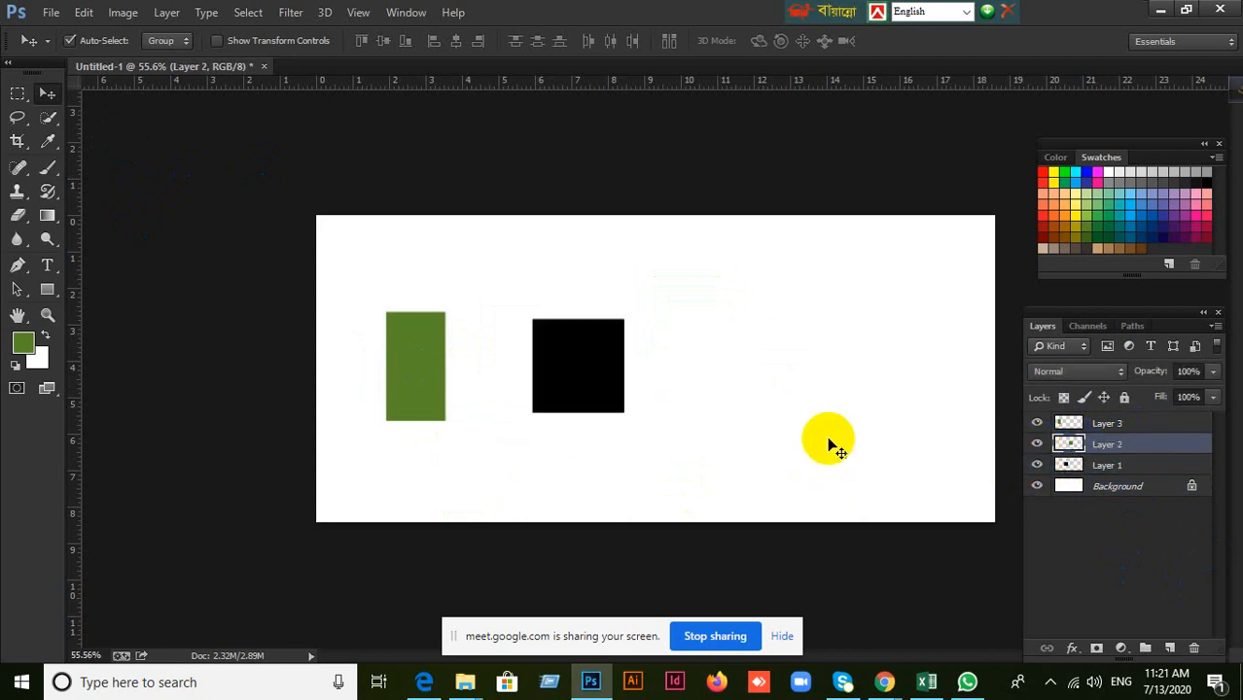
pyautogui.click(1040, 426)
# Shift the green square slightly right, the black square up, and the tall green rectangle up and to the right.
pyautogui.moveTo(708, 379)
pyautogui.mouseDown()
pyautogui.moveTo(795, 367)
pyautogui.moveTo(732, 375)
pyautogui.mouseUp()
pyautogui.moveTo(581, 389); pyautogui.dragTo(585, 362)
pyautogui.moveTo(422, 332); pyautogui.dragTo(451, 304)
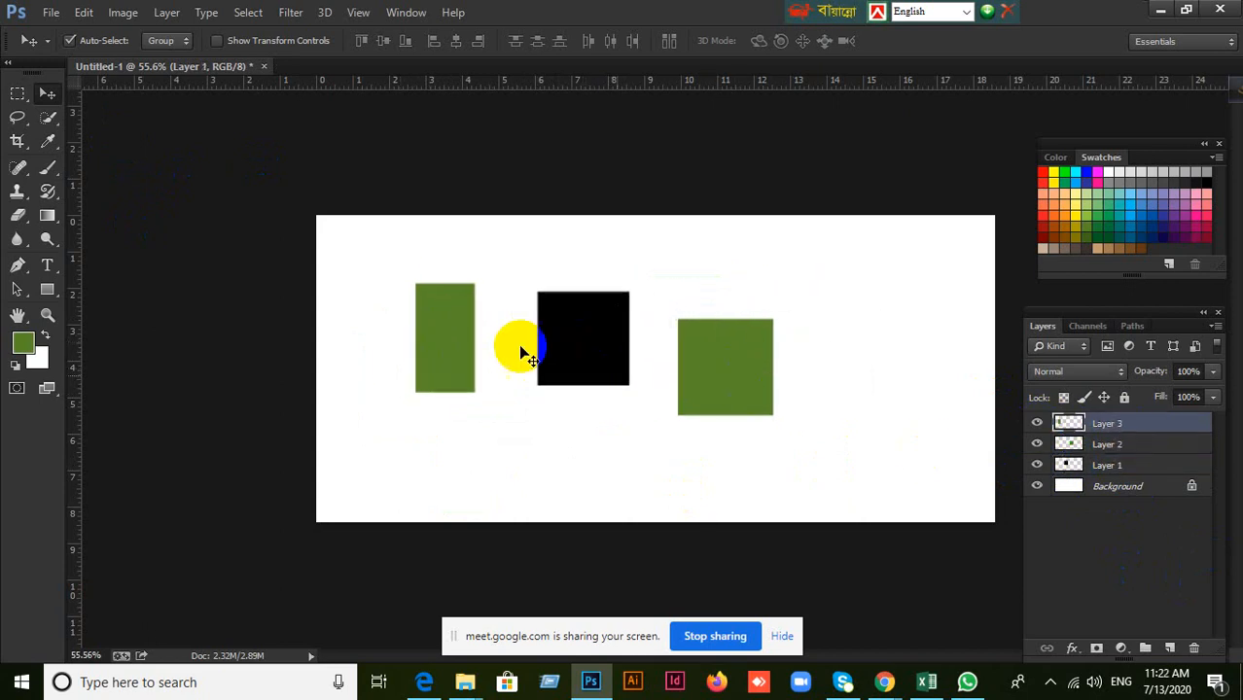
# Select each shape layer in turn, and delete Layer 1, Layer 2 and Layer 3 together, leaving only the Background.
pyautogui.click(1139, 467)
pyautogui.click(1128, 447)
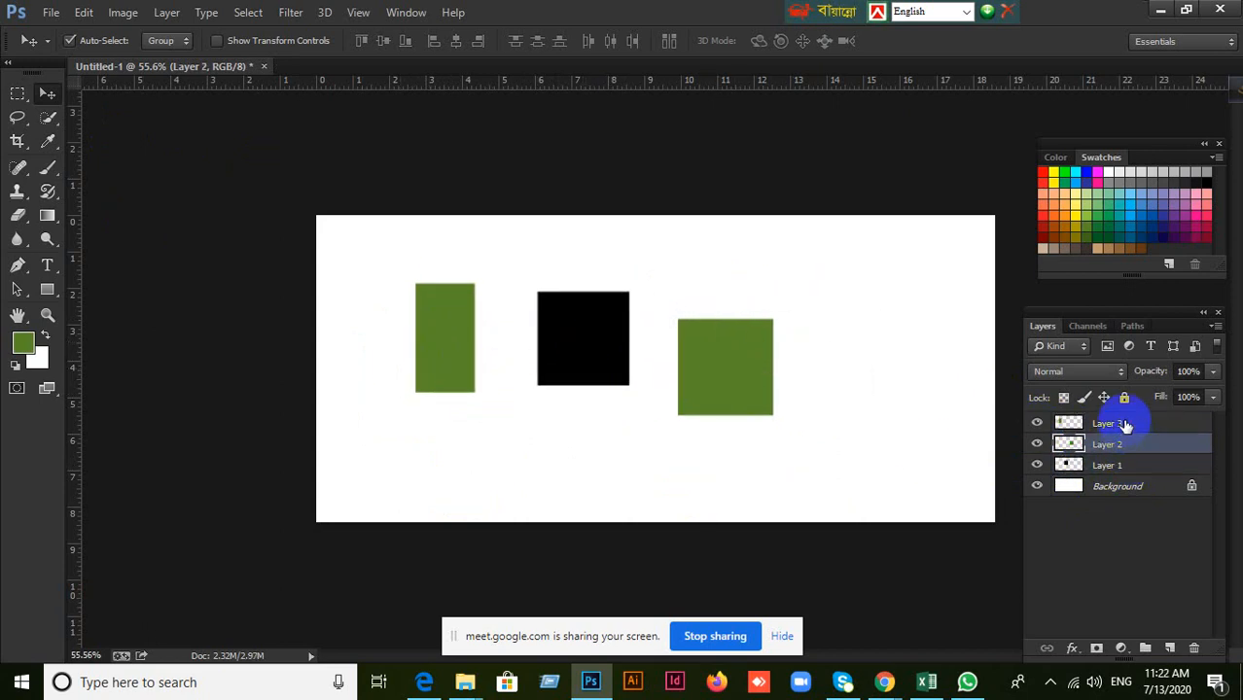
pyautogui.click(1124, 425)
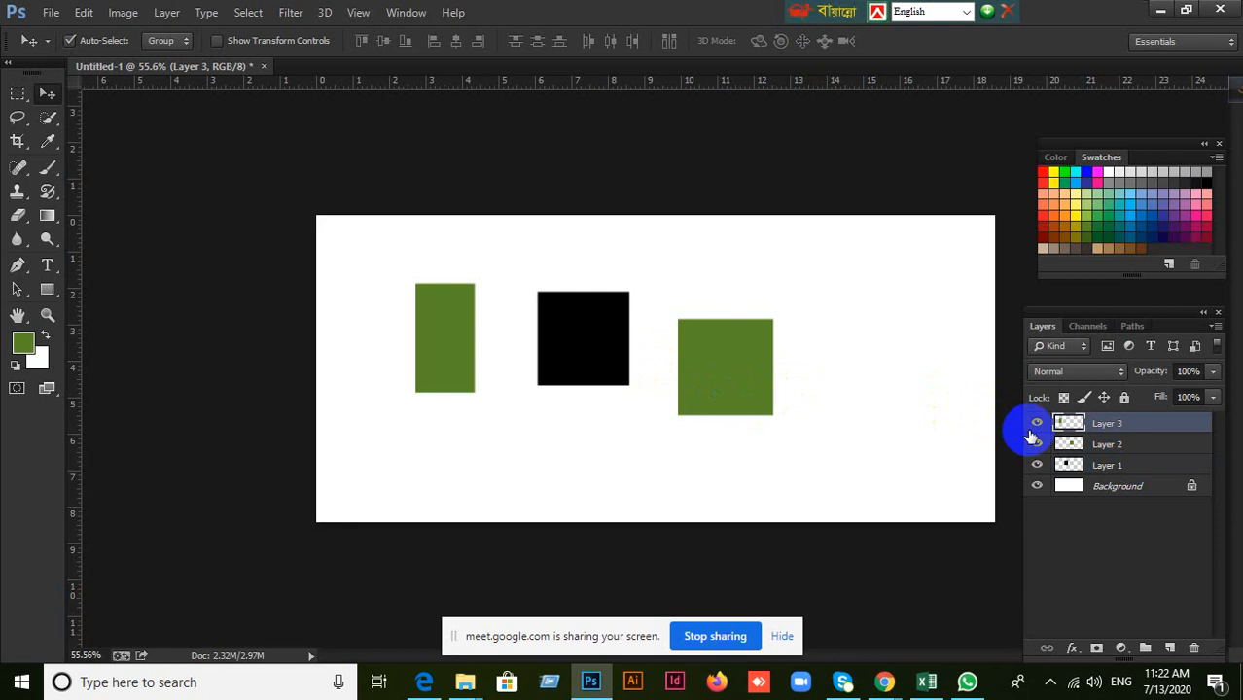
pyautogui.click(1159, 468)
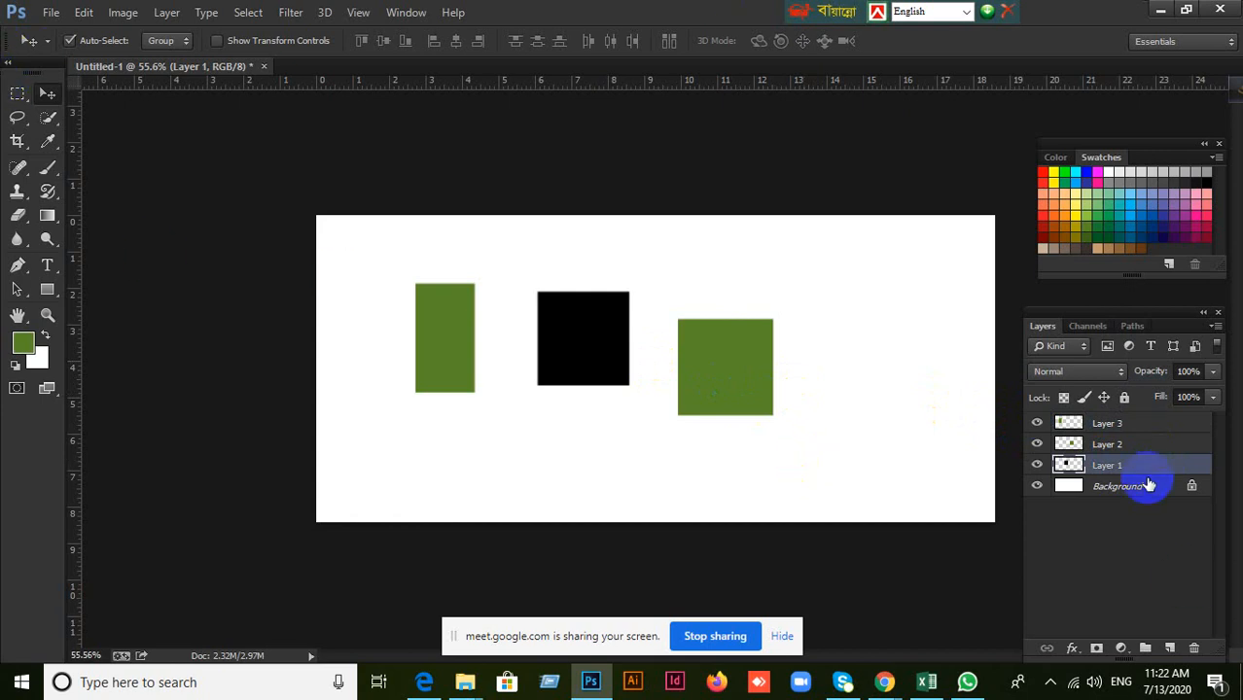
pyautogui.keyDown('shift'); pyautogui.click(1144, 430); pyautogui.keyUp('shift')
pyautogui.press('Delete')
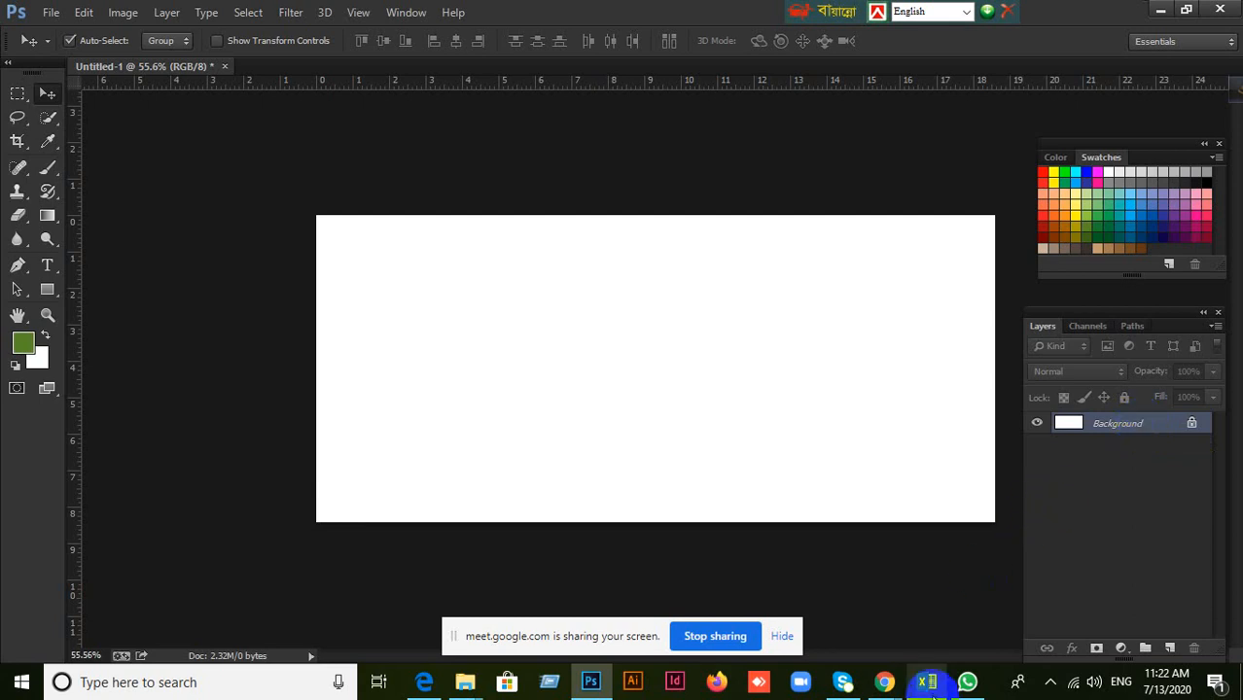
# Switch to the Google Meet window to check the list of participants and return to the Photoshop document.
pyautogui.click(785, 607)
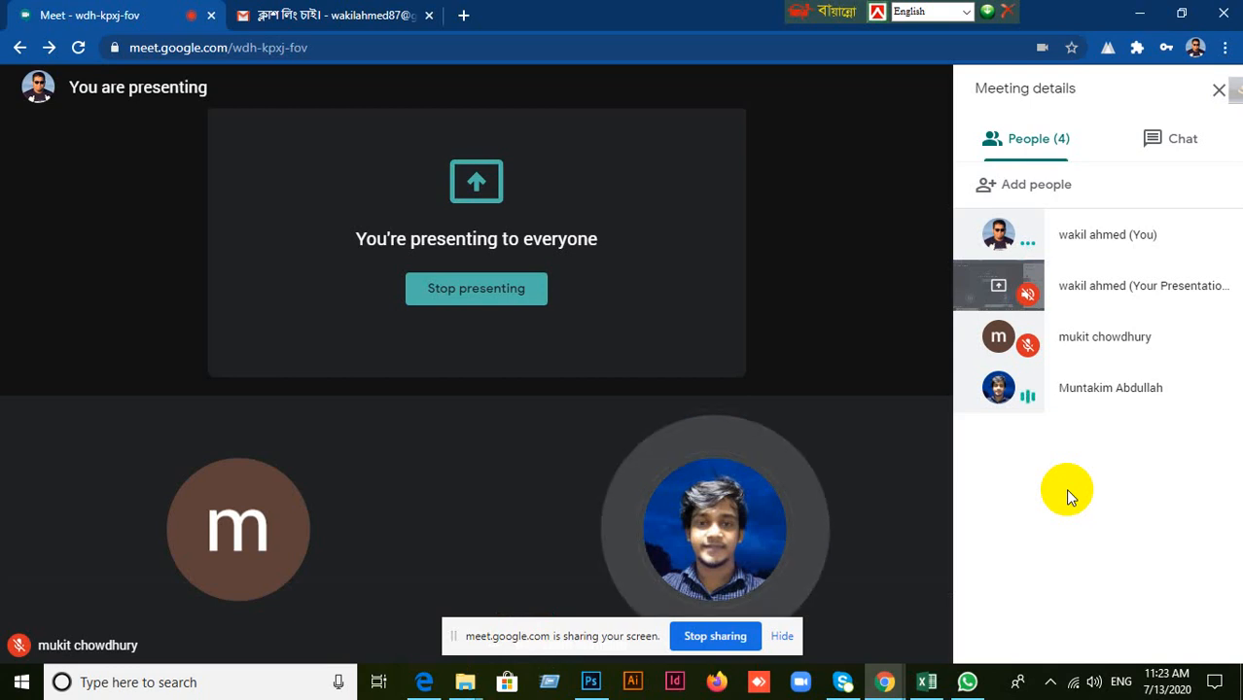
pyautogui.click(1139, 13)
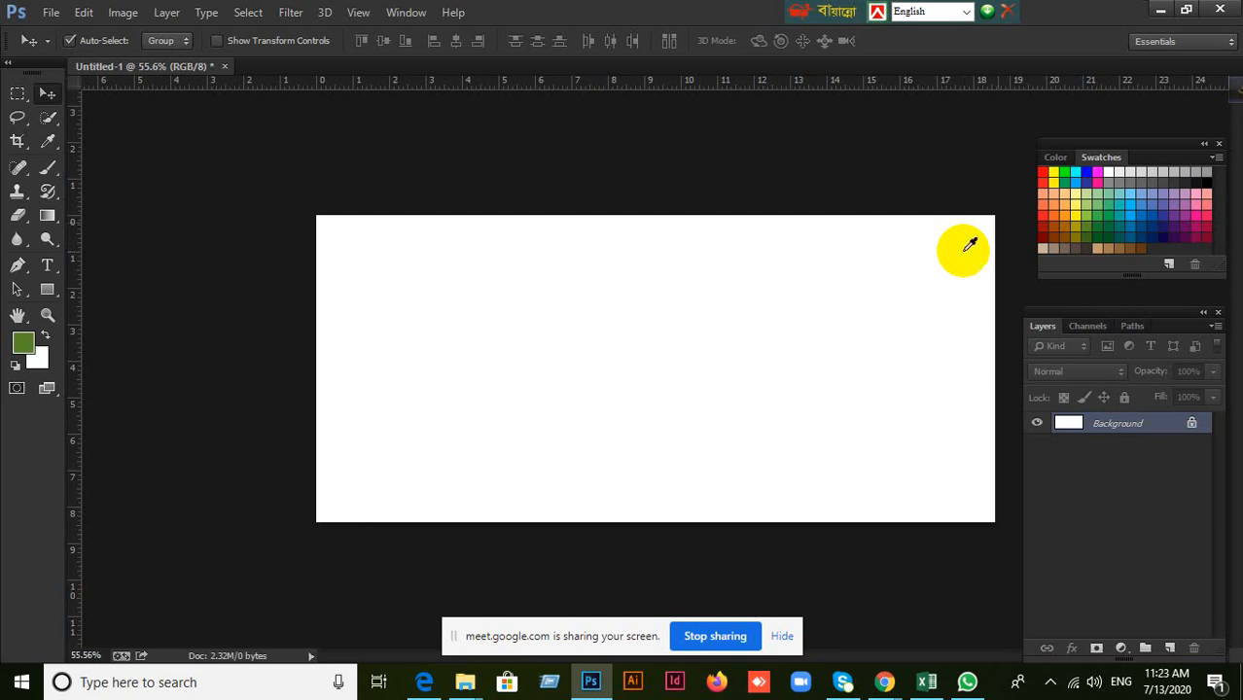
# Switch to Excel to review the daily attendance sheet for batch GD 16, and return to Photoshop.
pyautogui.click(926, 682)
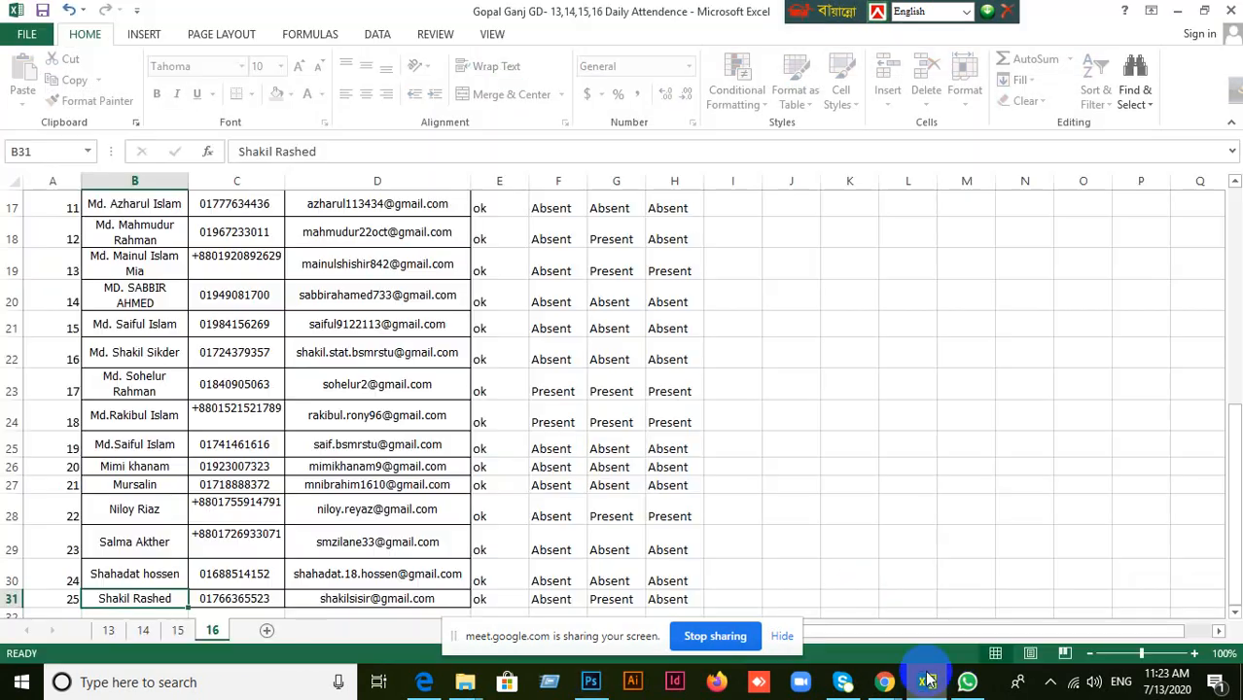
pyautogui.scroll(5, 666, 399)
pyautogui.scroll(-12, 666, 399)
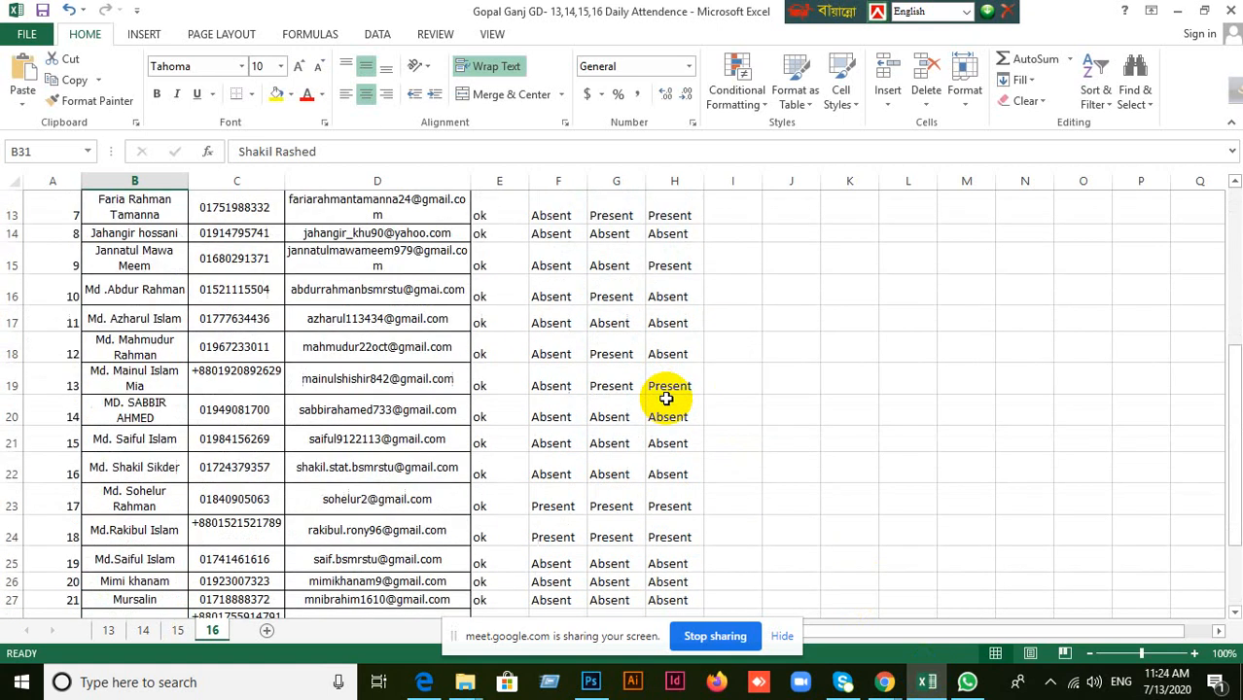
pyautogui.scroll(12, 666, 398)
pyautogui.scroll(-1, 666, 399)
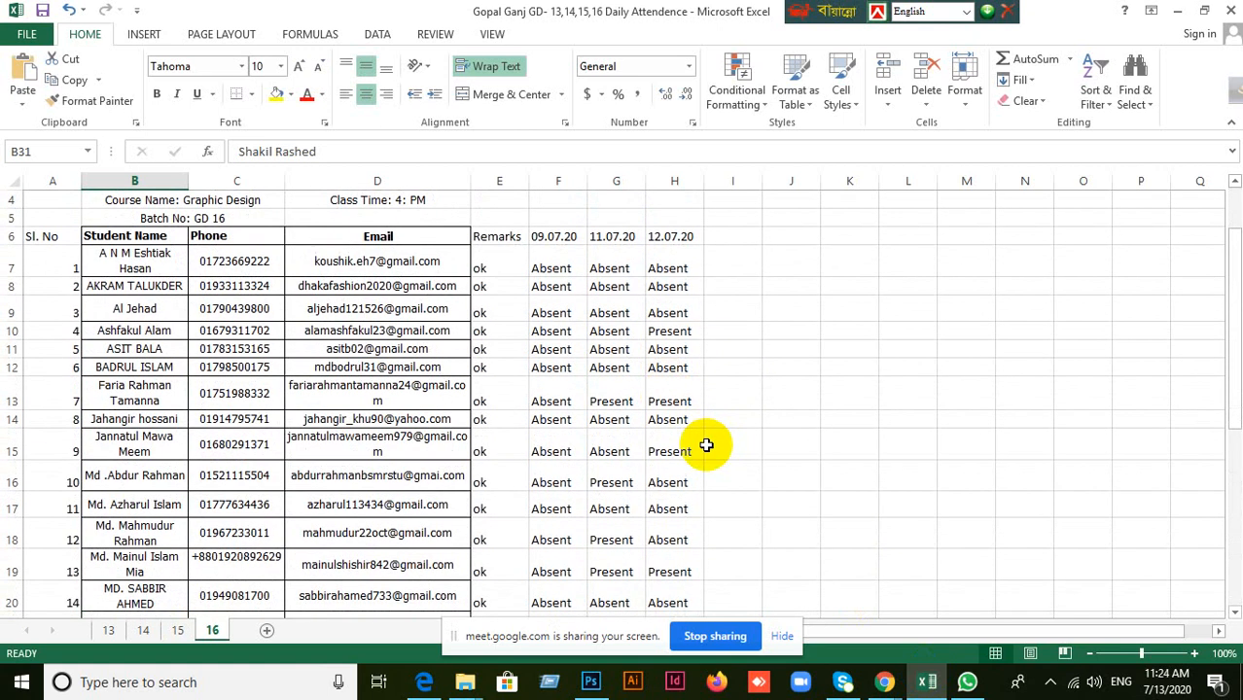
pyautogui.click(1176, 11)
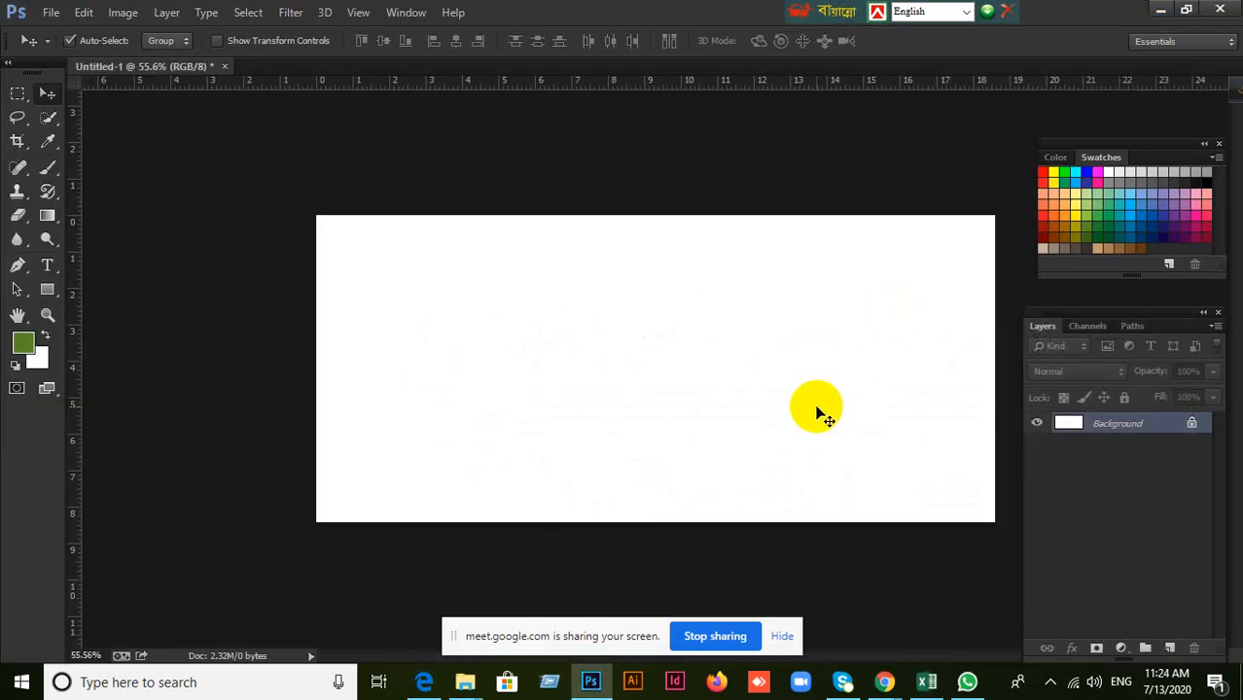
# Add a new layer, select a wide rectangle left of the canvas centre, fill it with the green foreground color and deselect.
pyautogui.scroll(-2, 817, 412)
pyautogui.scroll(2, 816, 412)
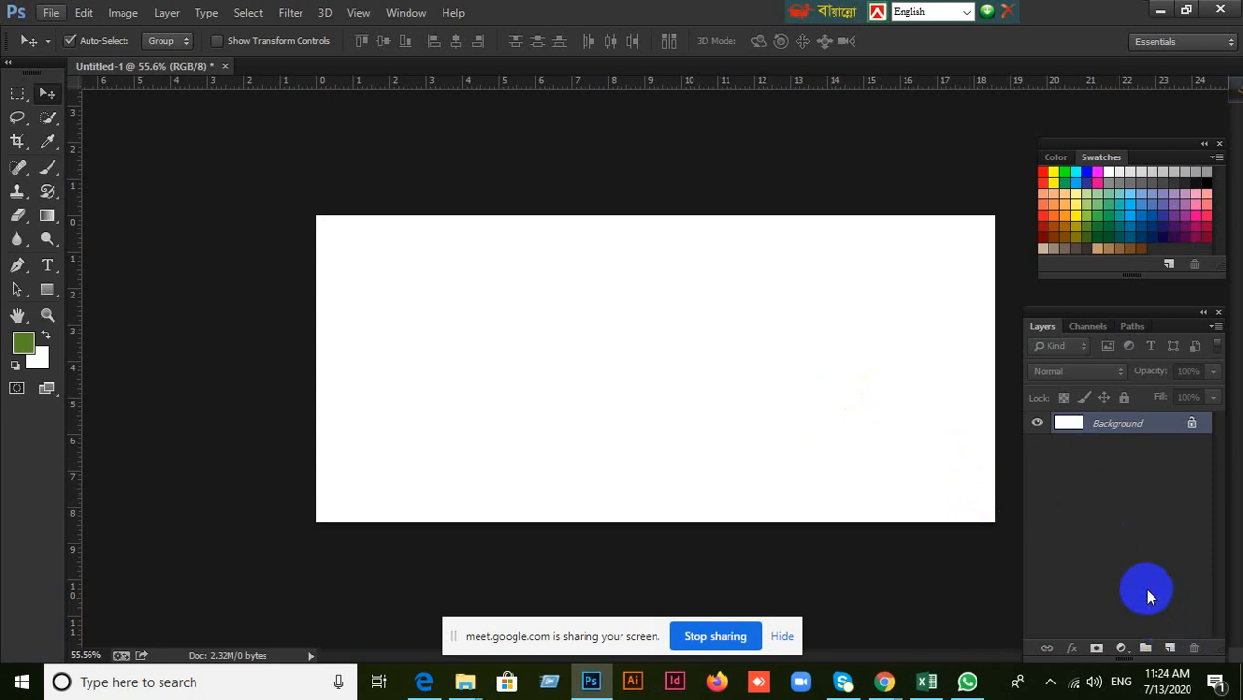
pyautogui.click(1170, 650)
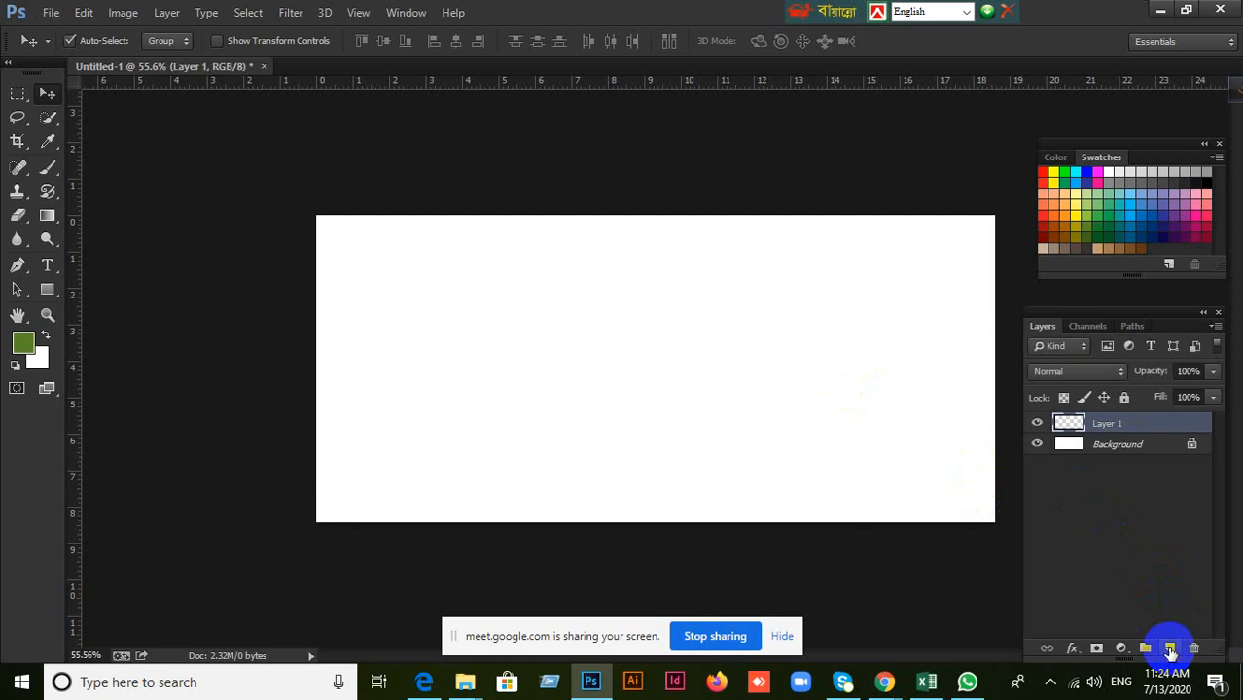
pyautogui.click(13, 102)
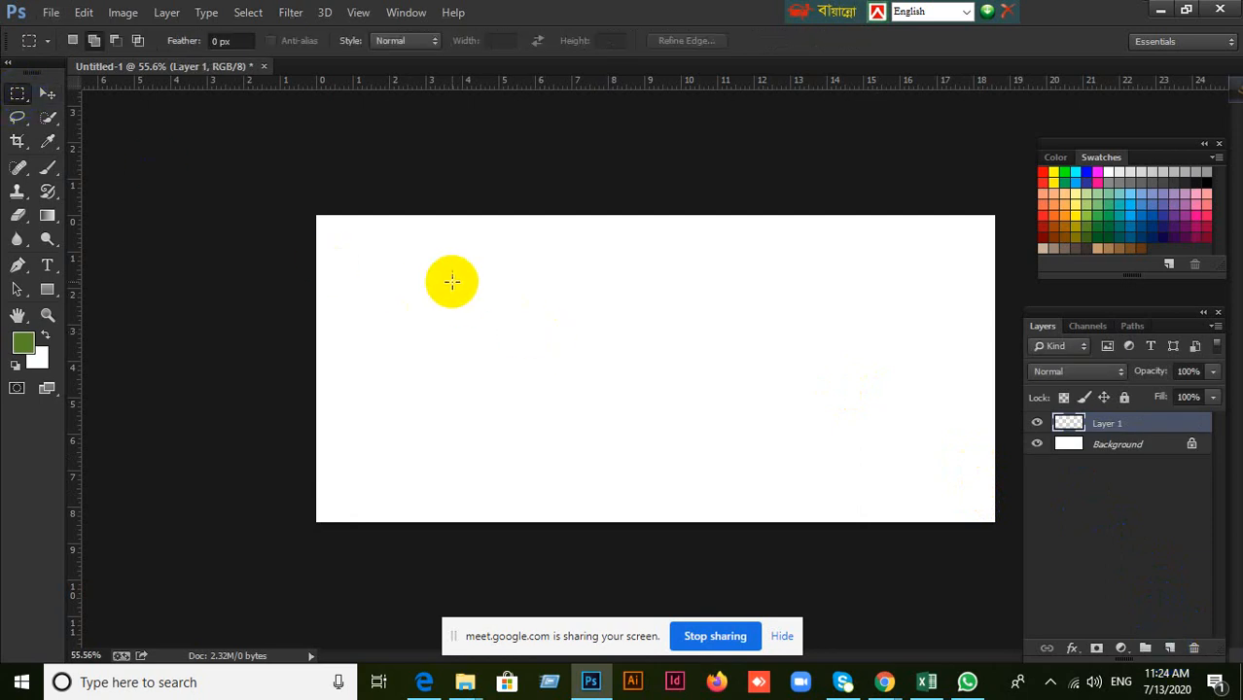
pyautogui.moveTo(452, 281); pyautogui.dragTo(608, 399)
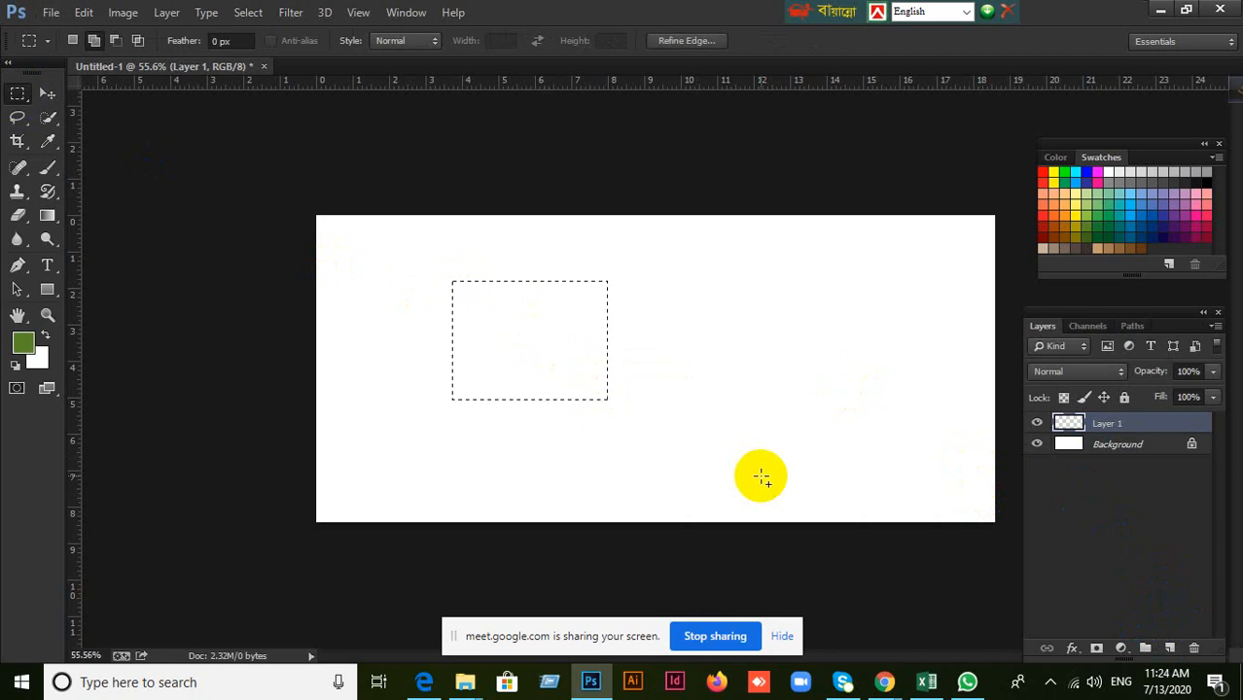
pyautogui.hotkey('alt', 'BackSpace')
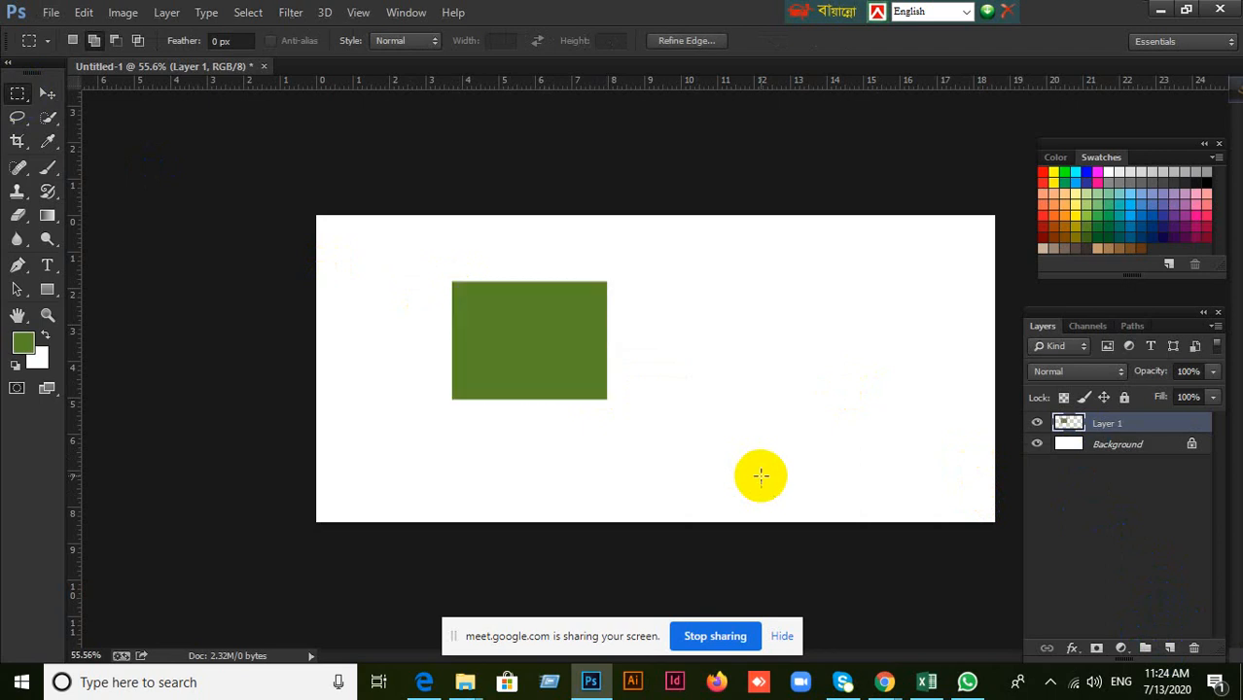
# Select a tall rectangle on the right half of the canvas, add a new layer, fill the selection with yellow and deselect.
pyautogui.hotkey('ctrl', 'd')
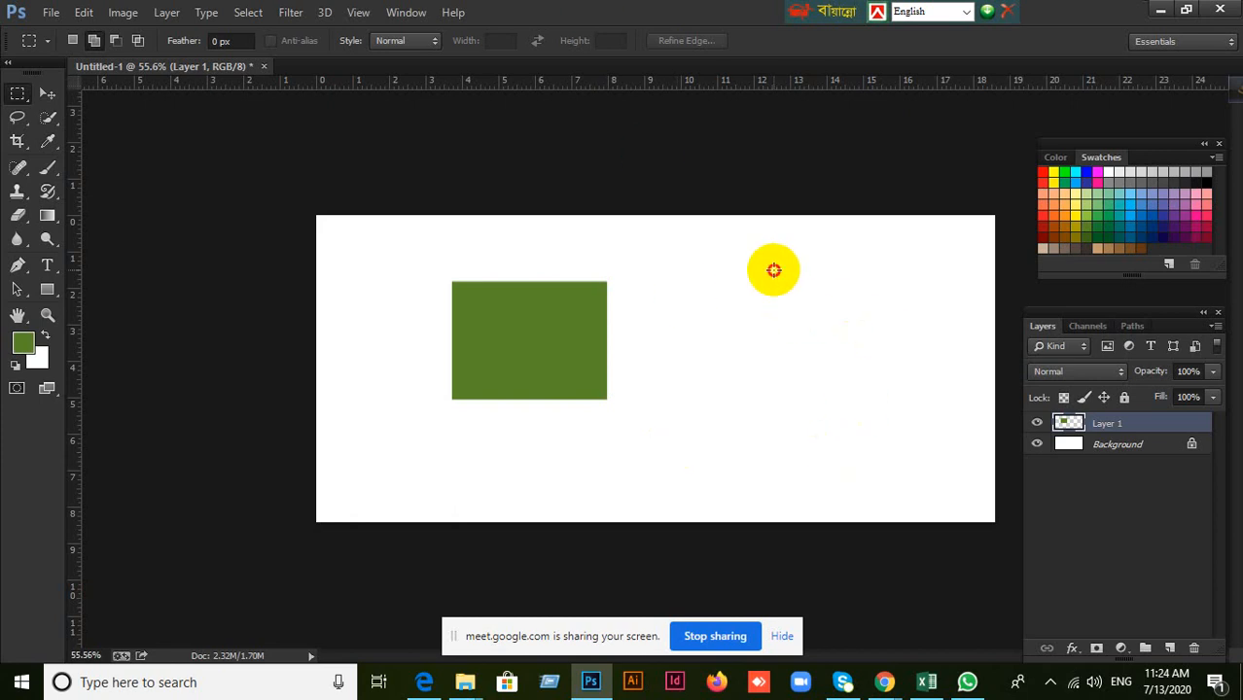
pyautogui.moveTo(774, 269); pyautogui.dragTo(891, 416)
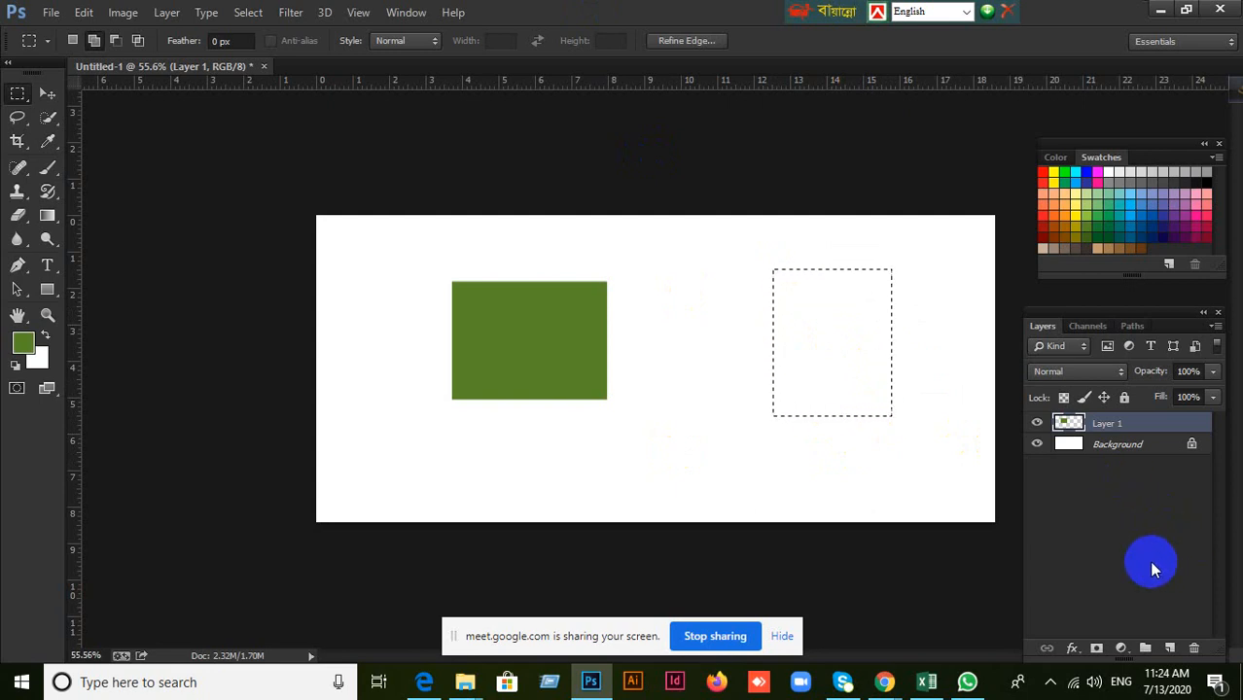
pyautogui.click(1169, 648)
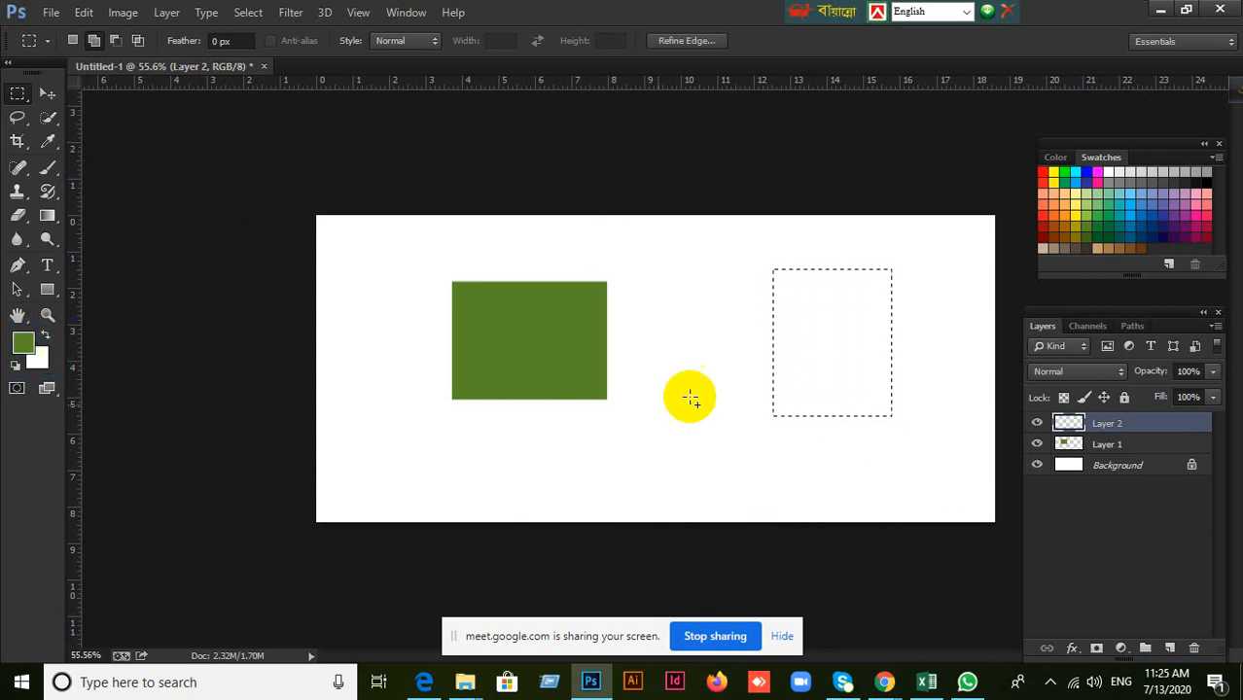
pyautogui.click(47, 141)
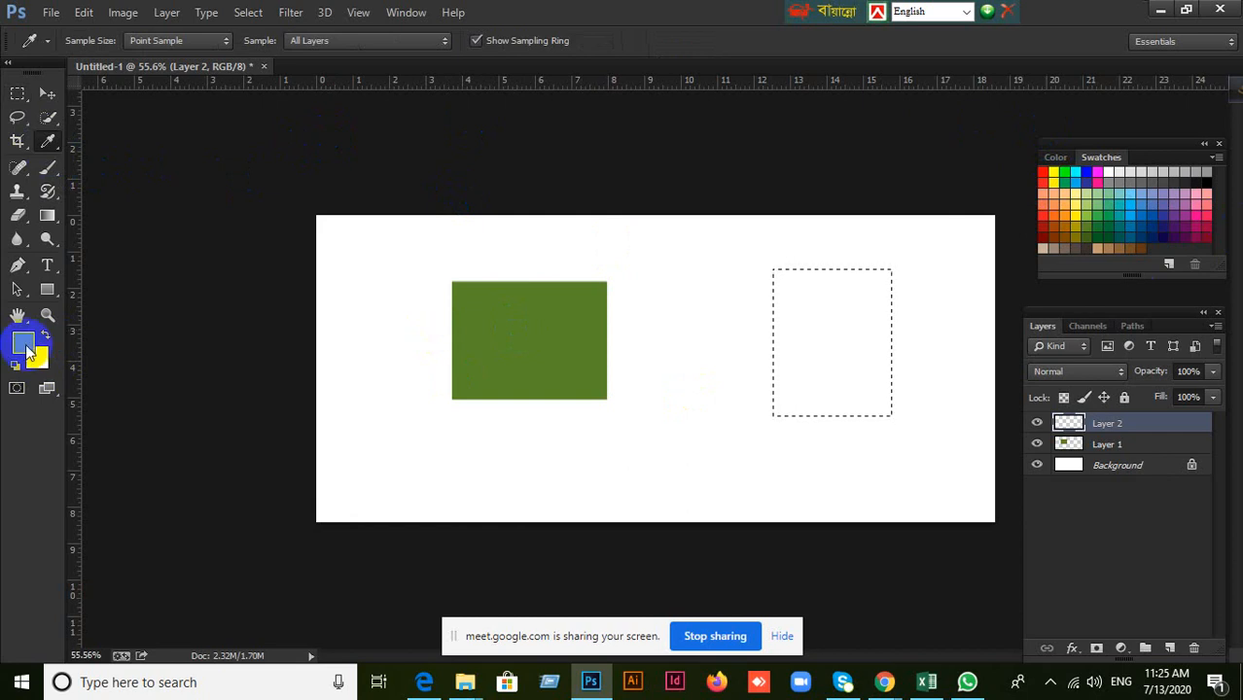
pyautogui.click(1076, 217)
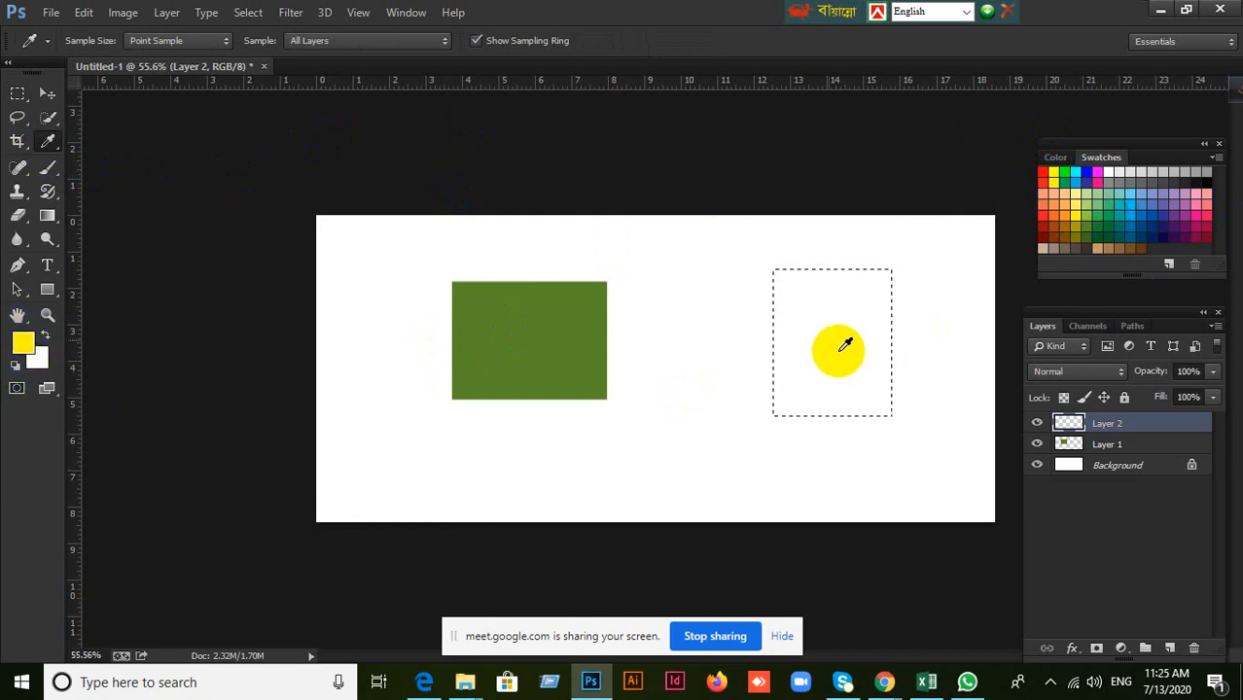
pyautogui.click(47, 94)
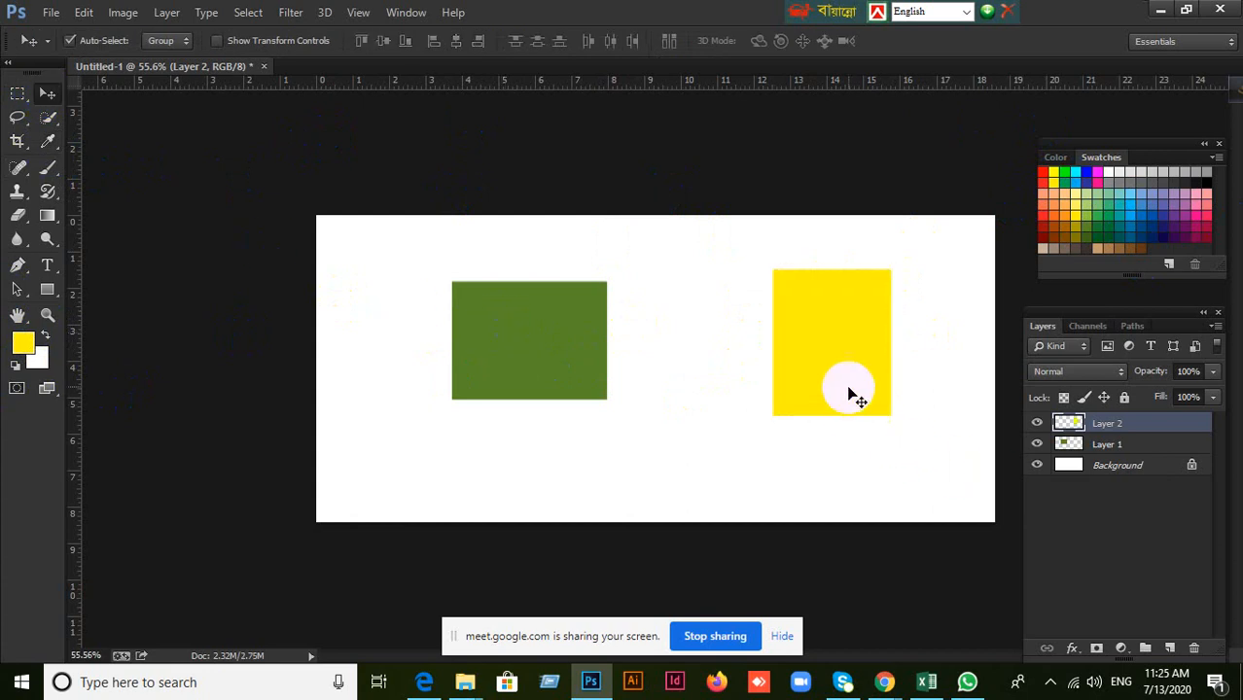
# Add another new layer and fill a small circular selection near the canvas's lower-left corner with dark green.
pyautogui.click(1169, 648)
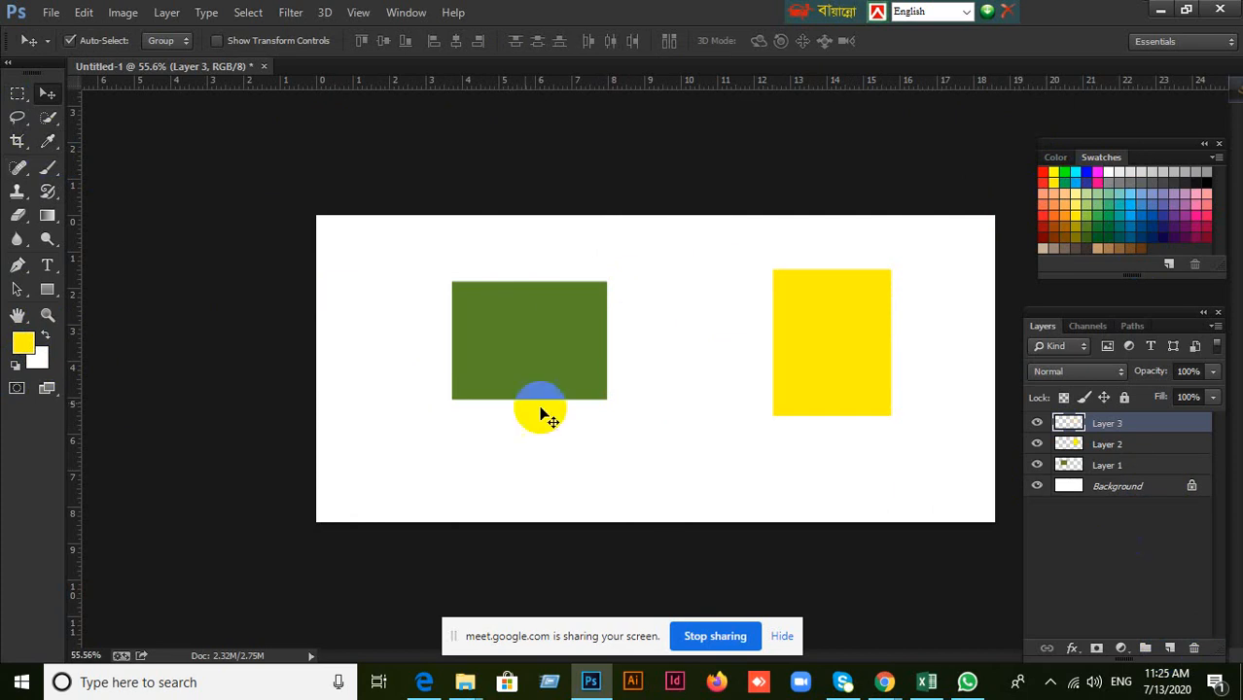
pyautogui.moveTo(34, 98); pyautogui.dragTo(85, 107)
pyautogui.moveTo(356, 415); pyautogui.dragTo(411, 469)
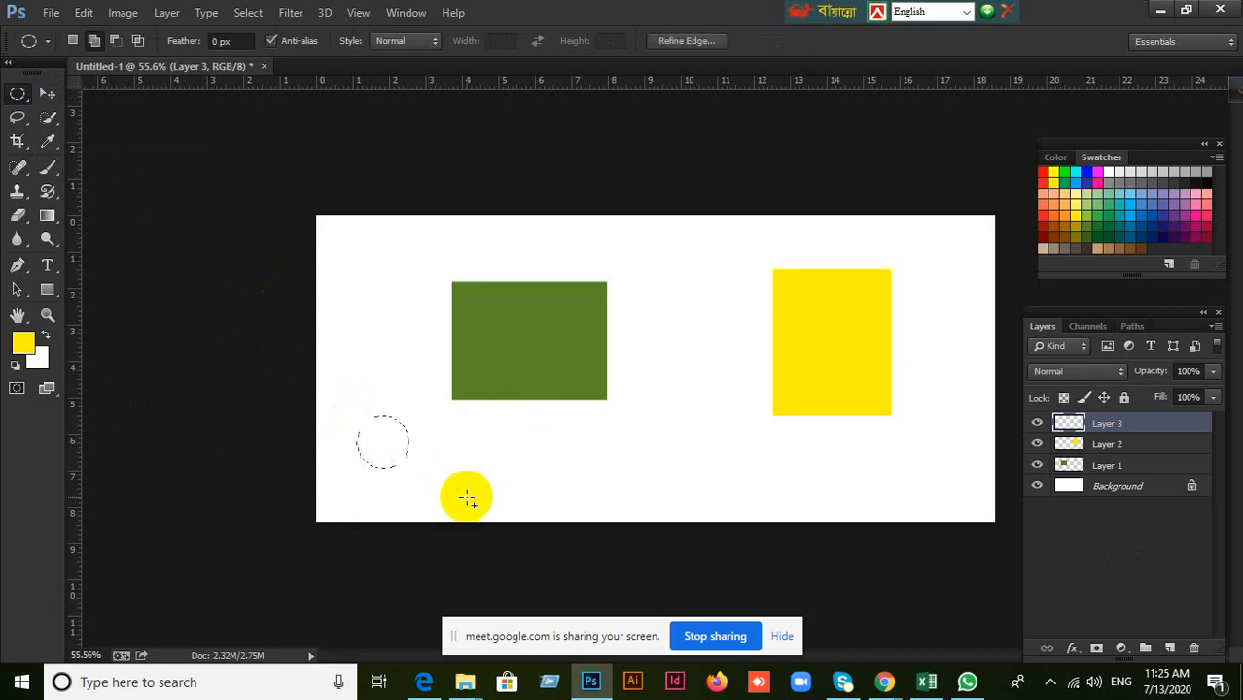
pyautogui.click(47, 141)
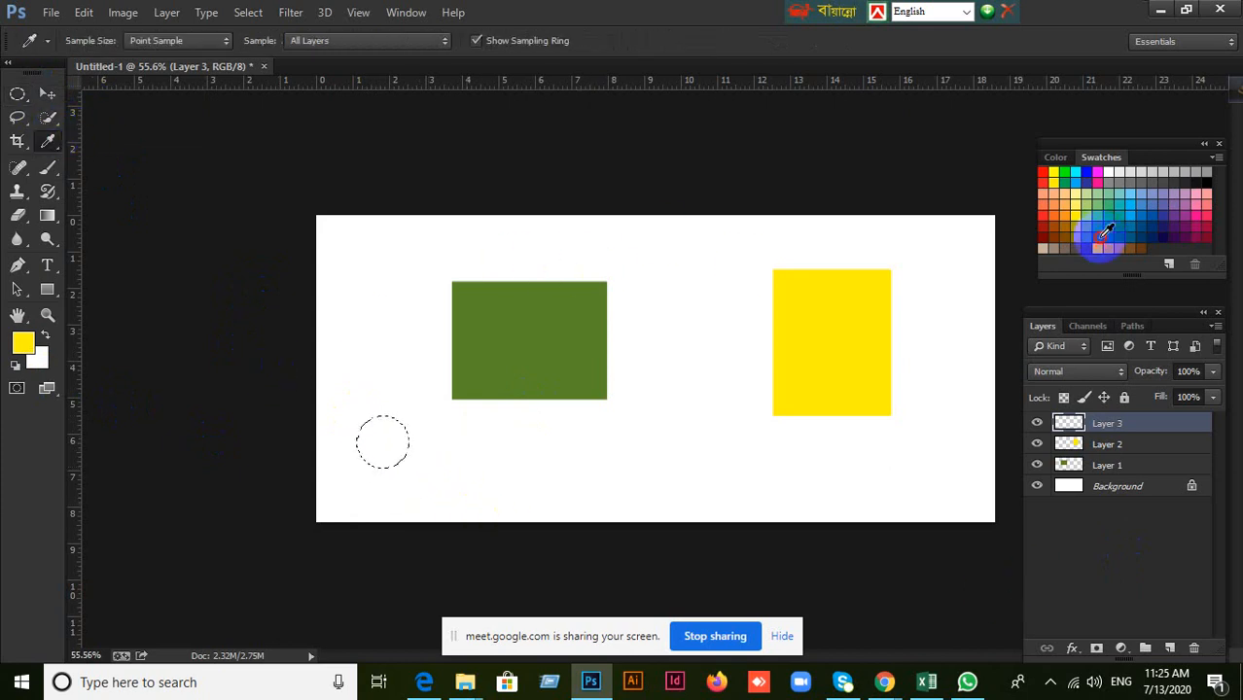
pyautogui.click(1105, 233)
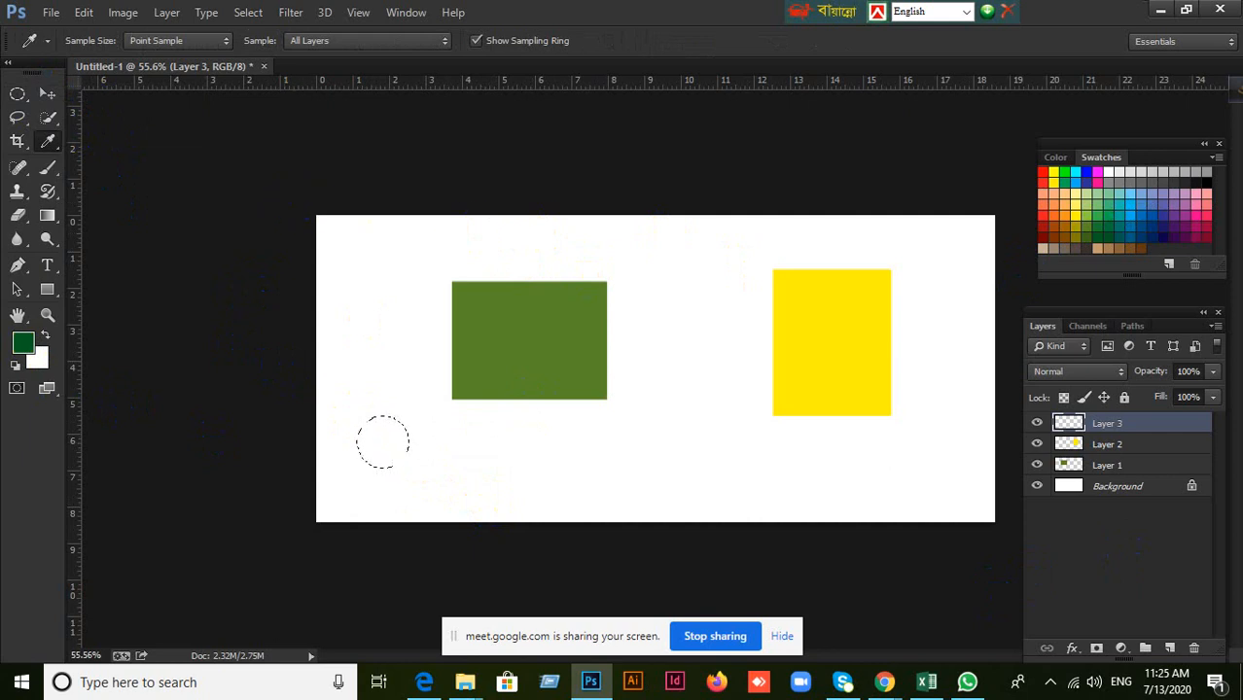
pyautogui.click(1103, 230)
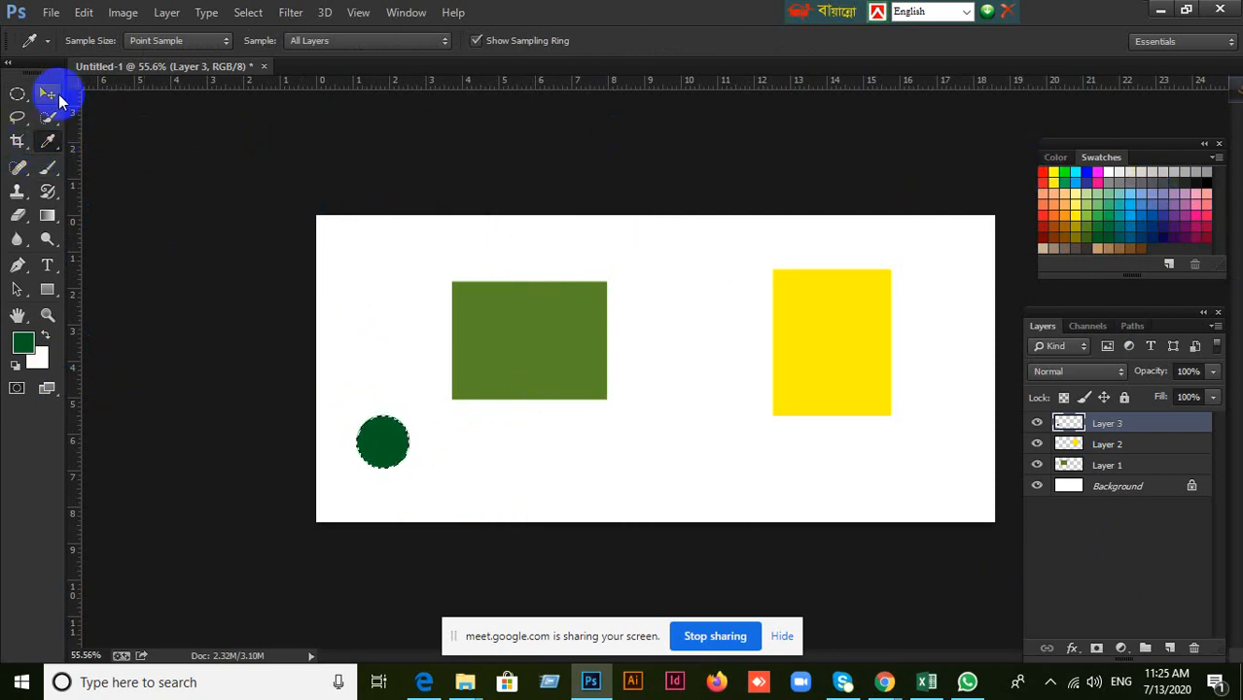
pyautogui.click(47, 93)
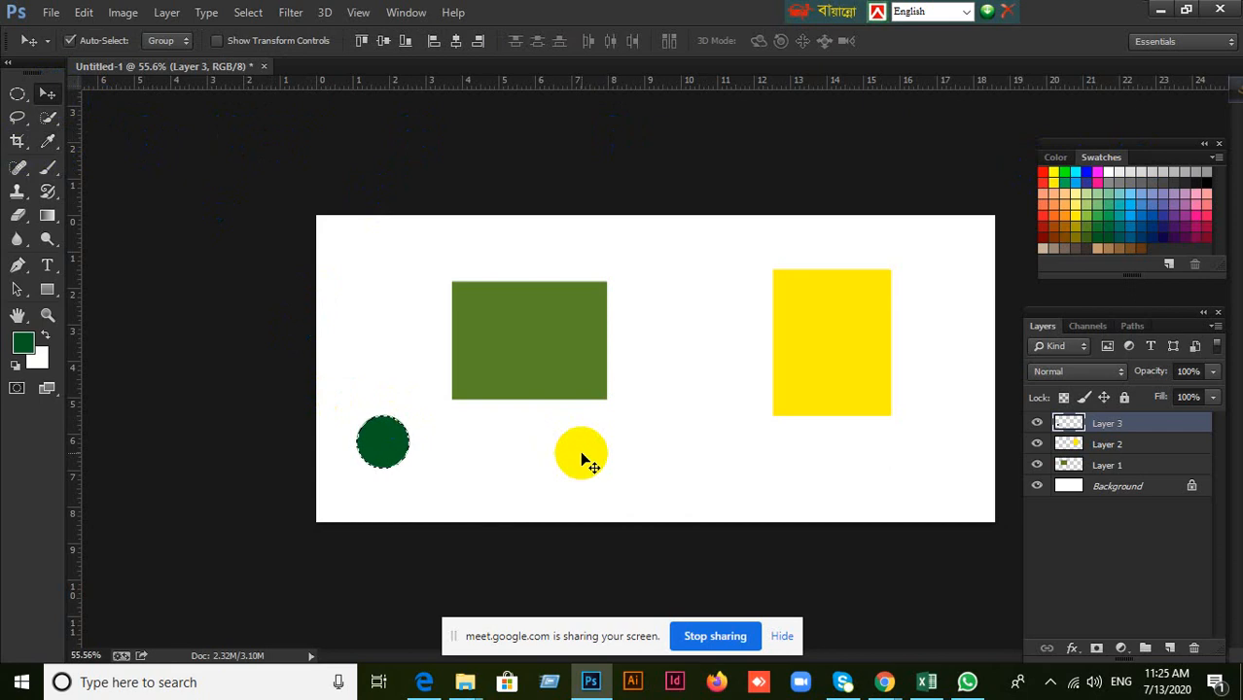
# Deselect the circle, then delete Layer 1, Layer 2 and Layer 3 together so only the Background is left.
pyautogui.moveTo(581, 458); pyautogui.dragTo(797, 494)
pyautogui.scroll(-2, 795, 493)
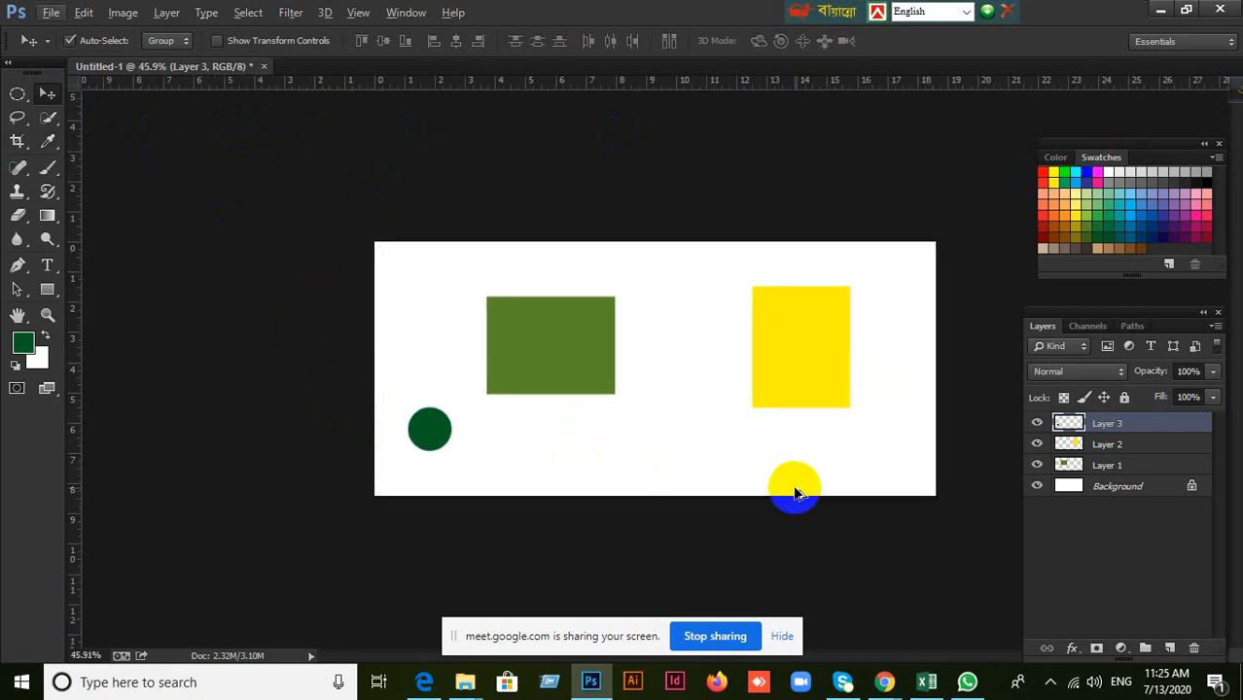
pyautogui.keyDown('shift'); pyautogui.click(1109, 466); pyautogui.keyUp('shift')
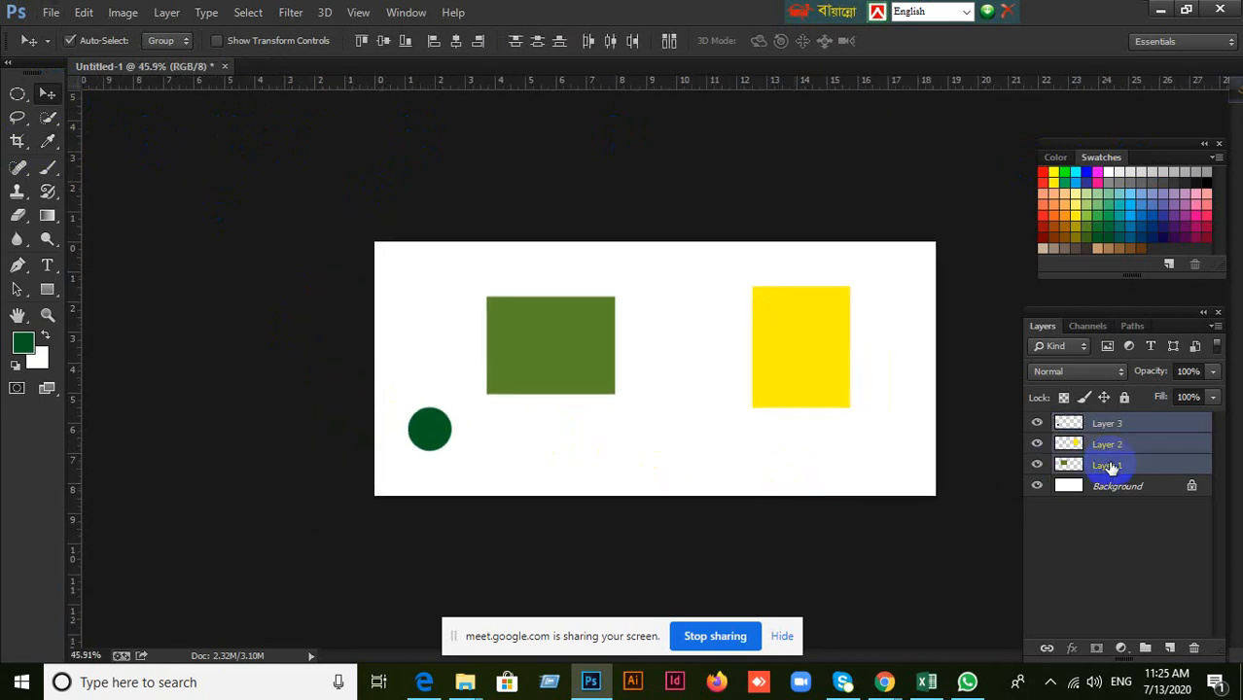
pyautogui.press('Delete')
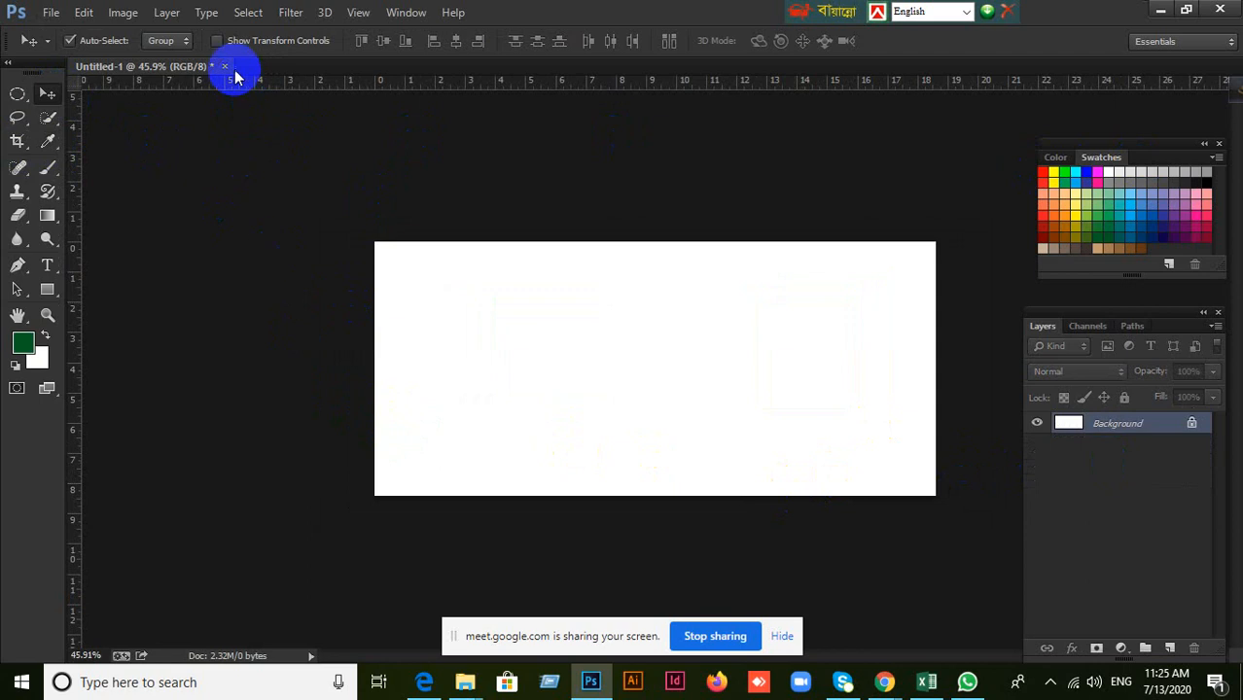
# Create a new document 1200 pixels wide and 1200 pixels high, keeping the other settings at their defaults.
pyautogui.click(49, 14)
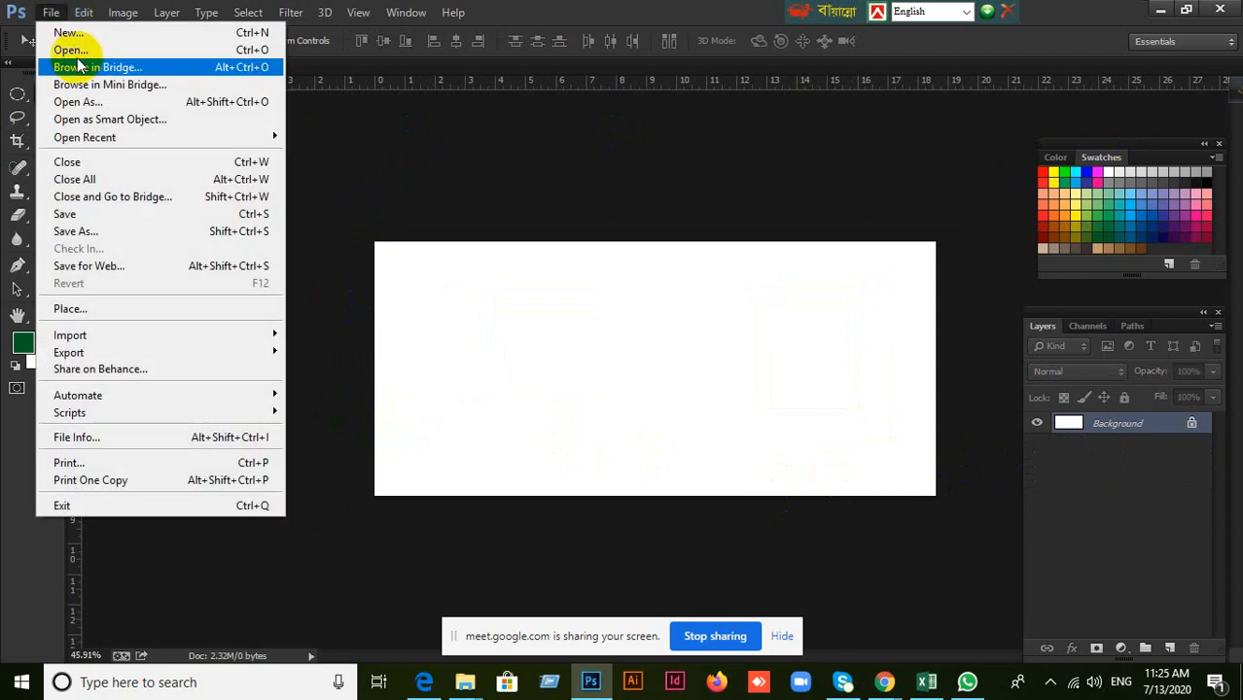
pyautogui.click(80, 35)
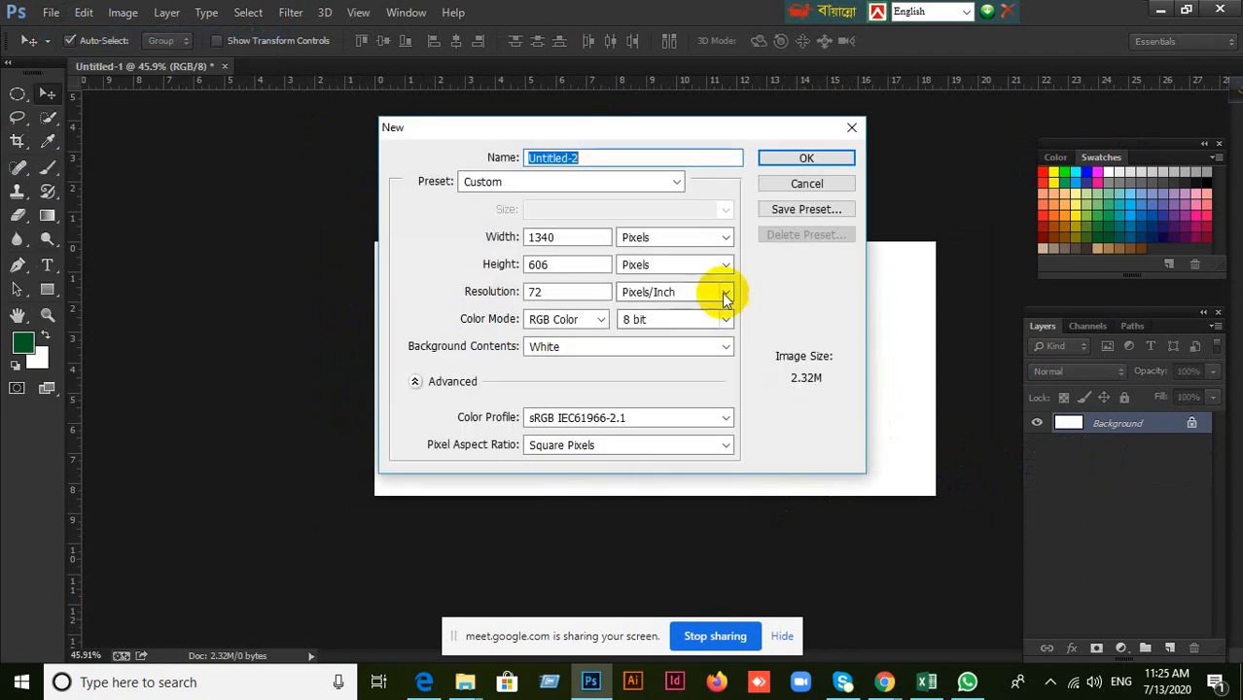
pyautogui.moveTo(567, 237); pyautogui.dragTo(499, 237)
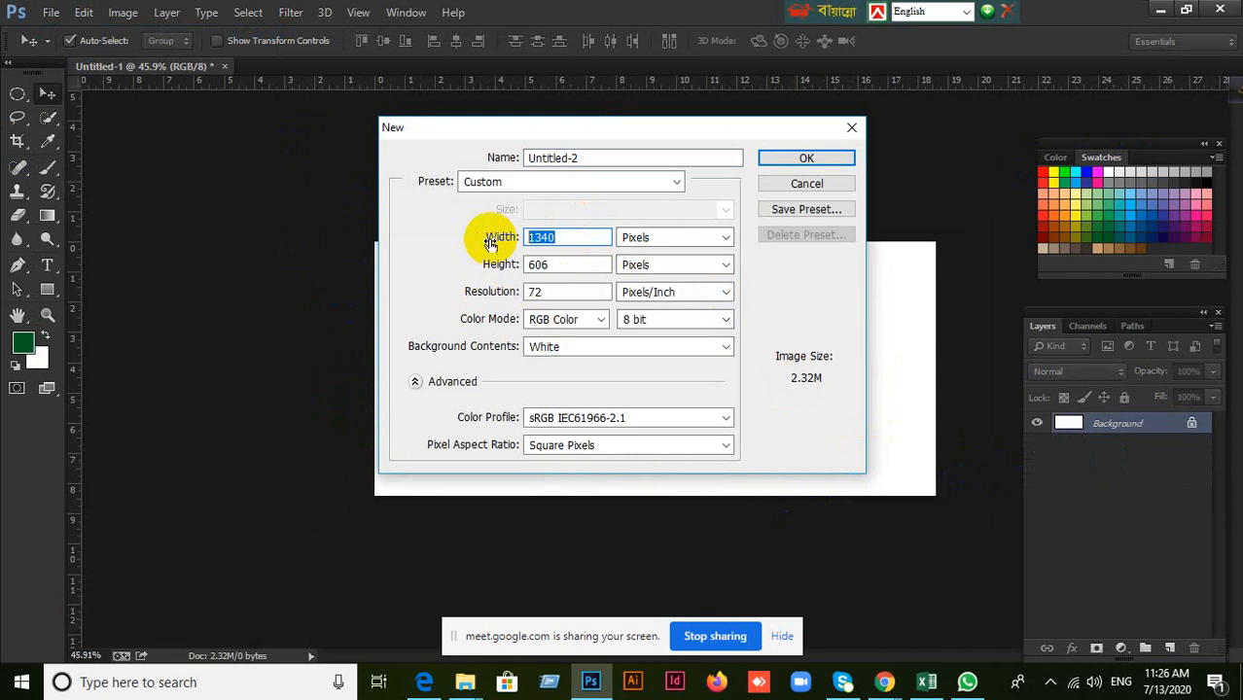
pyautogui.write('1200')
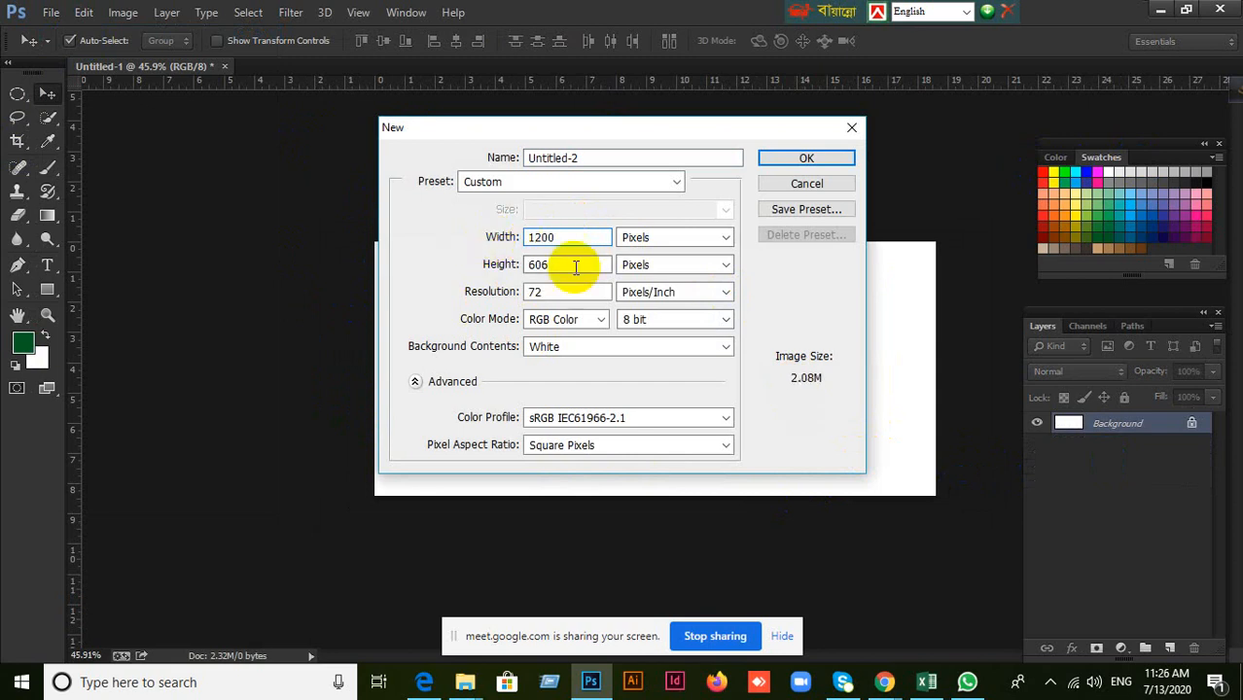
pyautogui.moveTo(569, 265); pyautogui.dragTo(484, 269)
pyautogui.write('120')
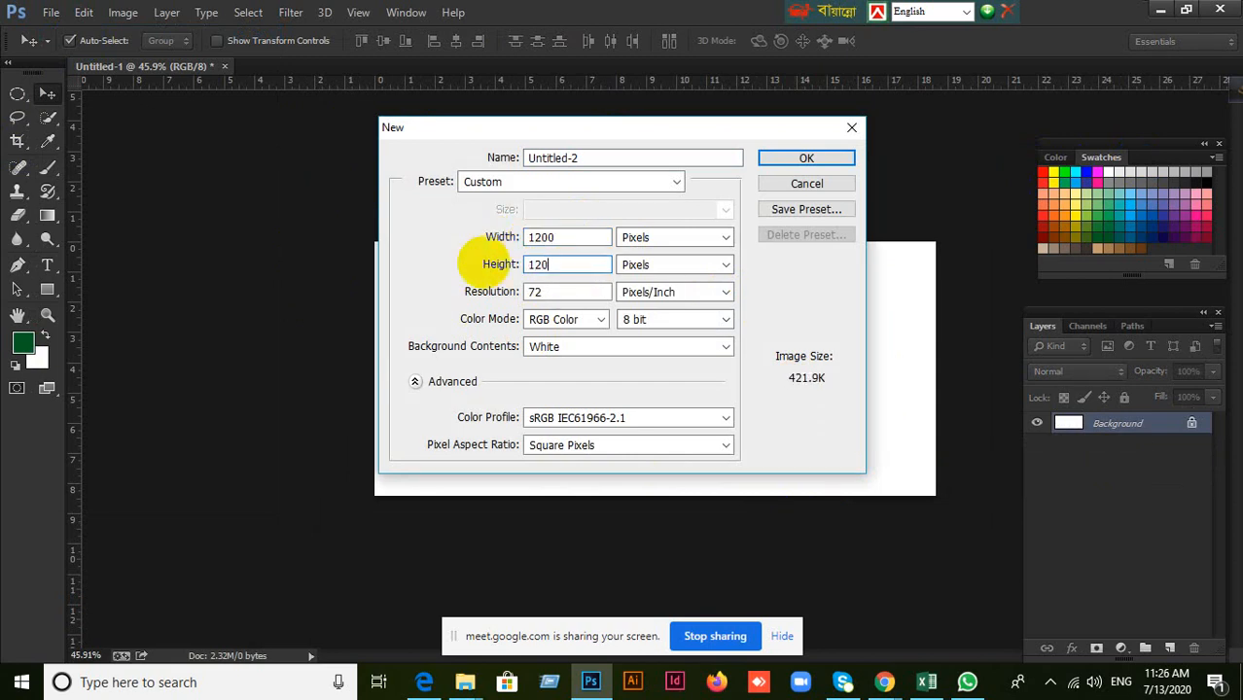
pyautogui.write('0')
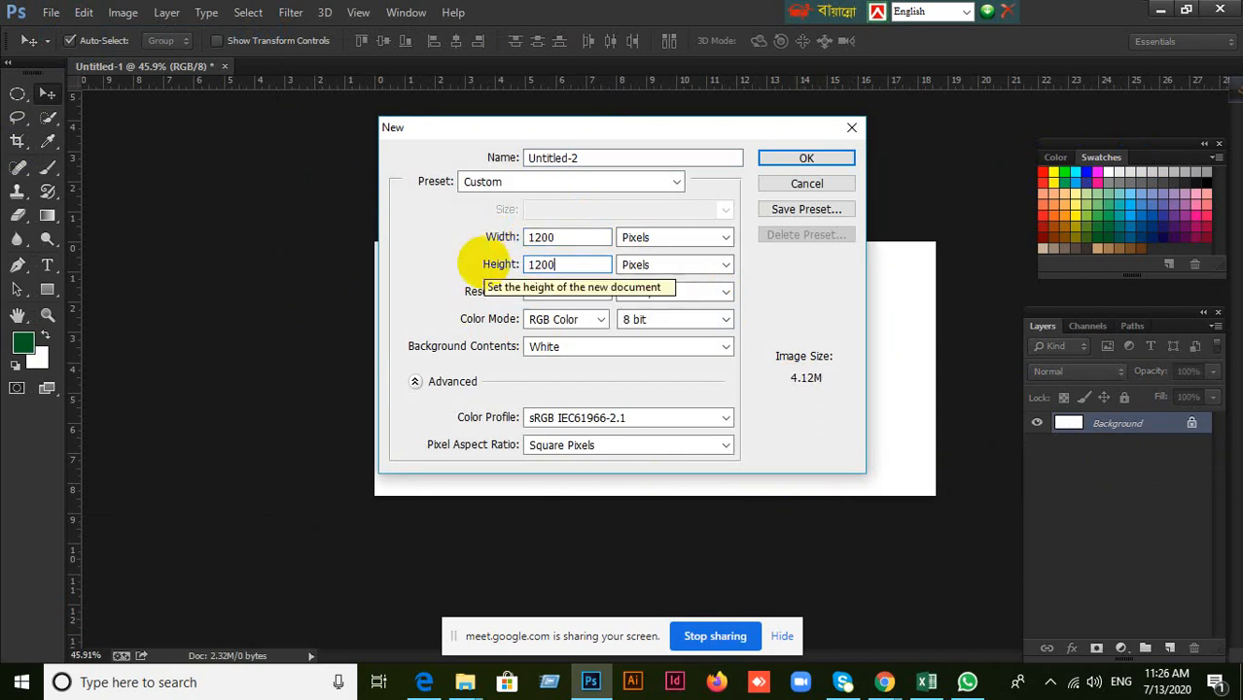
pyautogui.click(769, 164)
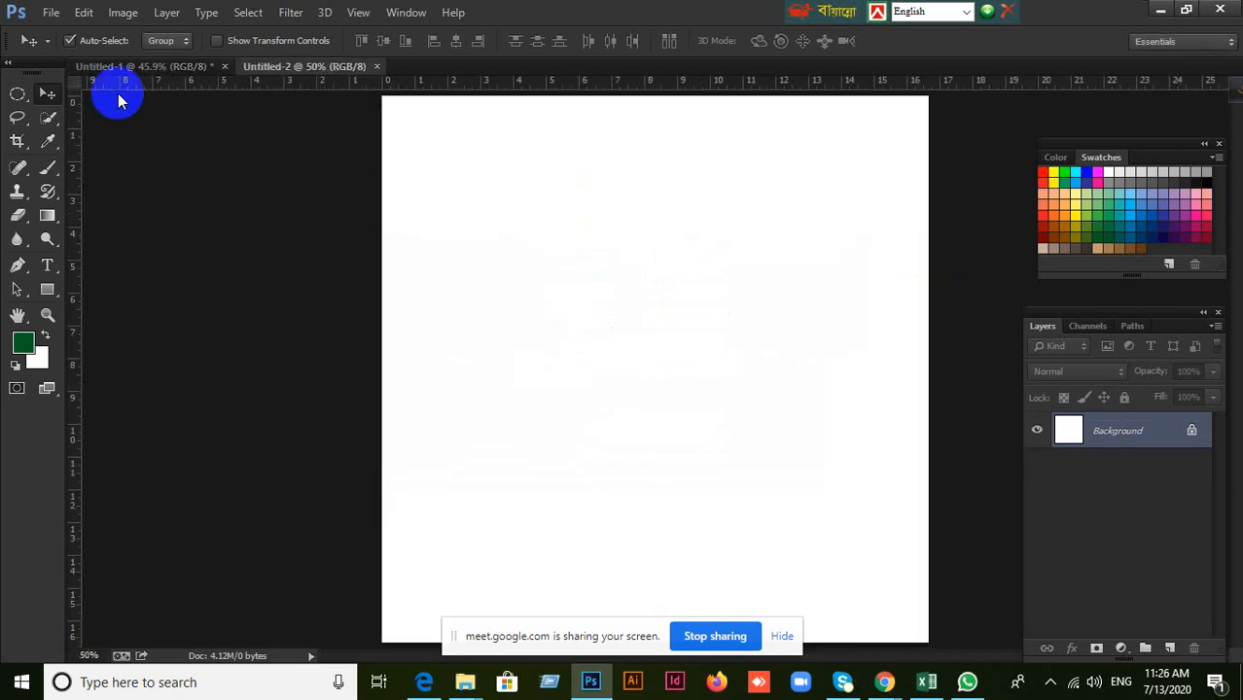
# Close the Untitled-1 document without saving its changes.
pyautogui.click(116, 65)
pyautogui.click(223, 67)
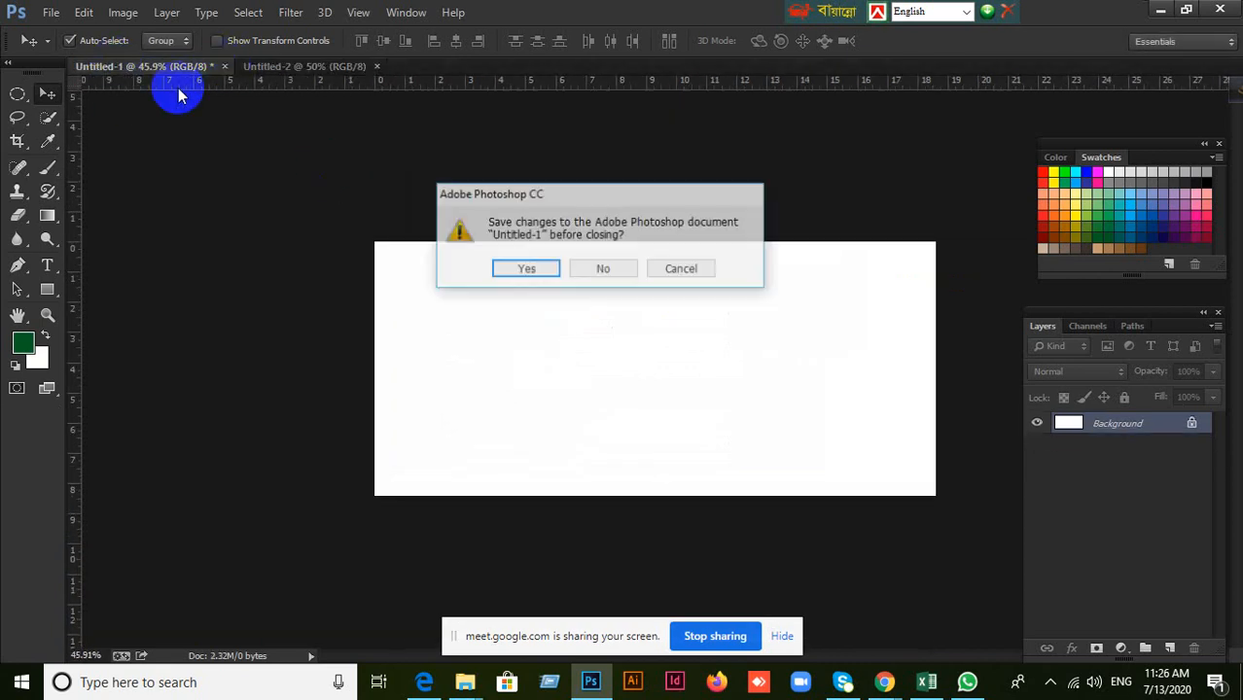
pyautogui.click(621, 273)
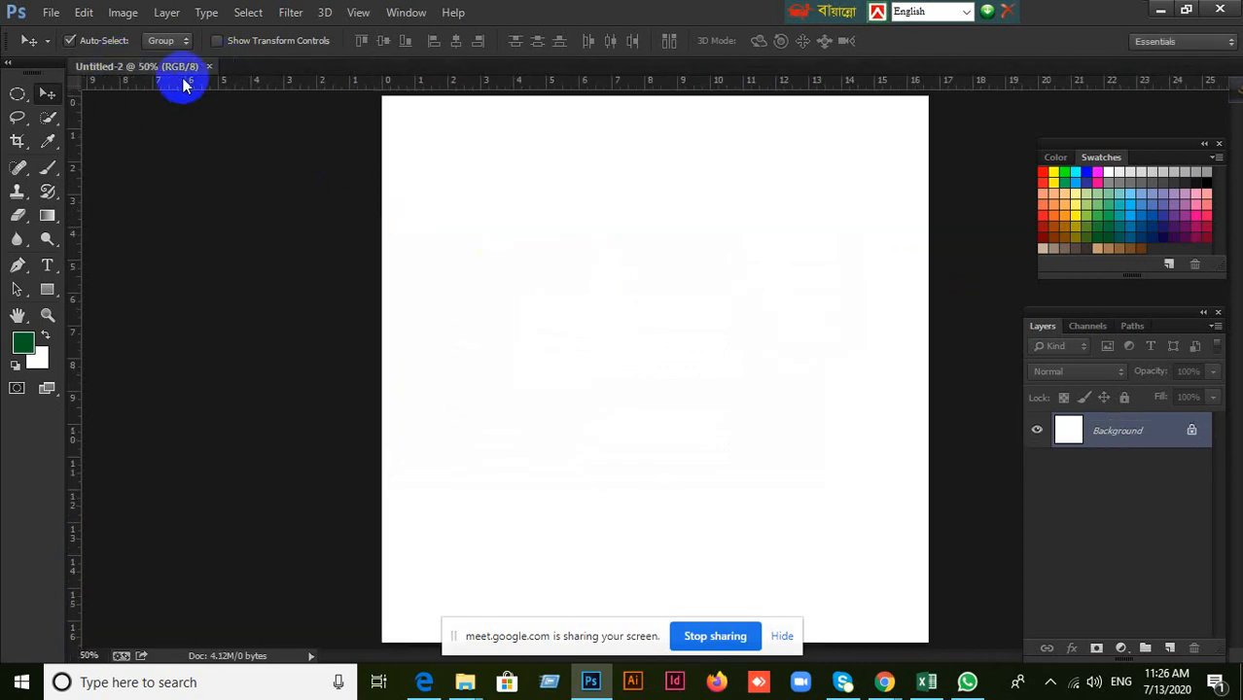
# Add a new layer, fill a nearly square rectangular selection in the canvas's upper middle with the dark green foreground color, and deselect.
pyautogui.scroll(-2, 826, 394)
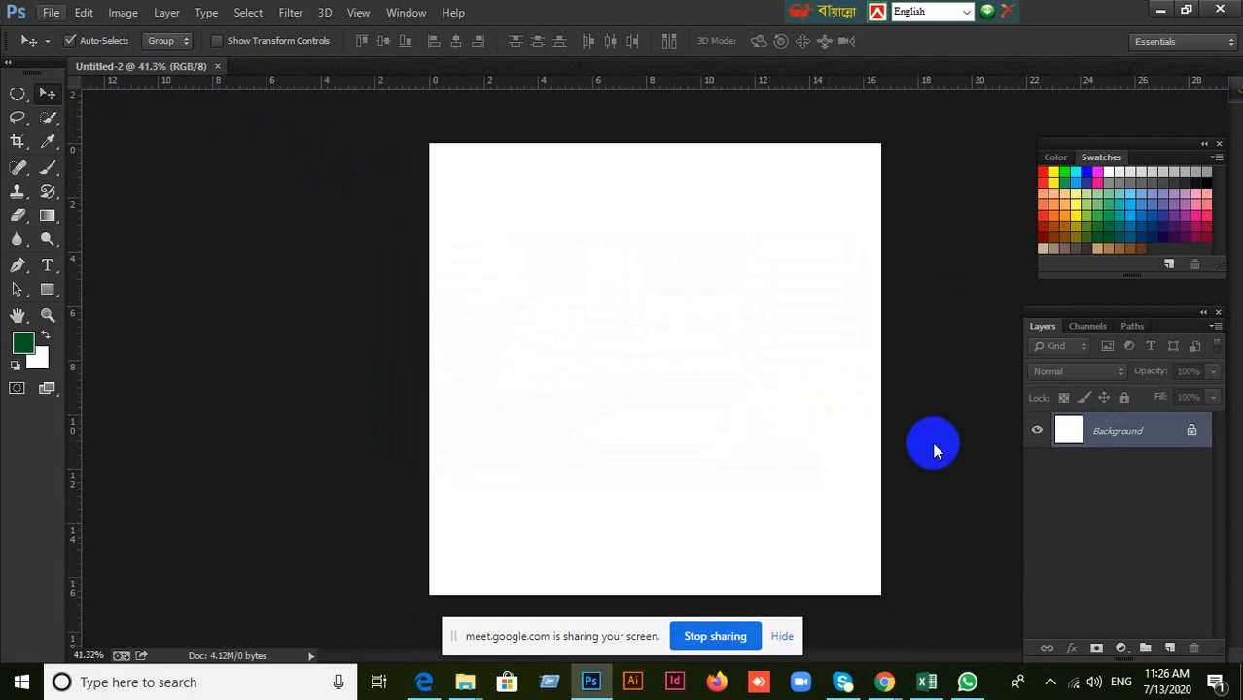
pyautogui.click(1169, 649)
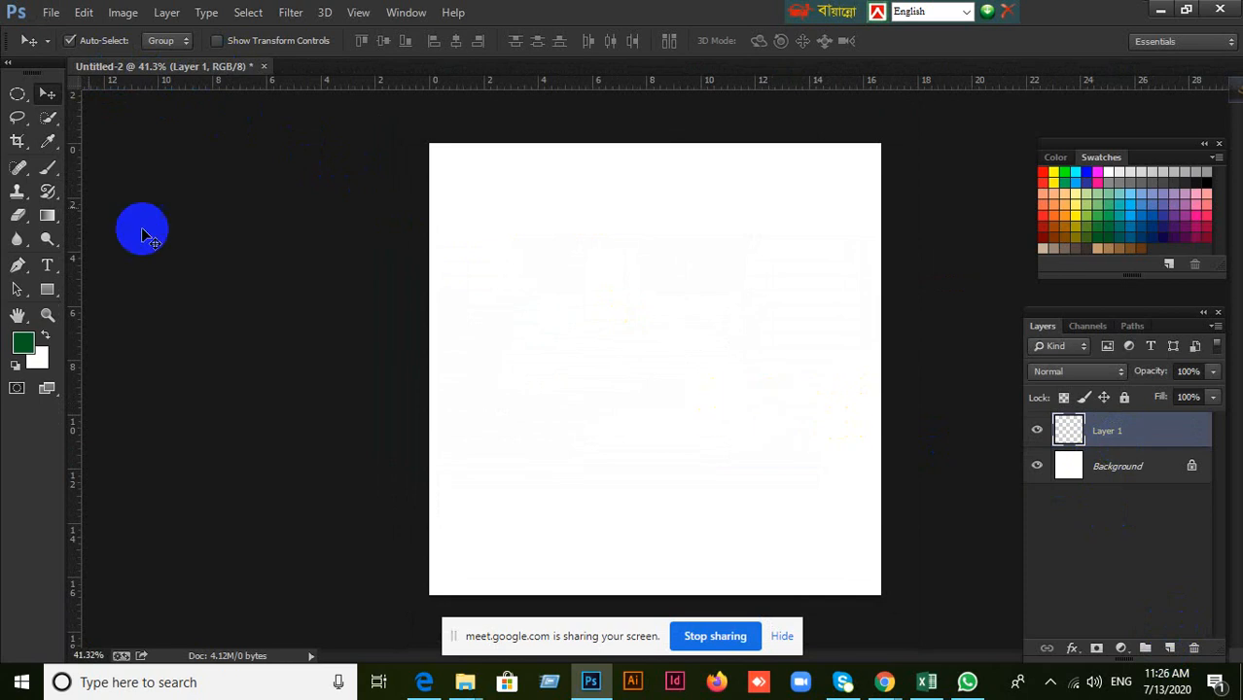
pyautogui.click(17, 94)
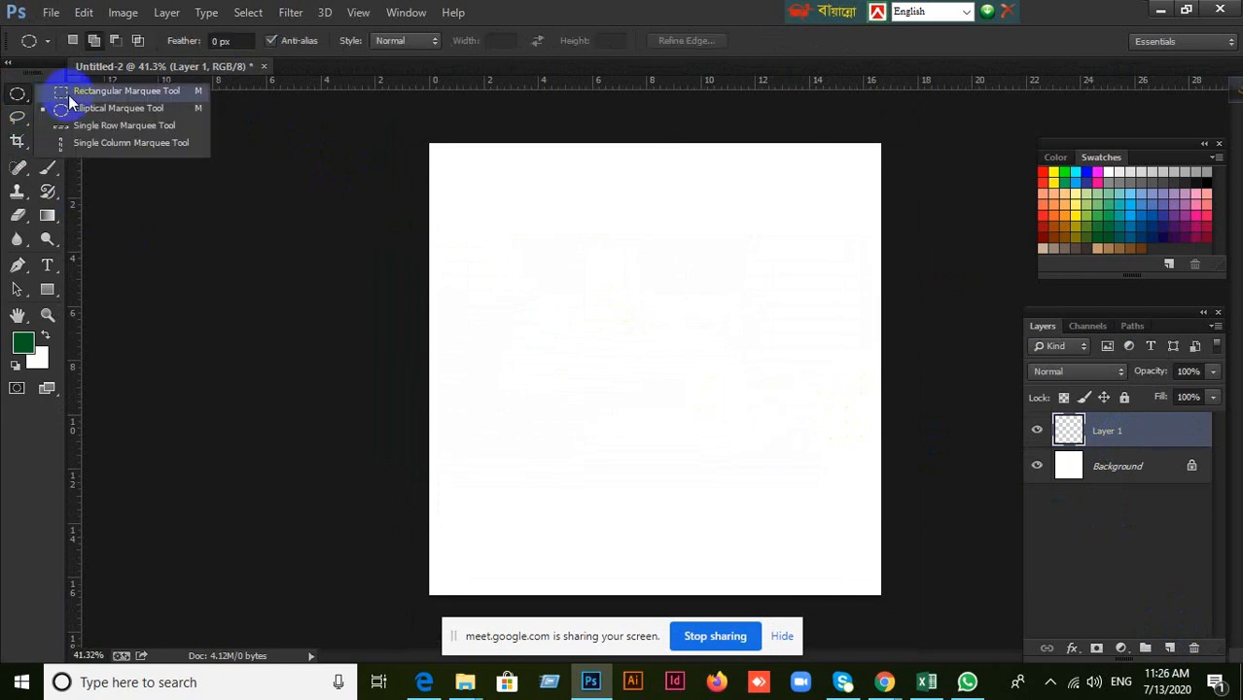
pyautogui.click(72, 94)
pyautogui.moveTo(599, 196); pyautogui.dragTo(707, 297)
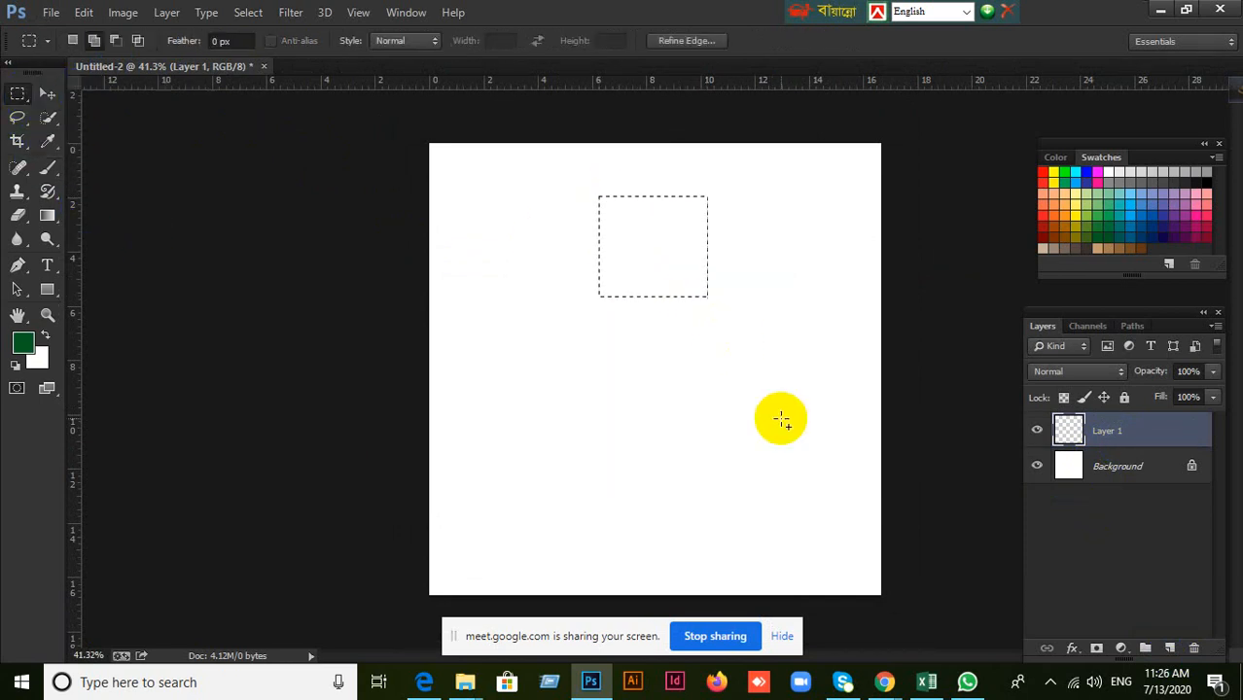
pyautogui.hotkey('alt', 'BackSpace')
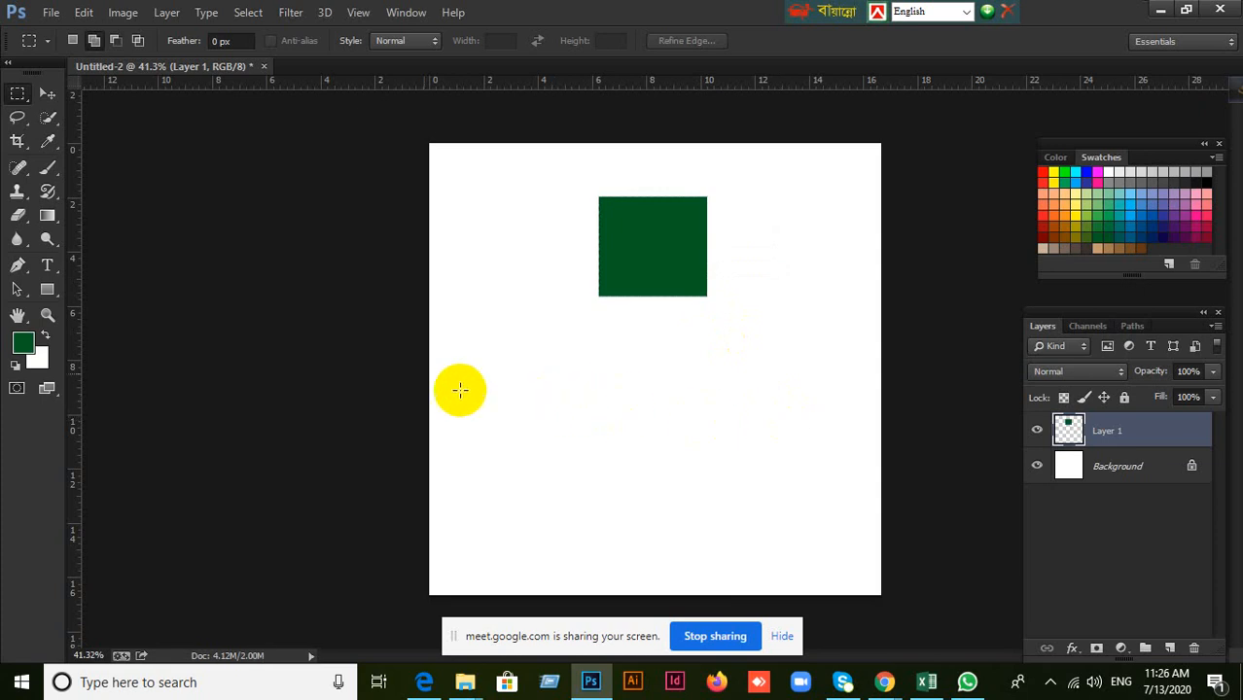
# Make a circular selection below the dark green square and fill it with light green on the same layer.
pyautogui.click(8, 94)
pyautogui.click(107, 103)
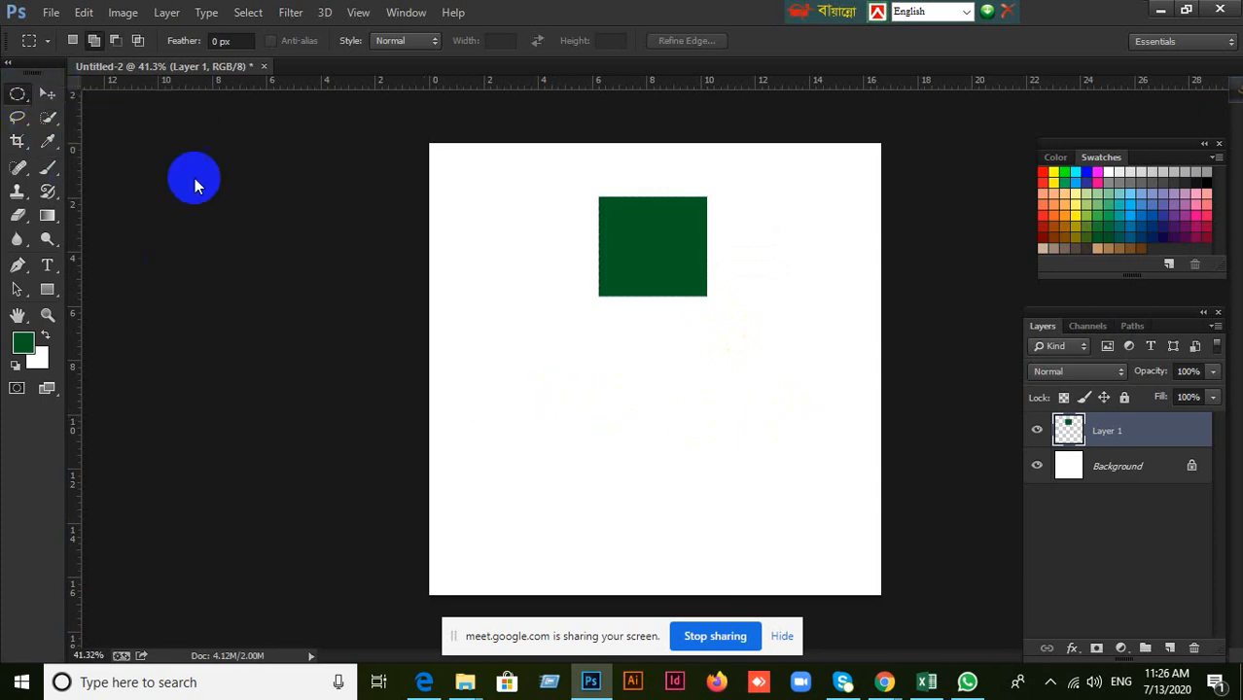
pyautogui.moveTo(621, 365); pyautogui.dragTo(699, 444)
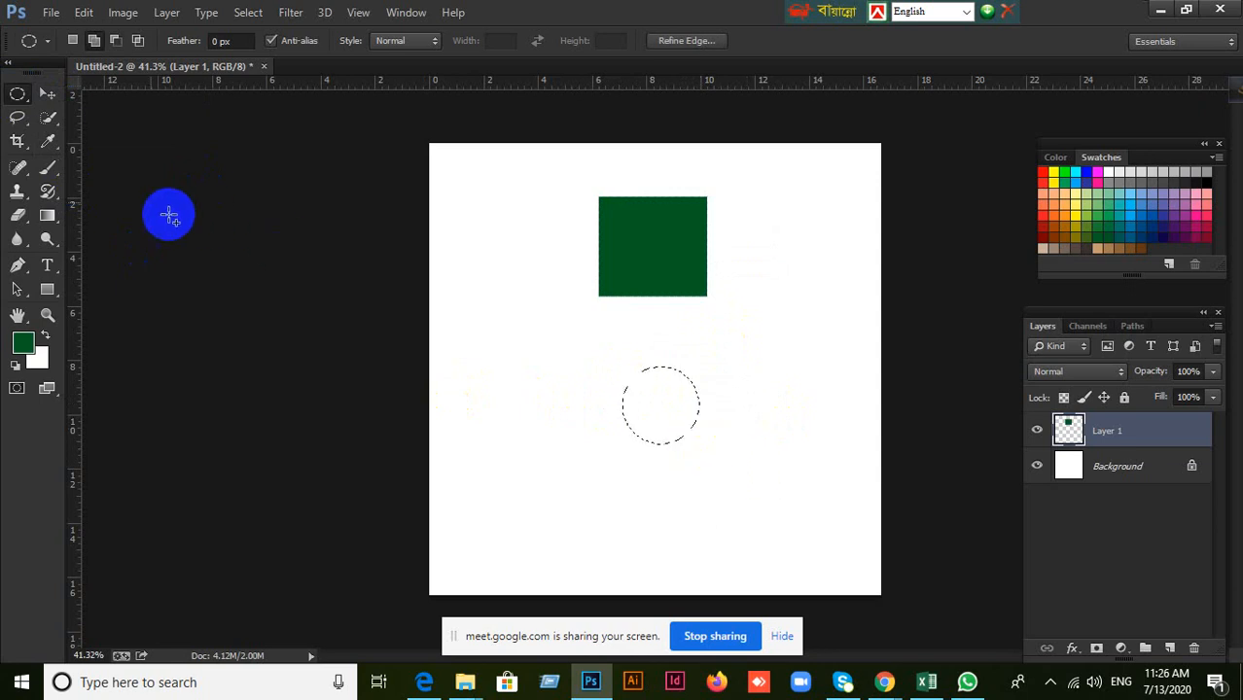
pyautogui.click(53, 101)
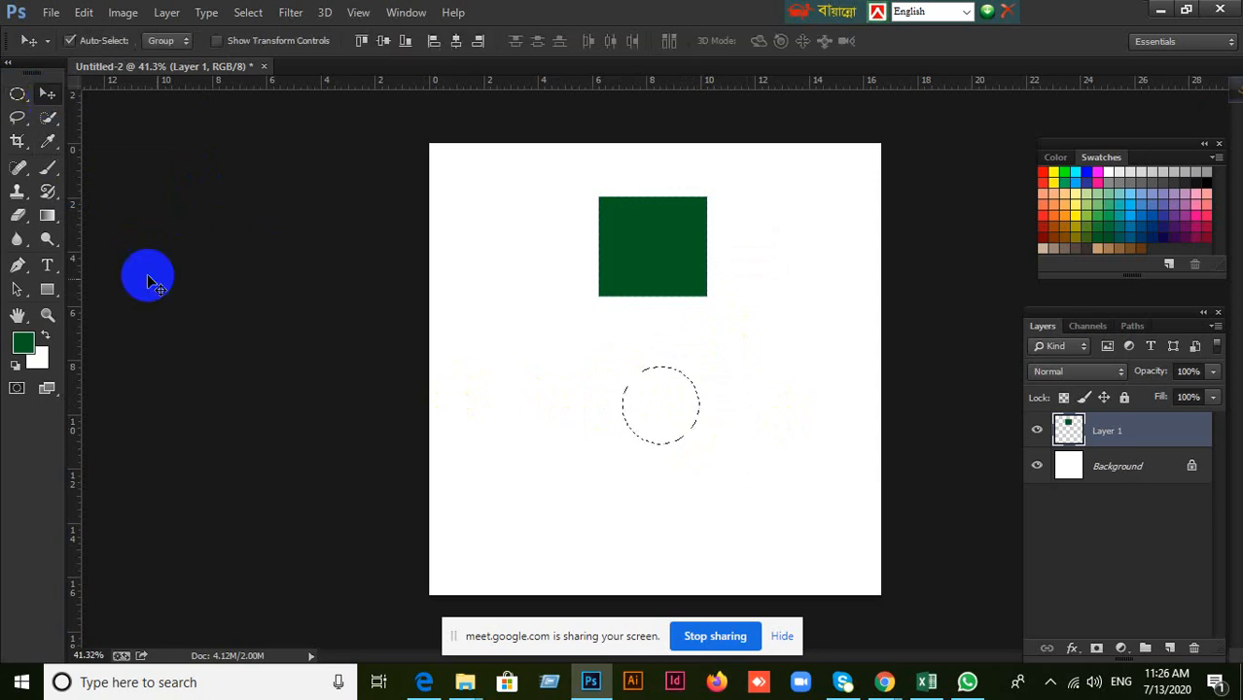
pyautogui.click(1083, 215)
pyautogui.hotkey('alt', 'BackSpace')
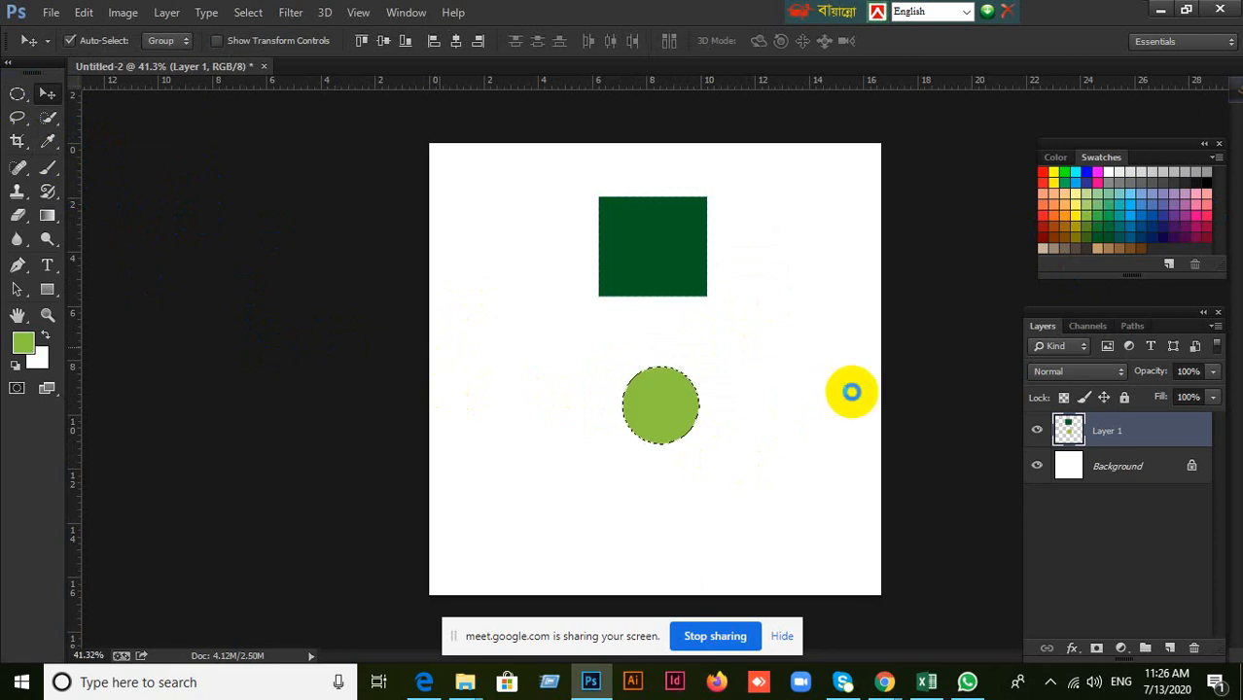
pyautogui.hotkey('ctrl', 's')
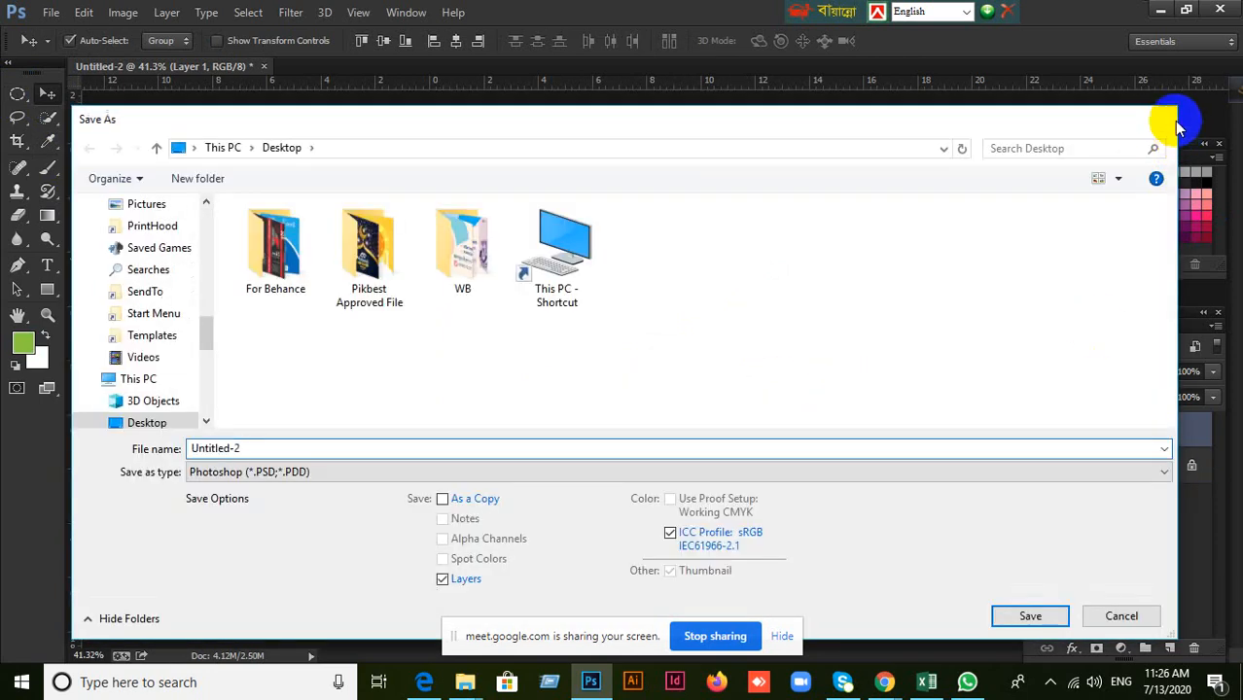
pyautogui.click(1163, 119)
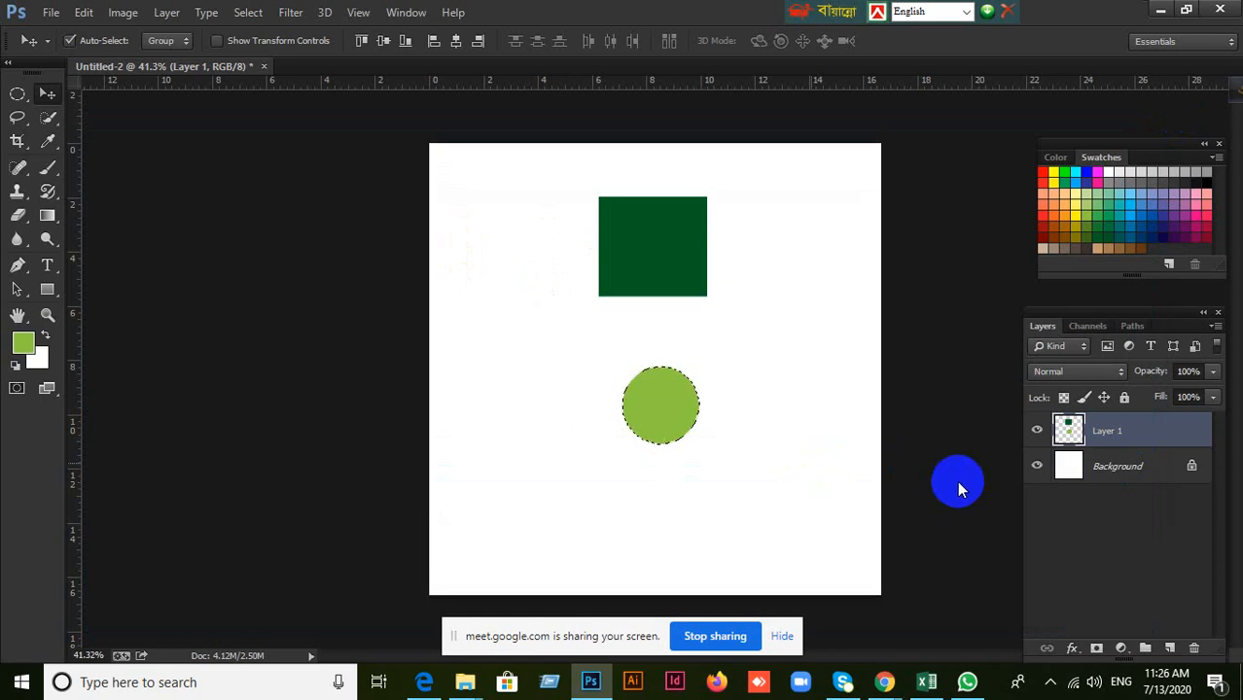
# Delete the light green circle from Layer 1 and clear the selection, leaving the document unsaved.
pyautogui.hotkey('ctrl', 's')
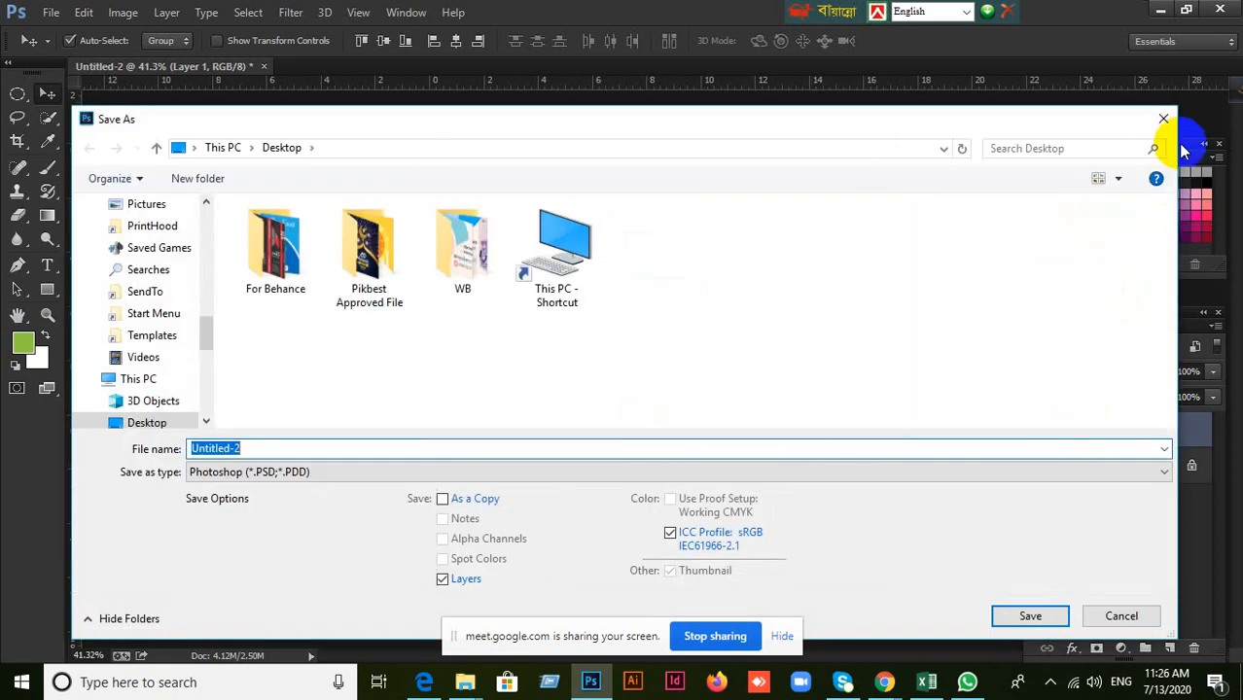
pyautogui.click(1164, 119)
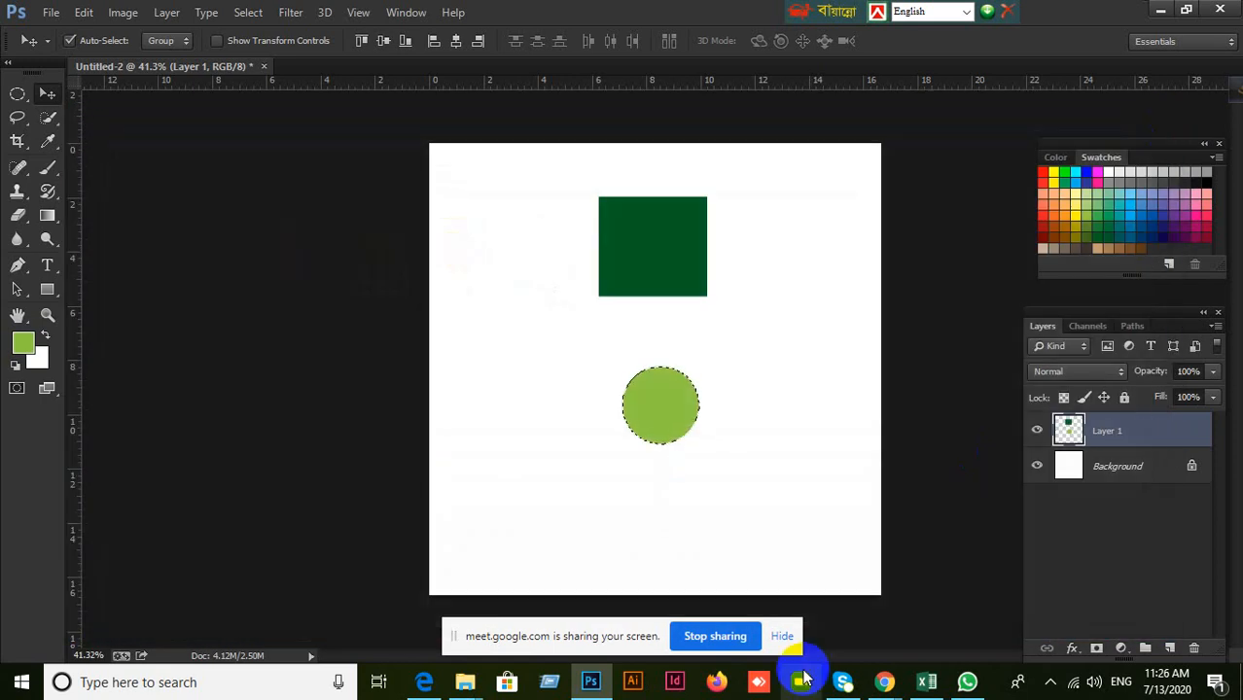
pyautogui.press('Delete')
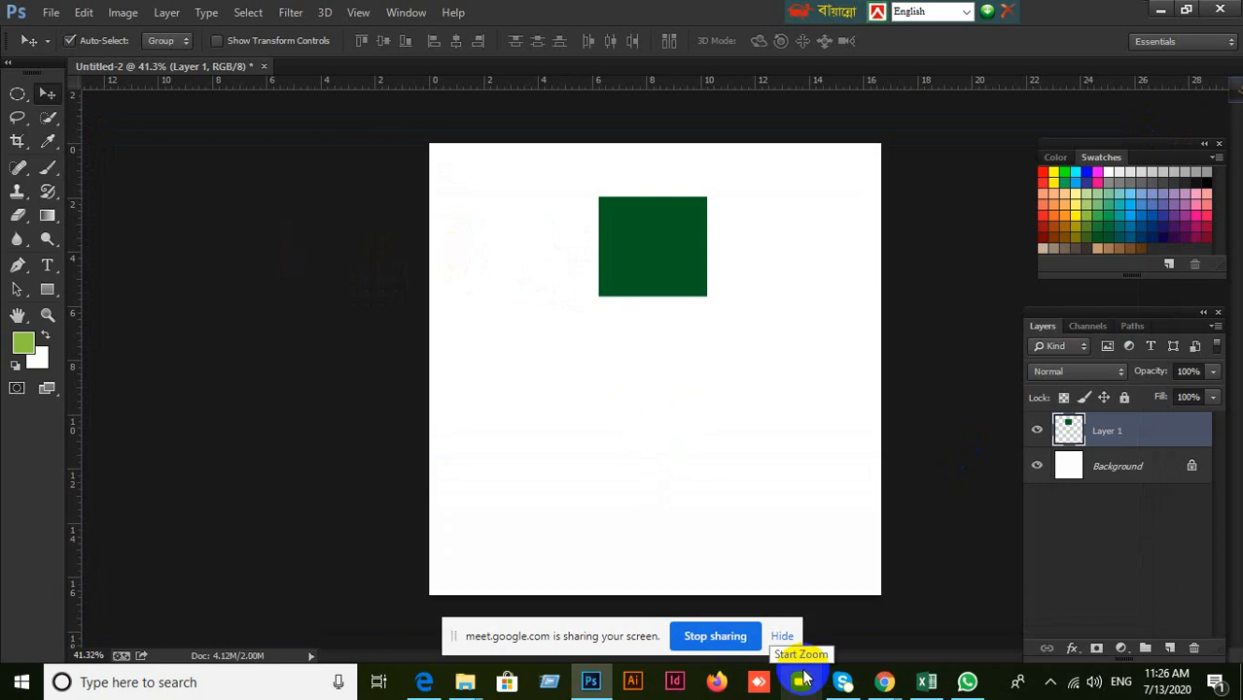
# Add a new layer, make a circular selection below the dark green square, fill it with dark teal, and deselect.
pyautogui.click(1170, 649)
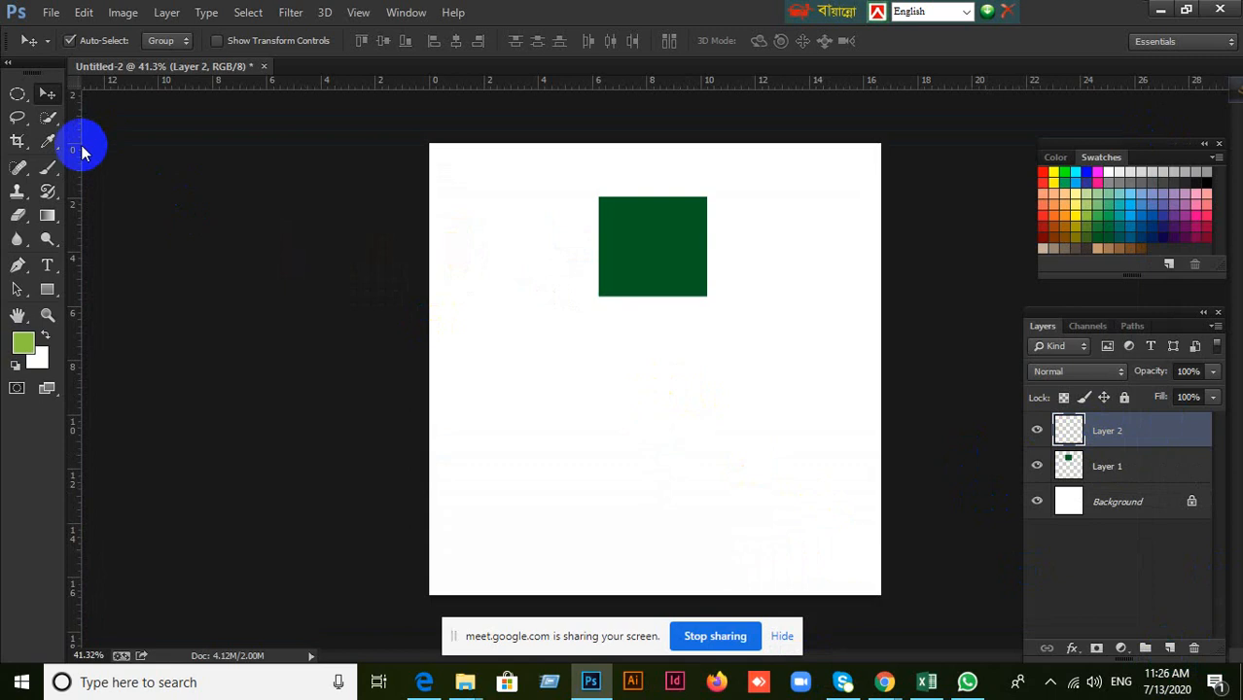
pyautogui.click(17, 94)
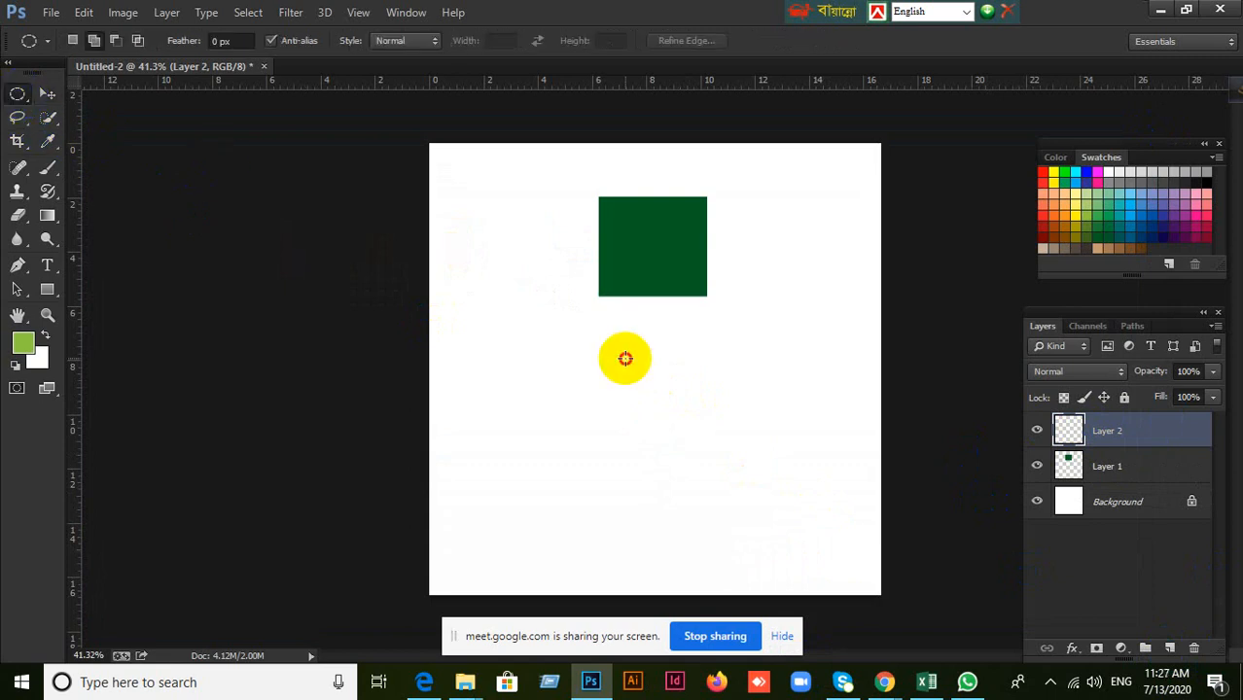
pyautogui.moveTo(624, 357); pyautogui.dragTo(715, 431)
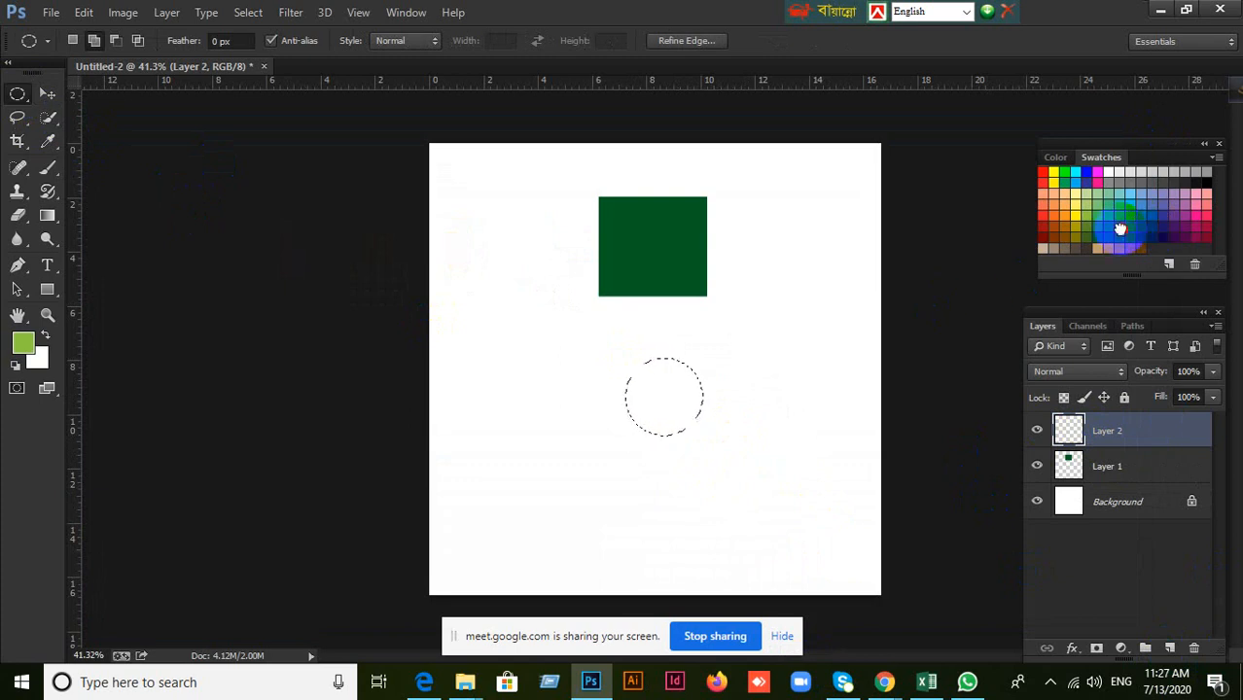
pyautogui.click(1120, 228)
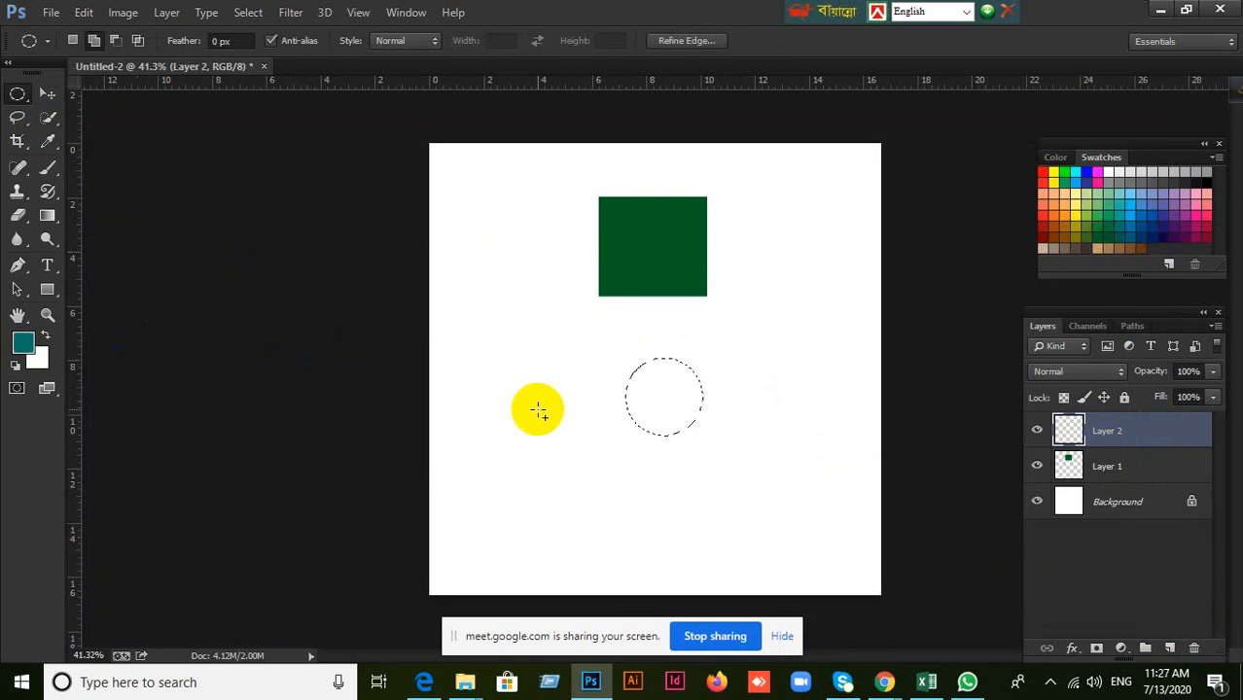
pyautogui.hotkey('alt', 'BackSpace')
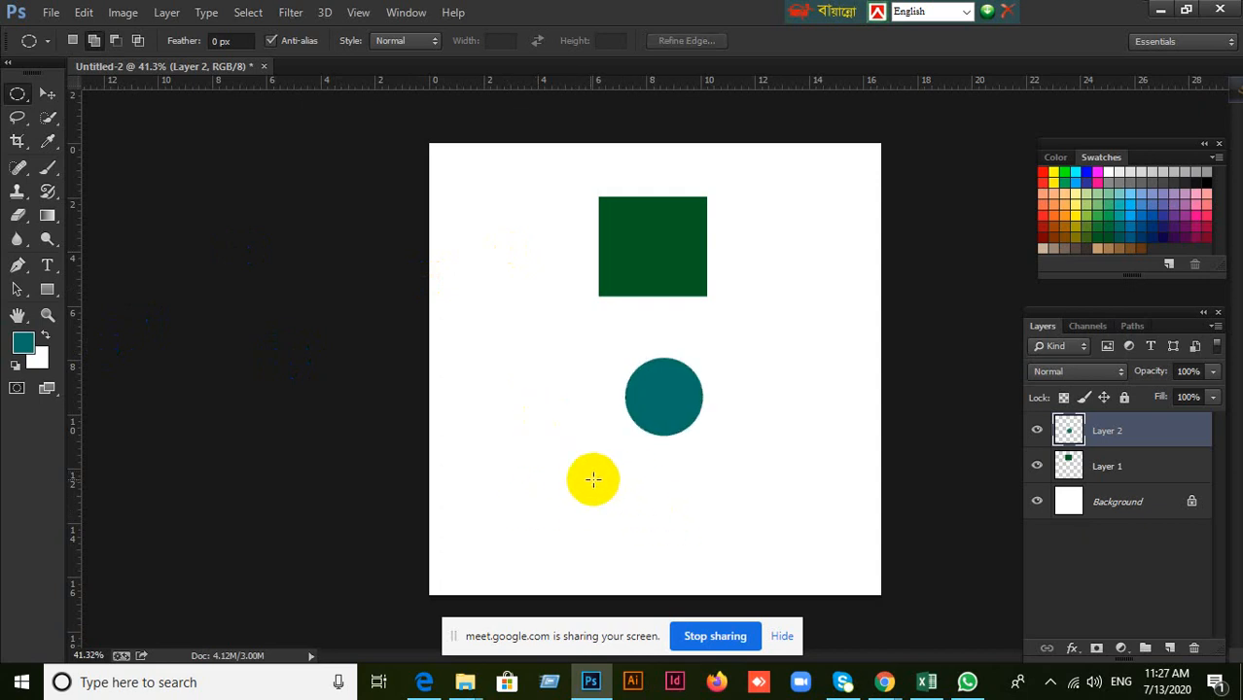
# Make a smaller circular selection below the teal circle, fill it with purple on a new layer, and deselect.
pyautogui.moveTo(595, 477); pyautogui.dragTo(666, 547)
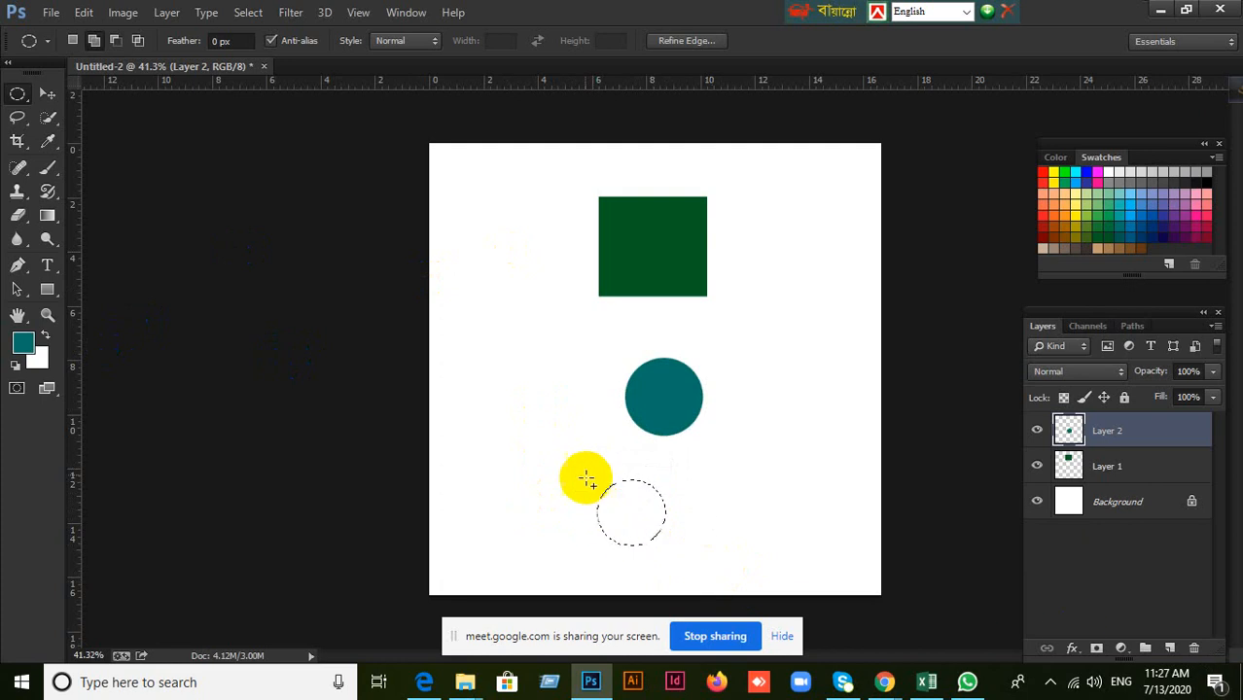
pyautogui.click(1168, 649)
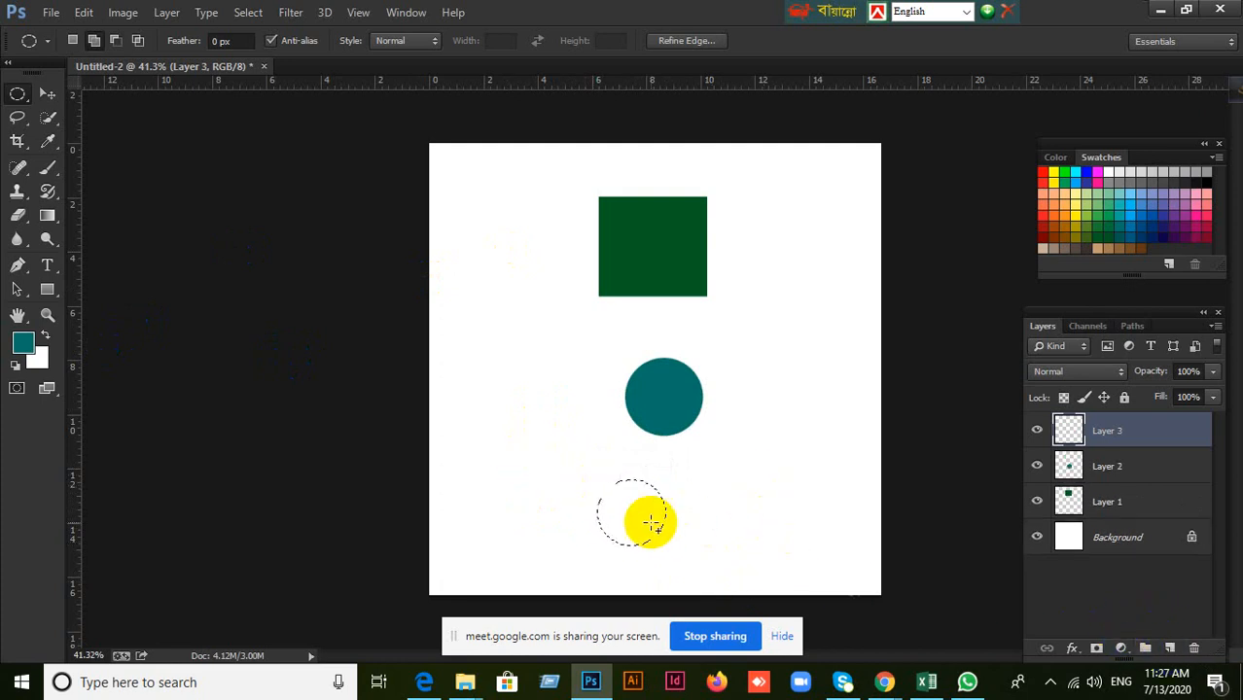
pyautogui.click(1173, 196)
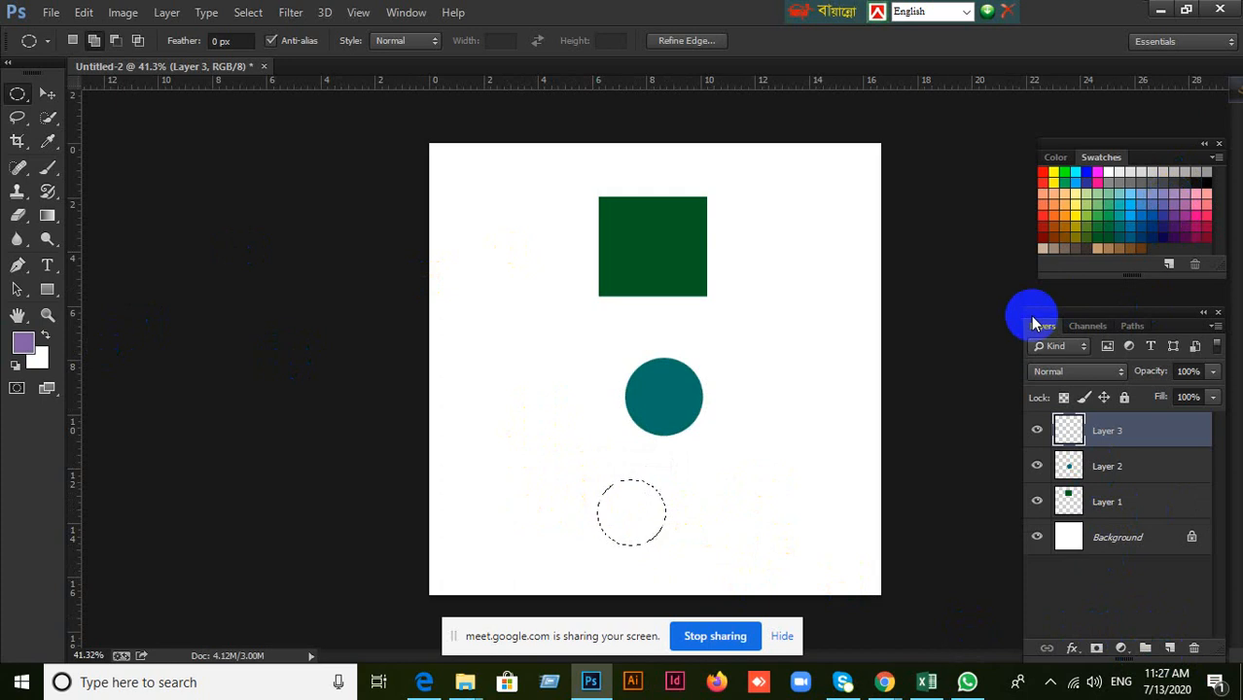
pyautogui.hotkey('alt', 'BackSpace')
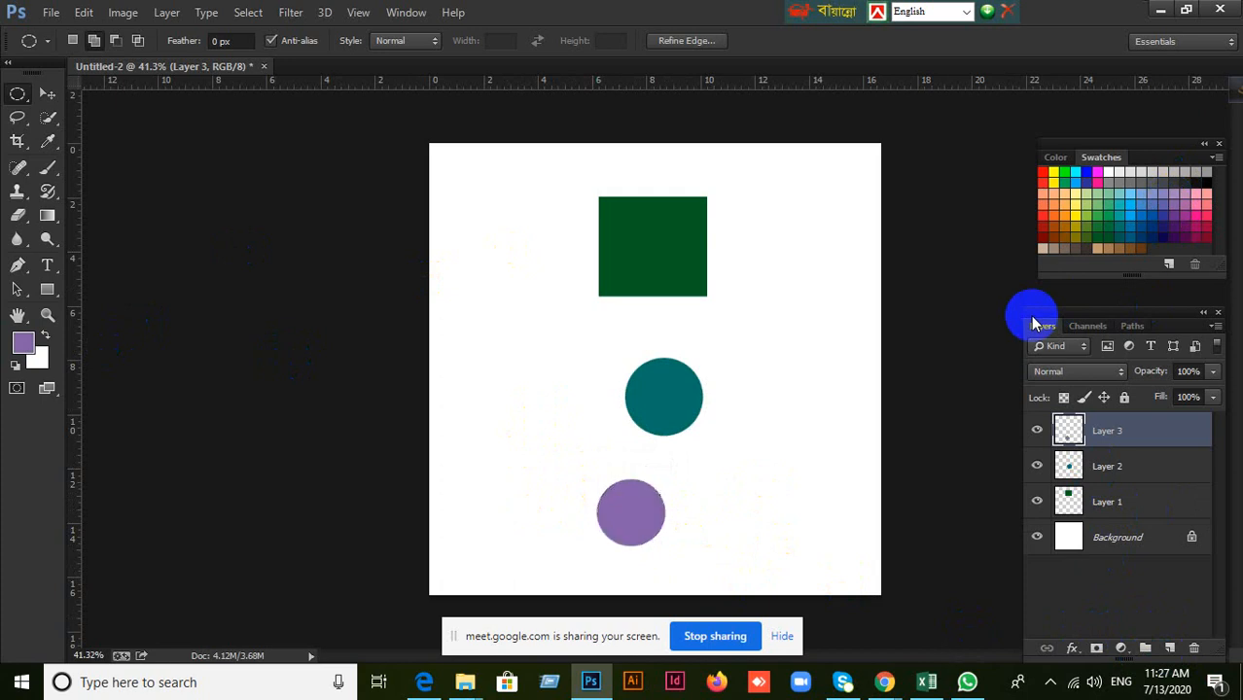
# Scatter the three shapes: square to the upper middle, teal circle to the right, and purple circle to the lower left of the canvas.
pyautogui.click(47, 93)
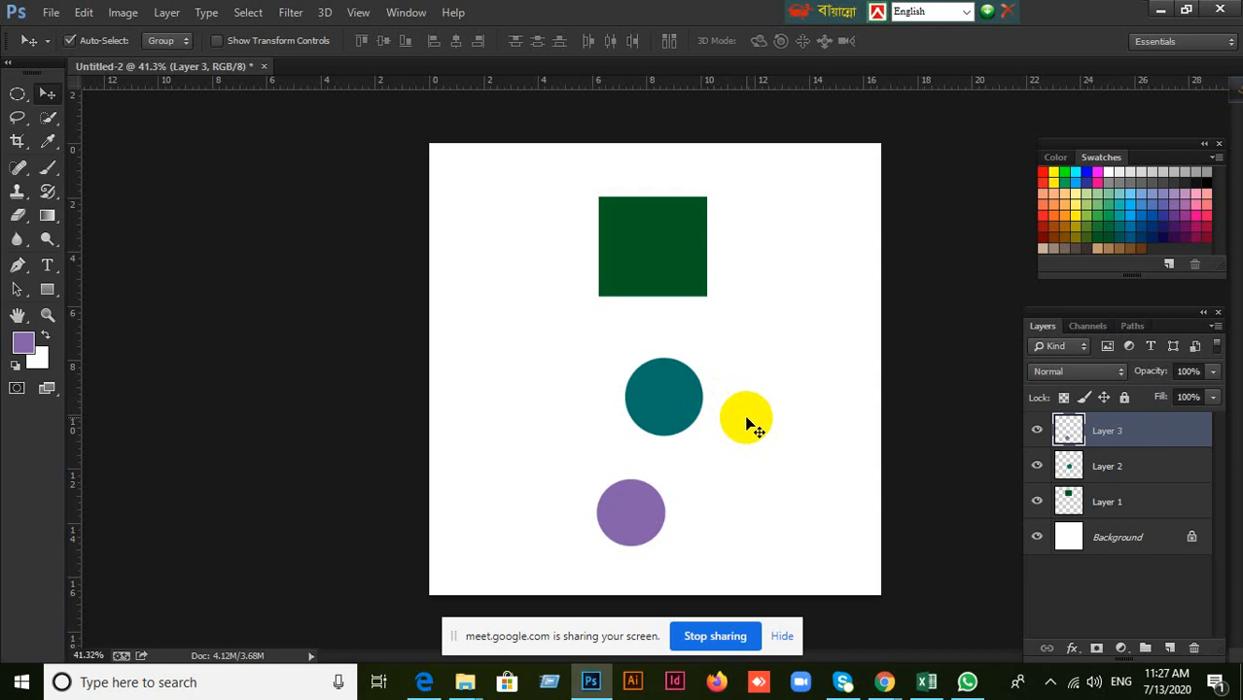
pyautogui.keyDown('shift'); pyautogui.click(1148, 507); pyautogui.keyUp('shift')
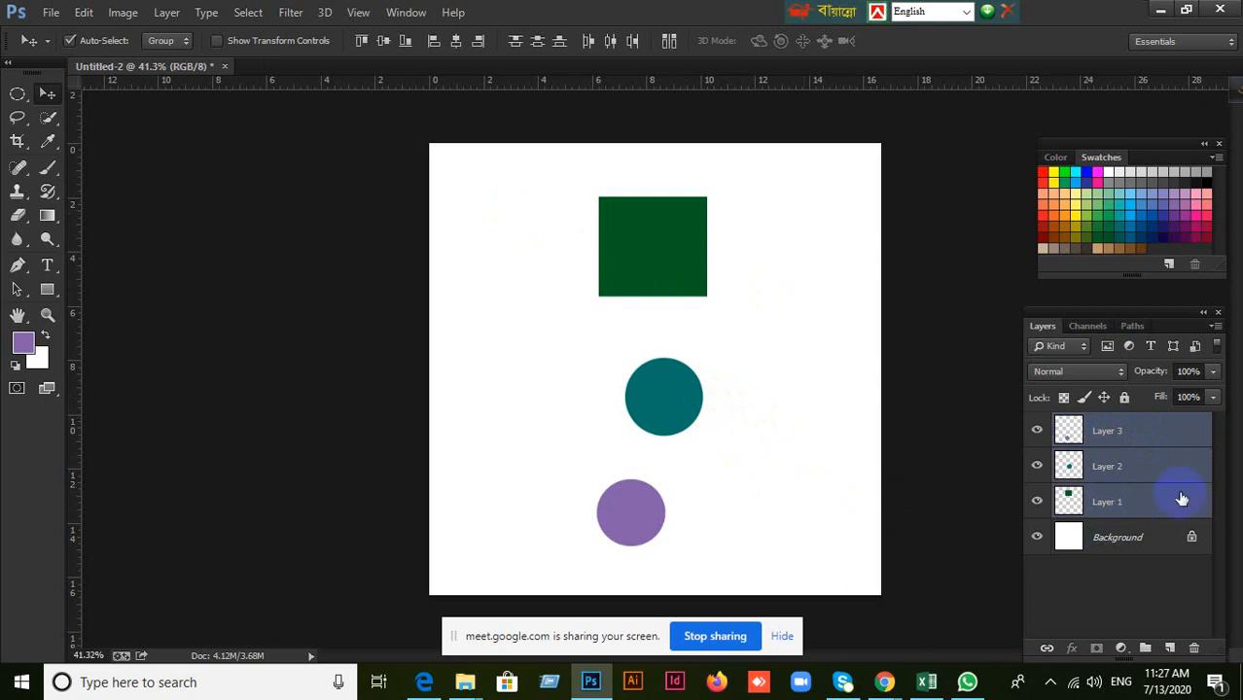
pyautogui.click(1105, 473)
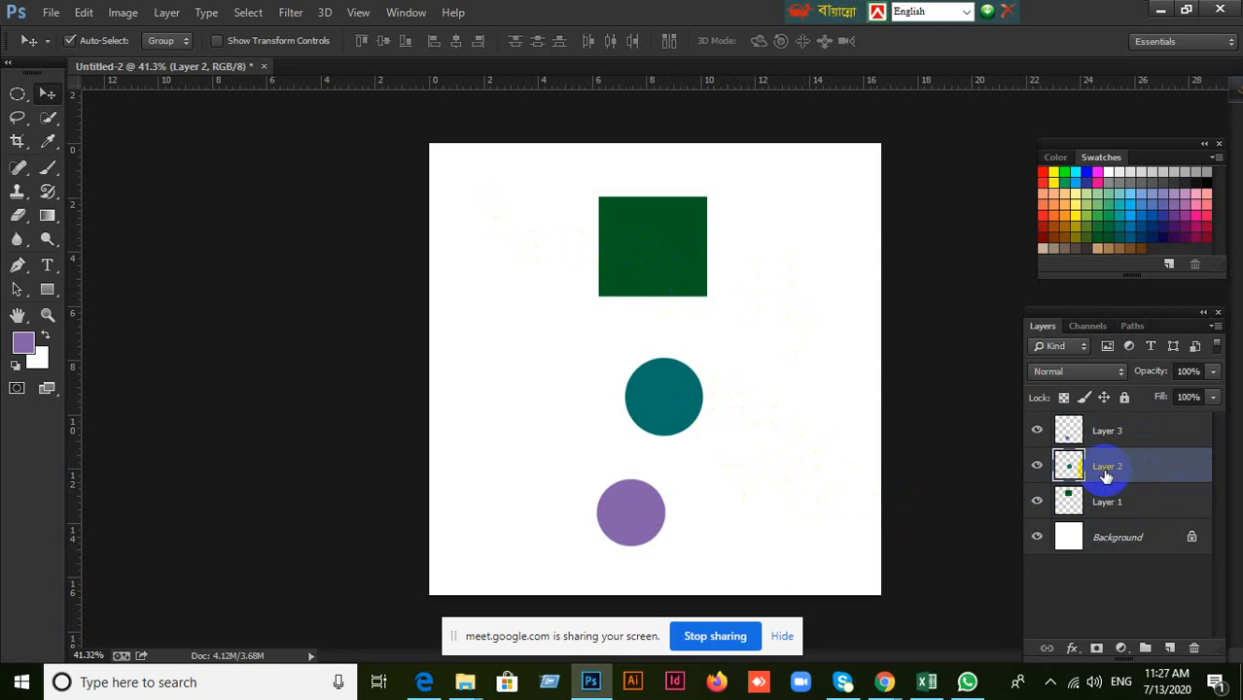
pyautogui.moveTo(681, 391); pyautogui.dragTo(811, 337)
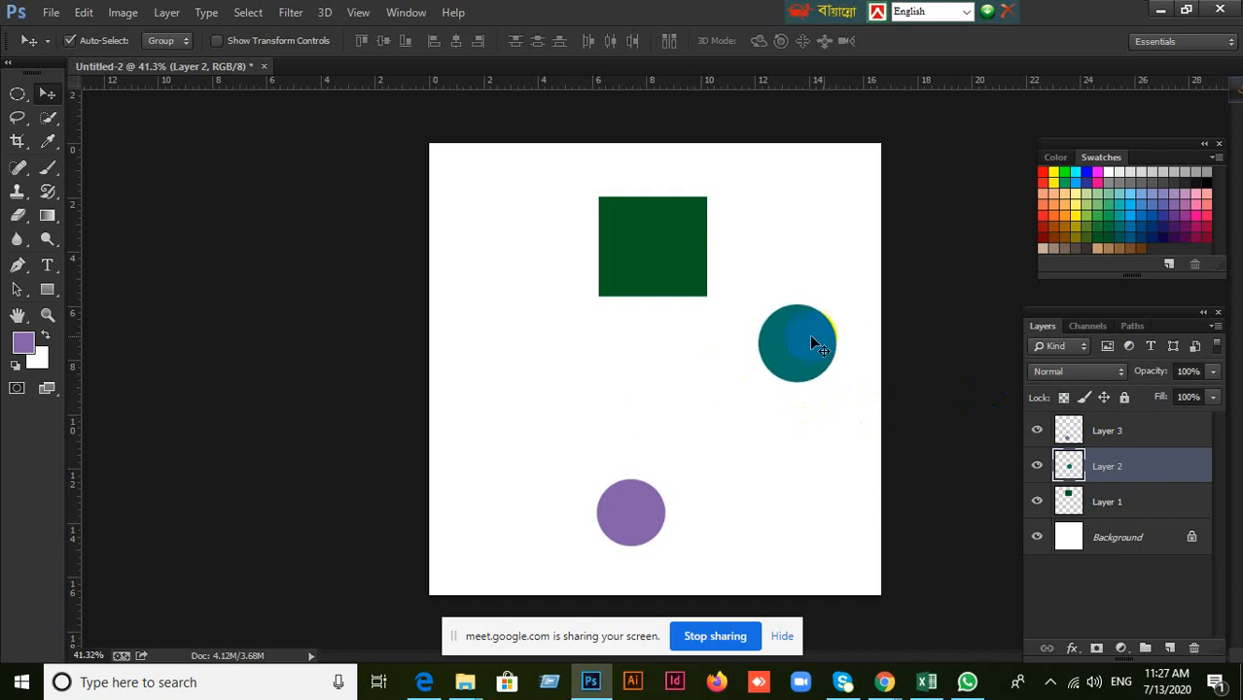
pyautogui.moveTo(662, 254)
pyautogui.mouseDown()
pyautogui.moveTo(620, 201)
pyautogui.moveTo(657, 274)
pyautogui.mouseUp()
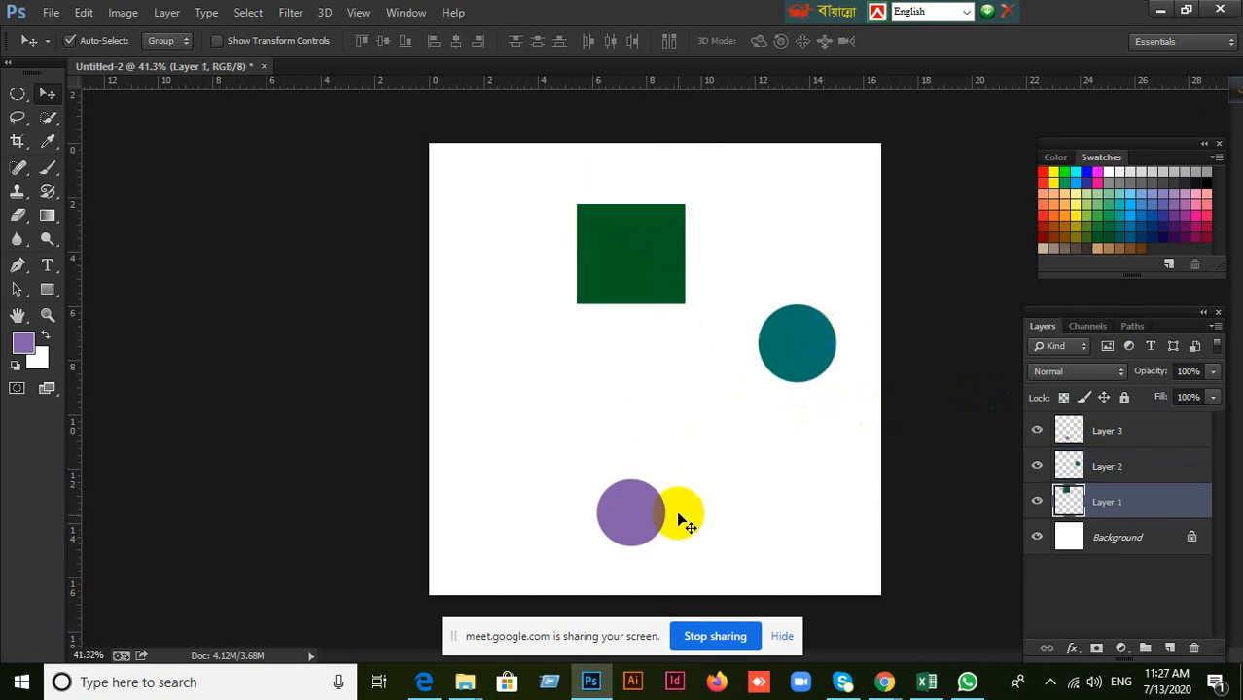
pyautogui.moveTo(634, 513); pyautogui.dragTo(569, 465)
pyautogui.moveTo(797, 350); pyautogui.dragTo(770, 395)
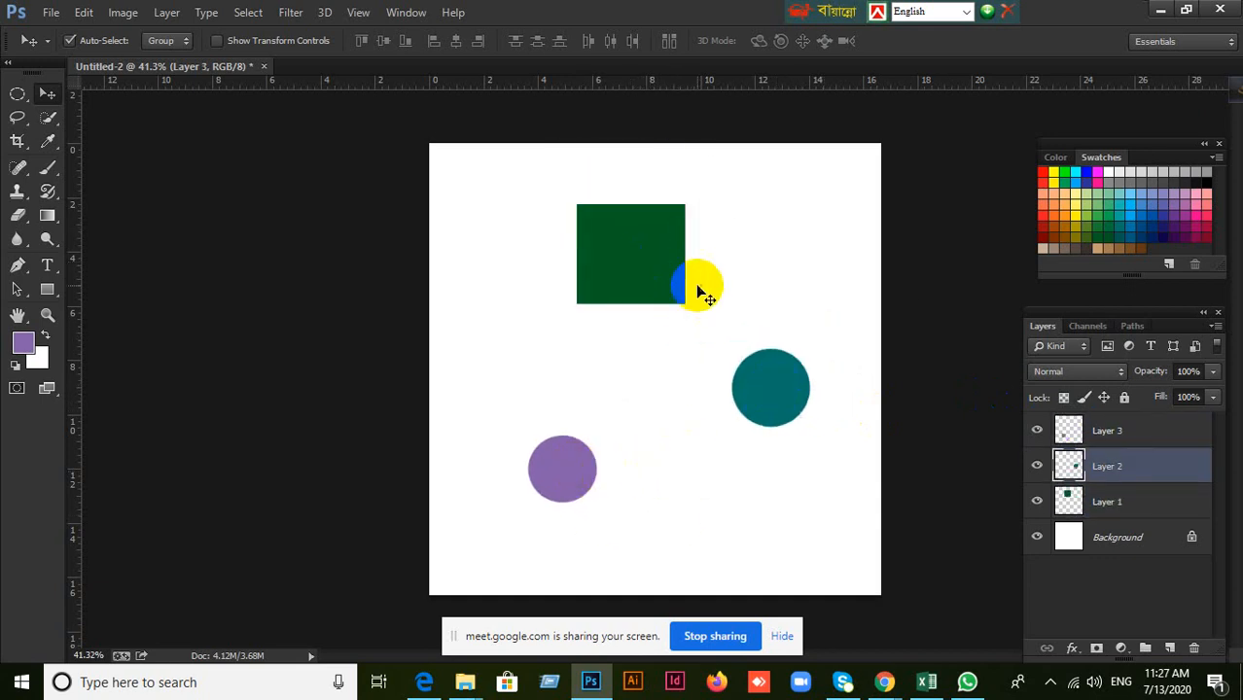
pyautogui.moveTo(700, 291); pyautogui.dragTo(671, 244)
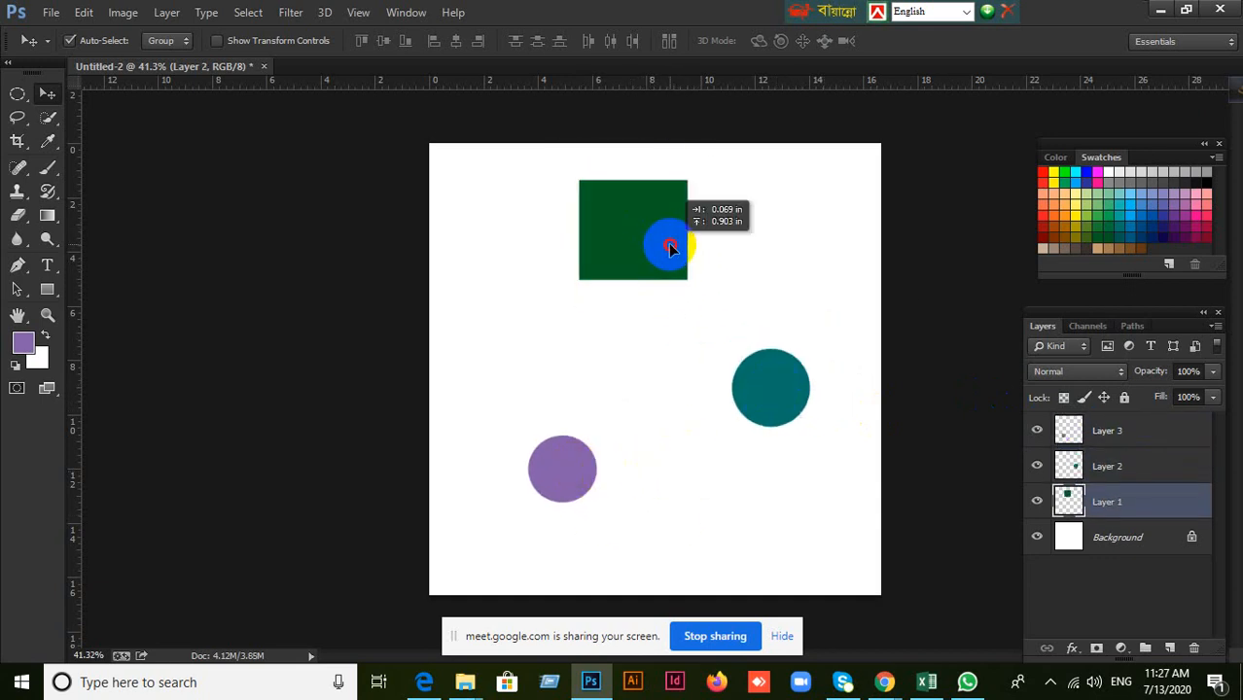
# Select Layers 1 to 3 together, check the participants in the Google Meet window in Chrome, and return to Photoshop.
pyautogui.click(1184, 431)
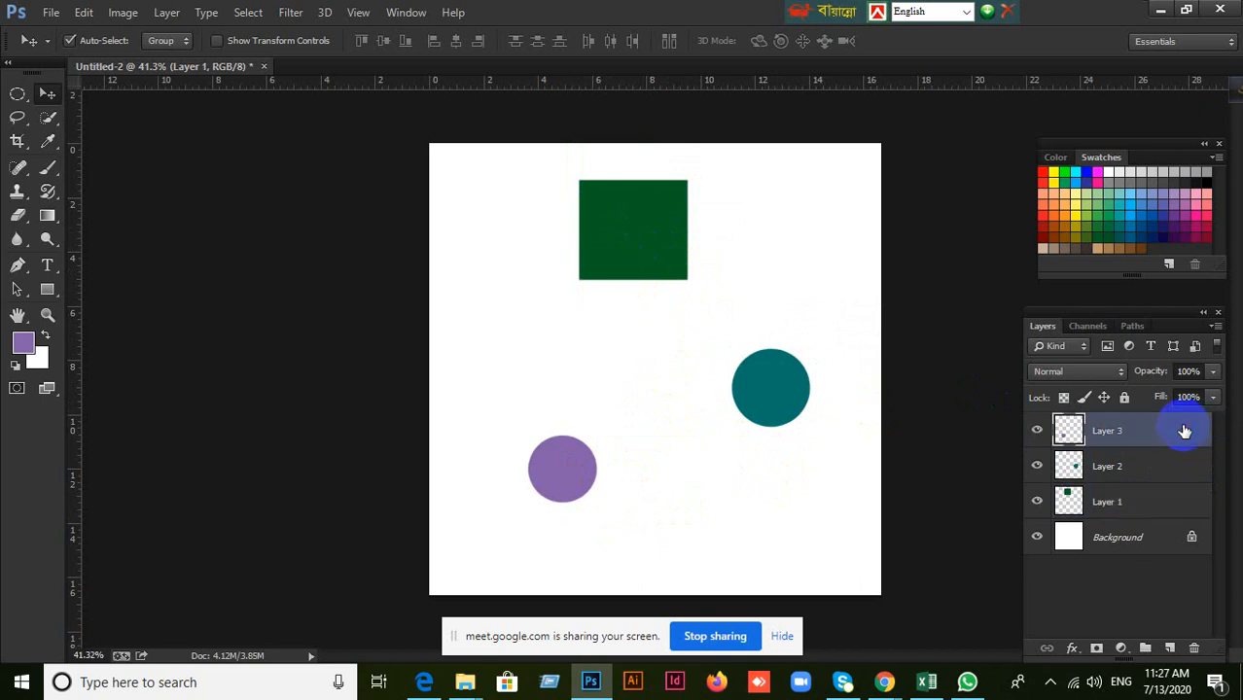
pyautogui.keyDown('shift'); pyautogui.click(1139, 512); pyautogui.keyUp('shift')
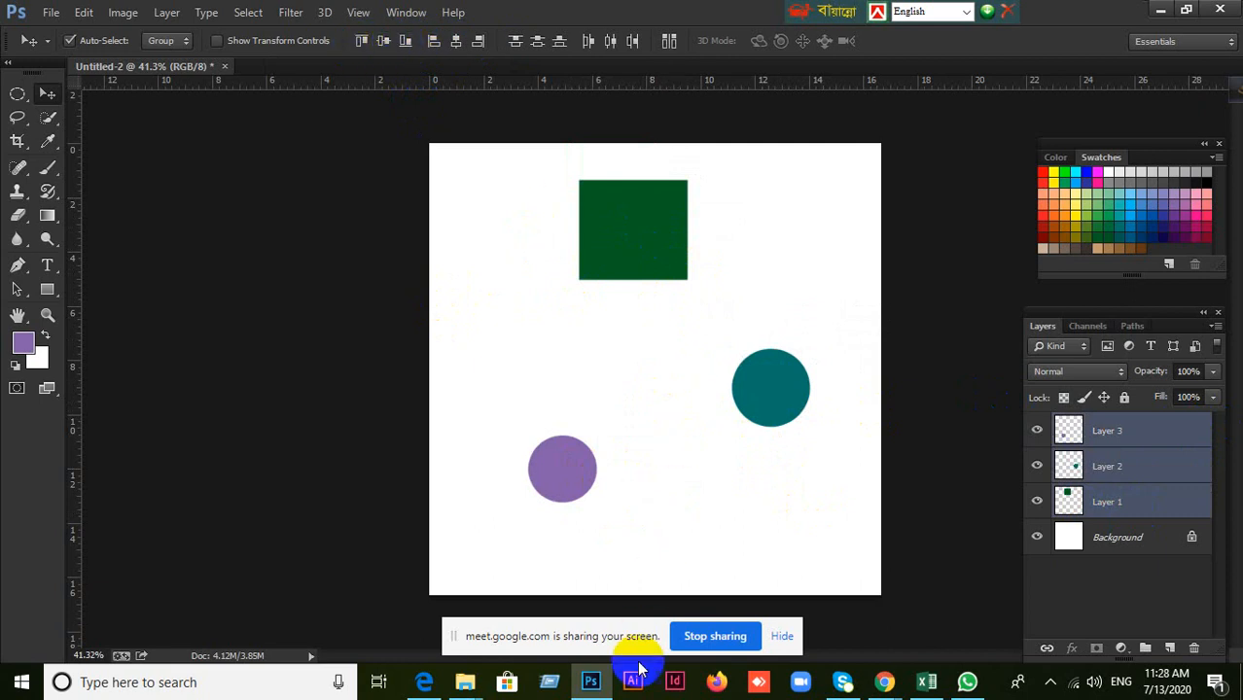
pyautogui.click(885, 681)
pyautogui.click(819, 585)
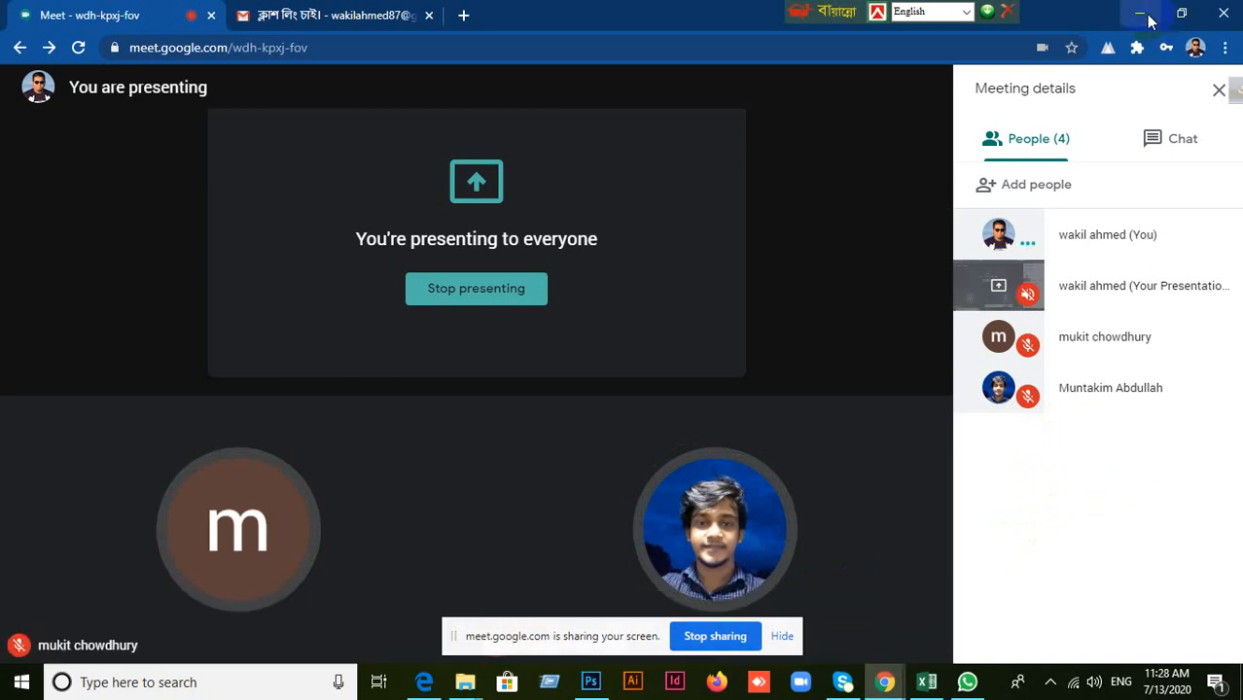
pyautogui.click(1144, 16)
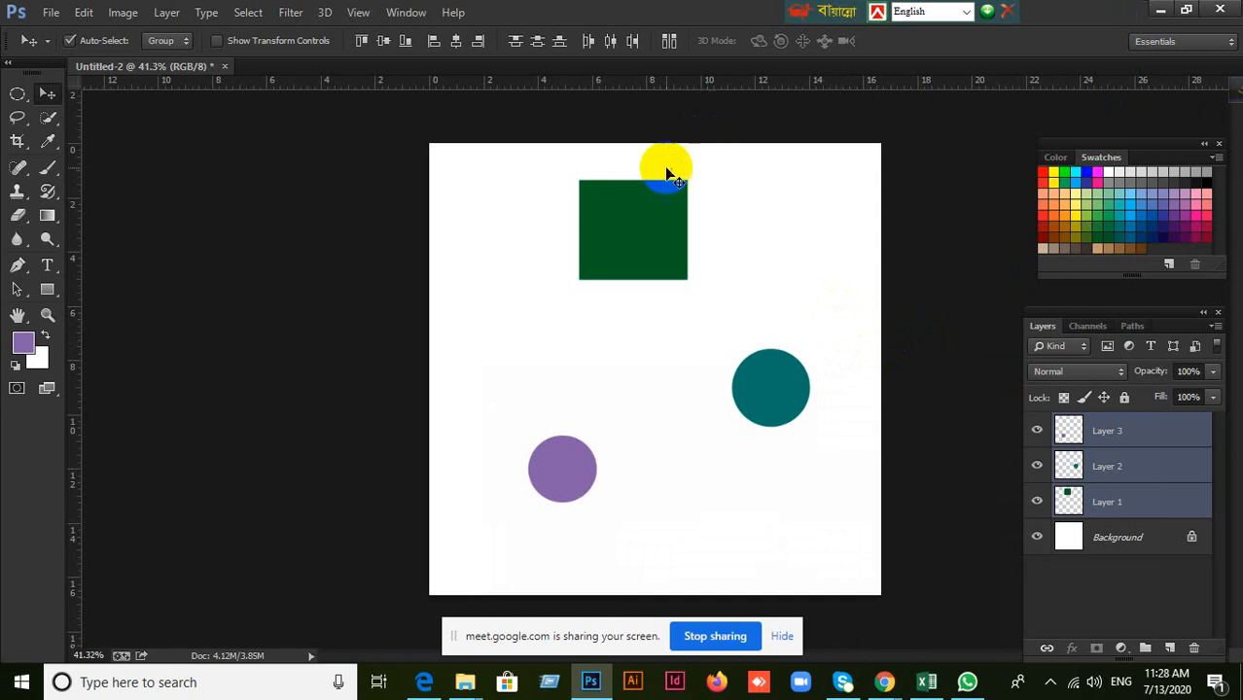
# Try aligning the three shapes by horizontal centers and by left edges, undoing each alignment.
pyautogui.click(454, 43)
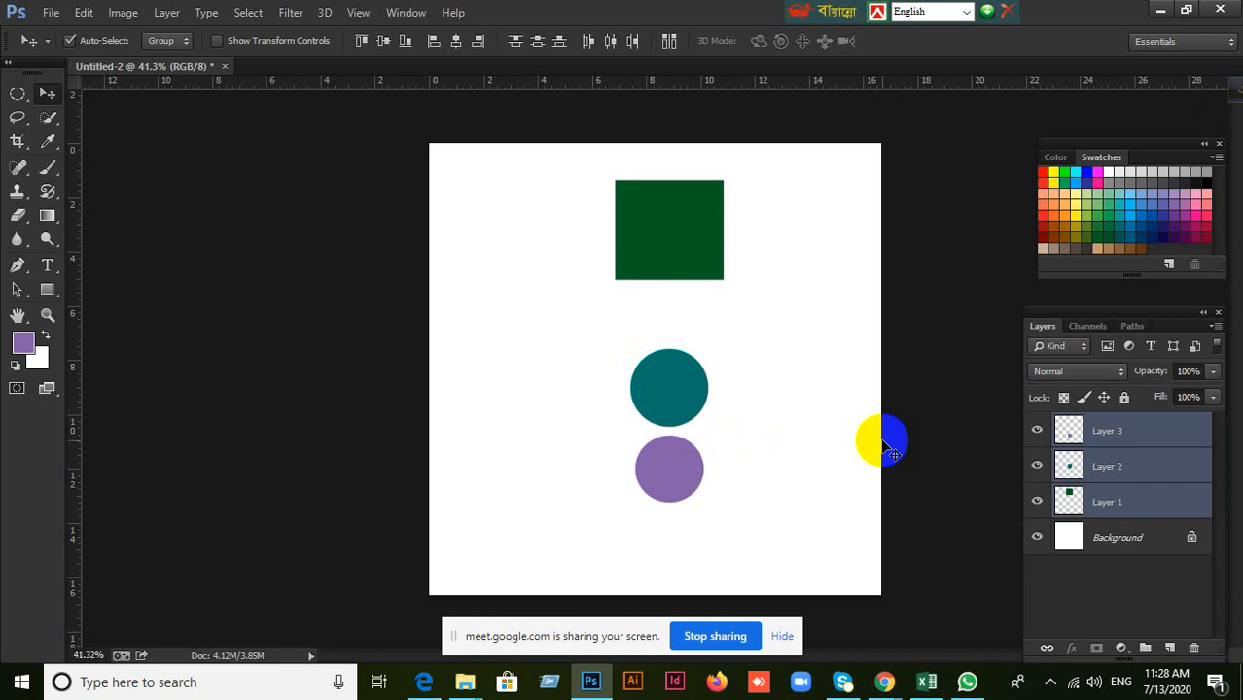
pyautogui.hotkey('ctrl', 'z')
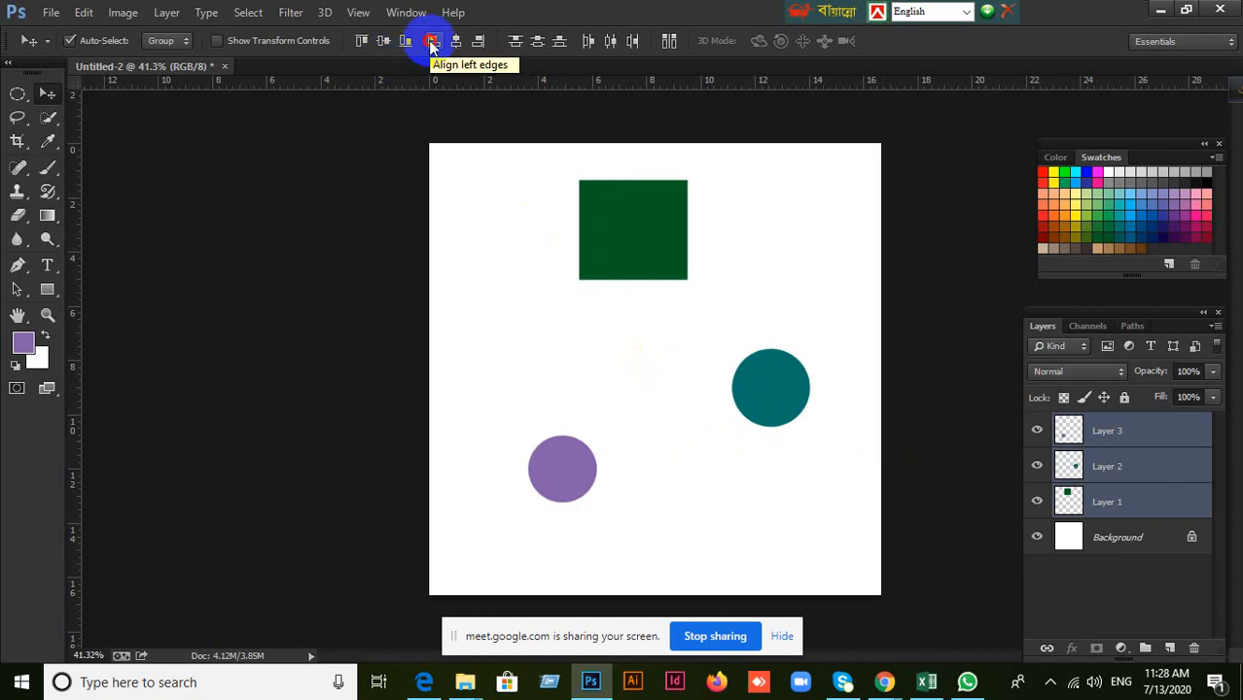
pyautogui.click(432, 41)
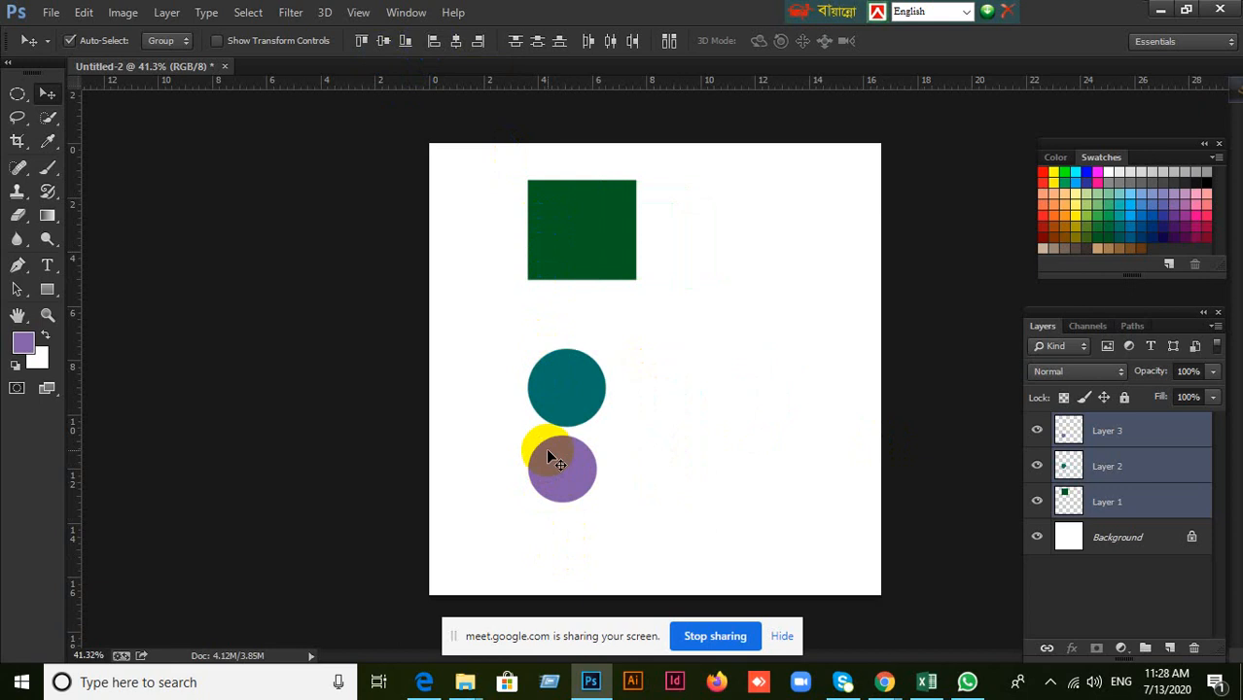
pyautogui.moveTo(547, 450); pyautogui.dragTo(567, 432)
pyautogui.hotkey('ctrl', 'z')
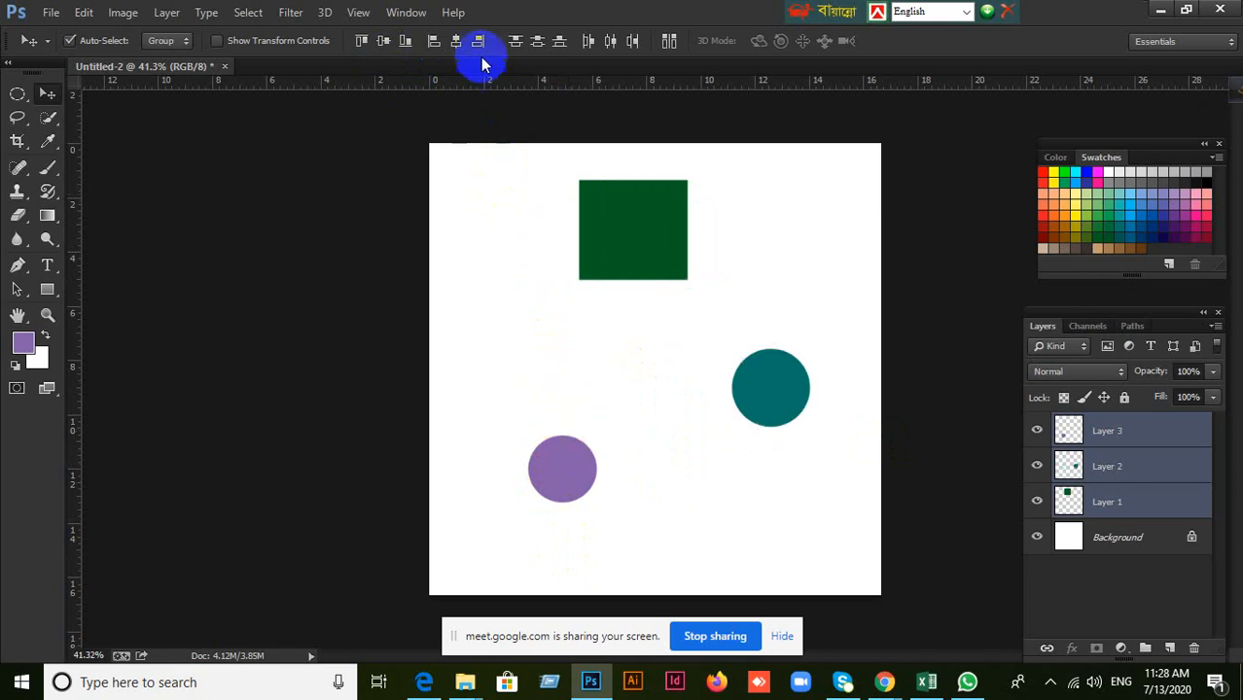
# Align the right edges of the three selected shapes.
pyautogui.click(479, 41)
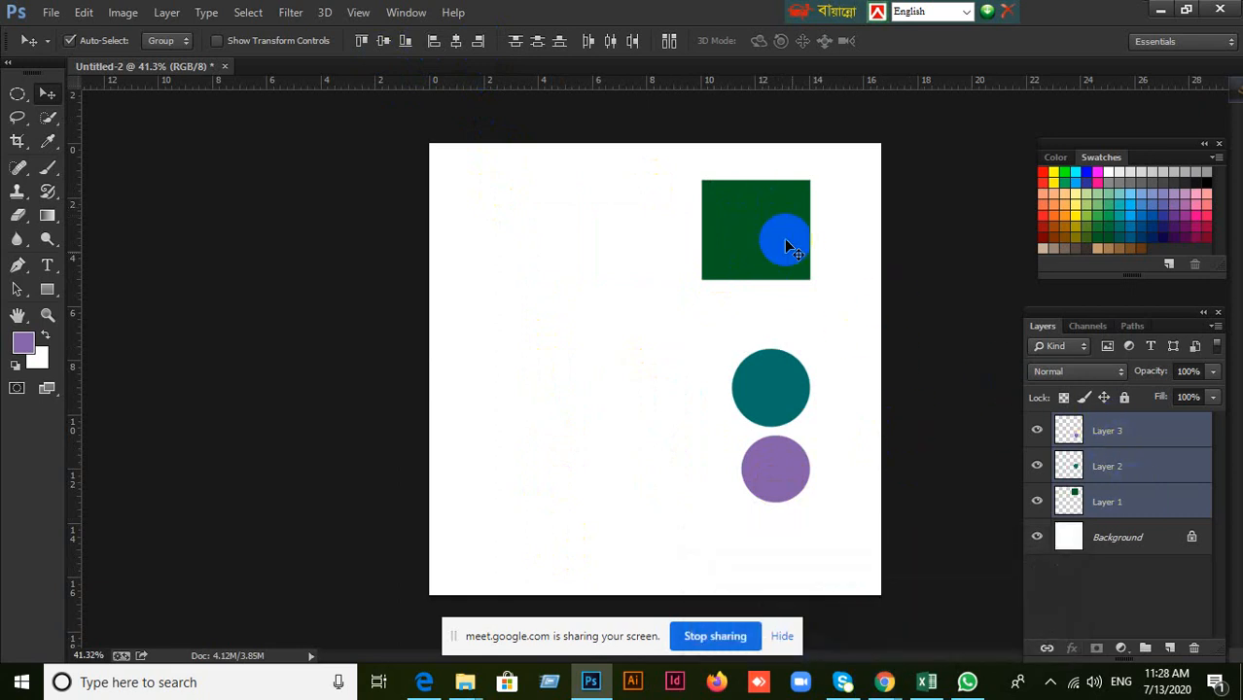
pyautogui.moveTo(789, 247); pyautogui.dragTo(1132, 448)
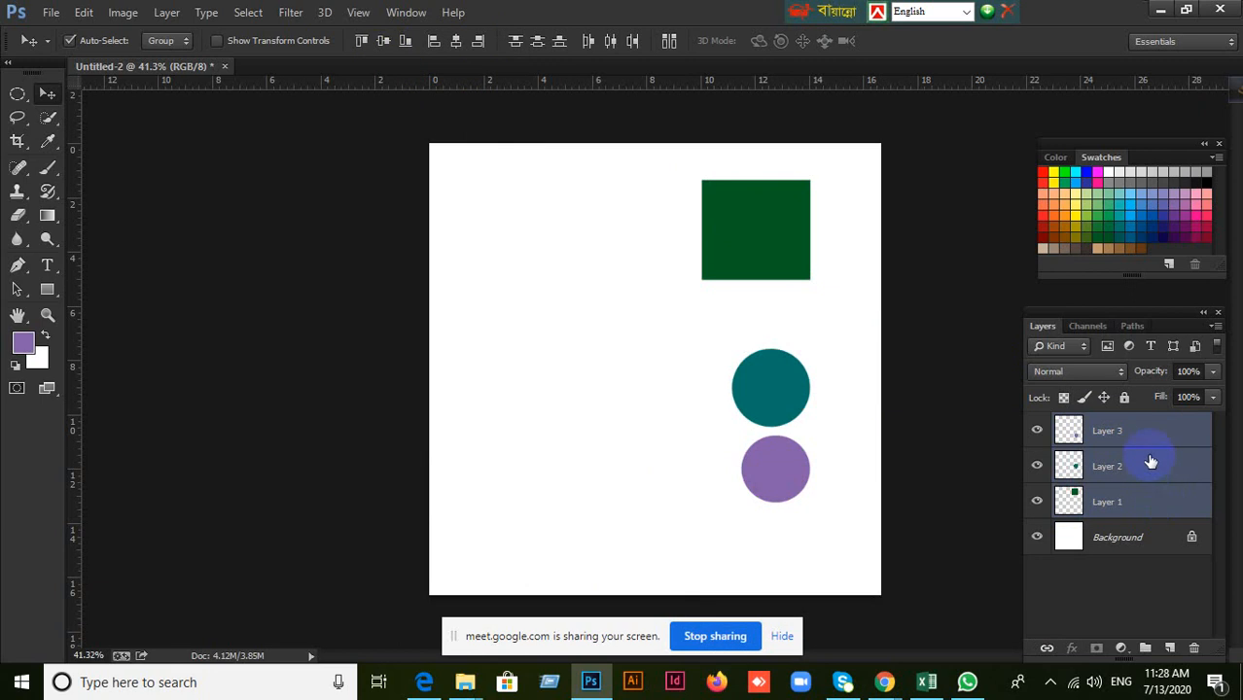
# Toggle the visibility of Layer 1 and Layer 3 off and on, and select those two layers together without Layer 2.
pyautogui.click(1157, 508)
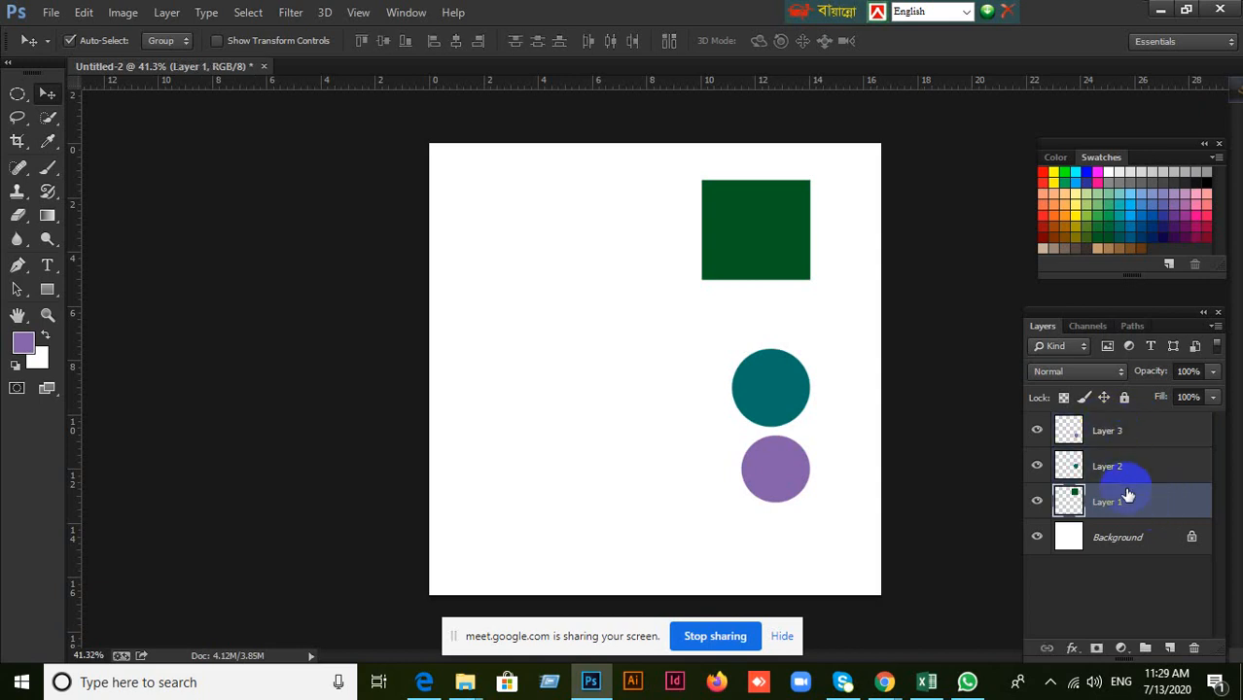
pyautogui.keyDown('shift'); pyautogui.click(1126, 432); pyautogui.keyUp('shift')
pyautogui.click(1127, 433)
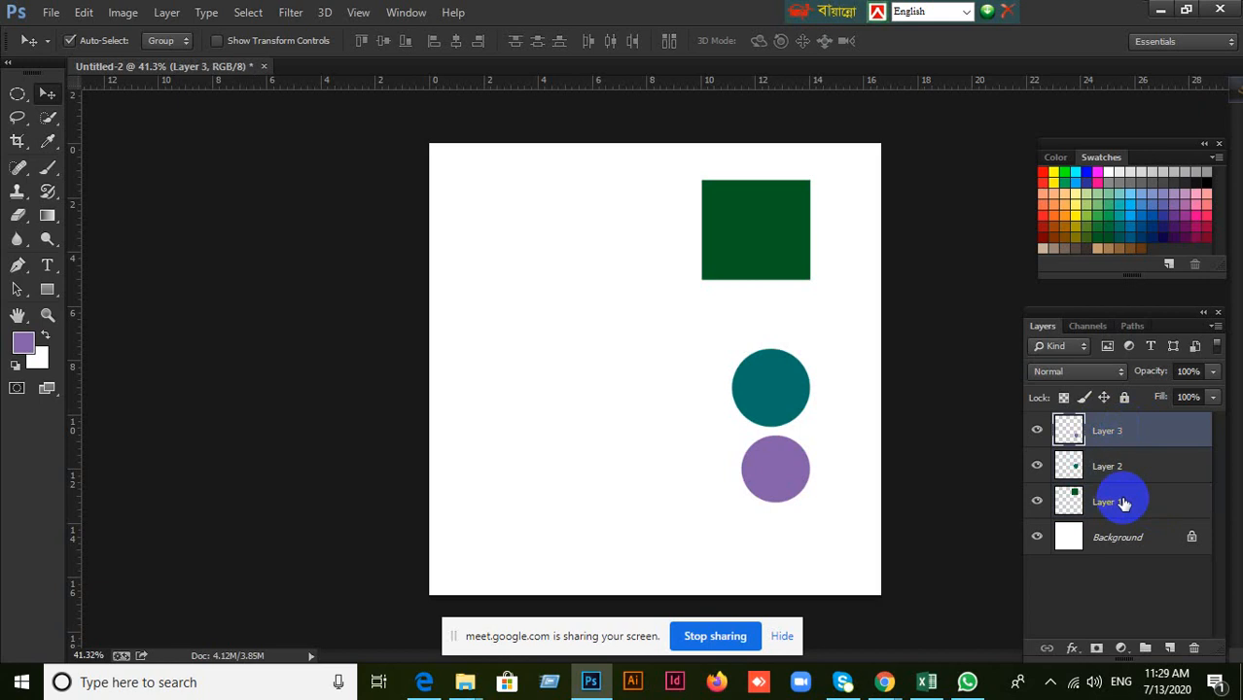
pyautogui.click(1070, 501)
pyautogui.click(1037, 502)
pyautogui.click(1037, 502)
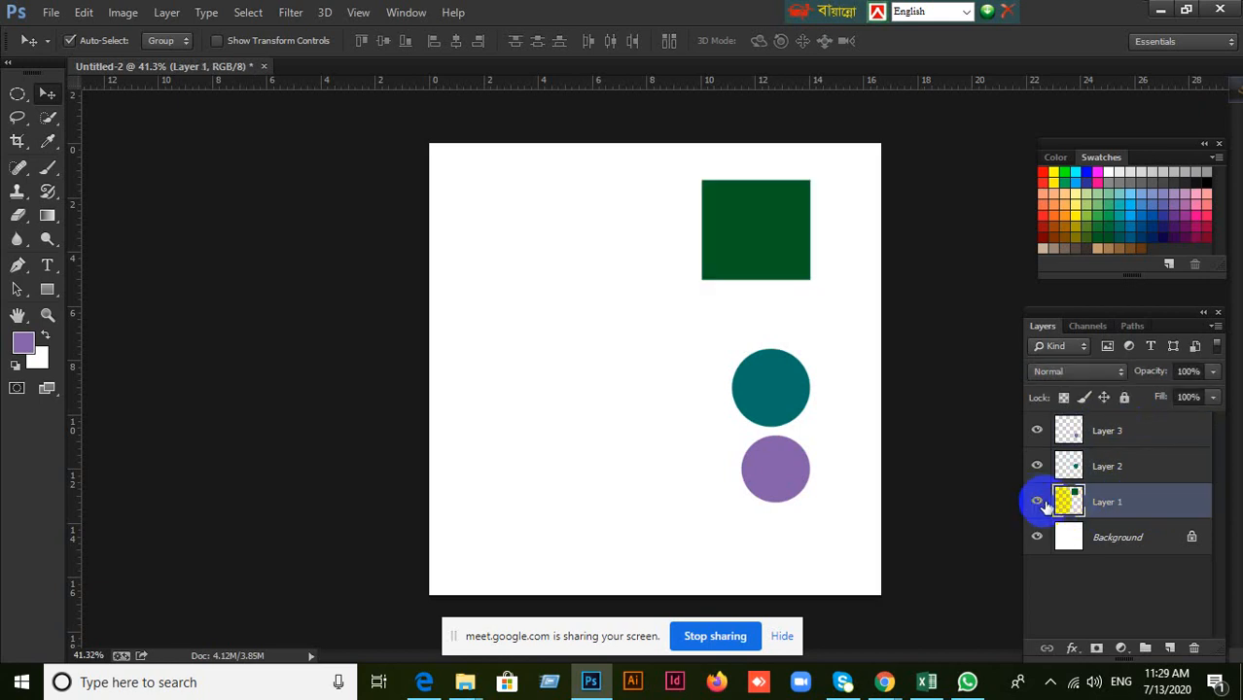
pyautogui.click(1037, 430)
pyautogui.click(1038, 431)
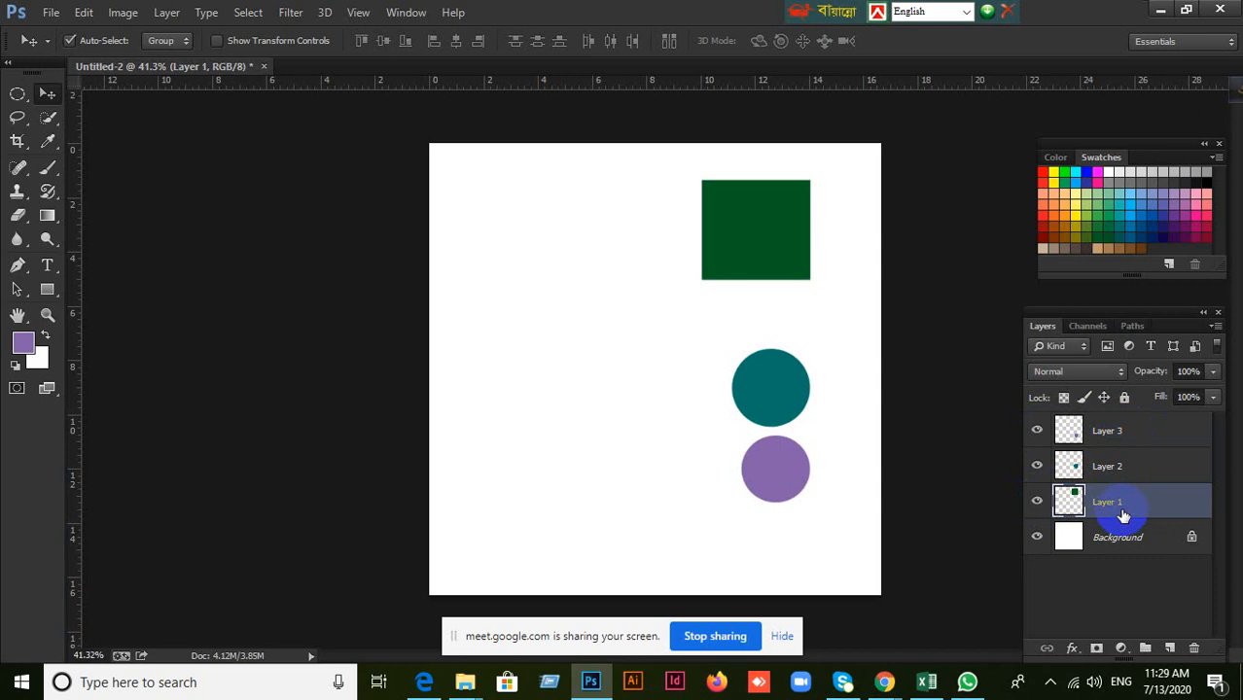
pyautogui.keyDown('ctrl'); pyautogui.click(1128, 434); pyautogui.keyUp('ctrl')
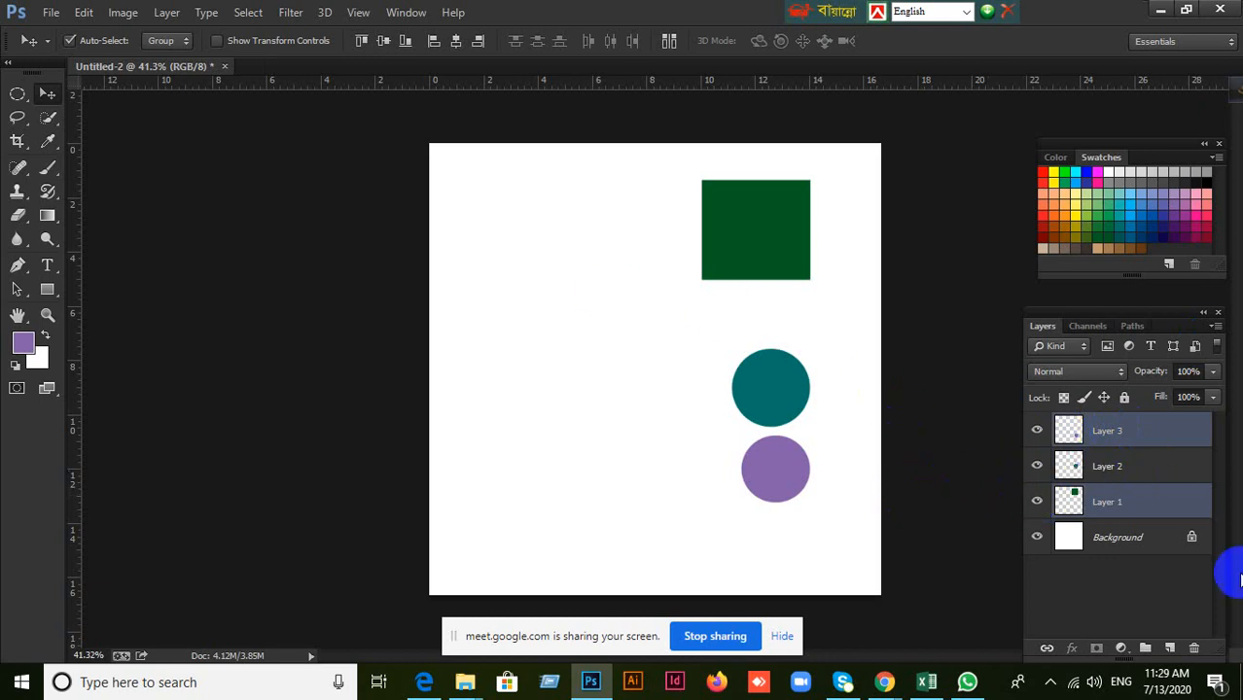
# Move the purple circle to the lower left of the canvas and select Layer 1.
pyautogui.click(1154, 476)
pyautogui.moveTo(763, 472); pyautogui.dragTo(579, 506)
pyautogui.click(1114, 503)
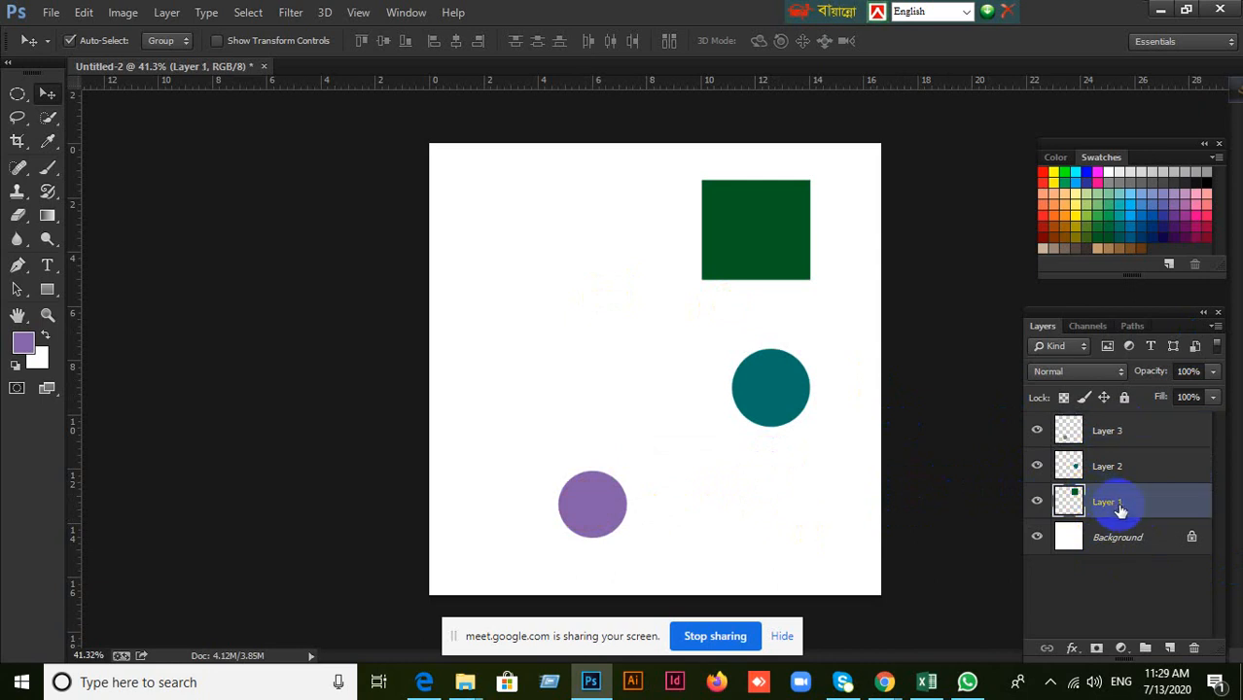
# Align the green rectangle and purple circle by horizontal centers, and select Layers 1, 2 and 3 together.
pyautogui.keyDown('ctrl'); pyautogui.click(1112, 437); pyautogui.keyUp('ctrl')
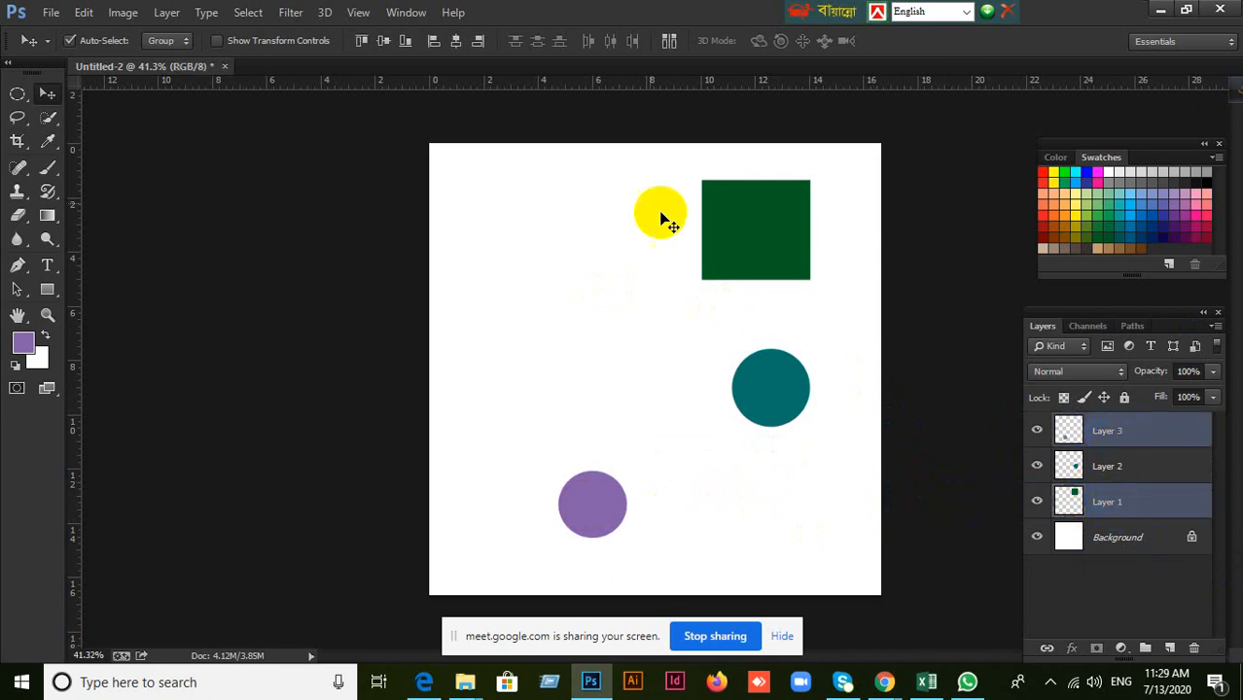
pyautogui.click(454, 42)
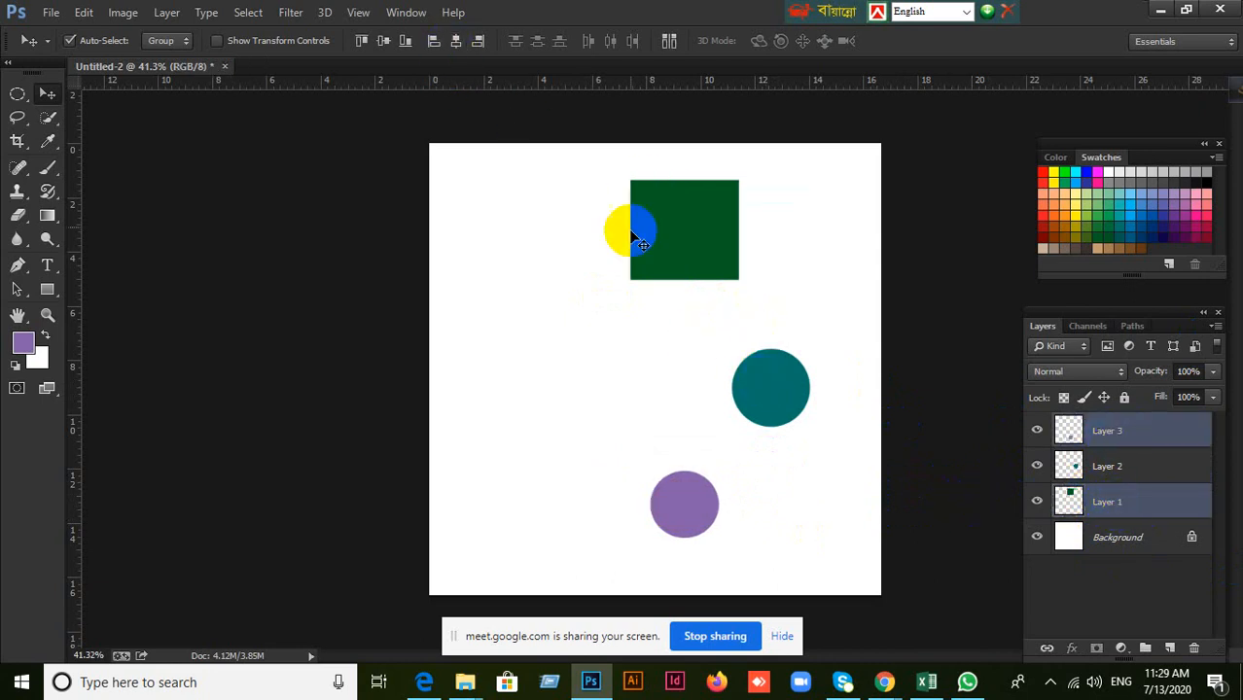
pyautogui.click(1117, 501)
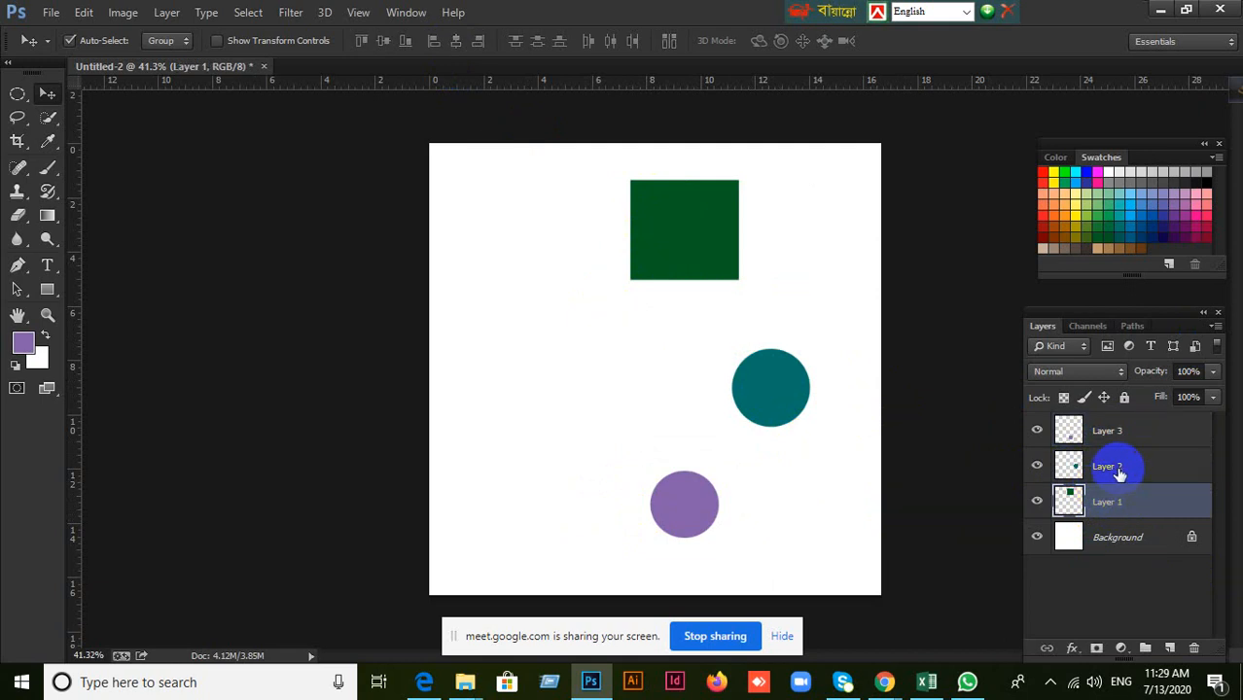
pyautogui.click(1114, 466)
pyautogui.click(1110, 432)
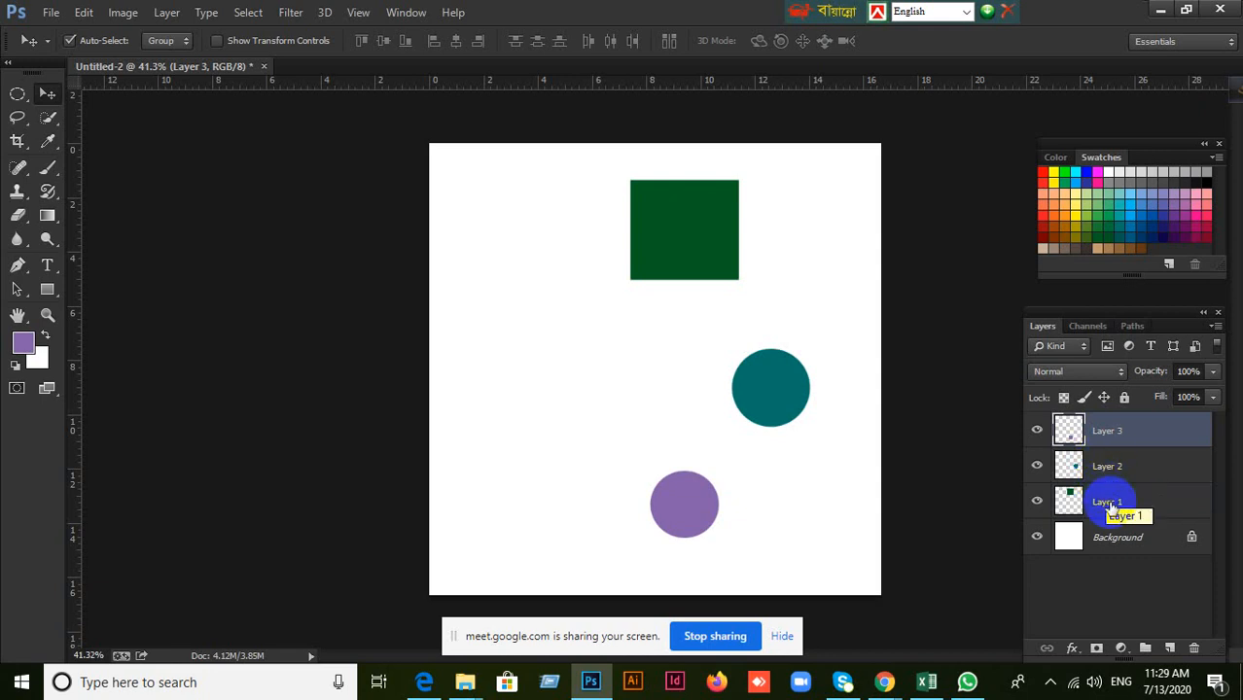
pyautogui.keyDown('shift'); pyautogui.click(1111, 502); pyautogui.keyUp('shift')
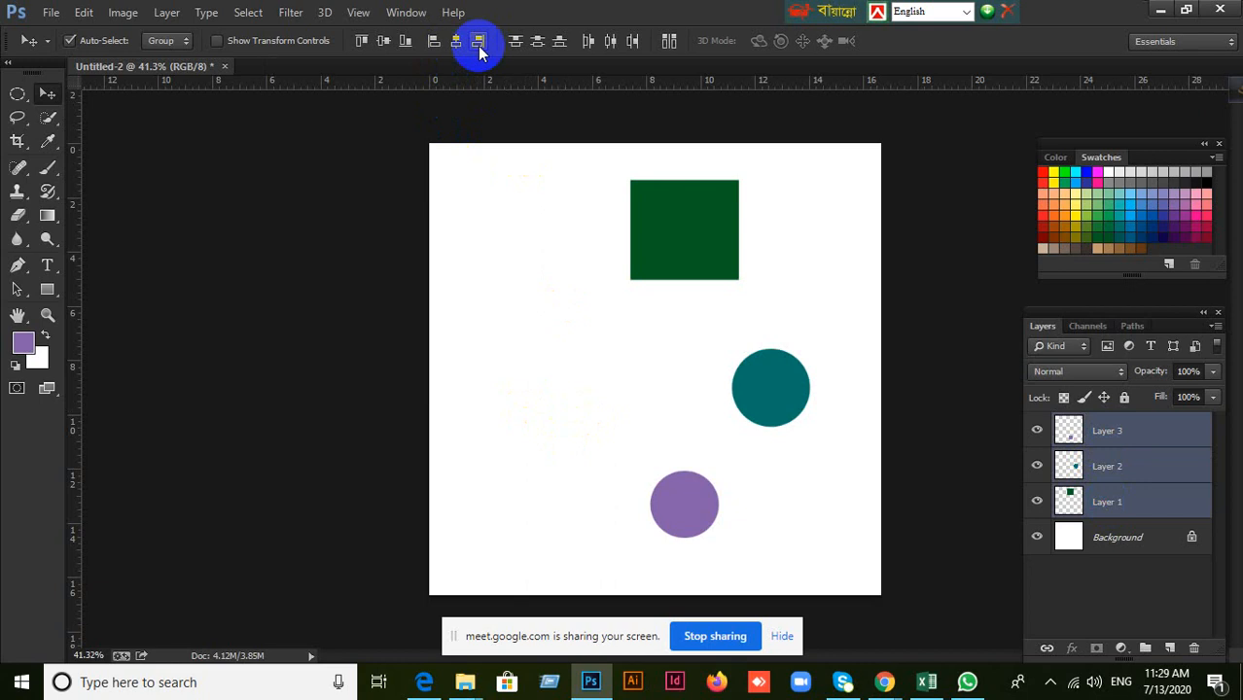
# Spread the shapes apart, with the green rectangle at the upper left, the teal circle near the right edge and the purple circle between them.
pyautogui.moveTo(675, 277); pyautogui.dragTo(479, 244)
pyautogui.moveTo(765, 380); pyautogui.dragTo(817, 381)
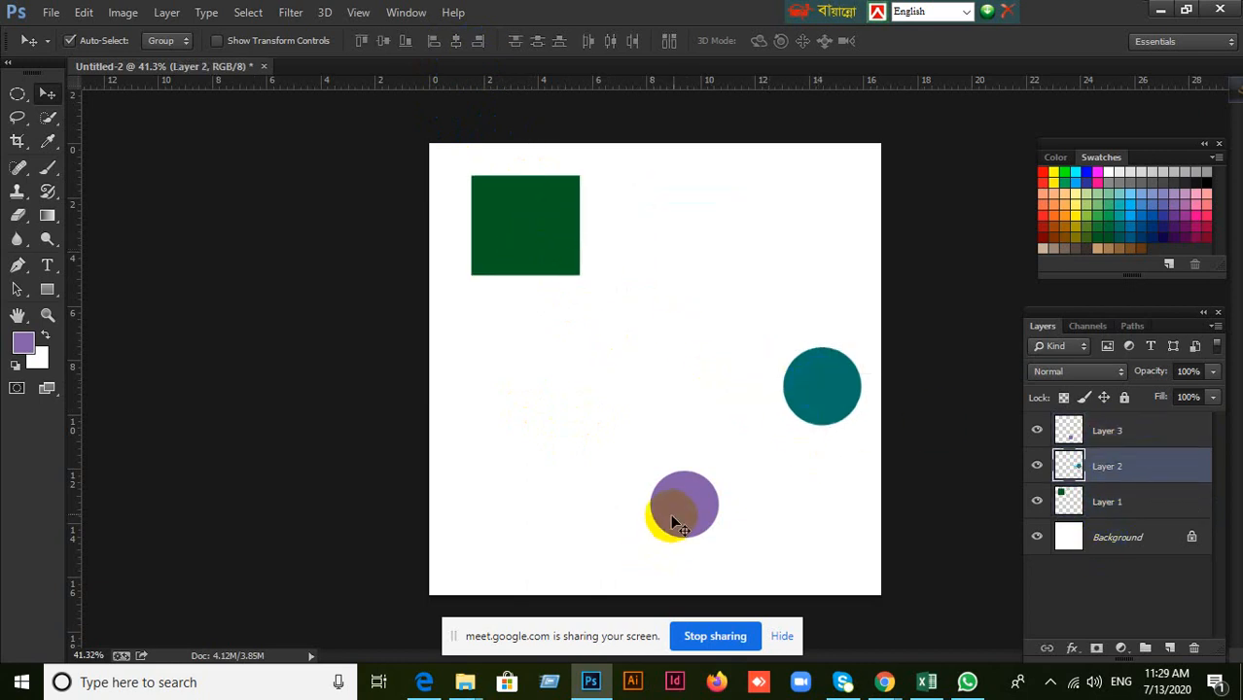
pyautogui.moveTo(670, 523); pyautogui.dragTo(687, 437)
pyautogui.moveTo(551, 264); pyautogui.dragTo(545, 313)
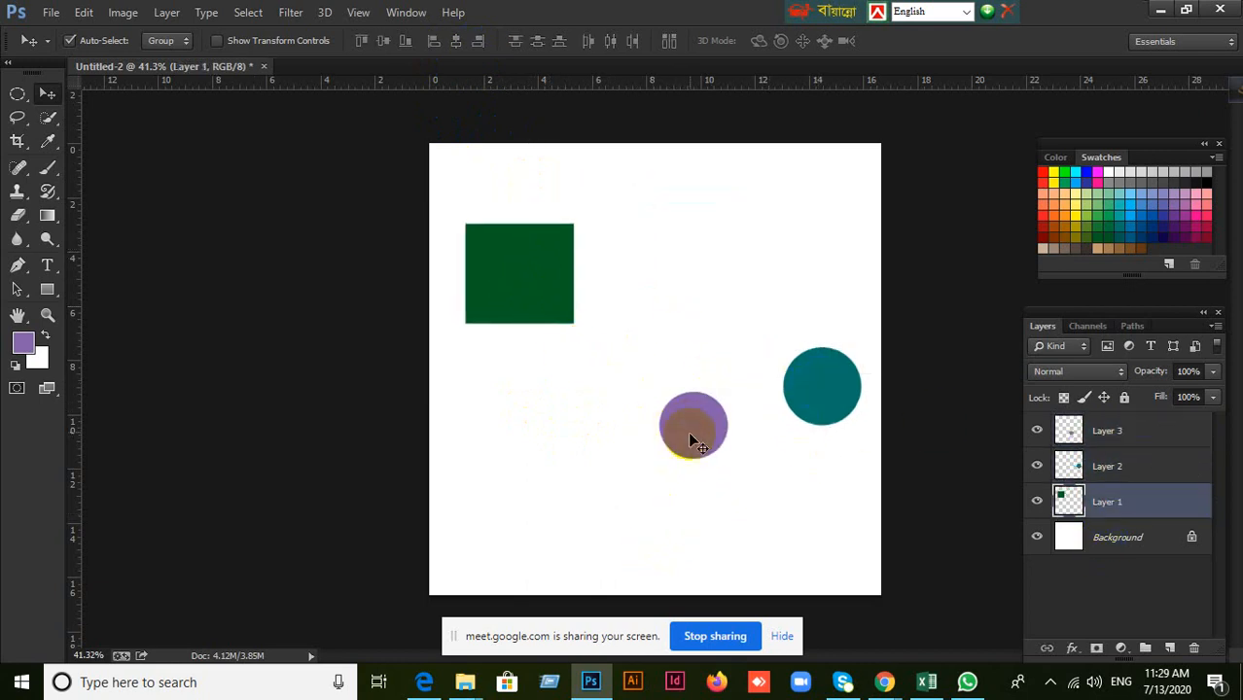
pyautogui.moveTo(687, 437); pyautogui.dragTo(717, 483)
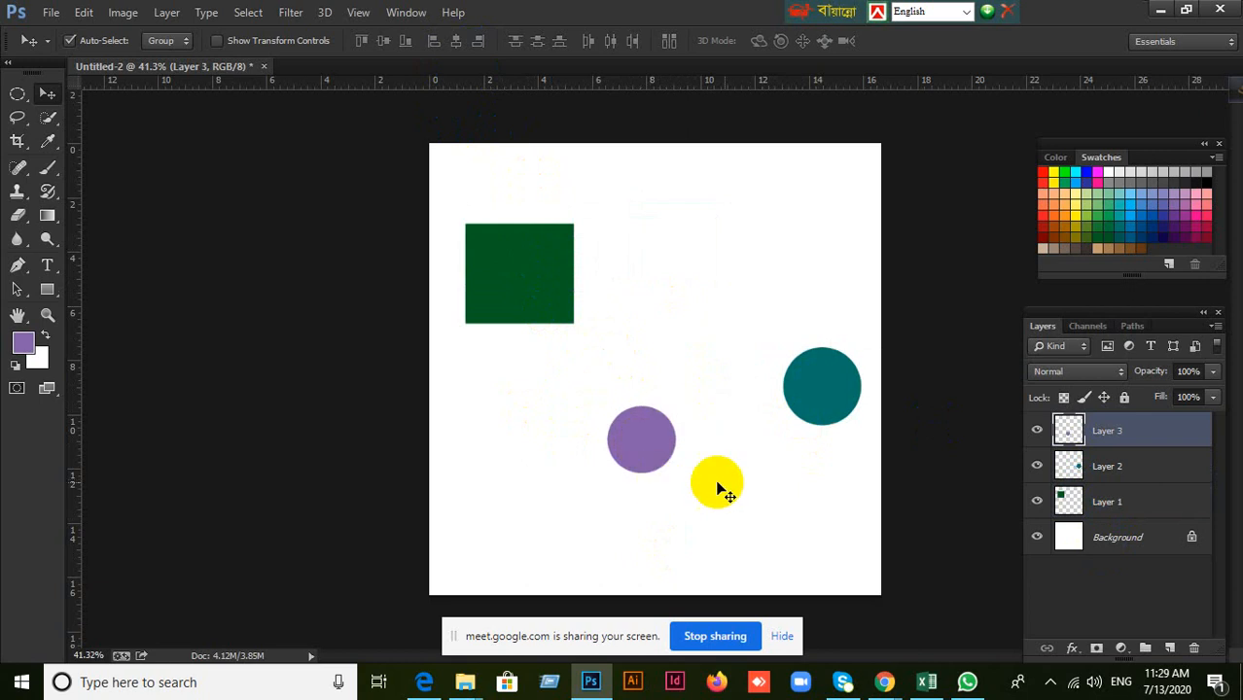
# Select the three shape layers, try aligning them by vertical centers and undo it, and align them by top edges instead.
pyautogui.keyDown('shift'); pyautogui.click(1130, 499); pyautogui.keyUp('shift')
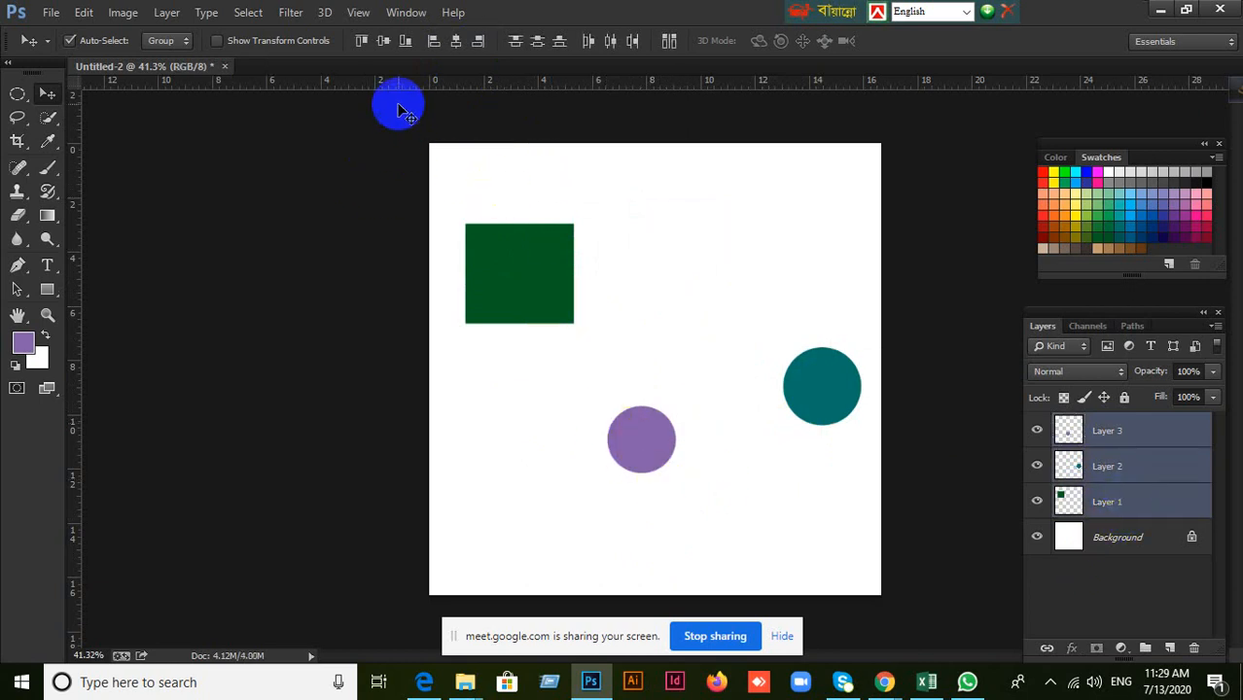
pyautogui.click(385, 44)
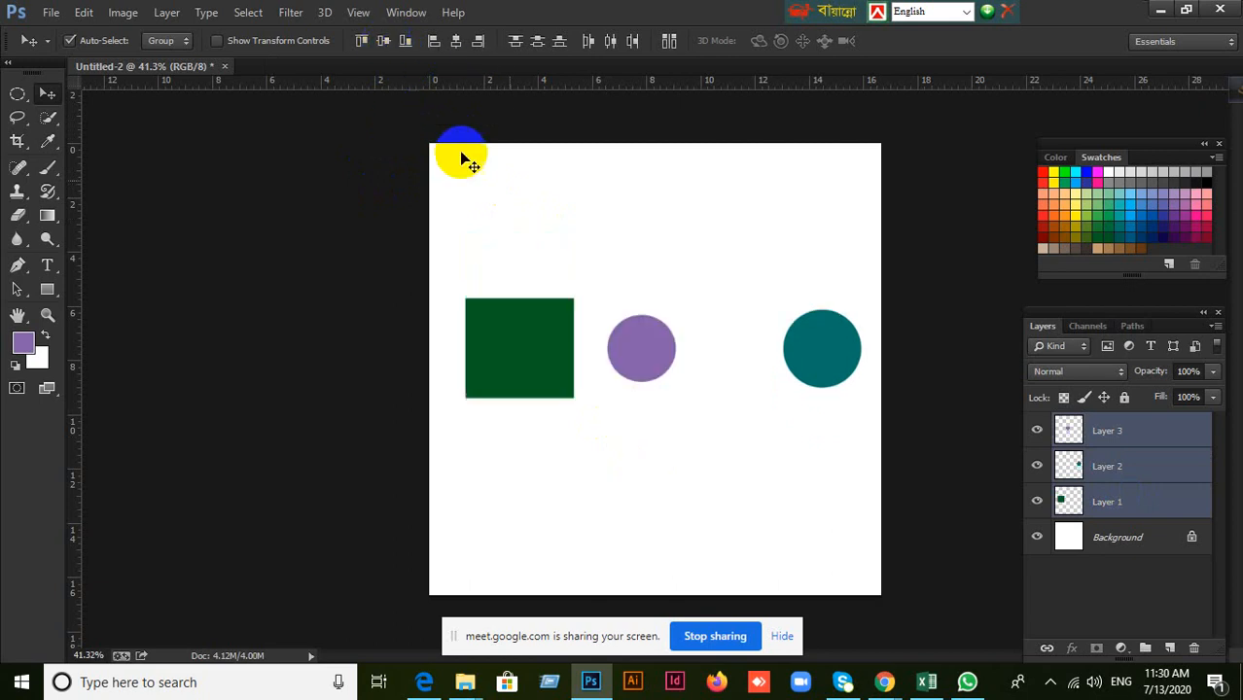
pyautogui.moveTo(710, 408); pyautogui.dragTo(659, 395)
pyautogui.hotkey('ctrl', 'z')
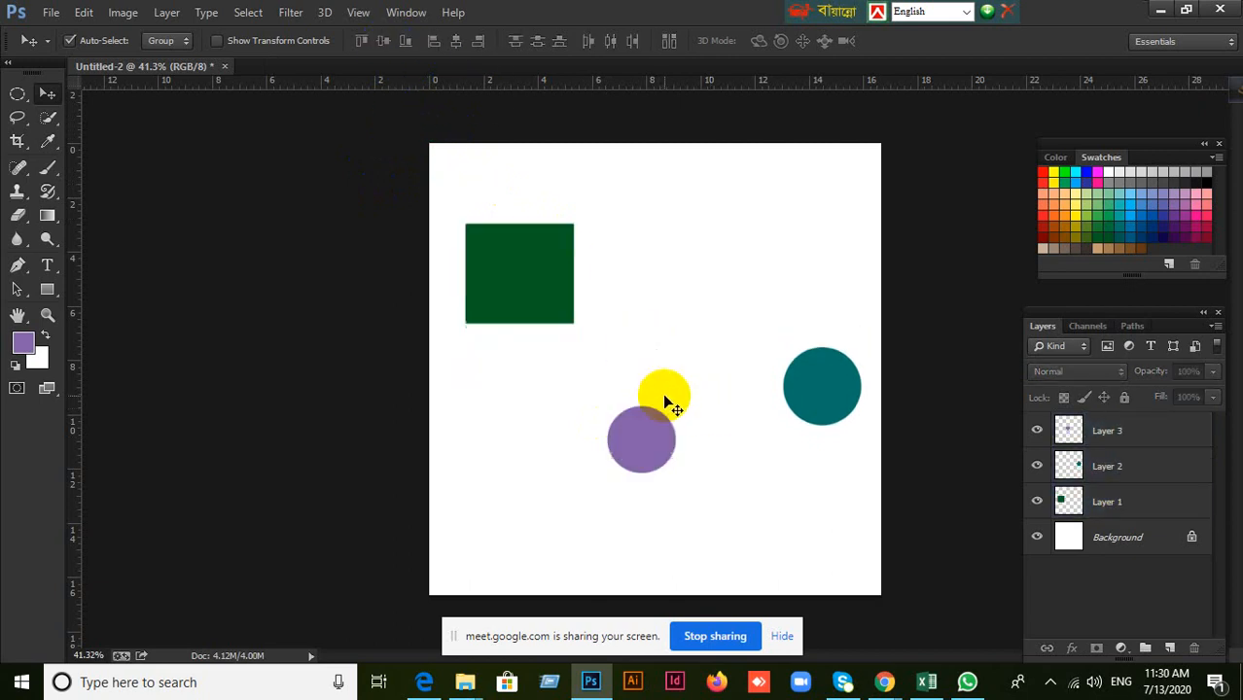
pyautogui.click(362, 42)
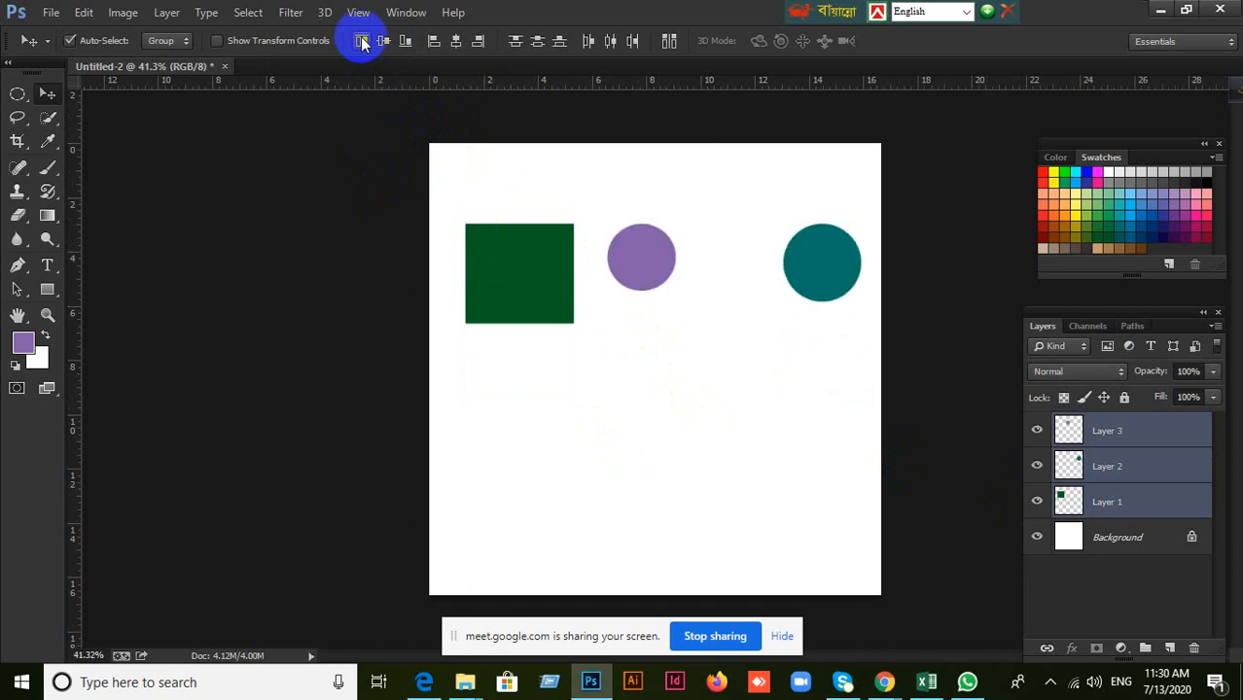
# Reselect Layers 1 to 3, align the three shapes by their bottom edges, and clear the layer selection.
pyautogui.click(1168, 525)
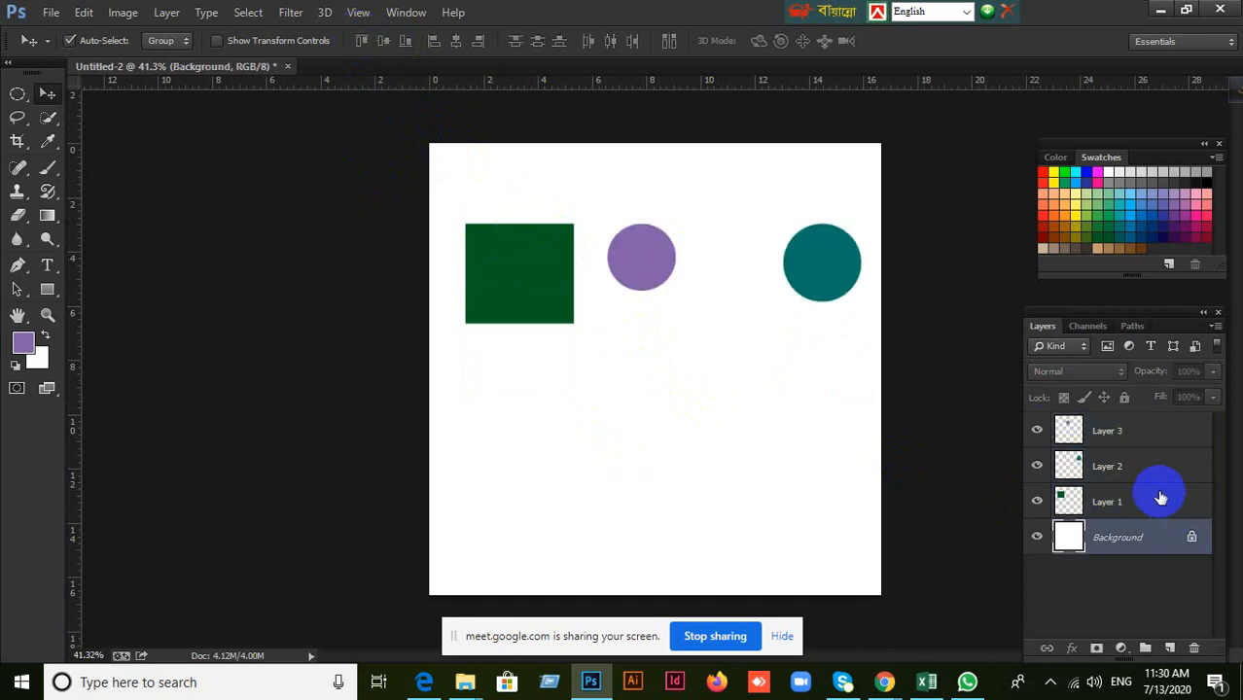
pyautogui.click(1156, 496)
pyautogui.keyDown('shift'); pyautogui.click(1120, 433); pyautogui.keyUp('shift')
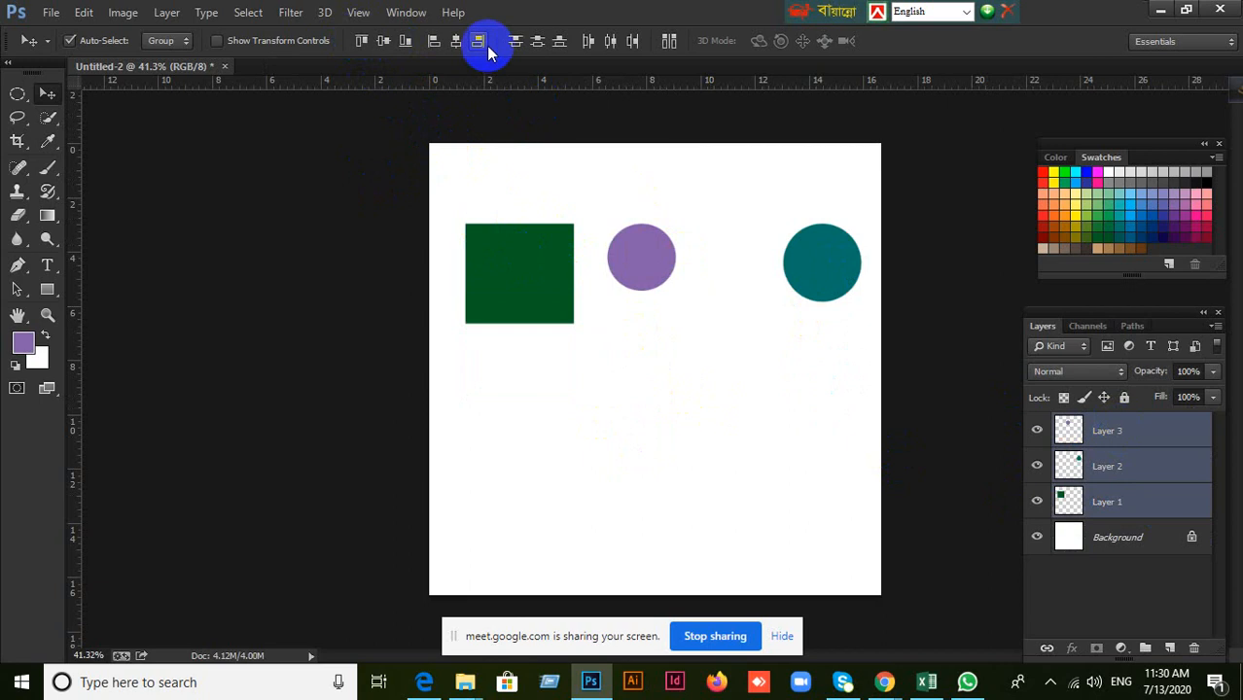
pyautogui.click(406, 43)
pyautogui.click(1169, 436)
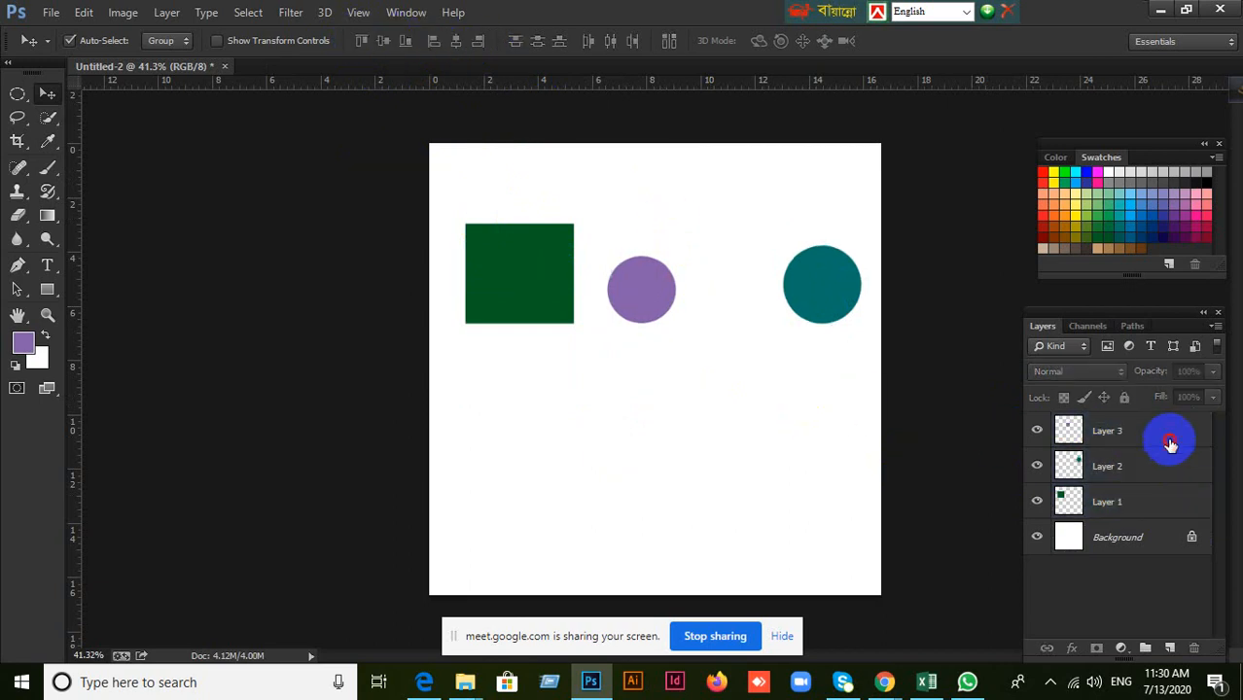
pyautogui.click(860, 447)
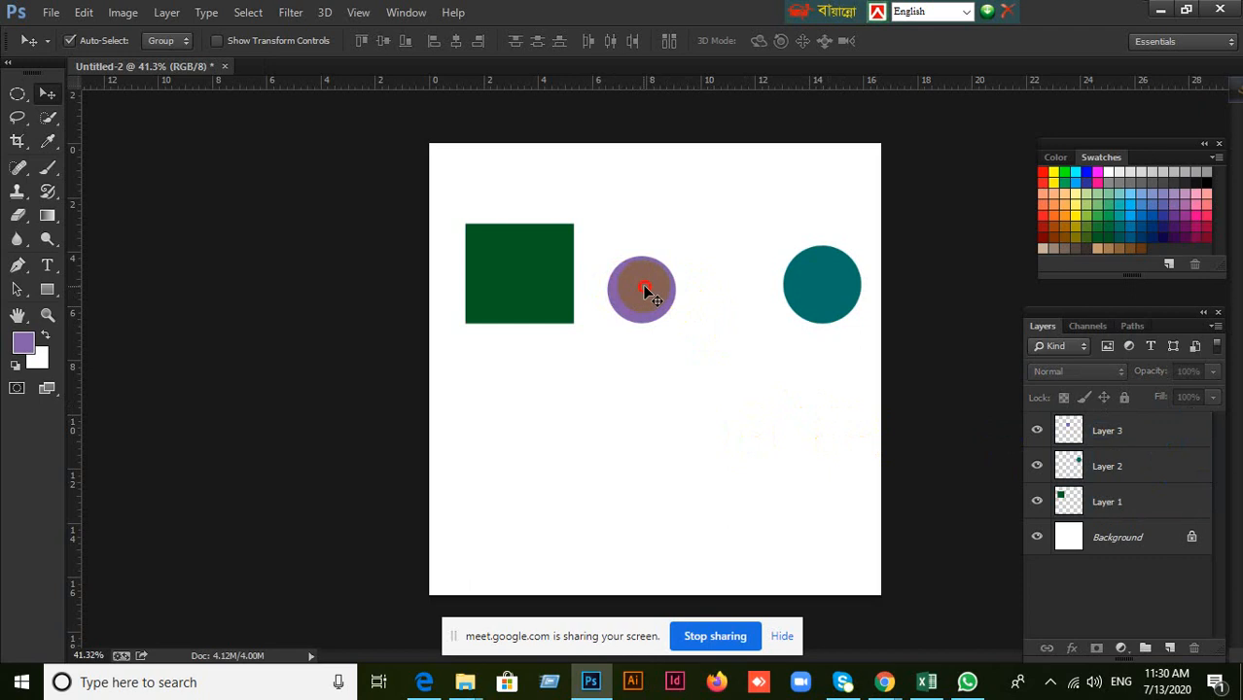
# Move the purple circle down to the middle of the canvas, the green rectangle up and right, and the teal circle slightly left.
pyautogui.moveTo(645, 292); pyautogui.dragTo(674, 395)
pyautogui.moveTo(554, 271); pyautogui.dragTo(597, 252)
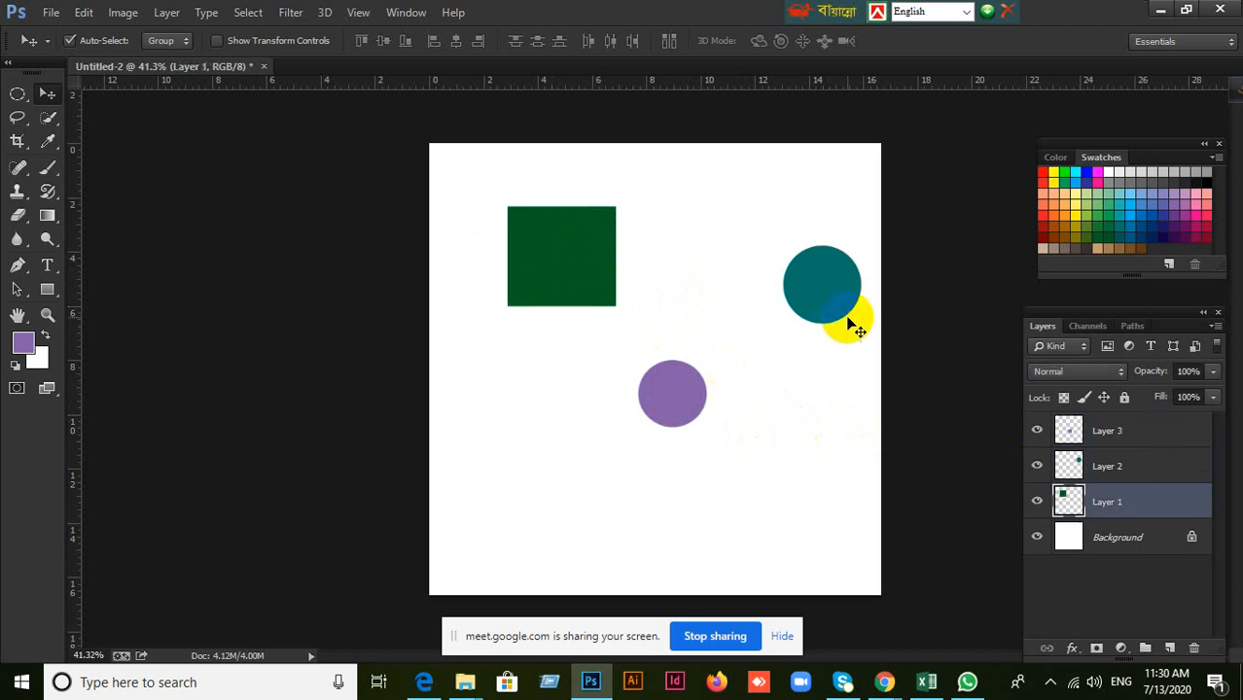
pyautogui.moveTo(841, 298); pyautogui.dragTo(800, 310)
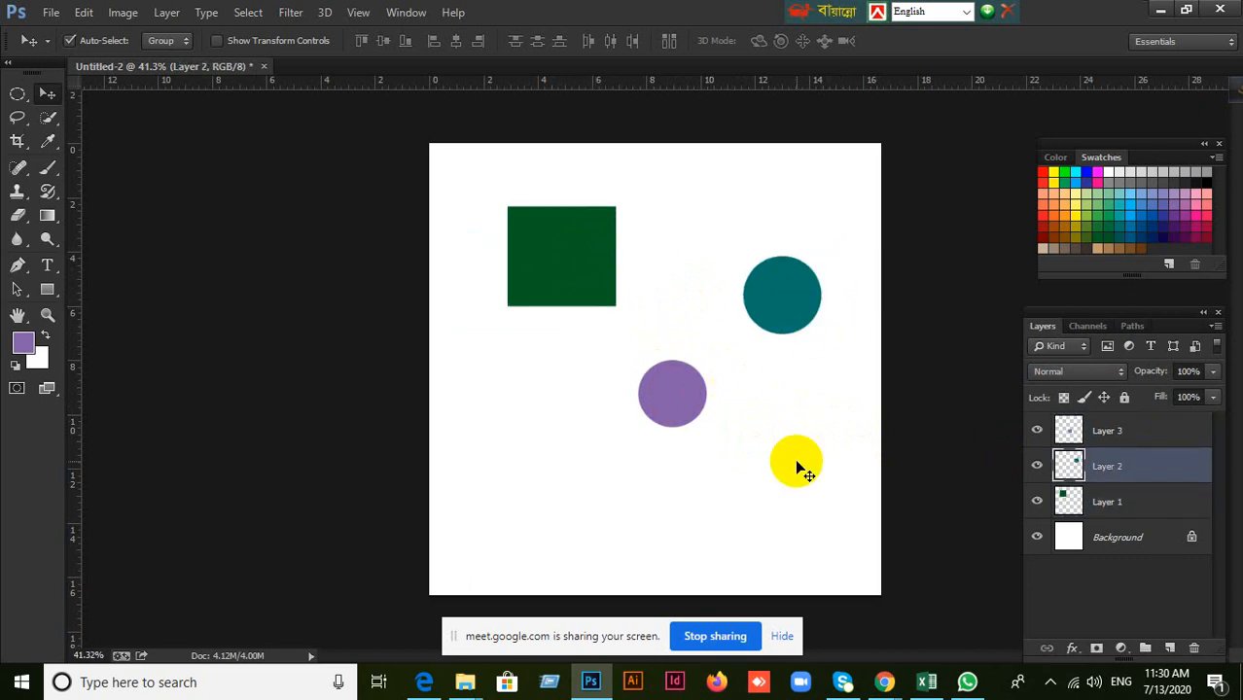
pyautogui.moveTo(668, 382); pyautogui.dragTo(663, 418)
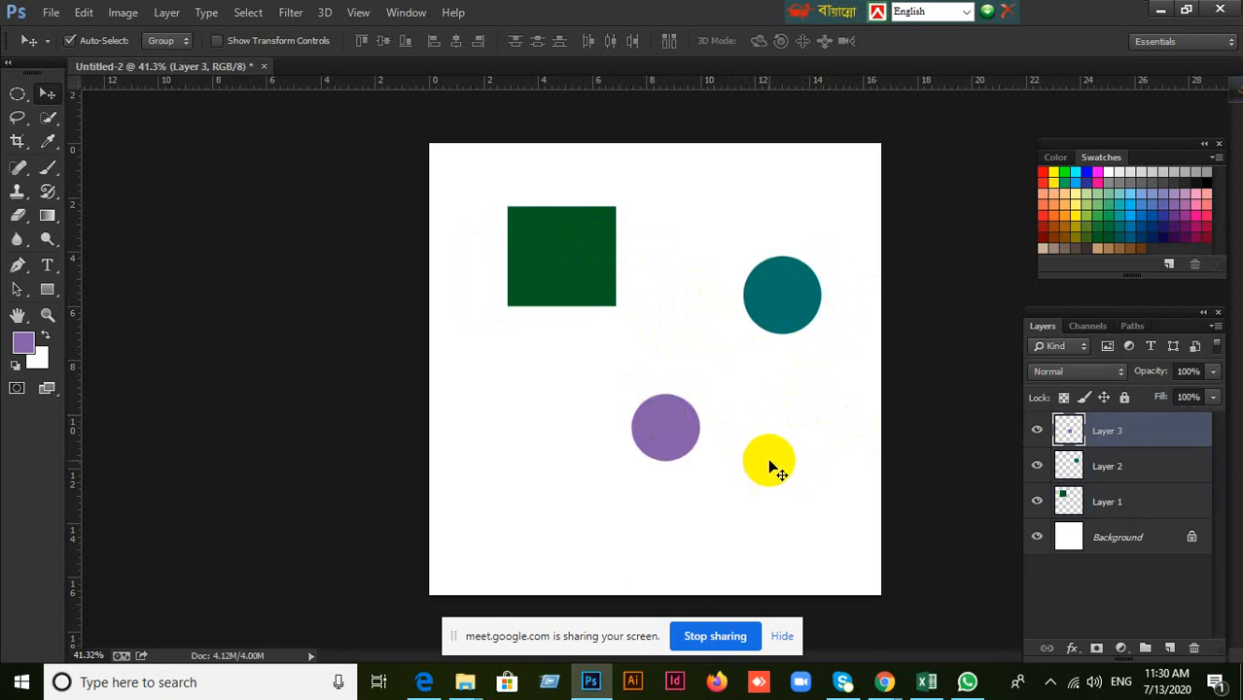
# Demonstrate selecting Layer 1, Layer 2 and Layer 3 one after another.
pyautogui.click(1089, 502)
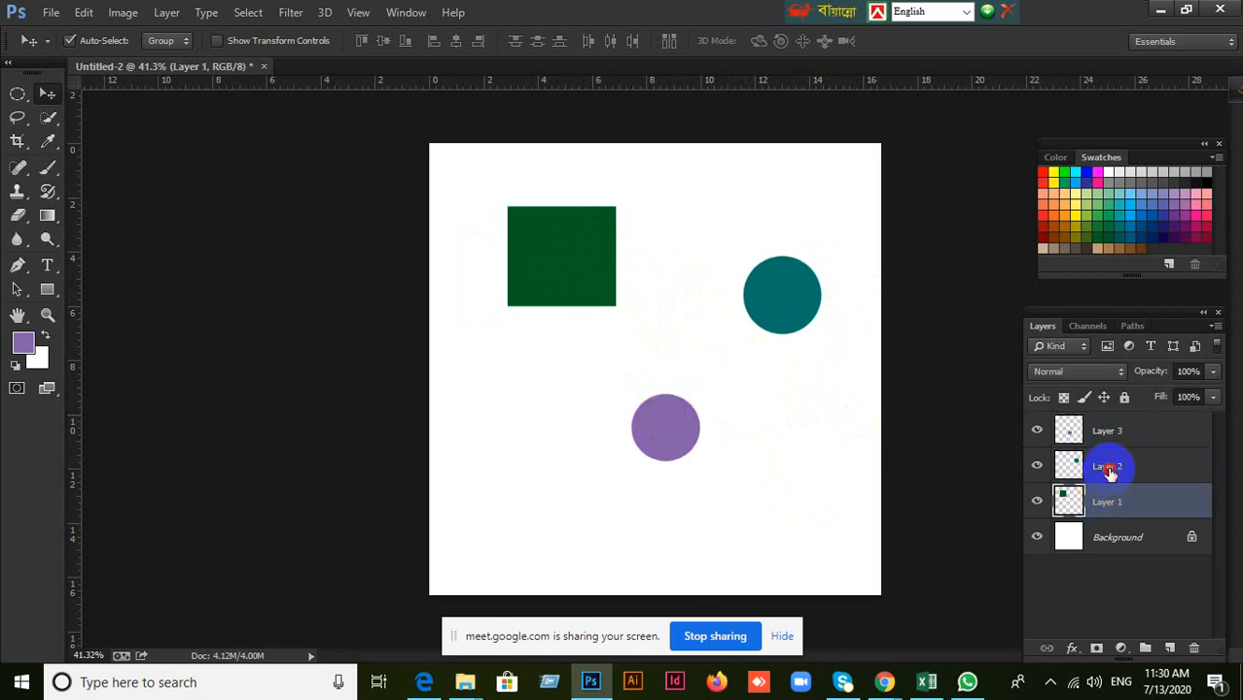
pyautogui.click(1109, 467)
pyautogui.click(1109, 434)
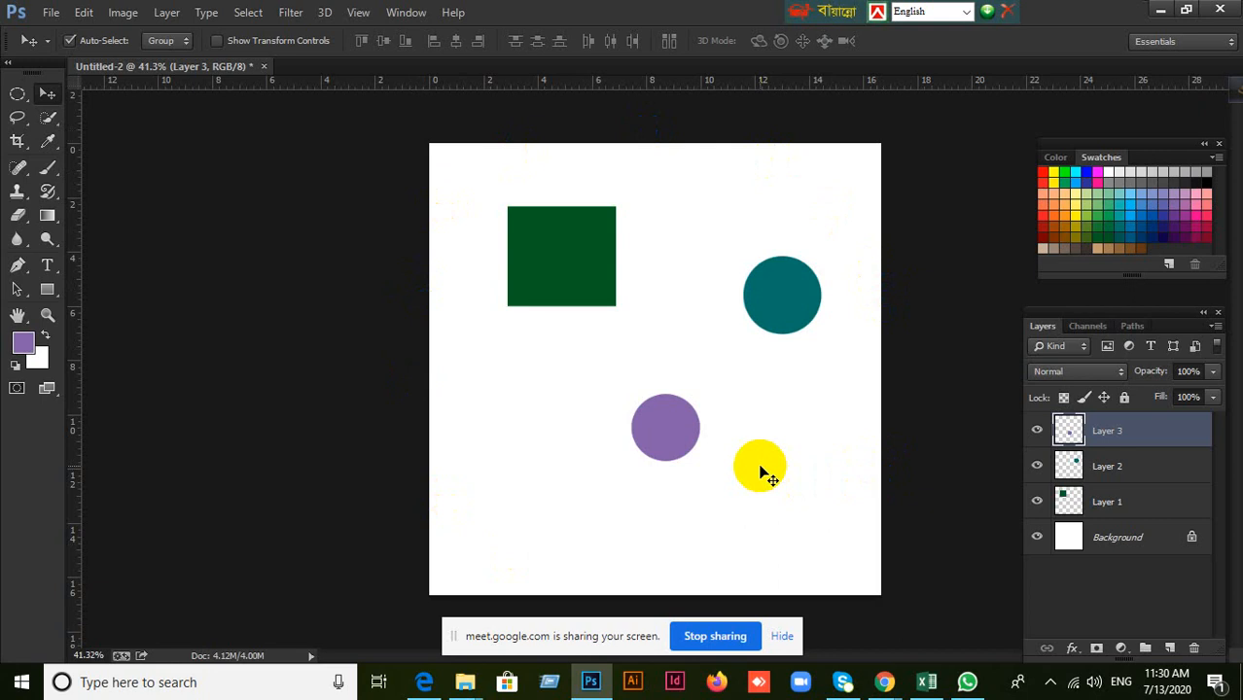
pyautogui.keyDown('shift'); pyautogui.click(1176, 503); pyautogui.keyUp('shift')
# Check the Google Meet call, return to Photoshop and create a new layer group above Layer 3.
pyautogui.click(885, 680)
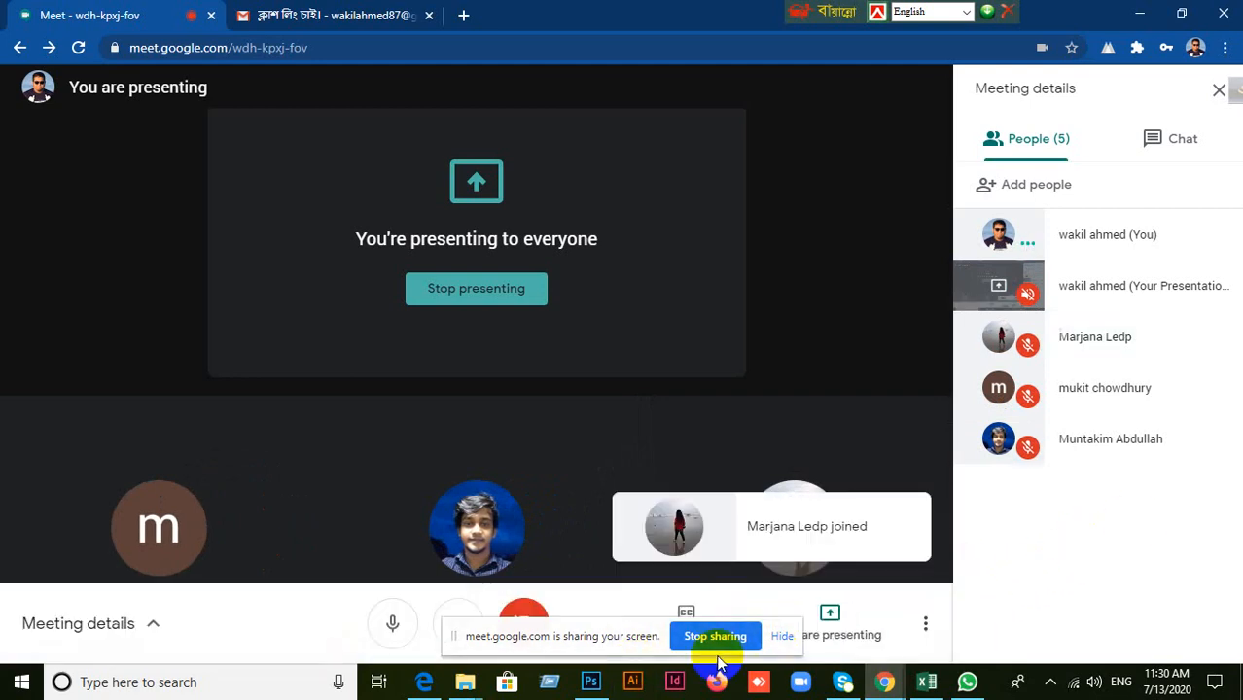
pyautogui.click(590, 681)
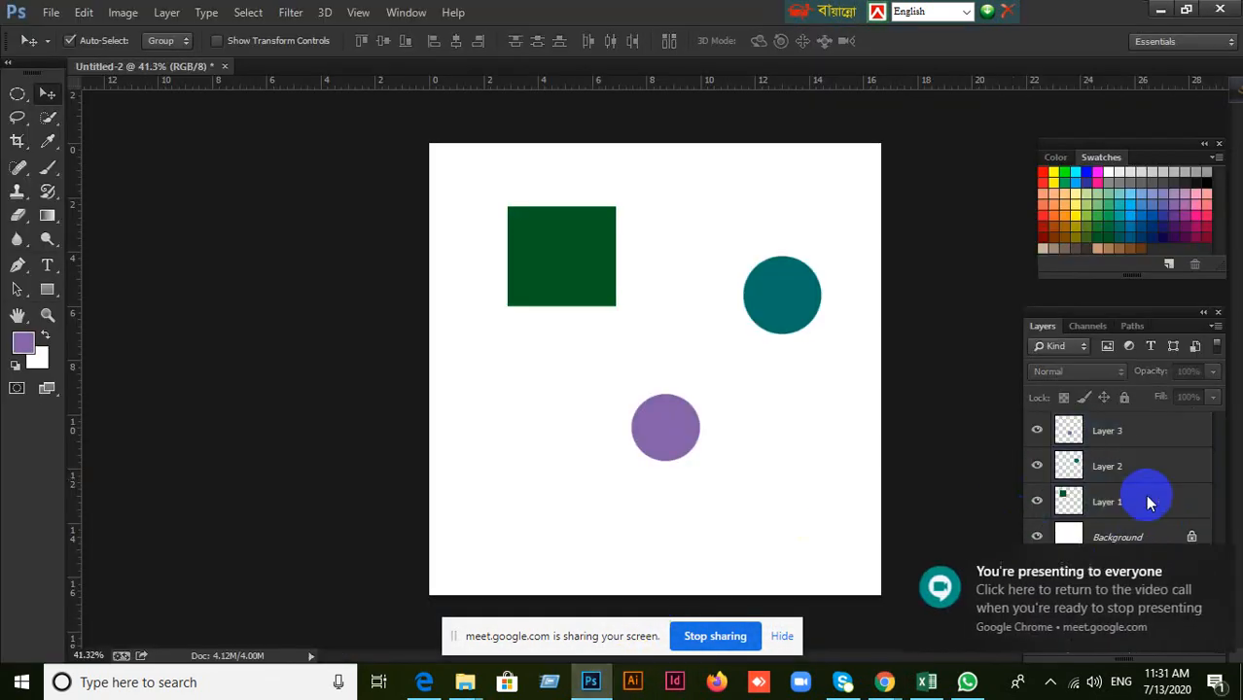
pyautogui.click(1132, 430)
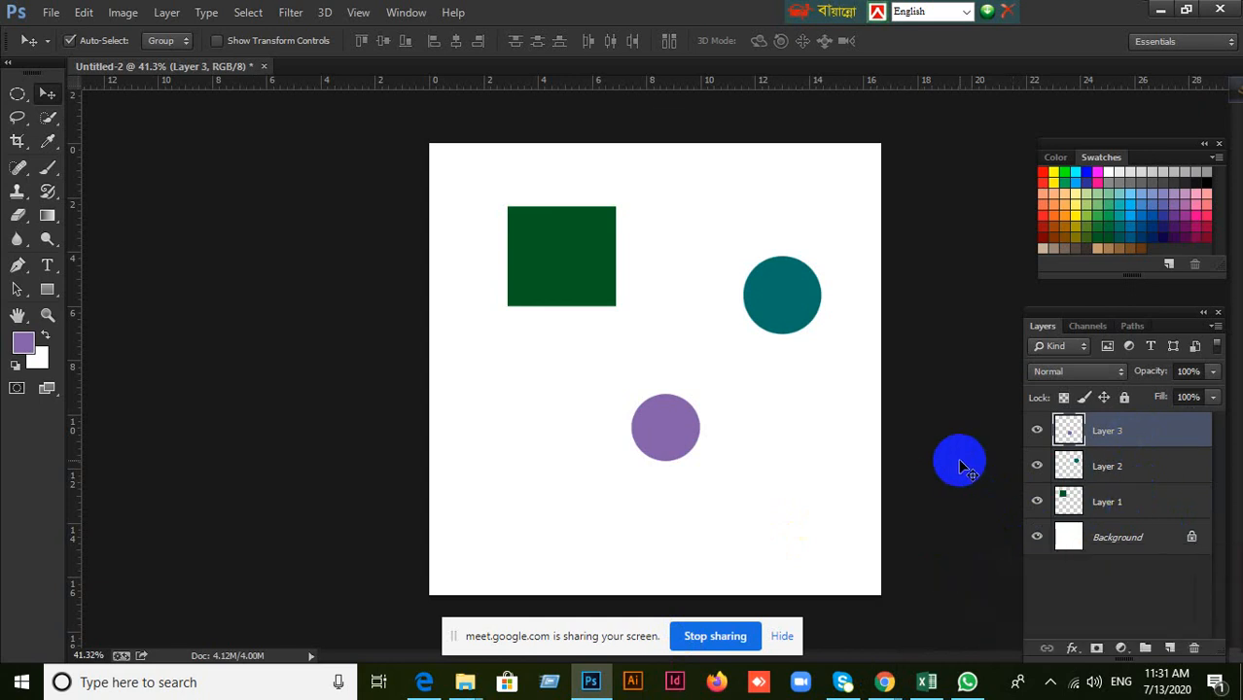
pyautogui.click(1145, 649)
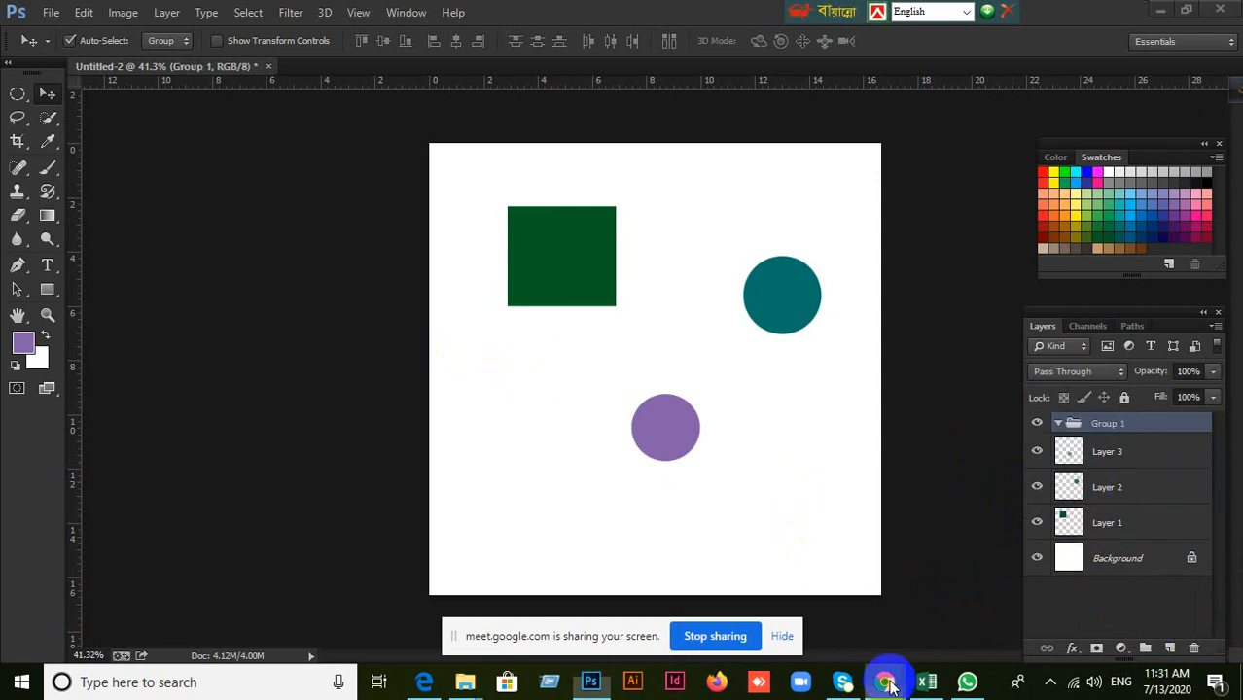
# Switch to the Google Meet window in Chrome and close the Gmail tab, keeping only the meeting tab open.
pyautogui.moveTo(884, 680)
pyautogui.click(793, 595)
pyautogui.moveTo(794, 421)
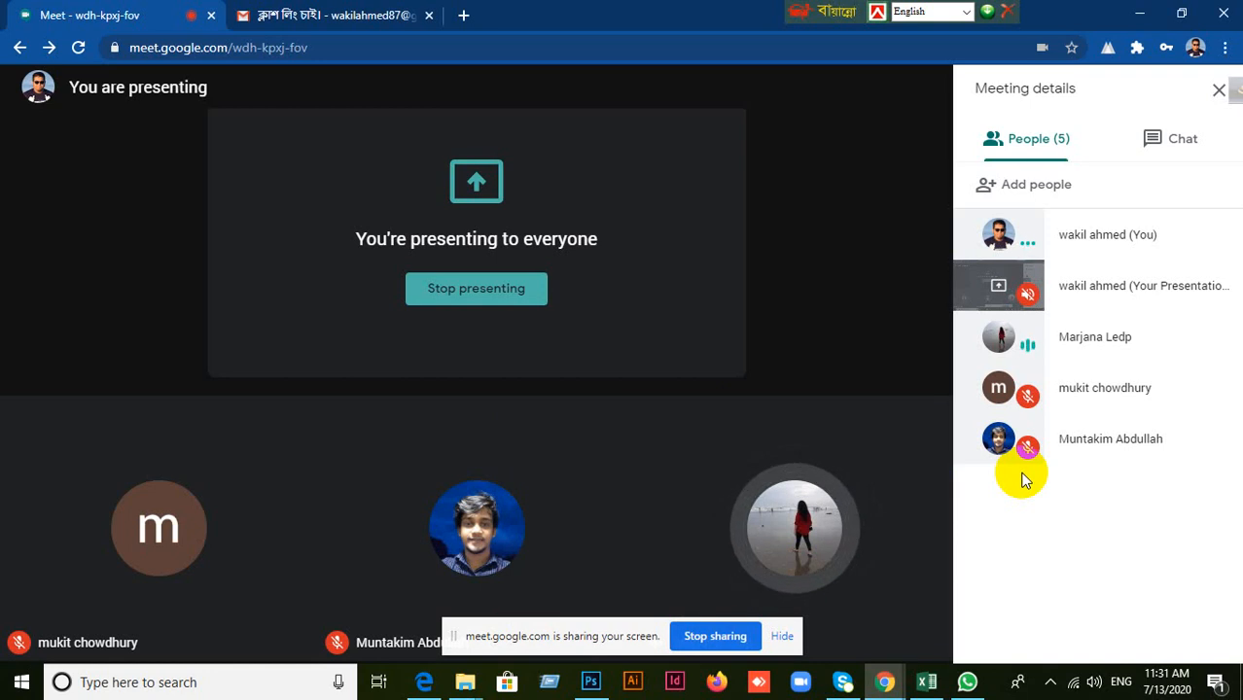
pyautogui.click(365, 15)
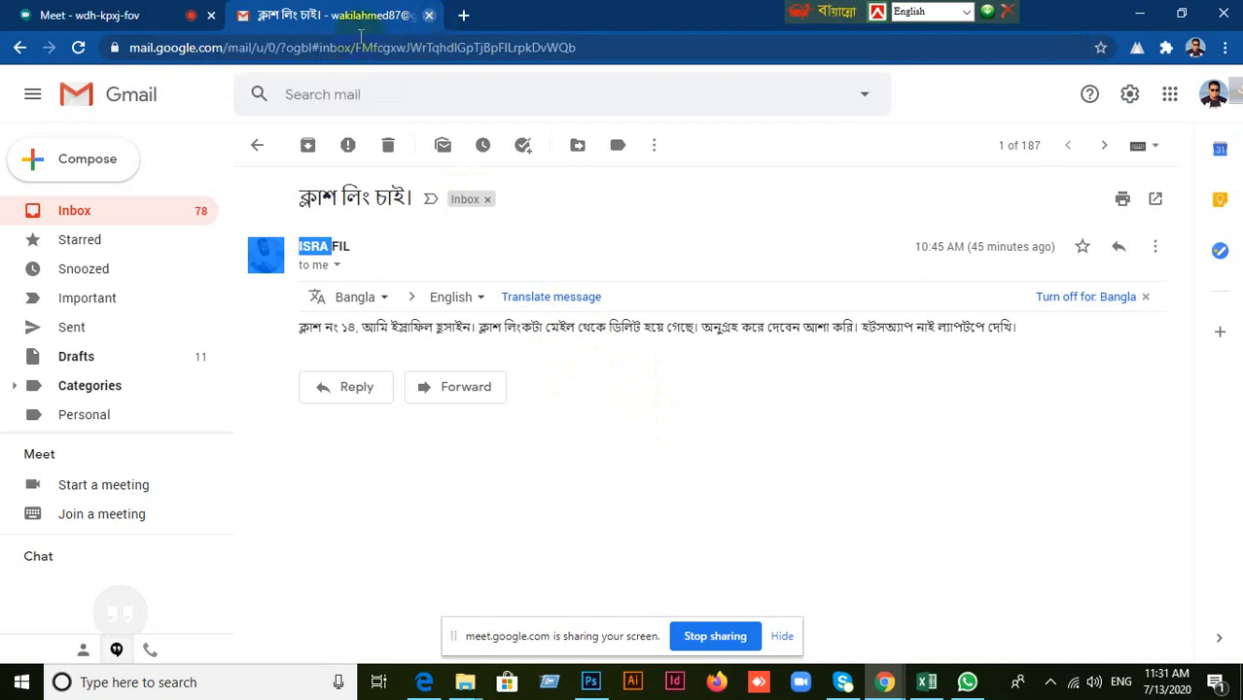
pyautogui.click(430, 17)
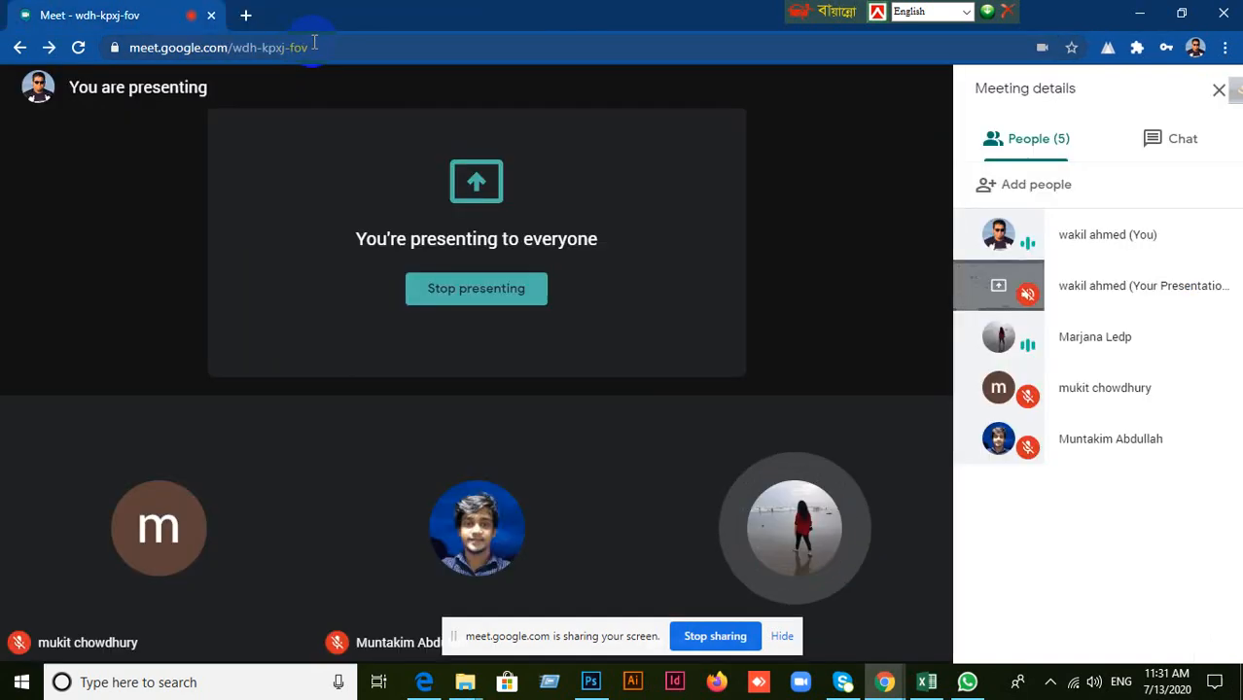
pyautogui.click(247, 17)
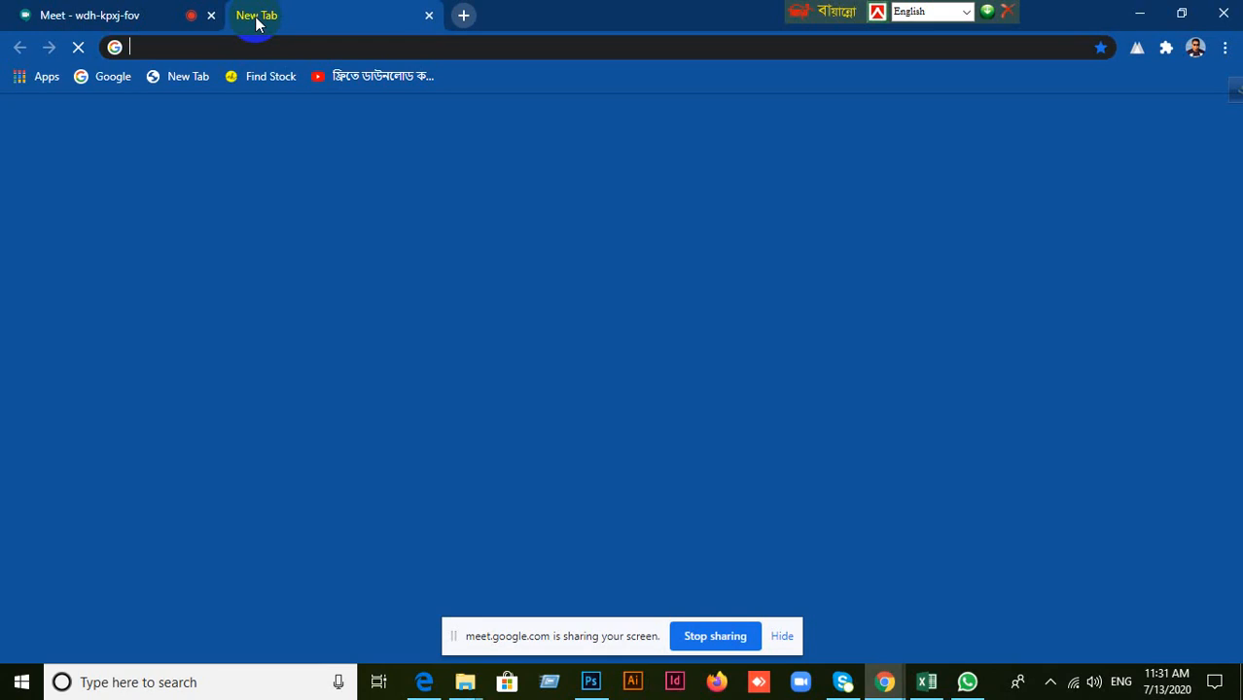
pyautogui.click(429, 15)
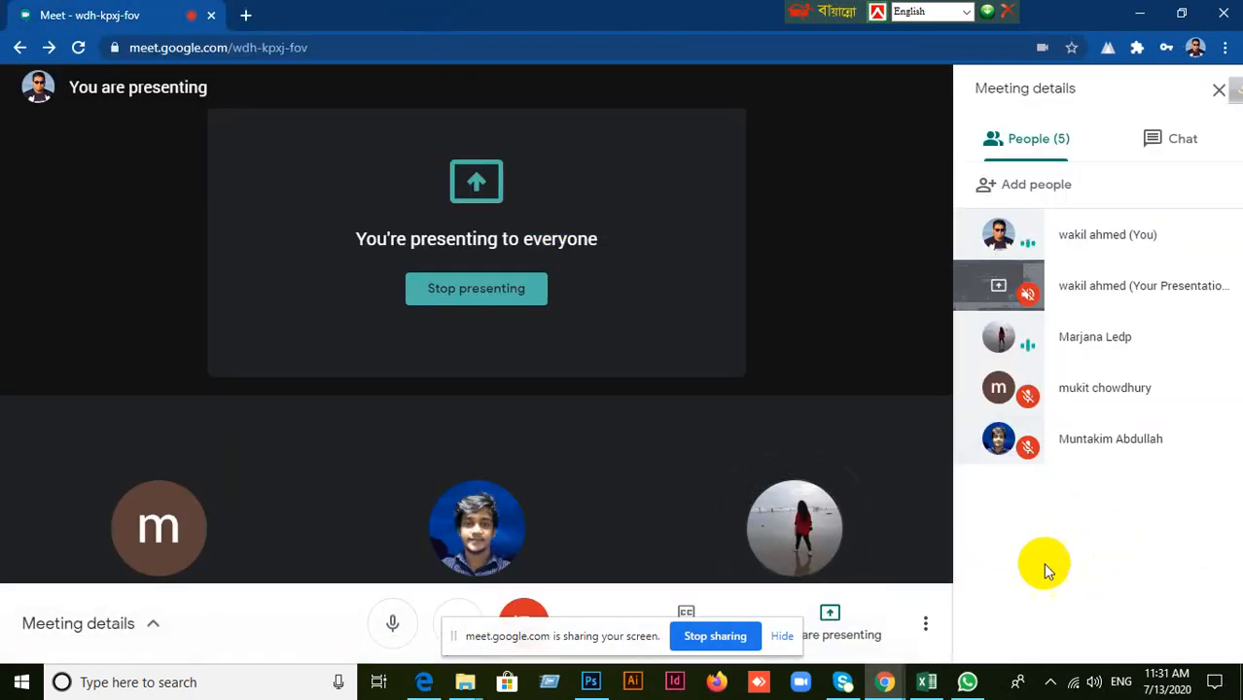
# View the batch 16 attendance sheet in Excel and return to the Google Meet call in Chrome.
pyautogui.click(925, 682)
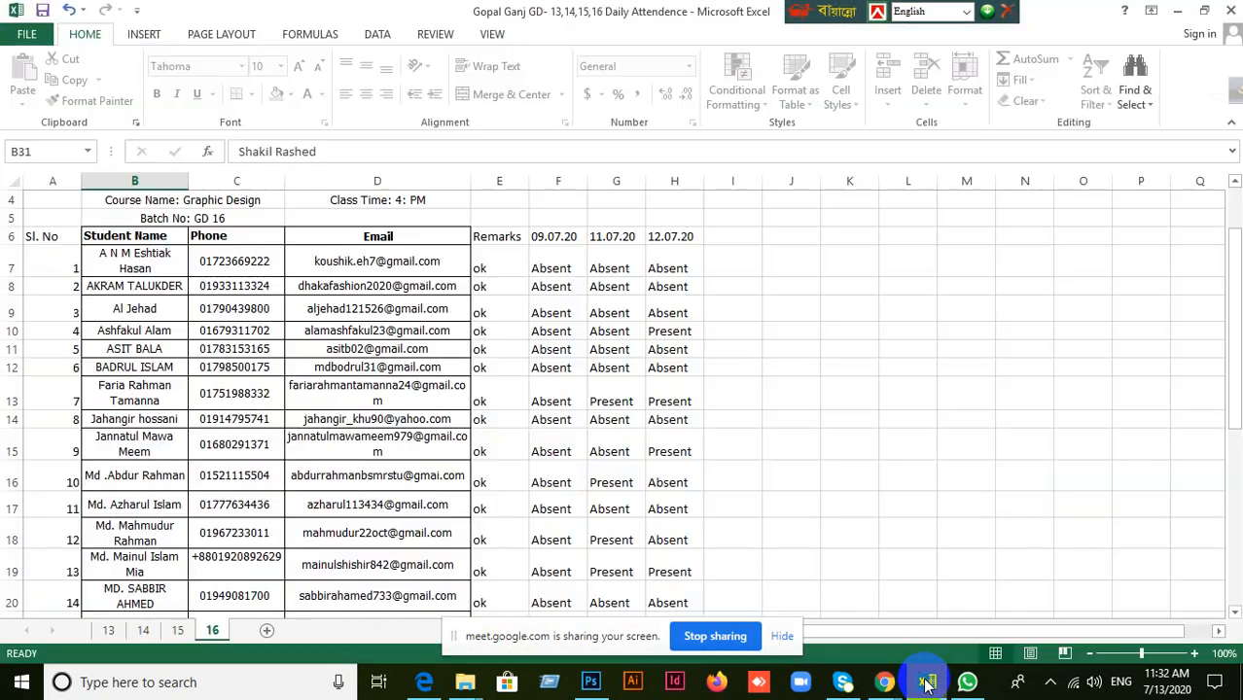
pyautogui.click(926, 681)
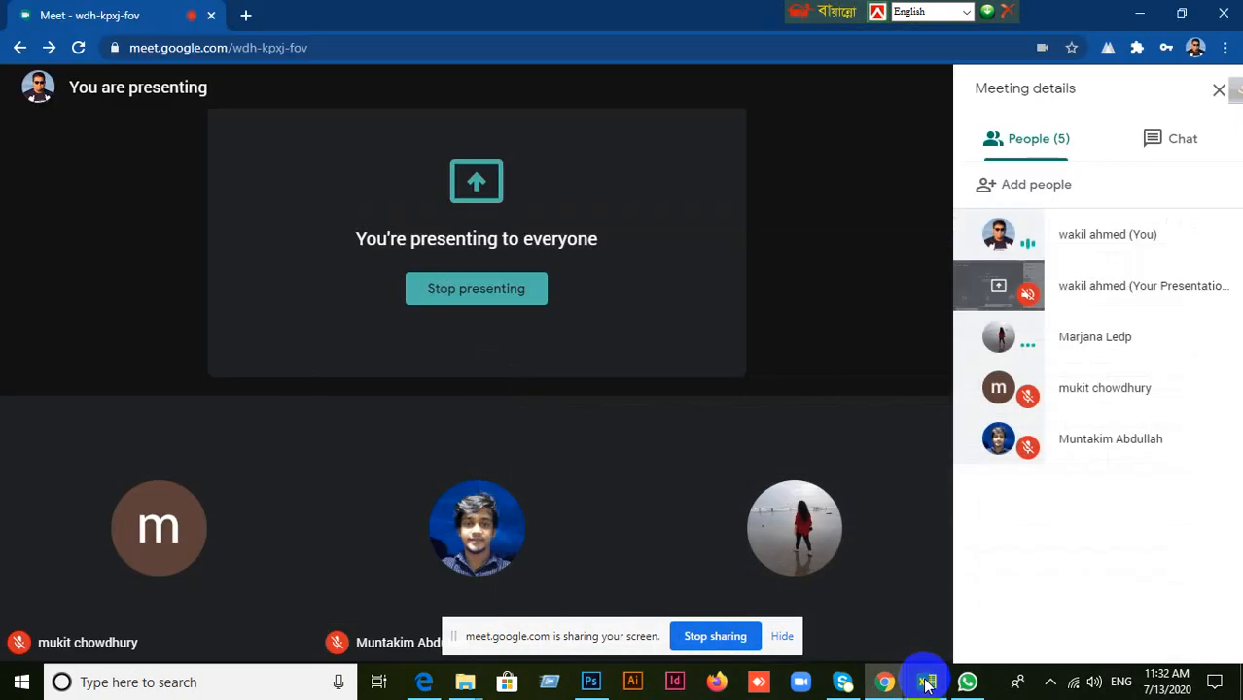
pyautogui.click(926, 681)
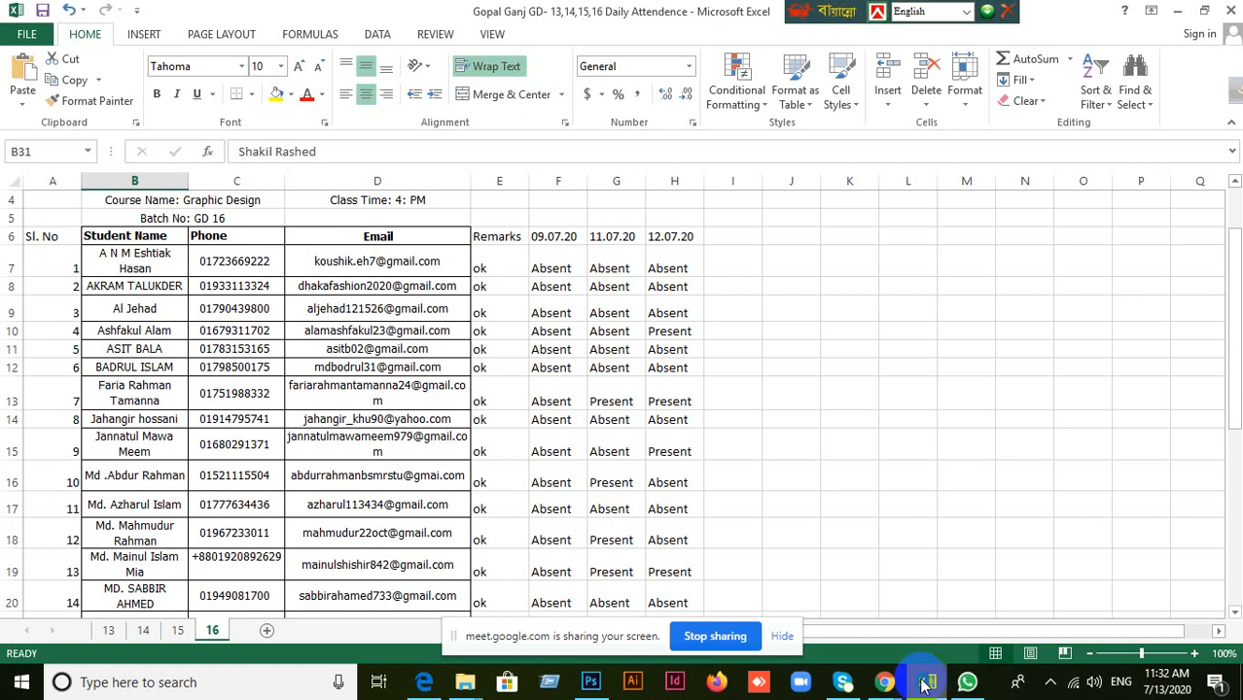
pyautogui.click(884, 683)
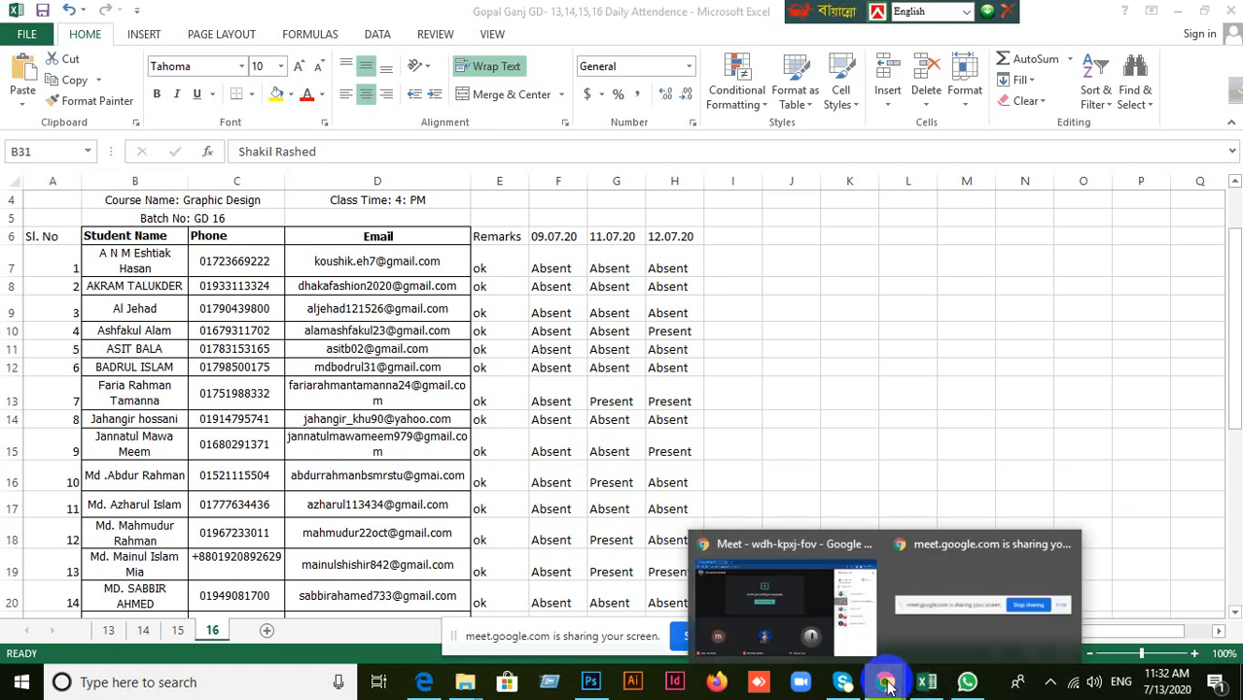
pyautogui.click(824, 581)
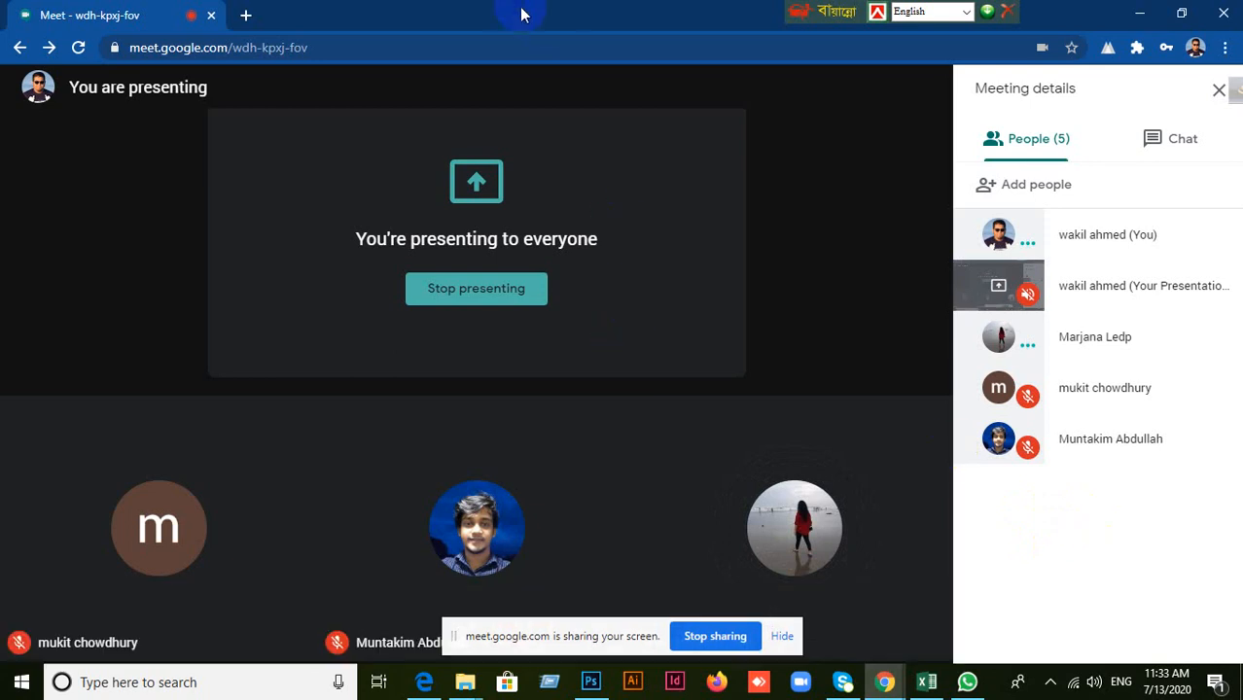
# Look through the open windows, including the LEDP folder in File Explorer and the participant list of the Google Meet call.
pyautogui.click(590, 683)
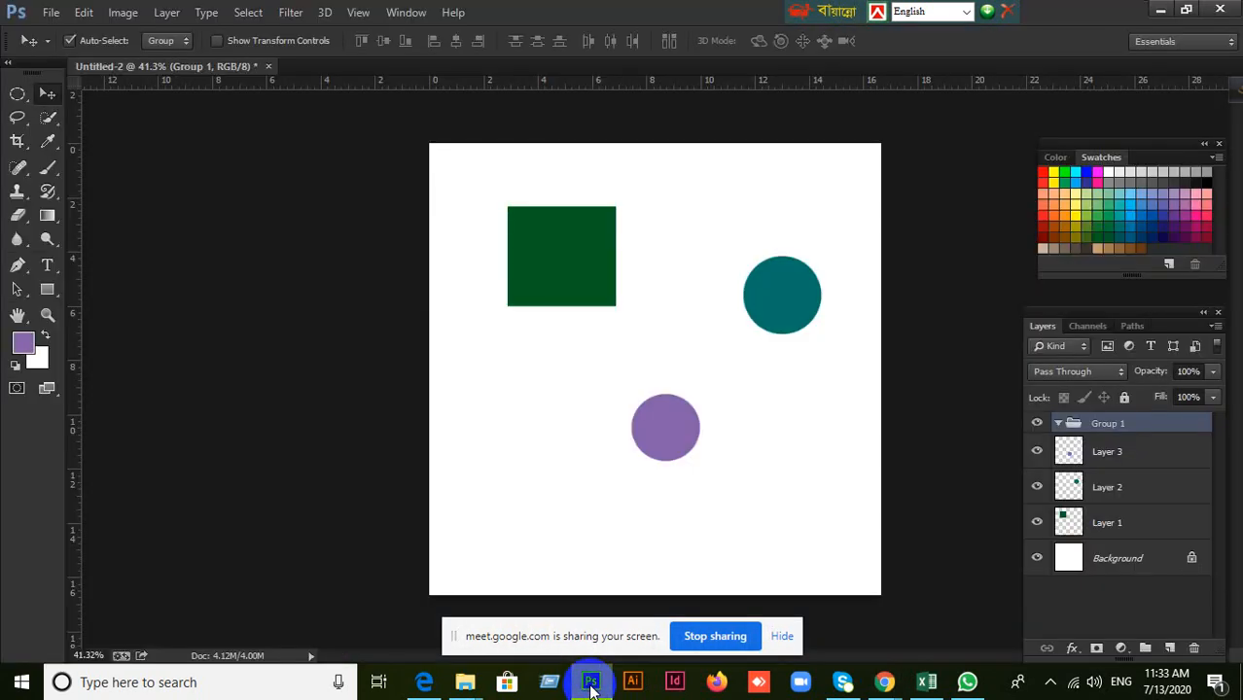
pyautogui.click(591, 684)
pyautogui.click(591, 683)
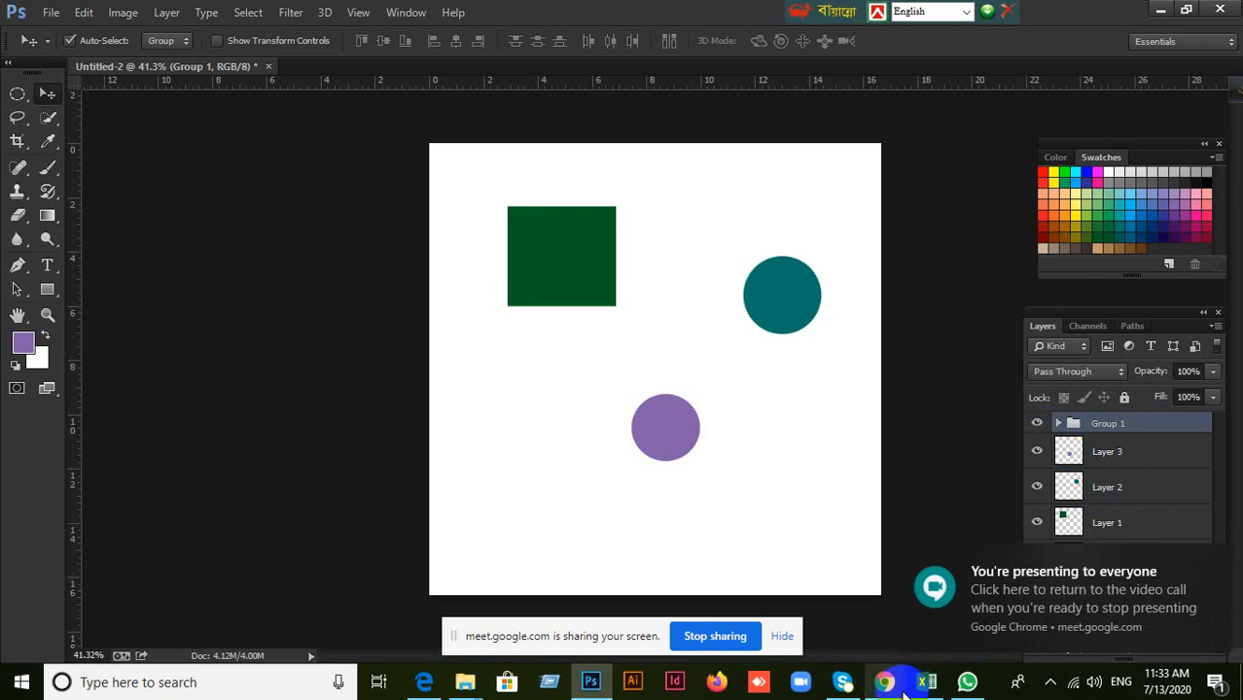
pyautogui.click(889, 687)
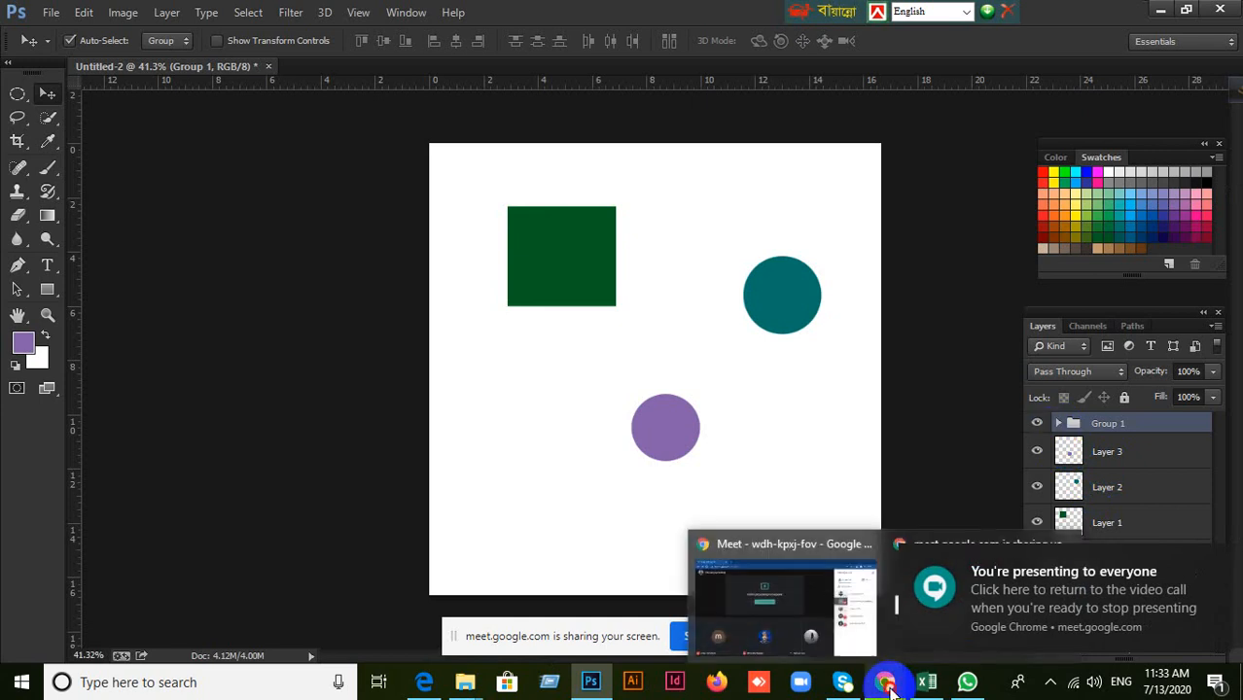
pyautogui.click(967, 684)
pyautogui.click(968, 685)
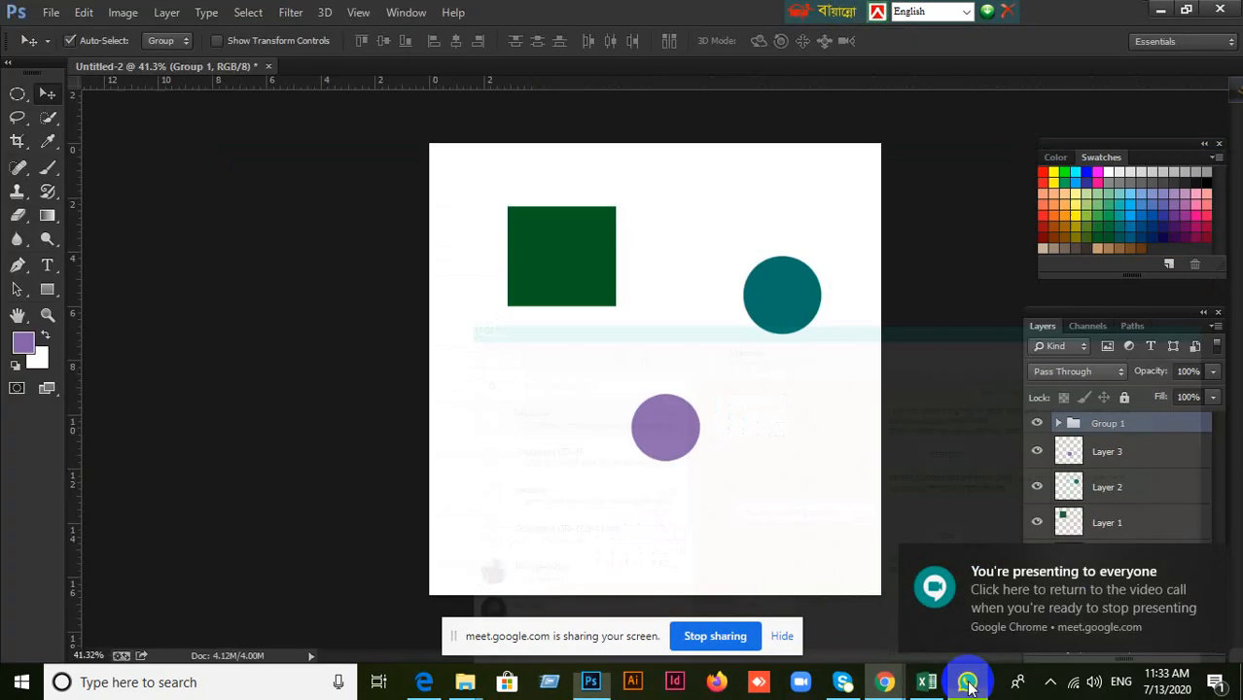
pyautogui.click(467, 684)
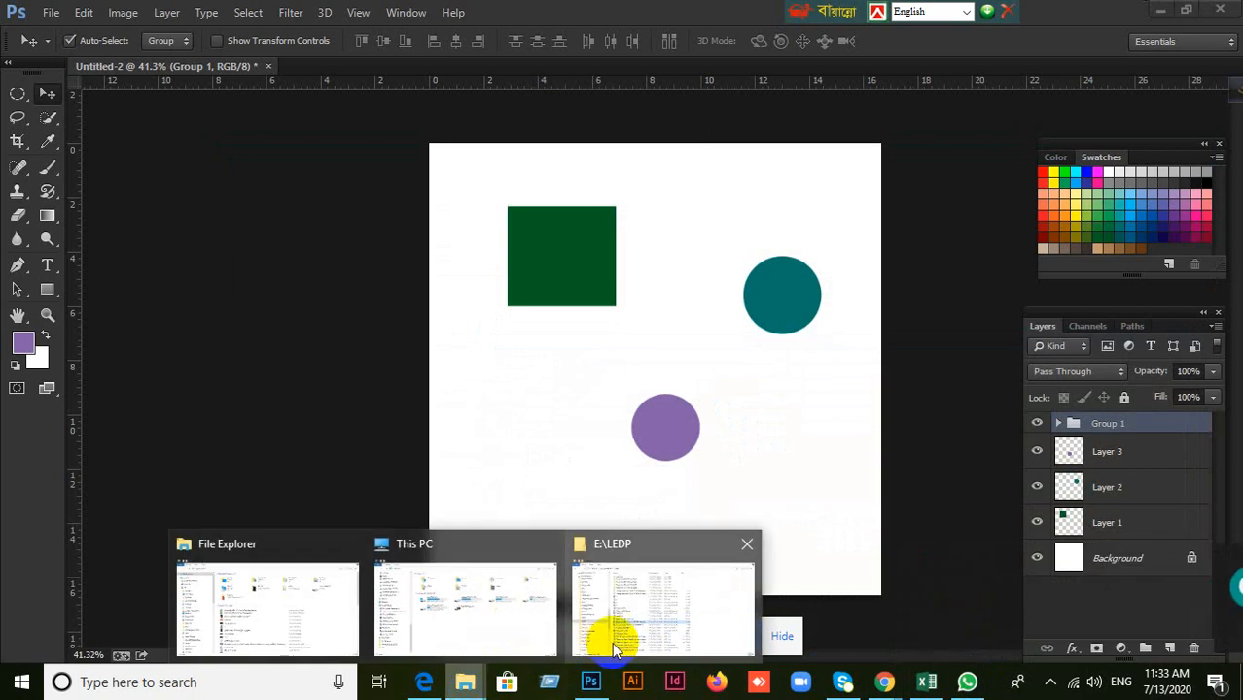
pyautogui.click(605, 633)
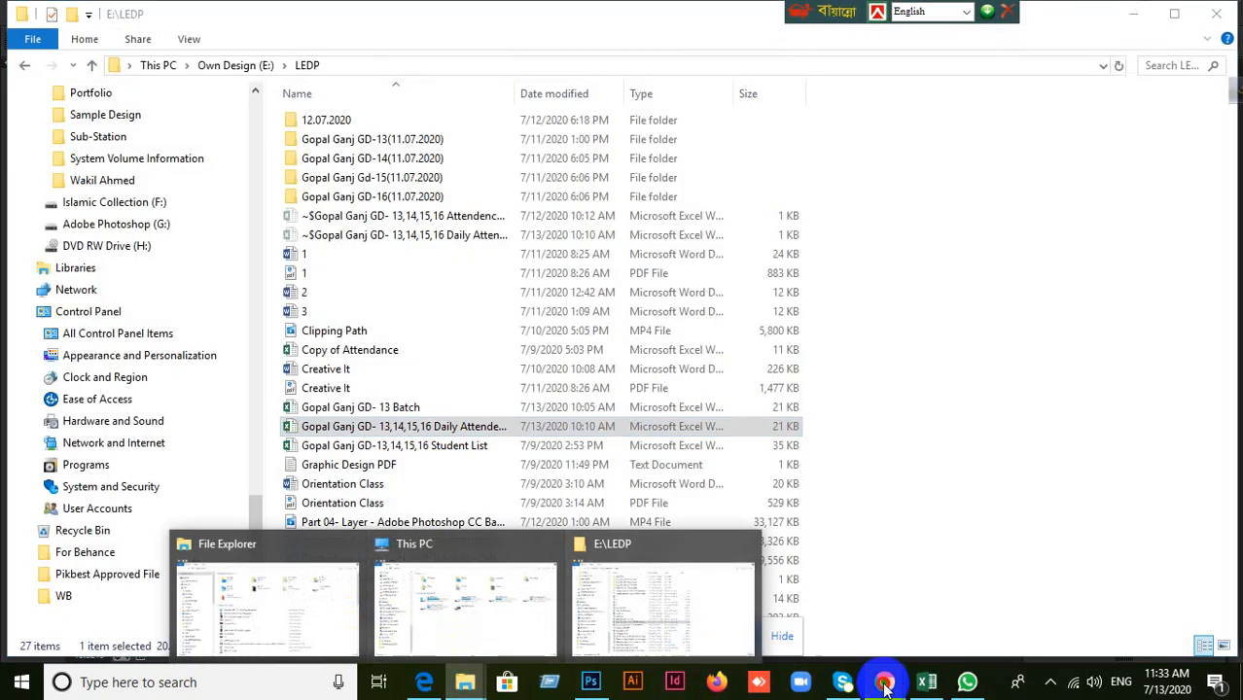
pyautogui.moveTo(883, 682)
pyautogui.click(804, 623)
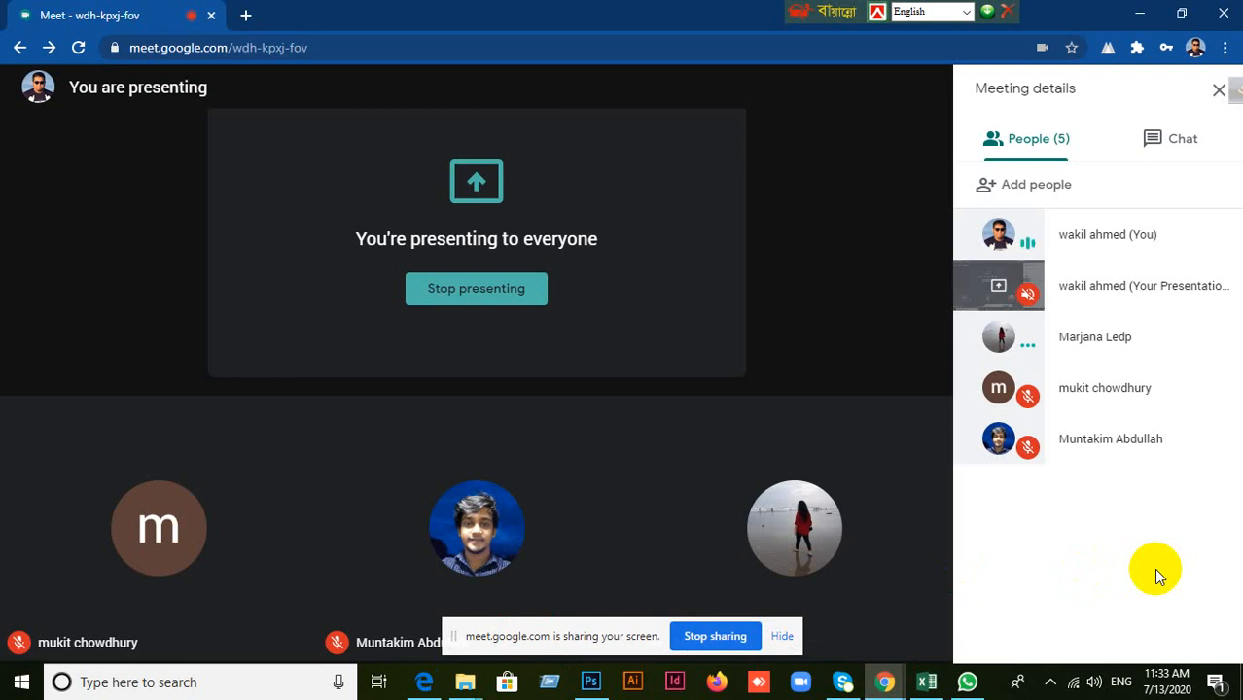
pyautogui.click(1142, 16)
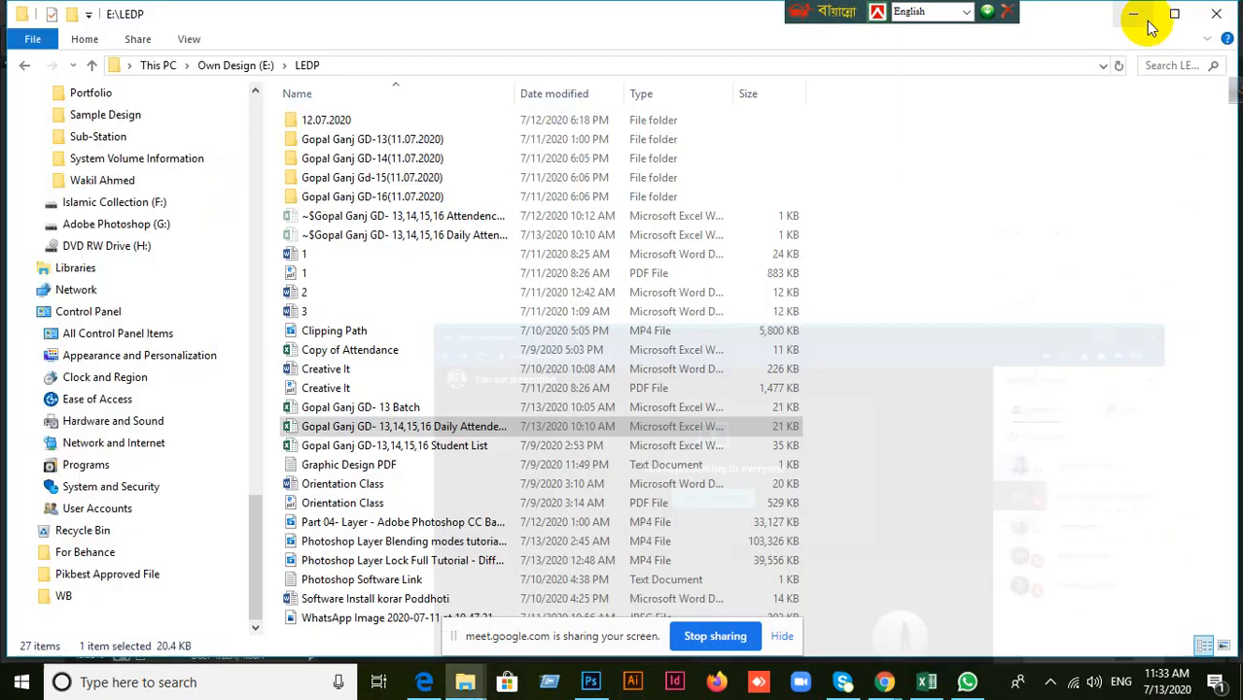
# Return to Photoshop and delete Group 1, Layer 3, Layer 2 and Layer 1, leaving only the Background.
pyautogui.click(590, 681)
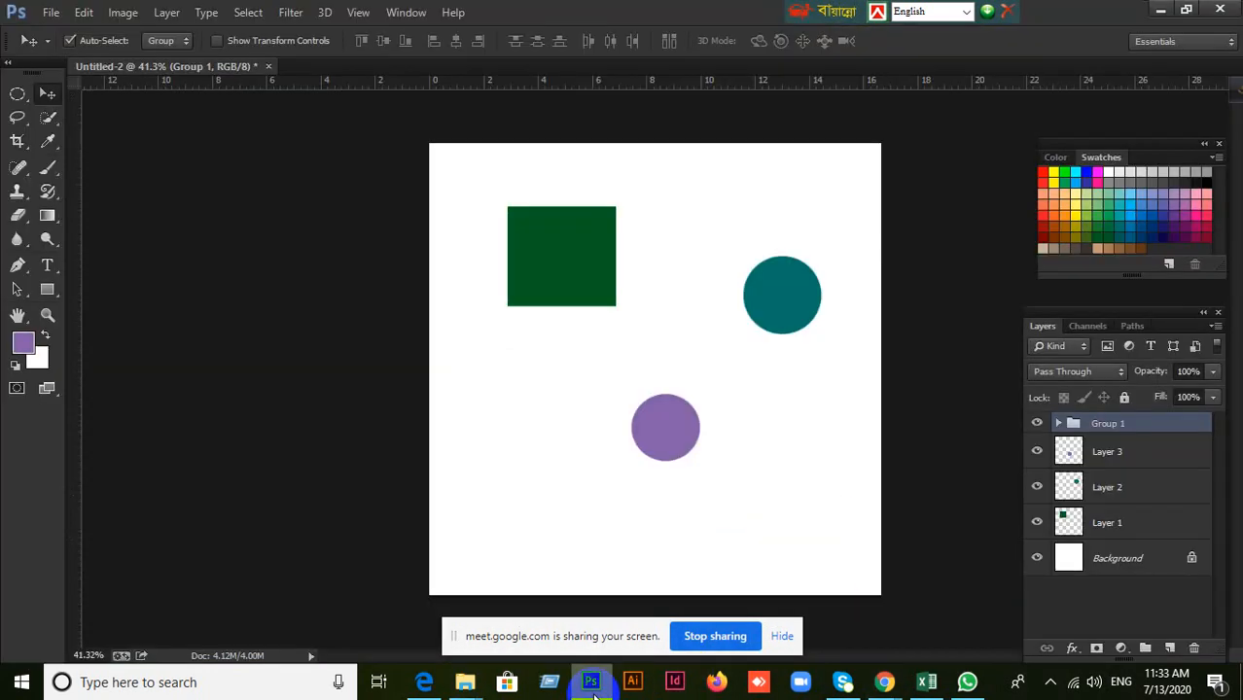
pyautogui.keyDown('shift'); pyautogui.click(1132, 523); pyautogui.keyUp('shift')
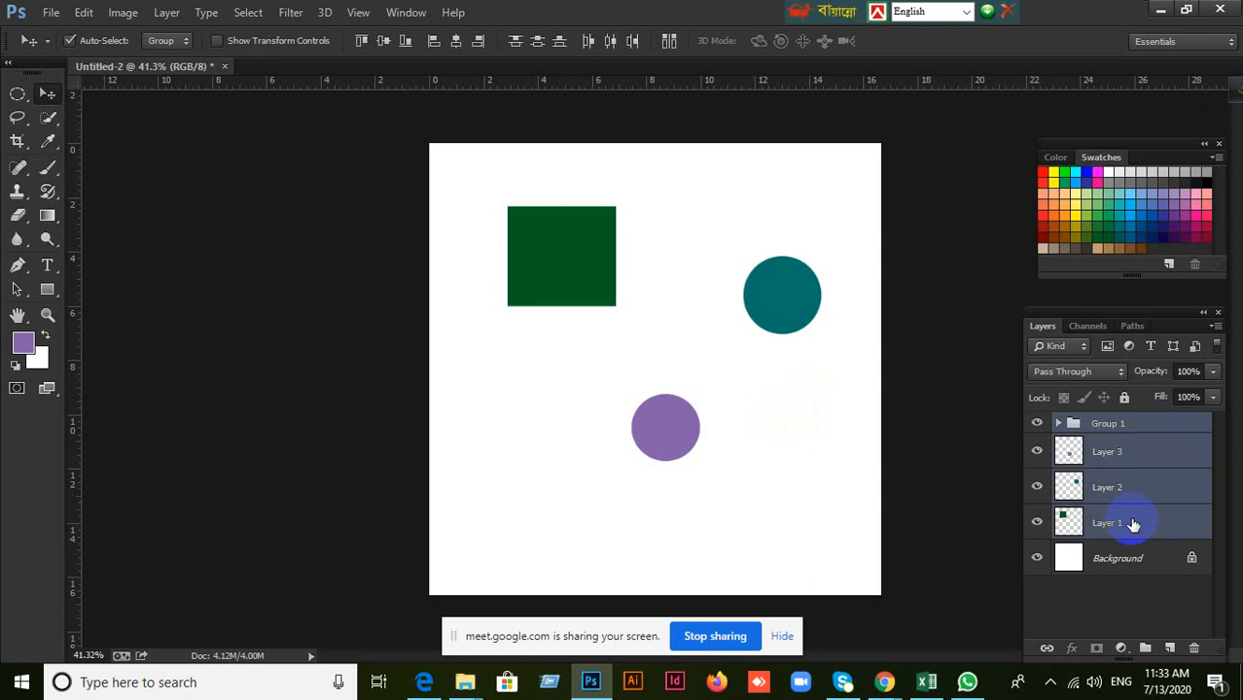
pyautogui.press('Delete')
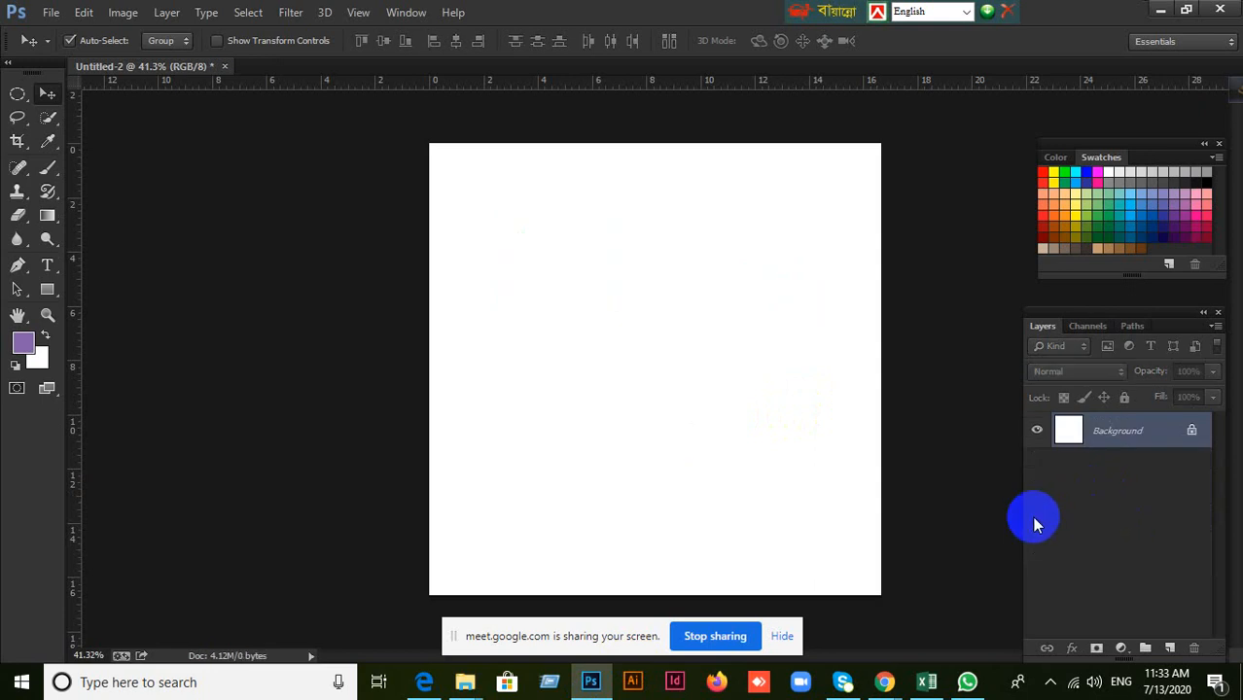
# Add a new layer above the Background and draw a circular marquee selection in the upper half of the canvas.
pyautogui.scroll(-2, 863, 469)
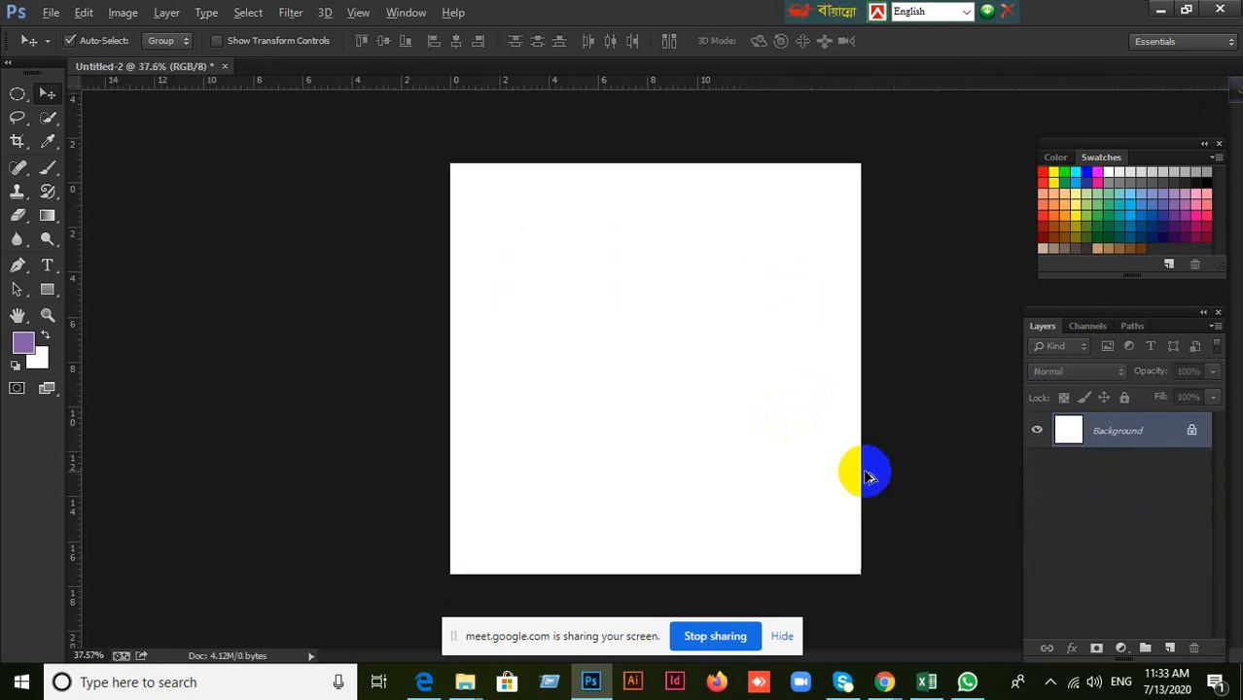
pyautogui.click(1168, 648)
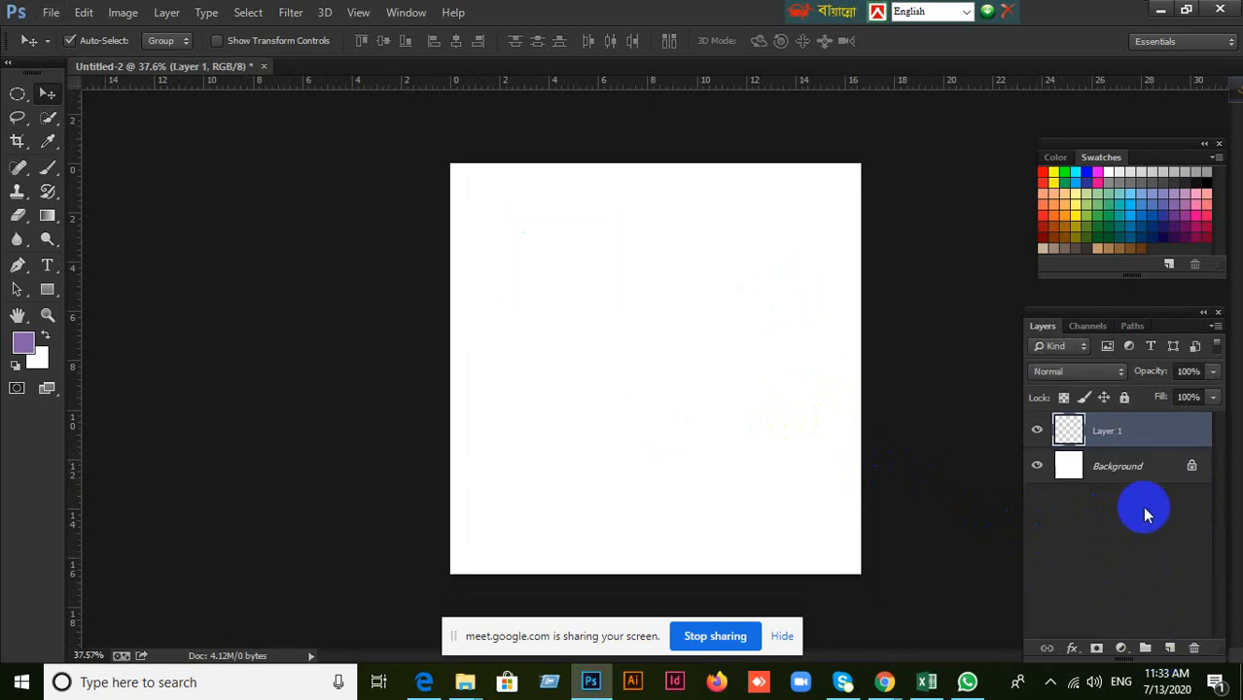
pyautogui.click(17, 93)
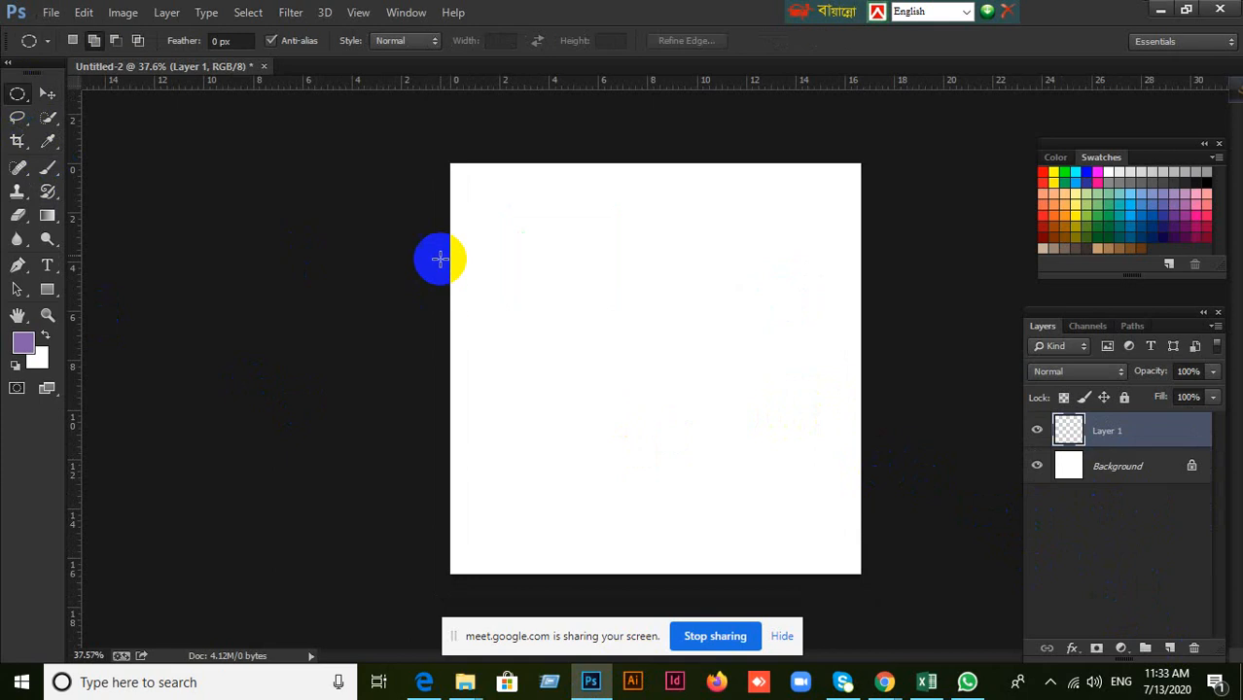
pyautogui.moveTo(492, 231); pyautogui.dragTo(608, 348)
pyautogui.click(660, 428)
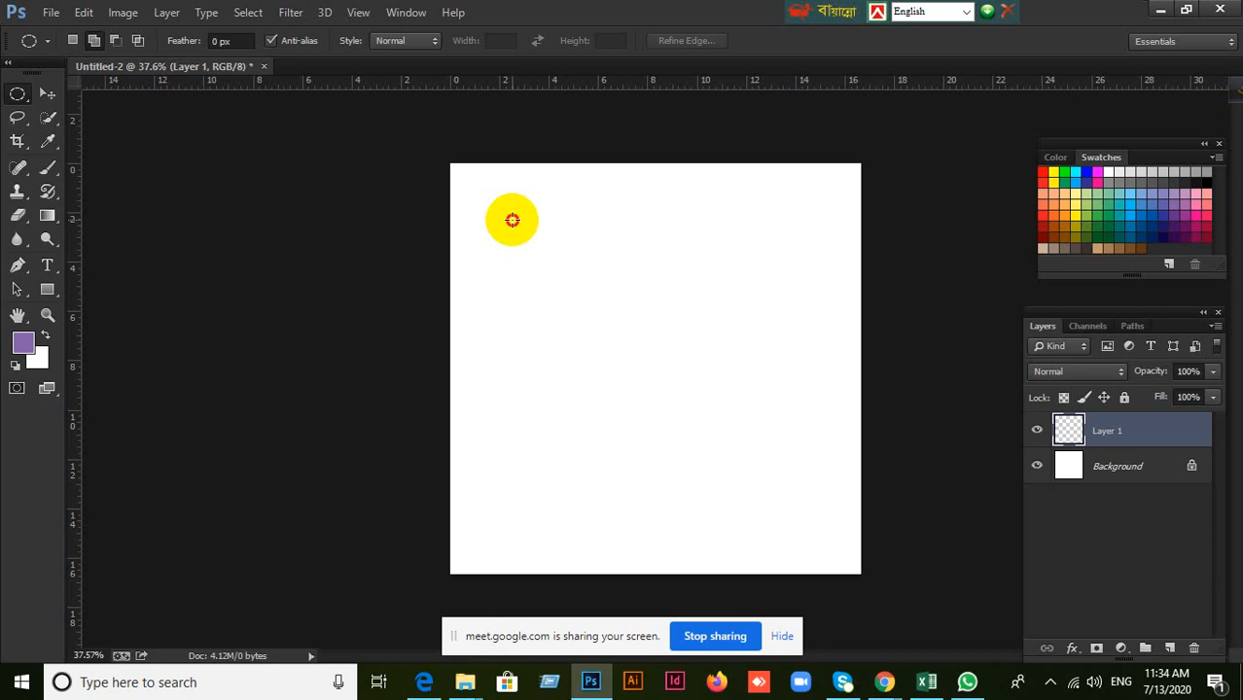
pyautogui.moveTo(512, 220); pyautogui.dragTo(649, 366)
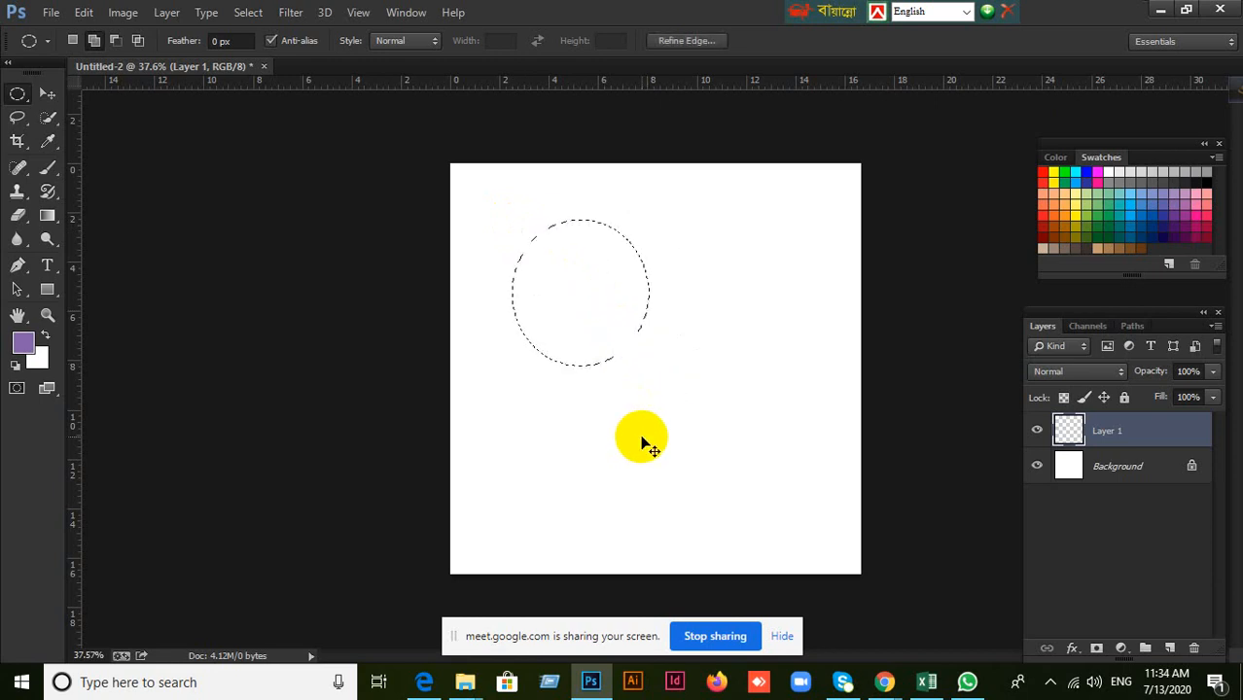
pyautogui.click(642, 443)
pyautogui.moveTo(544, 219); pyautogui.dragTo(666, 340)
# Try to move the unfilled circular selection with the Move tool.
pyautogui.click(47, 93)
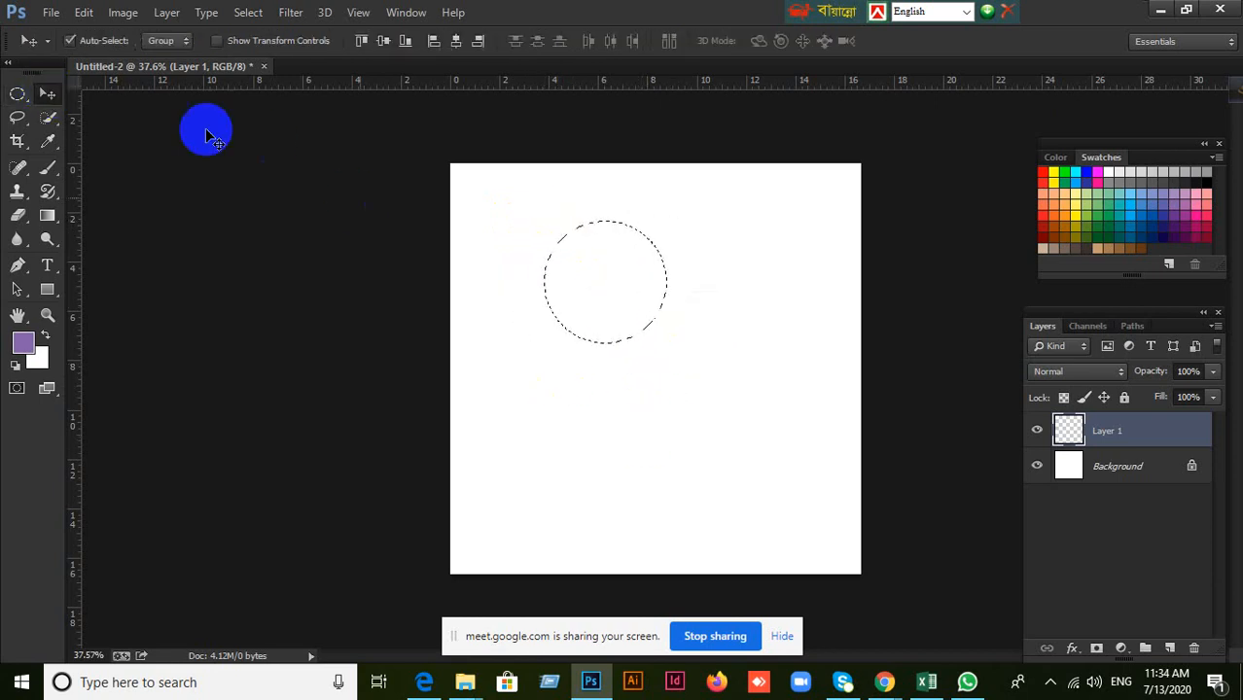
pyautogui.moveTo(511, 253); pyautogui.dragTo(824, 430)
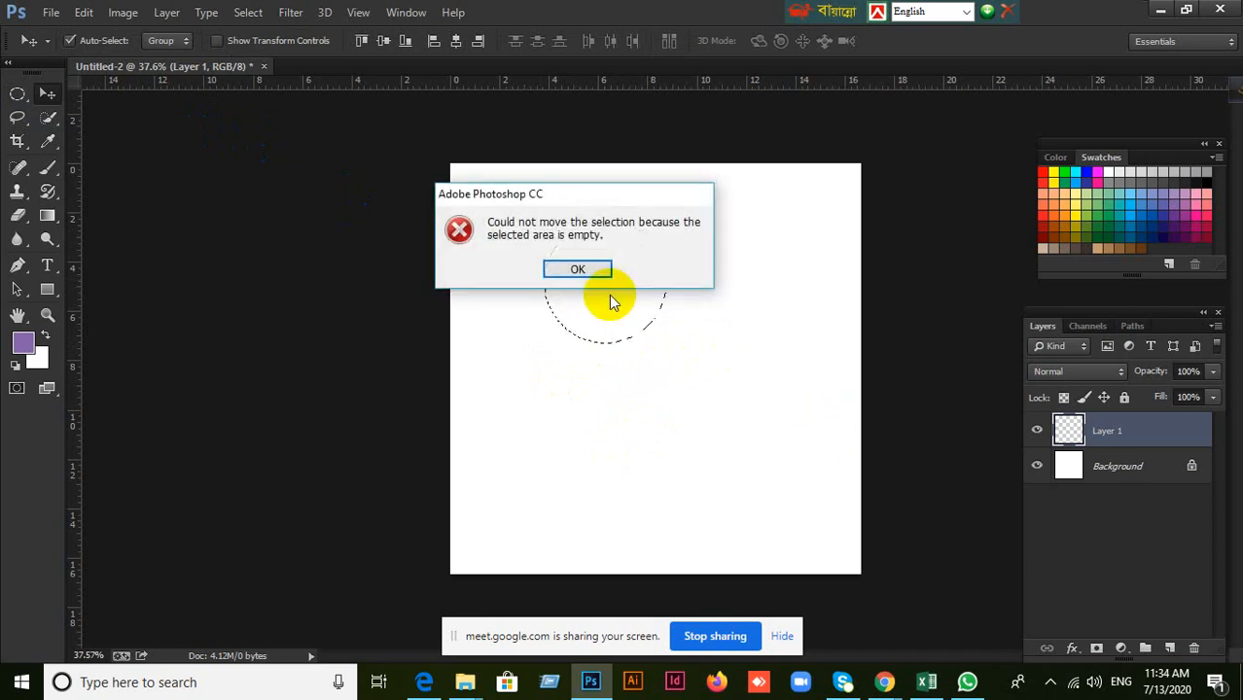
pyautogui.click(589, 270)
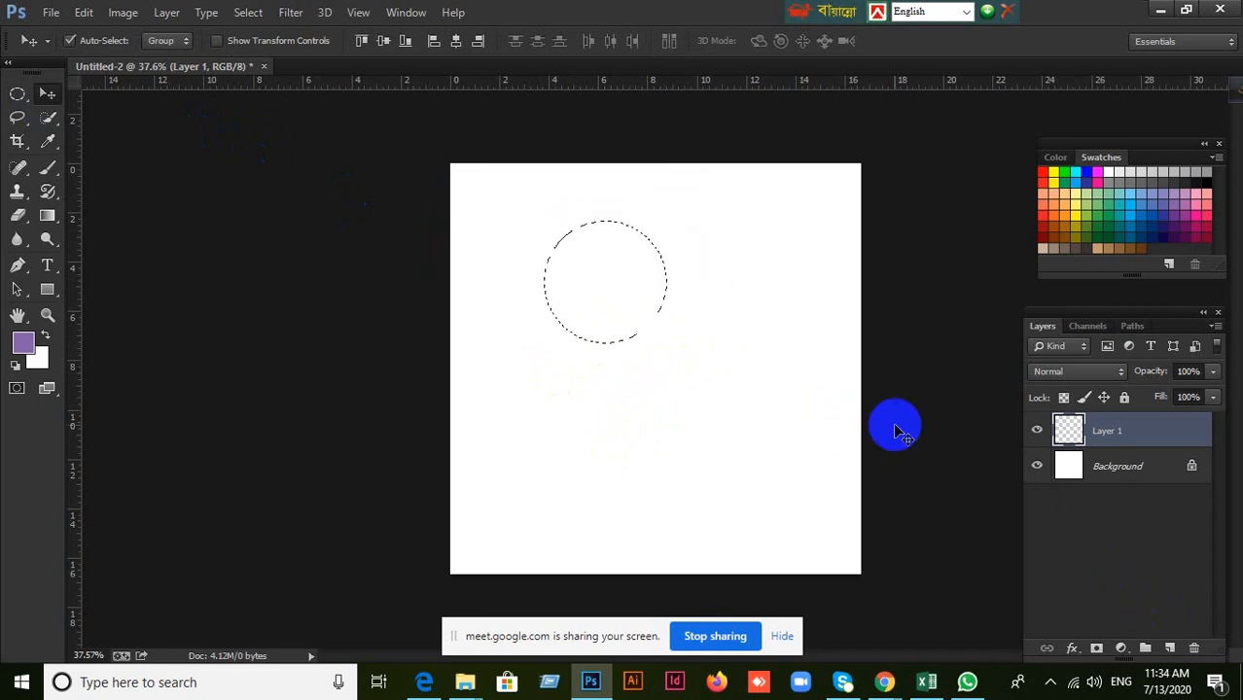
# Fill the circular selection on Layer 1 with the purple foreground color and deselect it.
pyautogui.hotkey('alt', 'BackSpace')
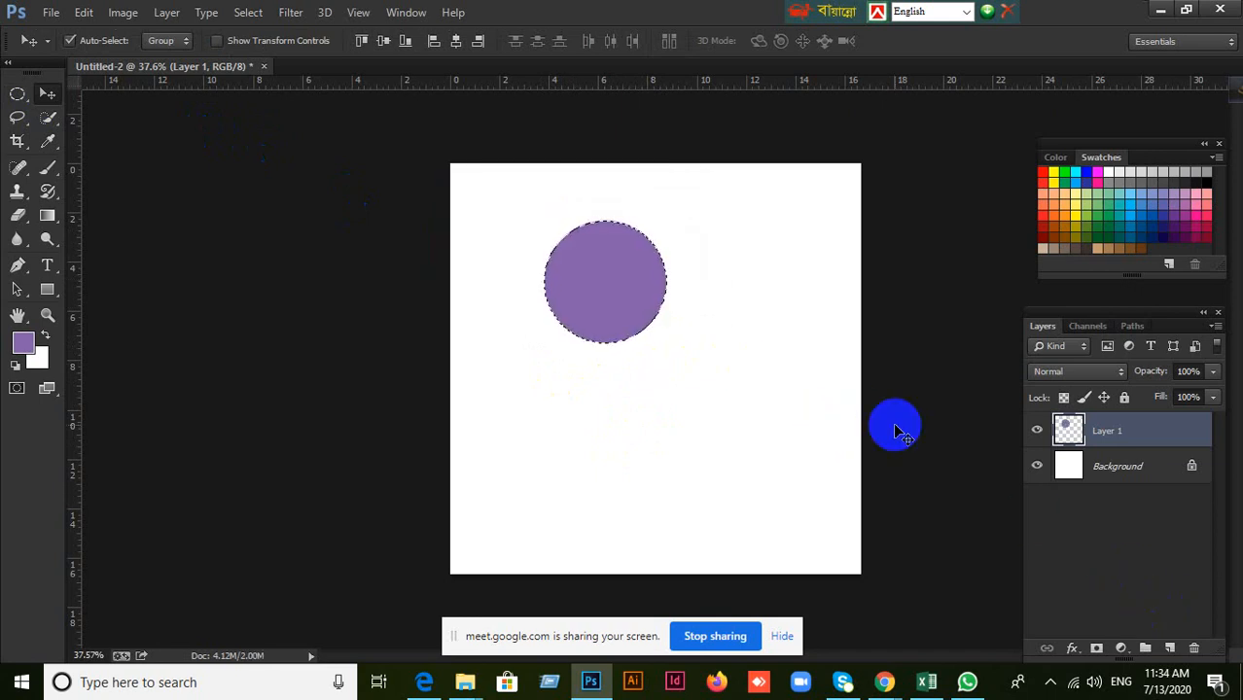
pyautogui.hotkey('ctrl', 'd')
# Add a second layer, draw a small circular selection below the purple circle, fill it with dark red and deselect.
pyautogui.click(1170, 648)
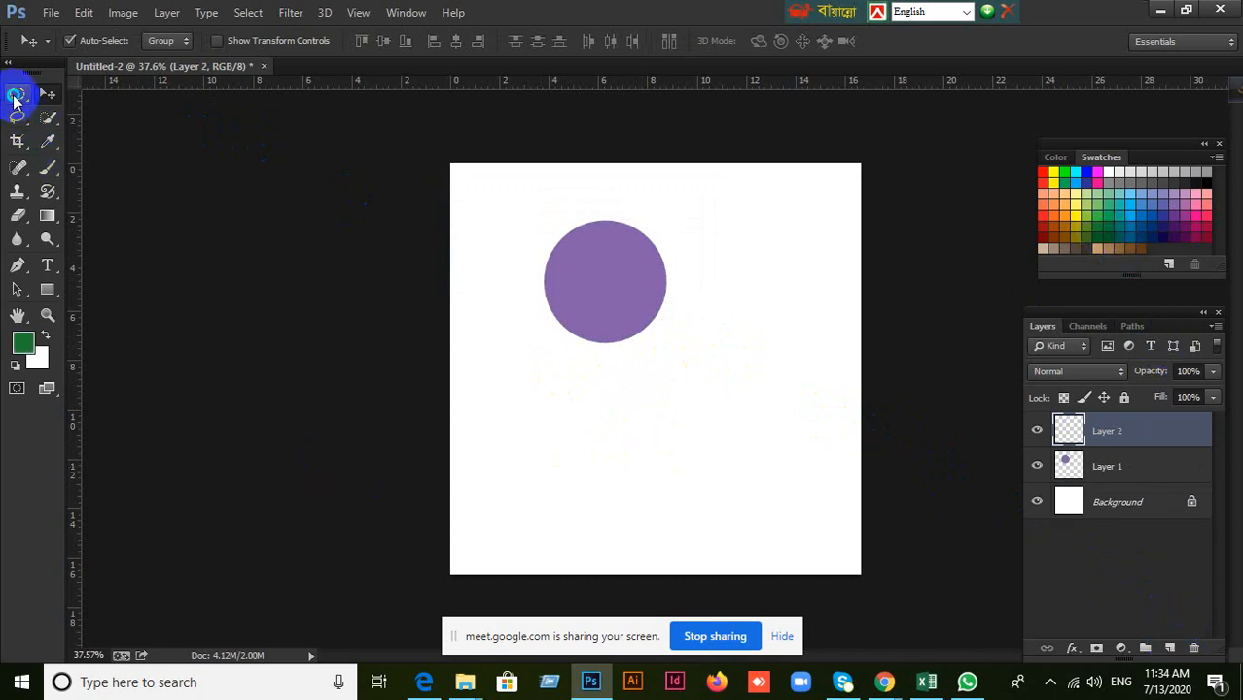
pyautogui.click(14, 100)
pyautogui.click(70, 105)
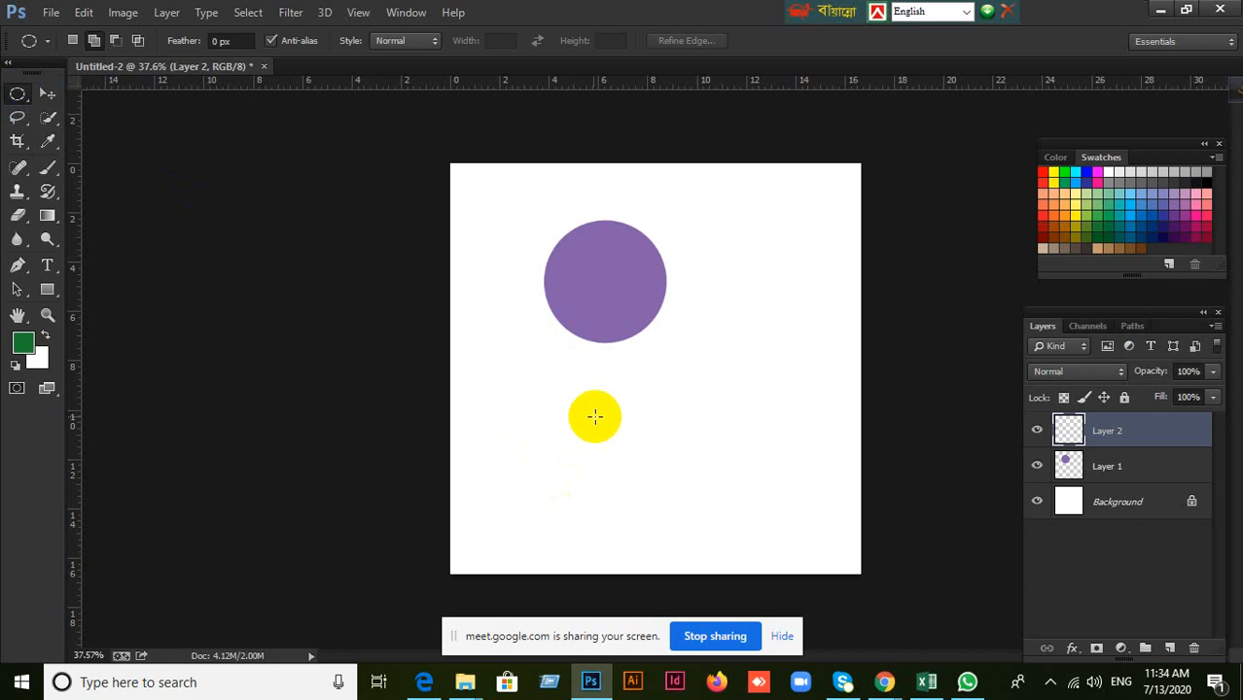
pyautogui.moveTo(590, 417); pyautogui.dragTo(649, 461)
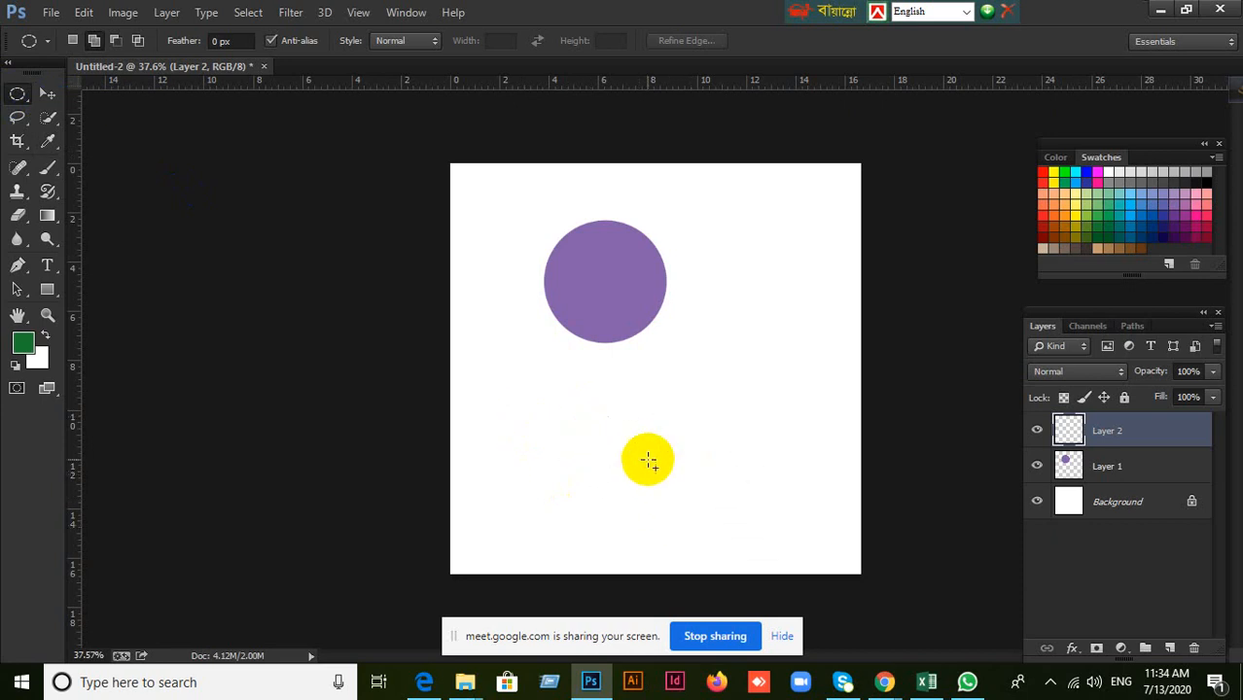
pyautogui.click(1040, 234)
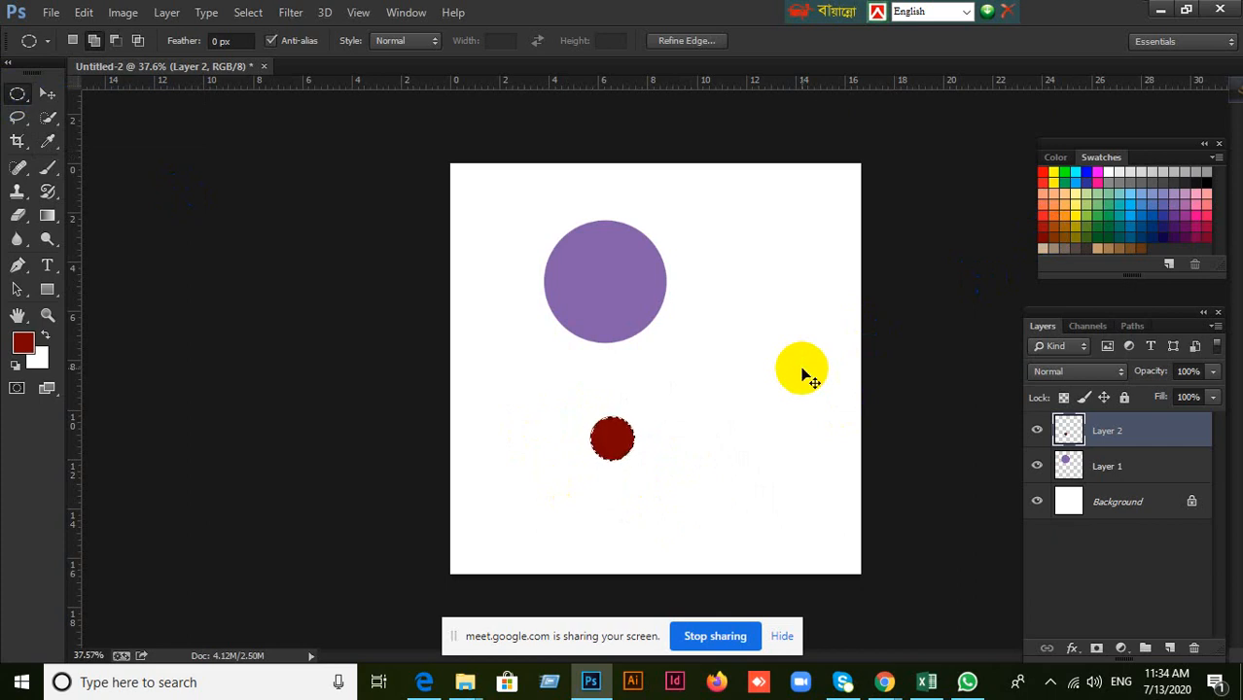
pyautogui.hotkey('ctrl', 'd')
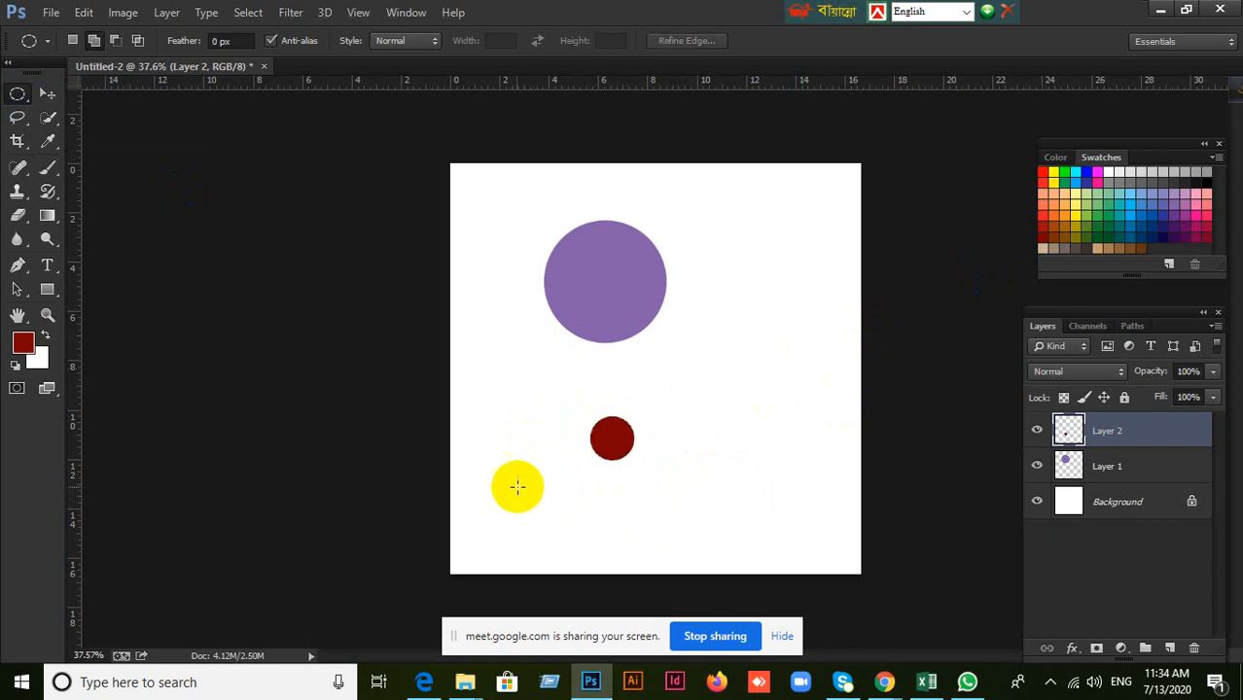
# Draw a larger dark green circle on the same Layer 2, below the red circle, and deselect it.
pyautogui.moveTo(500, 474); pyautogui.dragTo(661, 577)
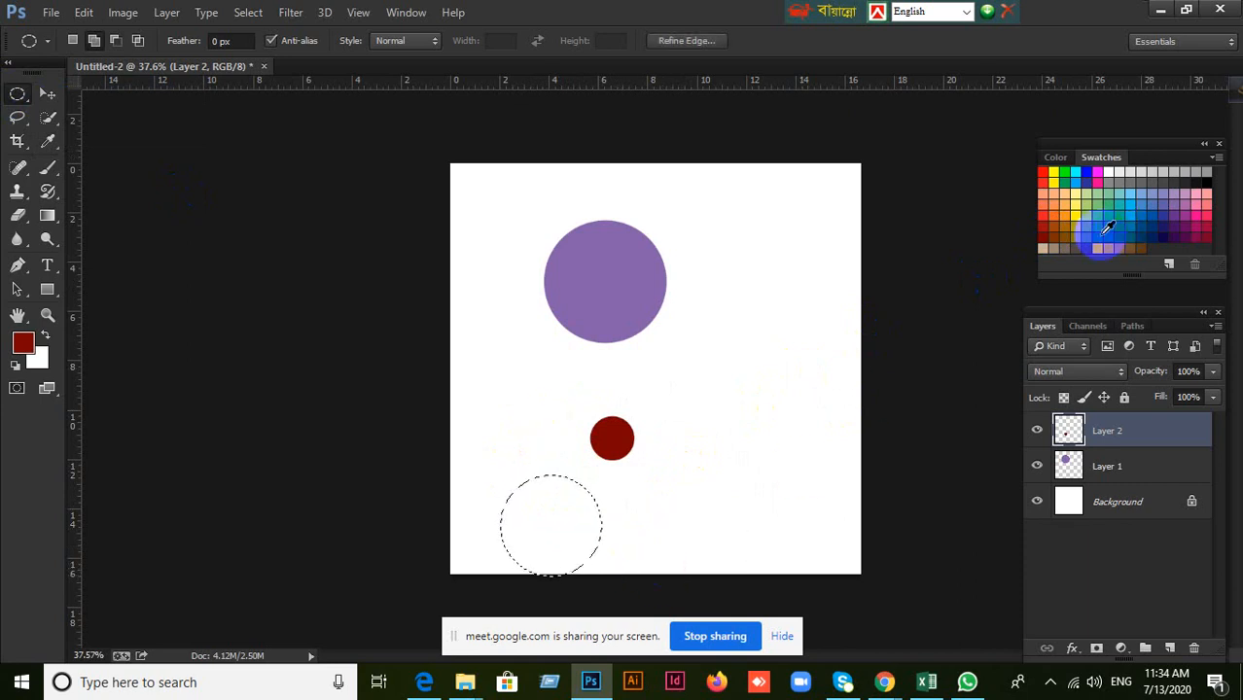
pyautogui.click(1106, 229)
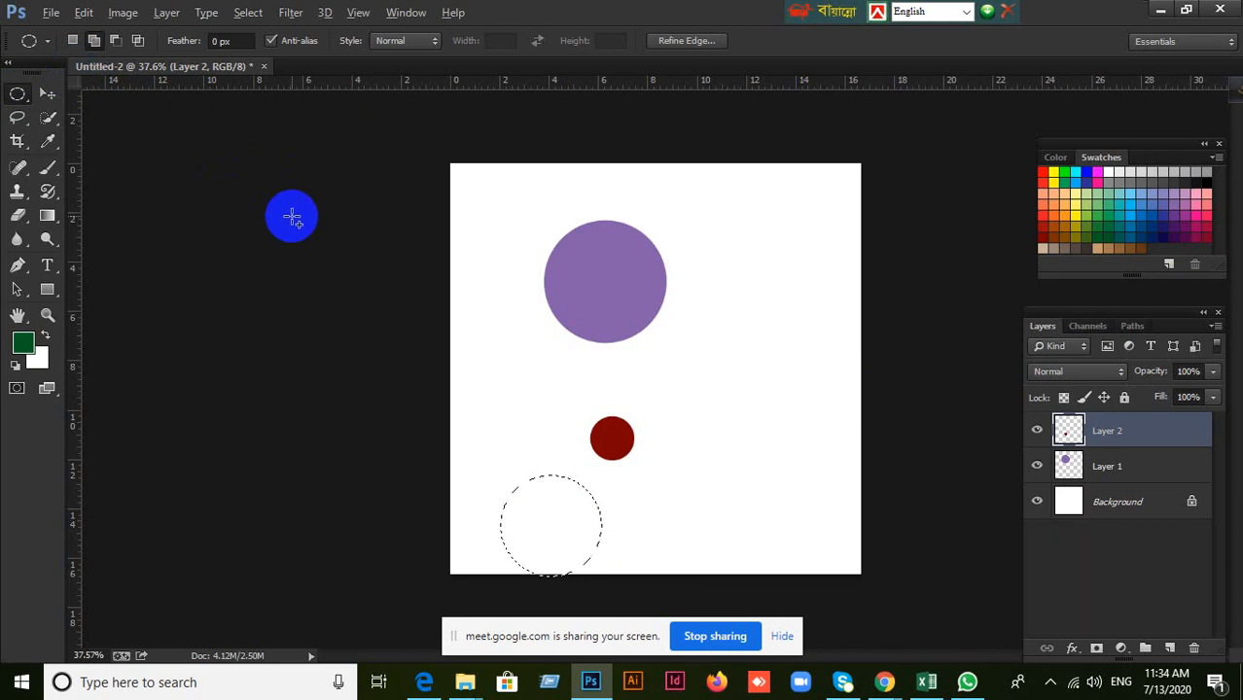
pyautogui.hotkey('alt', 'BackSpace')
pyautogui.hotkey('ctrl', 'd')
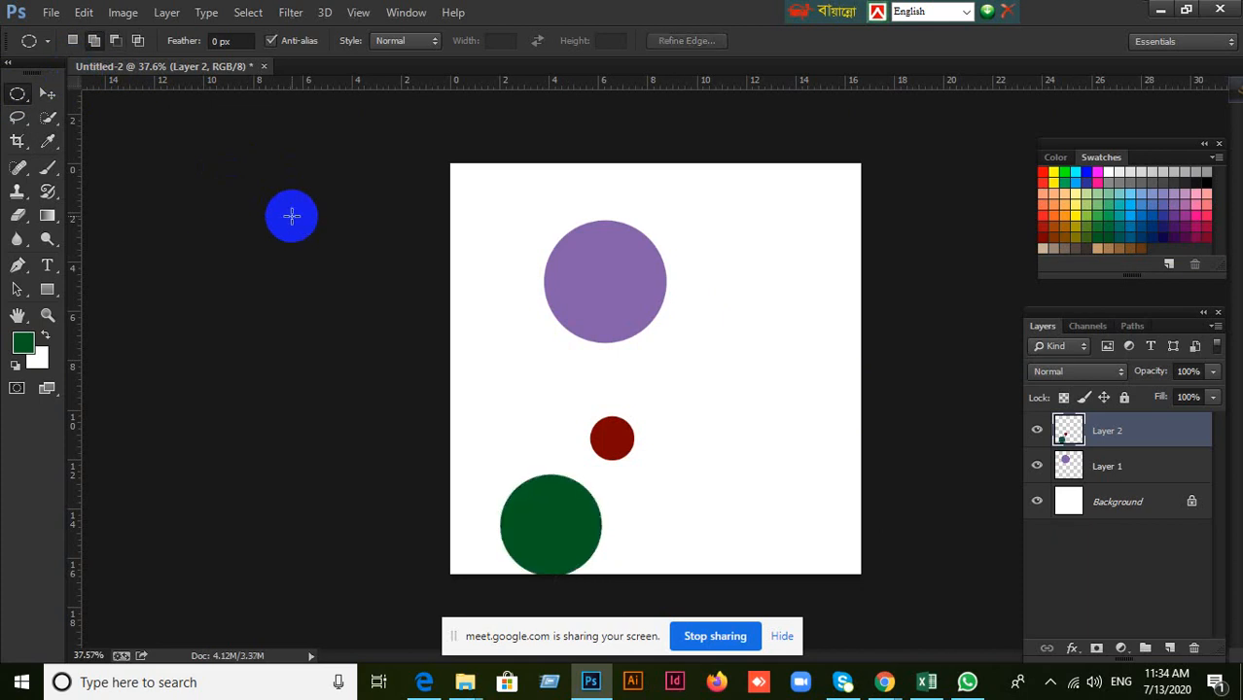
# Move the purple circle to the canvas's upper edge and shift the Layer 2 circles up together to demonstrate a shared layer.
pyautogui.click(47, 94)
pyautogui.moveTo(613, 265); pyautogui.dragTo(636, 209)
pyautogui.moveTo(605, 435); pyautogui.dragTo(627, 333)
pyautogui.moveTo(630, 401); pyautogui.dragTo(1070, 449)
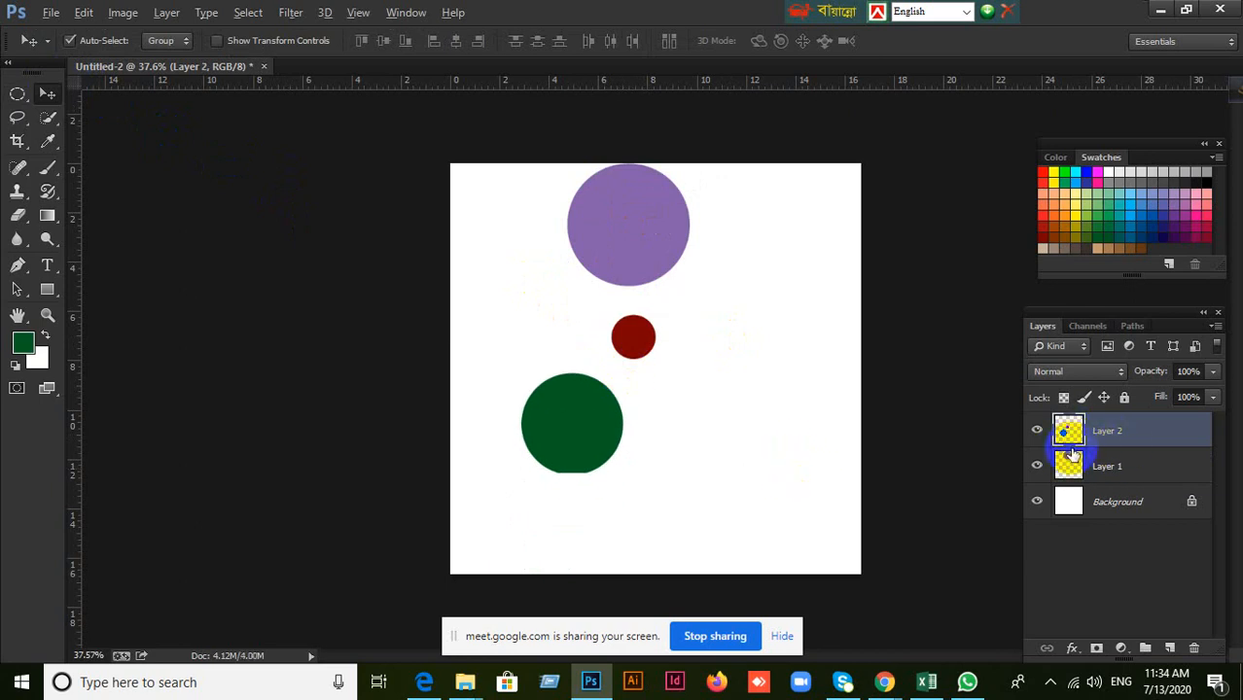
# Undo the moves and both Layer 2 circles, and delete the emptied Layer 2.
pyautogui.hotkey('ctrl', 'alt', 'z')
pyautogui.hotkey('ctrl', 'alt', 'z')
pyautogui.hotkey('ctrl', 'alt', 'z')
pyautogui.hotkey('ctrl', 'alt', 'z')
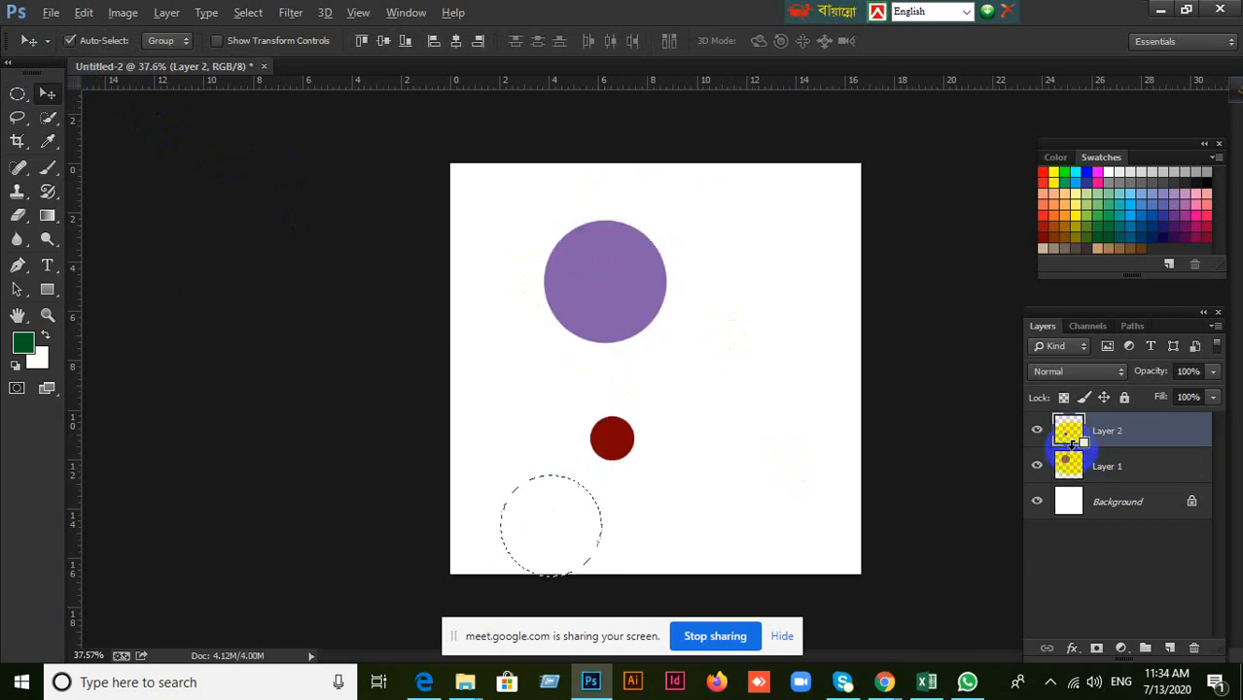
pyautogui.hotkey('ctrl', 'alt', 'z')
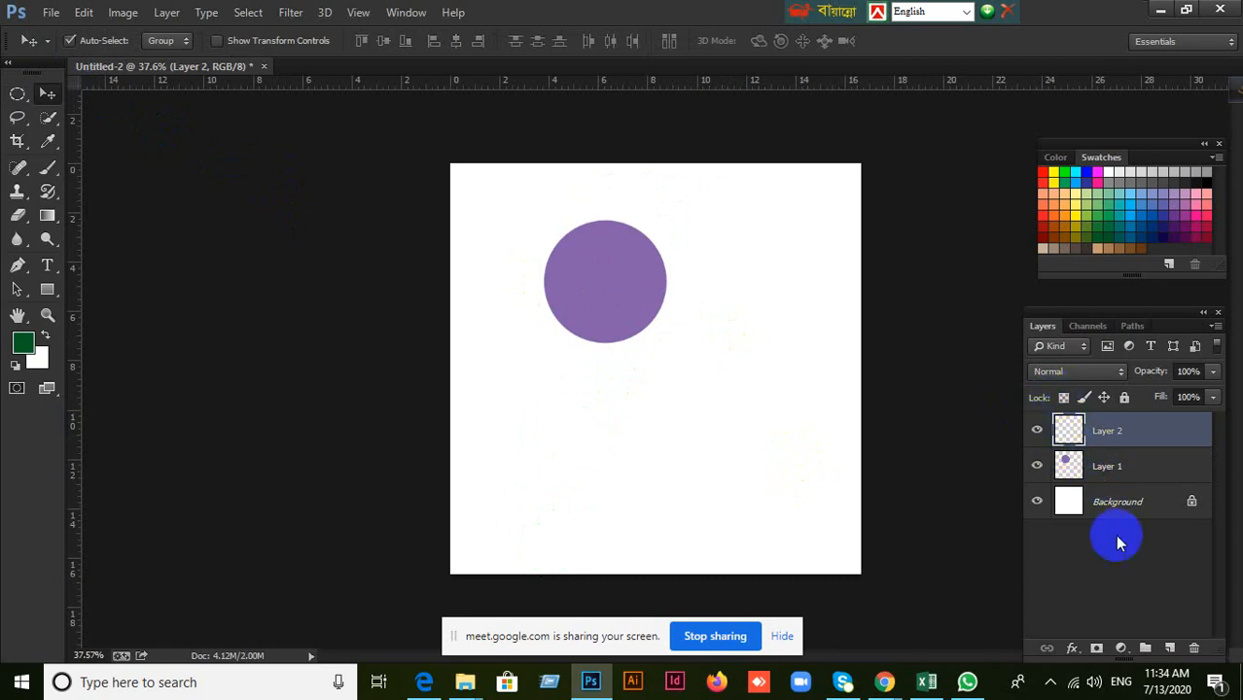
pyautogui.click(1193, 647)
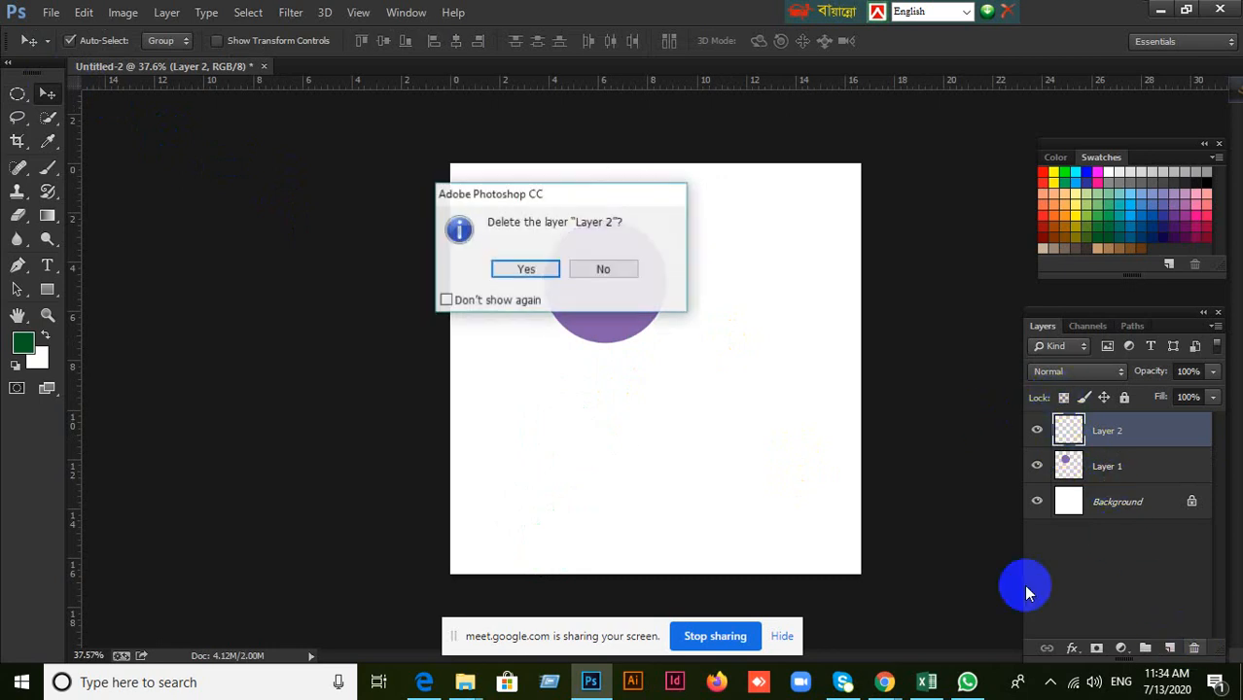
pyautogui.click(526, 269)
# Move the purple circle to the upper middle of the canvas and add a new layer above Layer 1.
pyautogui.moveTo(620, 297); pyautogui.dragTo(558, 256)
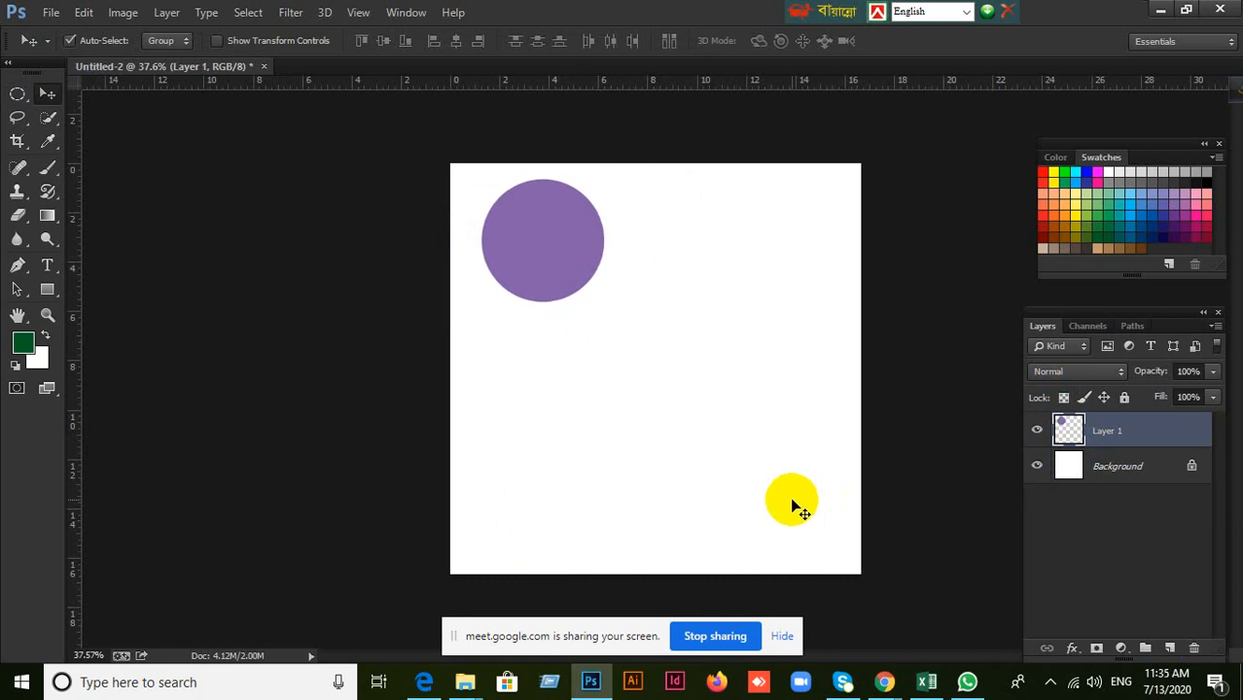
pyautogui.moveTo(517, 229); pyautogui.dragTo(612, 232)
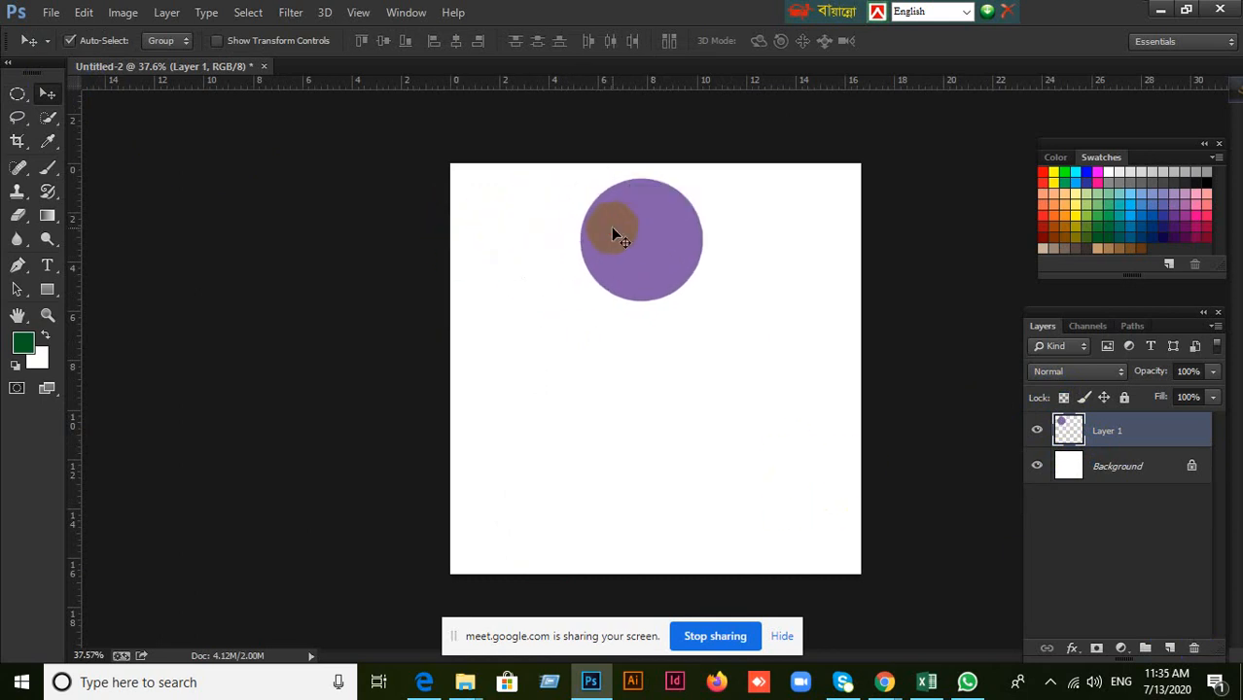
pyautogui.click(1170, 649)
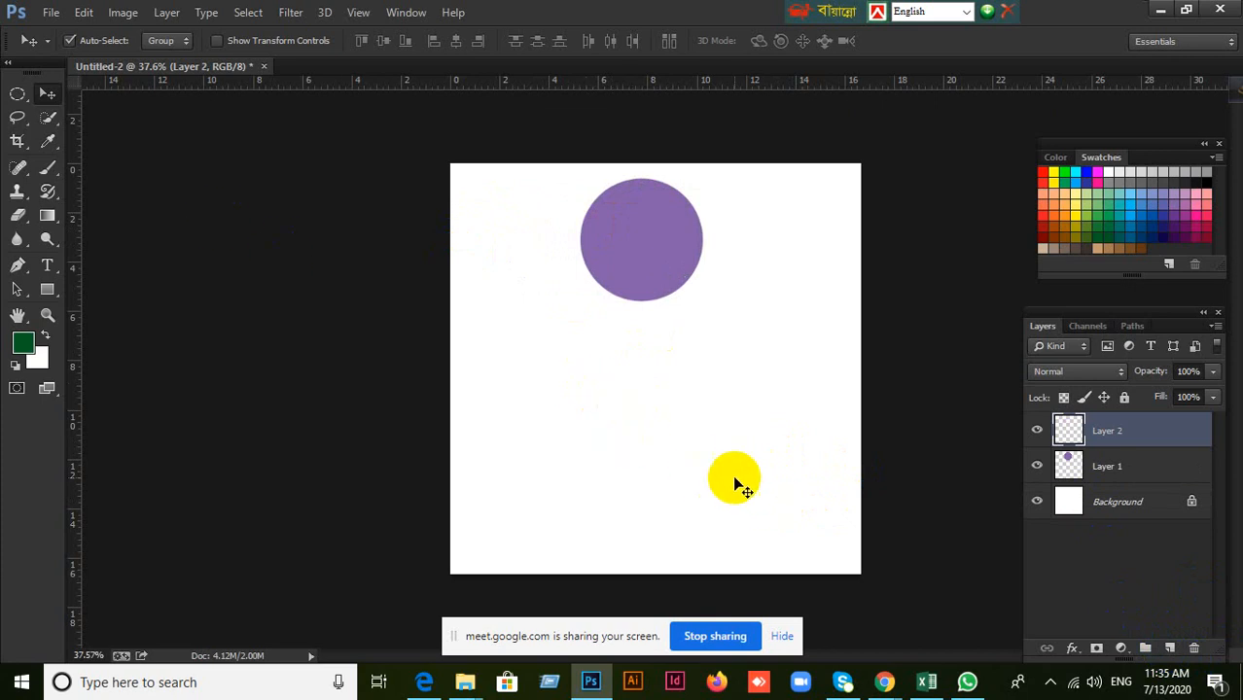
# Draw a small circle filled with orange on Layer 2, below the purple circle, and deselect it.
pyautogui.click(18, 94)
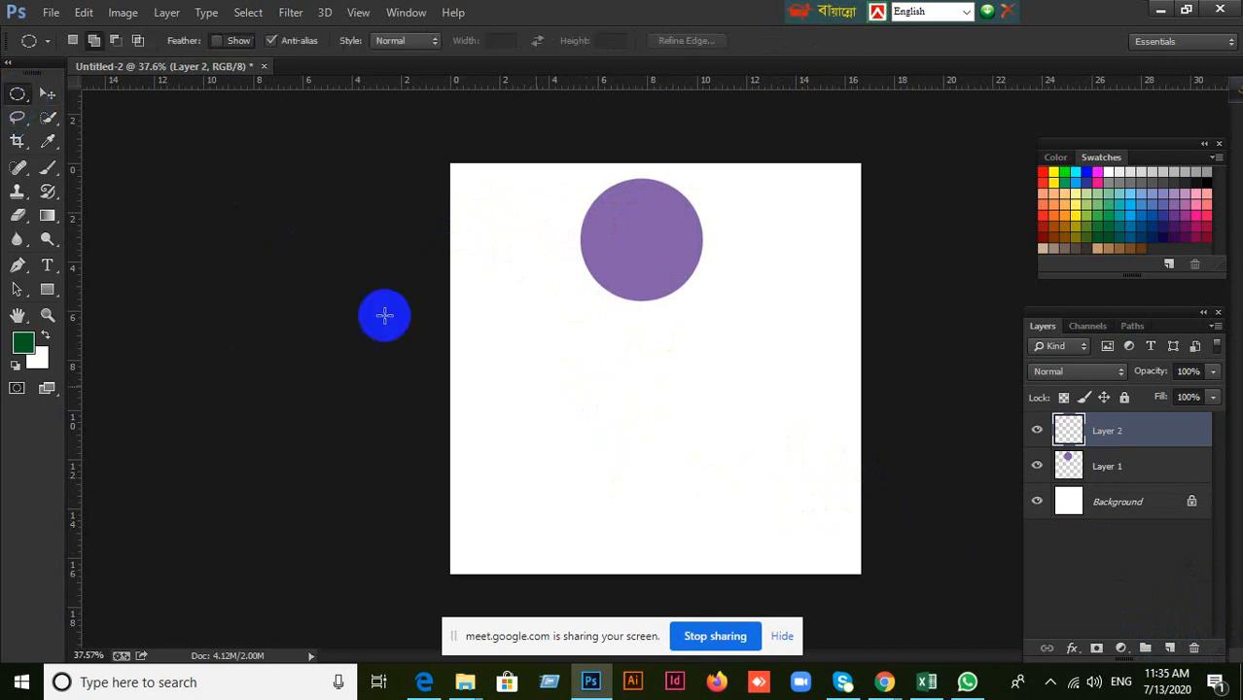
pyautogui.moveTo(565, 355); pyautogui.dragTo(619, 408)
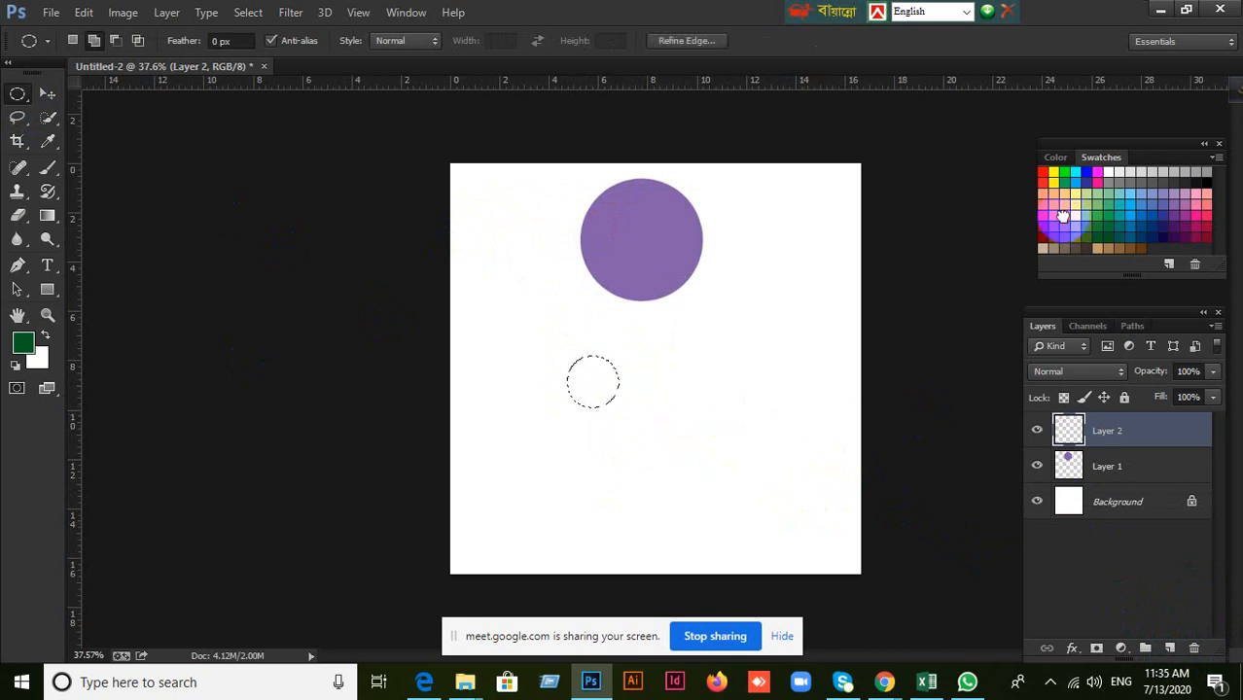
pyautogui.click(1061, 215)
pyautogui.hotkey('alt', 'BackSpace')
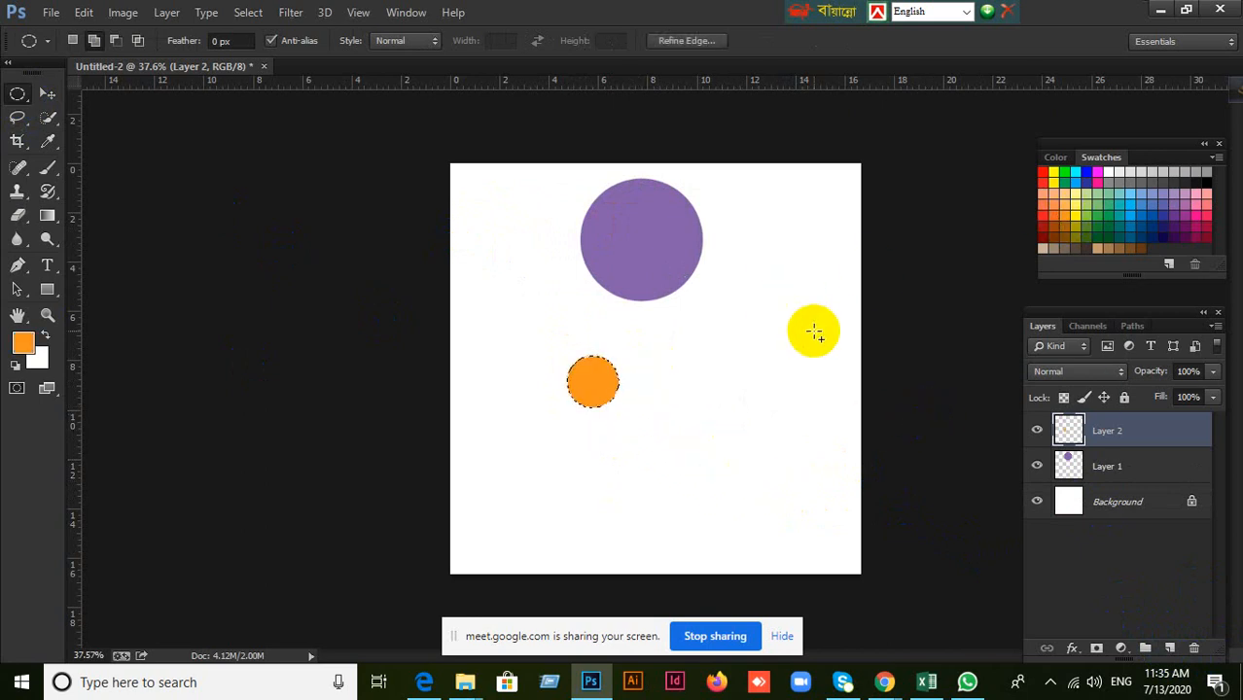
pyautogui.click(815, 339)
pyautogui.click(663, 410)
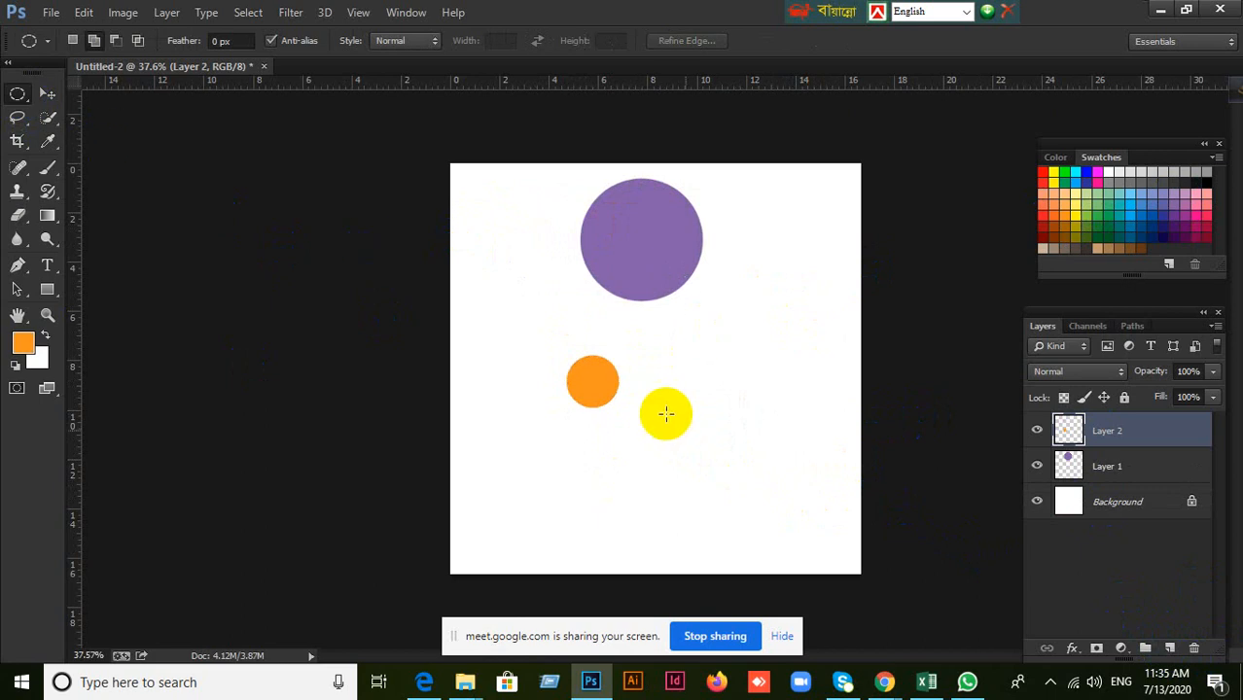
# Switch to the Google Meet call in Chrome to check the participants and return to Photoshop.
pyautogui.click(885, 683)
pyautogui.click(791, 620)
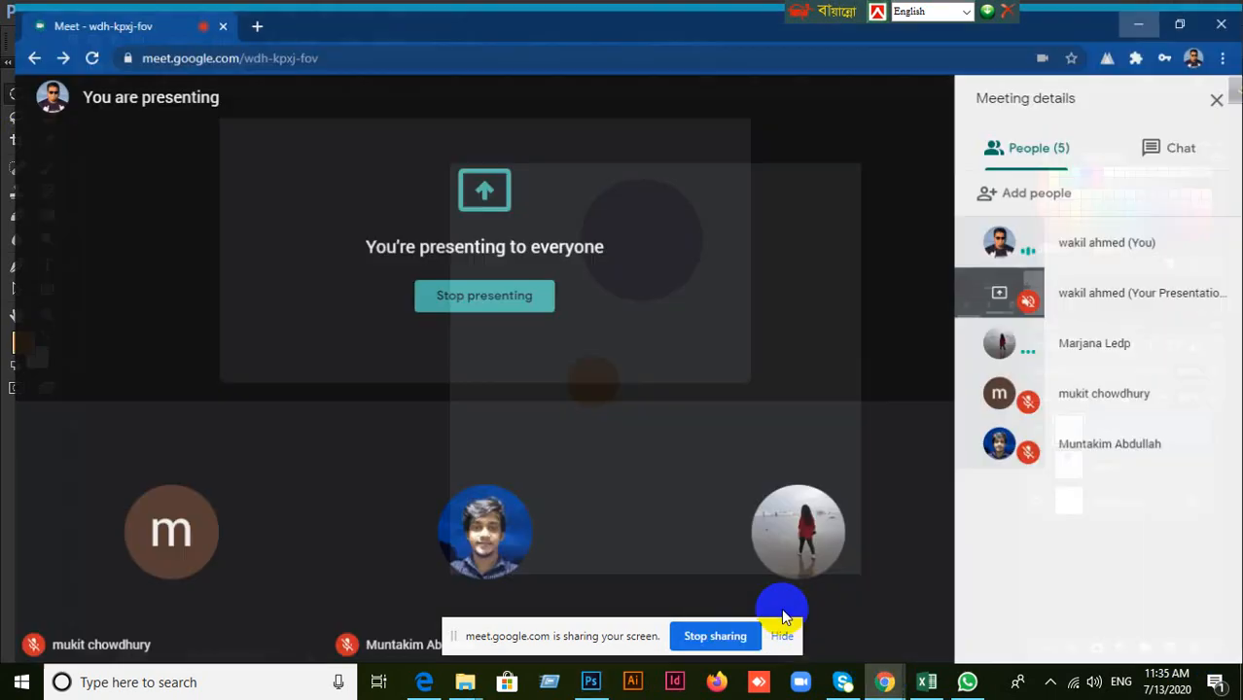
pyautogui.click(796, 436)
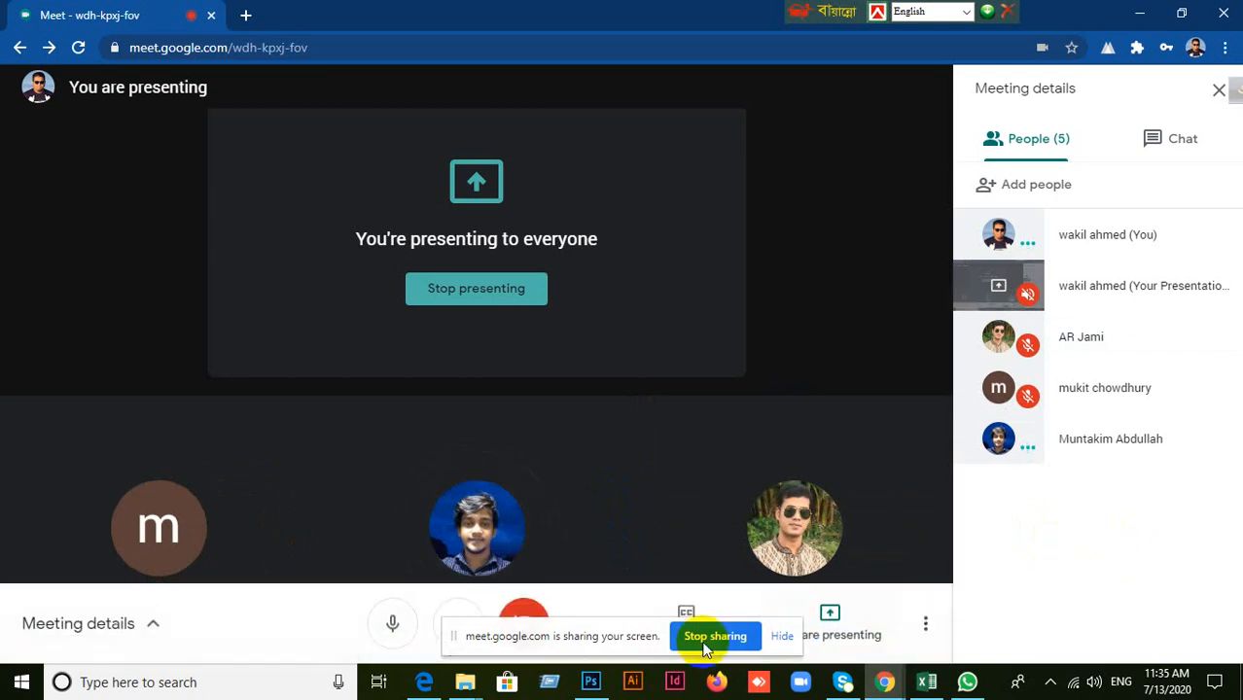
pyautogui.click(591, 682)
pyautogui.click(592, 682)
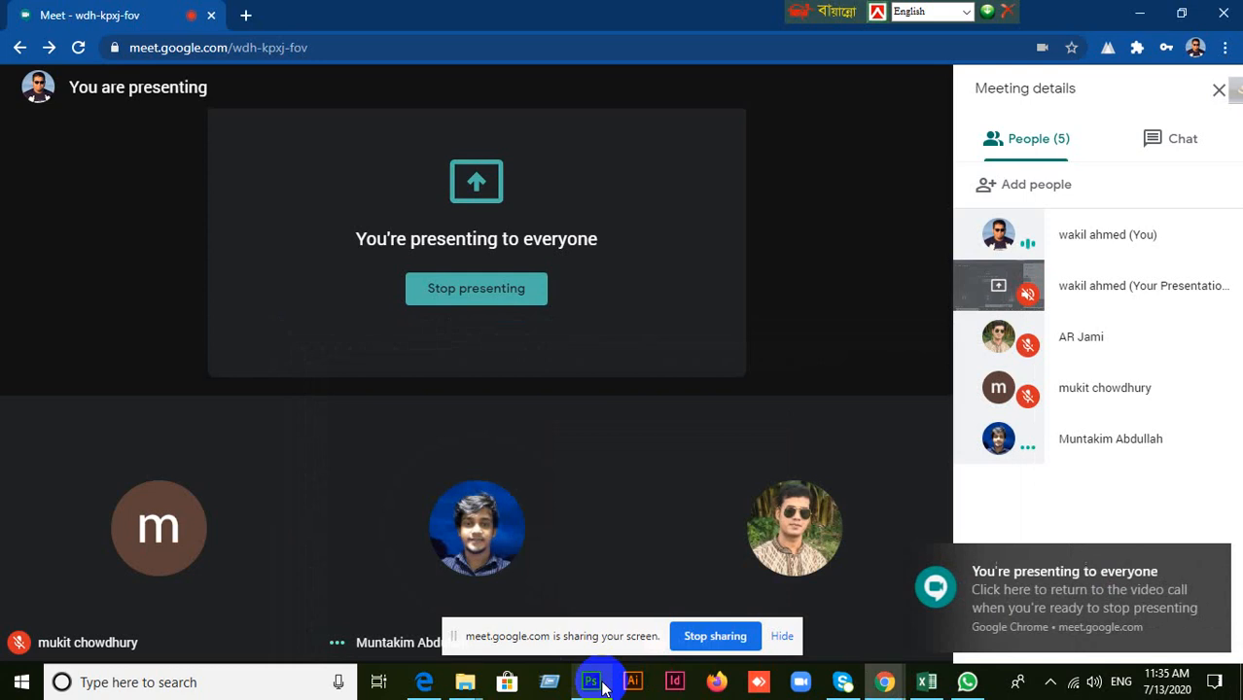
pyautogui.click(591, 682)
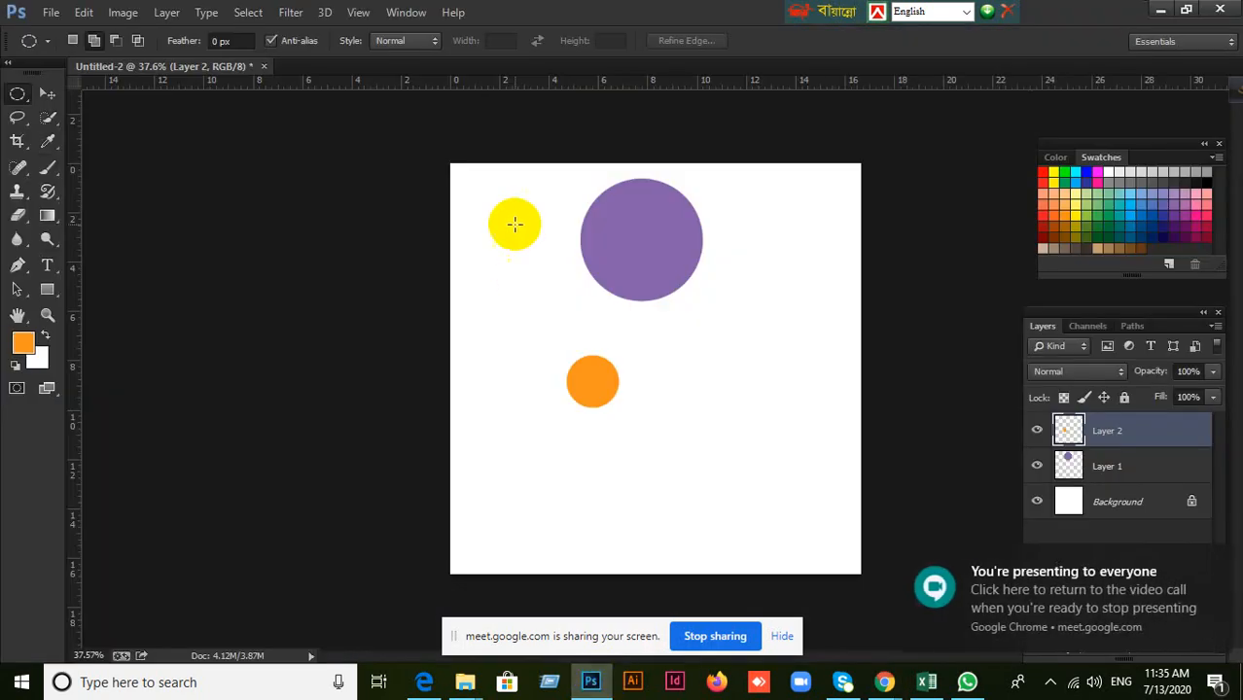
# Look through the list of available panels to see how the Layers panel is shown or hidden.
pyautogui.click(309, 239)
pyautogui.click(396, 13)
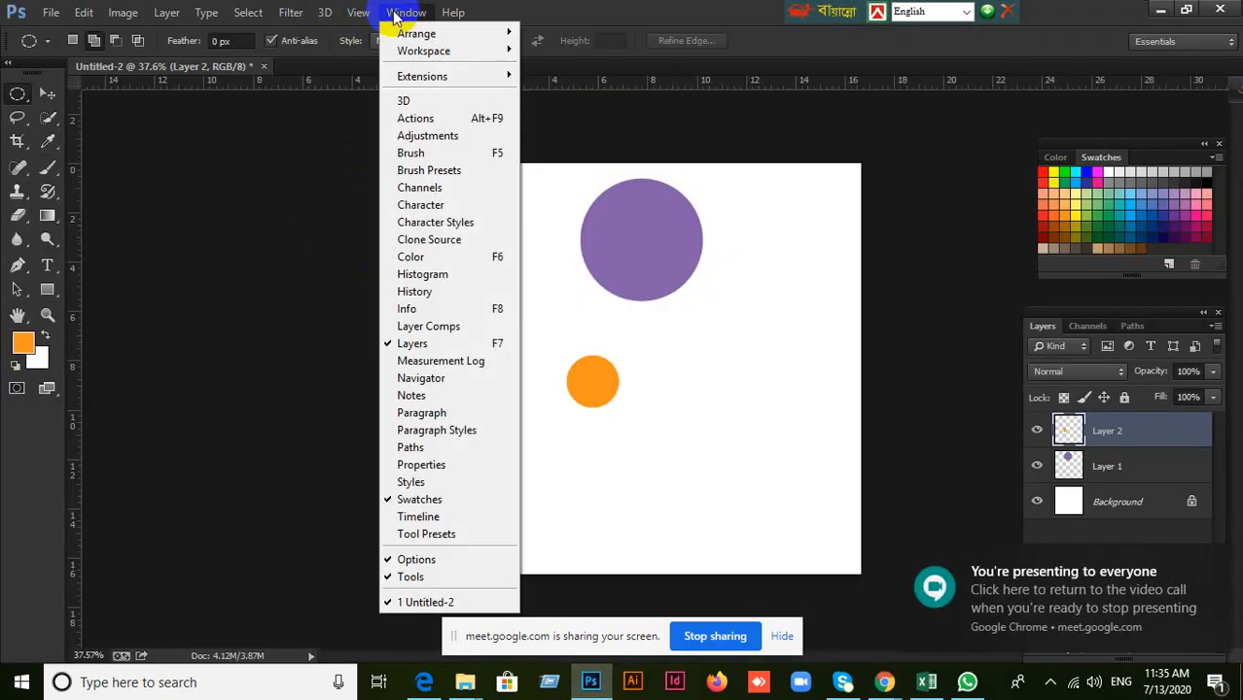
pyautogui.click(651, 8)
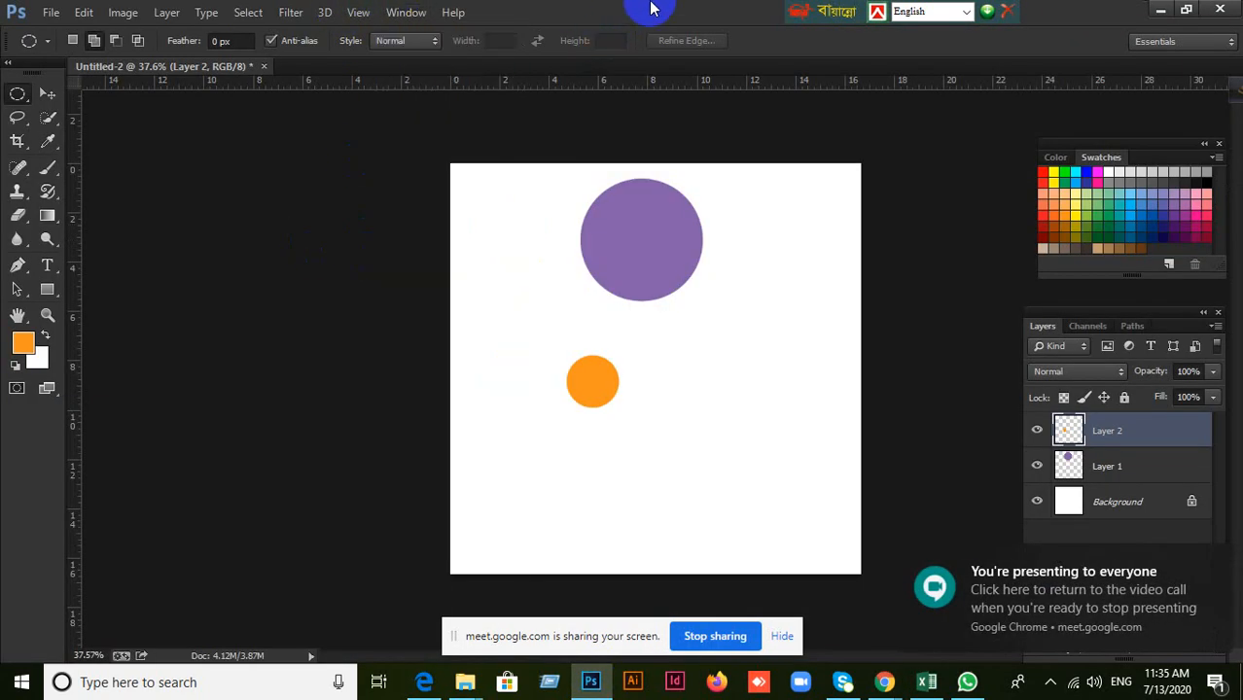
pyautogui.click(400, 12)
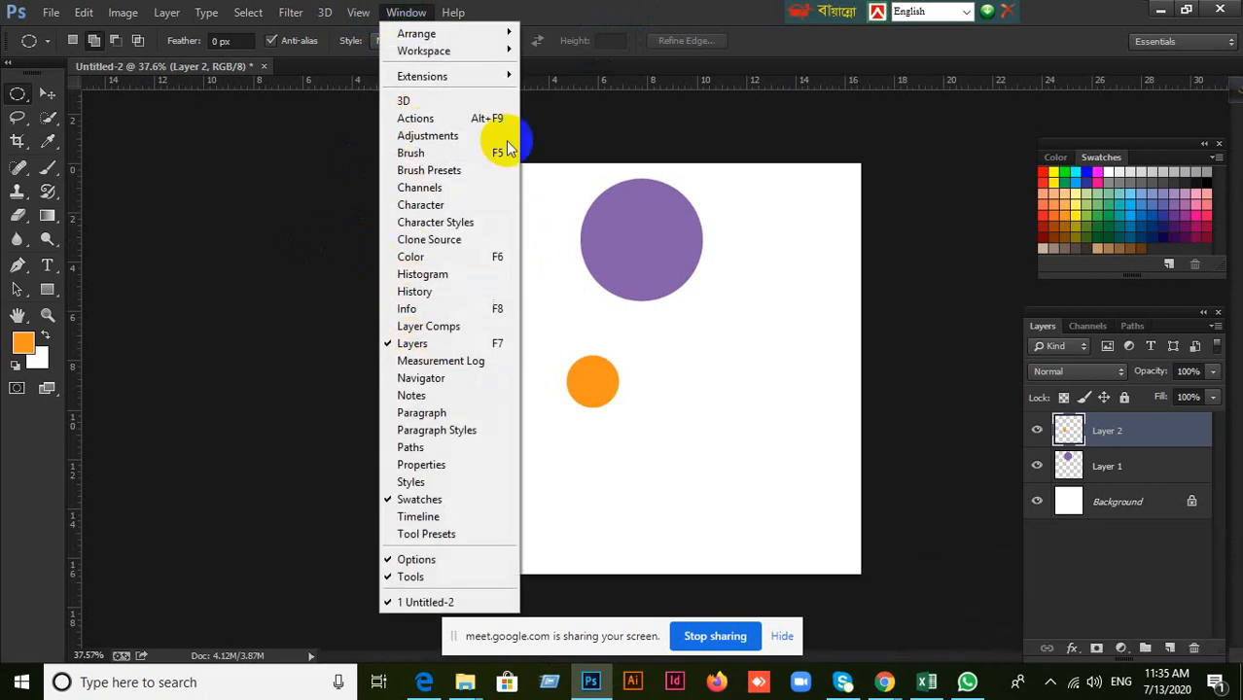
pyautogui.click(589, 12)
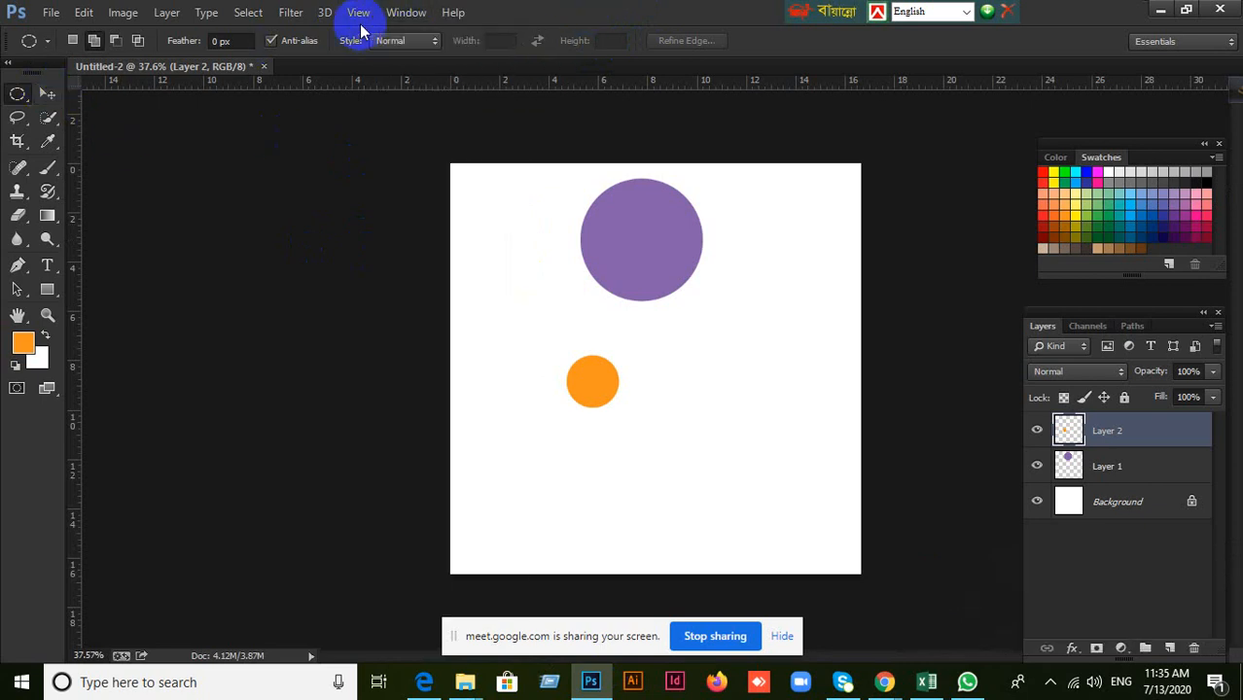
pyautogui.click(404, 13)
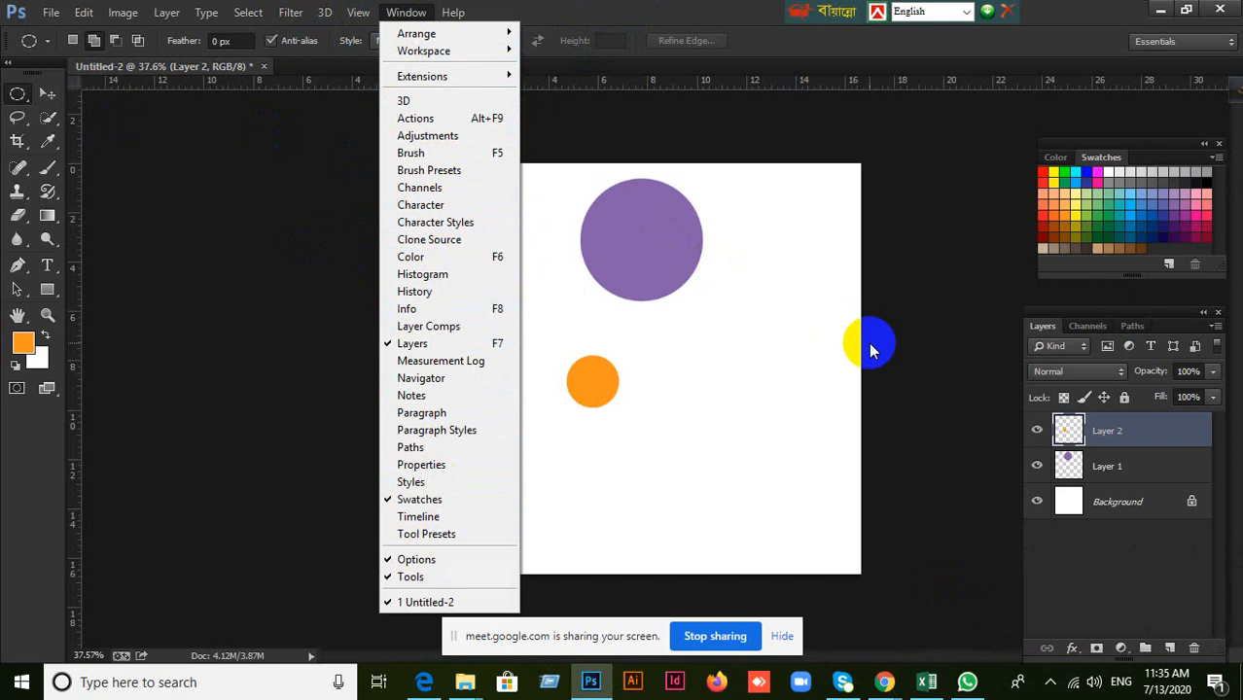
pyautogui.click(721, 11)
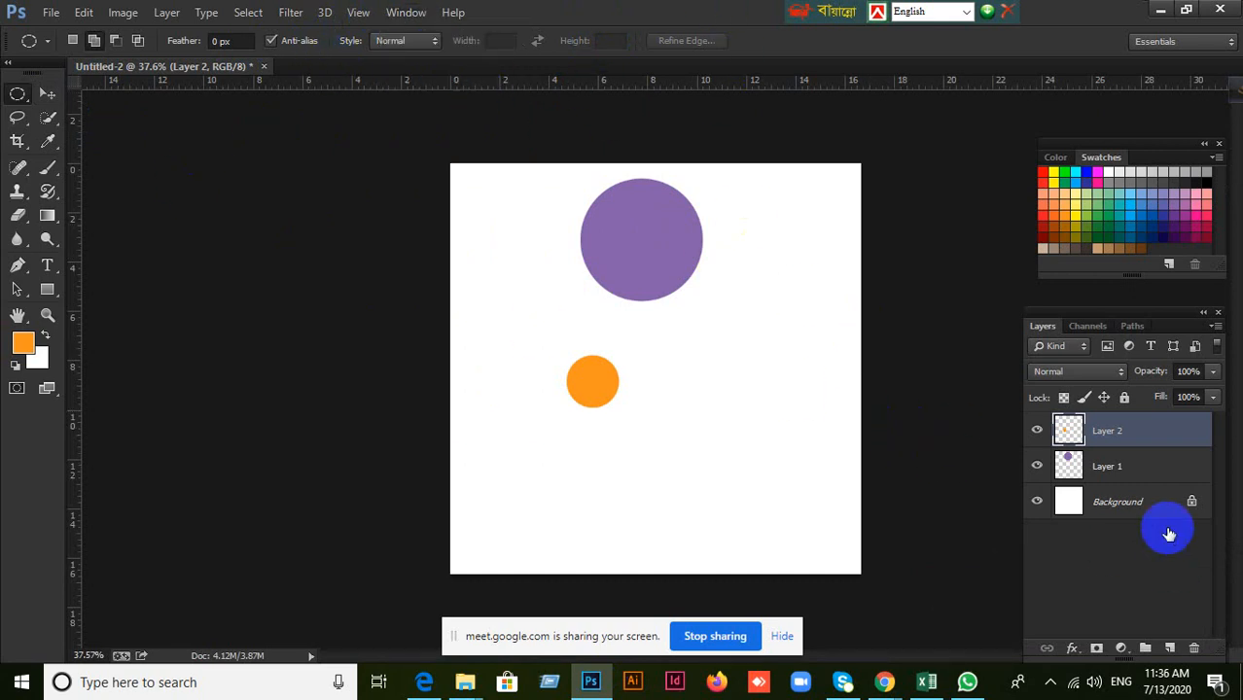
# Select Layer 1 and Layer 2 together in the layer stack.
pyautogui.keyDown('shift'); pyautogui.click(1150, 471); pyautogui.keyUp('shift')
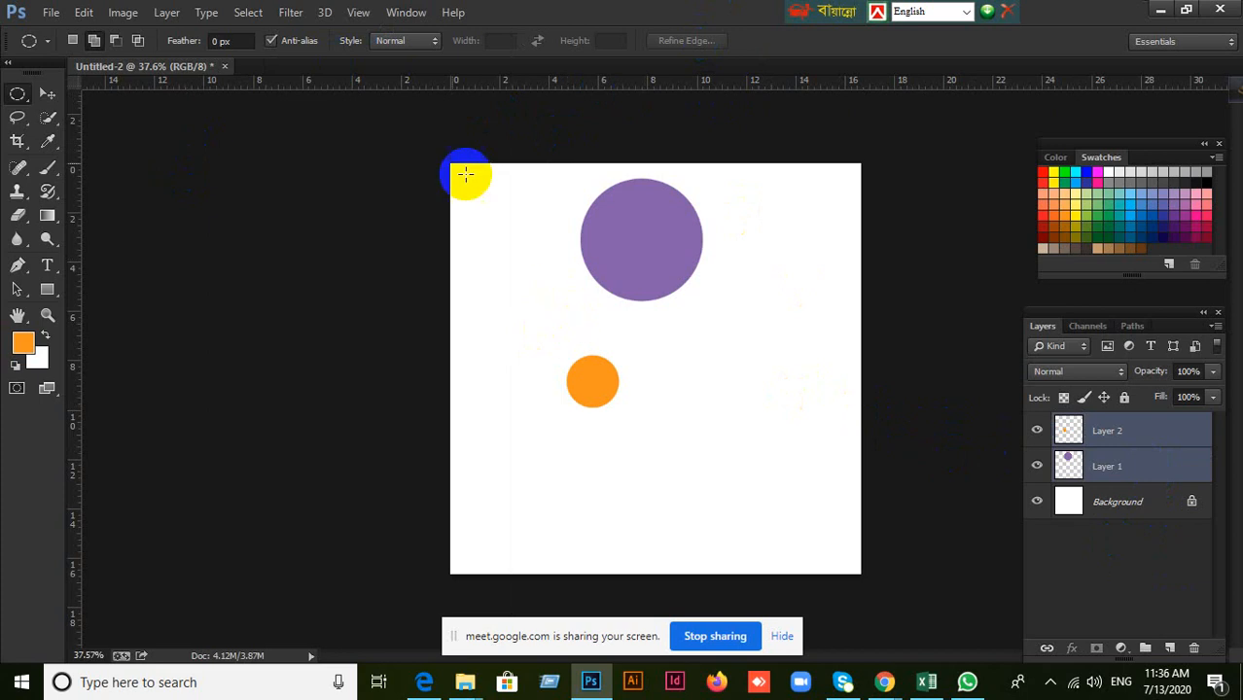
pyautogui.click(406, 13)
pyautogui.click(326, 82)
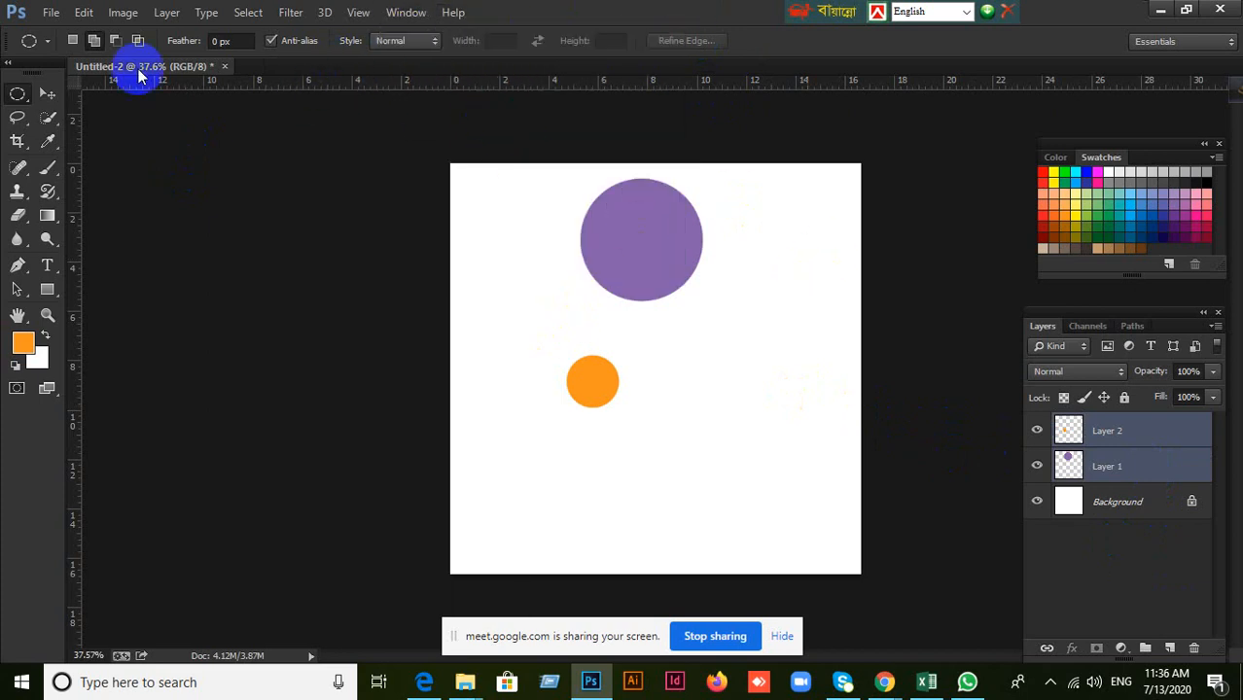
# Deselect the layers and use the Move tool to shift the purple circle slightly left and the orange circle slightly right.
pyautogui.click(47, 94)
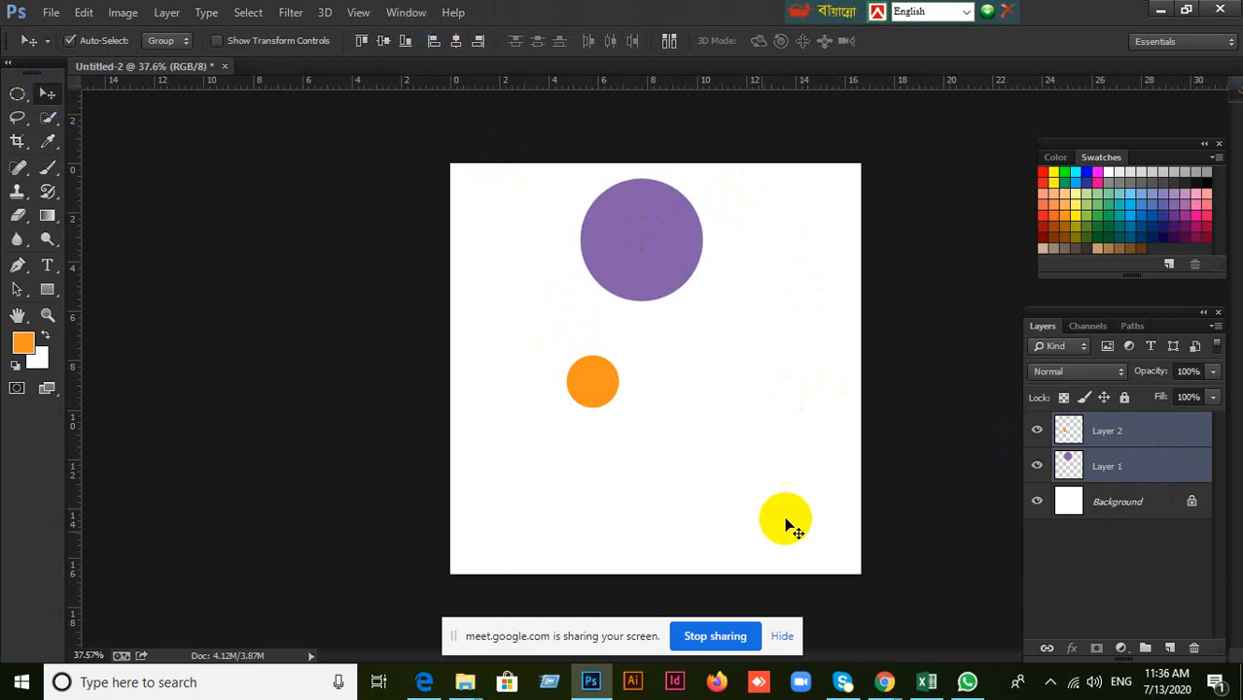
pyautogui.click(967, 502)
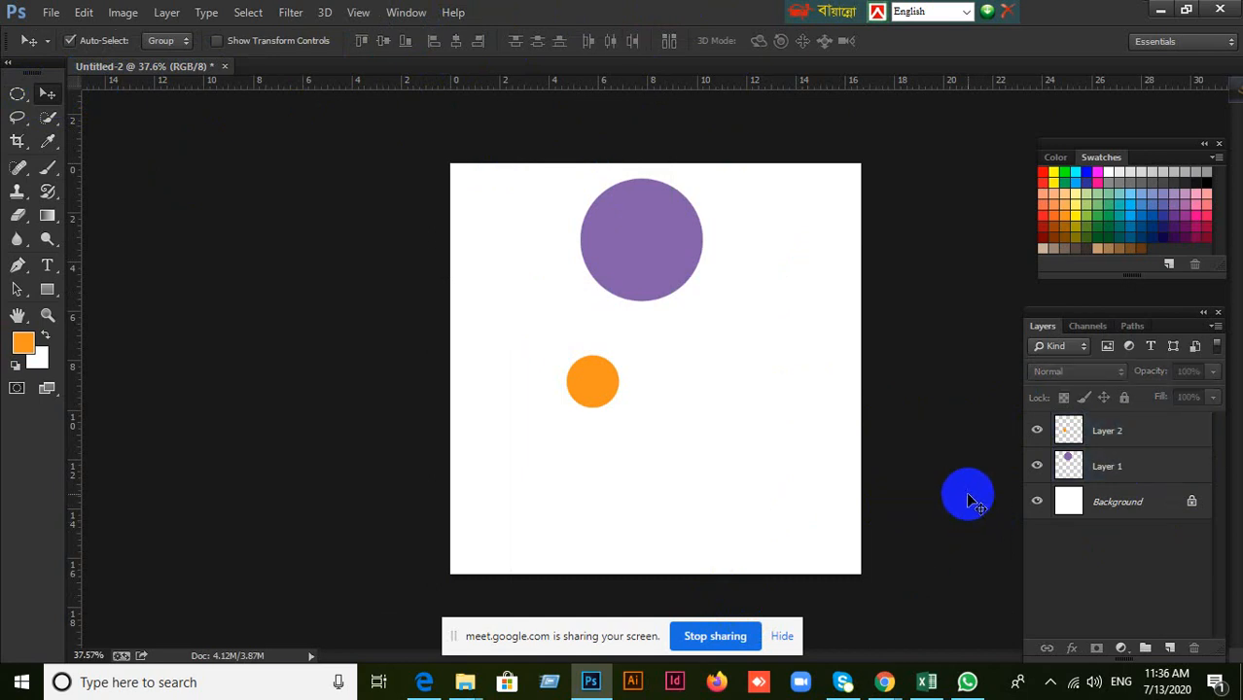
pyautogui.moveTo(646, 245); pyautogui.dragTo(615, 249)
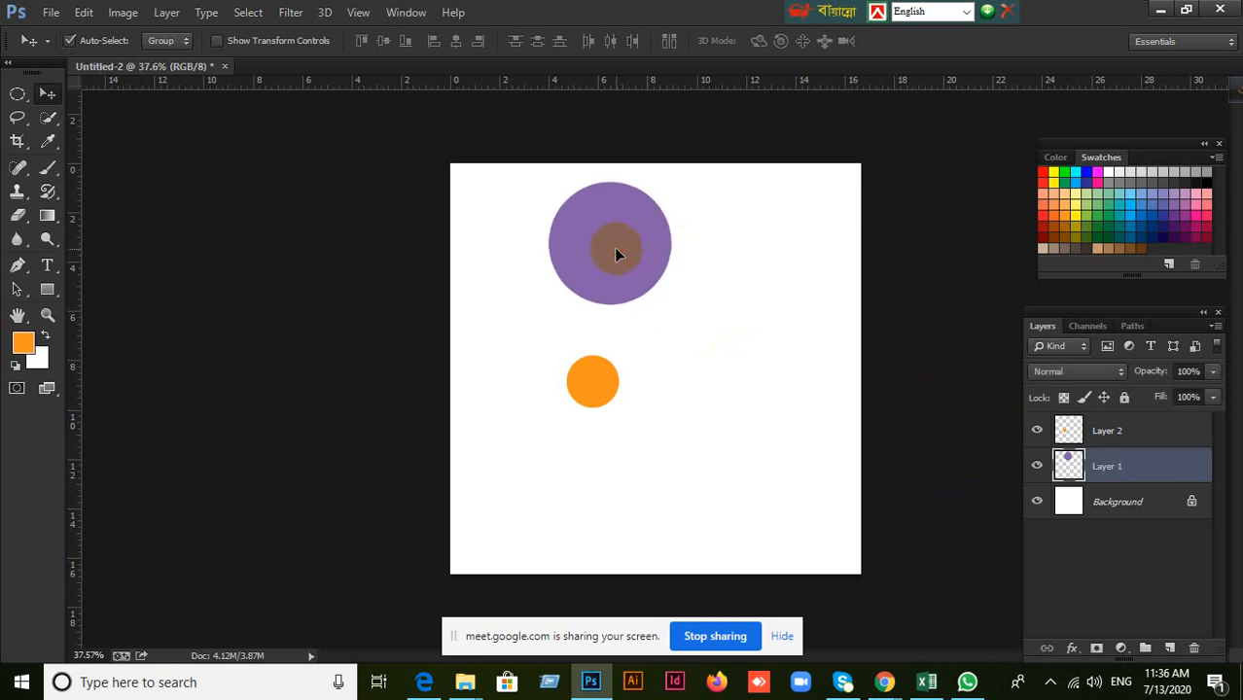
pyautogui.click(610, 386)
# Switch to the Google Meet call to check on the class, and minimize it to return to Photoshop.
pyautogui.moveTo(882, 671)
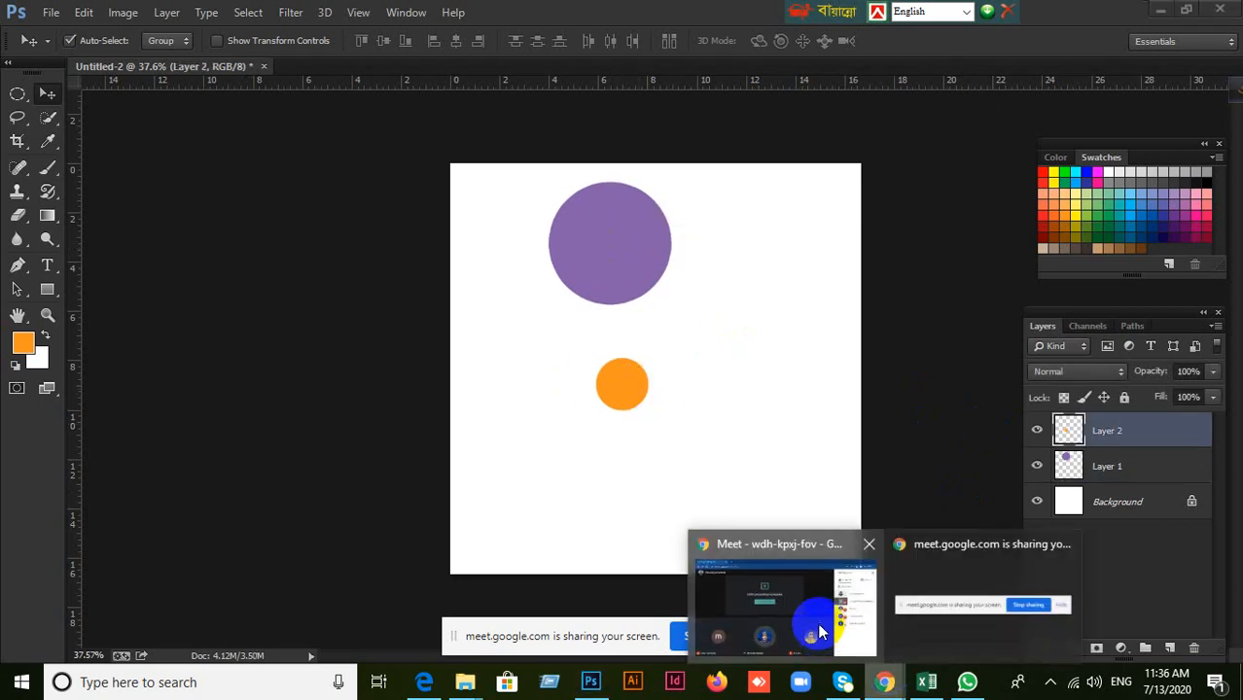
pyautogui.click(819, 625)
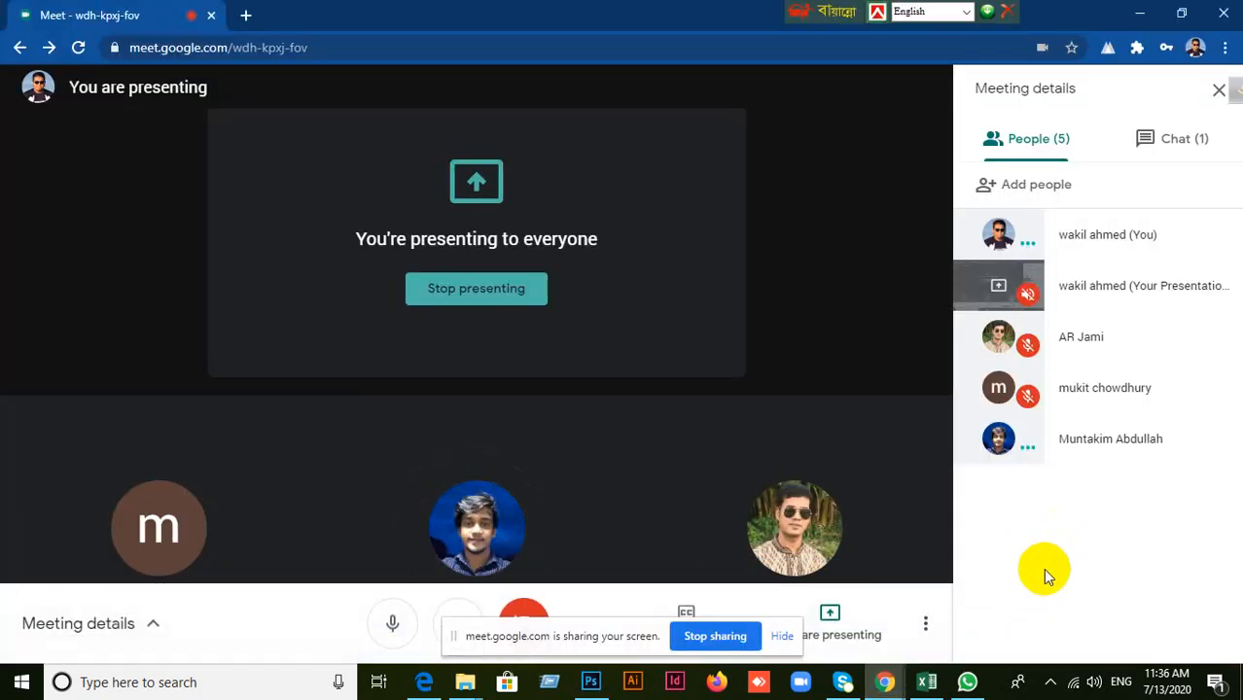
pyautogui.click(1139, 13)
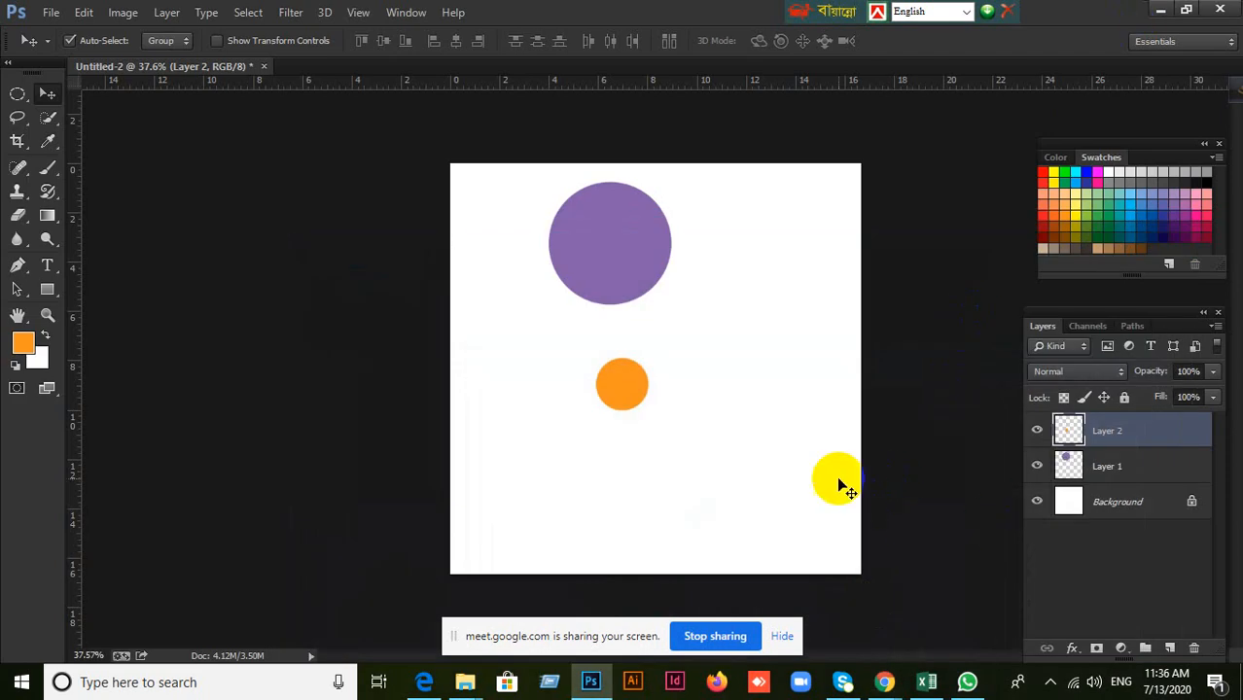
# Move the purple circle to the canvas's upper left and the orange circle right of the middle to demonstrate separate layers.
pyautogui.moveTo(632, 249); pyautogui.dragTo(660, 273)
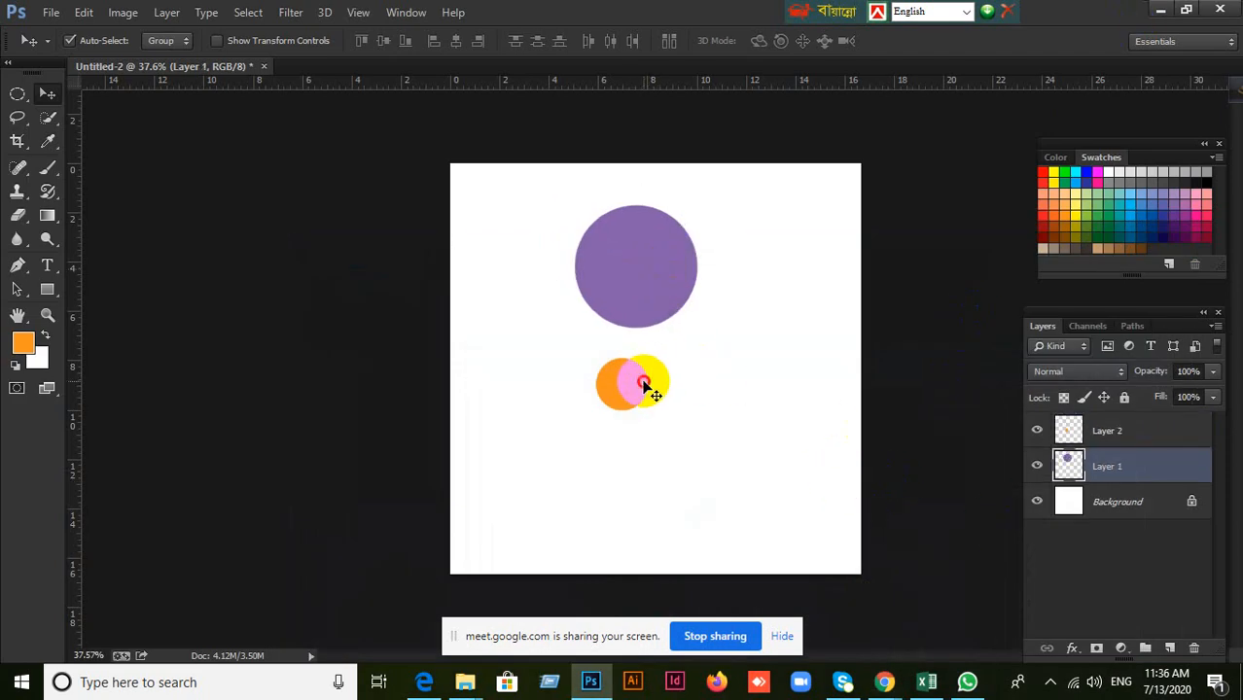
pyautogui.moveTo(643, 382); pyautogui.dragTo(665, 394)
pyautogui.moveTo(657, 288); pyautogui.dragTo(596, 269)
pyautogui.moveTo(654, 391); pyautogui.dragTo(753, 394)
pyautogui.moveTo(627, 289); pyautogui.dragTo(630, 274)
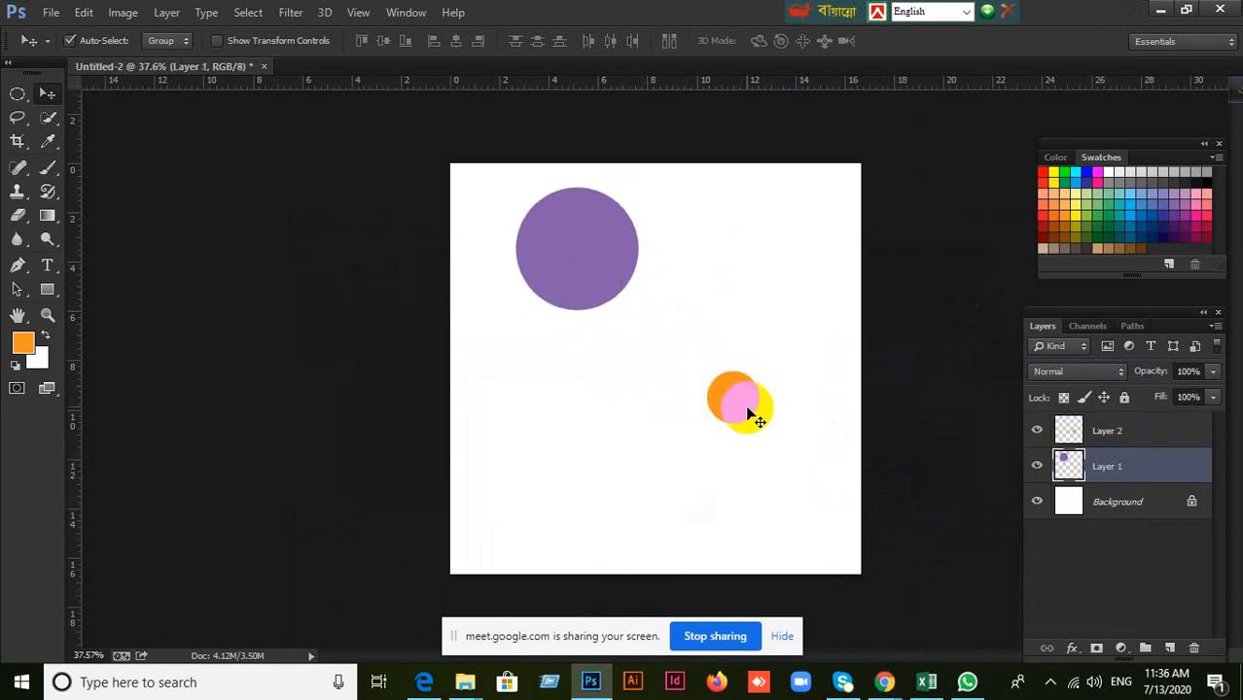
# Add a new layer above Layer 2, draw a large dark green circle on it in the canvas's lower middle and deselect it.
pyautogui.click(749, 411)
pyautogui.click(1170, 649)
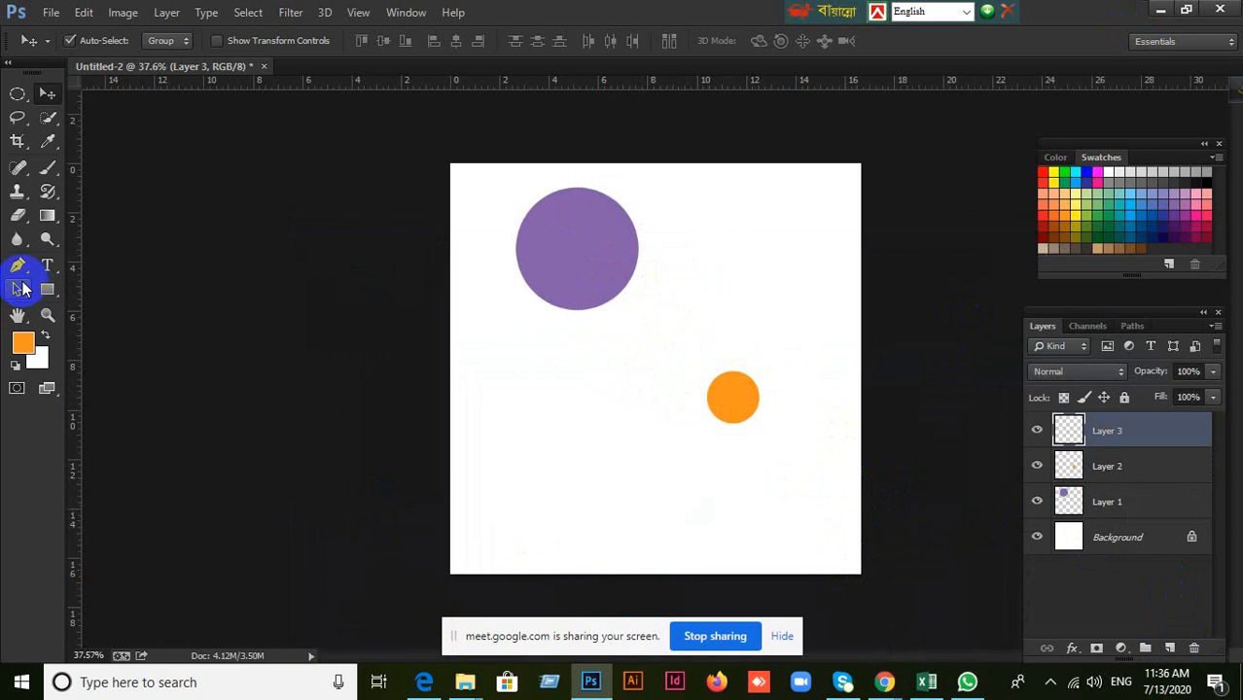
pyautogui.click(17, 98)
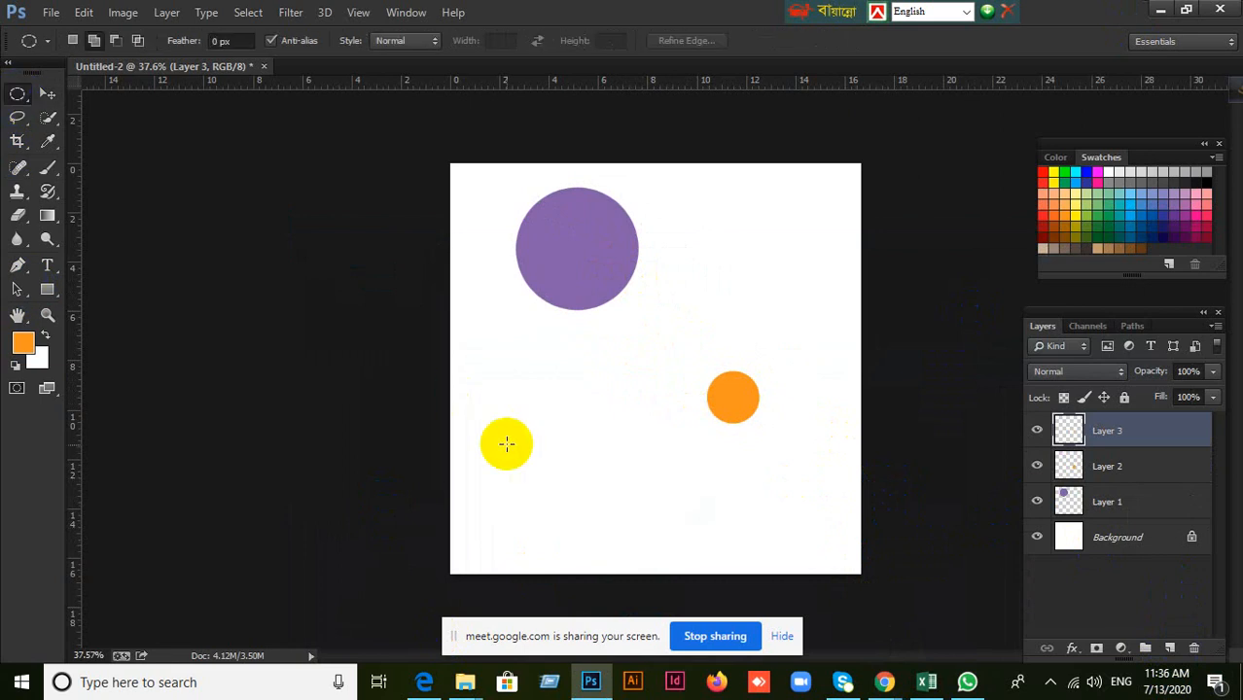
pyautogui.moveTo(520, 447); pyautogui.dragTo(648, 552)
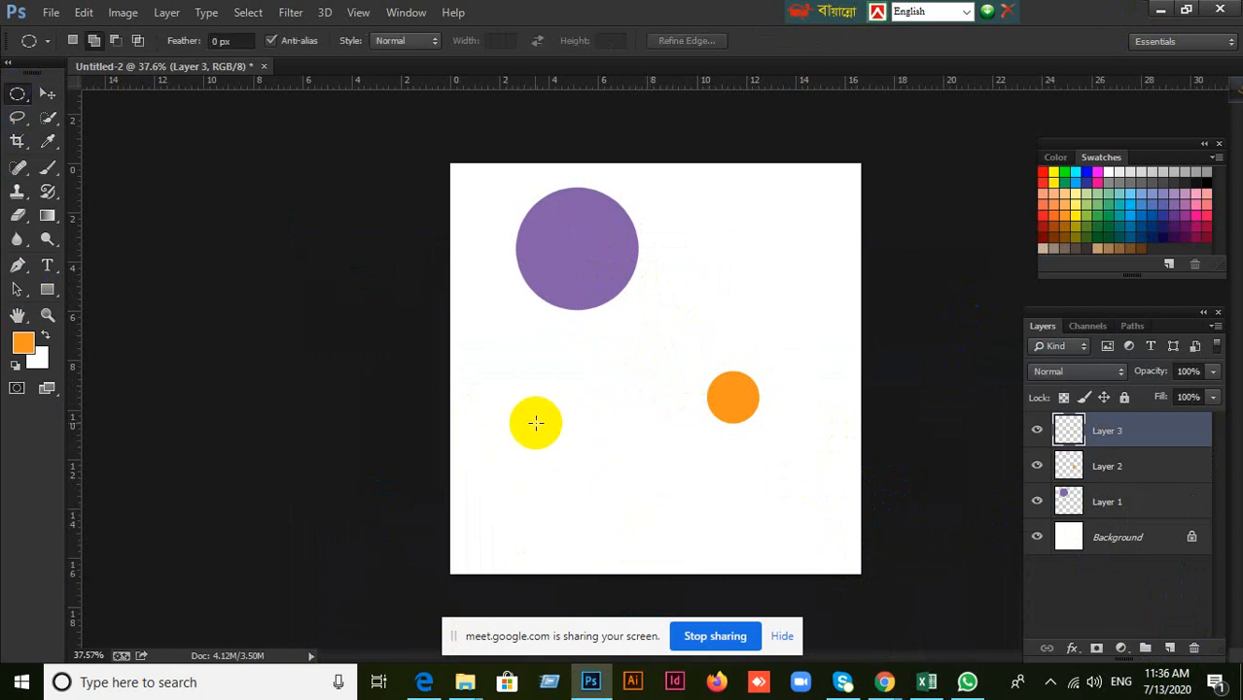
pyautogui.moveTo(521, 412); pyautogui.dragTo(679, 552)
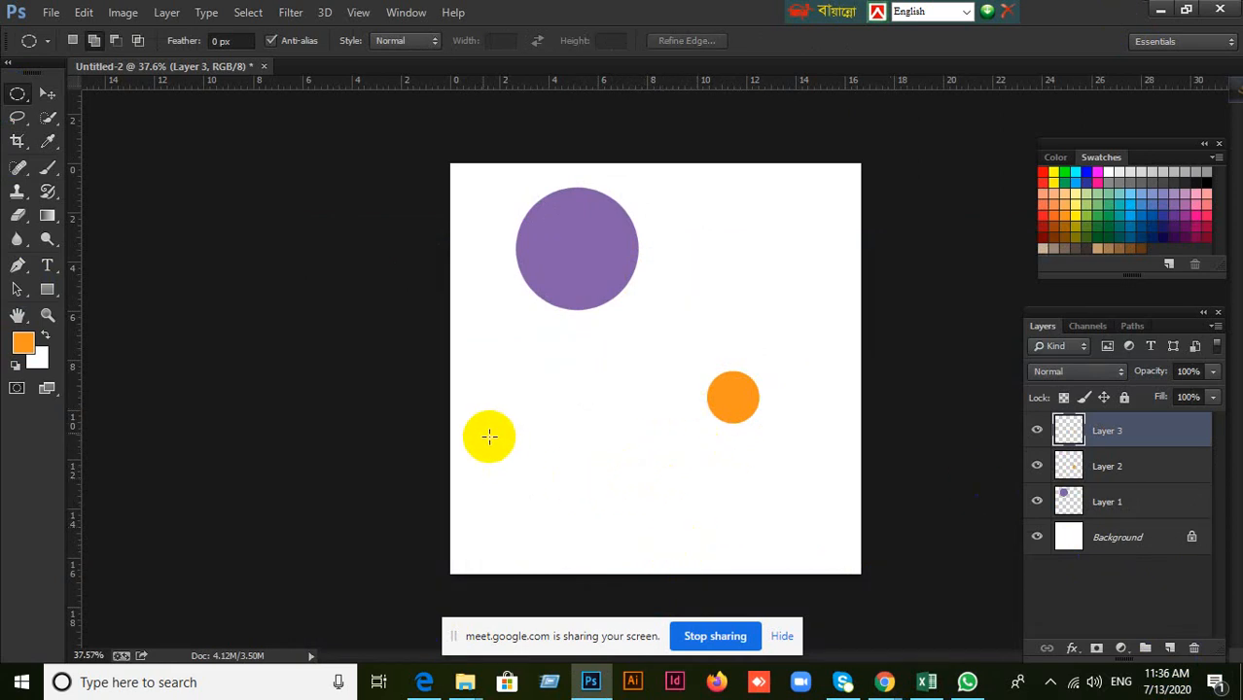
pyautogui.moveTo(542, 396); pyautogui.dragTo(711, 542)
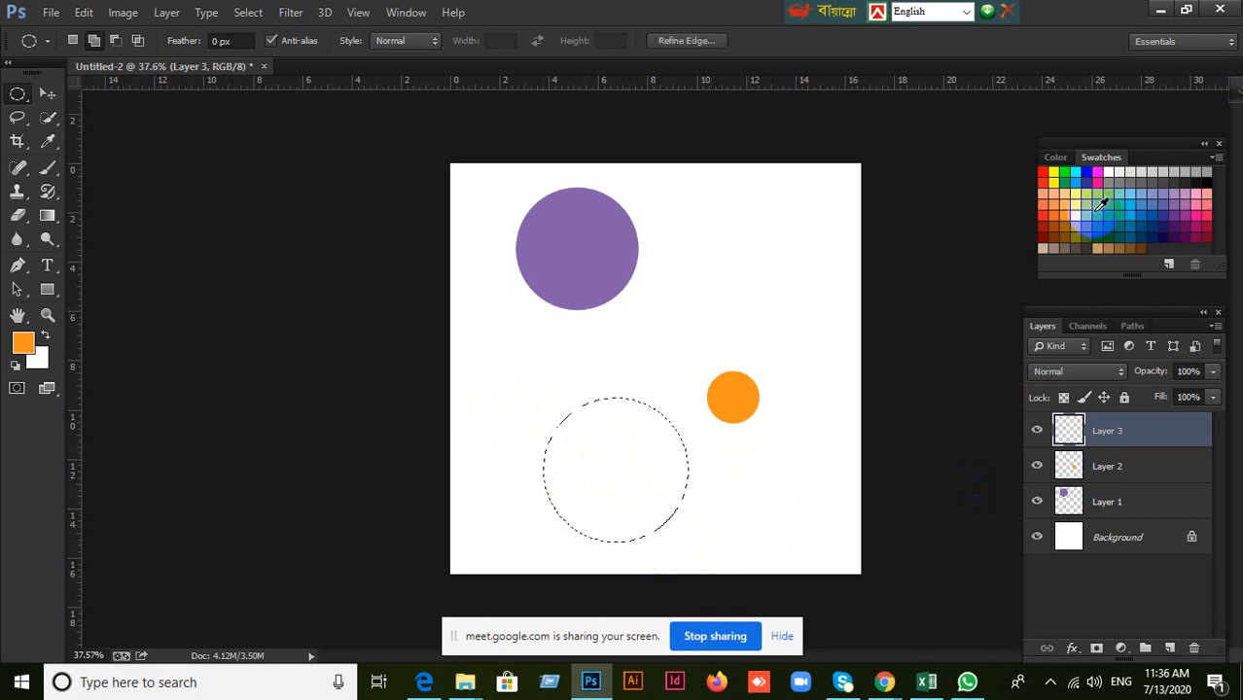
pyautogui.click(1104, 231)
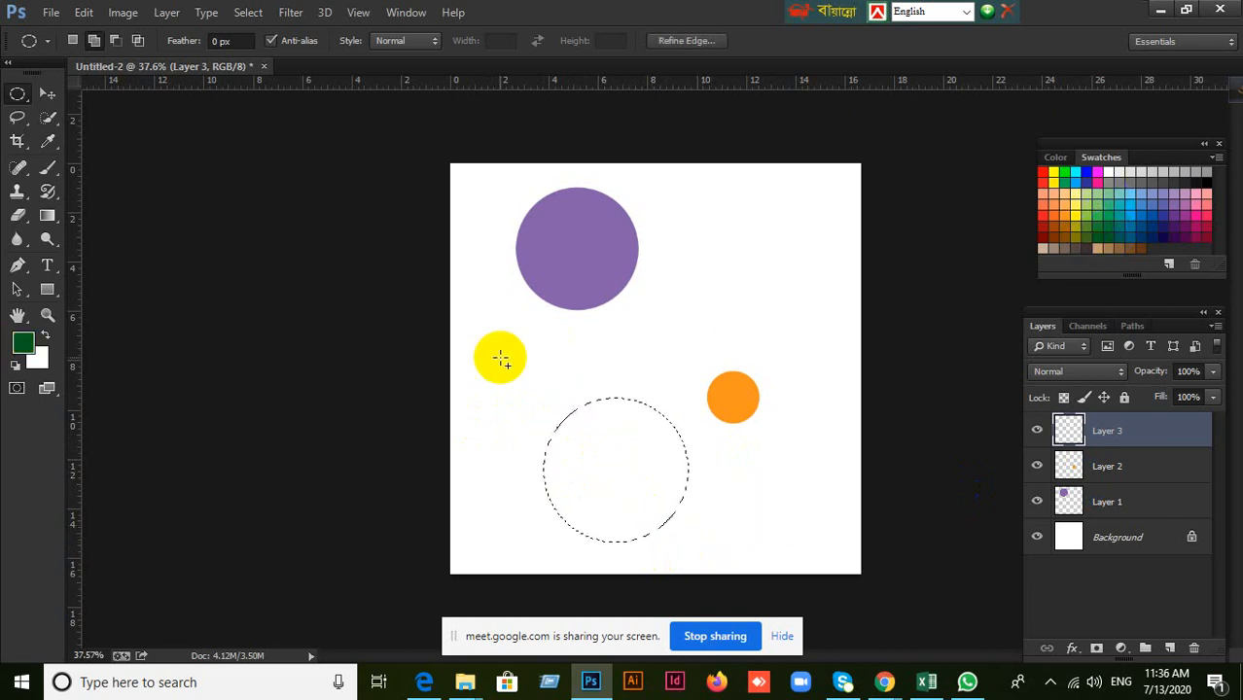
pyautogui.hotkey('alt', 'BackSpace')
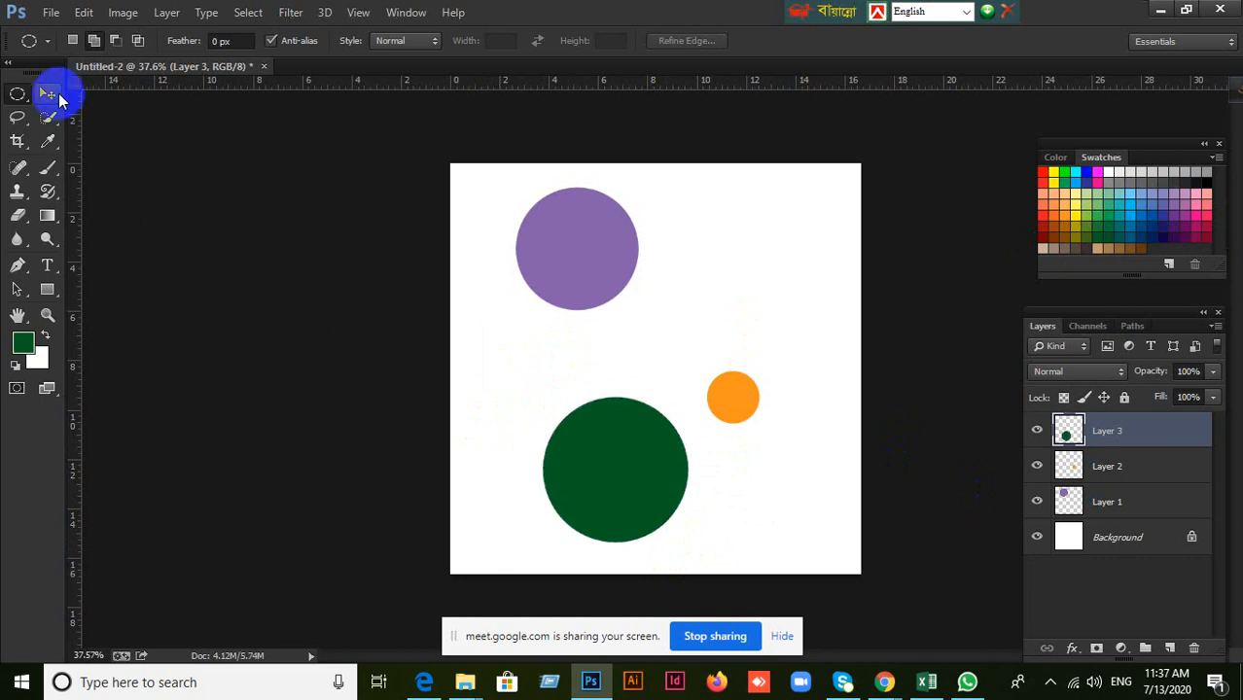
# Move the circles independently: purple to the canvas's upper edge, orange toward the right edge, and green to the lower middle.
pyautogui.click(47, 93)
pyautogui.moveTo(643, 471); pyautogui.dragTo(642, 502)
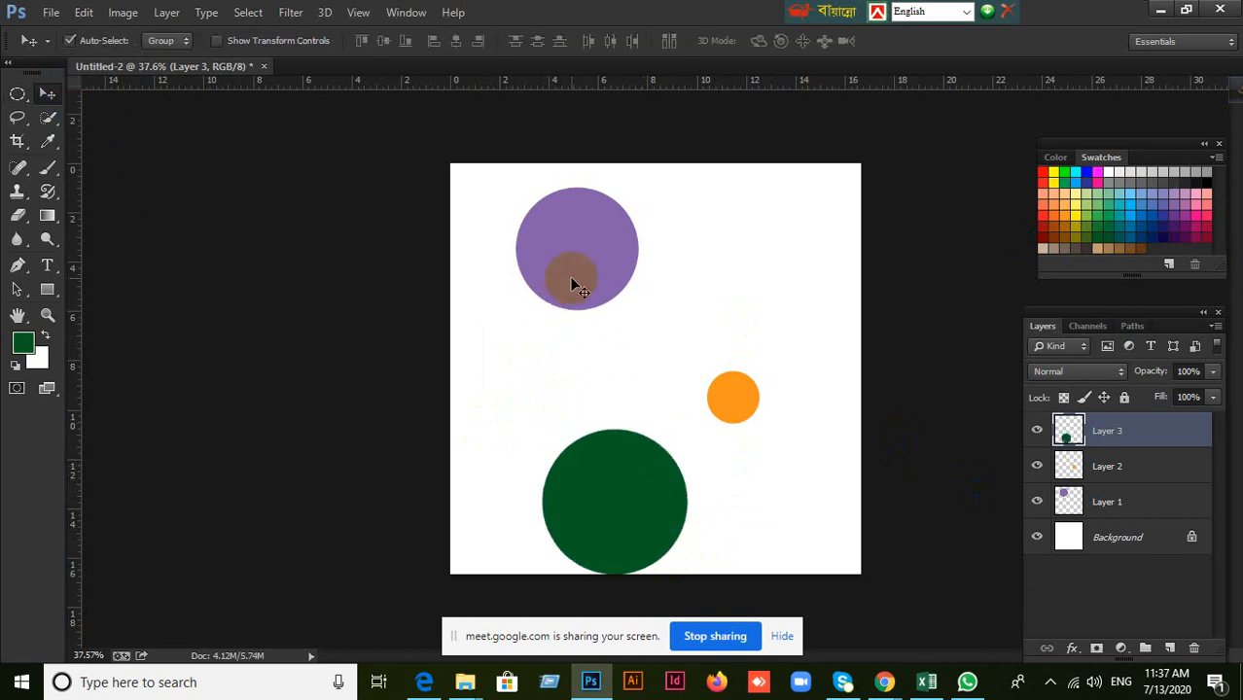
pyautogui.moveTo(572, 280); pyautogui.dragTo(609, 258)
pyautogui.moveTo(740, 389); pyautogui.dragTo(804, 365)
pyautogui.moveTo(614, 494); pyautogui.dragTo(681, 507)
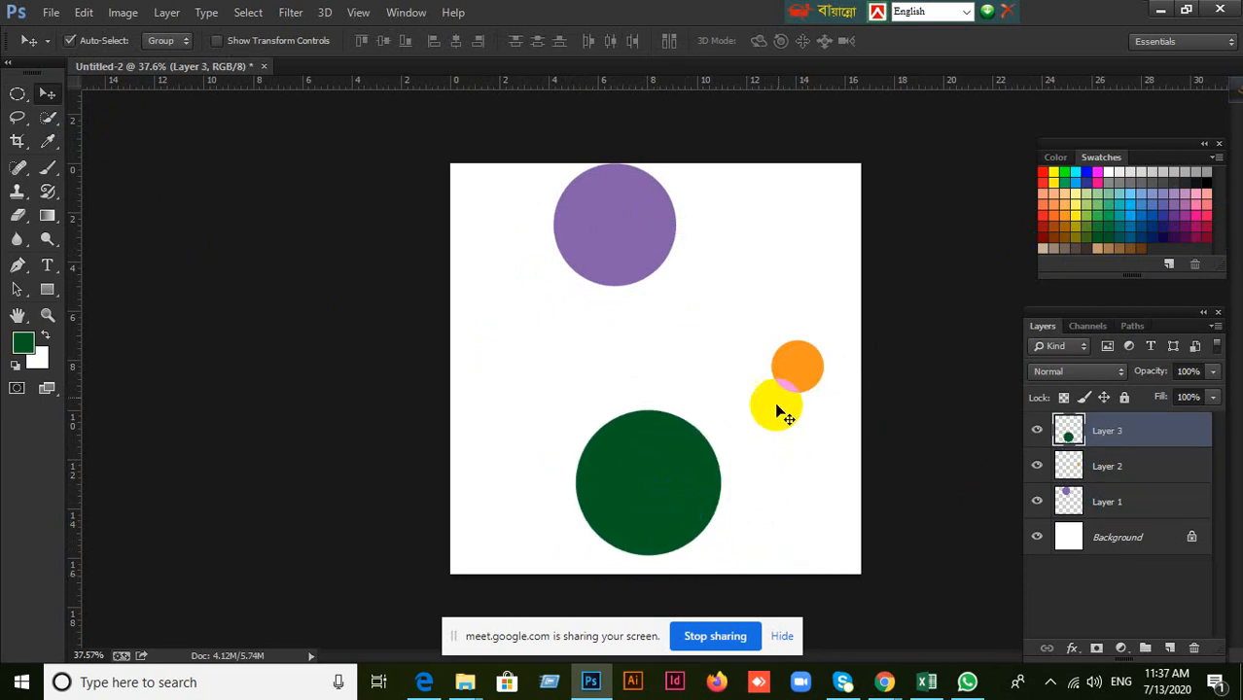
pyautogui.moveTo(788, 372); pyautogui.dragTo(783, 362)
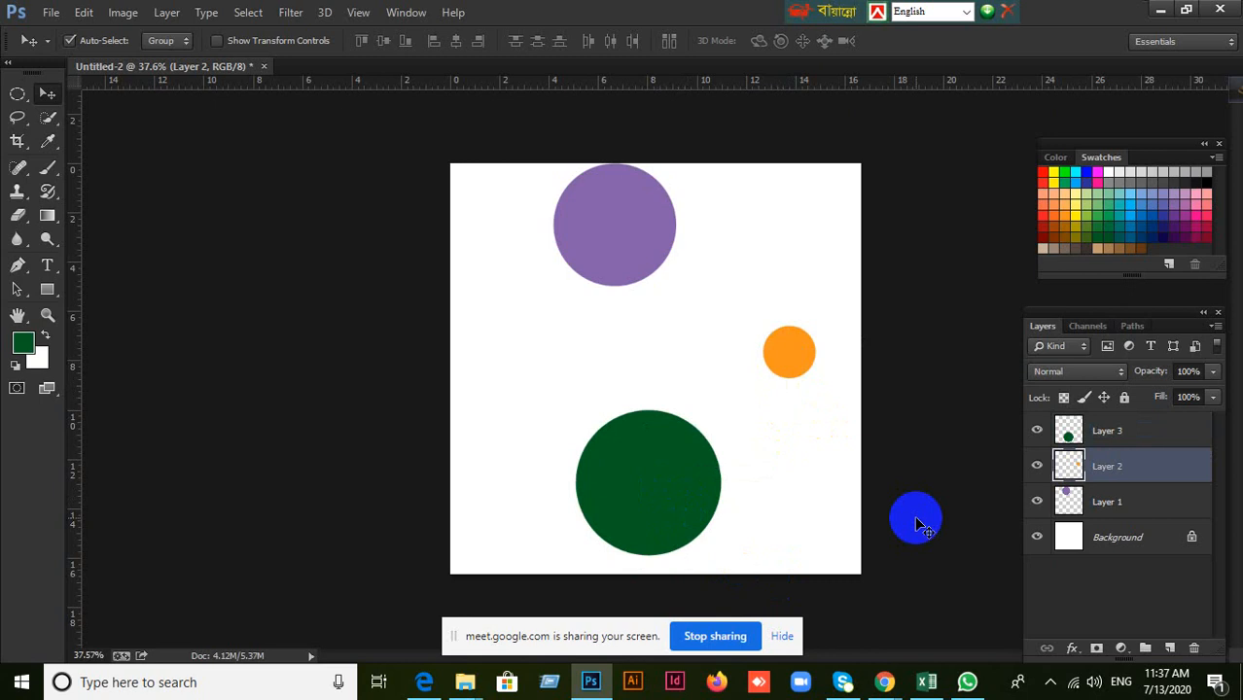
# Select Layers 1 to 3 together and align the three circles by their horizontal centers, and again by their right edges.
pyautogui.click(1168, 515)
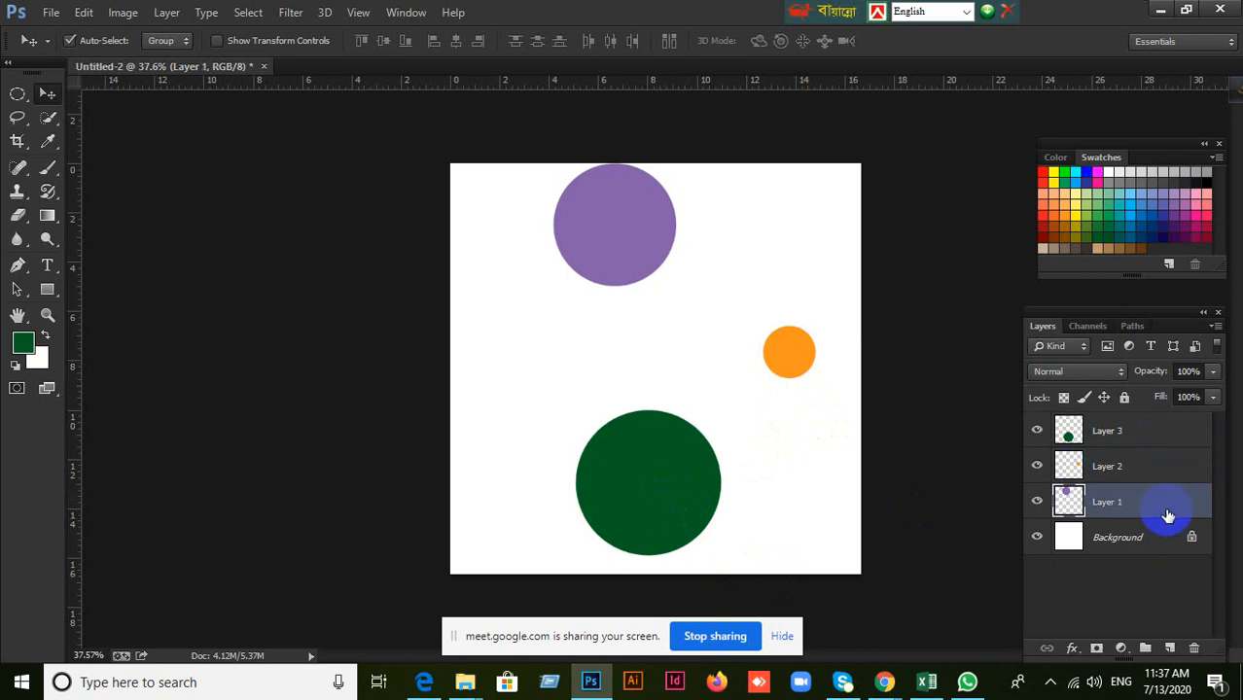
pyautogui.keyDown('shift'); pyautogui.click(1125, 445); pyautogui.keyUp('shift')
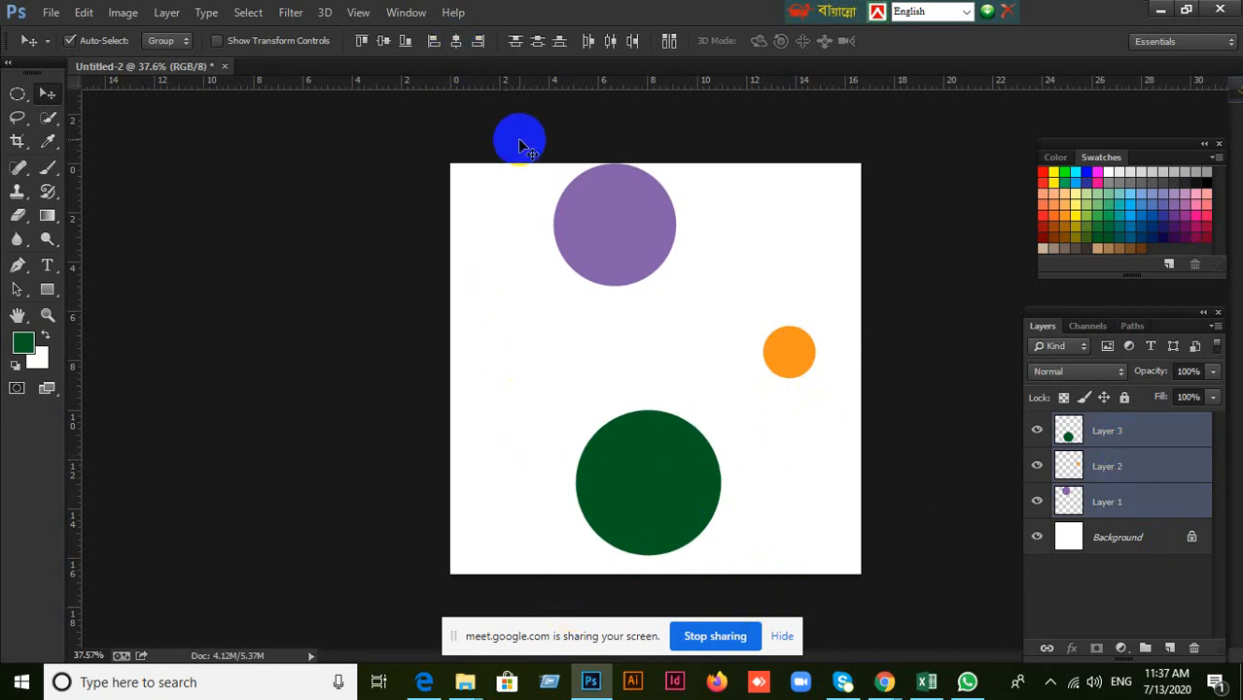
pyautogui.click(458, 44)
pyautogui.click(478, 42)
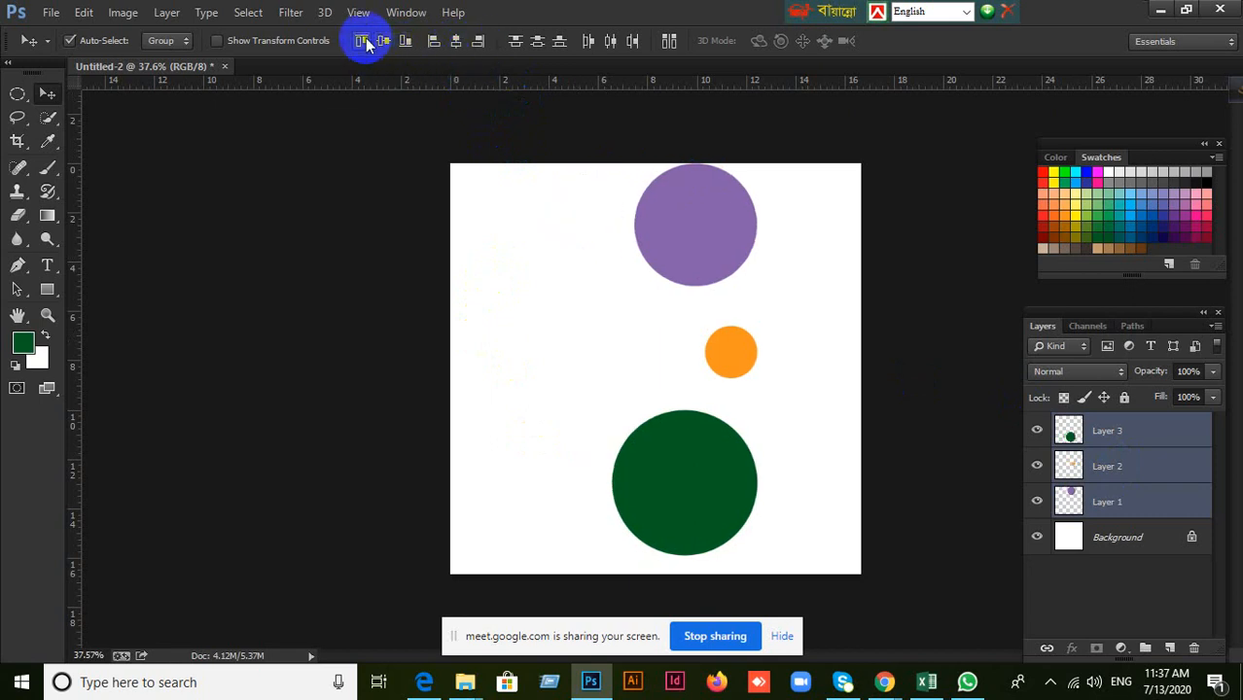
# Break up the alignment by moving the purple circle toward the canvas's upper left and the orange circle slightly right.
pyautogui.click(1060, 438)
pyautogui.moveTo(725, 263); pyautogui.dragTo(621, 263)
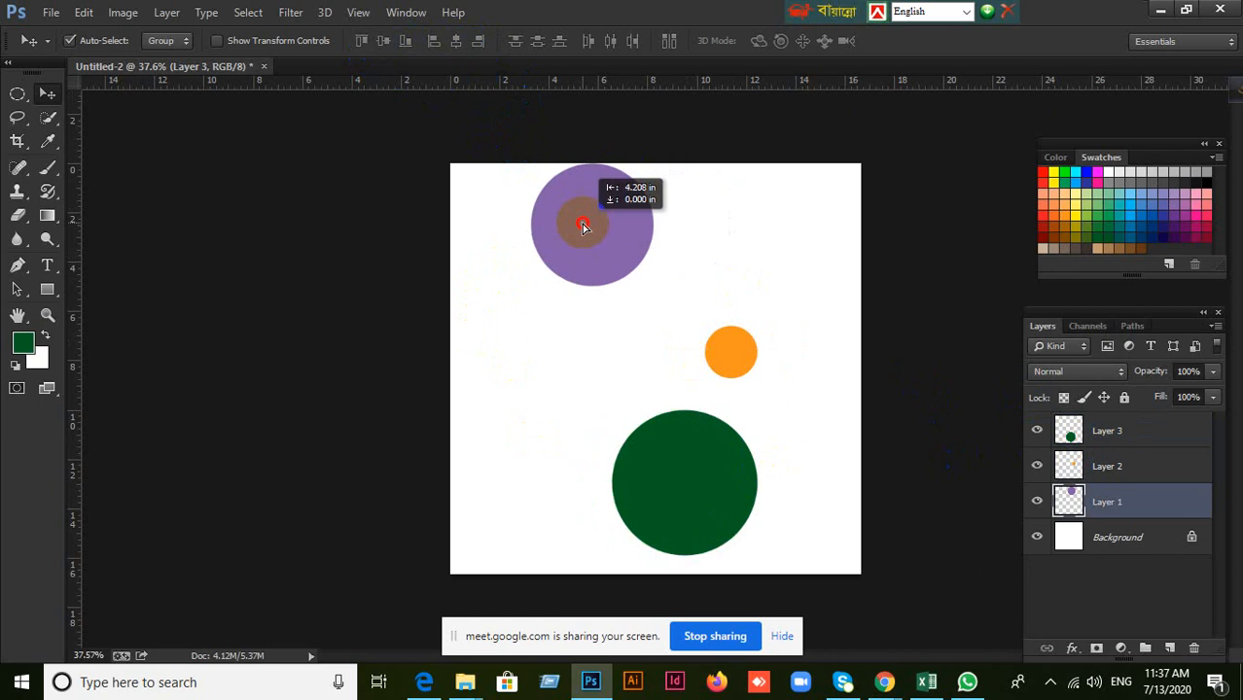
pyautogui.moveTo(744, 354); pyautogui.dragTo(785, 354)
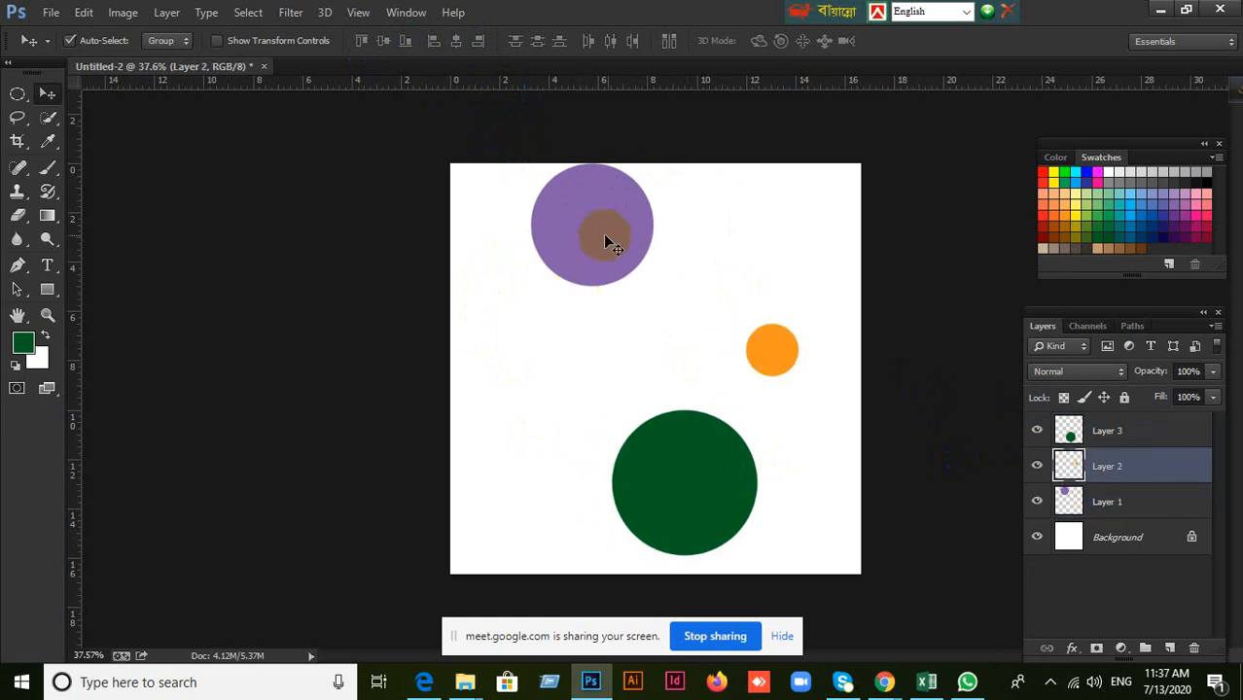
# Select Layers 1 to 3 and combine the three circle layers into one group.
pyautogui.click(1118, 501)
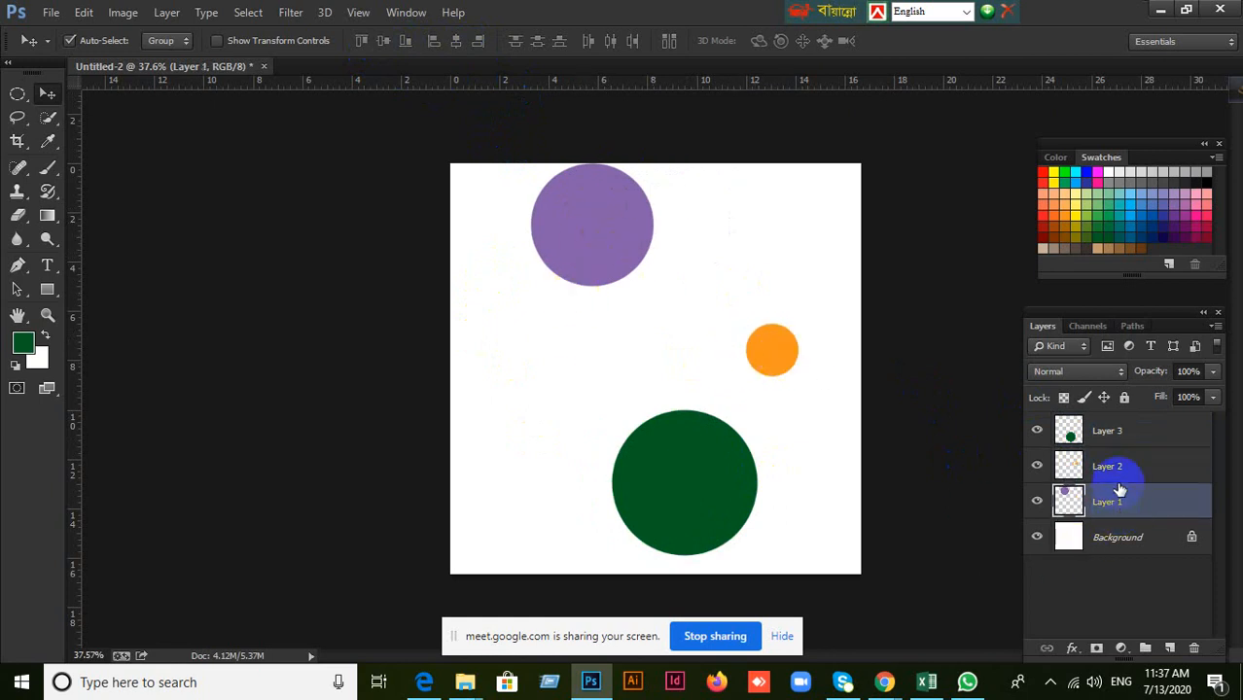
pyautogui.keyDown('shift'); pyautogui.click(1106, 433); pyautogui.keyUp('shift')
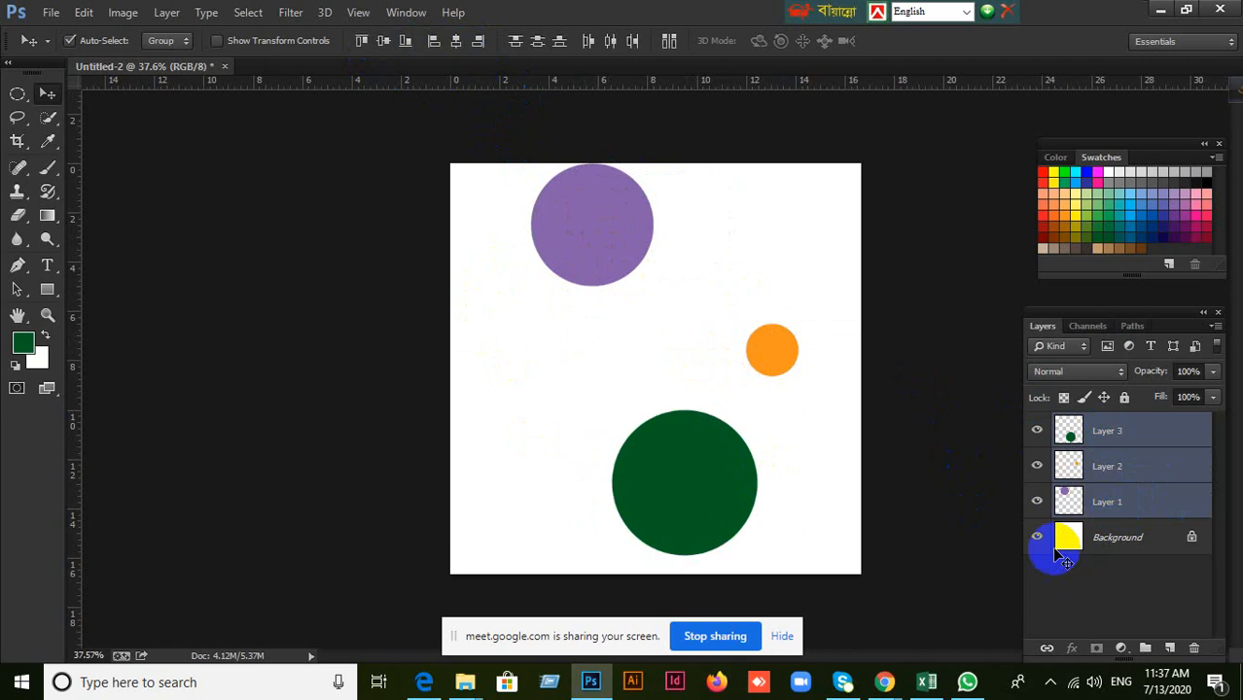
pyautogui.moveTo(602, 398); pyautogui.dragTo(522, 420)
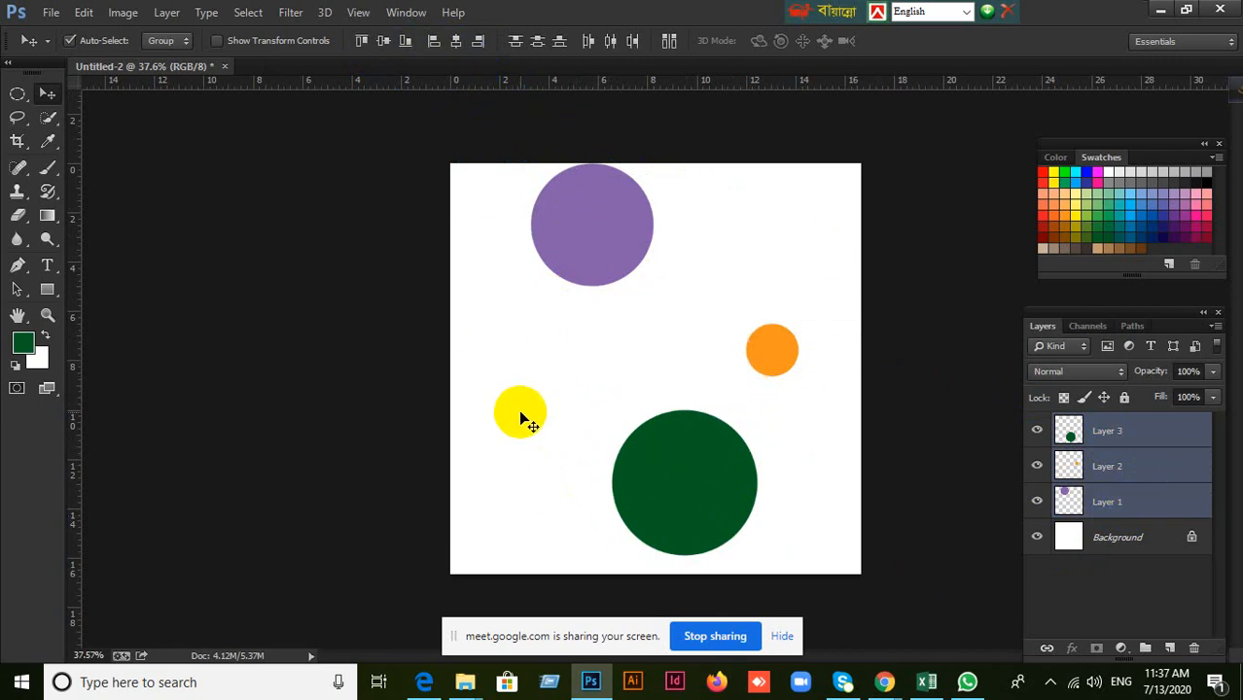
pyautogui.hotkey('ctrl', 'g')
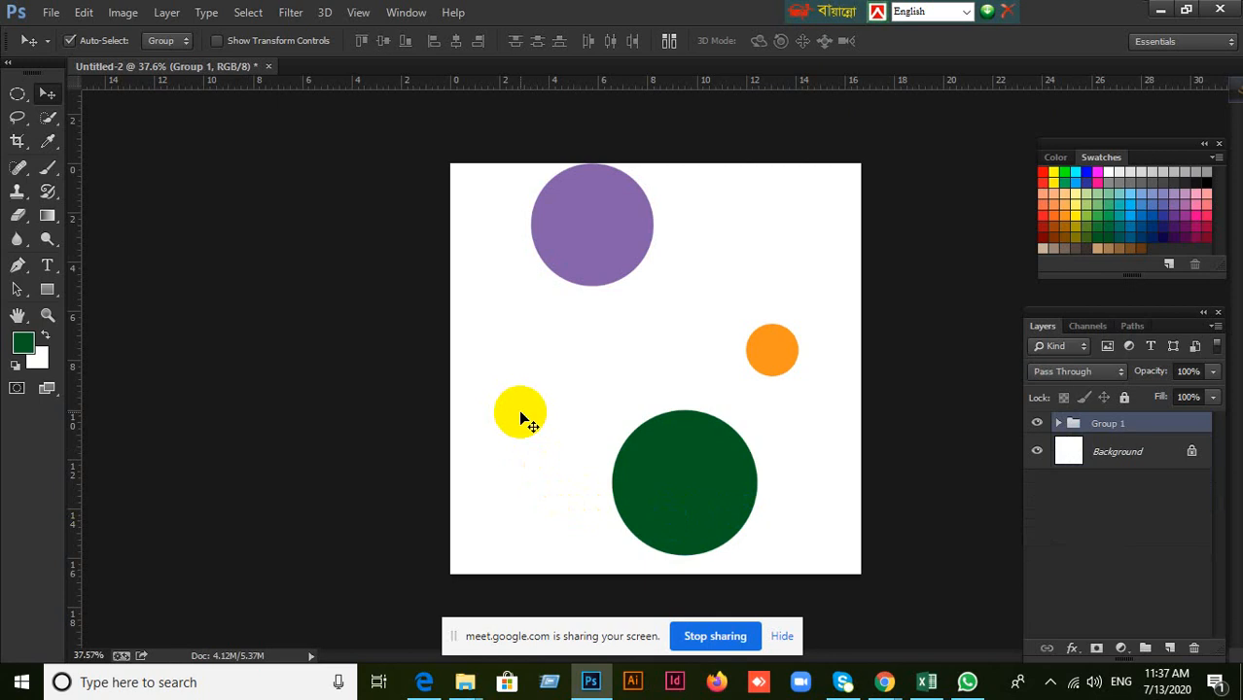
pyautogui.moveTo(520, 420); pyautogui.dragTo(1105, 420)
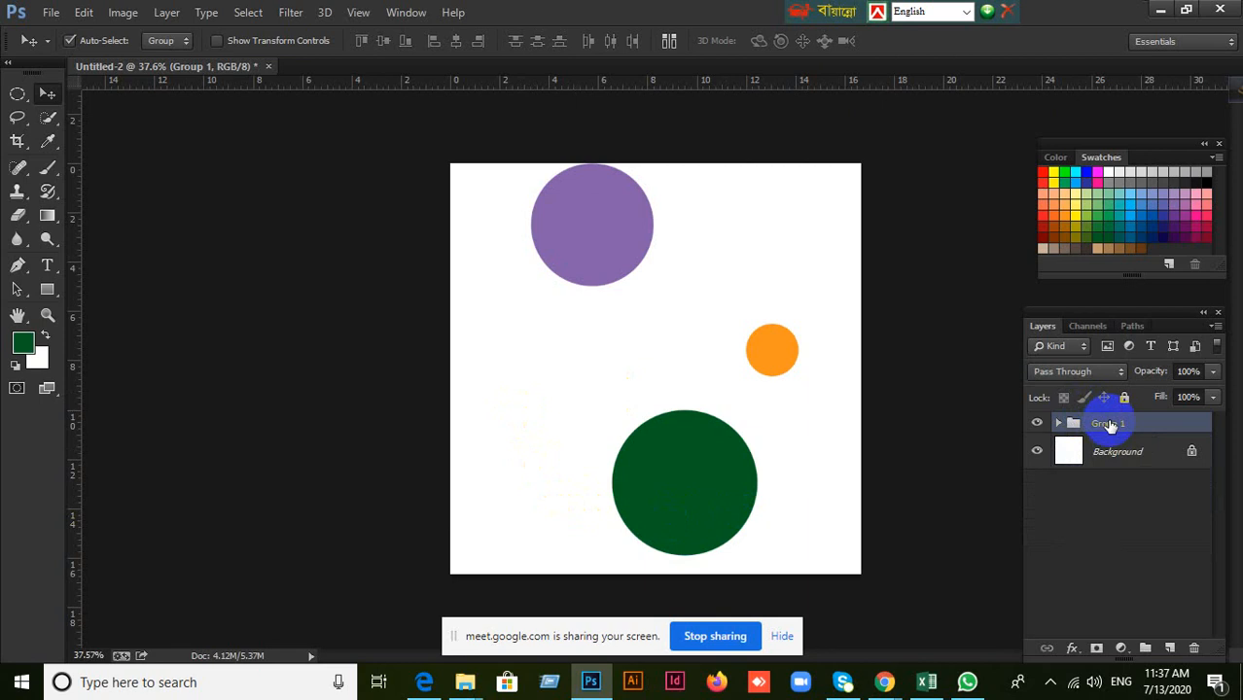
# Ungroup the circle layers and move the purple circle down and left and the orange circle to the canvas's right edge.
pyautogui.hotkey('ctrl', 'shift', 'g')
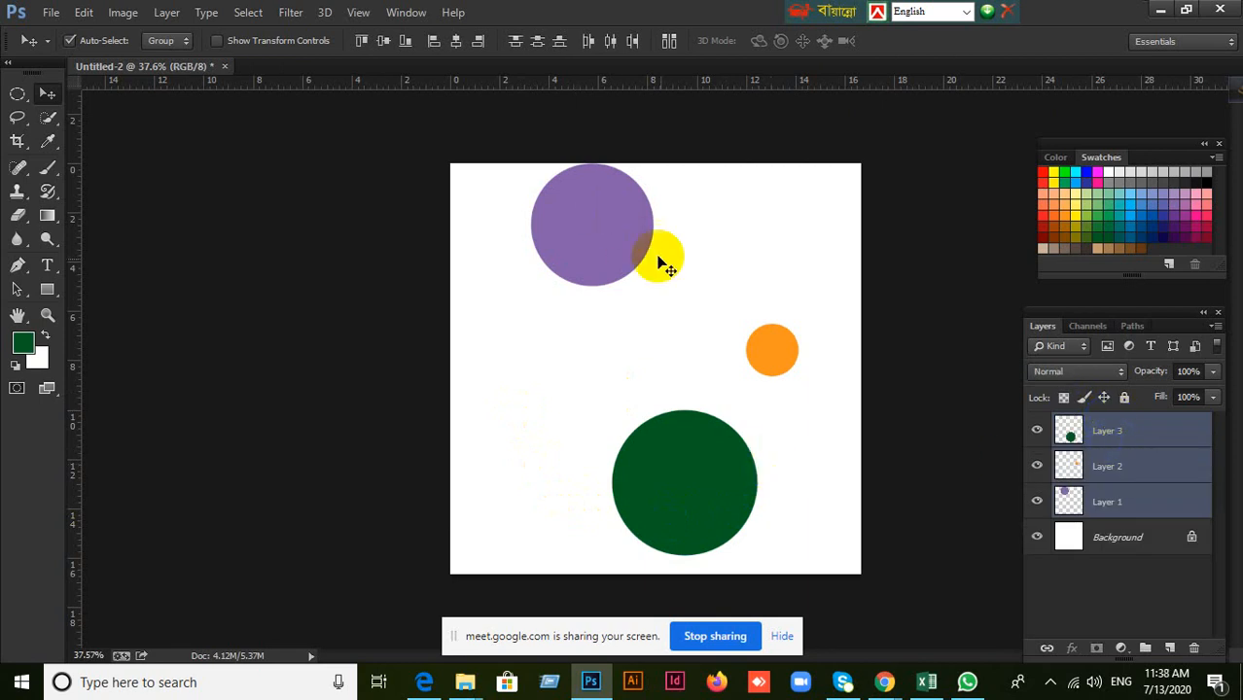
pyautogui.moveTo(658, 263); pyautogui.dragTo(681, 294)
pyautogui.moveTo(601, 216); pyautogui.dragTo(603, 273)
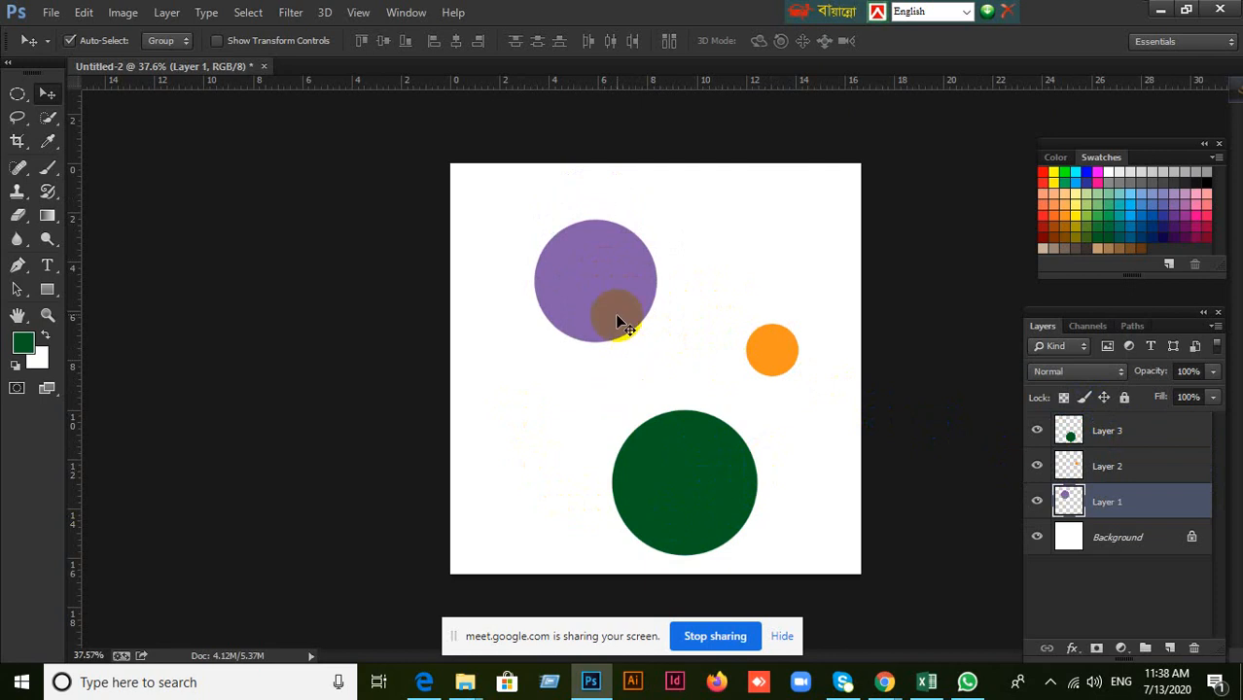
pyautogui.moveTo(616, 321); pyautogui.dragTo(573, 338)
pyautogui.moveTo(624, 325); pyautogui.dragTo(840, 365)
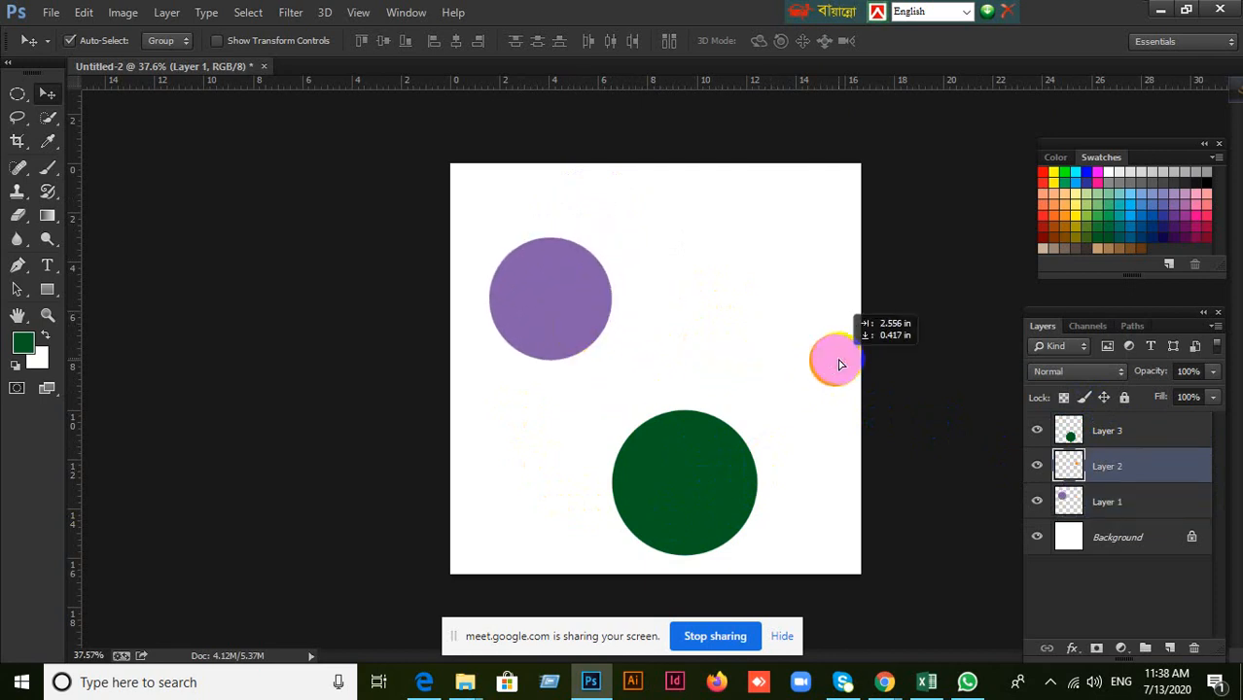
# Arrange the circles in a row across the canvas's middle, with purple at left, green in the center and orange at right.
pyautogui.moveTo(584, 309); pyautogui.dragTo(577, 358)
pyautogui.moveTo(700, 454); pyautogui.dragTo(663, 338)
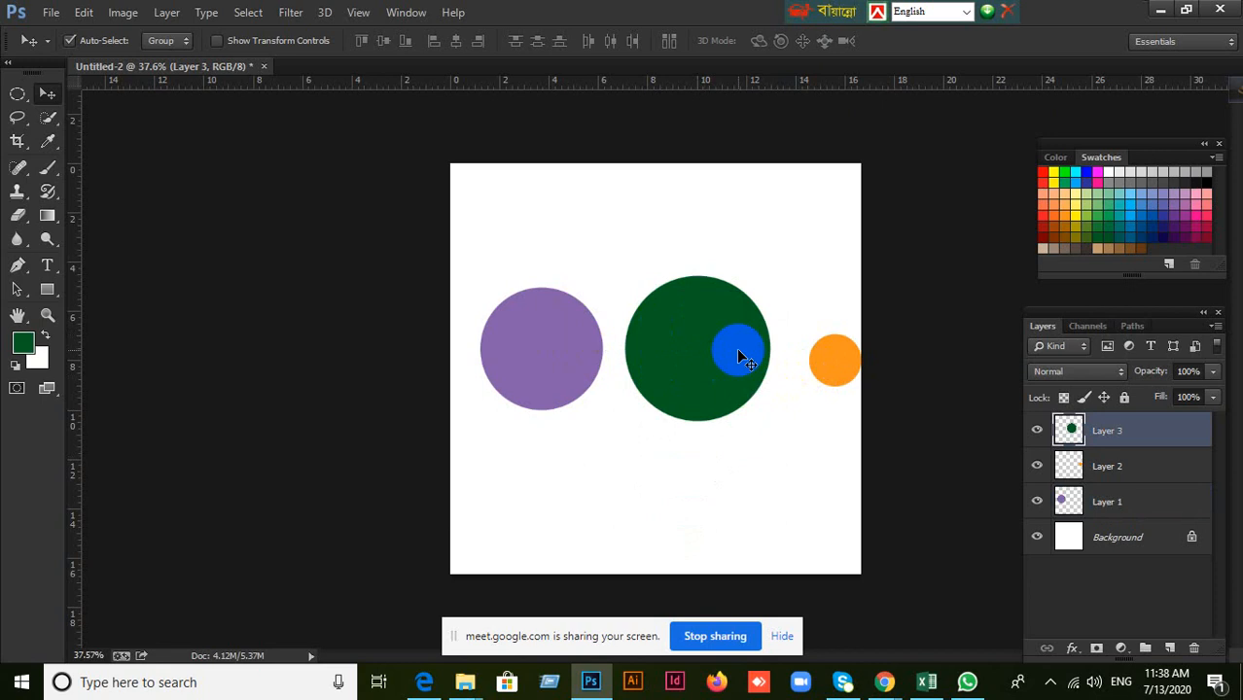
pyautogui.moveTo(739, 357); pyautogui.dragTo(729, 351)
pyautogui.moveTo(833, 367); pyautogui.dragTo(804, 362)
# Select all three circle layers together, then clear that selection and move only the green circle slightly down and left.
pyautogui.click(1101, 500)
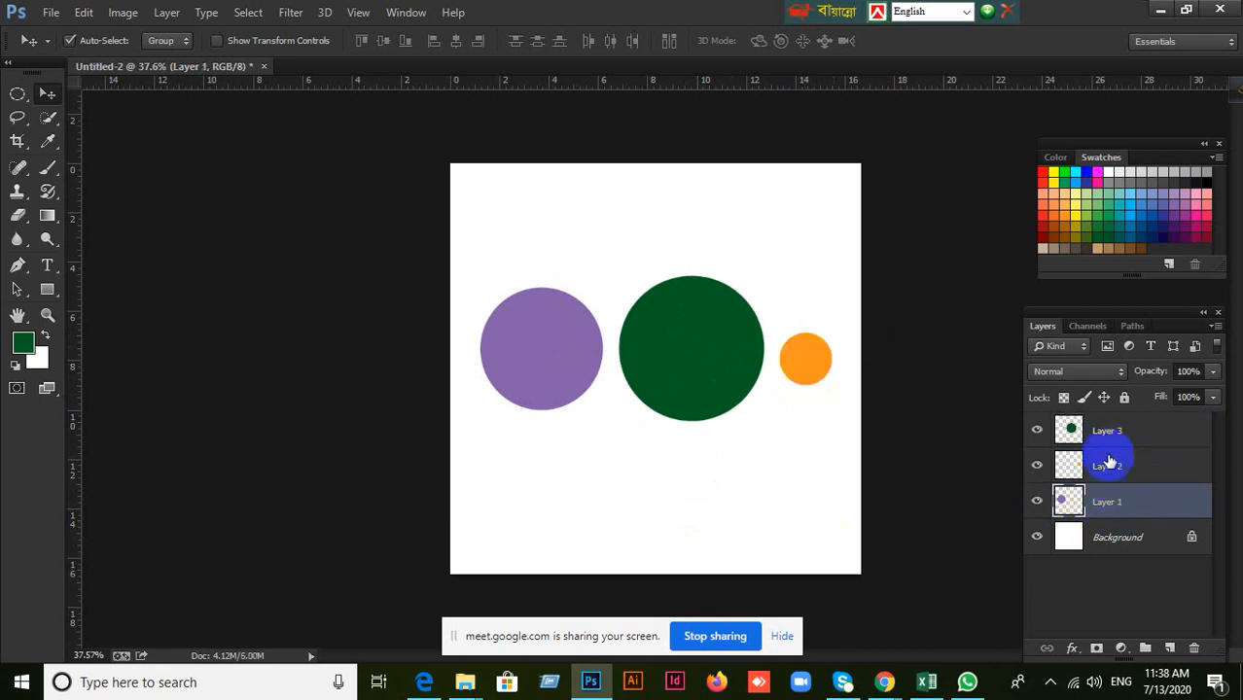
pyautogui.keyDown('shift'); pyautogui.click(1105, 437); pyautogui.keyUp('shift')
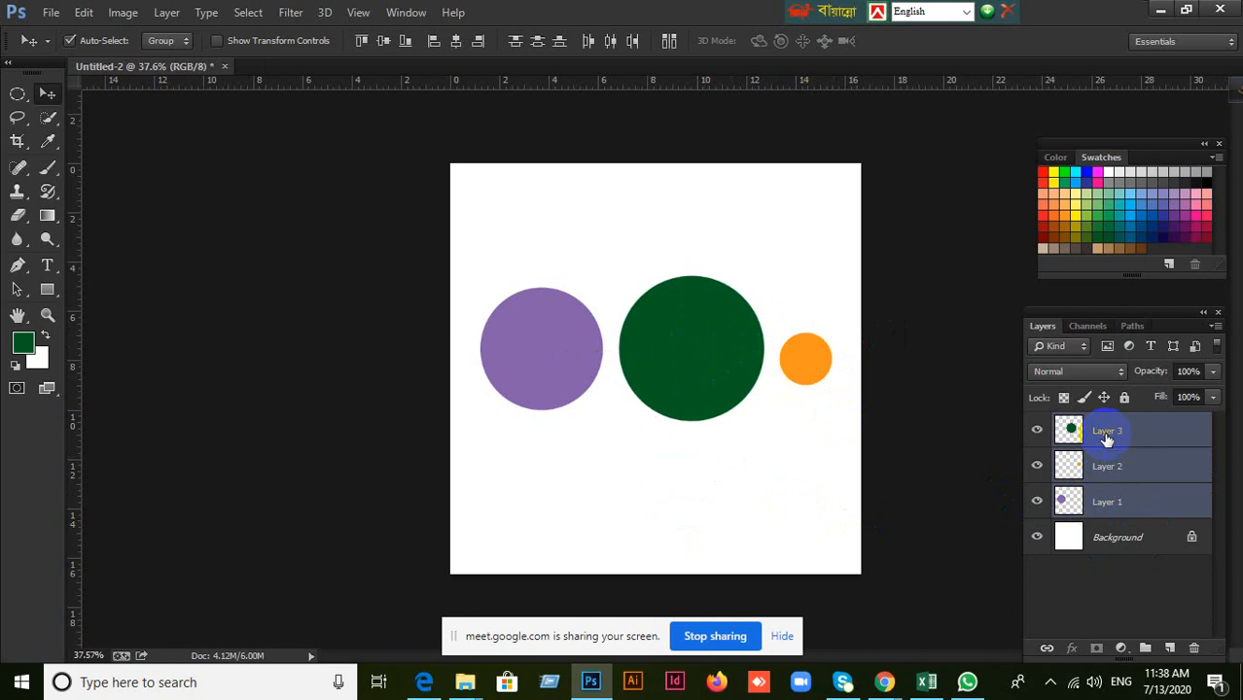
pyautogui.click(771, 425)
pyautogui.click(688, 350)
pyautogui.moveTo(688, 350); pyautogui.dragTo(681, 376)
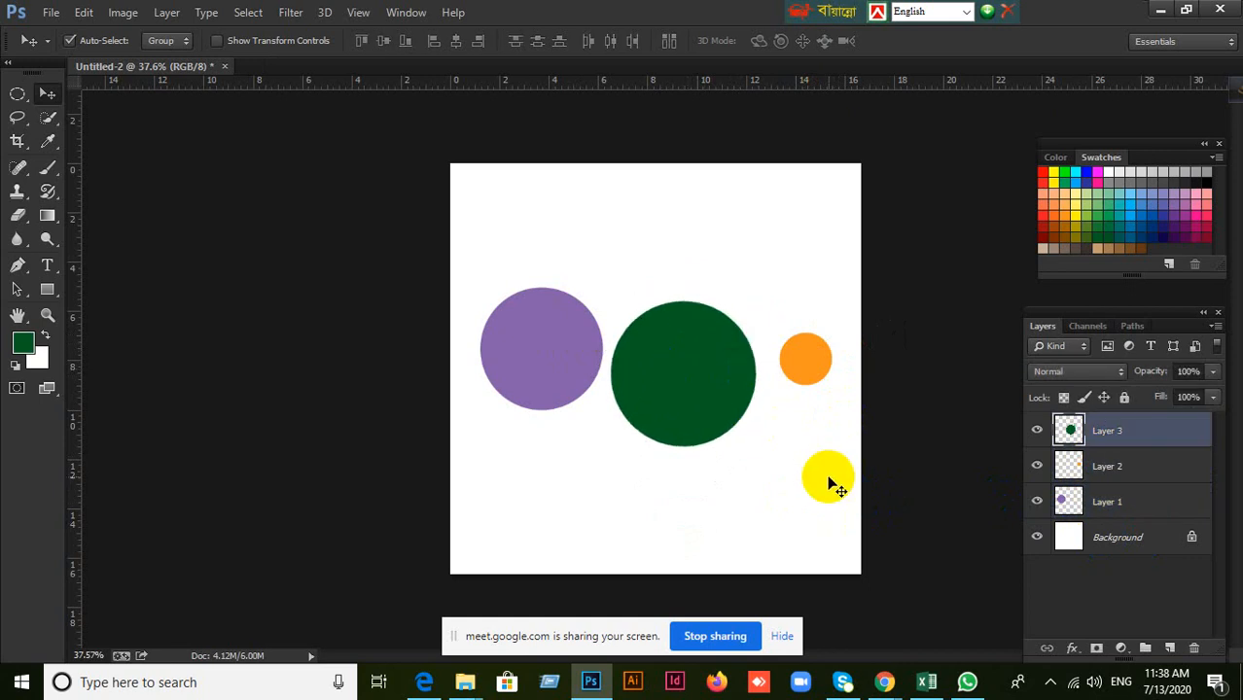
# Delete the green, purple and orange circle layers, leaving only the Background layer.
pyautogui.press('Delete')
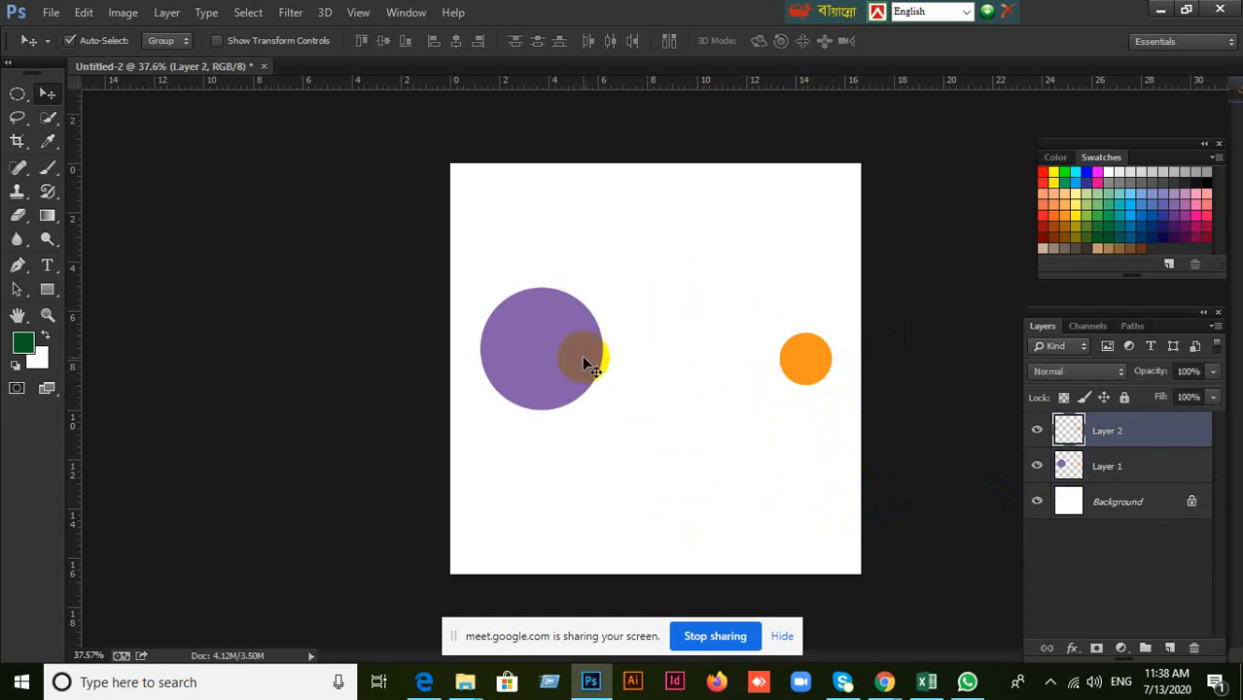
pyautogui.click(582, 355)
pyautogui.press('Delete')
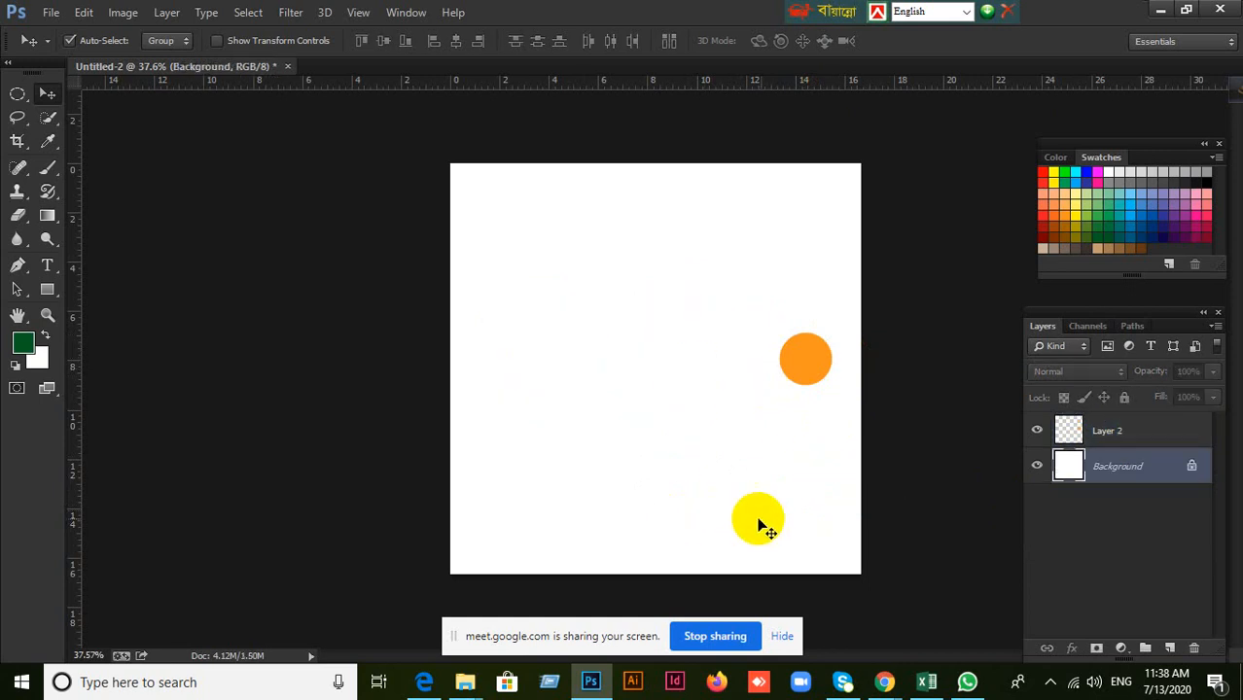
pyautogui.click(1111, 428)
pyautogui.press('Delete')
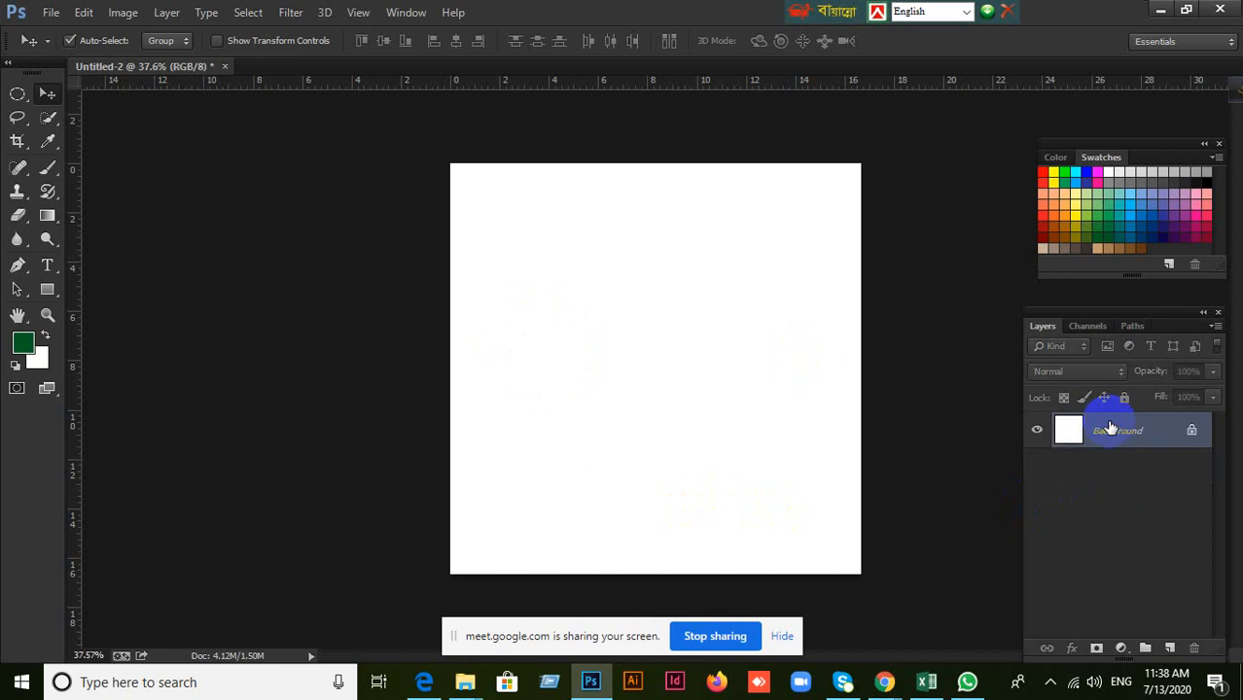
# Draw a small circular selection in the canvas's upper left, fill it dark green on a new layer and deselect it.
pyautogui.click(17, 94)
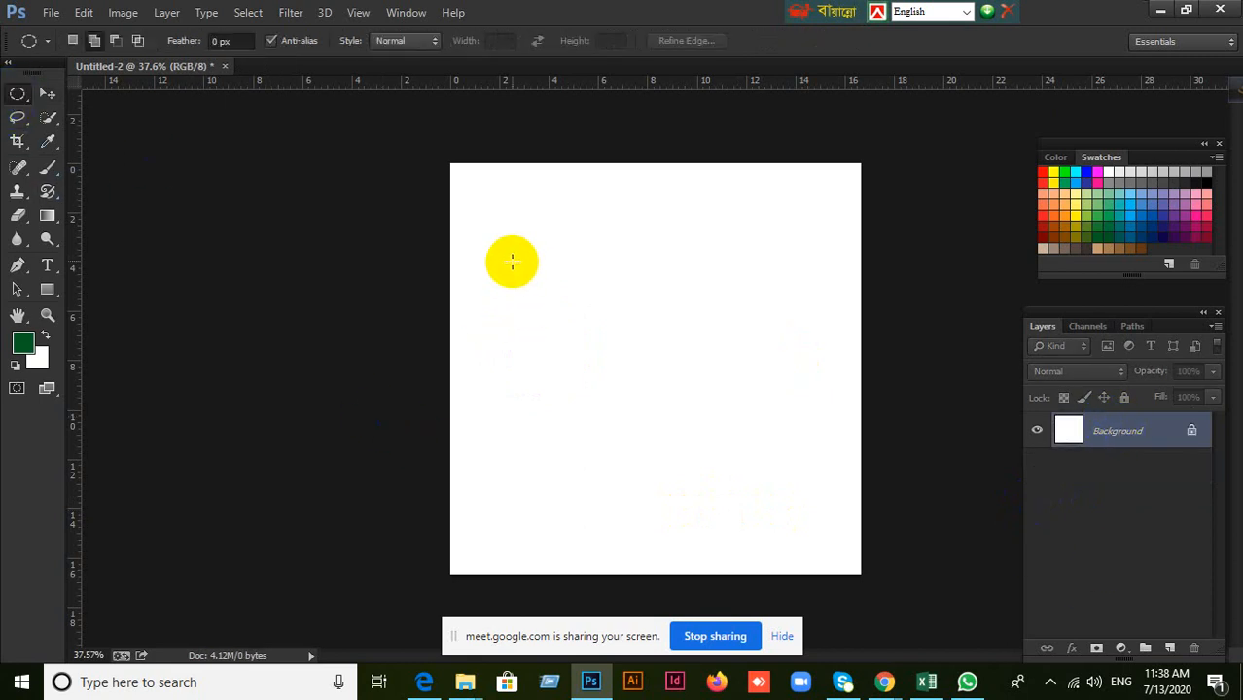
pyautogui.moveTo(511, 259); pyautogui.dragTo(605, 318)
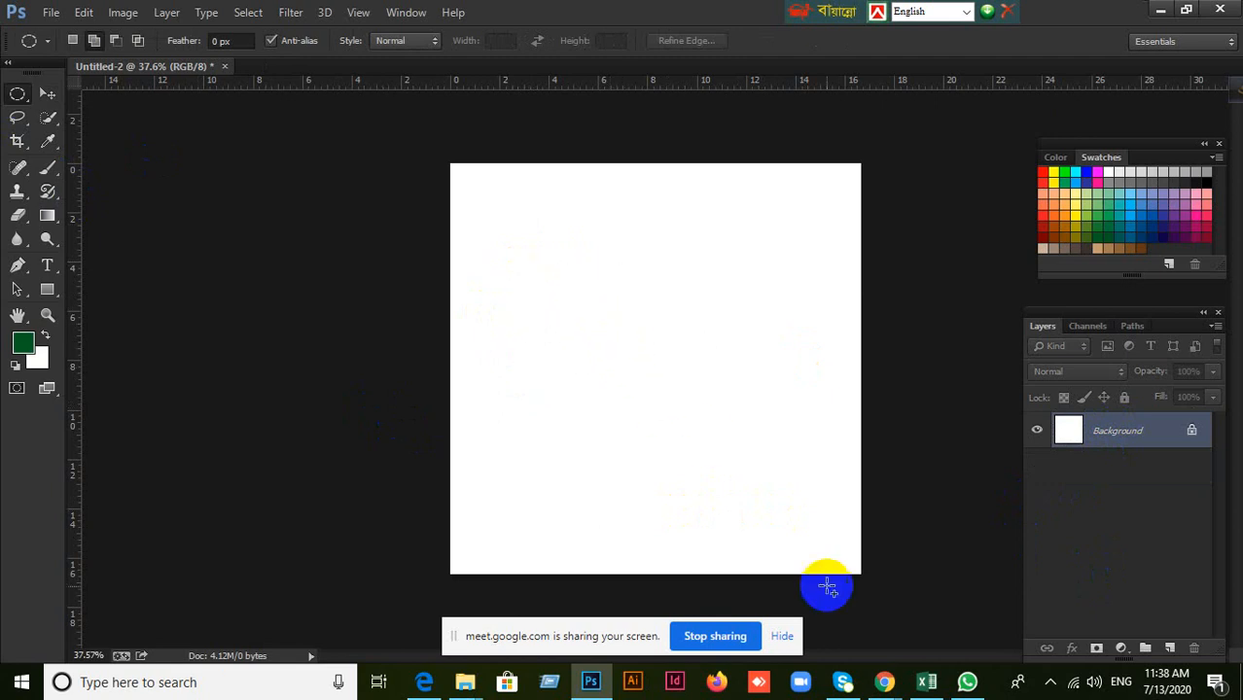
pyautogui.click(1170, 648)
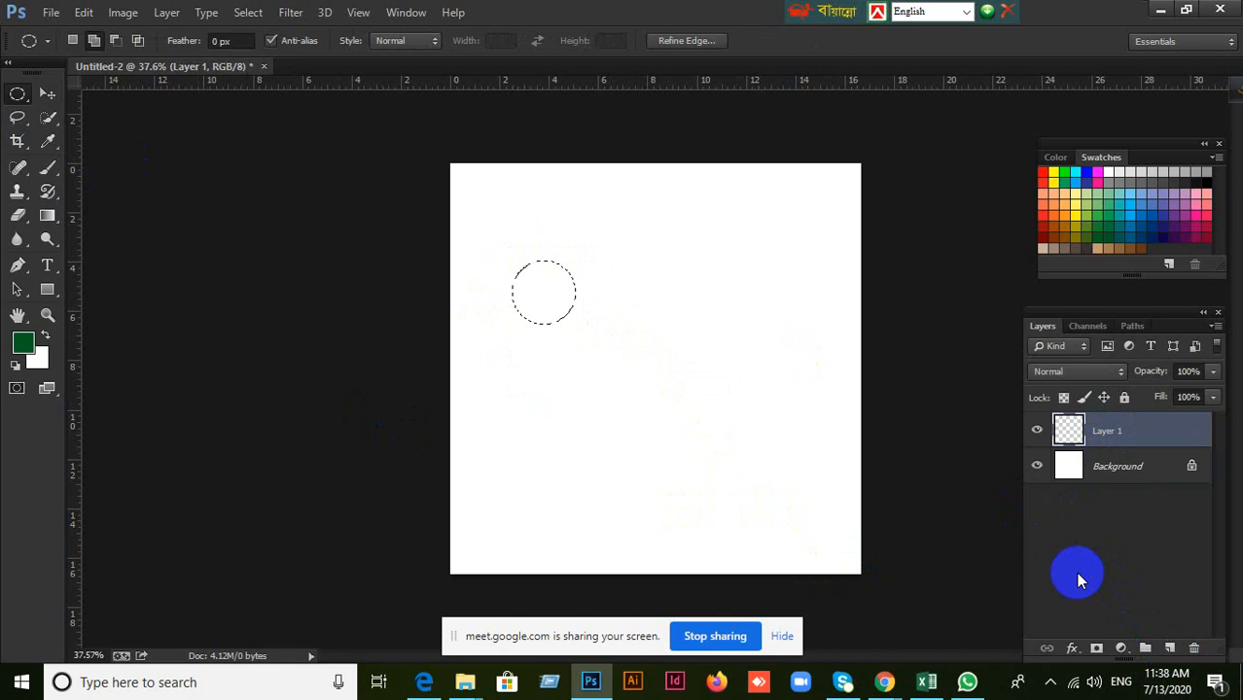
pyautogui.hotkey('alt', 'Delete')
pyautogui.hotkey('ctrl', 'd')
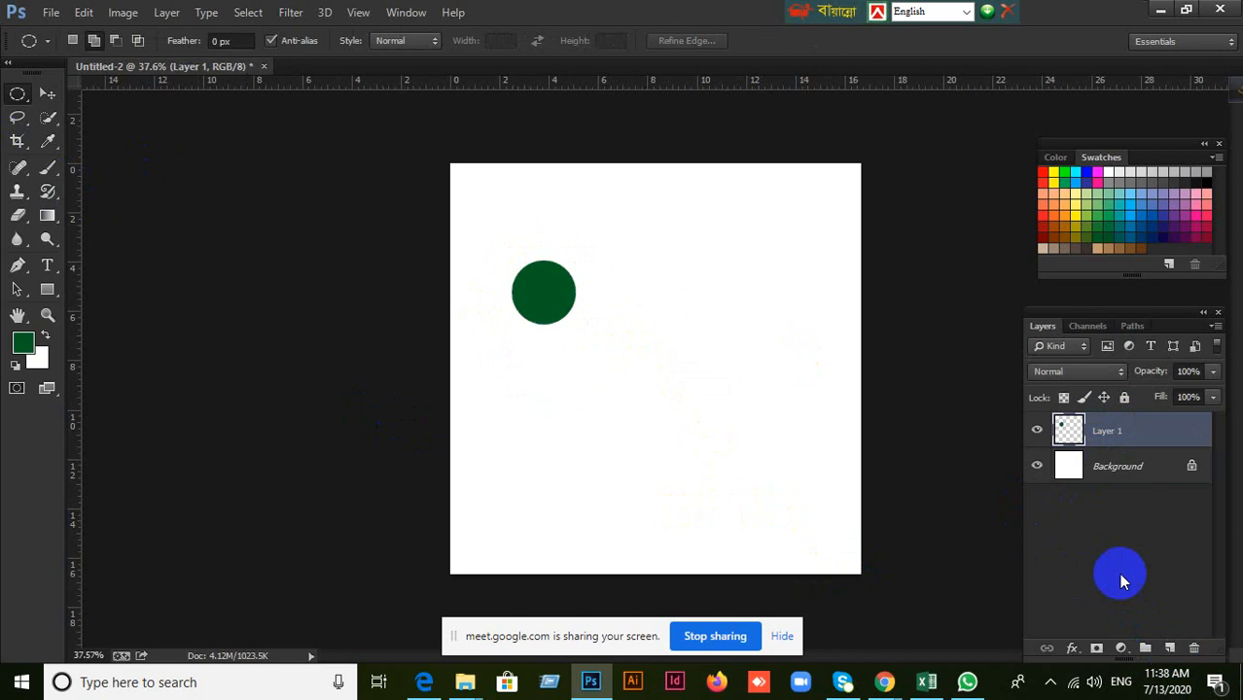
# Add a second layer, draw a larger light blue filled circle on it in the canvas's lower left and deselect it.
pyautogui.click(1171, 647)
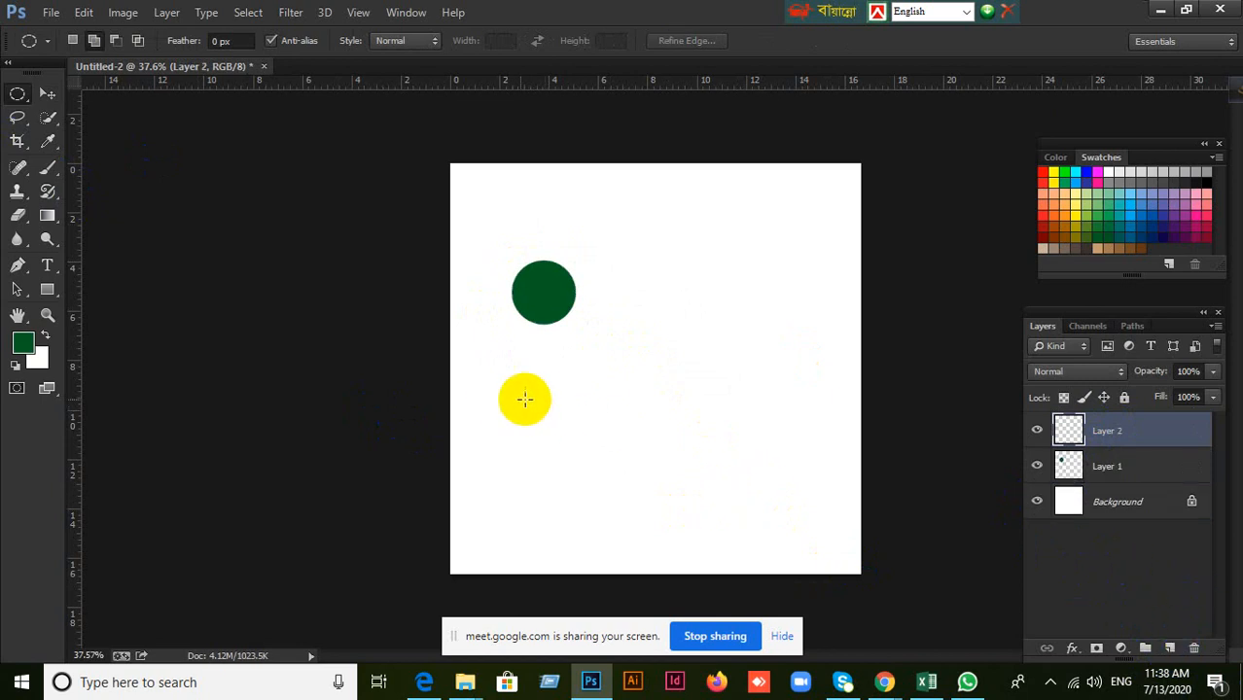
pyautogui.moveTo(503, 397); pyautogui.dragTo(628, 513)
pyautogui.click(643, 515)
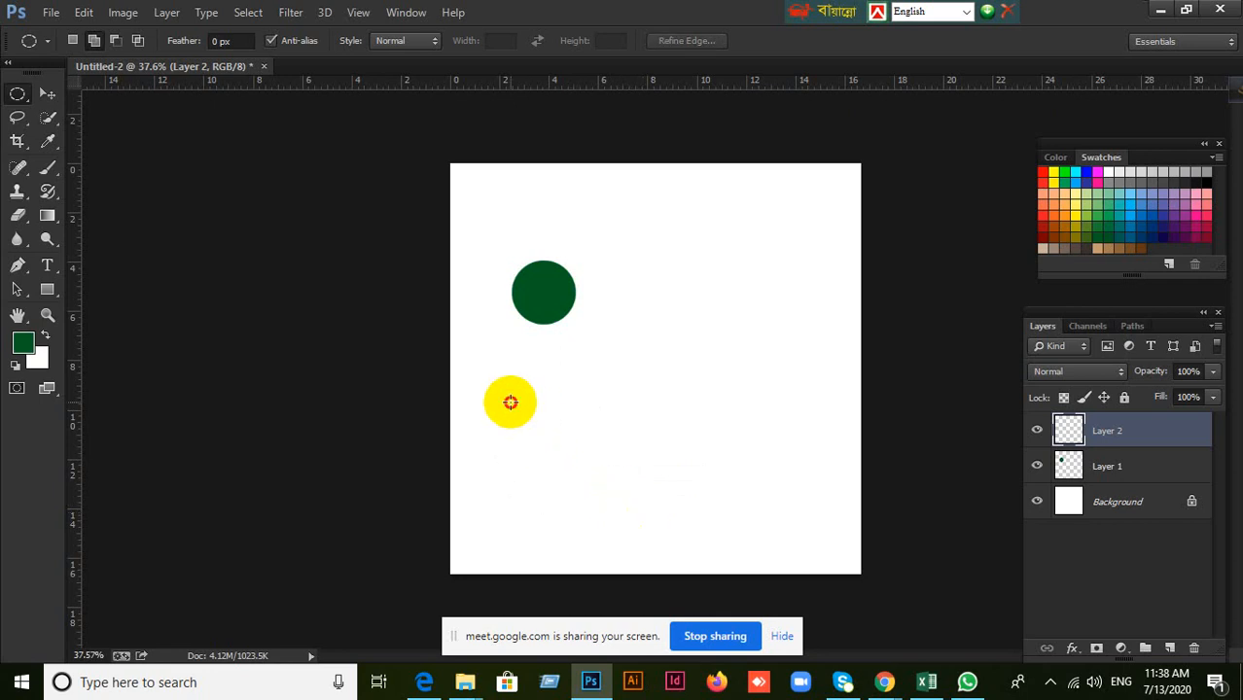
pyautogui.moveTo(510, 401); pyautogui.dragTo(616, 512)
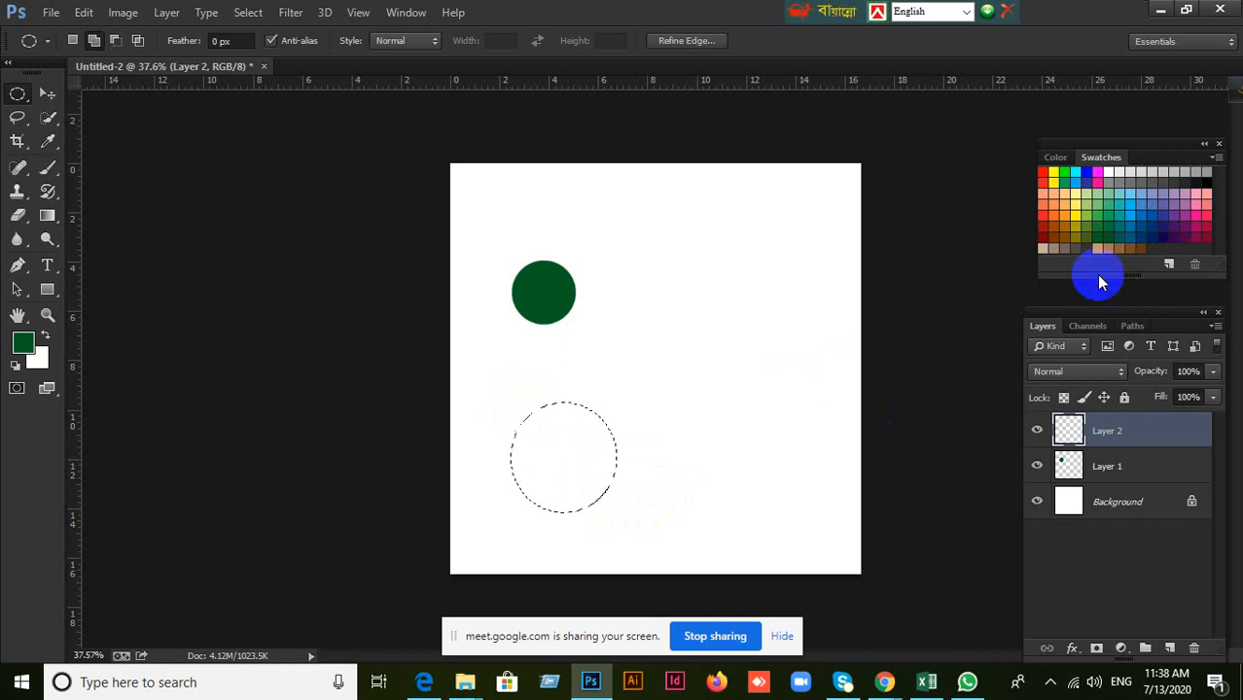
pyautogui.click(1147, 190)
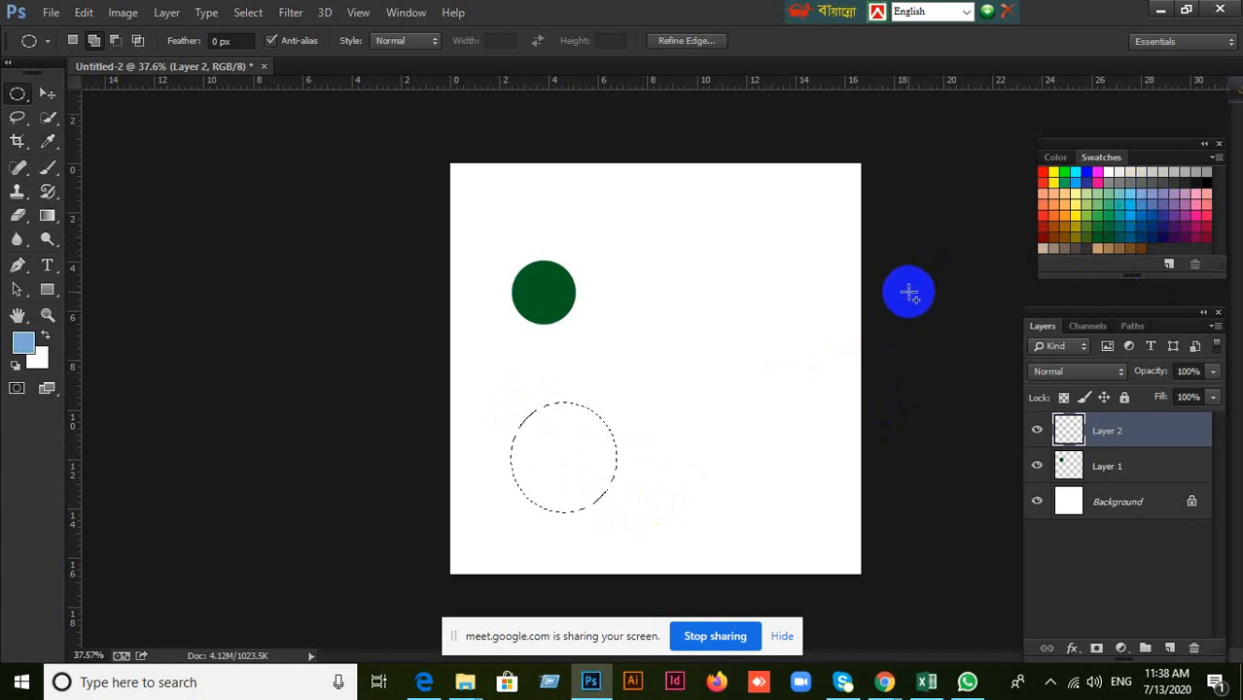
pyautogui.hotkey('alt', 'BackSpace')
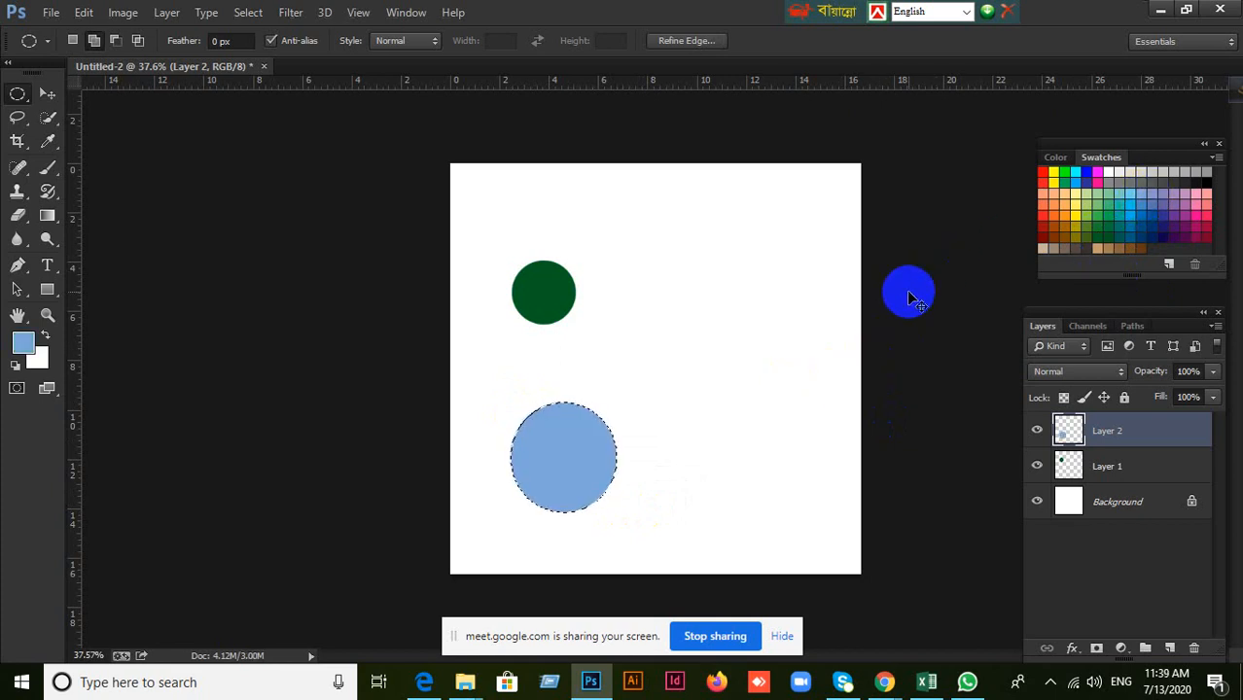
pyautogui.hotkey('ctrl', 'd')
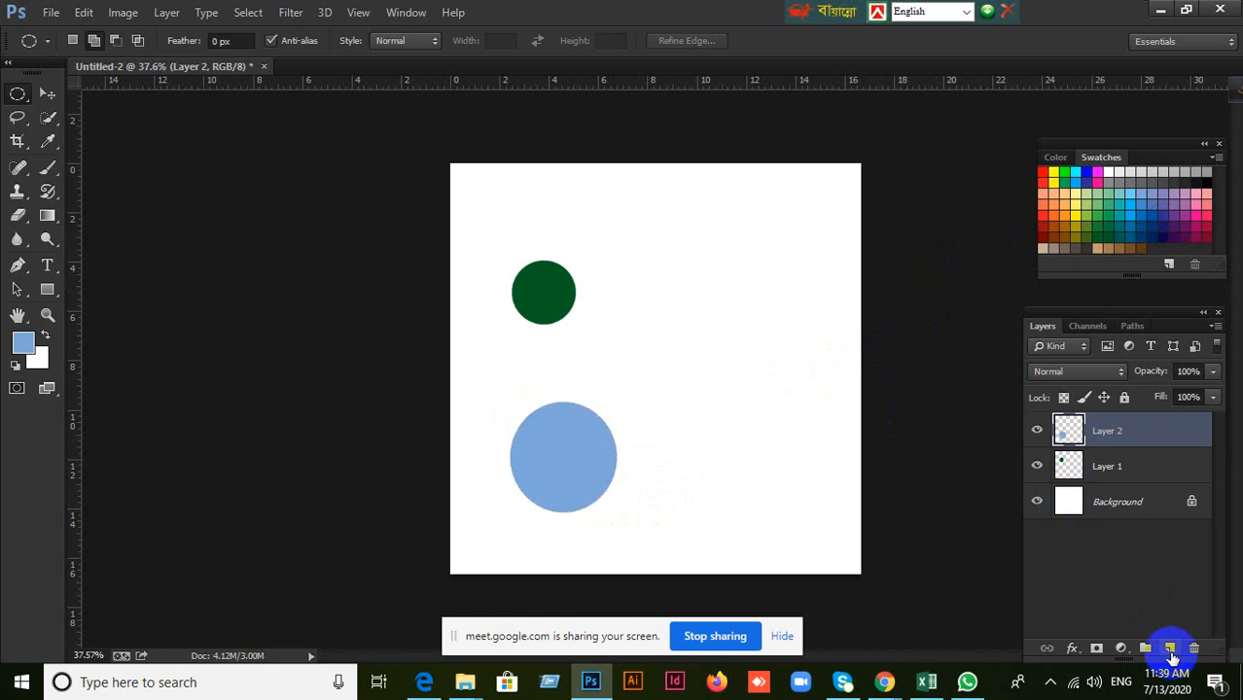
# Add a third layer and draw a very small pinkish-red filled circle on it near the canvas's upper edge, right of center.
pyautogui.click(1170, 650)
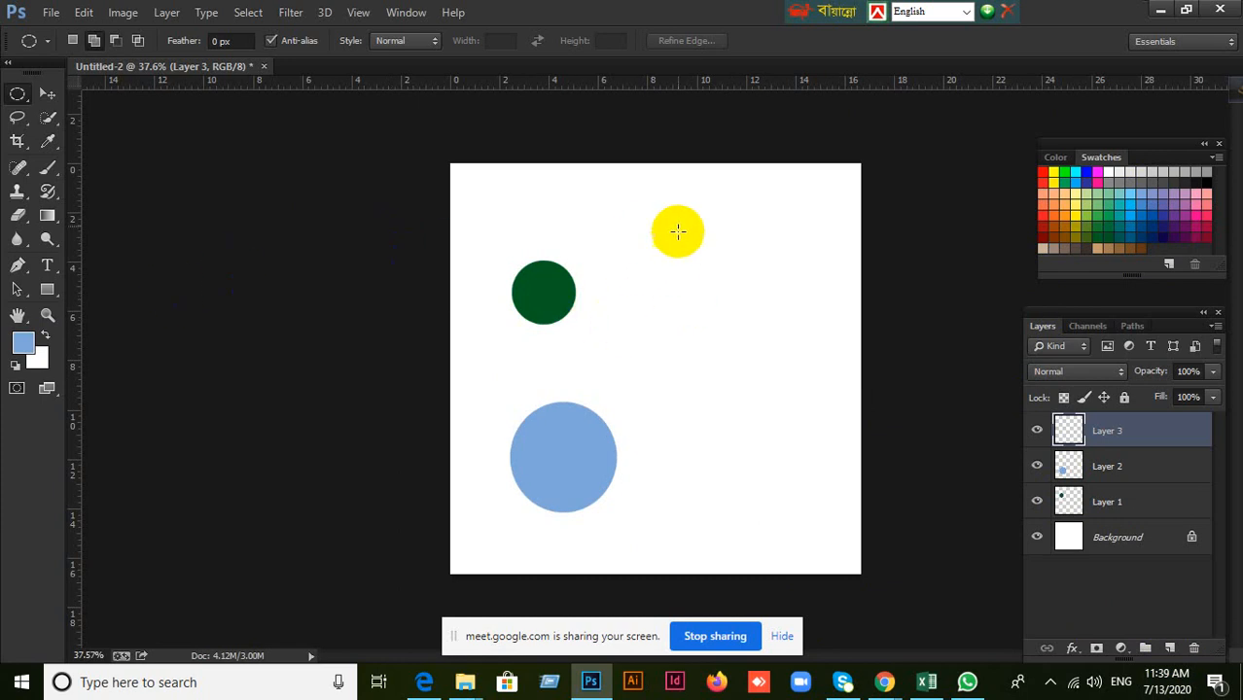
pyautogui.moveTo(678, 204); pyautogui.dragTo(713, 237)
pyautogui.click(1211, 210)
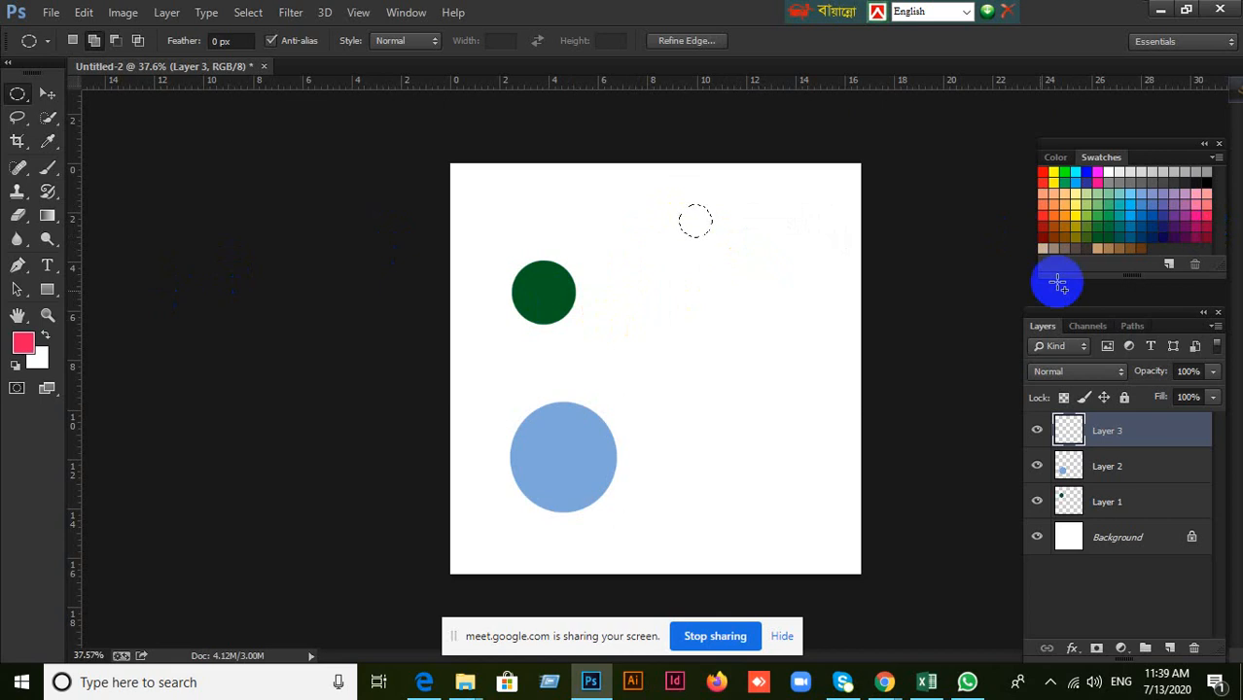
pyautogui.hotkey('alt', 'BackSpace')
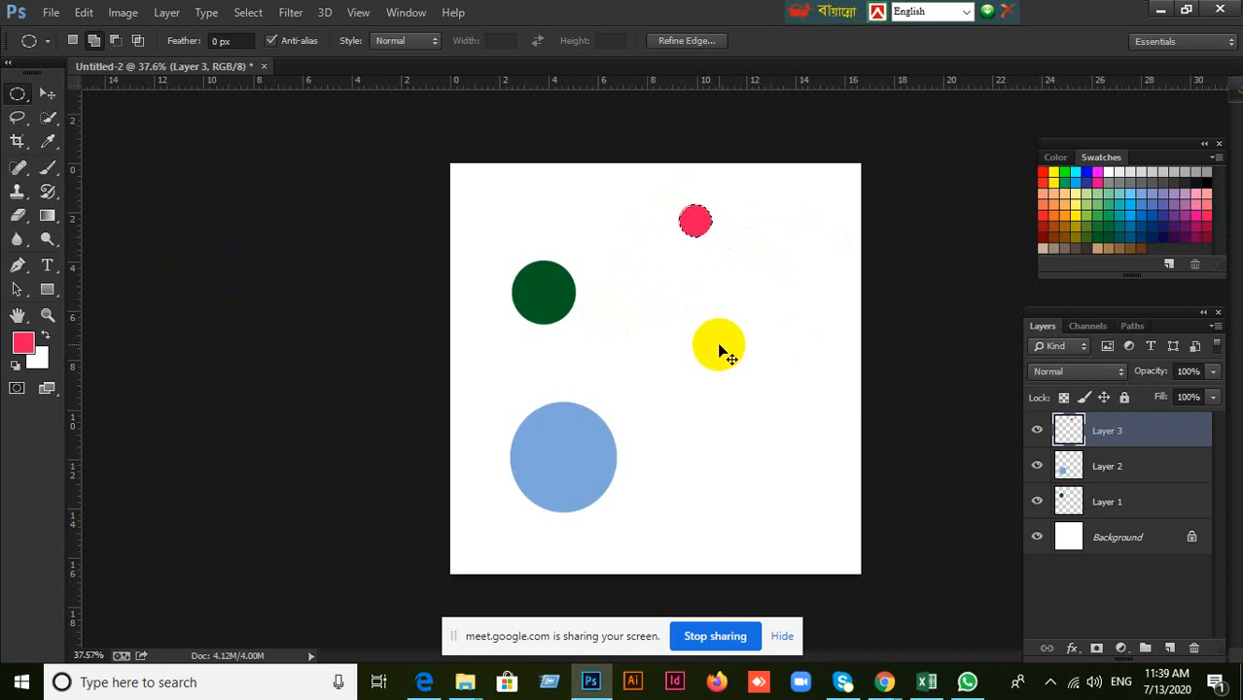
# Move the dark green circle down and right, and shift the light blue circle right toward the canvas's lower middle.
pyautogui.click(47, 93)
pyautogui.moveTo(528, 295); pyautogui.dragTo(569, 330)
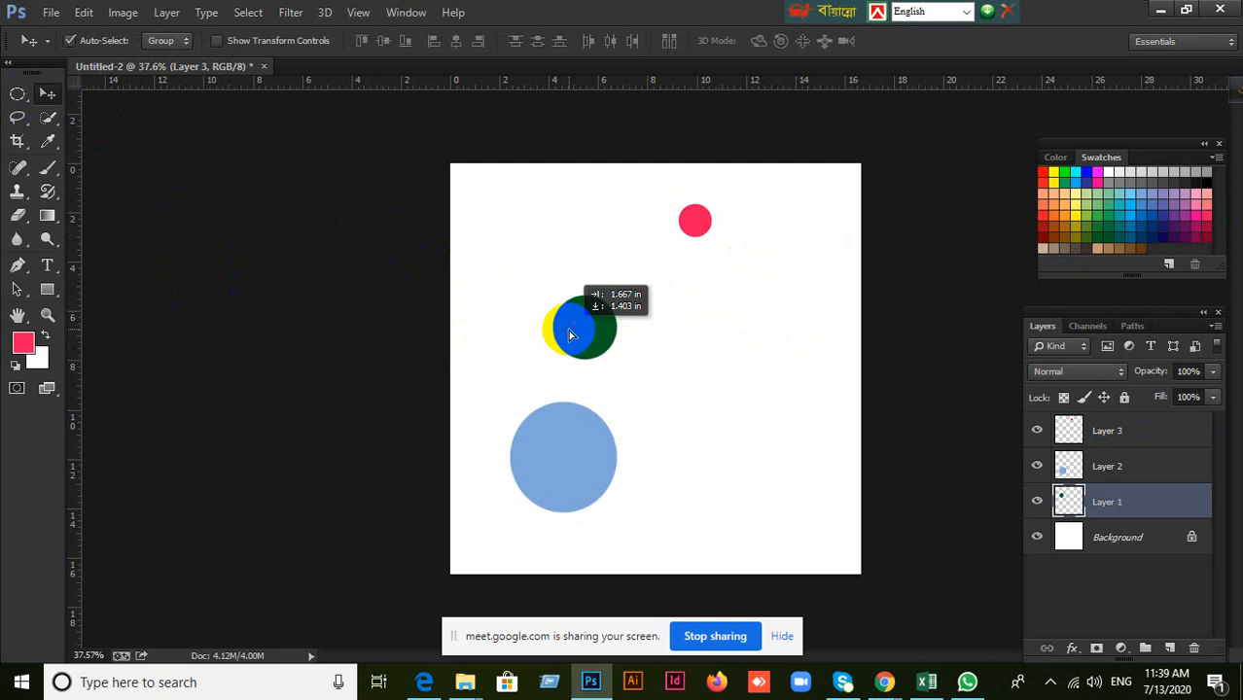
pyautogui.moveTo(605, 445); pyautogui.dragTo(666, 448)
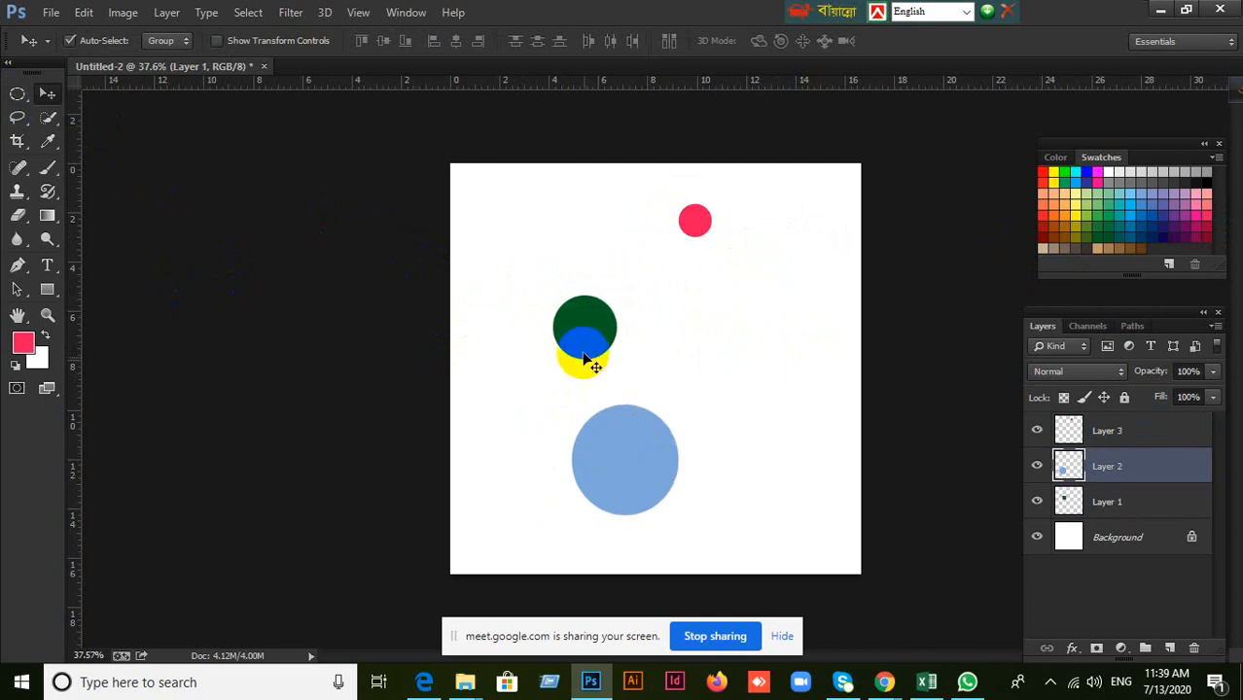
pyautogui.keyDown('ctrl'); pyautogui.click(1093, 498); pyautogui.keyUp('ctrl')
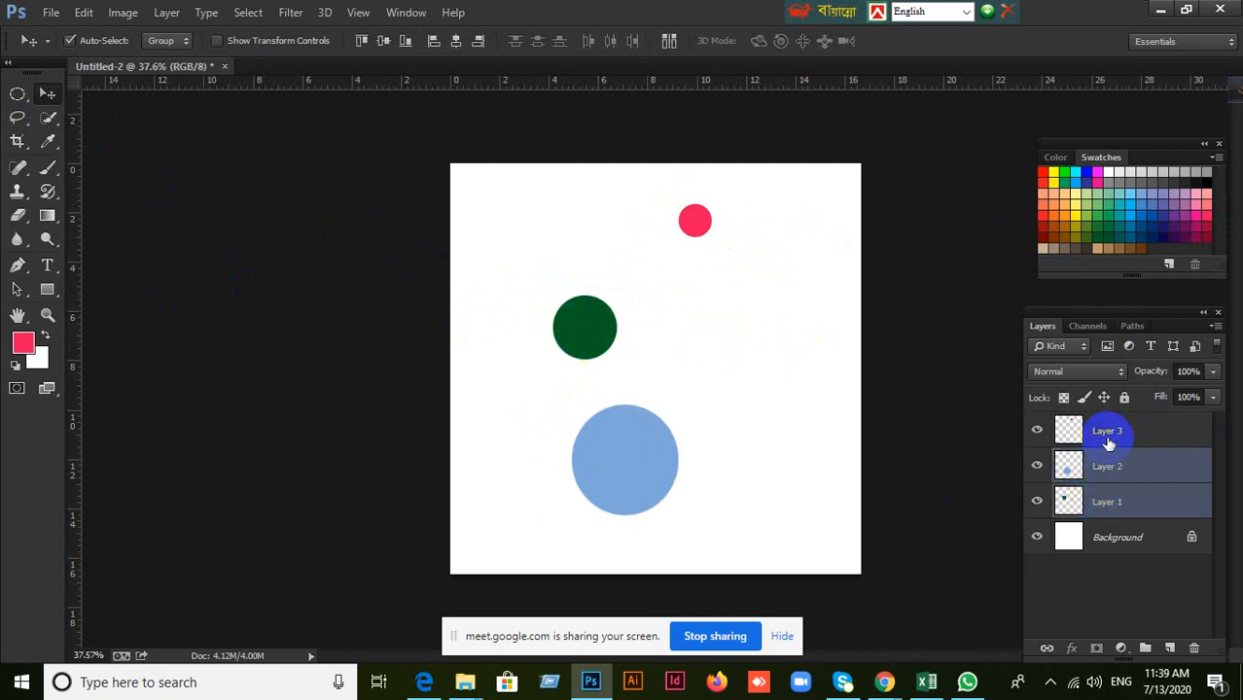
pyautogui.keyDown('shift'); pyautogui.click(1111, 431); pyautogui.keyUp('shift')
pyautogui.click(455, 40)
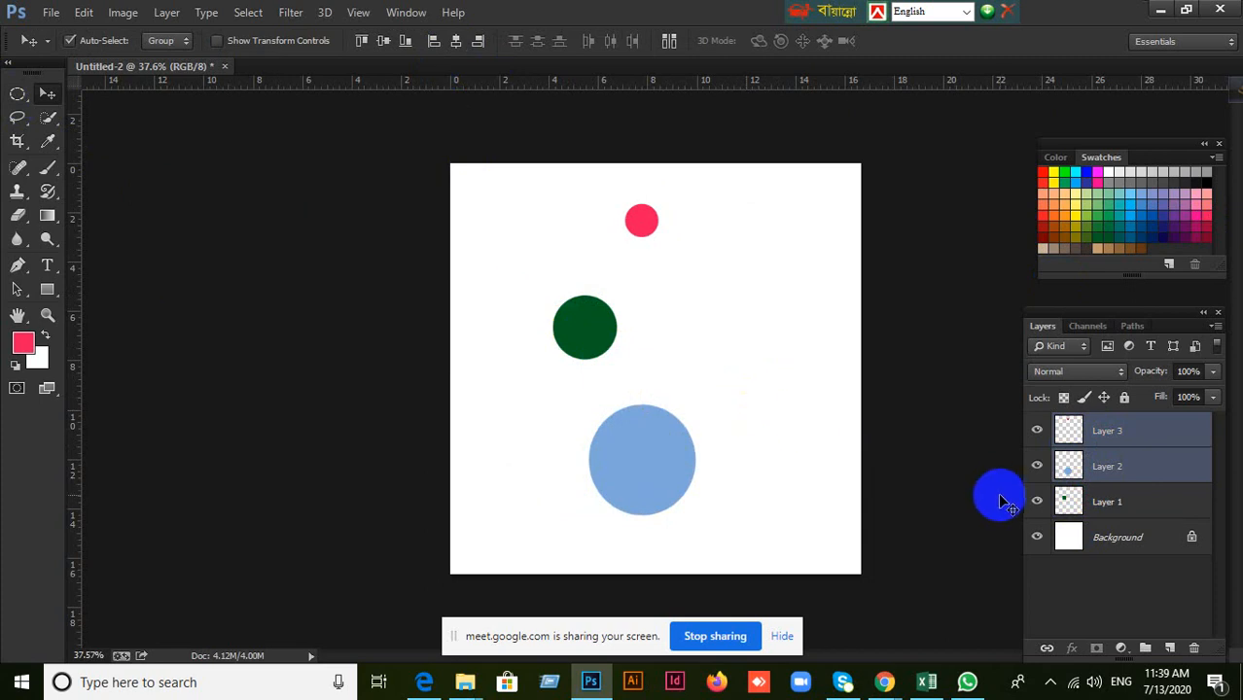
pyautogui.hotkey('ctrl', 'z')
# Select Layer 1, Layer 2 and Layer 3 together and align the three circles on their horizontal centers.
pyautogui.keyDown('shift'); pyautogui.click(1102, 510); pyautogui.keyUp('shift')
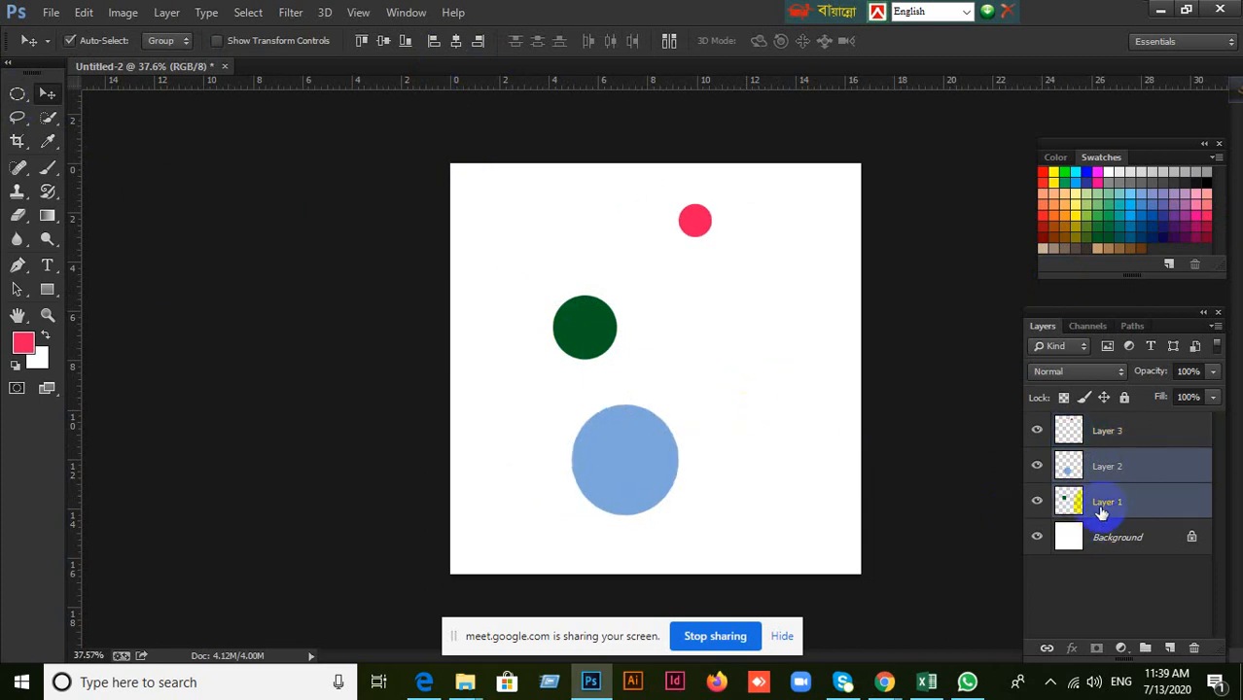
pyautogui.click(1097, 503)
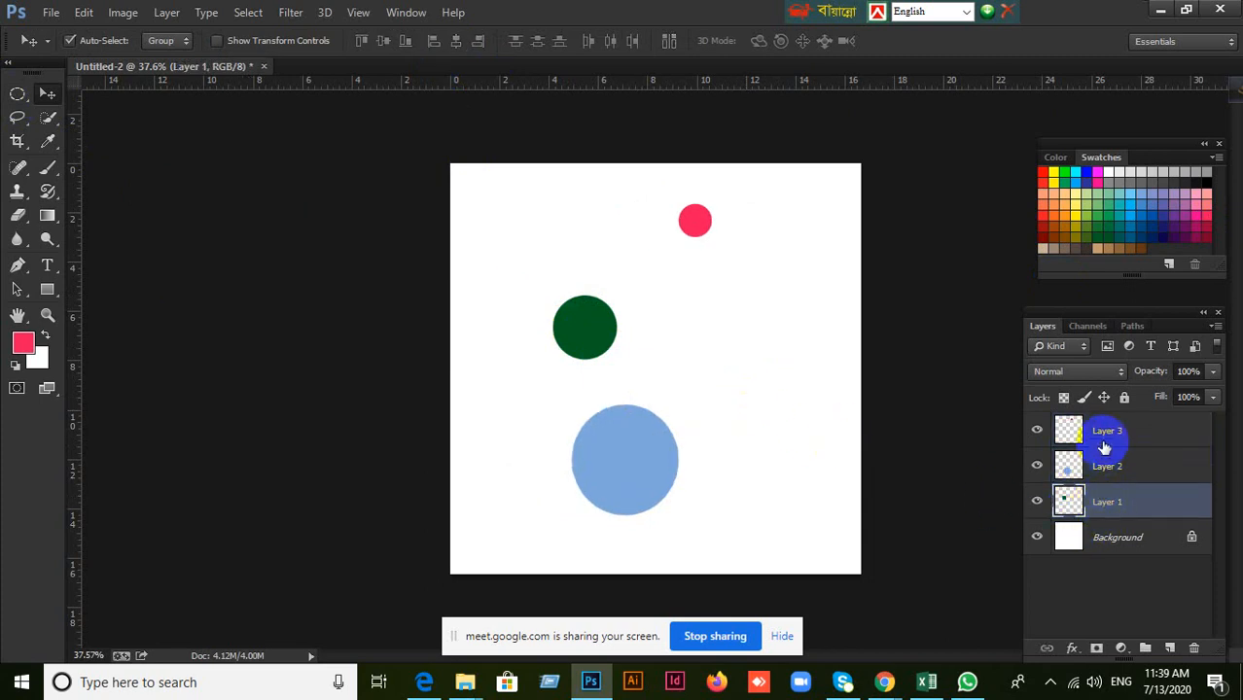
pyautogui.keyDown('shift'); pyautogui.click(1105, 442); pyautogui.keyUp('shift')
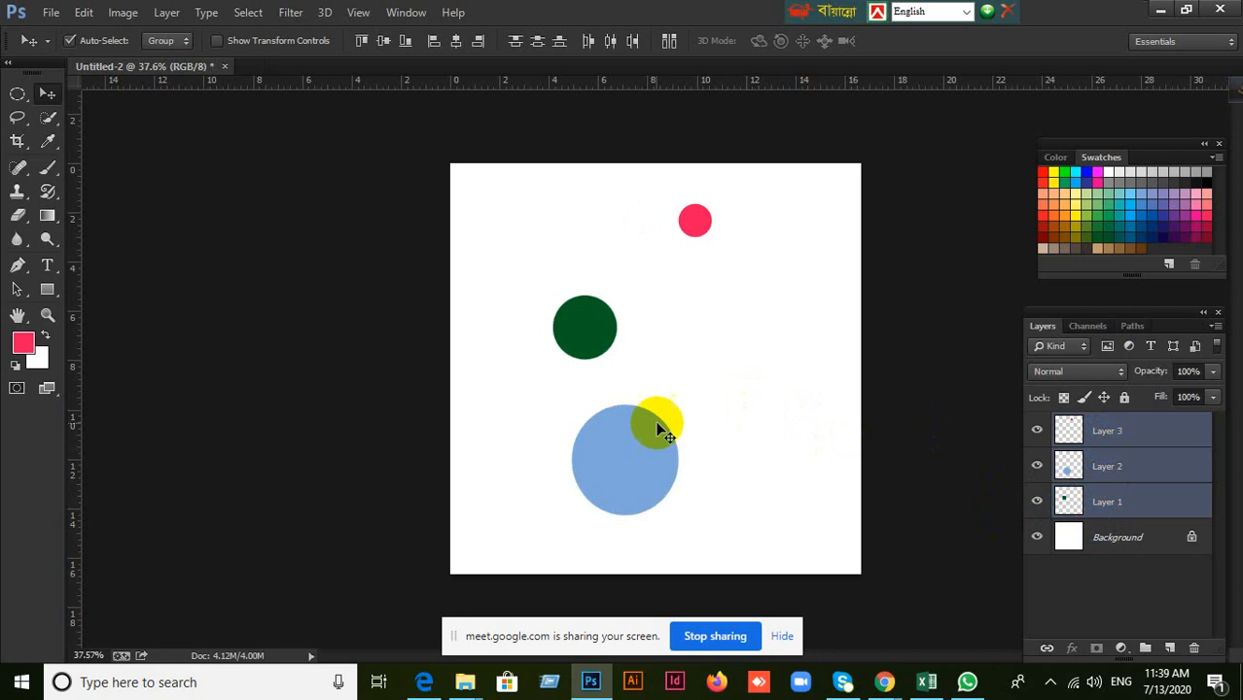
pyautogui.click(457, 42)
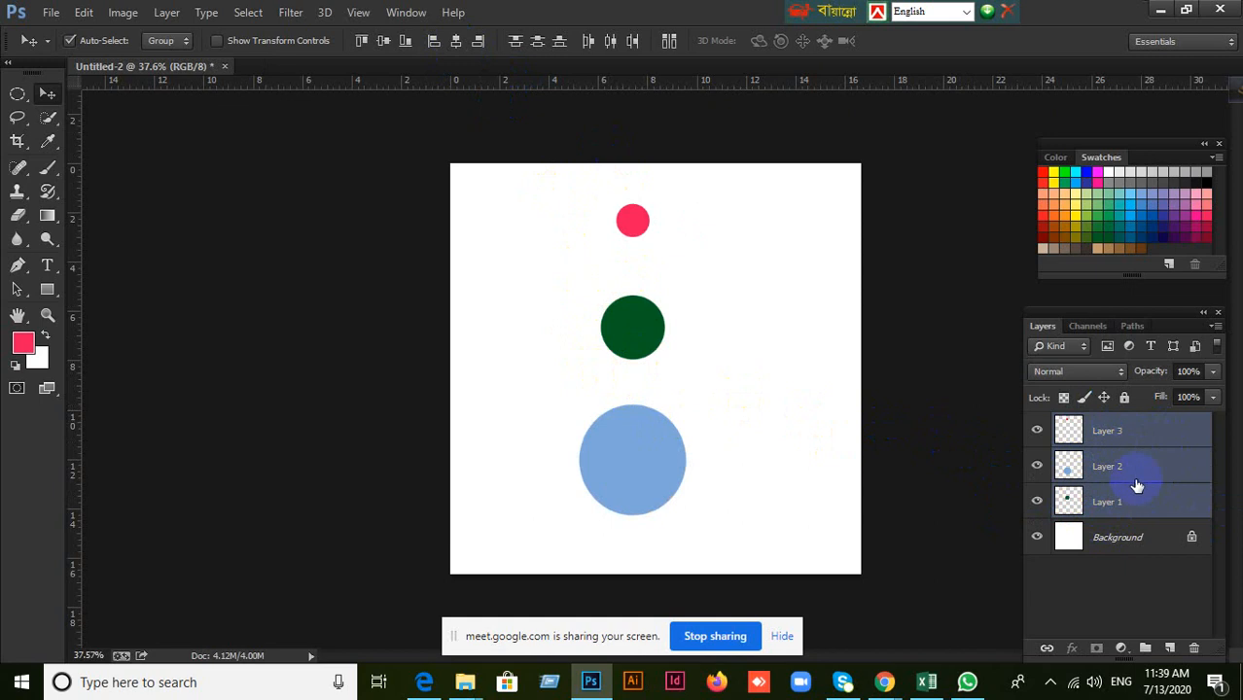
# Group the three selected circle layers and ungroup them, doing the group-and-ungroup cycle twice.
pyautogui.hotkey('ctrl', 'g')
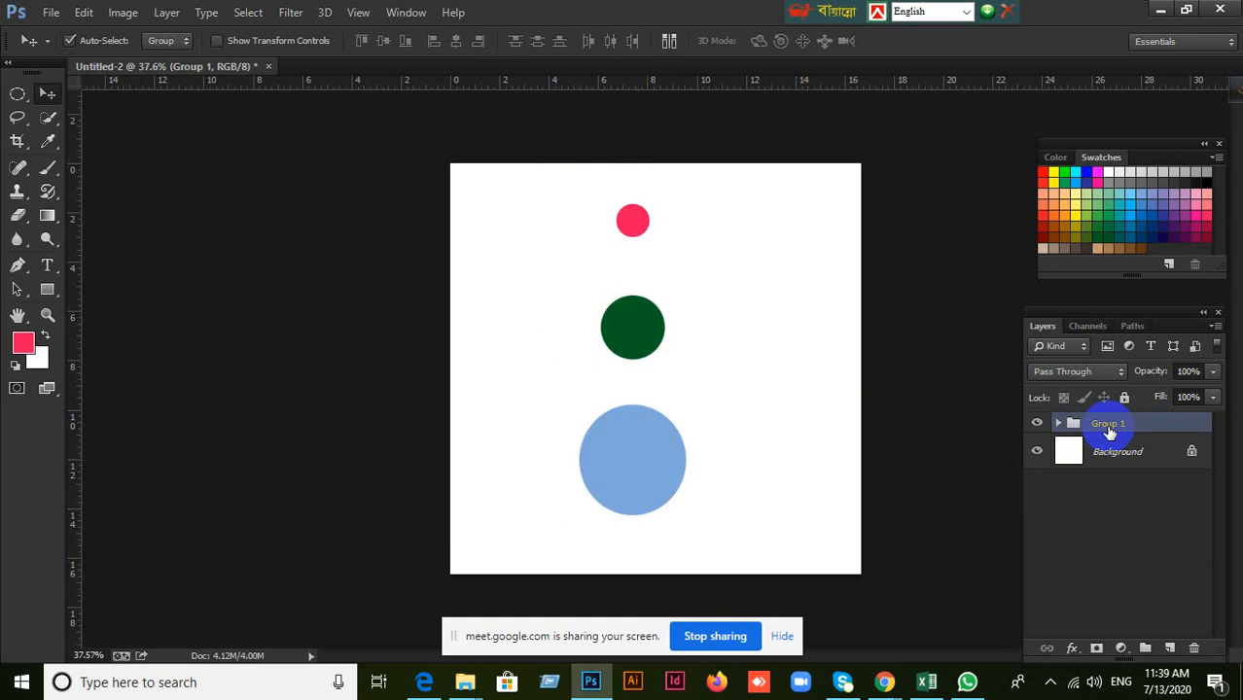
pyautogui.hotkey('ctrl', 'shift', 'g')
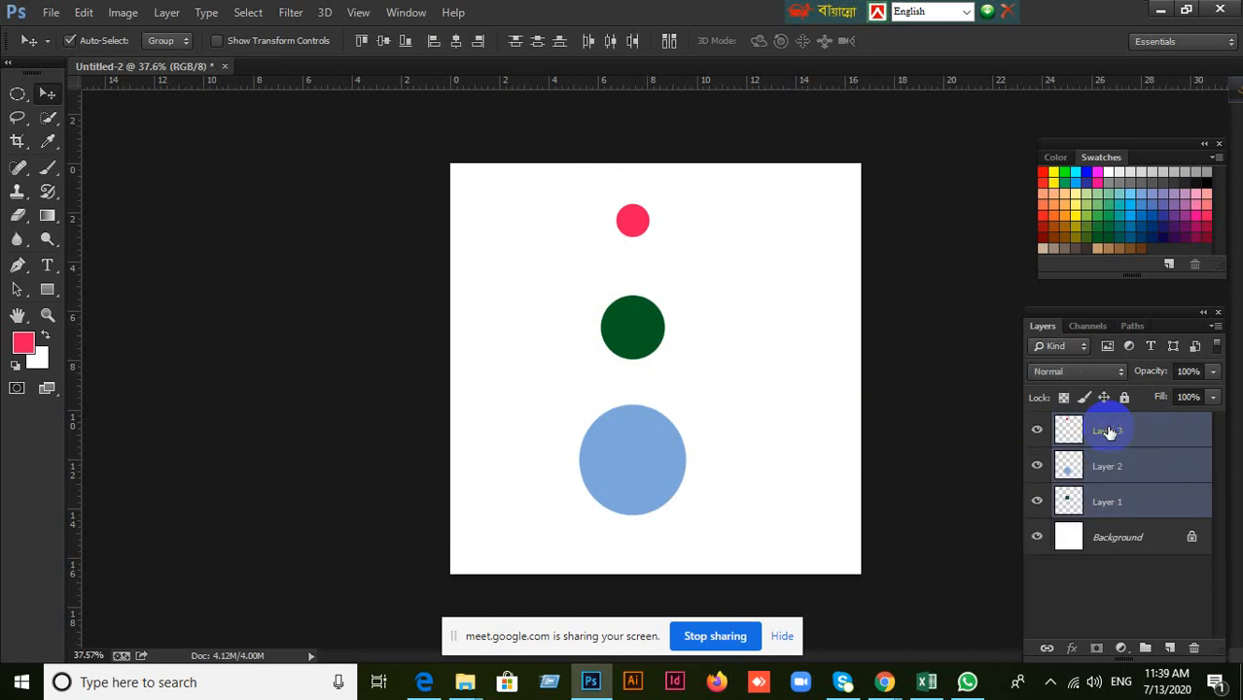
pyautogui.hotkey('ctrl', 'g')
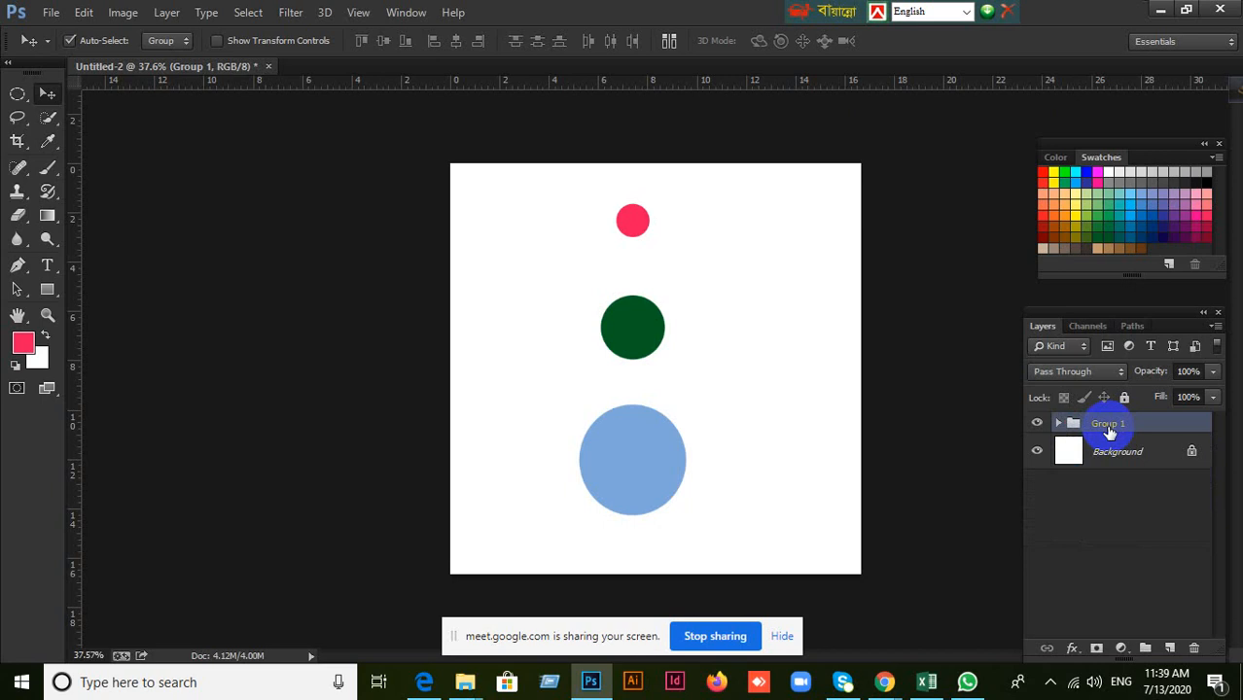
pyautogui.hotkey('ctrl', 'shift', 'g')
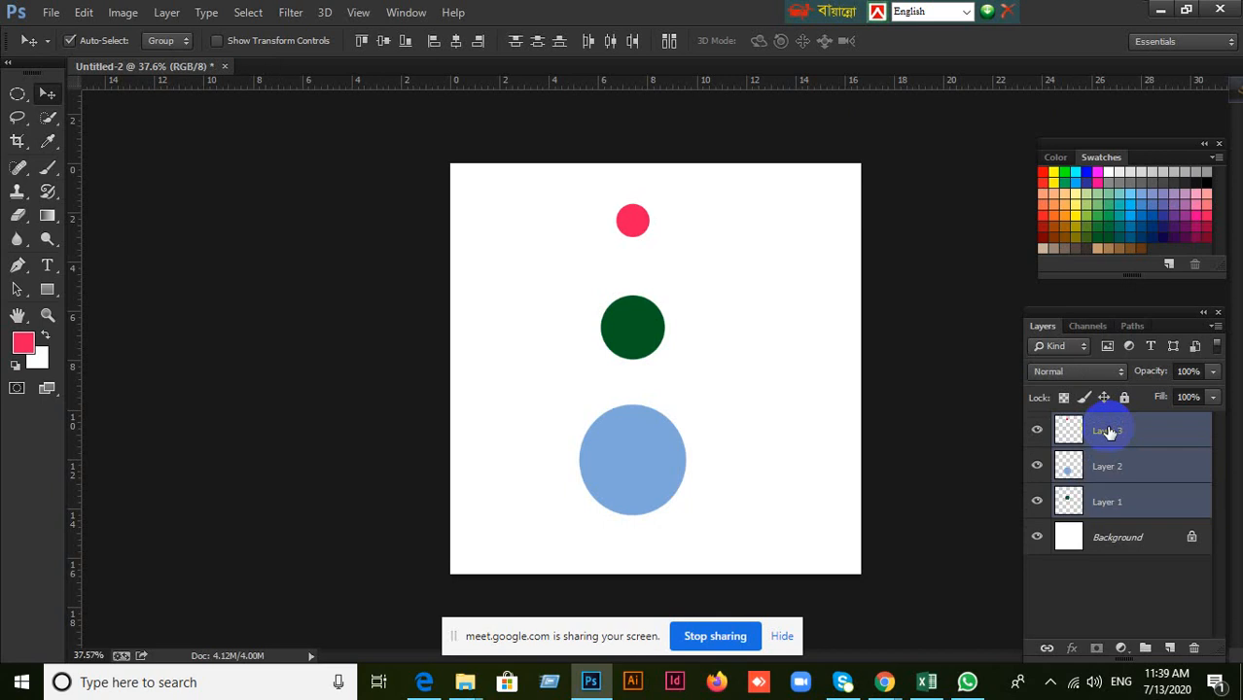
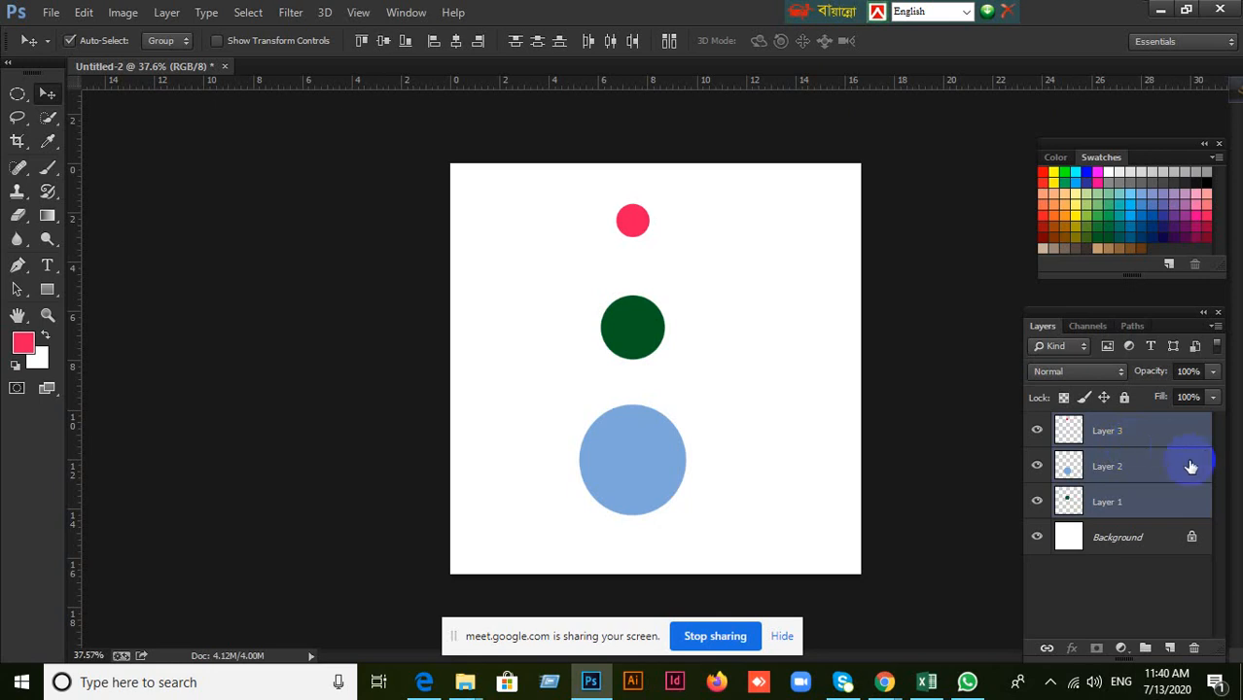
# Group the three selected circle layers, ungroup them, and group them again.
pyautogui.hotkey('ctrl', 'g')
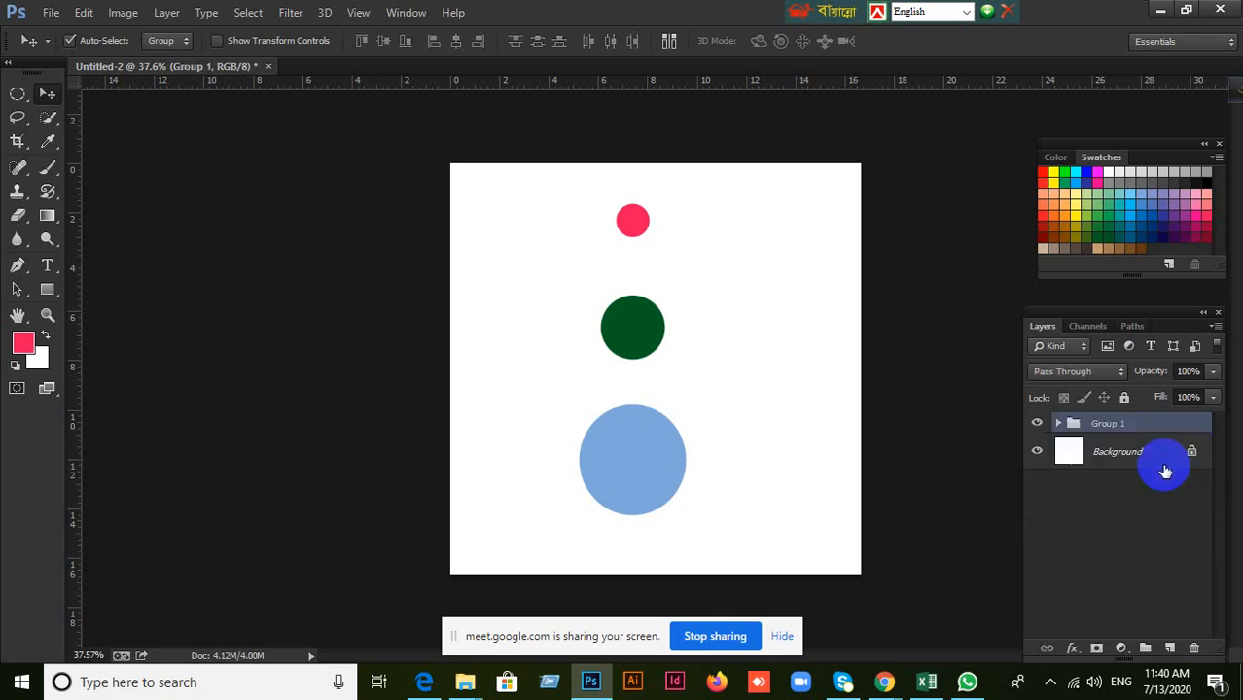
pyautogui.hotkey('ctrl', 'shift', 'g')
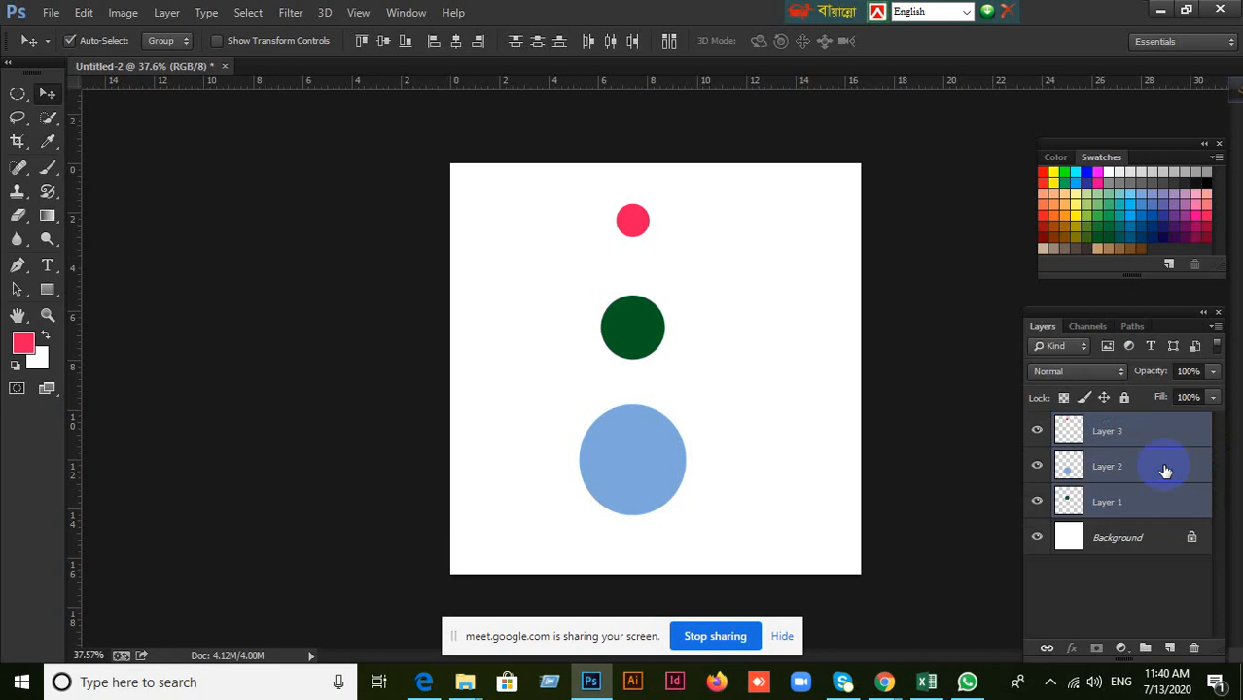
pyautogui.hotkey('ctrl', 'g')
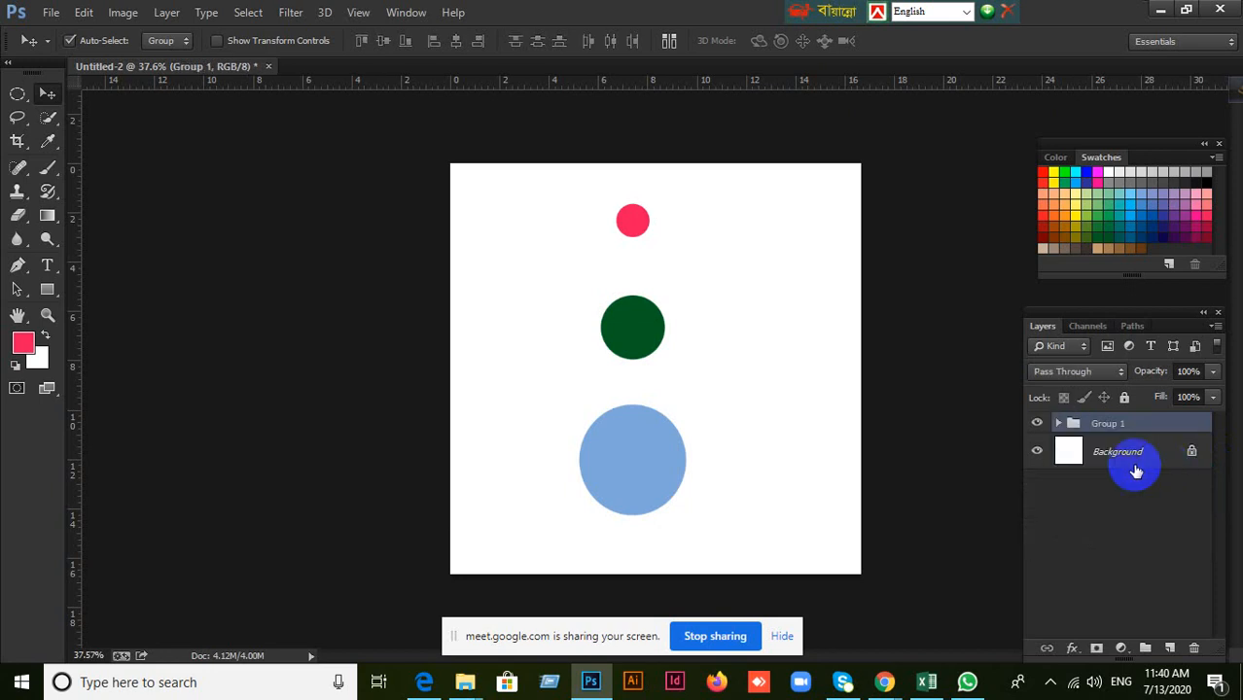
# Shift the grouped circles left, center the group horizontally against the whole-canvas selection, and deselect.
pyautogui.moveTo(662, 343); pyautogui.dragTo(806, 297)
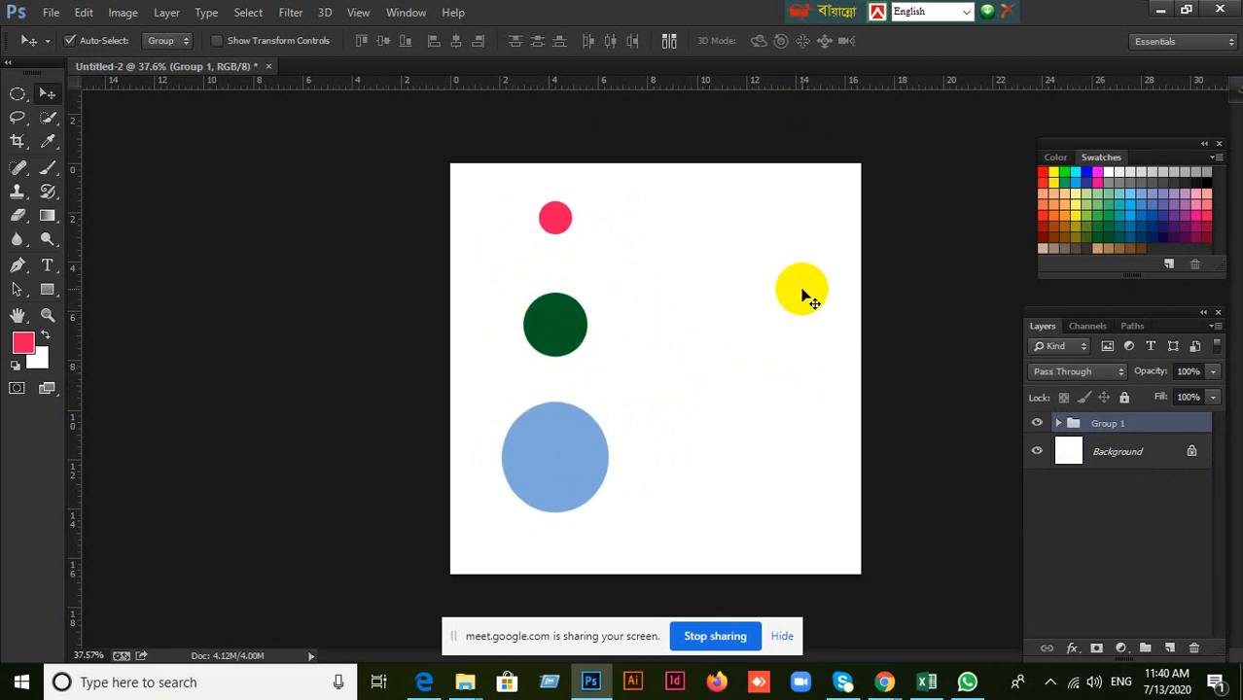
pyautogui.hotkey('ctrl', 'a')
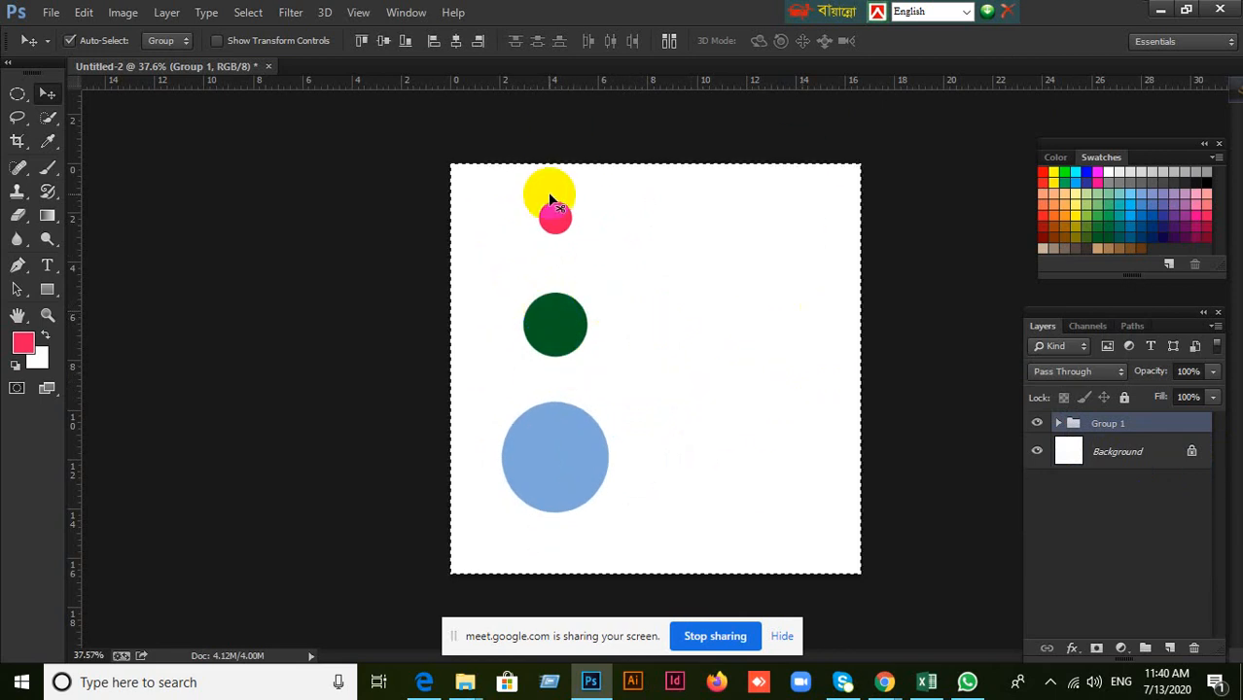
pyautogui.click(455, 41)
pyautogui.moveTo(735, 315); pyautogui.dragTo(525, 336)
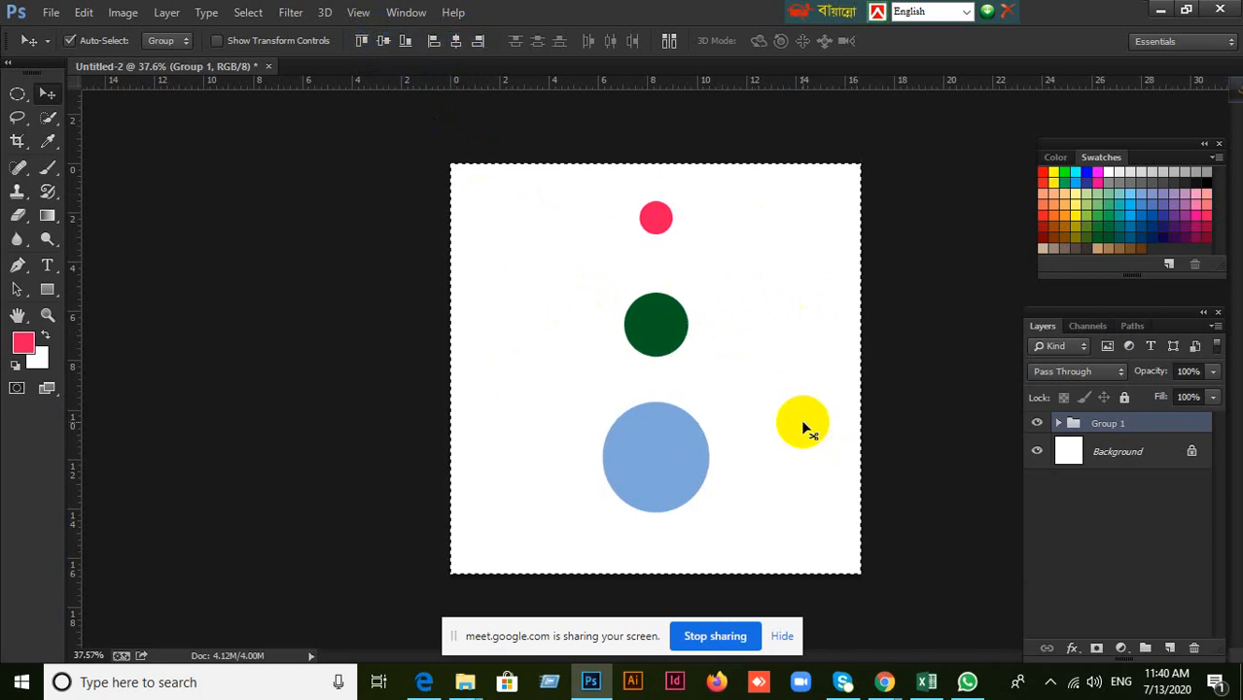
pyautogui.hotkey('ctrl', 'd')
pyautogui.click(1111, 428)
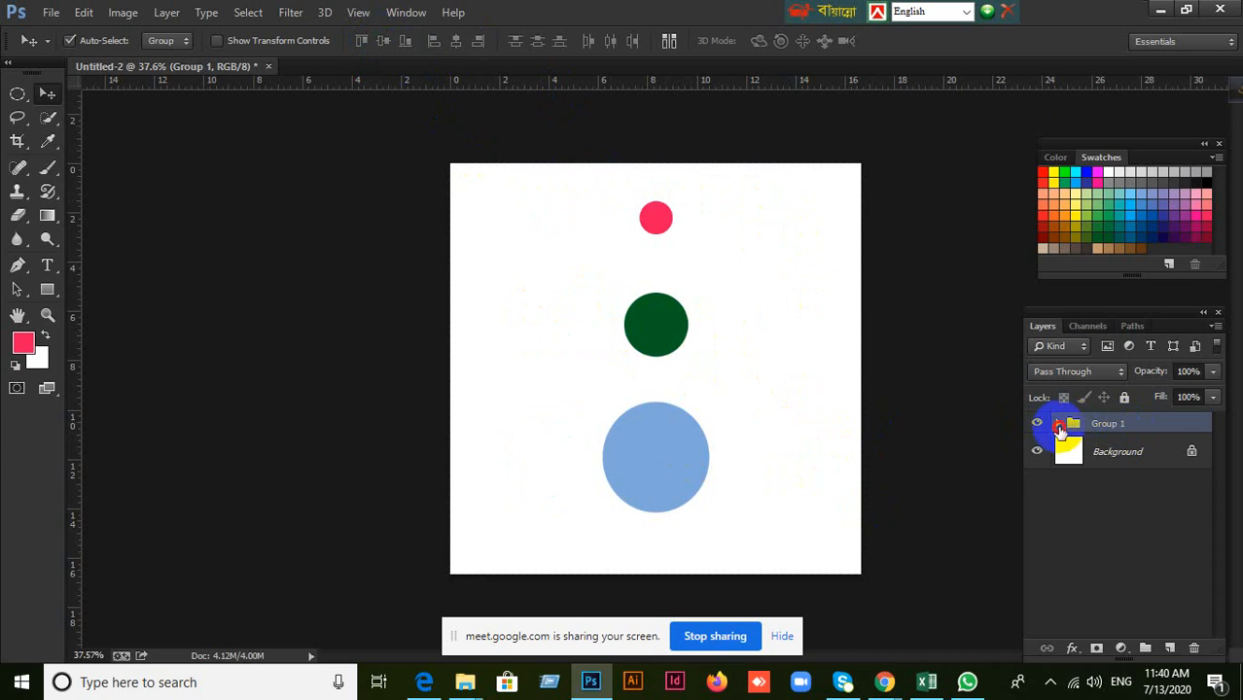
# Expand Group 1 and set the Move tool's auto-select mode to Layer.
pyautogui.click(1058, 423)
pyautogui.click(1121, 459)
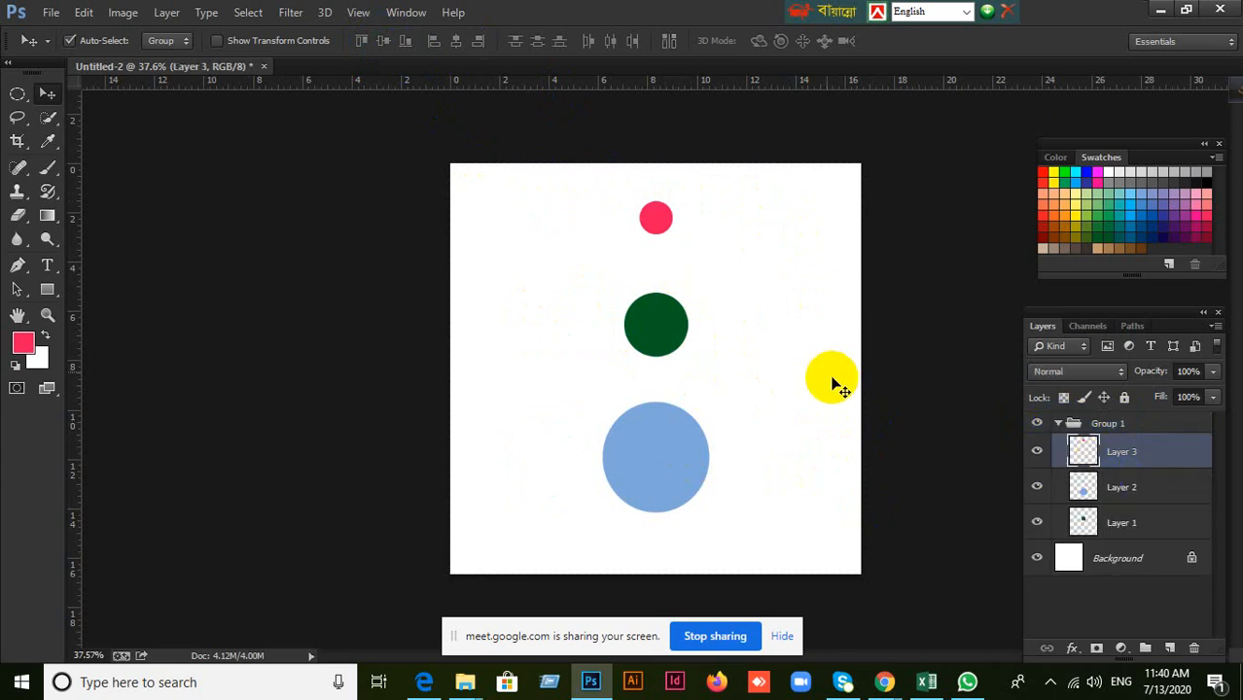
pyautogui.click(167, 40)
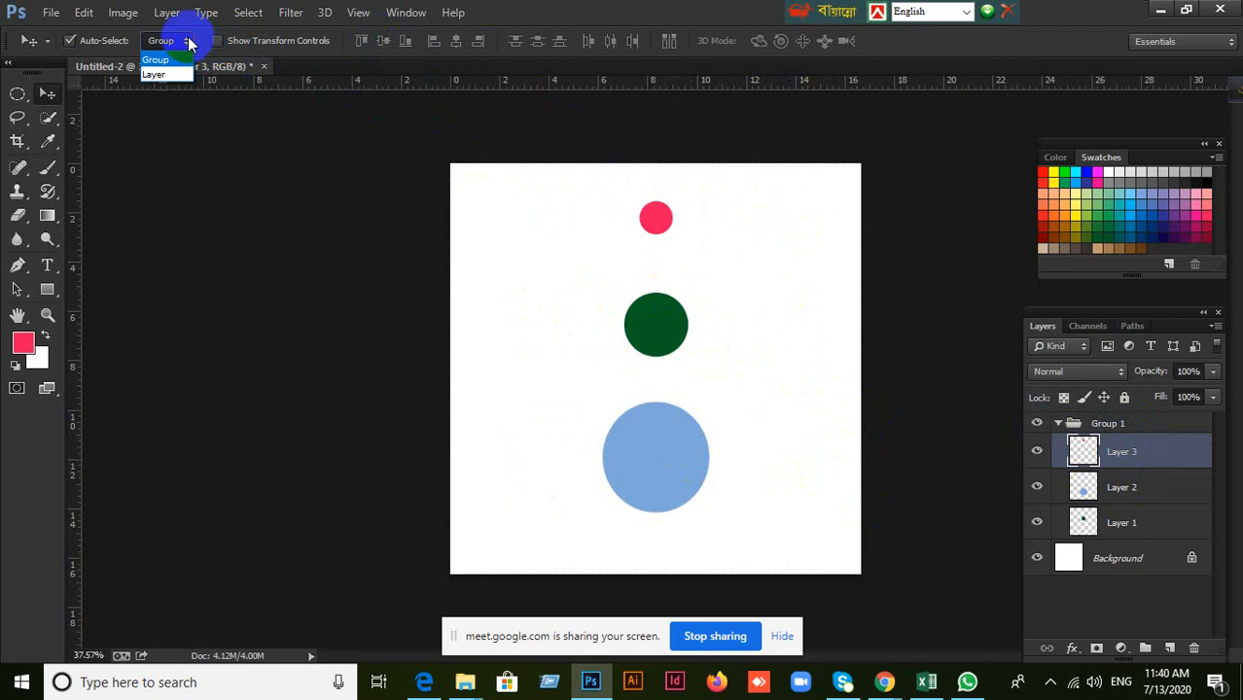
pyautogui.click(156, 75)
pyautogui.click(846, 374)
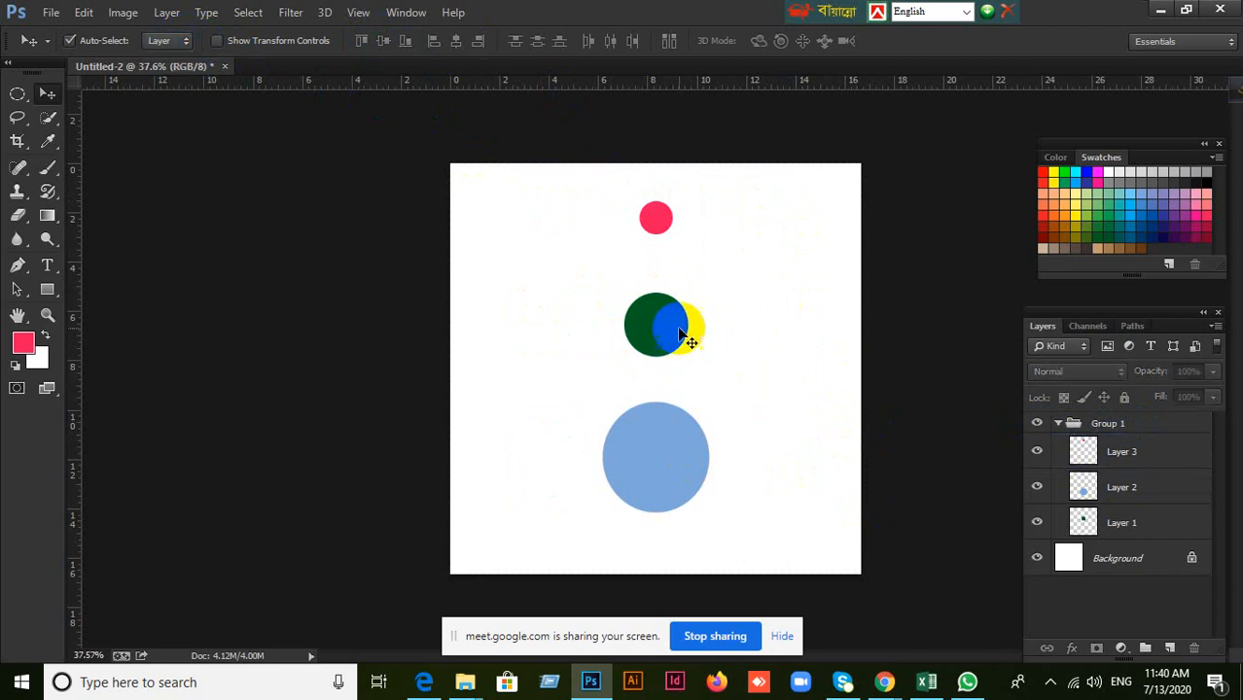
# Move the circles individually: dark green to the canvas's left side, pinkish-red to the right side, and light blue up to the middle.
pyautogui.click(673, 331)
pyautogui.moveTo(654, 331); pyautogui.dragTo(518, 375)
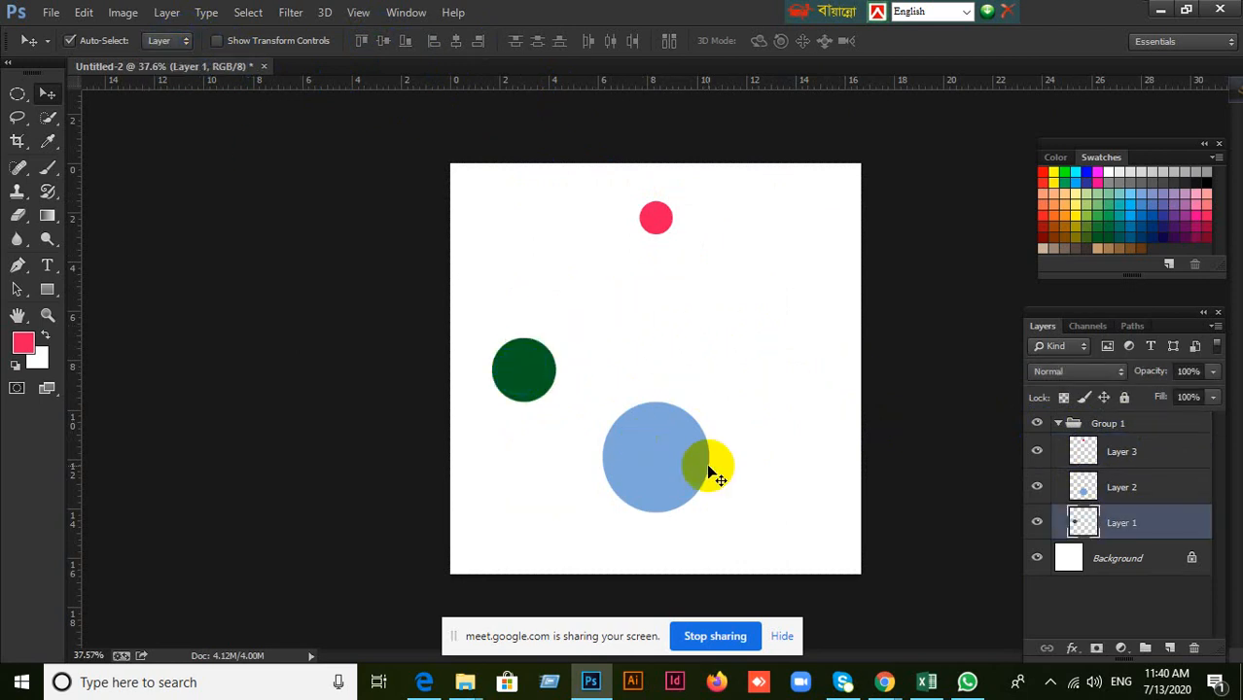
pyautogui.moveTo(651, 206); pyautogui.dragTo(710, 264)
pyautogui.moveTo(804, 410); pyautogui.dragTo(806, 418)
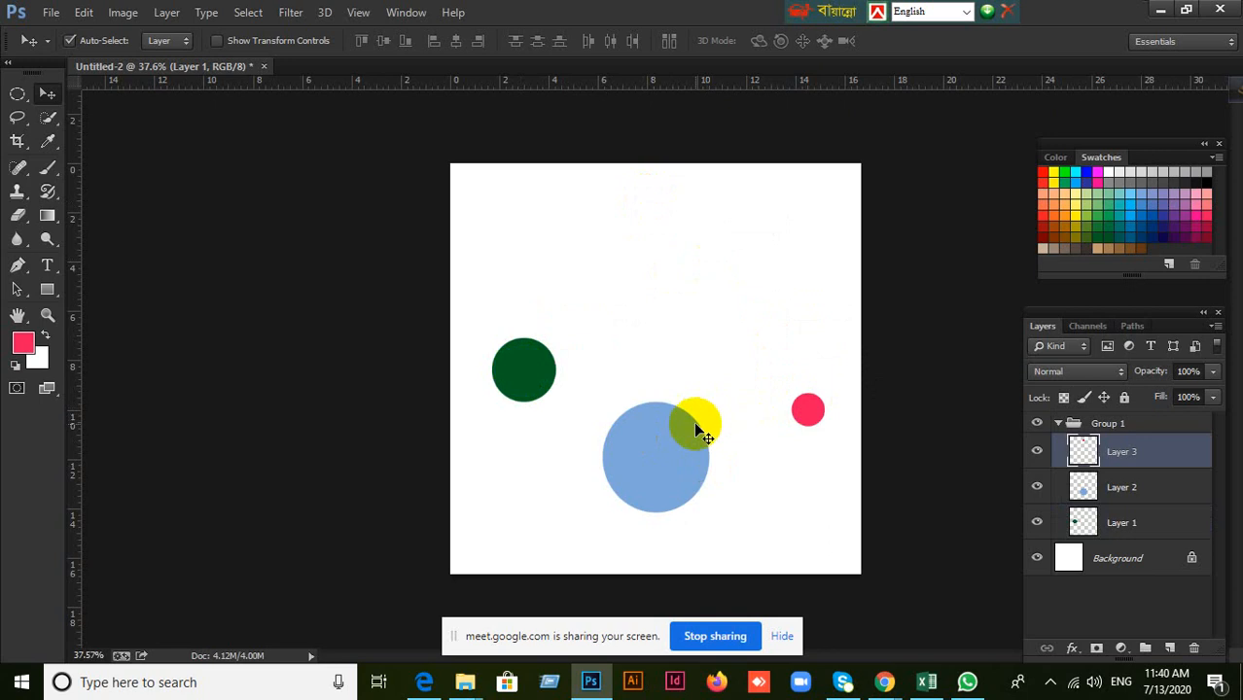
pyautogui.moveTo(668, 448); pyautogui.dragTo(653, 335)
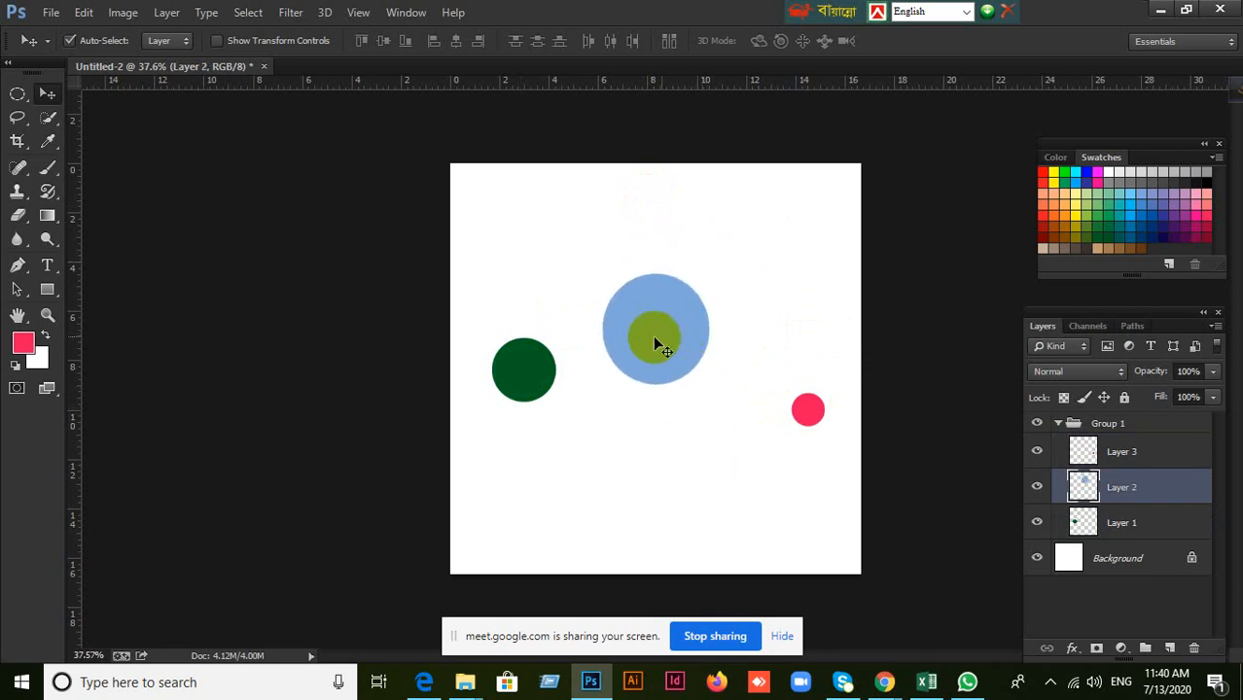
pyautogui.moveTo(804, 411); pyautogui.dragTo(800, 355)
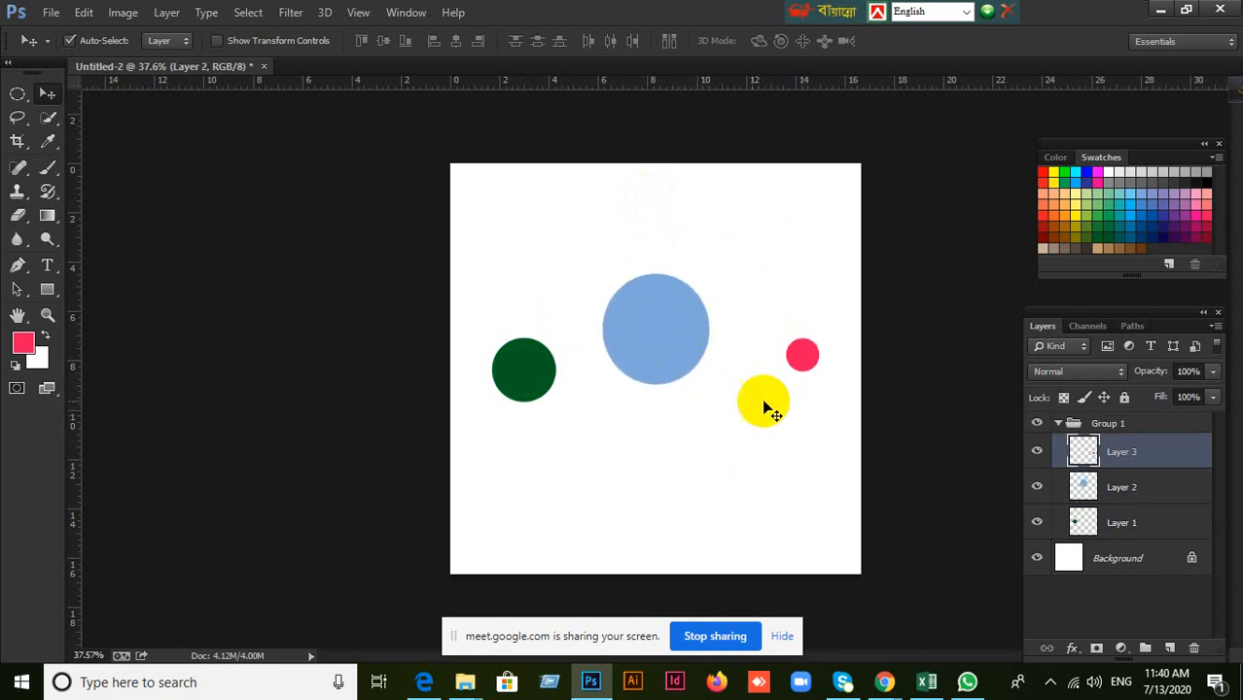
pyautogui.moveTo(657, 347); pyautogui.dragTo(671, 316)
pyautogui.moveTo(802, 362)
pyautogui.mouseDown()
pyautogui.moveTo(789, 412)
pyautogui.moveTo(797, 383)
pyautogui.mouseUp()
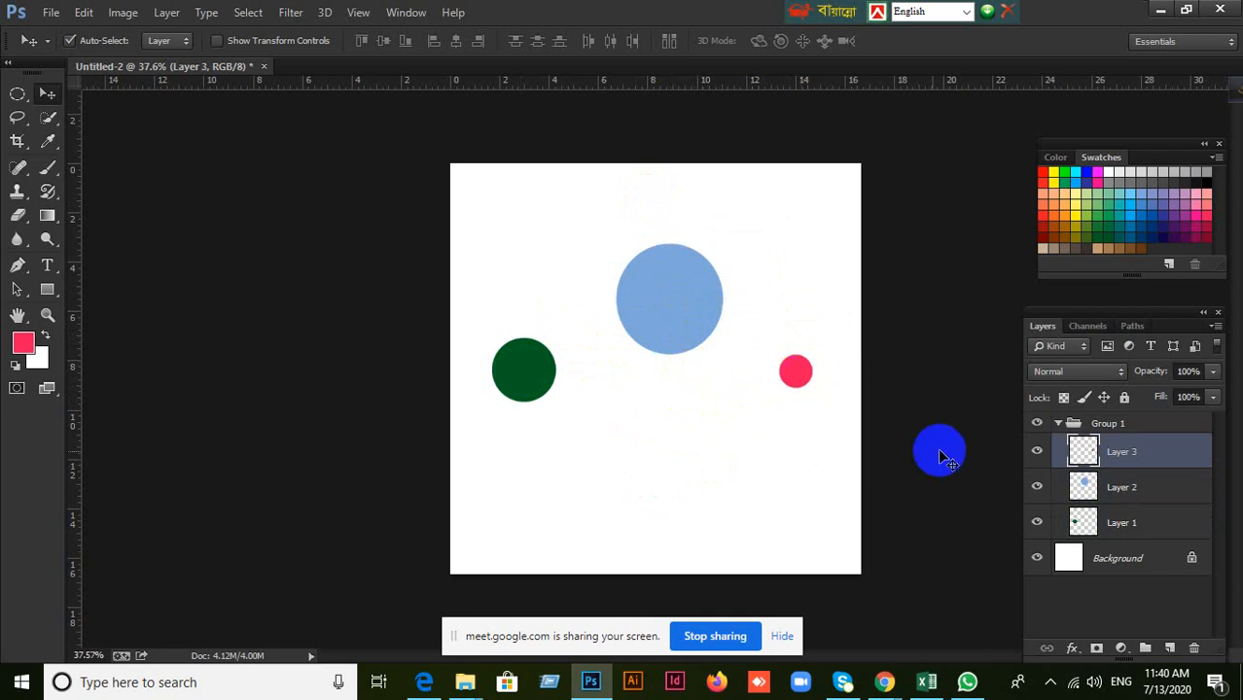
# Select Layer 3, Layer 2 and Layer 1 together, align the circles on their vertical centers, and collapse Group 1.
pyautogui.keyDown('shift'); pyautogui.click(1152, 526); pyautogui.keyUp('shift')
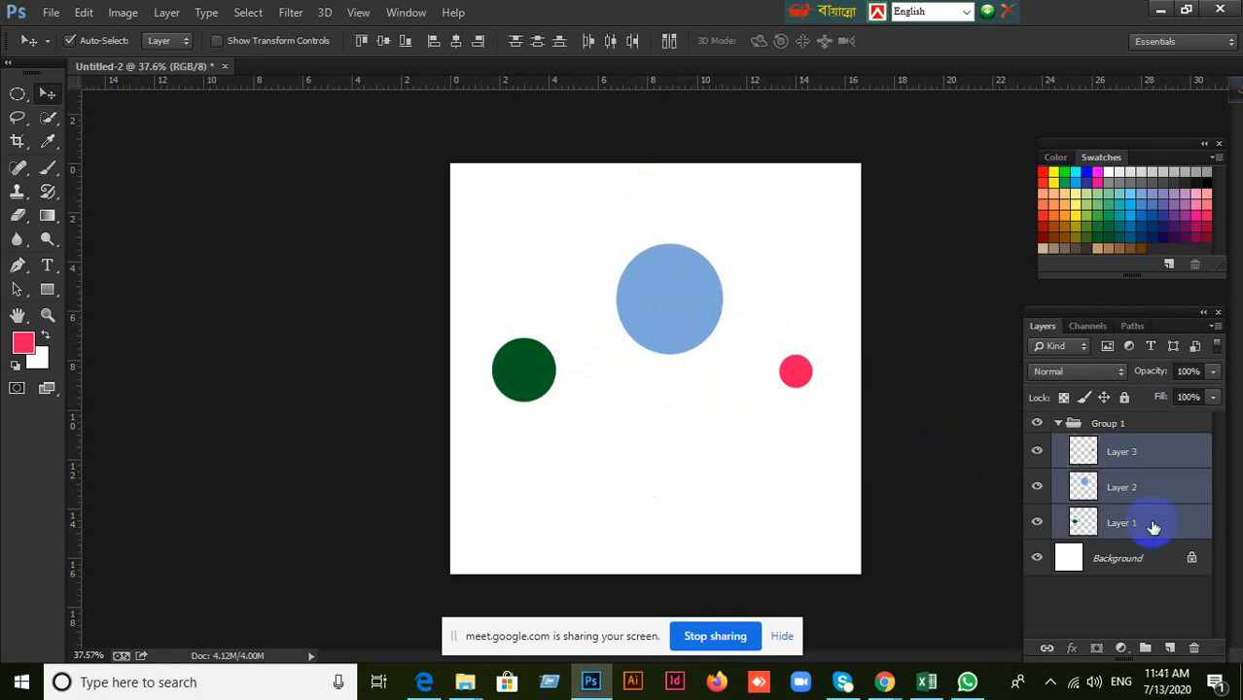
pyautogui.click(393, 48)
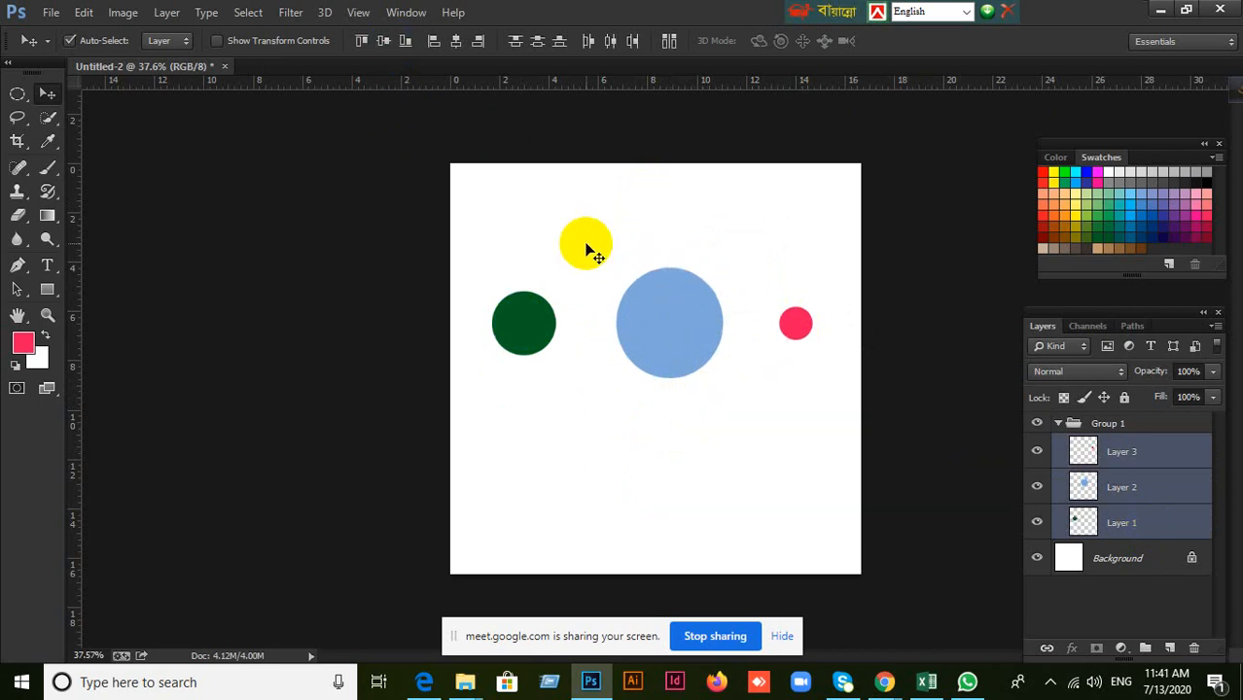
pyautogui.moveTo(589, 251); pyautogui.dragTo(904, 406)
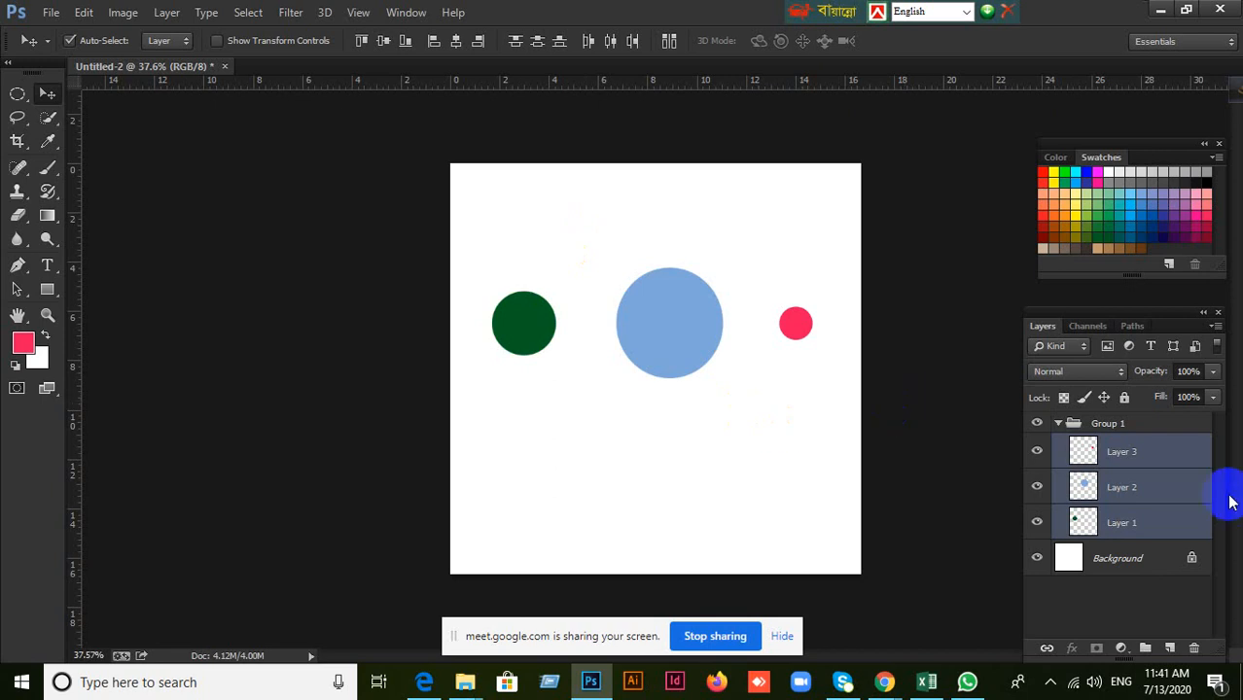
pyautogui.click(1178, 463)
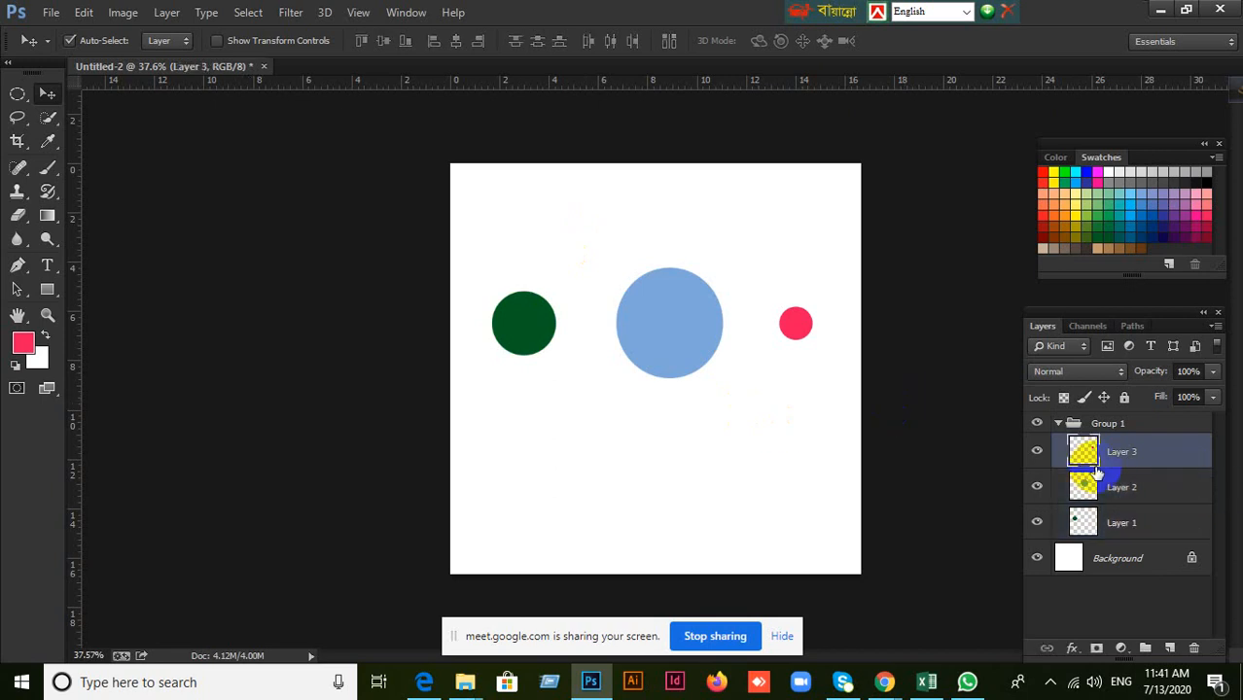
pyautogui.click(1058, 423)
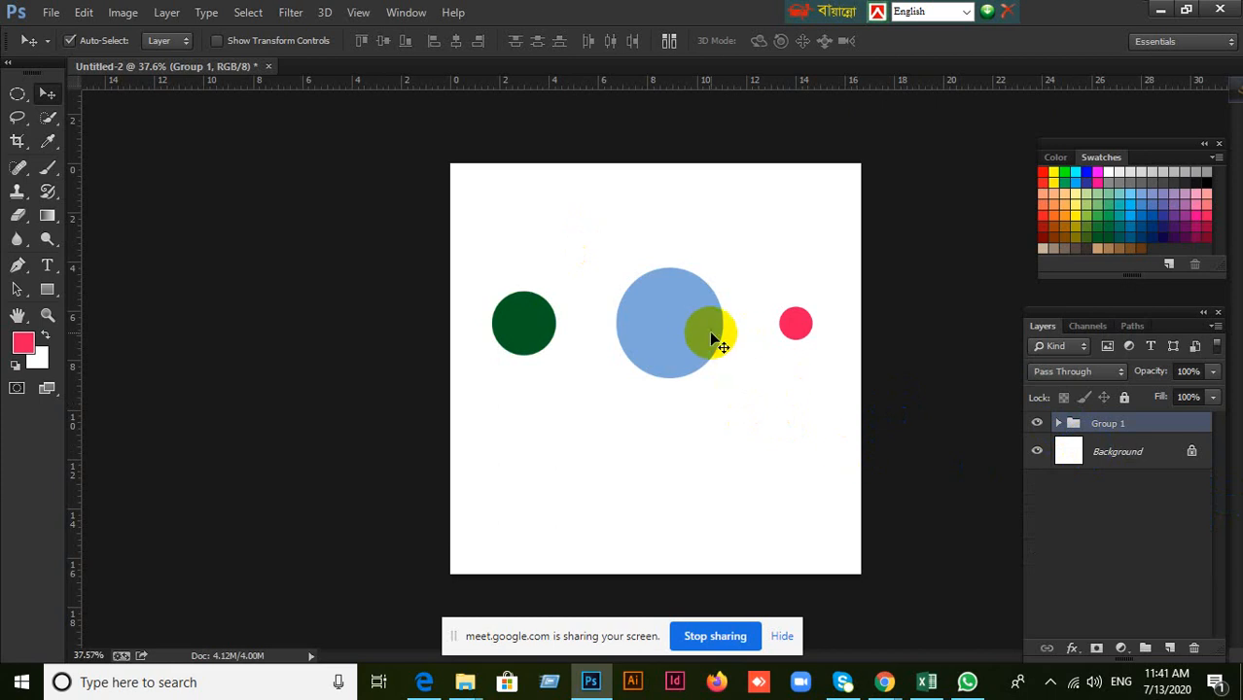
# Try moving only the light blue circle upward out of the row, undo the move, and collapse Group 1 again.
pyautogui.moveTo(702, 336); pyautogui.dragTo(698, 282)
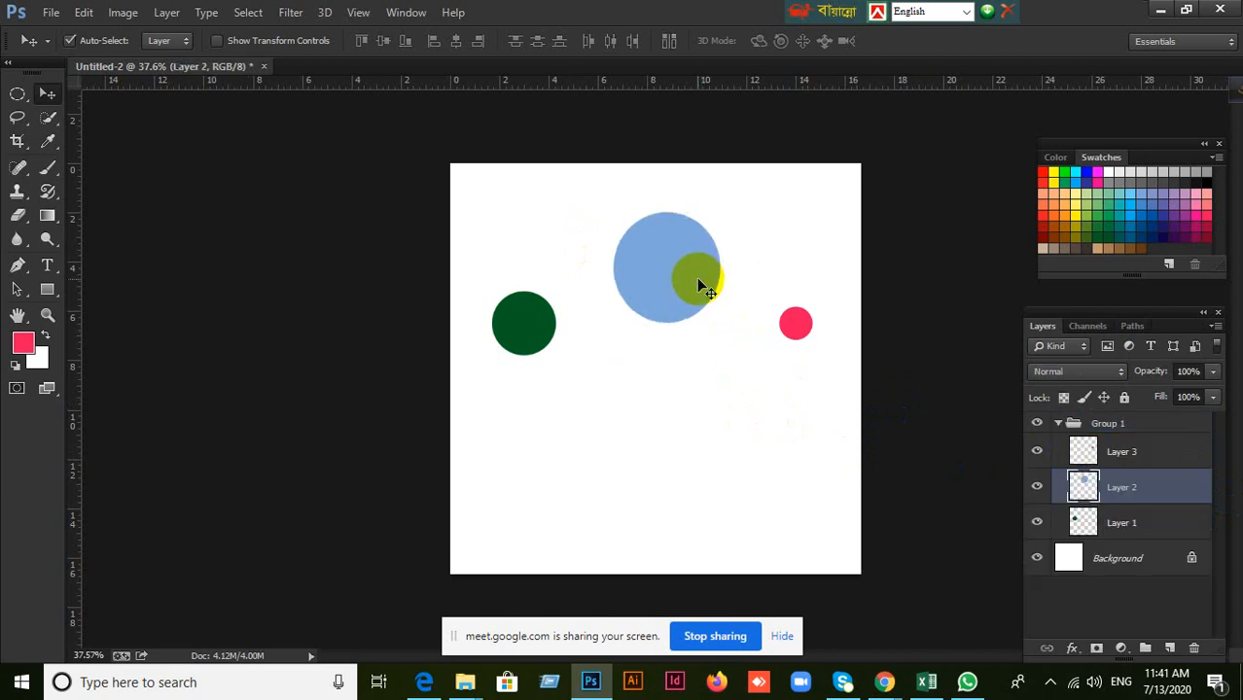
pyautogui.hotkey('ctrl', 'z')
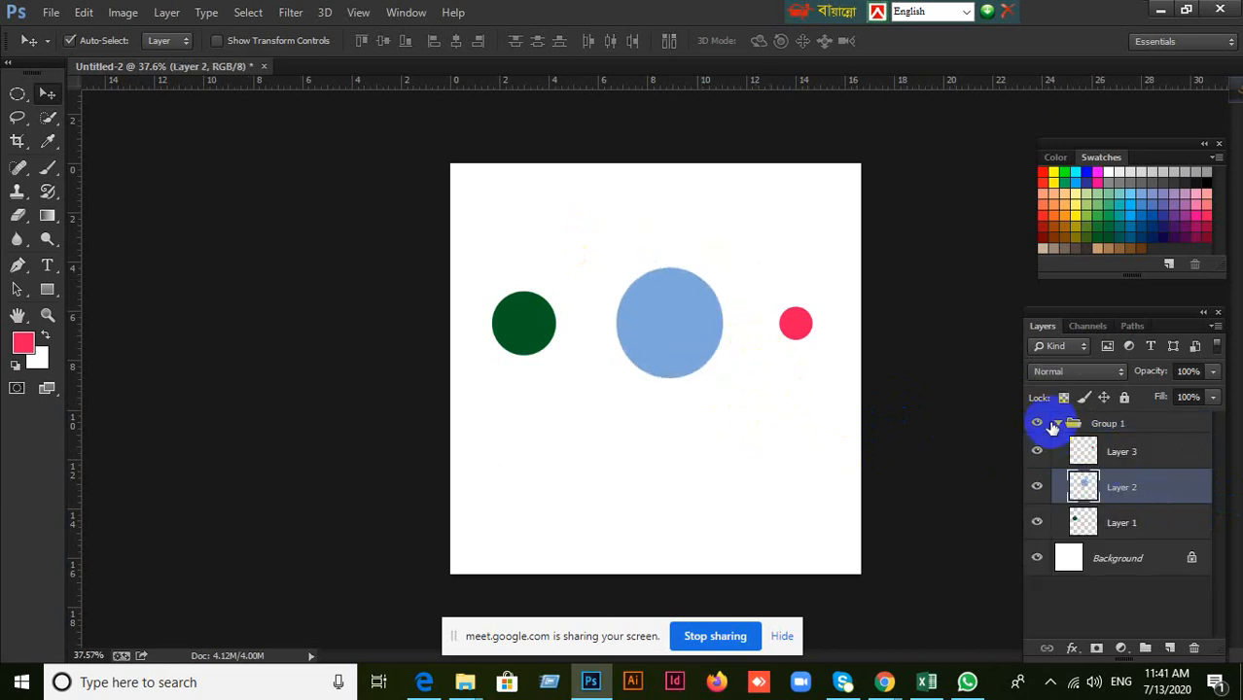
pyautogui.click(1055, 426)
pyautogui.click(1057, 425)
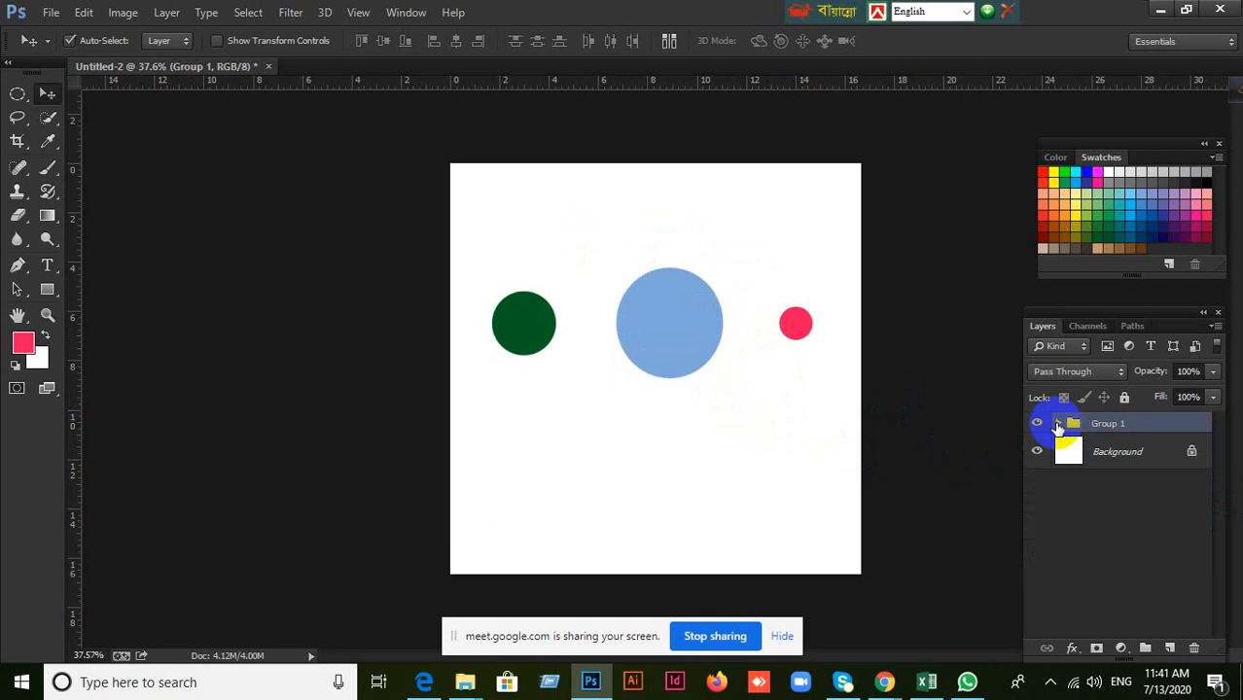
# Nest Group 1 inside another group, set the auto-select mode to Group, and collapse the outer group.
pyautogui.hotkey('ctrl', 'g')
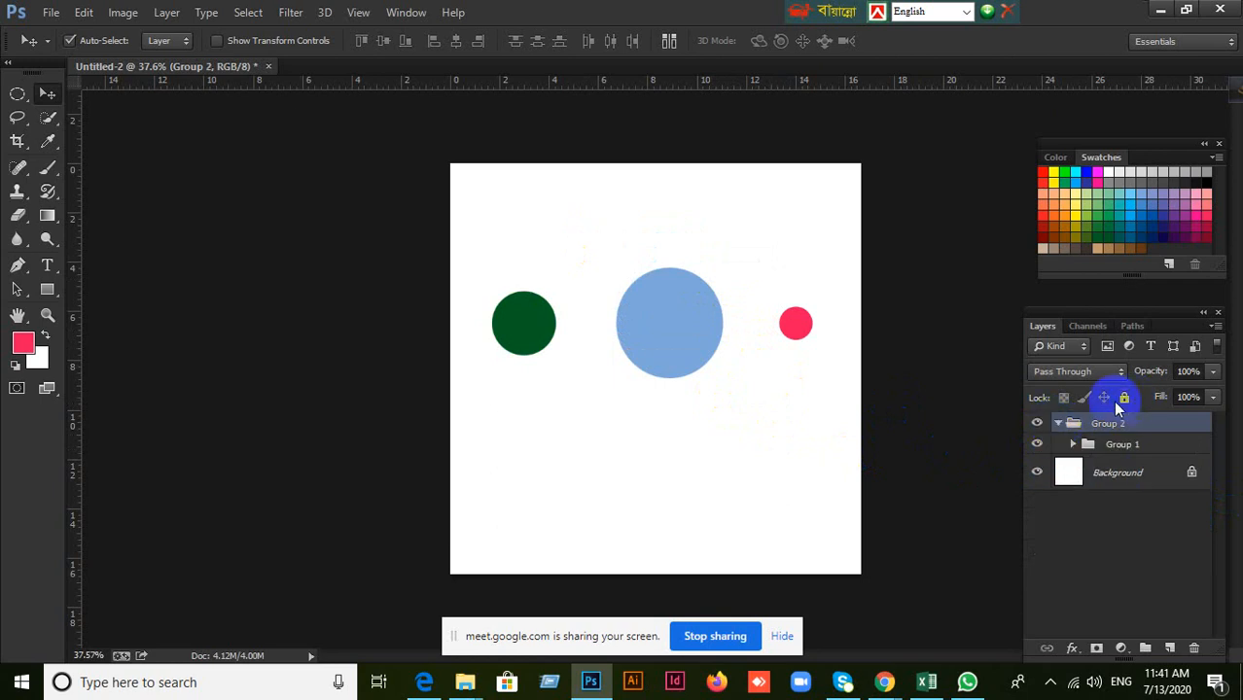
pyautogui.click(173, 40)
pyautogui.click(168, 62)
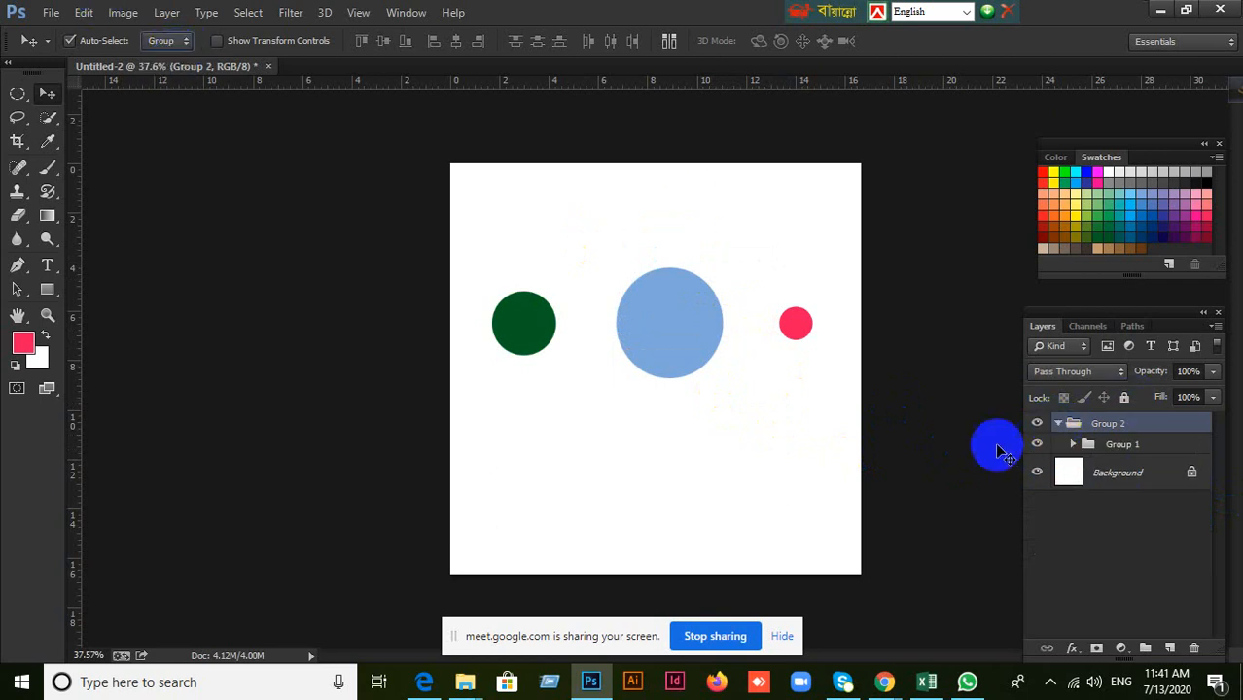
pyautogui.click(1058, 423)
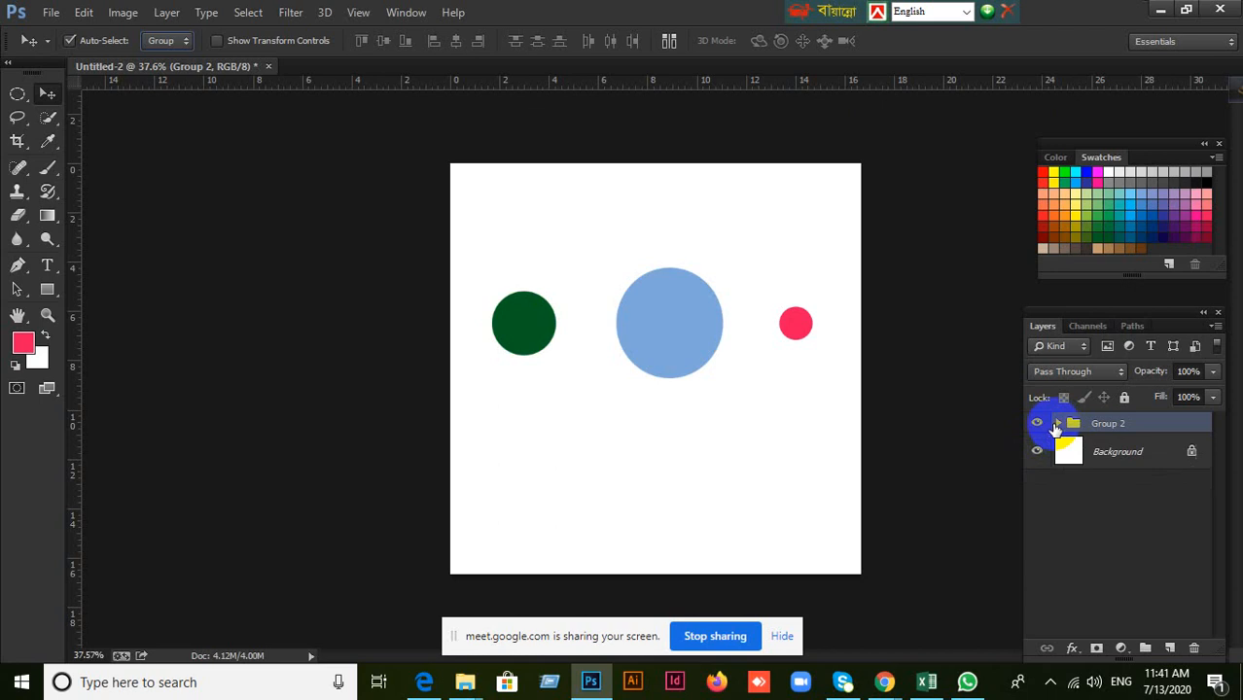
# Move the grouped circles down, select the whole canvas, and align the group to its vertical center, top edge and bottom edge in turn.
pyautogui.moveTo(661, 332); pyautogui.dragTo(662, 452)
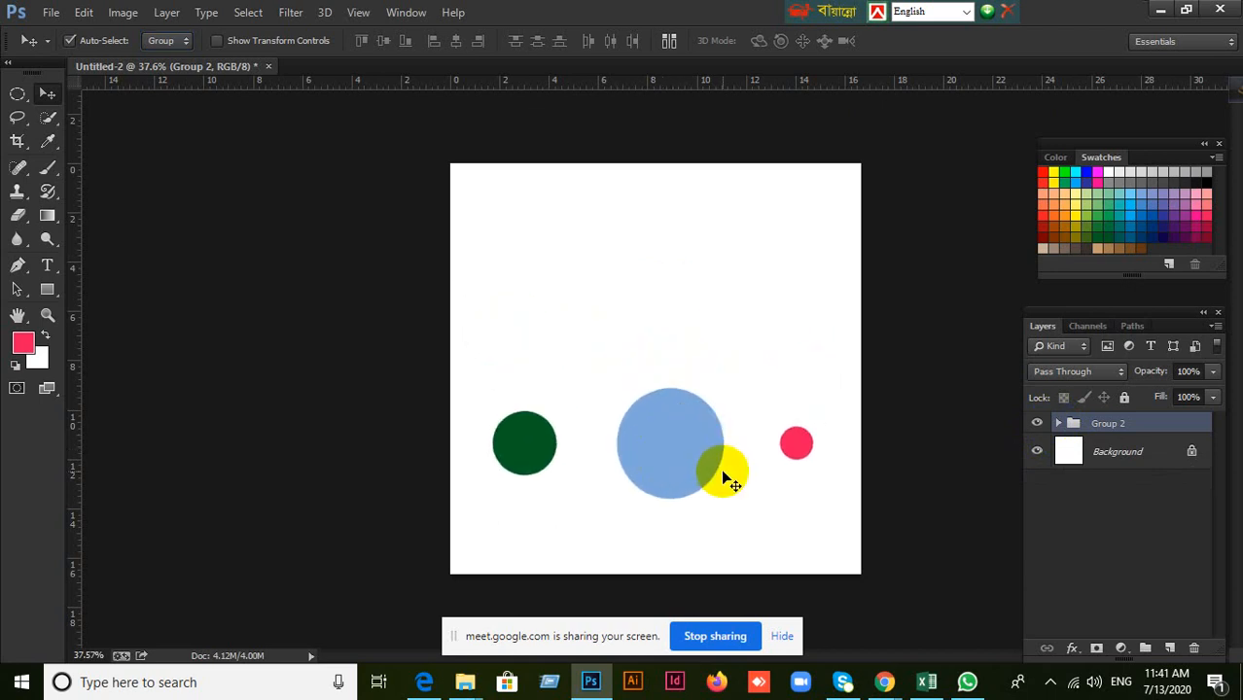
pyautogui.hotkey('ctrl', 'a')
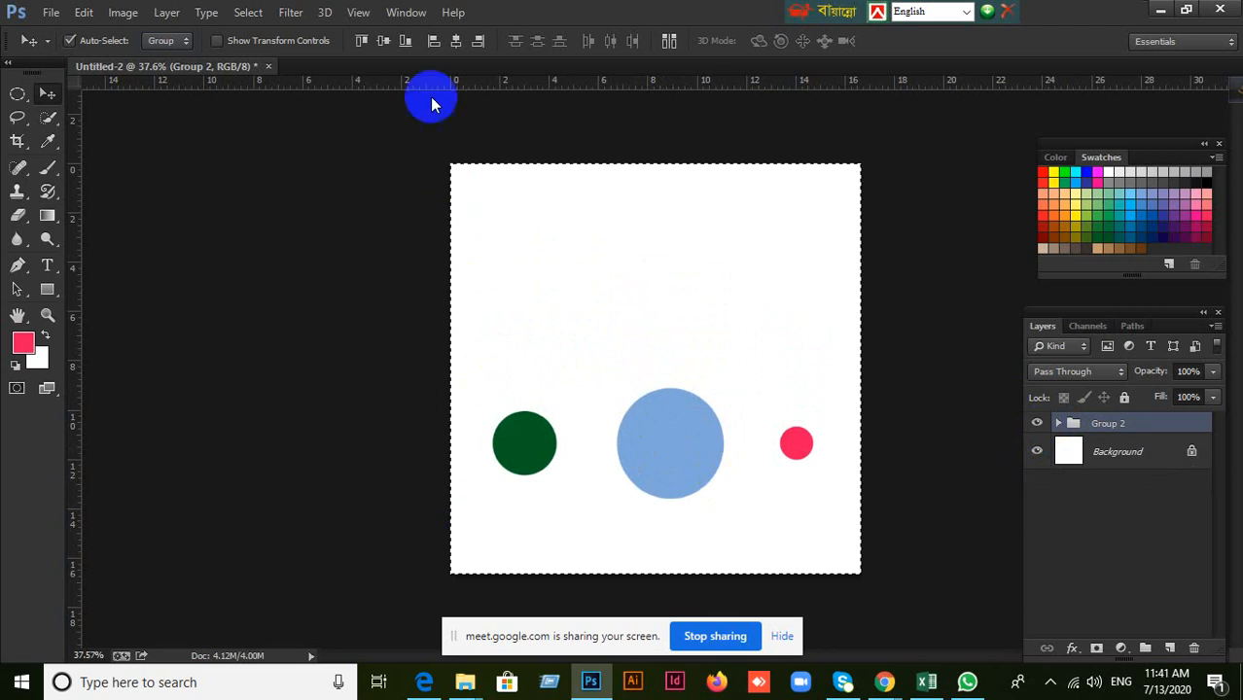
pyautogui.click(386, 43)
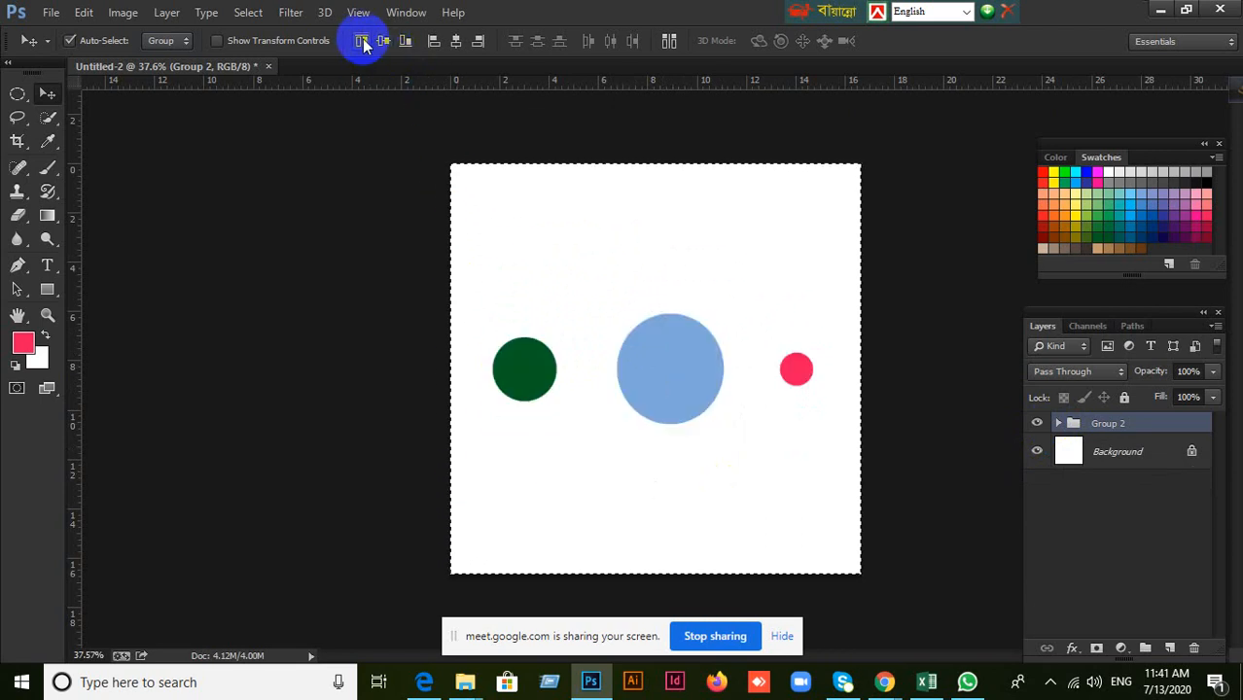
pyautogui.click(361, 43)
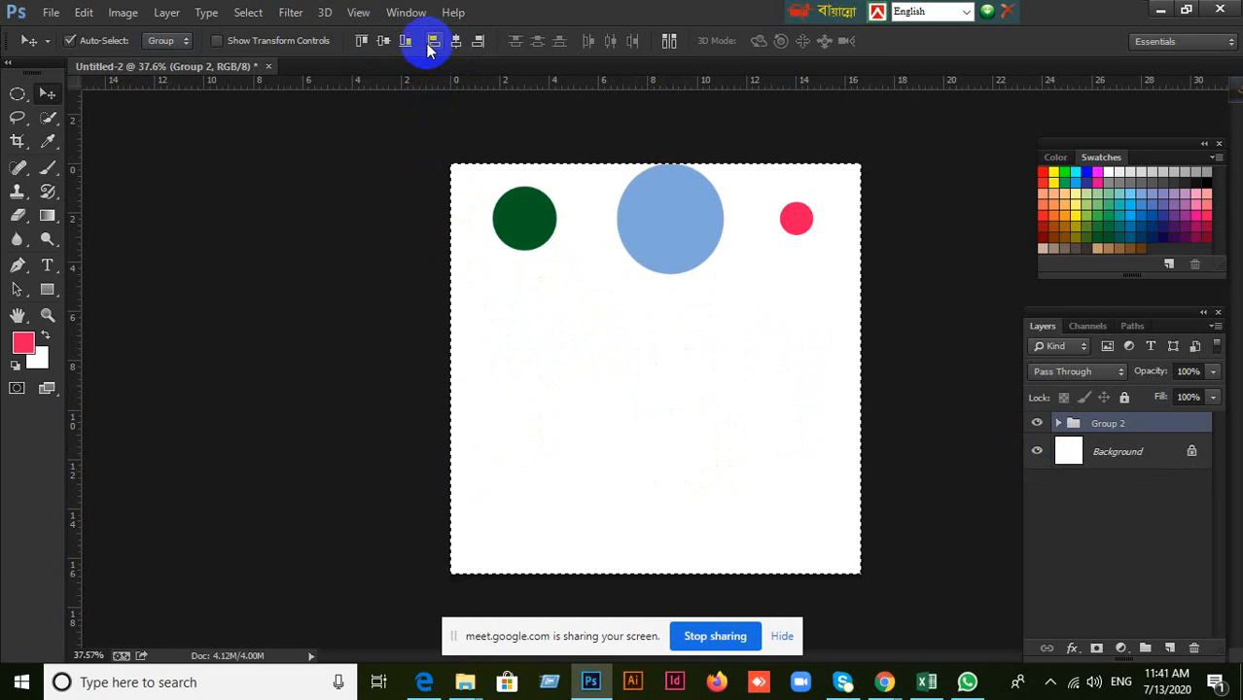
pyautogui.click(407, 43)
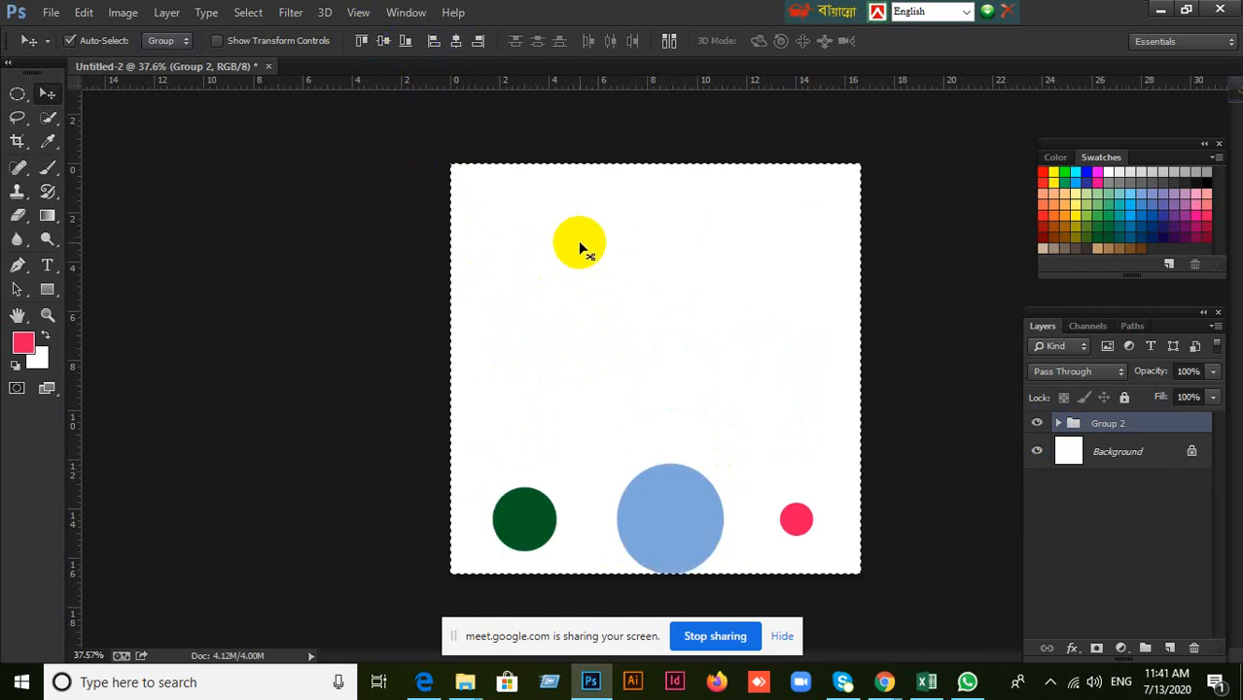
# Align the group to the selected canvas's right edge, left edge and horizontal center in turn.
pyautogui.click(478, 46)
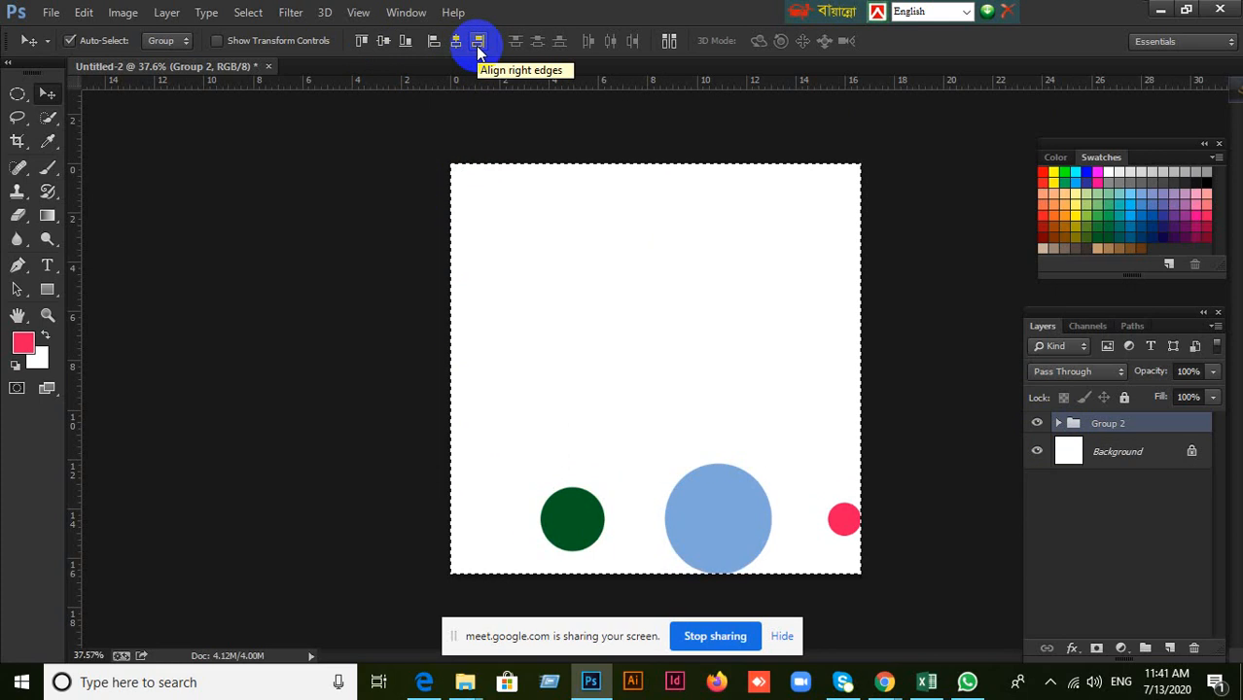
pyautogui.click(434, 41)
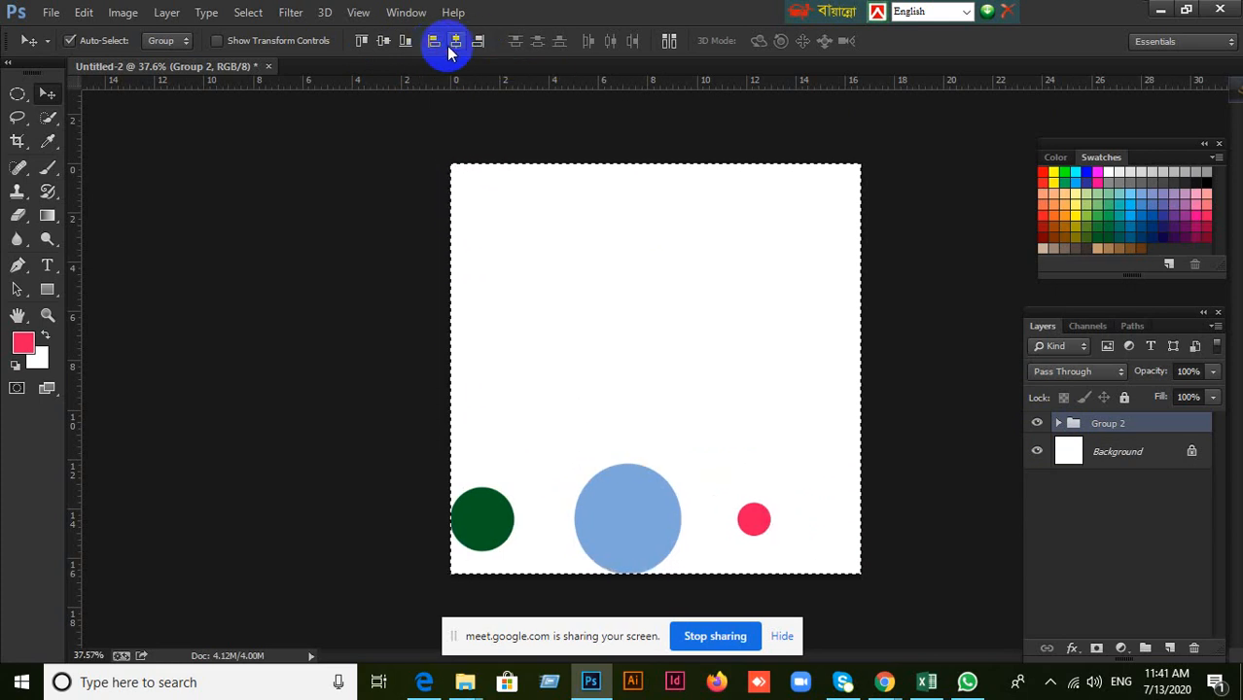
pyautogui.click(457, 43)
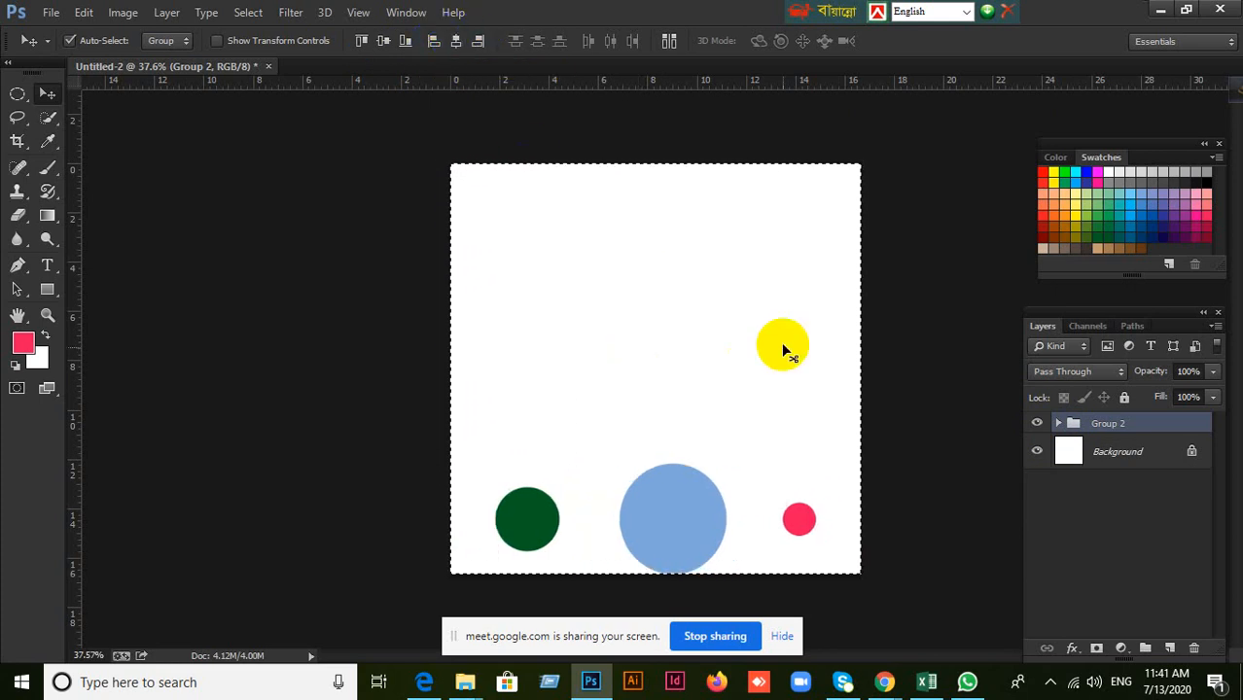
pyautogui.click(761, 379)
pyautogui.click(611, 282)
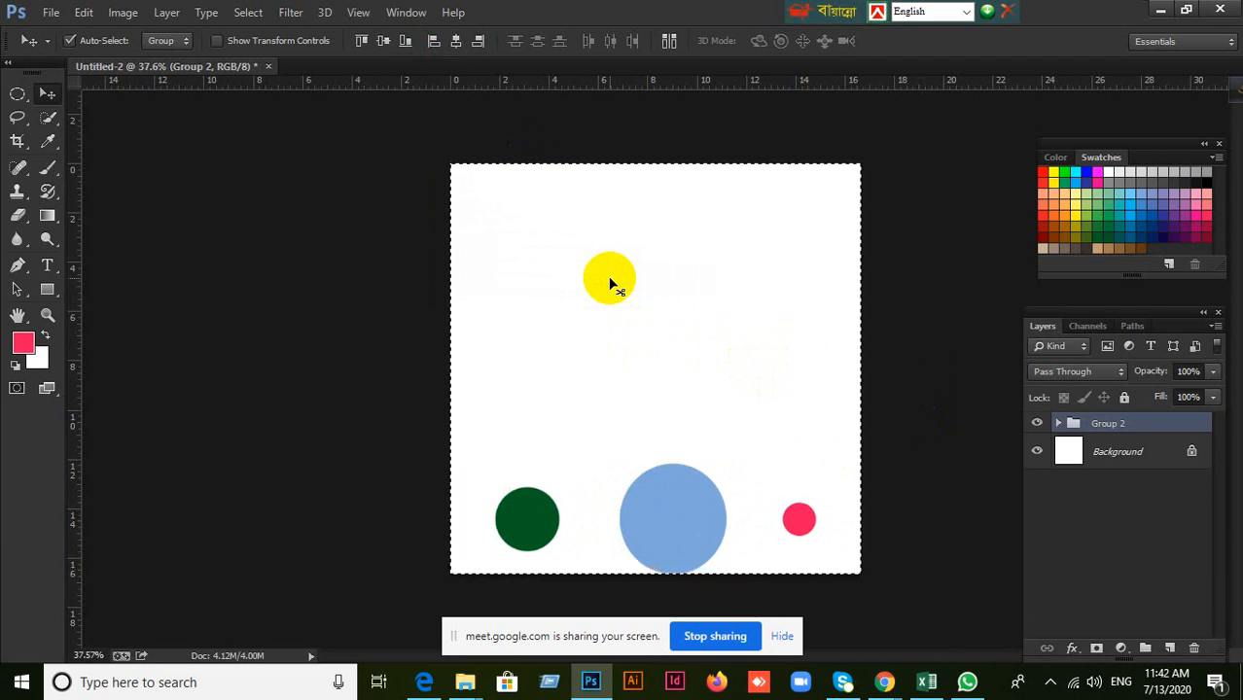
# Deselect the canvas and delete Group 2 together with its contents.
pyautogui.hotkey('ctrl', 'd')
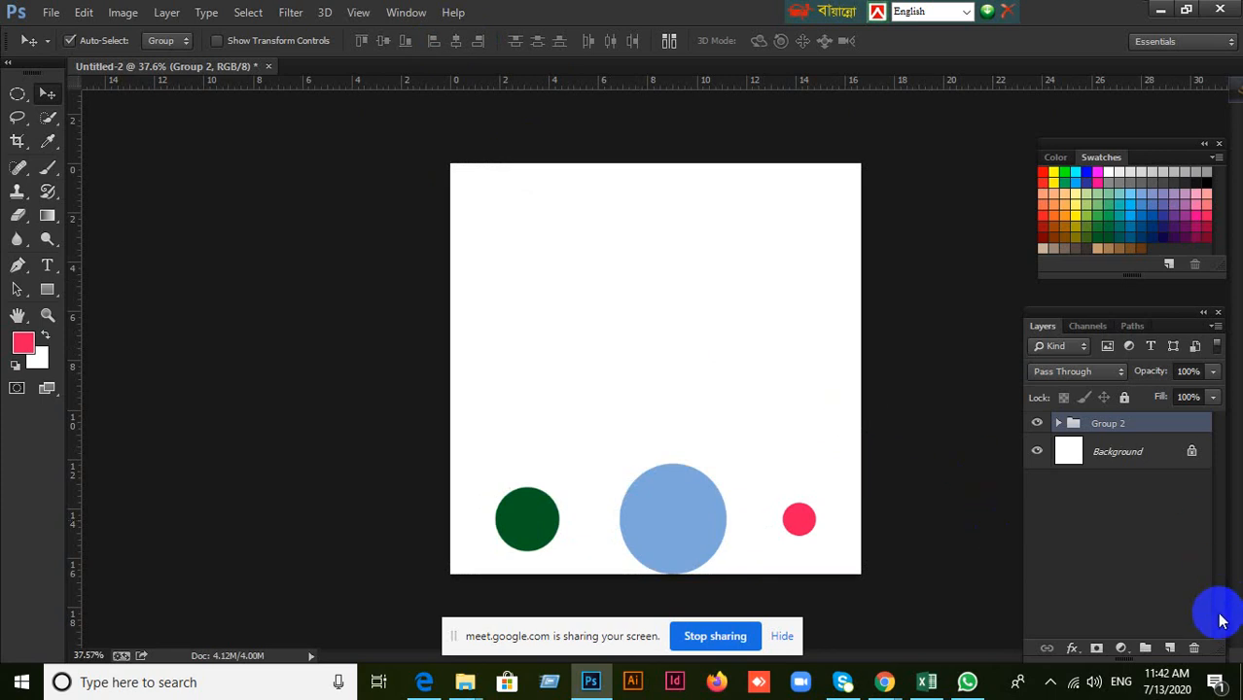
pyautogui.click(1194, 648)
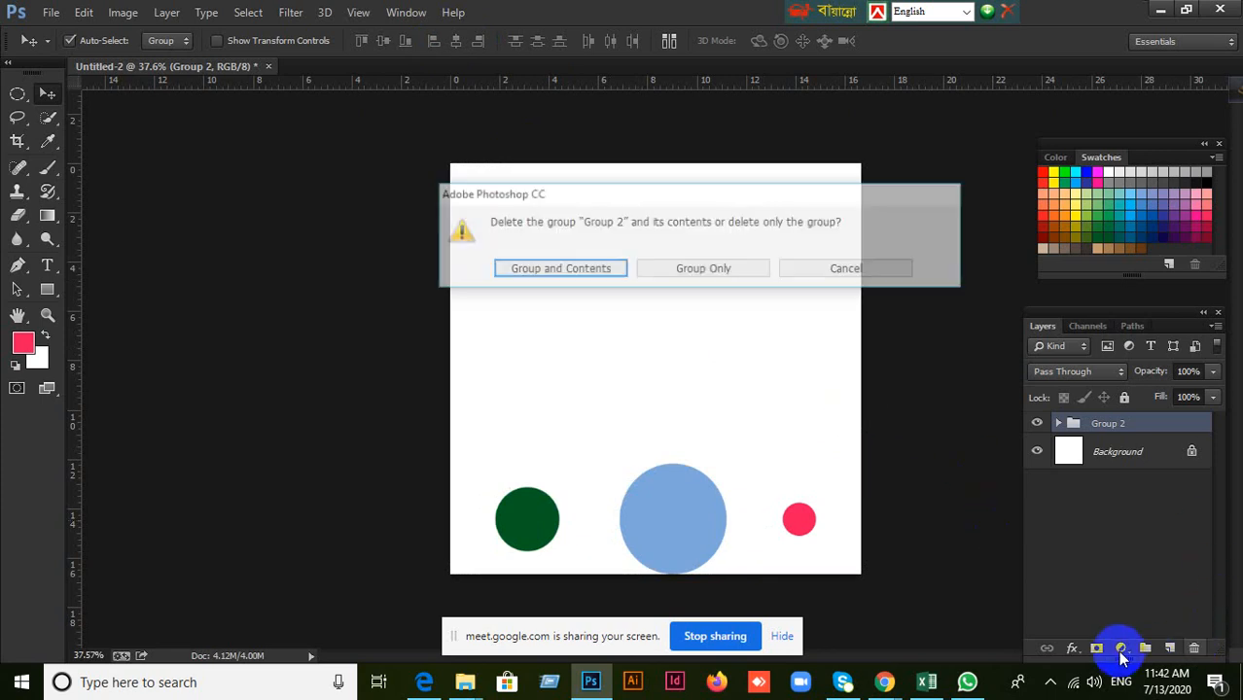
pyautogui.click(584, 271)
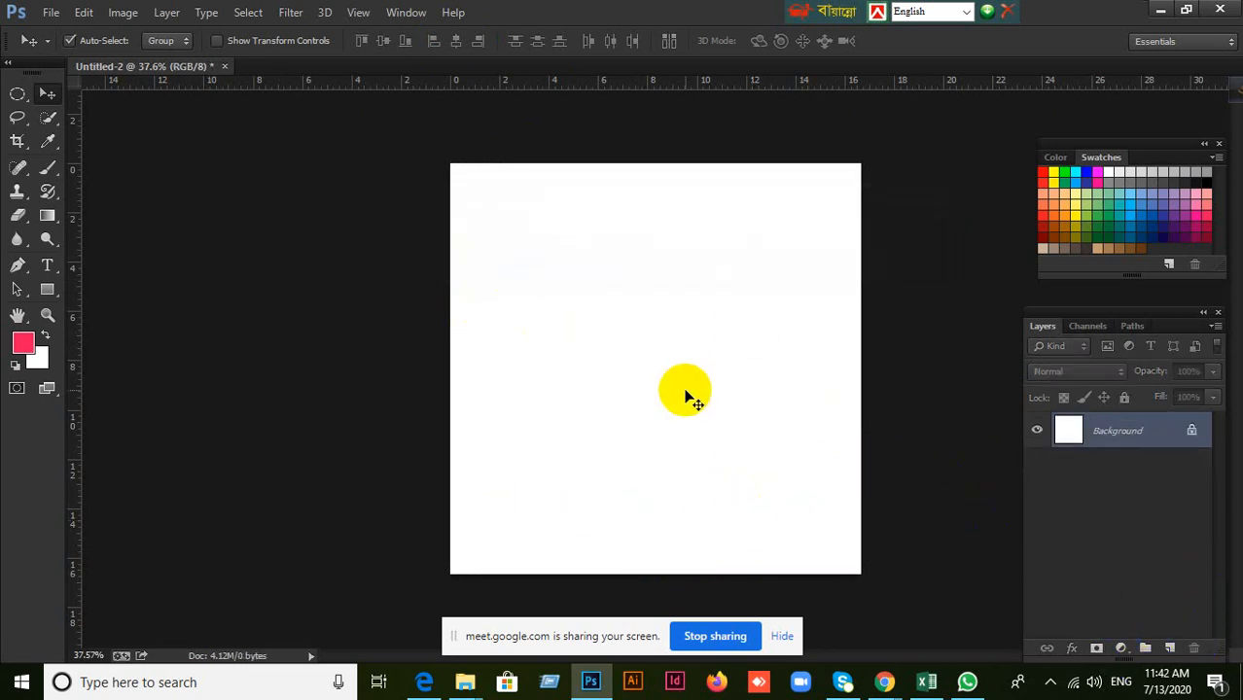
pyautogui.scroll(-2, 686, 397)
pyautogui.scroll(3, 685, 397)
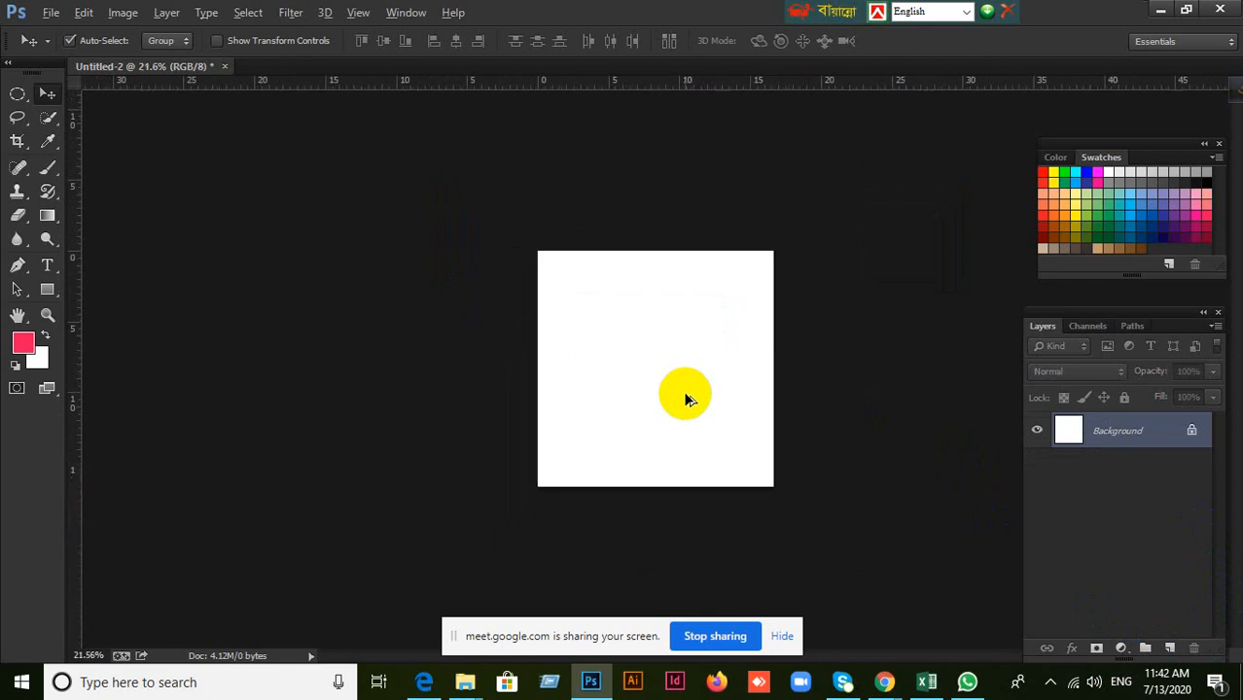
pyautogui.scroll(-2, 685, 399)
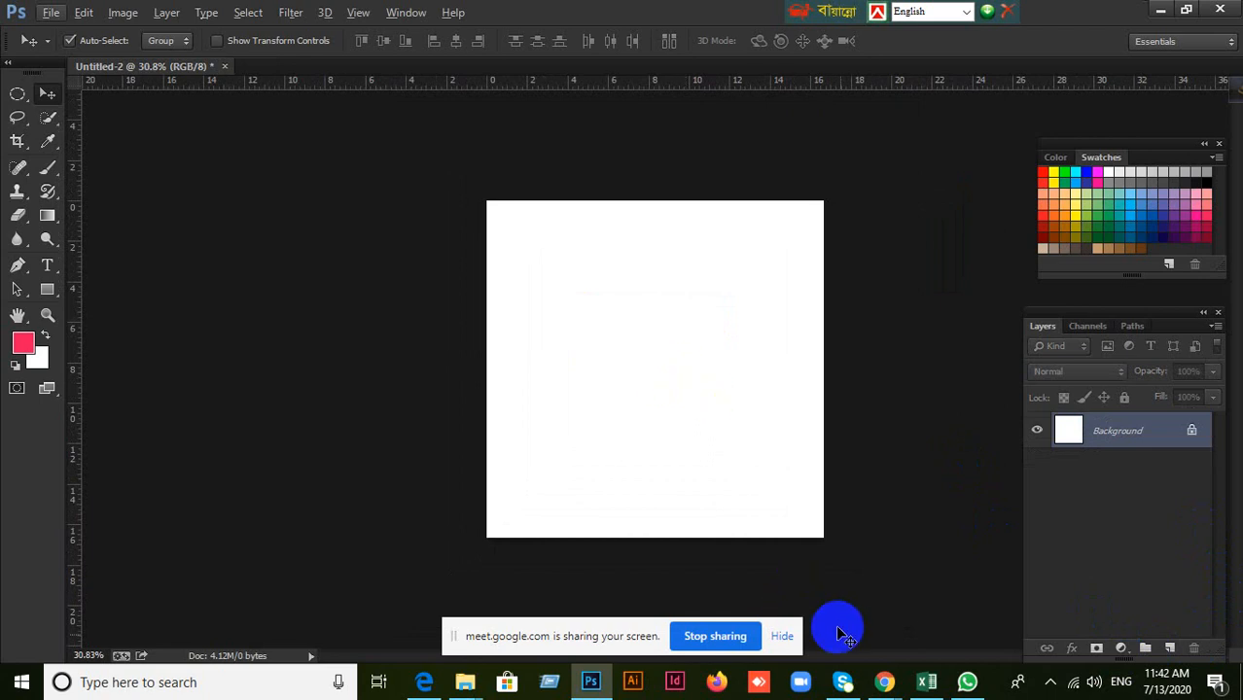
# Switch to the Google Meet window to check the participants and return to Photoshop.
pyautogui.moveTo(893, 685)
pyautogui.click(831, 588)
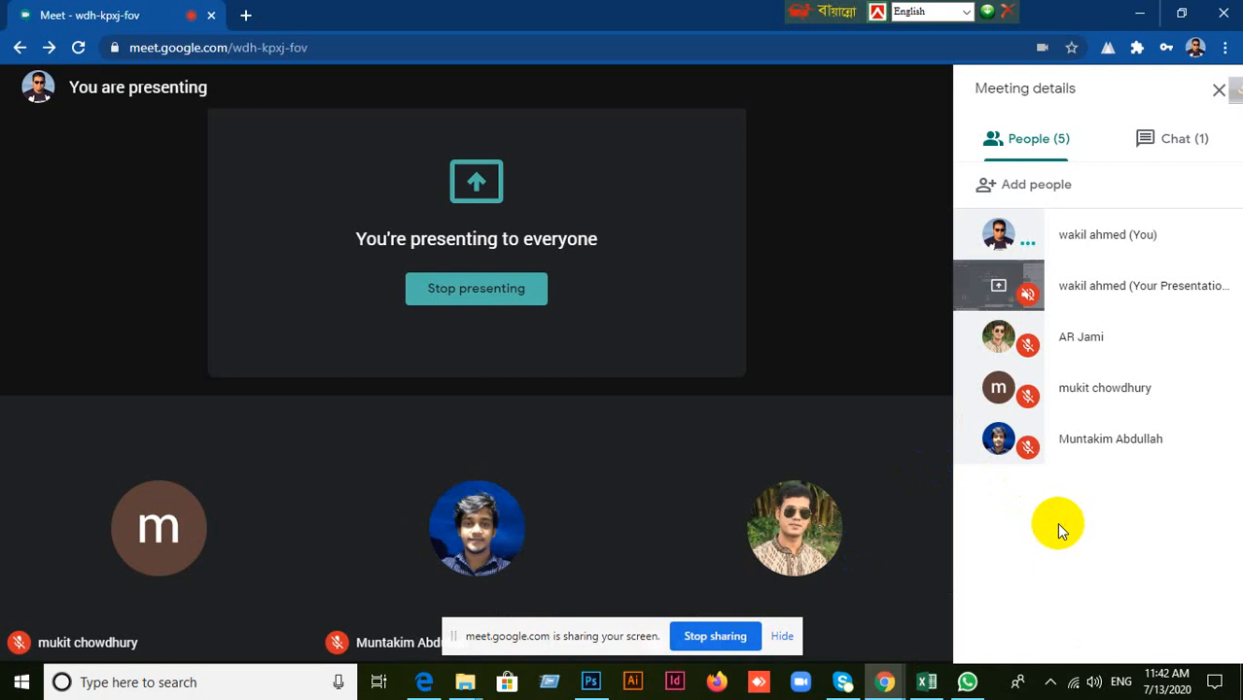
pyautogui.click(597, 683)
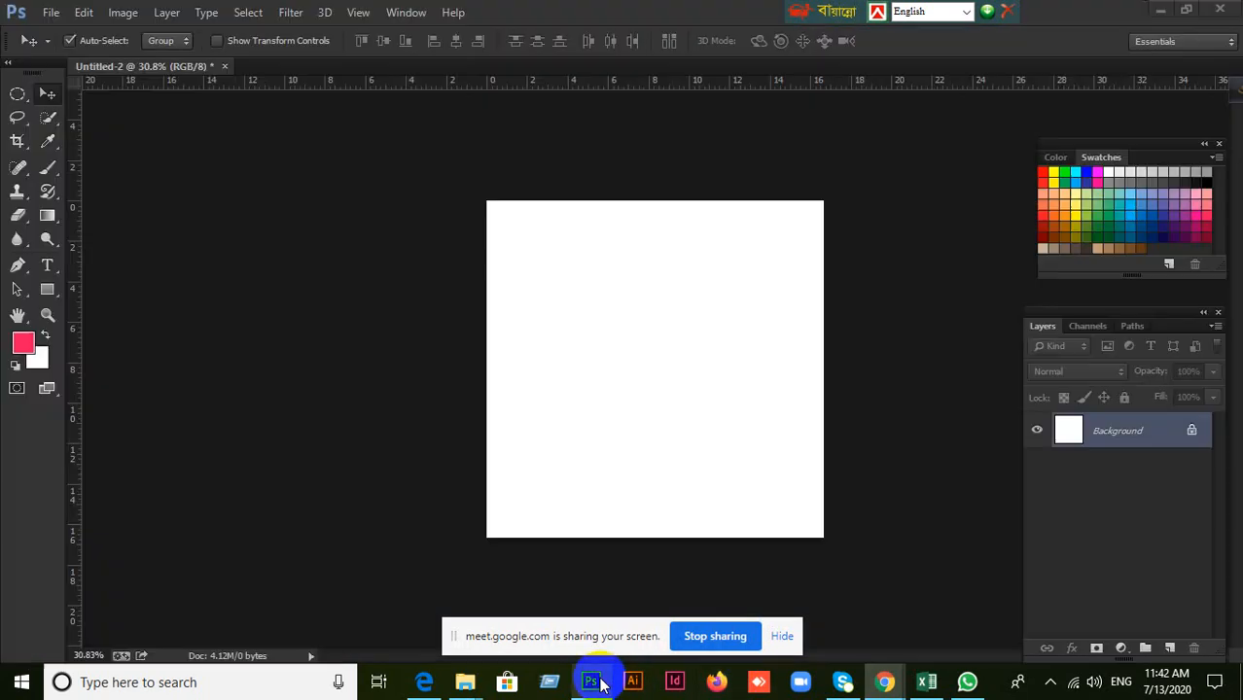
pyautogui.click(593, 682)
pyautogui.click(593, 682)
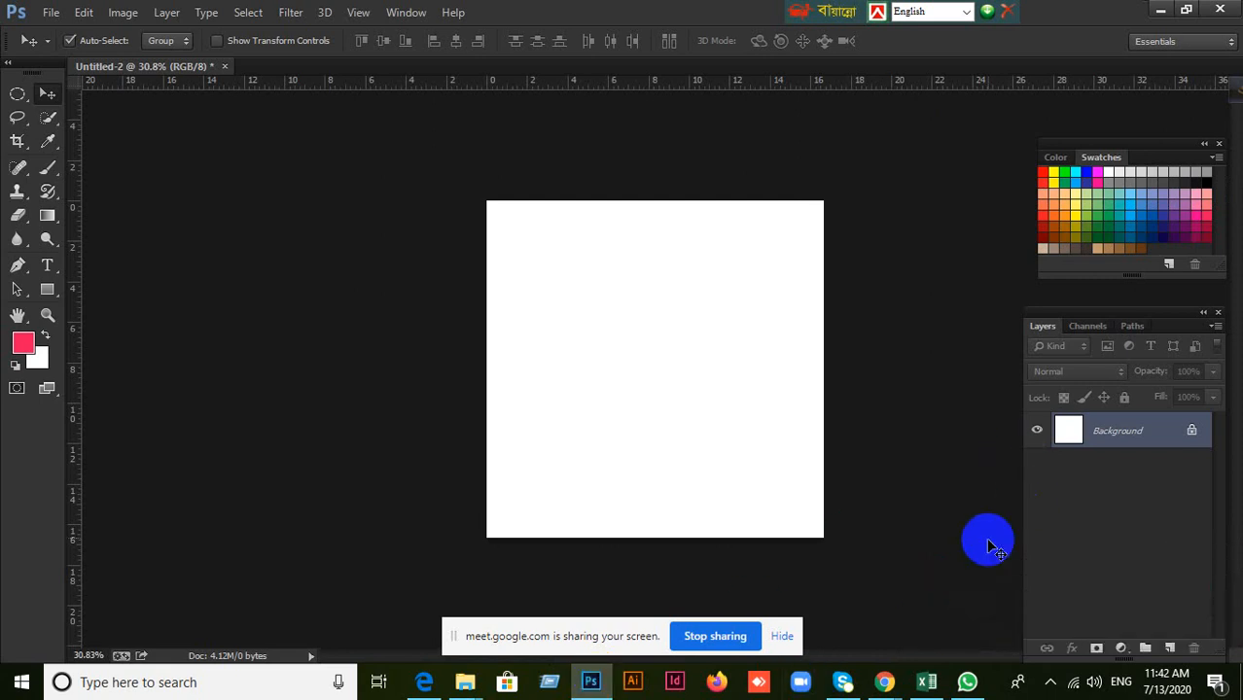
# Add a new layer, marquee a wide rectangle in the canvas's upper half, fill it with the pinkish-red foreground color and deselect.
pyautogui.click(1171, 650)
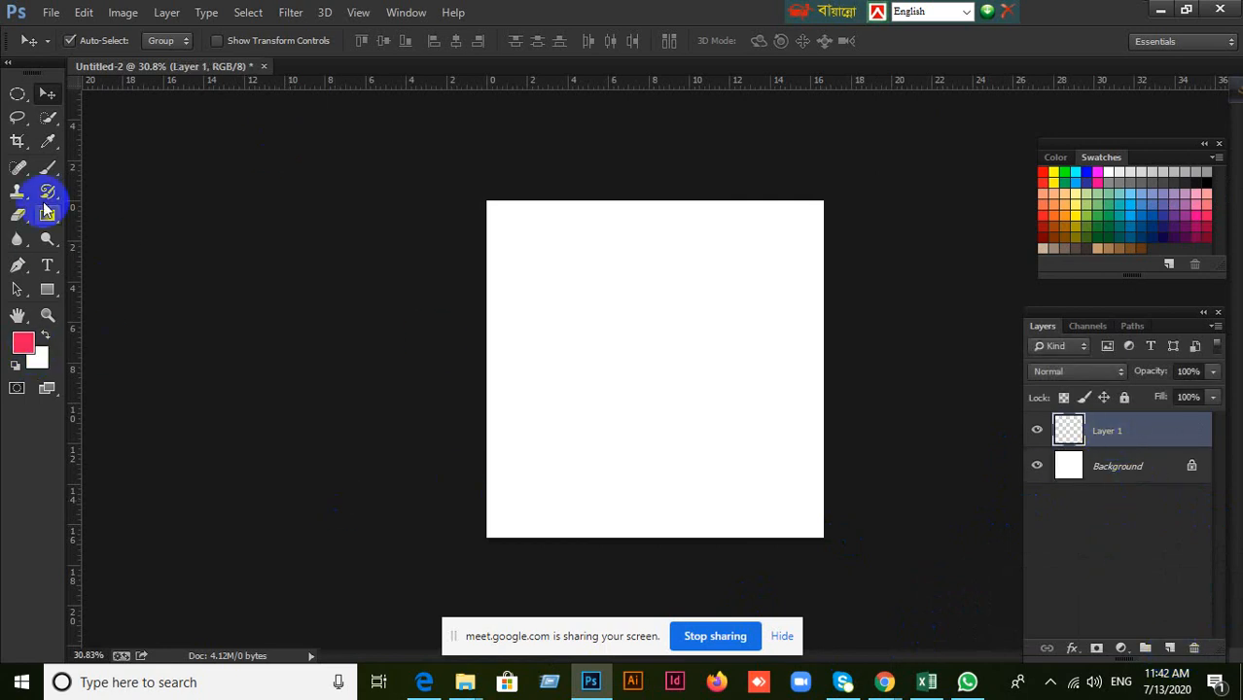
pyautogui.click(18, 94)
pyautogui.click(97, 90)
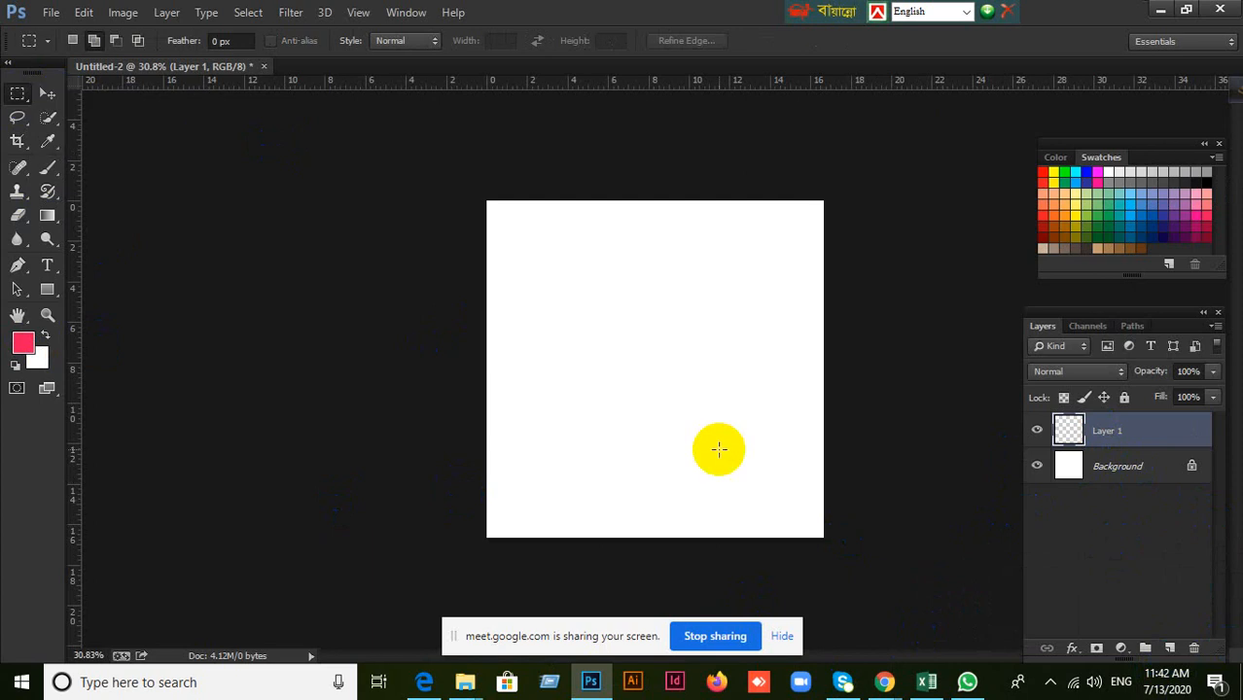
pyautogui.moveTo(567, 264); pyautogui.dragTo(714, 362)
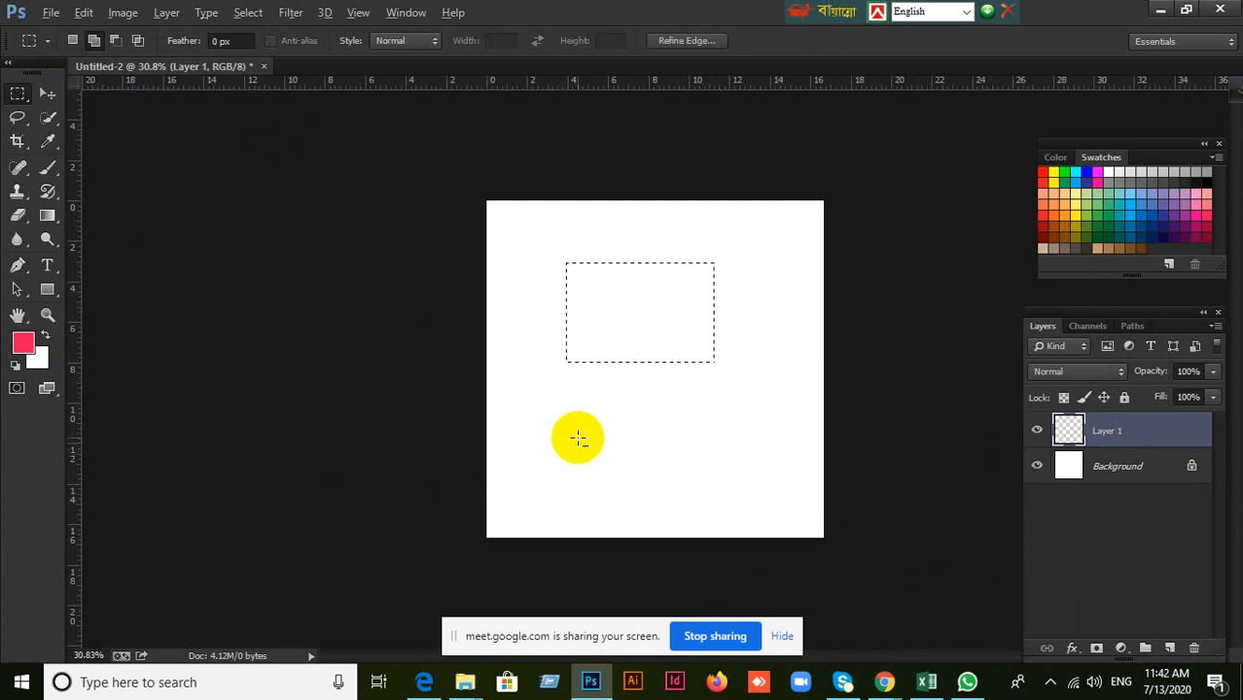
pyautogui.hotkey('alt', 'BackSpace')
pyautogui.hotkey('ctrl', 'd')
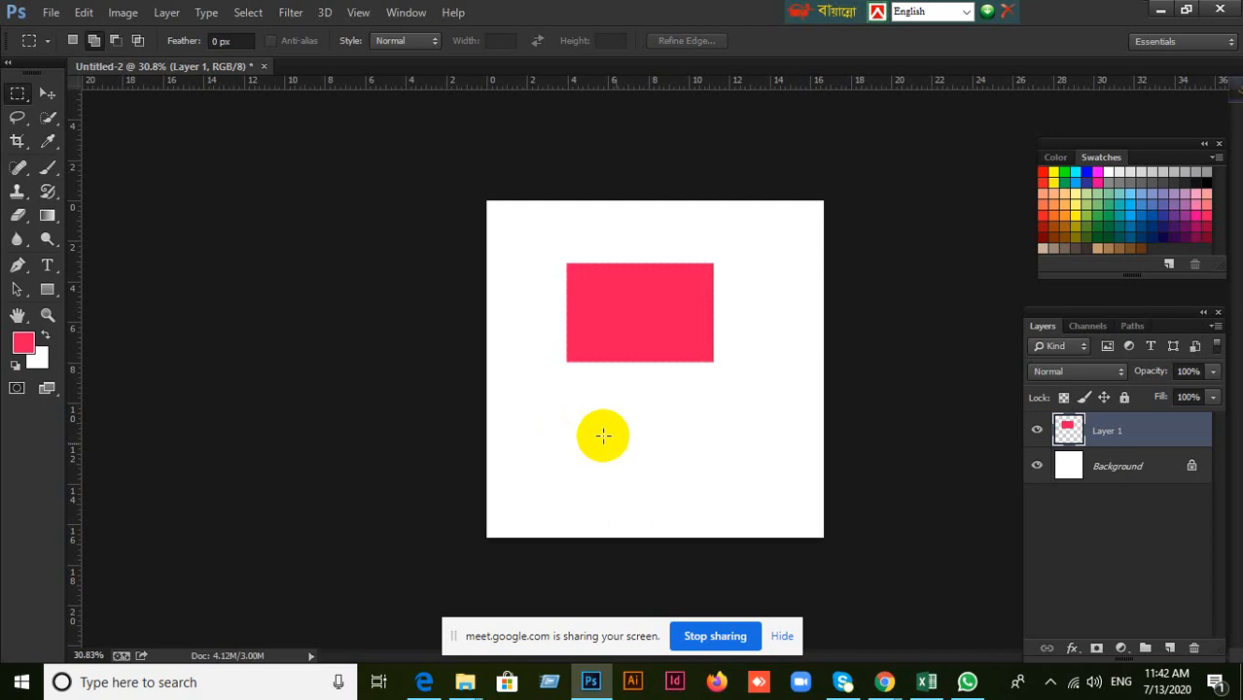
# Move the pinkish-red rectangle slightly down toward the canvas center, briefly hiding and showing Layer 1 along the way.
pyautogui.click(46, 94)
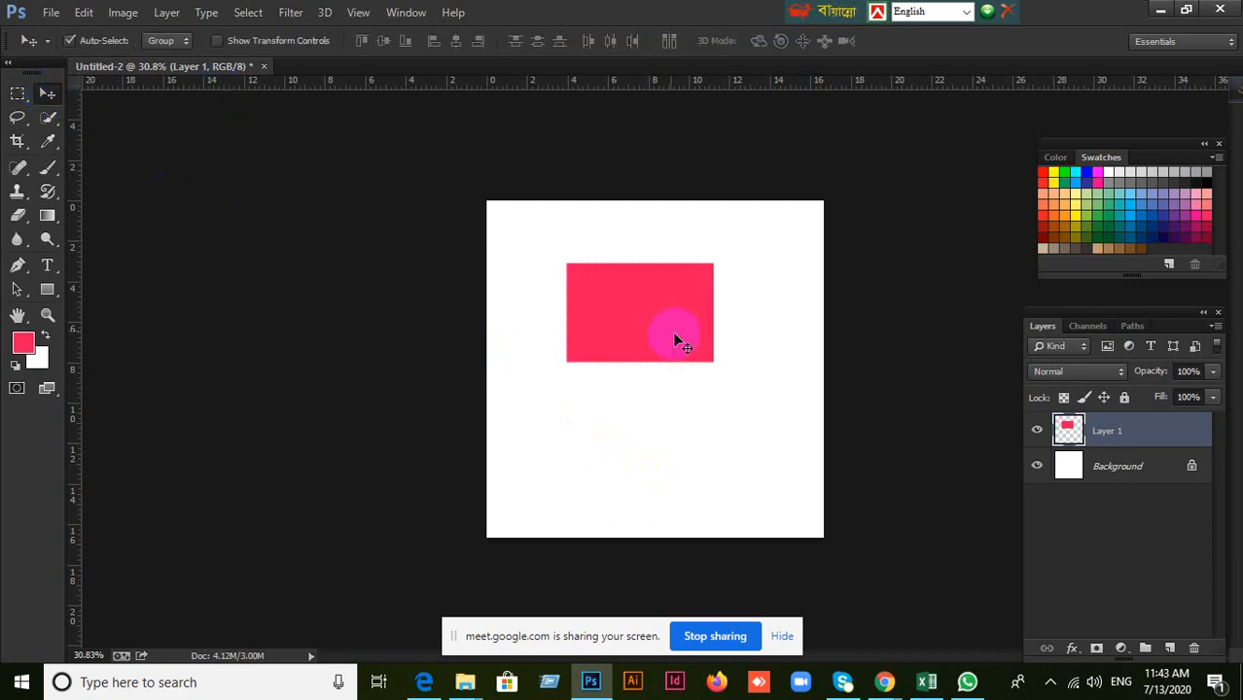
pyautogui.moveTo(672, 331); pyautogui.dragTo(657, 351)
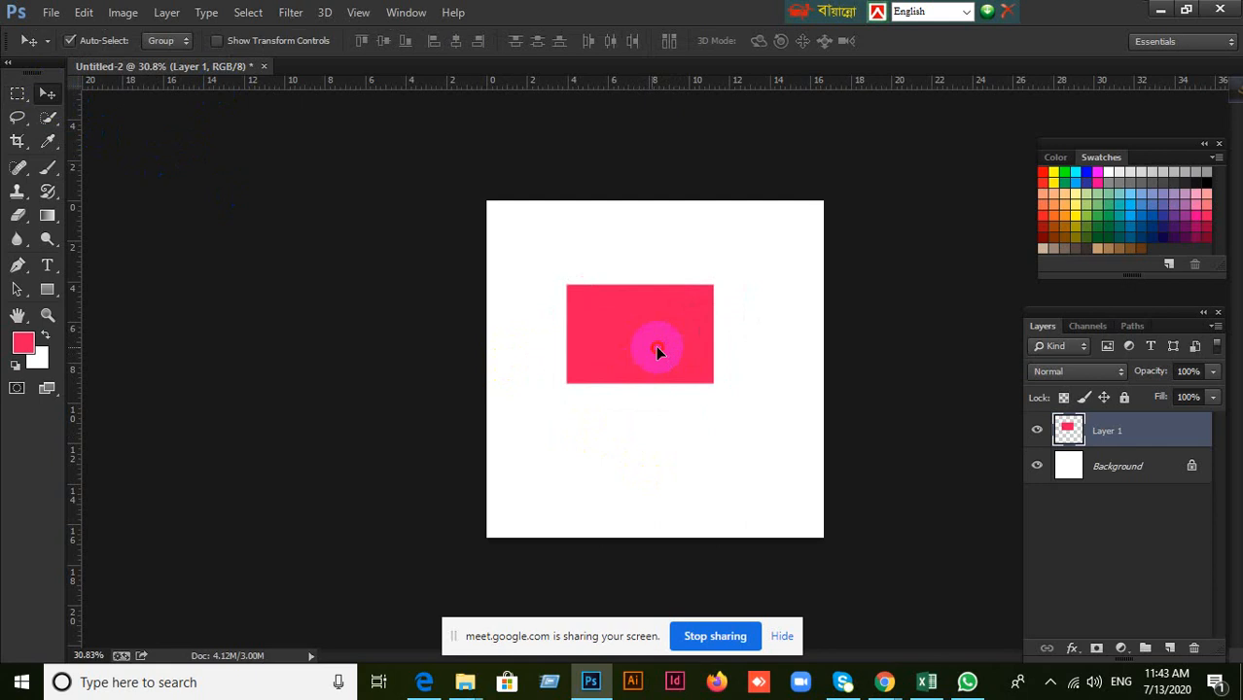
pyautogui.moveTo(657, 353); pyautogui.dragTo(682, 368)
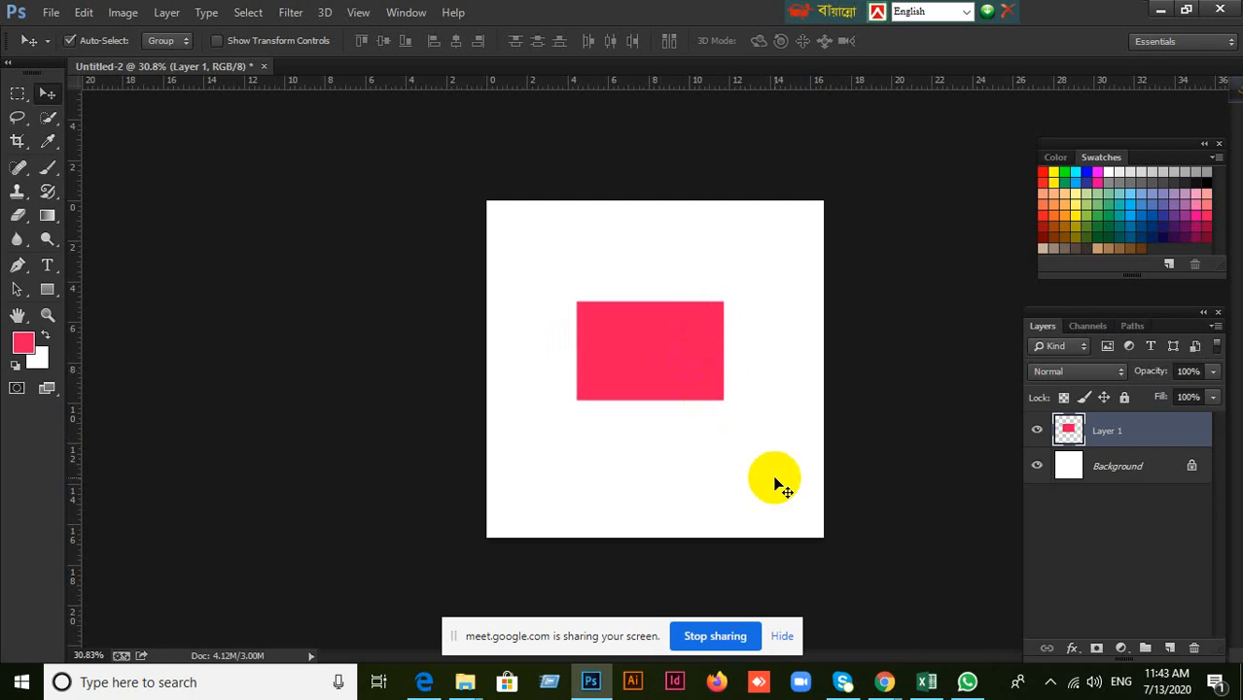
pyautogui.click(1036, 430)
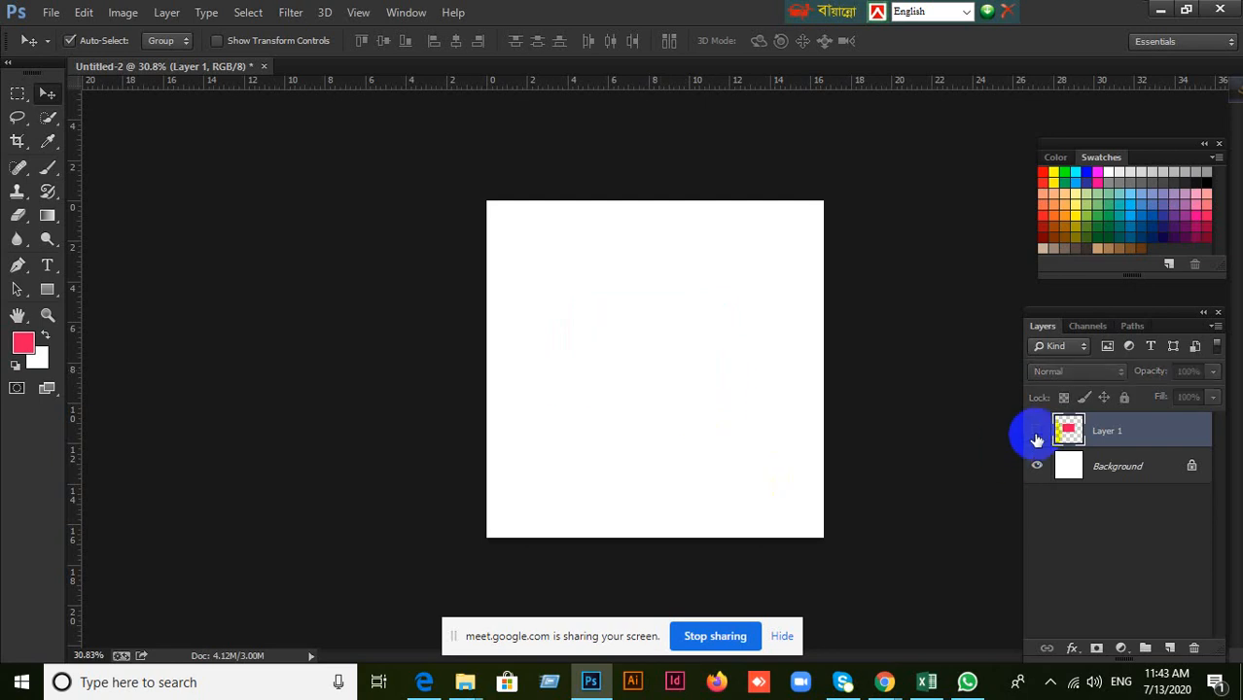
pyautogui.click(1036, 430)
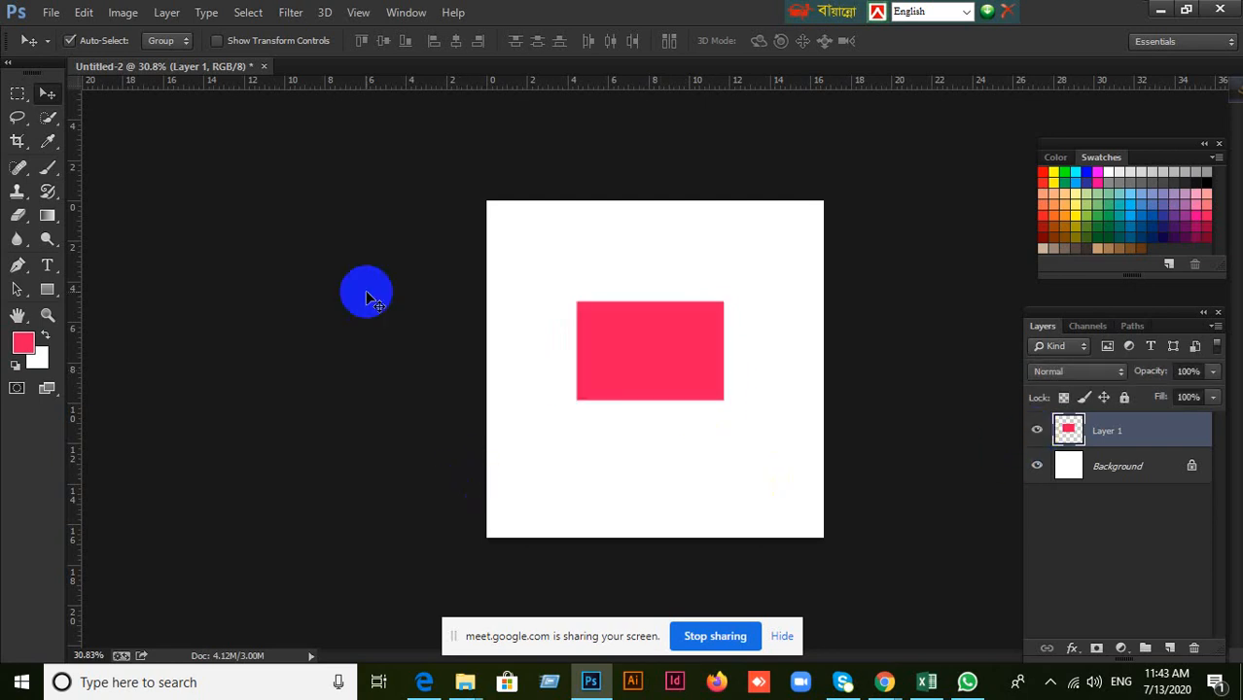
pyautogui.moveTo(609, 356); pyautogui.dragTo(650, 369)
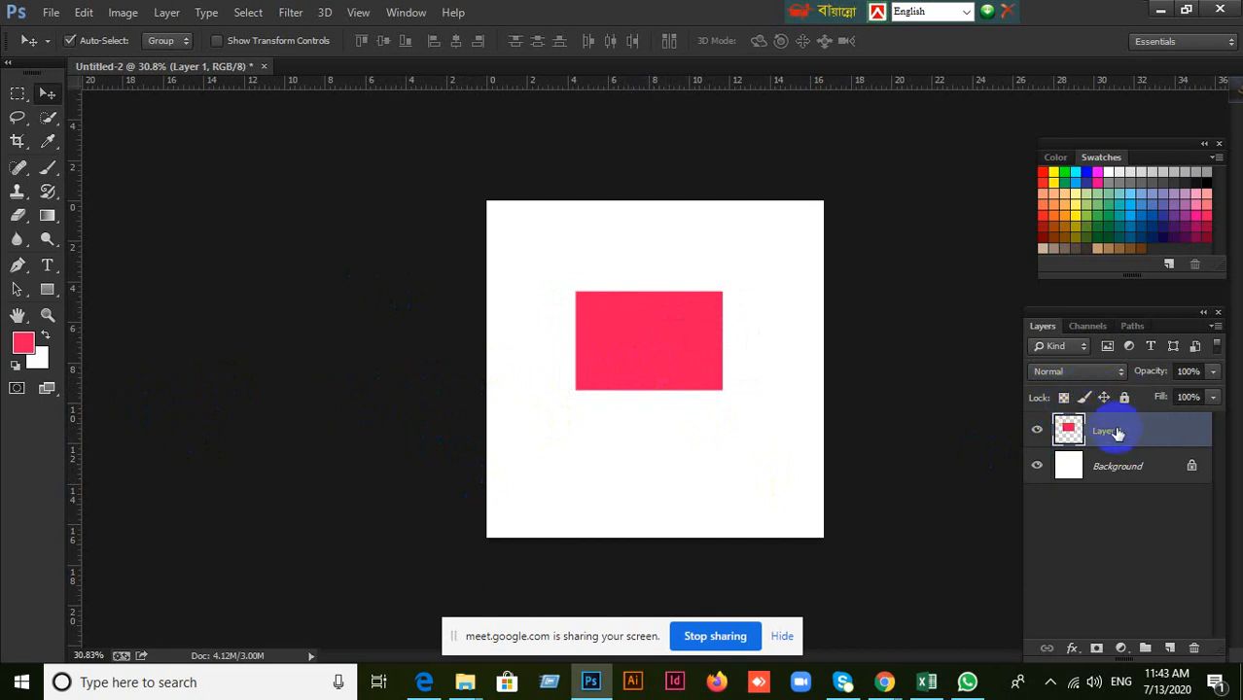
# Lock the transparent pixels of Layer 1.
pyautogui.click(1064, 398)
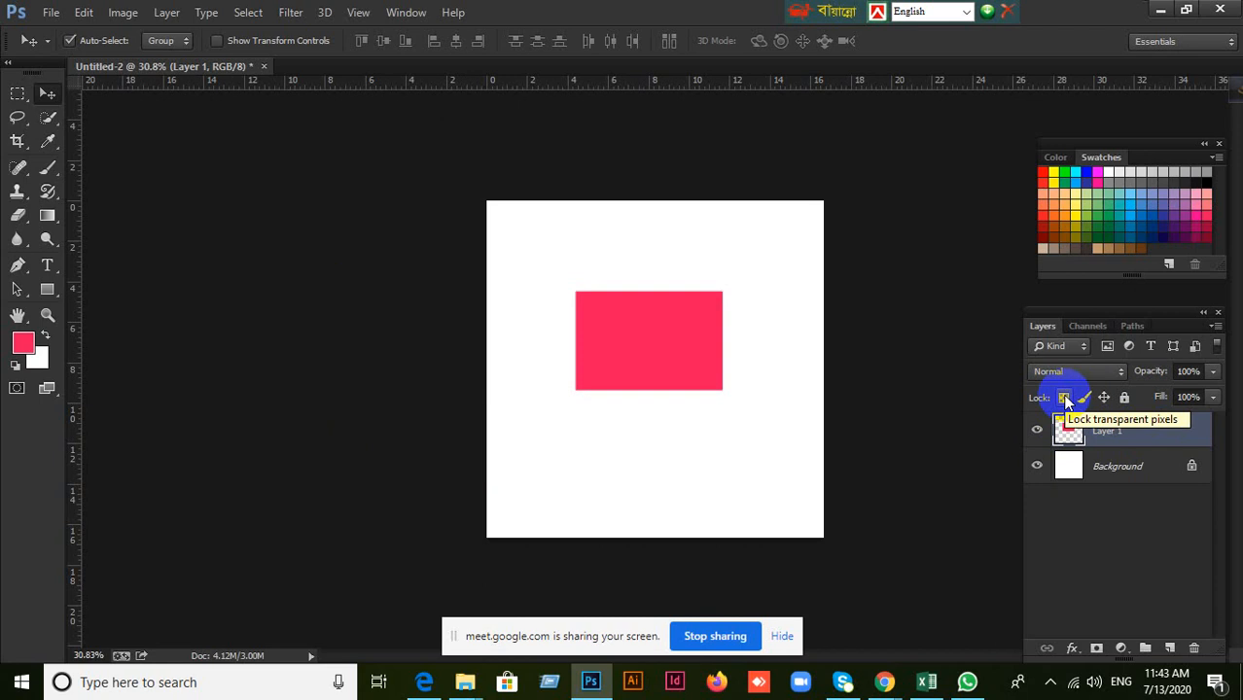
pyautogui.click(1065, 399)
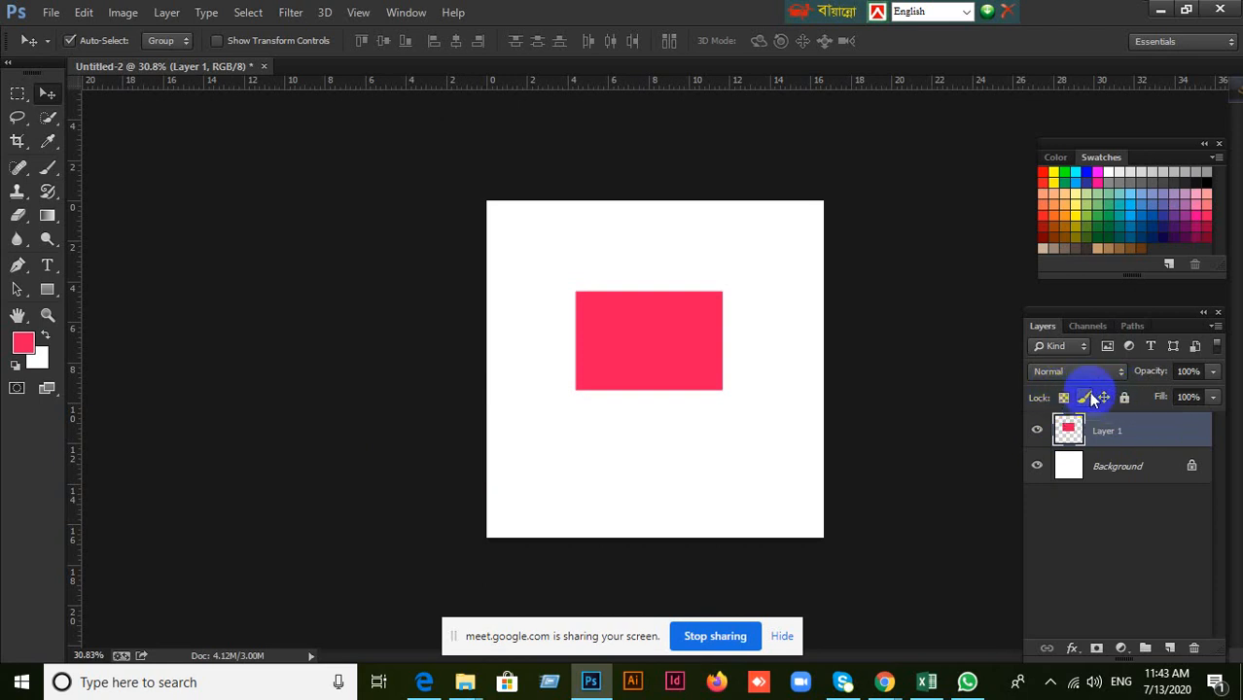
pyautogui.click(1064, 399)
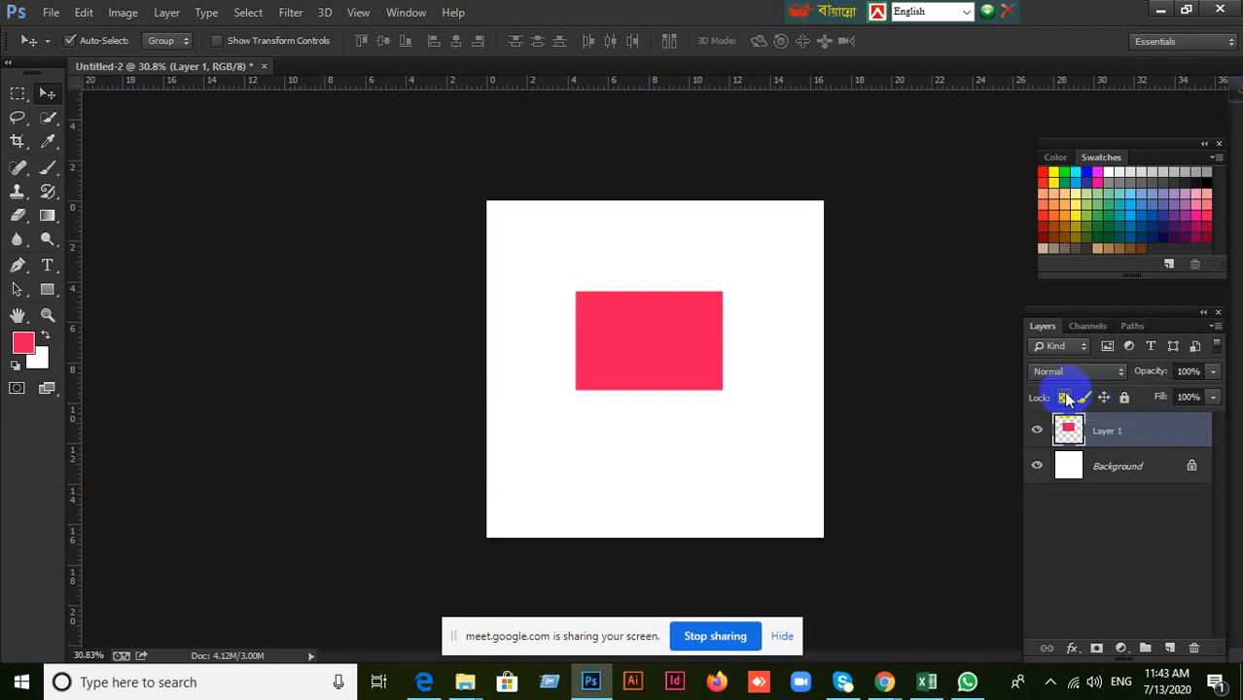
pyautogui.click(1066, 399)
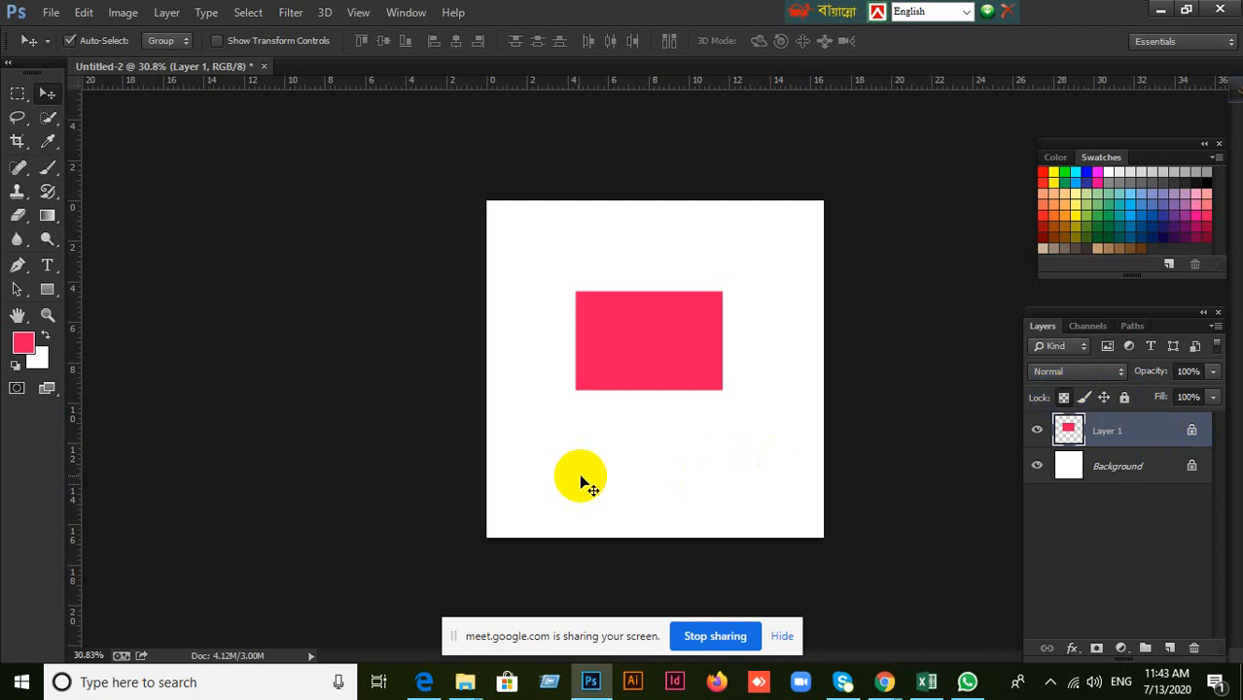
# Marquee an area overlapping the pinkish-red rectangle's upper-left corner, choose a yellow foreground color, fill the selection on the transparency-locked layer and deselect.
pyautogui.scroll(2, 737, 331)
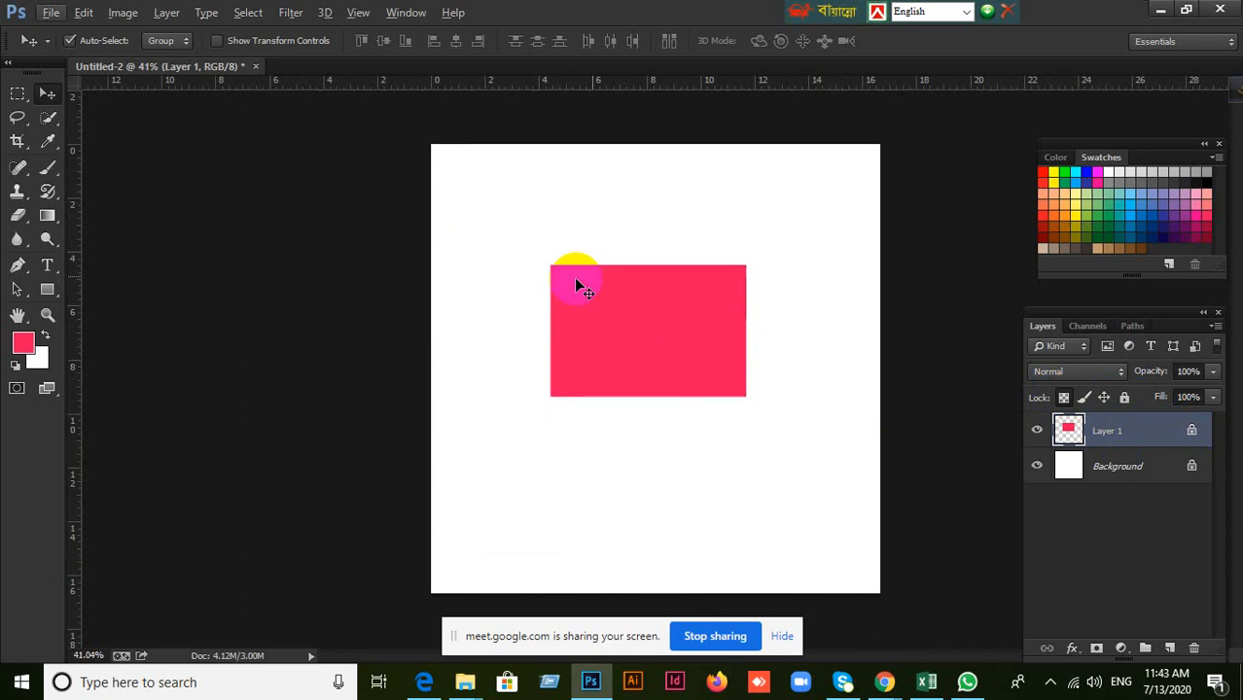
pyautogui.click(17, 95)
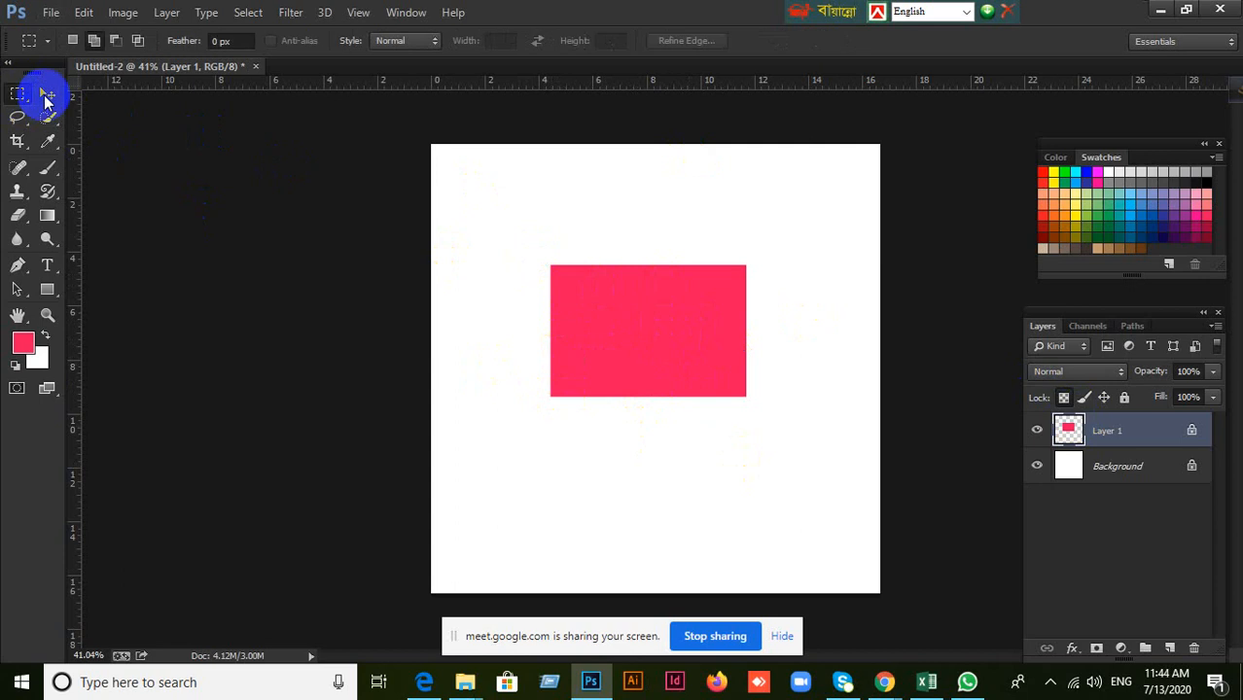
pyautogui.rightClick(20, 96)
pyautogui.click(72, 97)
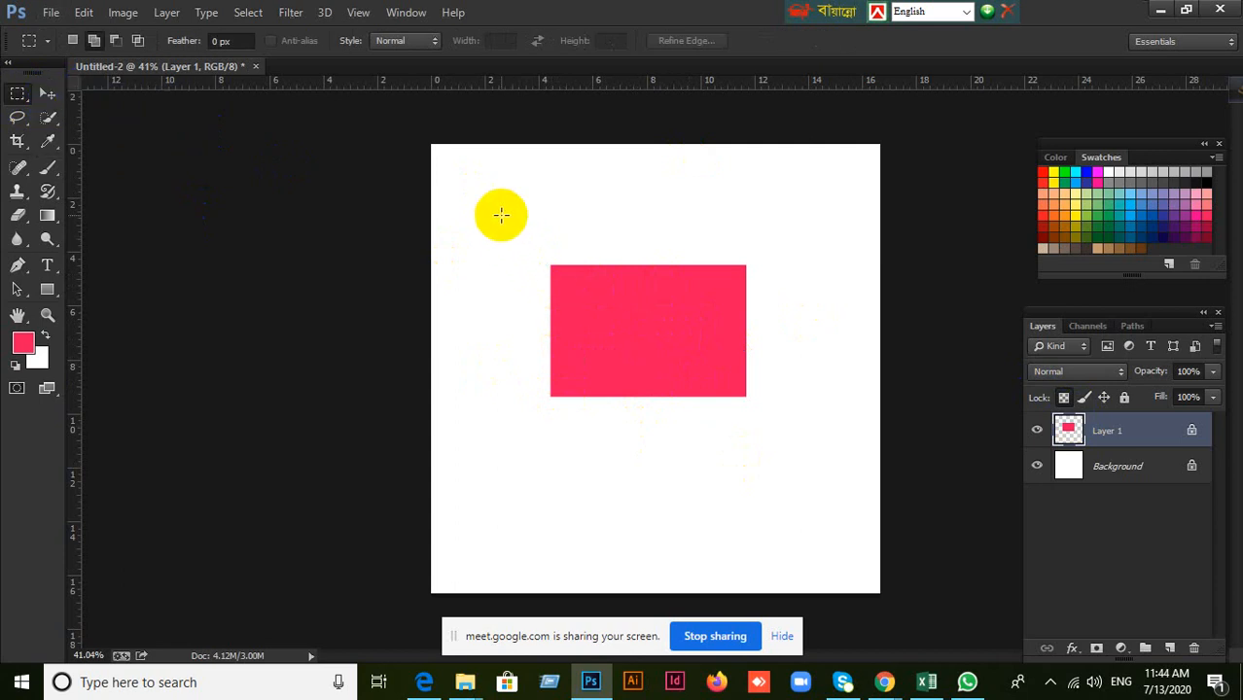
pyautogui.moveTo(503, 216); pyautogui.dragTo(641, 350)
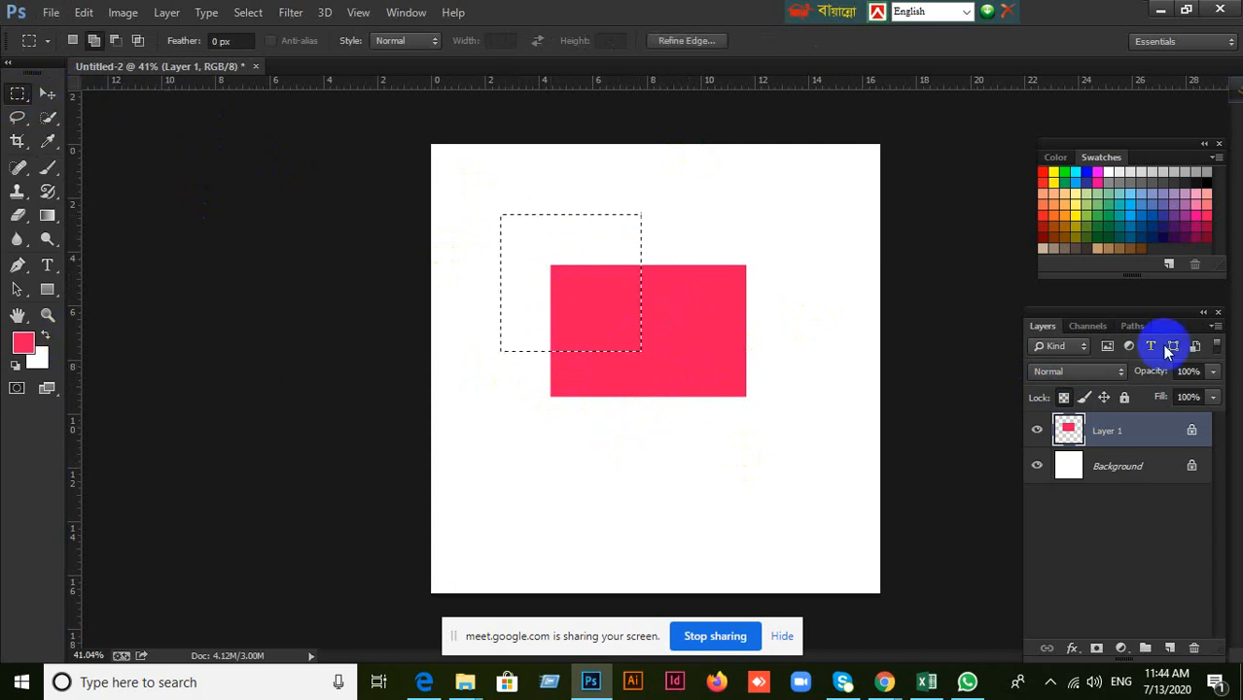
pyautogui.click(1063, 215)
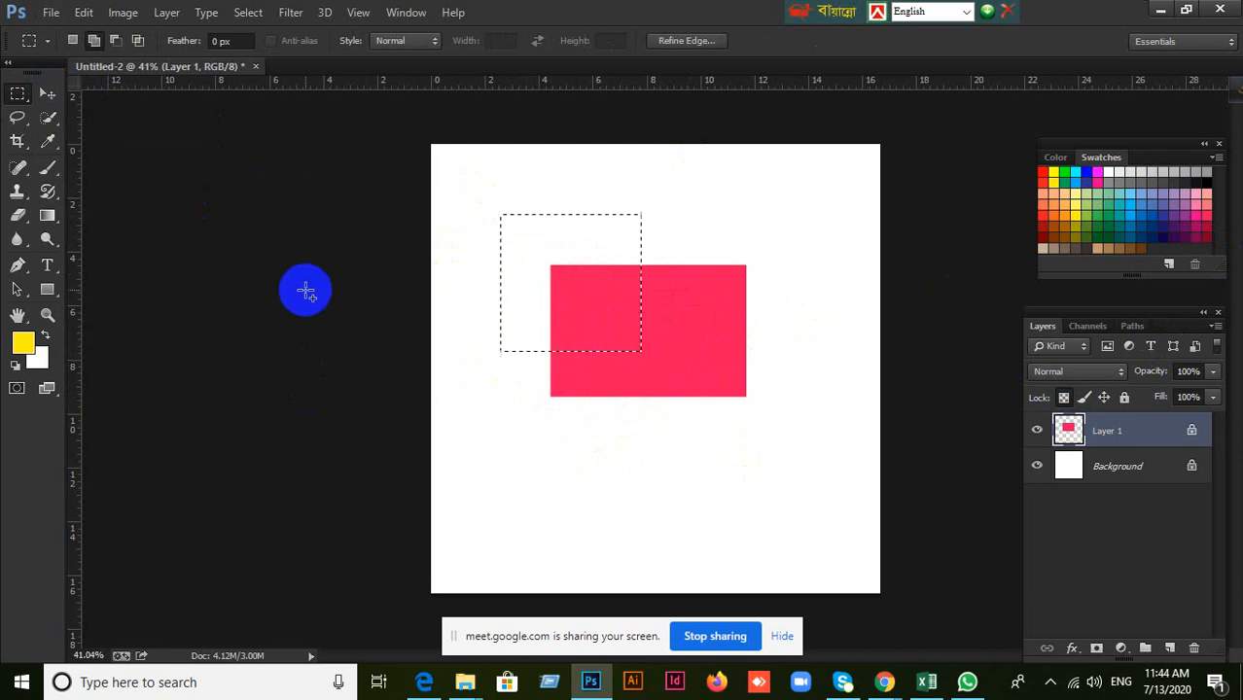
pyautogui.press('alt')
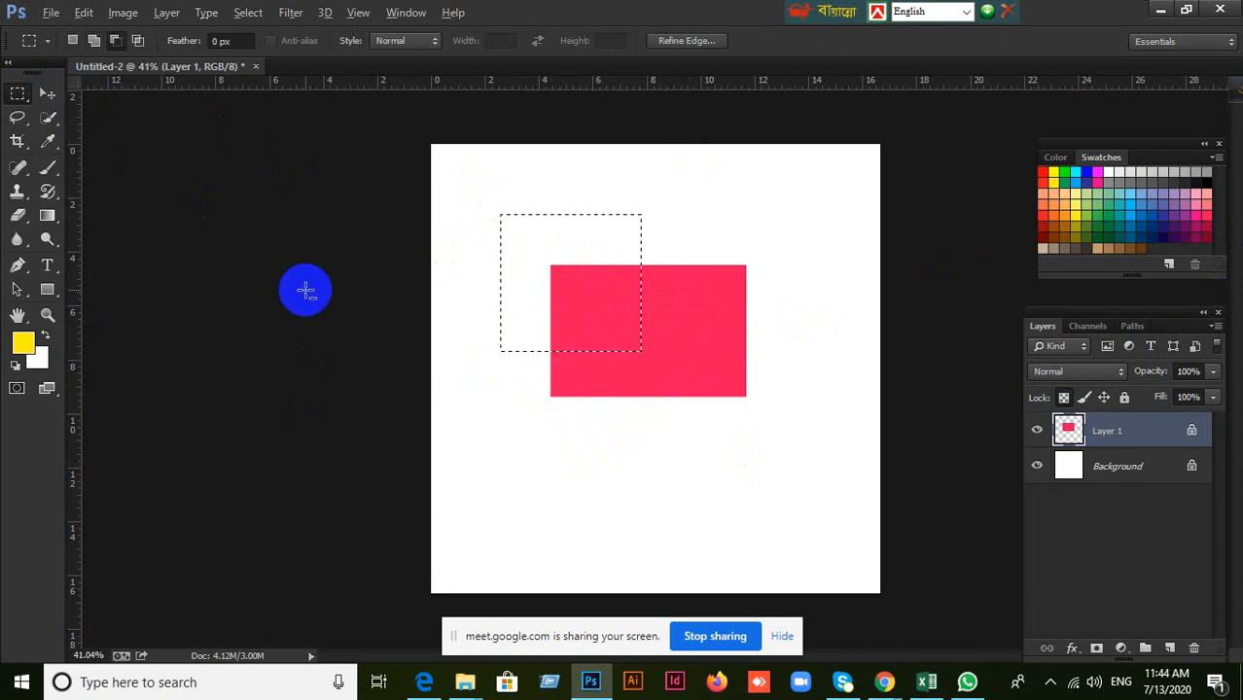
pyautogui.hotkey('shift', 'alt', 'BackSpace')
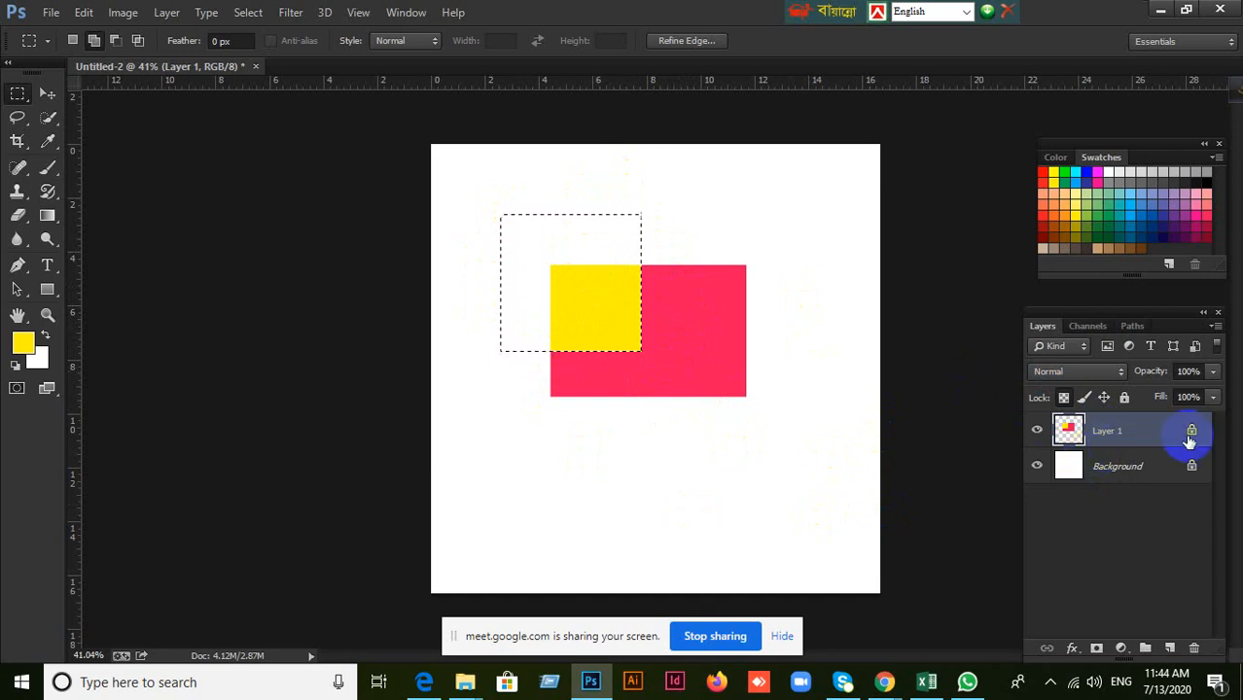
pyautogui.click(924, 384)
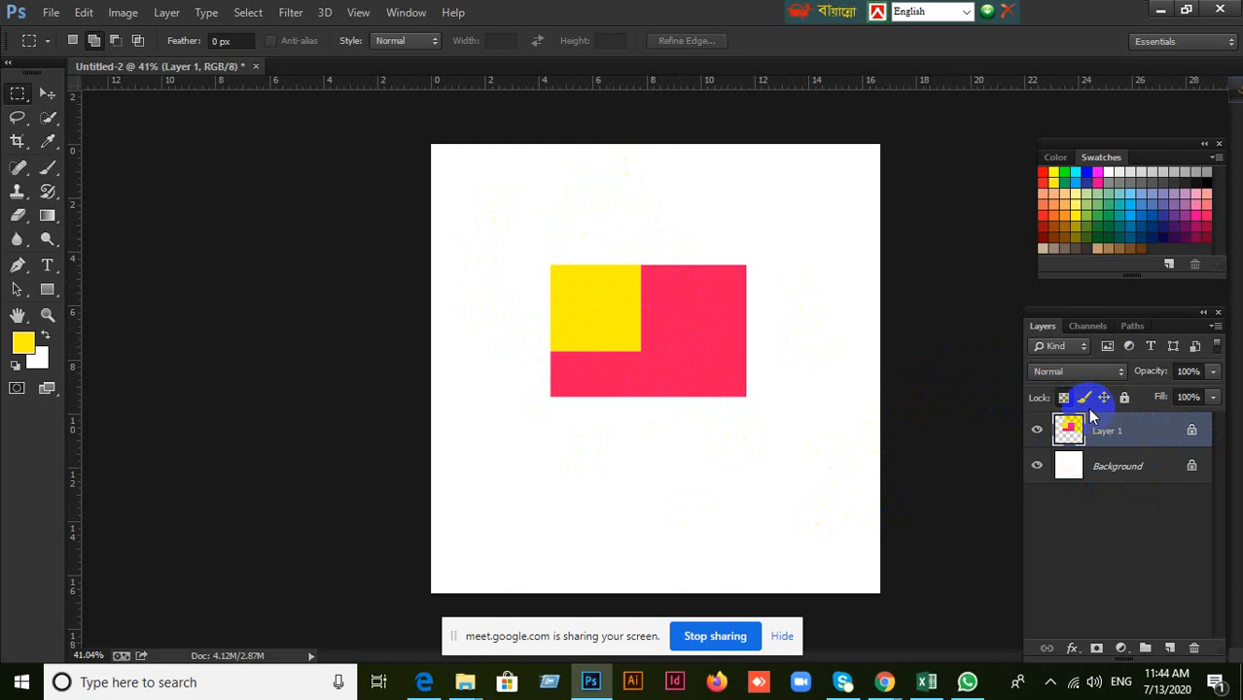
# Undo the yellow fill and its selection, and unlock the transparent pixels of Layer 1.
pyautogui.hotkey('ctrl', 'alt', 'z')
pyautogui.hotkey('ctrl', 'alt', 'z')
pyautogui.hotkey('ctrl', 'alt', 'z')
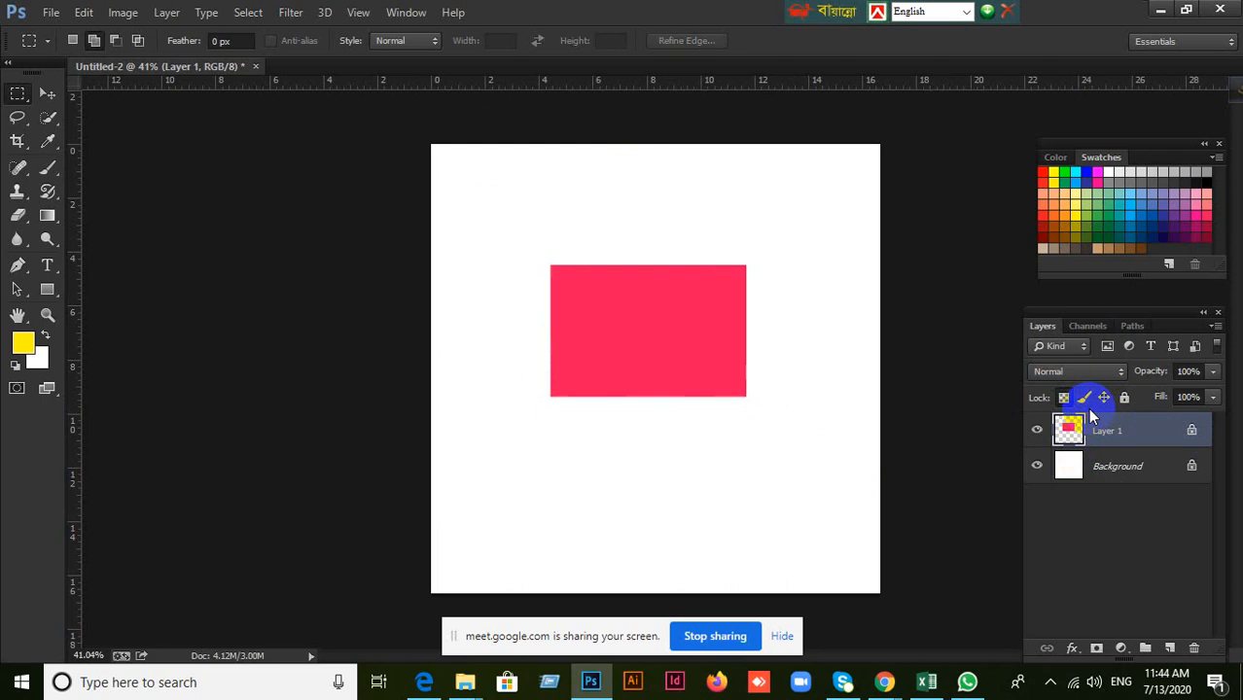
pyautogui.click(1064, 398)
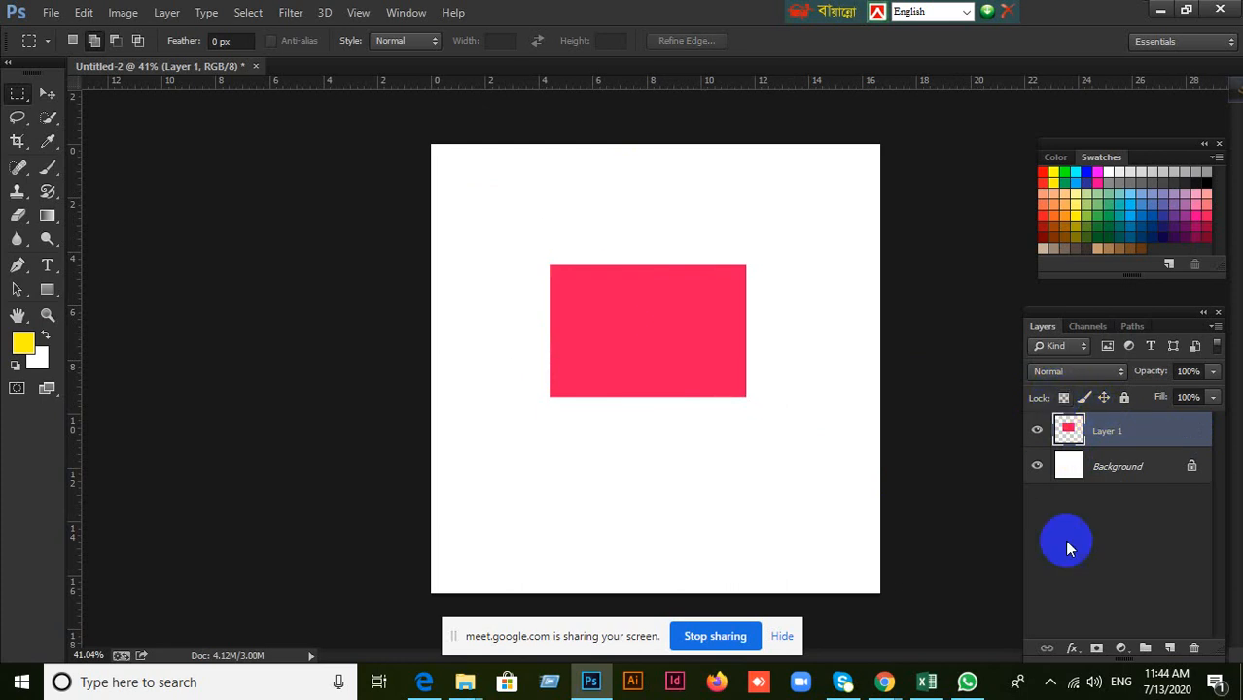
# Marquee a tall rectangle overlapping the left half of the pinkish-red rectangle, fill it with yellow on unlocked Layer 1 and deselect.
pyautogui.moveTo(495, 212); pyautogui.dragTo(640, 441)
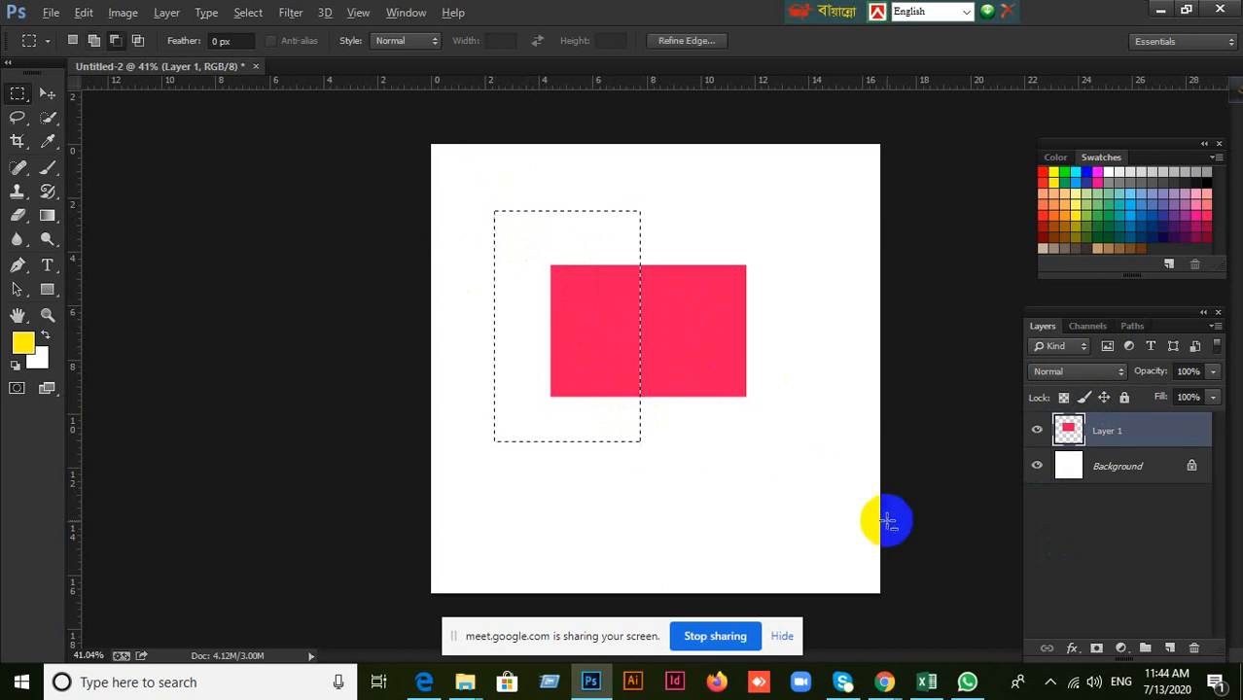
pyautogui.hotkey('alt', 'BackSpace')
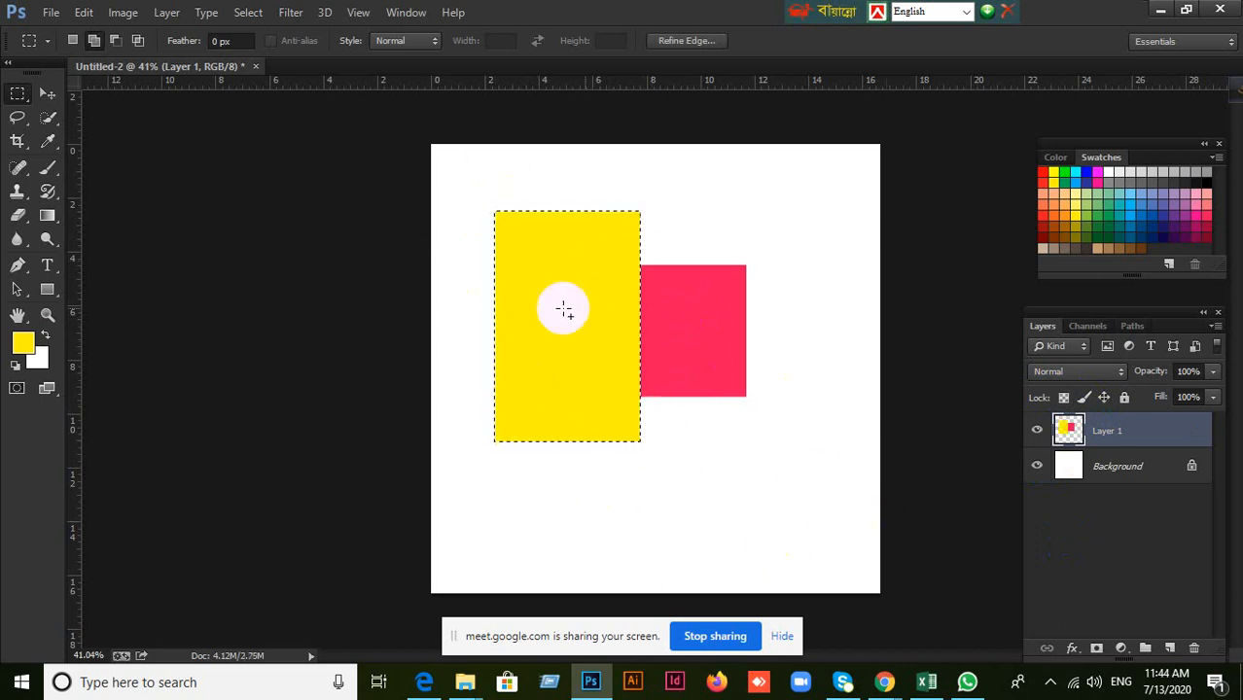
pyautogui.click(691, 355)
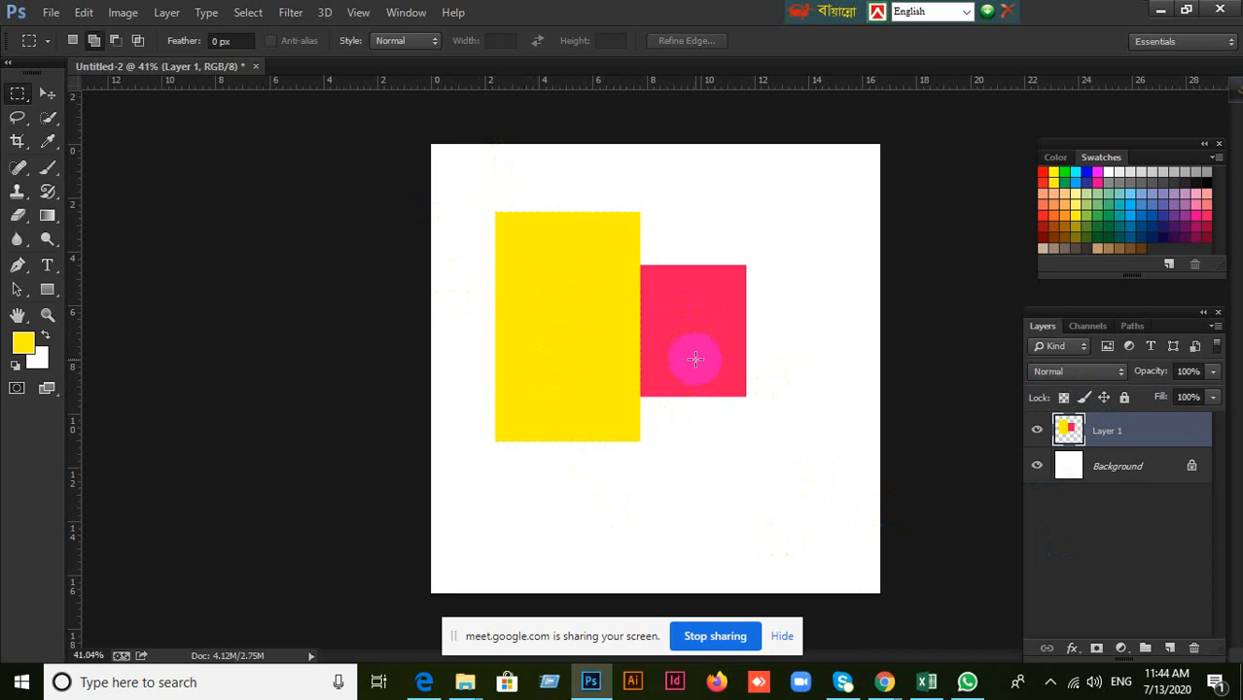
# Undo the yellow rectangle fill and its selection, and lock the transparent pixels of Layer 1 again.
pyautogui.hotkey('ctrl', 'alt', 'z')
pyautogui.hotkey('ctrl', 'alt', 'z')
pyautogui.hotkey('ctrl', 'alt', 'z')
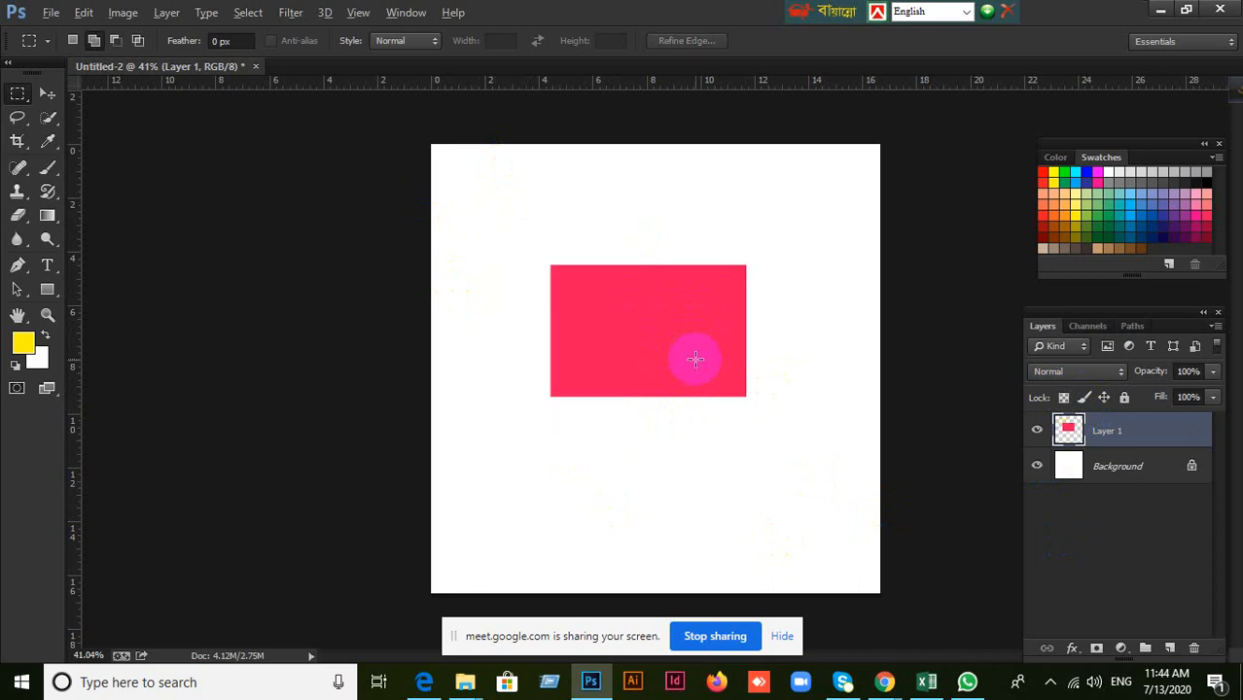
pyautogui.click(1064, 399)
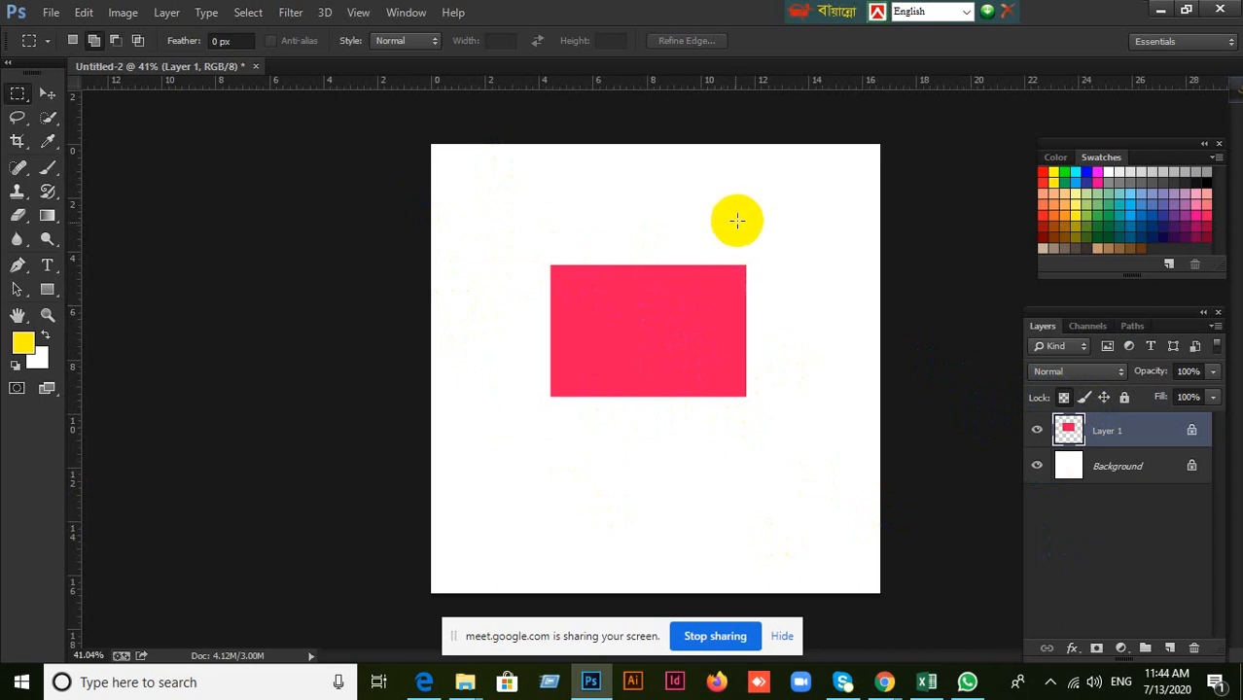
# Draw an elliptical selection overlapping the right edge of the pinkish-red rectangle, fill it with yellow on the transparency-locked layer and deselect.
pyautogui.click(15, 97)
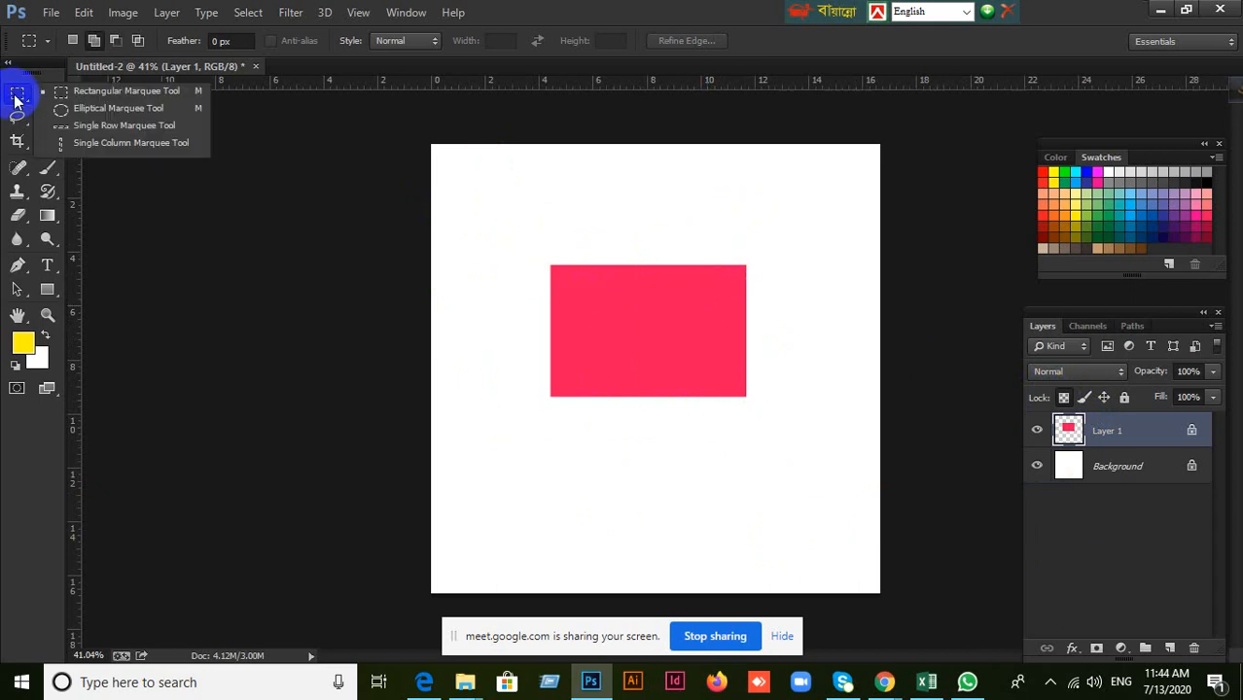
pyautogui.click(107, 108)
pyautogui.moveTo(718, 234); pyautogui.dragTo(824, 392)
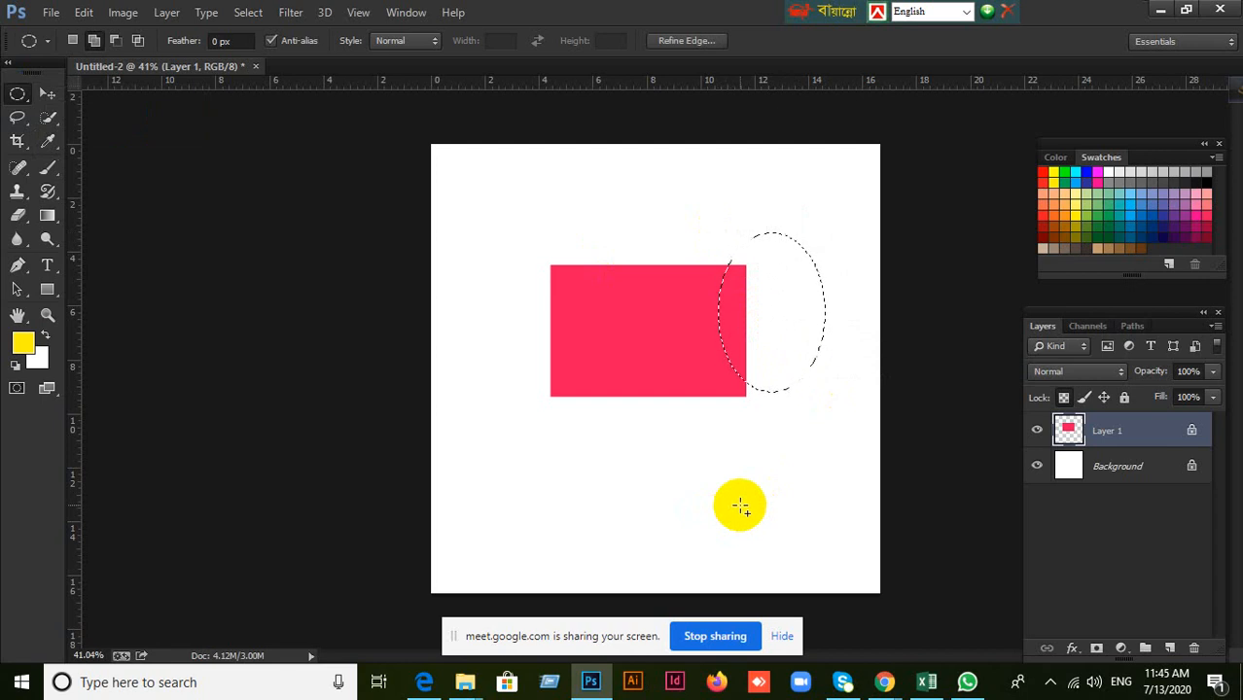
pyautogui.hotkey('shift', 'alt', 'BackSpace')
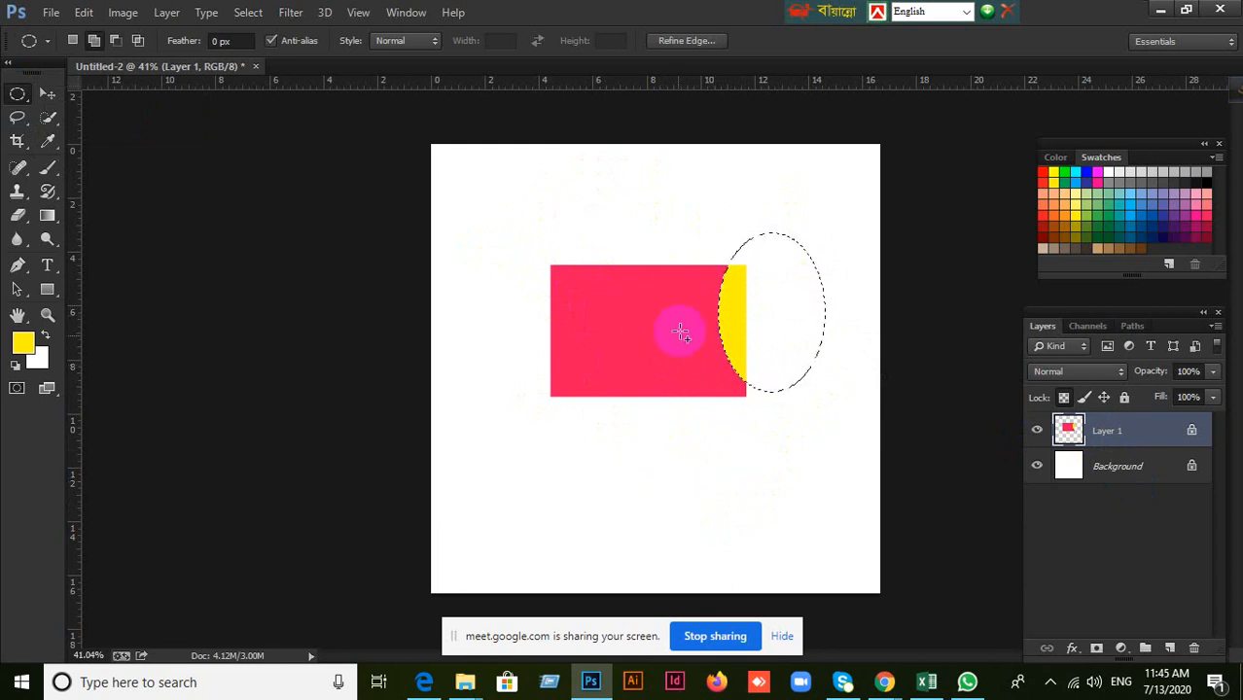
pyautogui.click(651, 344)
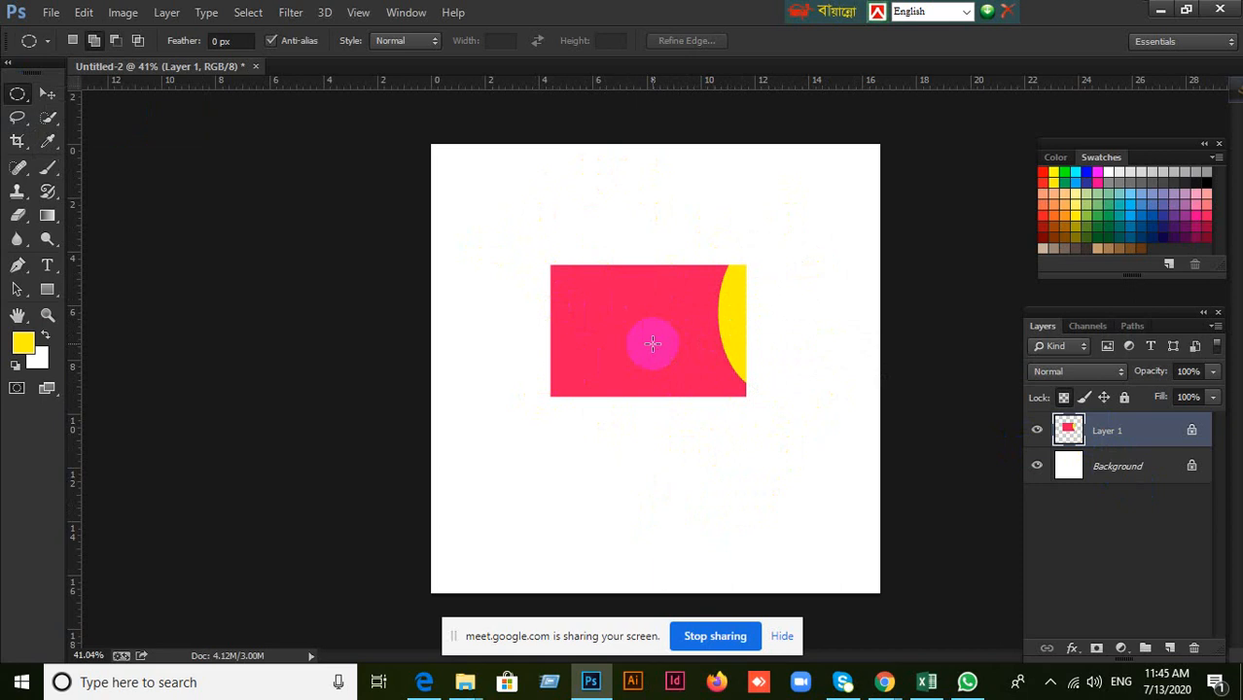
# Undo the yellow elliptical fill, its selection and the transparent pixel lock on Layer 1.
pyautogui.hotkey('ctrl', 'alt', 'z')
pyautogui.hotkey('ctrl', 'alt', 'z')
pyautogui.hotkey('ctrl', 'alt', 'z')
pyautogui.hotkey('ctrl', 'alt', 'z')
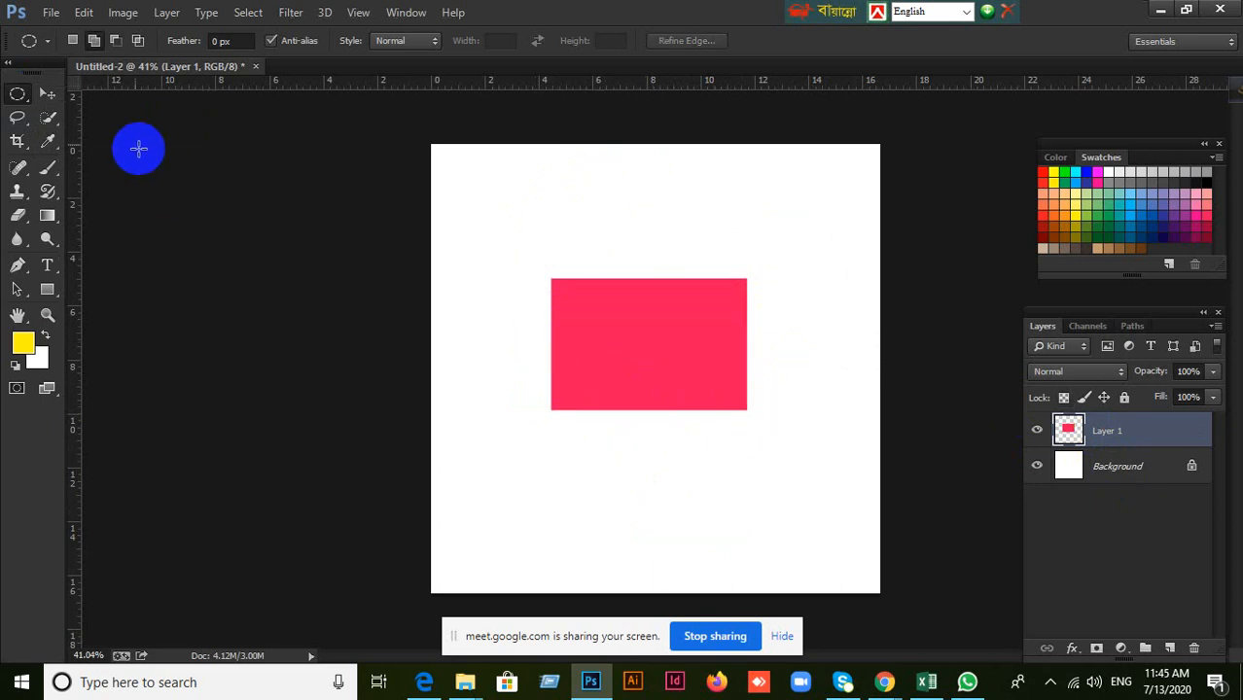
# Delete Layer 1 with the pinkish-red rectangle and add a new empty layer above the Background.
pyautogui.click(47, 94)
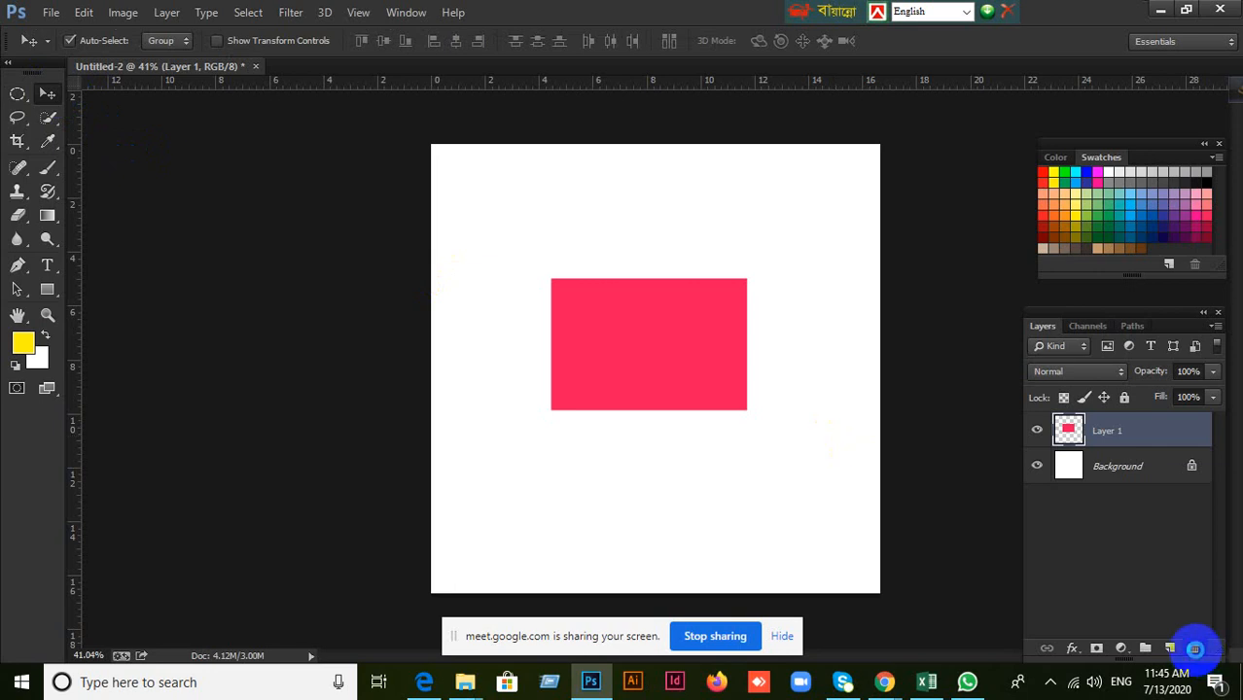
pyautogui.click(1194, 647)
pyautogui.click(504, 272)
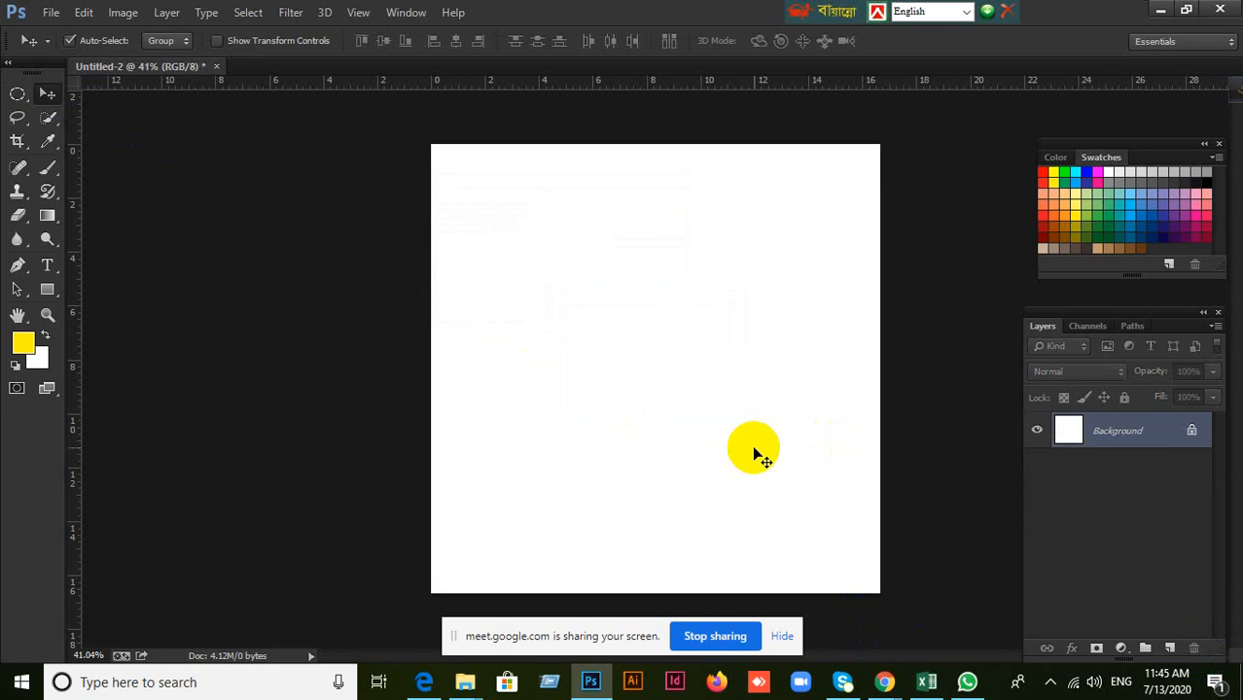
pyautogui.scroll(-3, 849, 447)
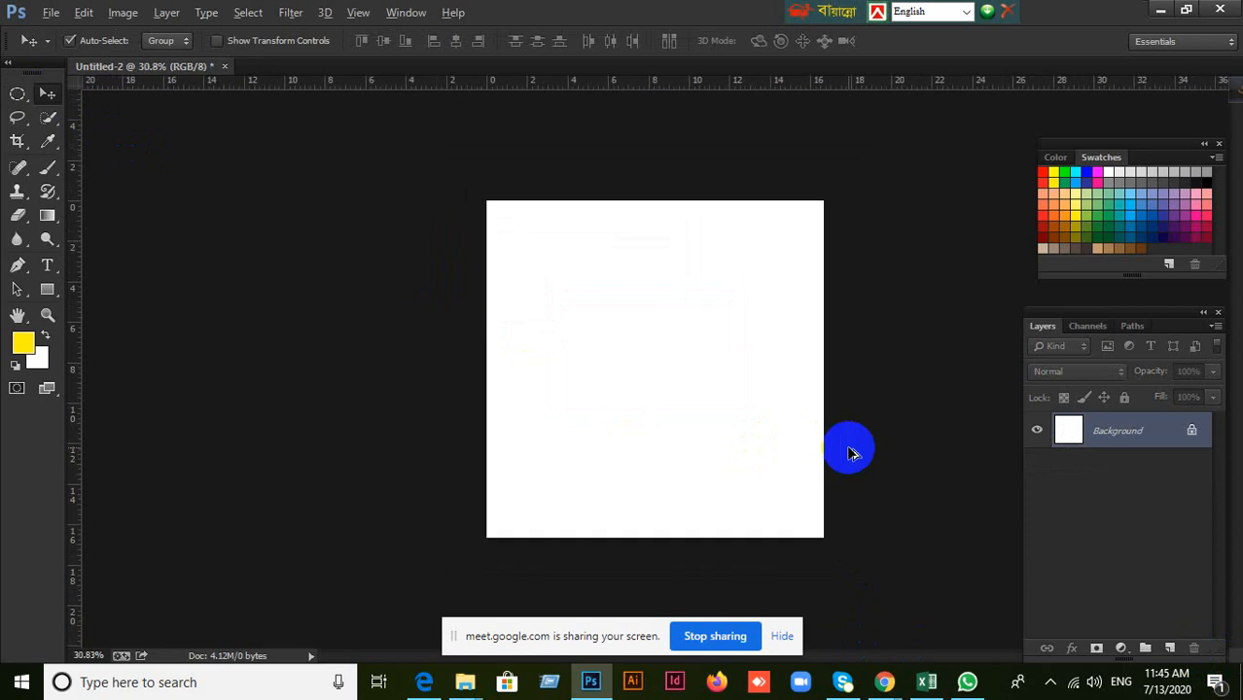
pyautogui.scroll(3, 850, 448)
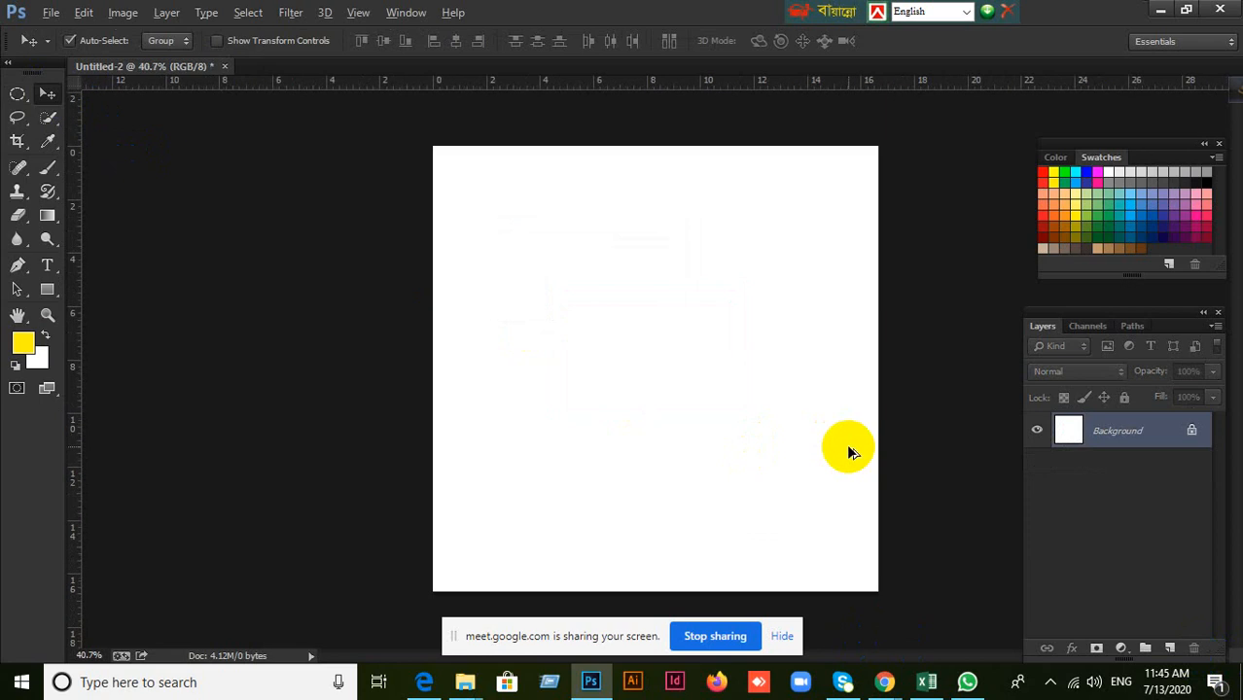
pyautogui.click(1168, 648)
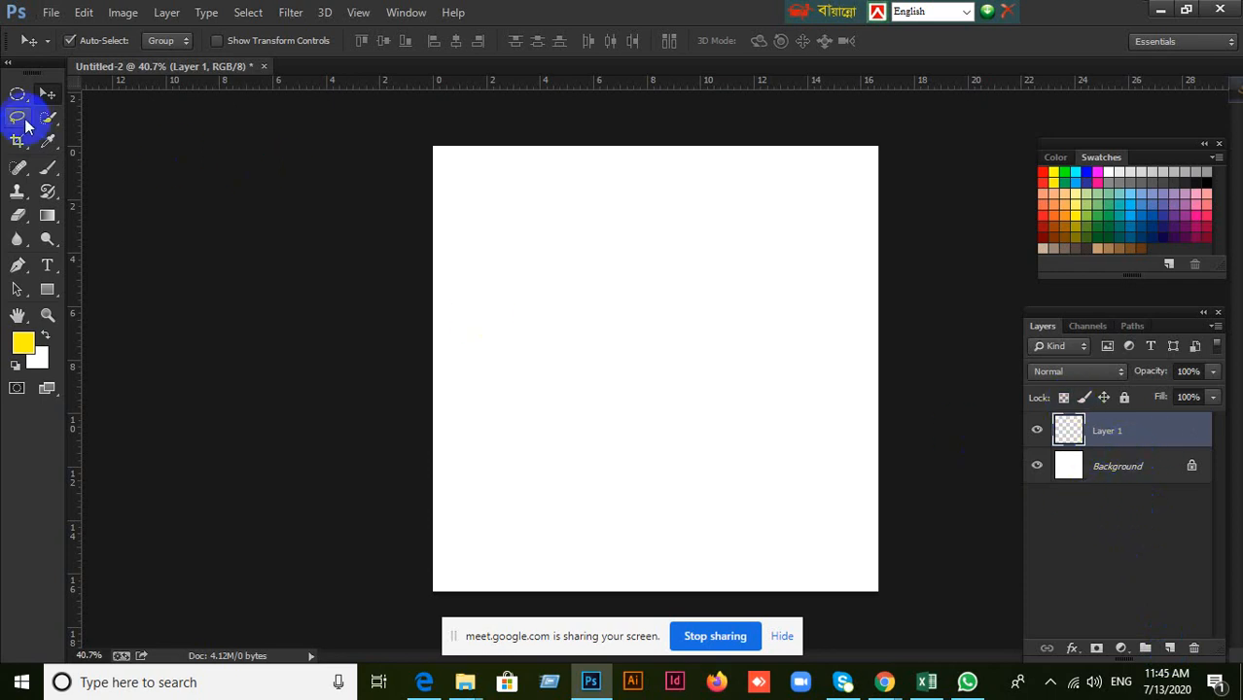
# Marquee a square left of the canvas centre with the Rectangular Marquee tool, fill it with yellow and deselect.
pyautogui.moveTo(16, 94); pyautogui.dragTo(58, 92)
pyautogui.click(58, 90)
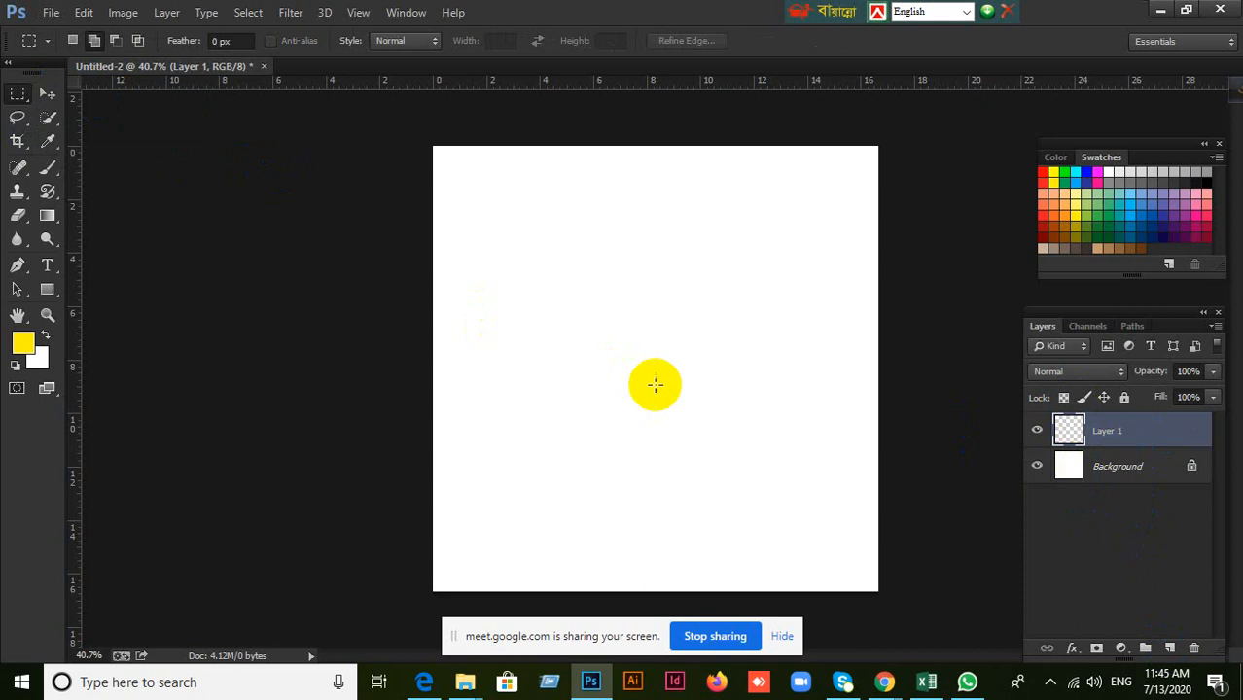
pyautogui.moveTo(541, 274); pyautogui.dragTo(694, 429)
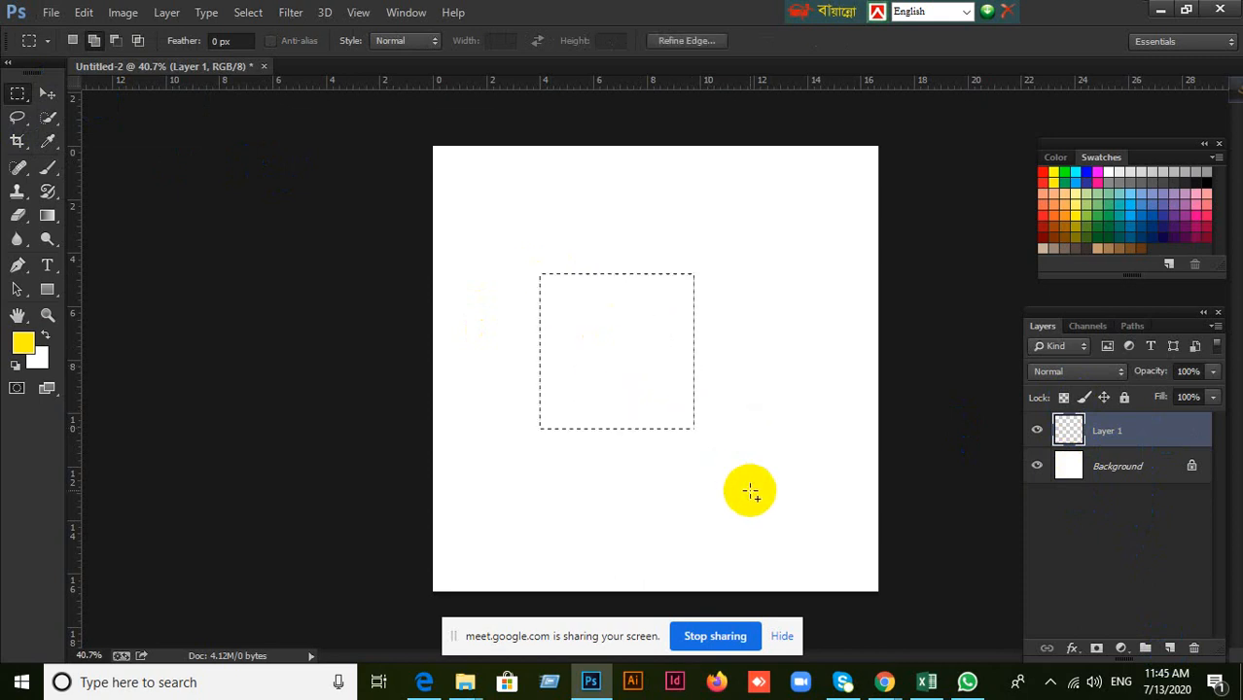
pyautogui.hotkey('alt', 'BackSpace')
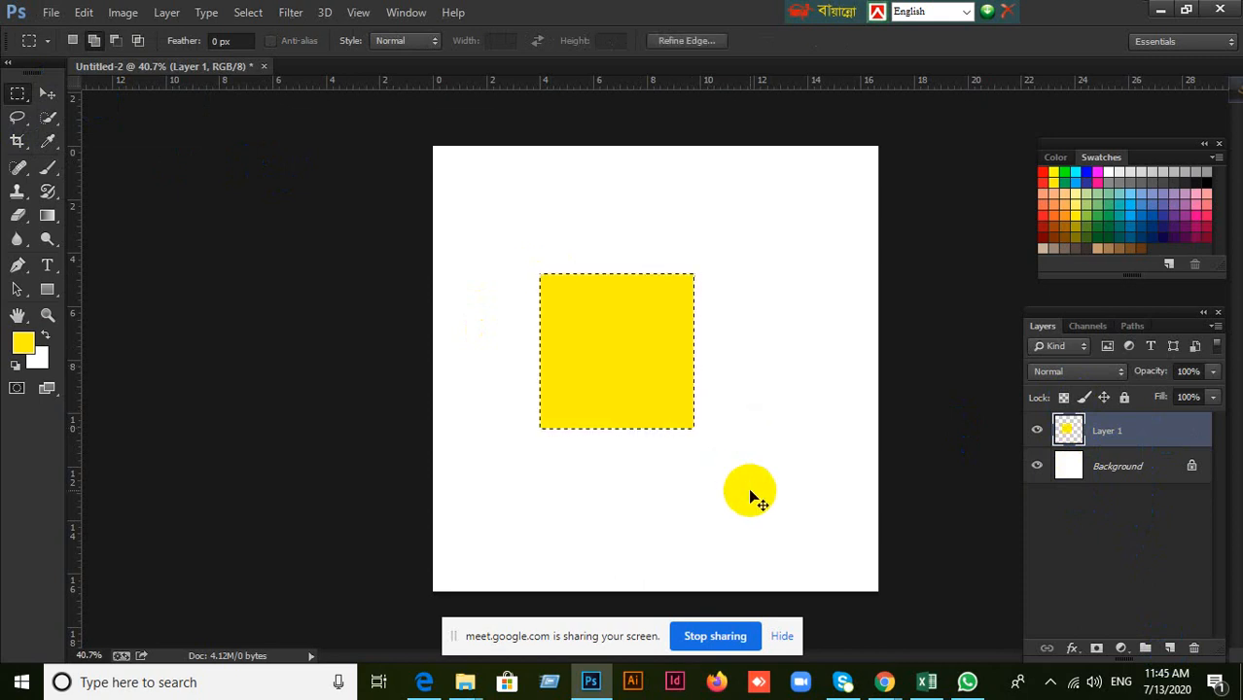
pyautogui.click(750, 489)
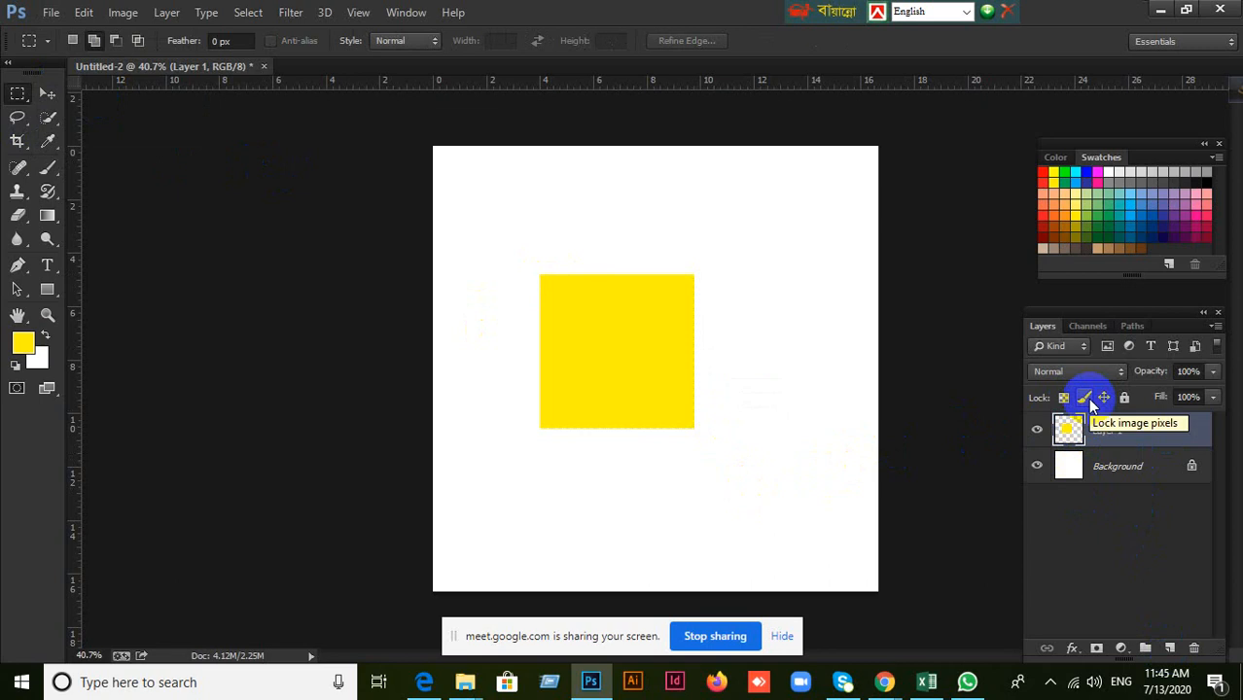
# Lock the image pixels of Layer 1 and move the yellow square to the right and slightly down.
pyautogui.click(1086, 399)
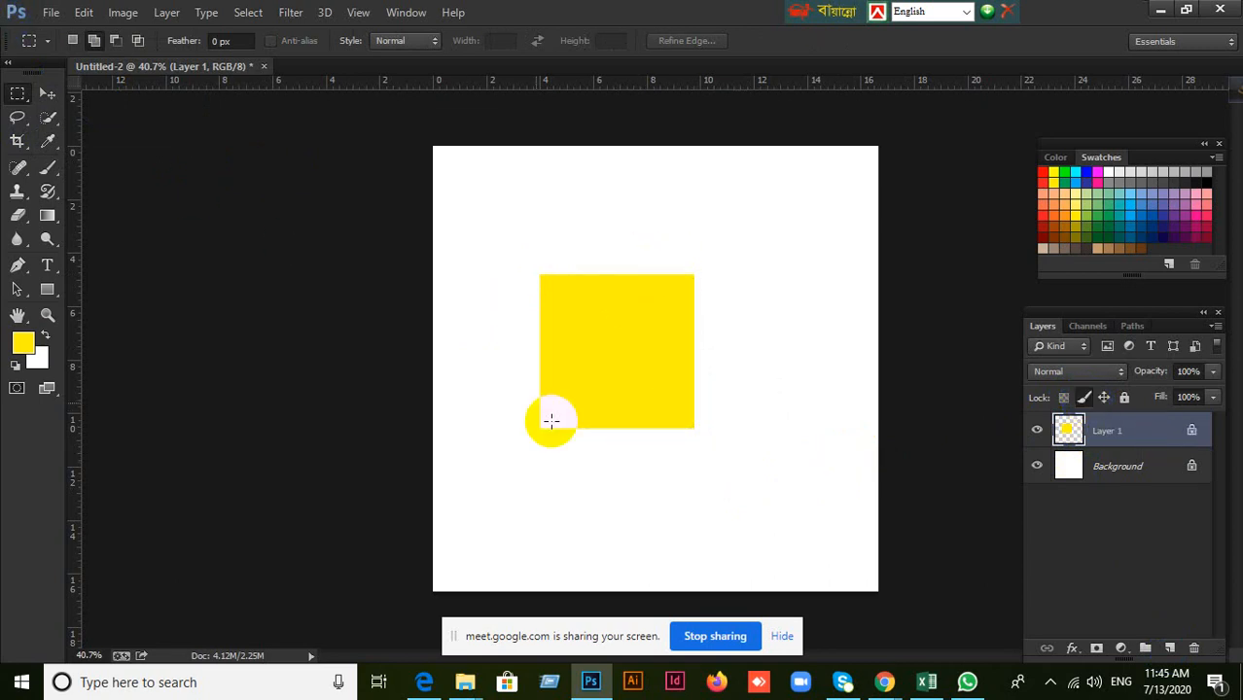
pyautogui.click(50, 94)
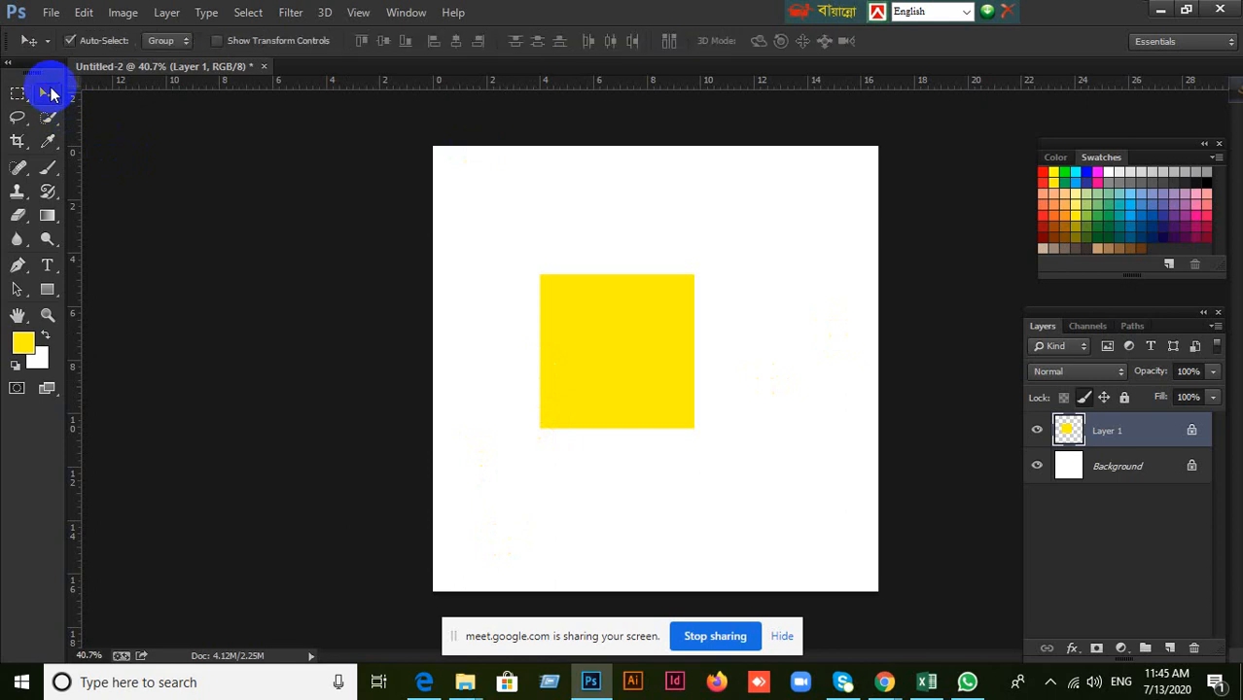
pyautogui.moveTo(681, 370)
pyautogui.mouseDown()
pyautogui.moveTo(665, 265)
pyautogui.moveTo(555, 364)
pyautogui.moveTo(718, 425)
pyautogui.moveTo(736, 289)
pyautogui.moveTo(588, 394)
pyautogui.moveTo(703, 379)
pyautogui.mouseUp()
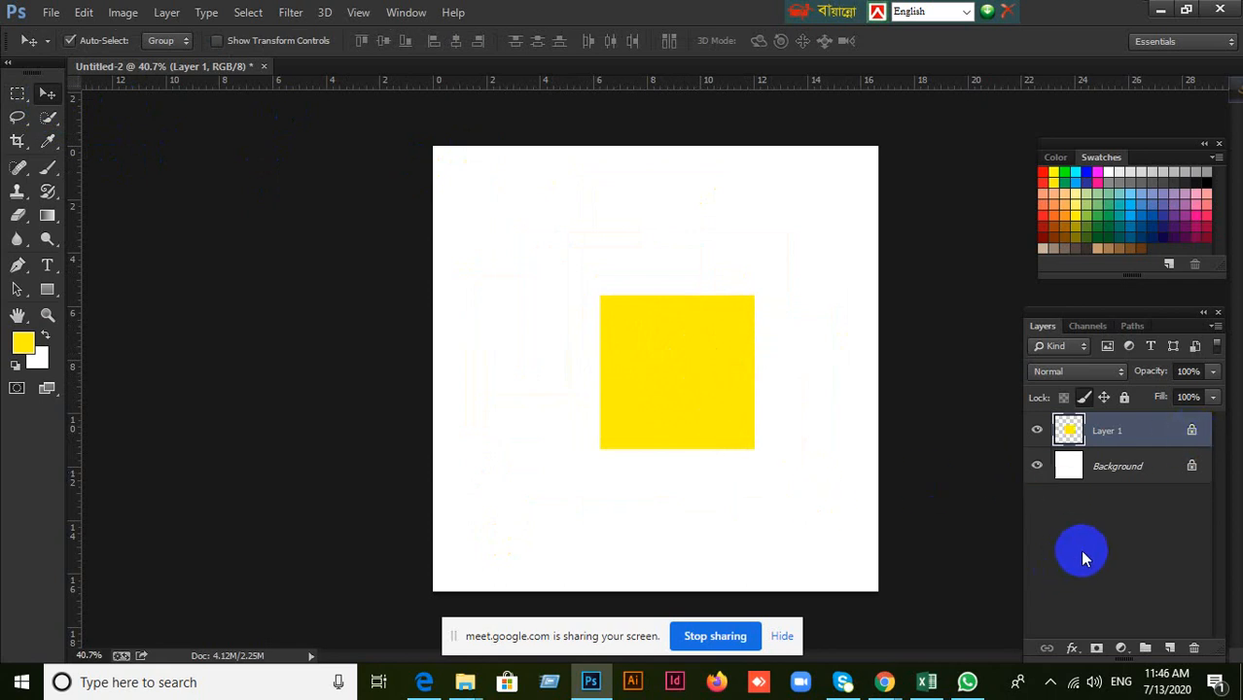
# Undo the move, the image pixel lock and the yellow square, and keep the empty Layer 1 selected.
pyautogui.hotkey('ctrl', 'alt', 'z')
pyautogui.hotkey('ctrl', 'alt', 'z')
pyautogui.hotkey('ctrl', 'alt', 'z')
pyautogui.hotkey('ctrl', 'alt', 'z')
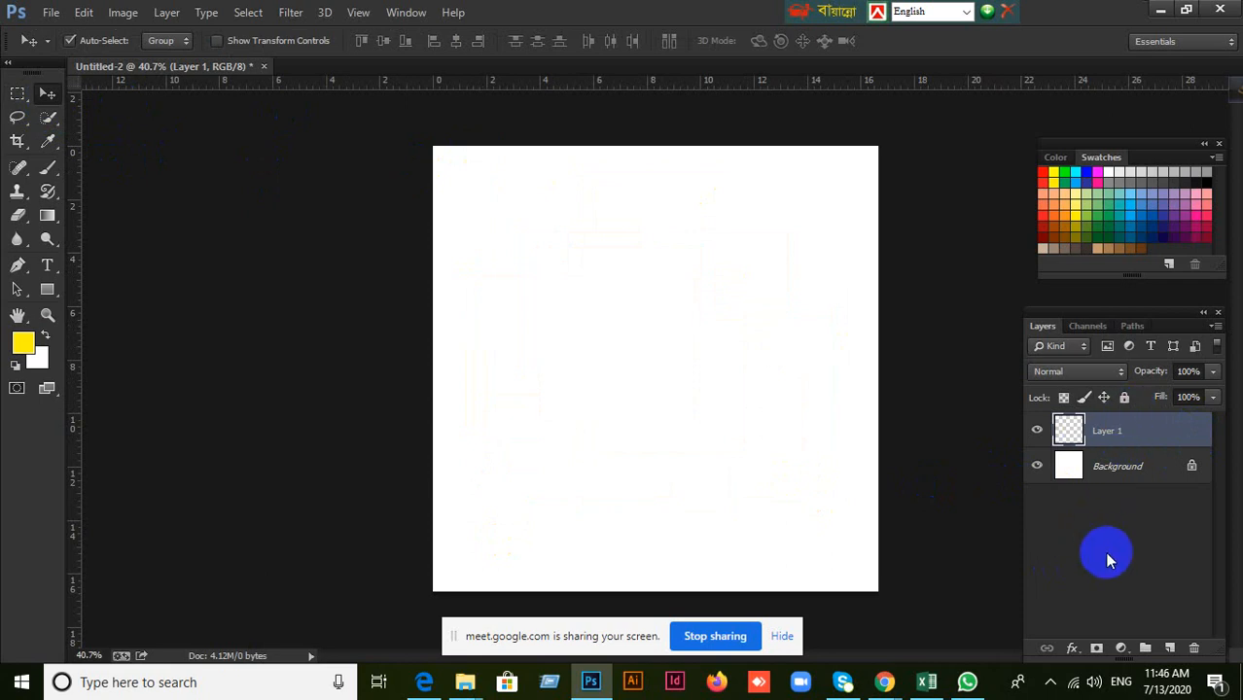
pyautogui.click(1105, 552)
pyautogui.click(1109, 440)
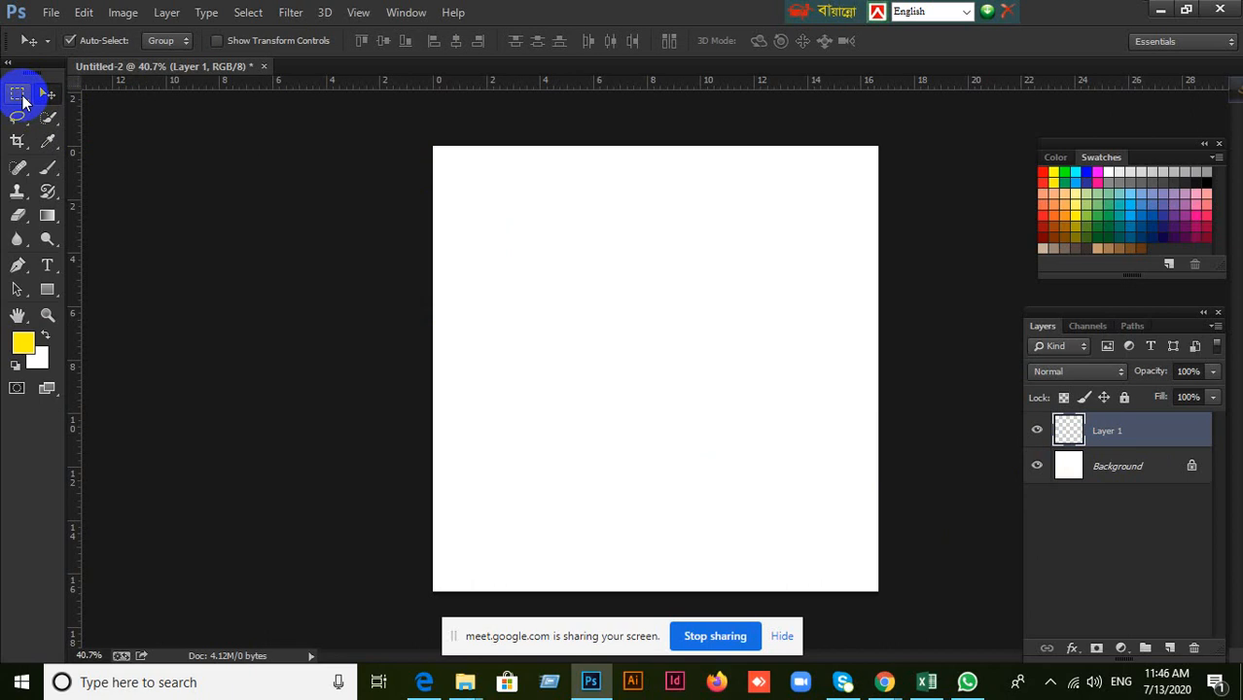
# Marquee a square in the upper middle of the canvas on Layer 1, fill it with yellow and deselect.
pyautogui.click(22, 95)
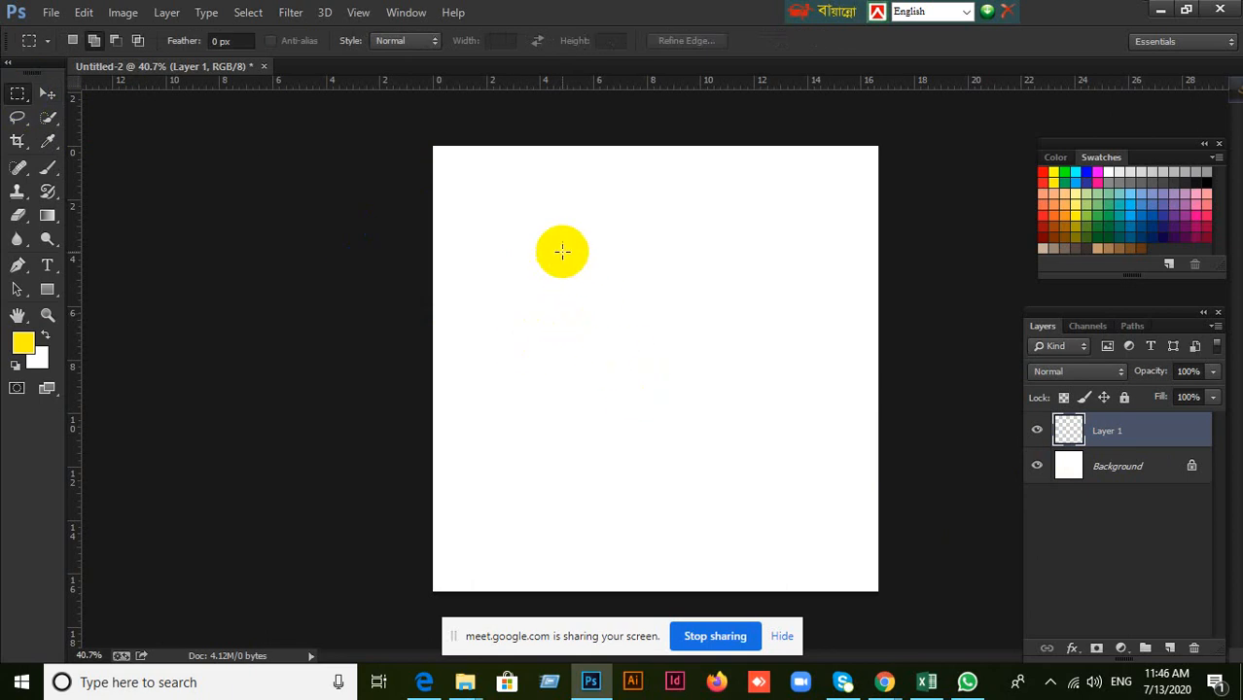
pyautogui.moveTo(562, 252); pyautogui.dragTo(724, 387)
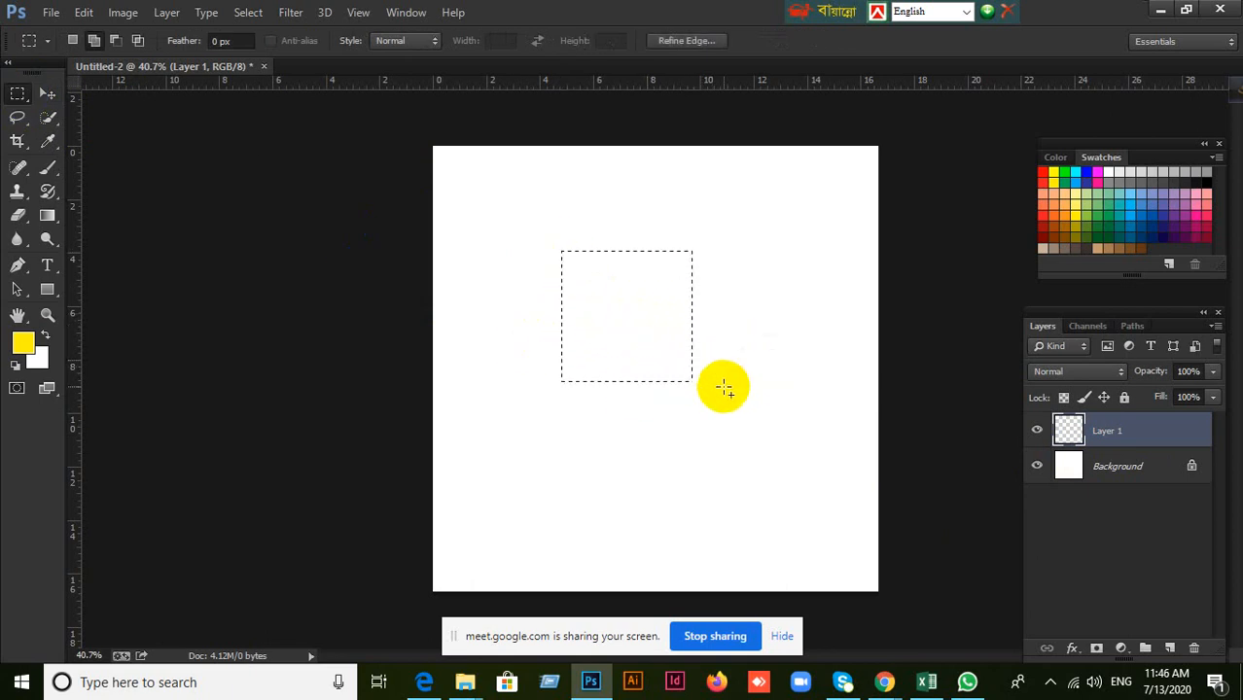
pyautogui.hotkey('alt', 'BackSpace')
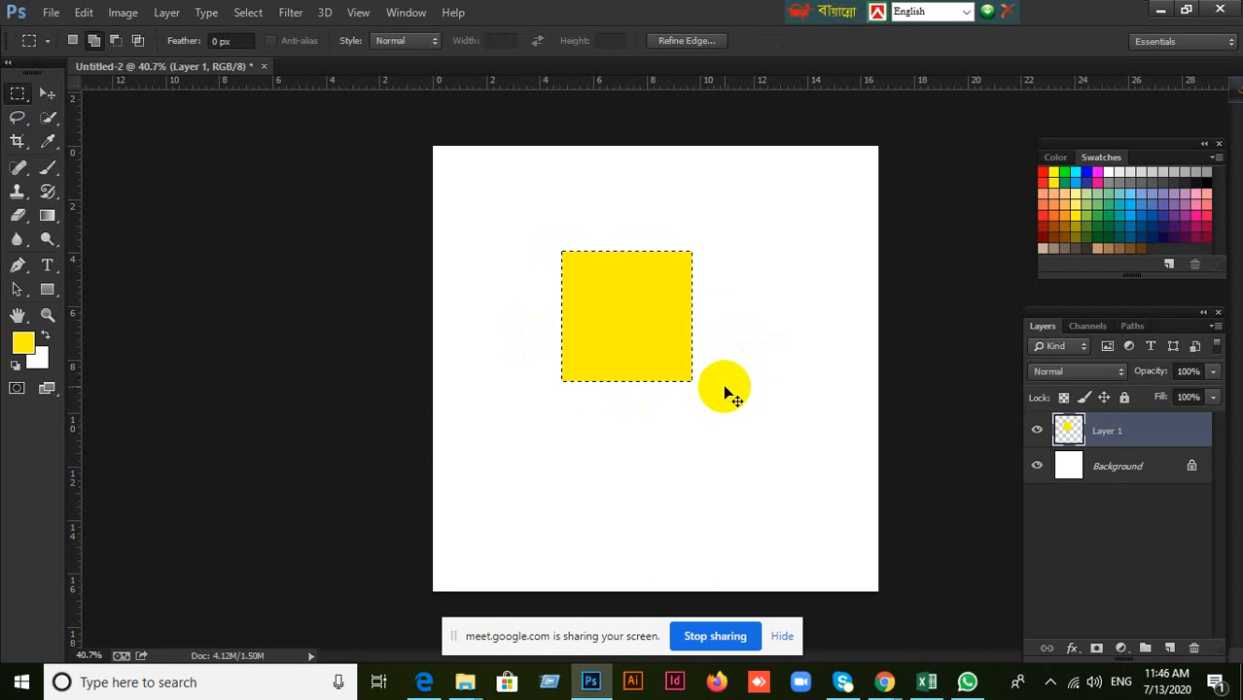
pyautogui.hotkey('ctrl', 'd')
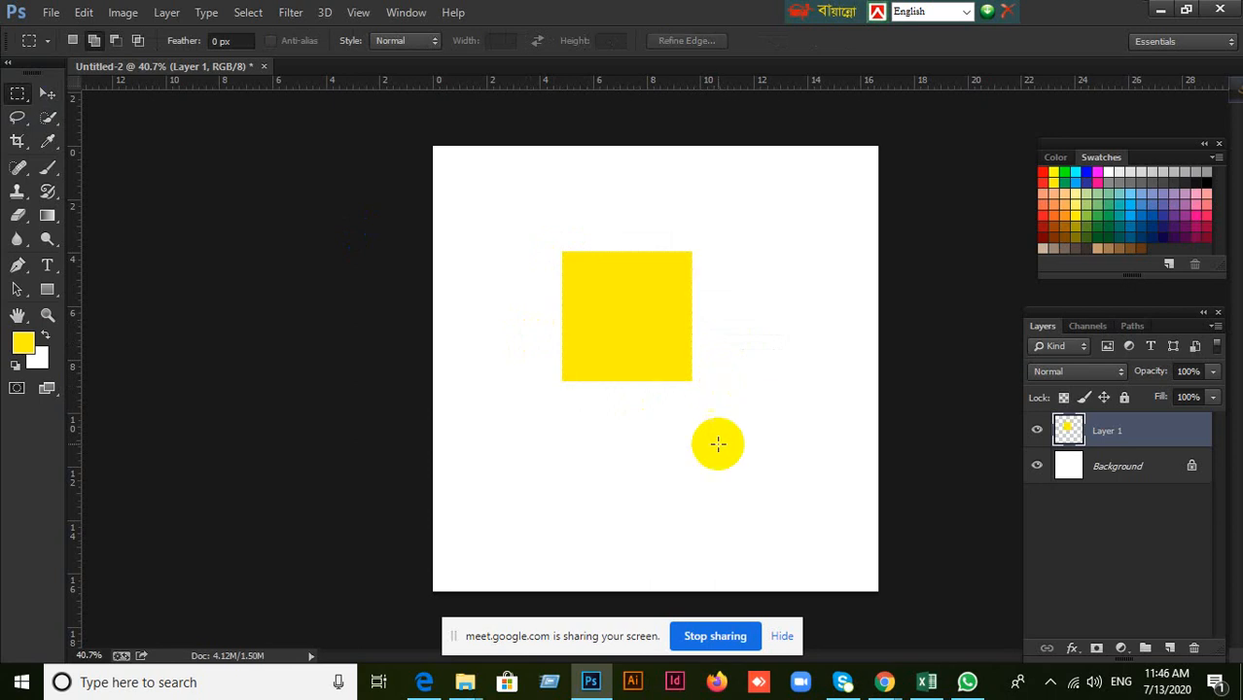
# Toggle the position lock of Layer 1 on and off, and move the unlocked yellow square slightly right and down.
pyautogui.click(46, 97)
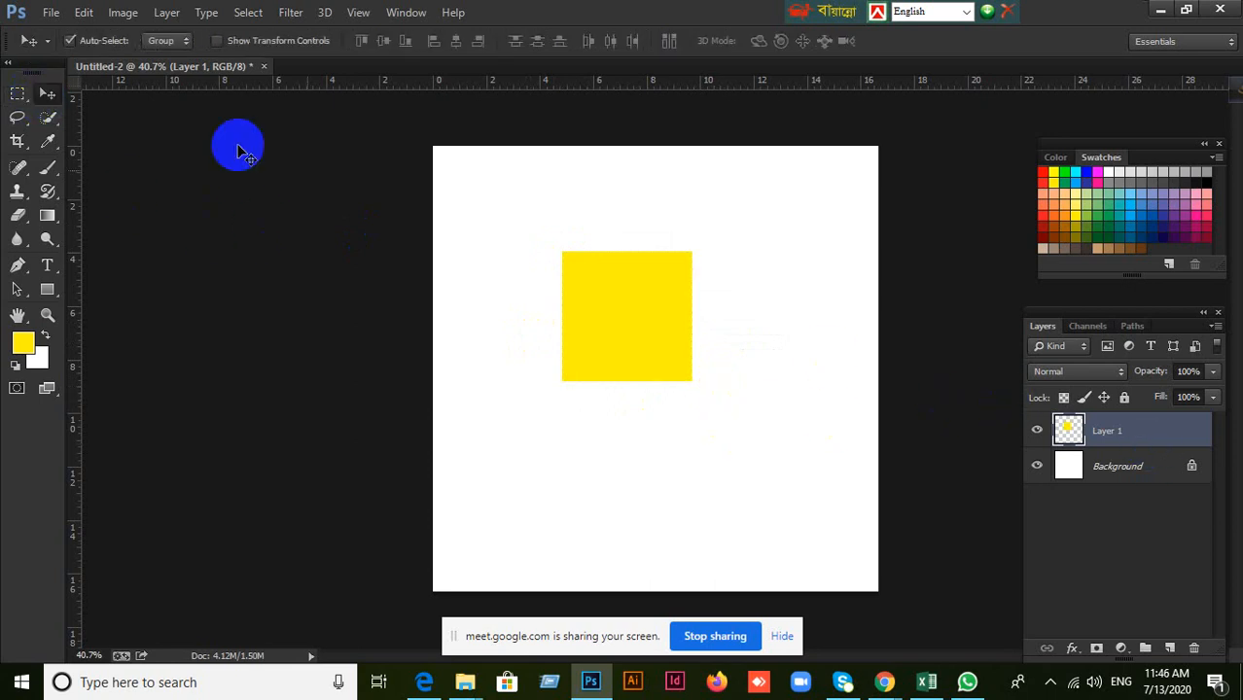
pyautogui.click(1104, 397)
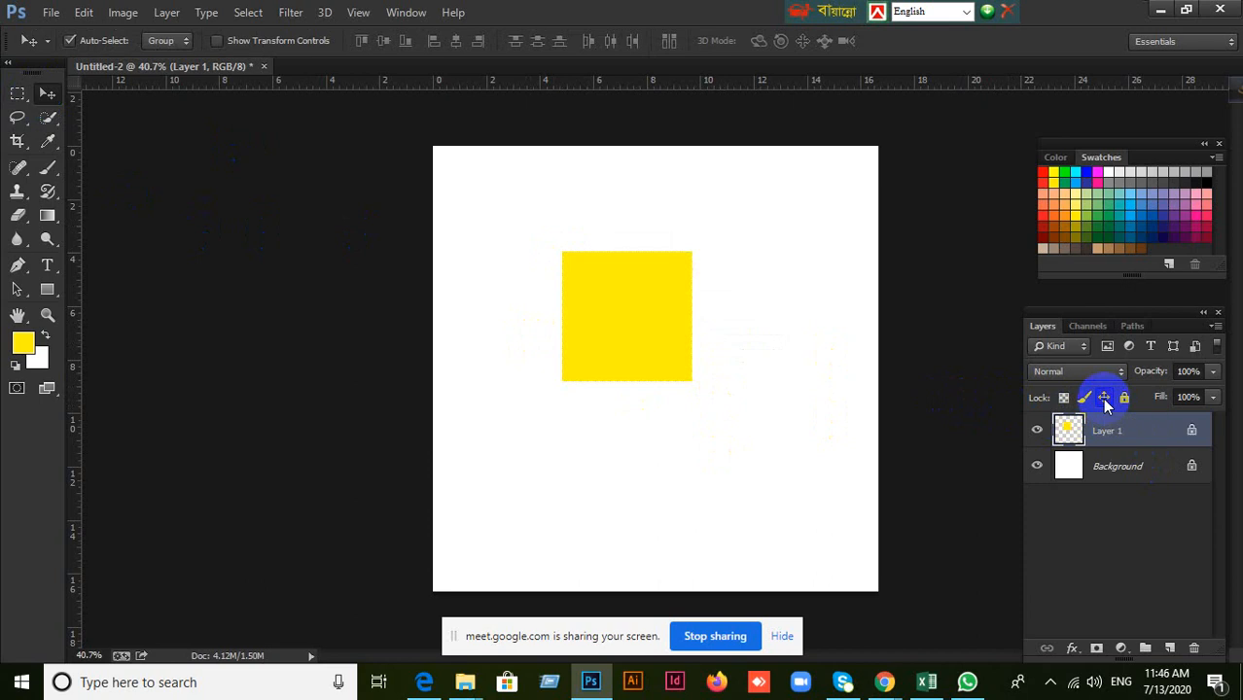
pyautogui.click(1104, 398)
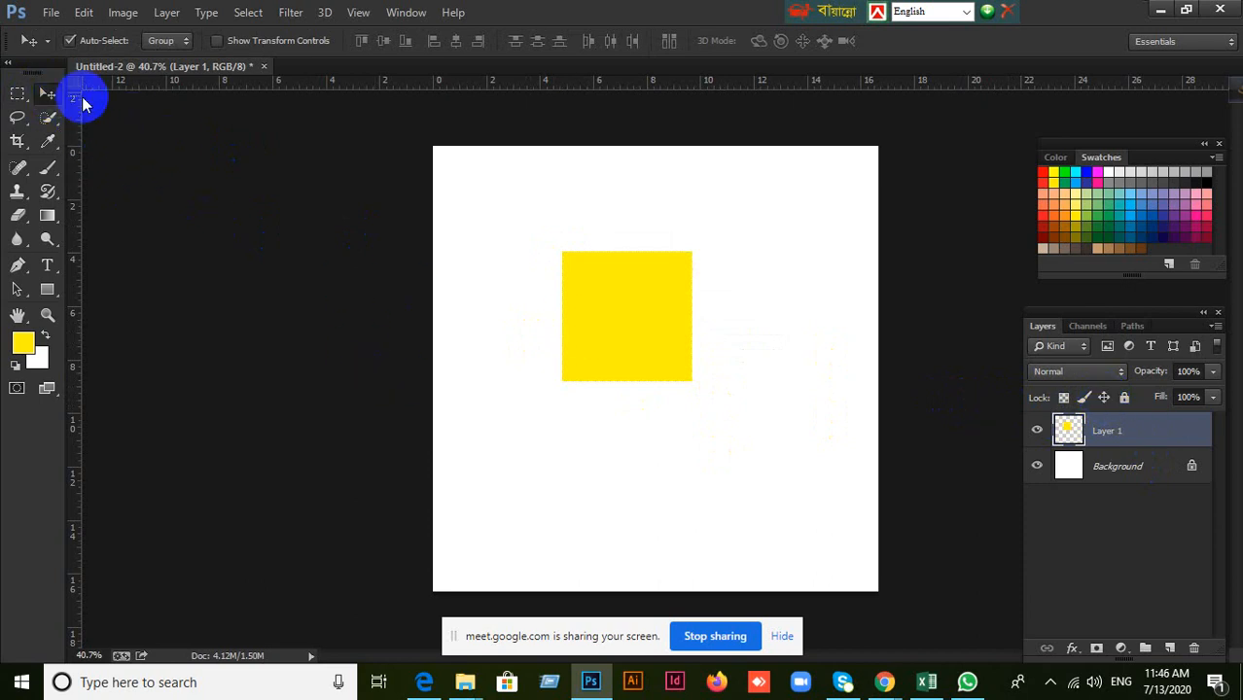
pyautogui.moveTo(587, 260); pyautogui.dragTo(635, 427)
pyautogui.hotkey('ctrl', 'z')
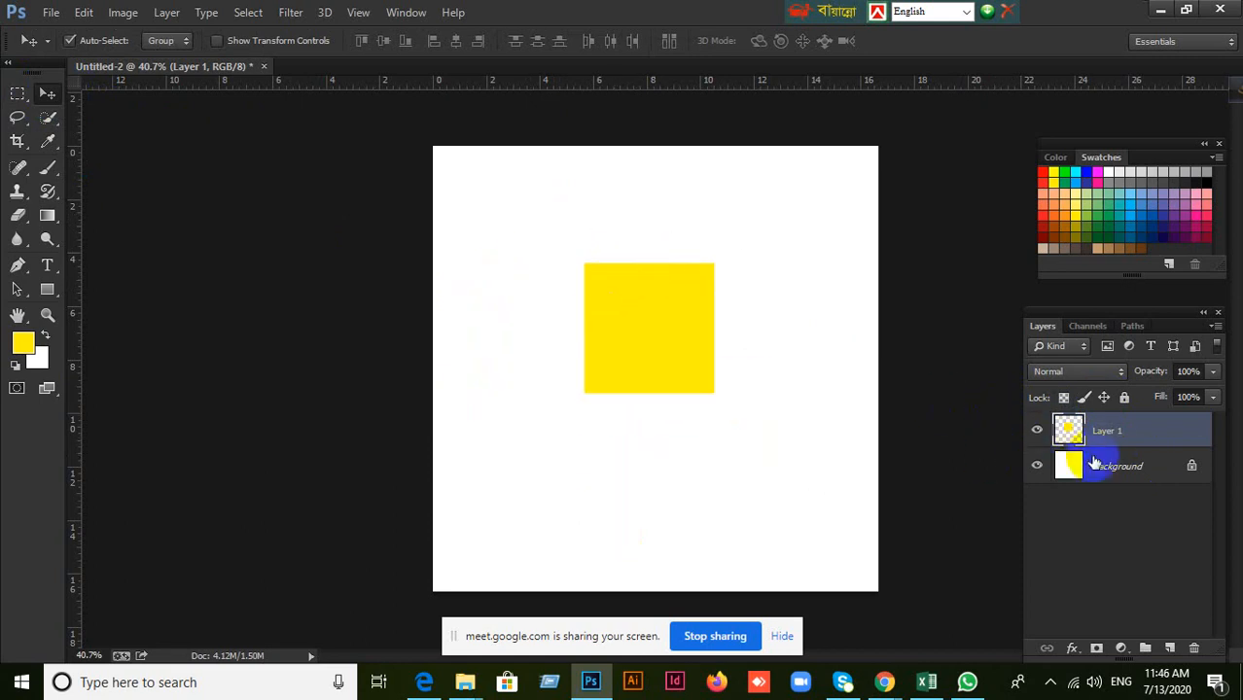
# Lock the position of Layer 1 and try to move the yellow square downward.
pyautogui.click(1104, 397)
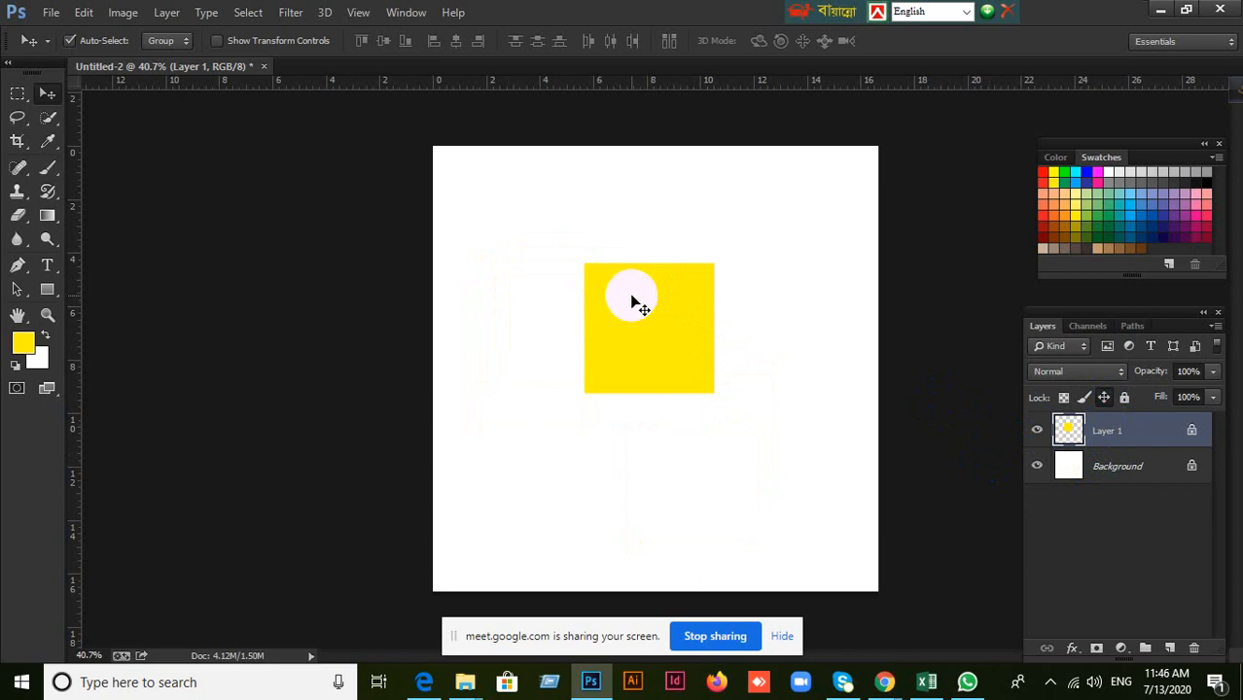
pyautogui.moveTo(632, 296); pyautogui.dragTo(653, 352)
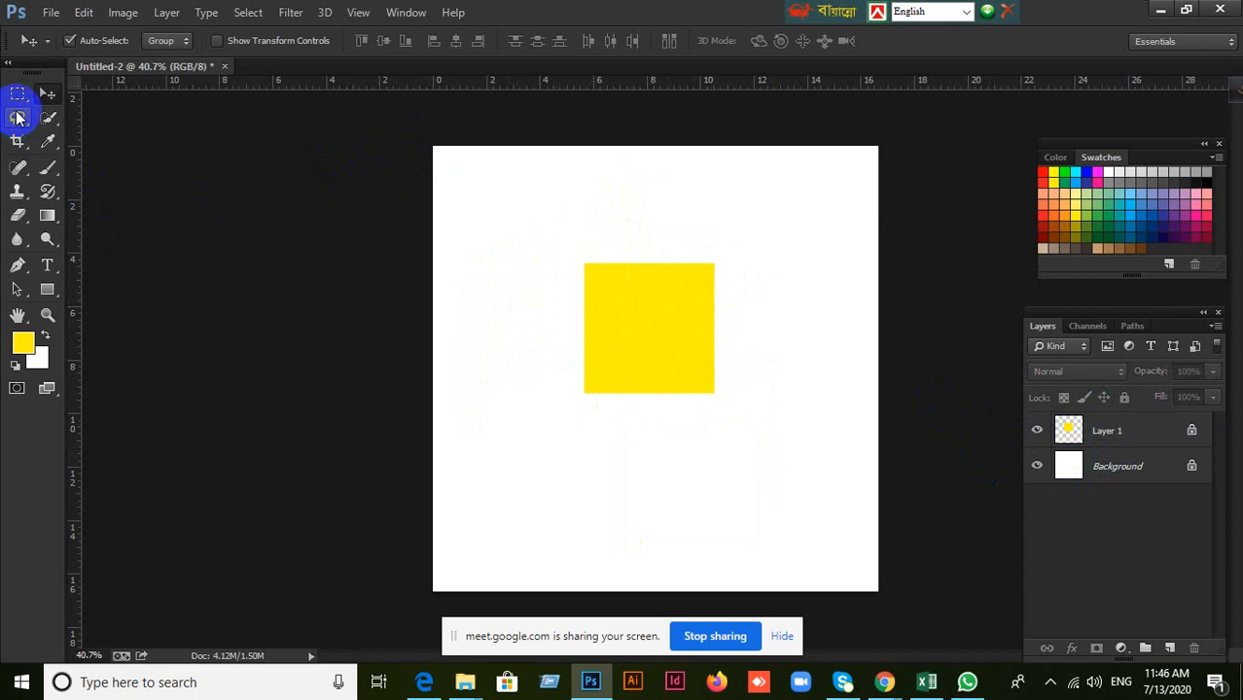
# Marquee a wide strip over the upper part of the yellow square and fill it with dark green on the position-locked Layer 1.
pyautogui.click(16, 98)
pyautogui.moveTo(572, 251); pyautogui.dragTo(744, 305)
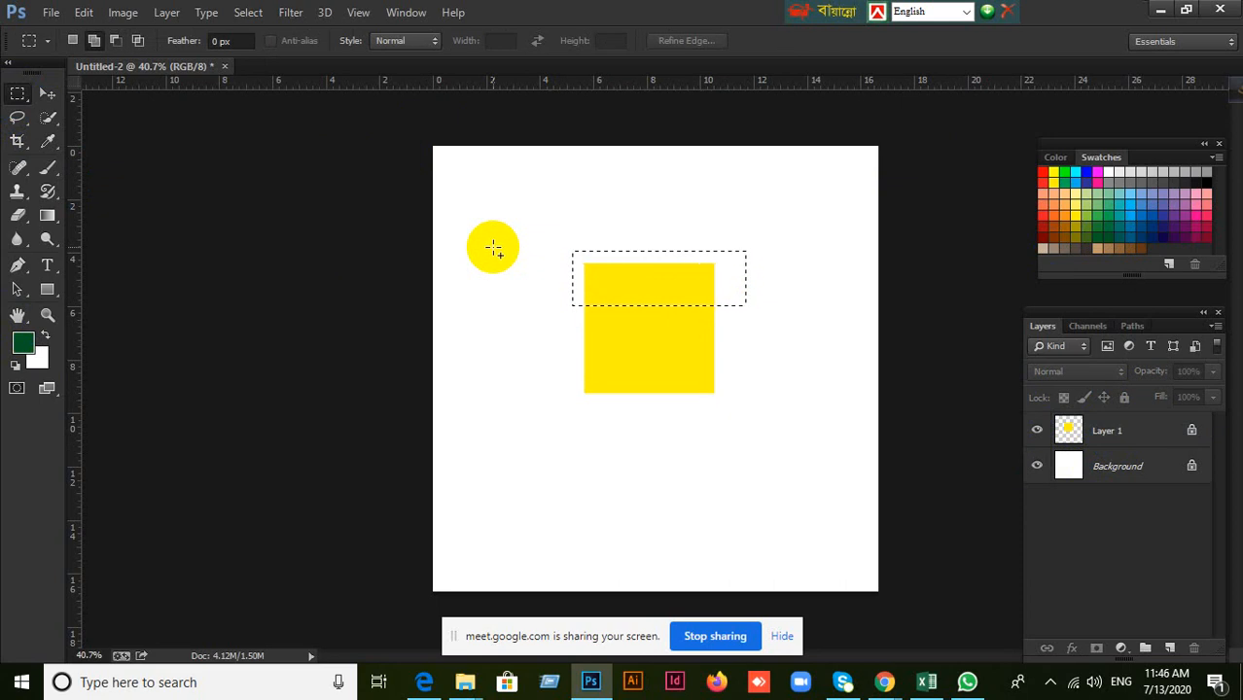
pyautogui.click(1128, 432)
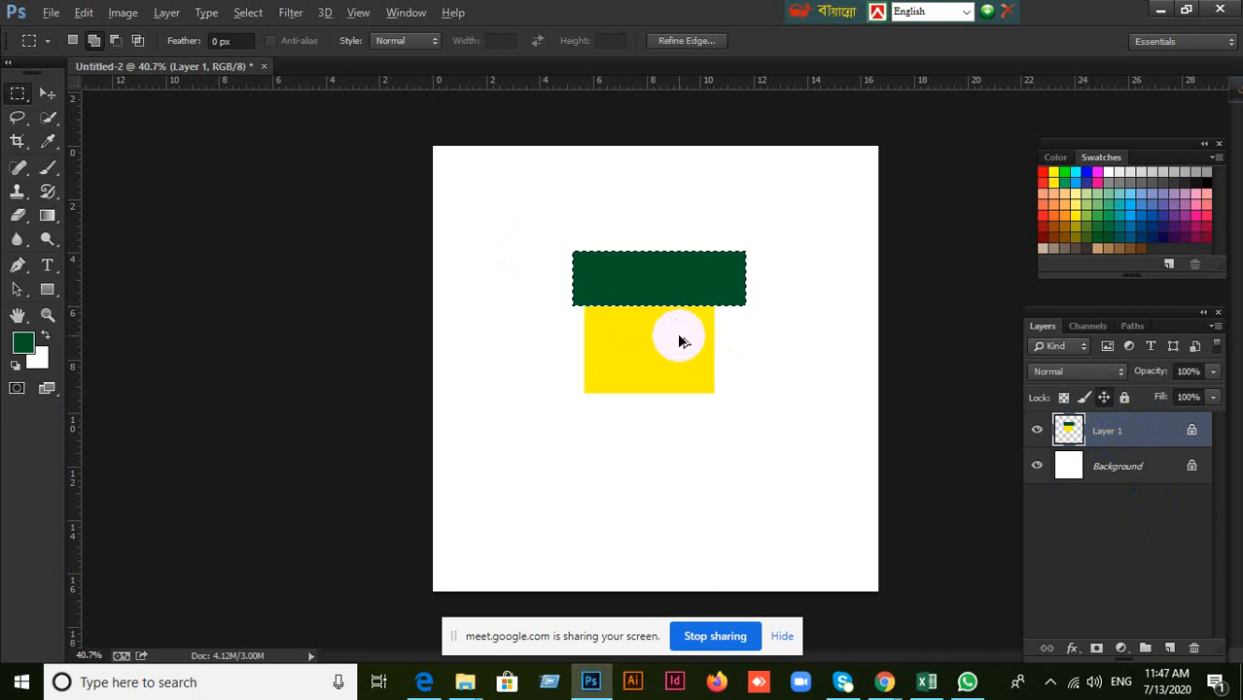
# Undo the dark green fill, its selection, the position lock and the move of the yellow square.
pyautogui.hotkey('ctrl', 'alt', 'z')
pyautogui.hotkey('ctrl', 'alt', 'z')
pyautogui.hotkey('ctrl', 'alt', 'z')
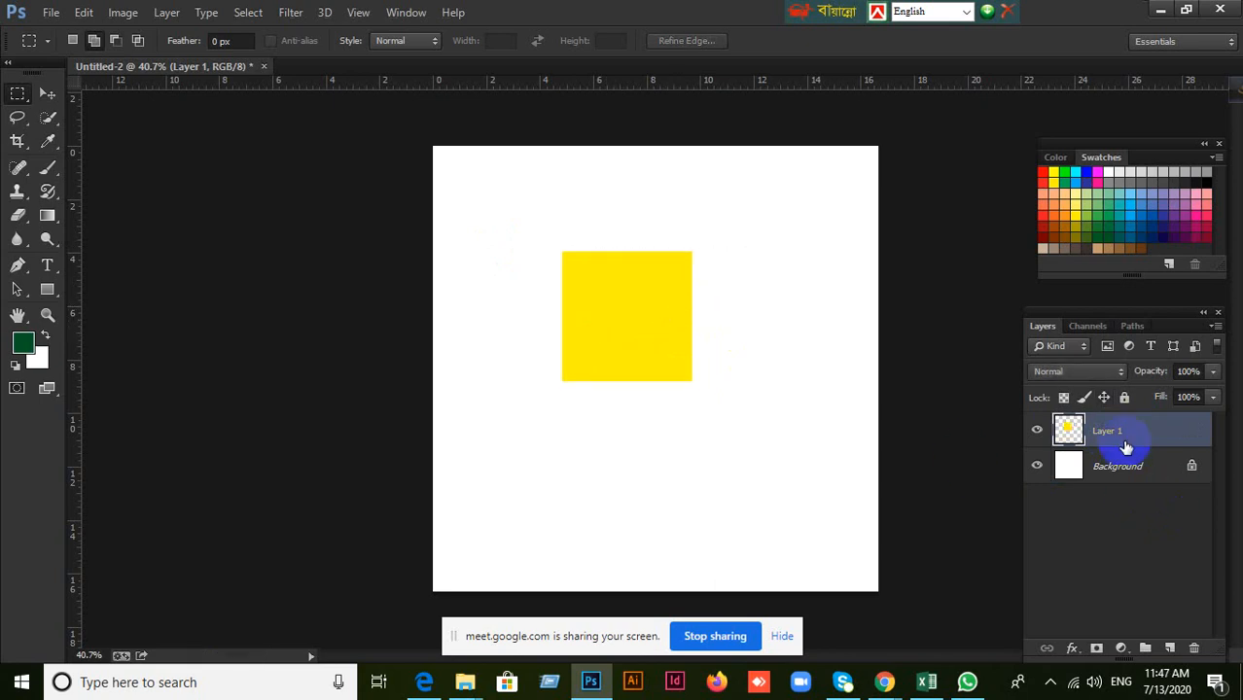
# Lock the position of Layer 1 again and try to move the yellow square to the left with the Move tool.
pyautogui.click(1106, 399)
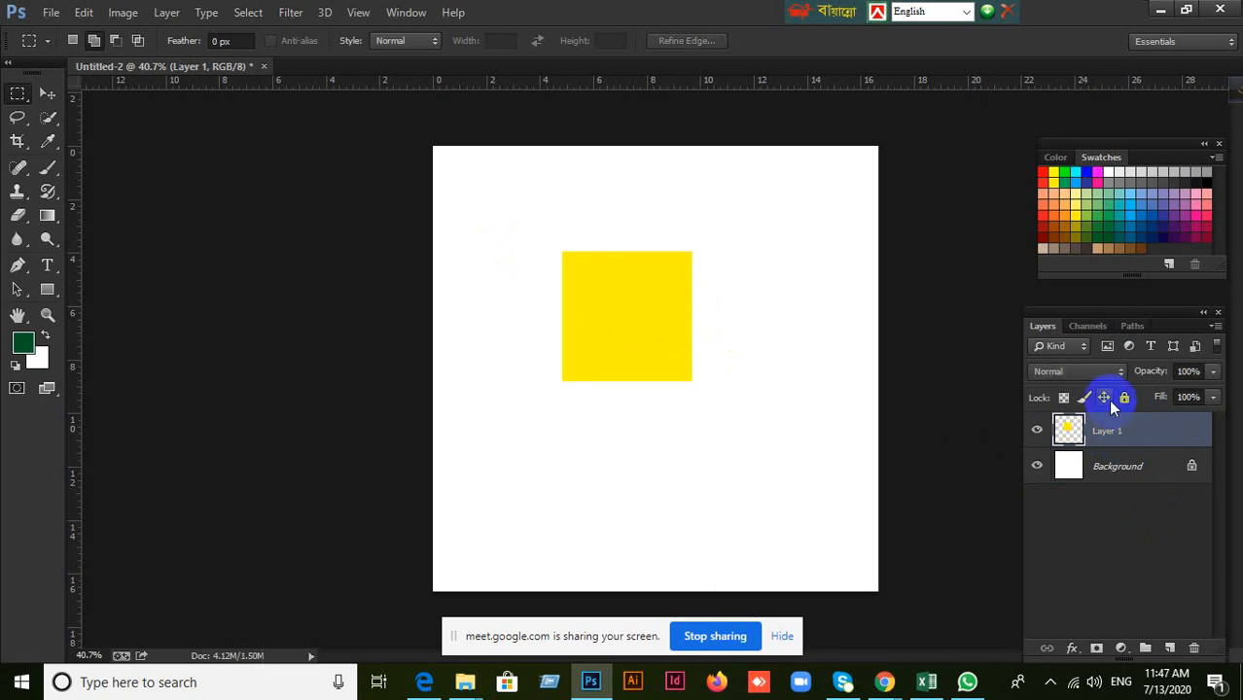
pyautogui.click(46, 93)
pyautogui.moveTo(627, 319); pyautogui.dragTo(579, 331)
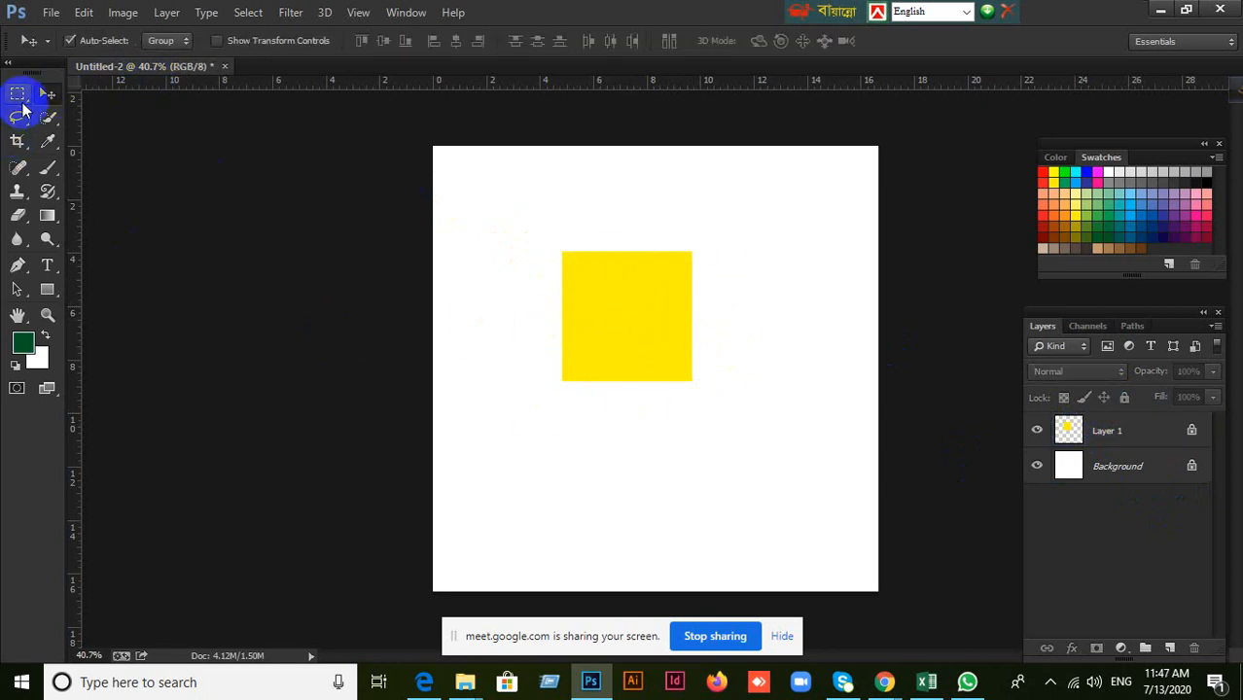
# Draw an elliptical selection inside the yellow square, fill it with dark green on the position-locked Layer 1, and deselect.
pyautogui.moveTo(19, 97); pyautogui.dragTo(62, 110)
pyautogui.click(61, 109)
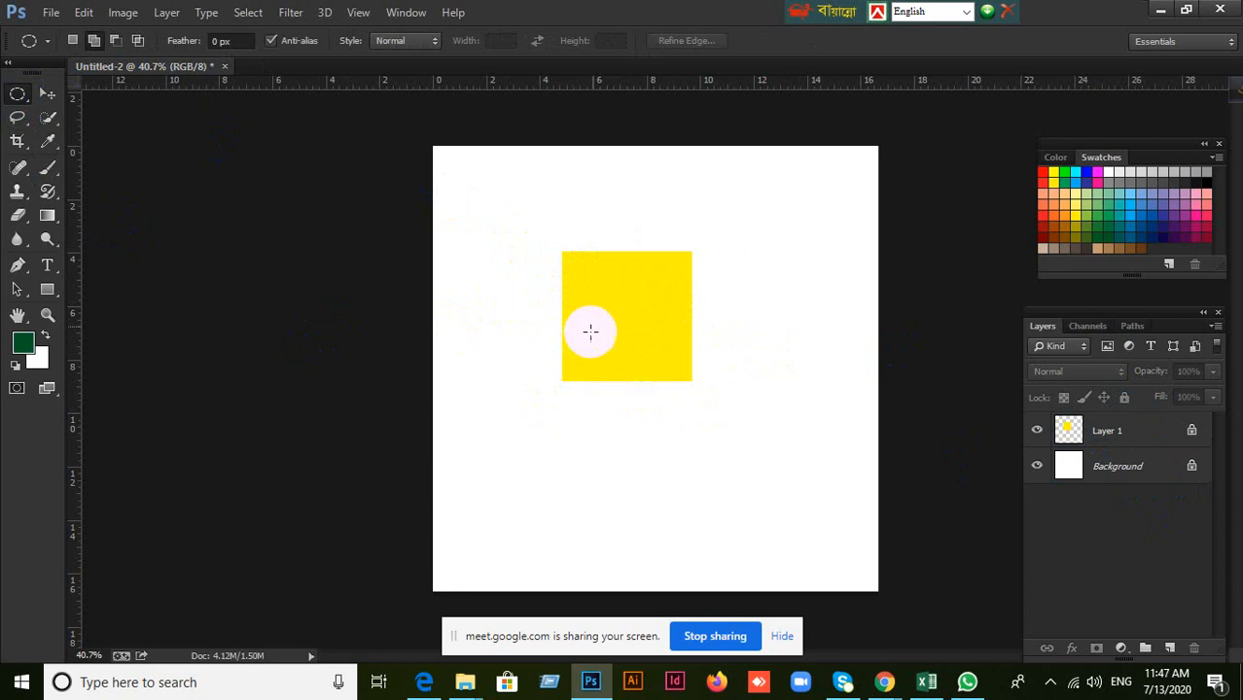
pyautogui.moveTo(595, 293); pyautogui.dragTo(655, 342)
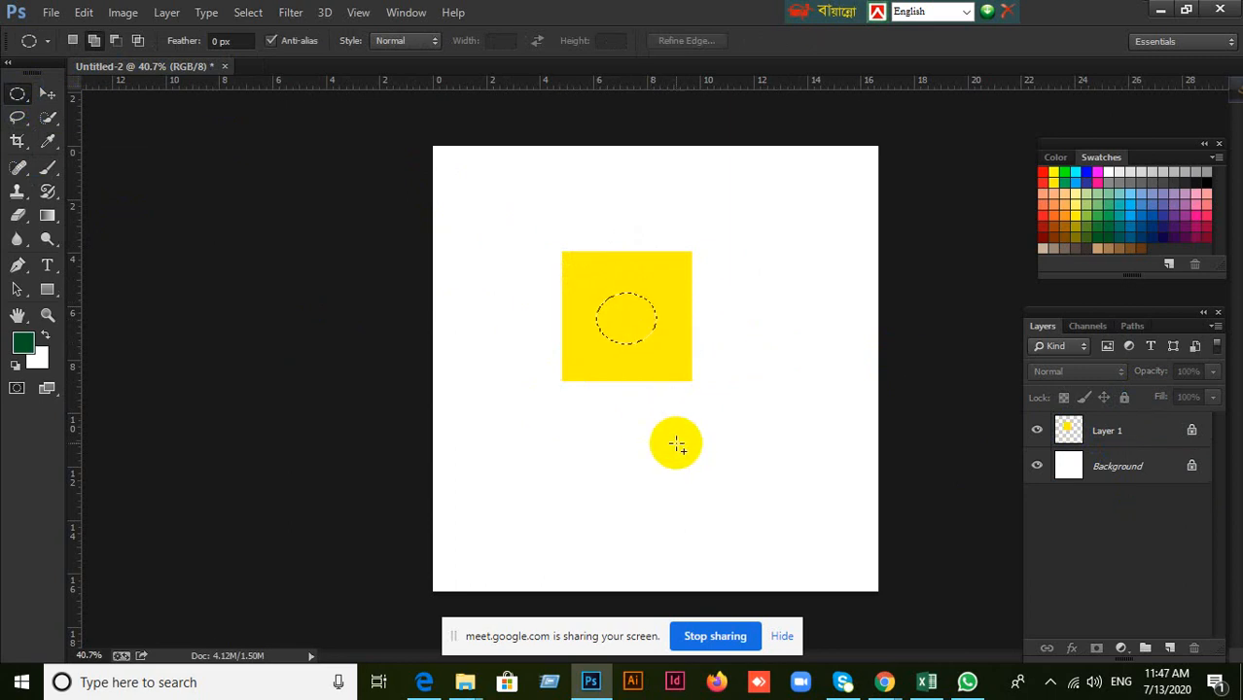
pyautogui.press('alt')
pyautogui.click(1128, 435)
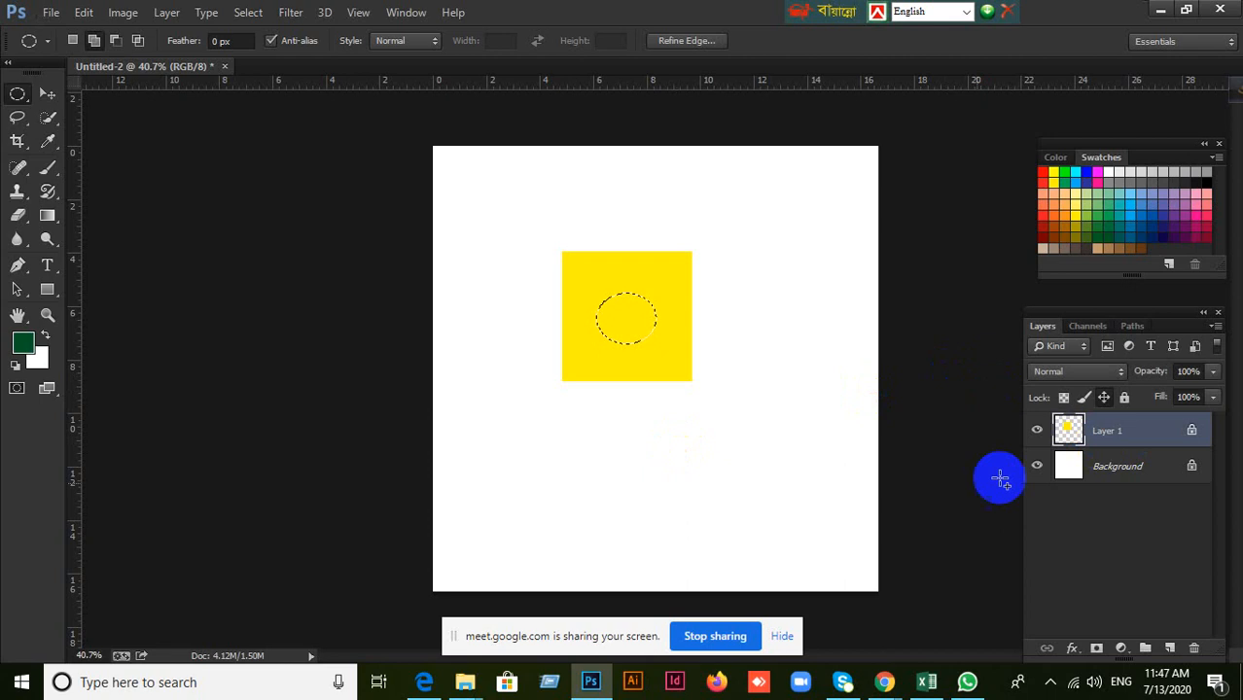
pyautogui.hotkey('alt', 'BackSpace')
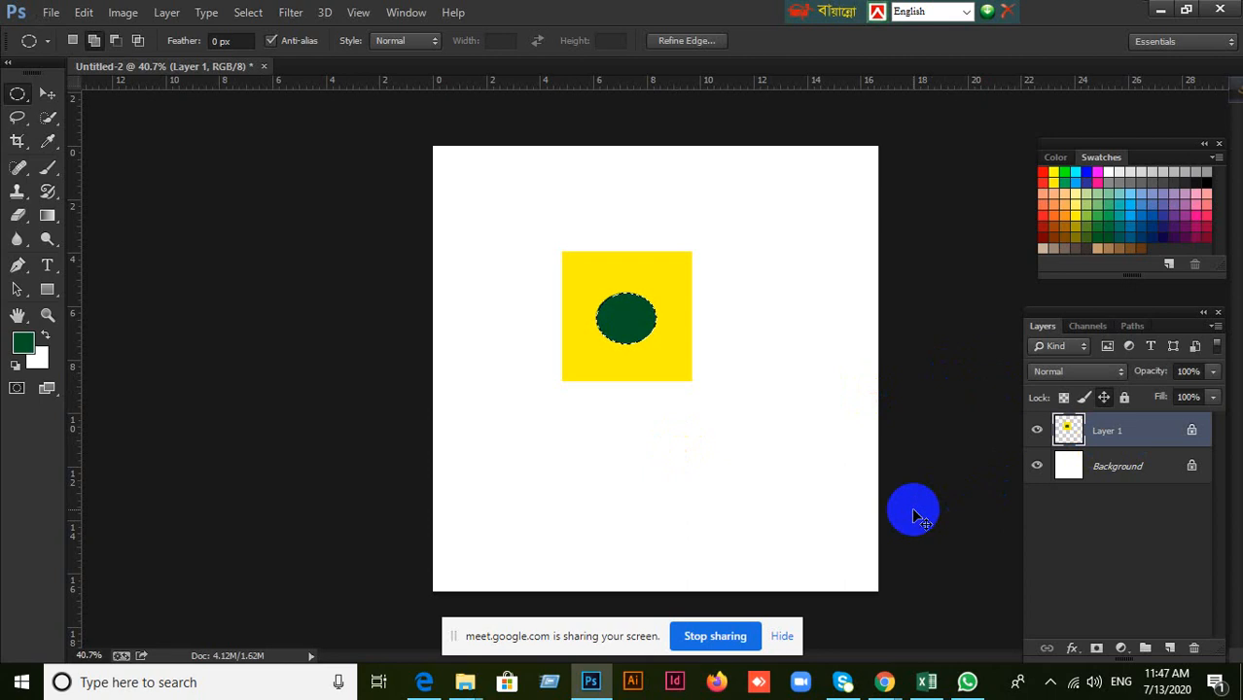
pyautogui.hotkey('ctrl', 'd')
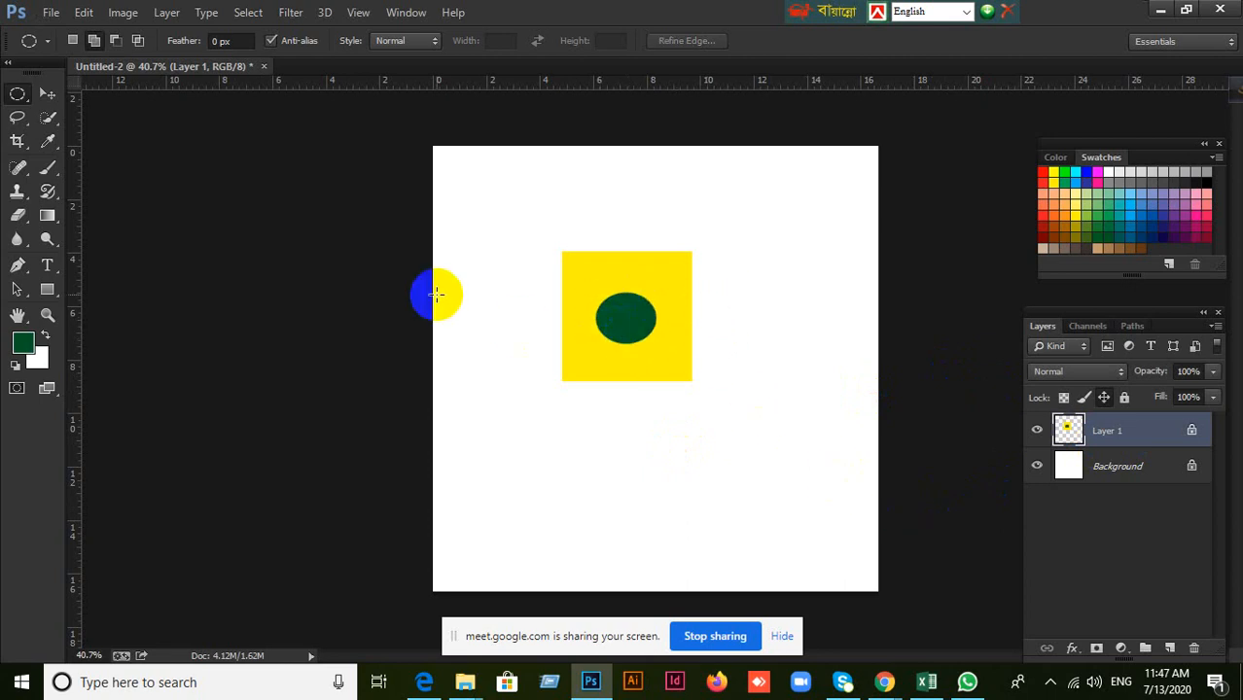
# Unlock the position of Layer 1 and delete the layer.
pyautogui.click(1104, 398)
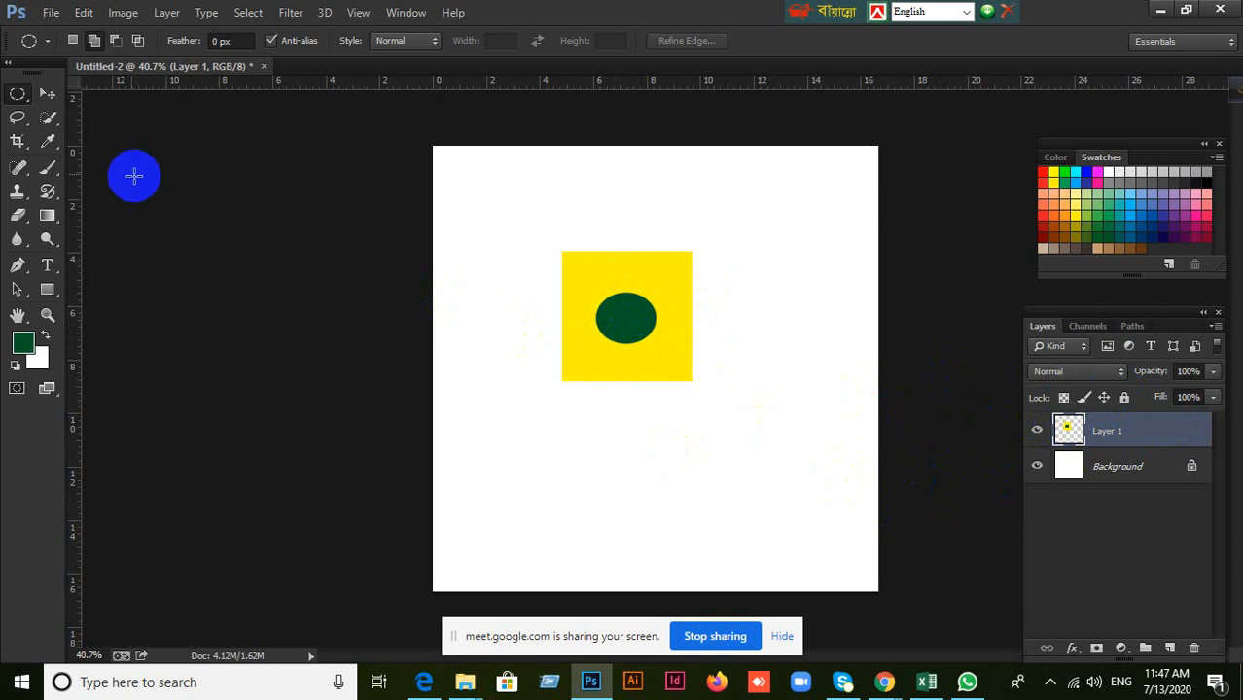
pyautogui.click(48, 93)
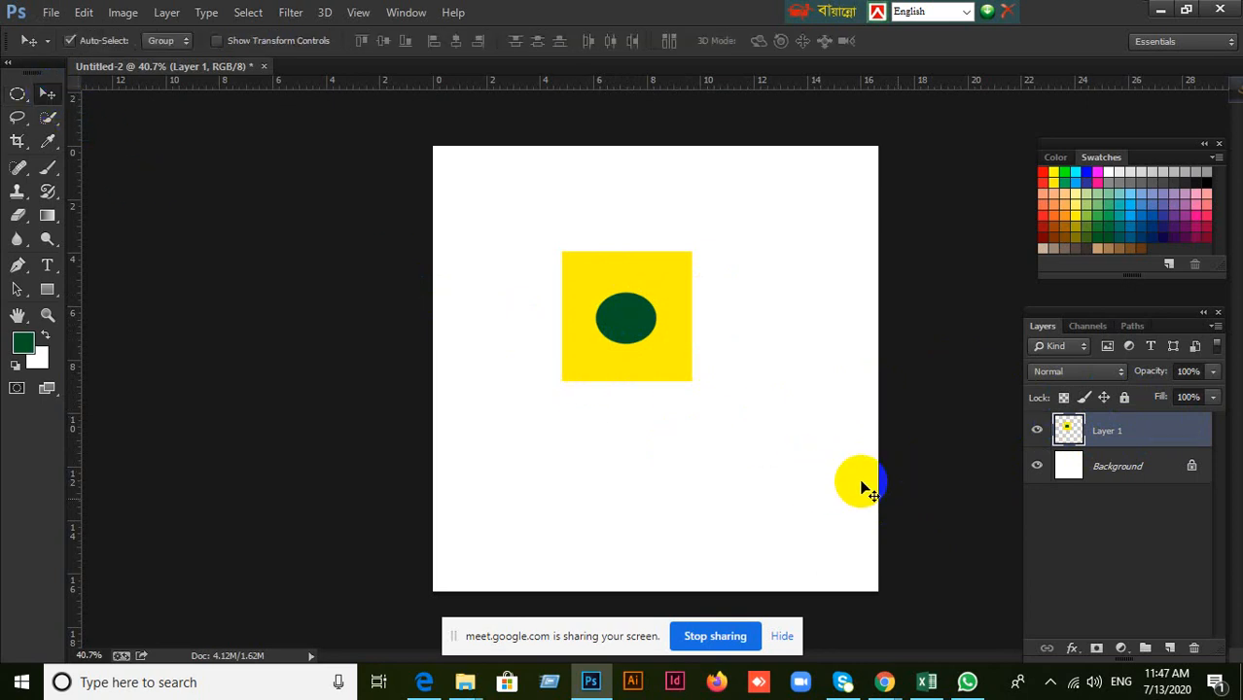
pyautogui.click(1194, 648)
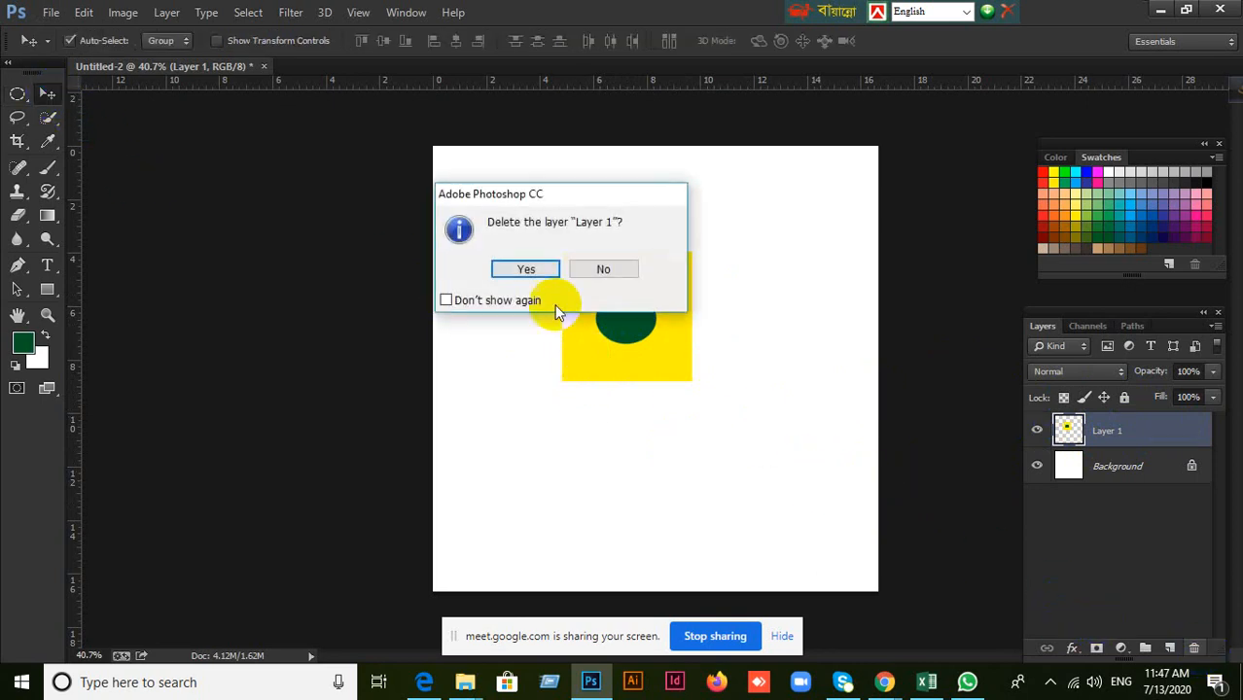
pyautogui.click(543, 268)
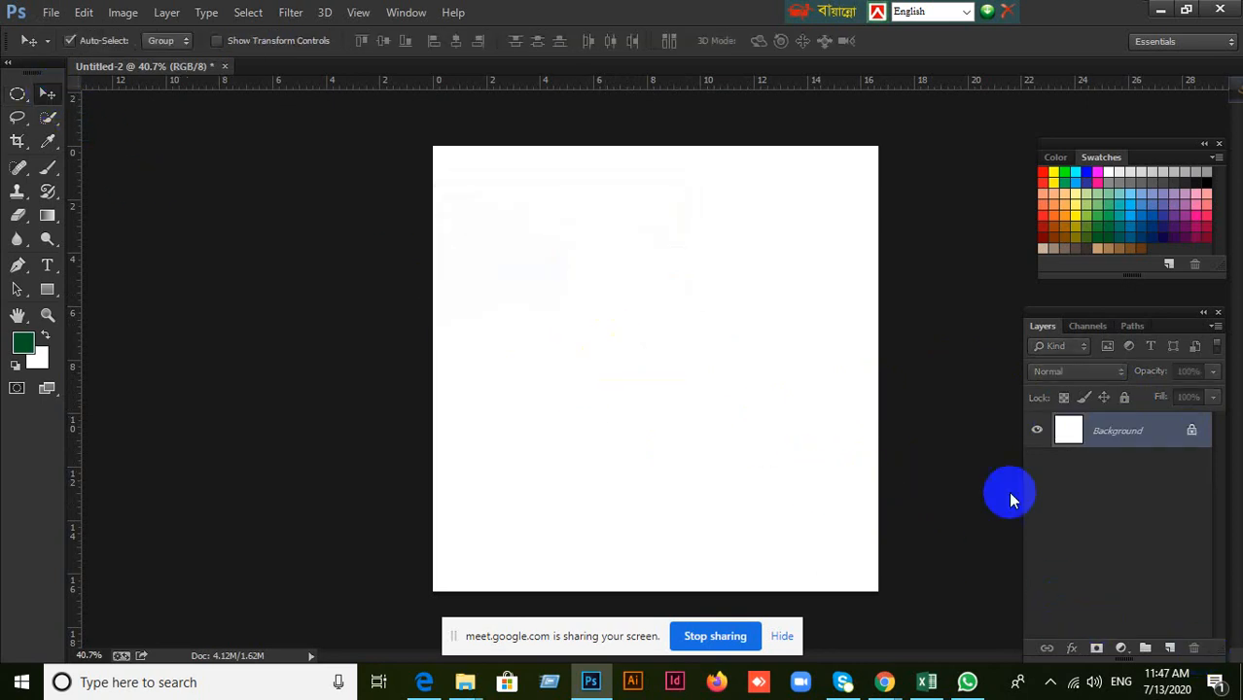
# Add two empty layers above the Background and delete the upper one, Layer 2.
pyautogui.click(1171, 649)
pyautogui.click(1171, 649)
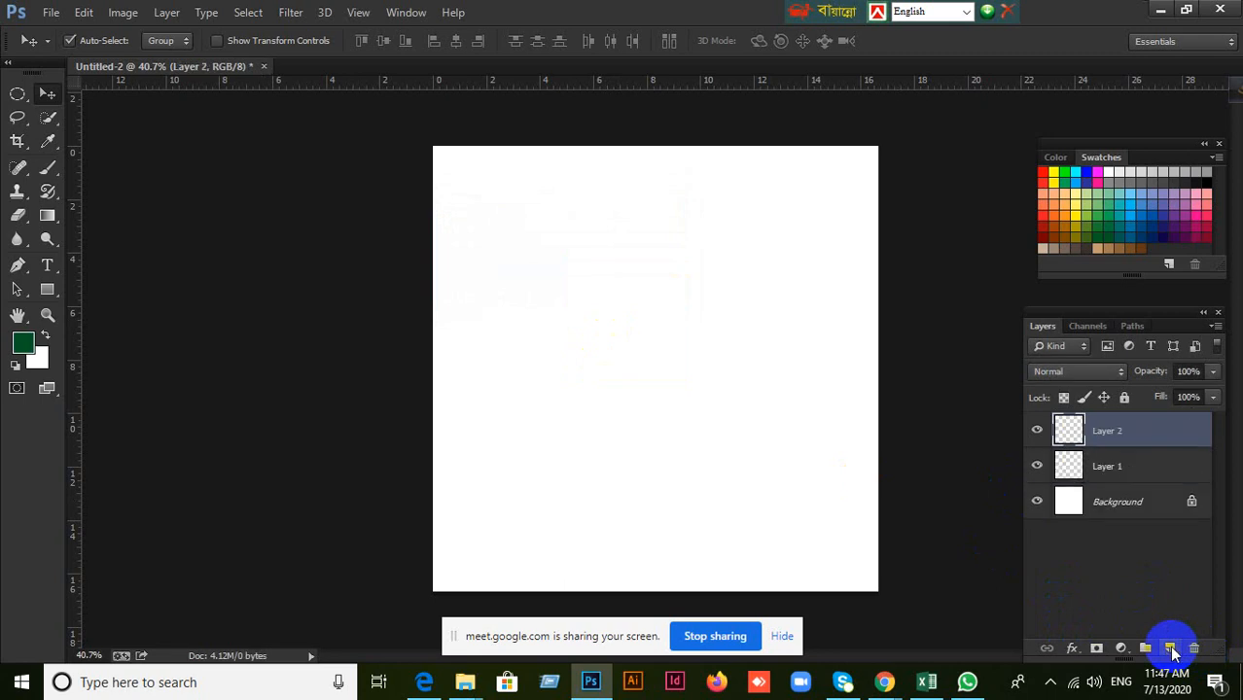
pyautogui.click(1143, 475)
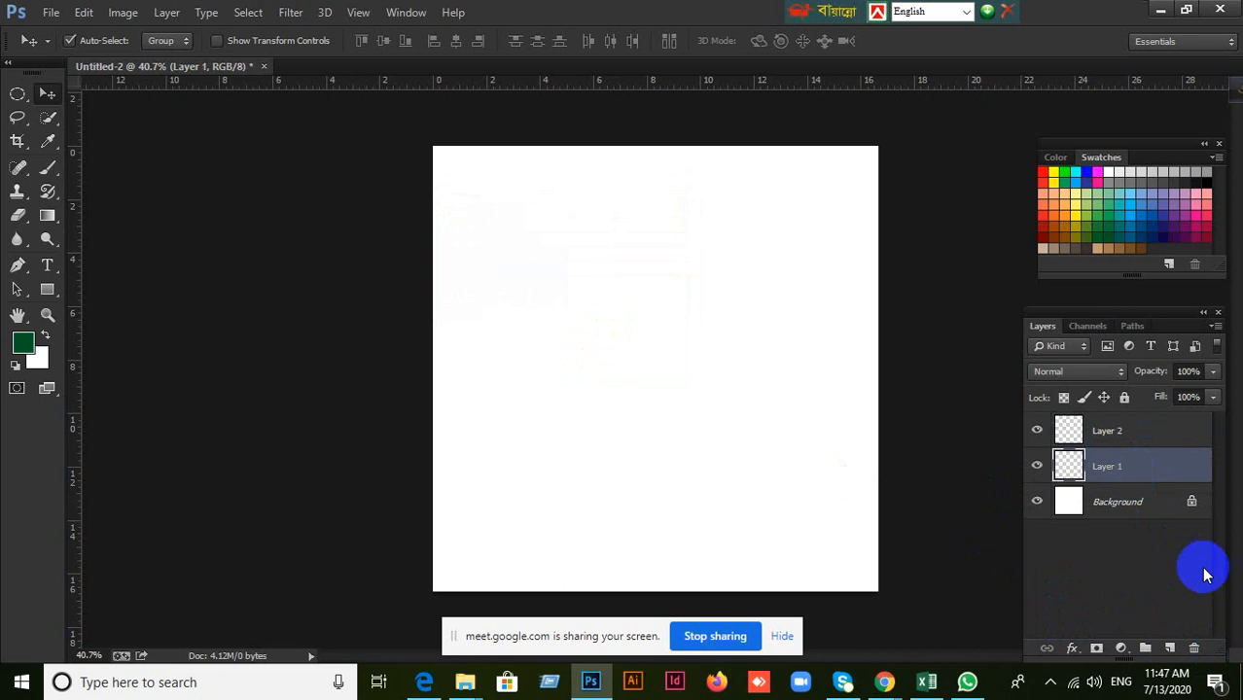
pyautogui.click(1085, 433)
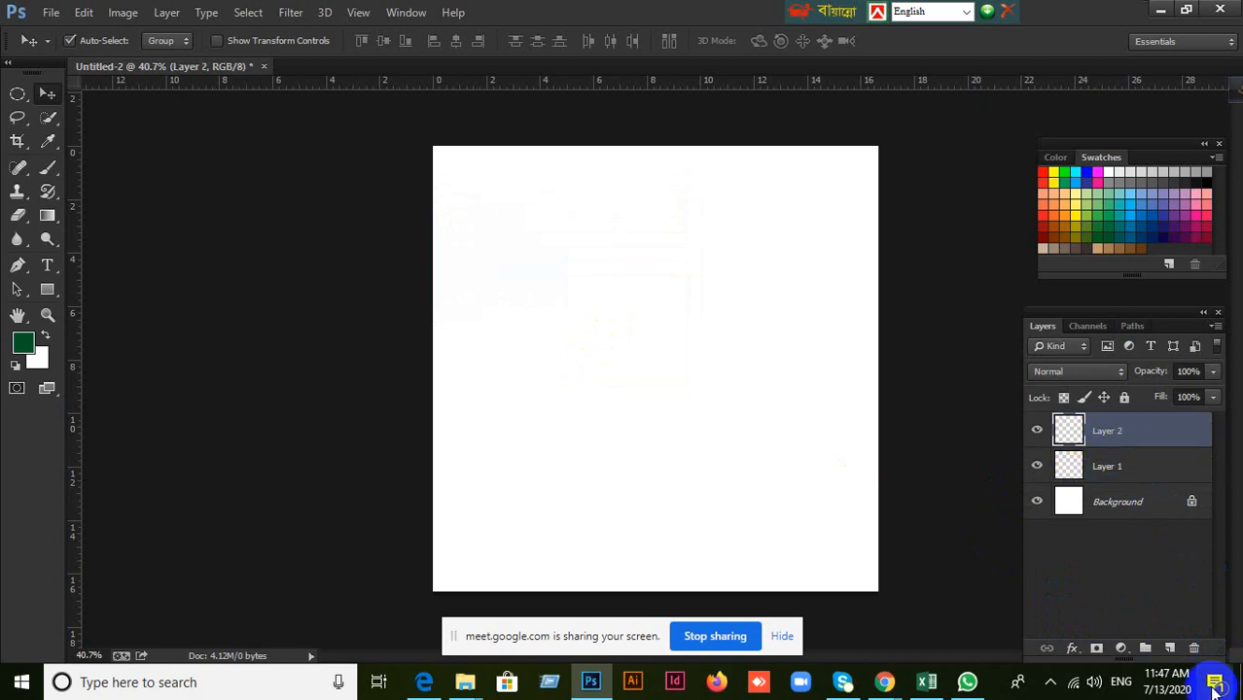
pyautogui.click(1193, 649)
pyautogui.click(544, 269)
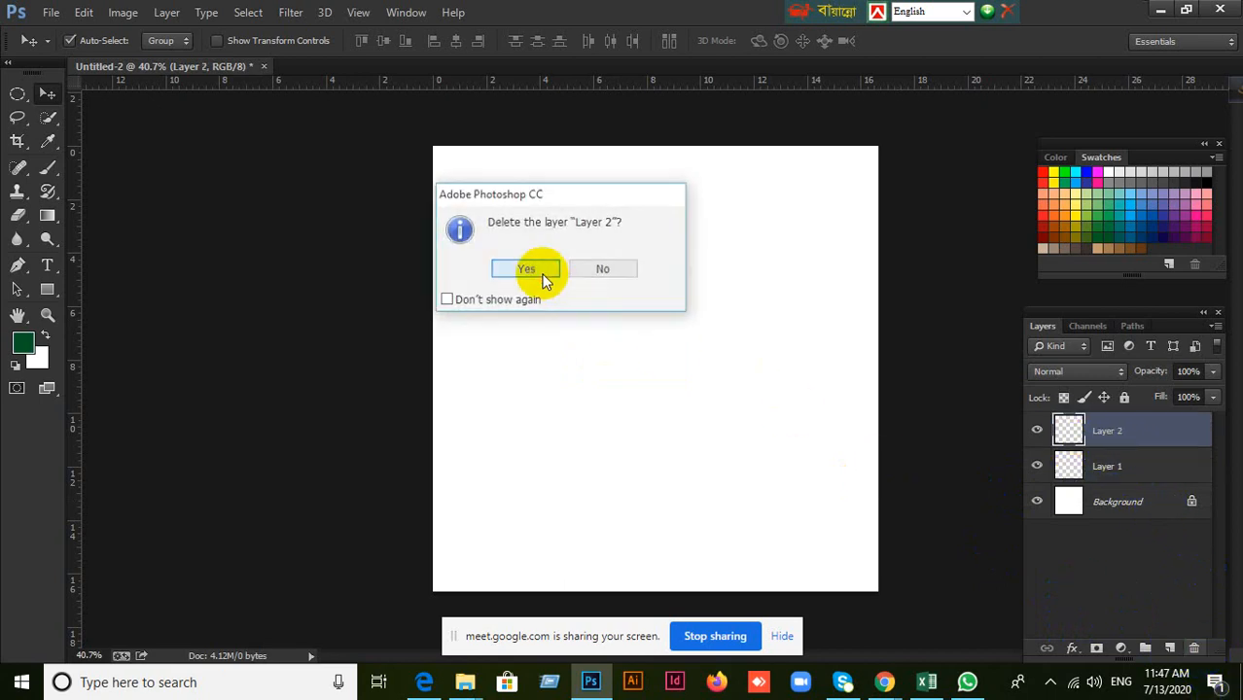
# Lock all attributes of the empty Layer 1, add another layer above it, and reselect Layer 1.
pyautogui.click(1124, 398)
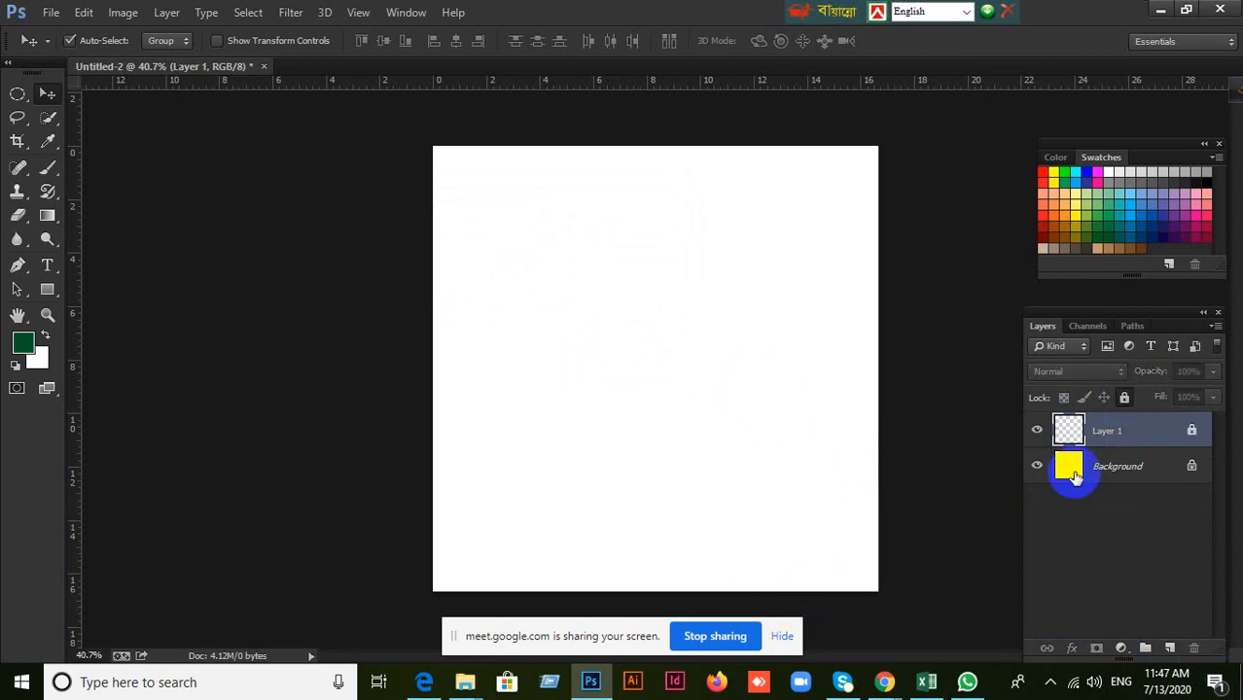
pyautogui.hotkey('ctrl', 'shift', 'alt', 'n')
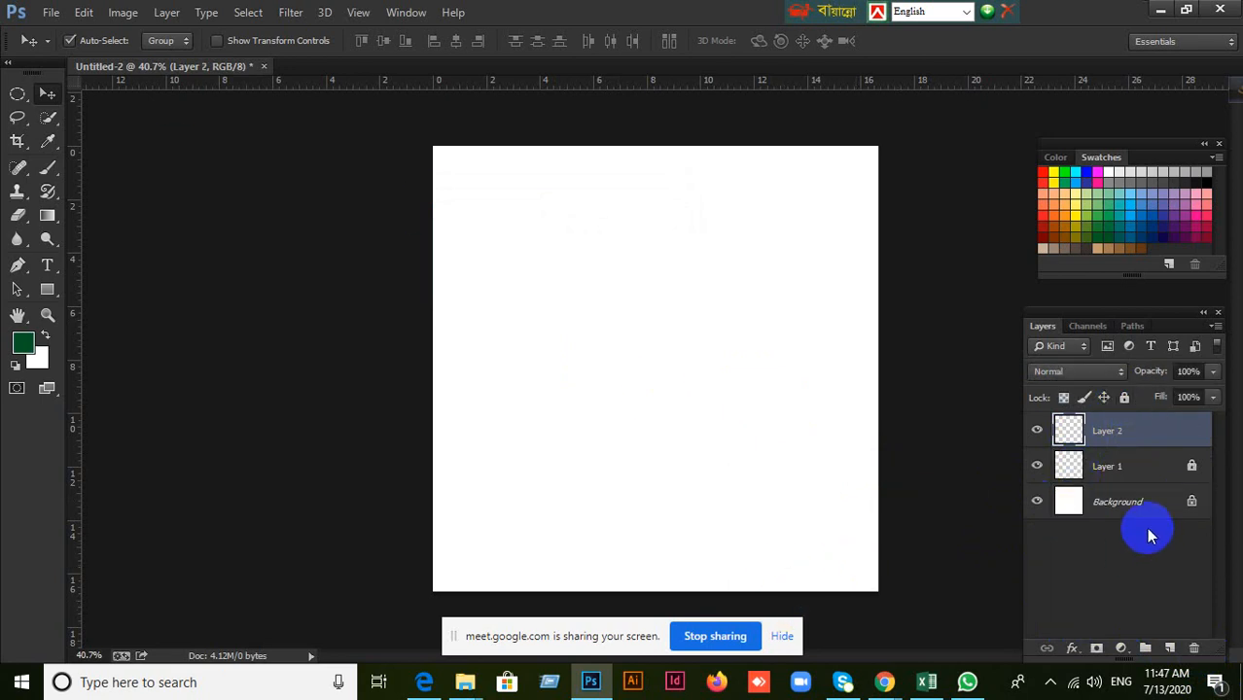
pyautogui.click(1141, 484)
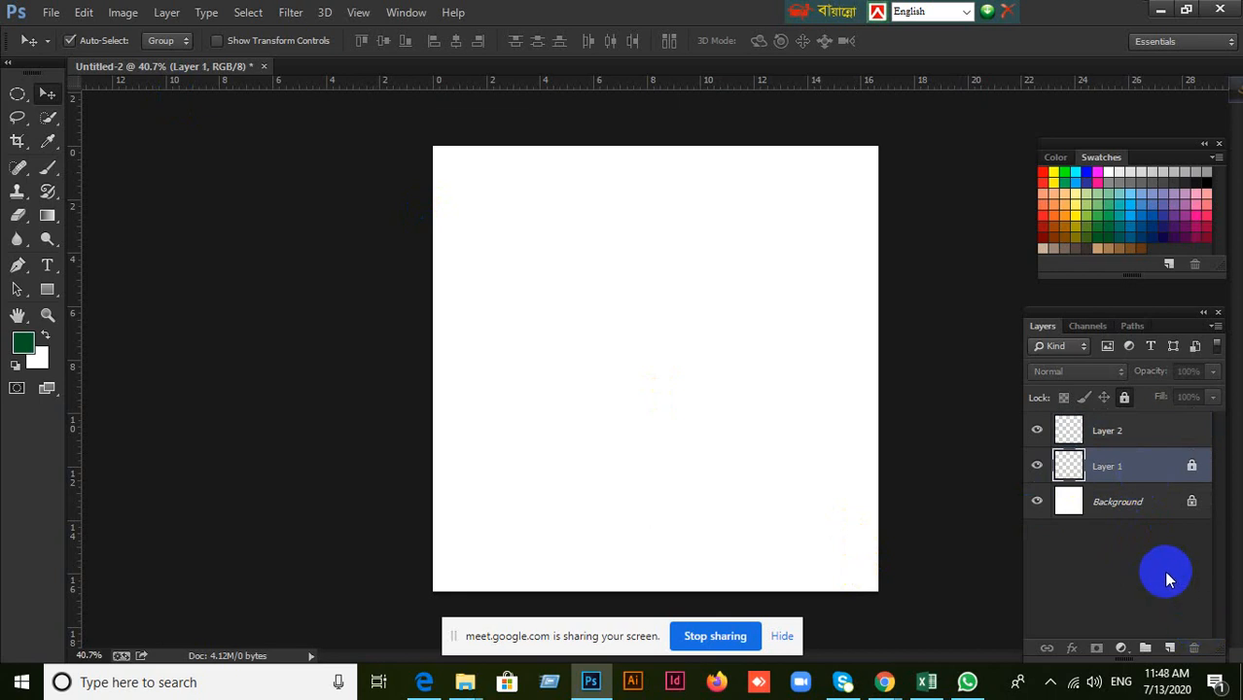
# Undo the added layers and the full lock, and return the document to only the Background layer.
pyautogui.hotkey('ctrl', 'alt', 'z')
pyautogui.hotkey('ctrl', 'alt', 'z')
pyautogui.hotkey('ctrl', 'alt', 'z')
pyautogui.hotkey('ctrl', 'alt', 'z')
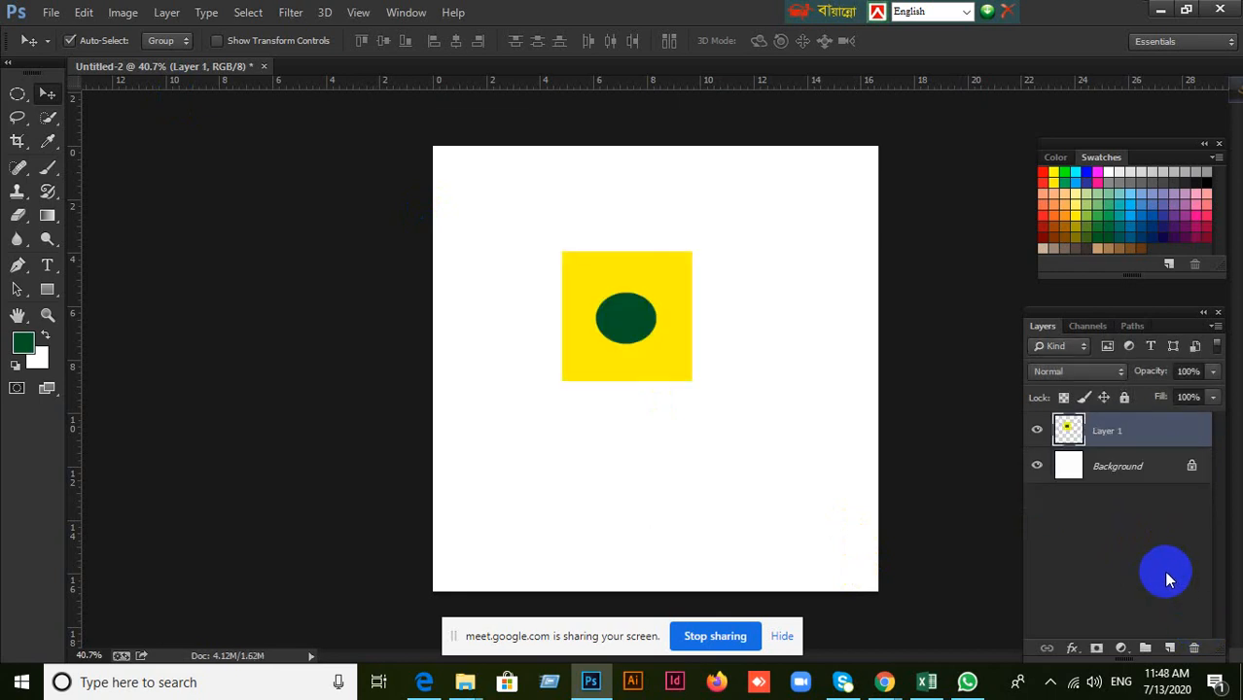
pyautogui.hotkey('ctrl', 'alt', 'z')
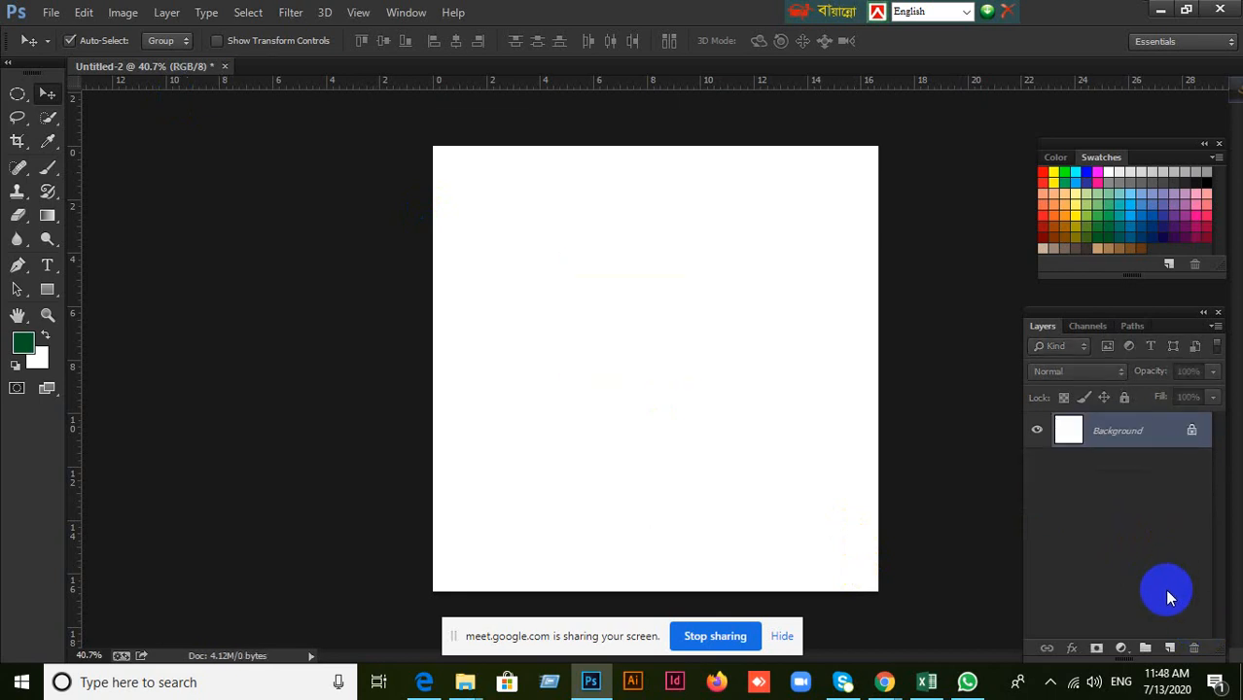
# Add a new layer and create a large dark green filled circle in the upper middle of the canvas, clearing the selection.
pyautogui.click(1169, 648)
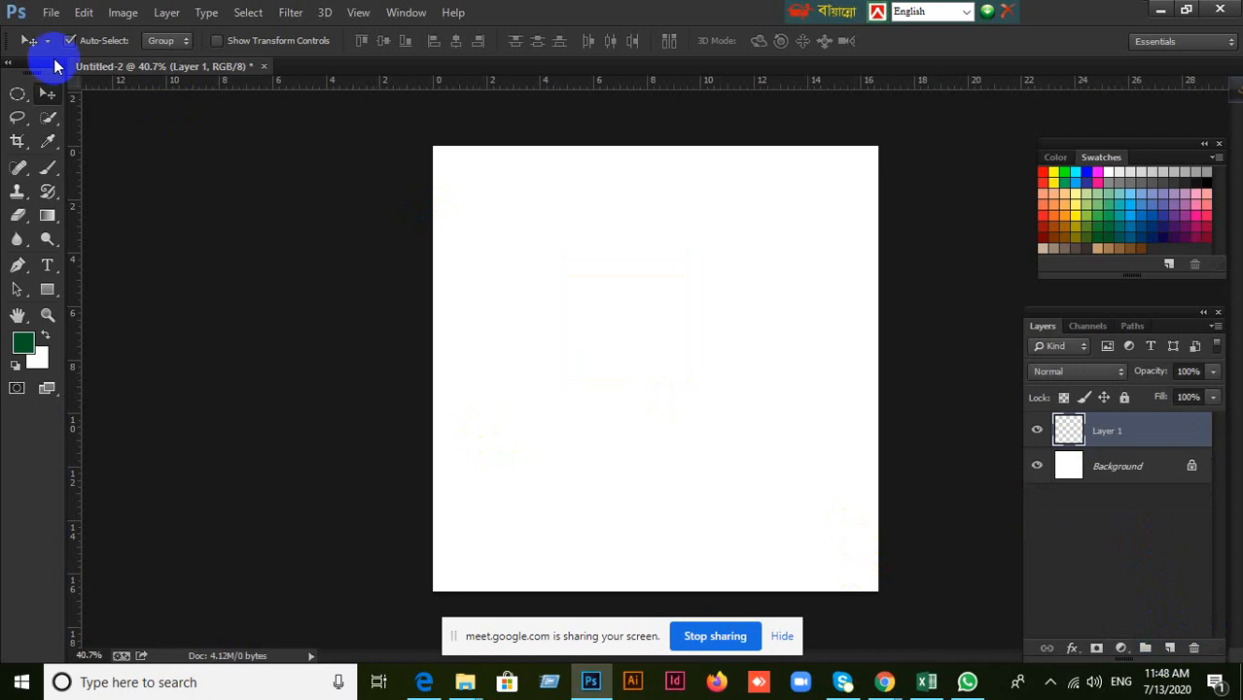
pyautogui.click(18, 95)
pyautogui.moveTo(547, 232); pyautogui.dragTo(724, 406)
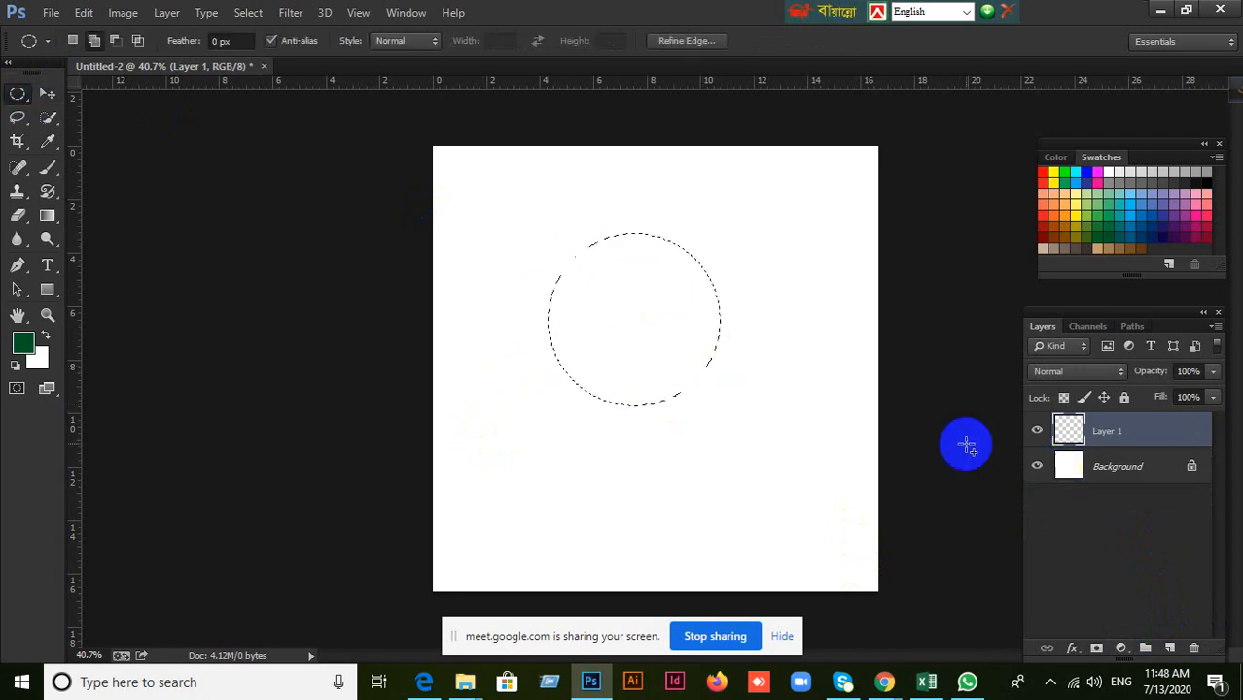
pyautogui.hotkey('alt', 'BackSpace')
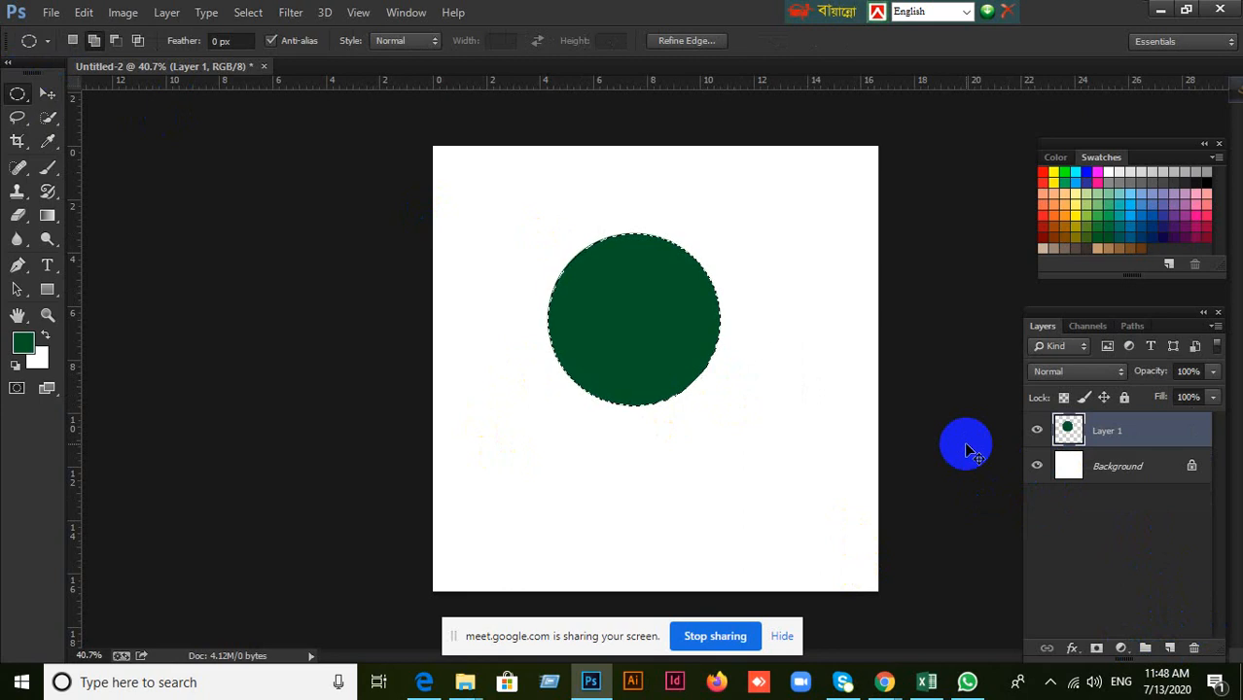
pyautogui.hotkey('ctrl', 'd')
# Lock all attributes of Layer 1 and try to move the green circle with the Move tool.
pyautogui.click(46, 93)
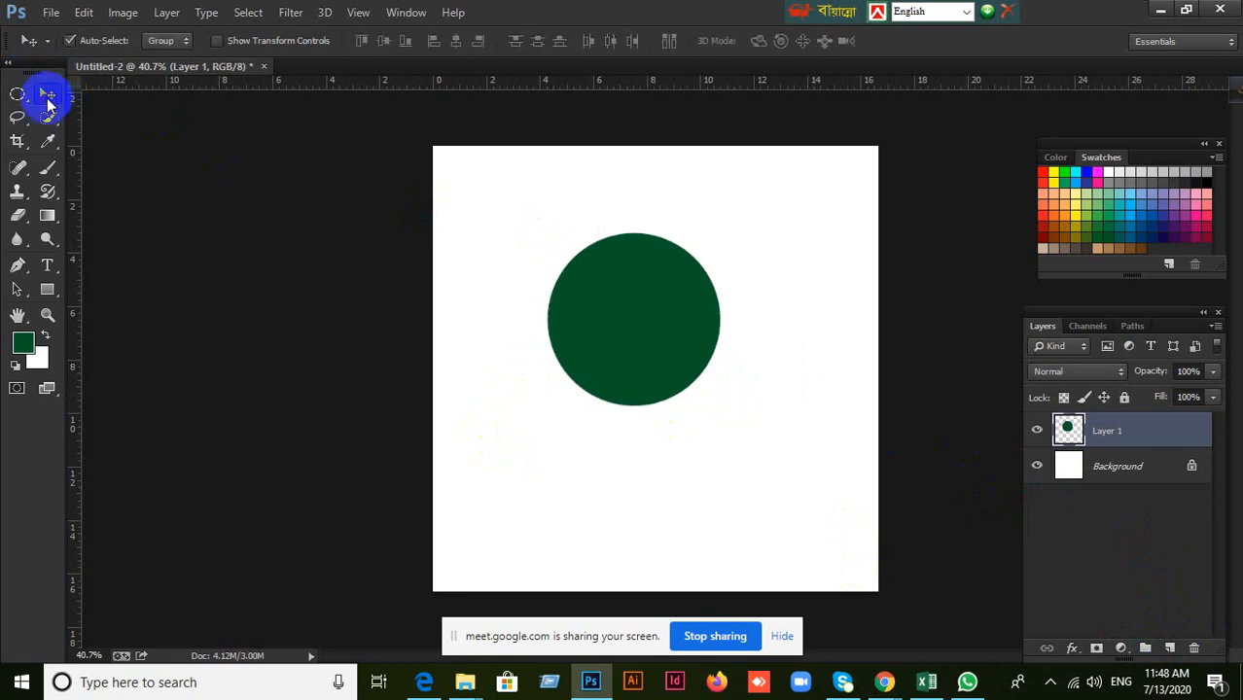
pyautogui.click(1124, 399)
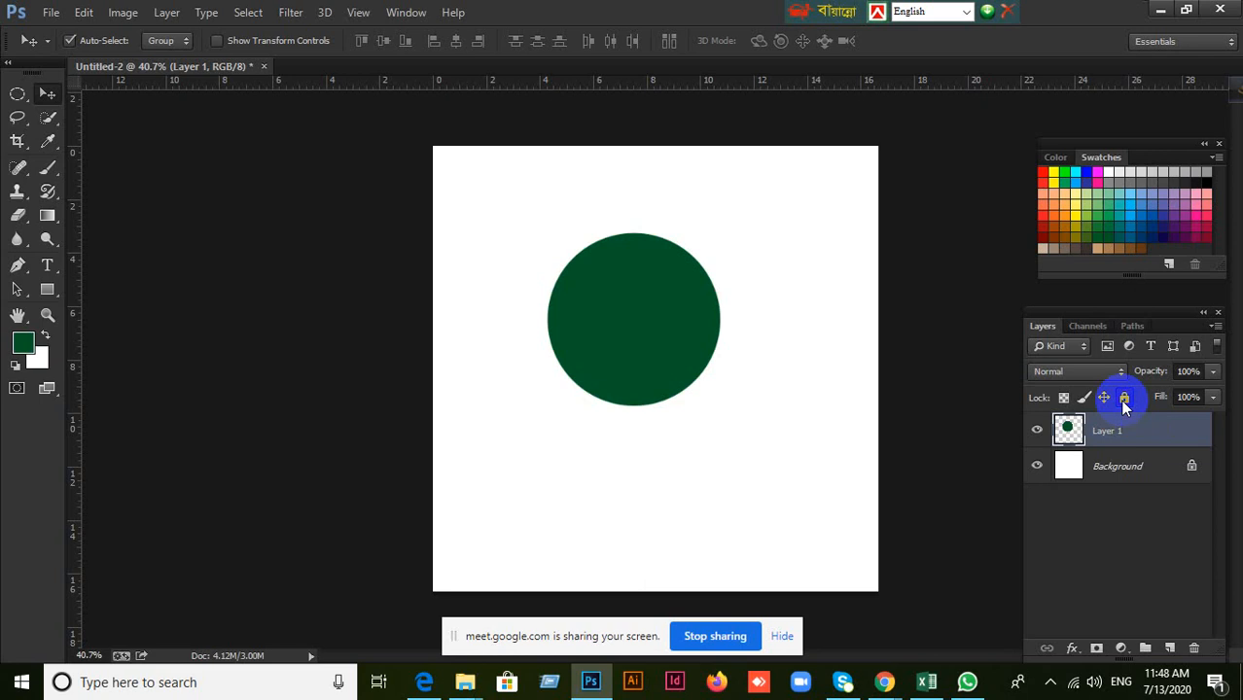
pyautogui.click(607, 300)
pyautogui.moveTo(675, 208); pyautogui.dragTo(445, 335)
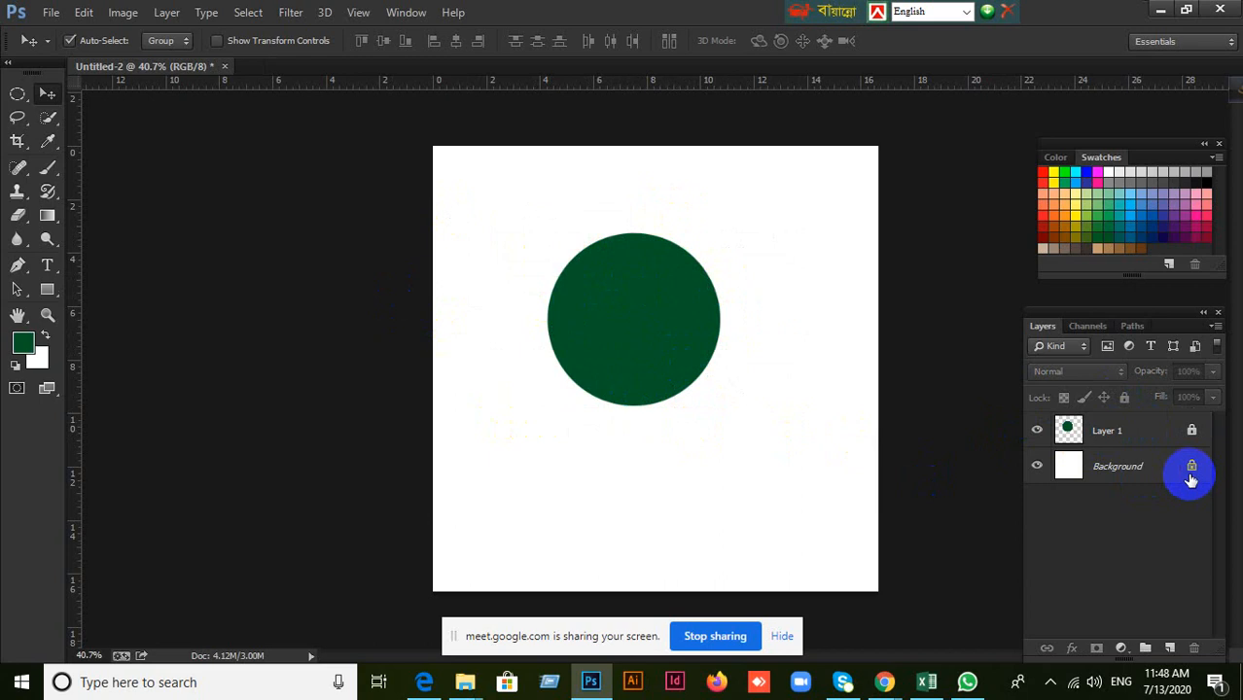
# Replace the full lock on Layer 1 with a transparent pixels lock and move the green circle to the right.
pyautogui.click(1133, 431)
pyautogui.click(1125, 398)
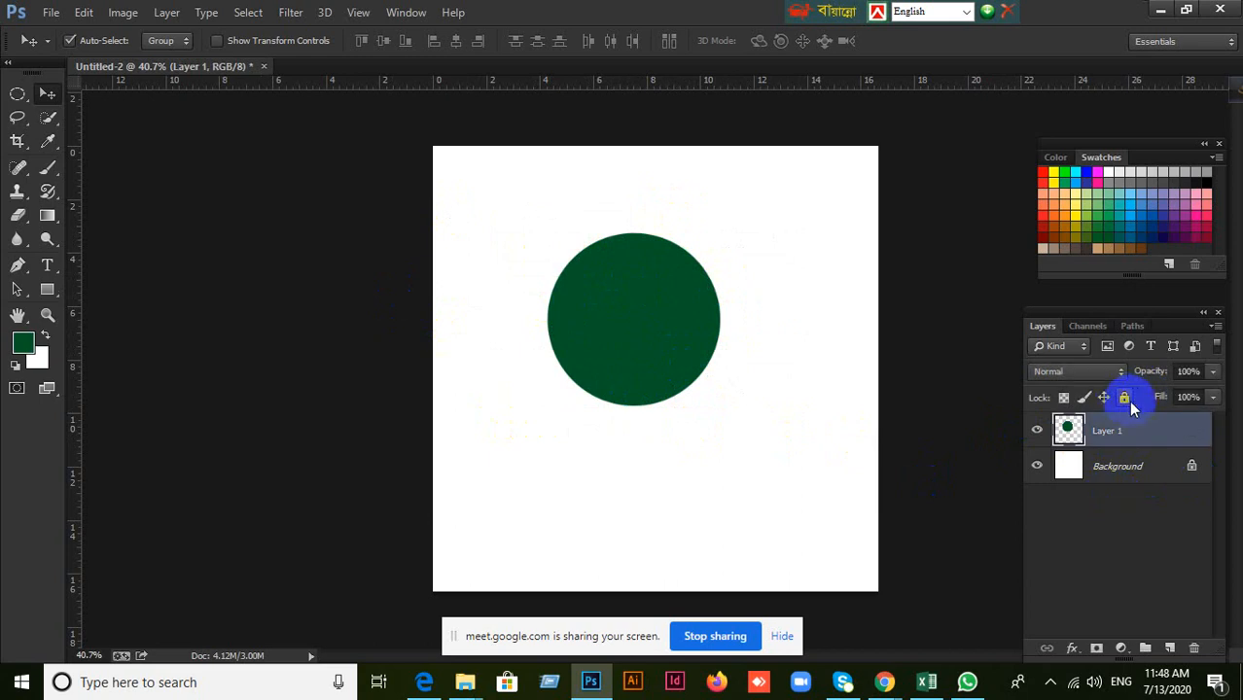
pyautogui.click(1064, 399)
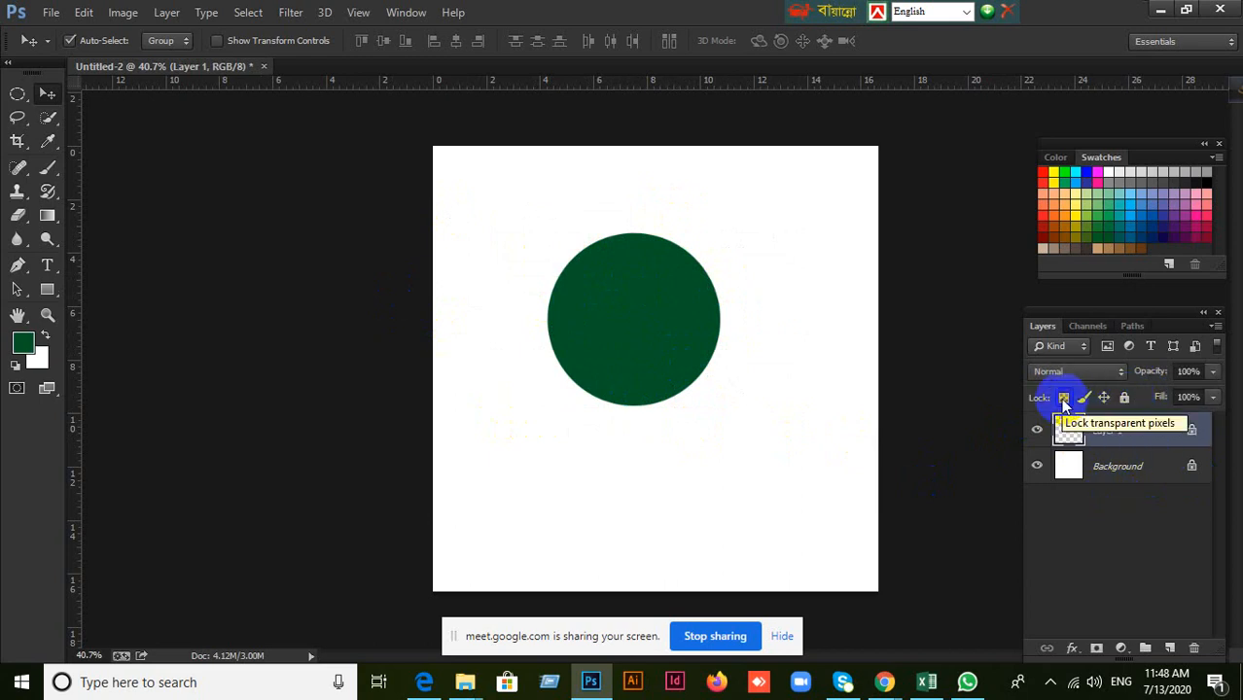
pyautogui.moveTo(719, 356); pyautogui.dragTo(729, 300)
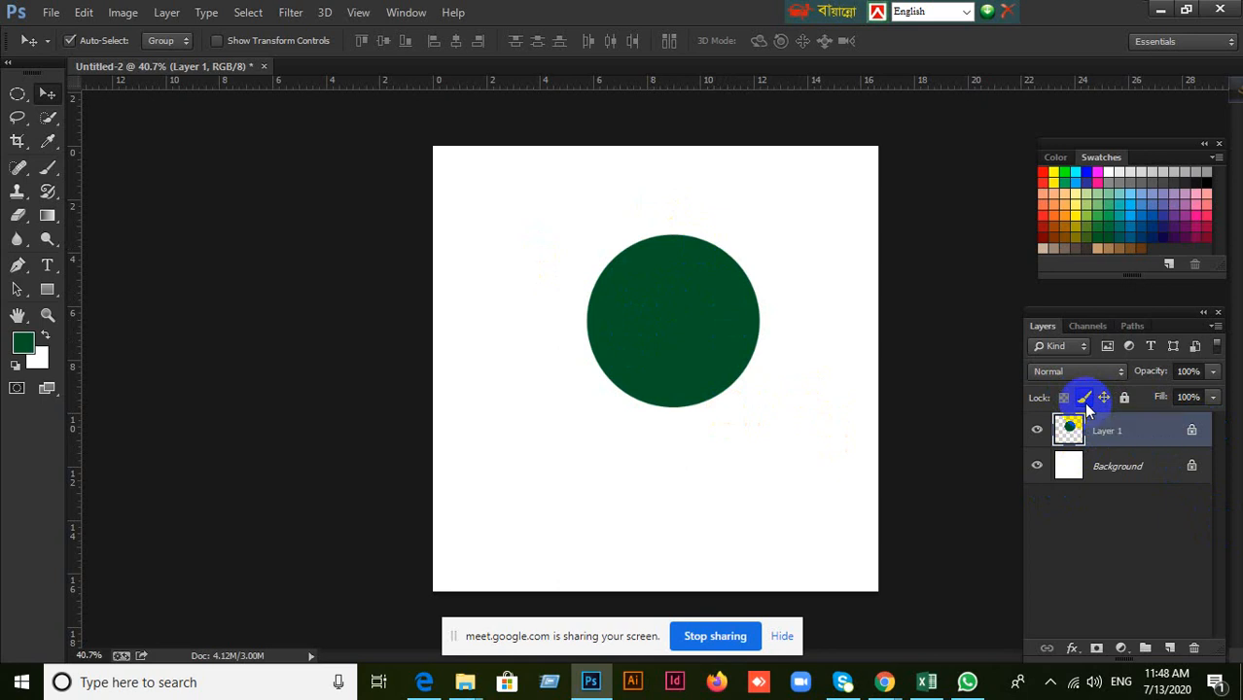
# Move the circle with image pixels locked, and try moving it again with the position lock replacing the image pixels lock.
pyautogui.moveTo(732, 347)
pyautogui.mouseDown()
pyautogui.moveTo(657, 344)
pyautogui.moveTo(710, 350)
pyautogui.mouseUp()
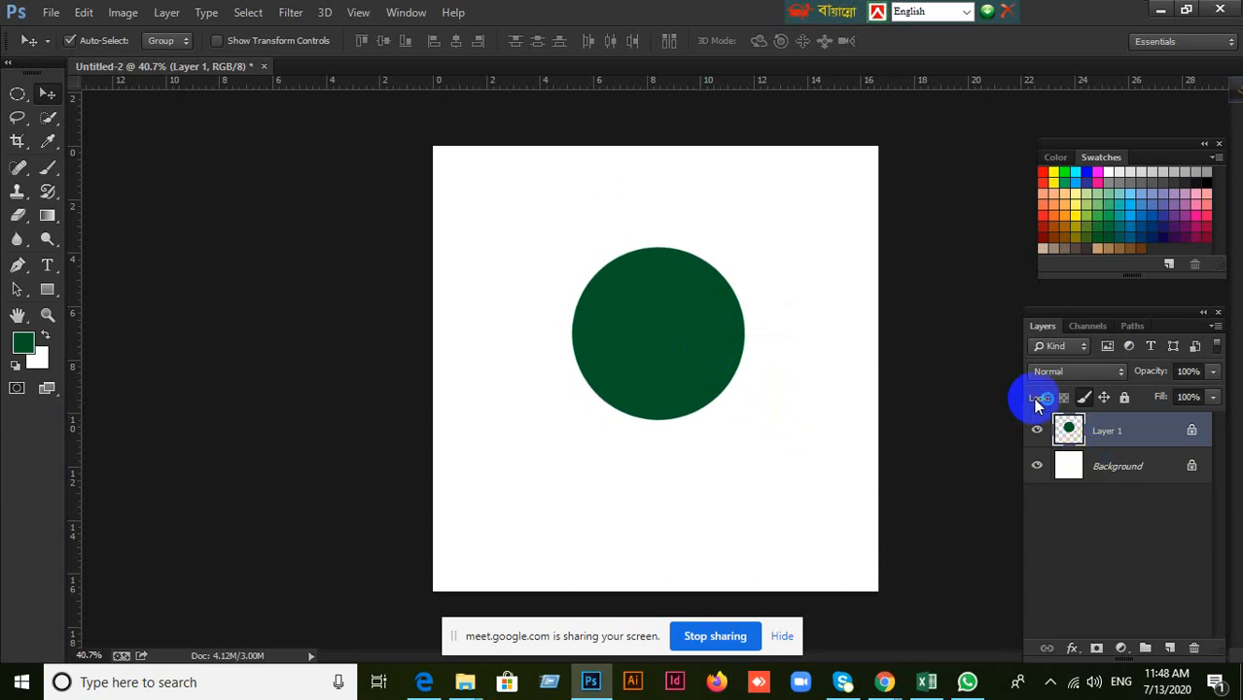
pyautogui.click(1087, 402)
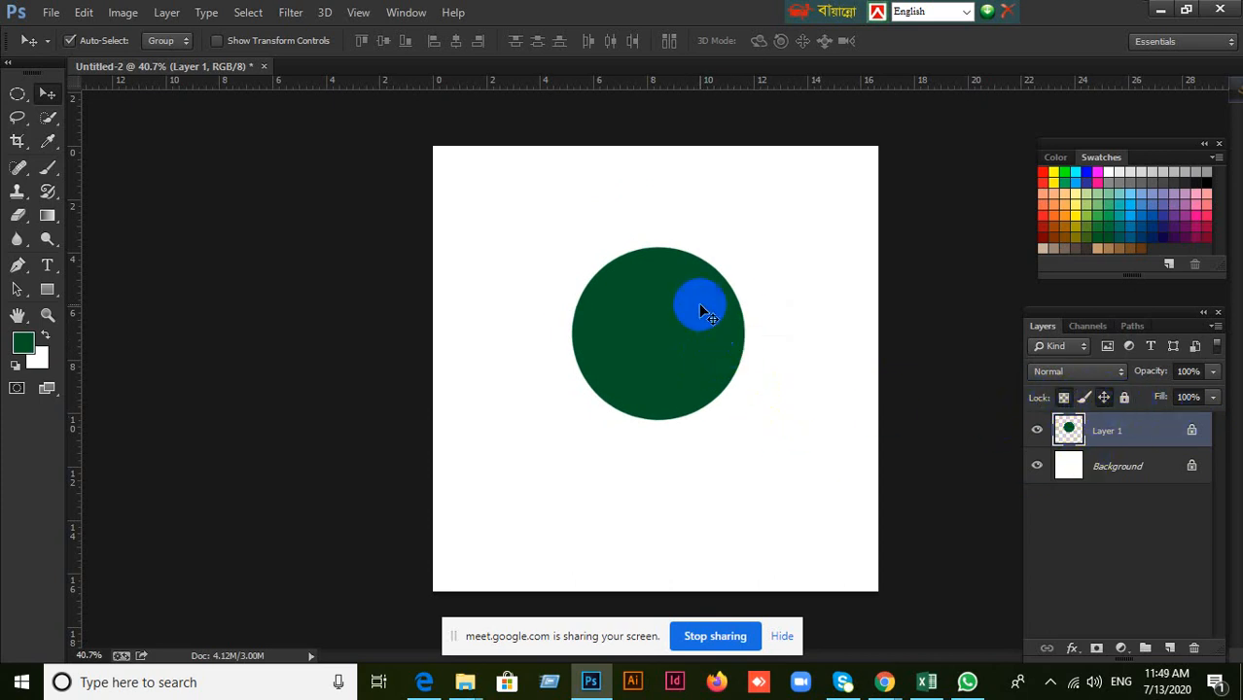
pyautogui.moveTo(702, 325)
pyautogui.mouseDown()
pyautogui.moveTo(656, 299)
pyautogui.moveTo(683, 322)
pyautogui.mouseUp()
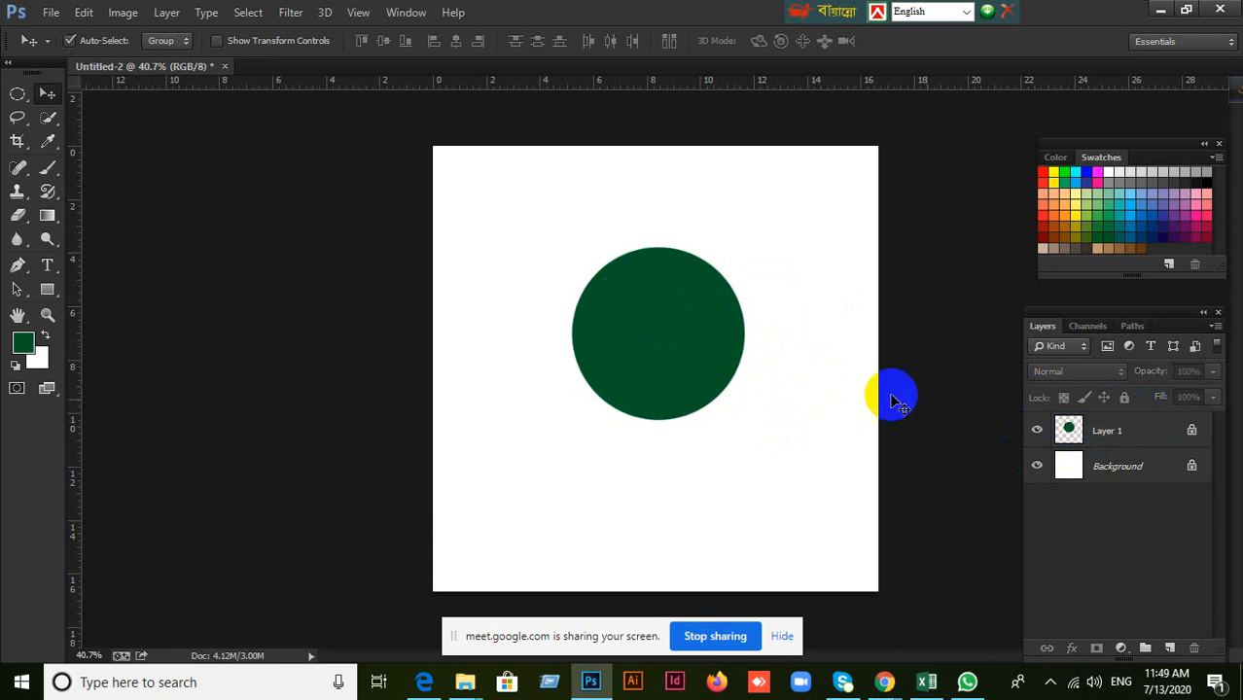
# Lock all attributes of Layer 1, try to move the green circle, and undo the recent lock changes and circle moves.
pyautogui.click(1162, 443)
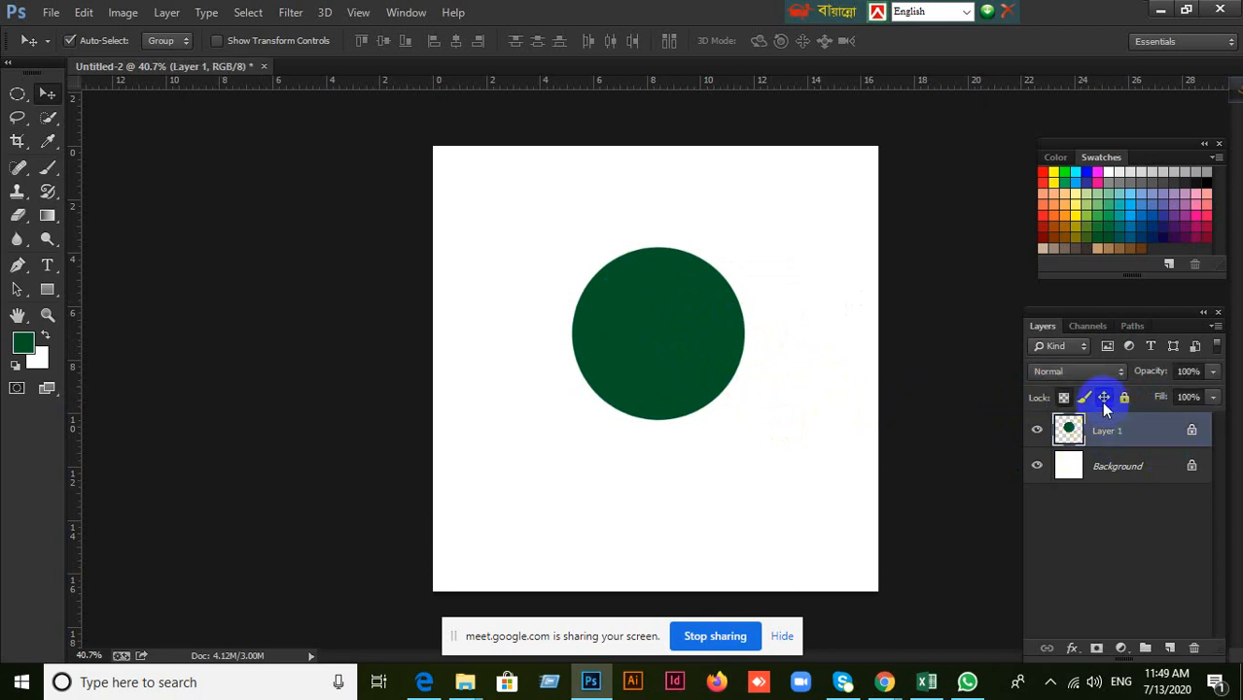
pyautogui.click(1125, 401)
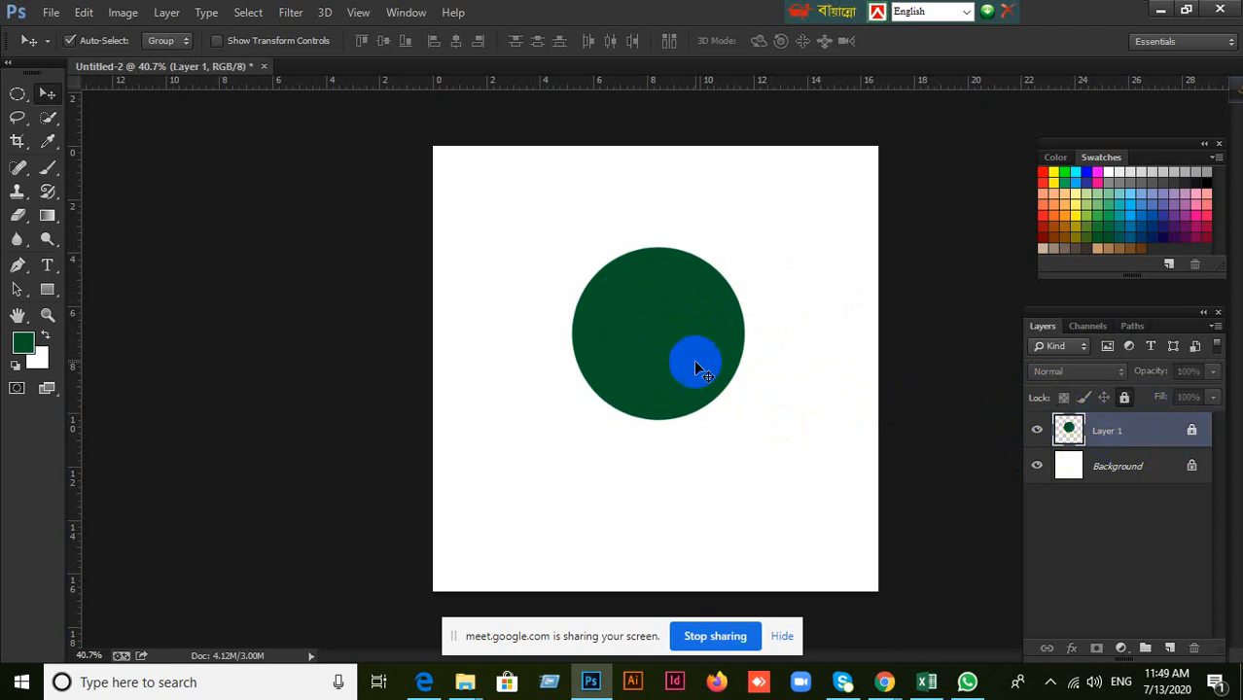
pyautogui.moveTo(690, 356); pyautogui.dragTo(724, 386)
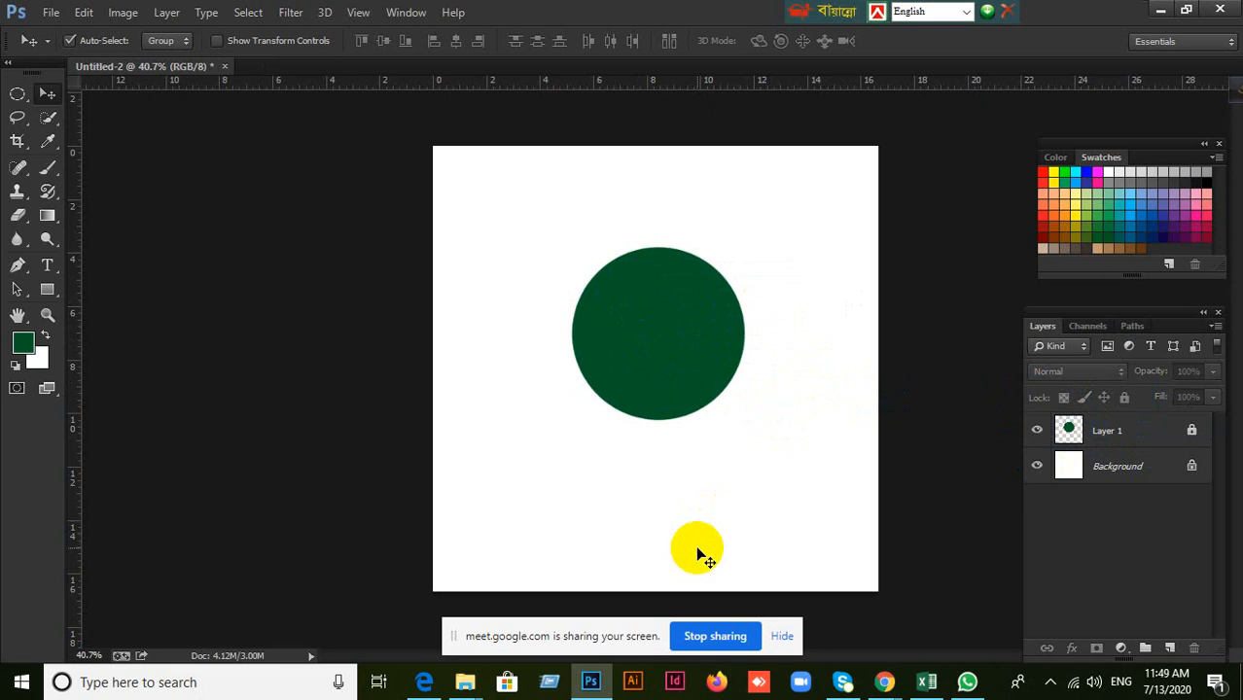
pyautogui.hotkey('ctrl', 'z')
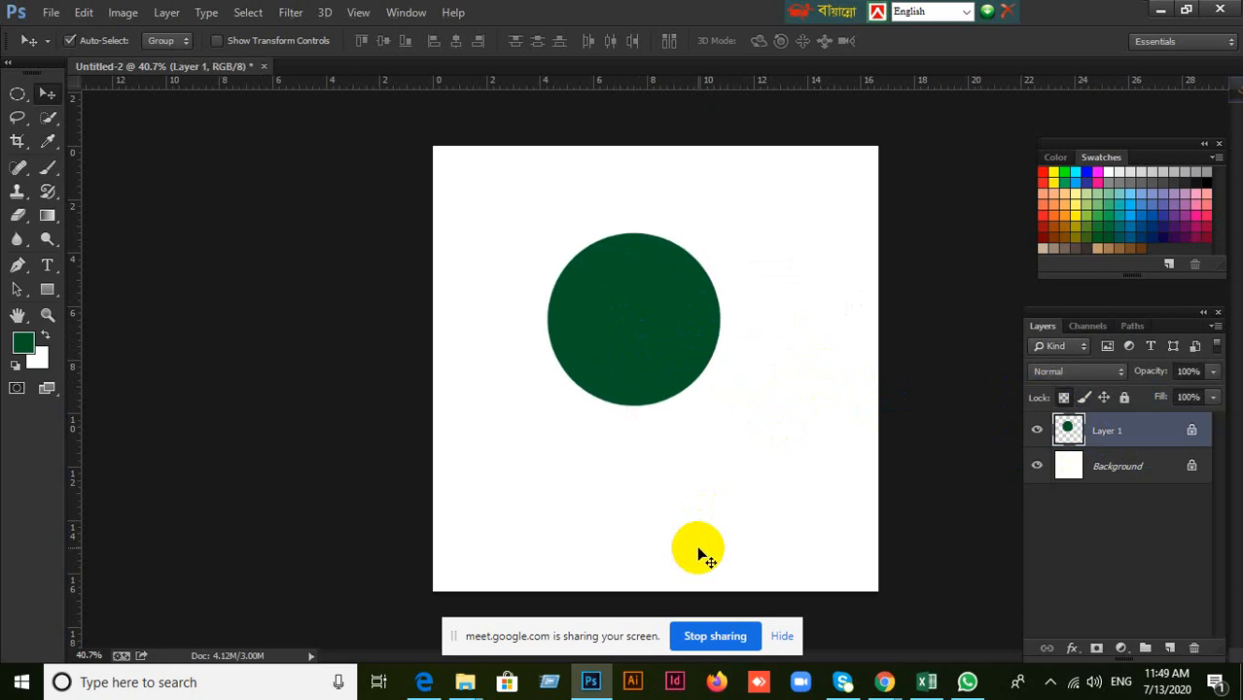
# Switch to the Excel daily attendance workbook, look through the batch 16 sheet and open sheet 15.
pyautogui.click(927, 683)
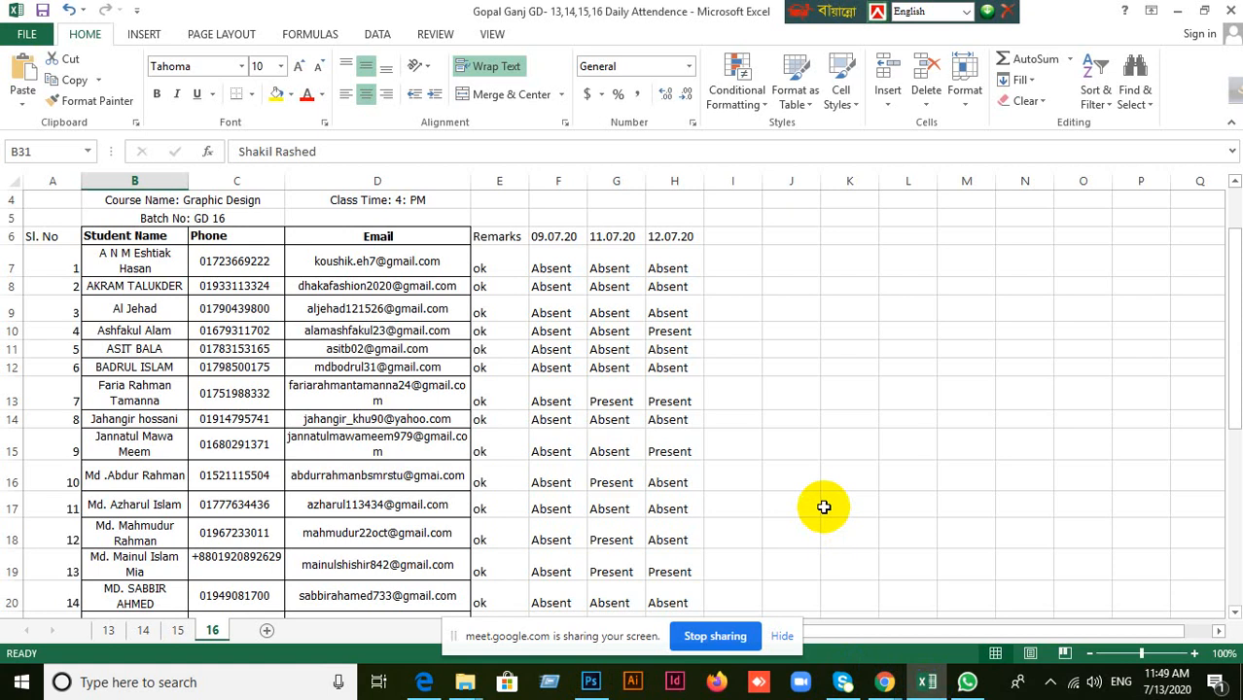
pyautogui.scroll(-9, 824, 507)
pyautogui.scroll(2, 826, 504)
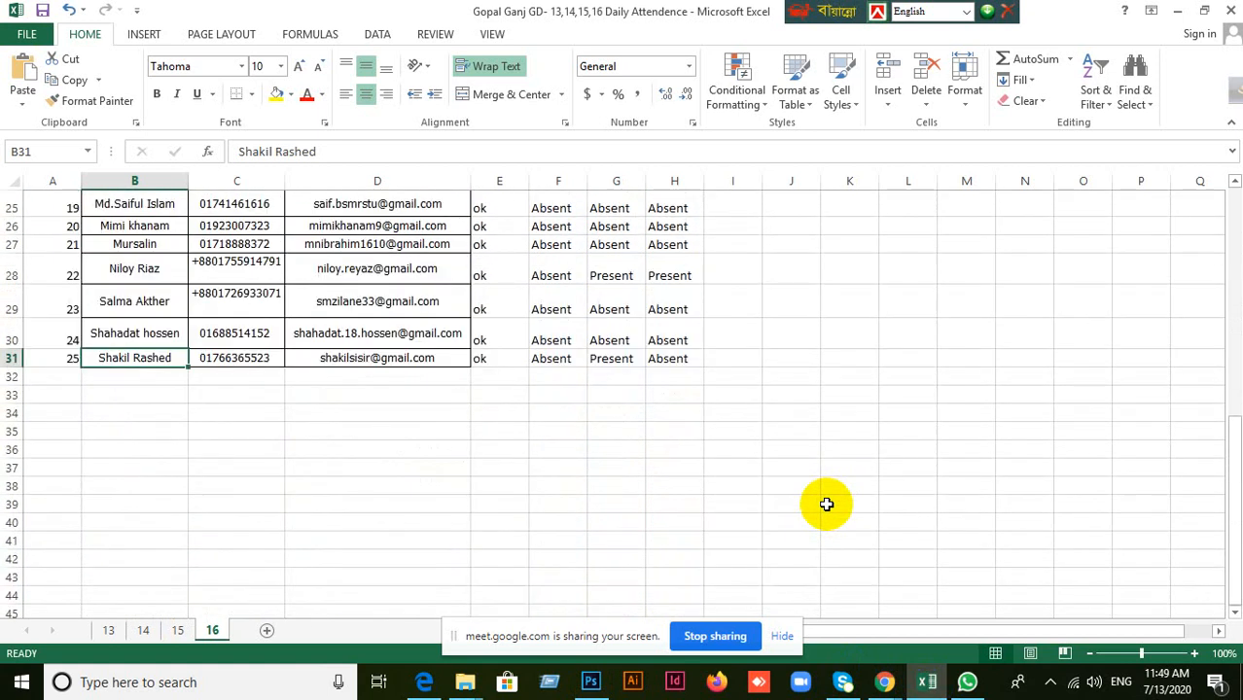
pyautogui.scroll(3, 826, 505)
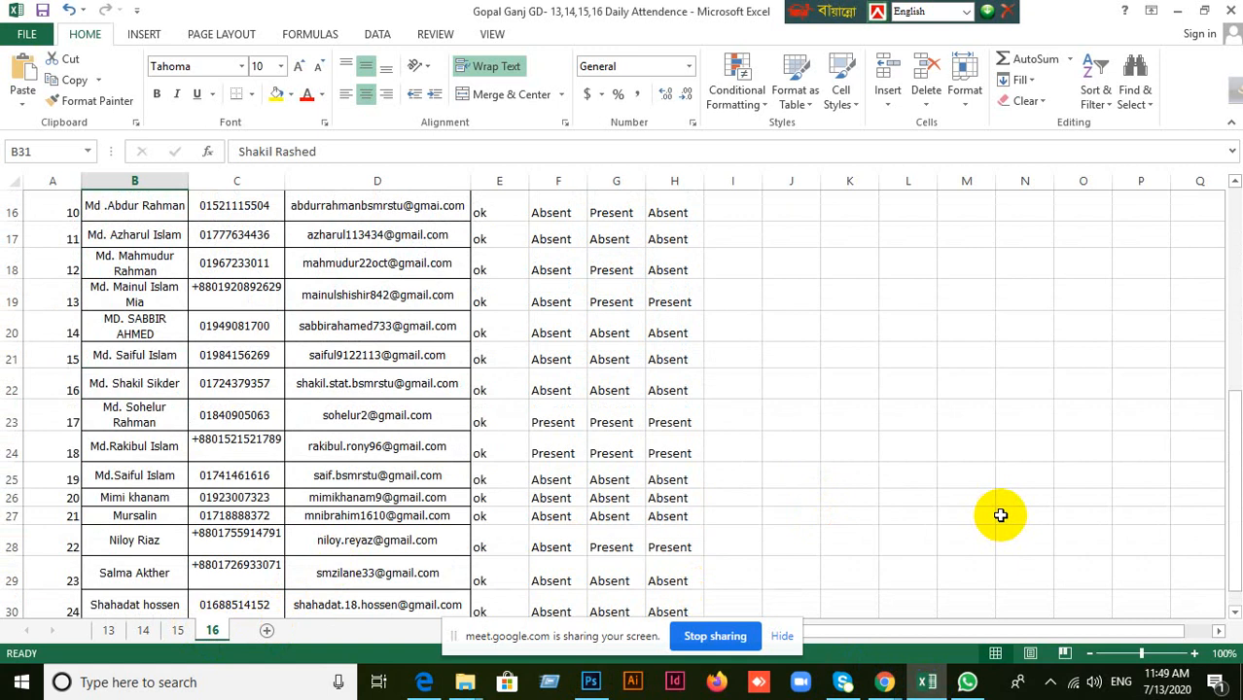
pyautogui.click(179, 630)
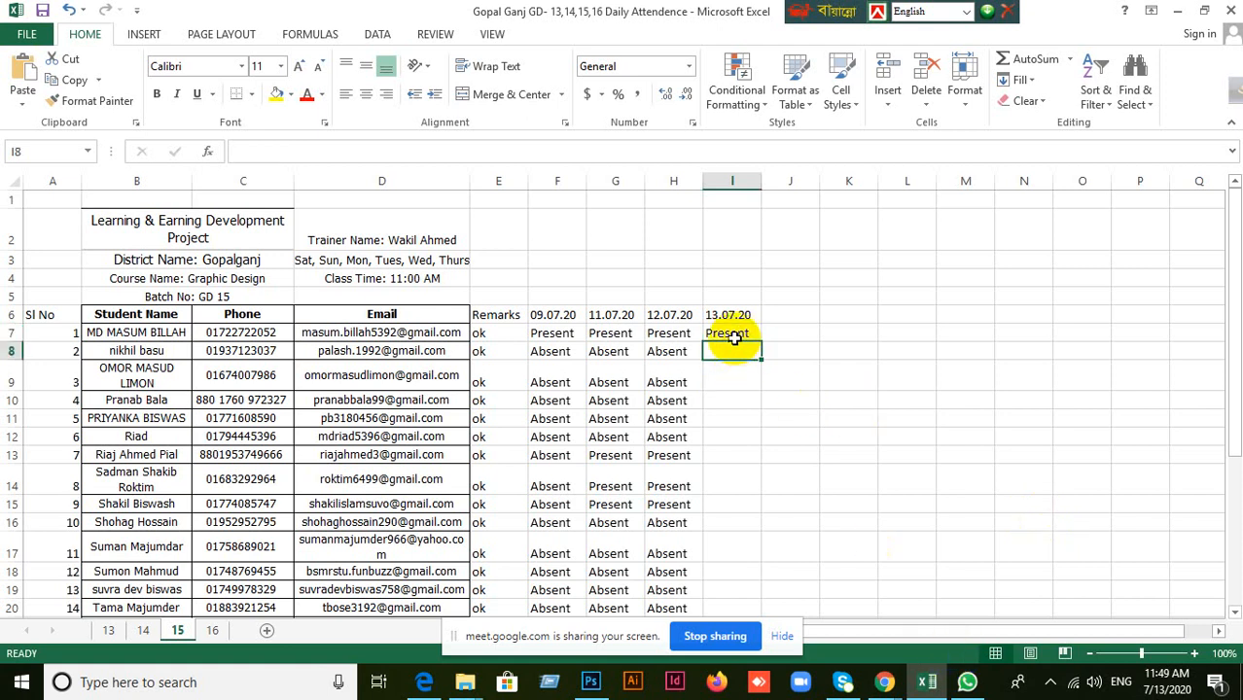
# Look through the student attendance list in sheet 15, checking the first student's 13.07.20 entry.
pyautogui.scroll(-6, 846, 495)
pyautogui.scroll(5, 846, 495)
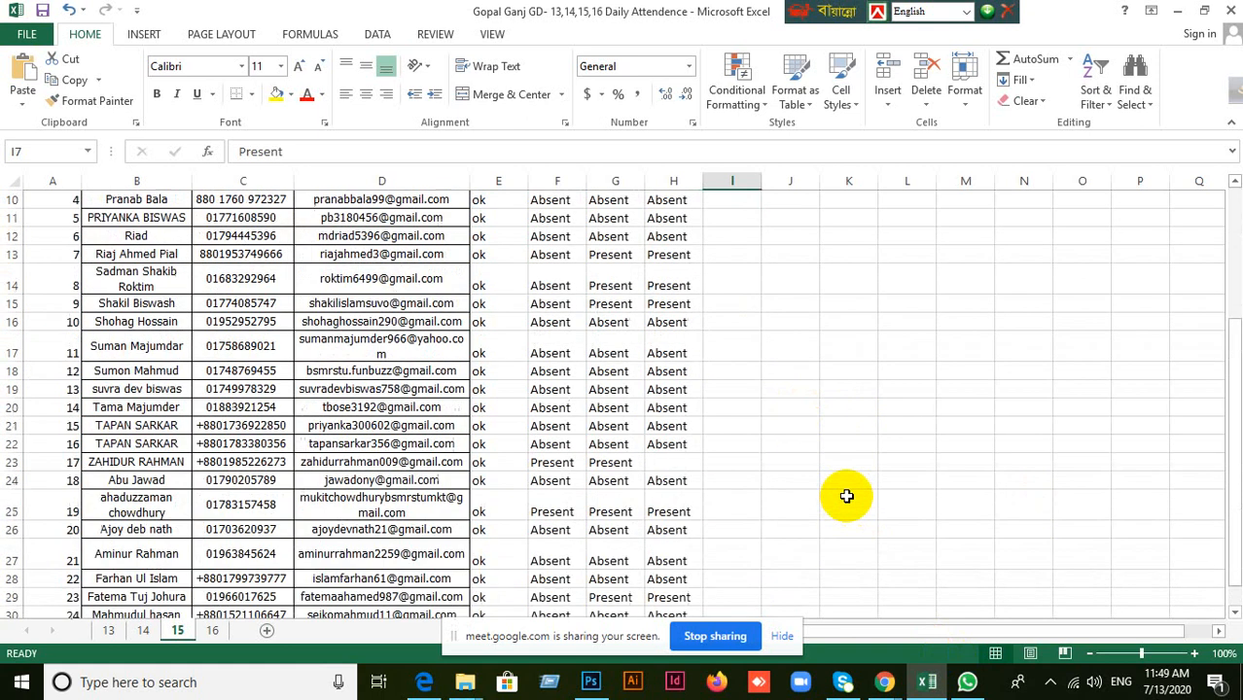
pyautogui.scroll(1, 846, 495)
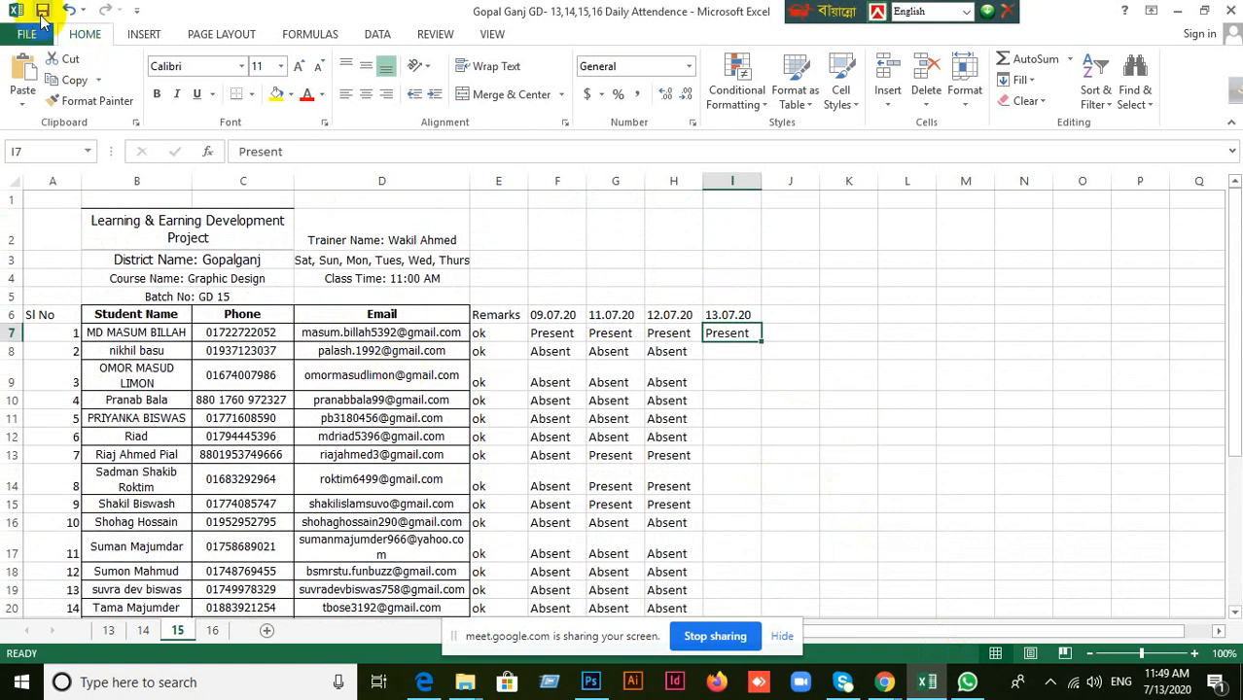
pyautogui.click(851, 419)
pyautogui.click(790, 353)
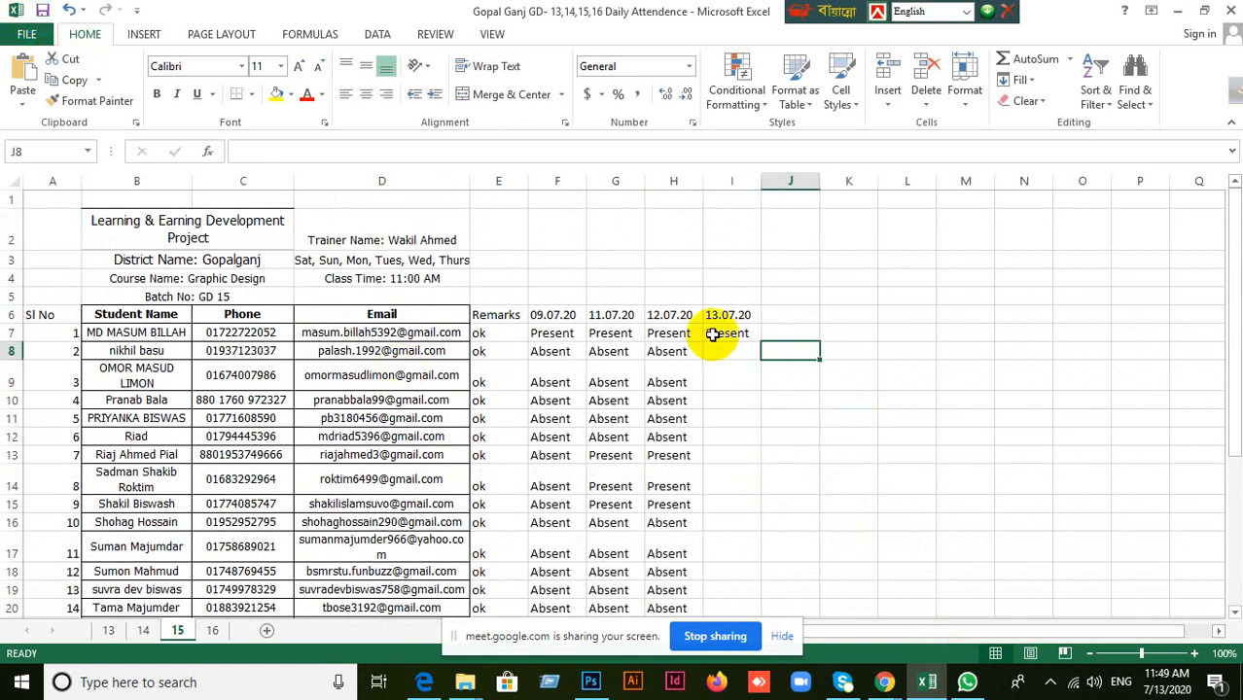
pyautogui.click(713, 334)
pyautogui.scroll(-1, 810, 402)
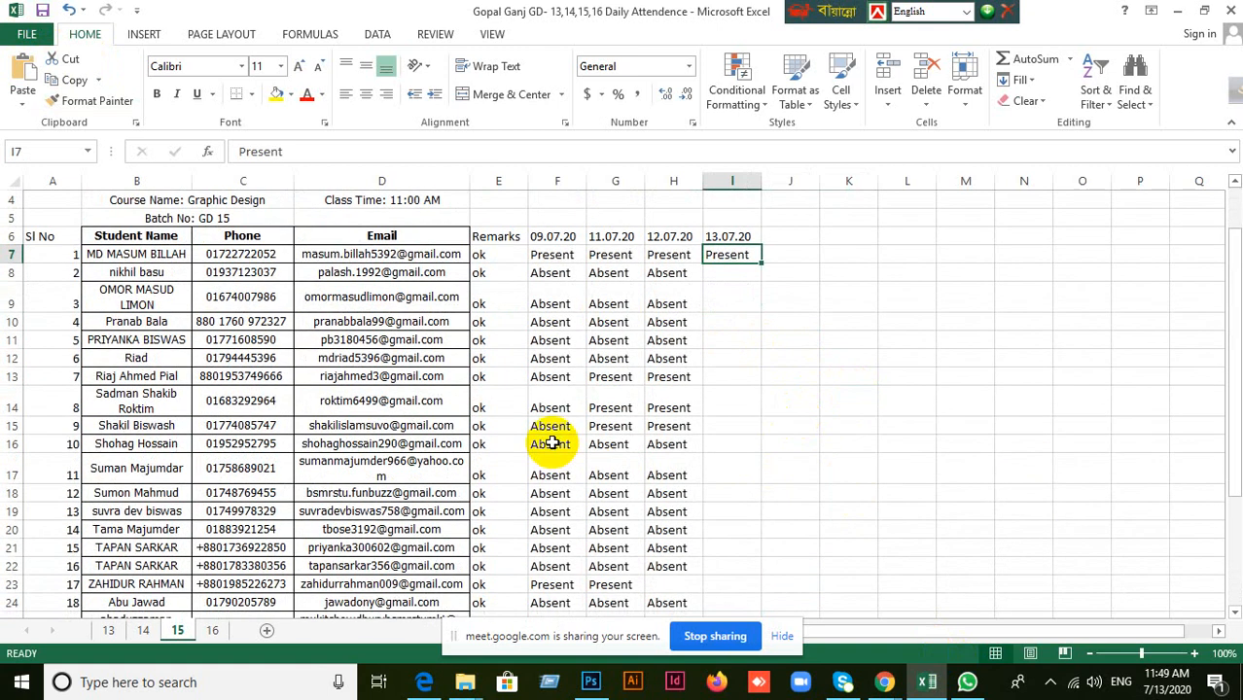
pyautogui.scroll(1, 549, 438)
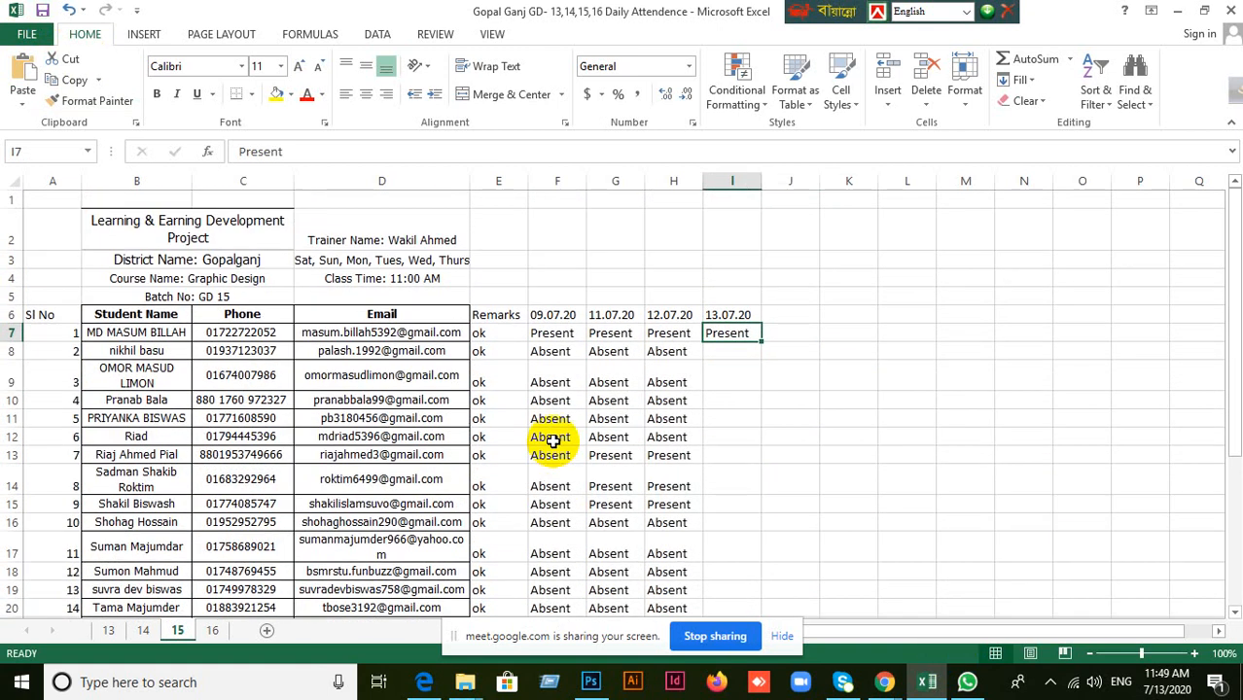
# Glance at sheet 16, return to sheet 15 and review the first students' 12.07.20 and 13.07.20 entries.
pyautogui.click(211, 631)
pyautogui.click(176, 630)
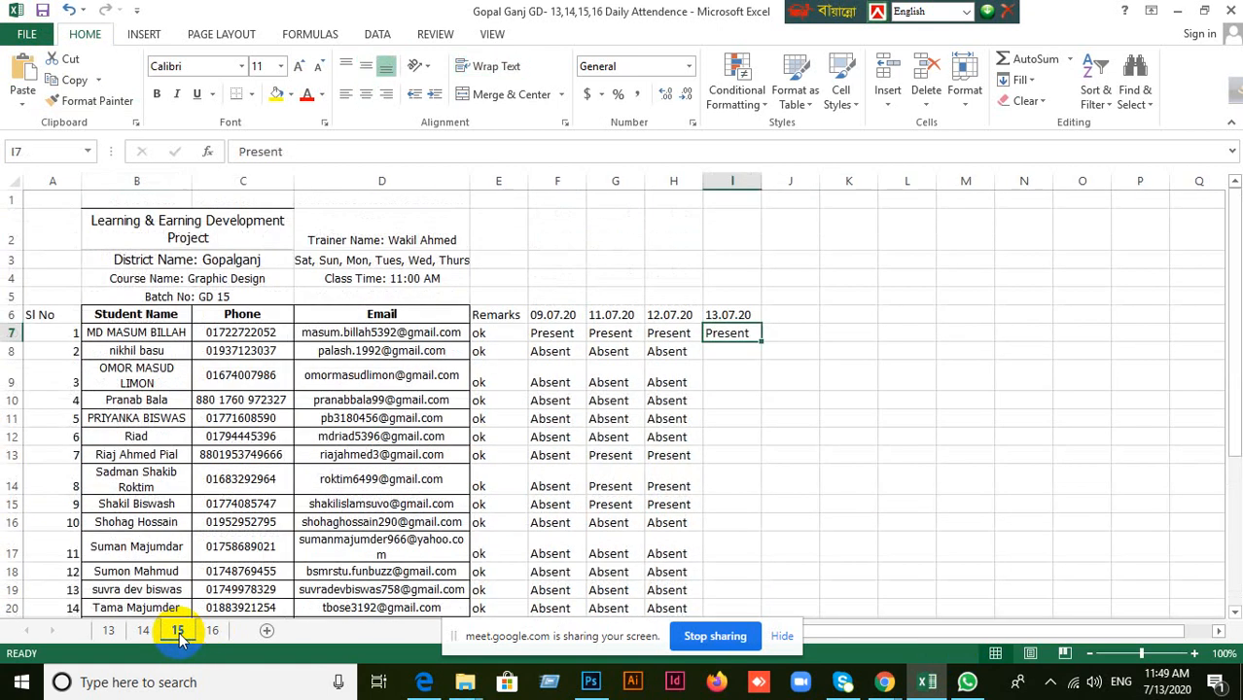
pyautogui.scroll(-2, 368, 479)
pyautogui.scroll(2, 366, 478)
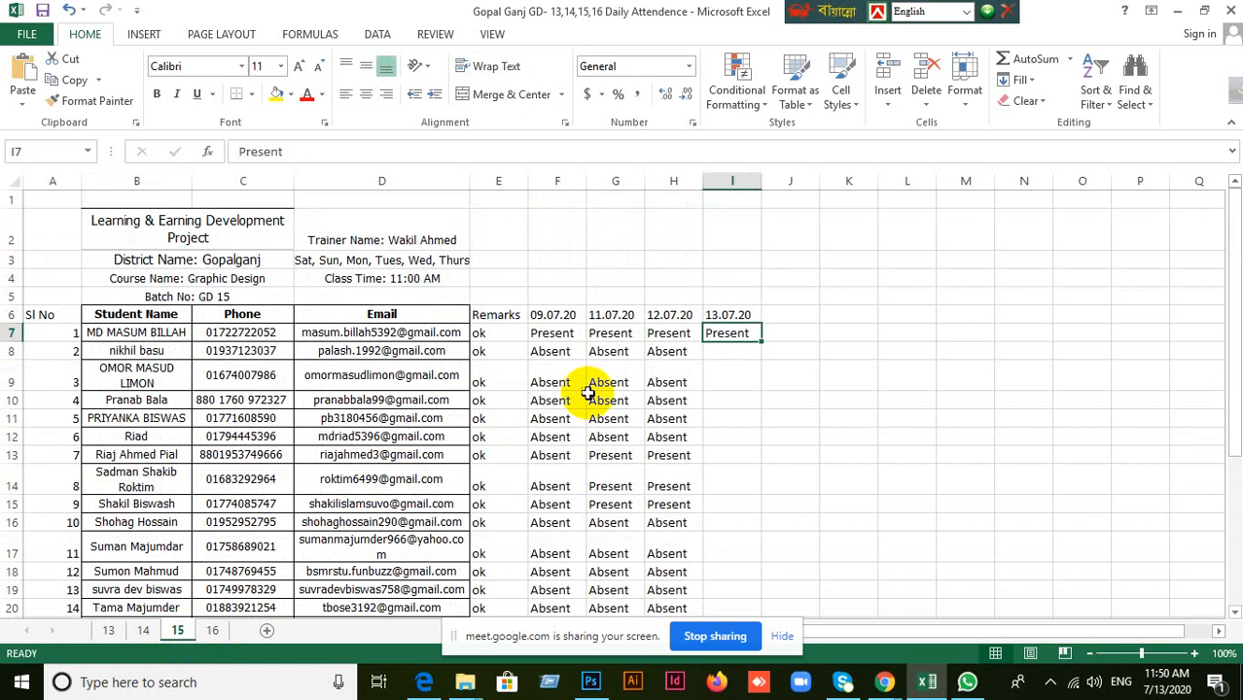
pyautogui.click(667, 352)
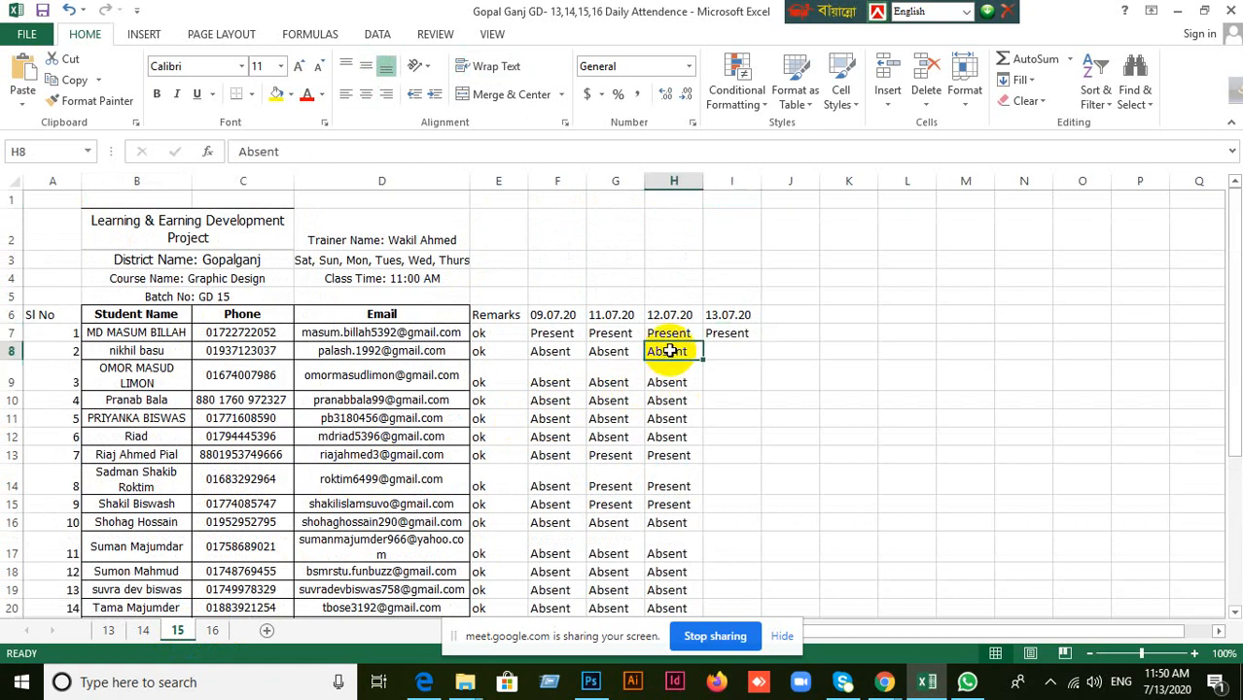
pyautogui.click(667, 333)
pyautogui.click(720, 332)
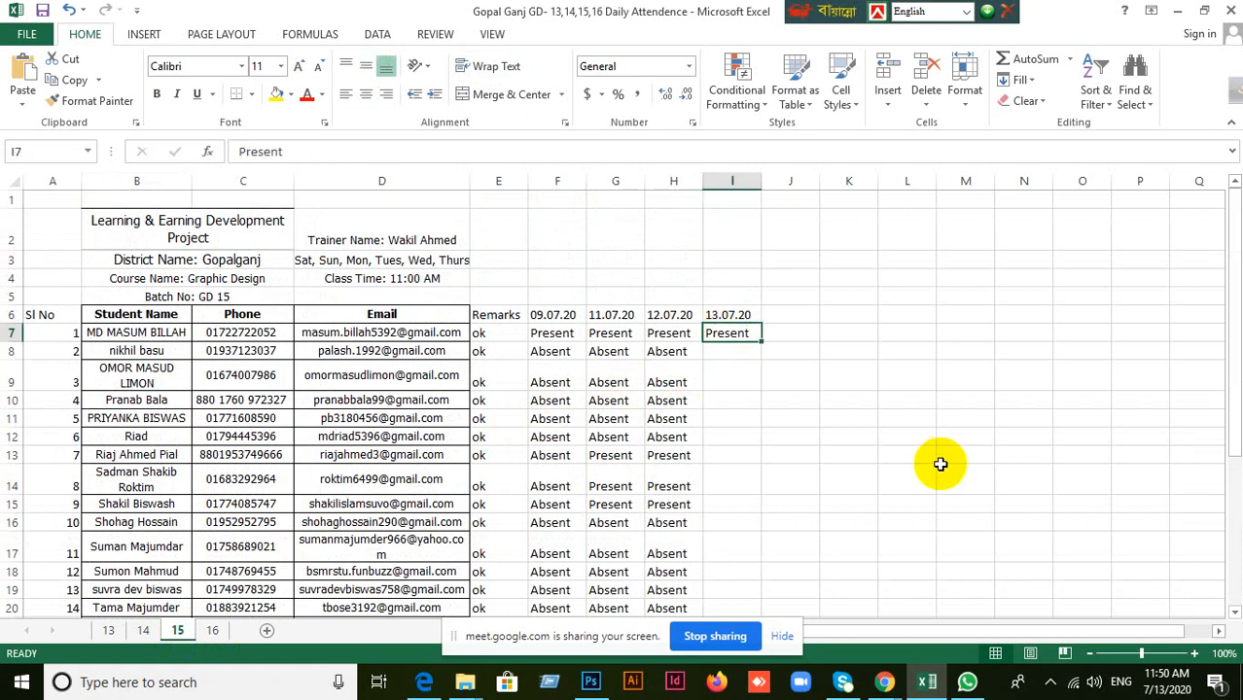
# Select the second student's 13.07.20 cell, check the participant list in Google Meet and return to the Excel workbook.
pyautogui.moveTo(884, 681)
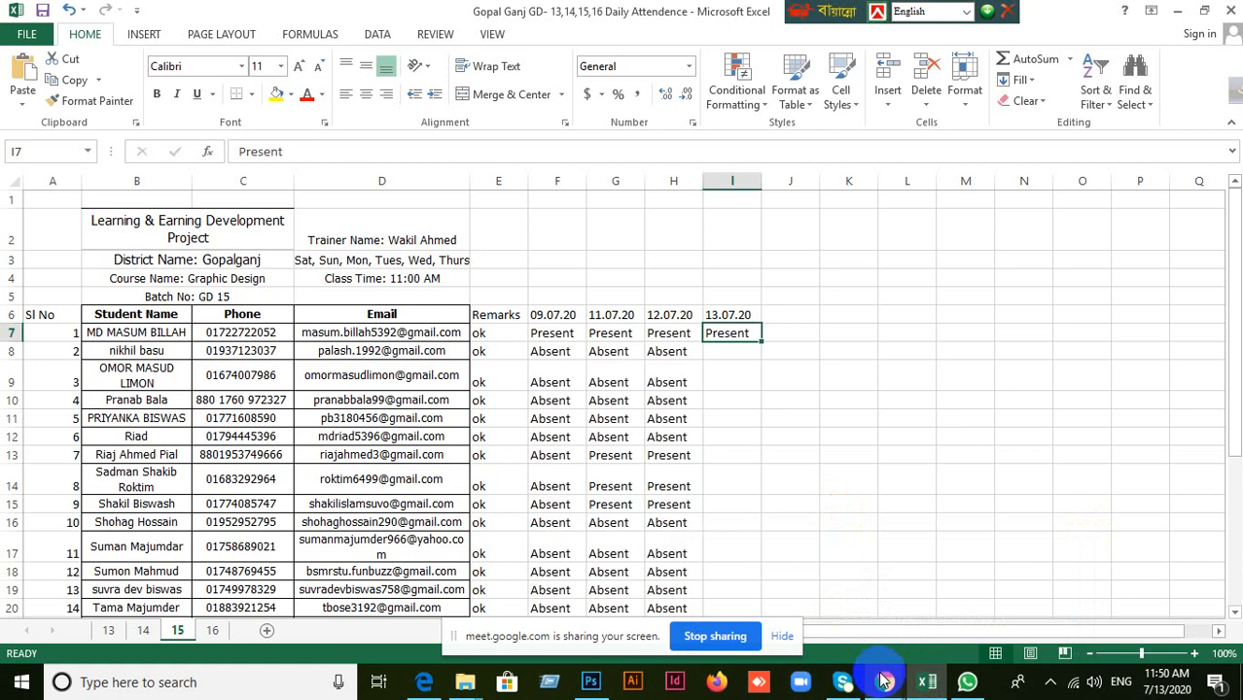
pyautogui.click(745, 356)
pyautogui.scroll(-2, 749, 422)
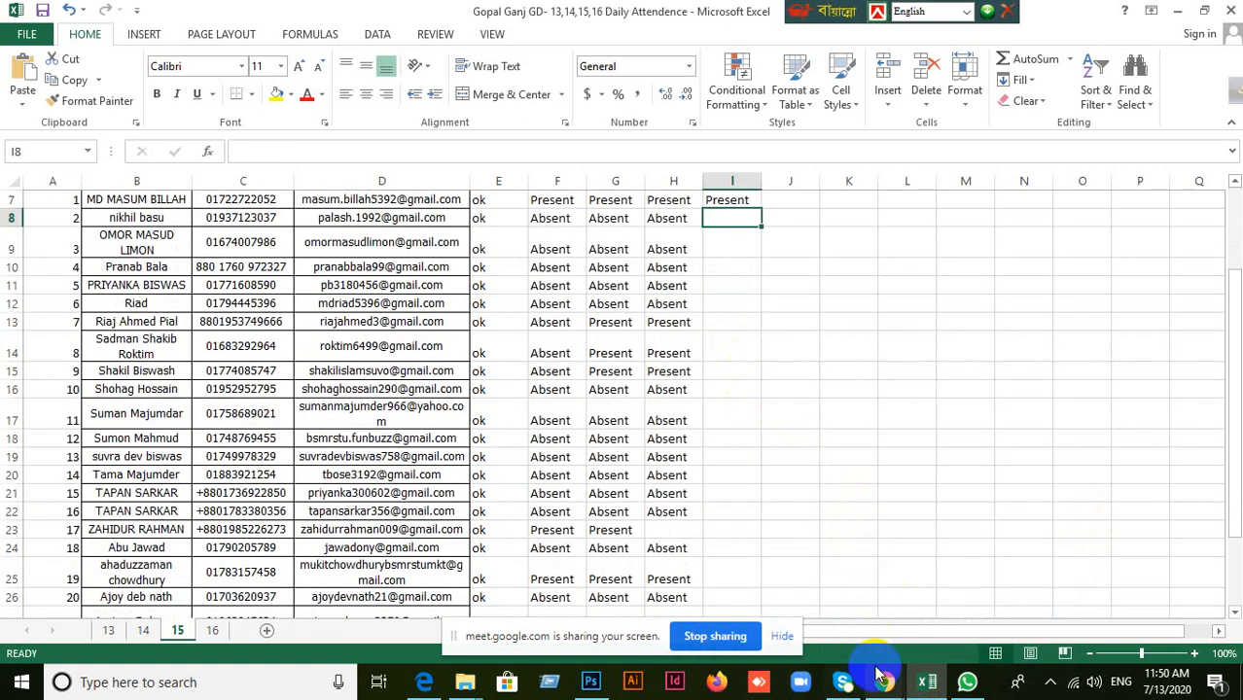
pyautogui.click(839, 625)
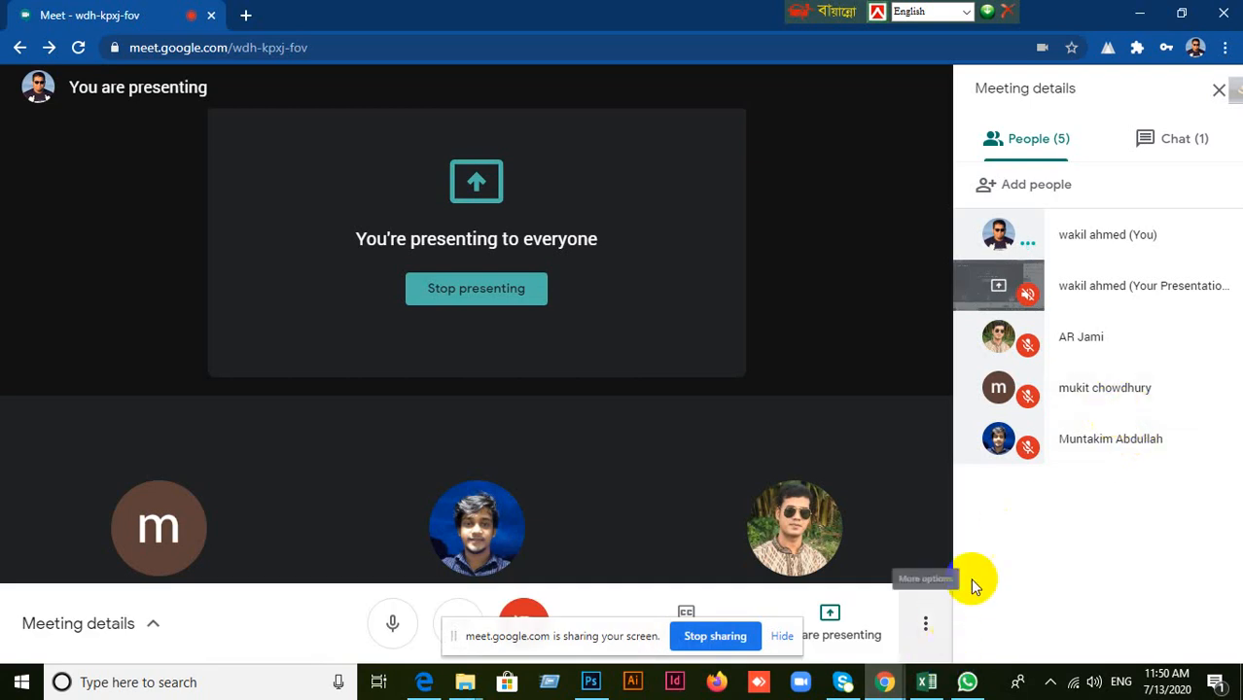
pyautogui.click(923, 683)
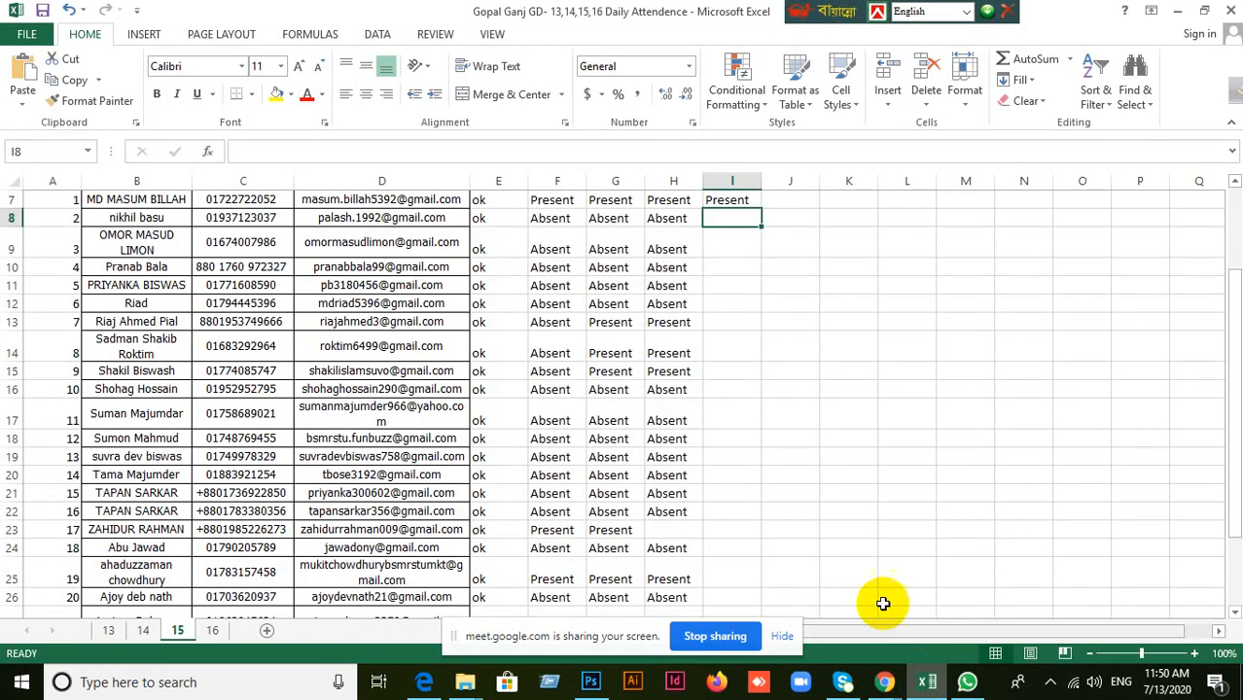
# Look through the batch 15 student names for the students attending the meeting.
pyautogui.scroll(1, 826, 424)
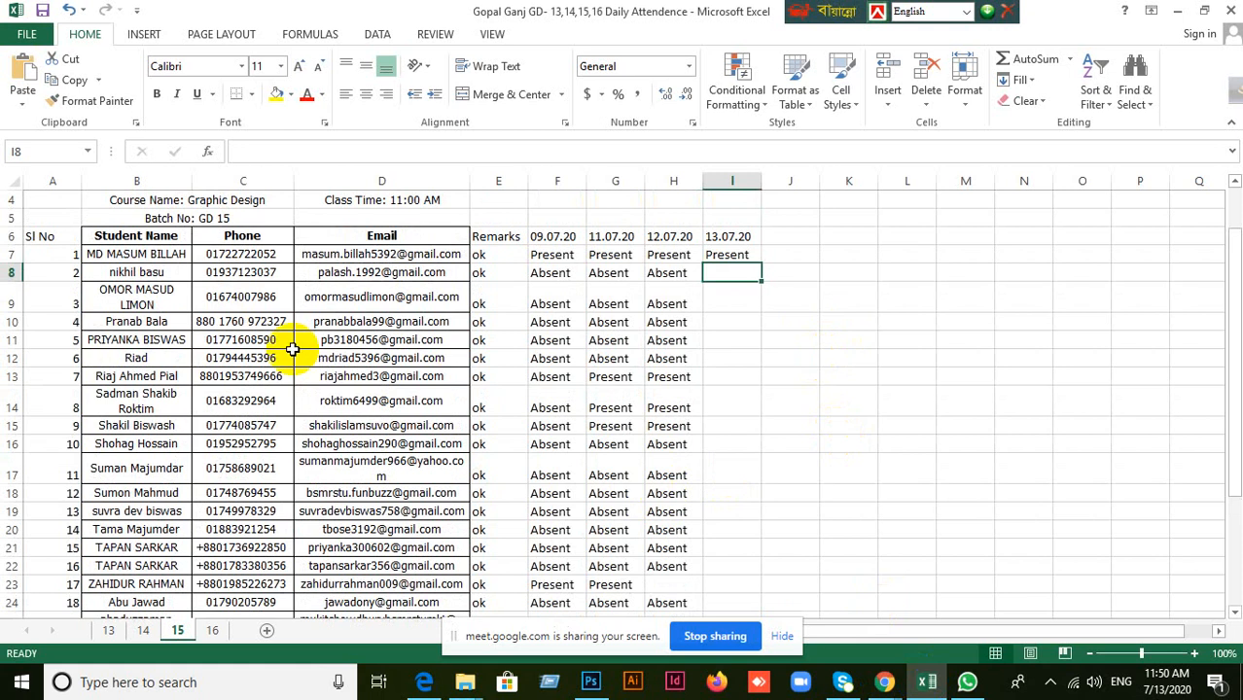
pyautogui.scroll(1, 466, 418)
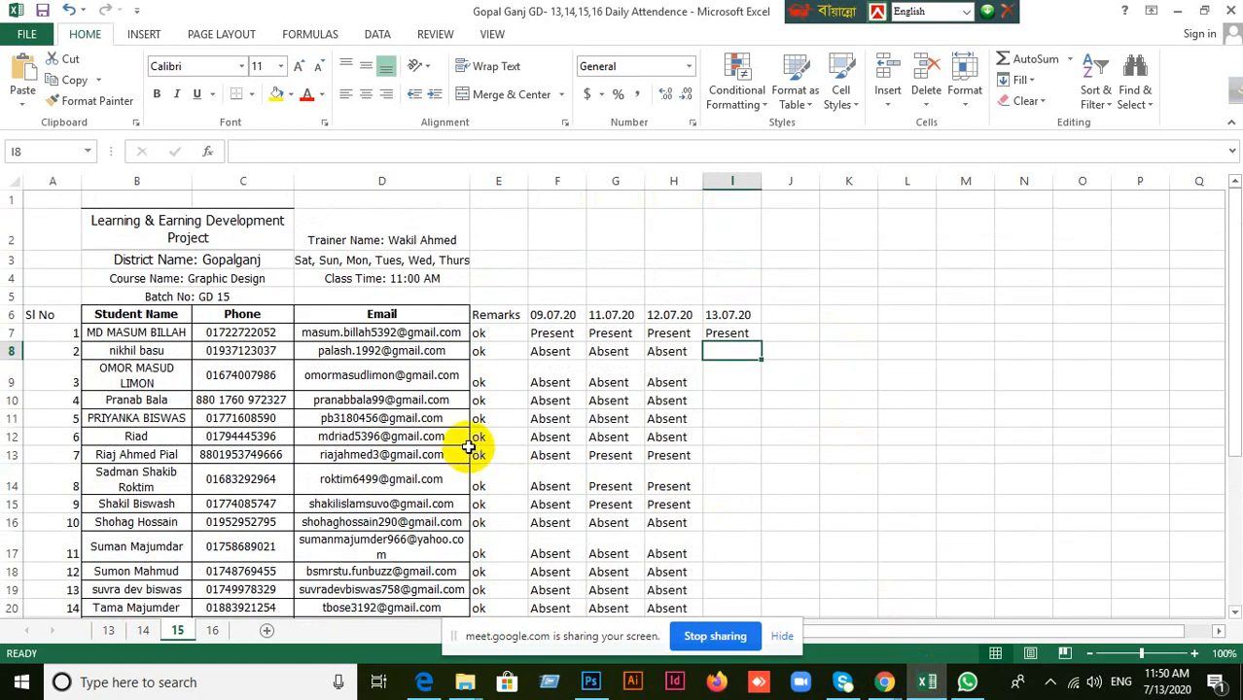
pyautogui.scroll(-1, 469, 446)
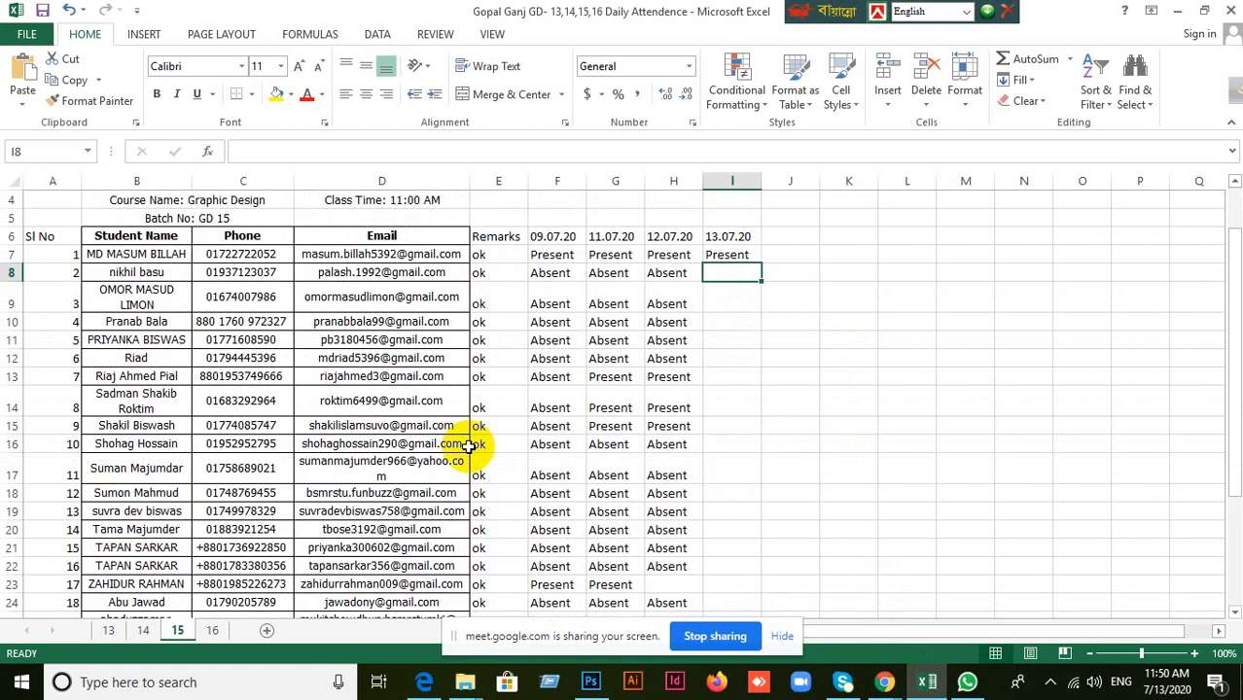
pyautogui.scroll(-1, 156, 404)
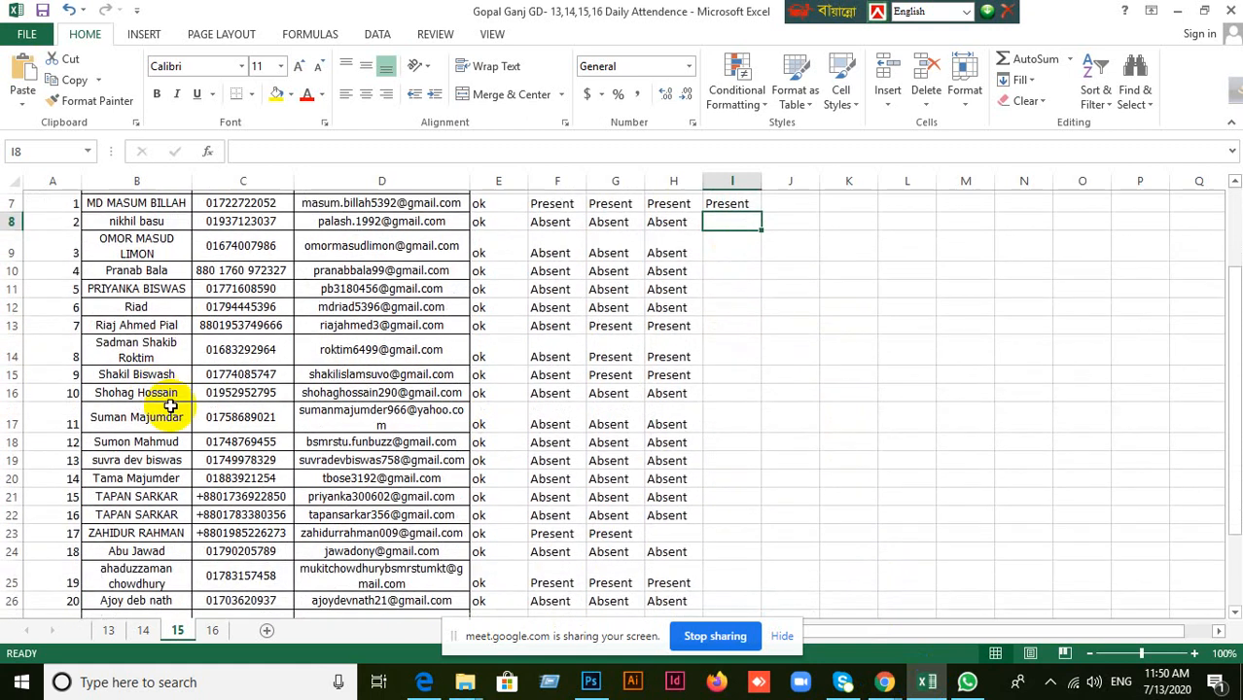
pyautogui.scroll(2, 199, 431)
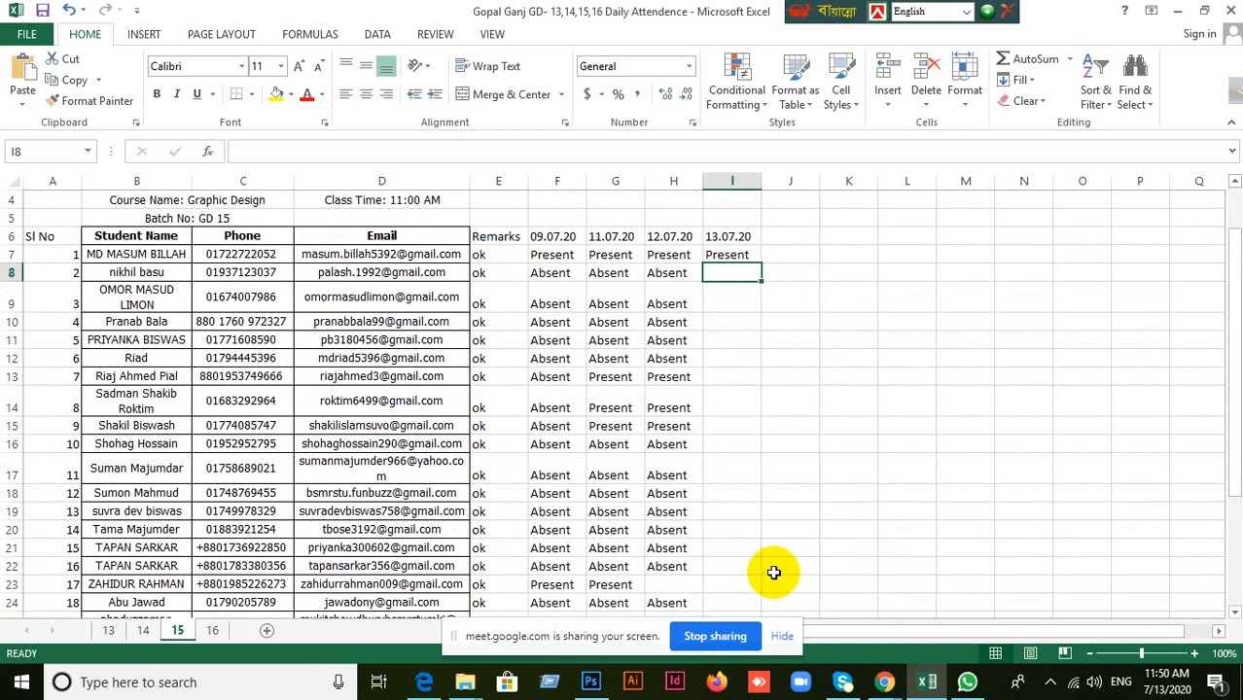
# Check the Google Meet participant list again and switch back to the Excel attendance workbook.
pyautogui.click(834, 638)
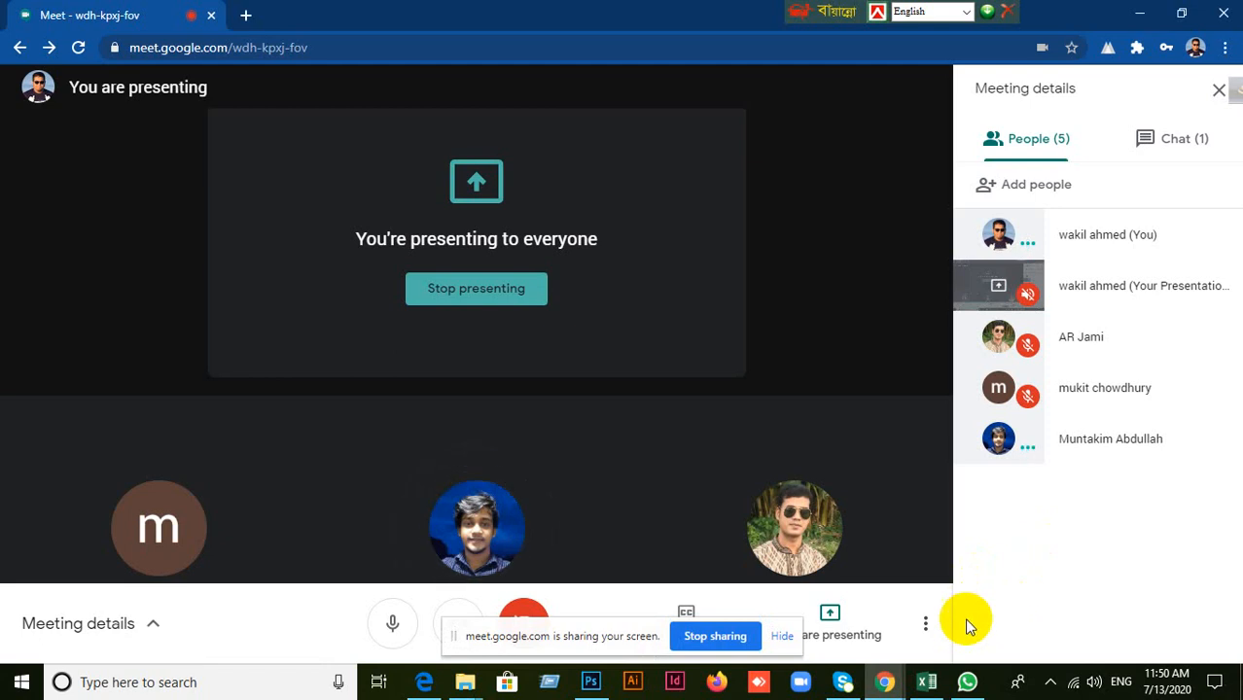
pyautogui.click(893, 676)
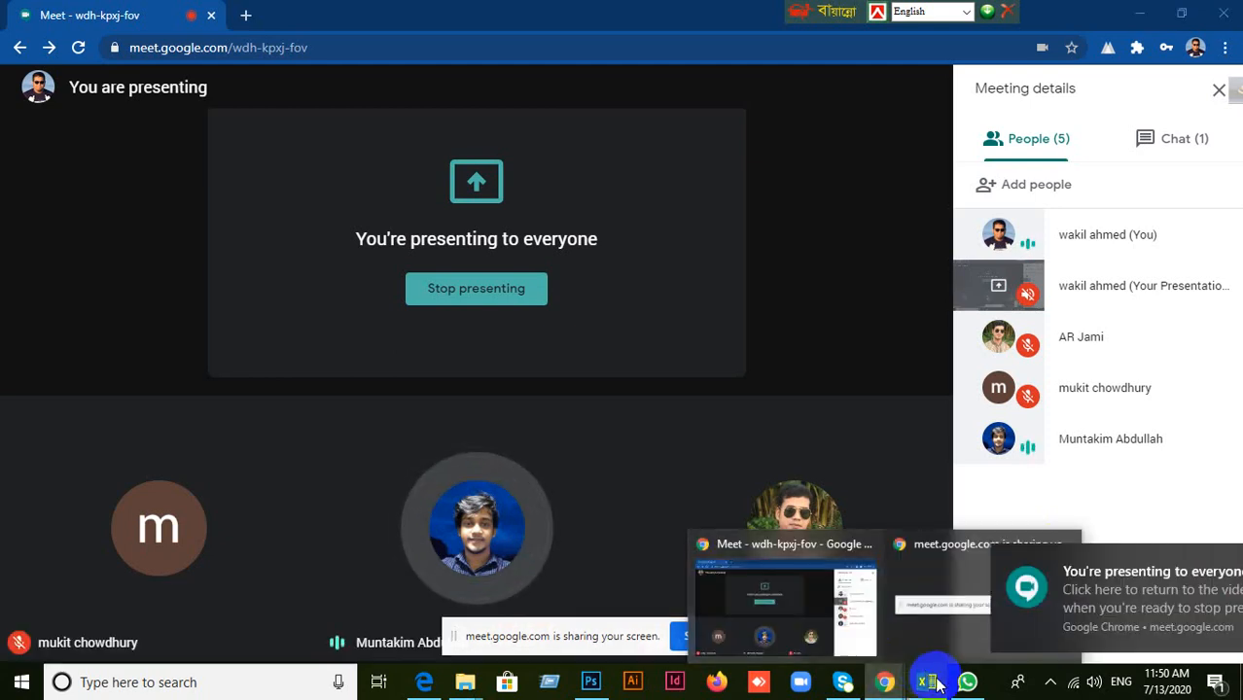
pyautogui.click(930, 683)
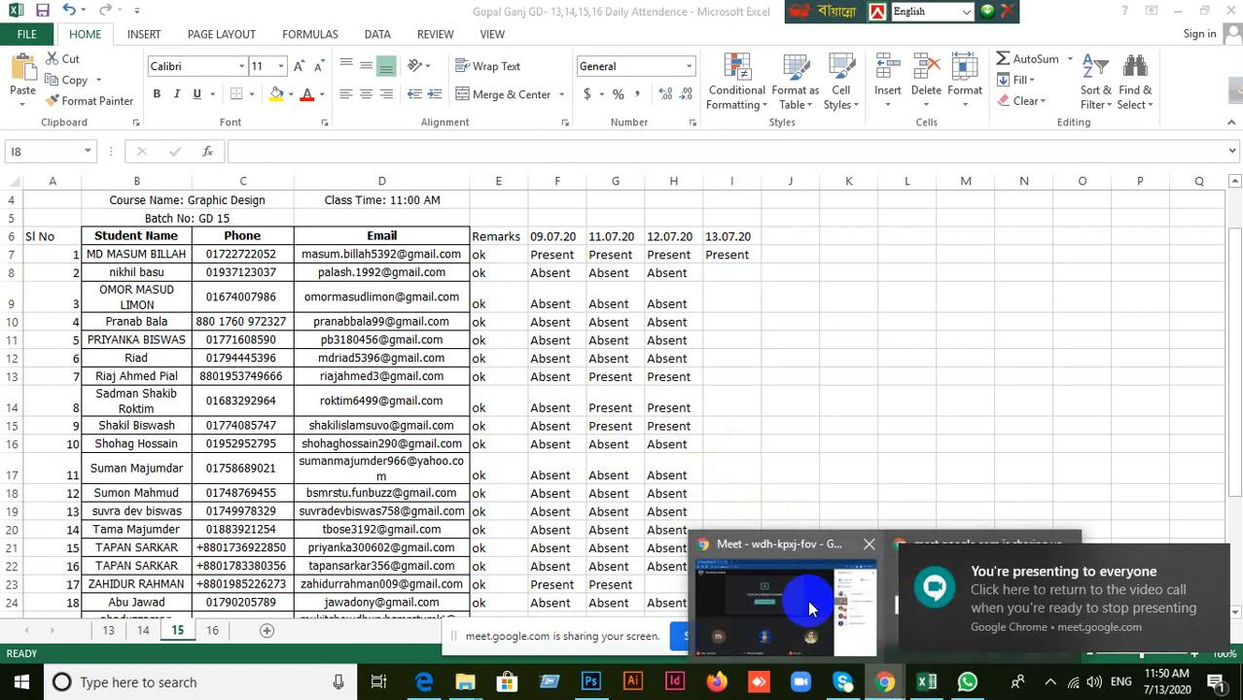
pyautogui.click(778, 613)
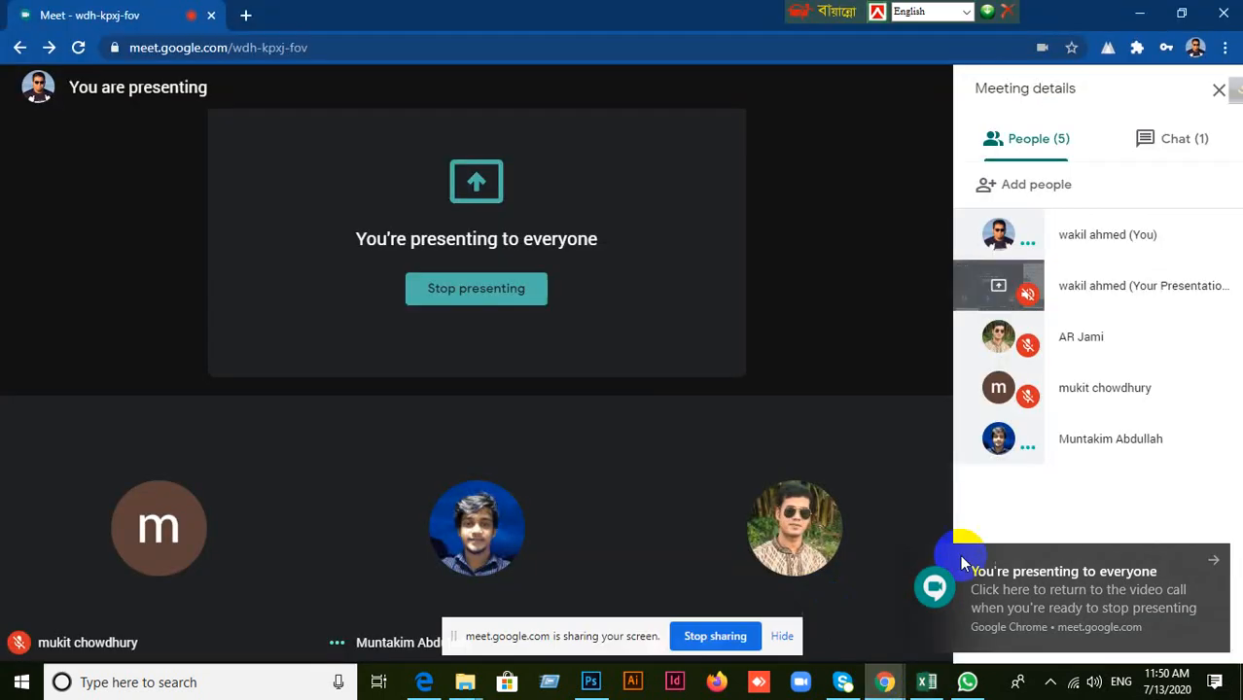
pyautogui.click(927, 683)
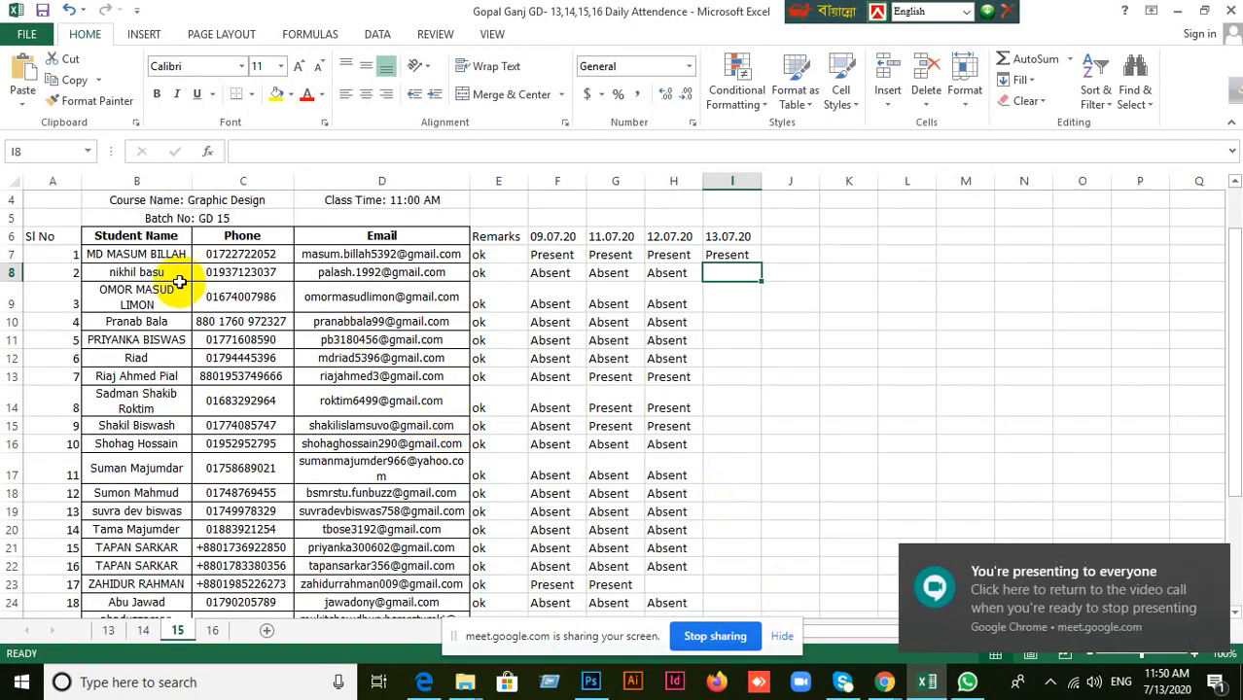
# Go through the Student Name column of sheet 15 one by one, from student 1 to student 25.
pyautogui.click(158, 255)
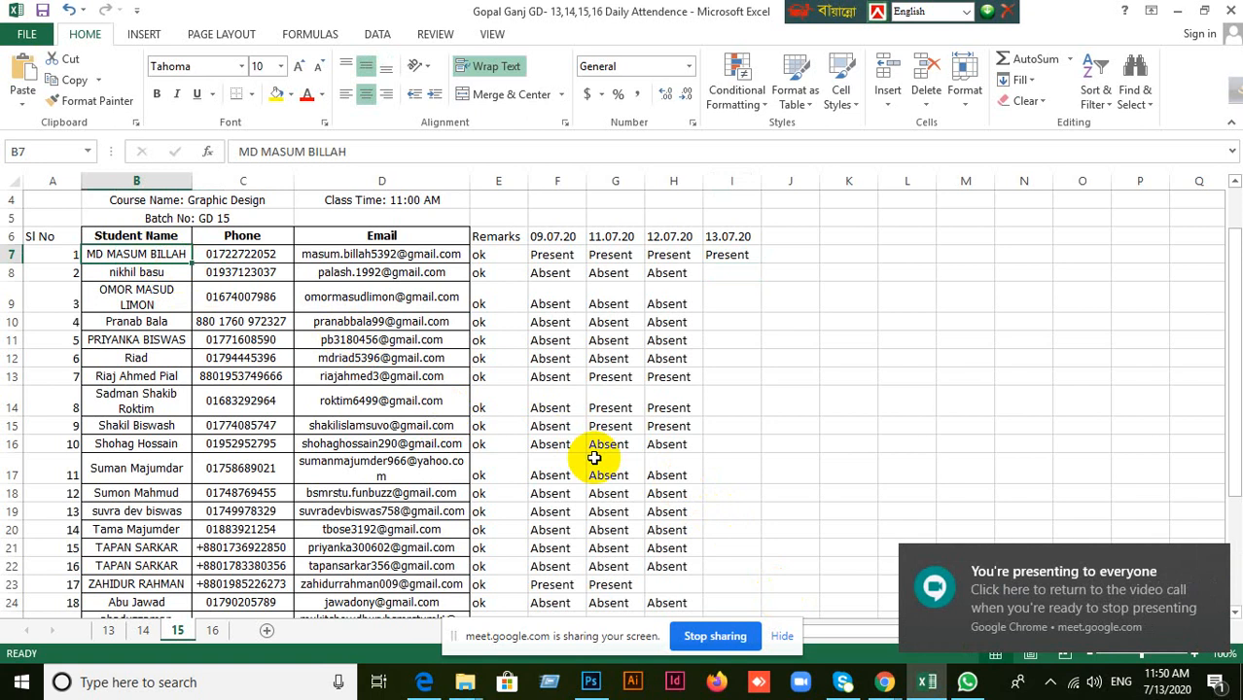
pyautogui.press('Down')
pyautogui.press('Down')
pyautogui.press('Down')
pyautogui.press('Down')
pyautogui.press('Down')
pyautogui.press('Down')
pyautogui.press('Down')
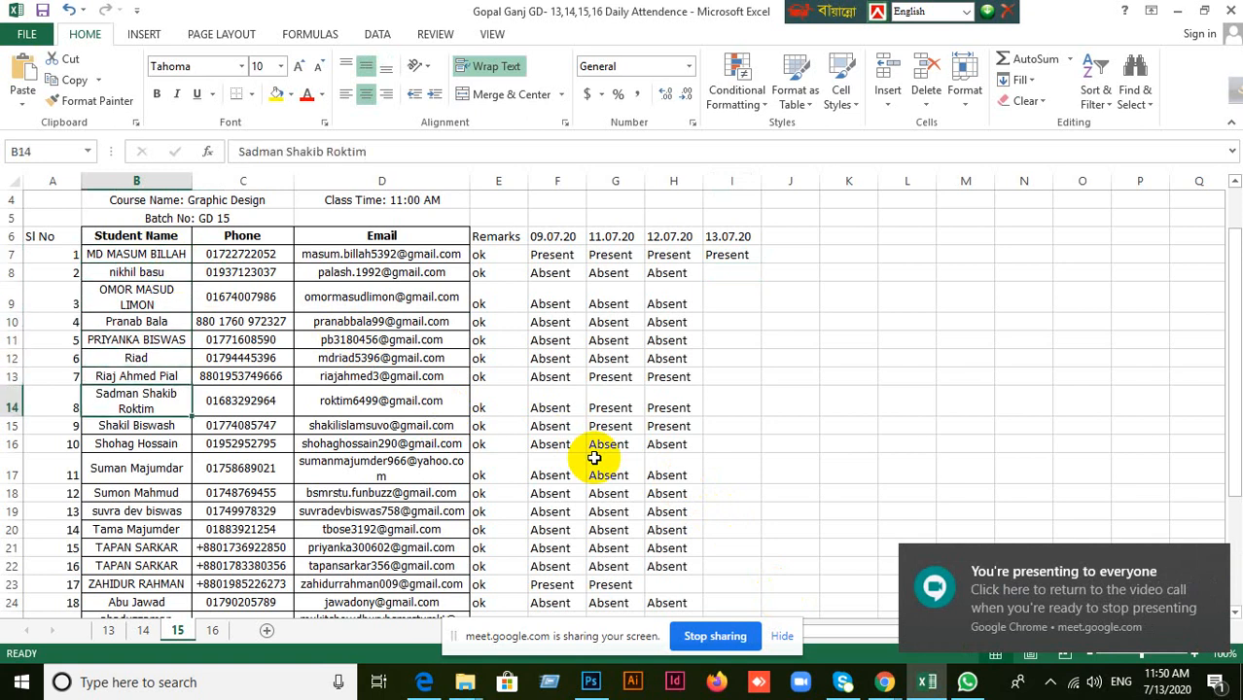
pyautogui.press('Down')
pyautogui.press('Down')
pyautogui.press('Down')
pyautogui.press('Down')
pyautogui.press('Down')
pyautogui.press('Down')
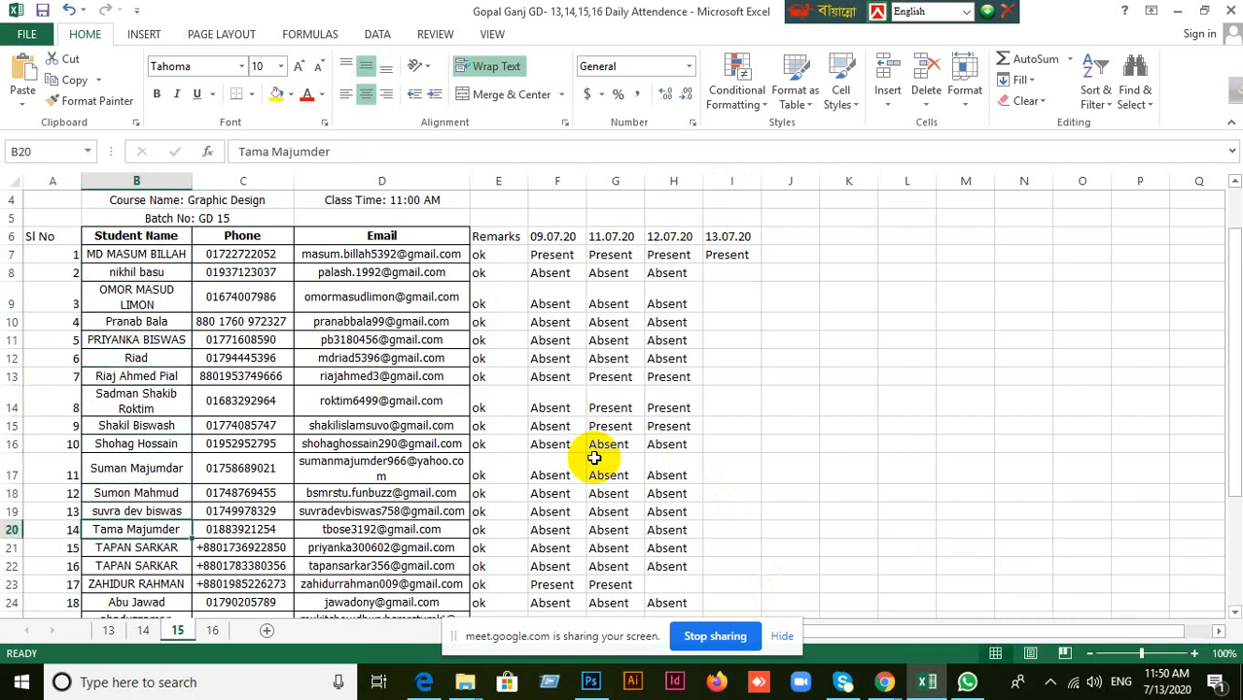
pyautogui.press('Down')
pyautogui.press('Down')
pyautogui.press('Down')
pyautogui.press('Down')
pyautogui.press('Down')
pyautogui.press('Down')
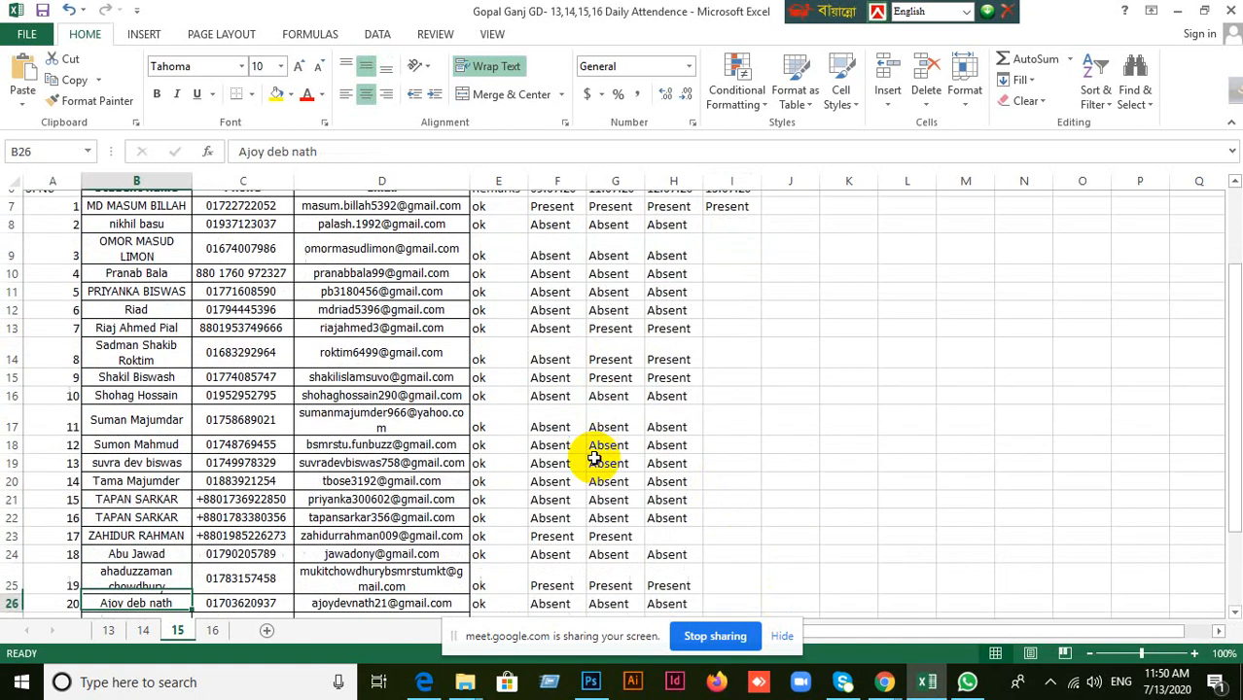
pyautogui.press('Down')
pyautogui.press('Down')
pyautogui.press('Down')
pyautogui.press('Down')
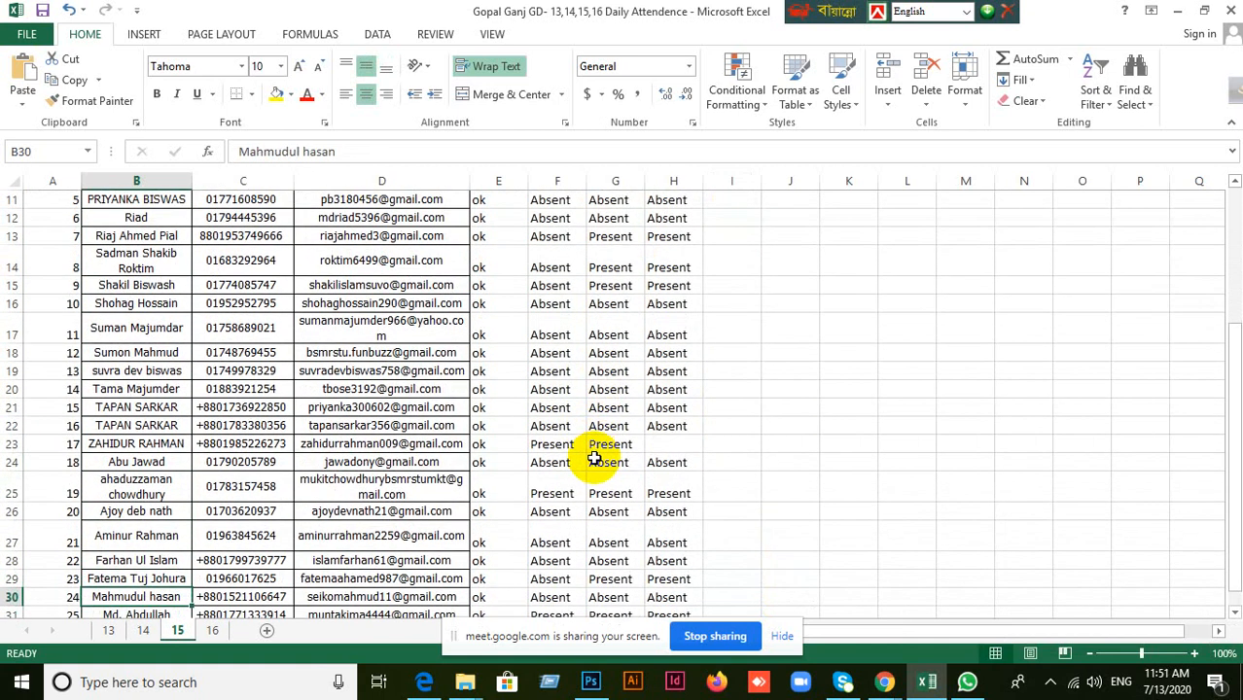
pyautogui.press('Down')
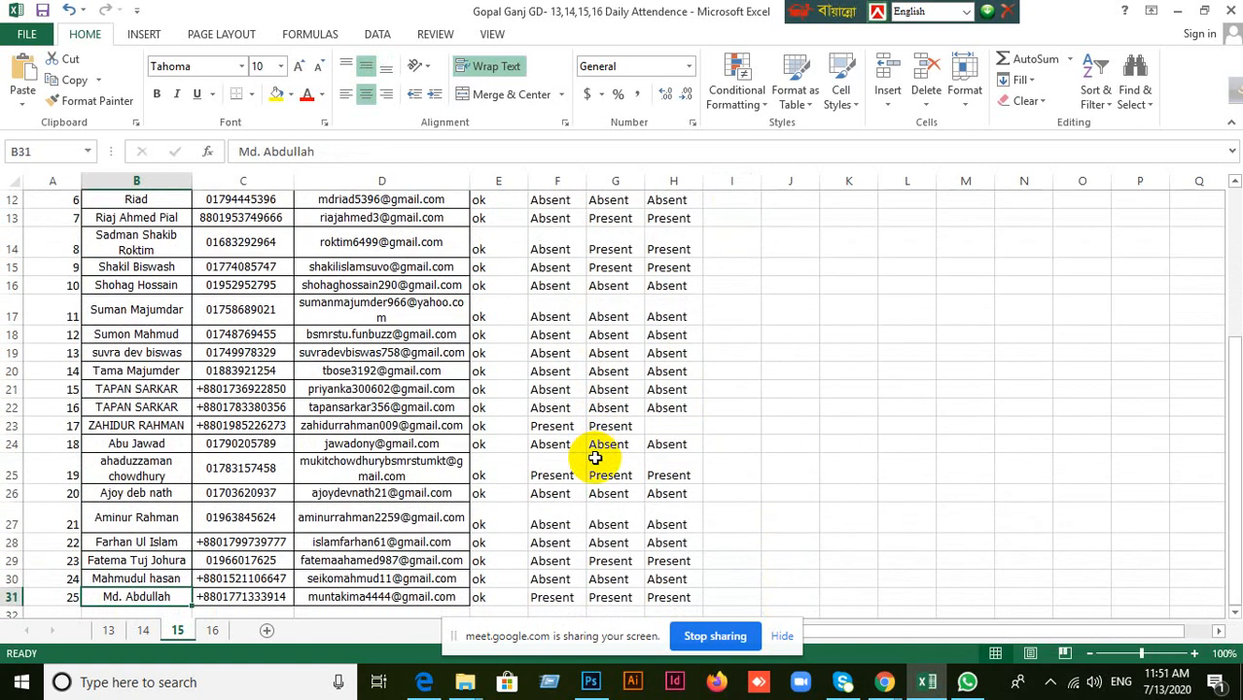
# Mark student 25 on sheet 15 as Present in the 13.07.20 column.
pyautogui.scroll(-2, 595, 457)
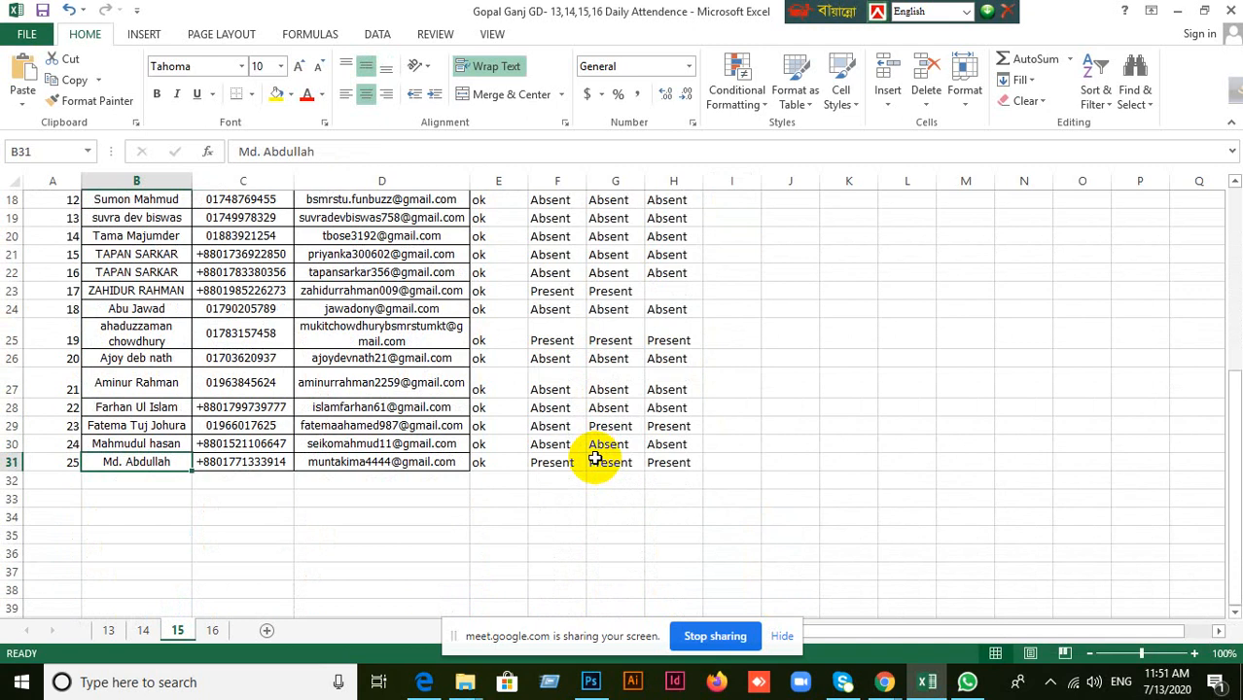
pyautogui.press('Up')
pyautogui.click(719, 464)
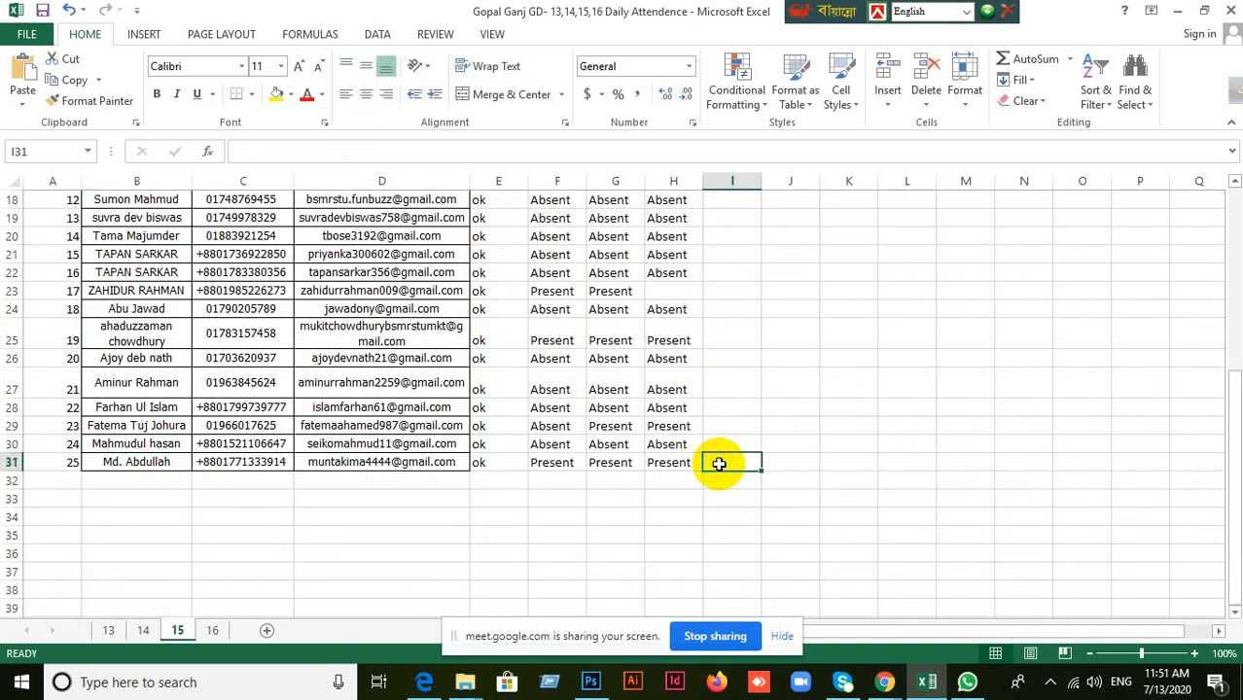
pyautogui.write('Present')
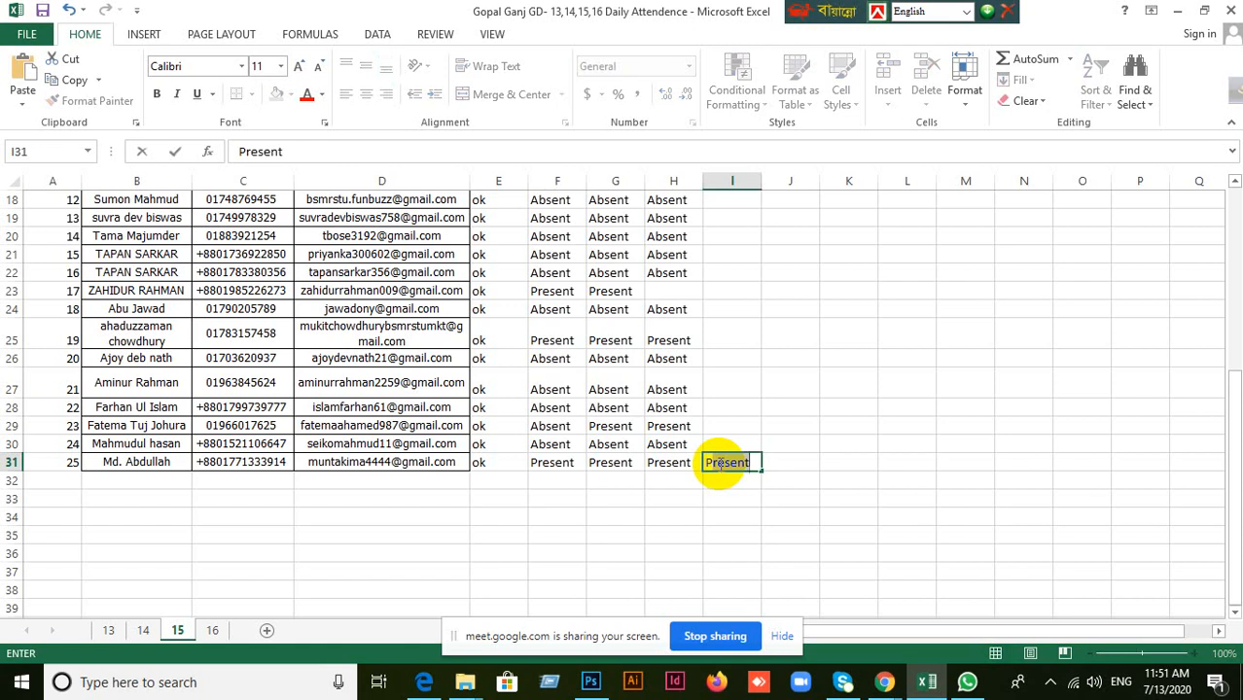
pyautogui.press('Up')
pyautogui.press('Up')
pyautogui.press('Up')
pyautogui.press('Up')
pyautogui.press('Up')
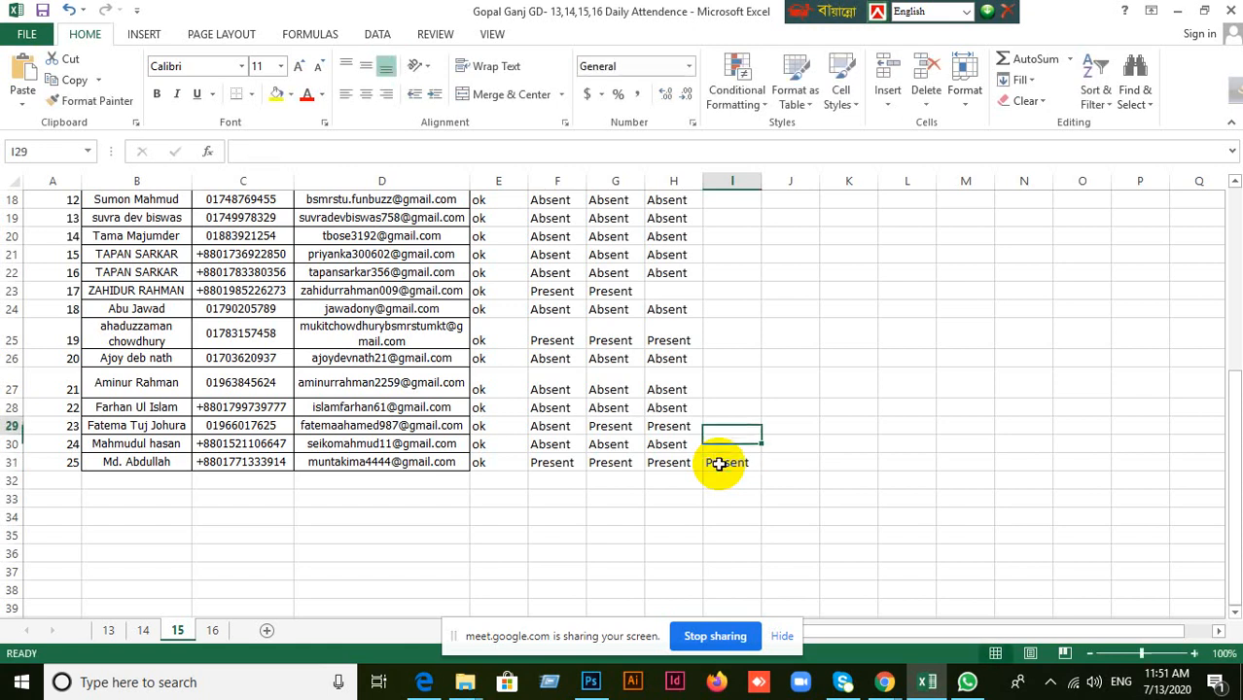
# Enter Present for student 19 on sheet 15 under 13.07.20.
pyautogui.scroll(2, 720, 464)
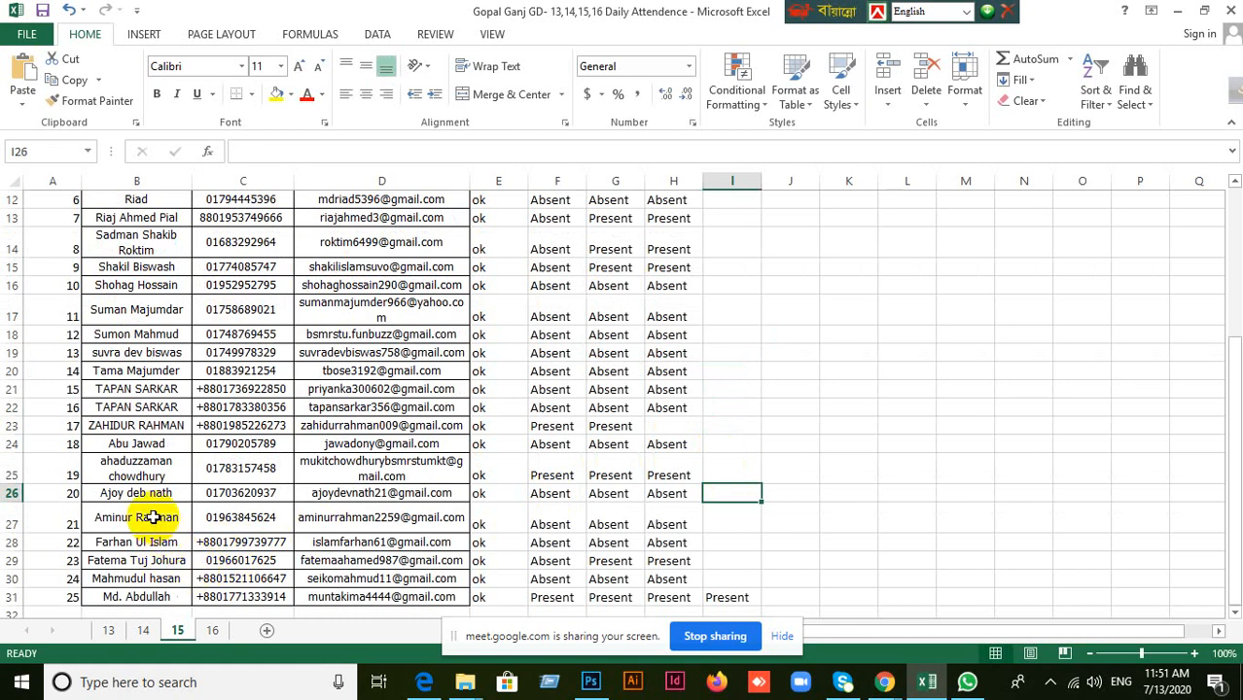
pyautogui.click(161, 474)
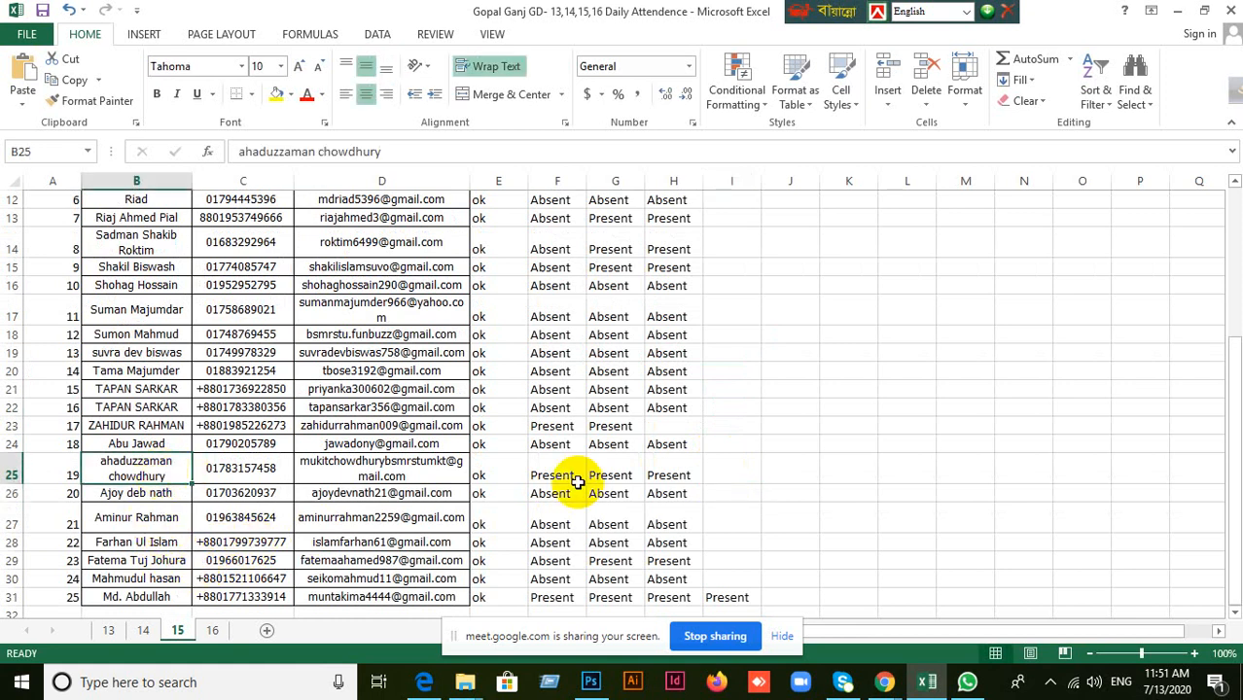
pyautogui.click(732, 476)
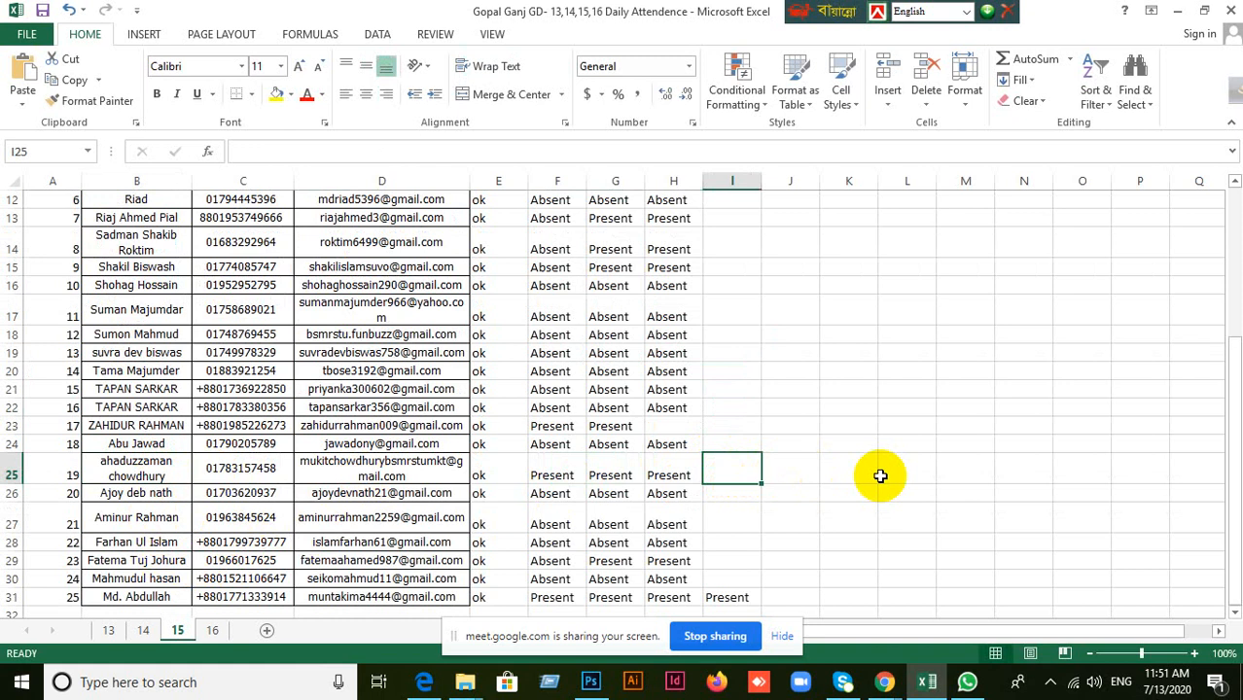
pyautogui.write('Present')
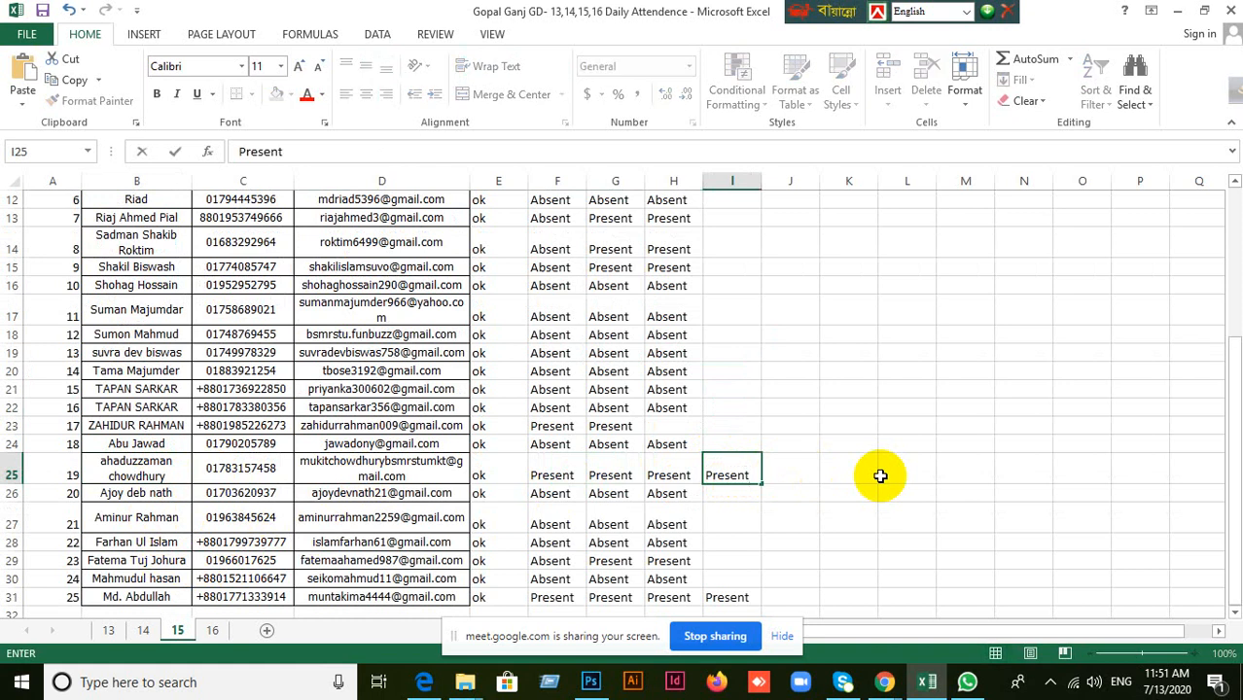
pyautogui.click(801, 467)
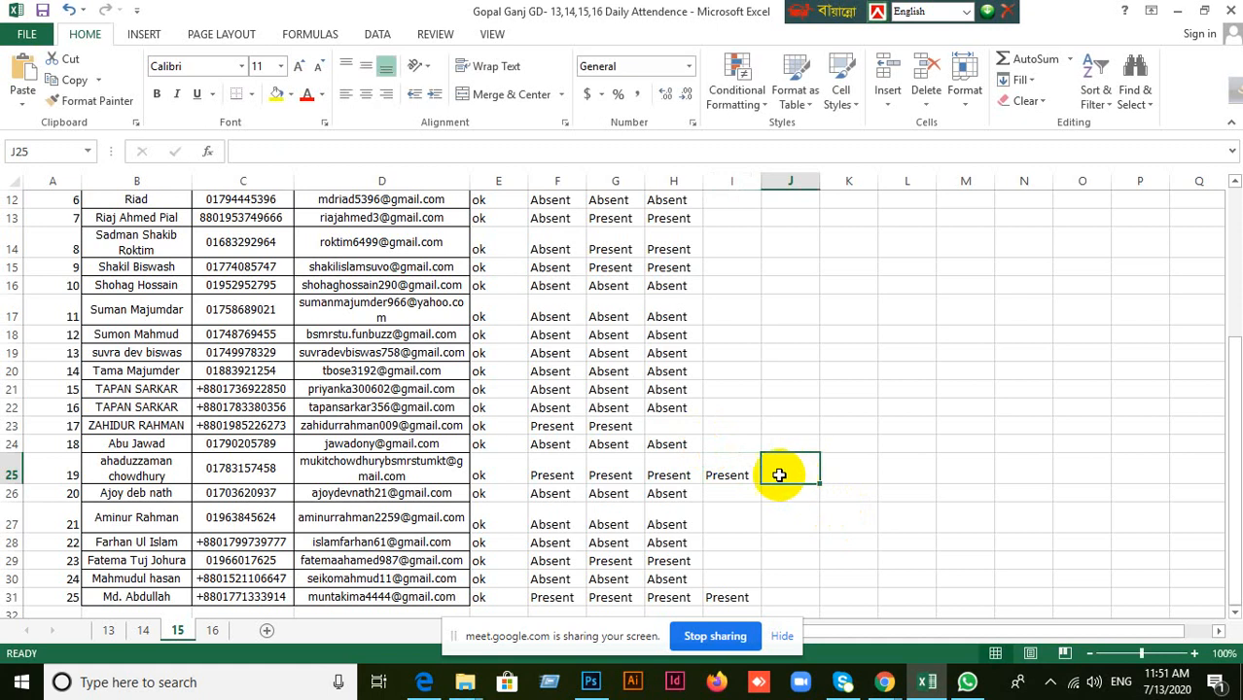
pyautogui.click(729, 474)
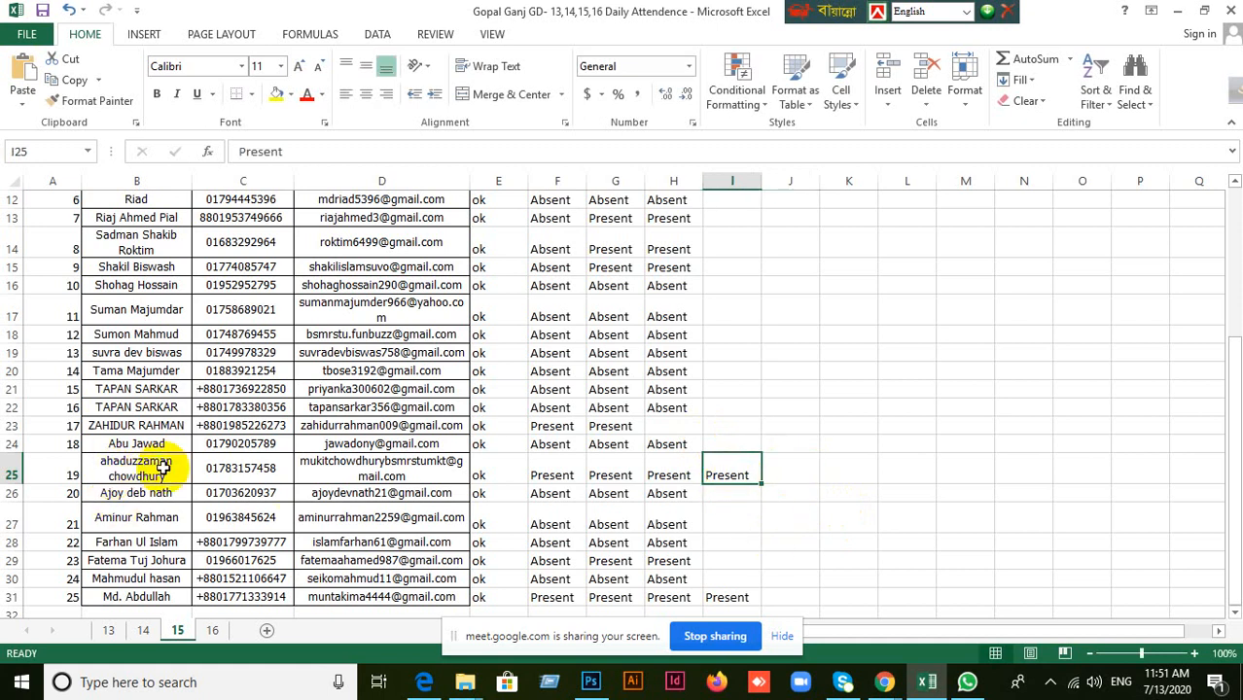
# Review the 13.07.20 column of sheet 15 from the first student to the last.
pyautogui.scroll(3, 891, 519)
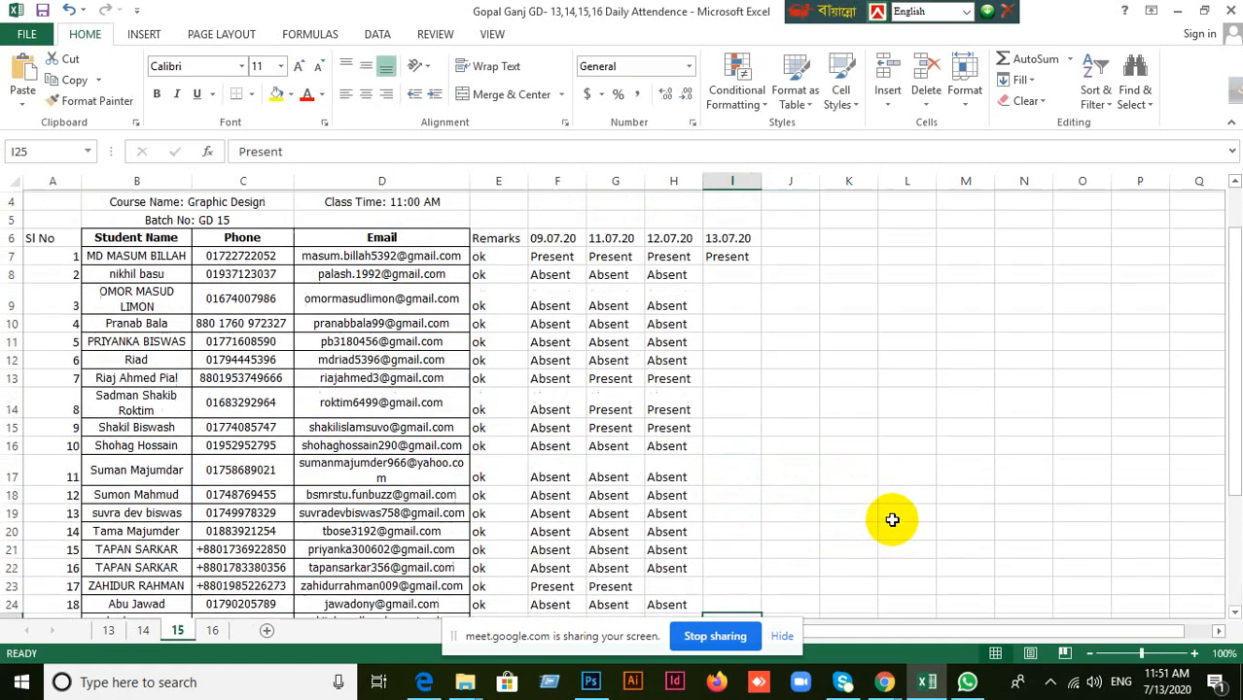
pyautogui.scroll(-2, 875, 487)
pyautogui.scroll(1, 827, 422)
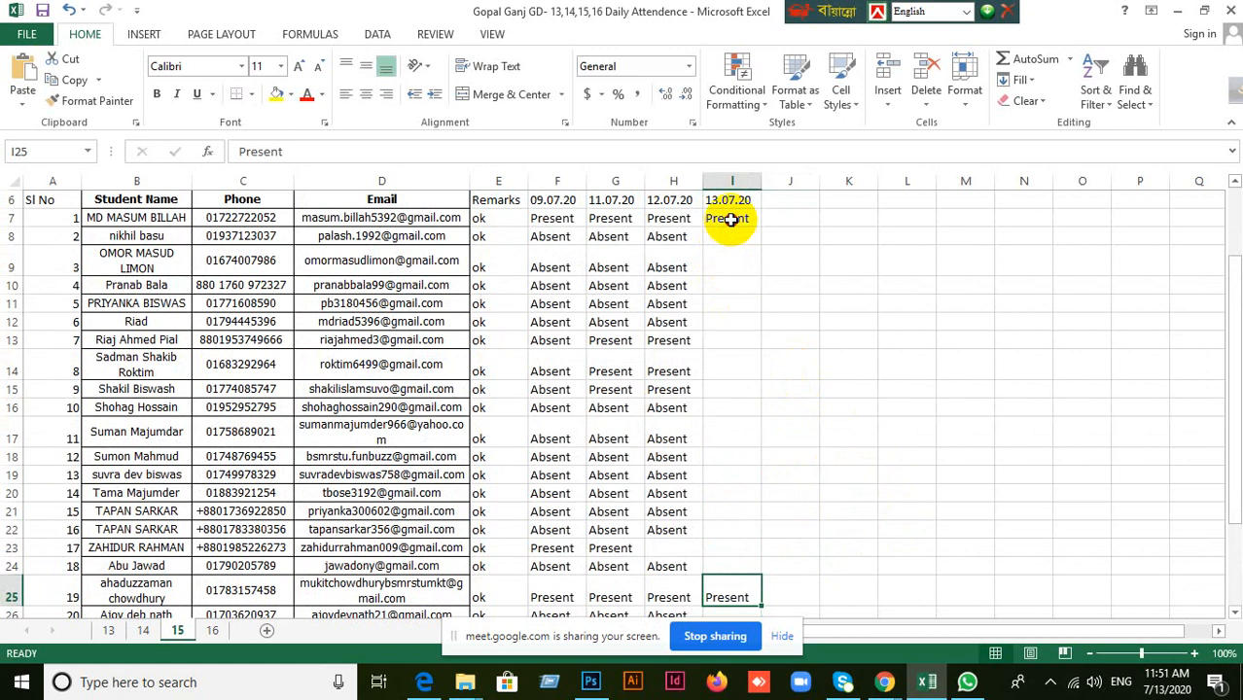
pyautogui.click(730, 220)
pyautogui.press('Down')
pyautogui.press('Down')
pyautogui.press('Down')
pyautogui.press('Down')
pyautogui.press('Down')
pyautogui.press('Down')
pyautogui.press('Down')
pyautogui.press('Down')
pyautogui.press('Down')
pyautogui.press('Down')
pyautogui.press('Down')
pyautogui.press('Down')
pyautogui.press('Down')
pyautogui.press('Down')
pyautogui.press('Down')
pyautogui.press('Down')
pyautogui.press('Down')
pyautogui.press('Down')
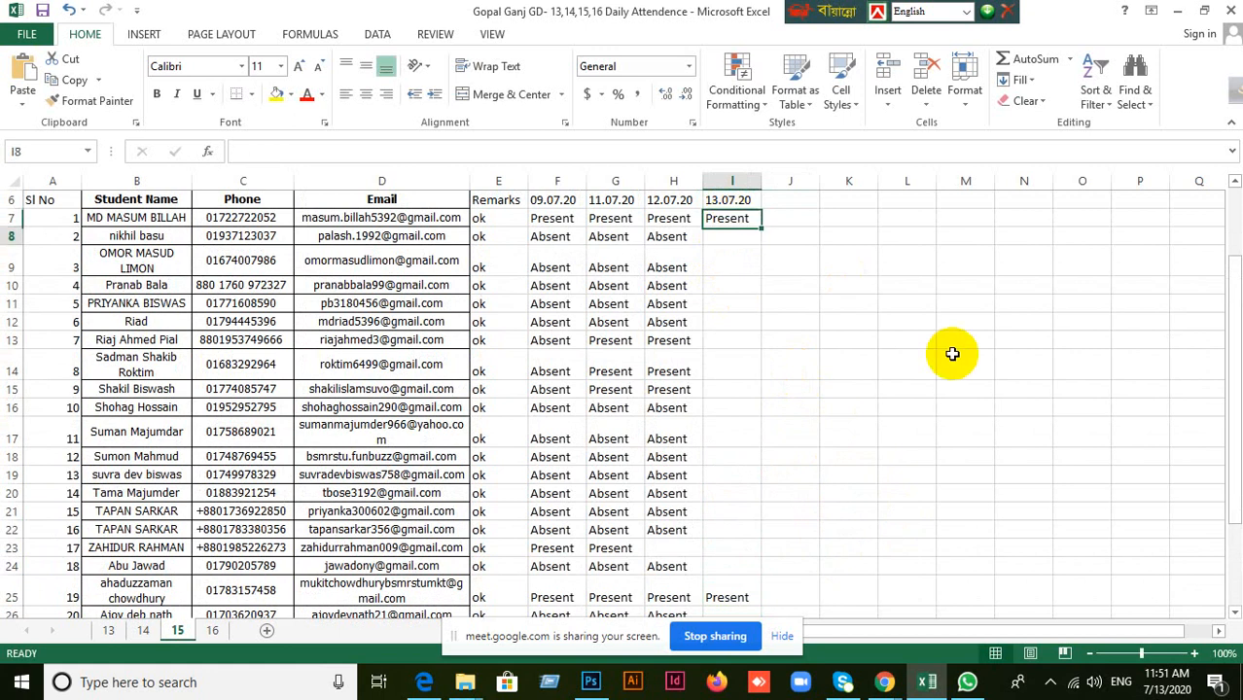
pyautogui.press('Down')
pyautogui.press('Down')
pyautogui.press('Down')
pyautogui.press('Down')
pyautogui.press('Down')
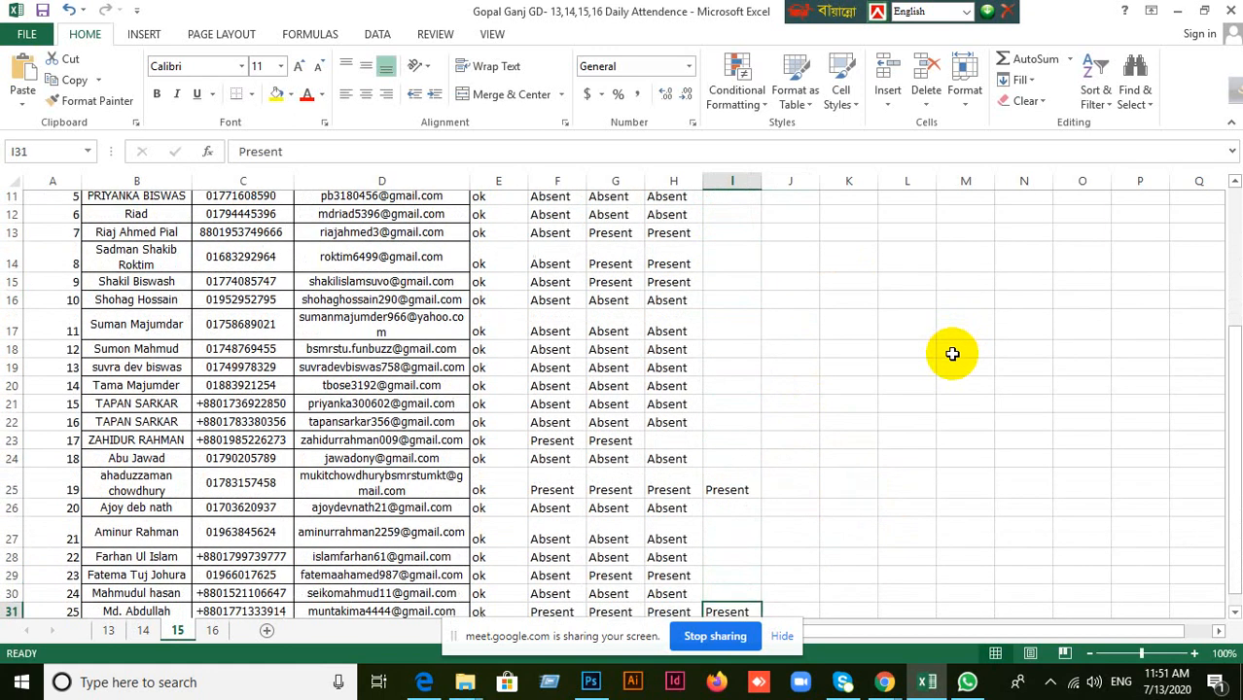
pyautogui.press('Up')
pyautogui.press('Up')
pyautogui.press('Up')
pyautogui.press('Up')
pyautogui.press('Up')
pyautogui.press('Up')
pyautogui.press('Up')
pyautogui.press('Up')
pyautogui.press('Up')
pyautogui.press('Up')
pyautogui.press('Up')
pyautogui.press('Up')
pyautogui.press('Up')
pyautogui.press('Up')
pyautogui.press('Up')
pyautogui.press('Up')
pyautogui.press('Up')
pyautogui.press('Up')
pyautogui.press('Up')
pyautogui.press('Up')
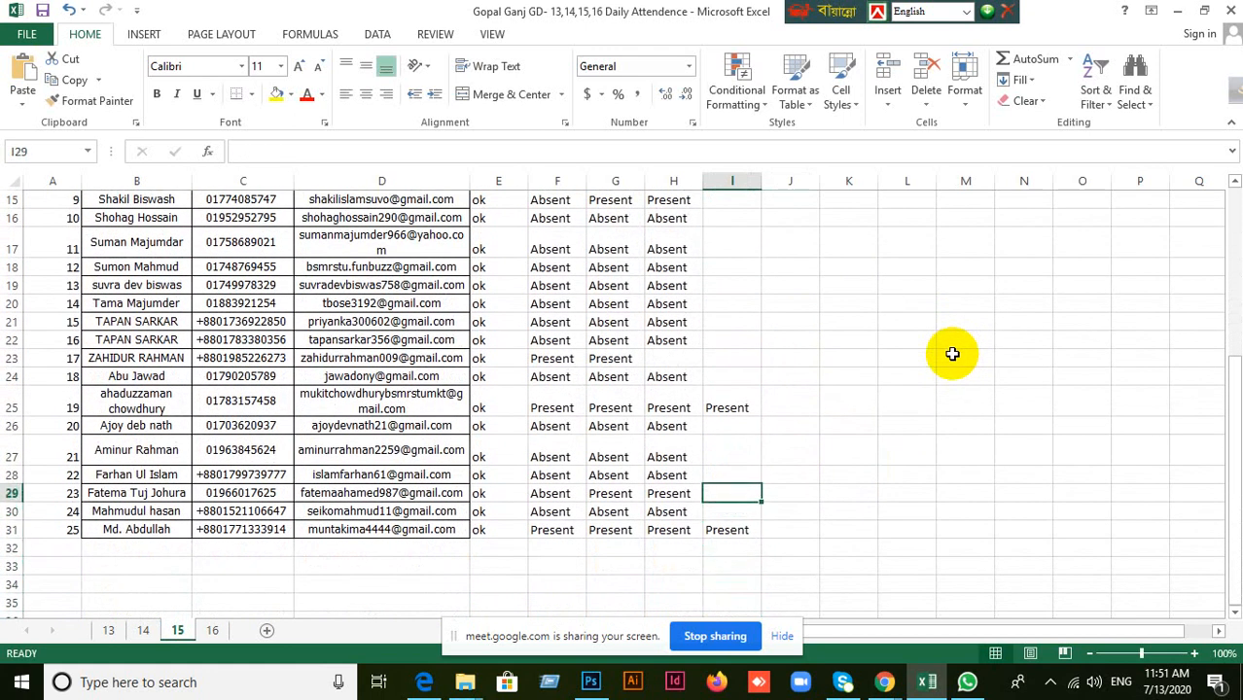
pyautogui.press('Down')
pyautogui.press('Down')
pyautogui.press('Down')
pyautogui.press('Down')
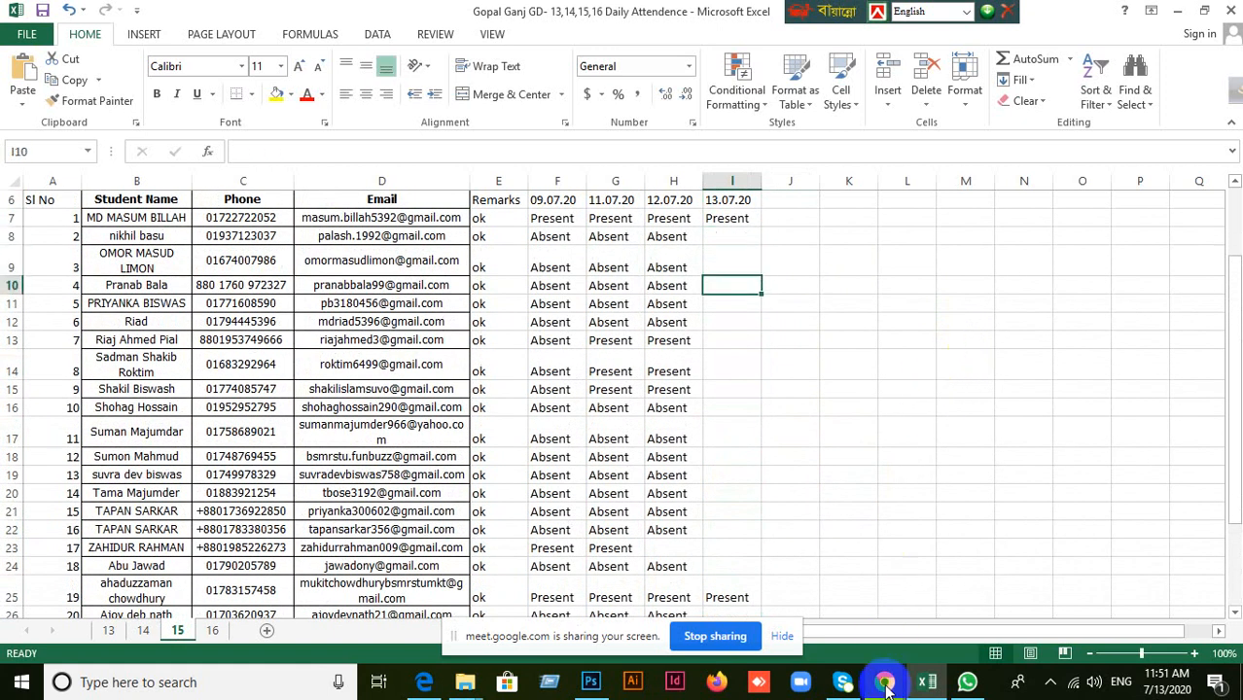
# Switch to Google Meet, check the participant list and the chat messages, and return to the Excel workbook.
pyautogui.moveTo(884, 682)
pyautogui.click(809, 607)
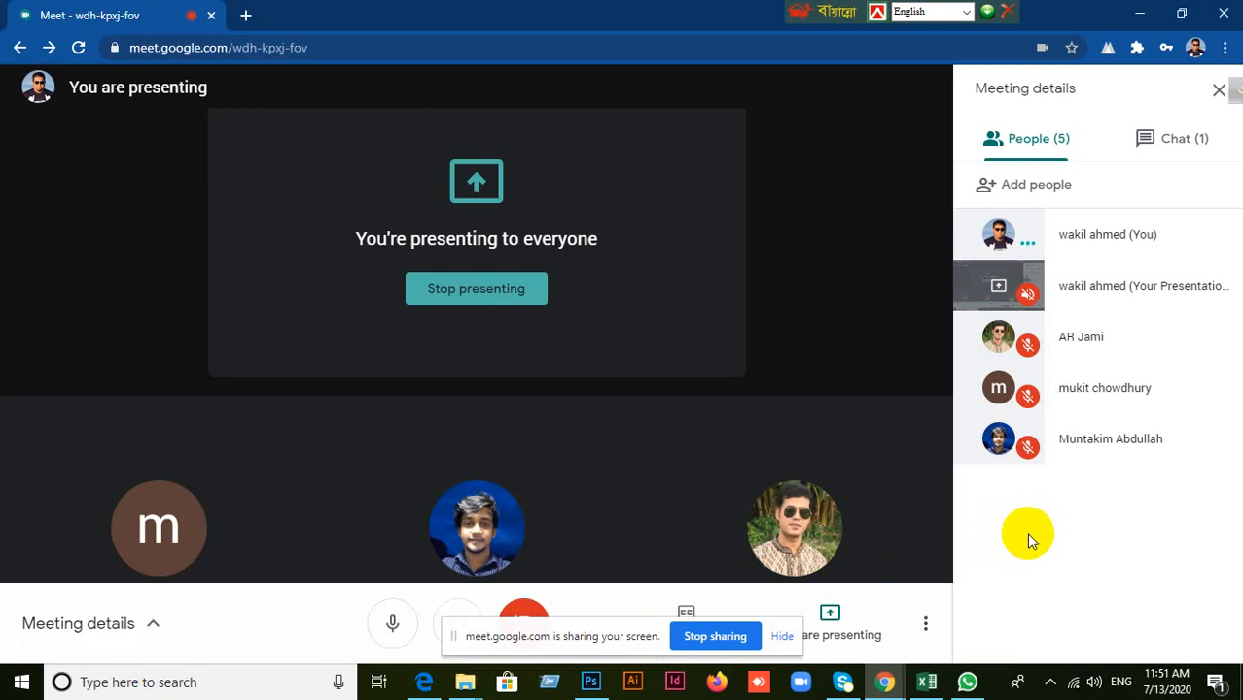
pyautogui.click(1170, 155)
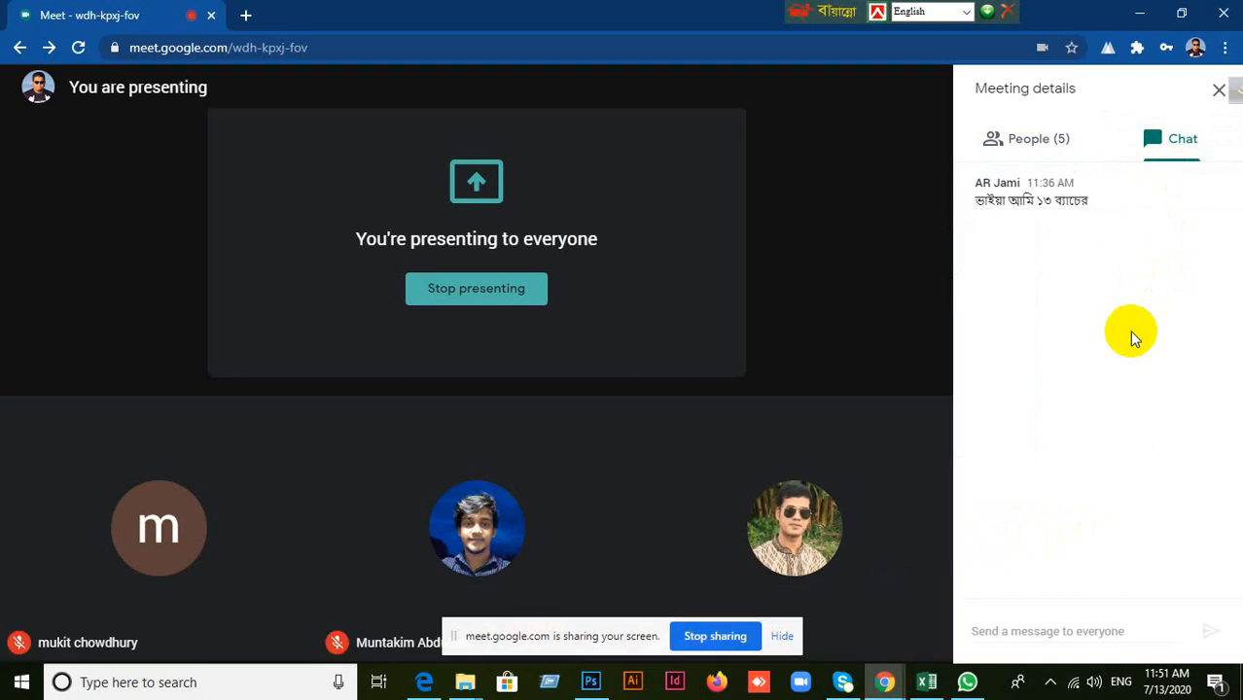
pyautogui.click(926, 682)
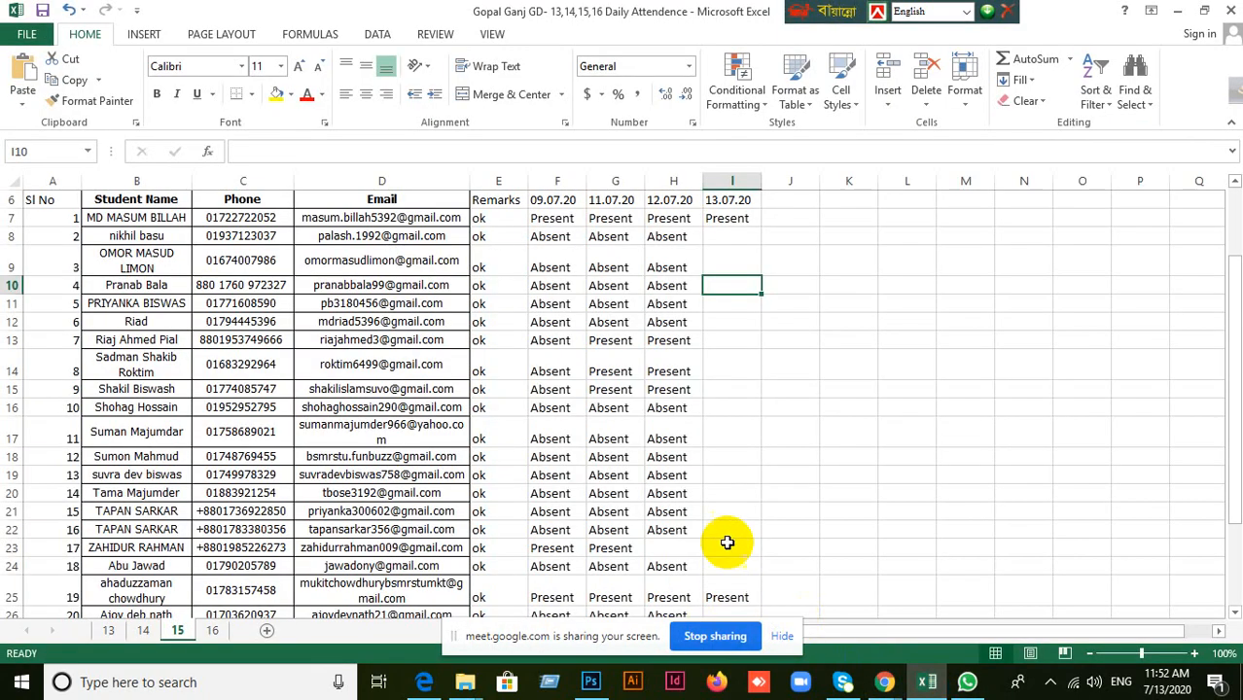
# Open the batch 13 sheet and select the first student's name.
pyautogui.scroll(-8, 671, 494)
pyautogui.scroll(3, 669, 494)
pyautogui.scroll(-2, 672, 492)
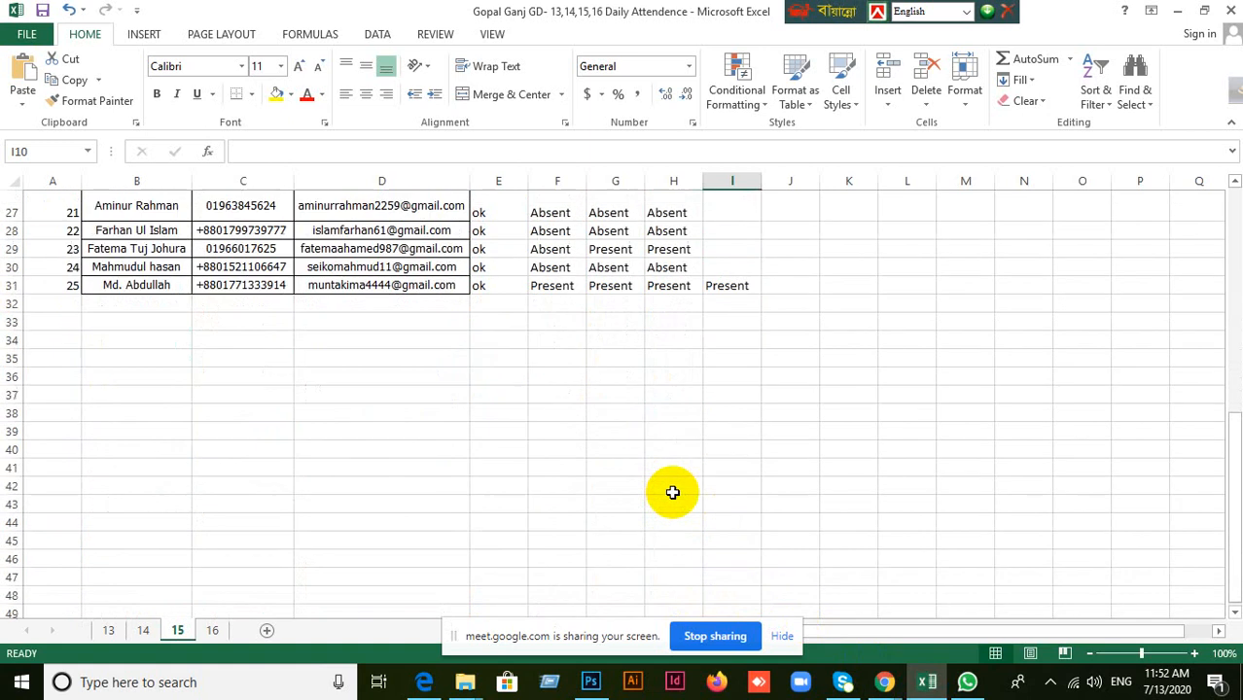
pyautogui.click(105, 628)
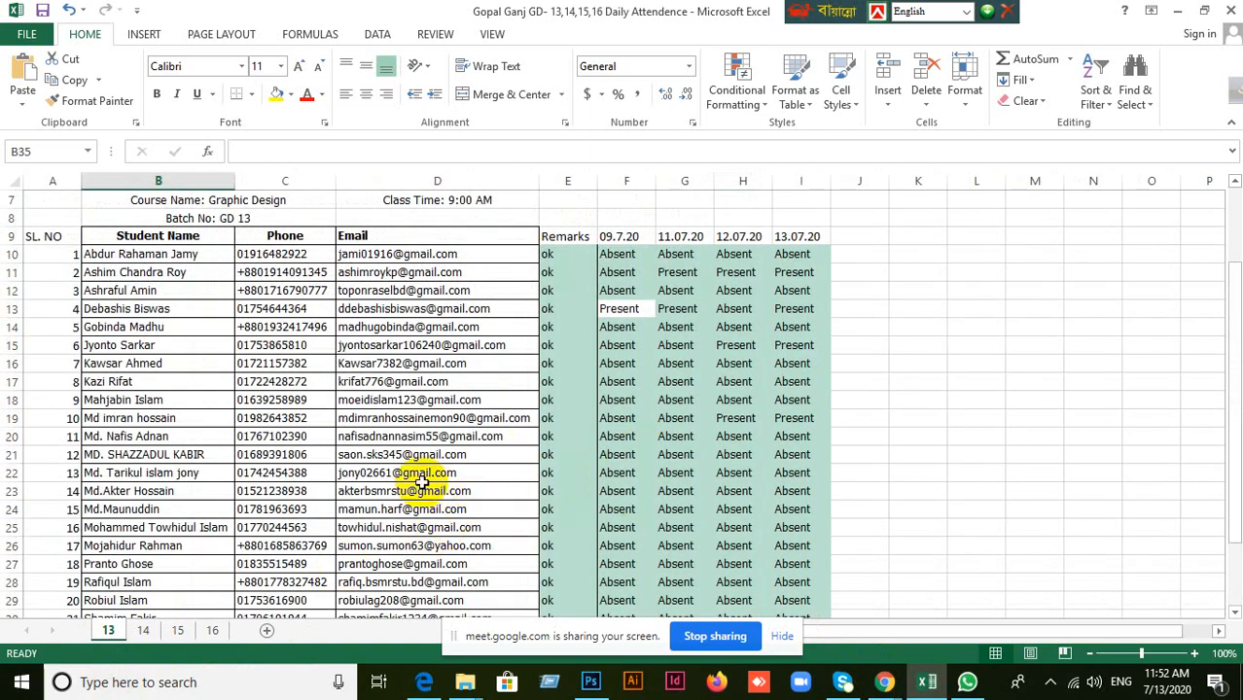
pyautogui.click(193, 257)
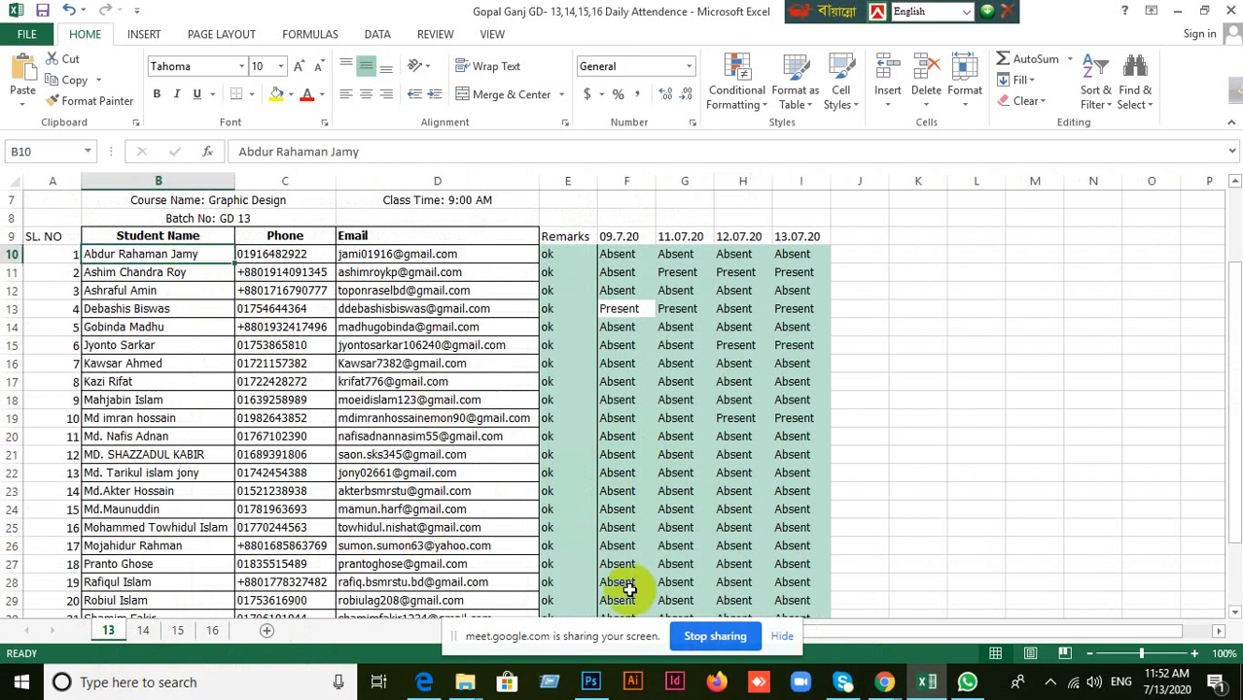
# Switch to Google Meet, reopen the participant list from the chat view, and return to the Excel attendance workbook.
pyautogui.moveTo(884, 682)
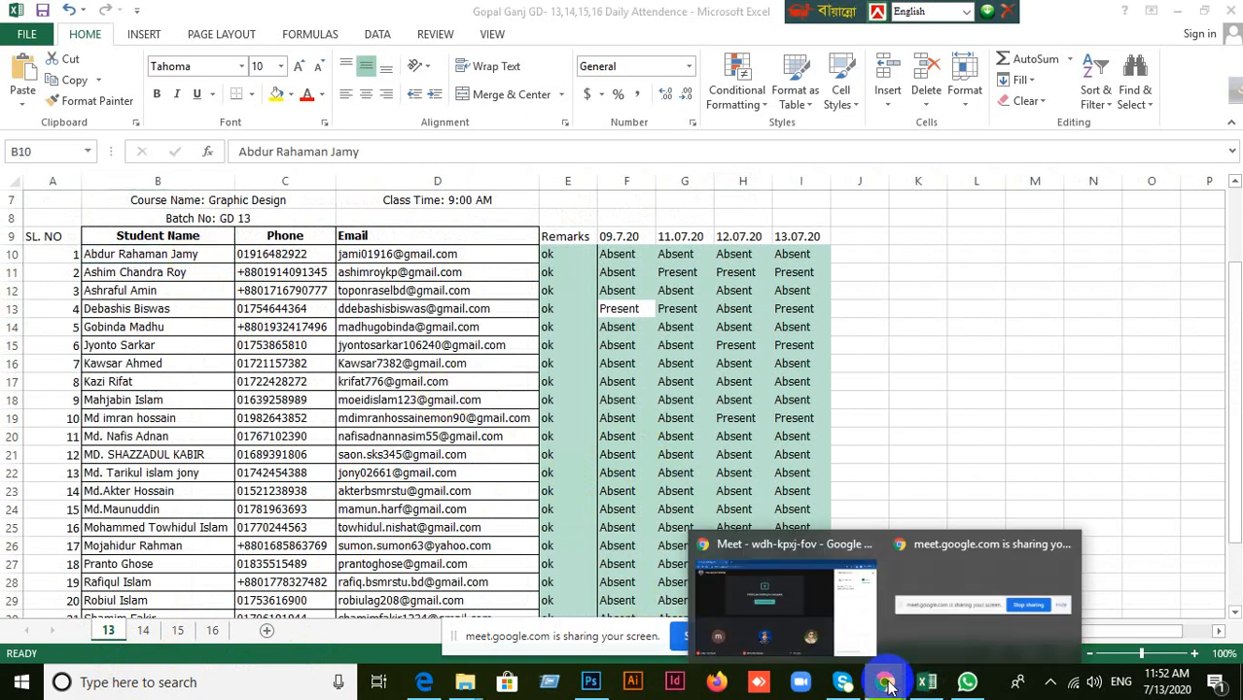
pyautogui.click(824, 611)
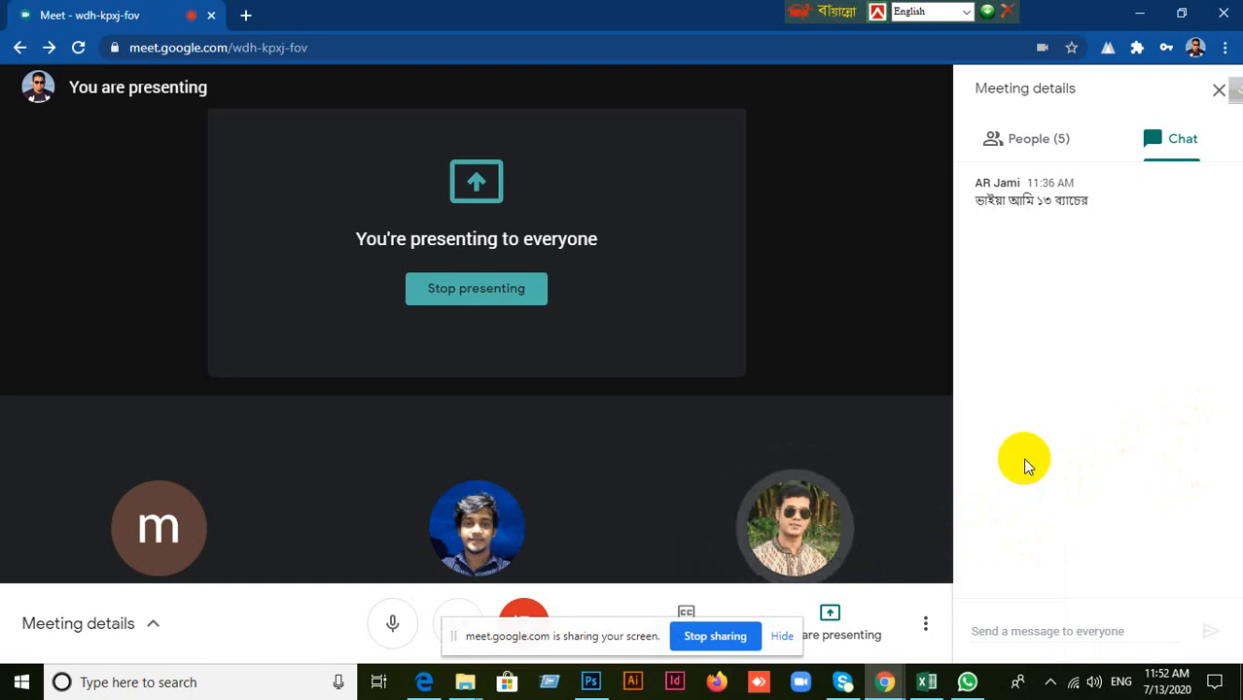
pyautogui.click(1031, 150)
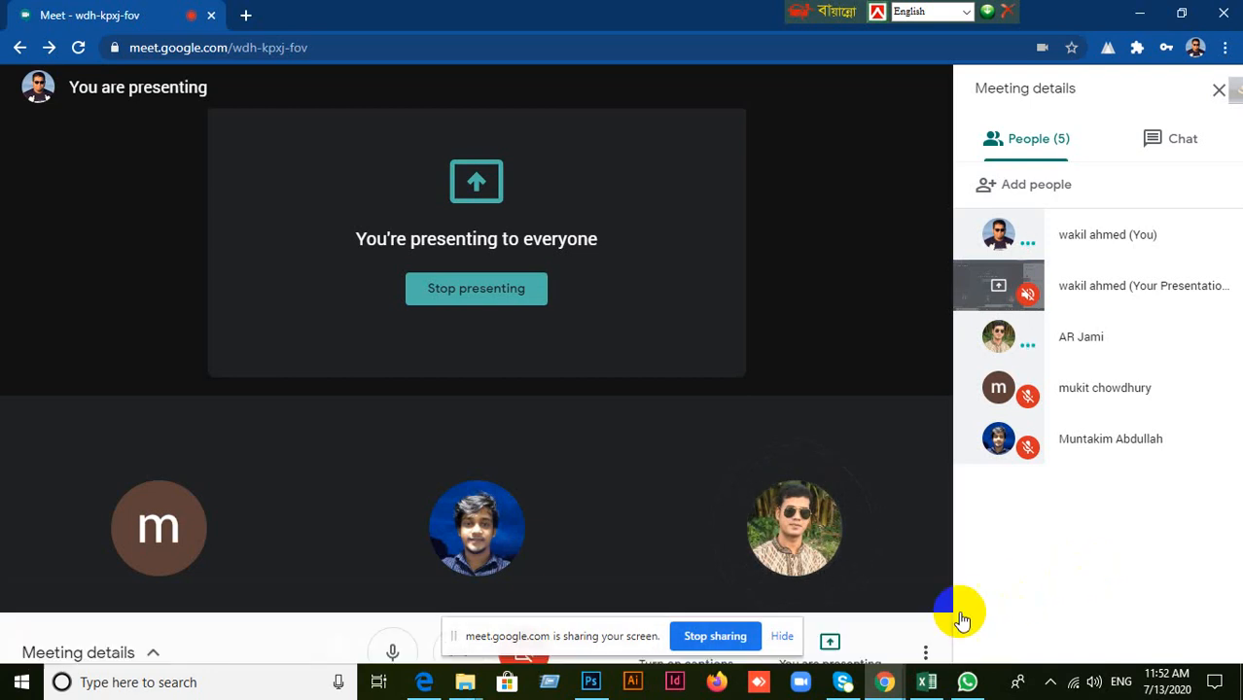
pyautogui.click(926, 683)
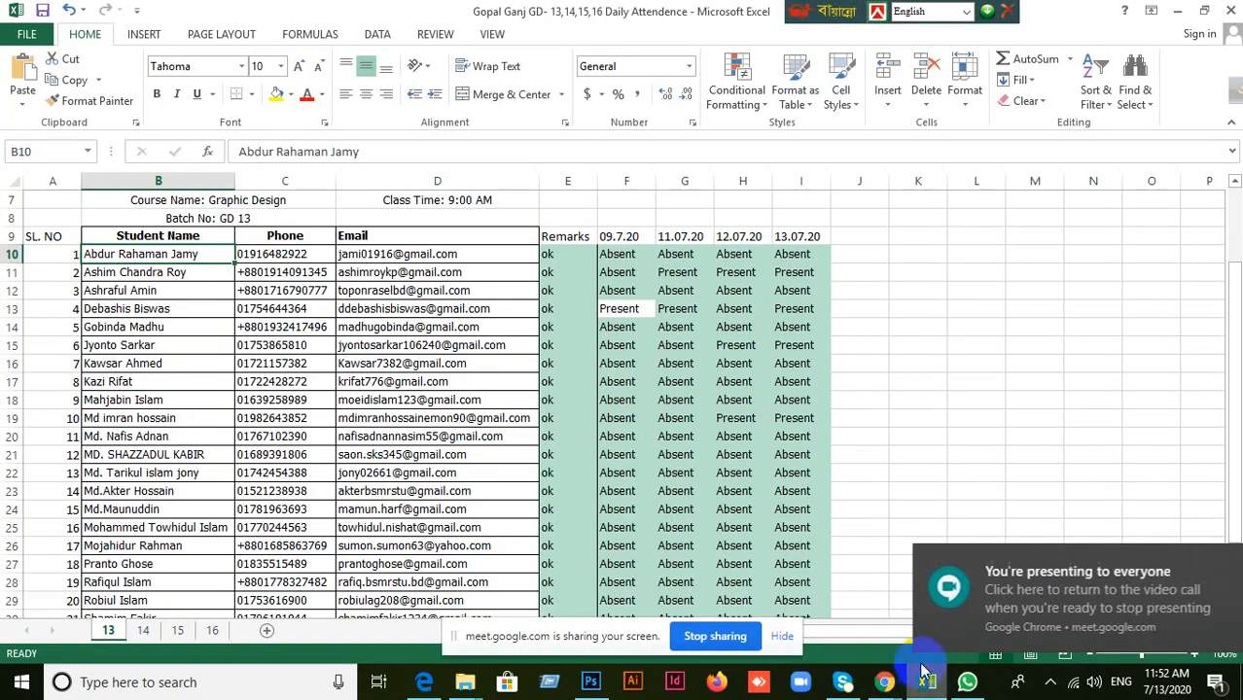
# Change the first student's 13.07.20 attendance on sheet 13 to Present and look over the column.
pyautogui.scroll(1, 729, 498)
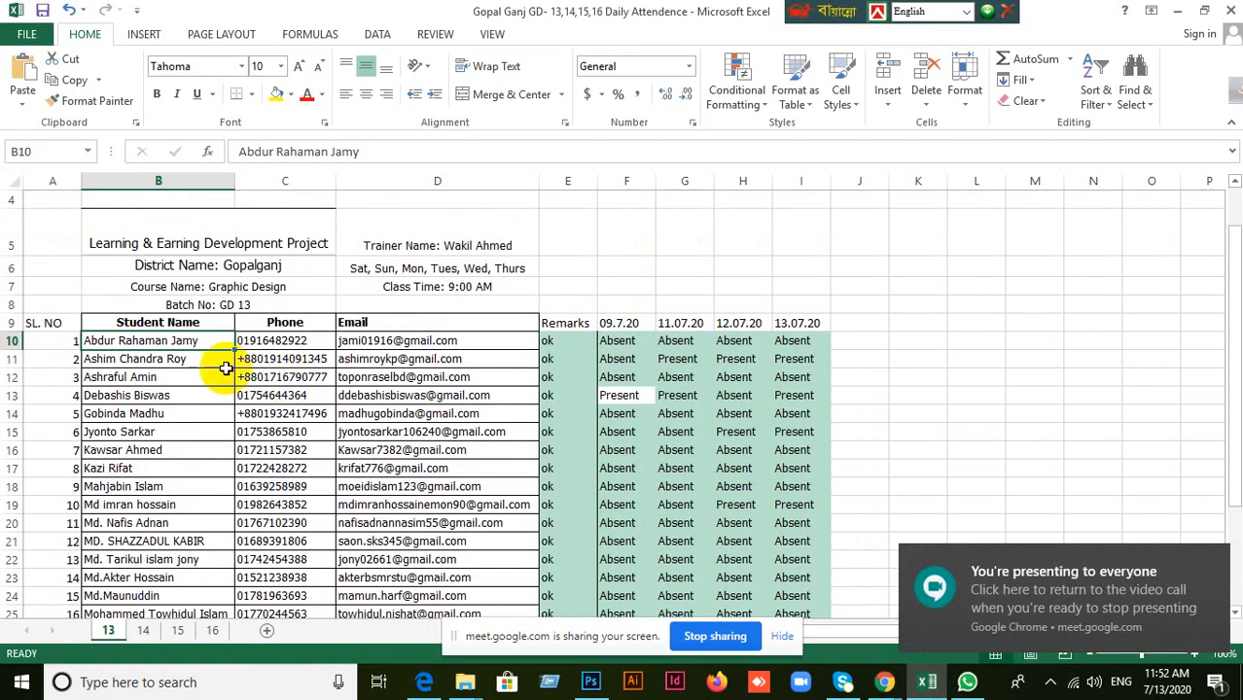
pyautogui.click(304, 340)
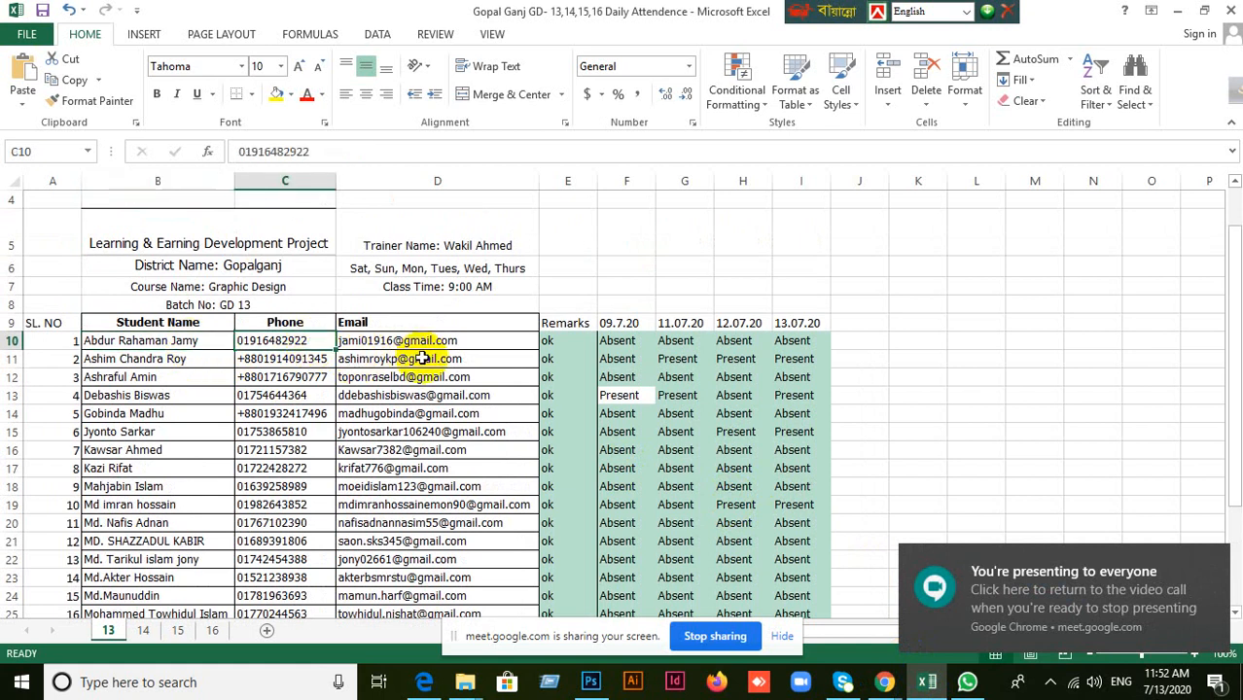
pyautogui.press('Right')
pyautogui.press('Right')
pyautogui.press('Right')
pyautogui.press('Right')
pyautogui.press('Right')
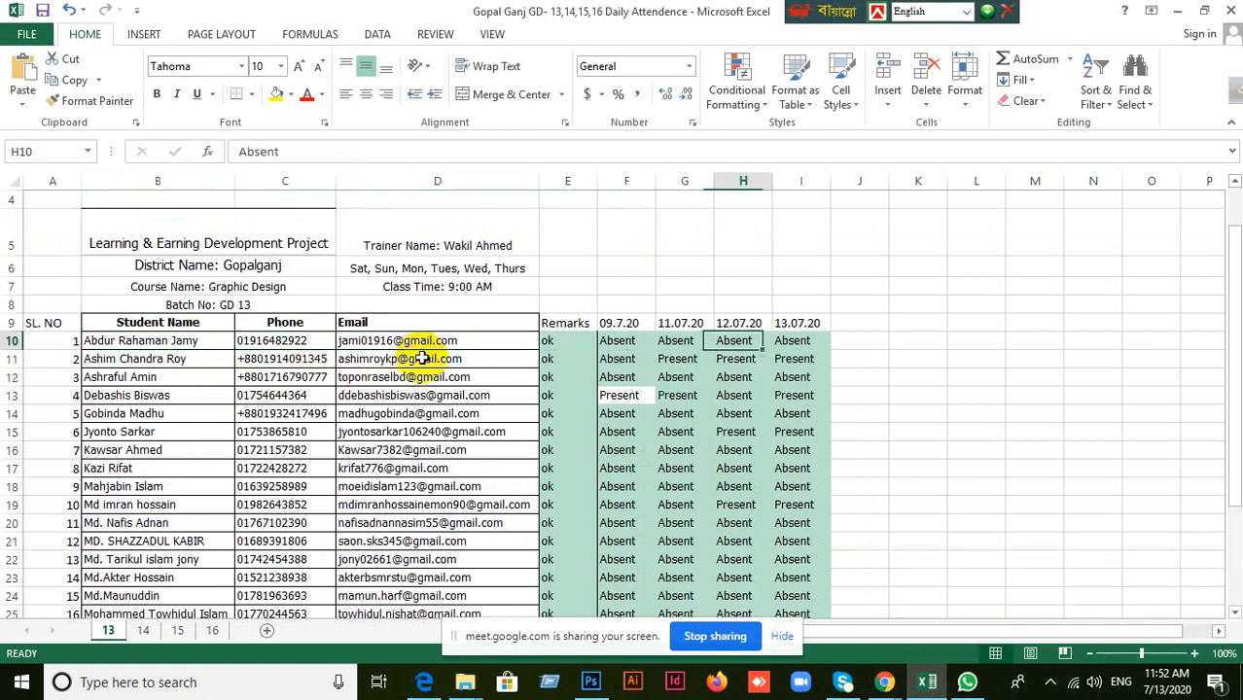
pyautogui.press('Right')
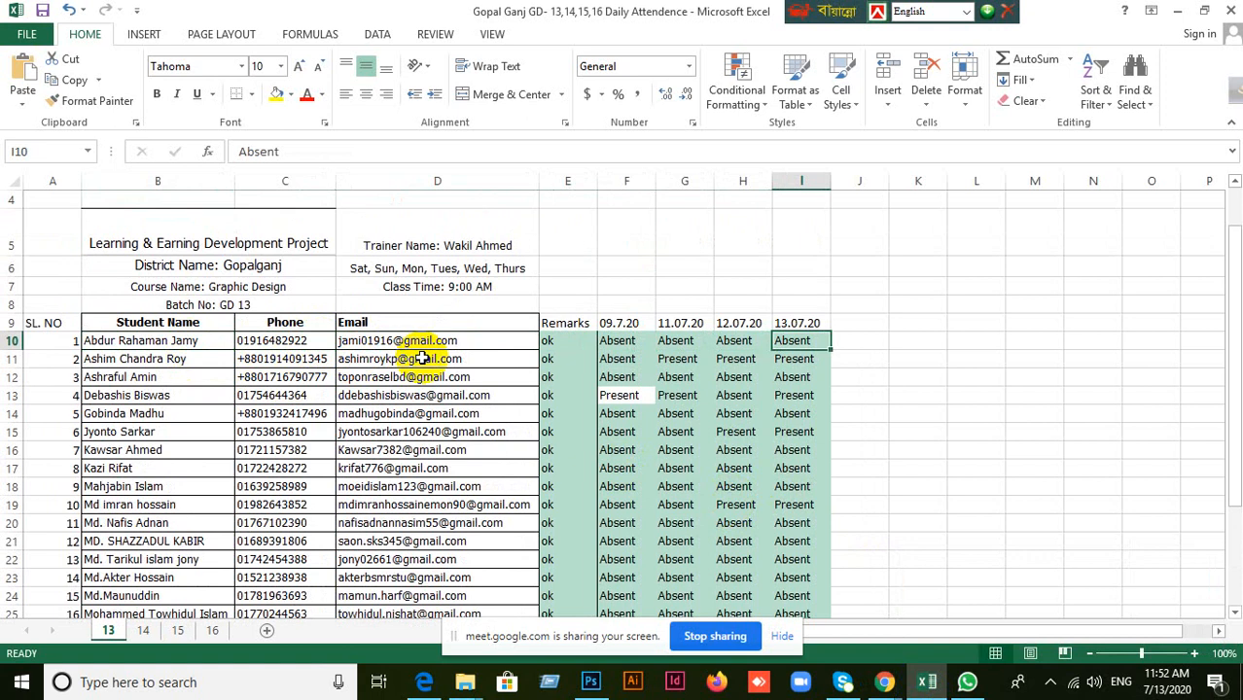
pyautogui.scroll(-4, 443, 397)
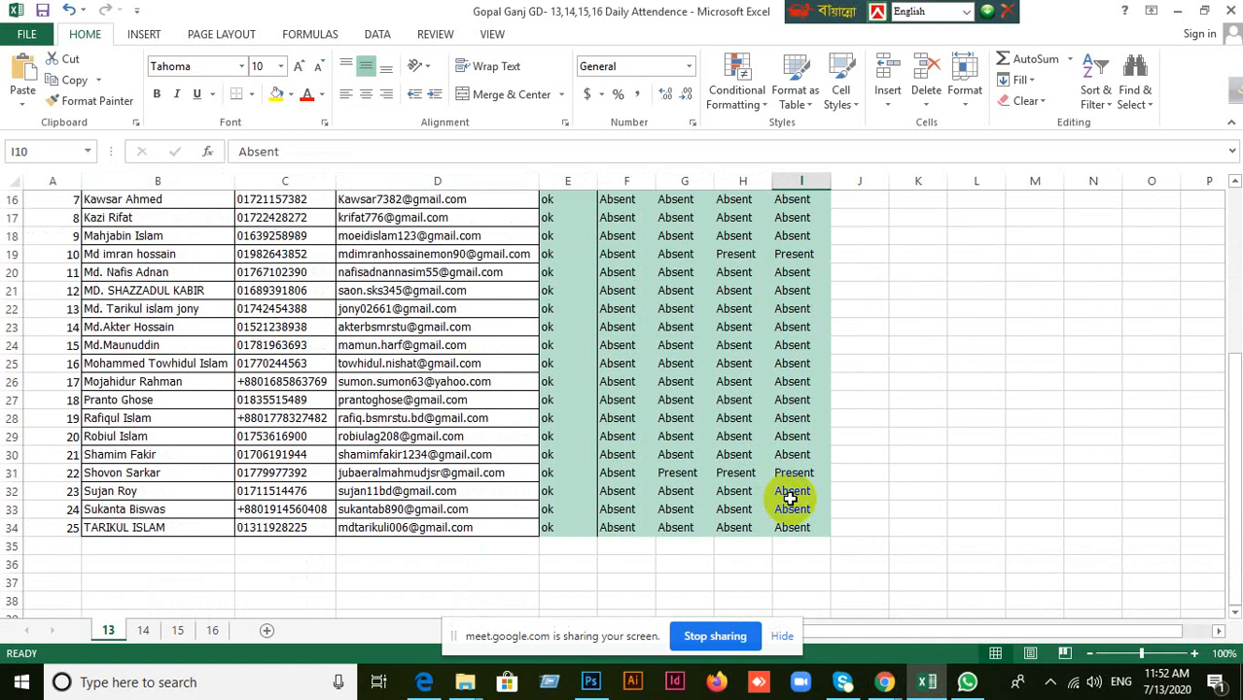
pyautogui.scroll(4, 790, 498)
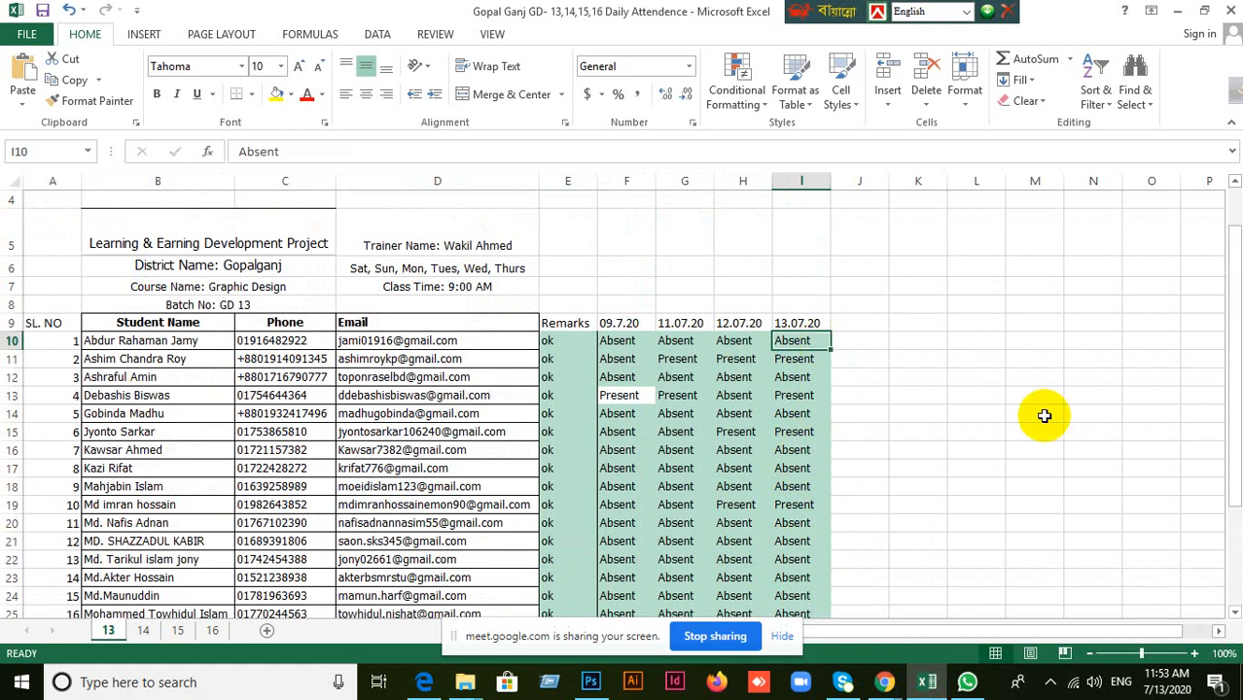
pyautogui.write('Pre')
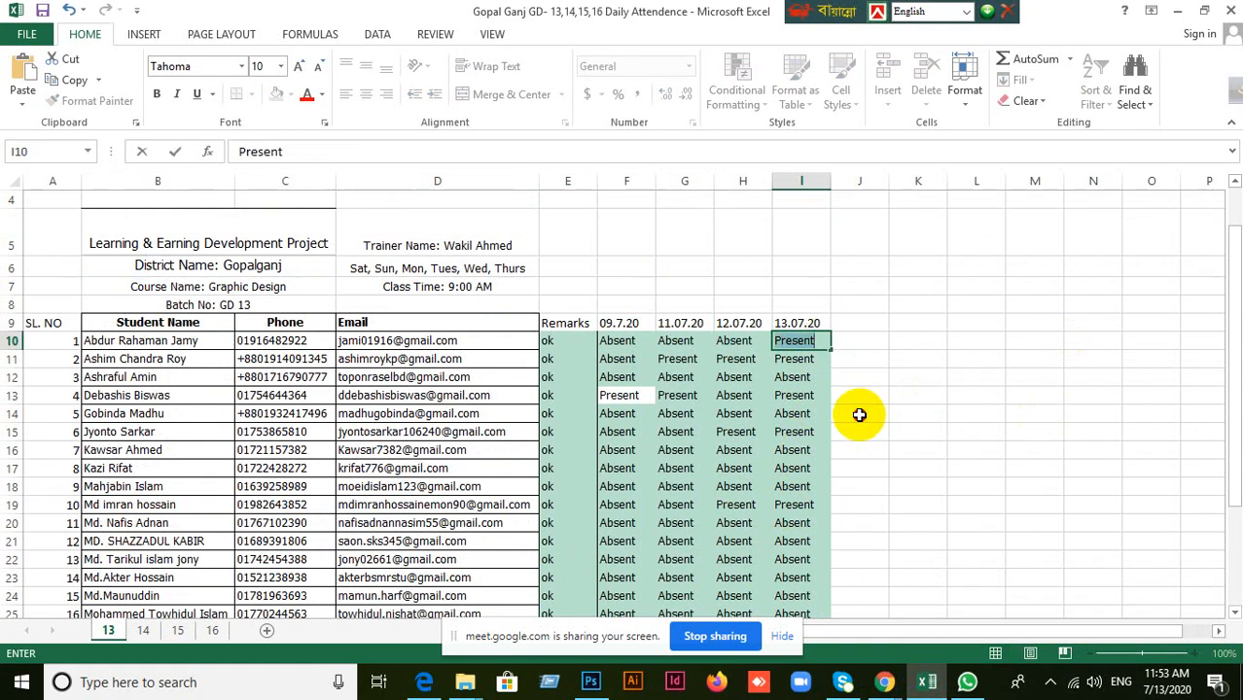
pyautogui.click(822, 344)
pyautogui.scroll(-4, 812, 443)
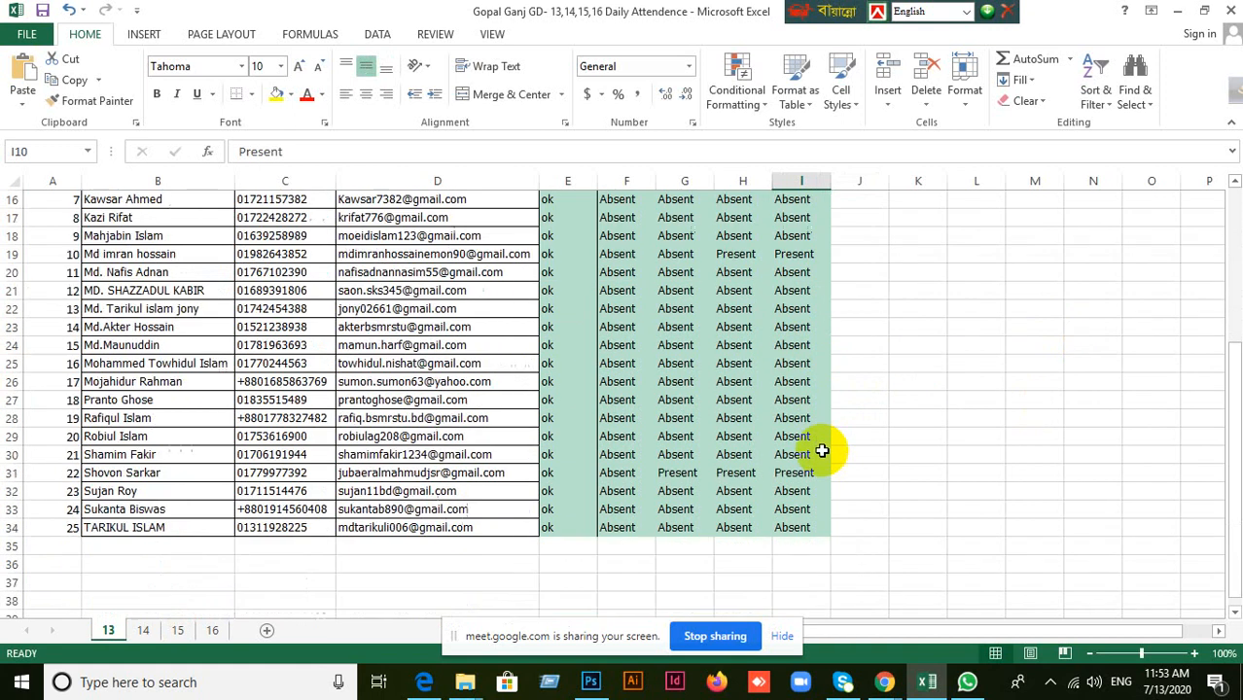
pyautogui.scroll(2, 814, 530)
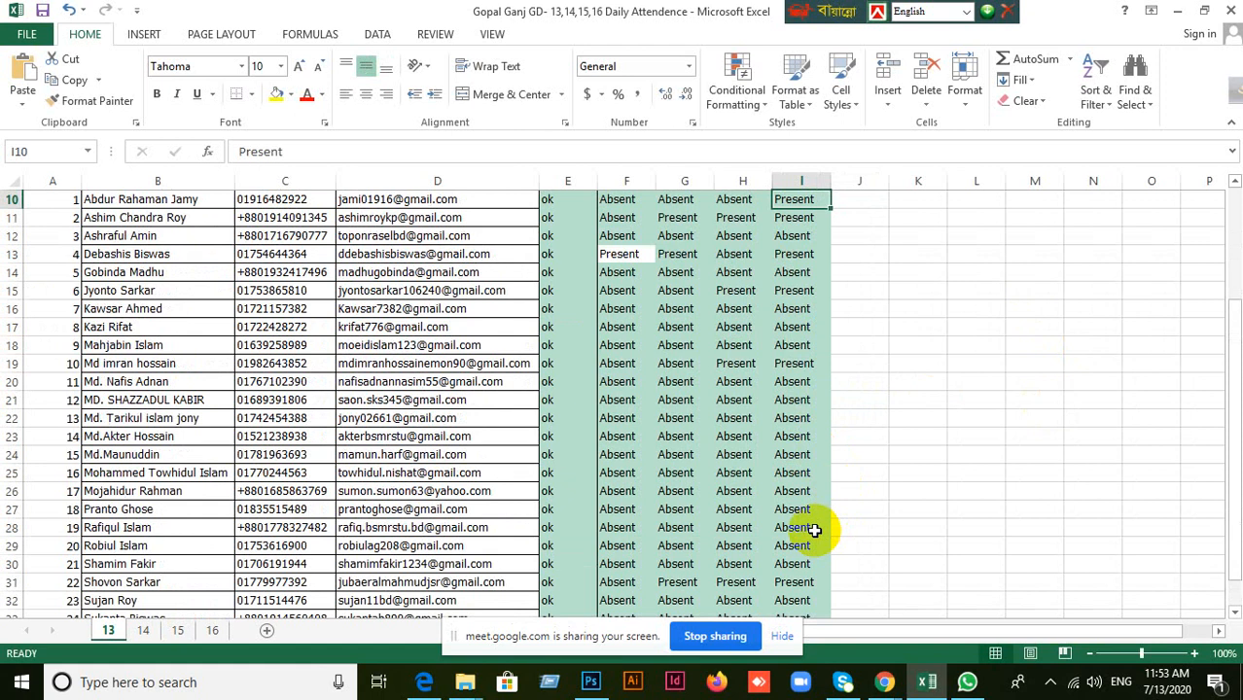
# Change the first student's attendance on sheet 13 to Present for 11.07.20 and 12.07.20.
pyautogui.scroll(1, 827, 491)
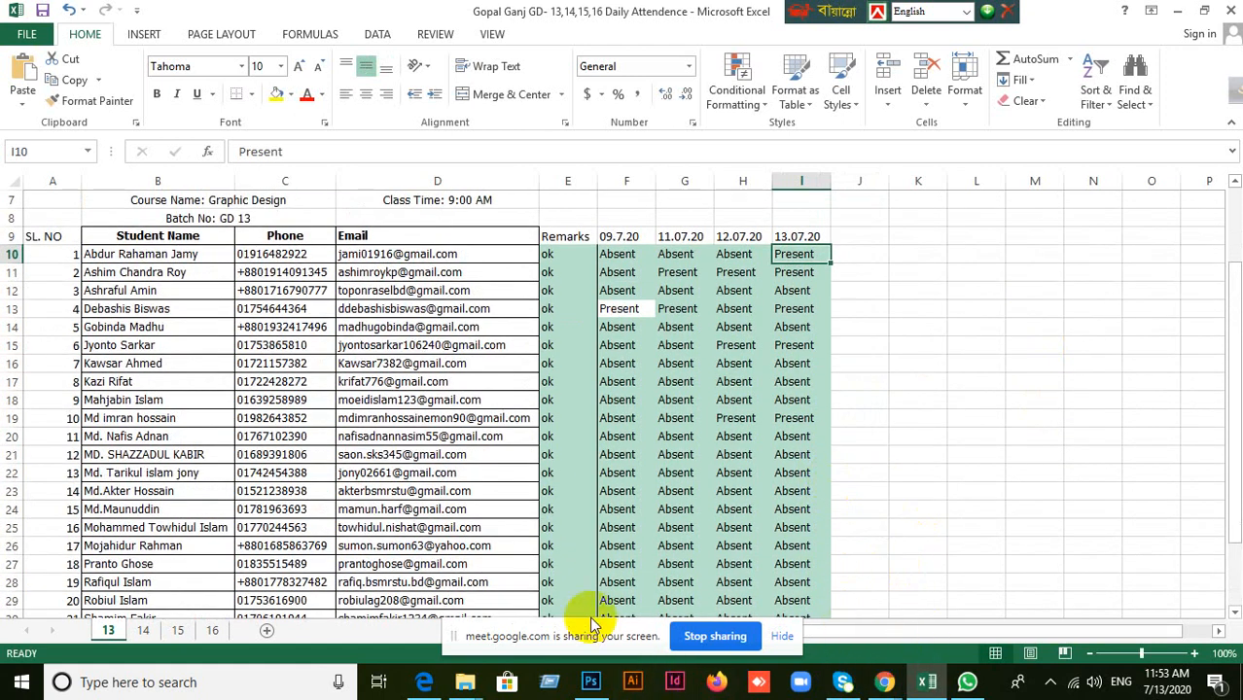
pyautogui.moveTo(884, 682)
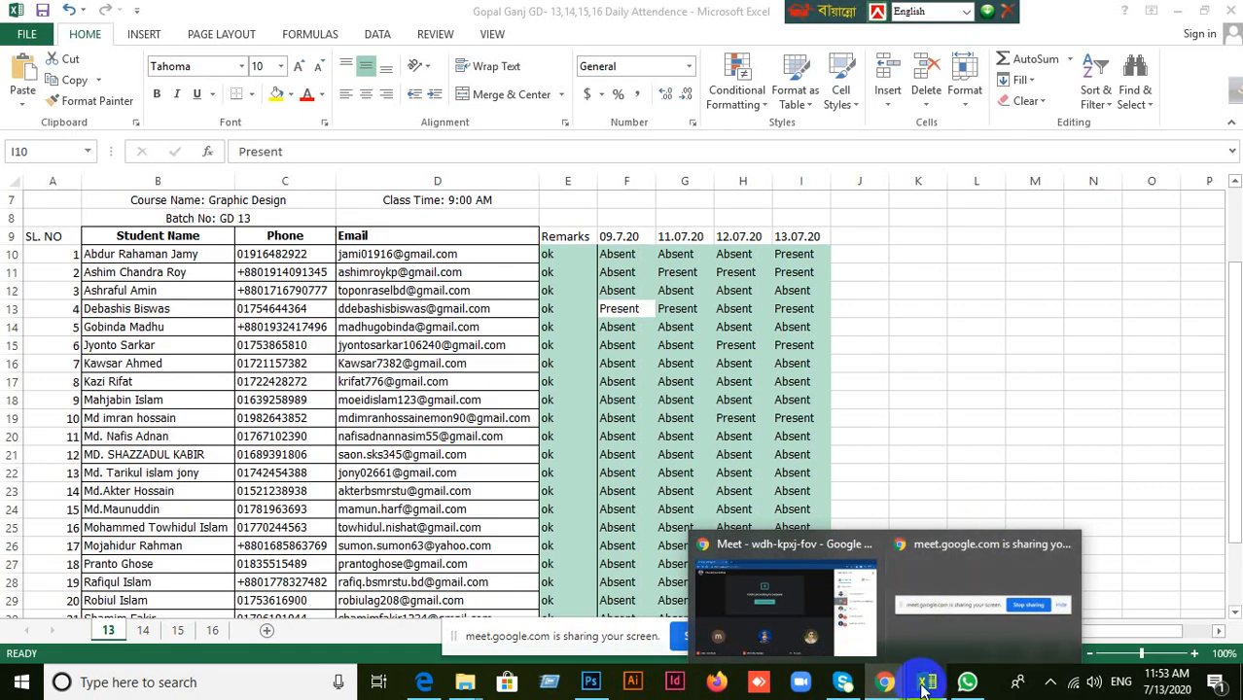
pyautogui.click(924, 686)
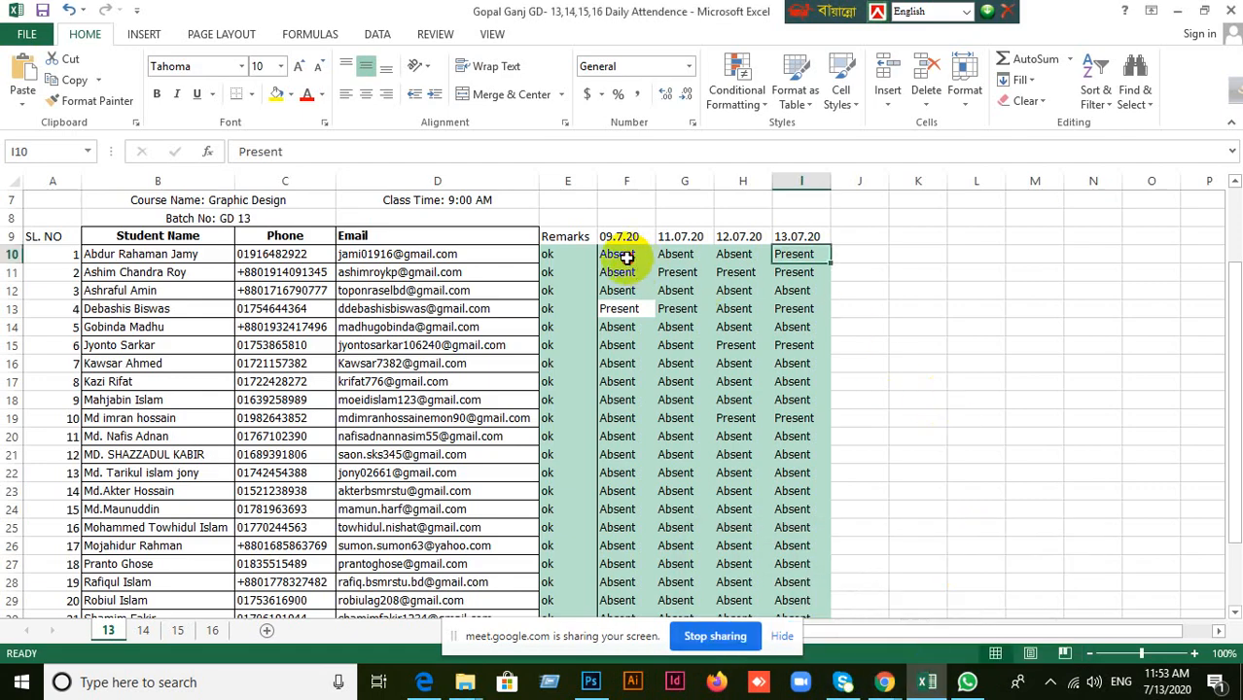
pyautogui.click(626, 256)
pyautogui.scroll(1, 722, 305)
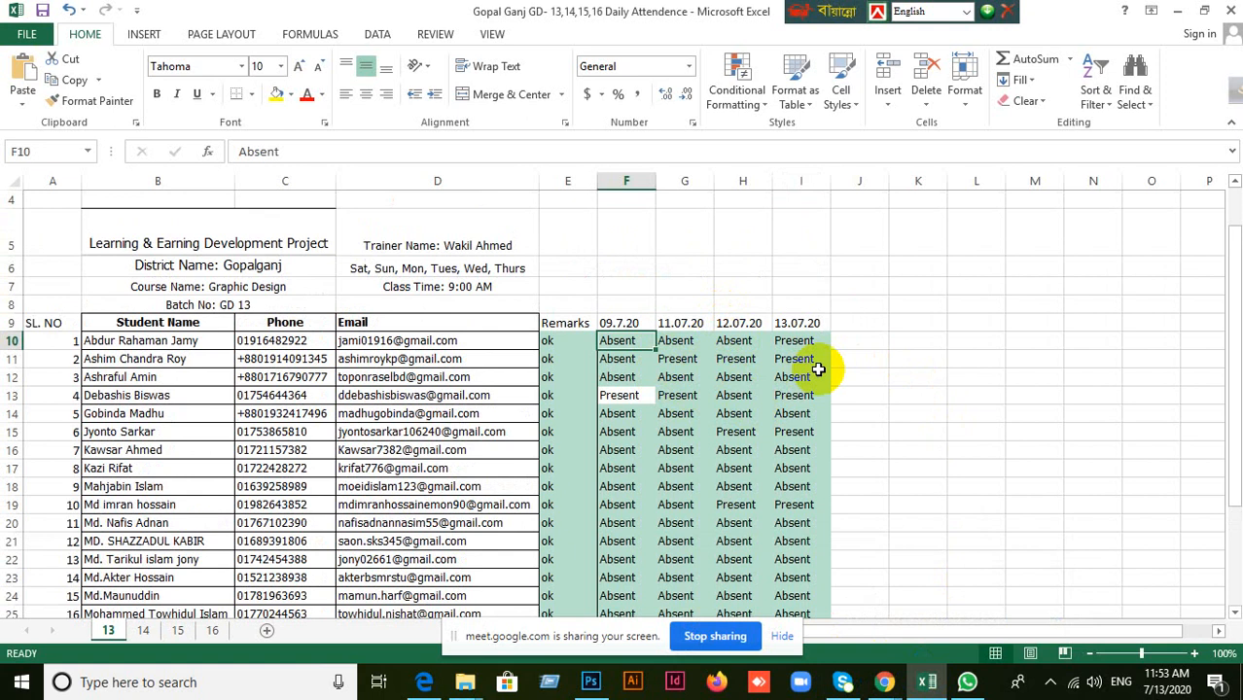
pyautogui.press('Right')
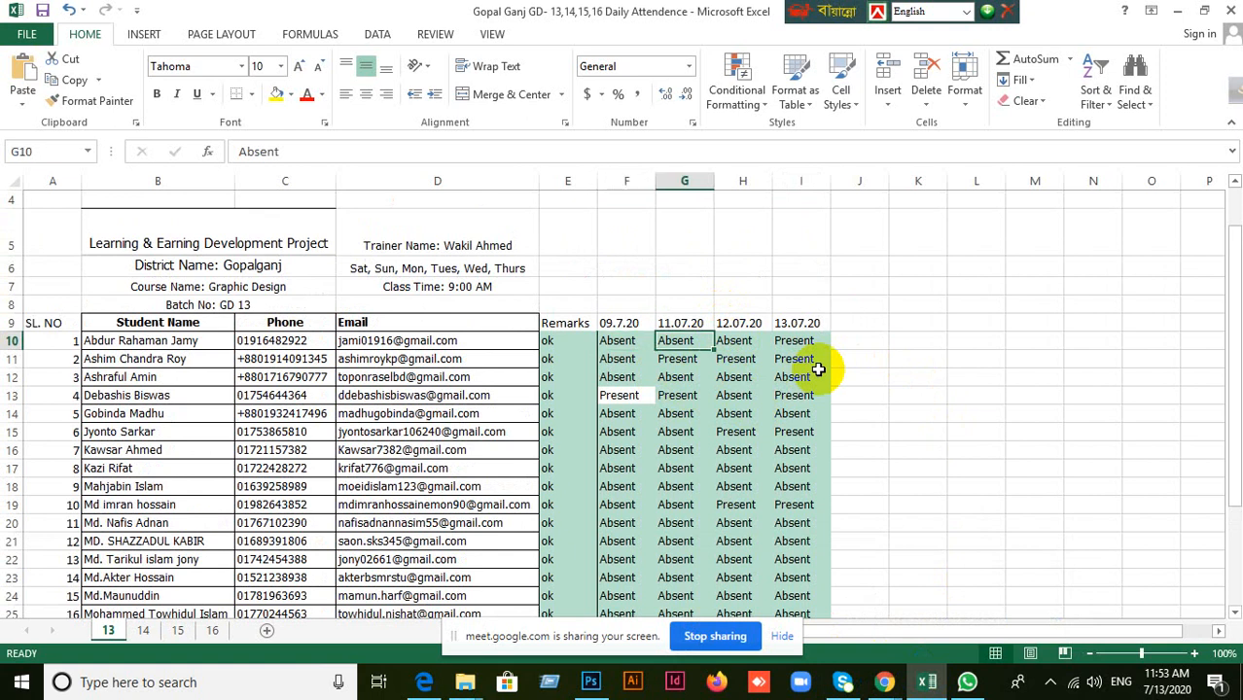
pyautogui.write('Pre')
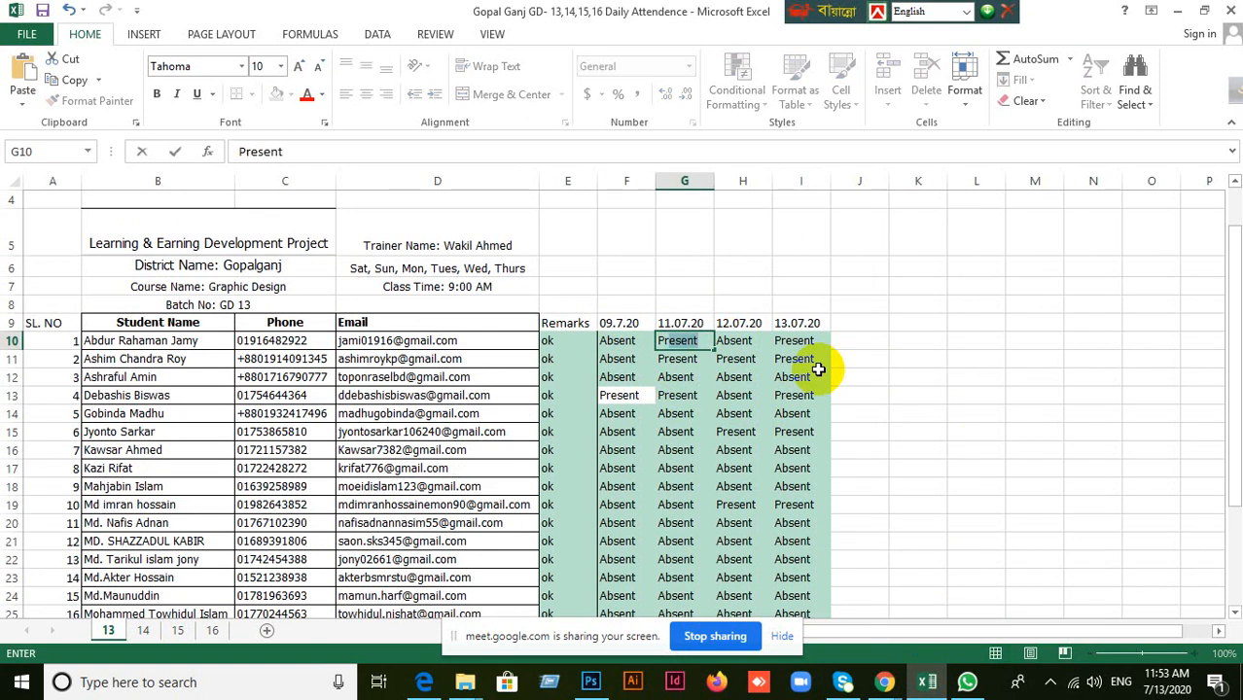
pyautogui.click(751, 340)
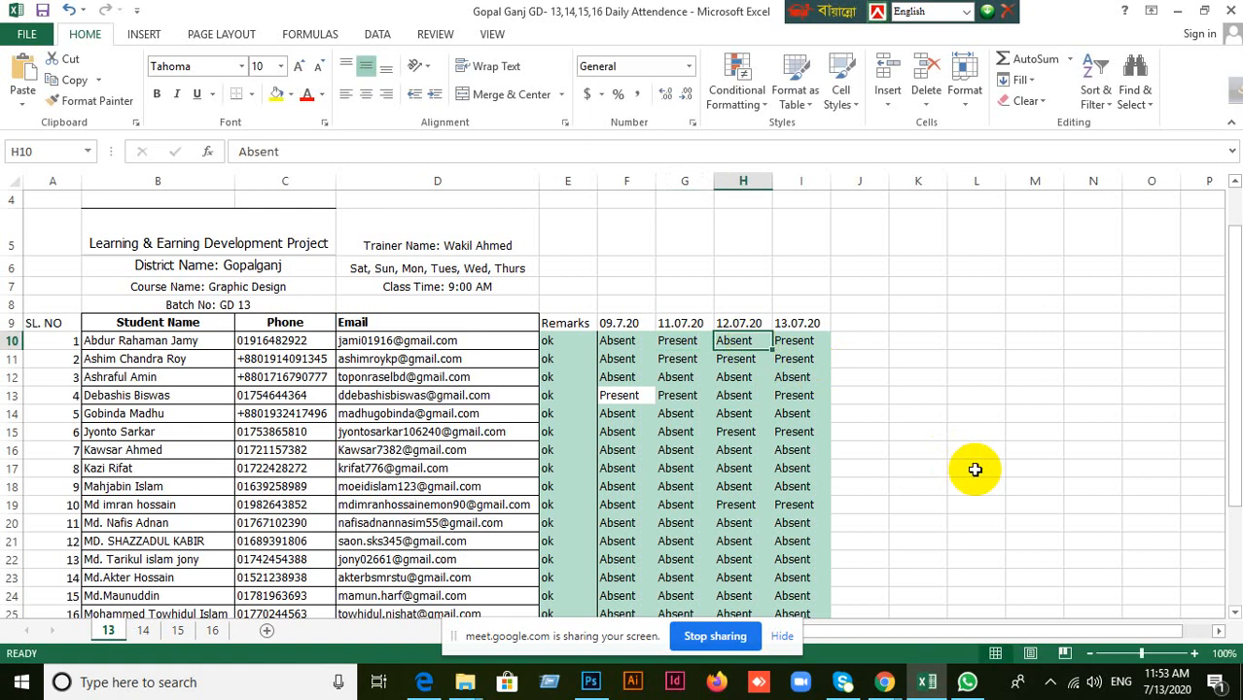
pyautogui.write('Pre')
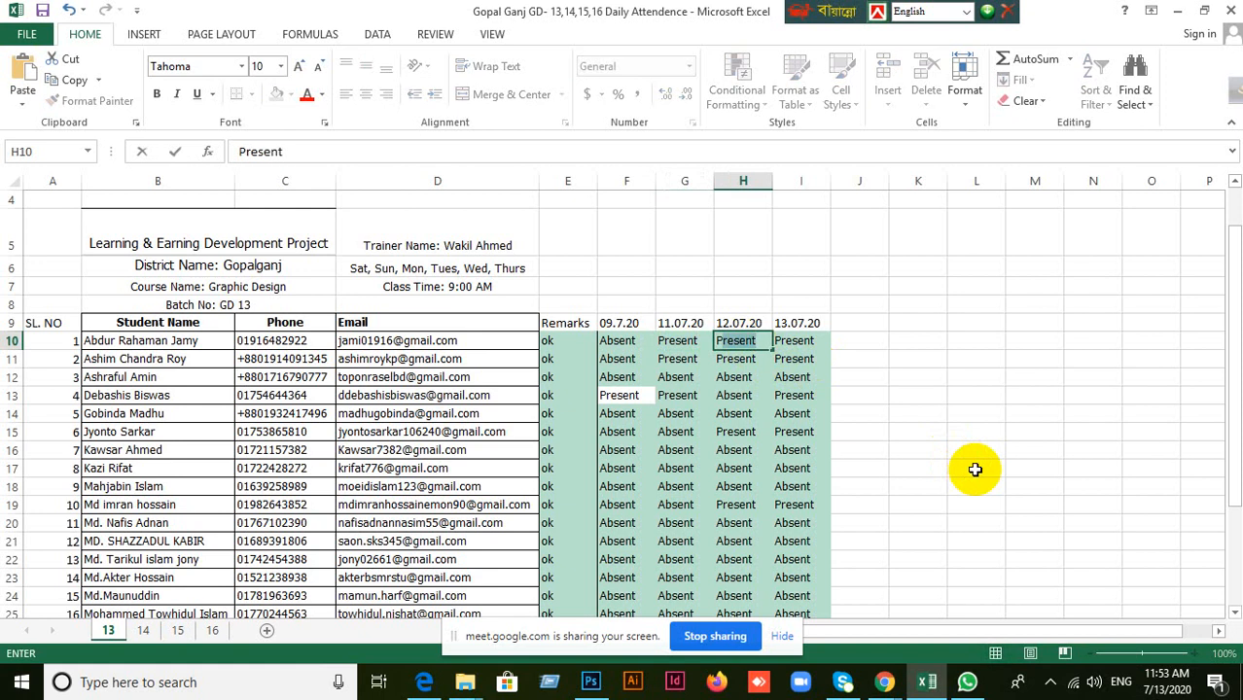
pyautogui.click(933, 440)
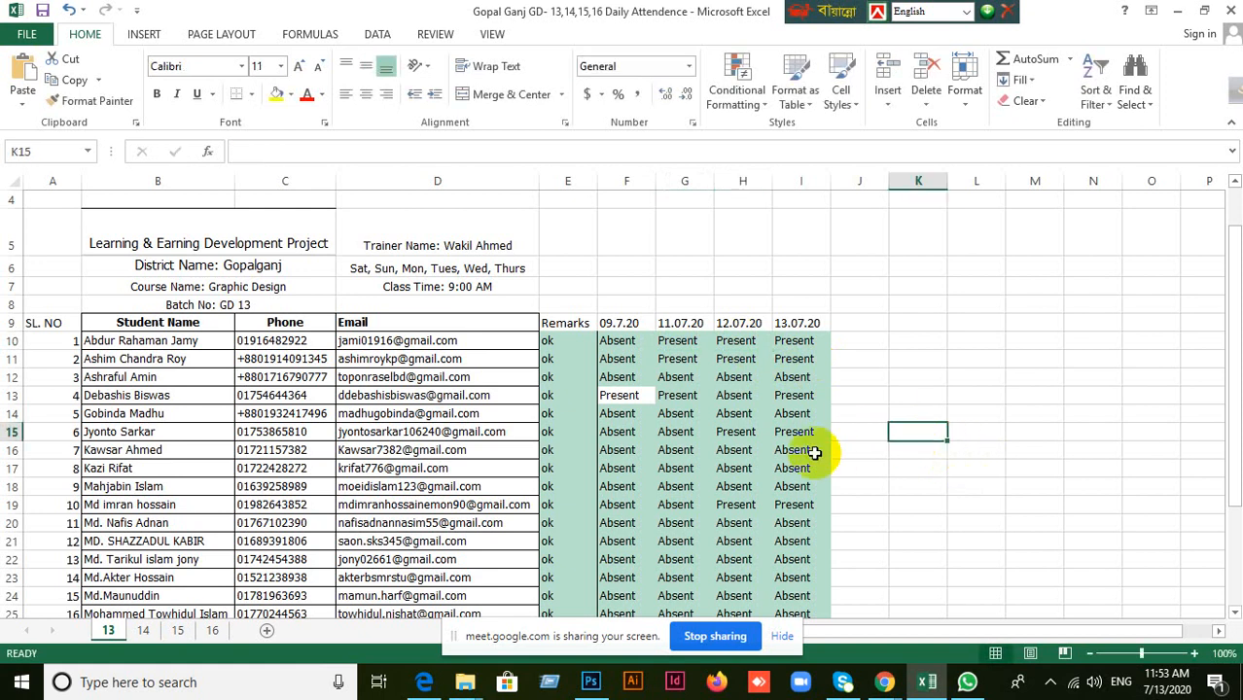
# Look over the remaining rows of the batch 13 attendance list and switch to the Google Meet window.
pyautogui.scroll(-6, 868, 418)
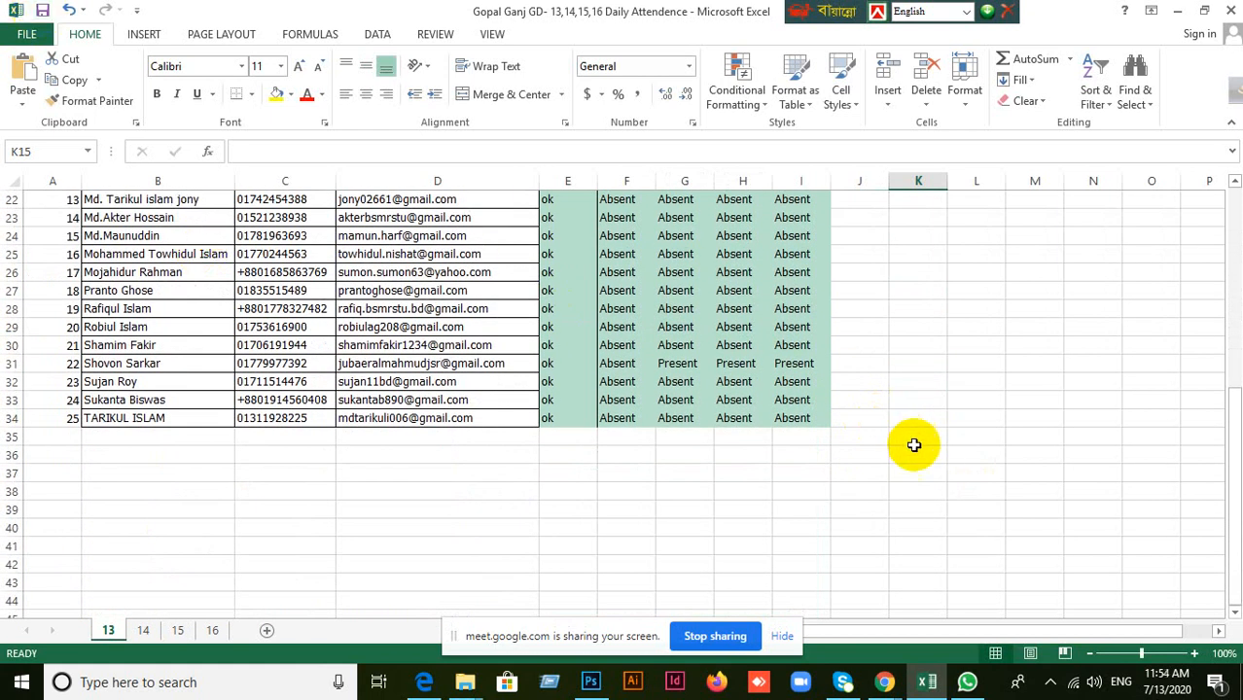
pyautogui.moveTo(887, 679)
pyautogui.click(782, 603)
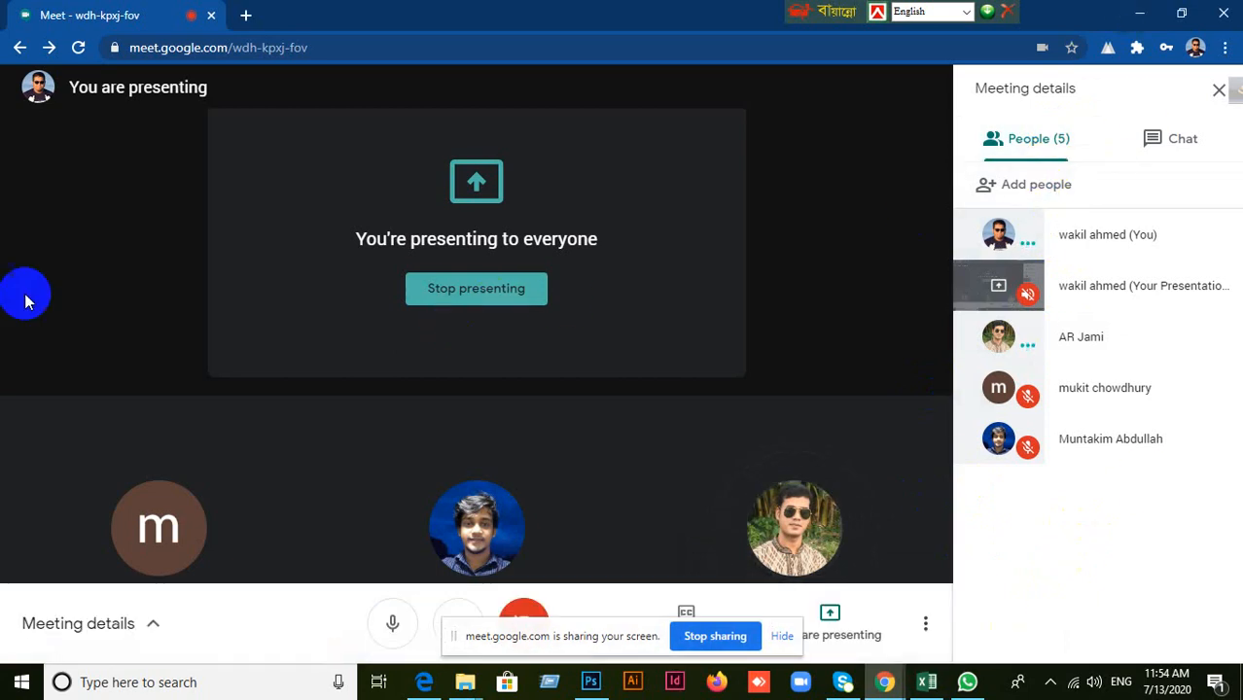
pyautogui.click(113, 683)
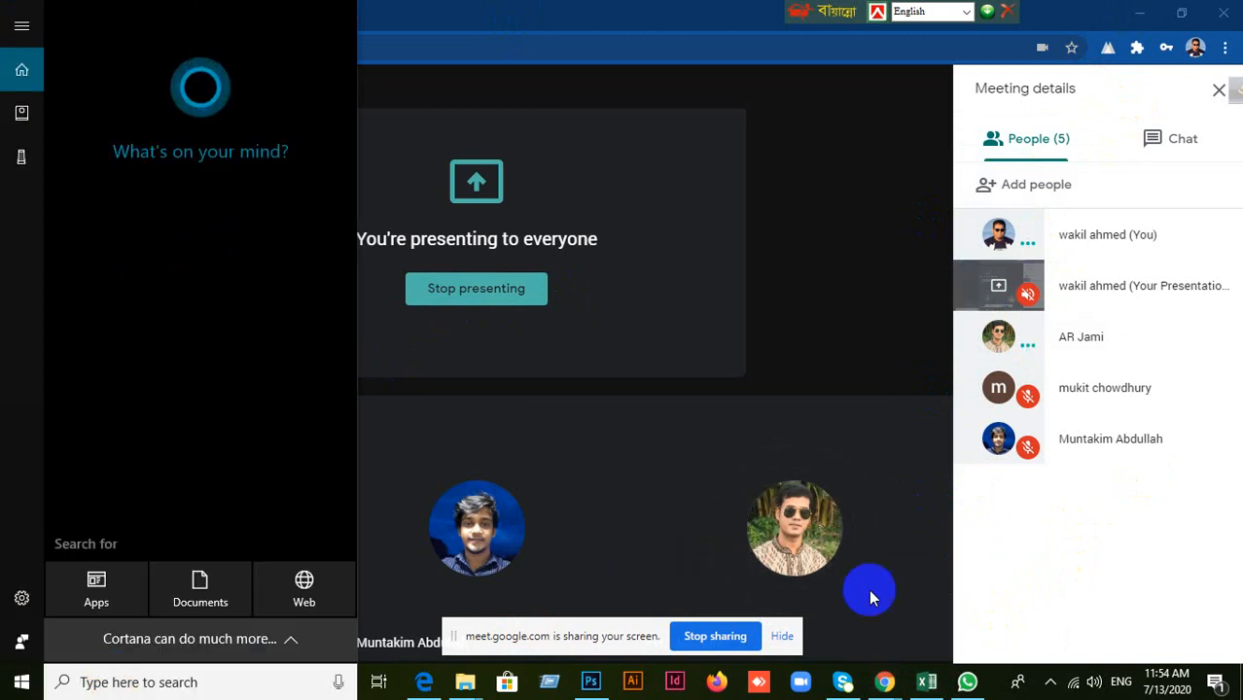
pyautogui.click(1081, 536)
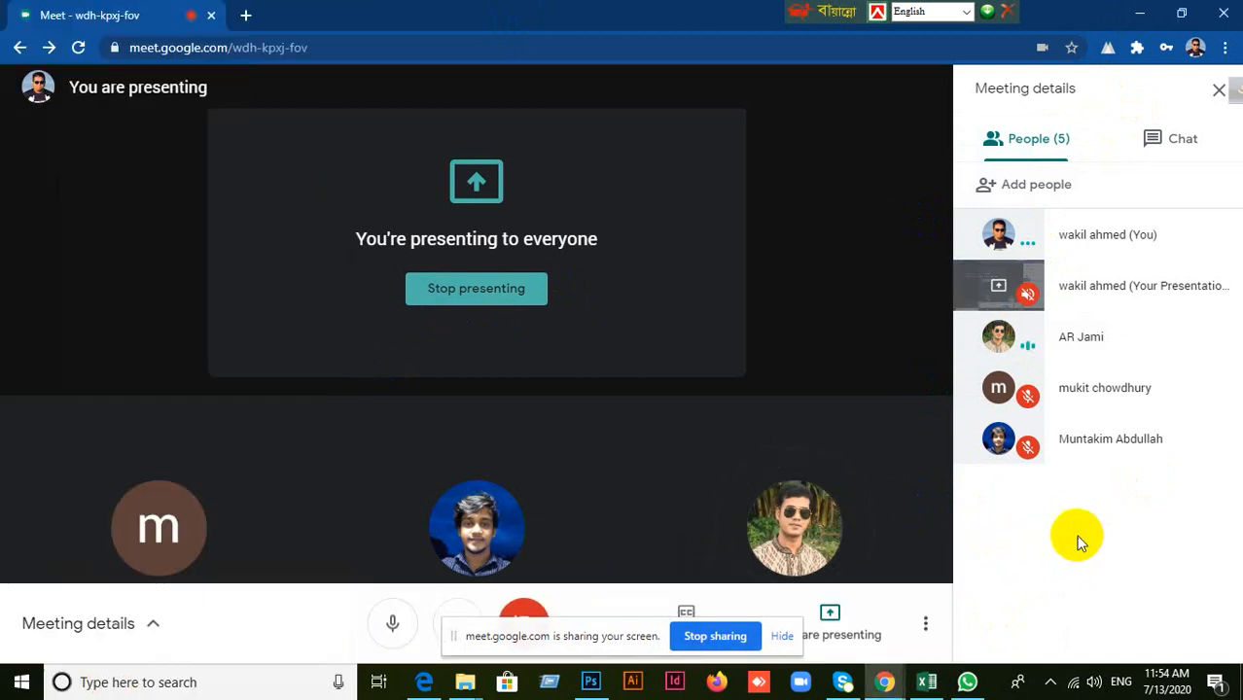
pyautogui.click(124, 683)
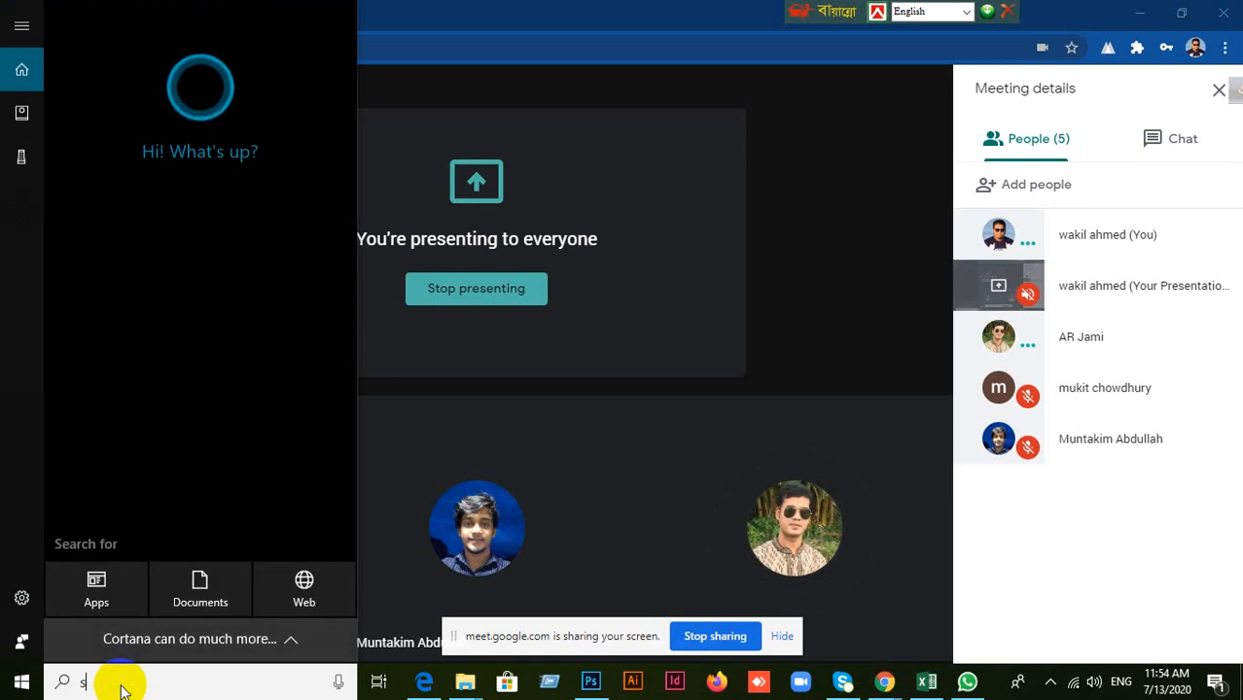
pyautogui.write('sn')
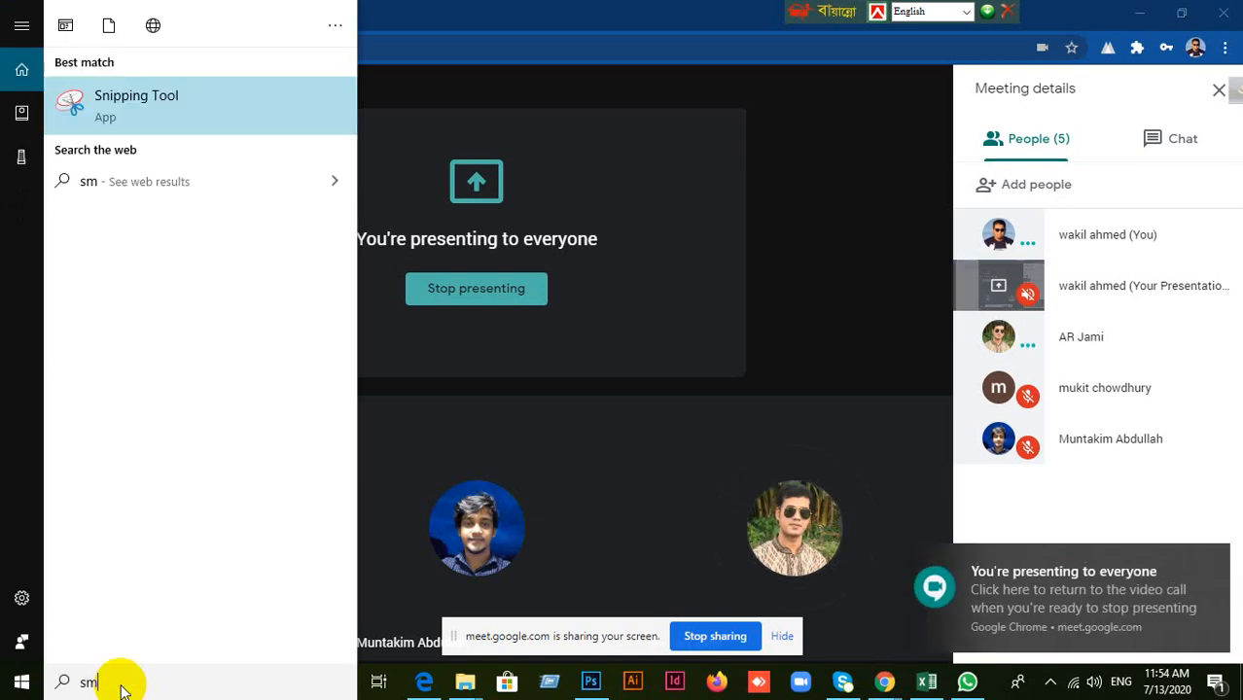
pyautogui.press('BackSpace')
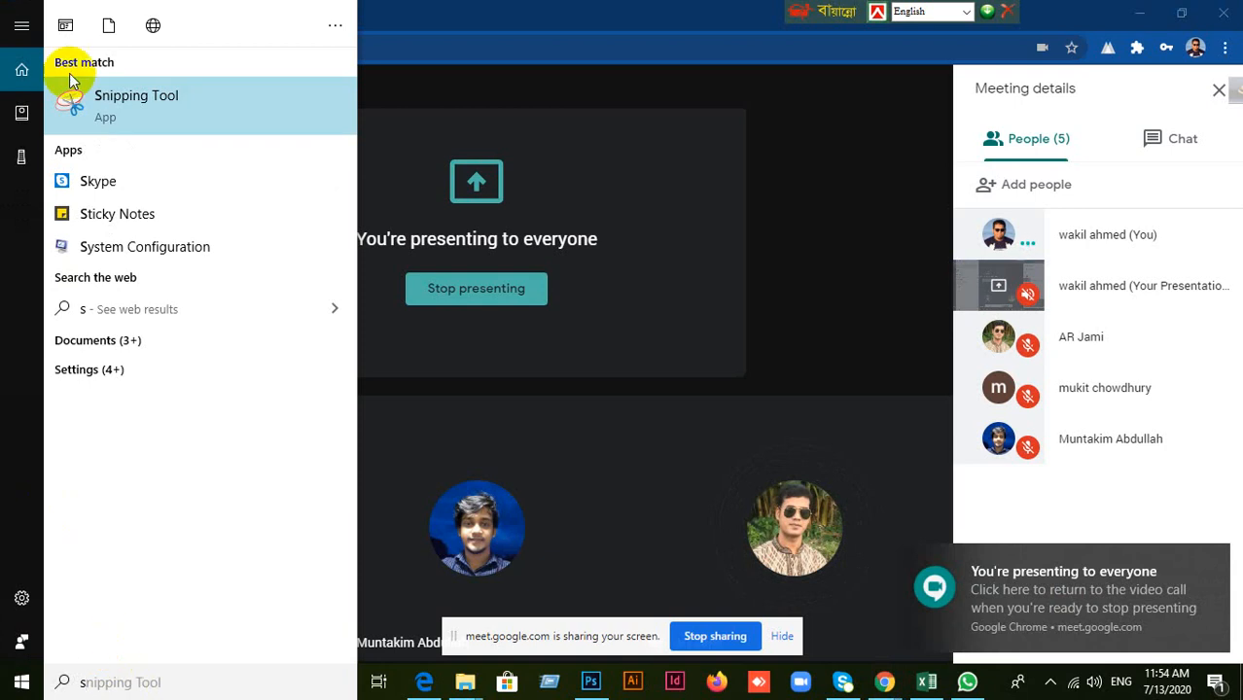
pyautogui.click(251, 282)
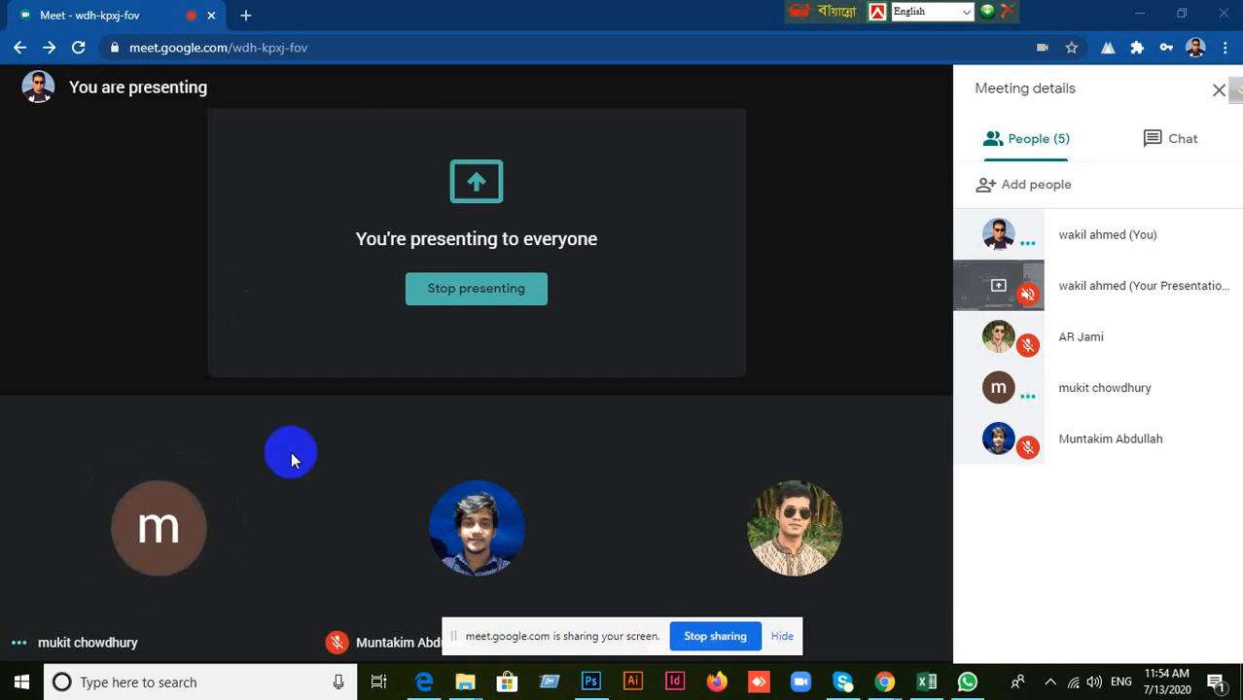
# Launch the Snipping Tool and capture the Meet presentation area together with the participant list.
pyautogui.click(155, 684)
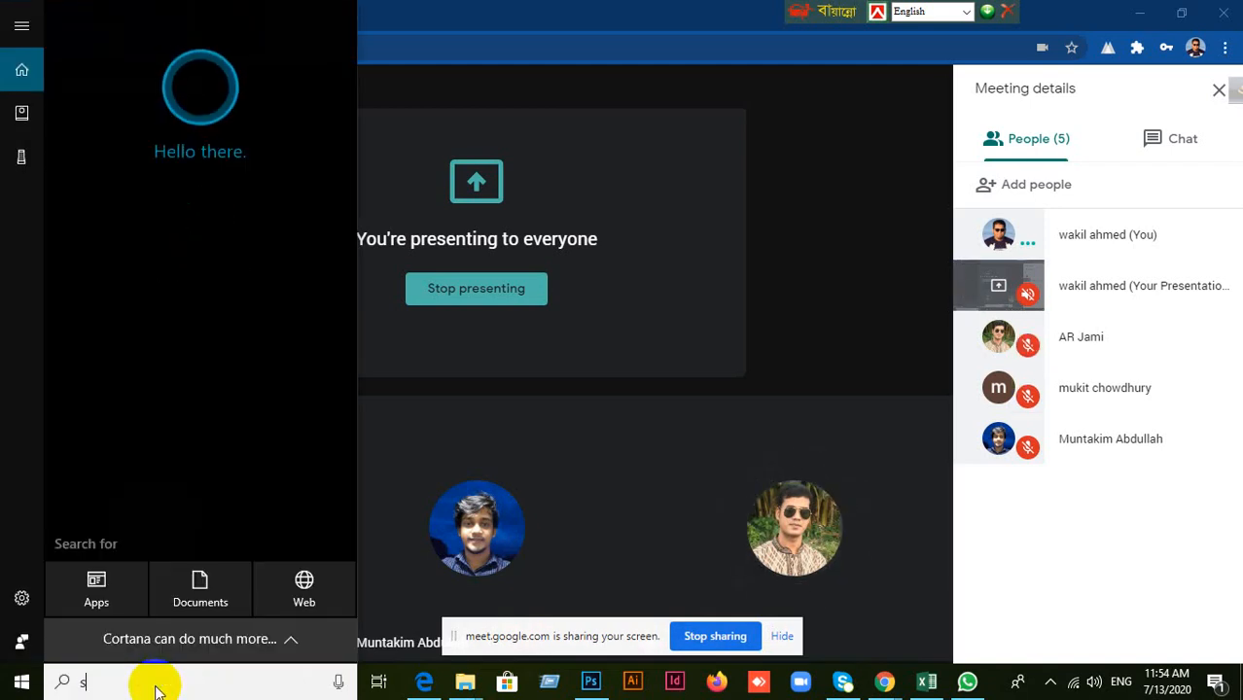
pyautogui.write('sn')
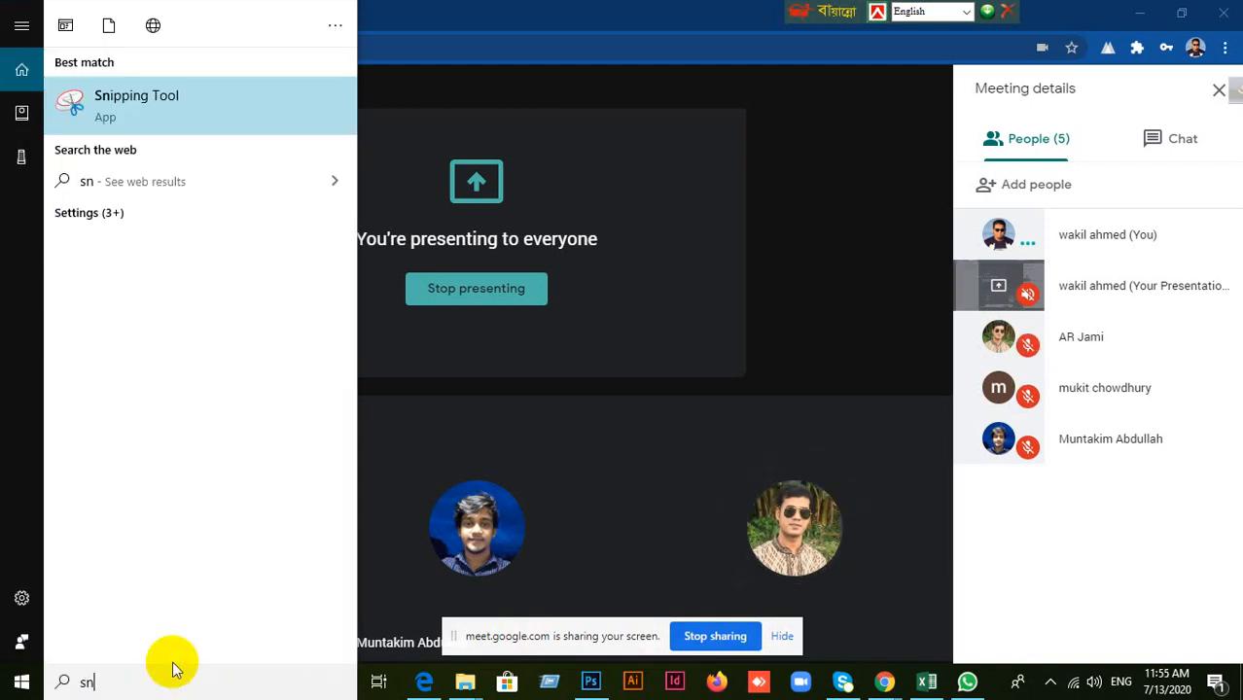
pyautogui.click(132, 120)
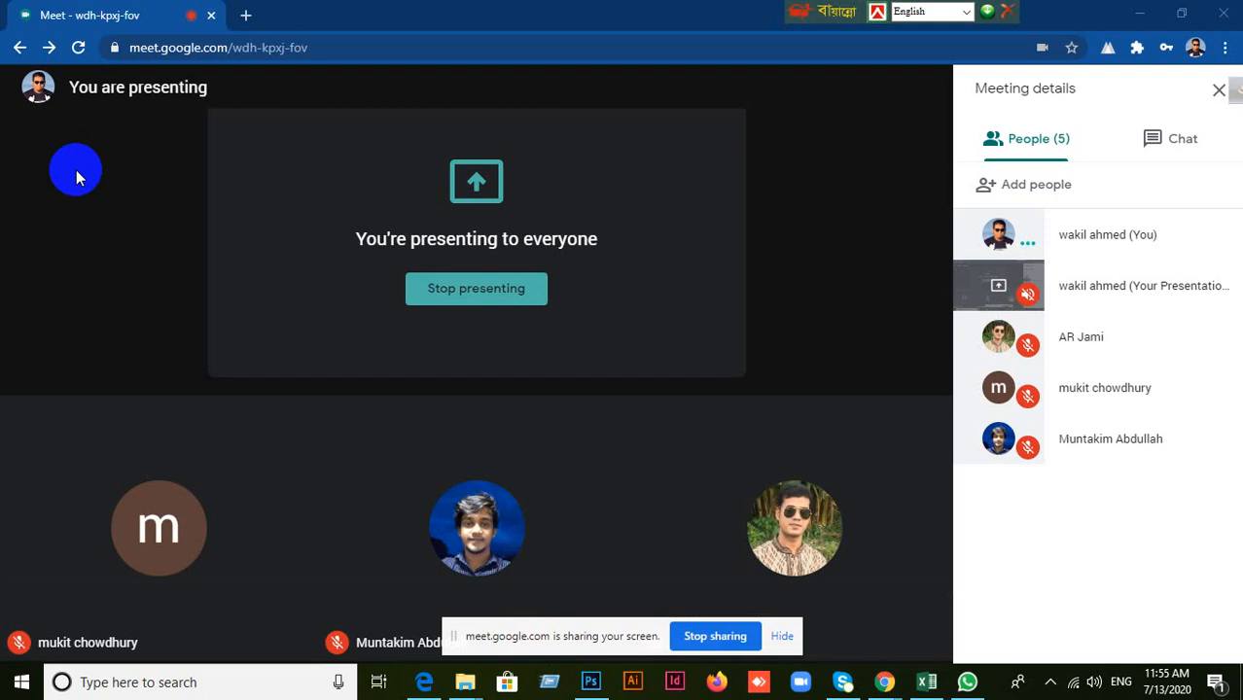
pyautogui.hotkey('ctrl', 'alt', 's')
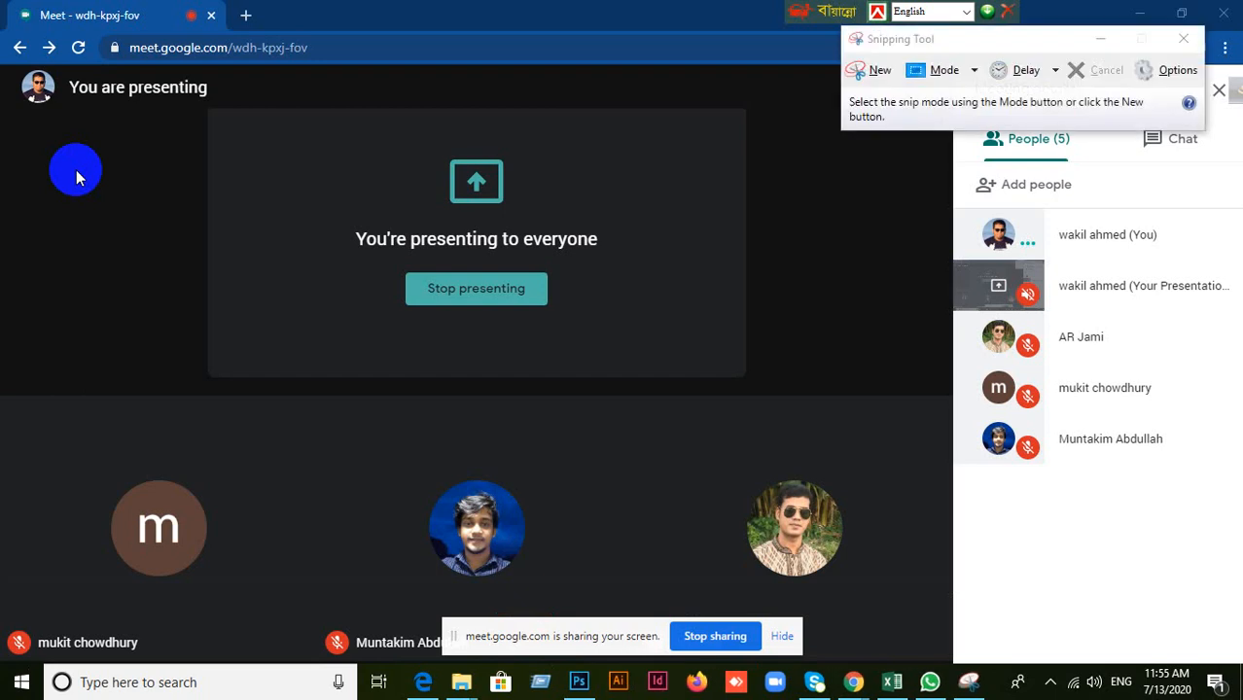
pyautogui.click(876, 70)
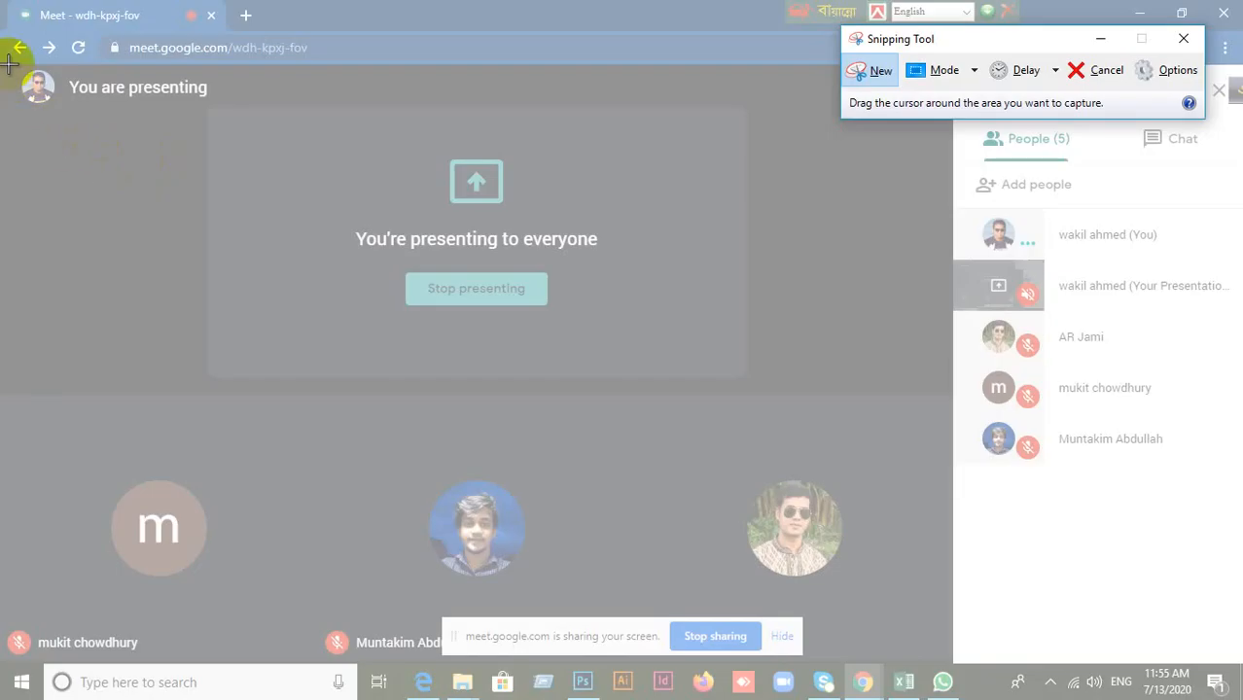
pyautogui.moveTo(8, 64); pyautogui.dragTo(1241, 659)
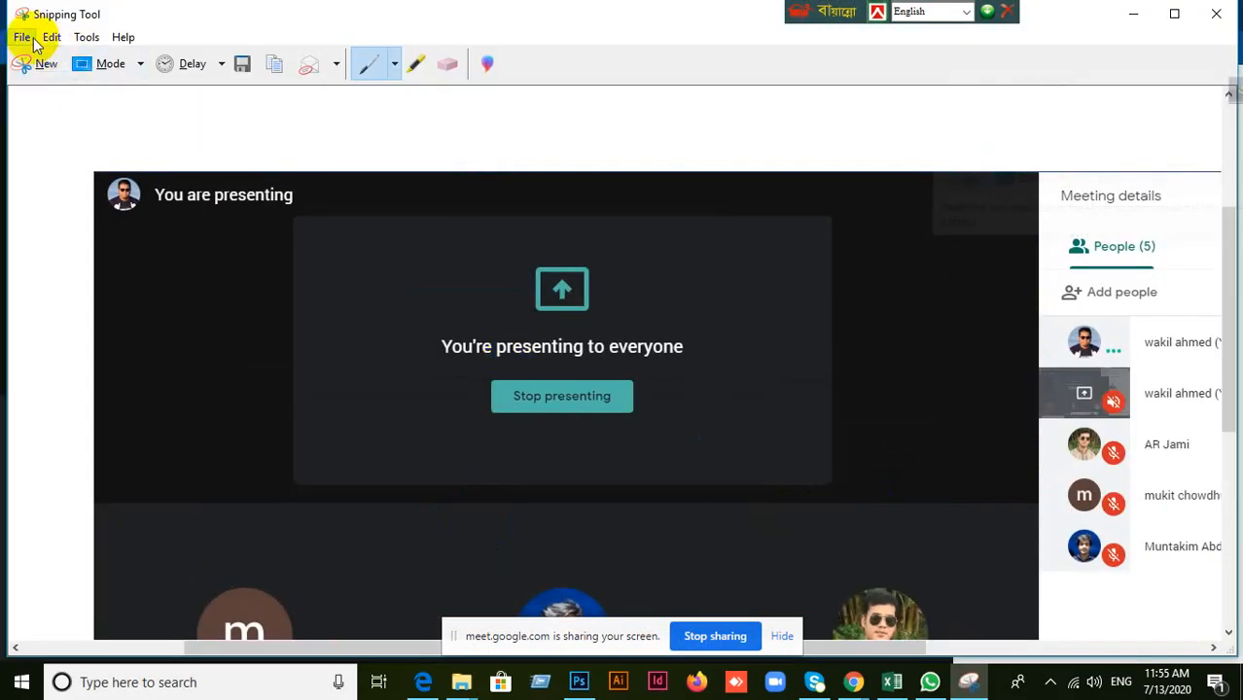
# Save the snip to the Desktop as a JPEG file named 151 and close the Snipping Tool.
pyautogui.click(24, 37)
pyautogui.click(247, 238)
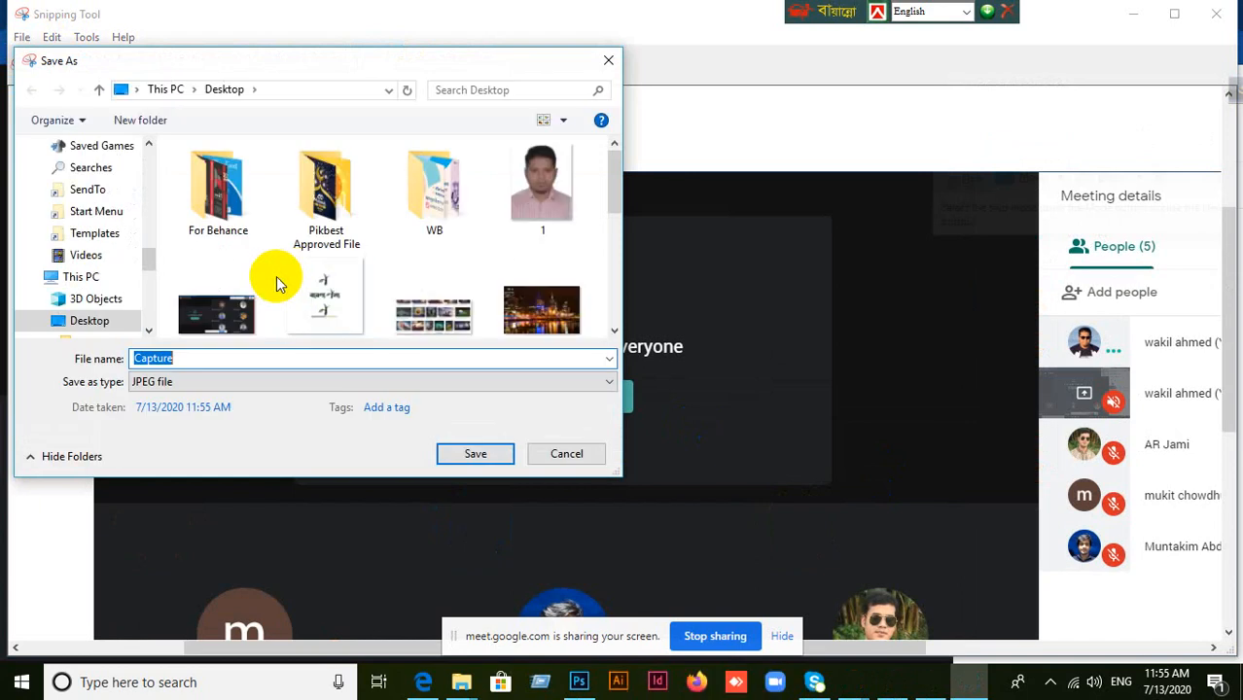
pyautogui.write('151')
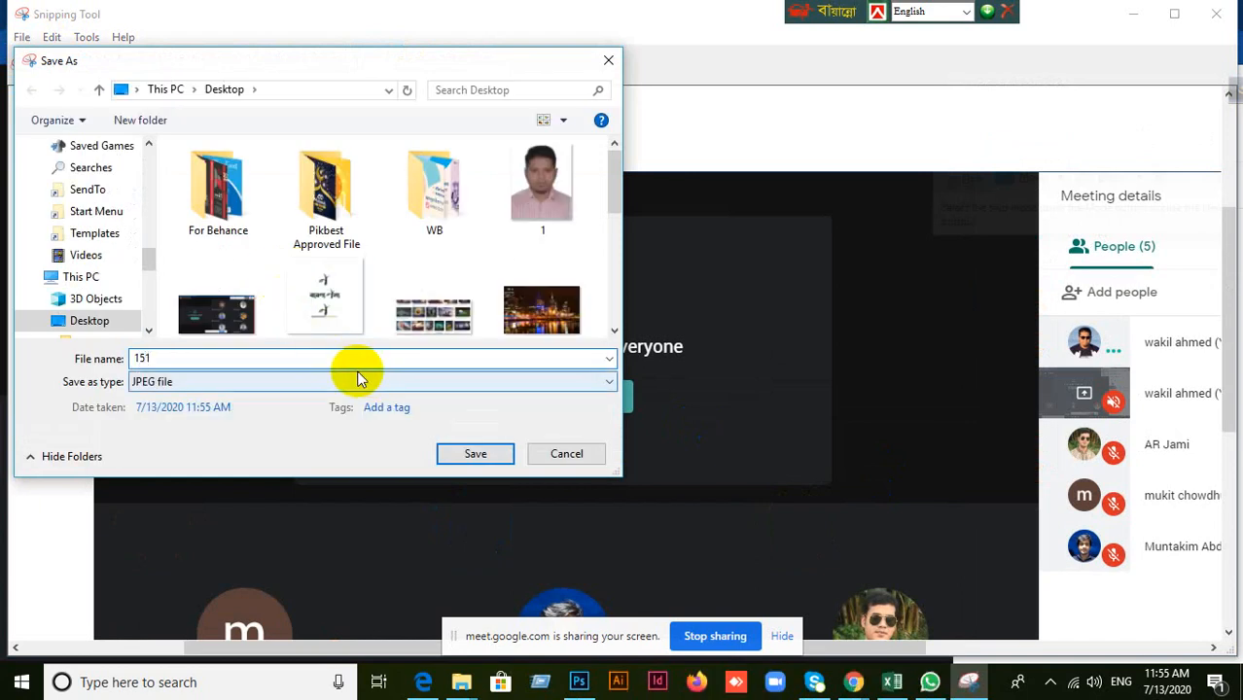
pyautogui.click(466, 454)
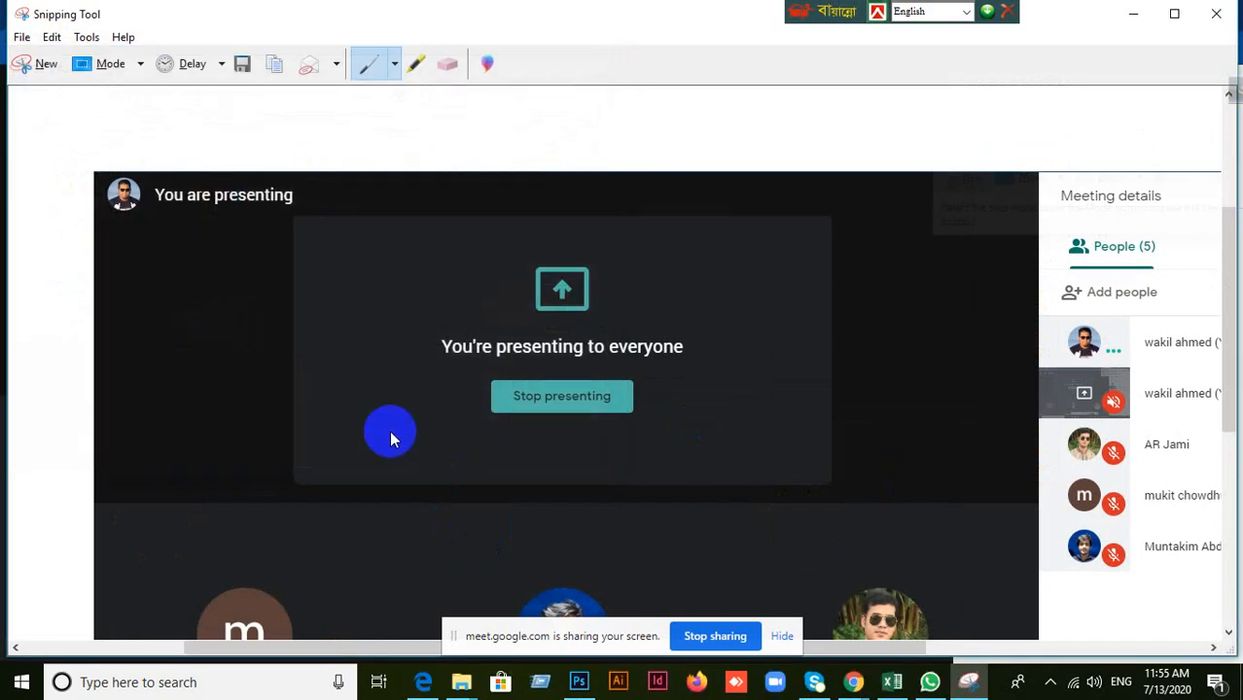
pyautogui.click(1217, 16)
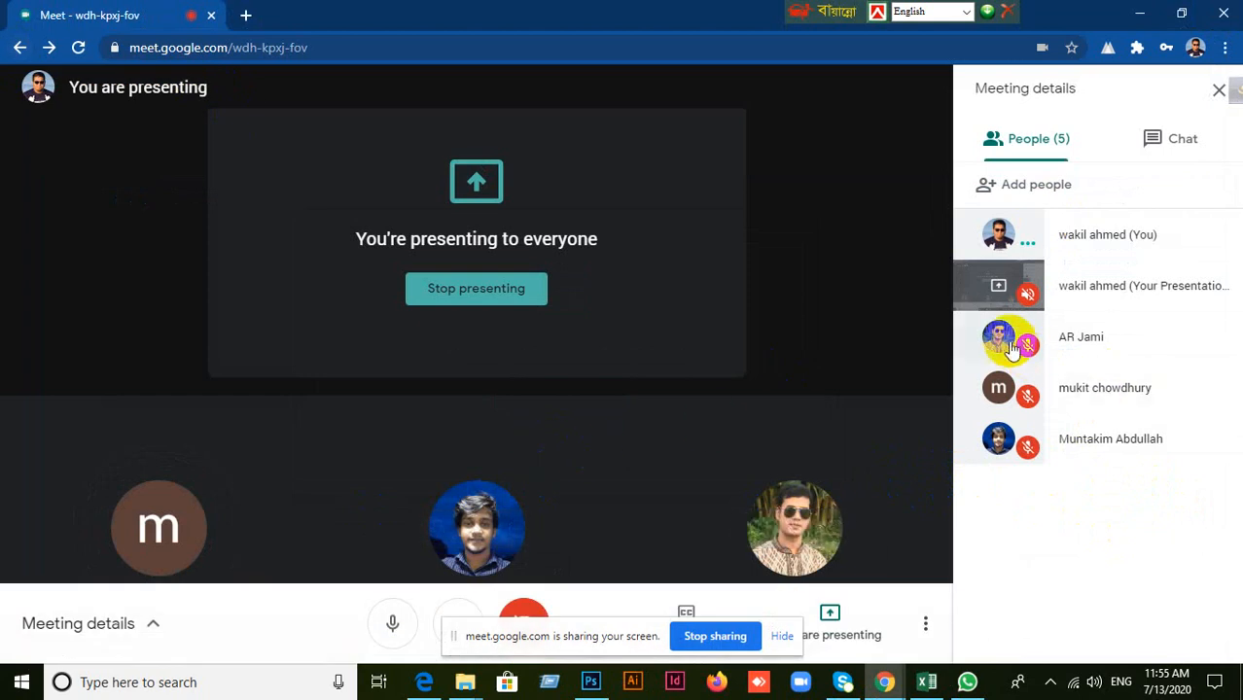
# Pin the last participant in the Meet people list to the main view and launch the Snipping Tool.
pyautogui.click(998, 438)
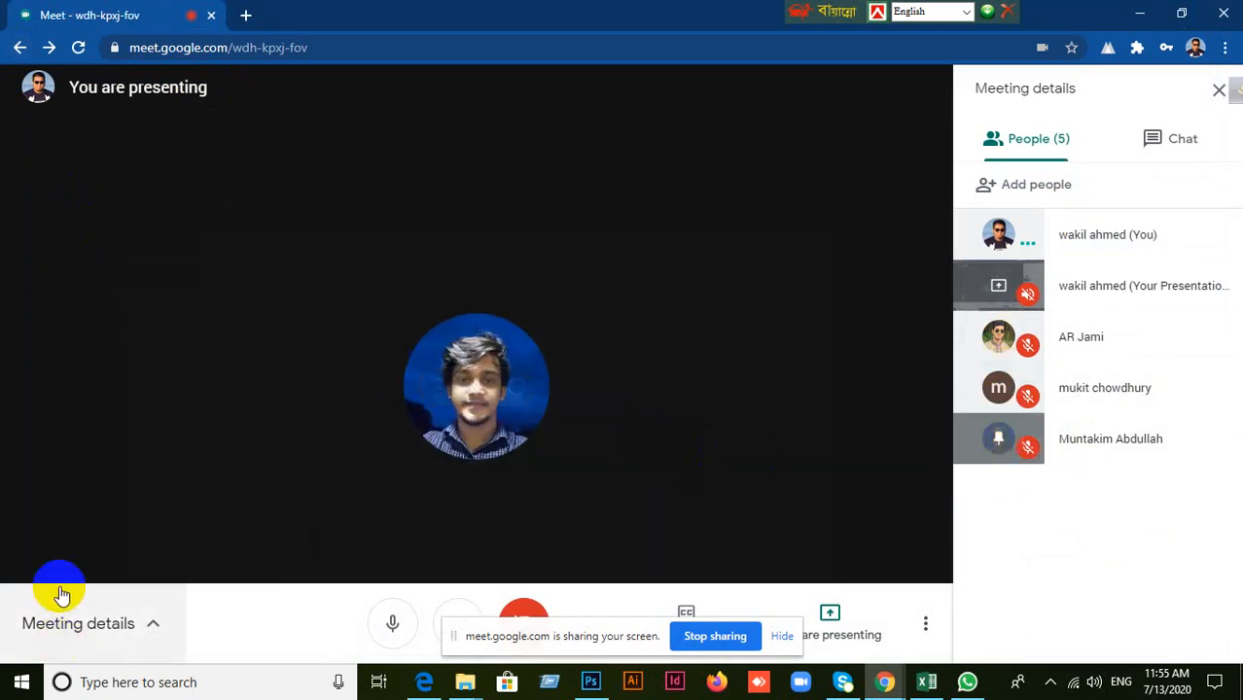
pyautogui.click(104, 677)
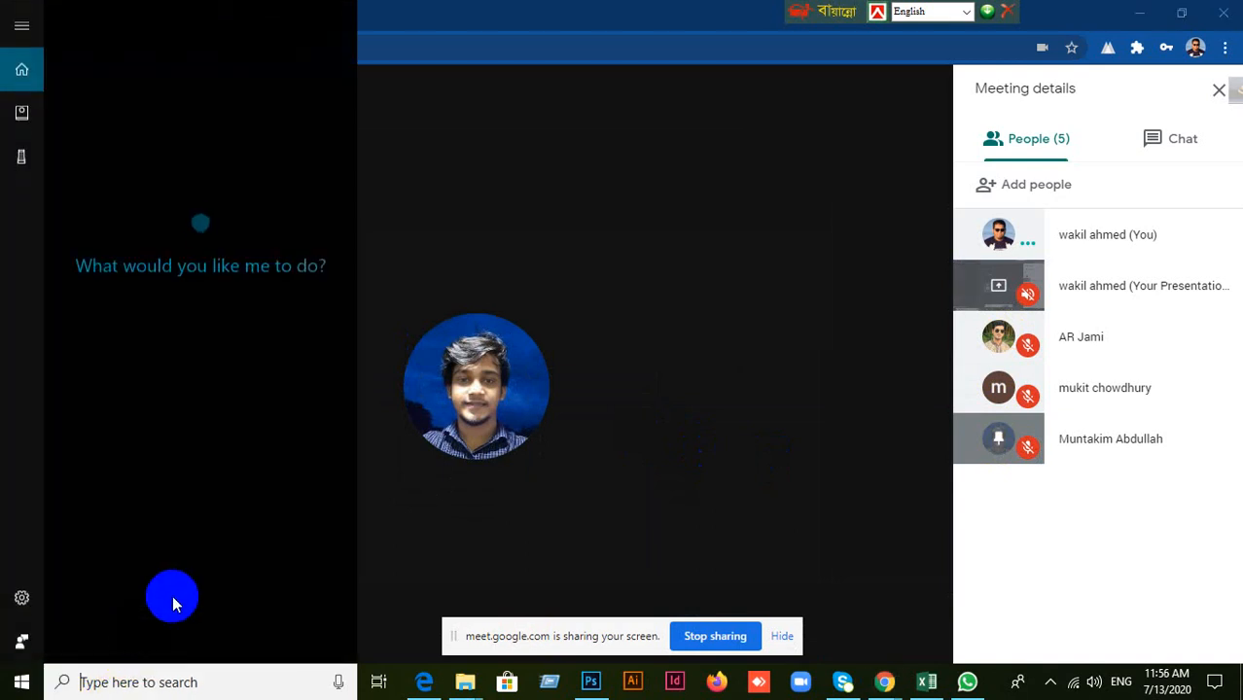
pyautogui.write('s')
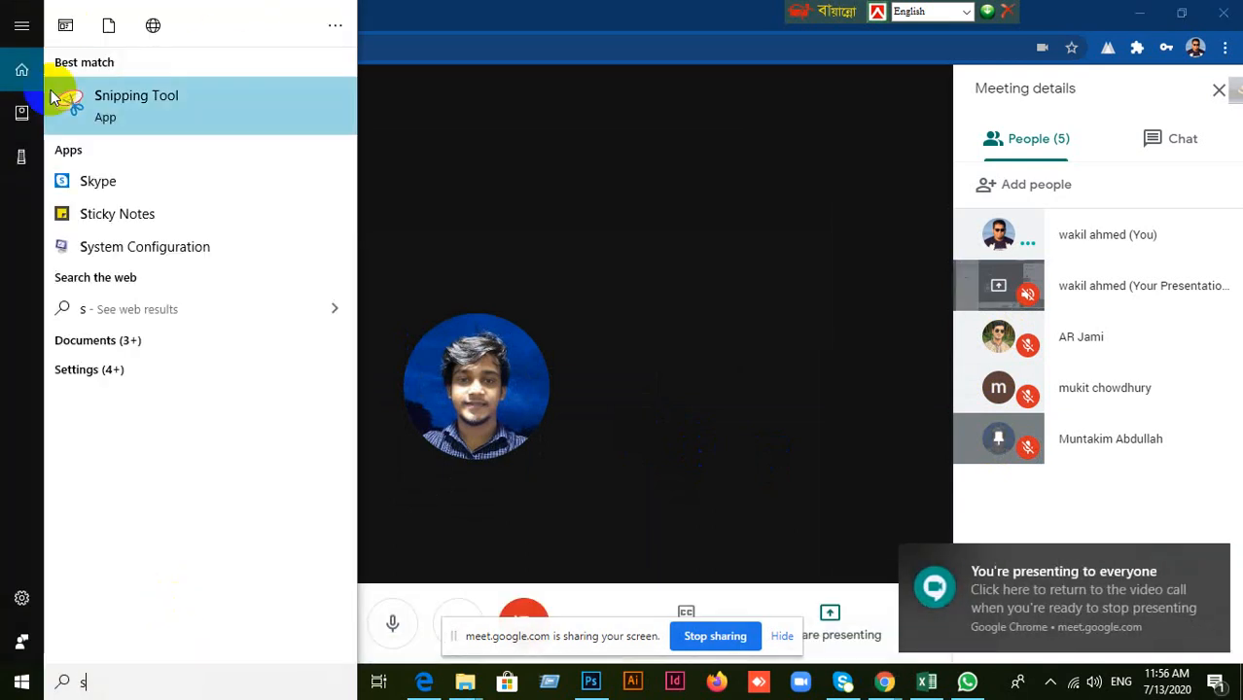
pyautogui.click(116, 86)
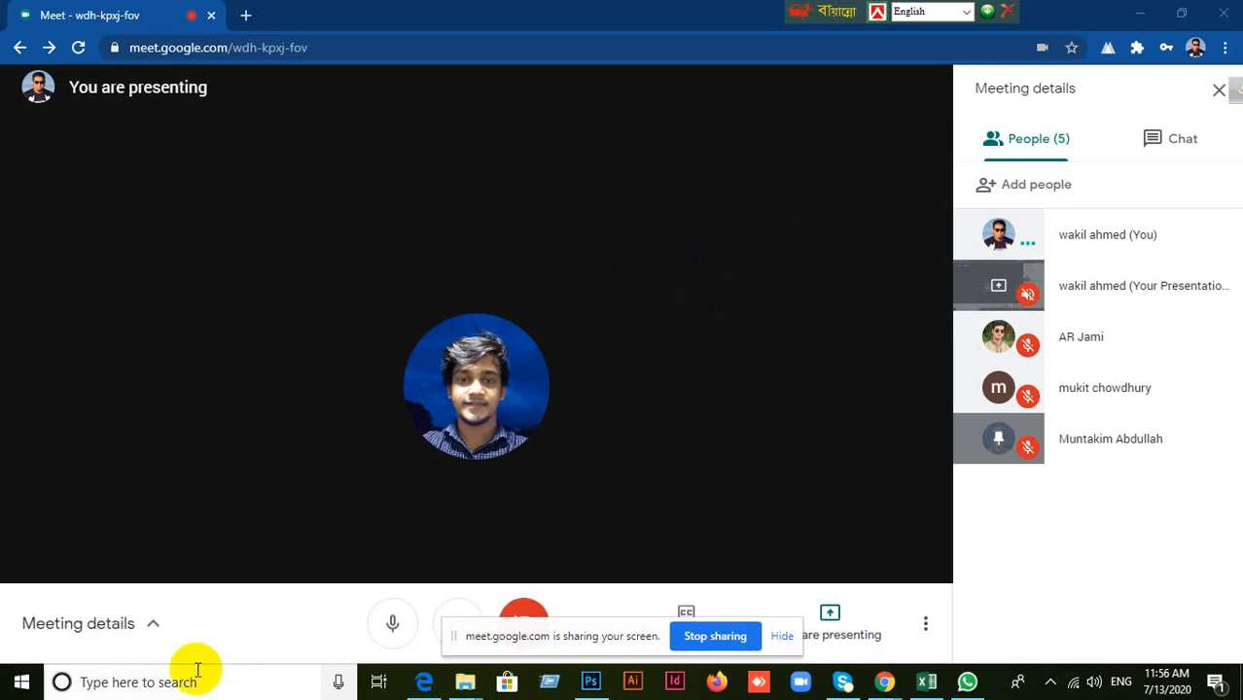
pyautogui.click(141, 683)
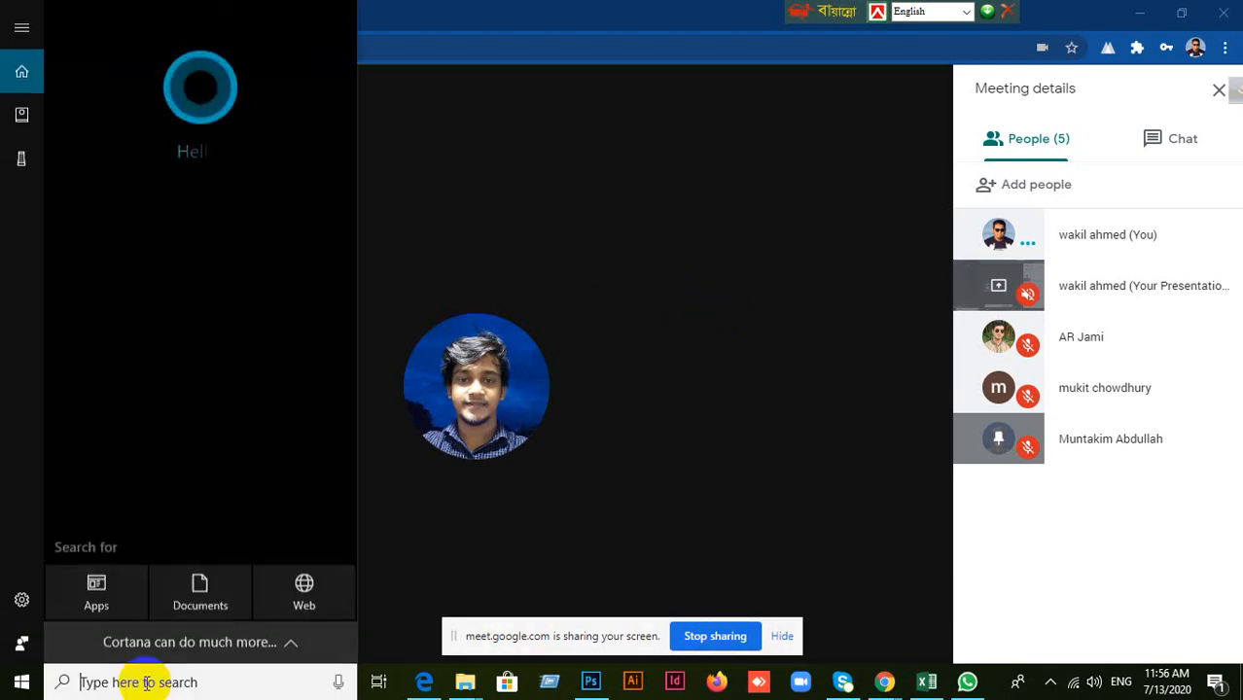
pyautogui.write('Sn')
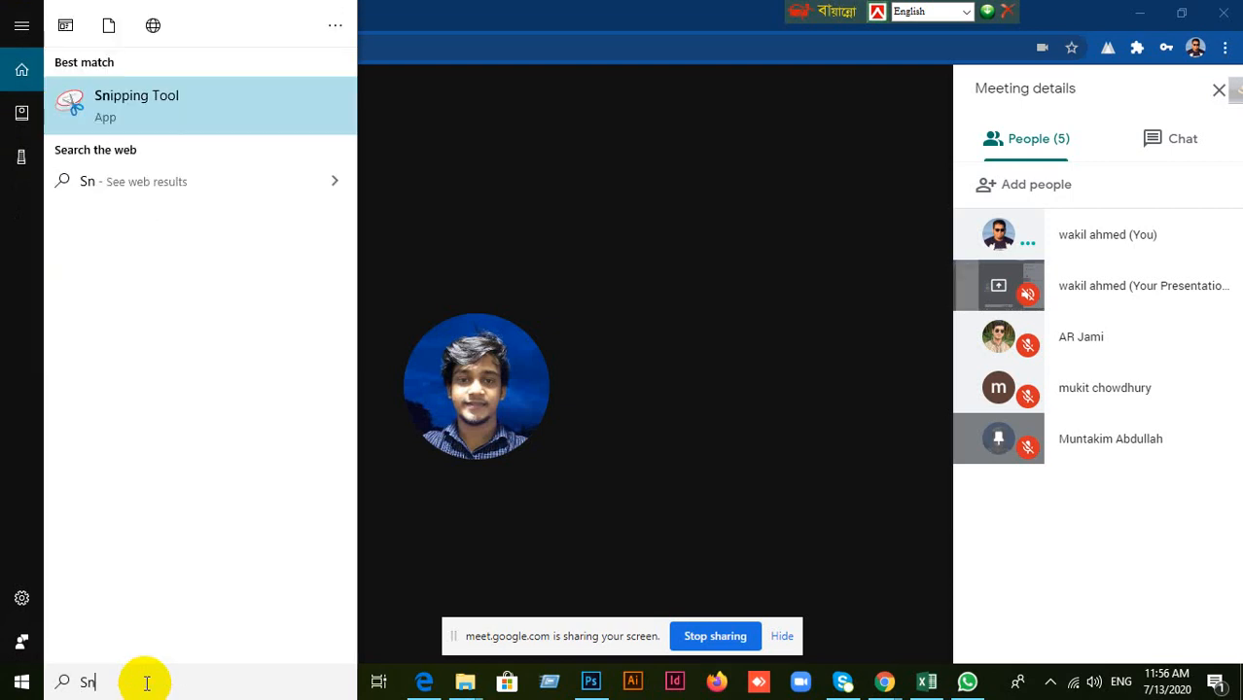
pyautogui.click(80, 109)
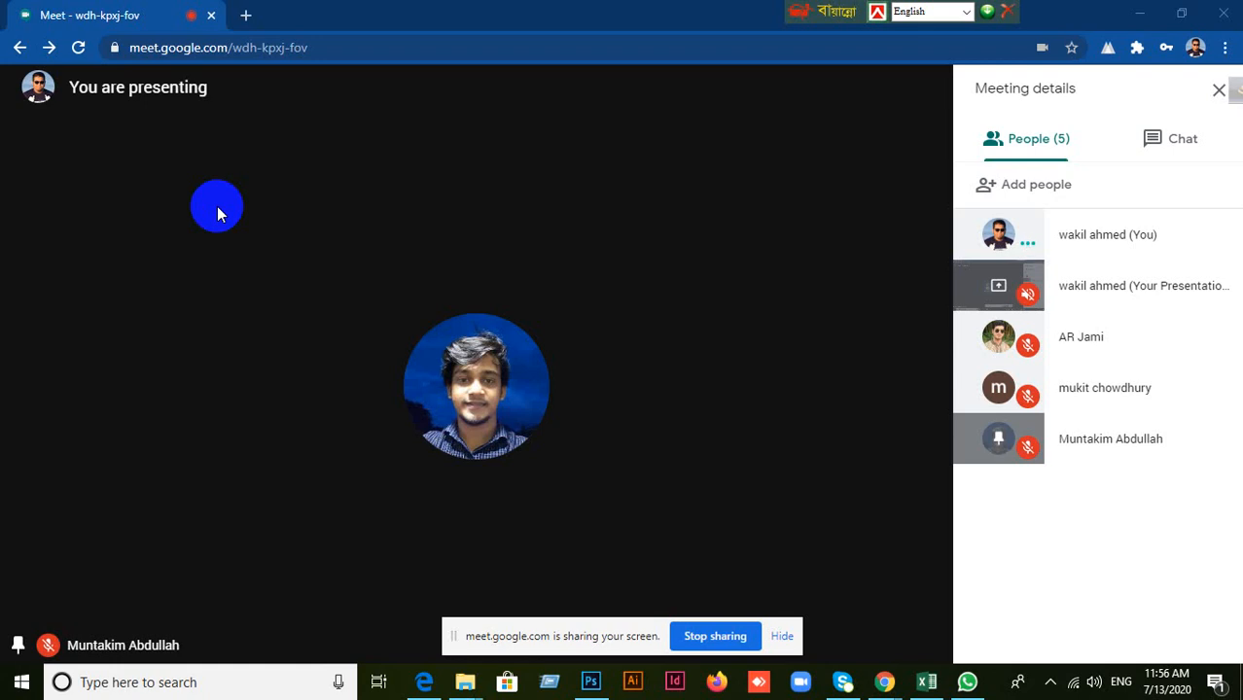
pyautogui.hotkey('ctrl', 'alt', 's')
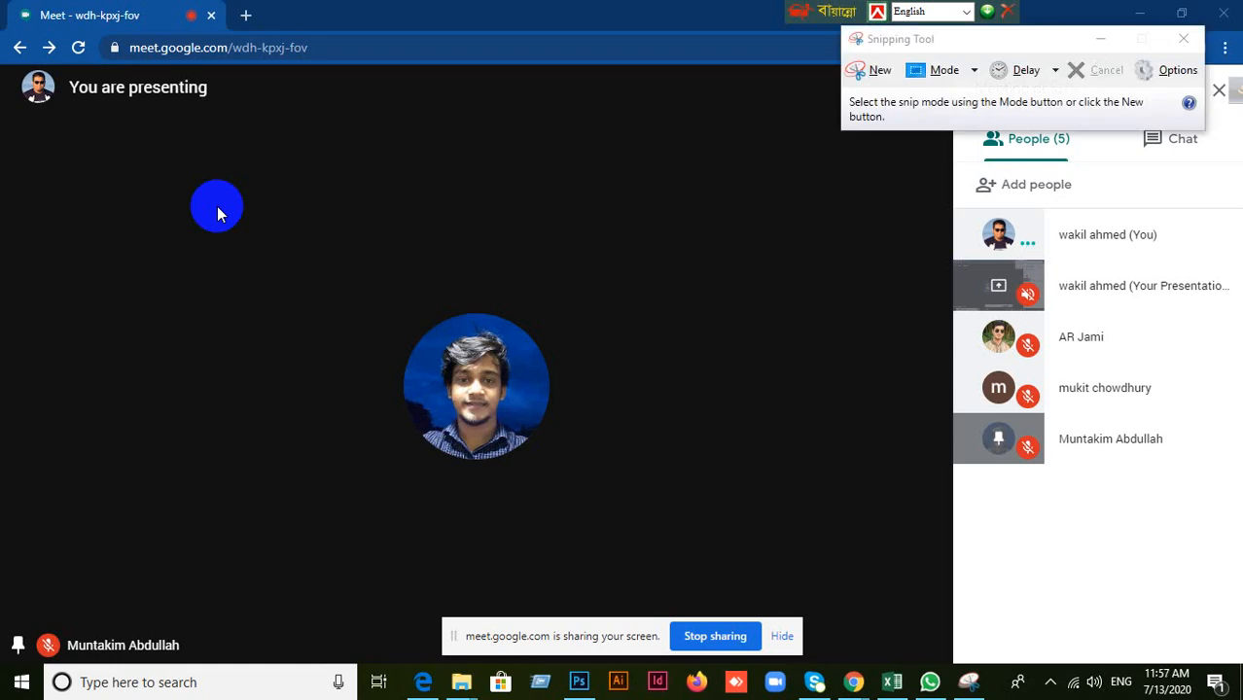
# Capture a new snip of the Meet window showing the pinned participant together with the people list.
pyautogui.click(870, 70)
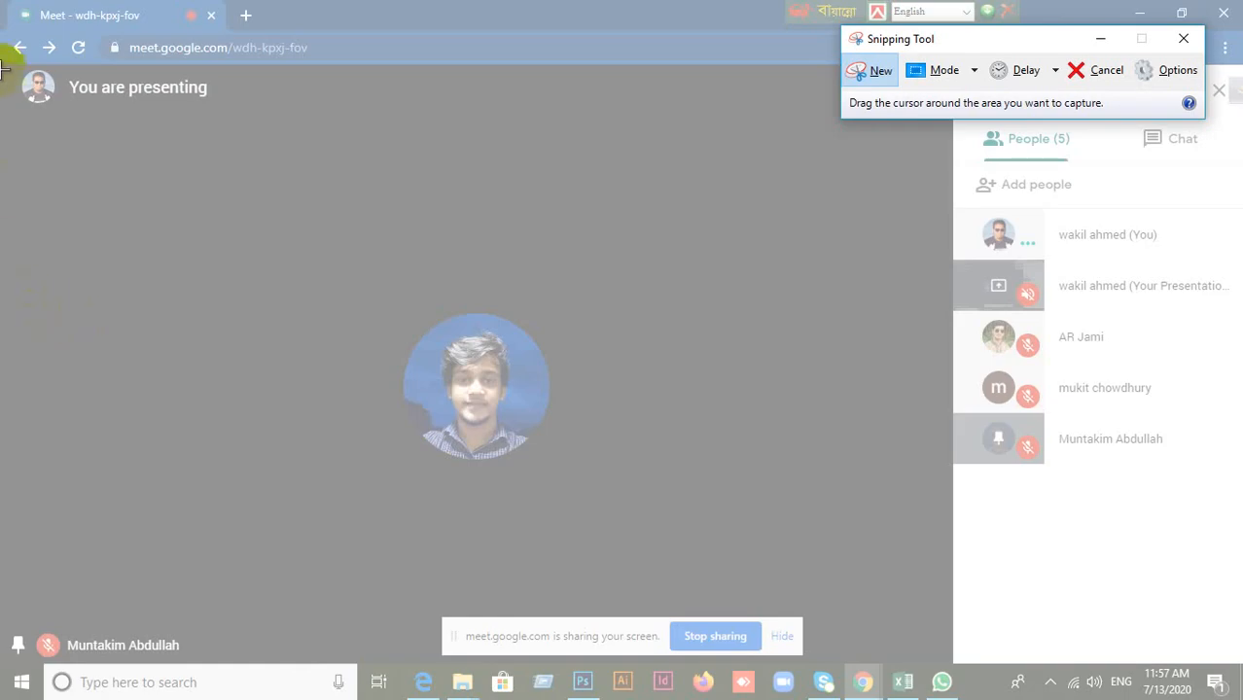
pyautogui.moveTo(2, 58); pyautogui.dragTo(1242, 680)
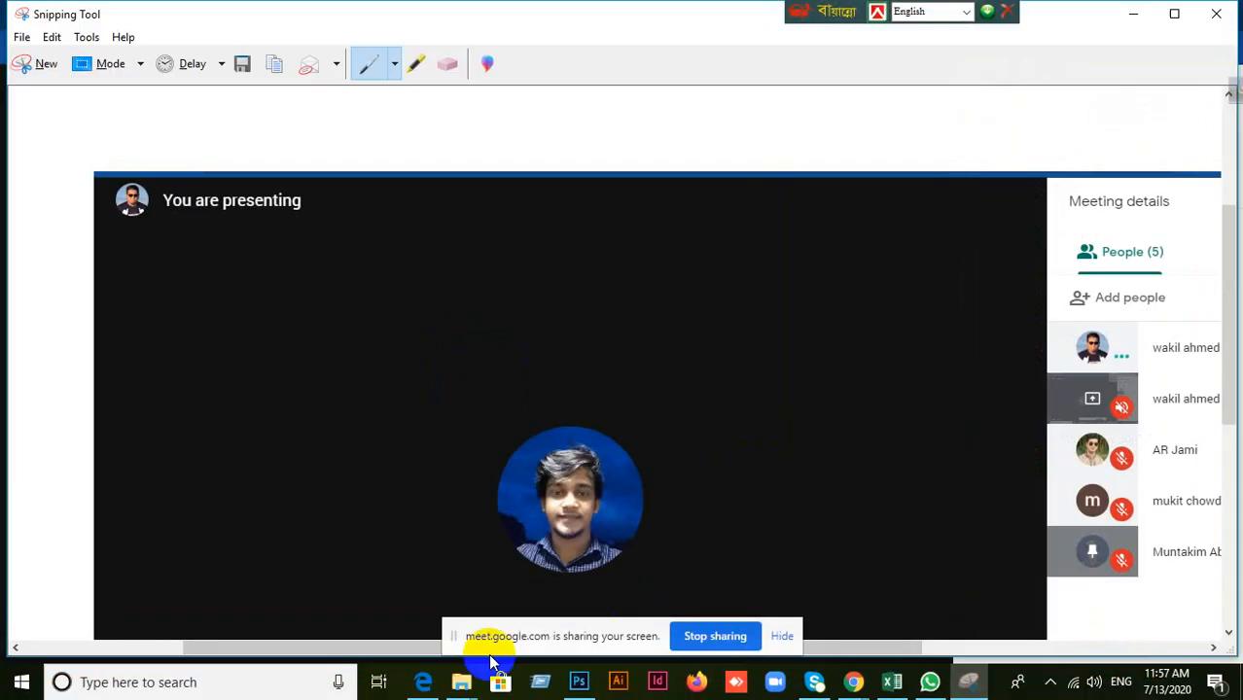
# Save the snip to the Desktop as a JPEG file named 153 and close the Snipping Tool.
pyautogui.click(20, 35)
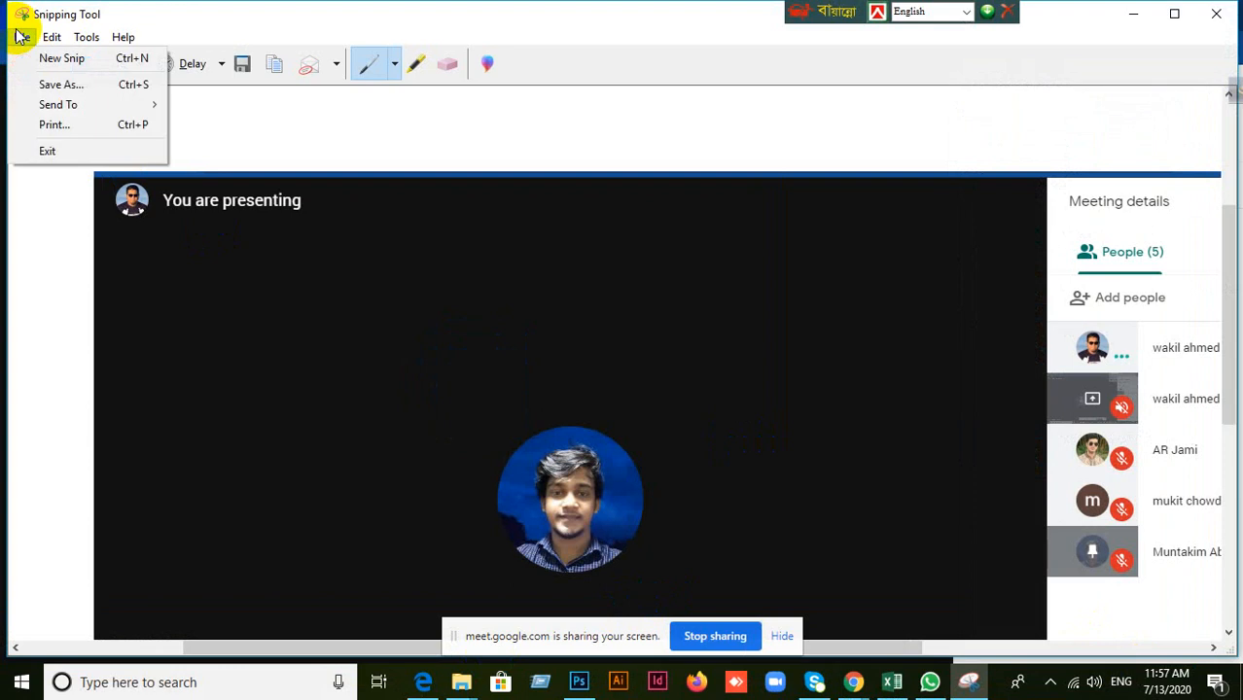
pyautogui.click(54, 86)
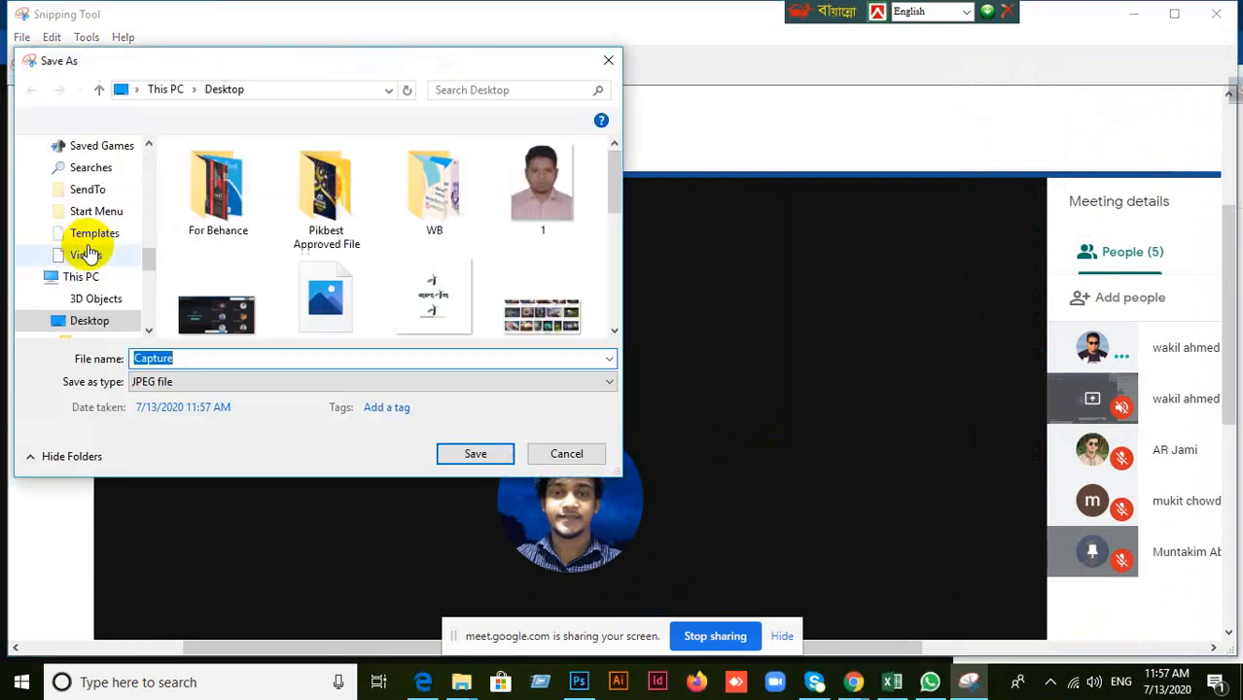
pyautogui.scroll(3, 91, 305)
pyautogui.scroll(10, 88, 302)
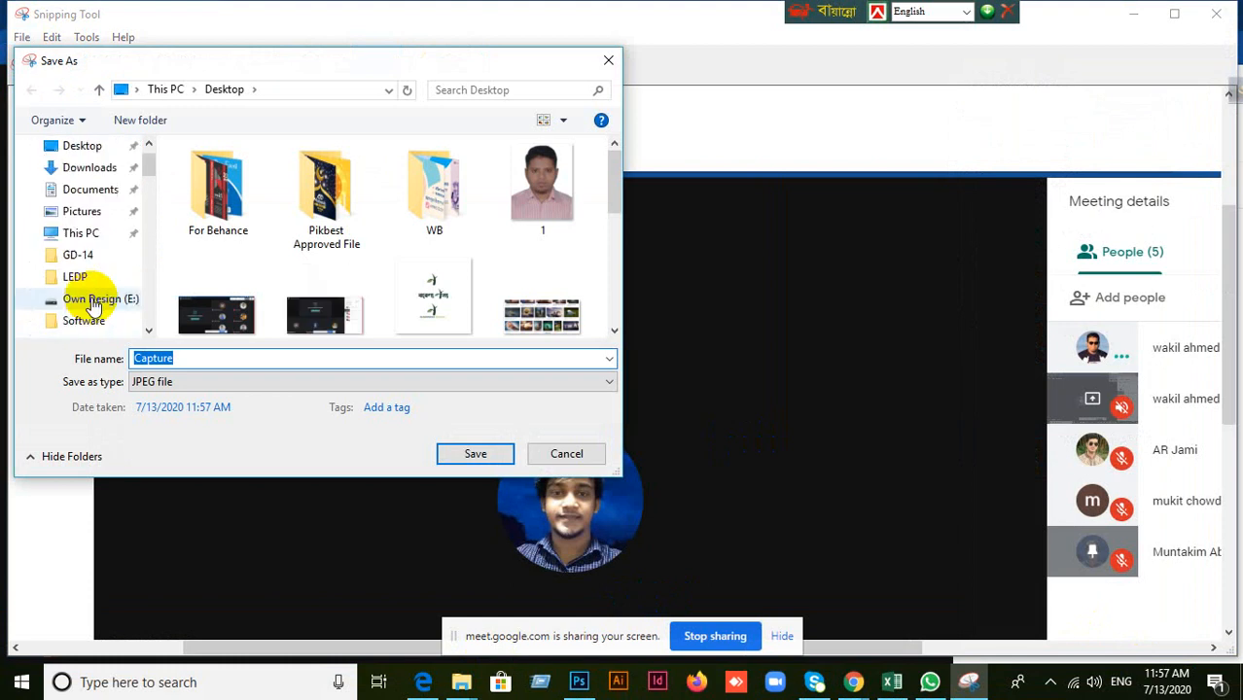
pyautogui.scroll(-10, 68, 189)
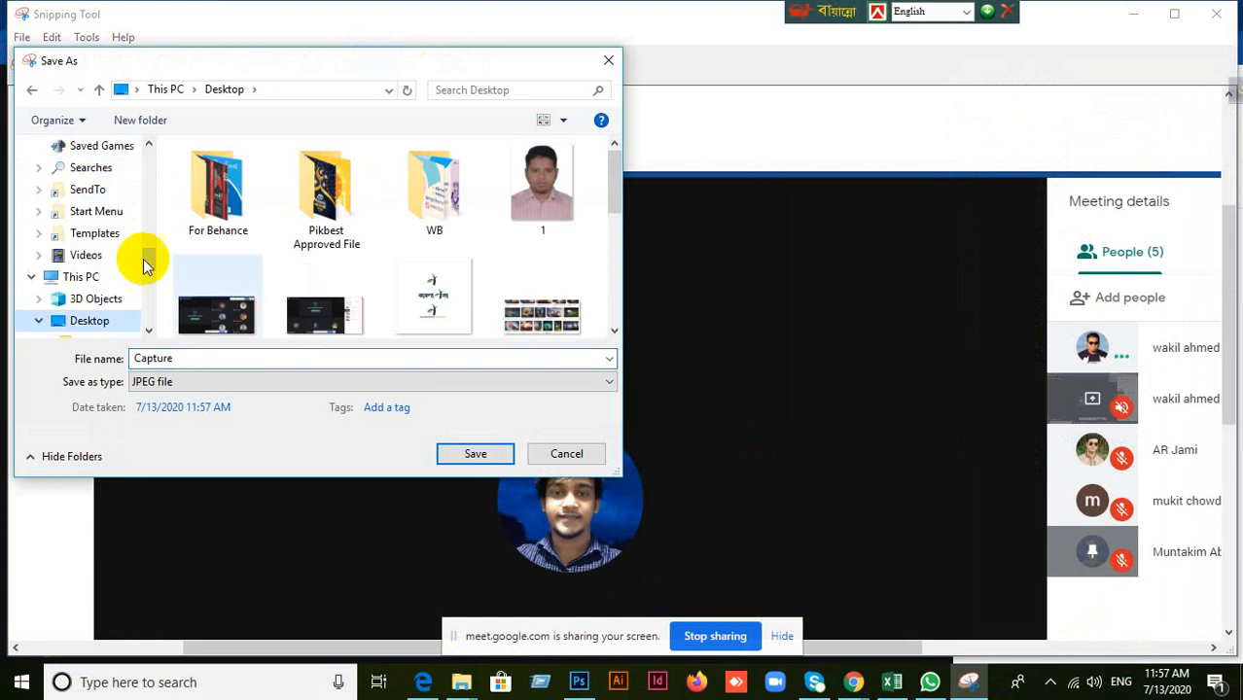
pyautogui.click(123, 359)
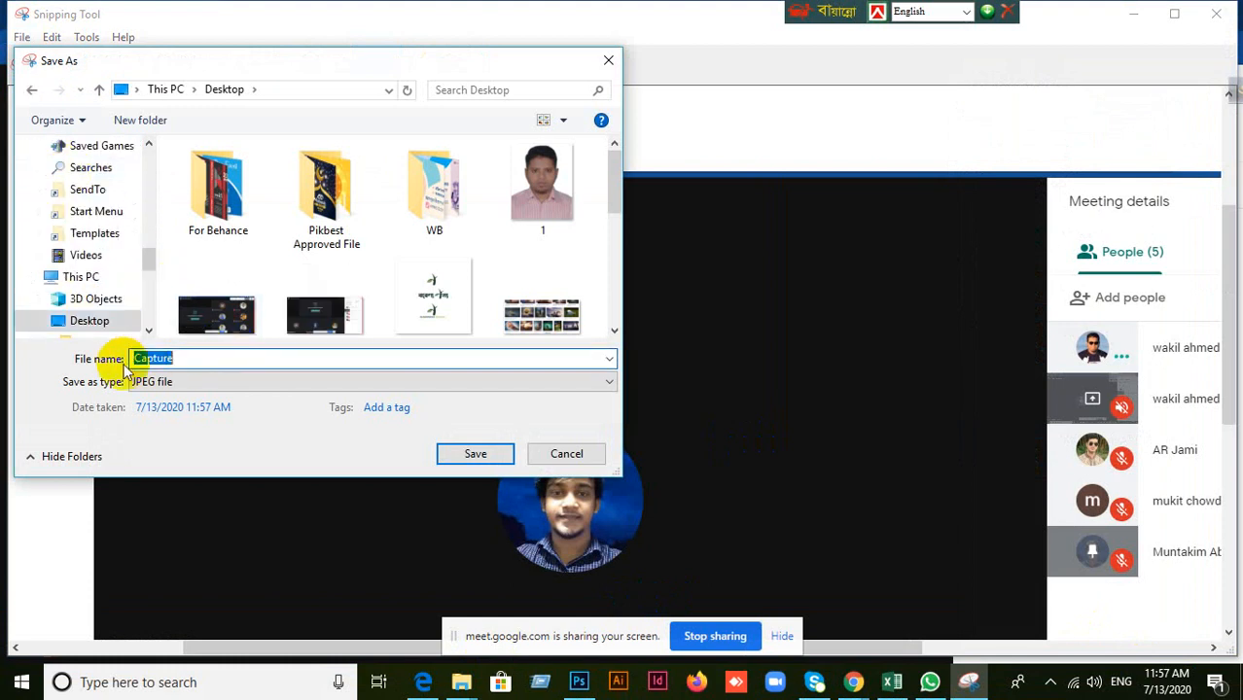
pyautogui.write('152')
pyautogui.press('BackSpace')
pyautogui.write('1')
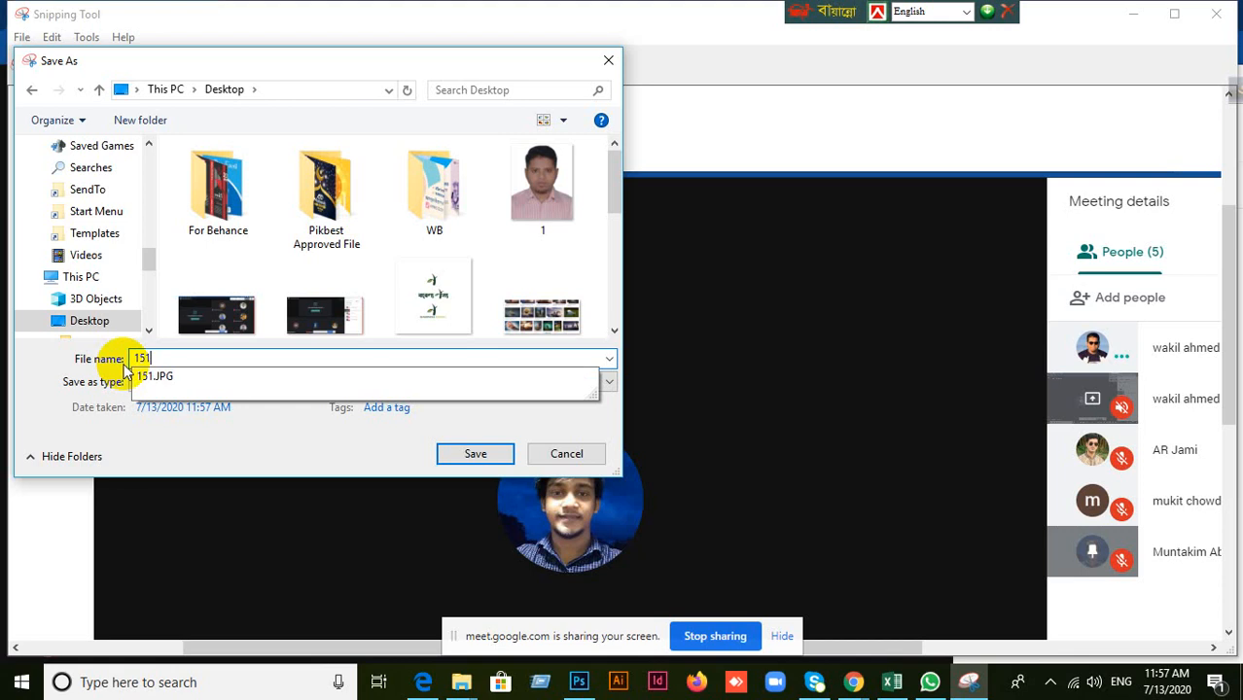
pyautogui.press('BackSpace')
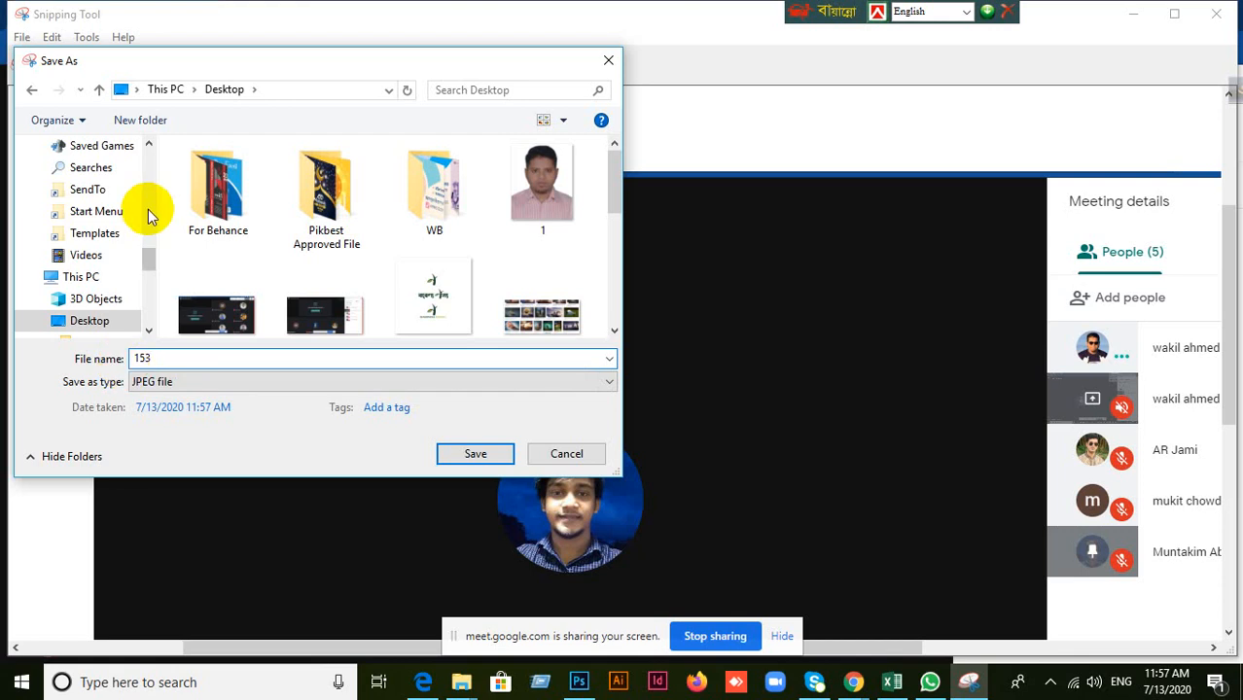
pyautogui.scroll(6, 144, 199)
pyautogui.scroll(10, 103, 178)
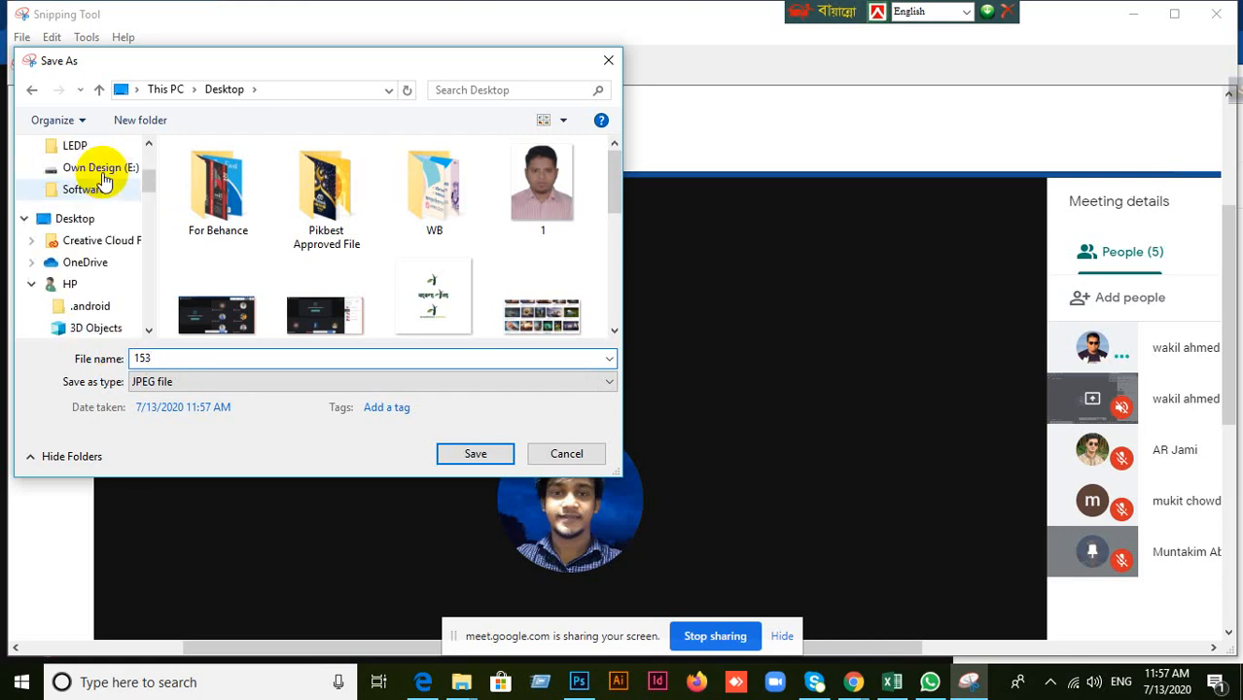
pyautogui.click(84, 174)
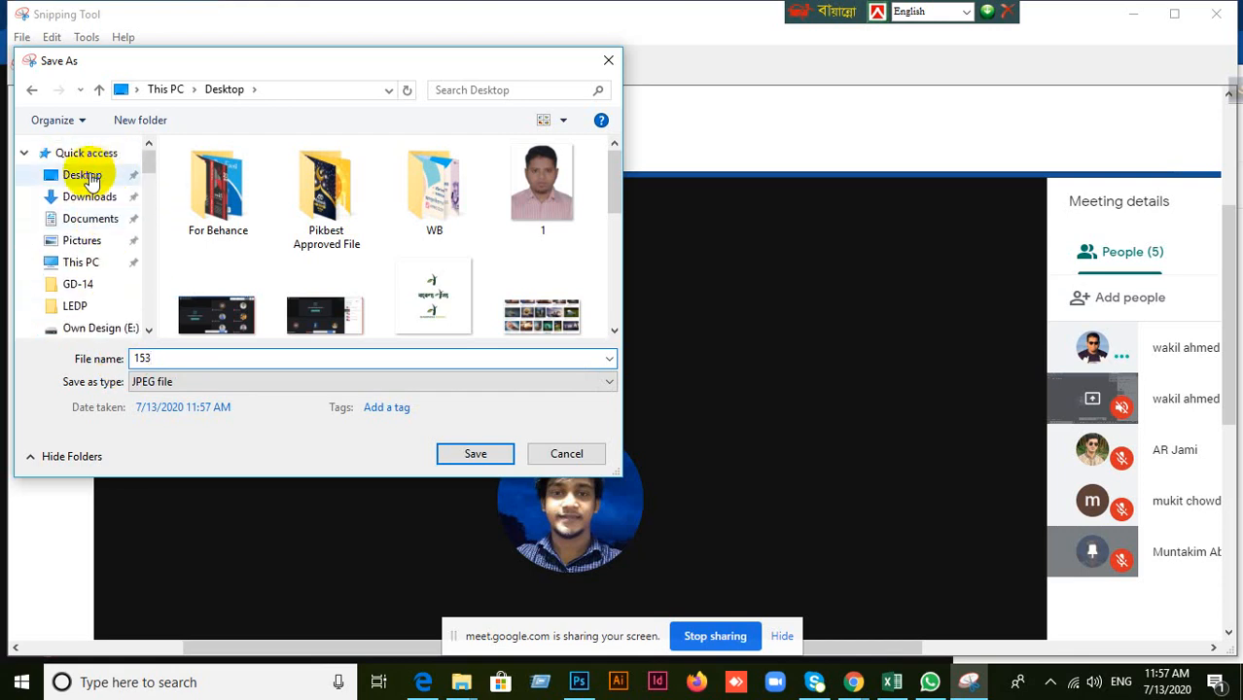
pyautogui.click(477, 454)
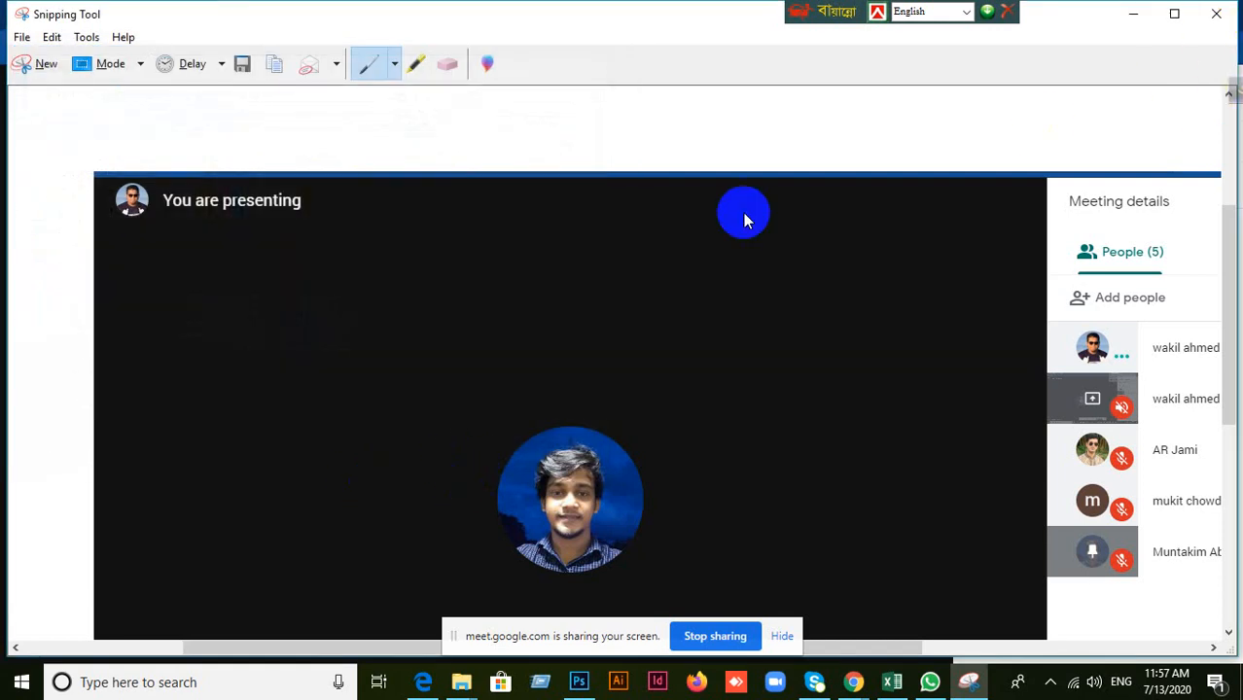
pyautogui.click(1216, 14)
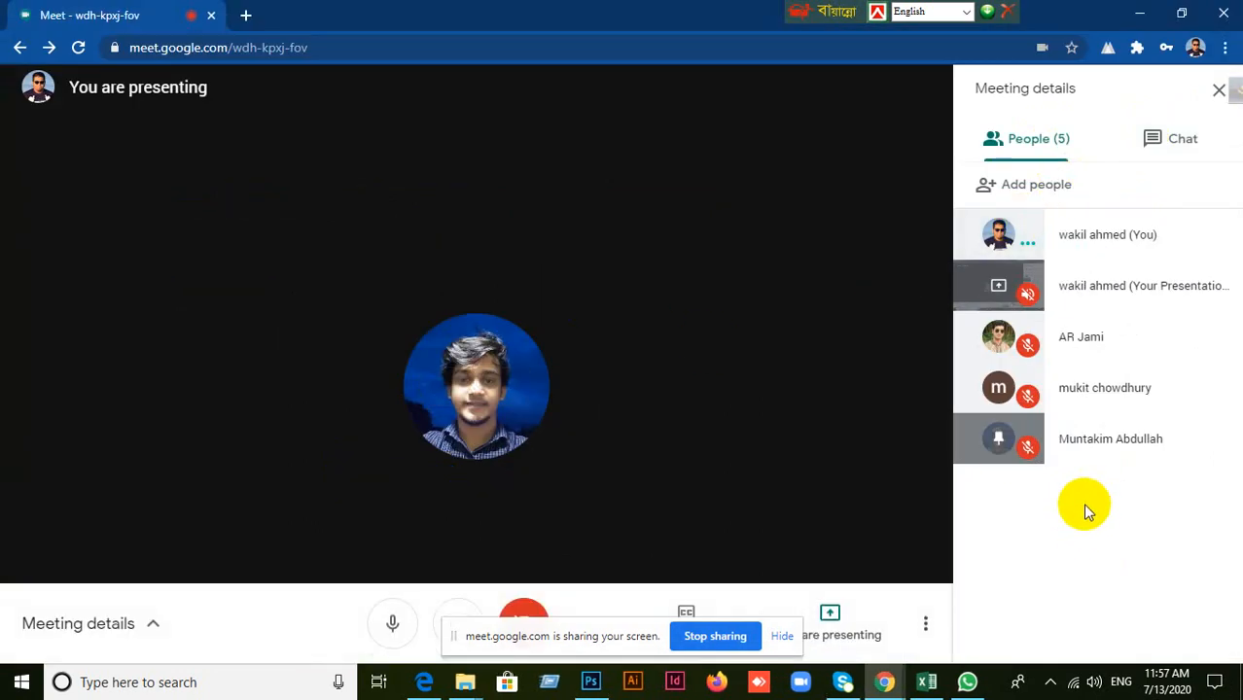
# Minimize the Google Meet and Excel windows and return to the Photoshop document with the green circle.
pyautogui.click(905, 564)
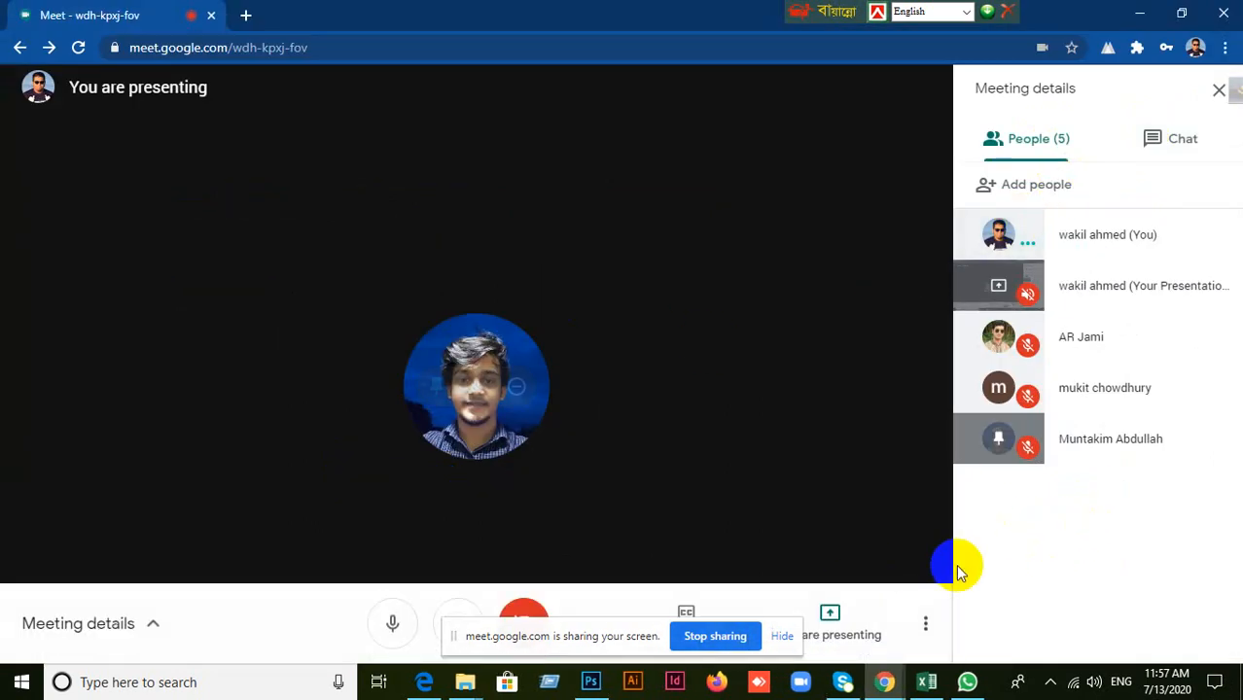
pyautogui.click(1141, 17)
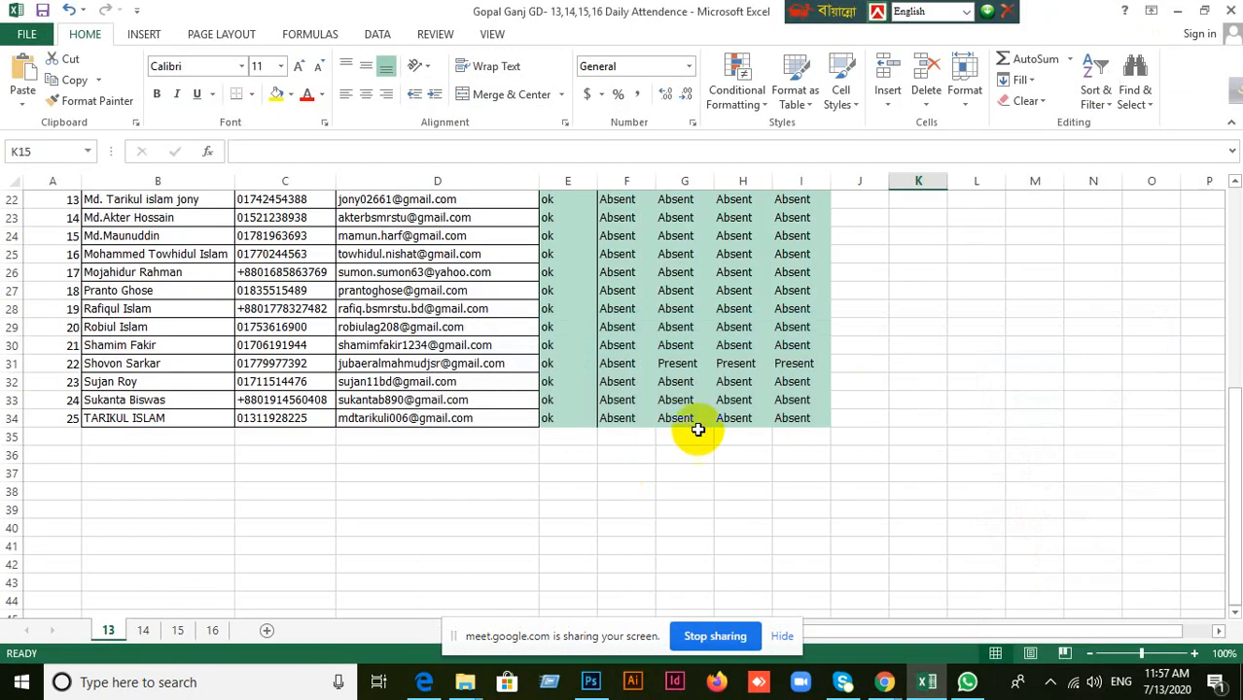
pyautogui.click(1177, 11)
pyautogui.click(627, 382)
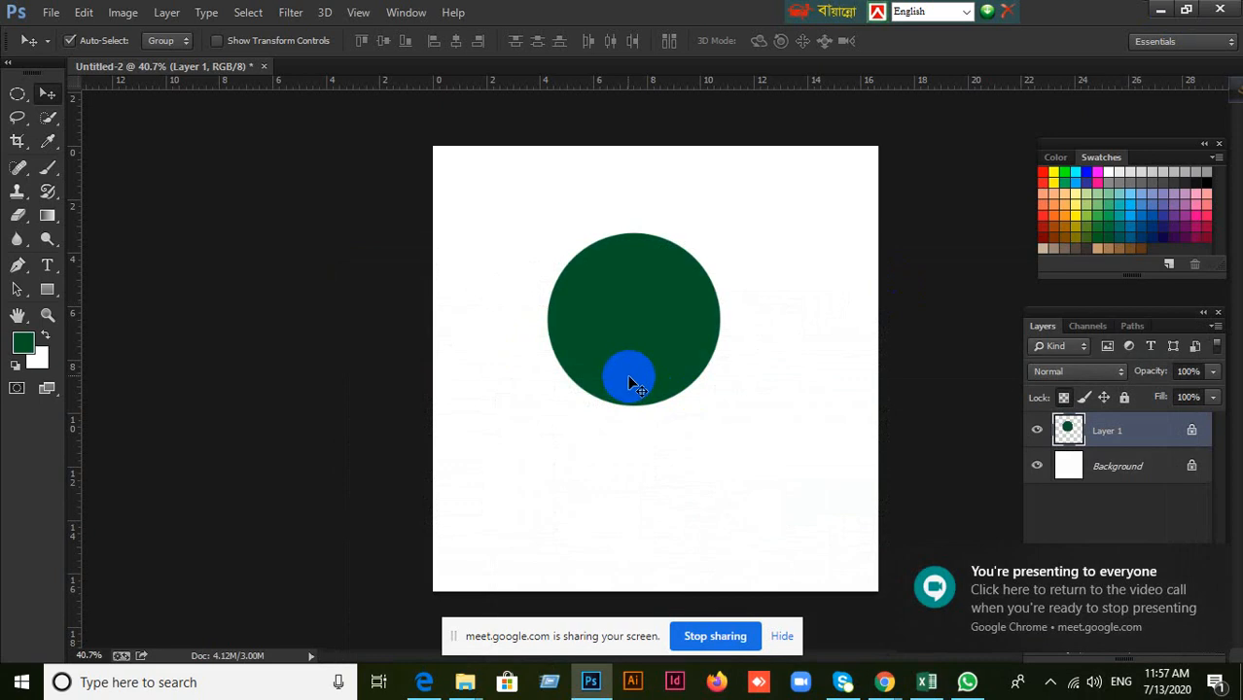
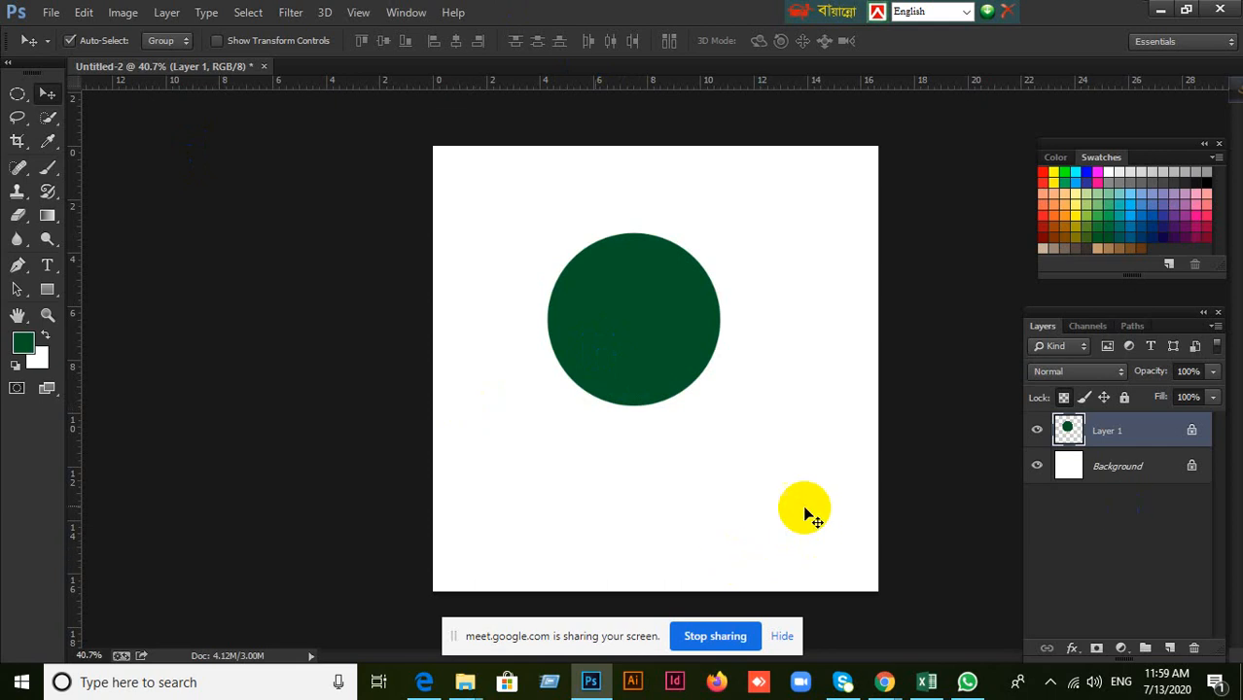
# Check the participants in the Google Meet window and return to the Photoshop document.
pyautogui.moveTo(884, 682)
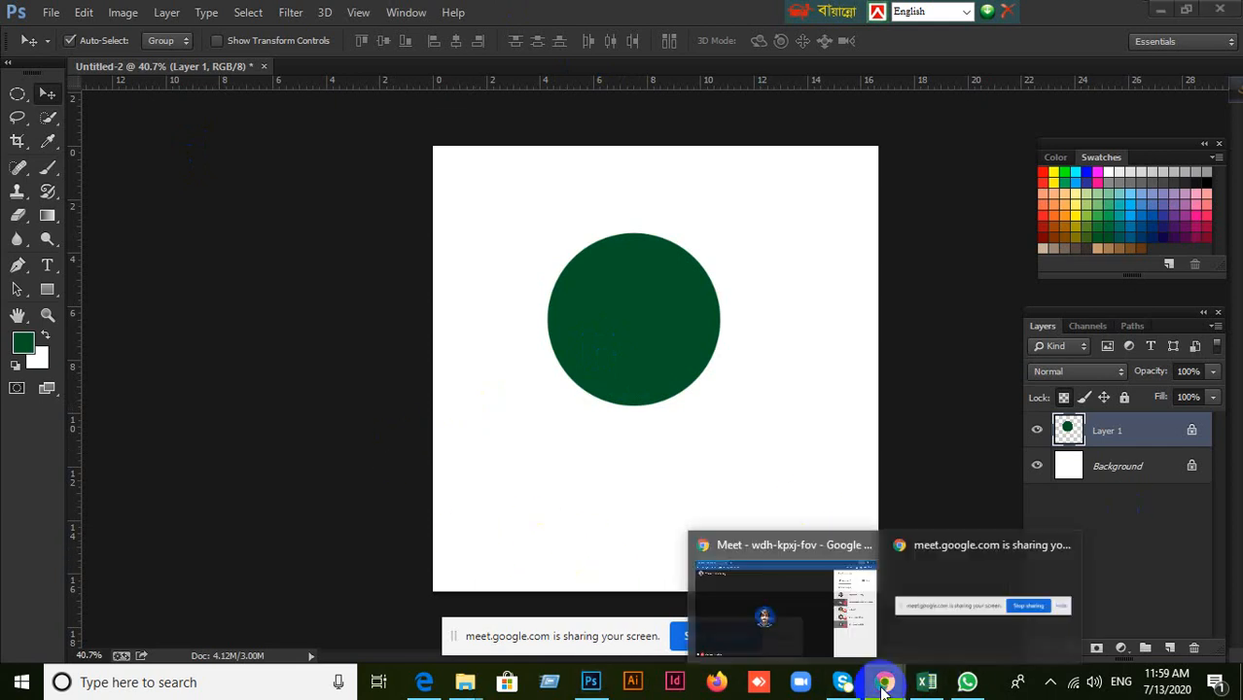
pyautogui.click(756, 598)
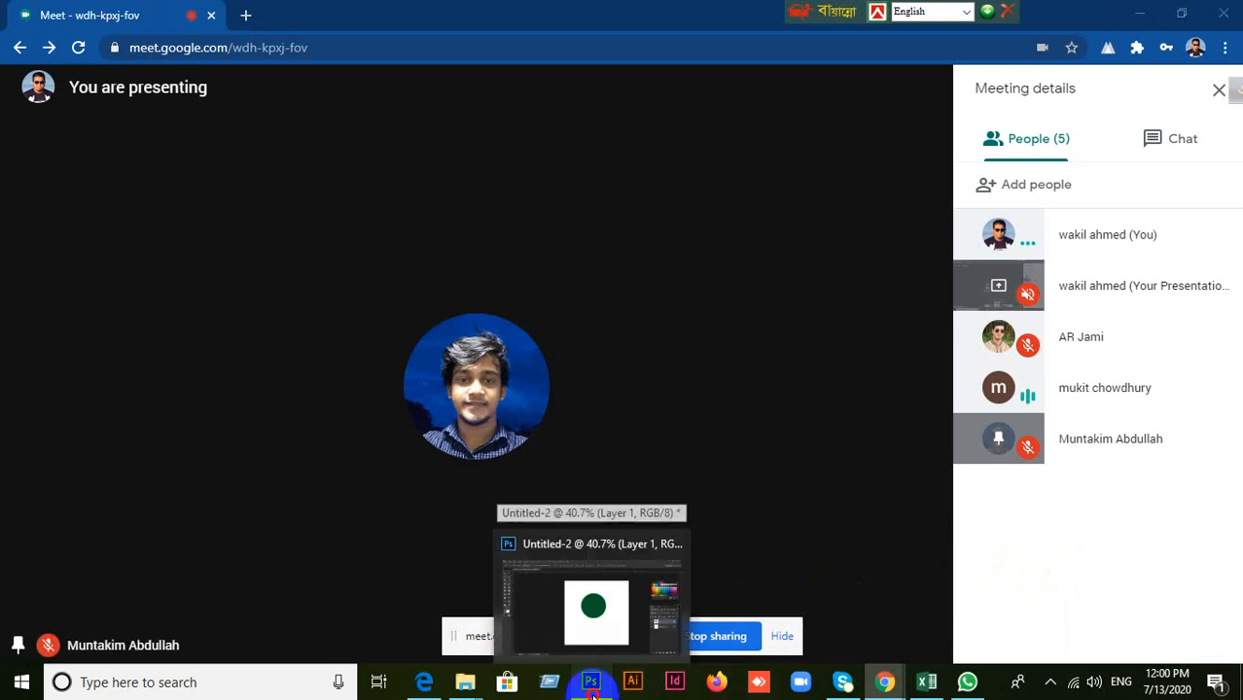
pyautogui.click(596, 589)
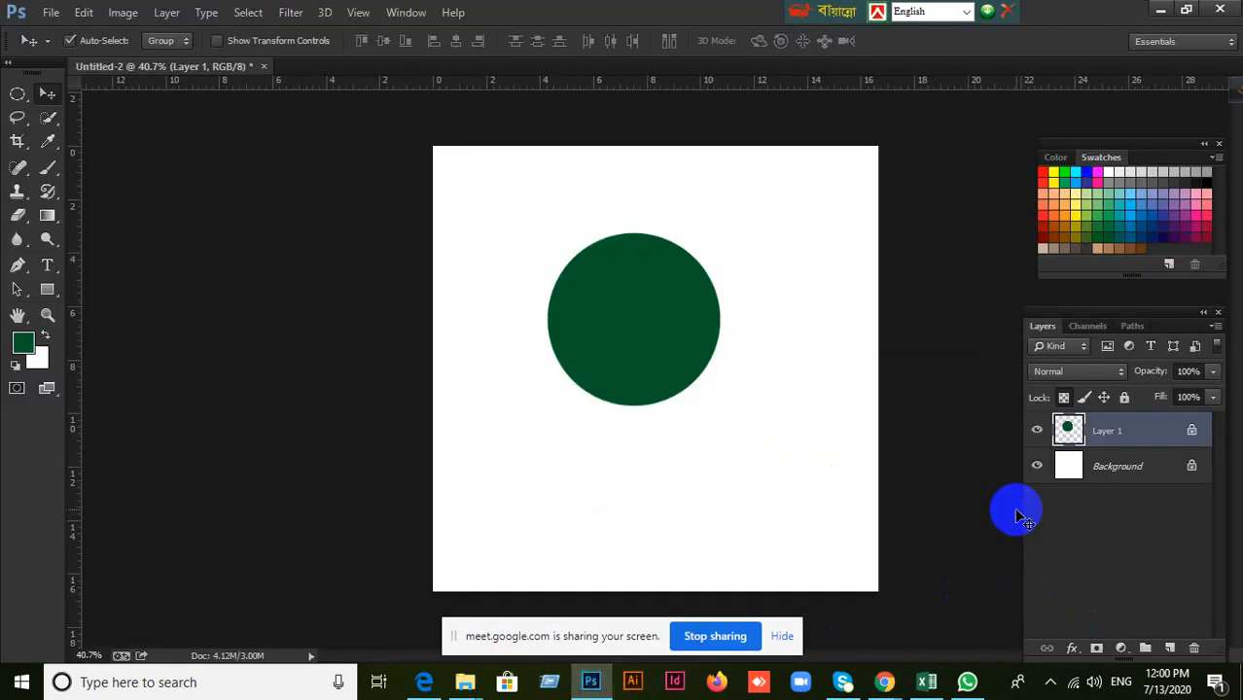
# Delete the layer holding the green circle and confirm the deletion.
pyautogui.click(1194, 647)
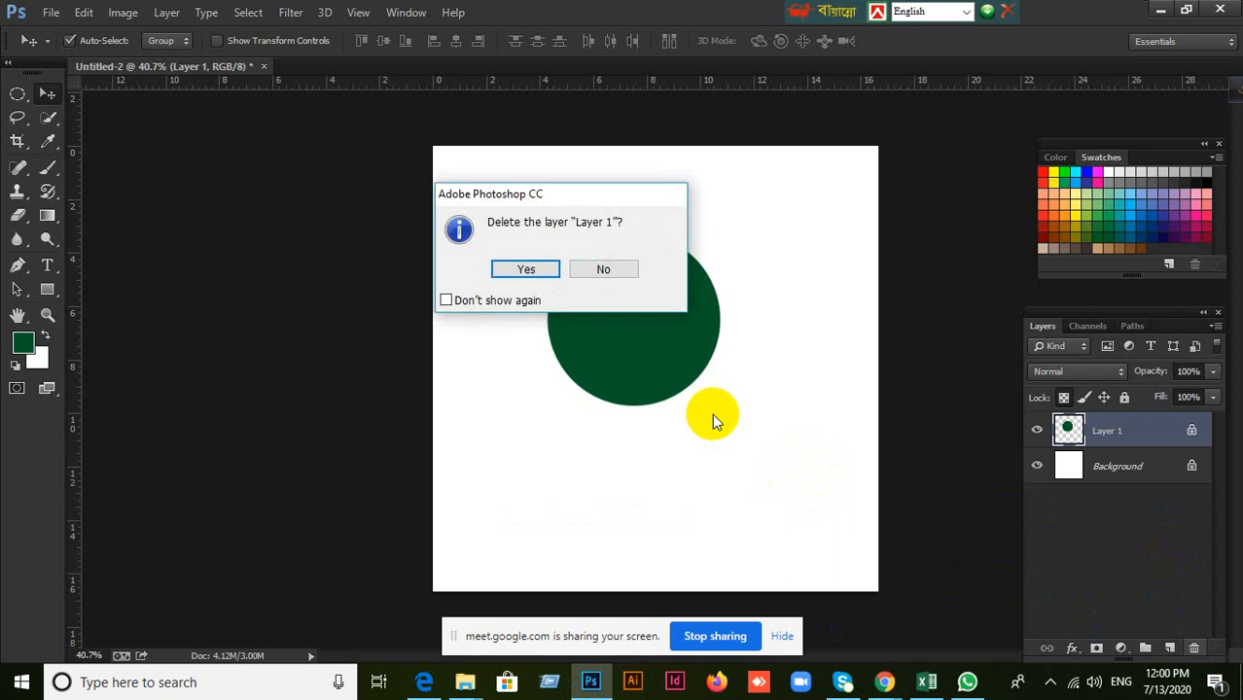
pyautogui.click(551, 277)
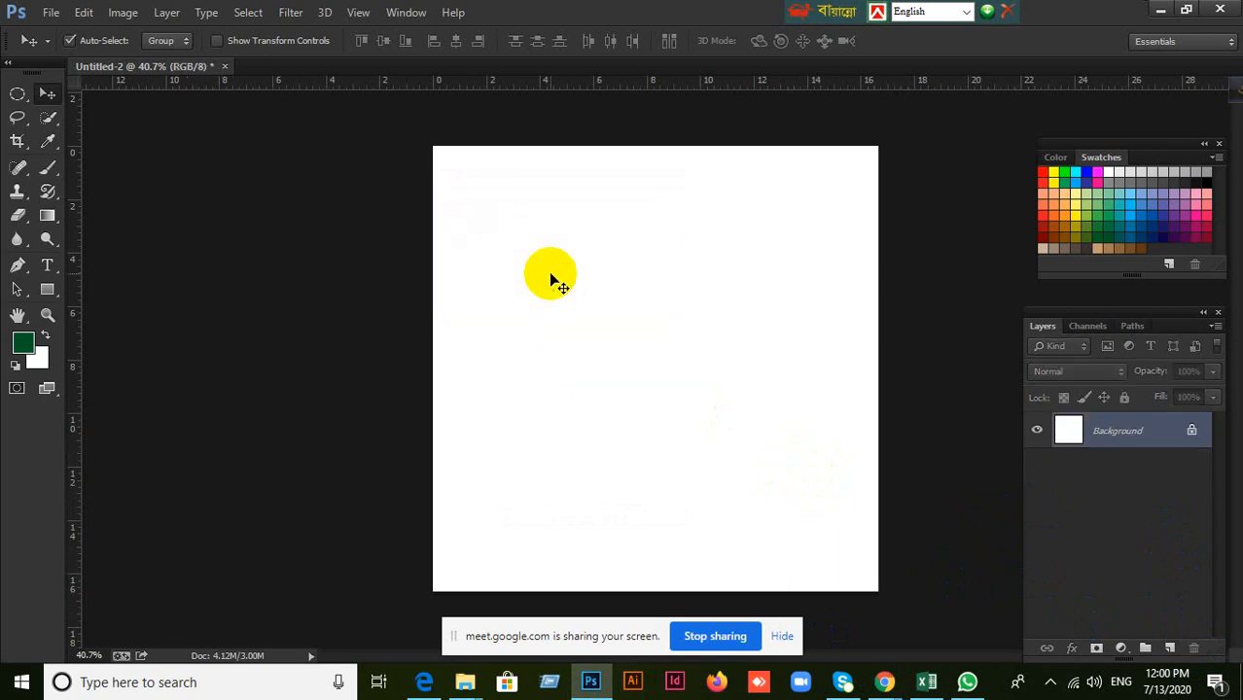
# Check the Google Meet call again, return to Photoshop and dismiss the presenting notification.
pyautogui.moveTo(884, 682)
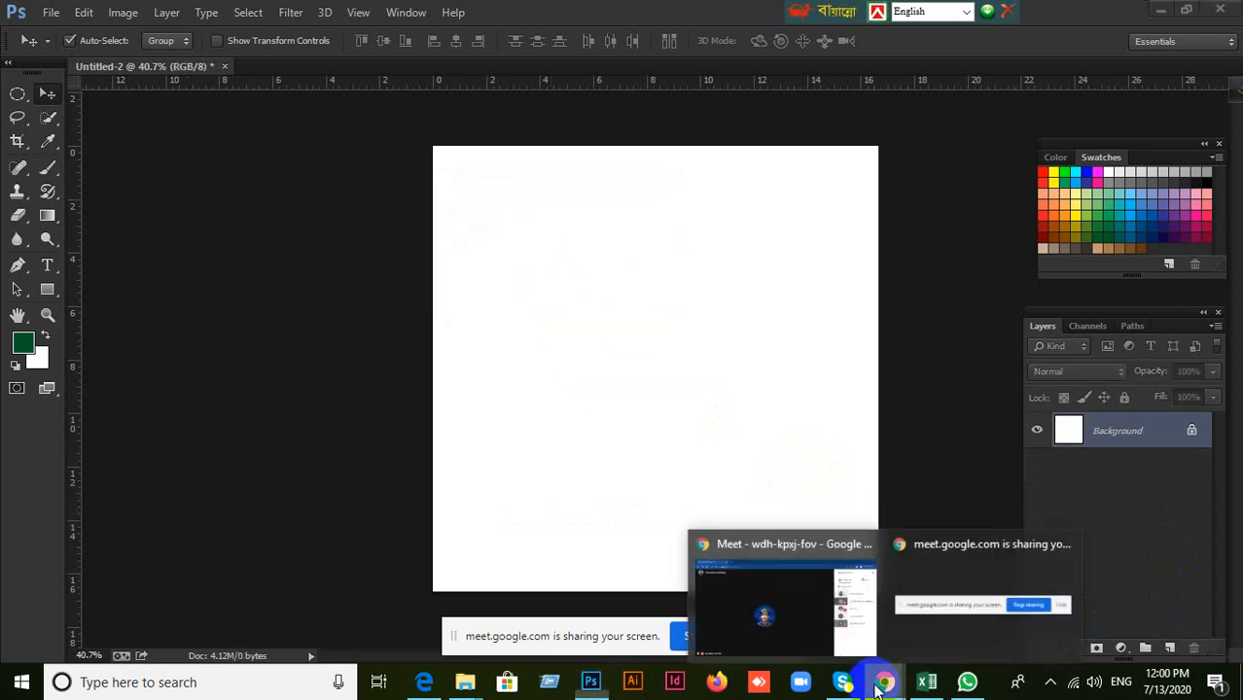
pyautogui.click(813, 611)
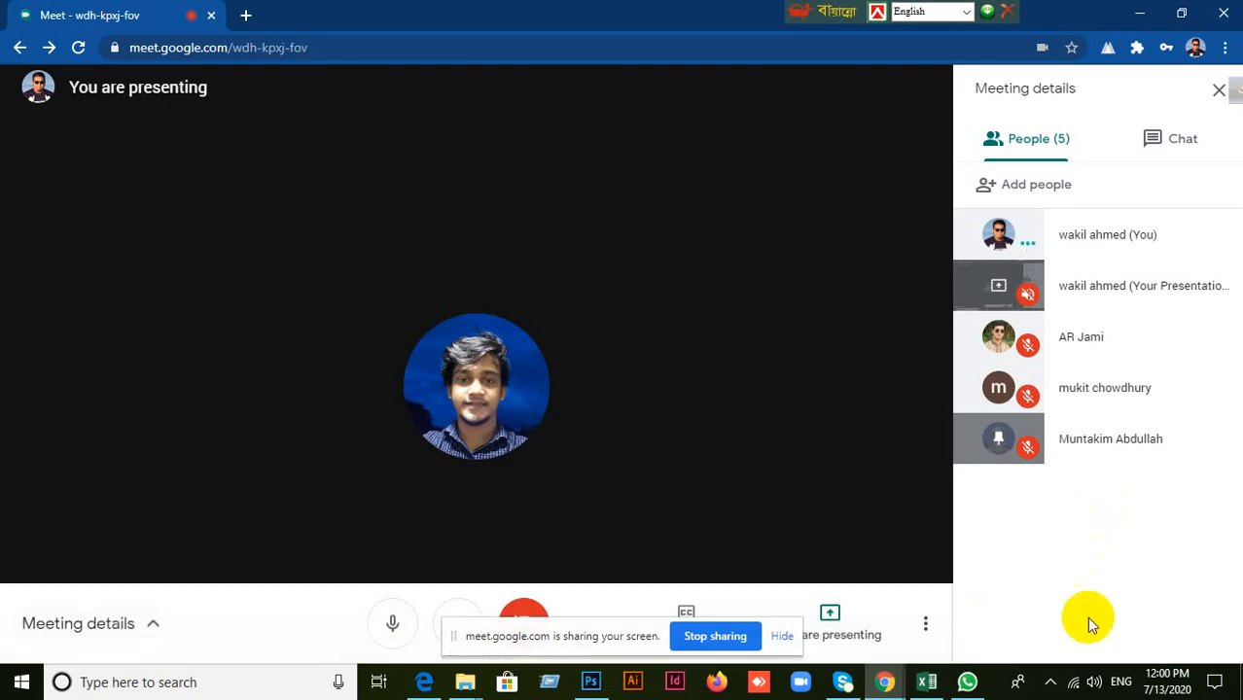
pyautogui.click(590, 682)
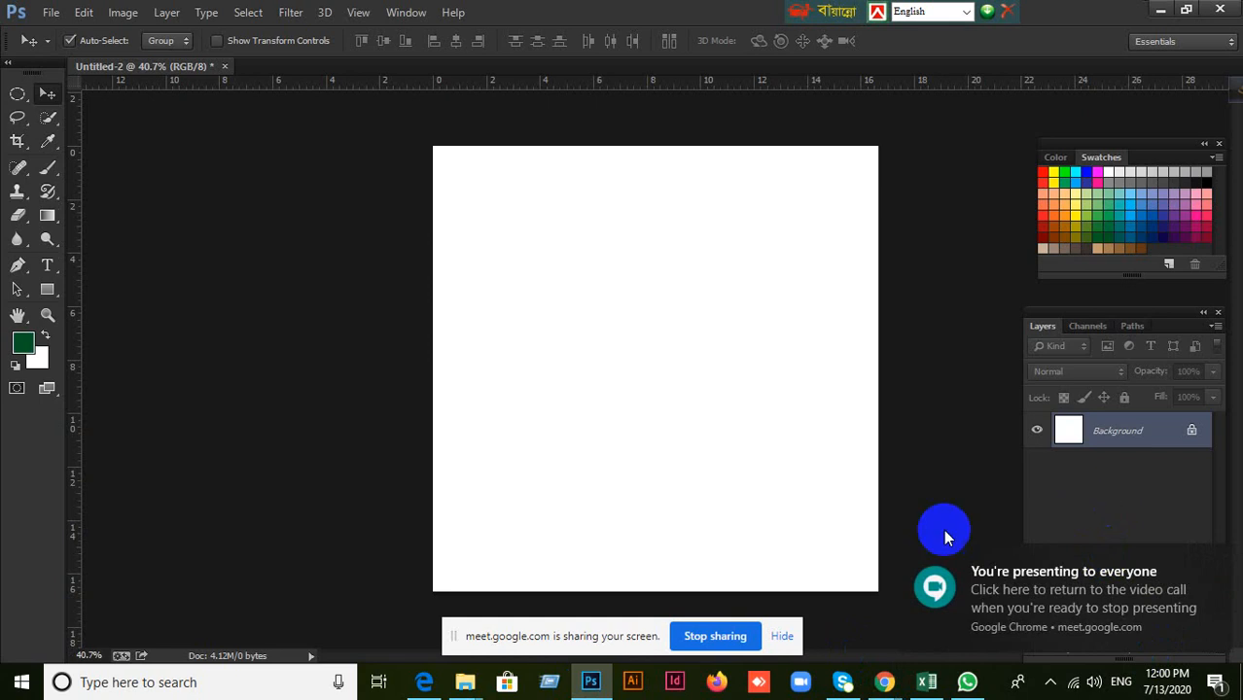
pyautogui.click(1205, 568)
# Add four new empty layers above the Background layer.
pyautogui.click(1172, 648)
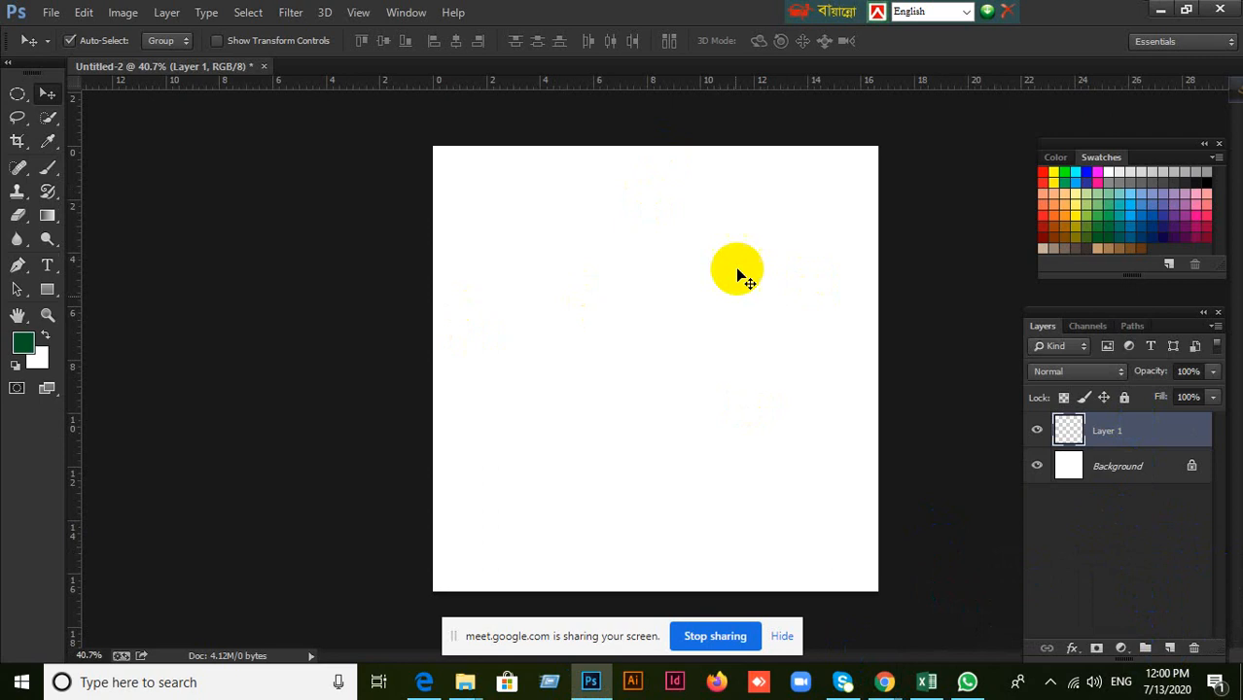
pyautogui.click(1169, 649)
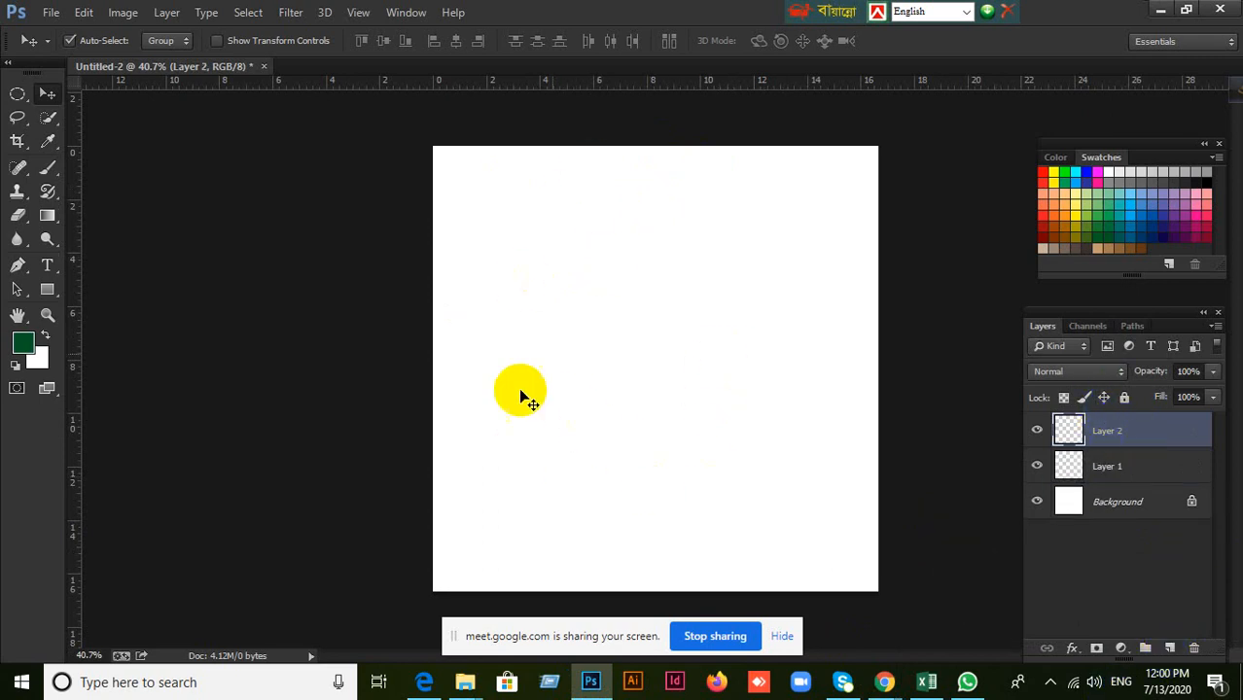
pyautogui.click(1169, 650)
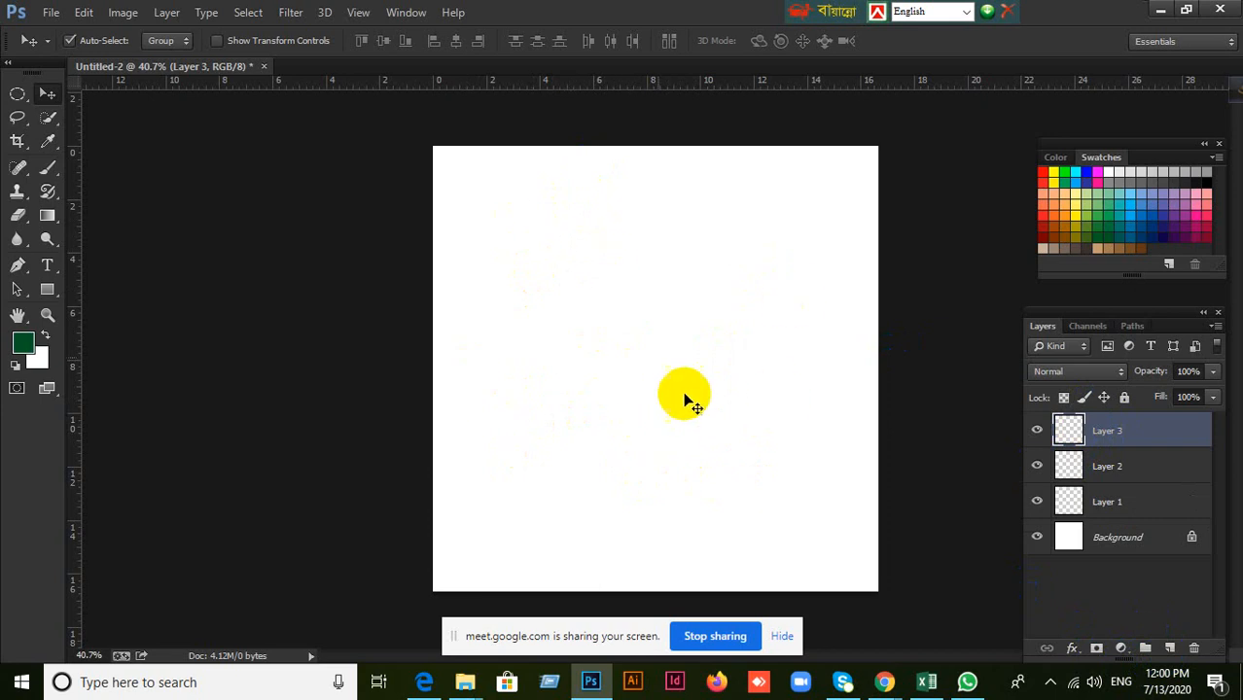
pyautogui.click(1169, 654)
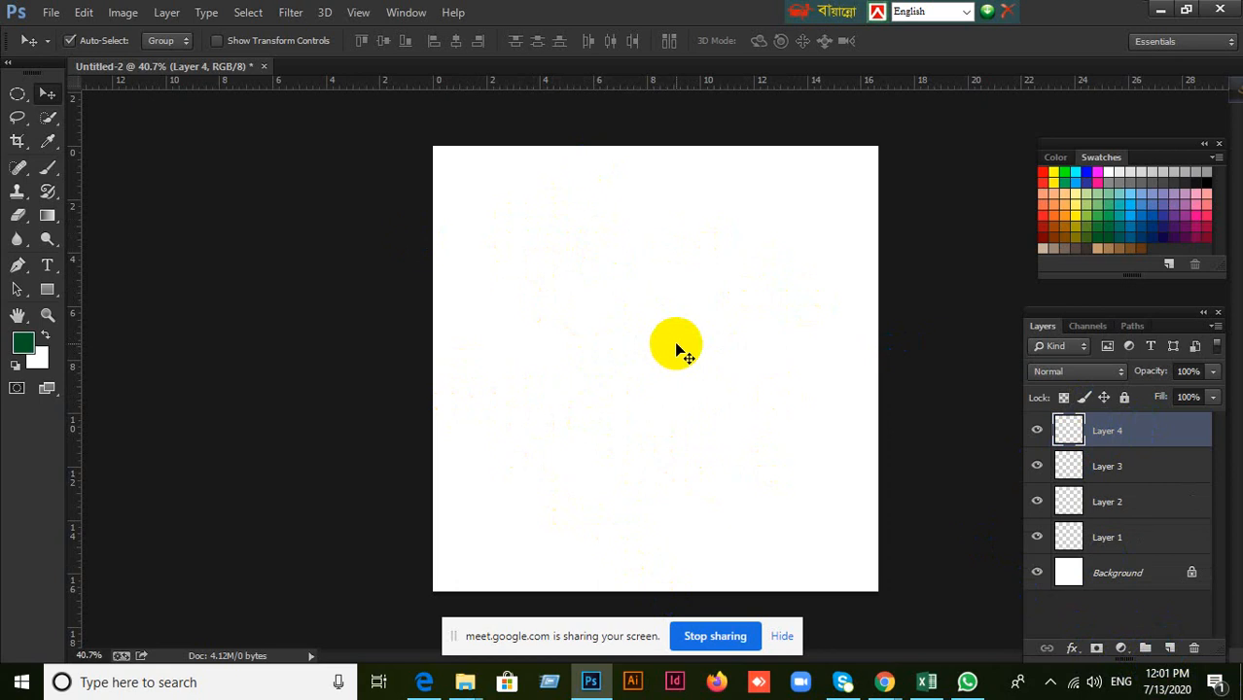
# Group Layer 1 and Layer 2 together, and undo the grouping.
pyautogui.click(1139, 542)
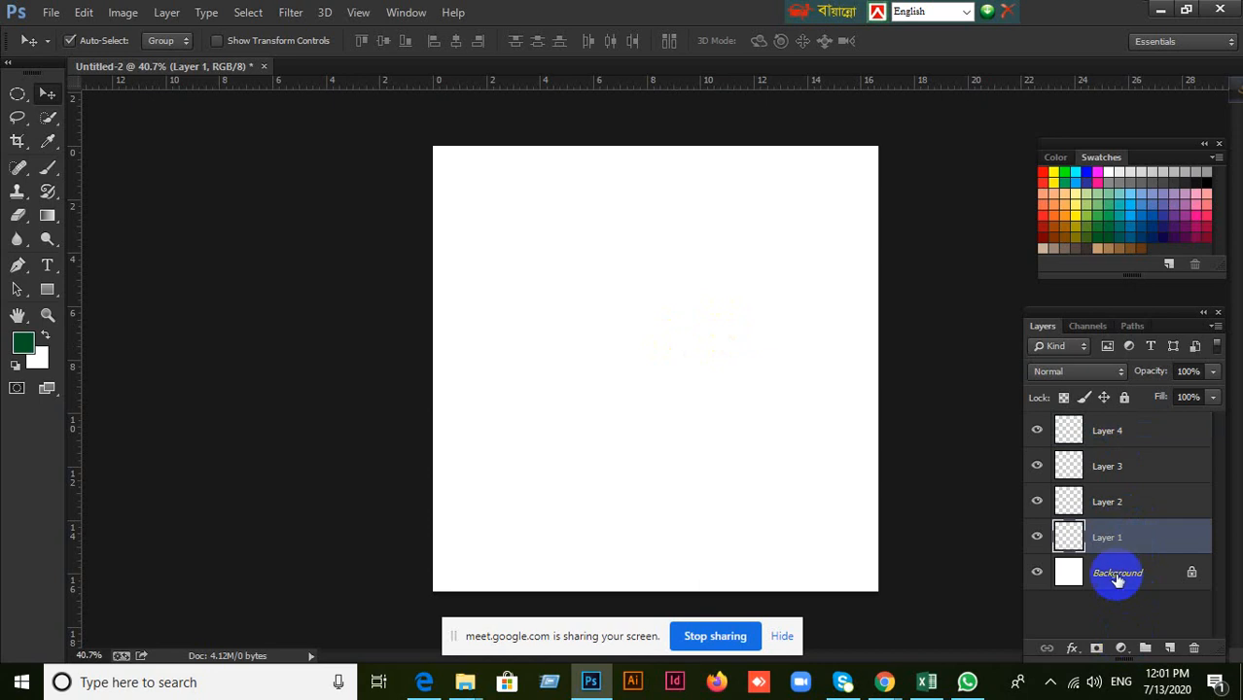
pyautogui.keyDown('shift'); pyautogui.click(1144, 507); pyautogui.keyUp('shift')
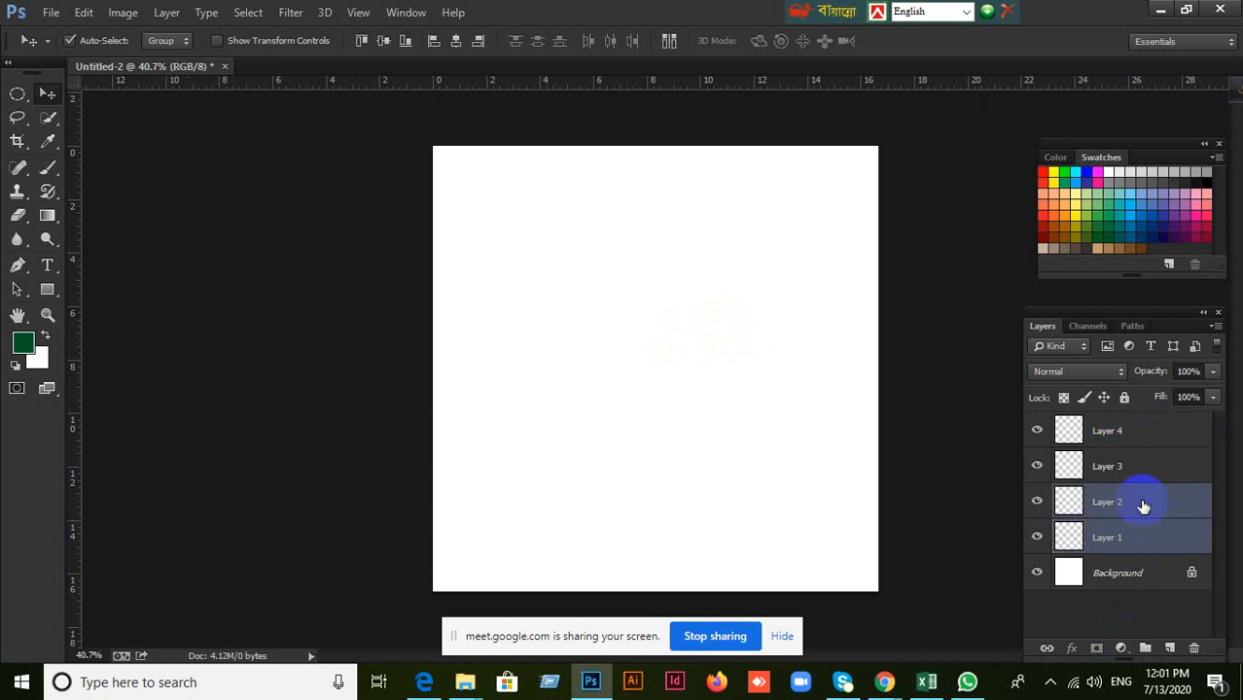
pyautogui.hotkey('ctrl', 'g')
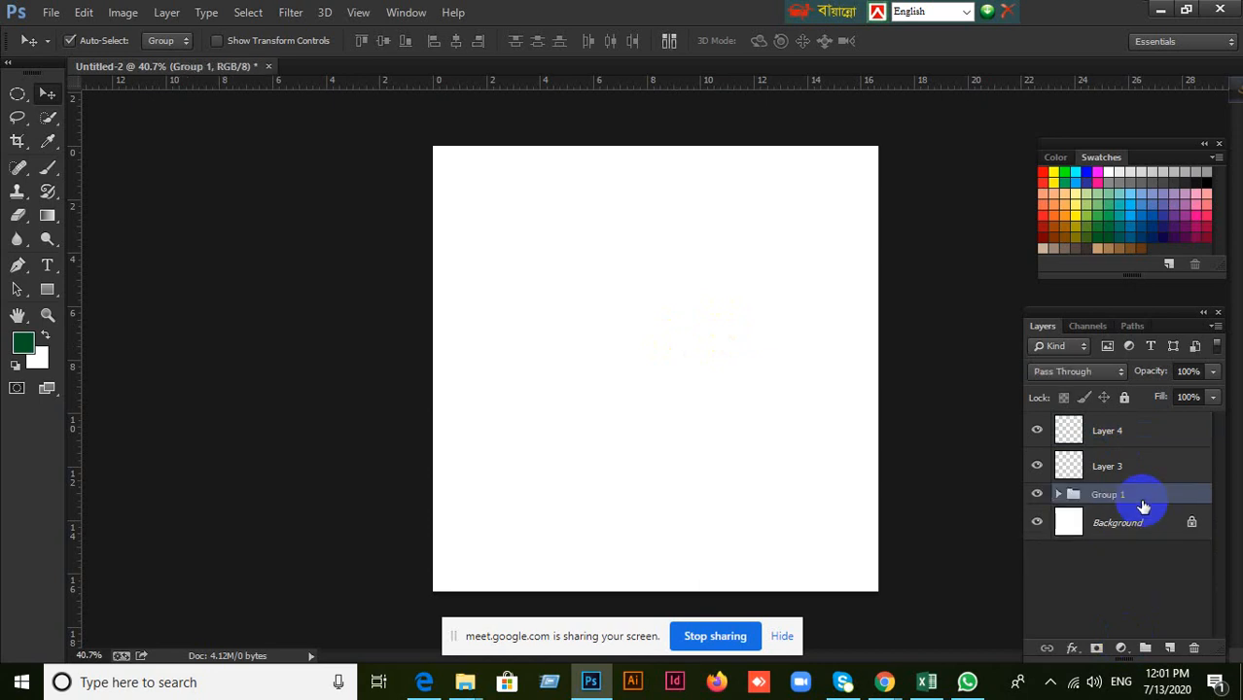
pyautogui.hotkey('ctrl', 'z')
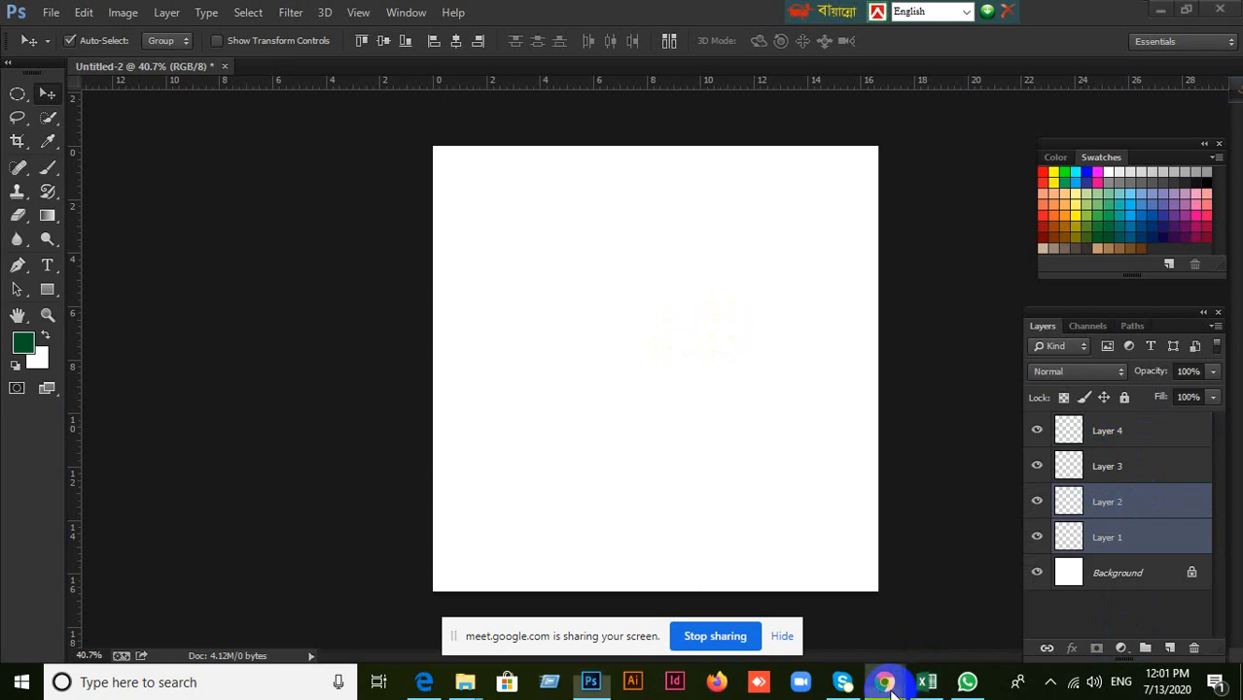
# Switch to Google Meet, expand the options of the participant above the pinned one, and return to Photoshop.
pyautogui.moveTo(884, 681)
pyautogui.click(788, 613)
pyautogui.click(1097, 397)
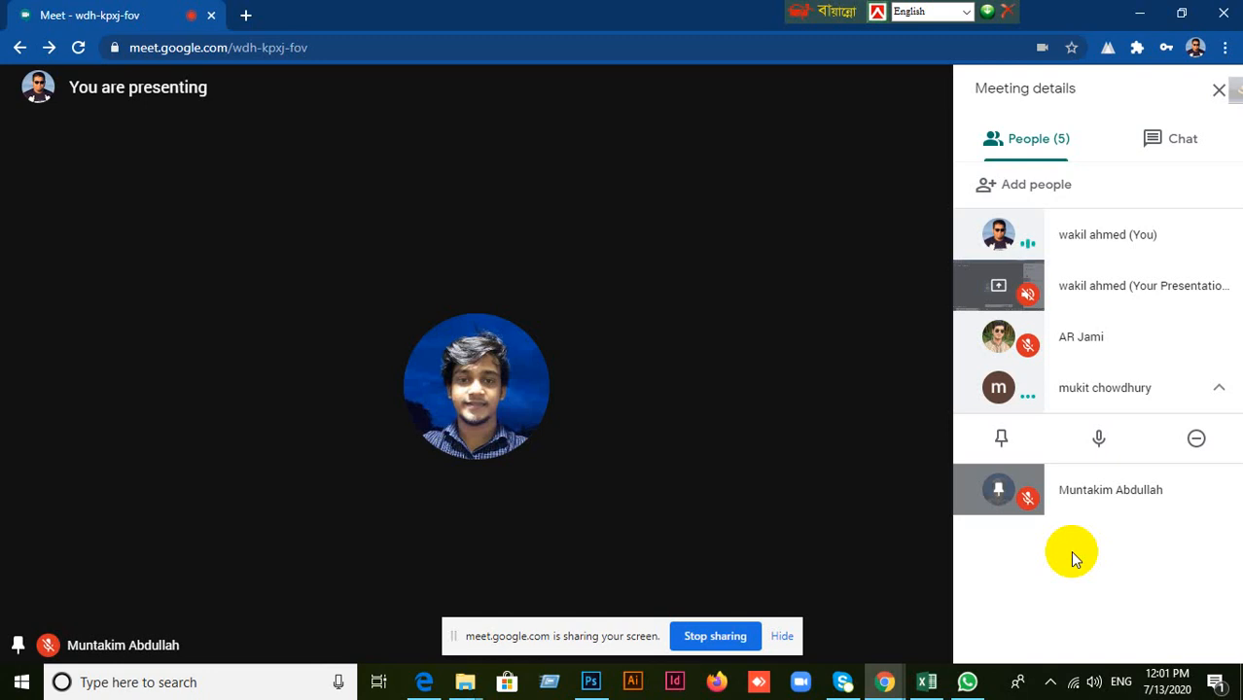
pyautogui.click(590, 682)
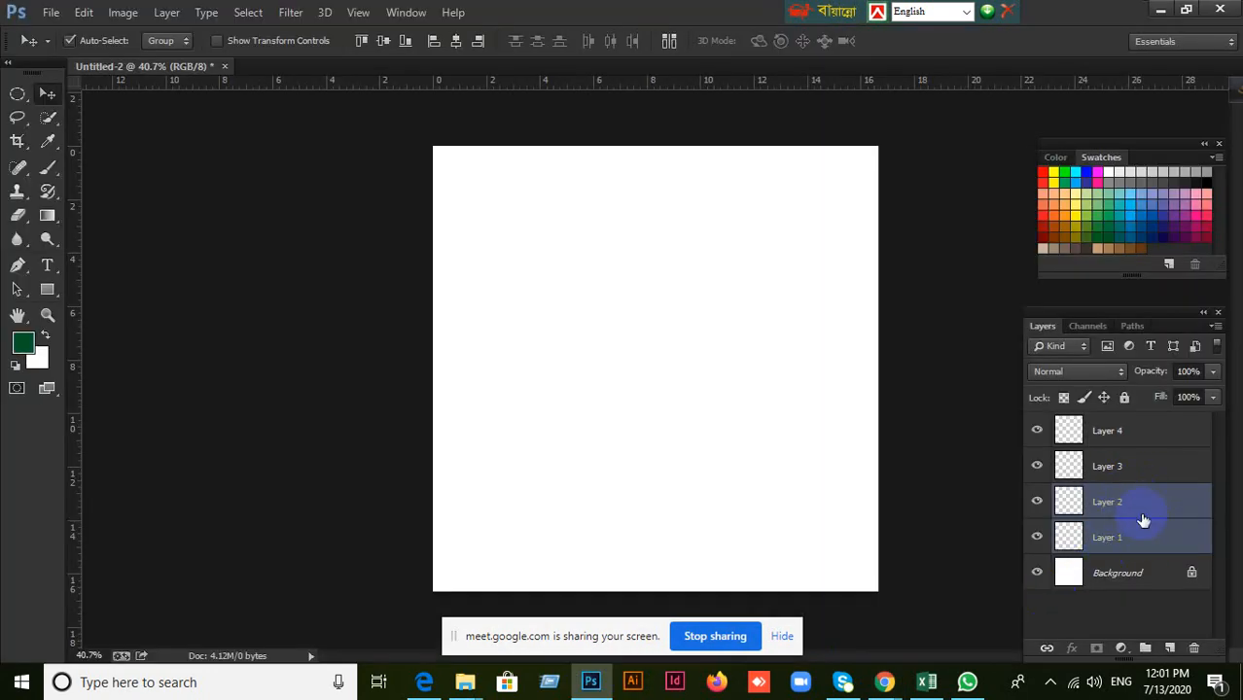
# Group the selected Layer 1 and Layer 2 again, and release them with Ungroup Layers.
pyautogui.hotkey('ctrl', 'g')
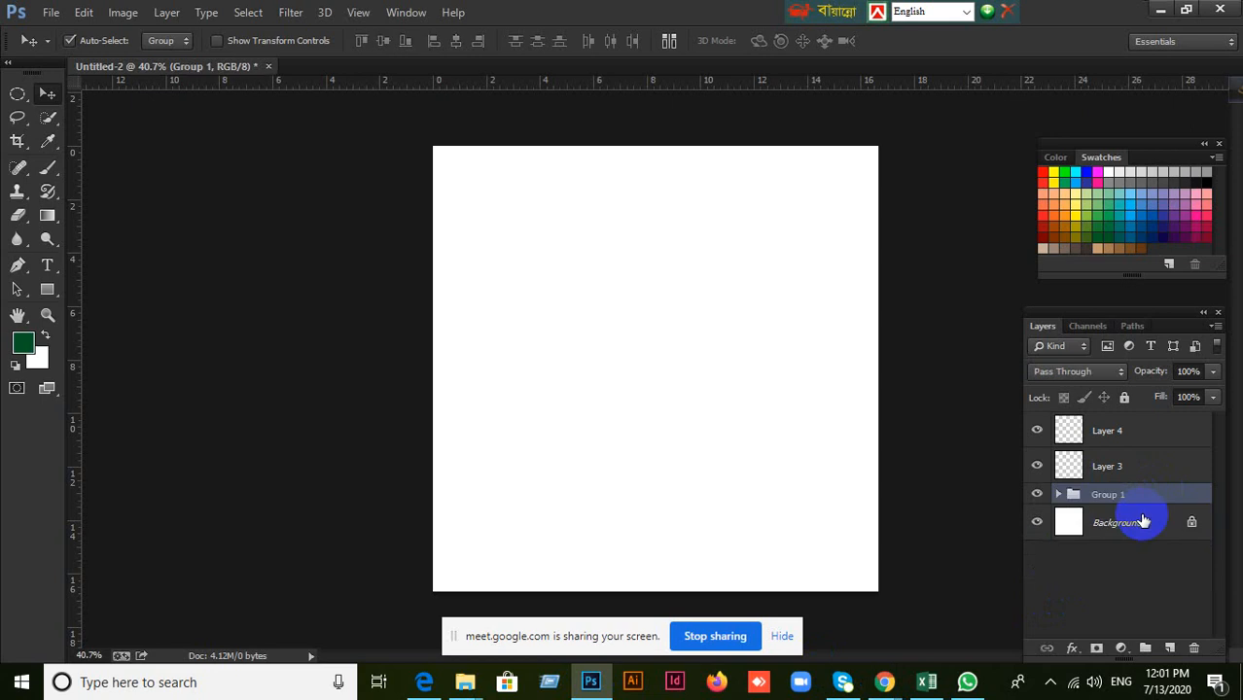
pyautogui.rightClick(1138, 497)
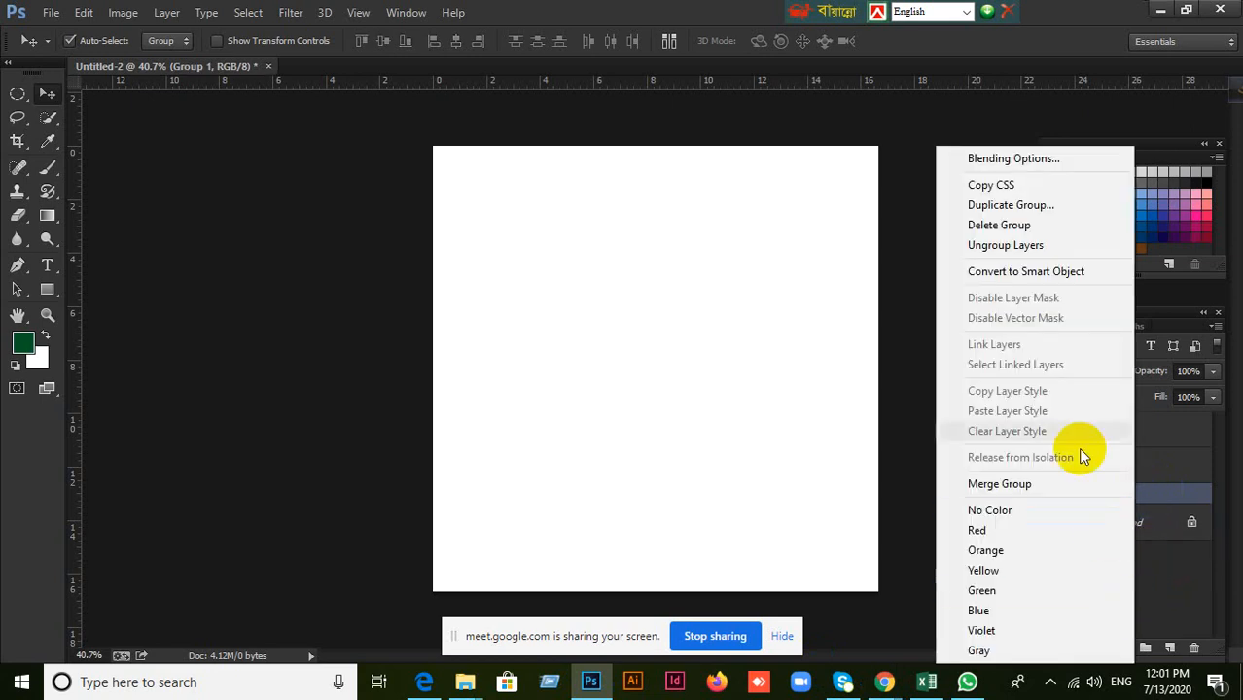
pyautogui.click(1017, 251)
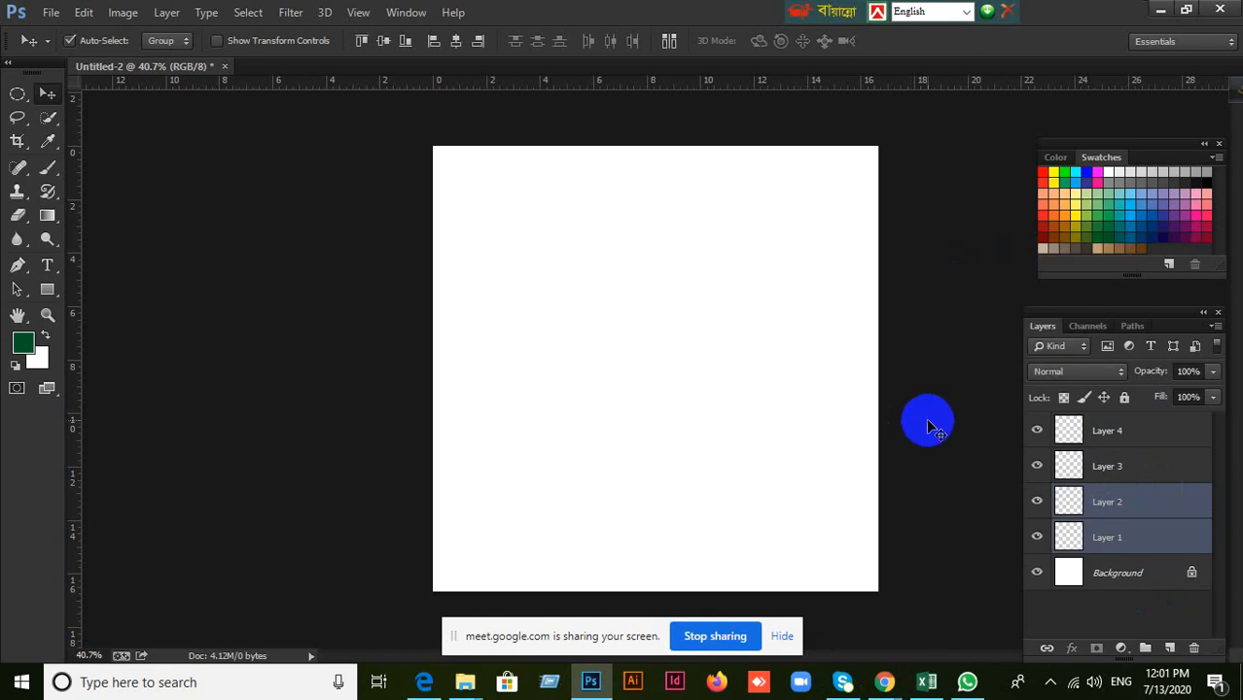
# Select all layers from Layer 1 to Layer 4 and delete them, keeping only the Background.
pyautogui.click(926, 422)
pyautogui.click(1070, 502)
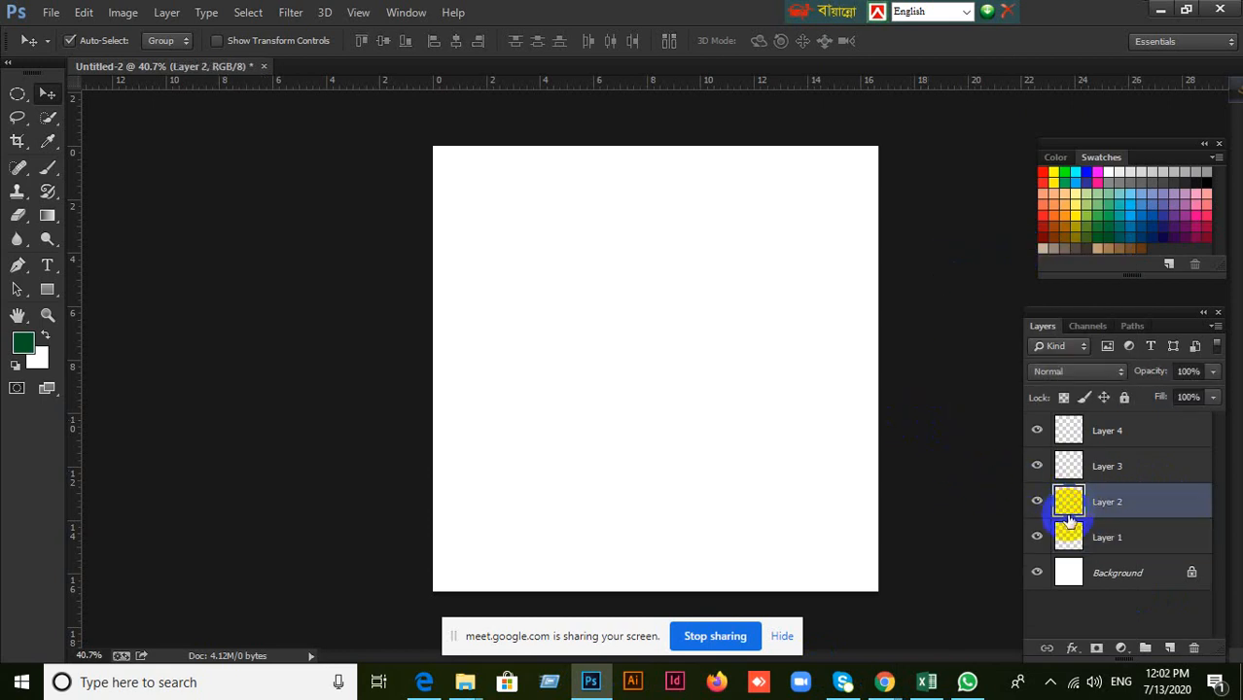
pyautogui.click(1094, 540)
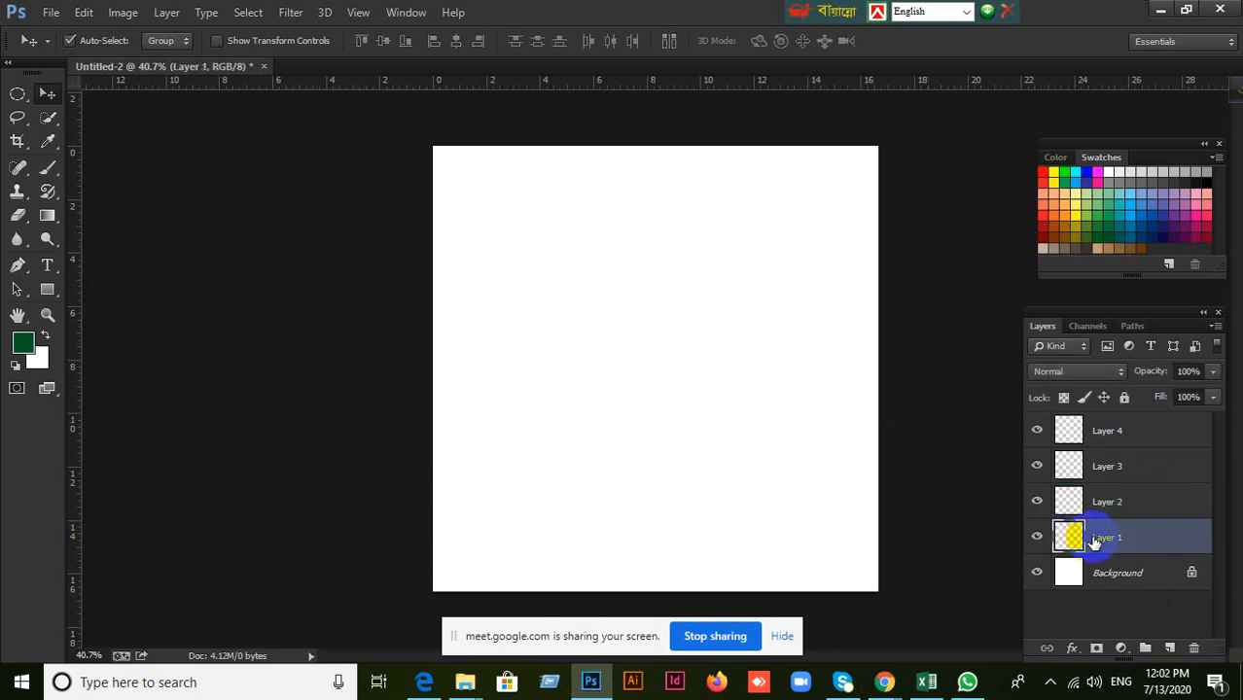
pyautogui.keyDown('shift'); pyautogui.click(1109, 434); pyautogui.keyUp('shift')
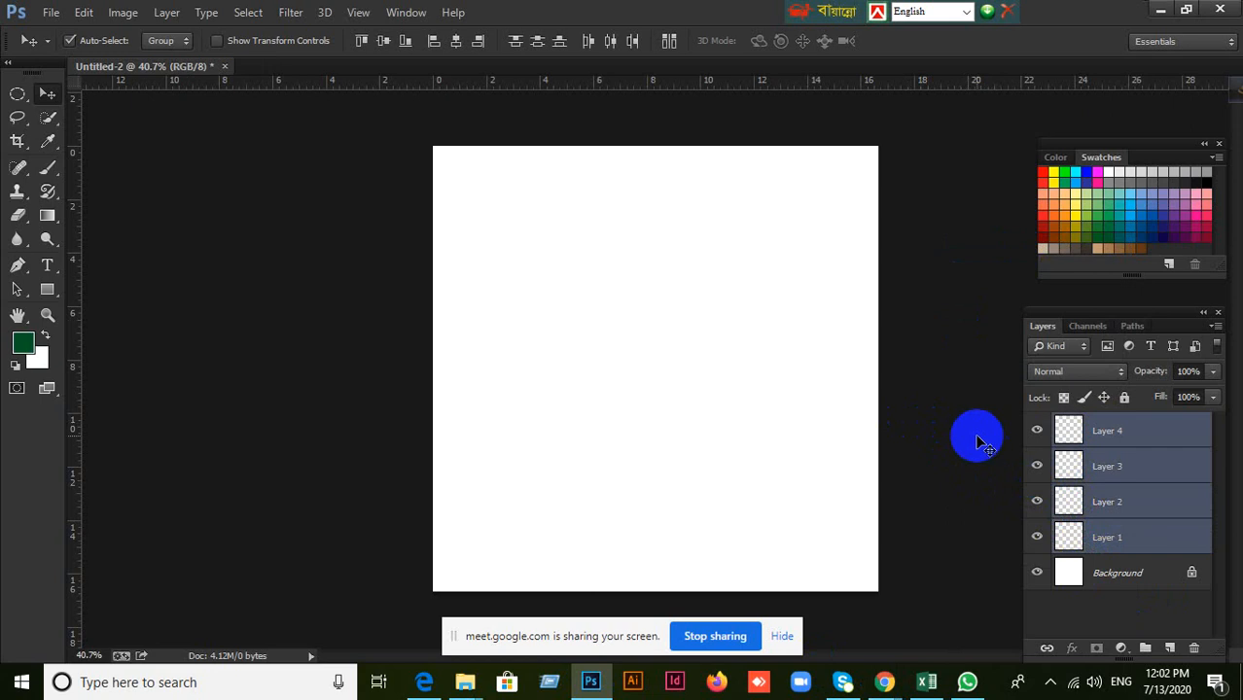
pyautogui.press('Delete')
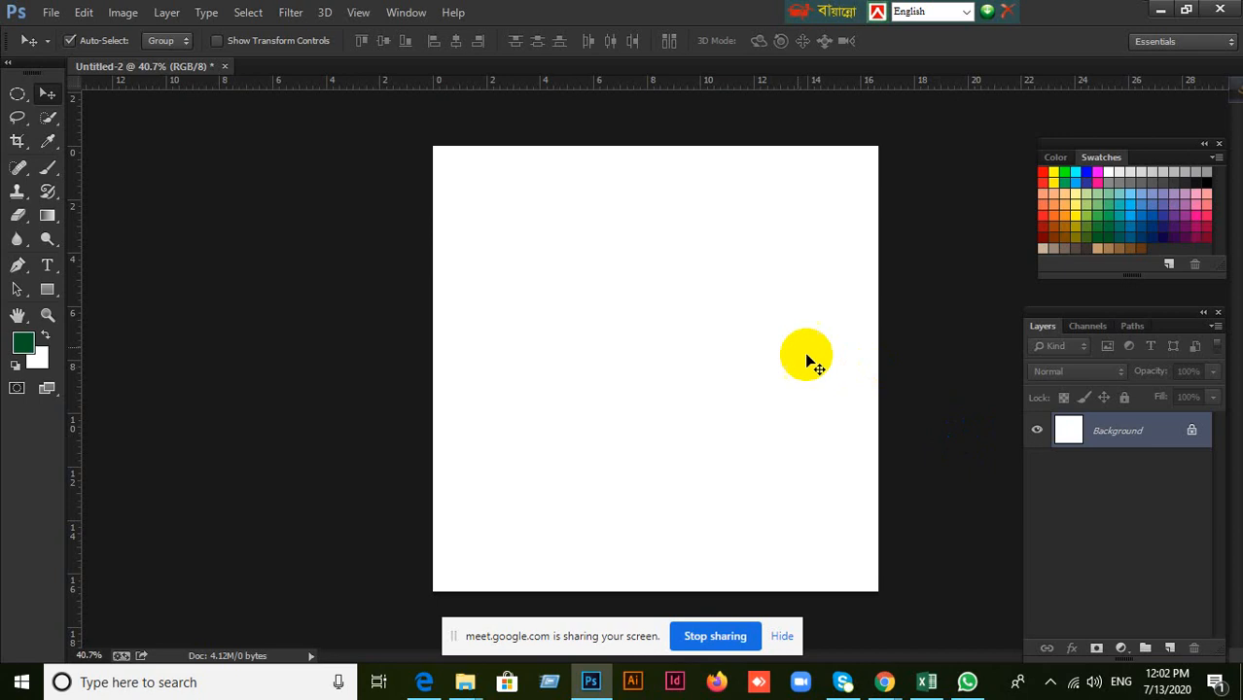
# Minimize Photoshop to check the Google Meet people list, minimize Meet as well, and return to the Photoshop document.
pyautogui.click(1160, 9)
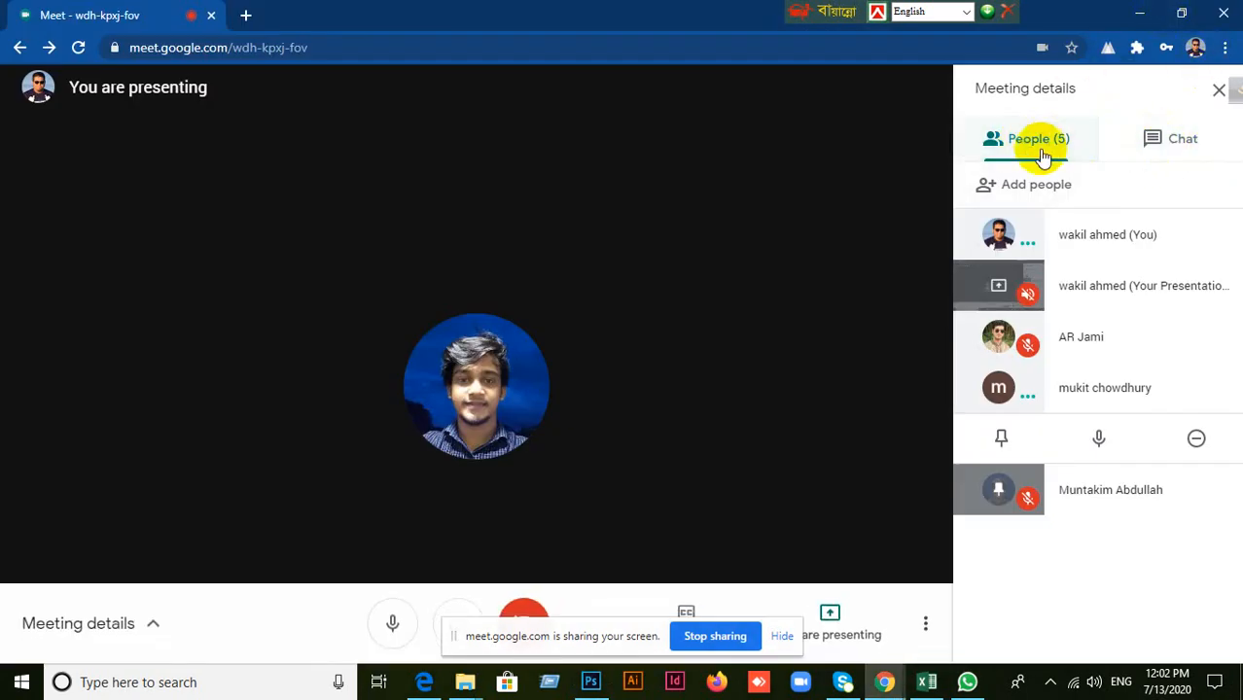
pyautogui.click(1136, 13)
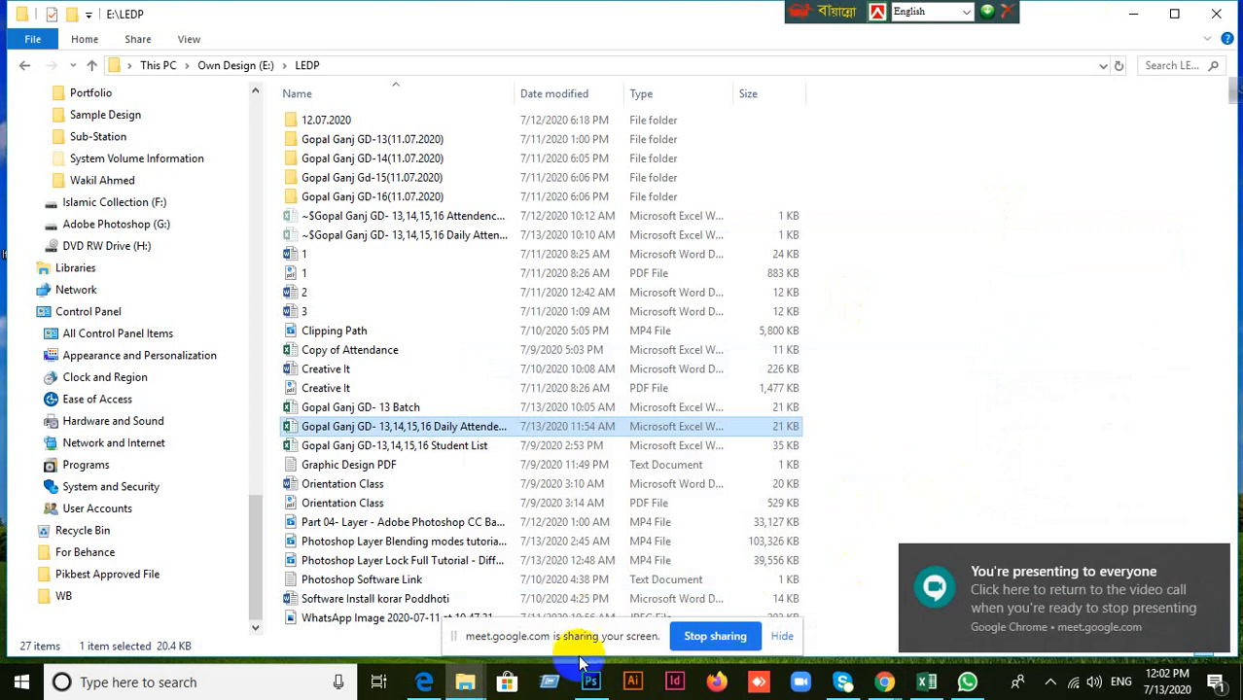
pyautogui.click(589, 683)
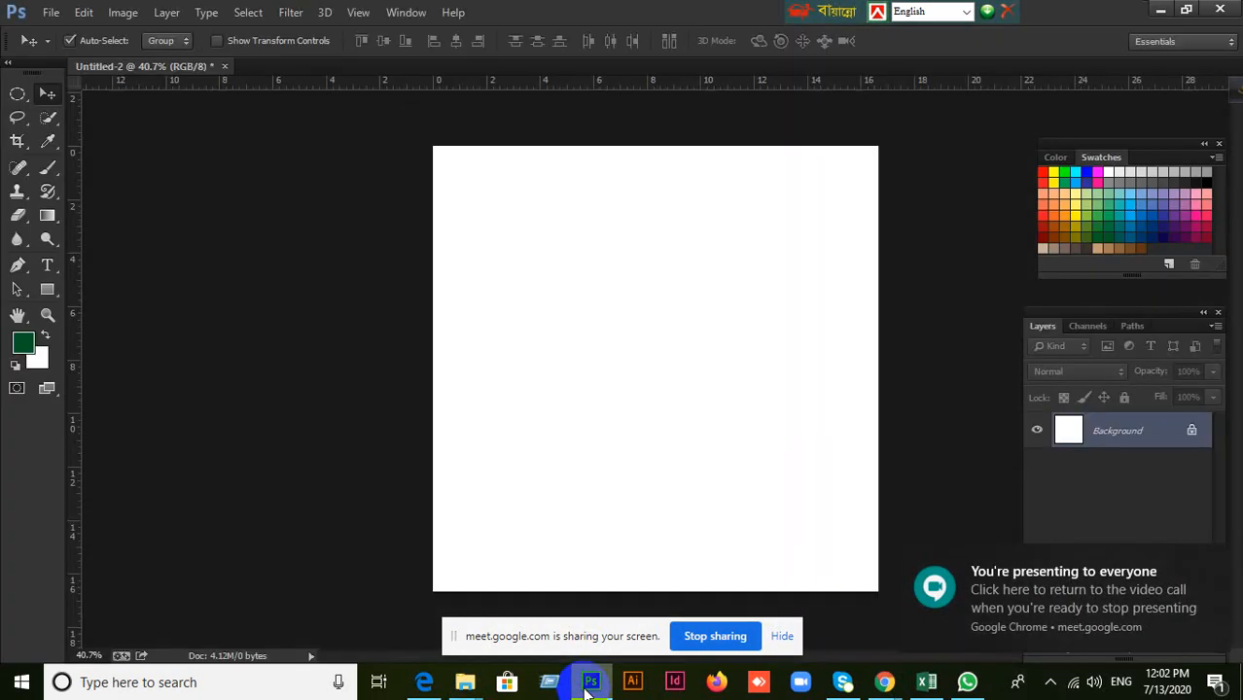
# Add one new empty layer above the Background for the next shape.
pyautogui.scroll(2, 679, 451)
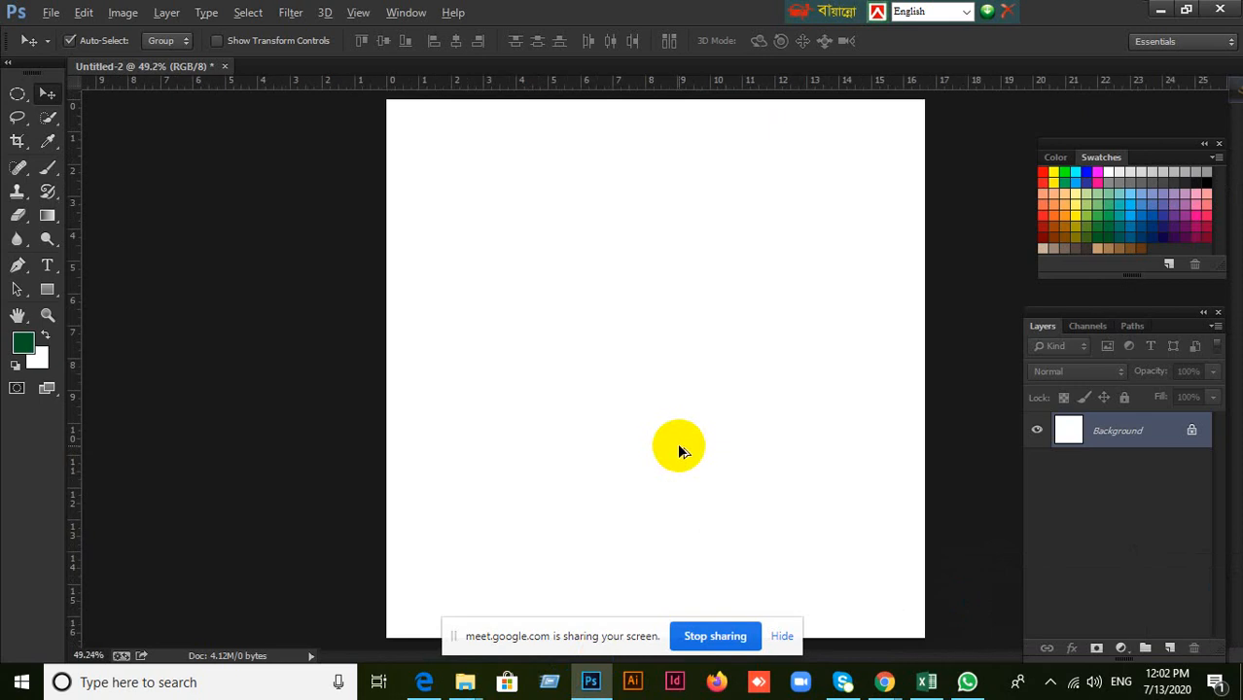
pyautogui.scroll(-2, 678, 450)
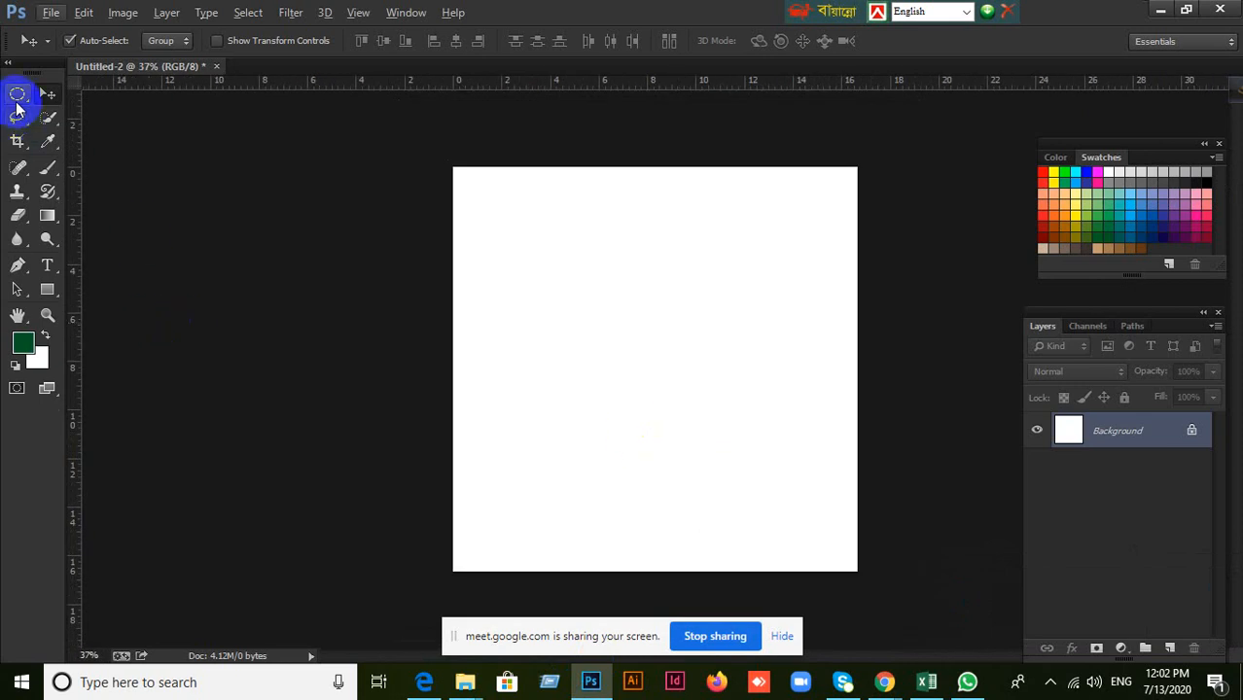
pyautogui.click(1170, 647)
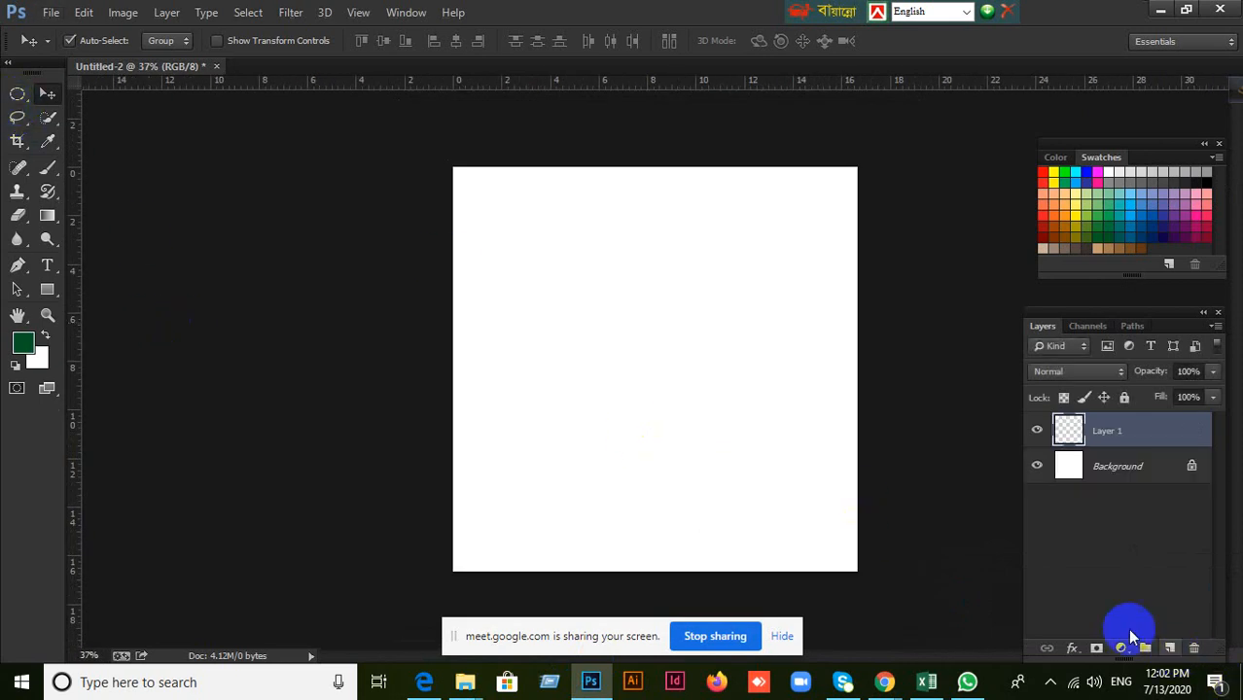
# Draw a rectangular marquee about 10 by 8 ruler units near the canvas centre, fill it with the dark green foreground colour and deselect.
pyautogui.click(19, 92)
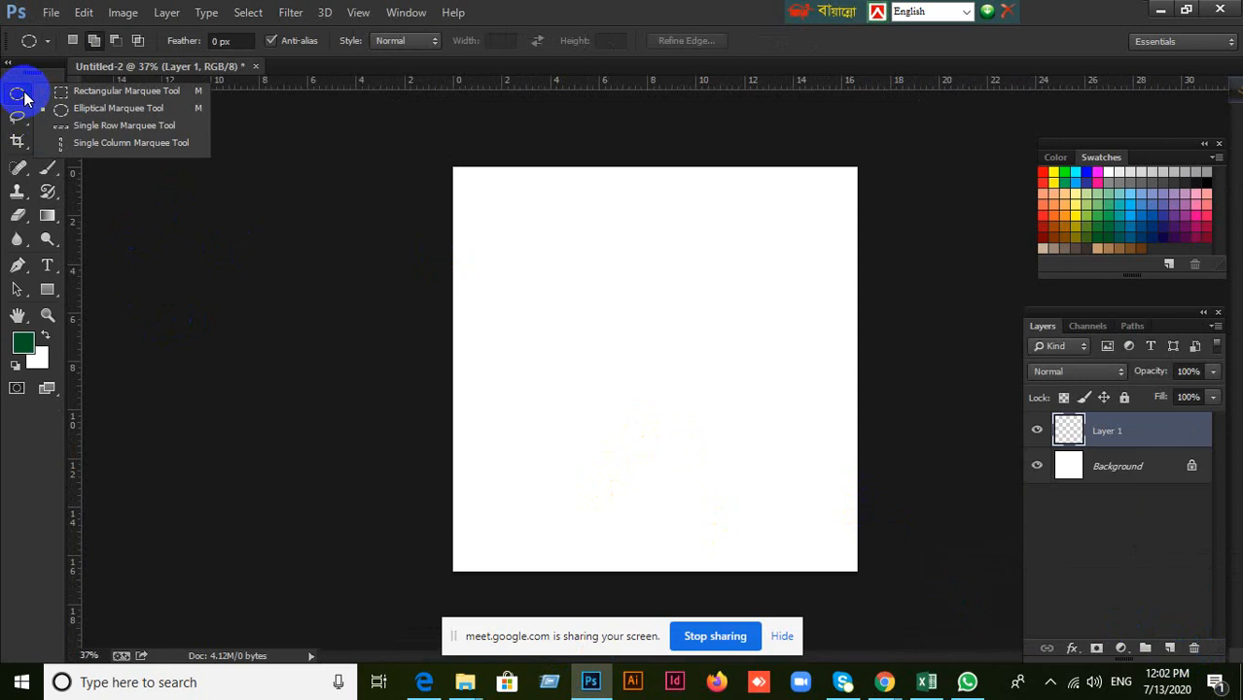
pyautogui.click(75, 91)
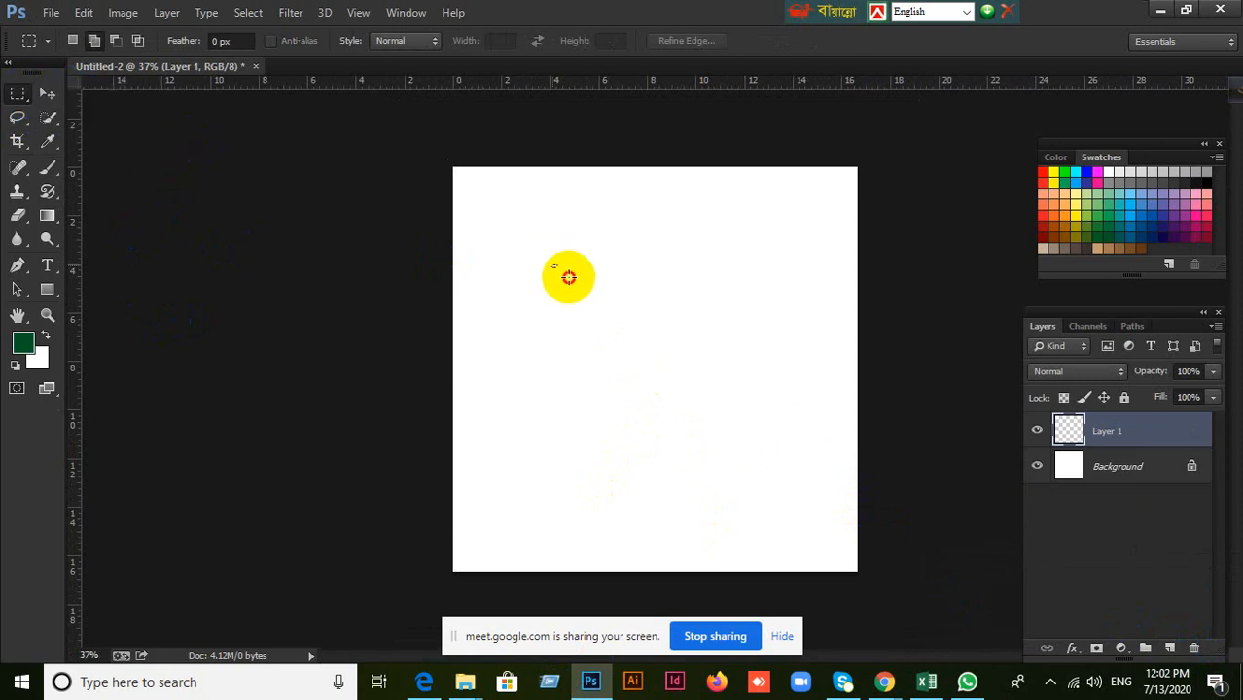
pyautogui.moveTo(552, 265); pyautogui.dragTo(795, 455)
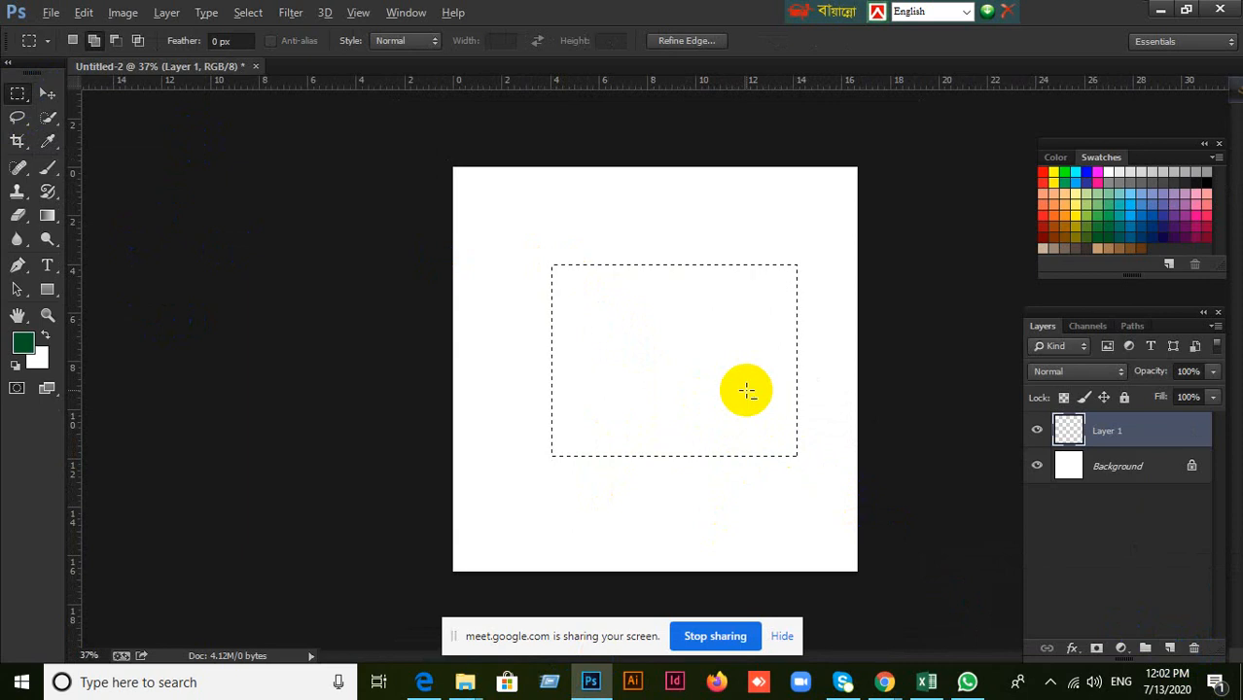
pyautogui.hotkey('alt', 'BackSpace')
pyautogui.hotkey('ctrl', 'd')
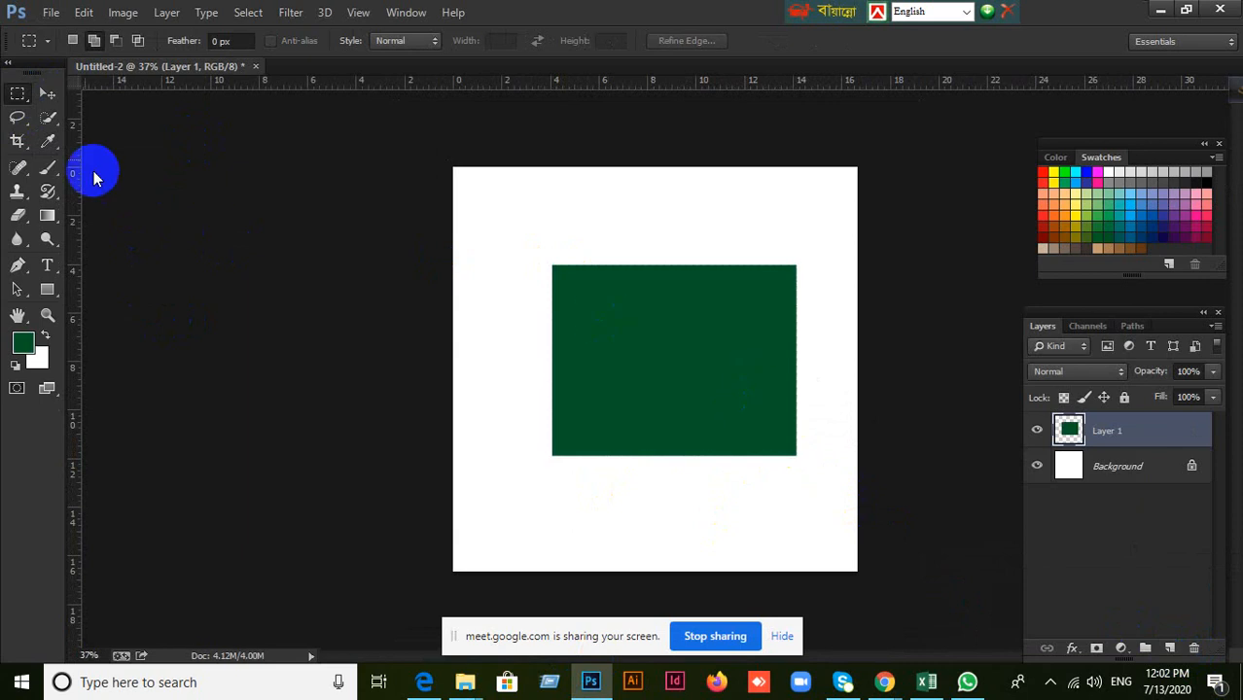
# Move the dark green rectangle about 1.2 ruler units left and 1.6 units up on the canvas.
pyautogui.click(47, 92)
pyautogui.moveTo(686, 383); pyautogui.dragTo(665, 334)
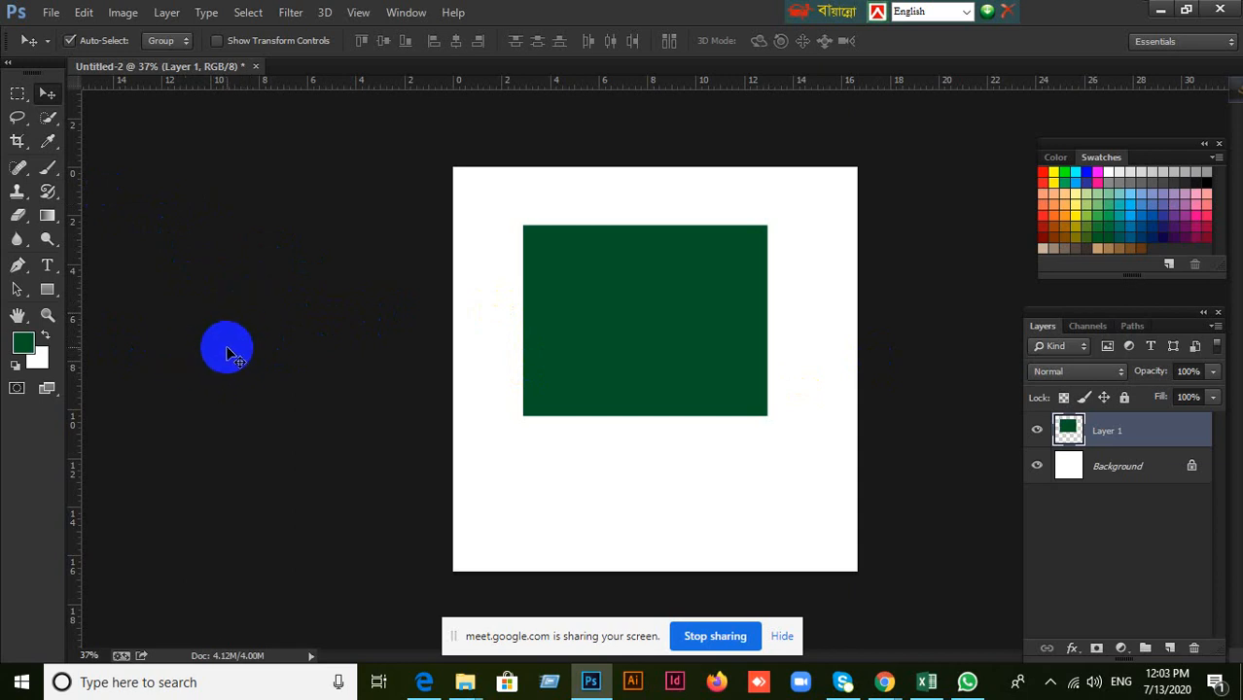
# Switch to Google Meet to check the participant list and return to the Photoshop document.
pyautogui.click(881, 680)
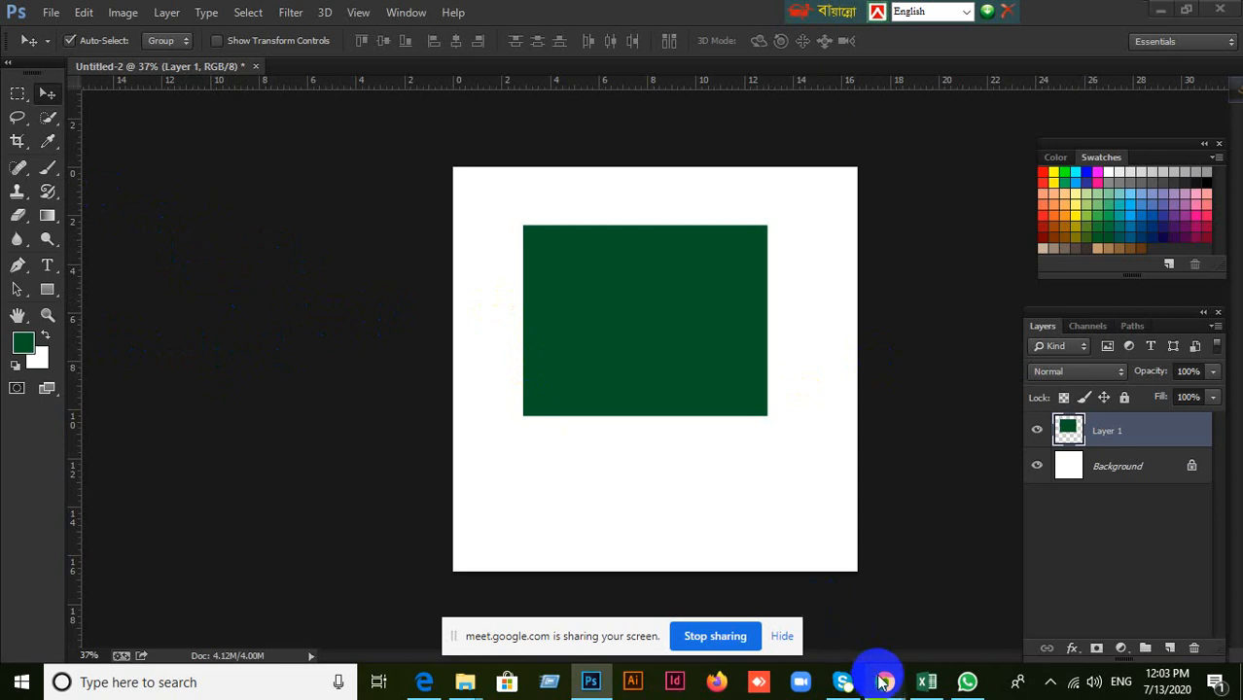
pyautogui.click(792, 634)
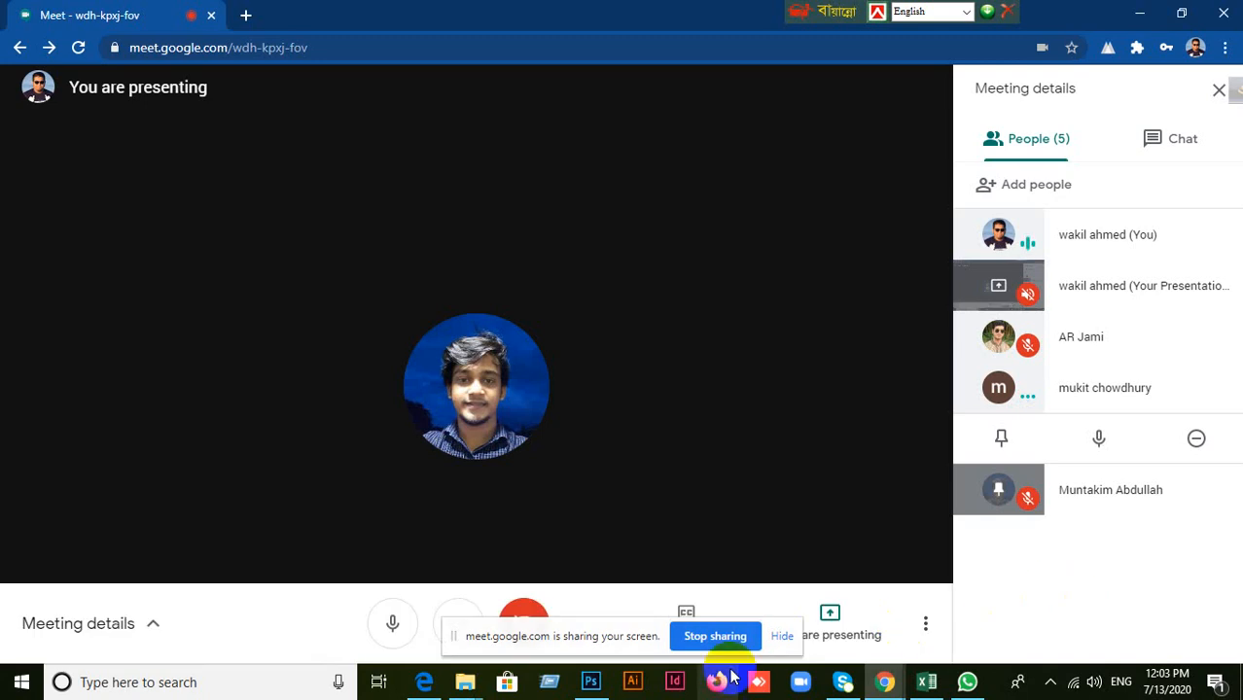
pyautogui.click(592, 681)
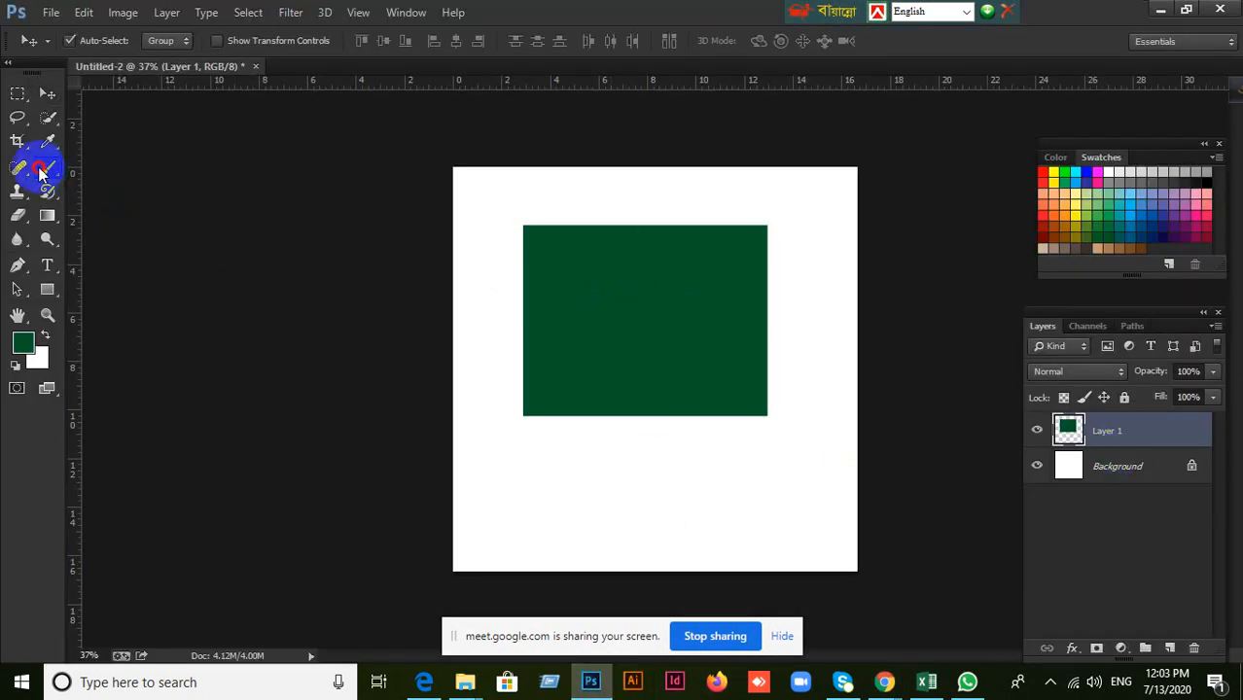
# Change the foreground colour to pure black (000000).
pyautogui.click(39, 171)
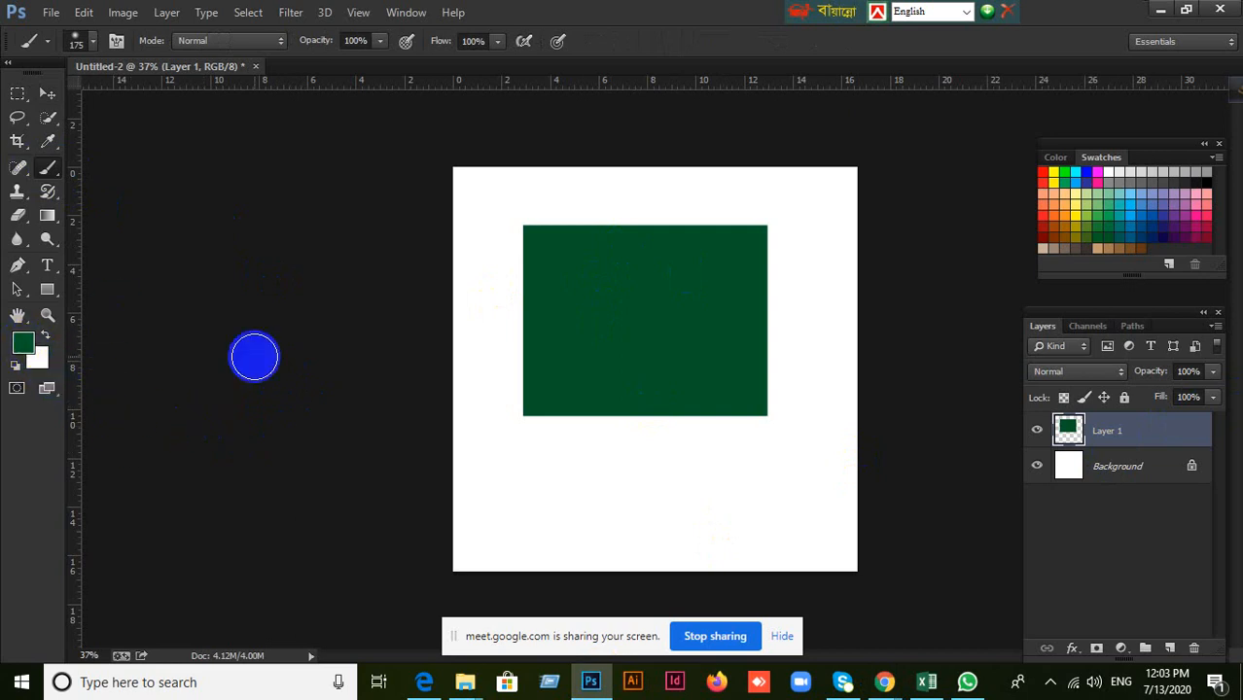
pyautogui.click(46, 94)
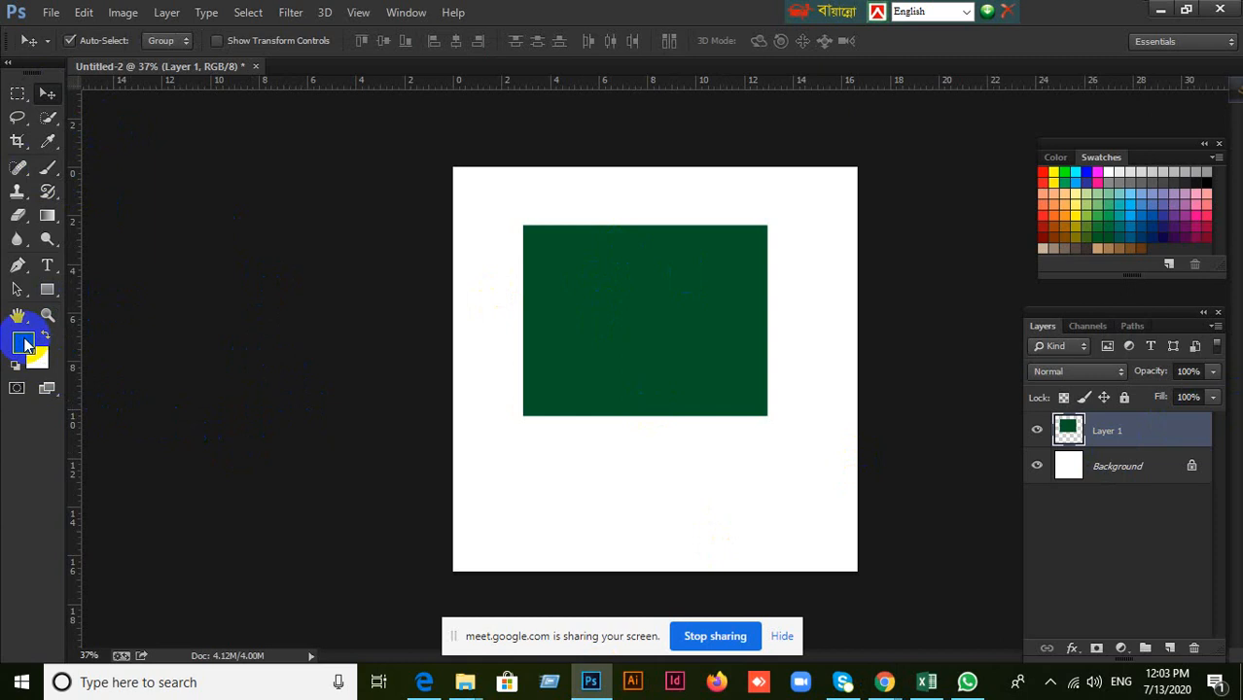
pyautogui.click(25, 344)
pyautogui.moveTo(749, 521)
pyautogui.mouseDown()
pyautogui.moveTo(763, 555)
pyautogui.moveTo(771, 536)
pyautogui.moveTo(763, 522)
pyautogui.moveTo(744, 571)
pyautogui.mouseUp()
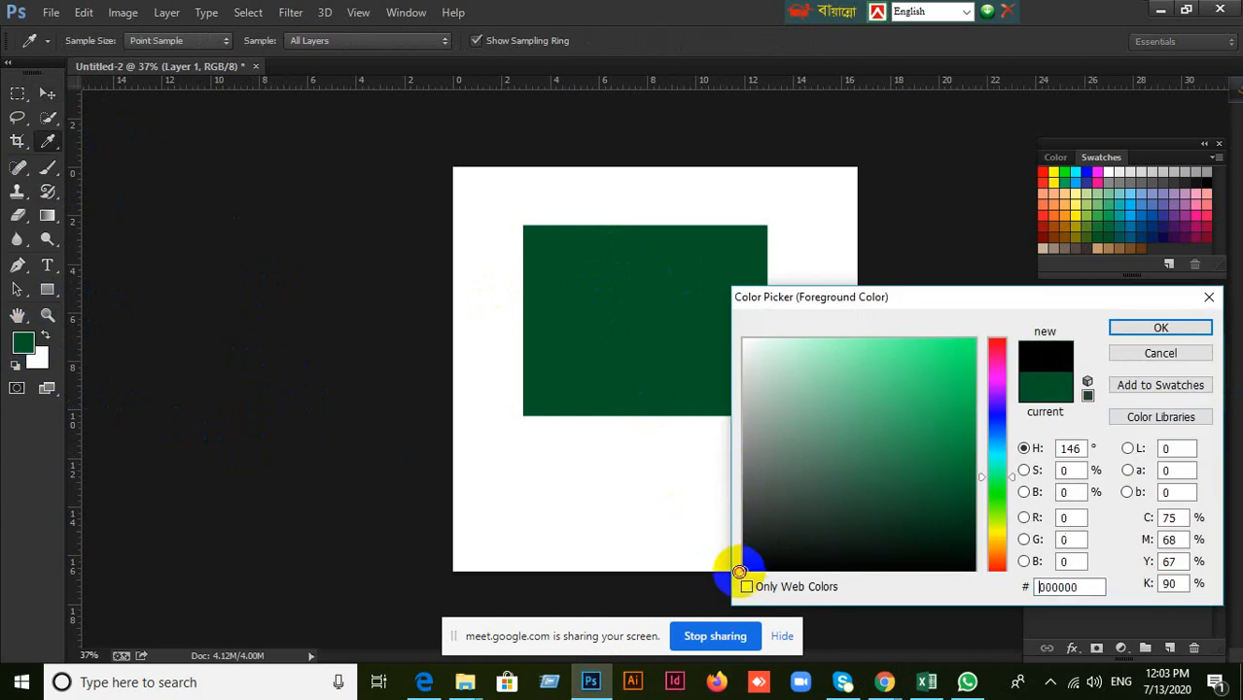
pyautogui.click(1175, 343)
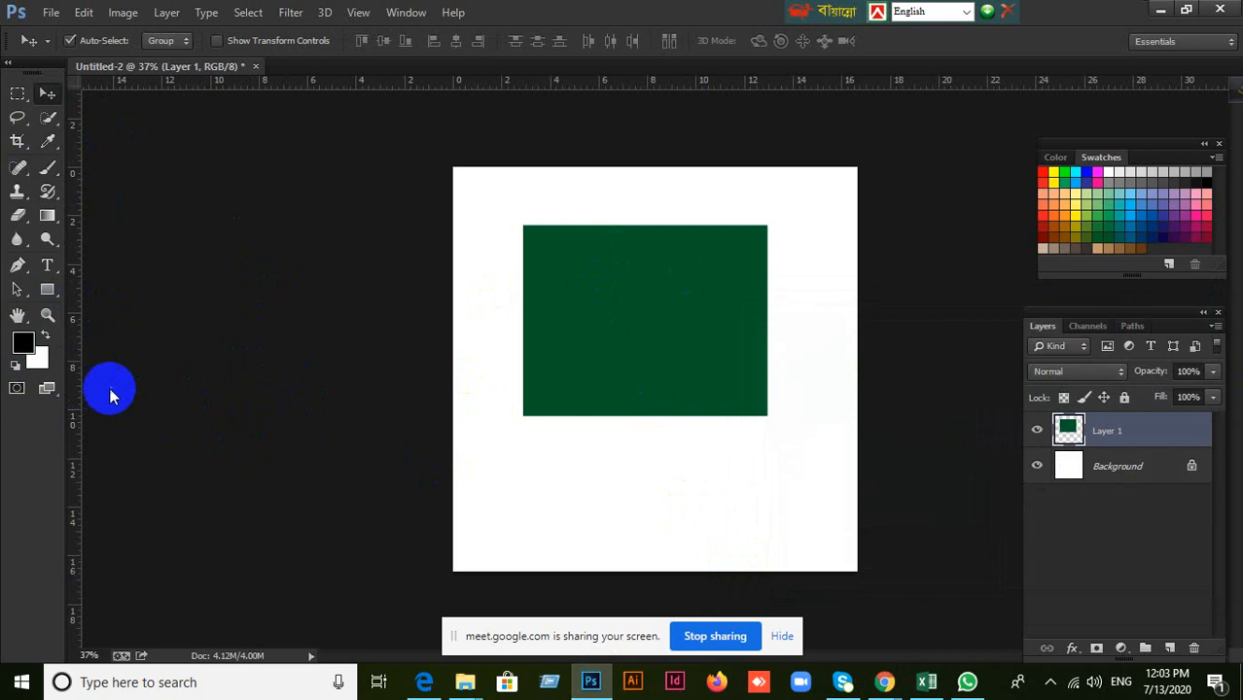
# Confirm white (ffffff) as the background colour and reset both colours to the defaults.
pyautogui.click(38, 360)
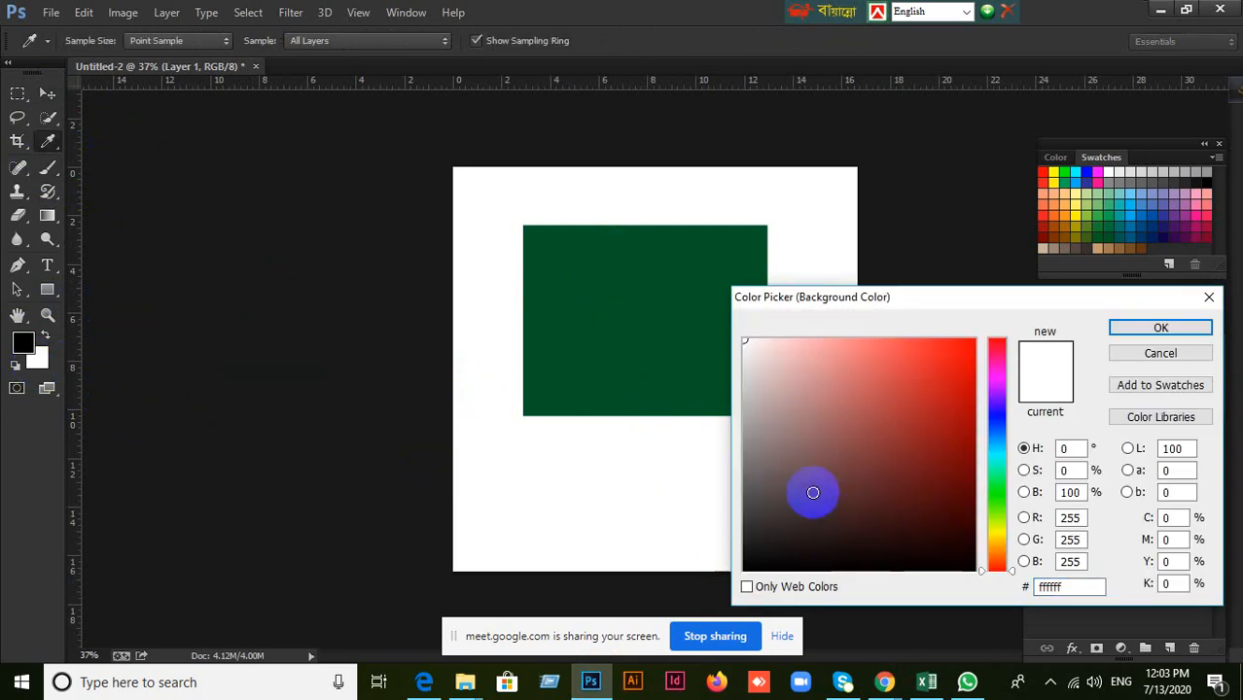
pyautogui.click(1157, 329)
pyautogui.click(37, 361)
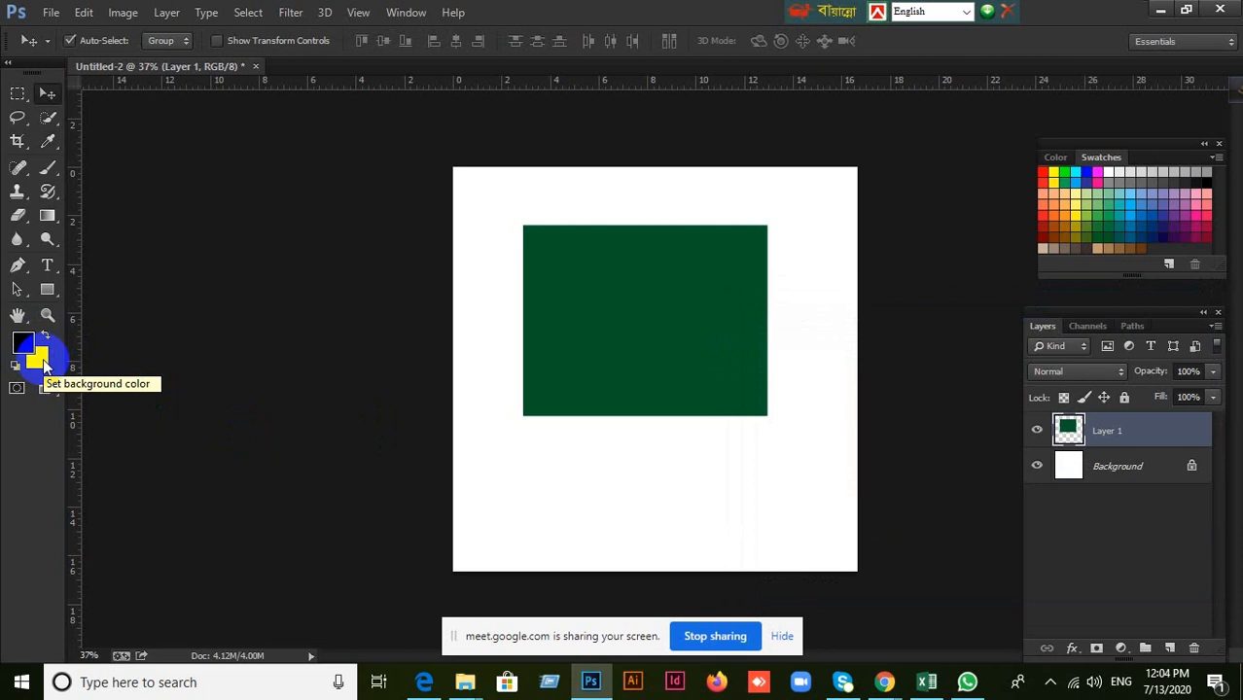
pyautogui.press('d')
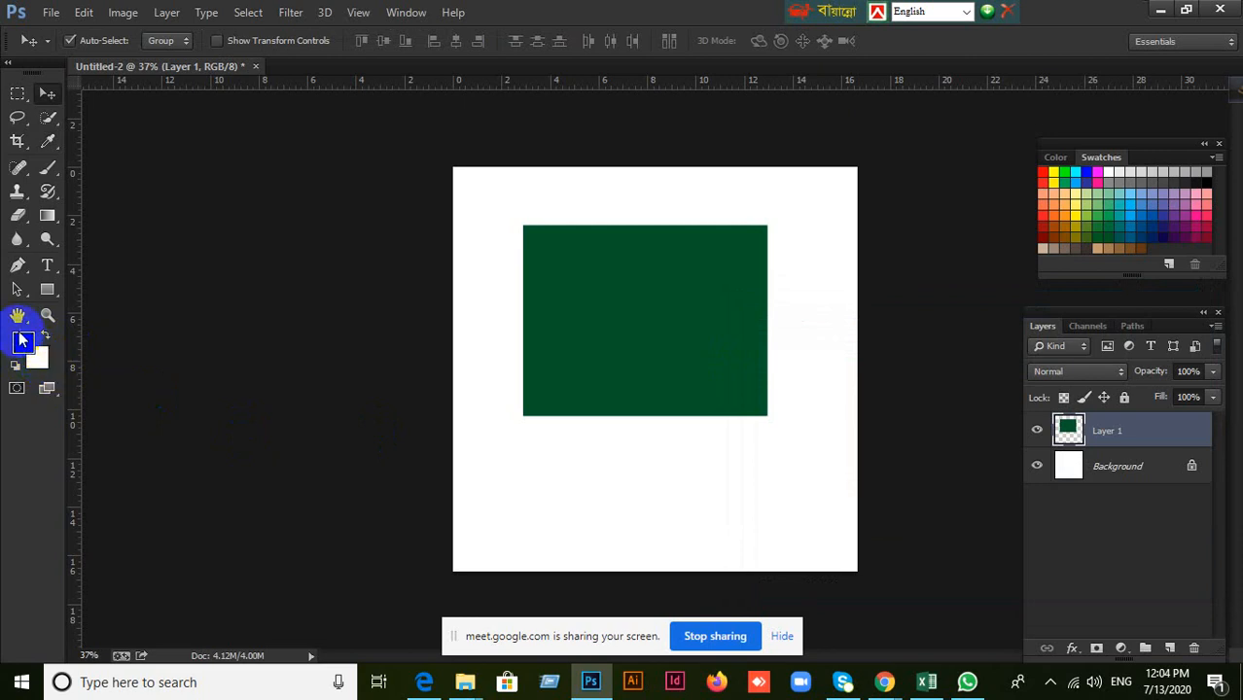
# Change the foreground colour to bright green (1bd96c), keeping the Move tool active.
pyautogui.click(24, 342)
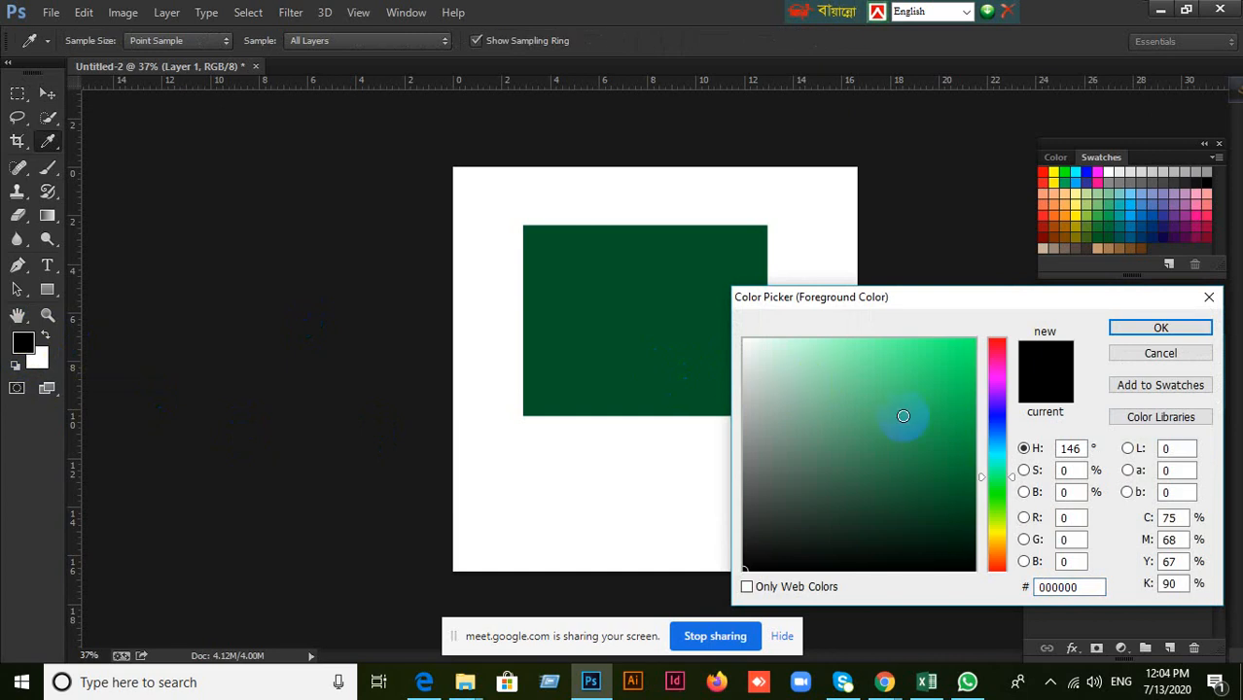
pyautogui.click(945, 372)
pyautogui.click(1157, 327)
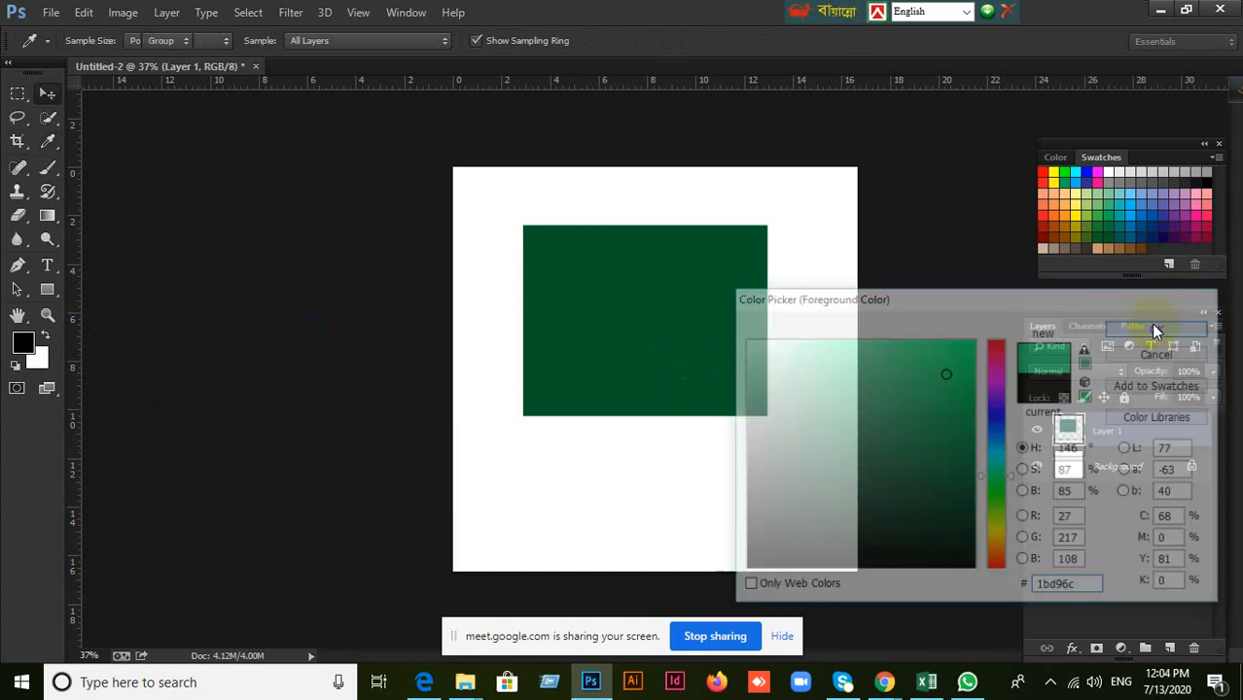
pyautogui.press('v')
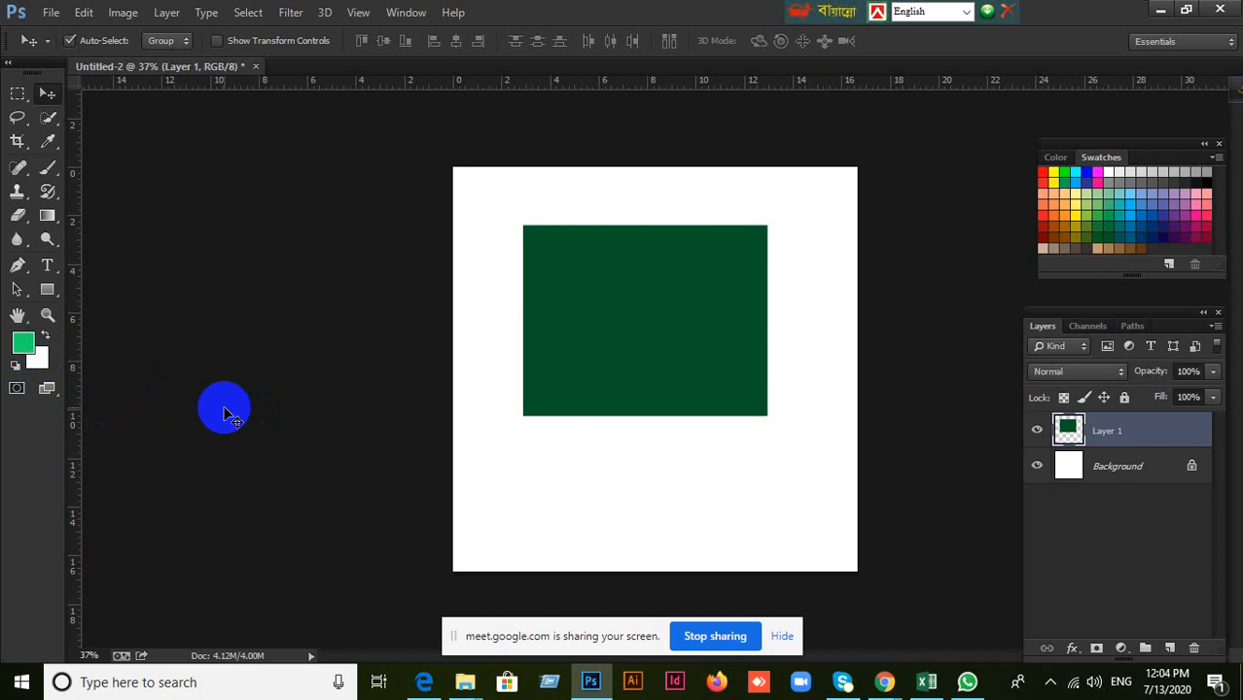
# Reset the foreground and background colours to default black and white, and look at the foreground colour without changing it.
pyautogui.press('d')
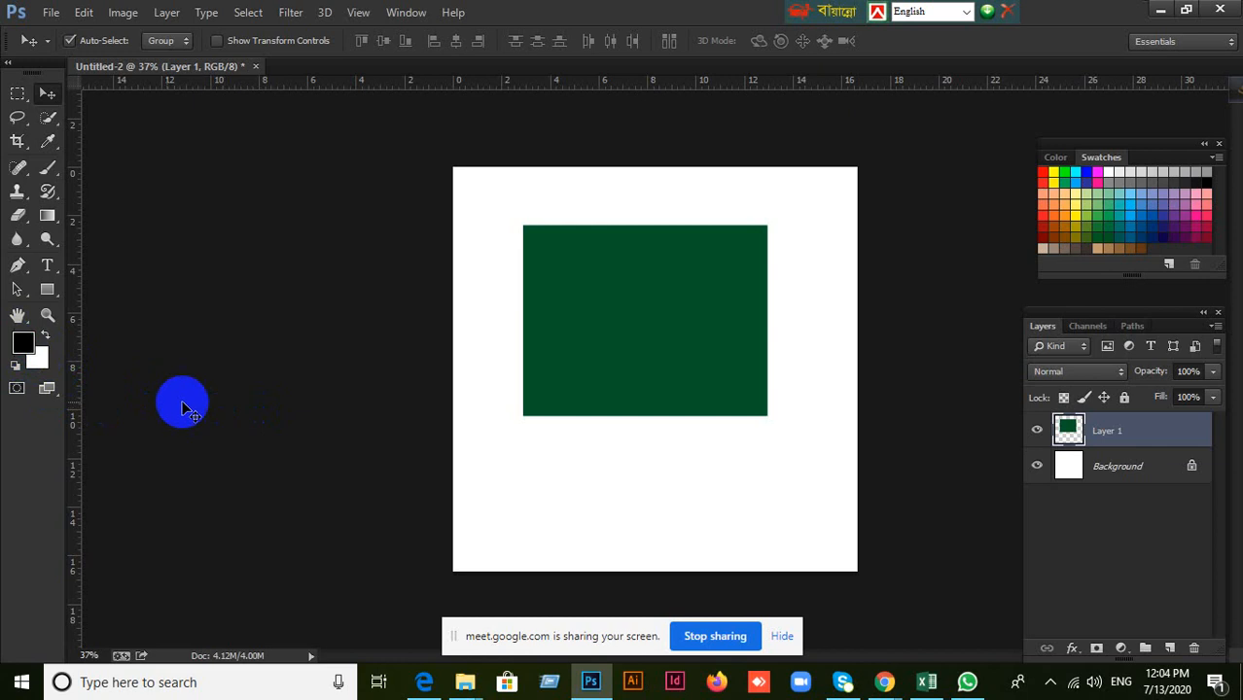
pyautogui.click(22, 344)
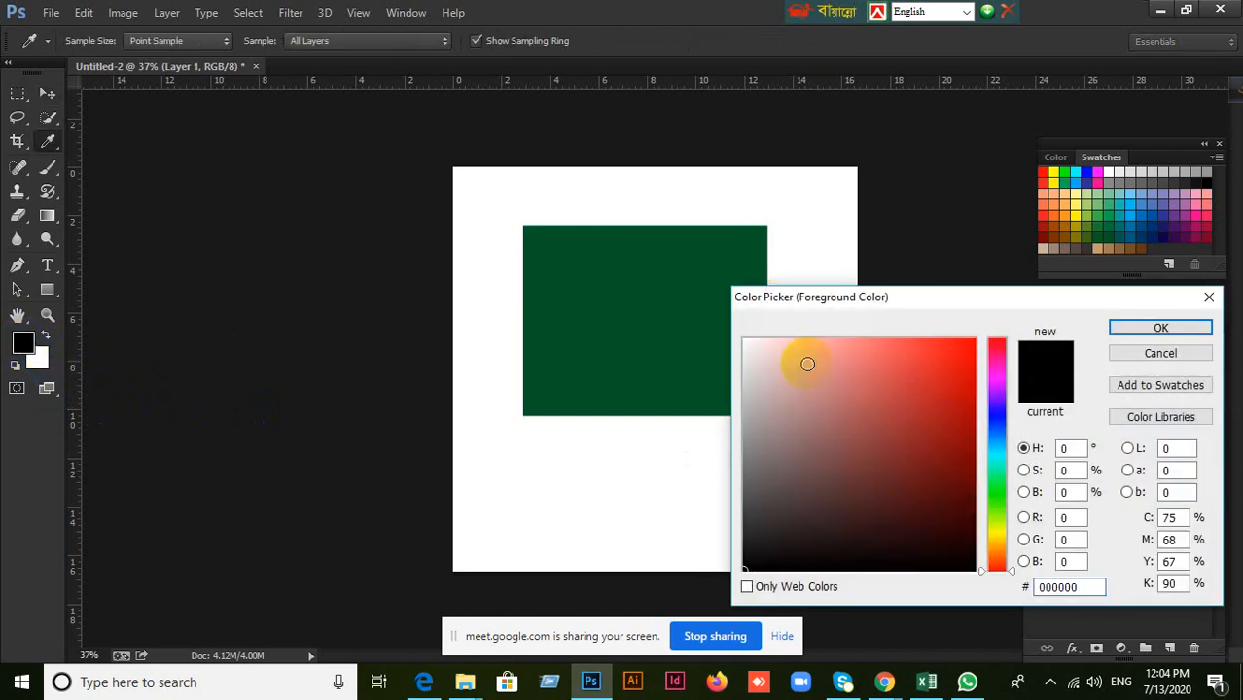
pyautogui.click(1140, 354)
pyautogui.press('v')
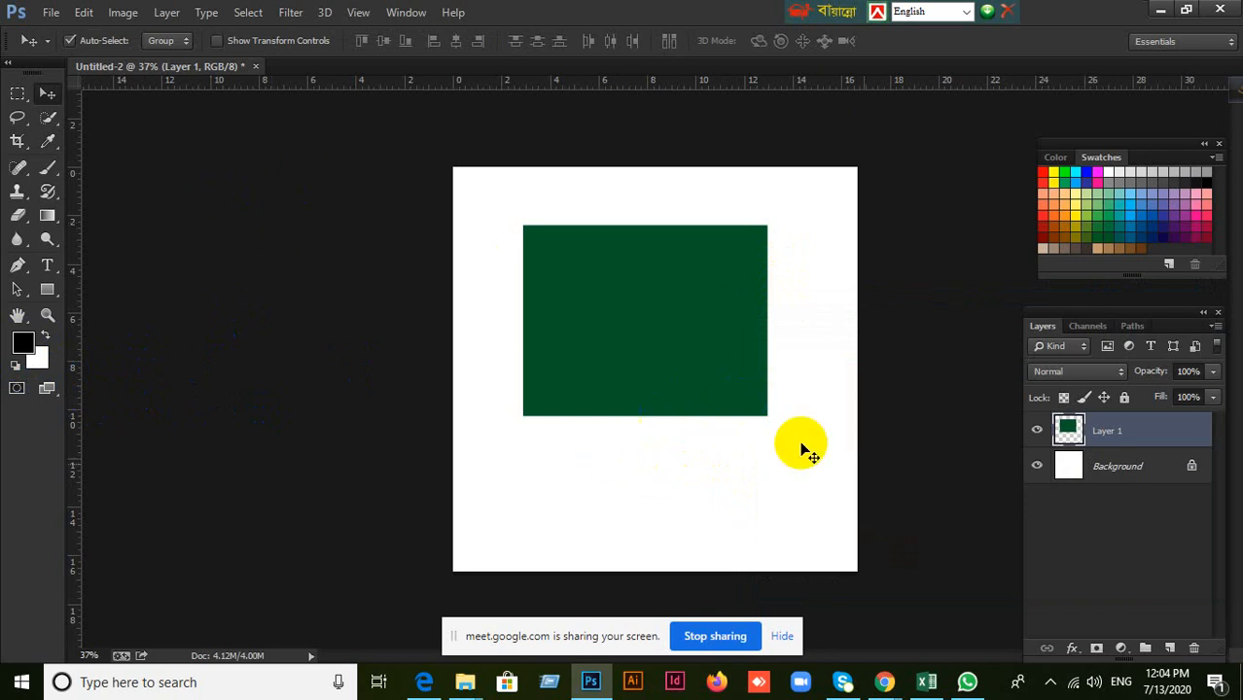
# Add a layer mask to Layer 1 and choose the Brush tool with a hard round tip.
pyautogui.click(1099, 652)
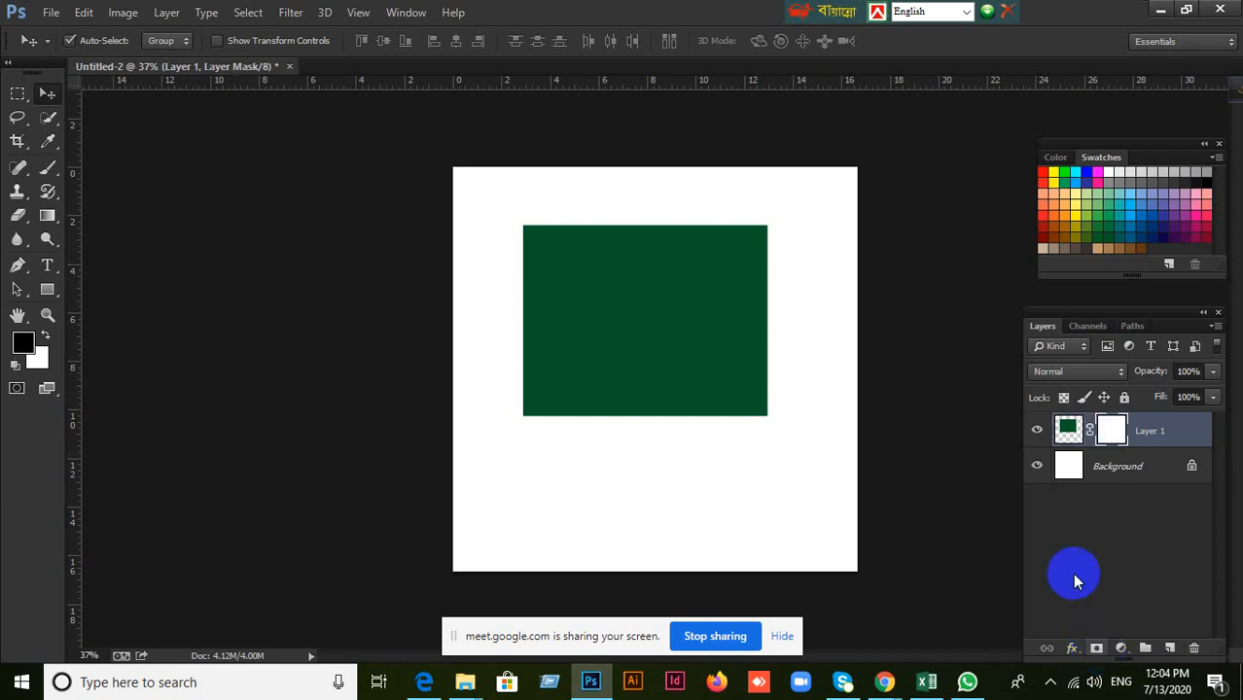
pyautogui.click(46, 171)
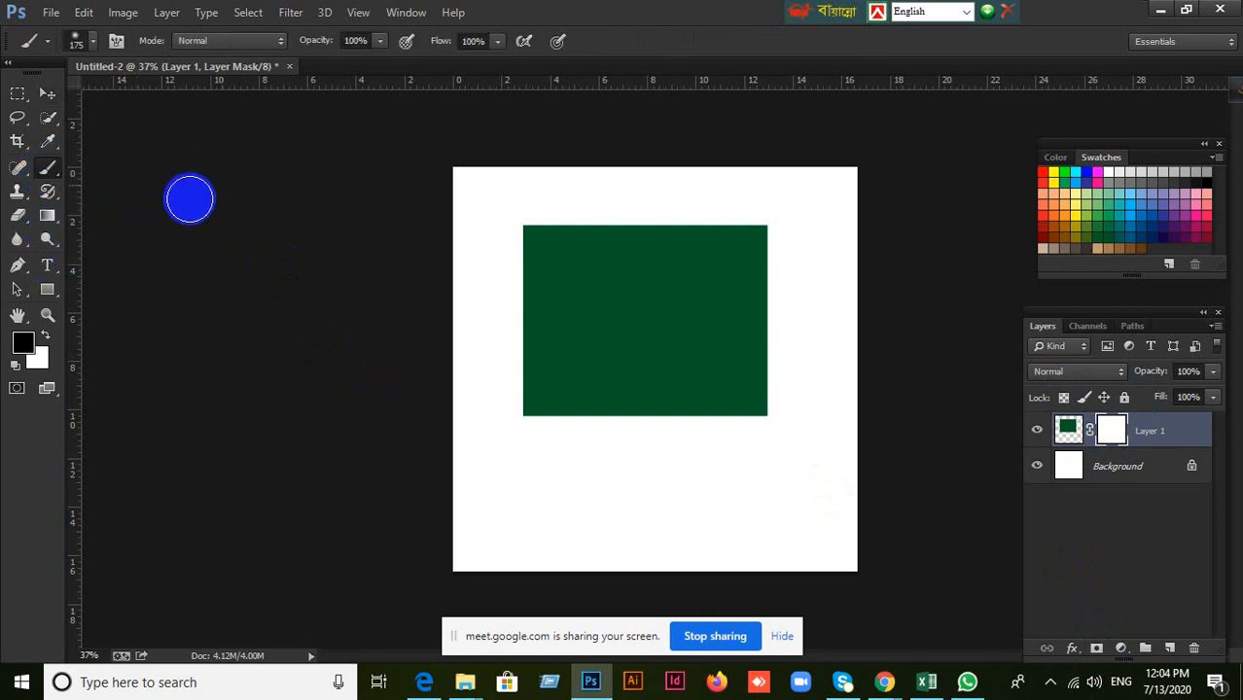
pyautogui.rightClick(297, 281)
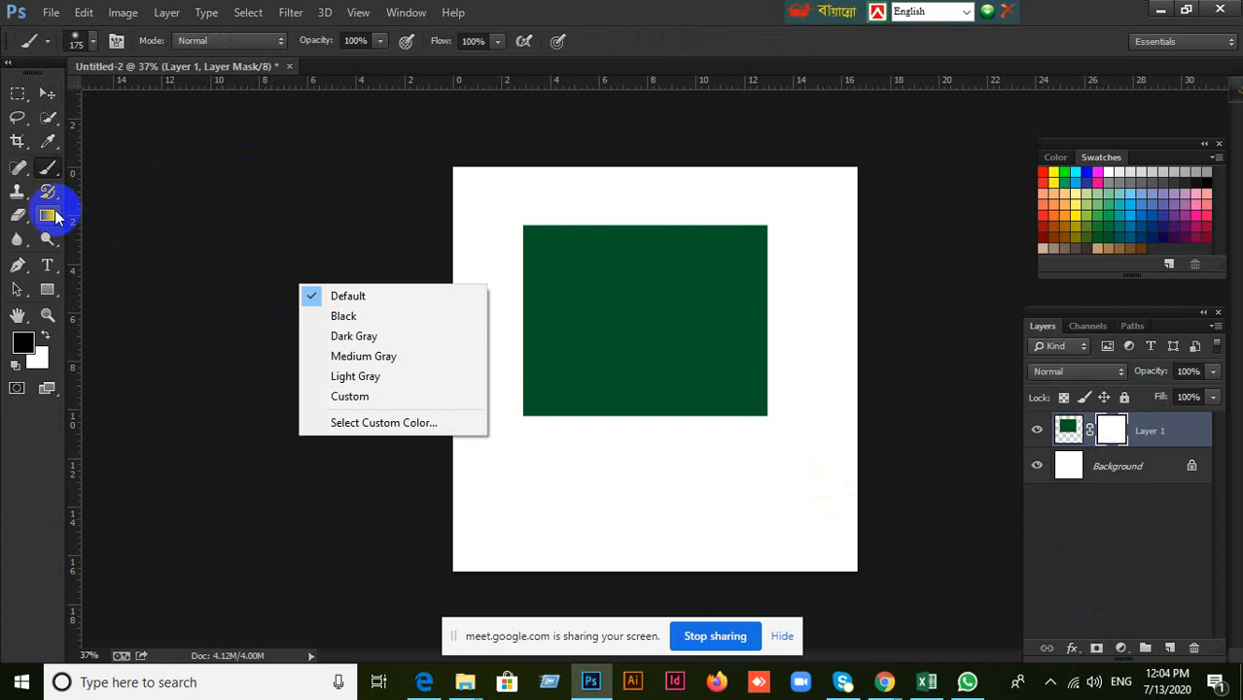
pyautogui.click(48, 168)
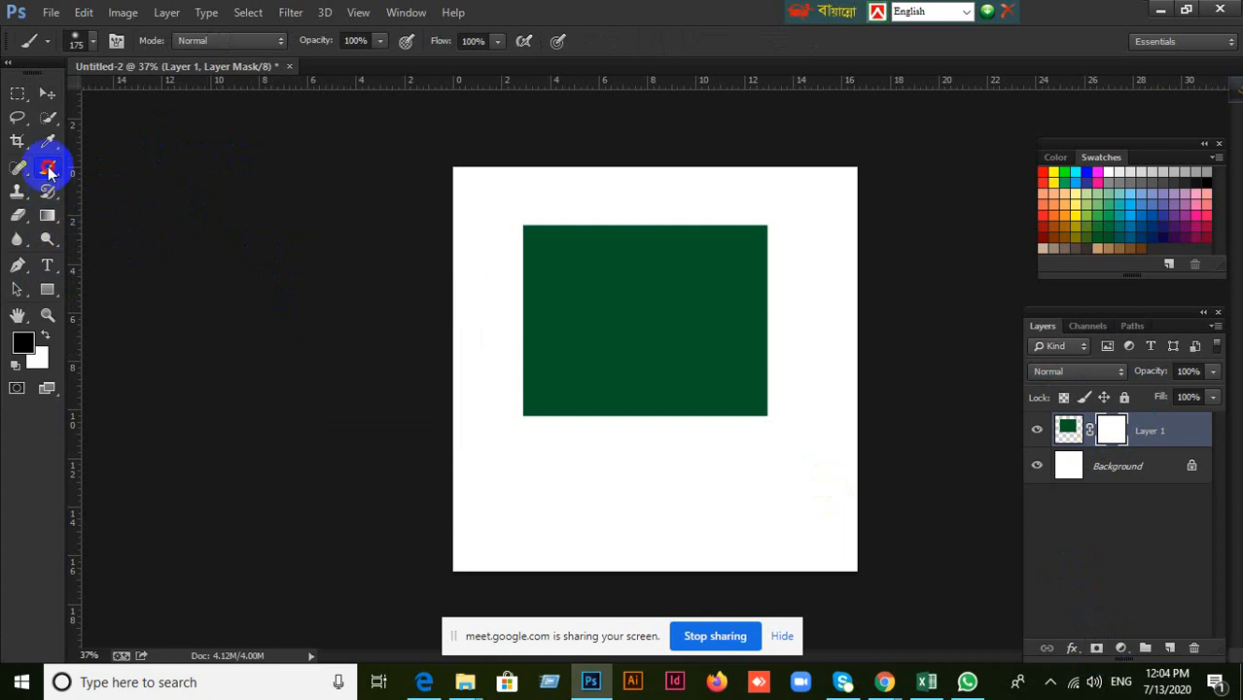
pyautogui.click(93, 43)
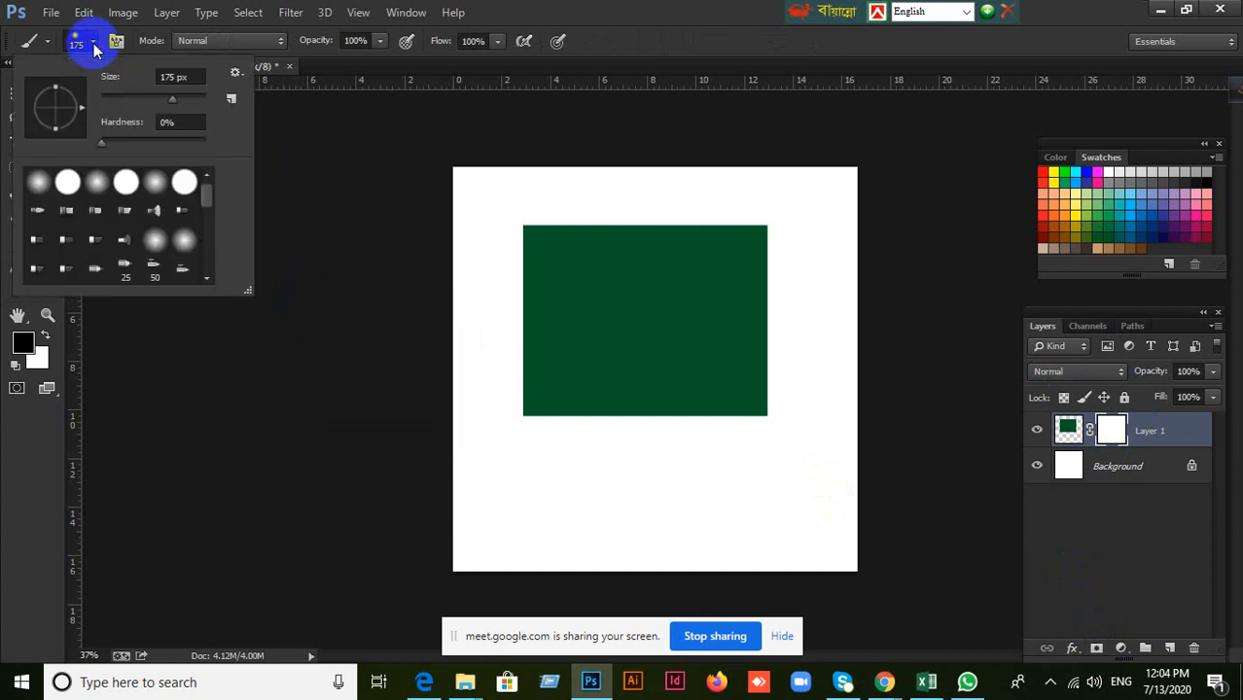
pyautogui.click(67, 182)
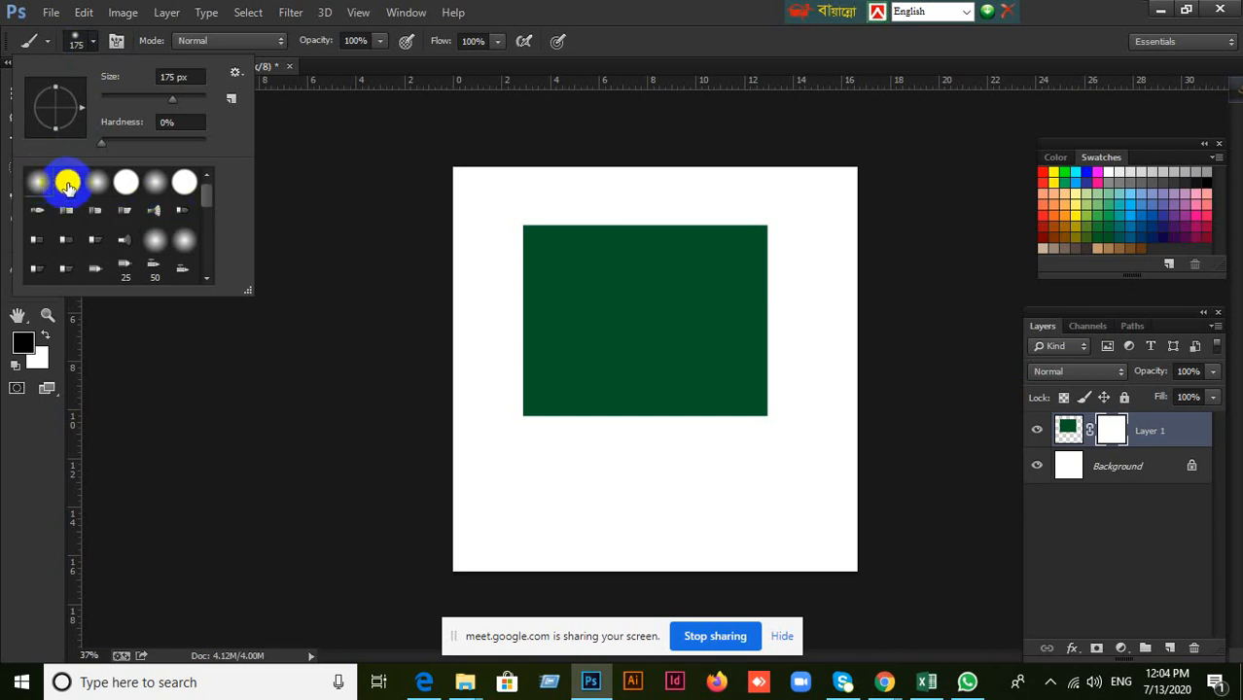
pyautogui.click(93, 41)
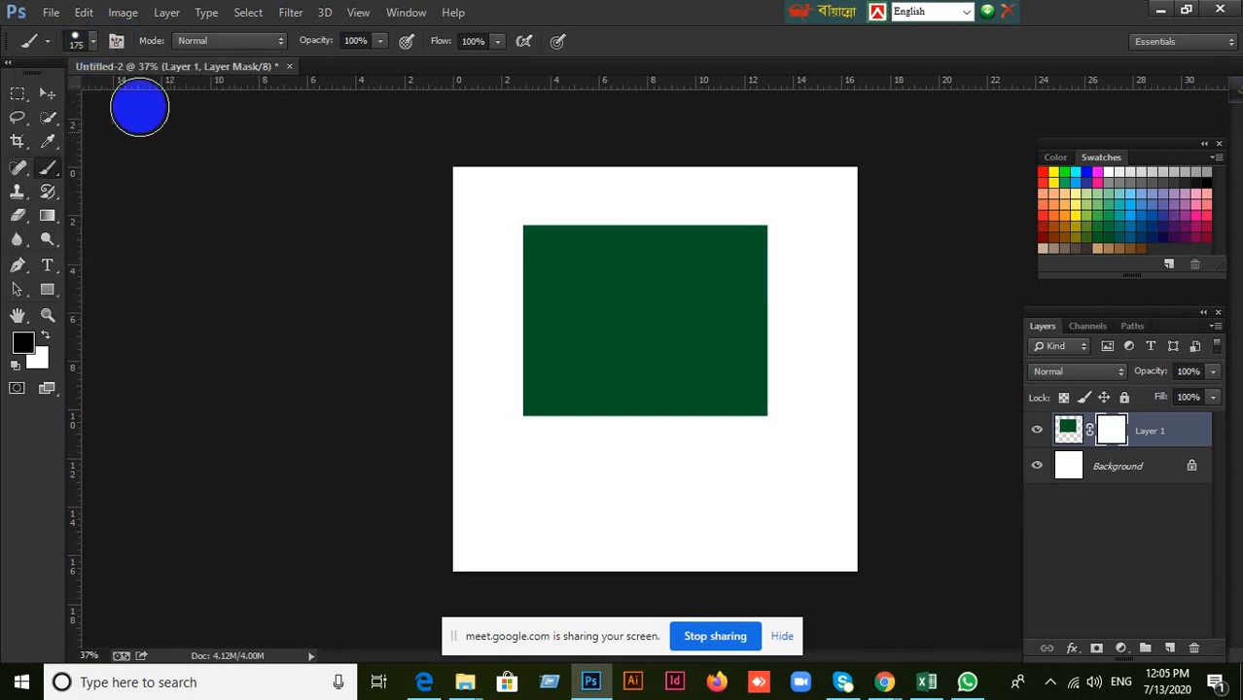
pyautogui.rightClick(300, 215)
pyautogui.click(600, 162)
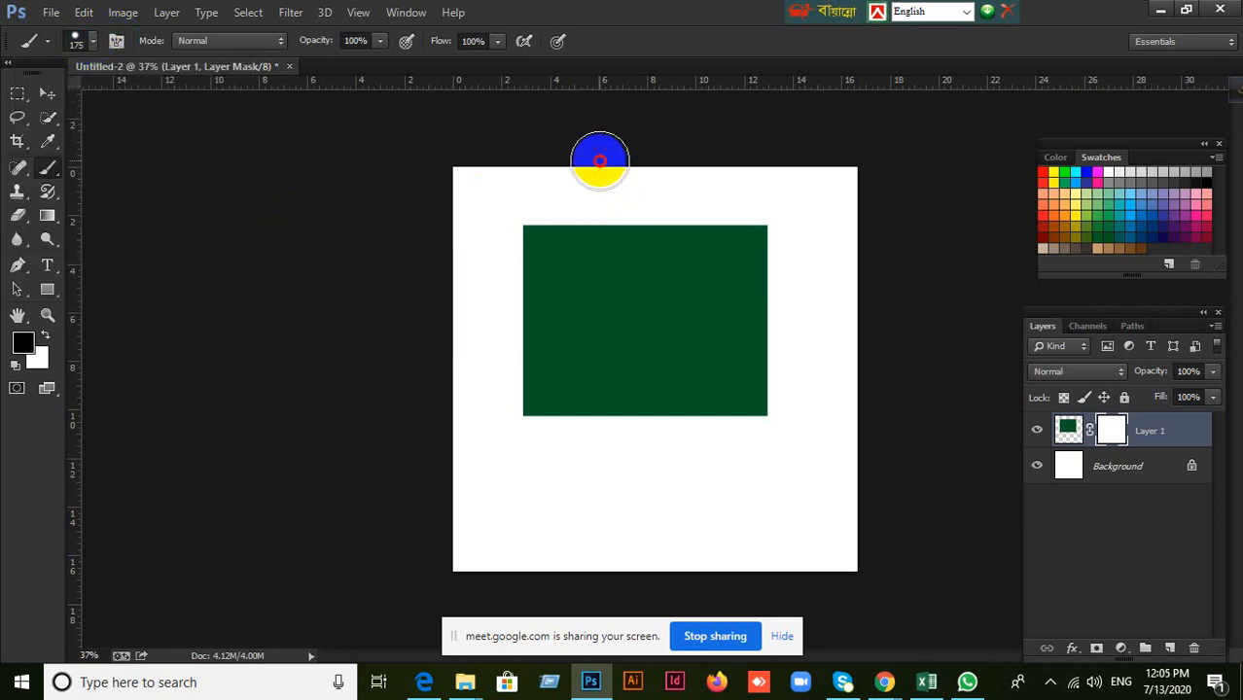
# Lower the brush hardness to 0% in the brush settings over the canvas.
pyautogui.rightClick(593, 290)
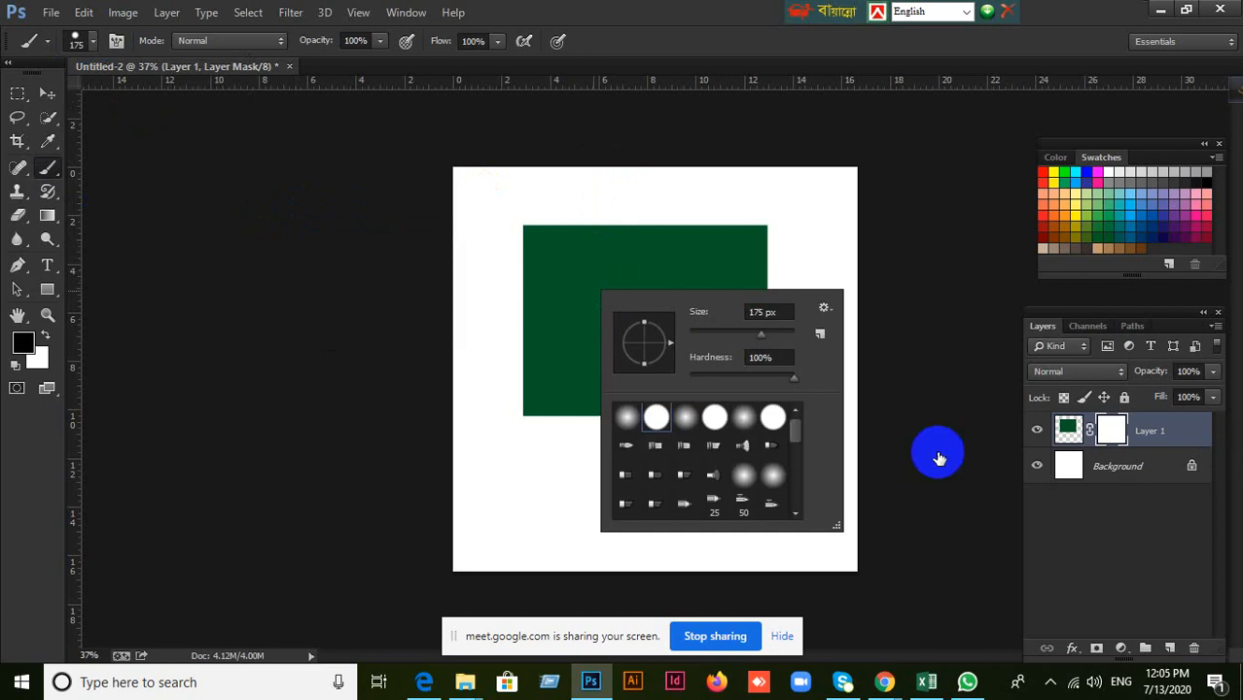
pyautogui.click(714, 417)
pyautogui.click(773, 416)
pyautogui.moveTo(790, 378); pyautogui.dragTo(683, 375)
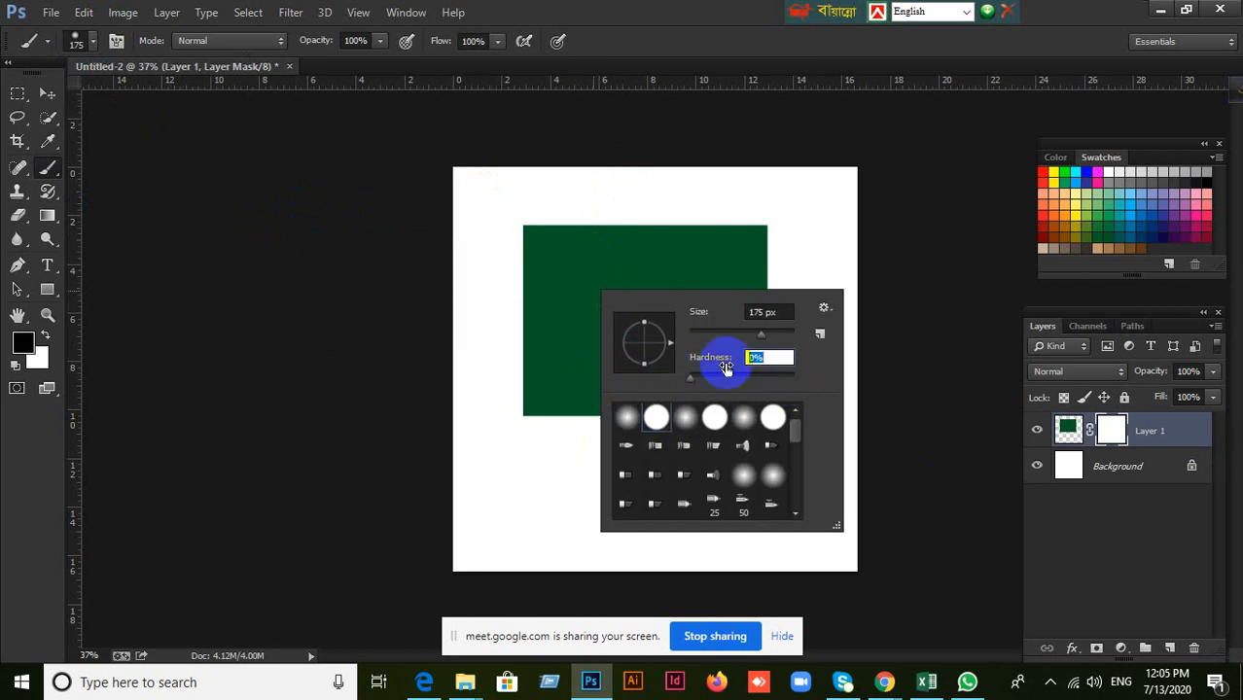
pyautogui.click(766, 357)
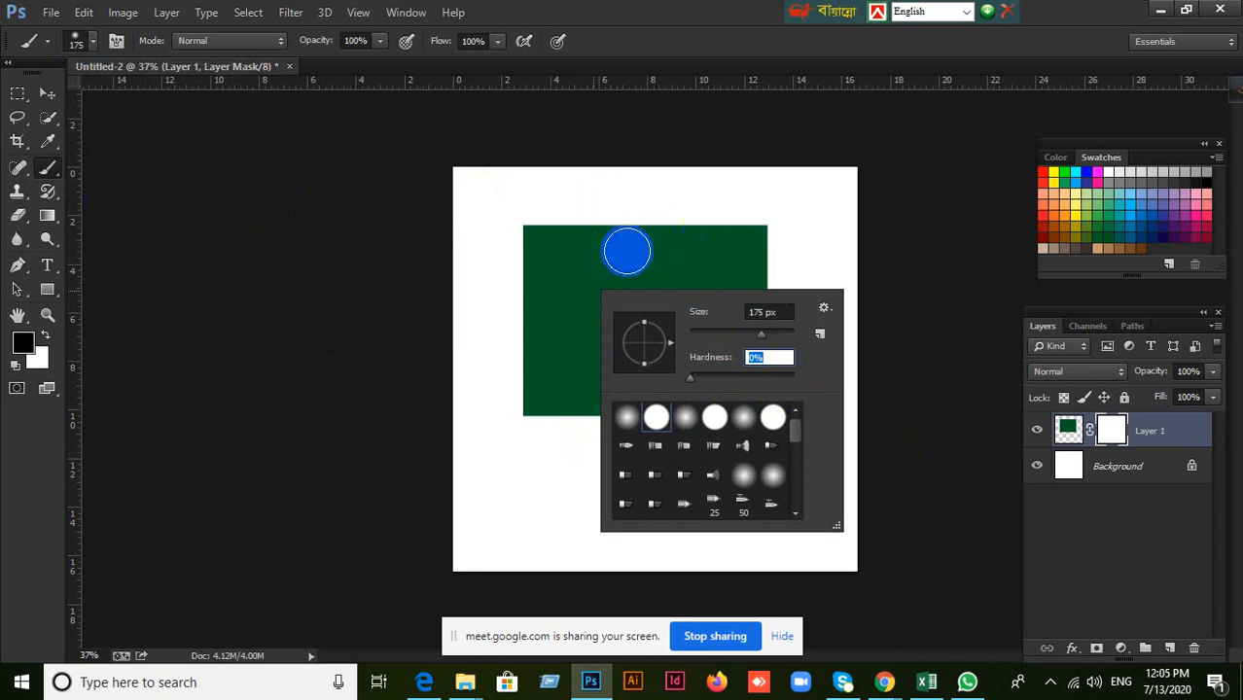
# Try brush sizes of 2237 px and 80 px, settle on 128 px and close the brush settings.
pyautogui.moveTo(768, 334)
pyautogui.mouseDown()
pyautogui.moveTo(739, 334)
pyautogui.moveTo(787, 337)
pyautogui.mouseUp()
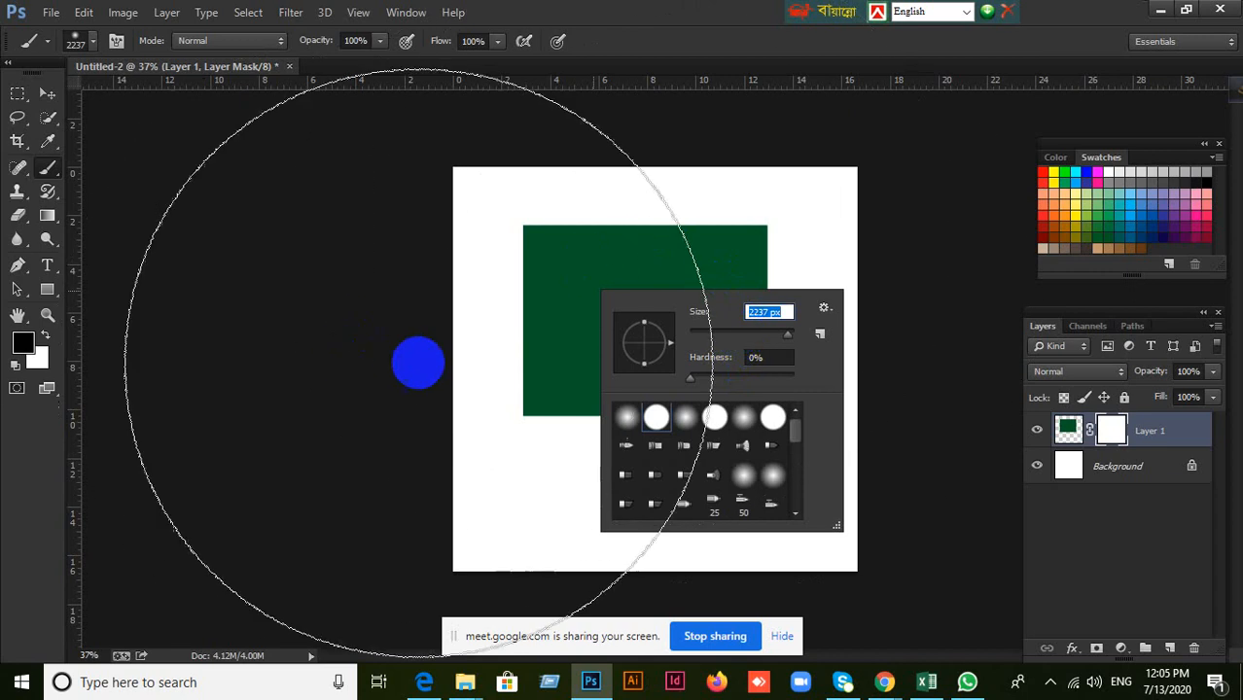
pyautogui.moveTo(788, 336); pyautogui.dragTo(730, 336)
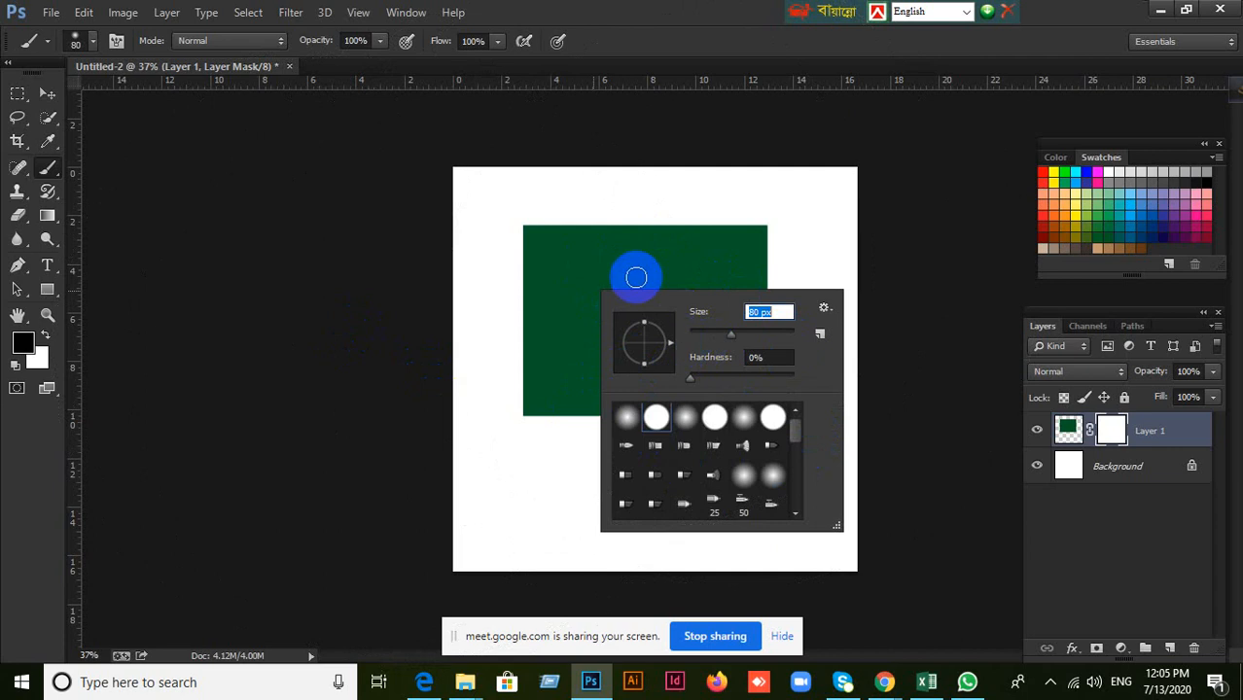
pyautogui.moveTo(737, 338); pyautogui.dragTo(749, 336)
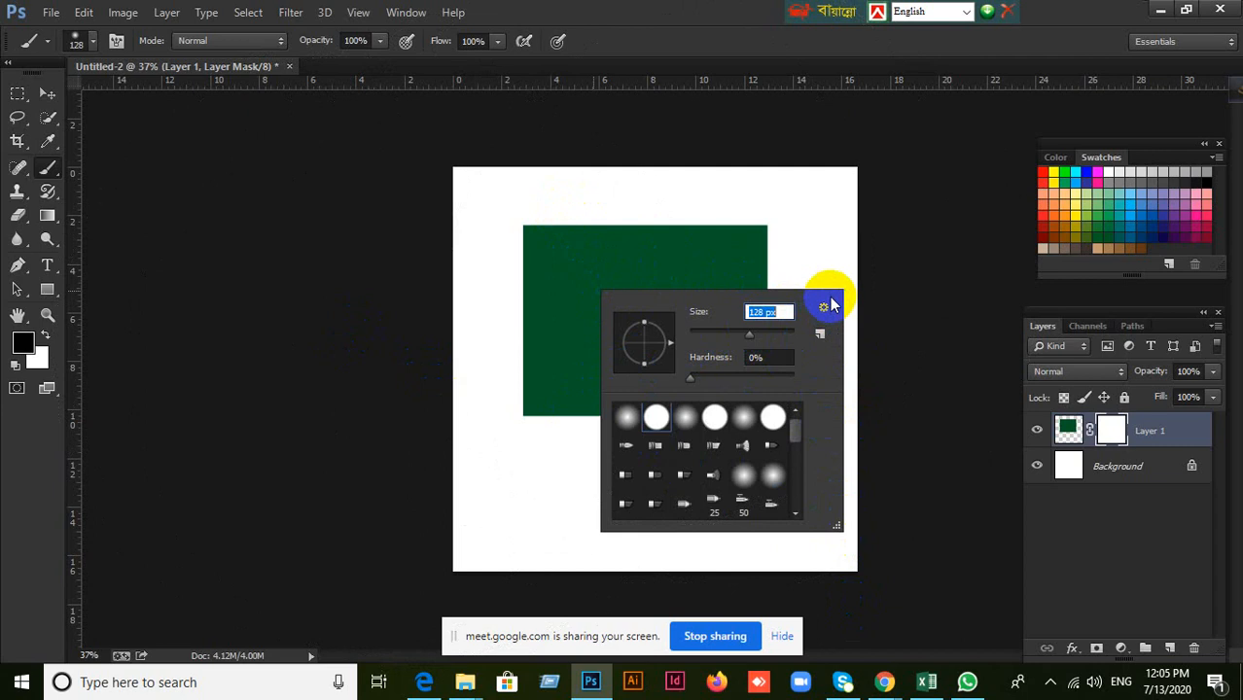
pyautogui.click(871, 446)
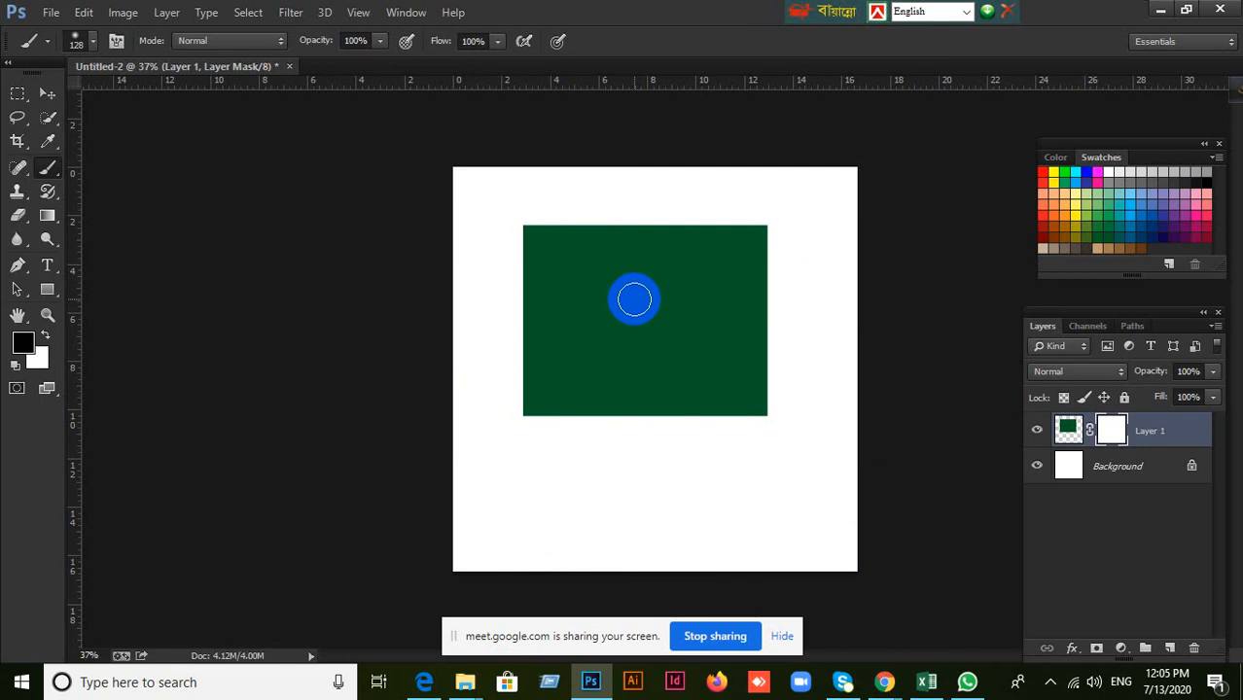
# Enlarge the brush to 700 px and reduce it to 300 px over the green rectangle.
pyautogui.press(']')
pyautogui.press(']')
pyautogui.press(']')
pyautogui.press(']')
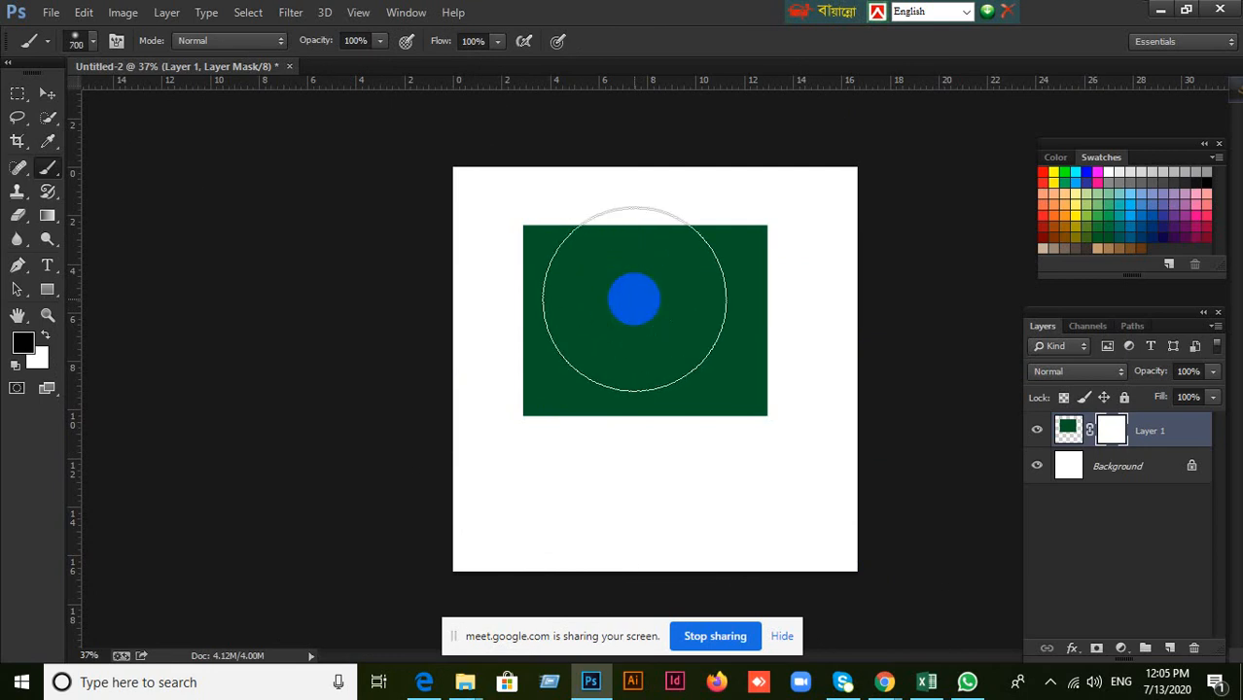
pyautogui.press('[')
pyautogui.press('[')
pyautogui.press('[')
pyautogui.press('[')
pyautogui.press('[')
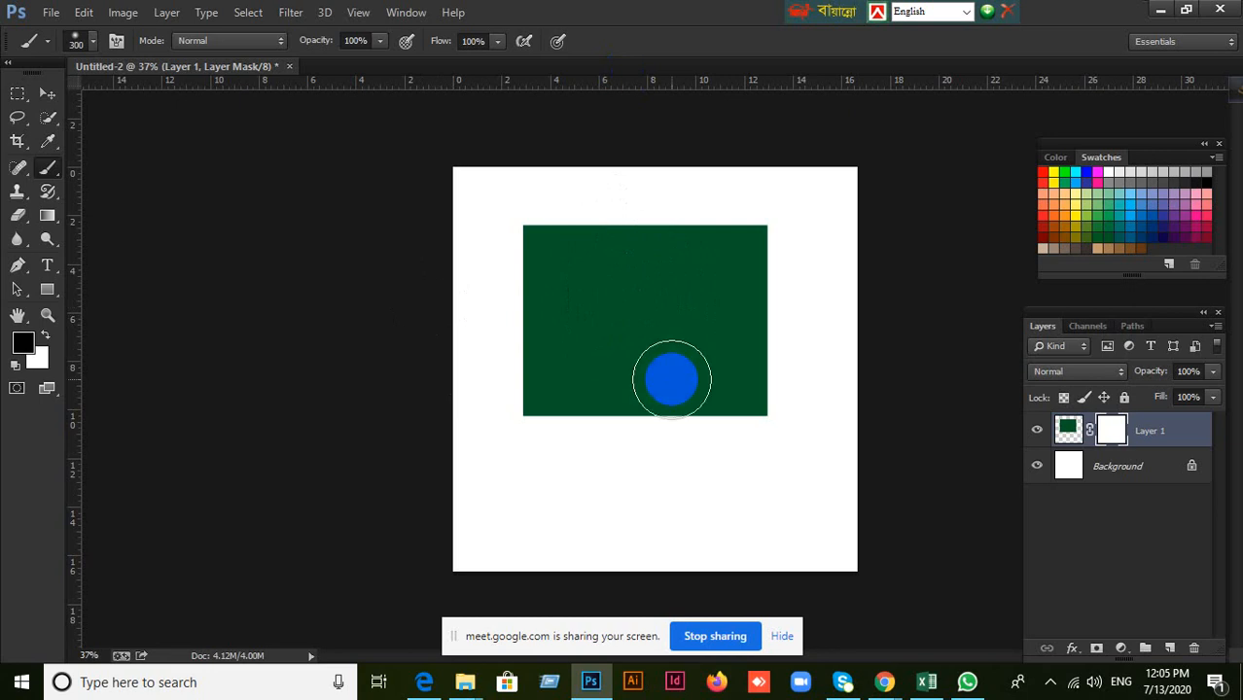
pyautogui.click(651, 321)
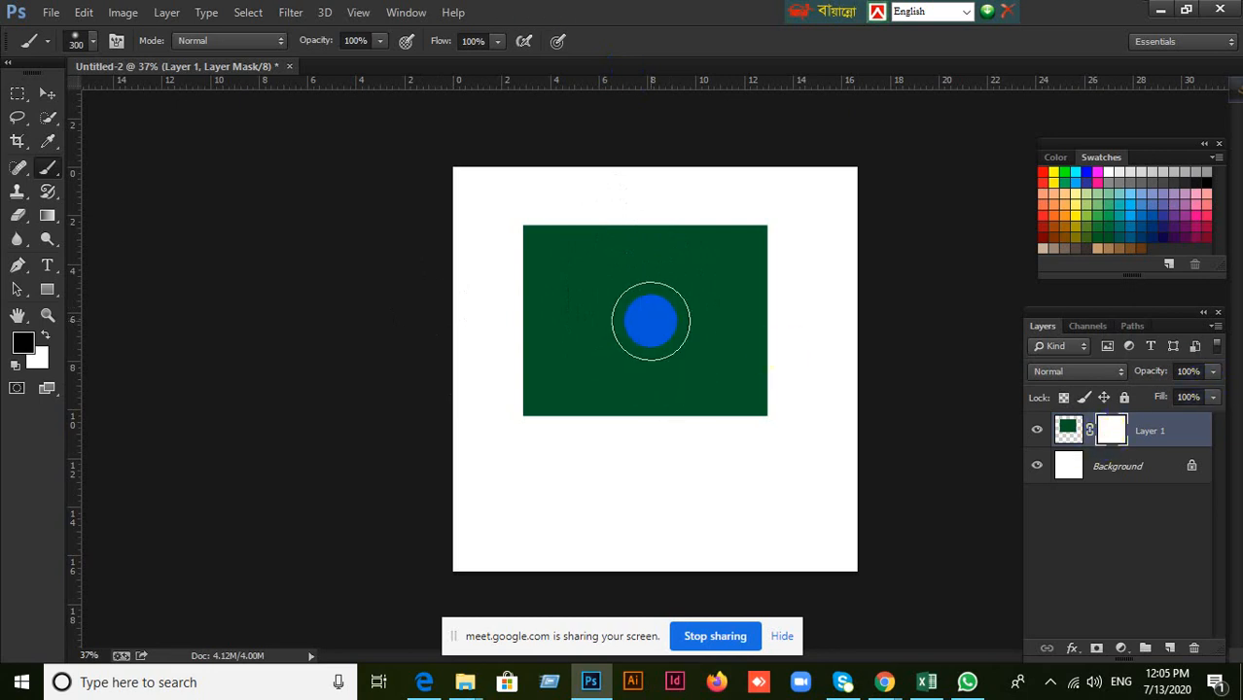
pyautogui.scroll(-3, 651, 321)
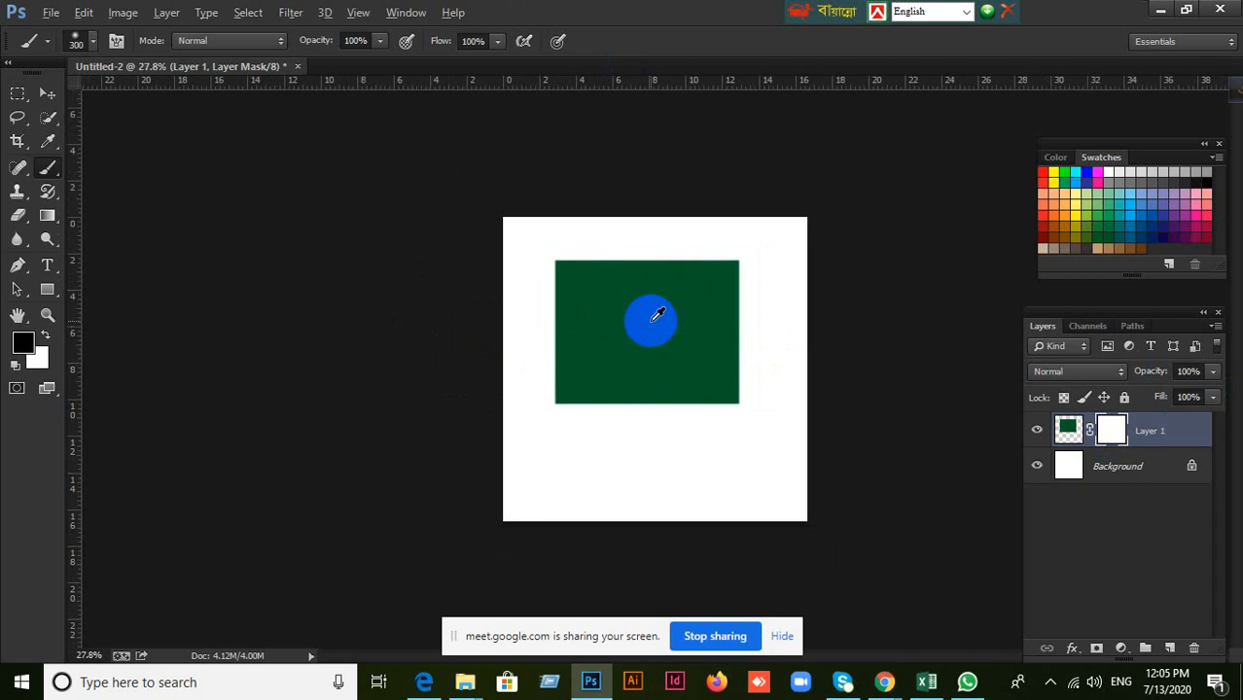
# Move the green rectangle slightly lower with the Move tool so that it sits nearer the canvas centre.
pyautogui.scroll(2, 651, 320)
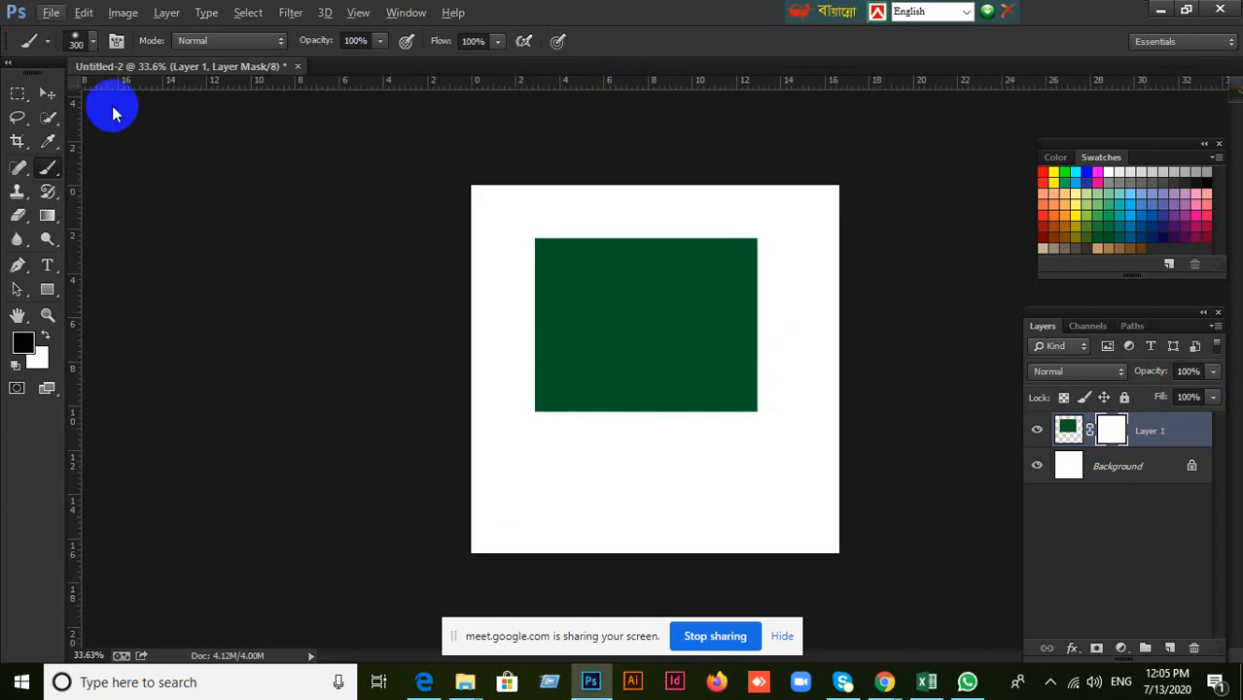
pyautogui.click(46, 93)
pyautogui.scroll(2, 721, 341)
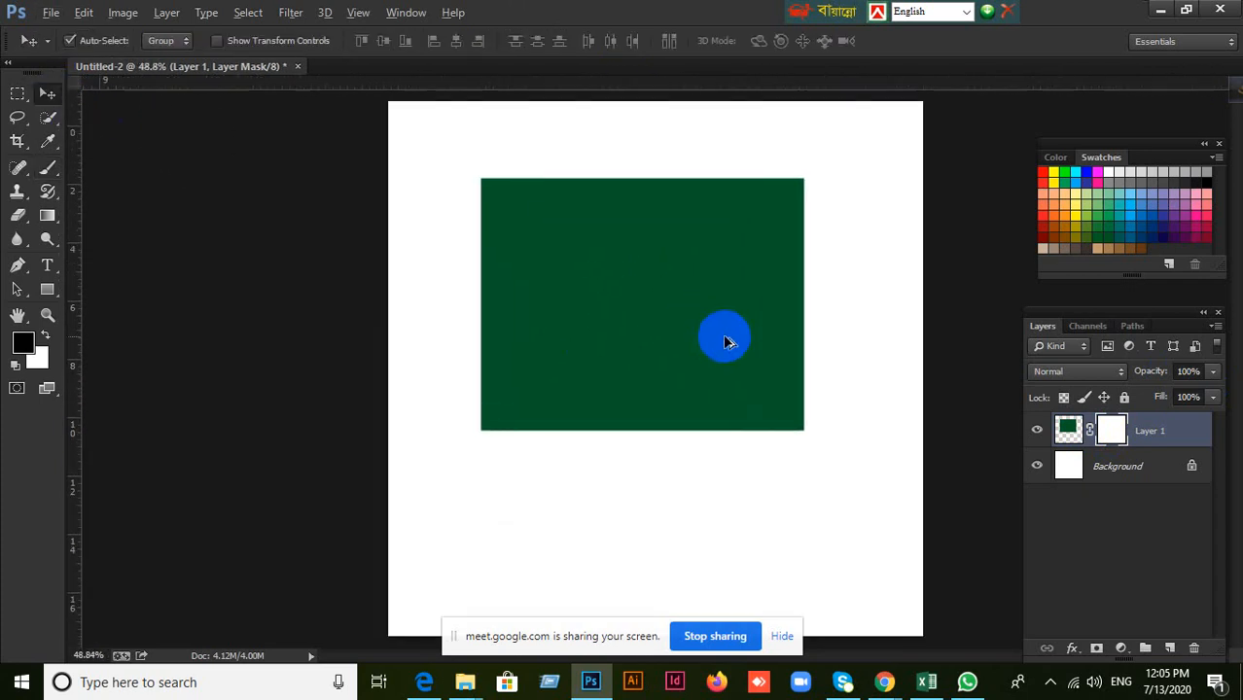
pyautogui.scroll(-1, 701, 323)
pyautogui.moveTo(695, 319); pyautogui.dragTo(714, 353)
pyautogui.scroll(-1, 711, 352)
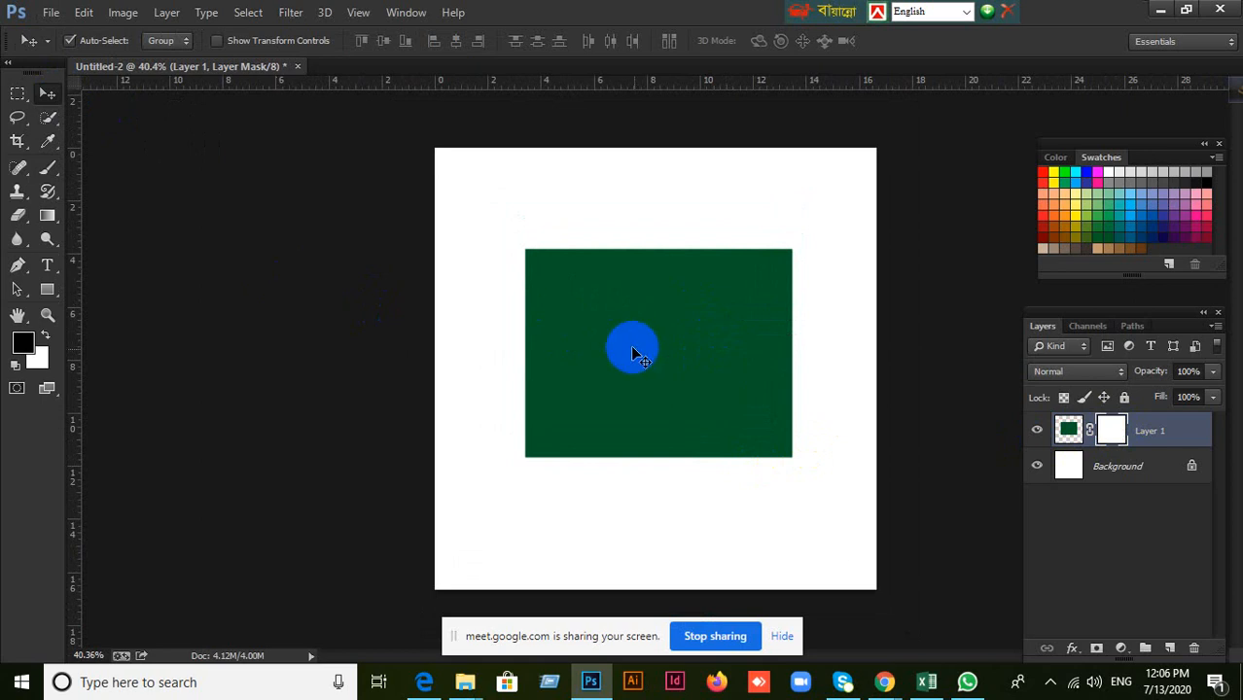
pyautogui.moveTo(632, 351); pyautogui.dragTo(627, 348)
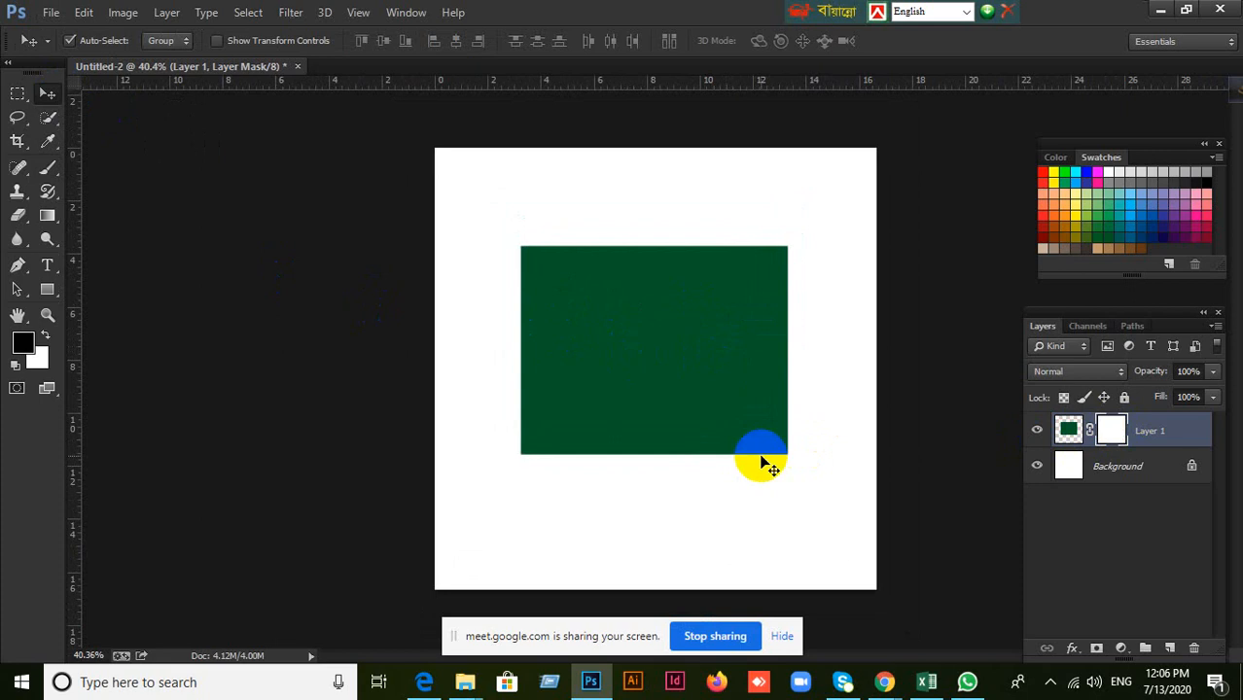
pyautogui.scroll(-2, 738, 404)
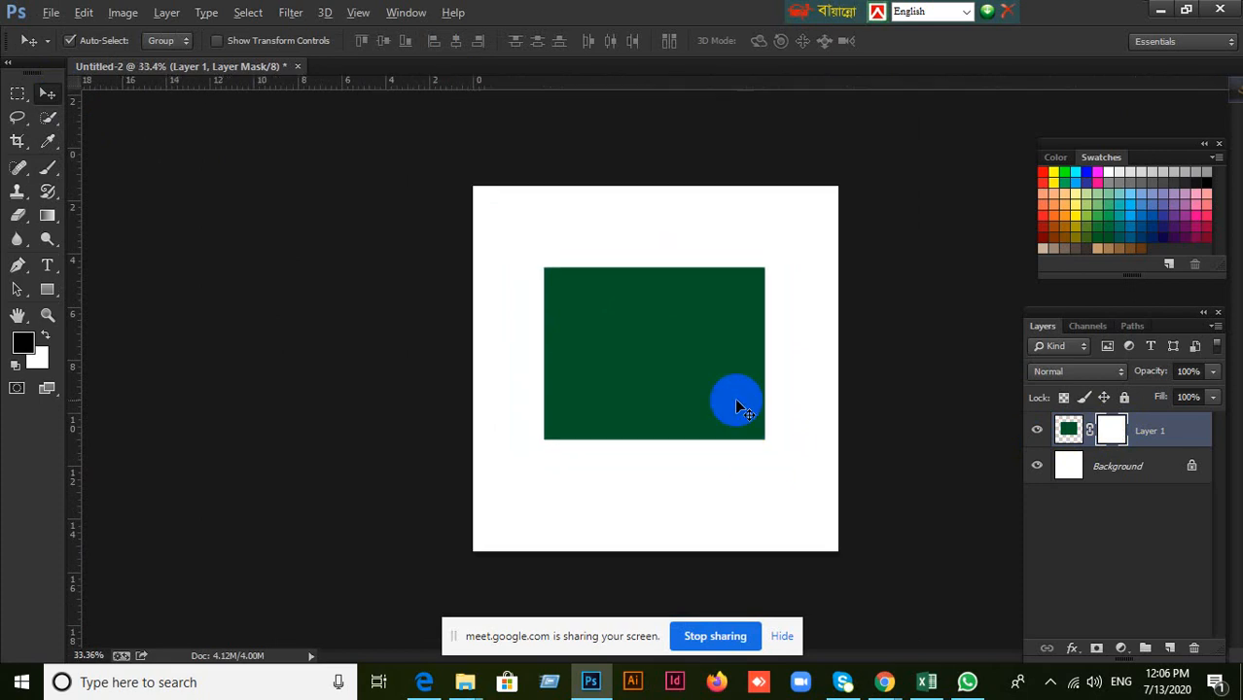
pyautogui.scroll(2, 736, 405)
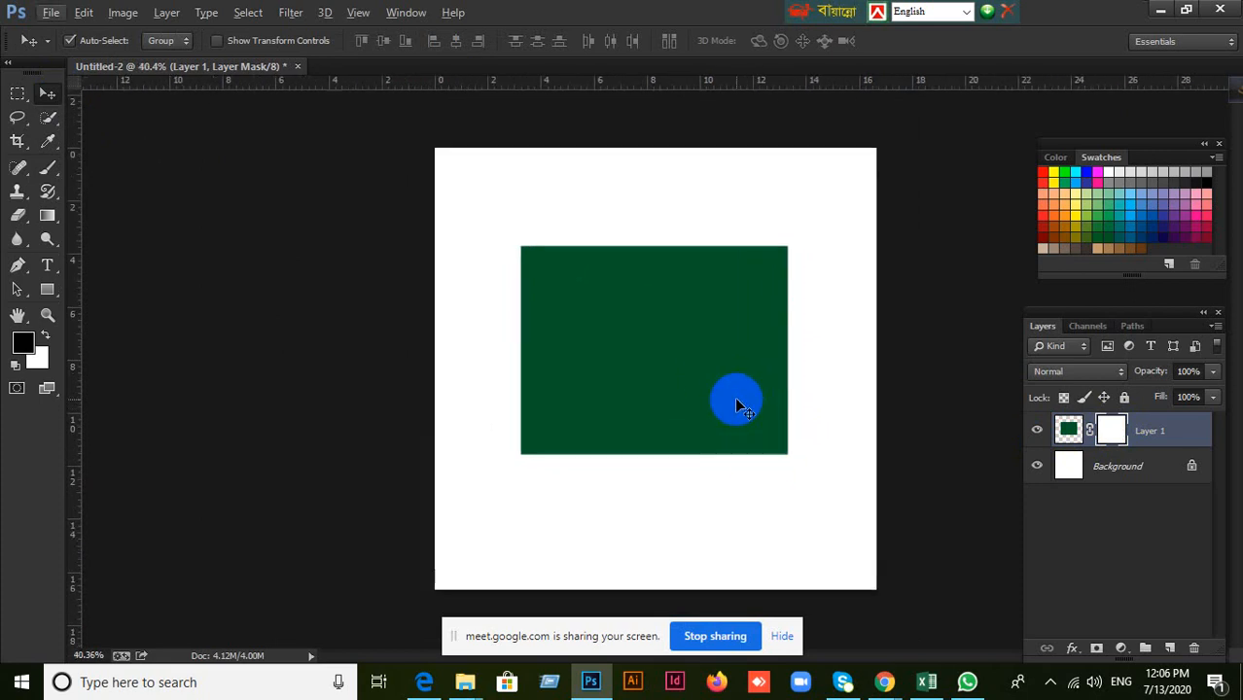
pyautogui.click(421, 684)
pyautogui.click(421, 683)
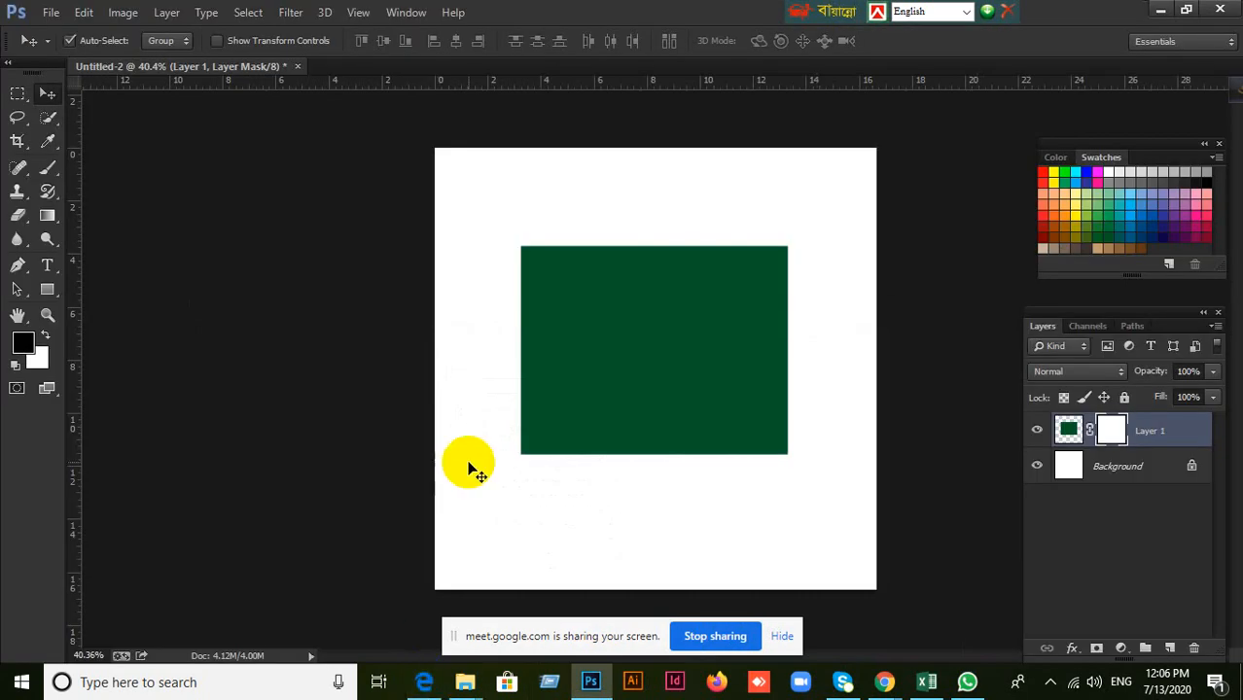
# Hide the green rectangle by painting Layer 1's mask with the 300 px soft brush in the default black.
pyautogui.click(1118, 434)
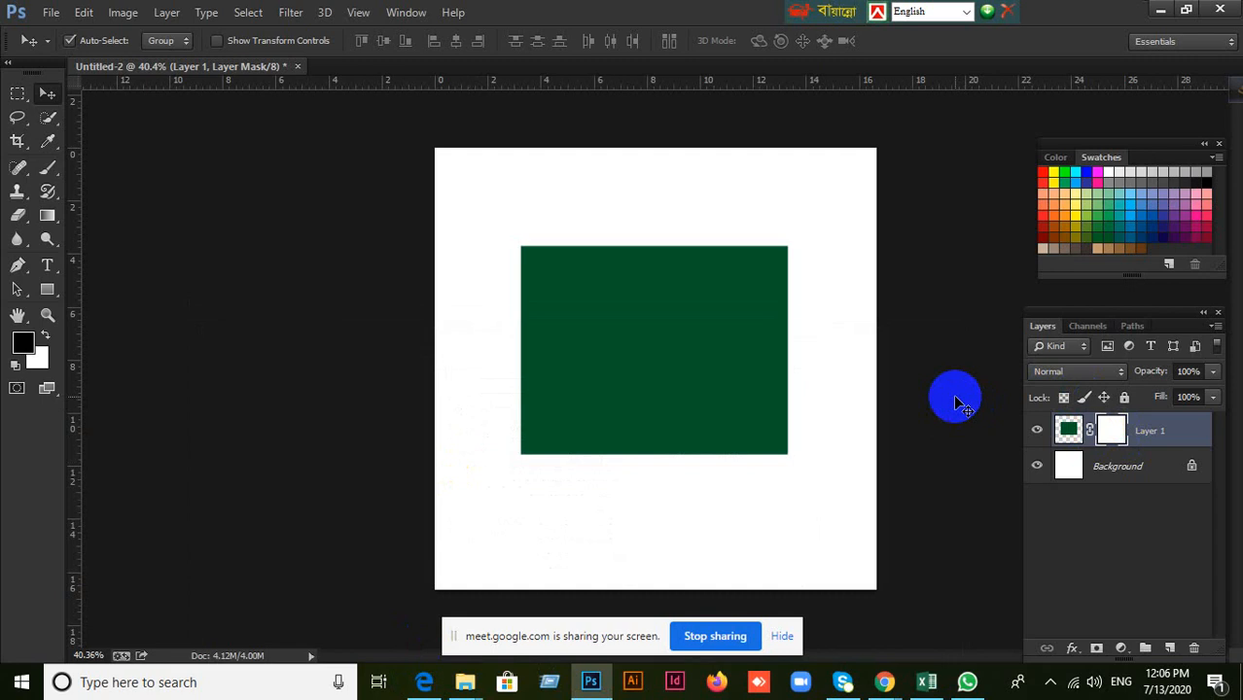
pyautogui.click(792, 509)
pyautogui.click(48, 167)
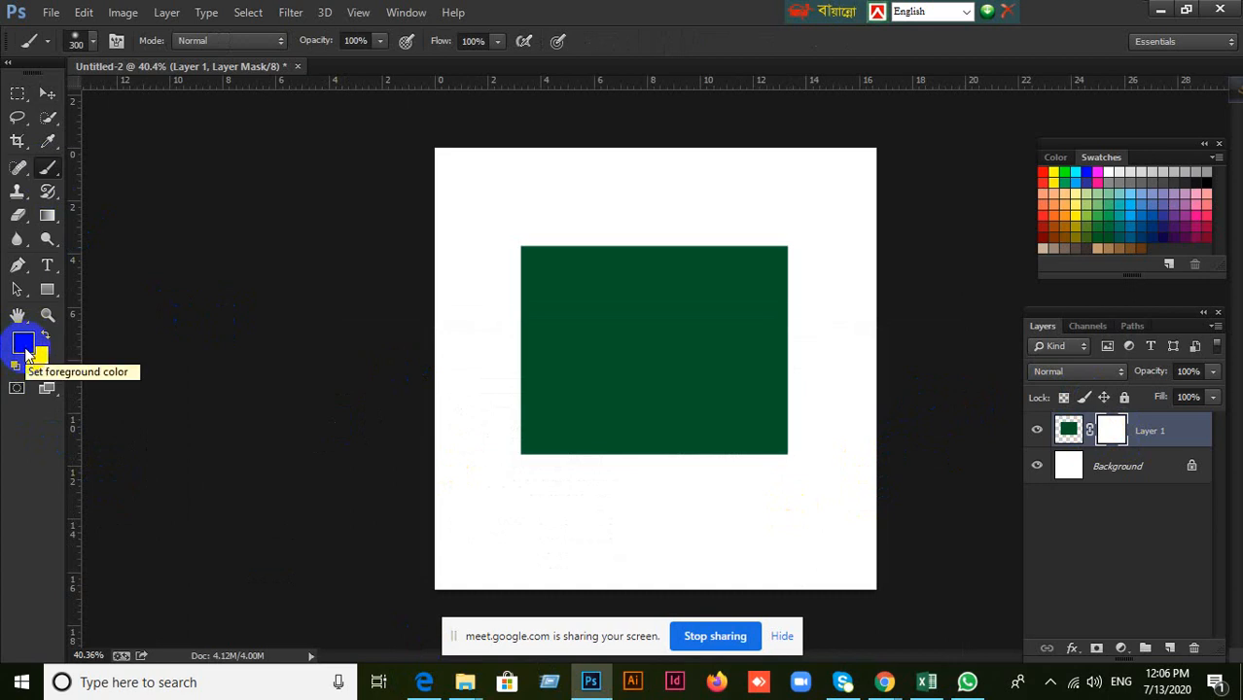
pyautogui.press('d')
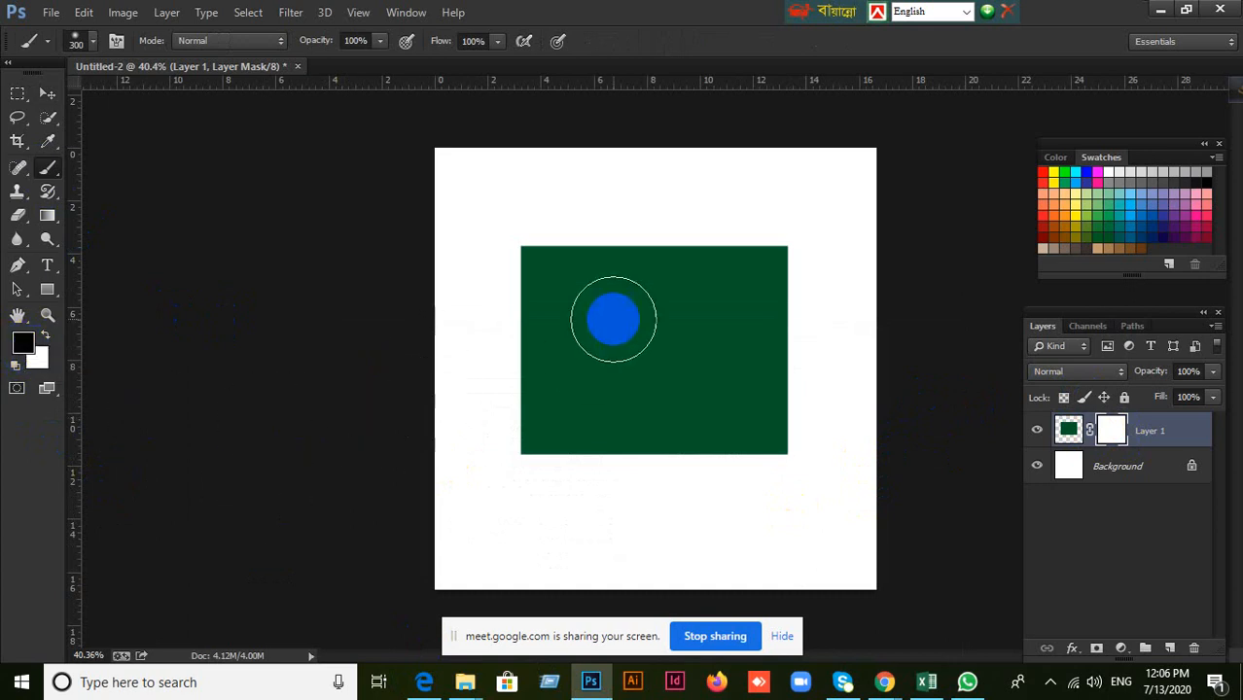
pyautogui.moveTo(542, 312)
pyautogui.mouseDown()
pyautogui.moveTo(516, 267)
pyautogui.moveTo(530, 313)
pyautogui.moveTo(556, 236)
pyautogui.moveTo(543, 327)
pyautogui.moveTo(625, 255)
pyautogui.moveTo(685, 248)
pyautogui.mouseUp()
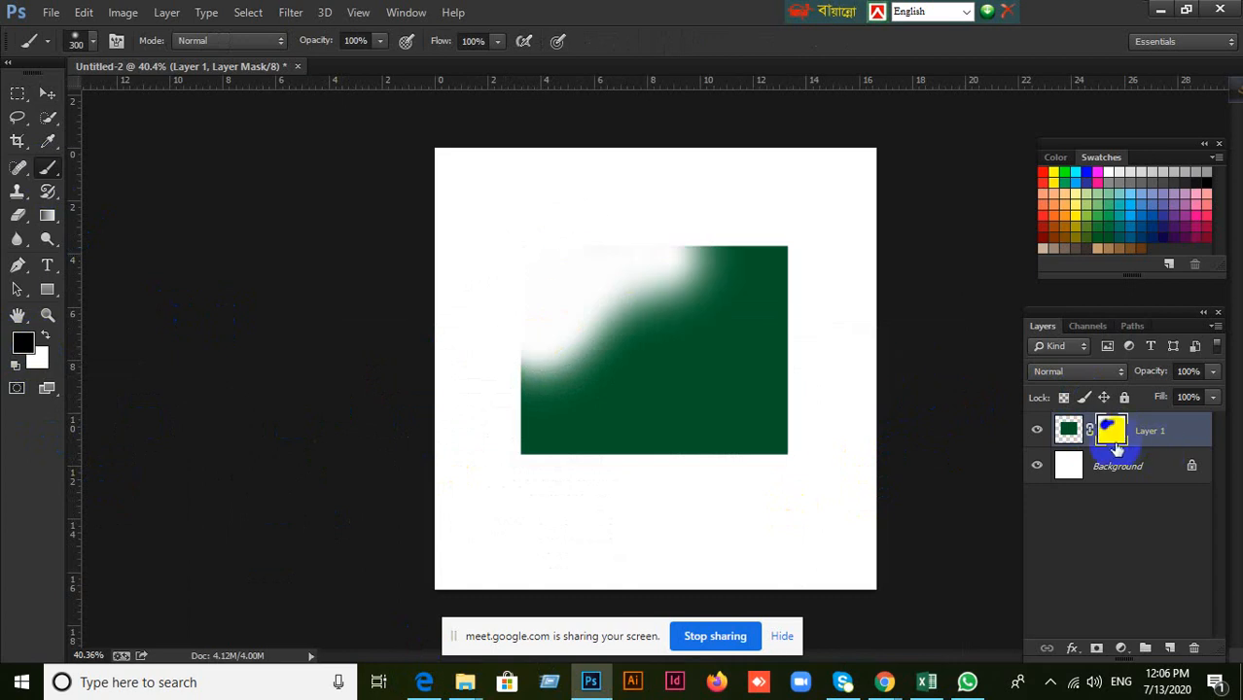
pyautogui.moveTo(739, 292)
pyautogui.mouseDown()
pyautogui.moveTo(674, 242)
pyautogui.moveTo(772, 256)
pyautogui.moveTo(667, 238)
pyautogui.moveTo(547, 341)
pyautogui.moveTo(683, 258)
pyautogui.moveTo(820, 267)
pyautogui.moveTo(660, 271)
pyautogui.moveTo(502, 356)
pyautogui.moveTo(820, 275)
pyautogui.moveTo(527, 370)
pyautogui.moveTo(796, 344)
pyautogui.moveTo(788, 391)
pyautogui.moveTo(700, 480)
pyautogui.moveTo(835, 286)
pyautogui.moveTo(661, 361)
pyautogui.mouseUp()
# Swap the foreground colour to white and paint over the mask to restore the green rectangle.
pyautogui.click(35, 336)
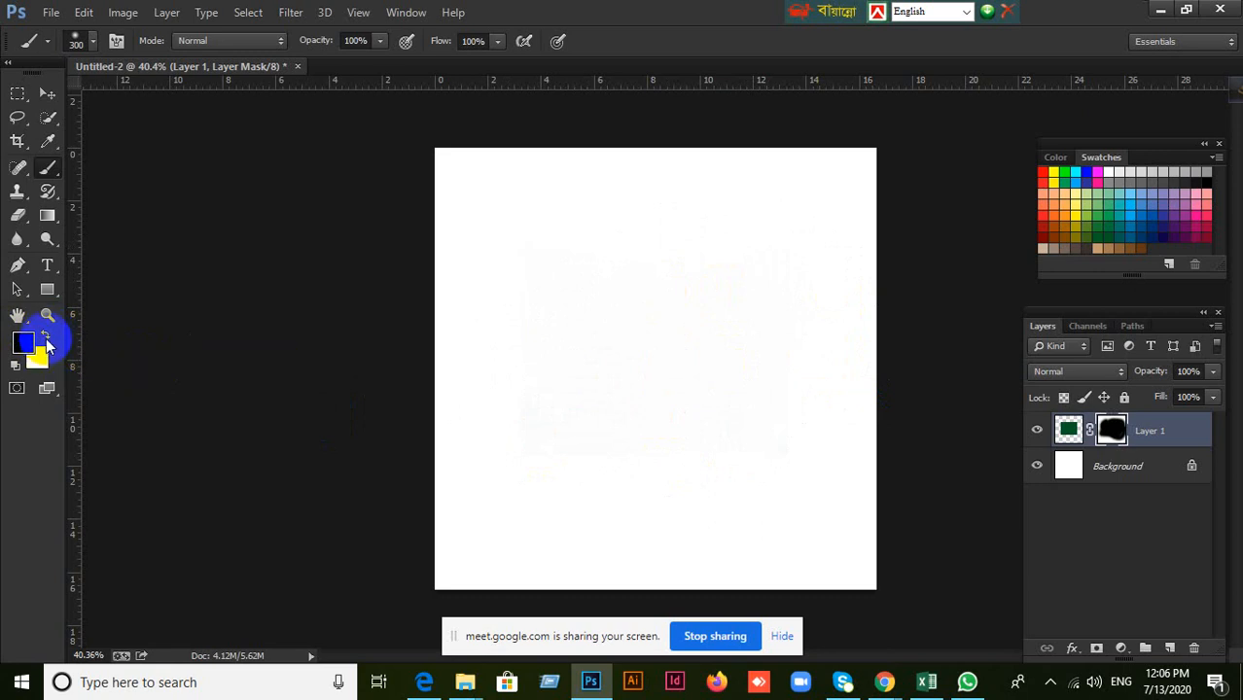
pyautogui.click(46, 336)
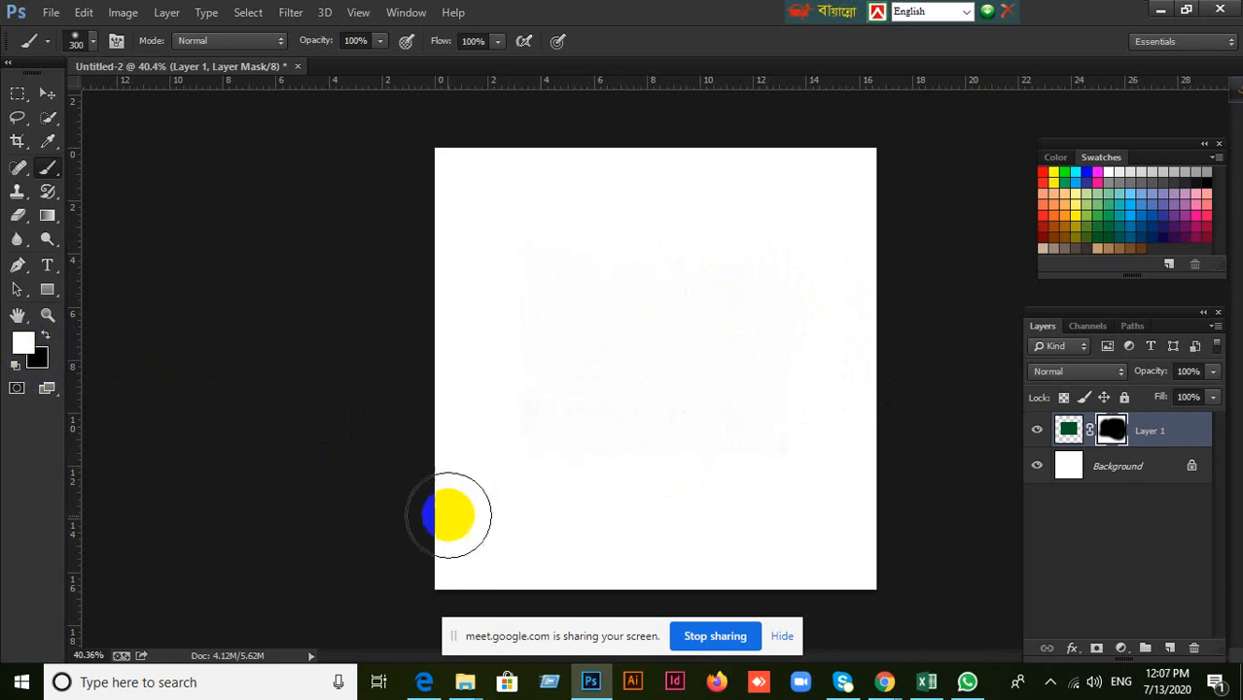
pyautogui.moveTo(596, 395)
pyautogui.mouseDown()
pyautogui.moveTo(618, 291)
pyautogui.moveTo(718, 320)
pyautogui.moveTo(692, 458)
pyautogui.moveTo(535, 375)
pyautogui.moveTo(728, 287)
pyautogui.moveTo(664, 384)
pyautogui.moveTo(640, 261)
pyautogui.moveTo(745, 335)
pyautogui.moveTo(594, 415)
pyautogui.moveTo(563, 241)
pyautogui.moveTo(525, 403)
pyautogui.moveTo(562, 344)
pyautogui.moveTo(681, 508)
pyautogui.moveTo(791, 360)
pyautogui.moveTo(786, 291)
pyautogui.moveTo(718, 293)
pyautogui.moveTo(541, 406)
pyautogui.moveTo(645, 304)
pyautogui.moveTo(746, 243)
pyautogui.mouseUp()
pyautogui.moveTo(831, 288)
pyautogui.mouseDown()
pyautogui.moveTo(782, 447)
pyautogui.moveTo(615, 457)
pyautogui.moveTo(541, 428)
pyautogui.moveTo(506, 250)
pyautogui.moveTo(764, 255)
pyautogui.moveTo(807, 274)
pyautogui.moveTo(815, 458)
pyautogui.moveTo(617, 473)
pyautogui.mouseUp()
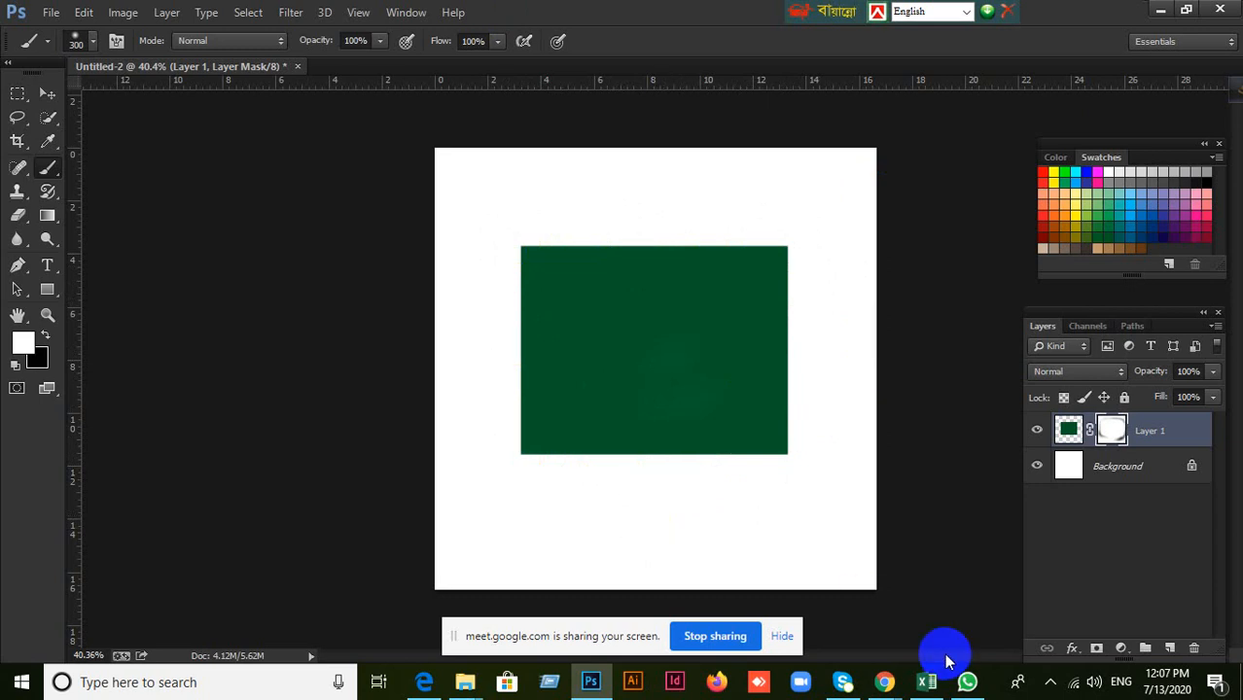
# Switch to the Google Meet window to check the participant list and return to Photoshop.
pyautogui.click(753, 617)
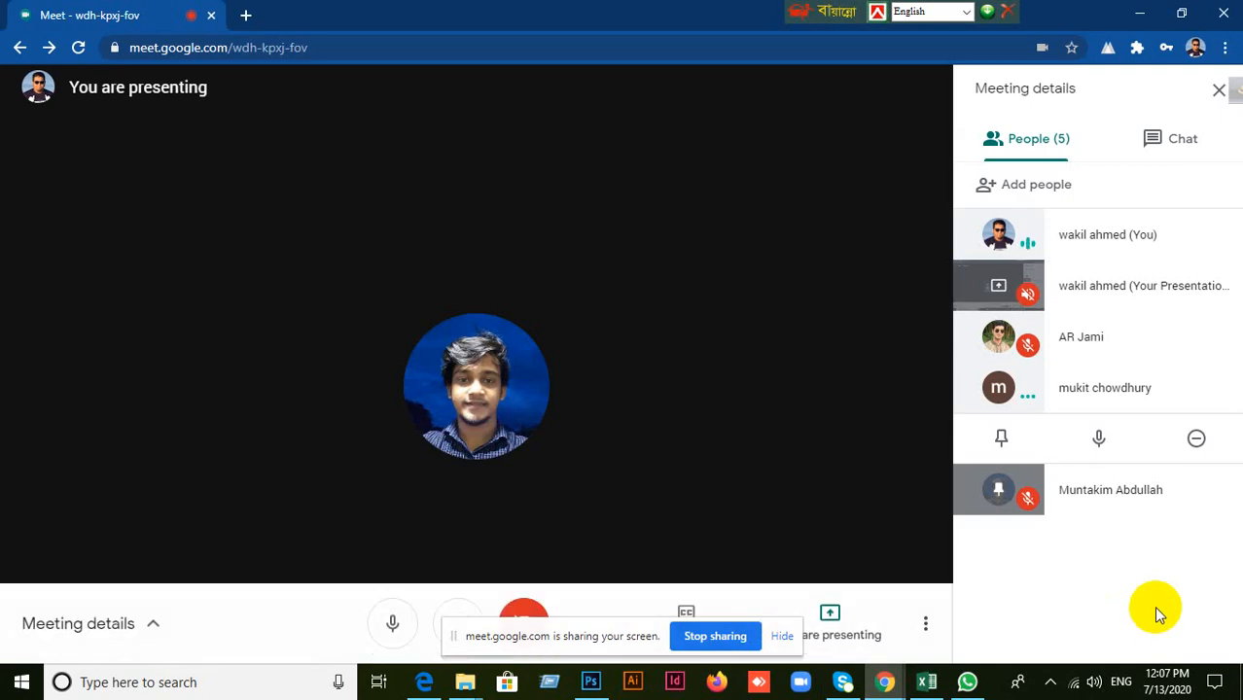
pyautogui.click(1219, 392)
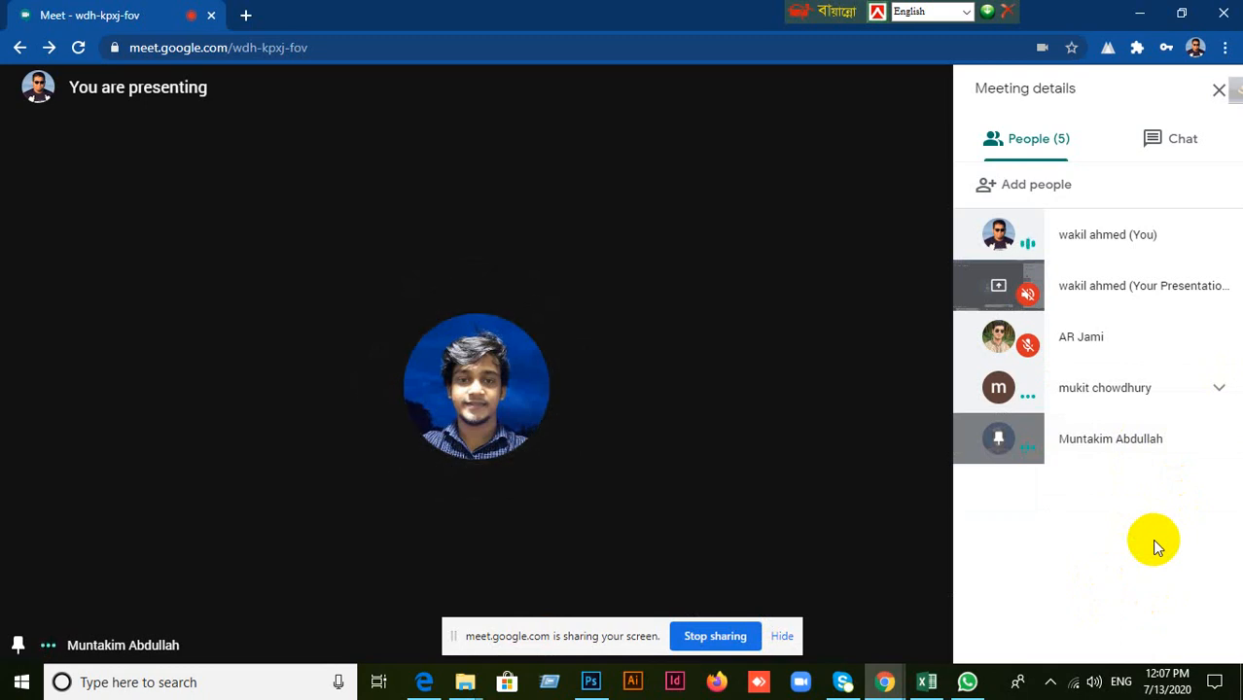
pyautogui.click(590, 682)
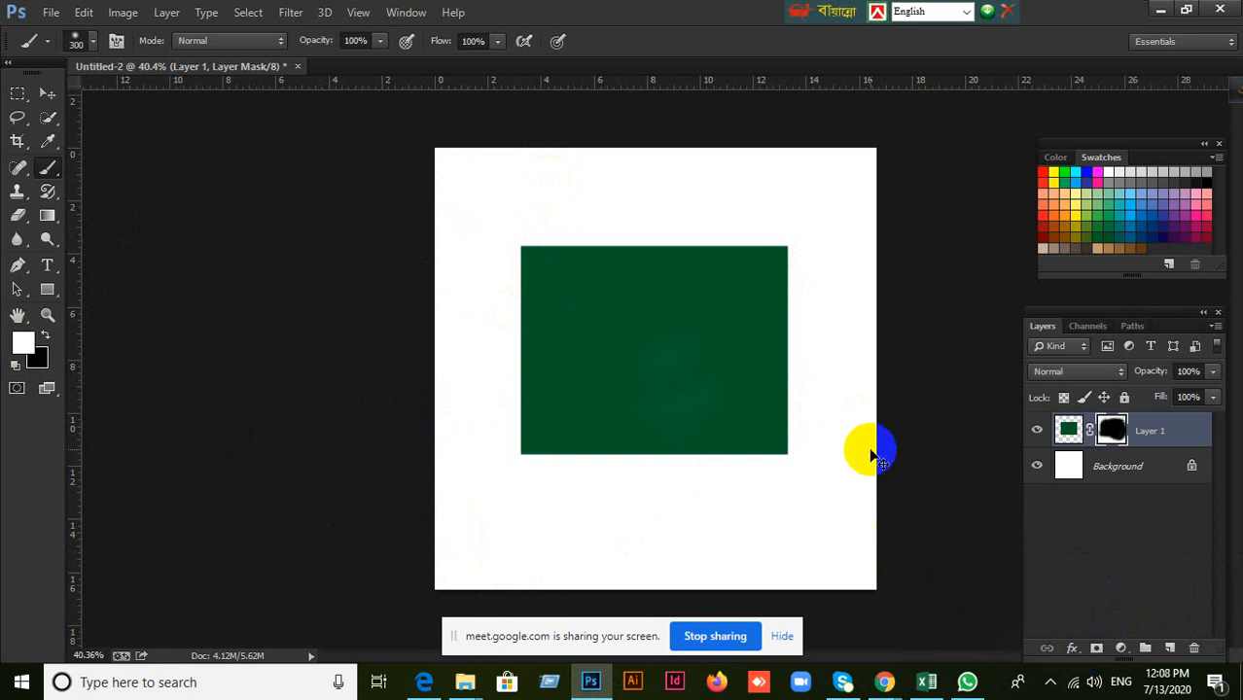
# Step back through the history to undo the mask painting and remove the layer mask from Layer 1.
pyautogui.hotkey('ctrl', 'z')
pyautogui.hotkey('ctrl', 'alt', 'z')
pyautogui.hotkey('ctrl', 'alt', 'z')
pyautogui.hotkey('ctrl', 'alt', 'z')
pyautogui.hotkey('ctrl', 'alt', 'z')
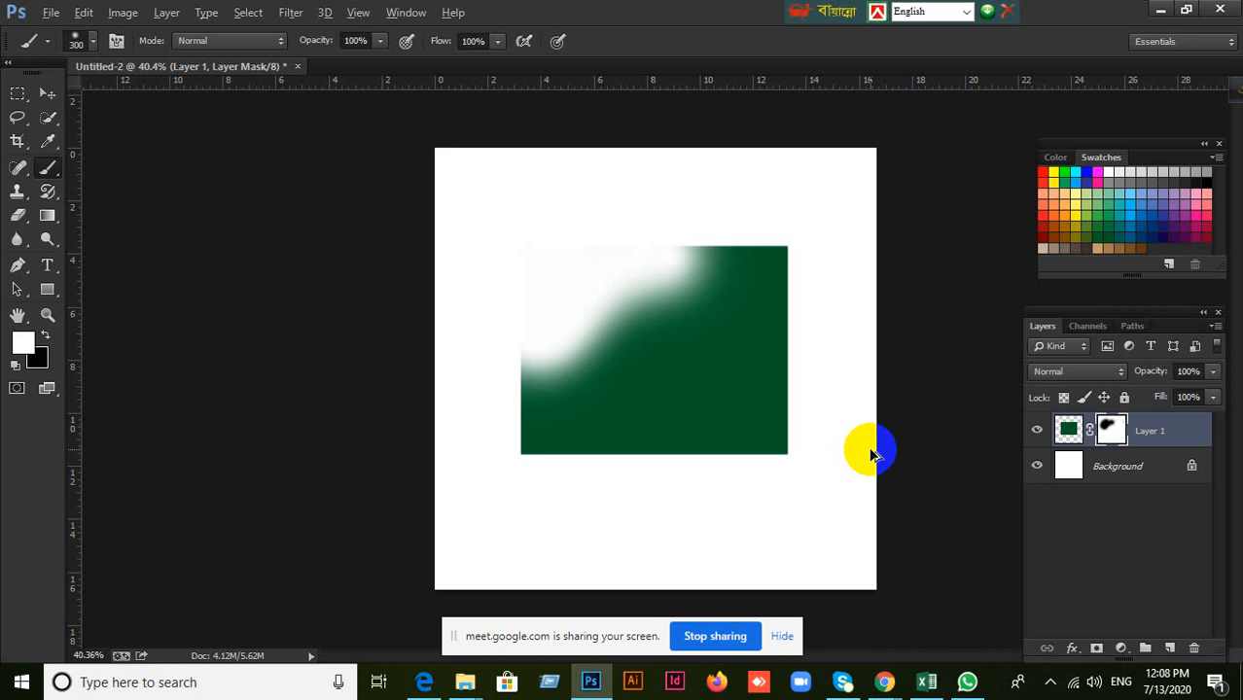
pyautogui.hotkey('ctrl', 'alt', 'z')
pyautogui.hotkey('ctrl', 'alt', 'z')
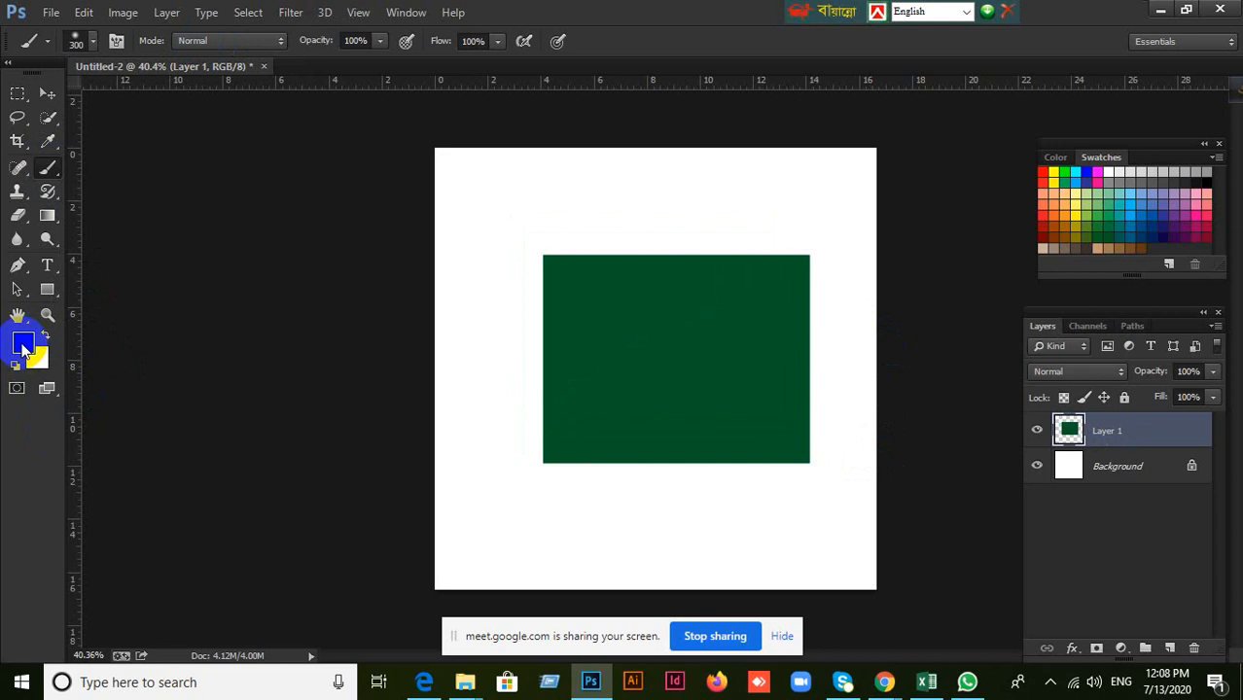
# Paint black with the soft brush directly on Layer 1 over the green rectangle and undo the stroke.
pyautogui.moveTo(535, 339)
pyautogui.mouseDown()
pyautogui.moveTo(681, 255)
pyautogui.moveTo(612, 365)
pyautogui.moveTo(694, 421)
pyautogui.moveTo(746, 347)
pyautogui.moveTo(803, 360)
pyautogui.moveTo(576, 353)
pyautogui.moveTo(666, 423)
pyautogui.moveTo(807, 391)
pyautogui.moveTo(617, 329)
pyautogui.moveTo(679, 302)
pyautogui.moveTo(762, 505)
pyautogui.moveTo(625, 523)
pyautogui.moveTo(575, 318)
pyautogui.moveTo(535, 322)
pyautogui.moveTo(523, 304)
pyautogui.moveTo(540, 277)
pyautogui.moveTo(740, 461)
pyautogui.moveTo(854, 424)
pyautogui.moveTo(823, 413)
pyautogui.moveTo(775, 446)
pyautogui.mouseUp()
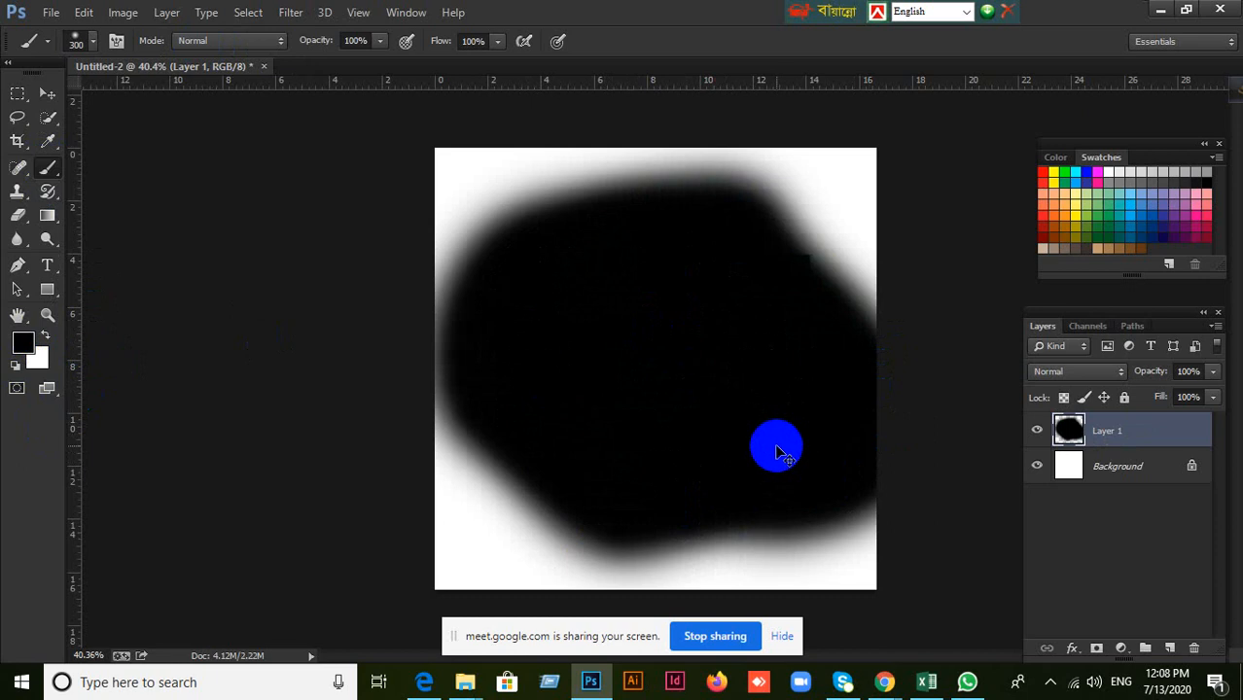
pyautogui.hotkey('ctrl', 'z')
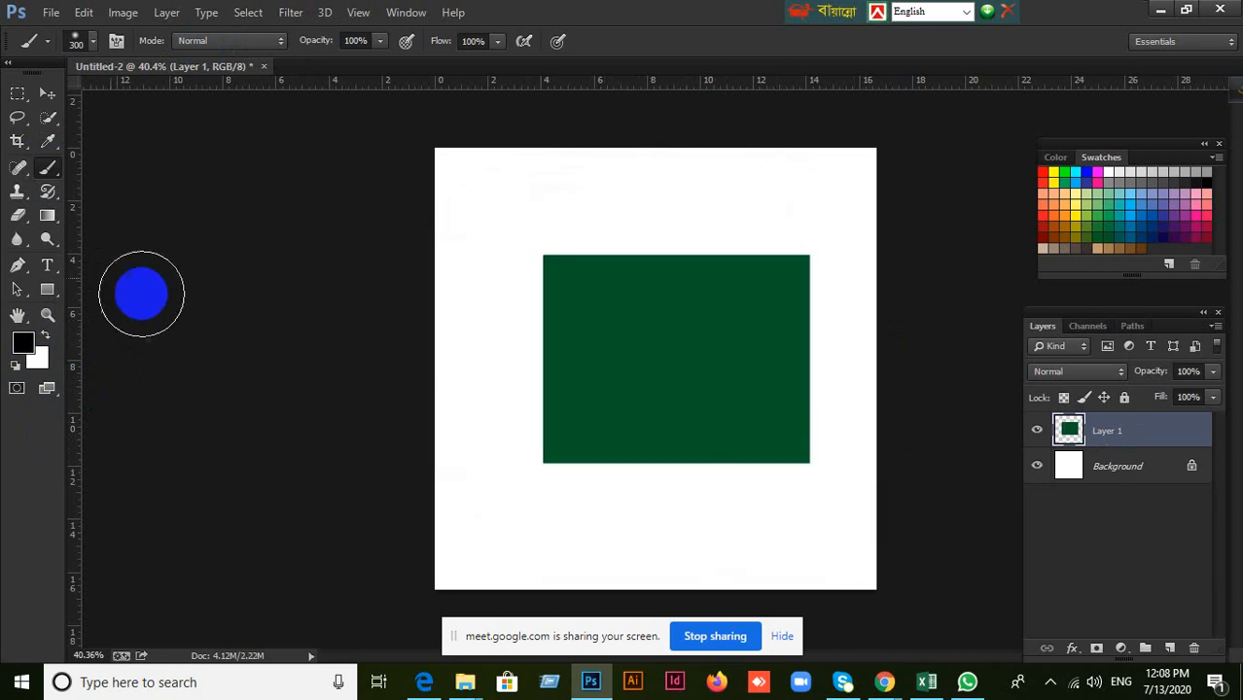
# Show the tool variants grouped under the Brush tool and switch to the Move tool.
pyautogui.click(53, 171)
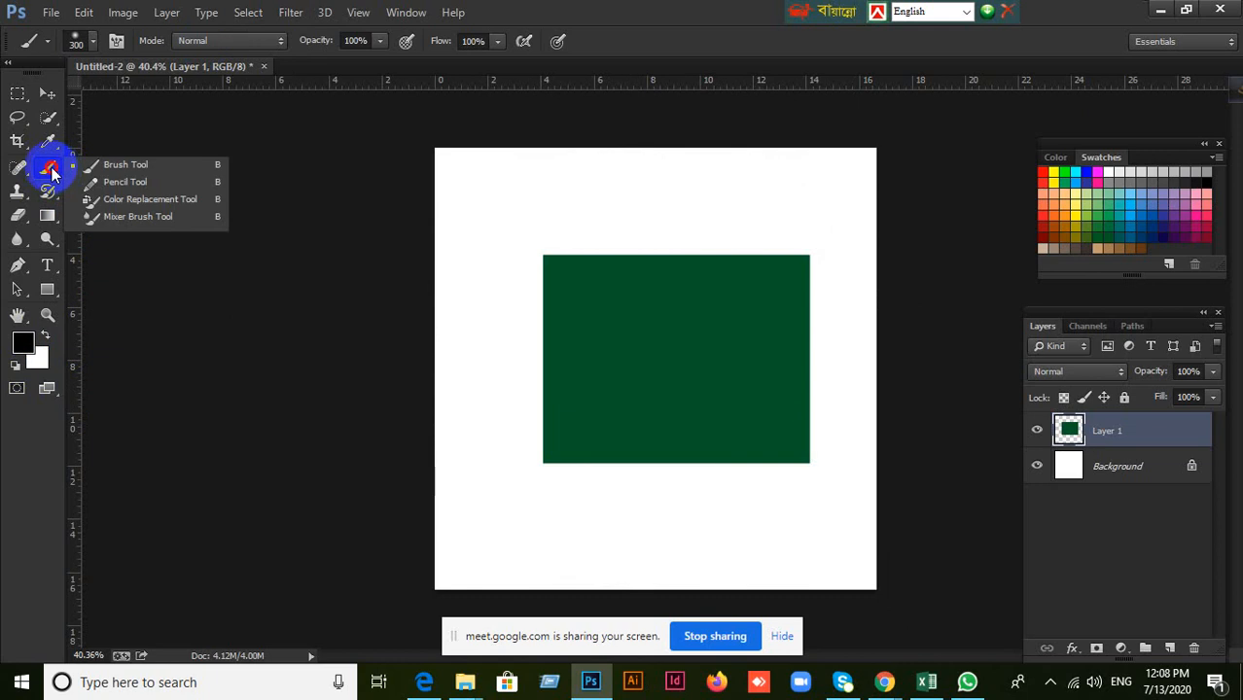
pyautogui.click(51, 167)
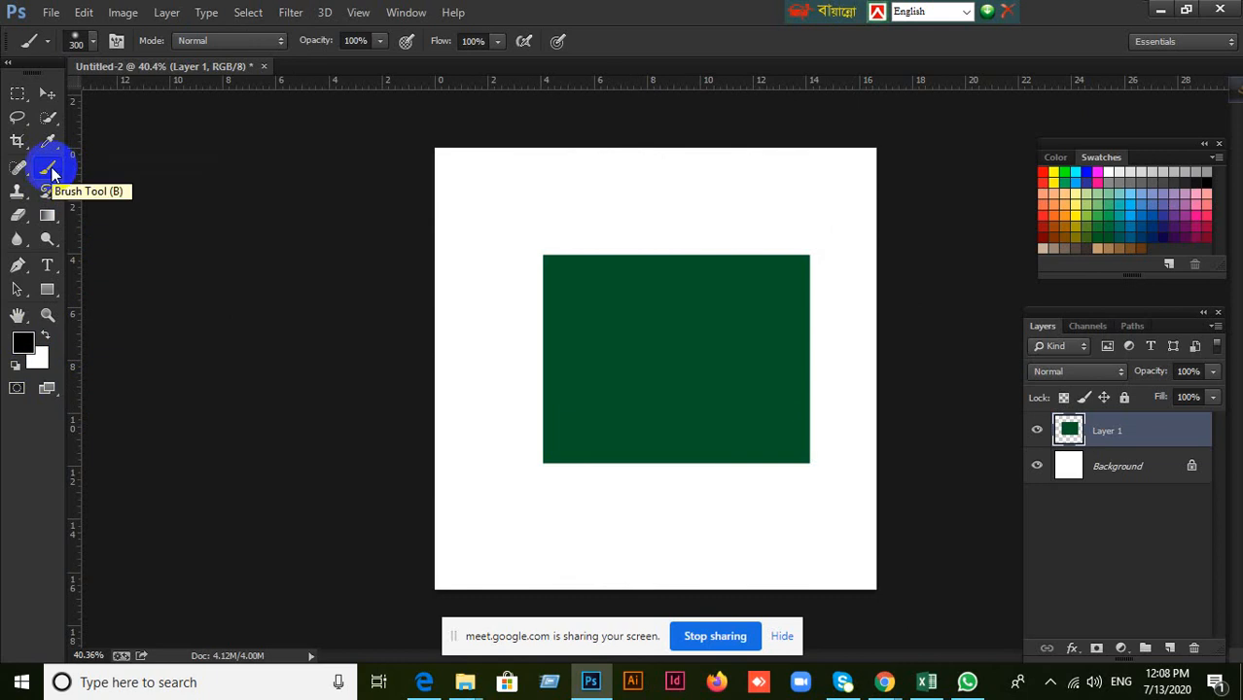
pyautogui.click(46, 92)
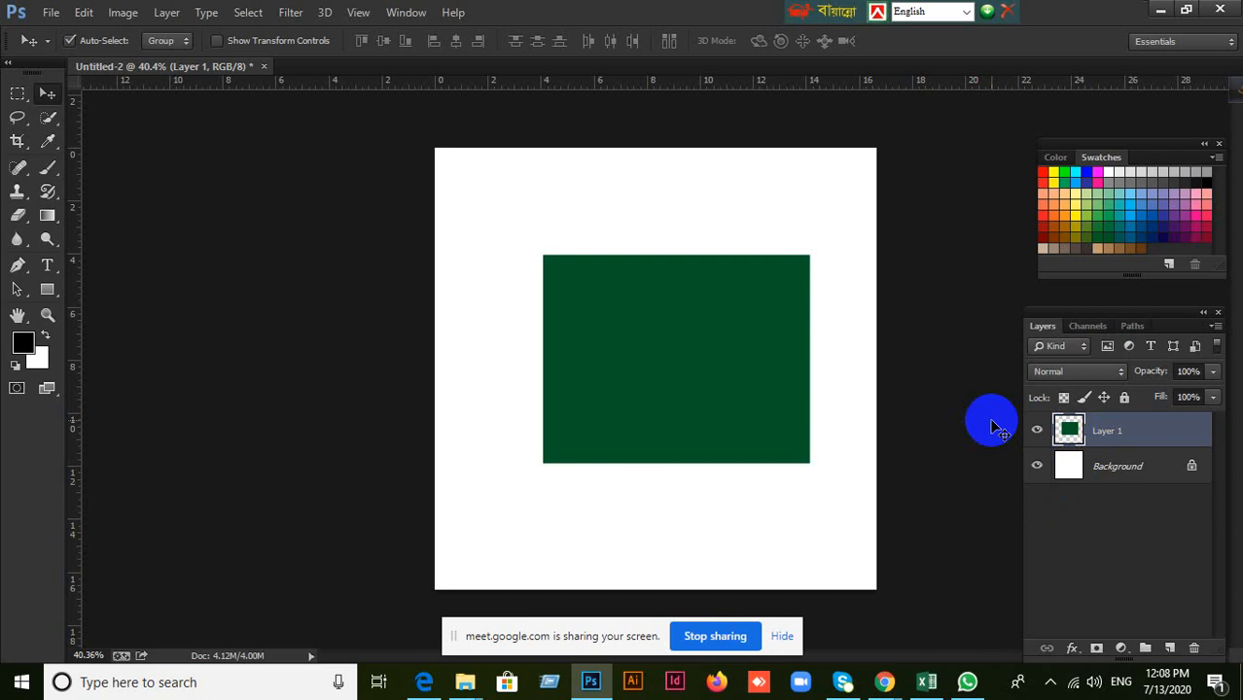
# Switch to Google Meet to check the class chat and participant list, and return to Photoshop.
pyautogui.click(884, 680)
pyautogui.click(842, 634)
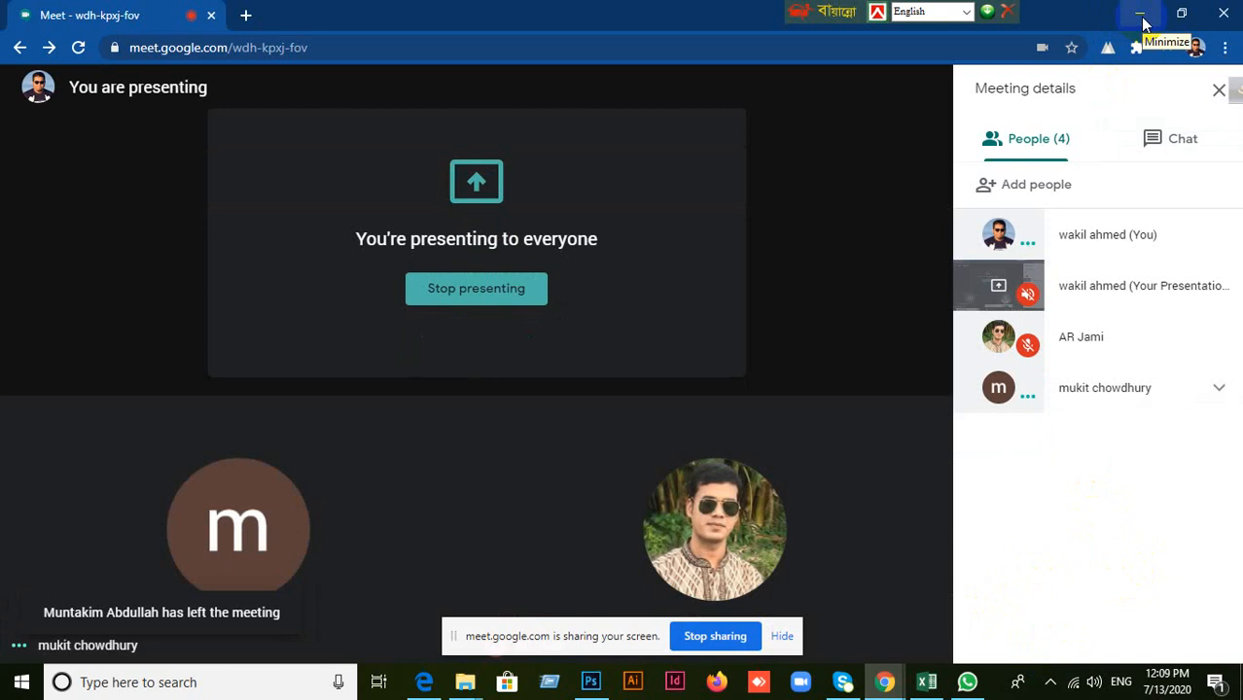
pyautogui.click(1197, 143)
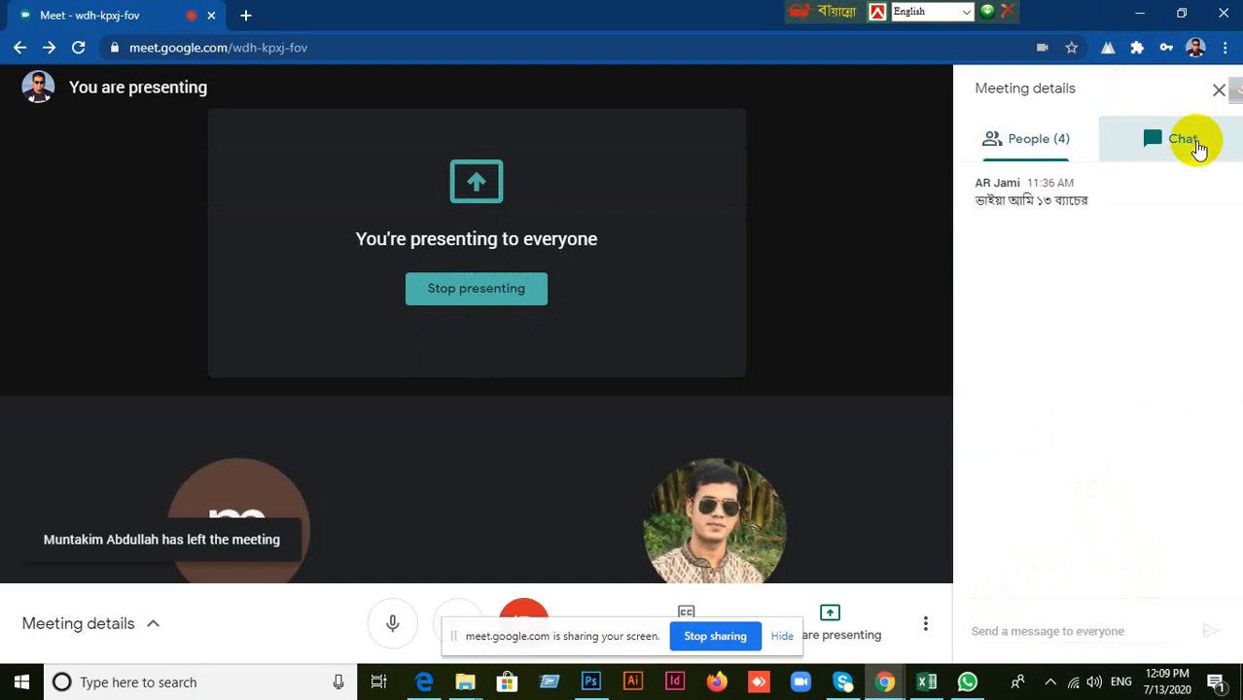
pyautogui.click(1052, 143)
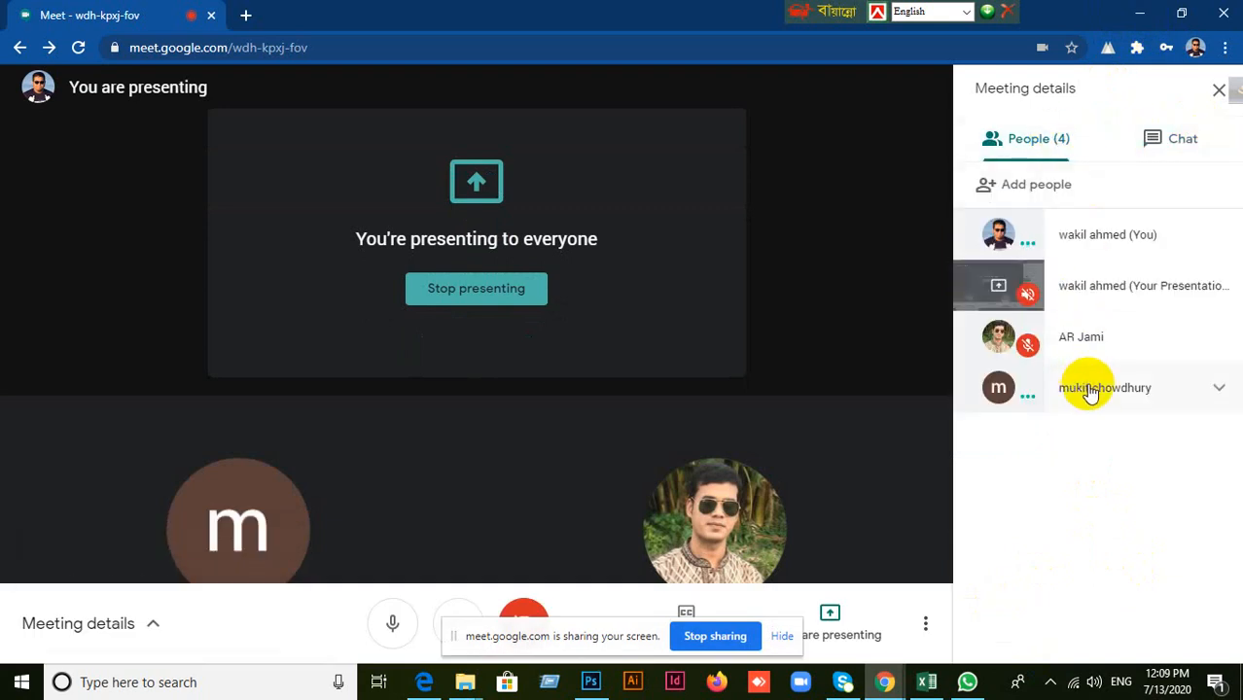
pyautogui.click(1139, 14)
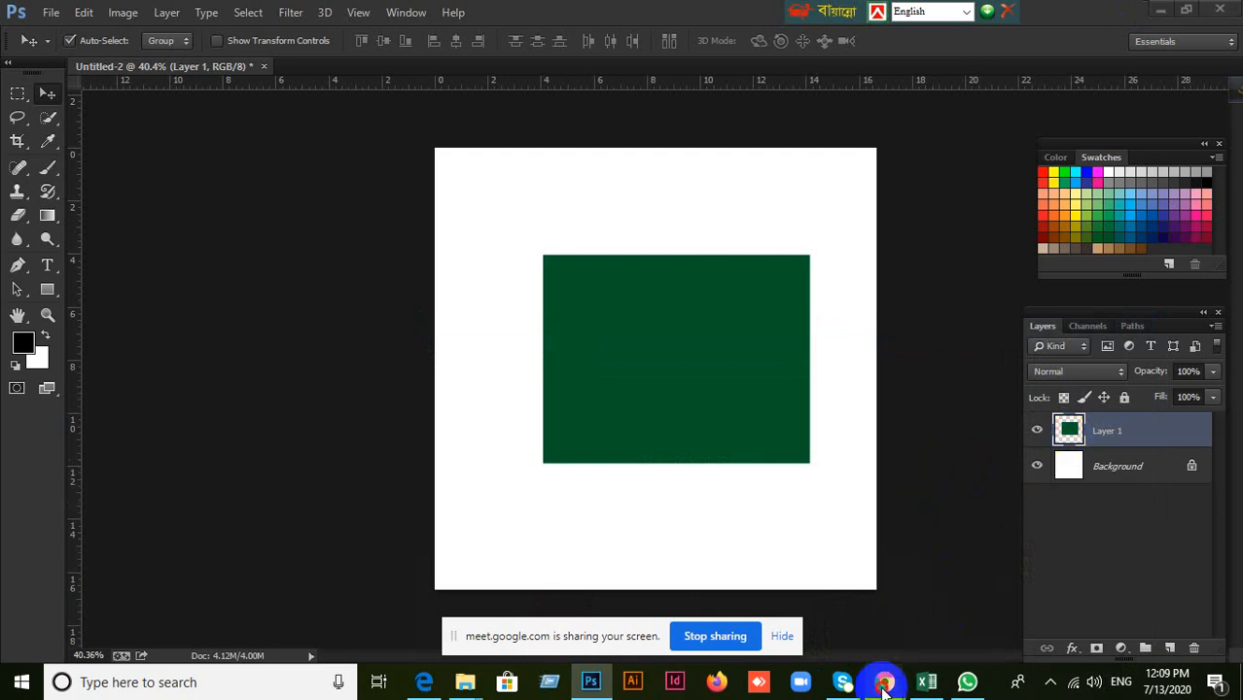
pyautogui.click(796, 561)
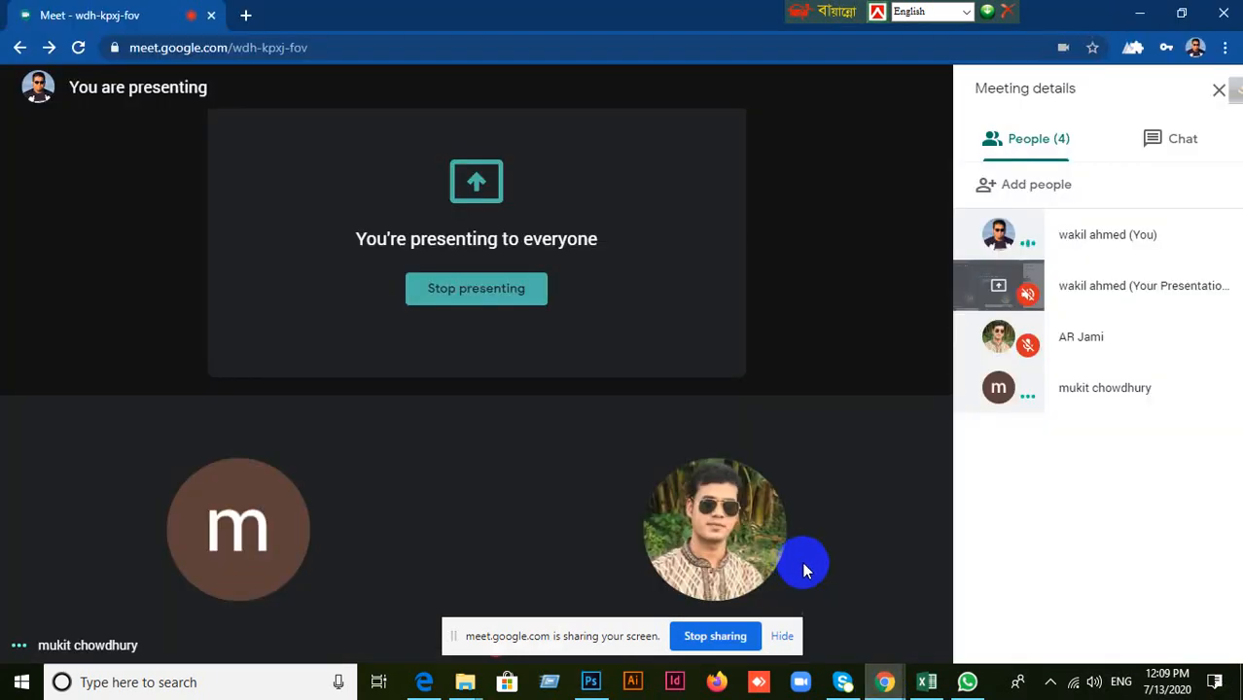
pyautogui.click(1143, 17)
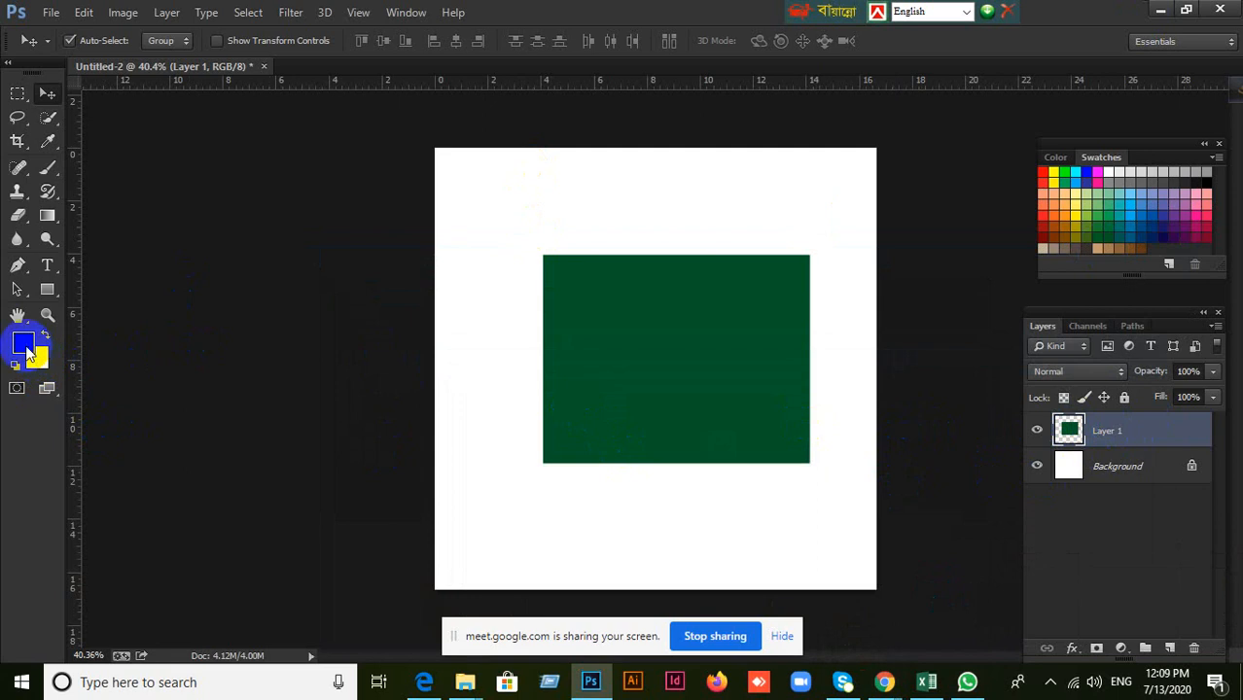
# Add a layer mask to Layer 1 and hide the green rectangle by painting the mask black with the 300 px brush.
pyautogui.press('d')
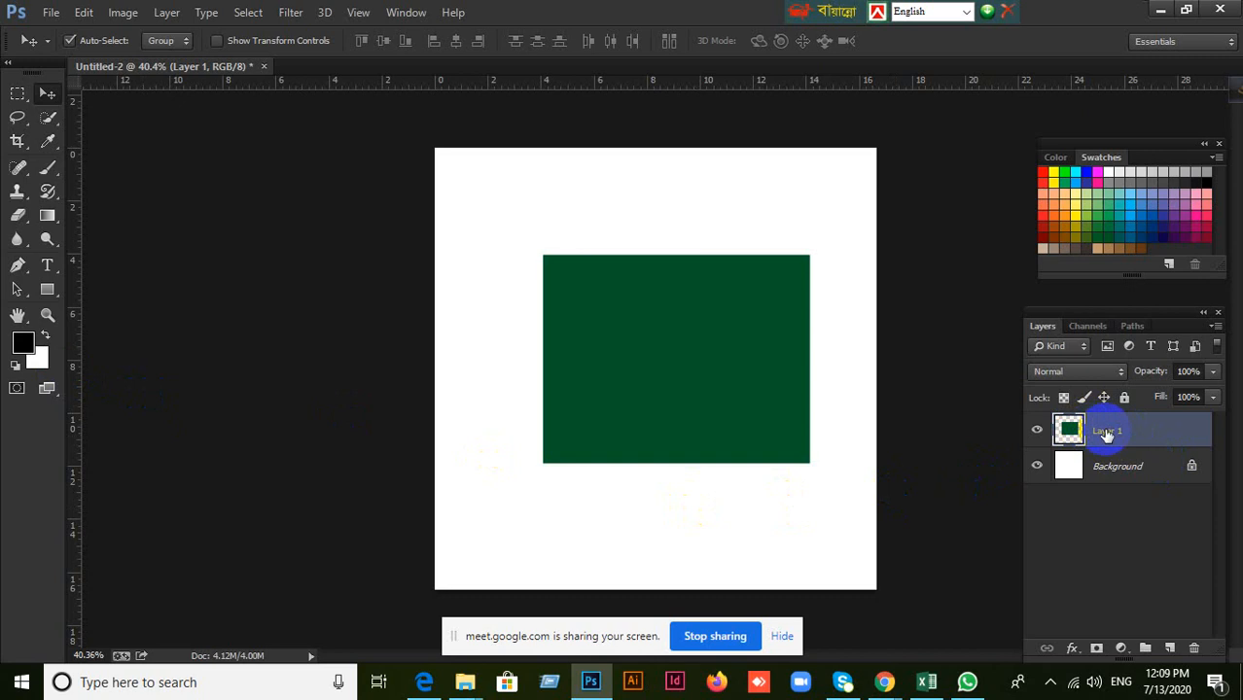
pyautogui.click(1092, 648)
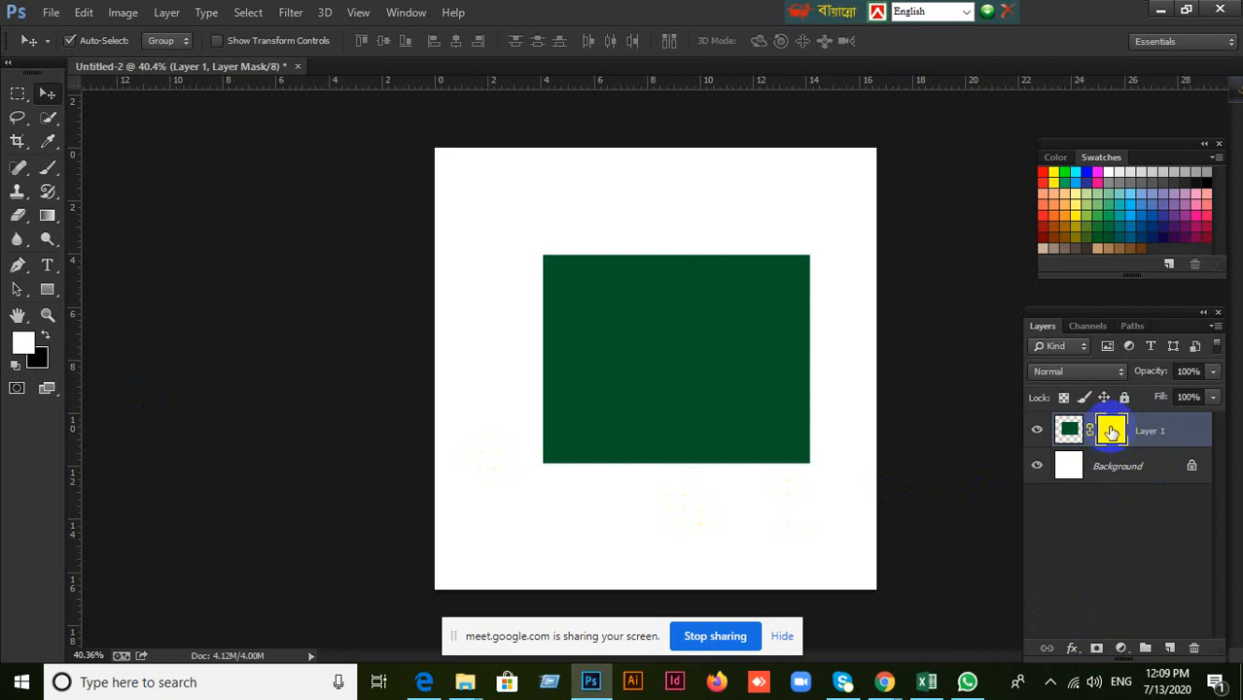
pyautogui.click(48, 168)
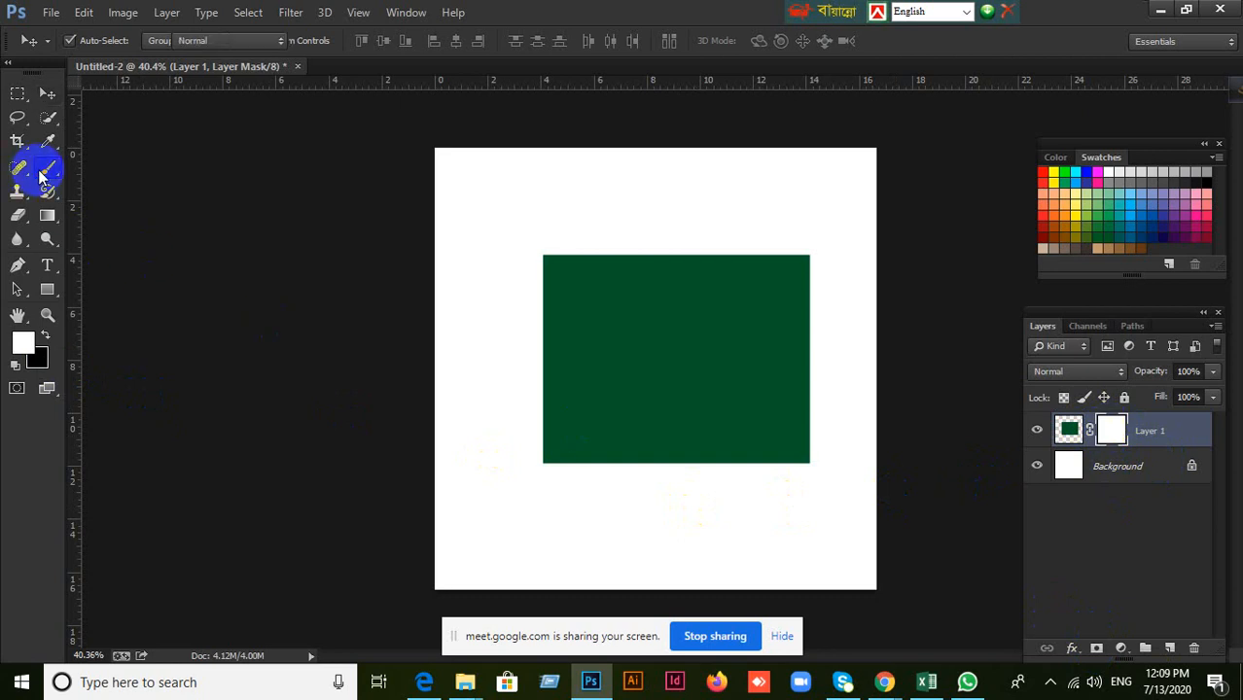
pyautogui.click(44, 336)
pyautogui.moveTo(621, 241)
pyautogui.mouseDown()
pyautogui.moveTo(570, 253)
pyautogui.moveTo(559, 500)
pyautogui.moveTo(558, 212)
pyautogui.moveTo(626, 494)
pyautogui.moveTo(609, 271)
pyautogui.moveTo(652, 212)
pyautogui.moveTo(601, 381)
pyautogui.moveTo(698, 239)
pyautogui.moveTo(796, 231)
pyautogui.moveTo(813, 234)
pyautogui.moveTo(657, 238)
pyautogui.moveTo(855, 257)
pyautogui.moveTo(723, 292)
pyautogui.moveTo(658, 292)
pyautogui.moveTo(855, 307)
pyautogui.moveTo(851, 424)
pyautogui.moveTo(832, 451)
pyautogui.moveTo(831, 309)
pyautogui.moveTo(819, 387)
pyautogui.moveTo(772, 489)
pyautogui.moveTo(690, 492)
pyautogui.moveTo(793, 370)
pyautogui.moveTo(704, 360)
pyautogui.moveTo(672, 453)
pyautogui.moveTo(700, 291)
pyautogui.moveTo(754, 335)
pyautogui.moveTo(709, 395)
pyautogui.moveTo(753, 310)
pyautogui.moveTo(671, 394)
pyautogui.moveTo(695, 380)
pyautogui.moveTo(543, 407)
pyautogui.mouseUp()
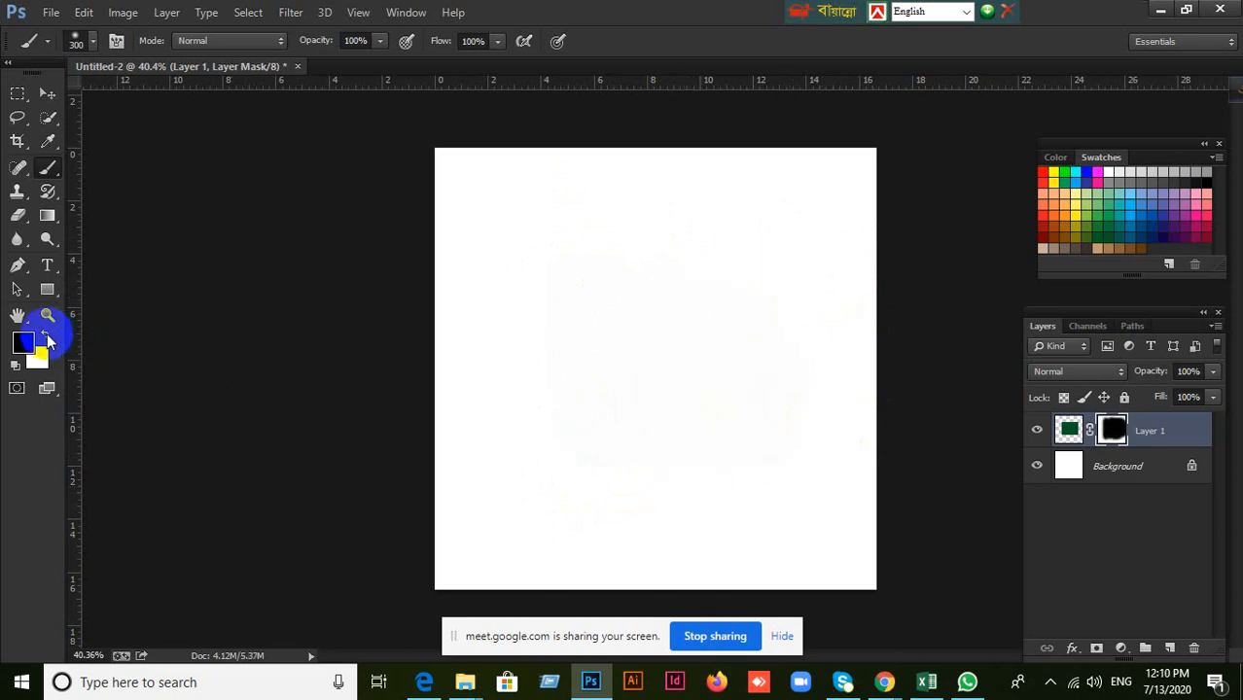
# Swap the foreground to white, paint the mask to bring back the whole green rectangle, and switch to the Move tool.
pyautogui.click(45, 337)
pyautogui.moveTo(629, 430)
pyautogui.mouseDown()
pyautogui.moveTo(566, 447)
pyautogui.moveTo(546, 214)
pyautogui.moveTo(632, 341)
pyautogui.moveTo(585, 410)
pyautogui.moveTo(582, 438)
pyautogui.moveTo(588, 383)
pyautogui.moveTo(716, 259)
pyautogui.moveTo(709, 511)
pyautogui.moveTo(821, 386)
pyautogui.moveTo(799, 197)
pyautogui.moveTo(787, 331)
pyautogui.moveTo(683, 358)
pyautogui.moveTo(683, 430)
pyautogui.moveTo(796, 474)
pyautogui.moveTo(558, 255)
pyautogui.moveTo(693, 512)
pyautogui.moveTo(625, 244)
pyautogui.moveTo(744, 256)
pyautogui.moveTo(828, 332)
pyautogui.moveTo(558, 410)
pyautogui.moveTo(795, 333)
pyautogui.moveTo(522, 328)
pyautogui.moveTo(734, 280)
pyautogui.moveTo(688, 406)
pyautogui.mouseUp()
pyautogui.click(48, 92)
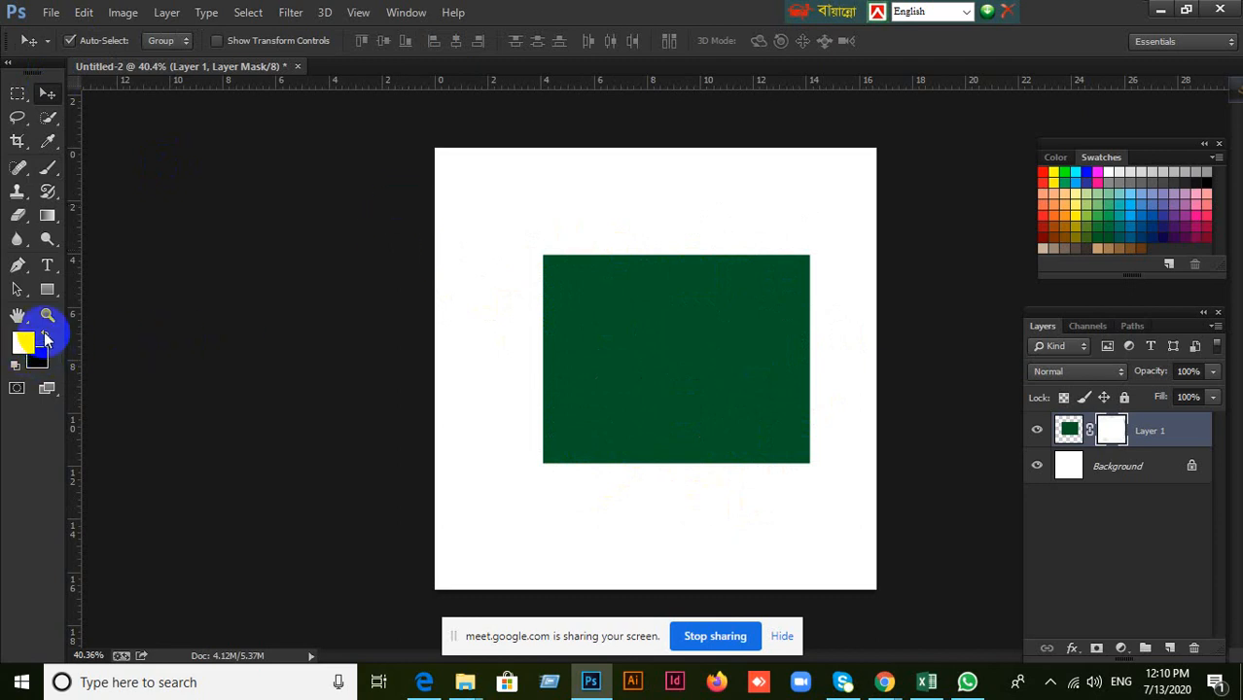
# Hide the green rectangle by painting Layer 1's mask black with the 300 px brush, and restore it by painting with white.
pyautogui.click(46, 167)
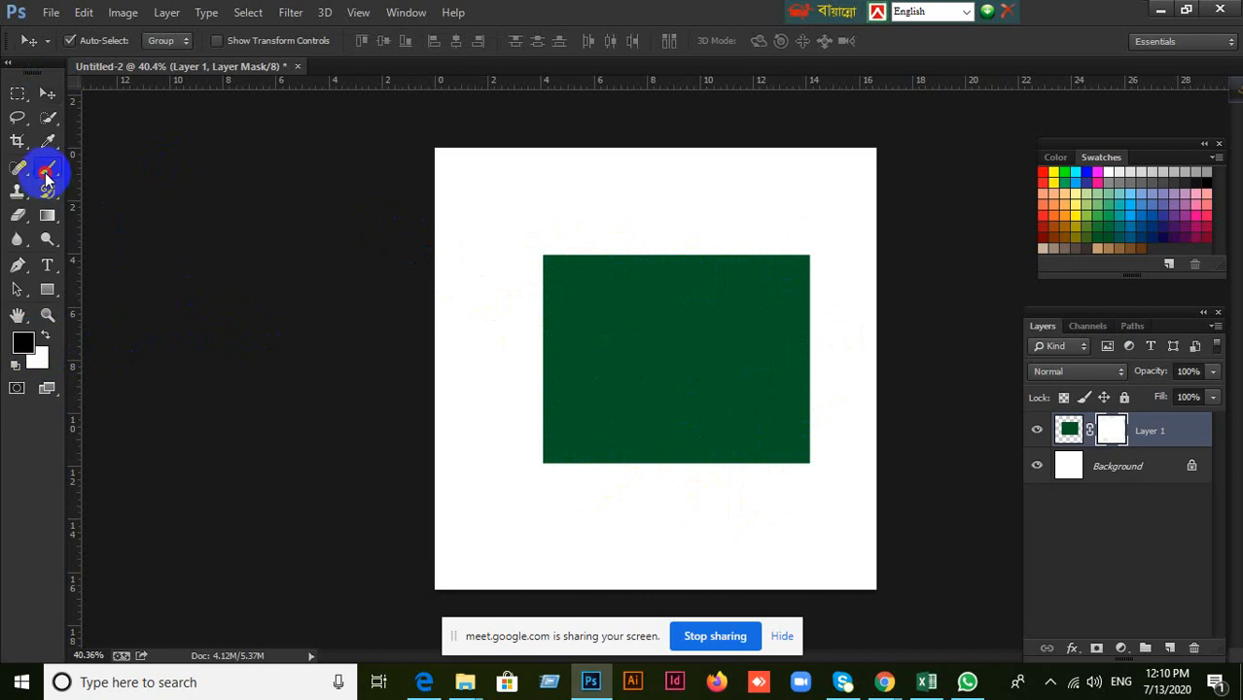
pyautogui.moveTo(575, 440)
pyautogui.mouseDown()
pyautogui.moveTo(544, 412)
pyautogui.moveTo(544, 305)
pyautogui.moveTo(594, 347)
pyautogui.moveTo(603, 387)
pyautogui.moveTo(641, 255)
pyautogui.moveTo(697, 410)
pyautogui.moveTo(766, 371)
pyautogui.moveTo(744, 466)
pyautogui.moveTo(619, 330)
pyautogui.moveTo(663, 130)
pyautogui.moveTo(806, 390)
pyautogui.moveTo(705, 339)
pyautogui.mouseUp()
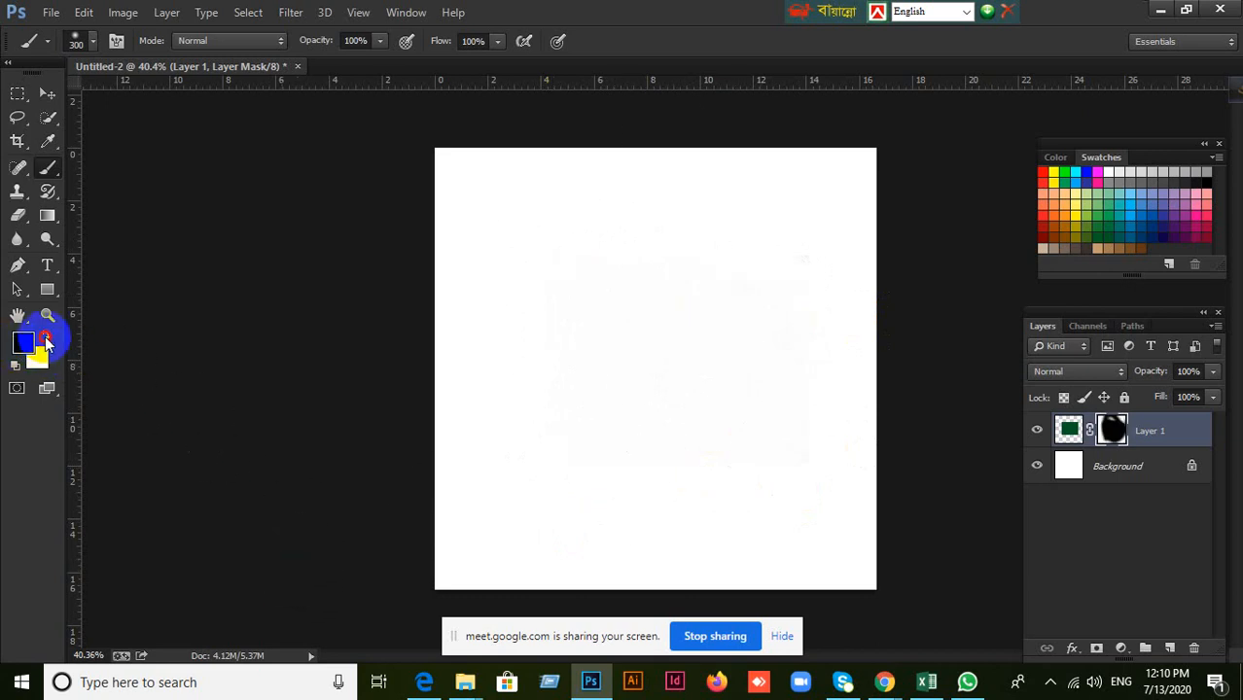
pyautogui.click(46, 338)
pyautogui.moveTo(509, 501)
pyautogui.mouseDown()
pyautogui.moveTo(512, 228)
pyautogui.moveTo(575, 221)
pyautogui.moveTo(621, 491)
pyautogui.moveTo(582, 321)
pyautogui.moveTo(597, 293)
pyautogui.moveTo(583, 487)
pyautogui.moveTo(575, 249)
pyautogui.moveTo(607, 414)
pyautogui.moveTo(674, 279)
pyautogui.moveTo(691, 322)
pyautogui.moveTo(698, 486)
pyautogui.moveTo(713, 307)
pyautogui.moveTo(771, 391)
pyautogui.moveTo(791, 264)
pyautogui.moveTo(630, 283)
pyautogui.moveTo(594, 274)
pyautogui.moveTo(768, 276)
pyautogui.moveTo(819, 425)
pyautogui.mouseUp()
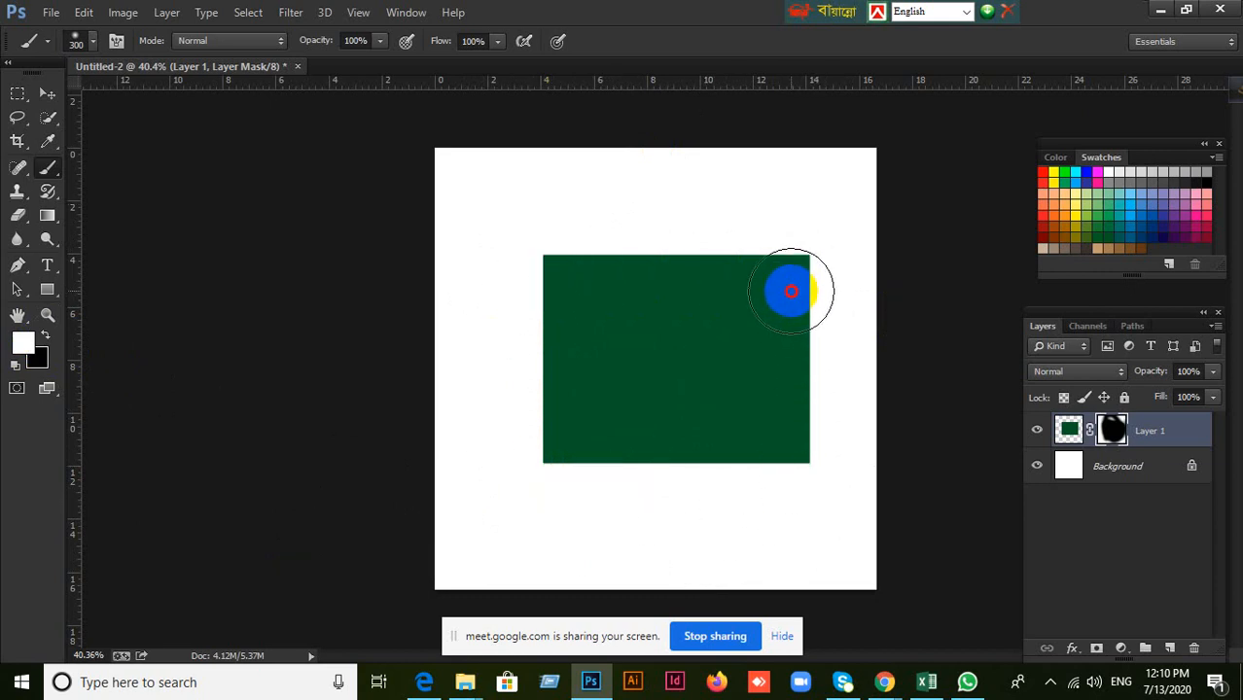
pyautogui.moveTo(791, 290); pyautogui.dragTo(762, 428)
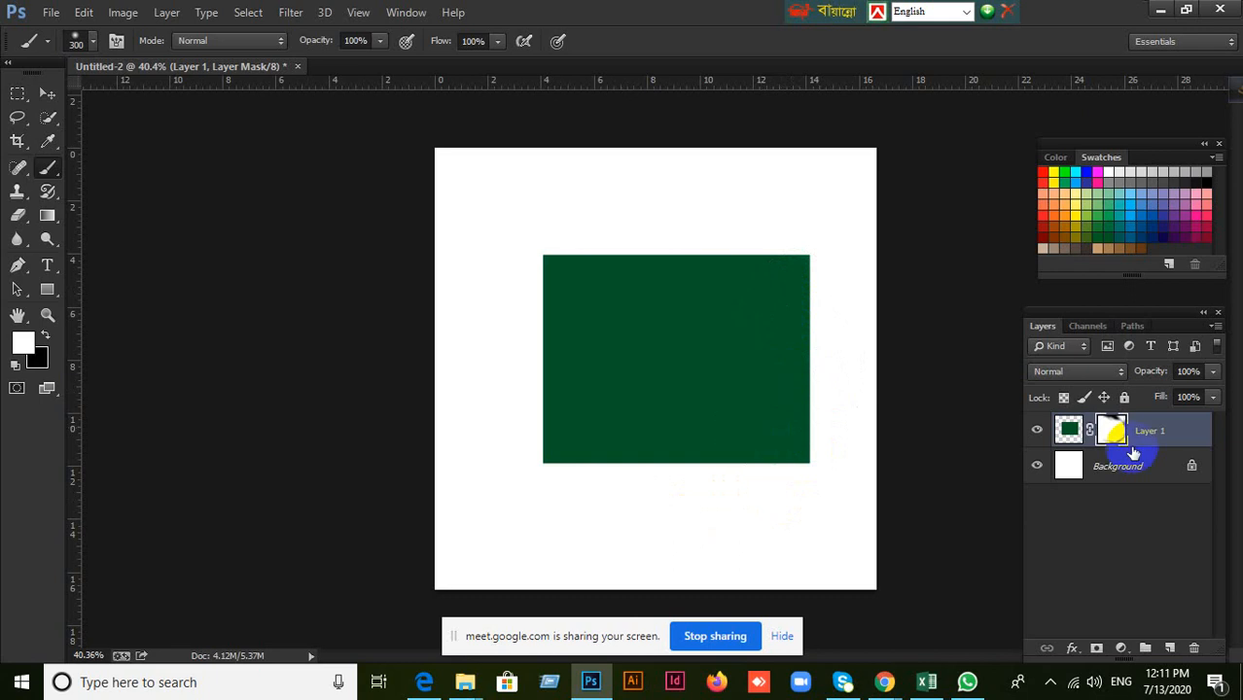
# Switch to Google Meet to check the class participant list, and return to Photoshop.
pyautogui.moveTo(883, 679)
pyautogui.click(840, 611)
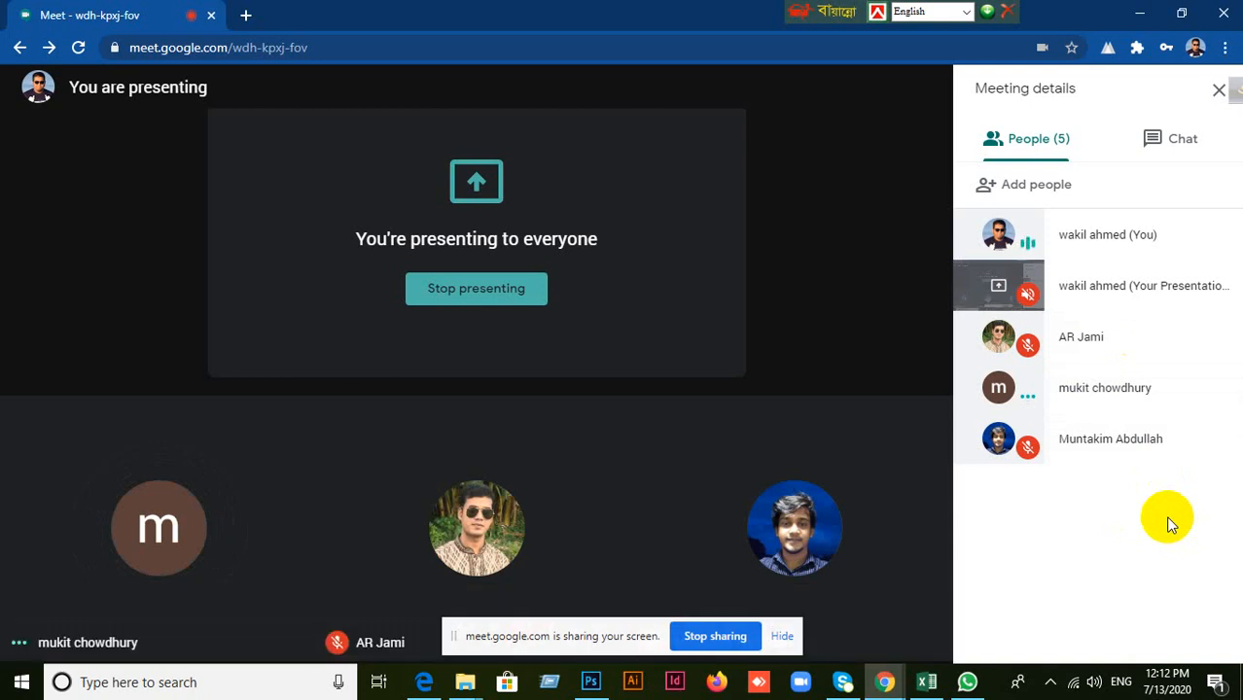
pyautogui.click(1139, 12)
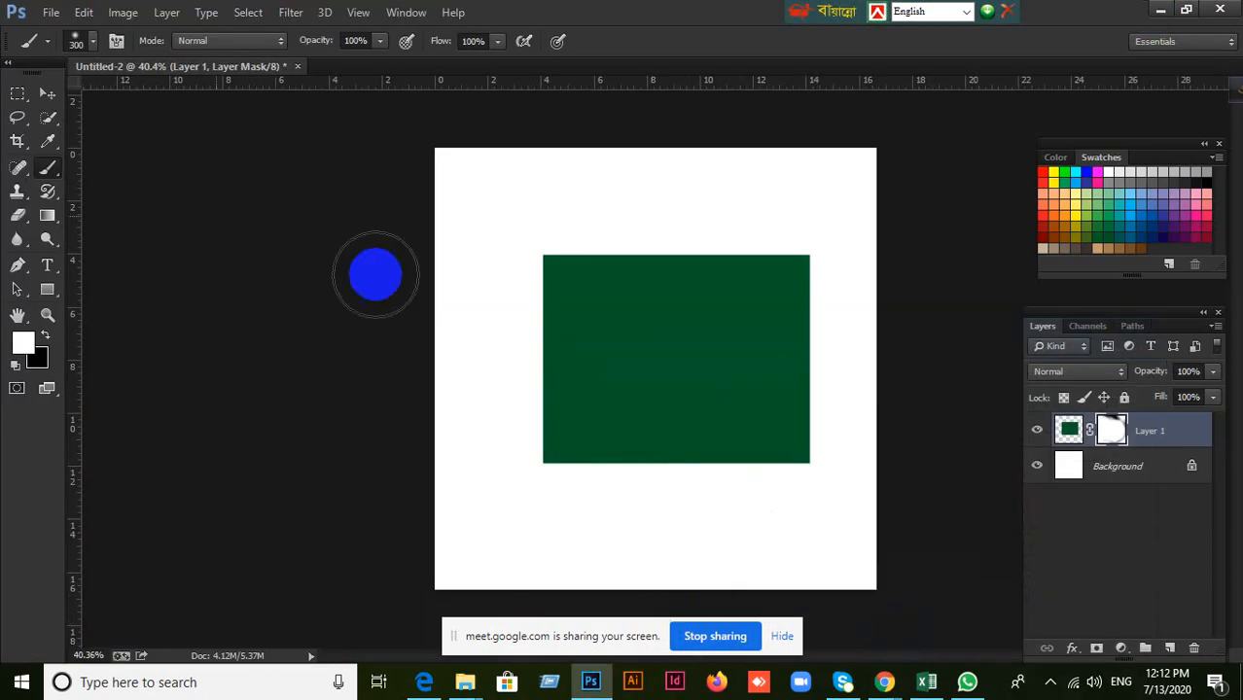
# Show the Move and Brush tools, swap the foreground color to black, and finish on the Move tool.
pyautogui.click(47, 92)
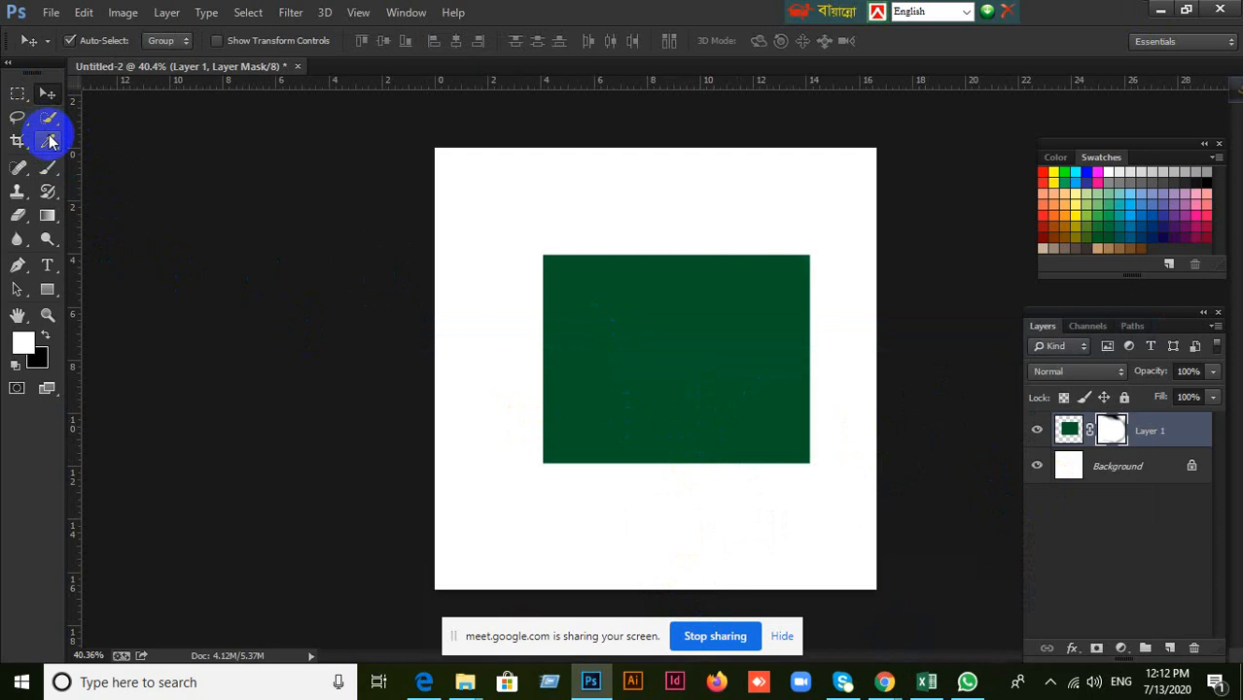
pyautogui.moveTo(47, 166); pyautogui.dragTo(138, 175)
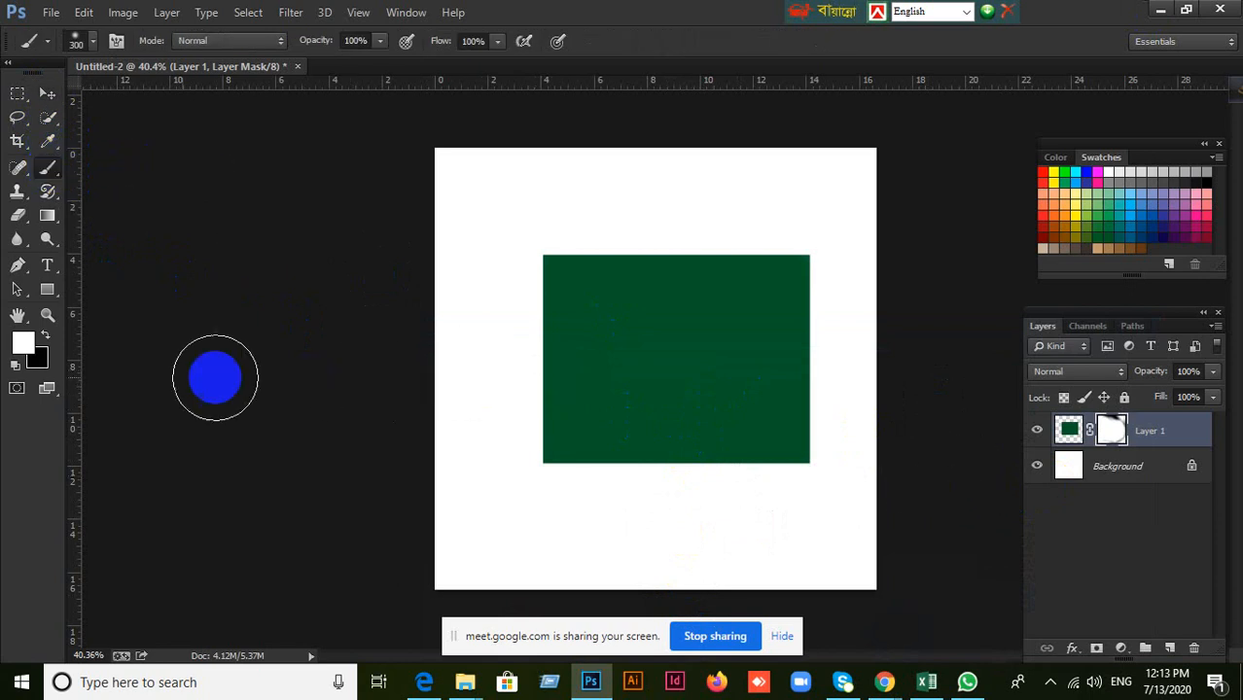
pyautogui.click(45, 335)
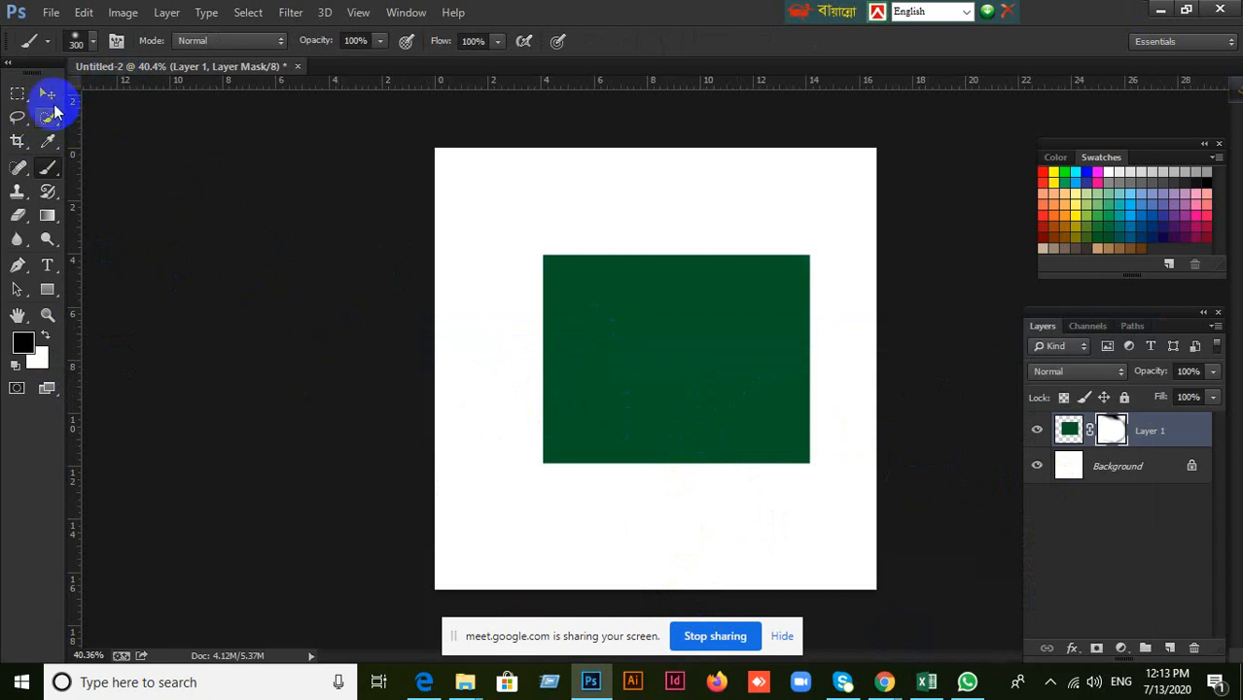
pyautogui.click(50, 100)
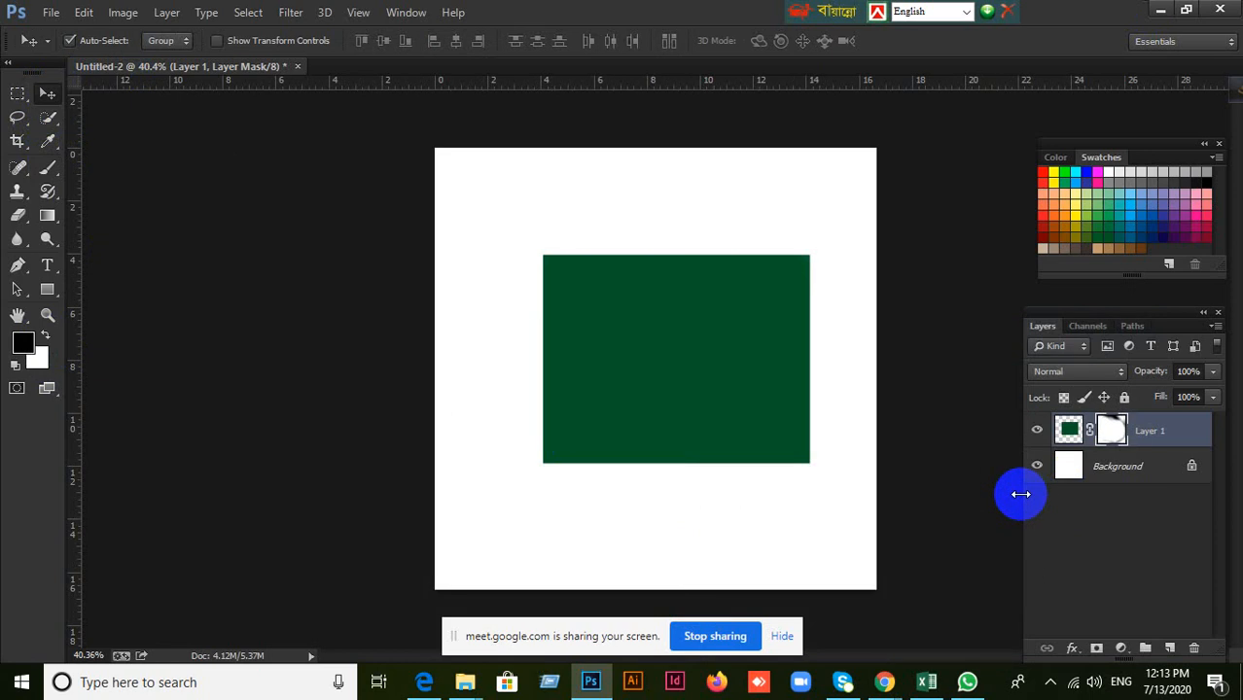
# Remove Layer 1's mask by applying it to the layer, and move the green rectangle slightly down.
pyautogui.click(1194, 648)
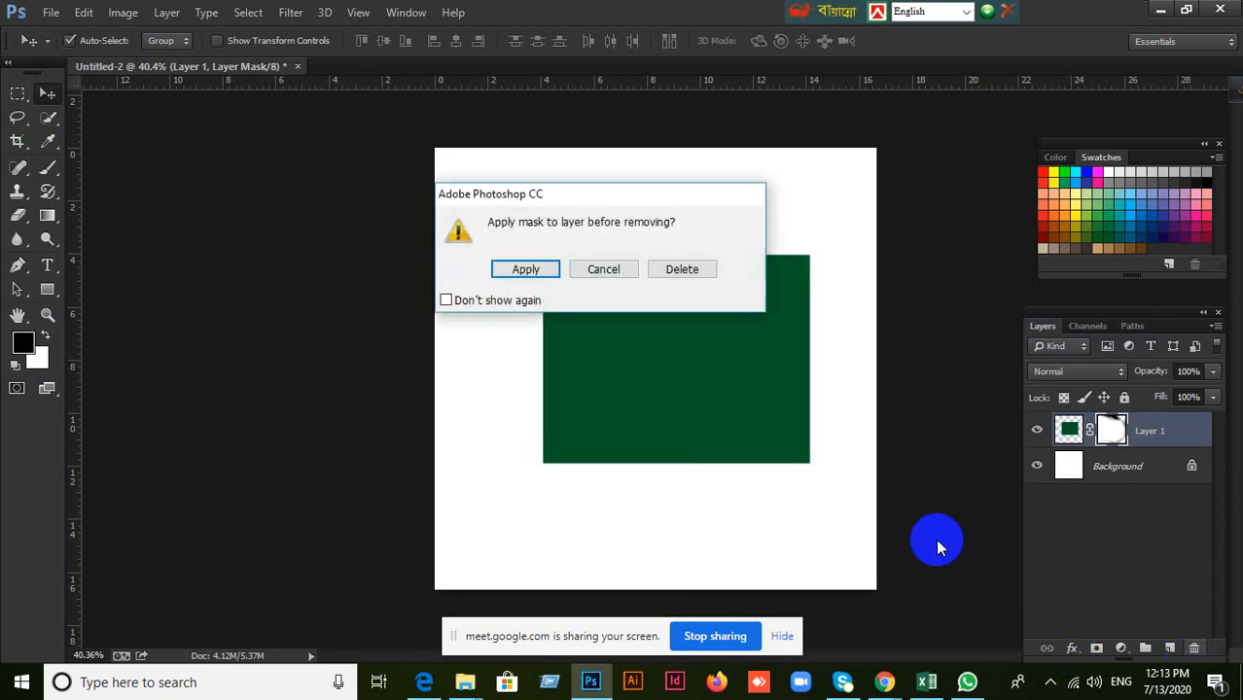
pyautogui.click(545, 271)
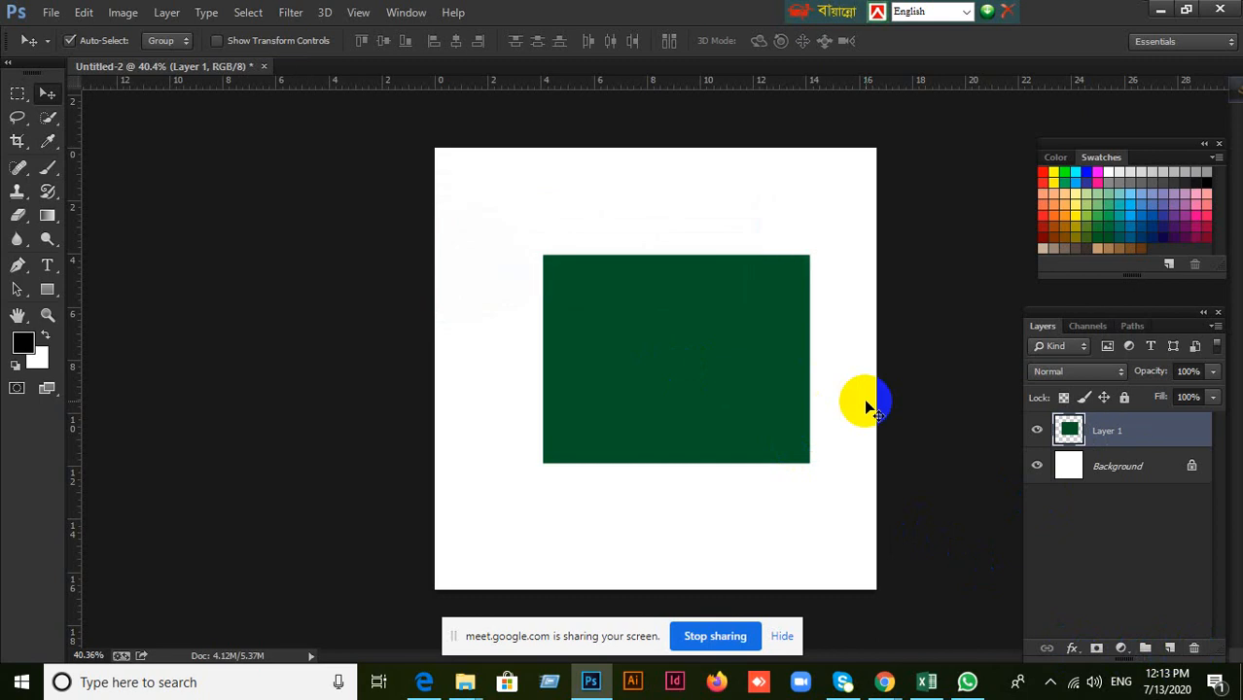
pyautogui.moveTo(755, 372); pyautogui.dragTo(742, 420)
# Set the foreground color to a light blue swatch, checking the class in Google Meet before and after.
pyautogui.click(883, 680)
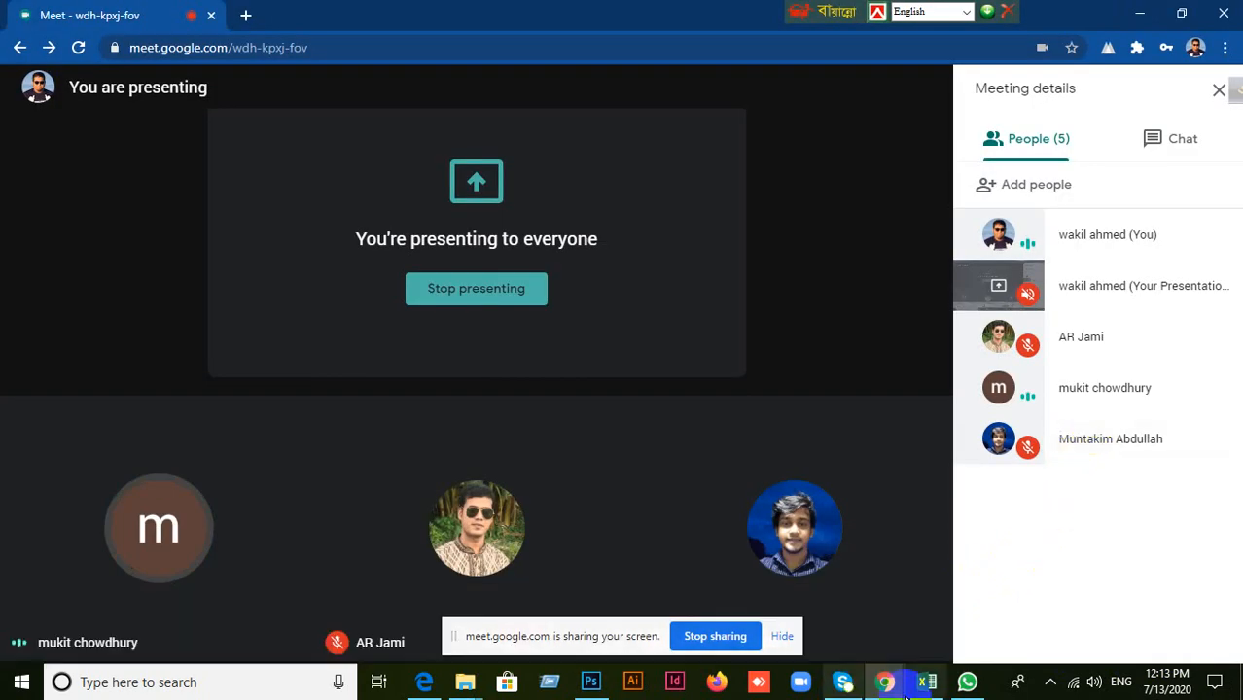
pyautogui.click(591, 680)
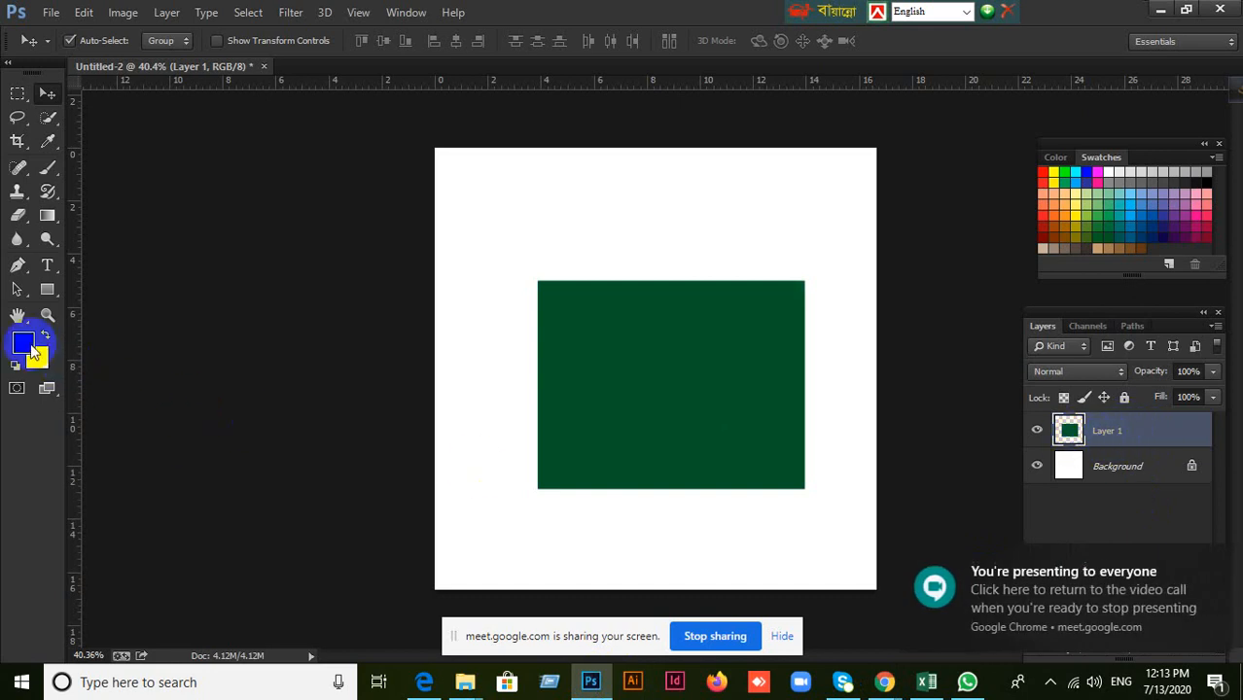
pyautogui.click(1141, 194)
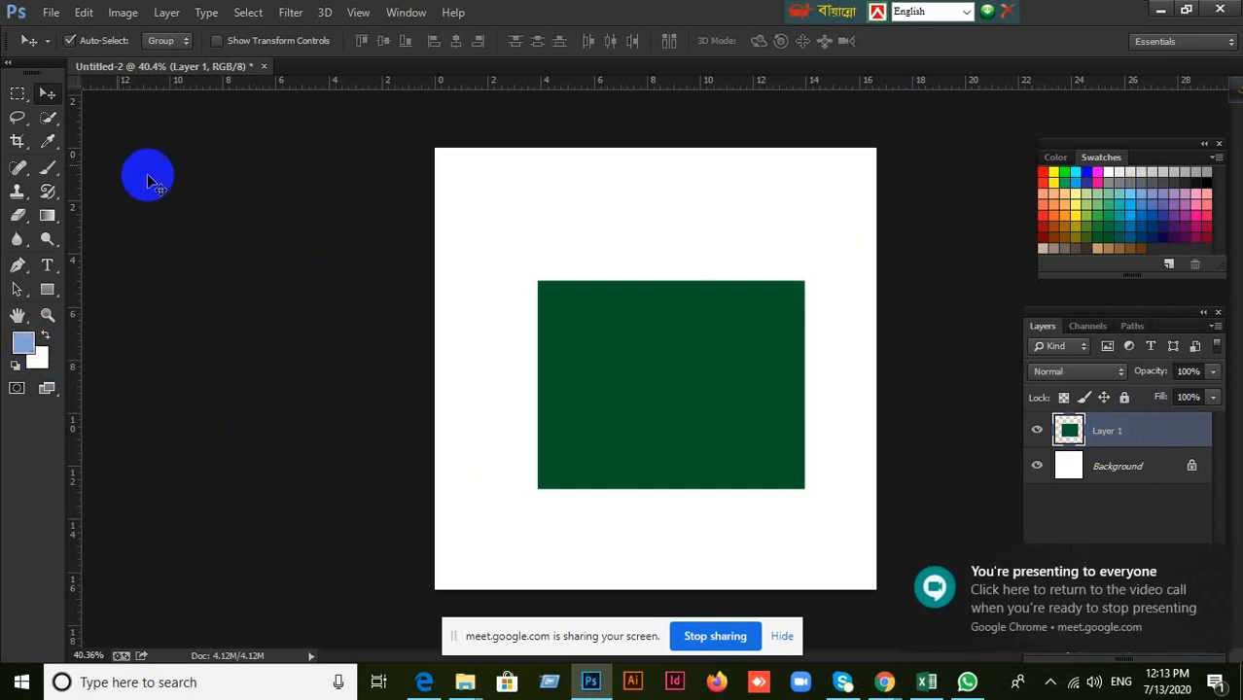
pyautogui.click(48, 95)
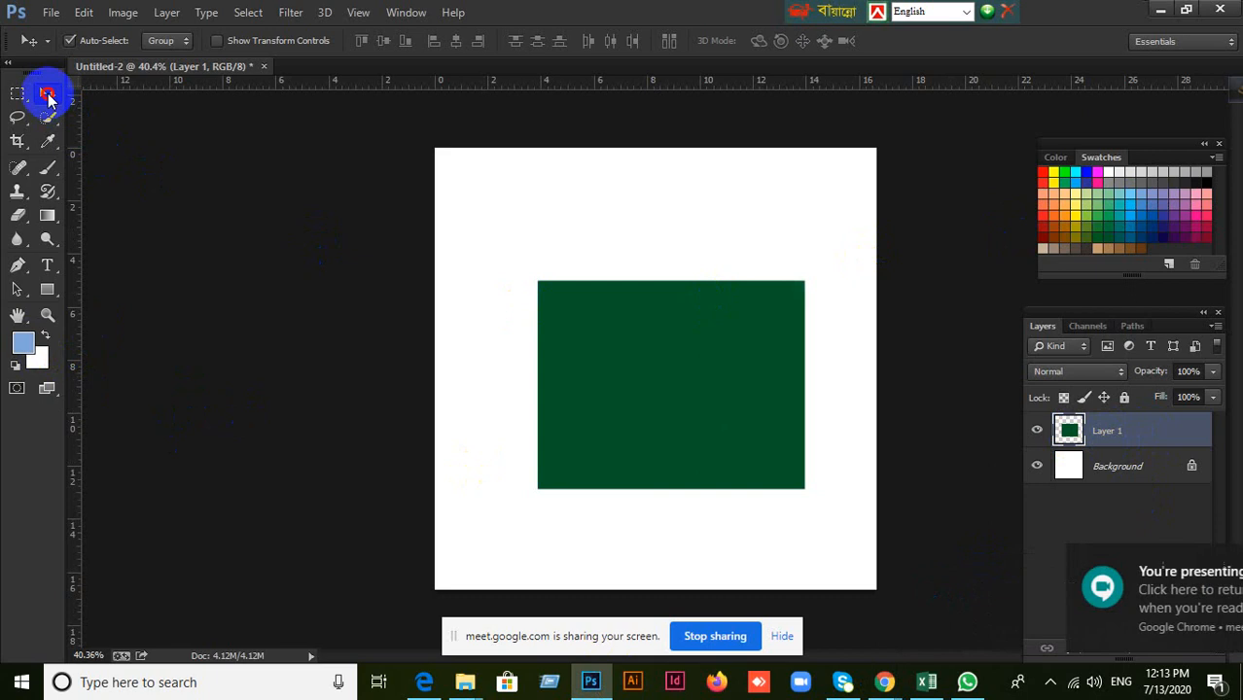
pyautogui.click(883, 690)
pyautogui.click(950, 420)
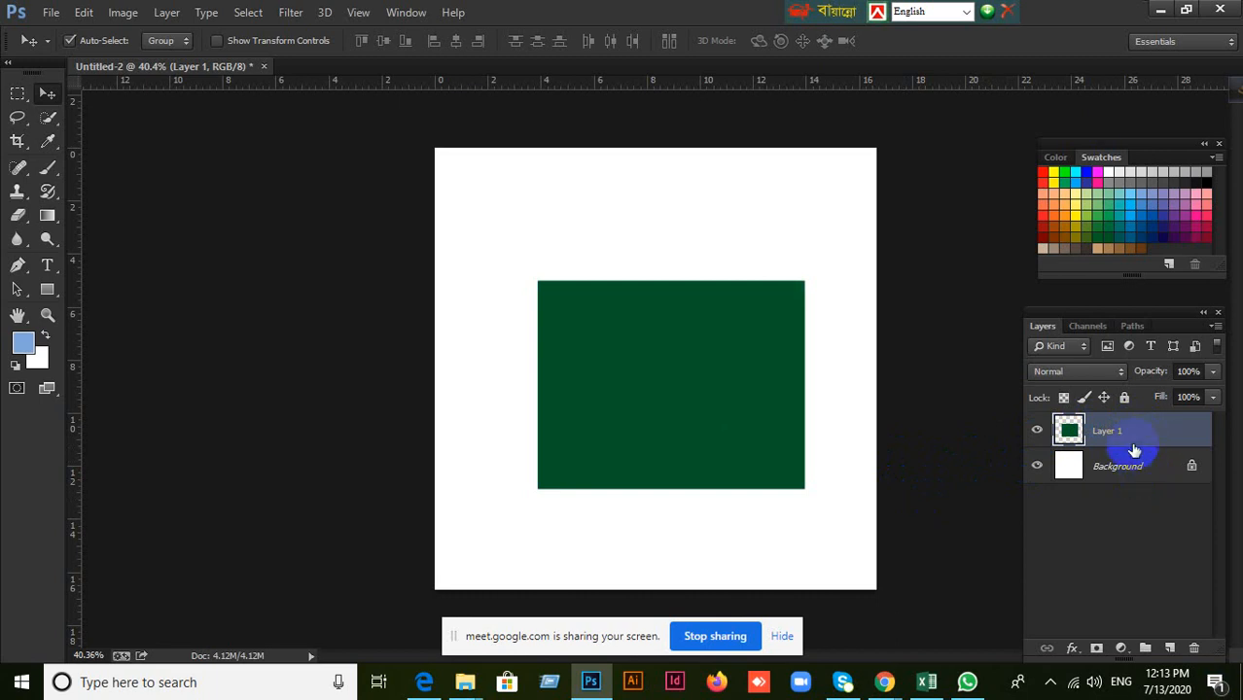
# Add four empty layers above Layer 1, and delete Layer 2 through Layer 5 together.
pyautogui.click(1167, 647)
pyautogui.click(1167, 648)
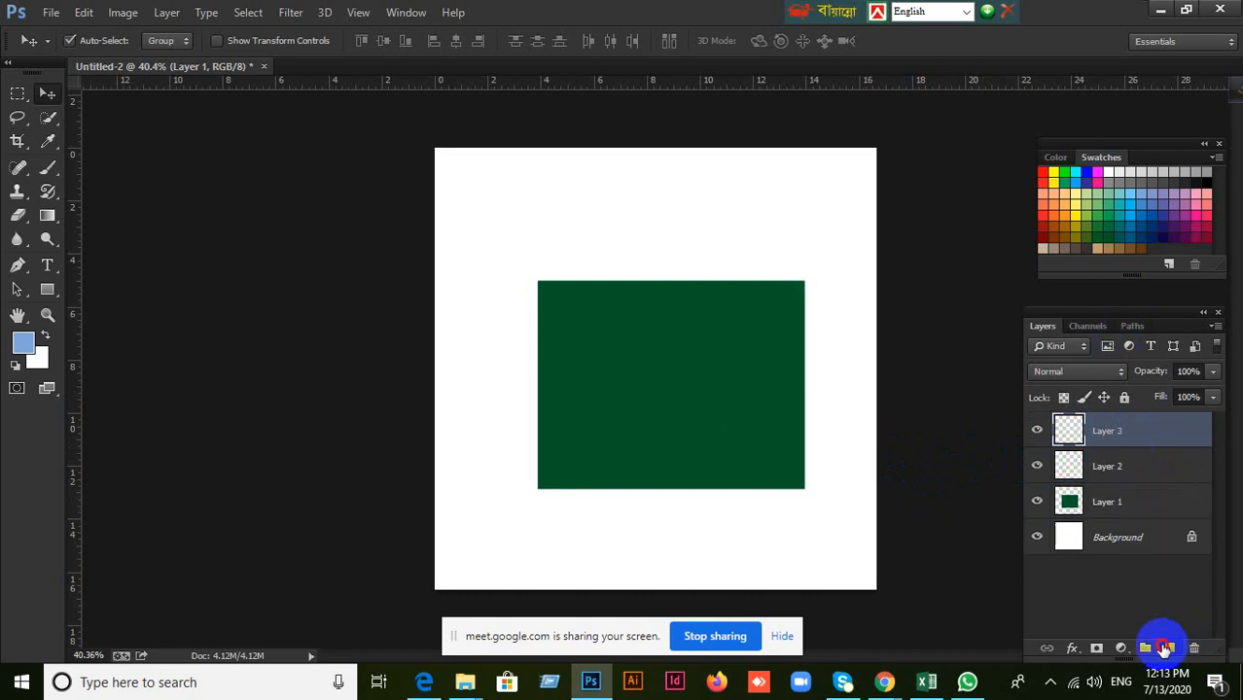
pyautogui.click(1167, 648)
pyautogui.click(1167, 648)
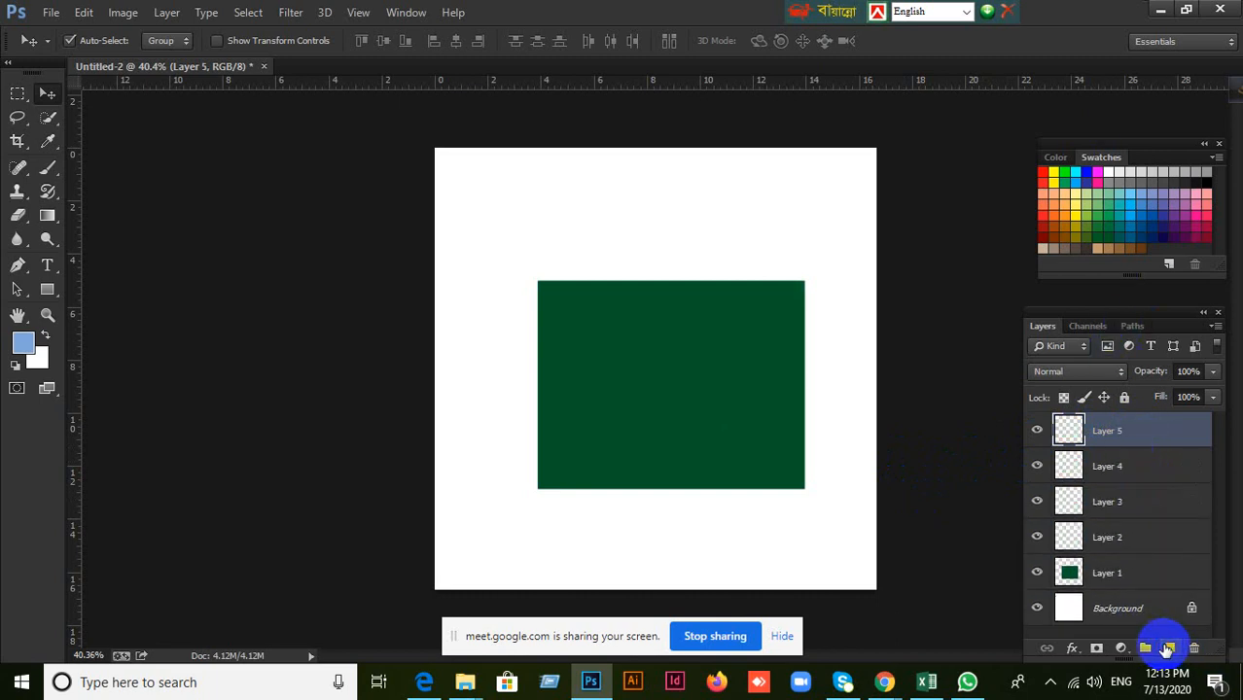
pyautogui.click(1131, 545)
pyautogui.keyDown('shift'); pyautogui.click(1135, 430); pyautogui.keyUp('shift')
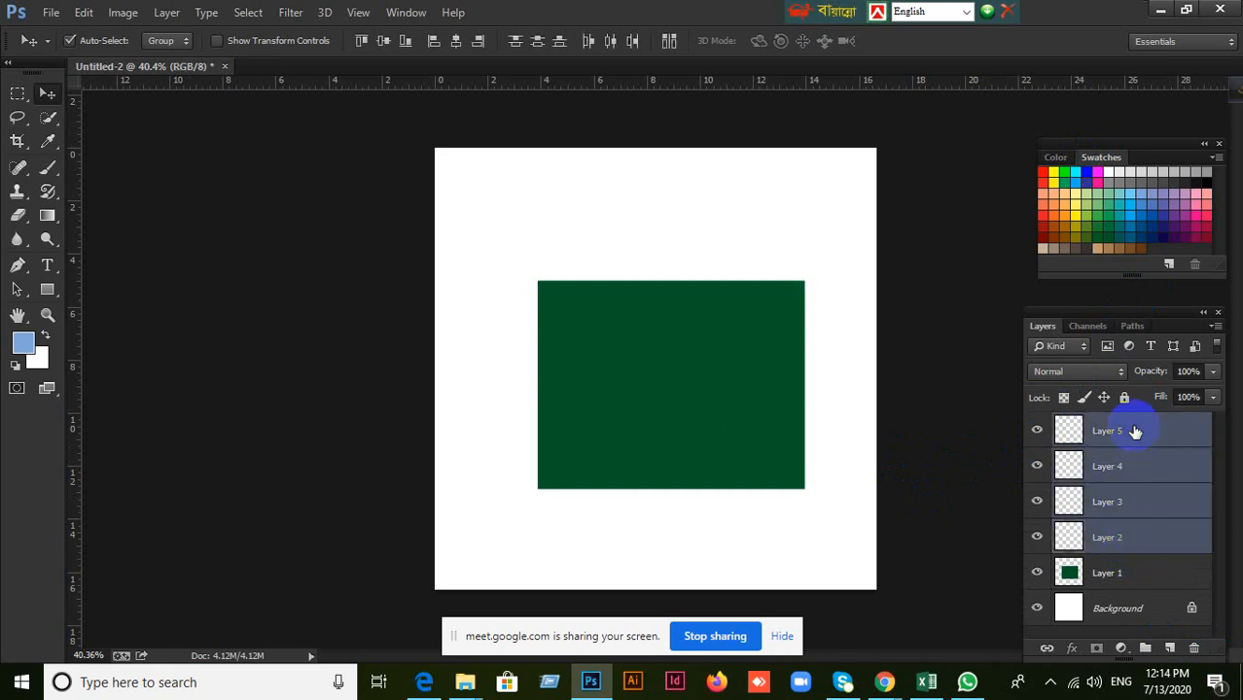
pyautogui.press('Delete')
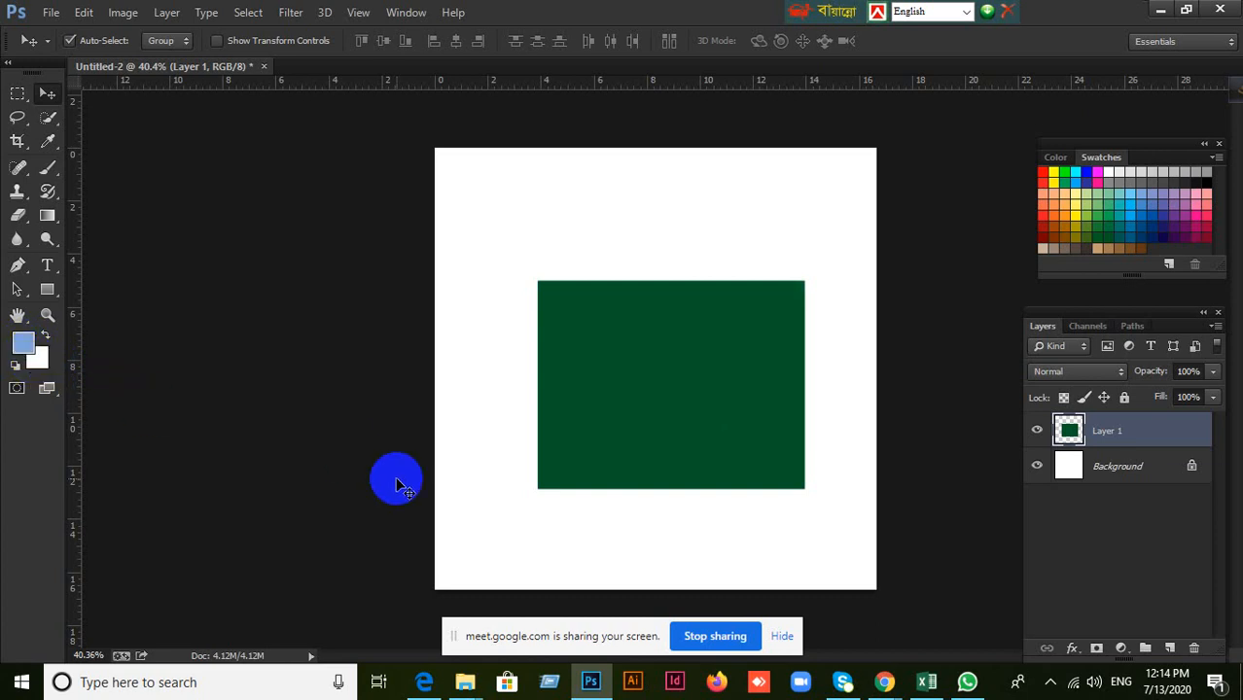
# View the foreground Color Picker without changing the color, and reset the colors to the default black and white.
pyautogui.click(24, 344)
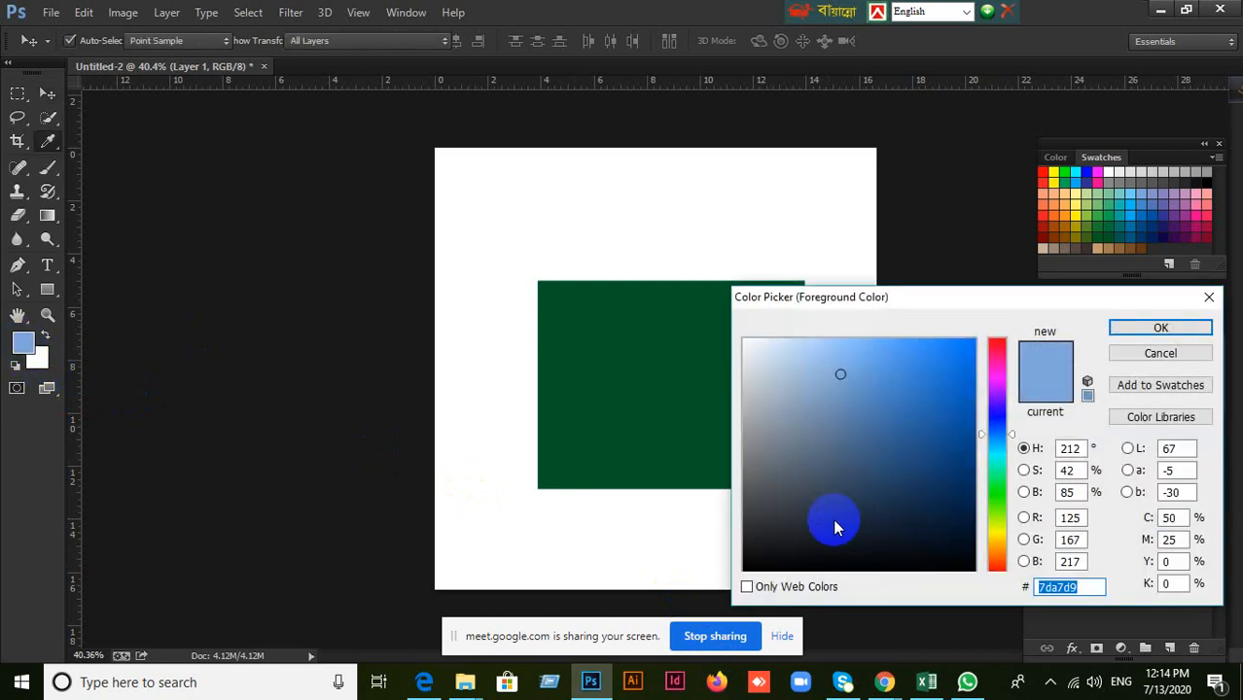
pyautogui.click(1185, 359)
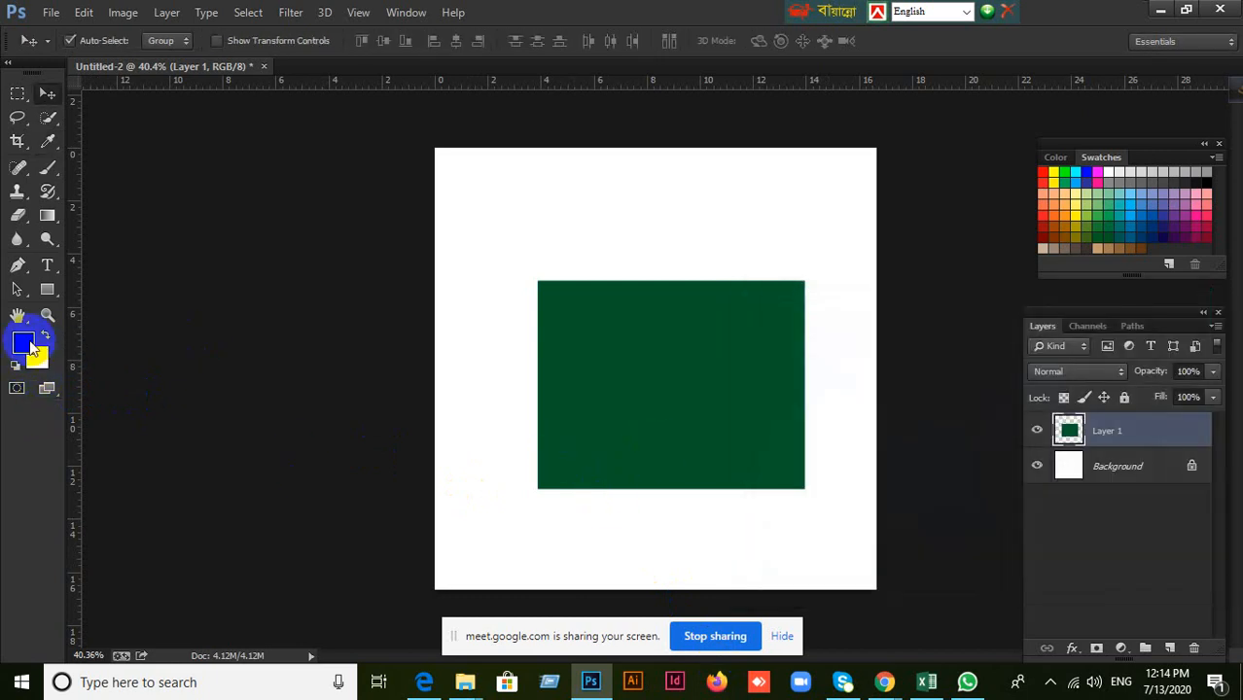
pyautogui.press('d')
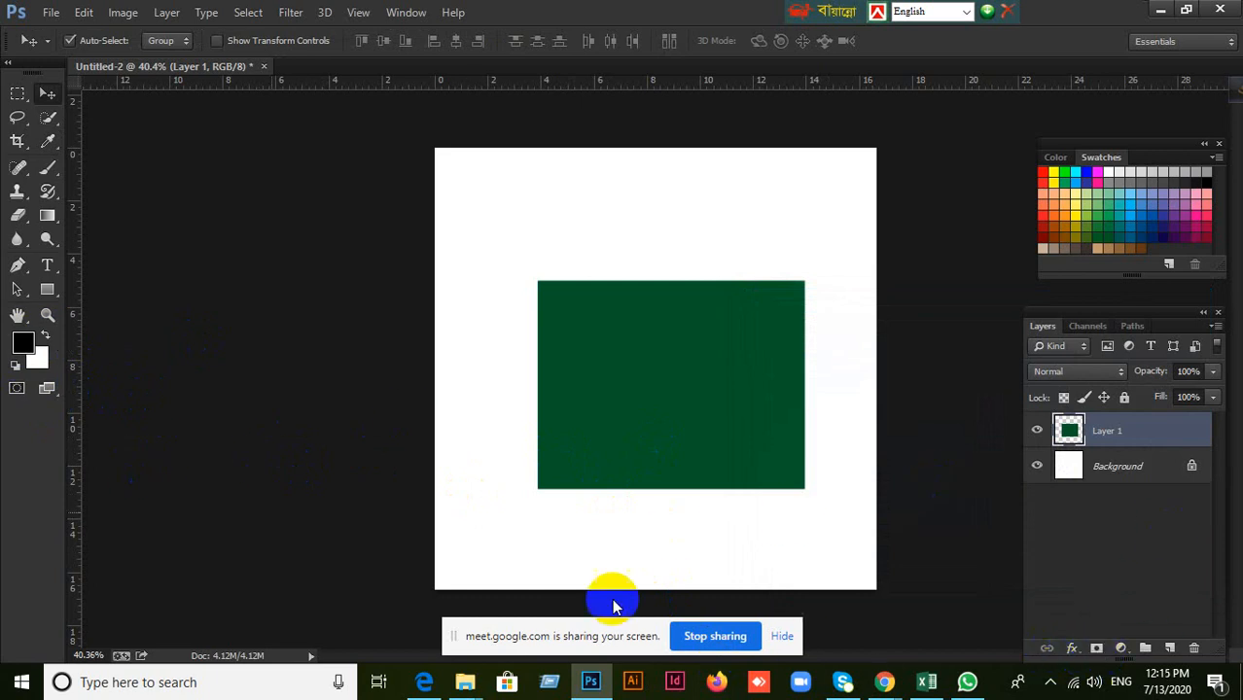
# Try adding a layer mask to Layer 1 and undo it, repeating the demonstration.
pyautogui.click(1098, 650)
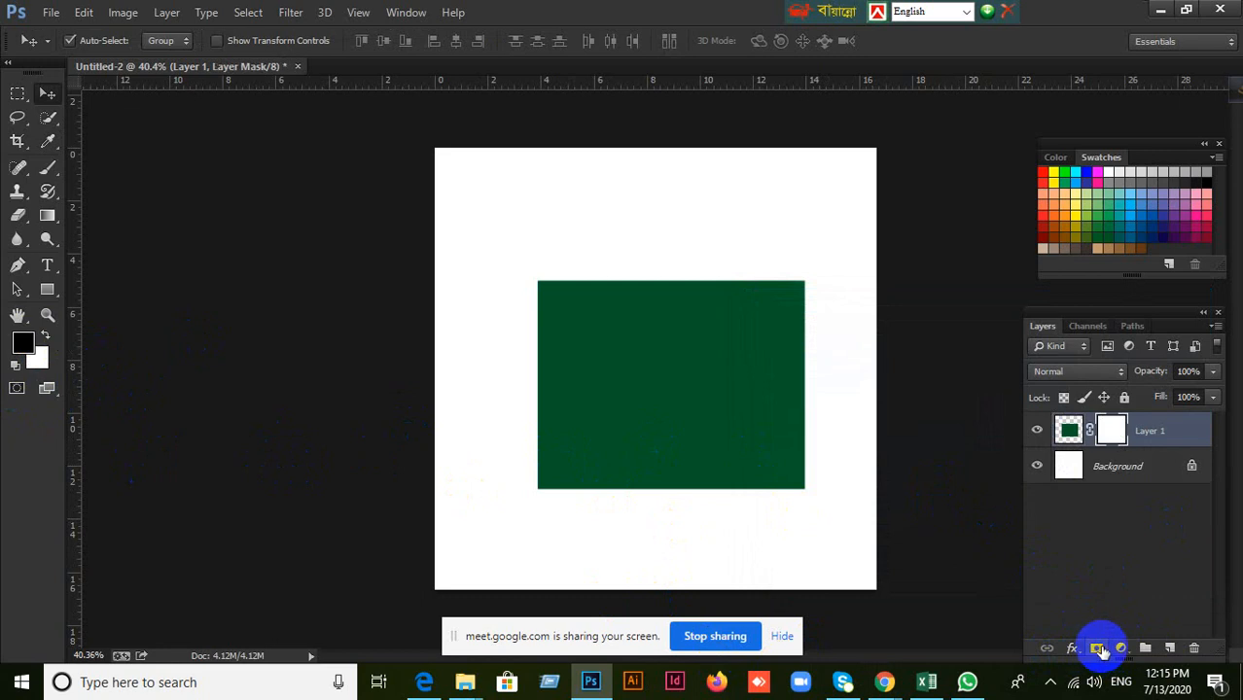
pyautogui.hotkey('ctrl', 'z')
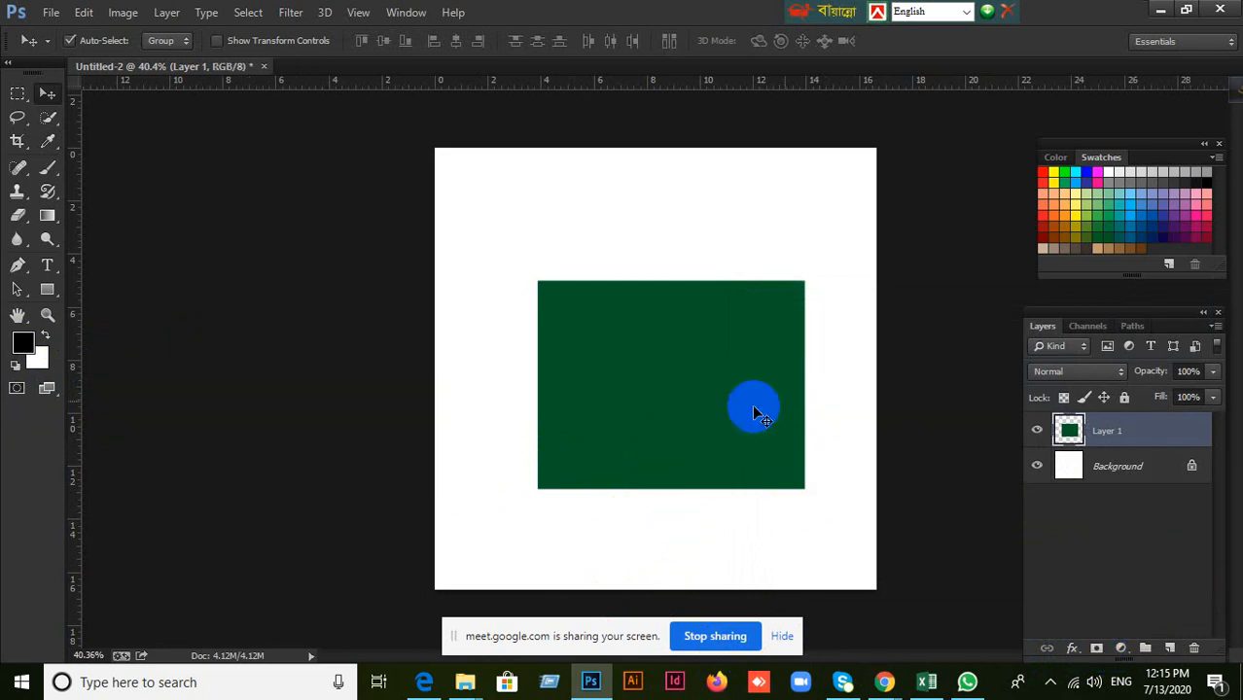
pyautogui.click(1095, 649)
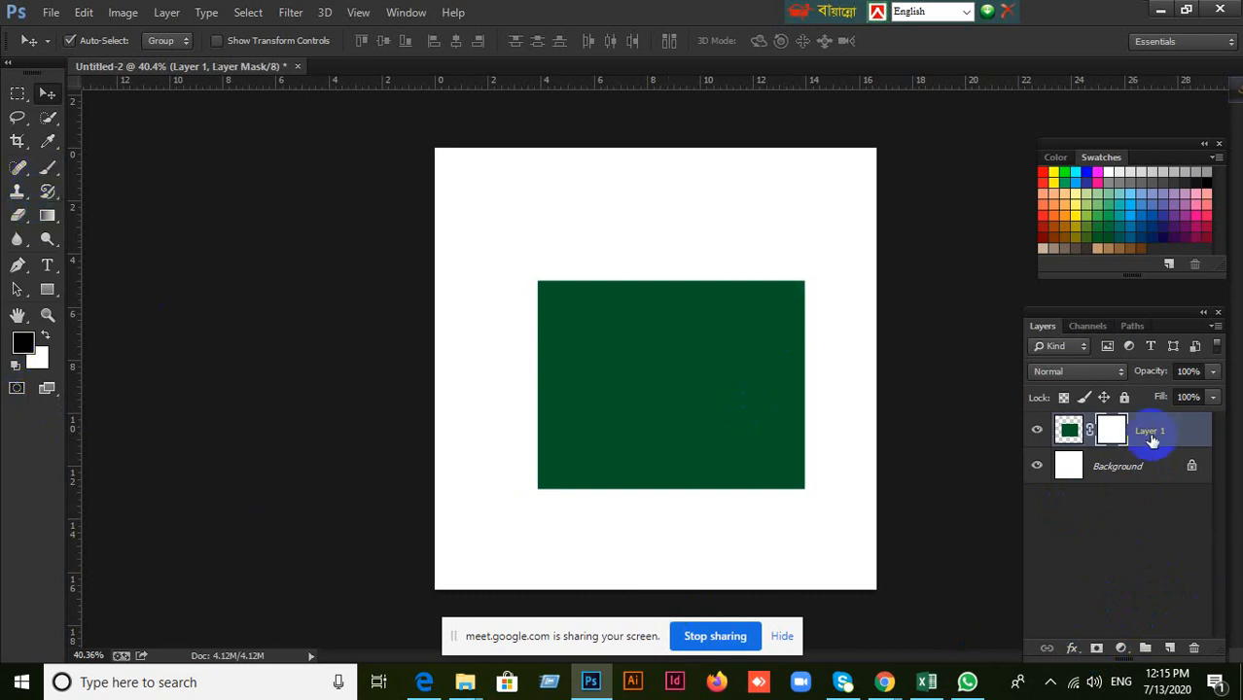
pyautogui.click(1121, 438)
pyautogui.hotkey('ctrl', 'z')
pyautogui.hotkey('ctrl', 'z')
pyautogui.hotkey('ctrl', 'z')
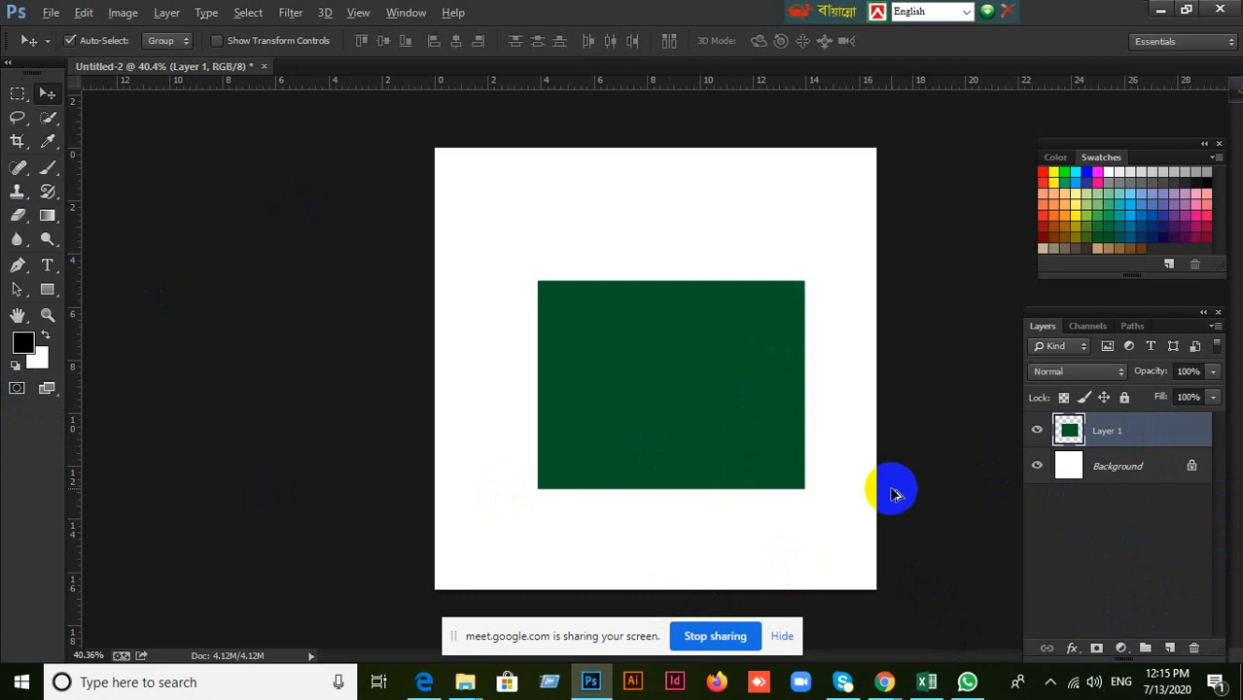
# Step back through the edit history past the masking and extra-layer changes, and step forward to the unmasked Layer 1.
pyautogui.hotkey('ctrl', 'alt', 'z')
pyautogui.hotkey('ctrl', 'alt', 'z')
pyautogui.hotkey('ctrl', 'alt', 'z')
pyautogui.hotkey('ctrl', 'alt', 'z')
pyautogui.hotkey('ctrl', 'alt', 'z')
pyautogui.hotkey('ctrl', 'alt', 'z')
pyautogui.hotkey('ctrl', 'alt', 'z')
pyautogui.hotkey('ctrl', 'alt', 'z')
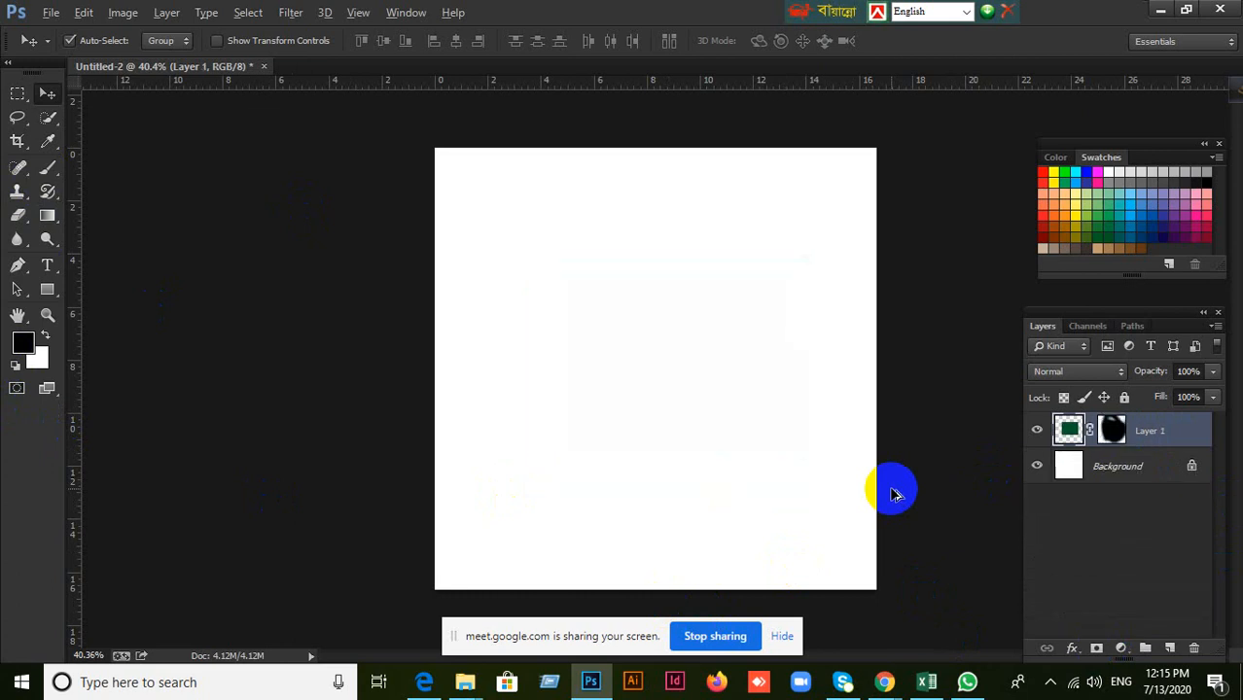
pyautogui.hotkey('ctrl', 'alt', 'z')
pyautogui.hotkey('ctrl', 'alt', 'z')
pyautogui.hotkey('ctrl', 'alt', 'z')
pyautogui.hotkey('ctrl', 'alt', 'z')
pyautogui.hotkey('ctrl', 'alt', 'z')
pyautogui.hotkey('ctrl', 'alt', 'z')
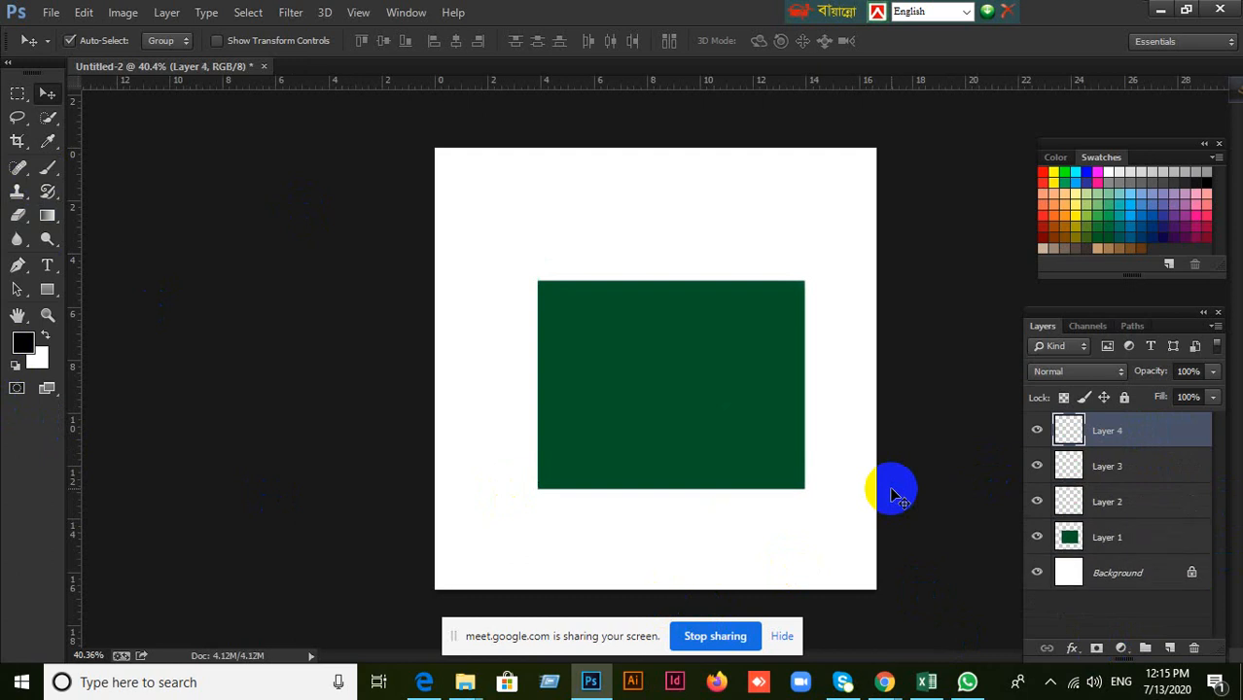
pyautogui.hotkey('ctrl', 'shift', 'z')
pyautogui.hotkey('ctrl', 'shift', 'z')
pyautogui.hotkey('ctrl', 'shift', 'z')
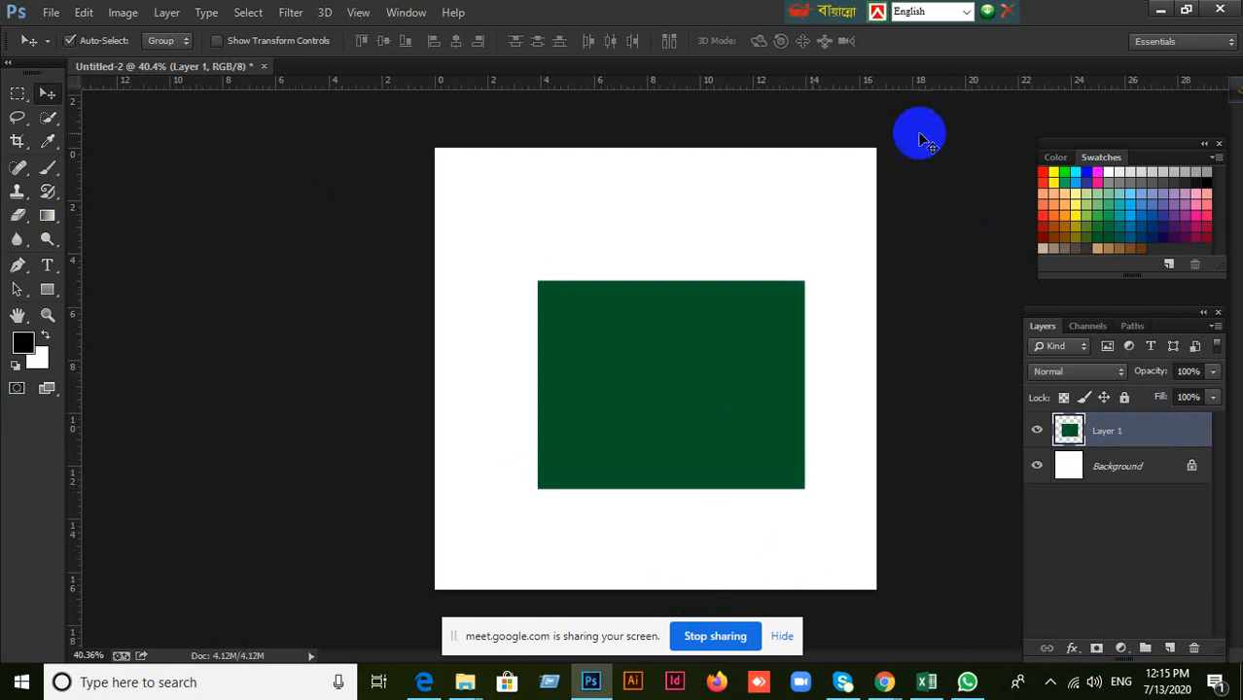
# Set the foreground color to red e61616 and add a layer mask to Layer 1.
pyautogui.click(29, 342)
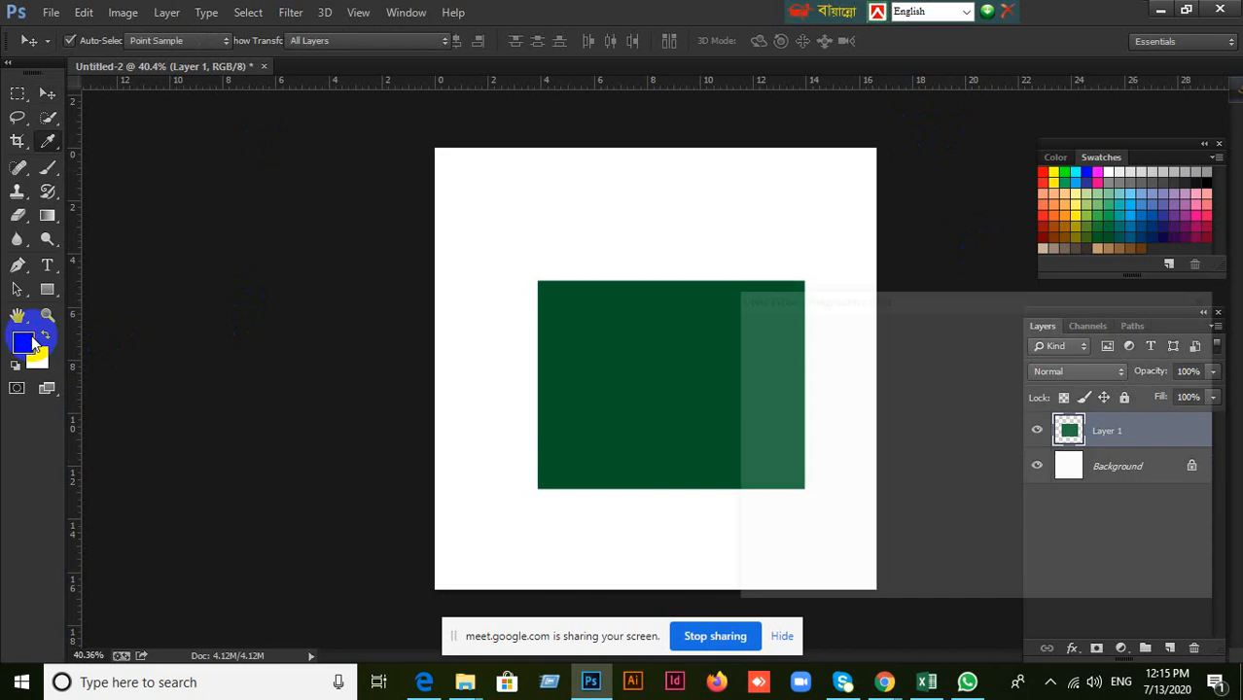
pyautogui.click(953, 361)
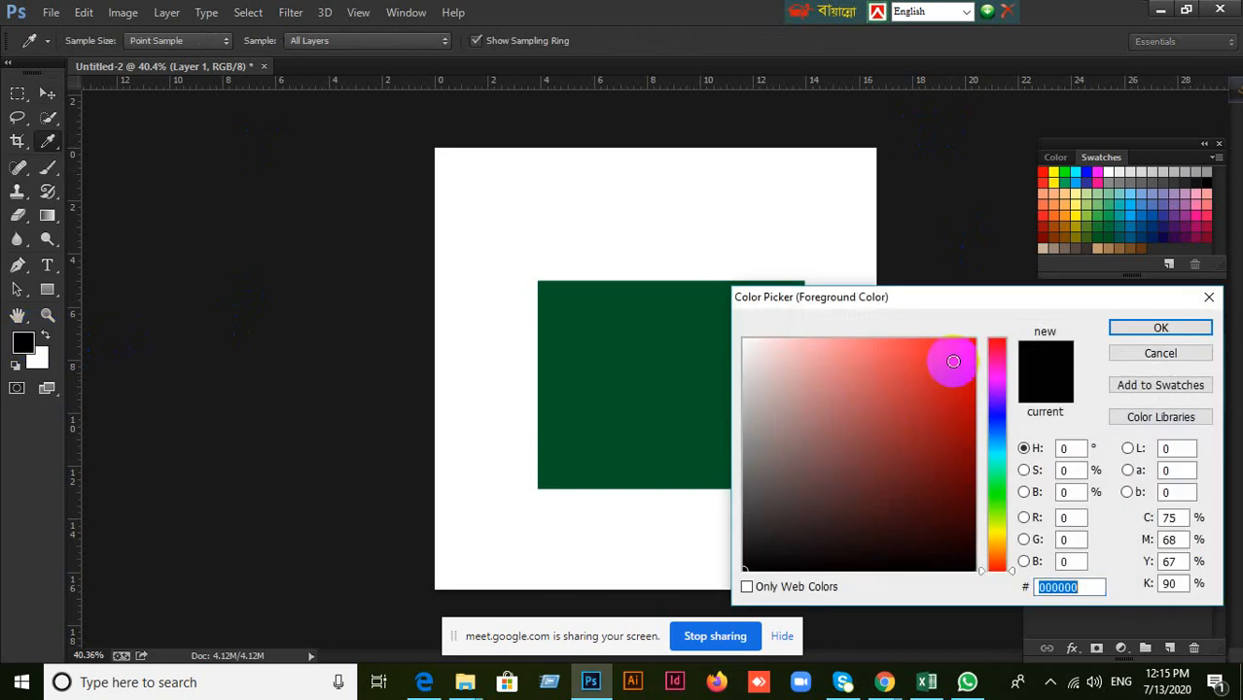
pyautogui.click(1160, 328)
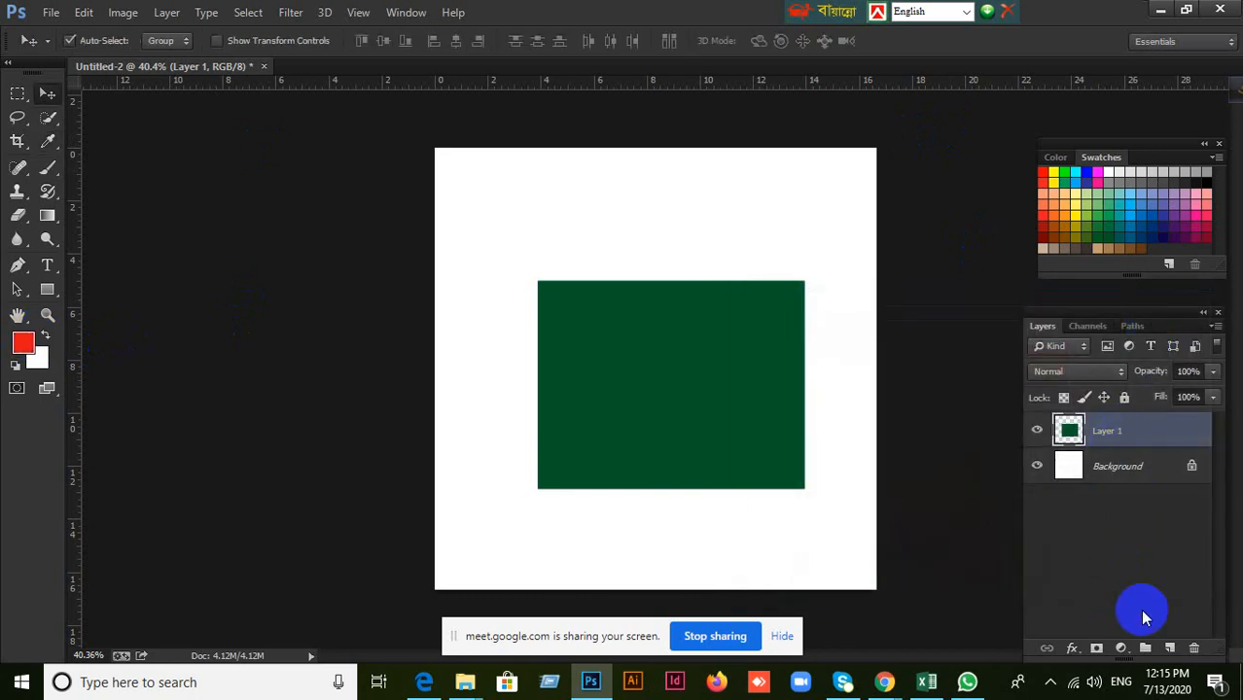
pyautogui.click(1096, 649)
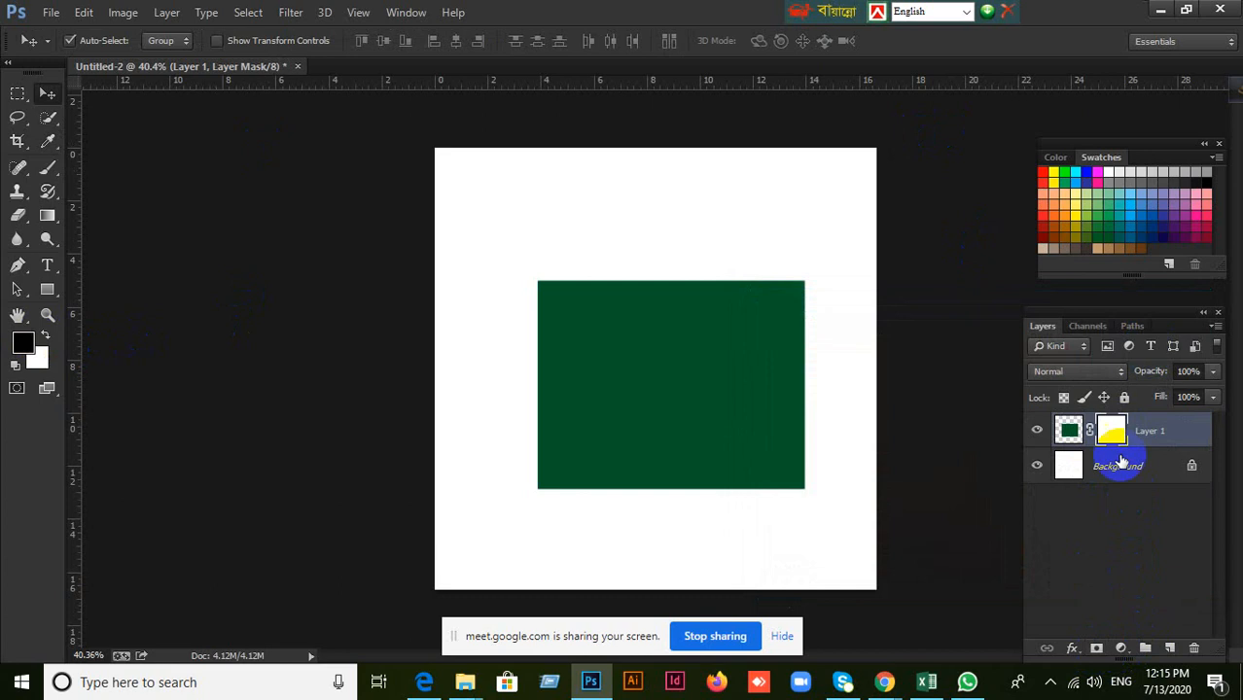
# Paint Layer 1's mask black with the Brush tool until the whole green rectangle is hidden.
pyautogui.press('d')
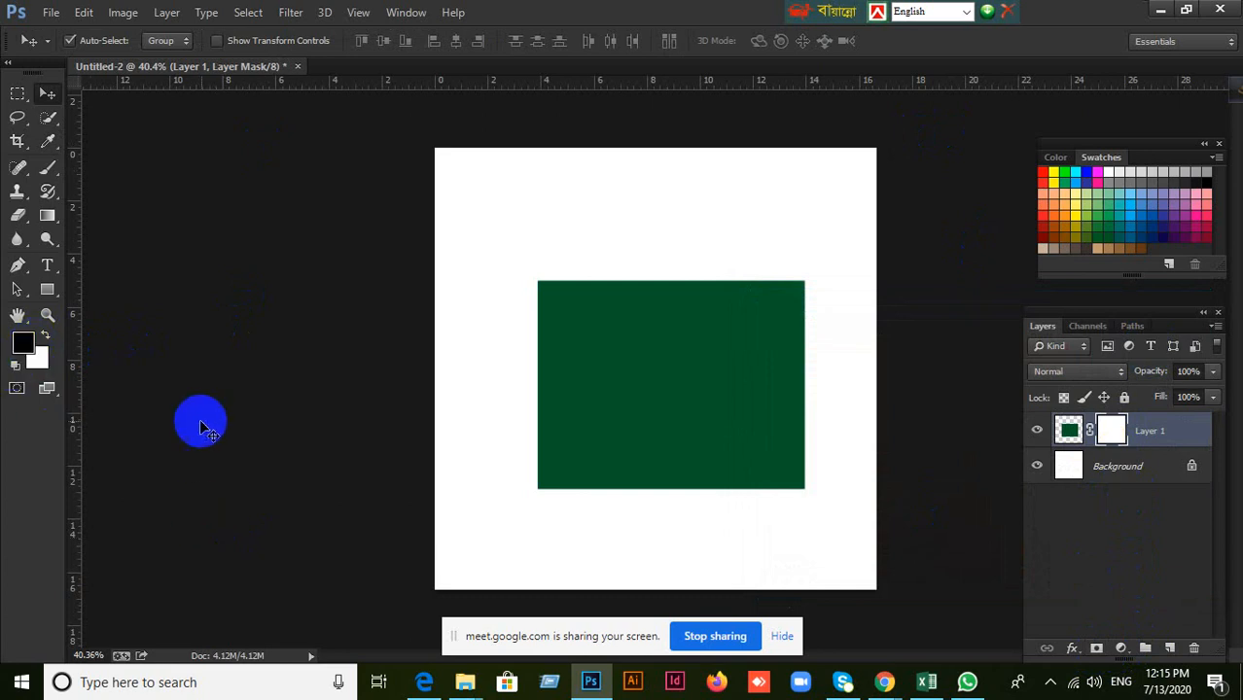
pyautogui.press('x')
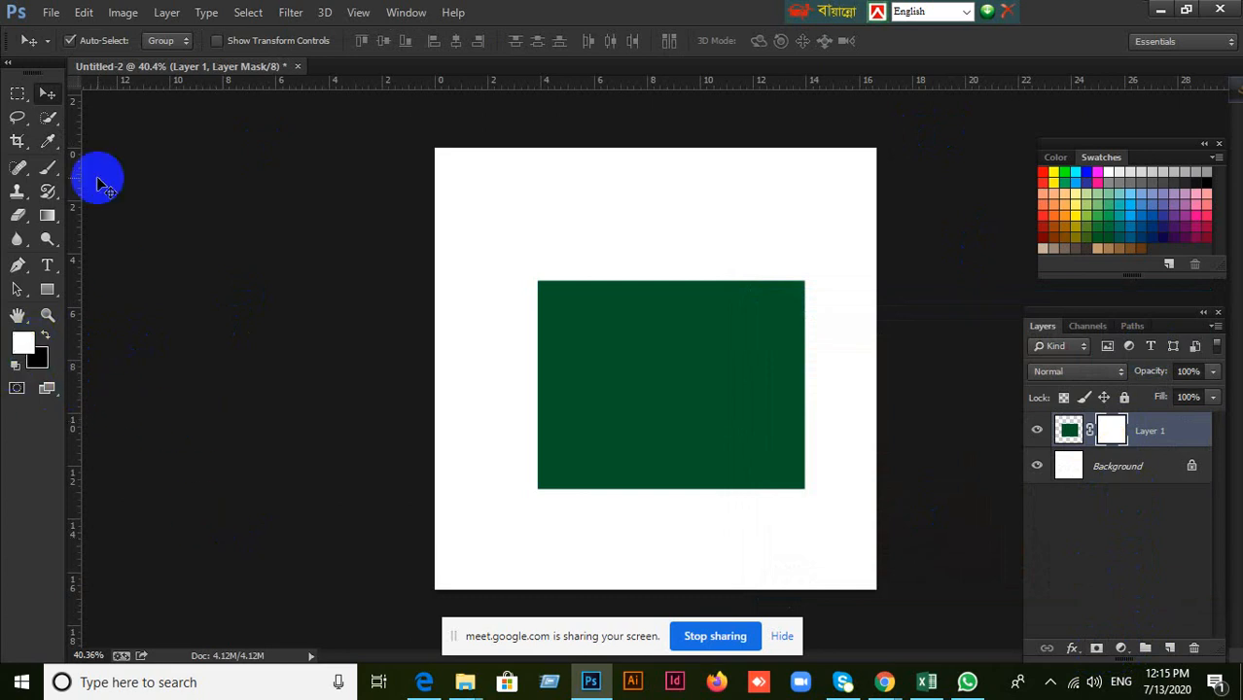
pyautogui.click(58, 167)
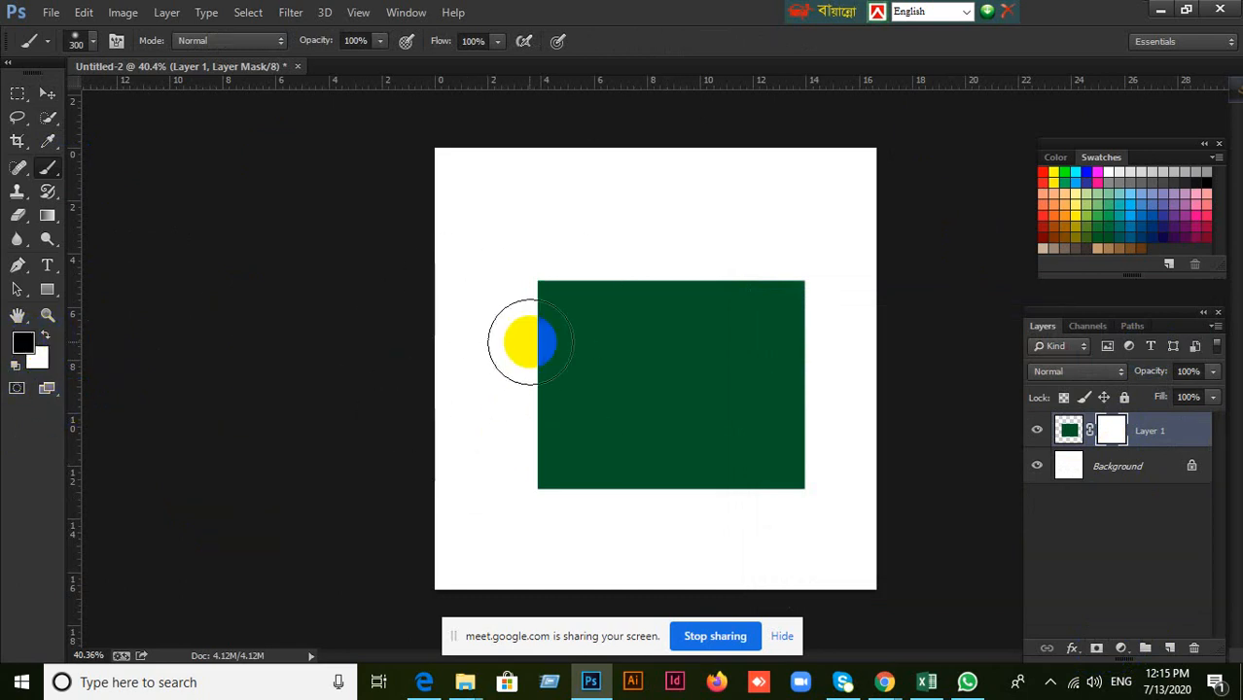
pyautogui.moveTo(526, 510)
pyautogui.mouseDown()
pyautogui.moveTo(539, 256)
pyautogui.moveTo(571, 519)
pyautogui.moveTo(604, 223)
pyautogui.mouseUp()
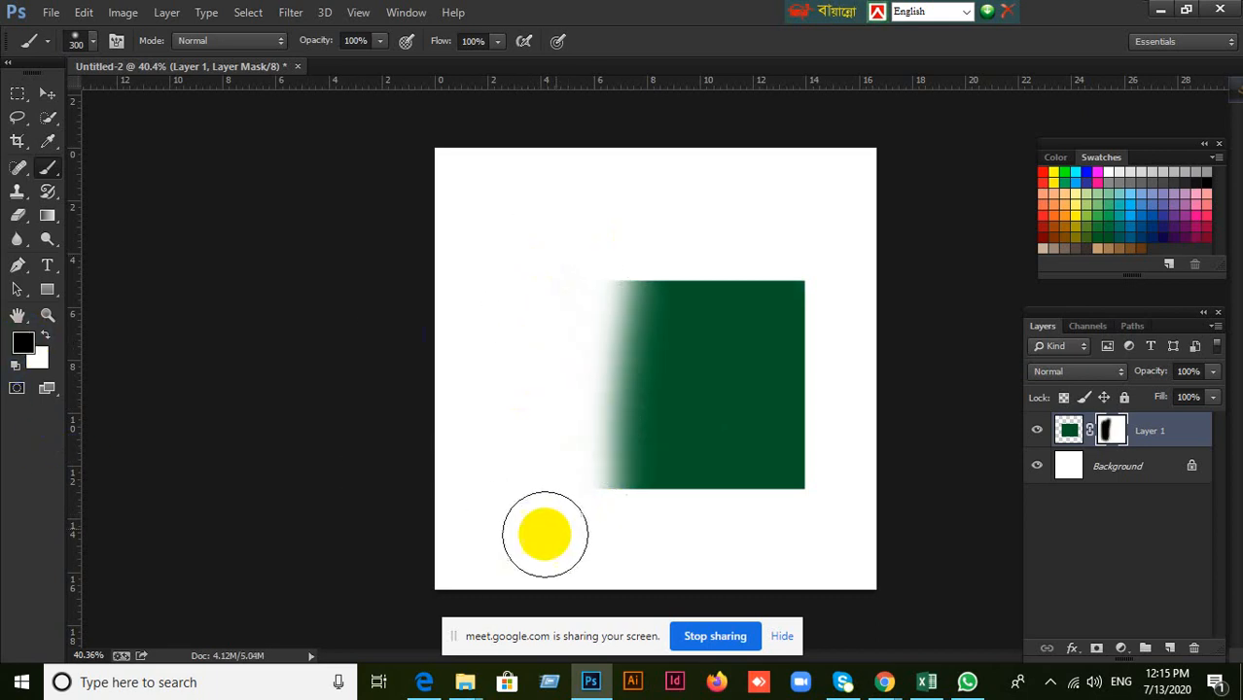
pyautogui.moveTo(544, 528)
pyautogui.mouseDown()
pyautogui.moveTo(581, 295)
pyautogui.moveTo(602, 241)
pyautogui.moveTo(625, 468)
pyautogui.moveTo(660, 279)
pyautogui.moveTo(680, 343)
pyautogui.moveTo(684, 478)
pyautogui.moveTo(753, 239)
pyautogui.moveTo(763, 334)
pyautogui.moveTo(755, 519)
pyautogui.moveTo(807, 278)
pyautogui.moveTo(769, 486)
pyautogui.moveTo(731, 420)
pyautogui.moveTo(718, 233)
pyautogui.moveTo(670, 446)
pyautogui.moveTo(674, 213)
pyautogui.moveTo(472, 418)
pyautogui.mouseUp()
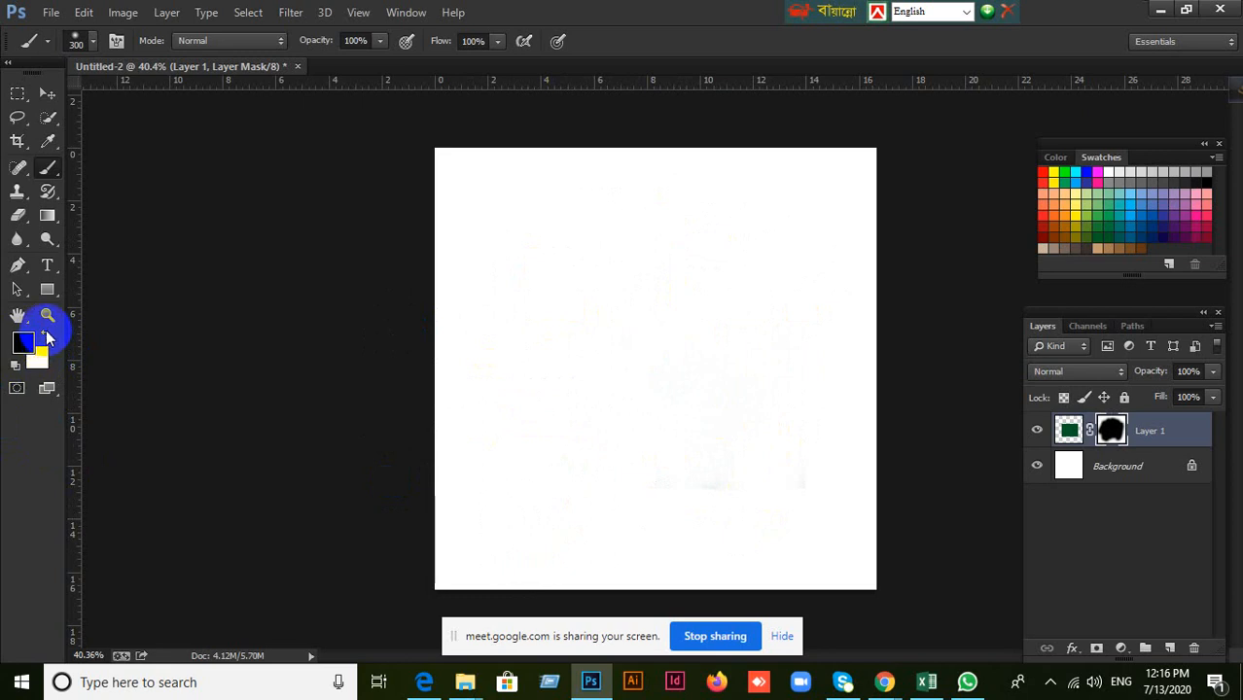
# Switch the foreground to white, view the background Color Picker without changing it, and paint Layer 1's mask to reveal the green rectangle.
pyautogui.click(45, 334)
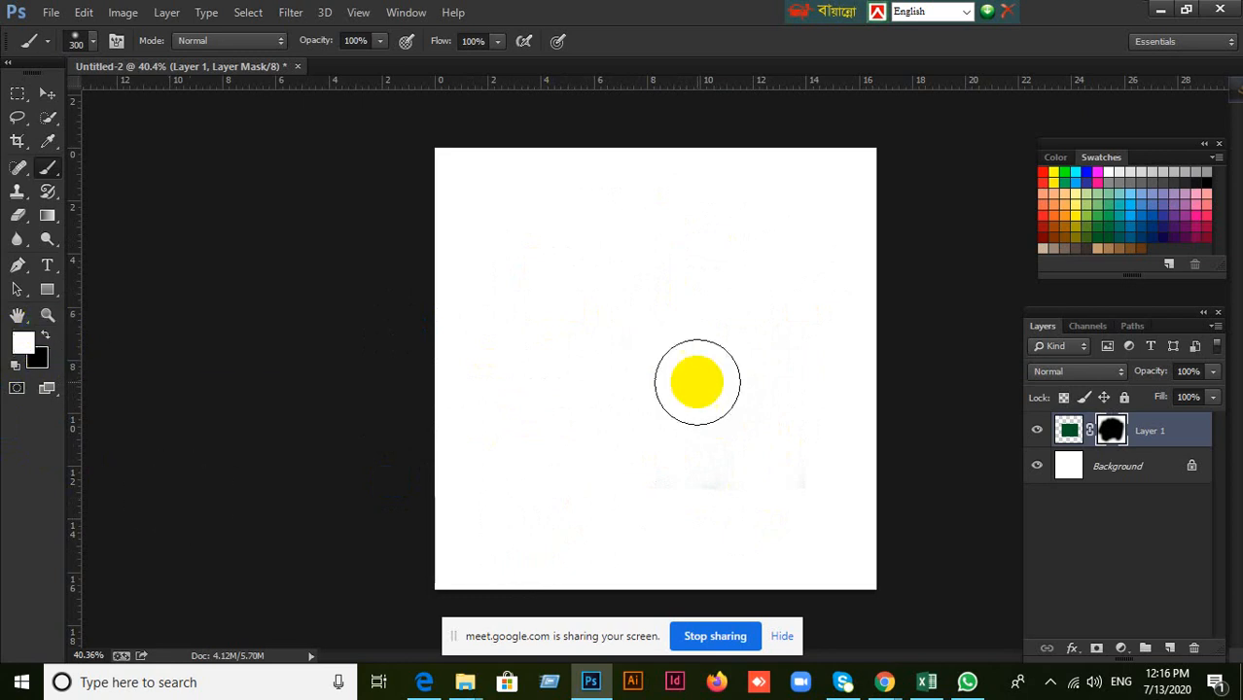
pyautogui.click(22, 341)
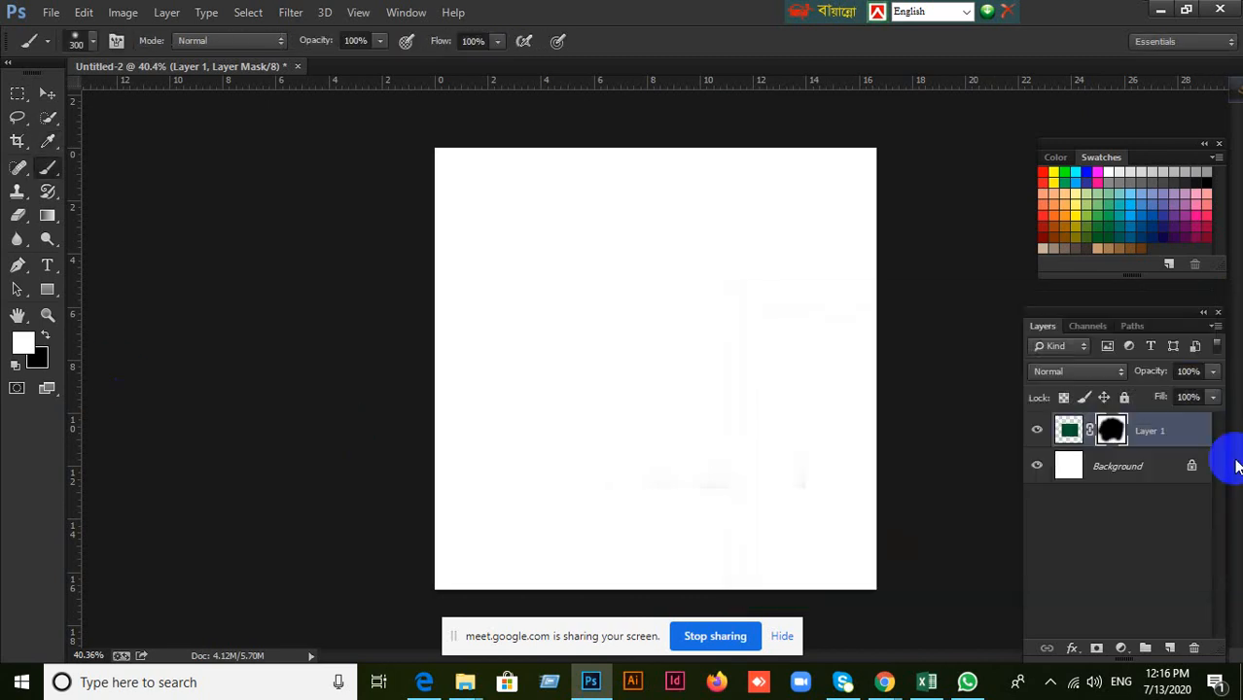
pyautogui.click(36, 362)
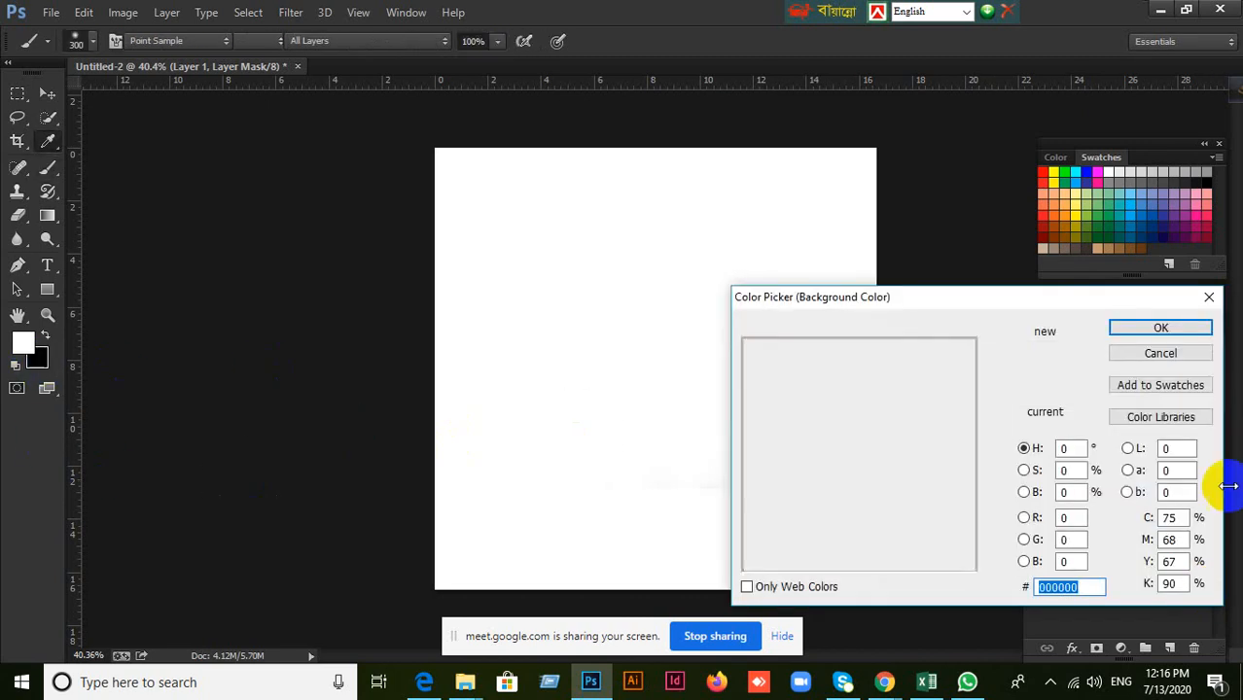
pyautogui.click(1166, 355)
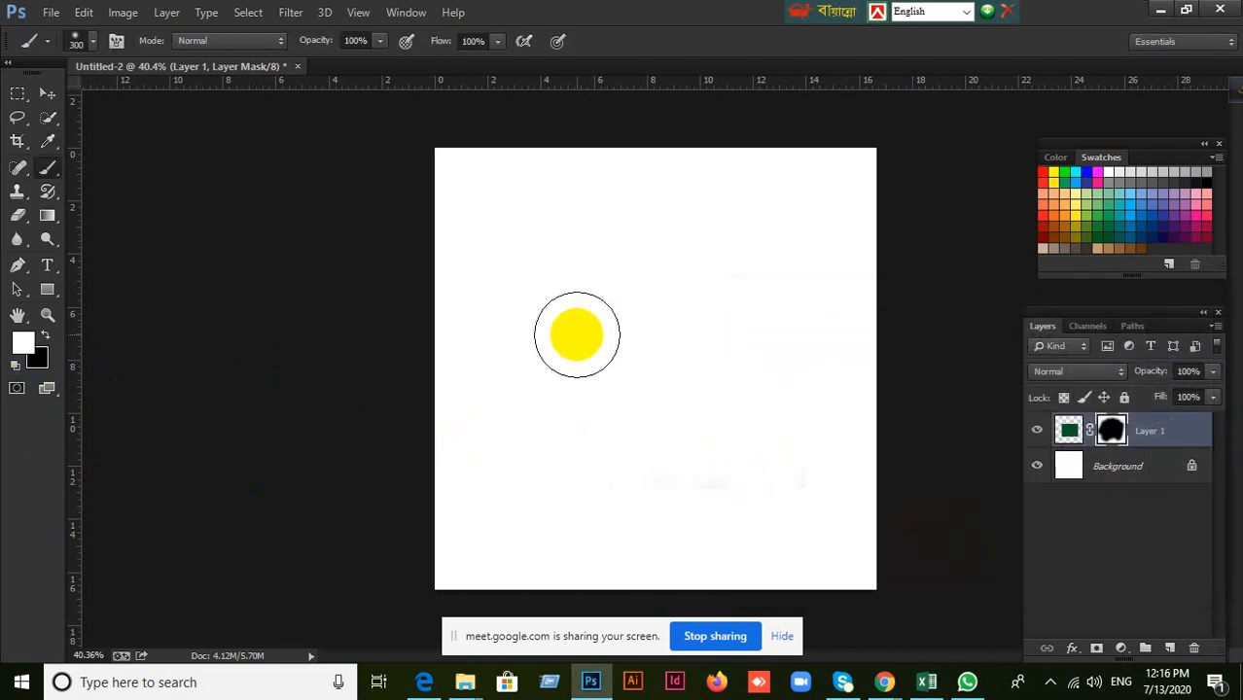
pyautogui.moveTo(602, 447)
pyautogui.mouseDown()
pyautogui.moveTo(557, 310)
pyautogui.moveTo(627, 238)
pyautogui.moveTo(683, 342)
pyautogui.moveTo(625, 427)
pyautogui.moveTo(649, 282)
pyautogui.moveTo(704, 397)
pyautogui.moveTo(681, 470)
pyautogui.moveTo(762, 288)
pyautogui.moveTo(791, 455)
pyautogui.moveTo(747, 358)
pyautogui.moveTo(790, 284)
pyautogui.moveTo(751, 474)
pyautogui.moveTo(714, 306)
pyautogui.moveTo(755, 357)
pyautogui.moveTo(710, 477)
pyautogui.moveTo(553, 479)
pyautogui.moveTo(524, 425)
pyautogui.moveTo(571, 281)
pyautogui.moveTo(595, 338)
pyautogui.moveTo(592, 463)
pyautogui.moveTo(571, 467)
pyautogui.moveTo(548, 431)
pyautogui.moveTo(539, 311)
pyautogui.moveTo(637, 416)
pyautogui.moveTo(770, 360)
pyautogui.moveTo(801, 438)
pyautogui.mouseUp()
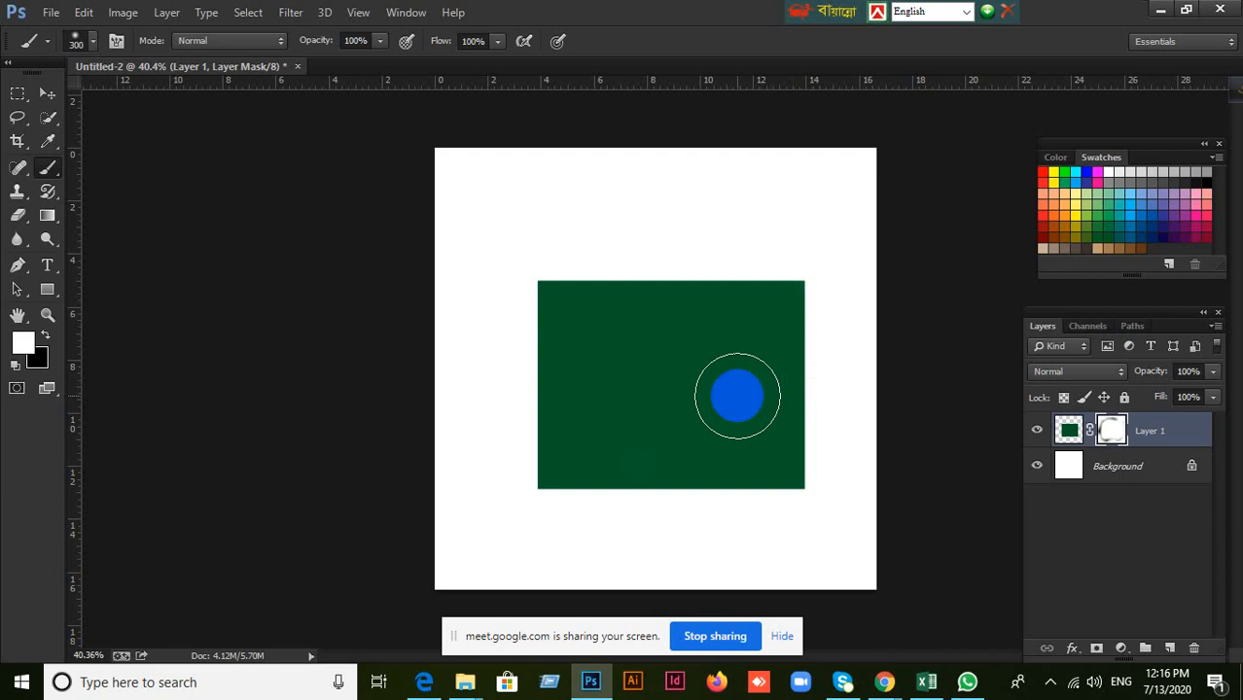
# Repeat the mask demonstration on Layer 1, painting black to hide the green rectangle and white to bring it back.
pyautogui.click(45, 336)
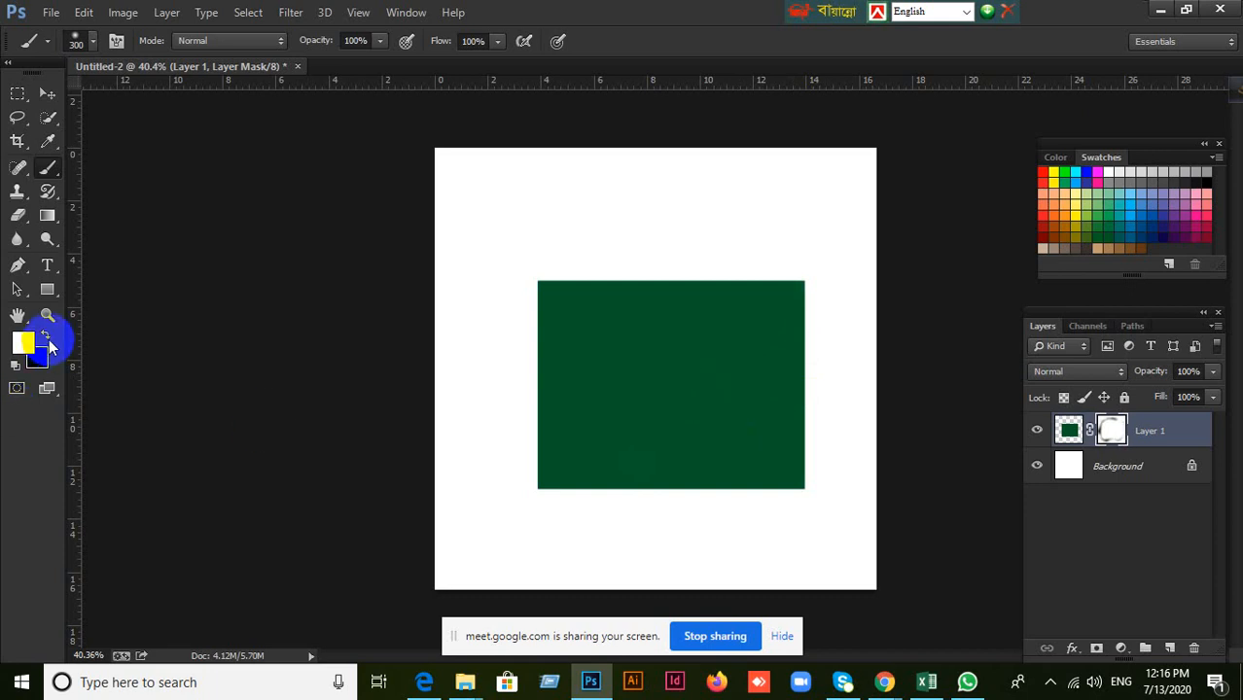
pyautogui.click(609, 506)
pyautogui.moveTo(609, 506)
pyautogui.mouseDown()
pyautogui.moveTo(526, 229)
pyautogui.moveTo(549, 400)
pyautogui.moveTo(626, 253)
pyautogui.moveTo(618, 486)
pyautogui.moveTo(673, 337)
pyautogui.moveTo(615, 365)
pyautogui.moveTo(755, 404)
pyautogui.moveTo(749, 252)
pyautogui.moveTo(769, 282)
pyautogui.moveTo(741, 544)
pyautogui.moveTo(696, 444)
pyautogui.moveTo(570, 475)
pyautogui.moveTo(802, 460)
pyautogui.moveTo(751, 266)
pyautogui.moveTo(757, 302)
pyautogui.moveTo(630, 334)
pyautogui.mouseUp()
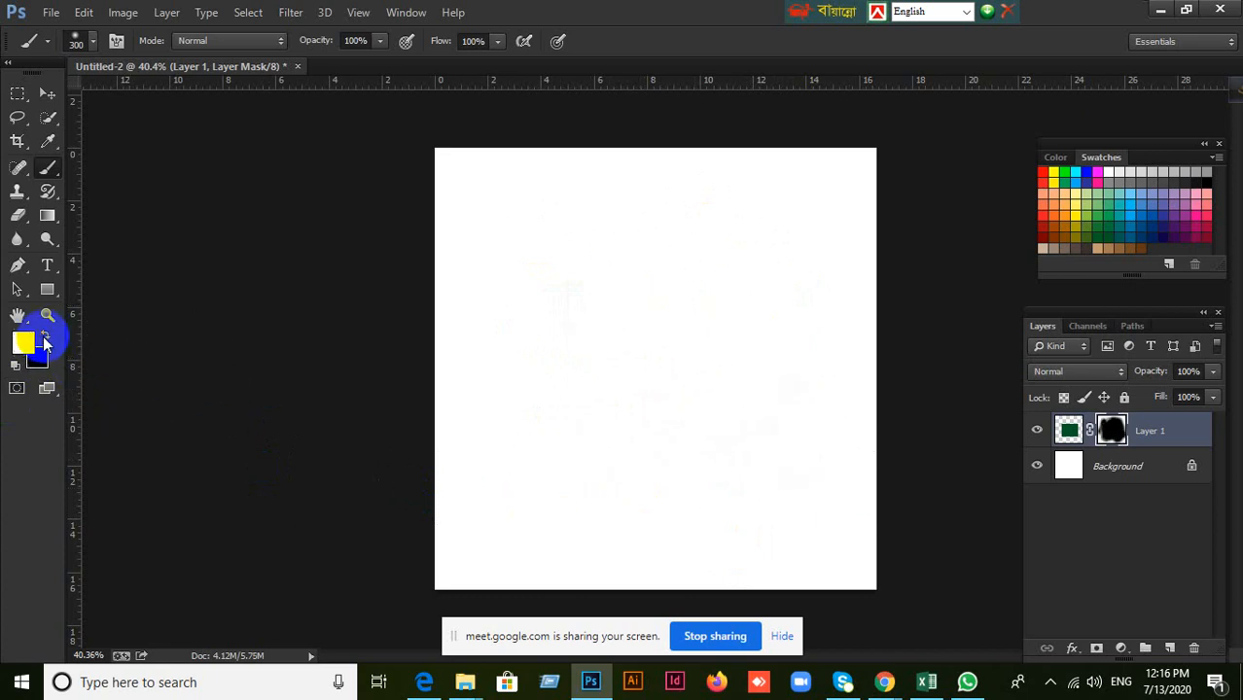
pyautogui.click(44, 336)
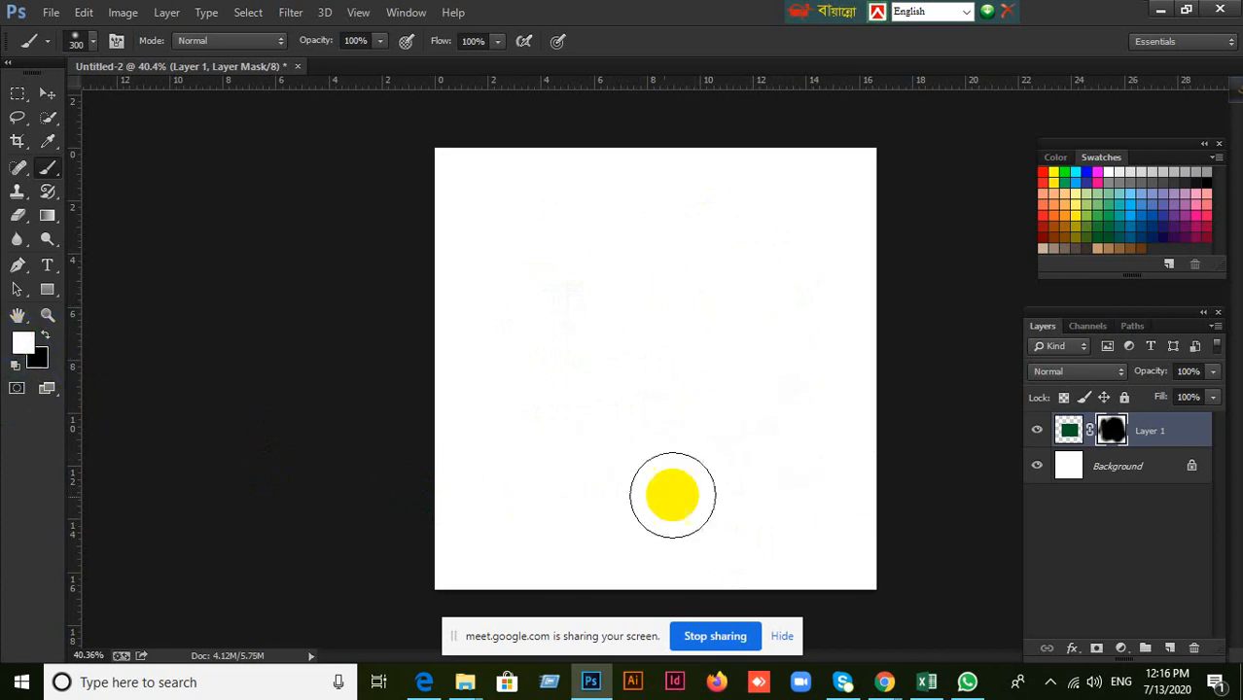
pyautogui.moveTo(672, 495)
pyautogui.mouseDown()
pyautogui.moveTo(582, 263)
pyautogui.moveTo(686, 208)
pyautogui.moveTo(588, 458)
pyautogui.moveTo(828, 282)
pyautogui.moveTo(674, 453)
pyautogui.moveTo(790, 480)
pyautogui.moveTo(513, 467)
pyautogui.mouseUp()
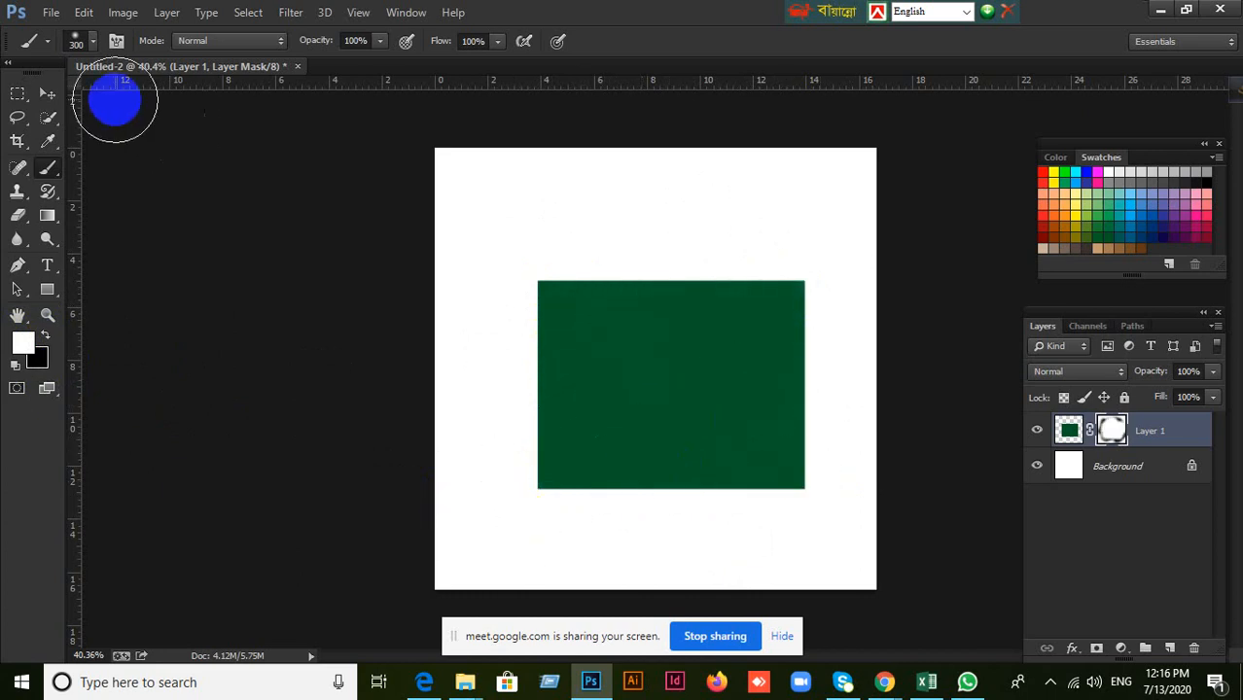
# Apply the layer mask to Layer 1, and delete the layer.
pyautogui.click(47, 94)
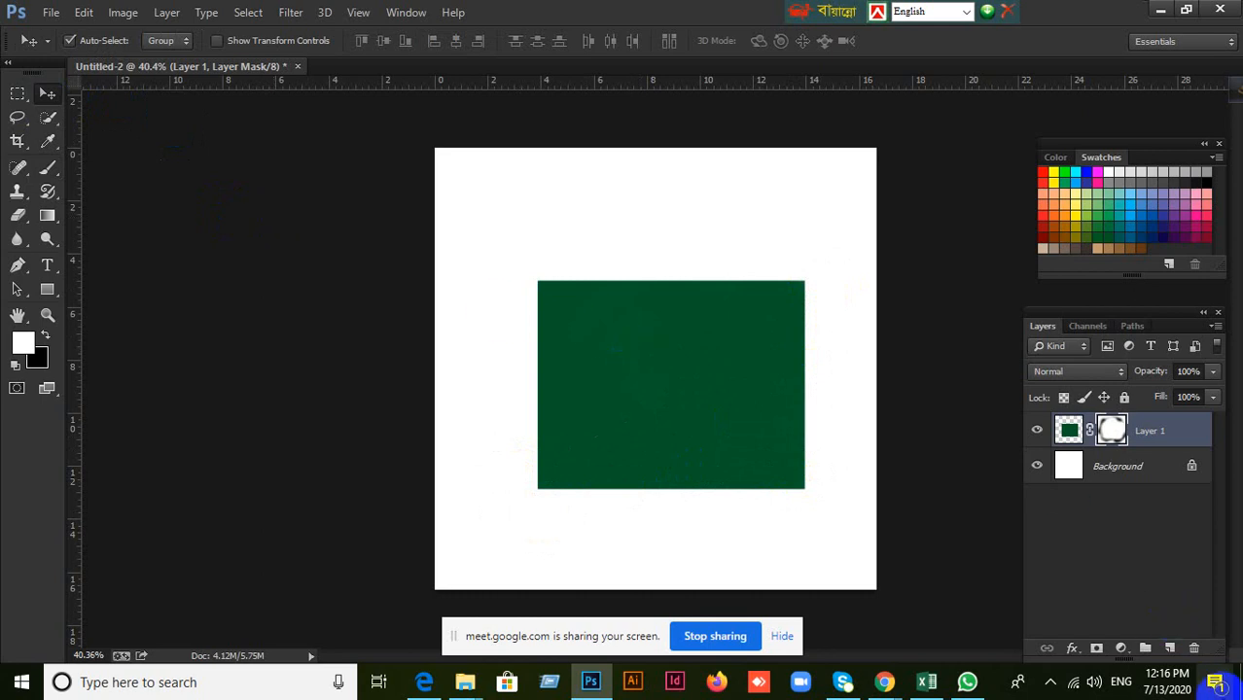
pyautogui.click(1195, 648)
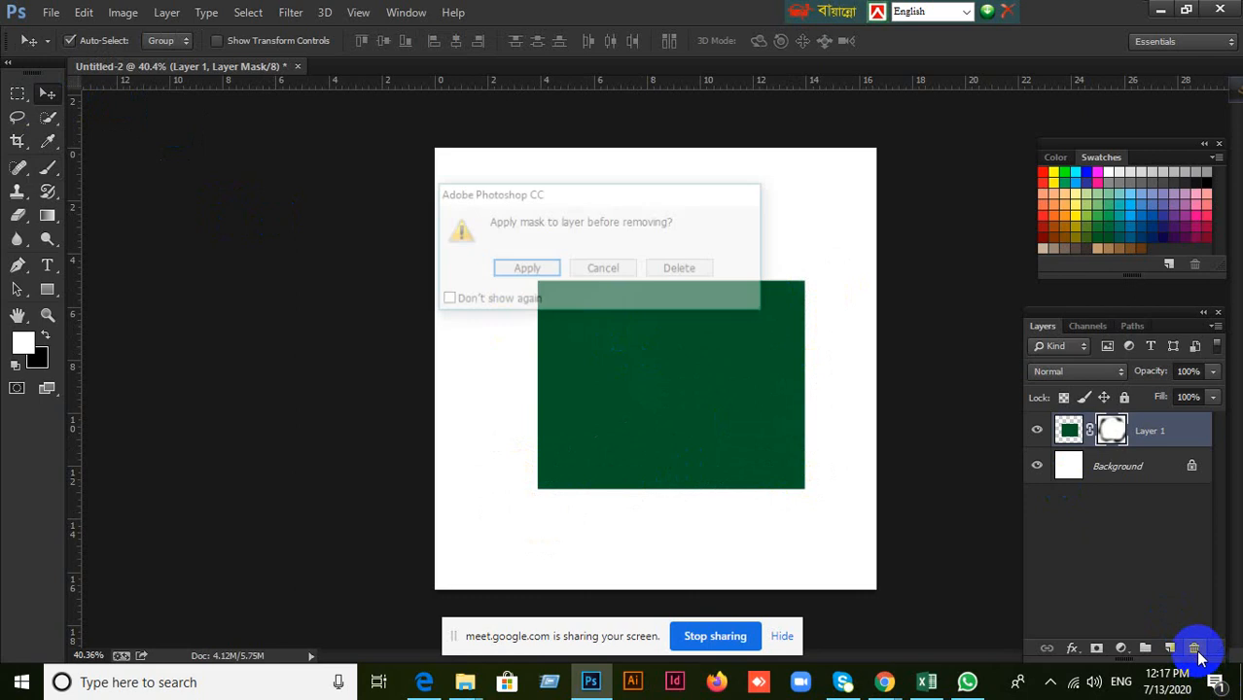
pyautogui.click(526, 269)
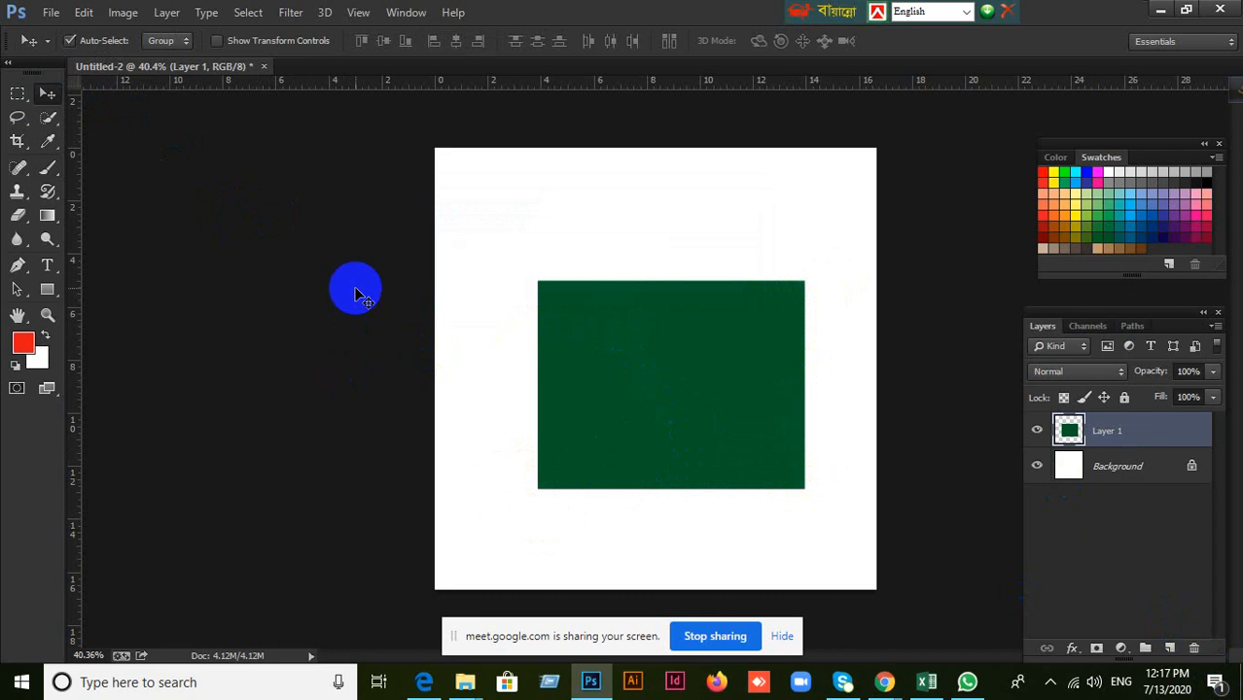
pyautogui.click(1195, 649)
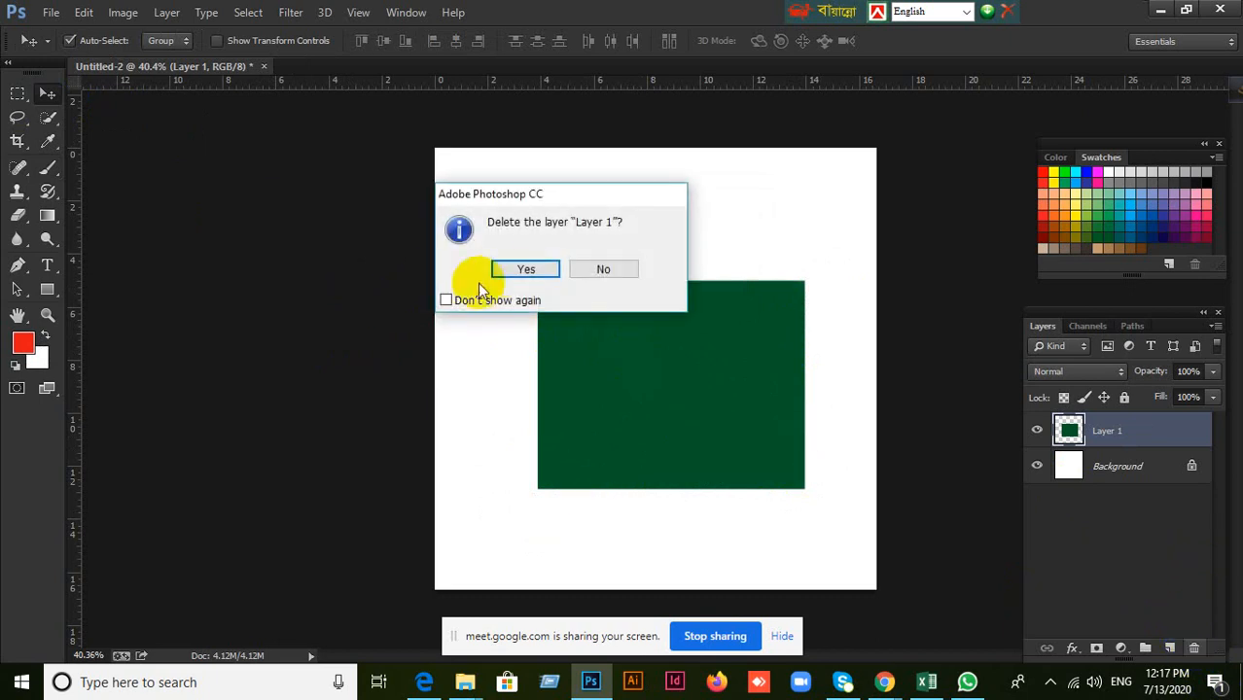
pyautogui.click(525, 270)
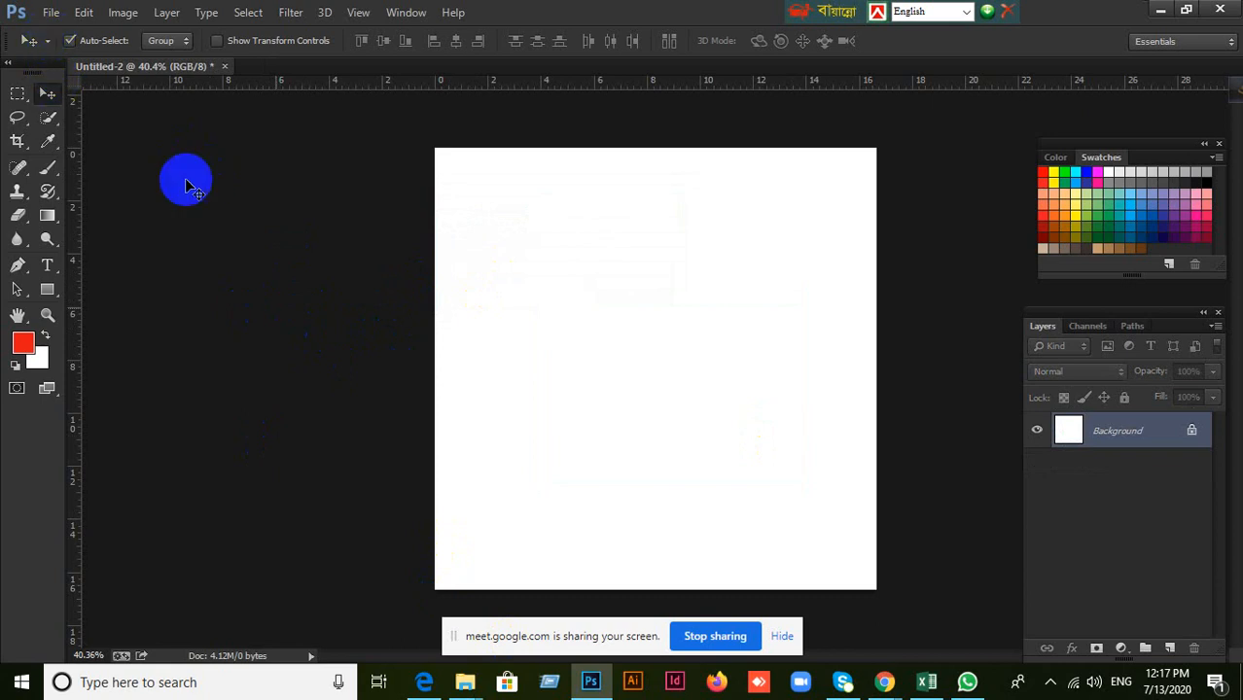
# Close the Untitled-2 document without saving its changes.
pyautogui.click(50, 14)
pyautogui.moveTo(82, 32)
pyautogui.click(400, 267)
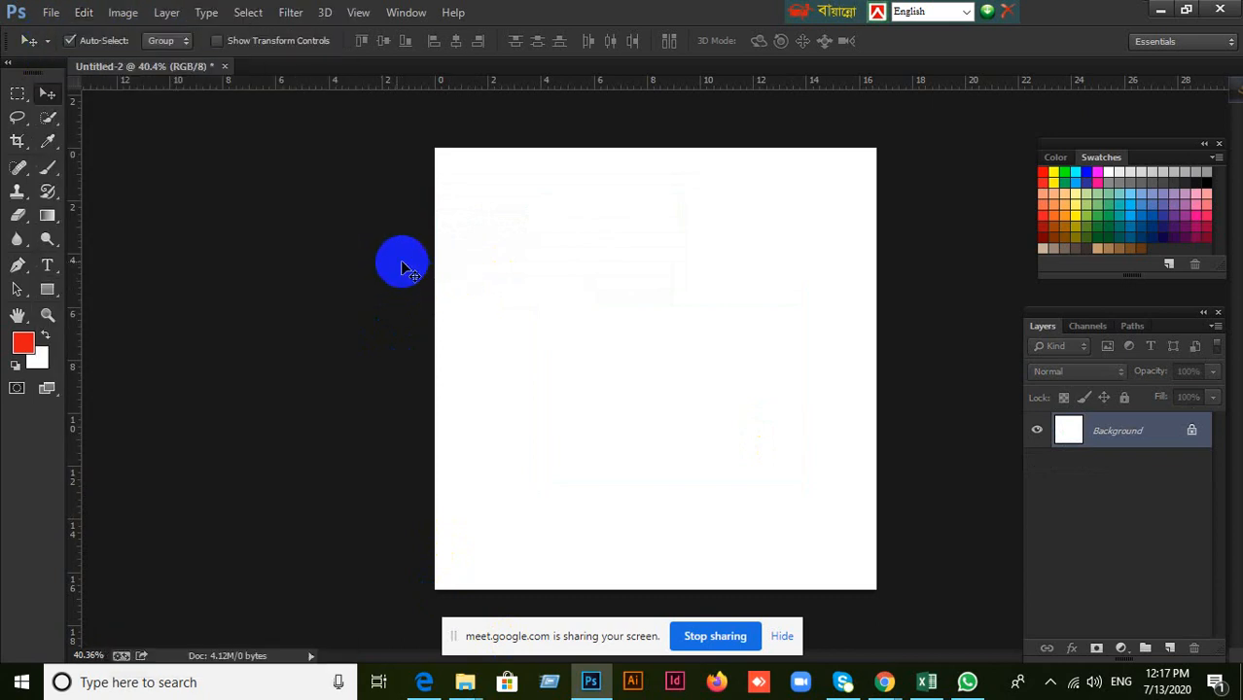
pyautogui.click(224, 67)
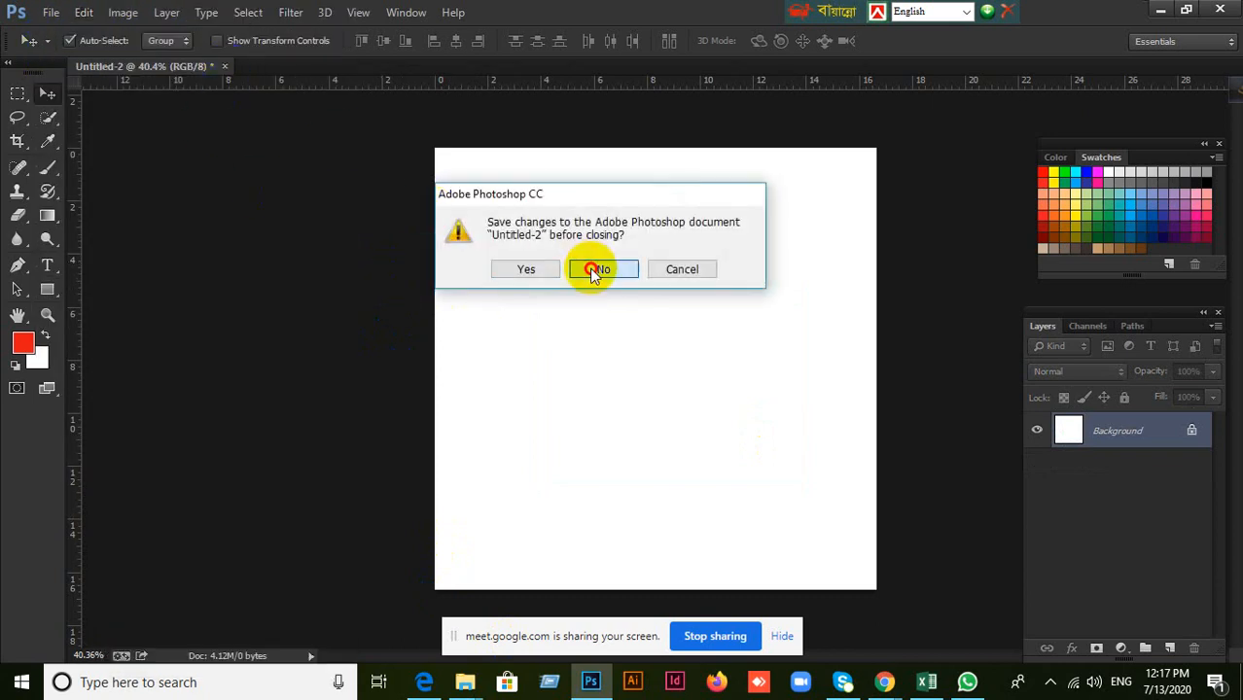
pyautogui.click(595, 268)
# Open the city-buildings image from the Desktop.
pyautogui.click(49, 15)
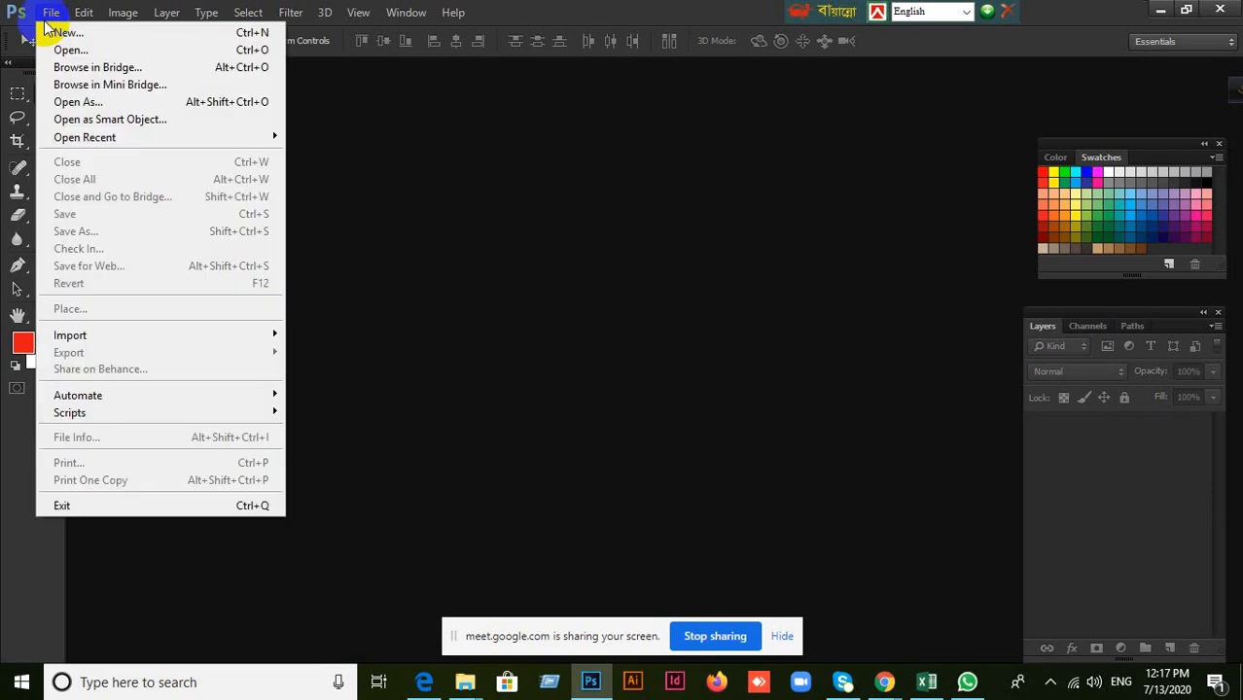
pyautogui.click(58, 33)
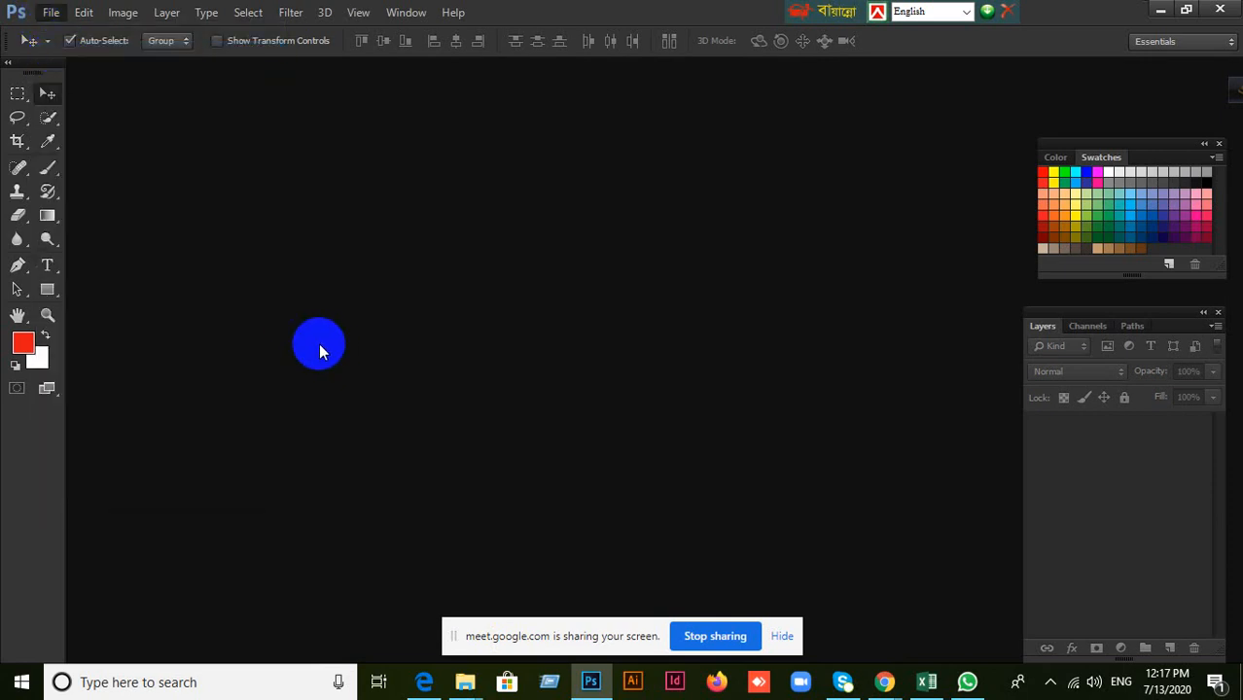
pyautogui.doubleClick(335, 340)
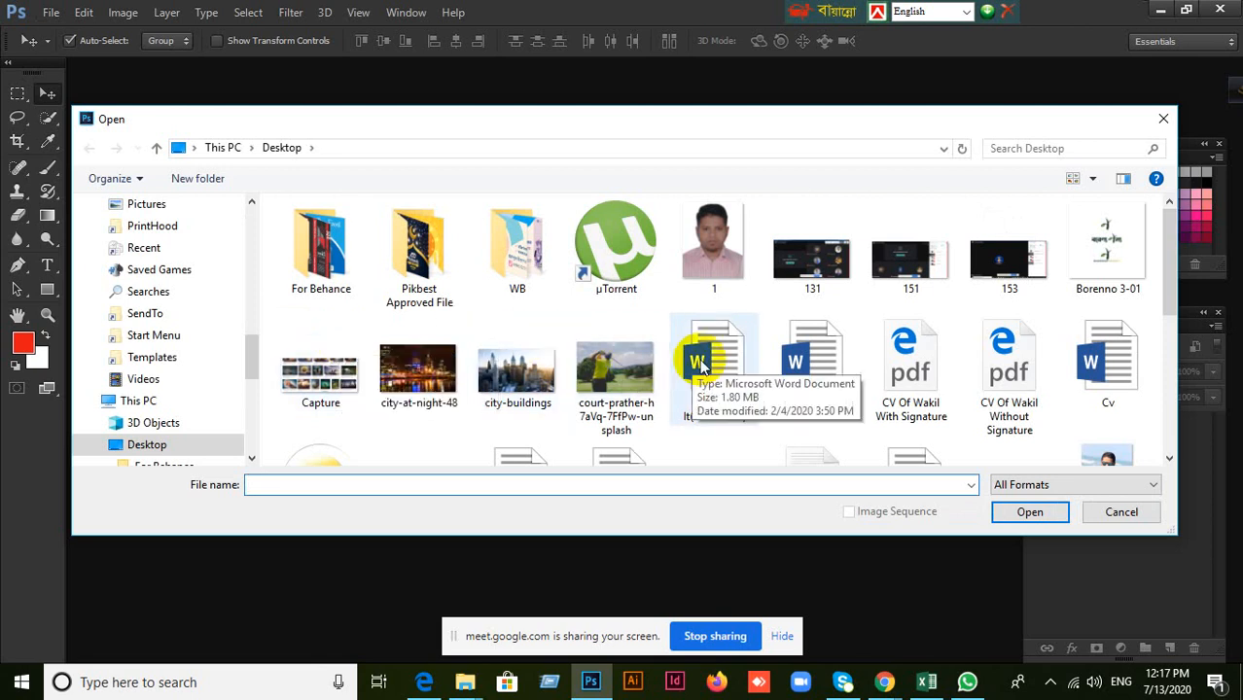
pyautogui.scroll(-1, 856, 378)
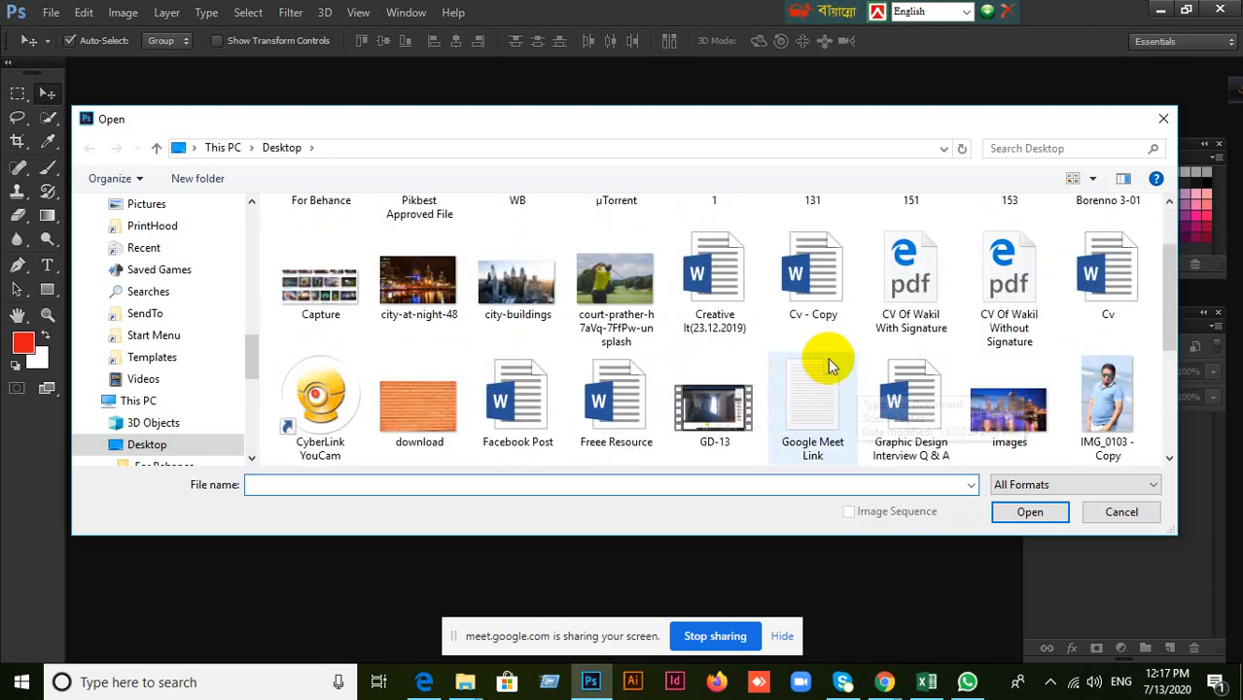
pyautogui.scroll(-2, 829, 357)
pyautogui.scroll(1, 832, 365)
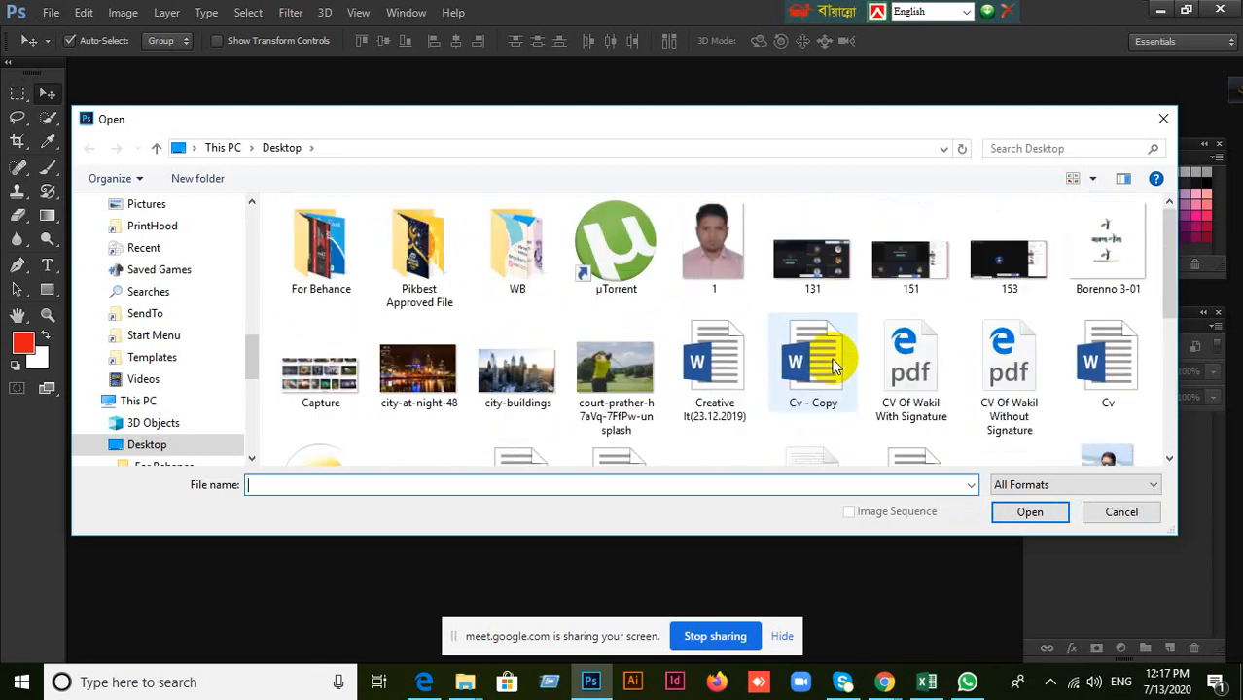
pyautogui.click(518, 369)
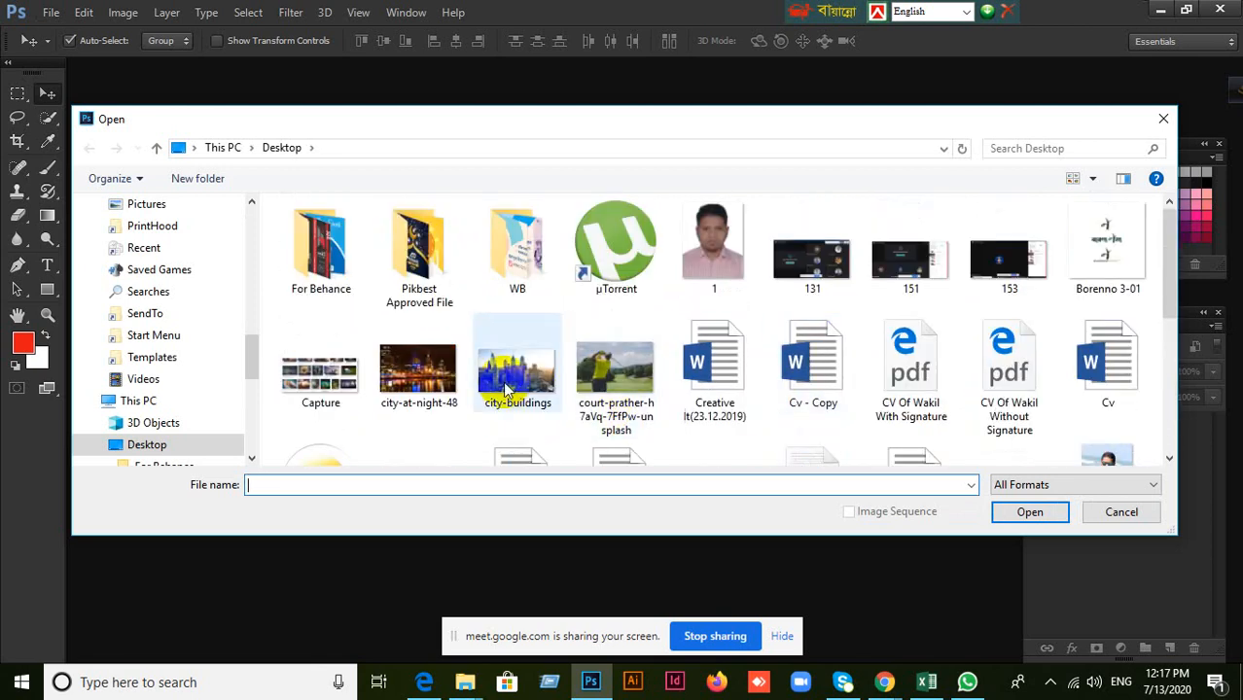
pyautogui.click(1058, 514)
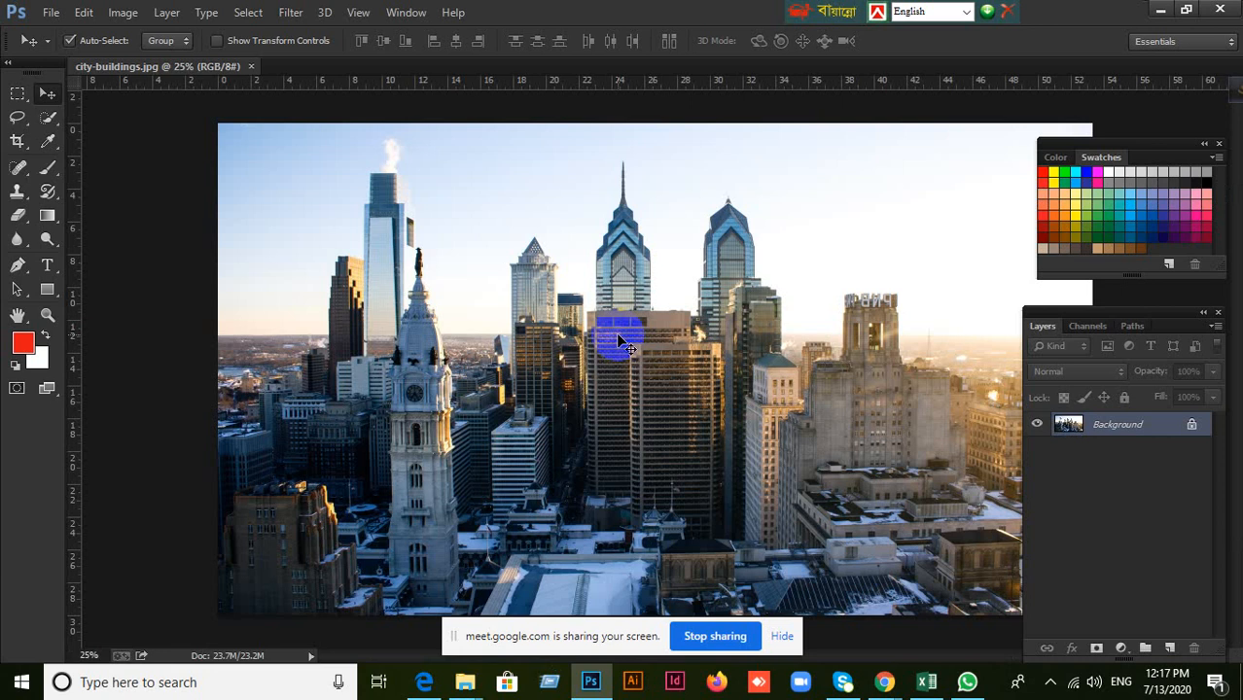
# Unlock the city photo's Background by converting it to a regular layer named Layer 0.
pyautogui.scroll(-2, 620, 341)
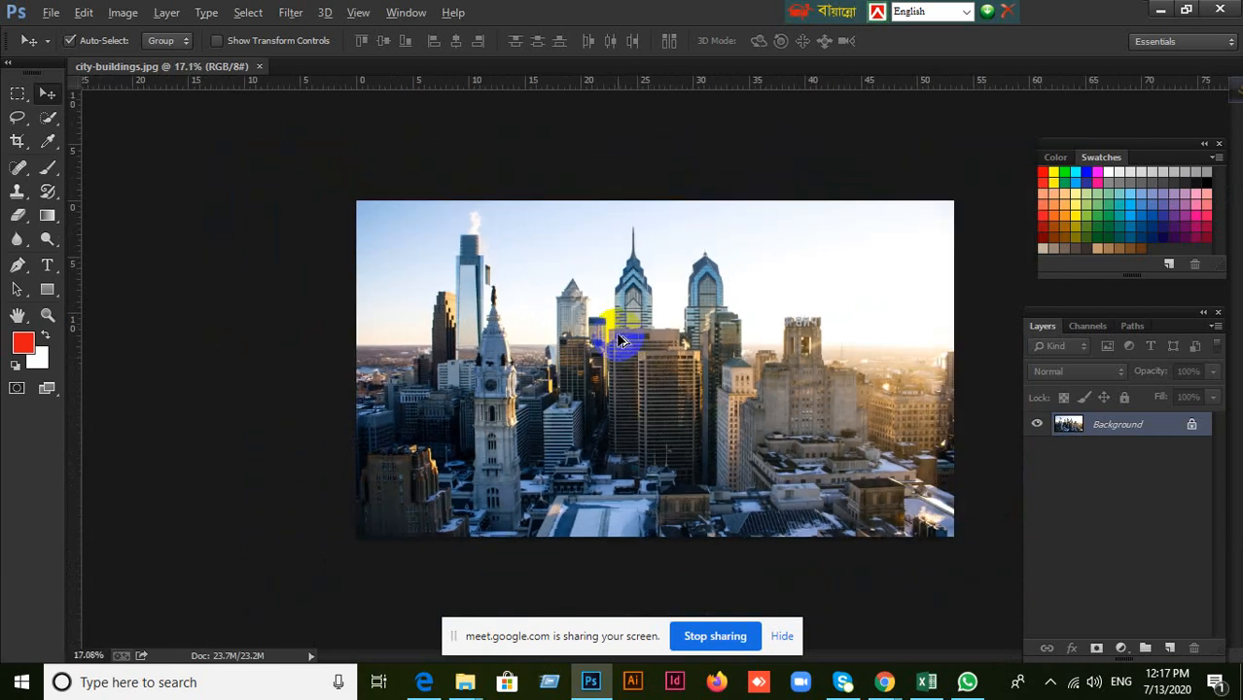
pyautogui.scroll(1, 621, 340)
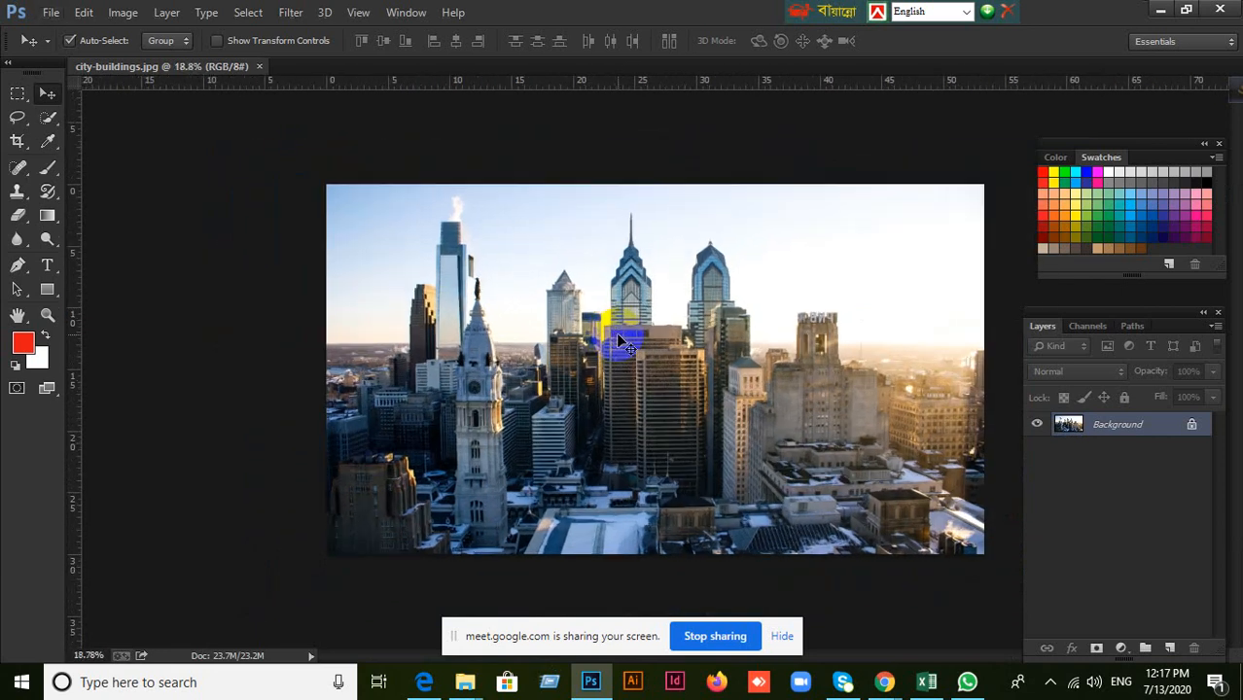
pyautogui.doubleClick(1191, 428)
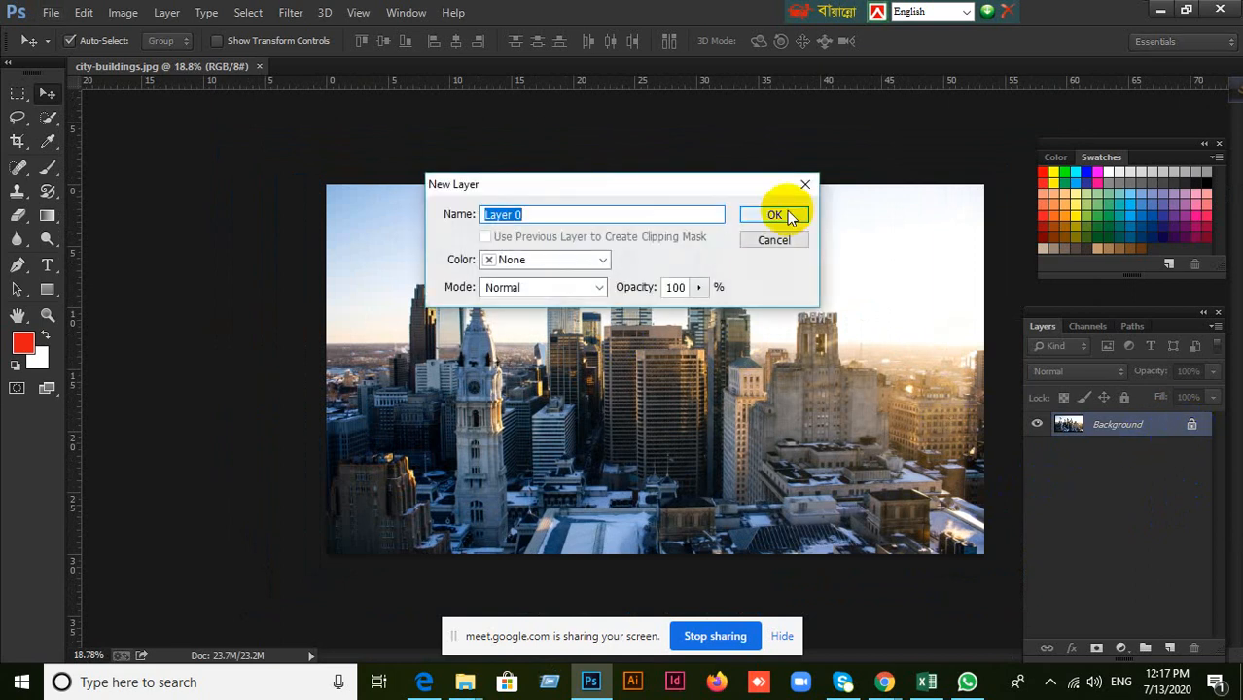
pyautogui.click(806, 186)
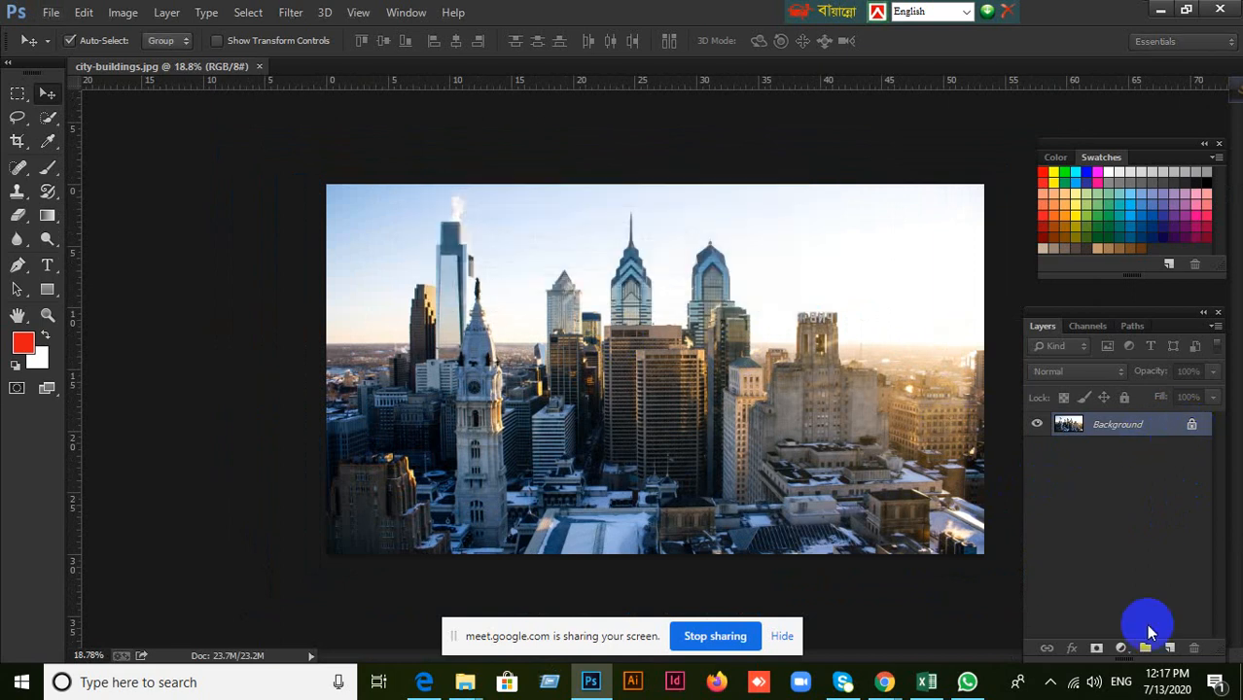
pyautogui.click(1163, 426)
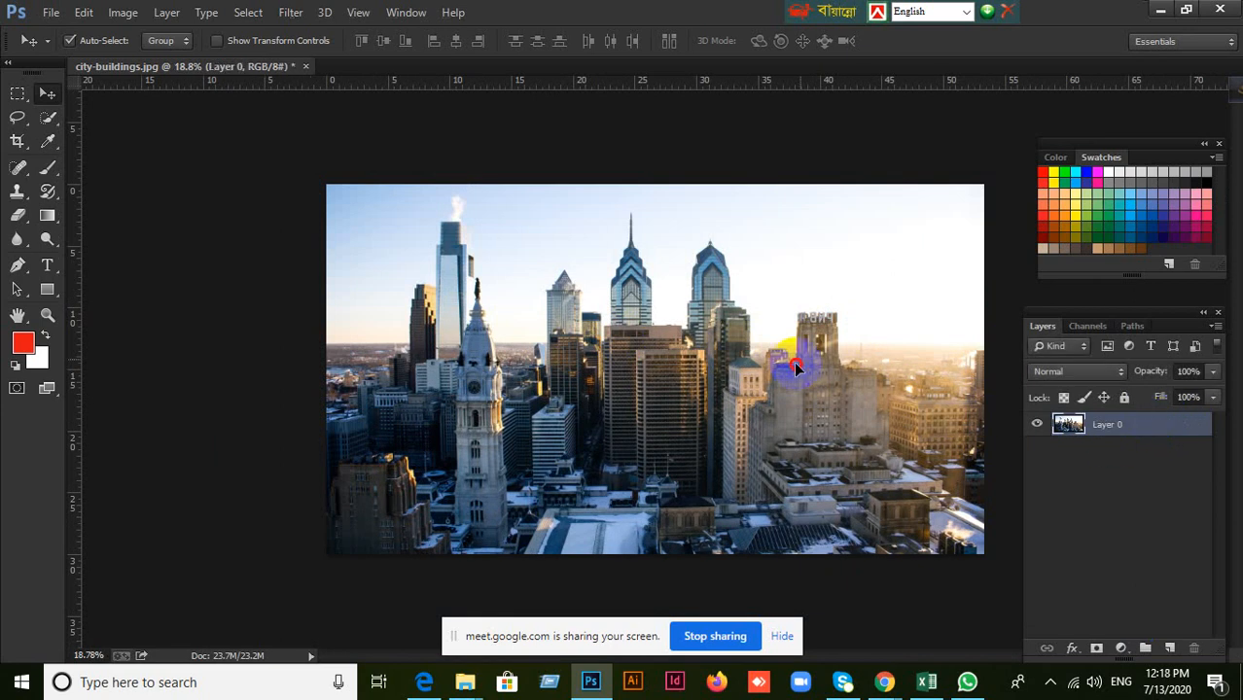
# Try moving the unlocked city photo, and undo both the move and the Background conversion.
pyautogui.moveTo(799, 353); pyautogui.dragTo(801, 417)
pyautogui.hotkey('ctrl', 'z')
pyautogui.hotkey('ctrl', 'z')
pyautogui.hotkey('ctrl', 'z')
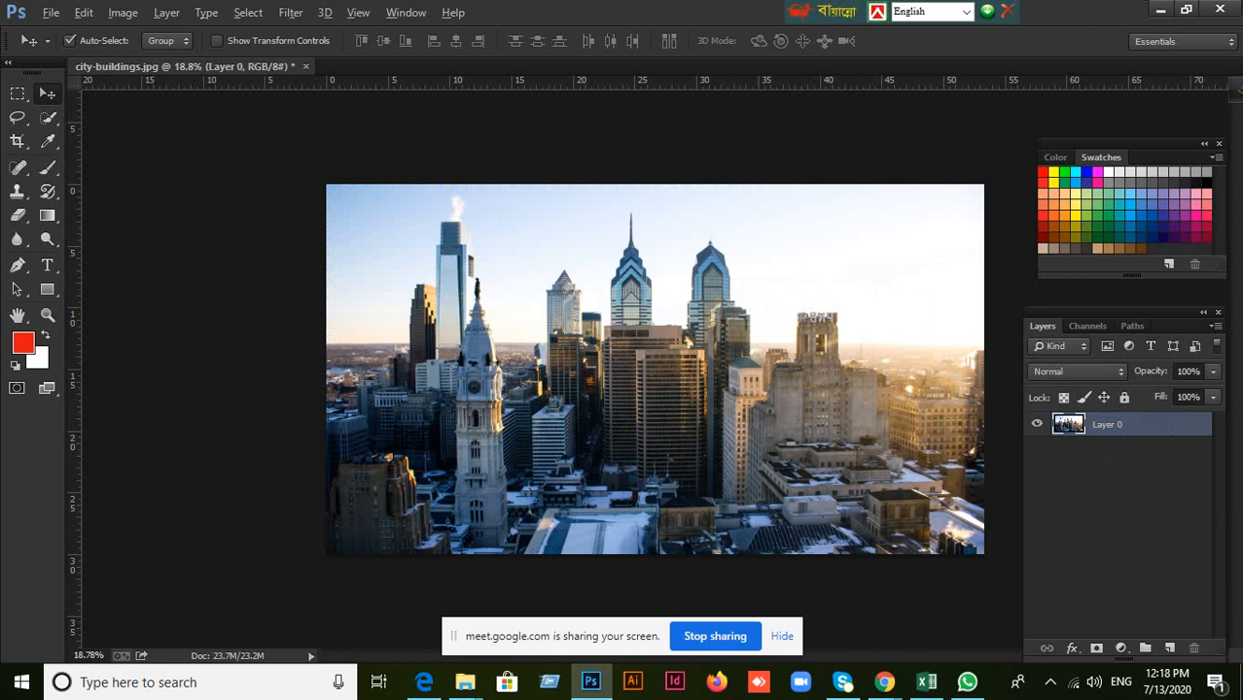
pyautogui.hotkey('ctrl', 'alt', 'z')
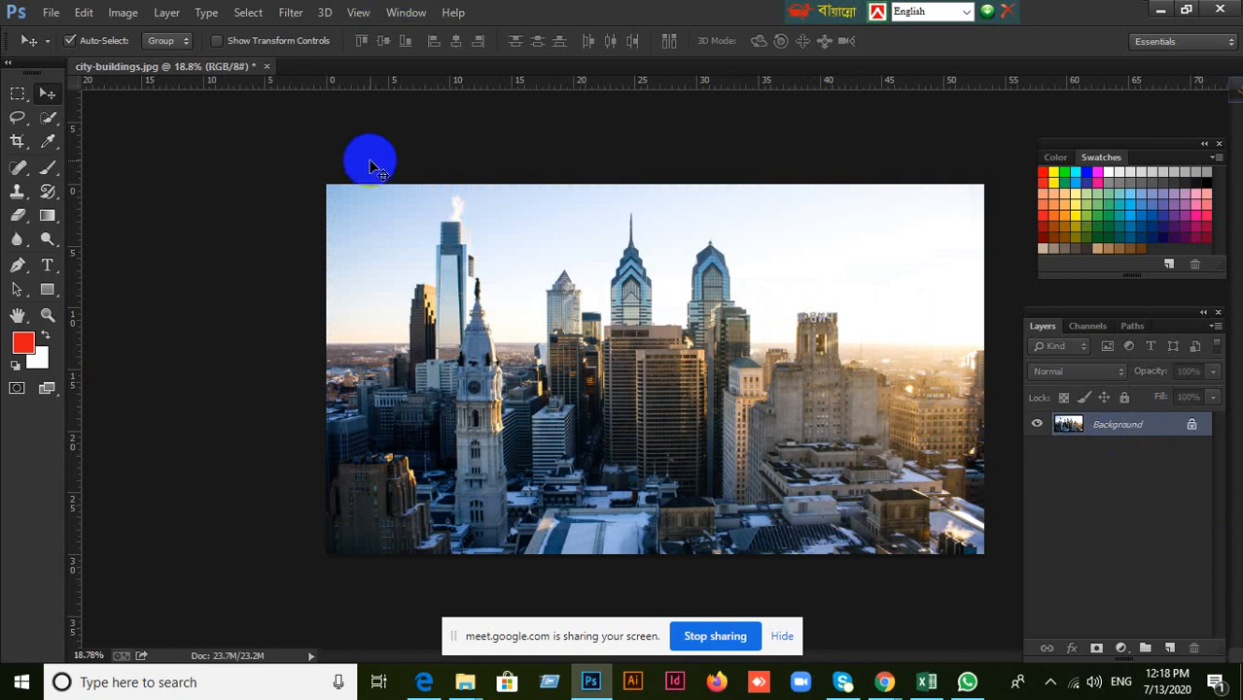
pyautogui.click(51, 13)
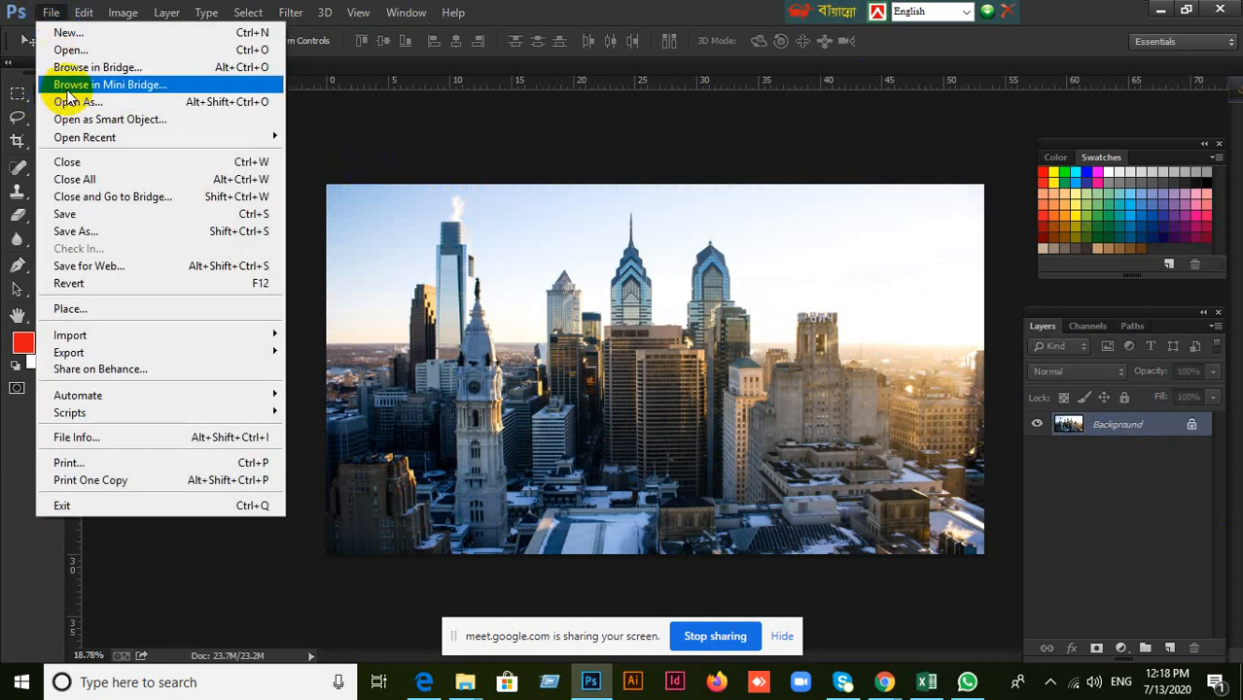
pyautogui.click(264, 321)
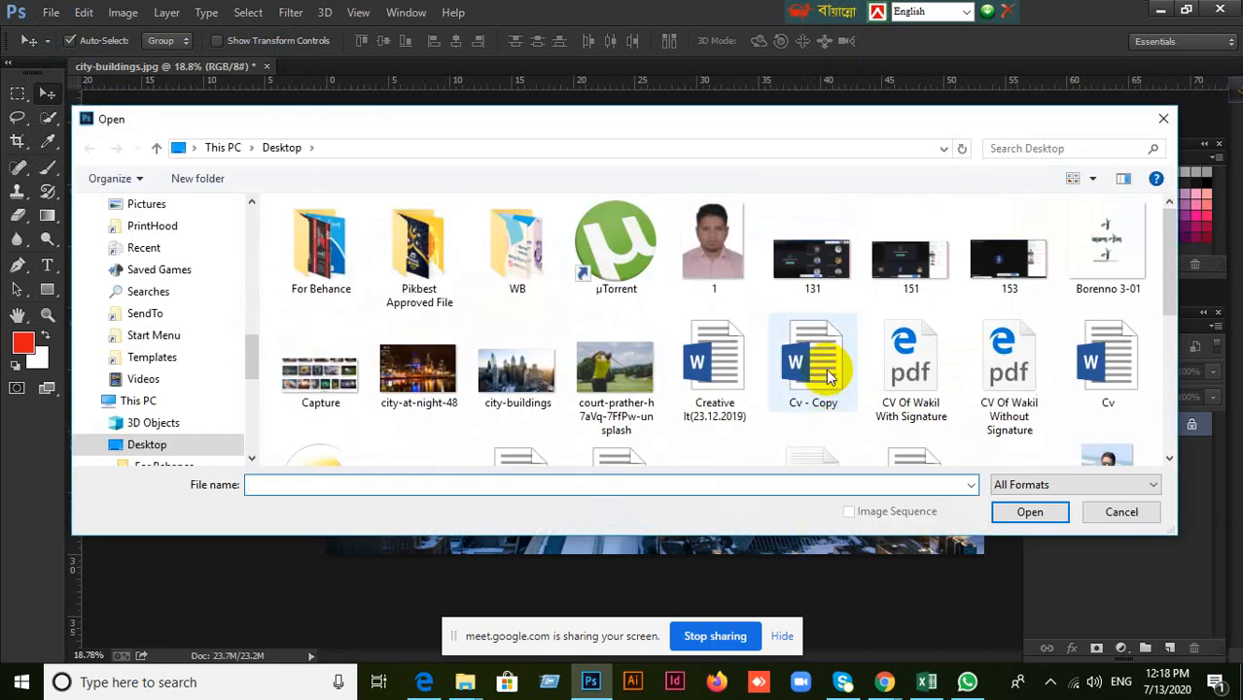
pyautogui.scroll(-1, 827, 377)
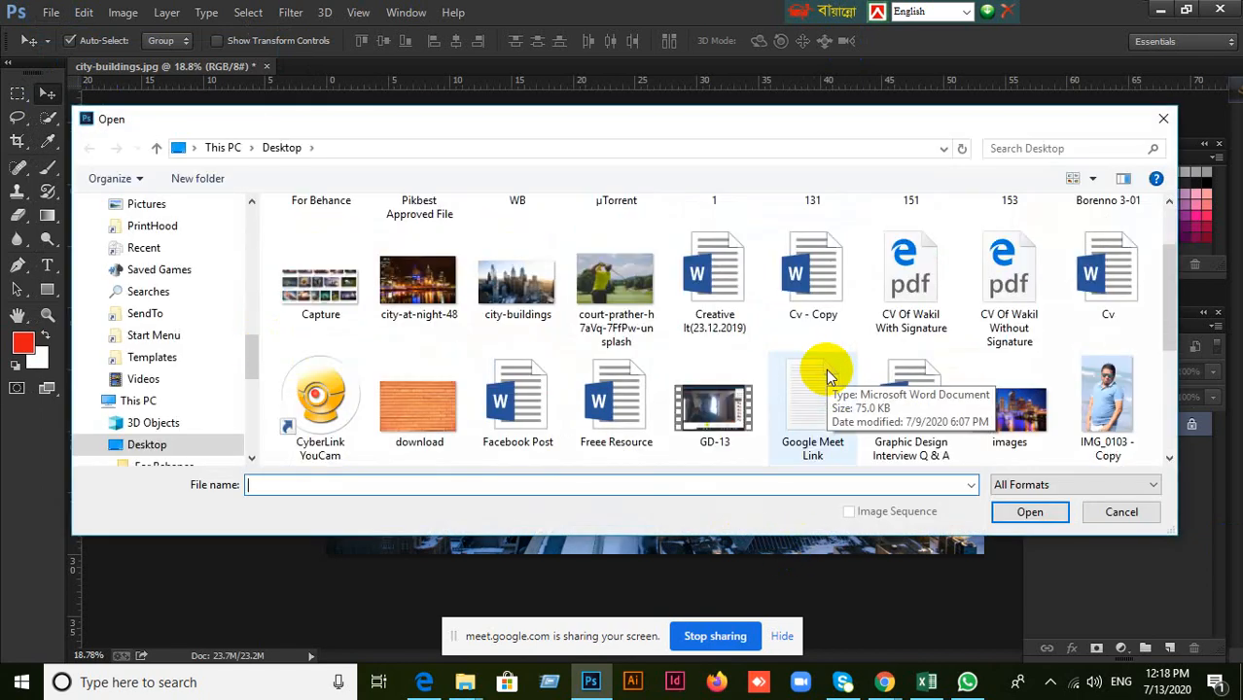
pyautogui.scroll(-1, 715, 401)
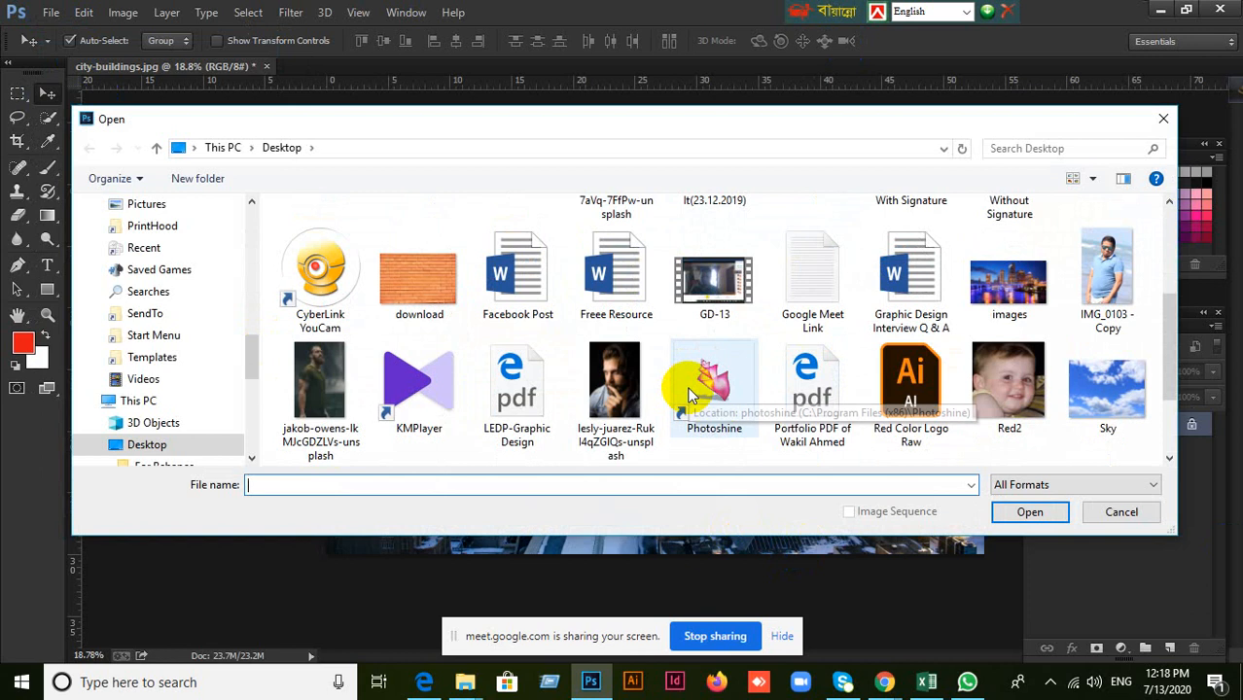
pyautogui.scroll(-1, 715, 409)
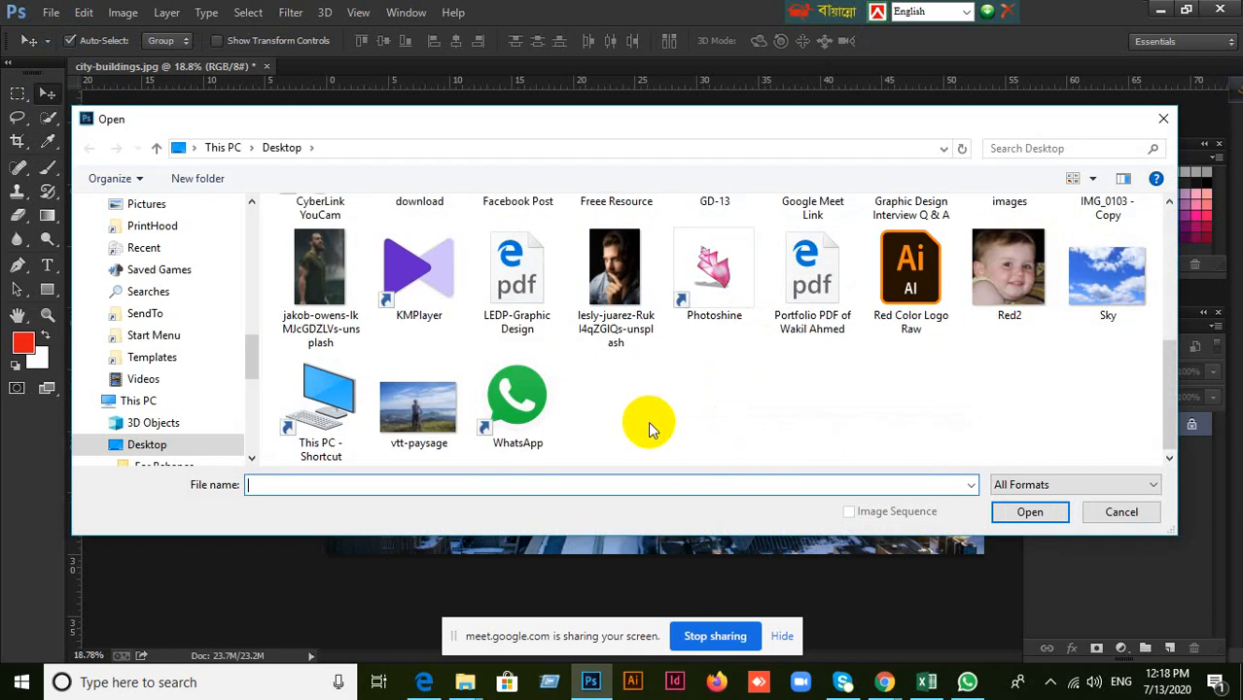
pyautogui.click(287, 319)
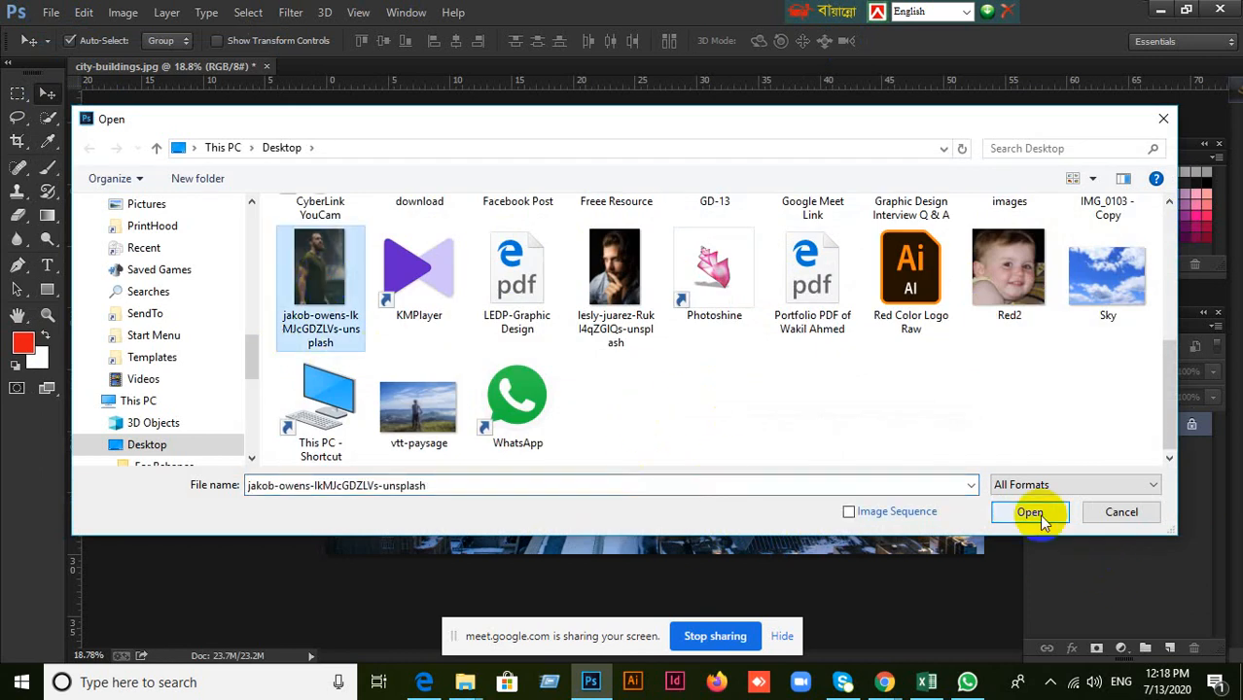
pyautogui.scroll(4, 146, 357)
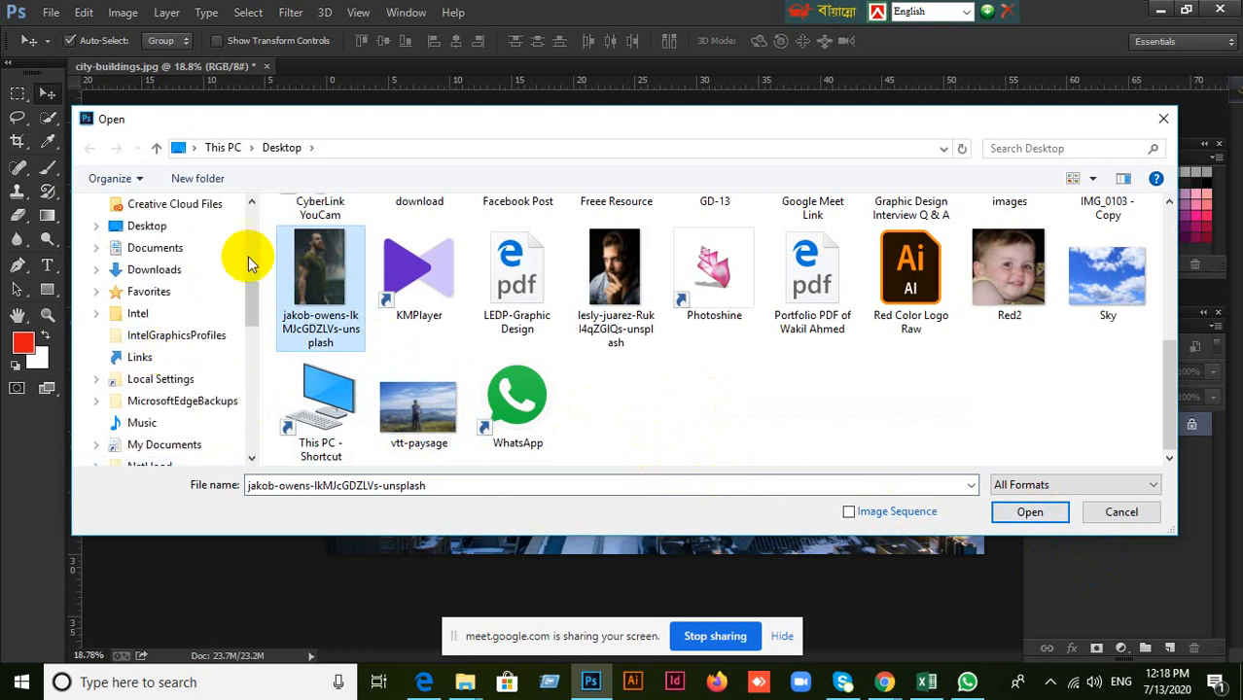
pyautogui.click(1162, 118)
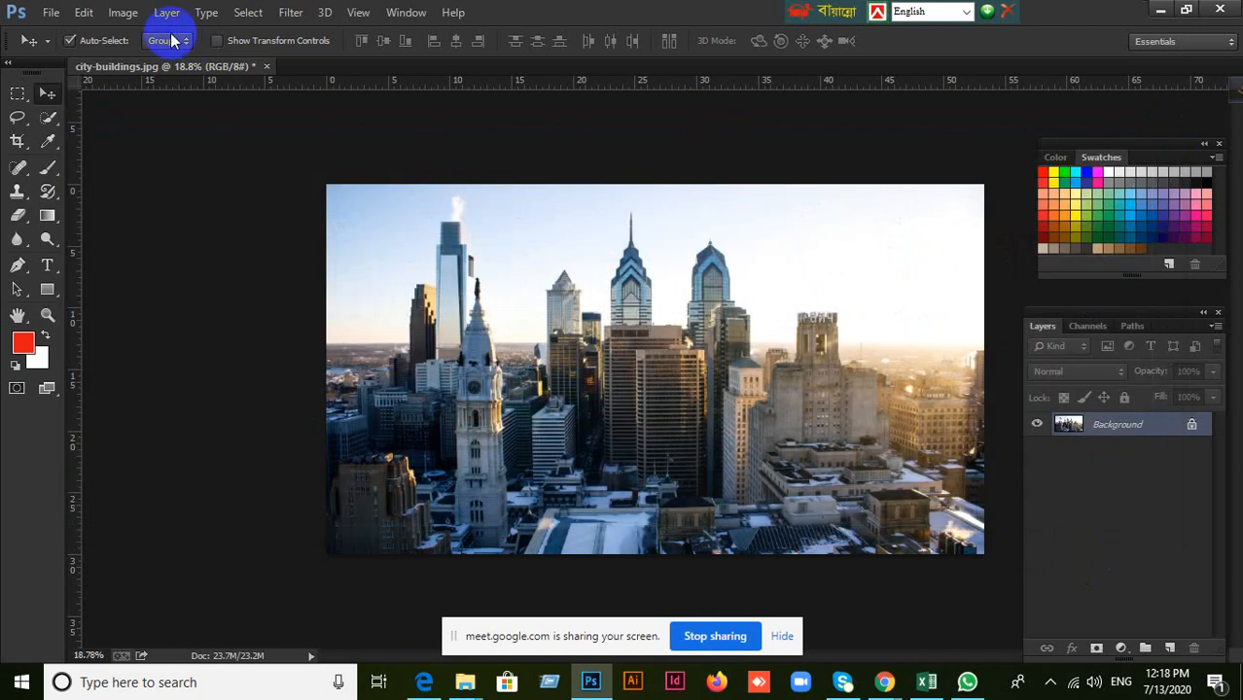
# Place the Unsplash photo of the bearded man in a green T-shirt from the Desktop into the city image and commit it.
pyautogui.click(47, 12)
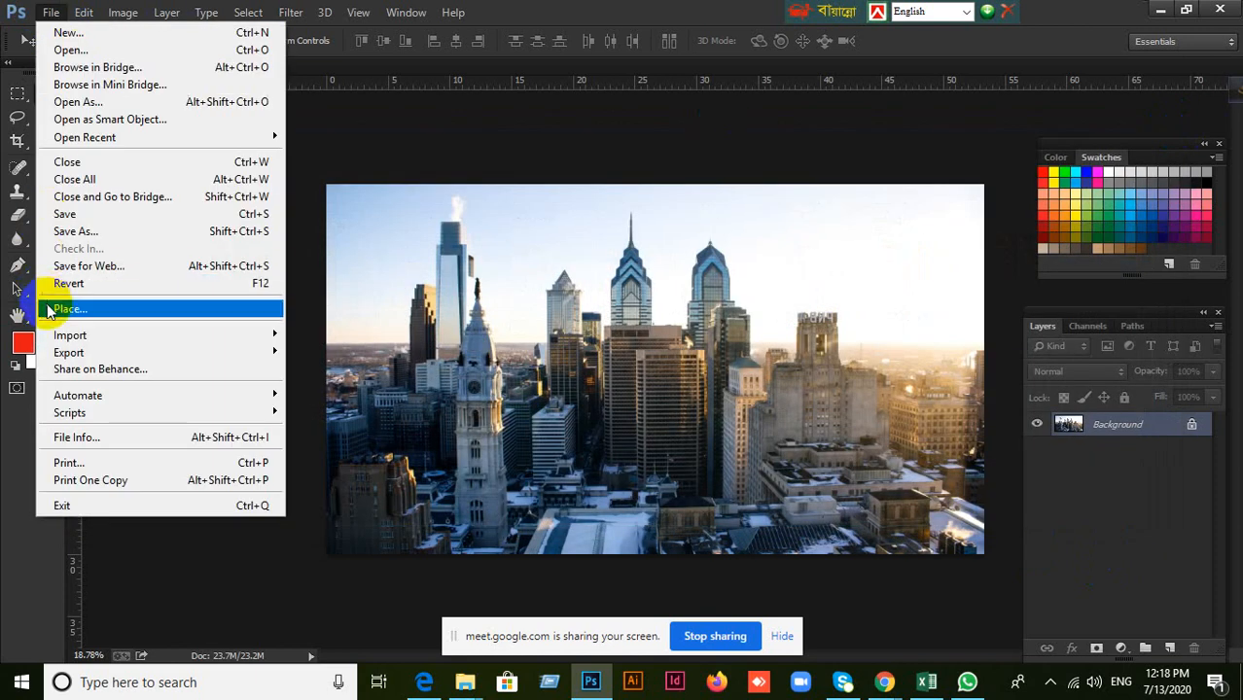
pyautogui.click(504, 379)
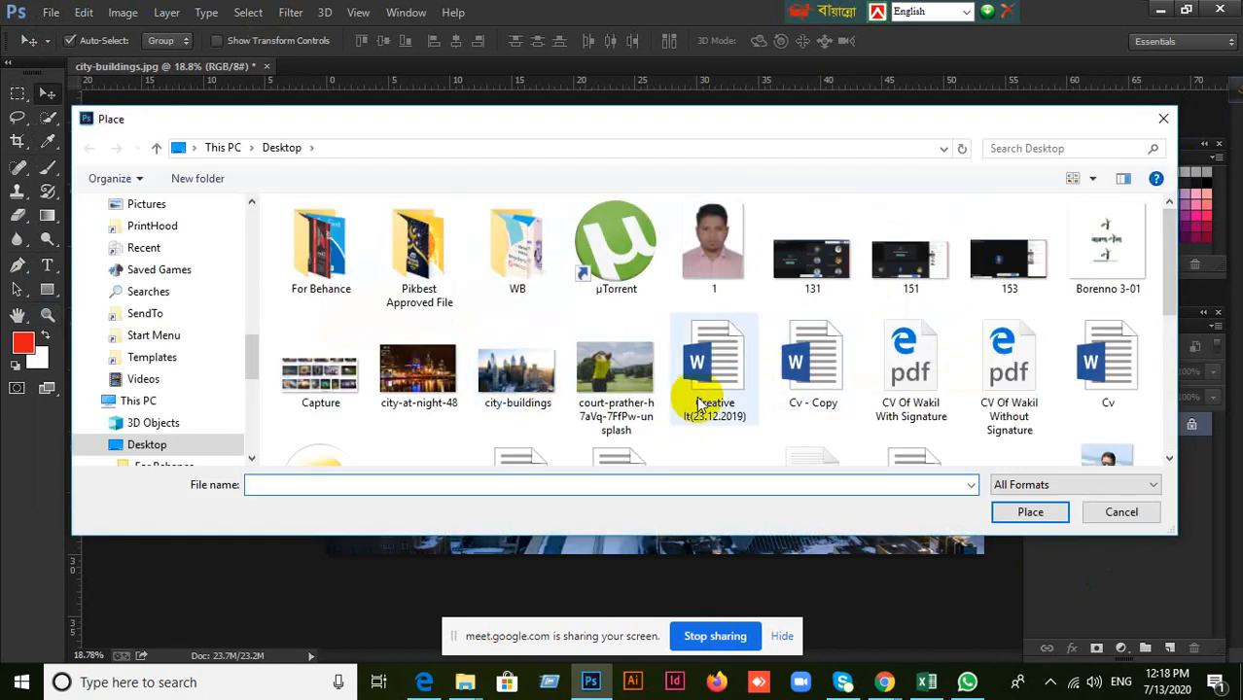
pyautogui.scroll(-2, 560, 416)
pyautogui.click(320, 384)
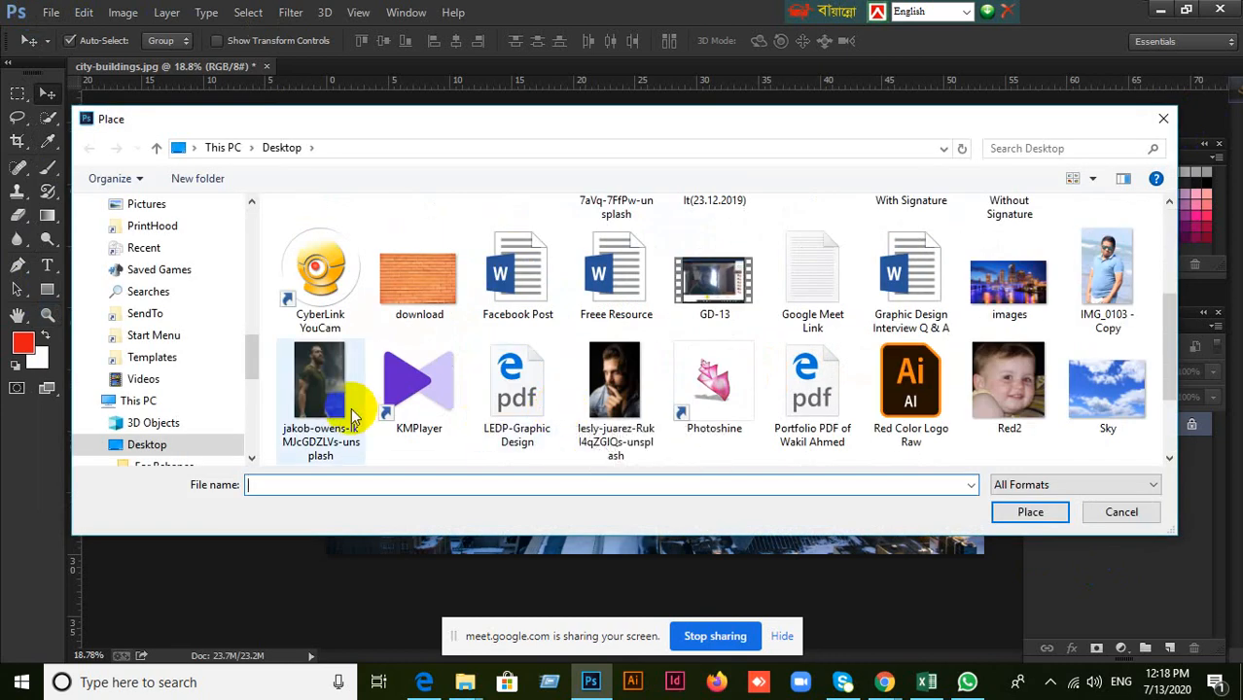
pyautogui.click(1014, 518)
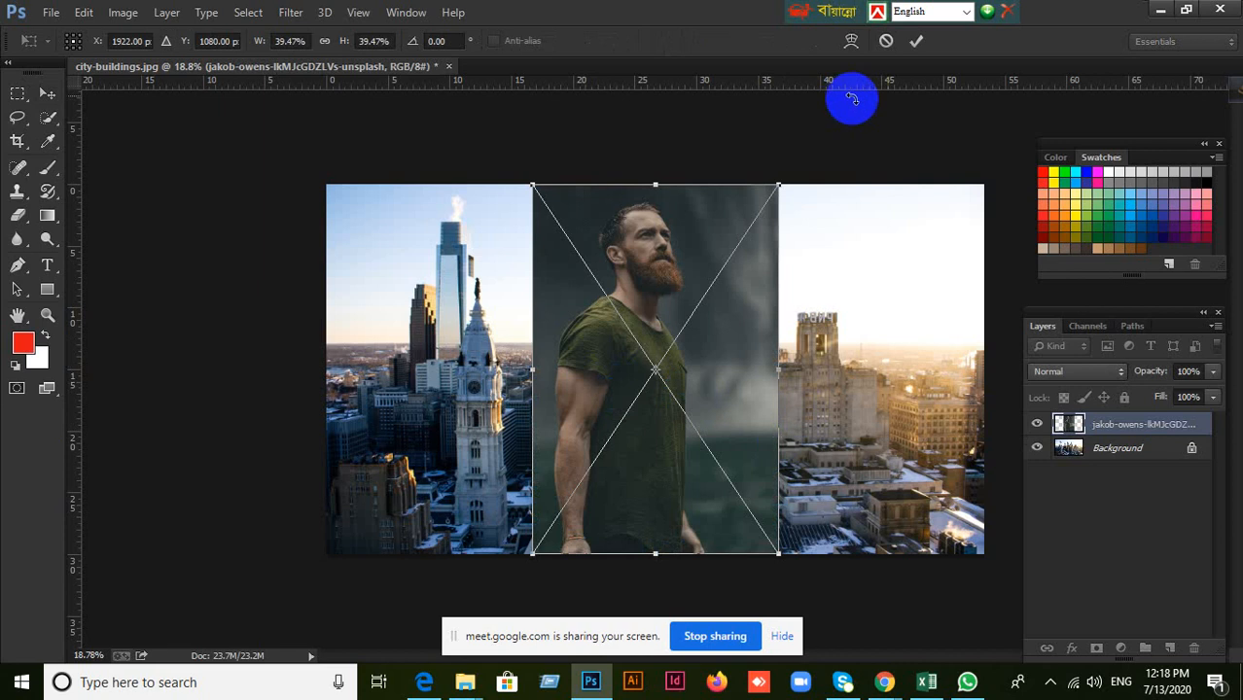
pyautogui.click(920, 43)
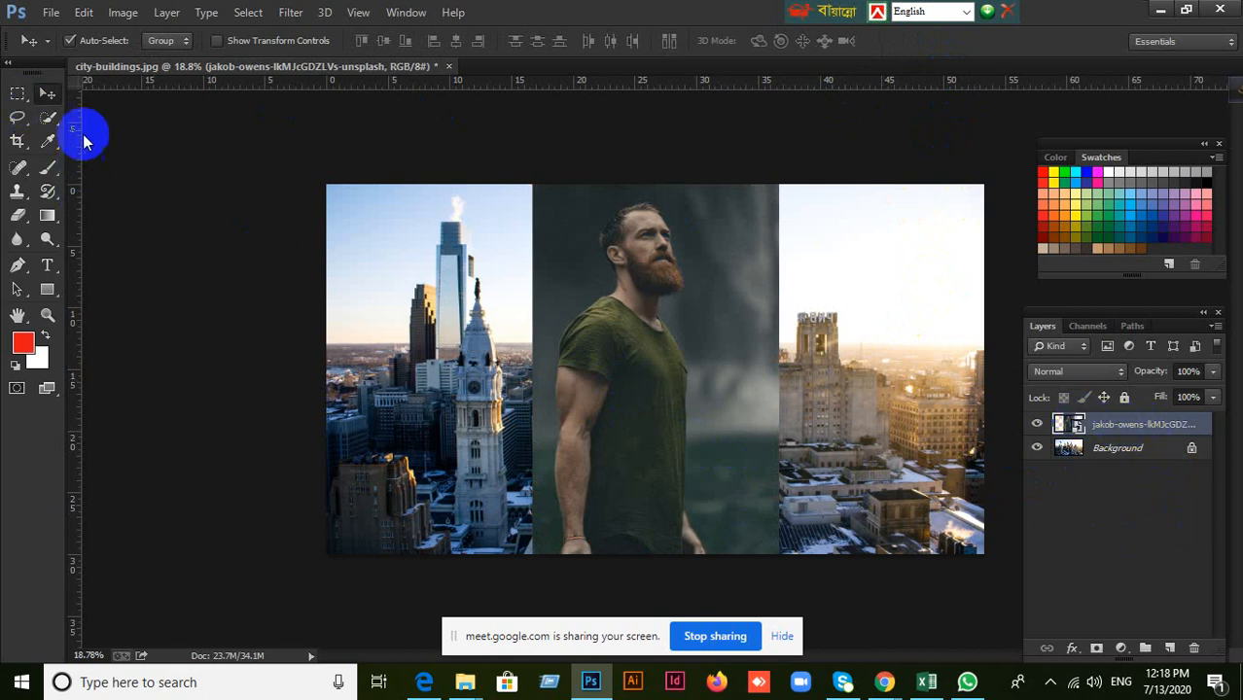
# Add a white layer mask to the placed photo's layer.
pyautogui.click(19, 94)
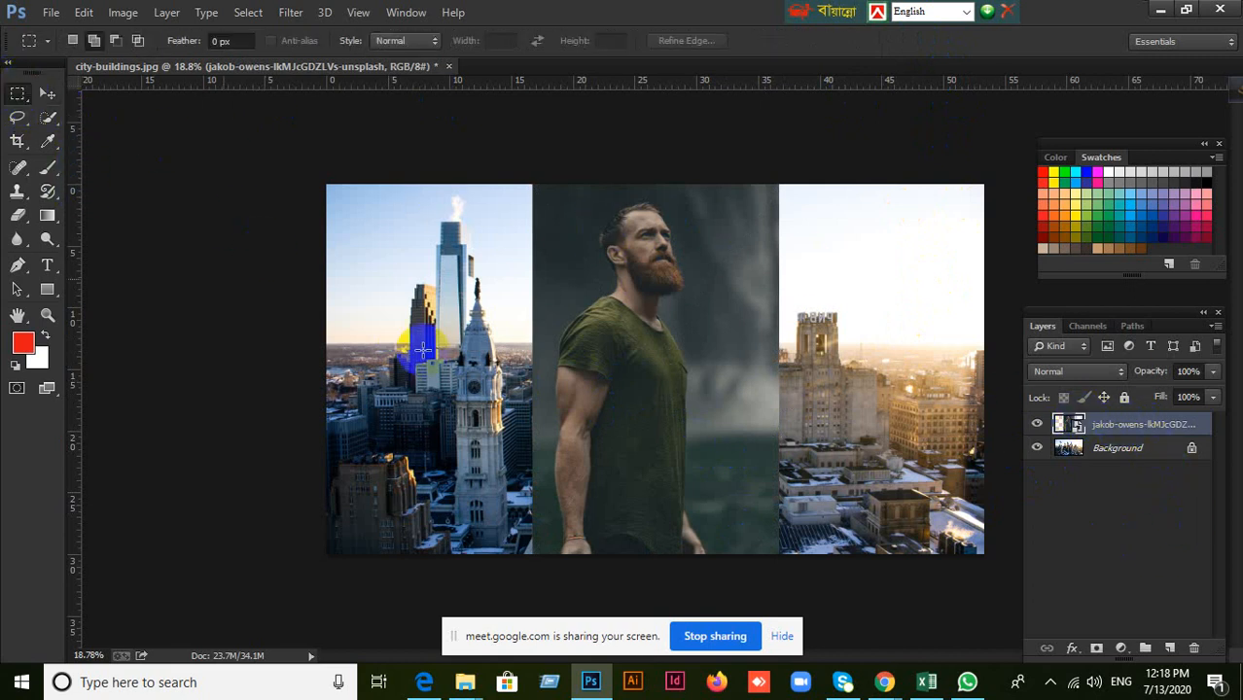
pyautogui.click(1099, 426)
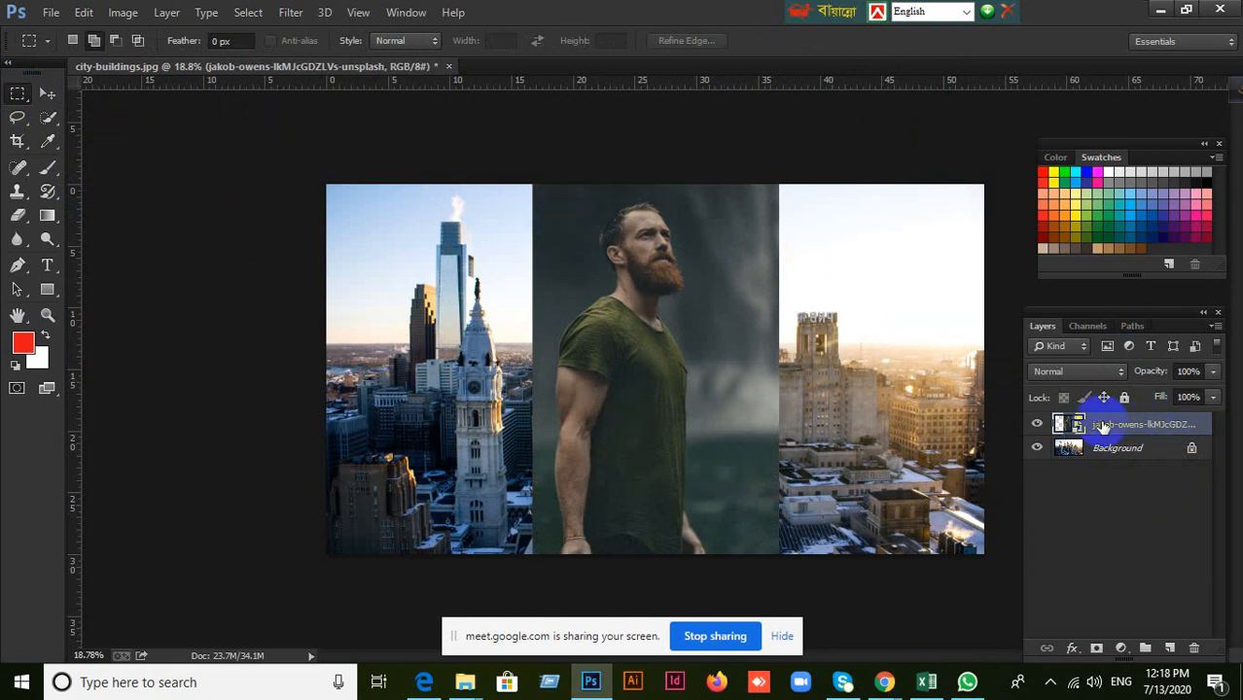
pyautogui.click(48, 93)
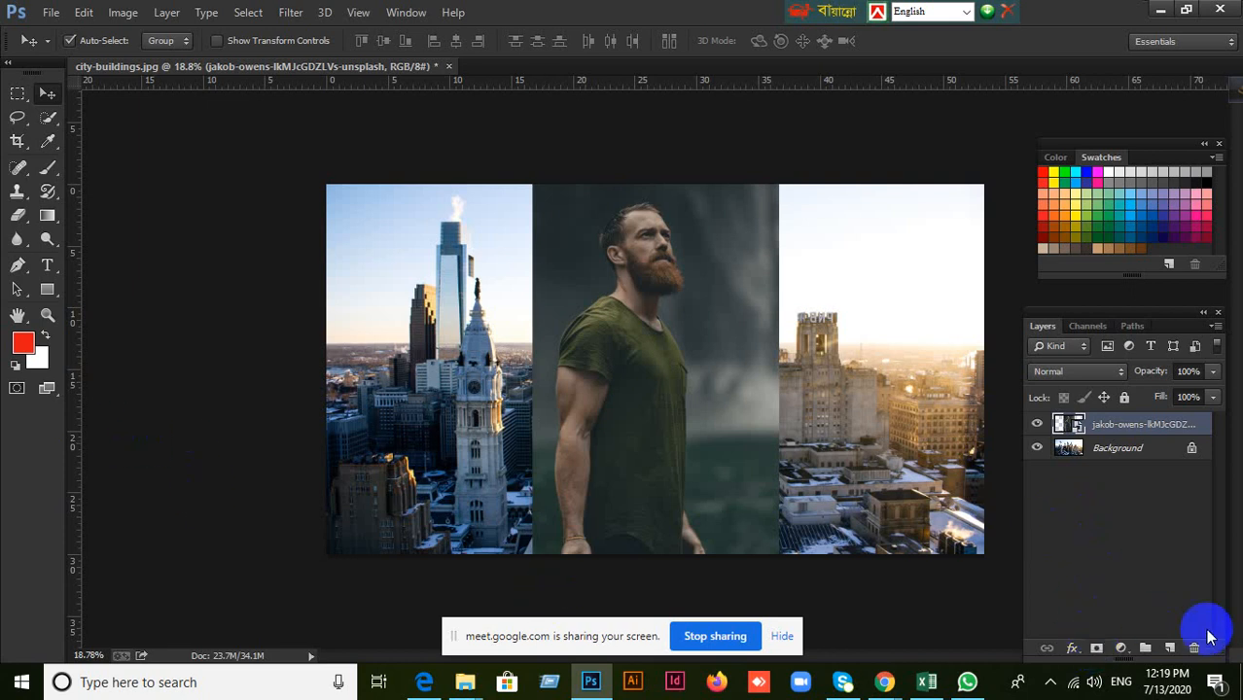
pyautogui.click(1094, 650)
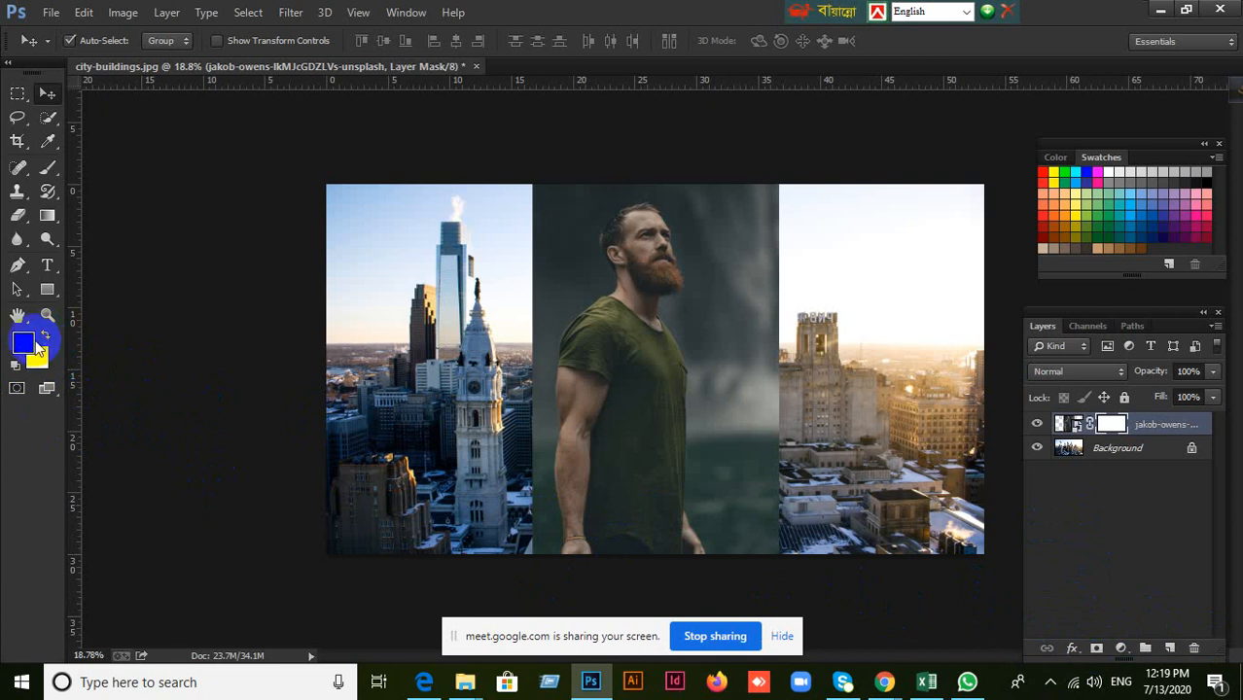
# Reset the colours to black foreground and white background, and enlarge the Brush to 600 px for painting on the mask.
pyautogui.click(14, 363)
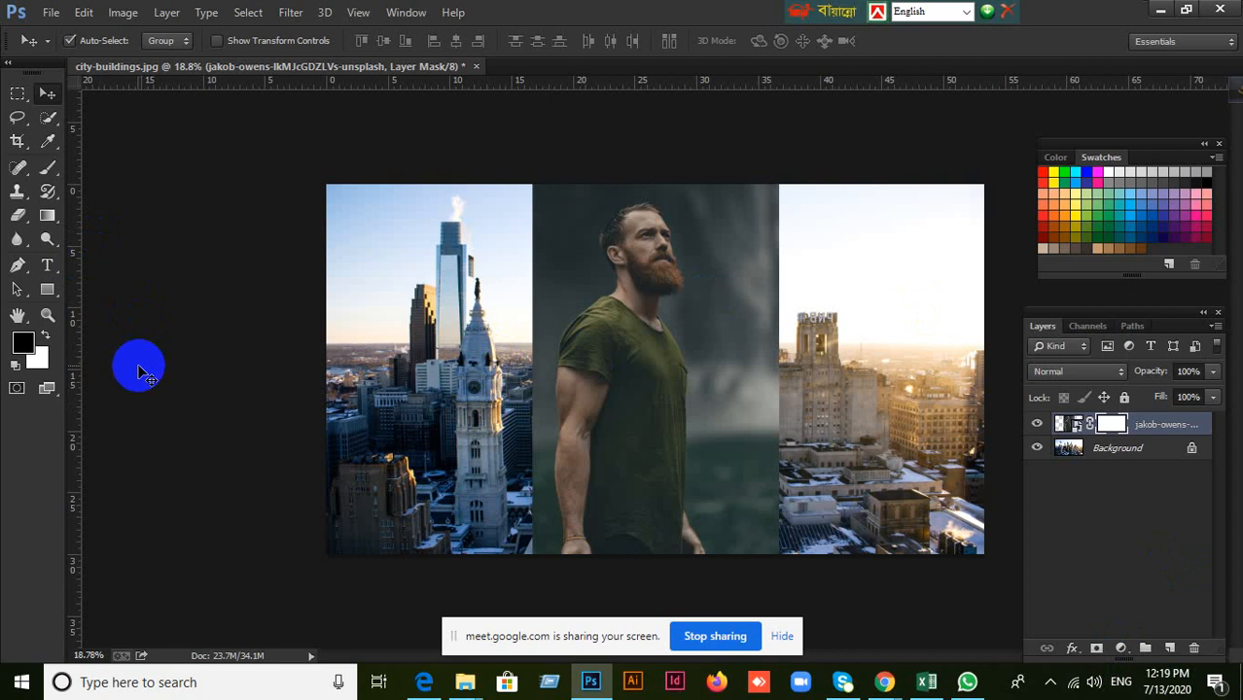
pyautogui.click(46, 172)
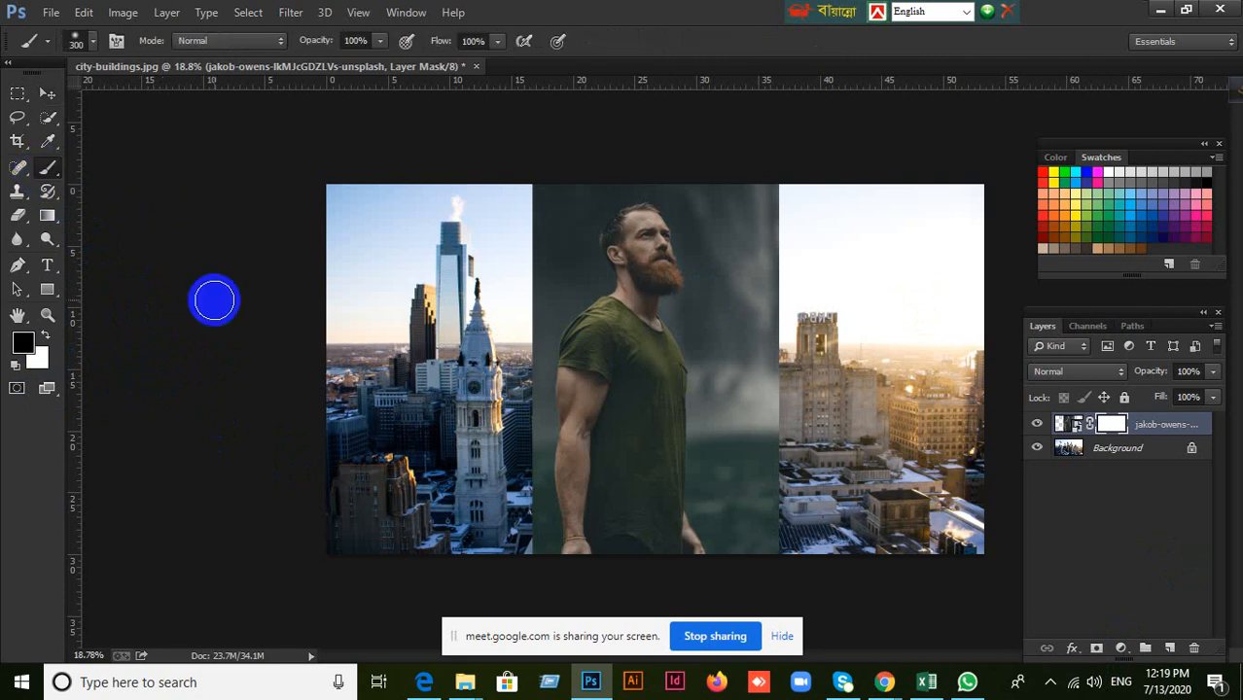
pyautogui.press(']')
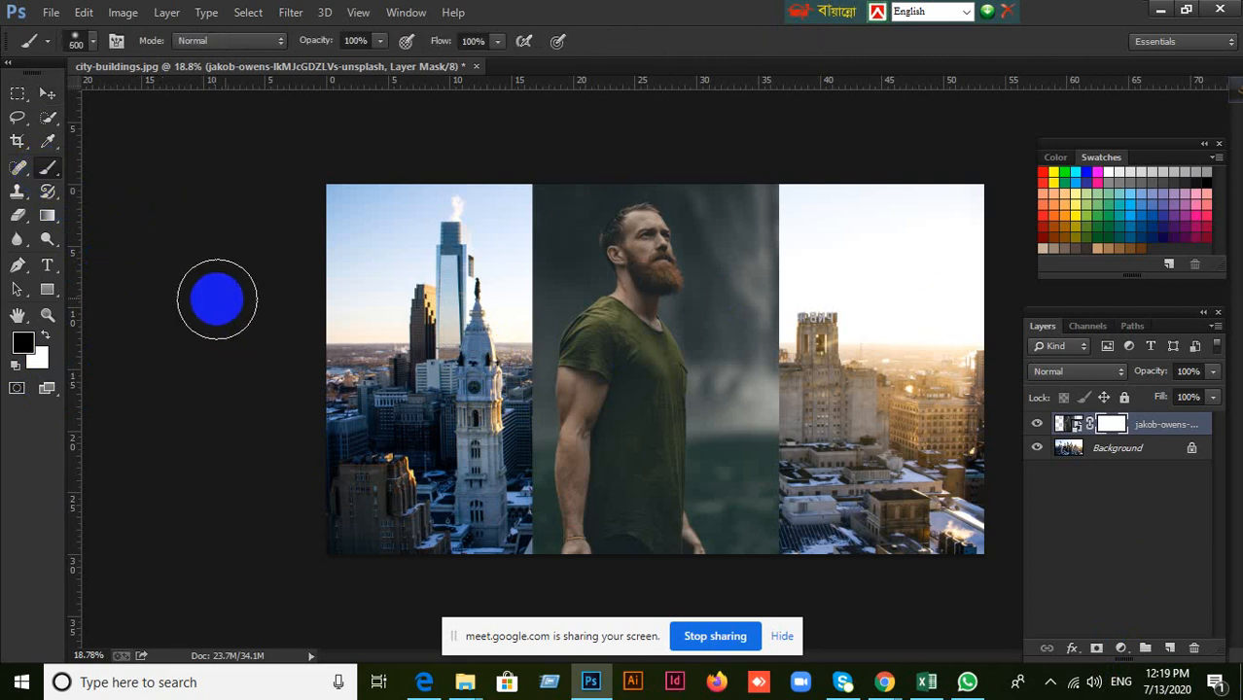
pyautogui.rightClick(258, 289)
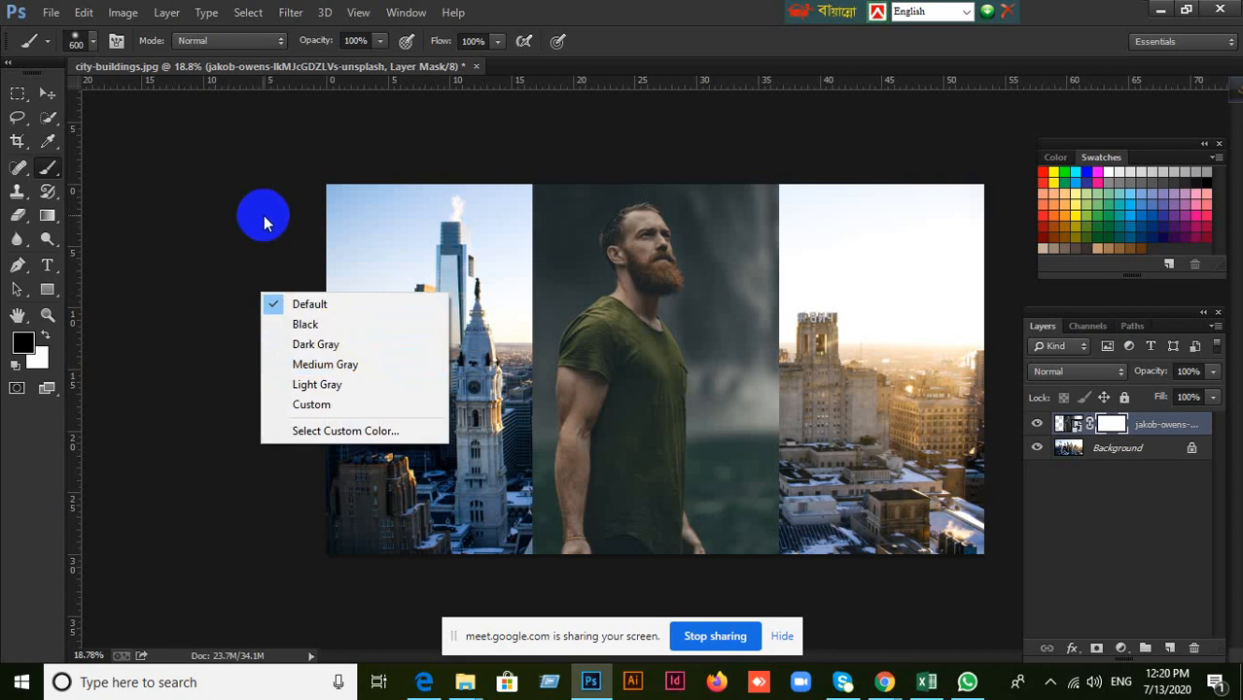
pyautogui.click(231, 264)
# Set the brush hardness to 100%, paint black on the mask over the man's head and shoulders, and undo the painting.
pyautogui.rightClick(414, 311)
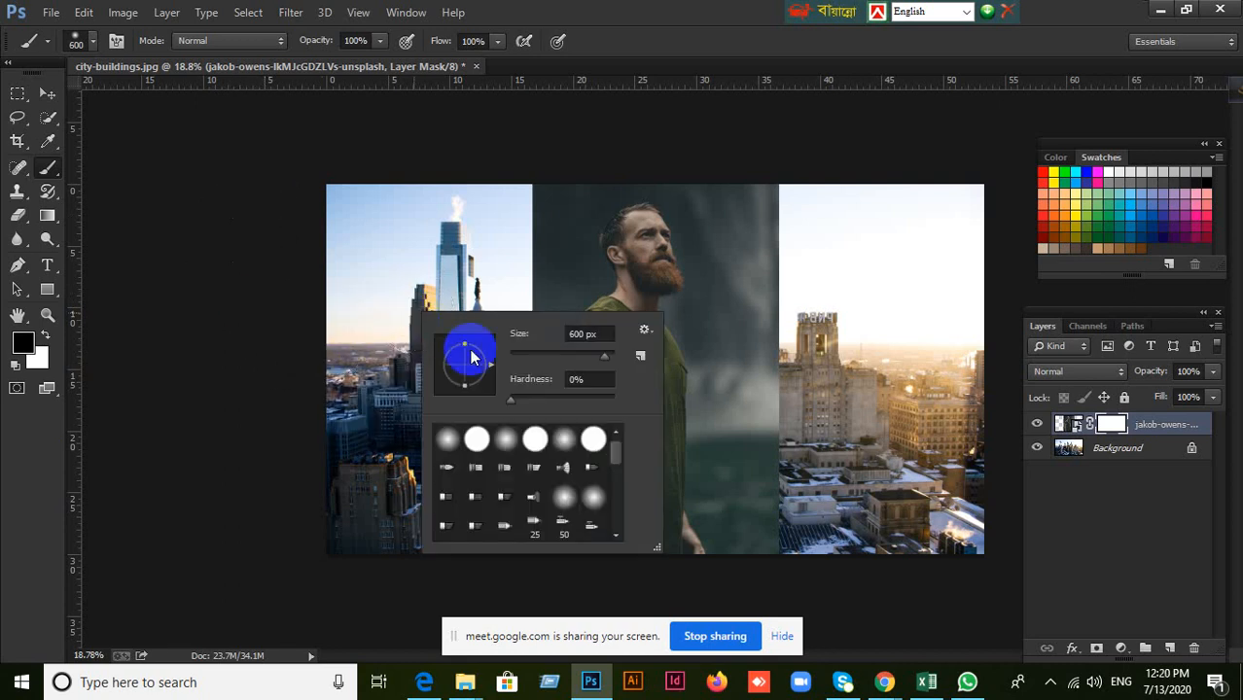
pyautogui.moveTo(521, 406); pyautogui.dragTo(635, 403)
pyautogui.click(569, 306)
pyautogui.moveTo(569, 305)
pyautogui.mouseDown()
pyautogui.moveTo(500, 328)
pyautogui.moveTo(535, 239)
pyautogui.moveTo(578, 215)
pyautogui.moveTo(744, 206)
pyautogui.moveTo(777, 226)
pyautogui.moveTo(796, 318)
pyautogui.moveTo(780, 263)
pyautogui.moveTo(752, 242)
pyautogui.moveTo(607, 243)
pyautogui.moveTo(516, 357)
pyautogui.moveTo(499, 436)
pyautogui.moveTo(536, 383)
pyautogui.moveTo(661, 284)
pyautogui.moveTo(713, 300)
pyautogui.moveTo(831, 472)
pyautogui.mouseUp()
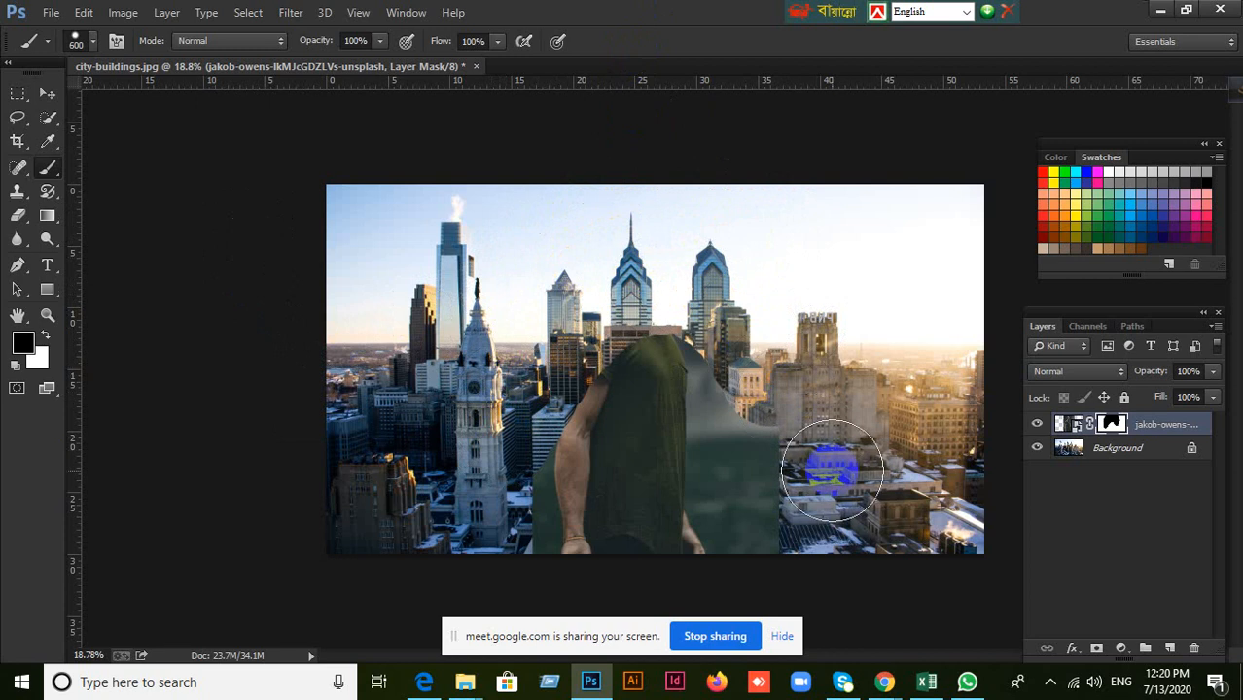
pyautogui.hotkey('ctrl', 'BackSpace')
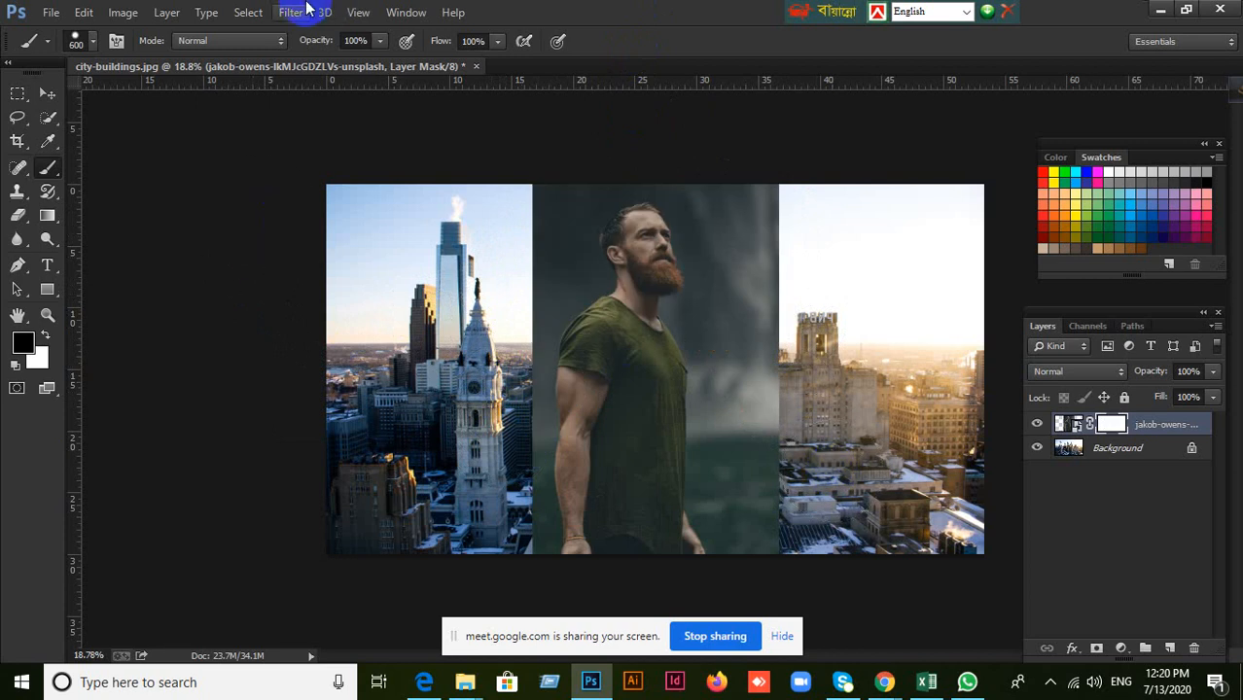
# Set the brush to 0% hardness and 700 px, and paint black on the mask around the man to hide his dark backdrop.
pyautogui.rightClick(515, 296)
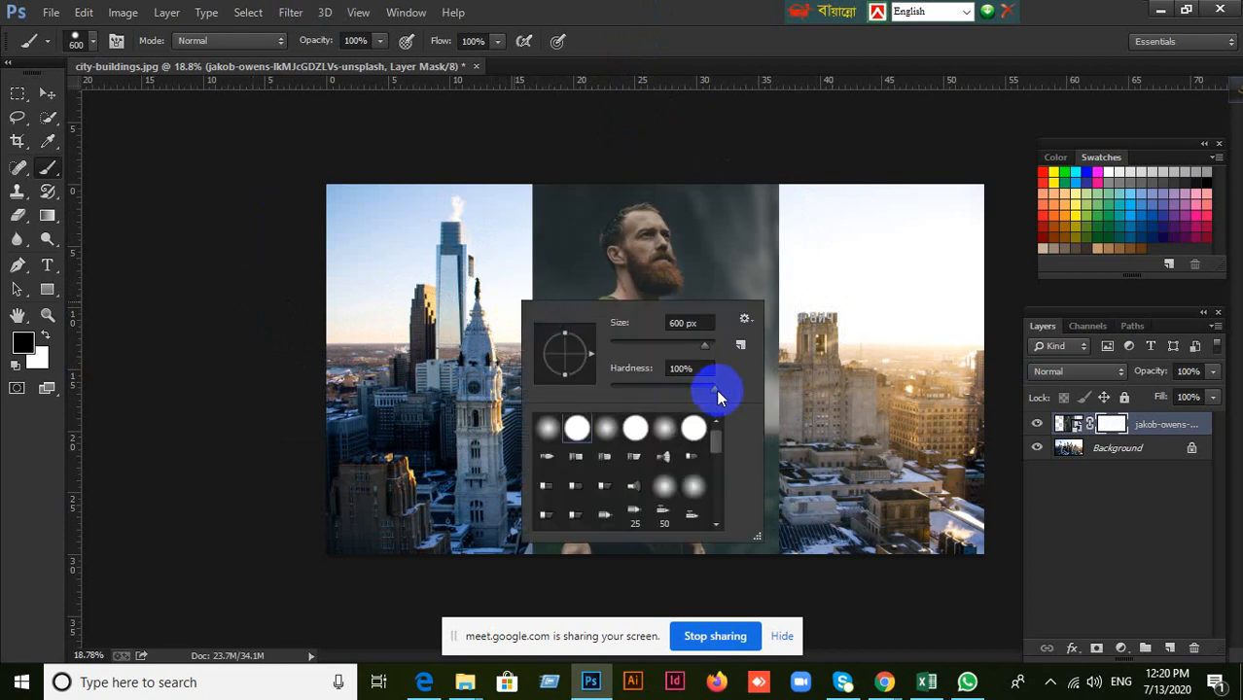
pyautogui.moveTo(718, 389); pyautogui.dragTo(615, 394)
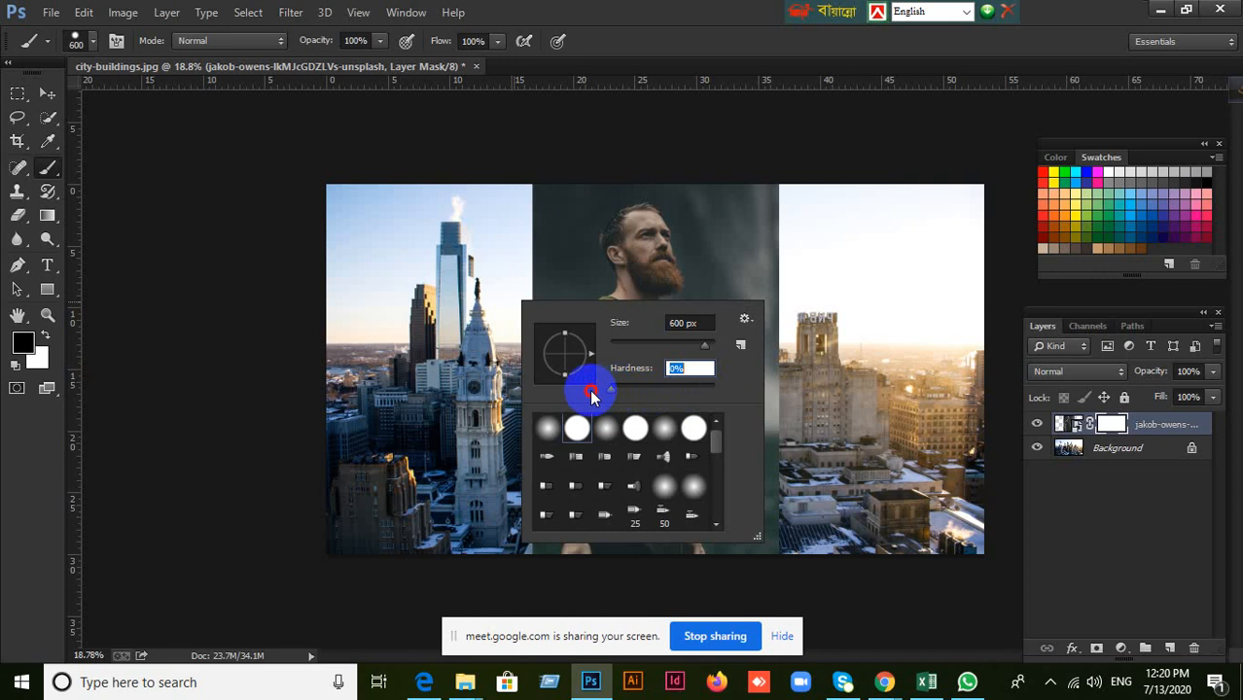
pyautogui.click(635, 21)
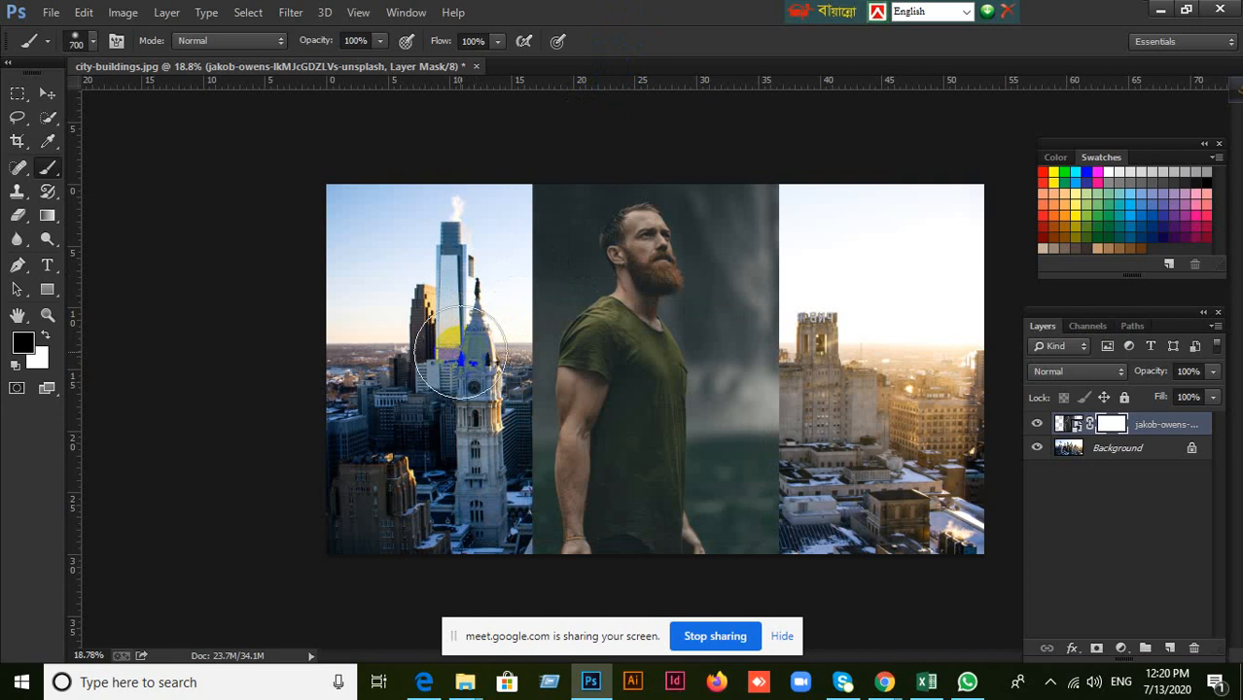
pyautogui.moveTo(505, 350)
pyautogui.mouseDown()
pyautogui.moveTo(541, 204)
pyautogui.moveTo(642, 182)
pyautogui.moveTo(770, 183)
pyautogui.moveTo(792, 217)
pyautogui.moveTo(778, 525)
pyautogui.moveTo(647, 566)
pyautogui.moveTo(548, 564)
pyautogui.moveTo(533, 498)
pyautogui.moveTo(520, 361)
pyautogui.moveTo(718, 487)
pyautogui.moveTo(794, 413)
pyautogui.moveTo(563, 269)
pyautogui.moveTo(561, 332)
pyautogui.moveTo(676, 238)
pyautogui.moveTo(720, 223)
pyautogui.moveTo(747, 245)
pyautogui.moveTo(775, 348)
pyautogui.moveTo(777, 416)
pyautogui.moveTo(758, 493)
pyautogui.moveTo(661, 538)
pyautogui.moveTo(603, 544)
pyautogui.moveTo(621, 480)
pyautogui.mouseUp()
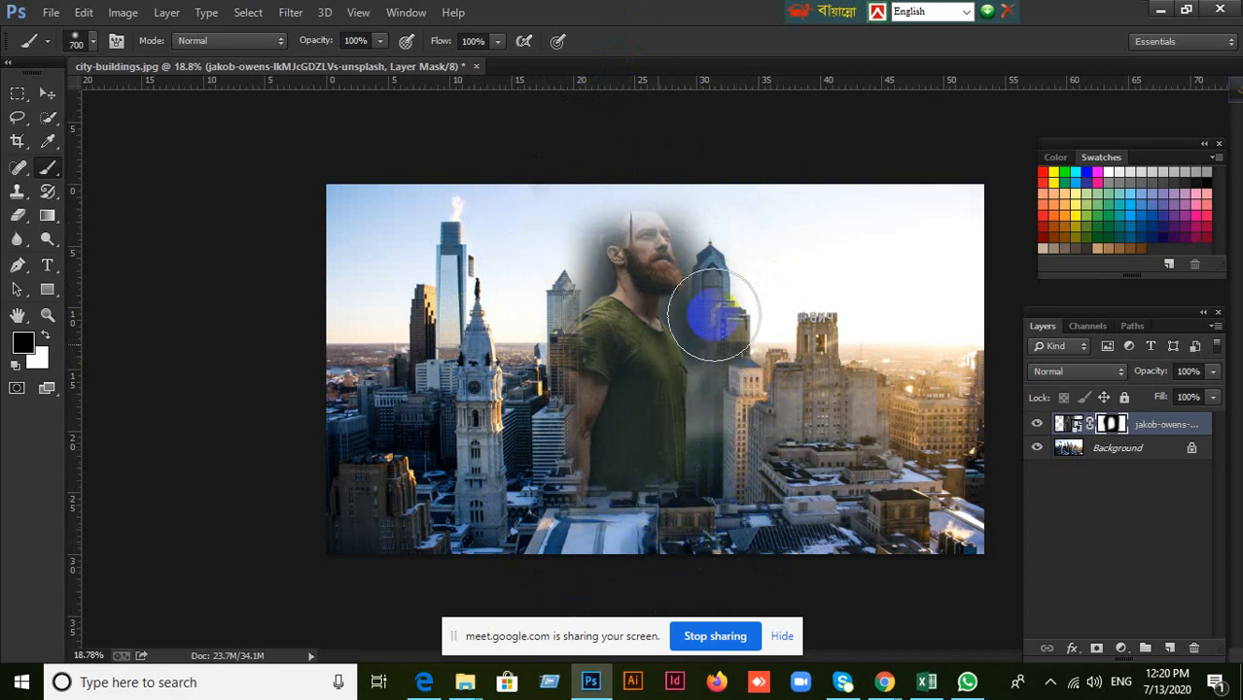
# Keep the 700 px, 0% hardness brush and paint more black on the mask to fade the man's lower body into the city.
pyautogui.rightClick(465, 323)
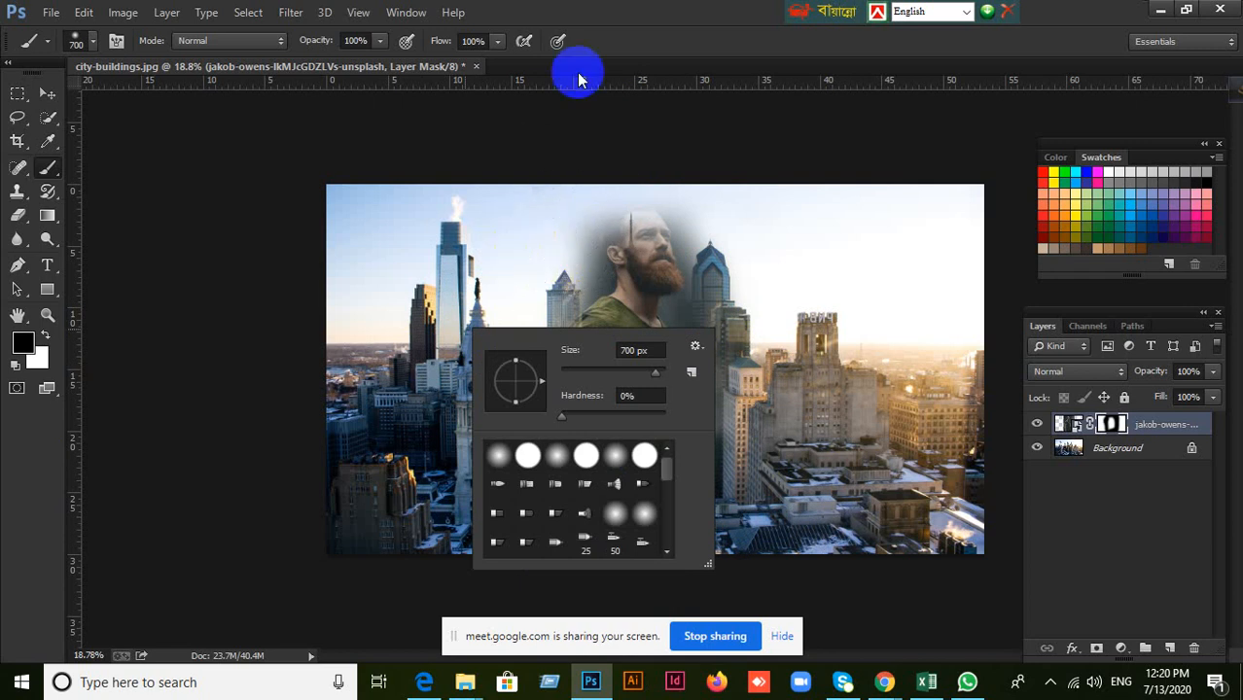
pyautogui.click(630, 19)
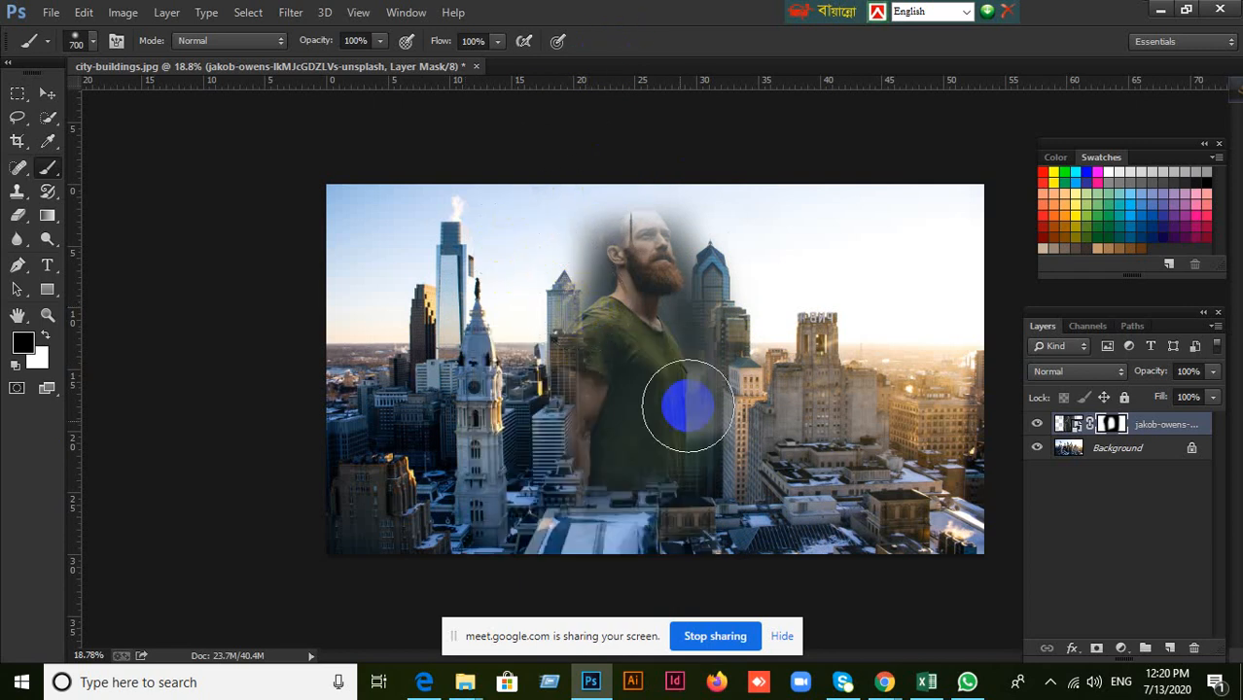
pyautogui.rightClick(548, 316)
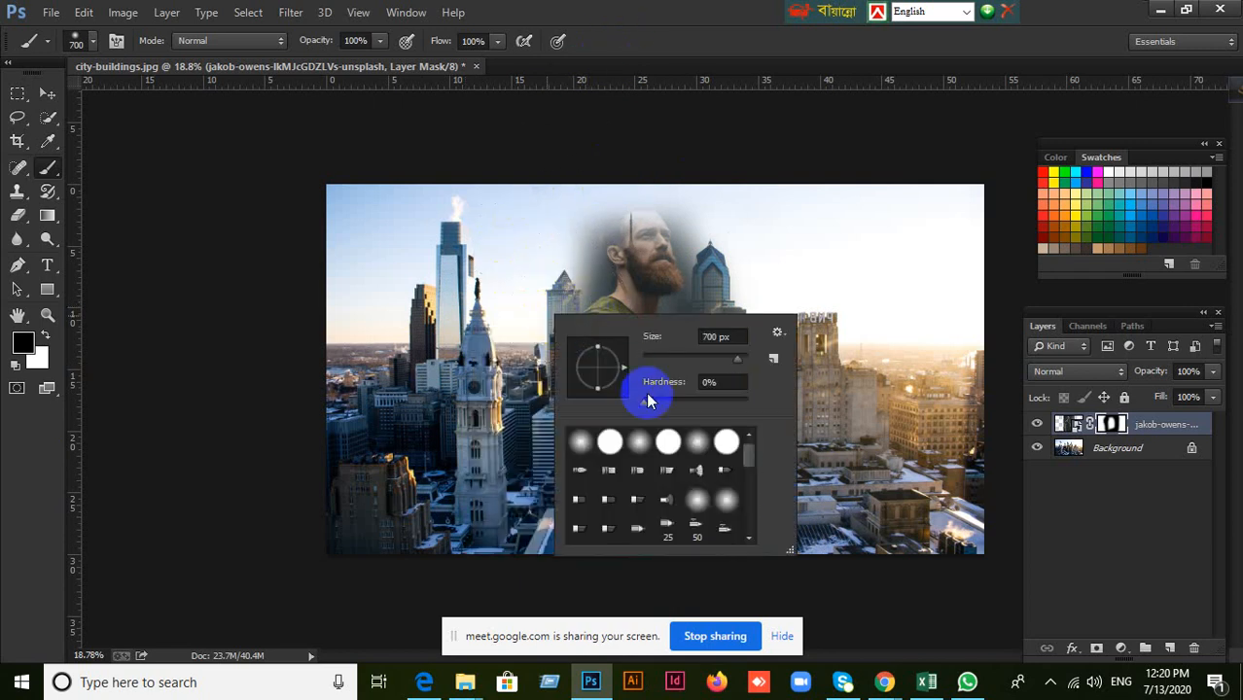
pyautogui.click(643, 405)
pyautogui.click(661, 46)
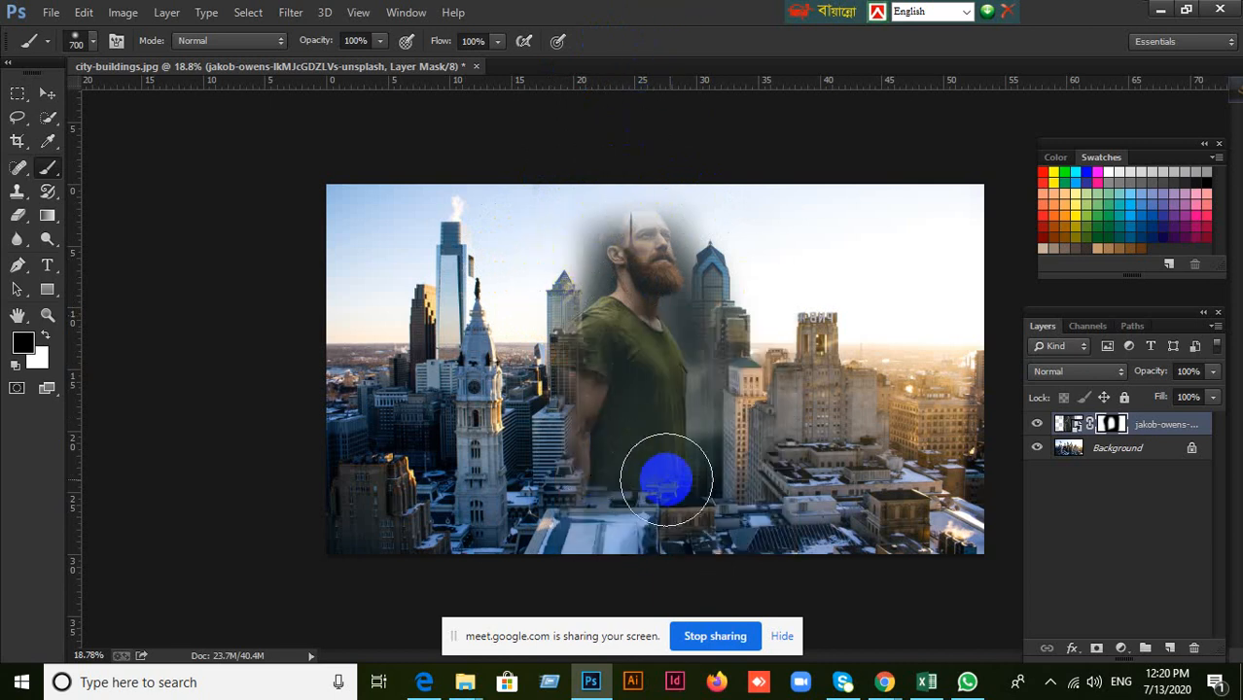
pyautogui.moveTo(698, 494)
pyautogui.mouseDown()
pyautogui.moveTo(569, 494)
pyautogui.moveTo(707, 500)
pyautogui.moveTo(727, 479)
pyautogui.mouseUp()
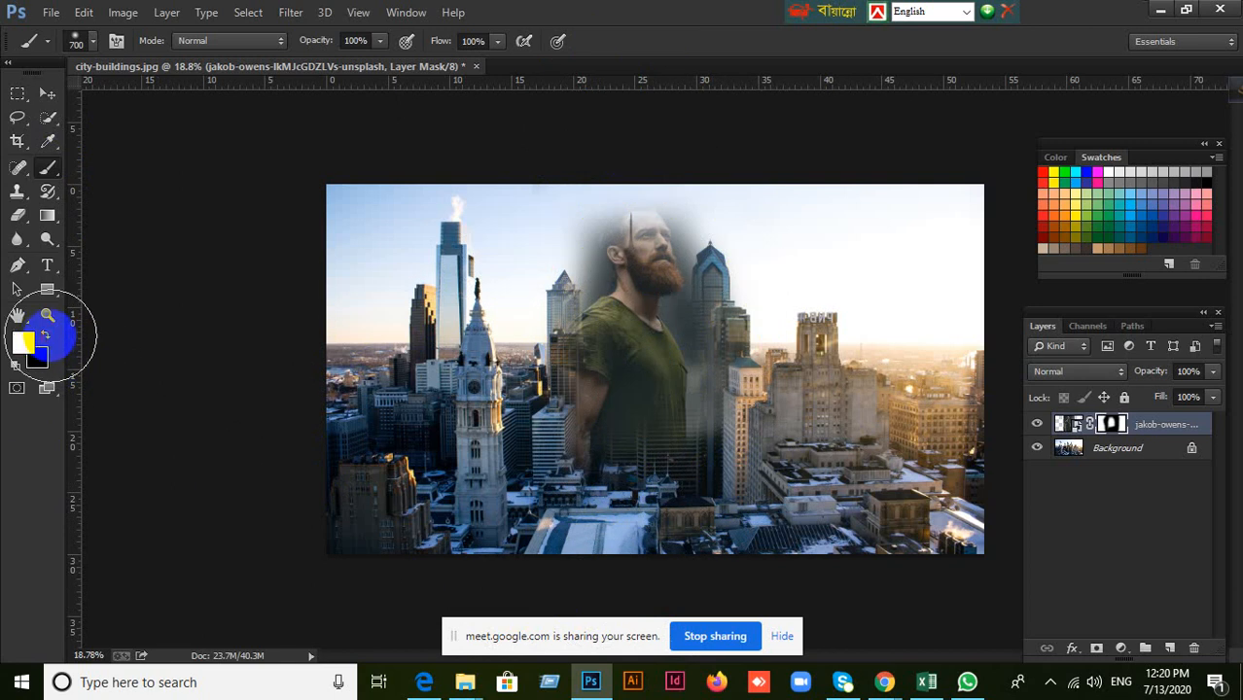
# Switch the foreground to white and paint over the whole mask to restore the man's full photo.
pyautogui.moveTo(499, 472)
pyautogui.mouseDown()
pyautogui.moveTo(525, 220)
pyautogui.moveTo(568, 386)
pyautogui.moveTo(561, 514)
pyautogui.moveTo(563, 283)
pyautogui.moveTo(649, 227)
pyautogui.moveTo(773, 211)
pyautogui.moveTo(546, 201)
pyautogui.moveTo(724, 232)
pyautogui.moveTo(731, 450)
pyautogui.moveTo(648, 369)
pyautogui.moveTo(738, 363)
pyautogui.moveTo(610, 391)
pyautogui.moveTo(721, 494)
pyautogui.moveTo(479, 583)
pyautogui.moveTo(786, 511)
pyautogui.moveTo(503, 506)
pyautogui.moveTo(580, 527)
pyautogui.mouseUp()
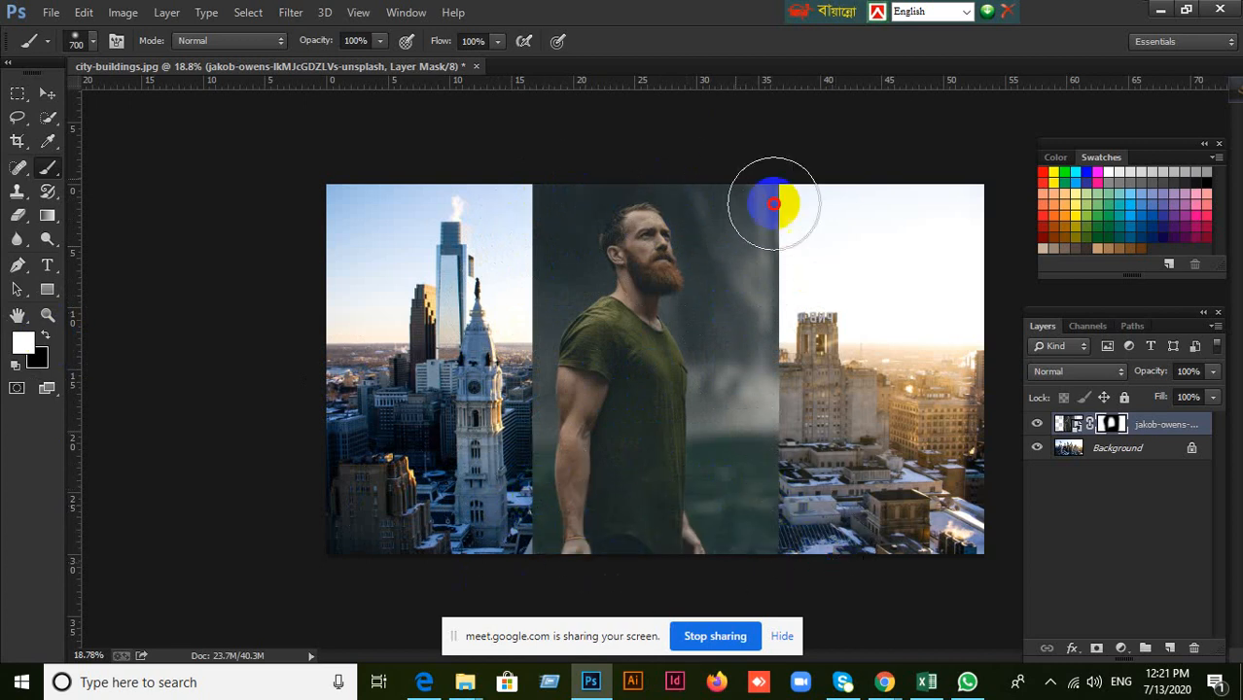
pyautogui.moveTo(774, 204)
pyautogui.mouseDown()
pyautogui.moveTo(662, 396)
pyautogui.moveTo(722, 306)
pyautogui.moveTo(569, 456)
pyautogui.moveTo(272, 181)
pyautogui.mouseUp()
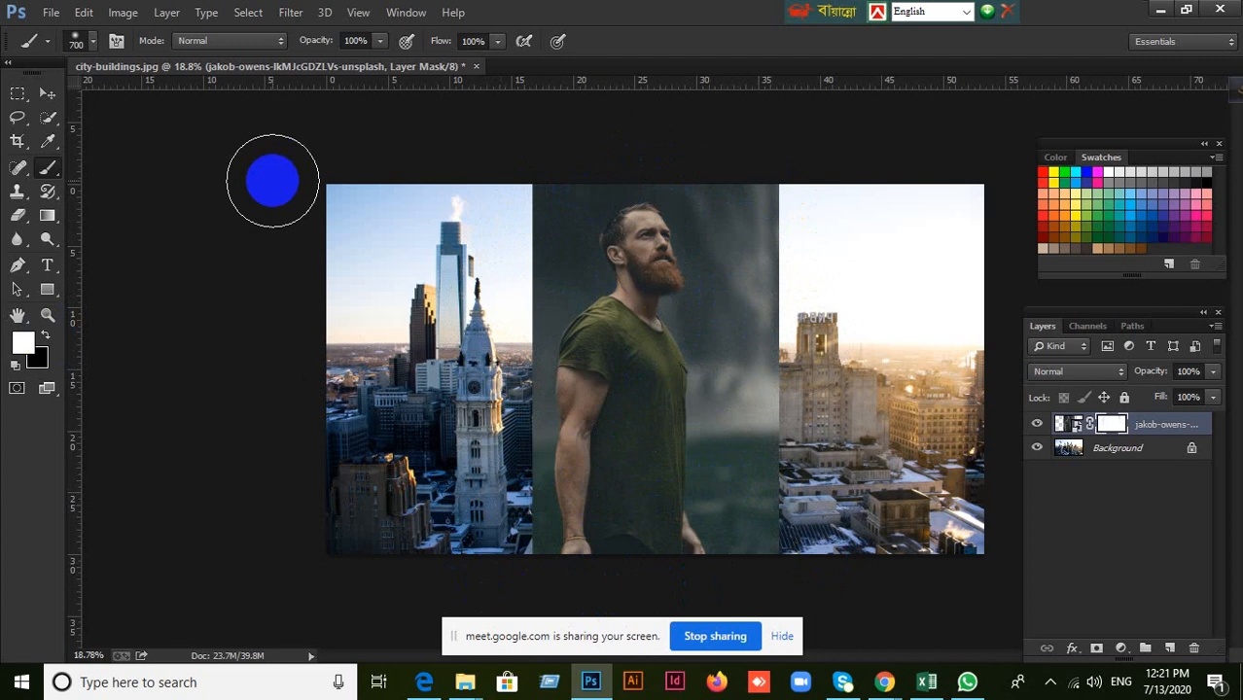
# Delete the man's layer mask and the man's photo layer, leaving only the city background.
pyautogui.click(46, 94)
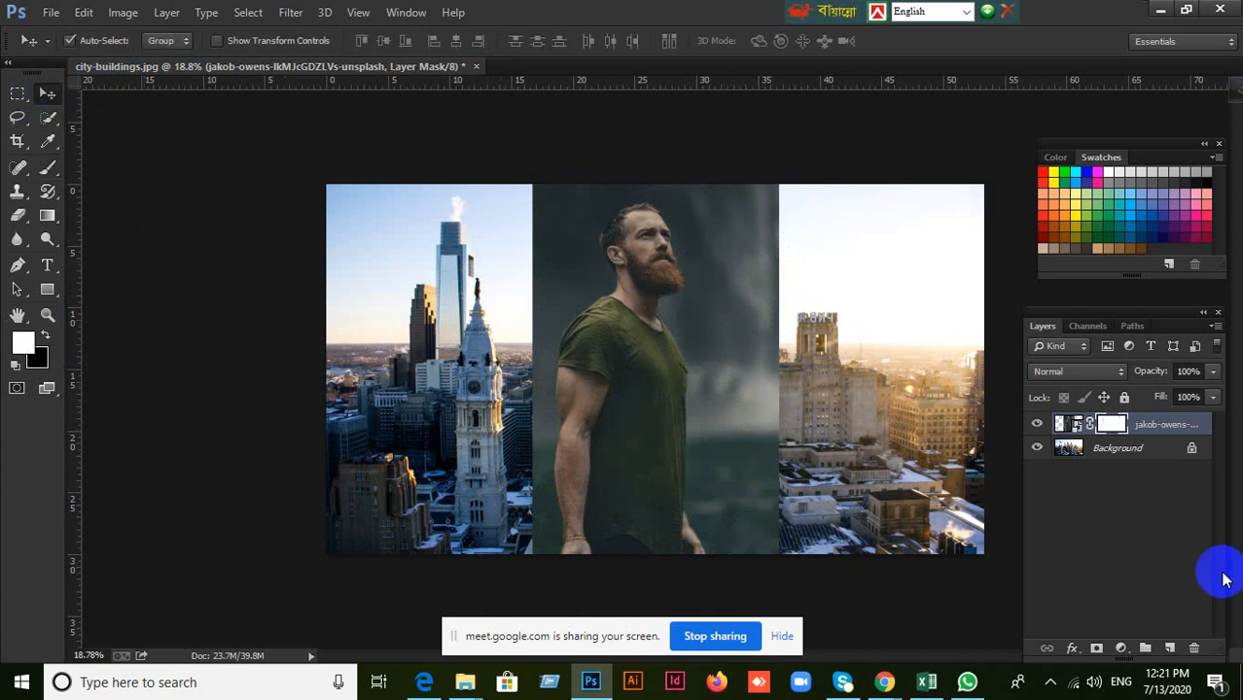
pyautogui.click(1195, 649)
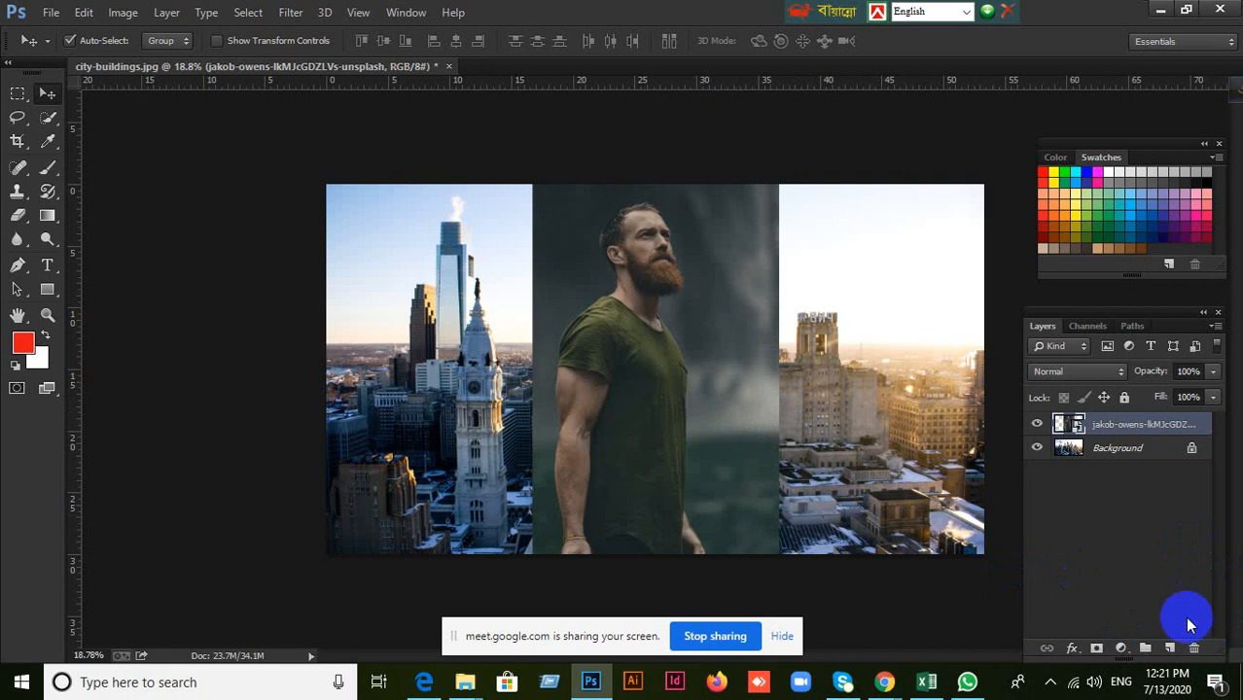
pyautogui.click(1195, 650)
pyautogui.click(539, 271)
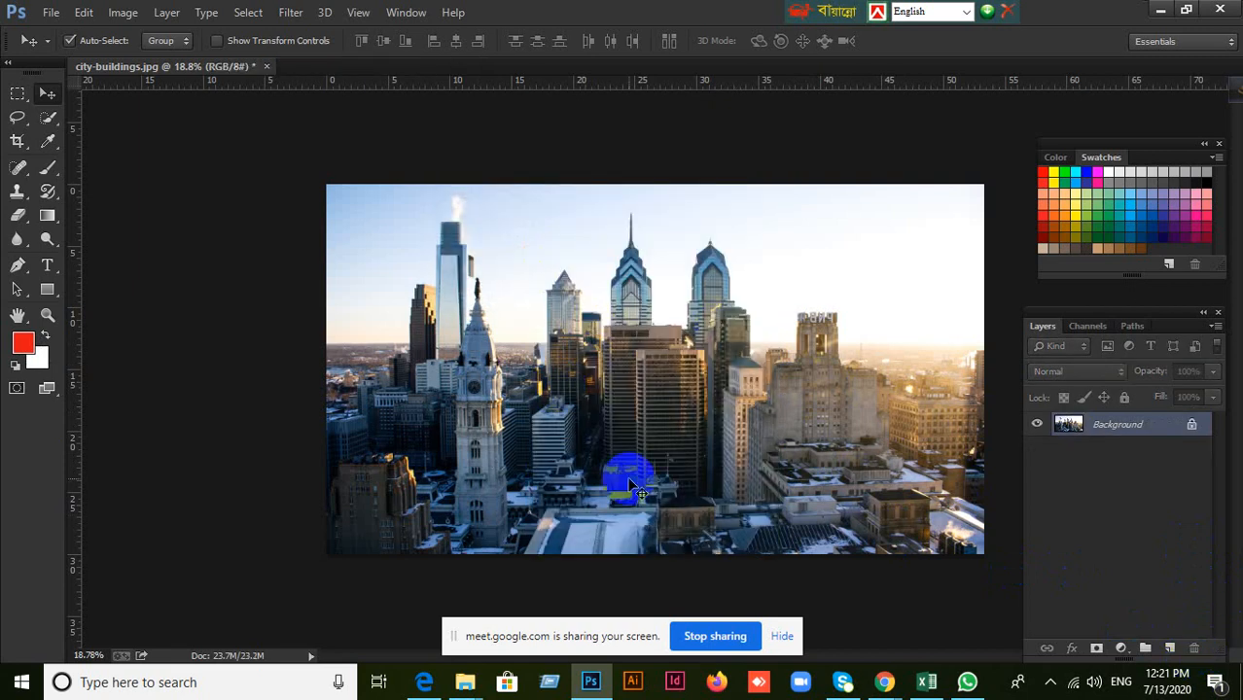
pyautogui.scroll(2, 632, 486)
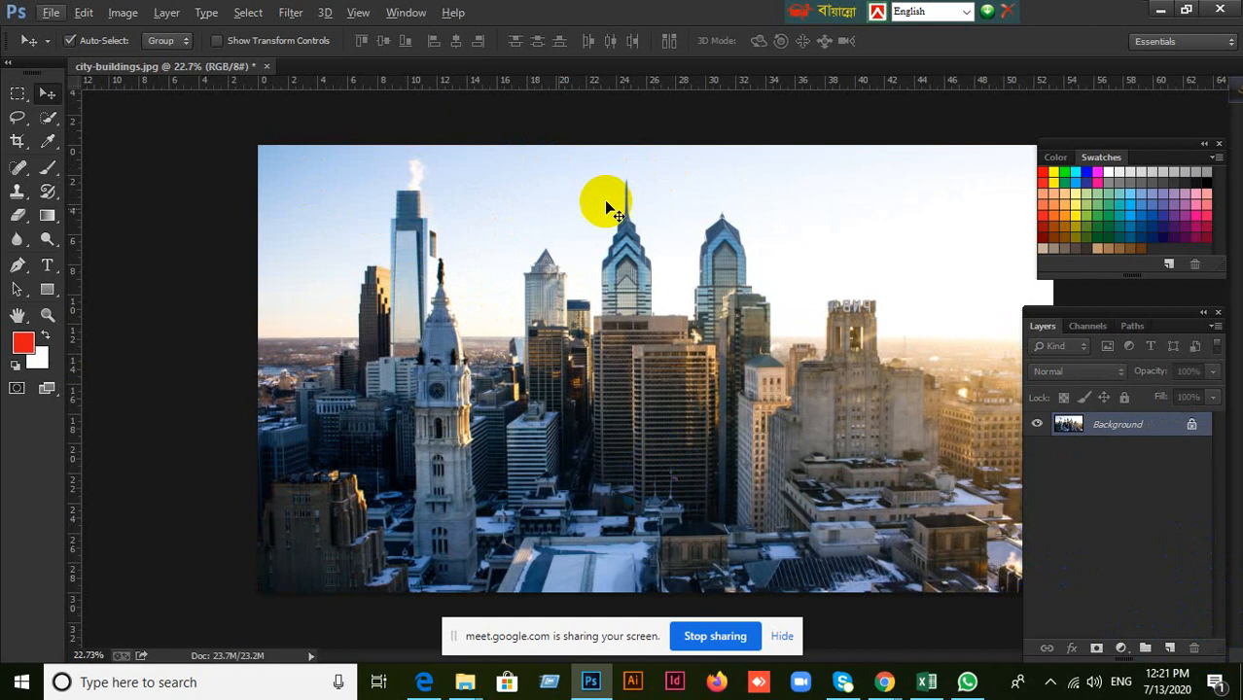
pyautogui.scroll(-1, 777, 326)
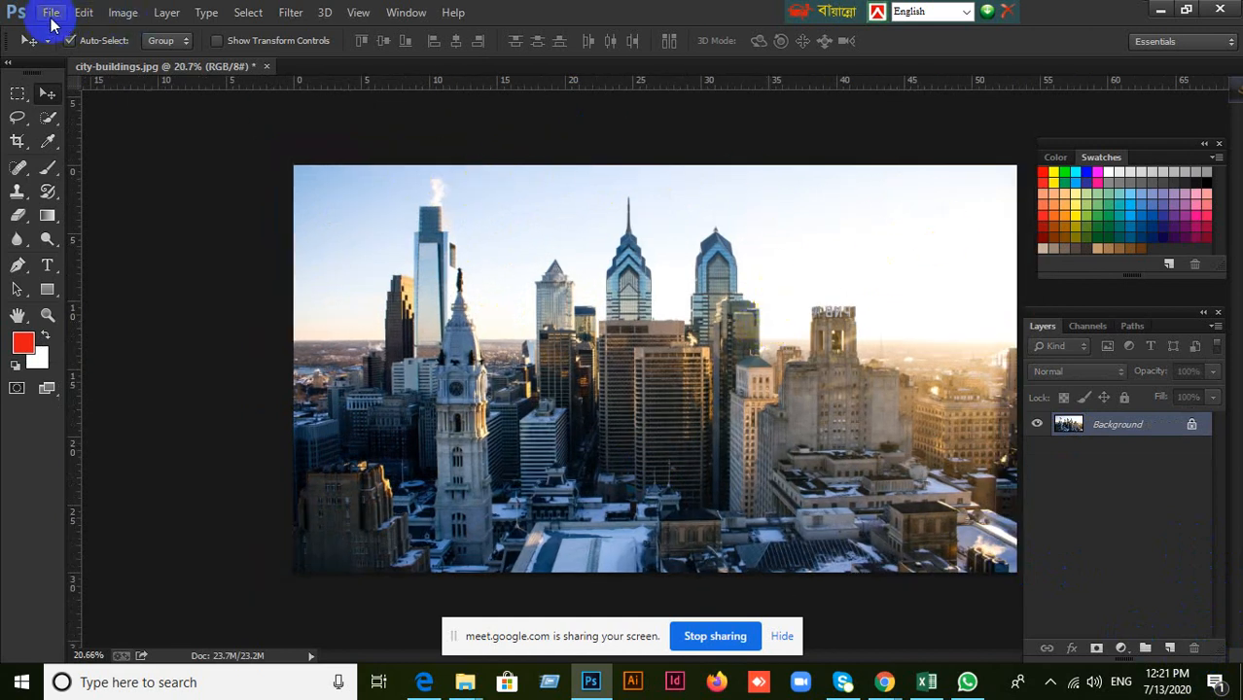
# Place the golfer photo court-prather-h7aVq-7FfPw-unsplash from the Desktop over the city image at its default size.
pyautogui.click(52, 20)
pyautogui.click(84, 306)
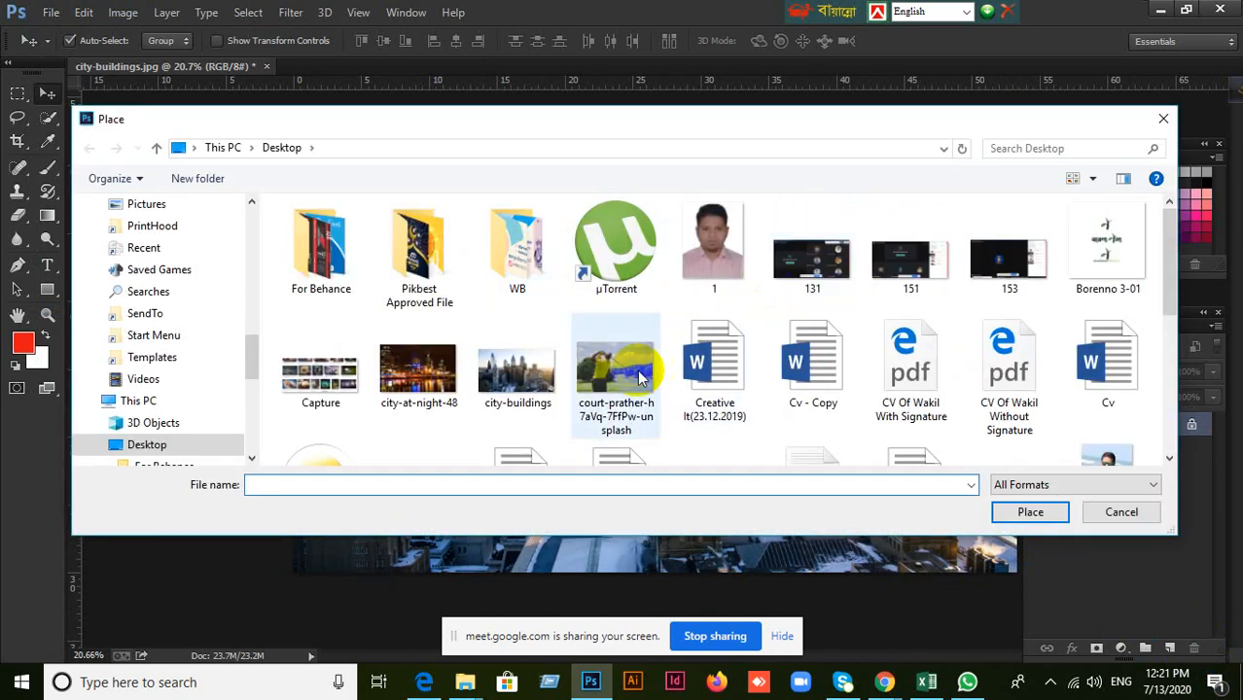
pyautogui.scroll(-1, 637, 377)
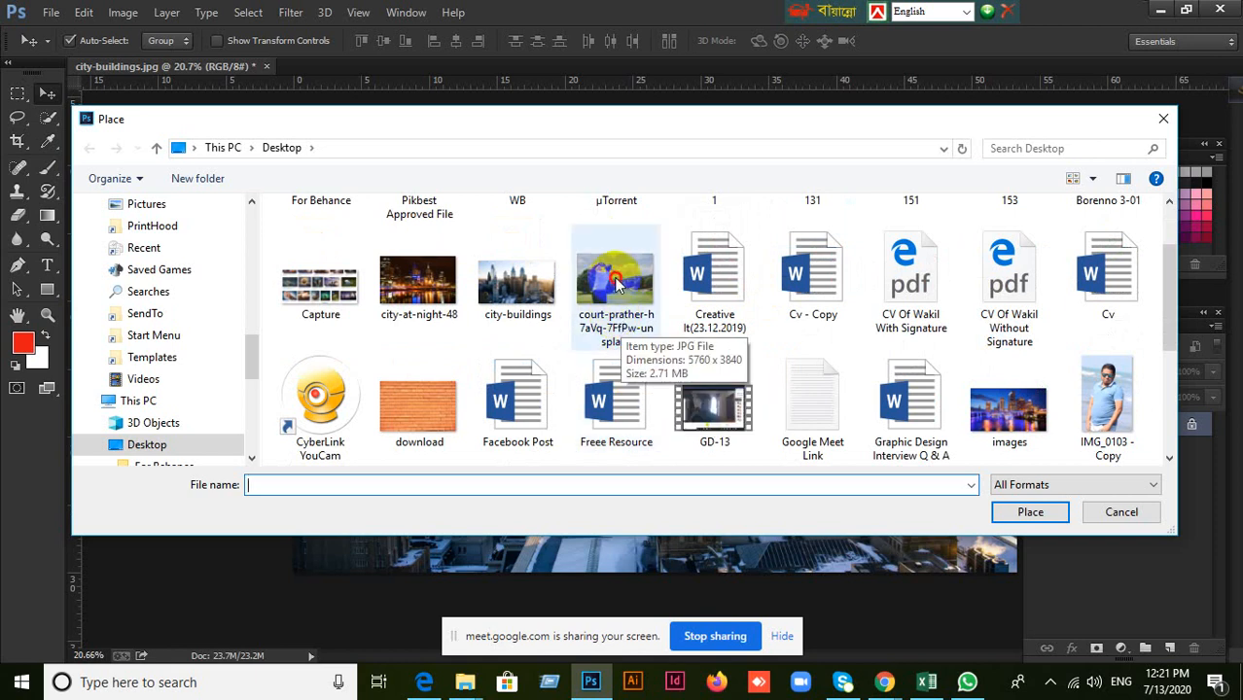
pyautogui.click(615, 326)
pyautogui.click(1030, 512)
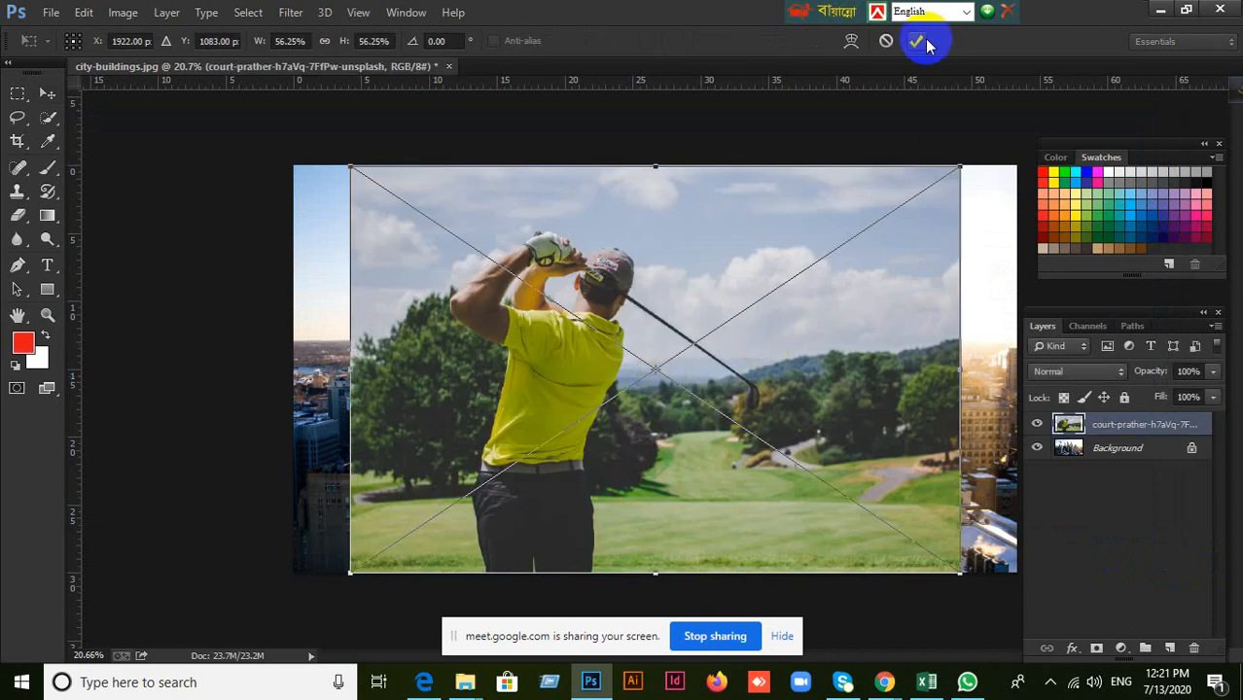
pyautogui.press('Return')
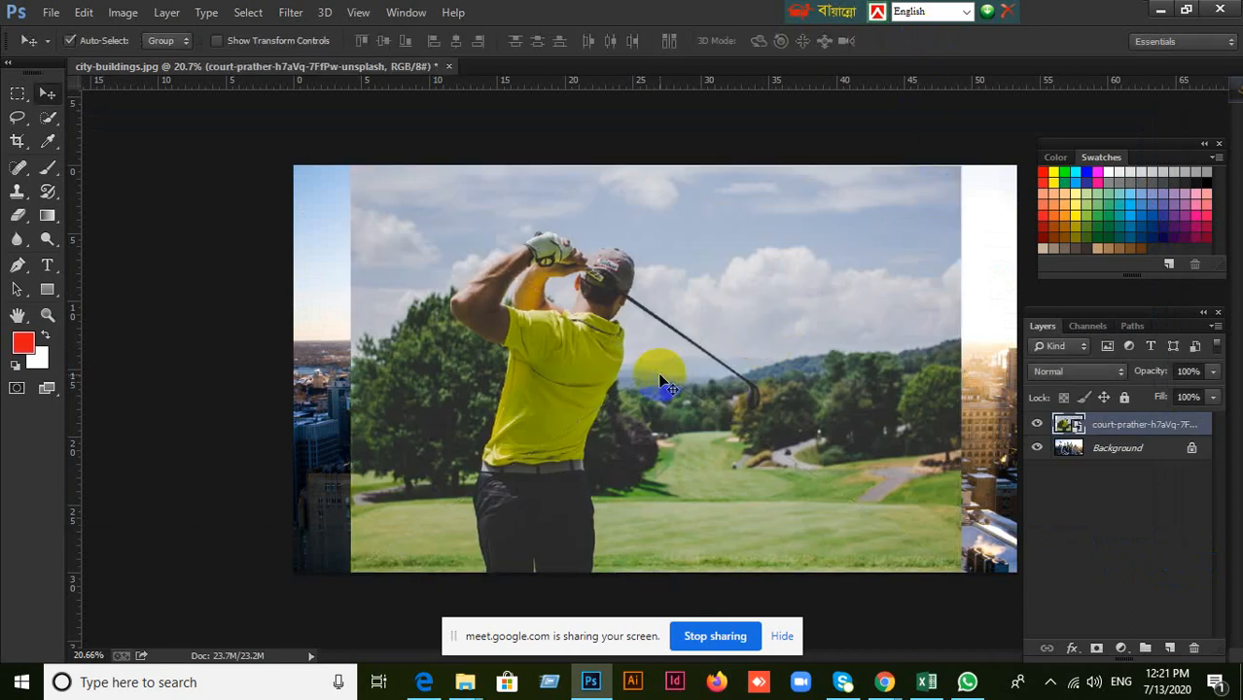
# Scale the golfer photo proportionally from its center to about 70.78% so it covers the whole canvas.
pyautogui.scroll(-3, 658, 374)
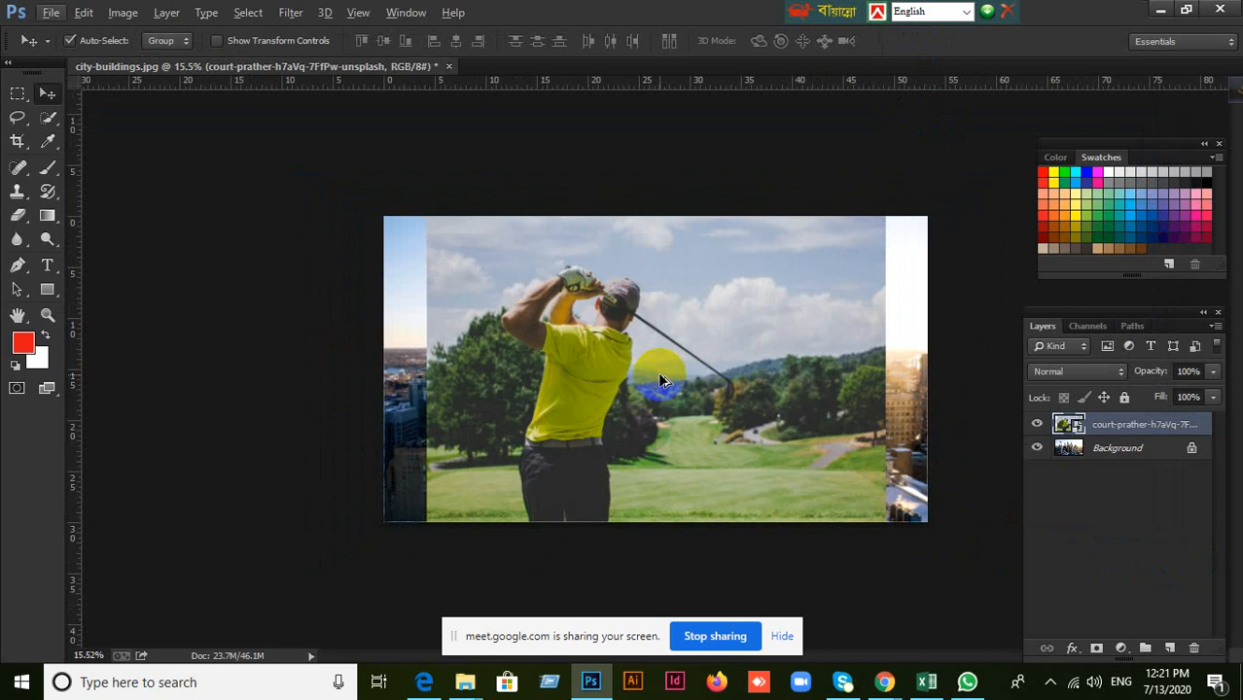
pyautogui.hotkey('ctrl', 't')
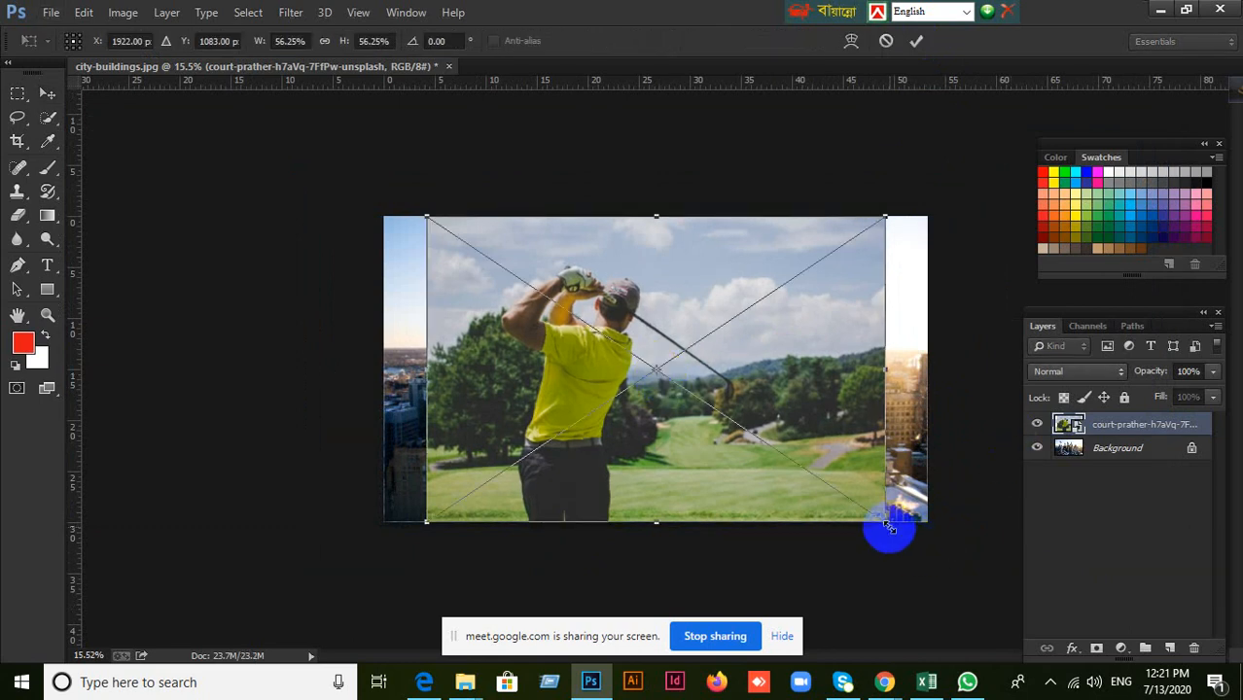
pyautogui.moveTo(885, 525); pyautogui.dragTo(957, 547)
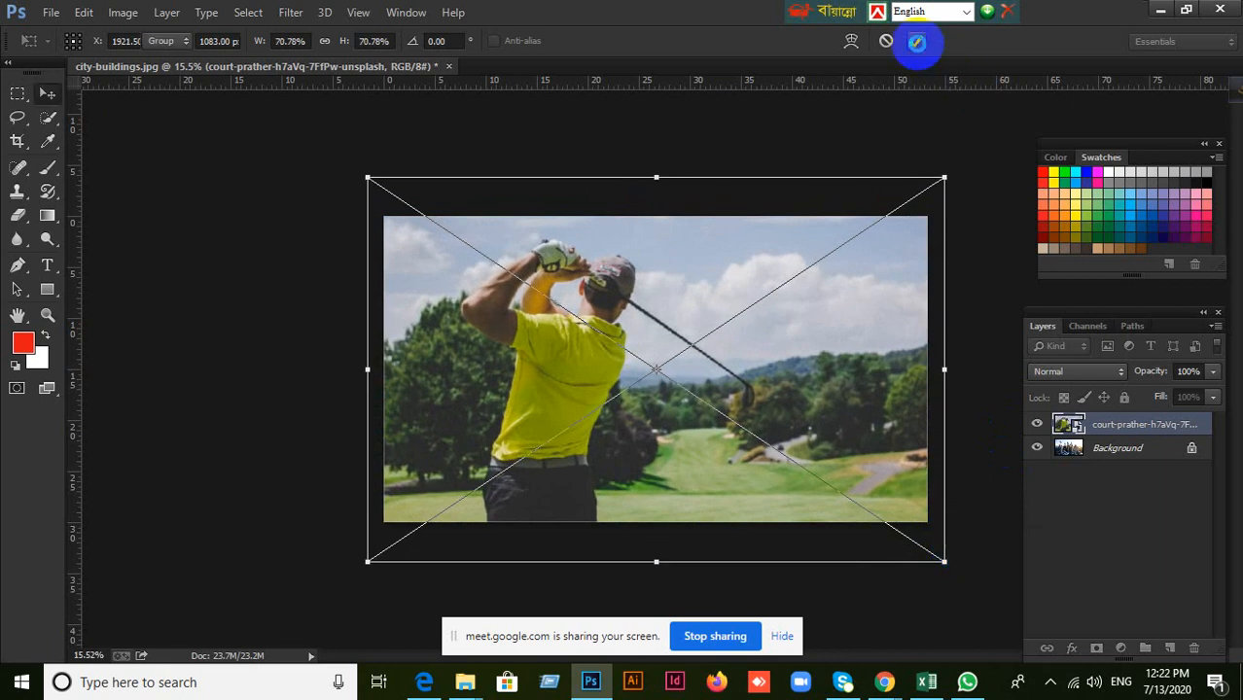
pyautogui.click(917, 41)
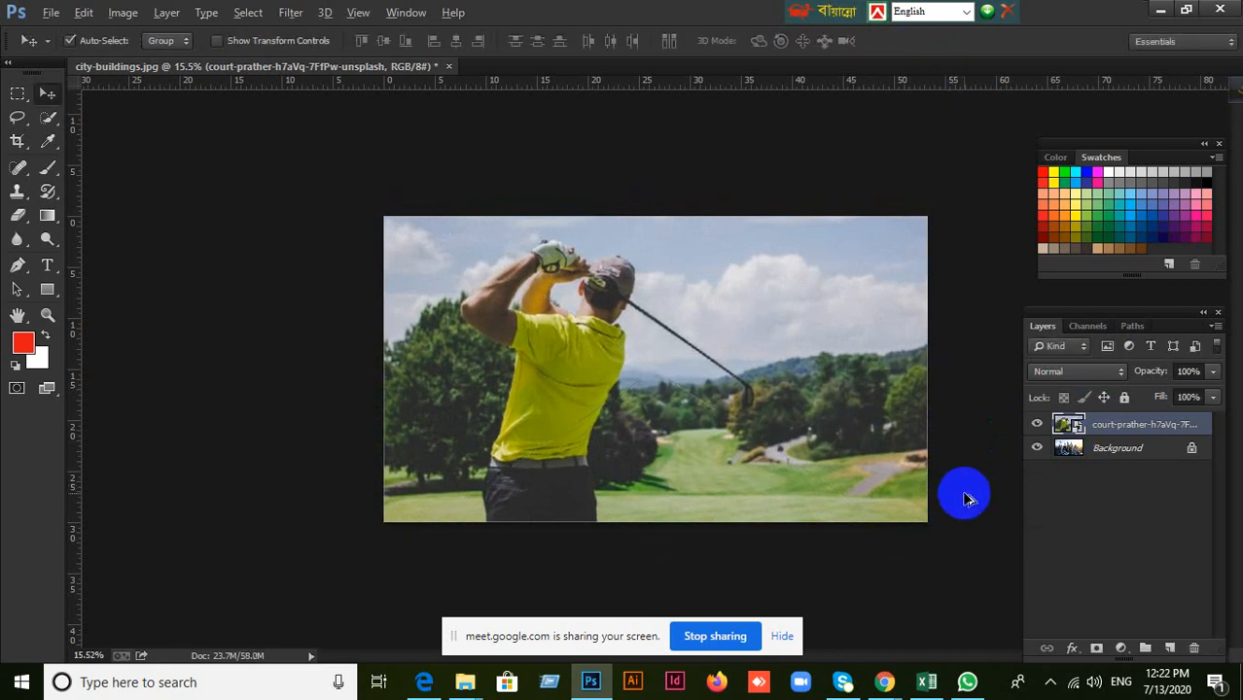
# Add a white layer mask to the golfer layer and activate the Brush tool with black as the foreground.
pyautogui.scroll(2, 963, 491)
pyautogui.scroll(-1, 962, 488)
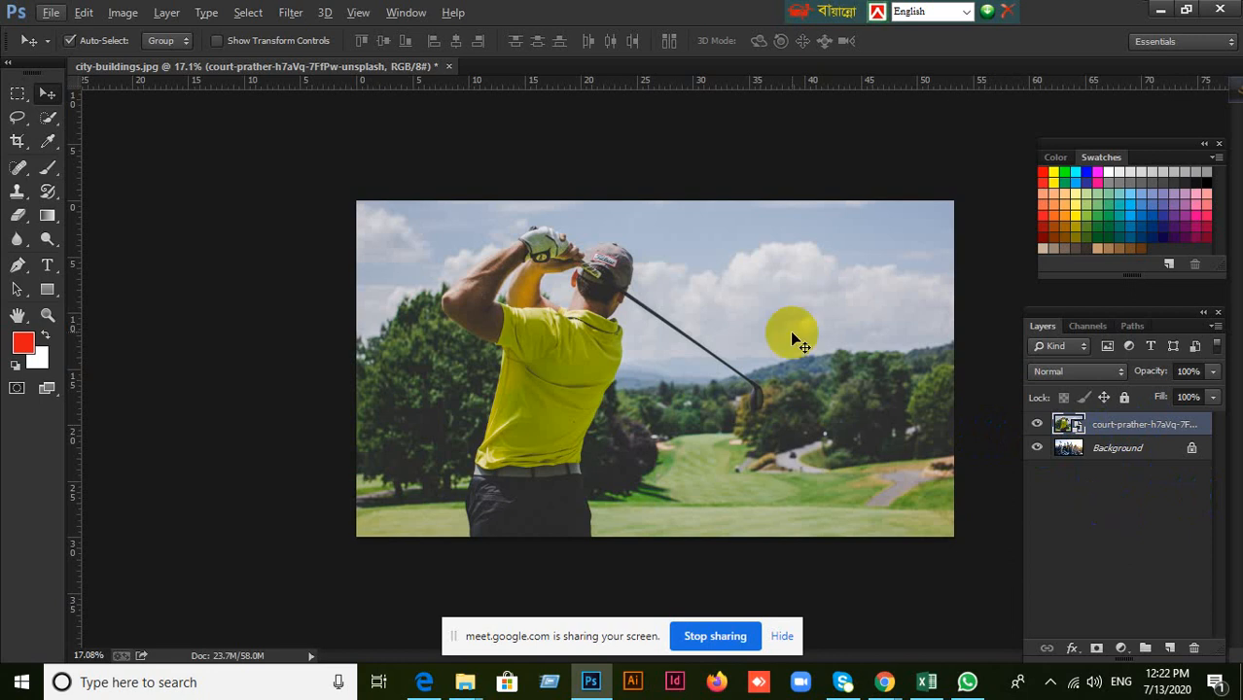
pyautogui.click(53, 169)
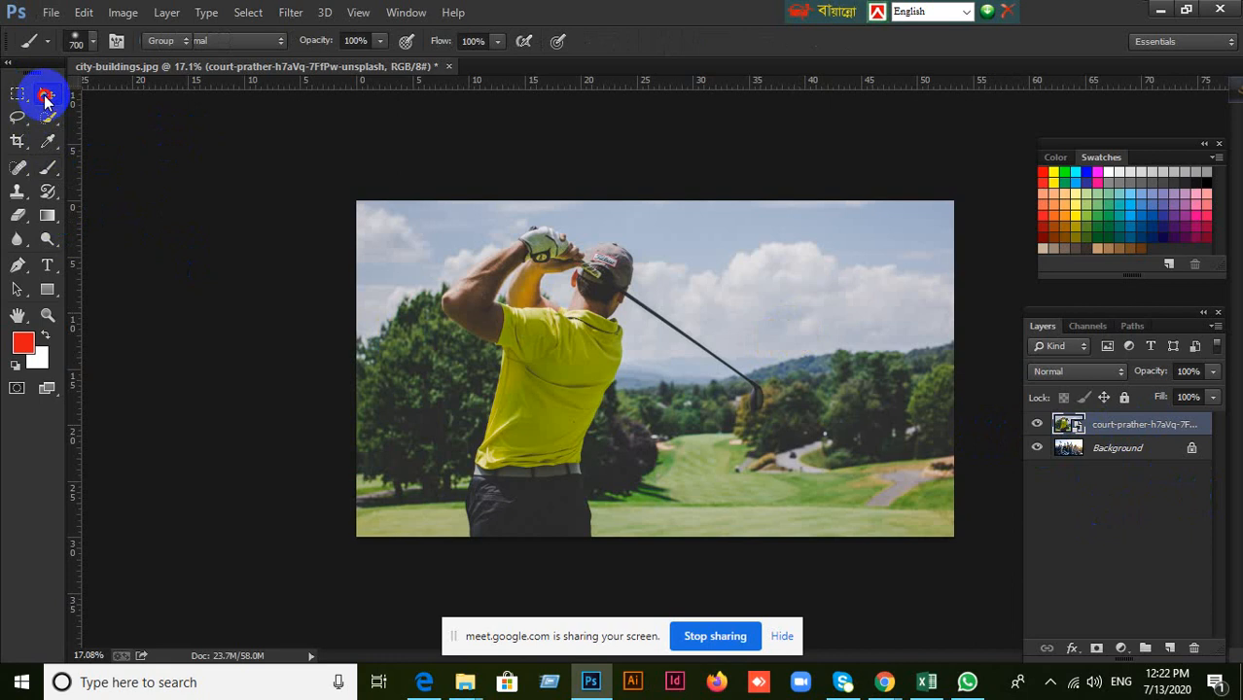
pyautogui.click(45, 98)
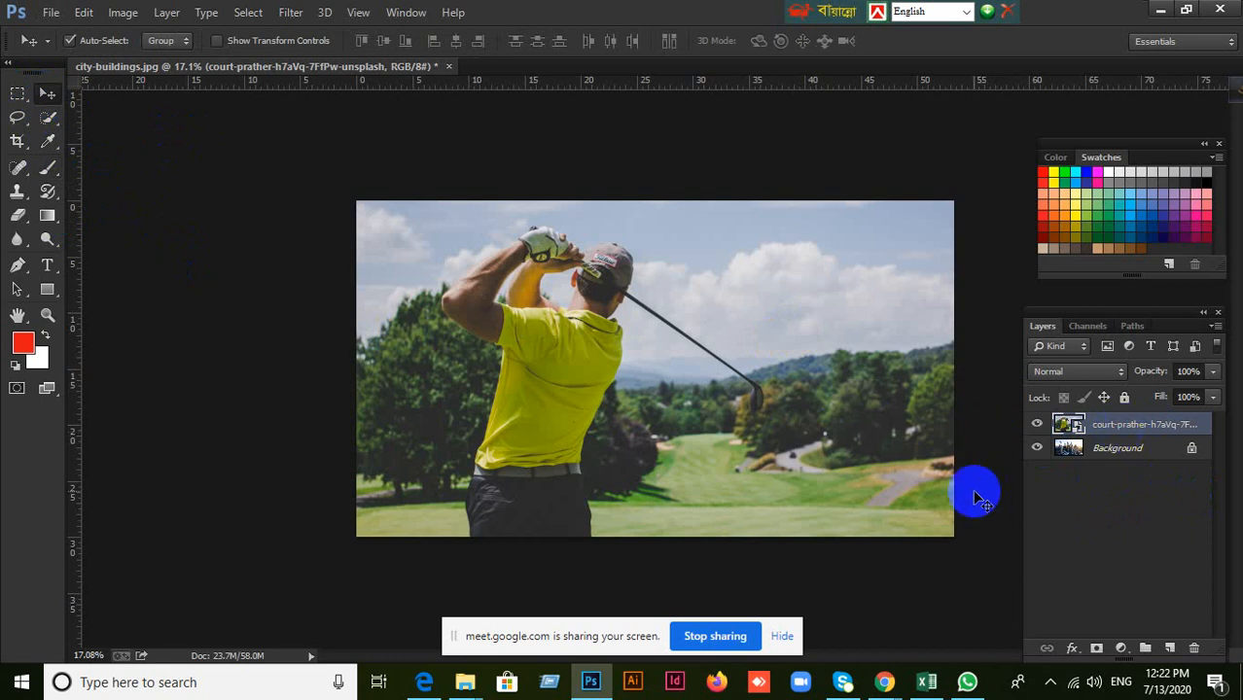
pyautogui.moveTo(1067, 447); pyautogui.dragTo(1138, 429)
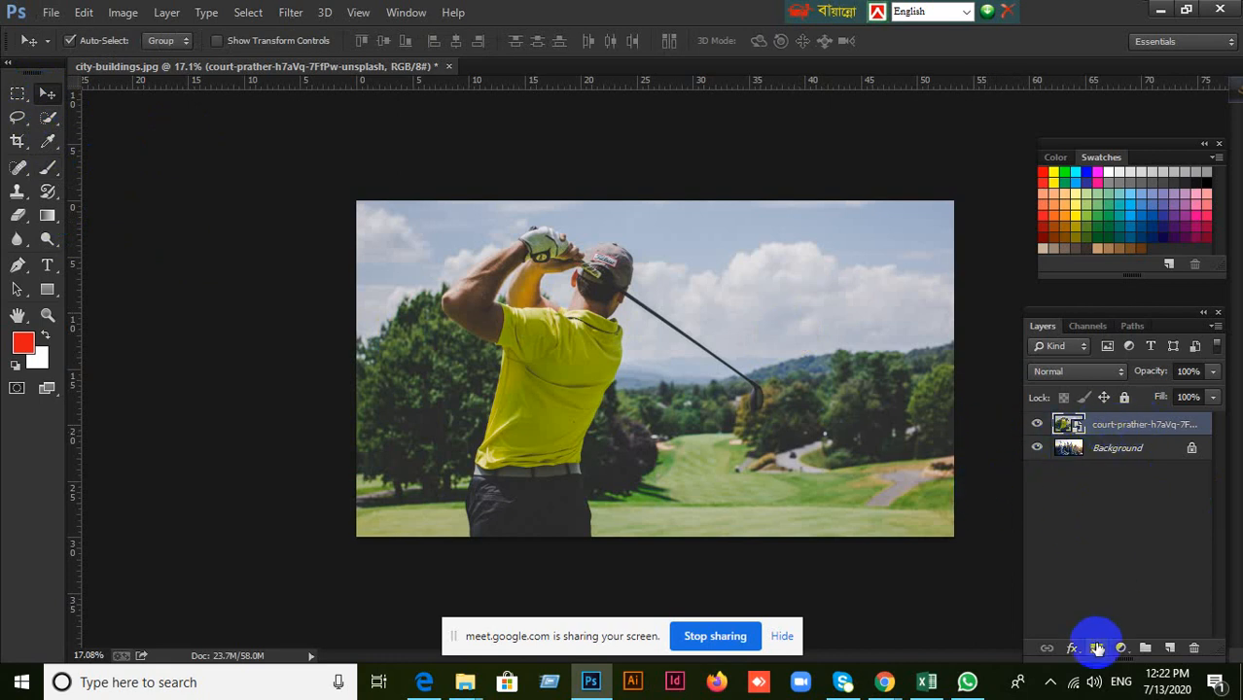
pyautogui.click(1097, 647)
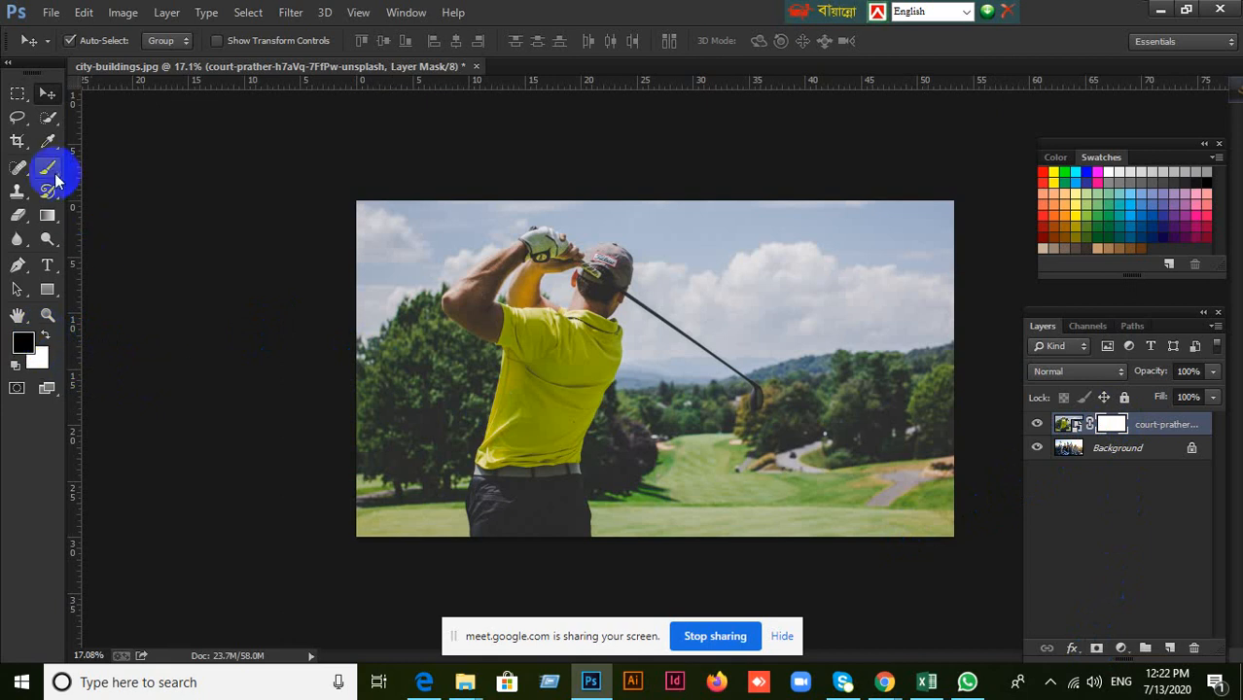
pyautogui.click(49, 167)
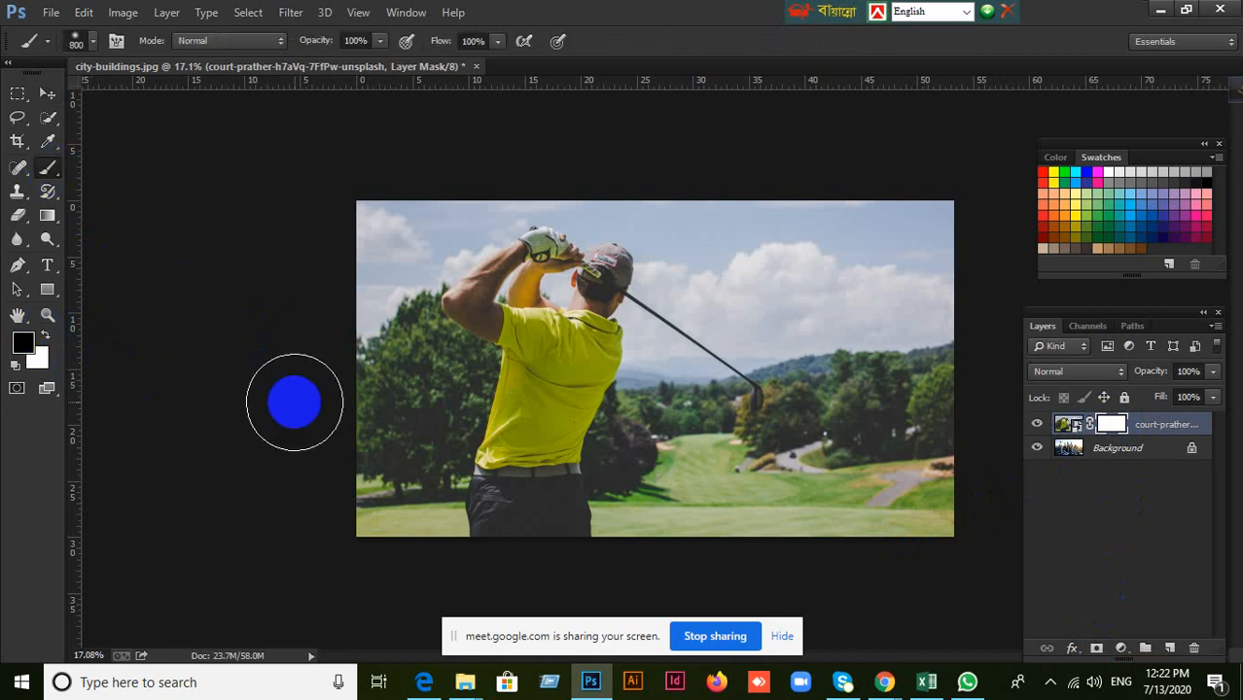
# Paint black on the mask over the photo's lower-left corner with a 900 px brush, and undo the stroke.
pyautogui.press(']')
pyautogui.moveTo(319, 474)
pyautogui.mouseDown()
pyautogui.moveTo(466, 521)
pyautogui.moveTo(397, 566)
pyautogui.mouseUp()
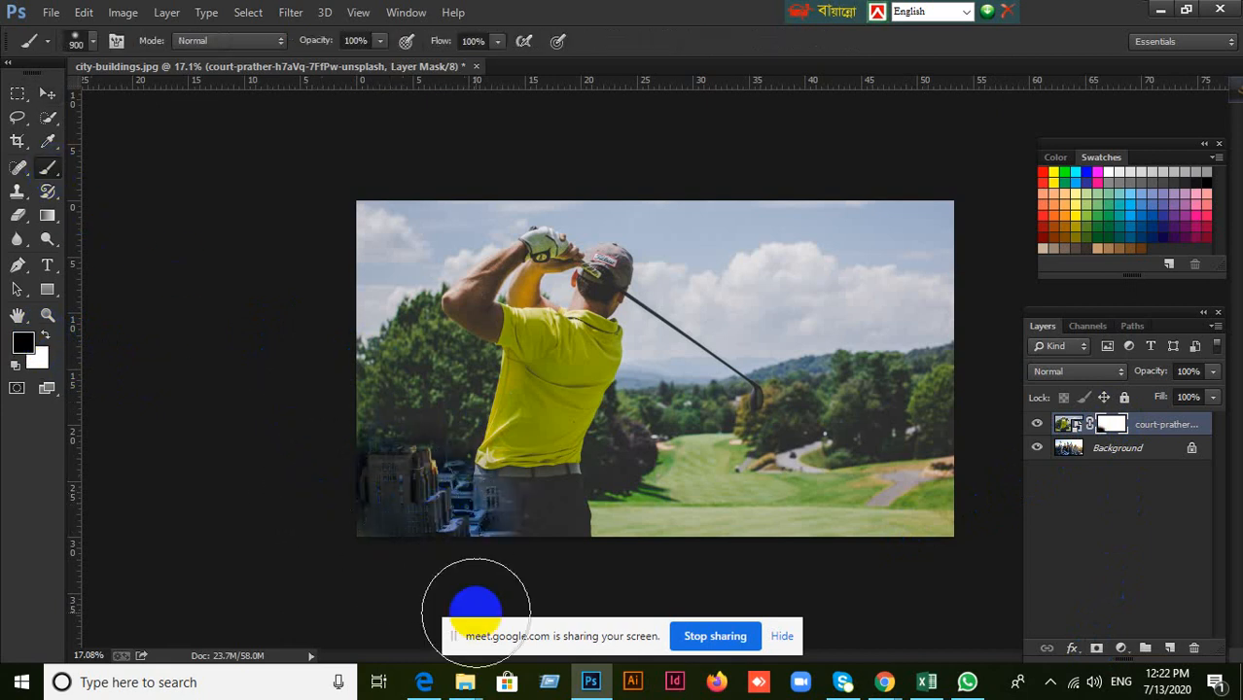
pyautogui.hotkey('ctrl', 'z')
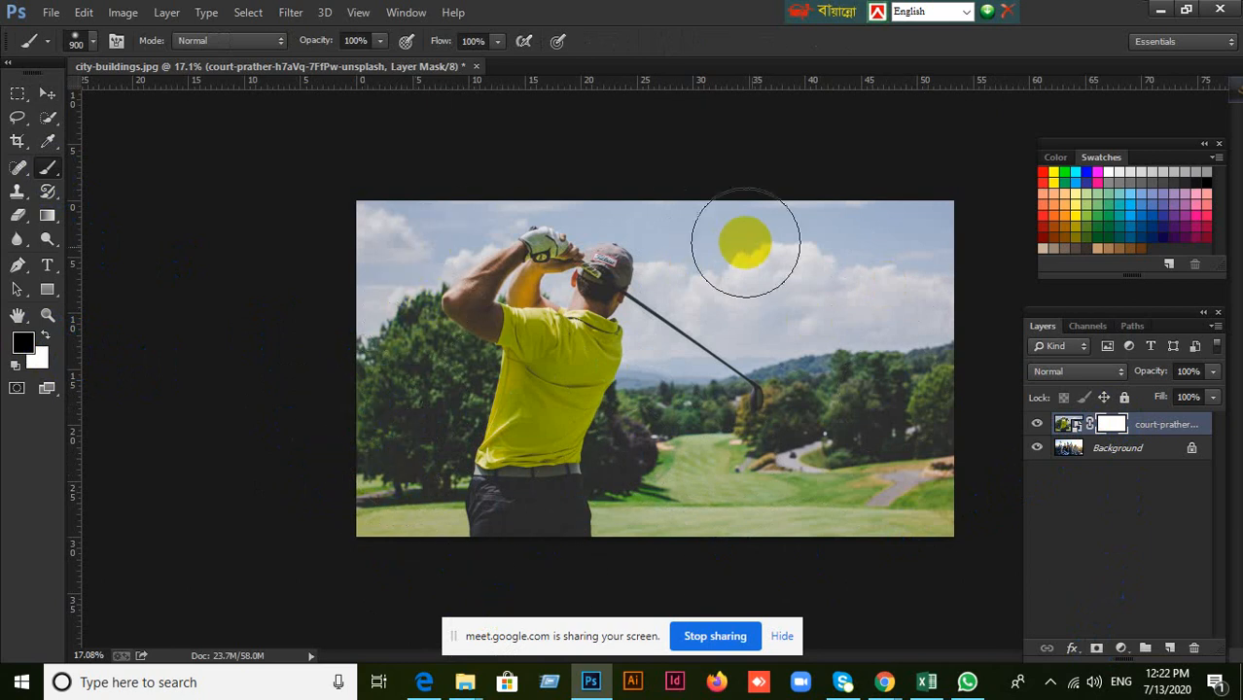
# Paint black on the mask to reveal the city over the golfer's lower body, using a 150 px soft brush along his raised arm and cap.
pyautogui.moveTo(321, 404)
pyautogui.mouseDown()
pyautogui.moveTo(369, 429)
pyautogui.moveTo(386, 460)
pyautogui.moveTo(437, 477)
pyautogui.moveTo(645, 517)
pyautogui.moveTo(908, 517)
pyautogui.moveTo(918, 499)
pyautogui.moveTo(933, 391)
pyautogui.moveTo(738, 411)
pyautogui.moveTo(592, 444)
pyautogui.moveTo(526, 436)
pyautogui.moveTo(475, 399)
pyautogui.moveTo(461, 350)
pyautogui.moveTo(506, 360)
pyautogui.mouseUp()
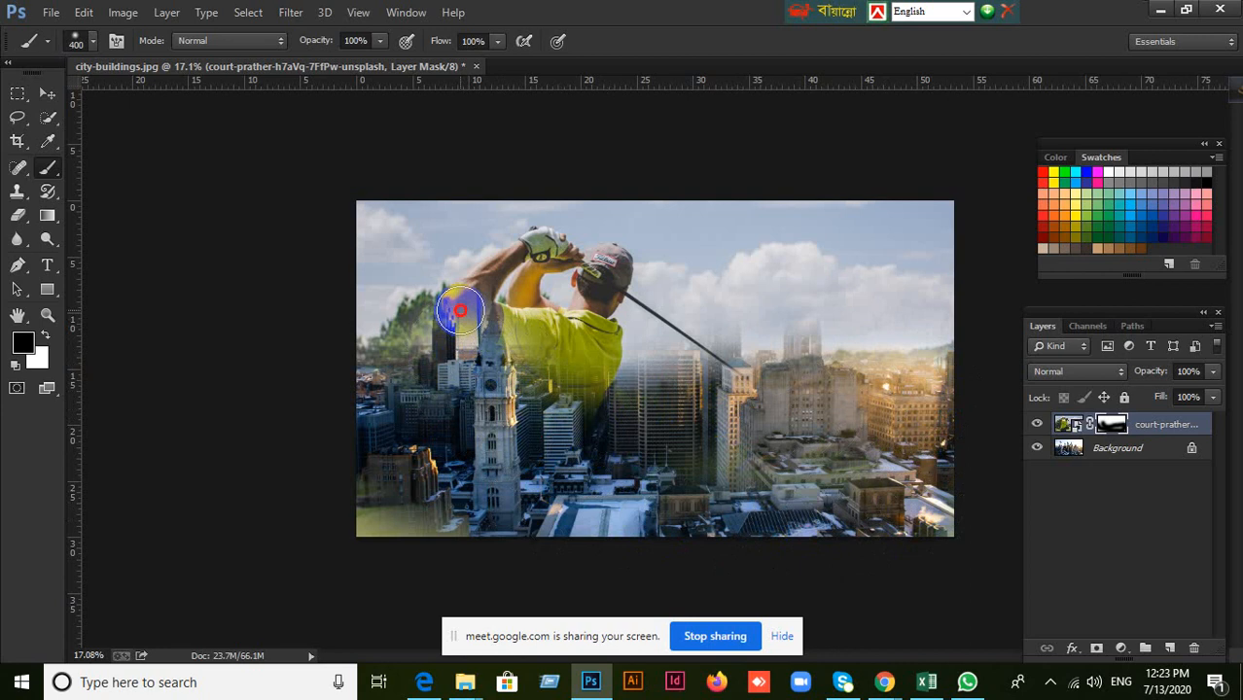
pyautogui.moveTo(460, 311)
pyautogui.mouseDown()
pyautogui.moveTo(515, 251)
pyautogui.moveTo(557, 243)
pyautogui.mouseUp()
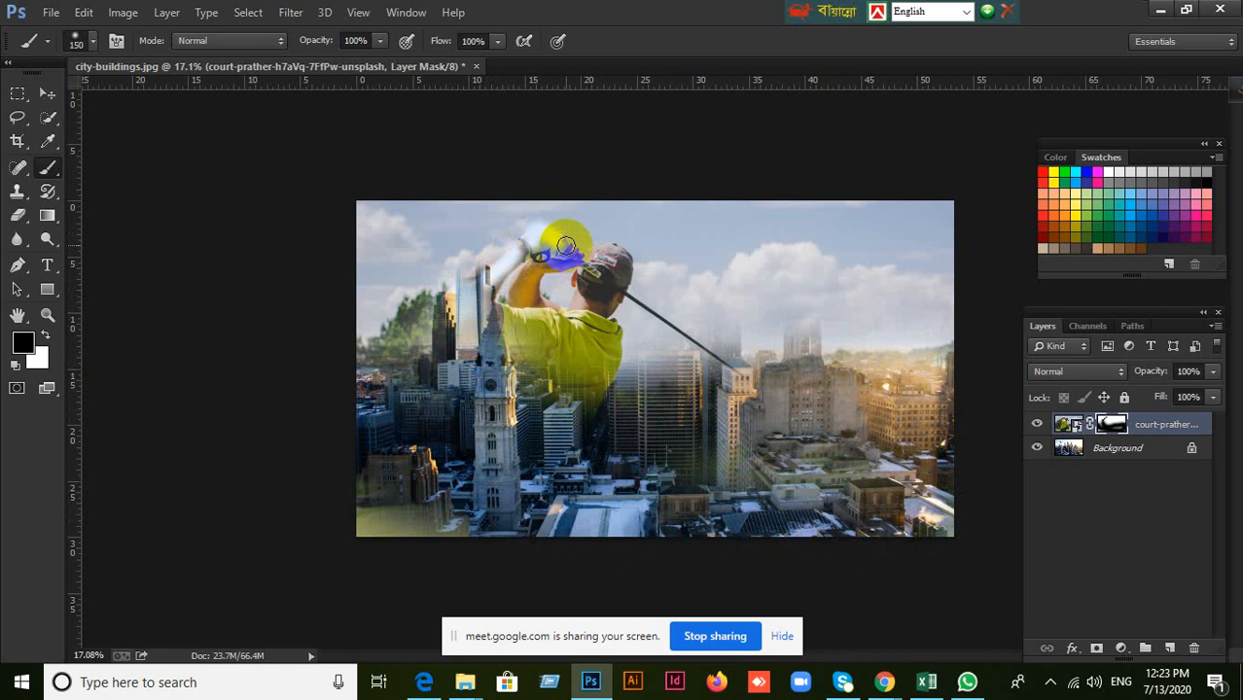
pyautogui.moveTo(565, 245)
pyautogui.mouseDown()
pyautogui.moveTo(611, 261)
pyautogui.moveTo(611, 244)
pyautogui.moveTo(632, 280)
pyautogui.mouseUp()
pyautogui.rightClick(763, 320)
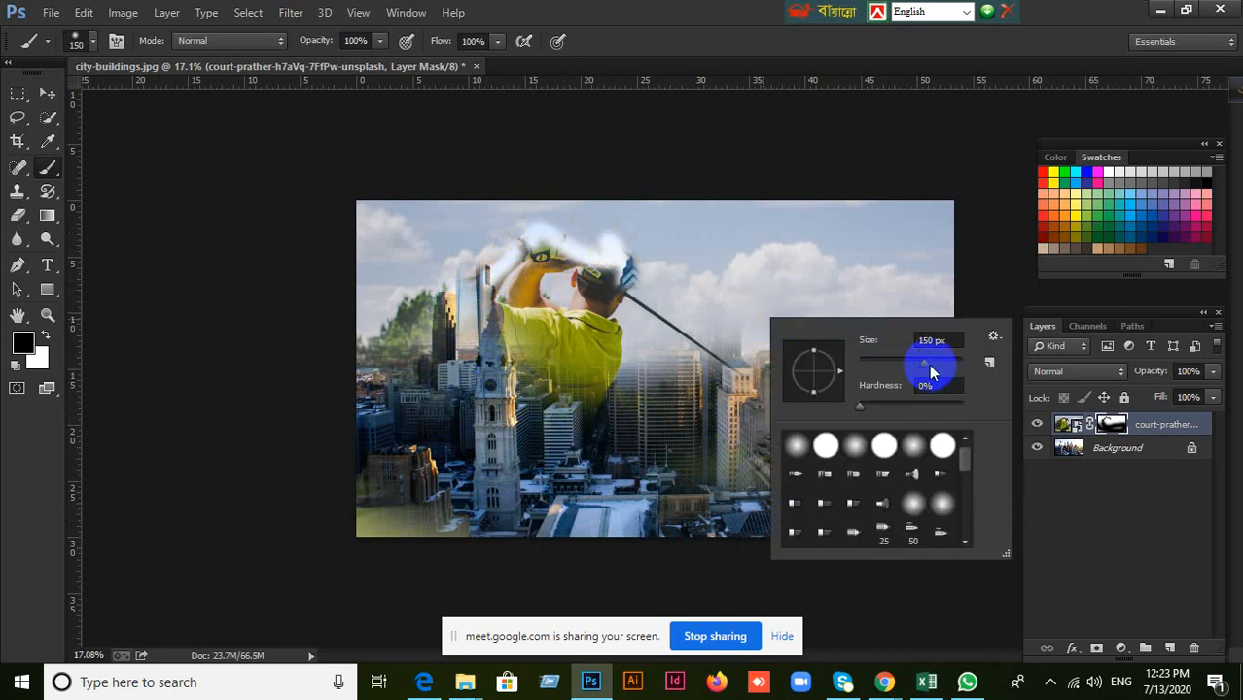
pyautogui.click(669, 18)
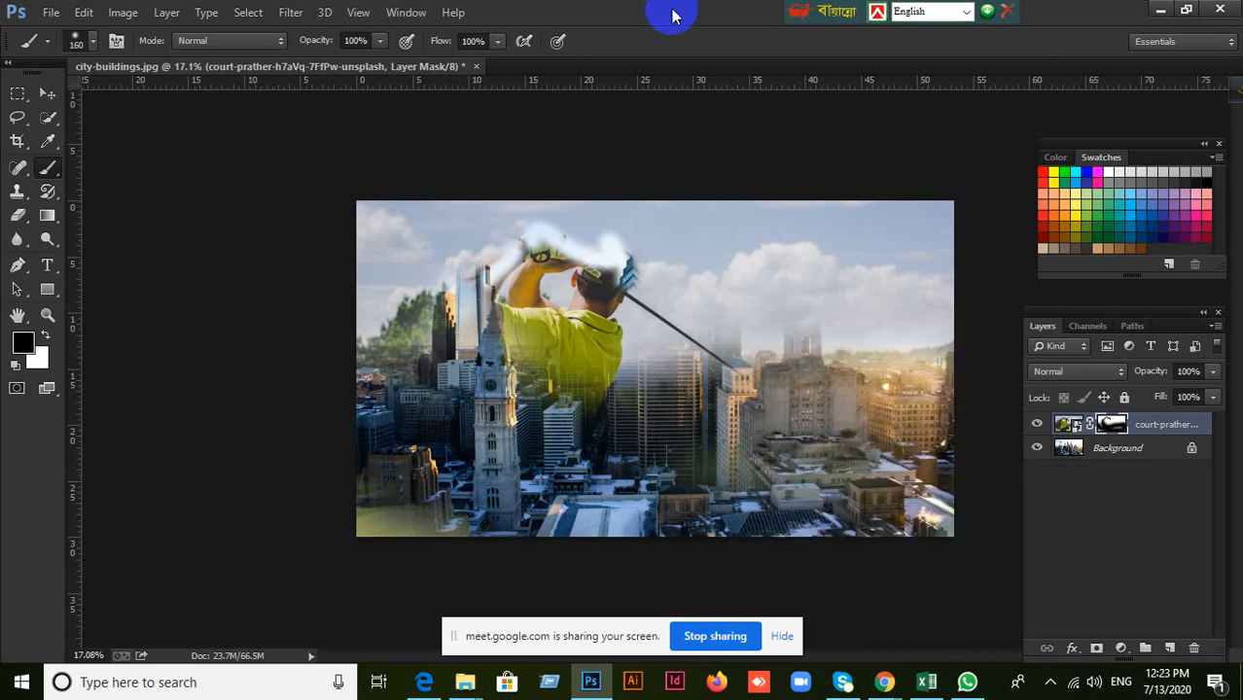
# Demonstrate resizing the brush by repeatedly enlarging it up to 2900 px and shrinking it, ending at 600 px.
pyautogui.moveTo(613, 321); pyautogui.dragTo(534, 290)
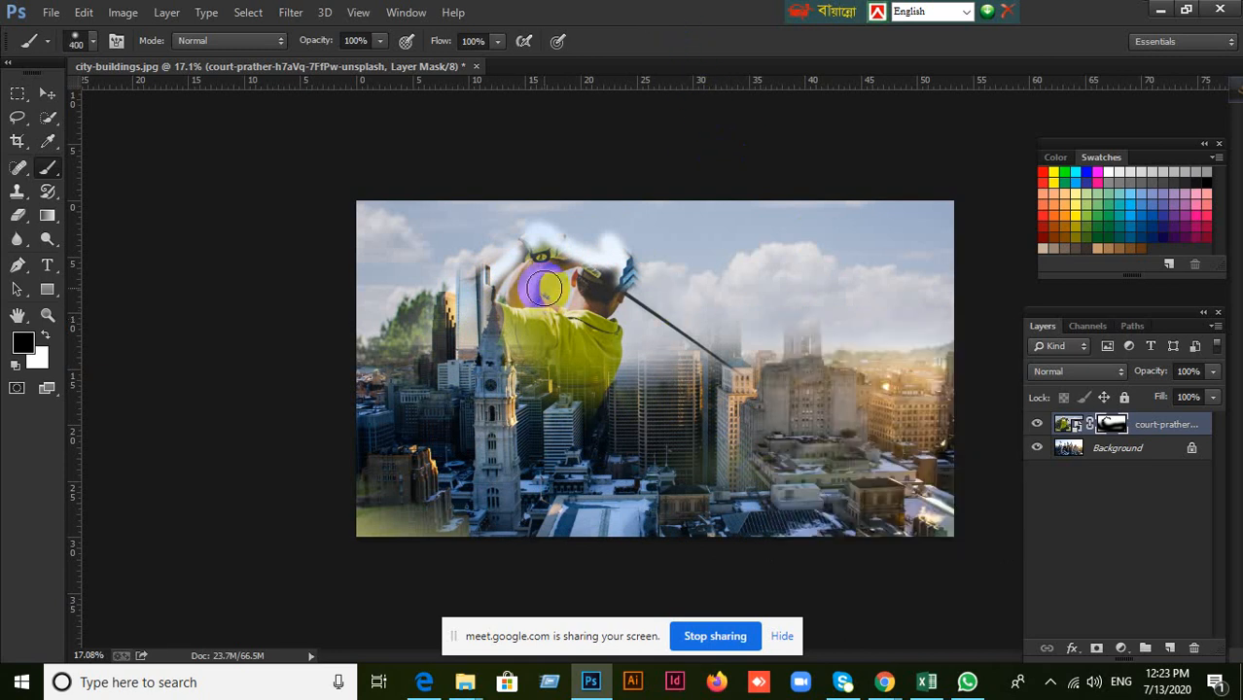
pyautogui.press(']')
pyautogui.press(']')
pyautogui.press('[')
pyautogui.press('[')
pyautogui.press('[')
pyautogui.press('[')
pyautogui.press('[')
pyautogui.press('[')
pyautogui.press('[')
pyautogui.press(']')
pyautogui.press(']')
pyautogui.press(']')
pyautogui.press(']')
pyautogui.press(']')
pyautogui.press(']')
pyautogui.press(']')
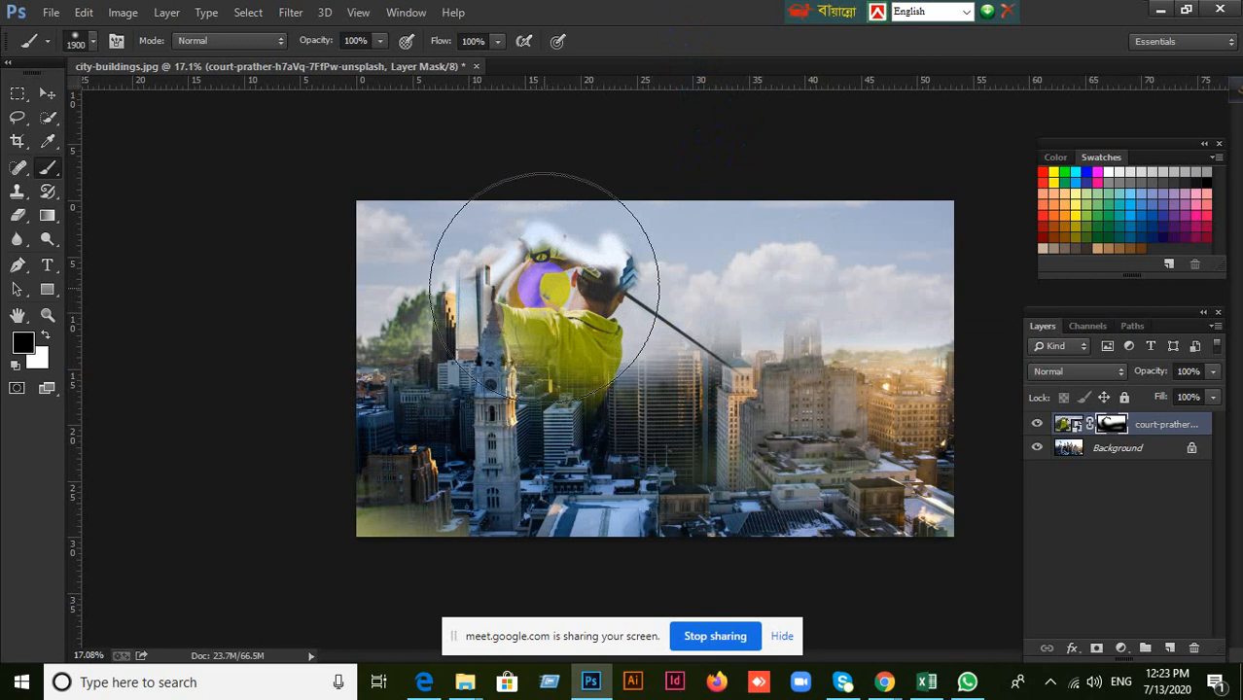
pyautogui.press('[')
pyautogui.press('[')
pyautogui.press('[')
pyautogui.press('[')
pyautogui.press('[')
pyautogui.press('[')
pyautogui.press('[')
pyautogui.press('[')
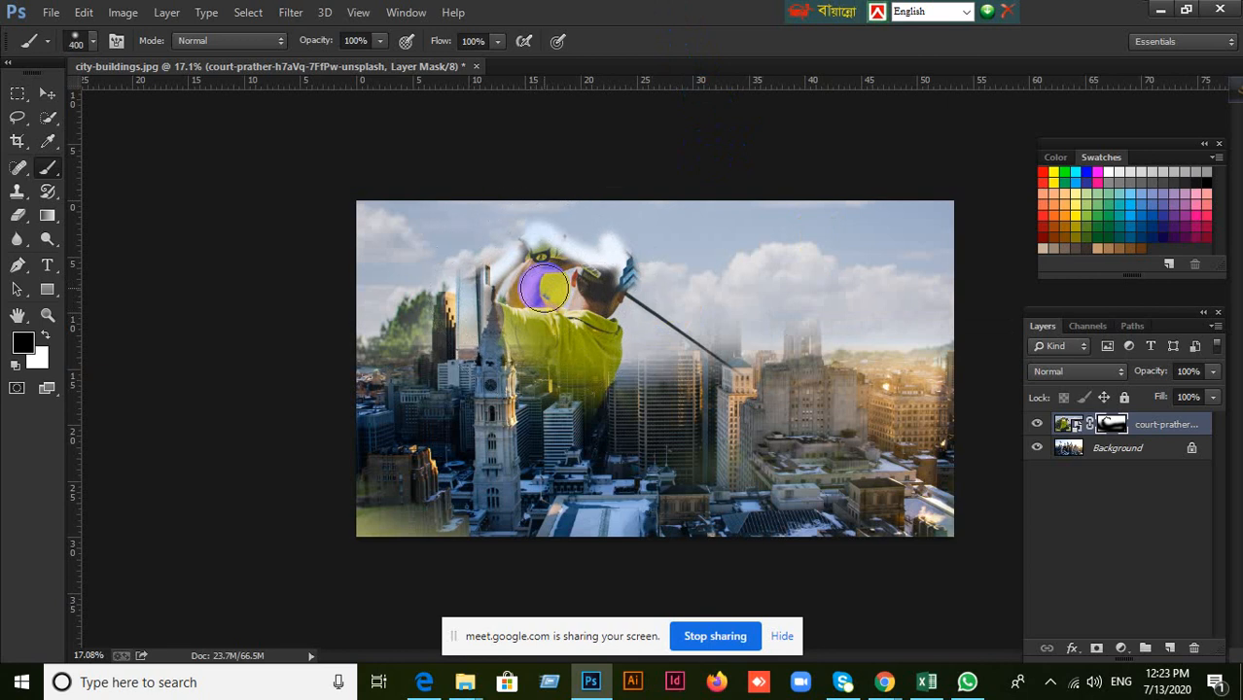
pyautogui.press(']')
pyautogui.press(']')
pyautogui.press(']')
pyautogui.press(']')
pyautogui.press(']')
pyautogui.press(']')
pyautogui.press(']')
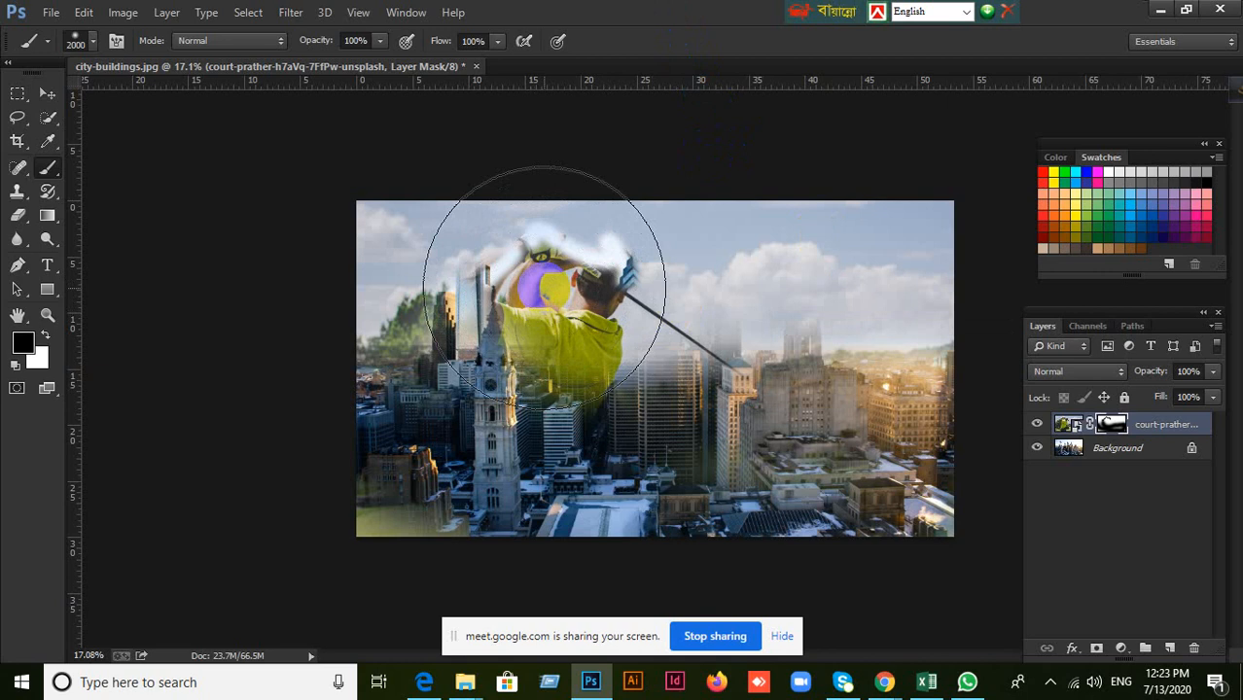
pyautogui.press('[')
pyautogui.press('[')
pyautogui.press('[')
pyautogui.press('[')
pyautogui.press('[')
pyautogui.press('[')
pyautogui.press('[')
pyautogui.press('[')
pyautogui.press('[')
pyautogui.press('[')
pyautogui.press('[')
pyautogui.press('[')
pyautogui.press('[')
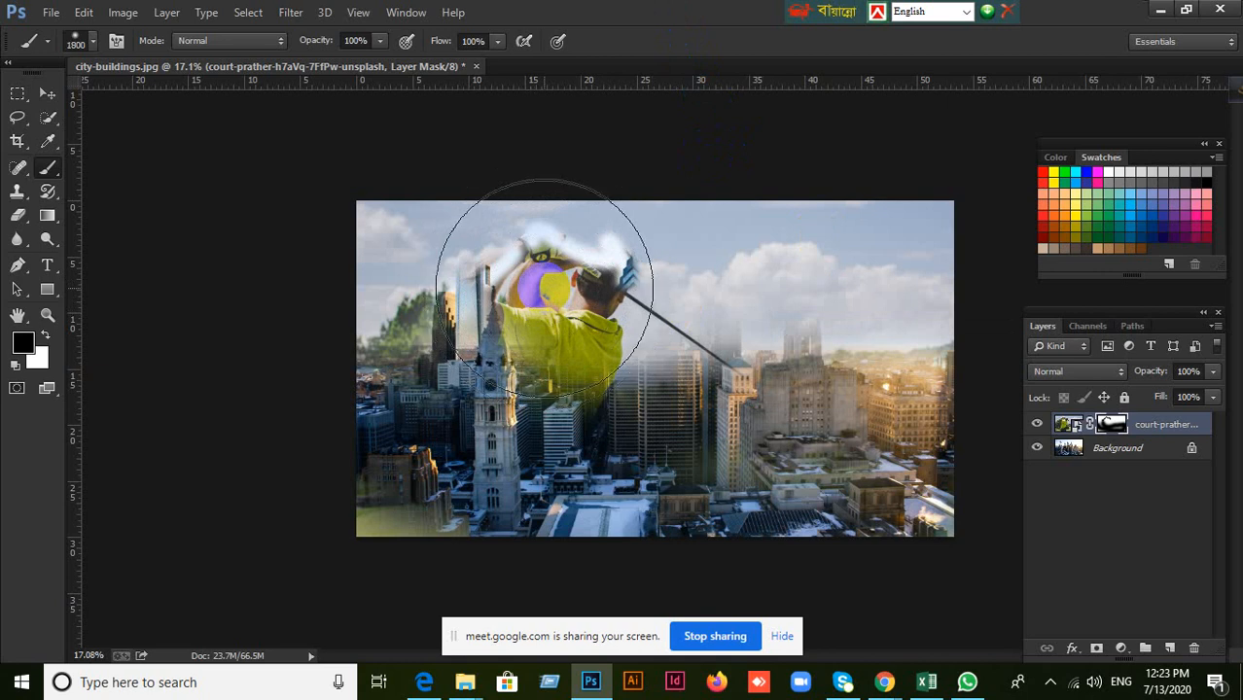
pyautogui.press(']')
pyautogui.press(']')
pyautogui.press(']')
pyautogui.press(']')
pyautogui.press(']')
pyautogui.press(']')
pyautogui.press(']')
pyautogui.press(']')
pyautogui.press(']')
pyautogui.press(']')
pyautogui.press(']')
pyautogui.press(']')
pyautogui.press(']')
pyautogui.press(']')
pyautogui.press(']')
pyautogui.press(']')
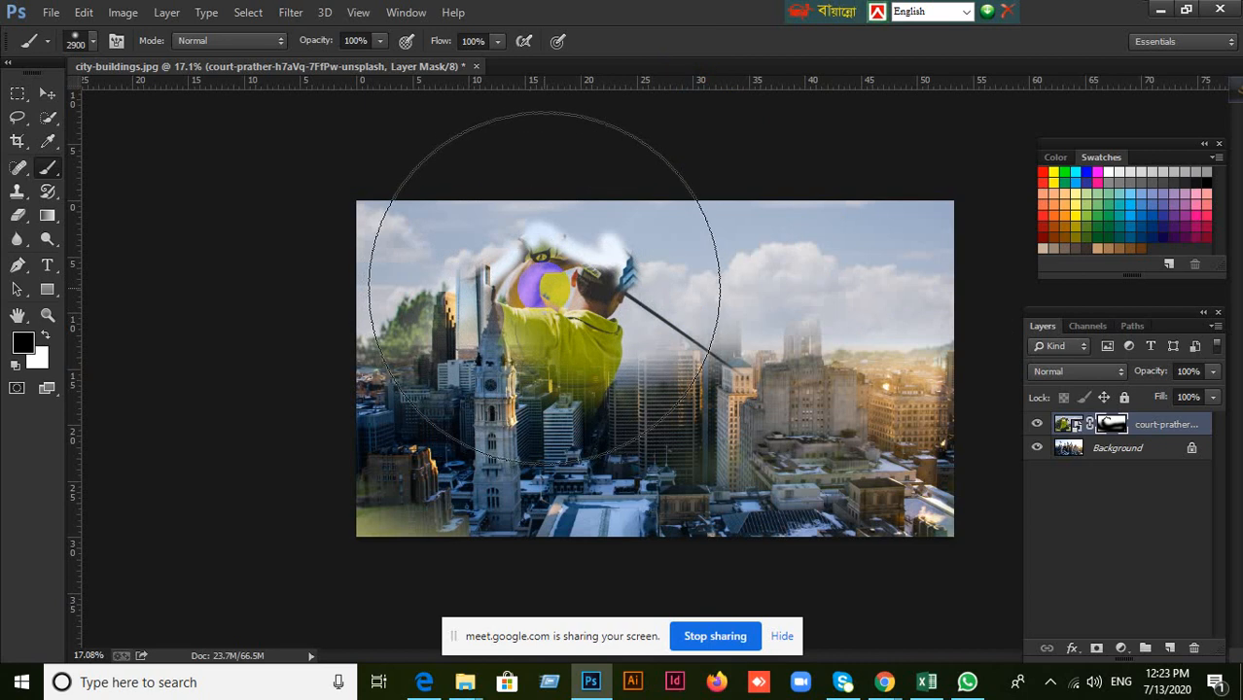
pyautogui.press('[')
pyautogui.press('[')
pyautogui.press('[')
pyautogui.press('[')
pyautogui.press('[')
pyautogui.press('[')
pyautogui.press('[')
pyautogui.press('[')
pyautogui.press('[')
pyautogui.press('[')
pyautogui.press('[')
pyautogui.press('[')
pyautogui.press('[')
pyautogui.press('[')
pyautogui.press('[')
pyautogui.press('[')
pyautogui.press('[')
pyautogui.press('[')
pyautogui.press('[')
pyautogui.press('[')
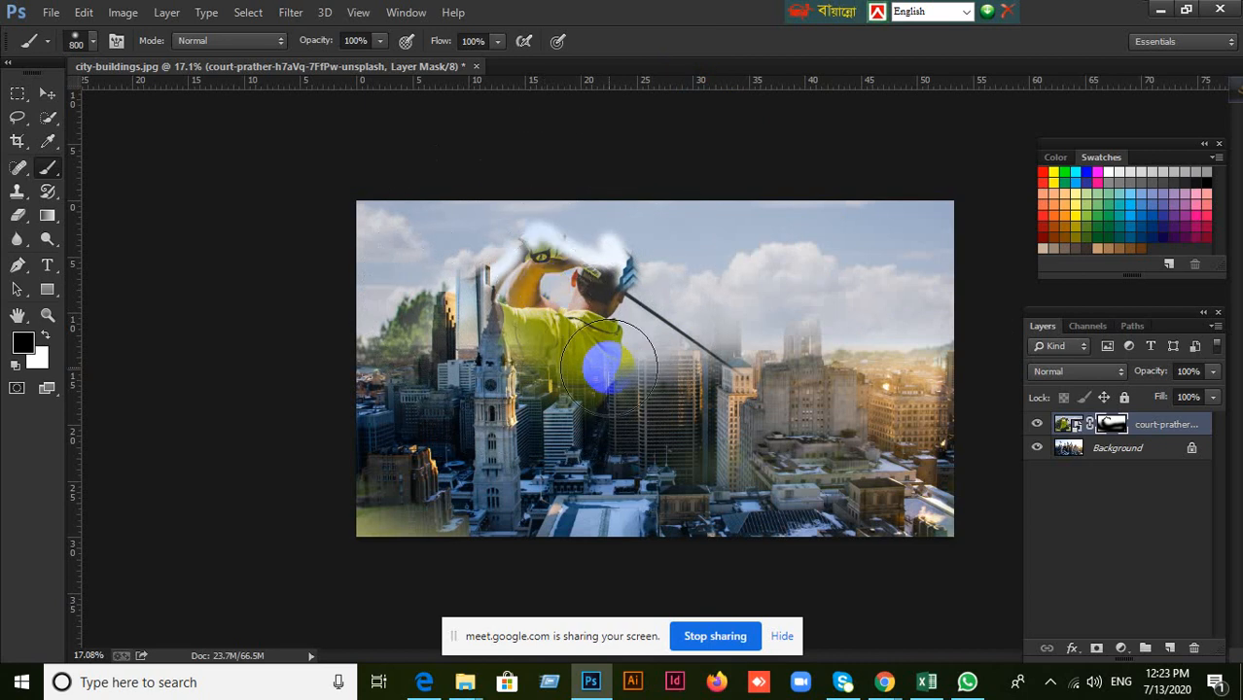
pyautogui.press('[')
# Check the brush size and hardness in the brush settings over the golfer image.
pyautogui.rightClick(609, 368)
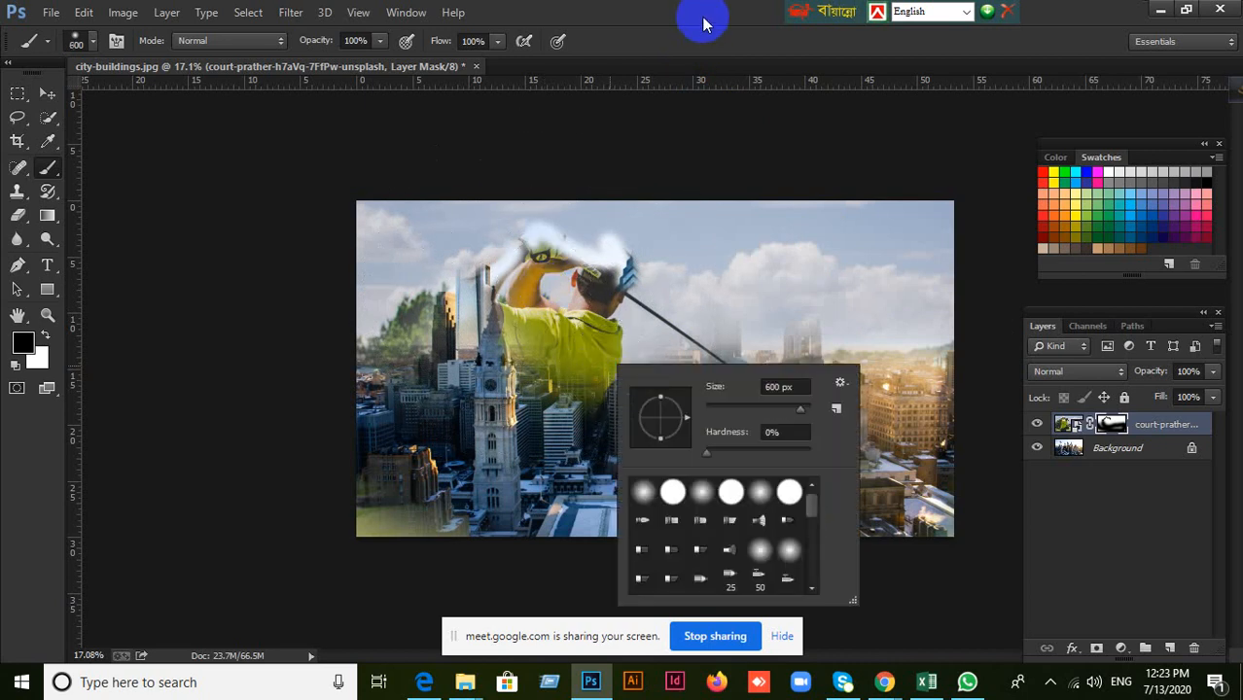
pyautogui.click(655, 25)
pyautogui.rightClick(600, 314)
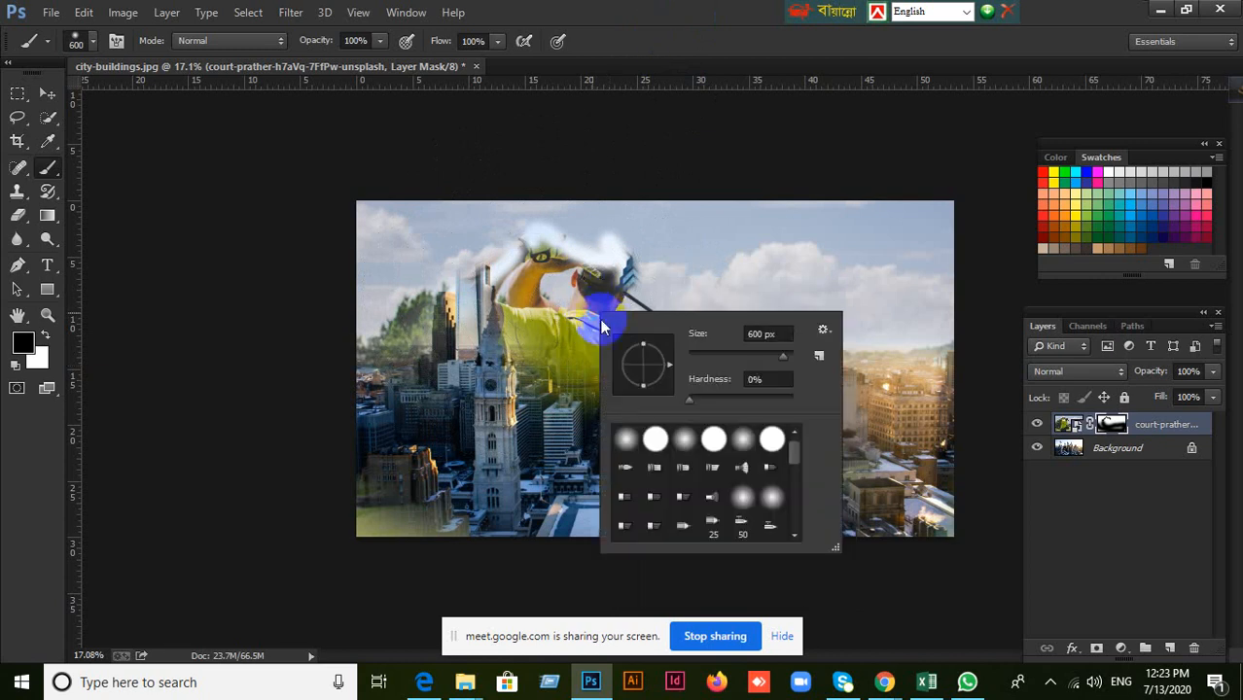
pyautogui.click(602, 44)
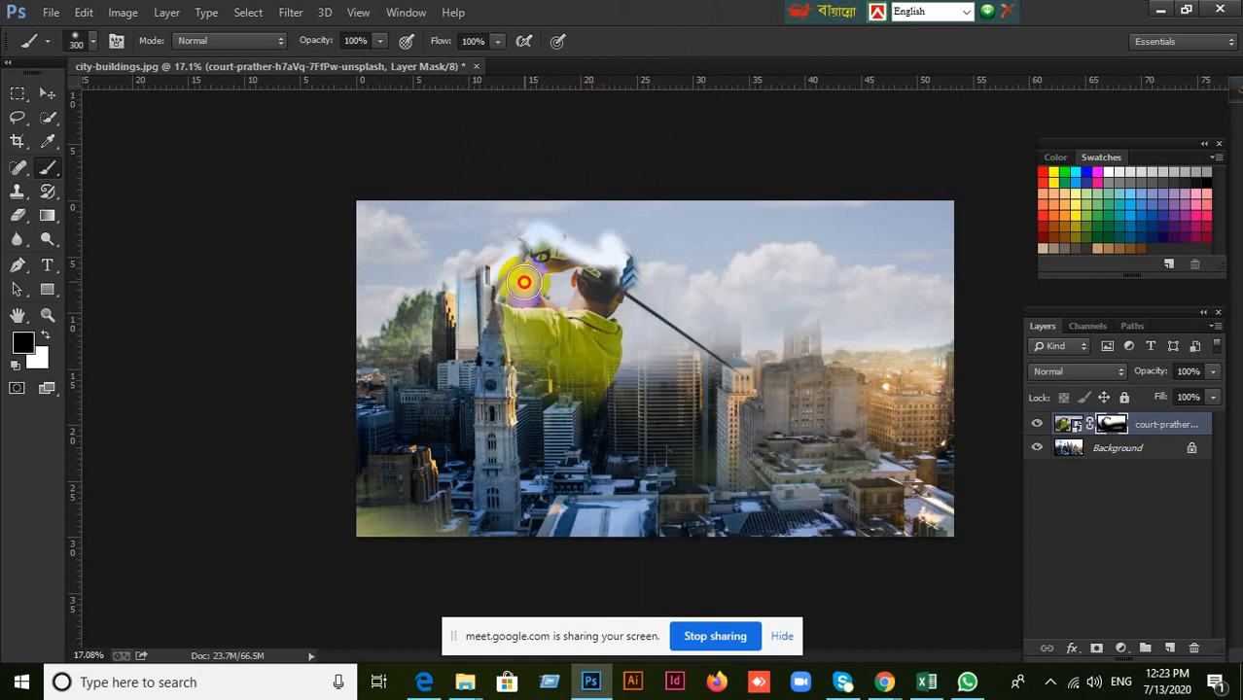
# Paint black on the mask with a 300 to 400 px brush to remove the golfer and reveal more buildings, and toggle the layer's visibility to compare.
pyautogui.moveTo(523, 282)
pyautogui.mouseDown()
pyautogui.moveTo(520, 317)
pyautogui.moveTo(580, 341)
pyautogui.moveTo(580, 287)
pyautogui.moveTo(630, 284)
pyautogui.moveTo(684, 298)
pyautogui.moveTo(737, 352)
pyautogui.mouseUp()
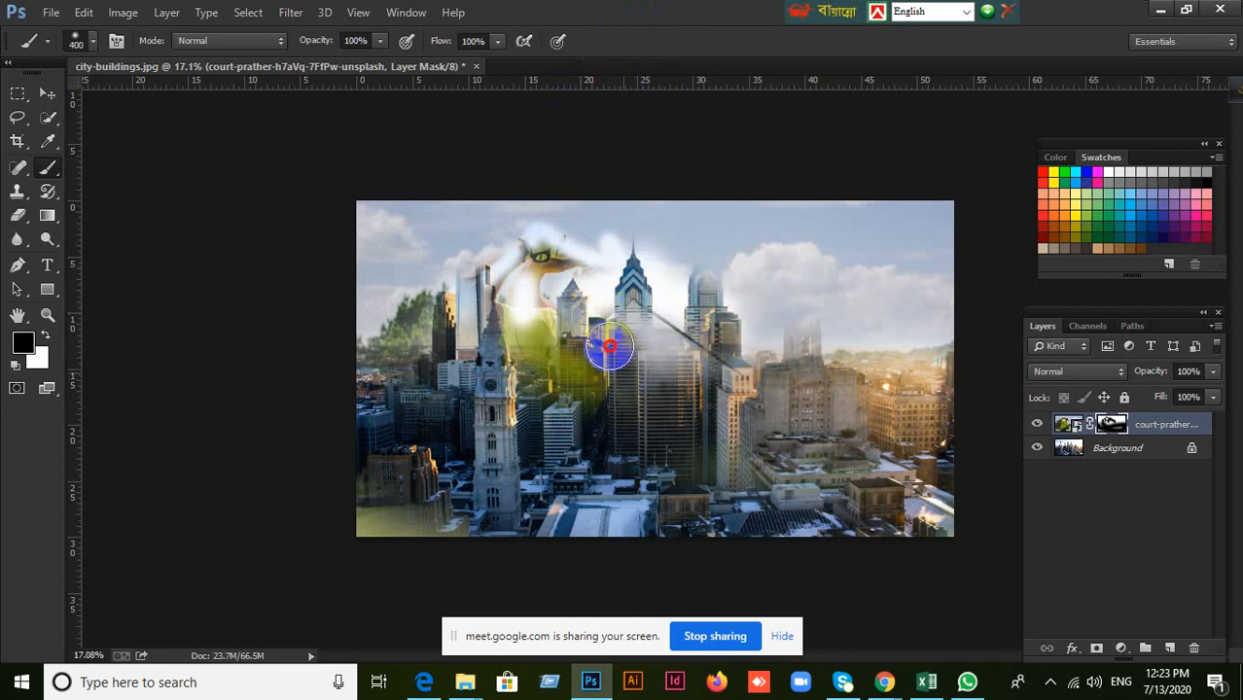
pyautogui.moveTo(609, 347)
pyautogui.mouseDown()
pyautogui.moveTo(526, 306)
pyautogui.moveTo(538, 269)
pyautogui.moveTo(552, 268)
pyautogui.moveTo(562, 350)
pyautogui.moveTo(591, 373)
pyautogui.moveTo(572, 388)
pyautogui.moveTo(508, 358)
pyautogui.moveTo(620, 325)
pyautogui.mouseUp()
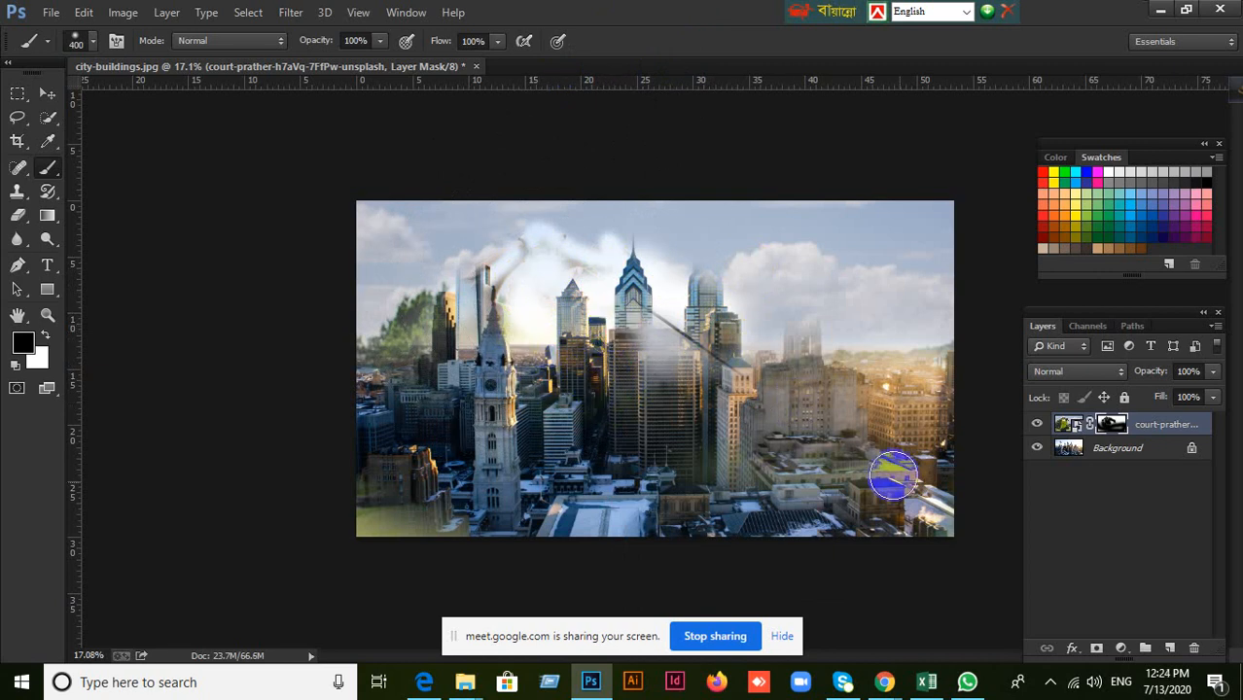
pyautogui.moveTo(893, 475)
pyautogui.mouseDown()
pyautogui.moveTo(943, 476)
pyautogui.moveTo(955, 528)
pyautogui.mouseUp()
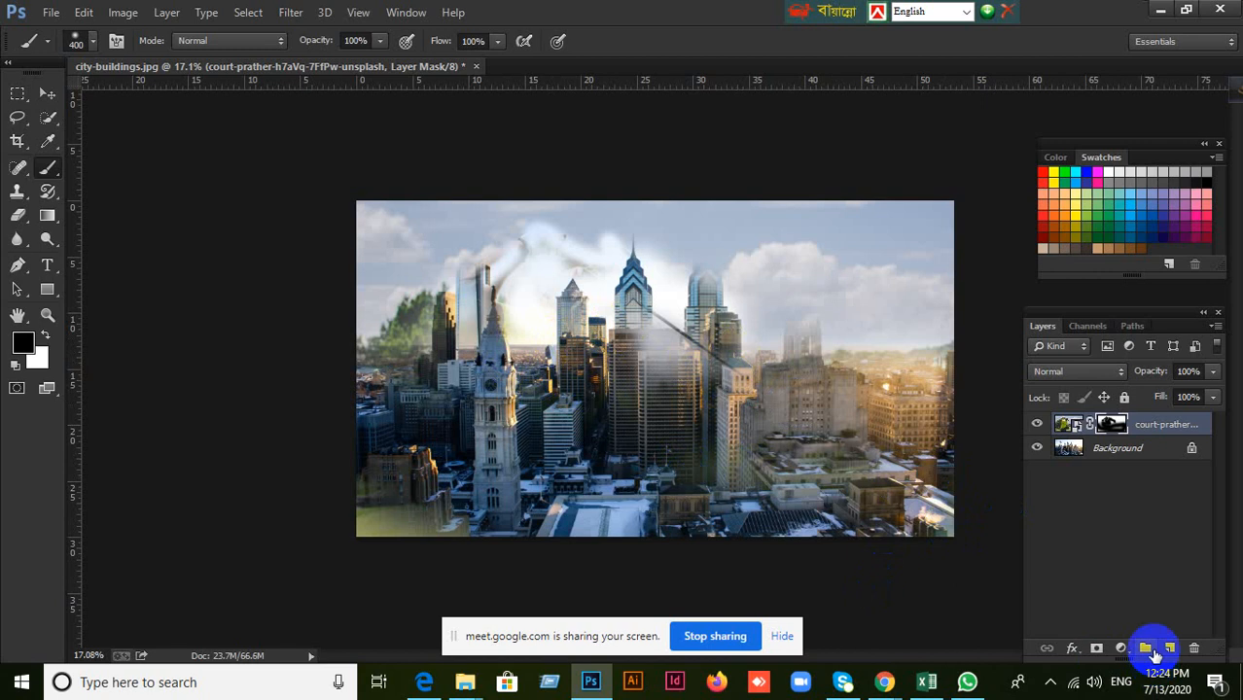
pyautogui.moveTo(811, 348)
pyautogui.mouseDown()
pyautogui.moveTo(794, 302)
pyautogui.moveTo(796, 345)
pyautogui.moveTo(770, 335)
pyautogui.moveTo(772, 362)
pyautogui.moveTo(818, 346)
pyautogui.moveTo(805, 379)
pyautogui.mouseUp()
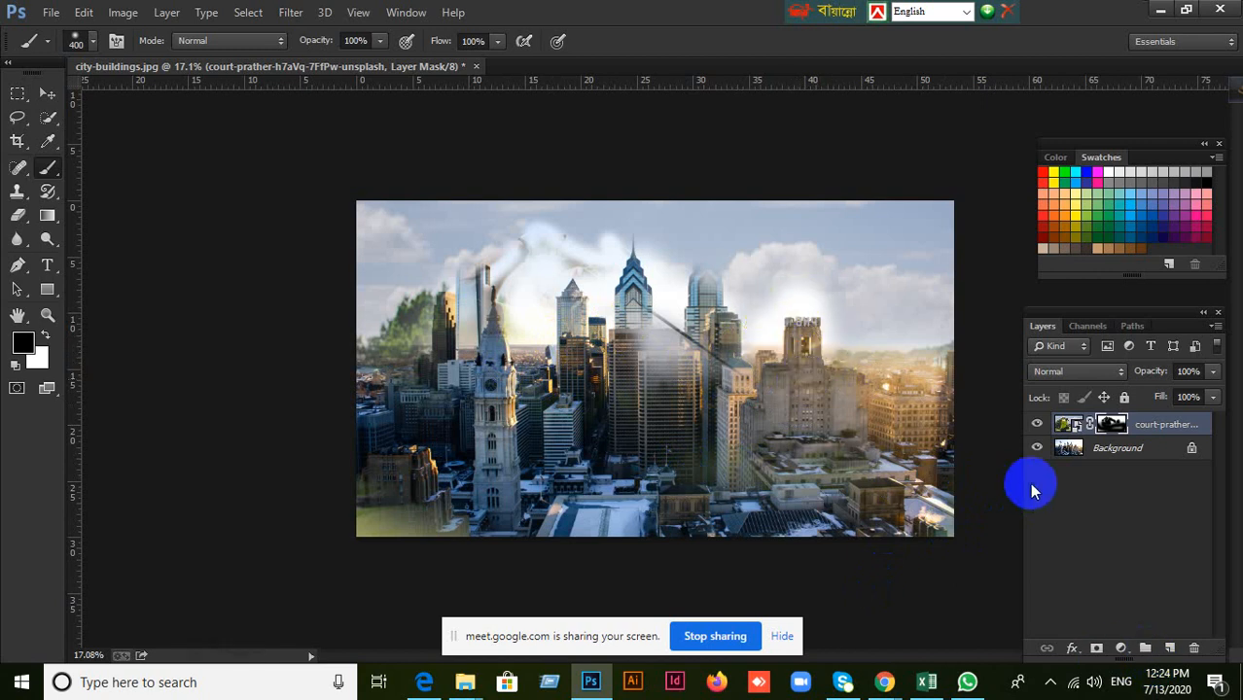
pyautogui.click(1040, 429)
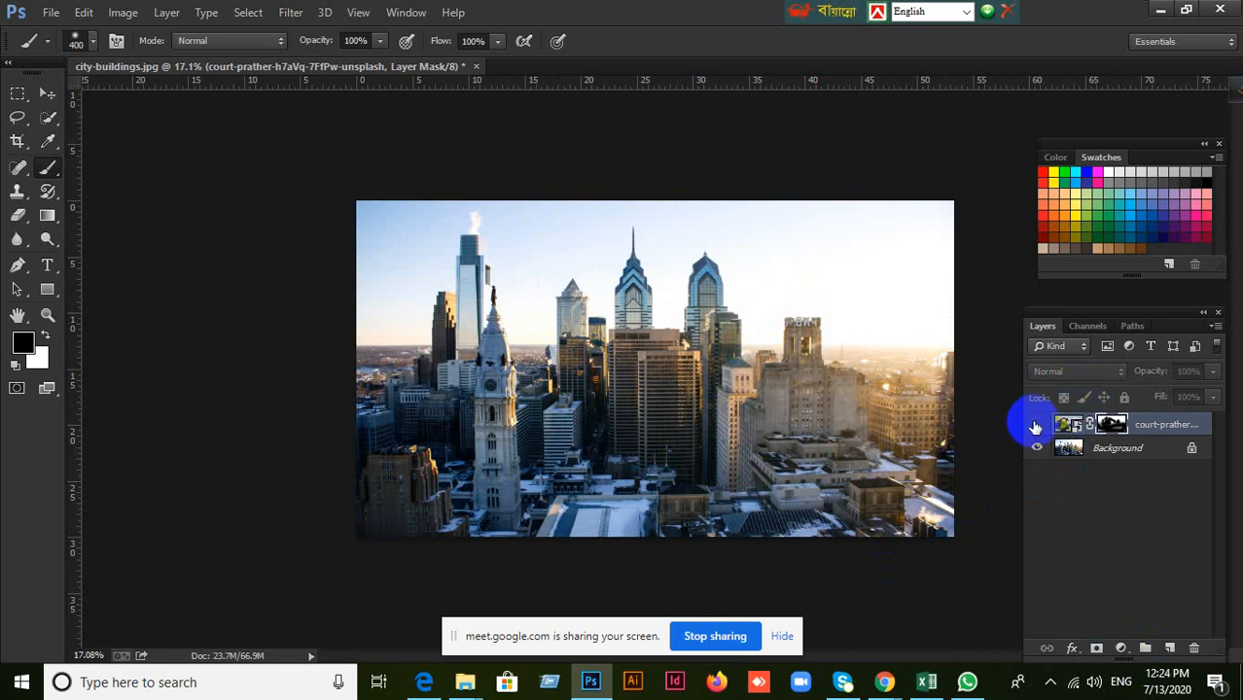
pyautogui.click(1037, 429)
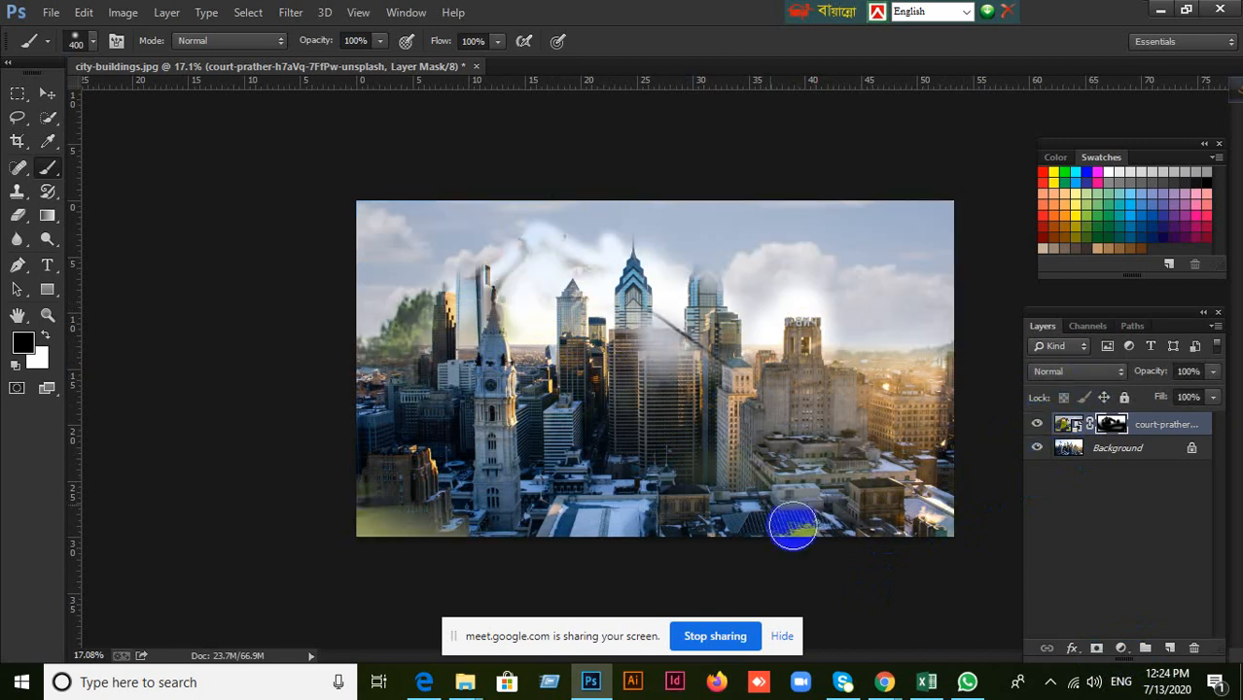
# Switch to the Move tool and bring up the Google Meet window in Chrome.
pyautogui.click(46, 94)
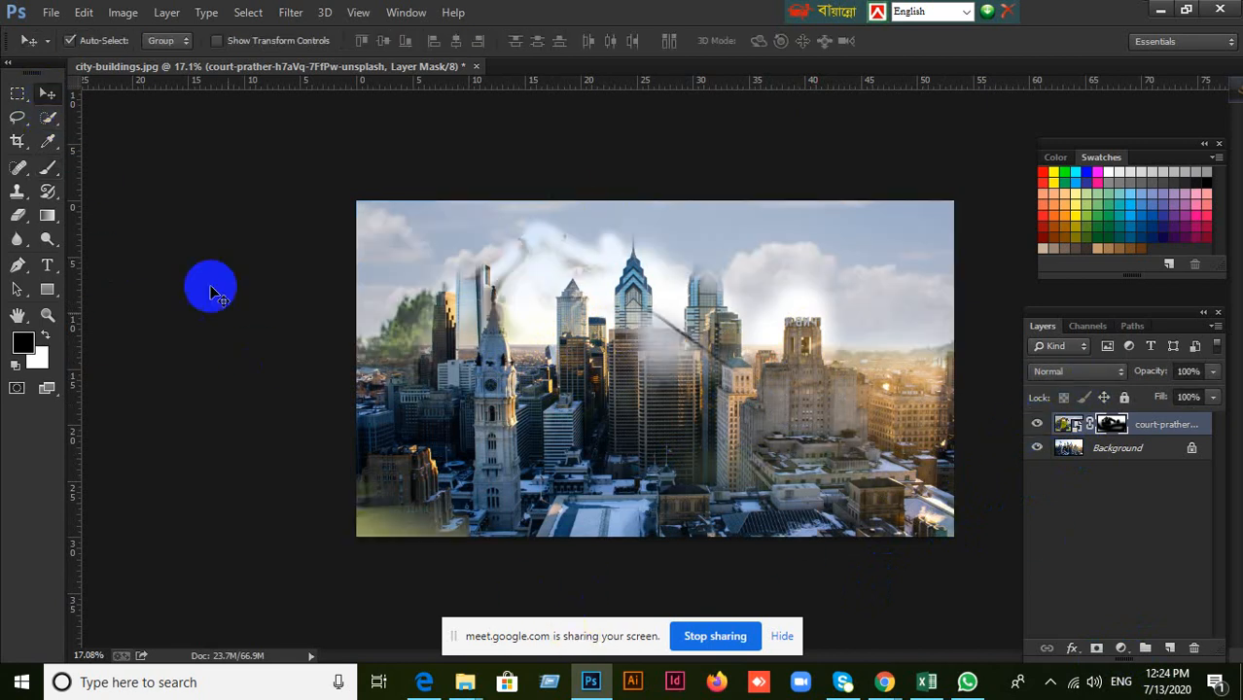
pyautogui.click(891, 685)
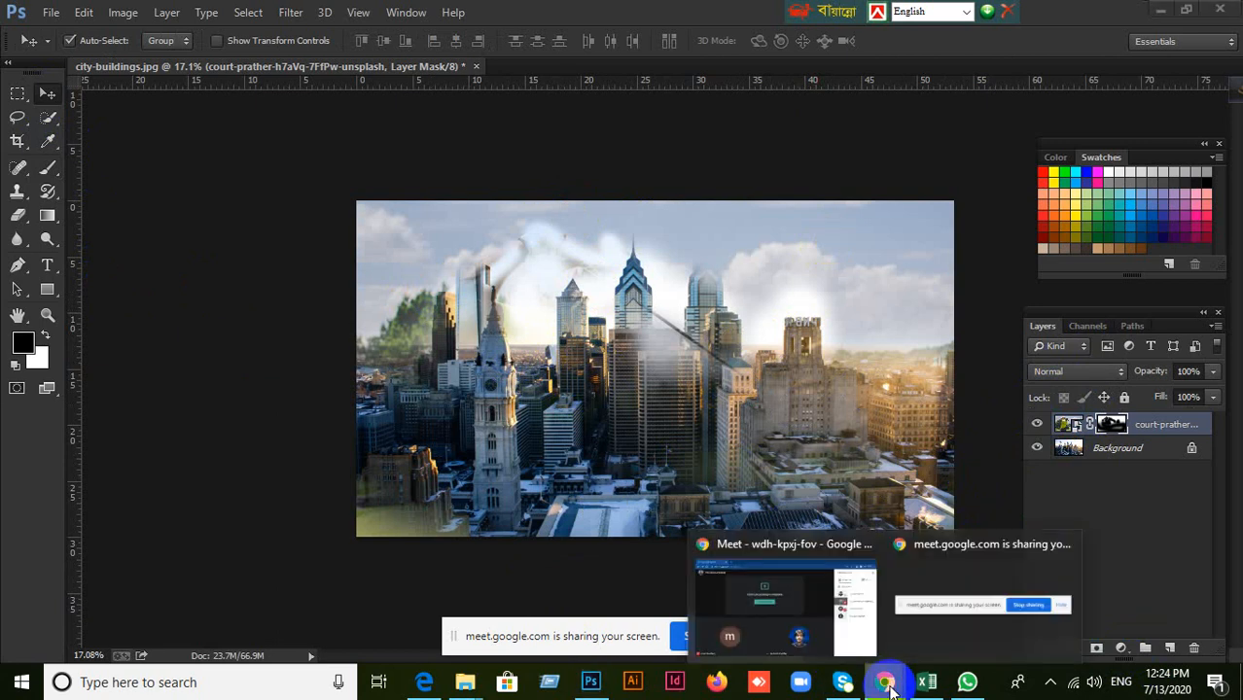
pyautogui.click(836, 589)
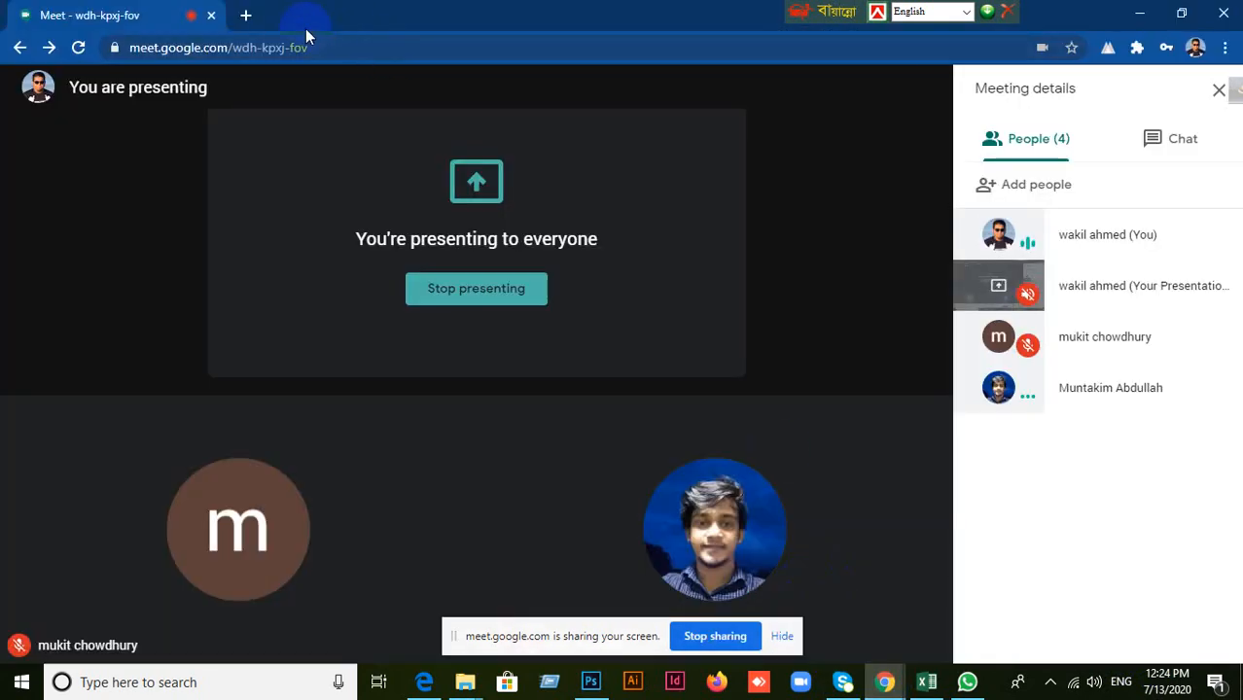
pyautogui.click(243, 13)
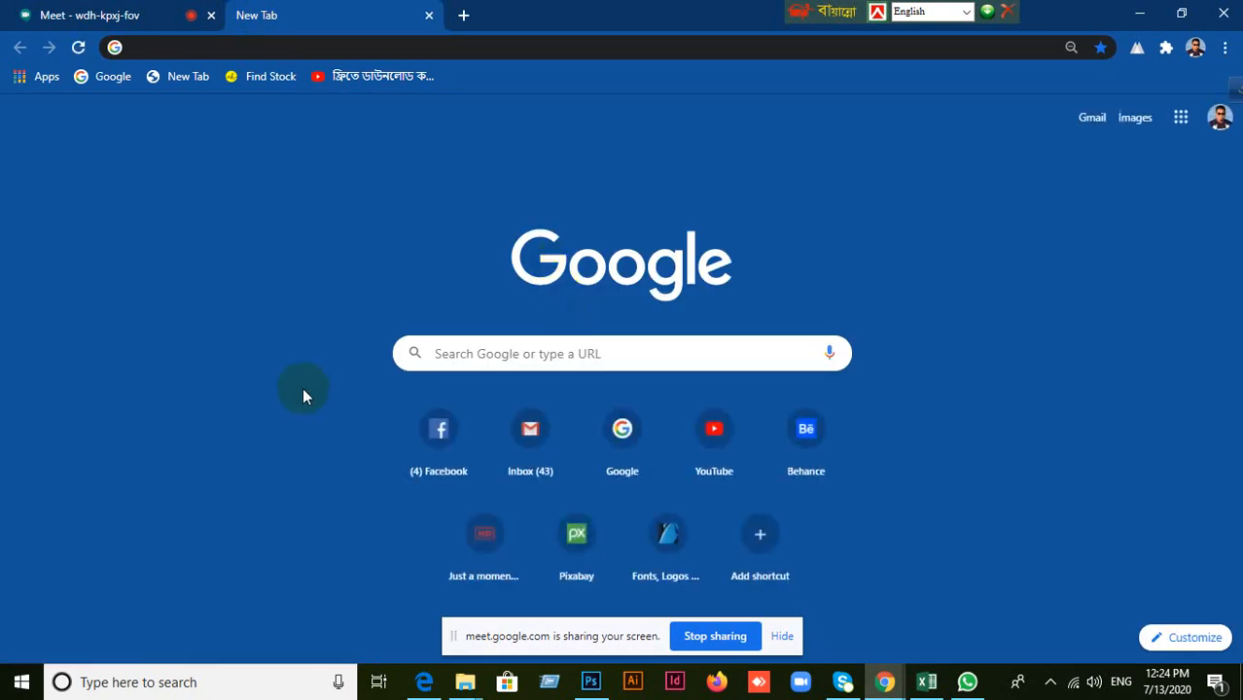
pyautogui.click(720, 467)
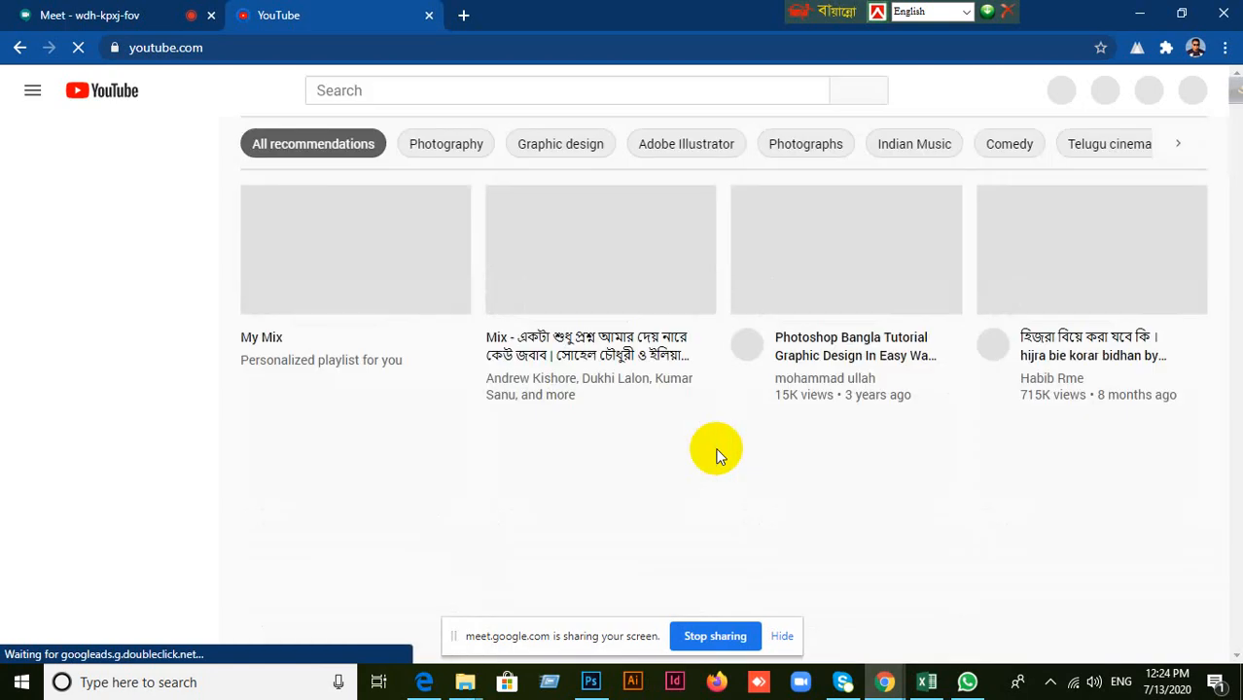
pyautogui.click(429, 15)
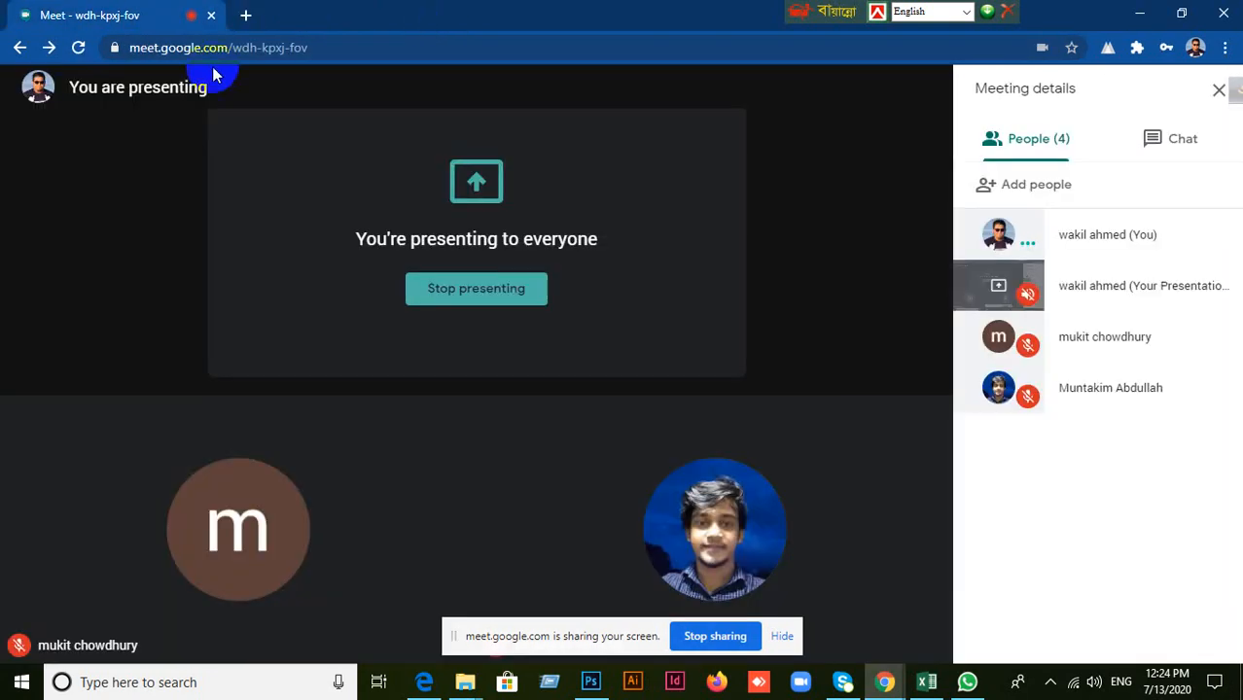
# Open Google in a new browser tab and search for "Photo manipulation", showing the image results.
pyautogui.click(247, 16)
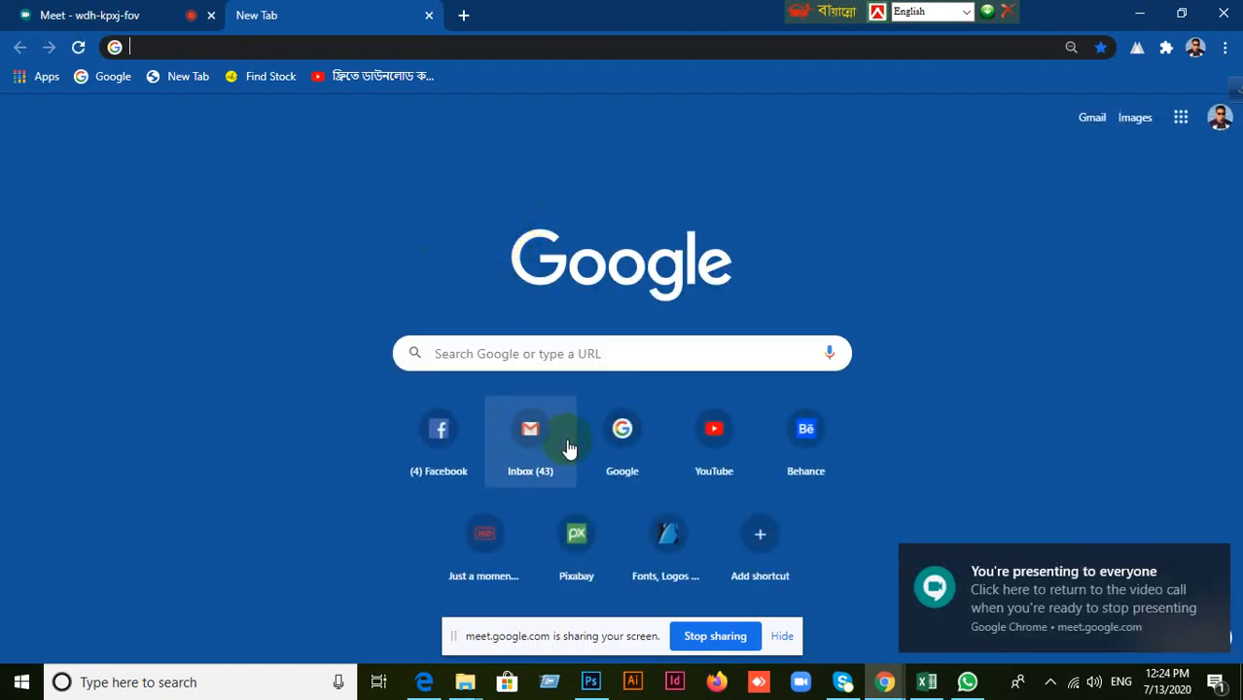
pyautogui.click(633, 438)
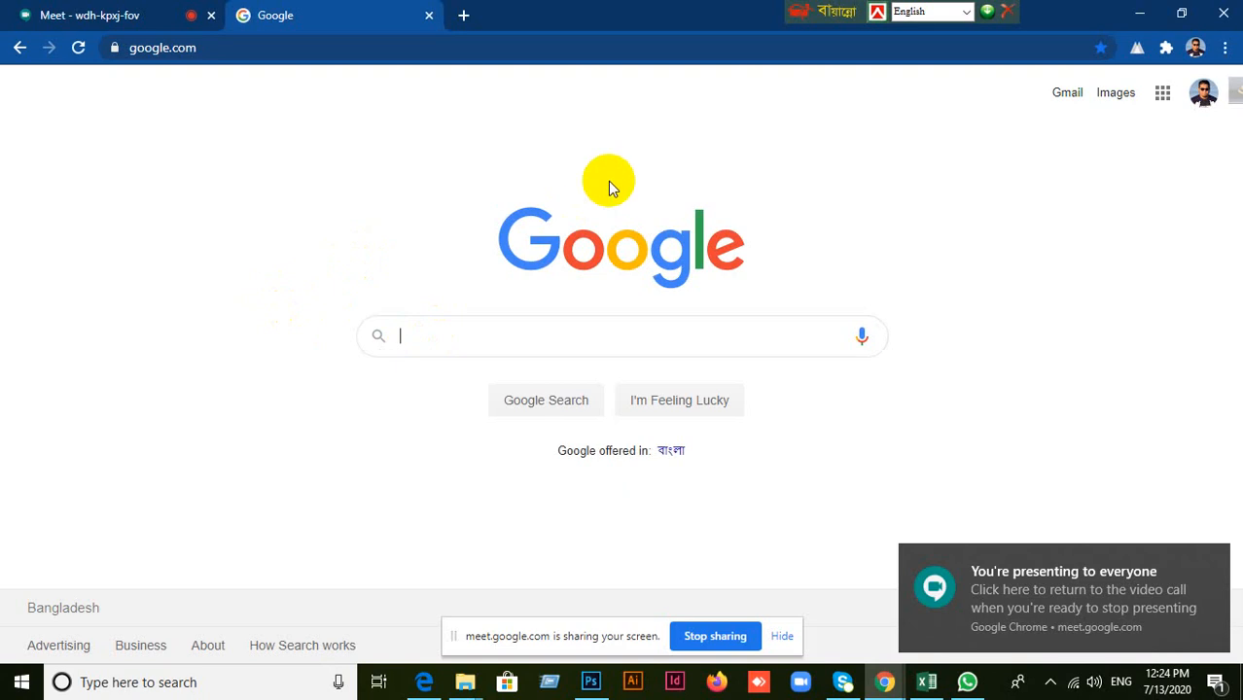
pyautogui.write('i')
pyautogui.press('BackSpace')
pyautogui.write('P')
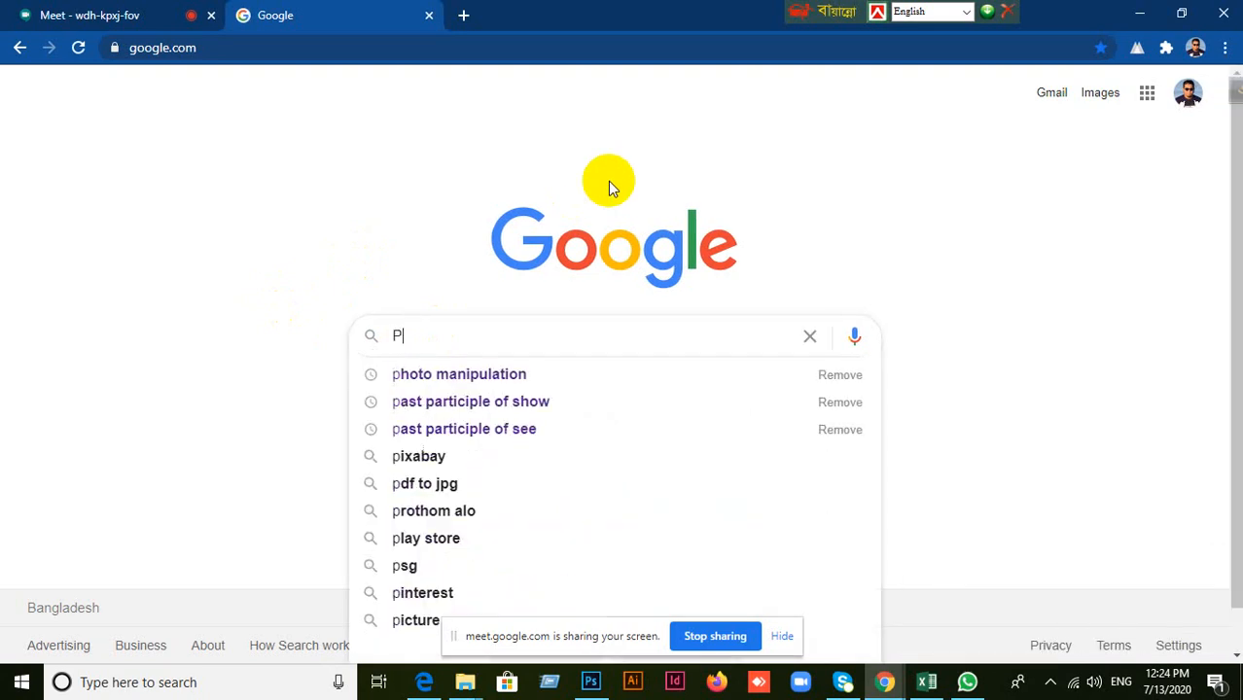
pyautogui.write('hoto man')
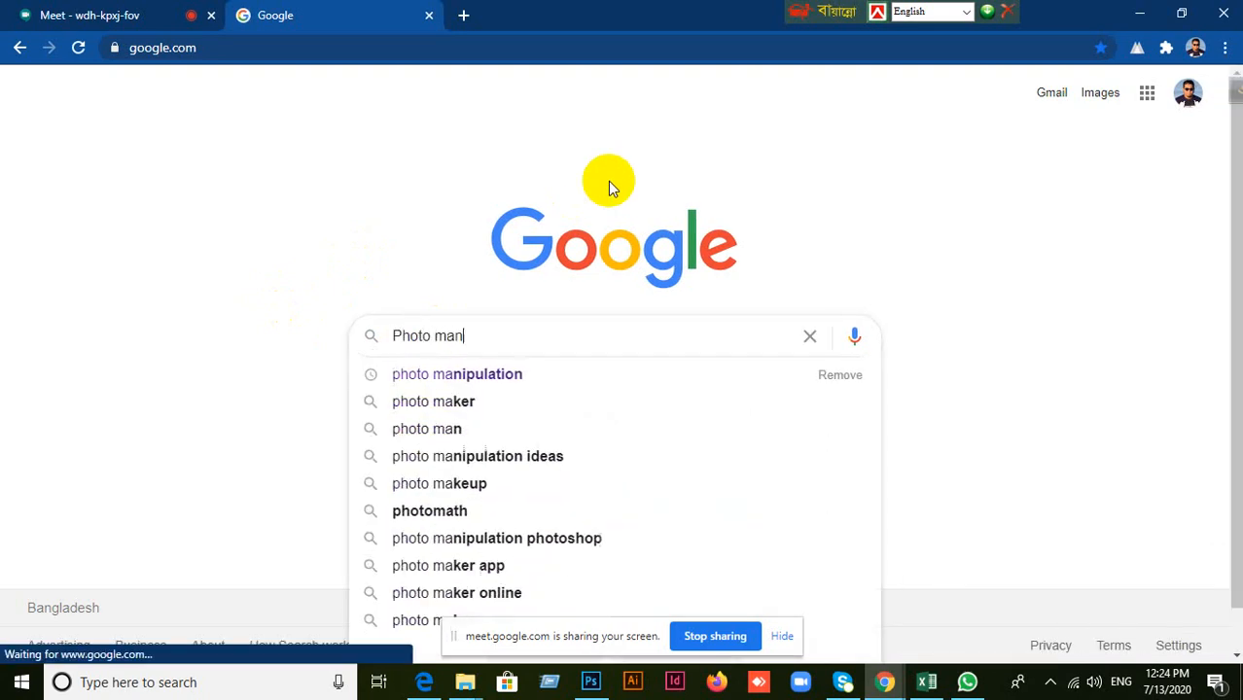
pyautogui.write('ipulation')
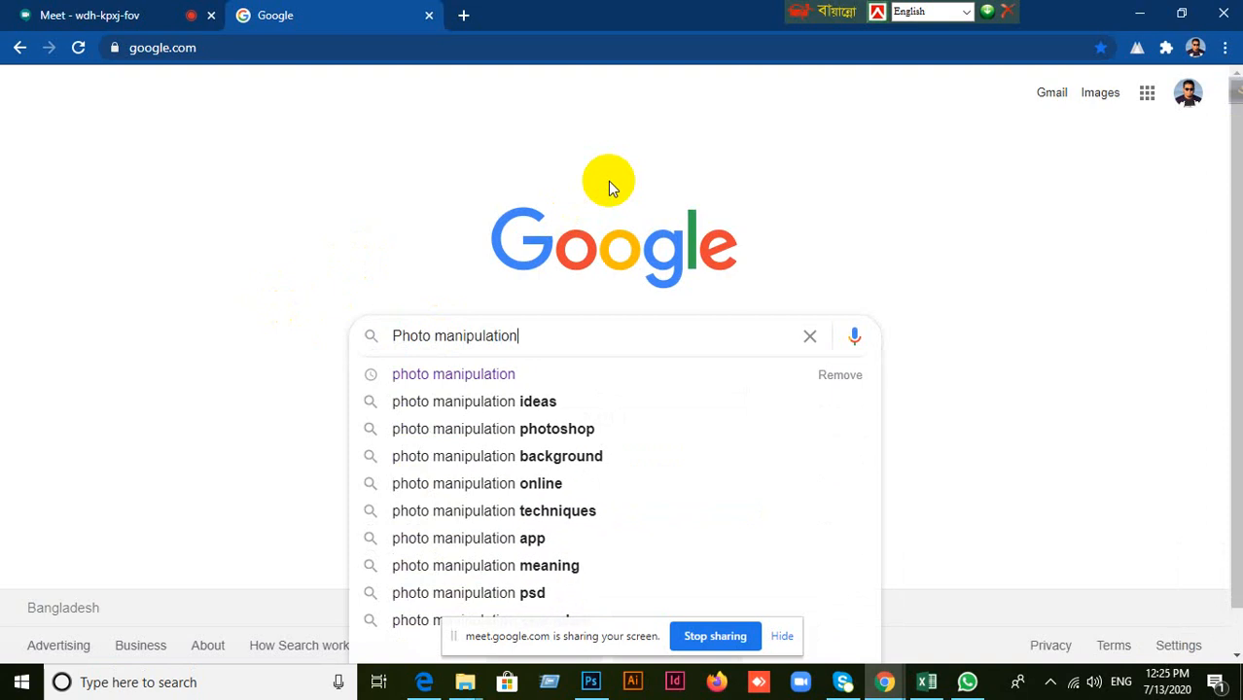
pyautogui.press('Return')
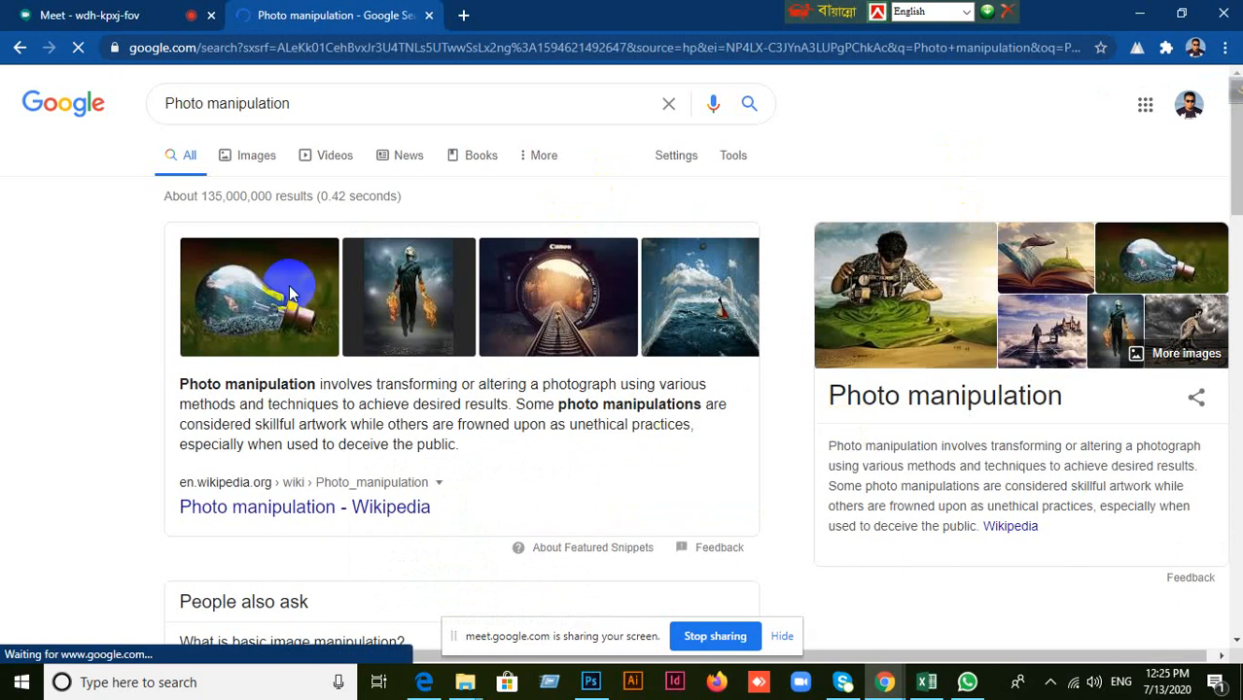
pyautogui.click(251, 157)
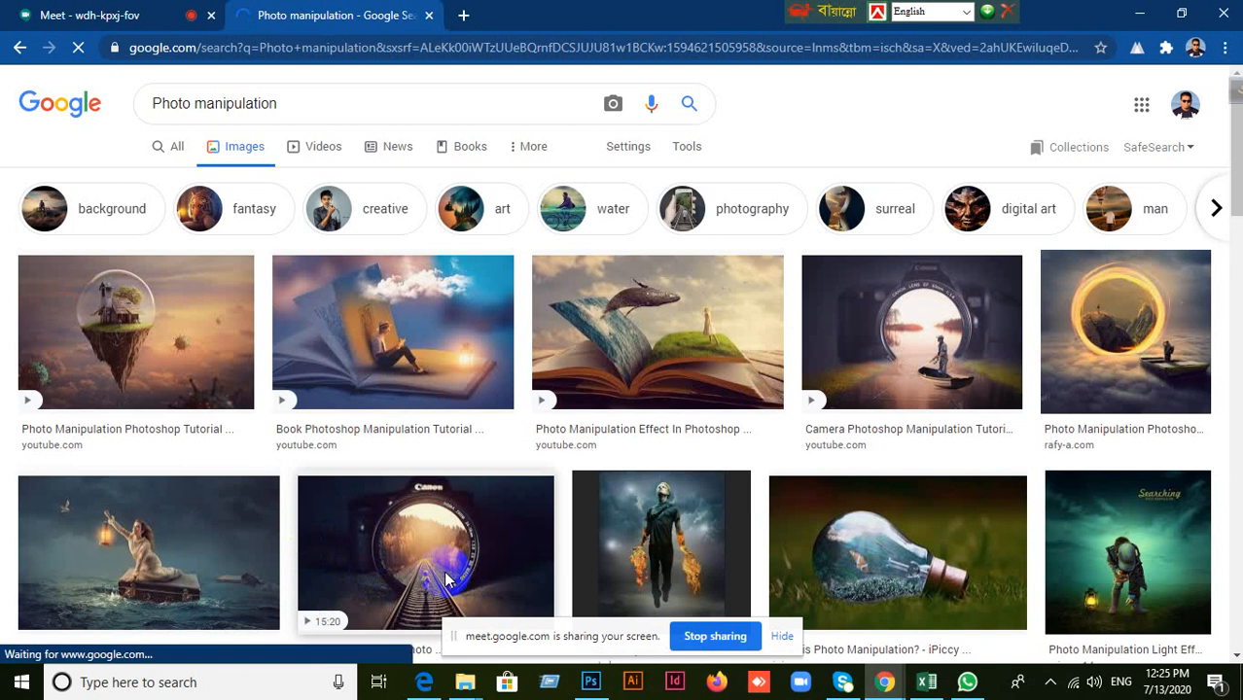
# Revisit the masked city composite in Photoshop, and return to the photo manipulation image results in Chrome.
pyautogui.click(590, 682)
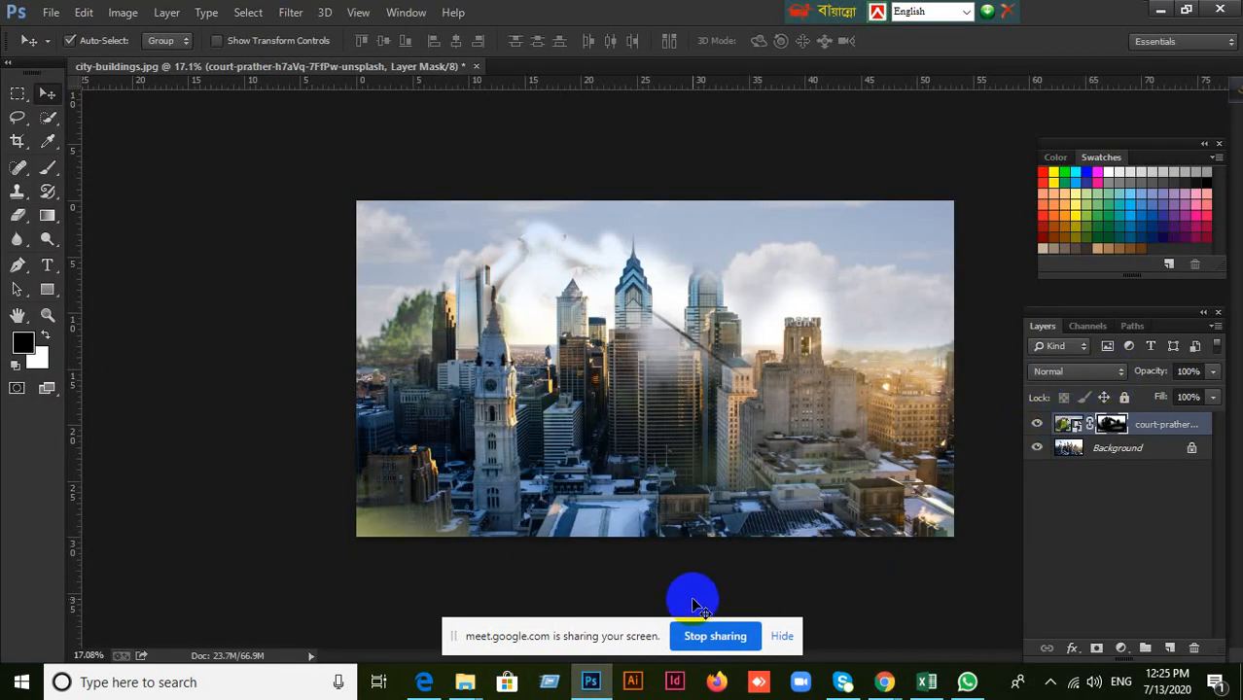
pyautogui.click(884, 682)
pyautogui.click(844, 603)
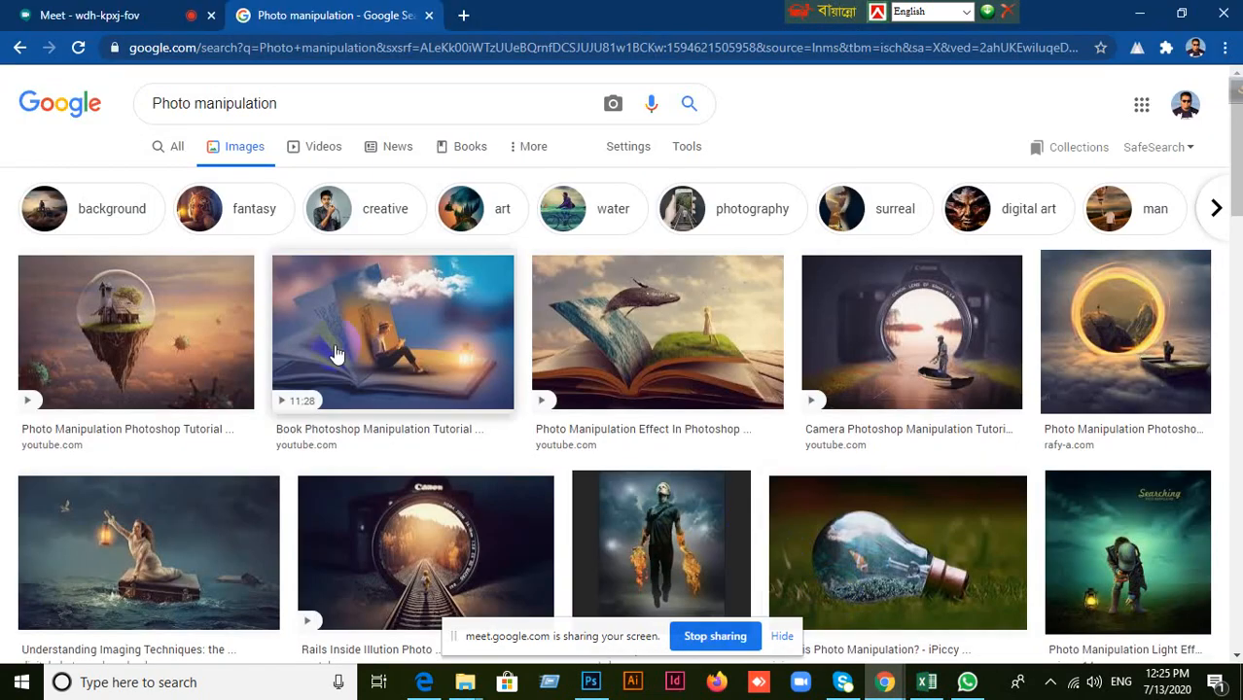
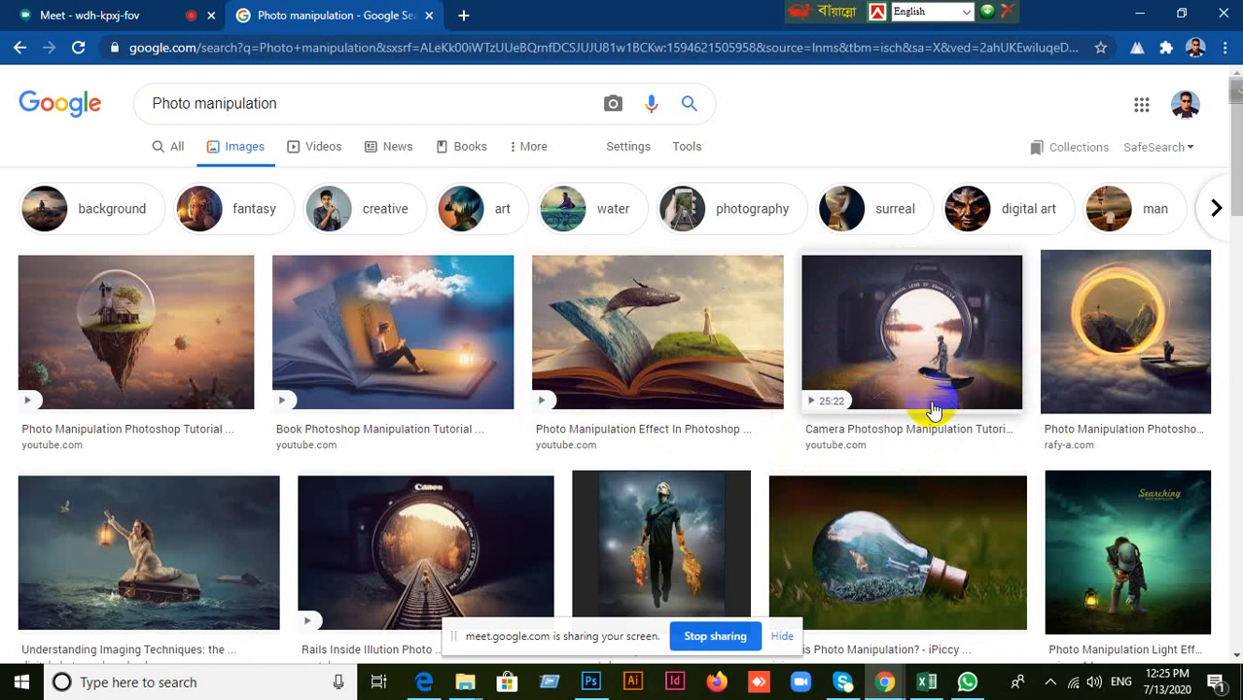
# Examine the photo manipulation examples in the Google image results.
pyautogui.scroll(-2, 797, 500)
pyautogui.click(870, 409)
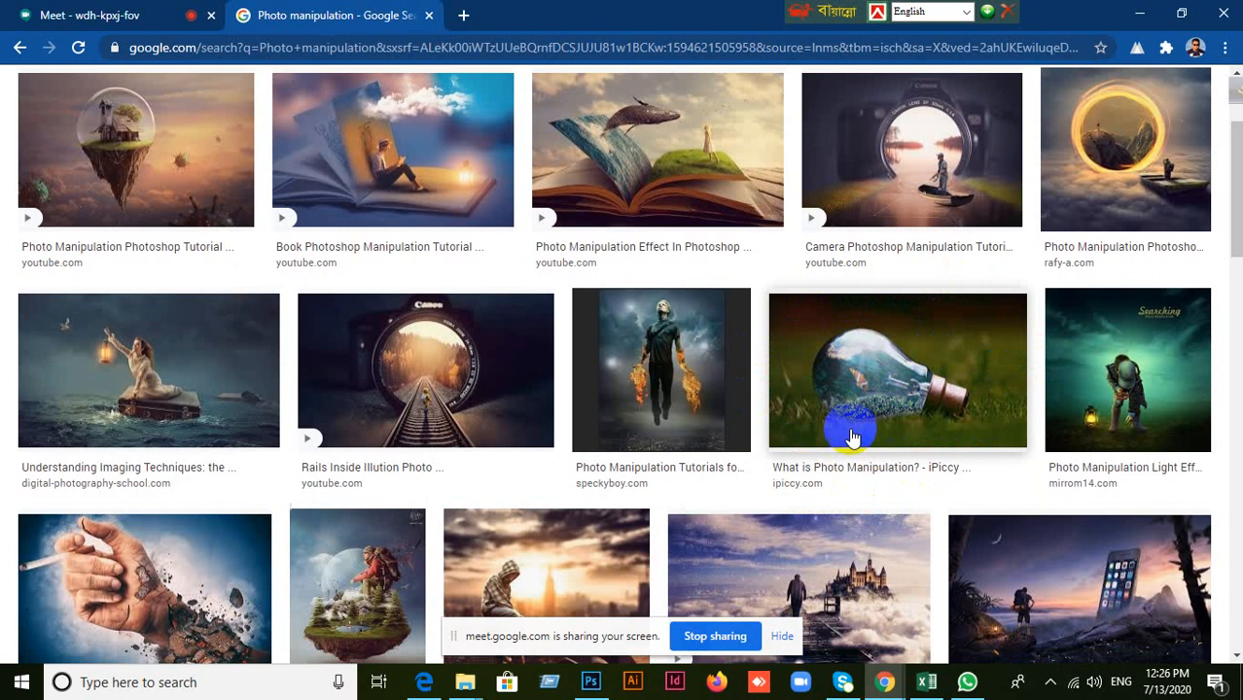
pyautogui.scroll(-5, 279, 456)
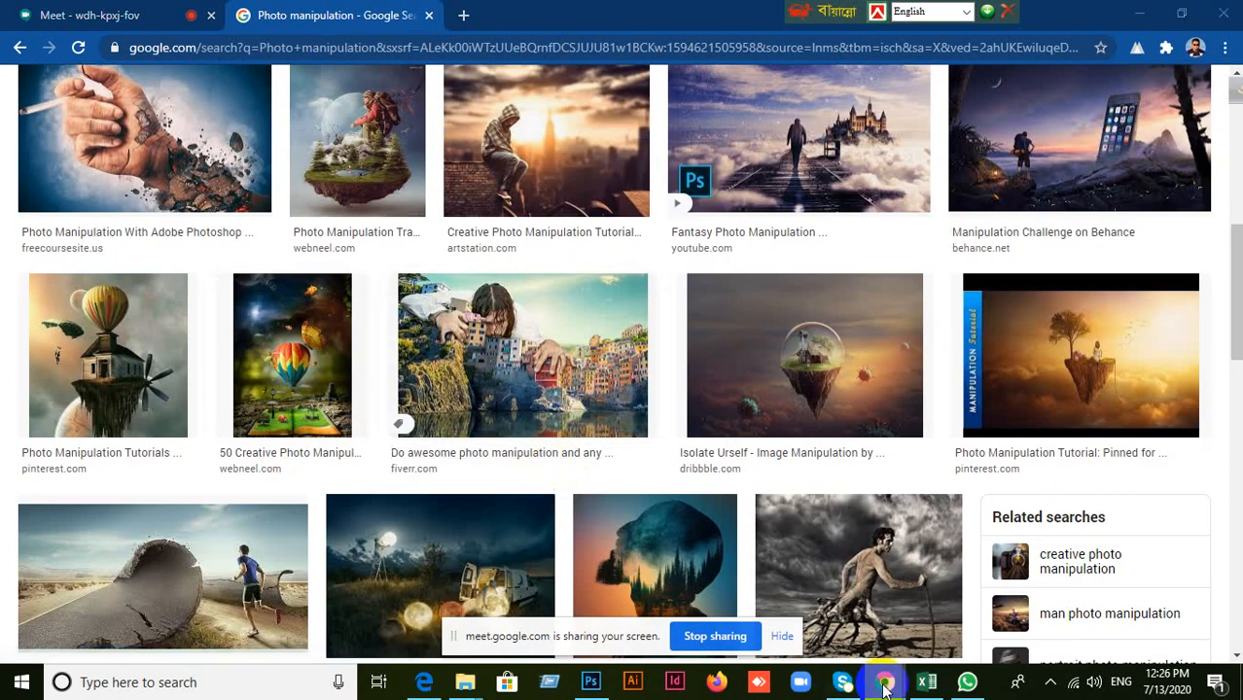
pyautogui.moveTo(884, 682)
pyautogui.click(803, 607)
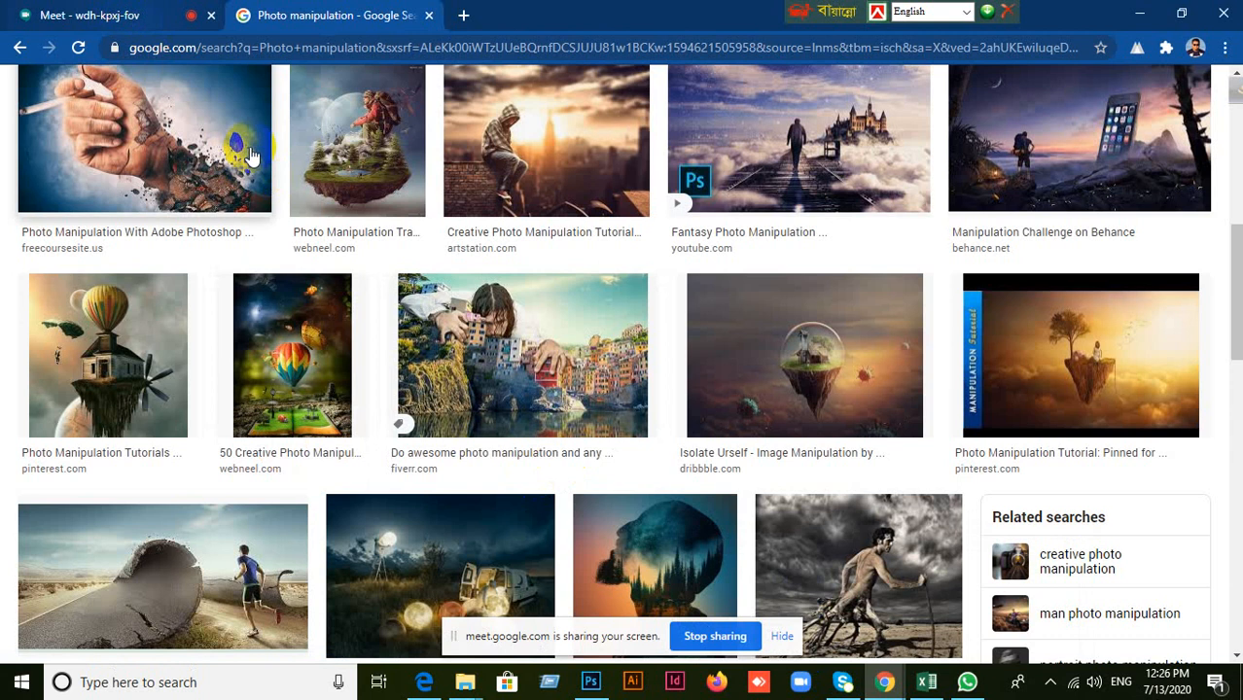
# Switch to Photoshop, delete the golfer layer's mask and close city-buildings.jpg without saving.
pyautogui.click(590, 682)
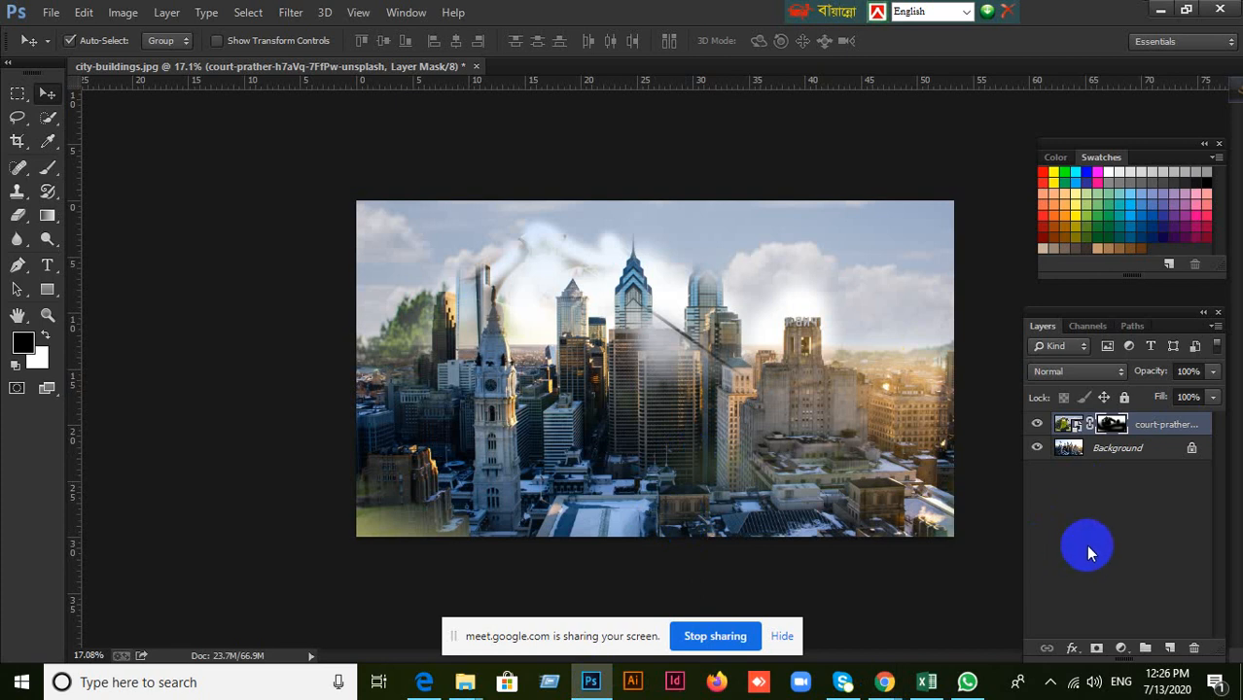
pyautogui.click(1194, 647)
pyautogui.click(671, 458)
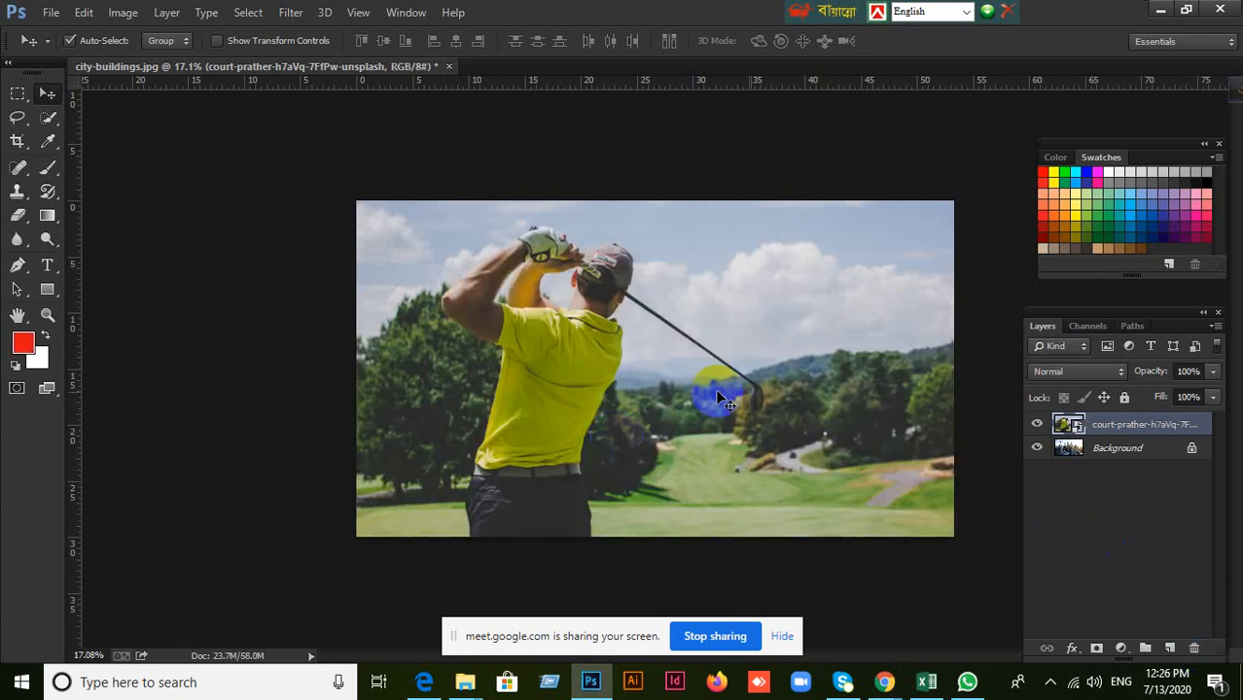
pyautogui.click(449, 66)
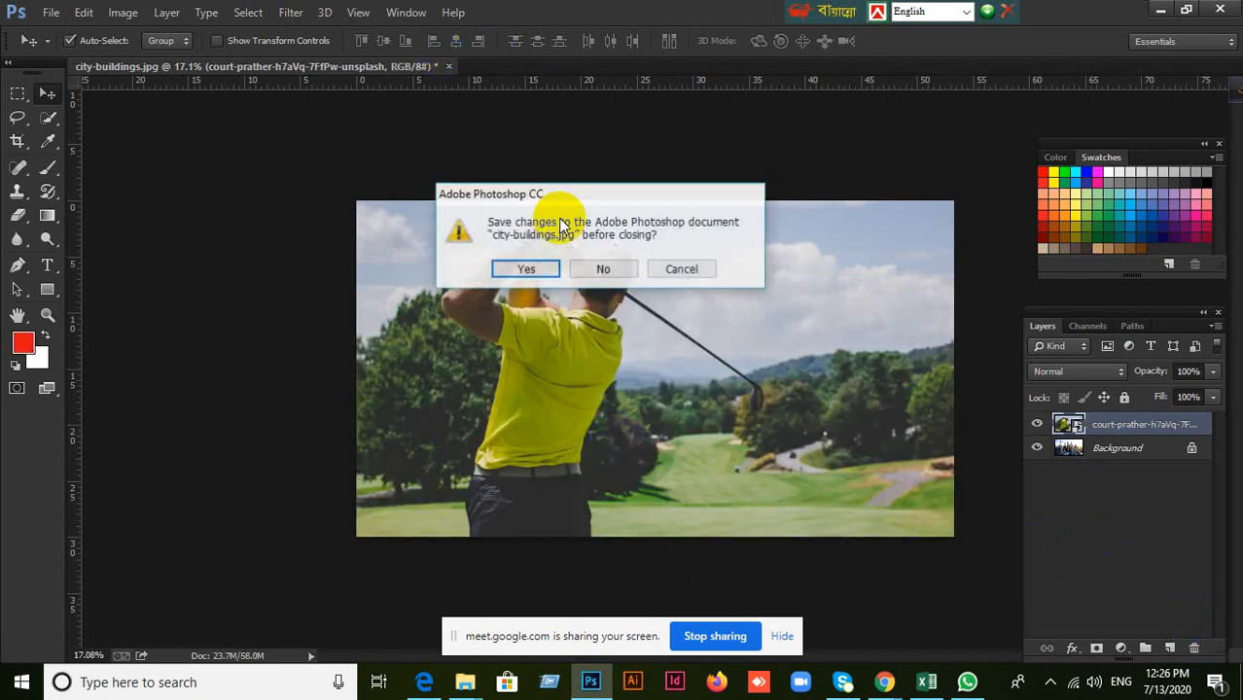
pyautogui.click(616, 274)
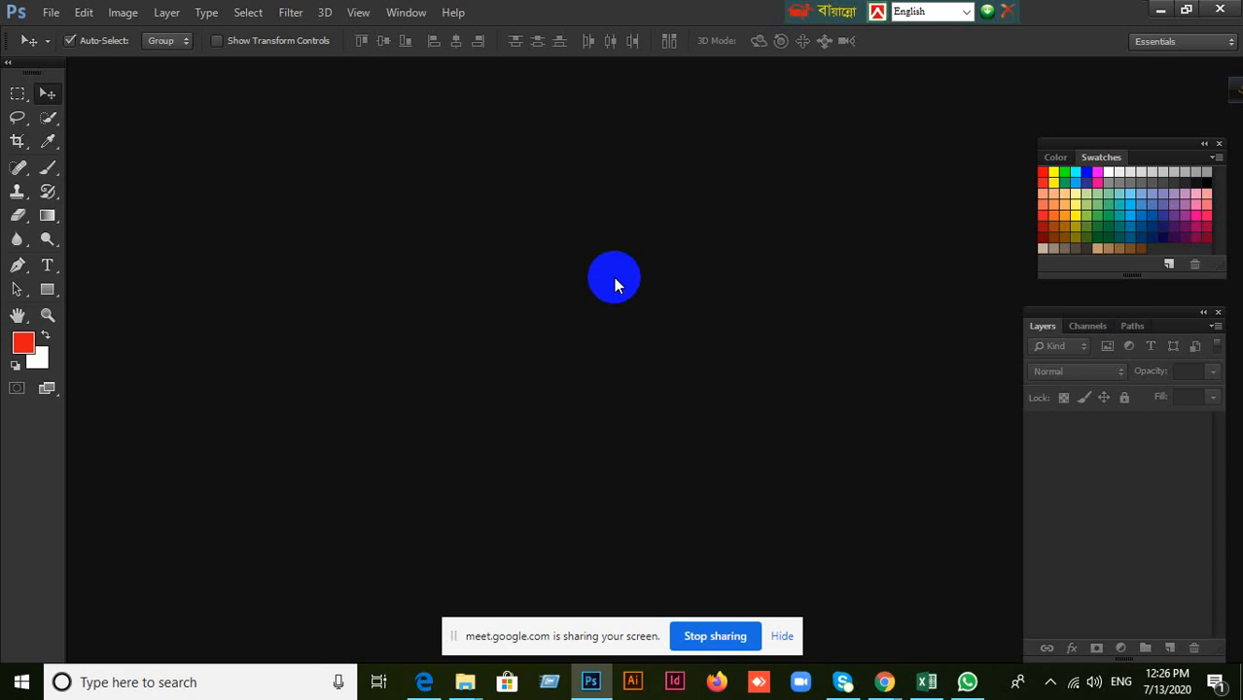
# Open the city-buildings image from the Desktop.
pyautogui.click(50, 11)
pyautogui.click(59, 29)
pyautogui.doubleClick(565, 338)
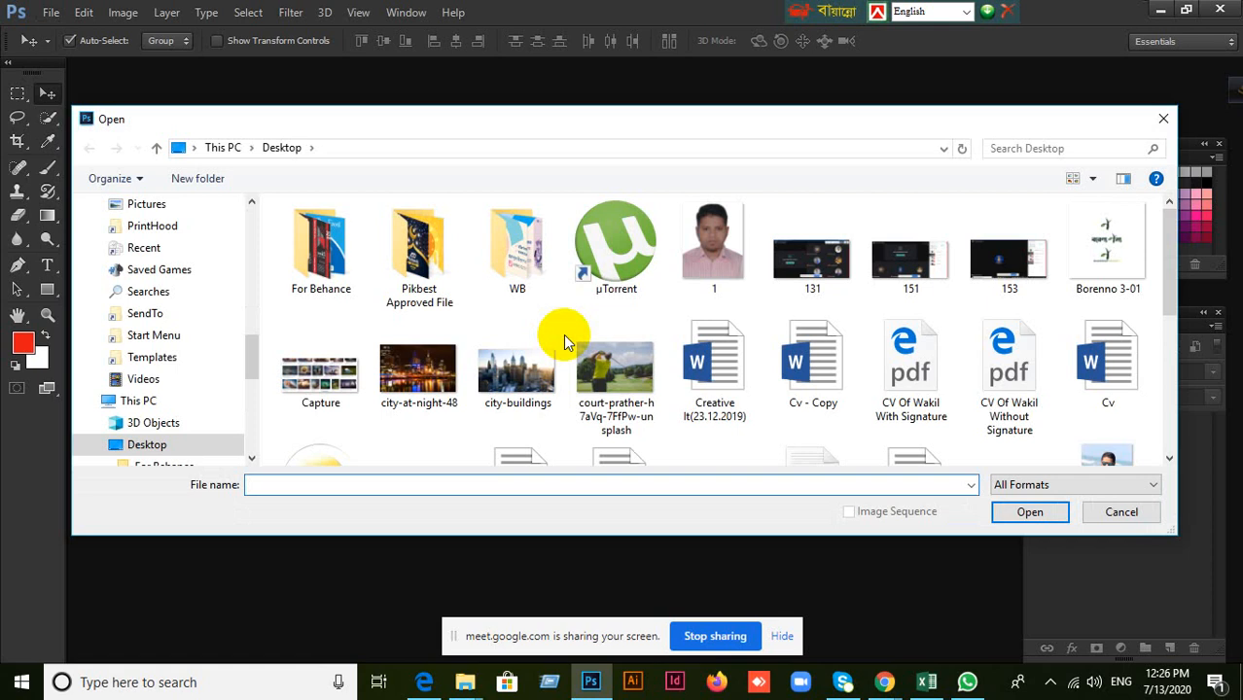
pyautogui.scroll(-2, 593, 340)
pyautogui.scroll(-1, 883, 360)
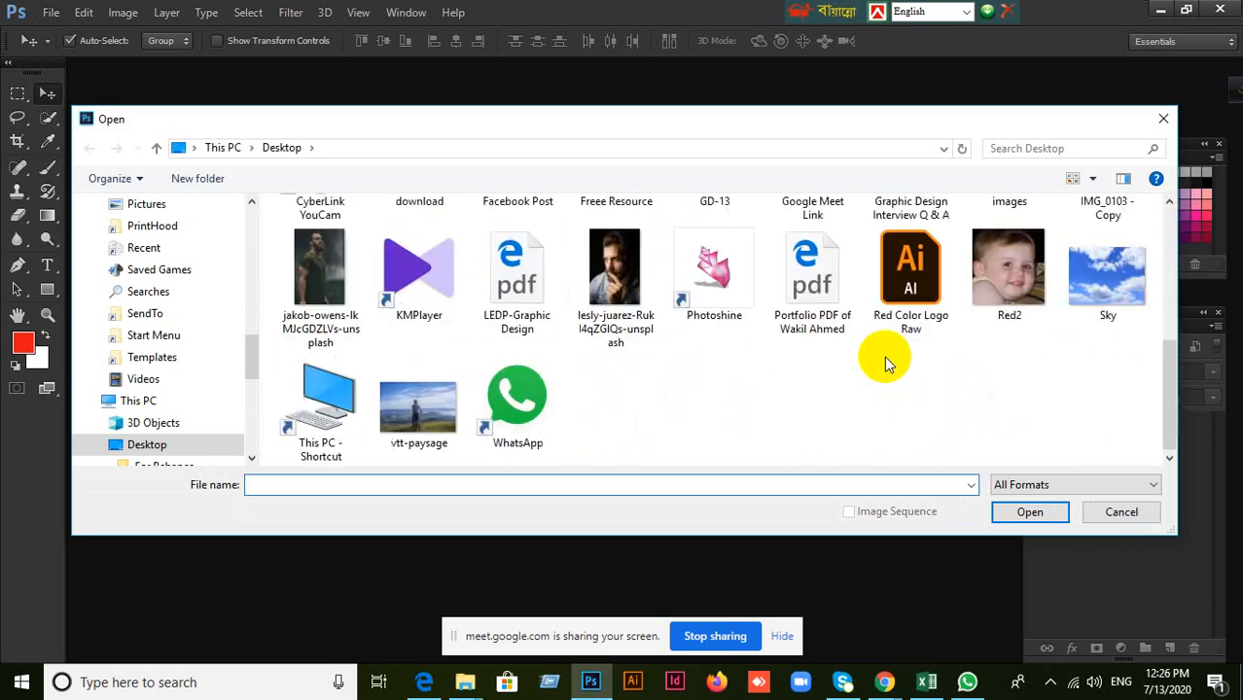
pyautogui.scroll(2, 747, 403)
pyautogui.scroll(1, 747, 404)
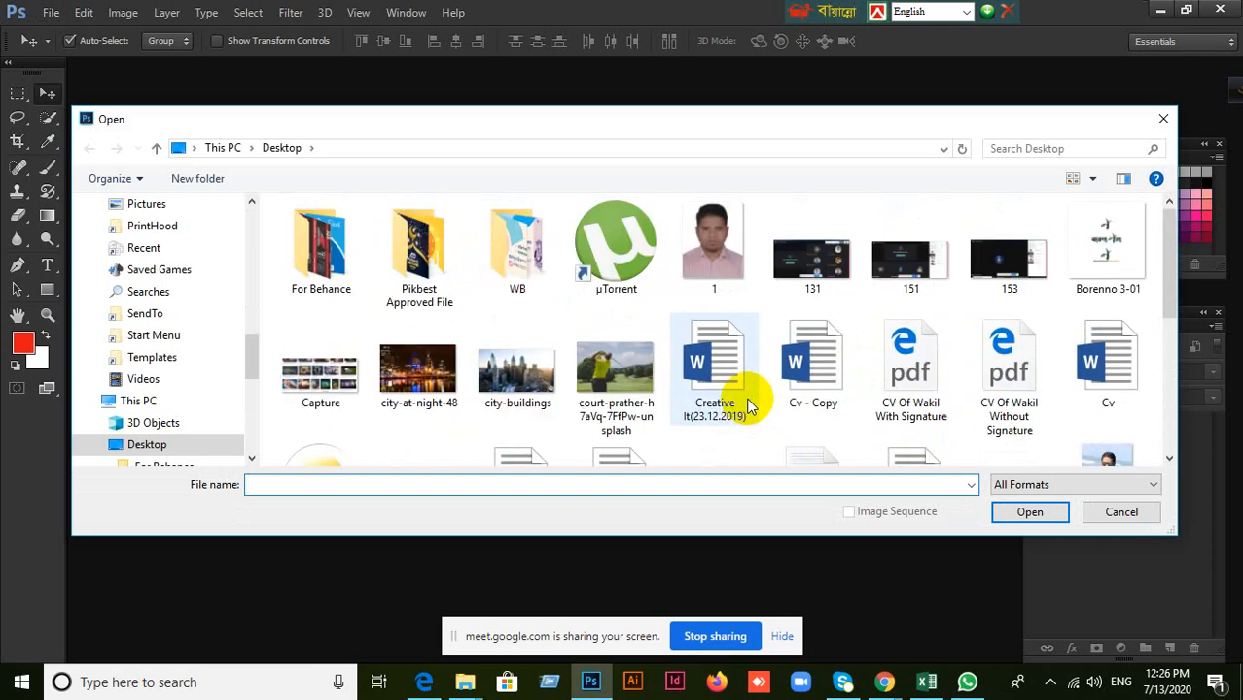
pyautogui.click(510, 382)
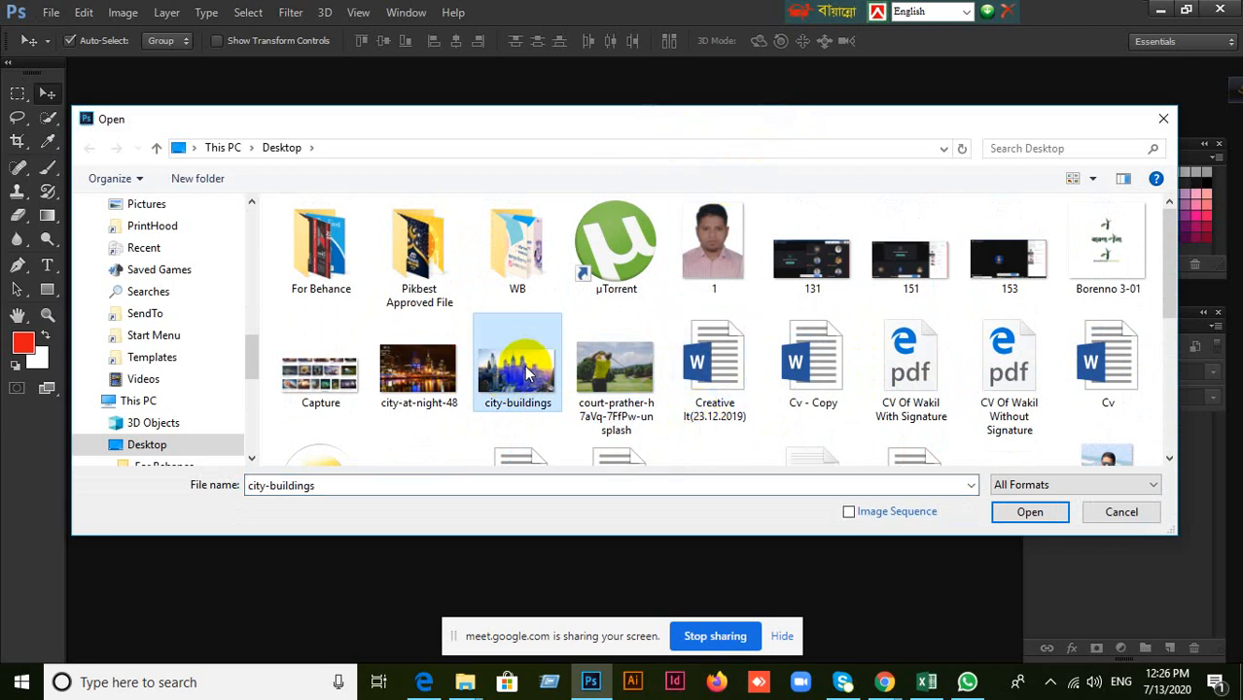
pyautogui.click(1054, 512)
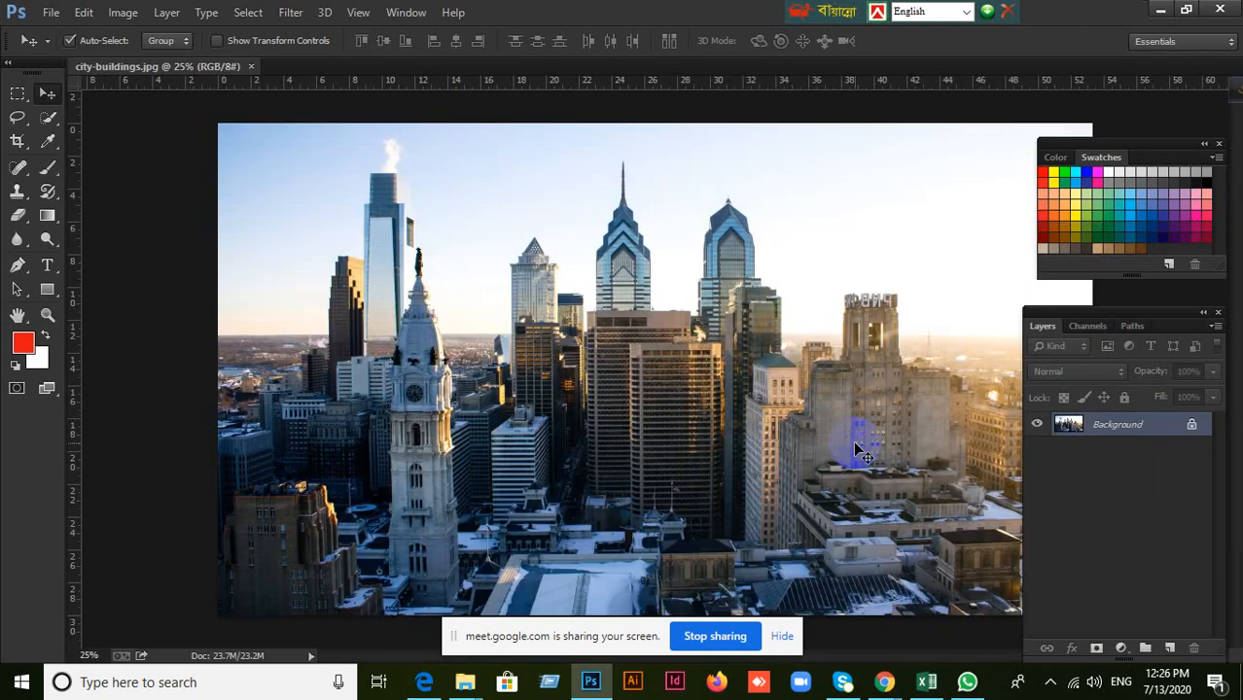
pyautogui.scroll(-5, 856, 450)
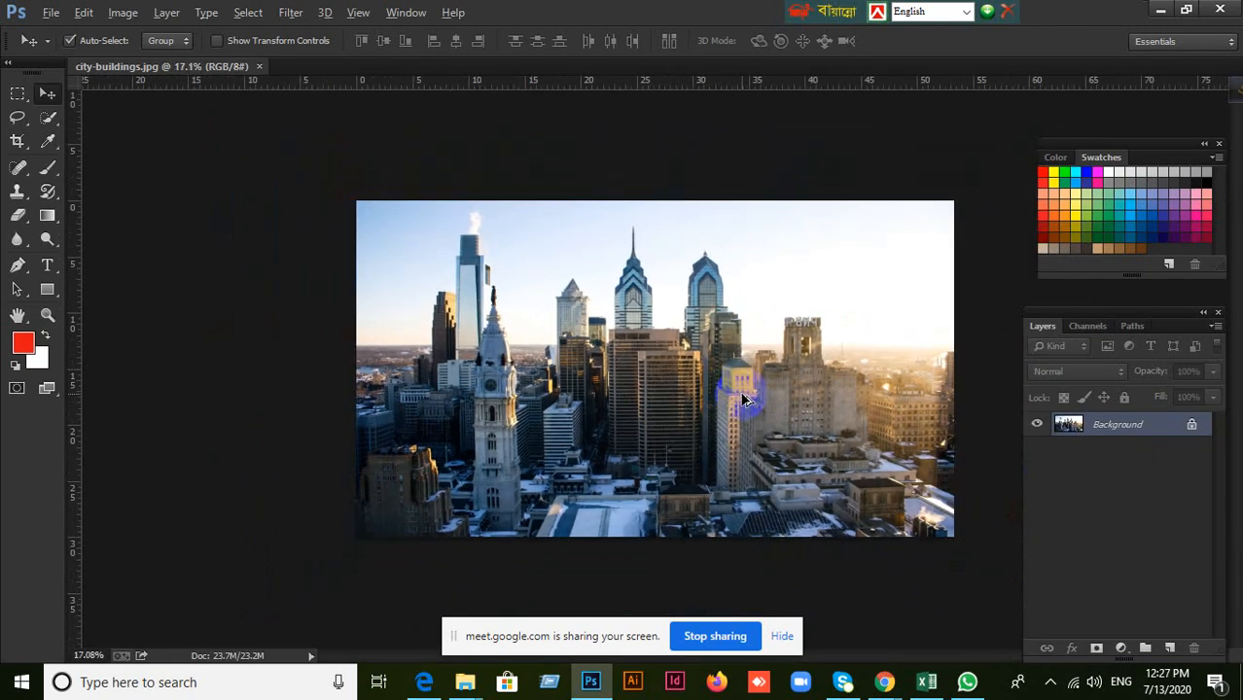
pyautogui.scroll(1, 742, 398)
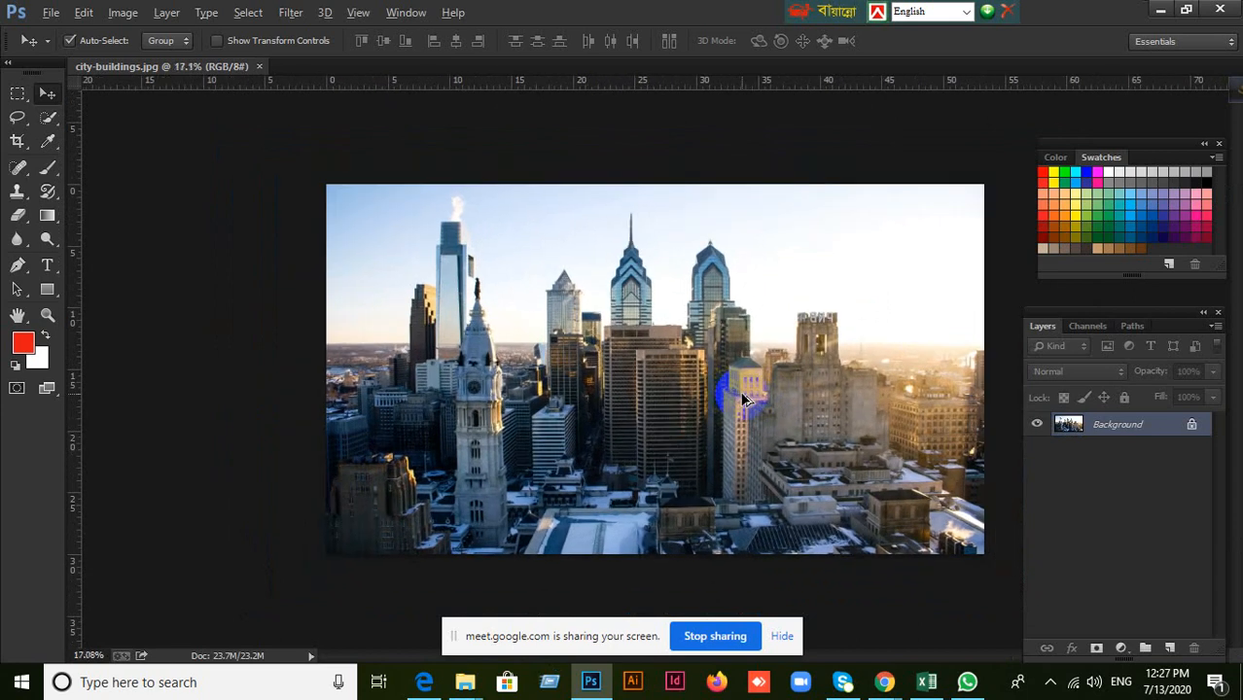
pyautogui.scroll(-1, 742, 399)
pyautogui.scroll(1, 855, 381)
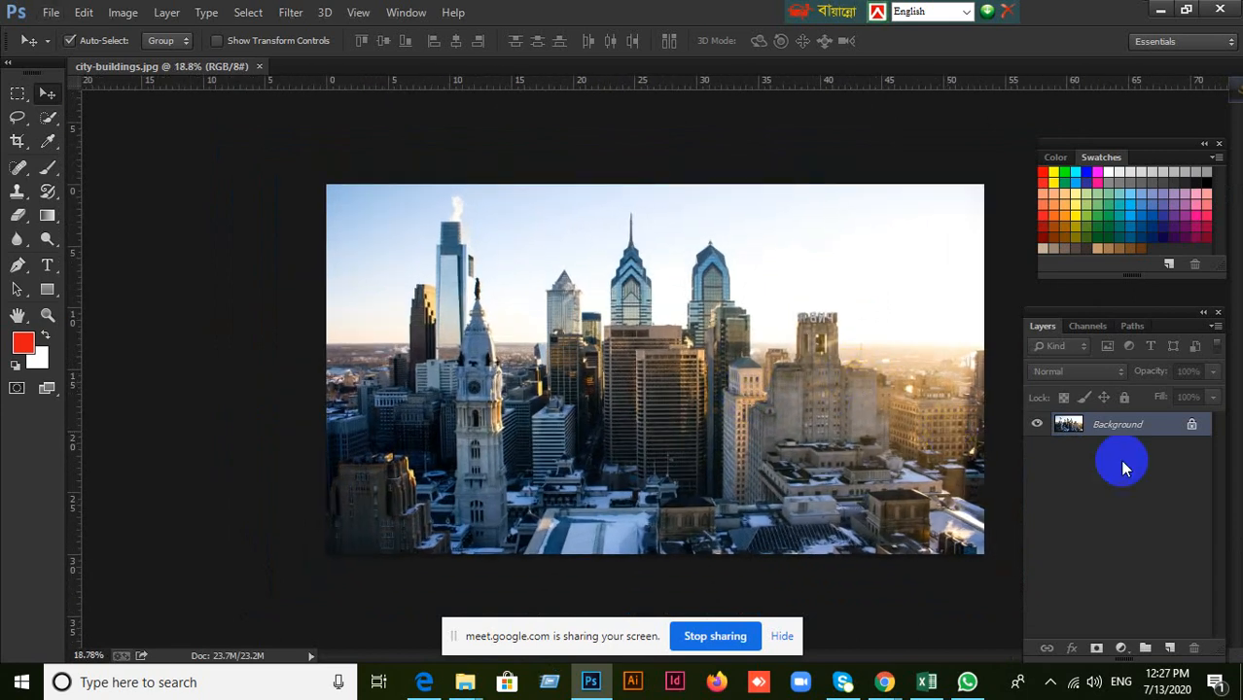
pyautogui.click(51, 13)
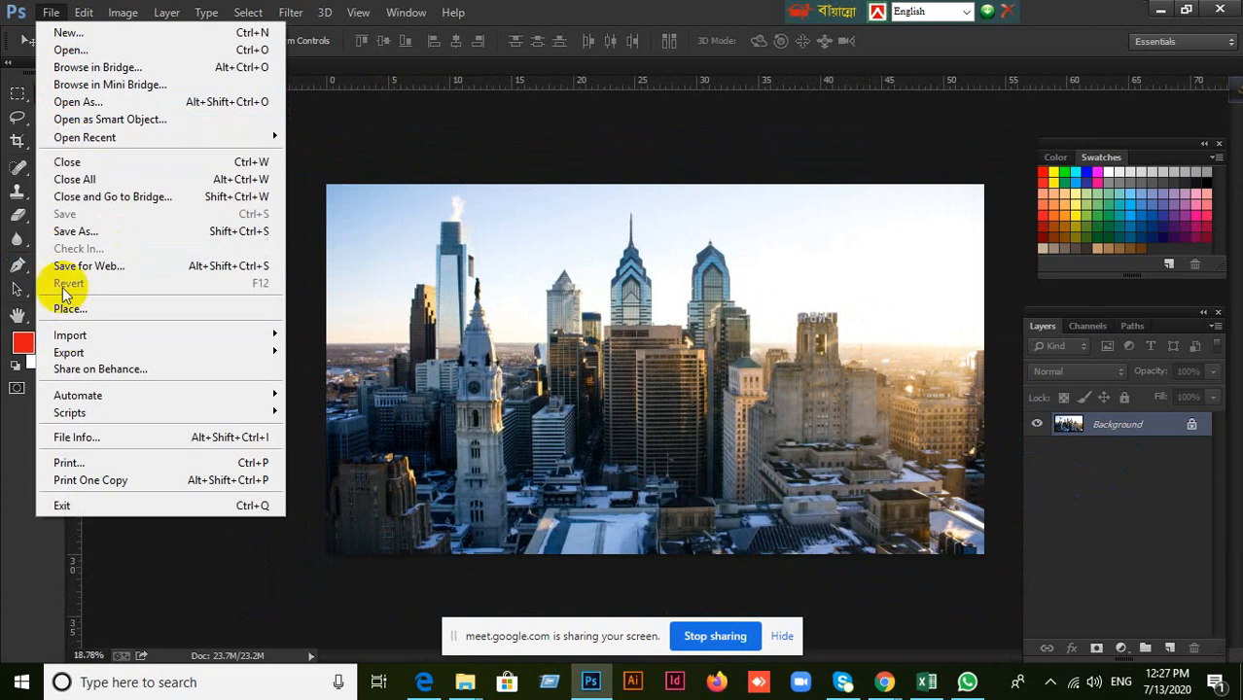
pyautogui.click(609, 477)
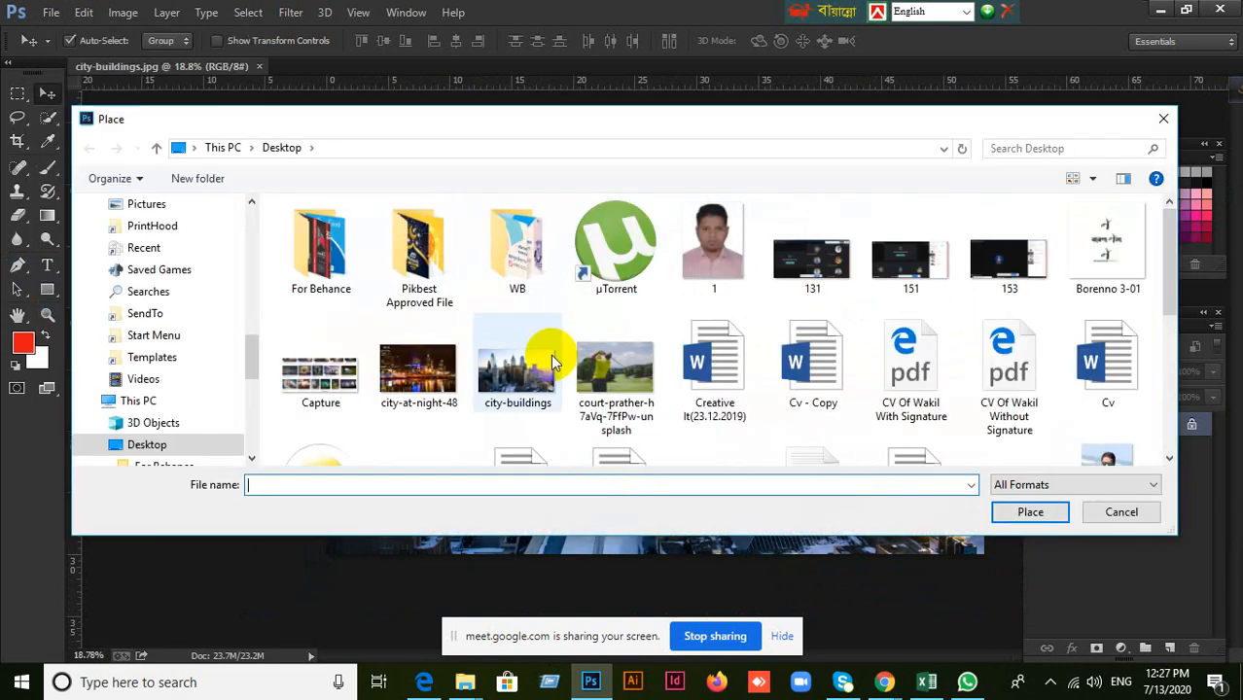
pyautogui.scroll(-3, 786, 407)
pyautogui.scroll(-2, 788, 408)
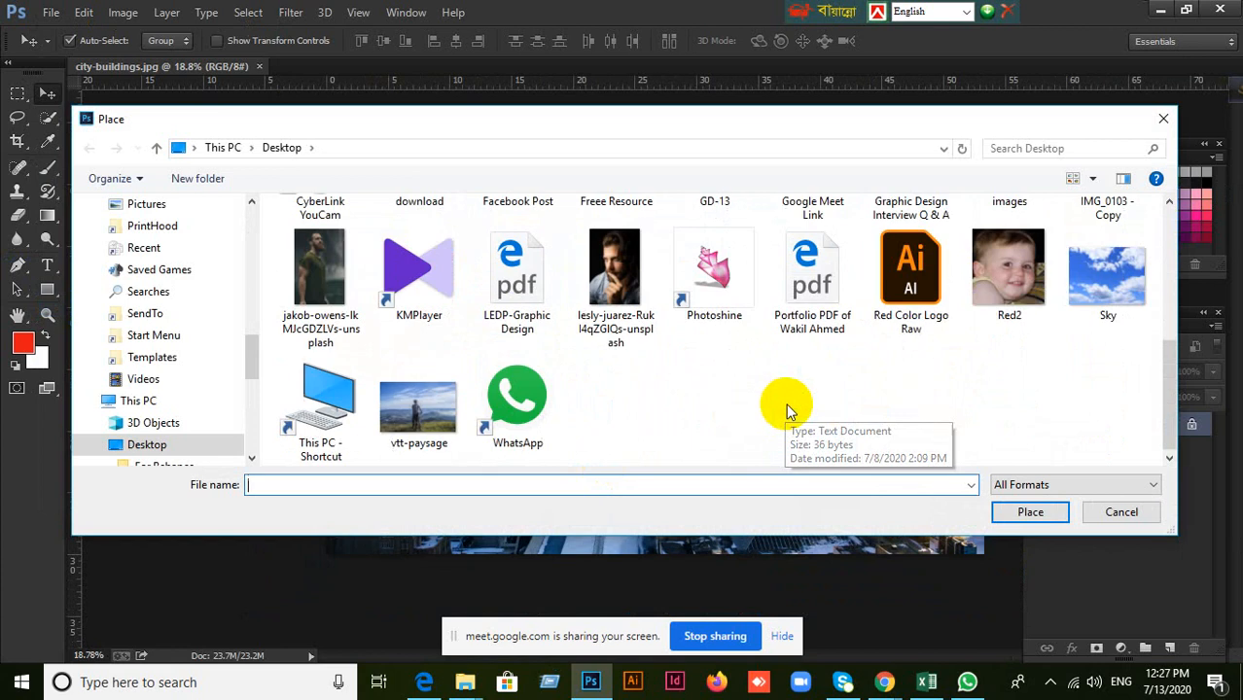
pyautogui.scroll(3, 791, 402)
pyautogui.scroll(-1, 734, 389)
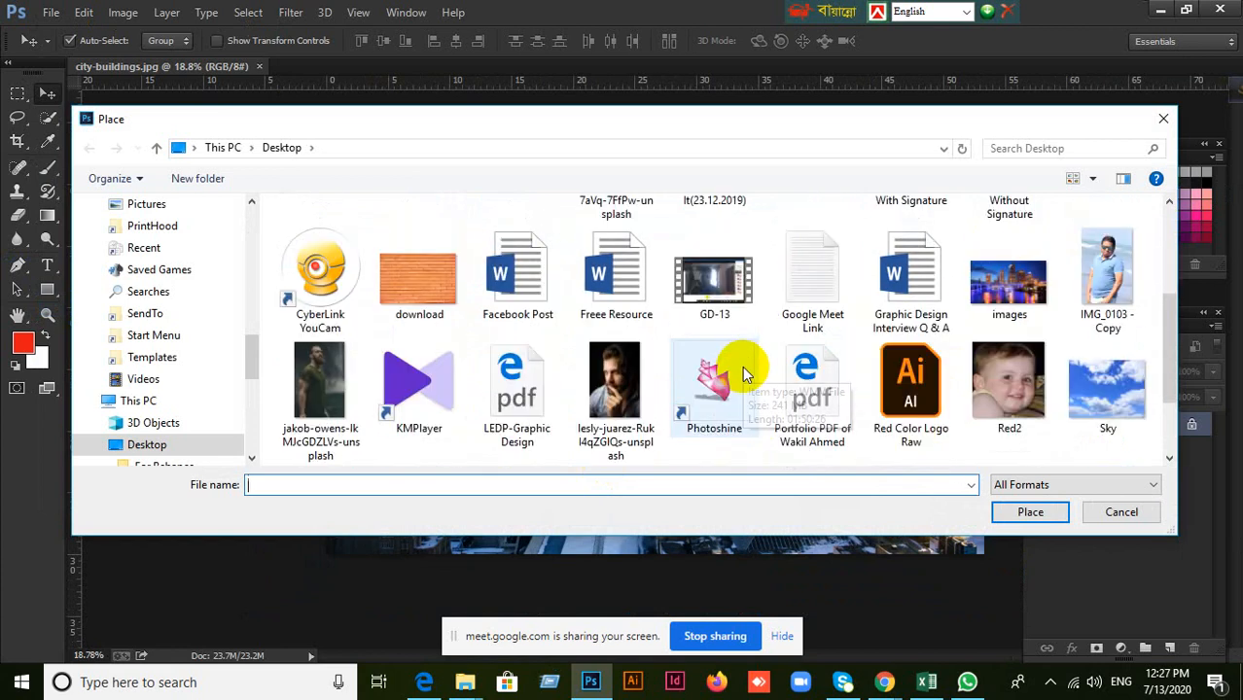
pyautogui.scroll(-1, 742, 366)
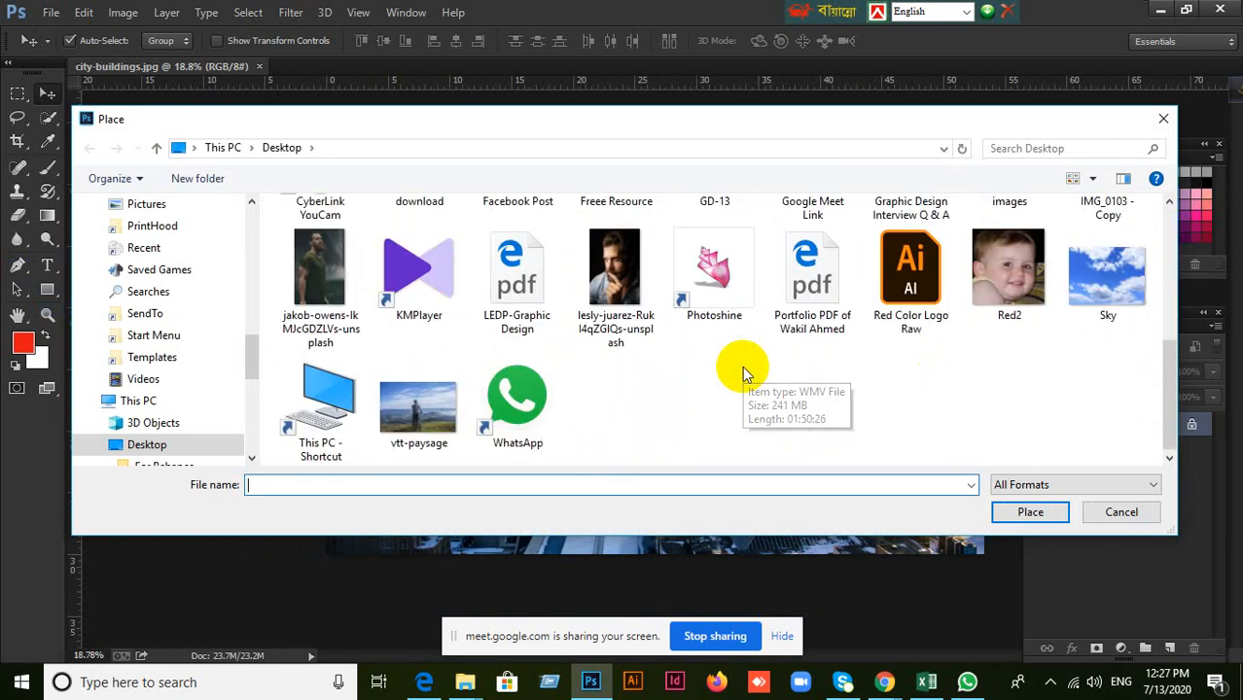
pyautogui.scroll(2, 657, 362)
pyautogui.scroll(1, 681, 380)
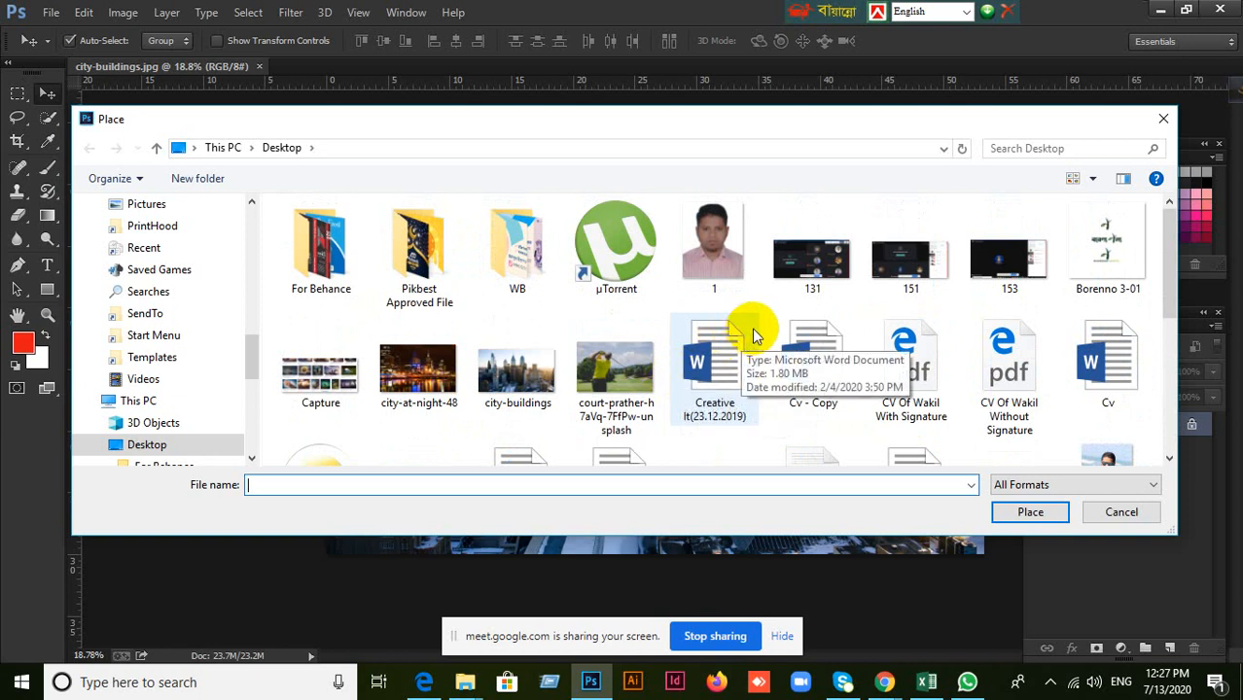
pyautogui.scroll(-1, 752, 329)
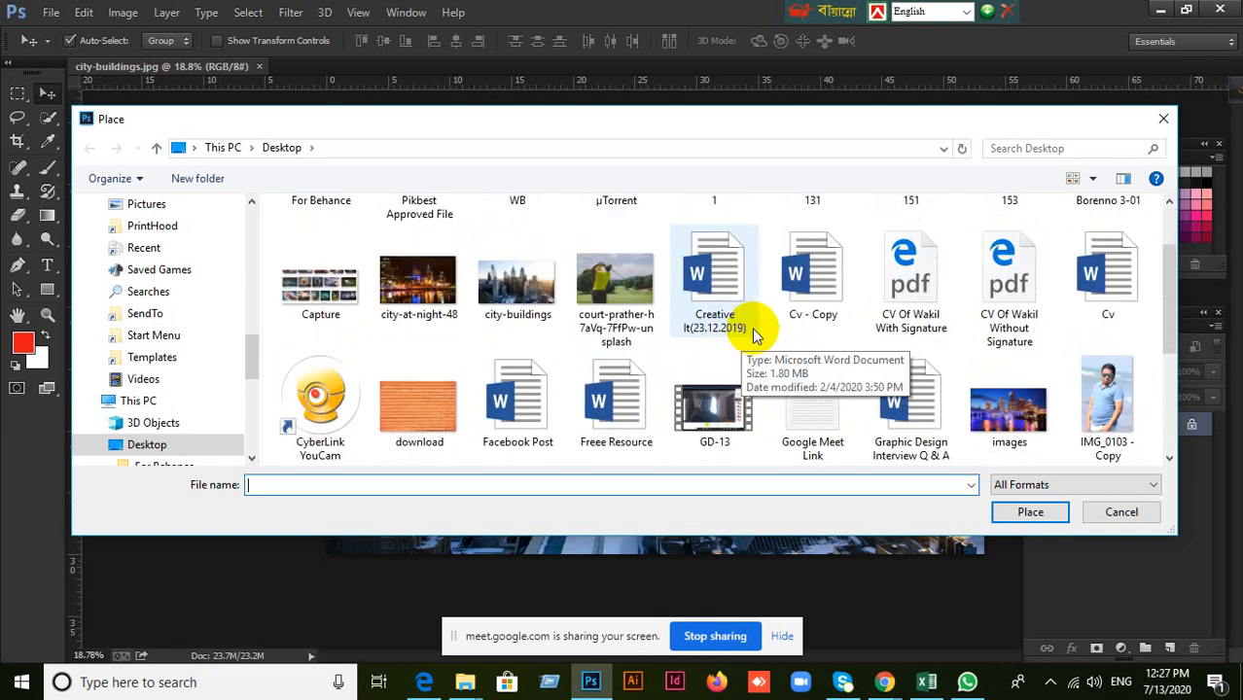
pyautogui.scroll(-2, 752, 329)
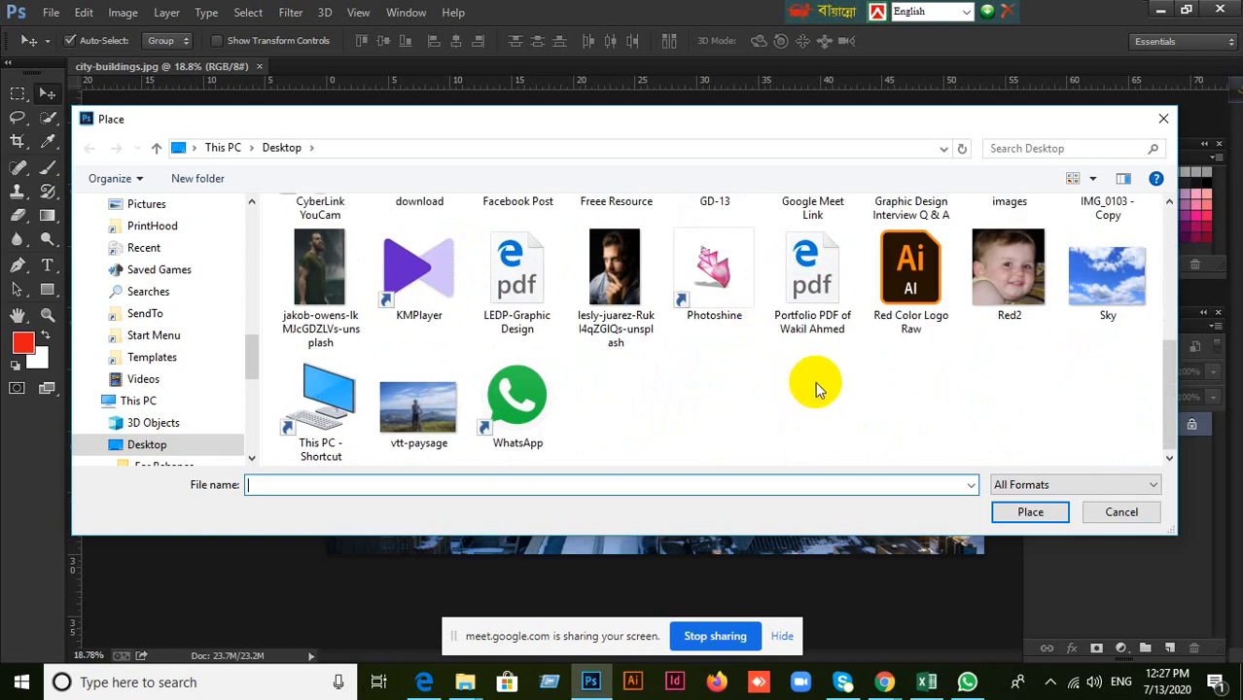
pyautogui.scroll(5, 814, 381)
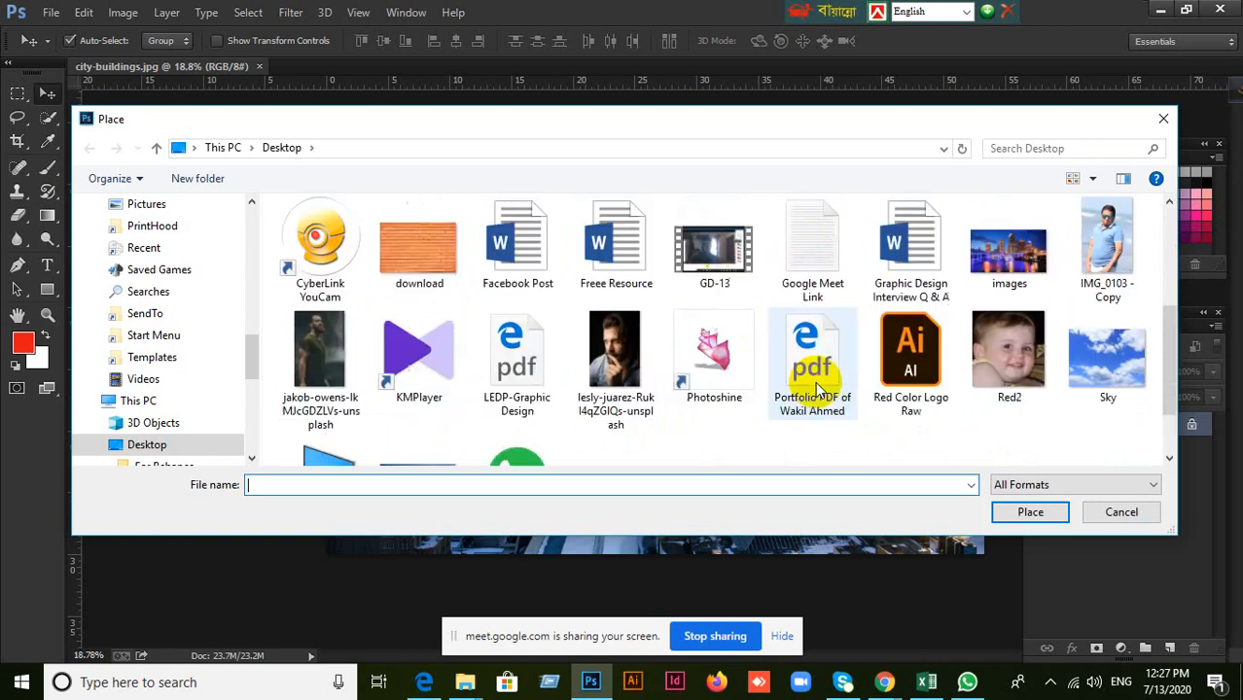
pyautogui.click(732, 248)
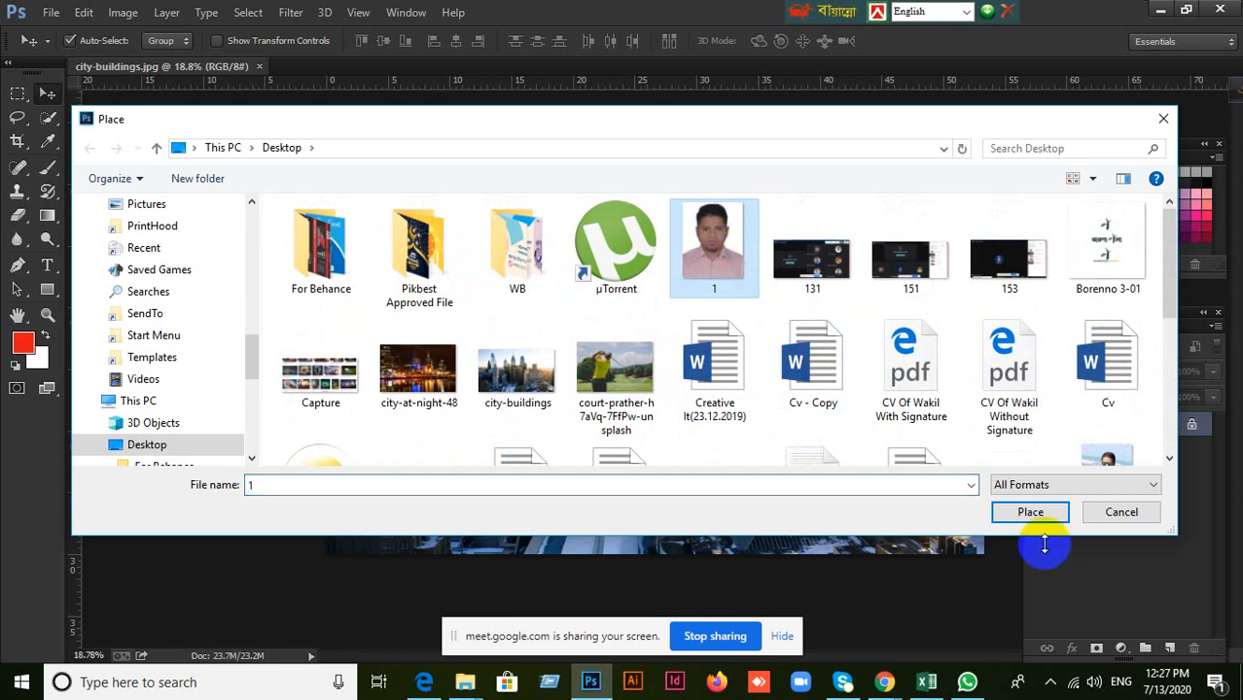
pyautogui.click(1027, 512)
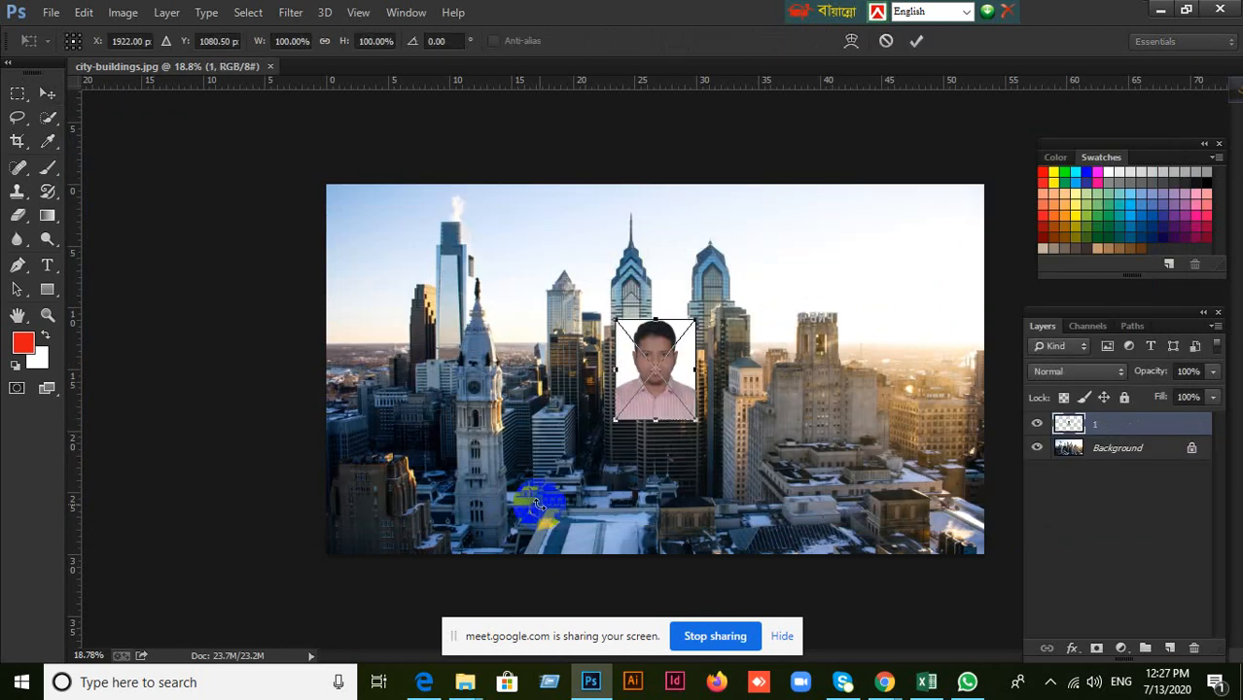
pyautogui.click(886, 42)
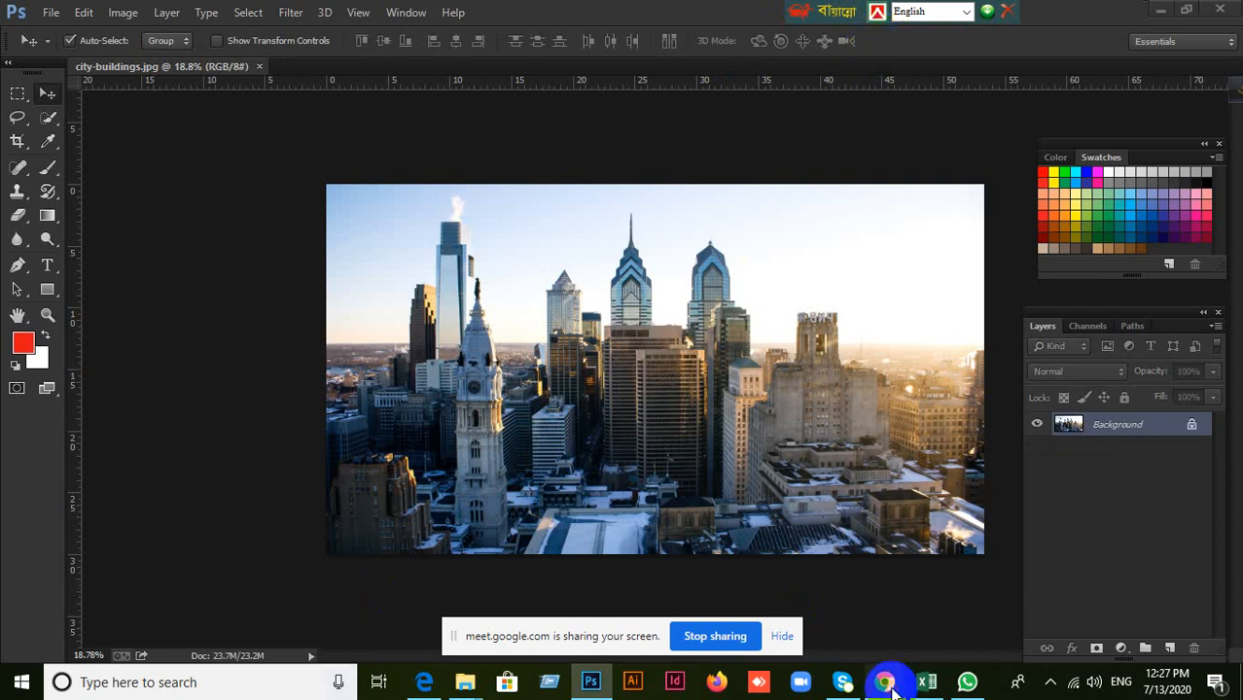
# Switch to Chrome and search Google for "image white background" in a new tab, showing the image results.
pyautogui.click(776, 631)
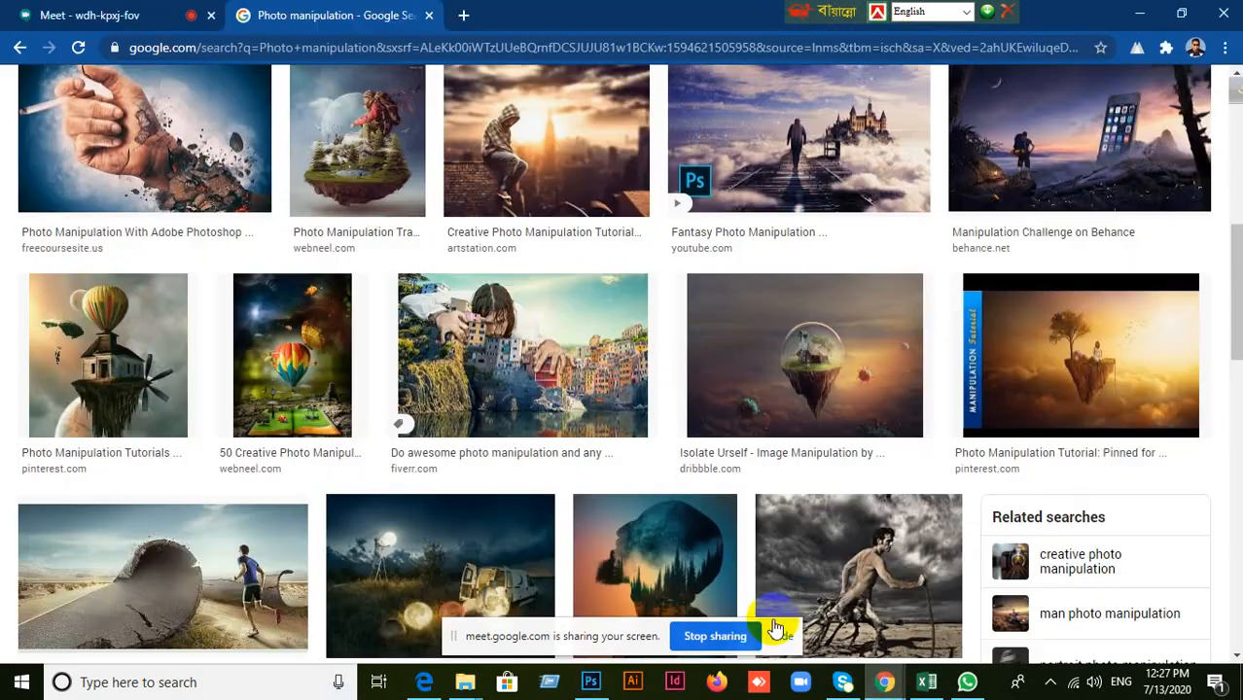
pyautogui.click(462, 16)
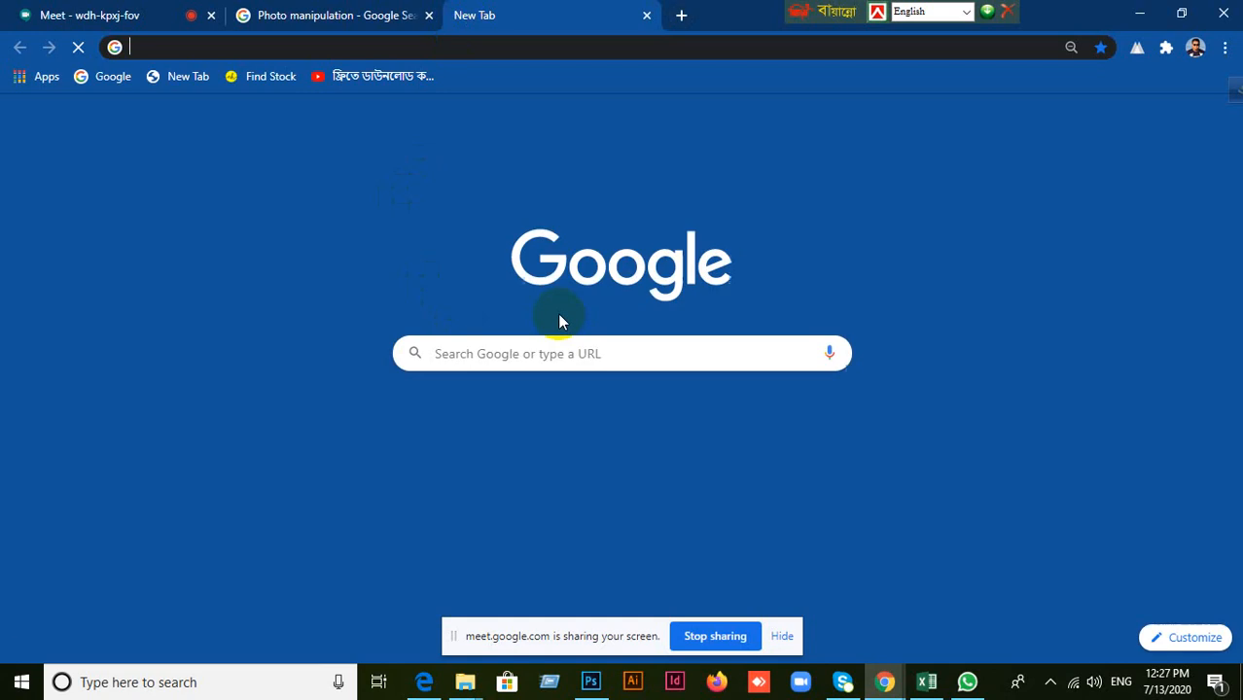
pyautogui.click(514, 357)
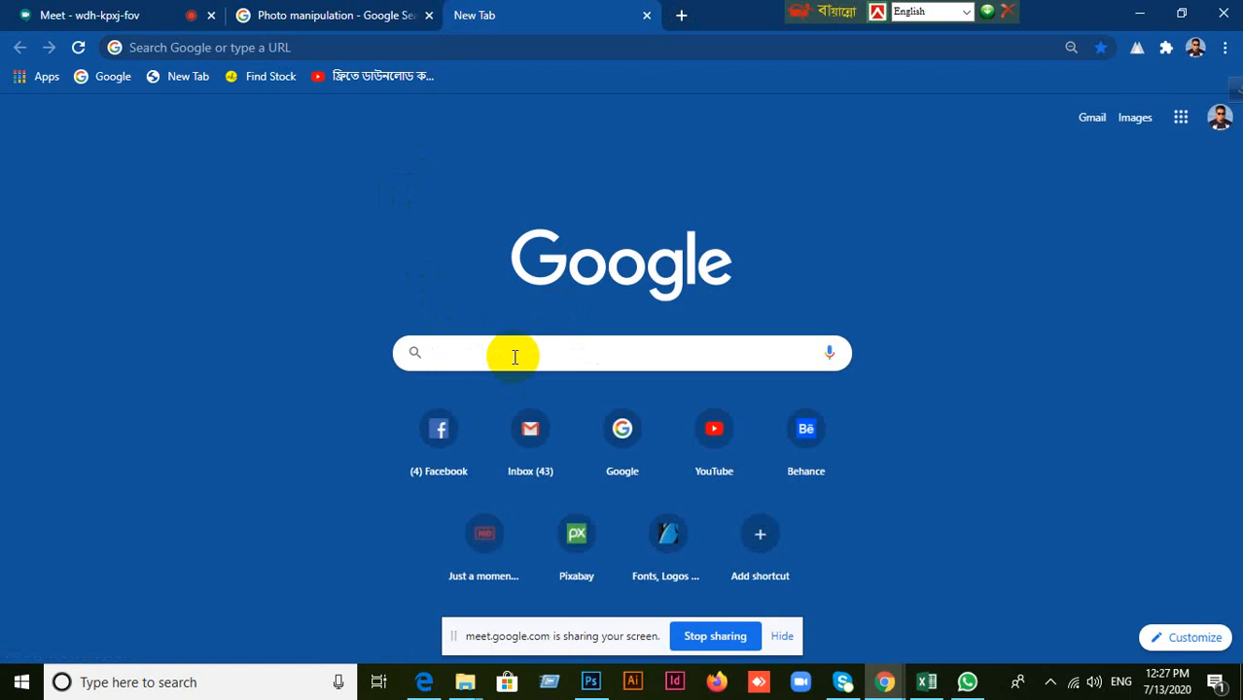
pyautogui.write('Ima')
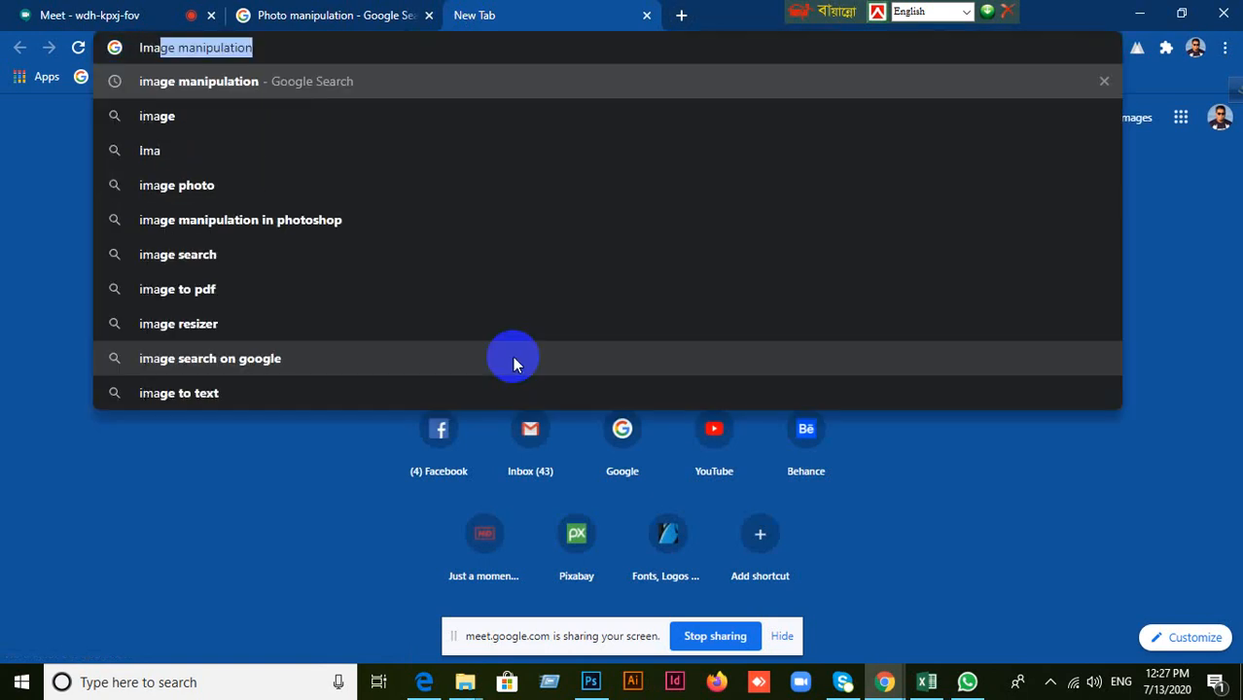
pyautogui.write('ge ')
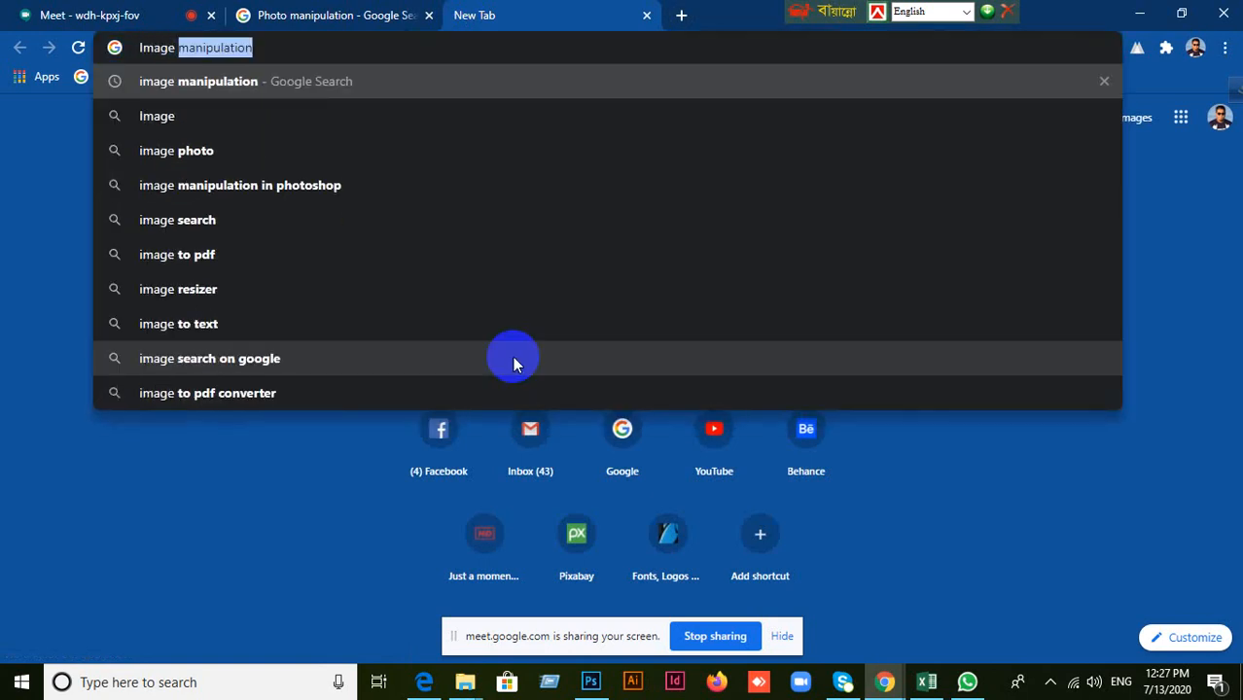
pyautogui.write('whit')
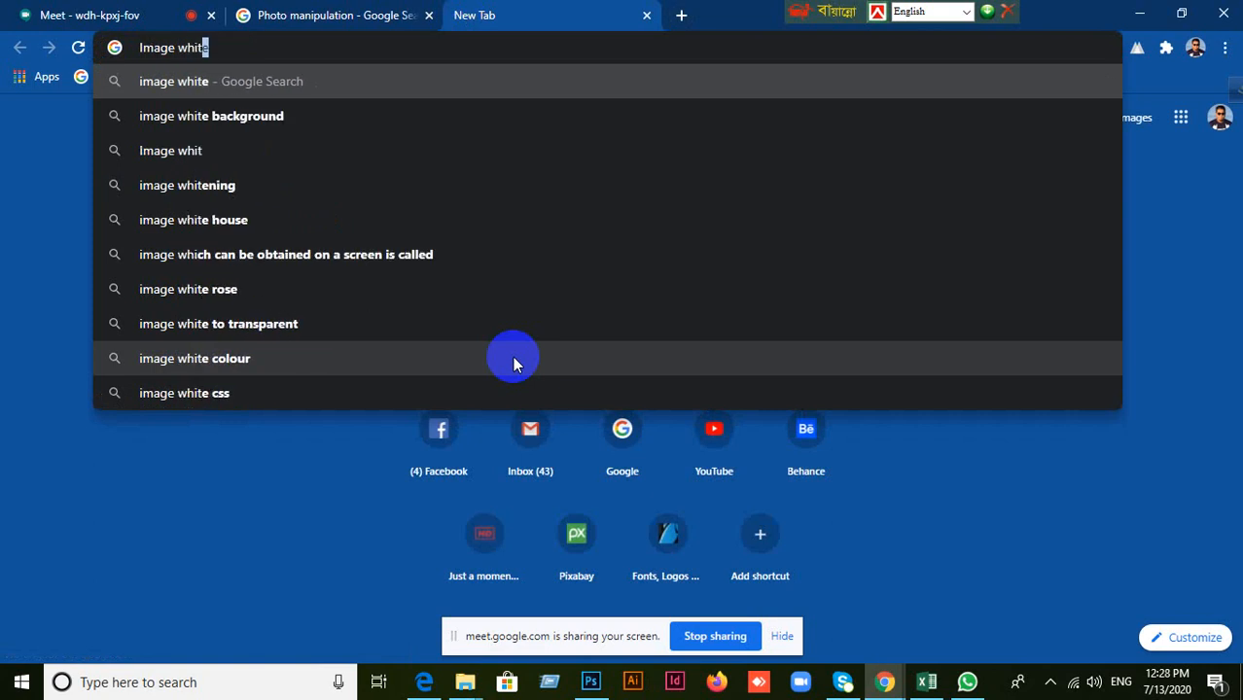
pyautogui.write('e bac')
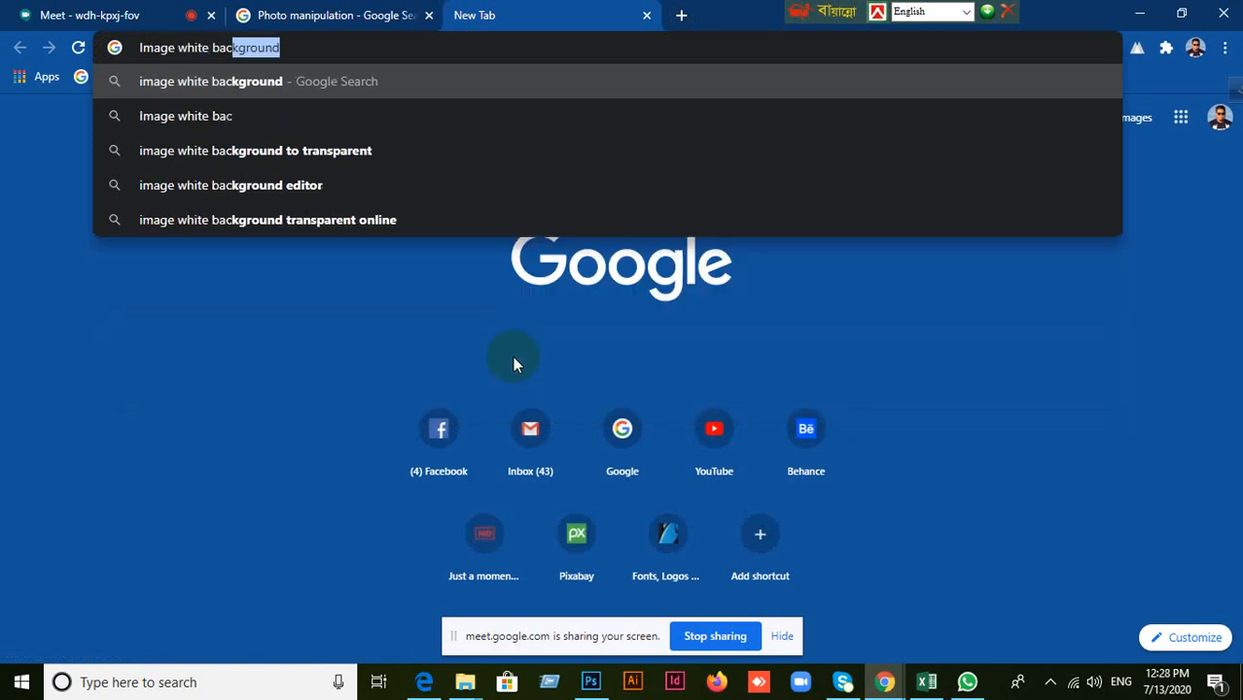
pyautogui.write('kground')
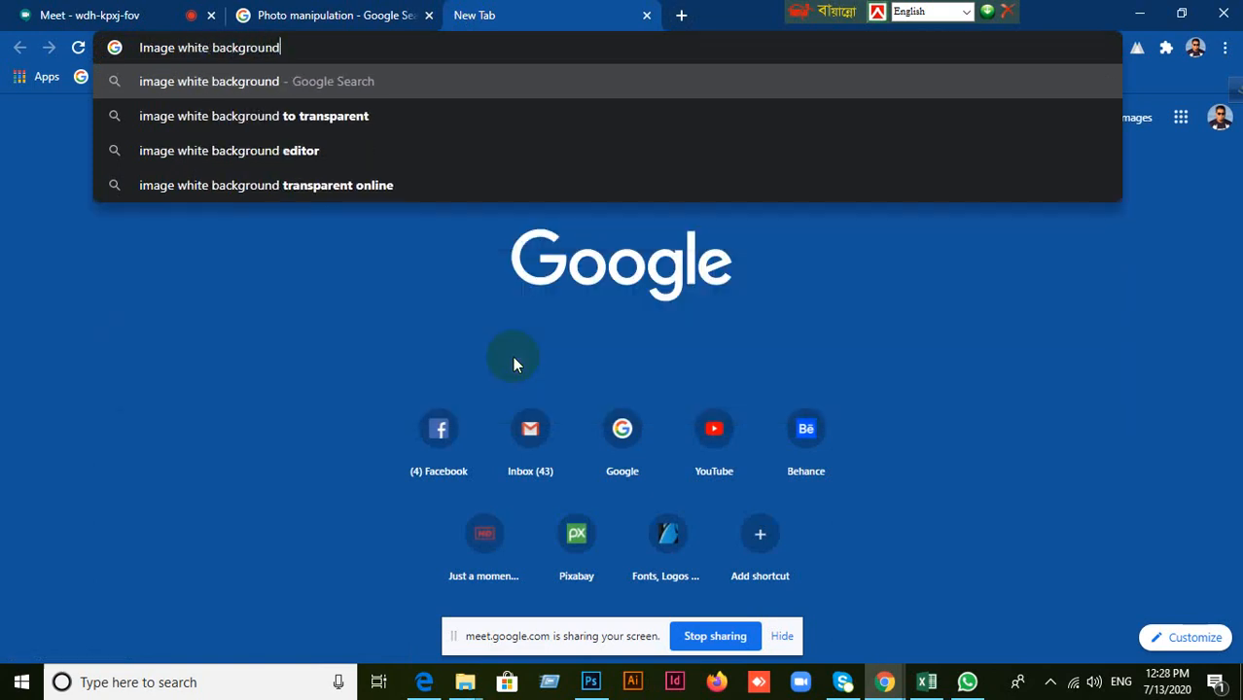
pyautogui.press('Return')
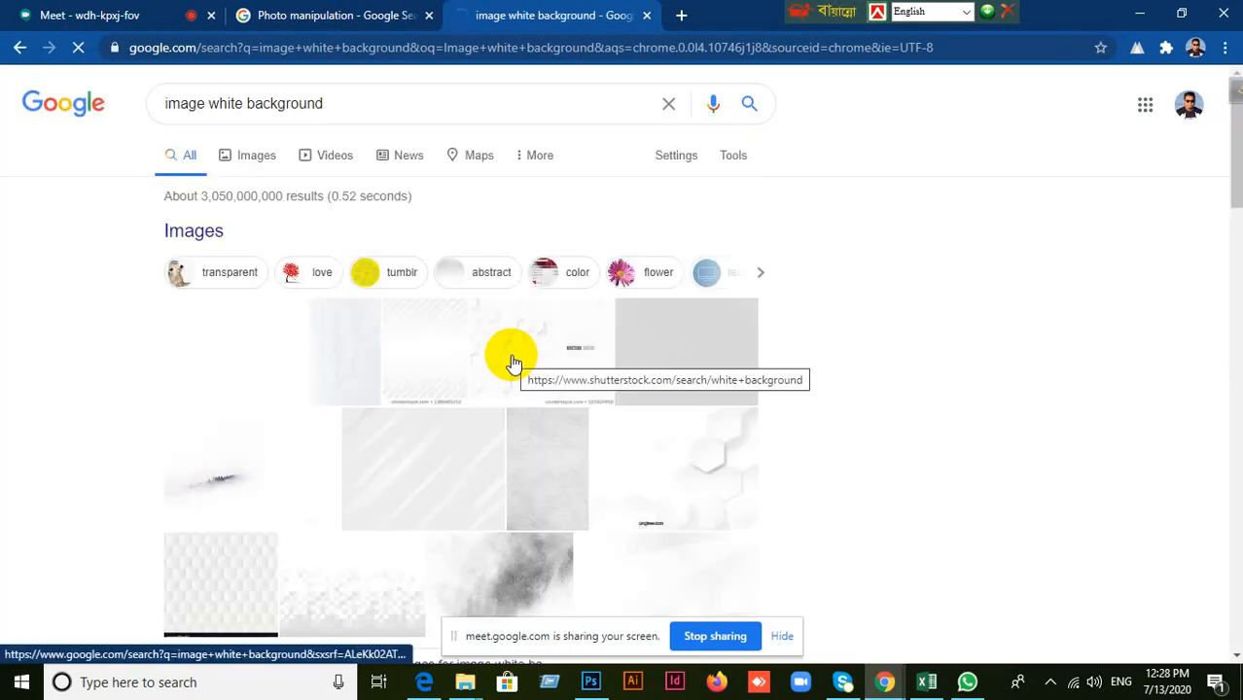
pyautogui.click(244, 158)
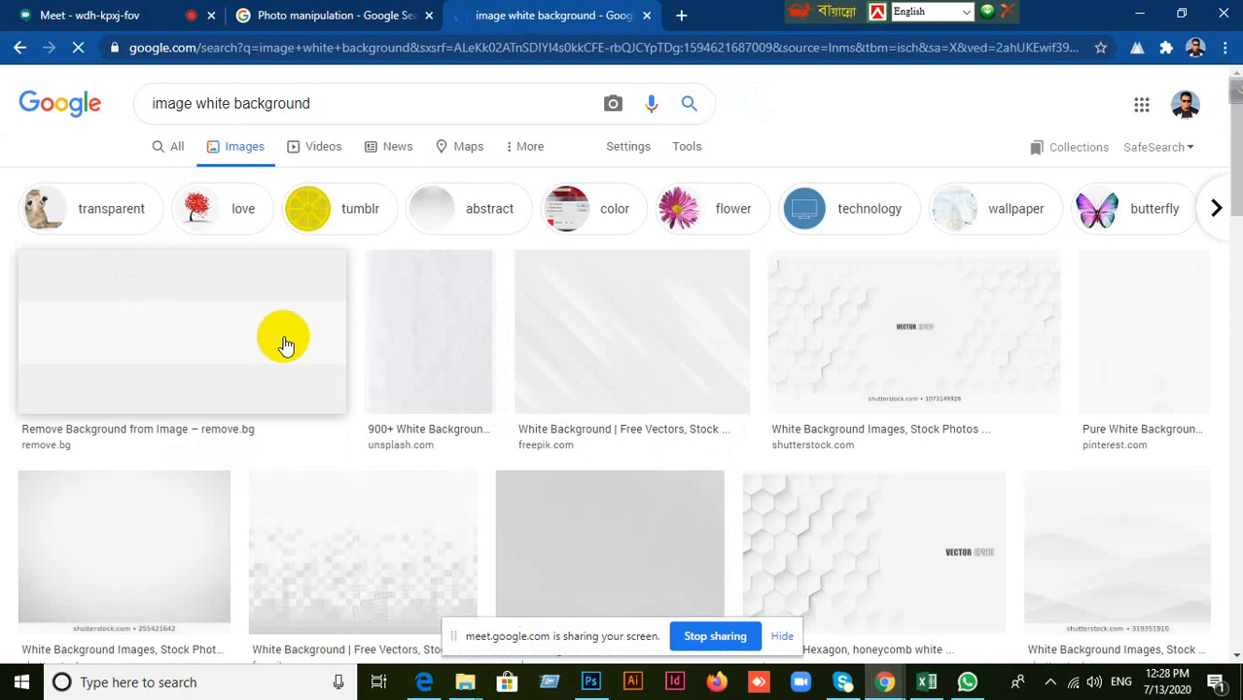
pyautogui.scroll(-2, 284, 346)
# Shorten the Google search to "image" and show its image results.
pyautogui.click(18, 48)
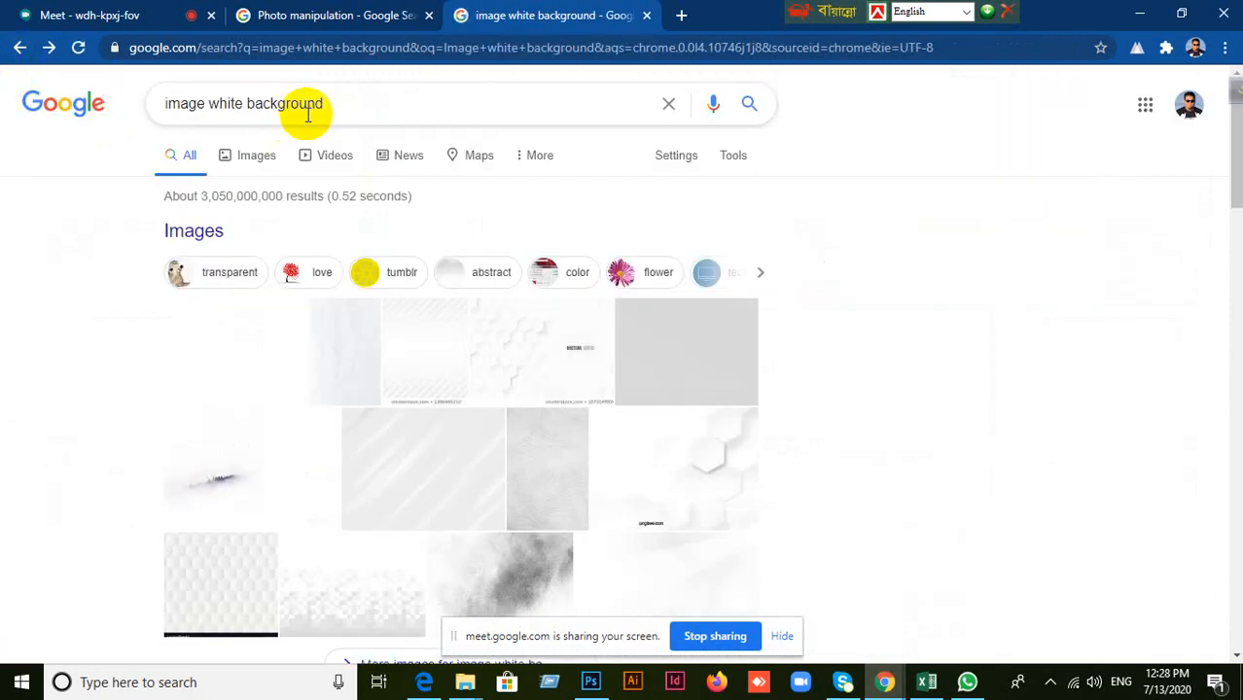
pyautogui.click(328, 102)
pyautogui.press('BackSpace')
pyautogui.press('BackSpace')
pyautogui.press('BackSpace')
pyautogui.press('BackSpace')
pyautogui.press('BackSpace')
pyautogui.press('BackSpace')
pyautogui.press('BackSpace')
pyautogui.press('BackSpace')
pyautogui.press('BackSpace')
pyautogui.press('BackSpace')
pyautogui.press('BackSpace')
pyautogui.press('BackSpace')
pyautogui.press('BackSpace')
pyautogui.press('BackSpace')
pyautogui.press('BackSpace')
pyautogui.press('BackSpace')
pyautogui.press('BackSpace')
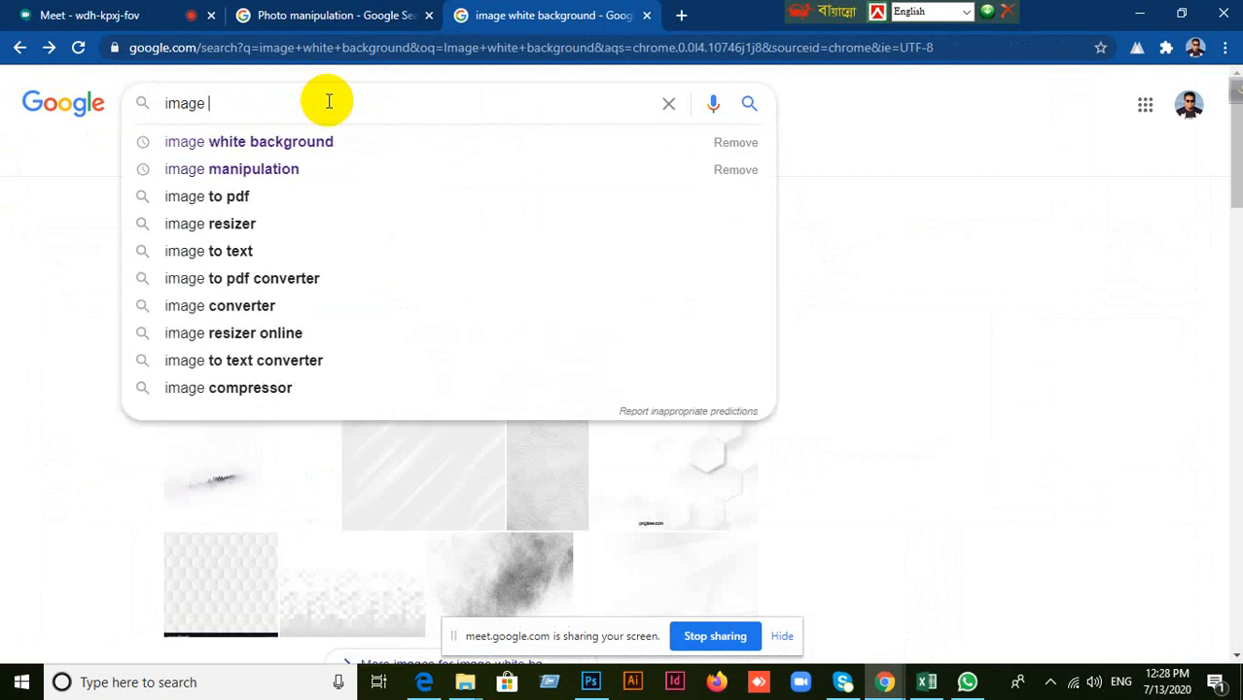
pyautogui.press('Return')
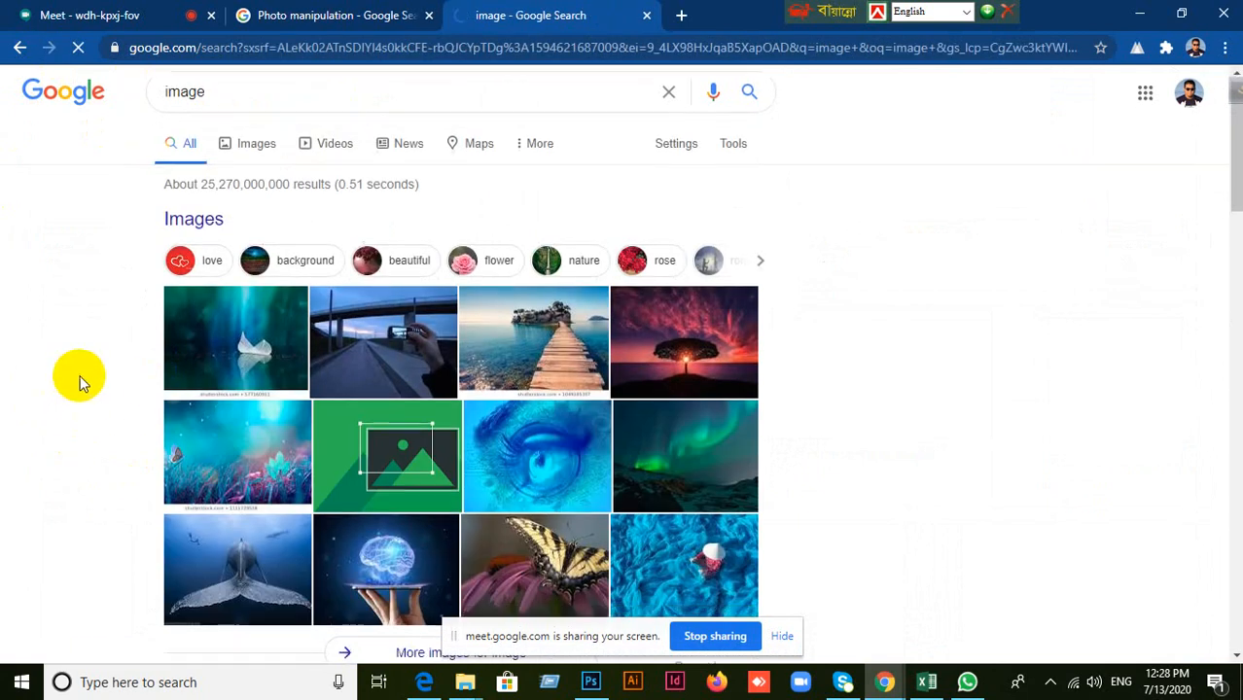
pyautogui.scroll(-2, 200, 327)
pyautogui.scroll(2, 243, 272)
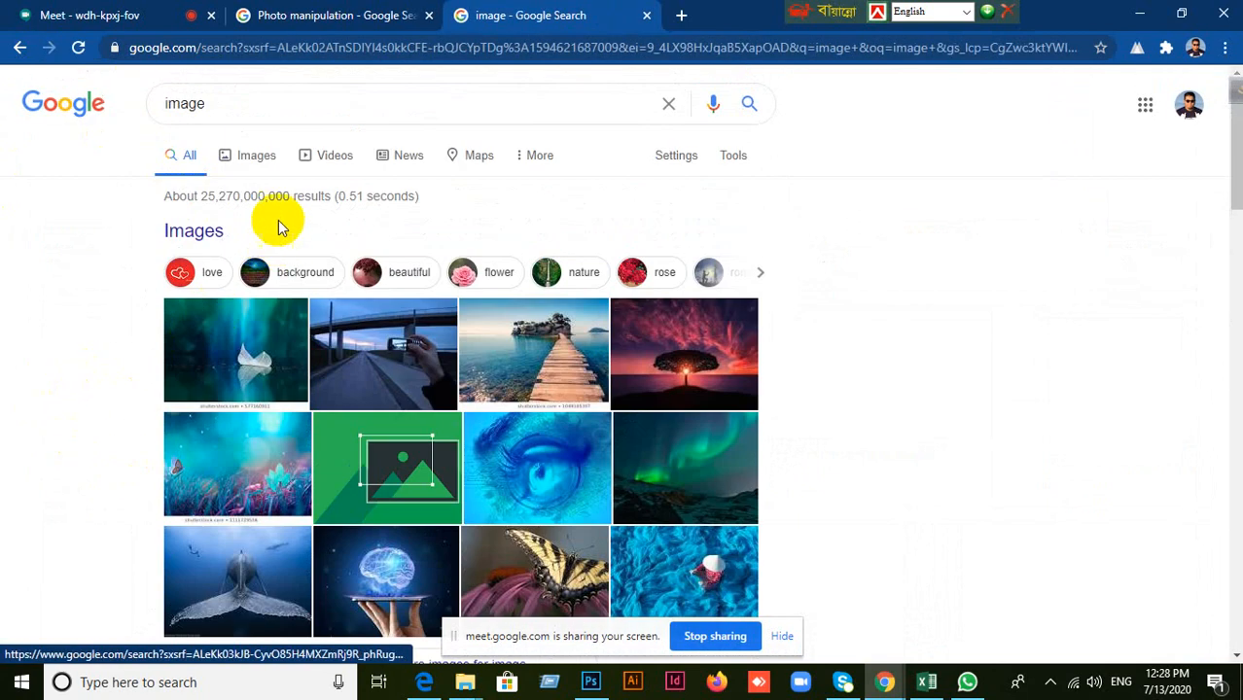
pyautogui.click(259, 158)
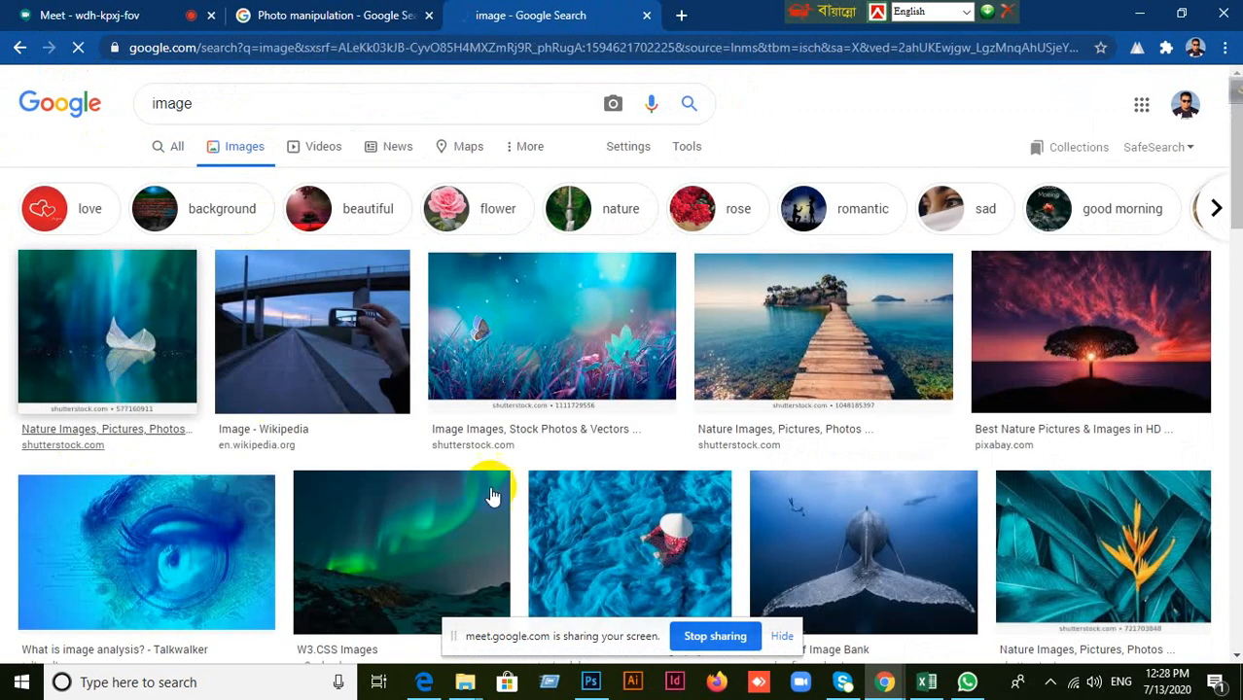
# Look through the Google image results for a picture suitable for combining with the city photo.
pyautogui.scroll(-10, 493, 494)
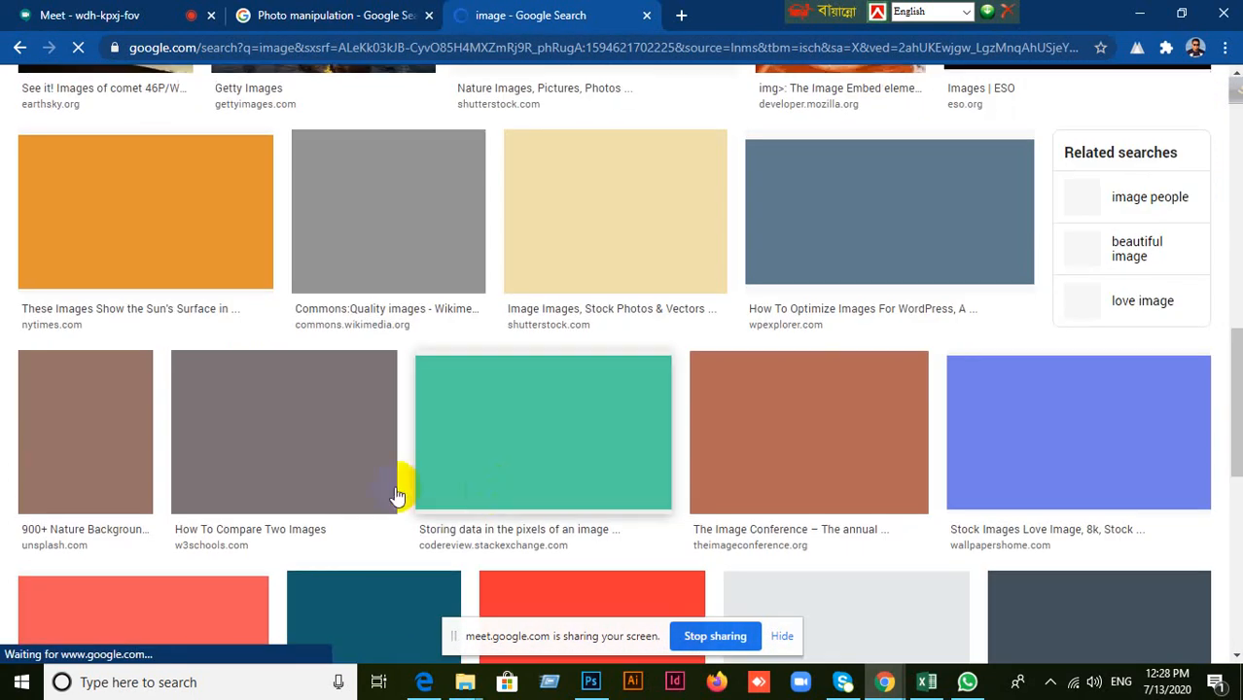
pyautogui.scroll(2, 399, 489)
pyautogui.scroll(-8, 397, 493)
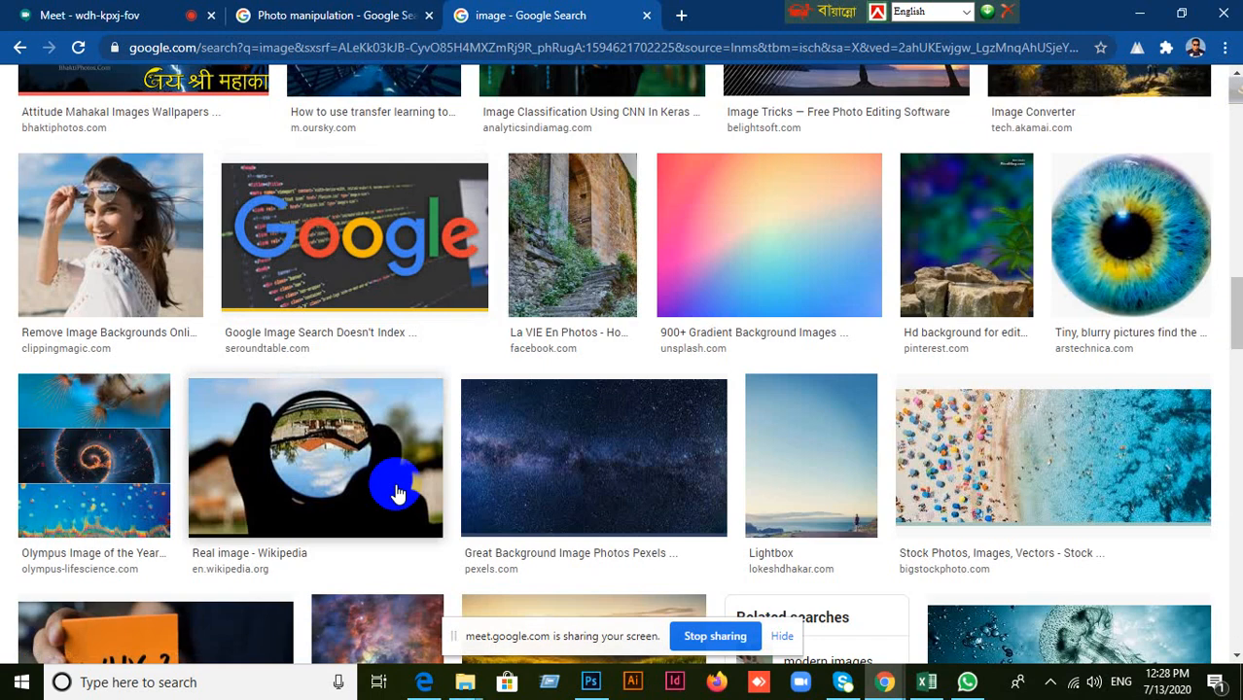
pyautogui.scroll(-9, 397, 493)
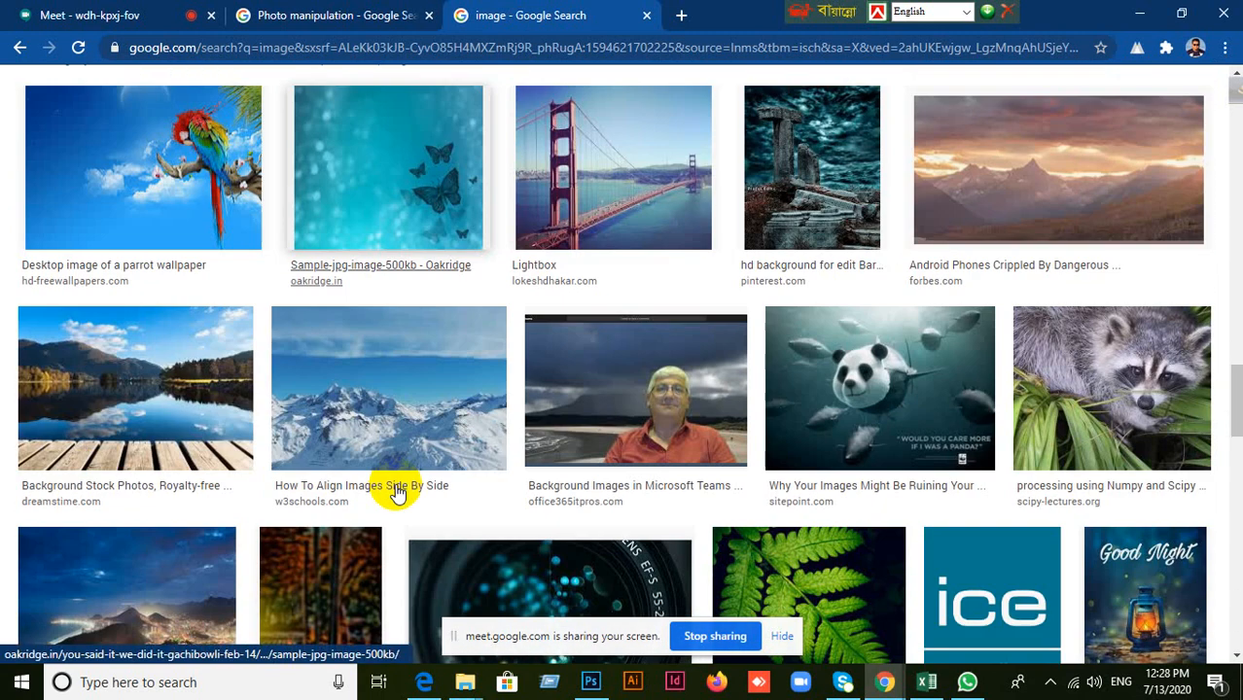
pyautogui.scroll(-10, 396, 493)
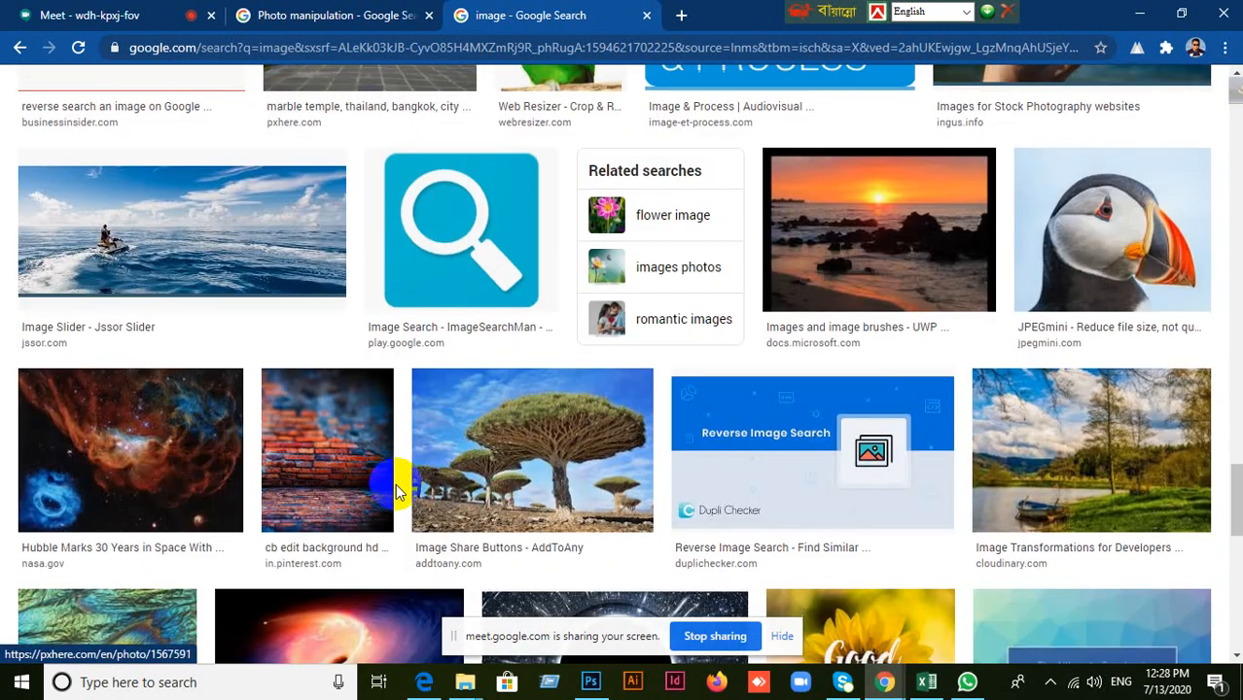
pyautogui.scroll(-6, 395, 483)
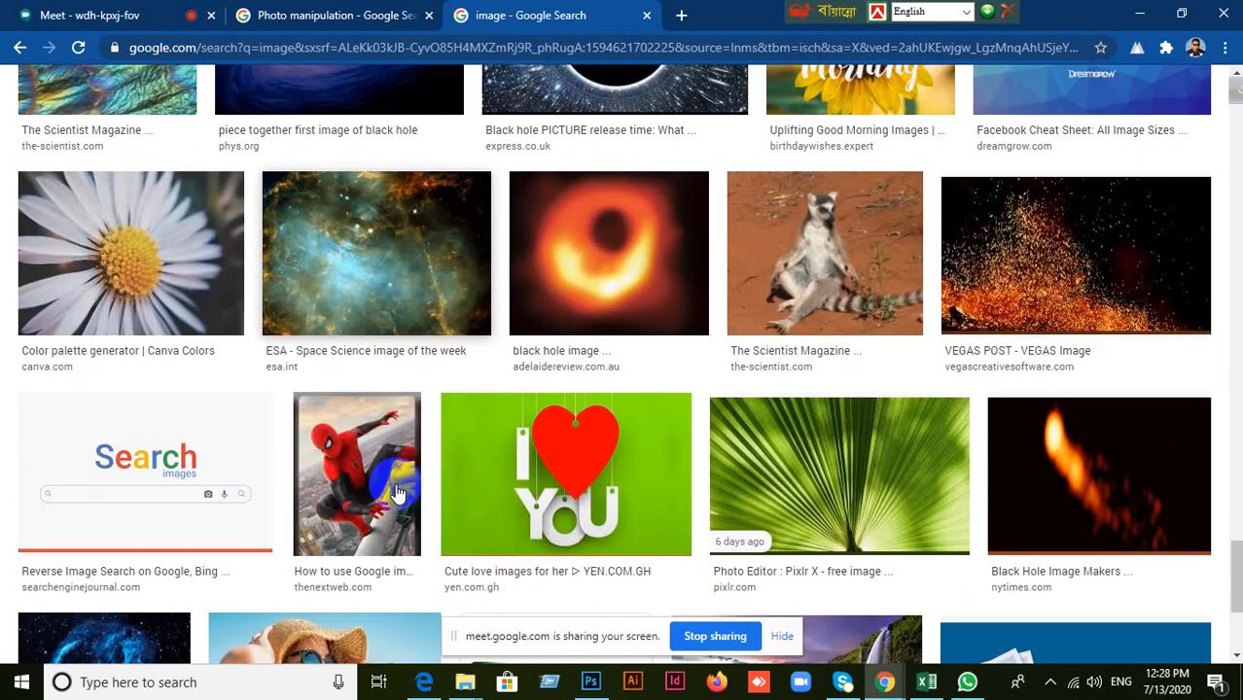
pyautogui.scroll(-3, 396, 493)
pyautogui.scroll(-3, 545, 462)
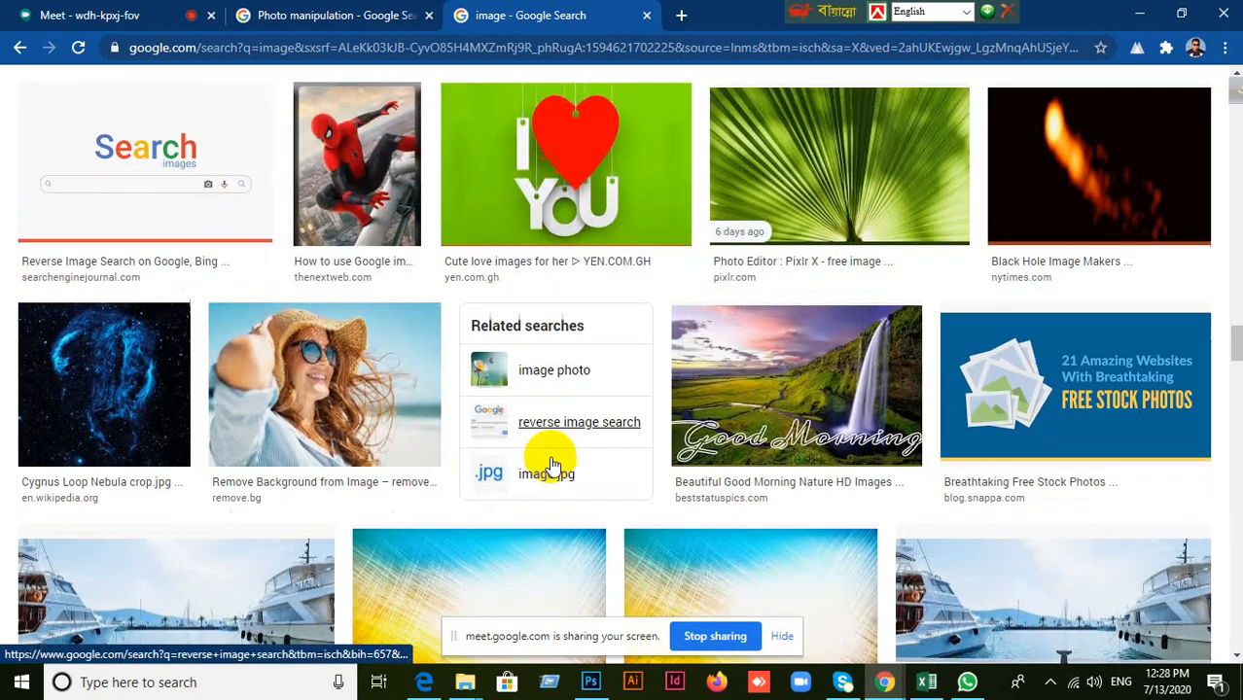
pyautogui.scroll(-3, 551, 465)
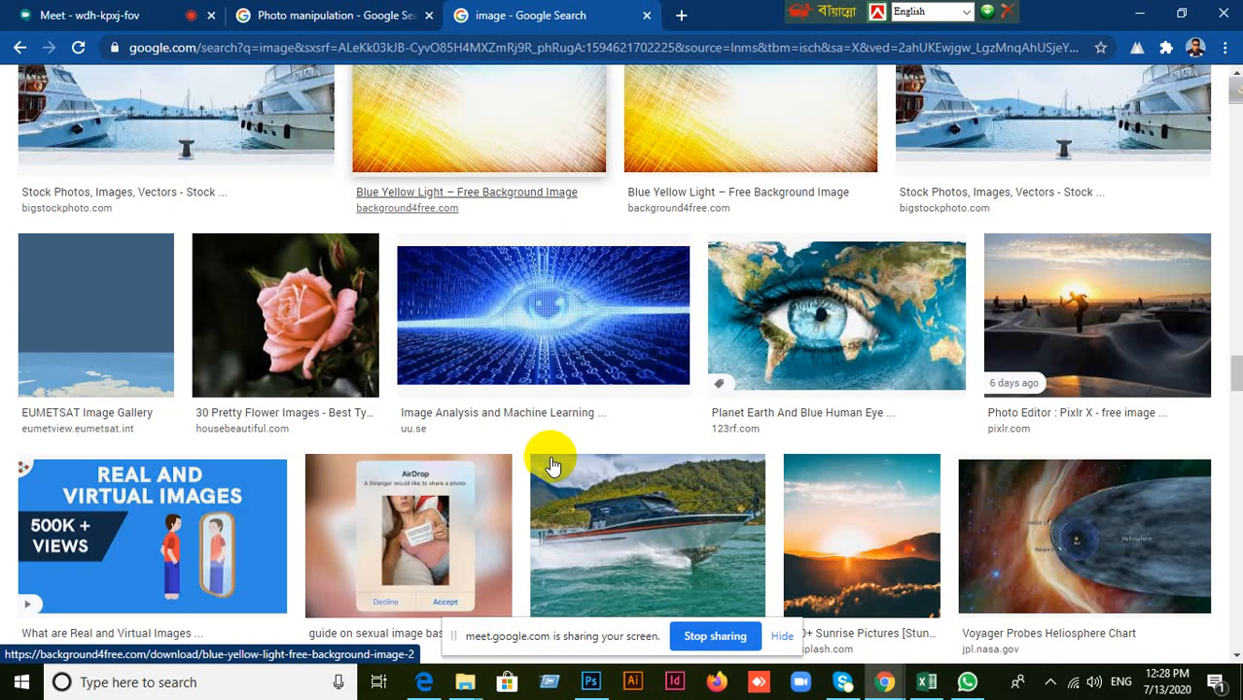
pyautogui.scroll(-3, 551, 465)
pyautogui.scroll(-1, 552, 465)
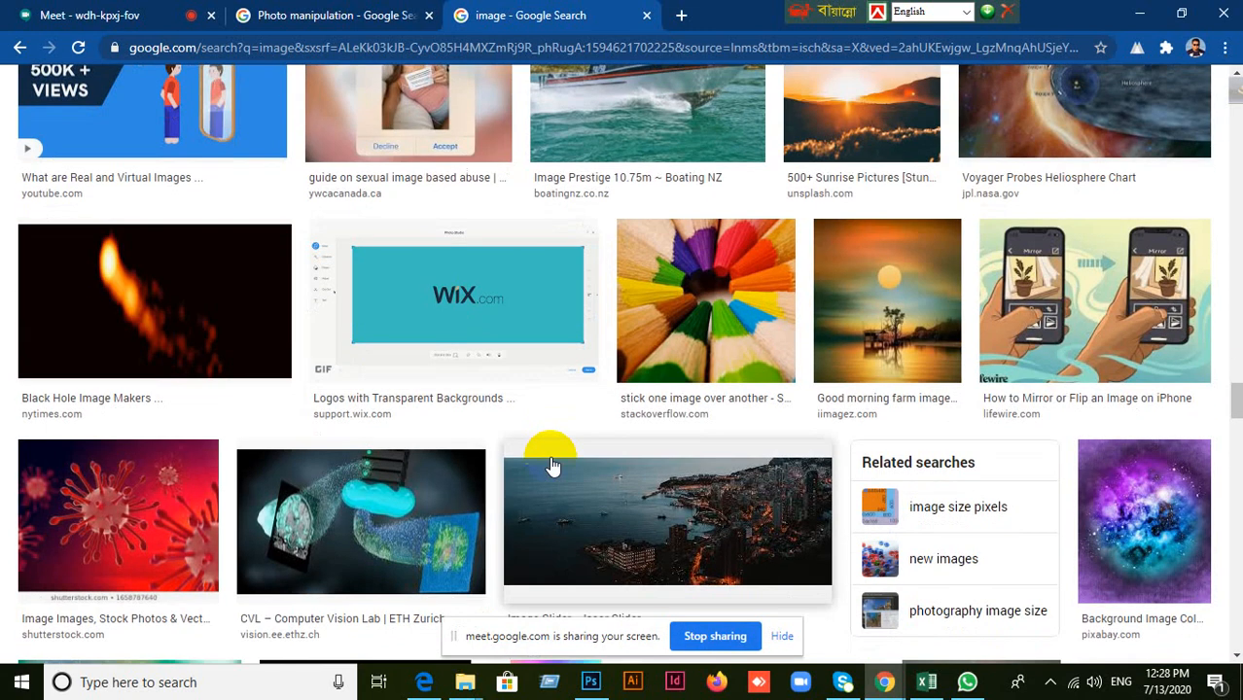
pyautogui.scroll(-8, 552, 466)
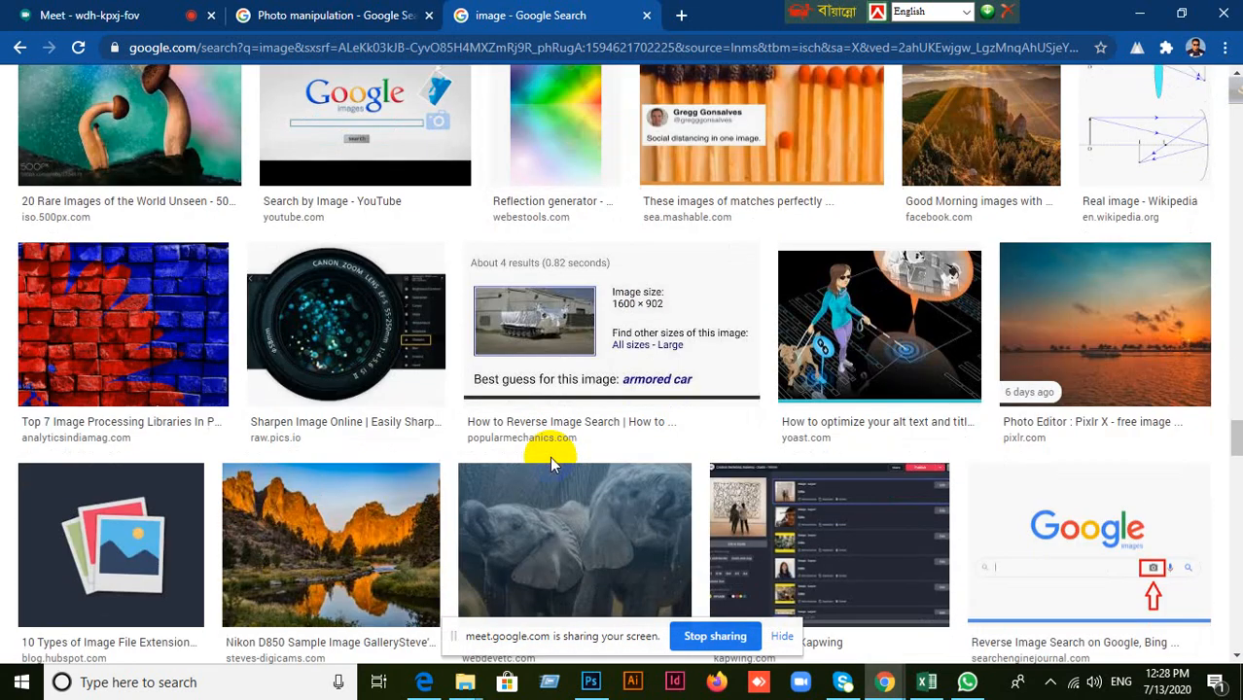
pyautogui.scroll(-4, 551, 465)
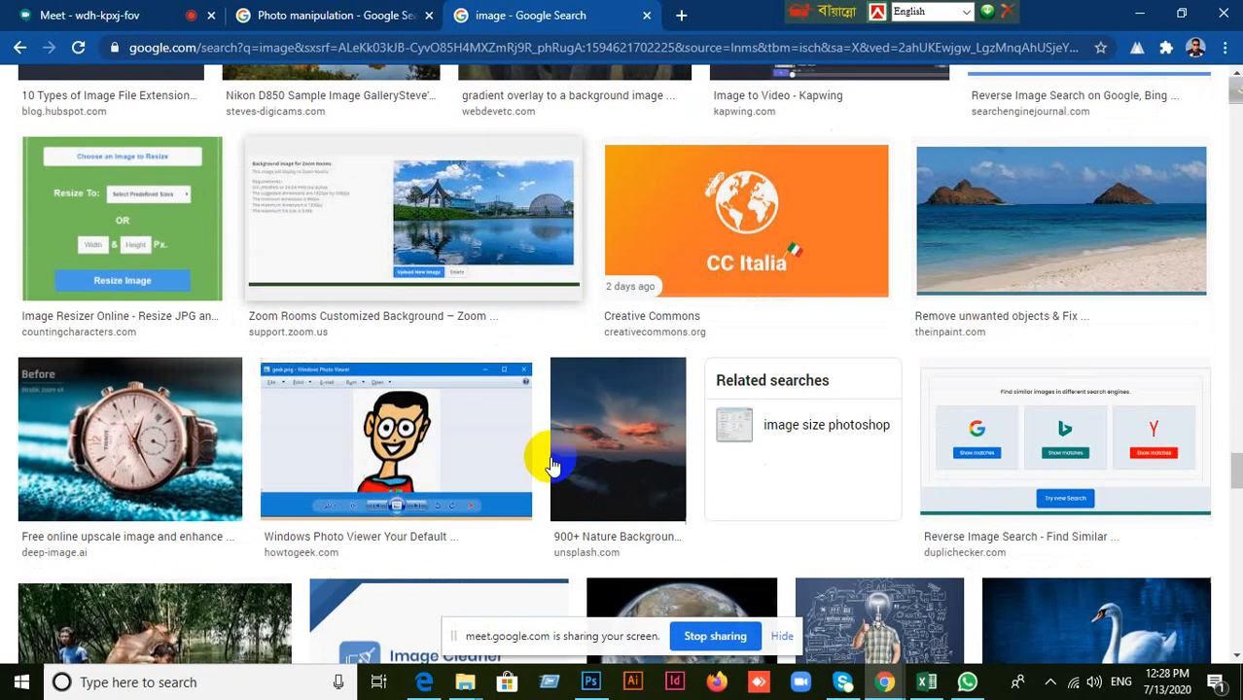
pyautogui.scroll(-4, 552, 465)
pyautogui.scroll(-1, 552, 465)
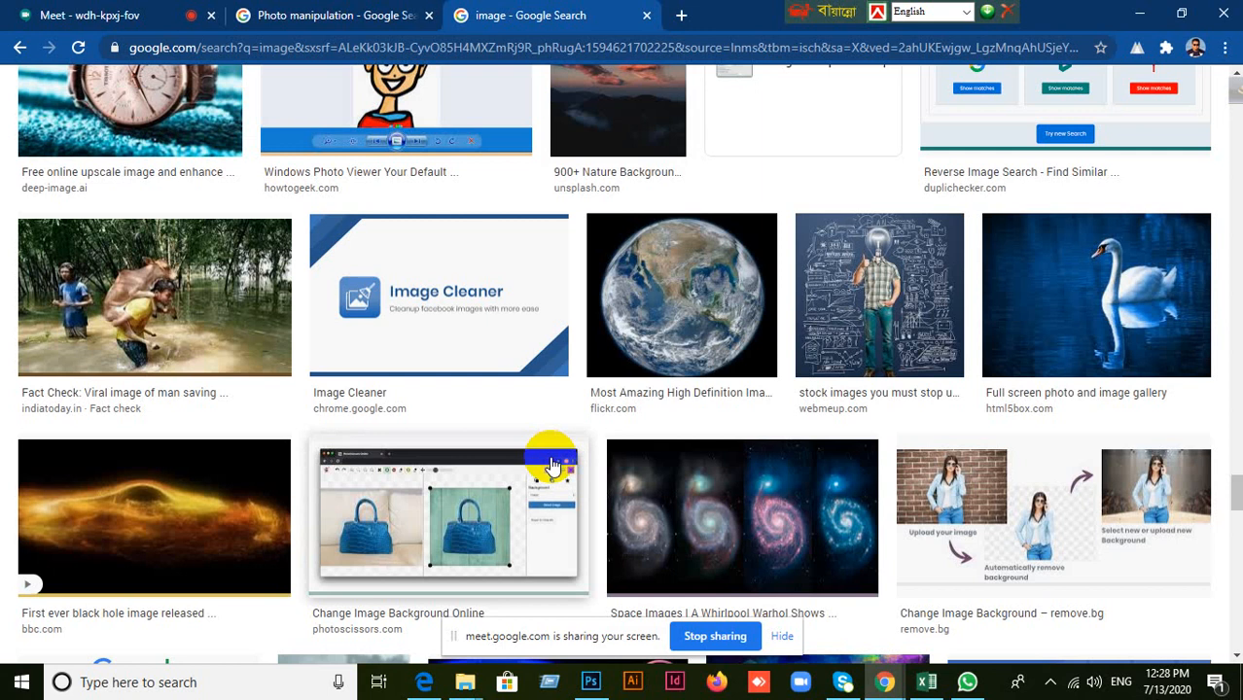
pyautogui.scroll(-6, 552, 466)
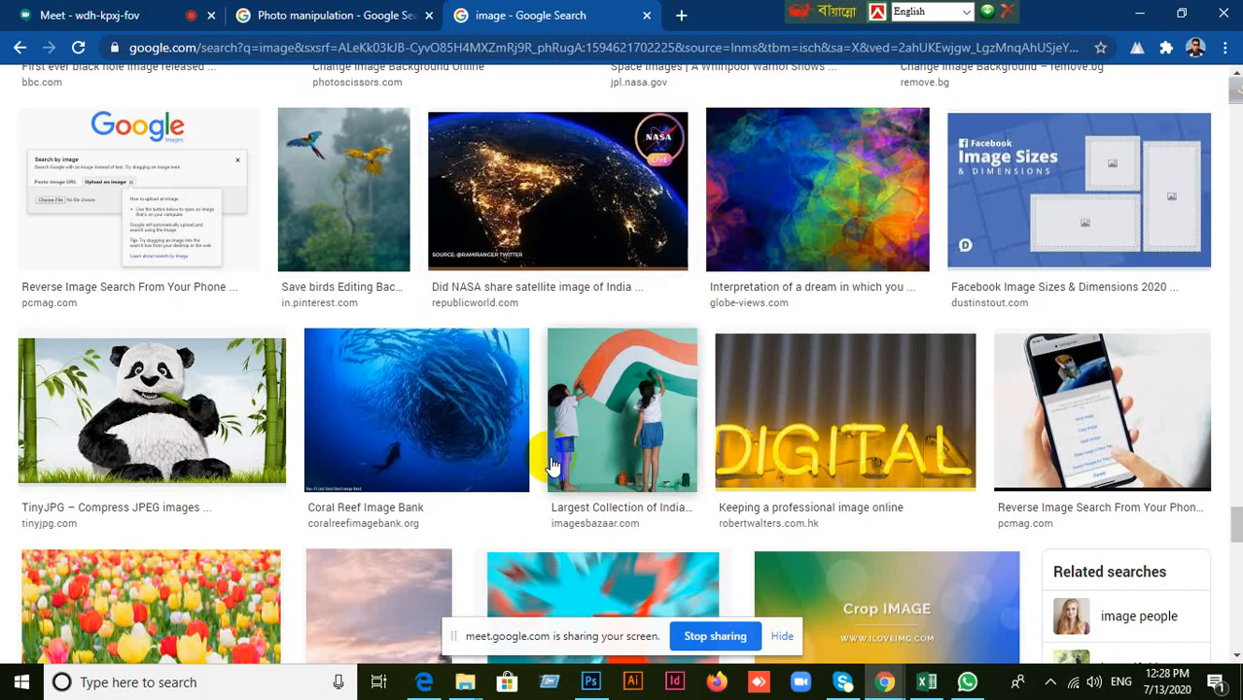
pyautogui.scroll(-2, 551, 465)
pyautogui.scroll(-4, 551, 464)
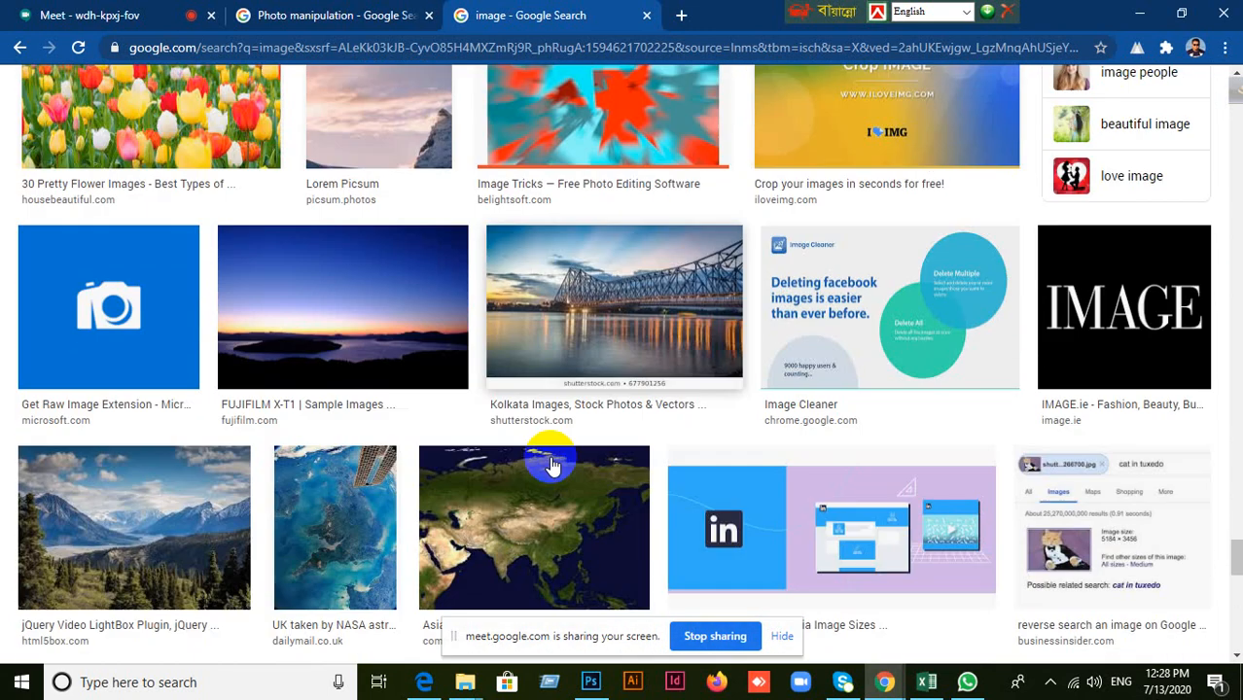
pyautogui.scroll(-2, 552, 465)
# Switch to Photoshop and place the portrait image "1" from the Desktop into the city-buildings document.
pyautogui.hotkey('alt', 'Tab')
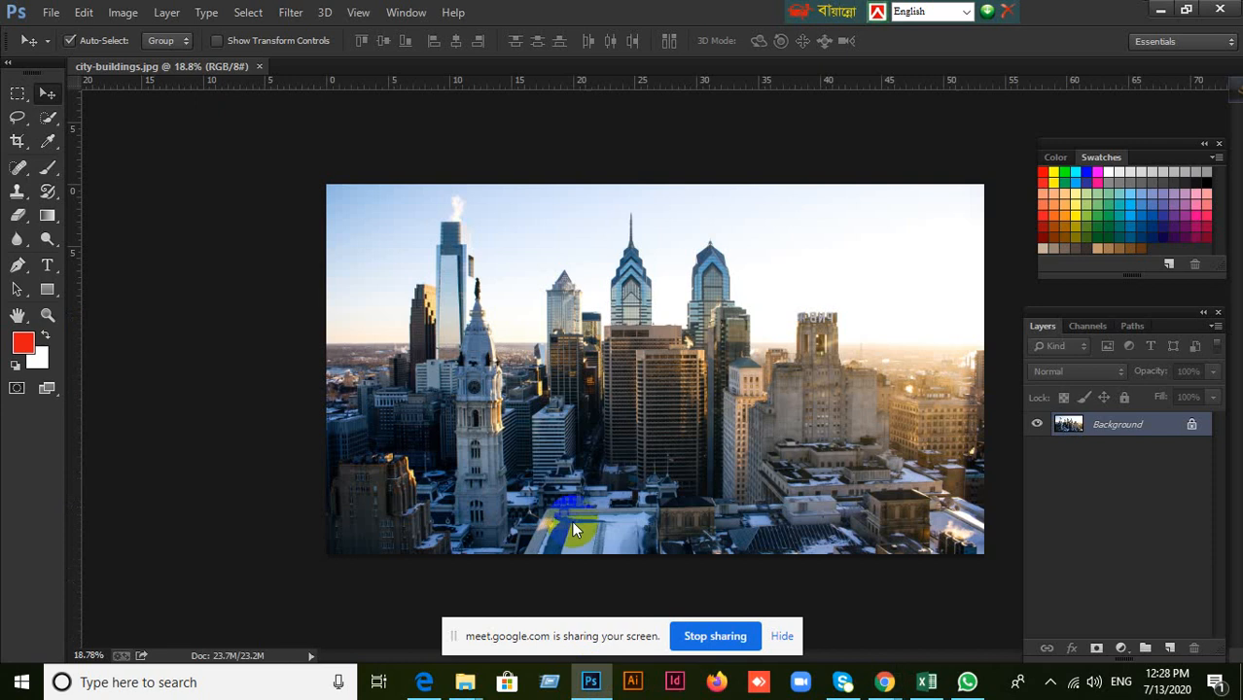
pyautogui.click(51, 12)
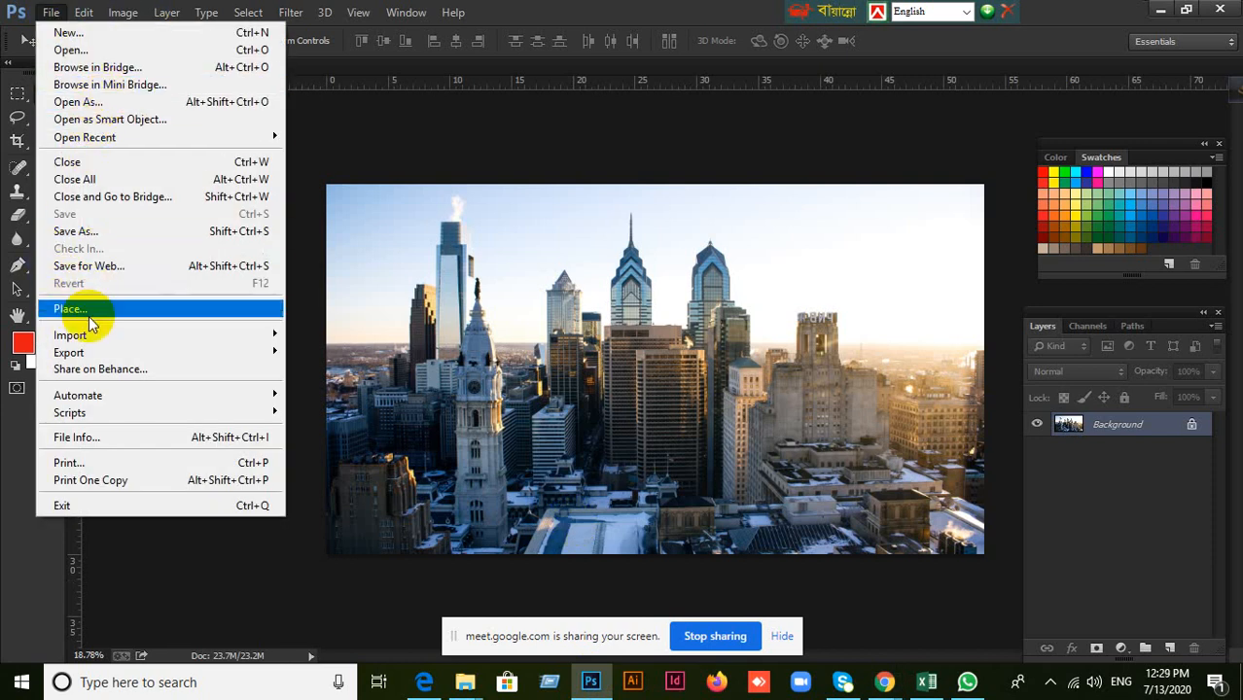
pyautogui.click(739, 383)
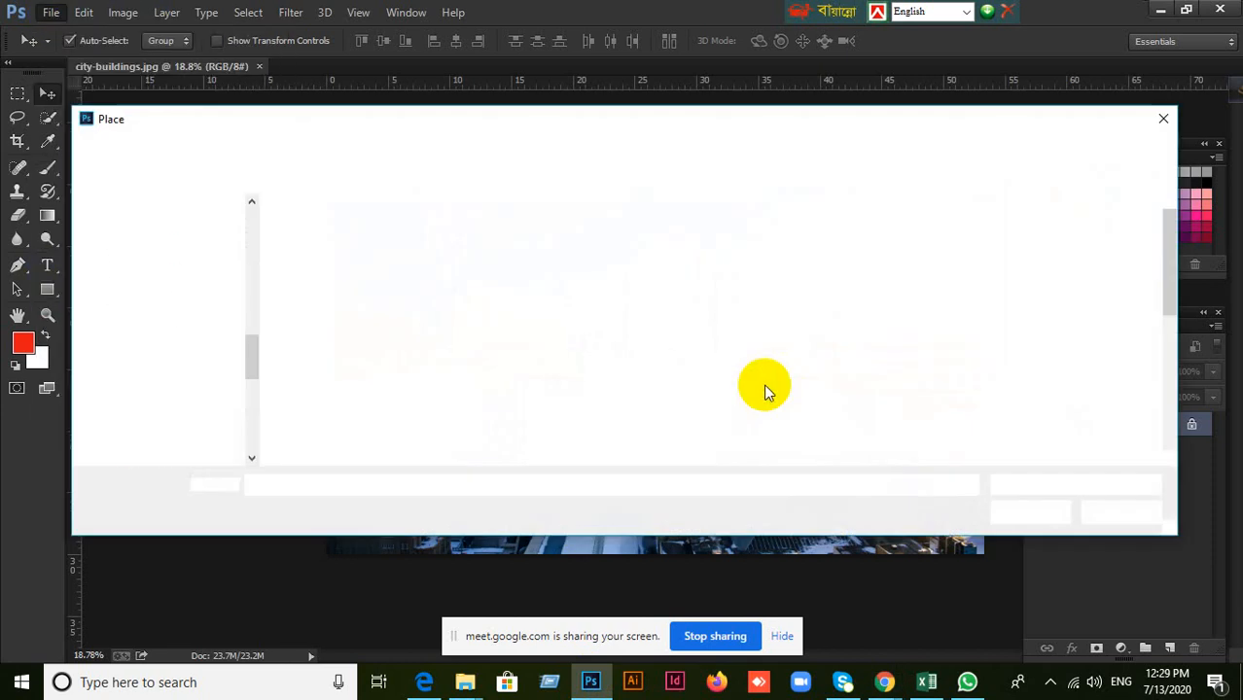
pyautogui.click(748, 267)
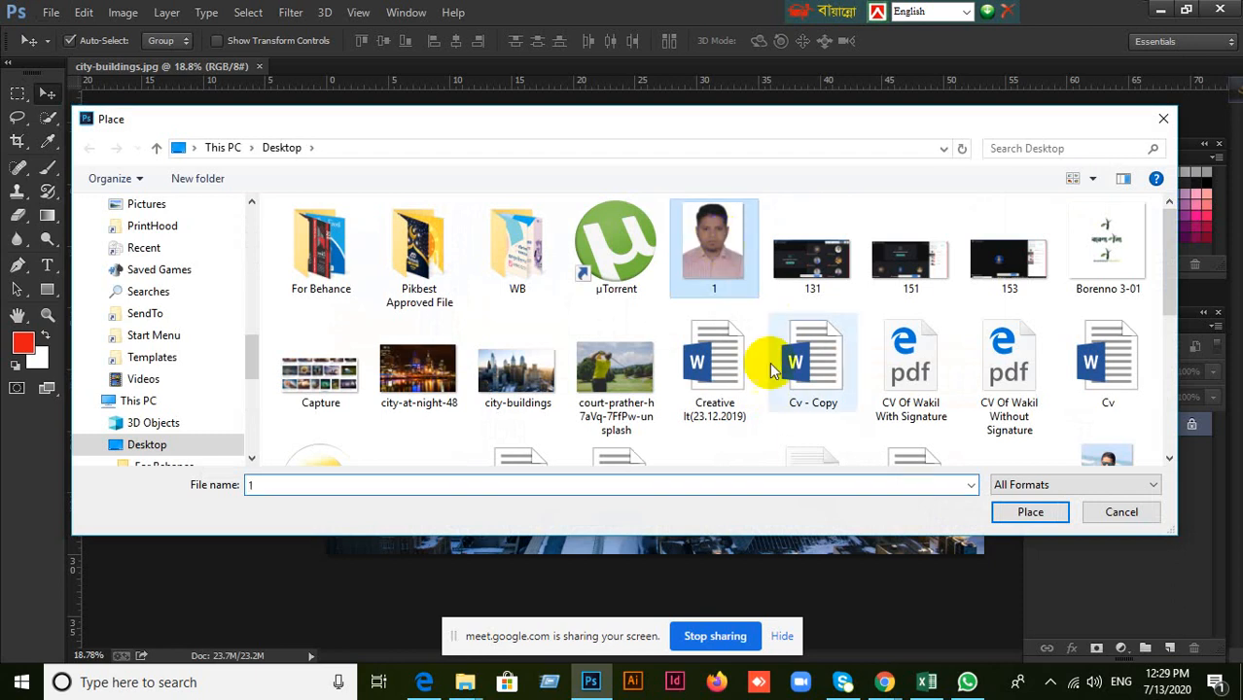
pyautogui.click(1021, 512)
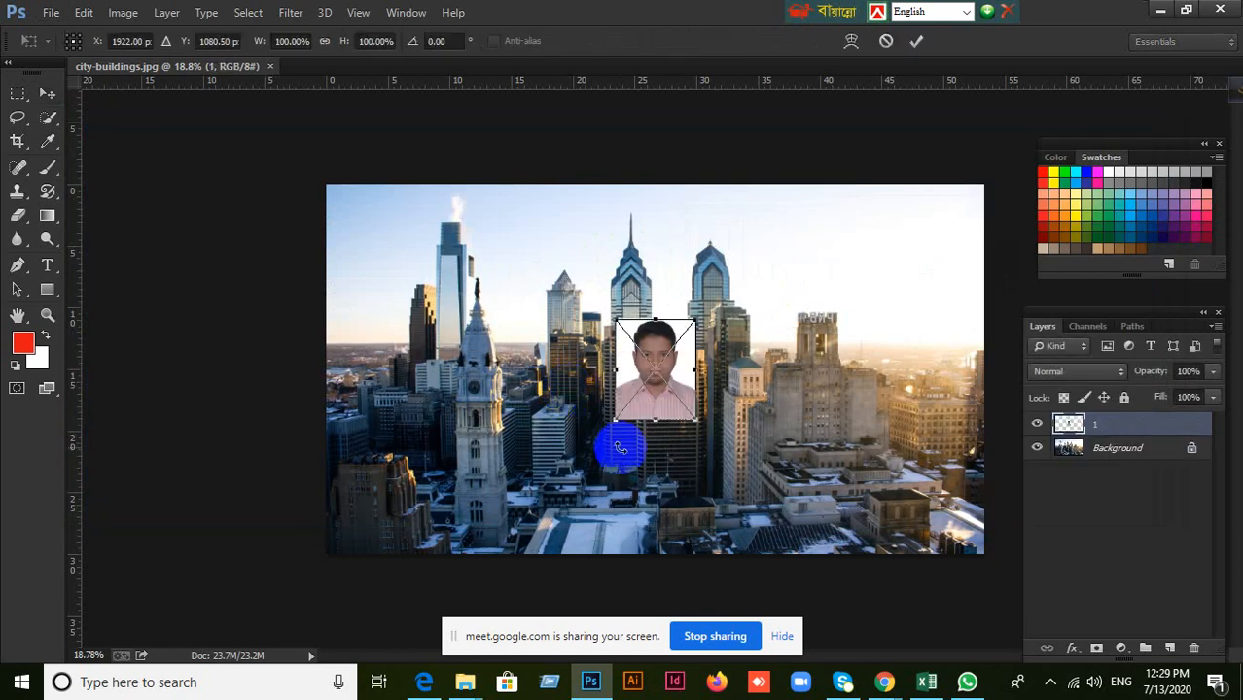
# Scale the placed portrait to about 233% and position it over the central skyscrapers, slightly overlapping the sky.
pyautogui.moveTo(696, 419); pyautogui.dragTo(796, 541)
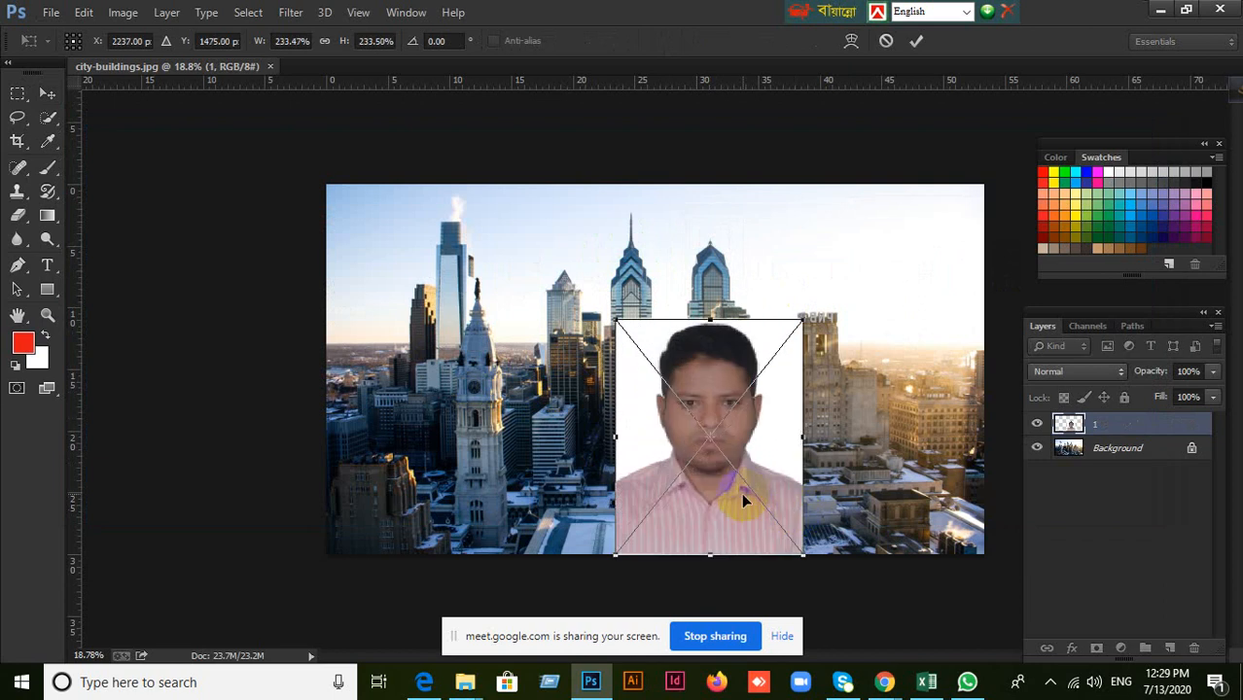
pyautogui.moveTo(741, 492); pyautogui.dragTo(694, 413)
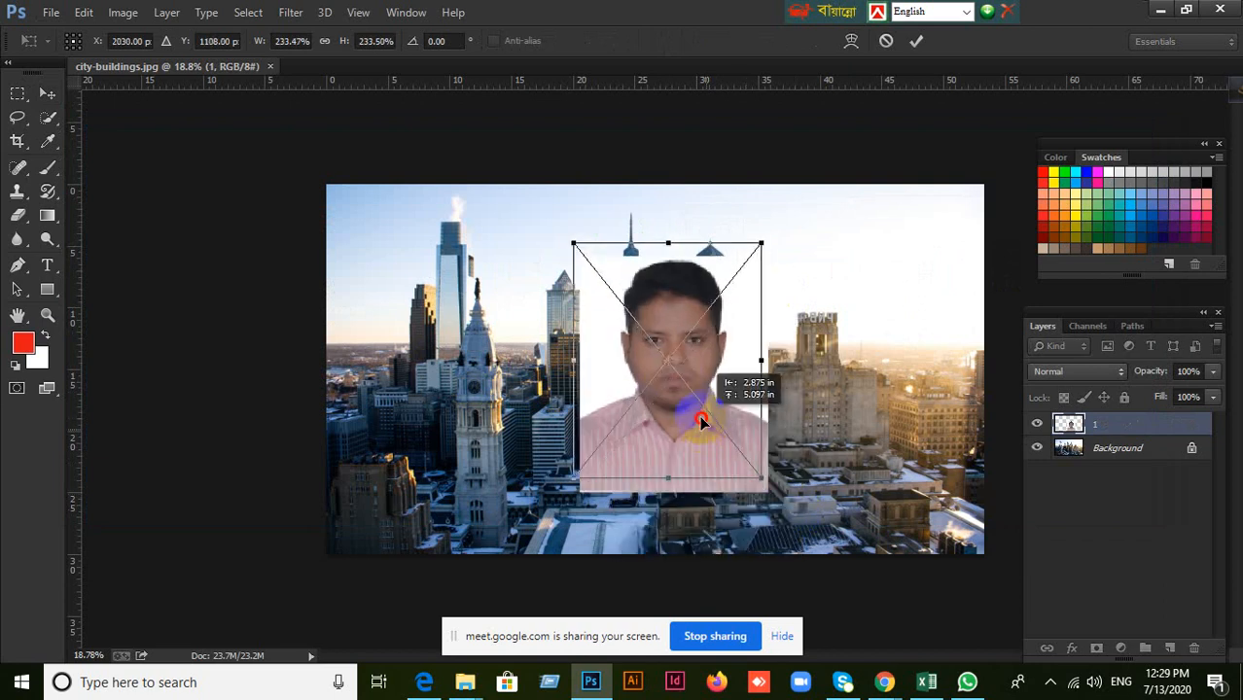
pyautogui.click(914, 43)
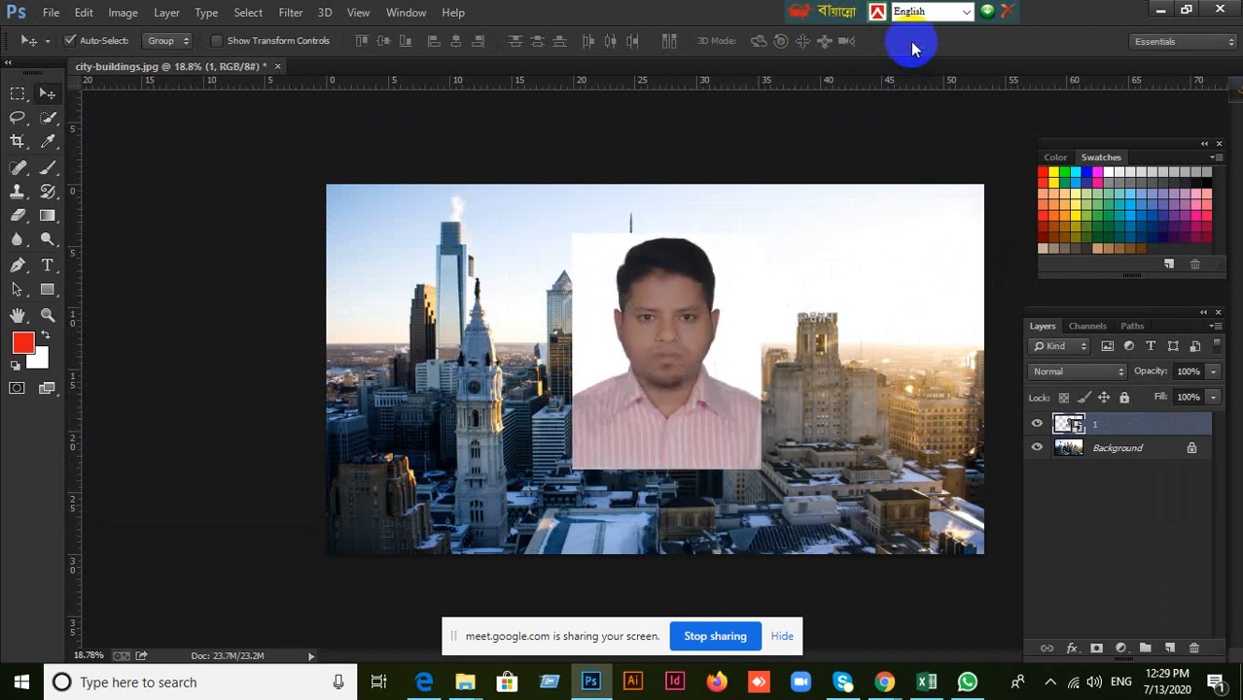
# Check the contents of the Background and portrait layers by toggling the visibility of each one off and on.
pyautogui.click(1037, 448)
pyautogui.click(1038, 448)
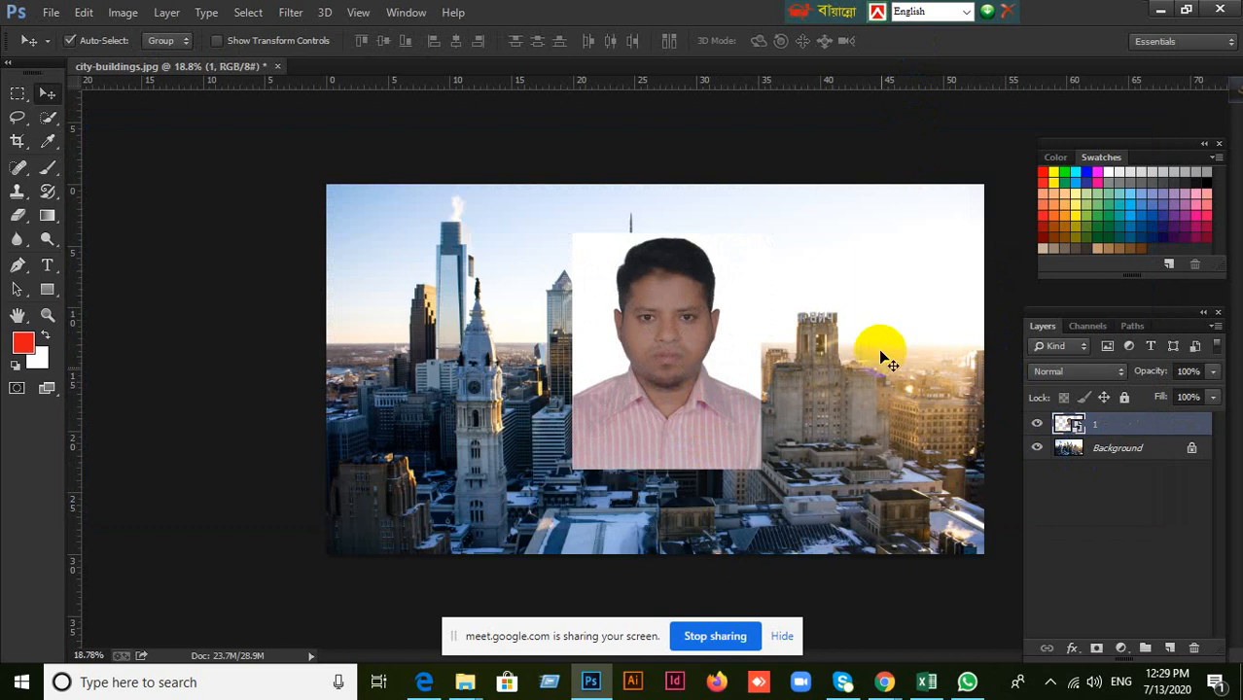
pyautogui.click(1036, 425)
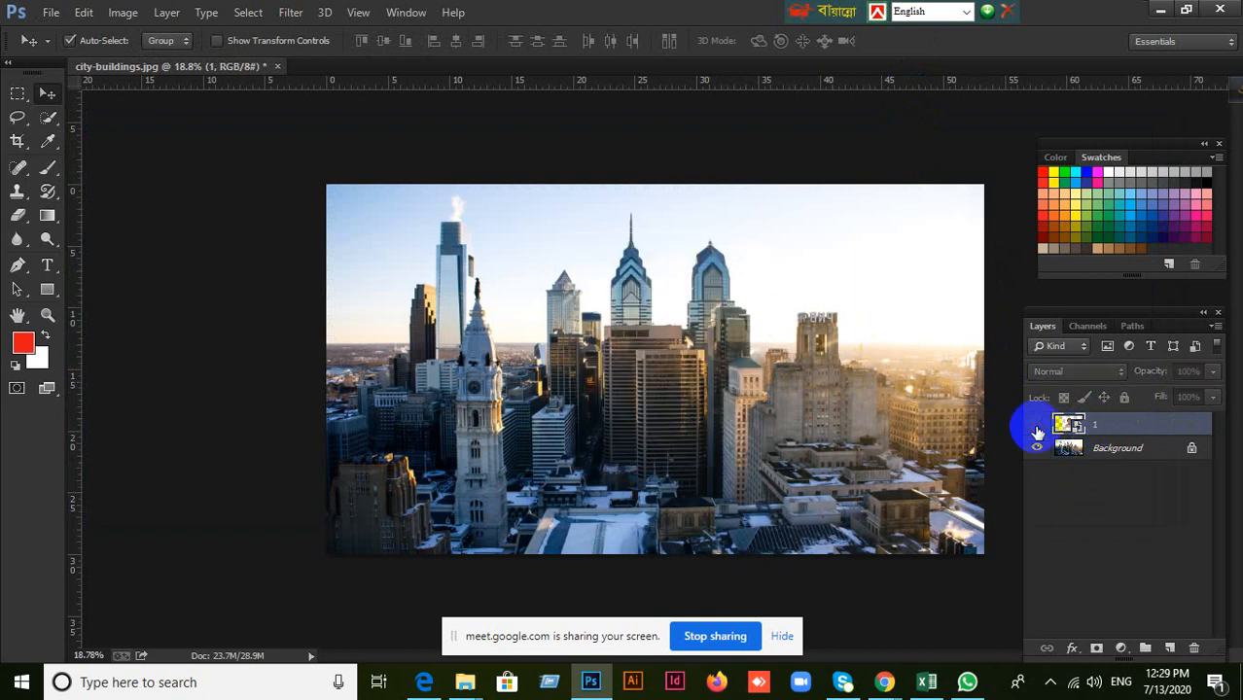
pyautogui.click(1037, 425)
pyautogui.click(1037, 425)
pyautogui.click(1037, 425)
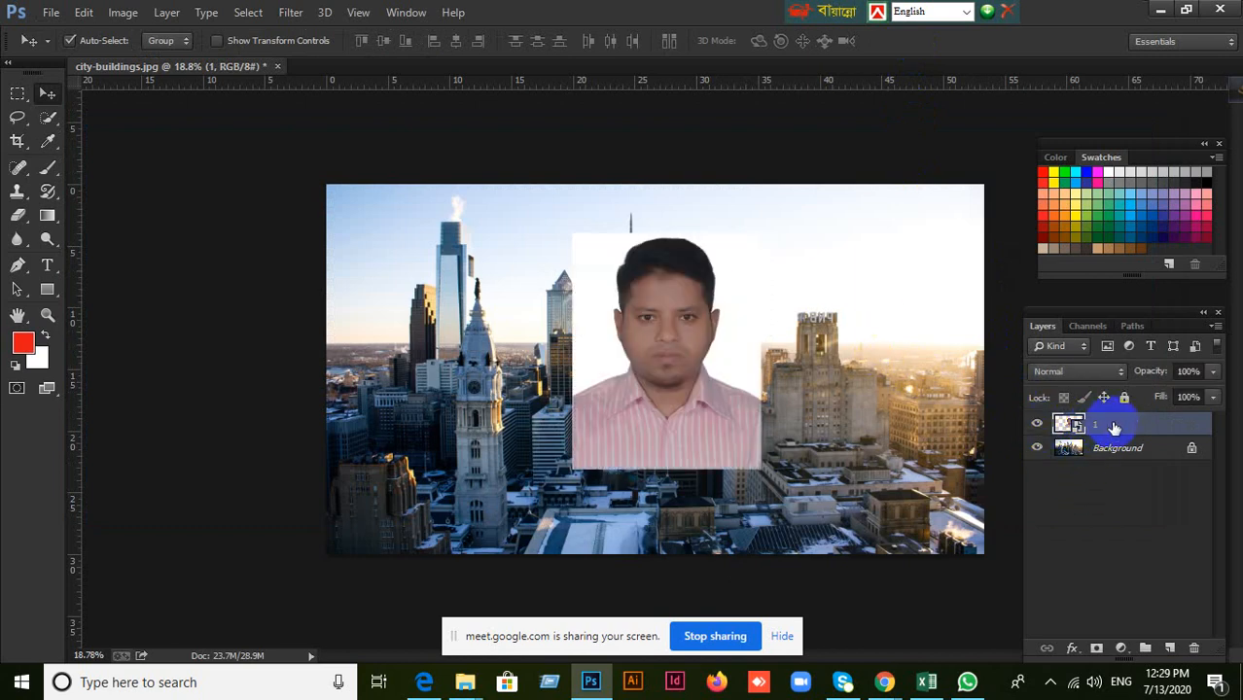
# Try the Darken and Multiply blend modes on the portrait layer, repositioning it over the central buildings with each.
pyautogui.click(1111, 372)
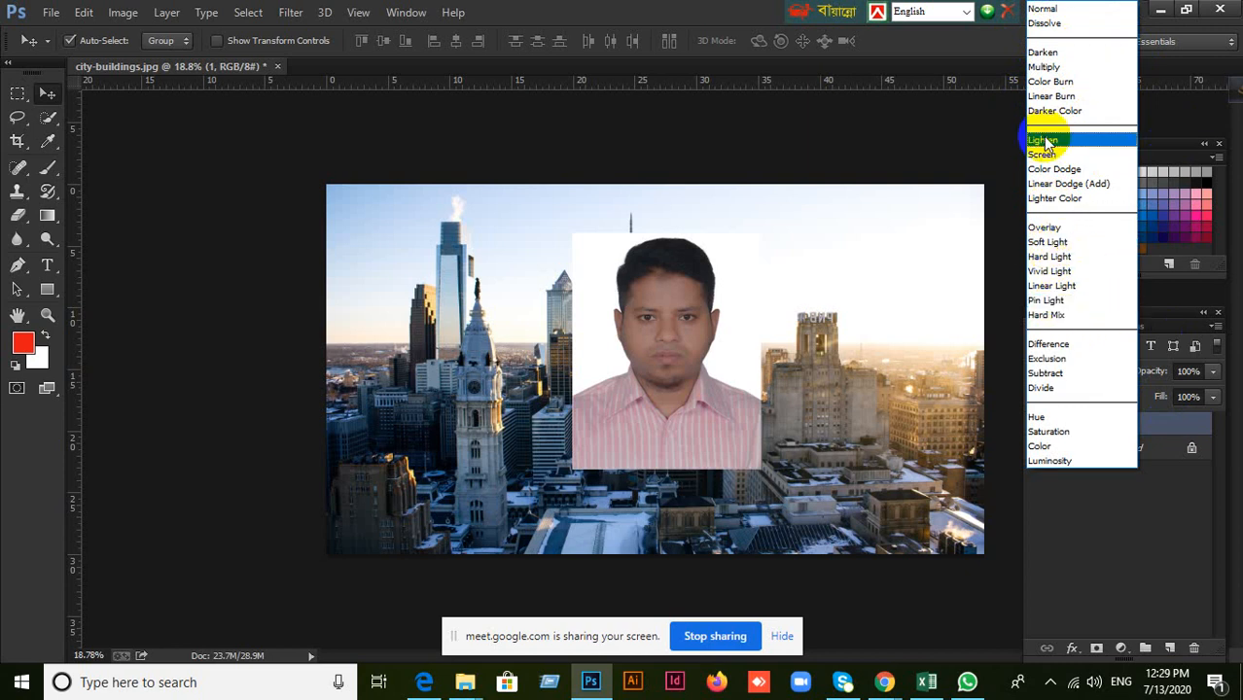
pyautogui.click(1061, 55)
pyautogui.moveTo(686, 328); pyautogui.dragTo(639, 315)
pyautogui.click(1114, 377)
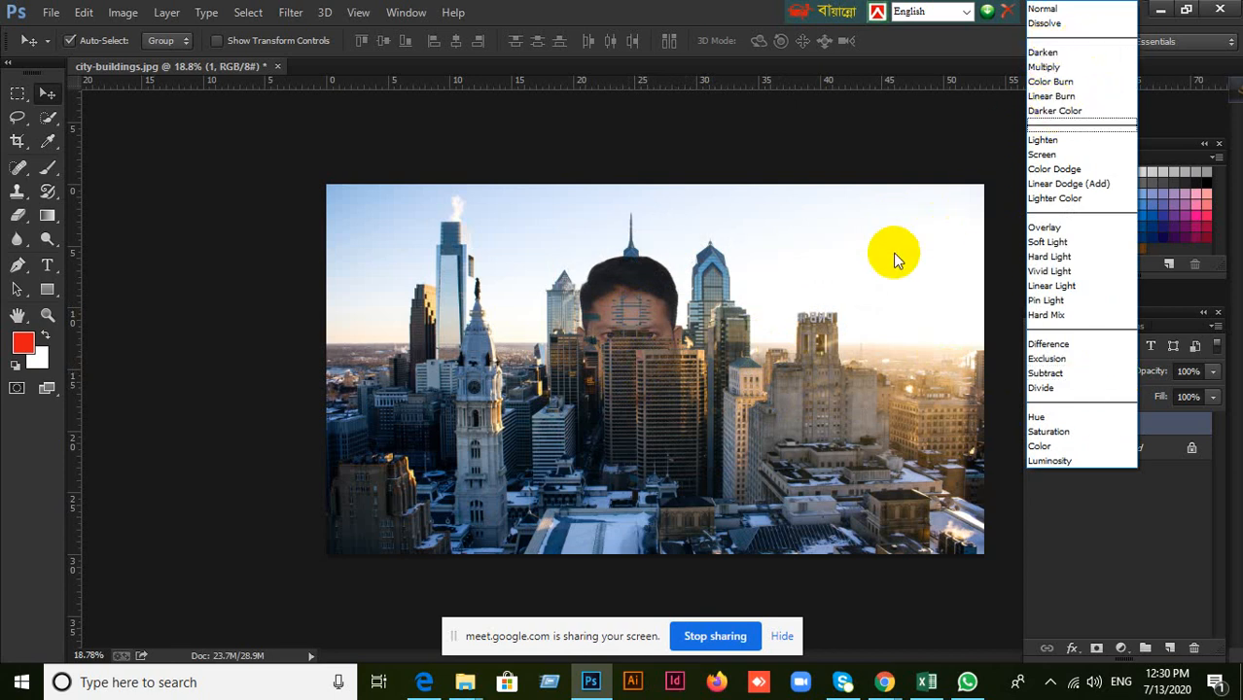
pyautogui.click(1048, 67)
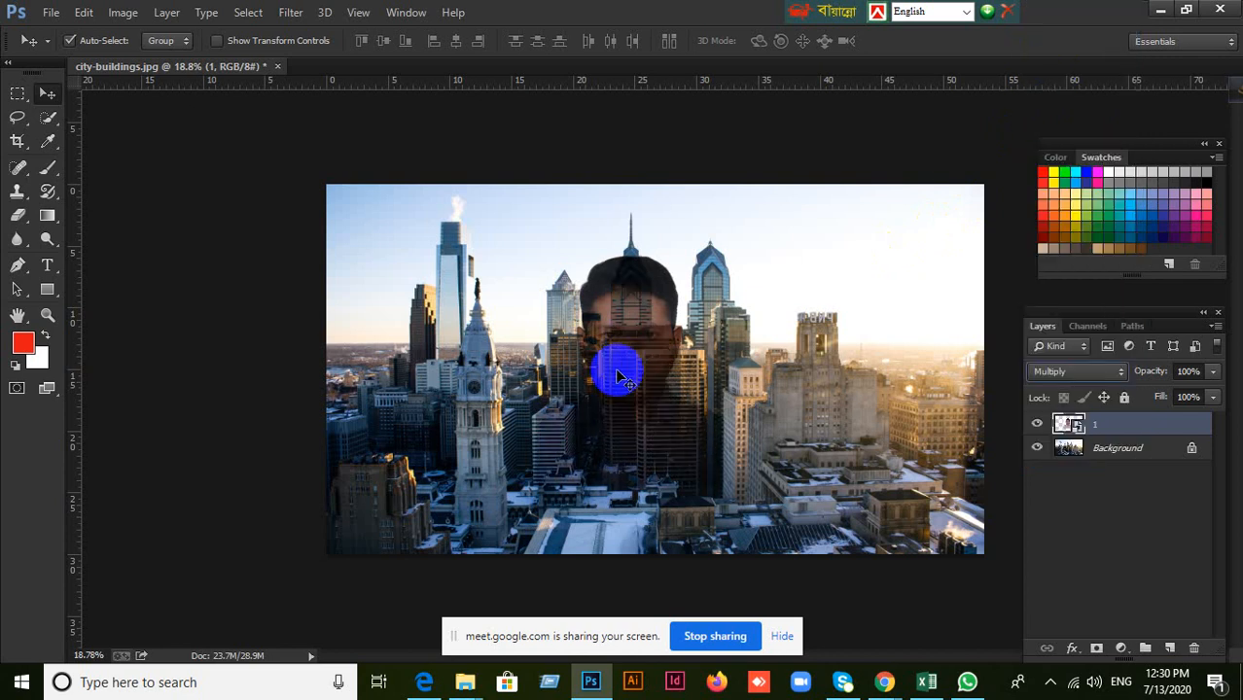
pyautogui.moveTo(616, 361)
pyautogui.mouseDown()
pyautogui.moveTo(638, 333)
pyautogui.moveTo(692, 362)
pyautogui.moveTo(615, 325)
pyautogui.moveTo(644, 356)
pyautogui.moveTo(633, 365)
pyautogui.mouseUp()
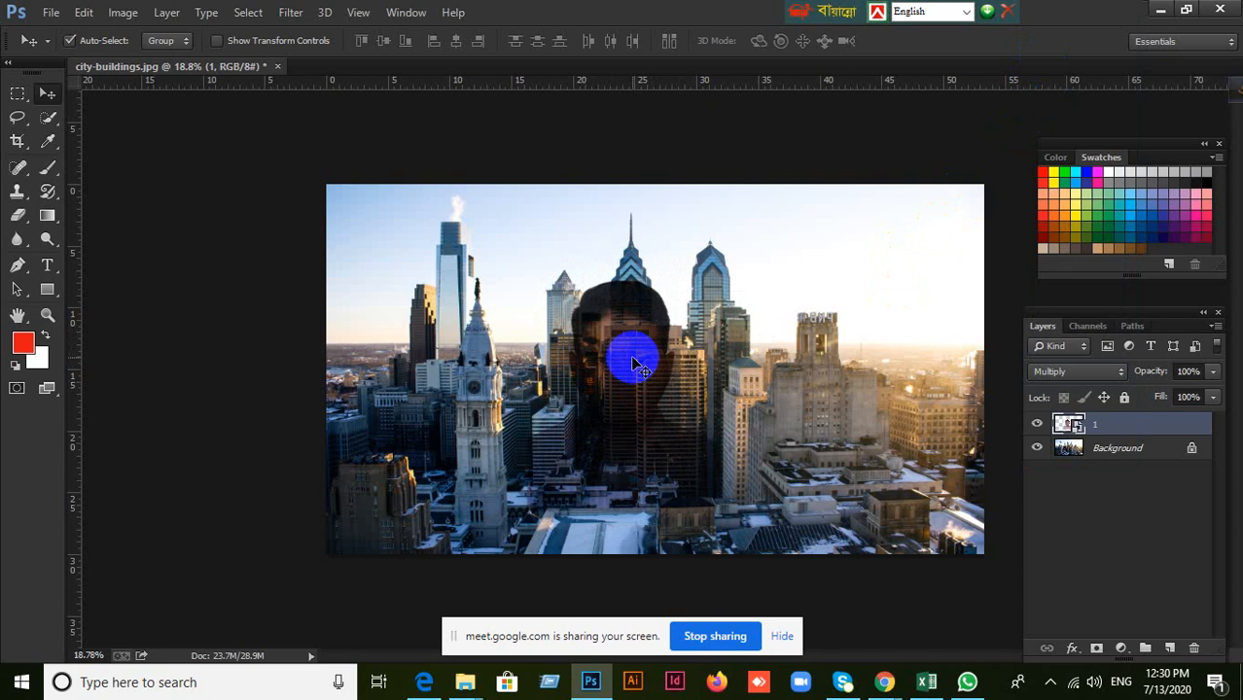
# Try the Hard Light, Soft Light, Lighter Color, Pin Light and Linear Burn blend modes on the portrait layer.
pyautogui.click(1118, 374)
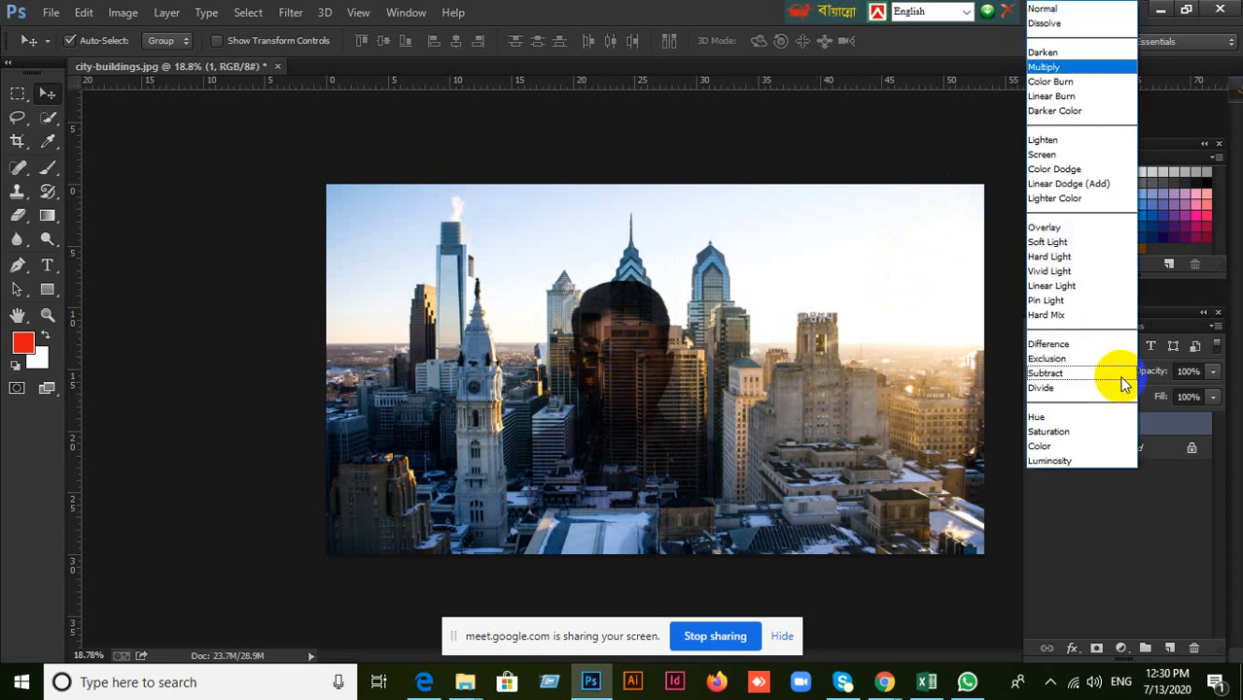
pyautogui.click(1048, 257)
pyautogui.click(1109, 373)
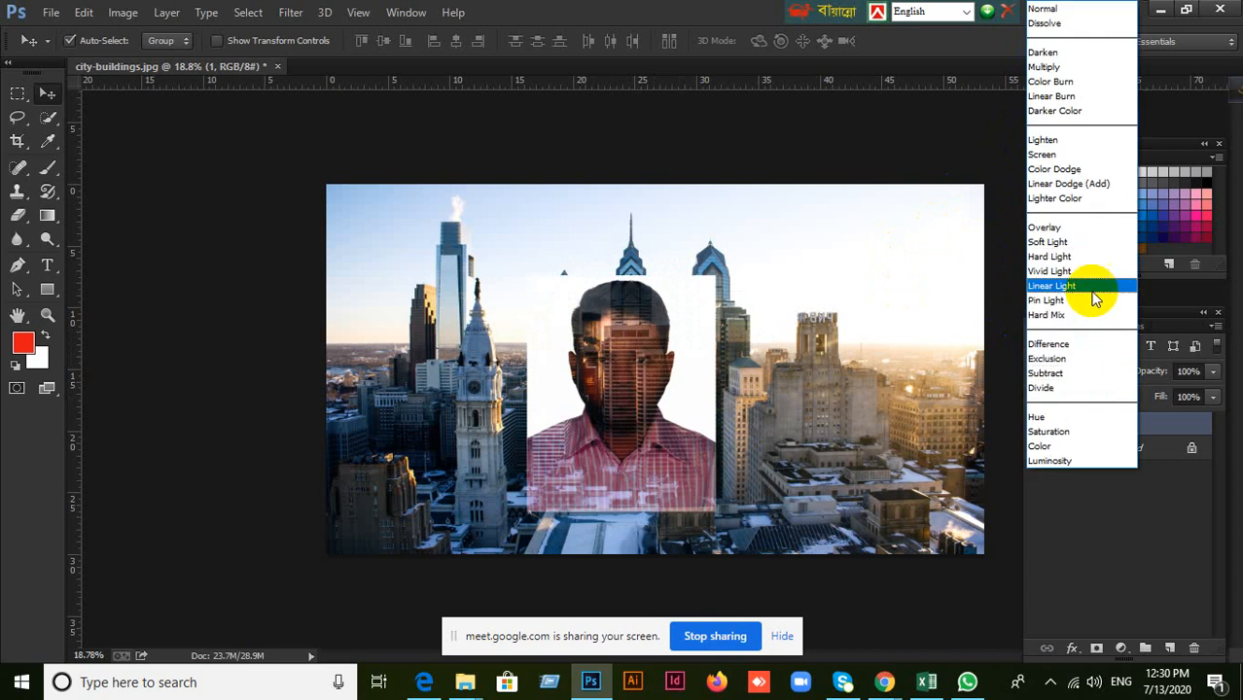
pyautogui.click(1070, 245)
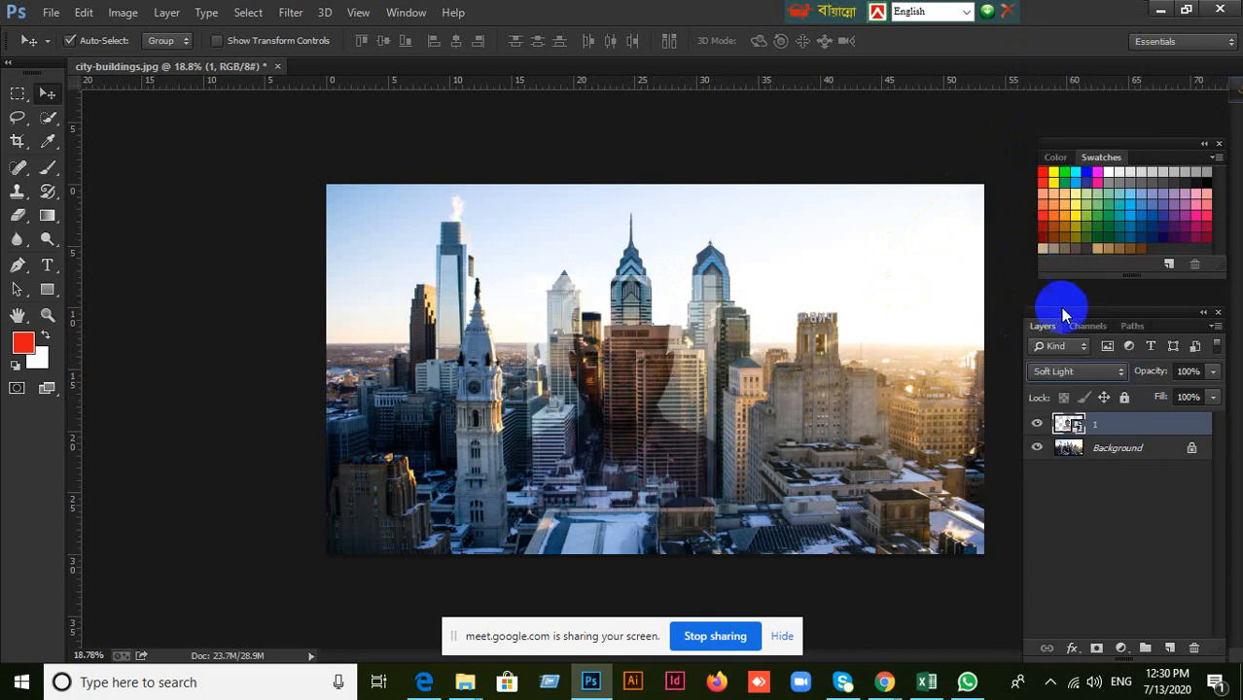
pyautogui.click(1115, 376)
pyautogui.click(1058, 196)
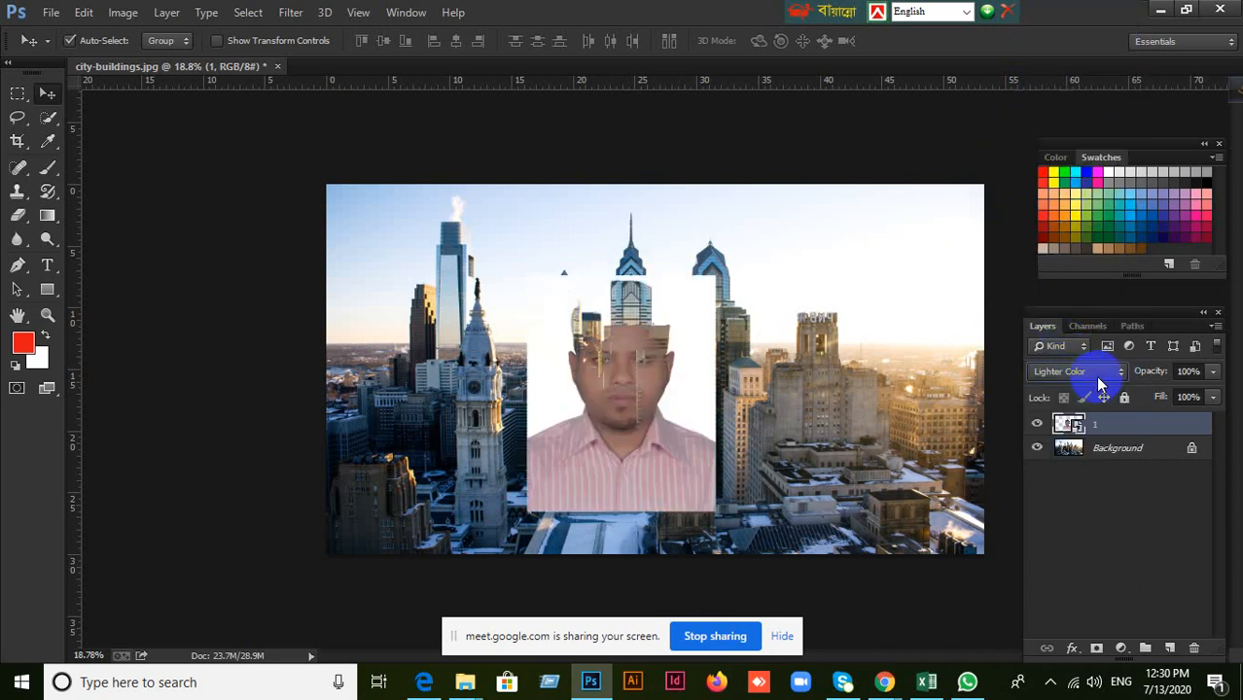
pyautogui.click(1095, 375)
pyautogui.click(1048, 302)
pyautogui.click(1090, 378)
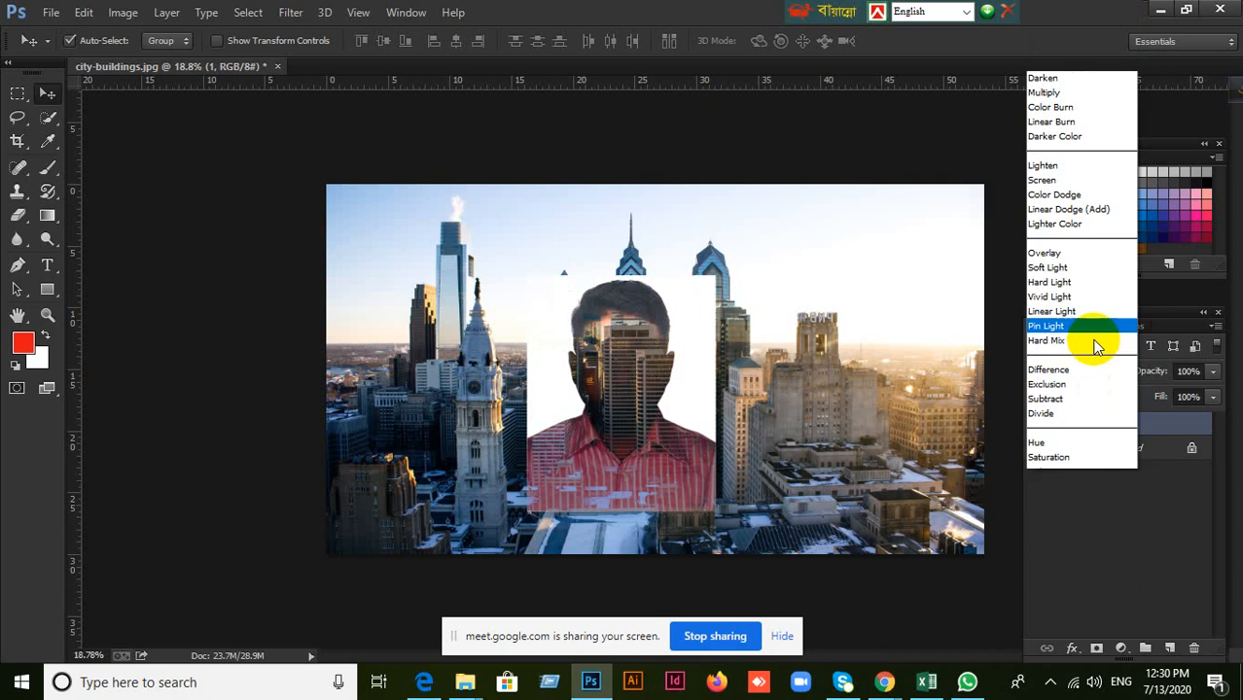
pyautogui.click(1062, 100)
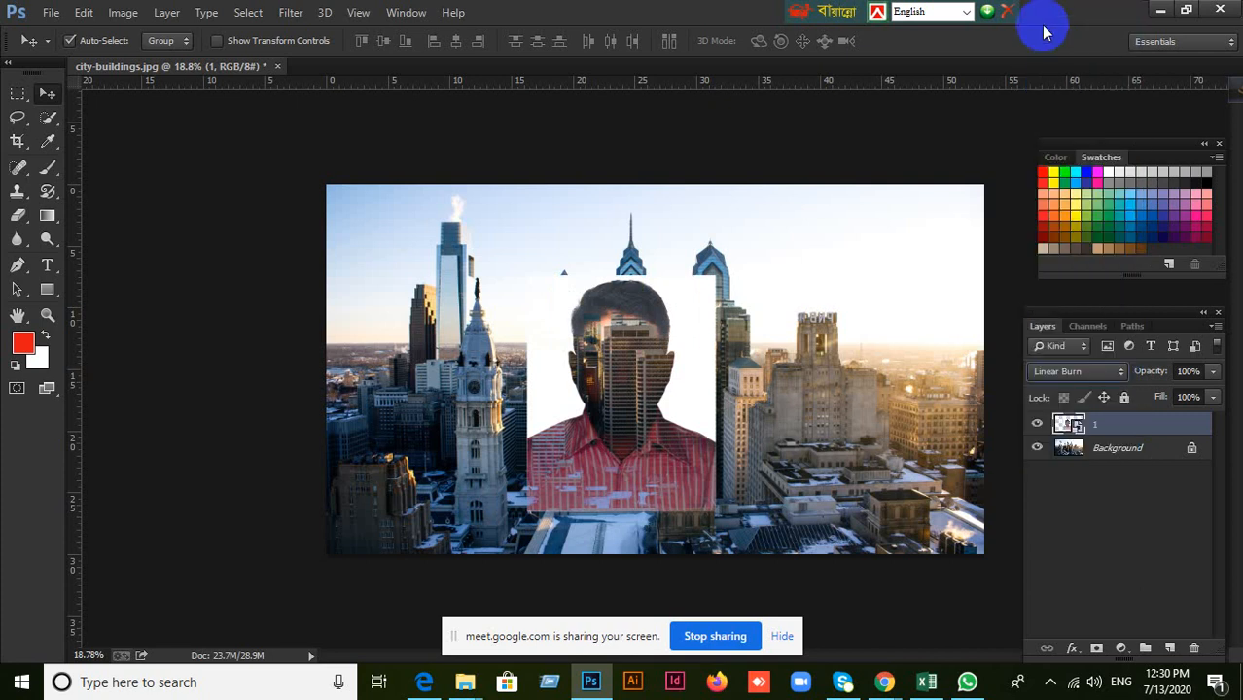
# Return the portrait layer to the Normal blend mode and review the list of available blend modes.
pyautogui.click(1114, 375)
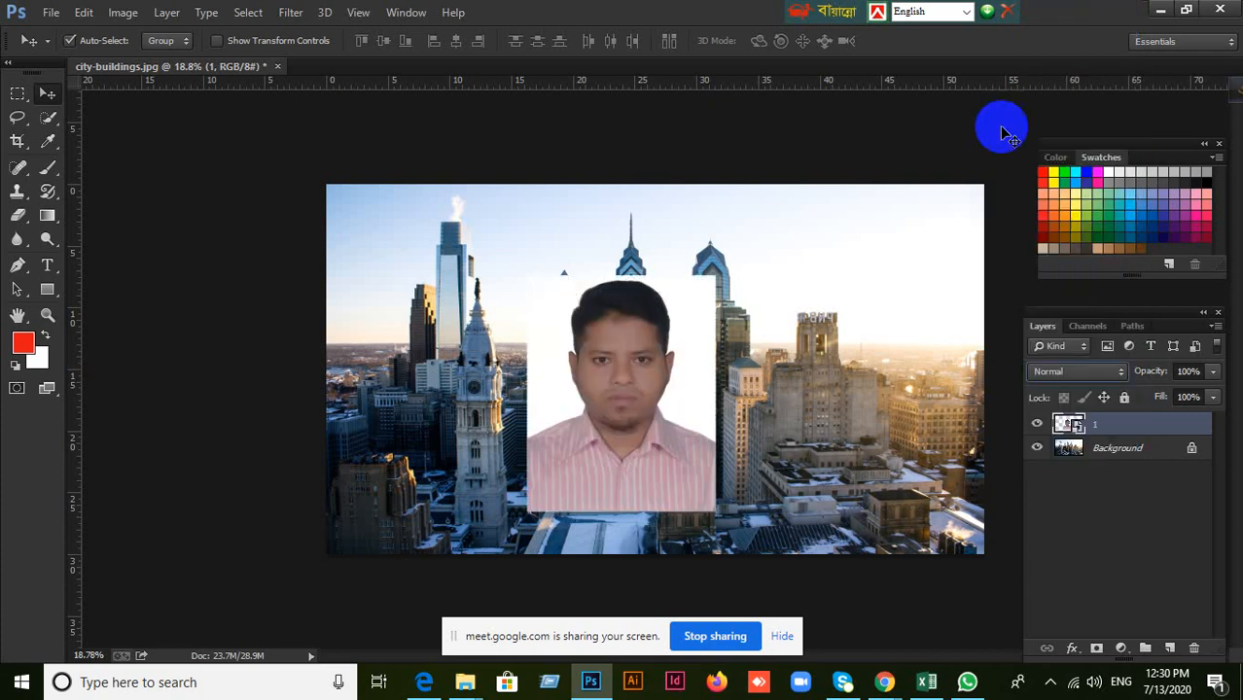
pyautogui.click(1048, 9)
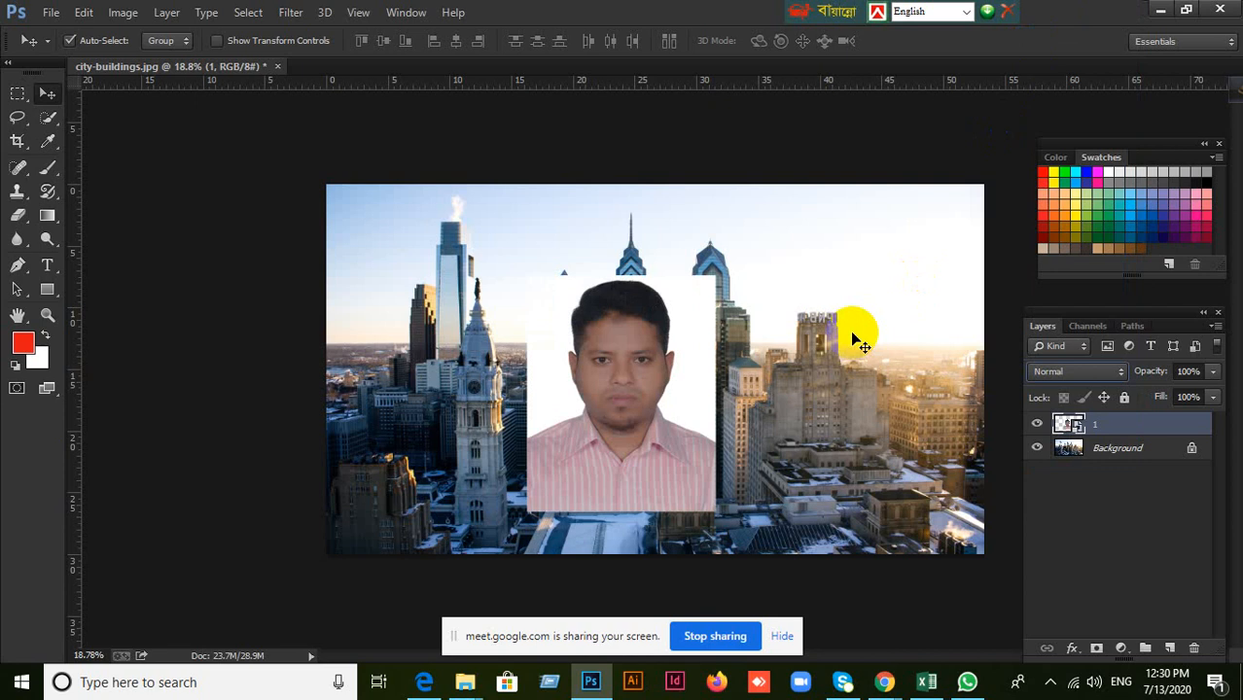
pyautogui.click(1068, 374)
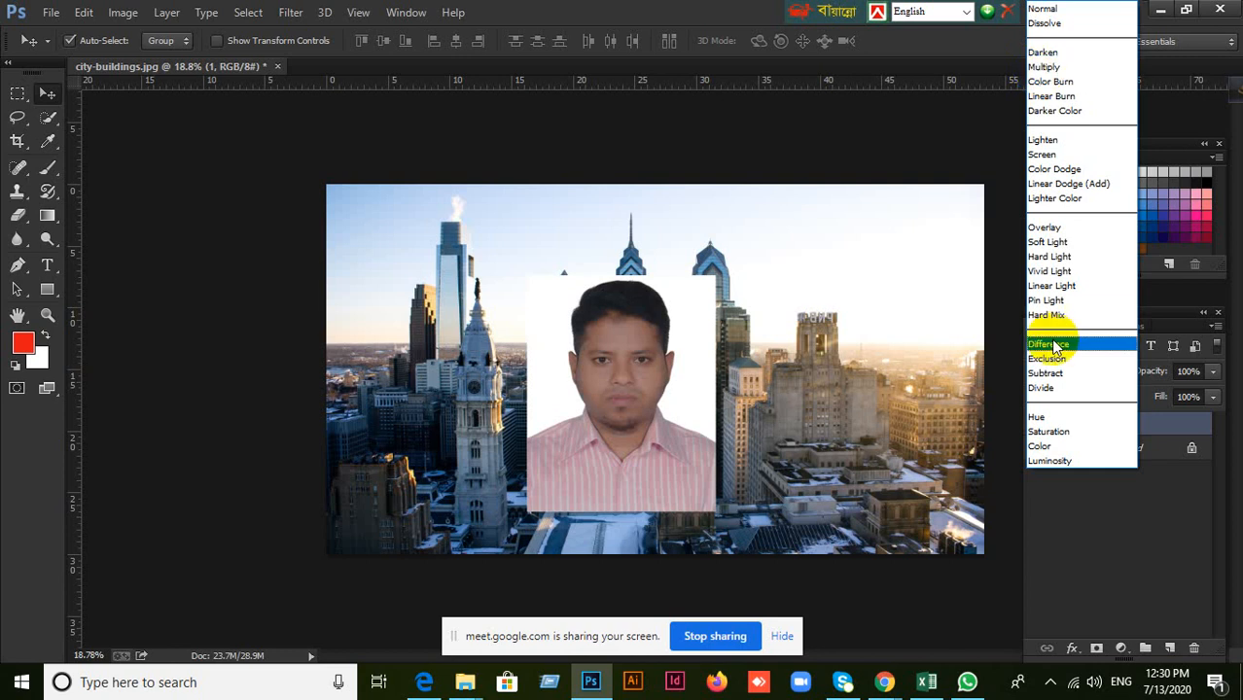
pyautogui.click(855, 133)
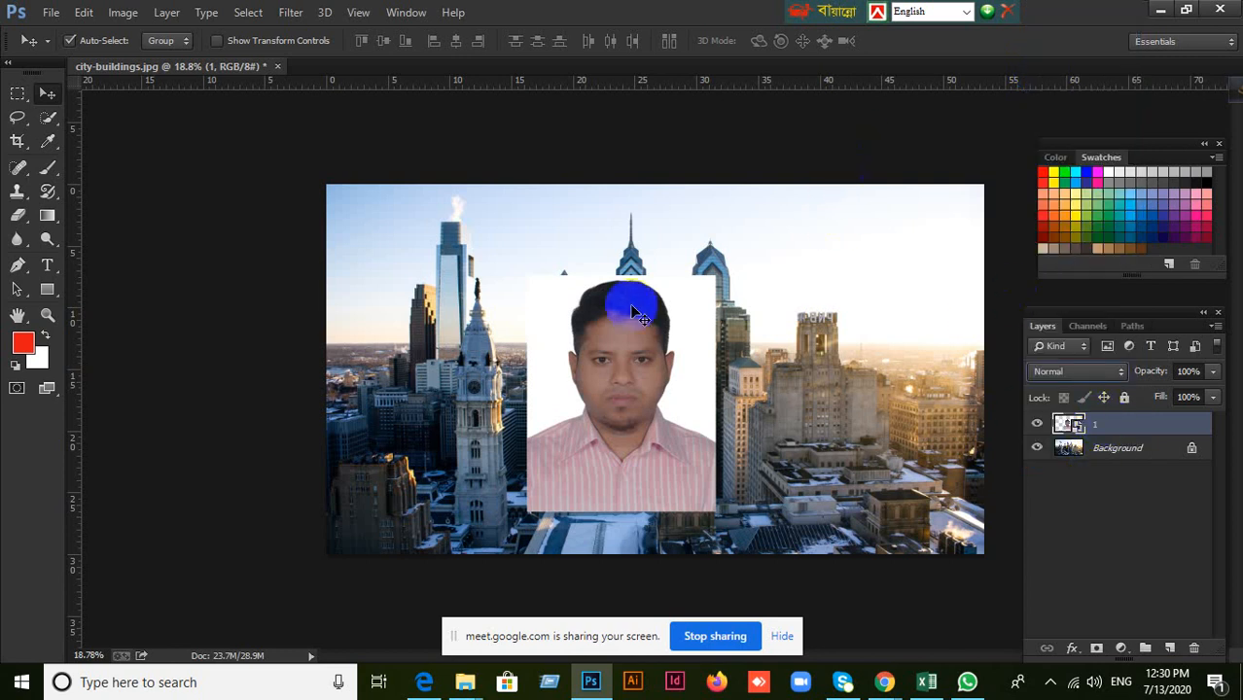
# Compare the Darken, Multiply, Color Burn and Darker Color blend modes on the portrait layer.
pyautogui.click(1116, 374)
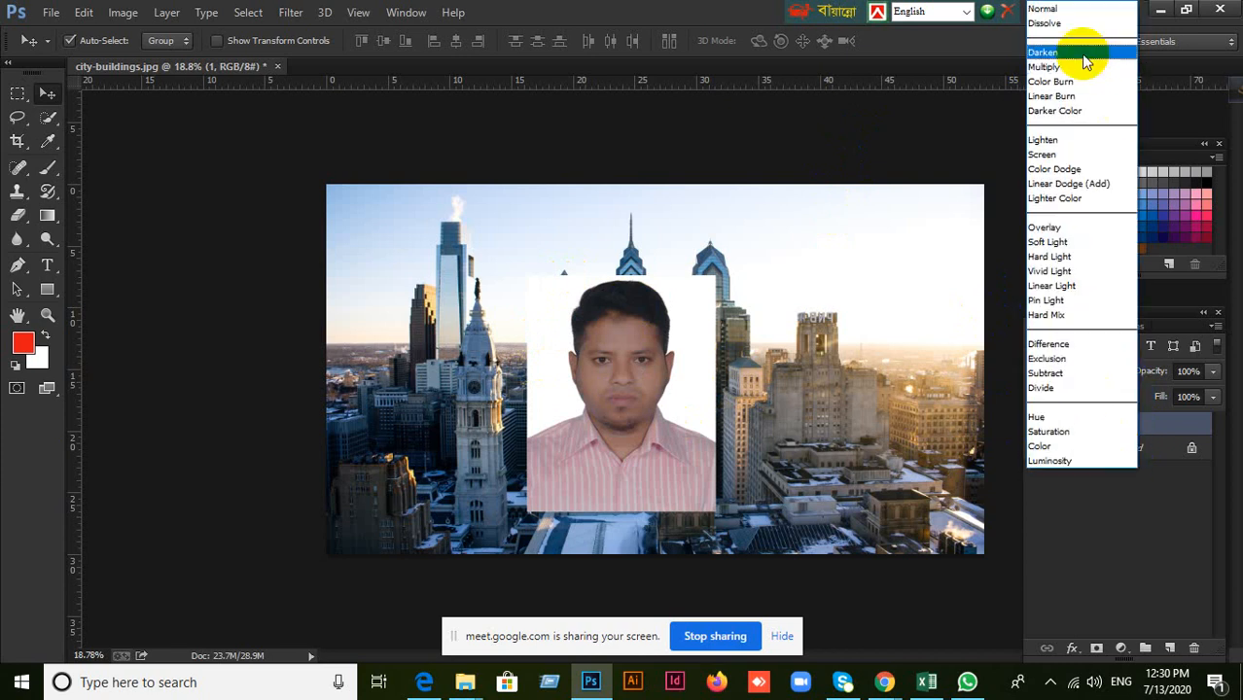
pyautogui.click(1082, 53)
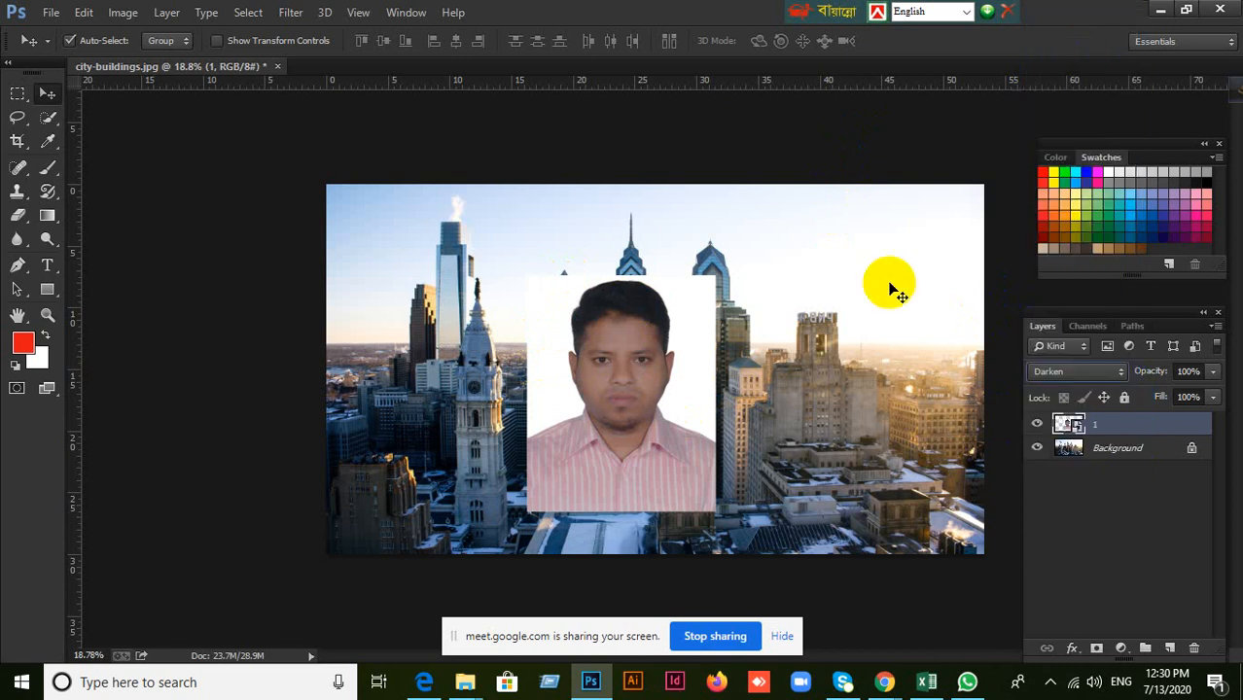
pyautogui.click(1119, 372)
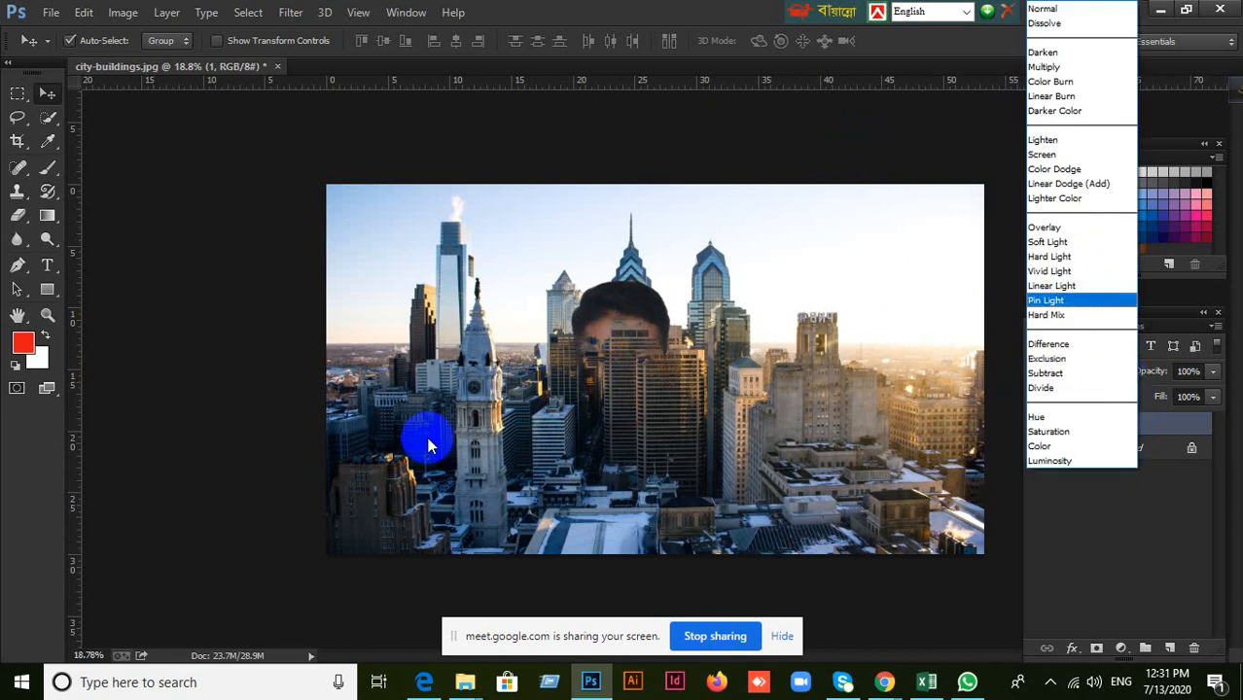
pyautogui.click(1054, 68)
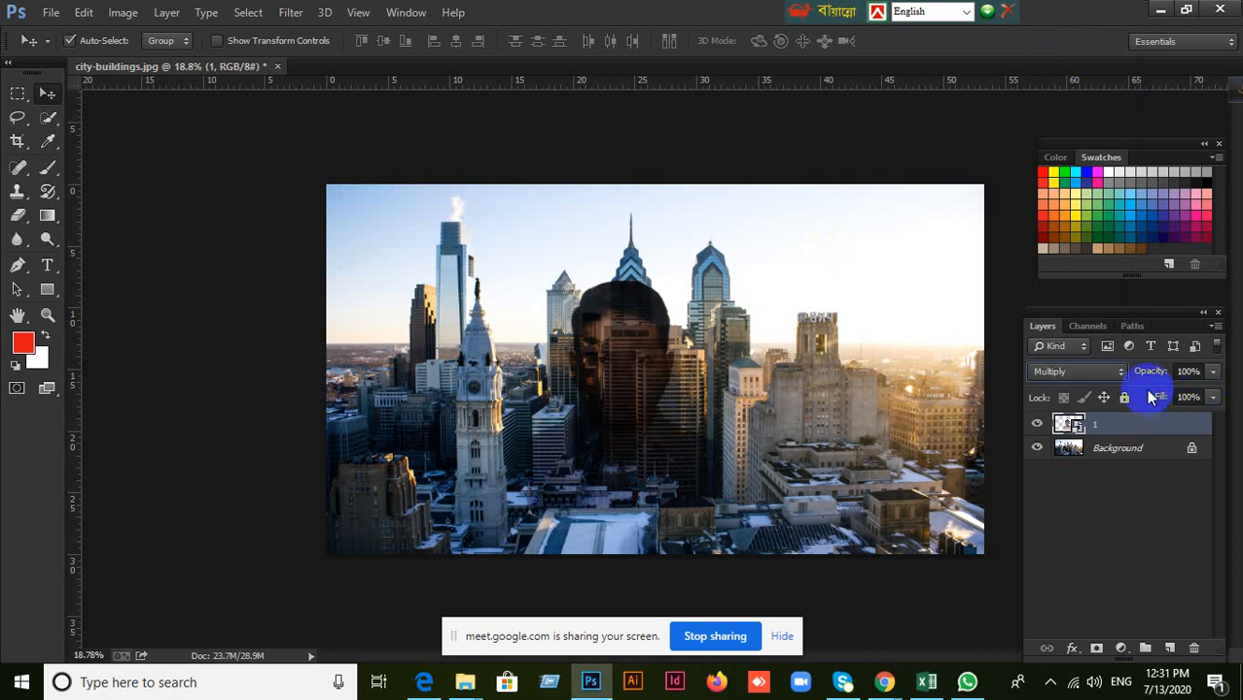
pyautogui.click(1123, 373)
pyautogui.click(1109, 80)
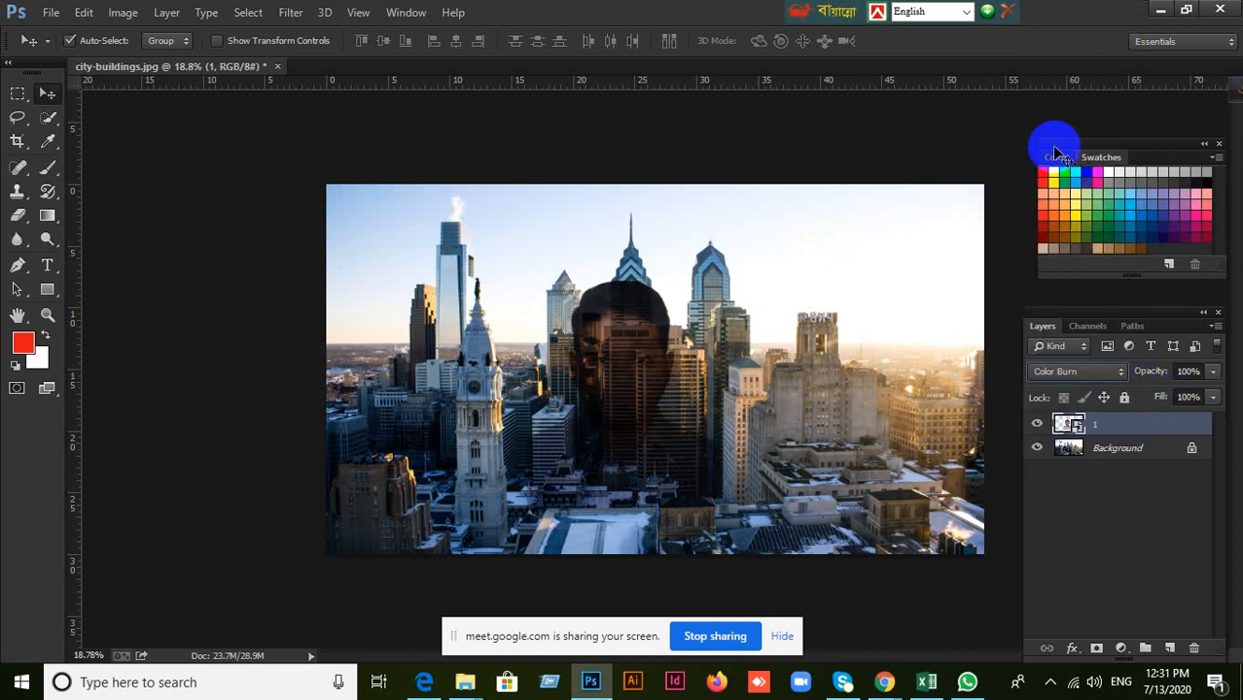
pyautogui.click(1105, 369)
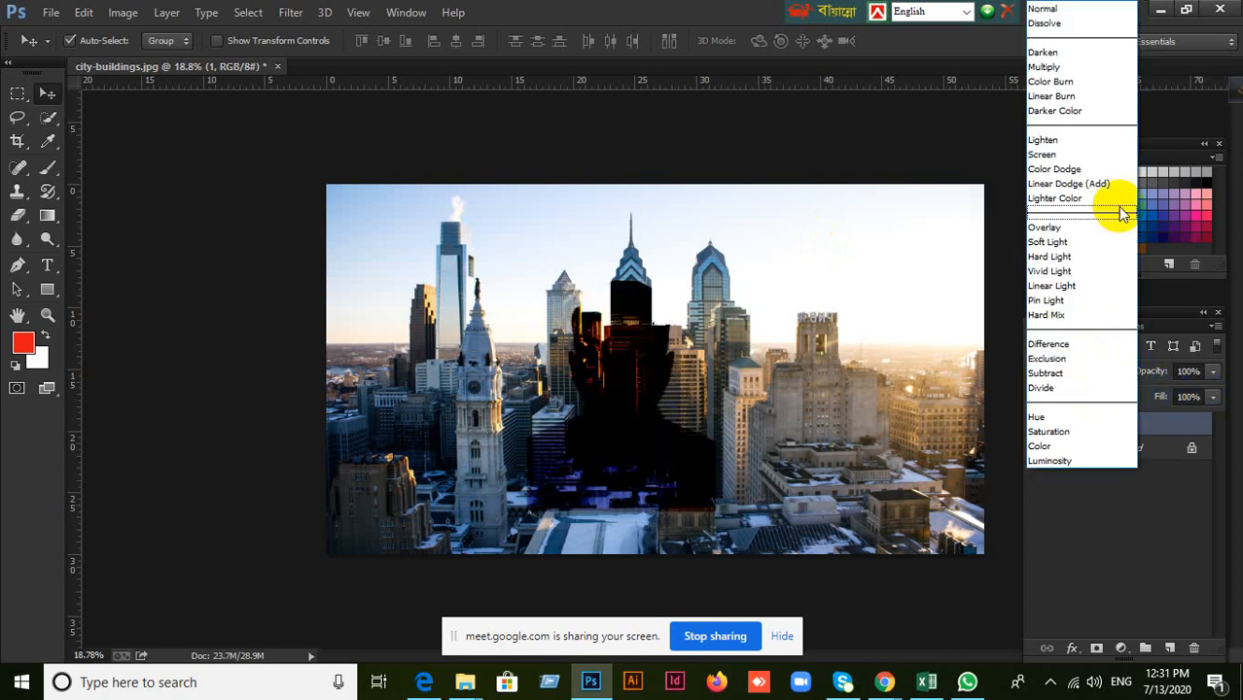
pyautogui.click(1087, 116)
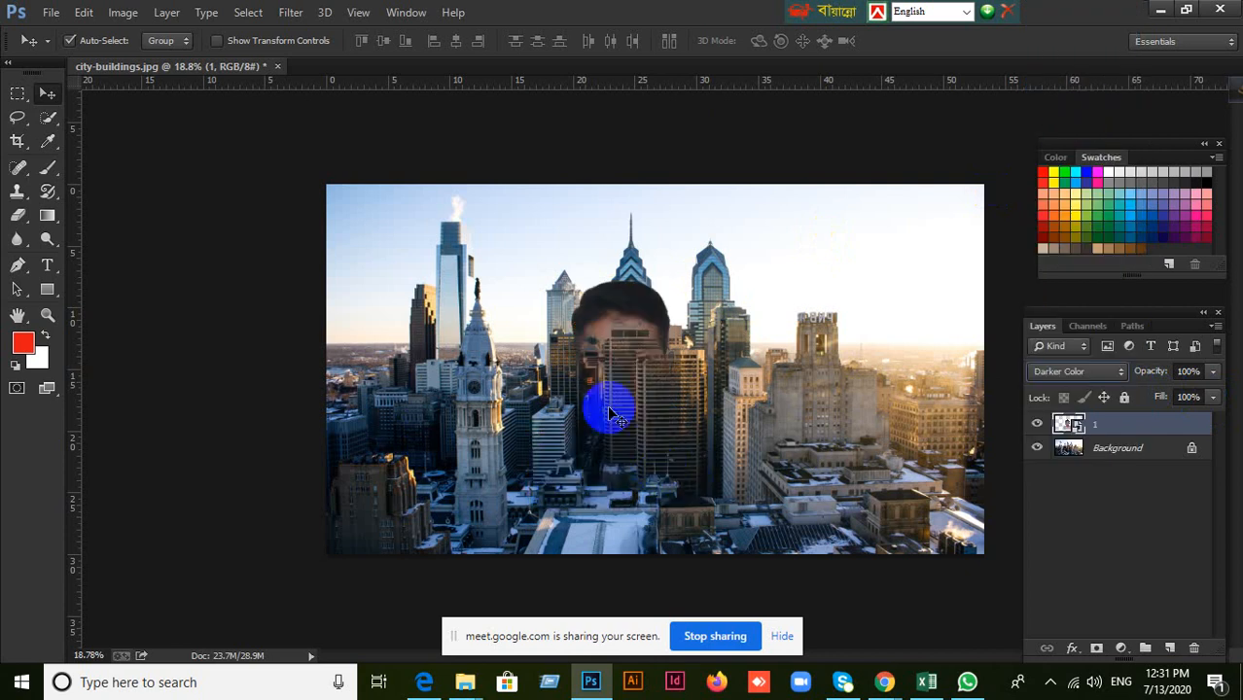
# Set the portrait layer's blend mode to Normal and reposition the portrait over the central towers, below their spires.
pyautogui.moveTo(631, 331); pyautogui.dragTo(692, 282)
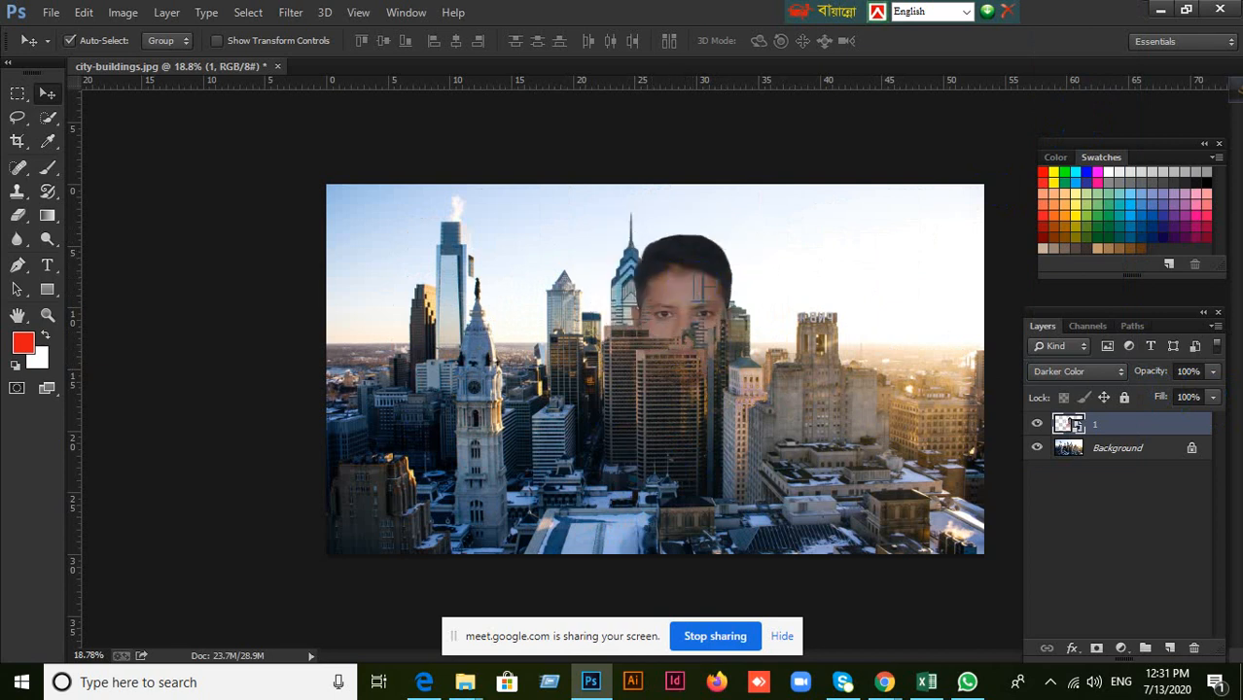
pyautogui.click(1119, 377)
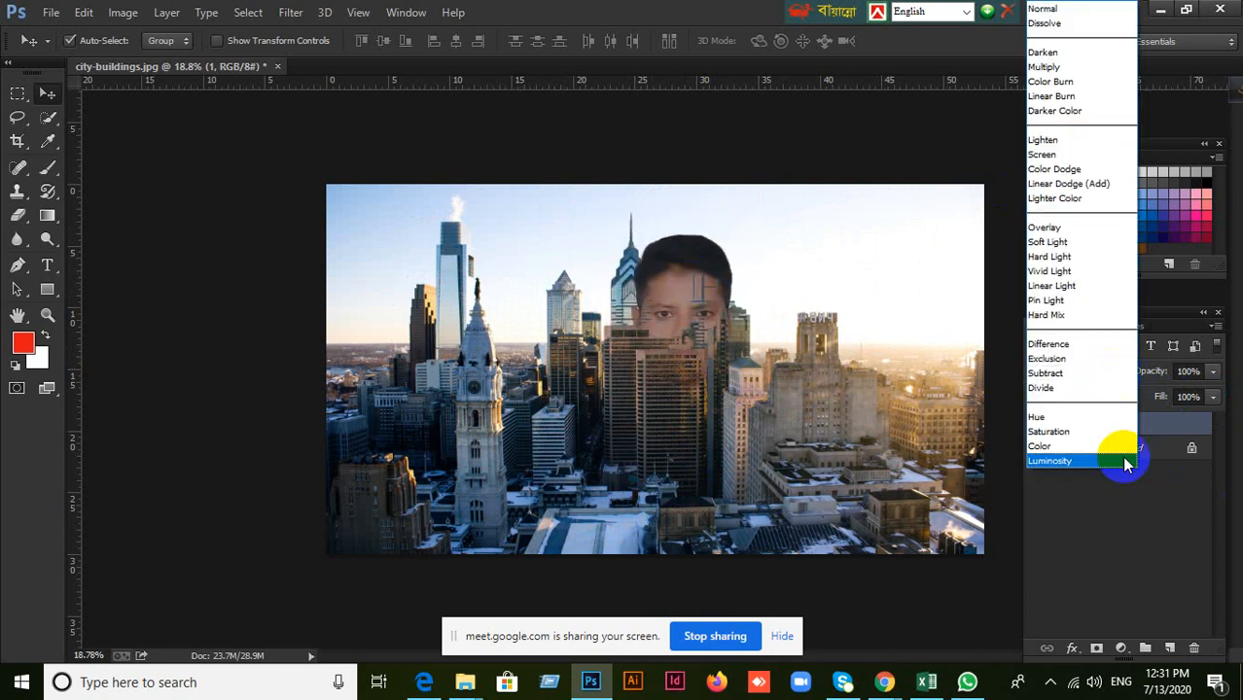
pyautogui.click(1063, 10)
pyautogui.moveTo(709, 322); pyautogui.dragTo(705, 380)
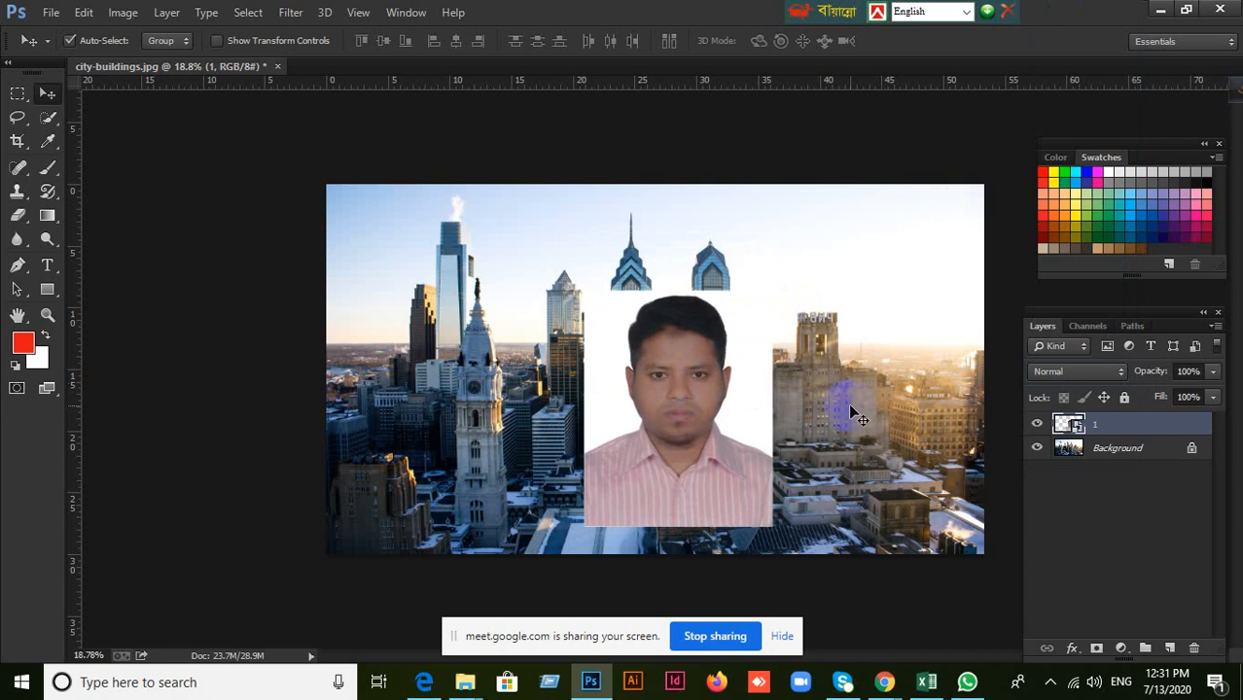
# Delete the white-background portrait layer, leaving only the city-buildings background.
pyautogui.click(1070, 371)
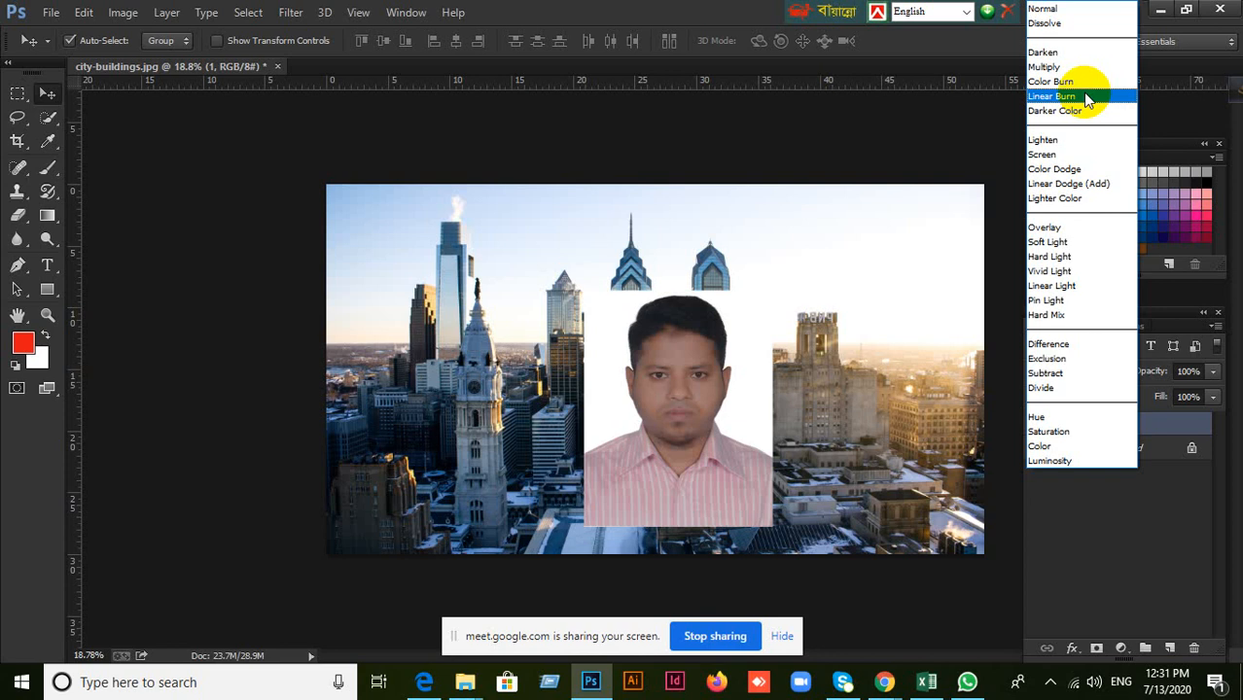
pyautogui.click(994, 562)
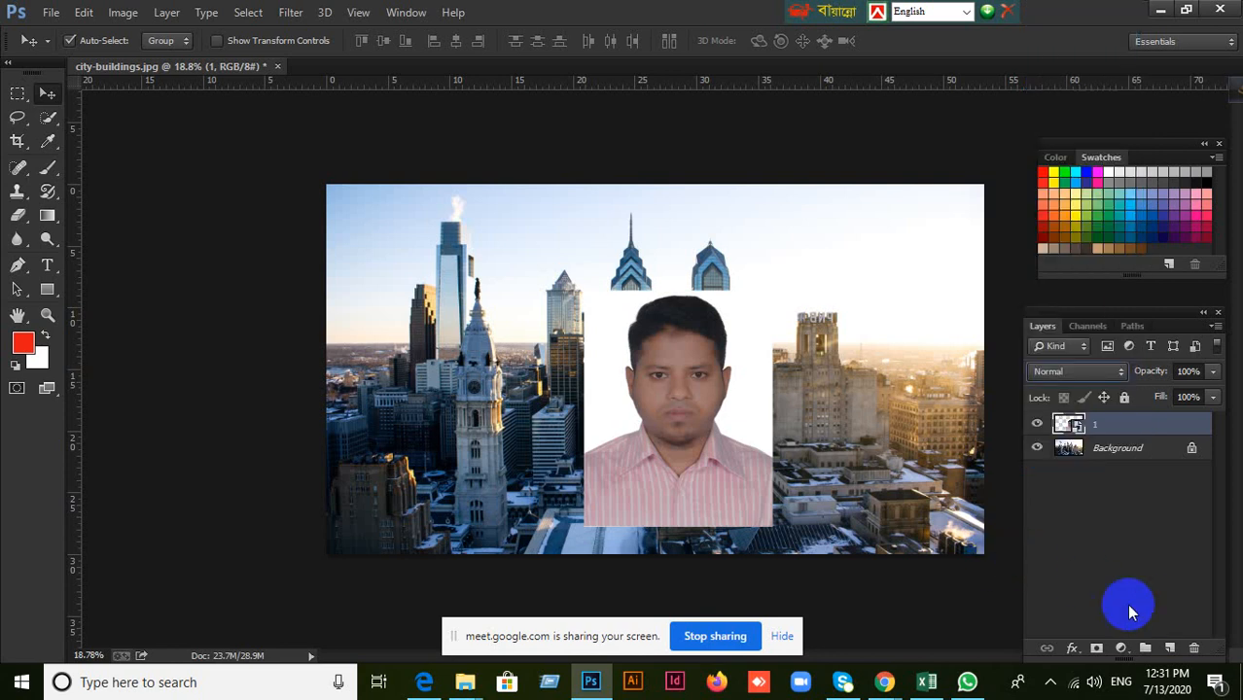
pyautogui.click(1195, 647)
pyautogui.click(533, 268)
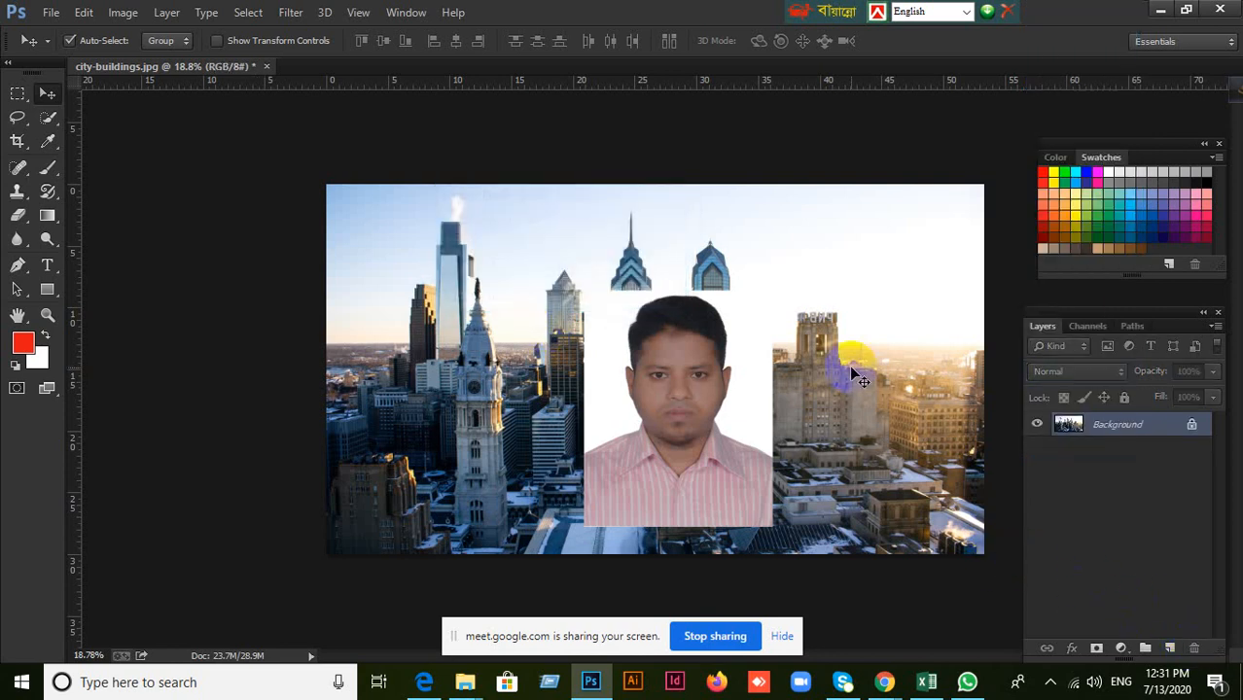
# Place the dark-background photo of the bearded man from the Desktop over the city image at its default size.
pyautogui.click(51, 12)
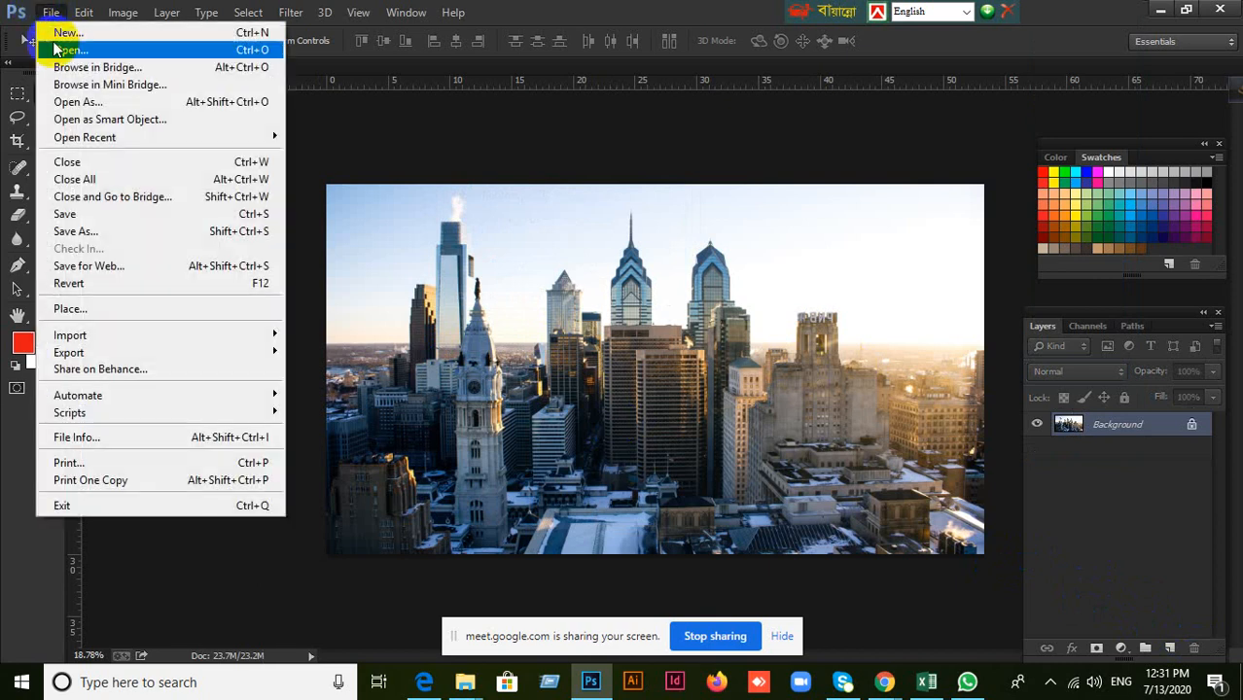
pyautogui.click(91, 311)
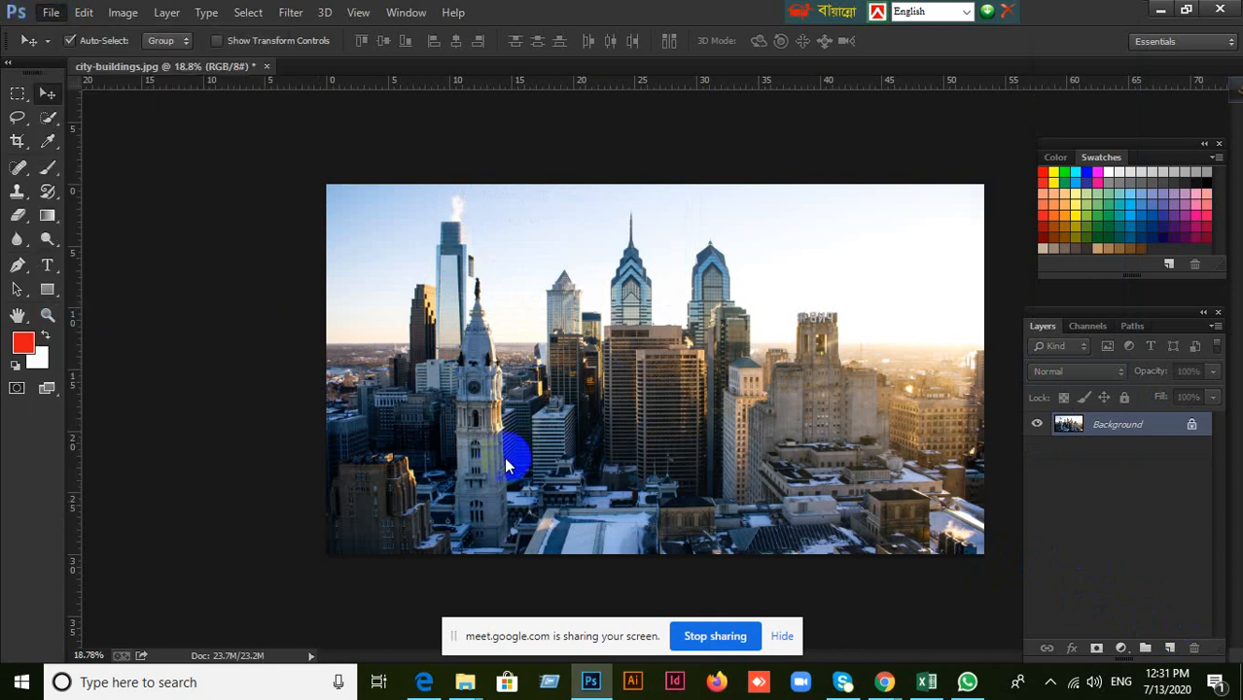
pyautogui.scroll(-3, 982, 370)
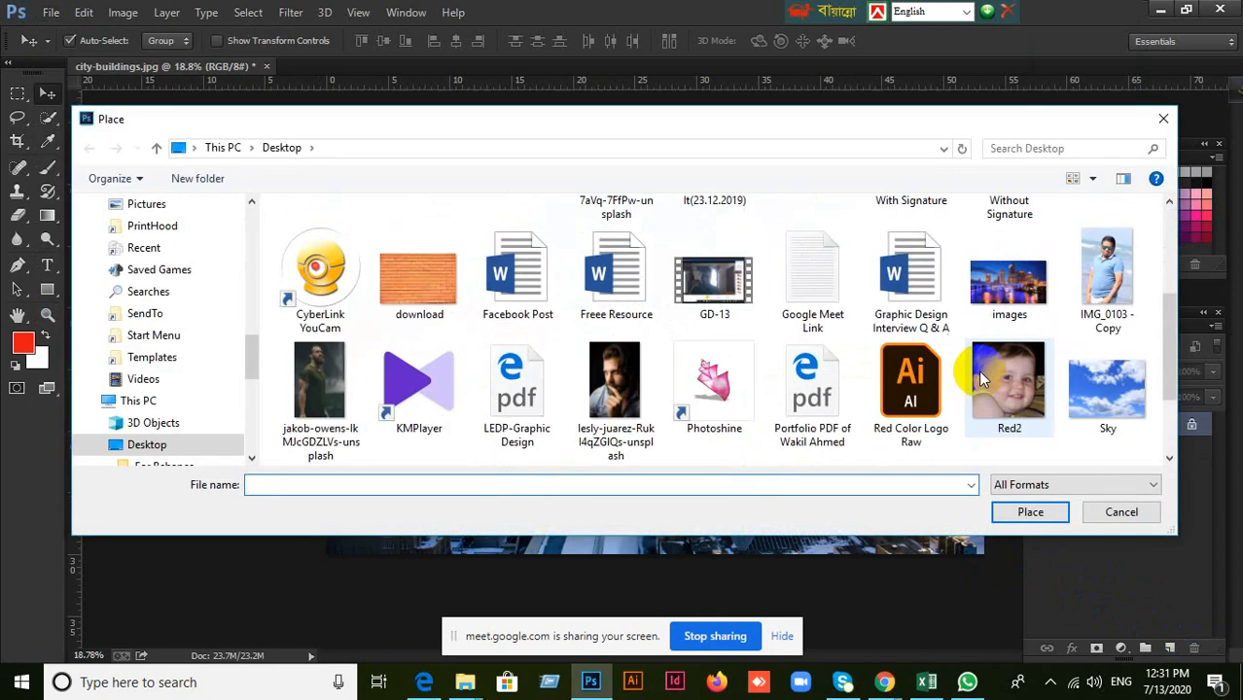
pyautogui.click(622, 387)
pyautogui.click(1029, 510)
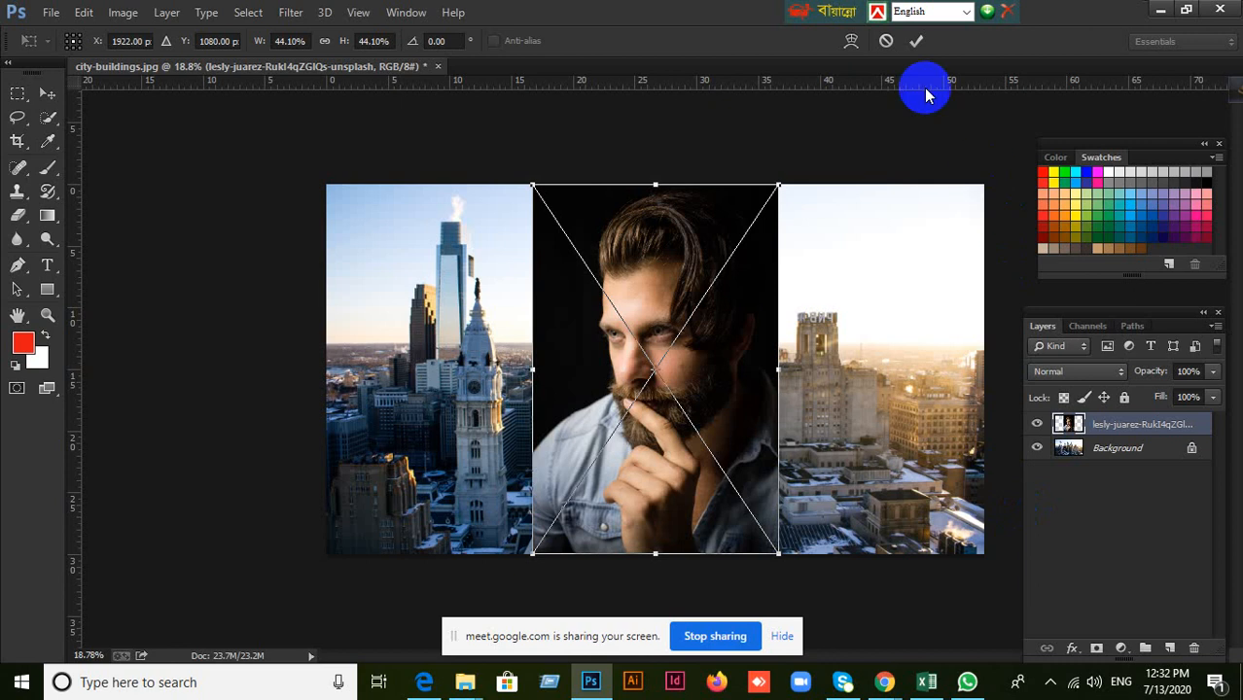
pyautogui.click(914, 39)
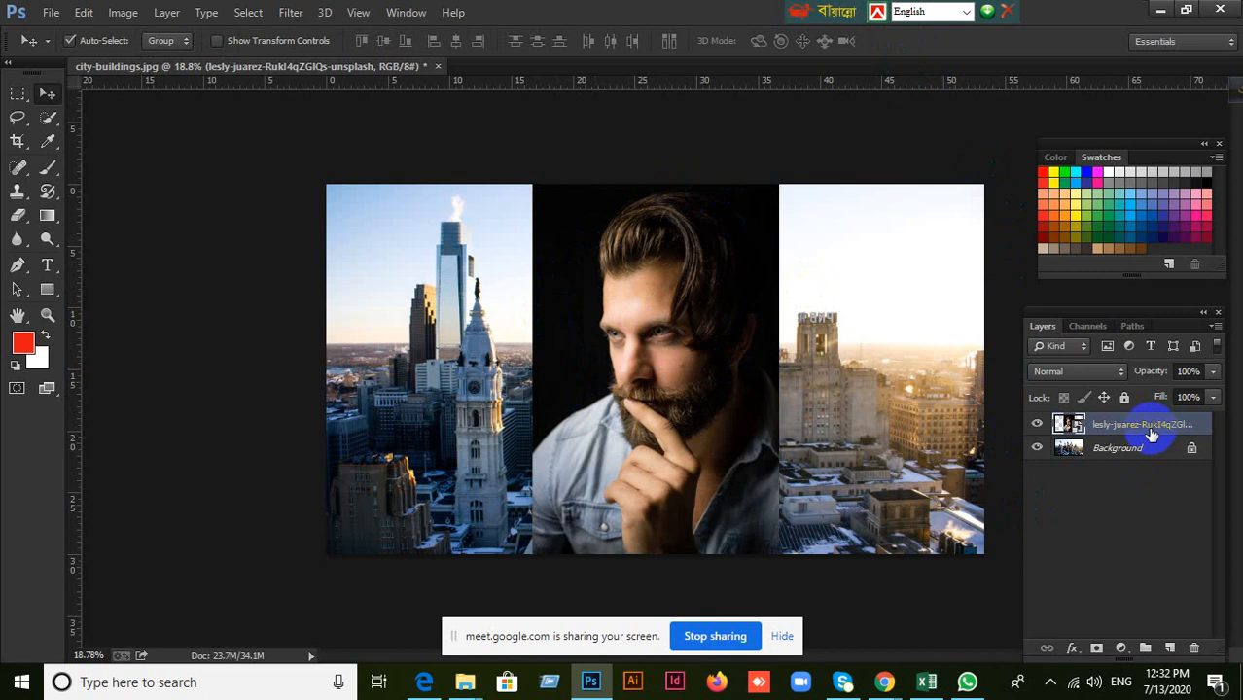
# Try the Darken and Lighten blend modes on the bearded man's layer and move the portrait left toward the clock tower.
pyautogui.click(1117, 374)
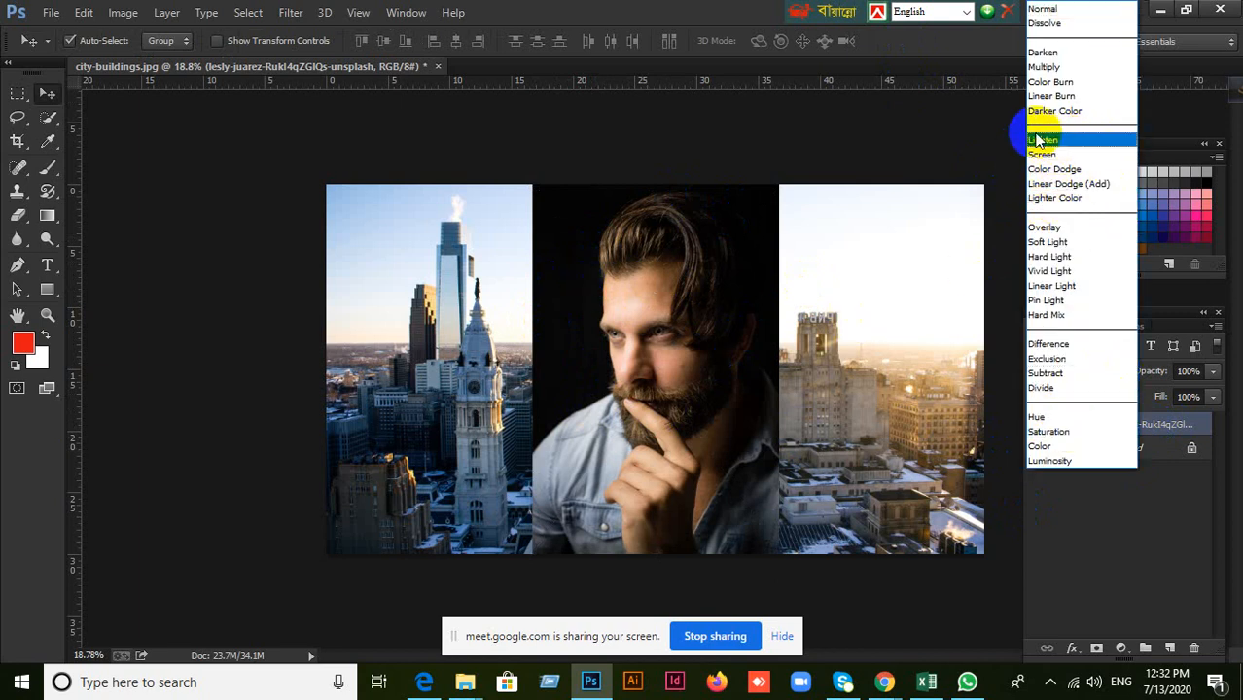
pyautogui.click(1044, 55)
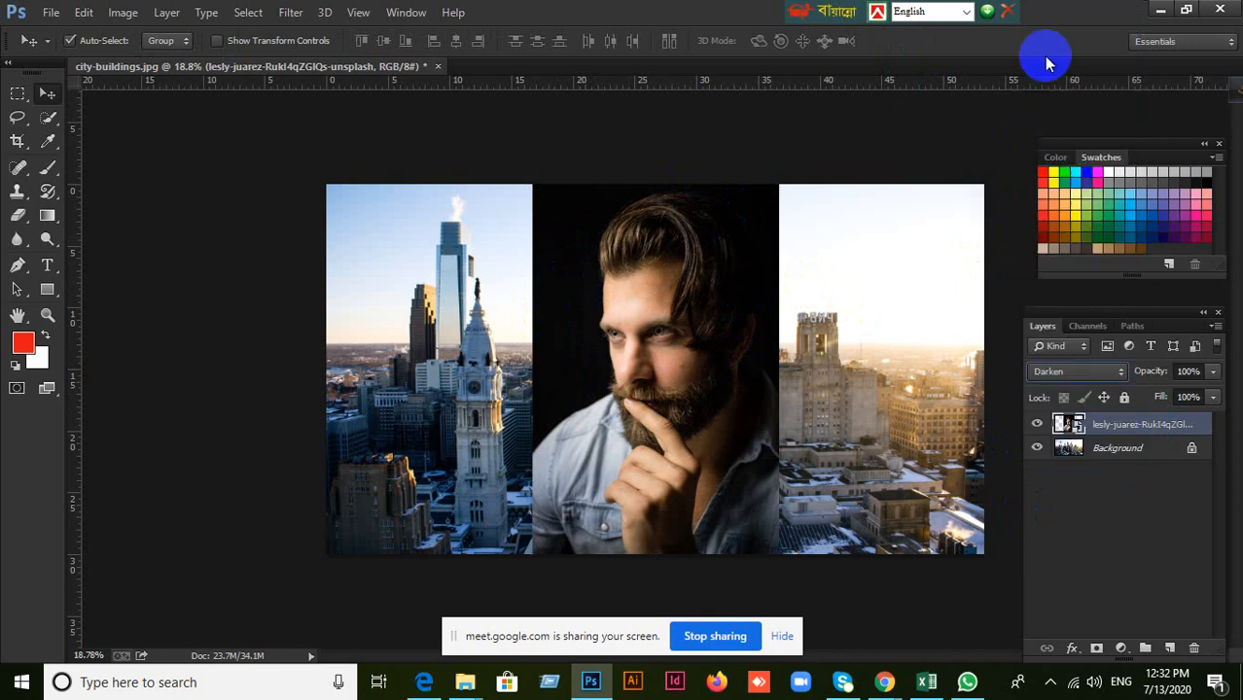
pyautogui.click(1104, 375)
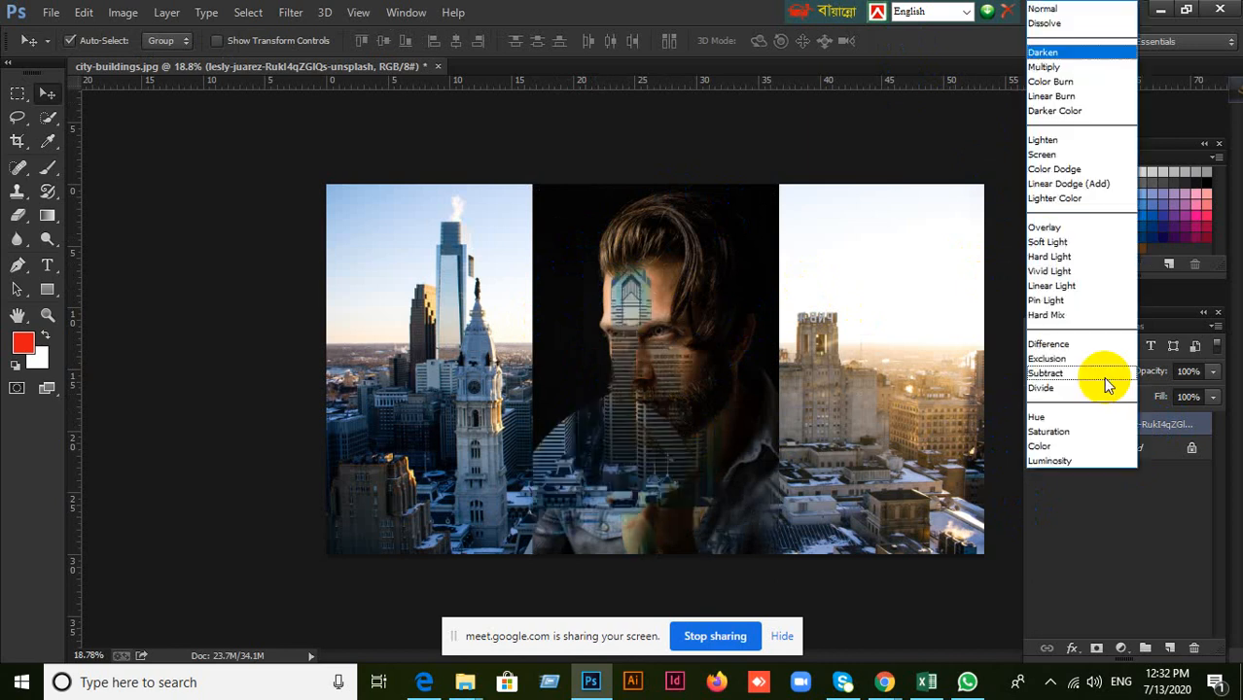
pyautogui.click(1060, 146)
pyautogui.moveTo(622, 412); pyautogui.dragTo(517, 408)
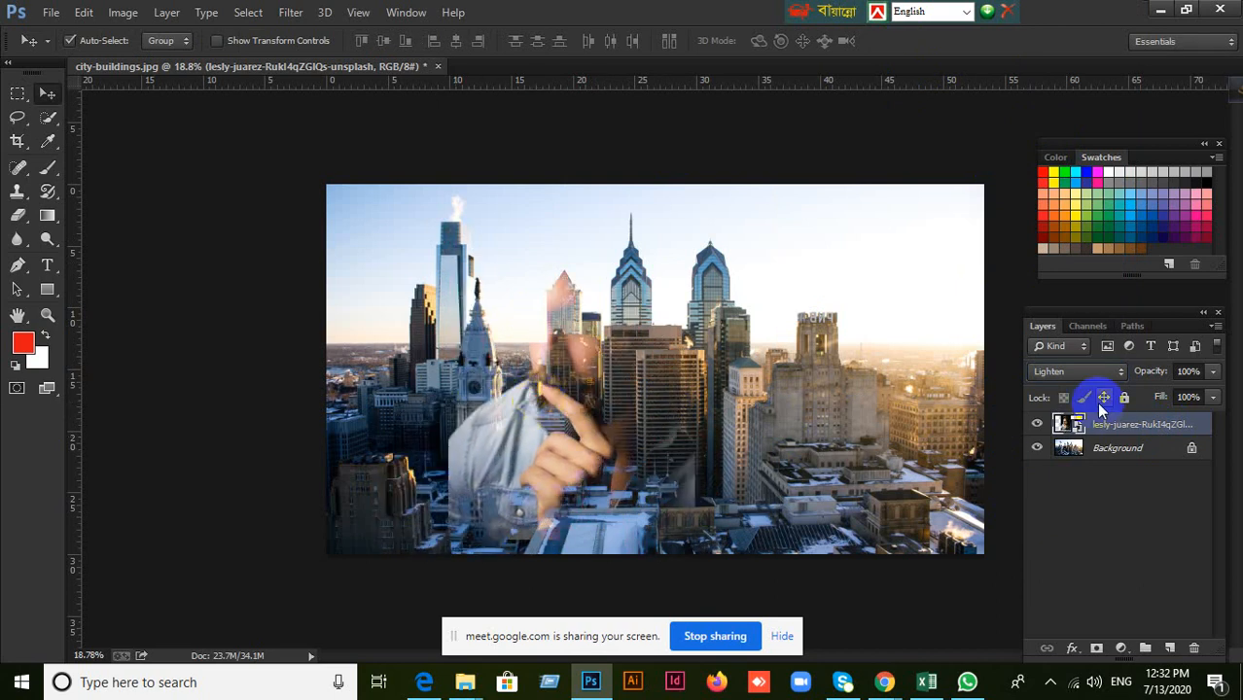
# Compare the Color Dodge and Lighter Color blend modes on the bearded man's layer, nudging the portrait slightly.
pyautogui.click(1119, 374)
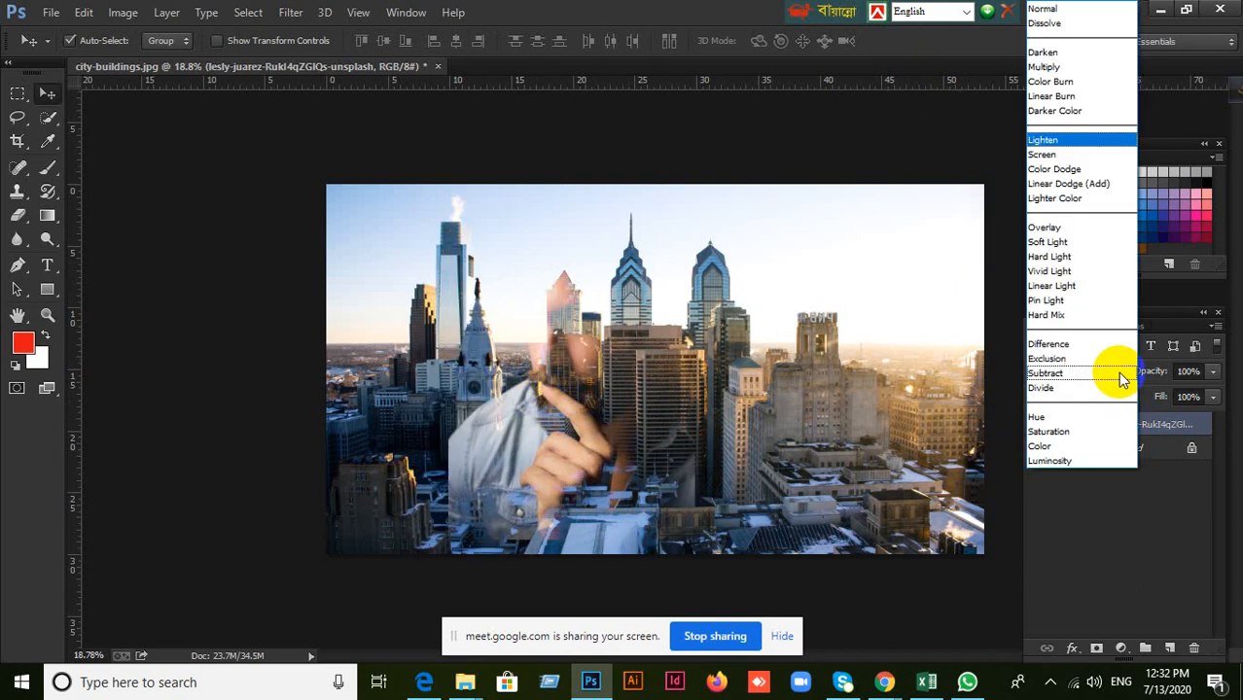
pyautogui.click(1060, 164)
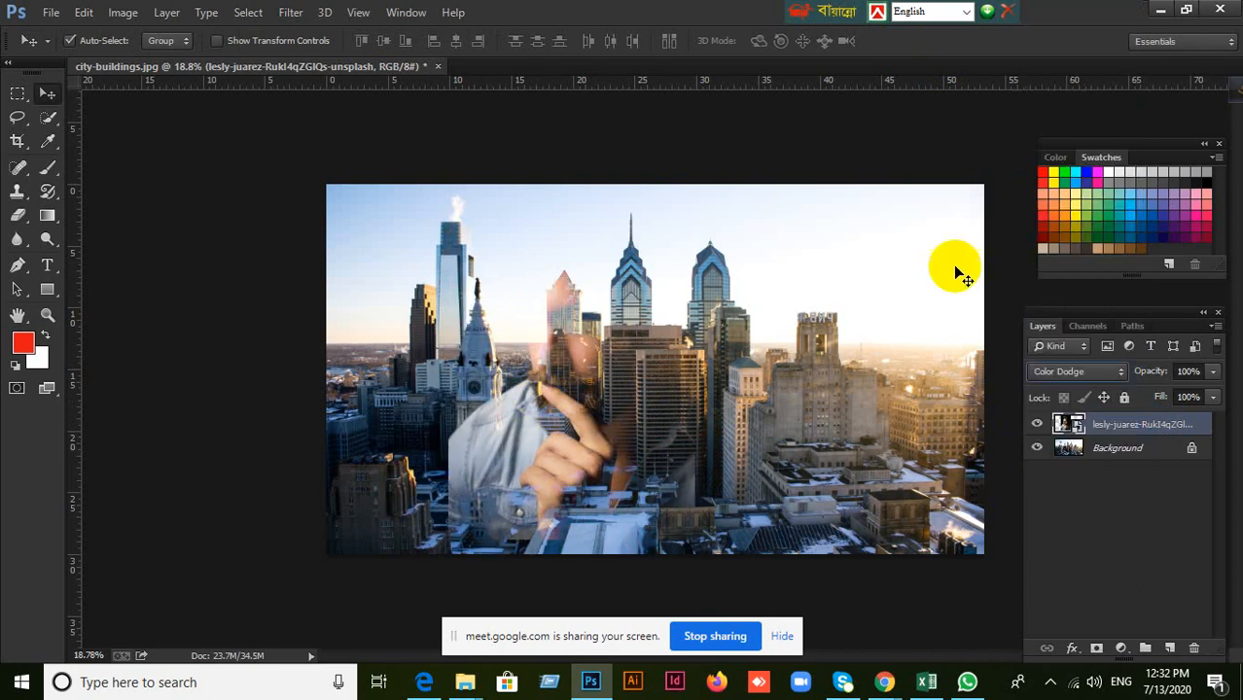
pyautogui.click(1099, 377)
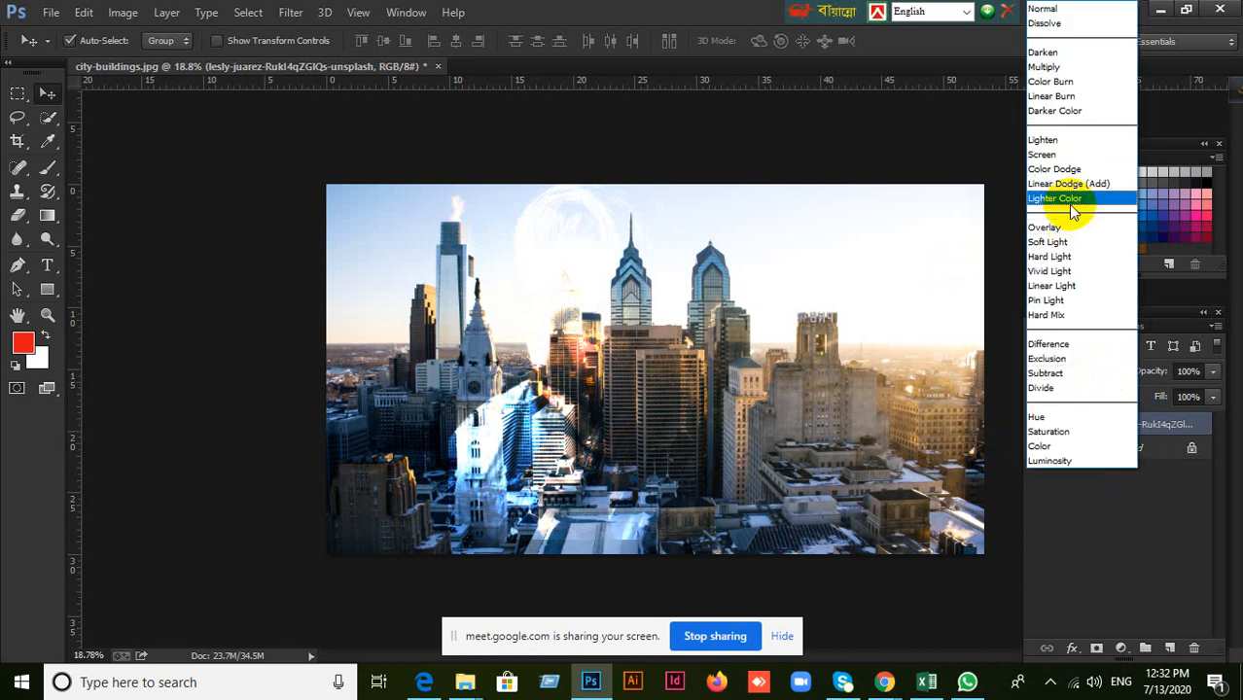
pyautogui.click(1068, 198)
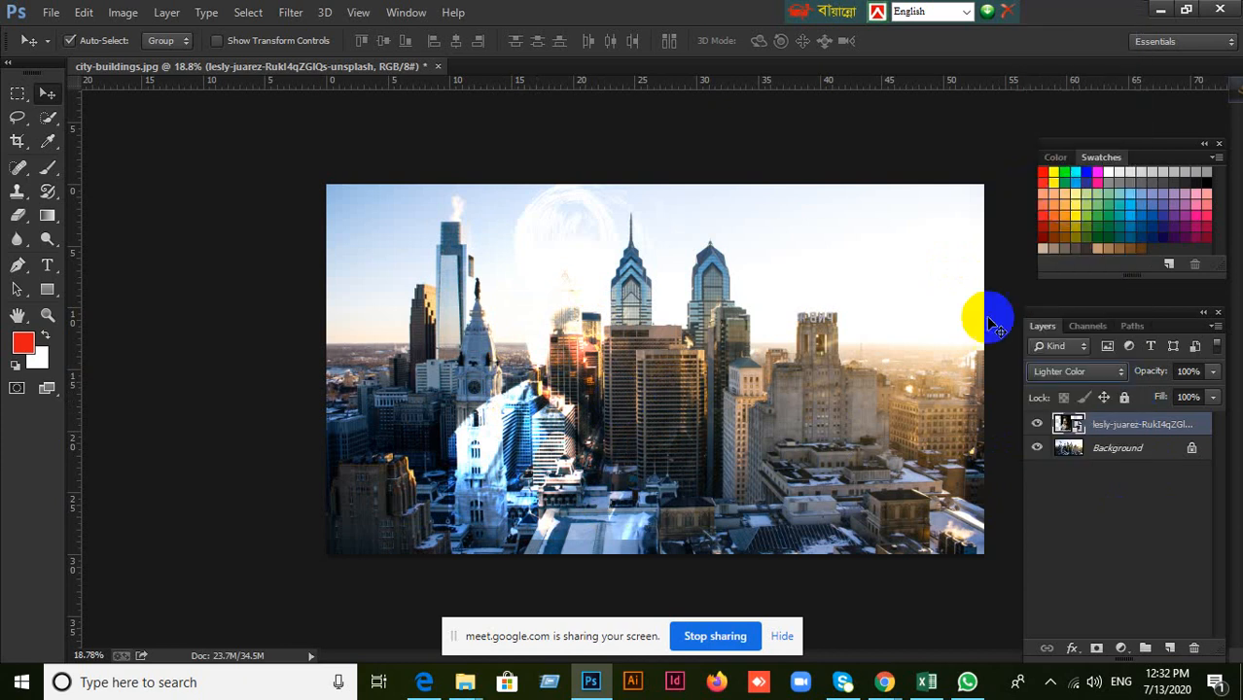
pyautogui.click(1117, 375)
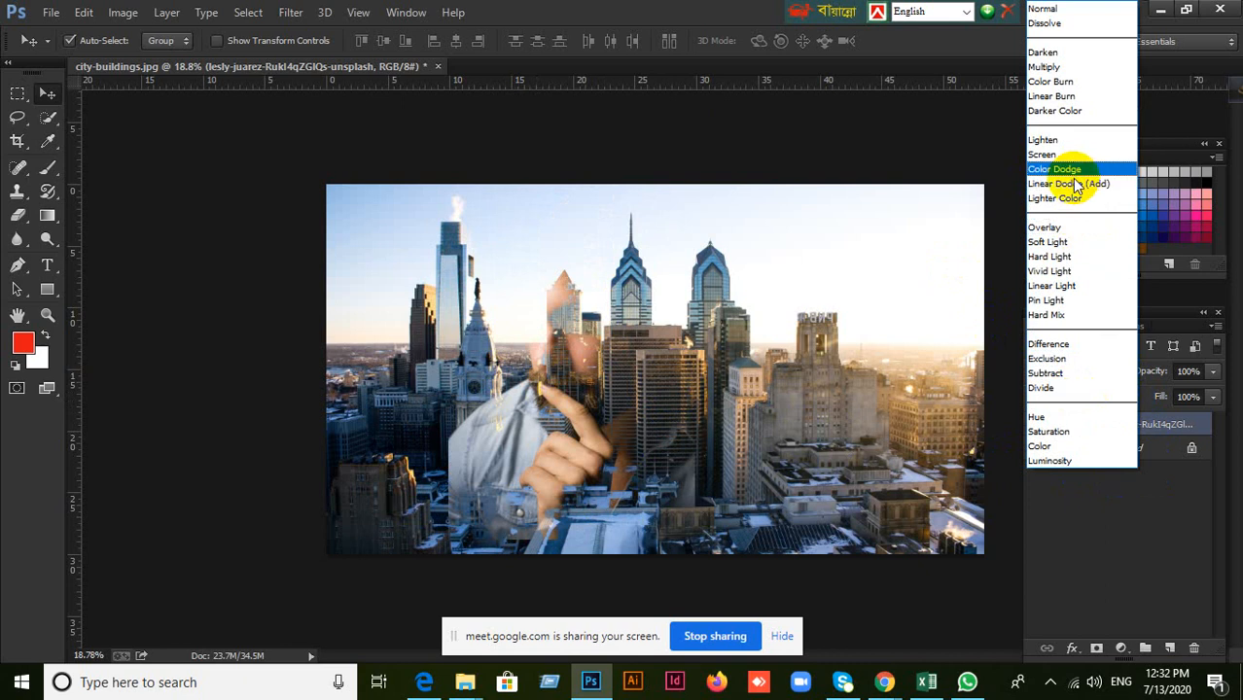
pyautogui.click(1060, 169)
pyautogui.moveTo(613, 370)
pyautogui.mouseDown()
pyautogui.moveTo(594, 412)
pyautogui.moveTo(616, 361)
pyautogui.mouseUp()
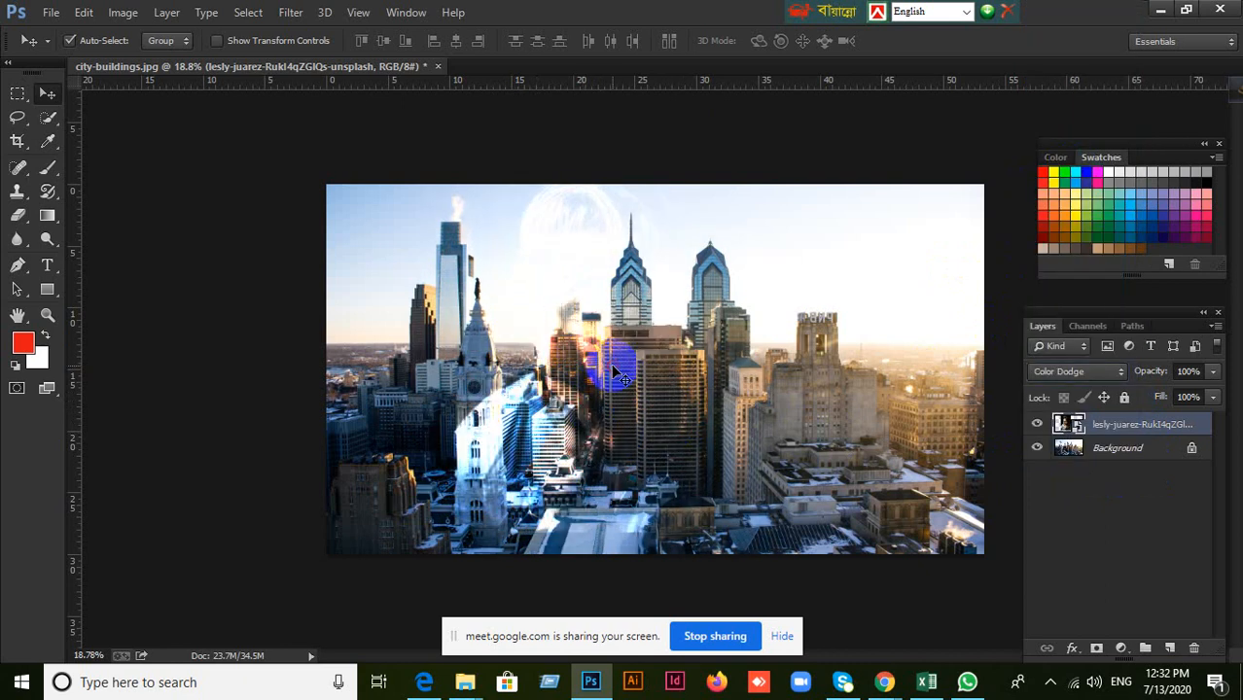
# Set the bearded man's layer to Lighten and move the portrait right over the central towers.
pyautogui.click(1121, 379)
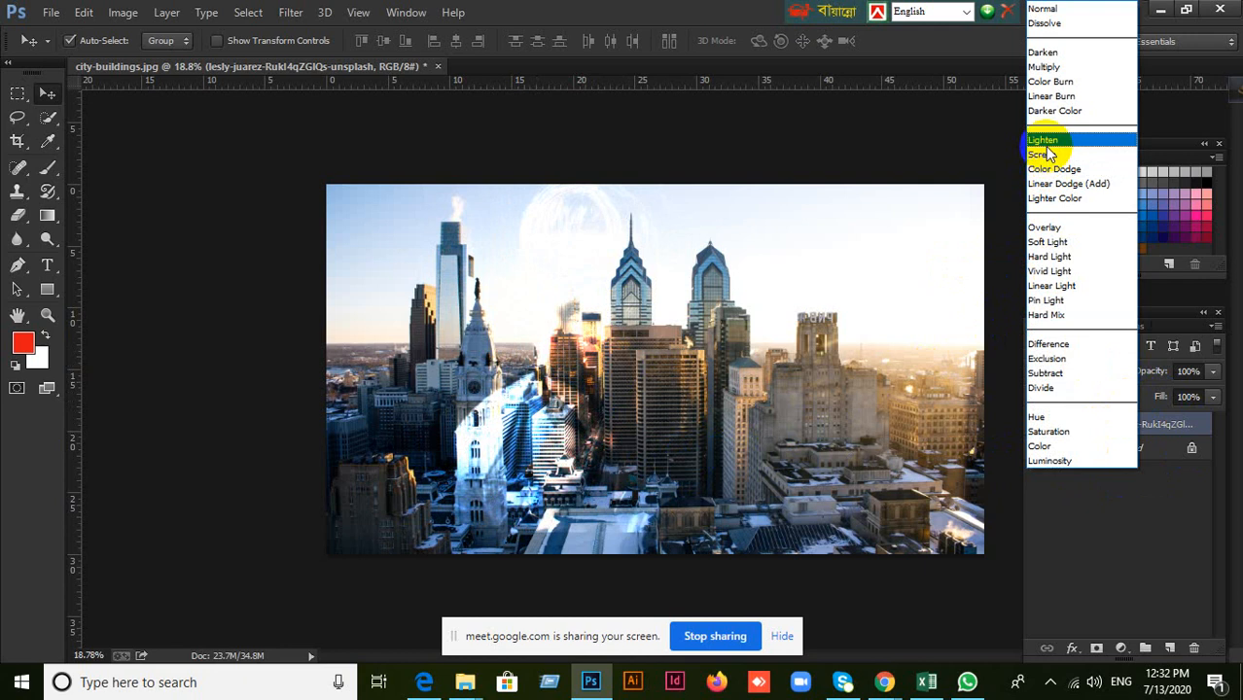
pyautogui.click(1045, 141)
pyautogui.moveTo(601, 387); pyautogui.dragTo(673, 385)
# Delete the bearded man's layer from the city composition.
pyautogui.click(1128, 375)
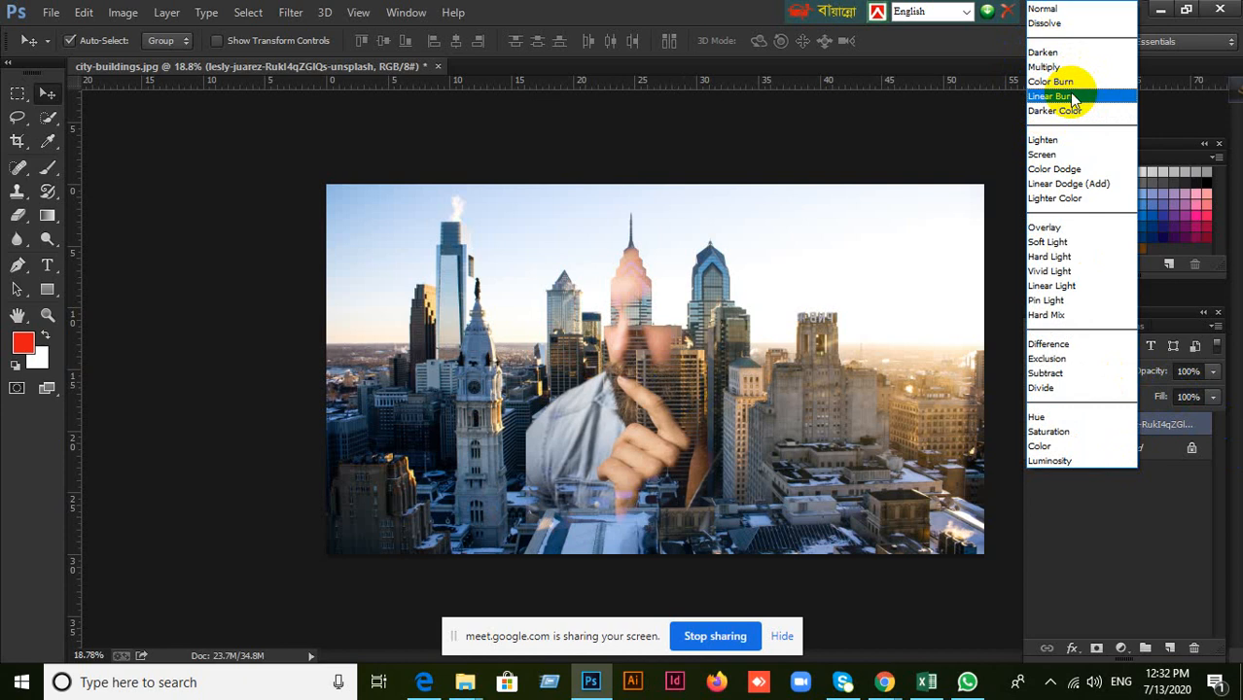
pyautogui.click(1079, 564)
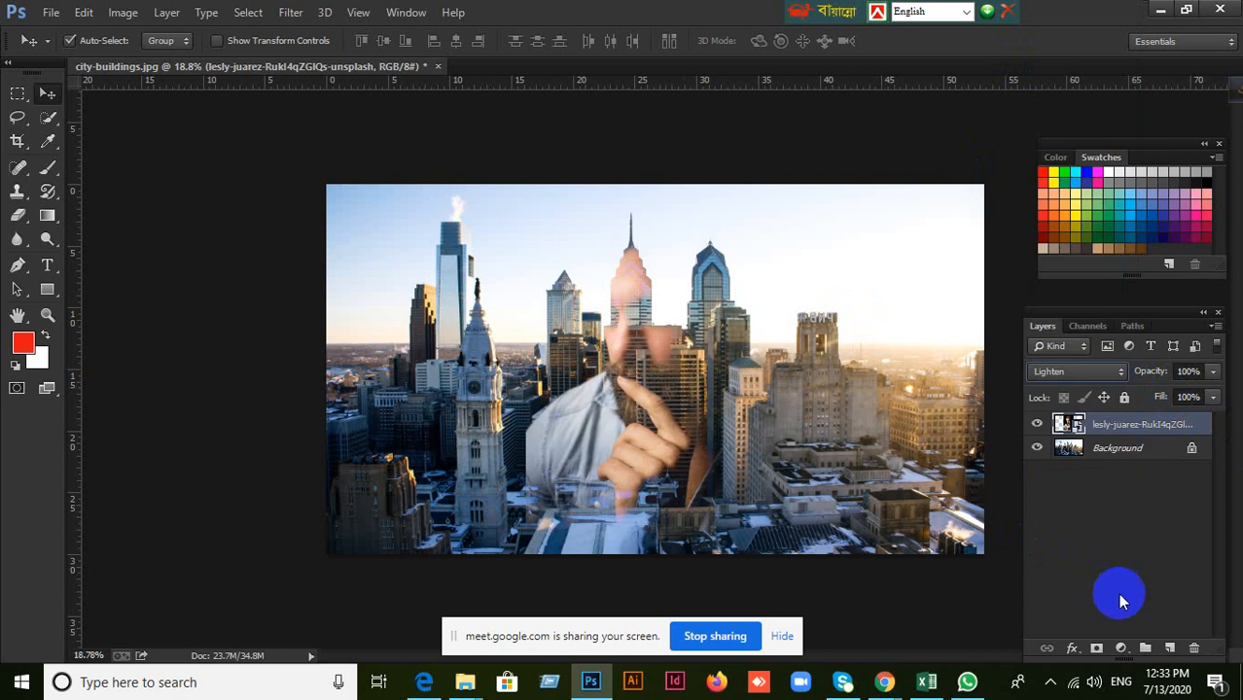
pyautogui.click(1196, 648)
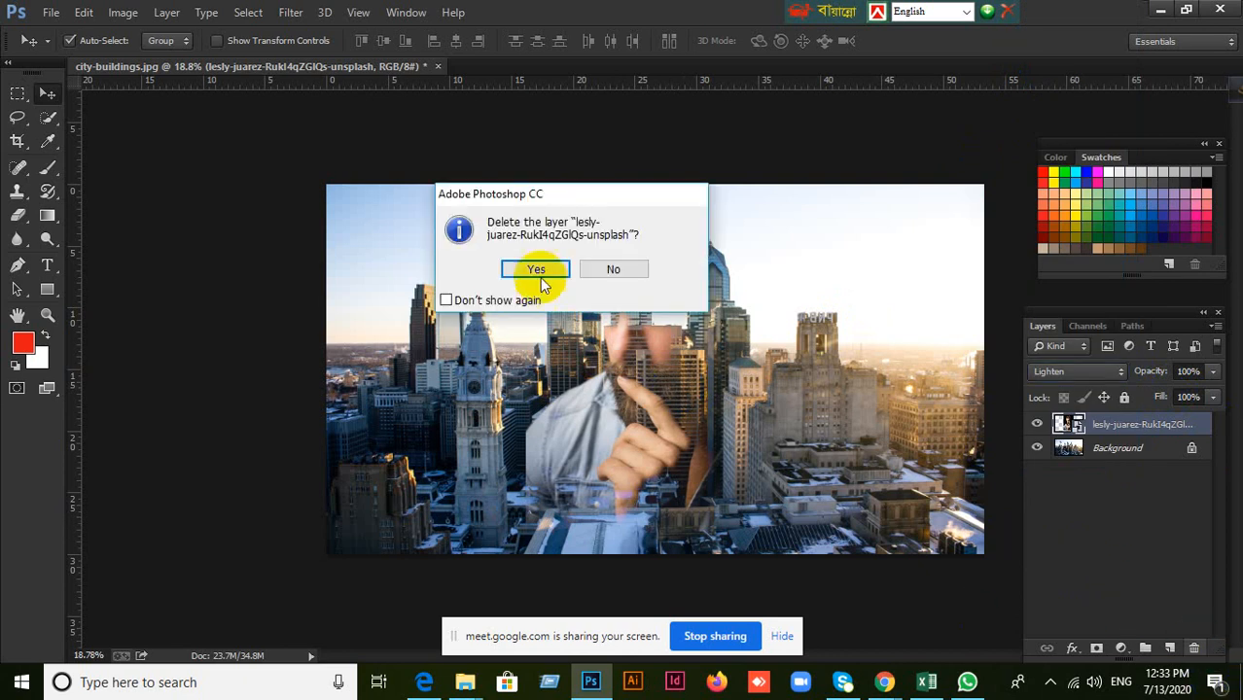
pyautogui.click(536, 273)
pyautogui.click(50, 11)
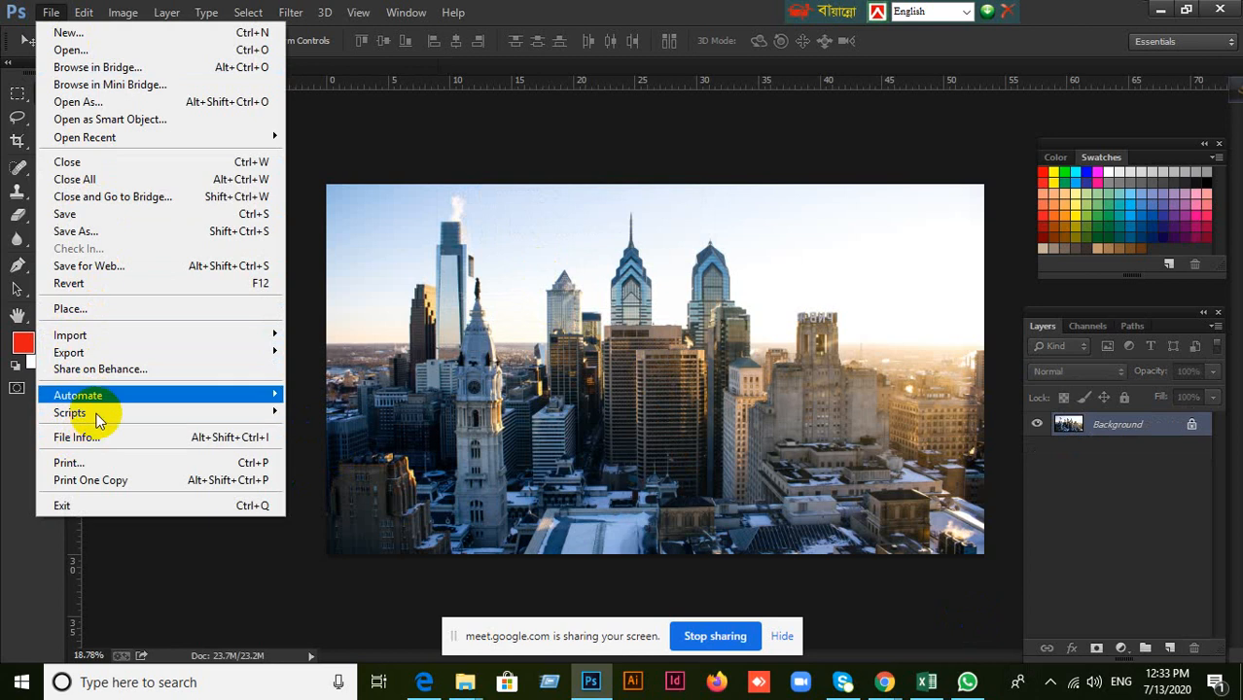
pyautogui.click(105, 314)
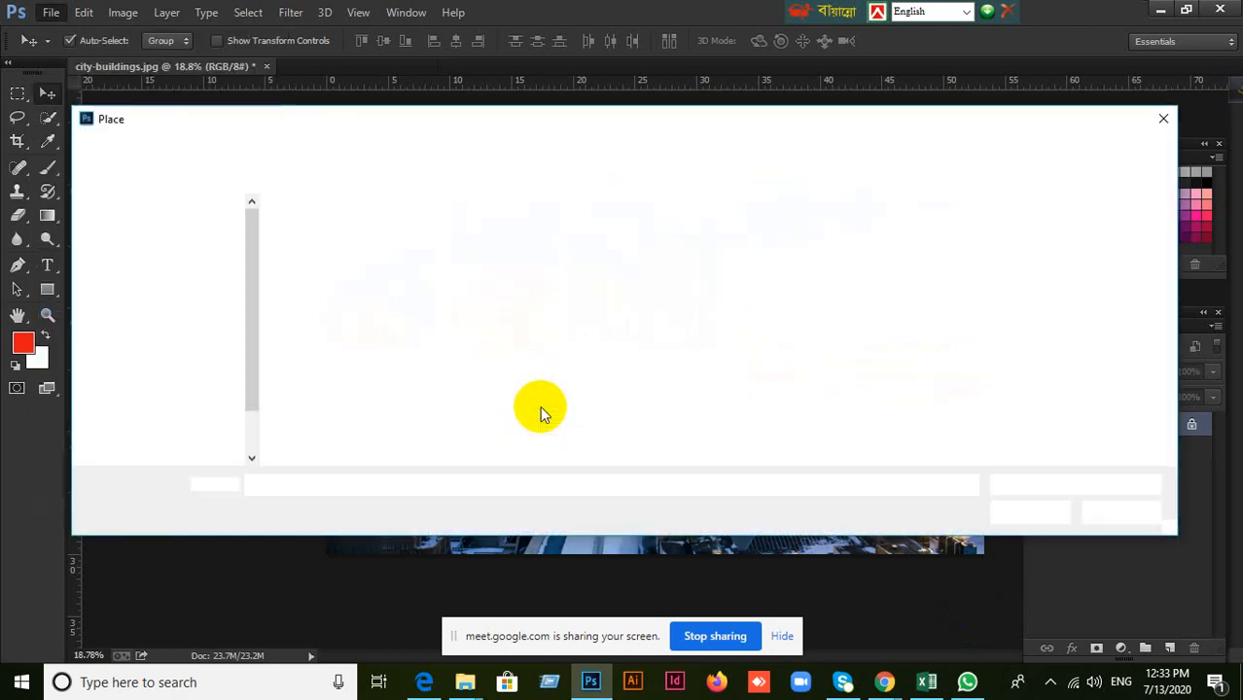
pyautogui.scroll(-2, 705, 384)
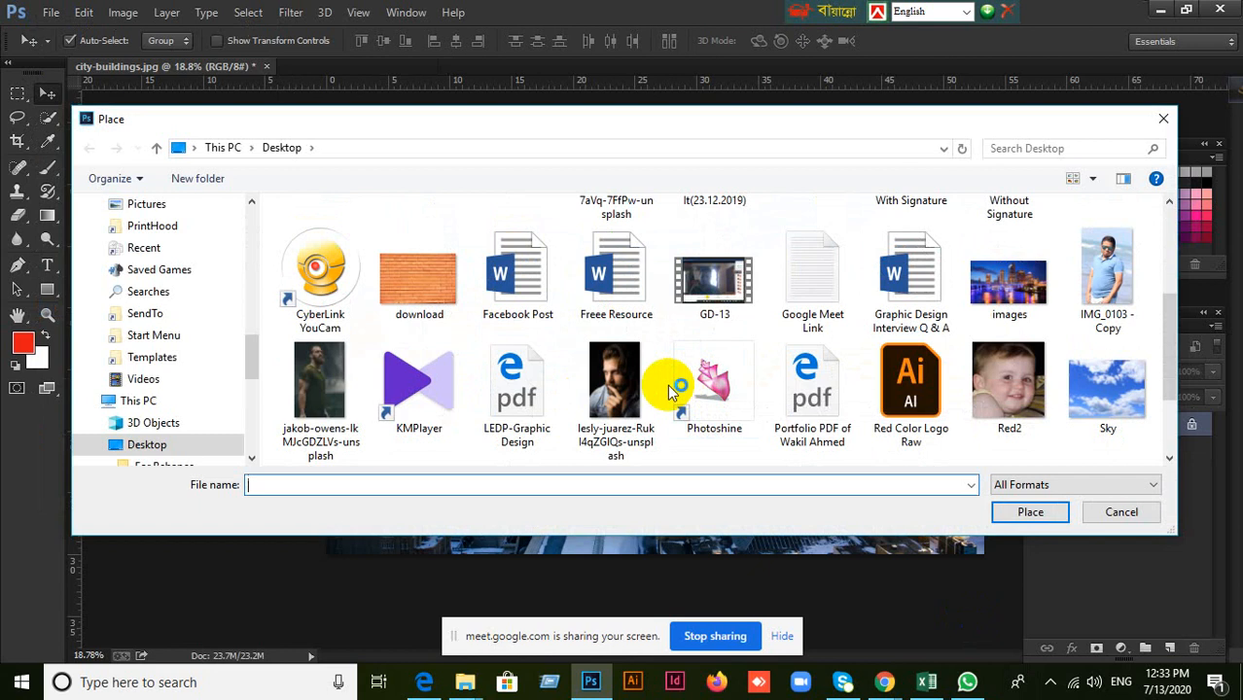
pyautogui.click(1130, 512)
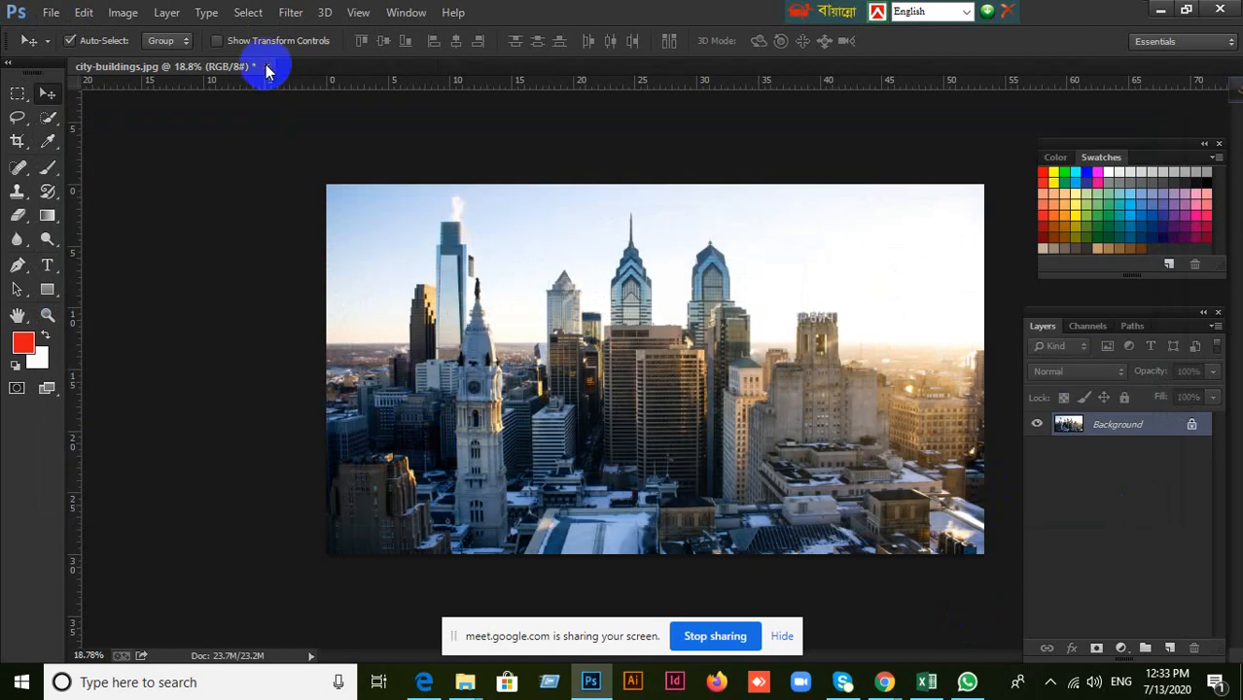
pyautogui.click(266, 66)
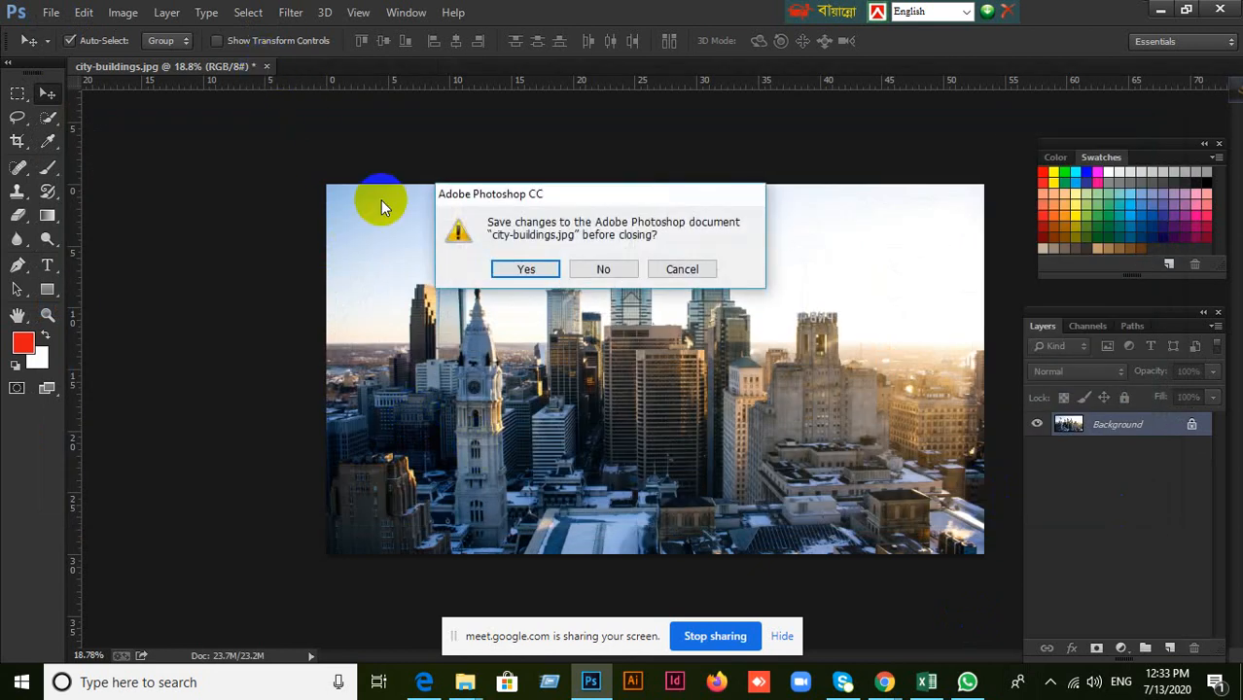
pyautogui.click(681, 273)
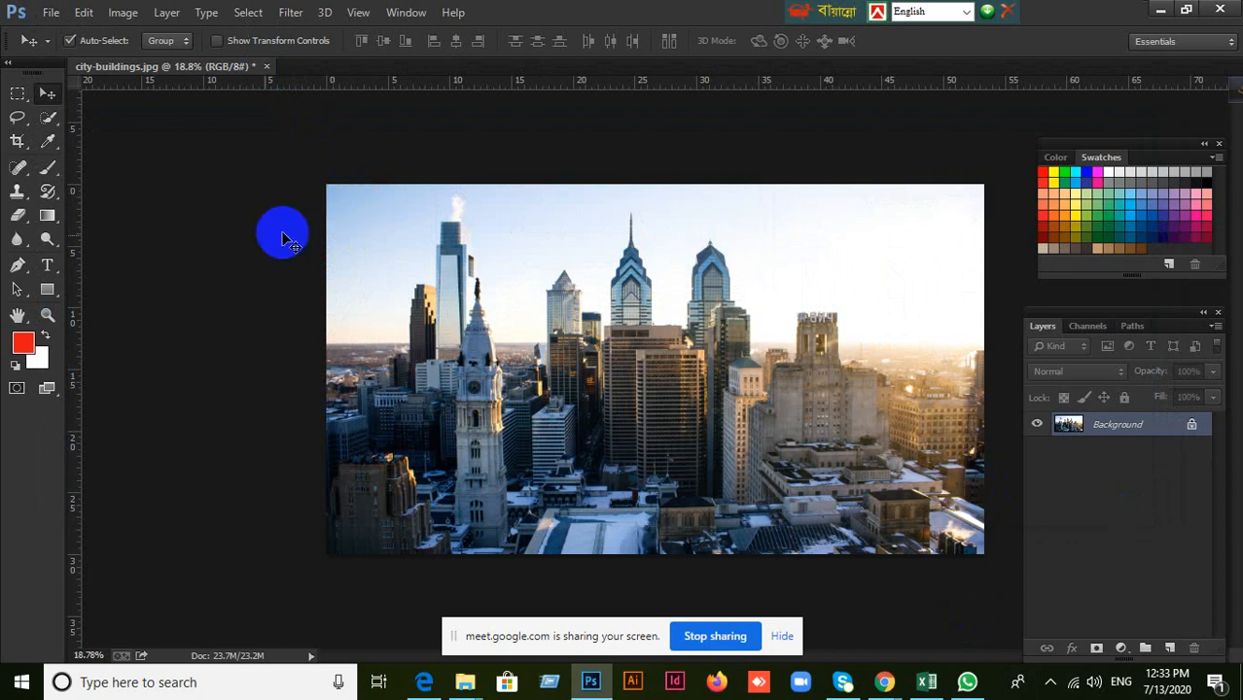
# Place the bearded man's dark-background photo from the Desktop centered over the city image and commit it at its default size.
pyautogui.click(51, 13)
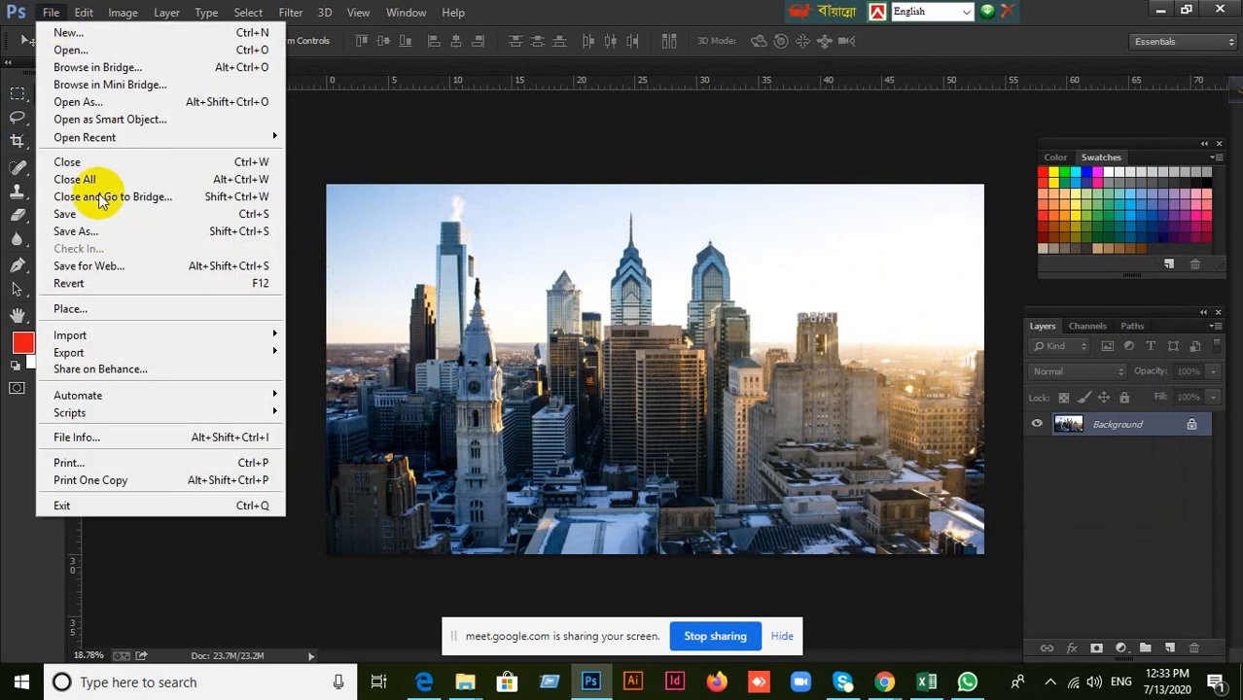
pyautogui.click(258, 379)
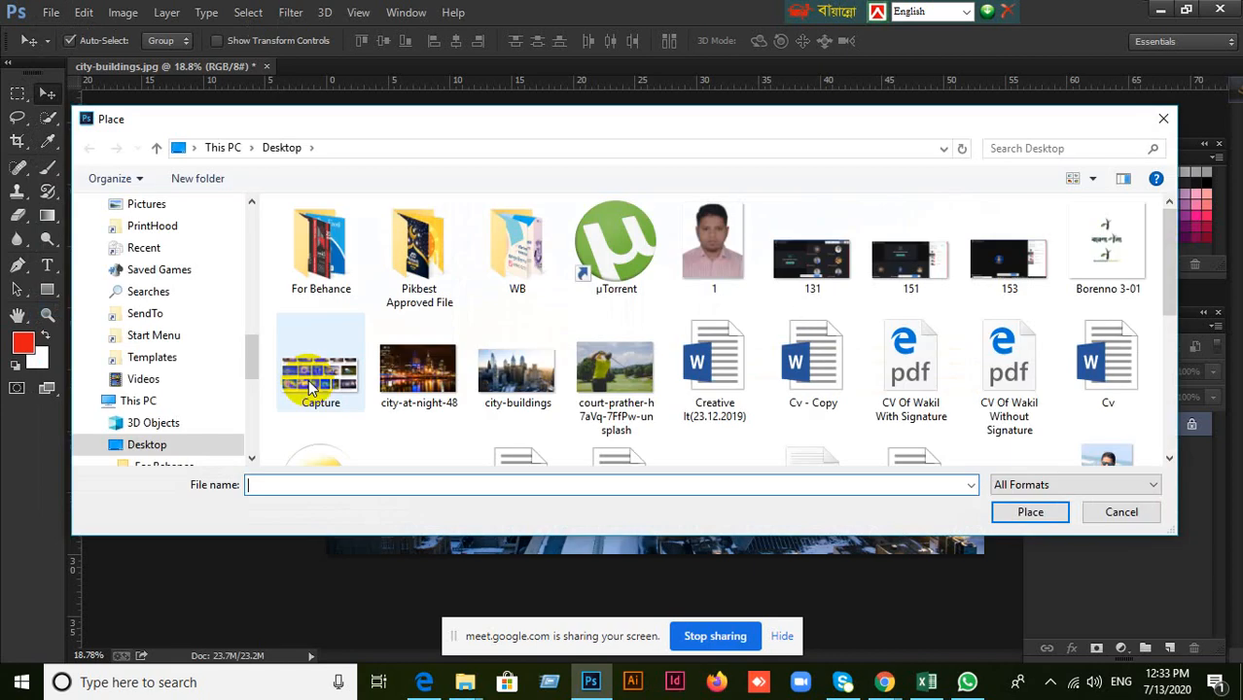
pyautogui.scroll(-2, 593, 408)
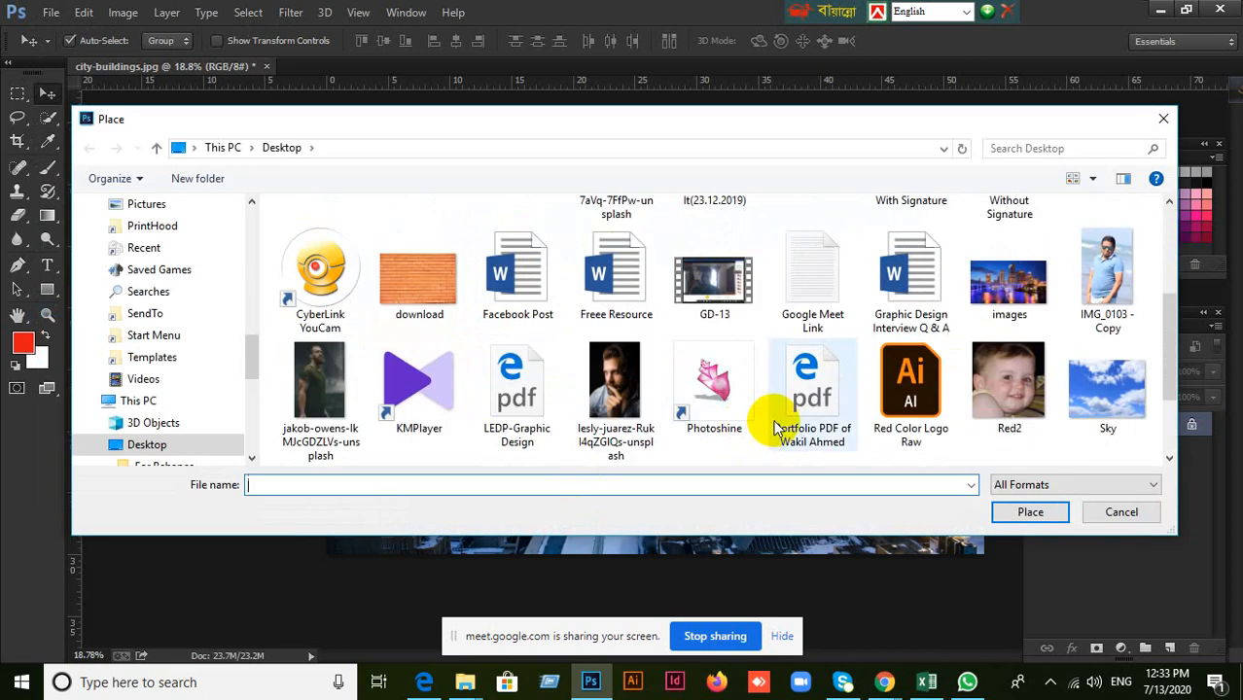
pyautogui.click(642, 392)
pyautogui.click(1037, 511)
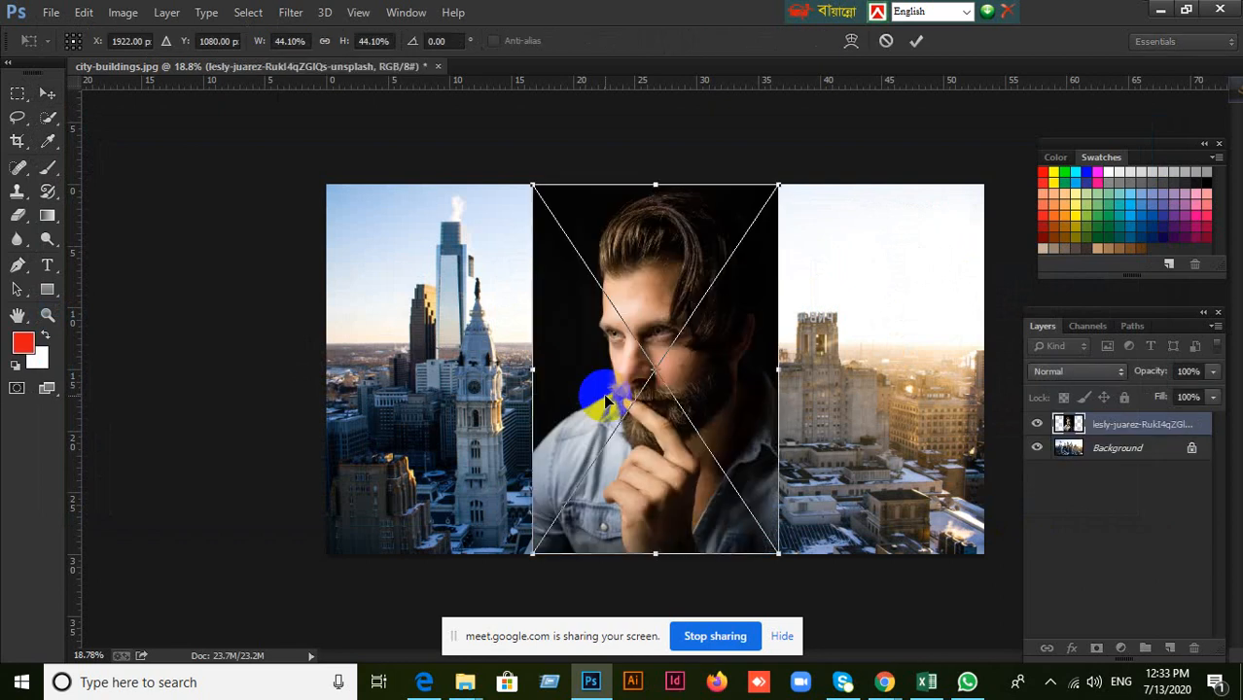
pyautogui.click(916, 40)
# Add a layer mask to the bearded man's layer and select the Brush tool with the default black and white colors.
pyautogui.click(1016, 473)
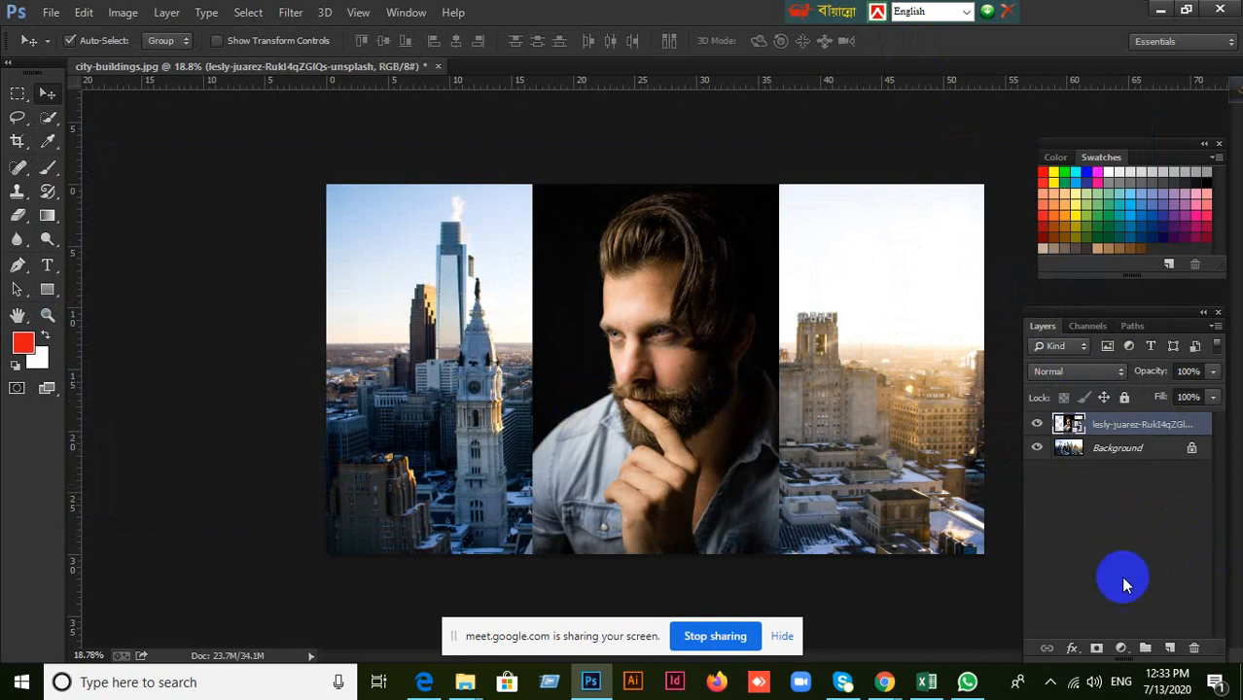
pyautogui.click(1094, 649)
pyautogui.click(14, 362)
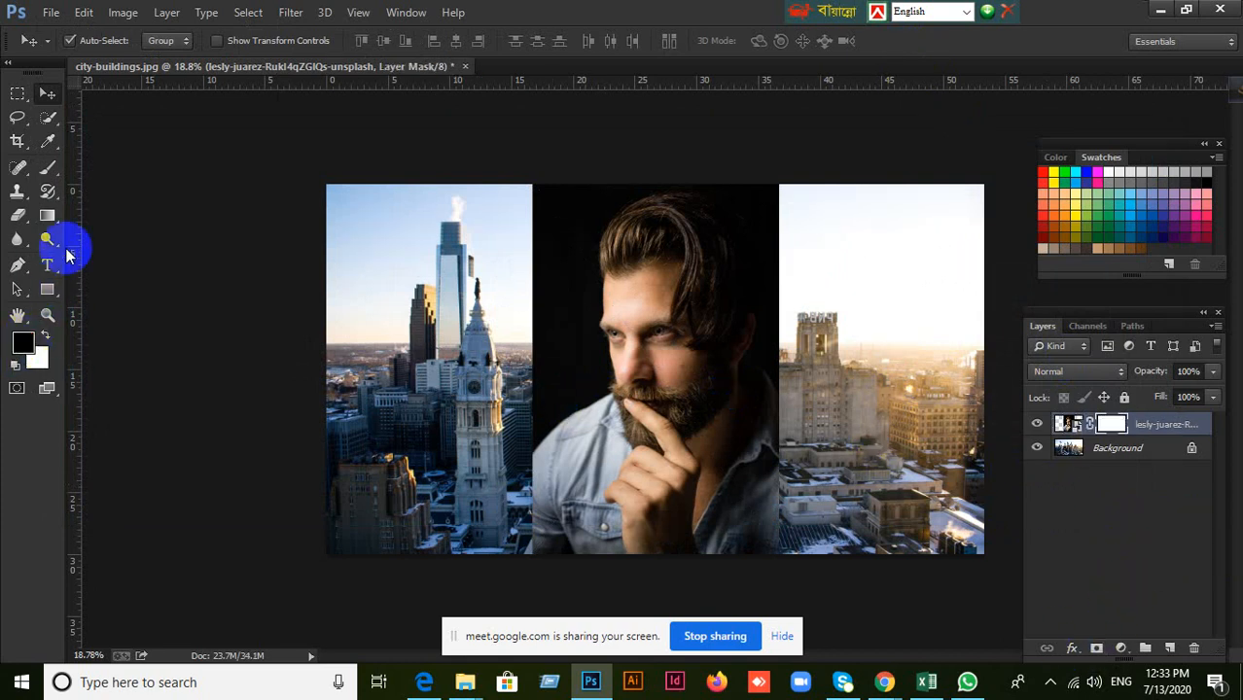
pyautogui.click(49, 167)
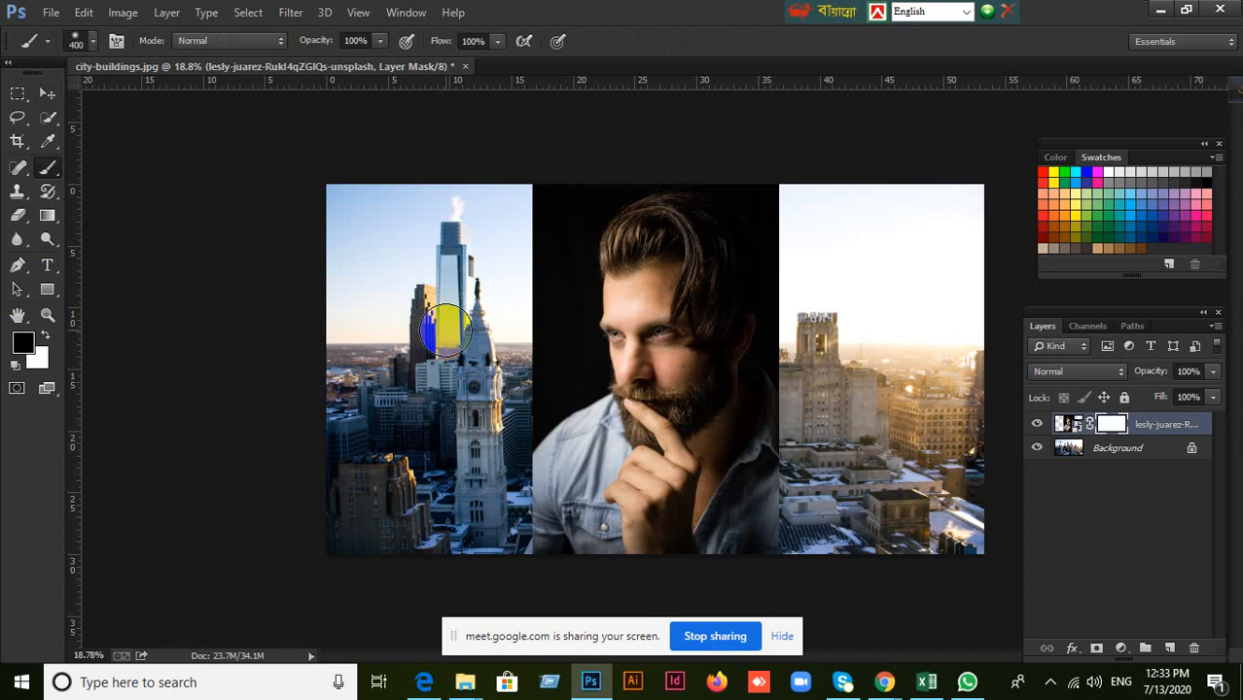
# Enlarge the brush to 600 and paint black on the bearded man's layer mask to fade the dark background and lower edges into the city.
pyautogui.press(']')
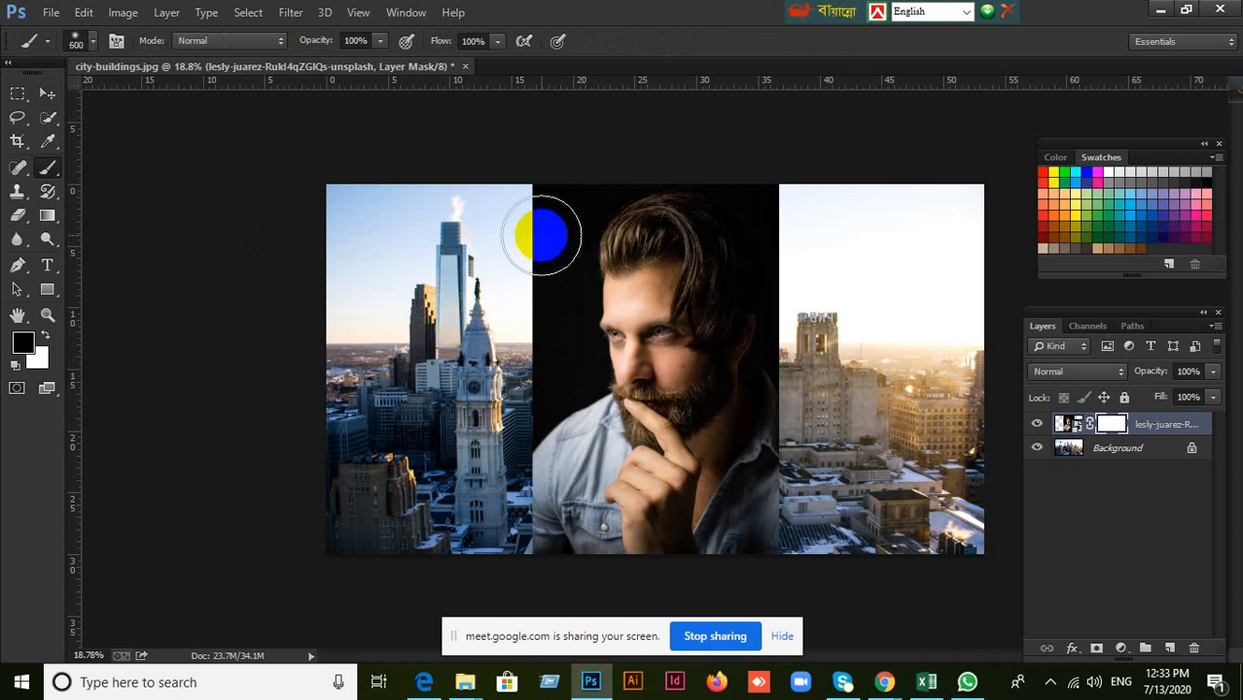
pyautogui.moveTo(541, 216)
pyautogui.mouseDown()
pyautogui.moveTo(488, 266)
pyautogui.moveTo(494, 316)
pyautogui.moveTo(523, 273)
pyautogui.moveTo(527, 195)
pyautogui.mouseUp()
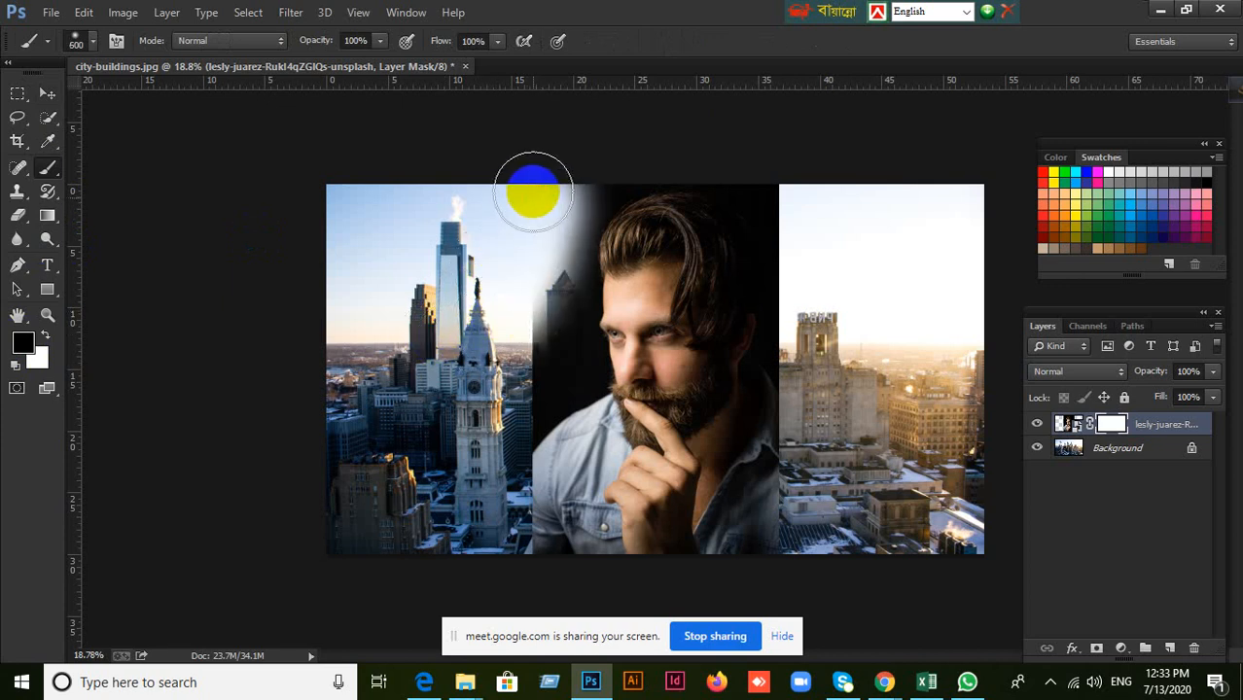
pyautogui.moveTo(817, 185)
pyautogui.mouseDown()
pyautogui.moveTo(840, 194)
pyautogui.moveTo(813, 253)
pyautogui.moveTo(803, 369)
pyautogui.mouseUp()
pyautogui.moveTo(554, 354)
pyautogui.mouseDown()
pyautogui.moveTo(526, 331)
pyautogui.moveTo(484, 367)
pyautogui.moveTo(506, 398)
pyautogui.mouseUp()
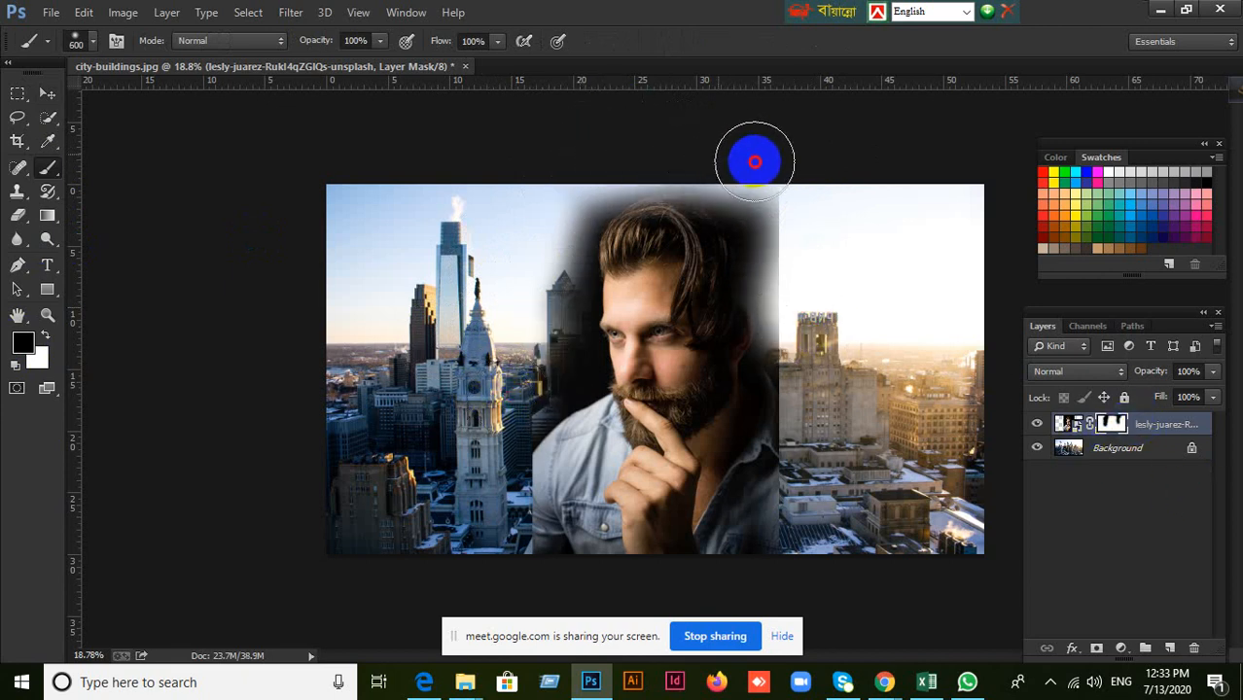
pyautogui.moveTo(792, 204)
pyautogui.mouseDown()
pyautogui.moveTo(836, 265)
pyautogui.moveTo(958, 379)
pyautogui.mouseUp()
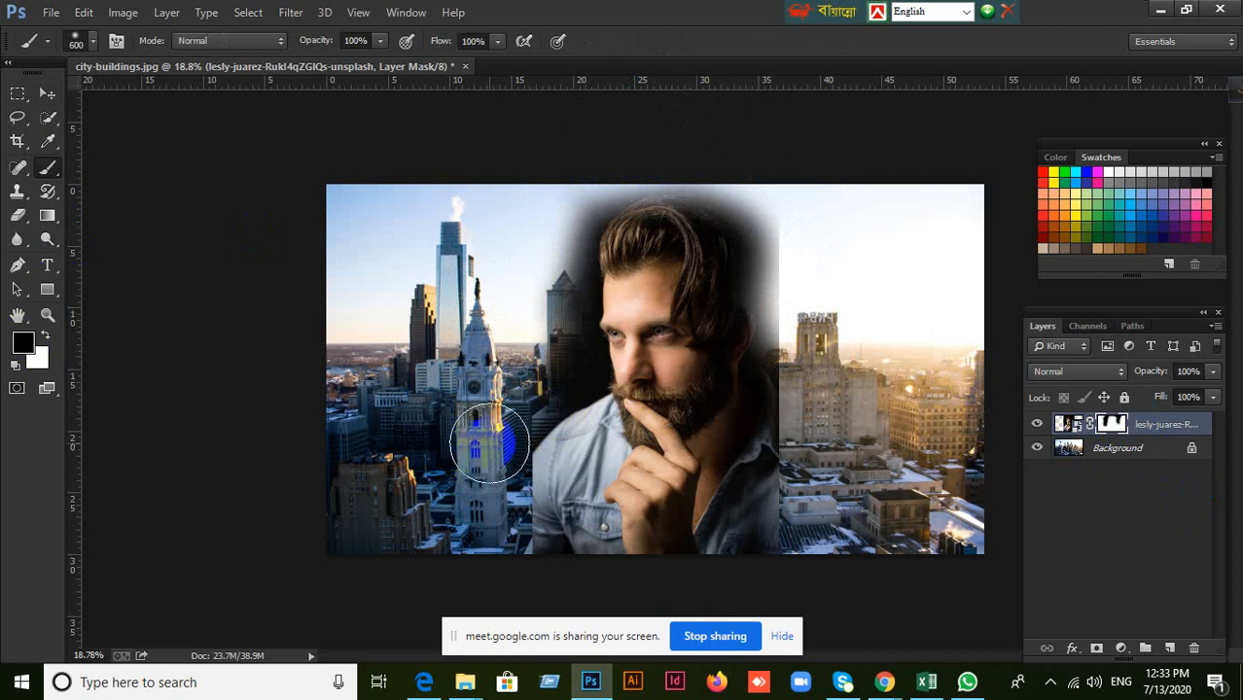
pyautogui.moveTo(504, 467)
pyautogui.mouseDown()
pyautogui.moveTo(530, 548)
pyautogui.moveTo(663, 593)
pyautogui.moveTo(766, 596)
pyautogui.moveTo(813, 576)
pyautogui.moveTo(623, 598)
pyautogui.mouseUp()
# Set the masked portrait layer to Lighten and move it left toward the clock tower.
pyautogui.click(1113, 371)
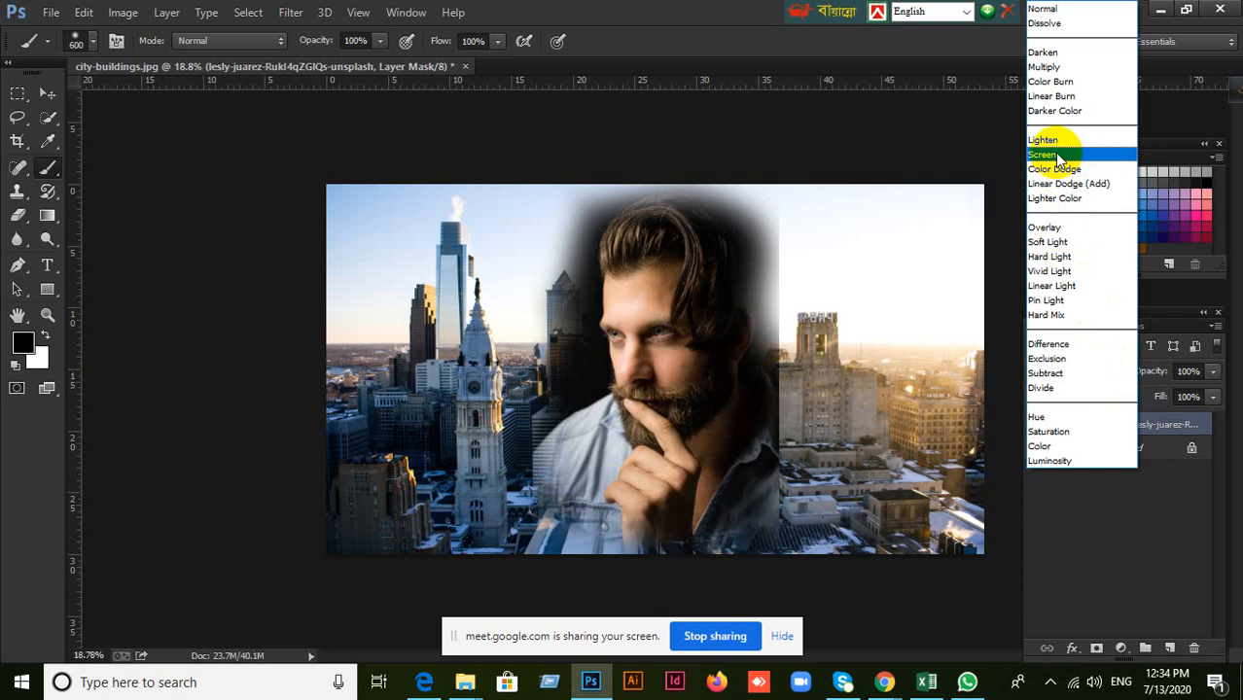
pyautogui.click(1043, 141)
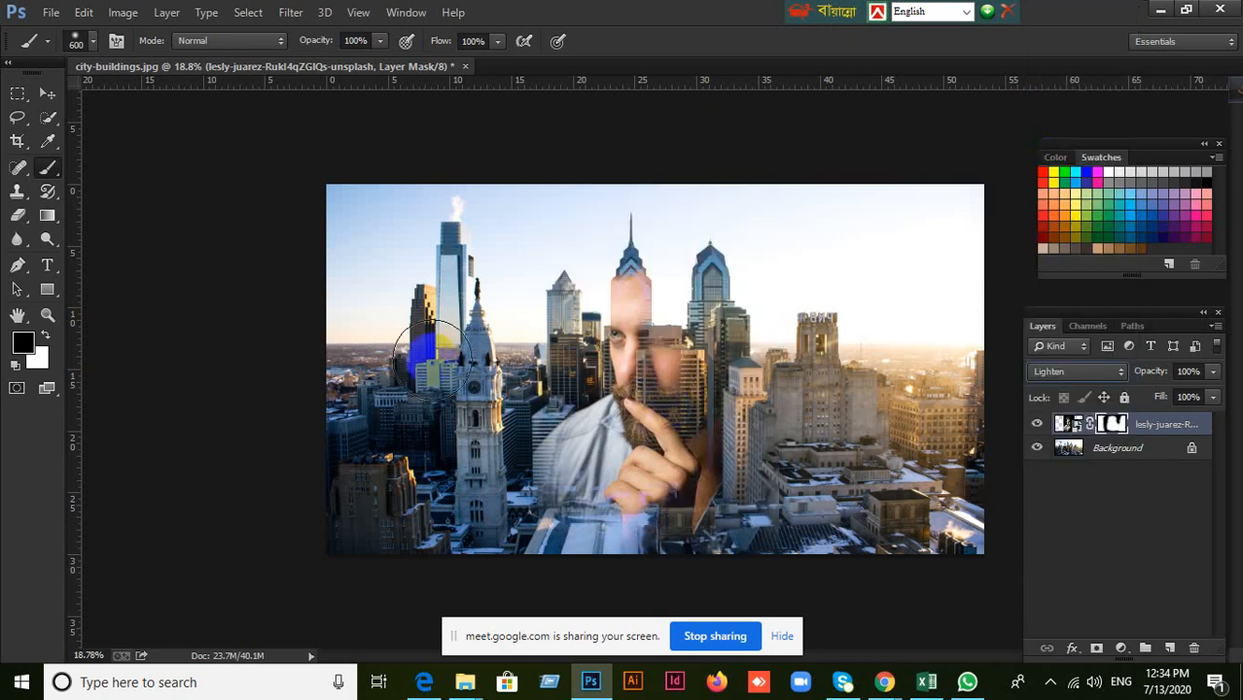
pyautogui.click(48, 94)
pyautogui.moveTo(642, 403); pyautogui.dragTo(557, 414)
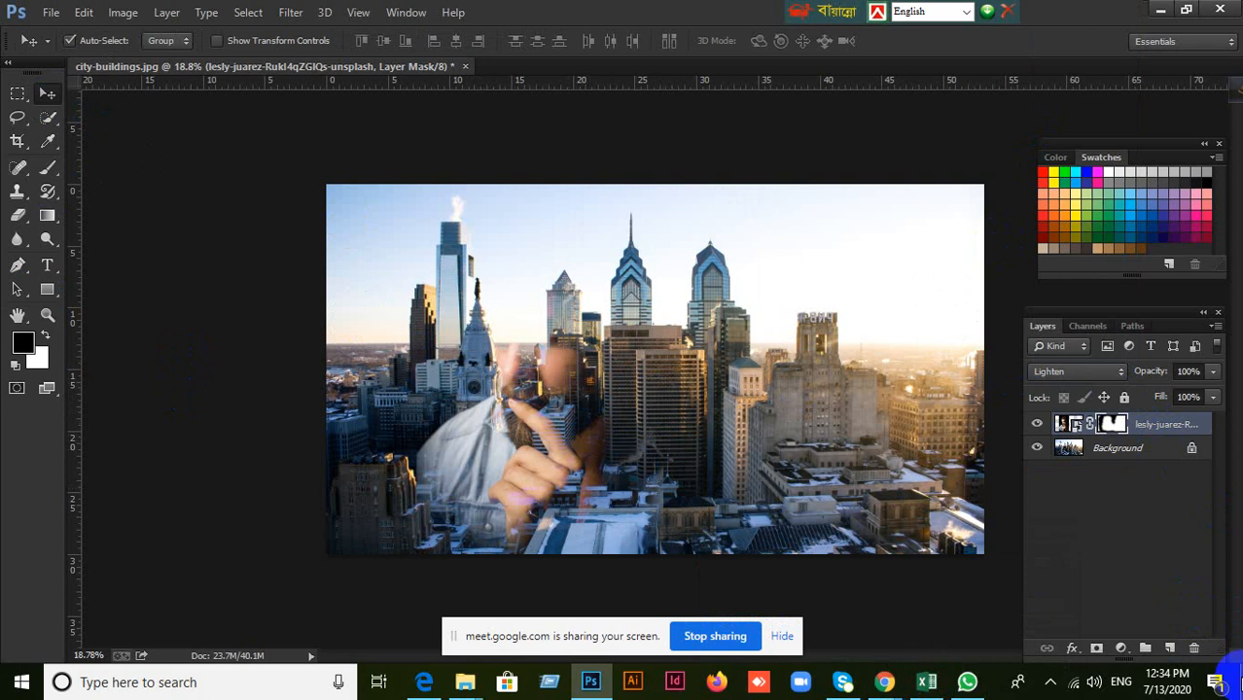
# Delete the portrait's layer mask and remove the portrait layer from the city image.
pyautogui.click(1194, 650)
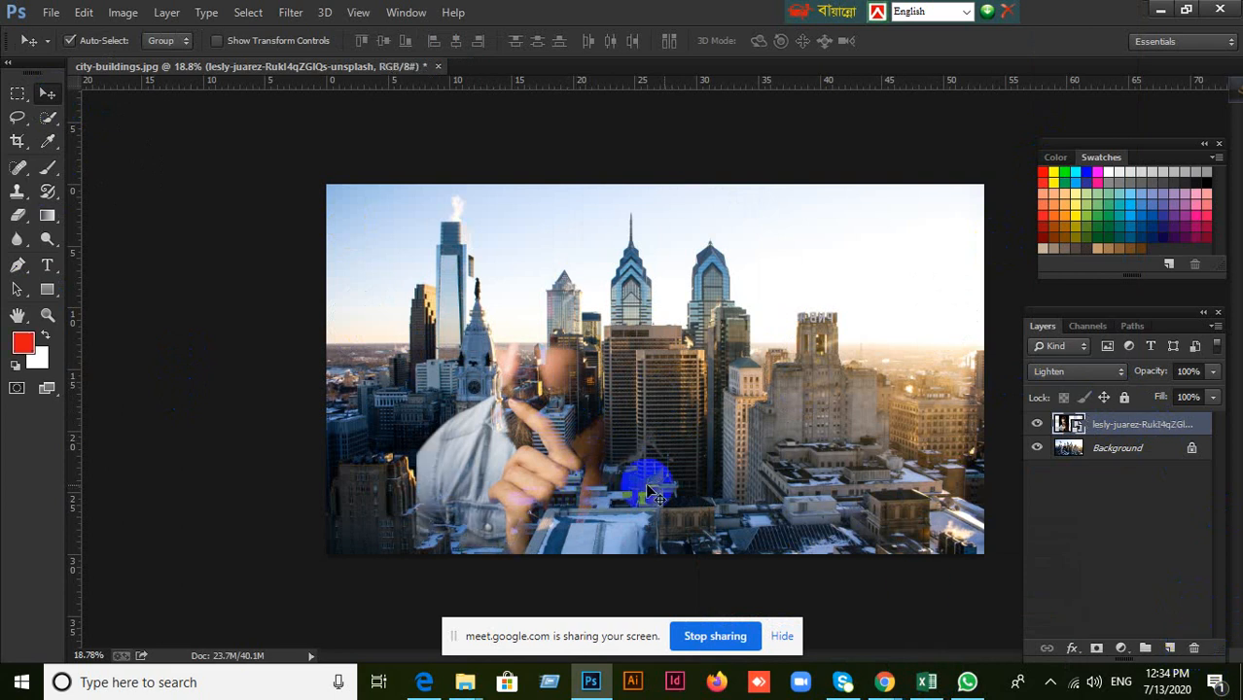
pyautogui.click(1191, 649)
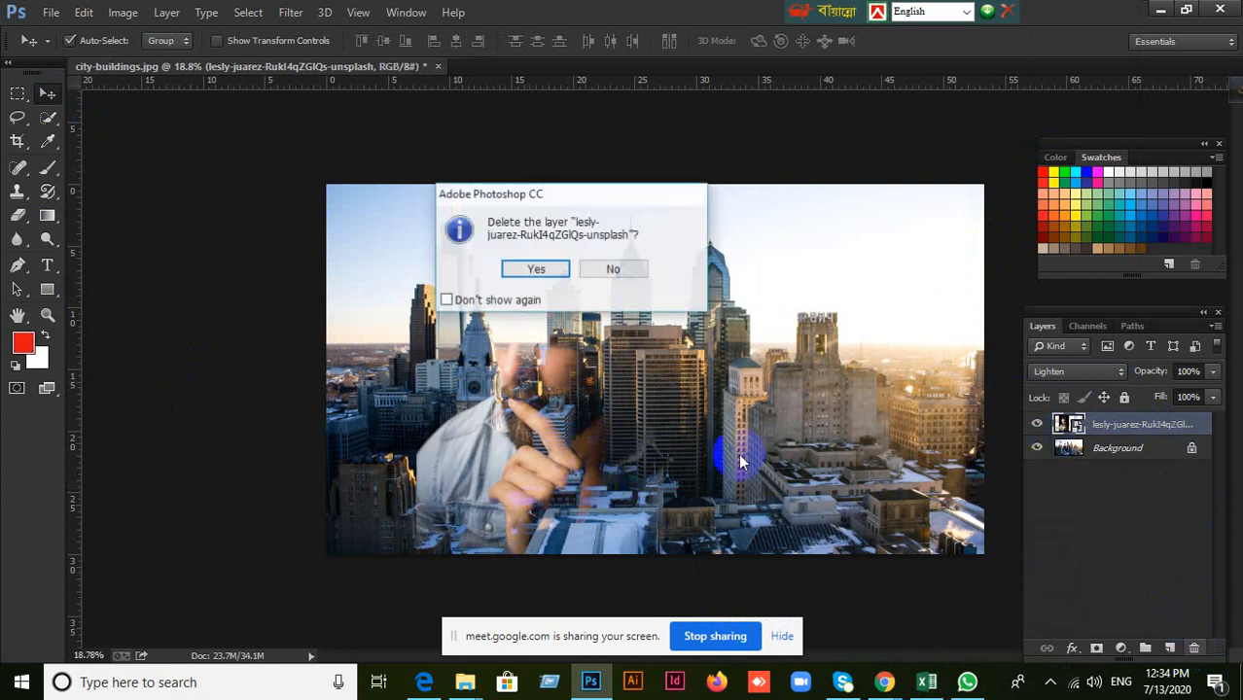
pyautogui.click(518, 271)
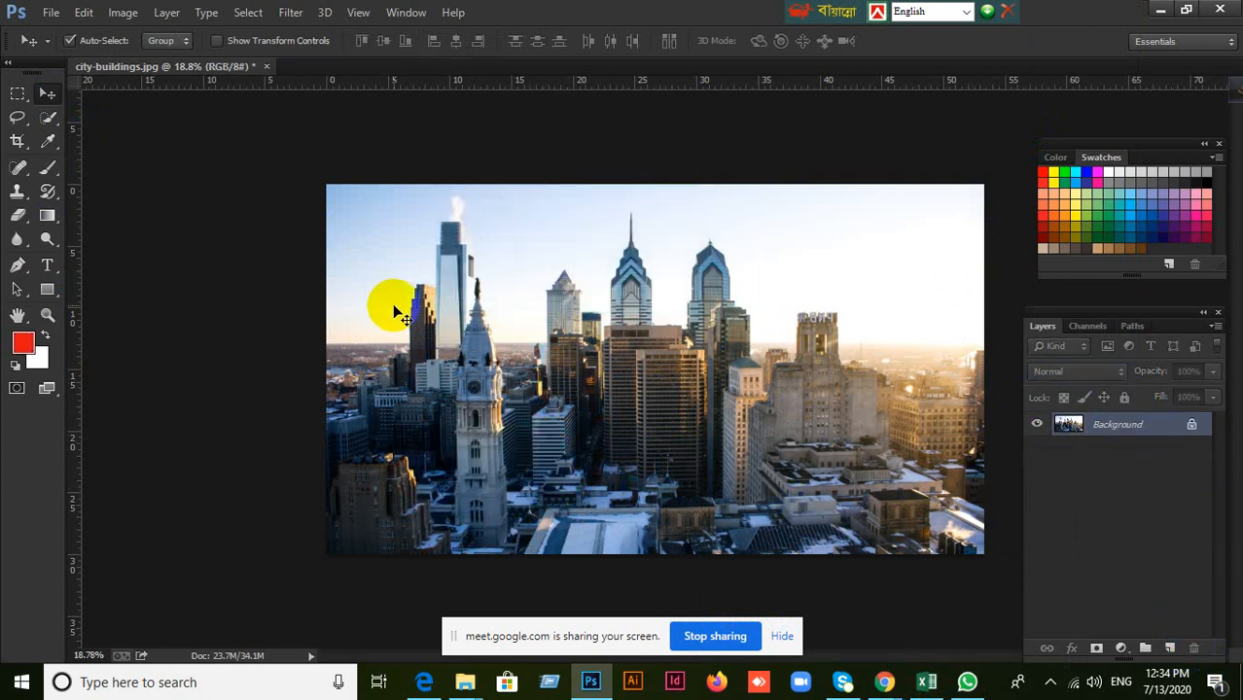
# Place the photo of the man in the green T-shirt from the Desktop over the city image and commit it at its default size.
pyautogui.click(51, 12)
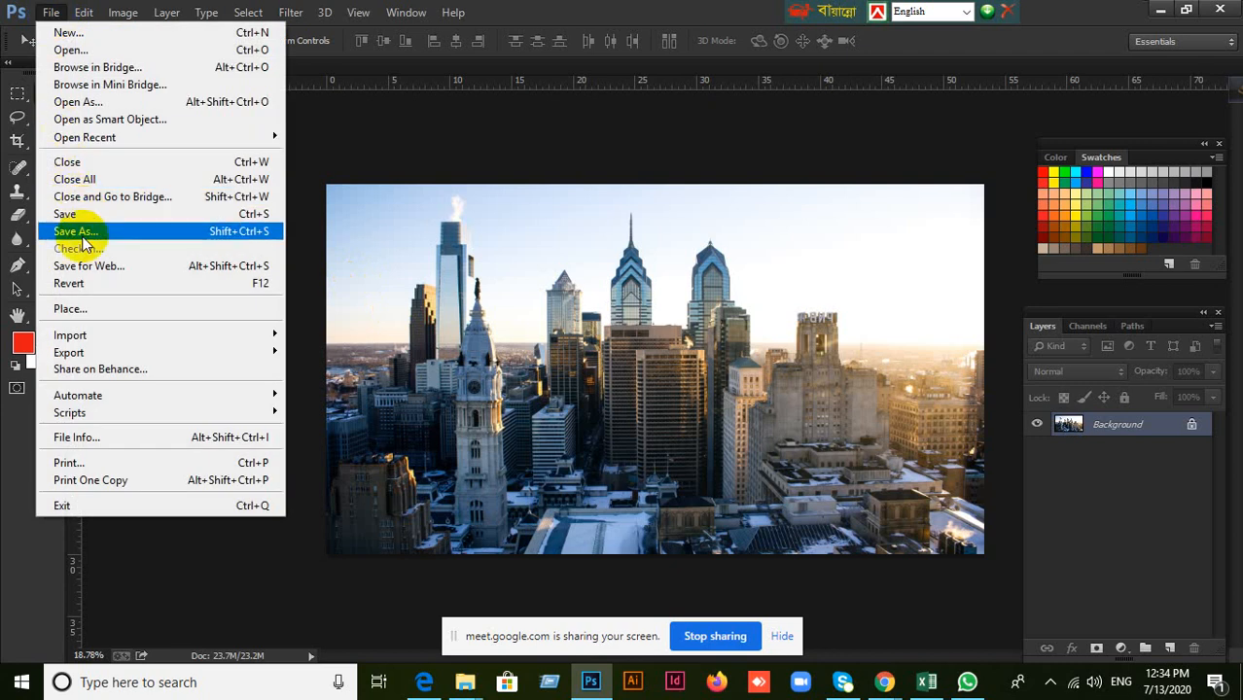
pyautogui.click(83, 309)
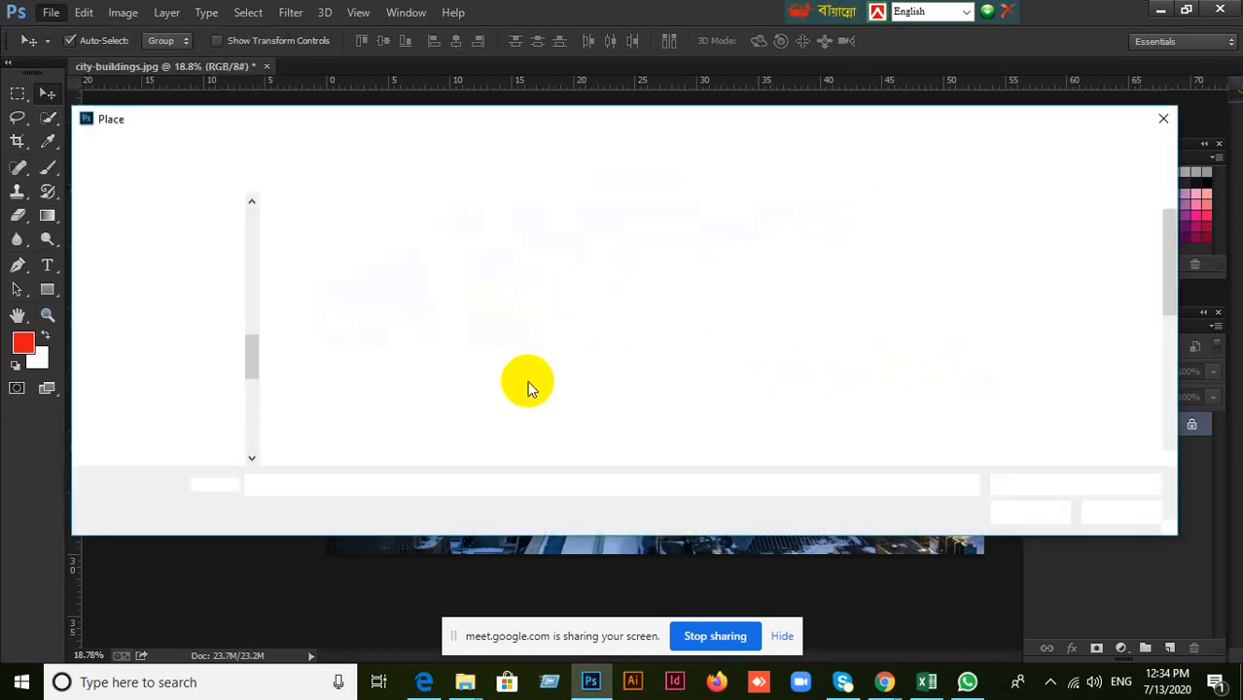
pyautogui.scroll(-2, 632, 365)
pyautogui.scroll(-1, 636, 367)
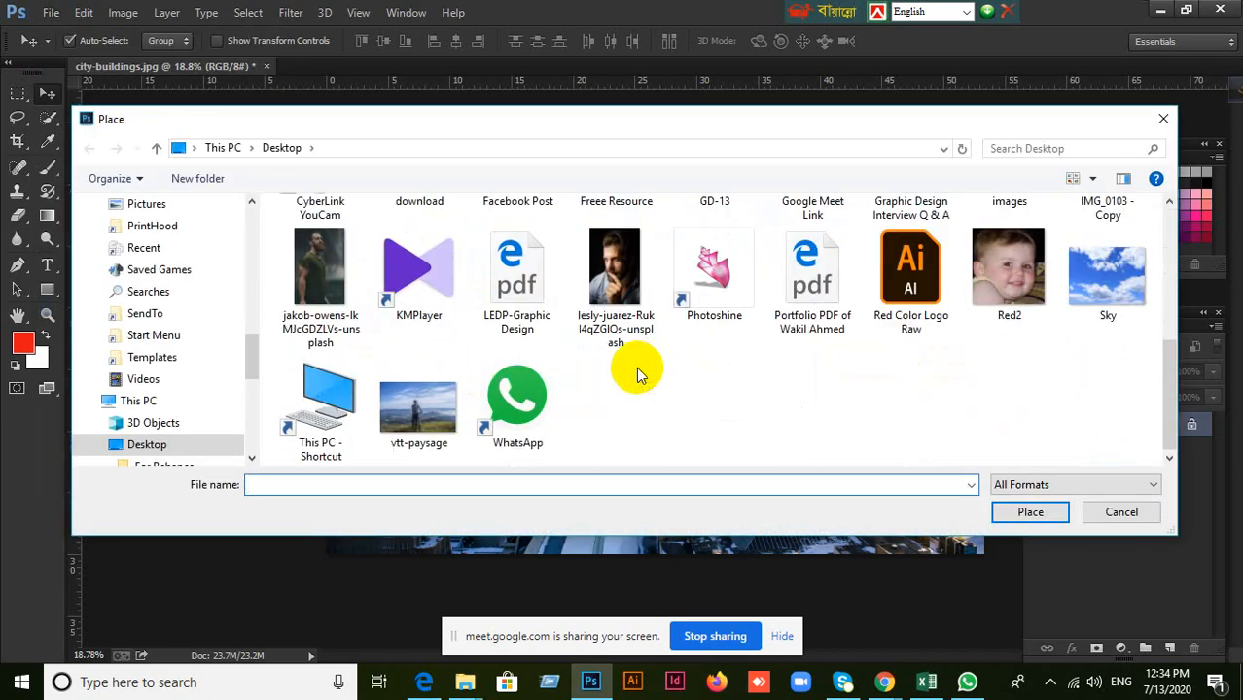
pyautogui.click(333, 295)
pyautogui.click(994, 520)
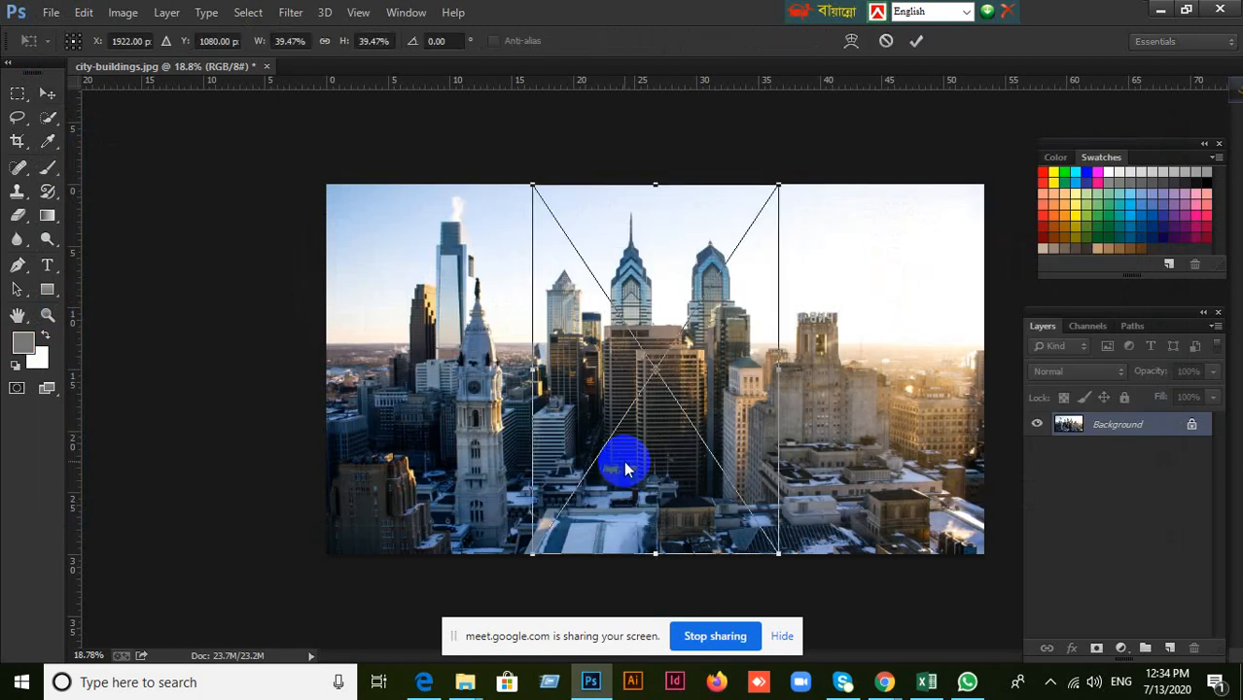
pyautogui.click(920, 48)
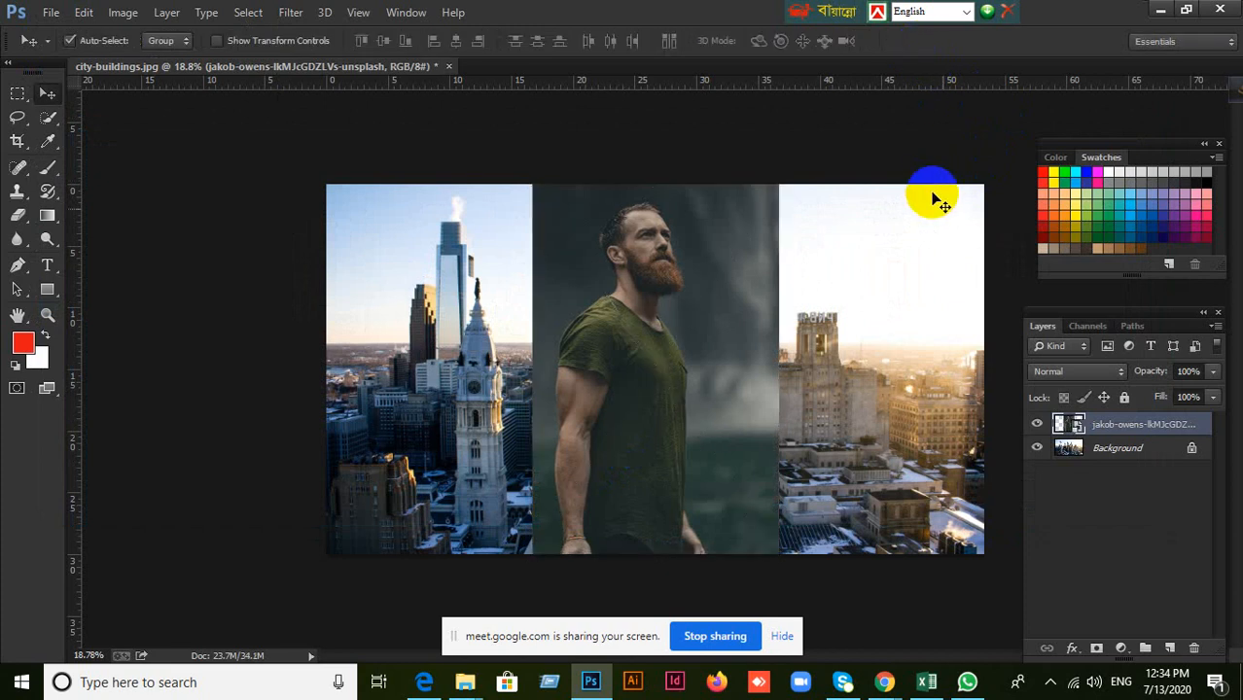
# Add a layer mask to the green T-shirt man's layer and brush black around him to blend his background into the city.
pyautogui.click(1170, 649)
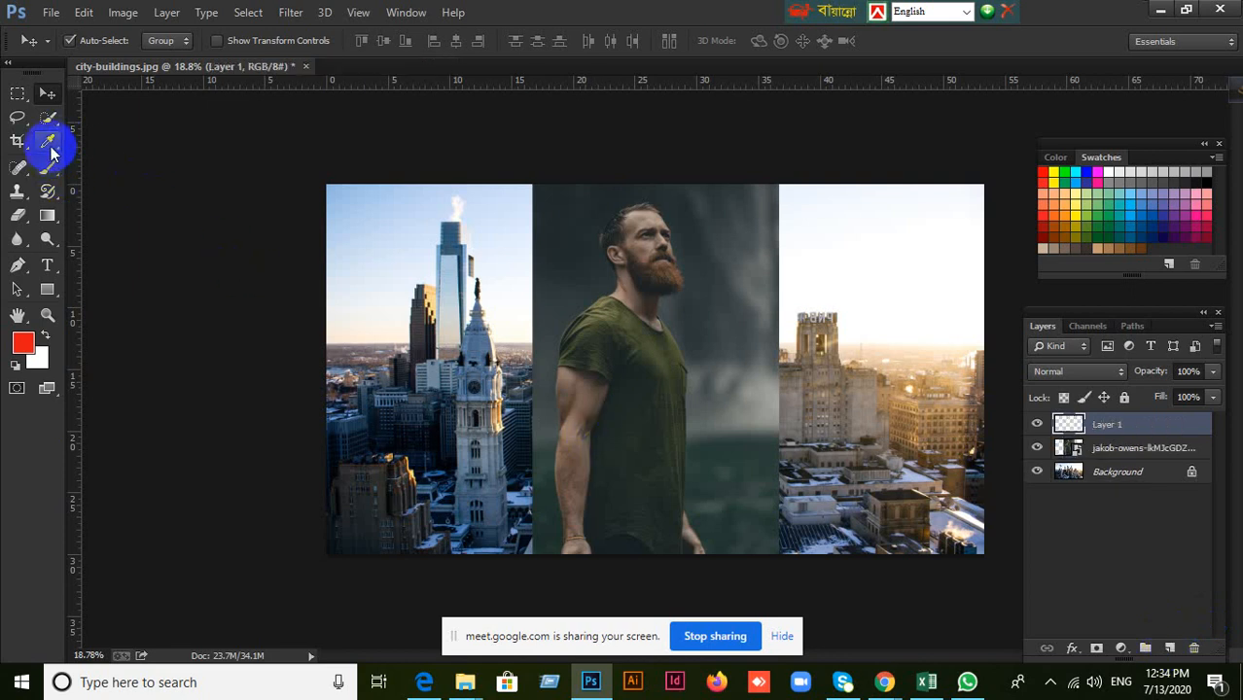
pyautogui.click(49, 167)
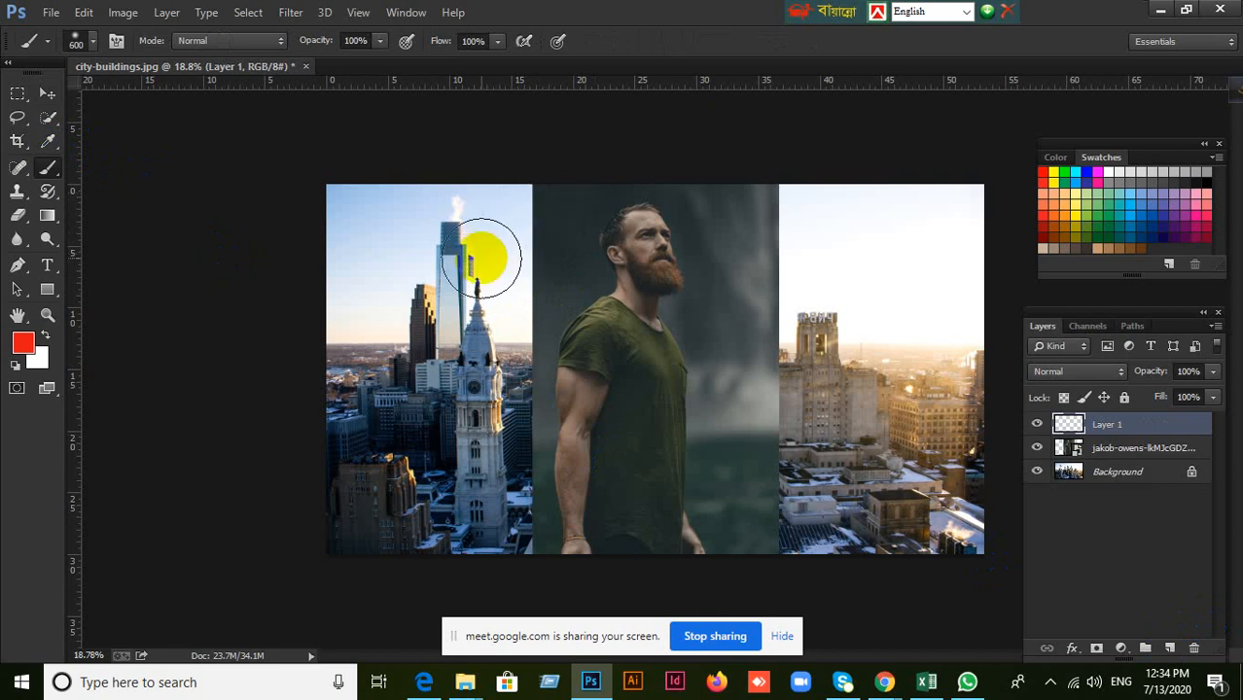
pyautogui.press('Delete')
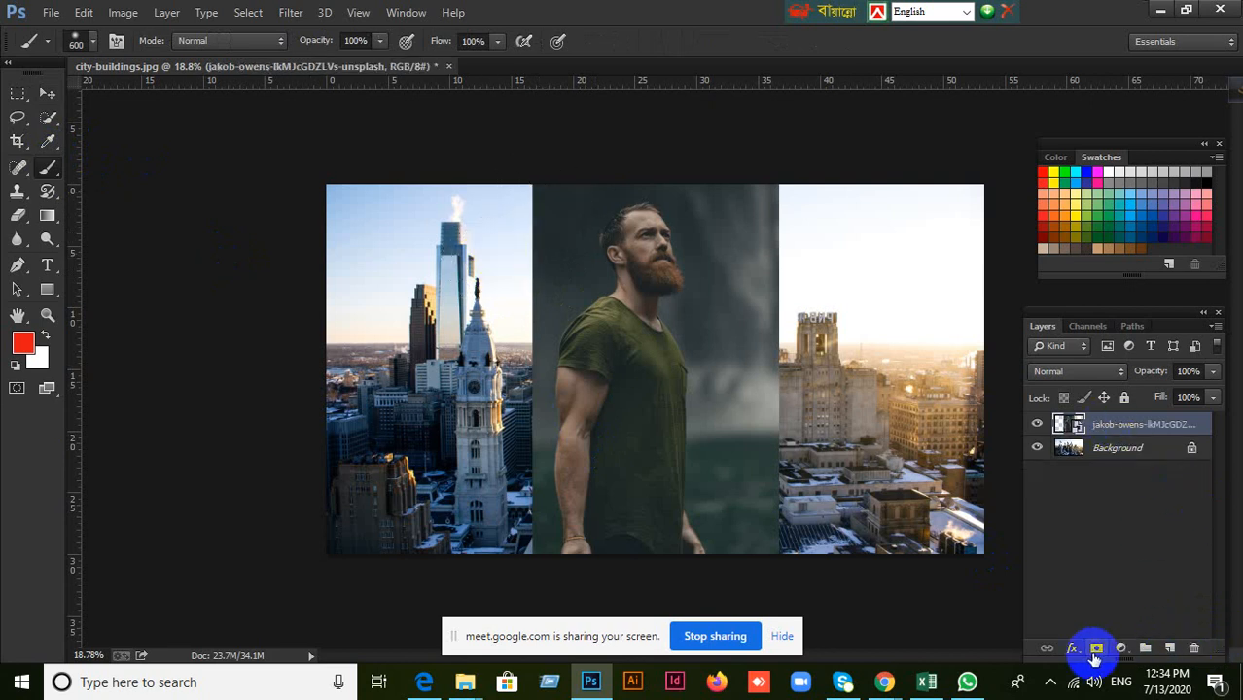
pyautogui.click(1096, 654)
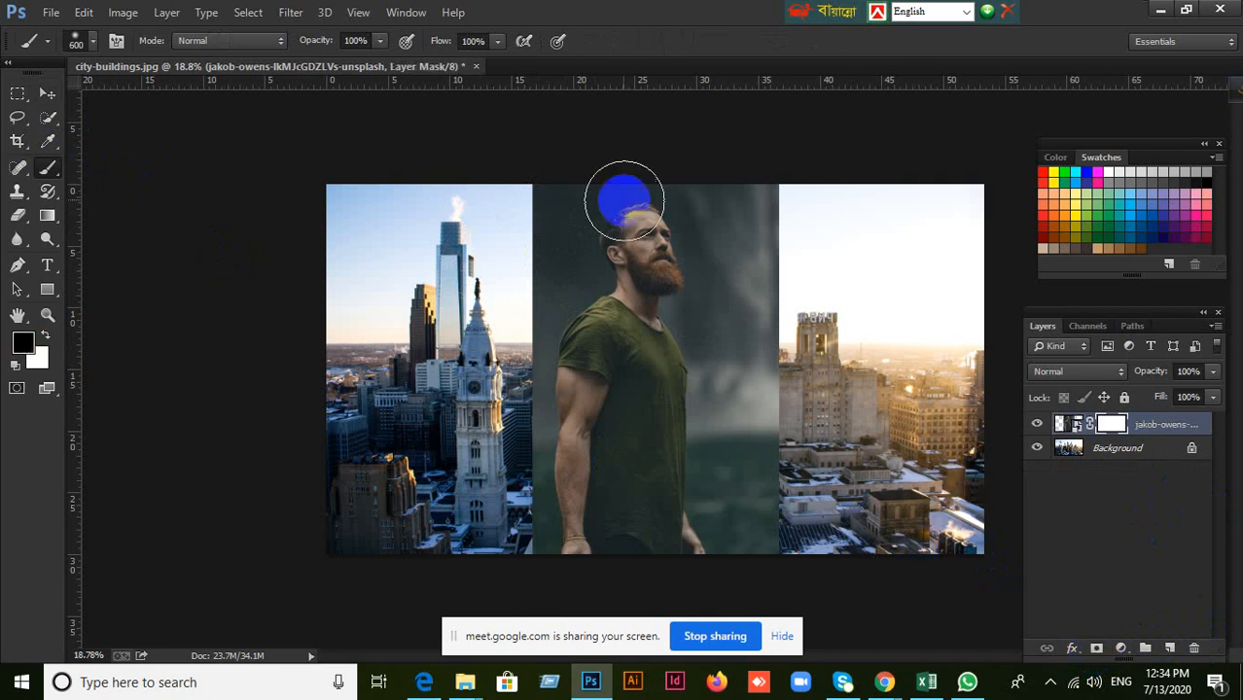
pyautogui.moveTo(520, 221)
pyautogui.mouseDown()
pyautogui.moveTo(691, 157)
pyautogui.moveTo(754, 176)
pyautogui.moveTo(811, 378)
pyautogui.moveTo(801, 478)
pyautogui.moveTo(720, 538)
pyautogui.mouseUp()
pyautogui.moveTo(514, 264)
pyautogui.mouseDown()
pyautogui.moveTo(488, 429)
pyautogui.moveTo(508, 527)
pyautogui.moveTo(494, 326)
pyautogui.mouseUp()
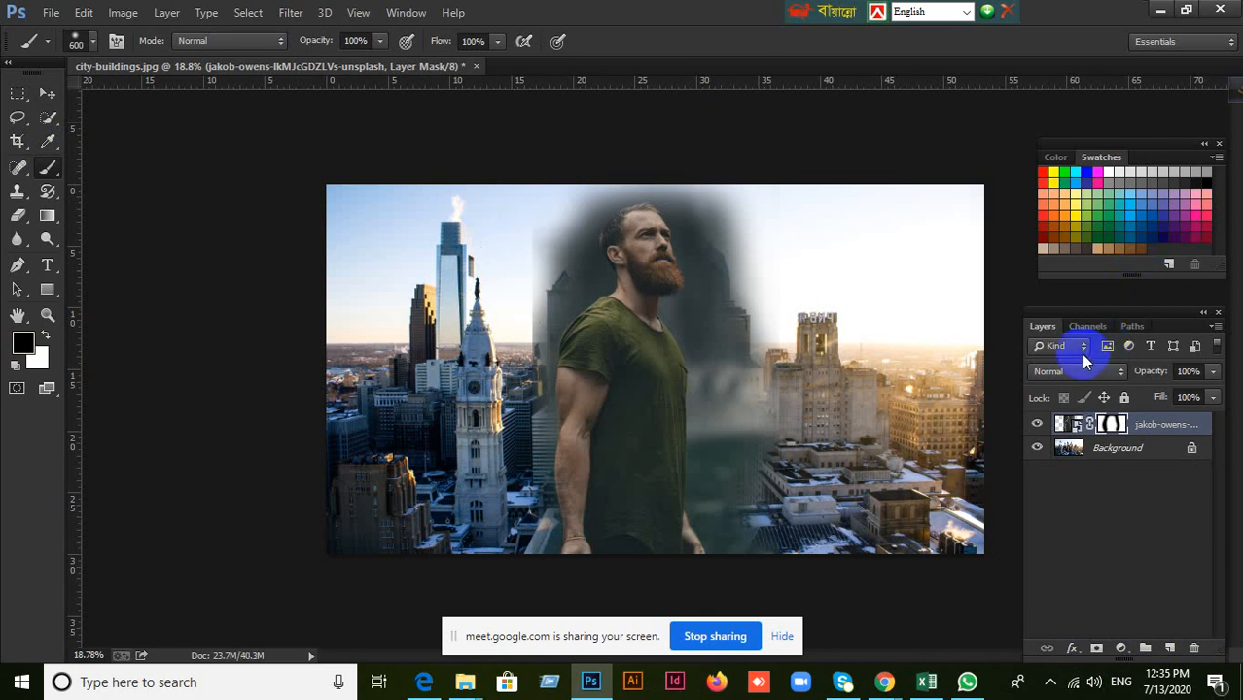
# Try the Overlay, Lighten, Screen, Linear Dodge (Add) and Color Dodge blend modes in turn on the green T-shirt man's layer.
pyautogui.click(1108, 372)
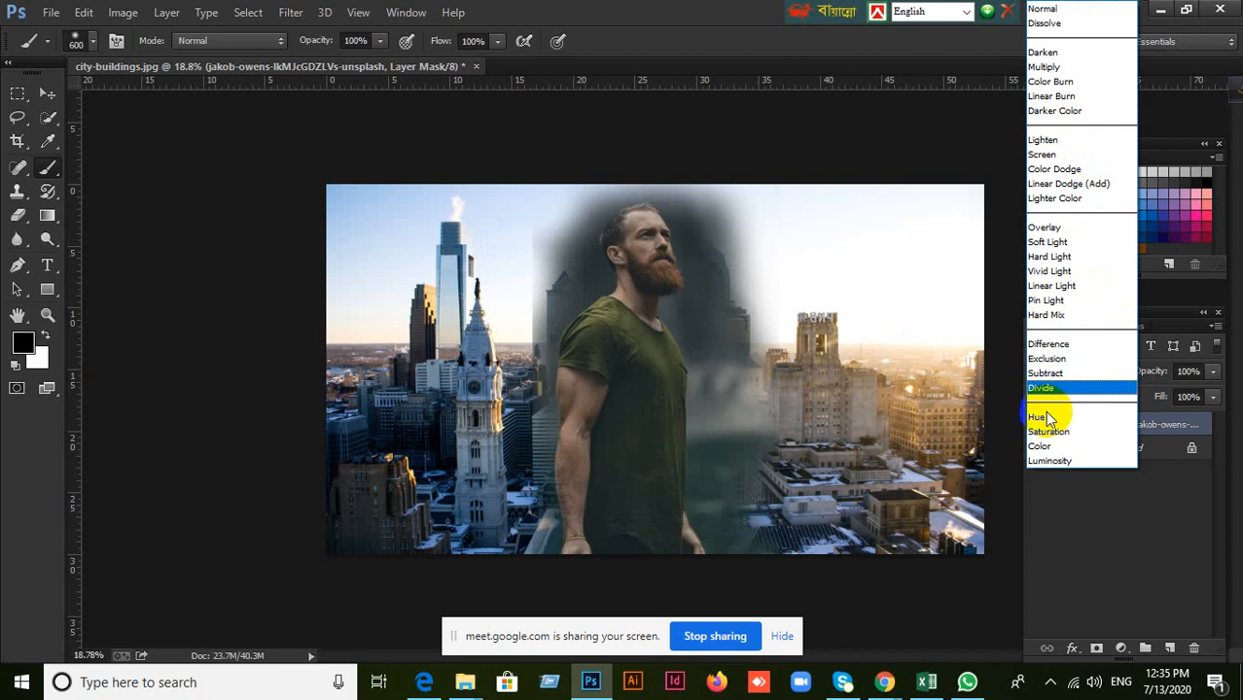
pyautogui.click(1058, 228)
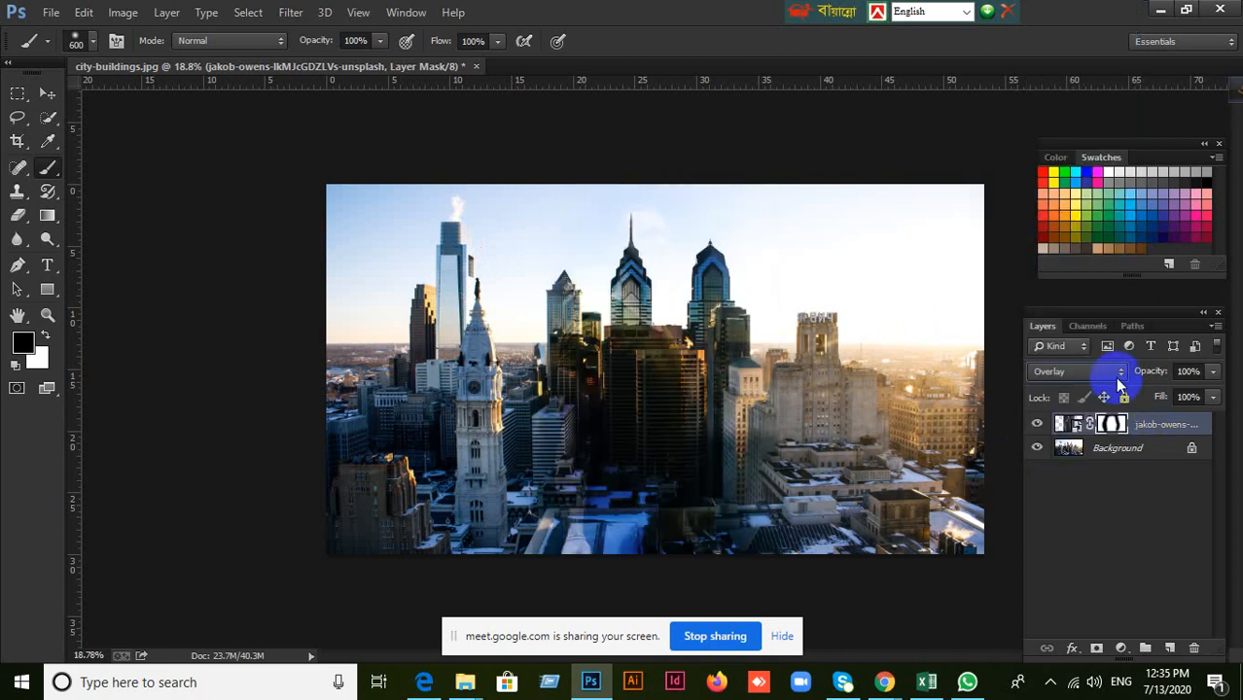
pyautogui.click(1114, 372)
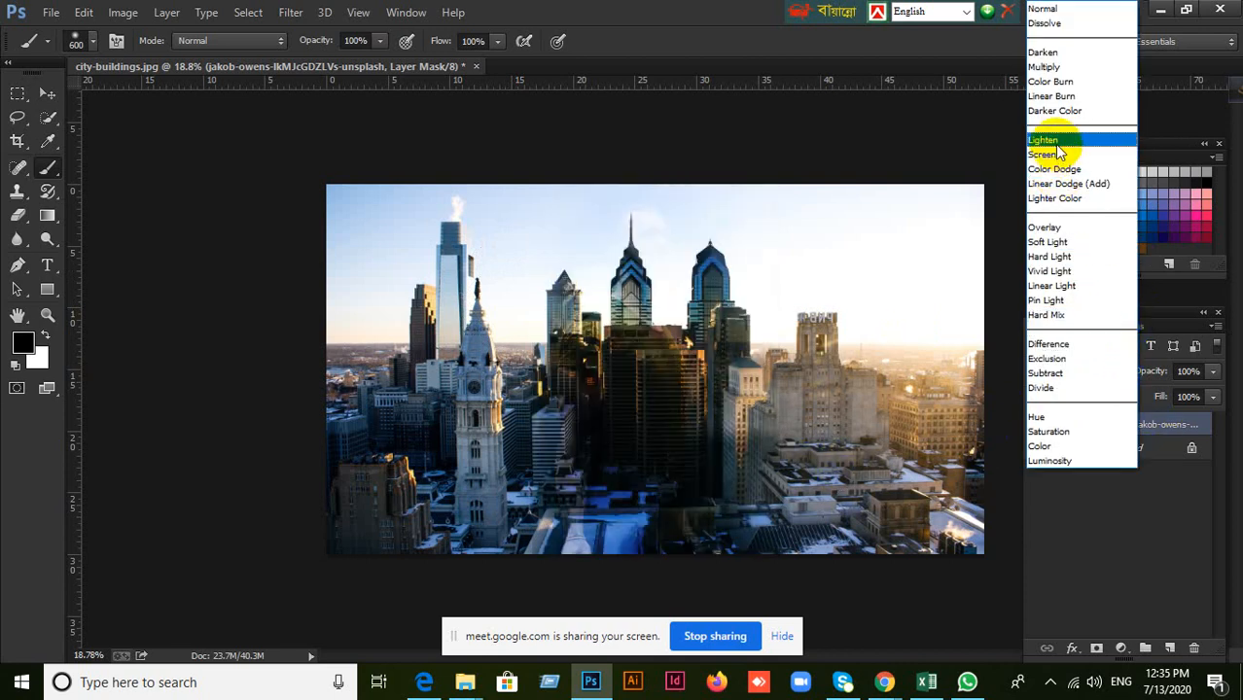
pyautogui.click(1050, 142)
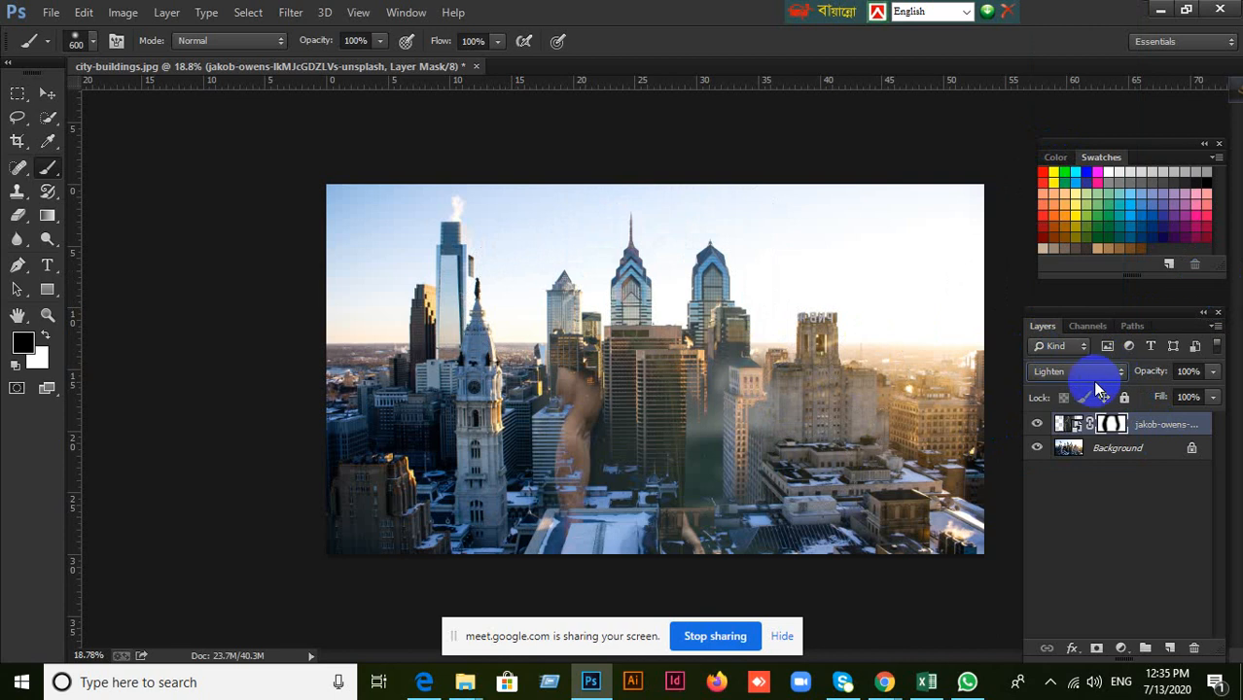
pyautogui.click(1095, 377)
pyautogui.click(1052, 161)
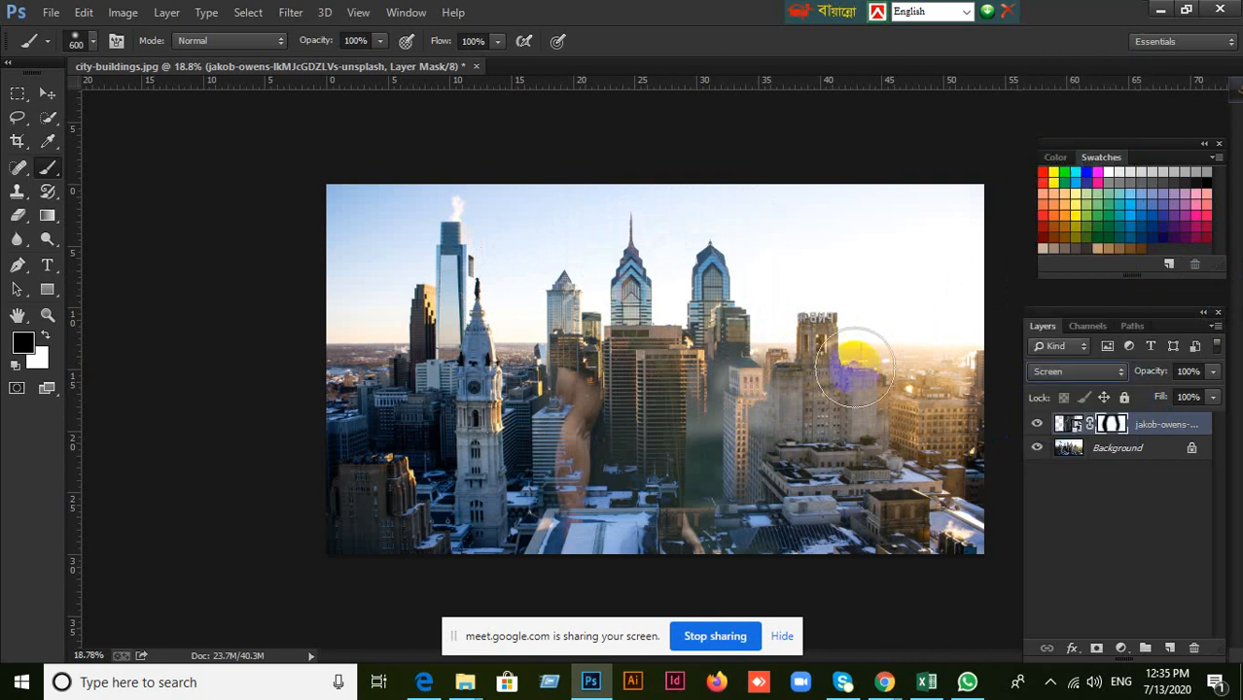
pyautogui.click(1118, 378)
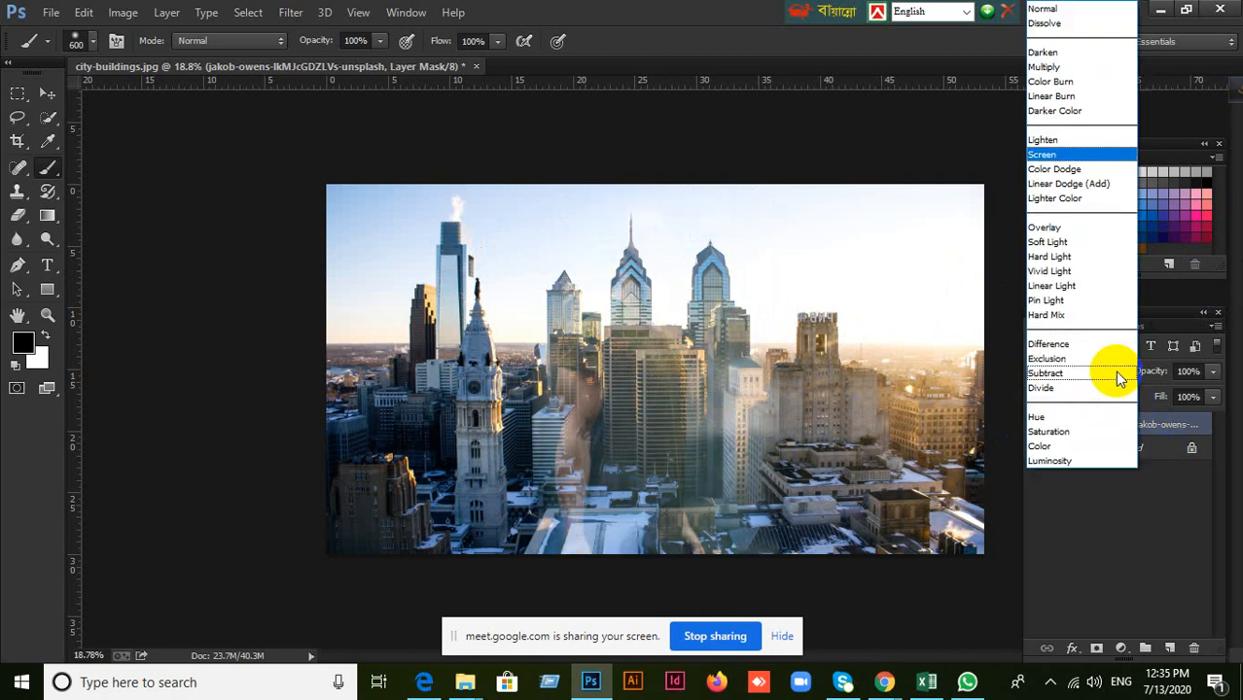
pyautogui.click(1078, 185)
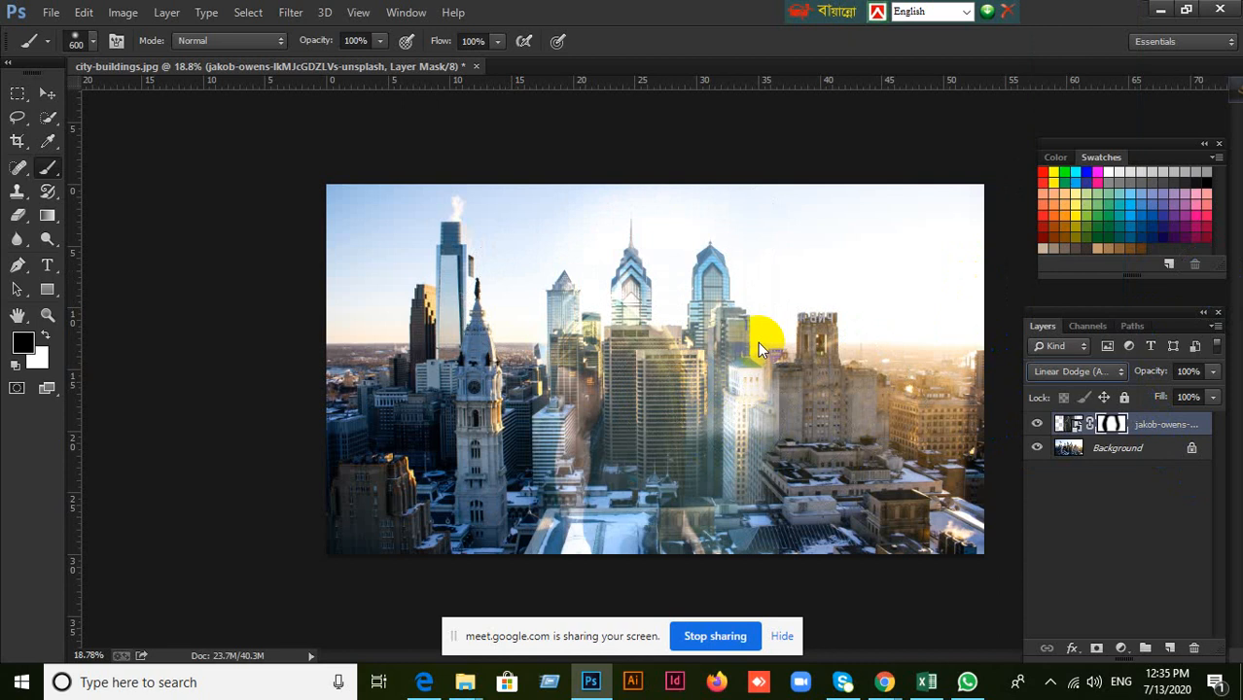
pyautogui.click(1109, 373)
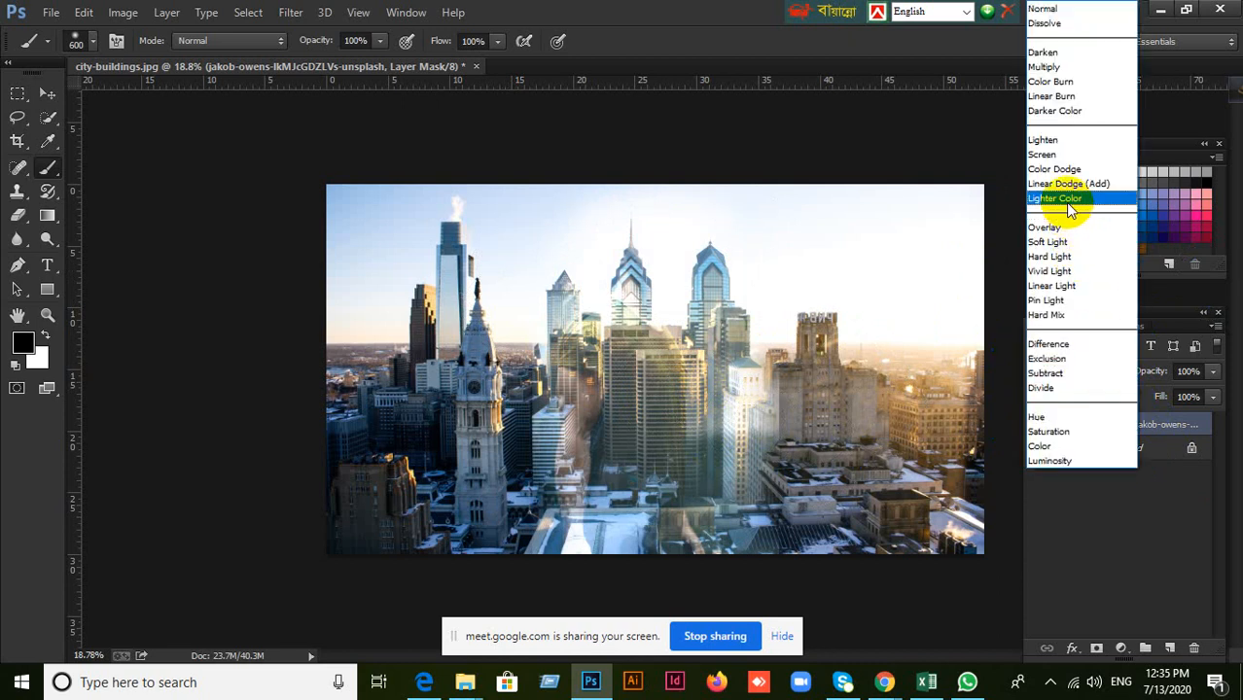
pyautogui.click(1058, 168)
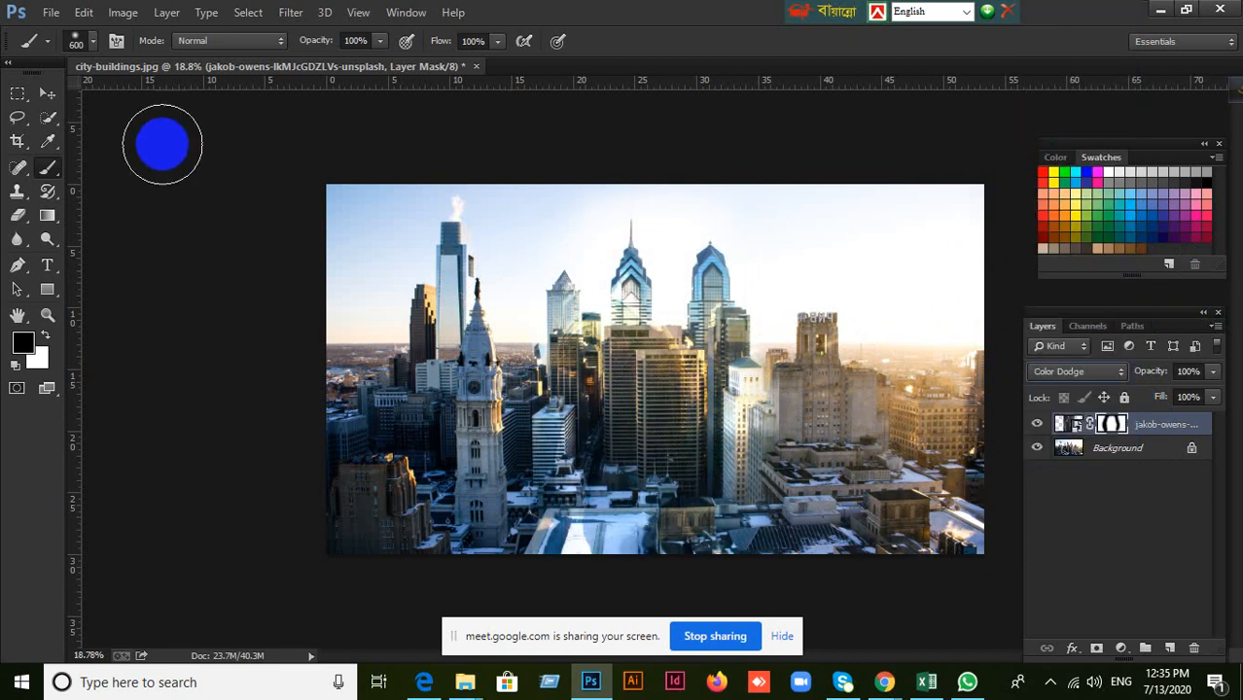
# Switch to the Move tool and delete the green T-shirt man's layer from the city image.
pyautogui.click(48, 93)
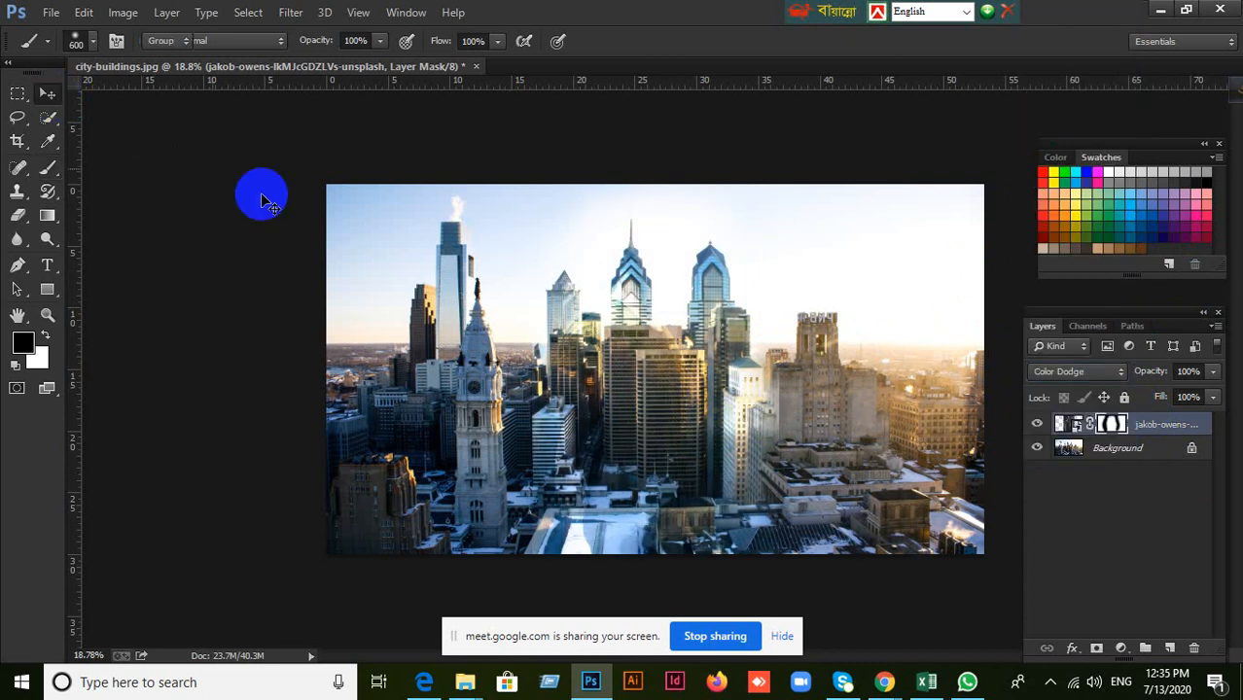
pyautogui.click(1109, 372)
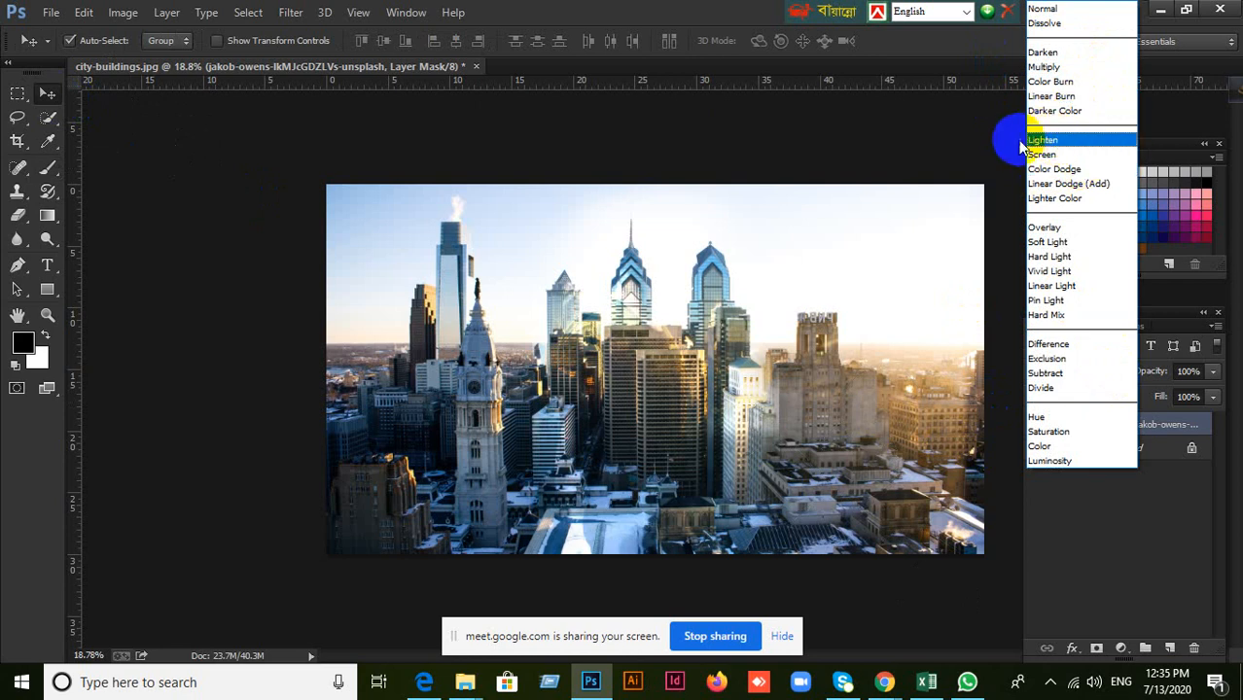
pyautogui.click(812, 146)
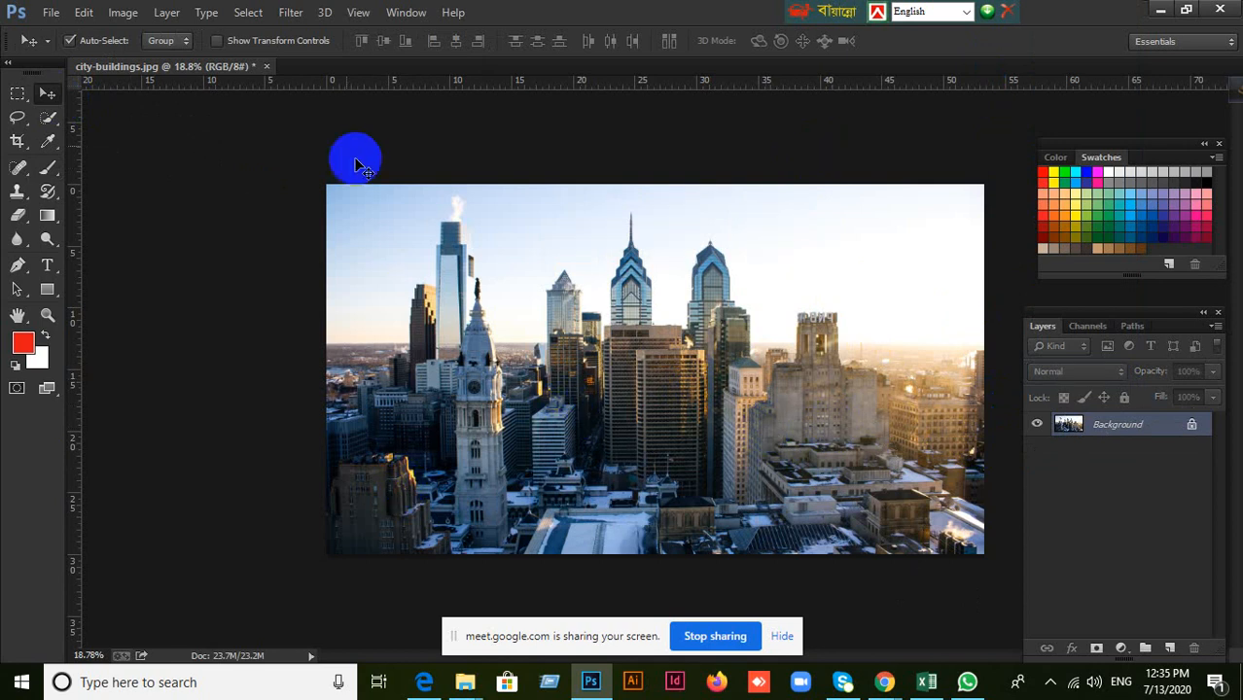
# Close city-buildings.jpg without saving the changes.
pyautogui.click(266, 67)
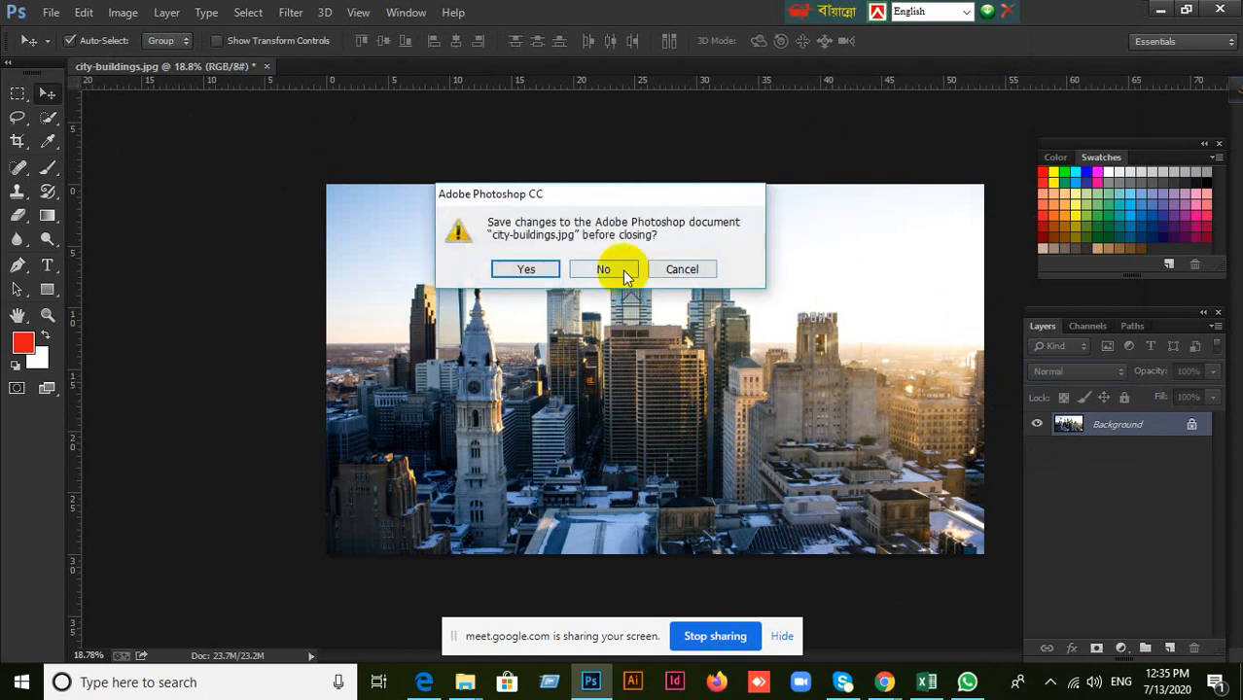
pyautogui.click(625, 275)
pyautogui.click(51, 13)
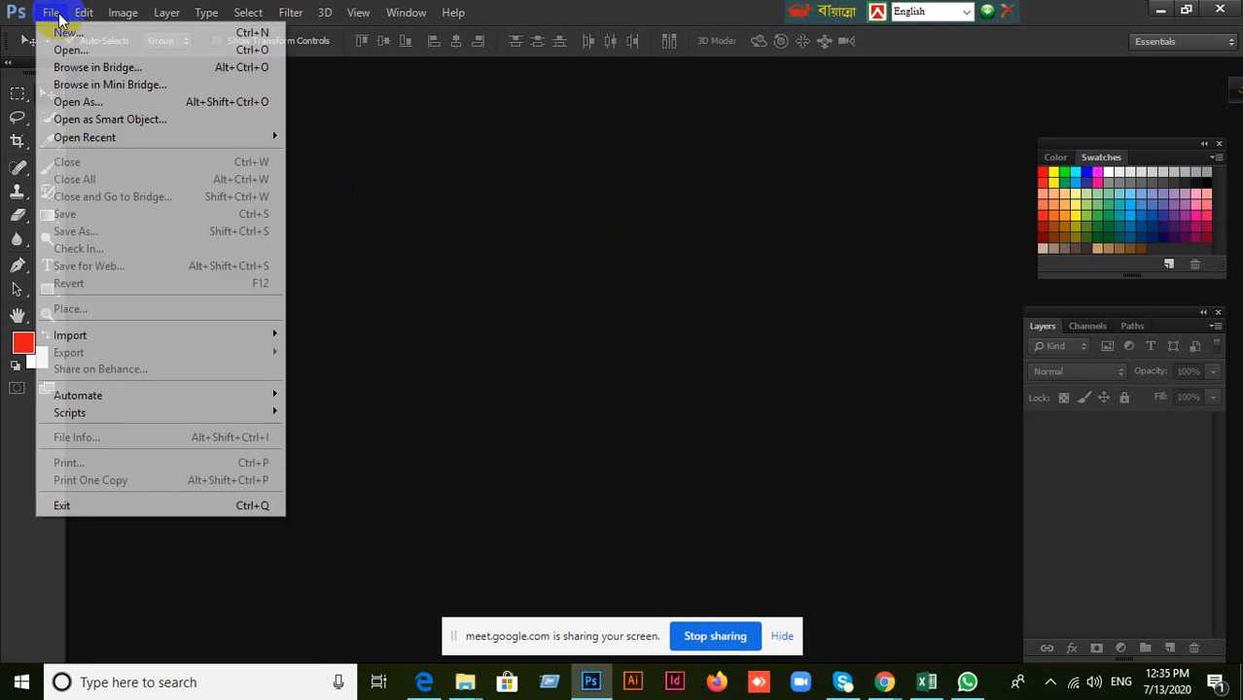
pyautogui.click(499, 223)
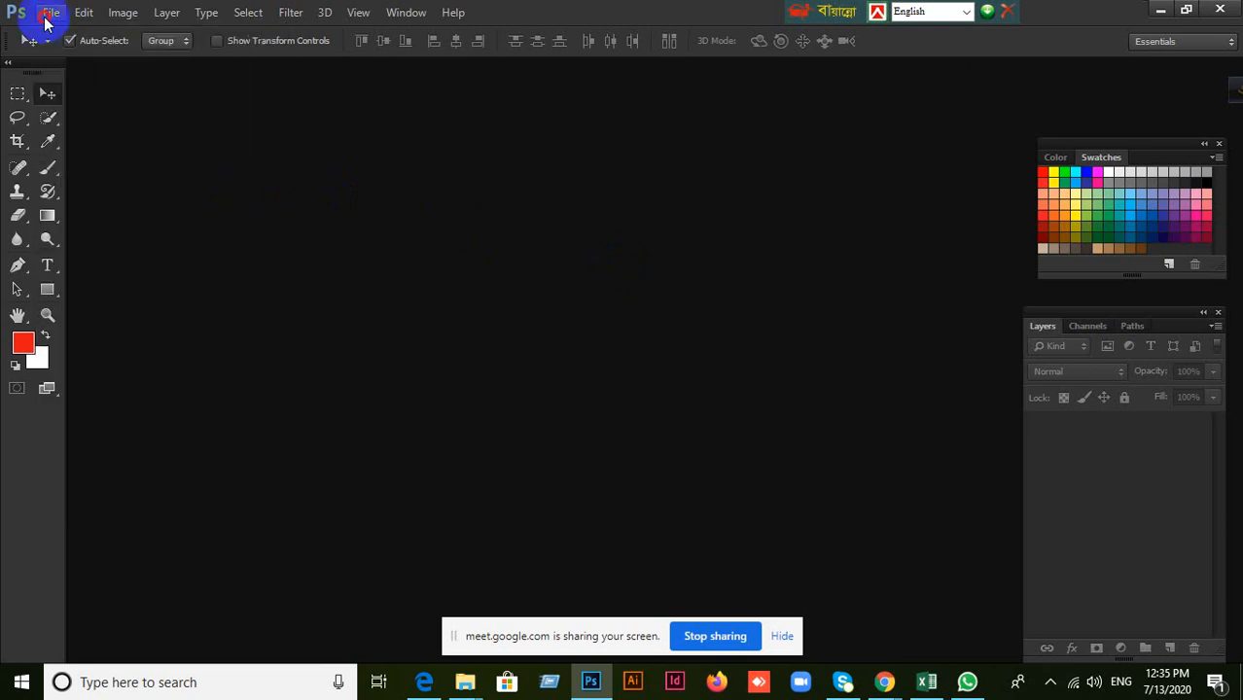
# Open the orange brick wall image named download from the Desktop.
pyautogui.click(45, 17)
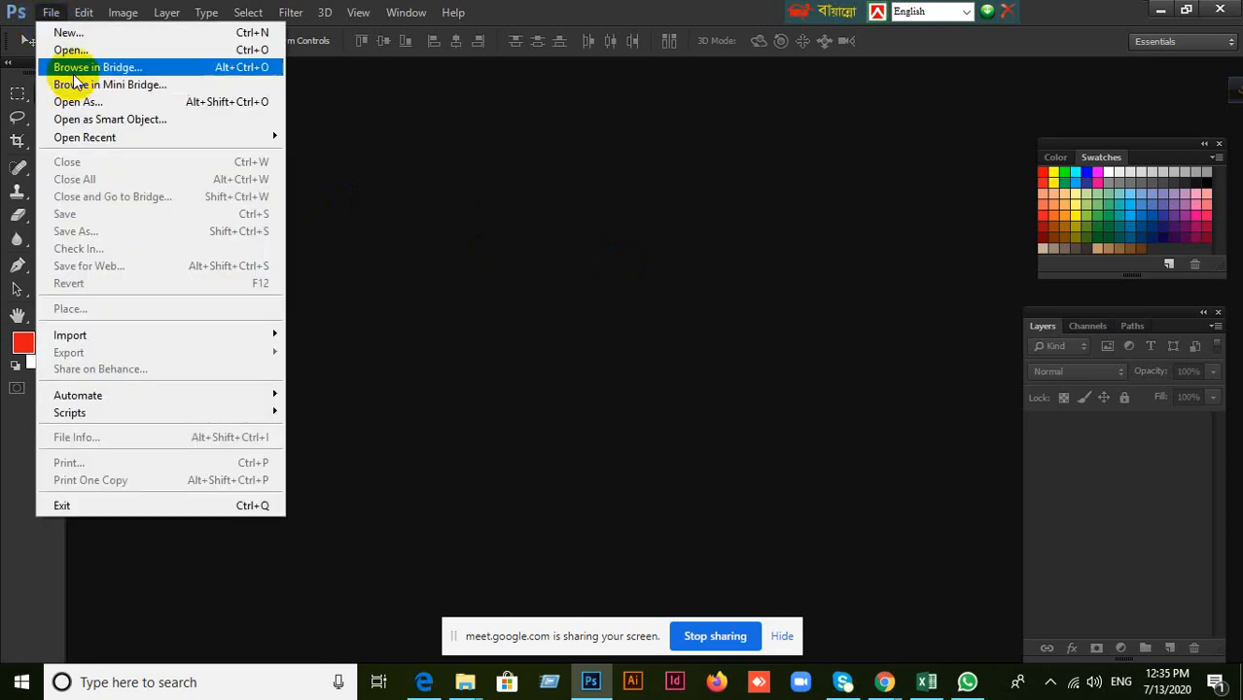
pyautogui.click(70, 50)
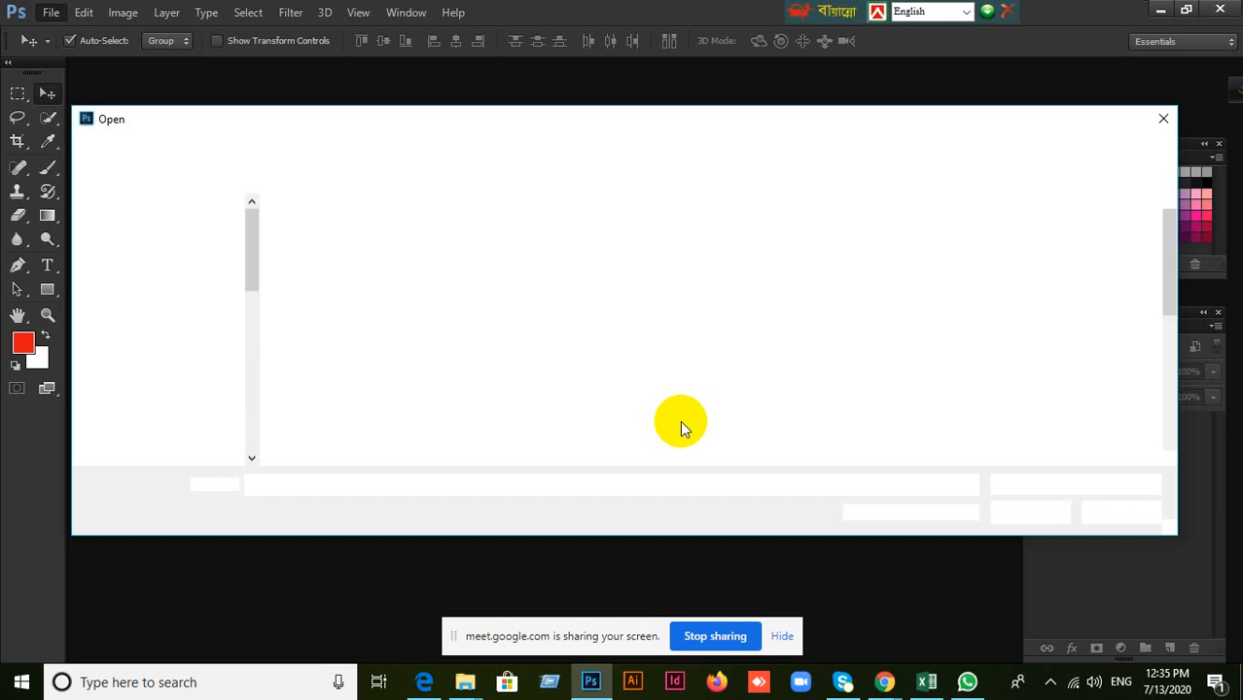
pyautogui.scroll(-3, 724, 369)
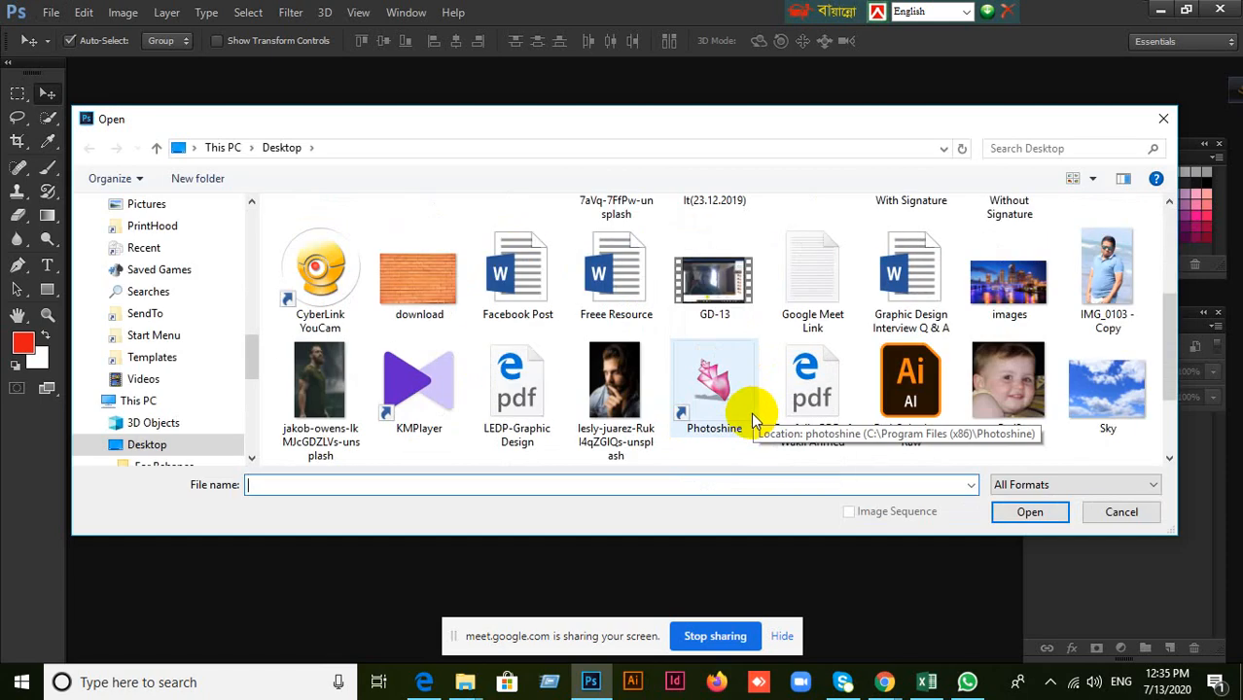
pyautogui.scroll(-2, 808, 369)
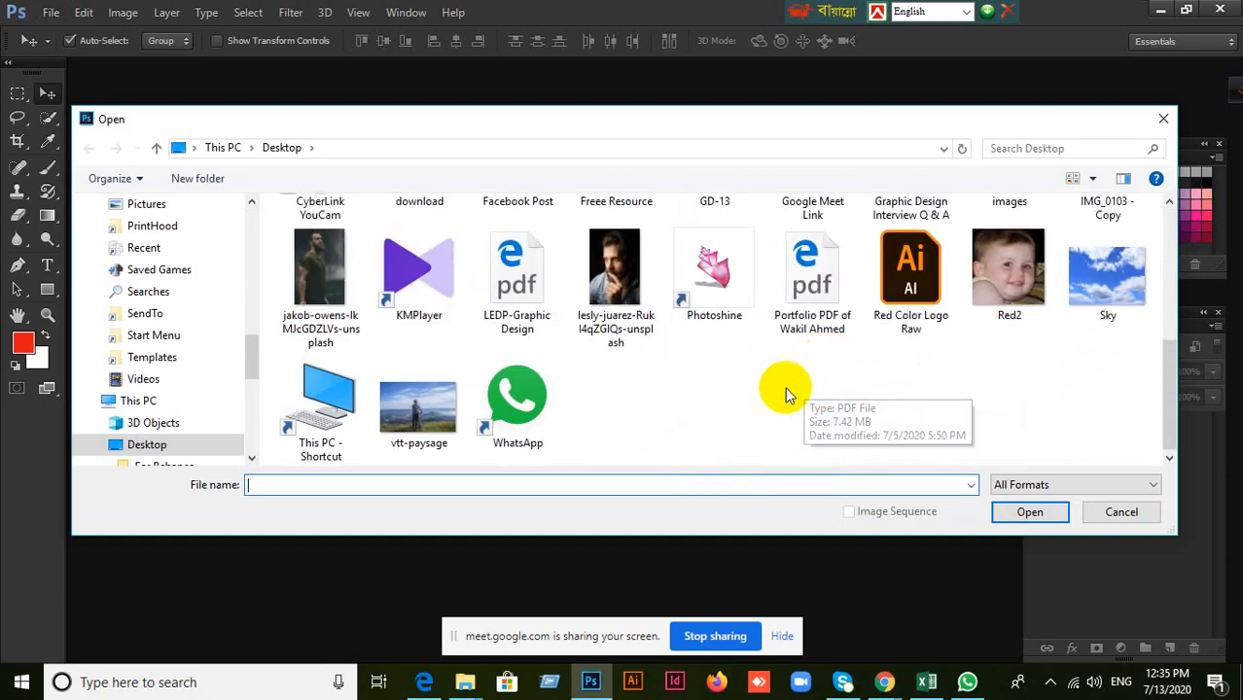
pyautogui.scroll(2, 720, 389)
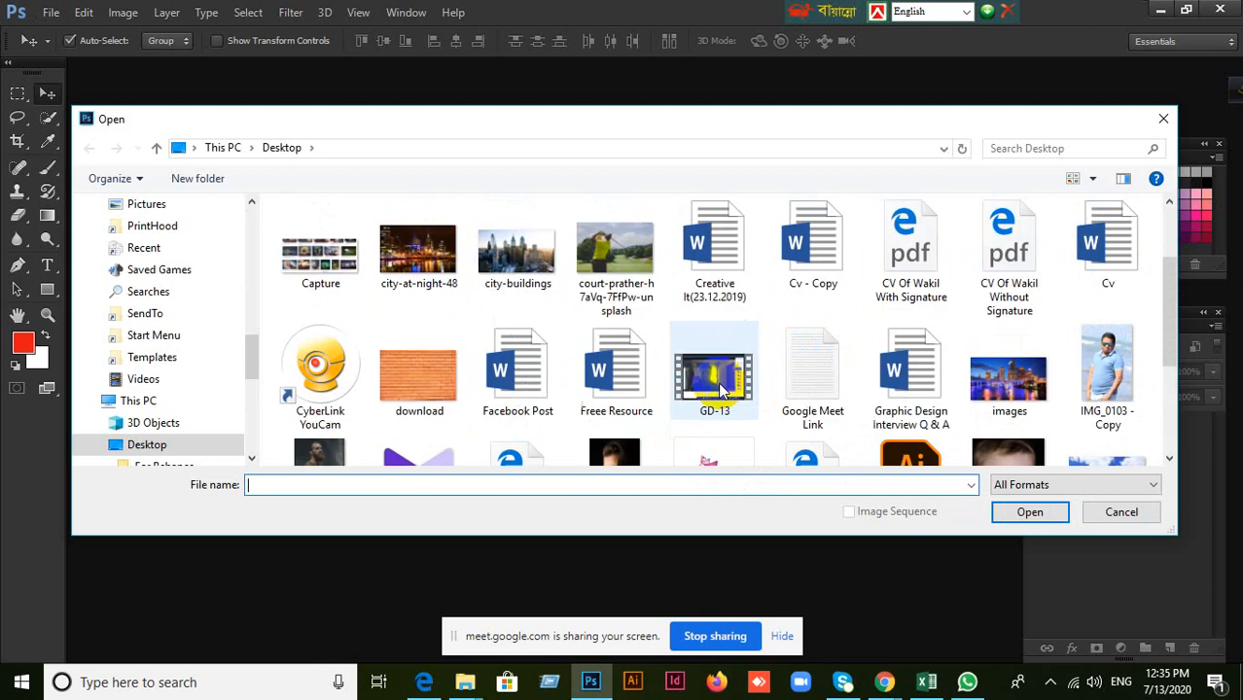
pyautogui.click(413, 382)
pyautogui.click(1030, 512)
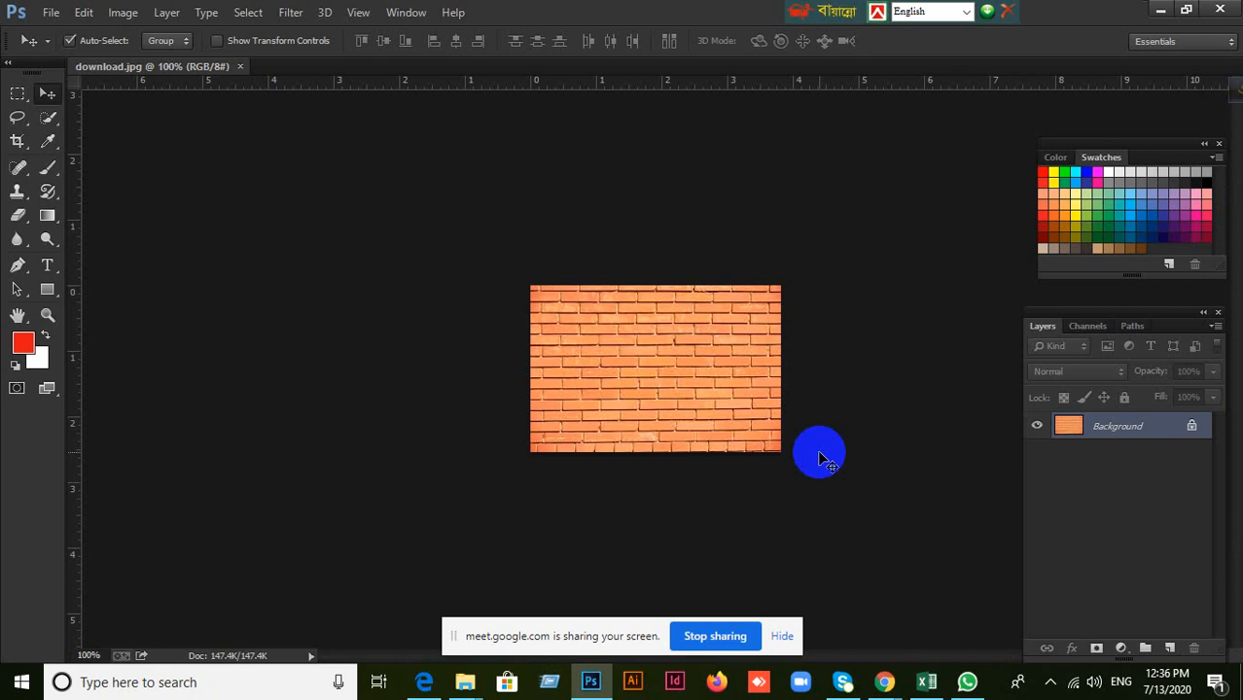
# Place the dark-background portrait of the bearded man from the Desktop onto the brick wall image.
pyautogui.click(46, 14)
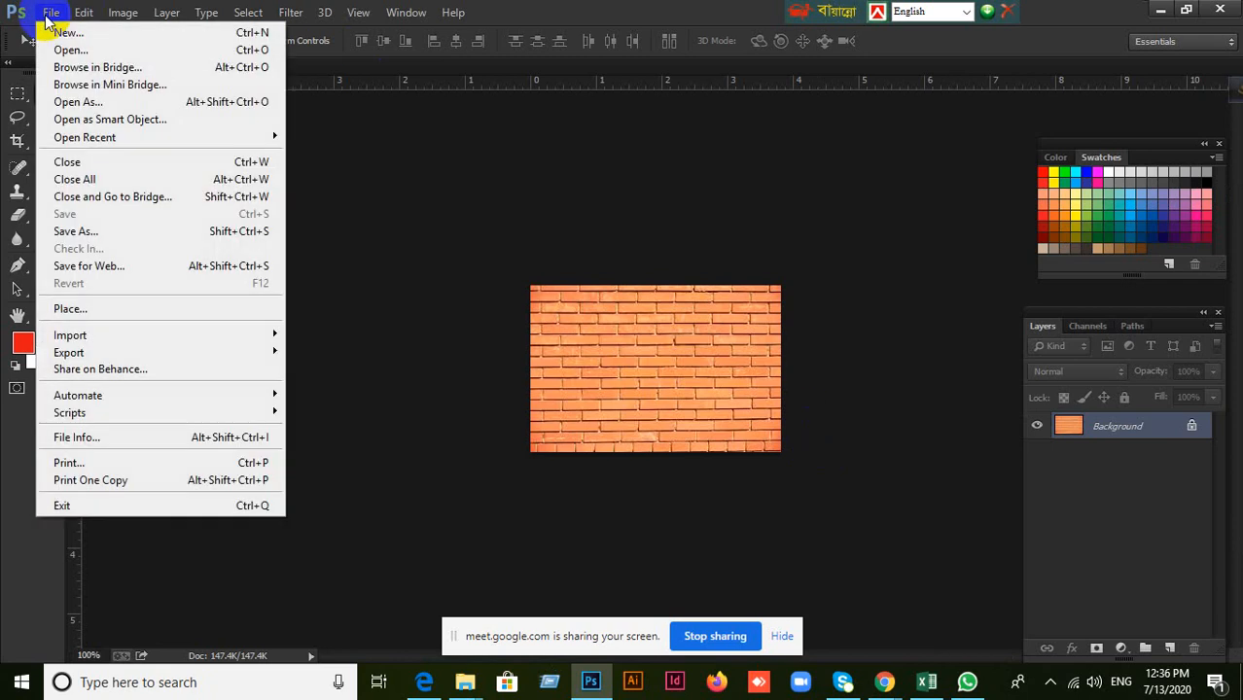
pyautogui.click(84, 309)
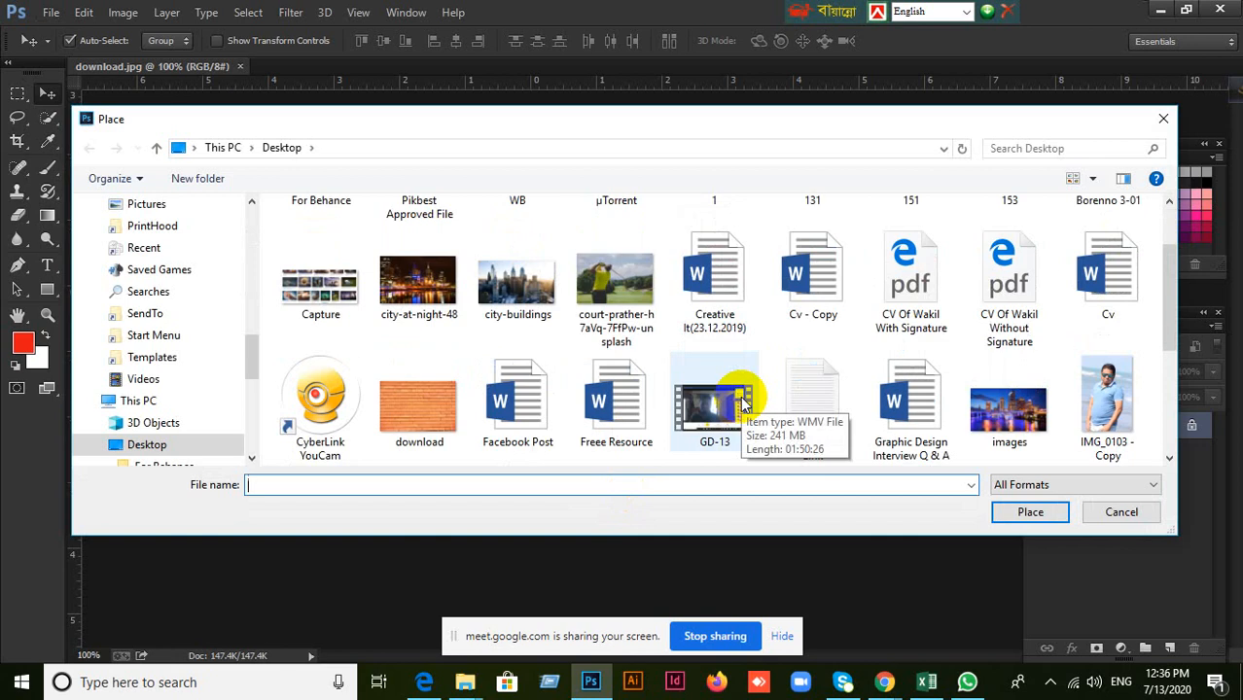
pyautogui.scroll(-3, 805, 375)
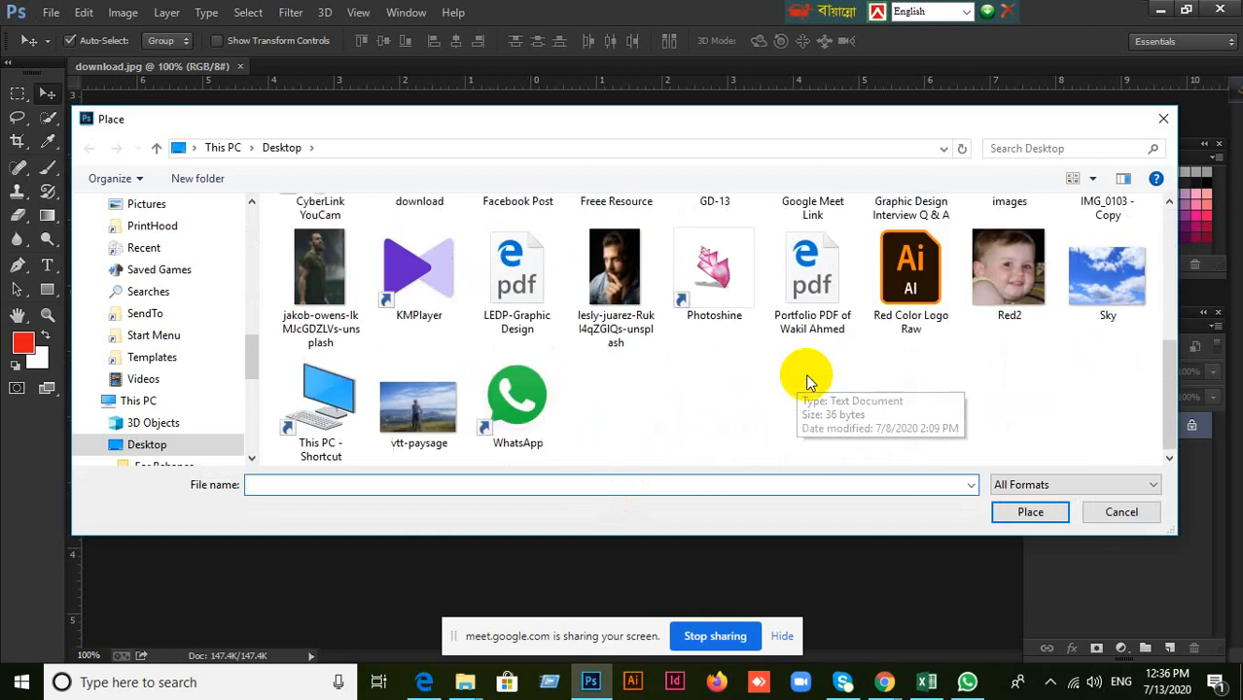
pyautogui.click(605, 274)
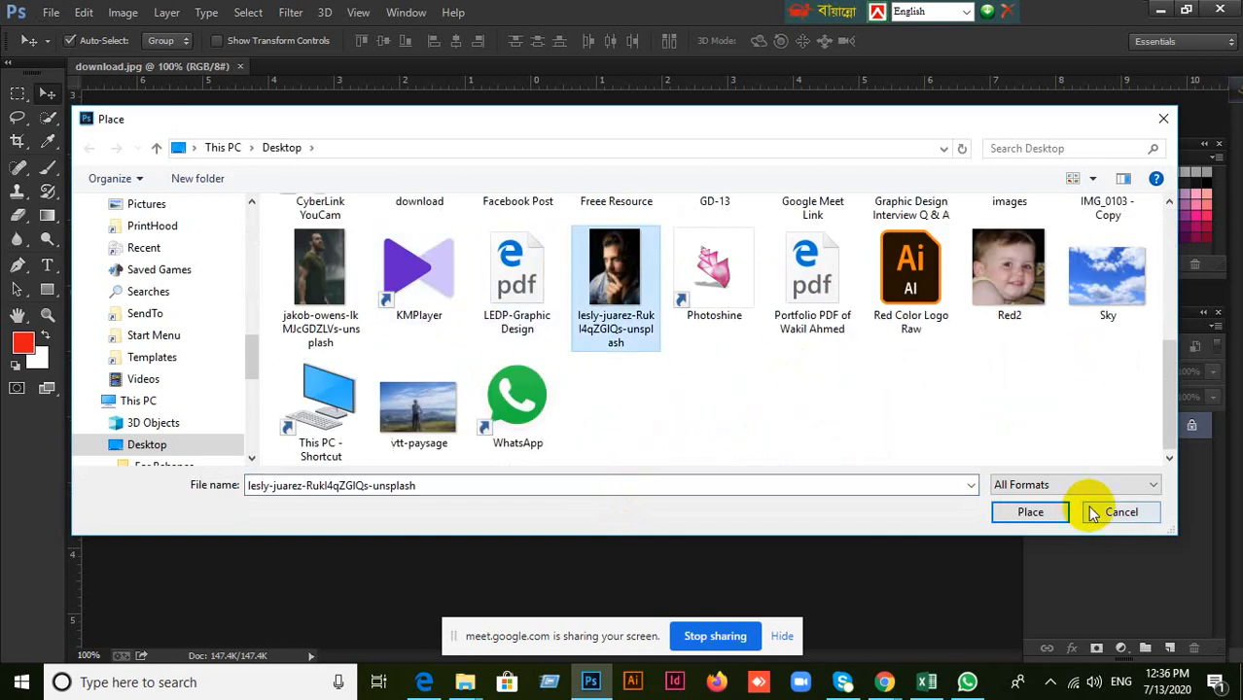
pyautogui.click(1058, 515)
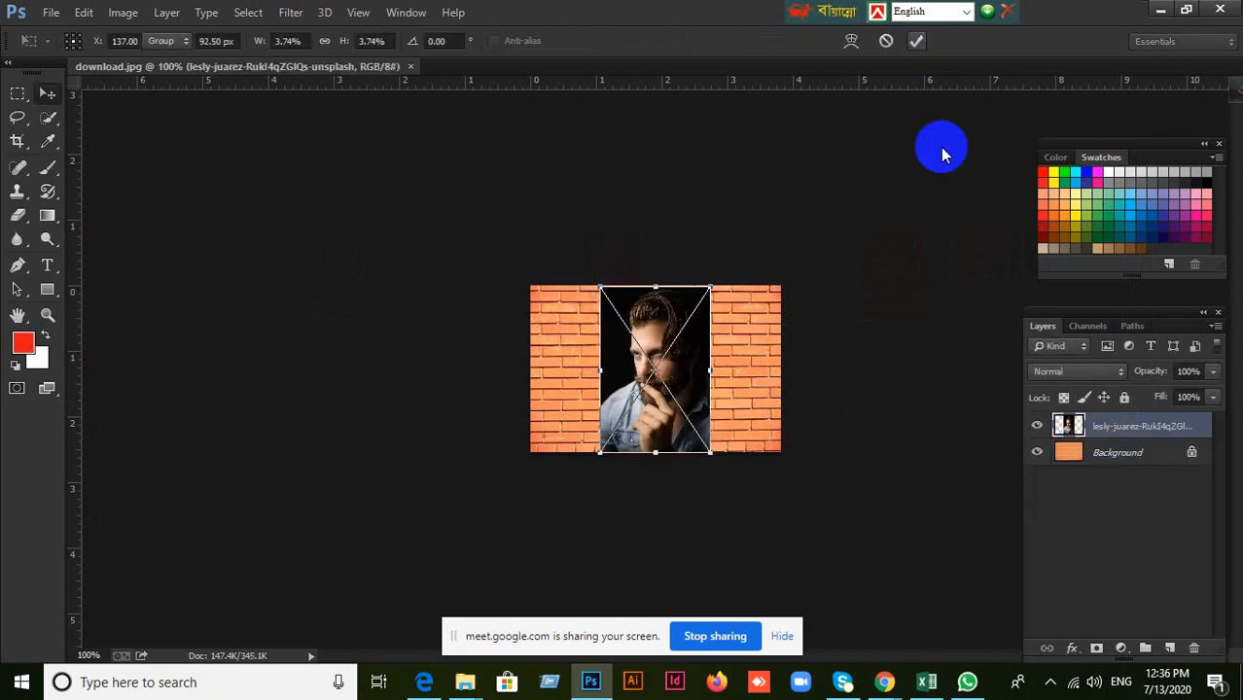
pyautogui.press('Return')
pyautogui.hotkey('ctrl', '+')
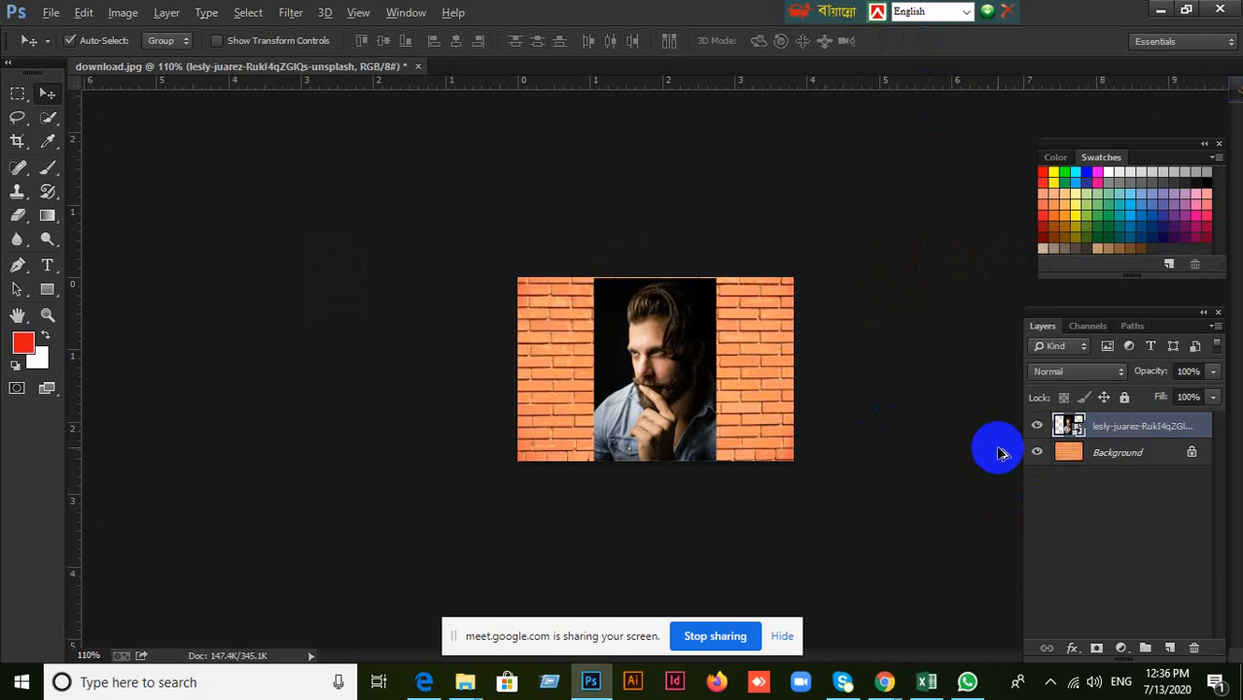
pyautogui.scroll(3, 993, 443)
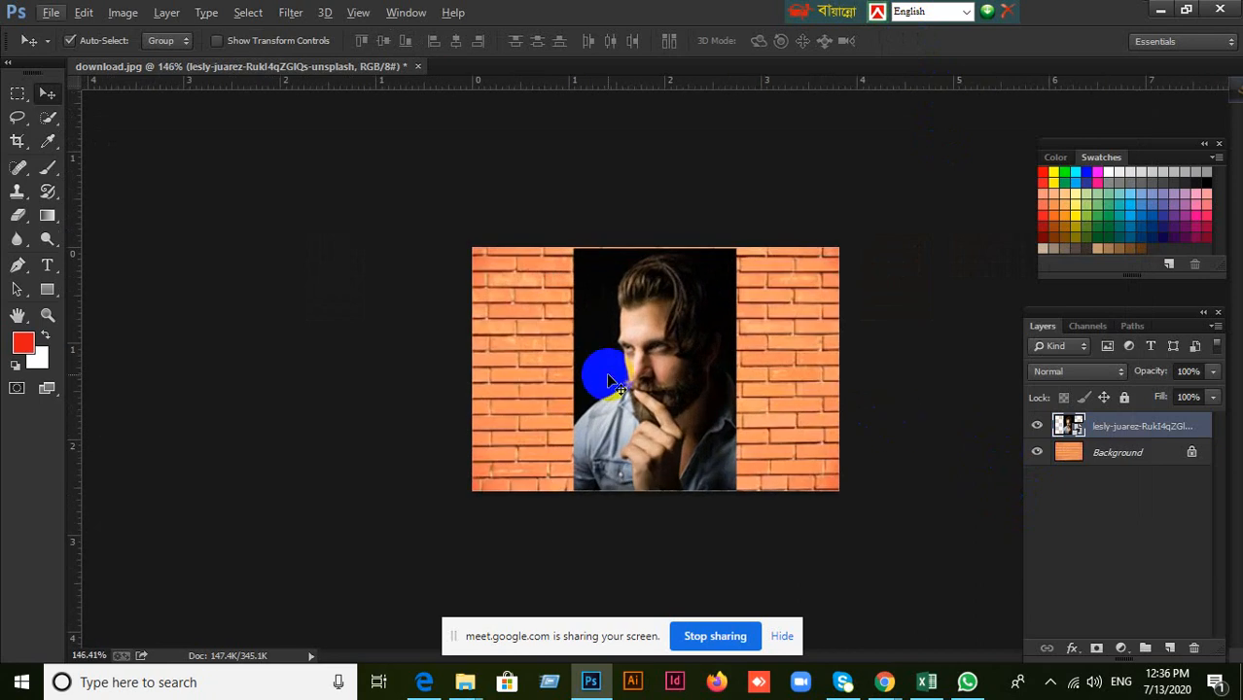
pyautogui.hotkey('ctrl', 't')
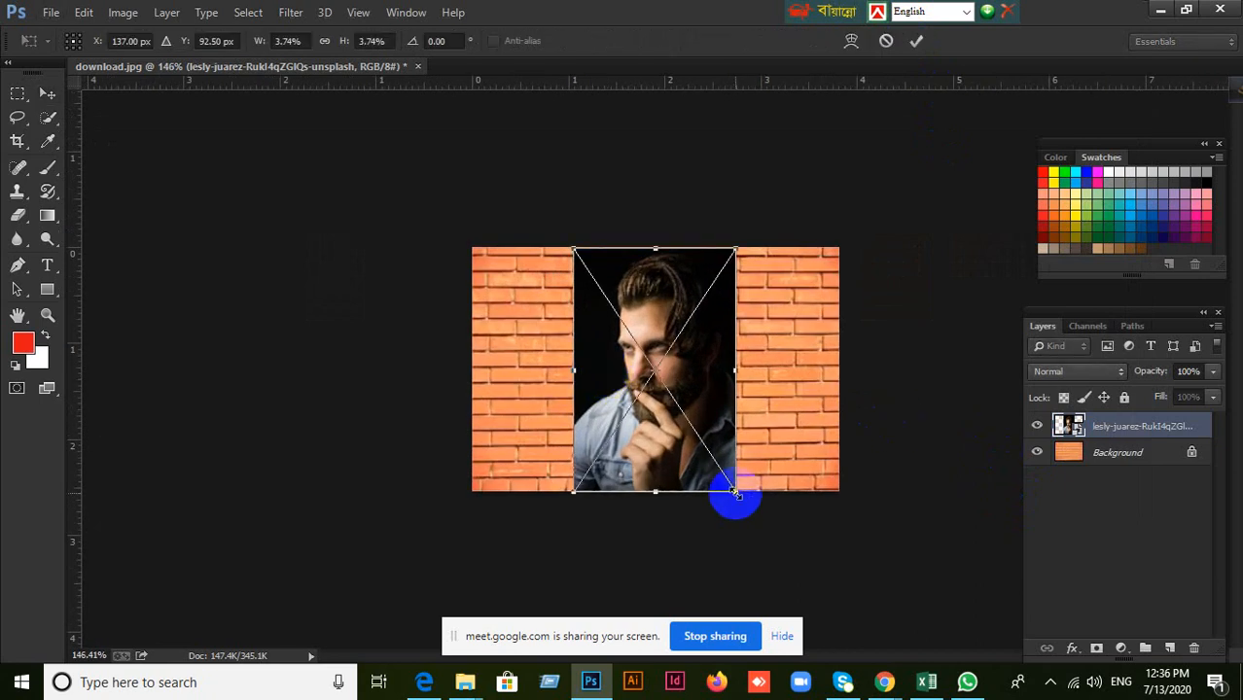
pyautogui.moveTo(736, 494); pyautogui.dragTo(963, 588)
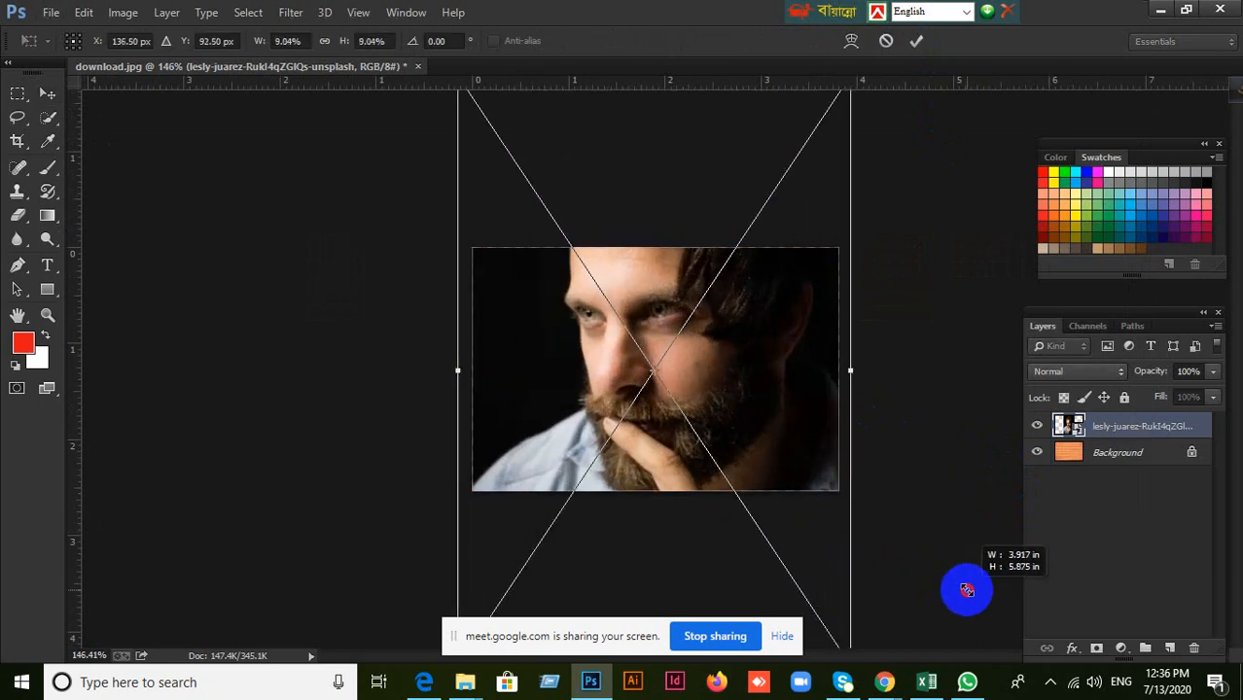
pyautogui.moveTo(763, 355); pyautogui.dragTo(788, 395)
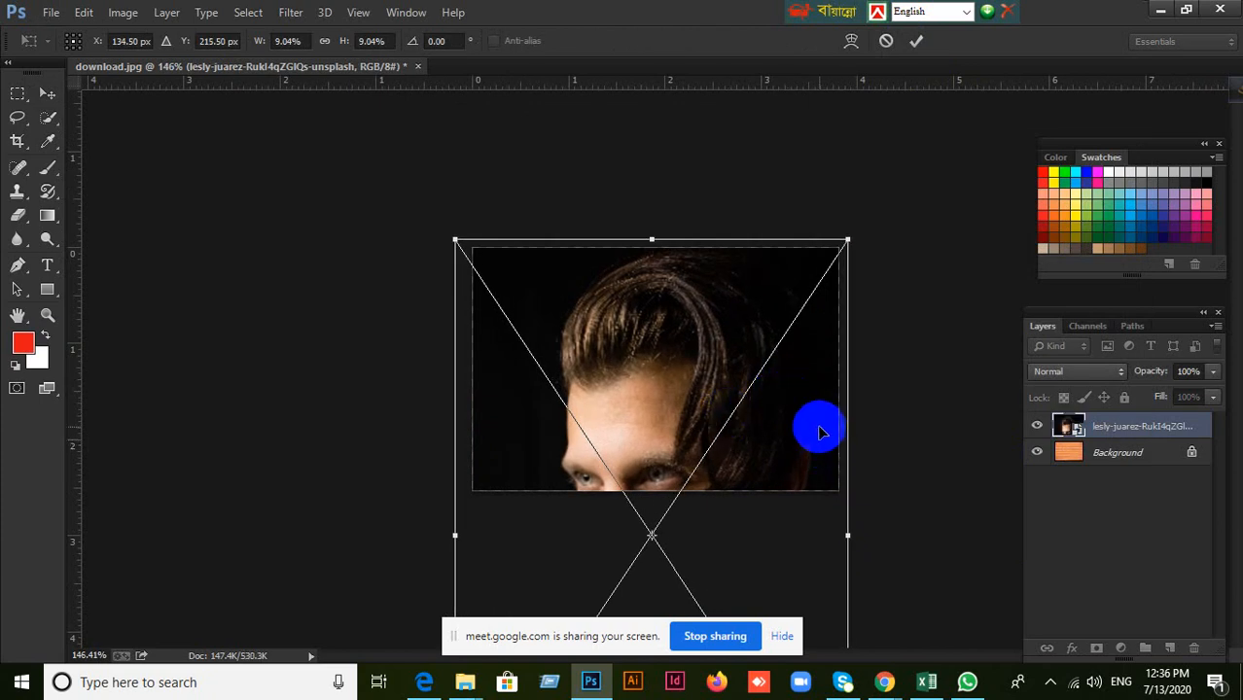
pyautogui.click(45, 93)
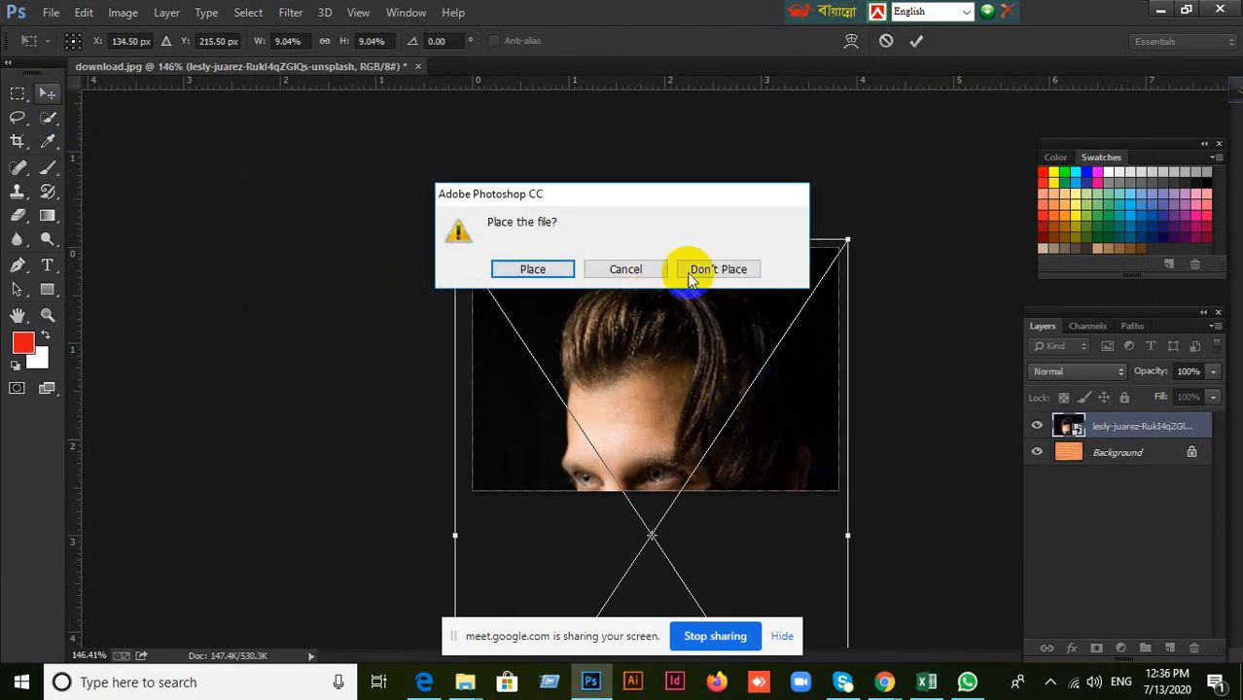
pyautogui.click(627, 269)
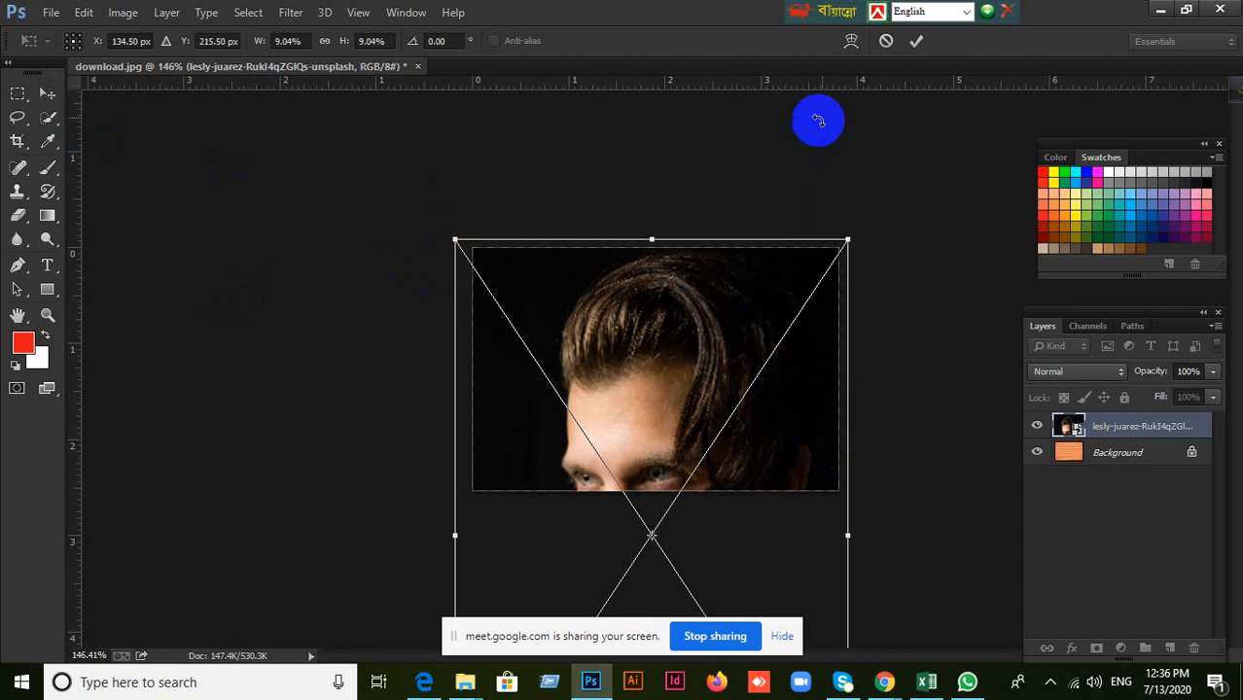
pyautogui.click(886, 41)
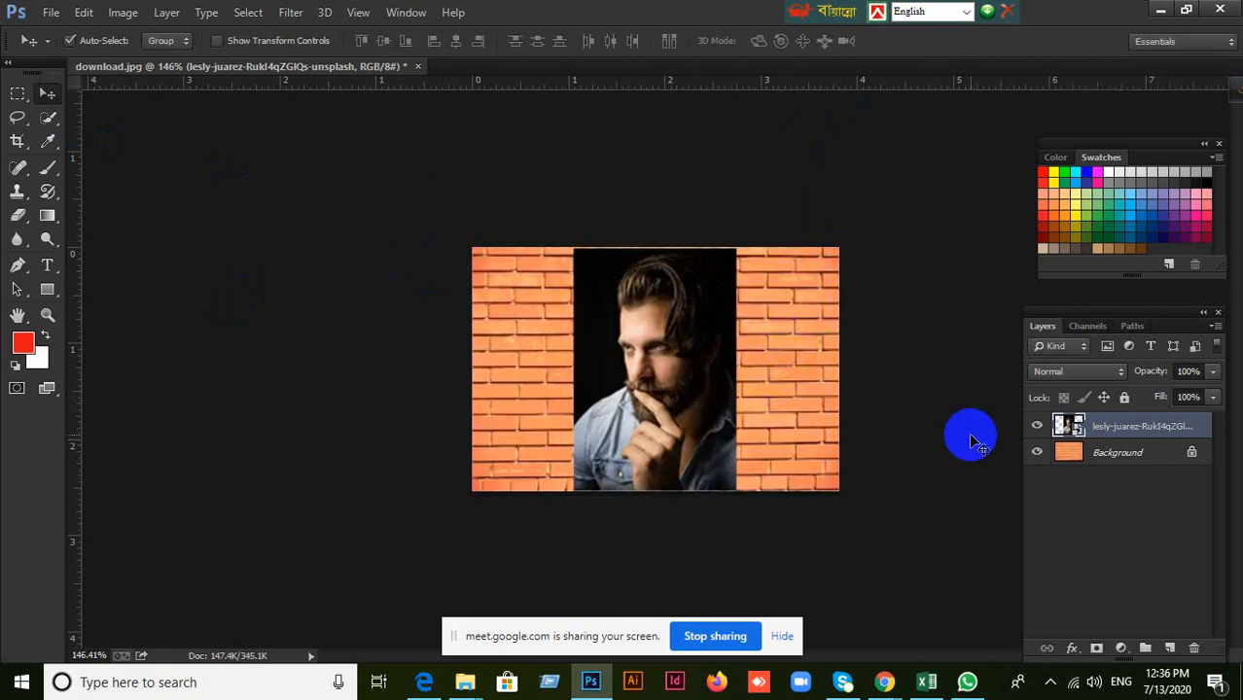
pyautogui.hotkey('ctrl', 't')
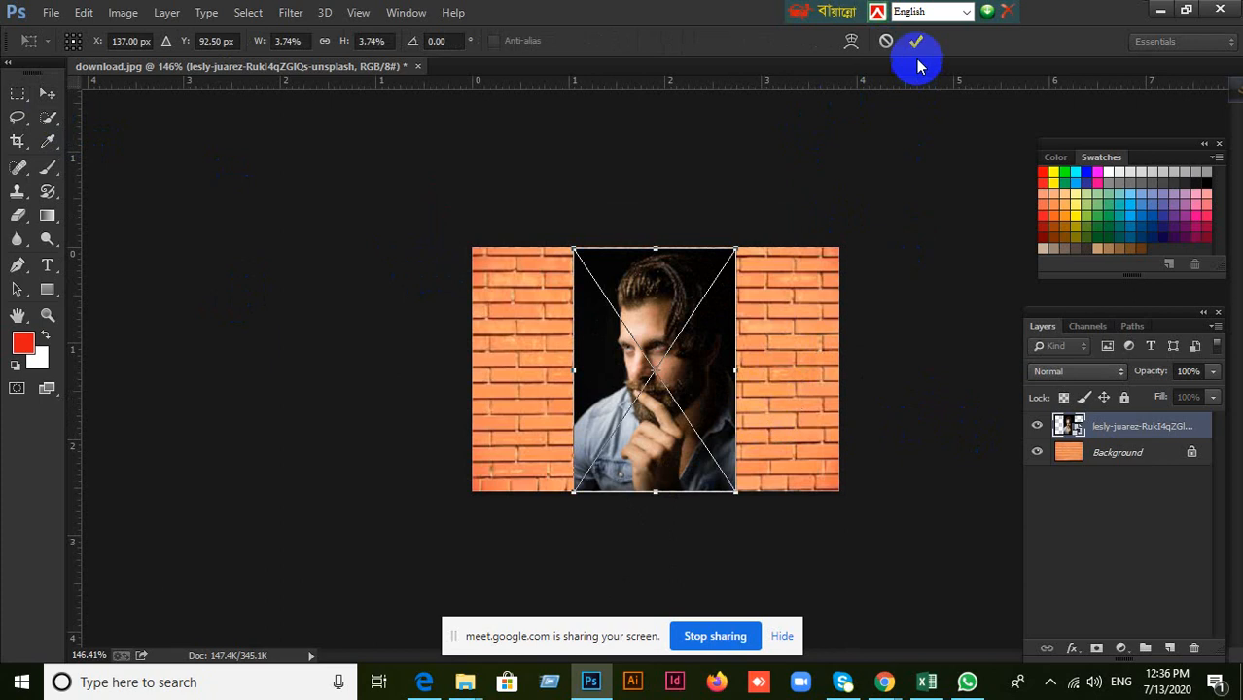
pyautogui.click(914, 47)
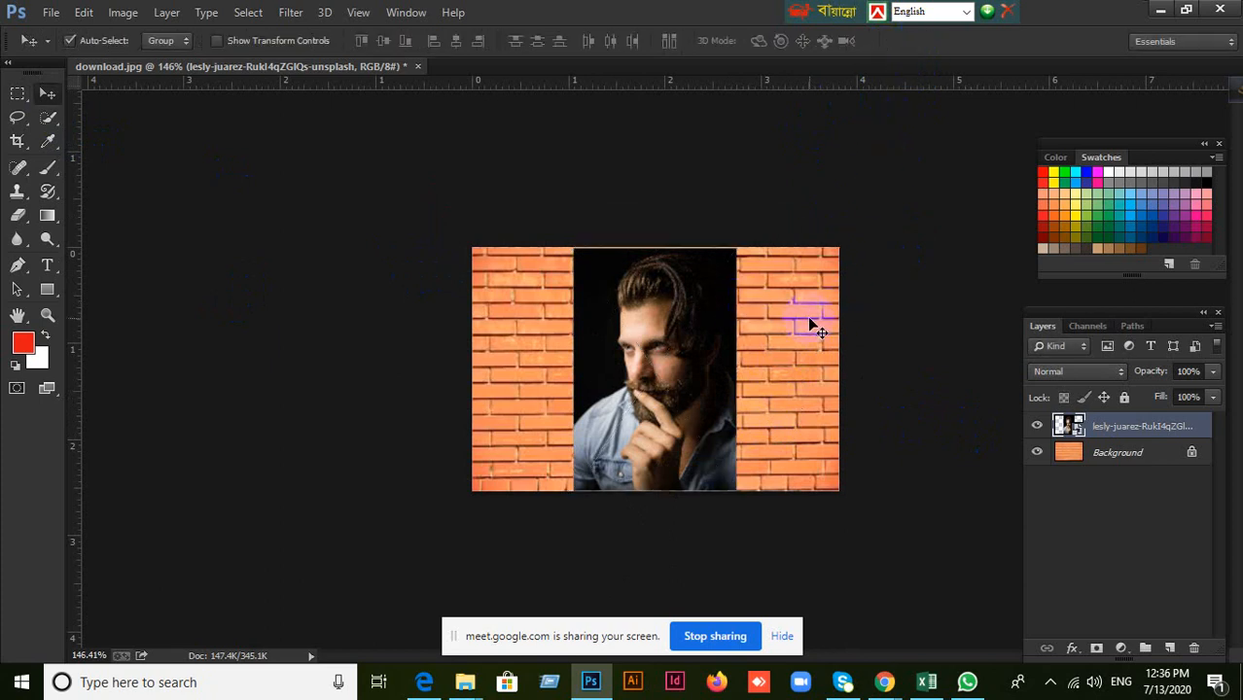
# Scale the portrait up to about 9% and move it down so the man's hair and eyes fill the canvas.
pyautogui.hotkey('ctrl', 't')
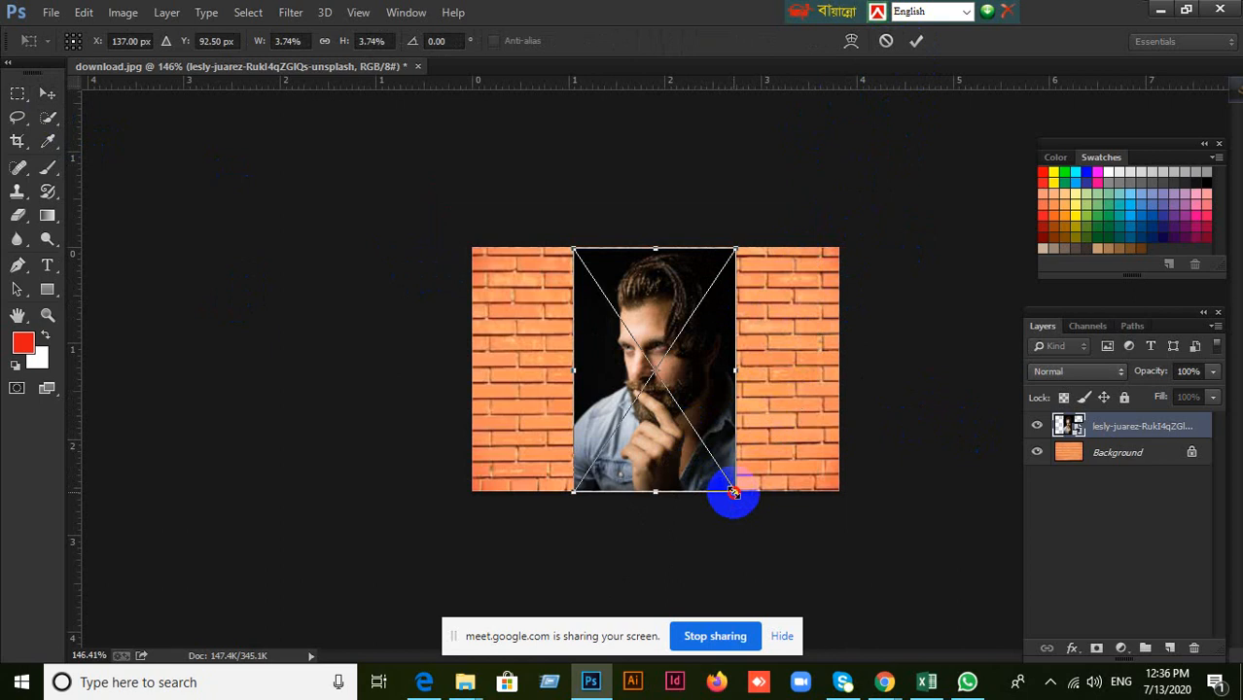
pyautogui.moveTo(735, 493); pyautogui.dragTo(957, 583)
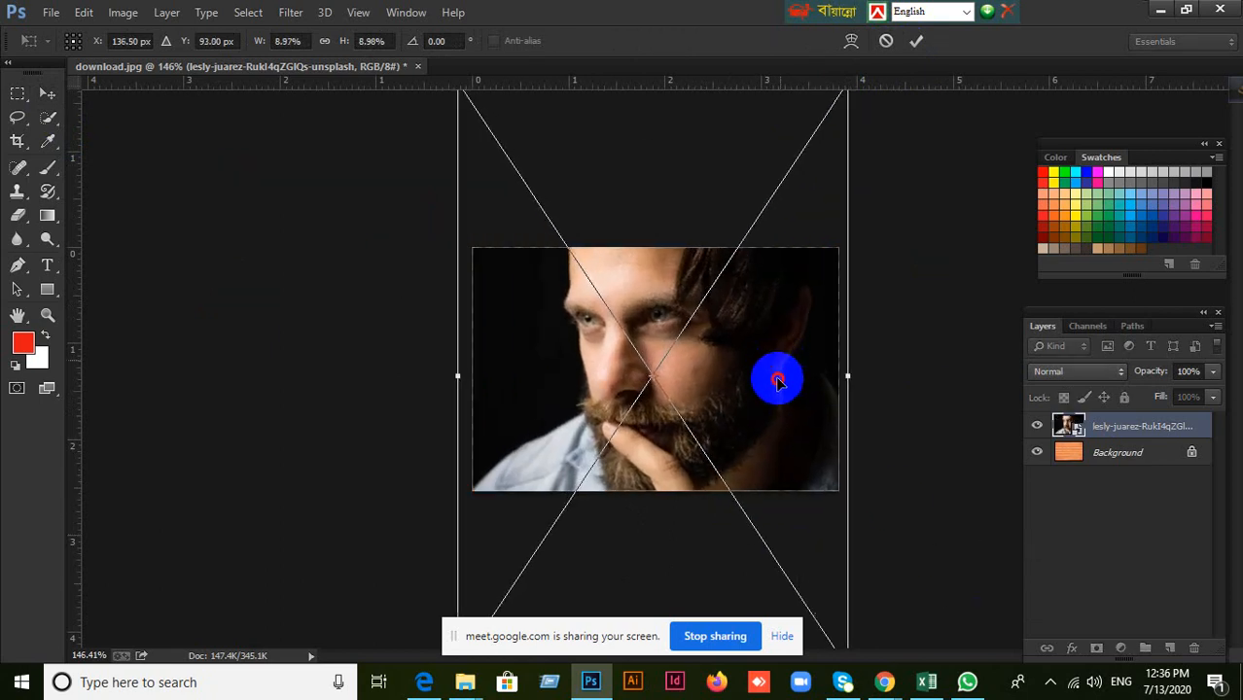
pyautogui.moveTo(777, 380); pyautogui.dragTo(760, 404)
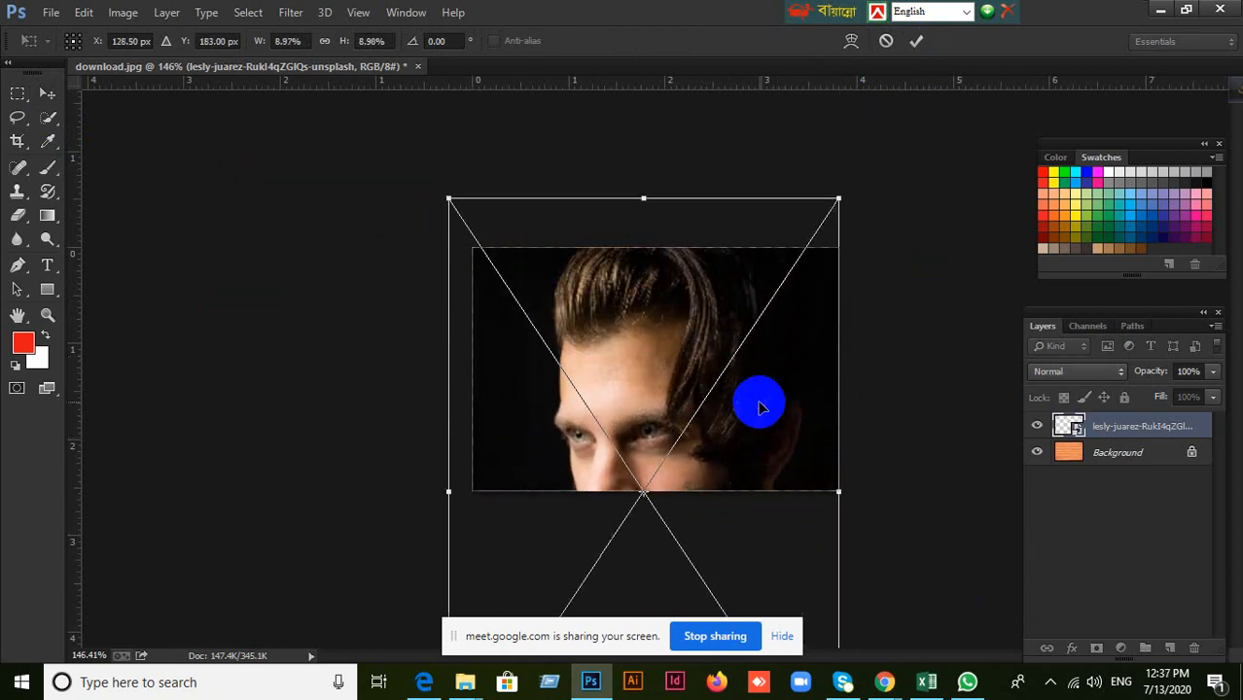
pyautogui.click(918, 40)
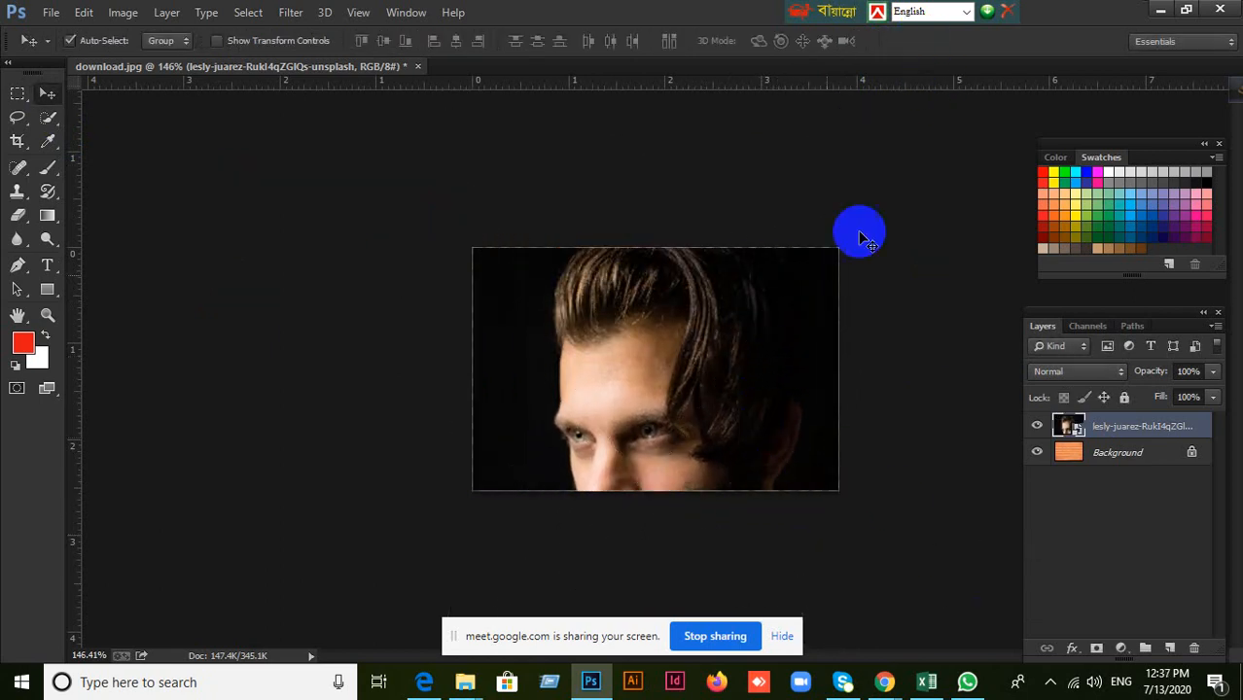
# Try the Color Dodge, Color Burn and Multiply blend modes on the portrait layer, and settle on Overlay.
pyautogui.click(1104, 370)
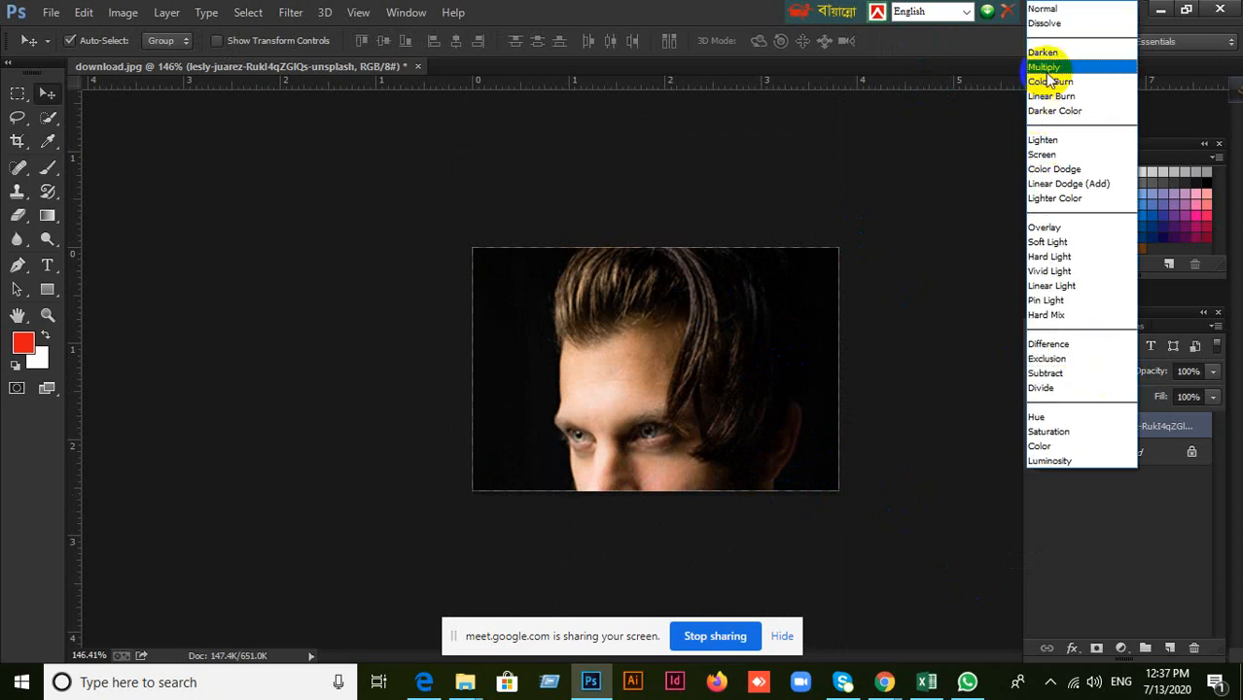
pyautogui.click(1050, 171)
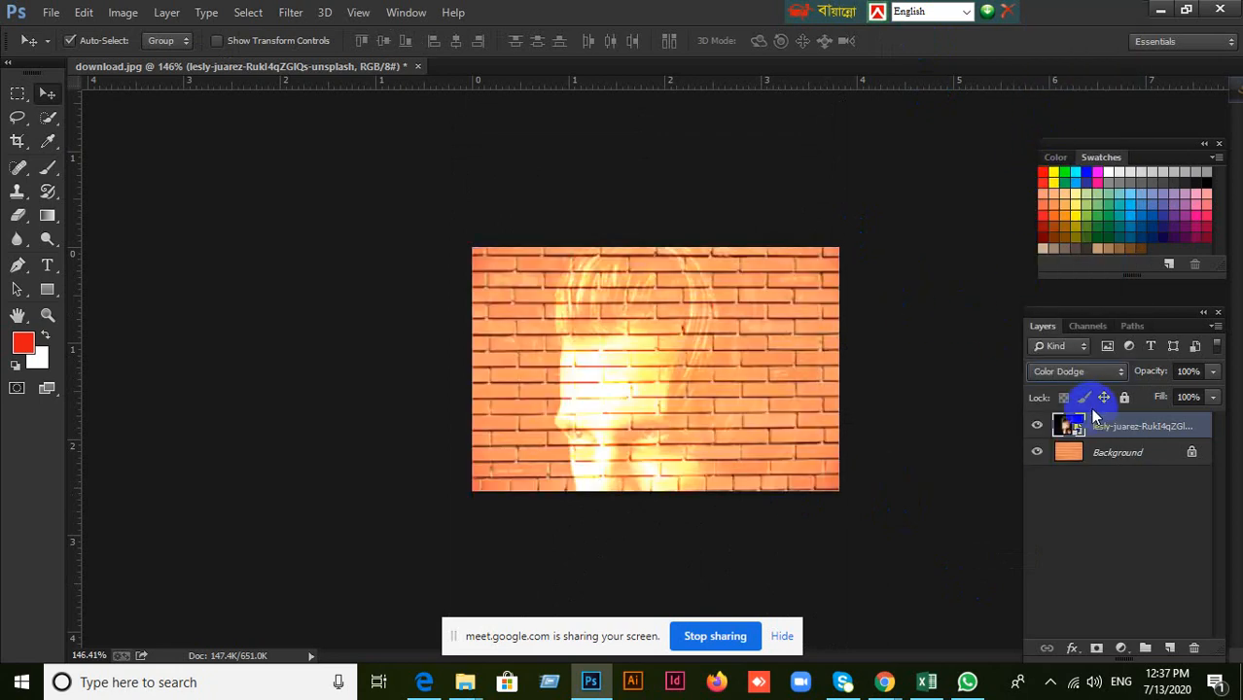
pyautogui.click(1120, 372)
pyautogui.click(1062, 84)
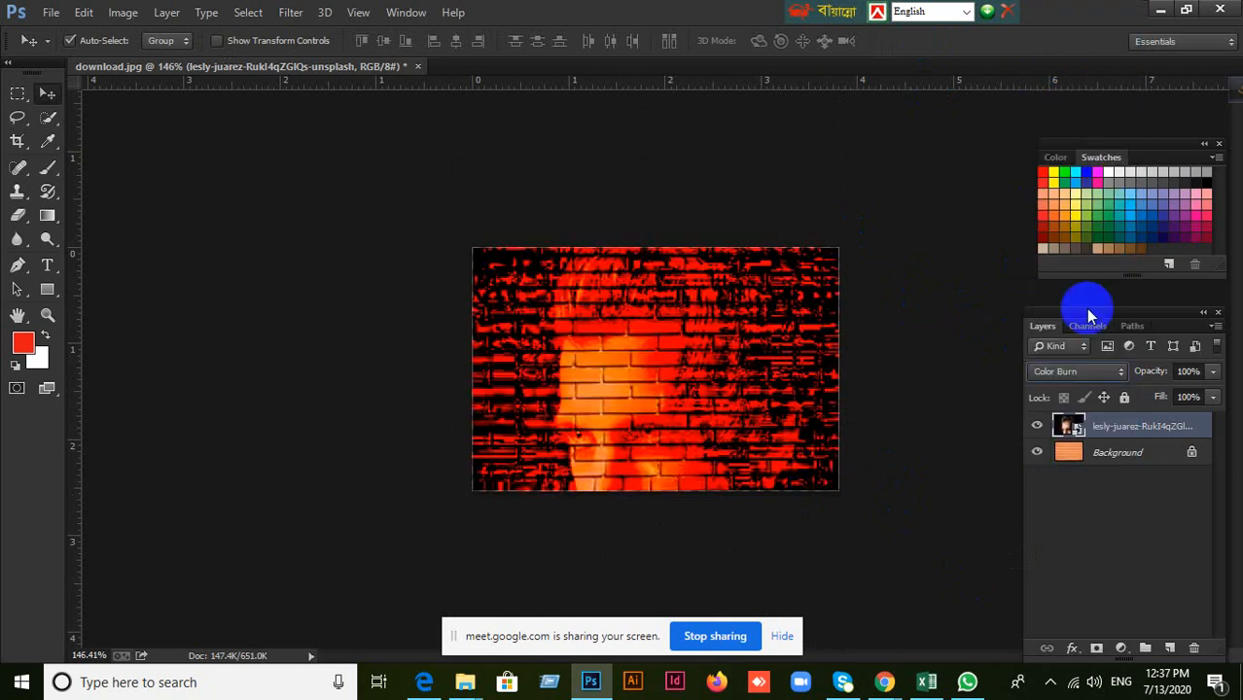
pyautogui.click(1120, 372)
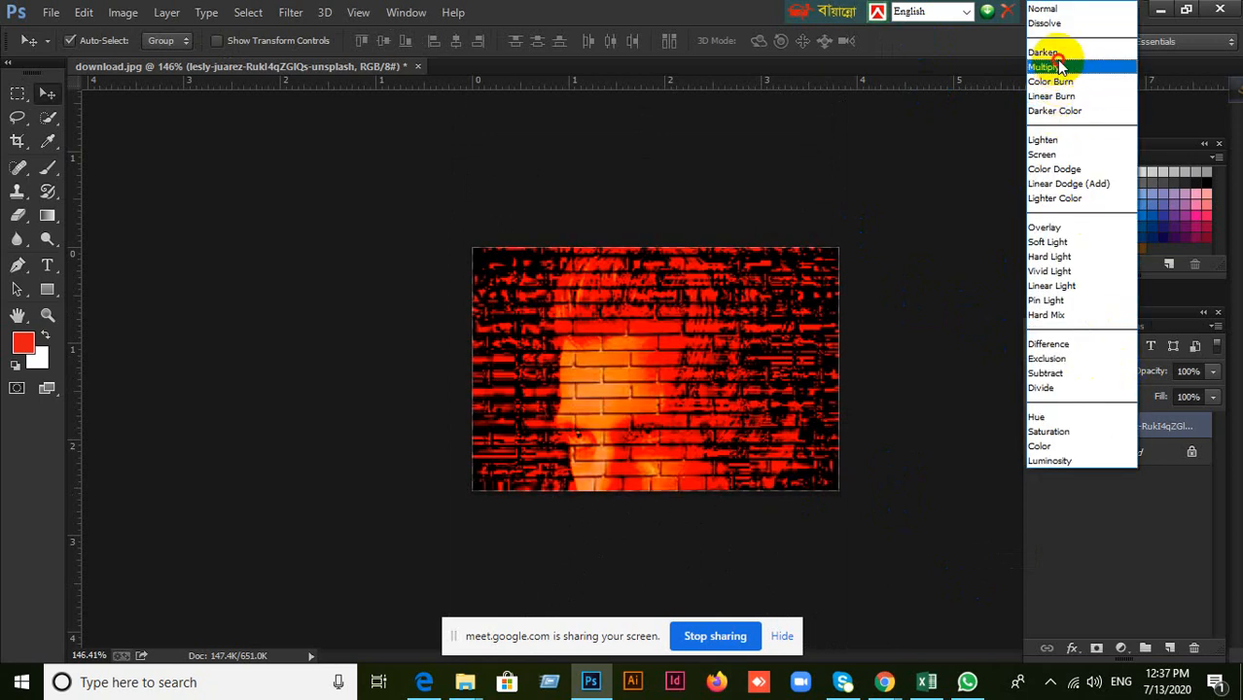
pyautogui.click(1060, 68)
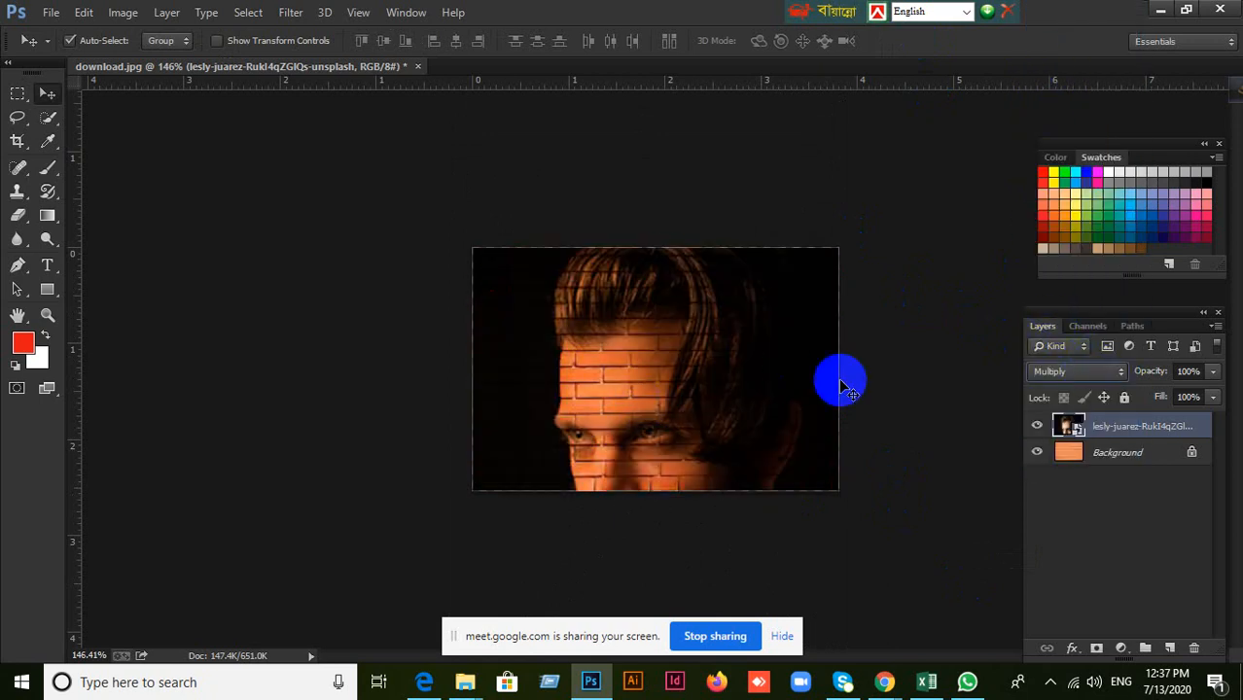
pyautogui.click(1116, 372)
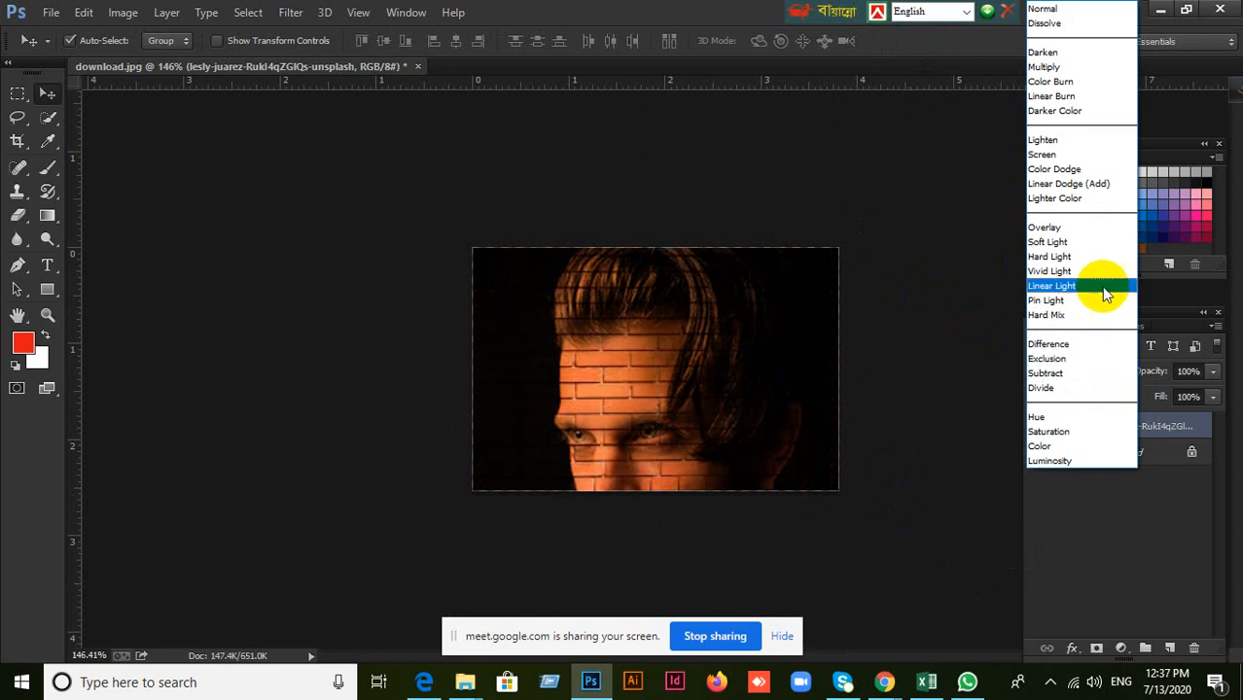
pyautogui.click(1084, 229)
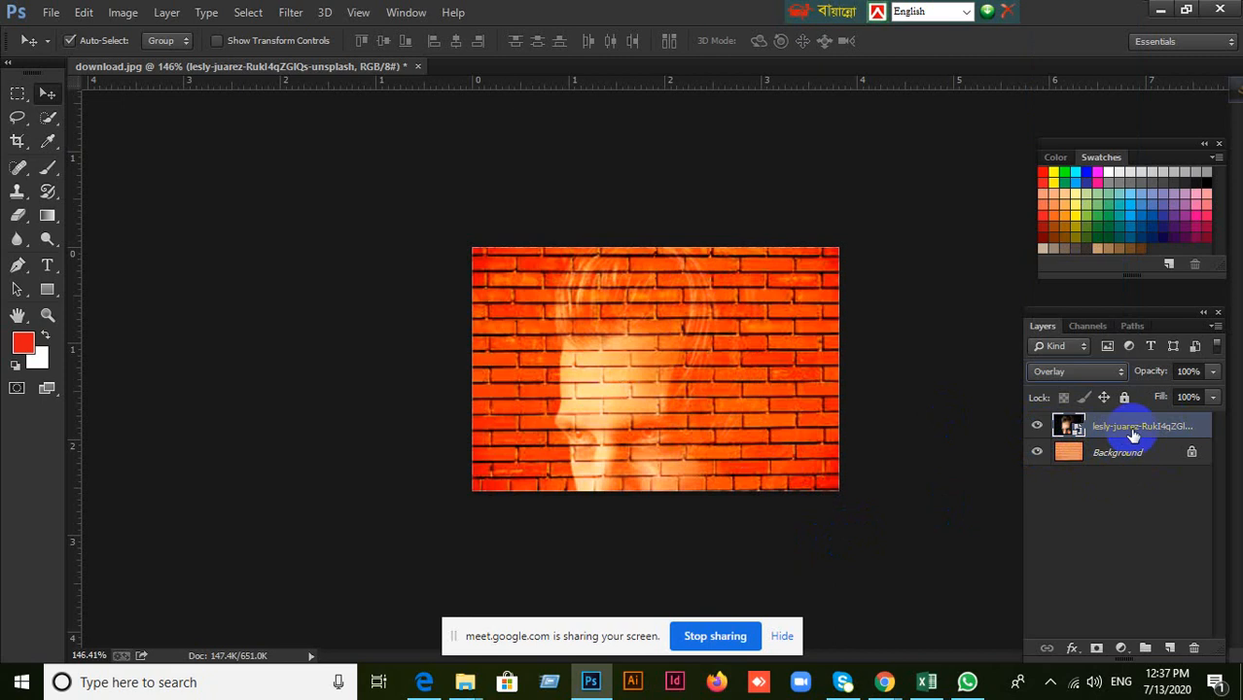
# Hide and show the portrait layer again to compare the plain brick wall with the blended result.
pyautogui.click(1039, 428)
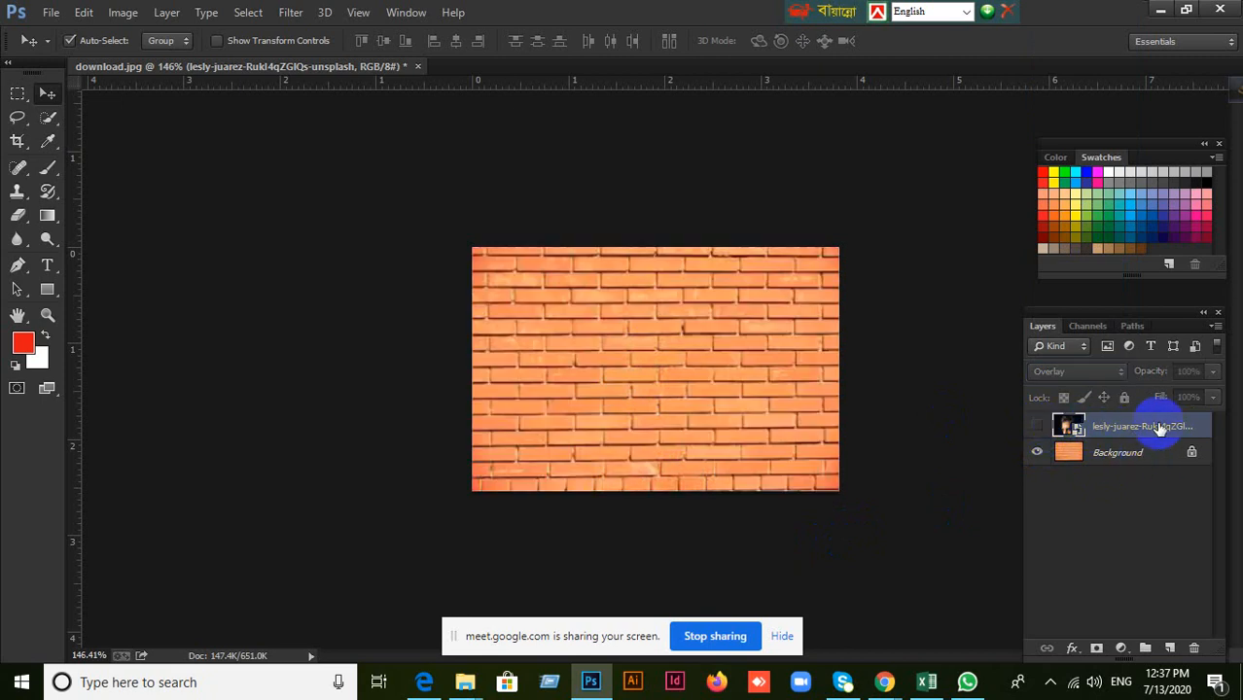
pyautogui.click(1038, 427)
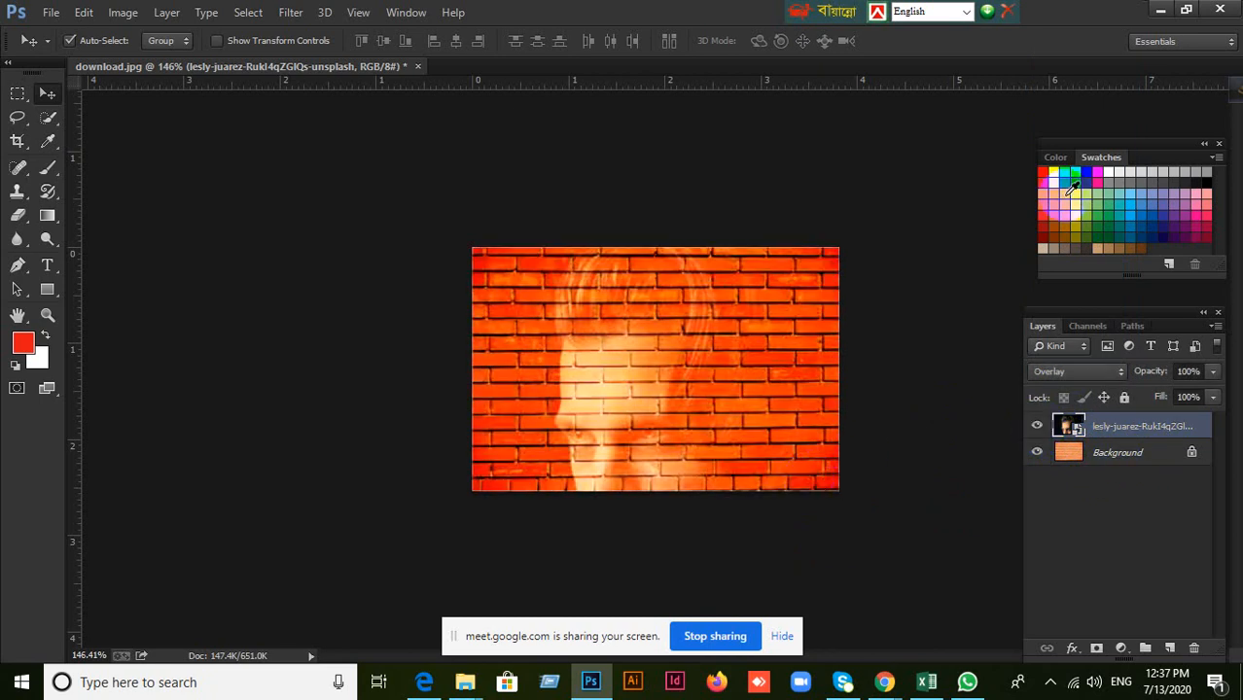
pyautogui.click(1080, 350)
pyautogui.click(1081, 348)
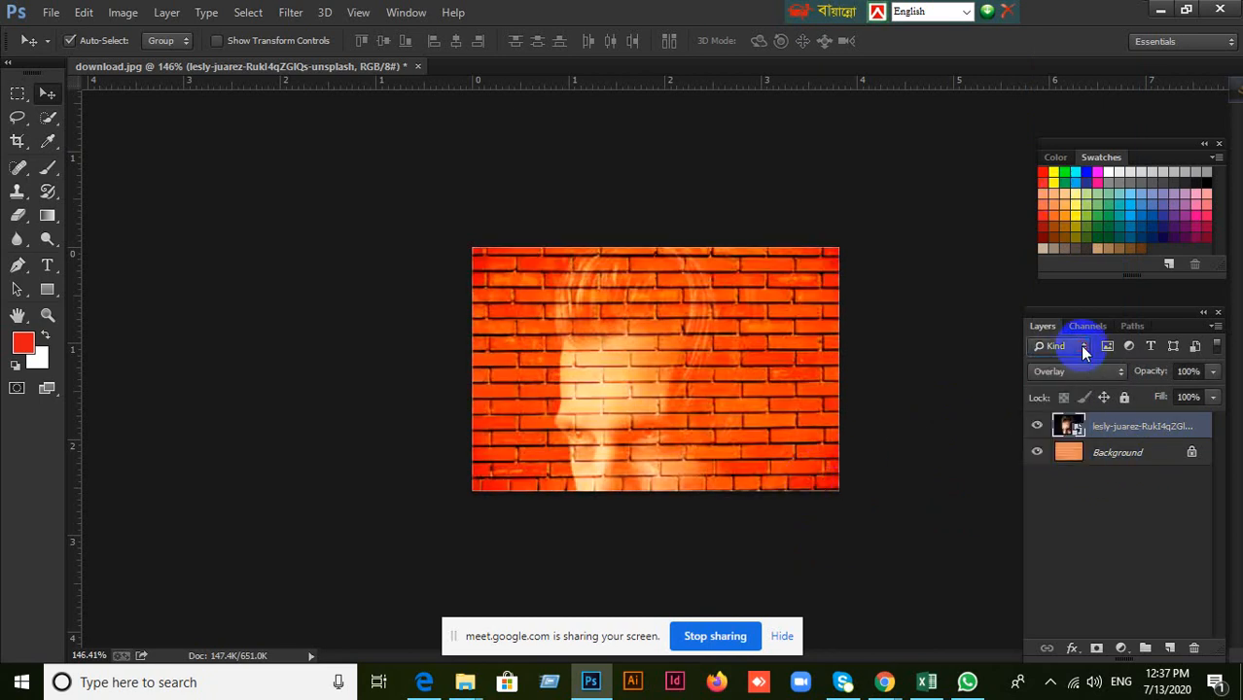
# Try the Soft Light and Hard Light blend modes on the portrait layer, and settle on Linear Light.
pyautogui.click(1110, 374)
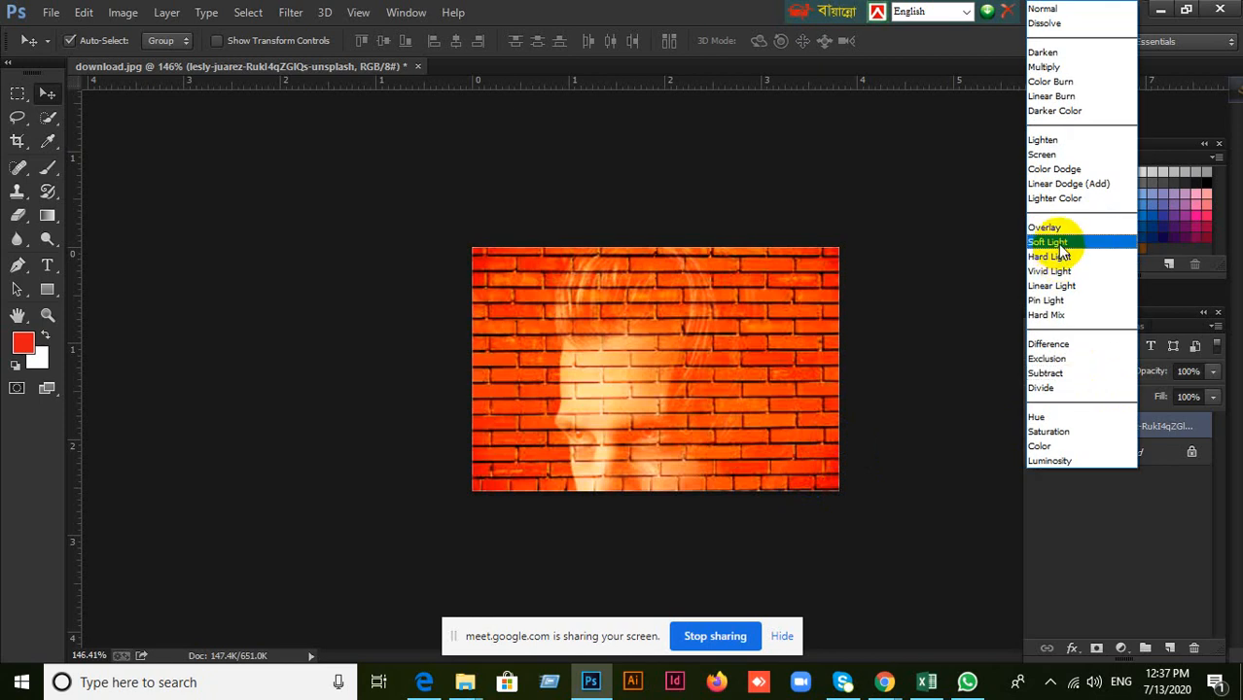
pyautogui.click(1062, 245)
pyautogui.click(1122, 374)
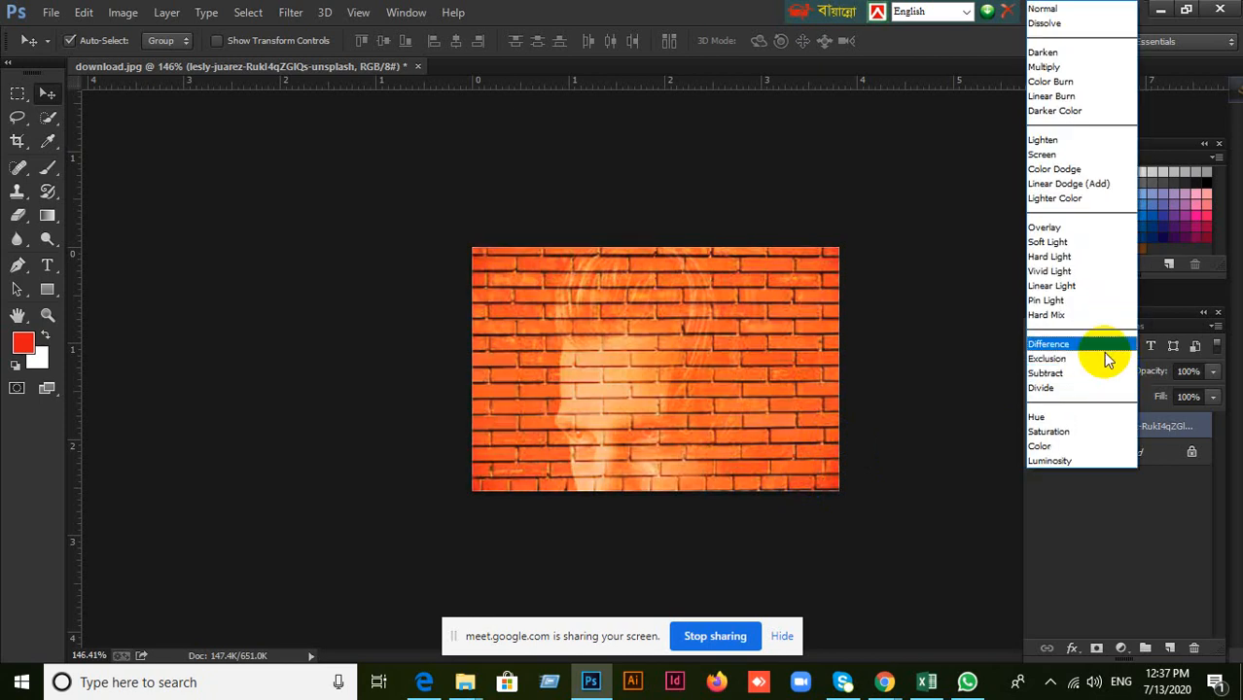
pyautogui.click(1065, 259)
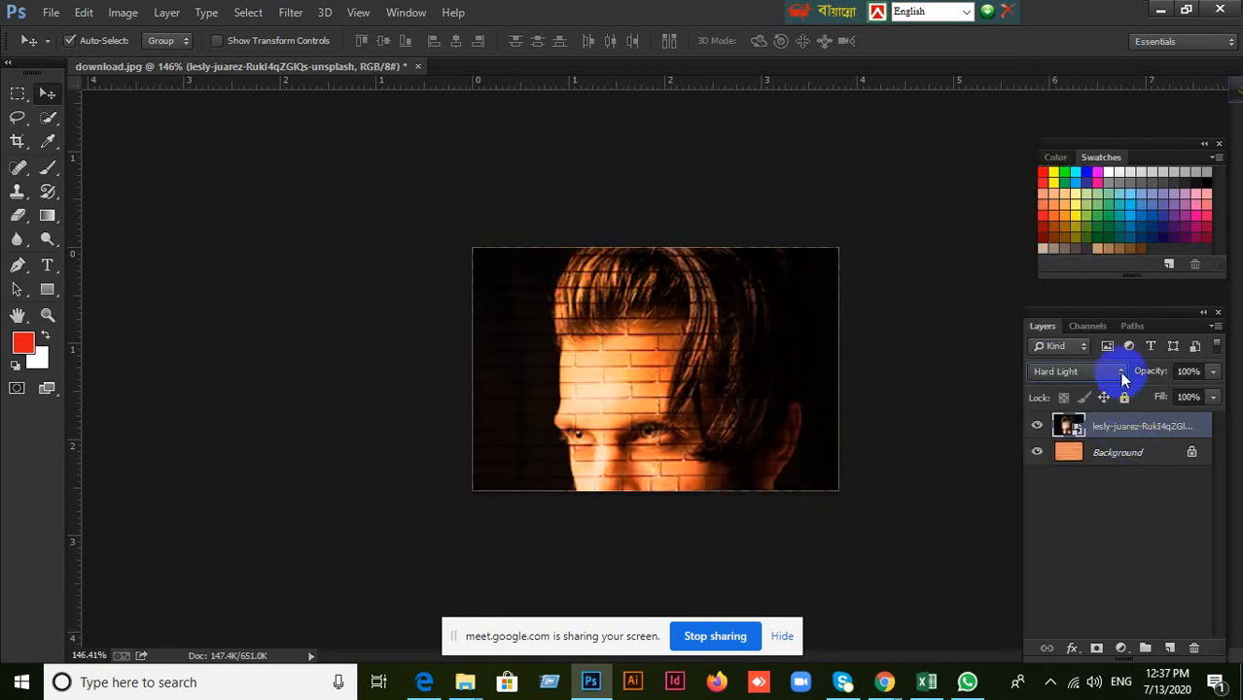
pyautogui.click(1120, 371)
pyautogui.click(1077, 281)
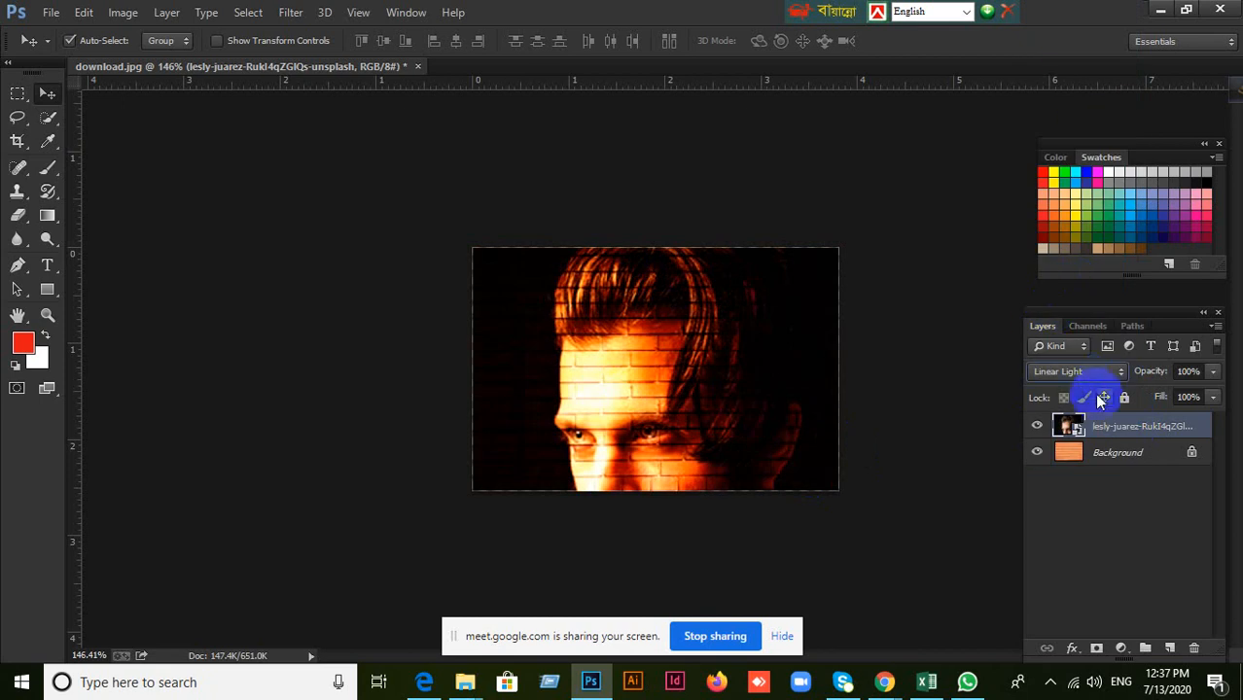
pyautogui.click(1106, 374)
pyautogui.click(1077, 292)
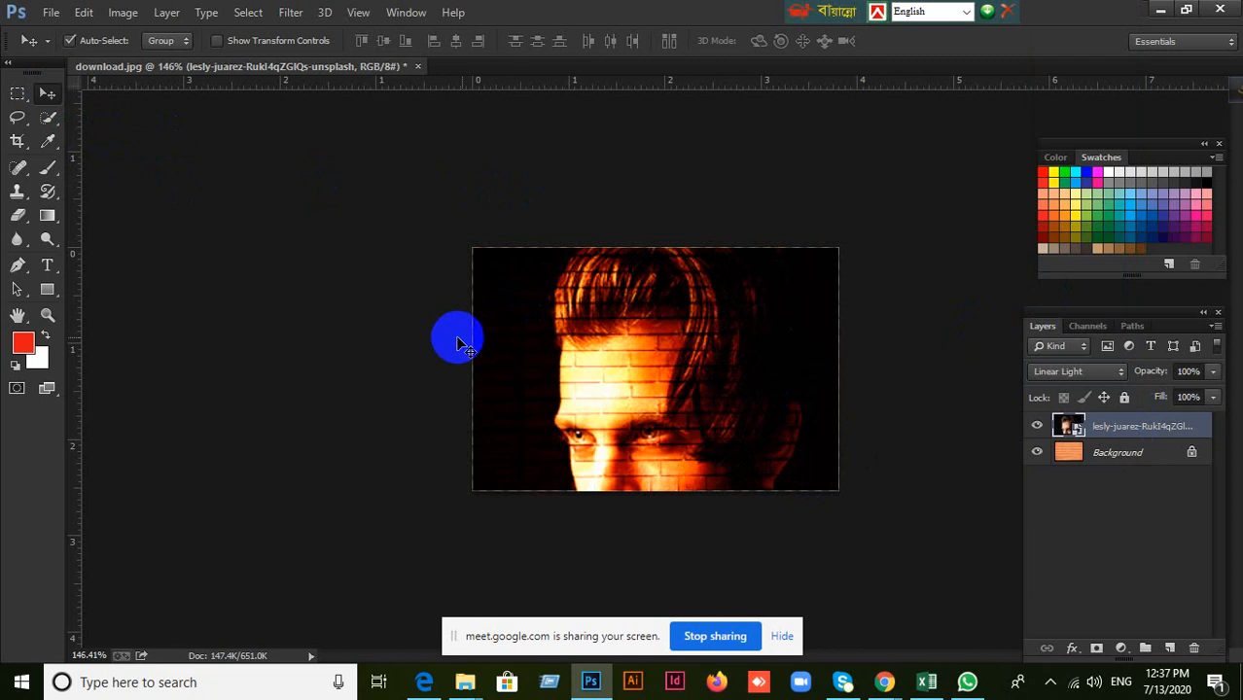
# Close download.jpg without saving the changes and create a new blank white document.
pyautogui.click(419, 68)
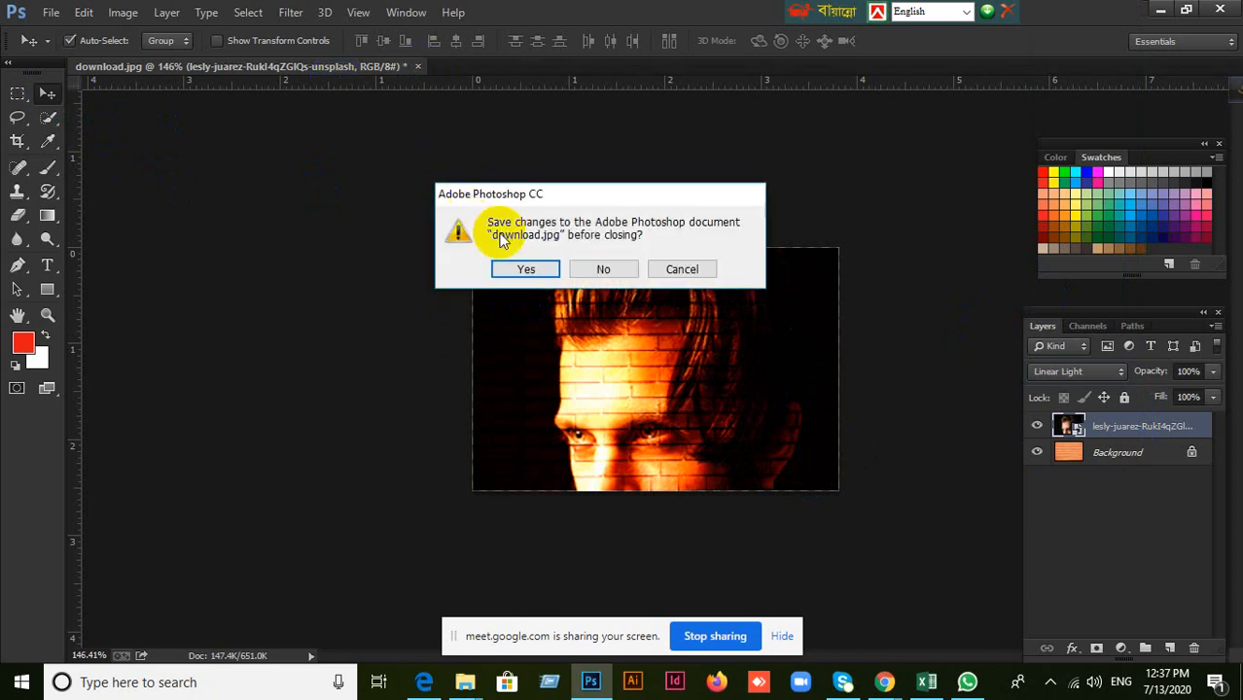
pyautogui.click(599, 269)
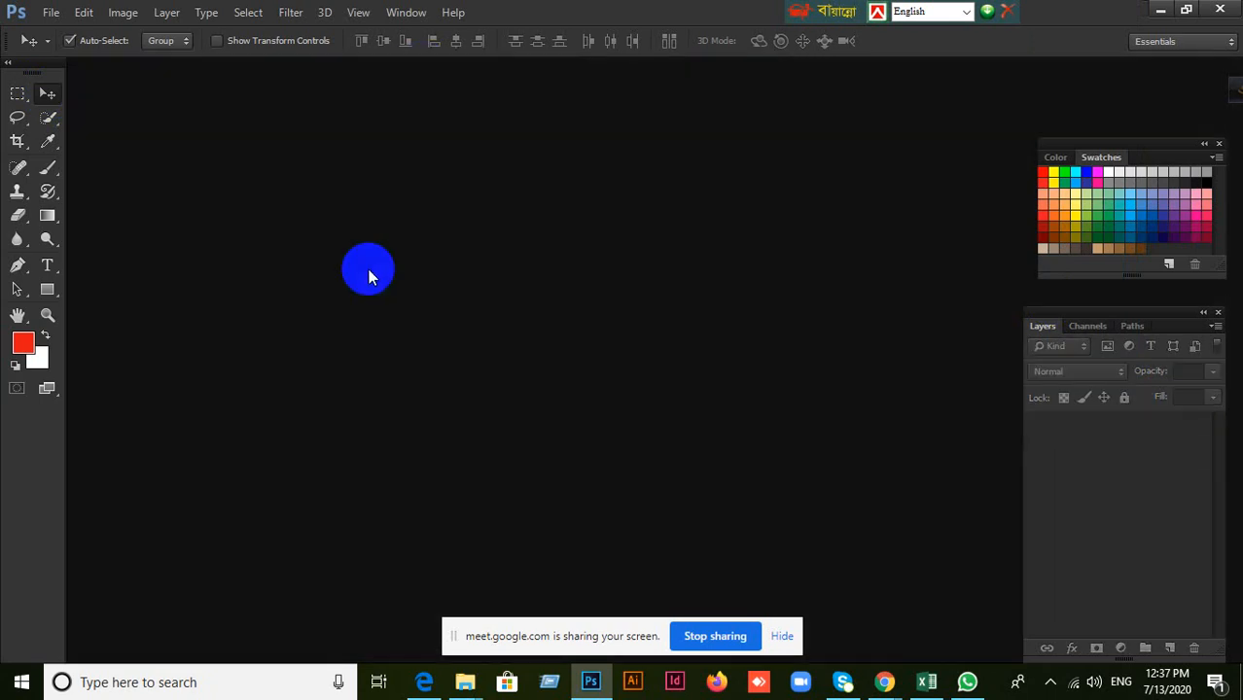
pyautogui.click(48, 12)
pyautogui.click(61, 32)
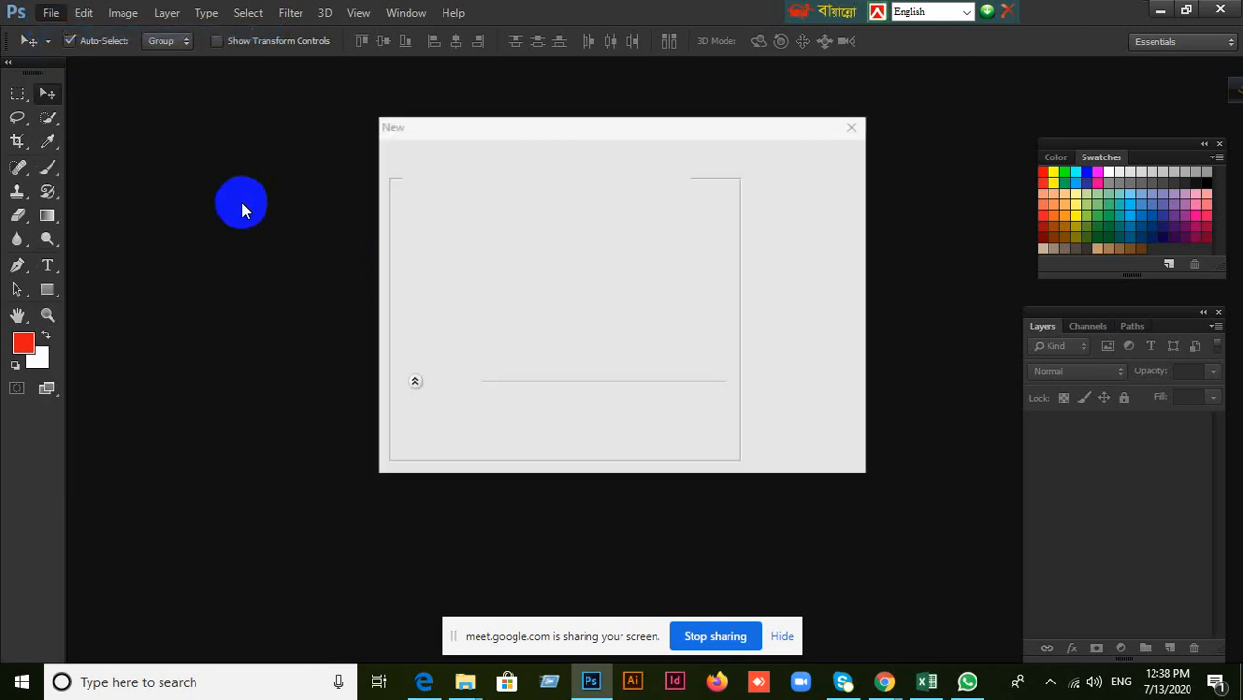
pyautogui.click(797, 154)
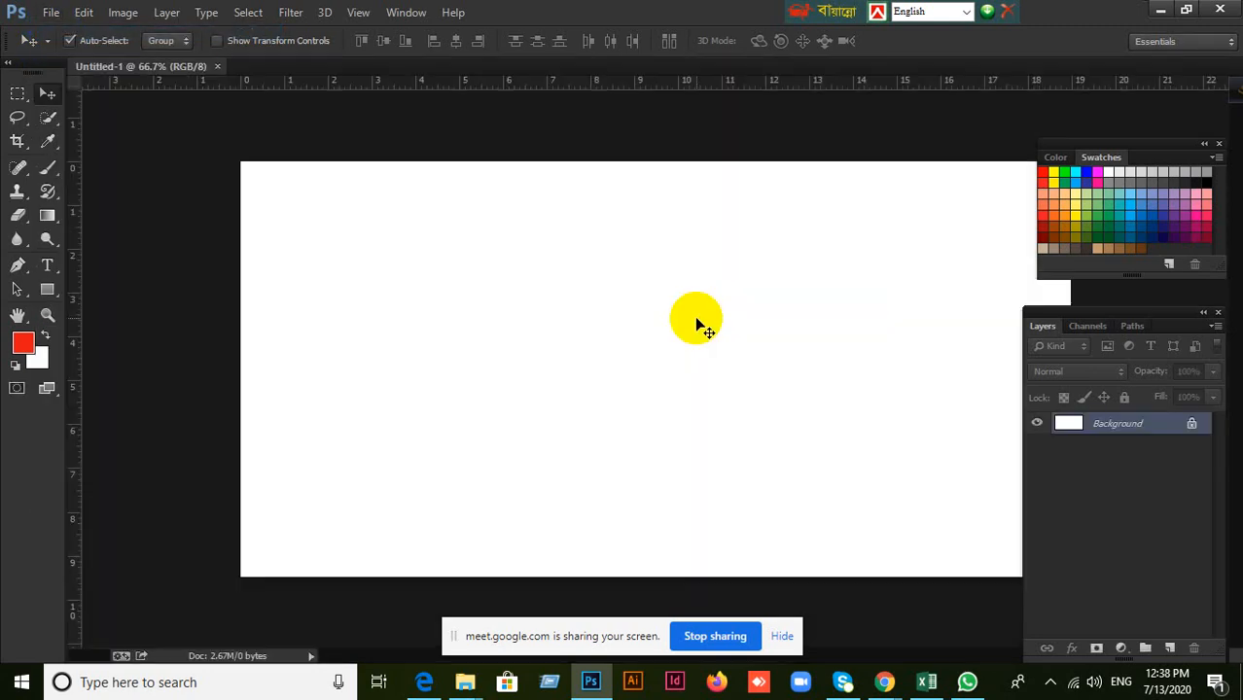
# Add a new layer, fill it with the red foreground colour, and refill it with black.
pyautogui.scroll(-2, 684, 308)
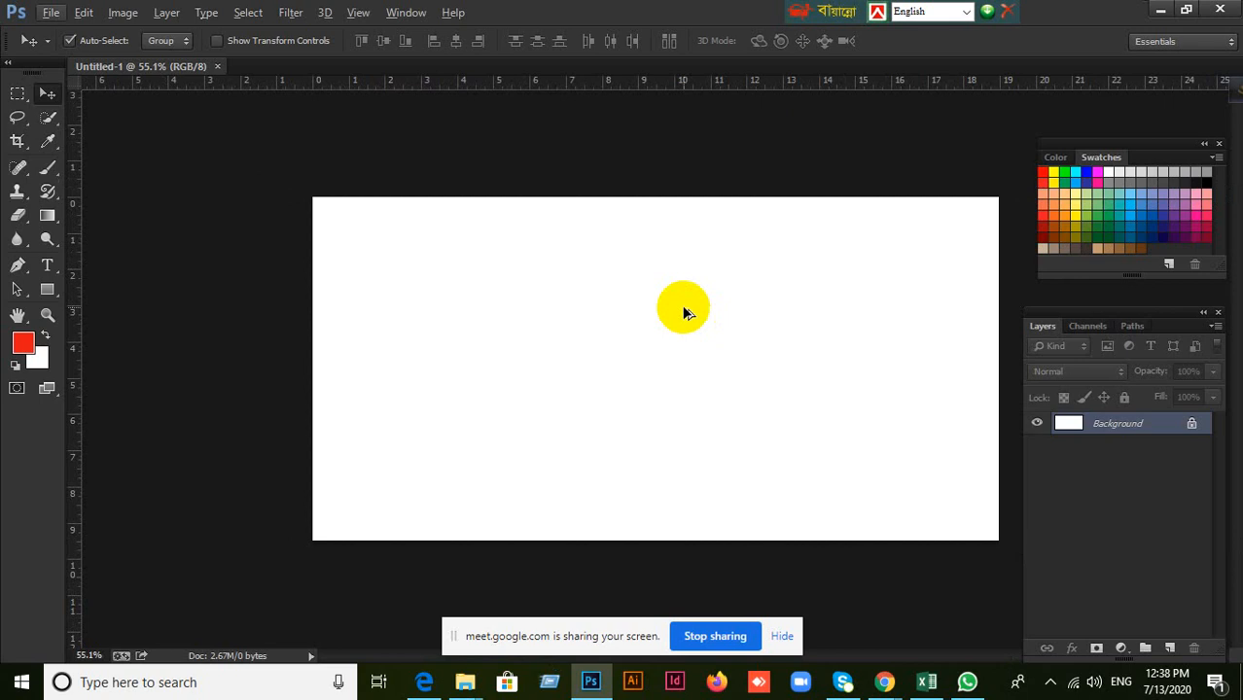
pyautogui.click(1170, 647)
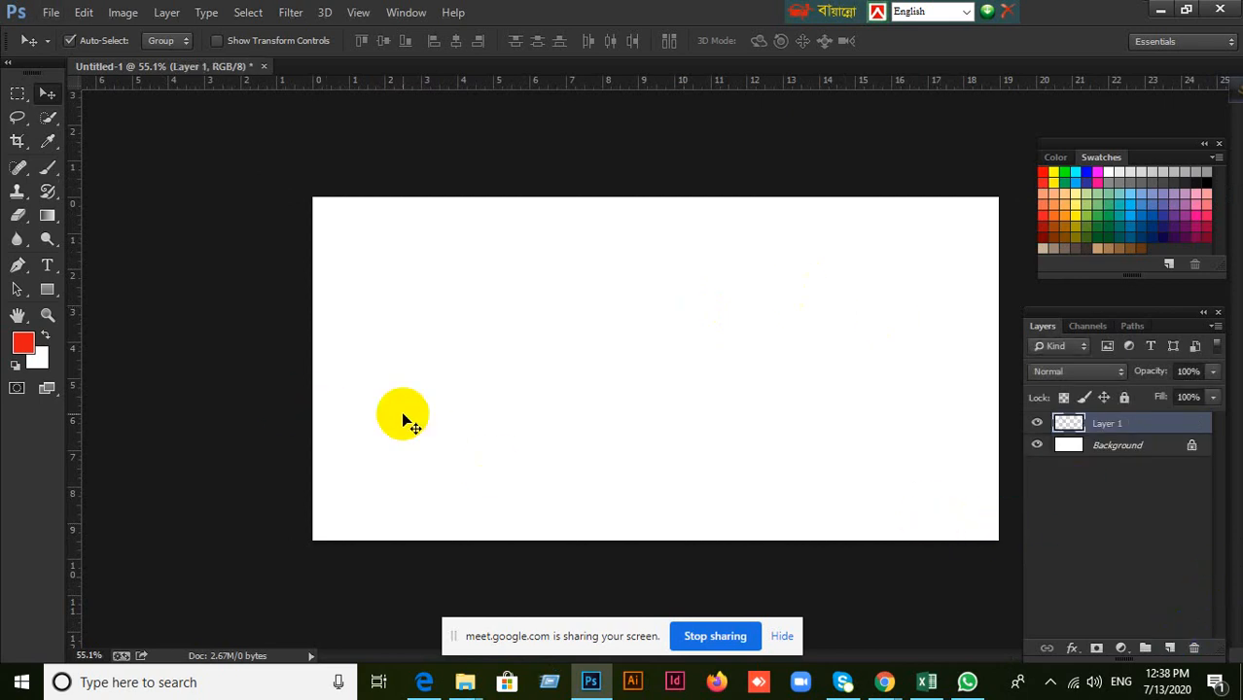
pyautogui.hotkey('alt', 'BackSpace')
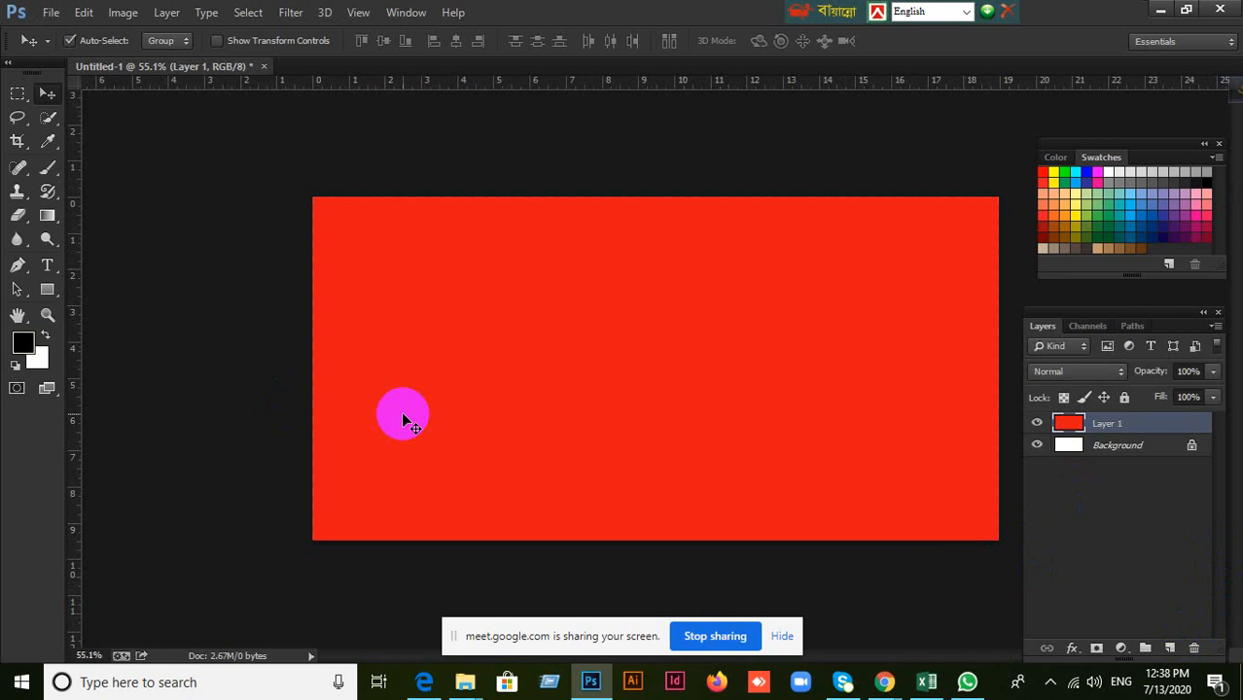
pyautogui.hotkey('alt', 'BackSpace')
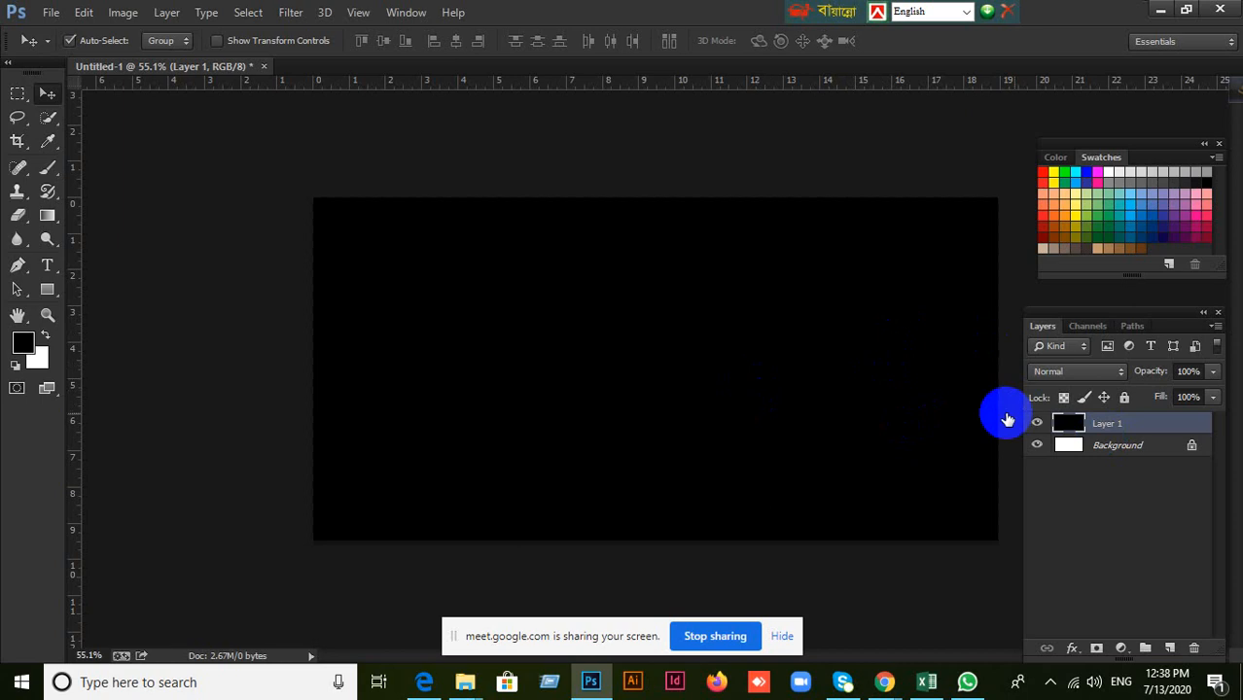
pyautogui.click(1119, 373)
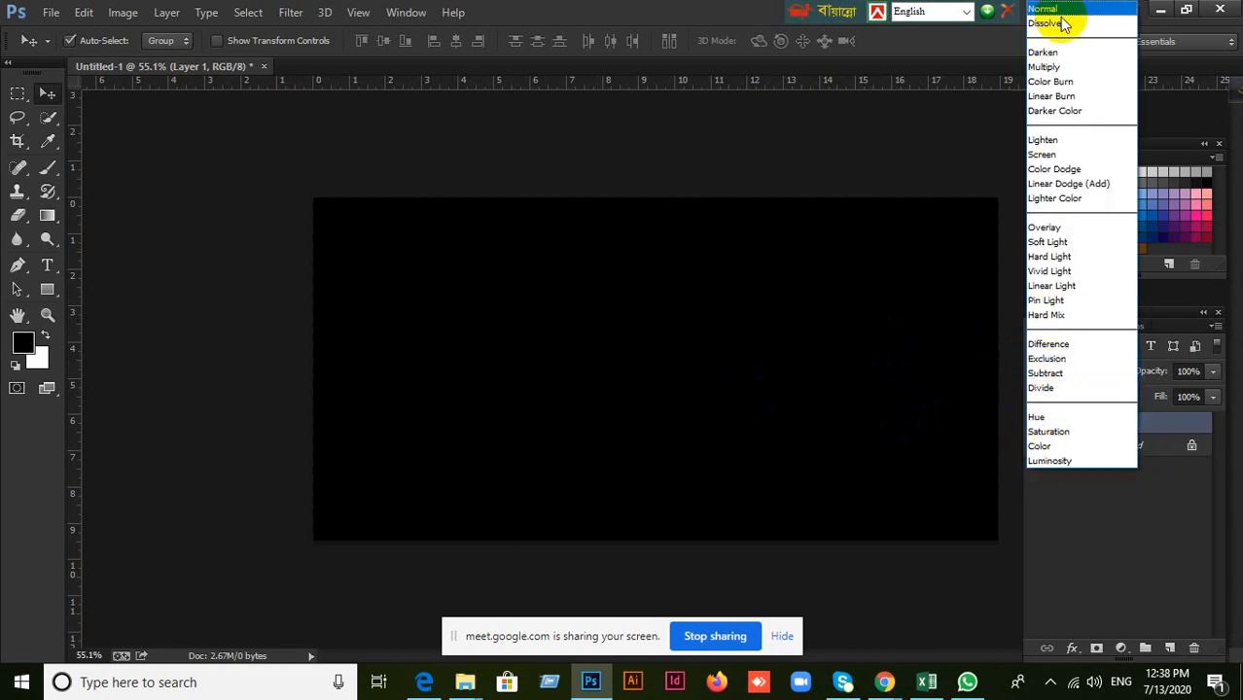
pyautogui.click(892, 127)
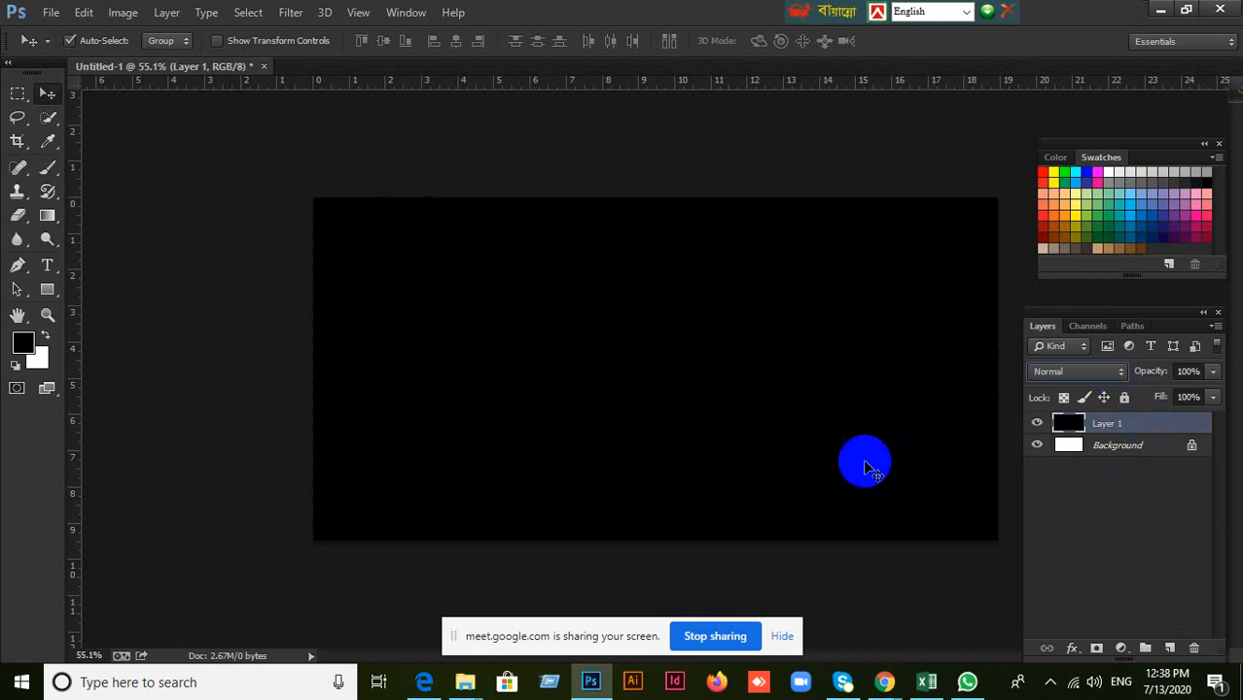
# Discard the untitled document with the black layer and create a fresh blank document.
pyautogui.click(263, 67)
pyautogui.click(626, 272)
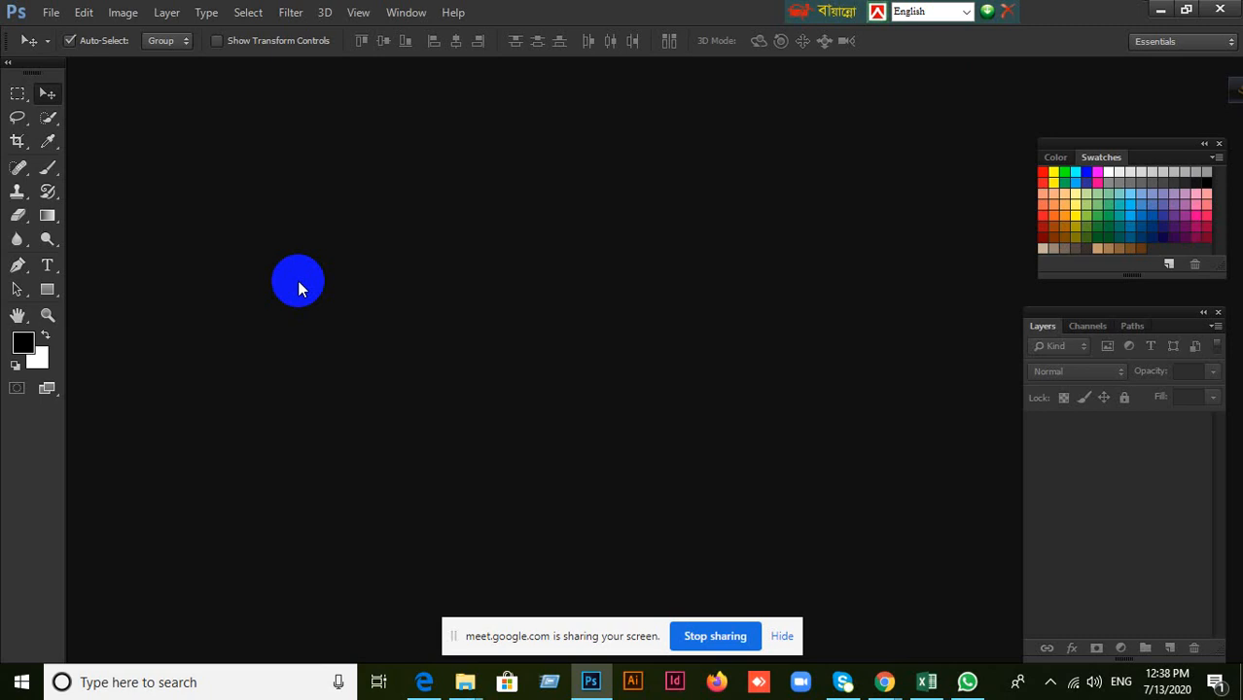
pyautogui.click(51, 12)
pyautogui.click(69, 31)
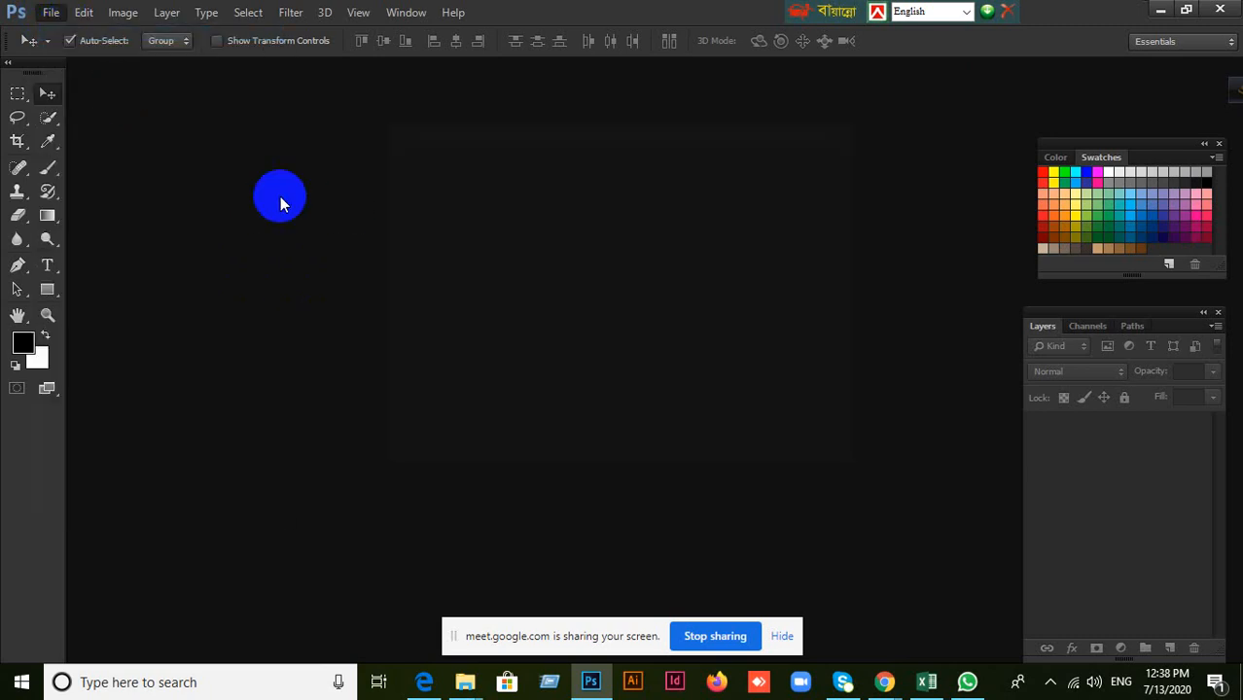
pyautogui.click(777, 161)
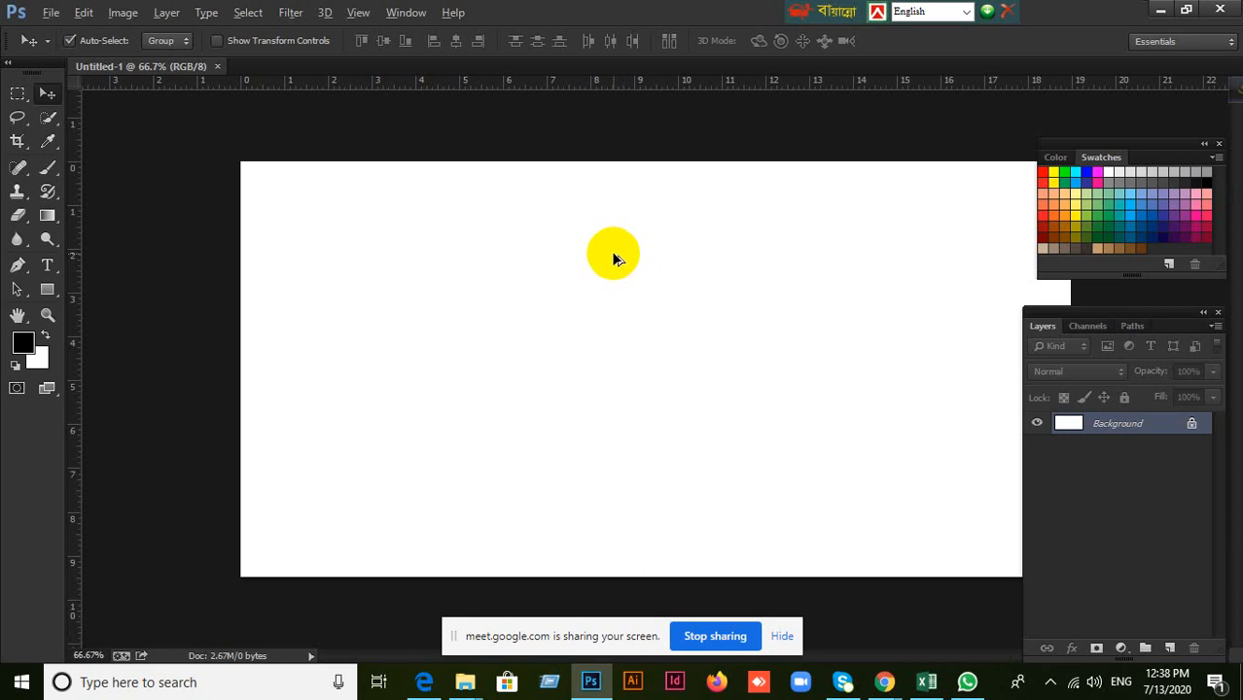
pyautogui.scroll(-1, 611, 251)
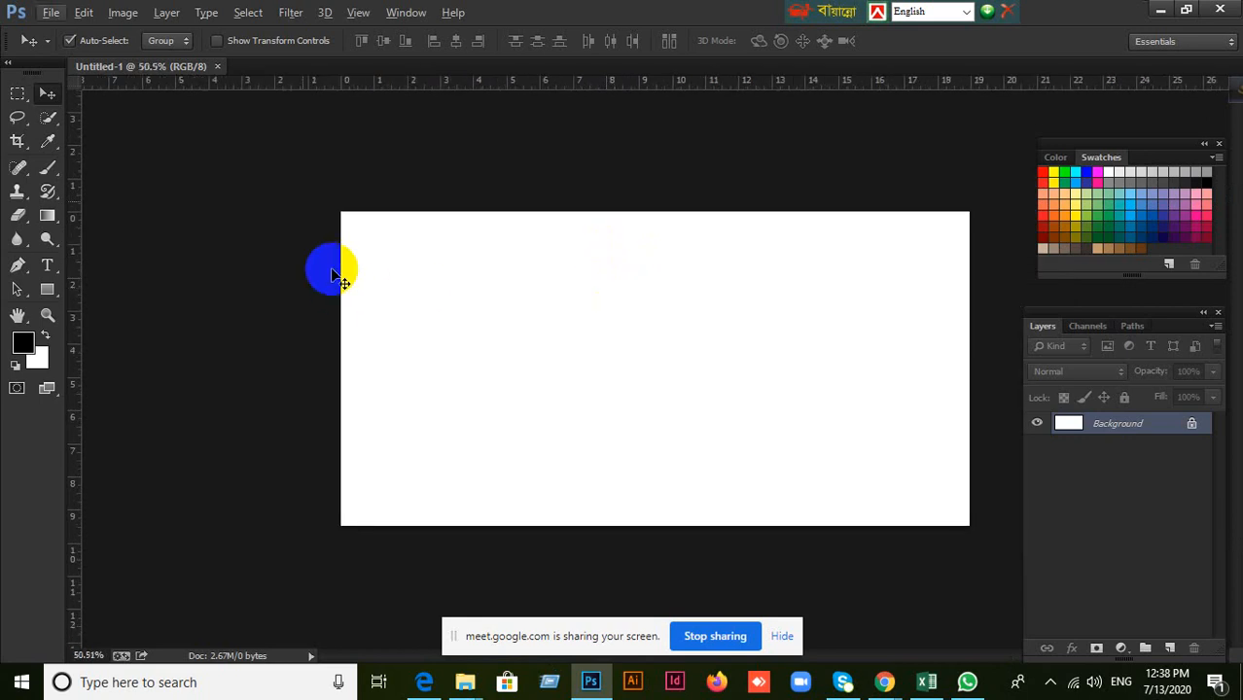
# Fill a square marquee selection in the upper-left part of the canvas with black, and undo the fill.
pyautogui.click(48, 292)
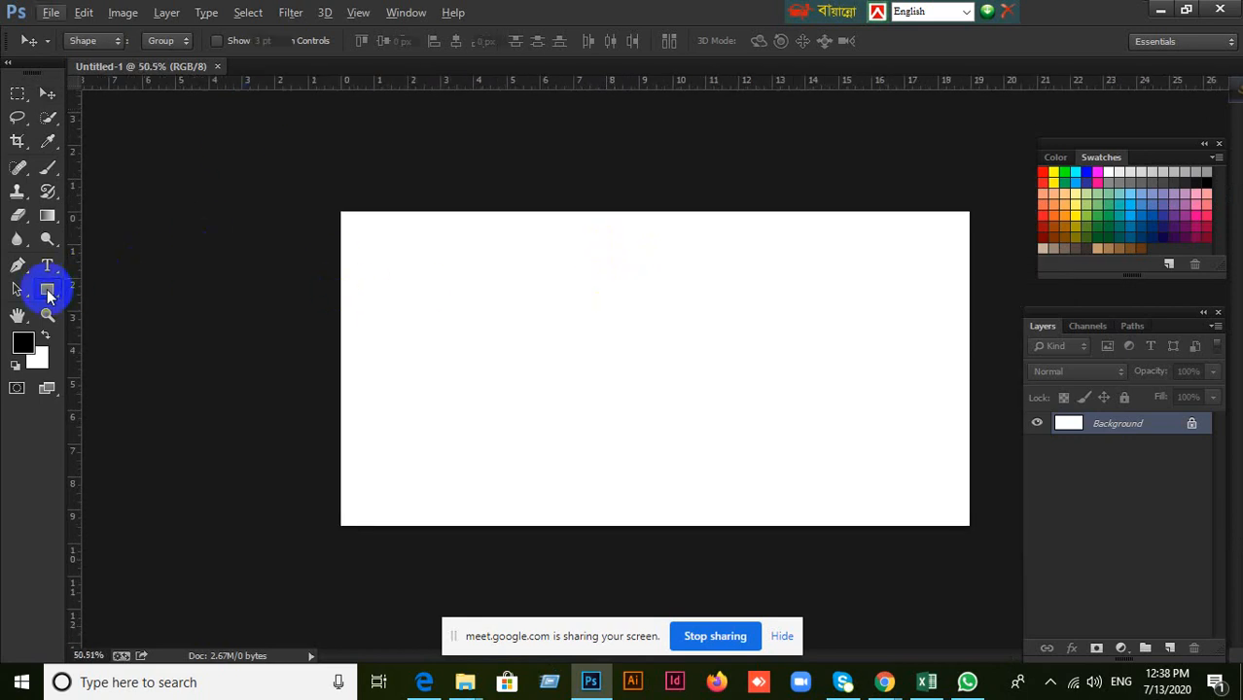
pyautogui.click(361, 92)
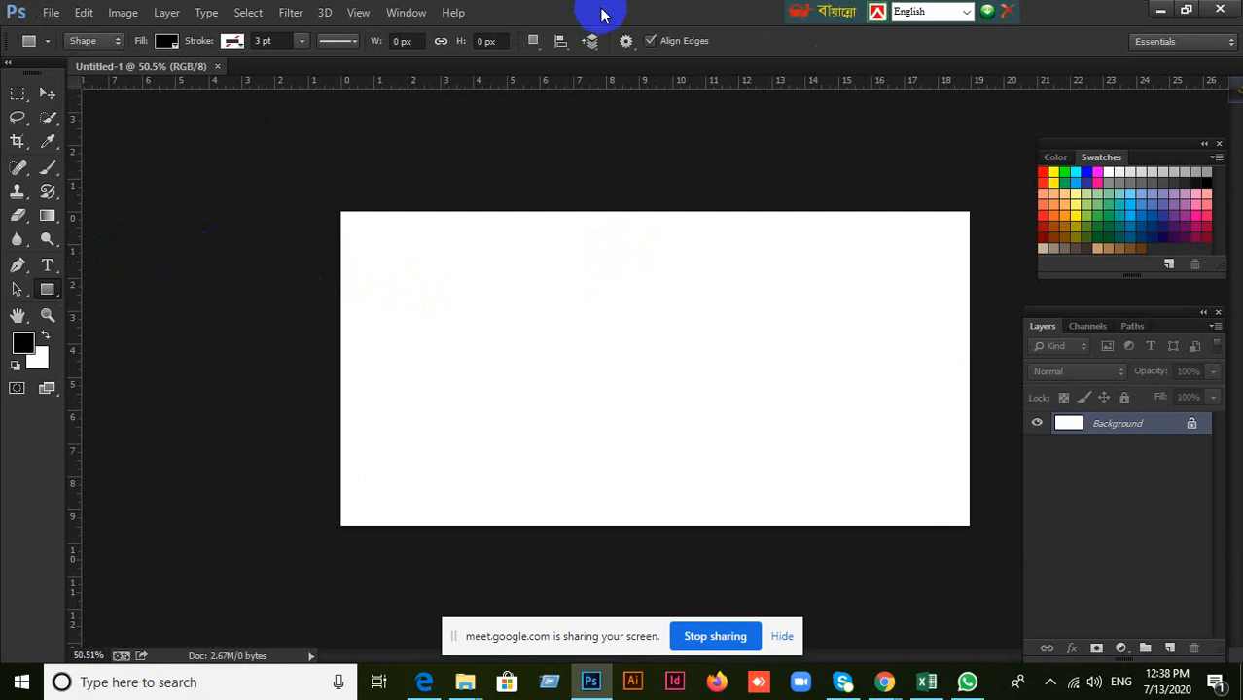
pyautogui.click(18, 94)
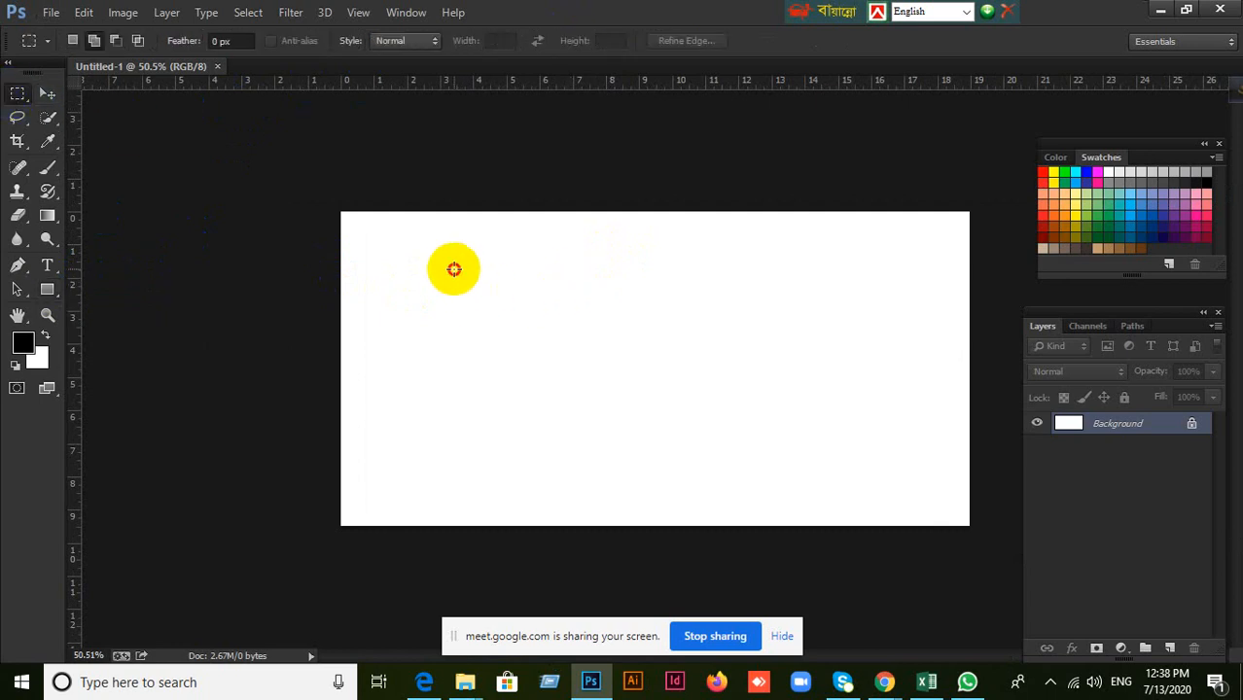
pyautogui.moveTo(454, 269); pyautogui.dragTo(621, 386)
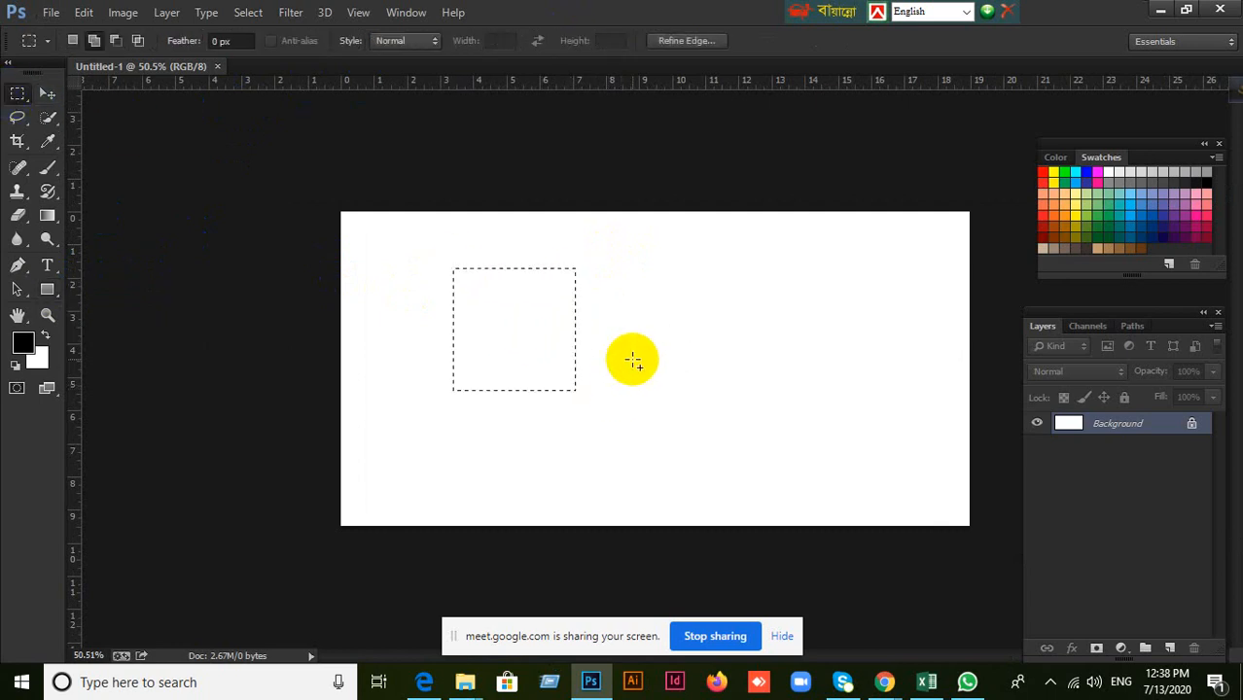
pyautogui.hotkey('alt', 'BackSpace')
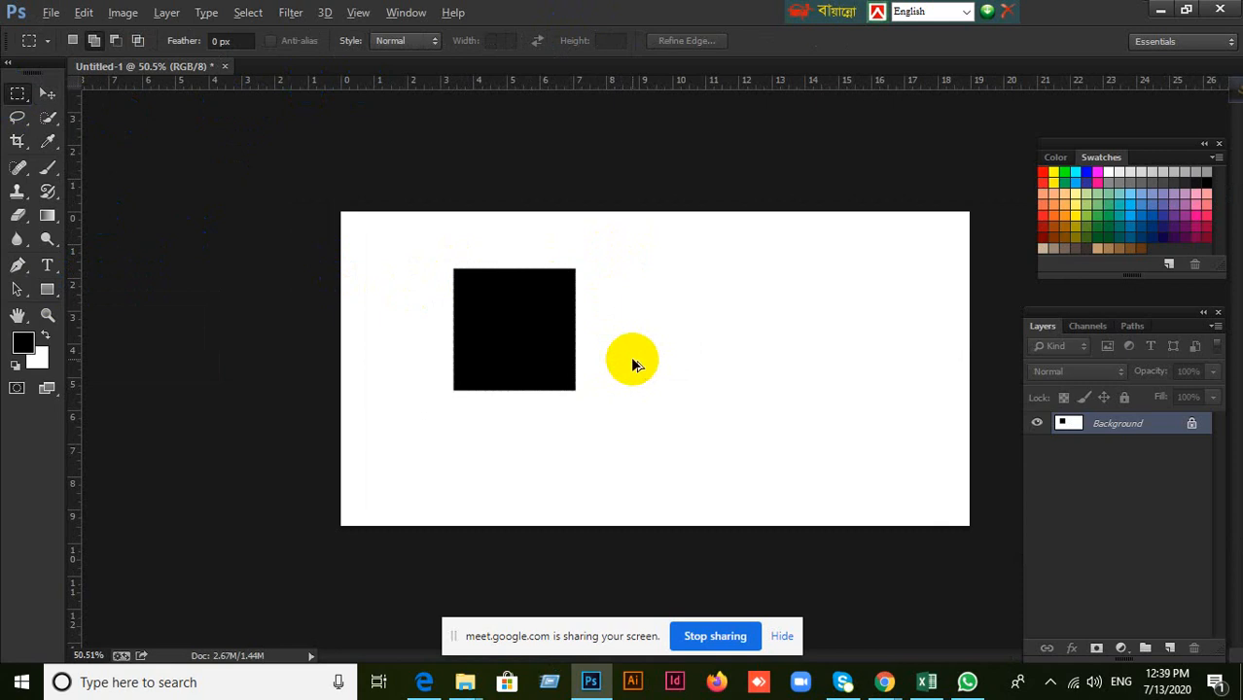
pyautogui.hotkey('ctrl', 'z')
# Compare the available shape tools with the marquee tools, and try a rectangular marquee selection in the middle of the canvas.
pyautogui.moveTo(43, 288); pyautogui.dragTo(117, 280)
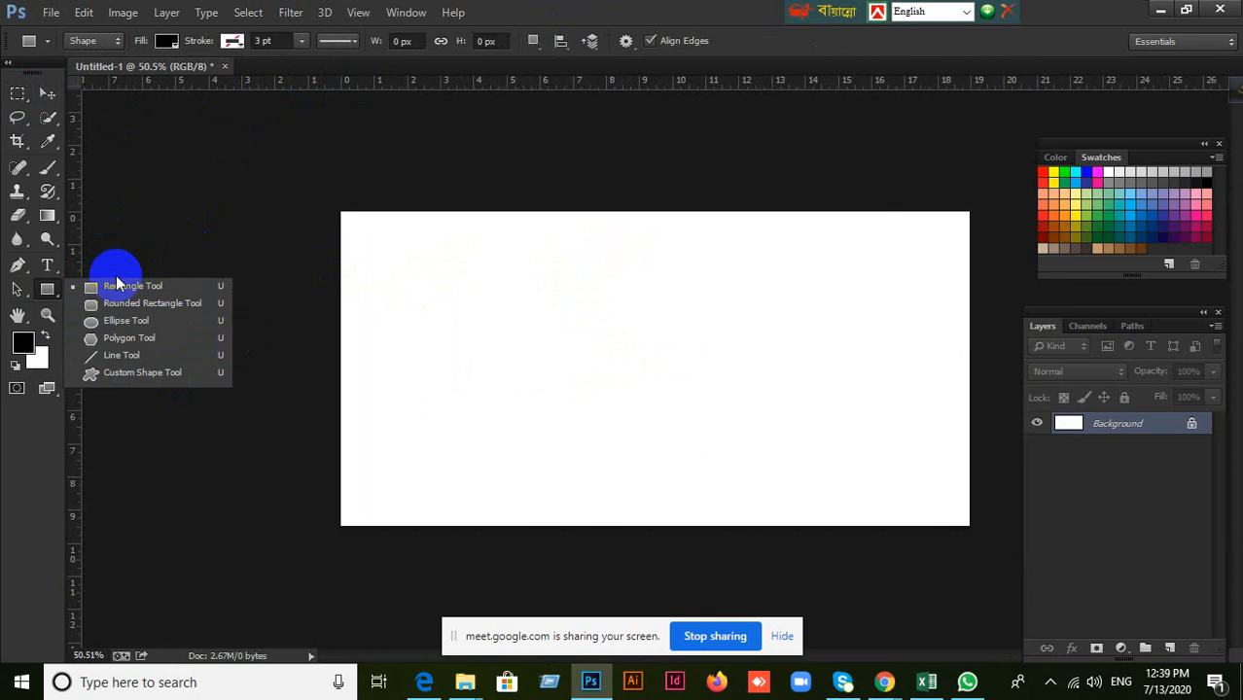
pyautogui.click(18, 90)
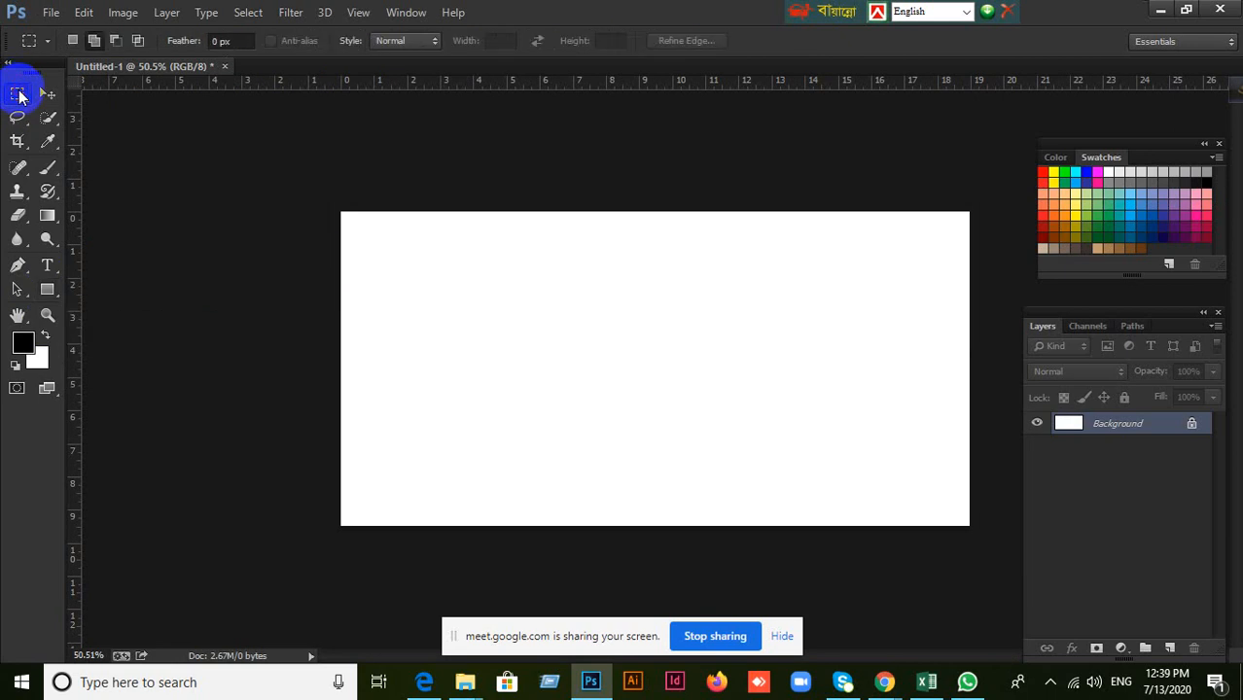
pyautogui.moveTo(19, 95); pyautogui.dragTo(86, 98)
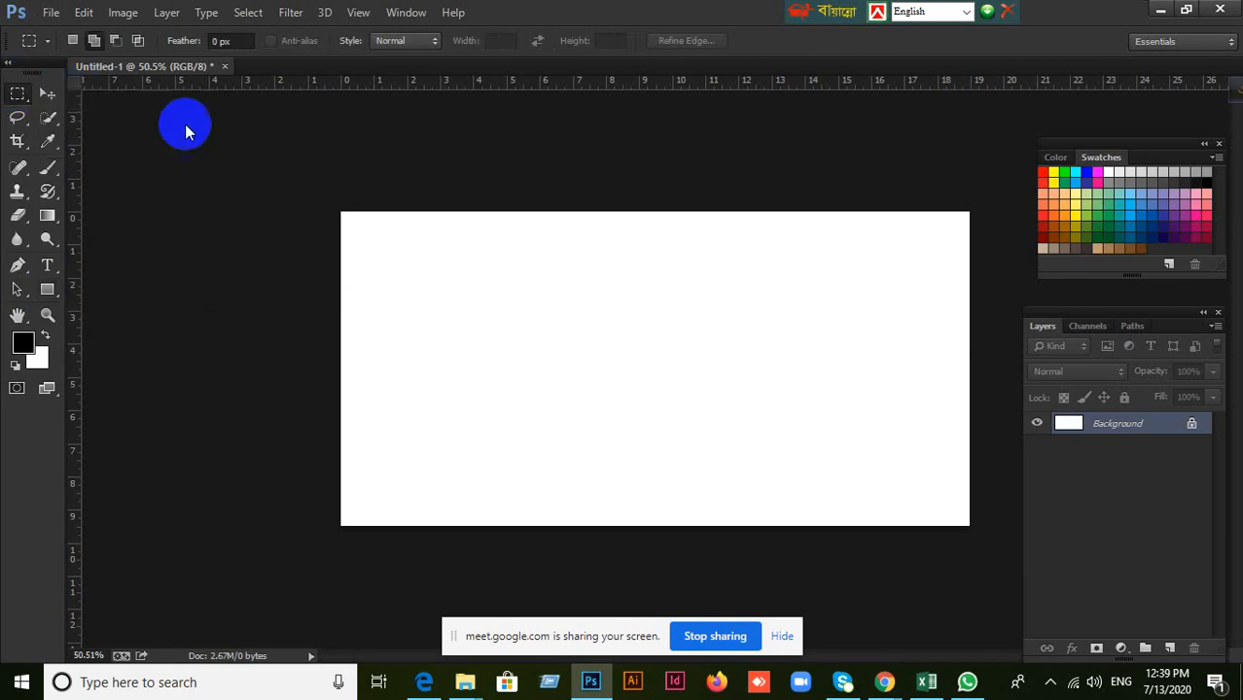
pyautogui.moveTo(535, 291); pyautogui.dragTo(740, 444)
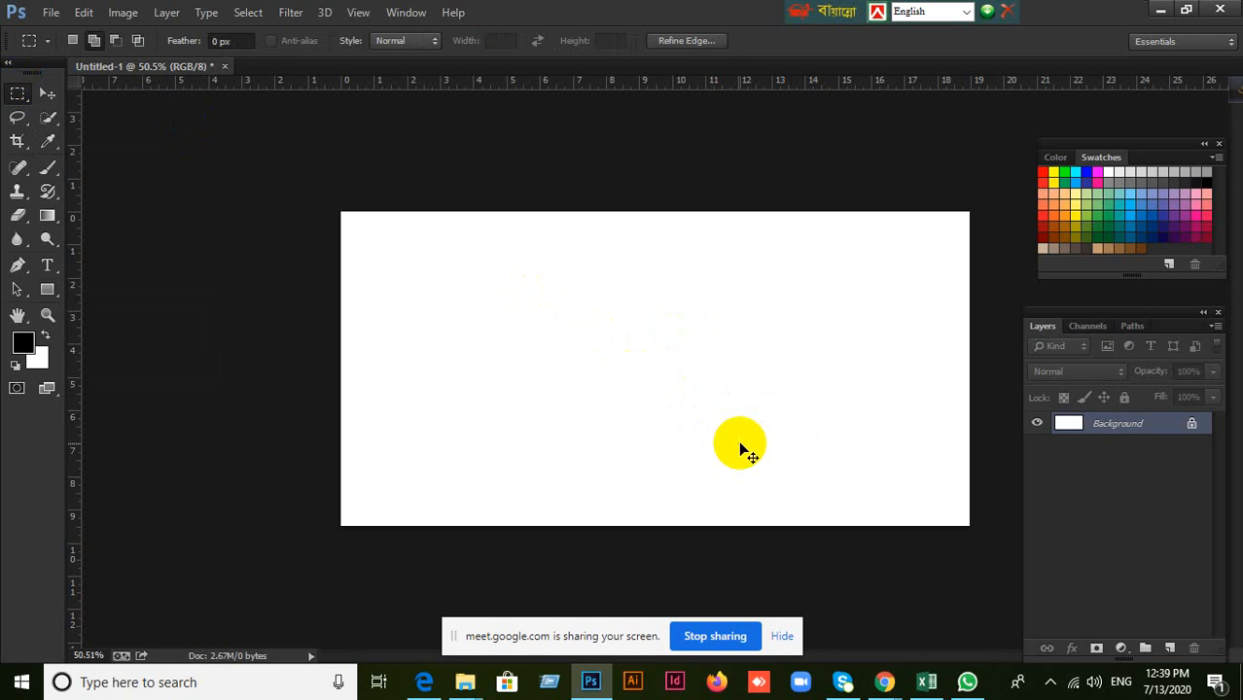
pyautogui.click(55, 300)
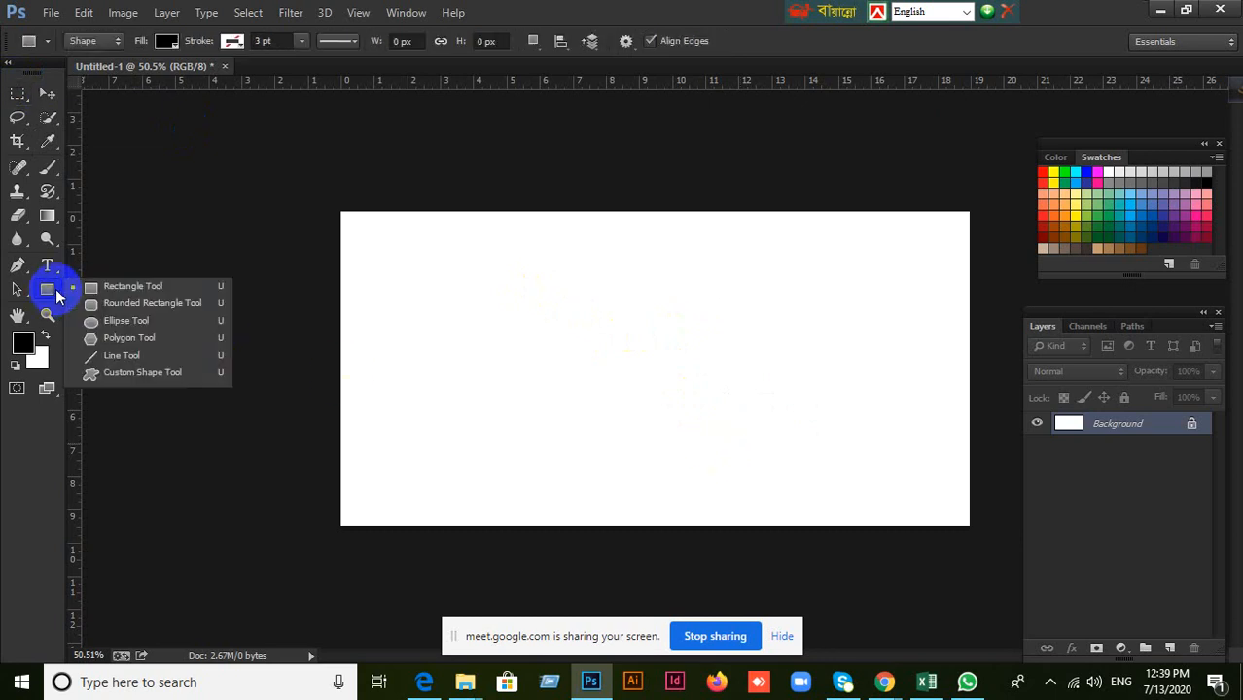
pyautogui.click(10, 97)
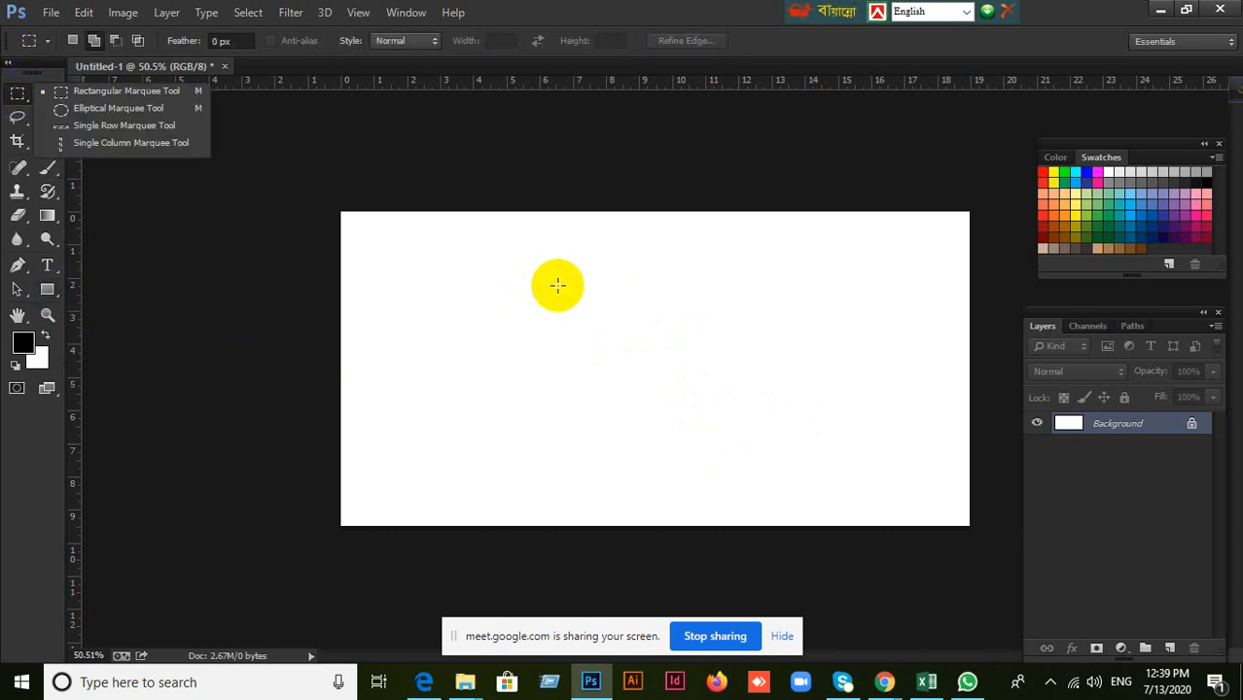
pyautogui.click(593, 281)
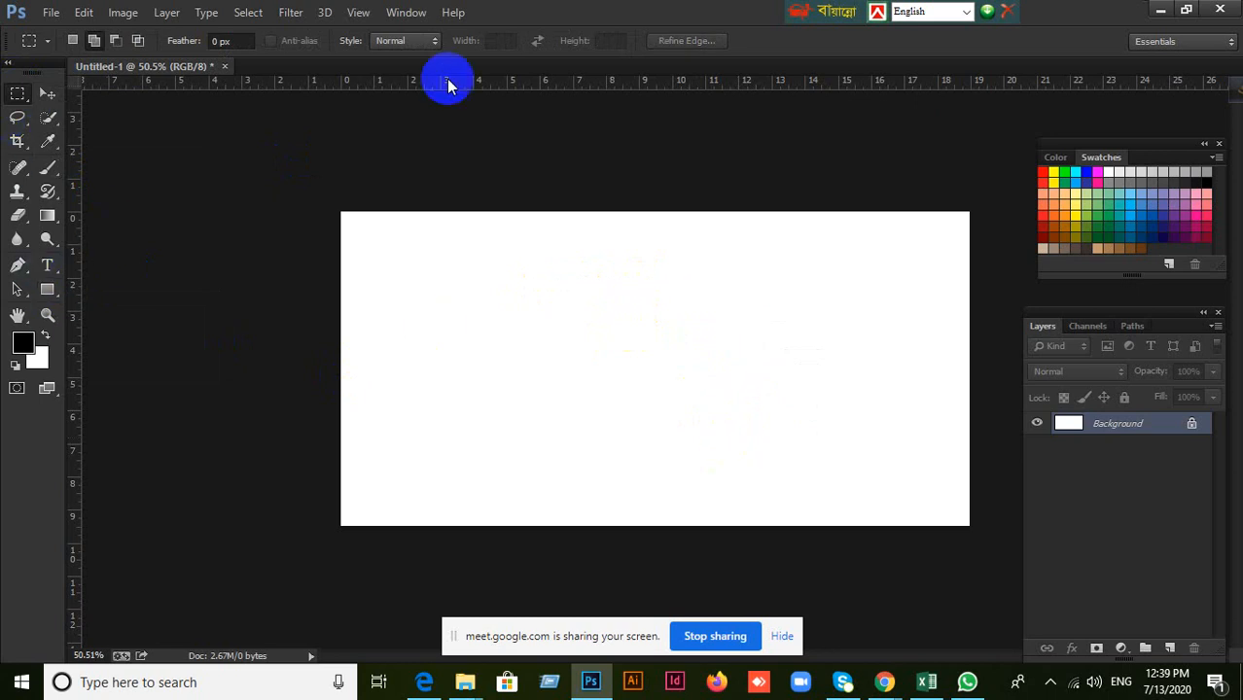
pyautogui.doubleClick(705, 8)
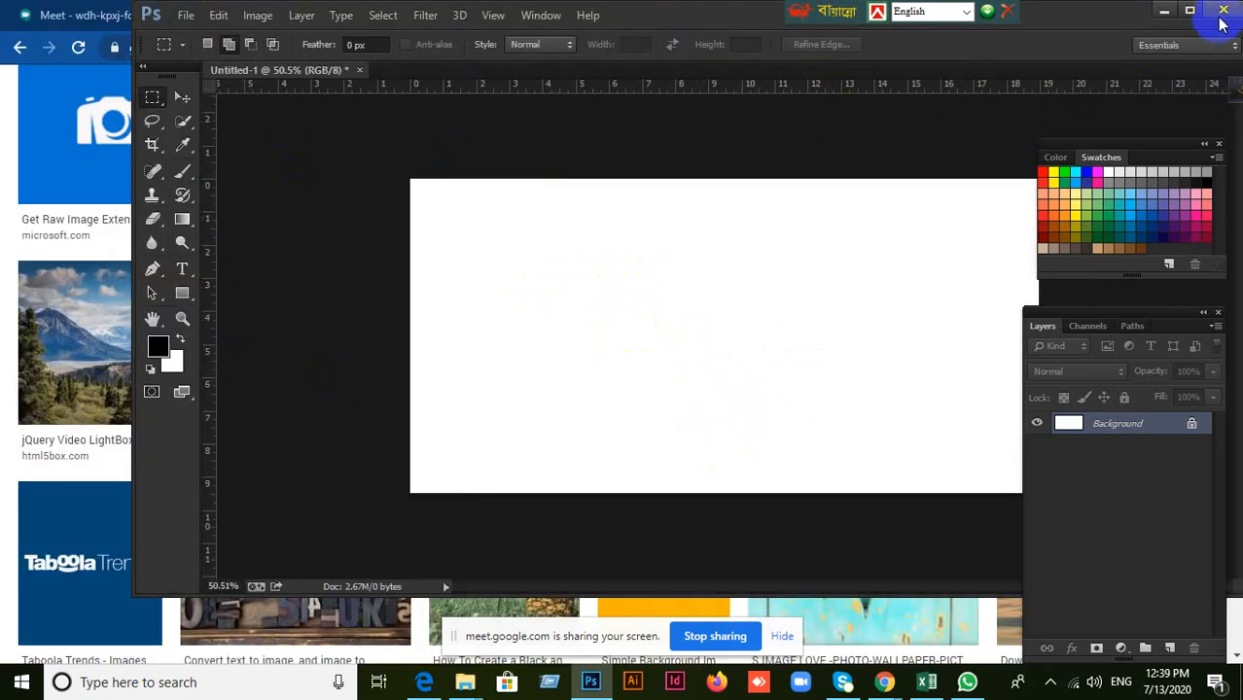
pyautogui.click(1192, 11)
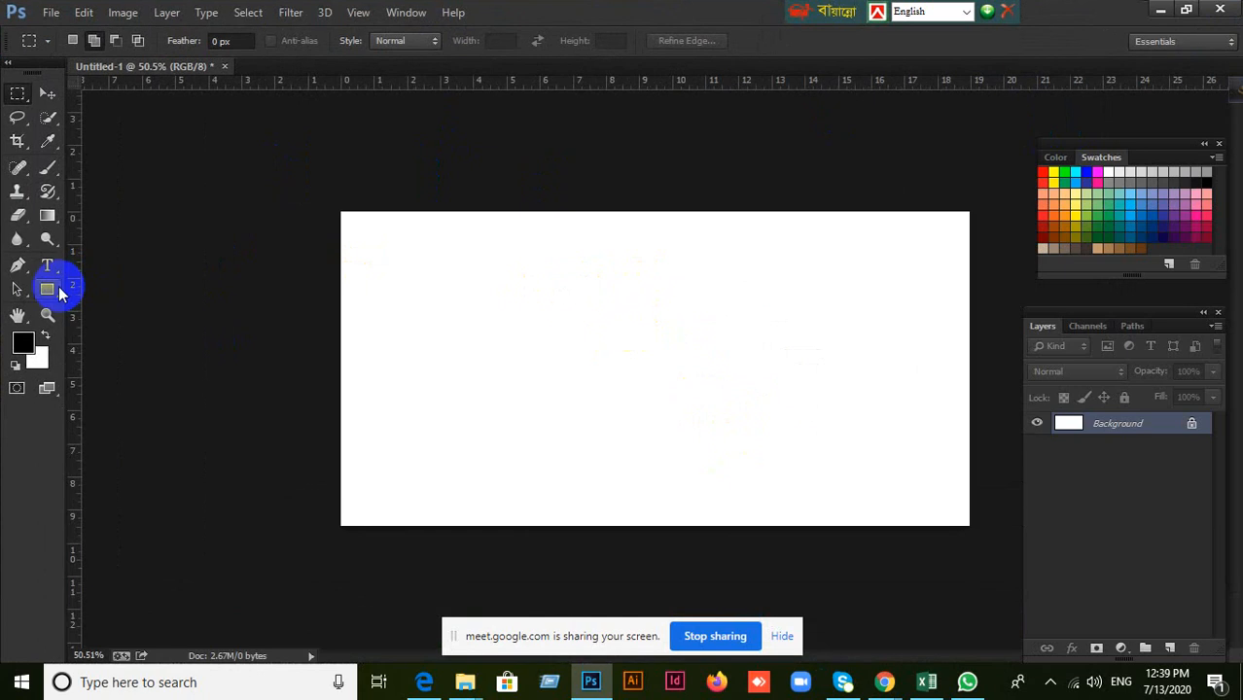
# Draw a black rectangle of about 322 × 235 px in the upper-left part of the canvas with the Rectangle Tool.
pyautogui.click(61, 290)
pyautogui.rightClick(62, 282)
pyautogui.click(104, 283)
pyautogui.moveTo(427, 263); pyautogui.dragTo(548, 346)
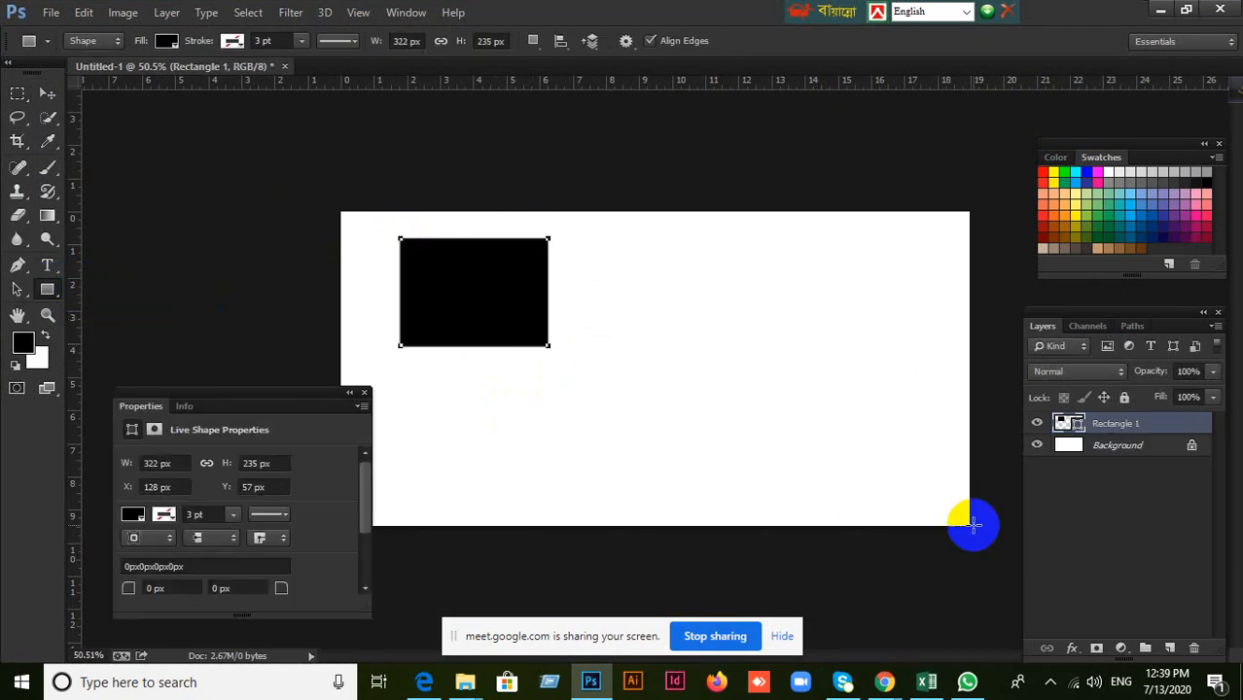
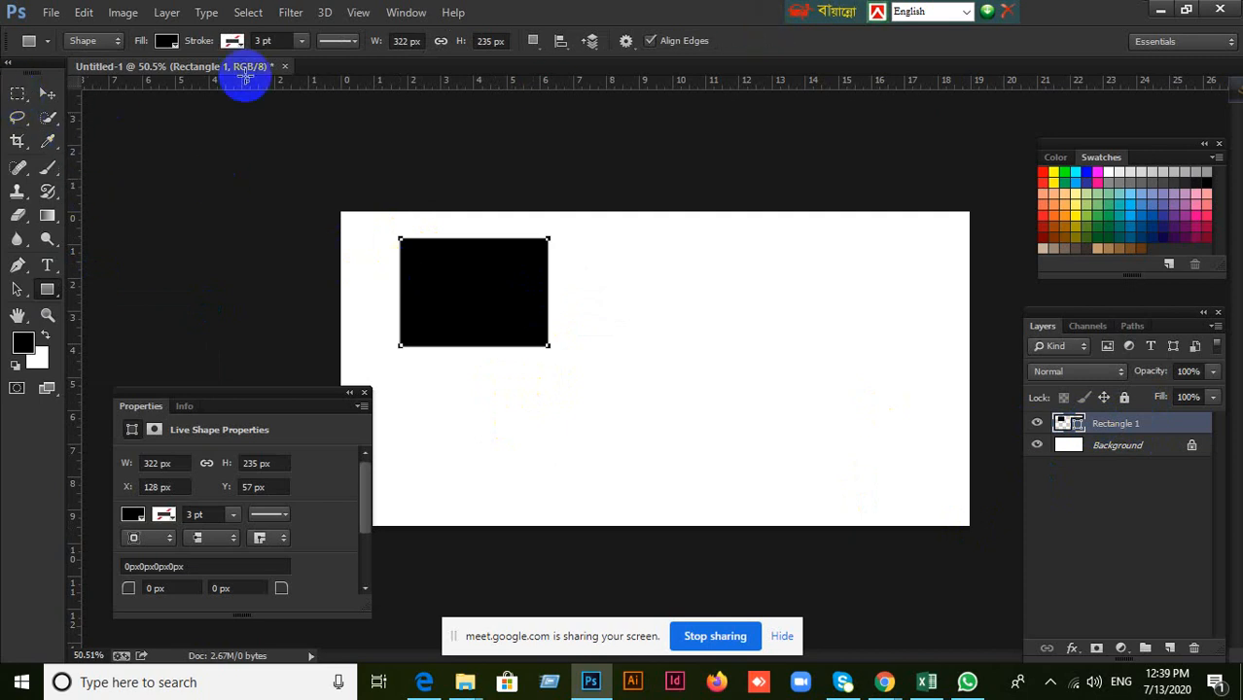
# Fill a rectangular marquee selection beside the black rectangle with black on a new layer, and undo the fill, layer and selection.
pyautogui.click(51, 96)
pyautogui.click(18, 93)
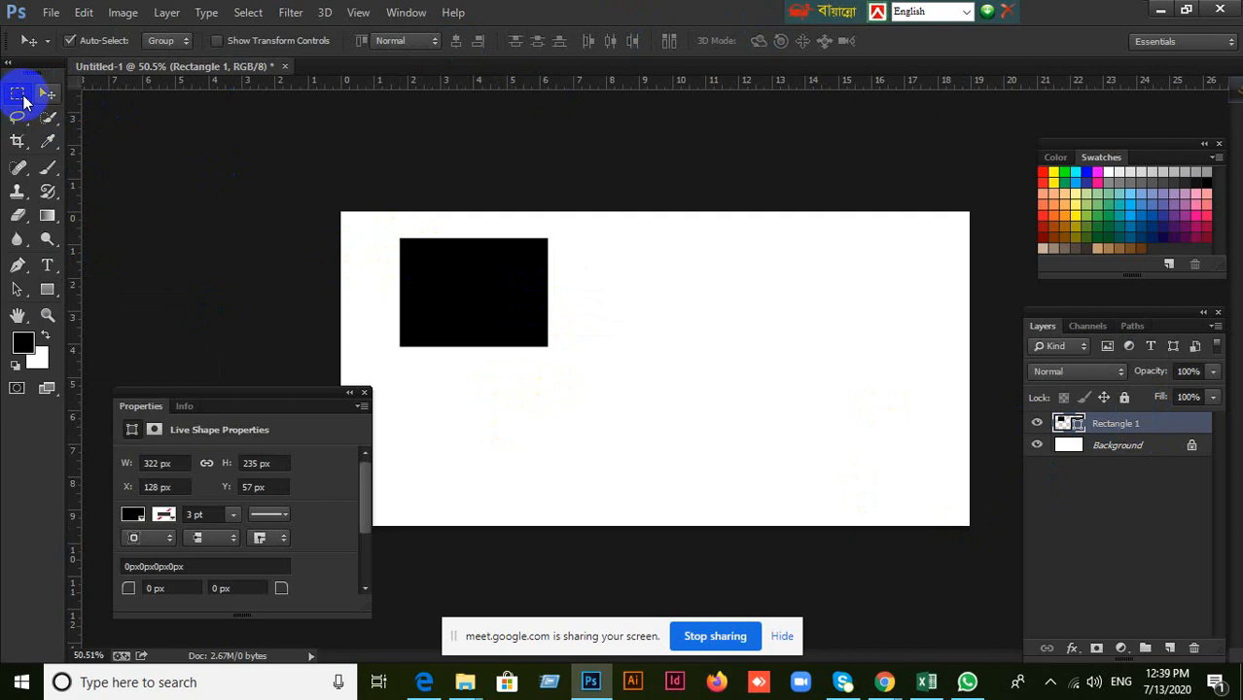
pyautogui.moveTo(703, 282); pyautogui.dragTo(884, 449)
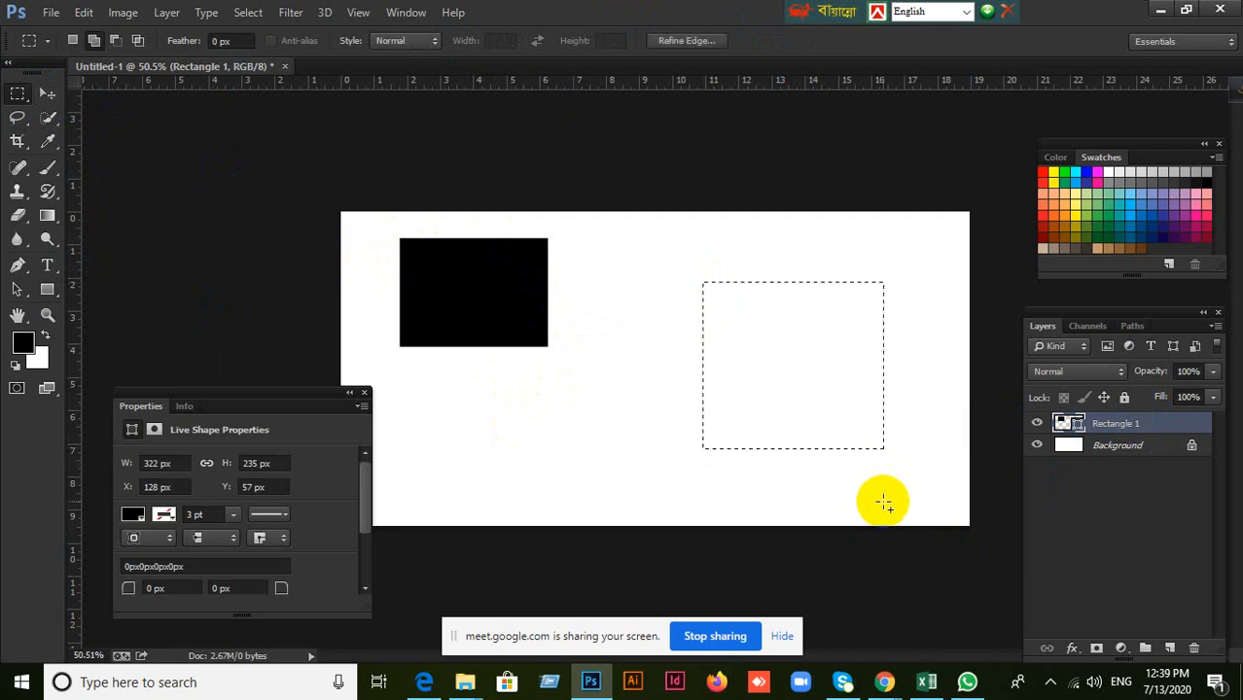
pyautogui.click(1170, 649)
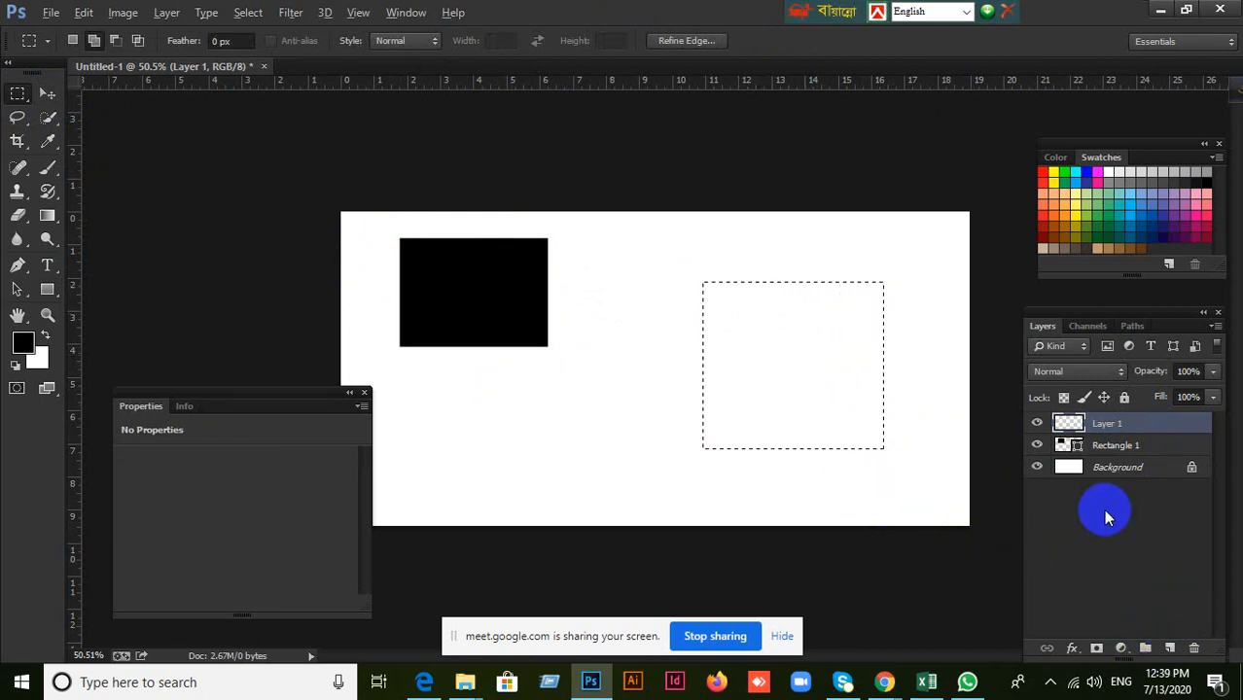
pyautogui.hotkey('alt', 'BackSpace')
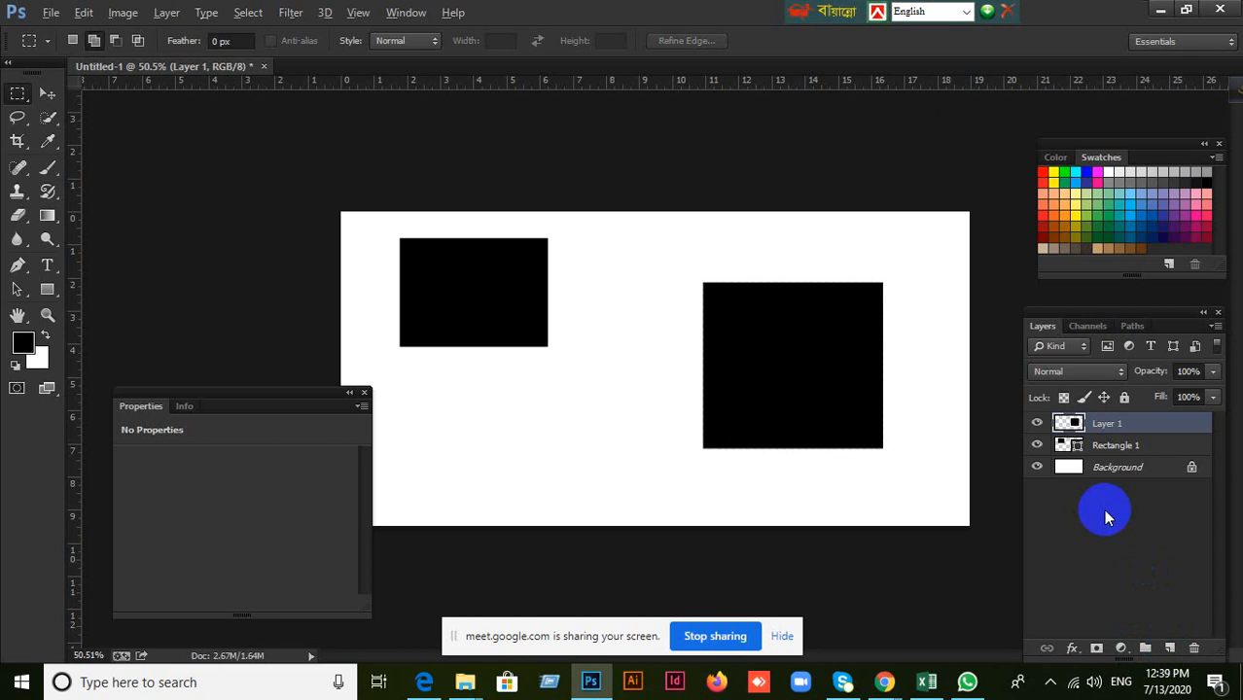
pyautogui.hotkey('ctrl', 'z')
pyautogui.hotkey('ctrl', 'alt', 'z')
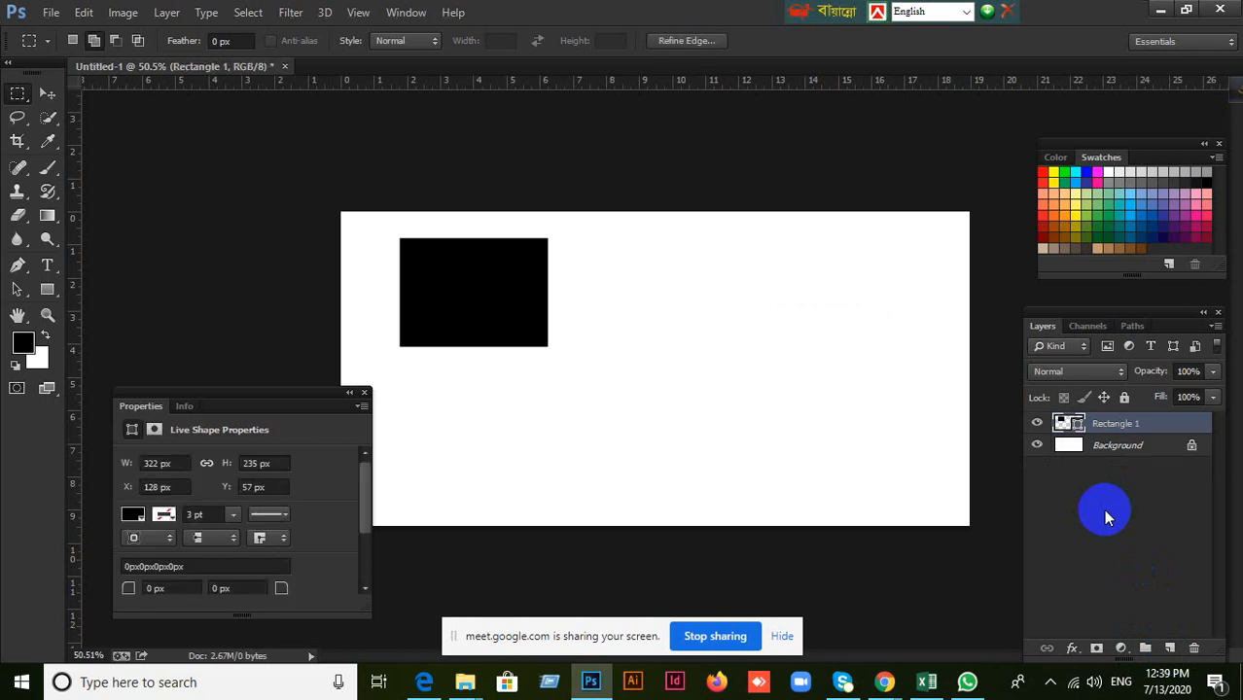
# Draw a second black rectangle of about 364 × 318 px with the Rectangle Tool, and select each rectangle in turn with the Move Tool.
pyautogui.click(53, 284)
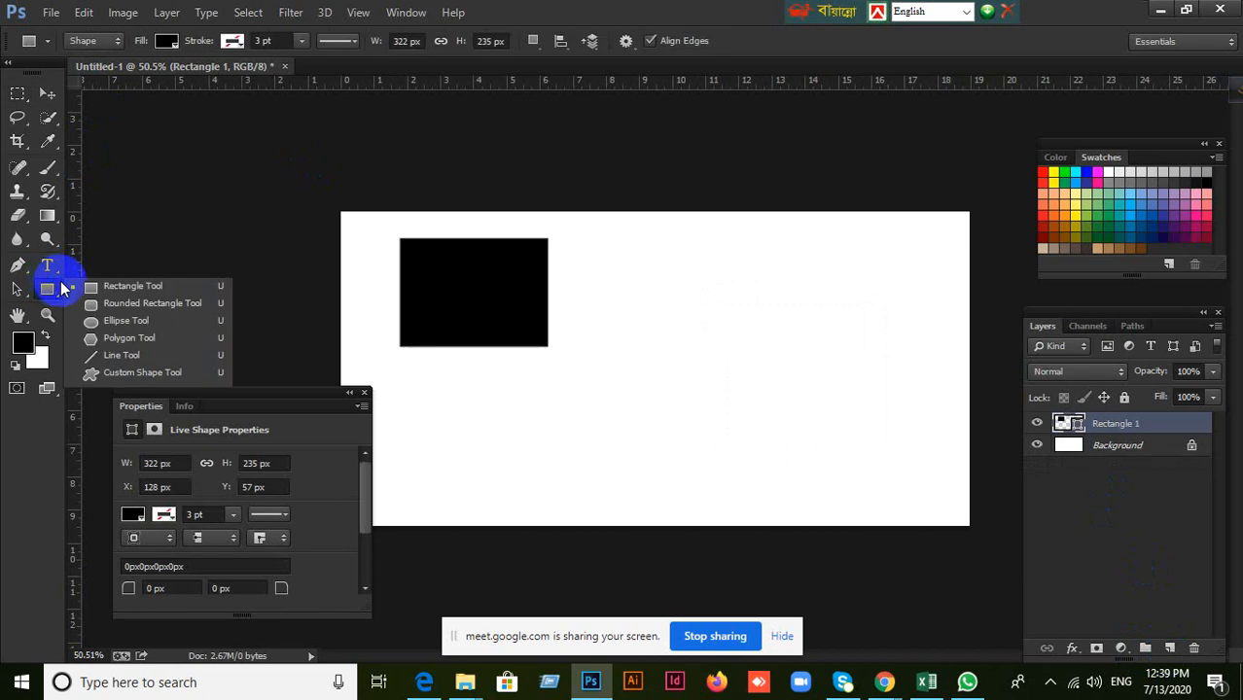
pyautogui.click(120, 290)
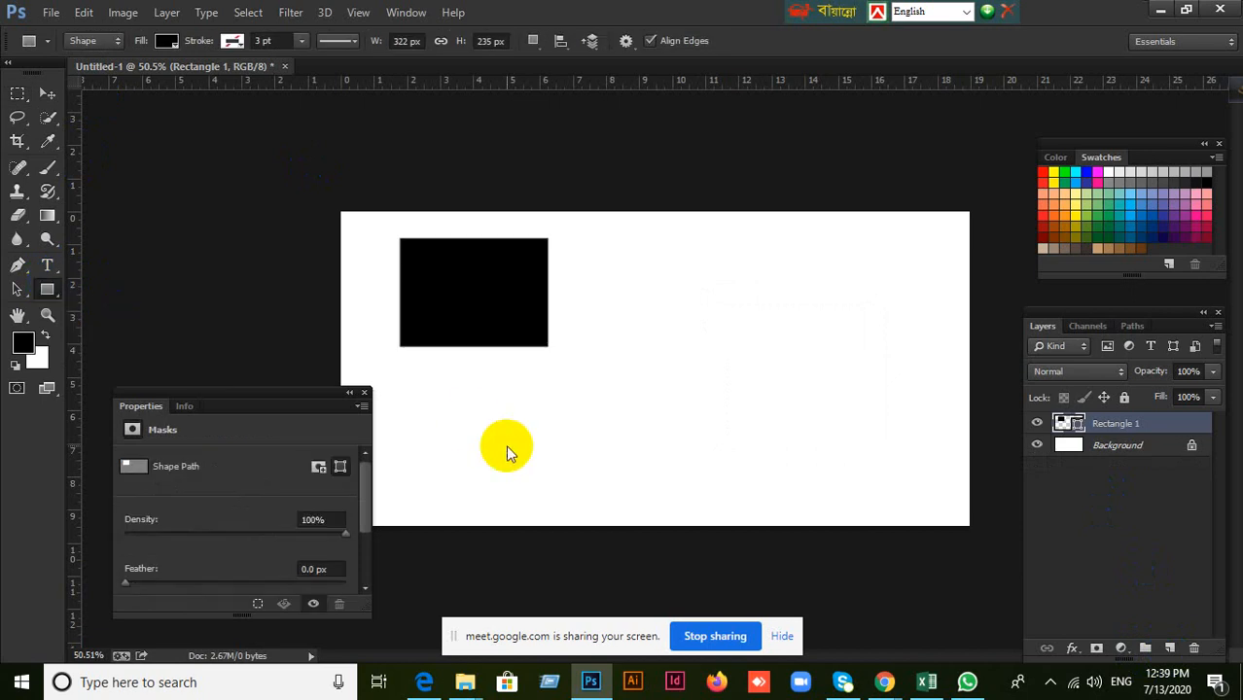
pyautogui.moveTo(658, 275); pyautogui.dragTo(824, 419)
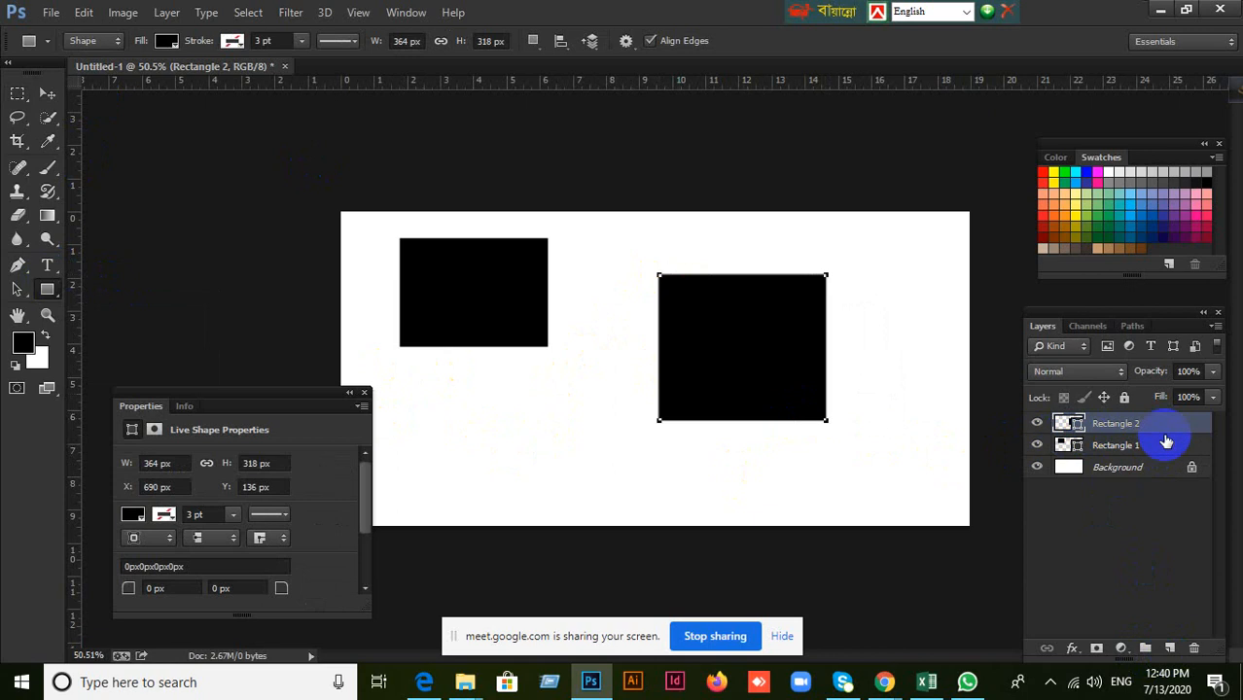
pyautogui.click(47, 95)
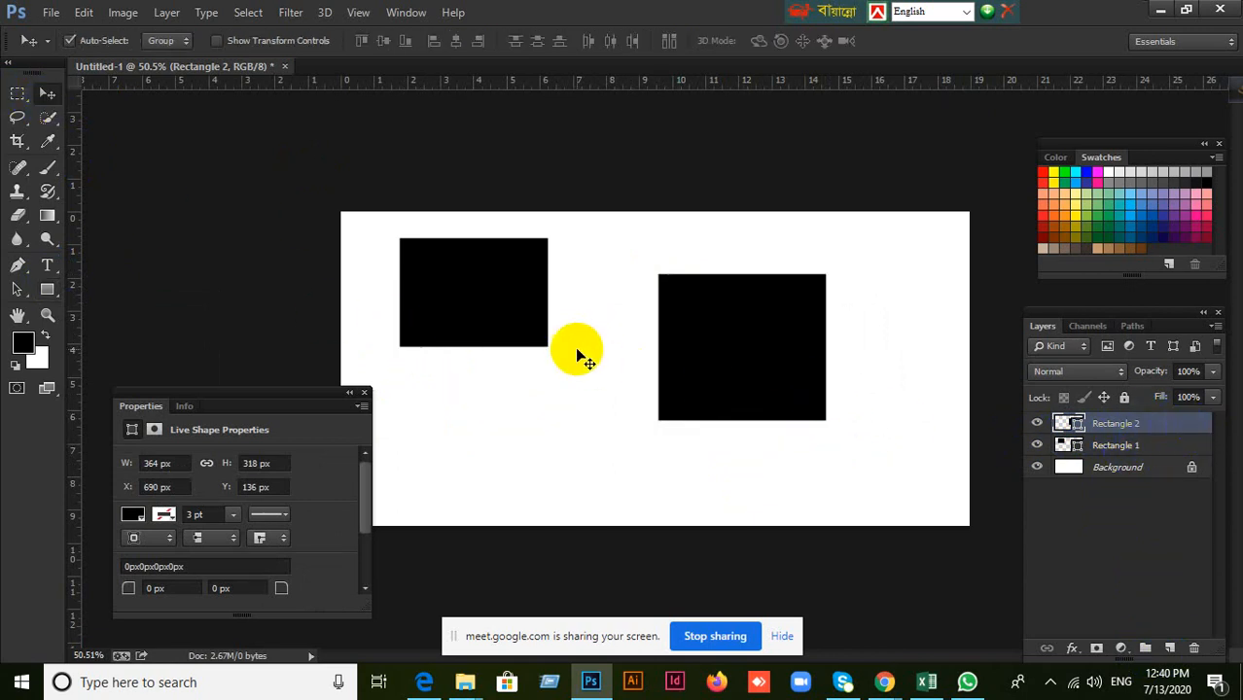
pyautogui.click(442, 311)
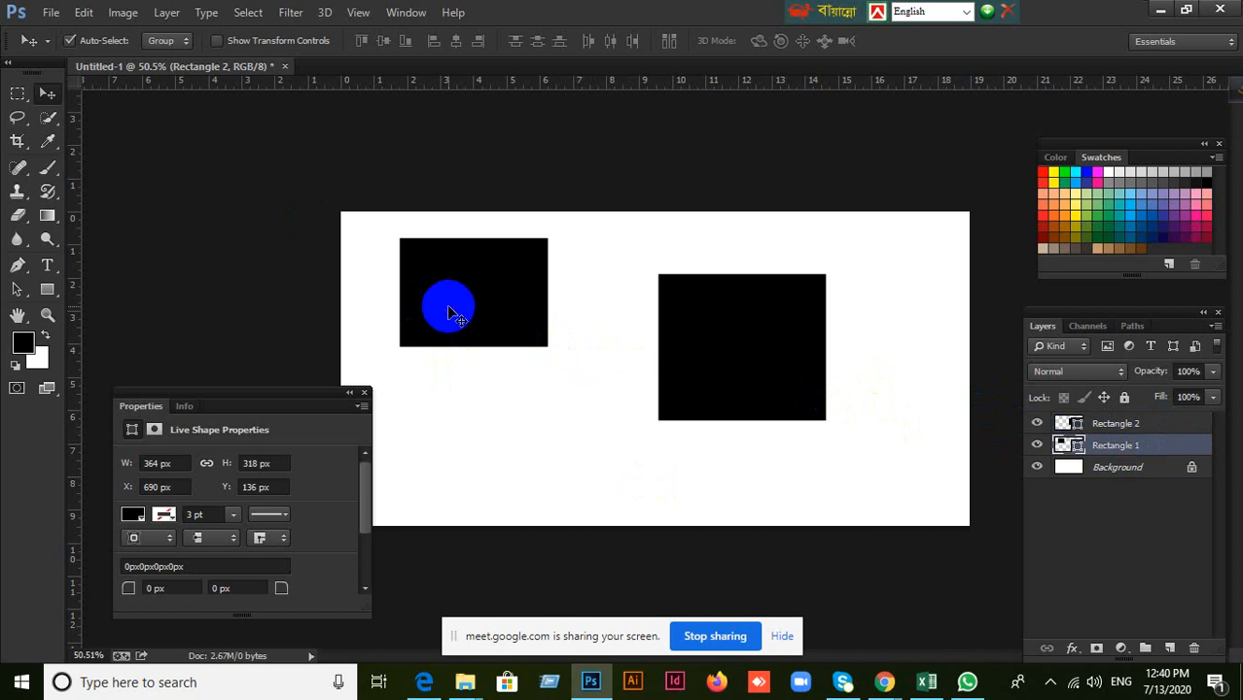
pyautogui.click(674, 335)
# Try a small circle with the Ellipse Tool, undo it, and draw a black ellipse of about 252 × 211 px below the rectangles.
pyautogui.click(46, 290)
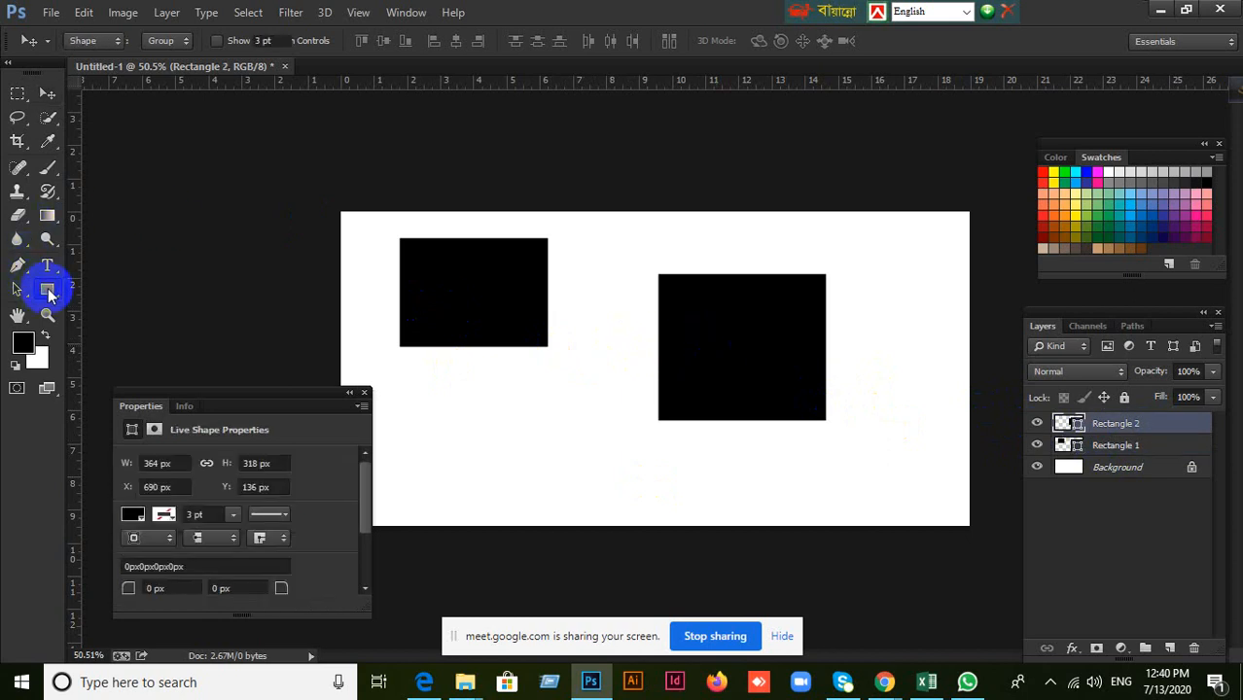
pyautogui.click(86, 320)
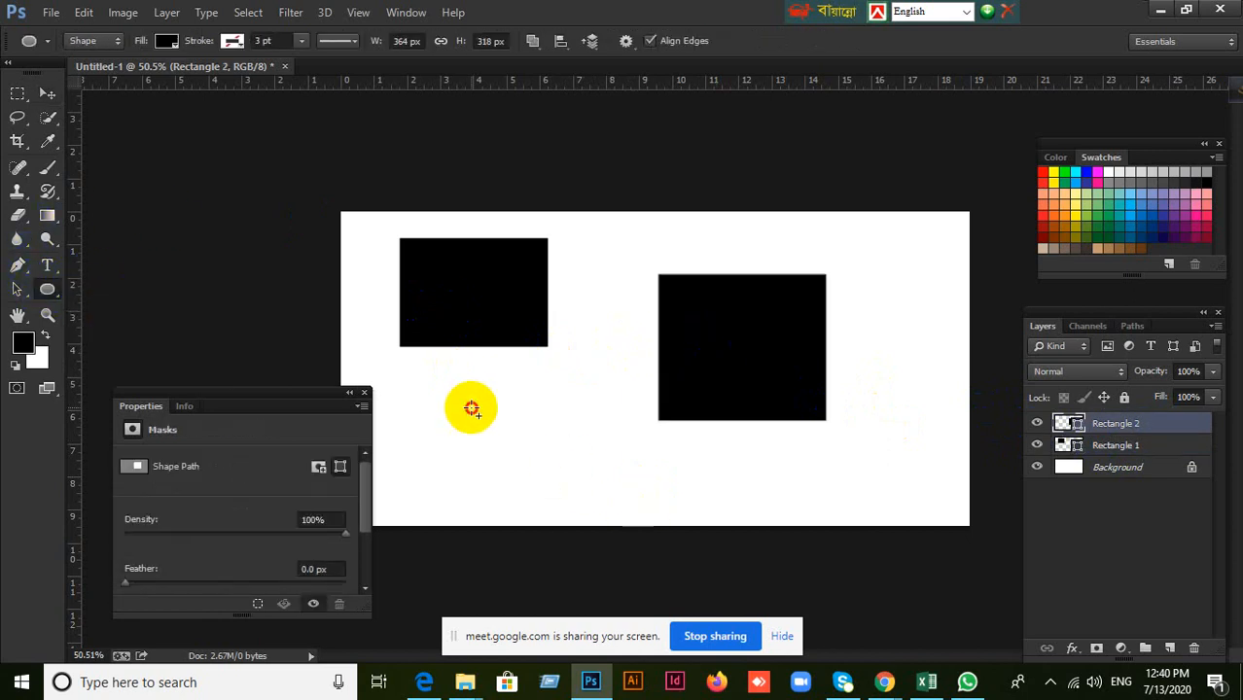
pyautogui.moveTo(471, 408); pyautogui.dragTo(544, 482)
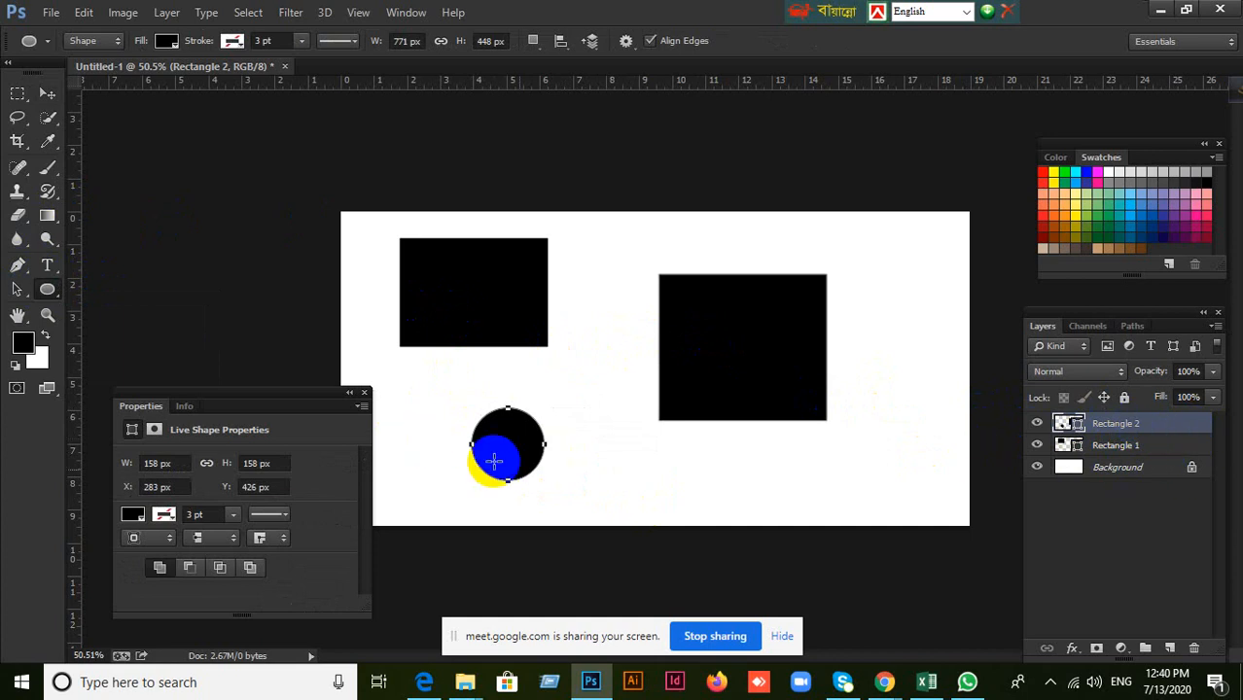
pyautogui.hotkey('ctrl', 'z')
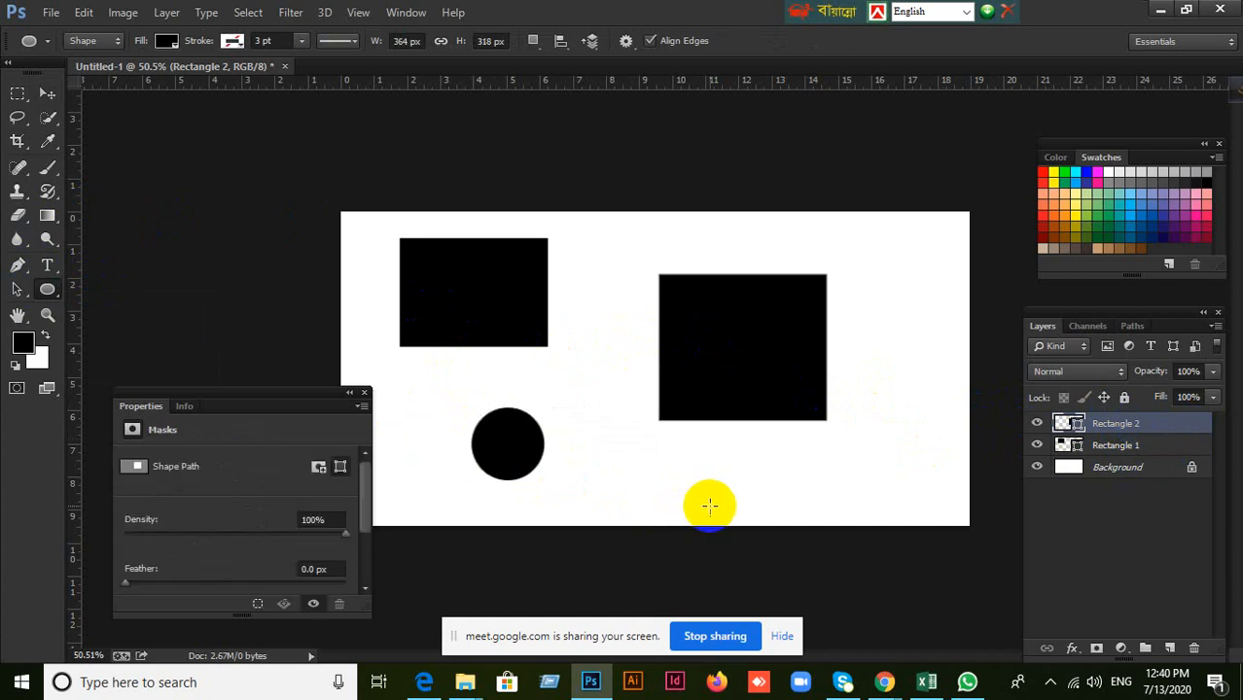
pyautogui.moveTo(518, 402); pyautogui.dragTo(634, 498)
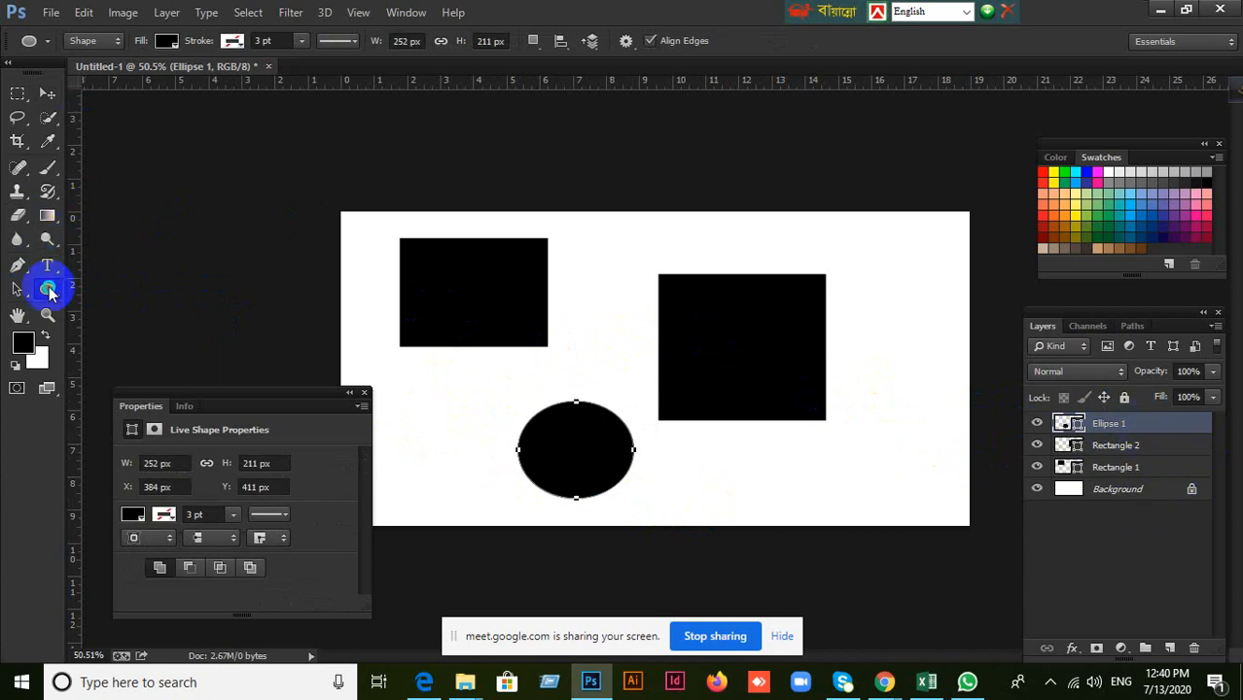
# Draw a black three-sided polygon of about 541 × 588 px over the upper-right part of the canvas.
pyautogui.rightClick(49, 290)
pyautogui.click(139, 342)
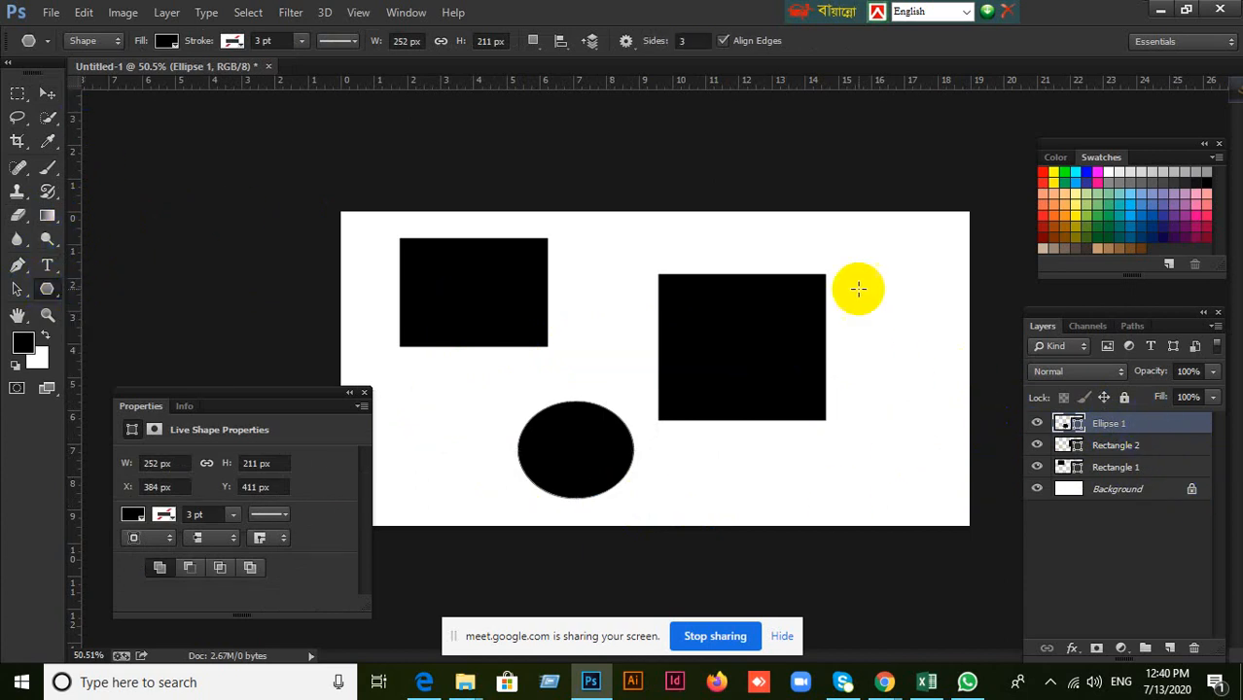
pyautogui.moveTo(858, 288); pyautogui.dragTo(963, 407)
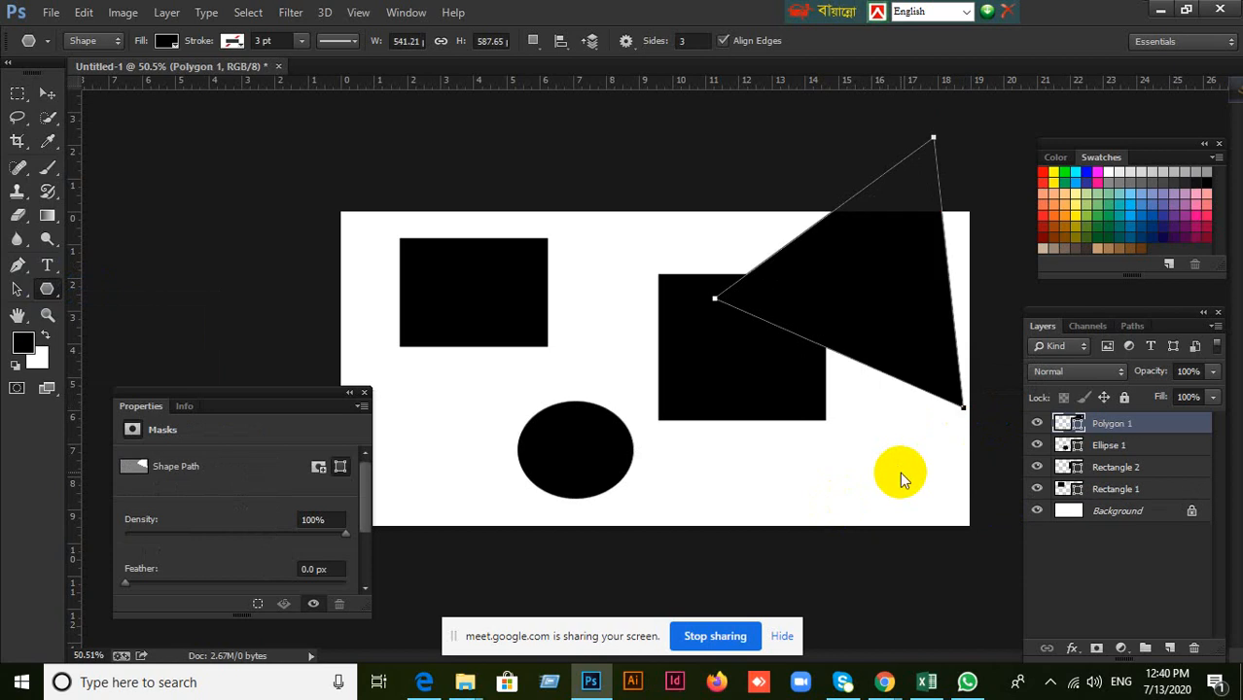
# Undo all the drawn shapes back to the blank canvas, and clear the restored marquee selection.
pyautogui.hotkey('ctrl', 'z')
pyautogui.hotkey('ctrl', 'z')
pyautogui.hotkey('ctrl', 'alt', 'z')
pyautogui.hotkey('ctrl', 'alt', 'z')
pyautogui.hotkey('ctrl', 'alt', 'z')
pyautogui.hotkey('ctrl', 'alt', 'z')
pyautogui.hotkey('ctrl', 'alt', 'z')
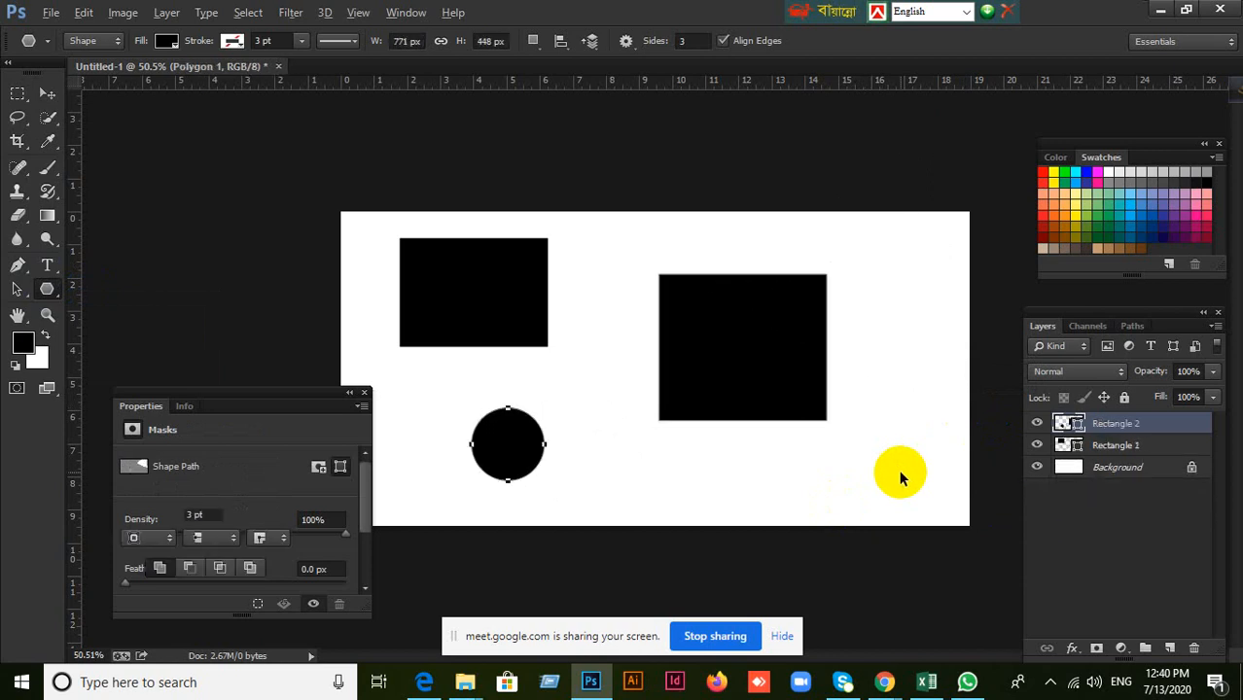
pyautogui.hotkey('ctrl', 'alt', 'z')
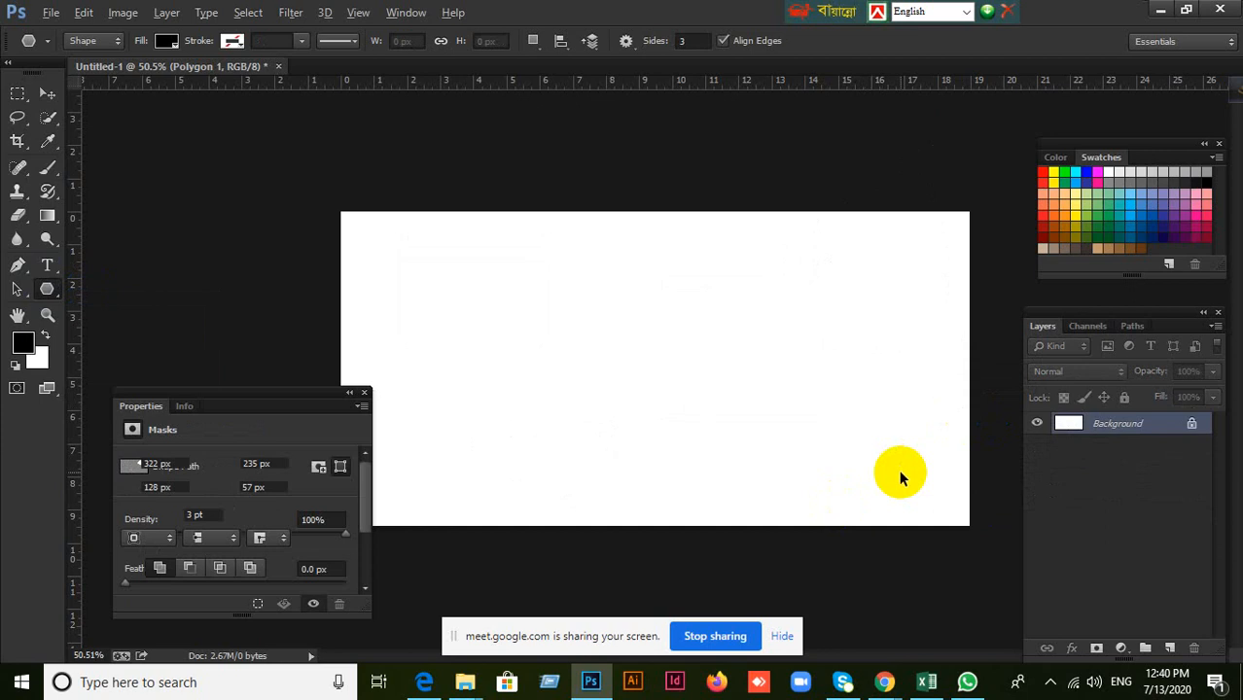
pyautogui.hotkey('ctrl', 'alt', 'z')
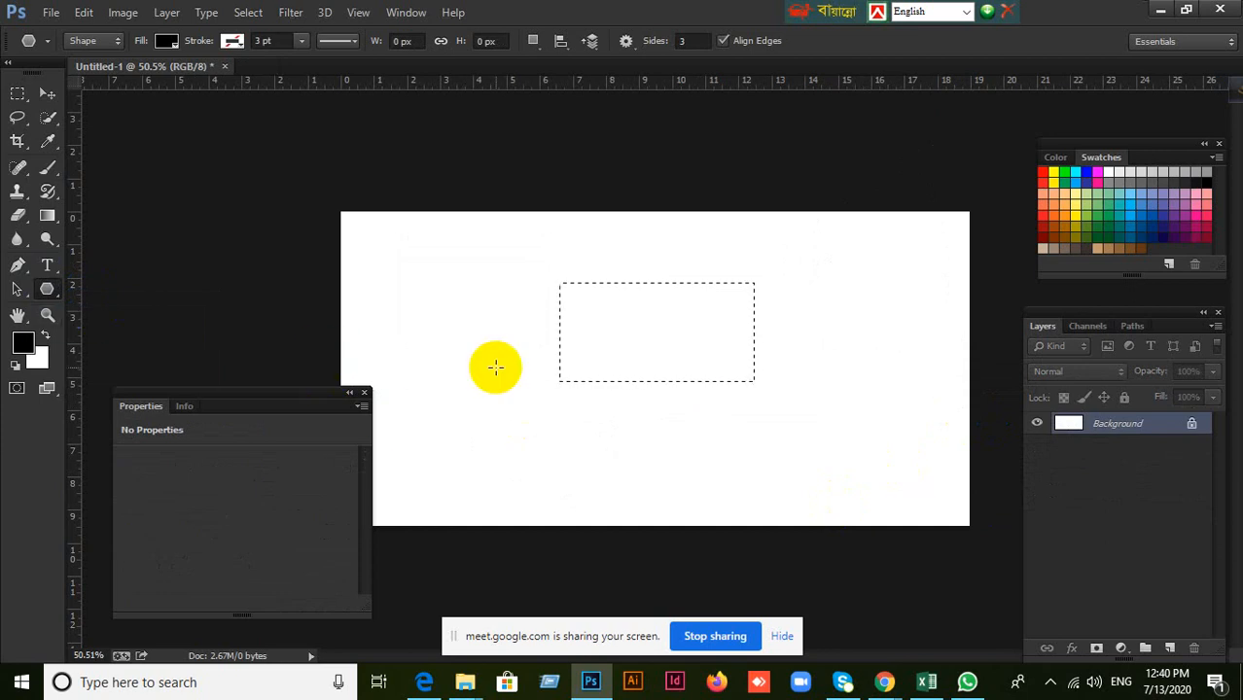
pyautogui.hotkey('ctrl', 'd')
# Enlarge the shape list of the Custom Shape Tool and replace the current shapes with the All set.
pyautogui.rightClick(47, 289)
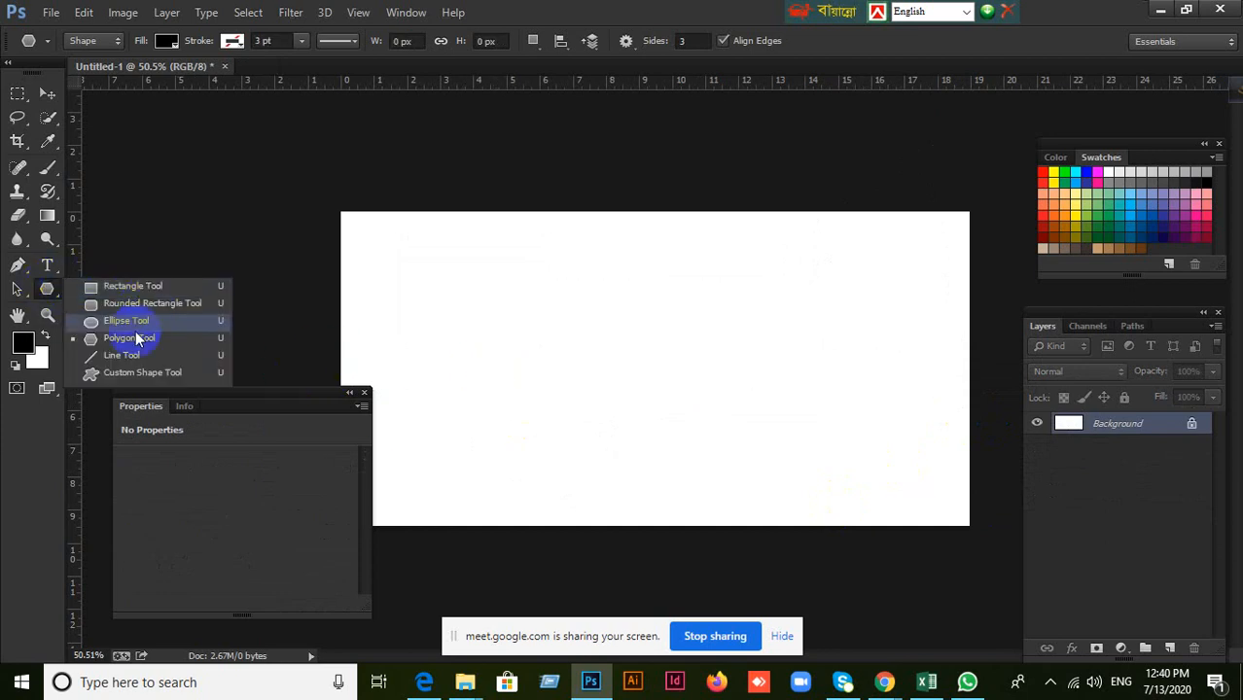
pyautogui.click(121, 377)
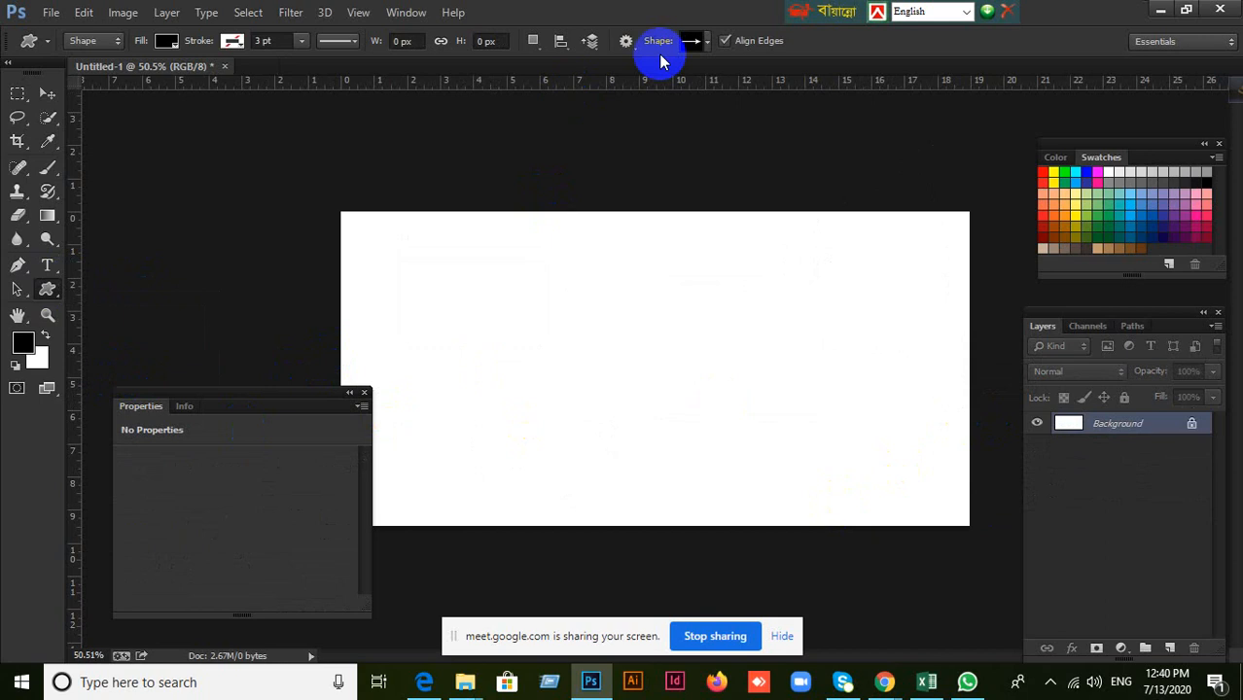
pyautogui.click(707, 44)
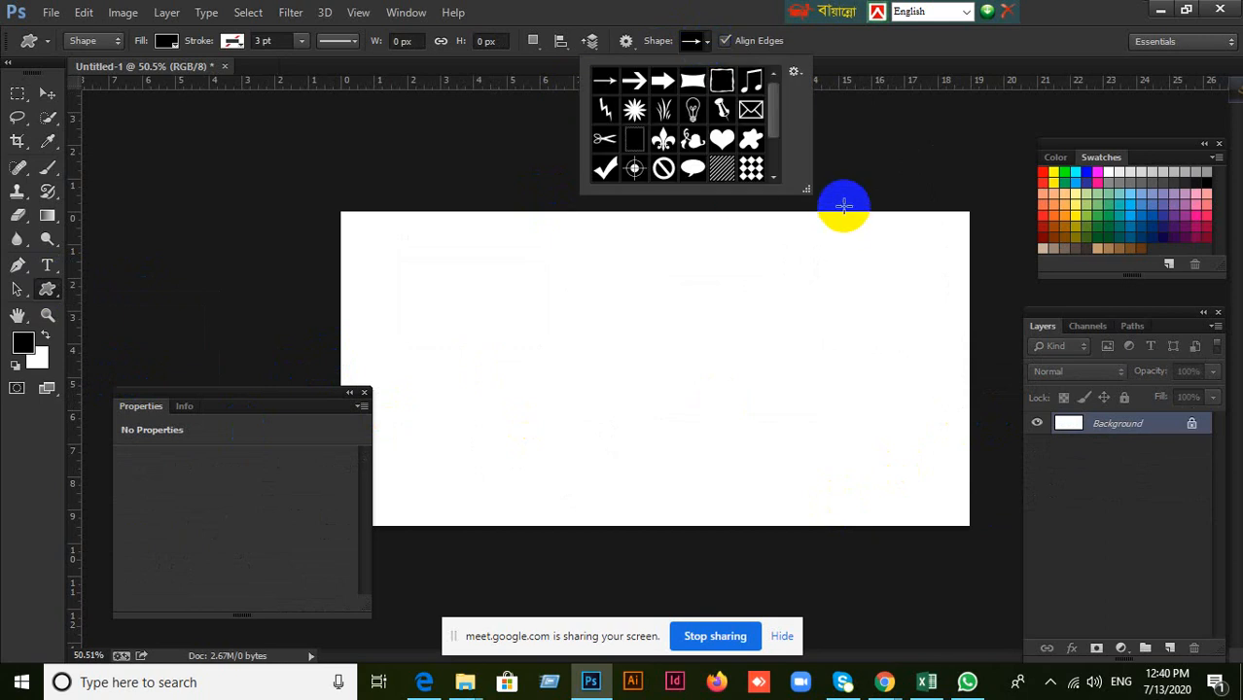
pyautogui.moveTo(807, 189); pyautogui.dragTo(993, 438)
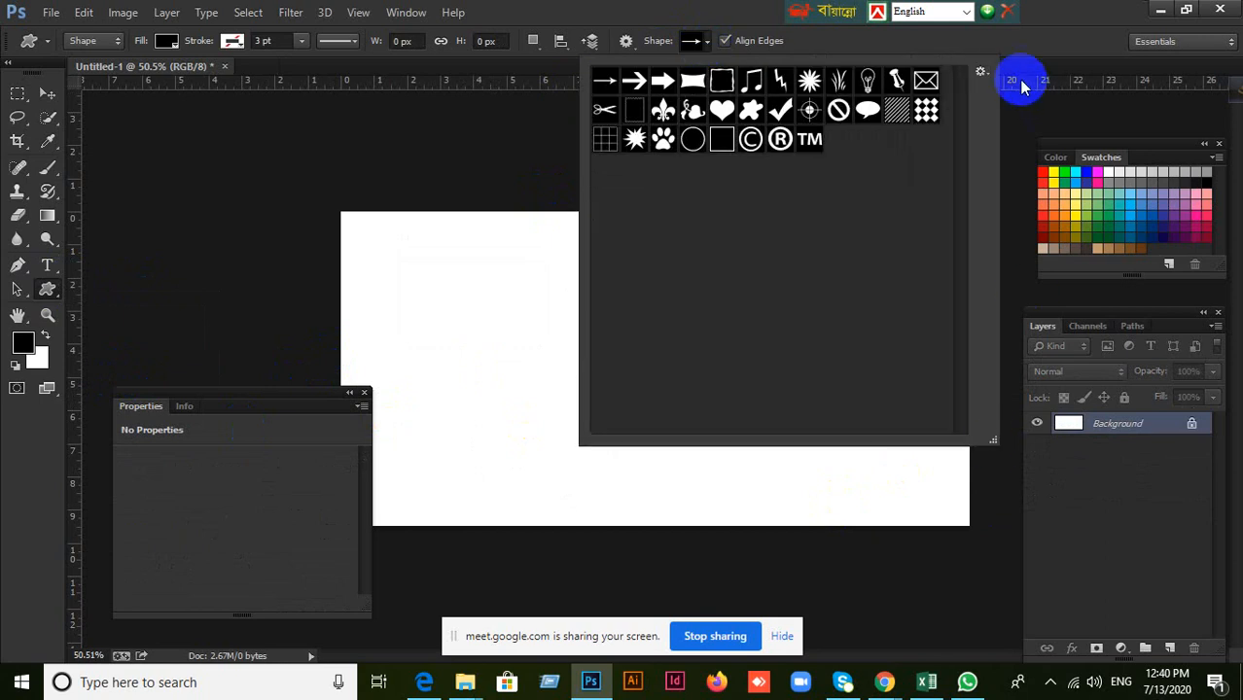
pyautogui.click(980, 72)
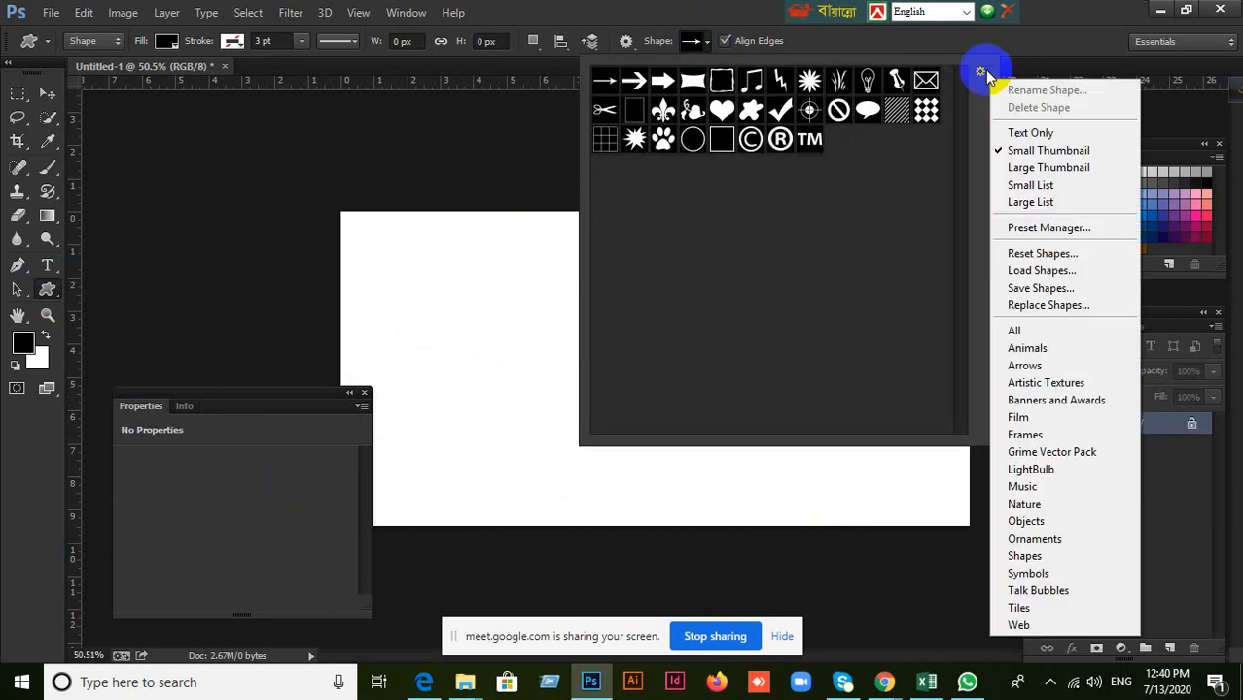
pyautogui.click(1016, 331)
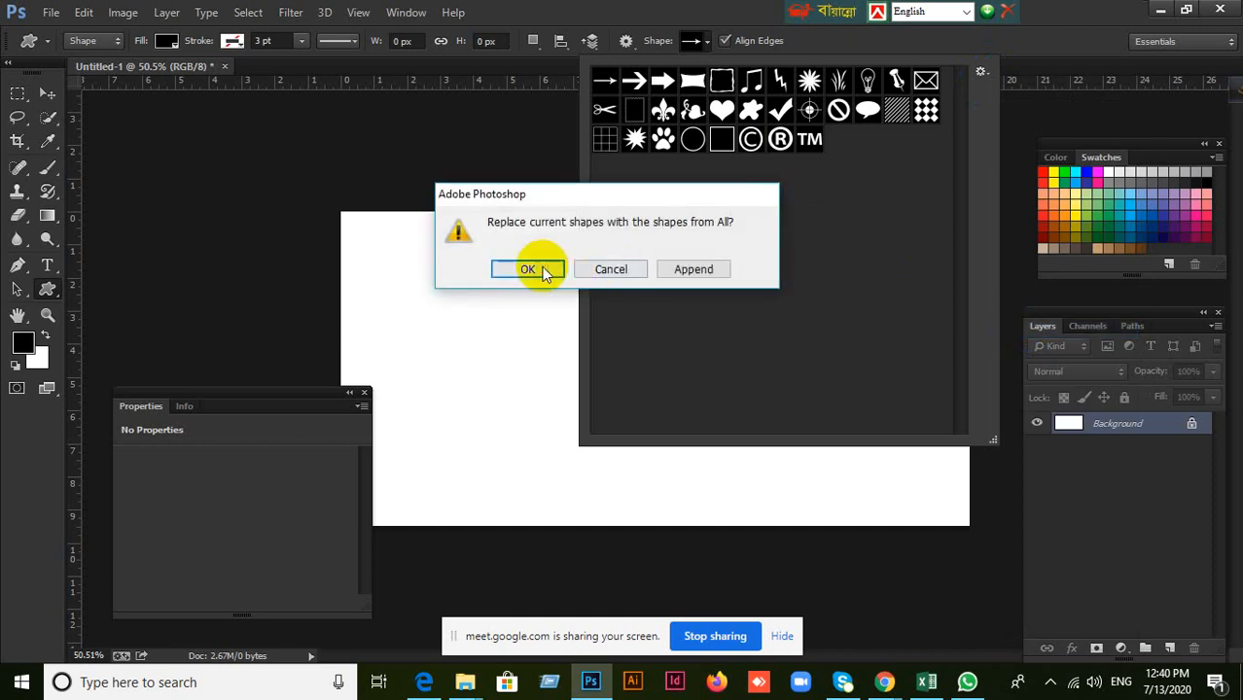
pyautogui.click(530, 266)
# Draw a black bow custom shape of about 573 × 375 px in the middle of the canvas and move it slightly up and left.
pyautogui.scroll(-3, 835, 310)
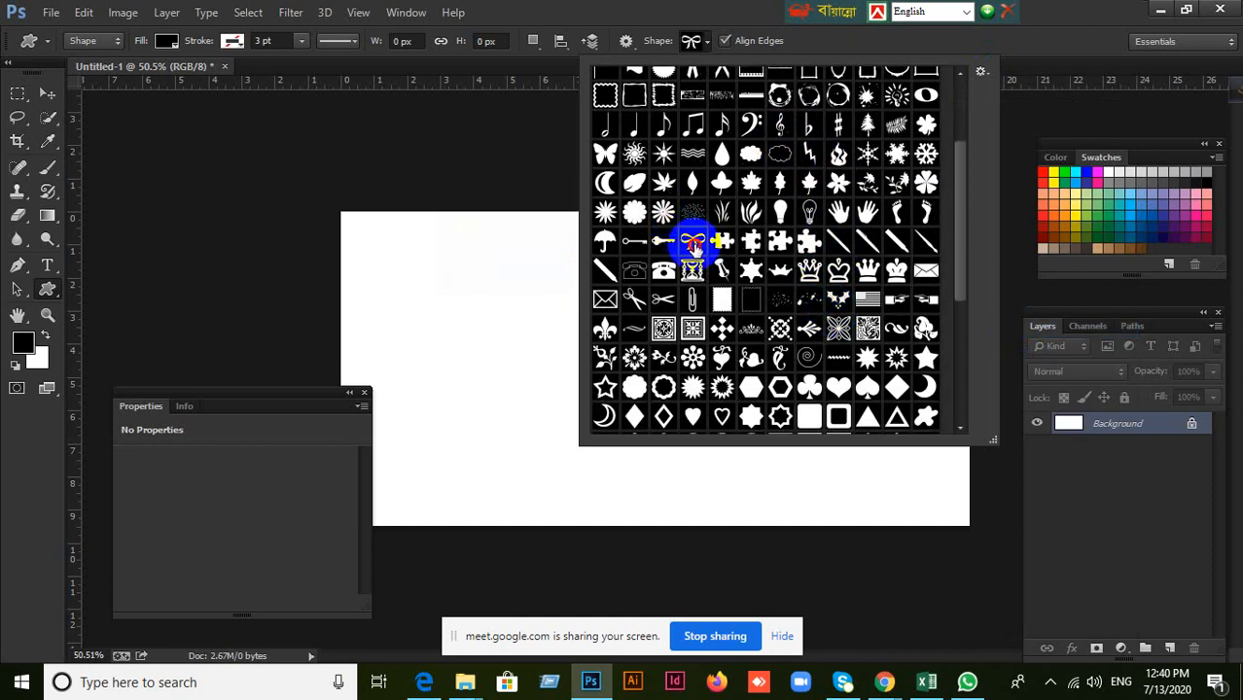
pyautogui.click(706, 42)
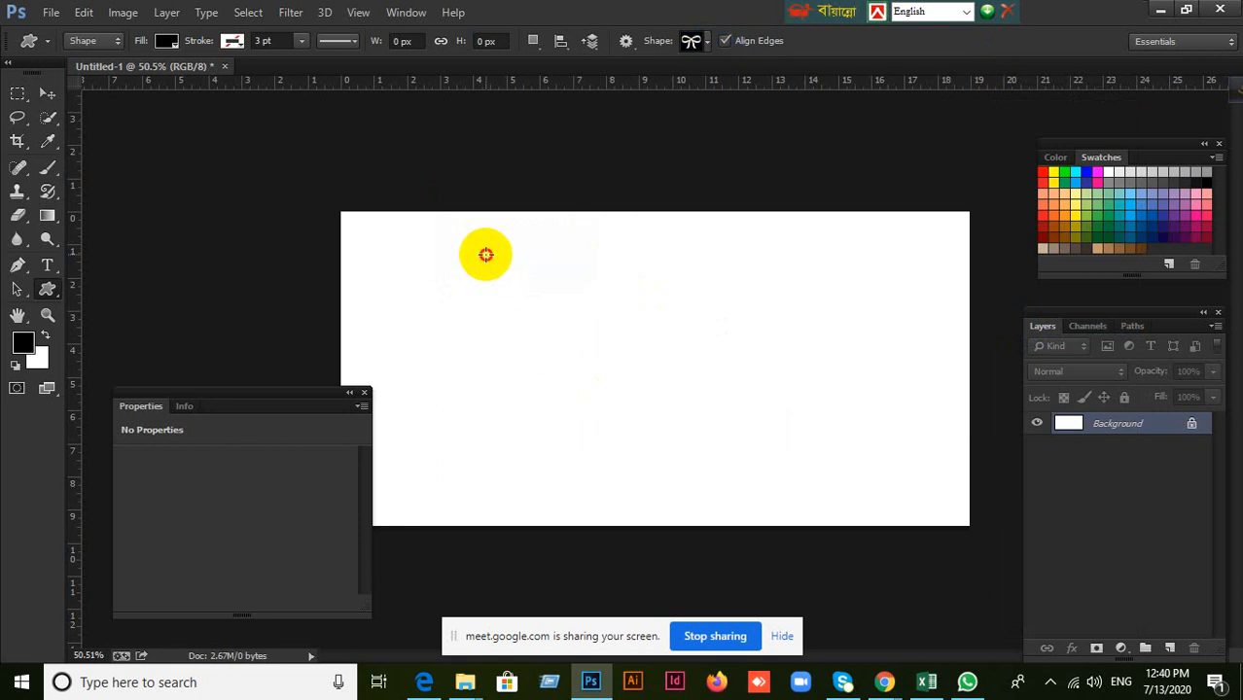
pyautogui.moveTo(485, 255); pyautogui.dragTo(750, 430)
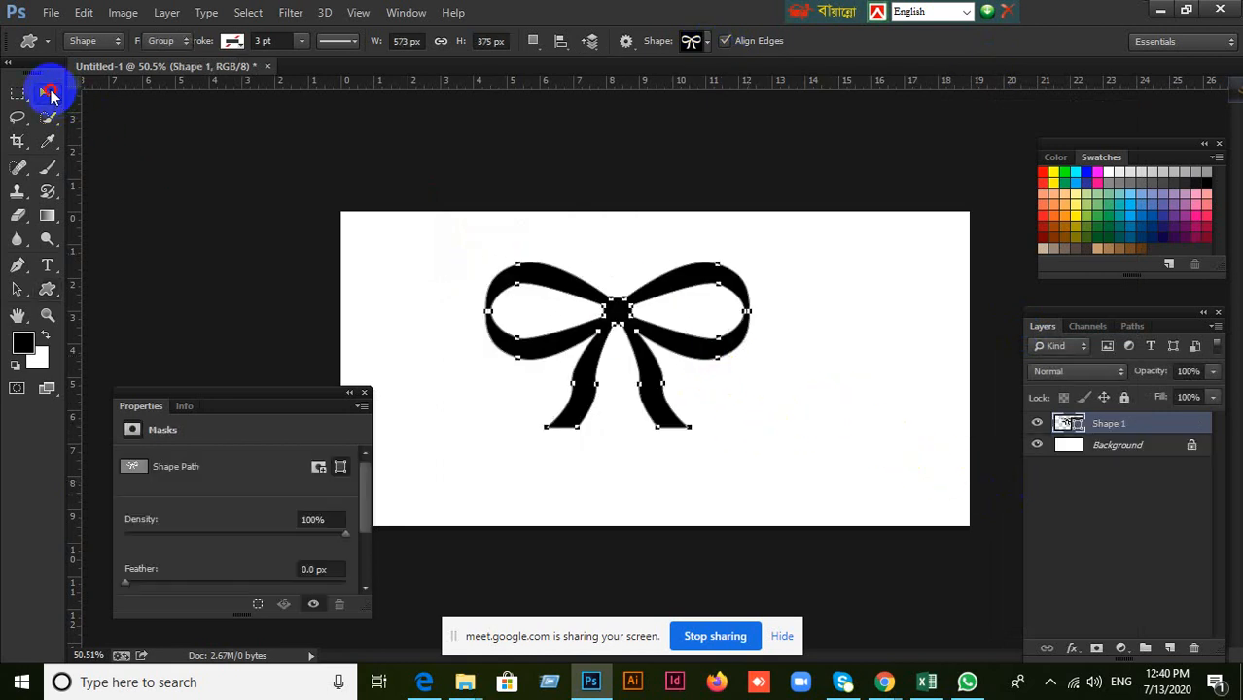
pyautogui.click(49, 93)
pyautogui.click(513, 222)
pyautogui.moveTo(660, 361)
pyautogui.mouseDown()
pyautogui.moveTo(616, 319)
pyautogui.moveTo(603, 334)
pyautogui.moveTo(636, 363)
pyautogui.mouseUp()
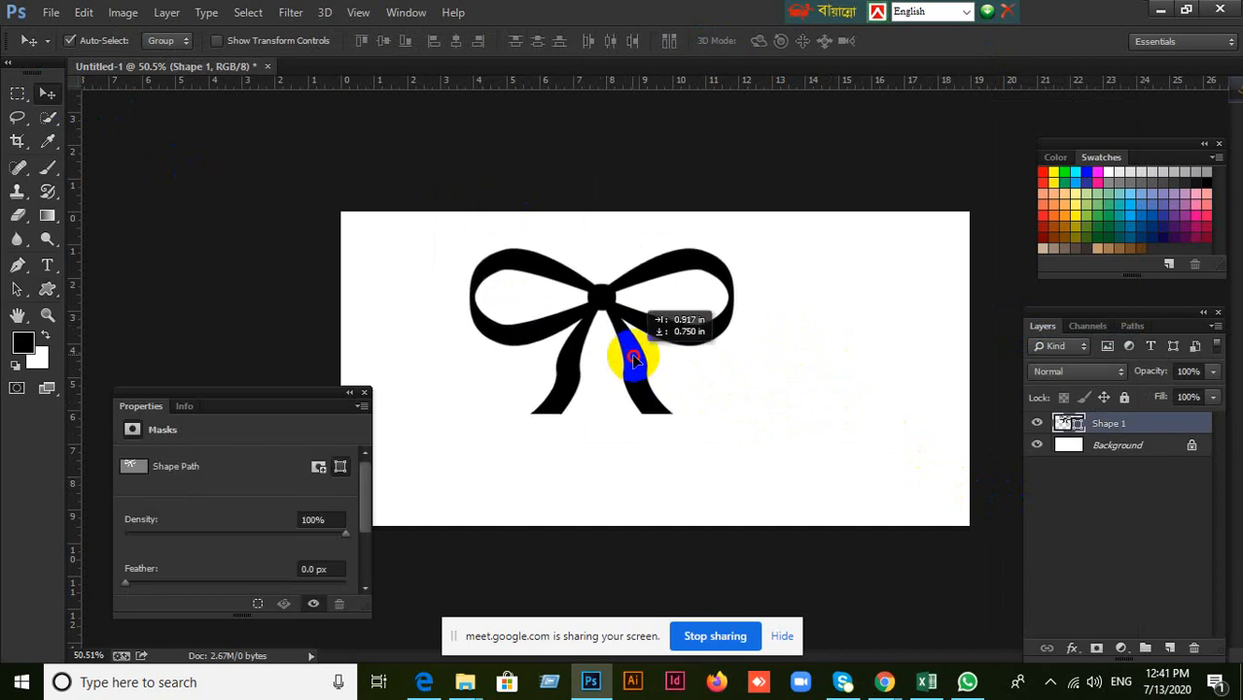
pyautogui.click(59, 297)
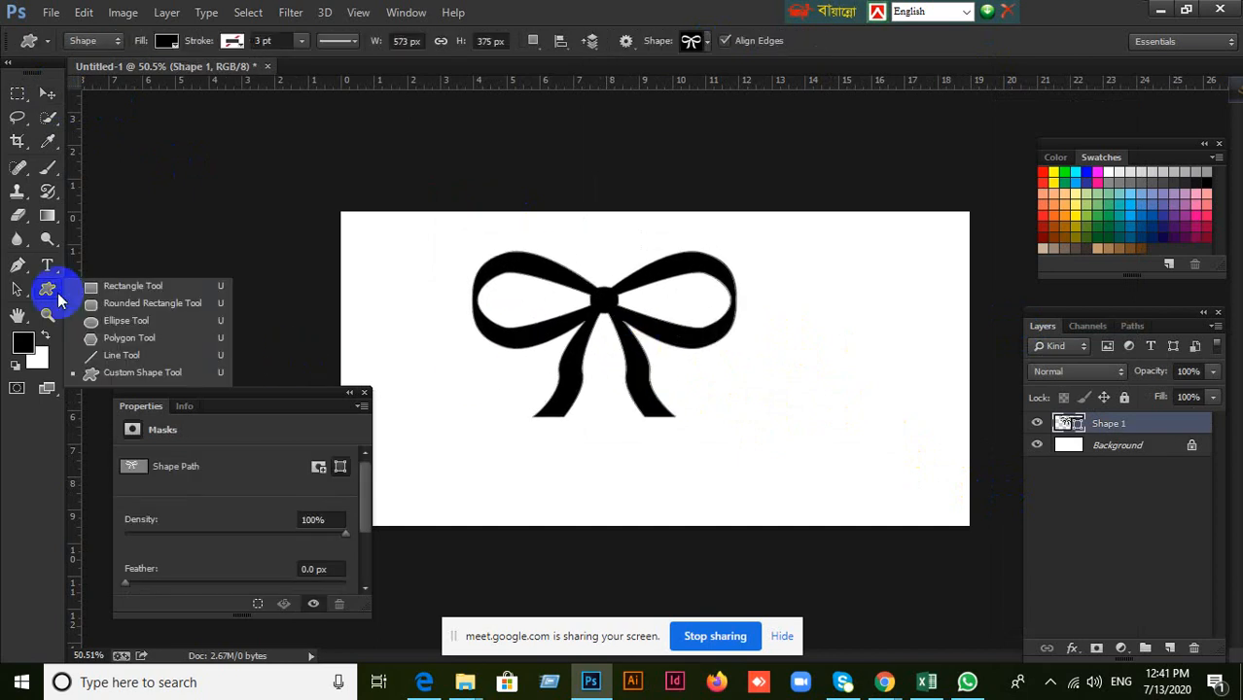
pyautogui.click(122, 355)
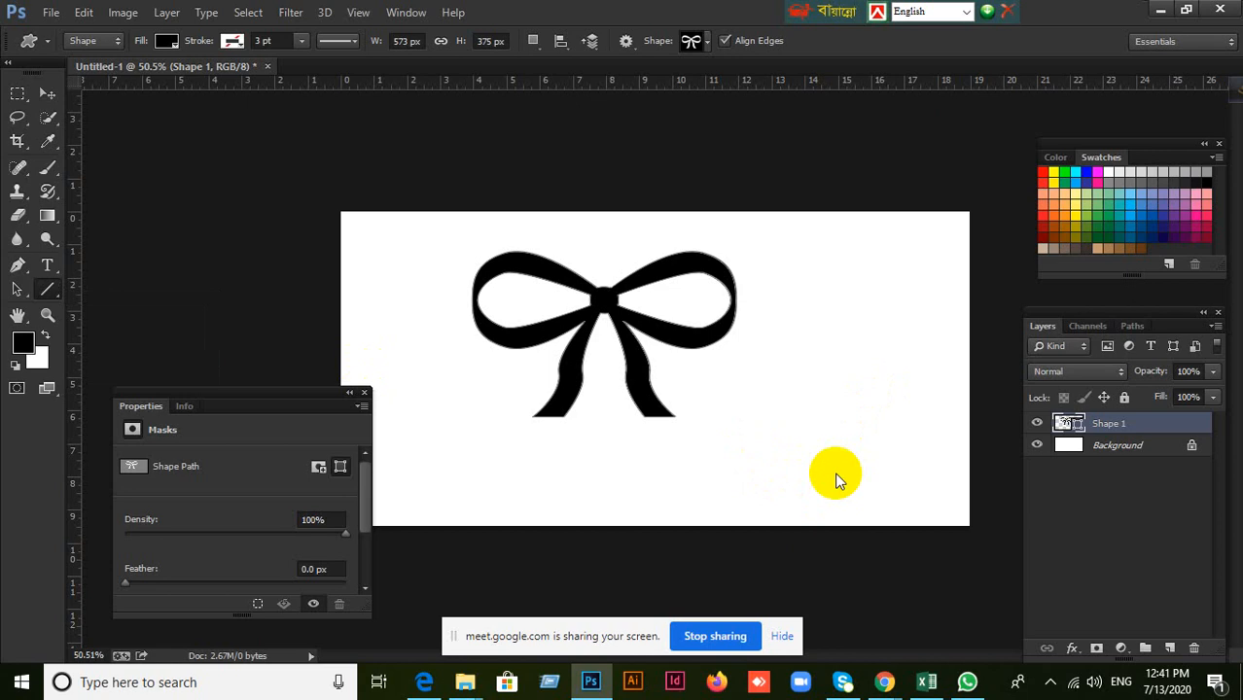
pyautogui.click(836, 474)
# Switch to the Custom Shape Tool, request the All set for its shape list again and shrink the list.
pyautogui.click(64, 301)
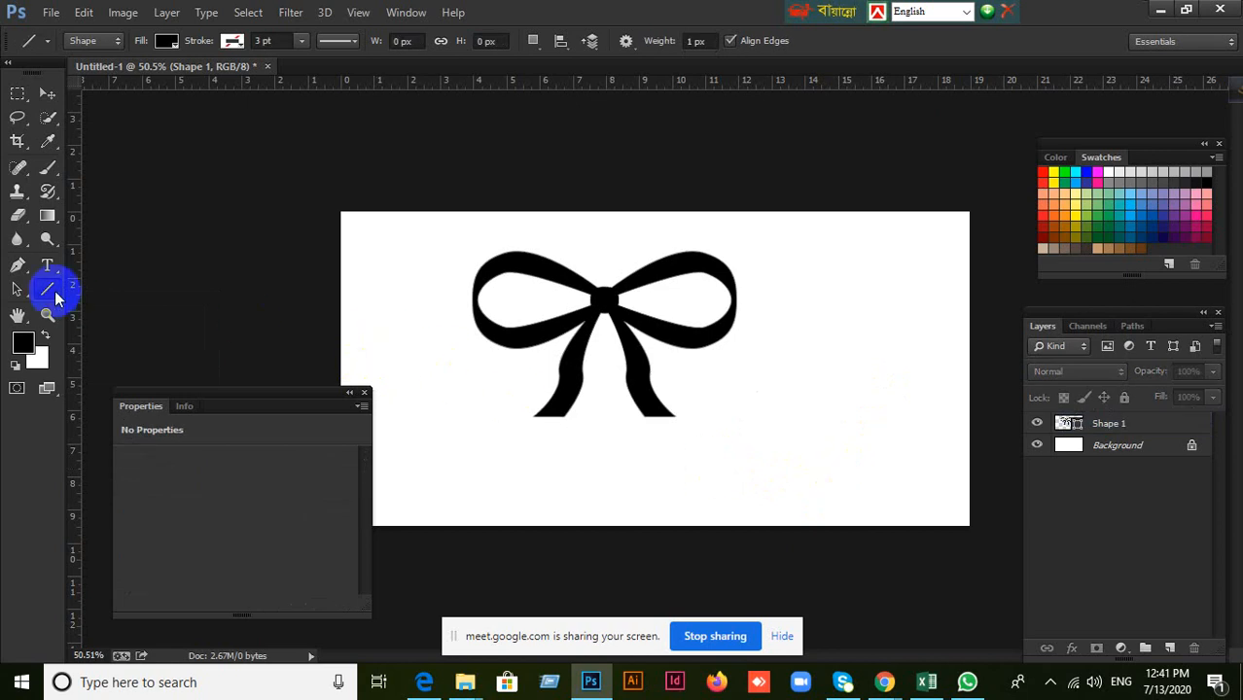
pyautogui.click(121, 377)
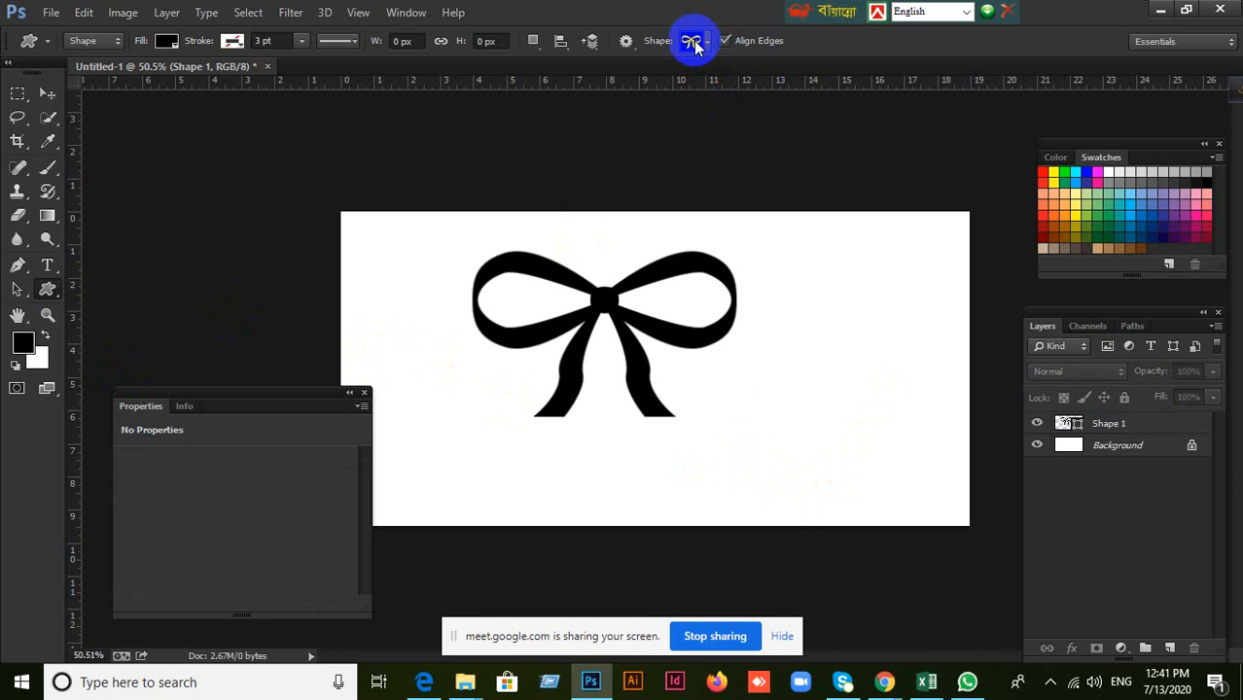
pyautogui.click(706, 44)
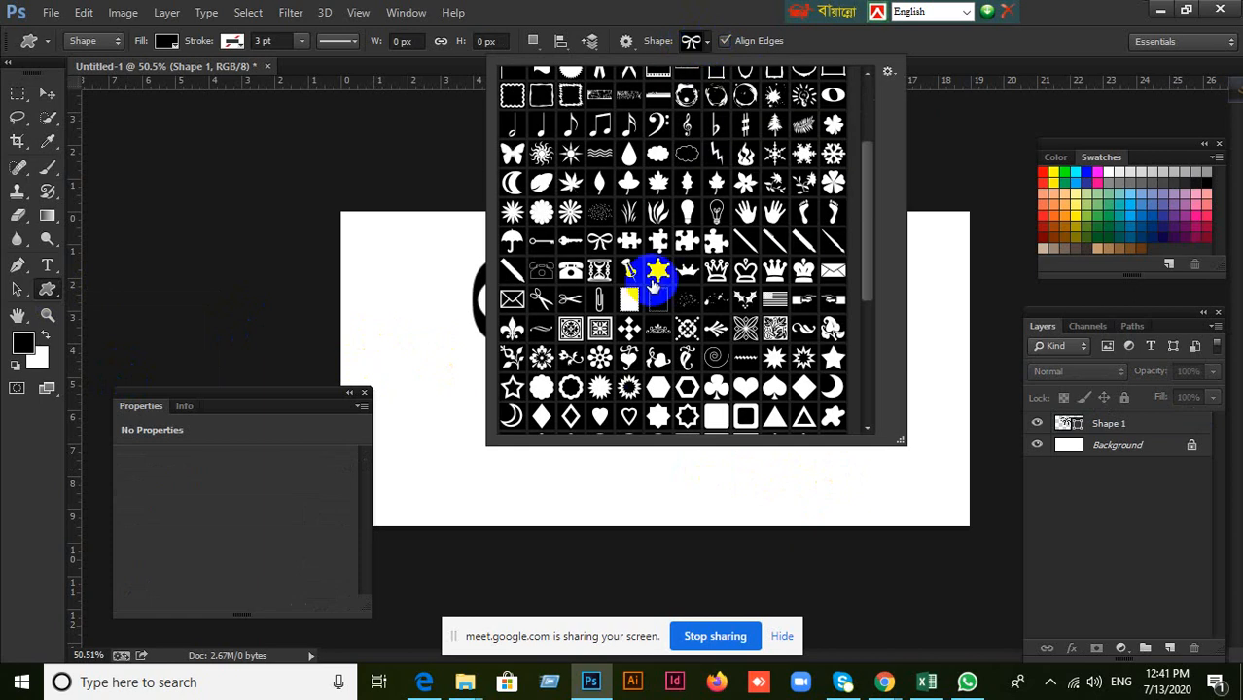
pyautogui.scroll(2, 642, 215)
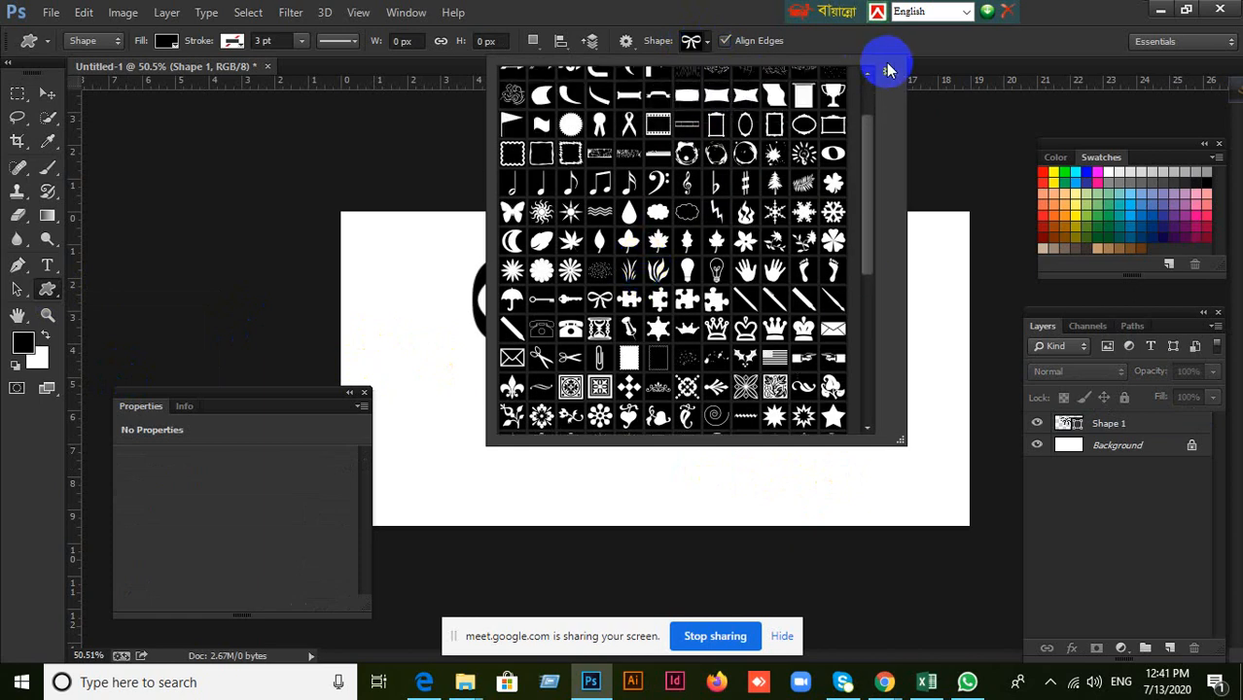
pyautogui.click(891, 75)
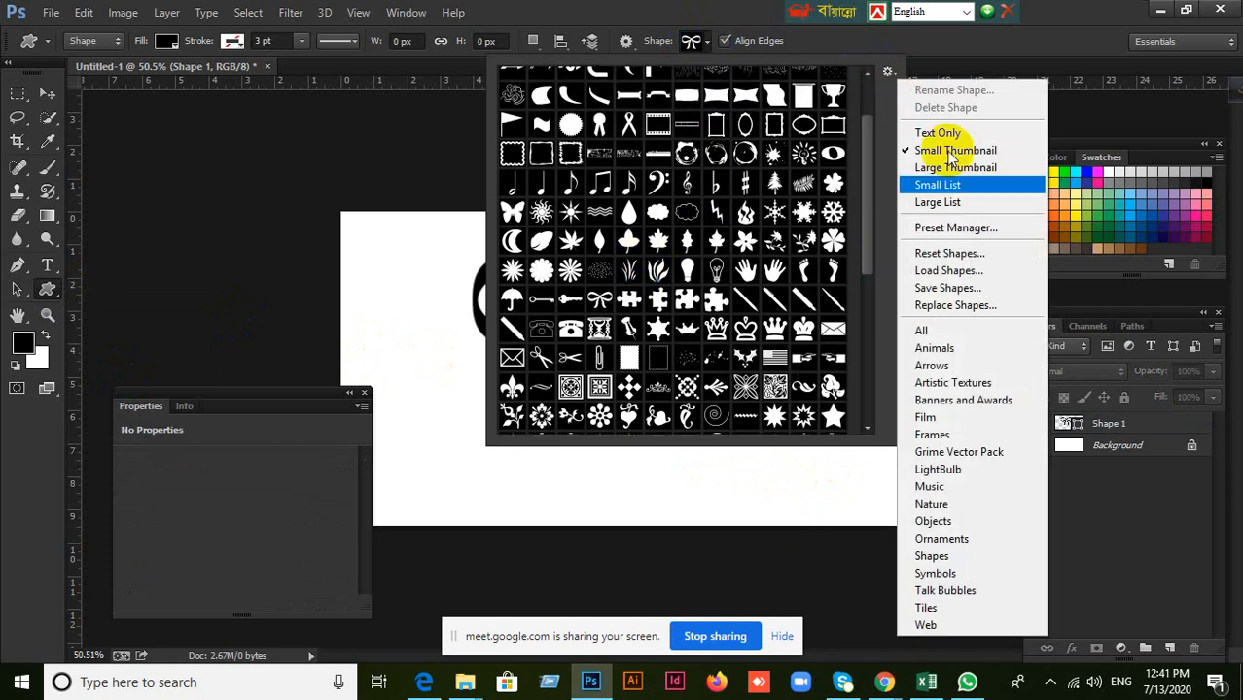
pyautogui.click(923, 330)
pyautogui.click(527, 268)
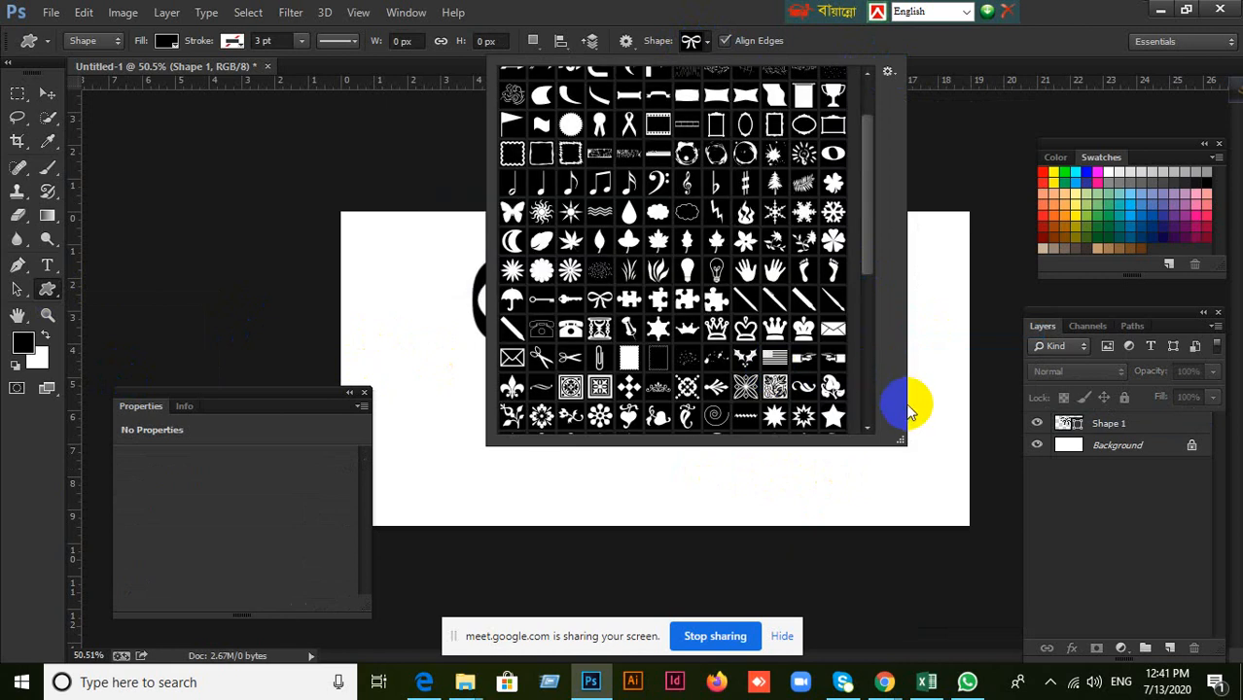
pyautogui.moveTo(900, 438); pyautogui.dragTo(753, 186)
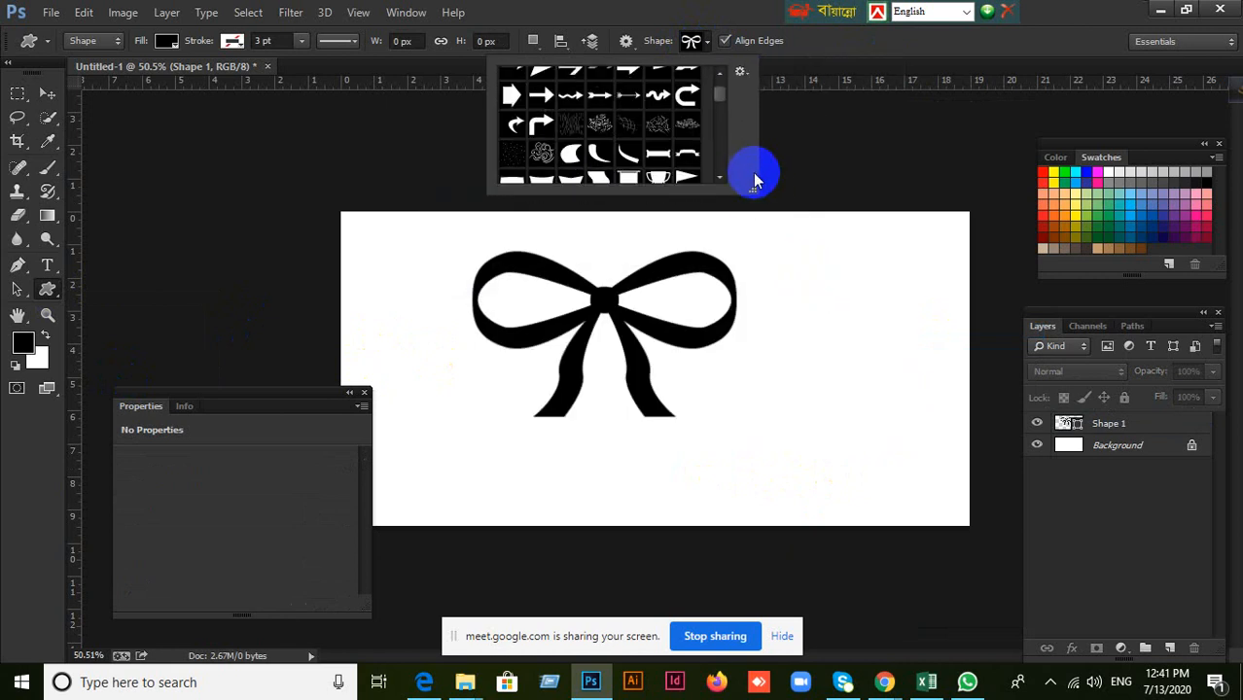
pyautogui.click(698, 39)
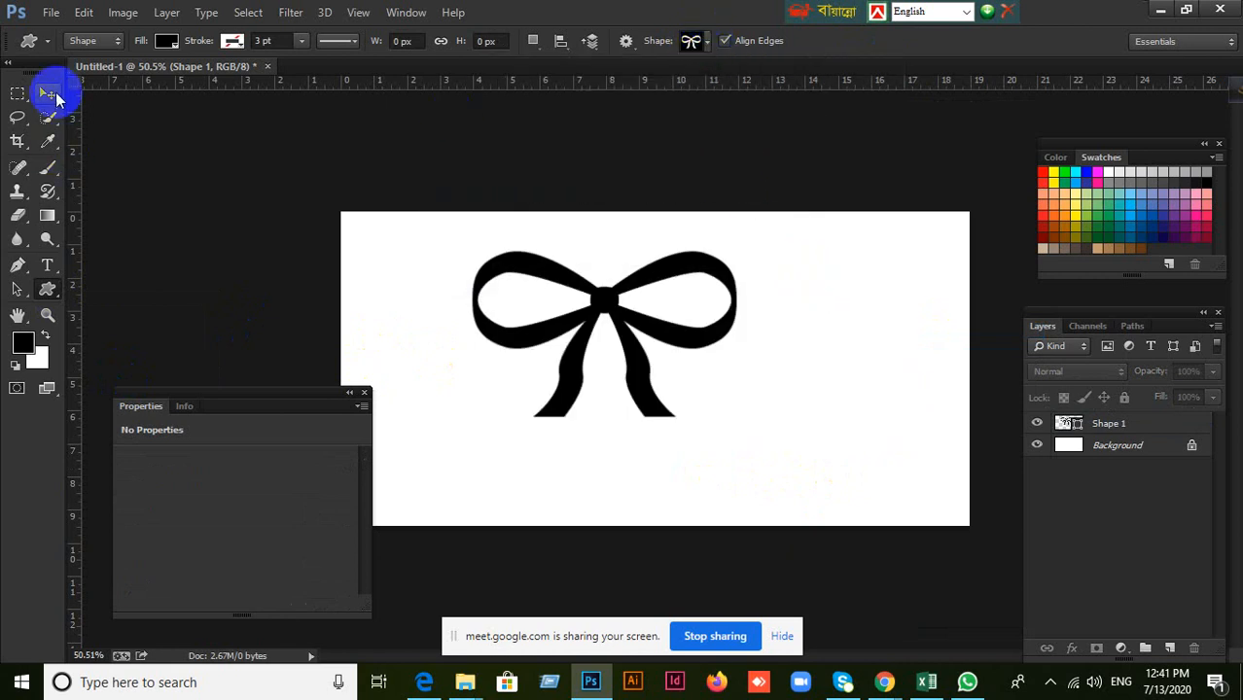
# Delete the bow shape layer and close the floating Properties panel.
pyautogui.click(48, 92)
pyautogui.click(1114, 447)
pyautogui.click(1123, 424)
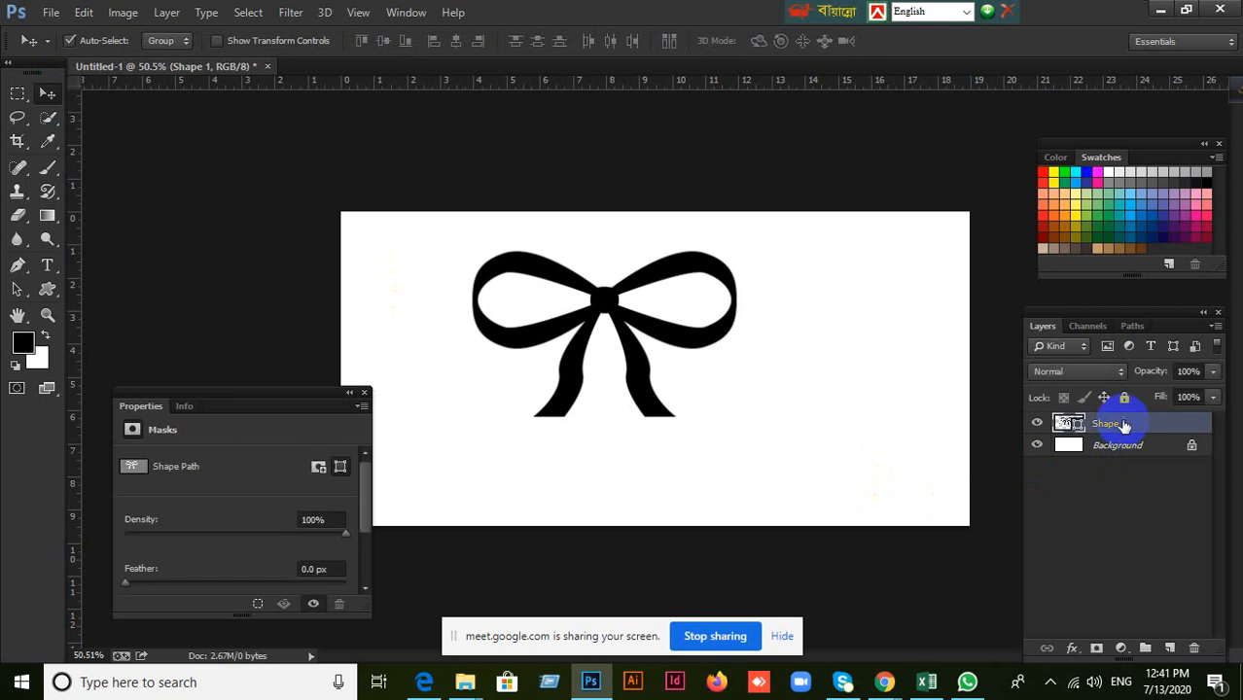
pyautogui.click(1182, 644)
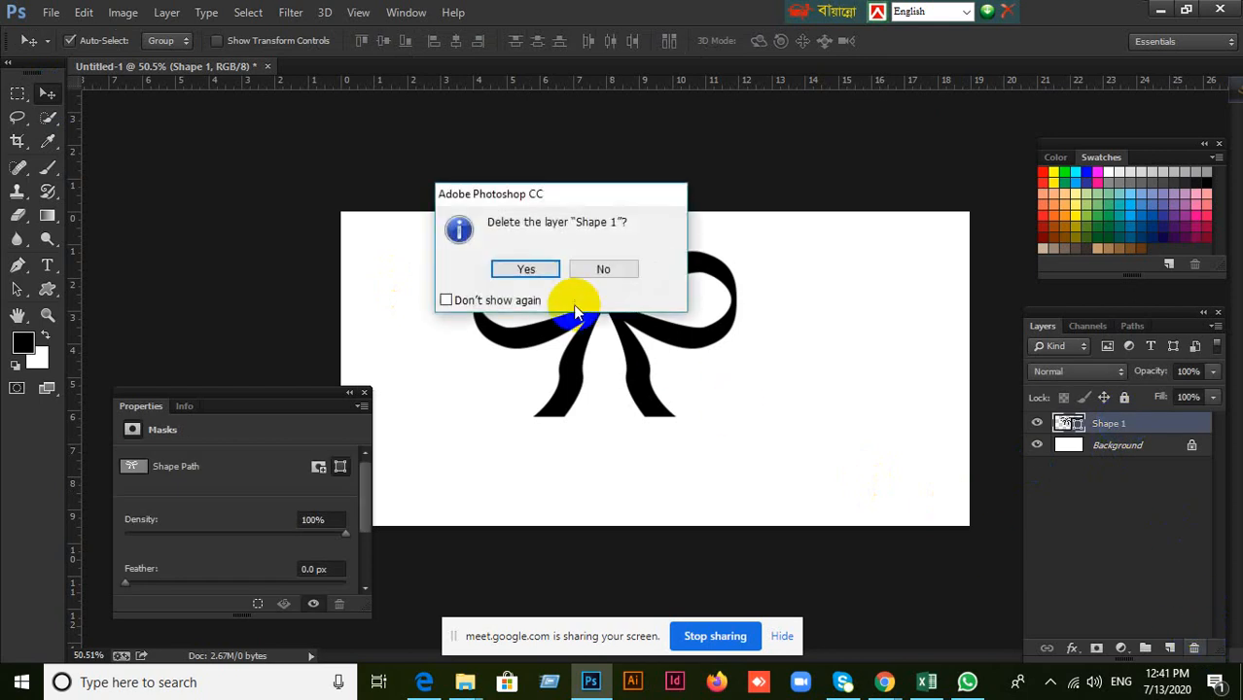
pyautogui.click(525, 268)
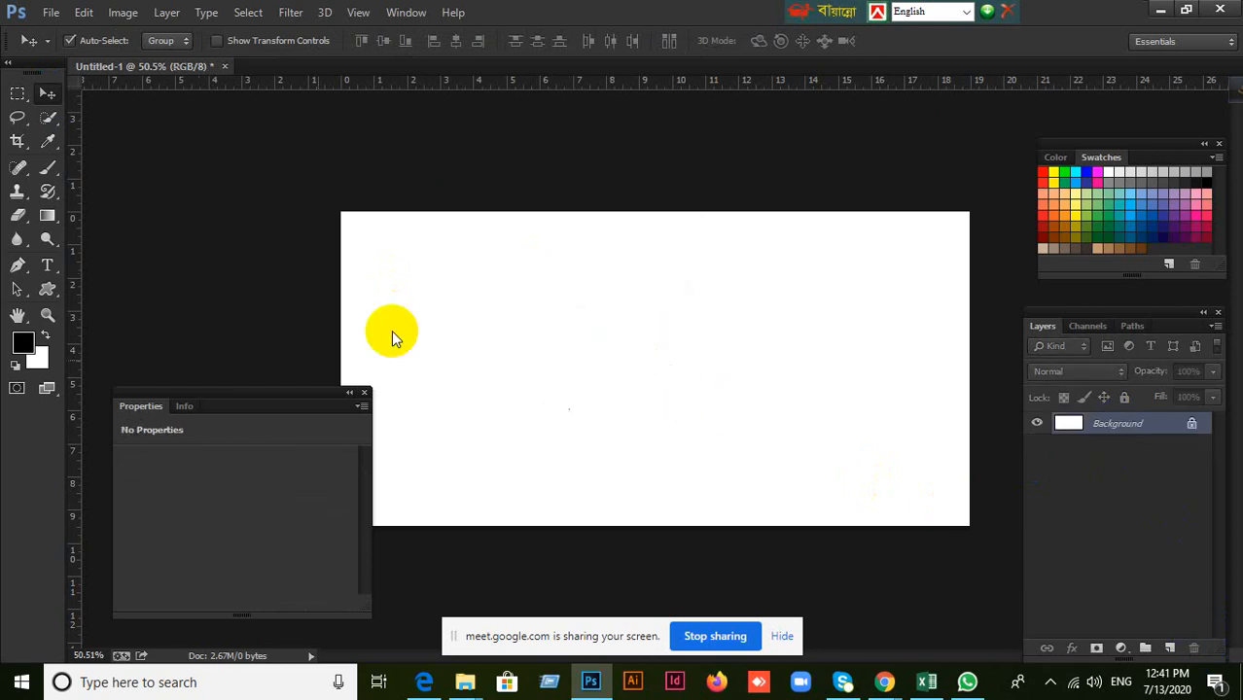
pyautogui.click(364, 394)
# Create a 100 × 100 px bow custom shape outside the canvas by entering its size, and undo it.
pyautogui.click(54, 292)
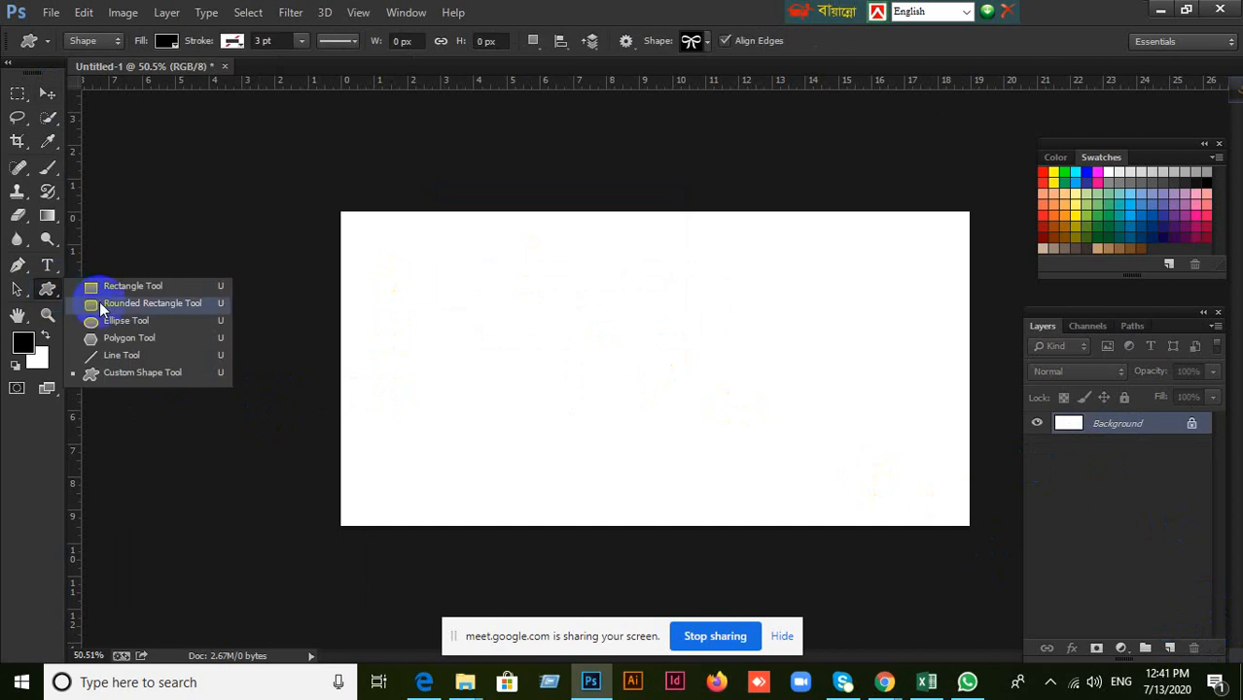
pyautogui.click(173, 222)
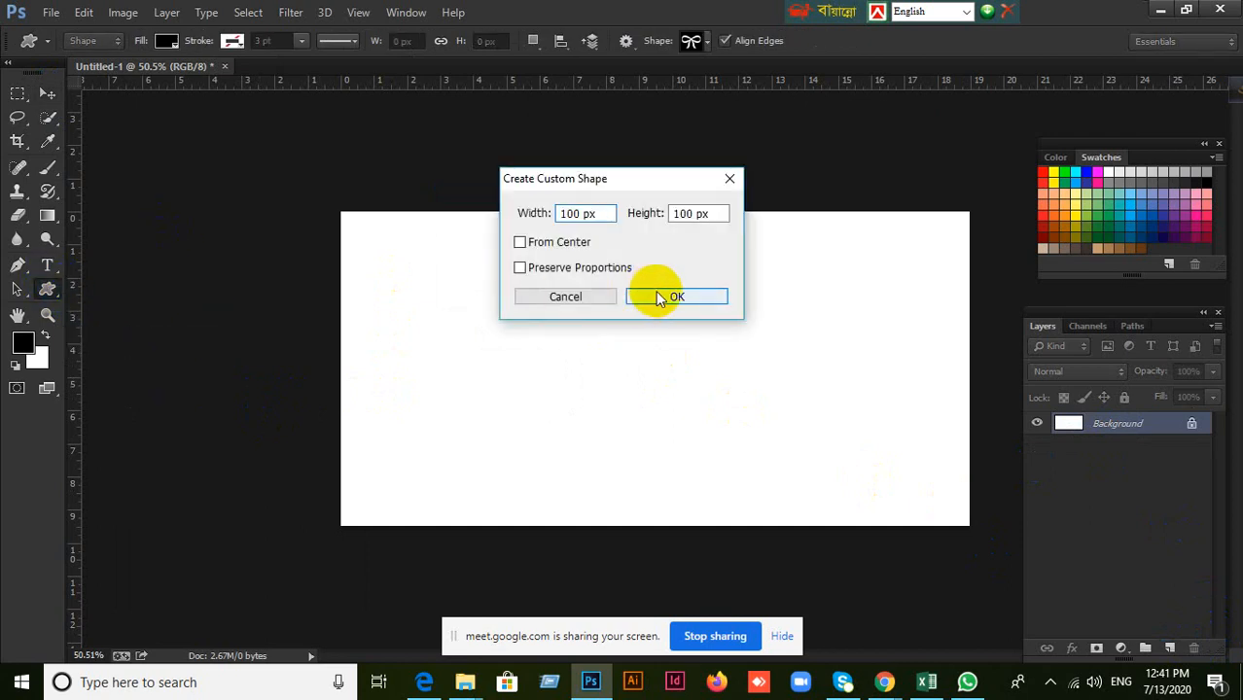
pyautogui.click(655, 291)
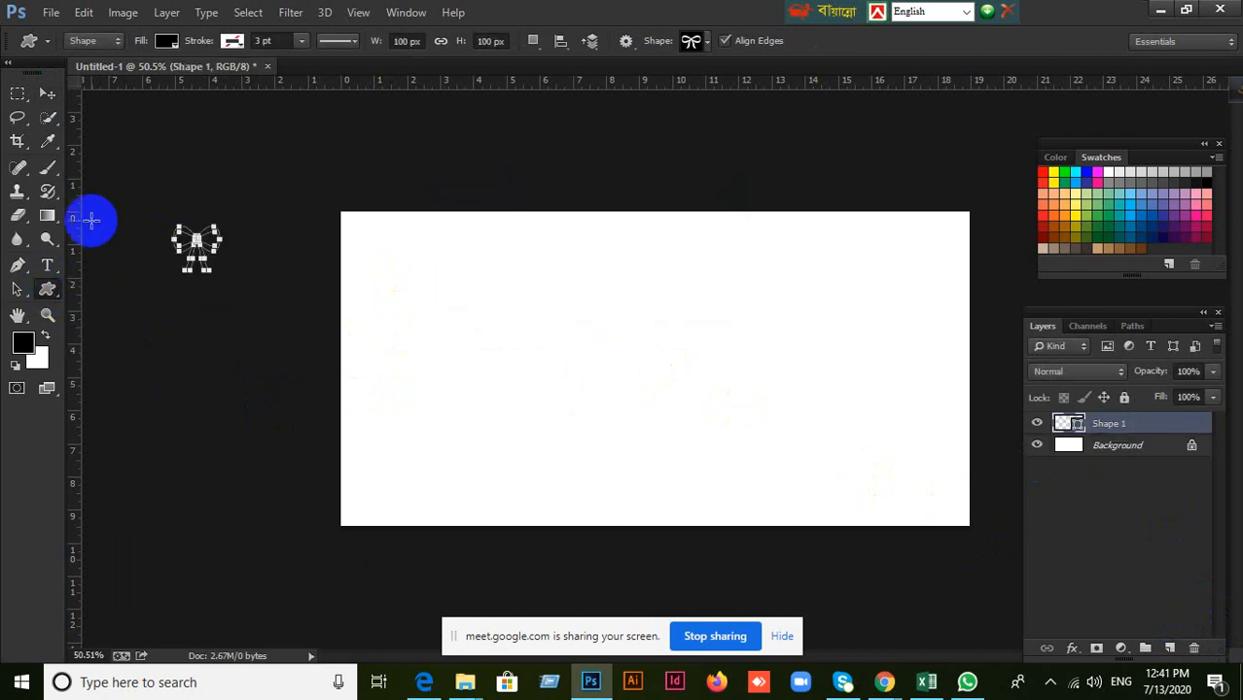
pyautogui.hotkey('ctrl', 'z')
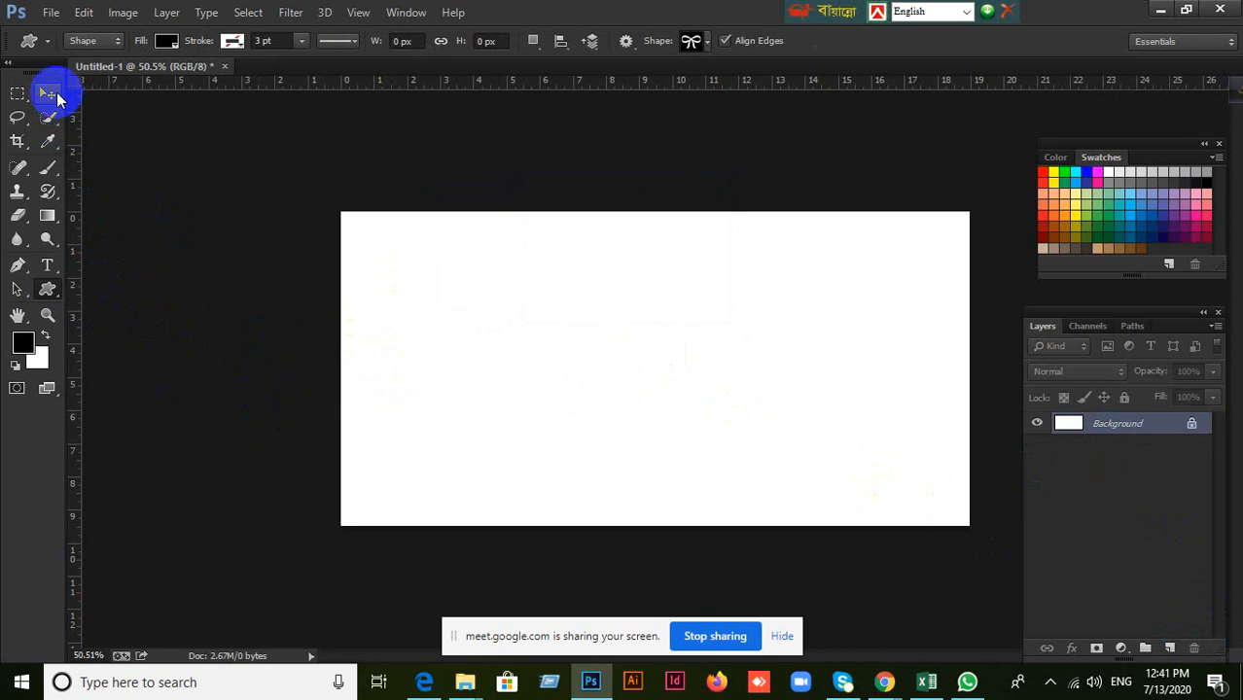
pyautogui.click(55, 96)
# Draw a black three-sided polygon of about 349 × 350 px in the upper middle of the canvas and undo it.
pyautogui.click(53, 296)
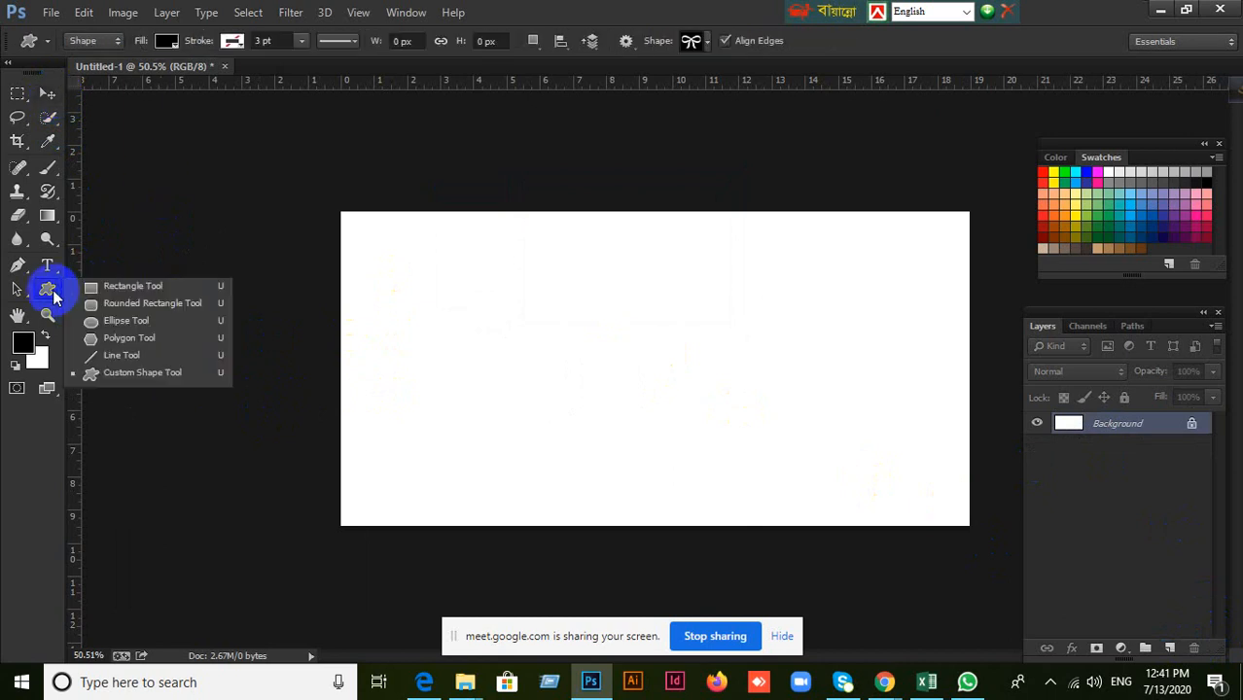
pyautogui.click(133, 336)
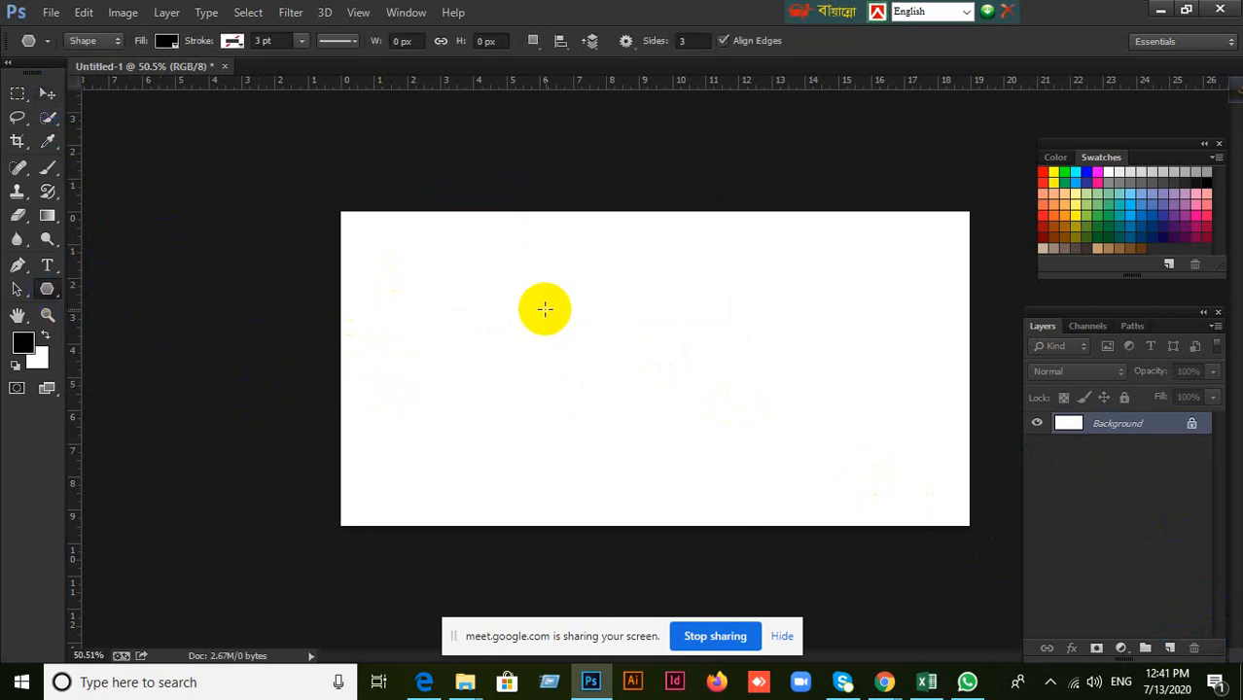
pyautogui.moveTo(544, 305); pyautogui.dragTo(643, 277)
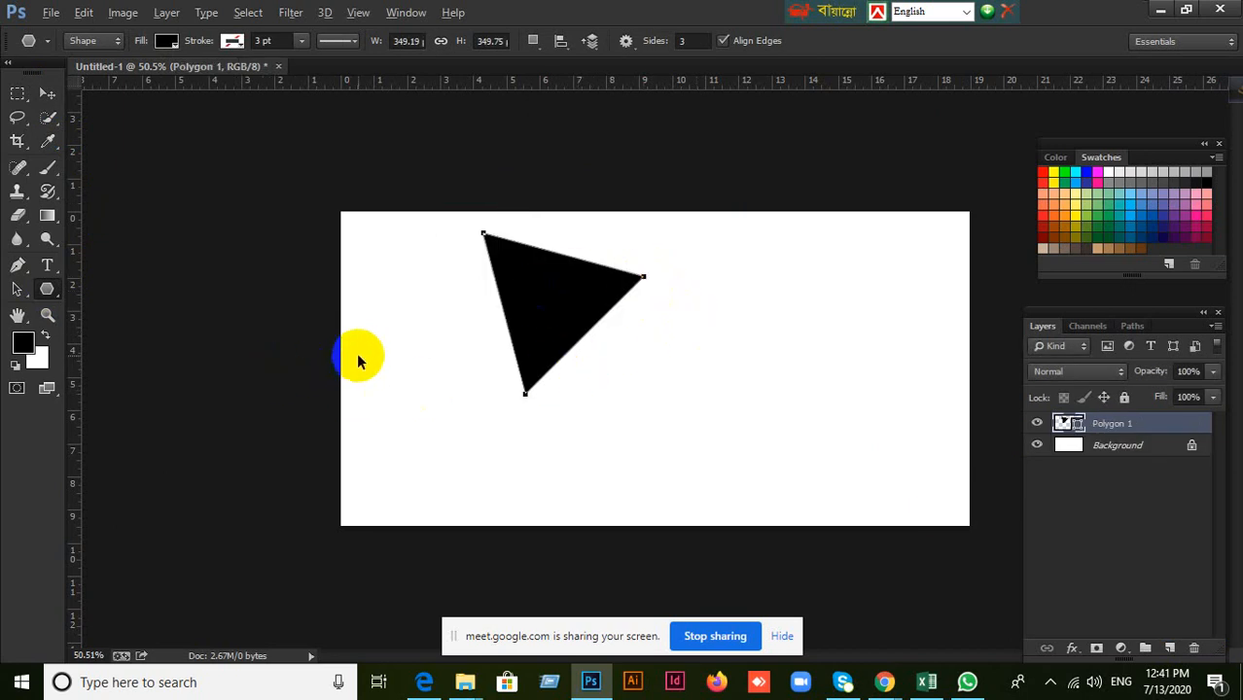
pyautogui.hotkey('ctrl', 'z')
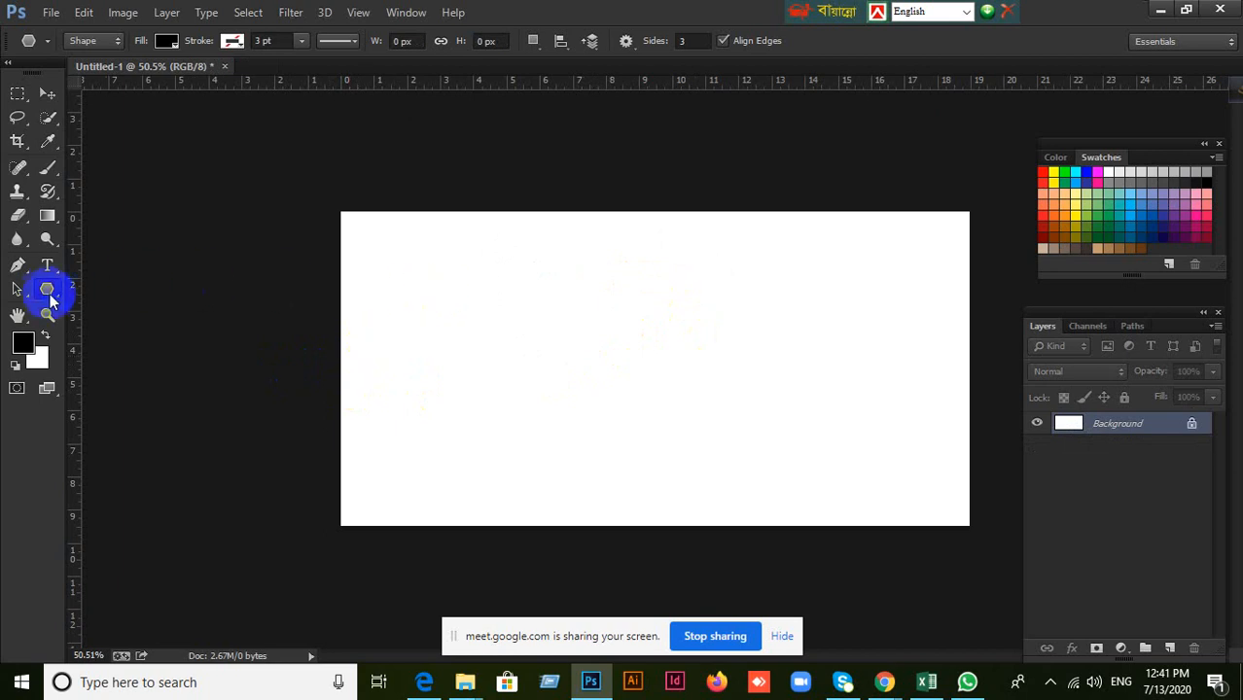
pyautogui.click(49, 289)
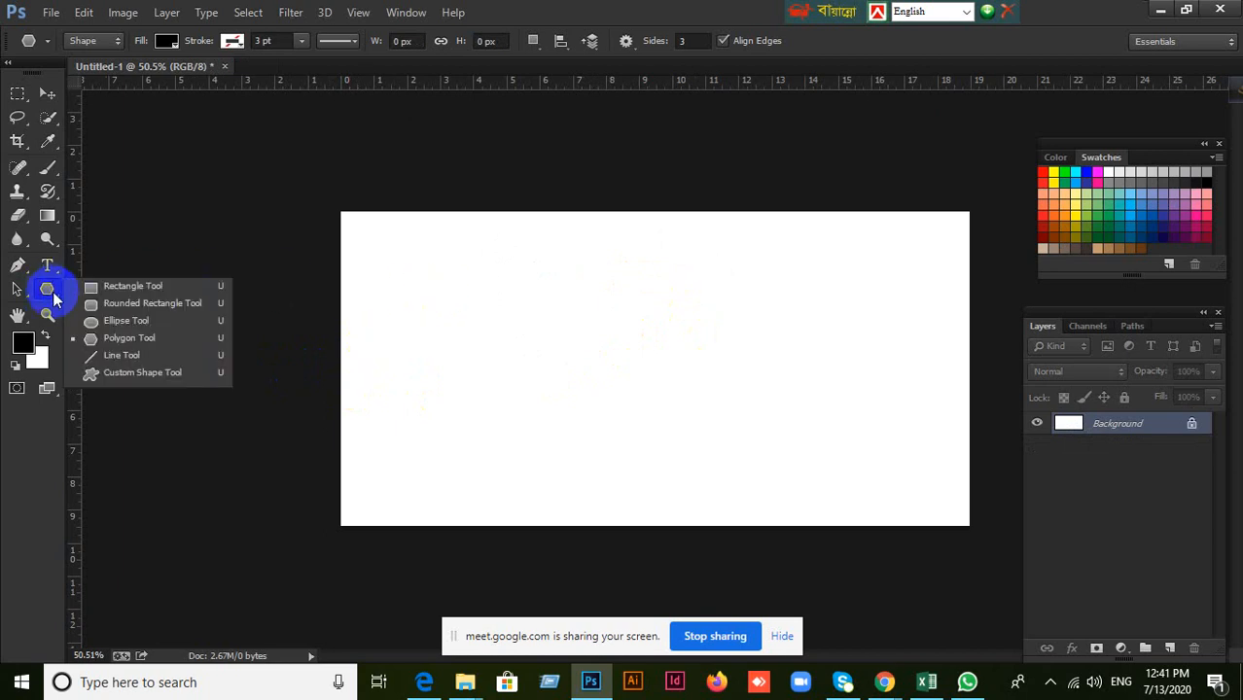
pyautogui.click(97, 336)
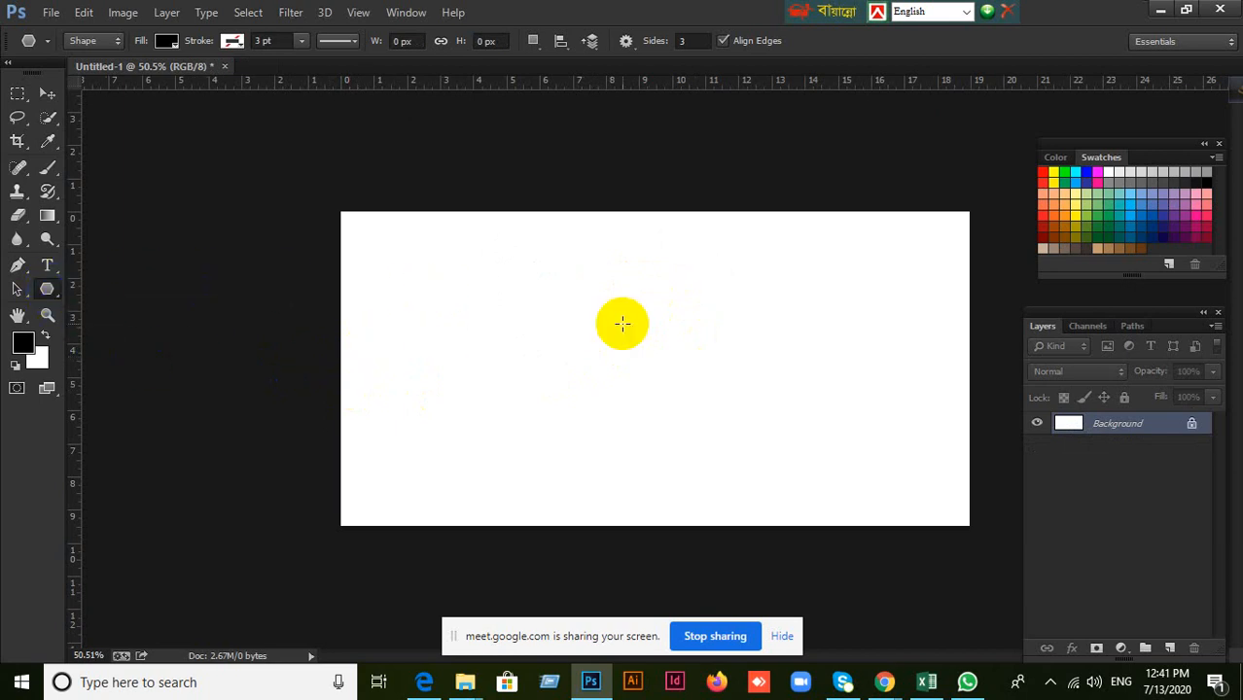
# Create a black rectangle of exactly 500 × 500 px and move it up and left to the middle of the canvas.
pyautogui.click(46, 289)
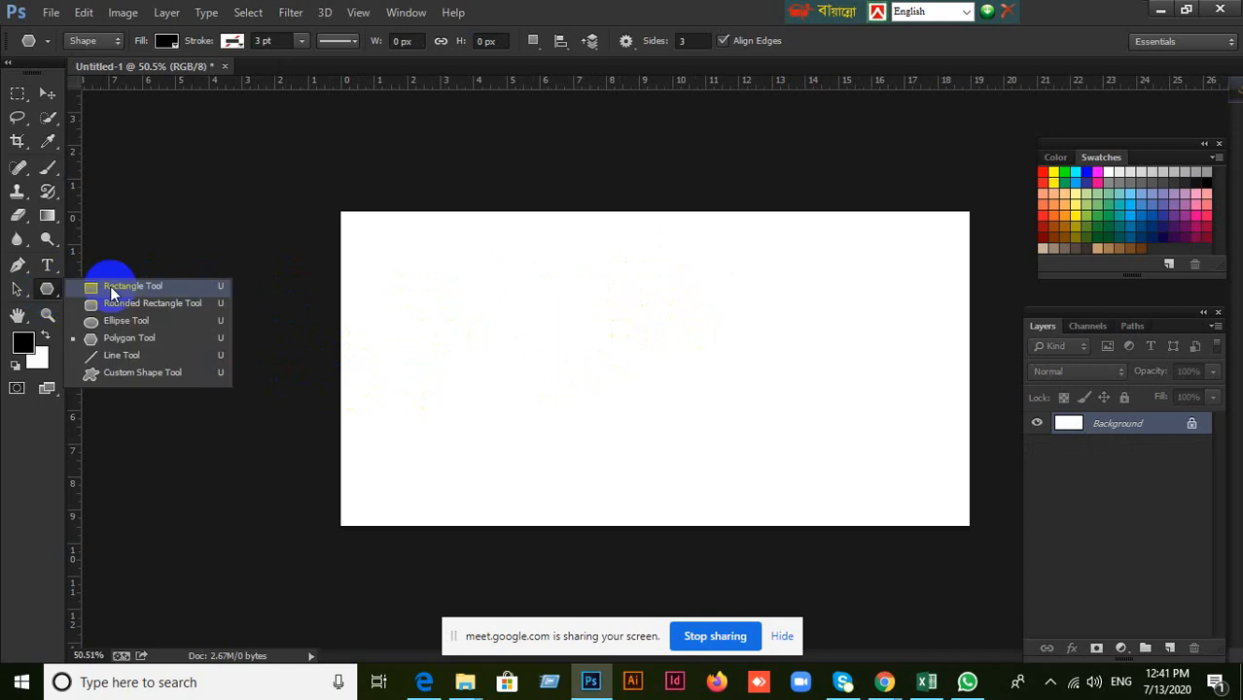
pyautogui.click(123, 288)
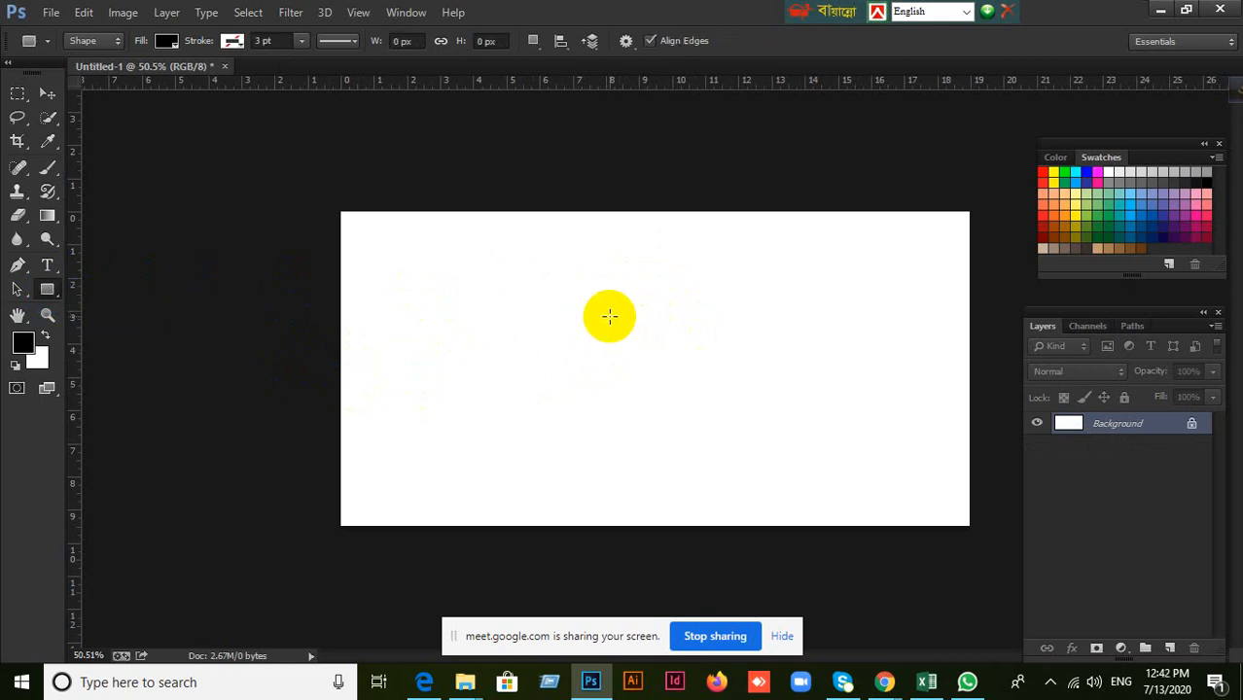
pyautogui.click(609, 316)
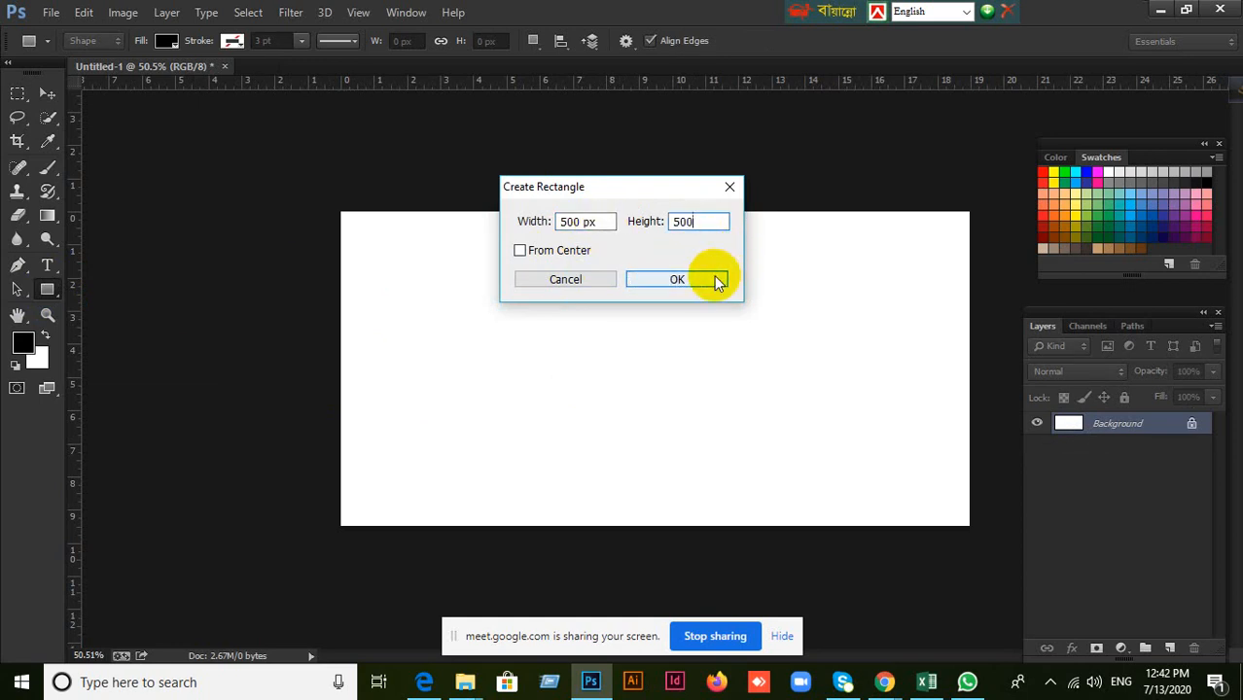
pyautogui.click(677, 280)
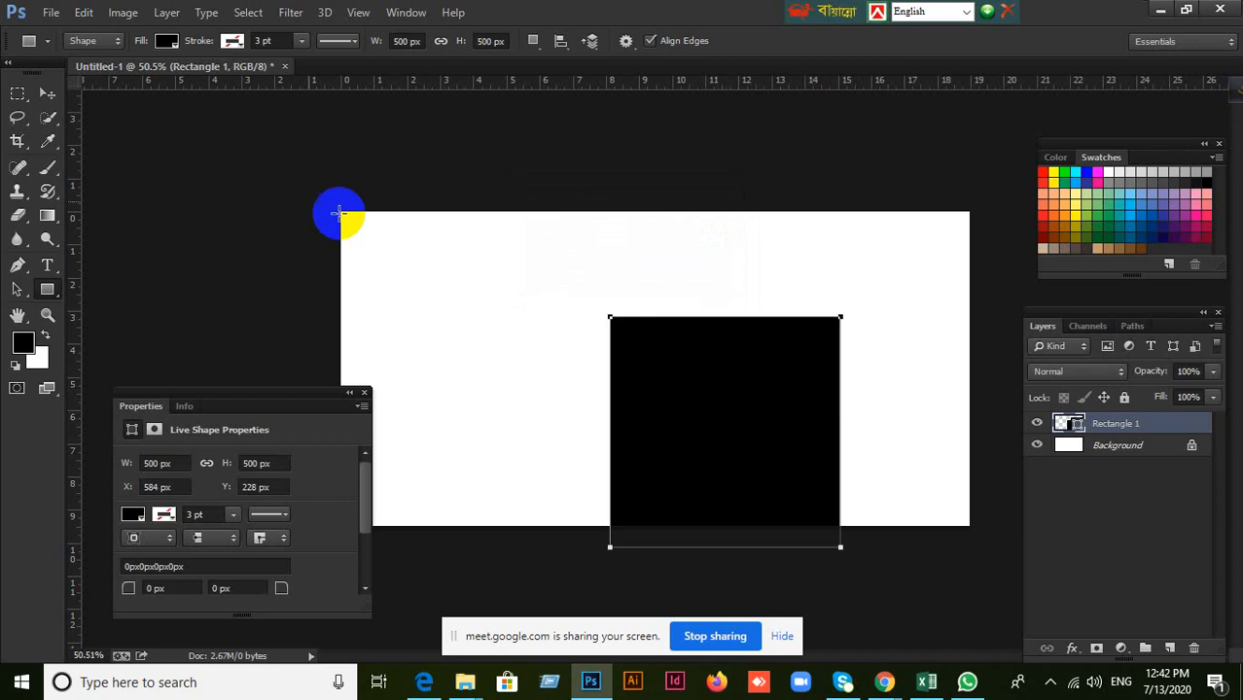
pyautogui.click(46, 92)
pyautogui.moveTo(669, 398); pyautogui.dragTo(644, 391)
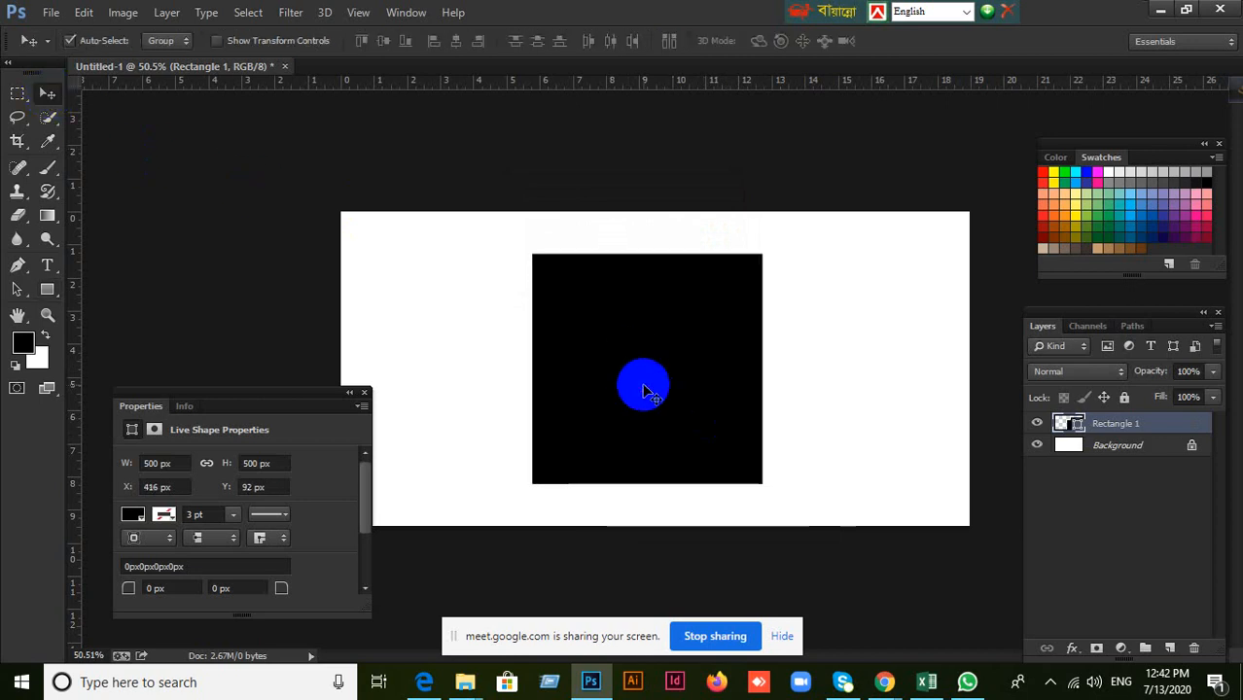
# Replace the 500 px square with a freehand black rectangle of about 468 × 337 px in the upper-left part of the canvas.
pyautogui.press('Delete')
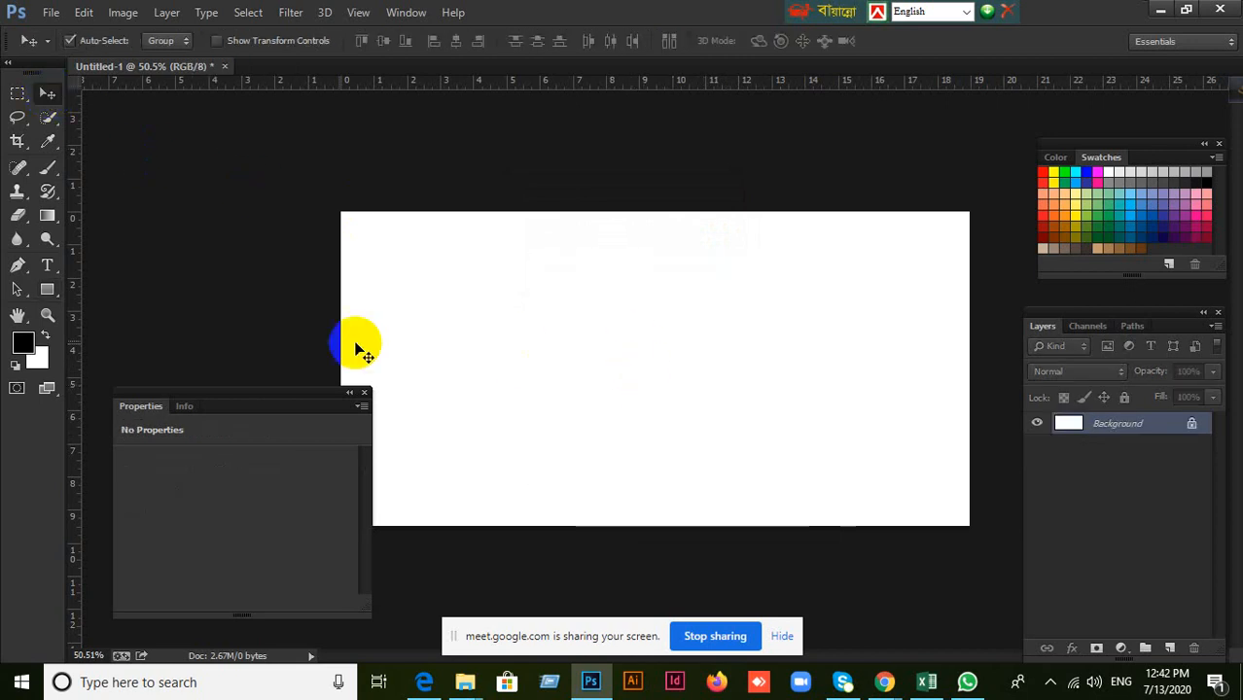
pyautogui.click(46, 290)
pyautogui.moveTo(441, 251); pyautogui.dragTo(657, 407)
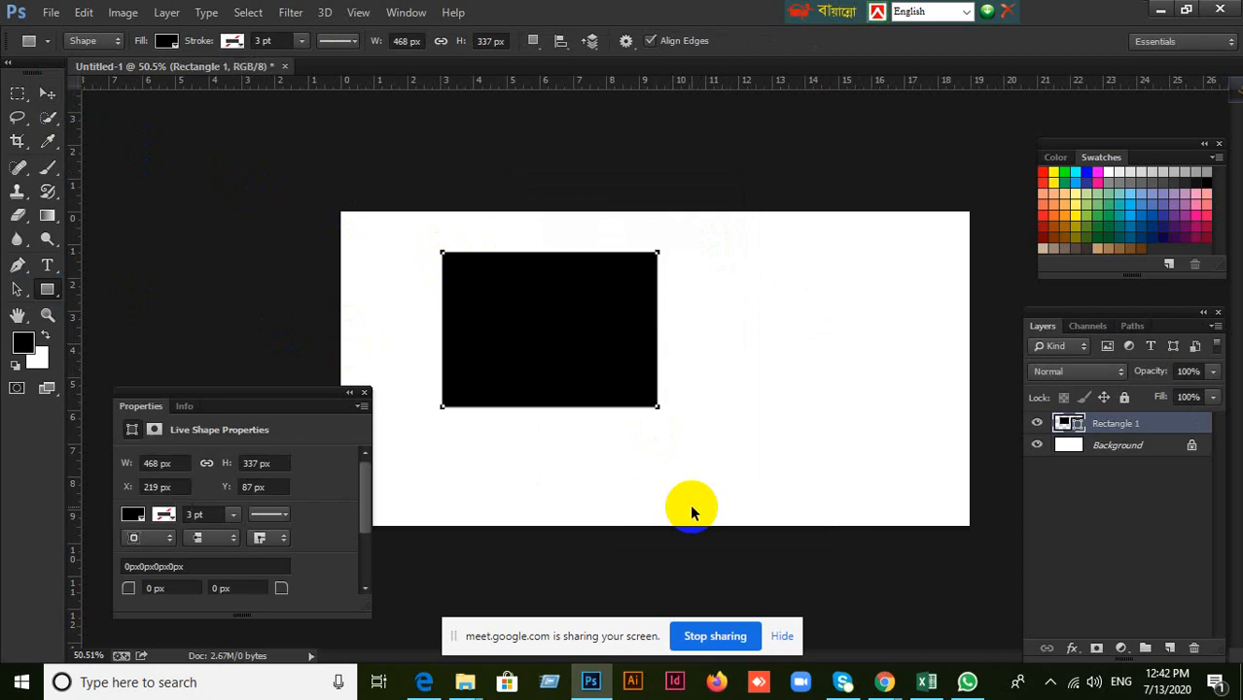
# Delete the freehand rectangle, and open the exact-size rectangle dialog on the blank canvas and dismiss it.
pyautogui.press('Delete')
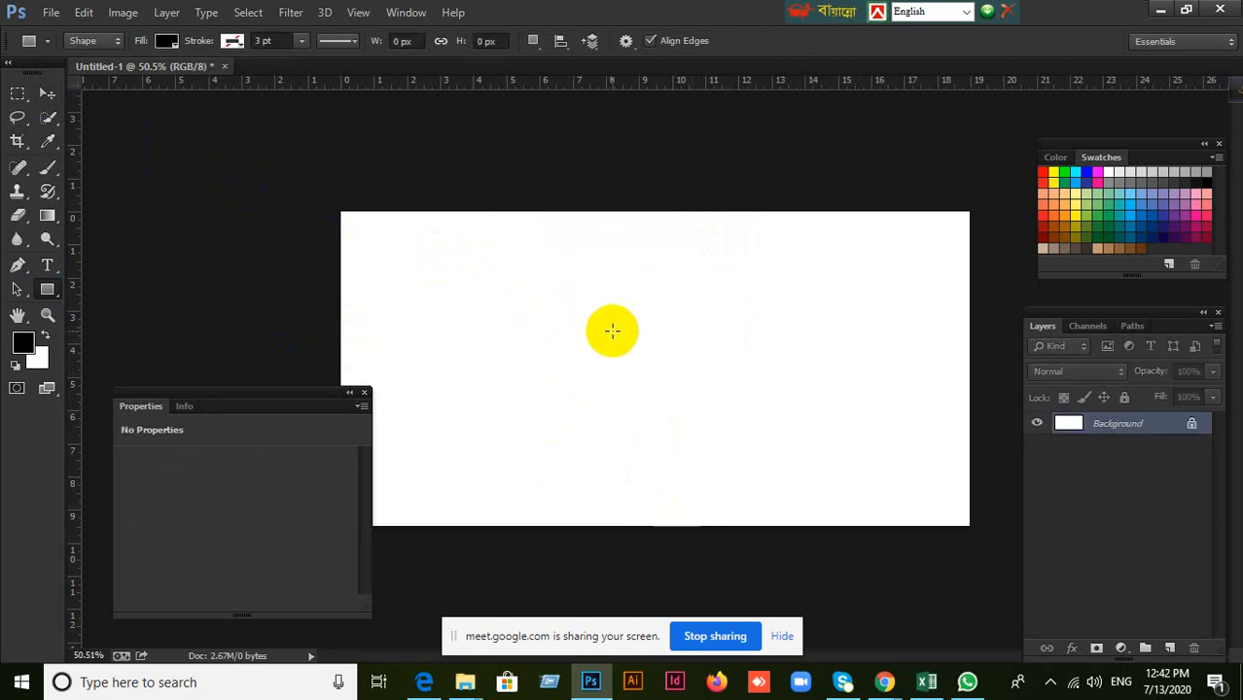
pyautogui.click(47, 290)
pyautogui.click(674, 328)
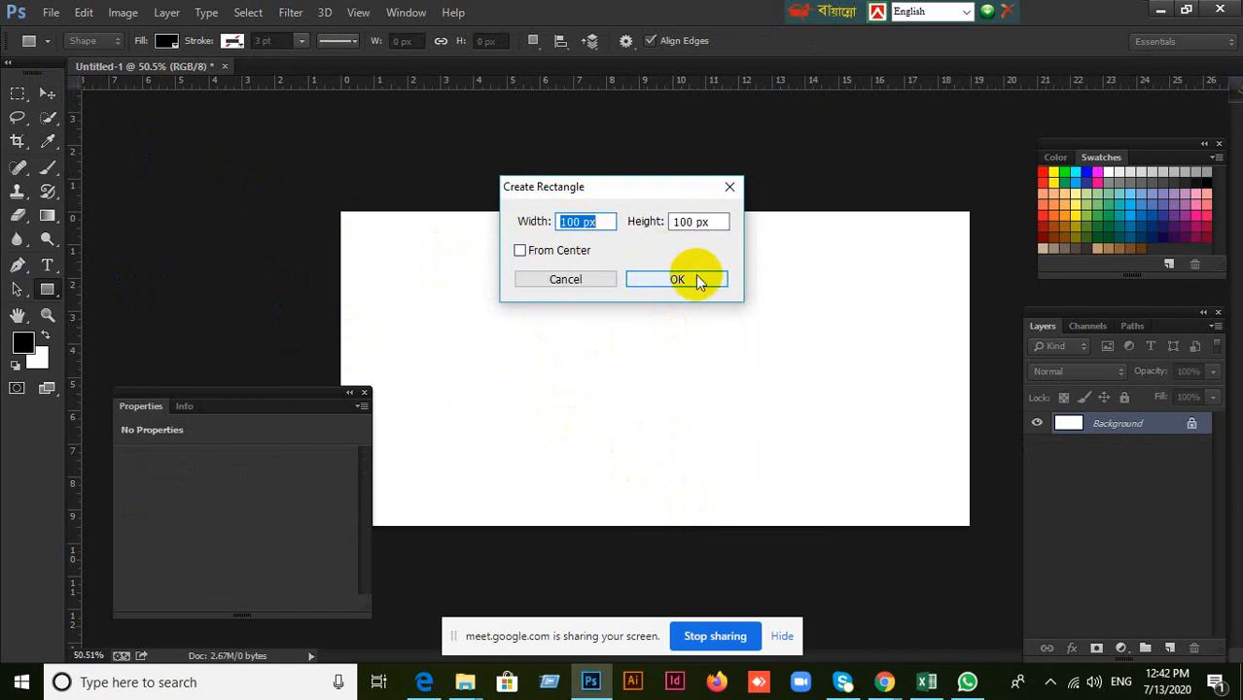
pyautogui.click(732, 193)
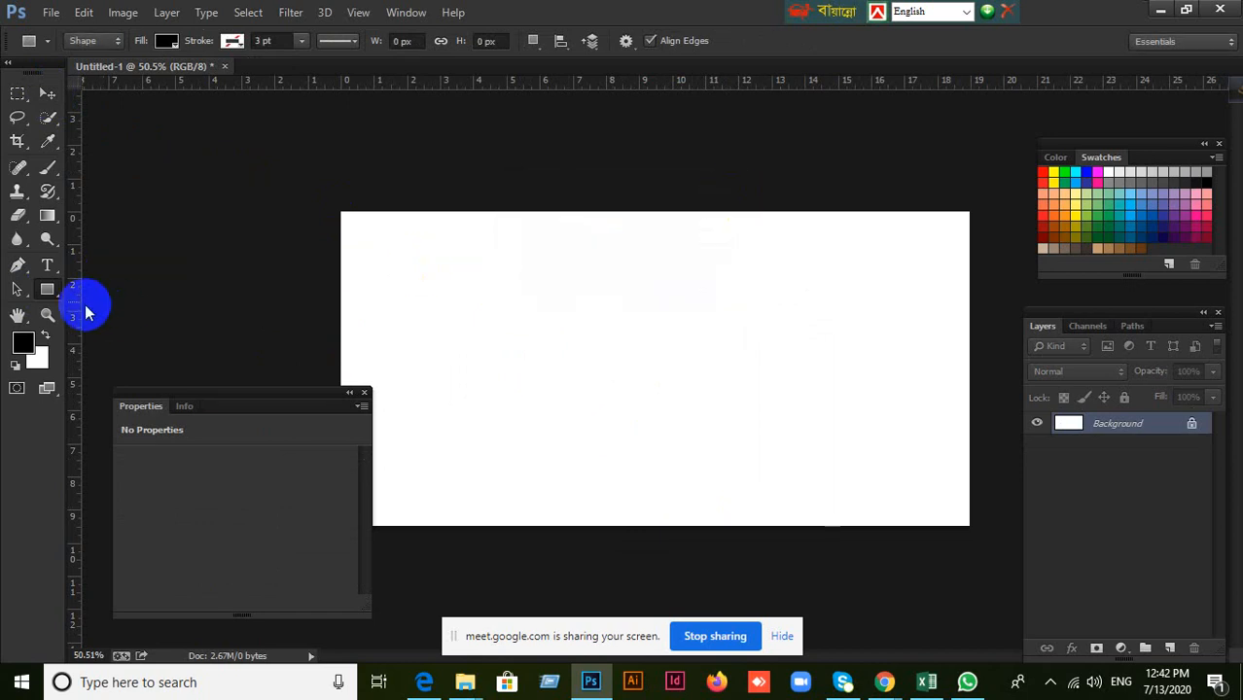
pyautogui.rightClick(54, 291)
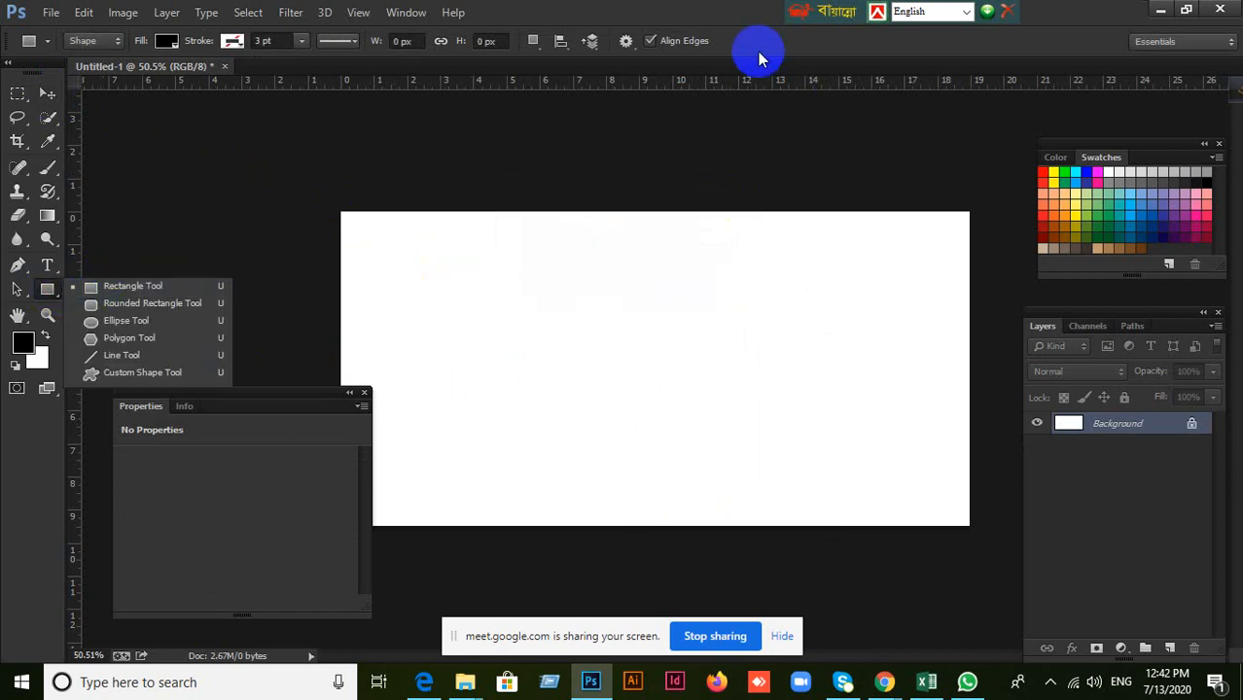
pyautogui.click(736, 20)
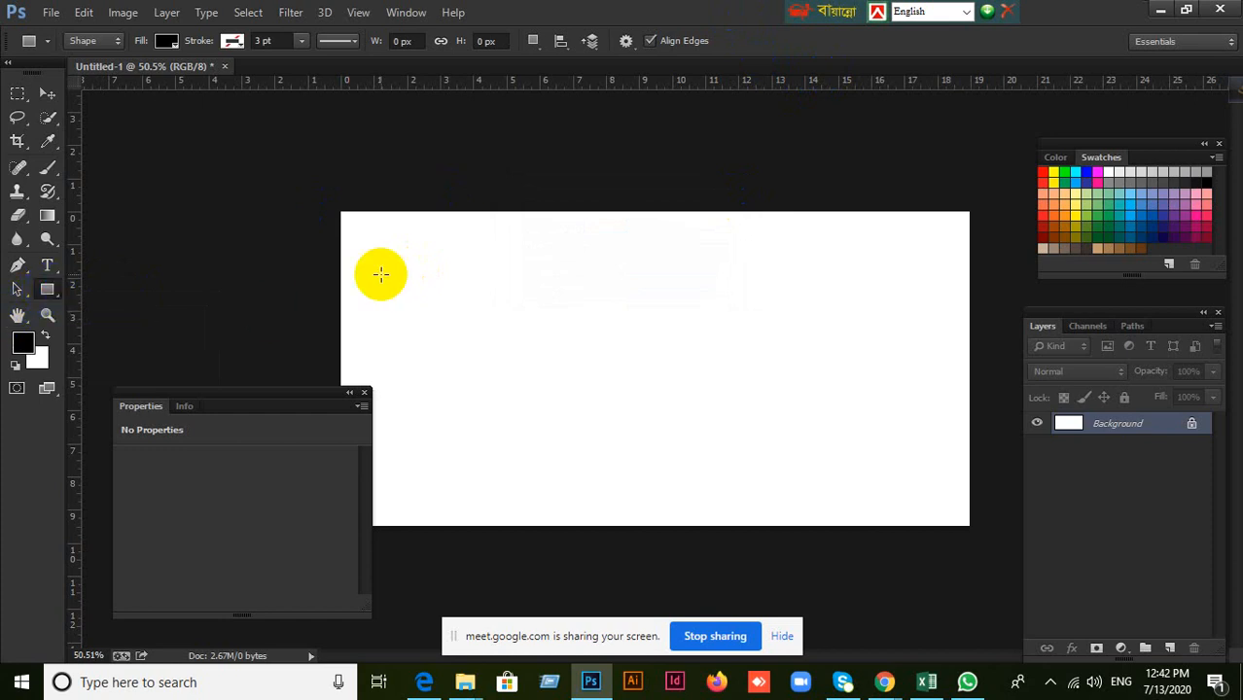
# Draw a freehand black rectangle of about 725 × 452 px across the canvas's left and middle area and undo it.
pyautogui.moveTo(415, 251); pyautogui.dragTo(750, 459)
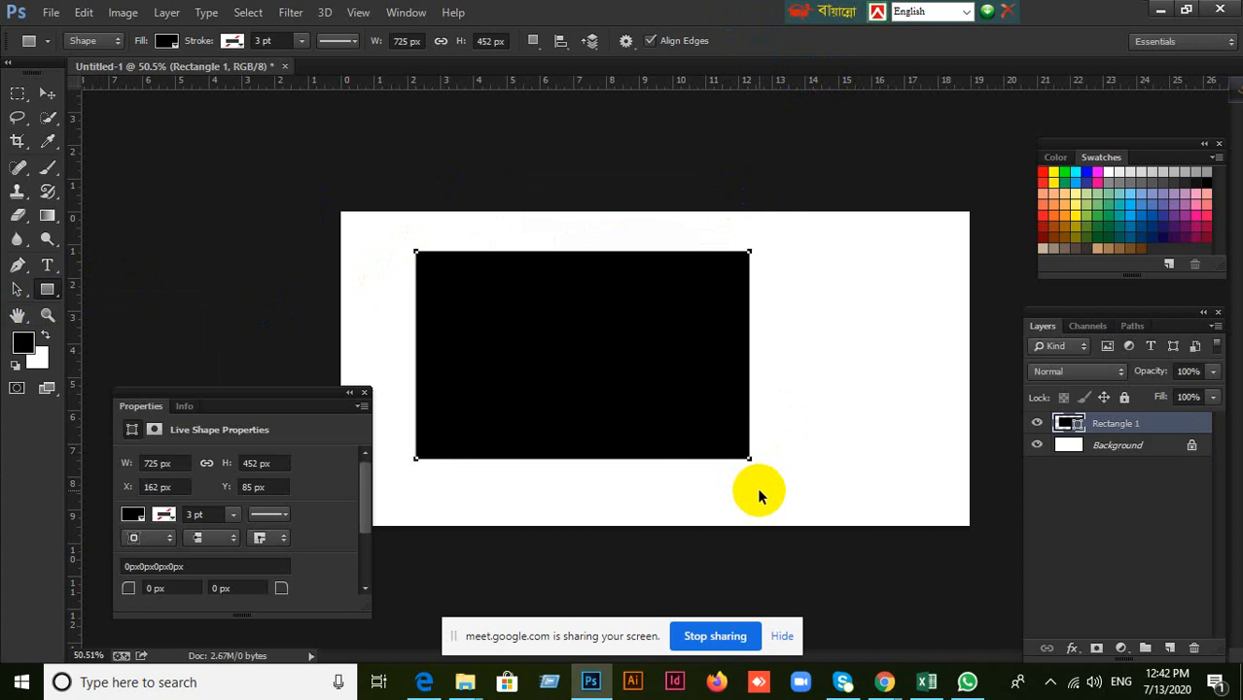
pyautogui.hotkey('ctrl', 'z')
pyautogui.click(45, 94)
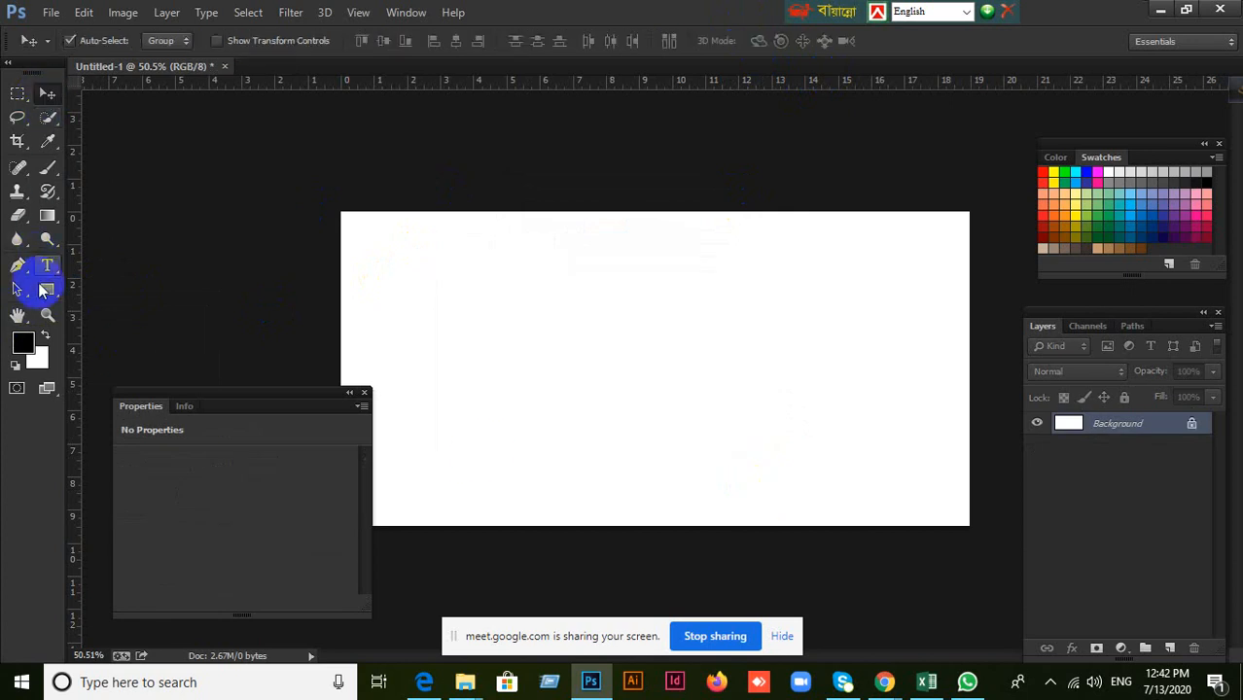
# Create a black rectangle of exactly 200 × 200 px near the canvas centre and delete it.
pyautogui.click(47, 286)
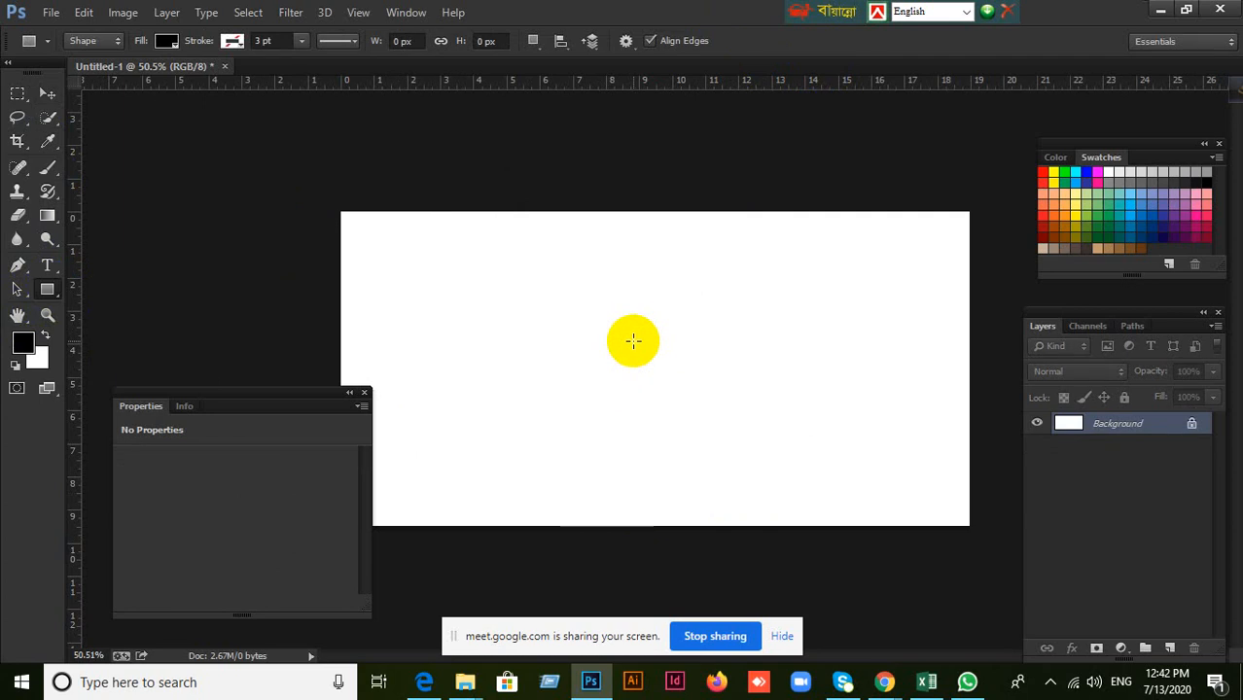
pyautogui.click(633, 341)
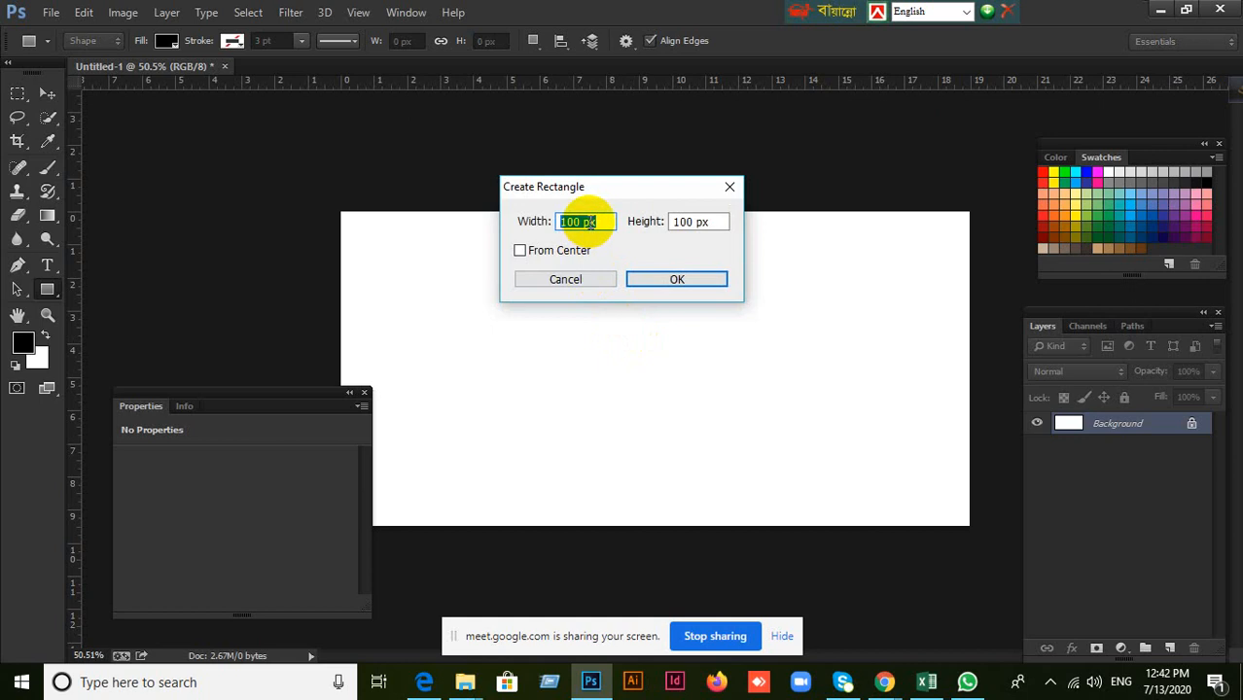
pyautogui.moveTo(596, 221); pyautogui.dragTo(546, 221)
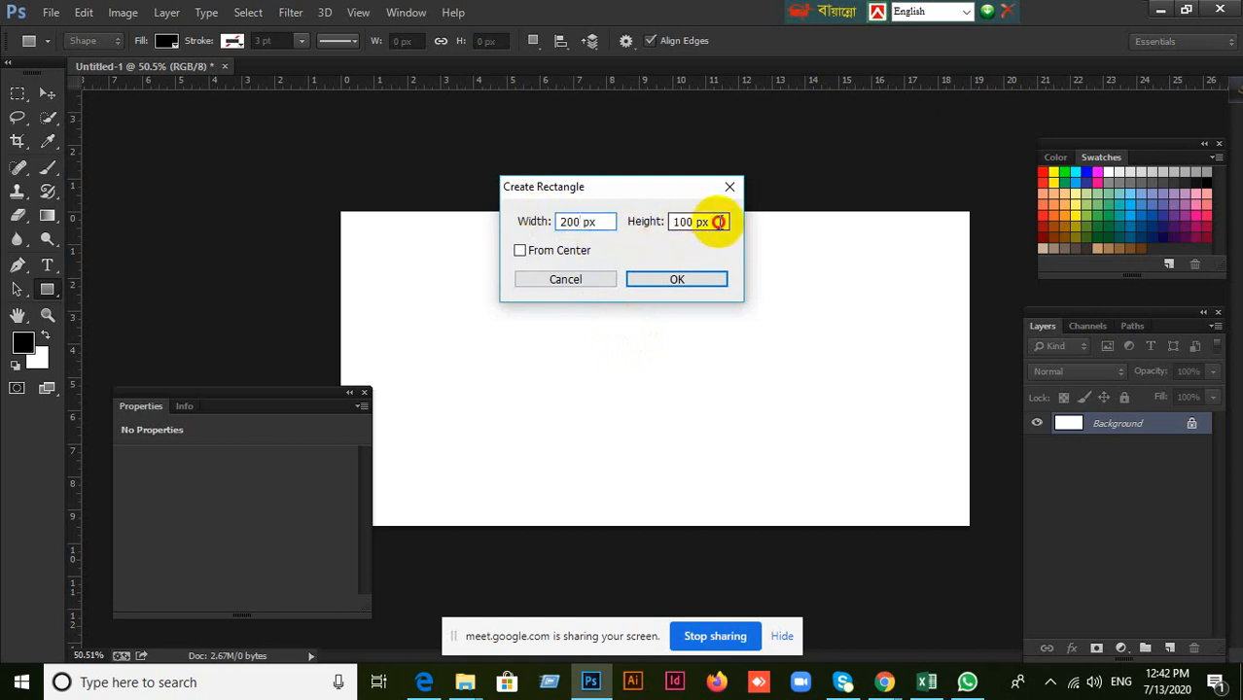
pyautogui.moveTo(717, 221); pyautogui.dragTo(621, 230)
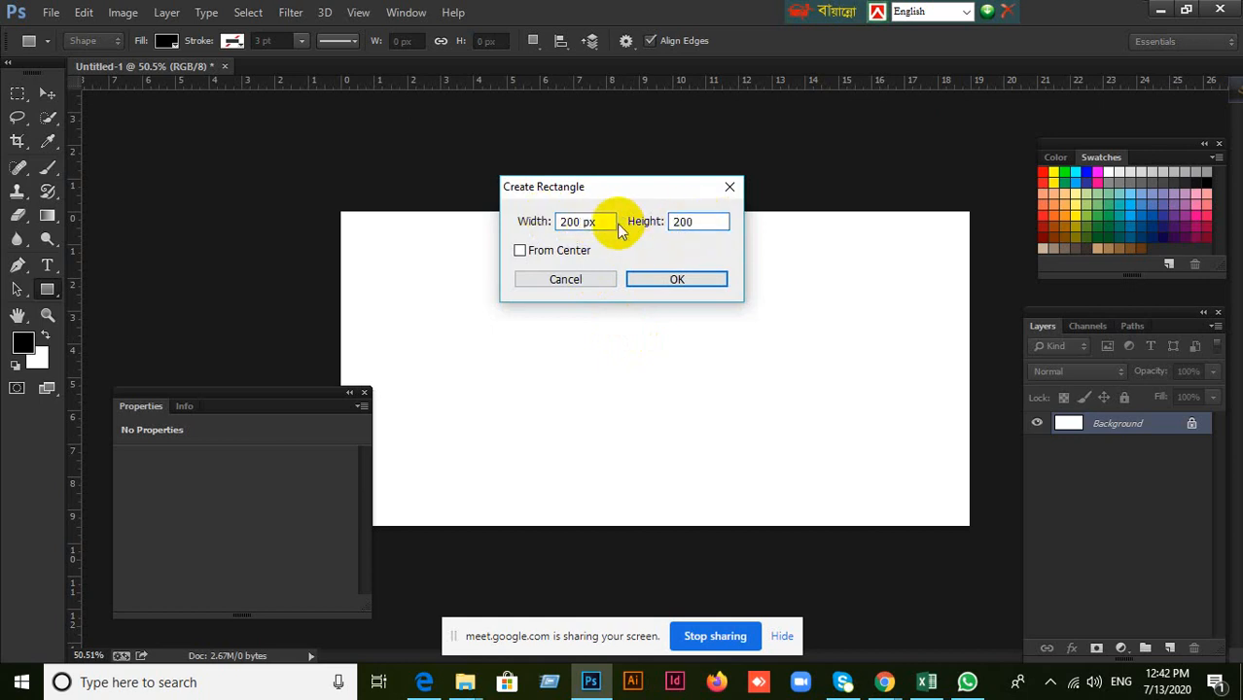
pyautogui.click(657, 280)
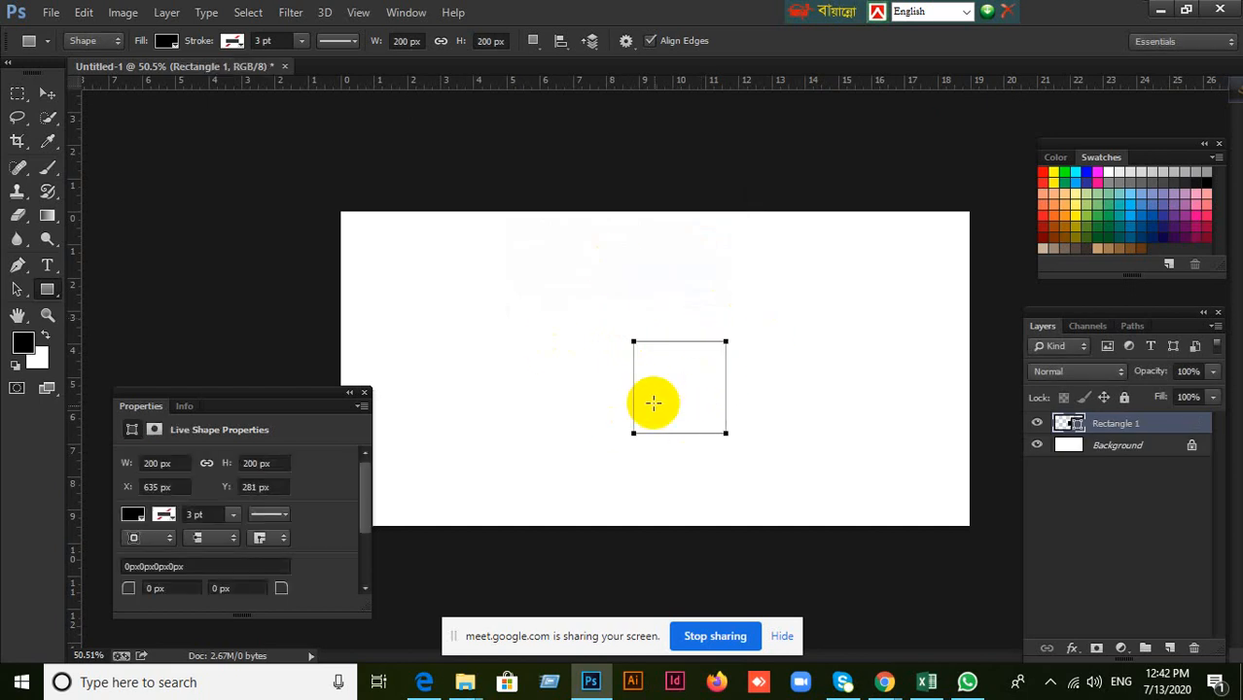
pyautogui.click(45, 97)
pyautogui.press('Delete')
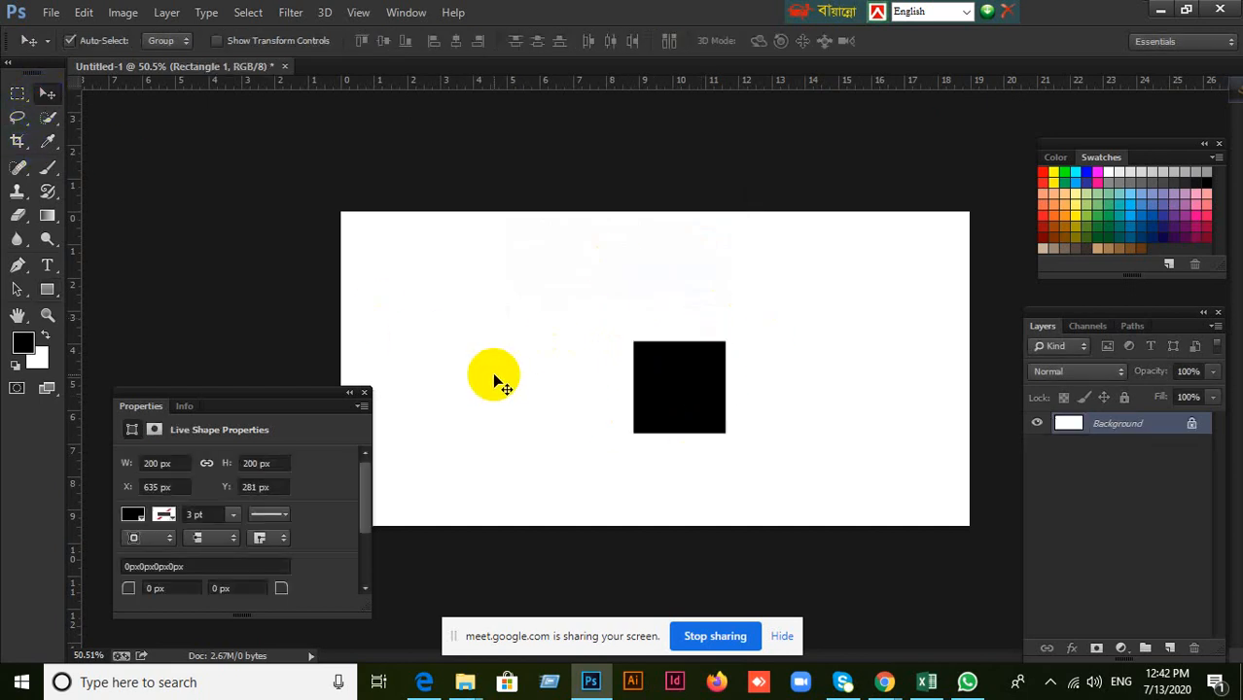
# Draw a freehand black rectangle of about 387 × 320 px in the upper middle of the canvas and undo it.
pyautogui.click(47, 290)
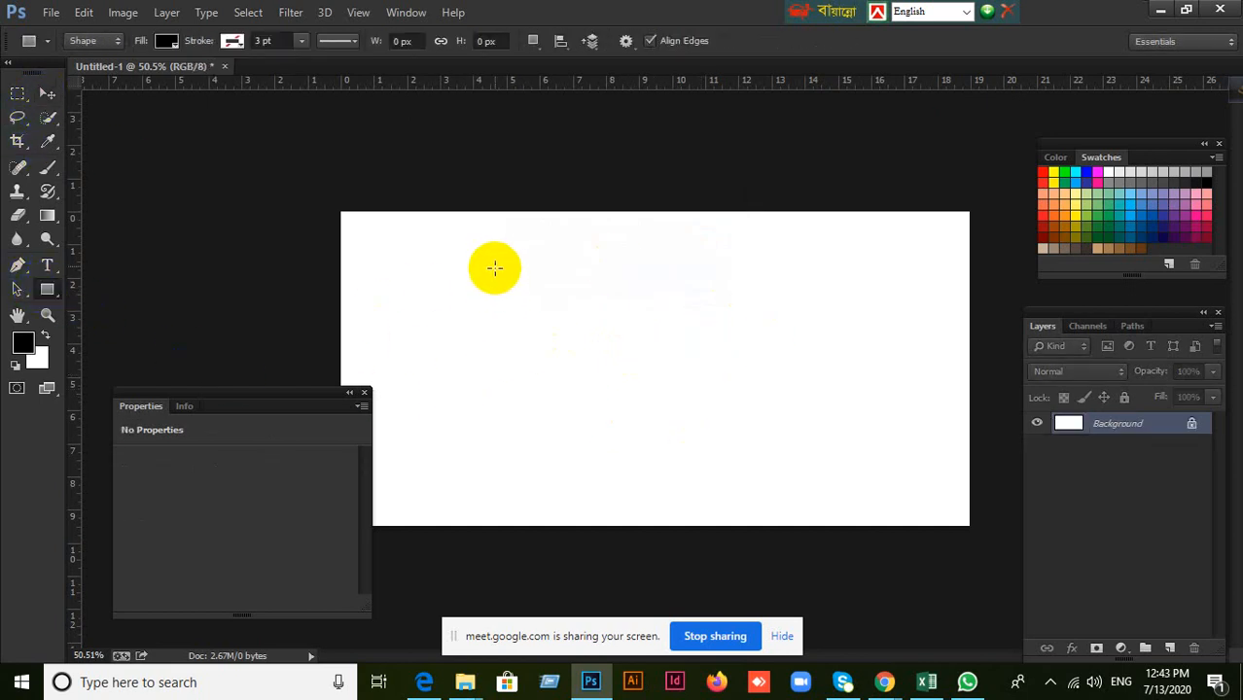
pyautogui.moveTo(495, 266); pyautogui.dragTo(673, 413)
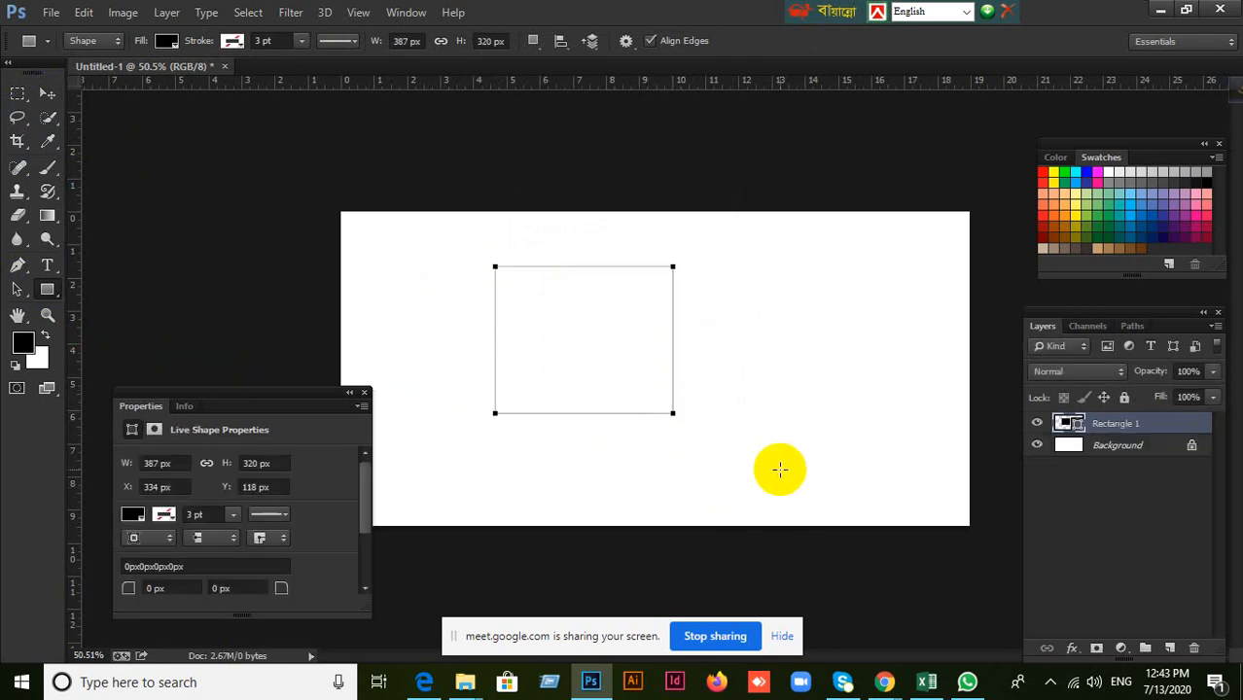
pyautogui.hotkey('ctrl', 'z')
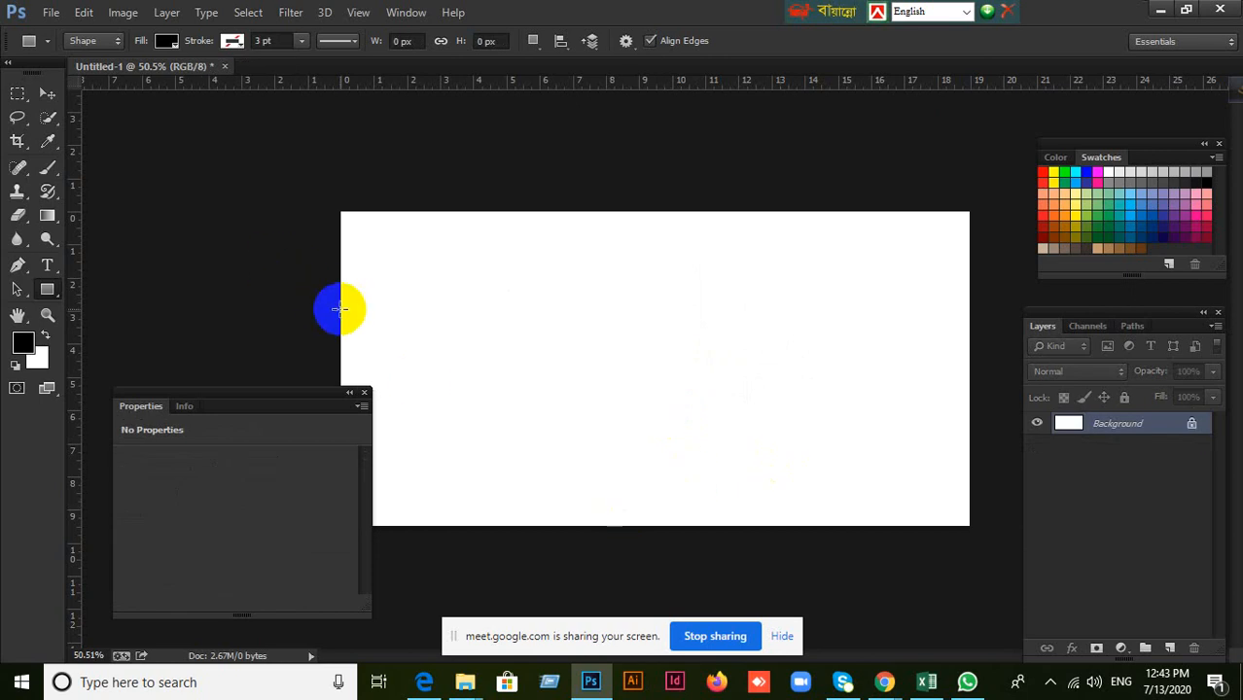
# Create a six-sided black polygon with a set size of 100 × 100 px and undo back to the blank canvas.
pyautogui.rightClick(42, 290)
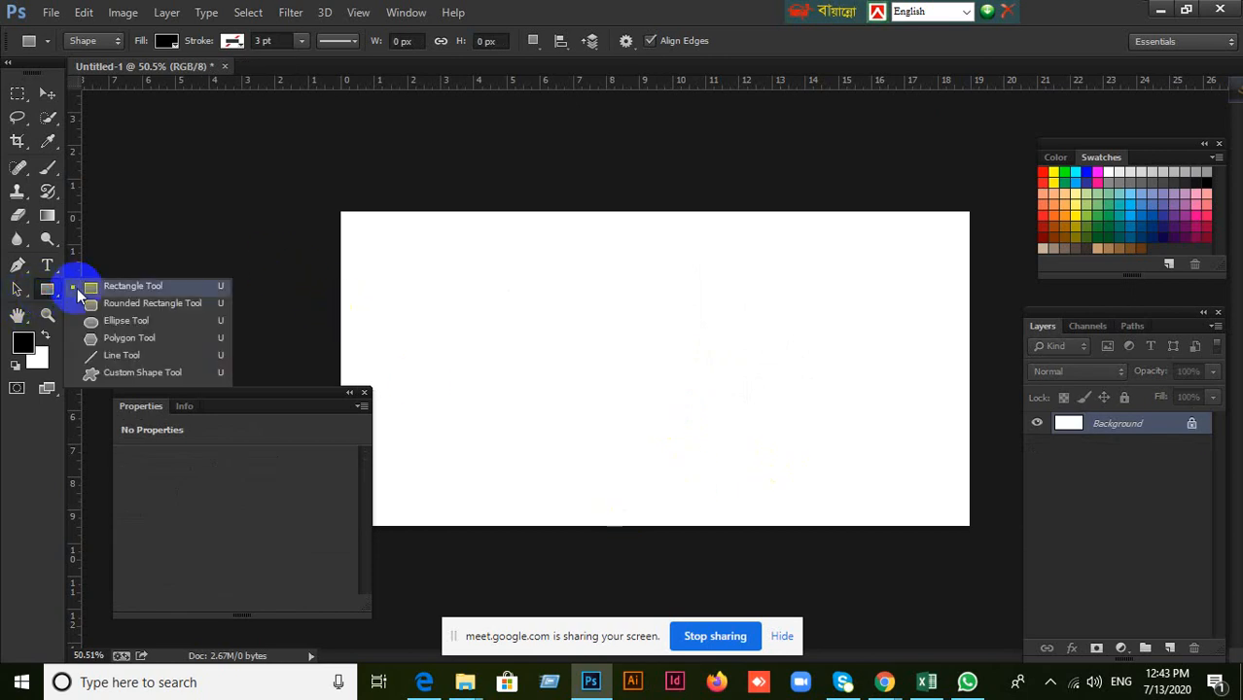
pyautogui.click(118, 338)
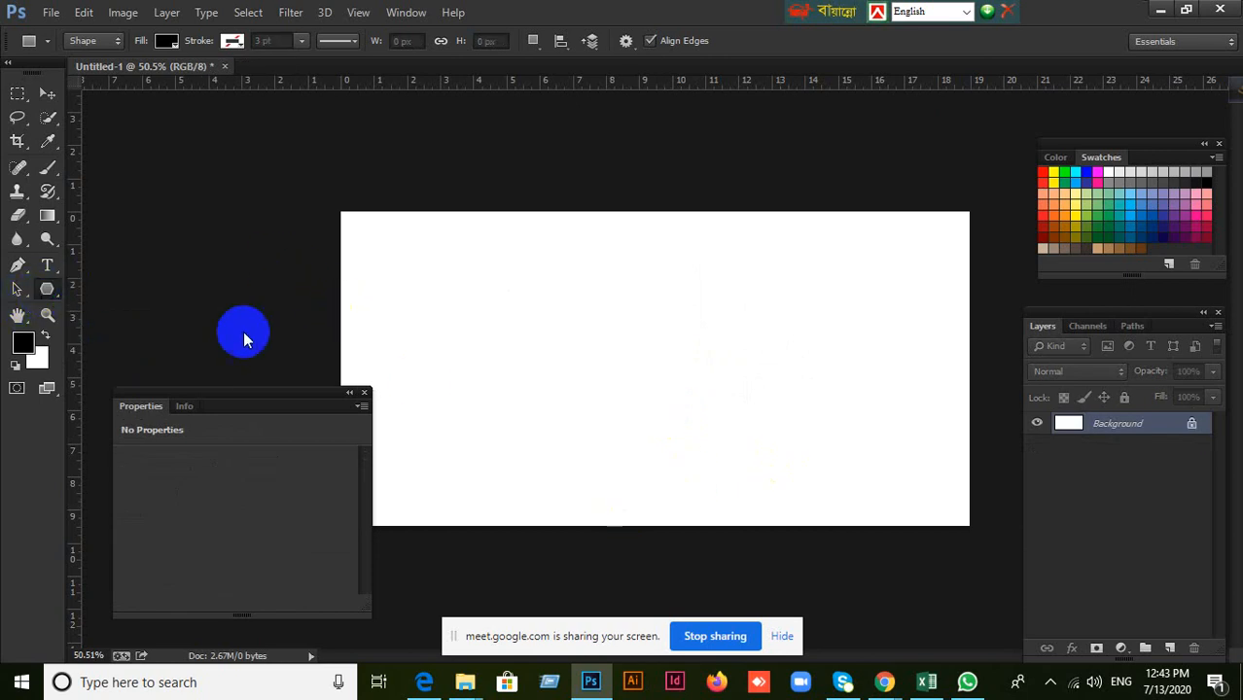
pyautogui.click(589, 346)
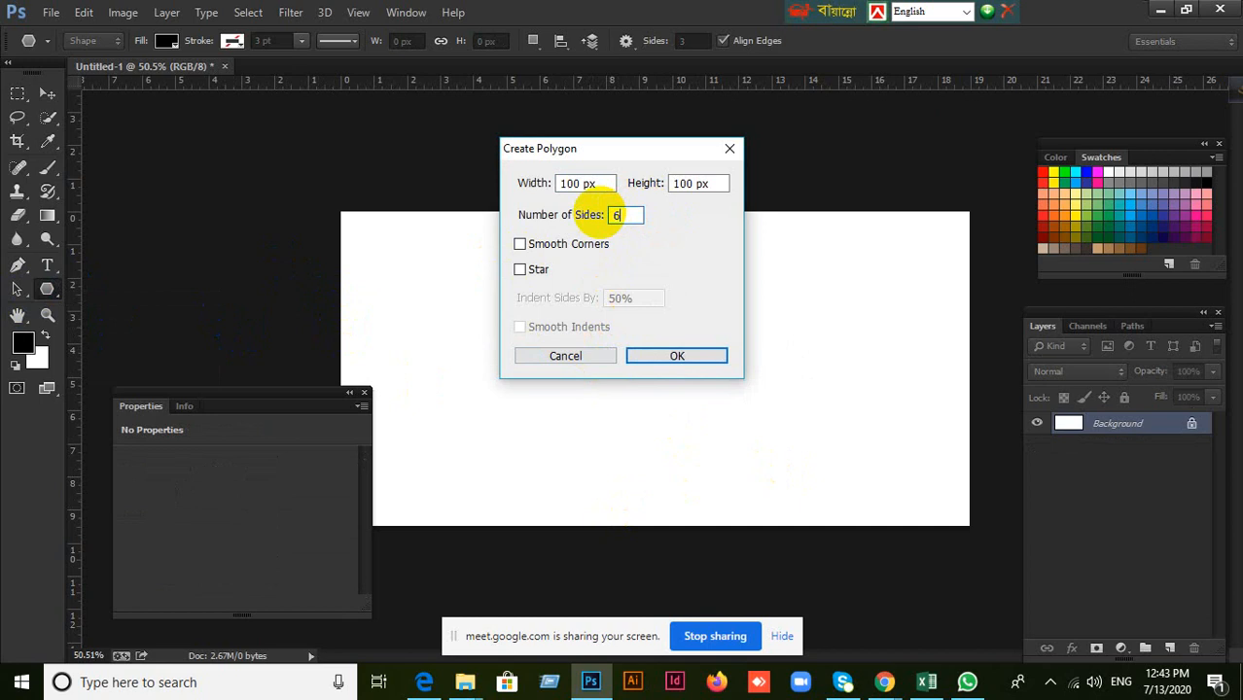
pyautogui.click(696, 356)
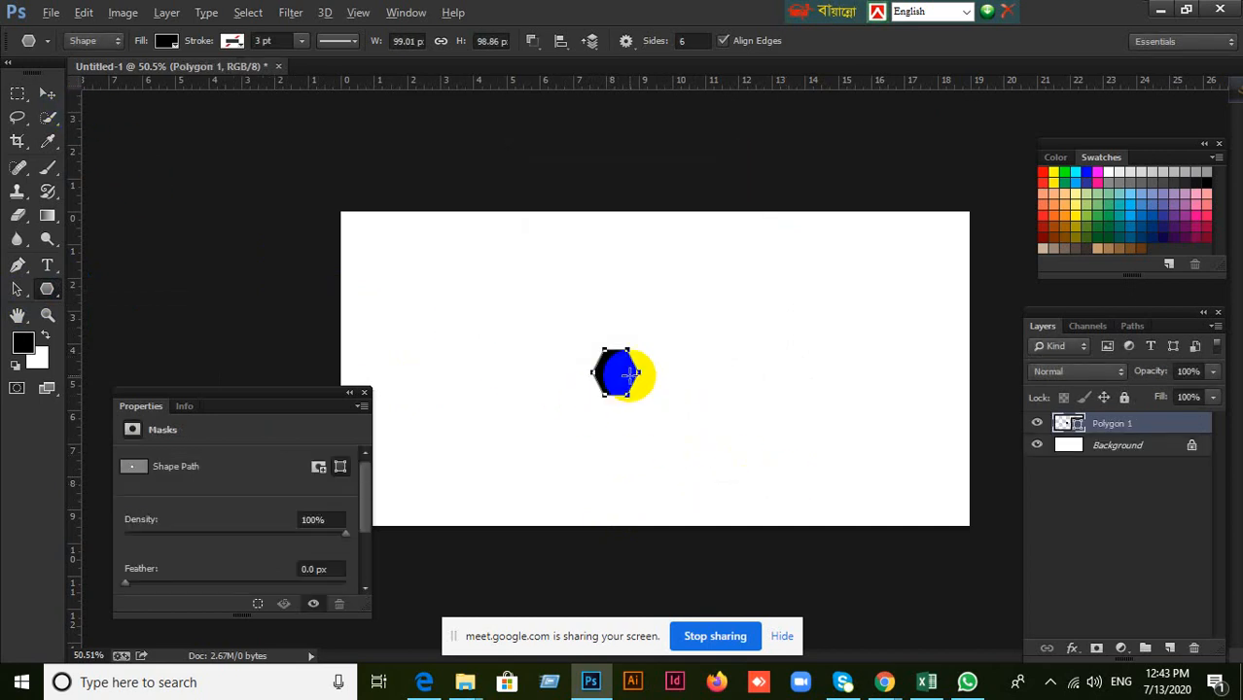
pyautogui.hotkey('ctrl', 'alt', 'z')
pyautogui.hotkey('ctrl', 'alt', 'z')
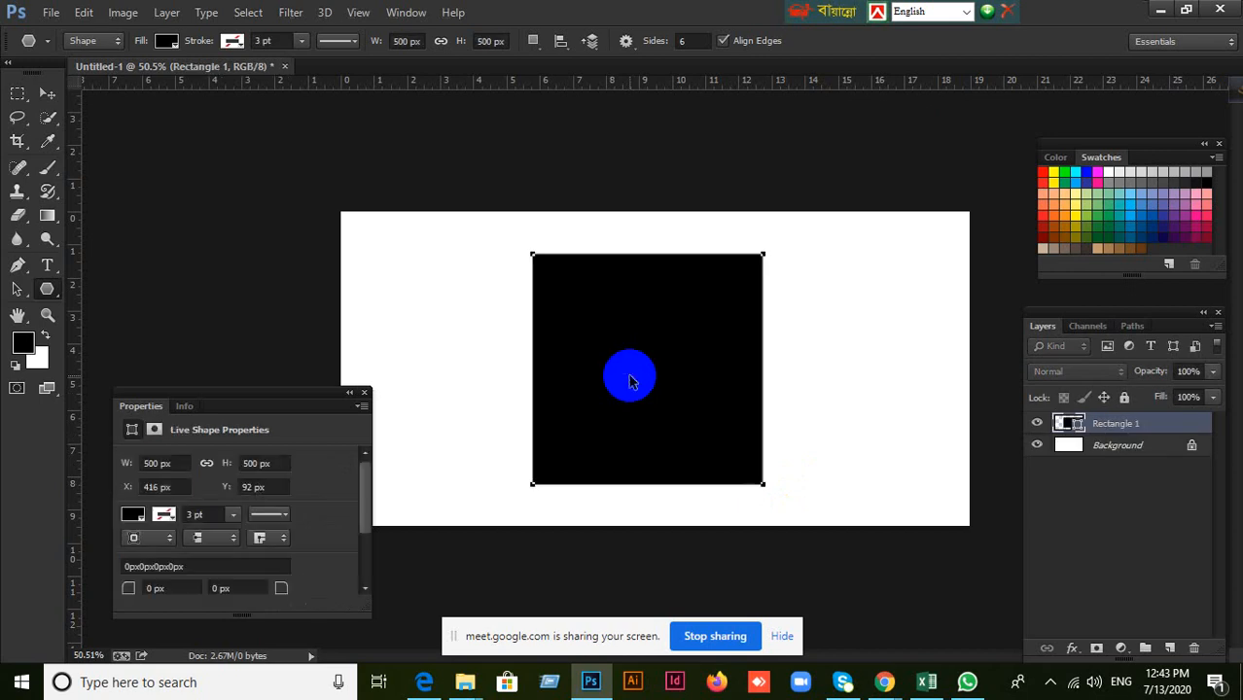
pyautogui.hotkey('ctrl', 'alt', 'z')
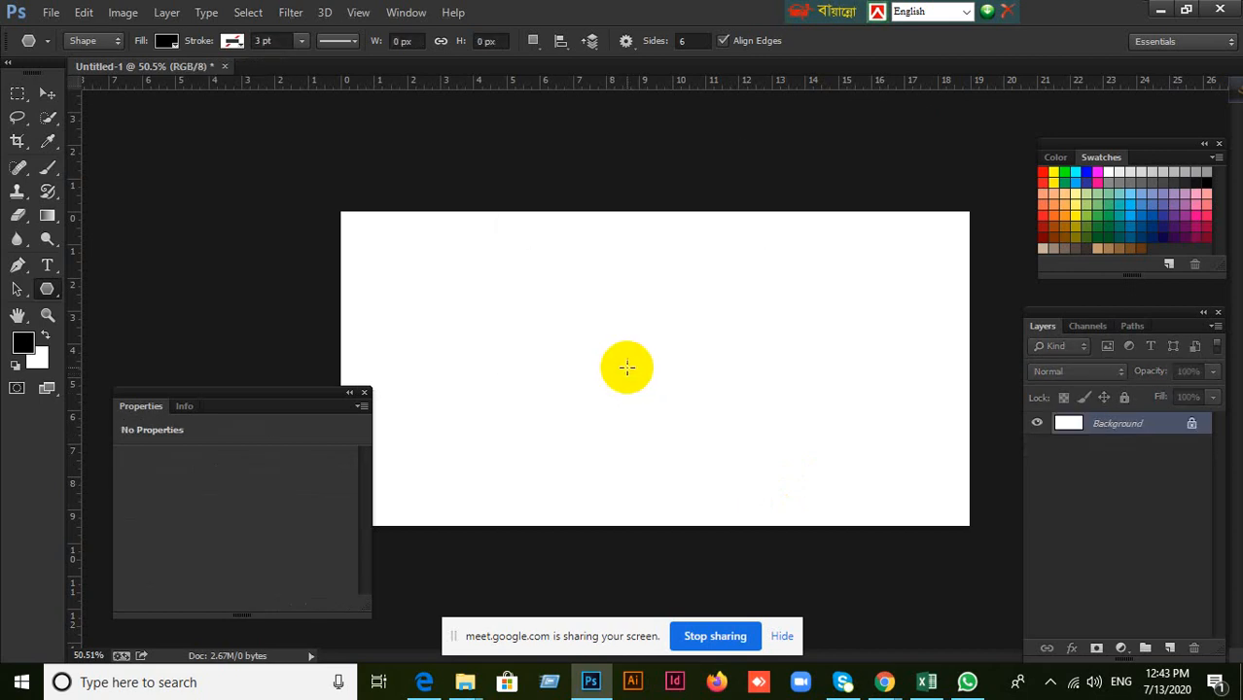
# Create an eight-sided black polygon with a set size of 100 × 100 px, inspect its sides up close, and delete its layer.
pyautogui.click(626, 368)
pyautogui.moveTo(627, 222); pyautogui.dragTo(587, 216)
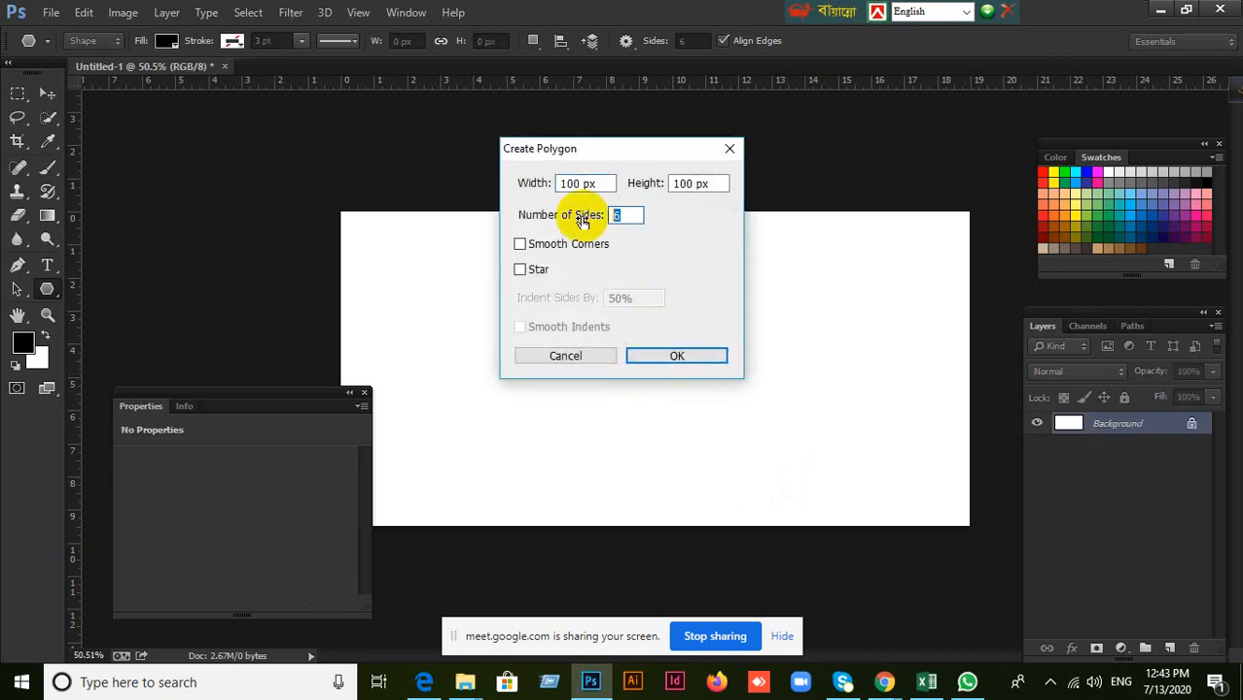
pyautogui.click(680, 355)
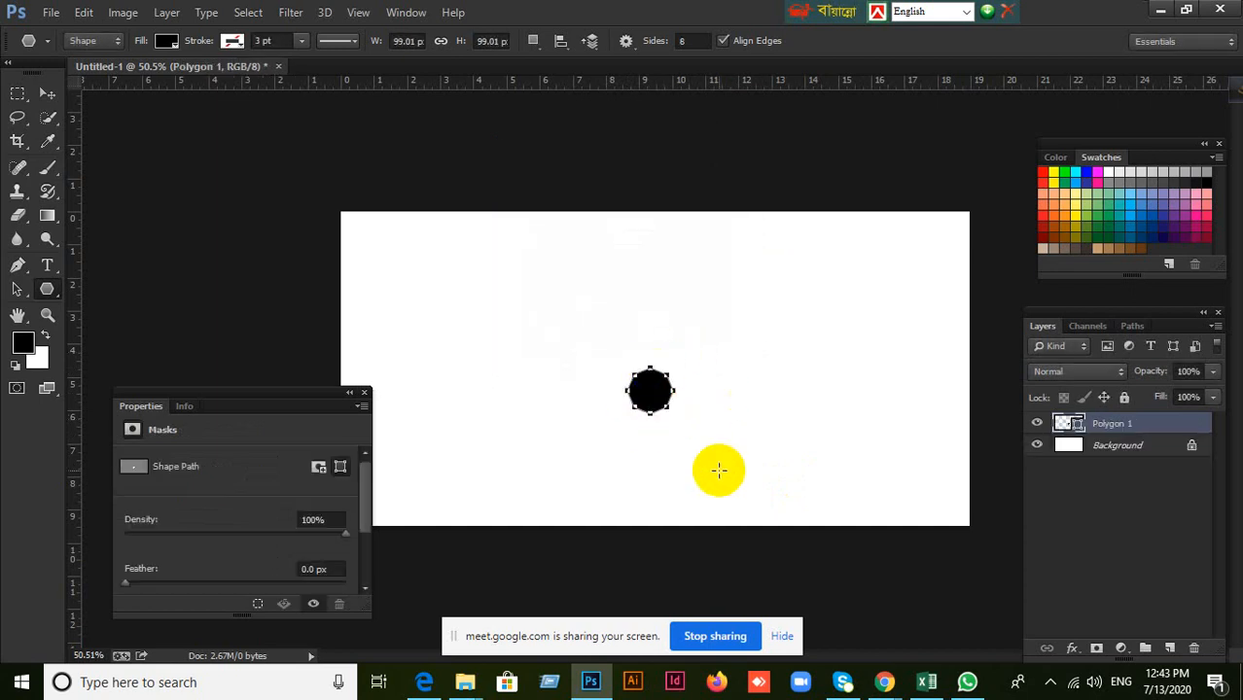
pyautogui.click(47, 94)
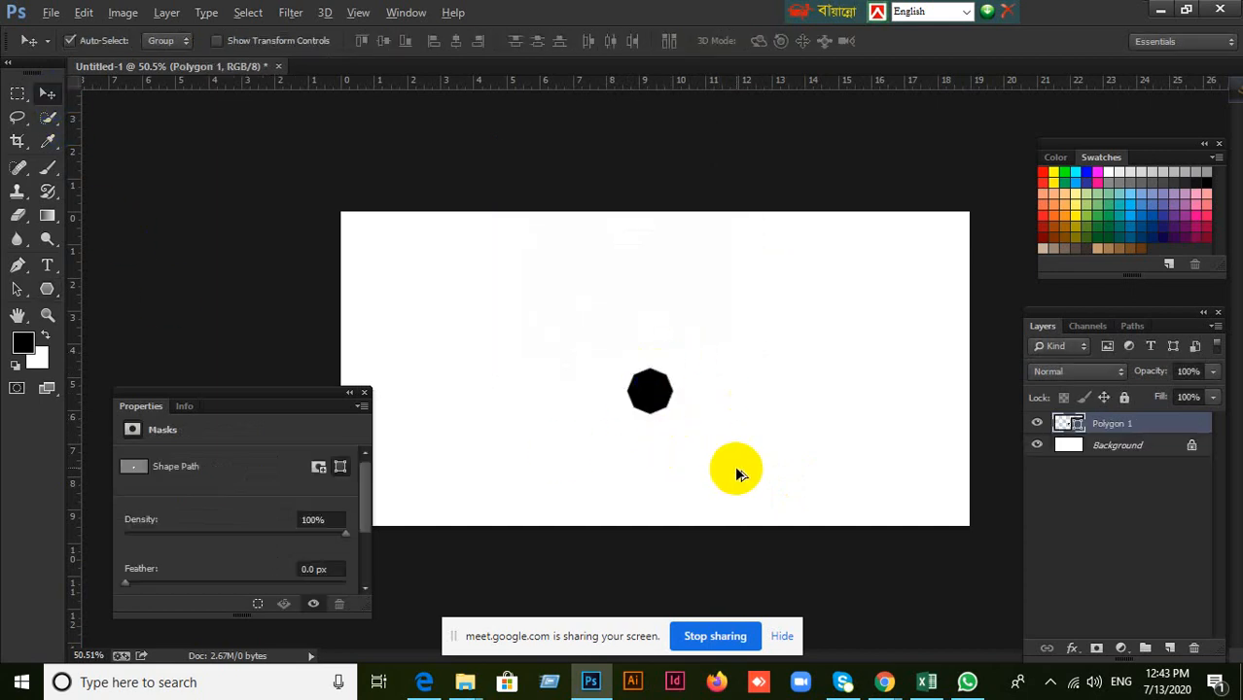
pyautogui.scroll(15, 688, 424)
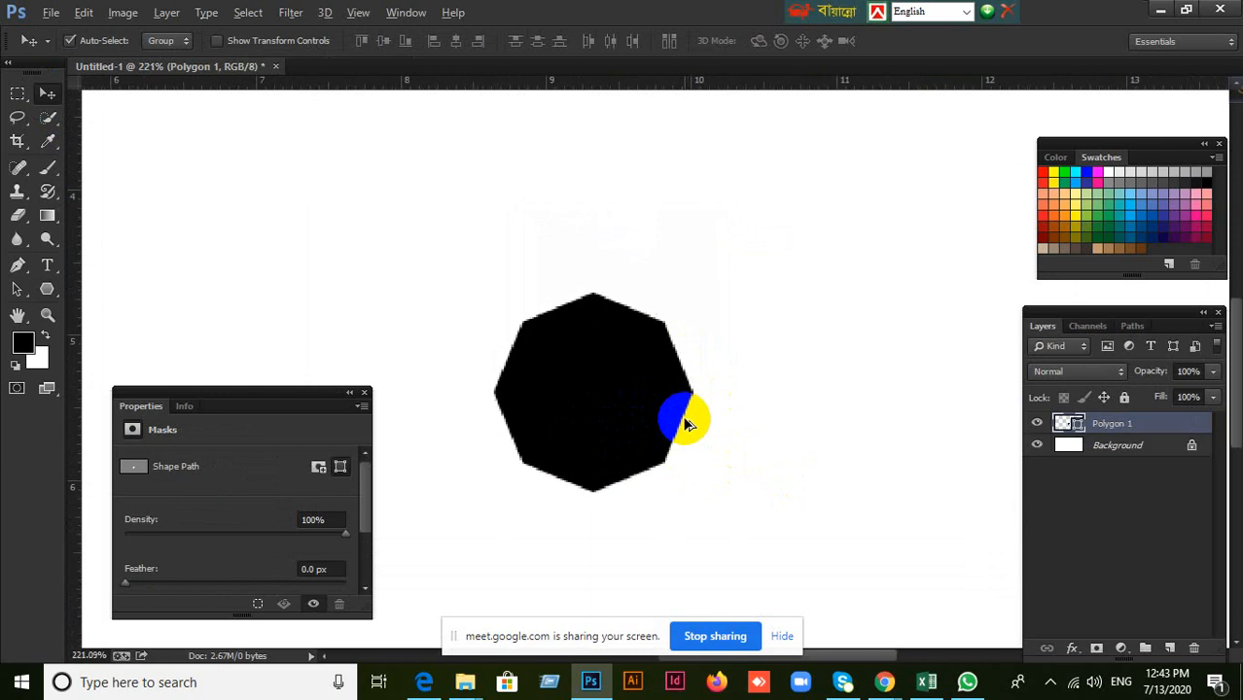
pyautogui.scroll(-10, 687, 424)
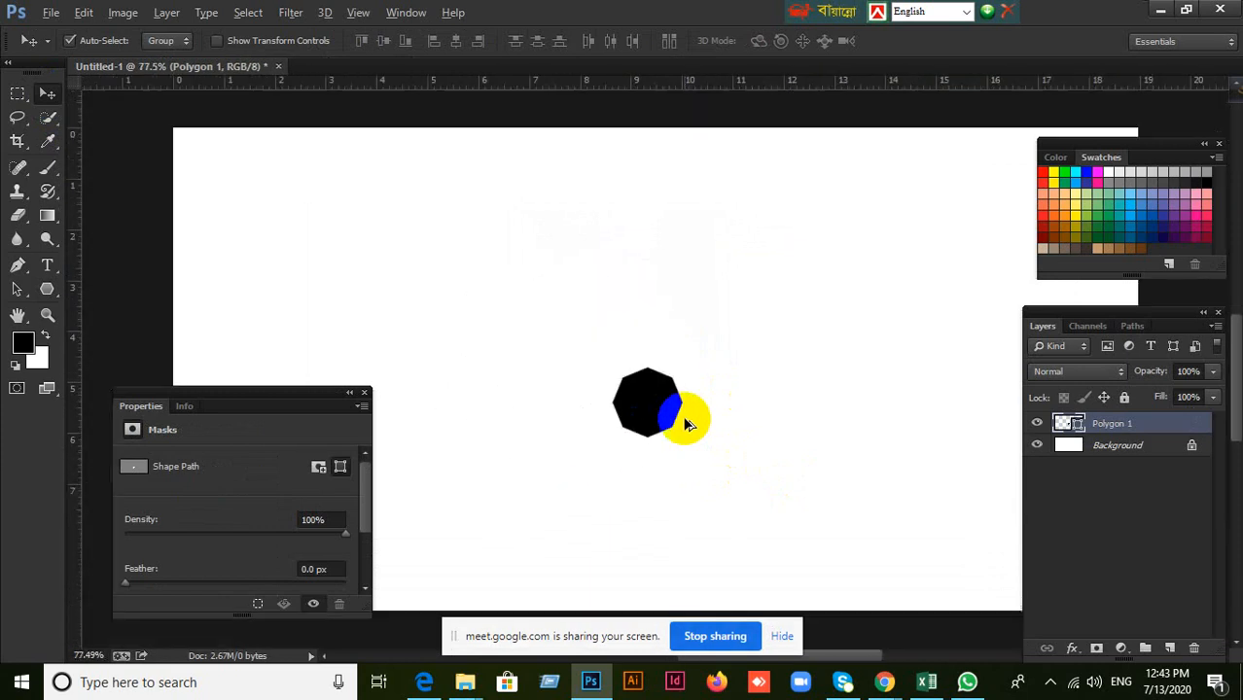
pyautogui.scroll(8, 685, 424)
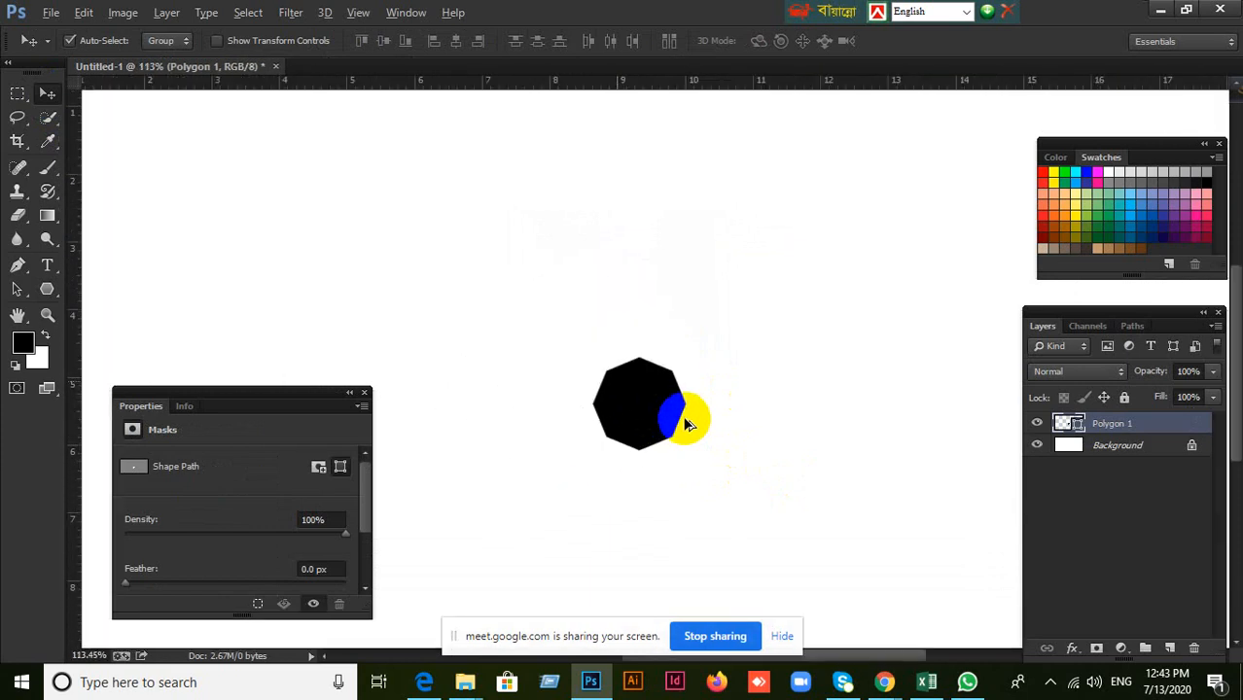
pyautogui.scroll(2, 686, 424)
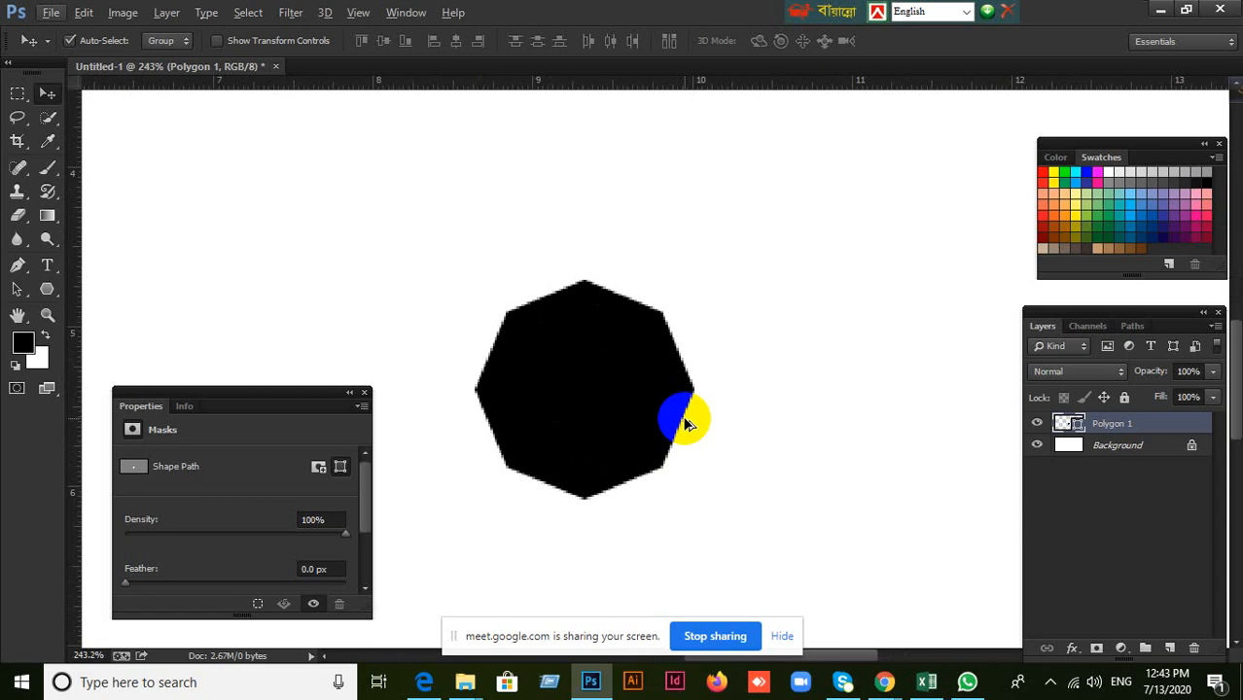
pyautogui.click(1196, 649)
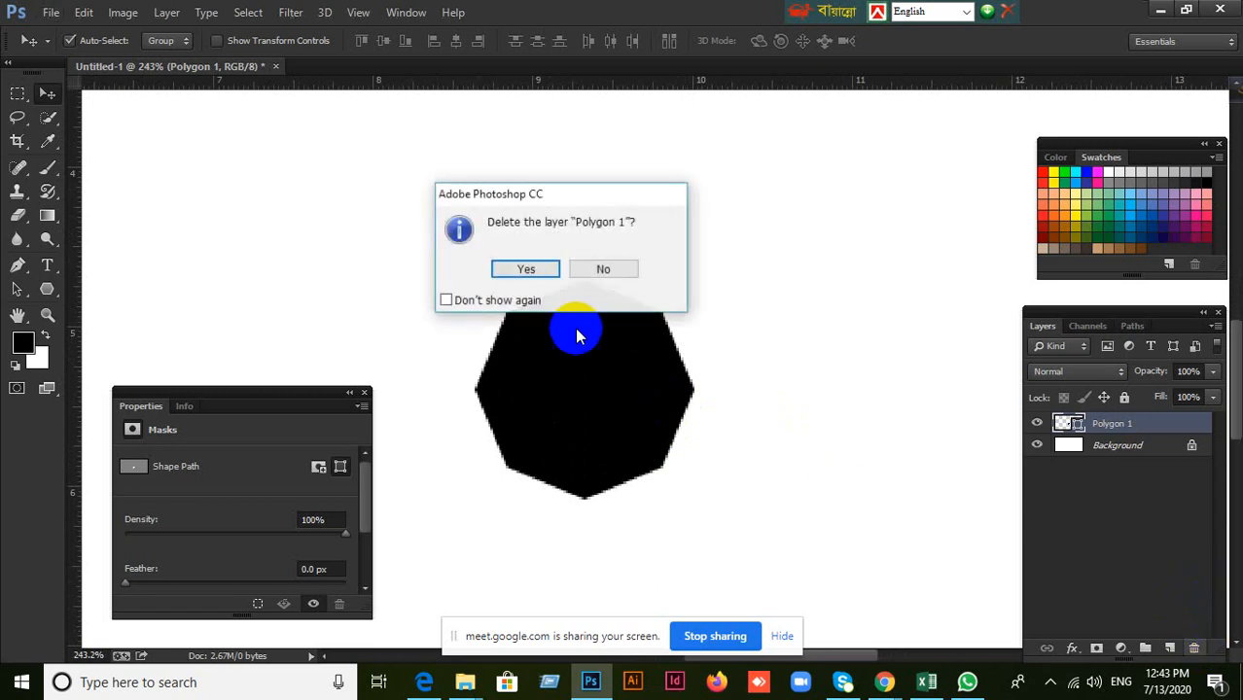
pyautogui.click(522, 269)
# Draw a freehand eight-sided black polygon of about 134 × 134 px and move it down and right toward the canvas centre.
pyautogui.click(56, 296)
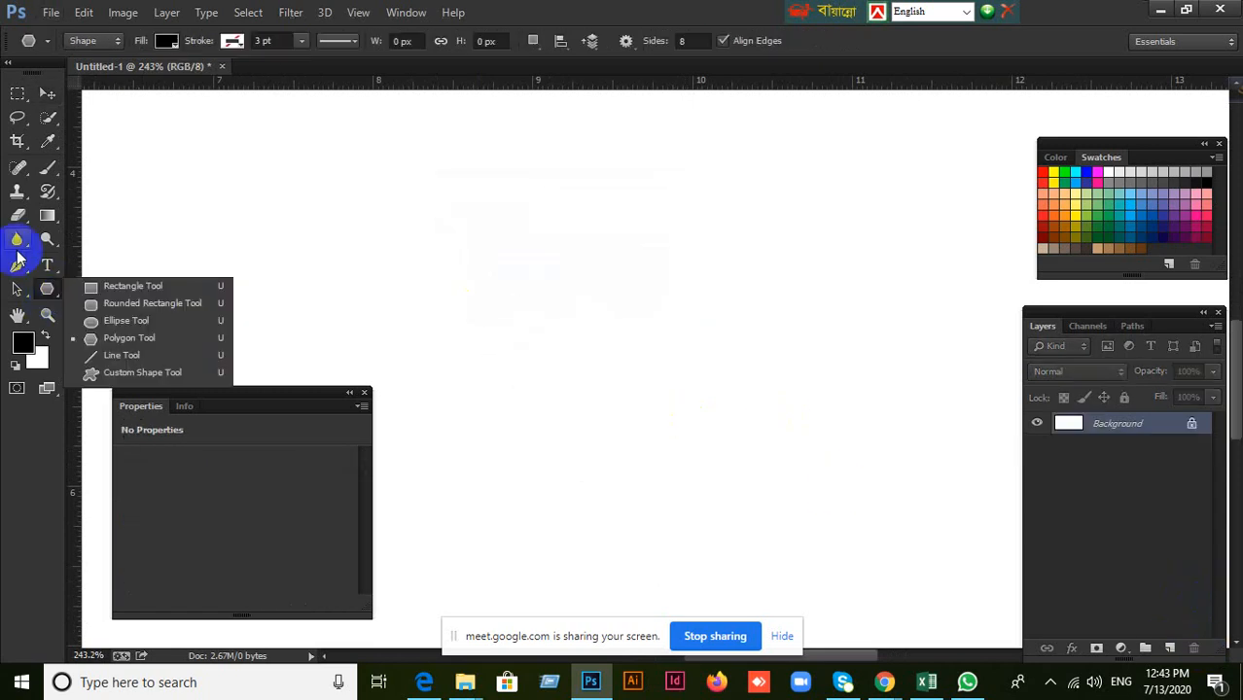
pyautogui.click(120, 336)
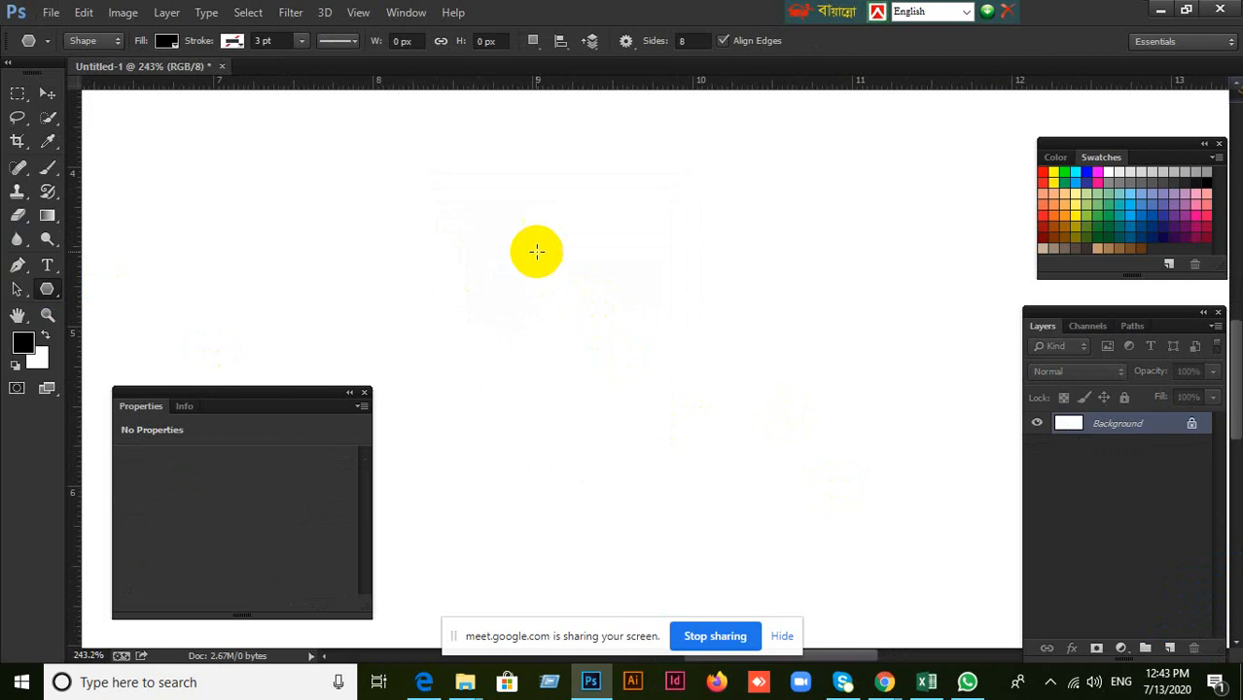
pyautogui.moveTo(534, 251); pyautogui.dragTo(683, 289)
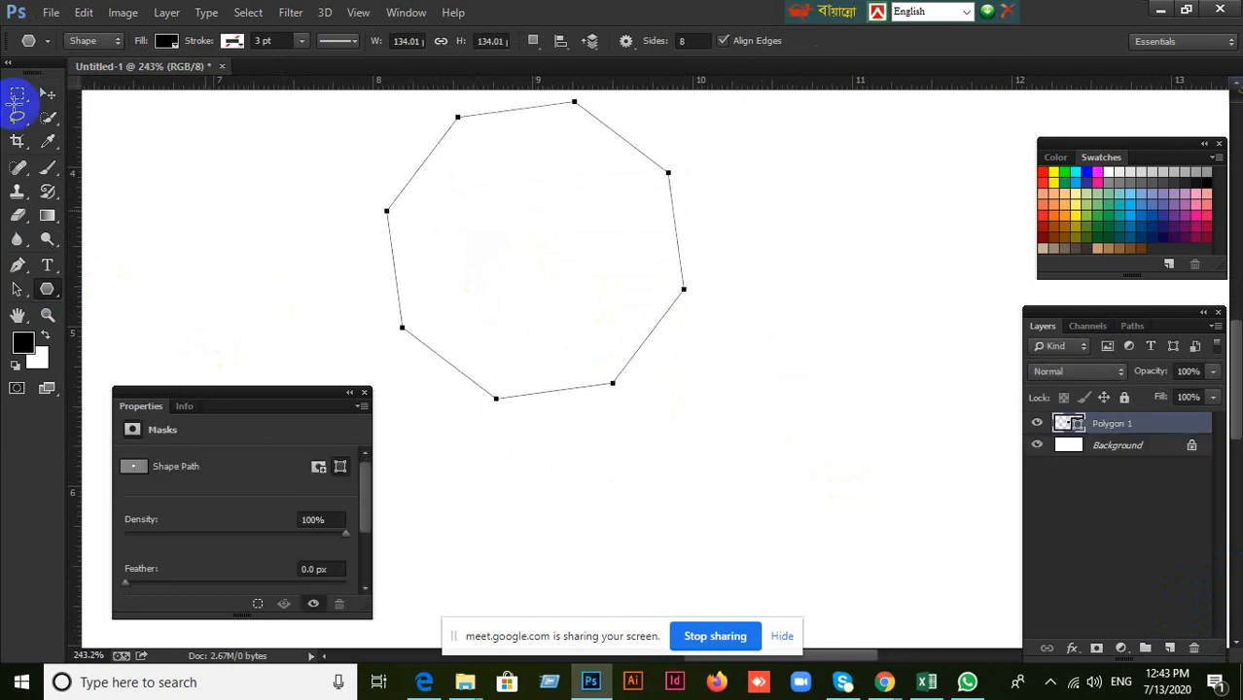
pyautogui.click(48, 95)
pyautogui.moveTo(611, 270); pyautogui.dragTo(669, 368)
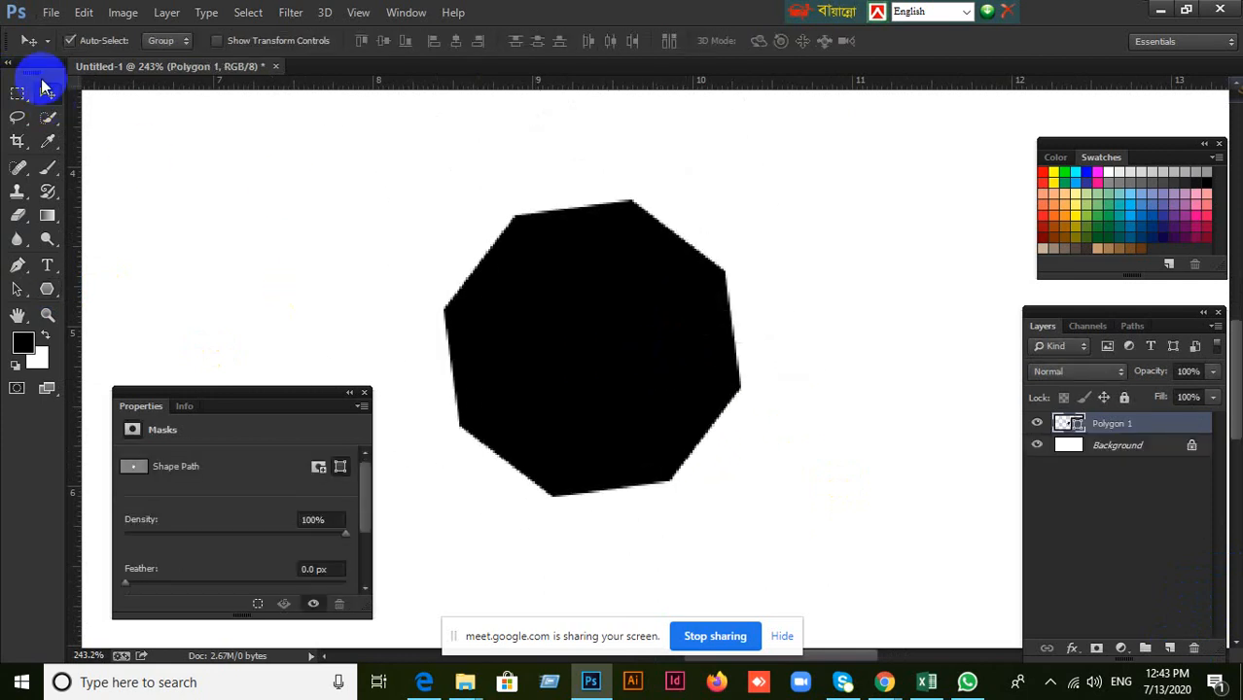
pyautogui.scroll(-5, 464, 347)
pyautogui.scroll(-5, 469, 352)
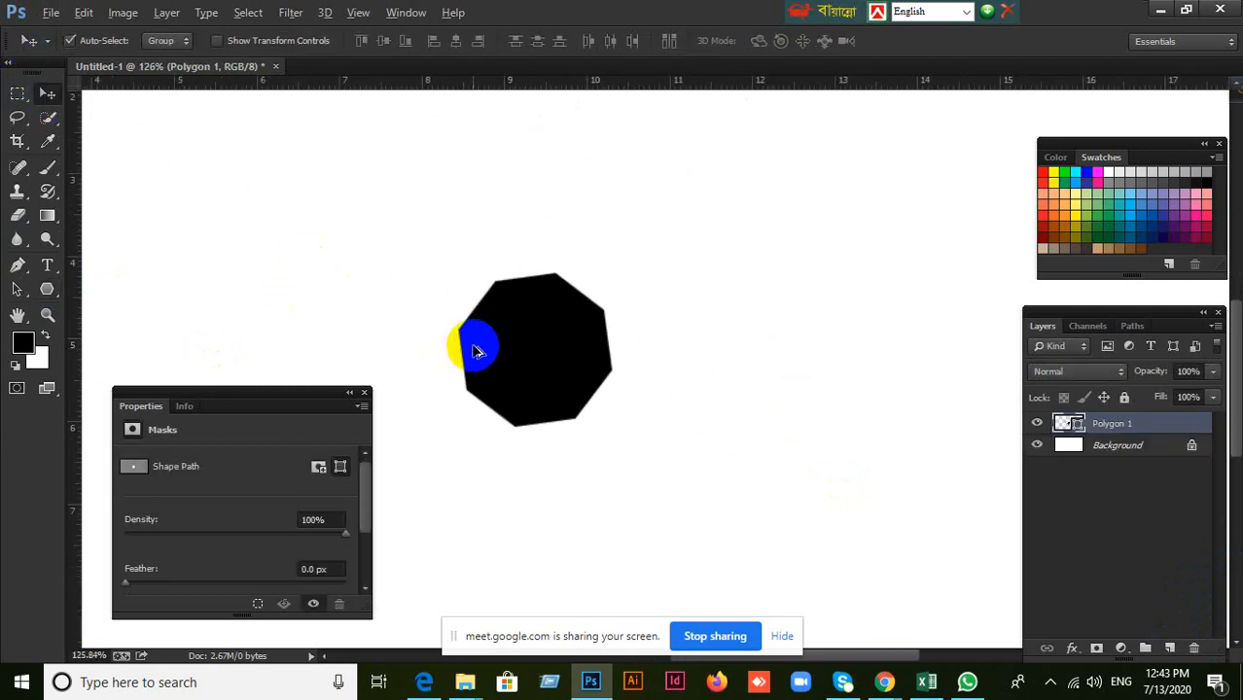
pyautogui.scroll(2, 658, 379)
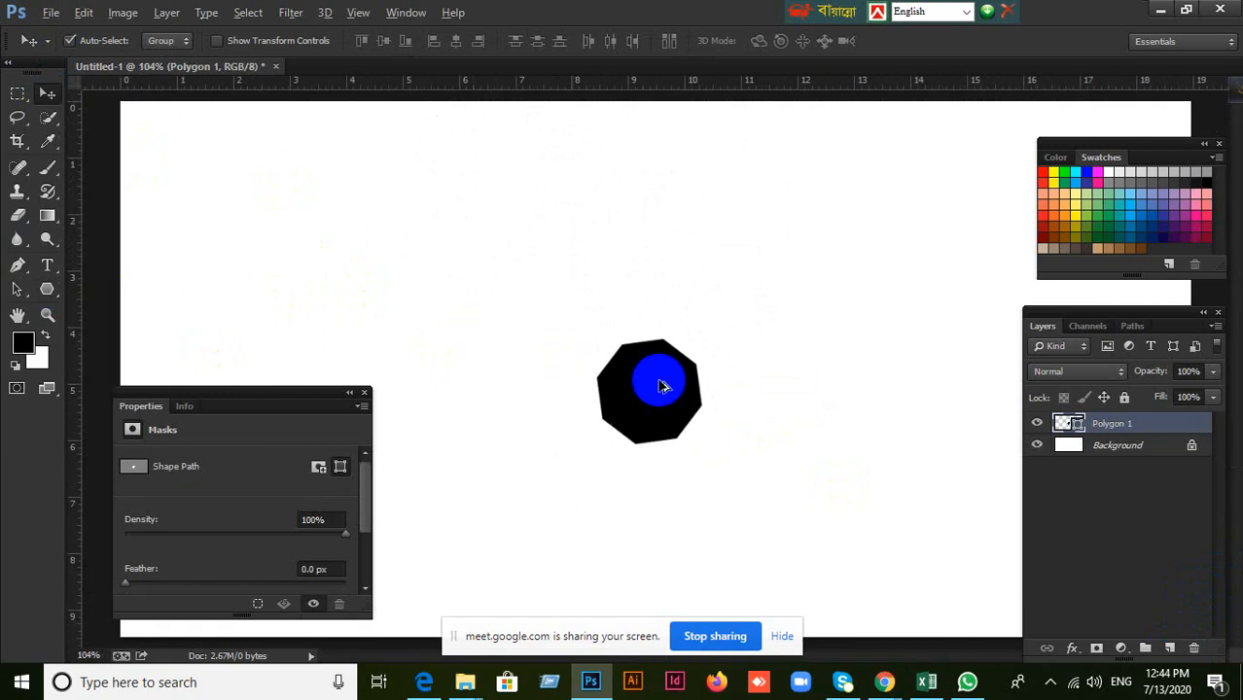
pyautogui.moveTo(653, 398); pyautogui.dragTo(665, 353)
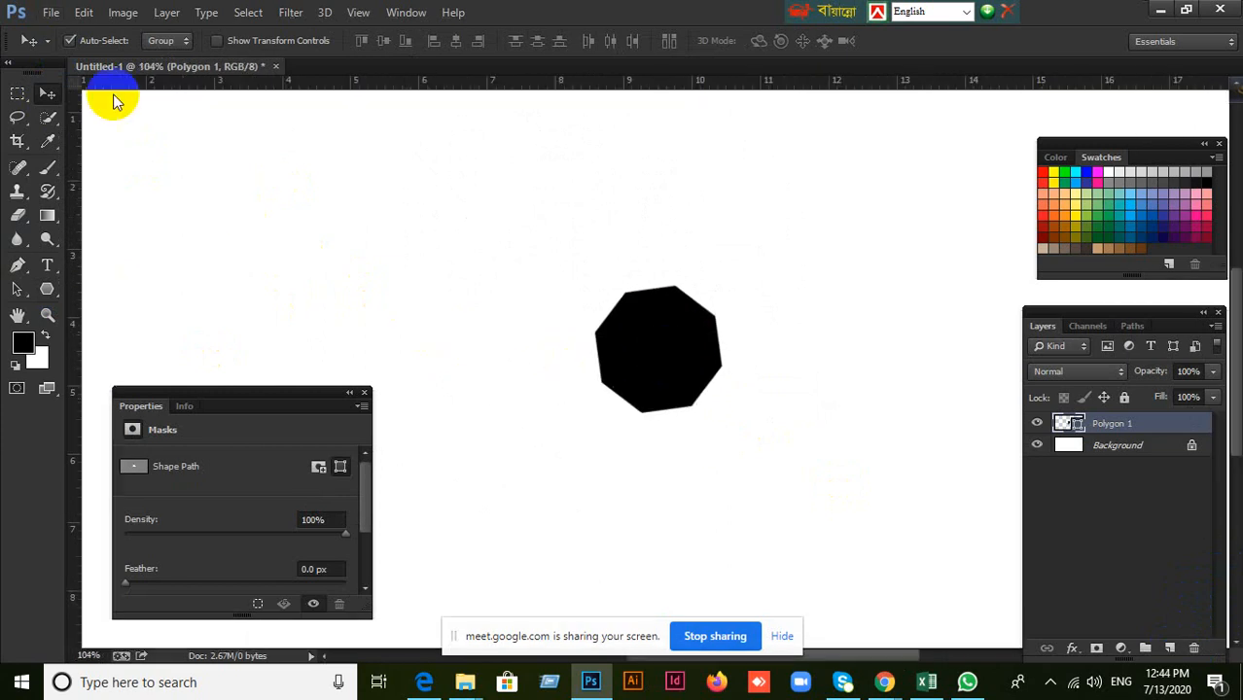
# Place the city-buildings image from the Desktop above the polygon layer at its default size.
pyautogui.click(48, 11)
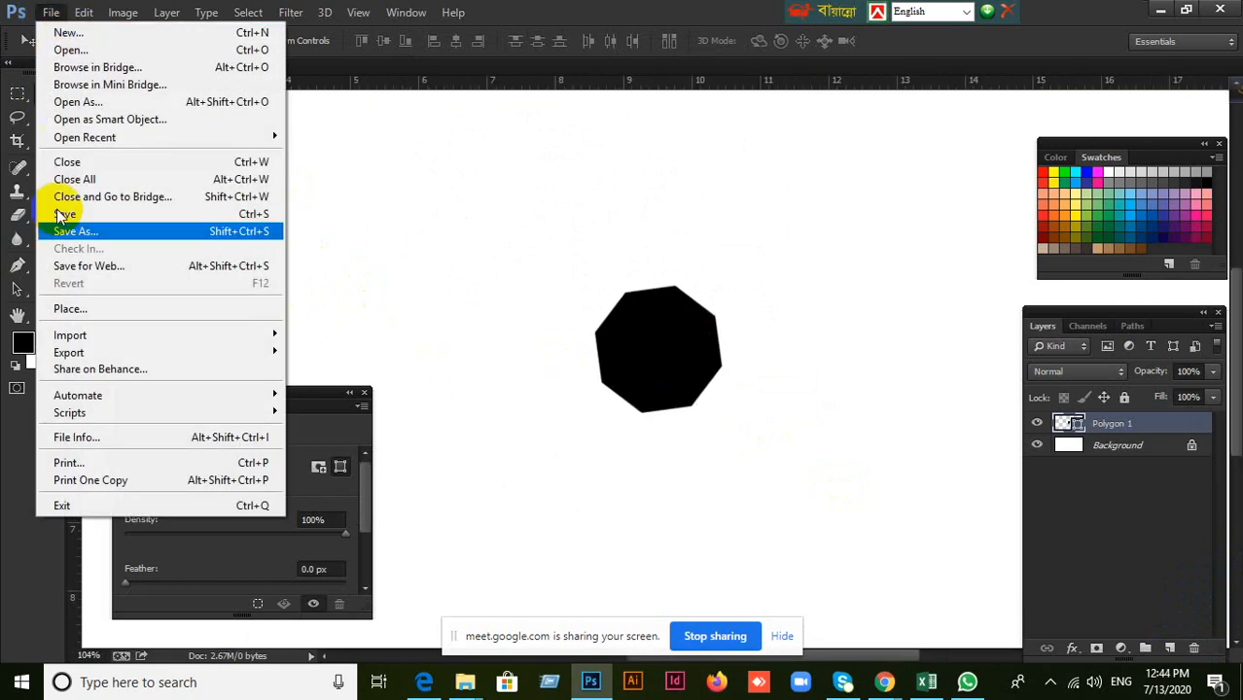
pyautogui.click(62, 311)
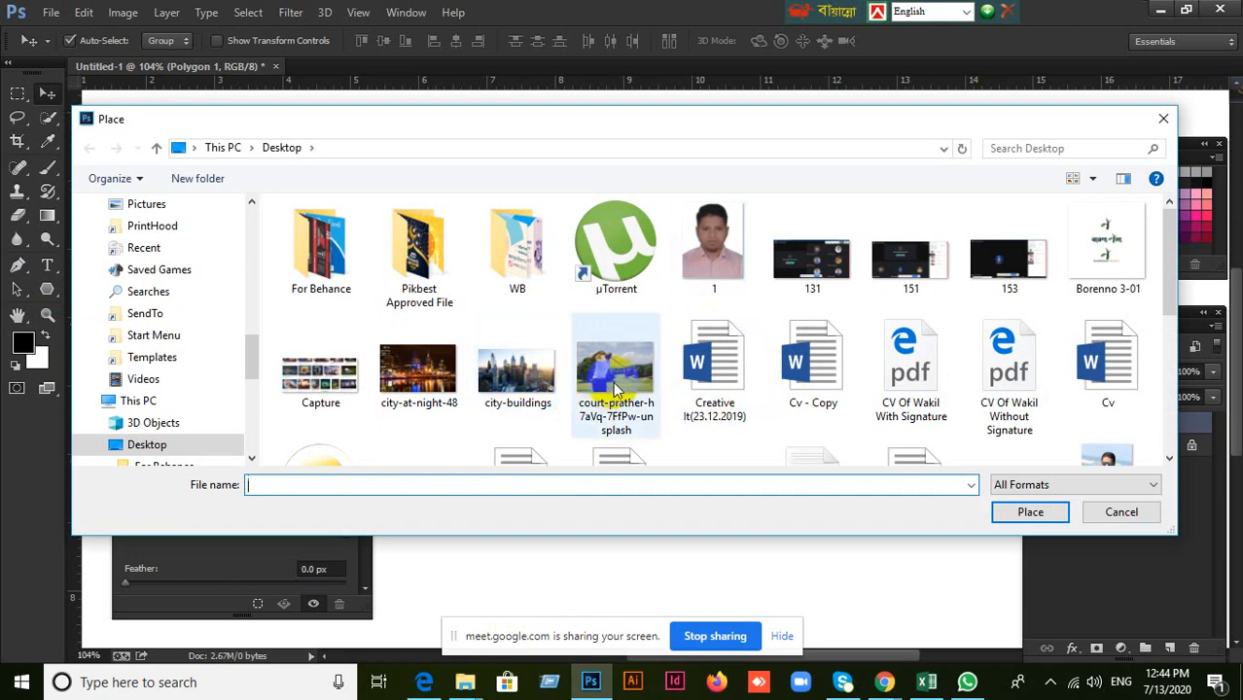
pyautogui.click(530, 379)
pyautogui.click(1031, 511)
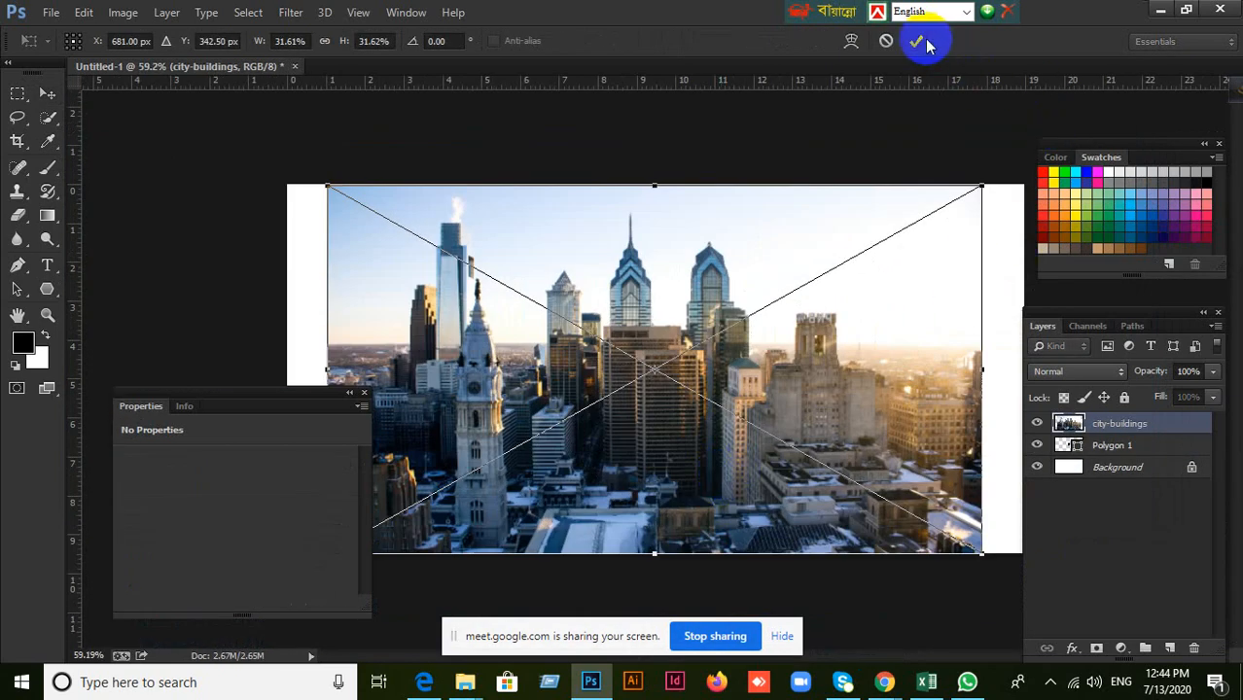
pyautogui.click(917, 41)
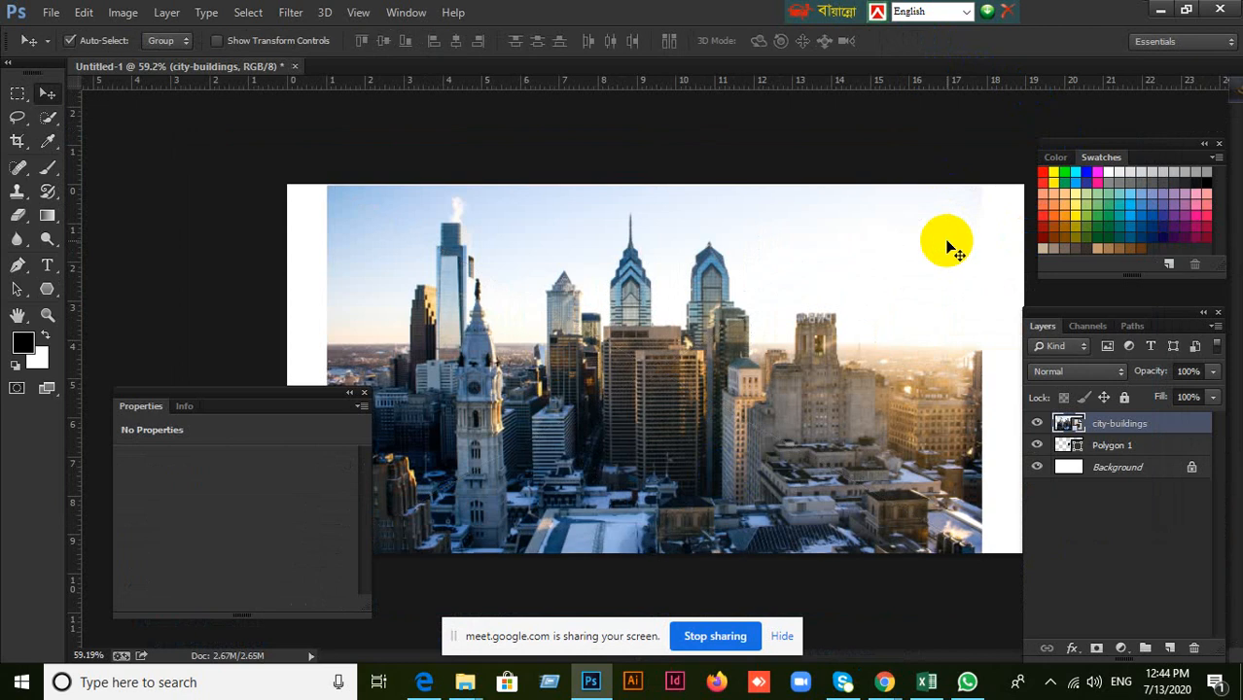
# Scale the placed city image down around its centre to about 10.2% so it still covers the polygon.
pyautogui.hotkey('ctrl', 't')
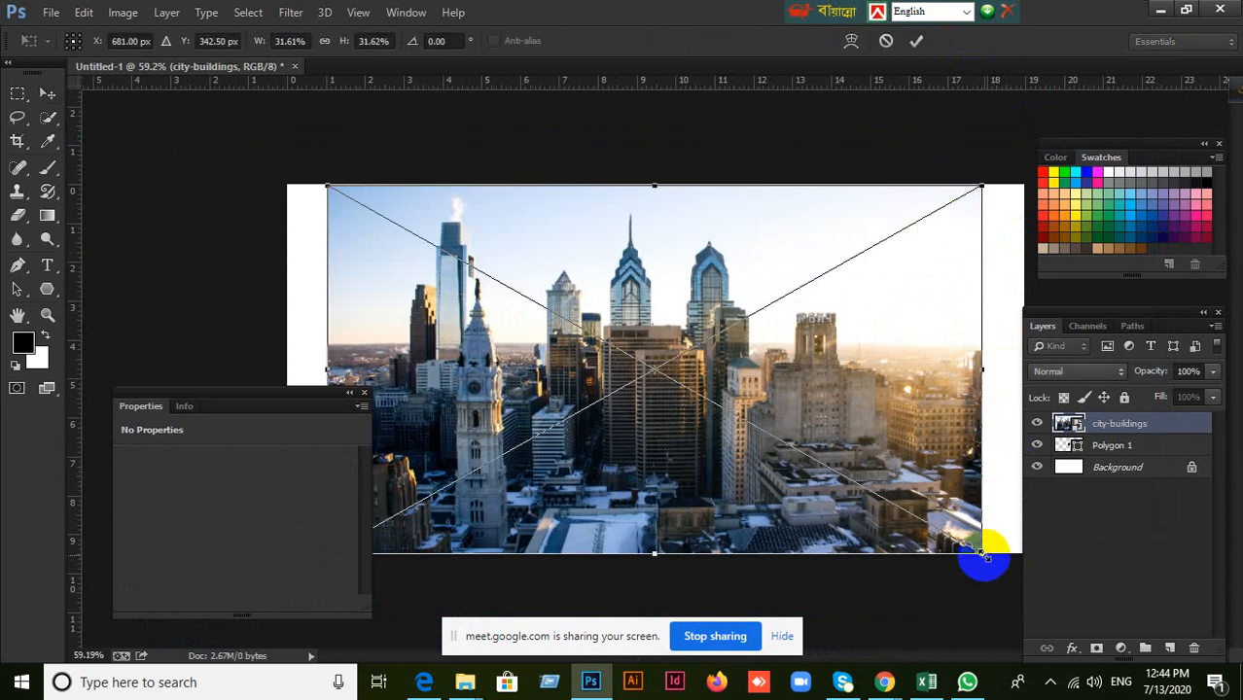
pyautogui.moveTo(984, 554); pyautogui.dragTo(762, 428)
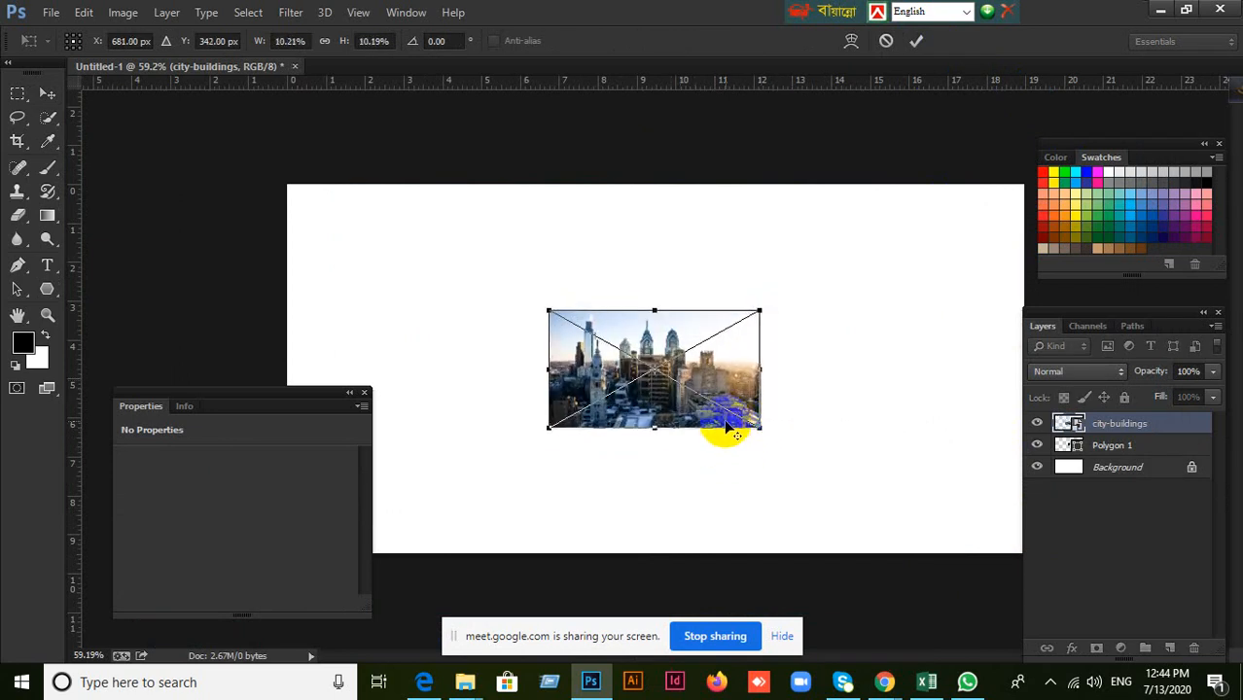
pyautogui.scroll(2, 726, 428)
pyautogui.scroll(-1, 726, 428)
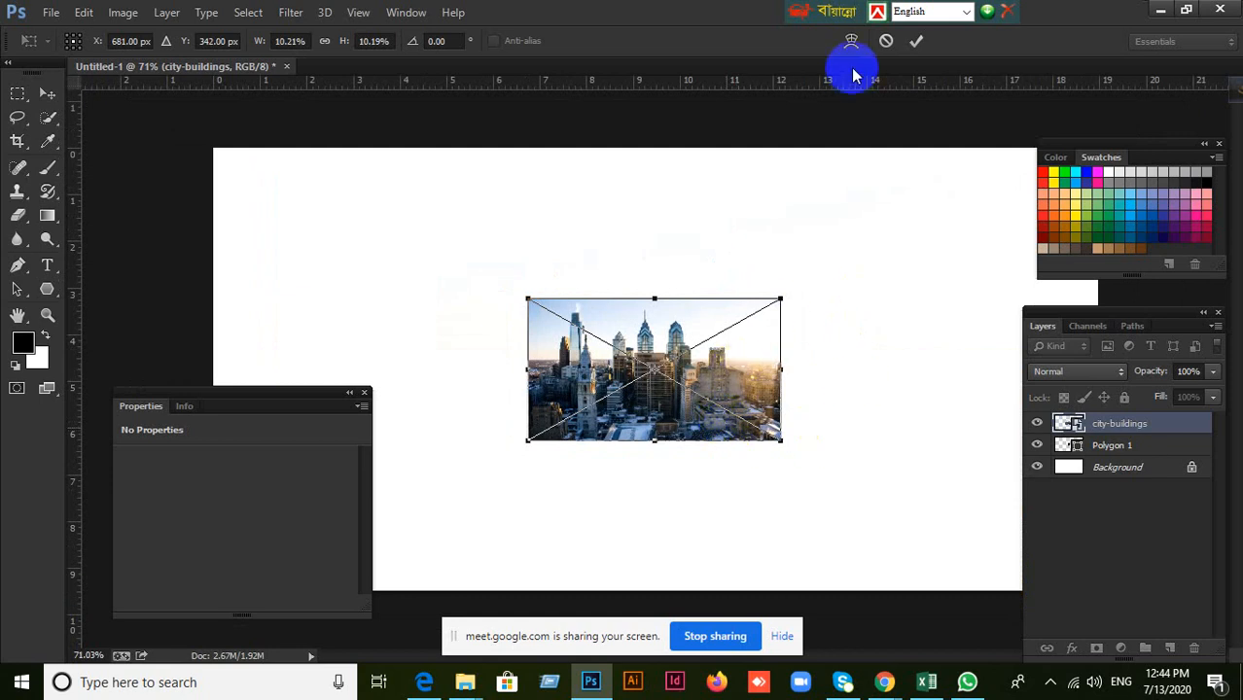
pyautogui.click(916, 40)
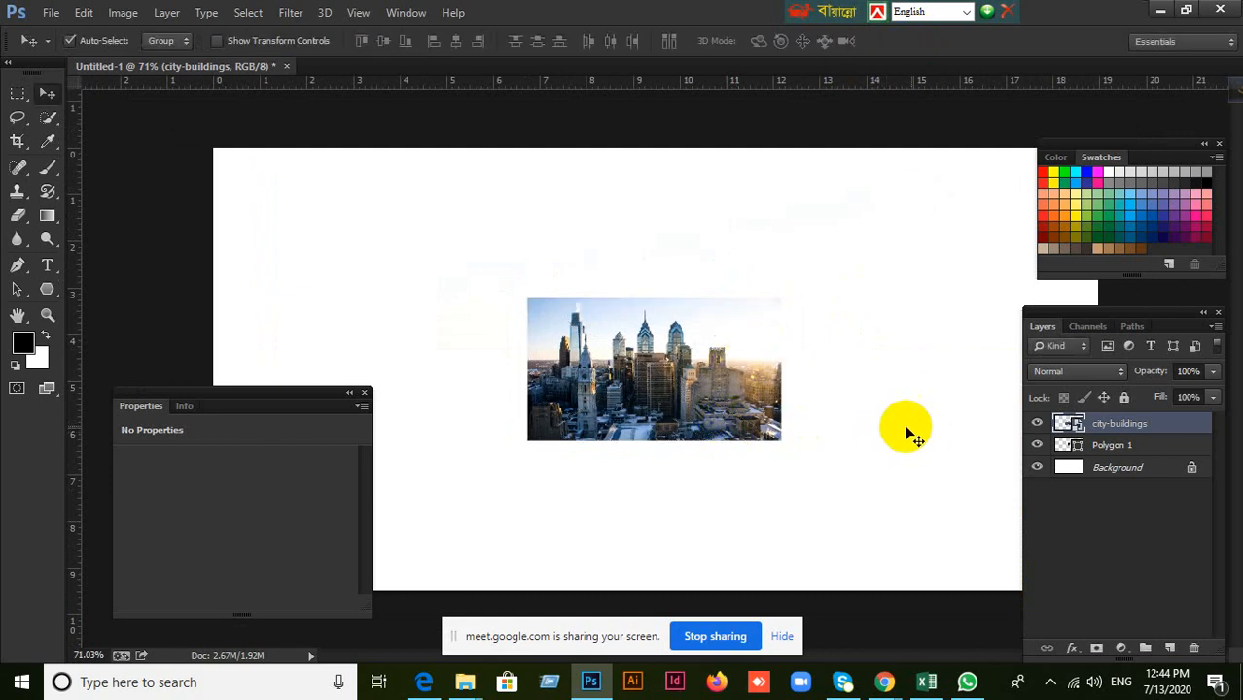
# Review the layer stack, temporarily hiding the city image to see the black polygon beneath it.
pyautogui.scroll(2, 702, 411)
pyautogui.scroll(1, 702, 411)
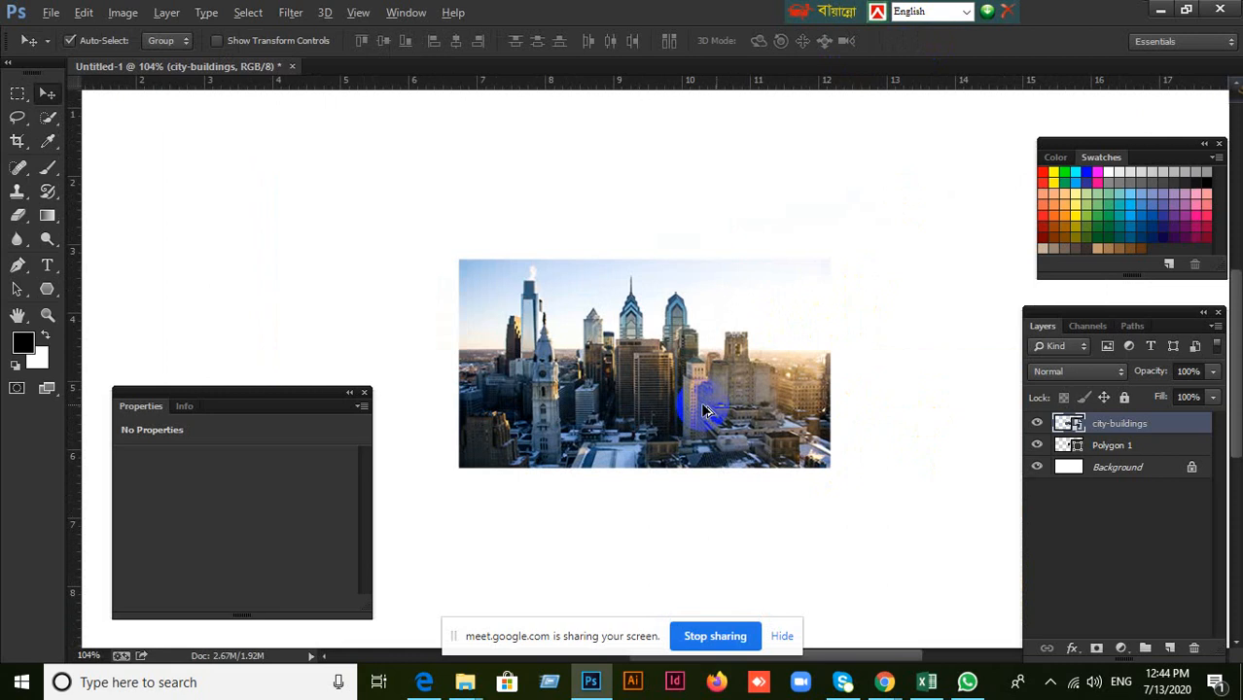
pyautogui.click(1125, 469)
pyautogui.click(1107, 447)
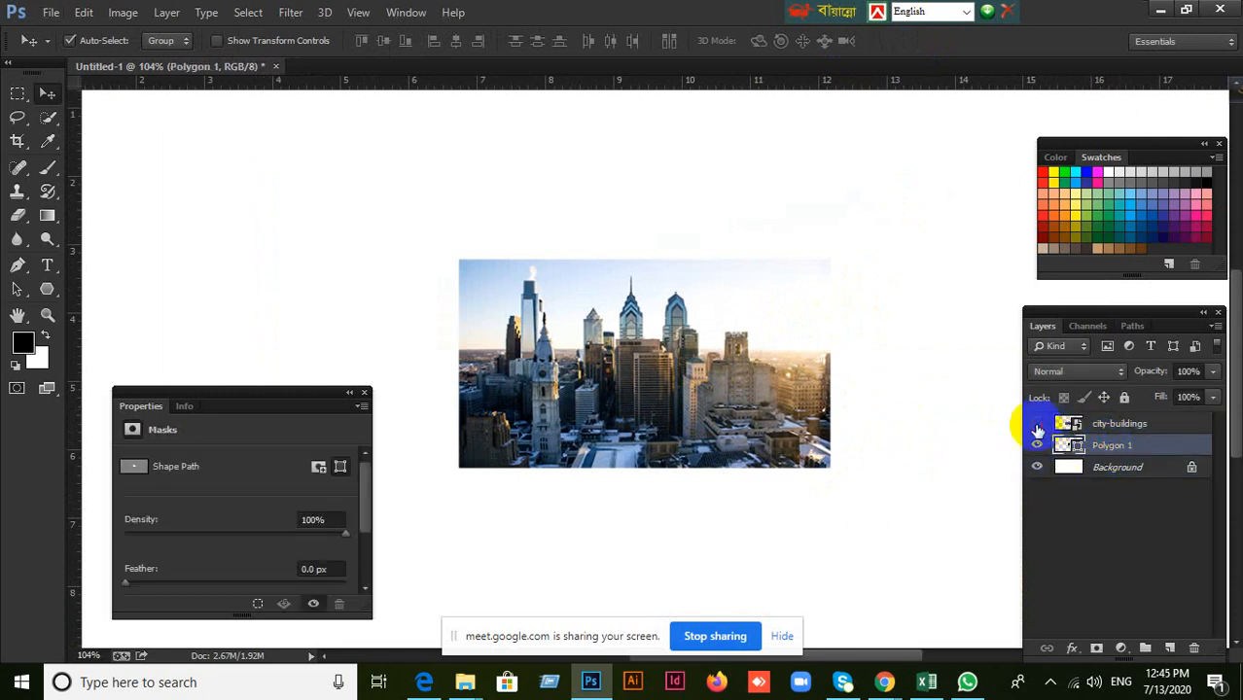
pyautogui.click(1036, 424)
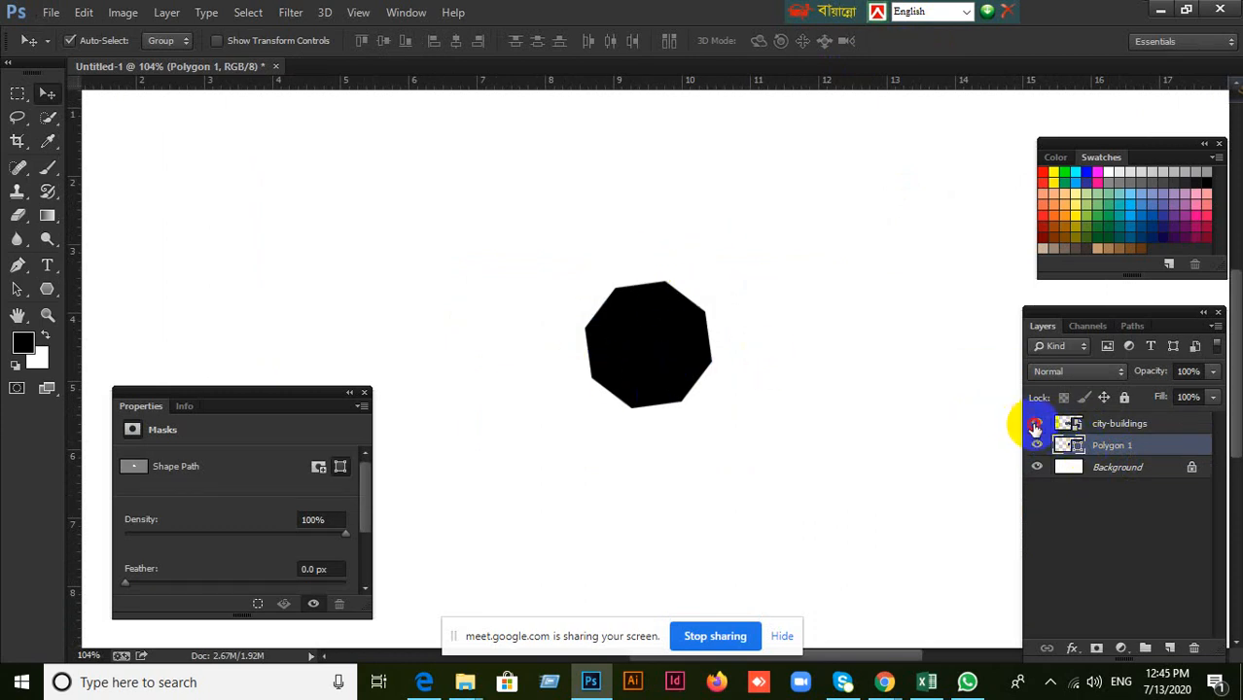
pyautogui.click(1036, 424)
pyautogui.click(1143, 429)
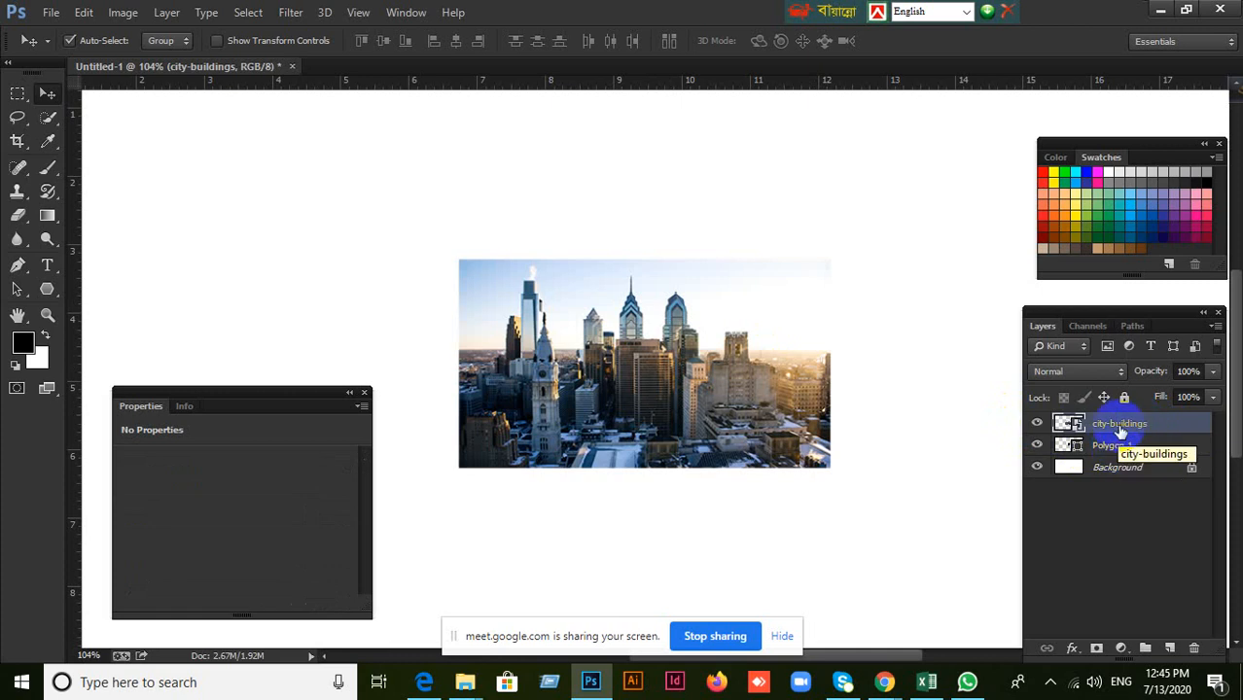
# Clip the city-buildings layer to the polygon with a clipping mask and shift the image slightly to the left inside the shape.
pyautogui.rightClick(1123, 426)
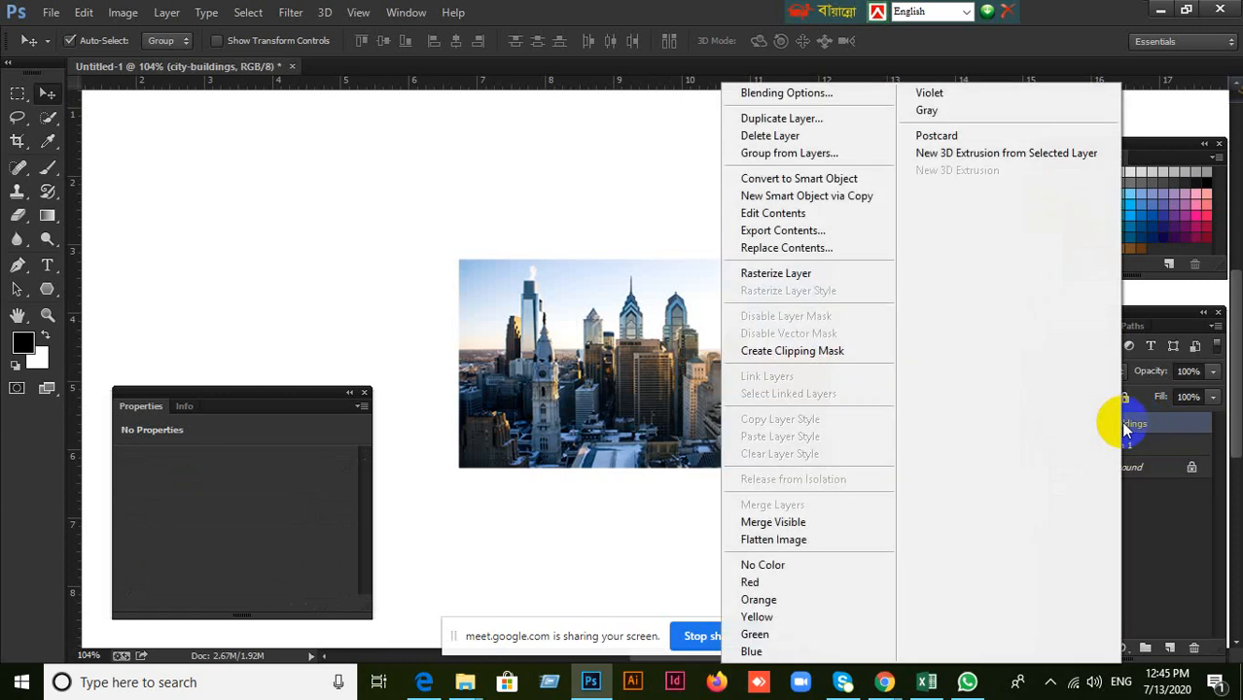
pyautogui.click(822, 358)
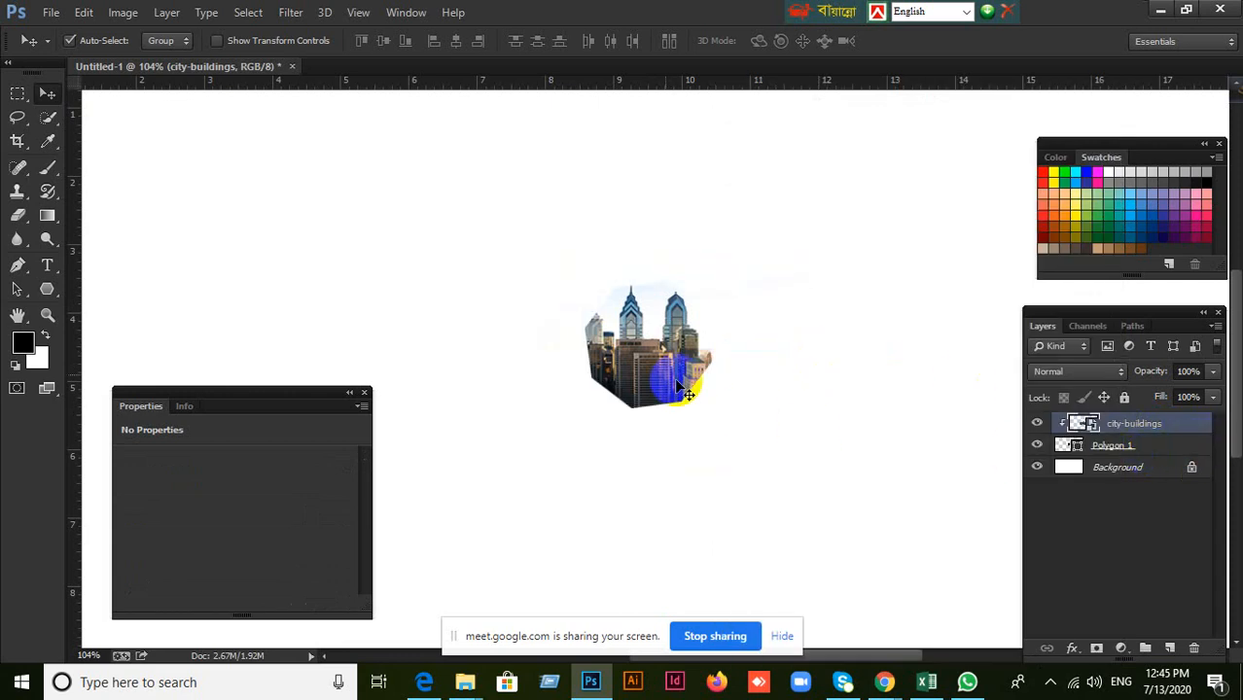
pyautogui.moveTo(683, 389); pyautogui.dragTo(661, 335)
# Delete the city-buildings and polygon layers together, leaving only the Background.
pyautogui.click(1089, 428)
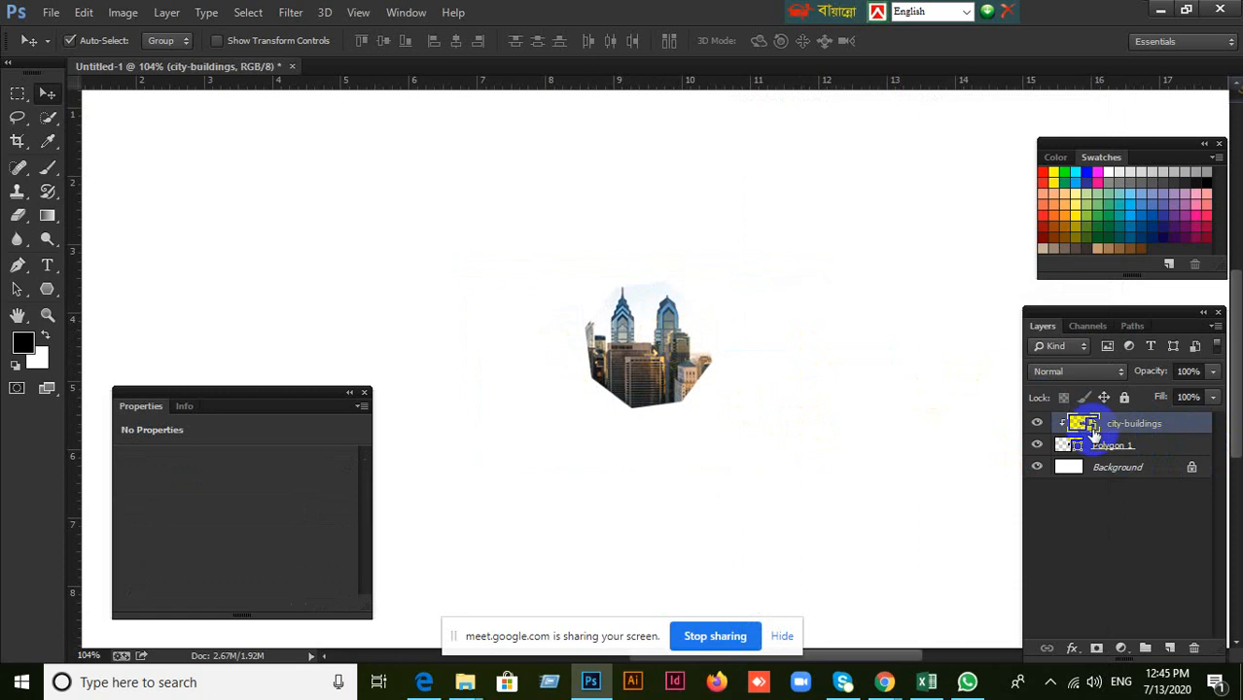
pyautogui.click(1139, 454)
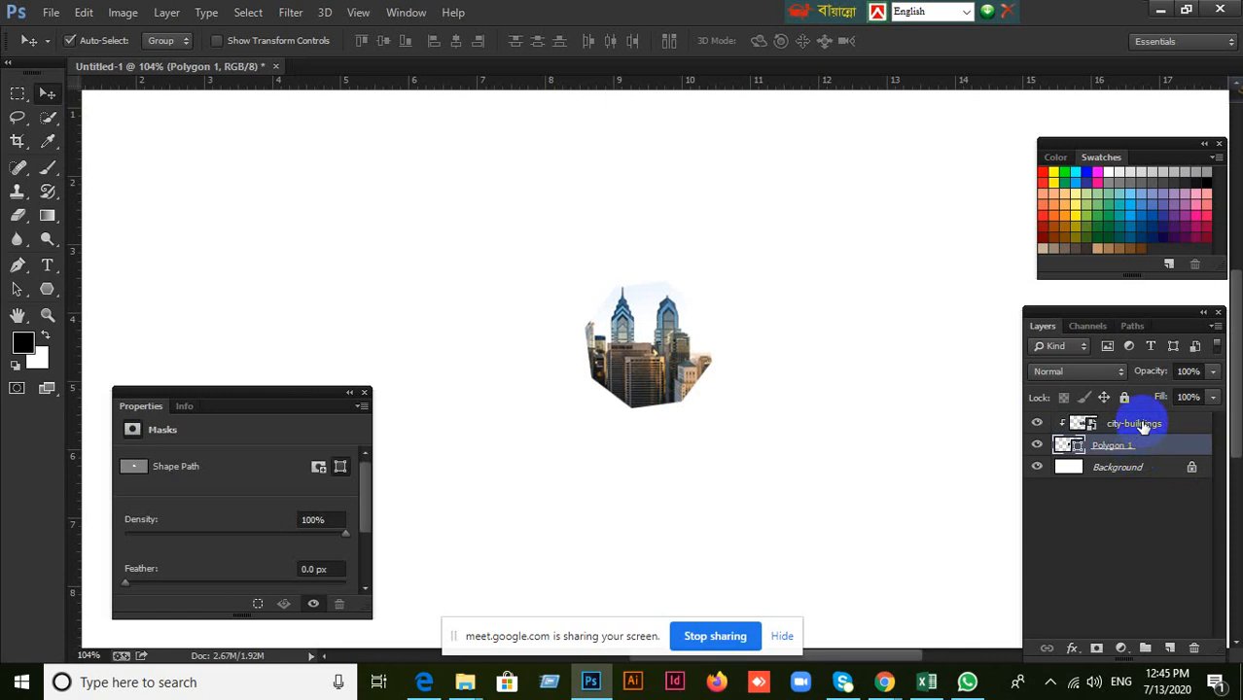
pyautogui.keyDown('shift'); pyautogui.click(1144, 426); pyautogui.keyUp('shift')
pyautogui.click(1193, 648)
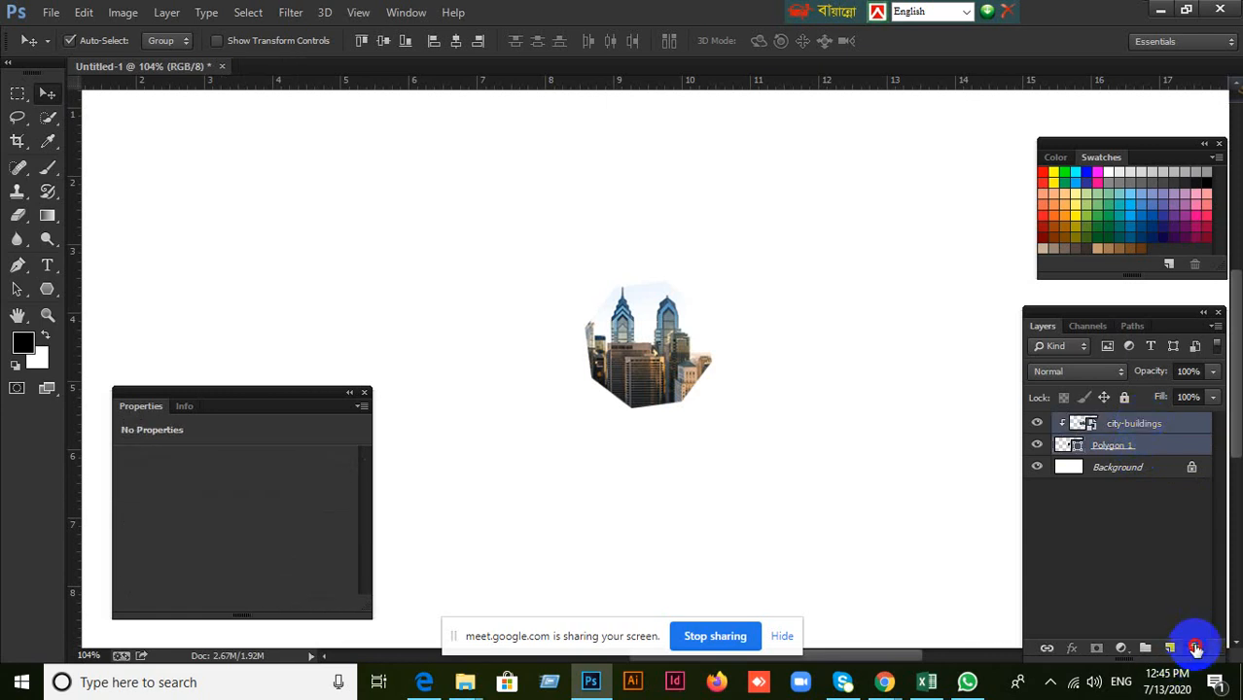
pyautogui.click(520, 269)
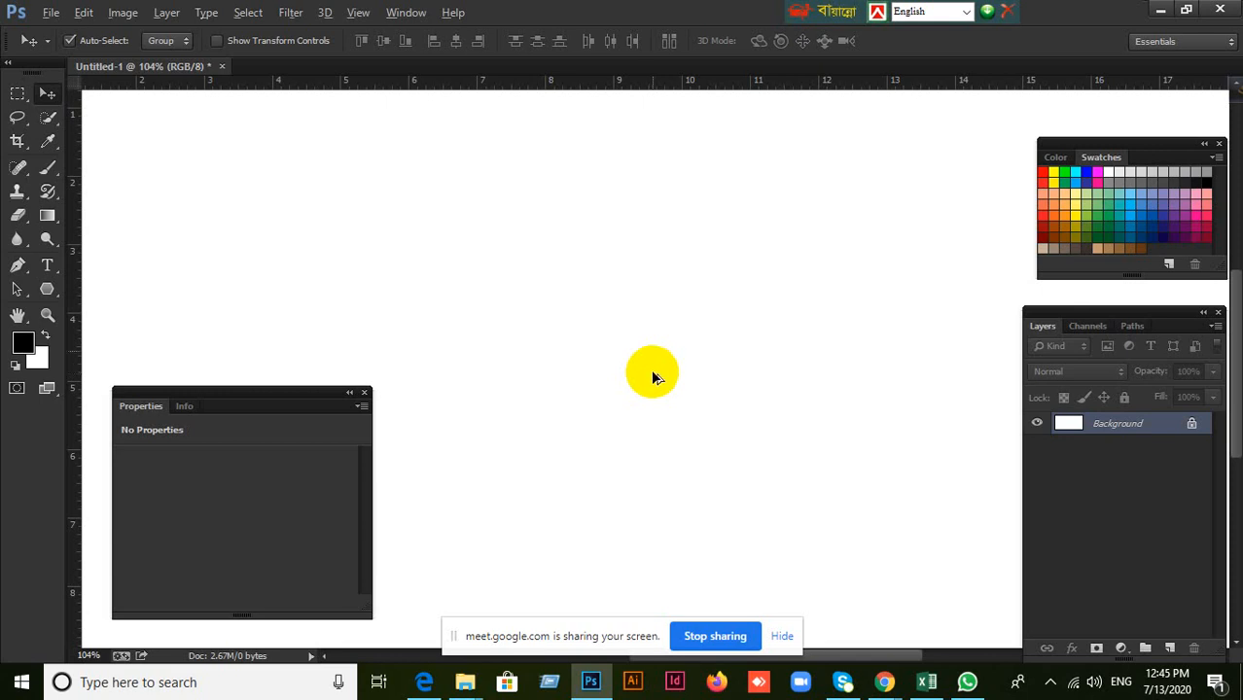
# Draw a freehand black ellipse of about 338 × 370 px in the upper middle of the canvas.
pyautogui.scroll(-3, 652, 376)
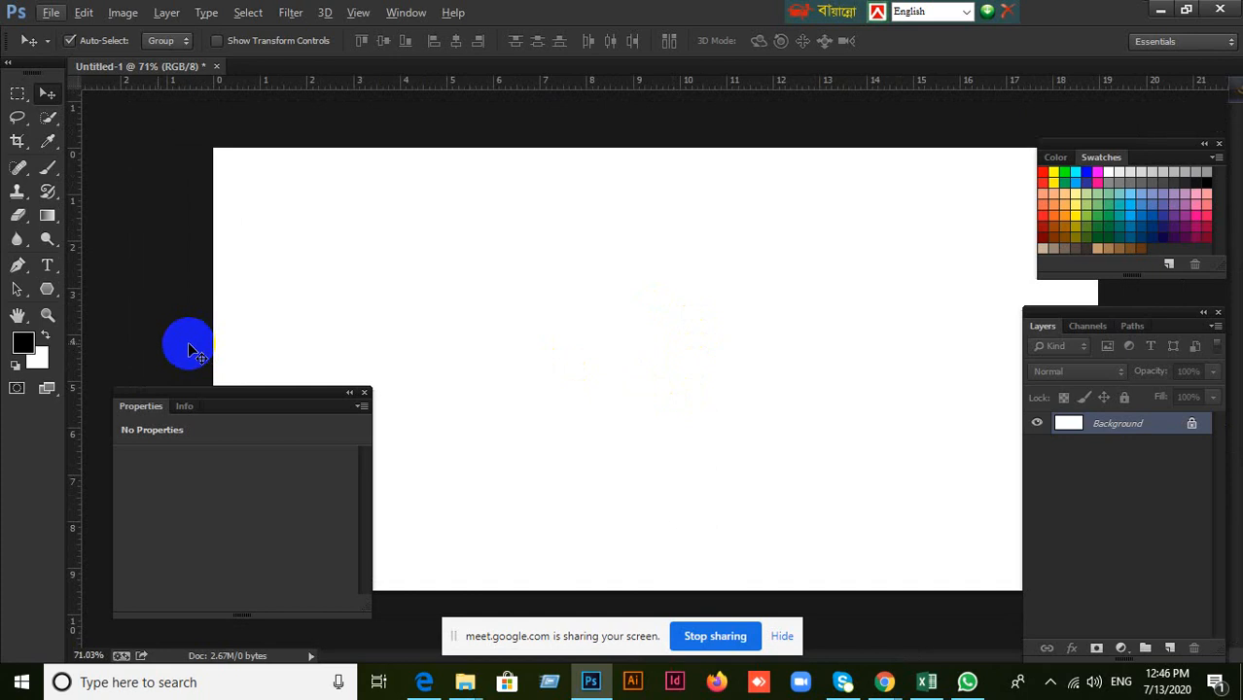
pyautogui.click(44, 294)
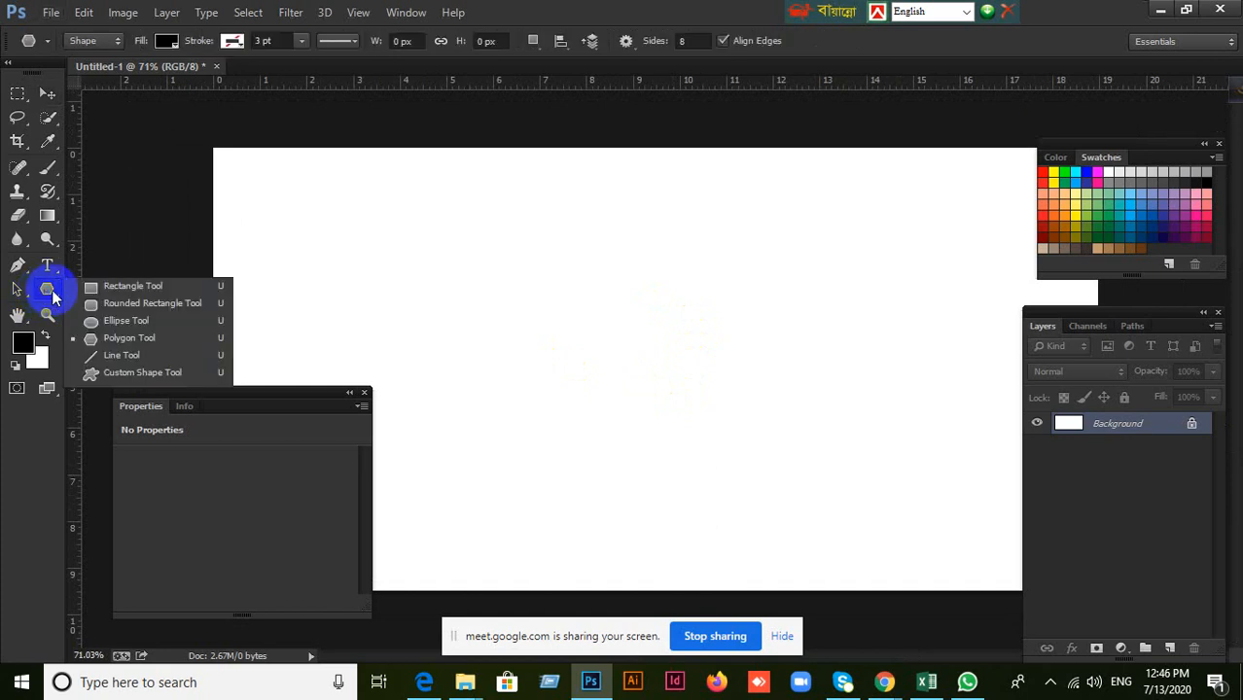
pyautogui.click(125, 321)
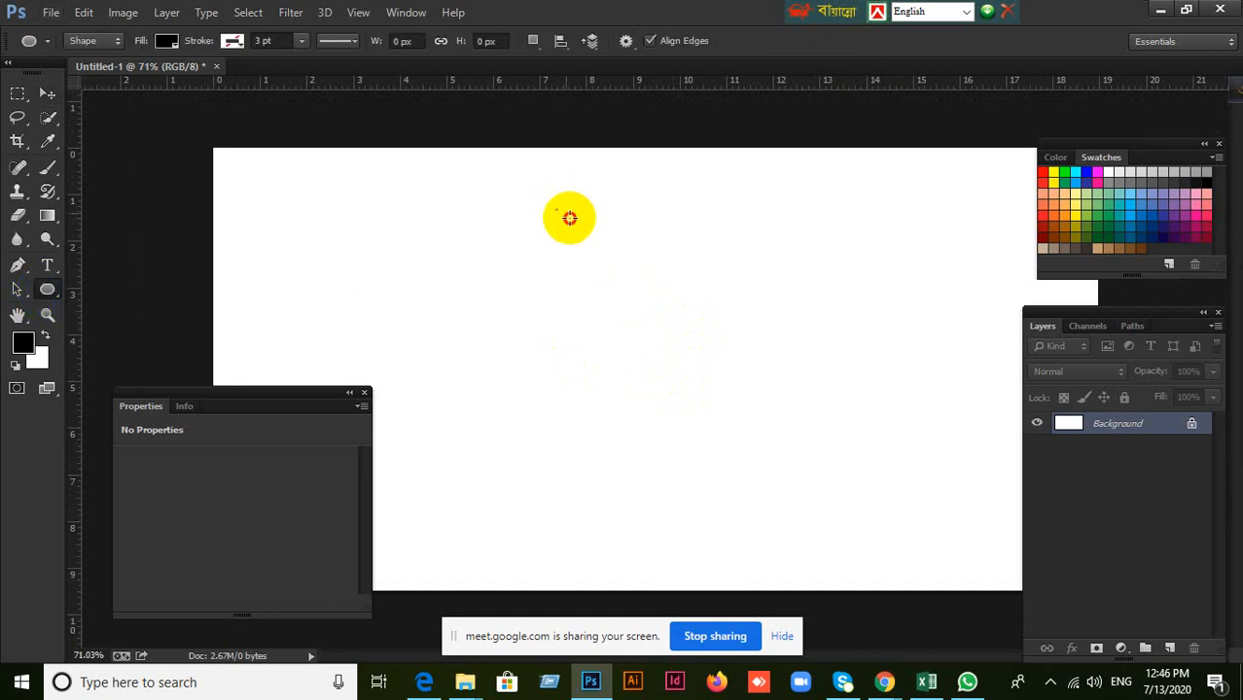
pyautogui.moveTo(556, 210); pyautogui.dragTo(772, 447)
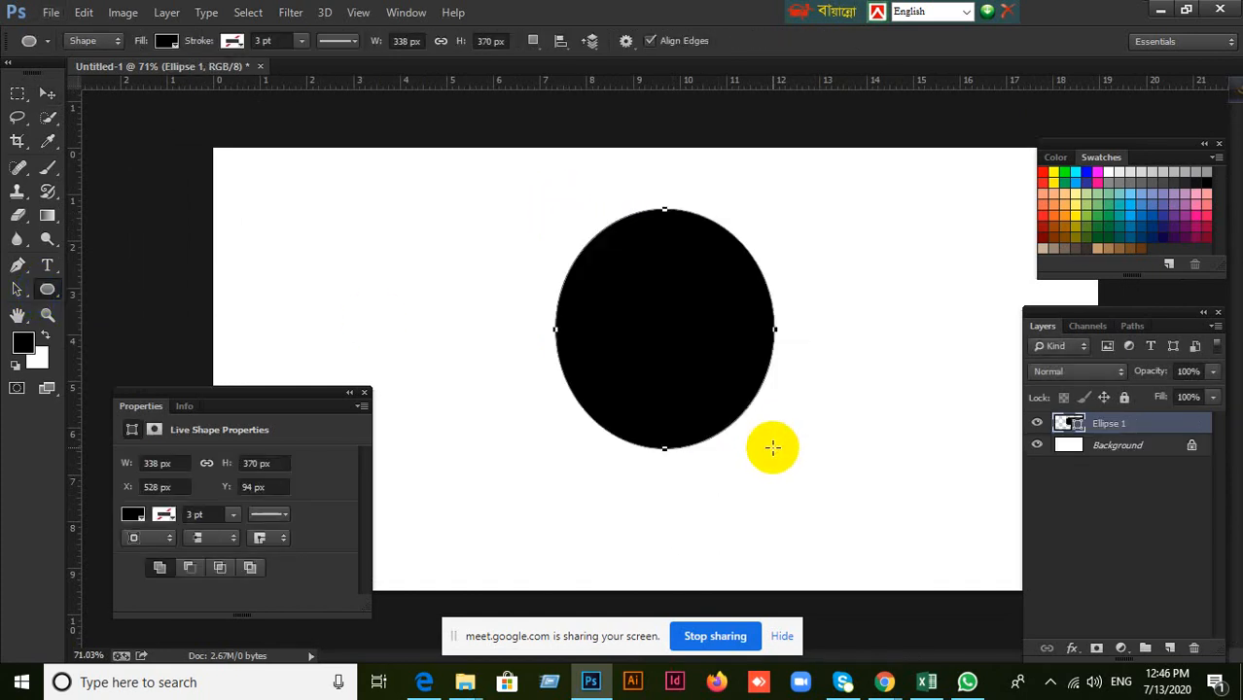
# Place the city-buildings image from the Desktop above the ellipse layer at its default size.
pyautogui.click(50, 11)
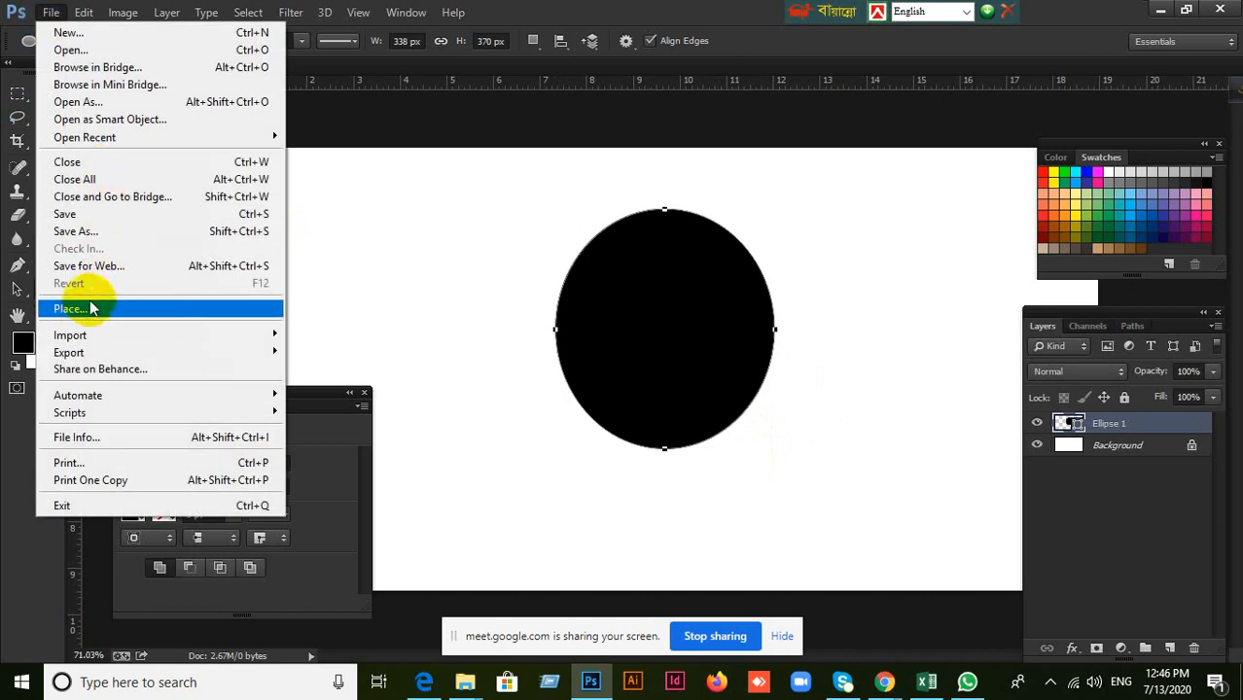
pyautogui.click(84, 309)
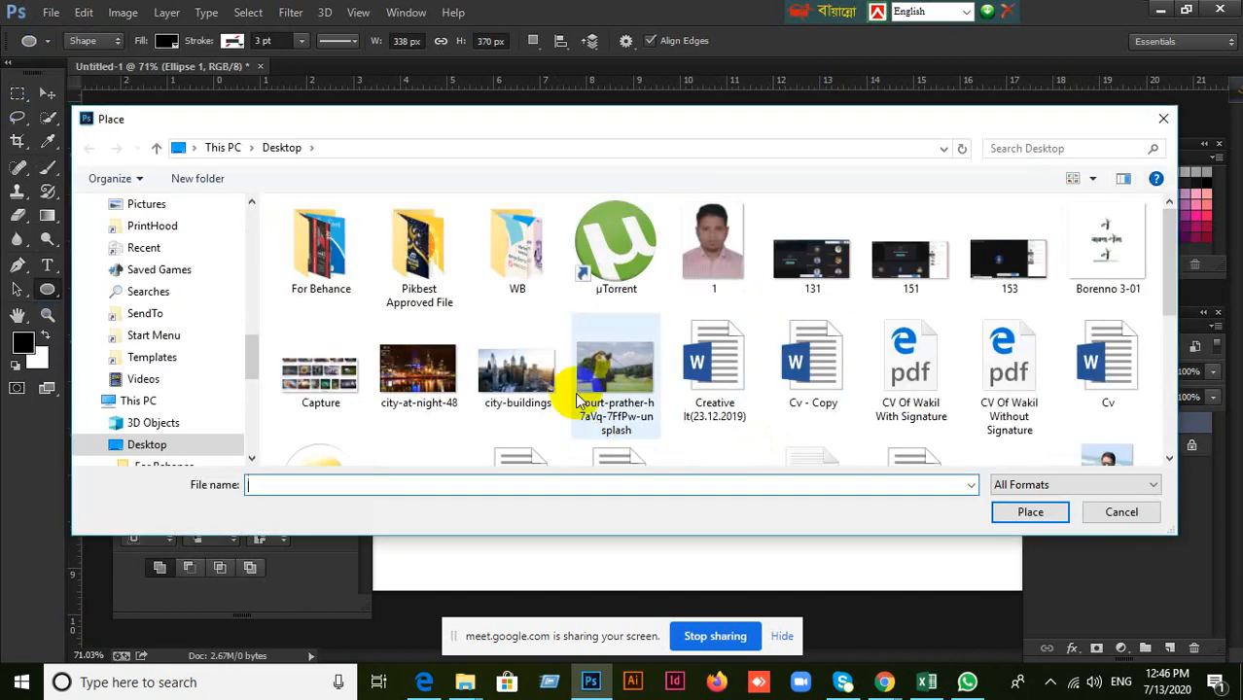
pyautogui.click(517, 371)
pyautogui.click(1041, 513)
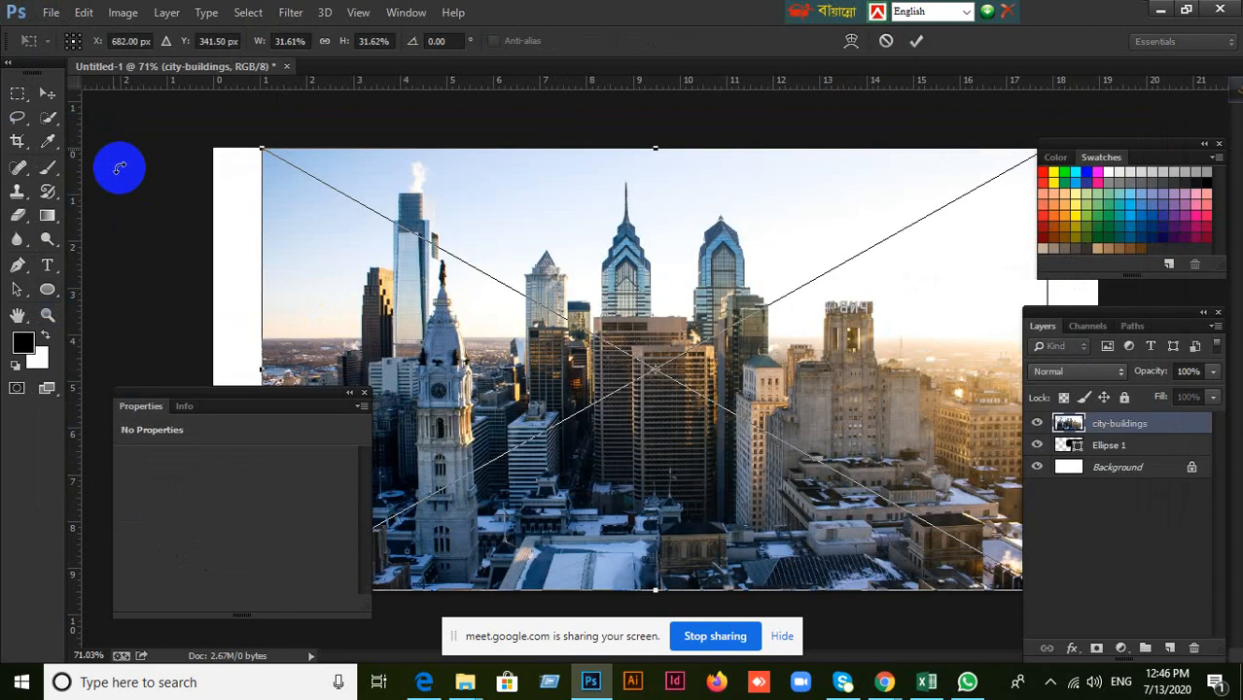
pyautogui.click(43, 94)
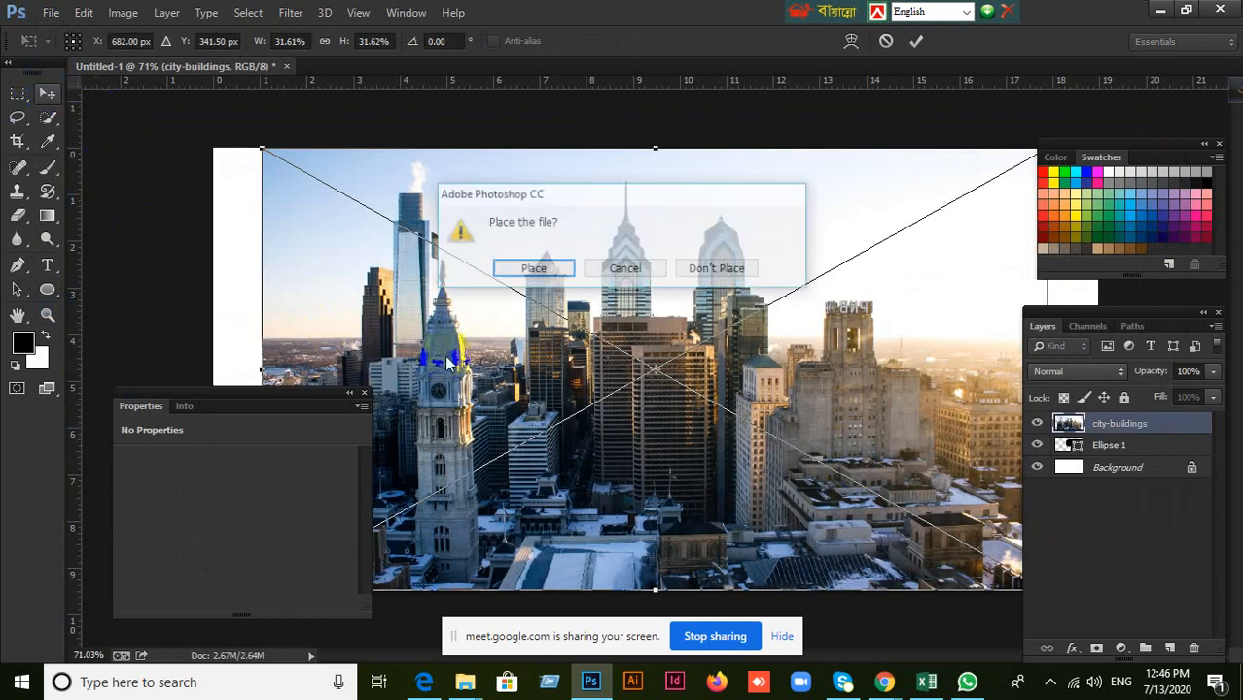
pyautogui.click(632, 270)
pyautogui.scroll(-2, 739, 384)
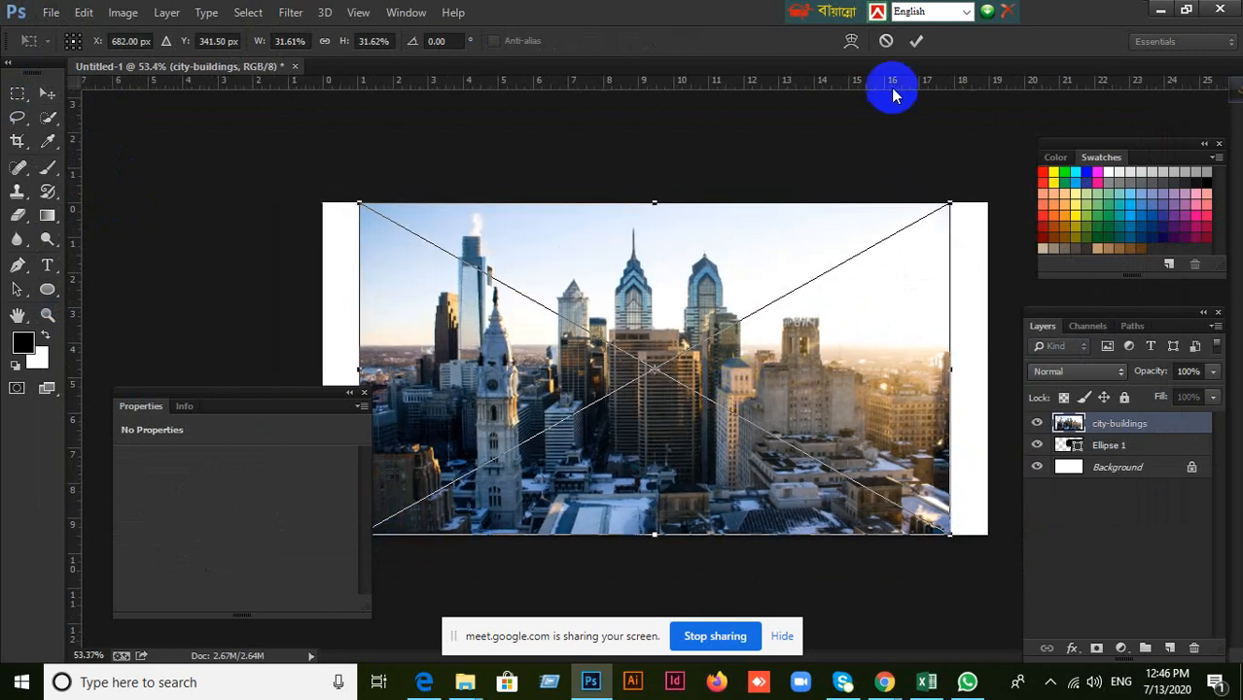
pyautogui.doubleClick(726, 355)
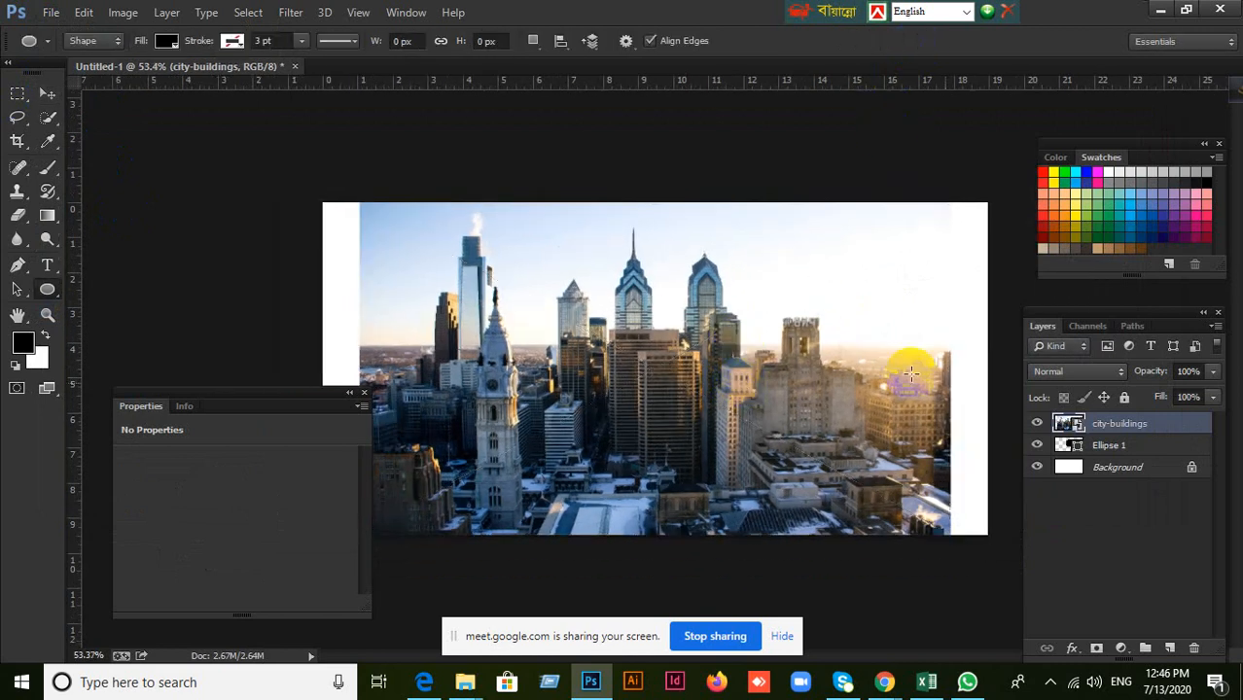
# Check the ellipse beneath by briefly hiding the city image, and clip the image to the ellipse with a clipping mask.
pyautogui.click(1128, 447)
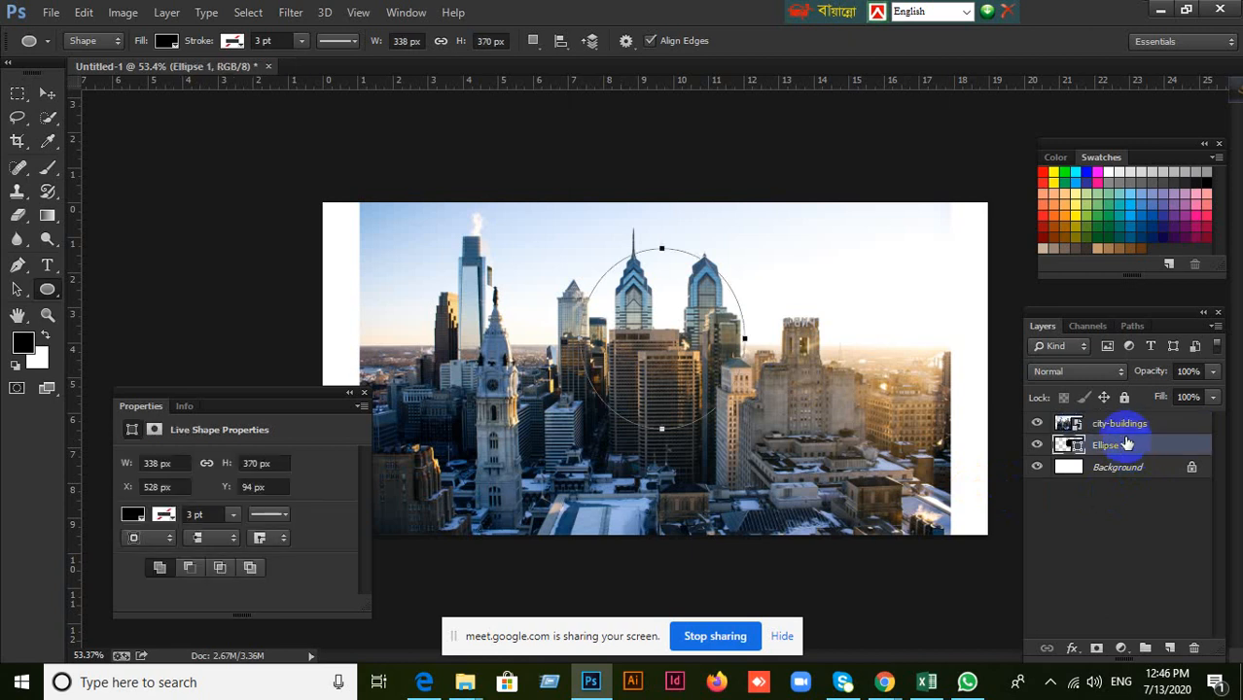
pyautogui.click(1123, 428)
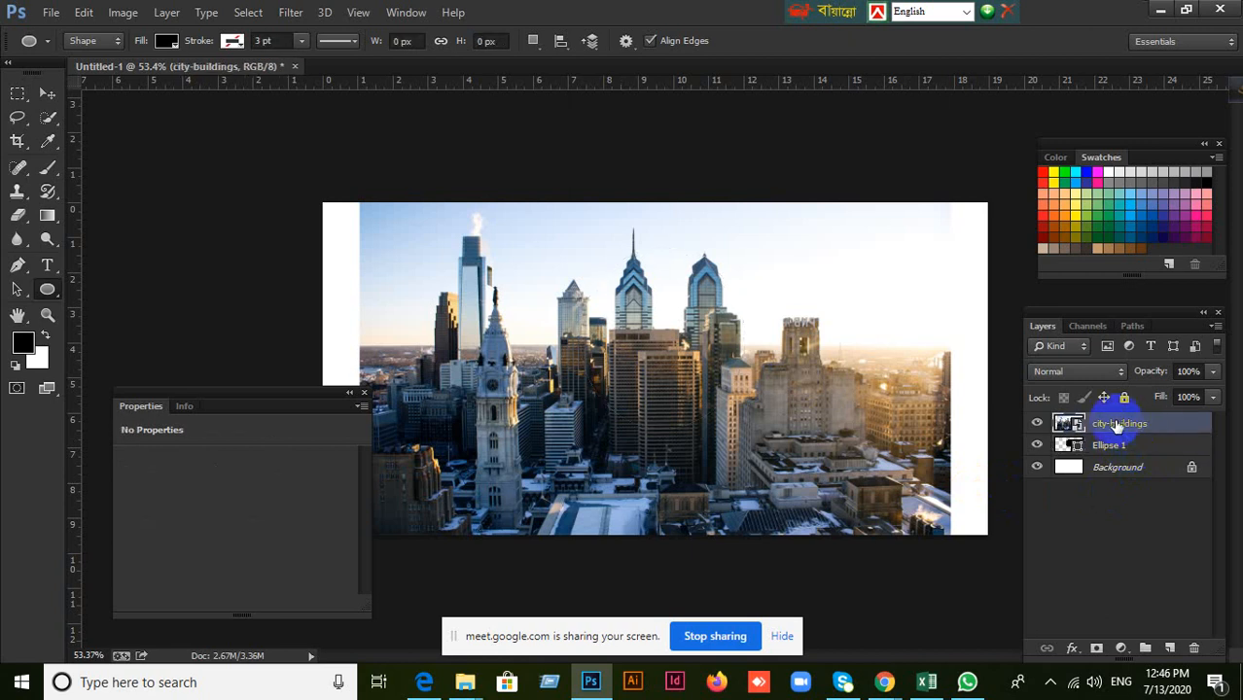
pyautogui.click(1036, 424)
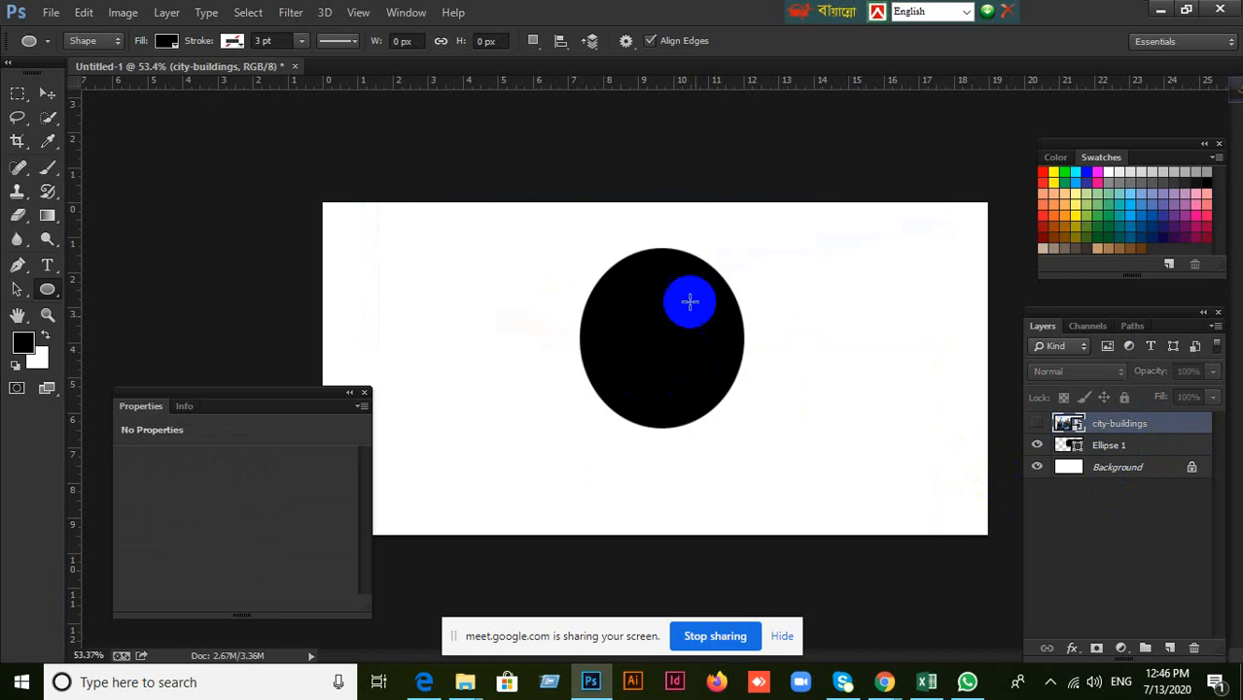
pyautogui.click(1039, 426)
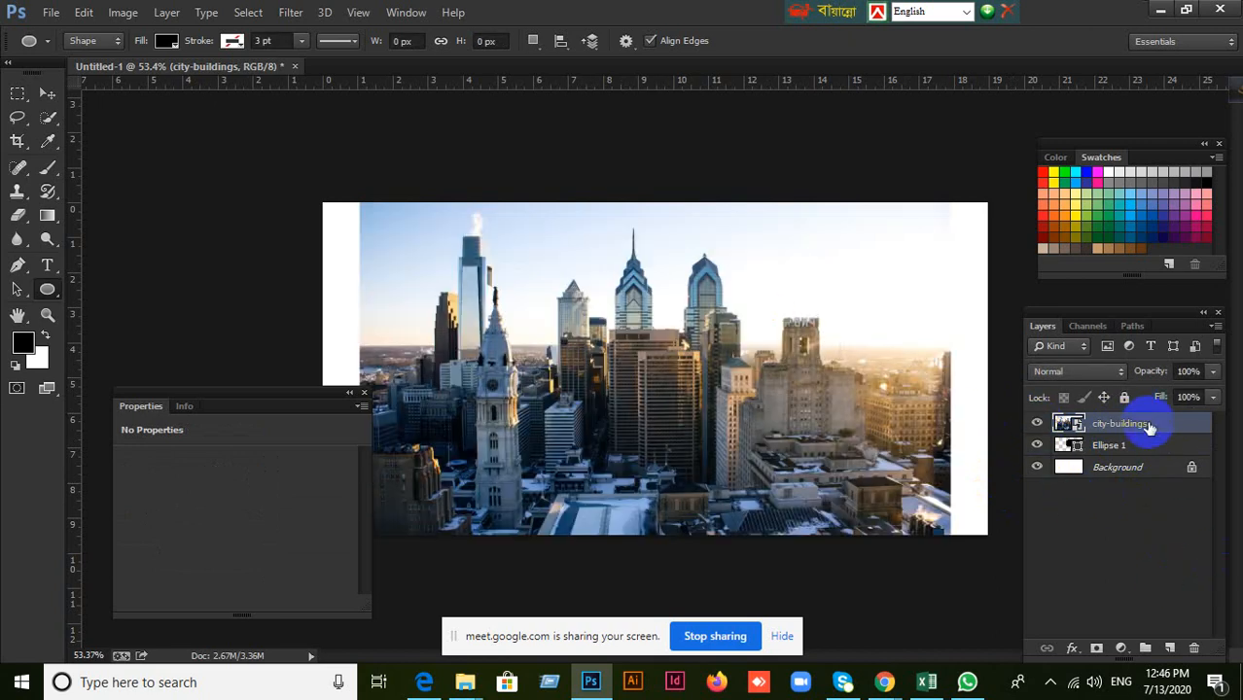
pyautogui.rightClick(1150, 430)
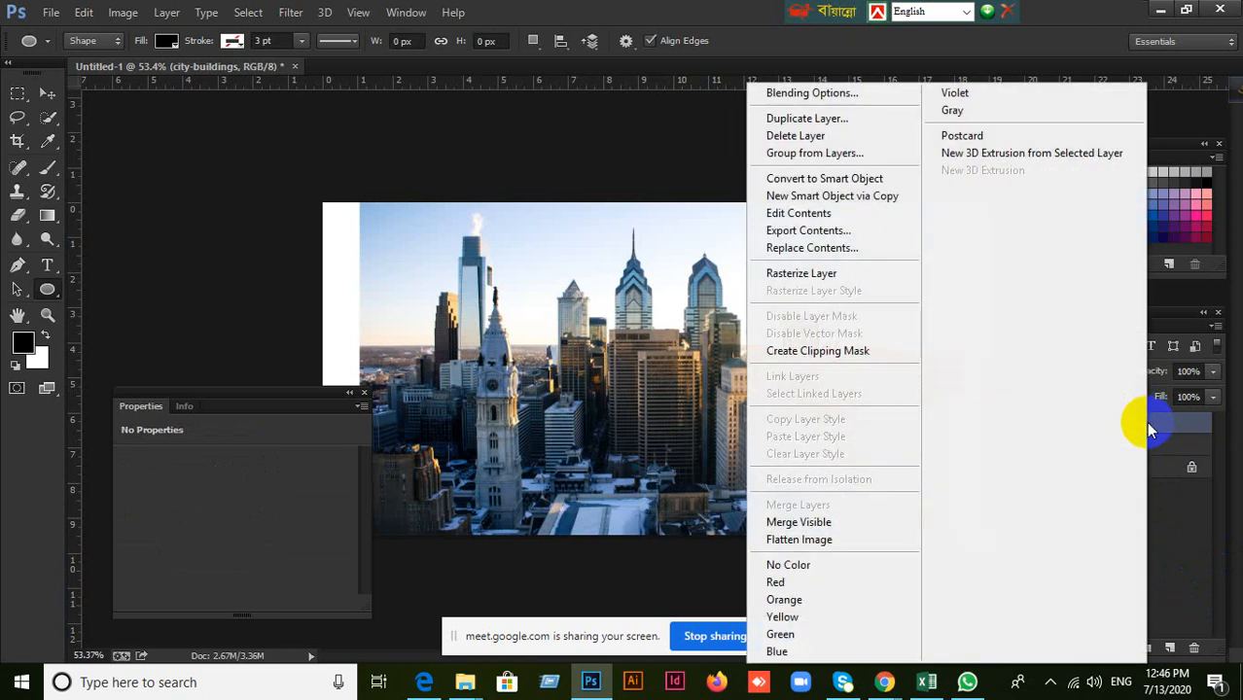
pyautogui.click(862, 351)
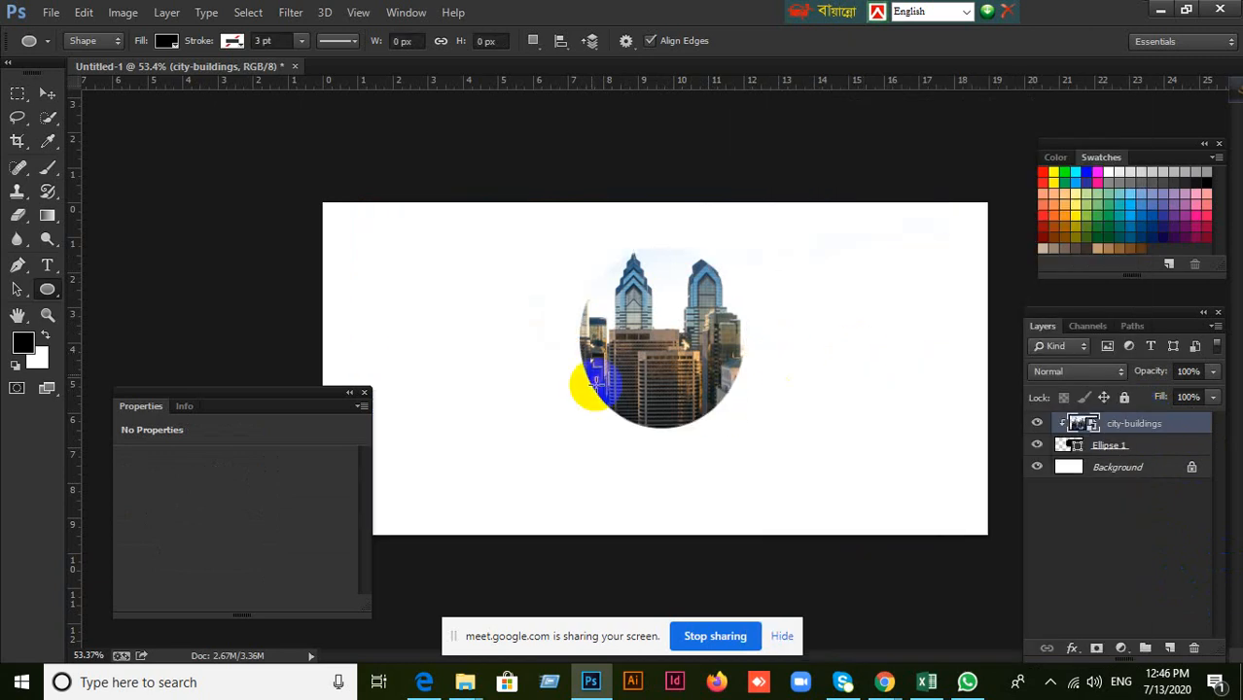
# Draw a tiny 46 × 9 px ellipse over the clipped image, and reposition the city-buildings image inside the large ellipse.
pyautogui.moveTo(669, 337); pyautogui.dragTo(648, 341)
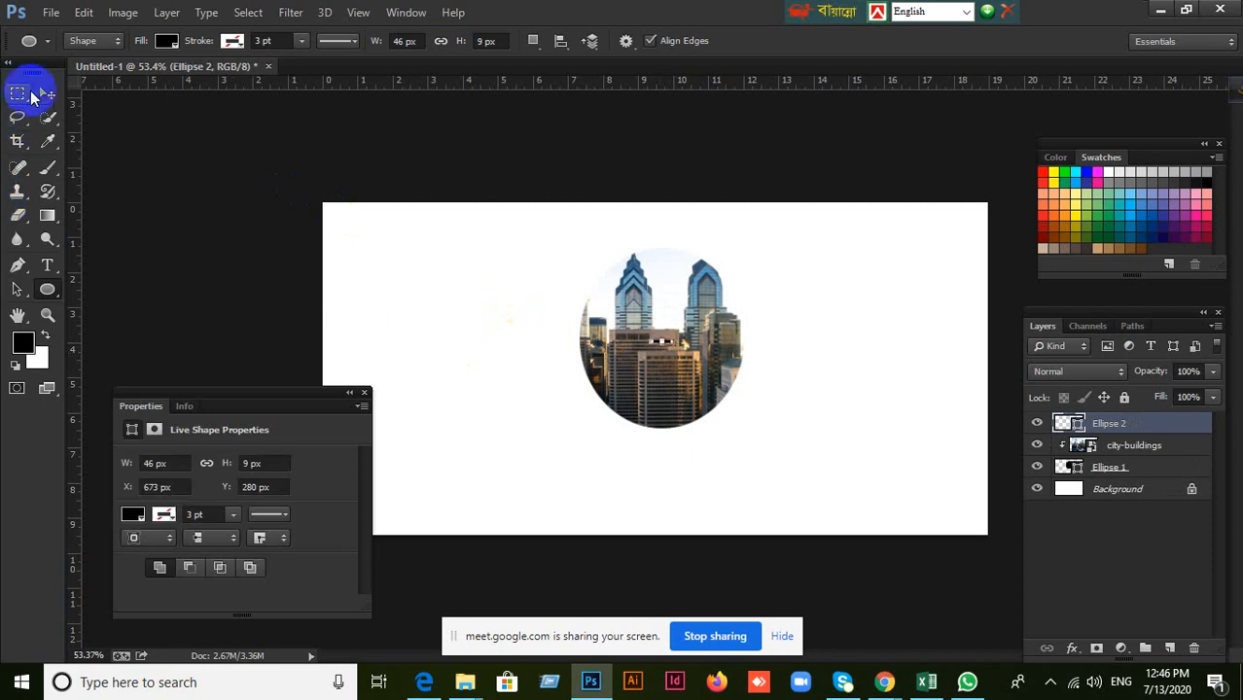
pyautogui.click(45, 93)
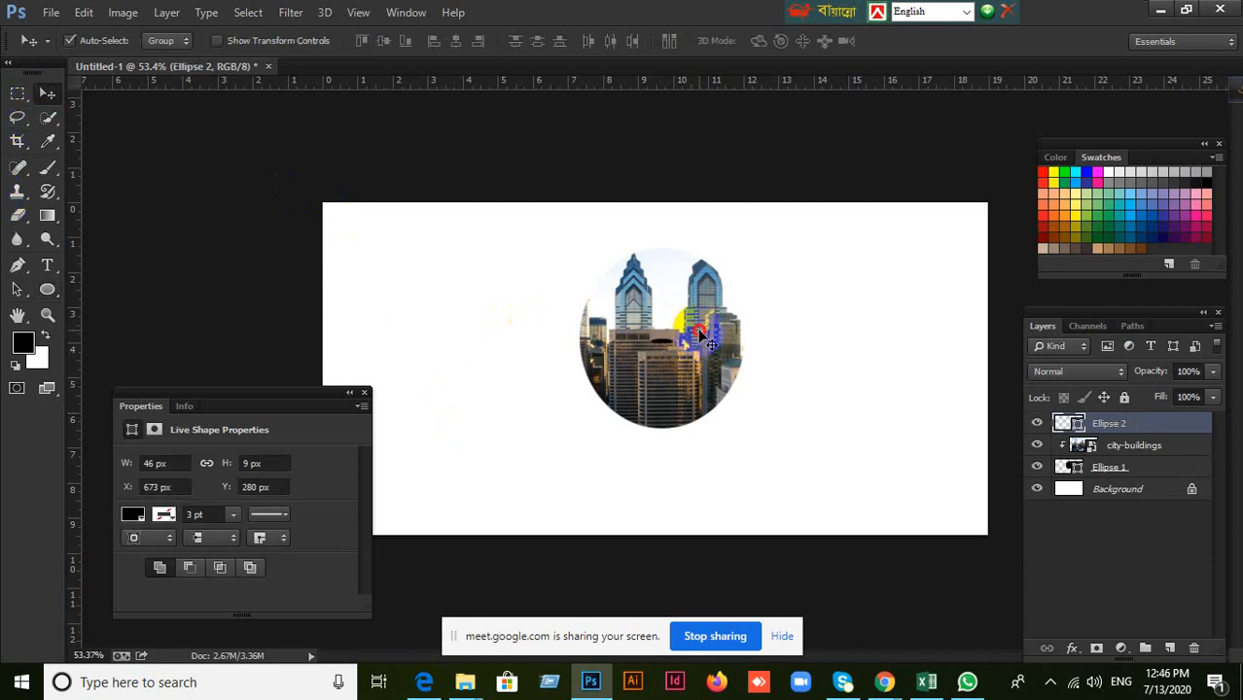
pyautogui.moveTo(700, 330); pyautogui.dragTo(679, 365)
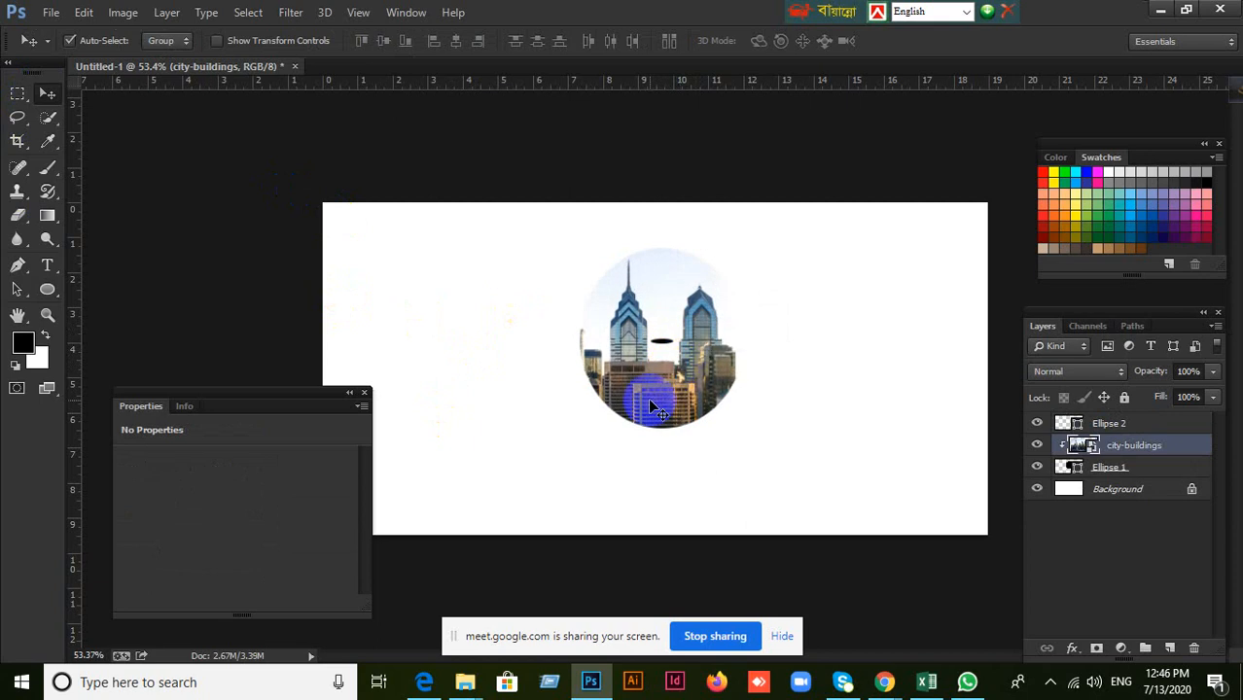
pyautogui.moveTo(650, 404); pyautogui.dragTo(683, 377)
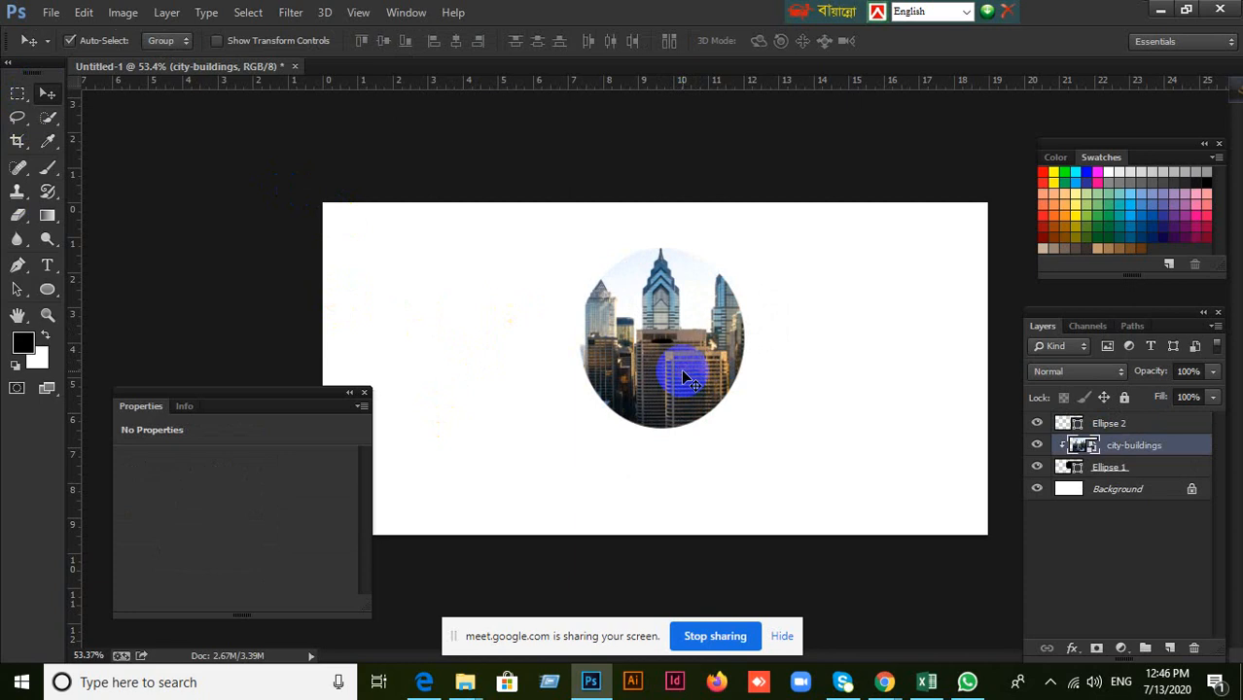
# Create another 338 × 370 px ellipse directly above the base ellipse layer, overlapping the canvas's left edge.
pyautogui.click(1102, 470)
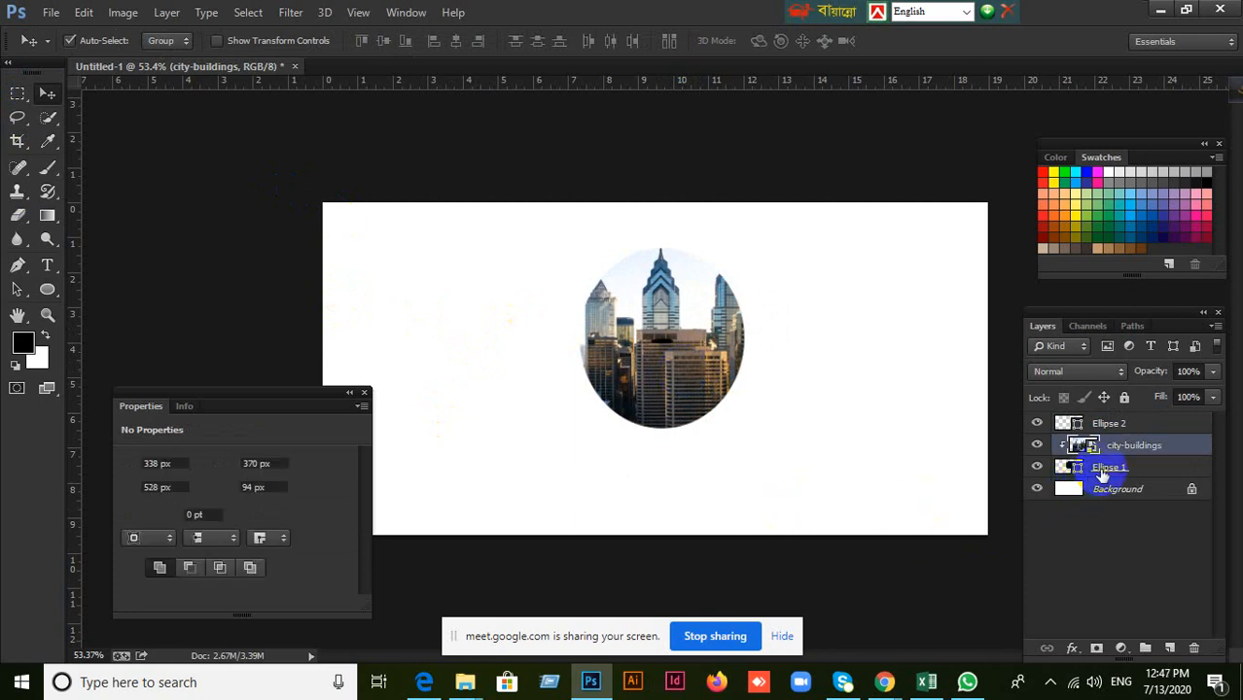
pyautogui.click(1102, 470)
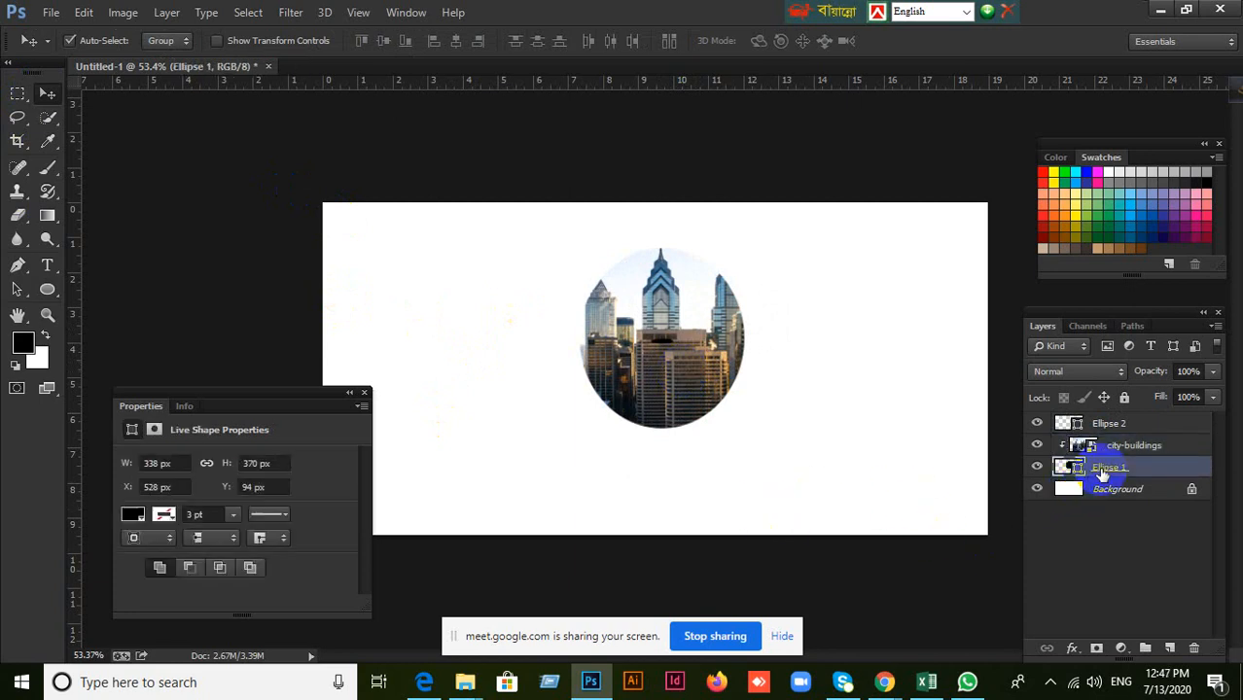
pyautogui.click(53, 296)
pyautogui.click(258, 228)
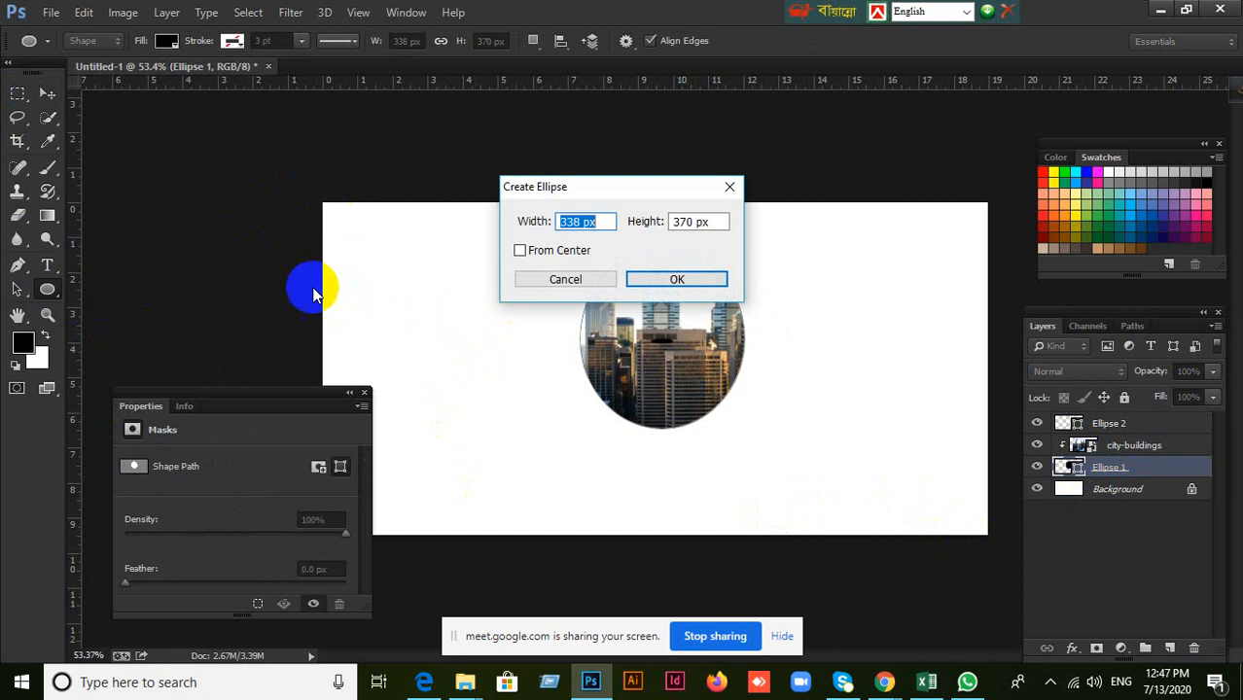
pyautogui.click(713, 279)
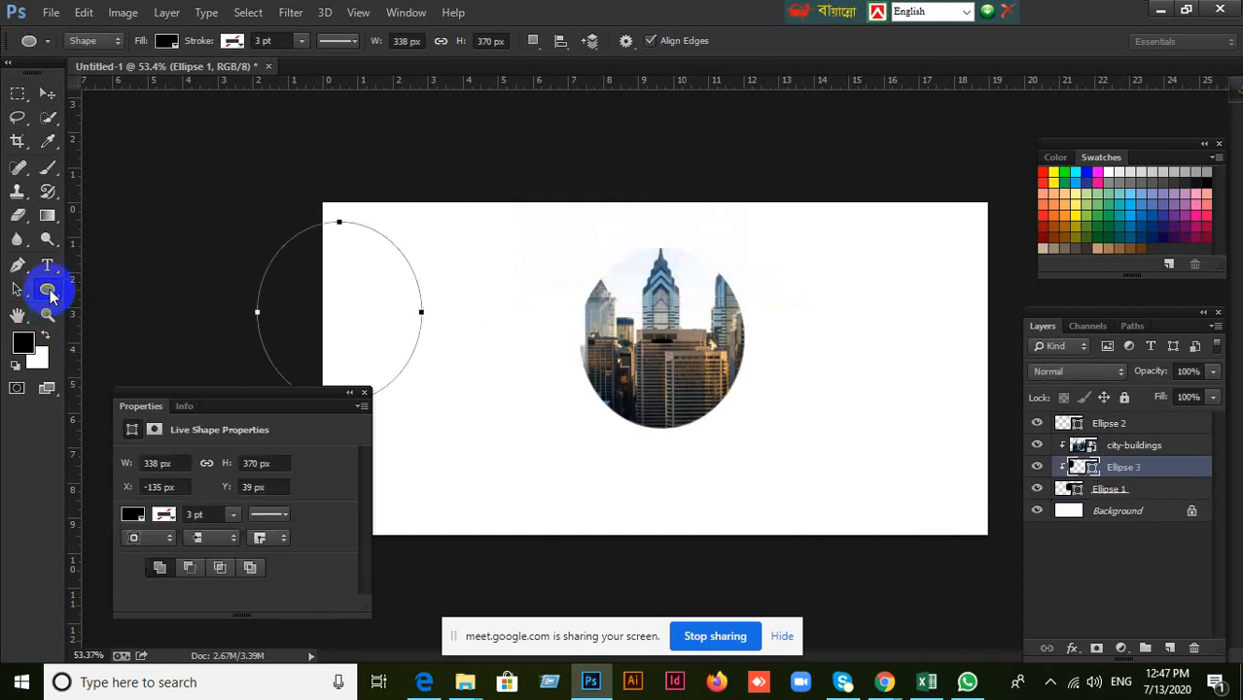
# Examine the full collection of custom shapes available for the Custom Shape tool.
pyautogui.click(50, 296)
pyautogui.click(48, 94)
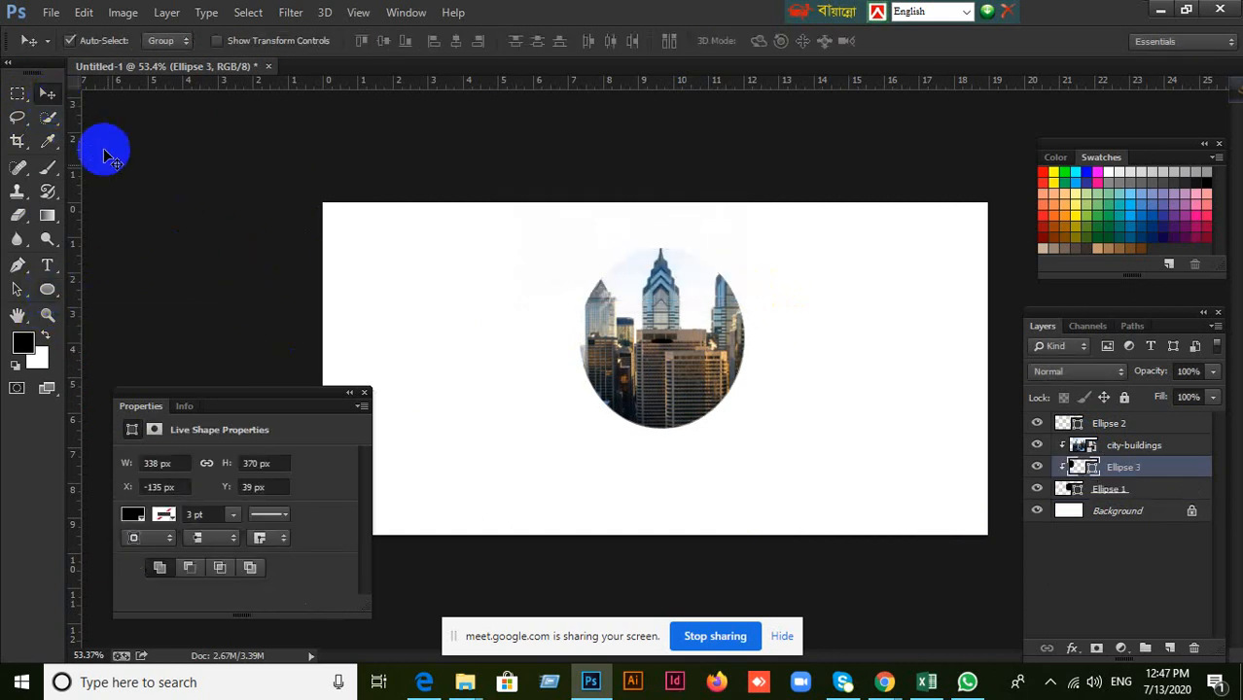
pyautogui.click(48, 289)
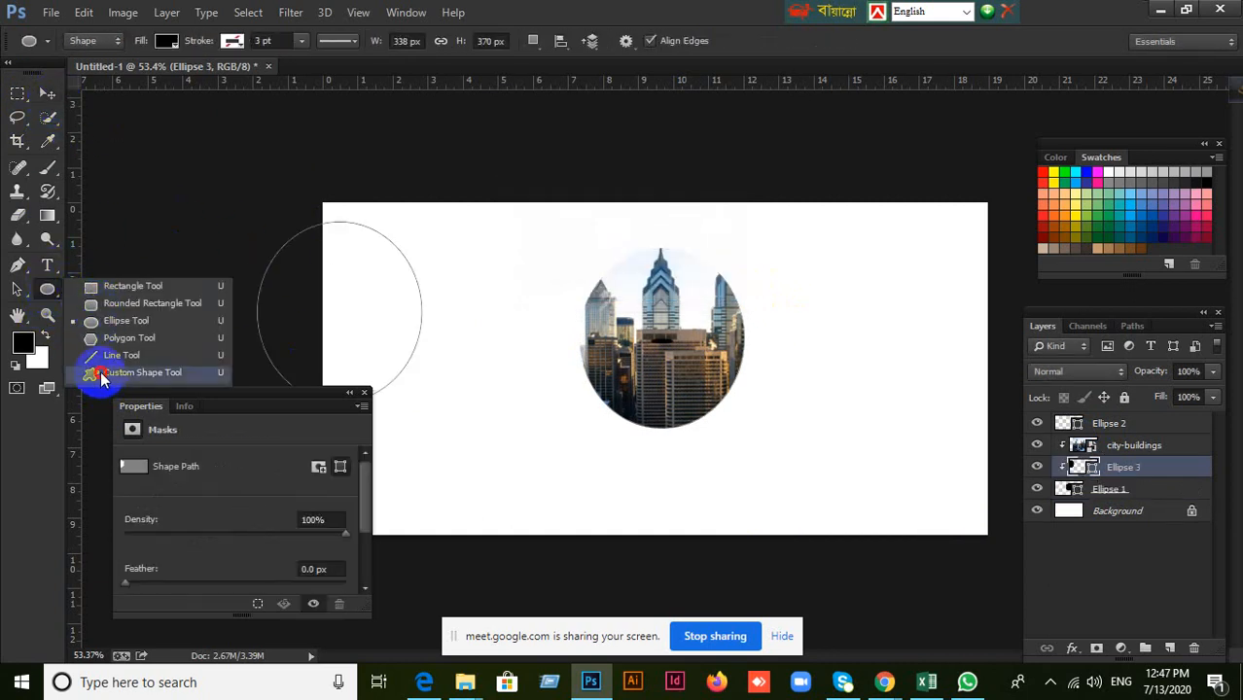
pyautogui.click(101, 376)
pyautogui.click(693, 45)
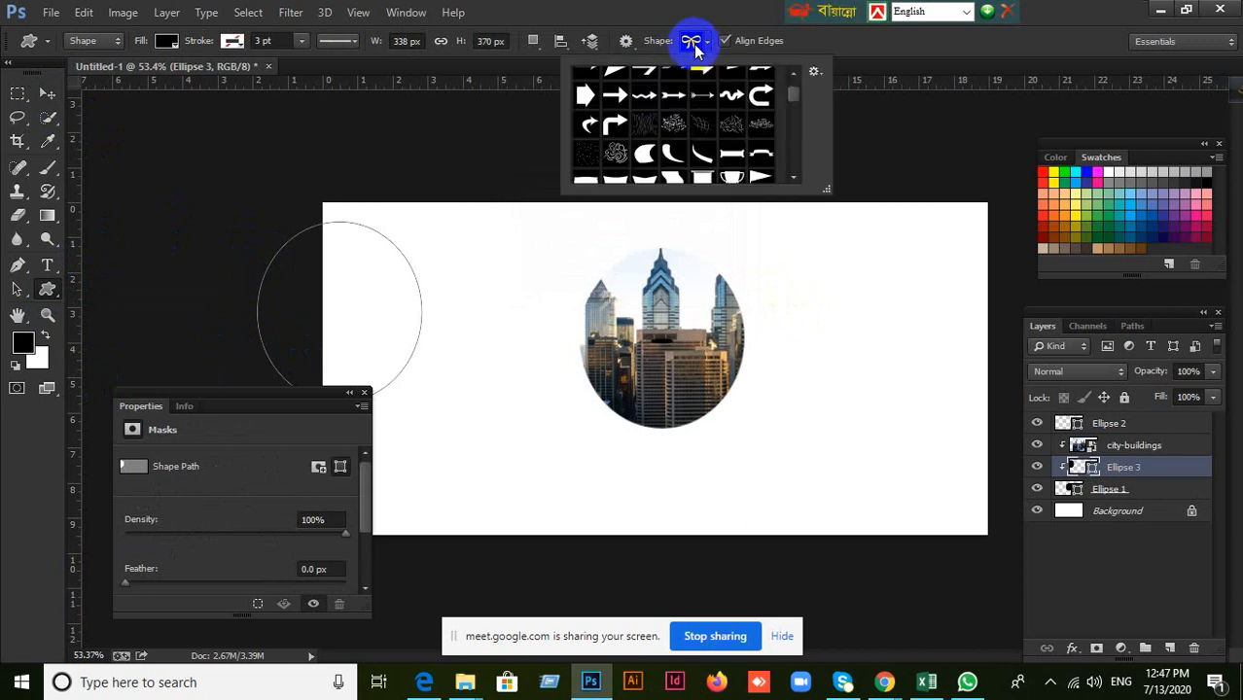
pyautogui.moveTo(826, 189); pyautogui.dragTo(1128, 580)
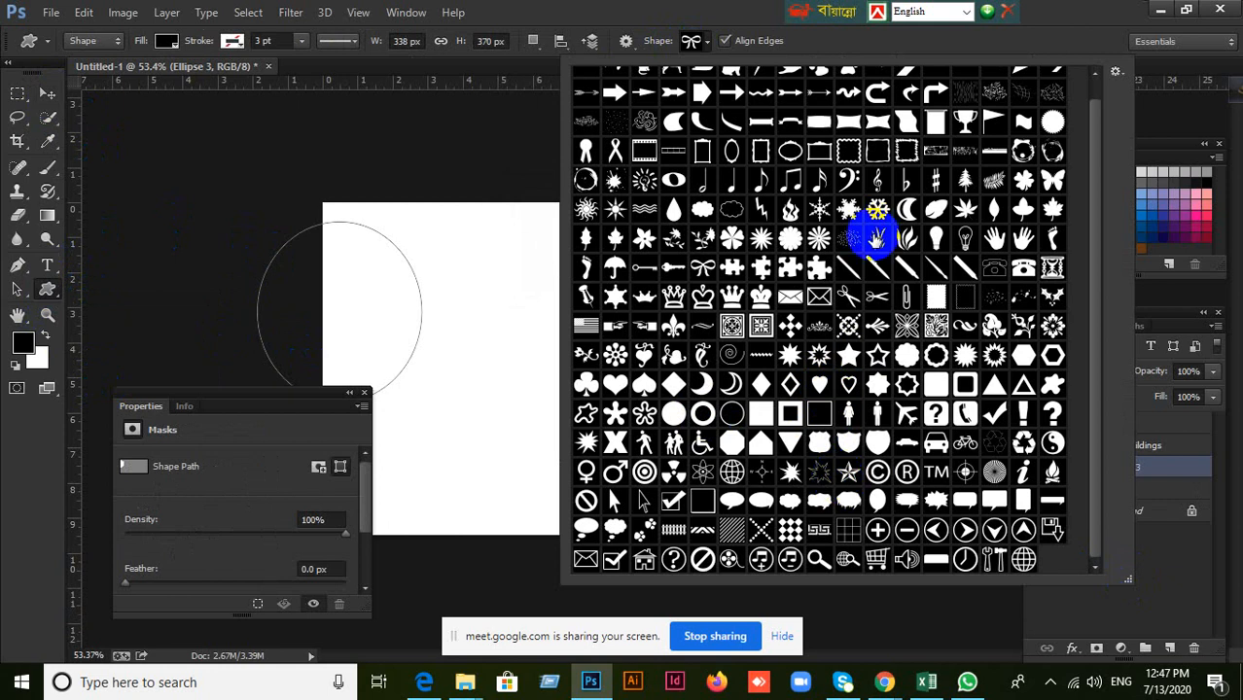
pyautogui.click(562, 10)
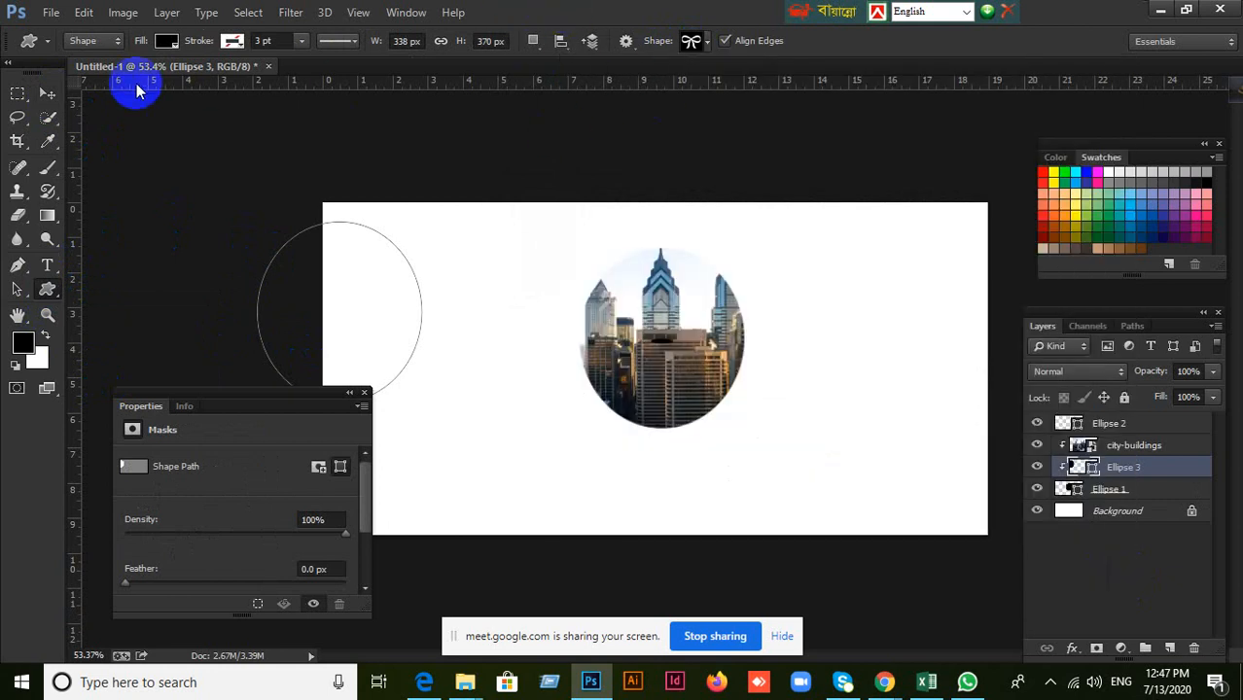
# Delete the three ellipse layers and the city-buildings layer together, leaving only the Background.
pyautogui.click(47, 93)
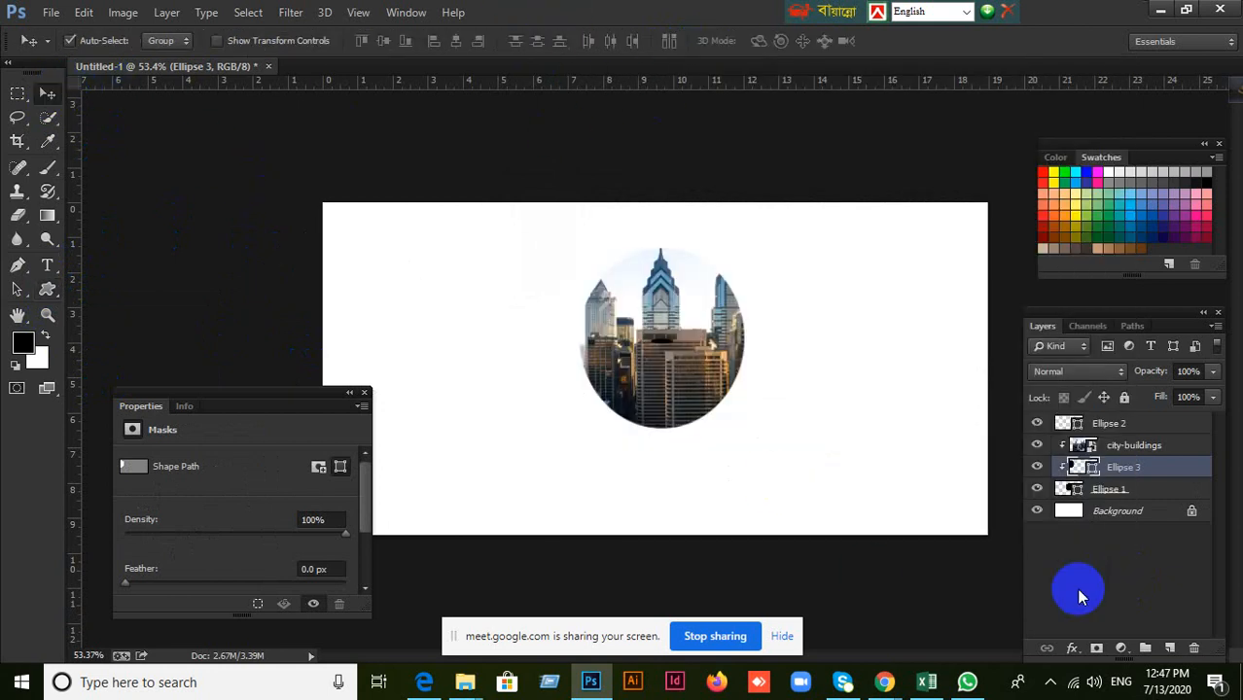
pyautogui.click(1136, 490)
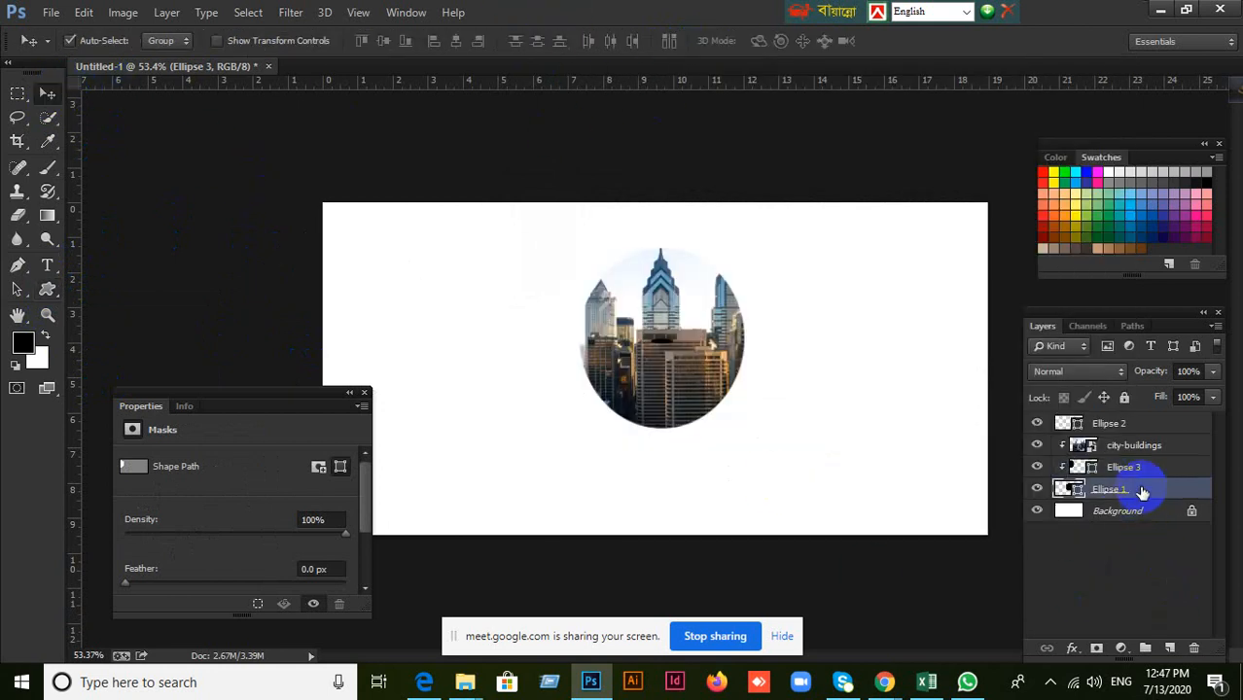
pyautogui.keyDown('shift'); pyautogui.click(1133, 425); pyautogui.keyUp('shift')
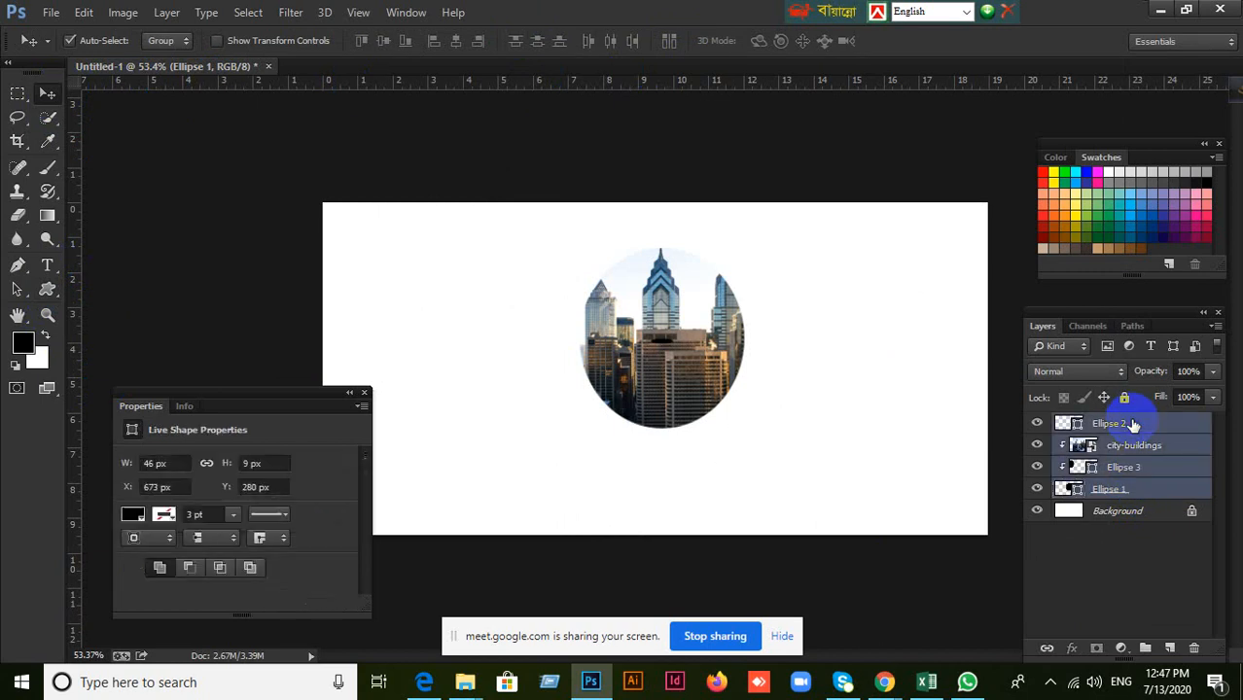
pyautogui.press('Delete')
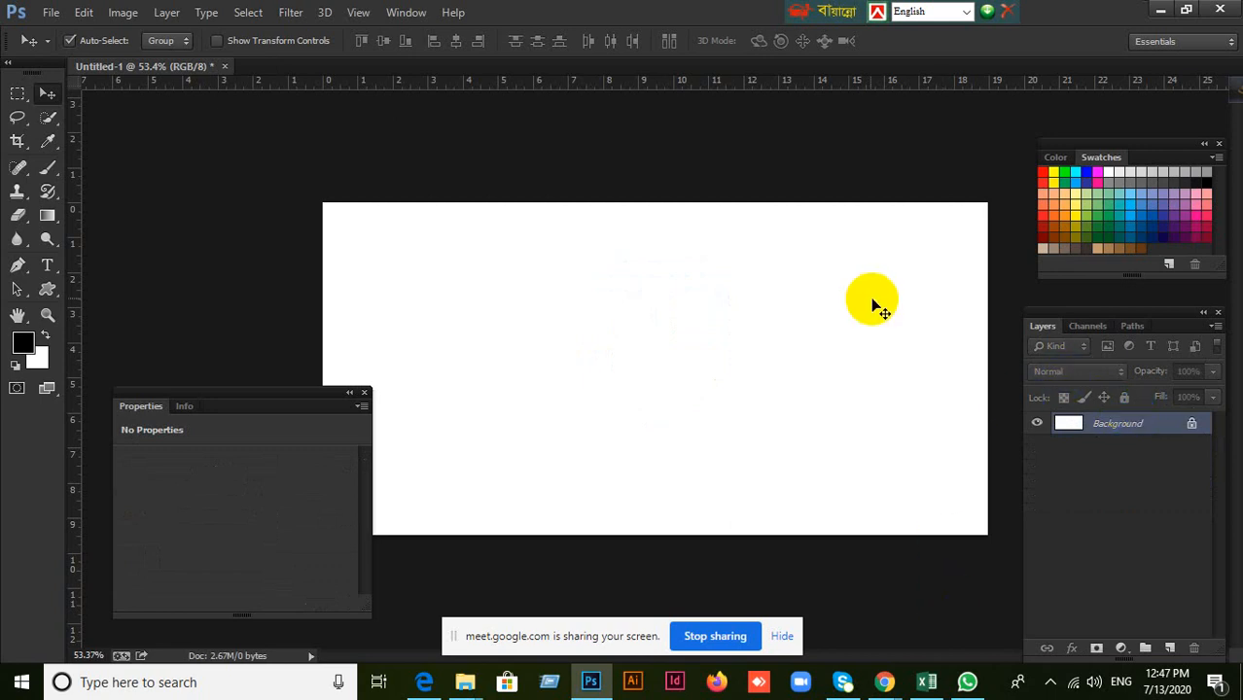
# Open the Red2 baby photo from the Desktop as a separate document.
pyautogui.click(49, 12)
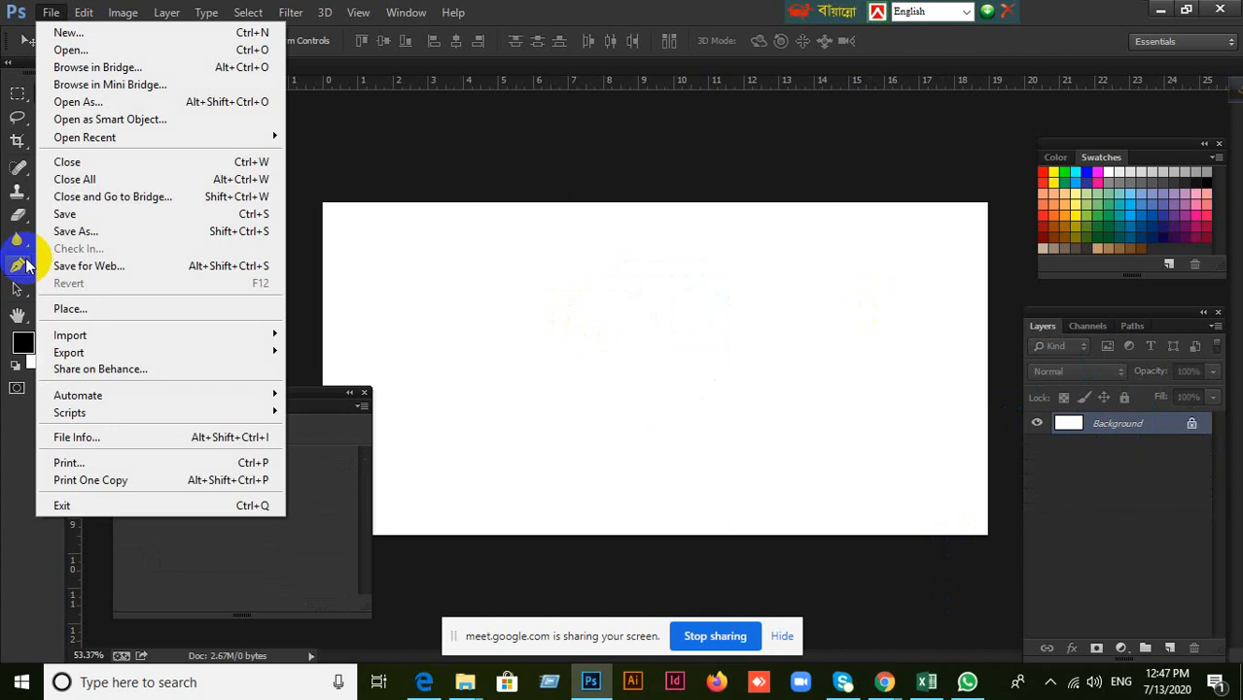
pyautogui.click(70, 51)
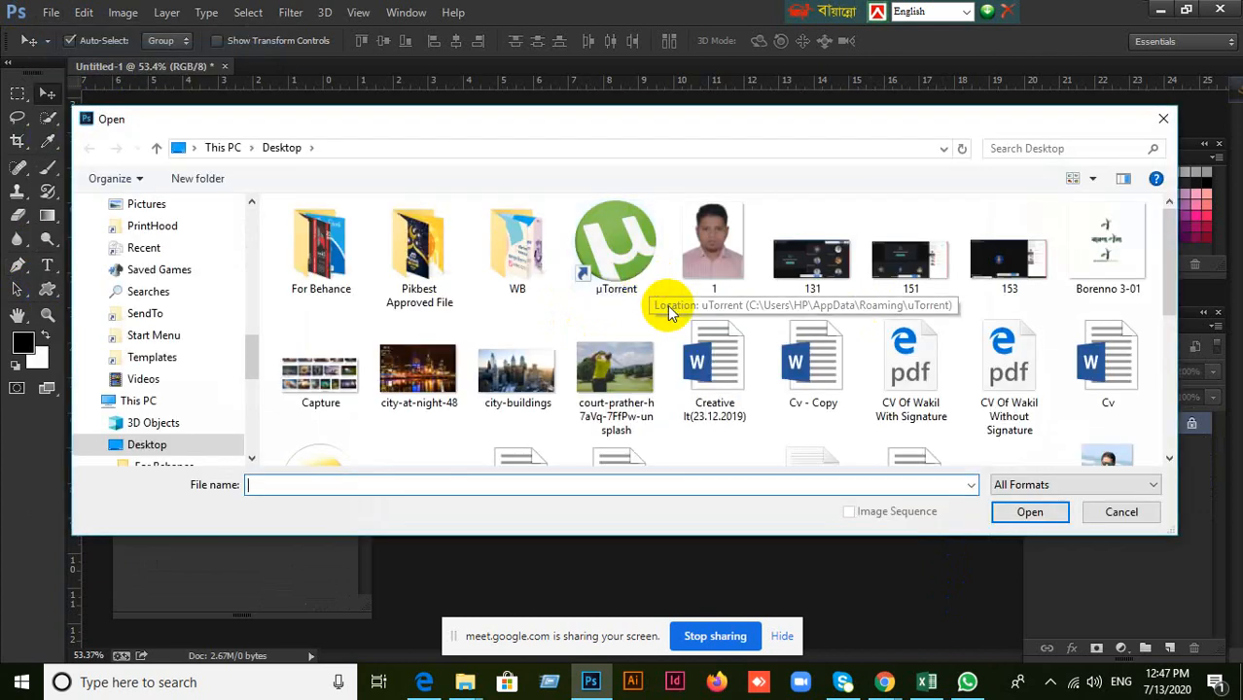
pyautogui.scroll(-3, 768, 375)
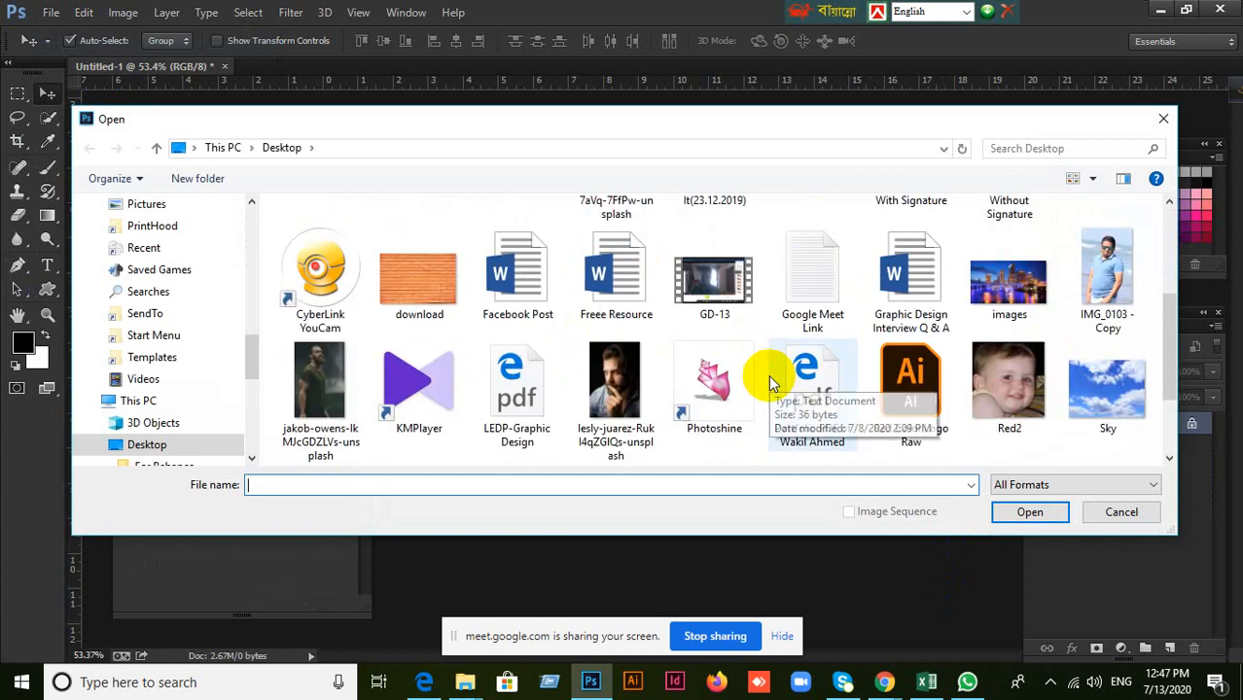
pyautogui.click(1036, 270)
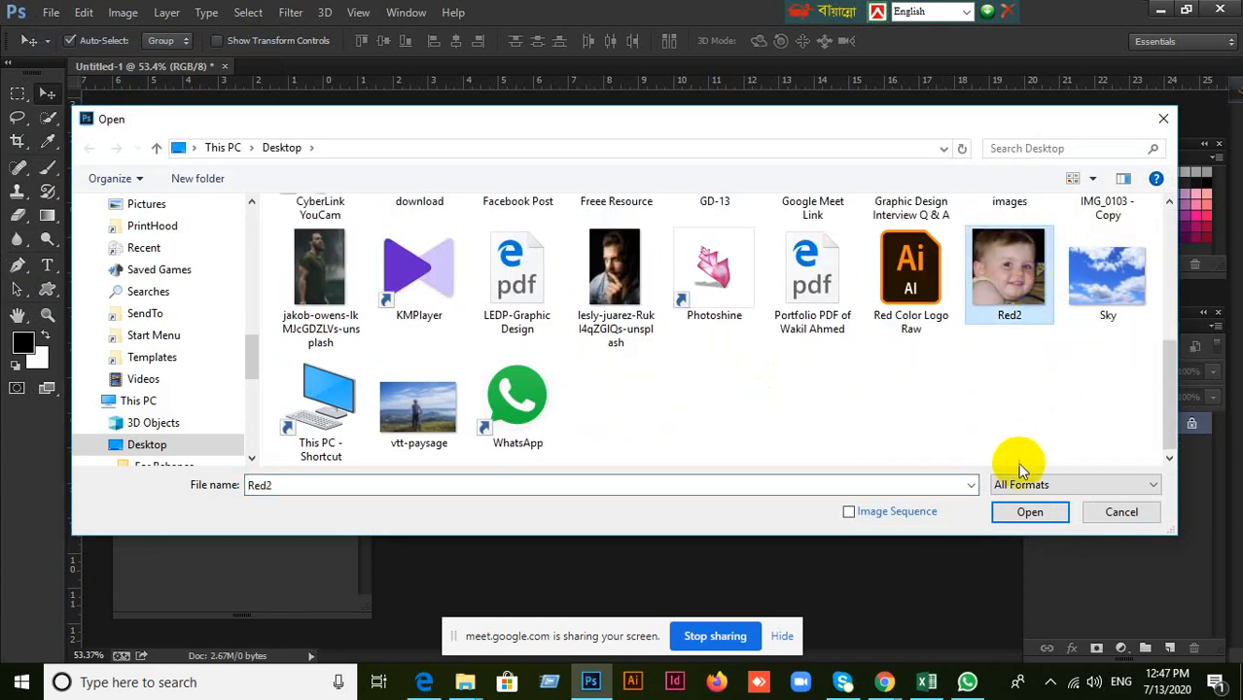
pyautogui.click(1021, 516)
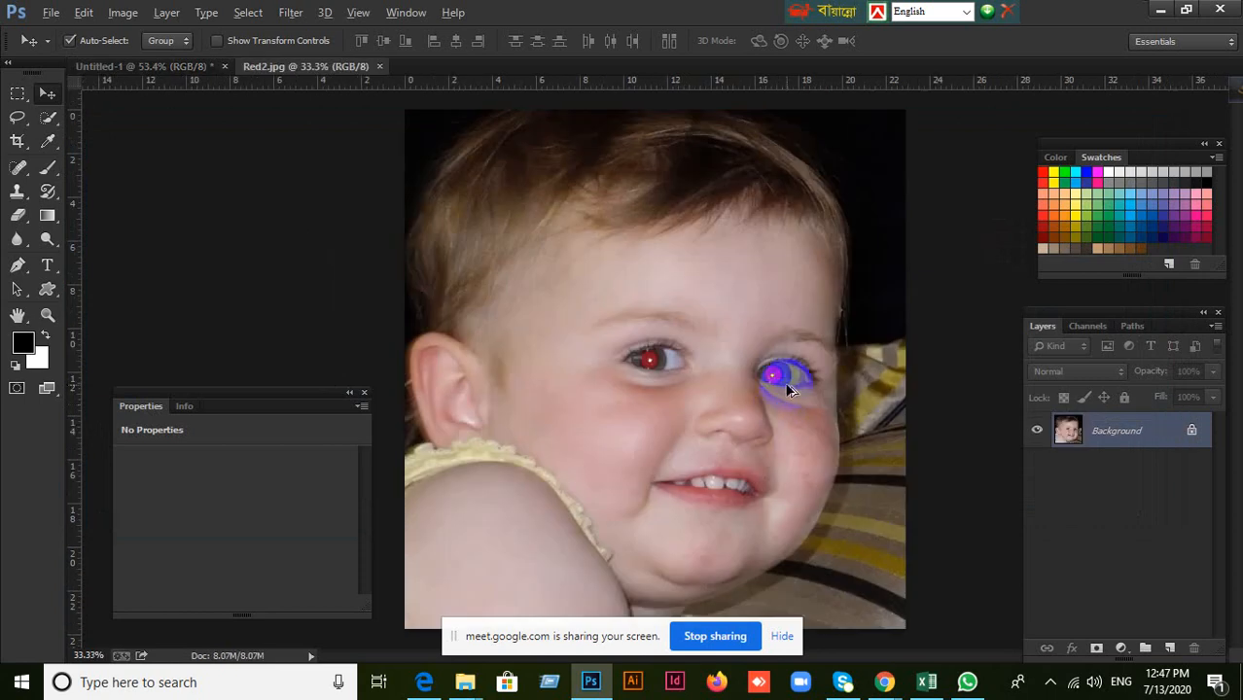
# Close the Properties panel and fit the whole baby photo in view at about 25% zoom.
pyautogui.scroll(-2, 780, 405)
pyautogui.scroll(2, 781, 393)
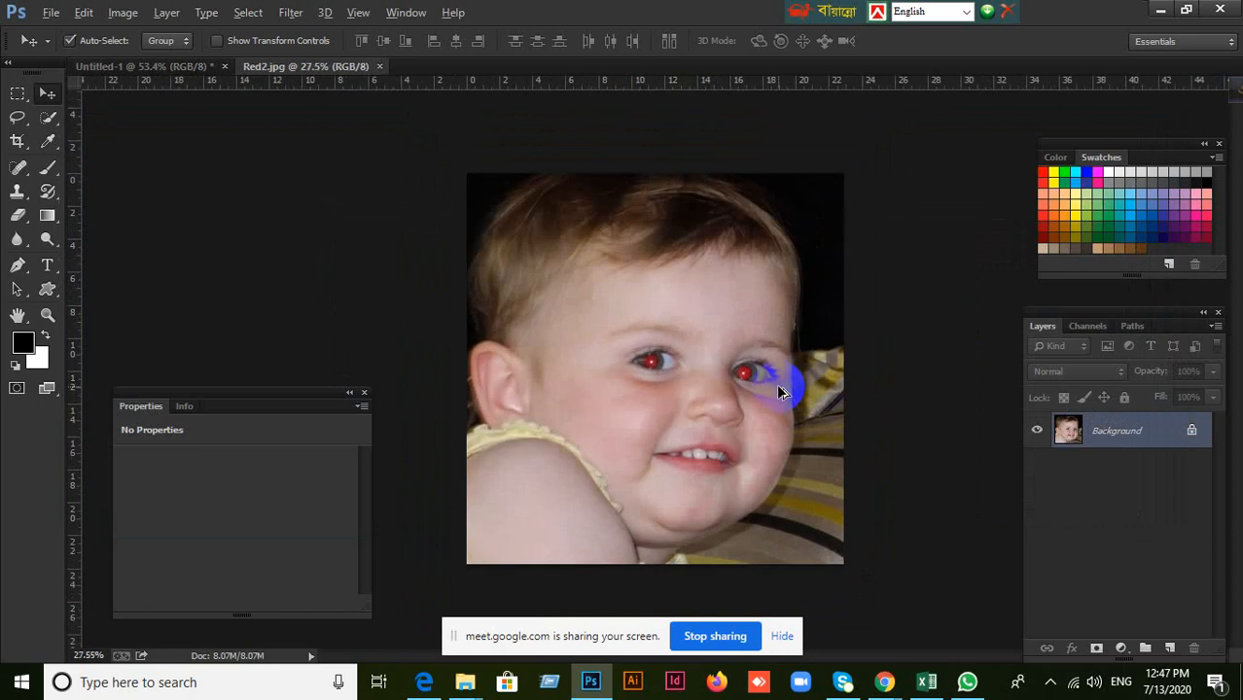
pyautogui.scroll(-1, 768, 386)
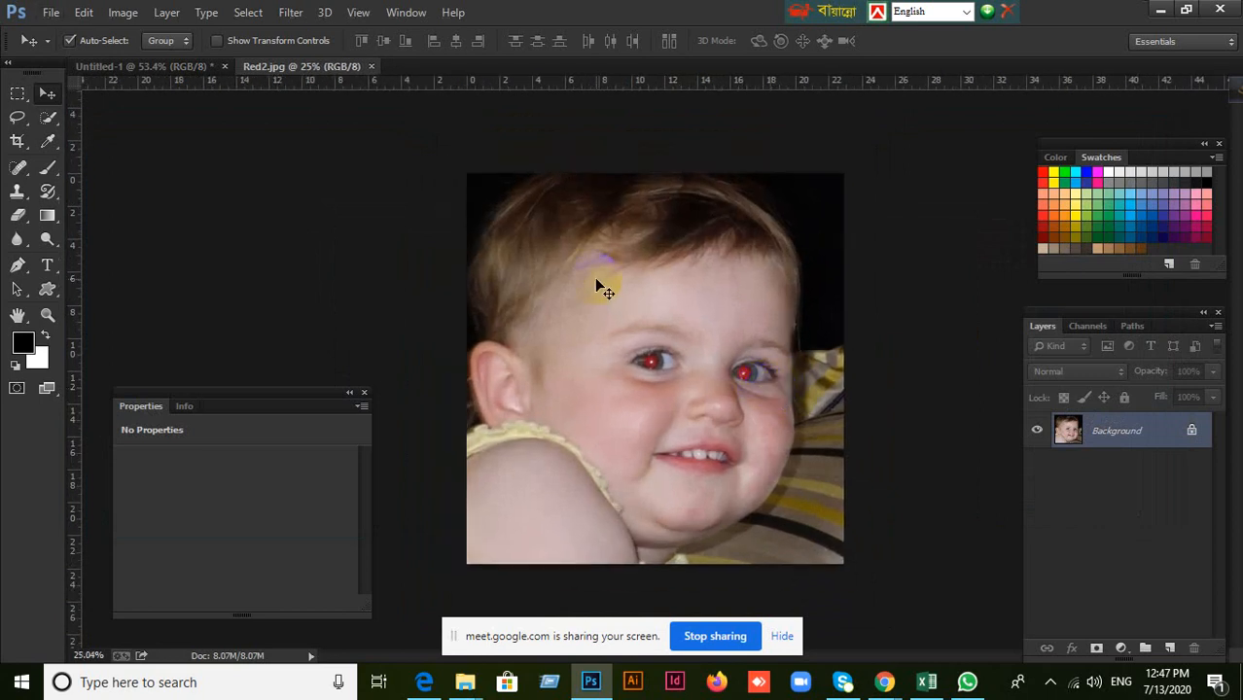
pyautogui.click(364, 392)
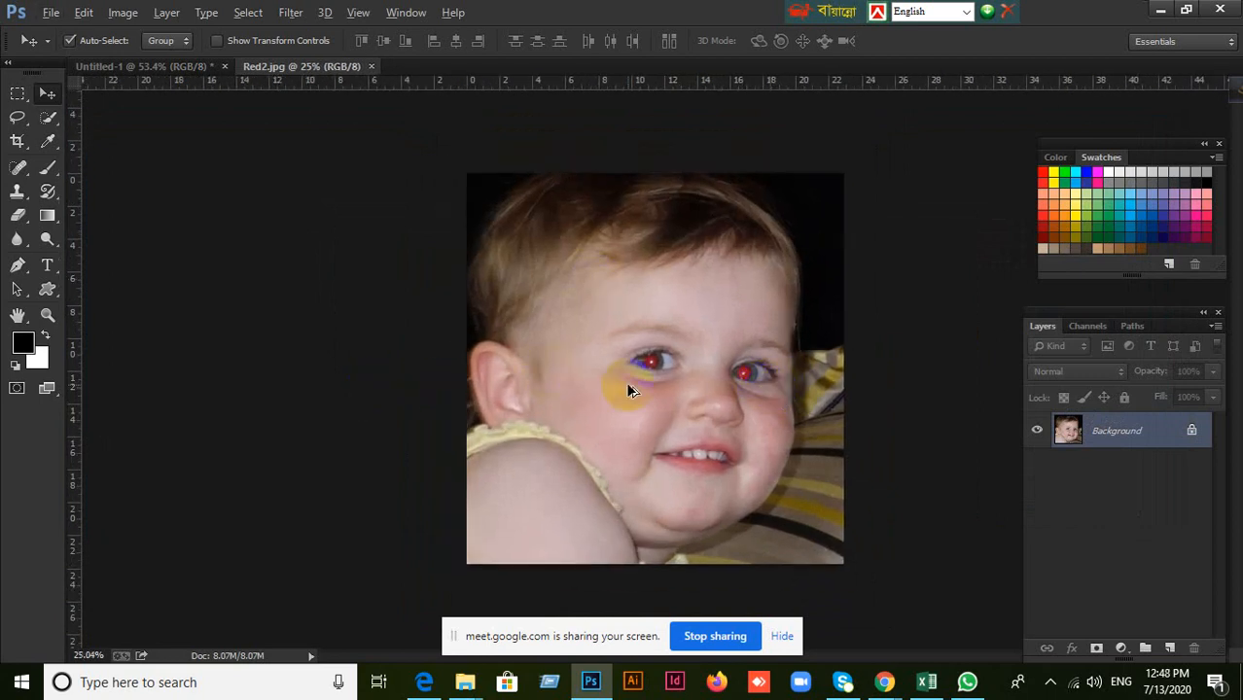
pyautogui.scroll(2, 629, 386)
pyautogui.scroll(-1, 628, 386)
pyautogui.scroll(-1, 629, 387)
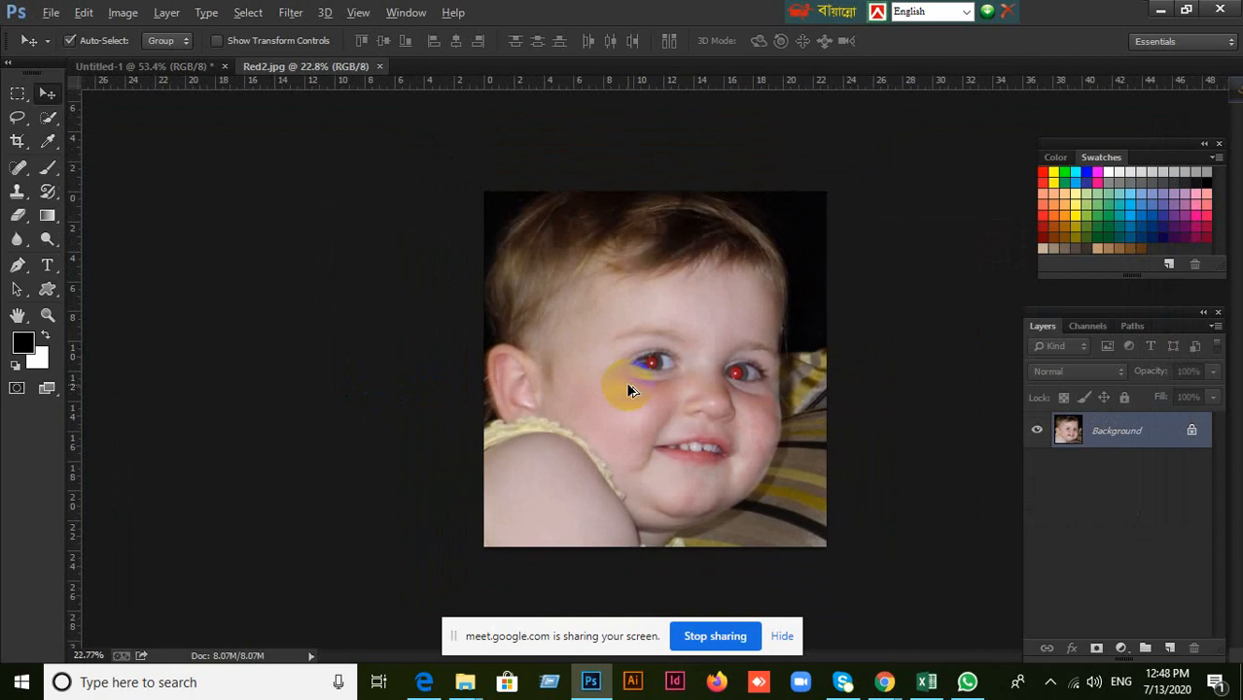
pyautogui.scroll(1, 628, 387)
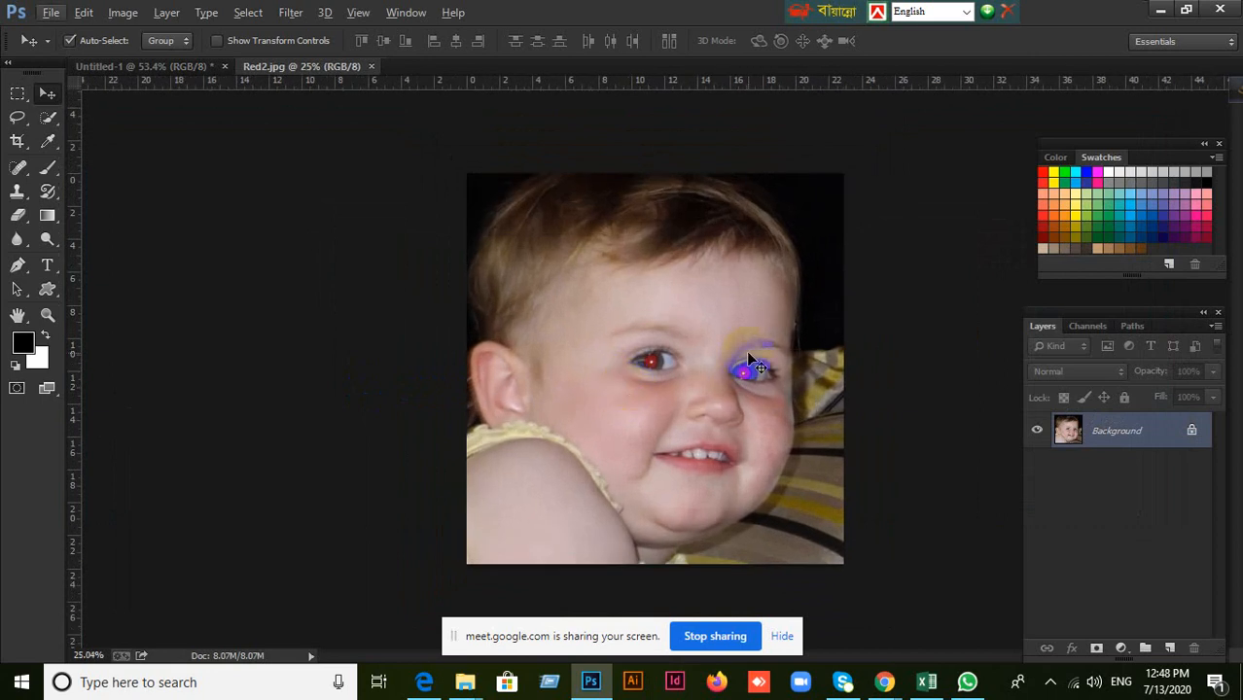
# Try a Gaussian Blur with a radius of 5.1 pixels on the baby photo.
pyautogui.click(295, 23)
pyautogui.click(296, 23)
pyautogui.click(295, 19)
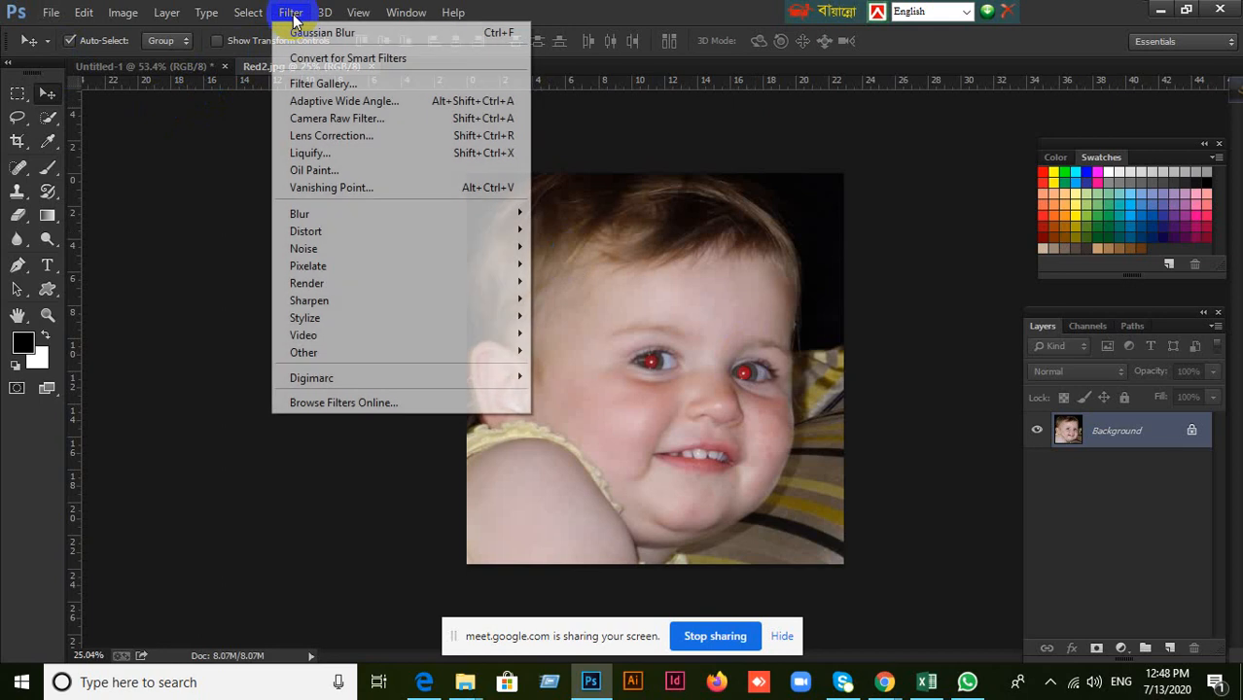
pyautogui.click(294, 20)
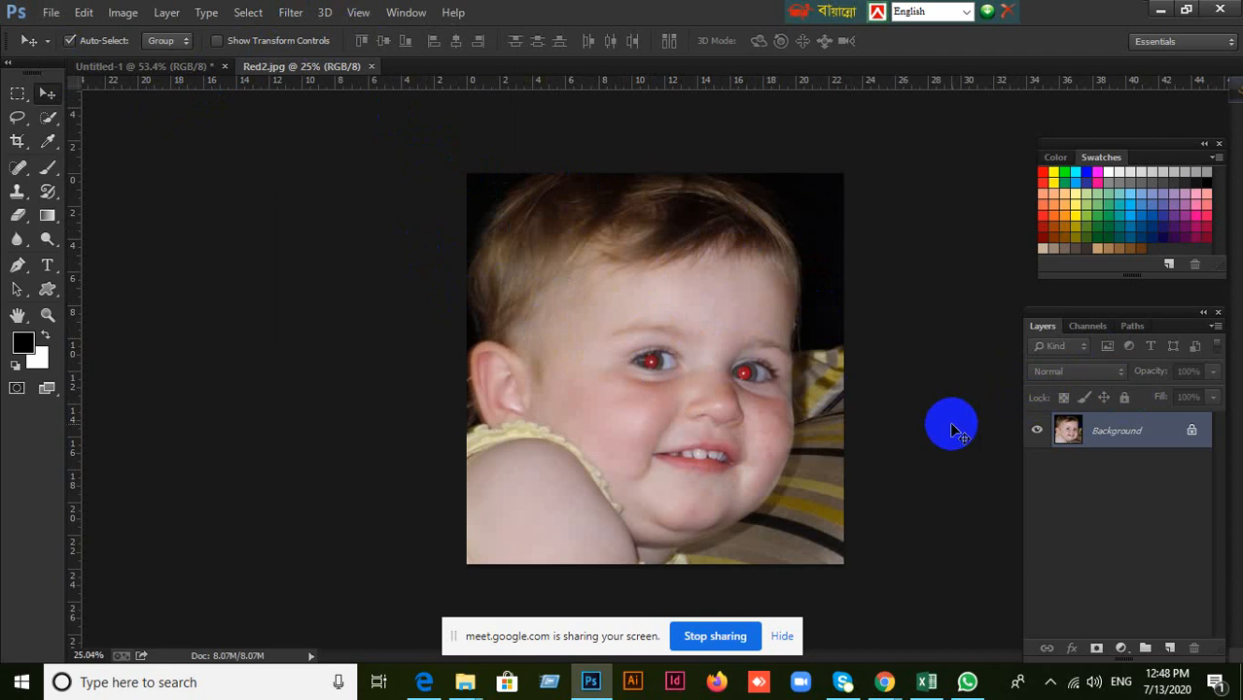
pyautogui.click(288, 14)
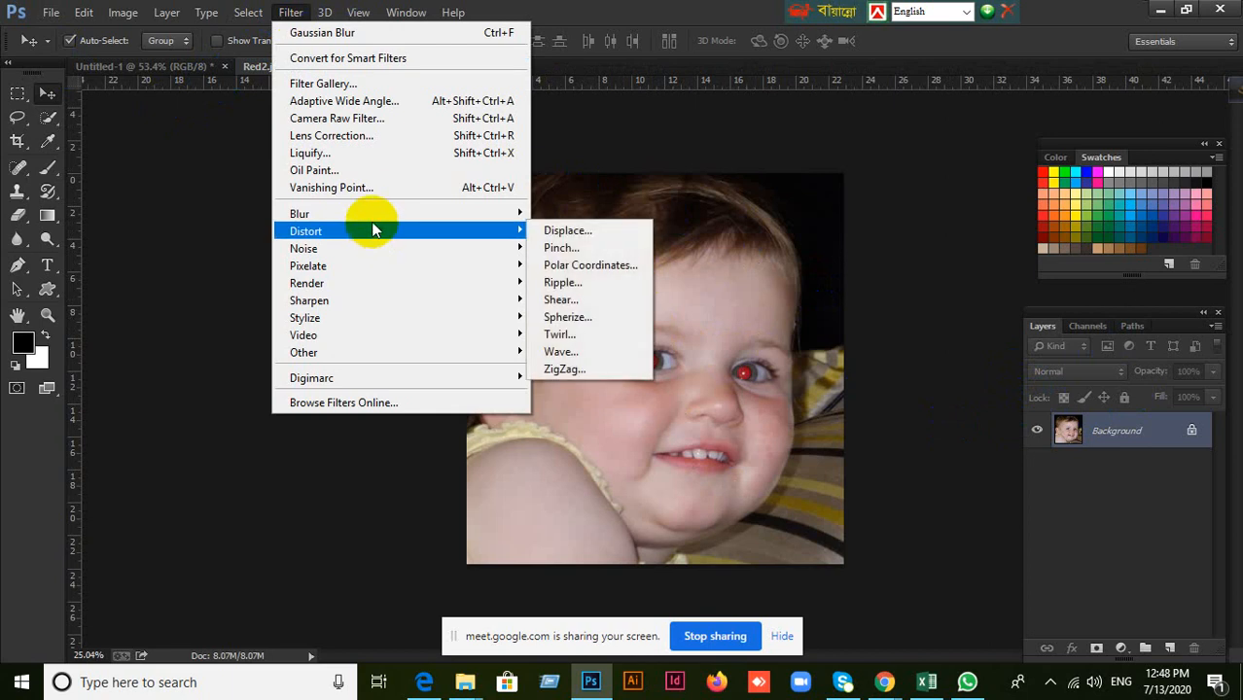
pyautogui.moveTo(377, 224)
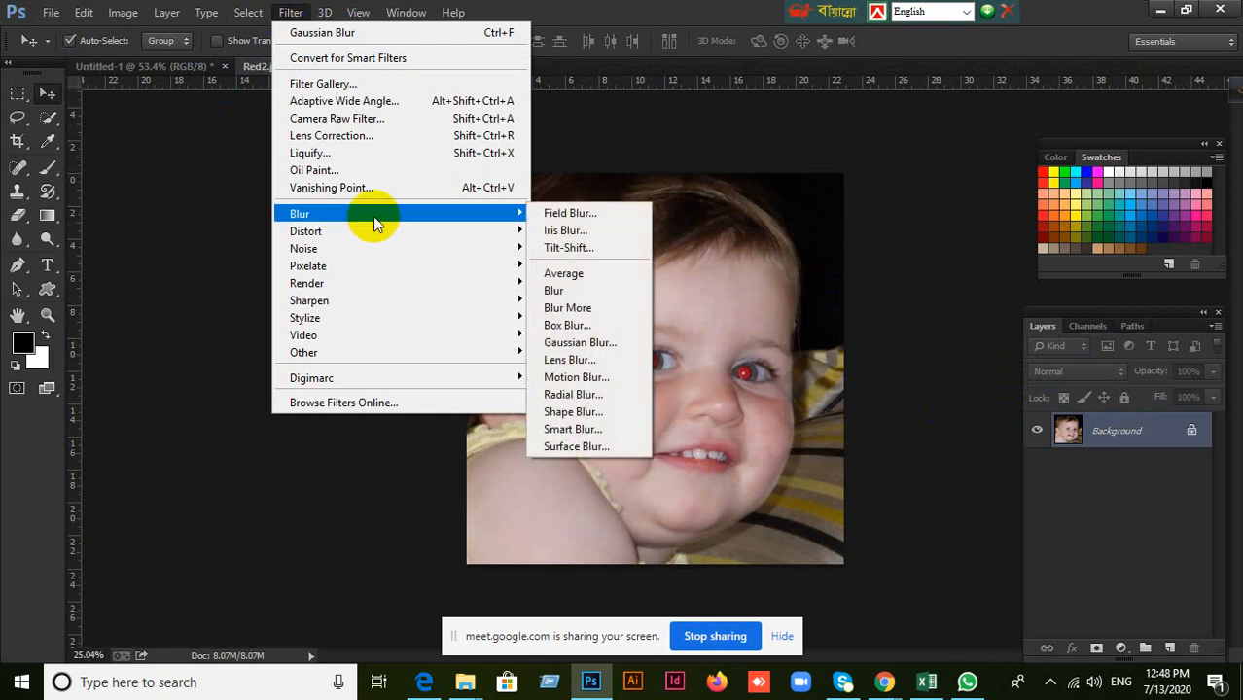
pyautogui.click(593, 343)
pyautogui.moveTo(577, 402); pyautogui.dragTo(538, 404)
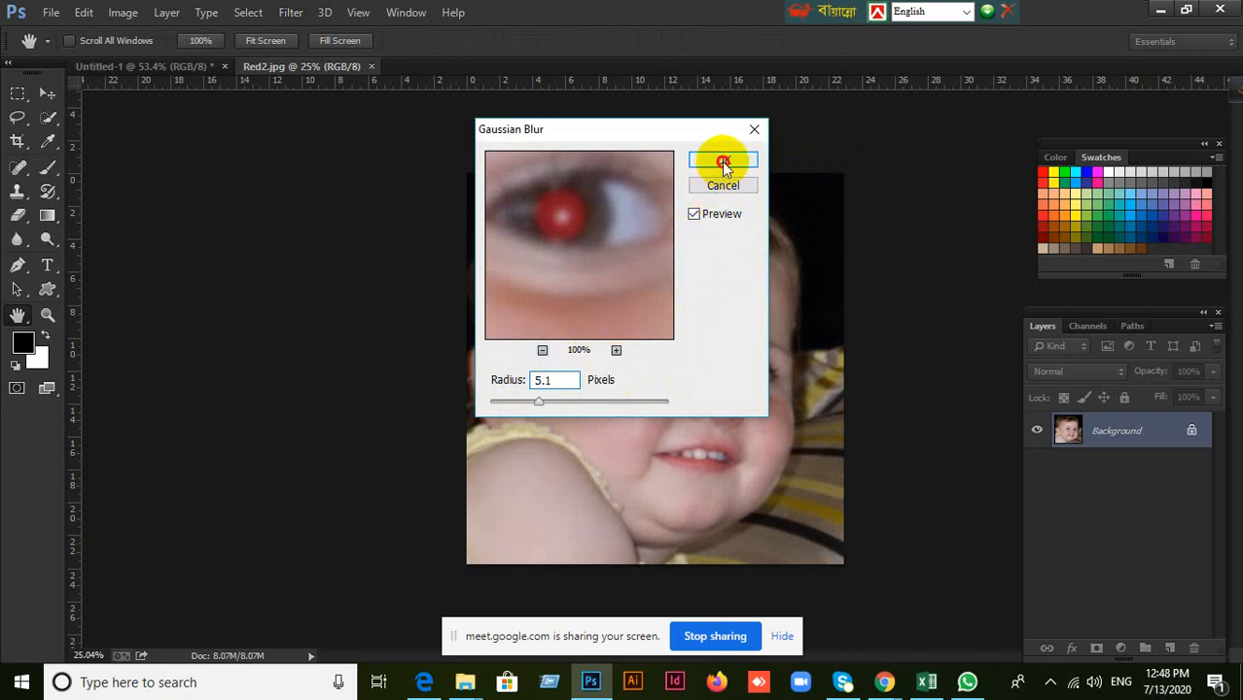
pyautogui.click(721, 161)
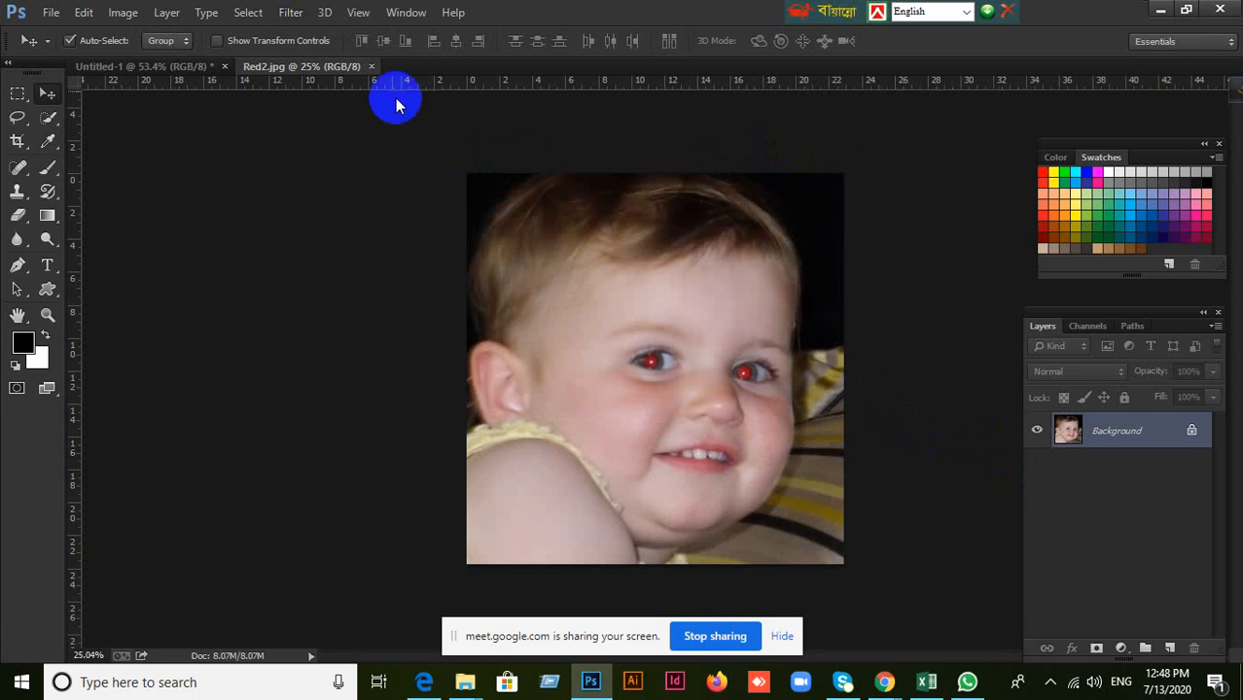
# Try a Gaussian Blur with a radius of 16.8 pixels on the baby photo and undo it.
pyautogui.click(295, 14)
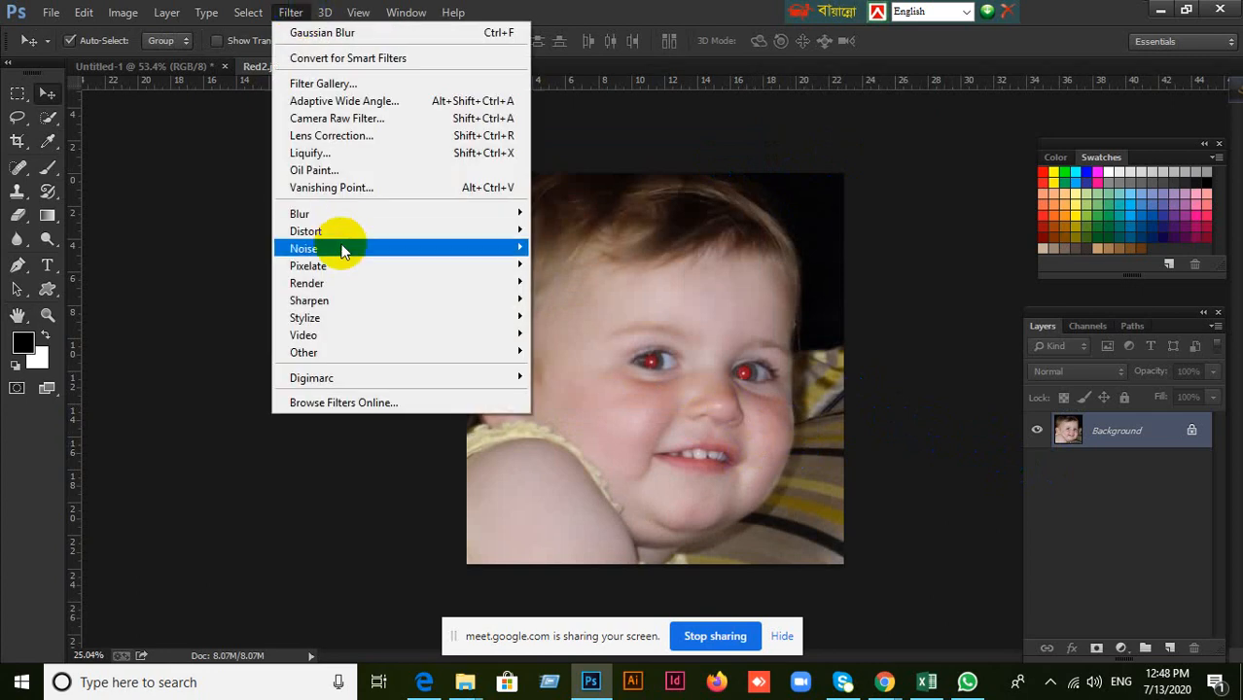
pyautogui.moveTo(333, 212)
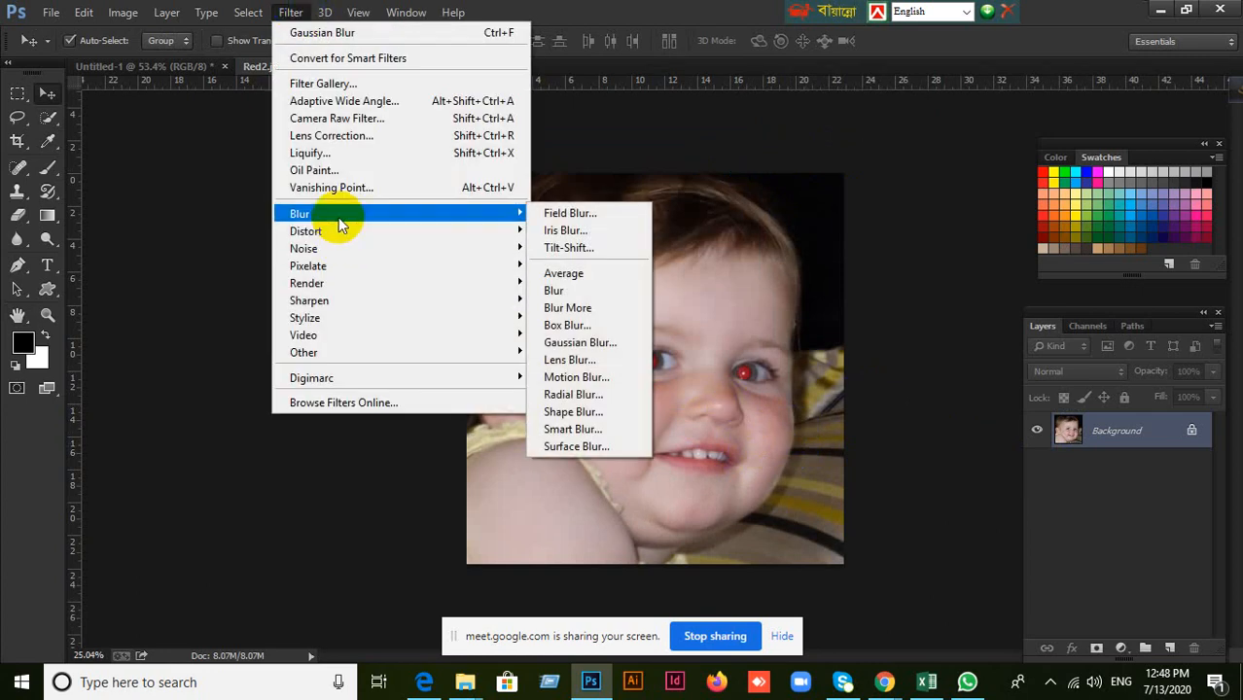
pyautogui.click(582, 343)
pyautogui.moveTo(538, 401); pyautogui.dragTo(564, 397)
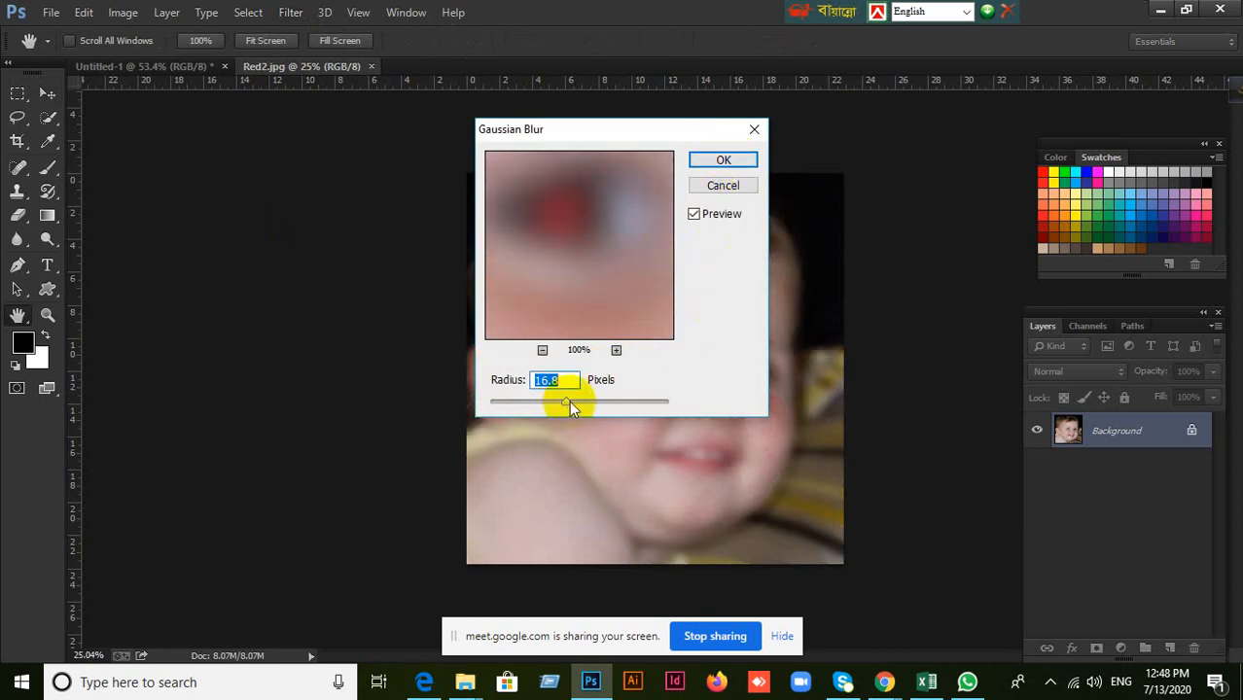
pyautogui.moveTo(538, 406); pyautogui.dragTo(565, 404)
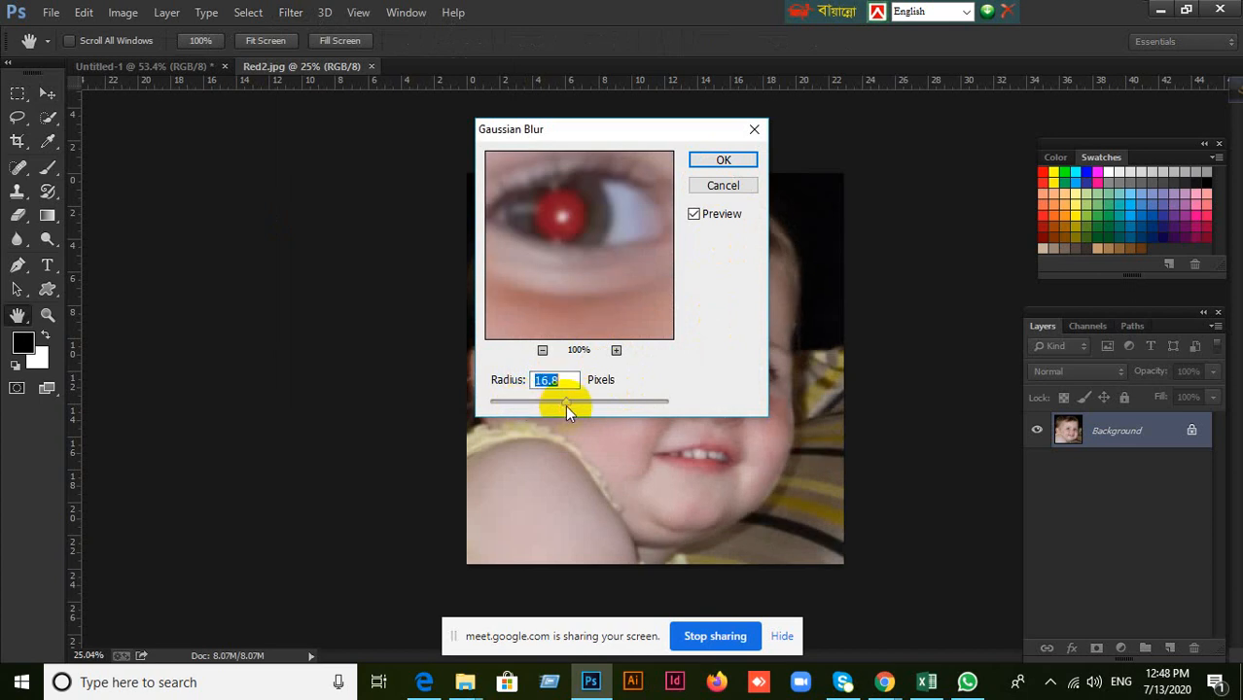
pyautogui.click(713, 164)
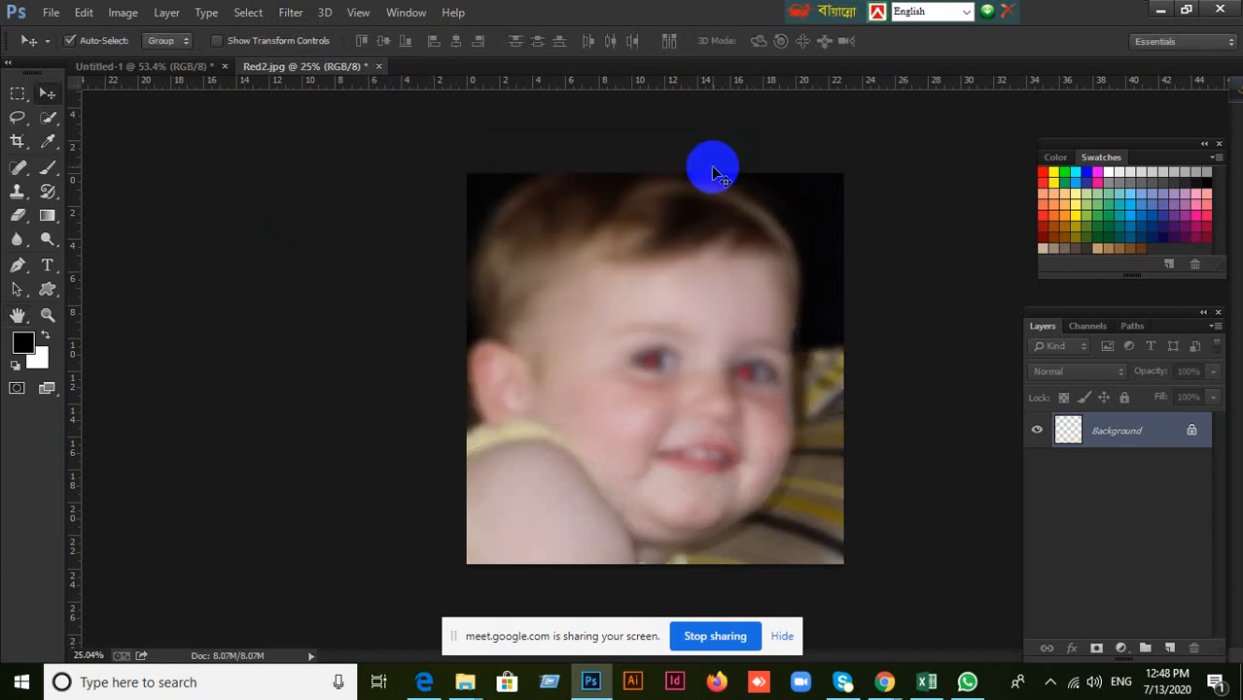
pyautogui.hotkey('ctrl', 'z')
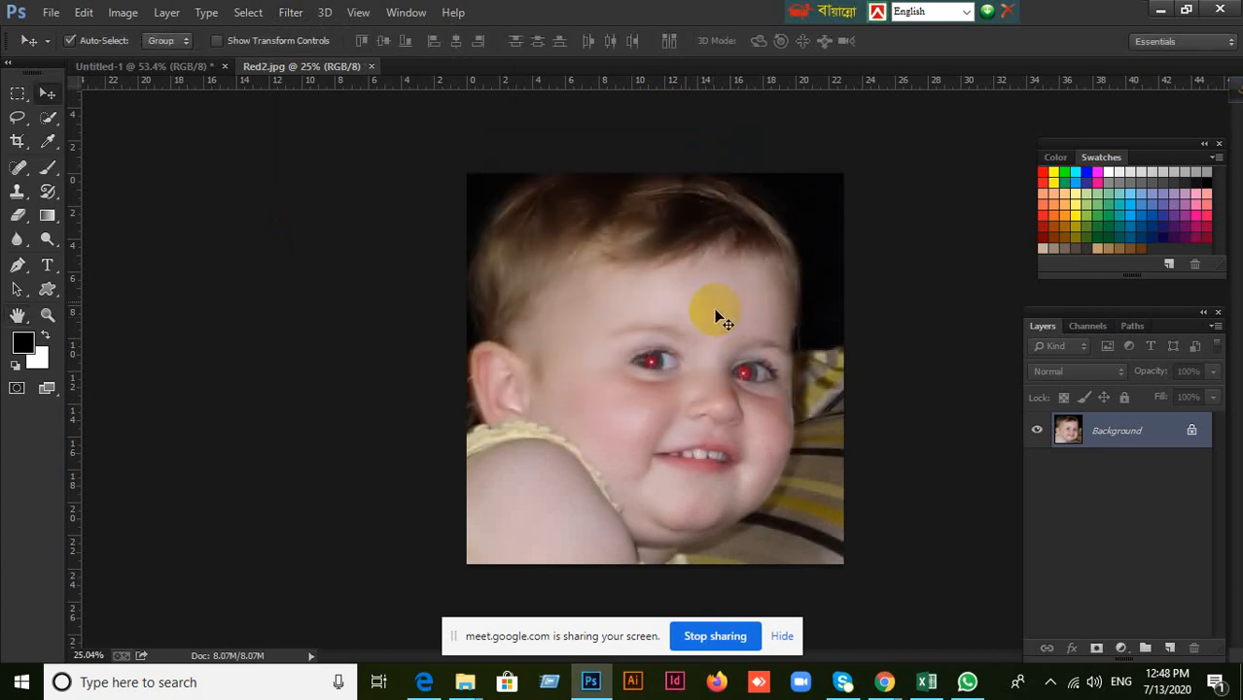
# Try a Camera Raw adjustment with Exposure +0.60, Contrast -45, Highlights +13, Shadows -22, Whites -8, Blacks +20, Clarity -24 and Vibrance +13.
pyautogui.click(291, 12)
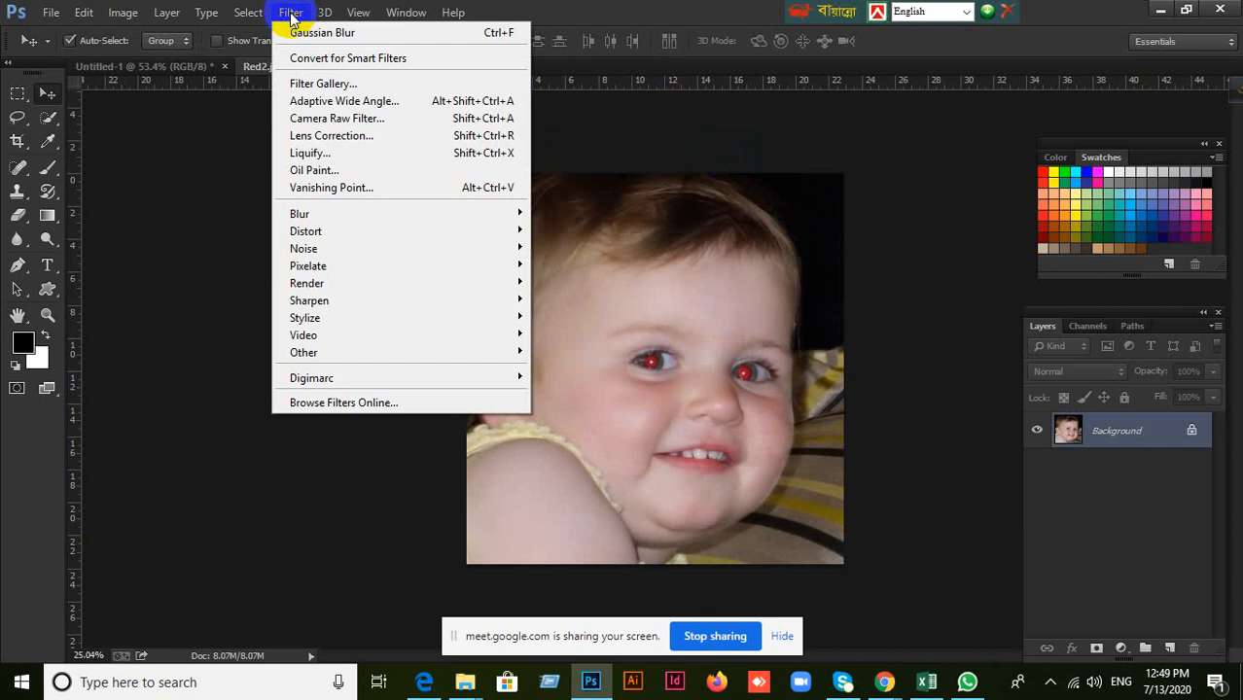
pyautogui.click(321, 118)
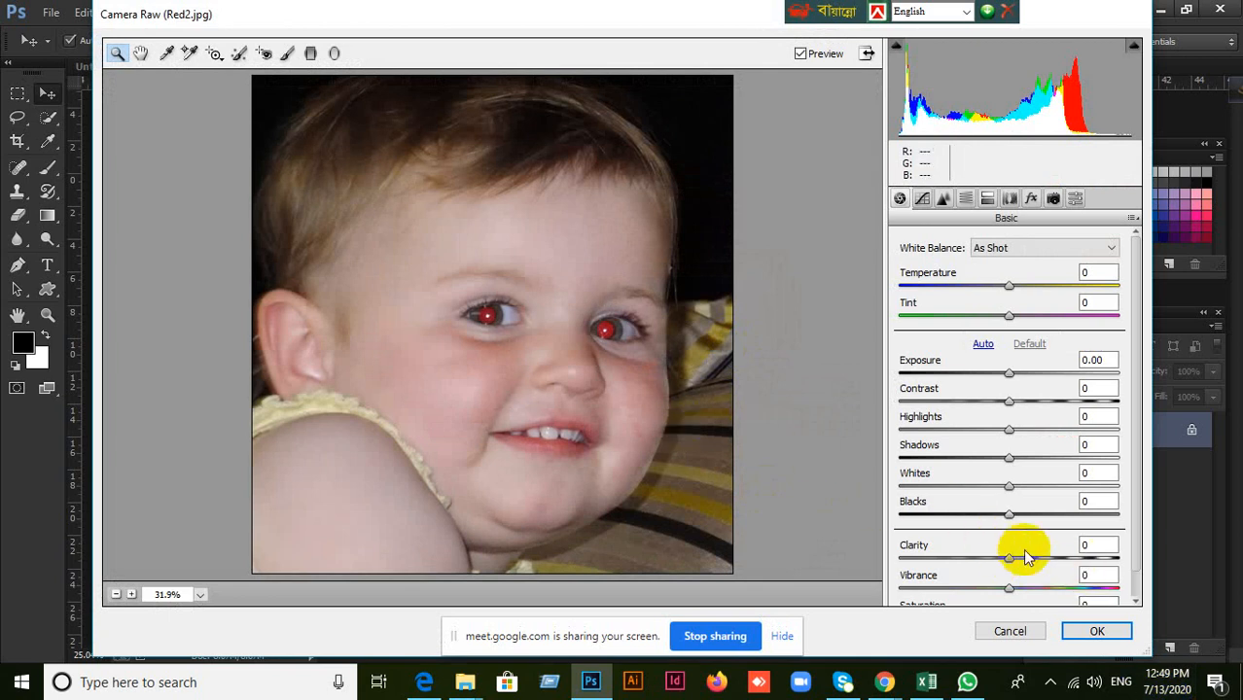
pyautogui.moveTo(1012, 523); pyautogui.dragTo(1036, 522)
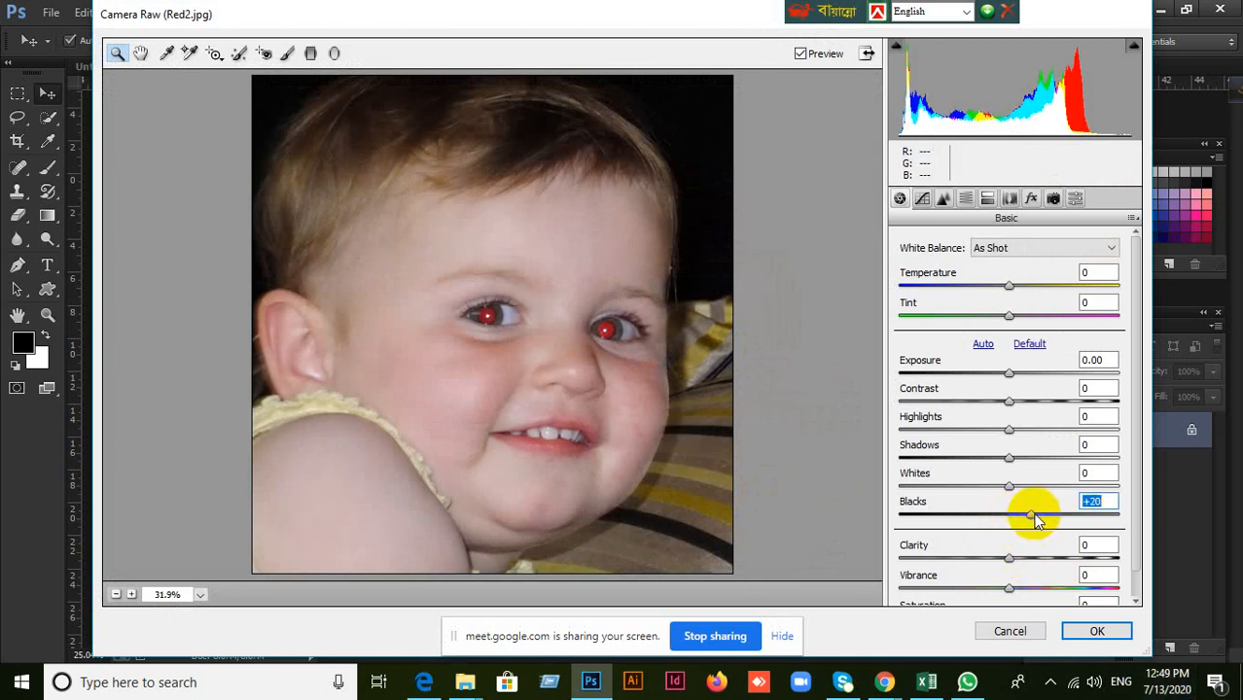
pyautogui.moveTo(1011, 563); pyautogui.dragTo(1023, 590)
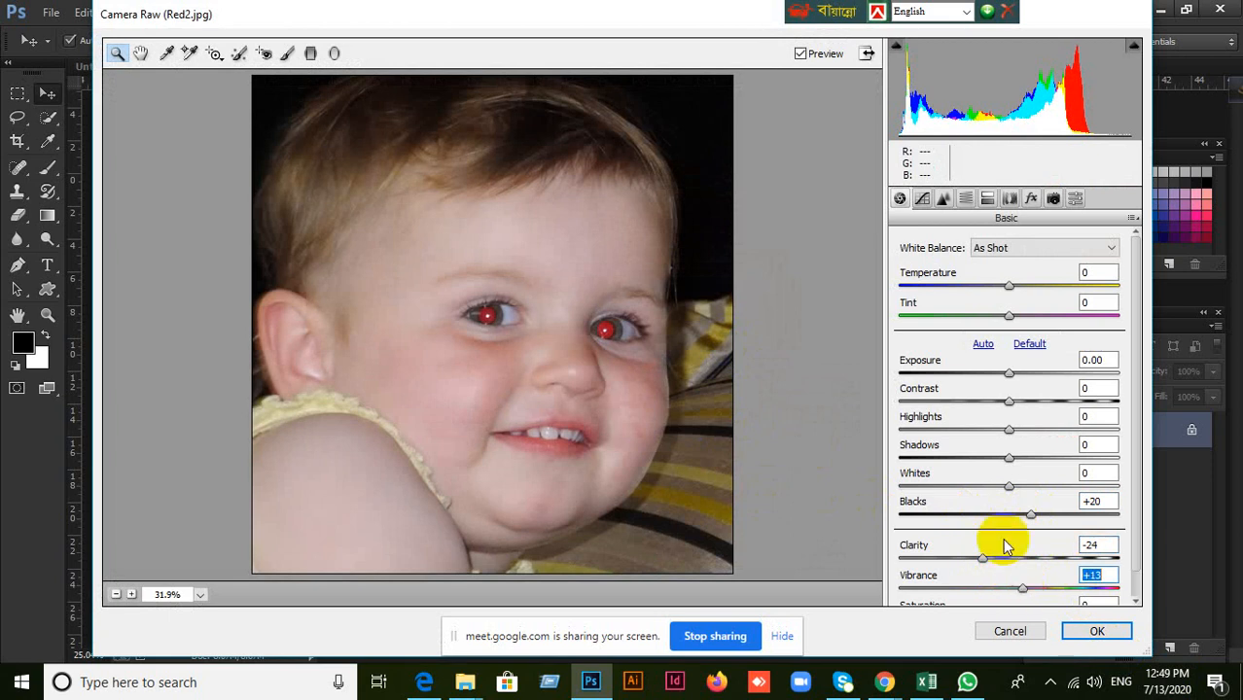
pyautogui.moveTo(1008, 487); pyautogui.dragTo(1024, 378)
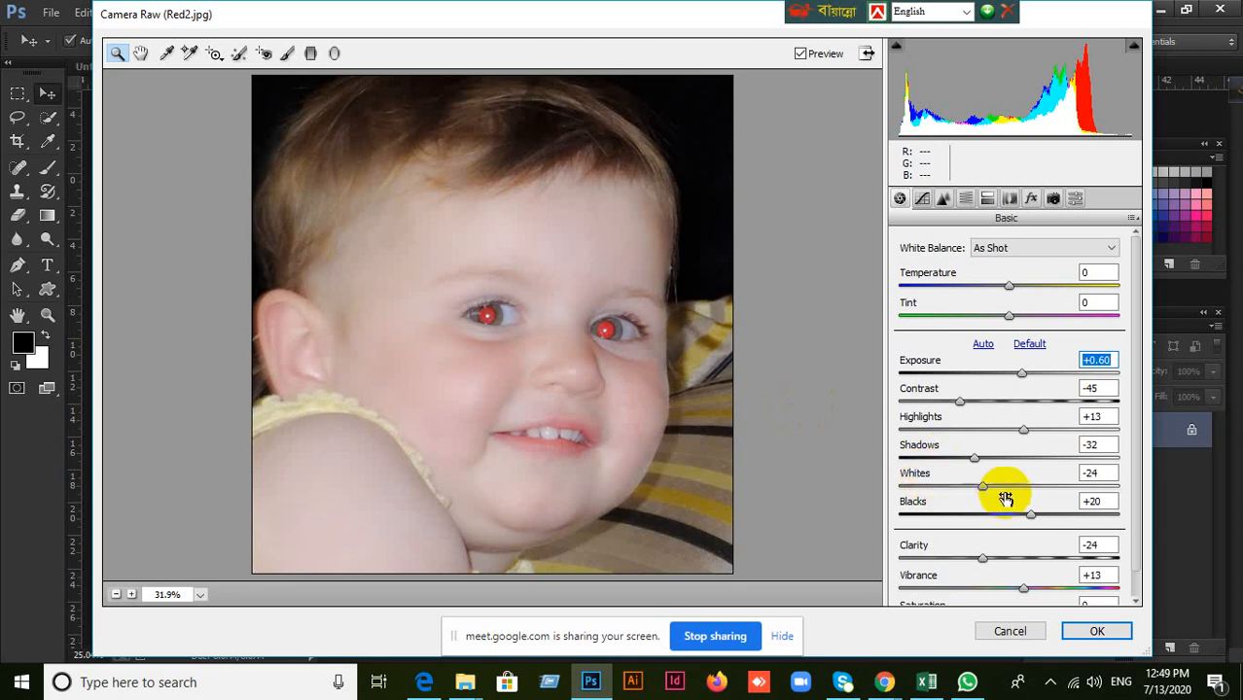
pyautogui.moveTo(982, 487); pyautogui.dragTo(1002, 491)
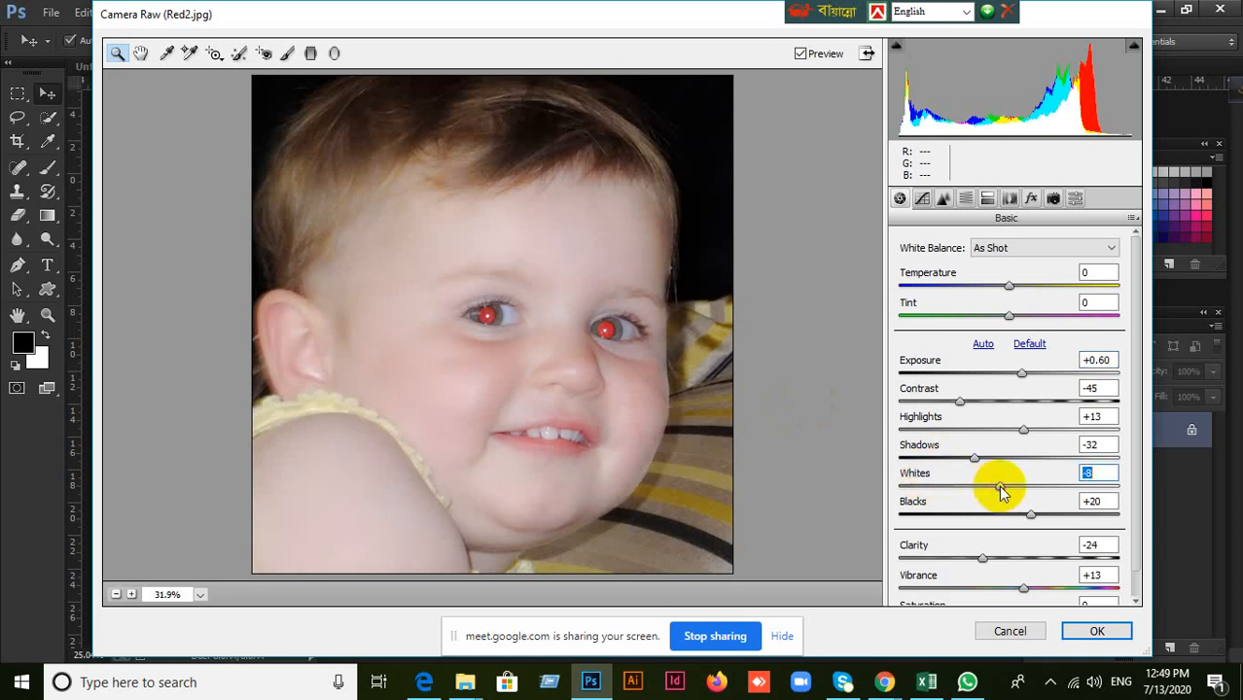
pyautogui.moveTo(974, 458); pyautogui.dragTo(985, 458)
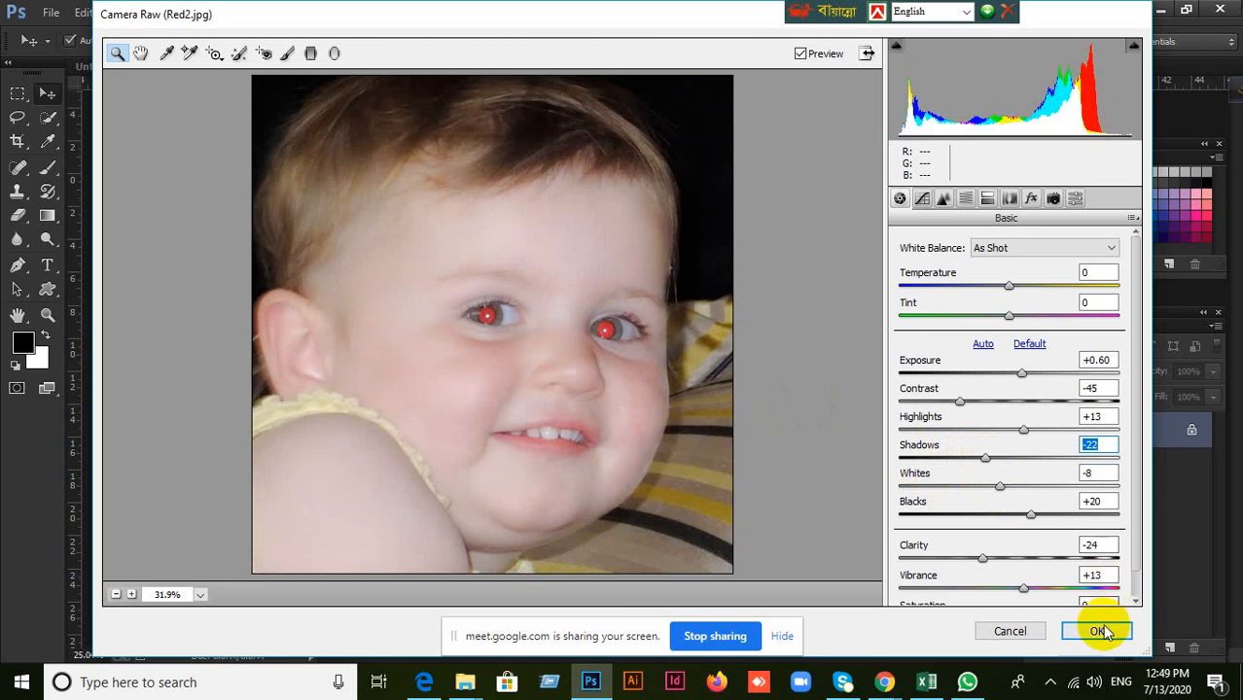
pyautogui.click(1097, 631)
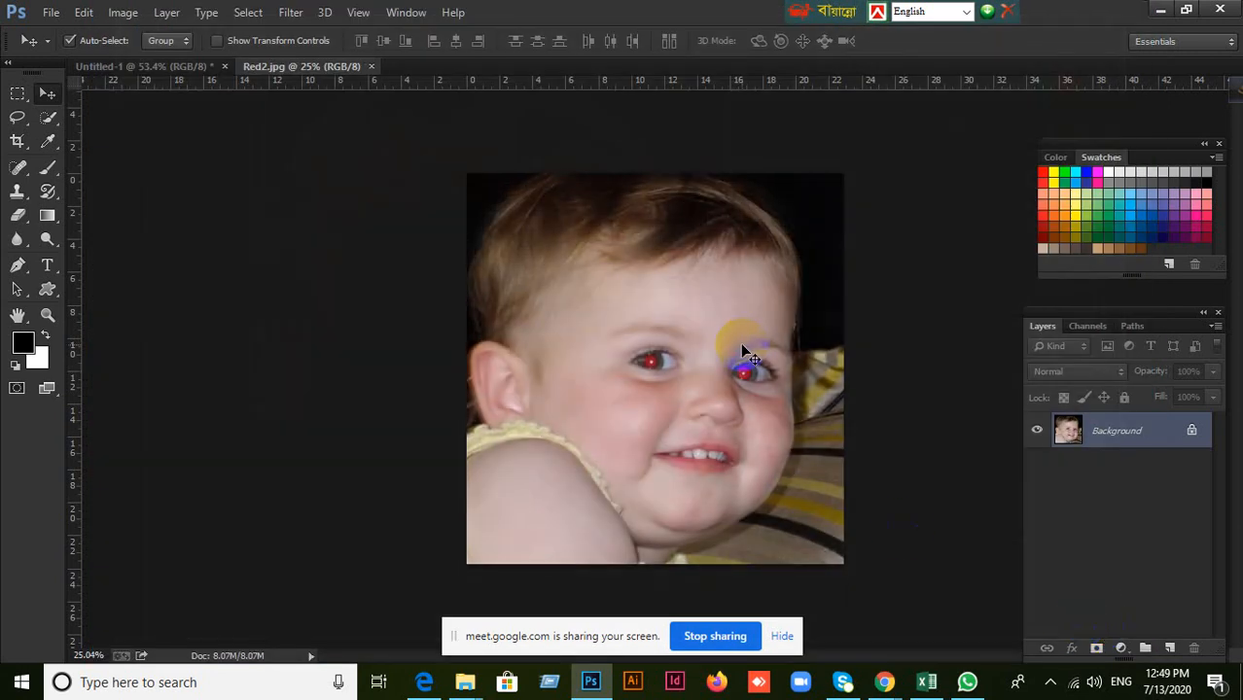
# Compare the Diffuse filter modes on the baby photo and apply the filter with Lighten Only.
pyautogui.click(292, 13)
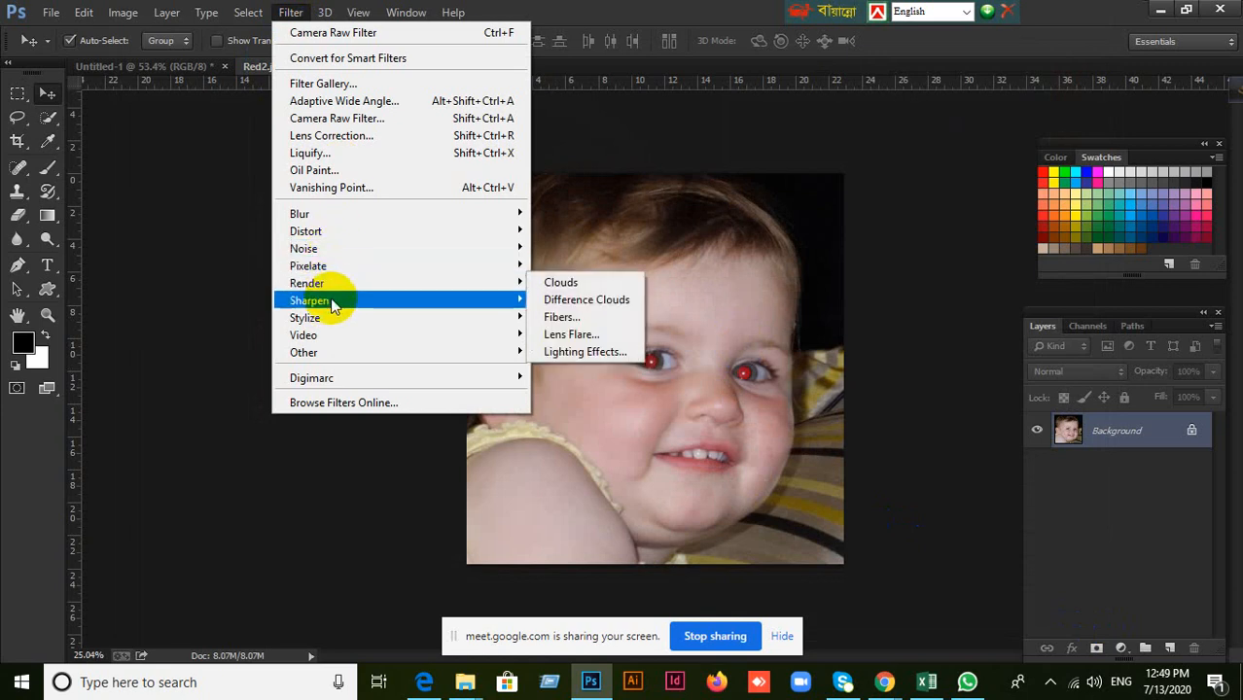
pyautogui.moveTo(332, 328)
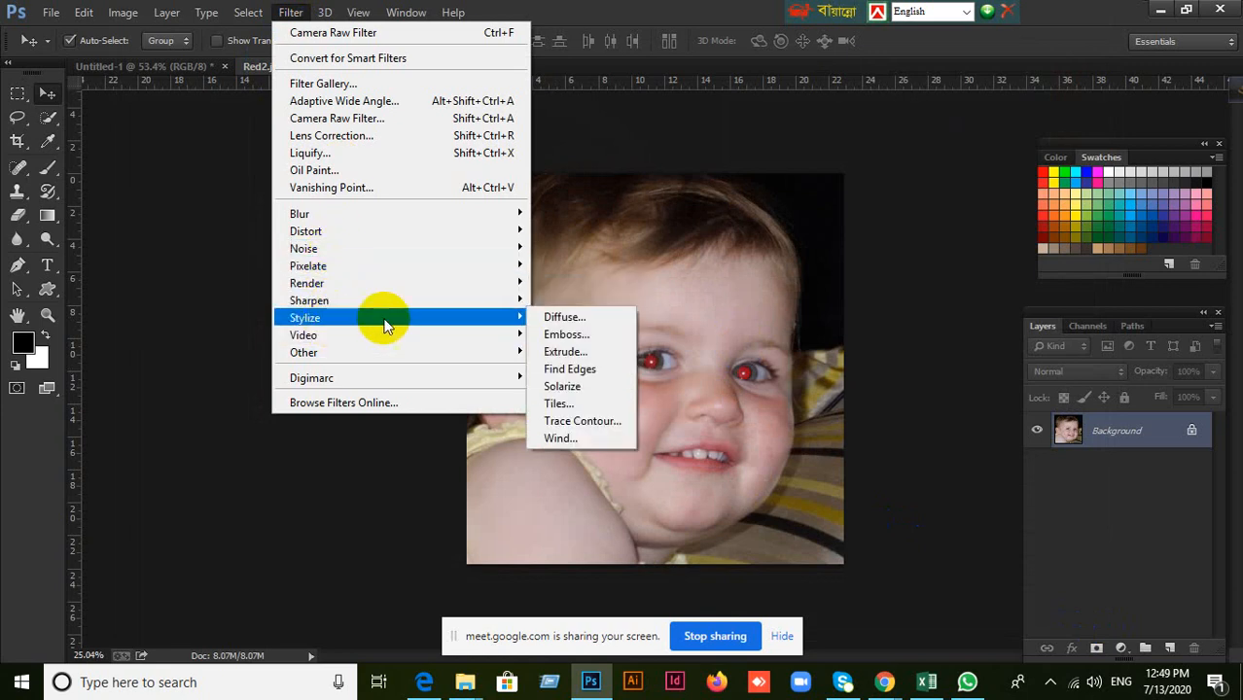
pyautogui.click(560, 317)
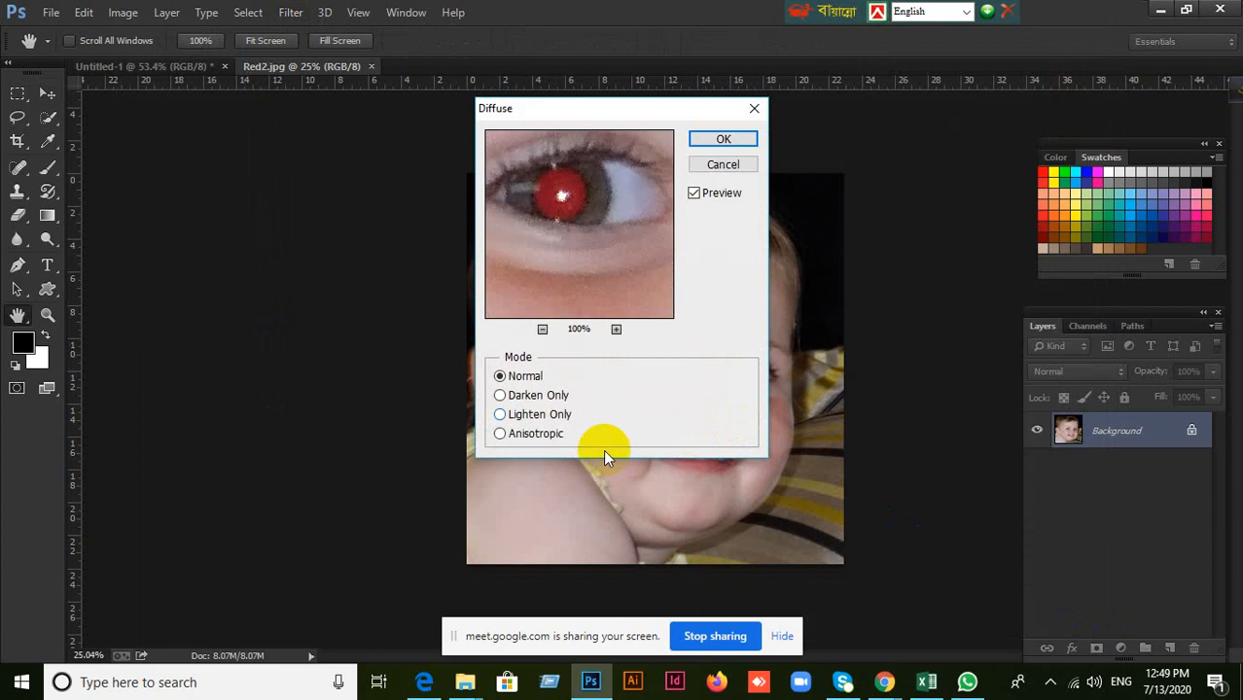
pyautogui.click(527, 400)
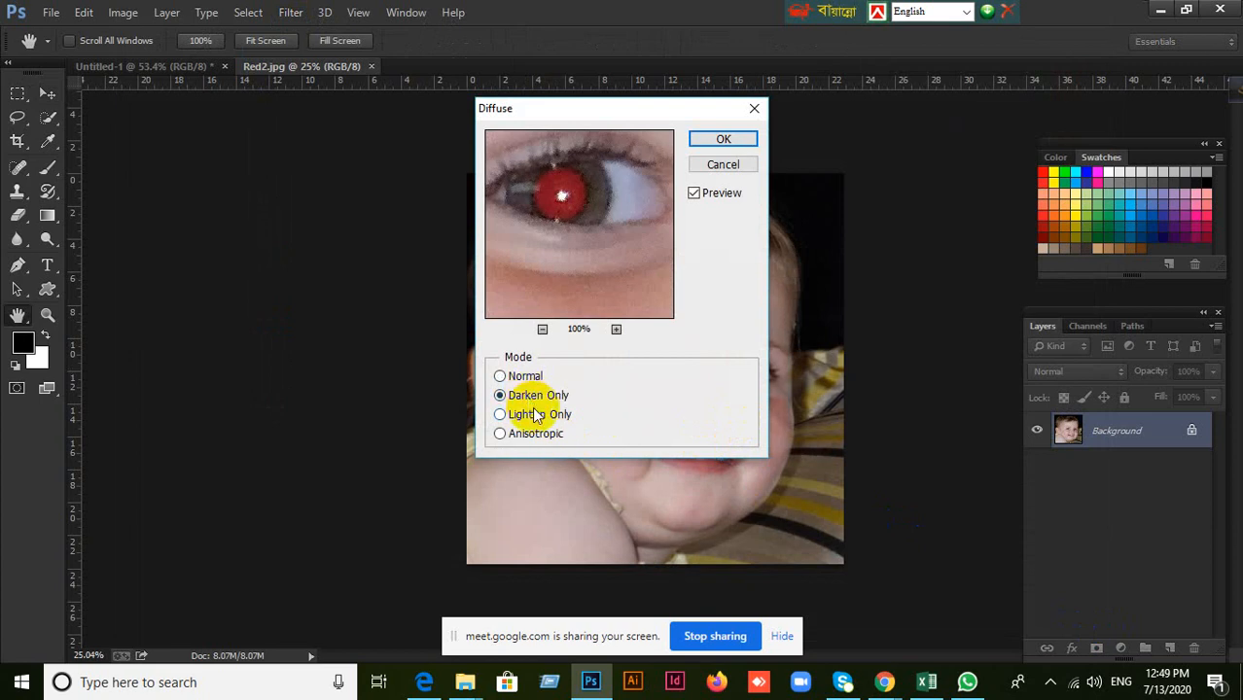
pyautogui.click(544, 417)
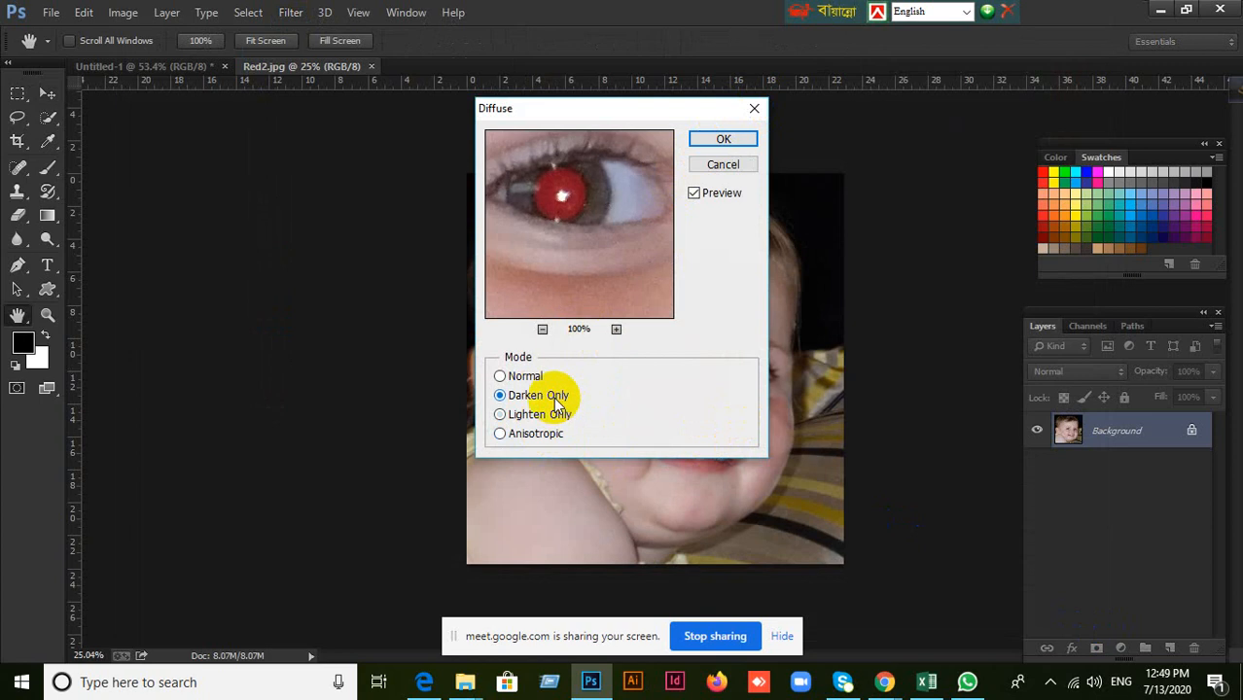
pyautogui.click(525, 380)
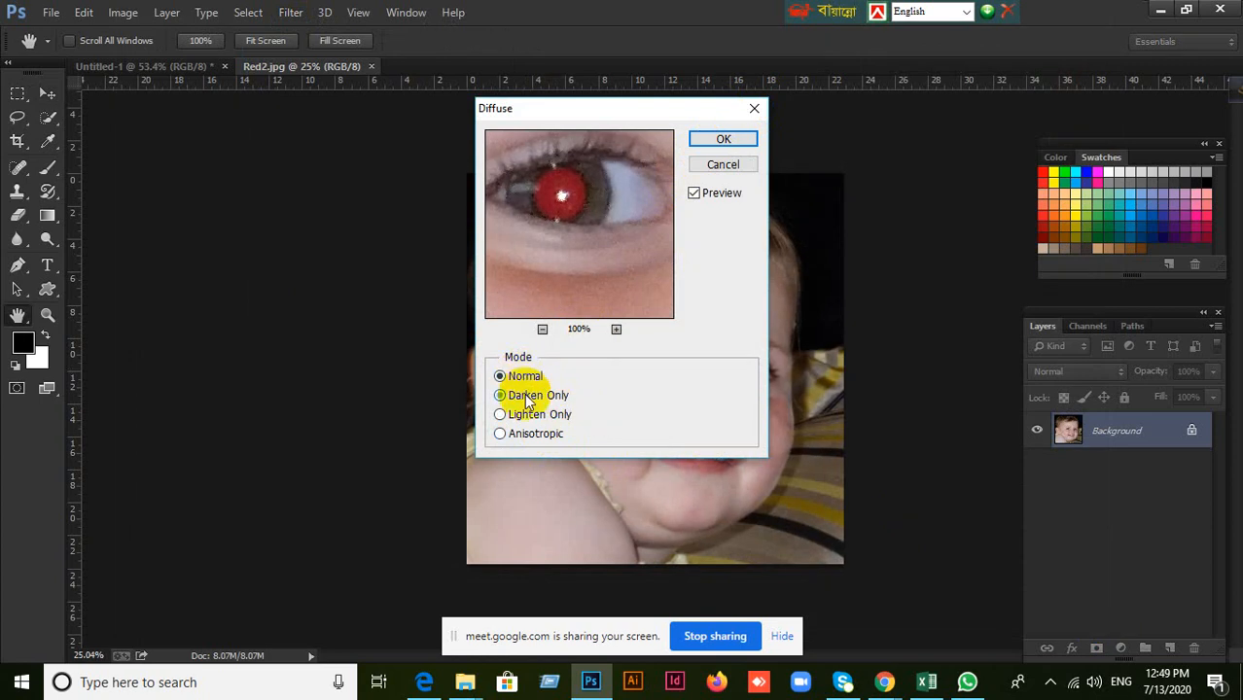
pyautogui.click(526, 397)
pyautogui.click(530, 415)
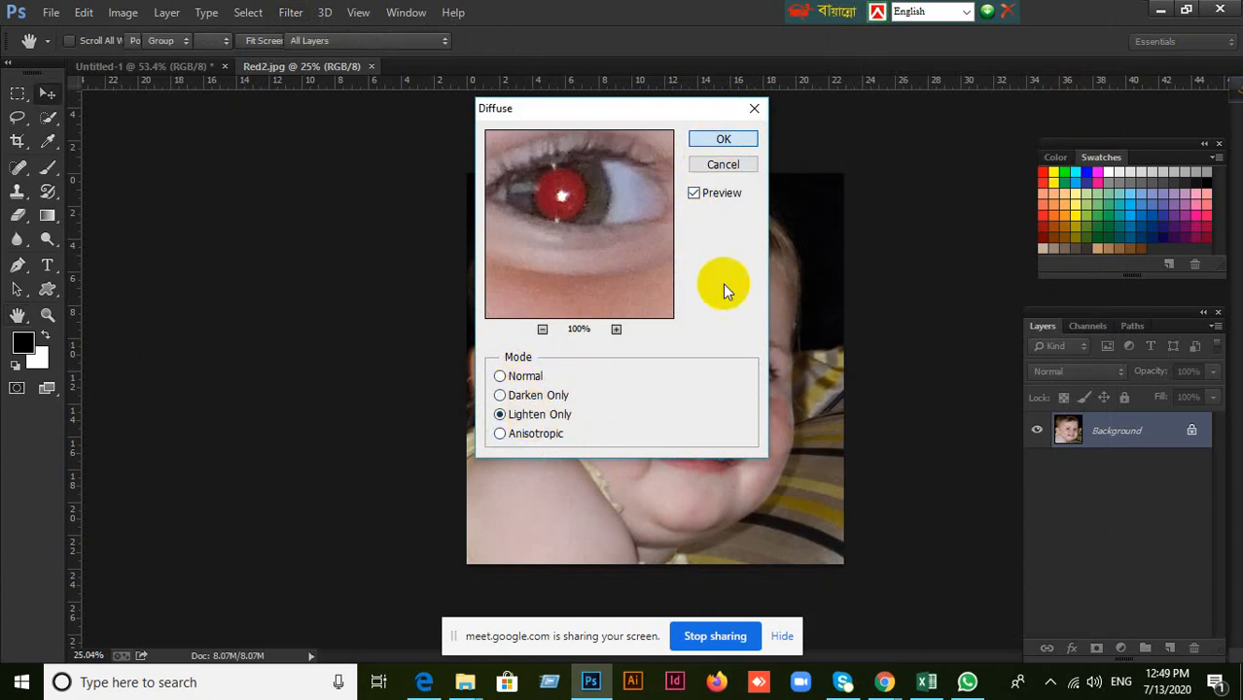
pyautogui.press('Return')
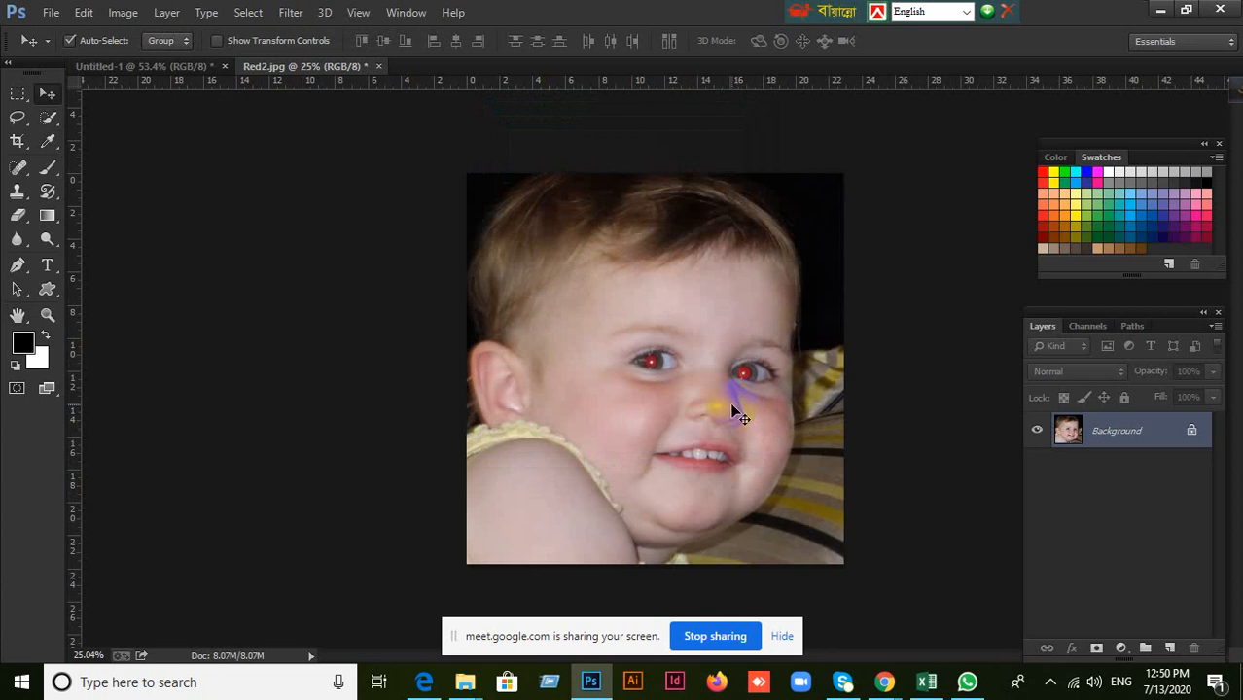
# Convert the baby photo's locked Background into a regular layer and deselect it.
pyautogui.click(292, 13)
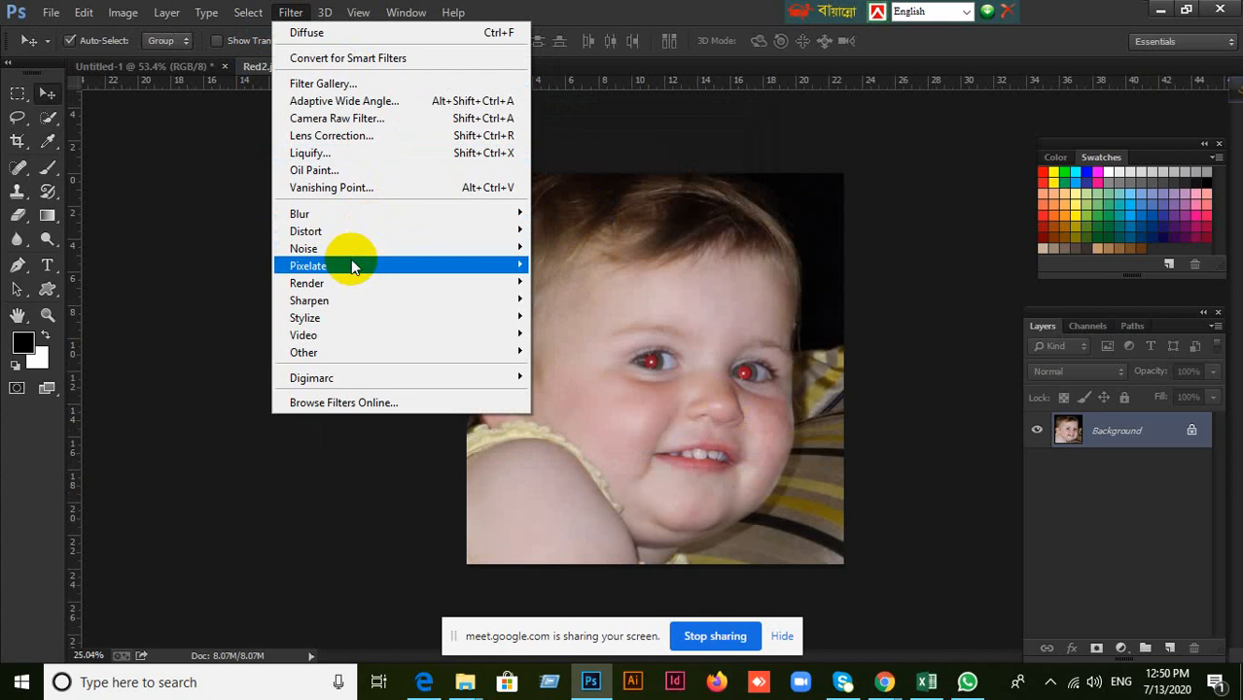
pyautogui.click(1184, 523)
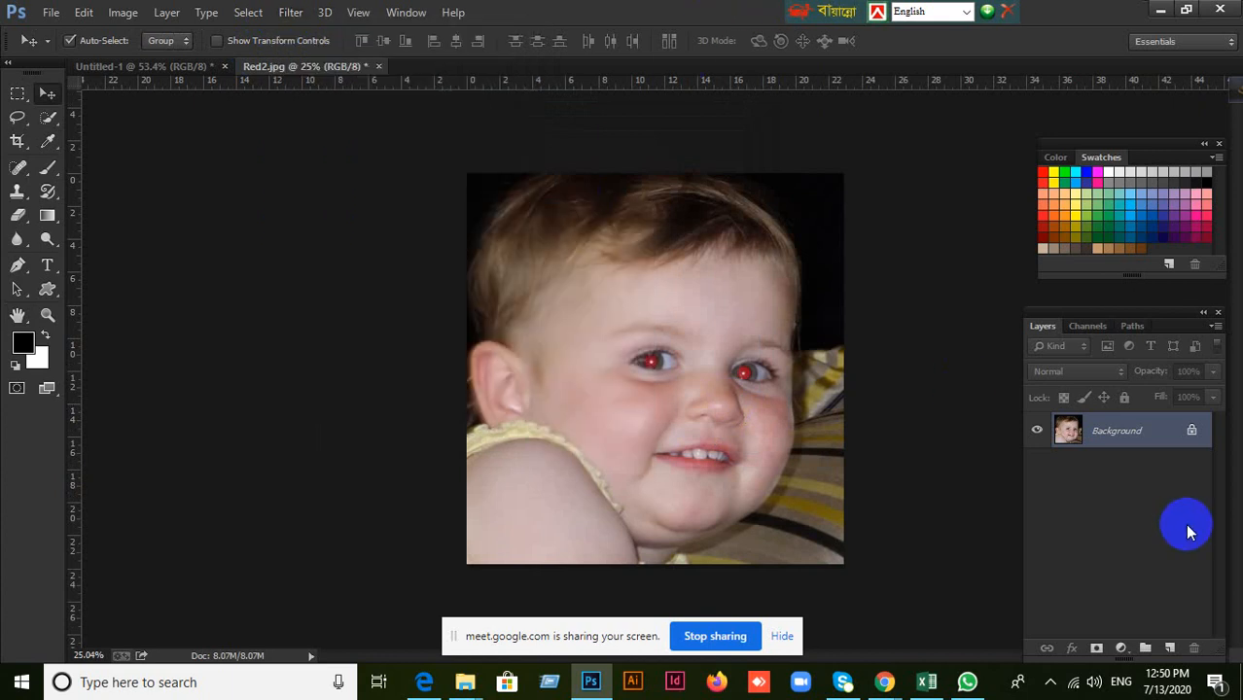
pyautogui.keyDown('alt'); pyautogui.doubleClick(1163, 437); pyautogui.keyUp('alt')
pyautogui.click(1055, 531)
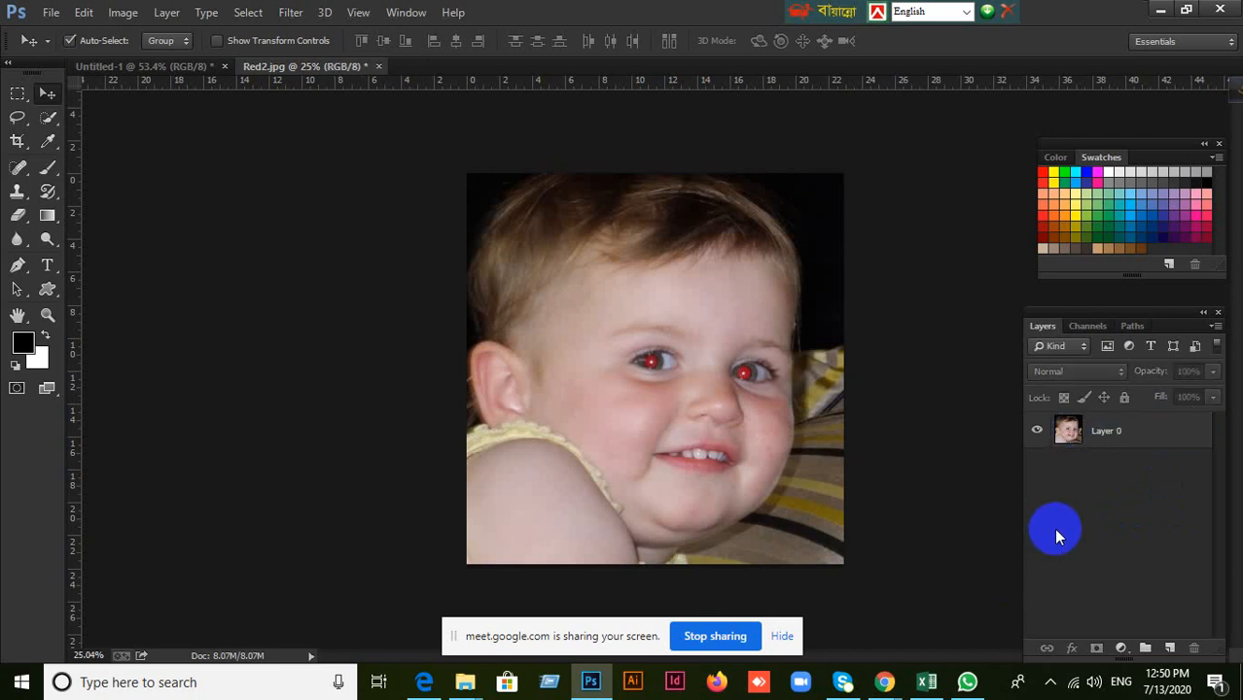
pyautogui.click(431, 683)
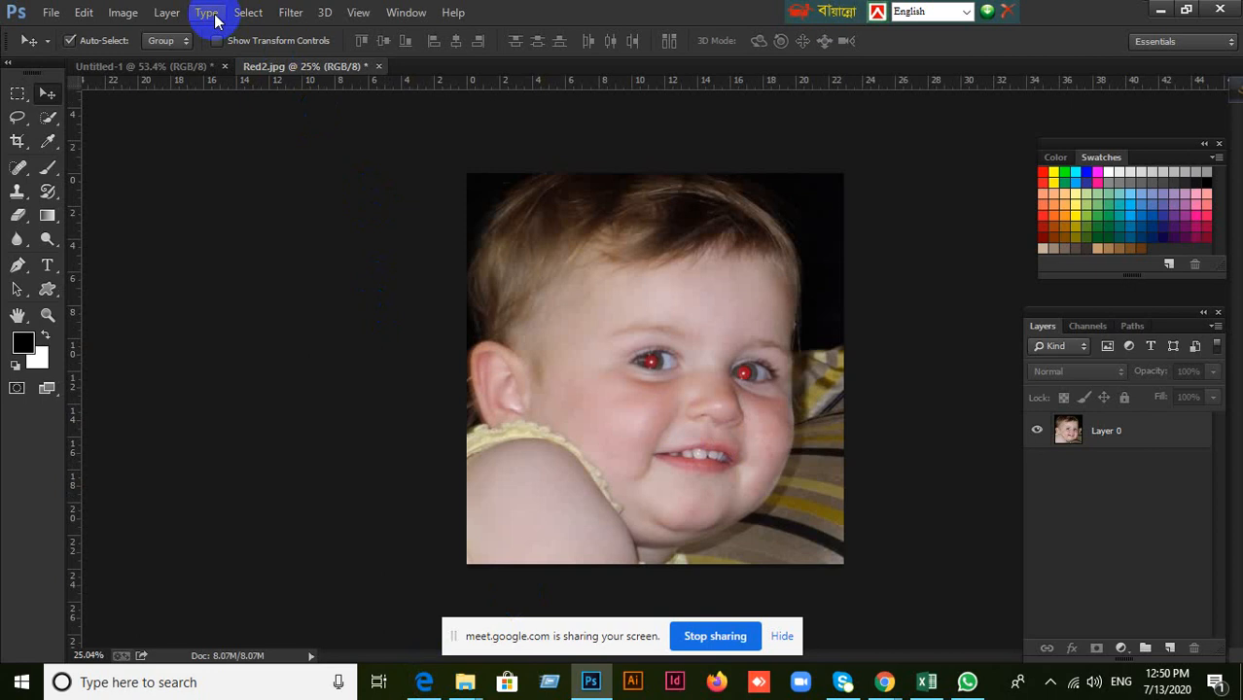
pyautogui.click(149, 114)
pyautogui.click(47, 264)
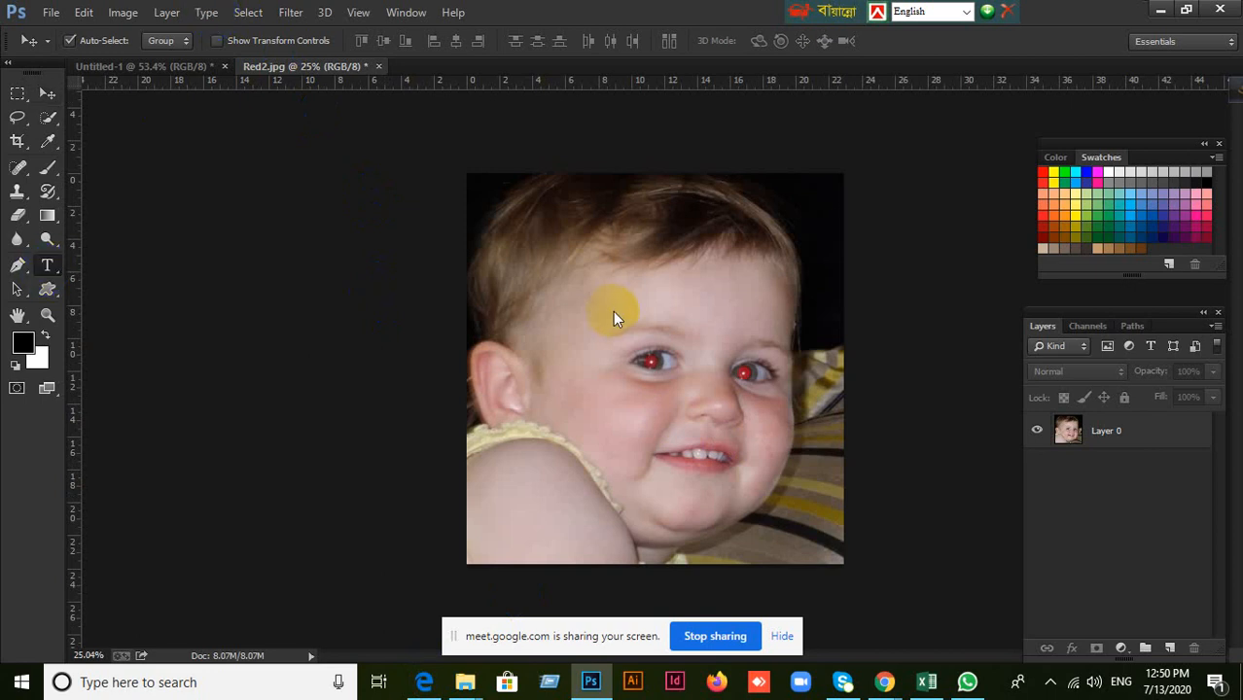
pyautogui.click(45, 94)
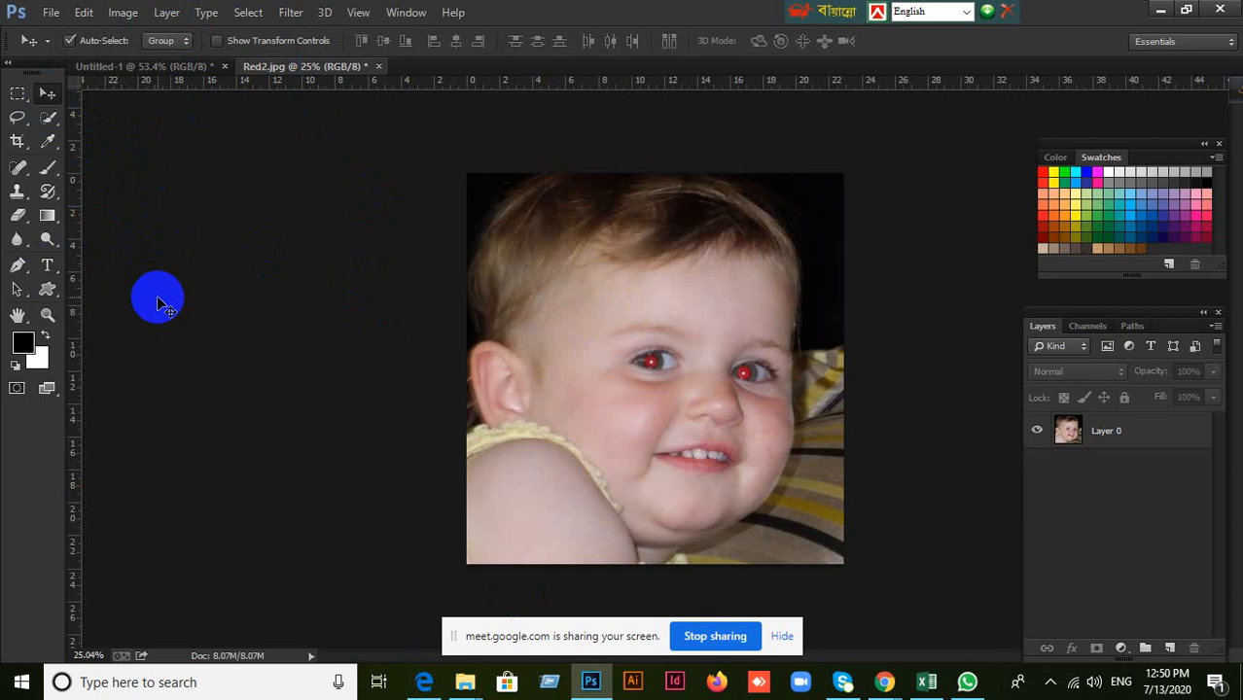
# Close the Red2 baby photo without saving its changes, dismissing the antivirus pop-up, and return to the blank Untitled-1 document.
pyautogui.click(378, 67)
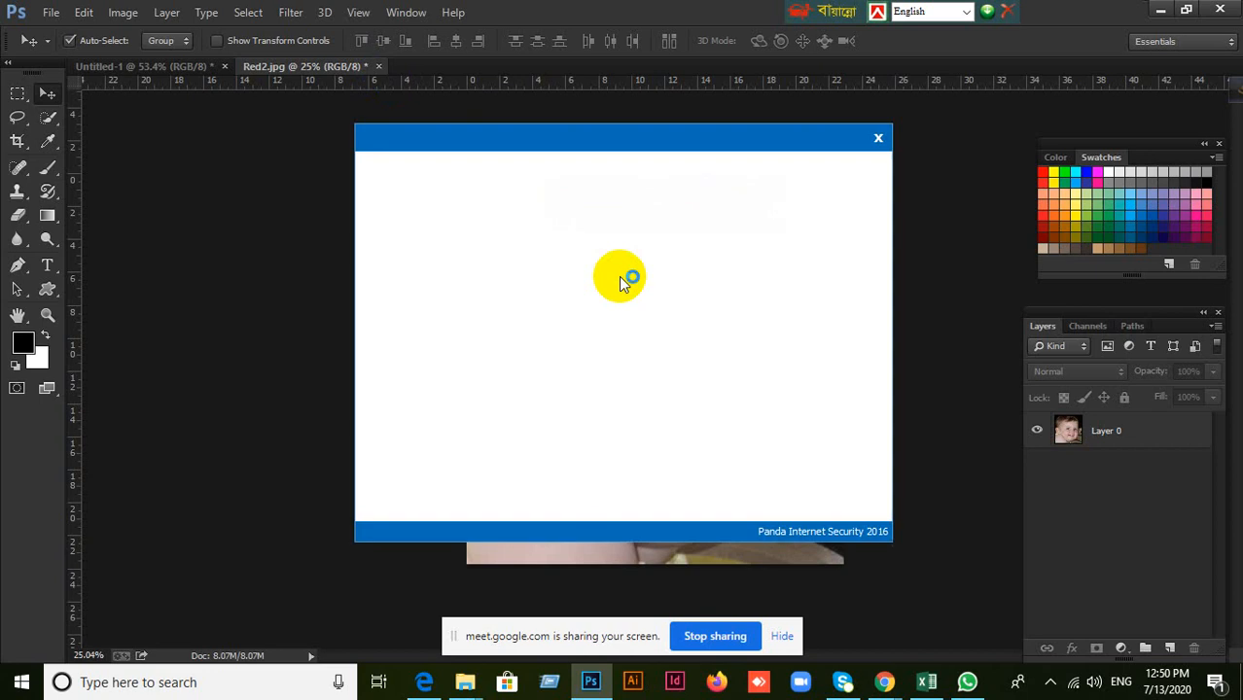
pyautogui.click(875, 141)
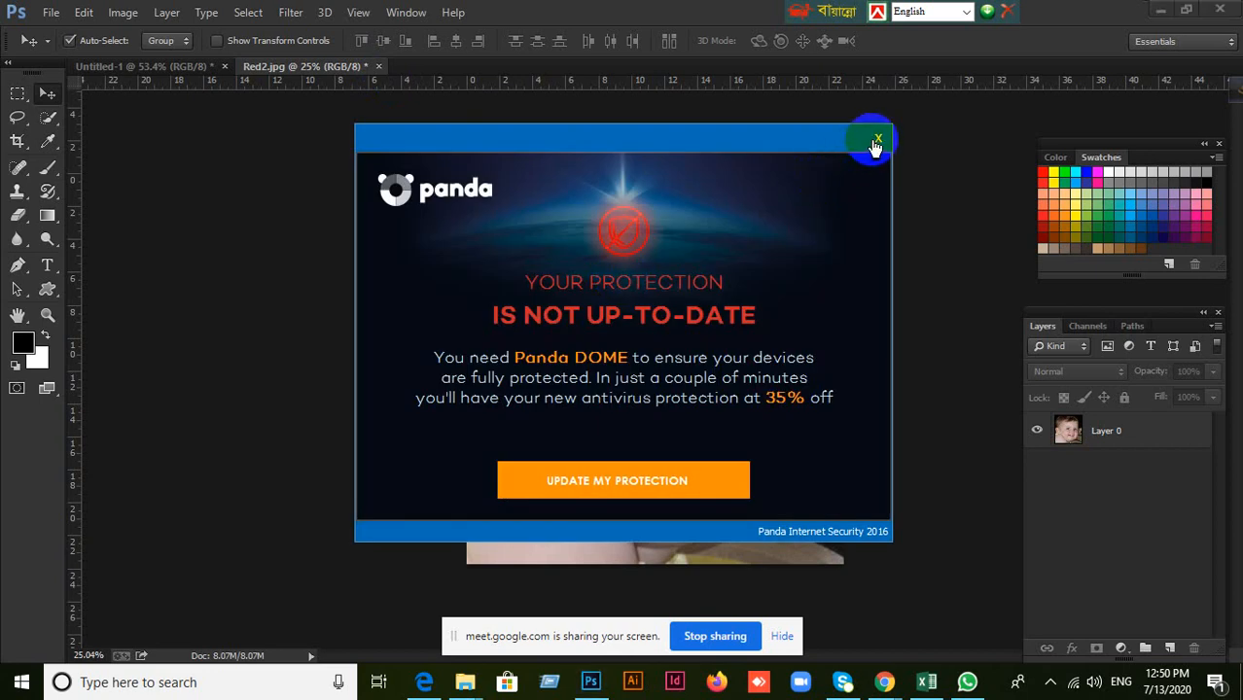
pyautogui.click(630, 274)
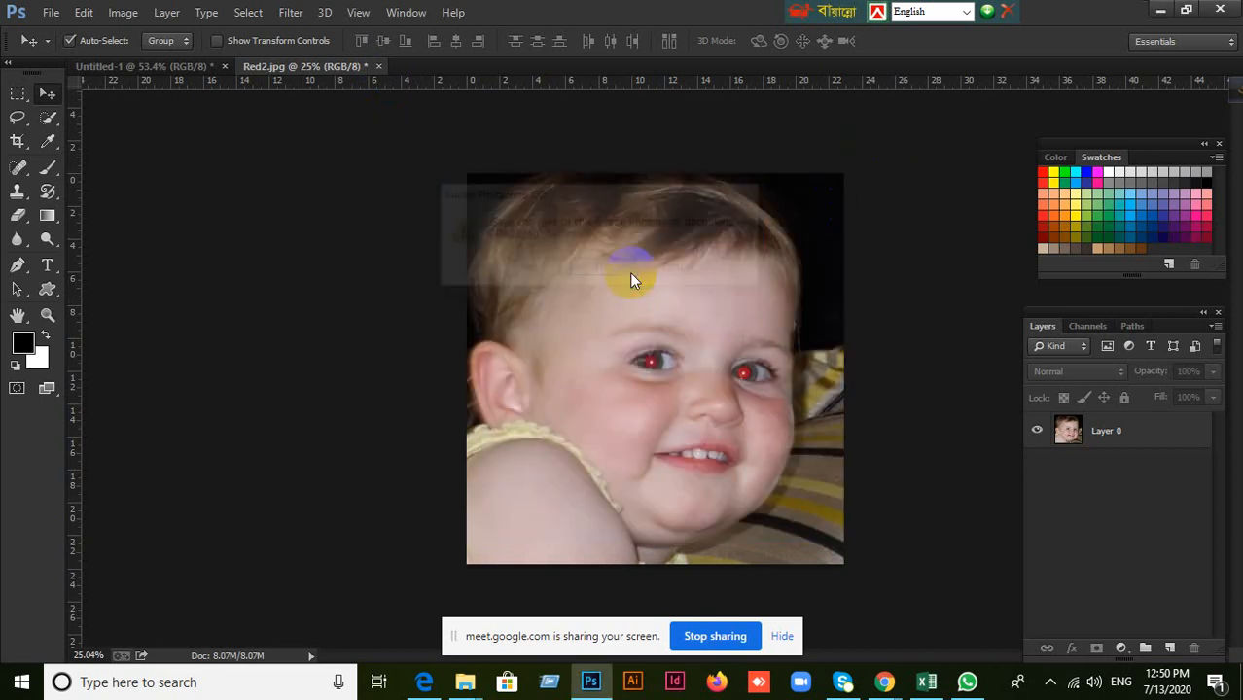
pyautogui.scroll(-1, 847, 363)
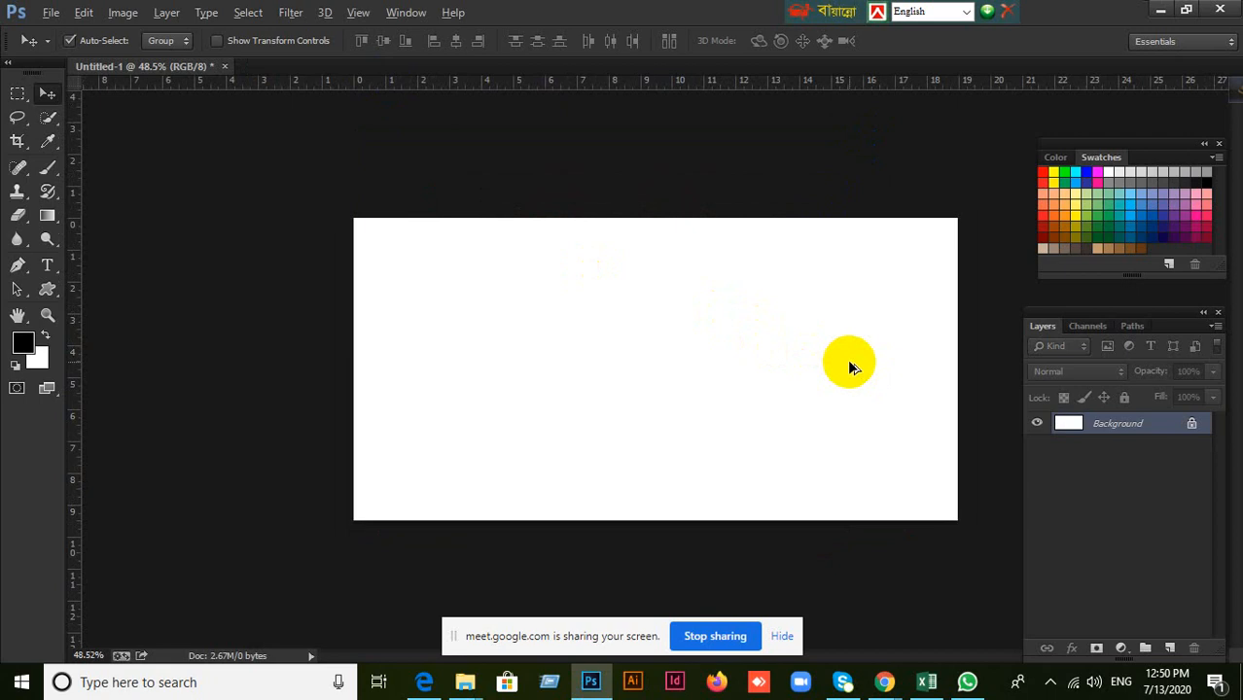
pyautogui.scroll(1, 847, 363)
pyautogui.click(613, 568)
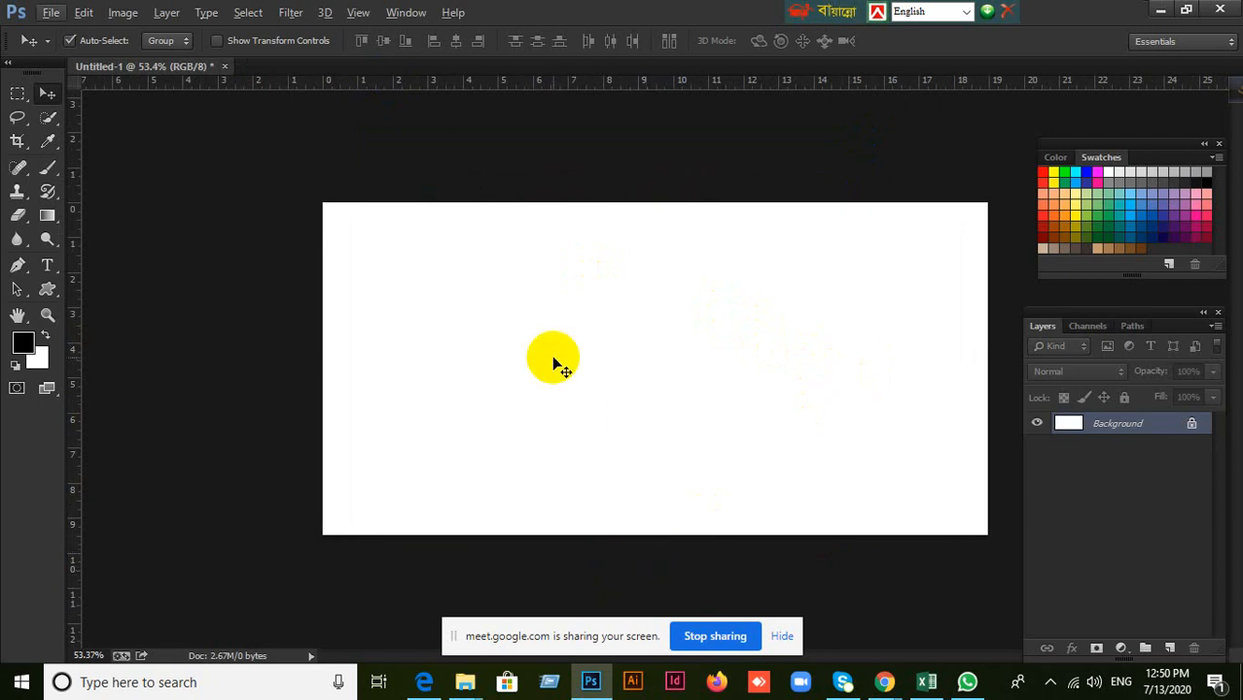
# Switch to Microsoft Edge and view the LEDP-Graphic Design PDF course outline.
pyautogui.moveTo(469, 687)
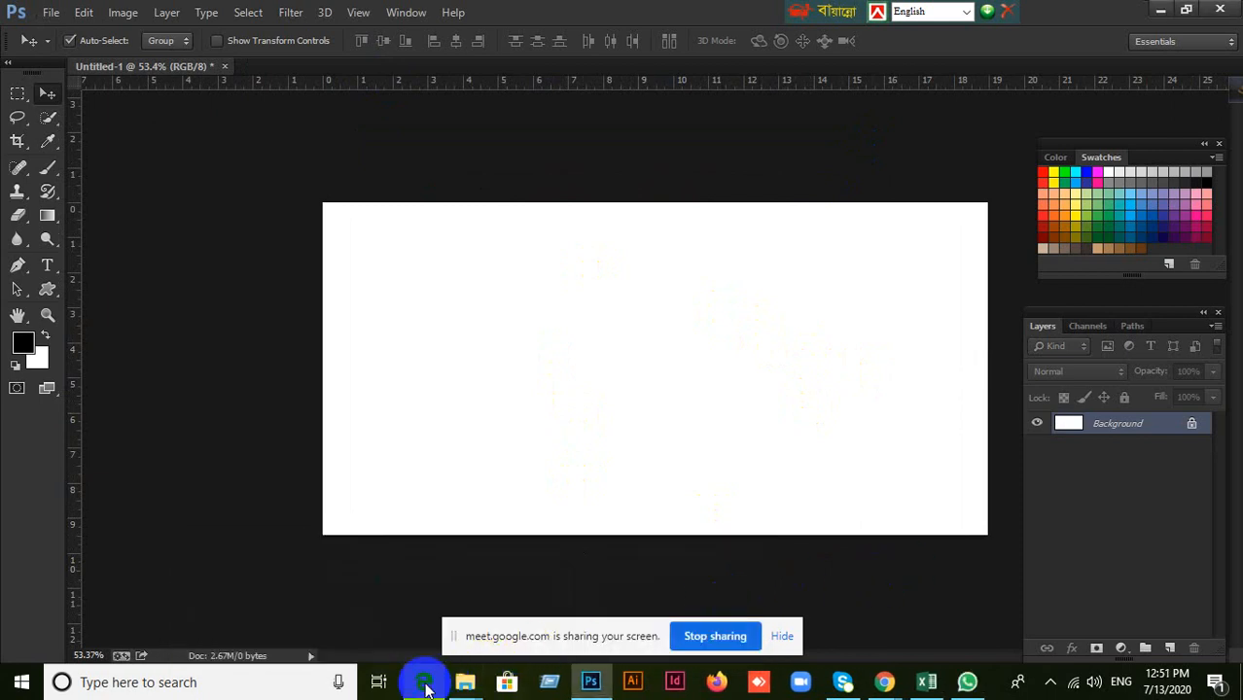
pyautogui.click(424, 687)
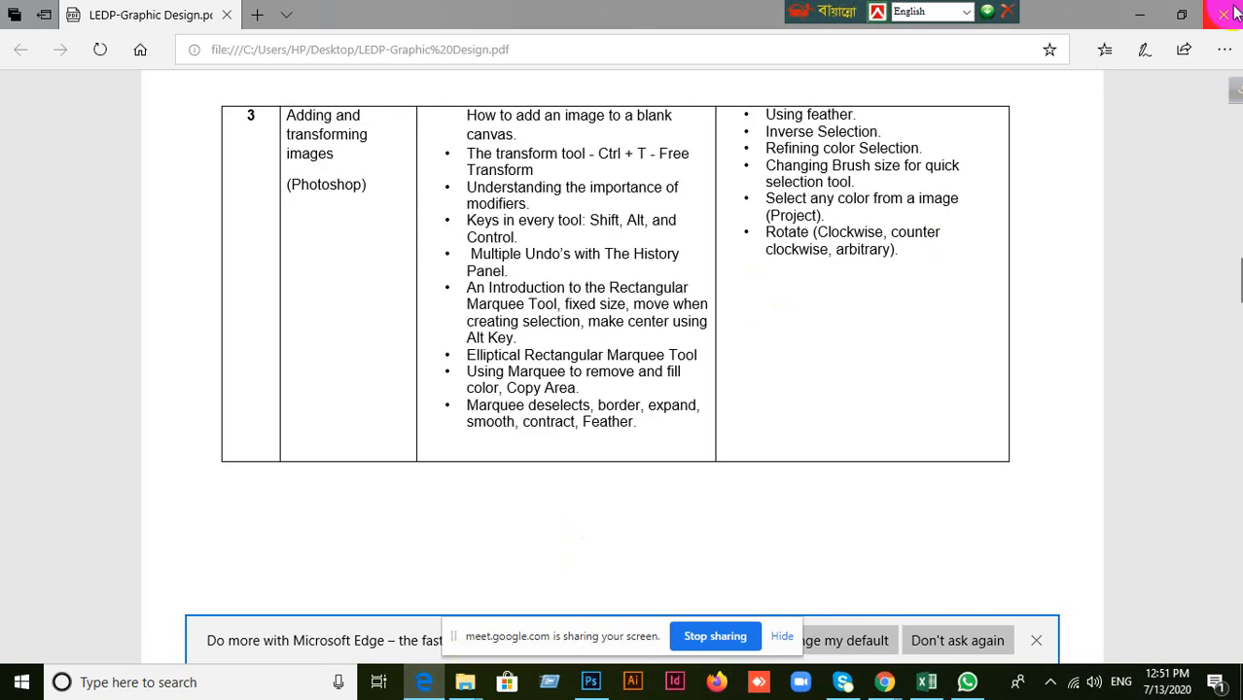
# Examine the course outline's topics for Days 3 to 5, from adding images to smart objects and layer masks.
pyautogui.scroll(15, 667, 451)
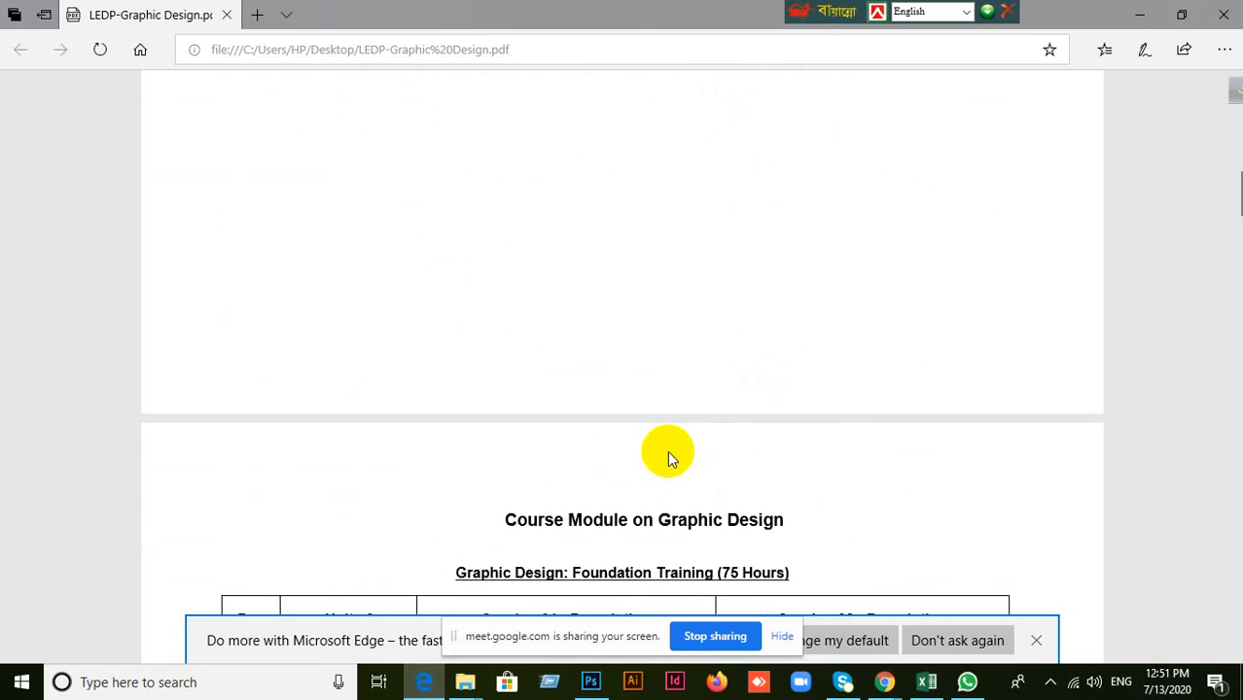
pyautogui.scroll(-10, 667, 450)
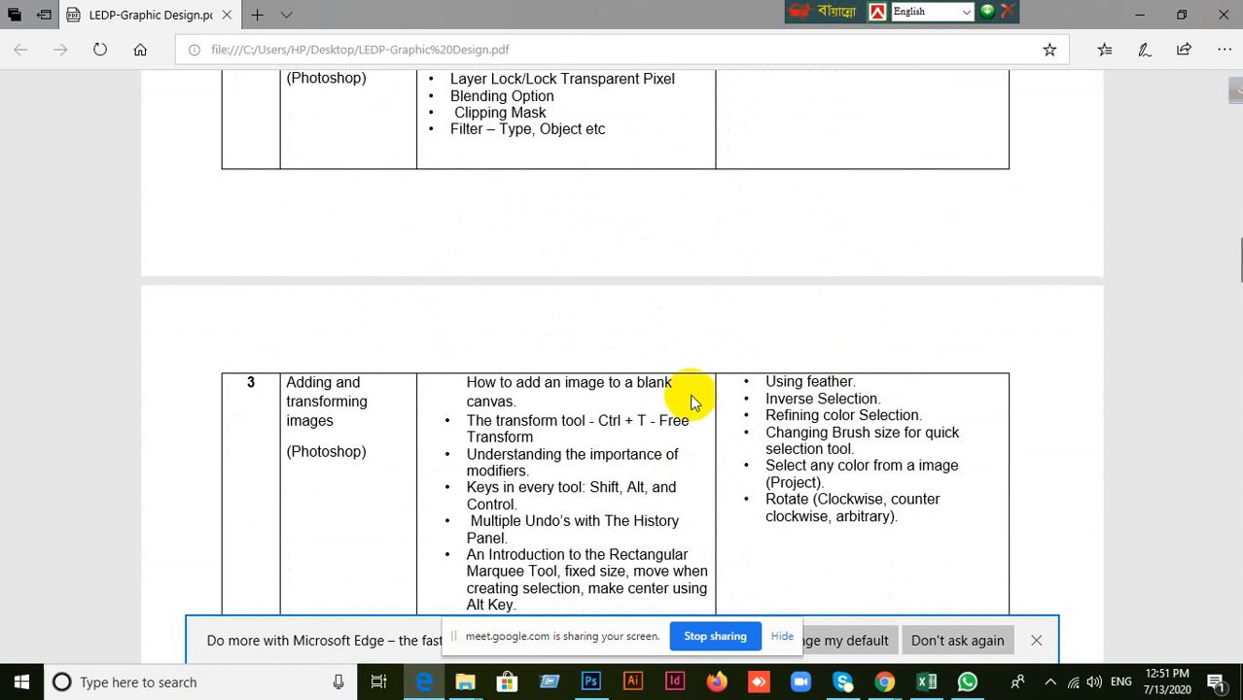
pyautogui.scroll(-2, 680, 404)
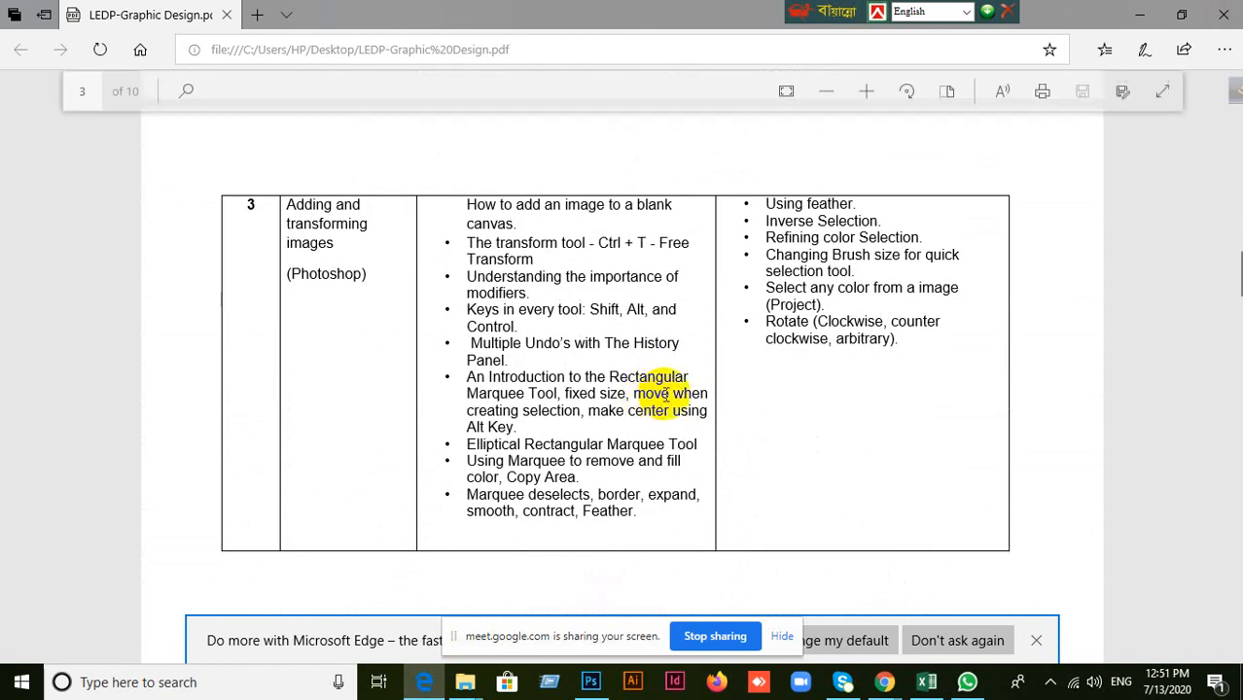
pyautogui.scroll(3, 663, 398)
pyautogui.scroll(-3, 666, 394)
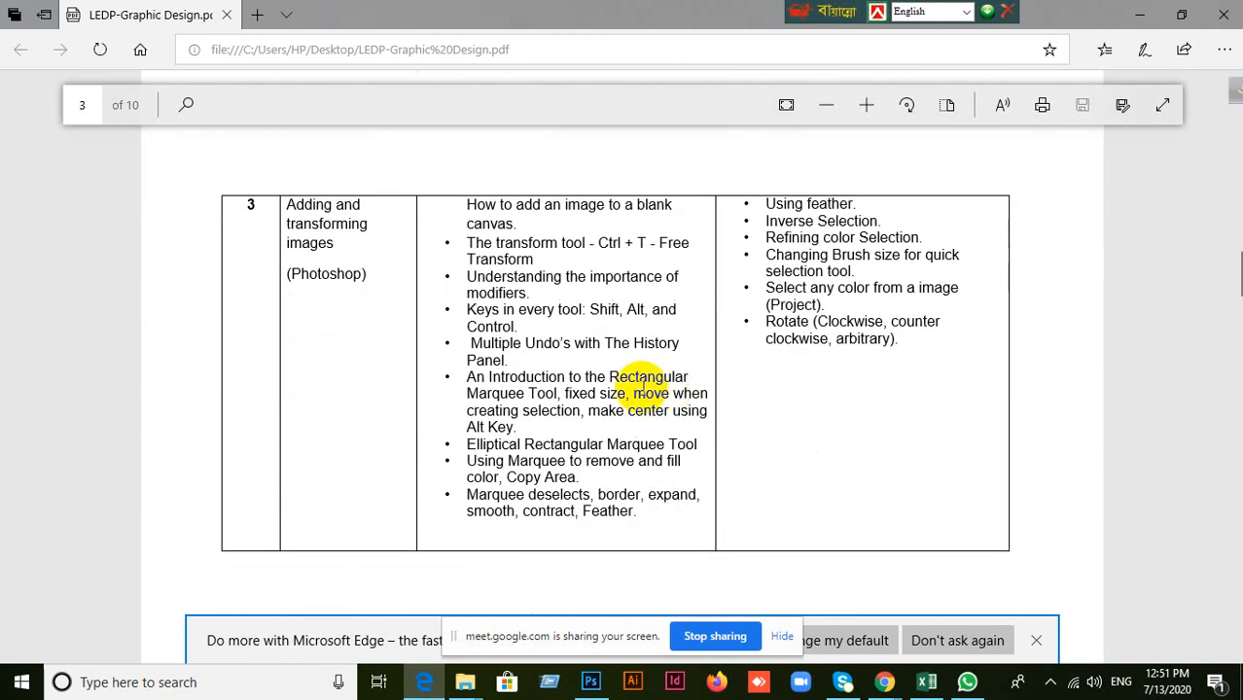
pyautogui.scroll(-6, 574, 396)
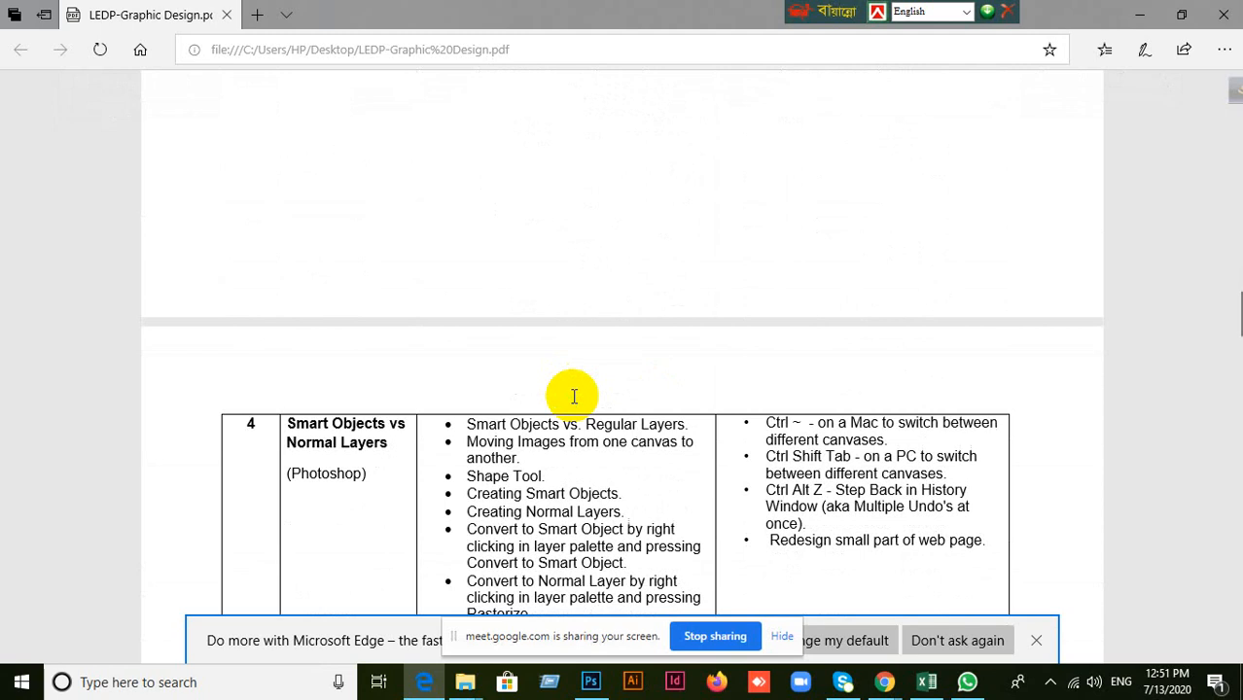
pyautogui.scroll(6, 574, 402)
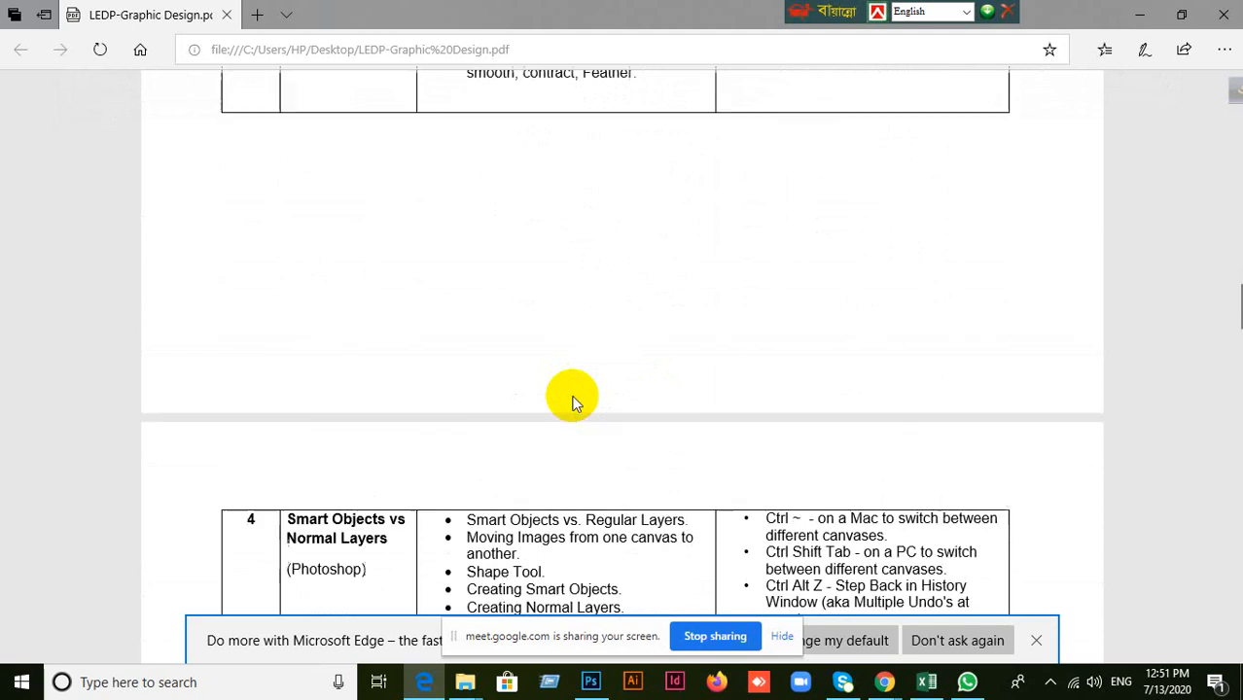
pyautogui.scroll(-8, 574, 402)
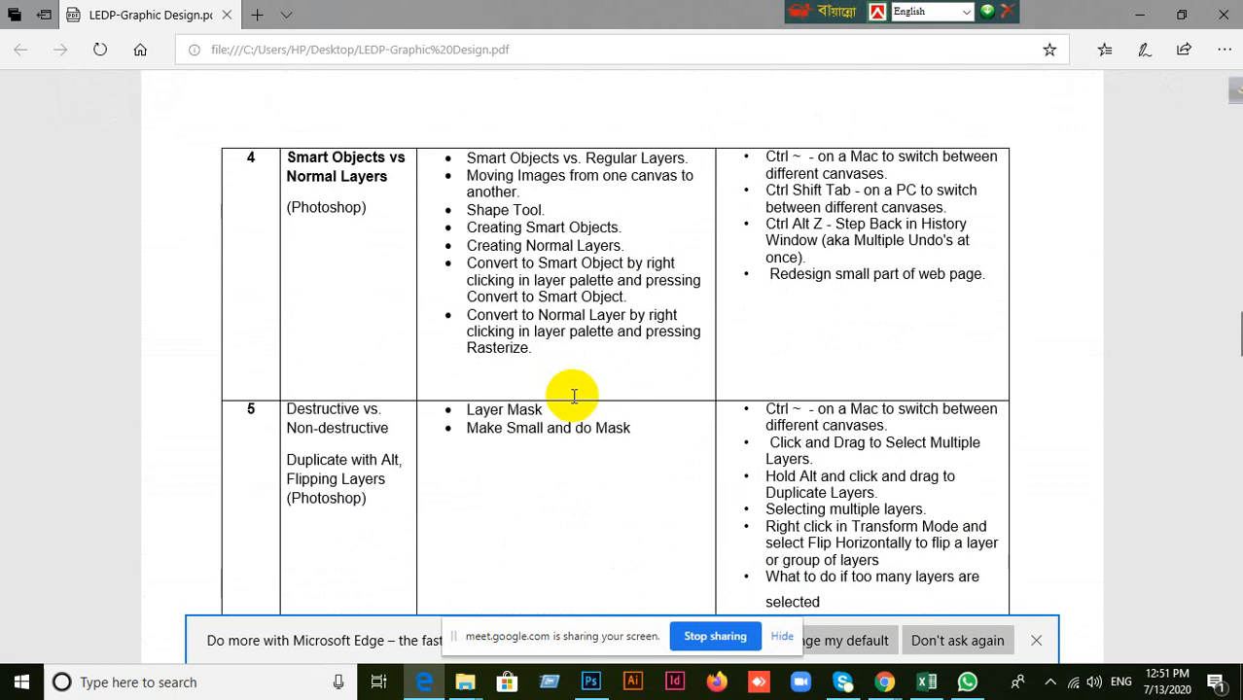
pyautogui.scroll(2, 574, 395)
pyautogui.scroll(5, 573, 389)
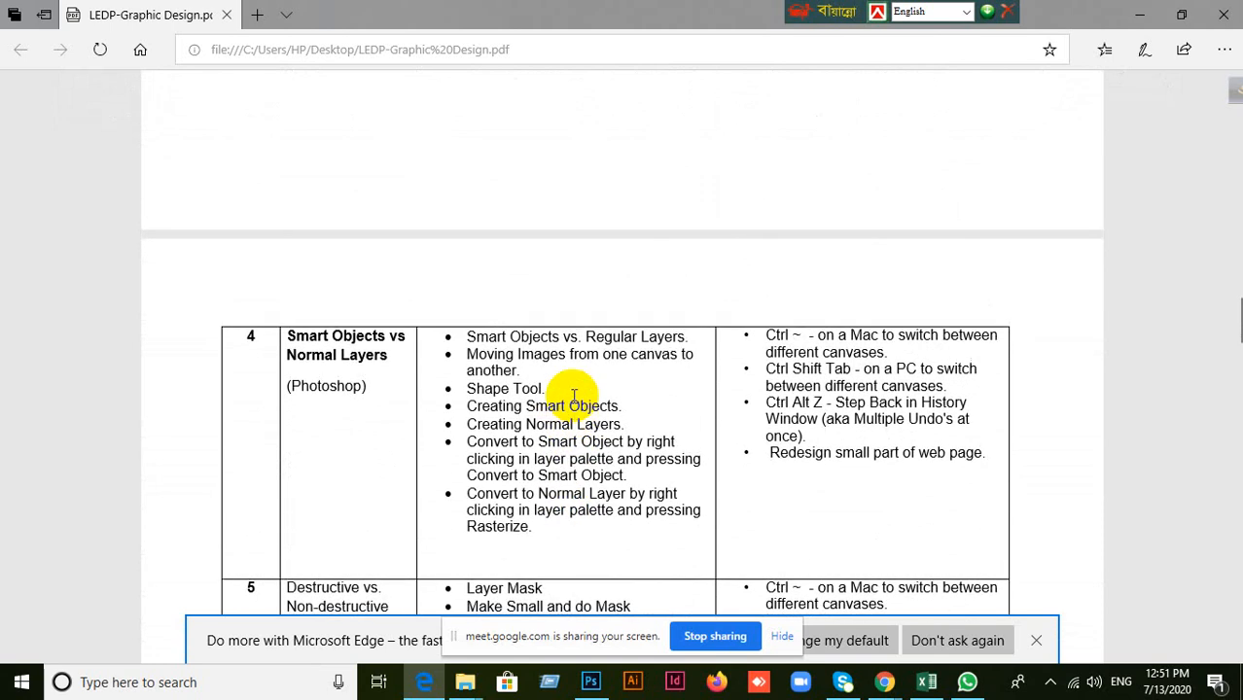
pyautogui.scroll(-6, 574, 402)
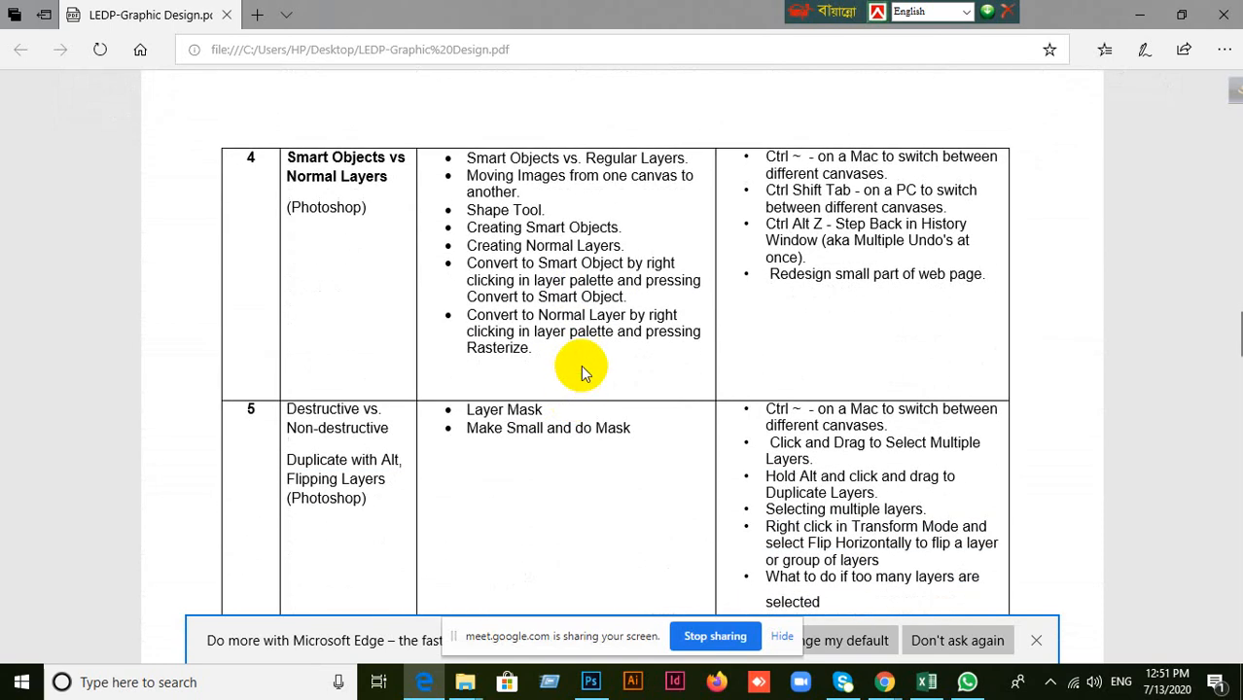
pyautogui.moveTo(575, 315); pyautogui.dragTo(620, 337)
pyautogui.click(620, 337)
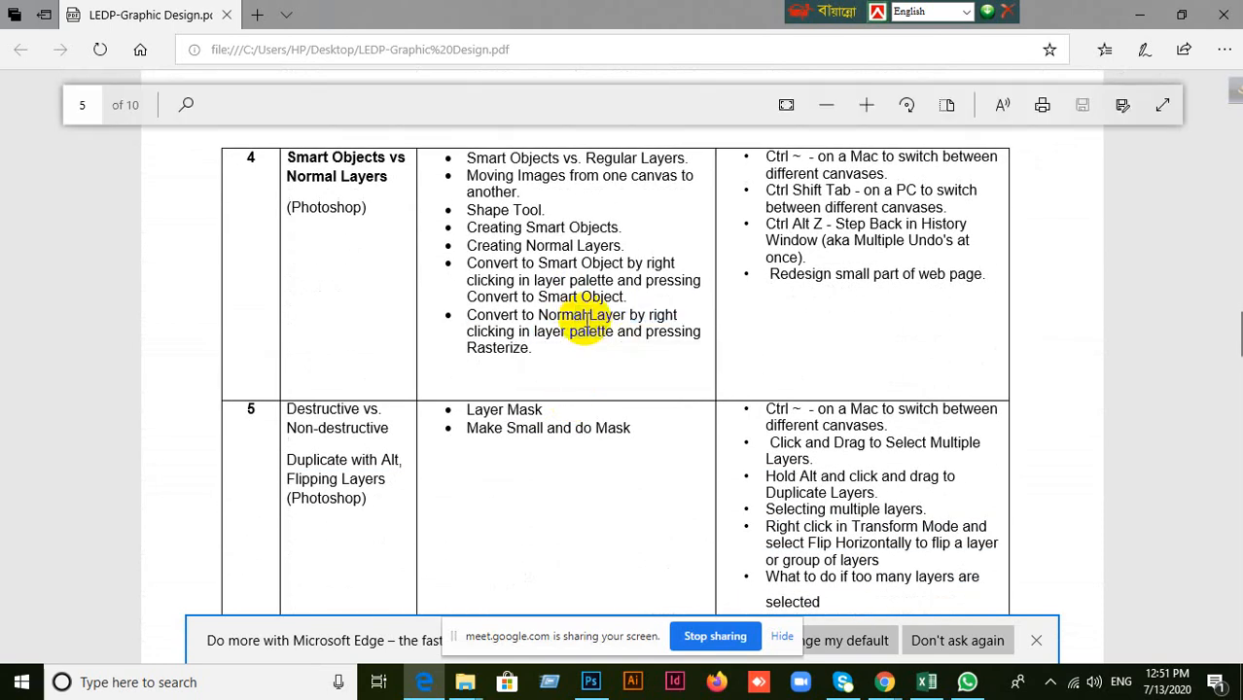
# Recheck the Day 2 layer and mask topics and the Day 3 image transformation topics in the course outline.
pyautogui.scroll(4, 565, 370)
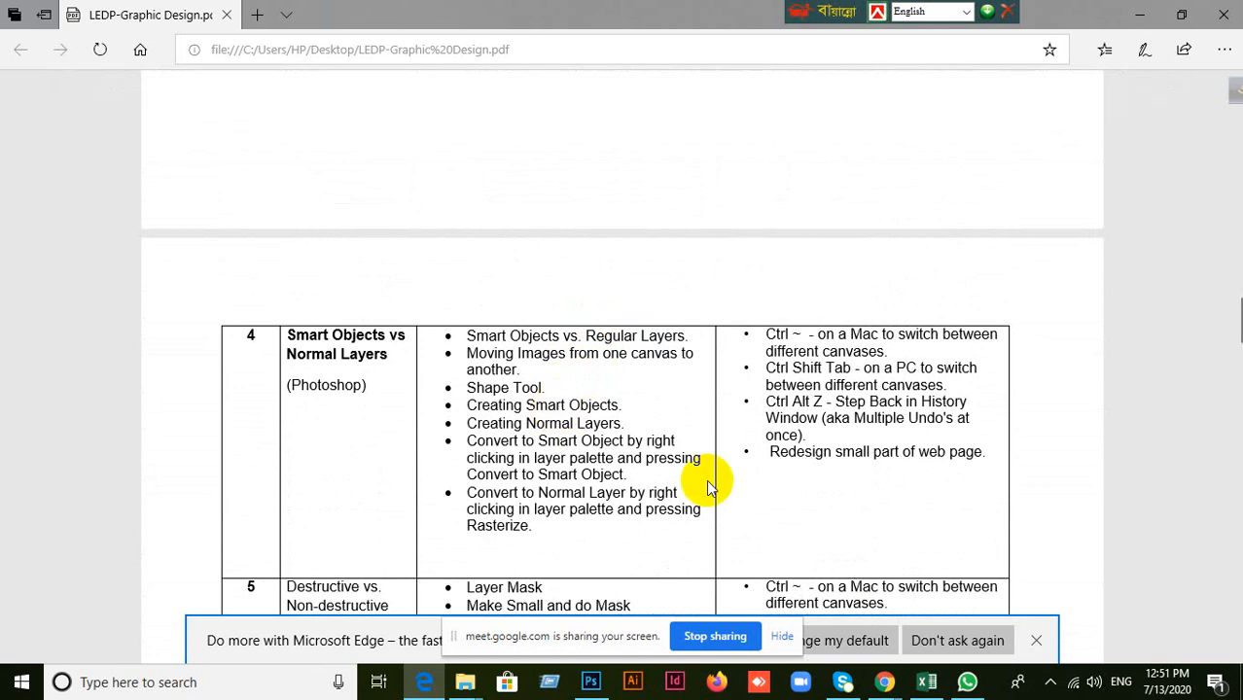
pyautogui.scroll(15, 658, 463)
pyautogui.scroll(5, 662, 465)
pyautogui.scroll(-11, 660, 464)
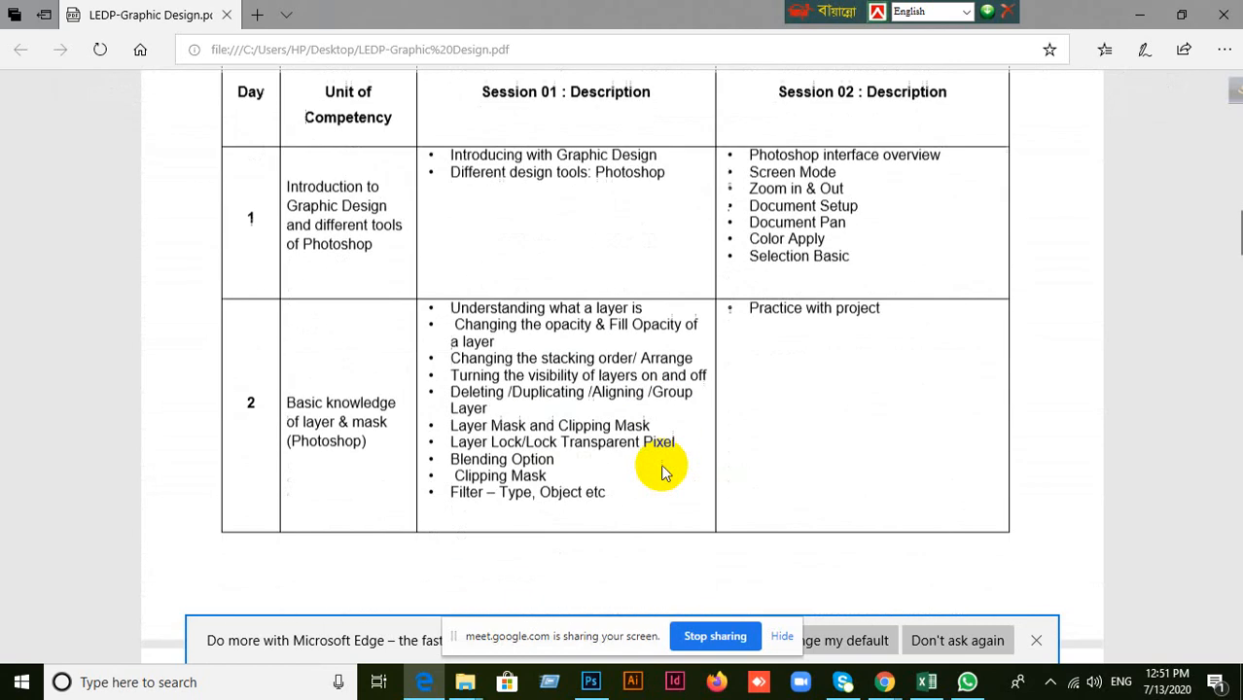
pyautogui.scroll(-3, 661, 464)
pyautogui.scroll(3, 662, 464)
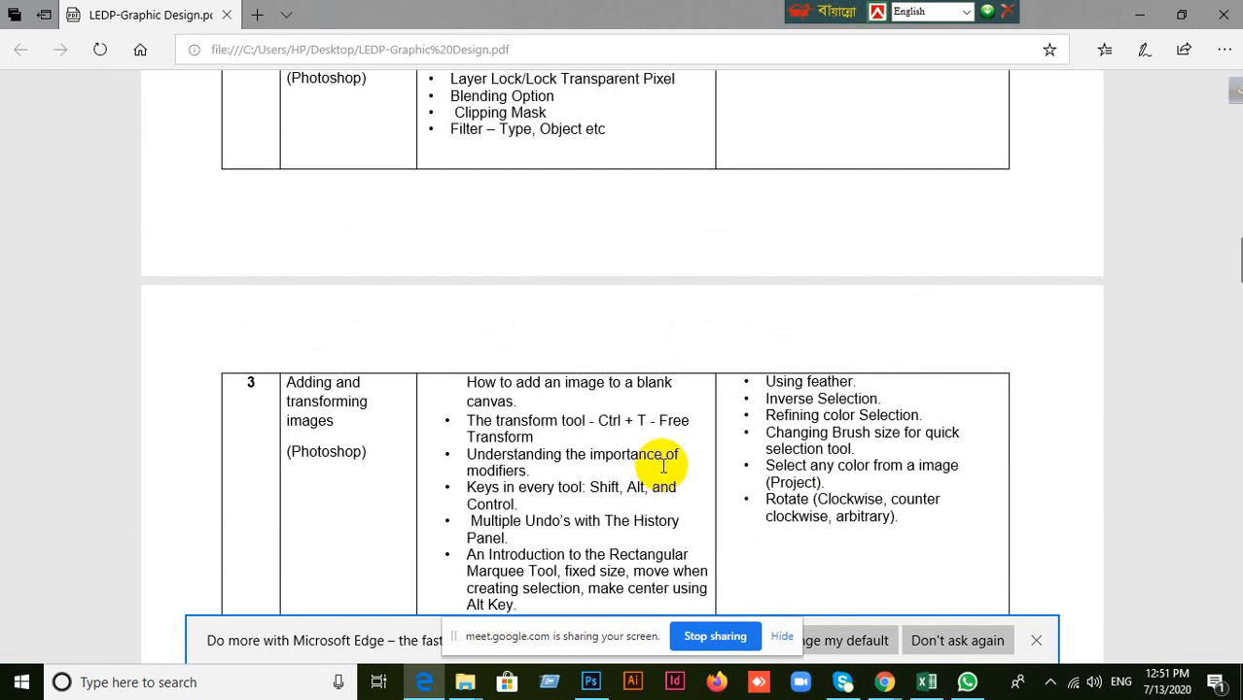
pyautogui.scroll(-2, 662, 465)
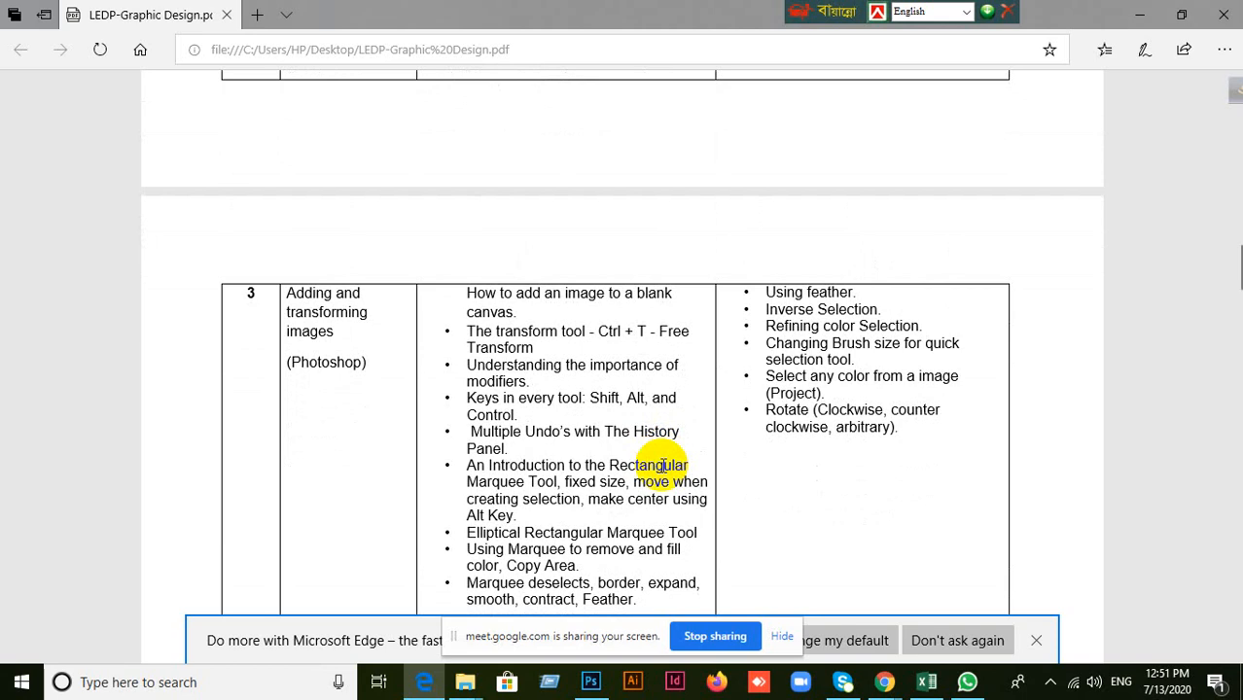
# Compare the Day 3 topics on placing images, Free Transform and History with the blank Photoshop document, returning to the PDF outline.
pyautogui.click(590, 682)
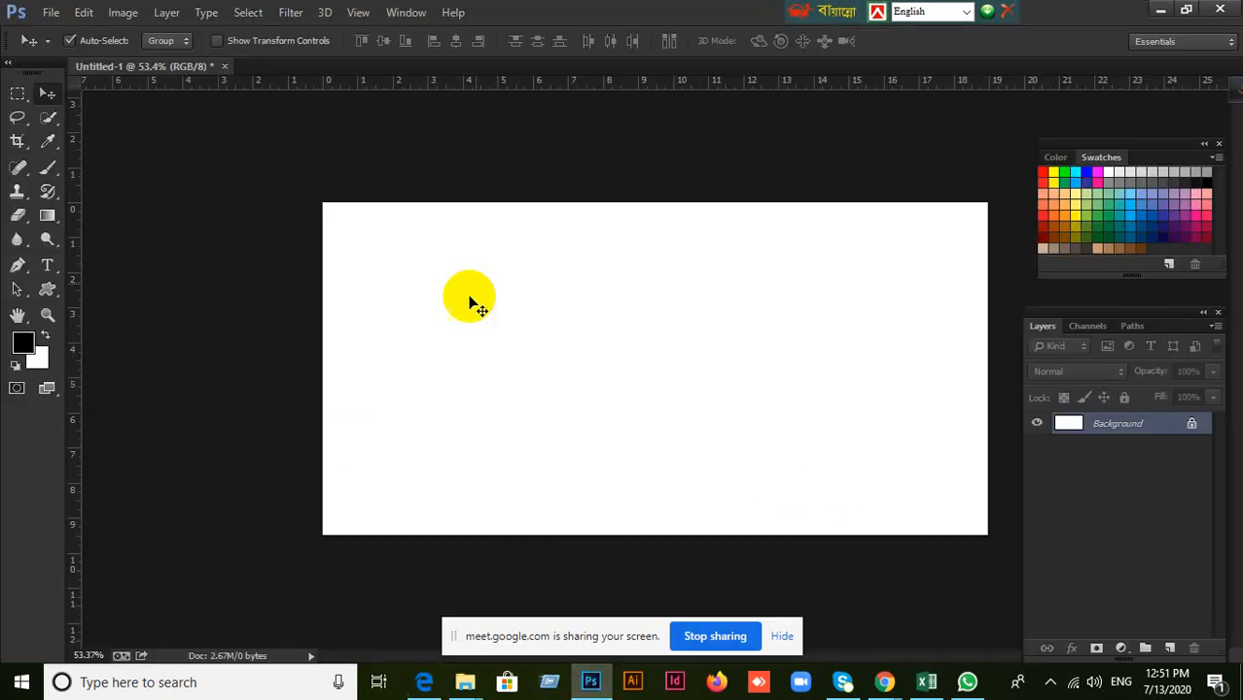
pyautogui.click(591, 681)
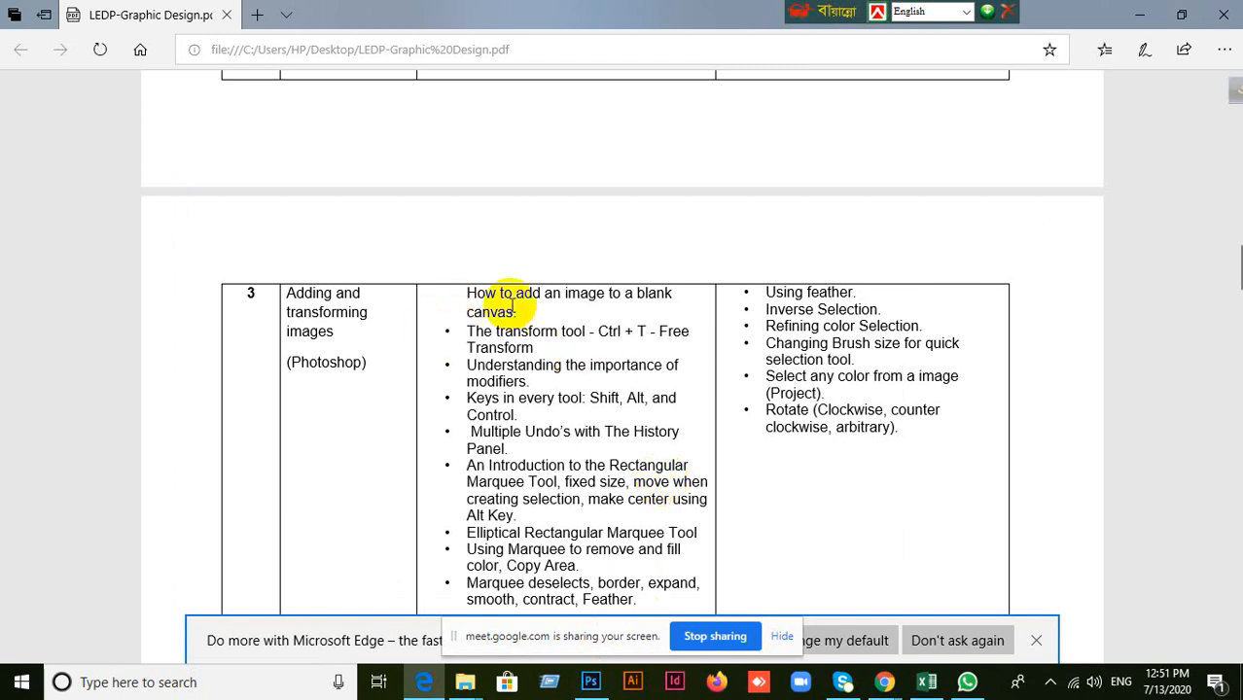
pyautogui.click(590, 682)
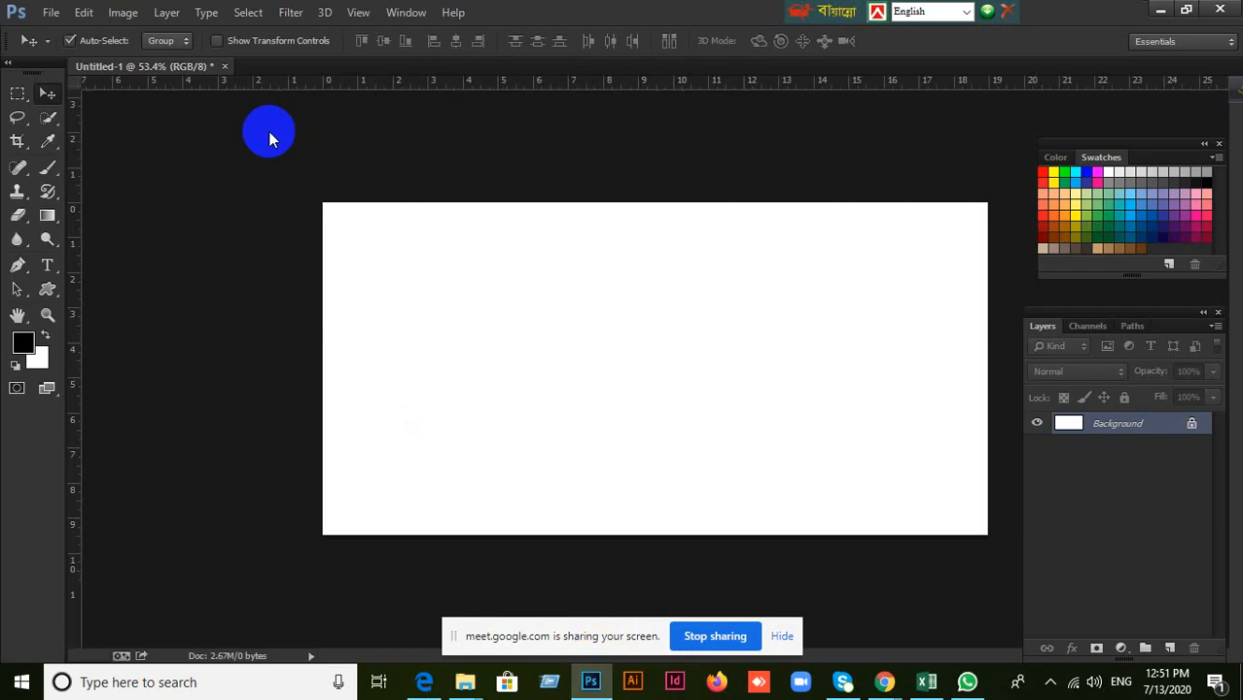
pyautogui.click(51, 11)
pyautogui.click(492, 264)
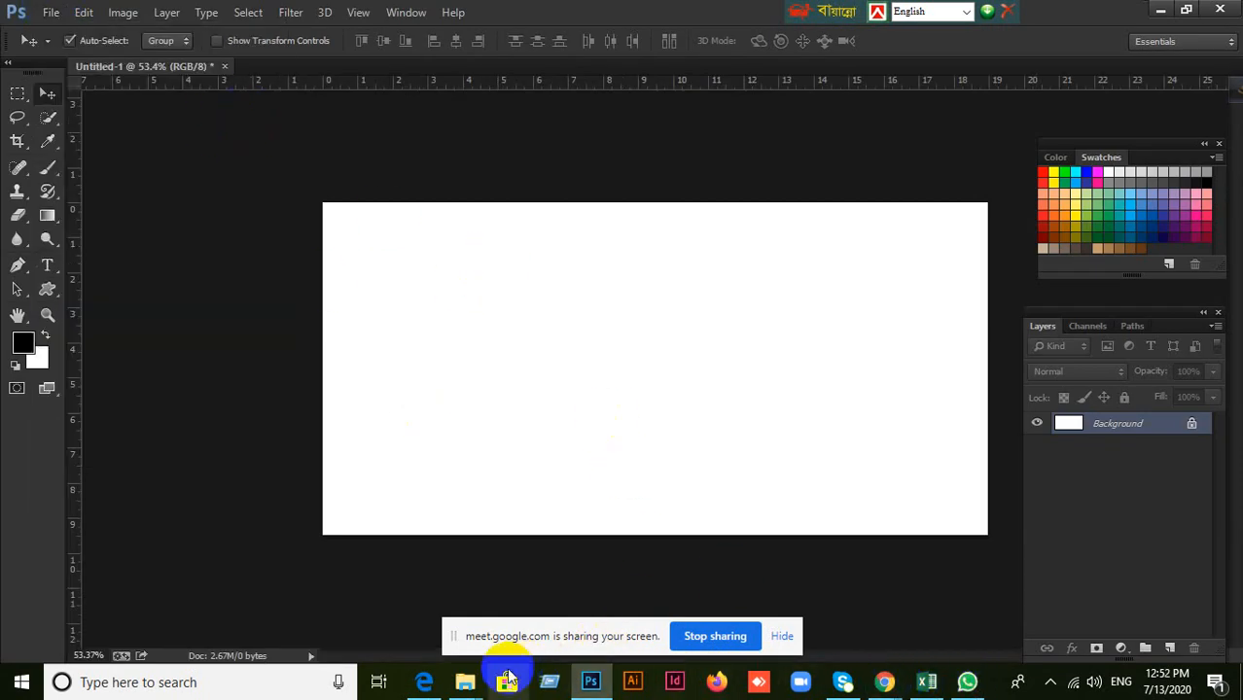
pyautogui.click(420, 681)
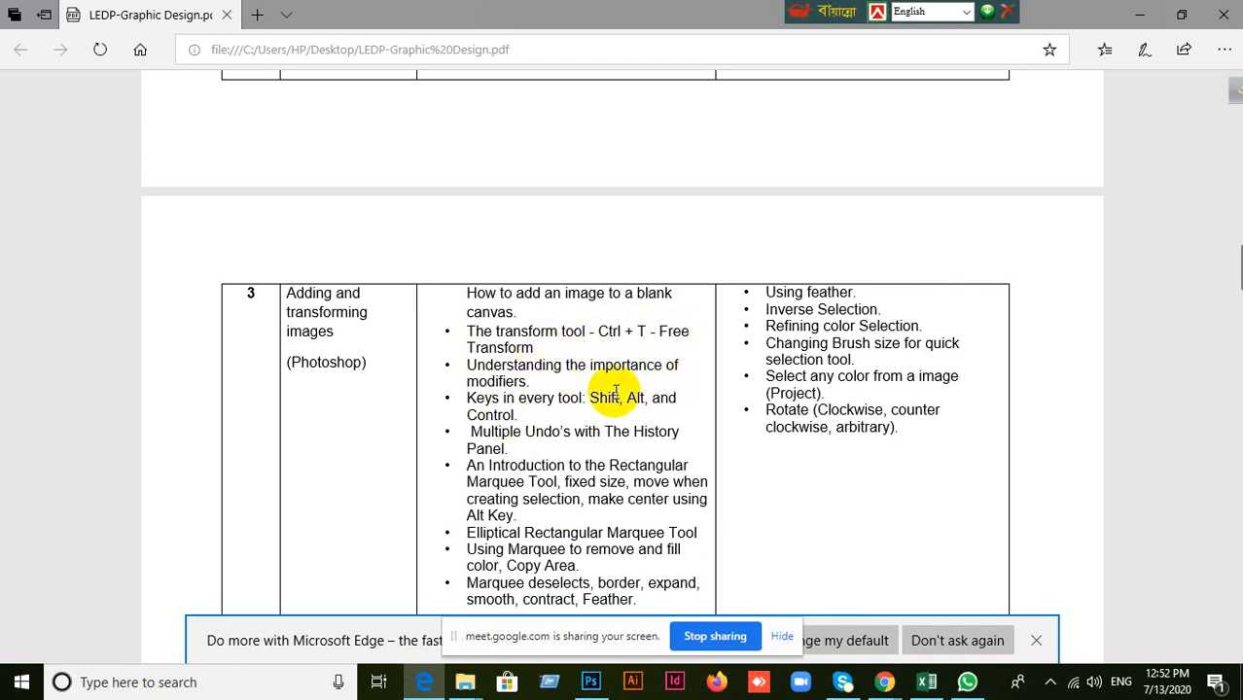
pyautogui.click(591, 682)
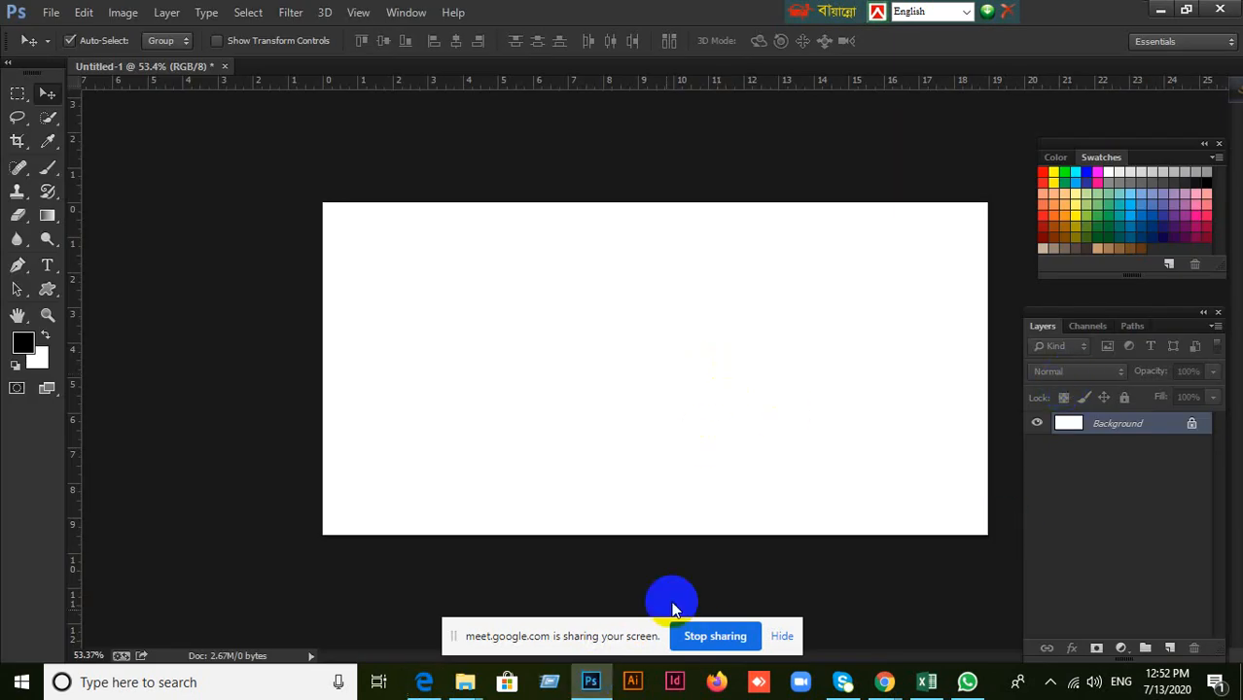
pyautogui.click(591, 682)
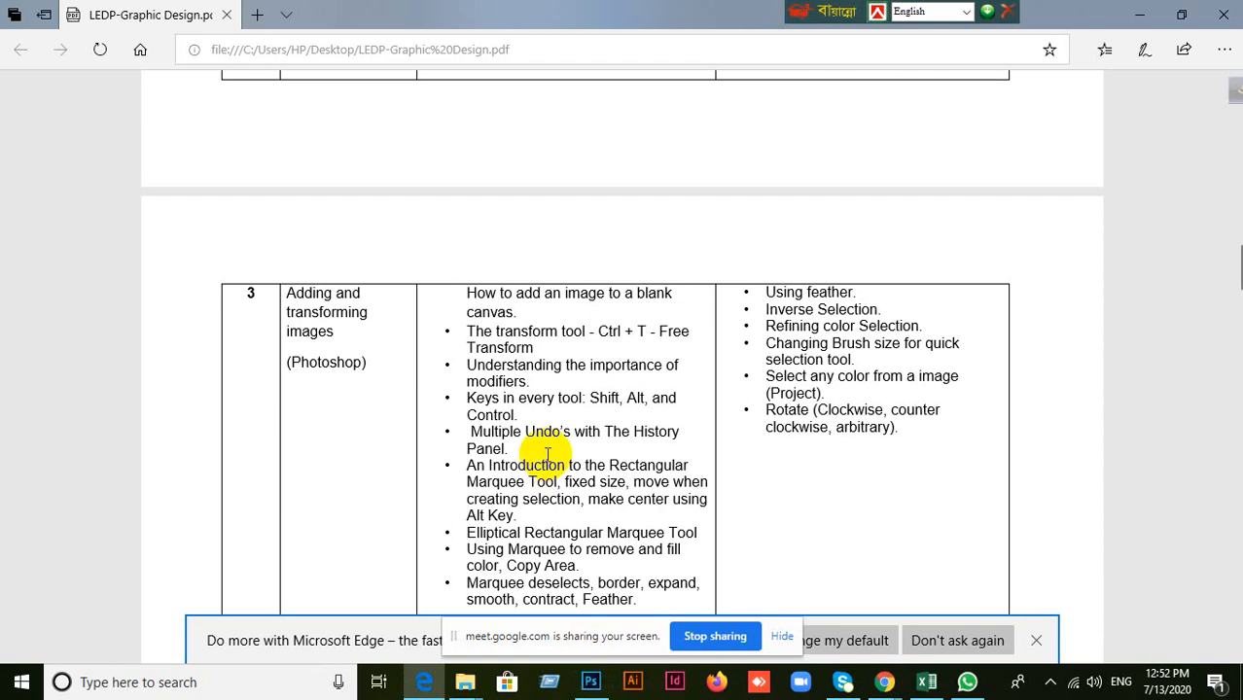
pyautogui.scroll(-2, 547, 454)
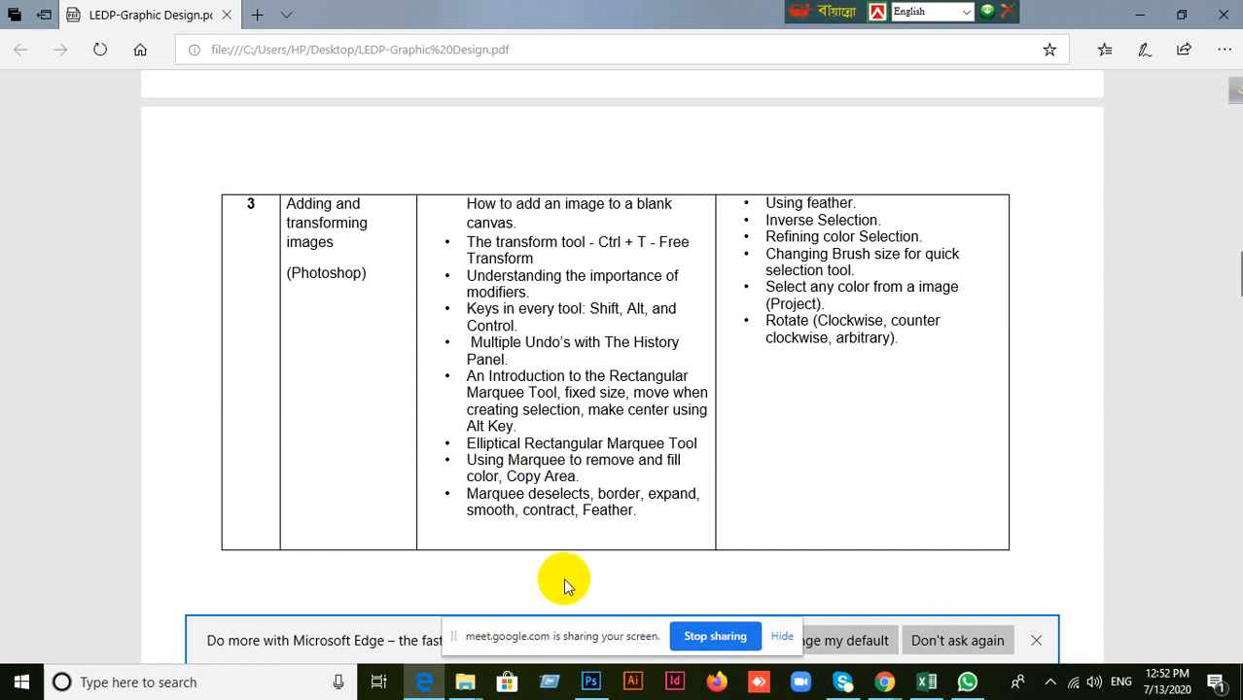
# Switch to Photoshop and draw six black rectangles on the blank canvas, the first about 137 × 111 px and the last about 68 × 55 px.
pyautogui.click(591, 683)
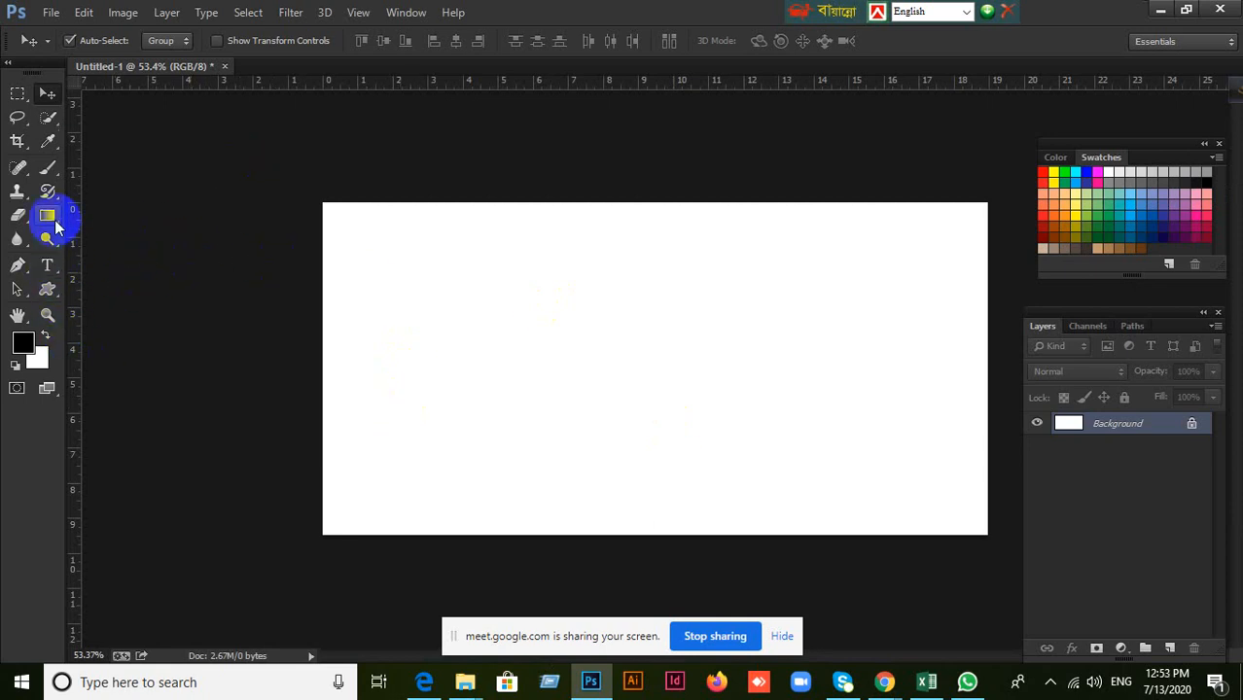
pyautogui.click(46, 288)
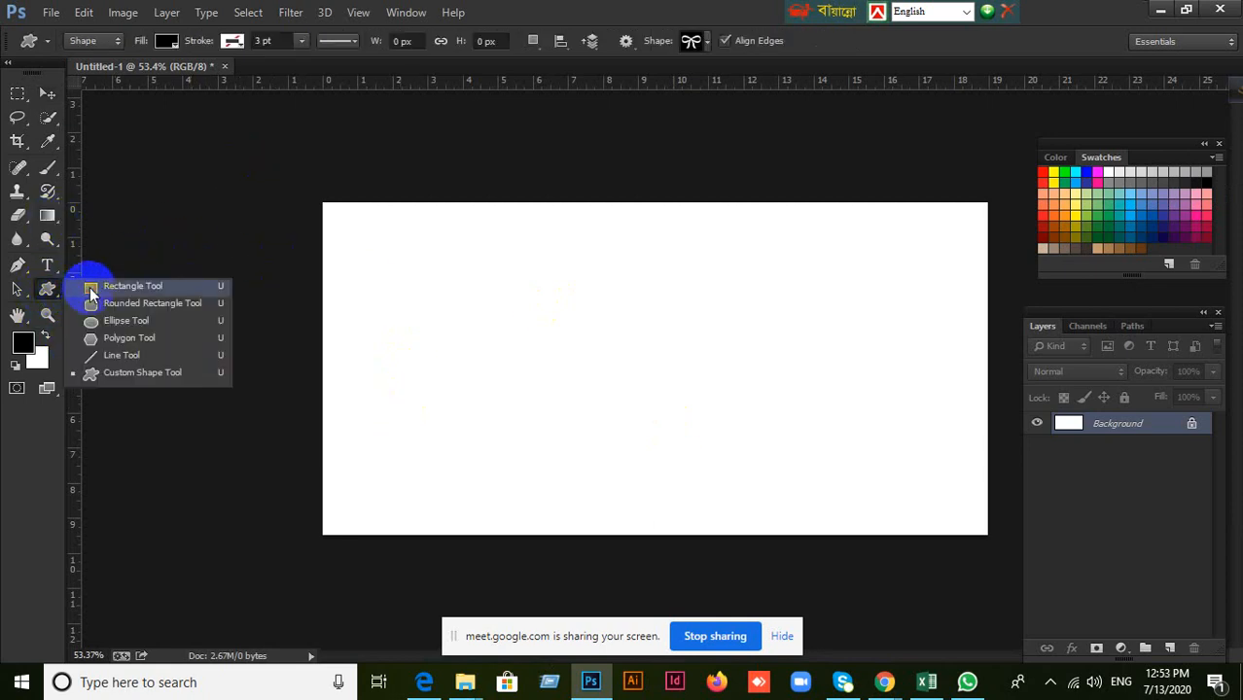
pyautogui.click(89, 287)
pyautogui.moveTo(373, 221); pyautogui.dragTo(439, 274)
pyautogui.moveTo(521, 229)
pyautogui.mouseDown()
pyautogui.moveTo(611, 333)
pyautogui.moveTo(603, 278)
pyautogui.mouseUp()
pyautogui.moveTo(715, 242); pyautogui.dragTo(811, 312)
pyautogui.moveTo(874, 284); pyautogui.dragTo(924, 340)
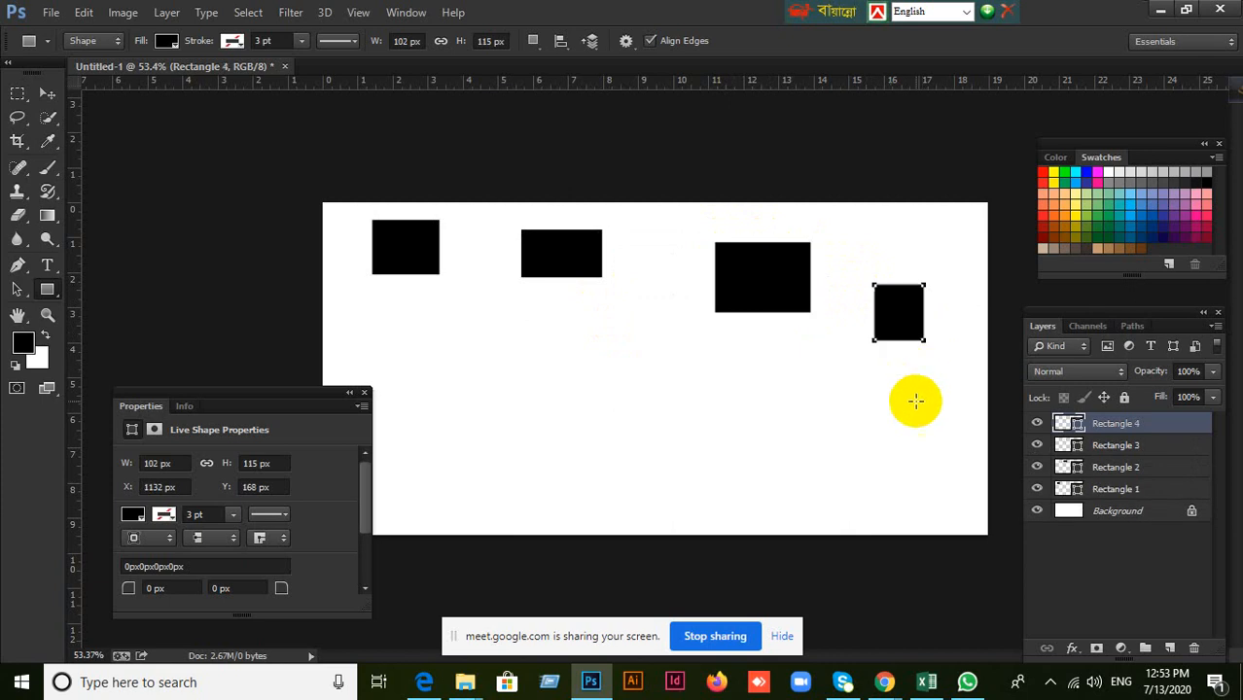
pyautogui.moveTo(888, 415); pyautogui.dragTo(931, 468)
pyautogui.moveTo(783, 421); pyautogui.dragTo(820, 450)
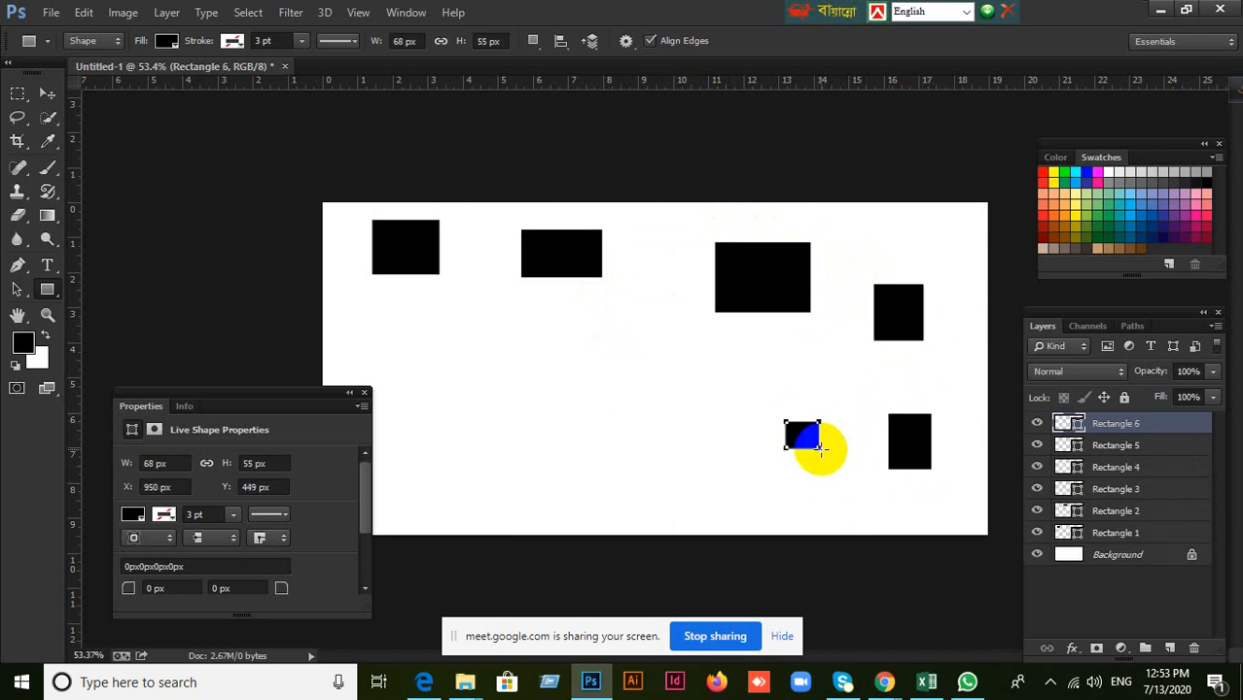
# Step back through the edits past the six rectangles and the layer deletion, redo up to the first rectangle, and undo that rectangle.
pyautogui.hotkey('ctrl', 'alt', 'z')
pyautogui.hotkey('ctrl', 'alt', 'z')
pyautogui.hotkey('ctrl', 'alt', 'z')
pyautogui.hotkey('ctrl', 'alt', 'z')
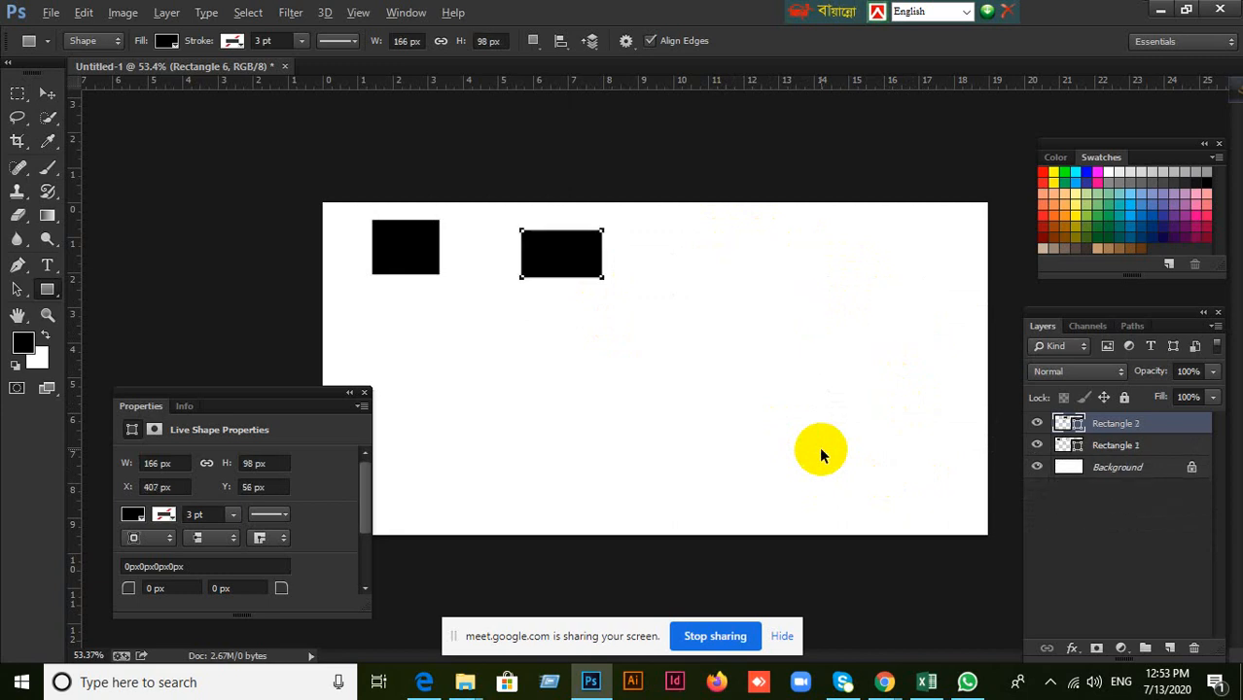
pyautogui.hotkey('ctrl', 'alt', 'z')
pyautogui.hotkey('ctrl', 'alt', 'z')
pyautogui.hotkey('ctrl', 'alt', 'z')
pyautogui.hotkey('ctrl', 'alt', 'z')
pyautogui.hotkey('ctrl', 'alt', 'z')
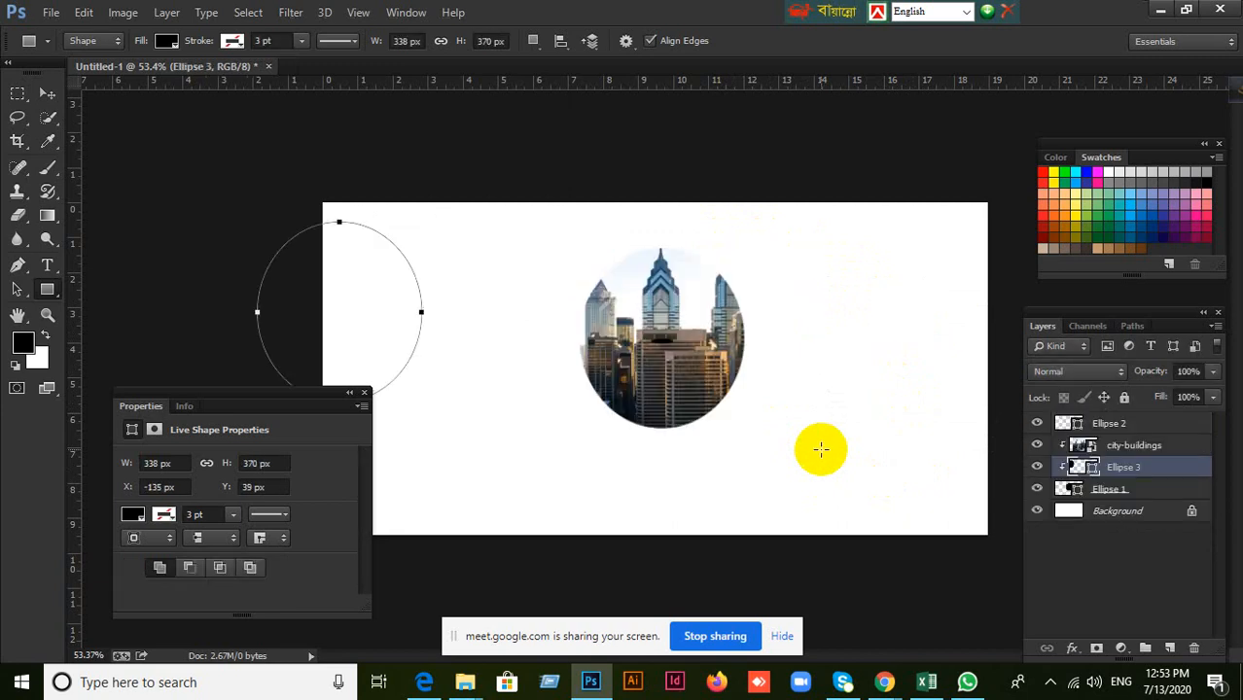
pyautogui.hotkey('ctrl', 'shift', 'z')
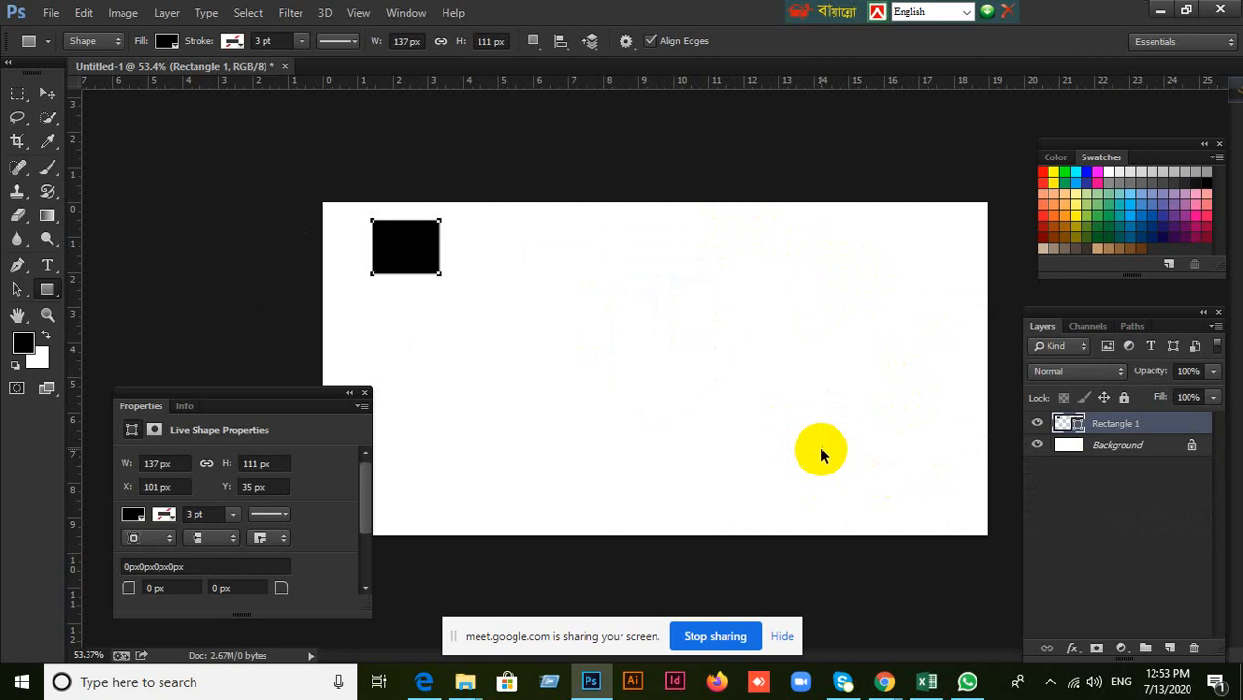
pyautogui.hotkey('ctrl', 'alt', 'z')
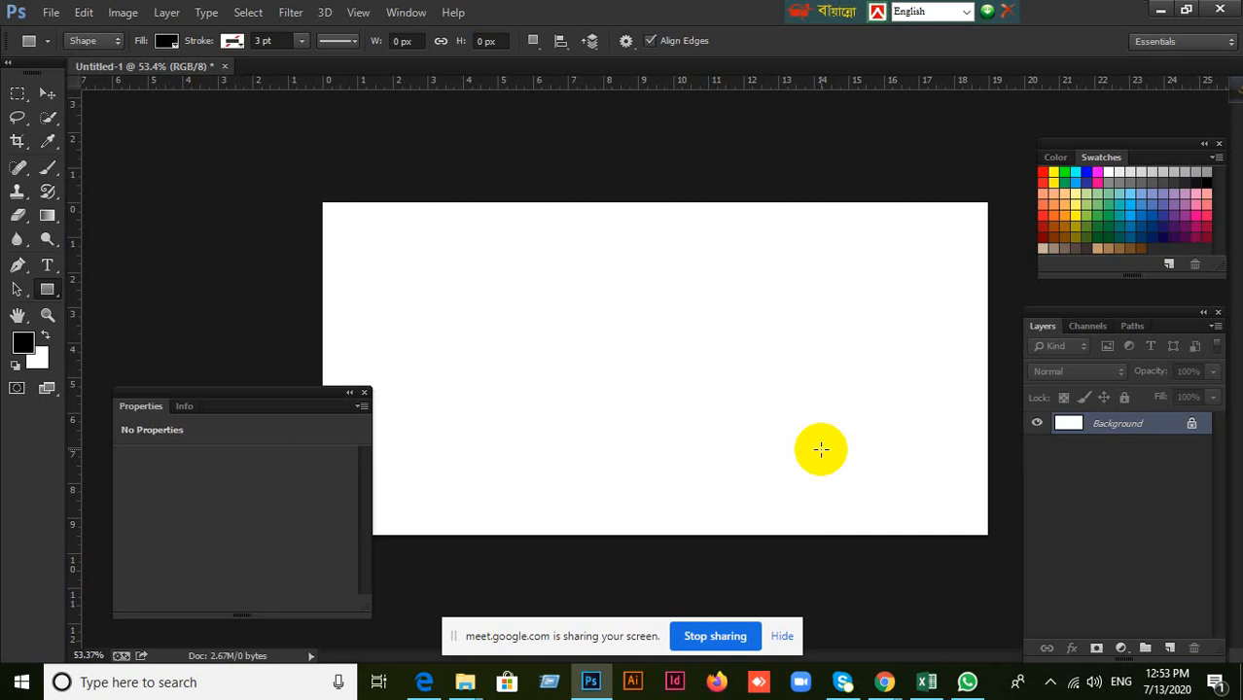
# Show the document's History, revert to the Polygon Tool state, and return to the last Rectangle Tool state.
pyautogui.click(402, 14)
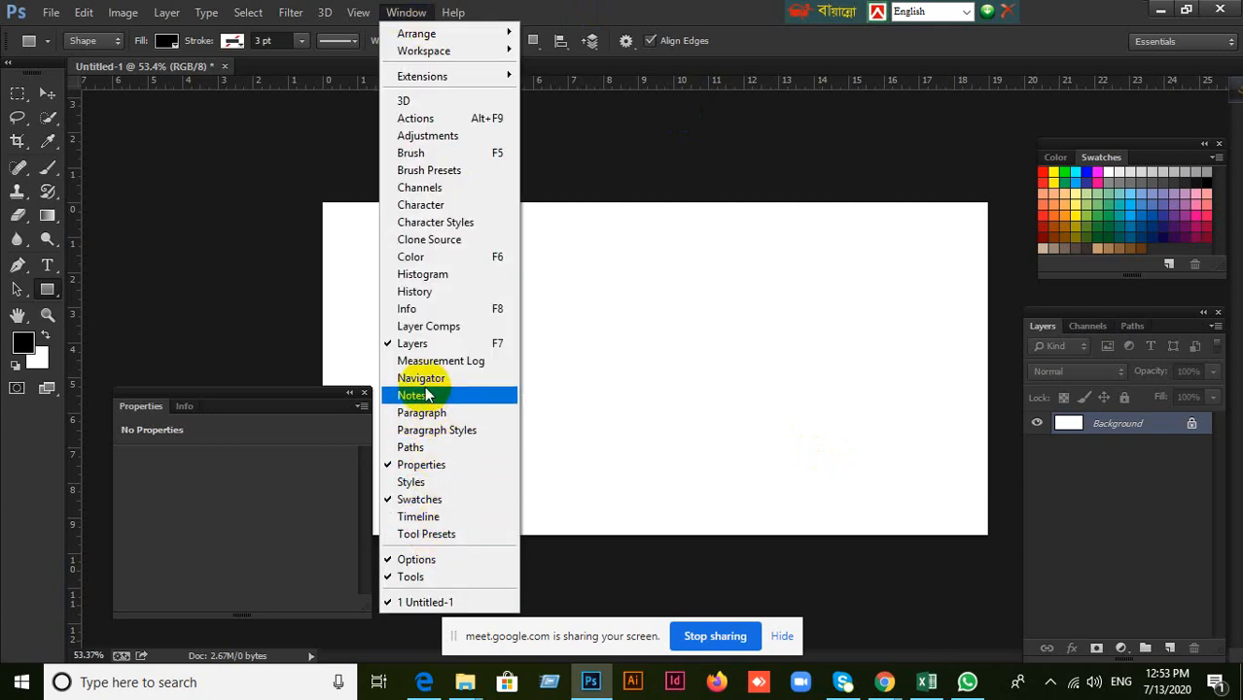
pyautogui.click(424, 291)
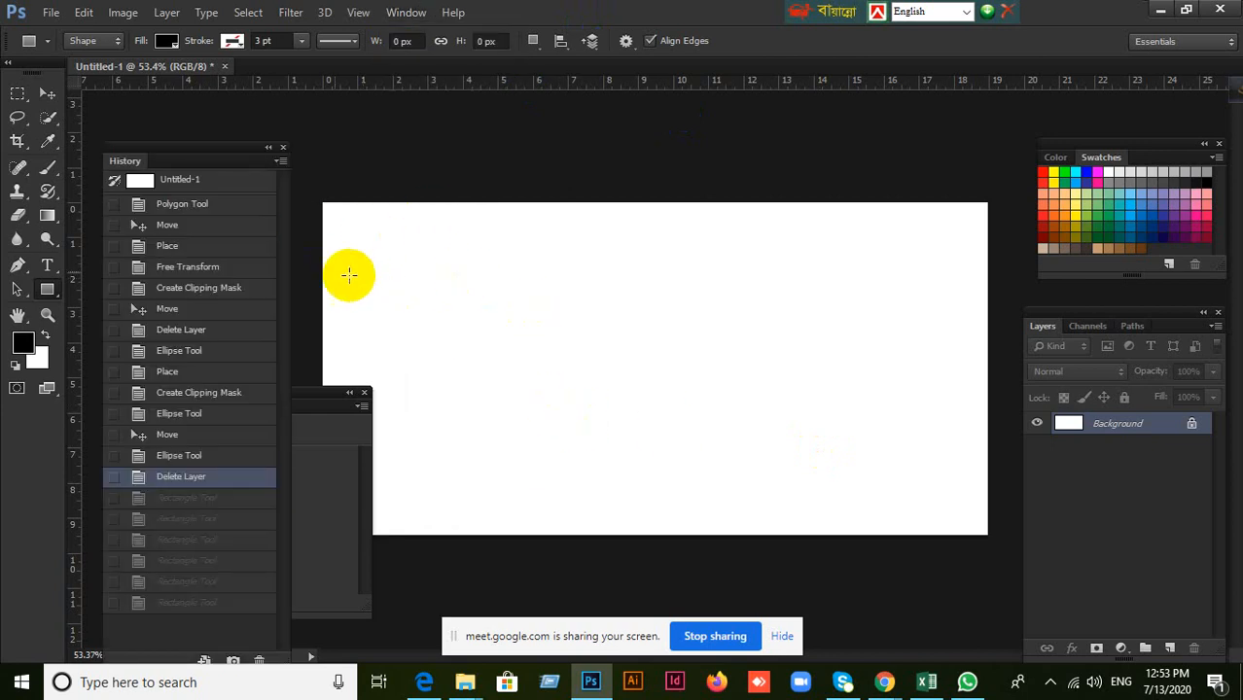
pyautogui.click(46, 95)
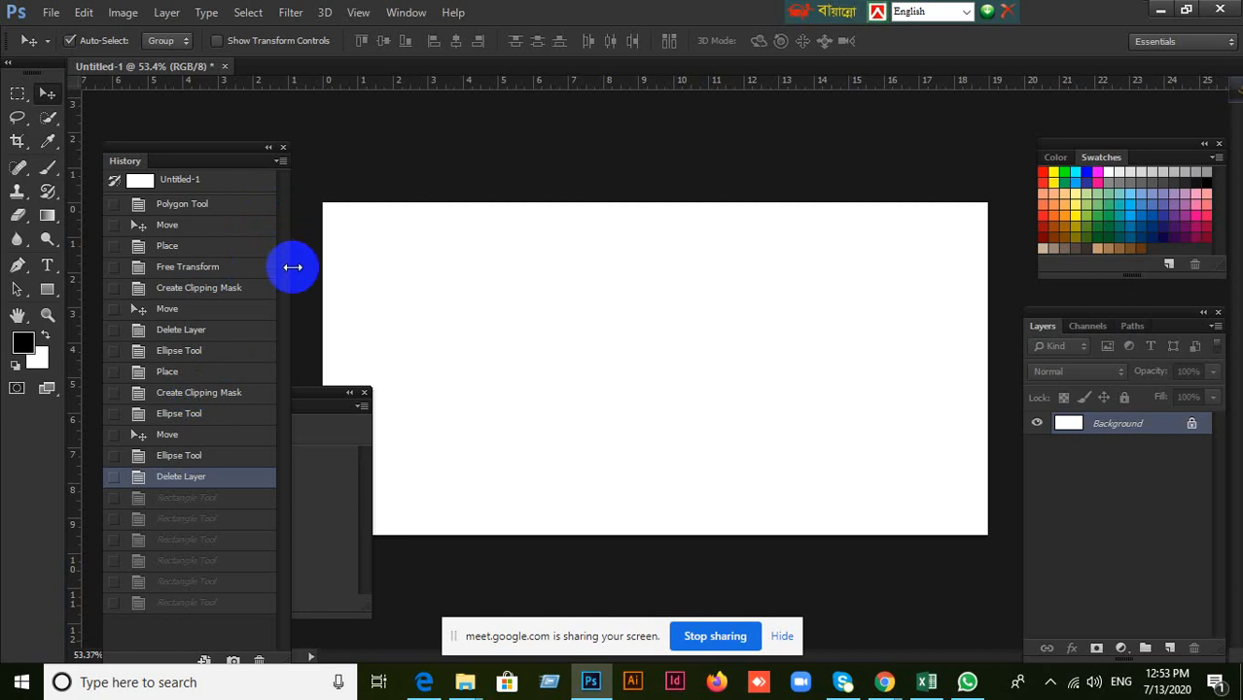
pyautogui.click(229, 213)
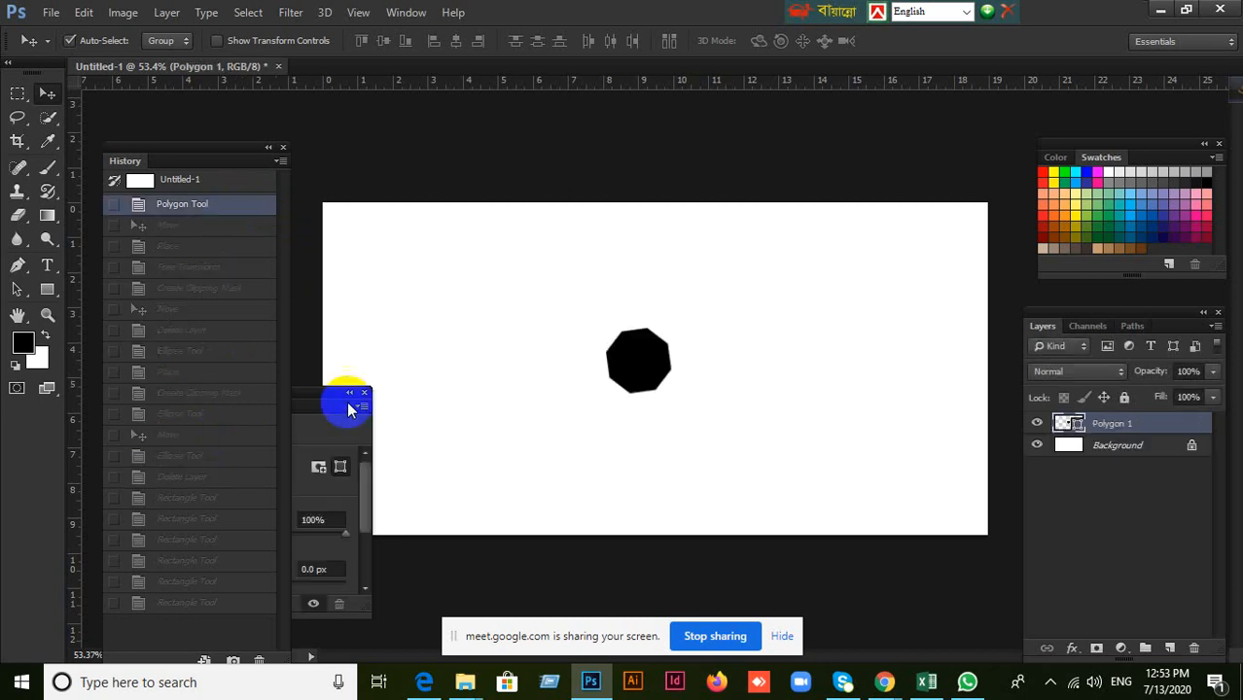
pyautogui.hotkey('ctrl', 'z')
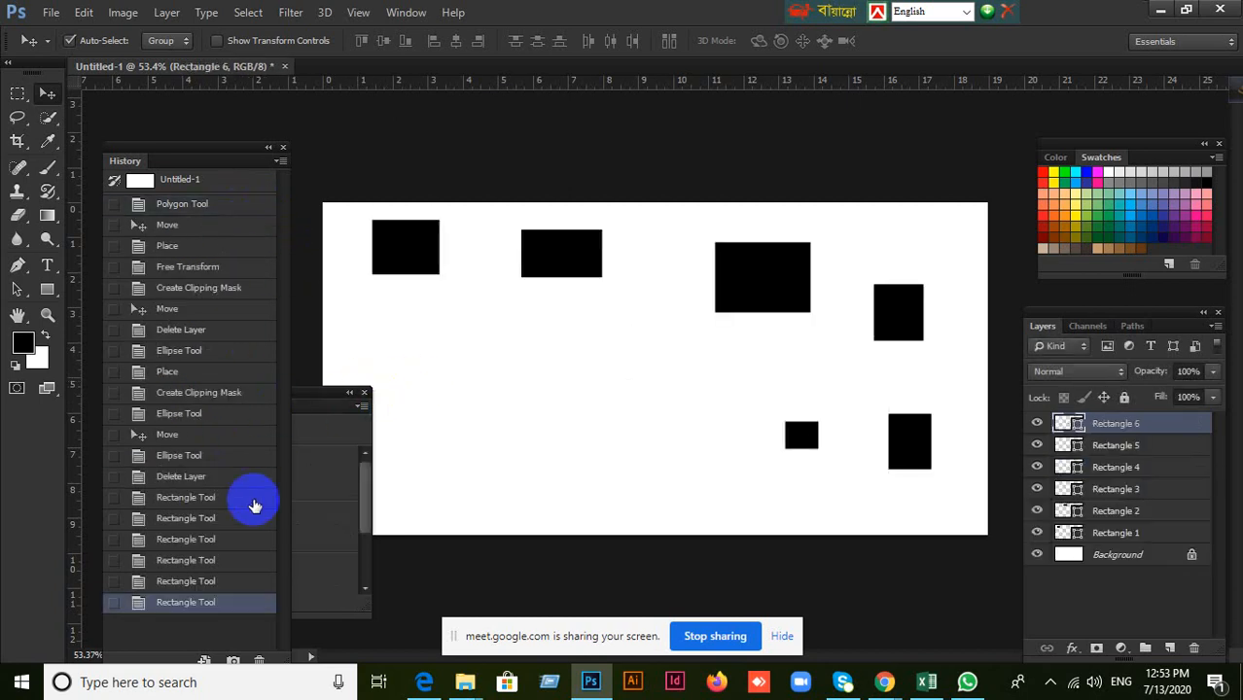
# Switch the document among the Polygon Tool, last Rectangle Tool, Move and original Untitled-1 states in History.
pyautogui.click(205, 210)
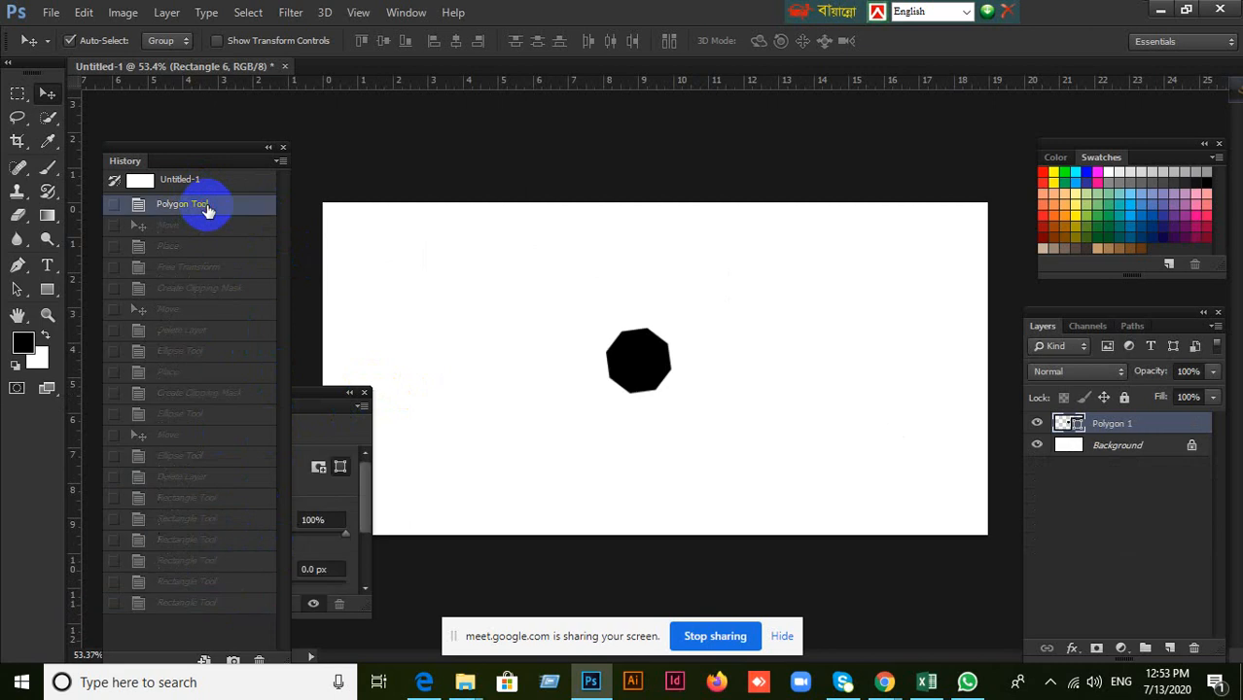
pyautogui.click(236, 604)
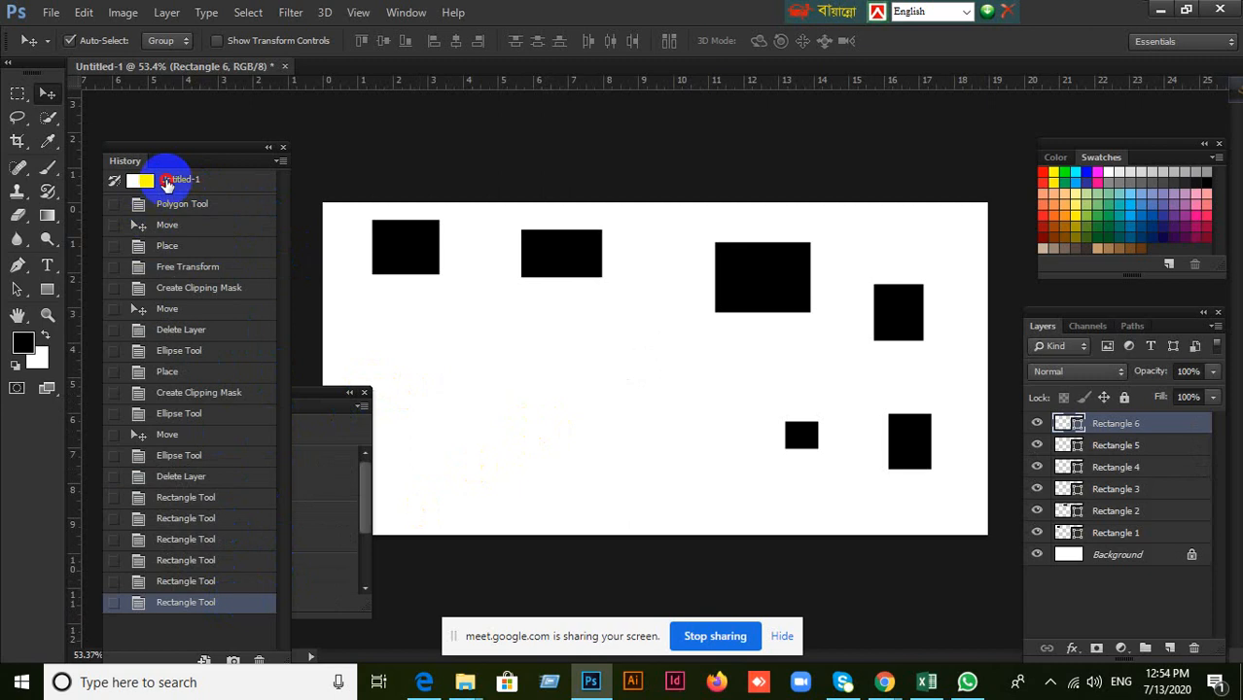
pyautogui.click(167, 184)
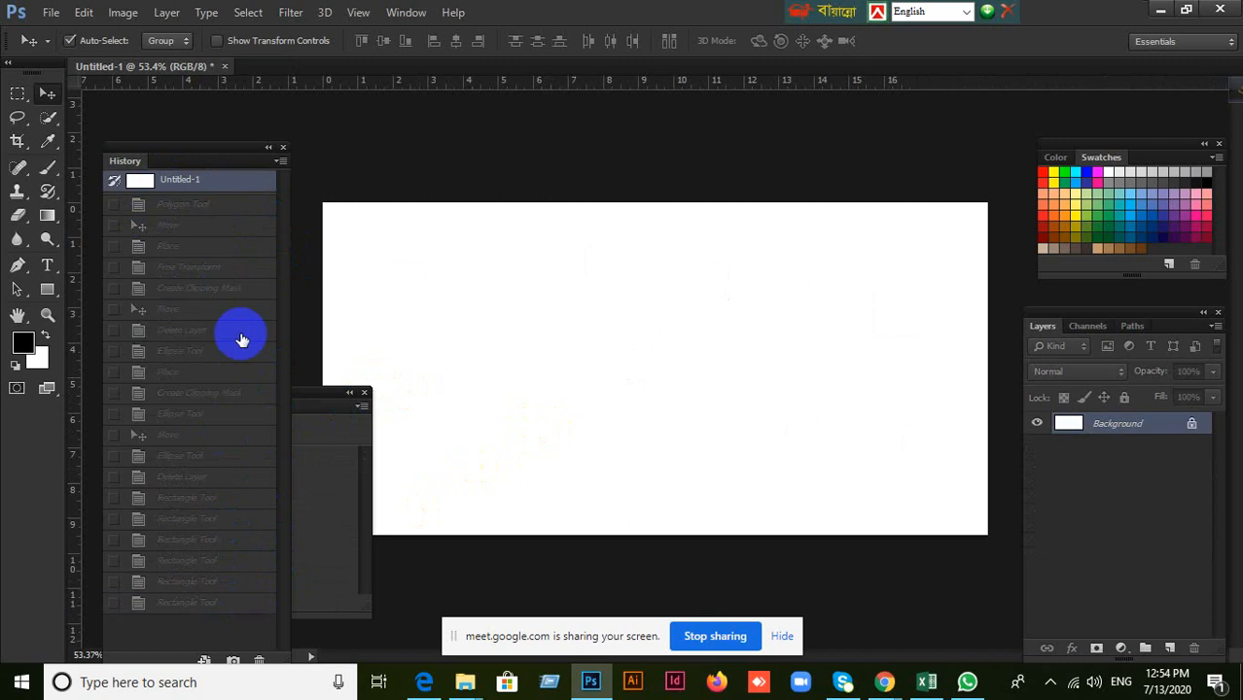
pyautogui.click(185, 205)
pyautogui.click(188, 226)
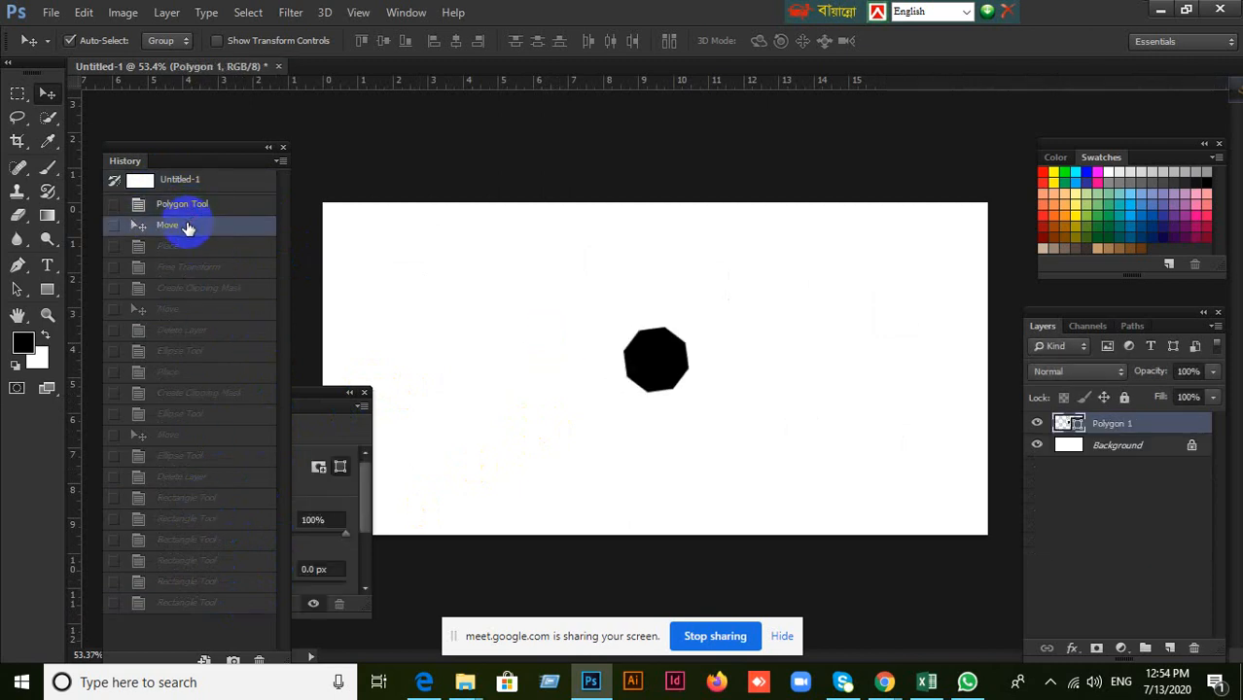
pyautogui.click(141, 181)
pyautogui.click(168, 211)
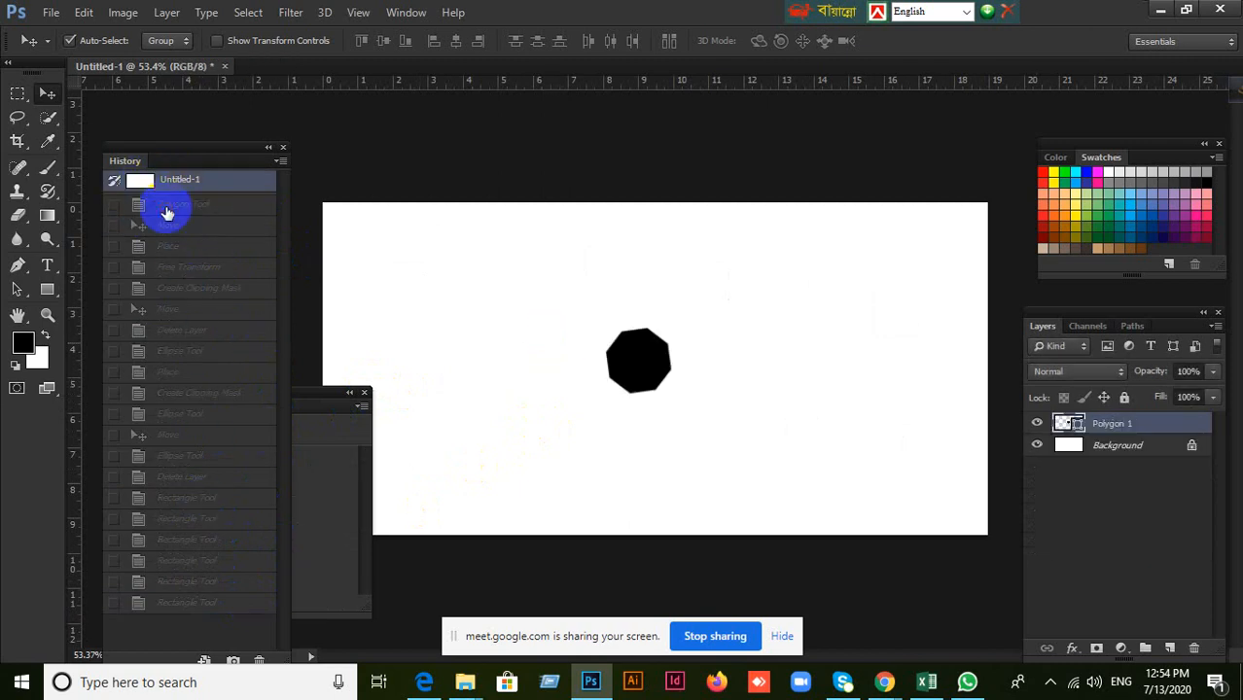
# Return to the original Untitled-1 snapshot and set the Place state as the History Brush source.
pyautogui.click(146, 225)
pyautogui.click(116, 185)
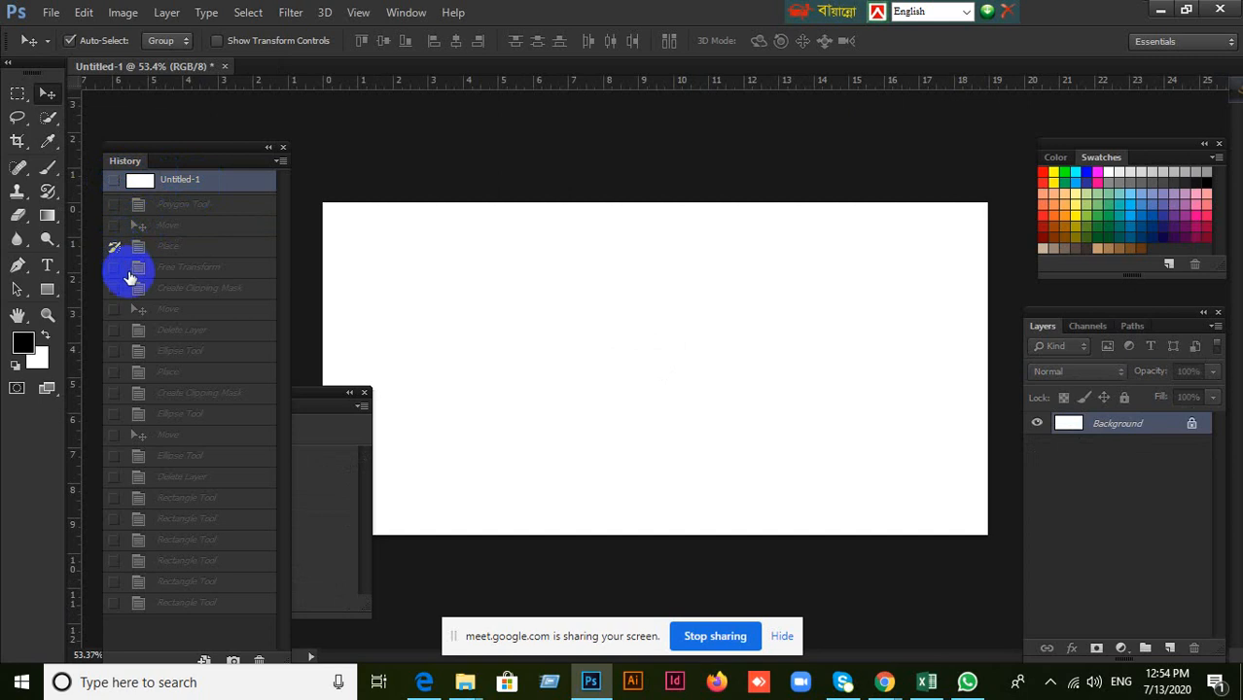
pyautogui.click(116, 250)
pyautogui.click(115, 249)
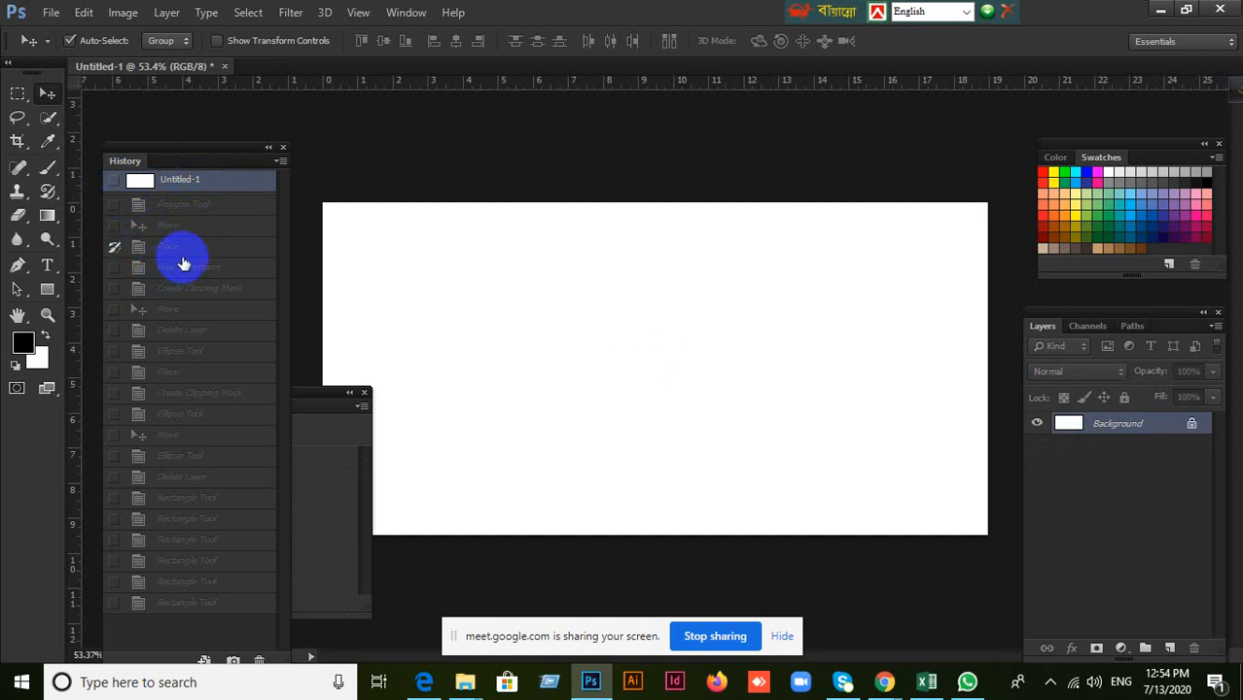
# Restore the Place, Free Transform, Move and Ellipse Tool states in turn, and return to the original Untitled-1 snapshot.
pyautogui.click(190, 245)
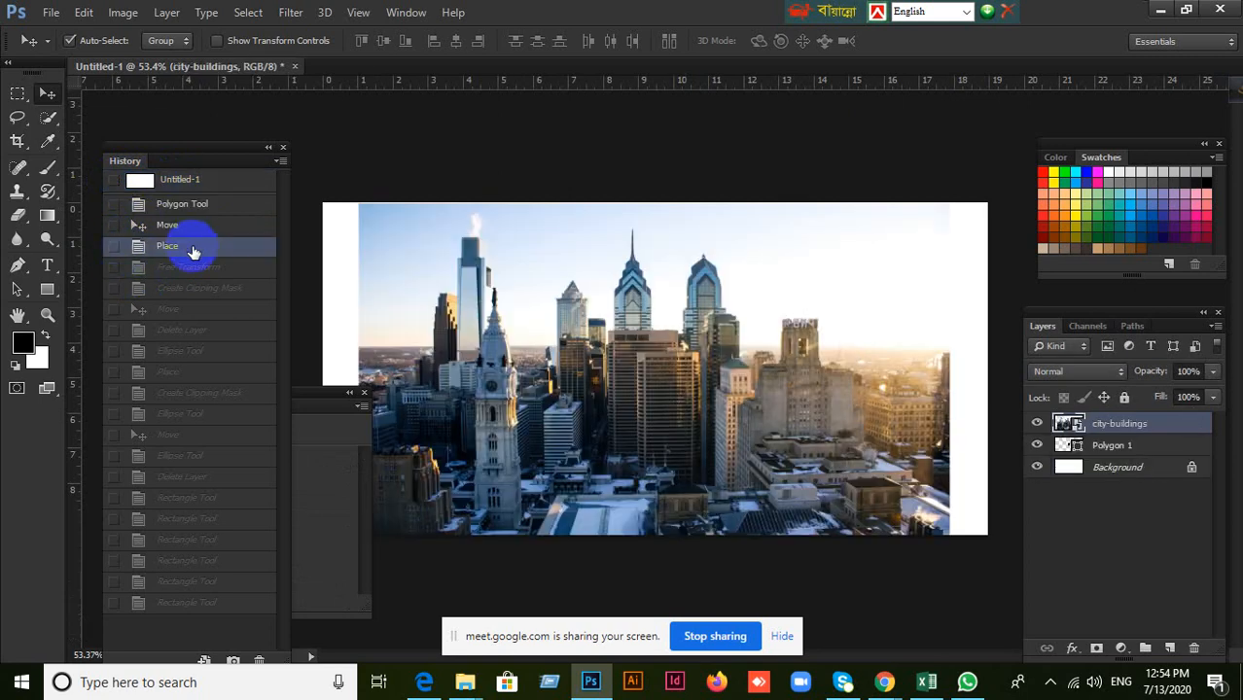
pyautogui.click(183, 273)
pyautogui.click(188, 309)
pyautogui.click(185, 351)
pyautogui.click(182, 264)
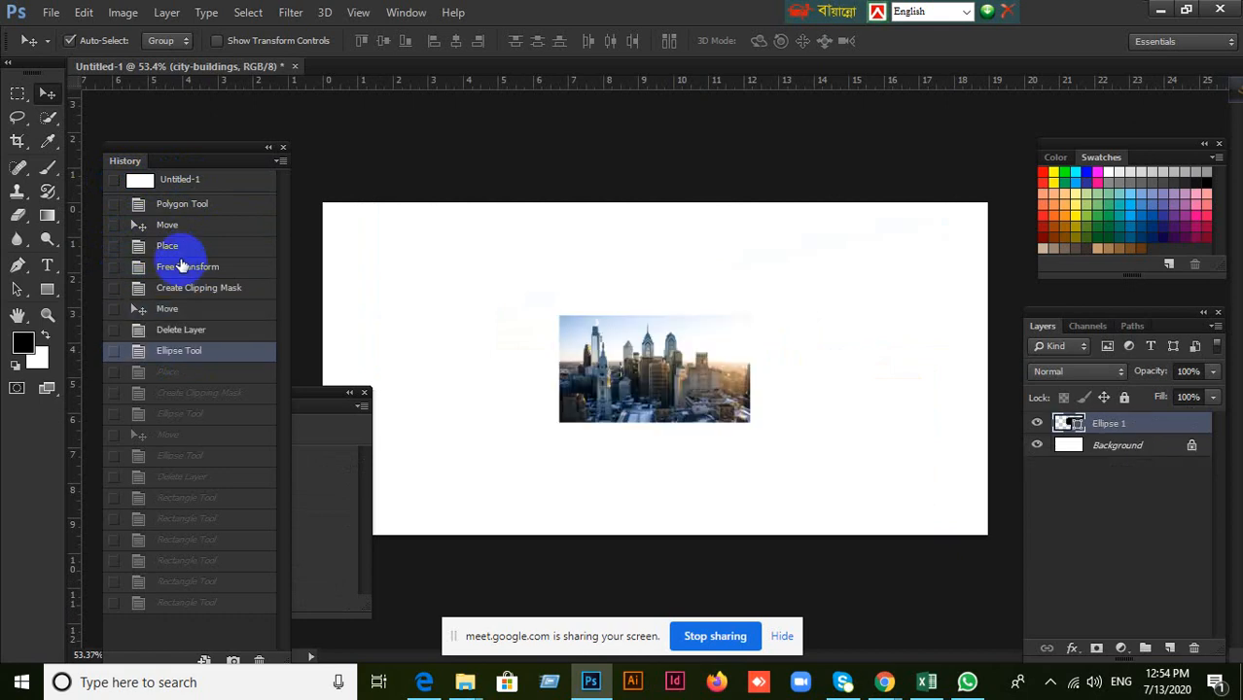
pyautogui.click(177, 208)
pyautogui.click(175, 181)
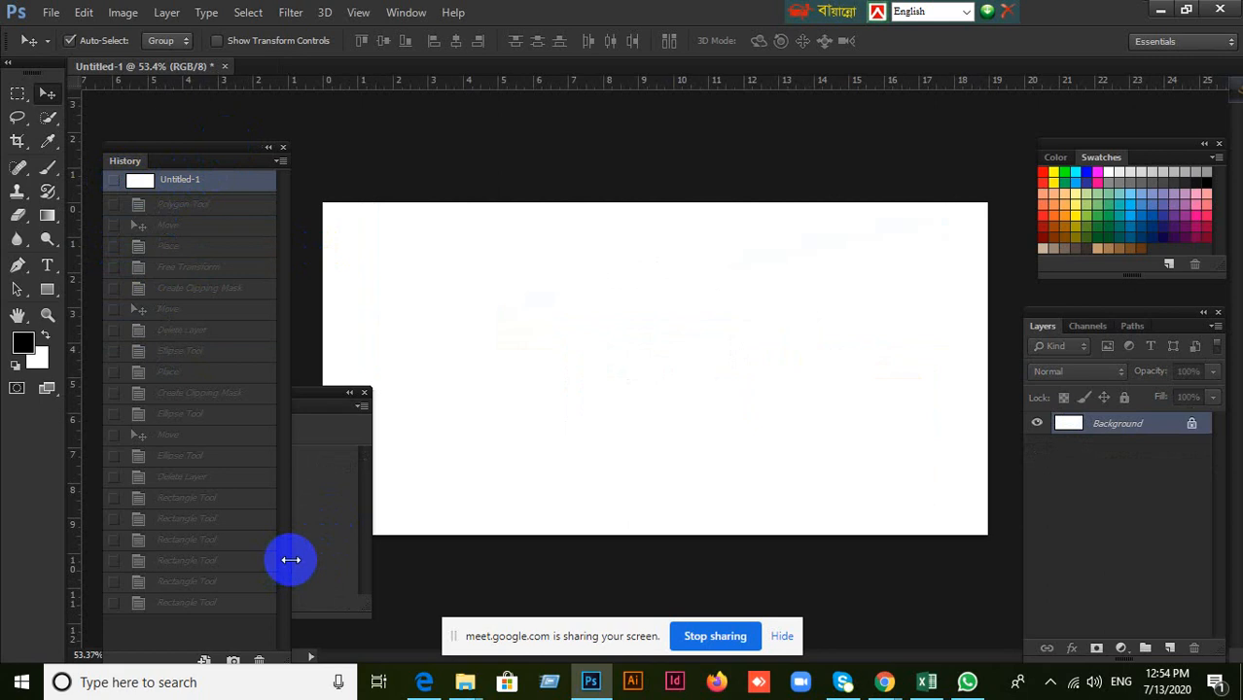
# Widen the History panel and restore successive states from Polygon Tool through Place and Create Clipping Mask to the final Rectangle Tool entries.
pyautogui.moveTo(289, 558); pyautogui.dragTo(321, 534)
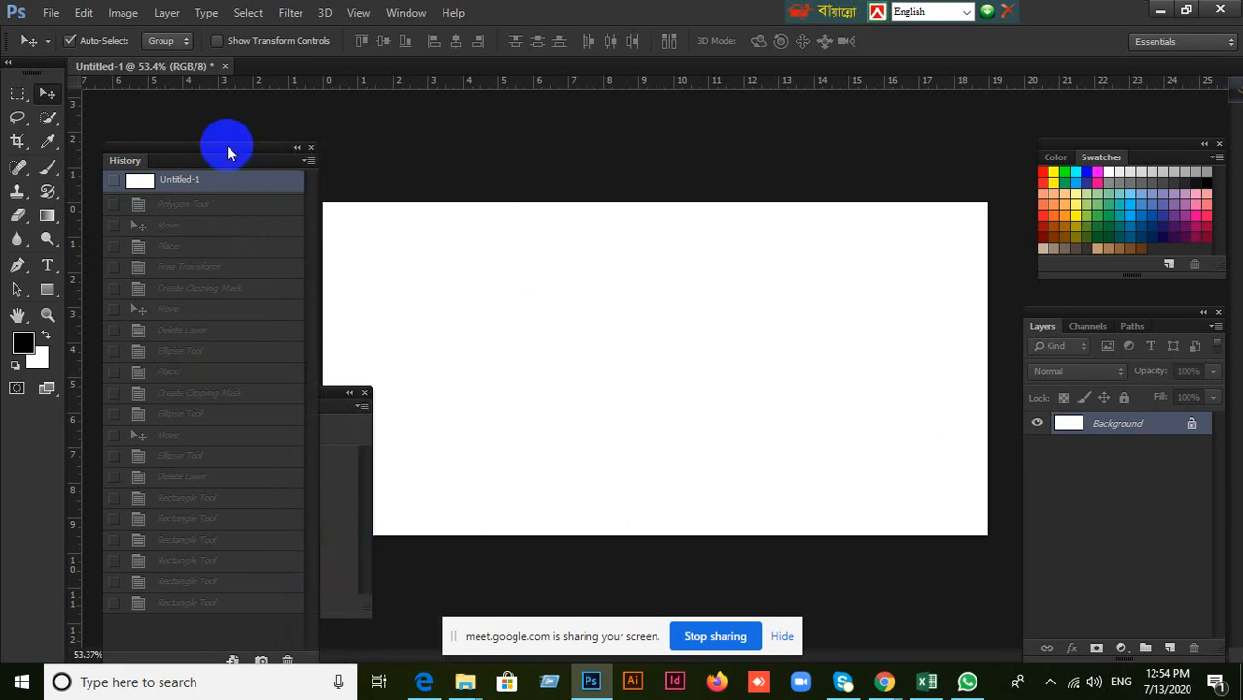
pyautogui.click(115, 182)
pyautogui.click(189, 208)
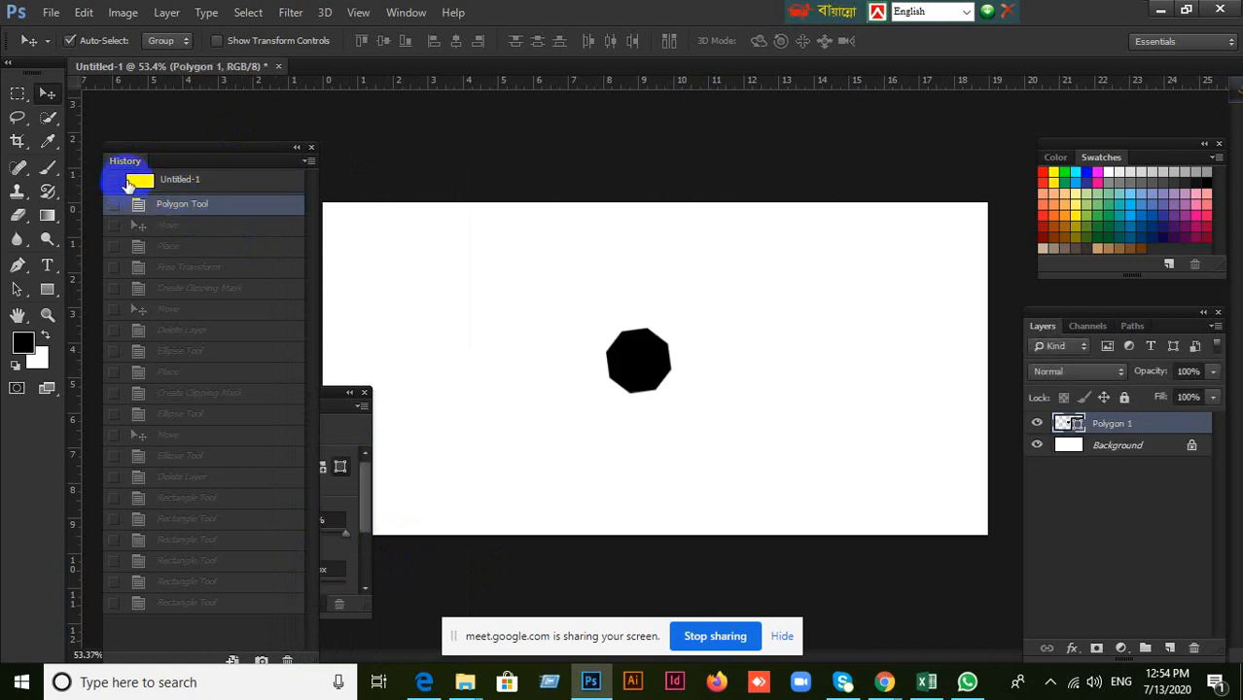
pyautogui.click(184, 226)
pyautogui.click(190, 245)
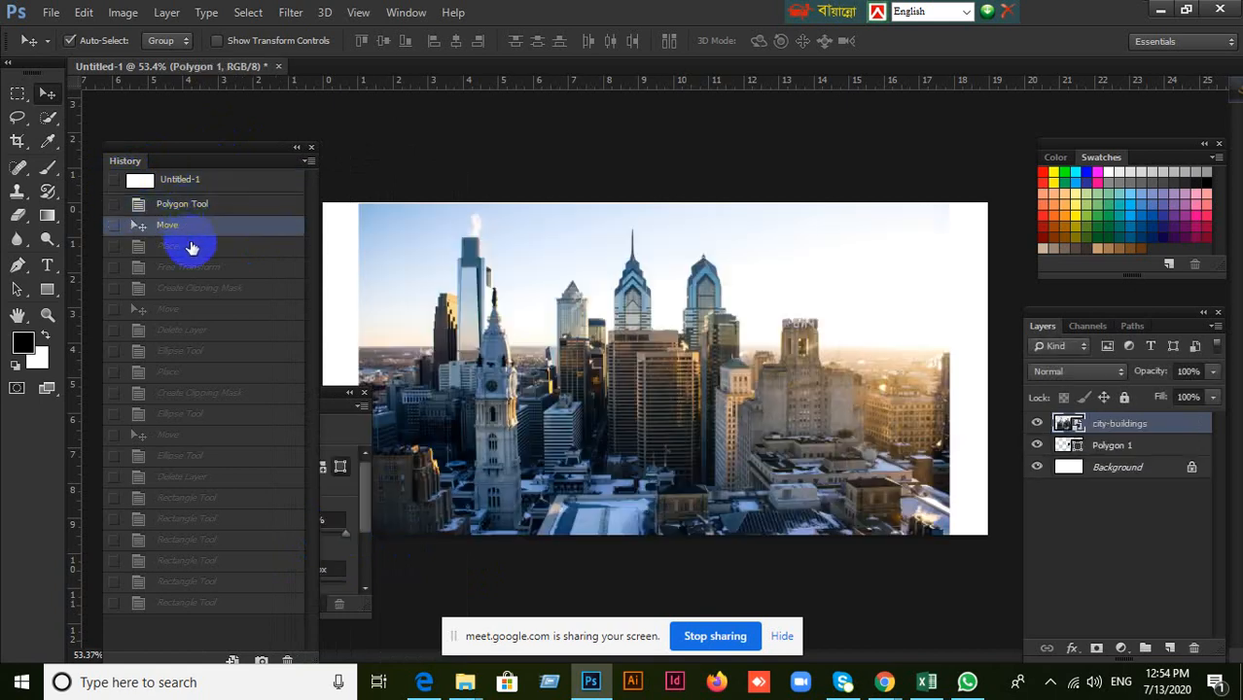
pyautogui.click(203, 289)
pyautogui.click(206, 331)
pyautogui.click(215, 393)
pyautogui.click(220, 435)
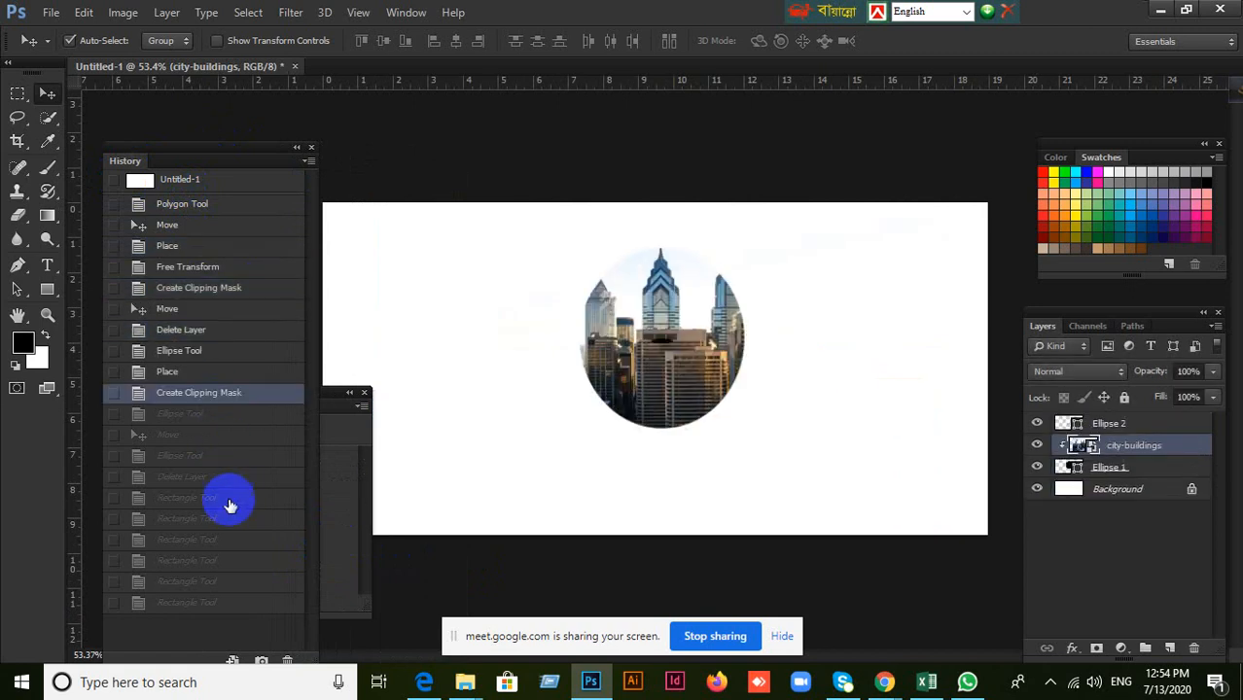
pyautogui.click(228, 499)
pyautogui.click(222, 519)
pyautogui.click(216, 593)
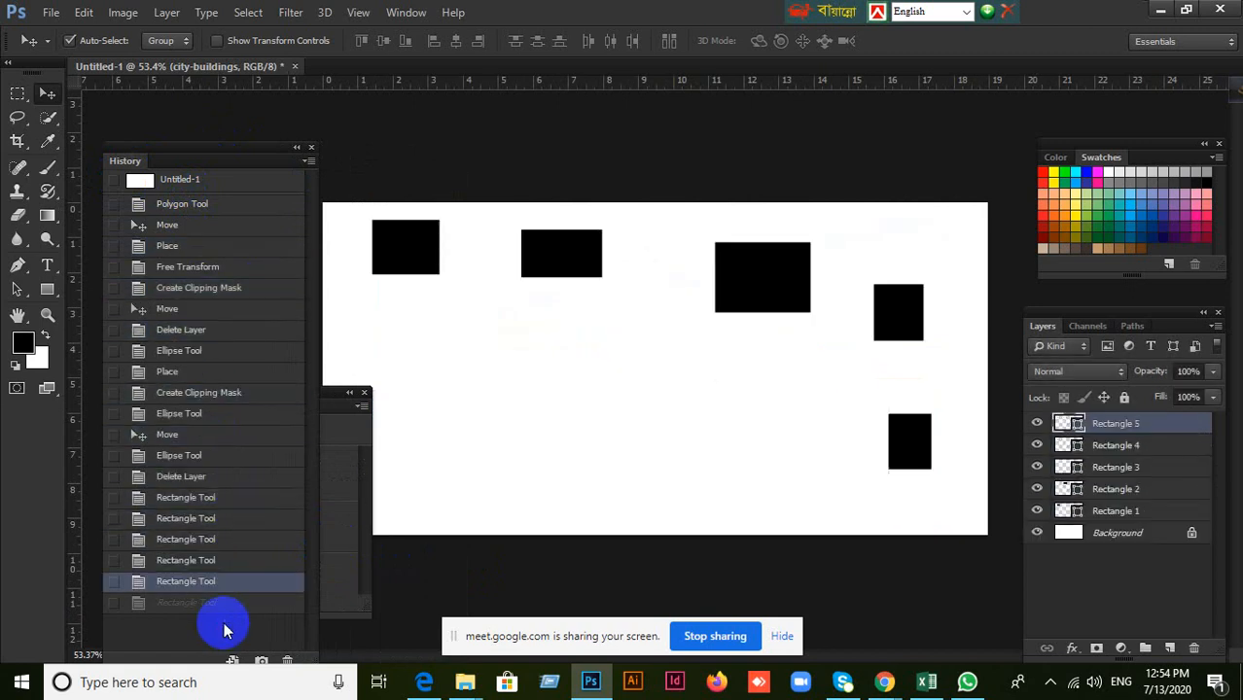
# Step back up through the History states from the Rectangle Tool entries to the original Untitled-1 snapshot.
pyautogui.click(175, 579)
pyautogui.click(172, 553)
pyautogui.moveTo(172, 548); pyautogui.dragTo(214, 281)
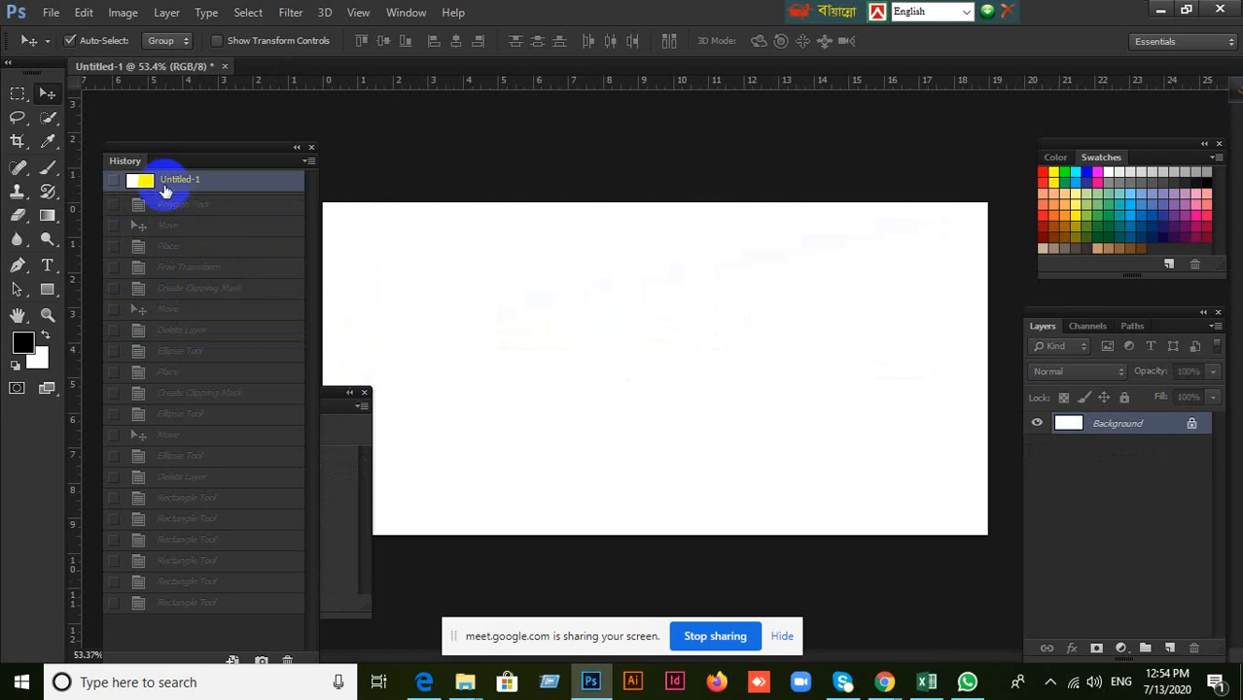
# Draw six black rectangles in a row across the upper part of the blank canvas, the last about 130 × 62 px.
pyautogui.click(48, 288)
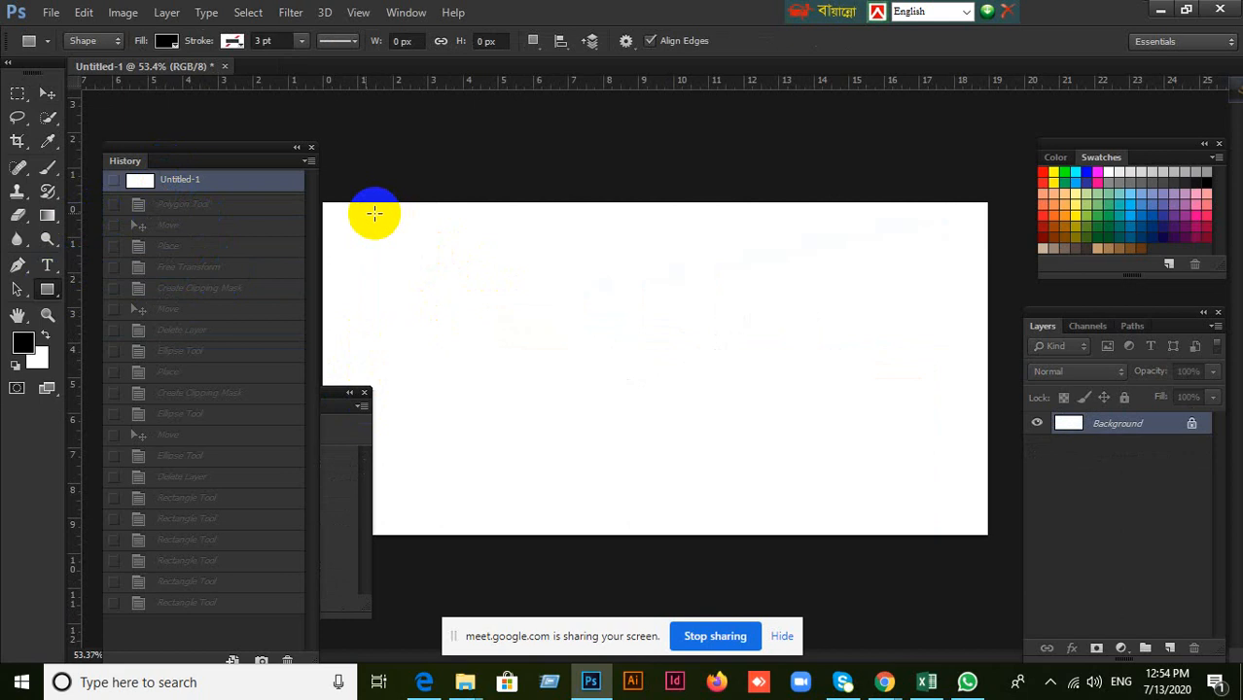
pyautogui.moveTo(357, 213)
pyautogui.mouseDown()
pyautogui.moveTo(424, 253)
pyautogui.moveTo(628, 261)
pyautogui.mouseUp()
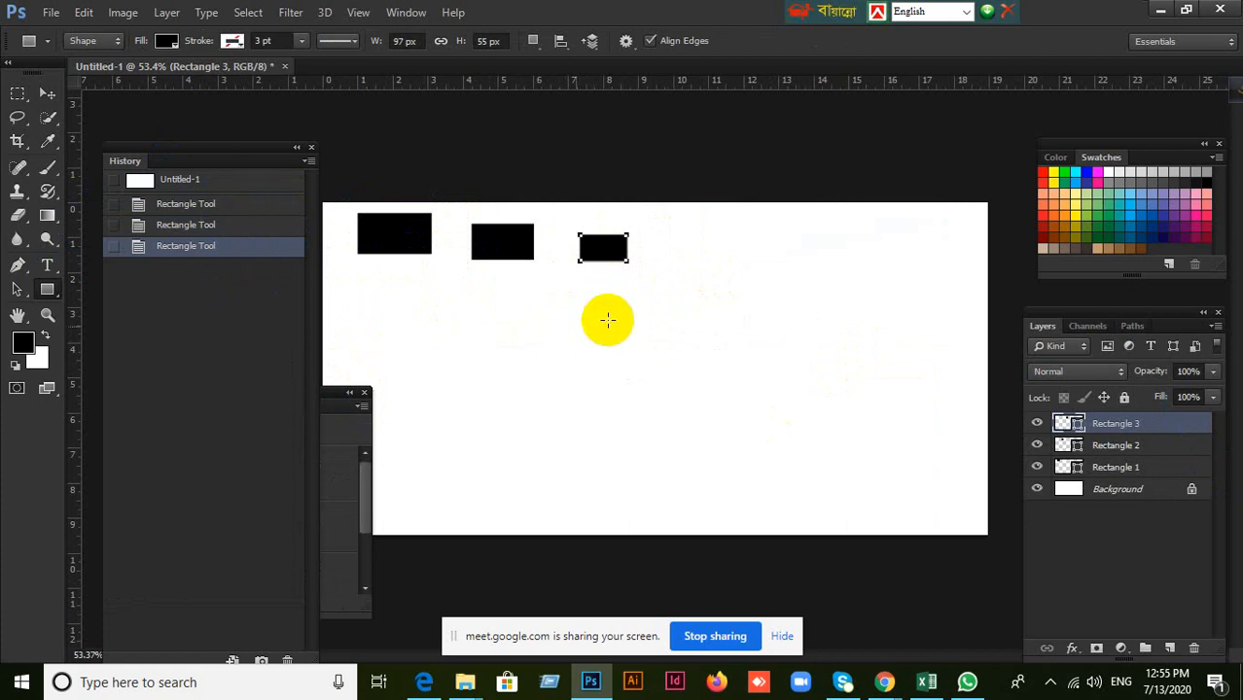
pyautogui.moveTo(664, 229)
pyautogui.mouseDown()
pyautogui.moveTo(705, 264)
pyautogui.moveTo(830, 289)
pyautogui.mouseUp()
pyautogui.moveTo(880, 259); pyautogui.dragTo(943, 288)
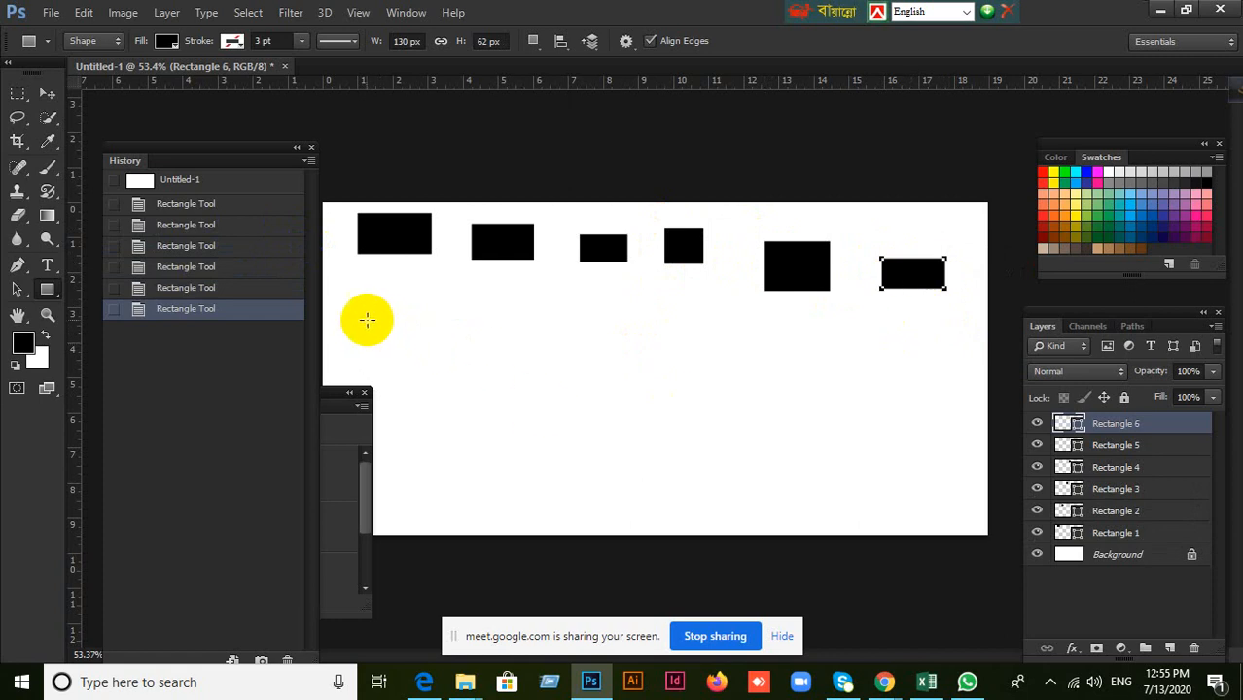
# Fill the rest of the canvas with 30 more black rectangles in rows below the first six, the last about 59 × 63 px.
pyautogui.moveTo(362, 319)
pyautogui.mouseDown()
pyautogui.moveTo(410, 344)
pyautogui.moveTo(499, 344)
pyautogui.moveTo(620, 371)
pyautogui.moveTo(977, 399)
pyautogui.mouseUp()
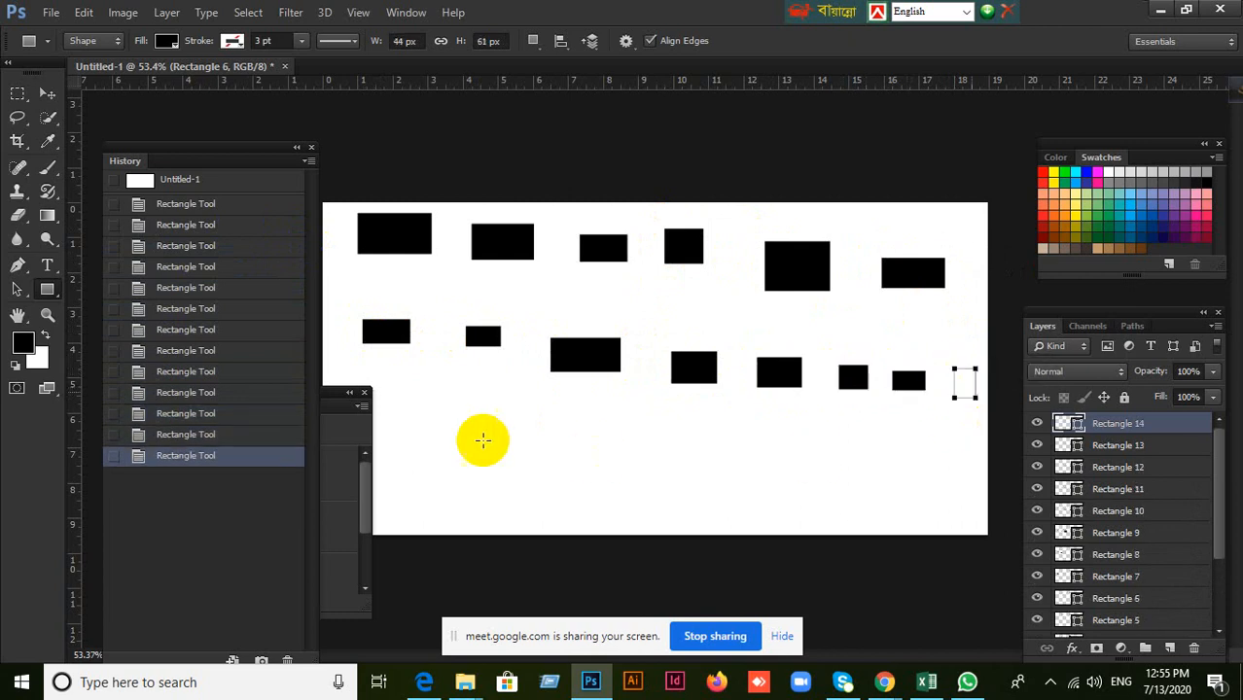
pyautogui.moveTo(389, 416)
pyautogui.mouseDown()
pyautogui.moveTo(444, 430)
pyautogui.moveTo(431, 435)
pyautogui.moveTo(628, 460)
pyautogui.moveTo(976, 475)
pyautogui.mouseUp()
pyautogui.moveTo(398, 502)
pyautogui.mouseDown()
pyautogui.moveTo(527, 526)
pyautogui.moveTo(799, 507)
pyautogui.moveTo(980, 523)
pyautogui.mouseUp()
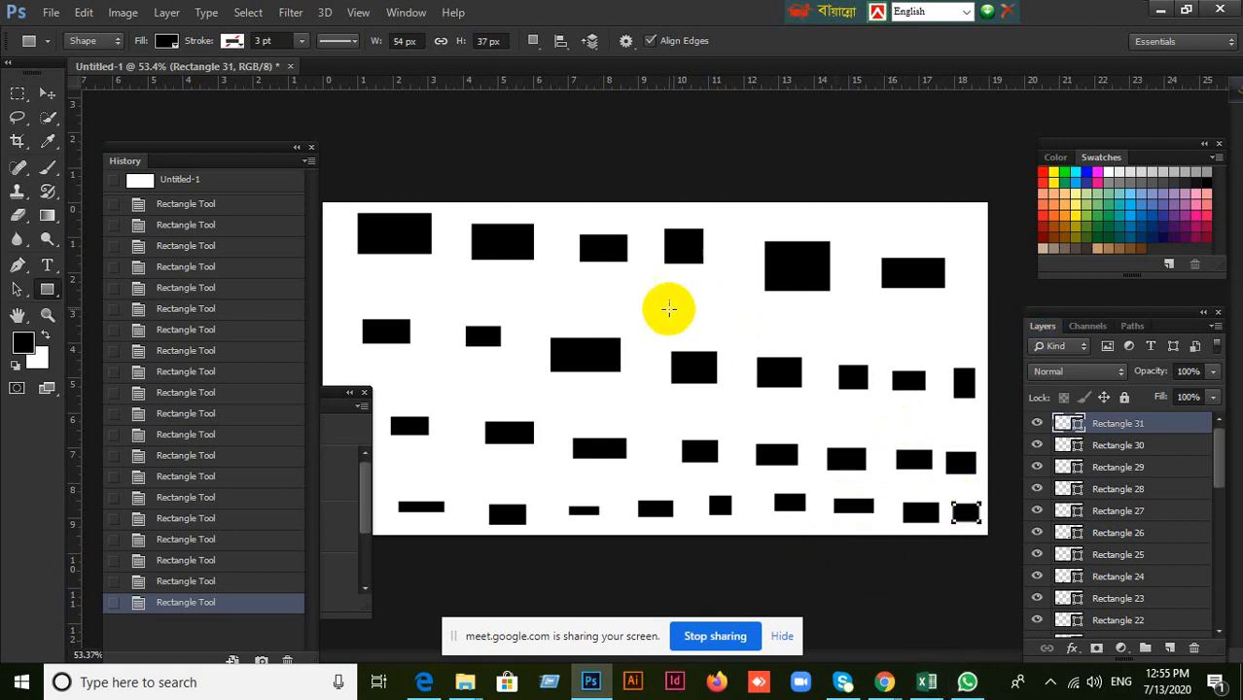
pyautogui.moveTo(661, 292)
pyautogui.mouseDown()
pyautogui.moveTo(683, 326)
pyautogui.moveTo(738, 334)
pyautogui.moveTo(796, 320)
pyautogui.moveTo(811, 336)
pyautogui.moveTo(871, 348)
pyautogui.moveTo(928, 343)
pyautogui.mouseUp()
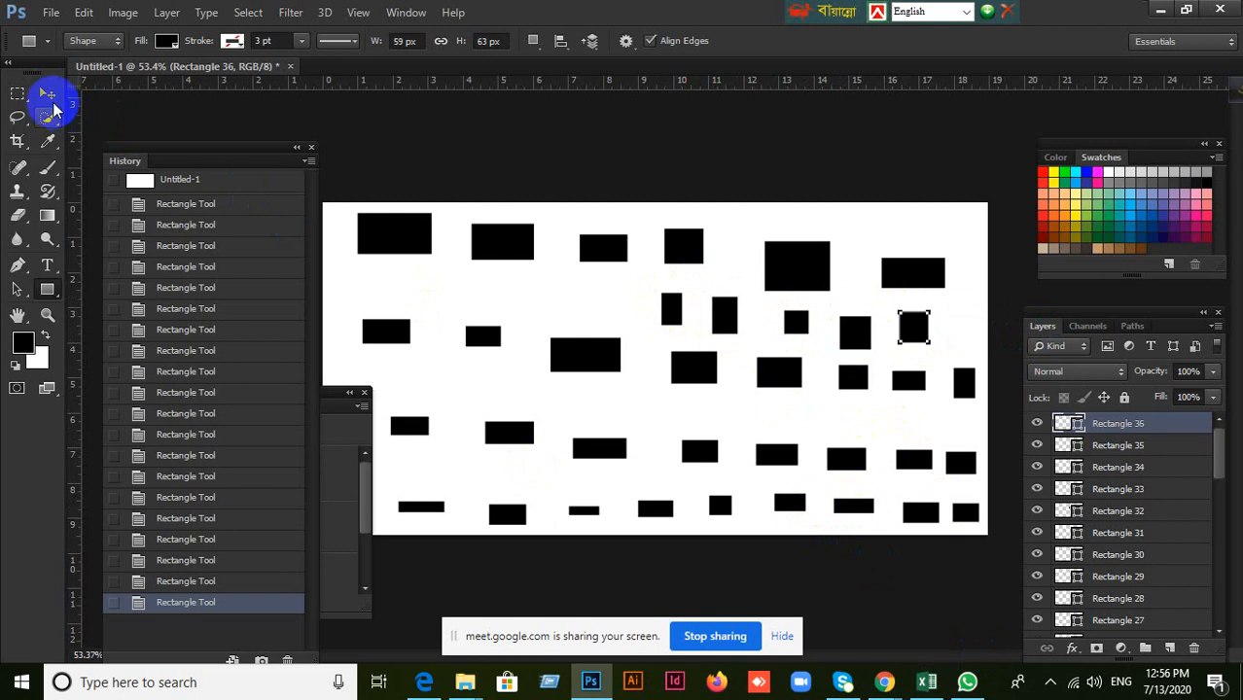
# Activate the Move tool and undo the last drawn rectangle.
pyautogui.click(51, 99)
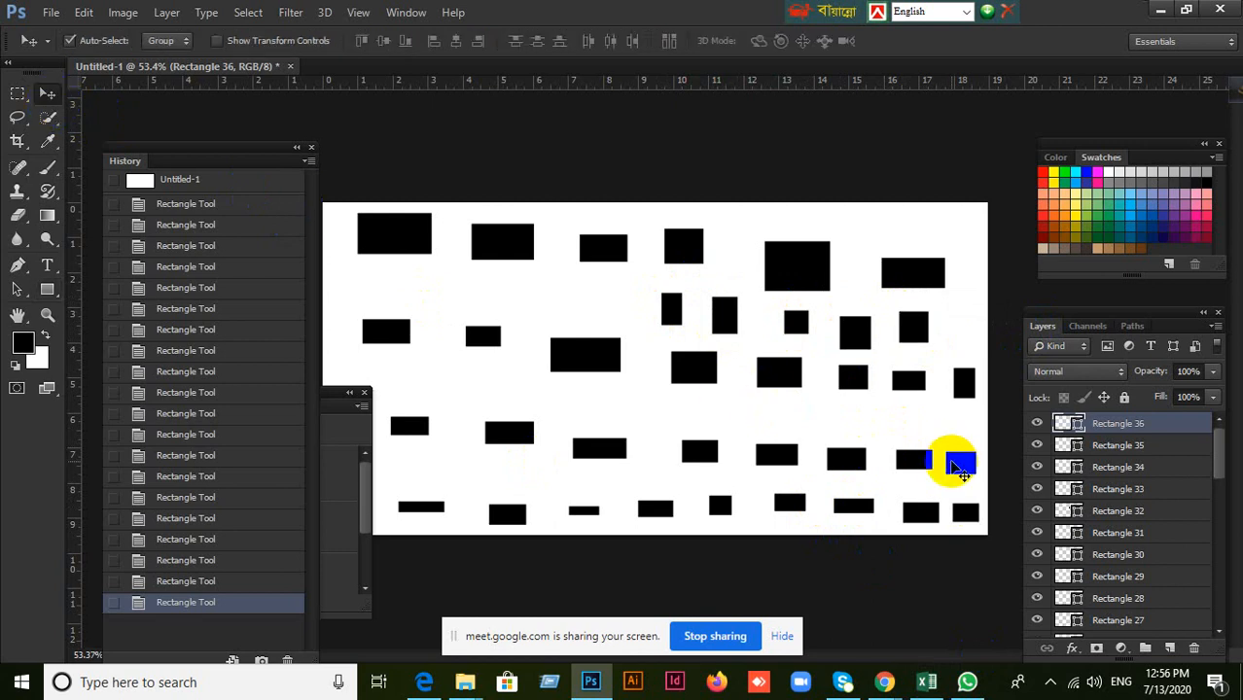
pyautogui.hotkey('ctrl', 'z')
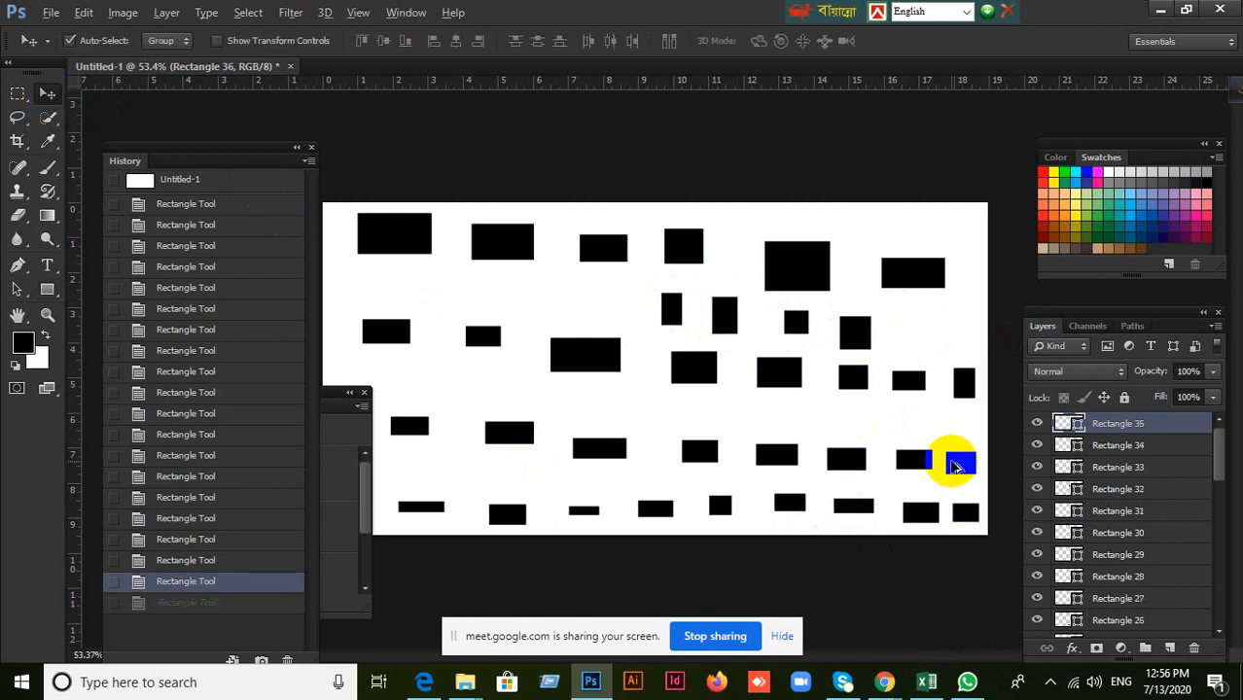
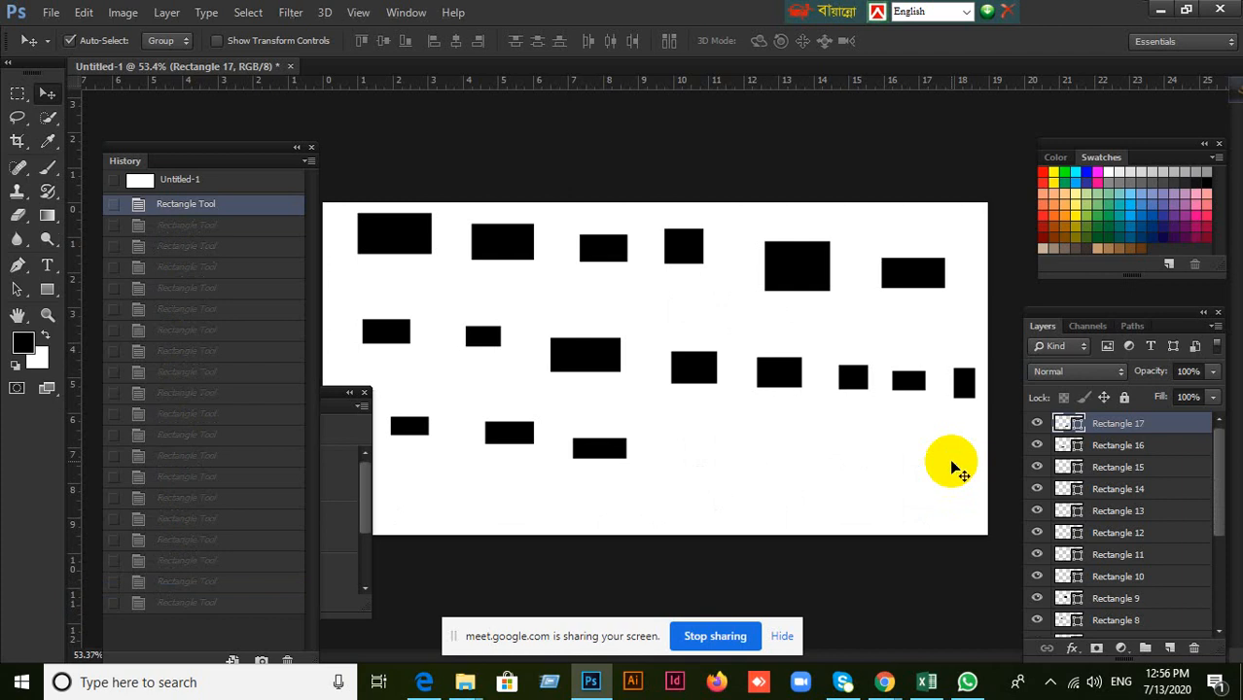
pyautogui.moveTo(880, 680)
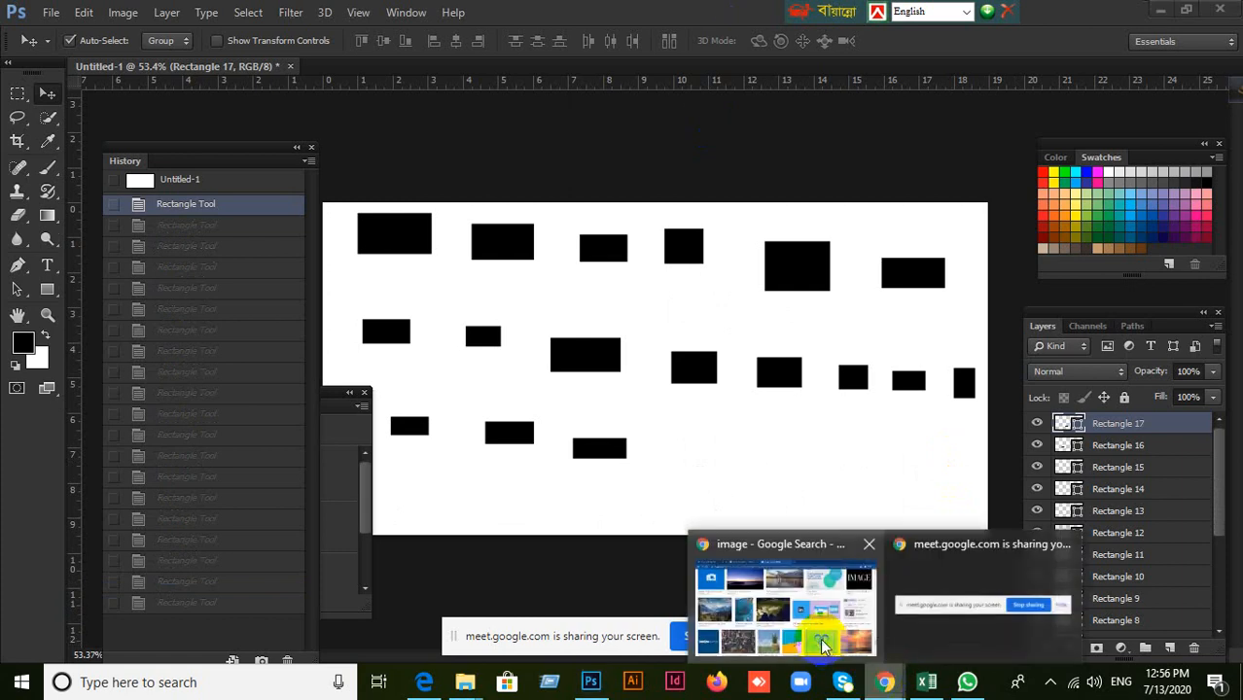
pyautogui.click(798, 623)
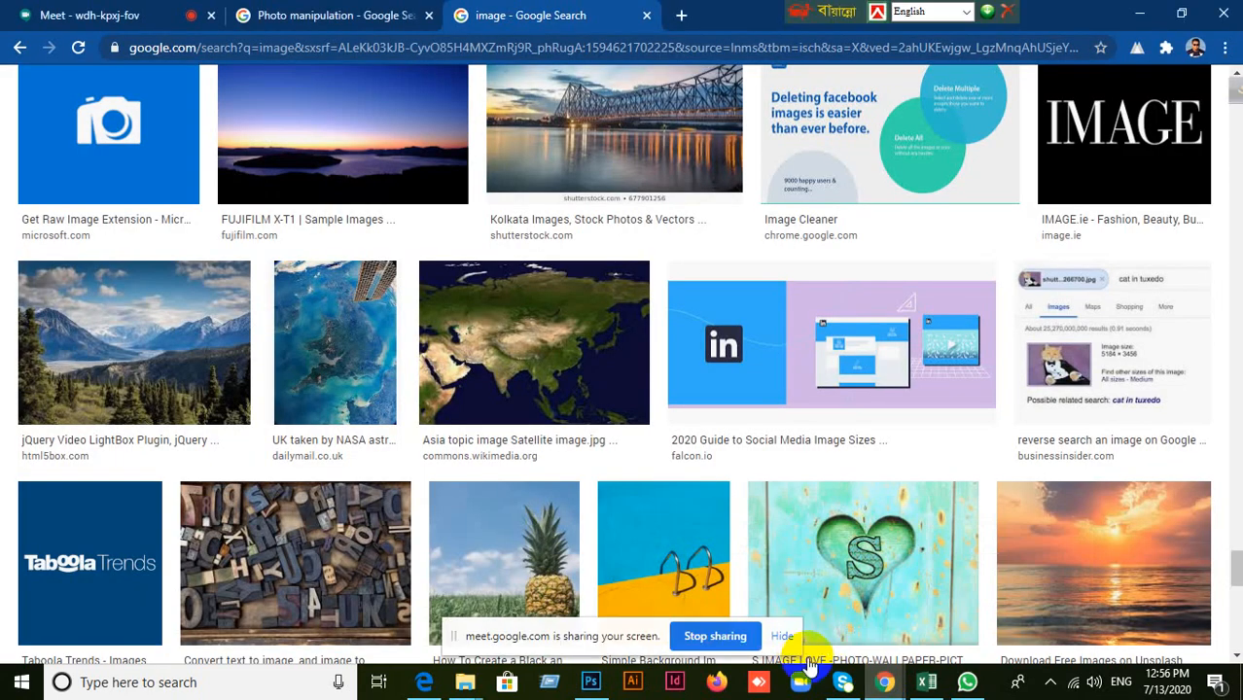
pyautogui.click(595, 687)
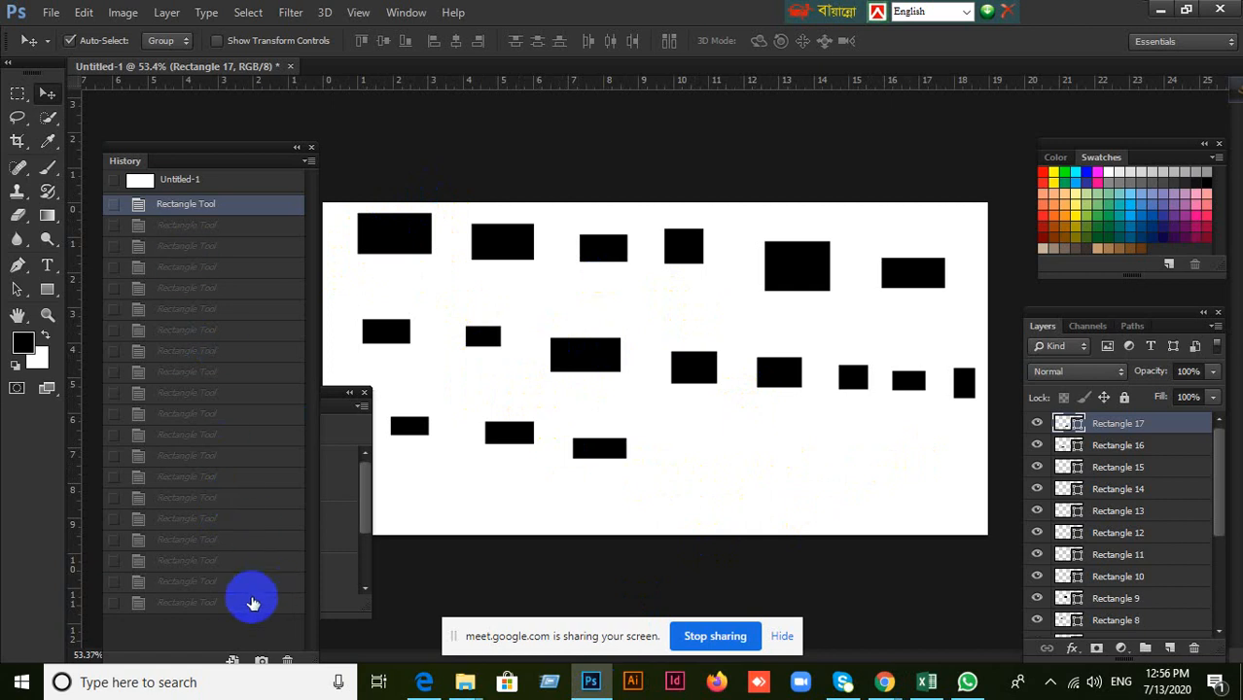
# Restore the last Rectangle Tool state in the History and go back one state from it.
pyautogui.click(129, 603)
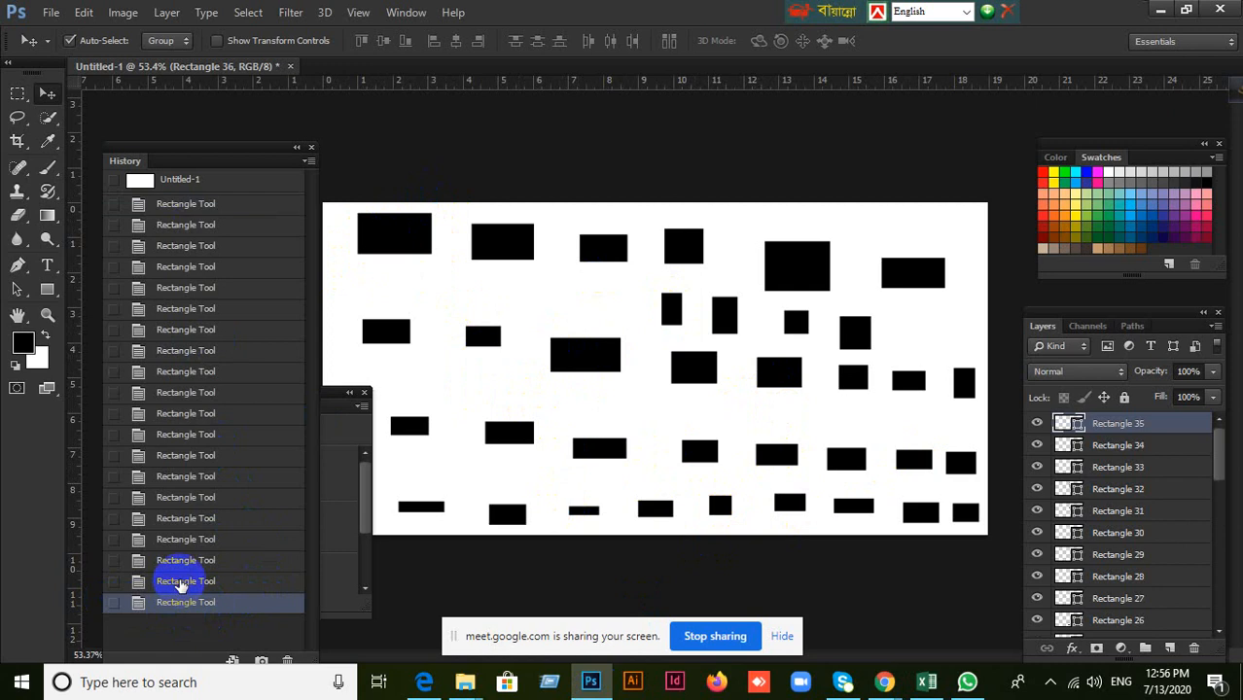
pyautogui.click(180, 581)
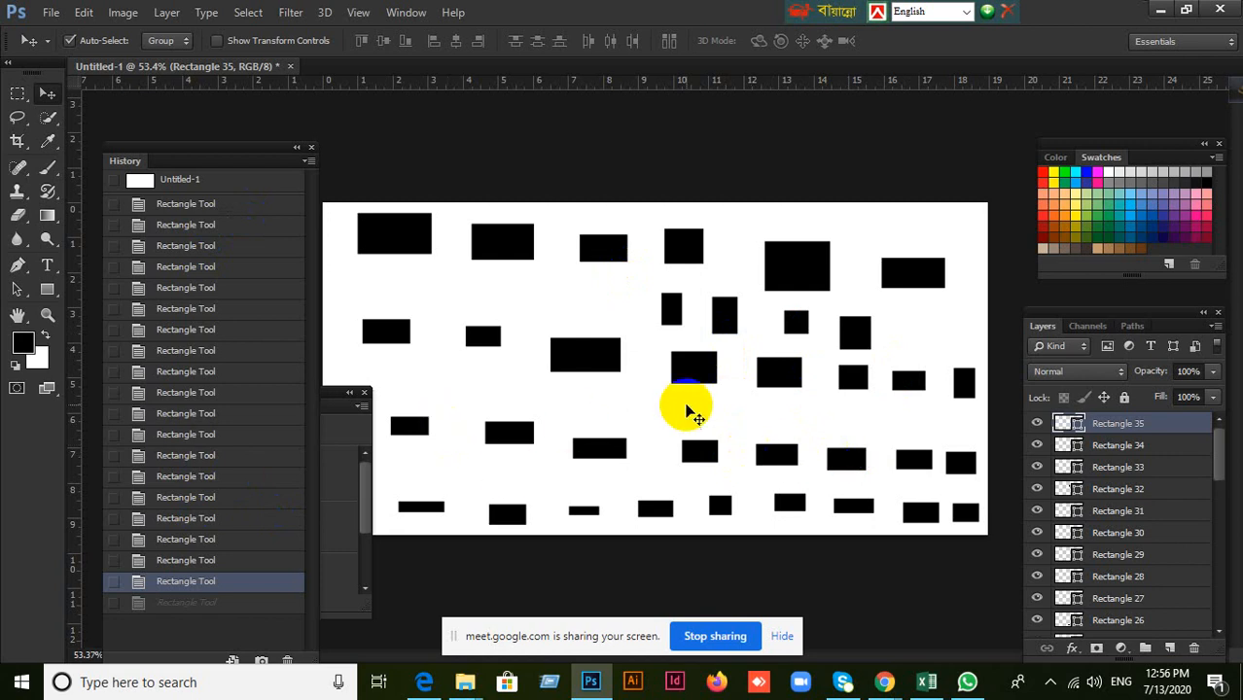
# Open the Performance preferences to look at them and close them again.
pyautogui.click(51, 14)
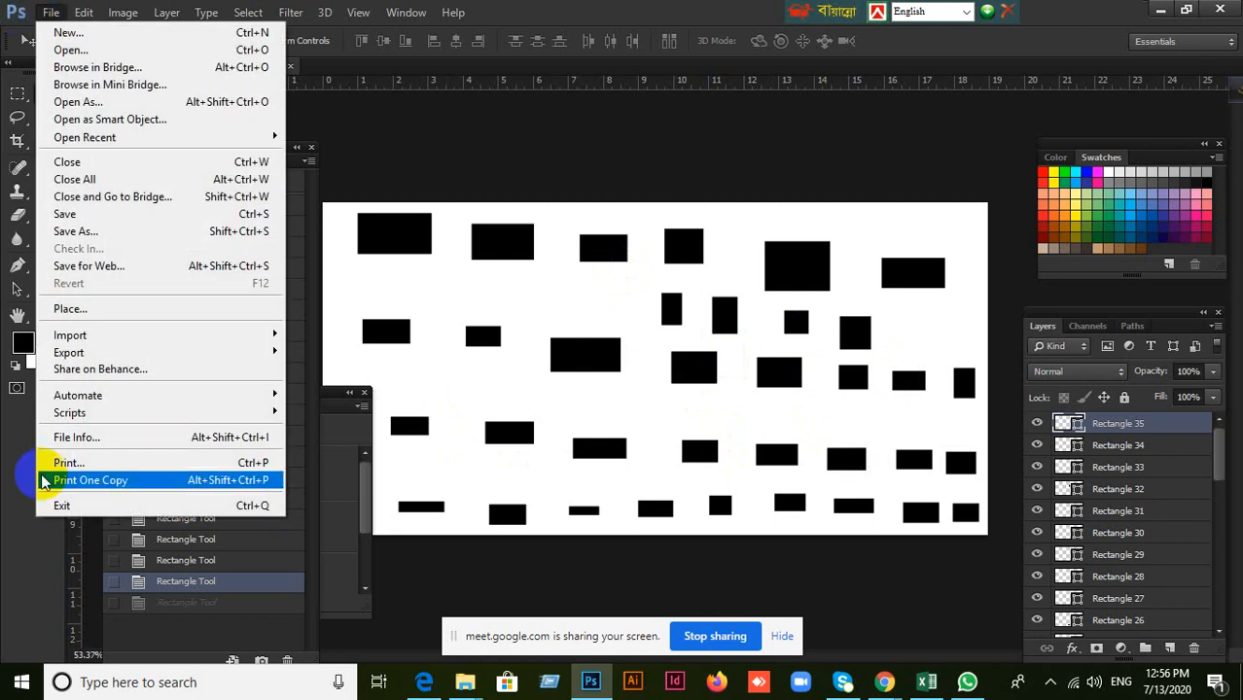
pyautogui.moveTo(84, 12)
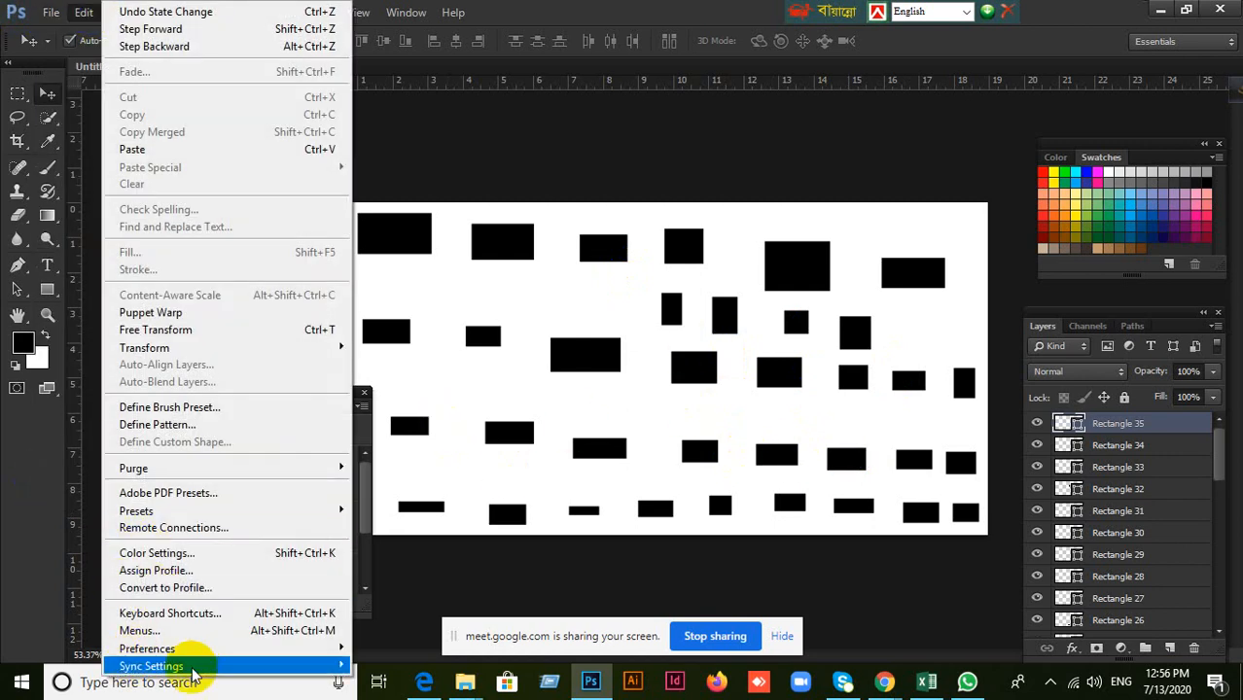
pyautogui.moveTo(192, 654)
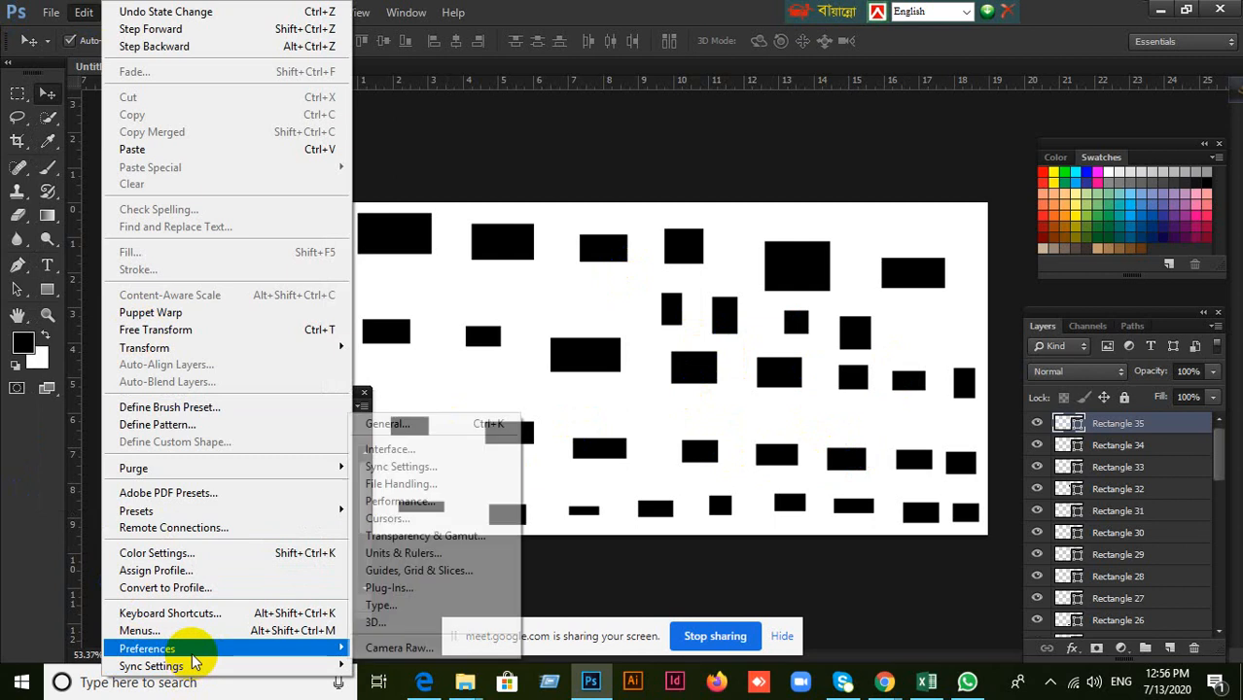
pyautogui.click(418, 503)
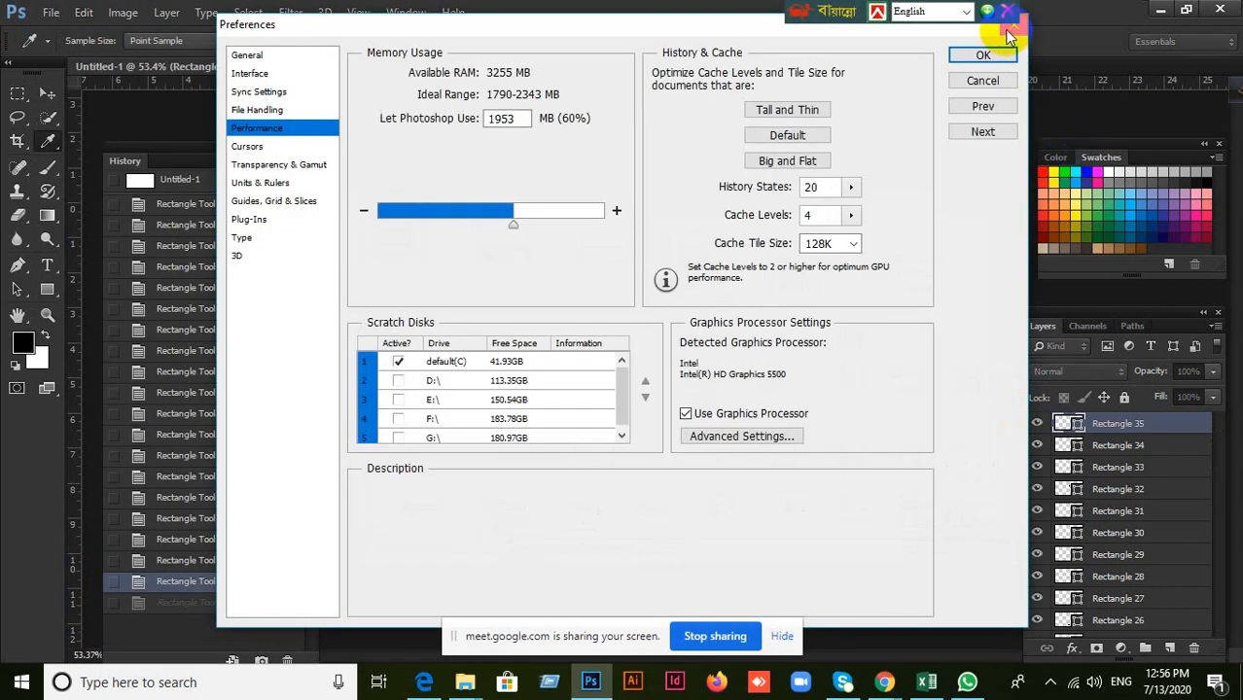
pyautogui.click(997, 54)
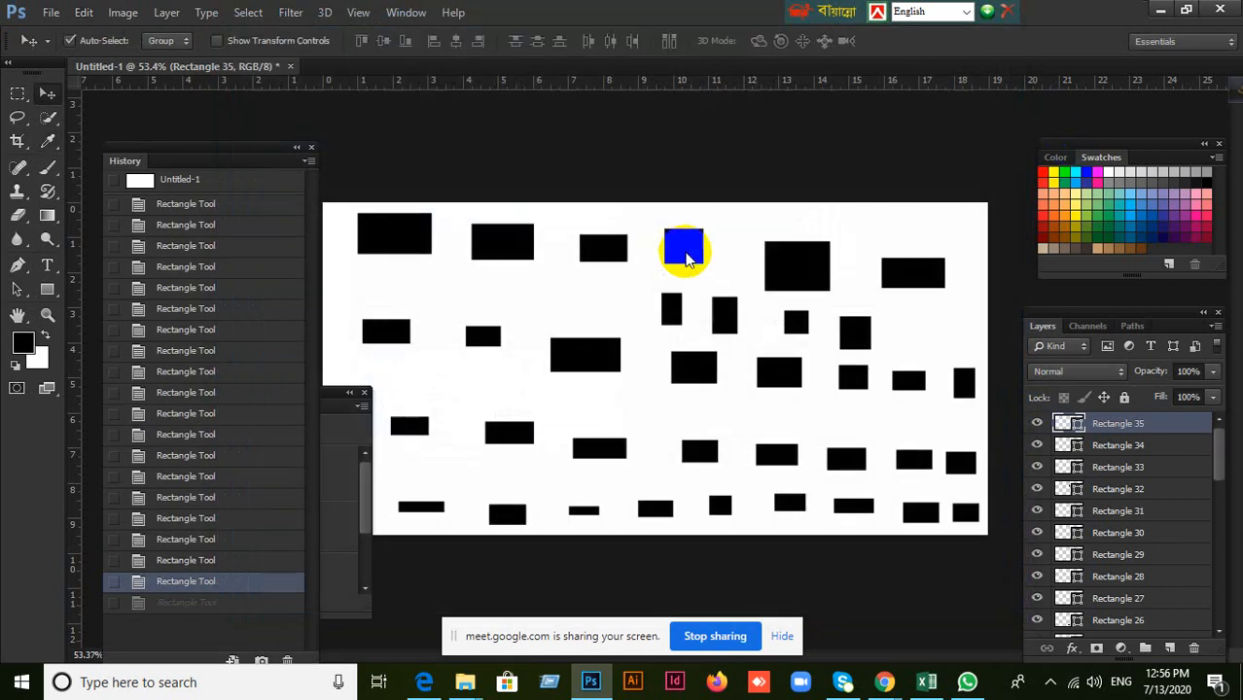
# Jump back through the History to the Untitled-1 snapshot and return to the first Rectangle Tool state.
pyautogui.click(170, 563)
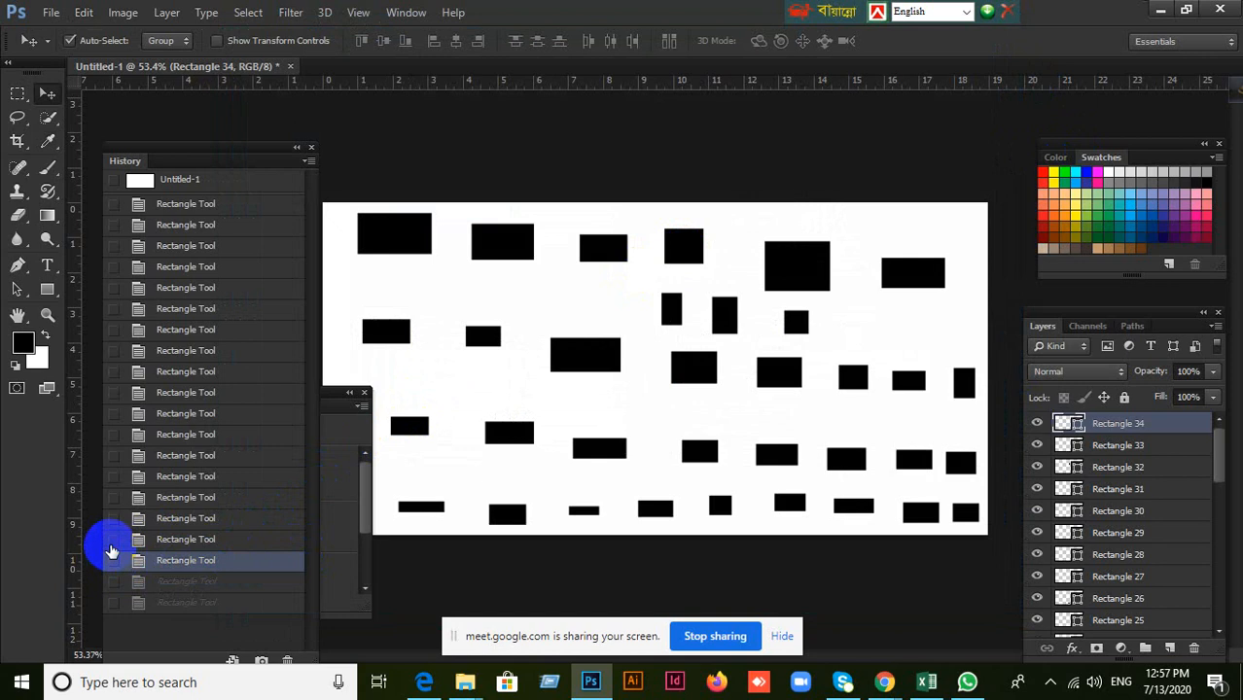
pyautogui.click(185, 204)
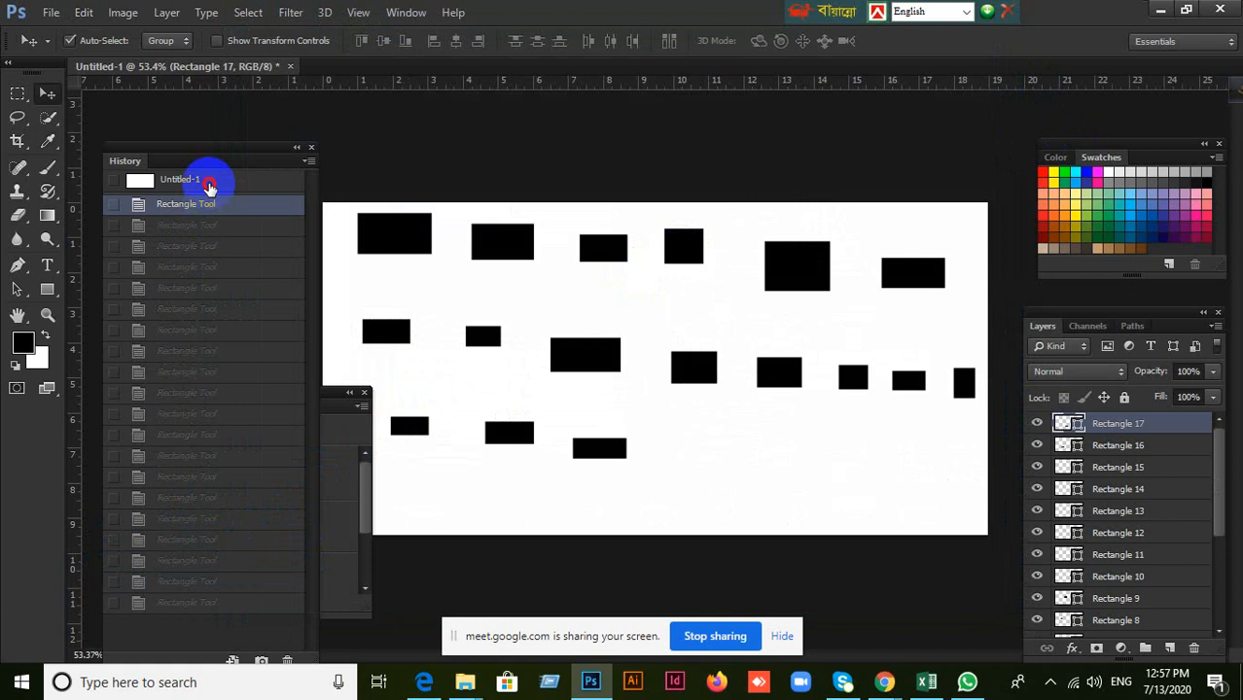
pyautogui.click(209, 182)
pyautogui.click(210, 207)
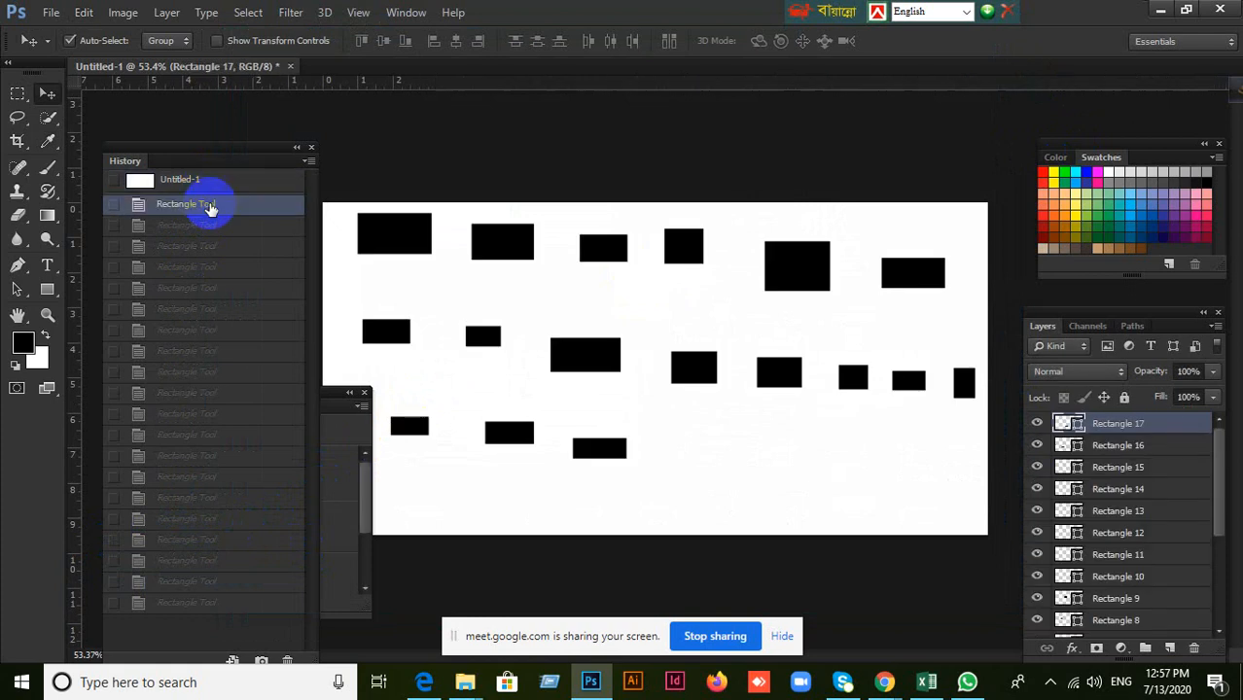
# Step forward through the Rectangle Tool states in the History, from the second down to the last one.
pyautogui.click(260, 229)
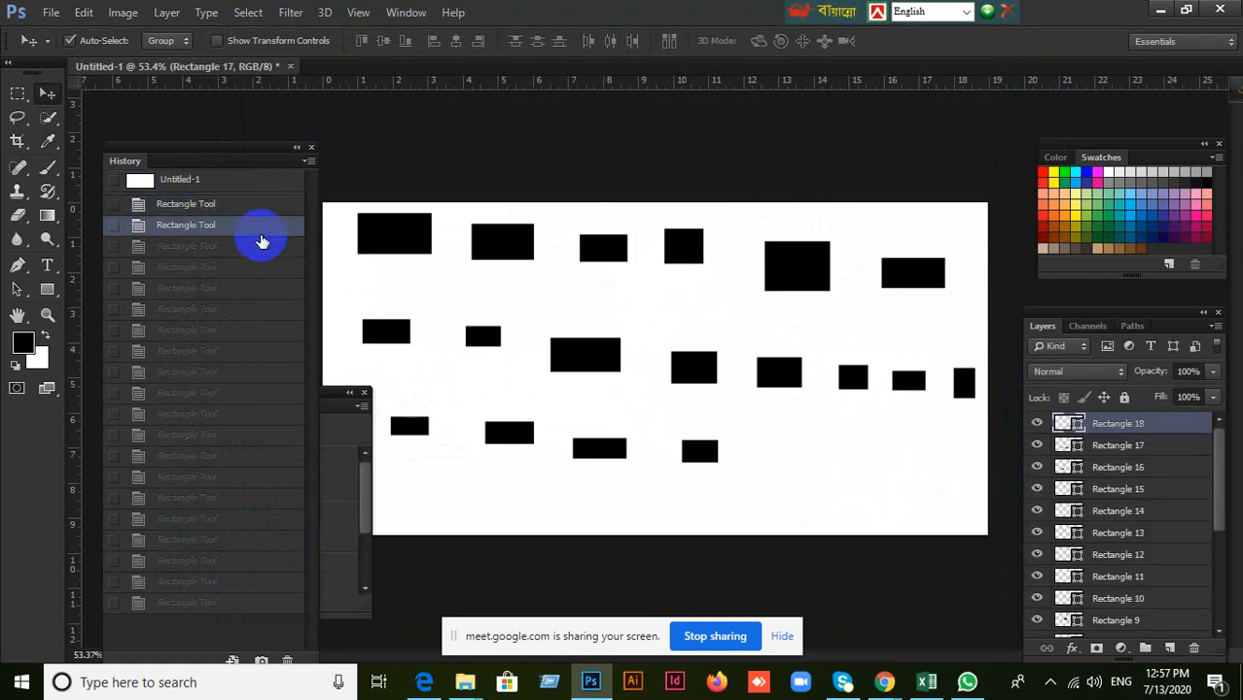
pyautogui.click(262, 247)
pyautogui.click(260, 267)
pyautogui.click(273, 288)
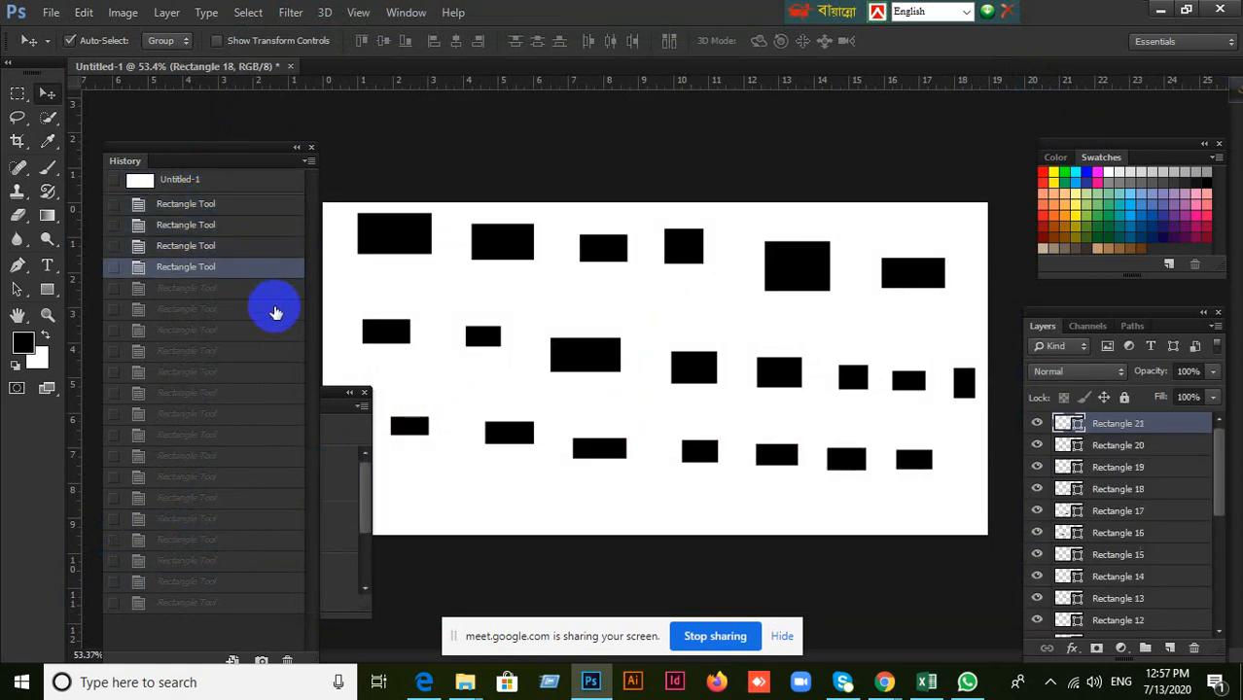
pyautogui.click(275, 311)
pyautogui.click(278, 331)
pyautogui.click(281, 352)
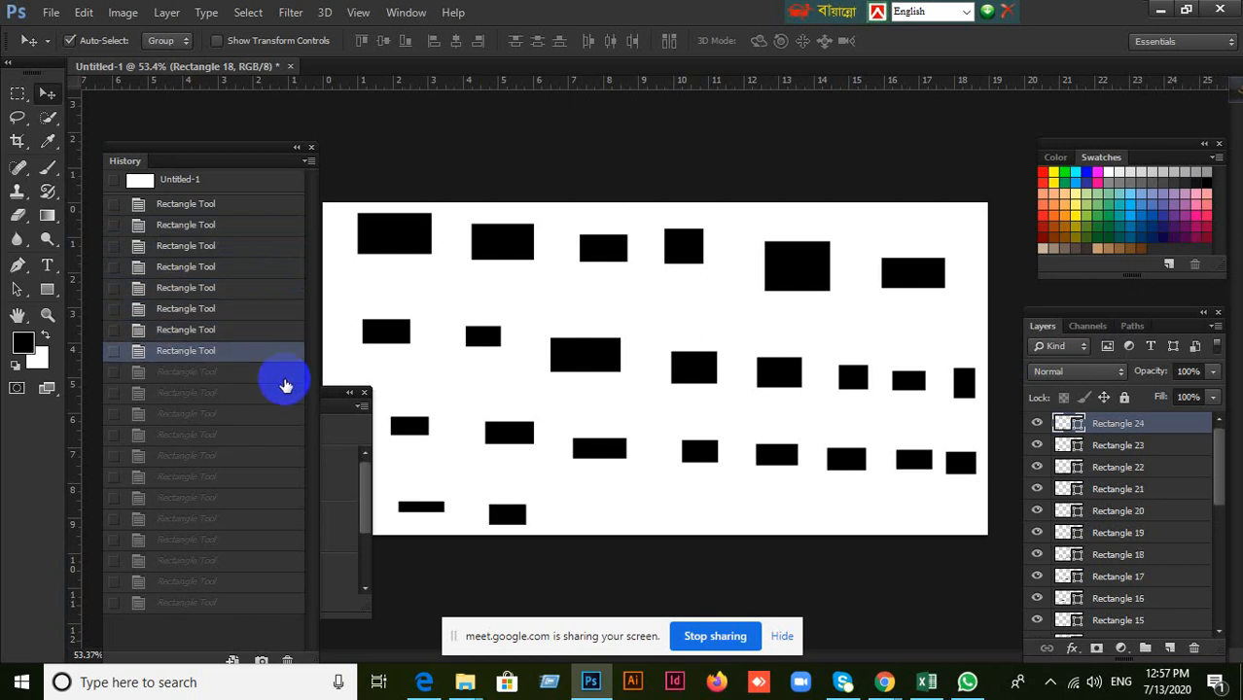
pyautogui.click(281, 373)
pyautogui.click(286, 395)
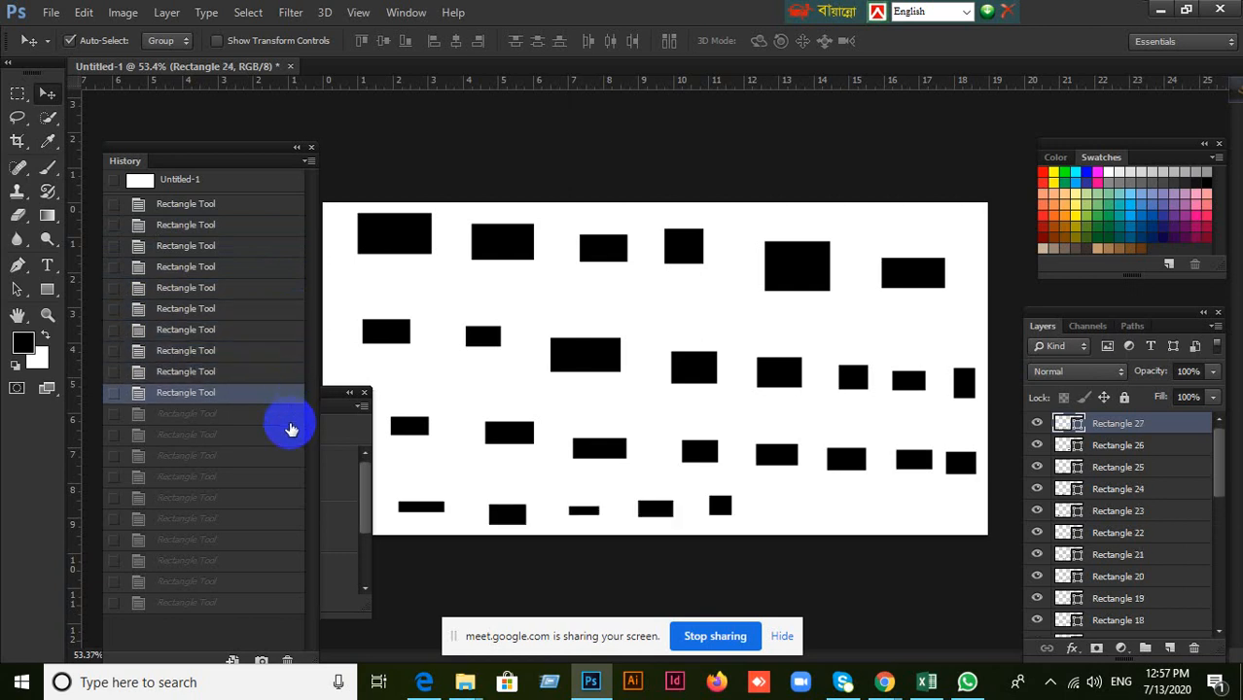
pyautogui.click(291, 424)
pyautogui.click(292, 440)
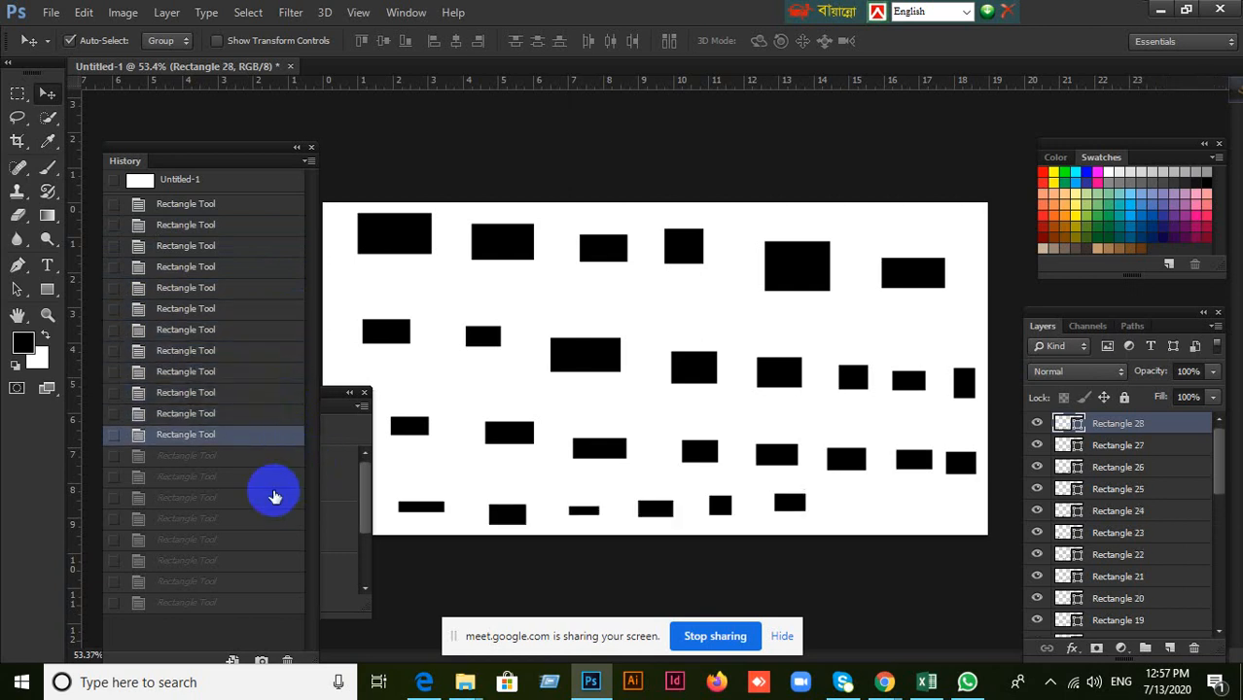
pyautogui.click(271, 483)
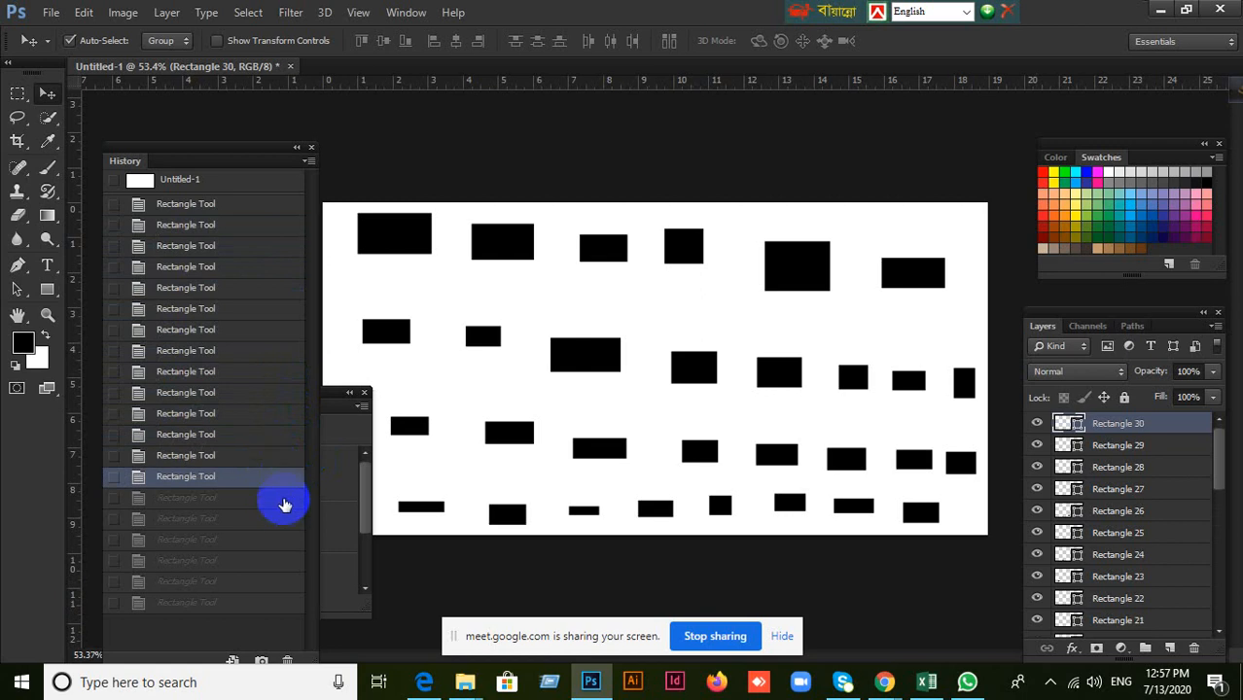
pyautogui.click(283, 500)
pyautogui.click(279, 521)
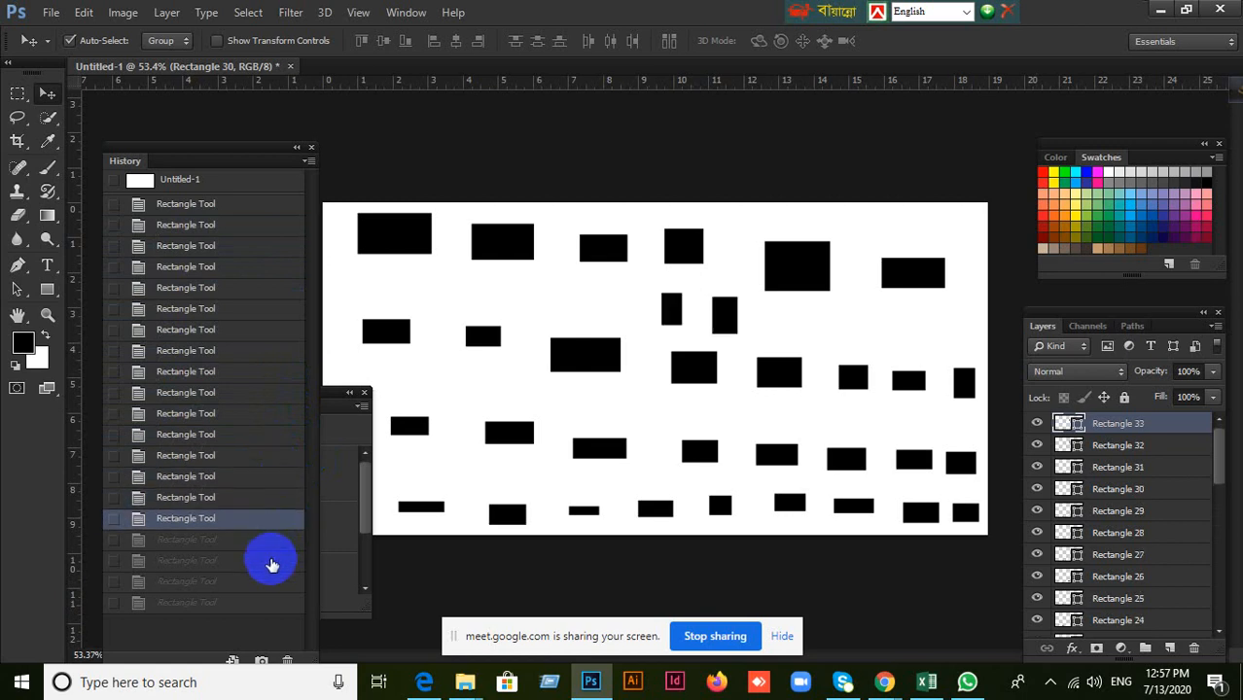
pyautogui.click(273, 541)
pyautogui.click(270, 563)
pyautogui.click(268, 602)
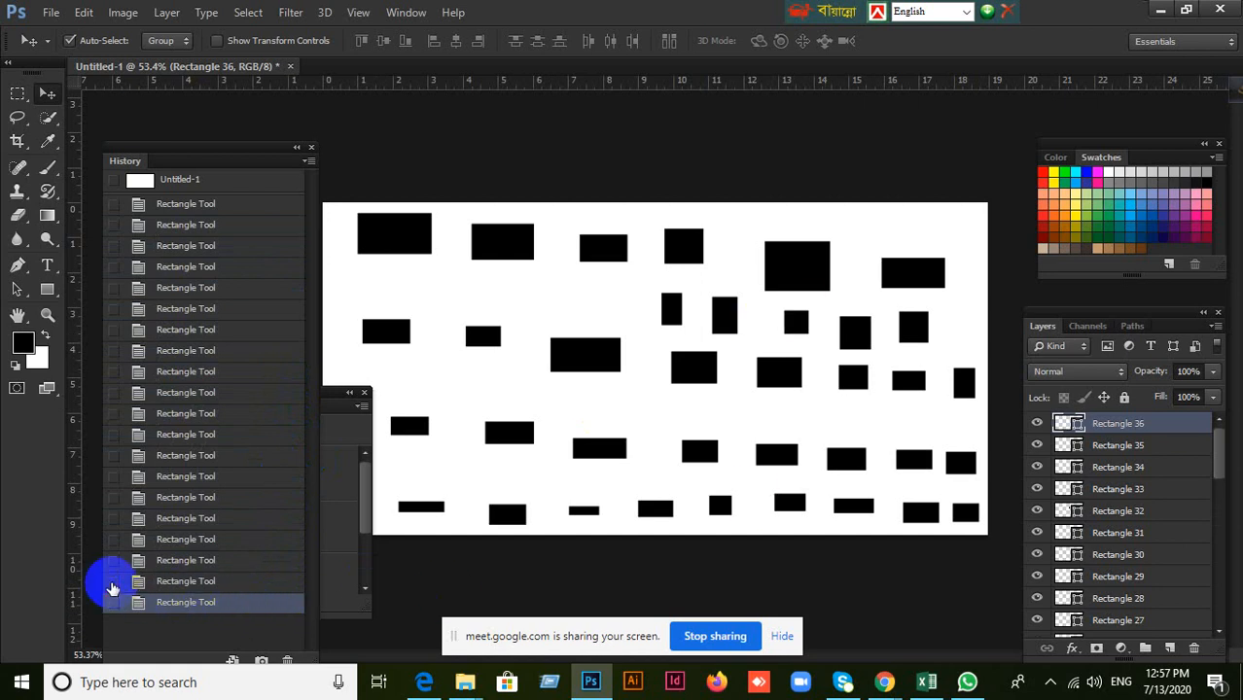
# Step back up through the Rectangle Tool states in the History to the fifth one below the snapshot.
pyautogui.click(195, 582)
pyautogui.click(197, 561)
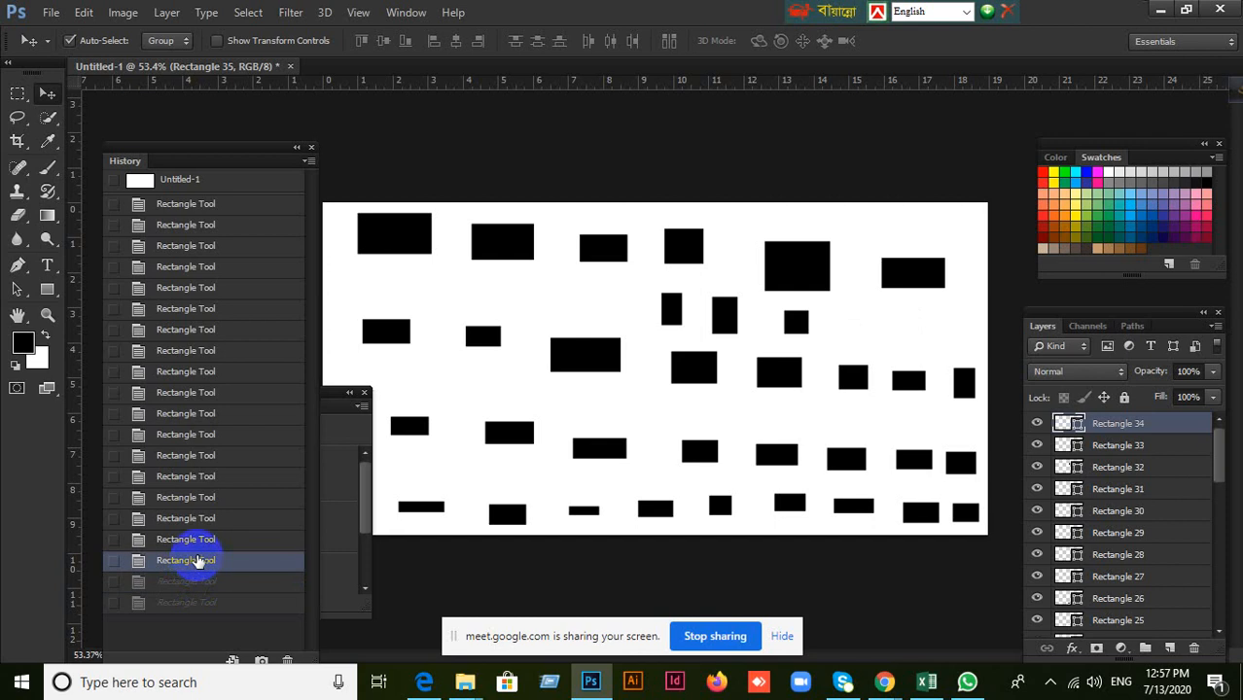
pyautogui.click(198, 541)
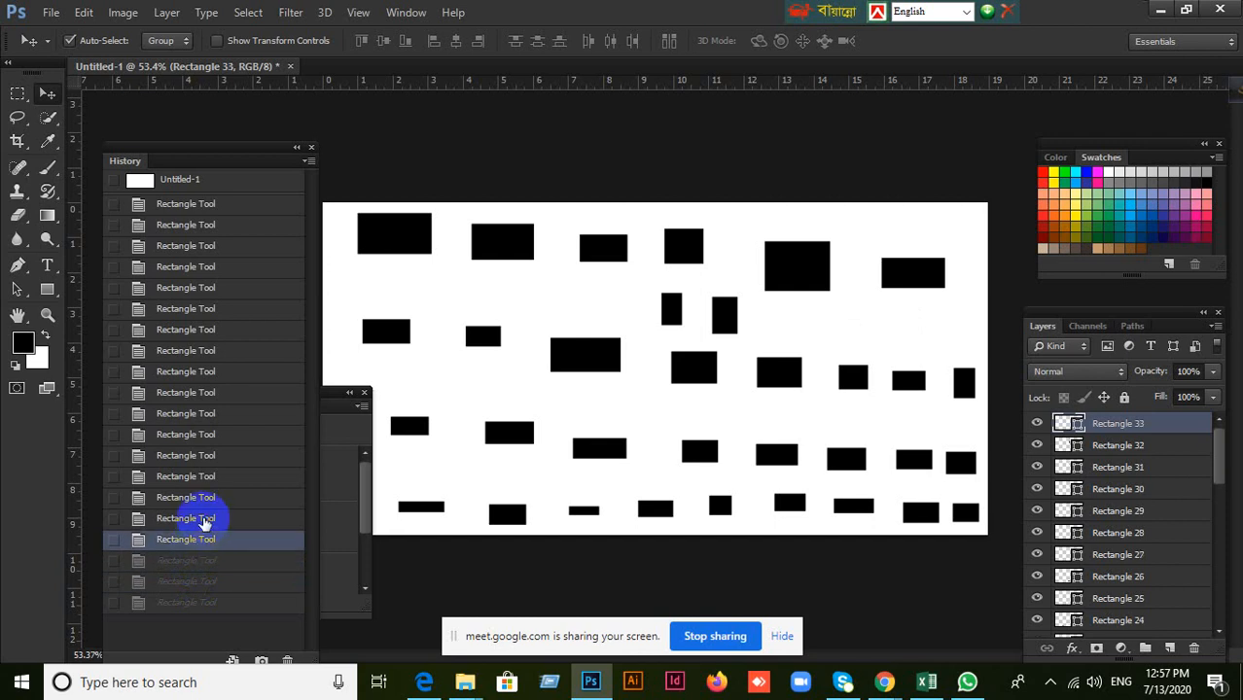
pyautogui.click(194, 519)
pyautogui.click(114, 518)
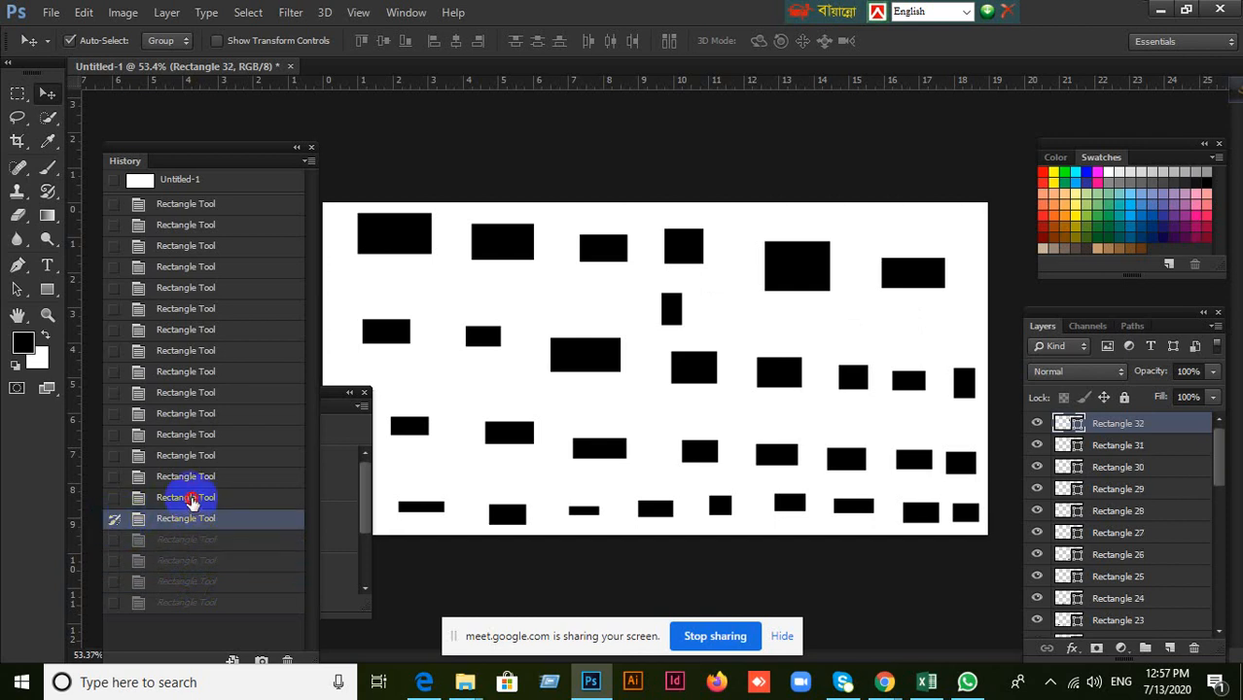
pyautogui.click(193, 499)
pyautogui.click(116, 519)
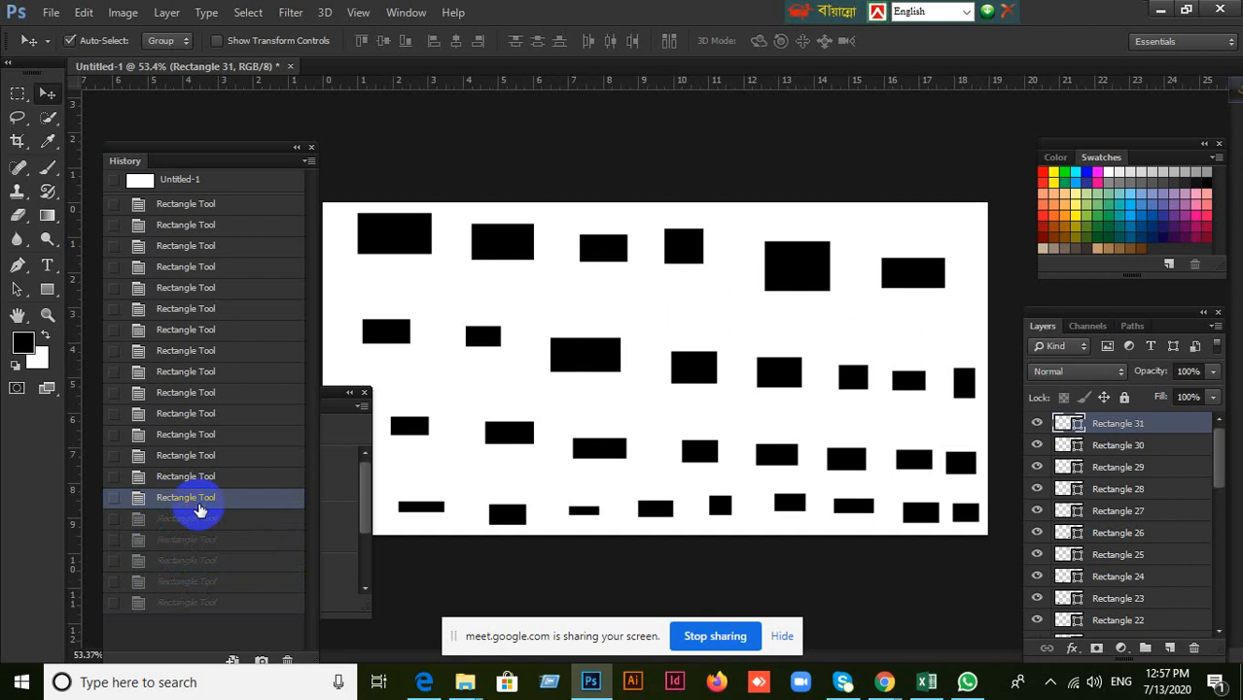
pyautogui.click(206, 471)
pyautogui.click(208, 455)
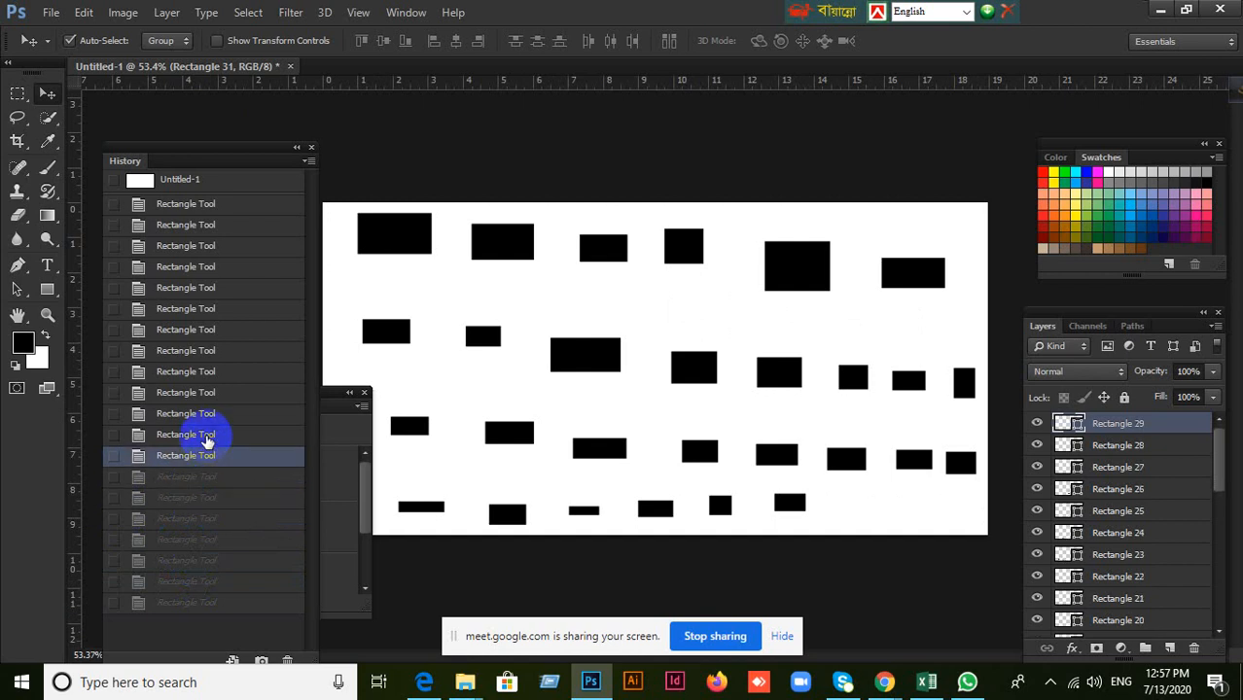
pyautogui.click(205, 434)
pyautogui.click(203, 413)
pyautogui.click(203, 393)
pyautogui.click(205, 372)
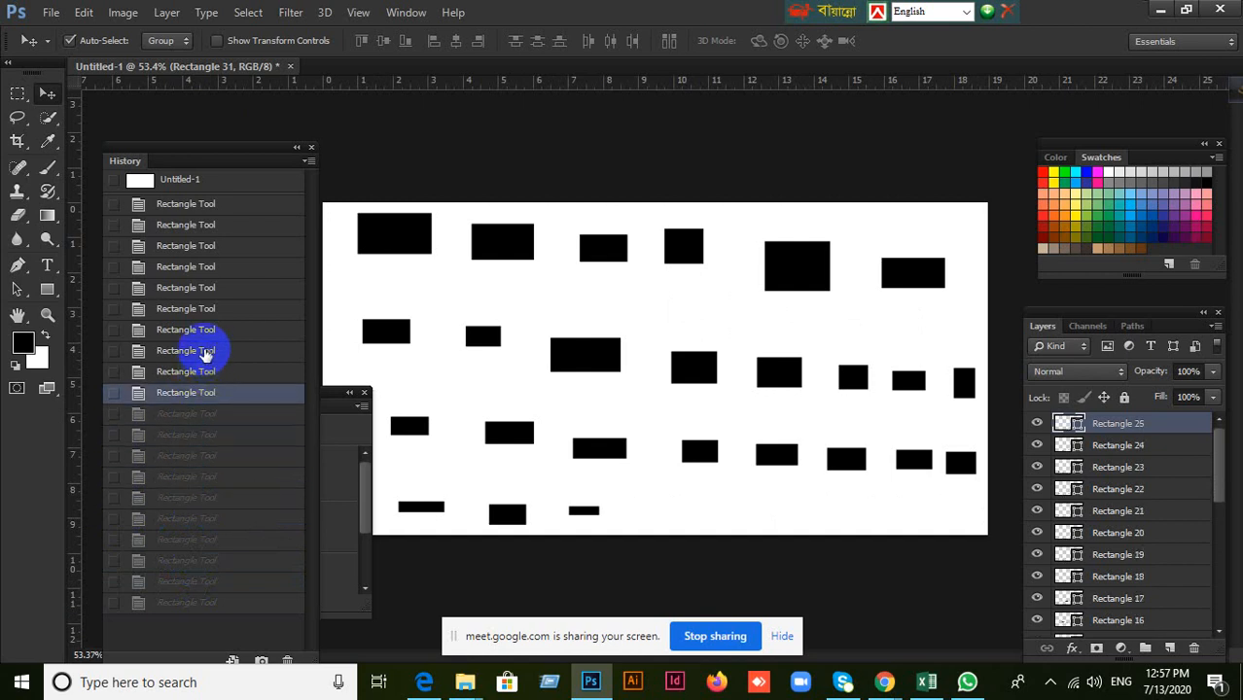
pyautogui.click(206, 351)
pyautogui.click(207, 330)
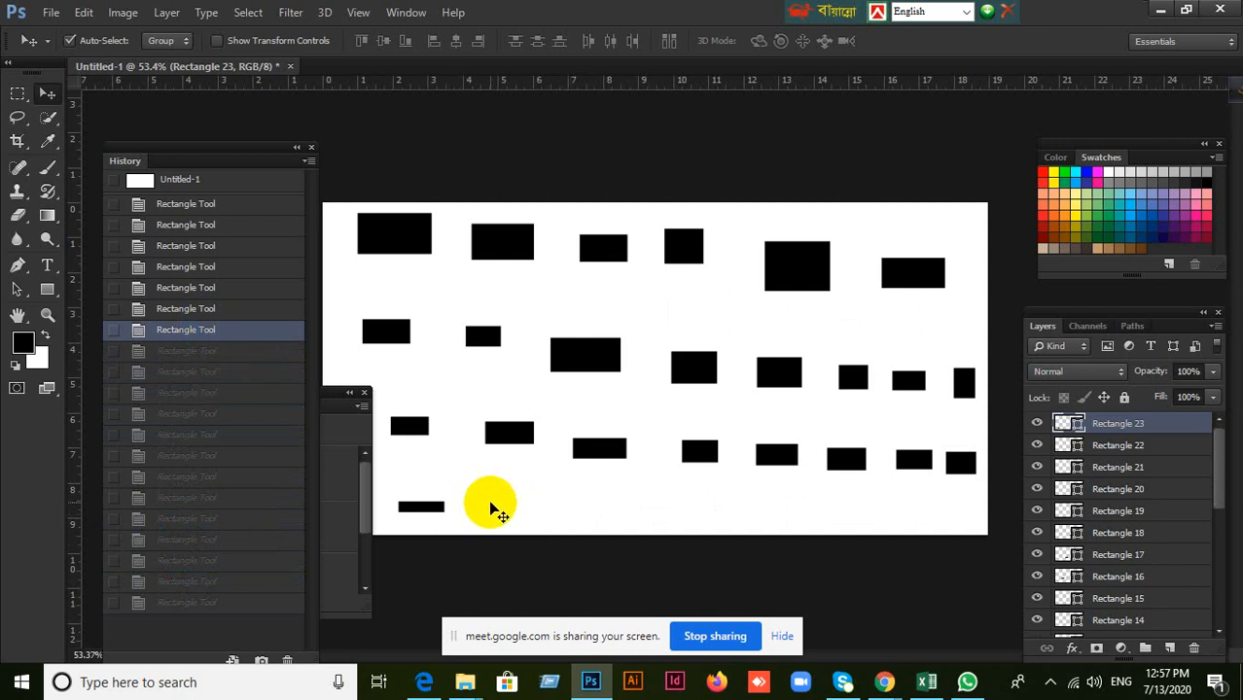
pyautogui.click(235, 307)
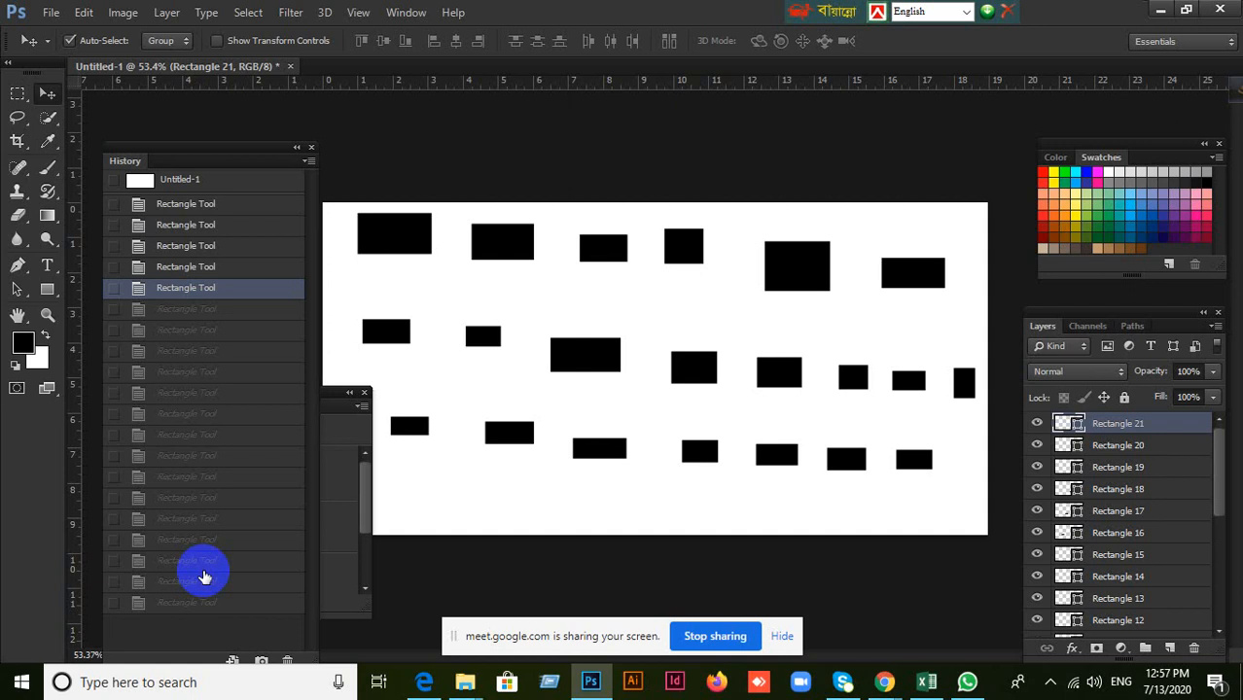
# Close the History panel and delete all rectangle layers, from Rectangle 21 down to Rectangle 1, leaving only the Background.
pyautogui.click(311, 147)
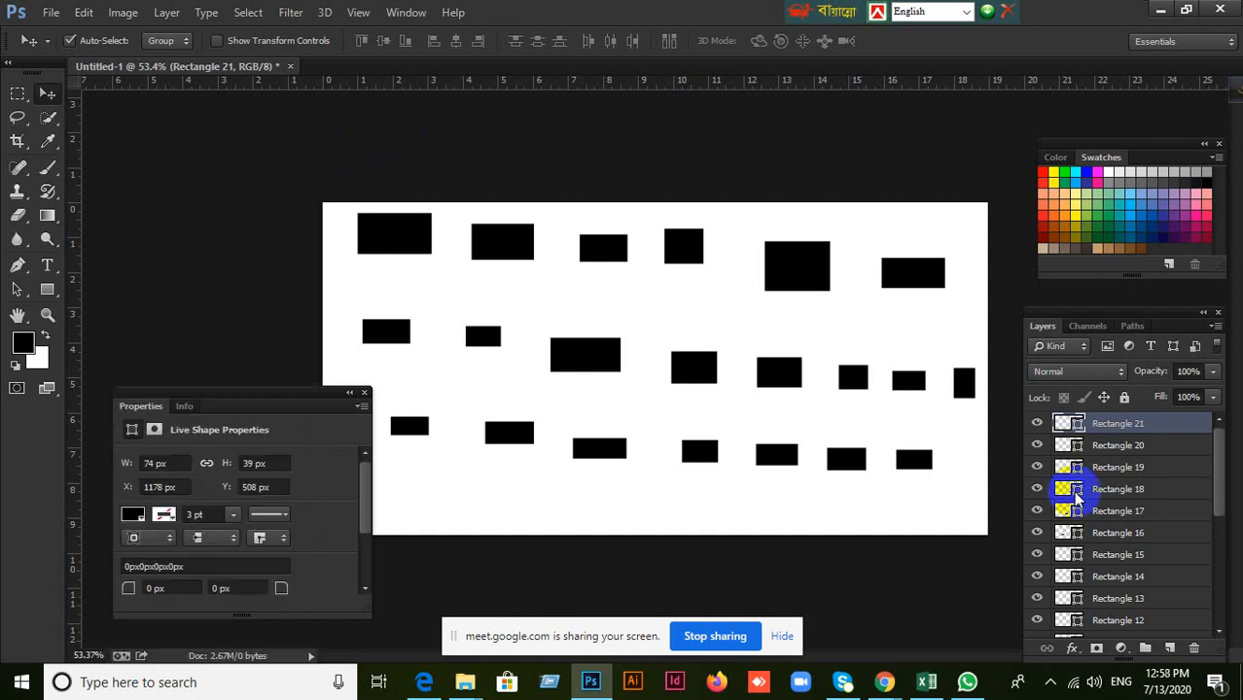
pyautogui.scroll(-5, 1187, 573)
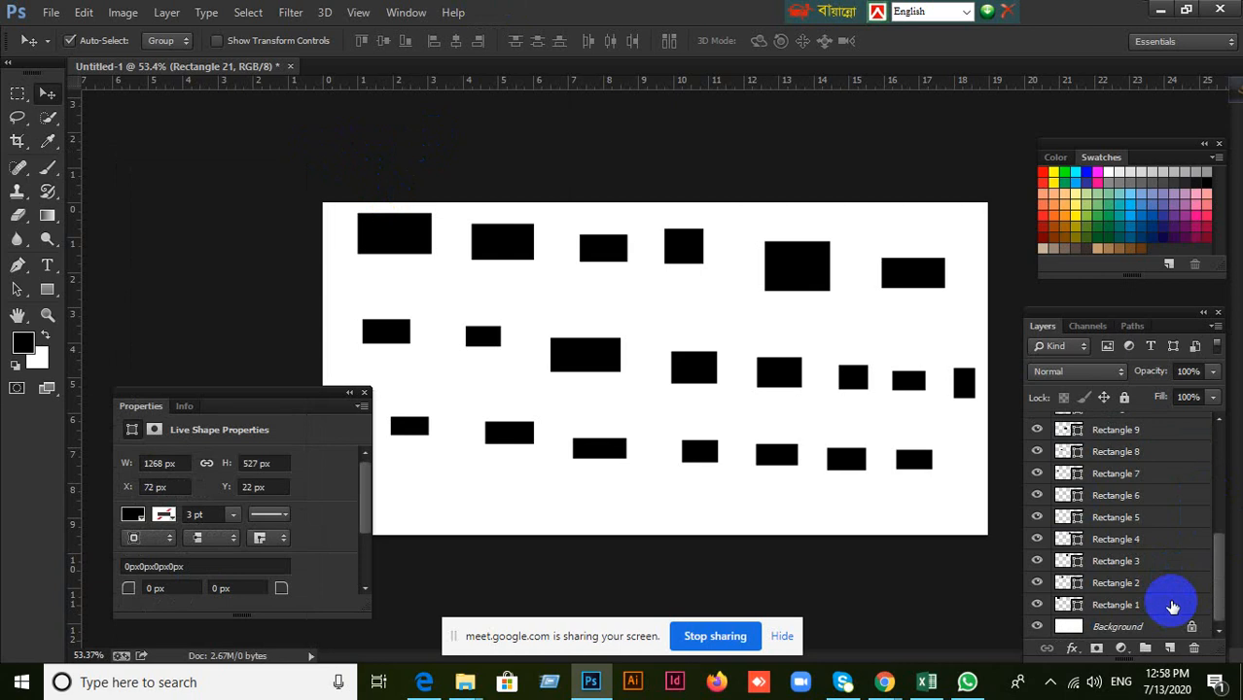
pyautogui.keyDown('shift'); pyautogui.click(1171, 606); pyautogui.keyUp('shift')
pyautogui.press('Delete')
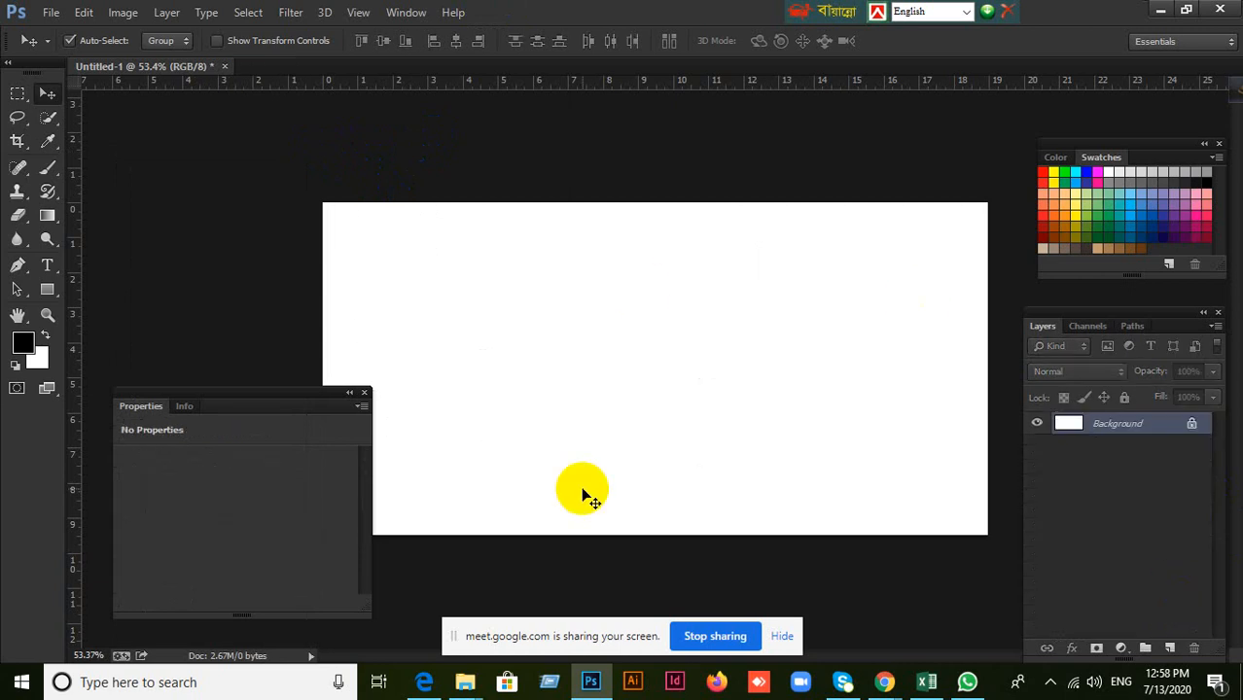
# Draw twelve separate black rectangles of varying sizes scattered across the blank canvas with the Rectangle Tool.
pyautogui.click(47, 290)
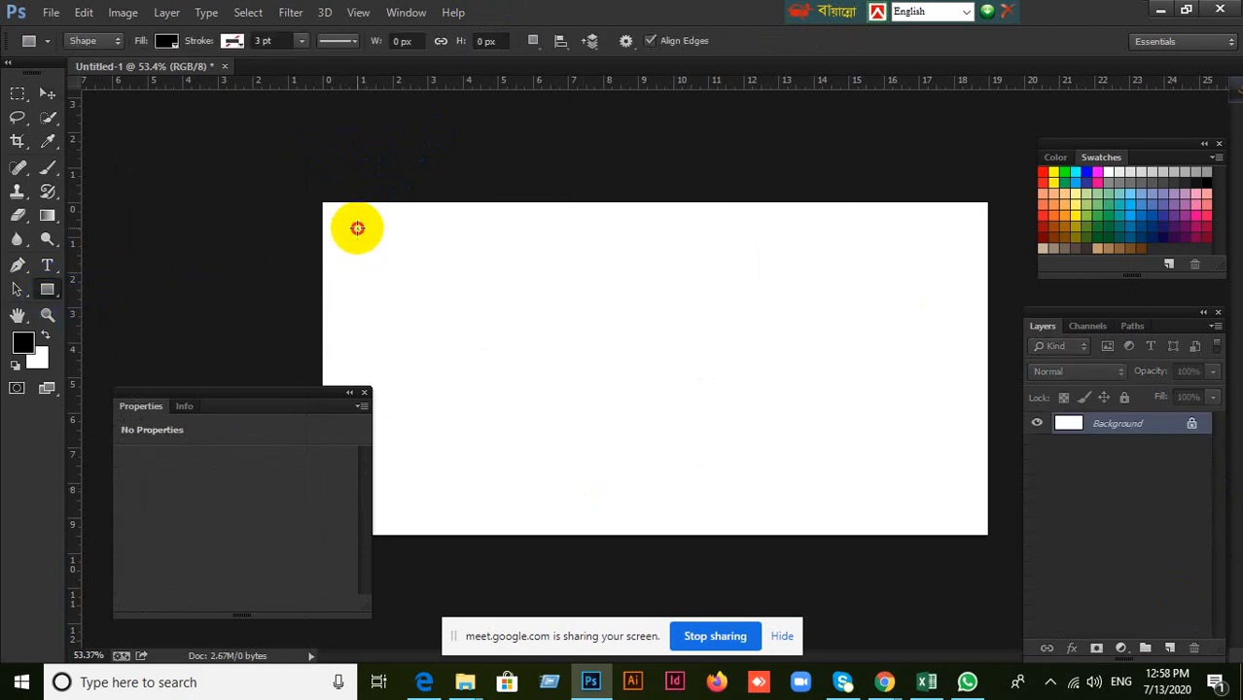
pyautogui.moveTo(355, 228); pyautogui.dragTo(430, 266)
pyautogui.moveTo(509, 249); pyautogui.dragTo(639, 318)
pyautogui.moveTo(712, 264); pyautogui.dragTo(836, 313)
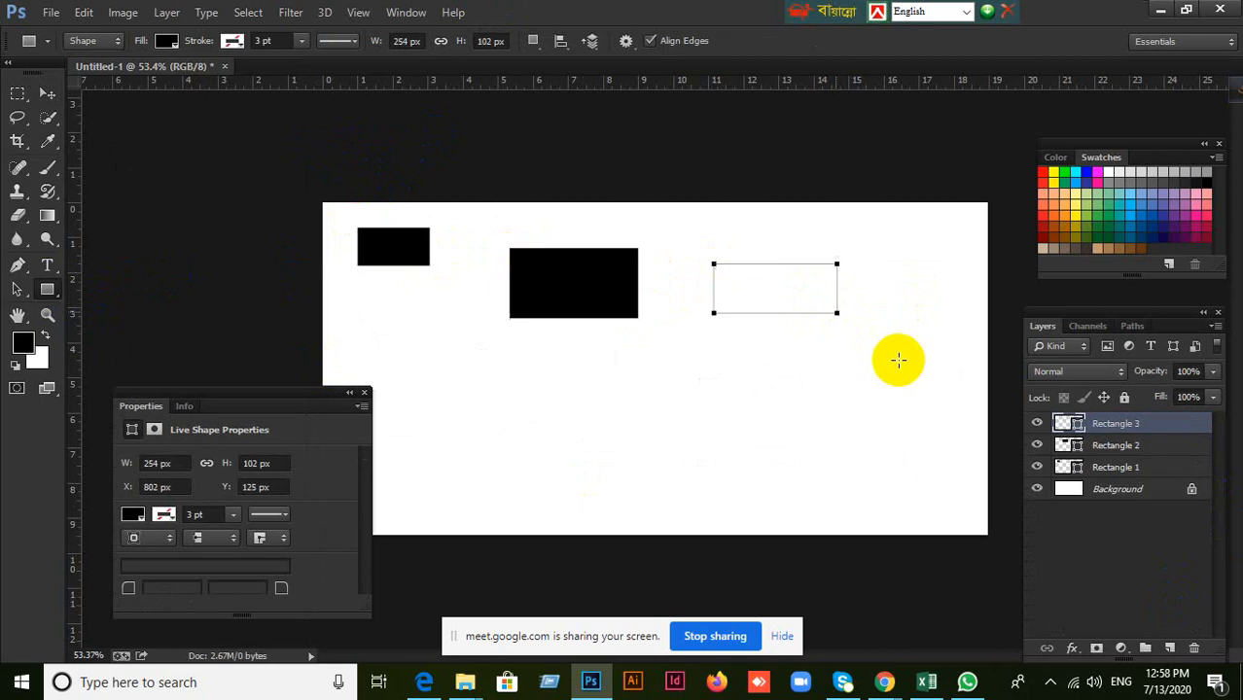
pyautogui.moveTo(899, 360); pyautogui.dragTo(986, 443)
pyautogui.moveTo(589, 456); pyautogui.dragTo(663, 495)
pyautogui.moveTo(468, 393); pyautogui.dragTo(549, 448)
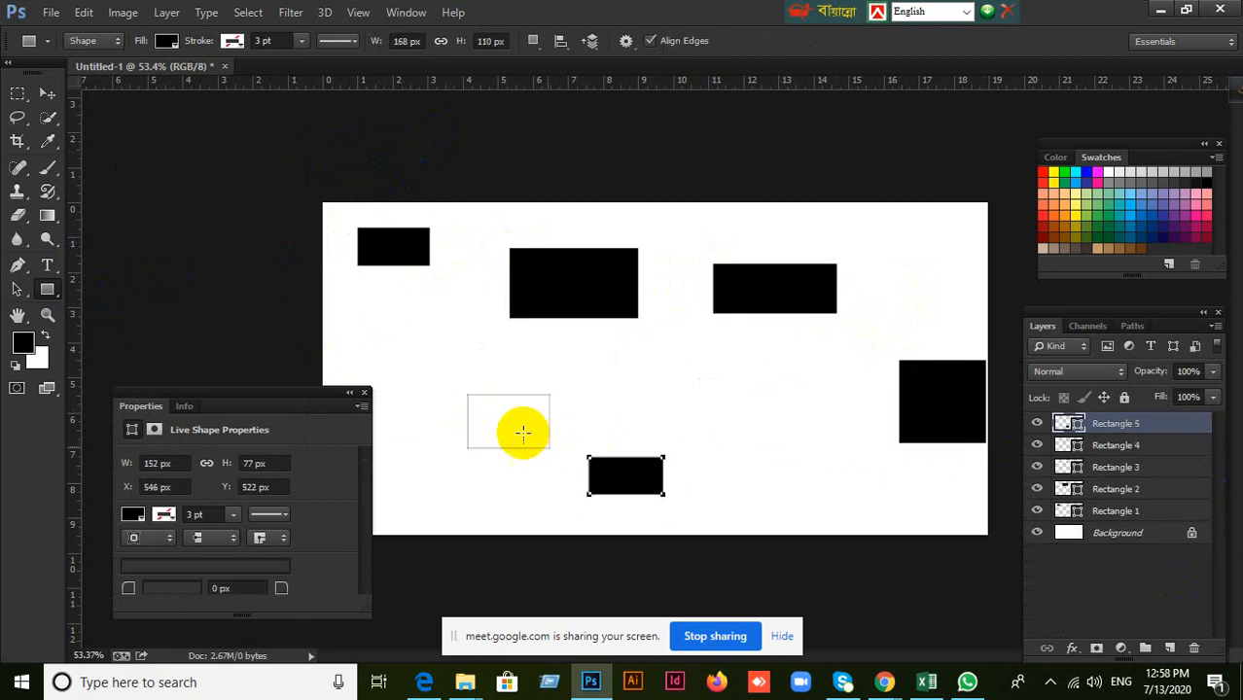
pyautogui.moveTo(396, 317); pyautogui.dragTo(458, 374)
pyautogui.moveTo(670, 375); pyautogui.dragTo(851, 476)
pyautogui.moveTo(887, 249); pyautogui.dragTo(924, 294)
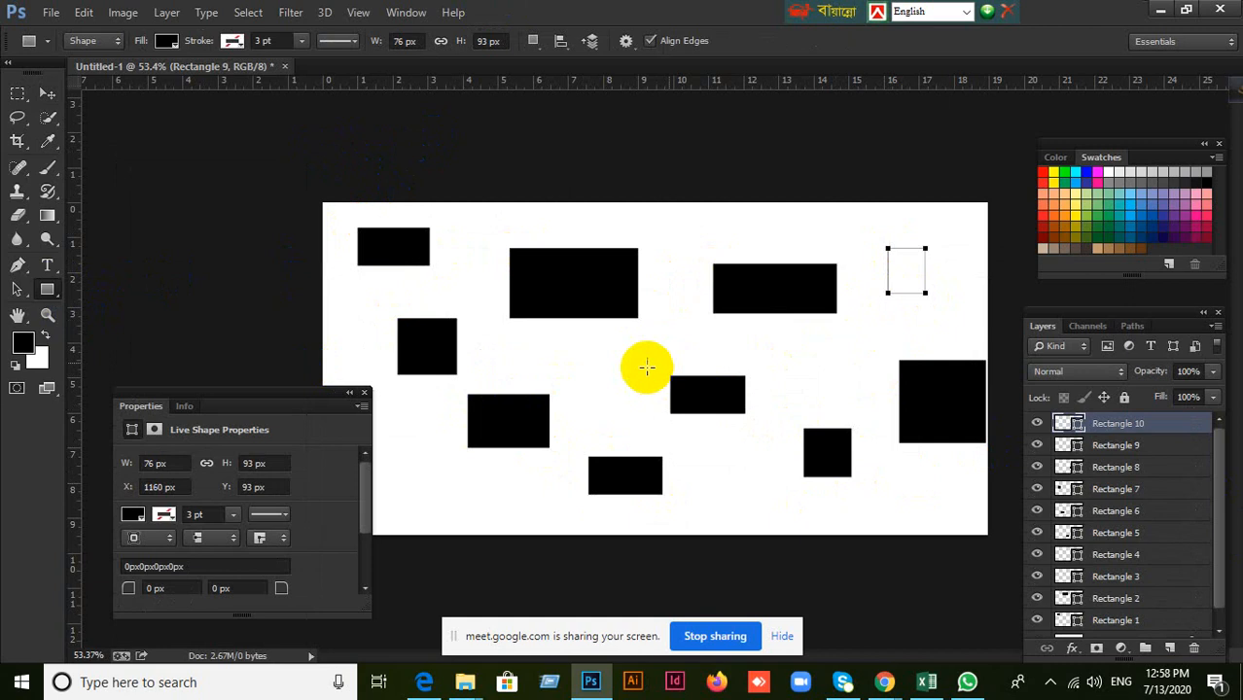
pyautogui.moveTo(596, 356); pyautogui.dragTo(636, 396)
pyautogui.moveTo(463, 476); pyautogui.dragTo(552, 531)
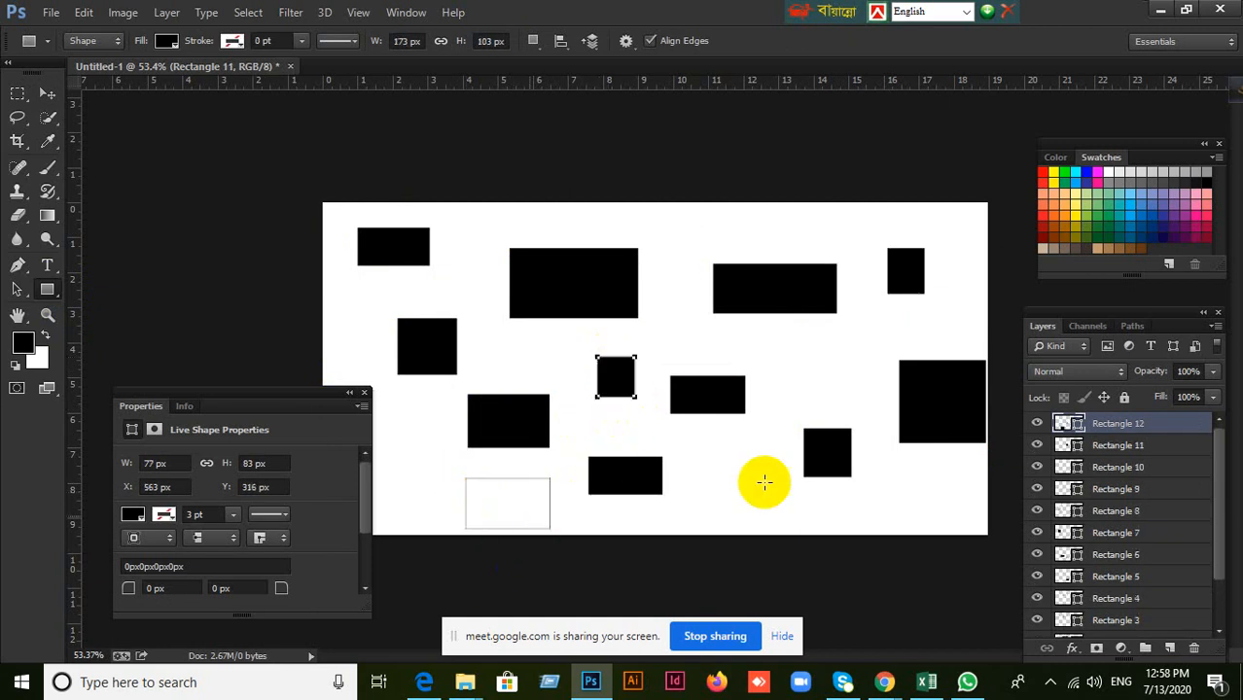
# Move the Layers panel beside the tools and enlarge it to show every layer from Rectangle 12 down to Background.
pyautogui.moveTo(1048, 316); pyautogui.dragTo(182, 130)
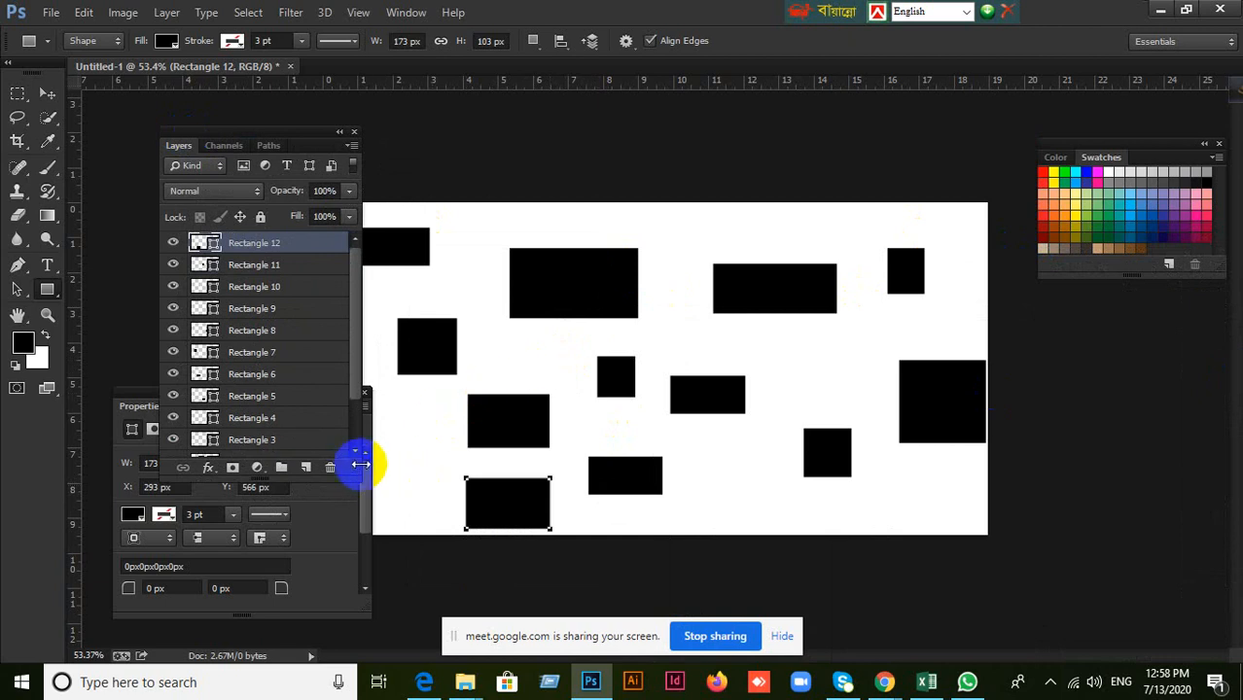
pyautogui.moveTo(355, 474); pyautogui.dragTo(430, 563)
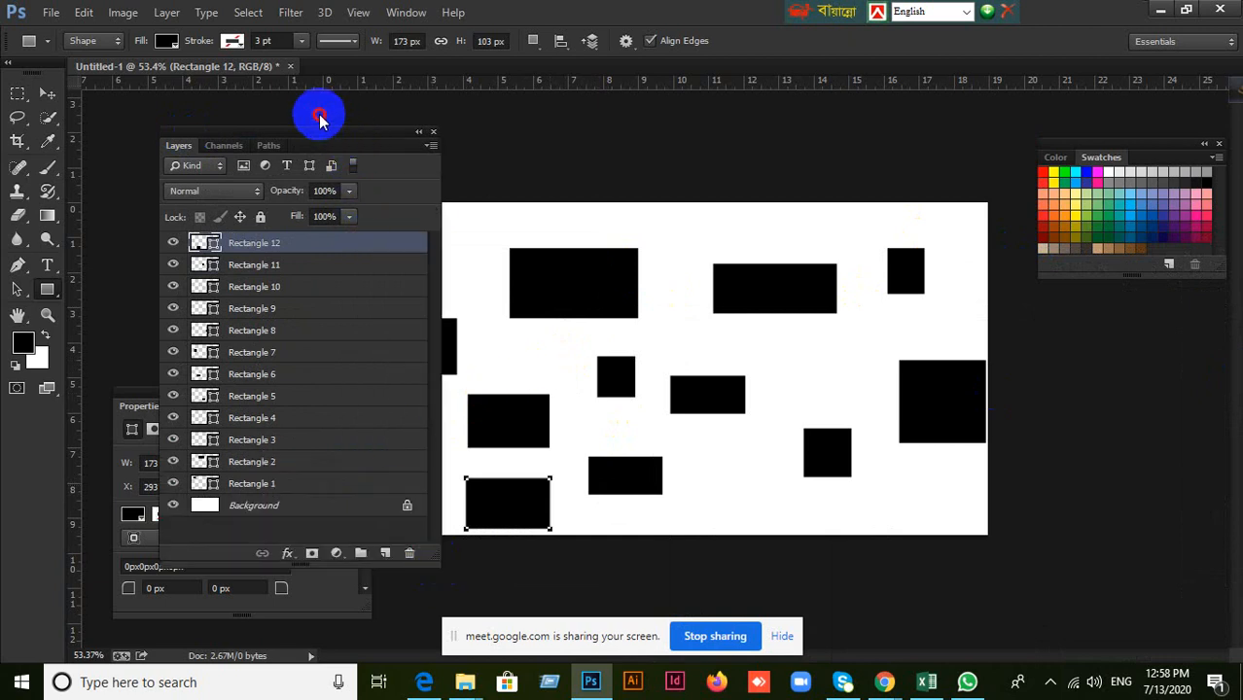
pyautogui.moveTo(357, 130); pyautogui.dragTo(310, 105)
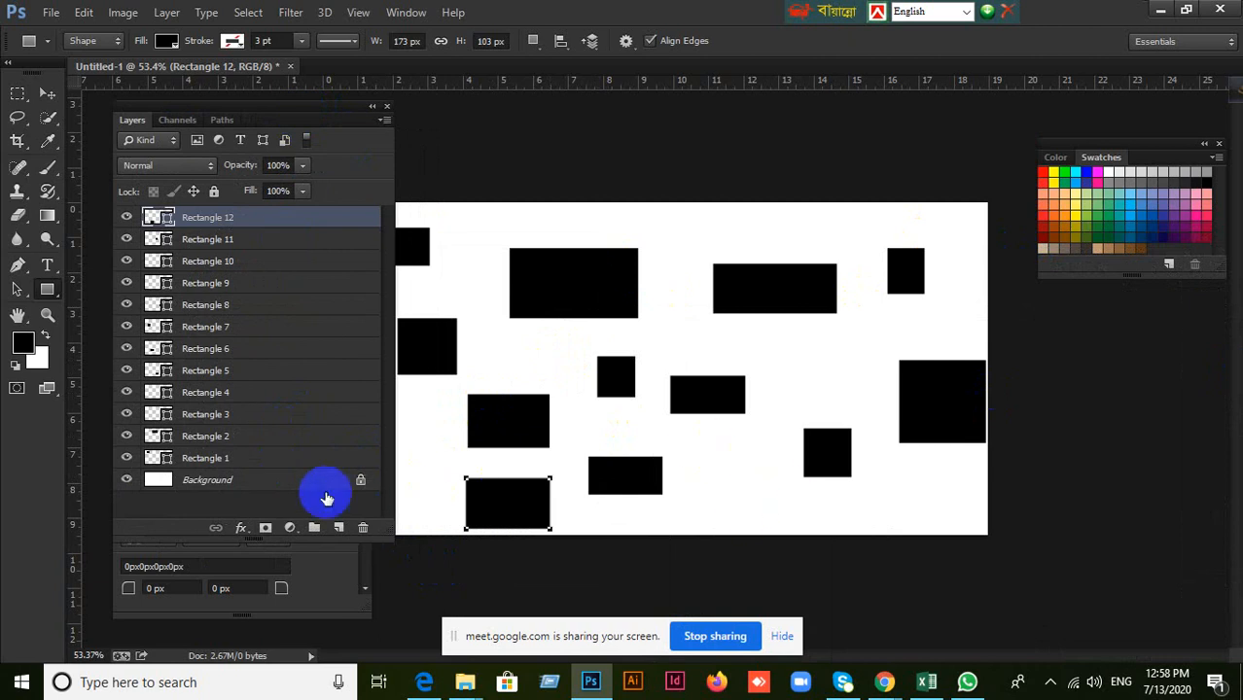
# Fill the Background layer with the black foreground colour and refill it with white.
pyautogui.click(274, 489)
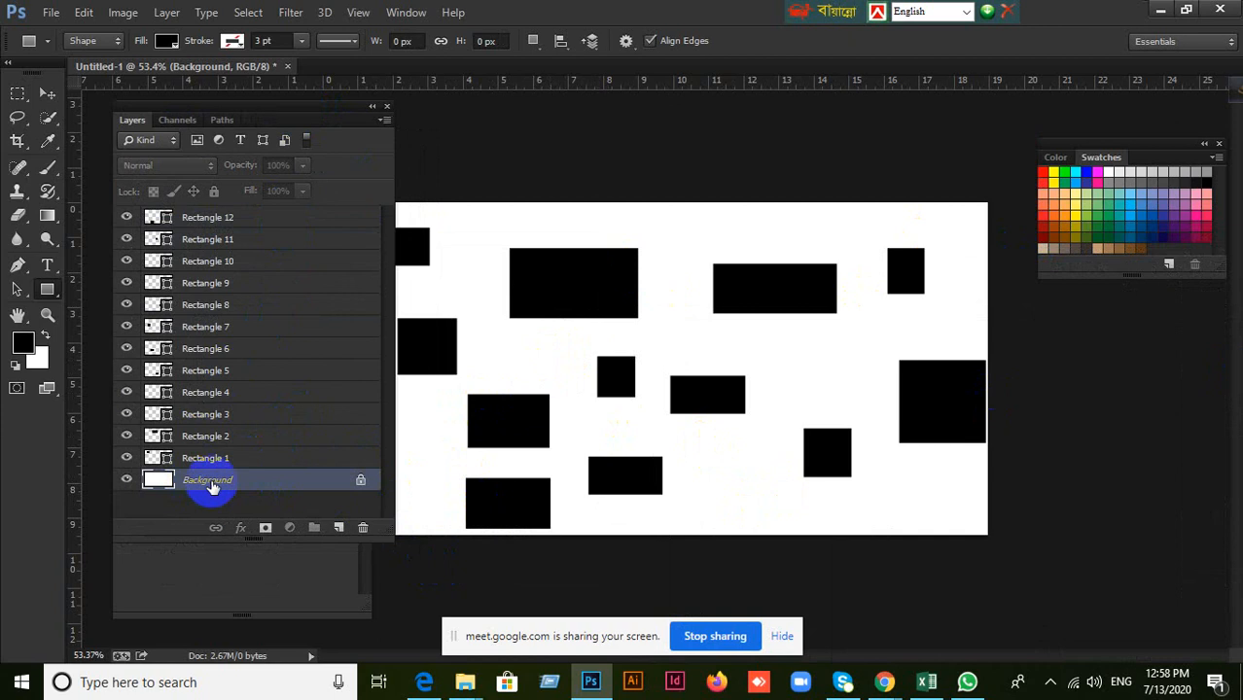
pyautogui.hotkey('alt', 'BackSpace')
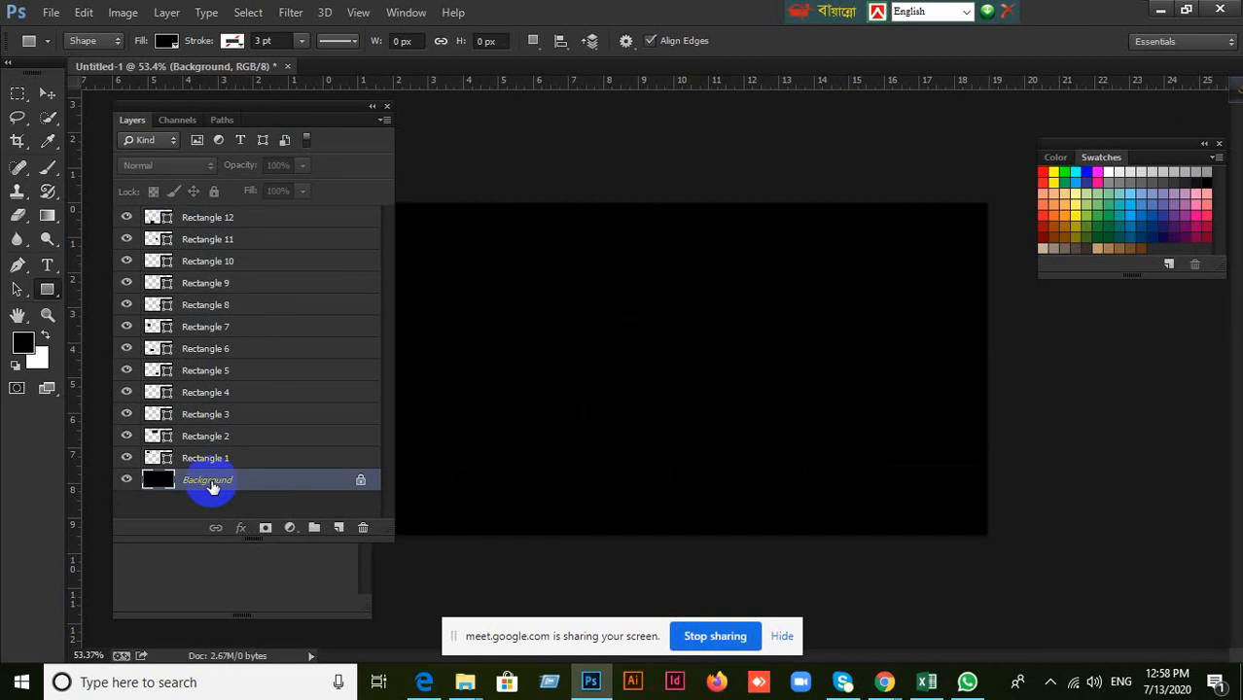
pyautogui.hotkey('ctrl', 'BackSpace')
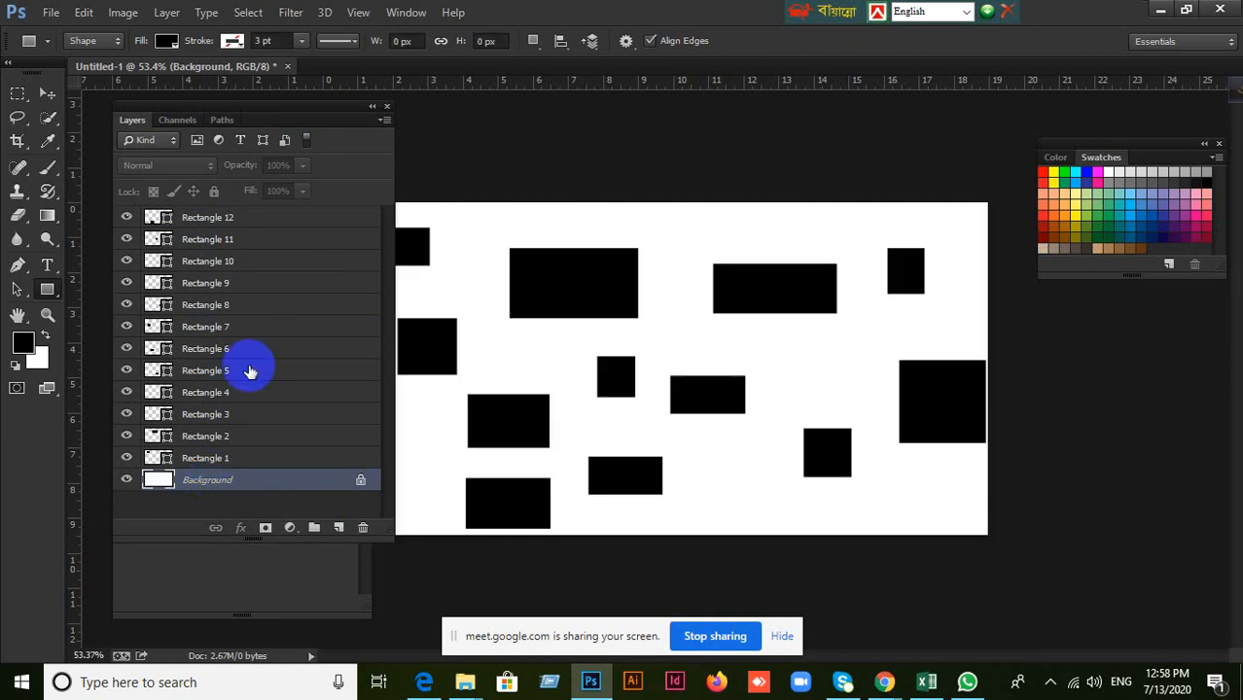
# Look over the Layers panel options and select Rectangle 12, Background and Rectangle 12 again to compare the ends of the stack.
pyautogui.click(384, 122)
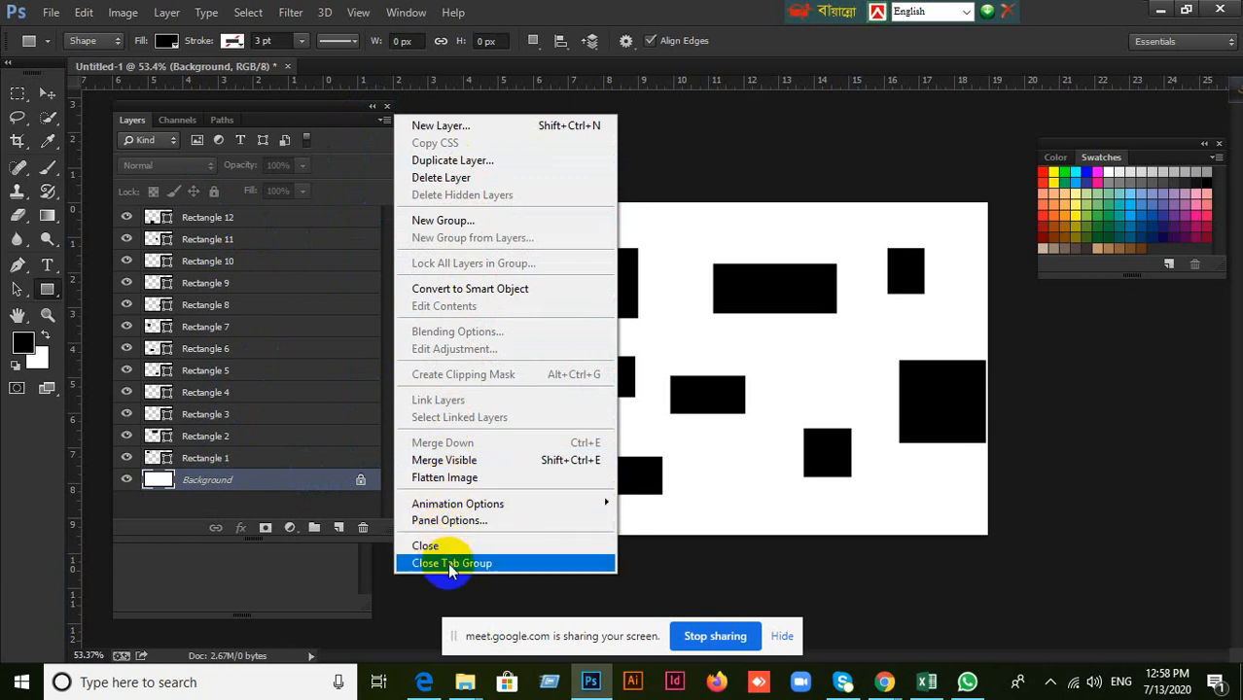
pyautogui.click(321, 335)
pyautogui.click(207, 220)
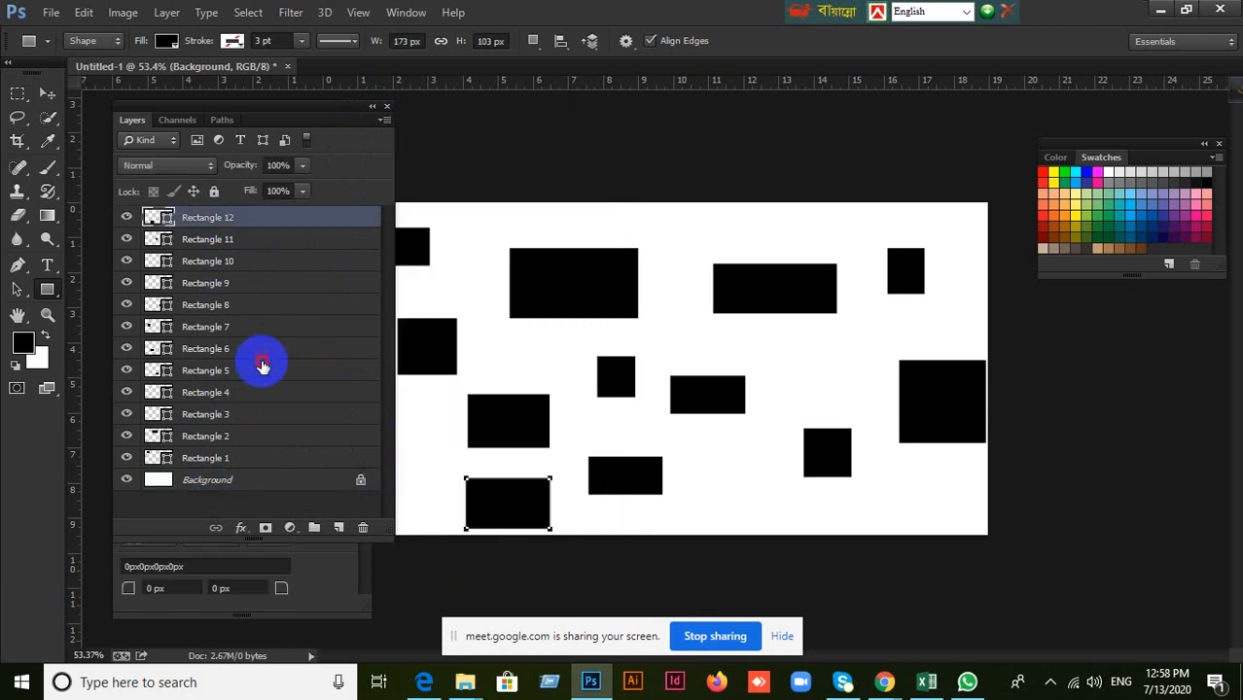
pyautogui.click(255, 371)
pyautogui.click(219, 477)
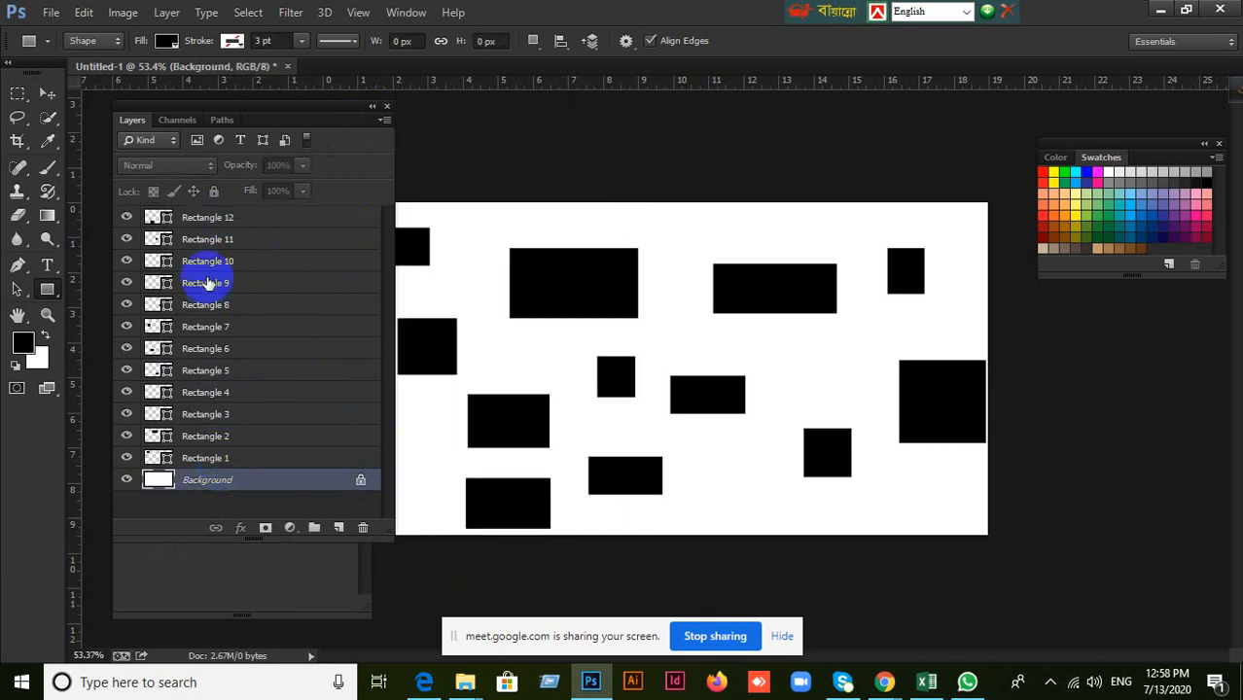
pyautogui.click(212, 220)
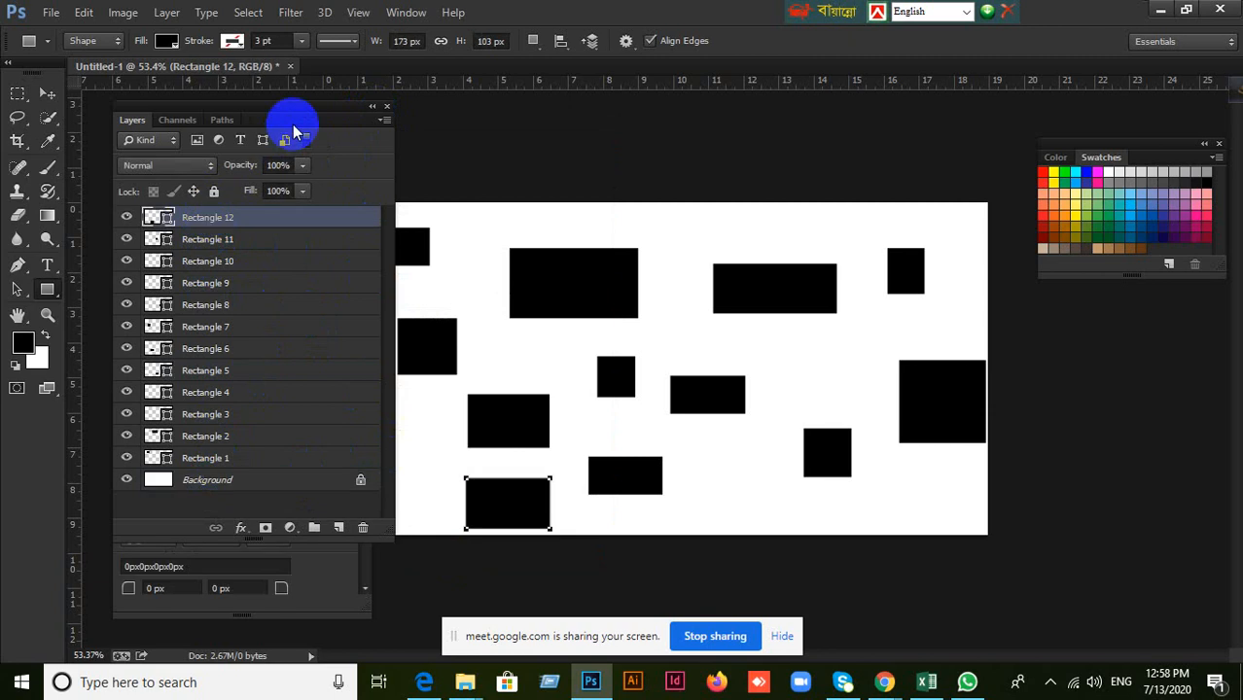
# Move the Layers panel clear of the first rectangle and select Rectangle 1, Background and Rectangle 1 again.
pyautogui.moveTo(295, 118); pyautogui.dragTo(232, 122)
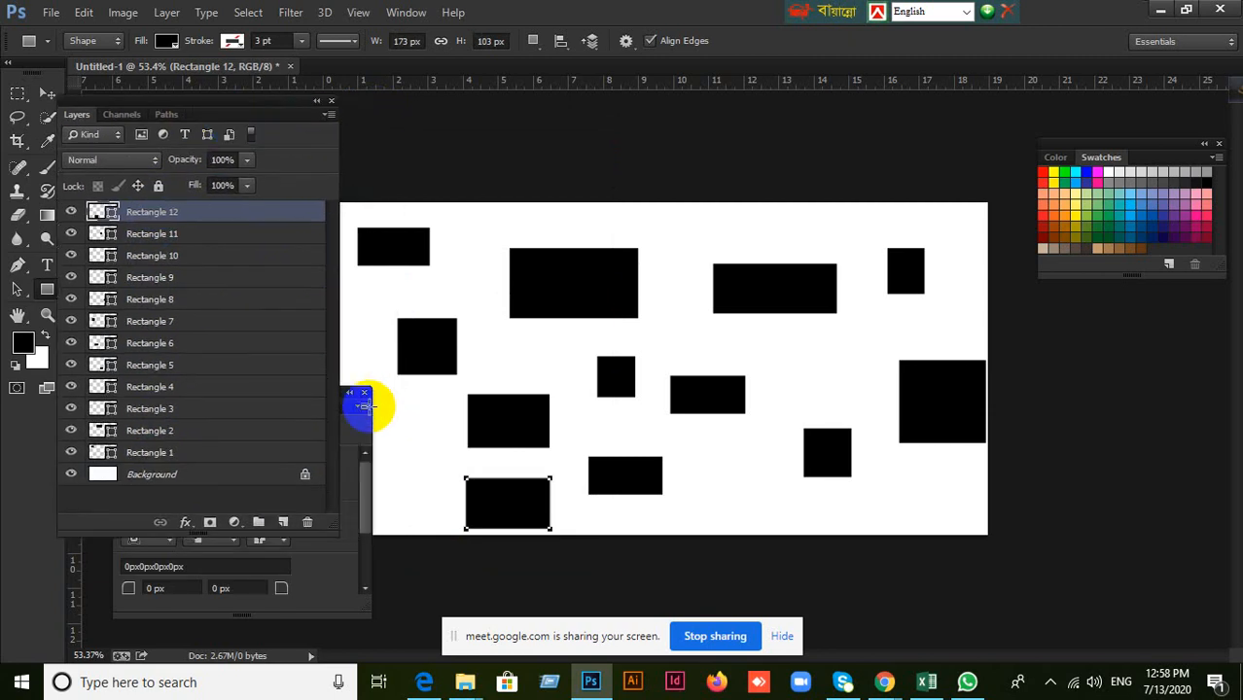
pyautogui.click(163, 455)
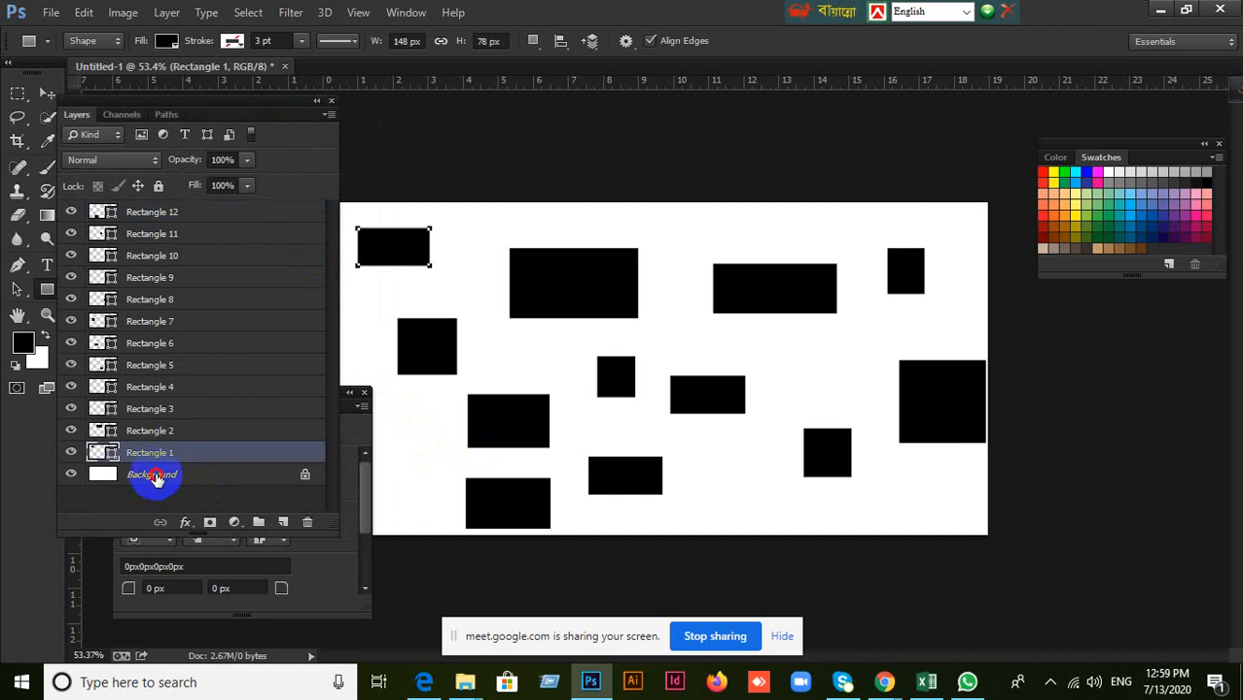
pyautogui.click(154, 475)
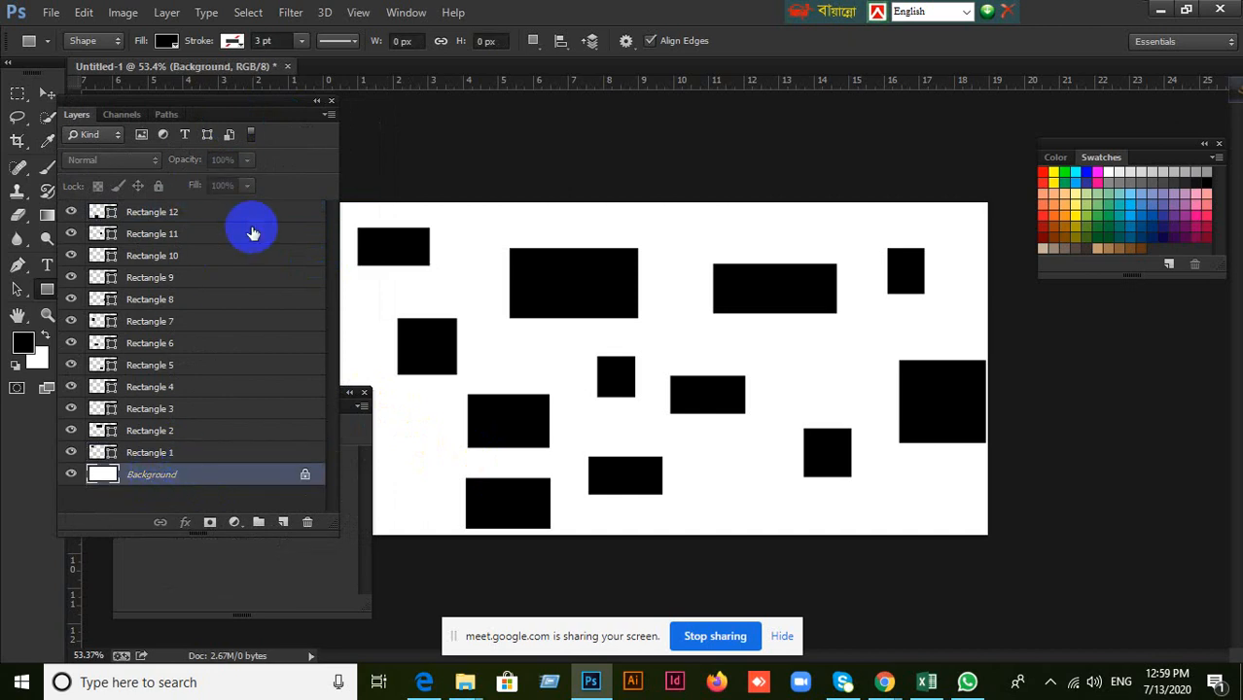
pyautogui.click(174, 454)
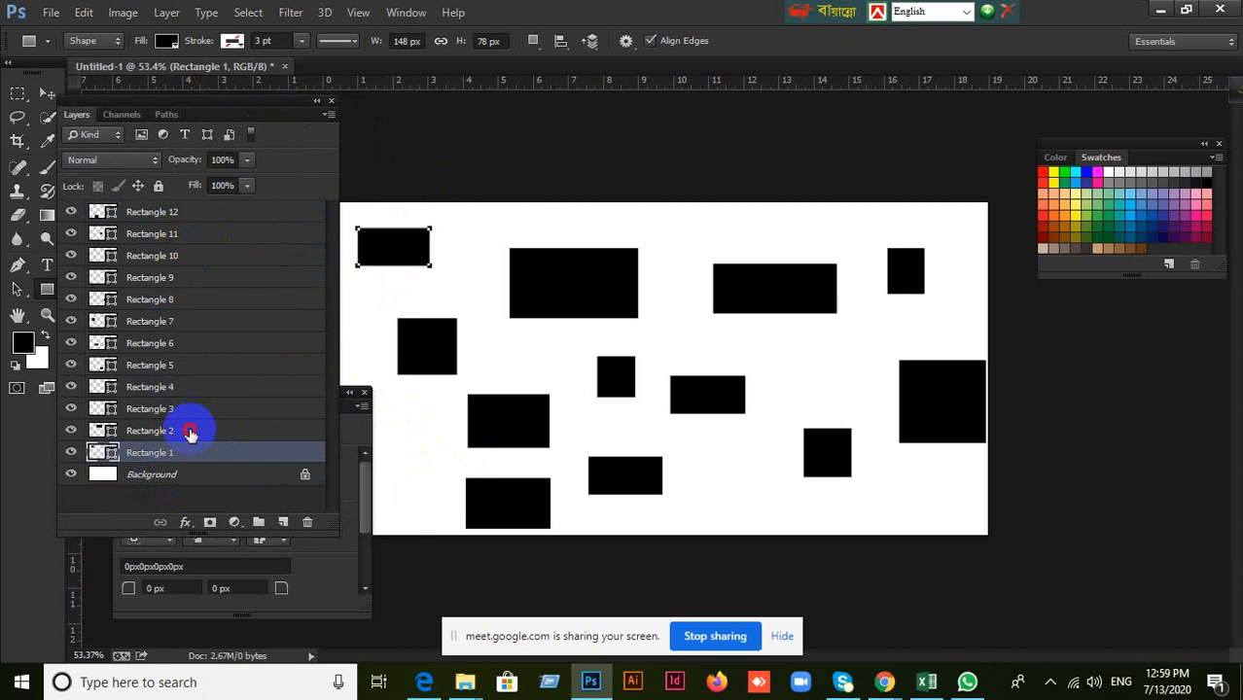
# Hide all the rectangle layers from Rectangle 12 down to Rectangle 1 and select the Background layer.
pyautogui.click(191, 434)
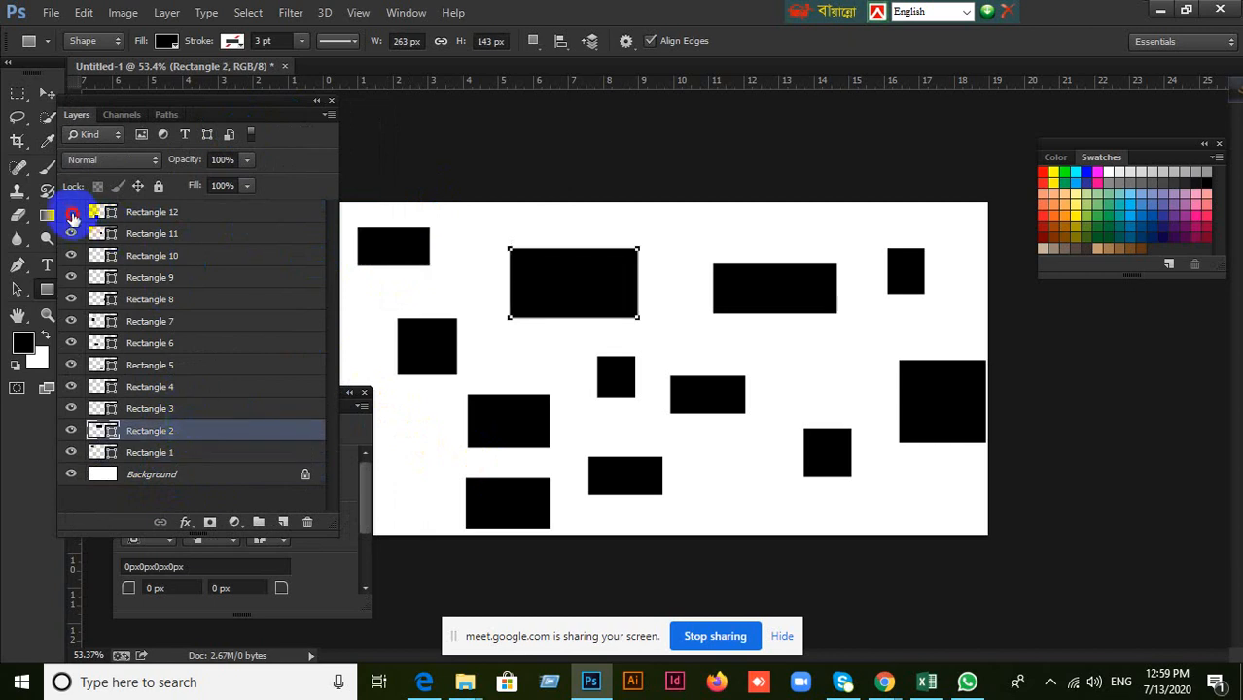
pyautogui.moveTo(70, 251); pyautogui.dragTo(102, 461)
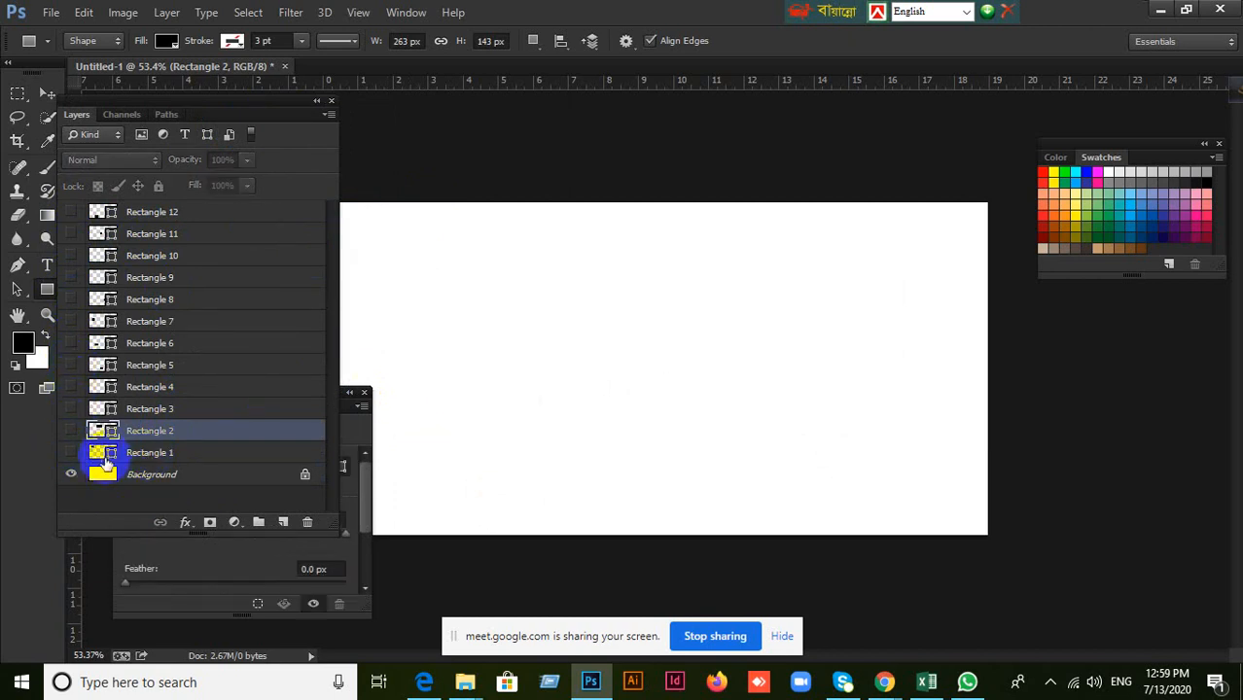
pyautogui.click(149, 477)
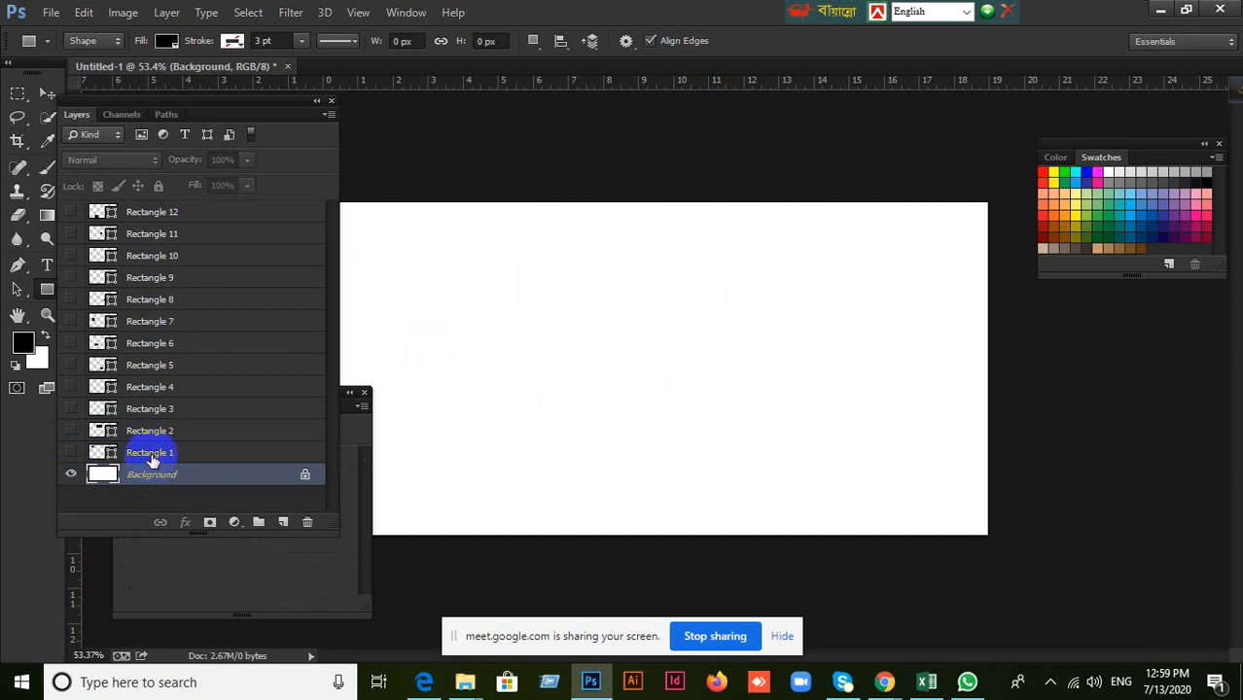
# Select Rectangle 1 and show the layers Rectangle 1 through Rectangle 4 one by one, working upward.
pyautogui.click(151, 457)
pyautogui.click(73, 454)
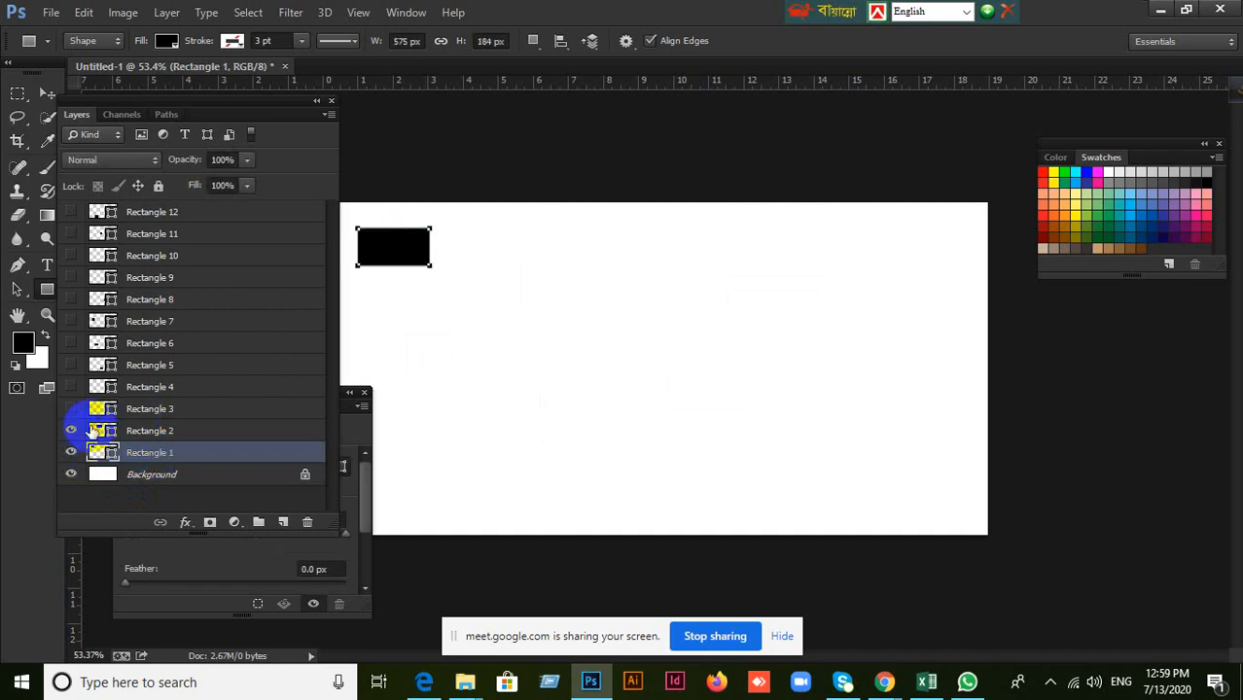
pyautogui.click(71, 430)
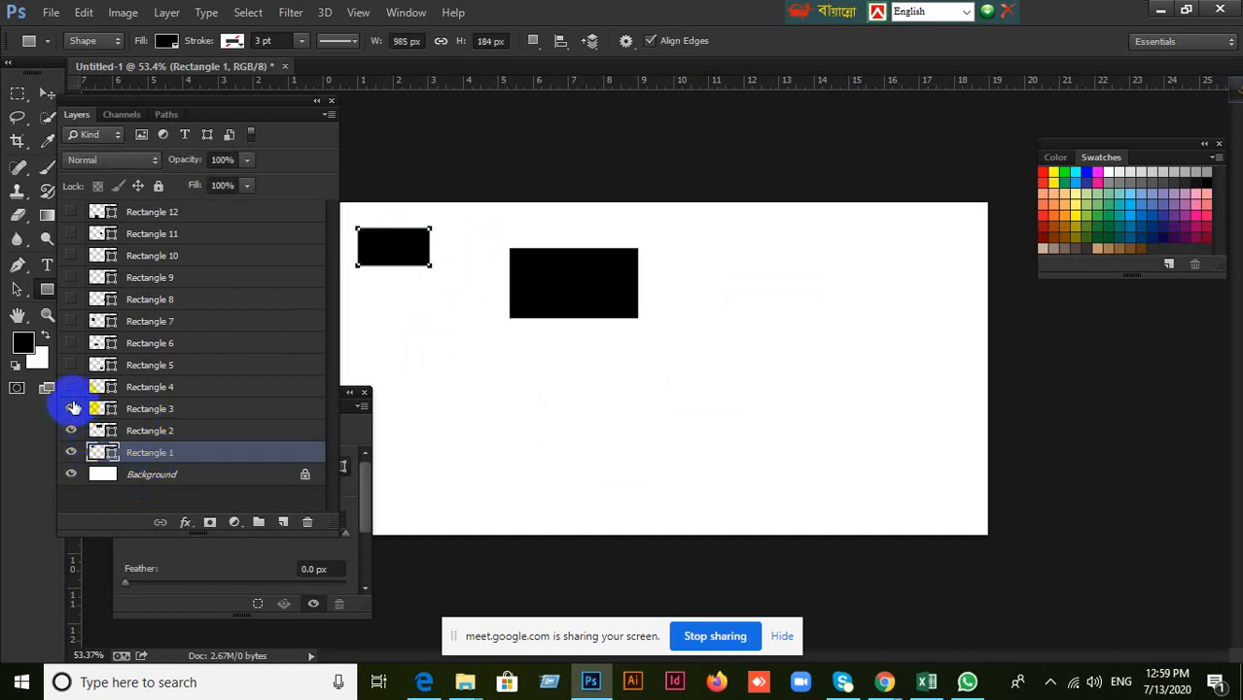
pyautogui.click(71, 409)
pyautogui.click(71, 386)
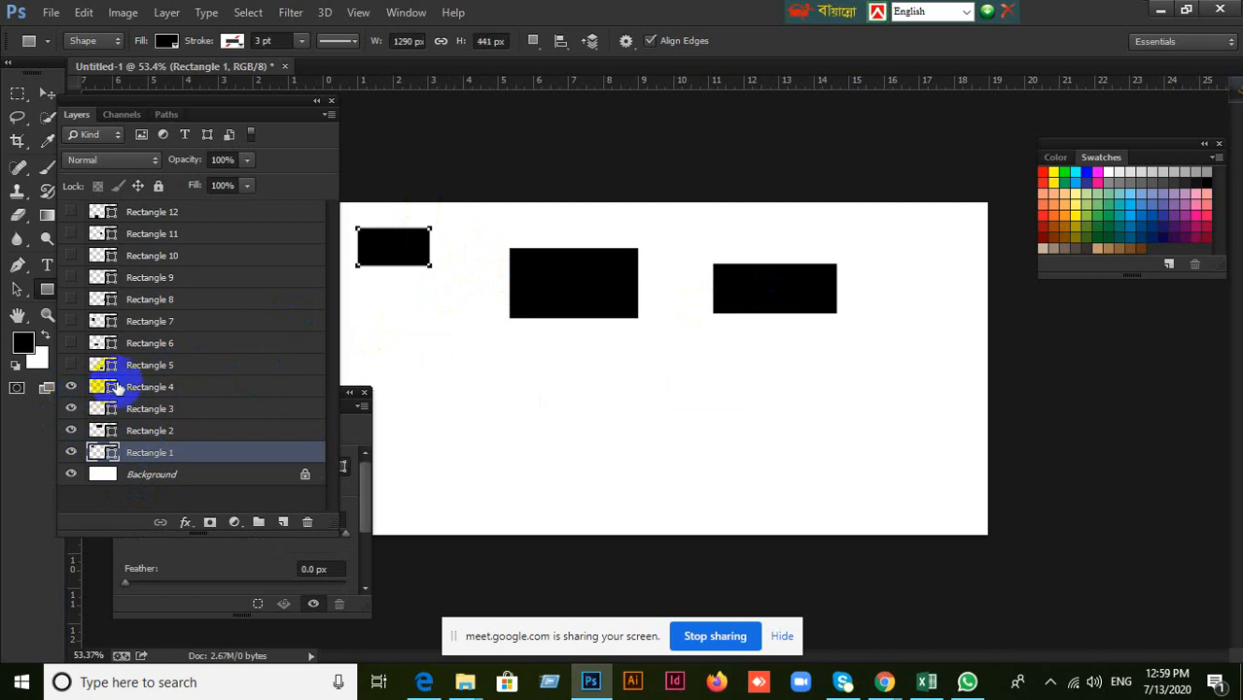
# Show the remaining layers from Rectangle 5 up to Rectangle 12 and select Rectangle 1.
pyautogui.click(137, 366)
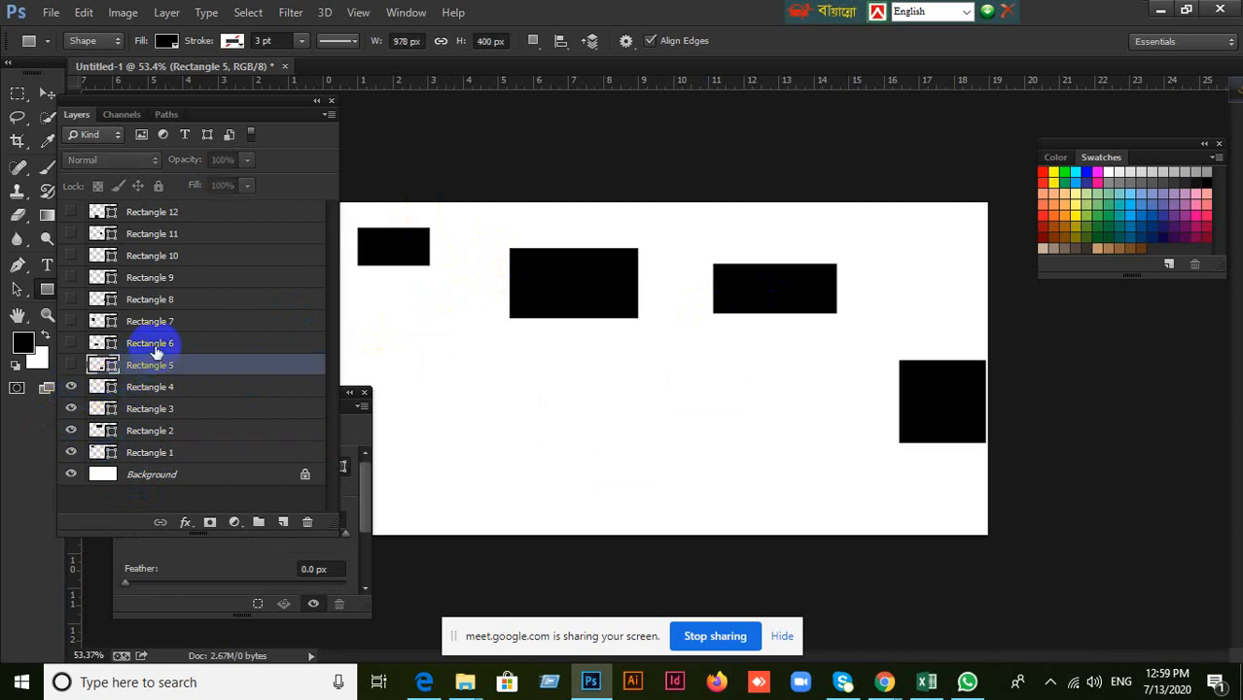
pyautogui.click(160, 347)
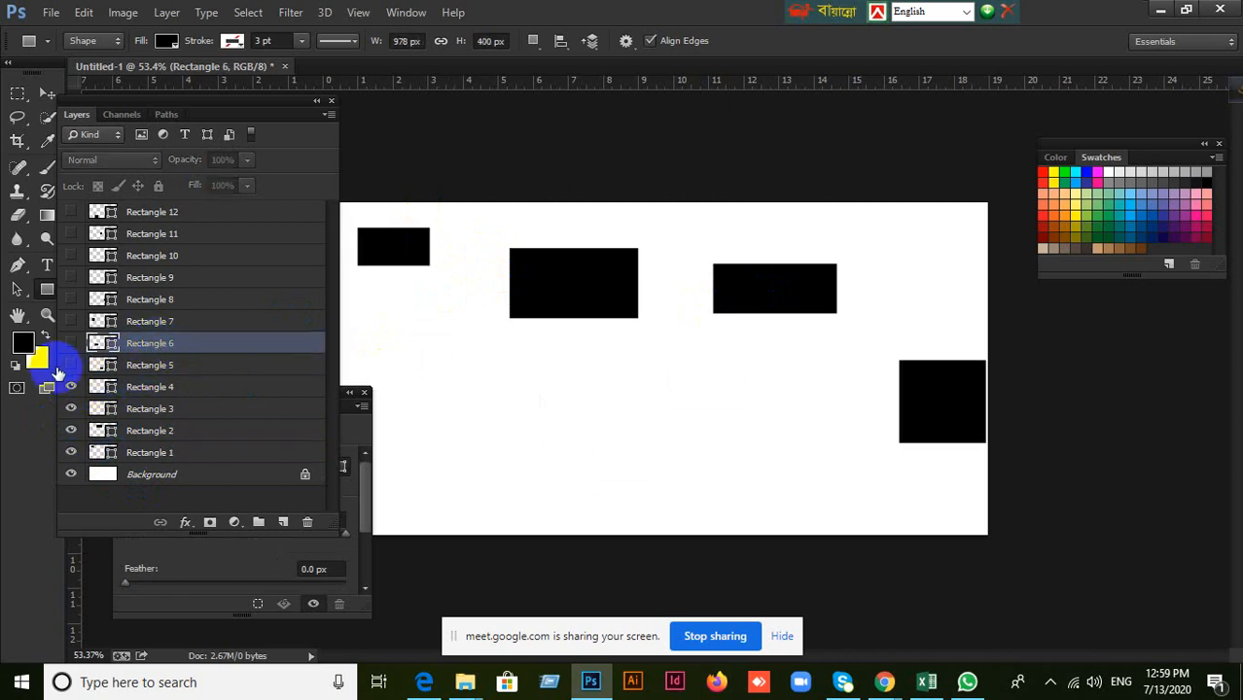
pyautogui.moveTo(69, 346); pyautogui.dragTo(151, 222)
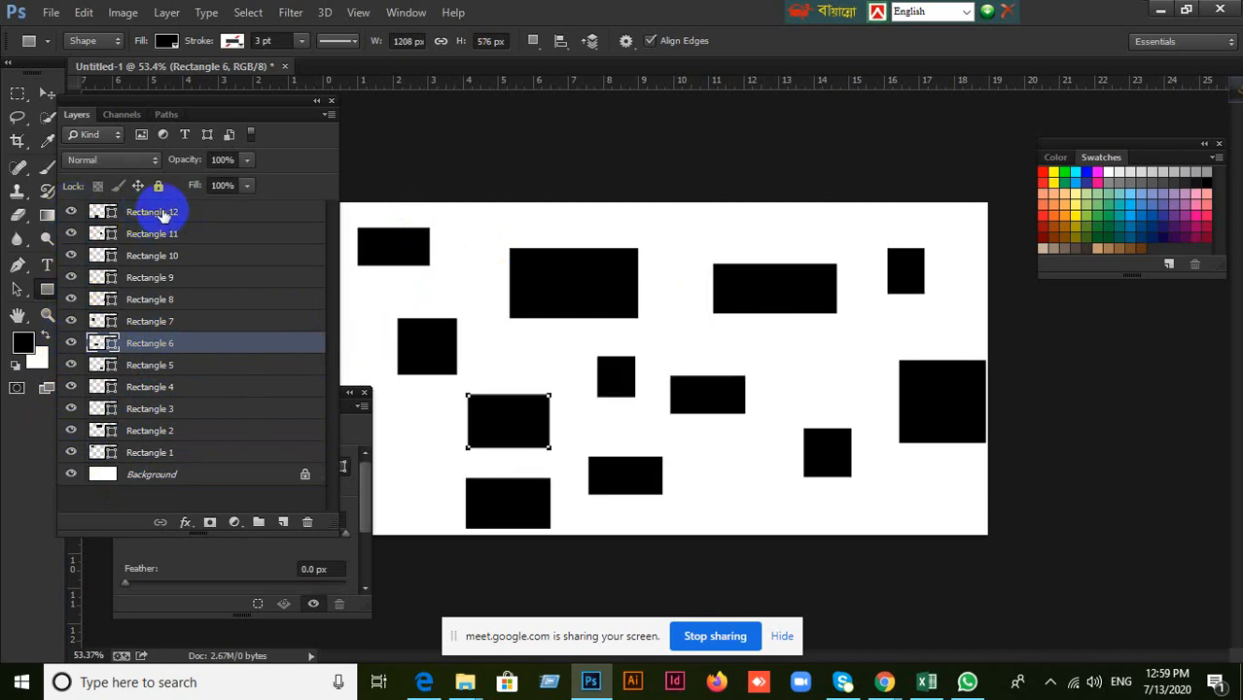
pyautogui.click(186, 457)
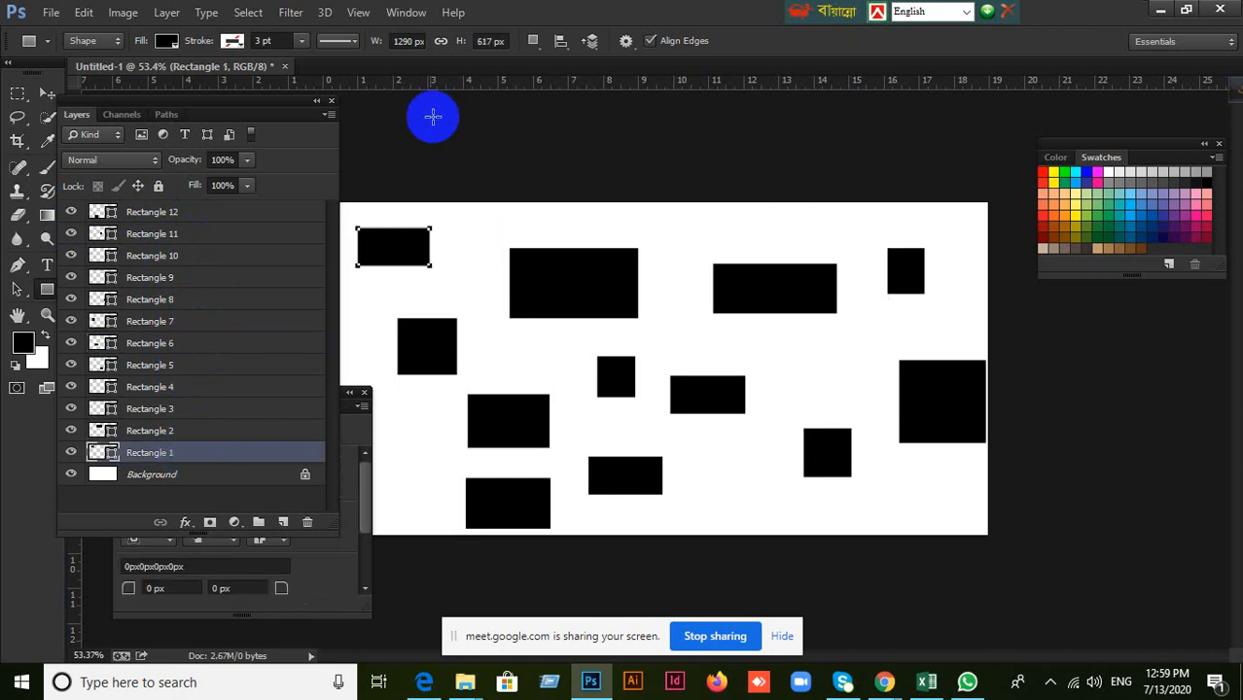
# Reset the Essentials workspace to its default panel layout.
pyautogui.click(398, 13)
pyautogui.moveTo(428, 51)
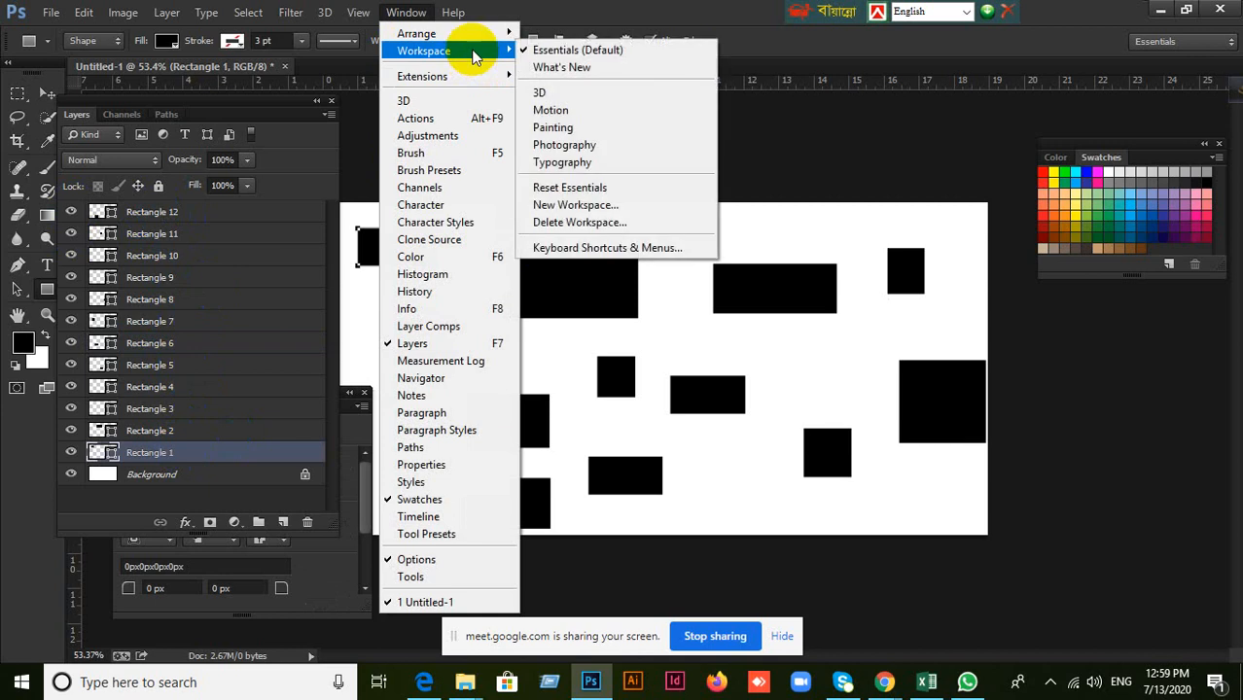
pyautogui.click(589, 187)
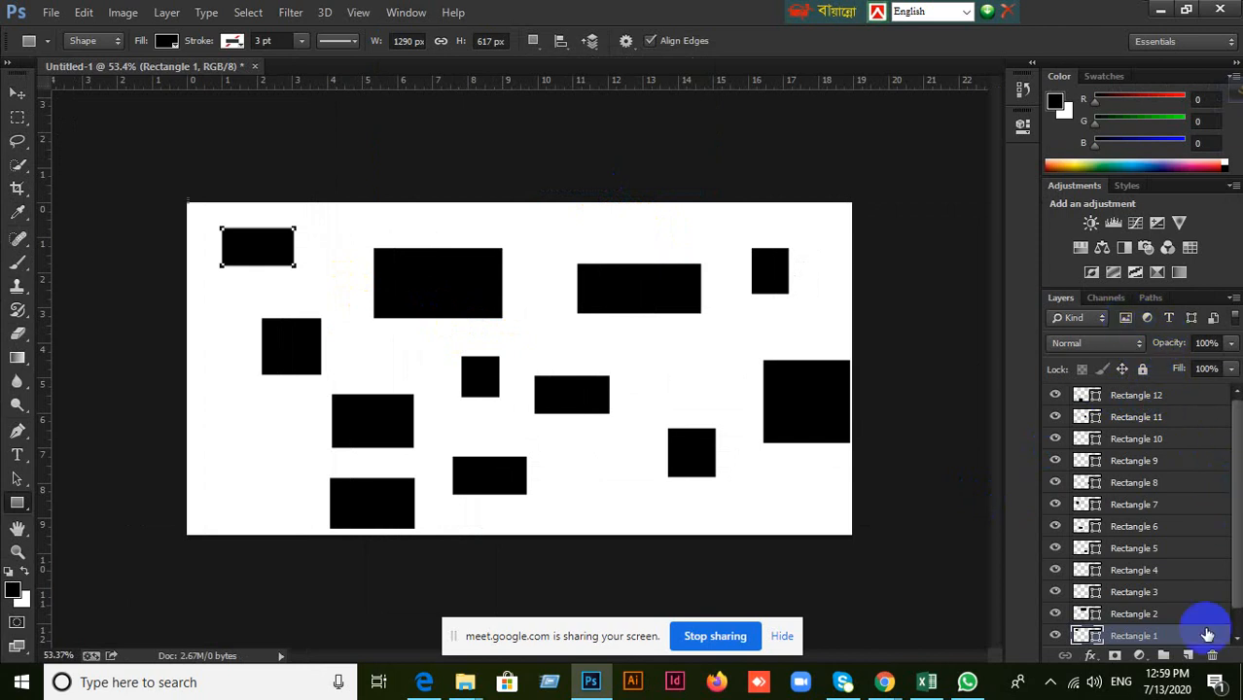
# Select Rectangle 3, detach the Layers panel over the canvas and enlarge it to show the stack up to Rectangle 12.
pyautogui.click(1112, 589)
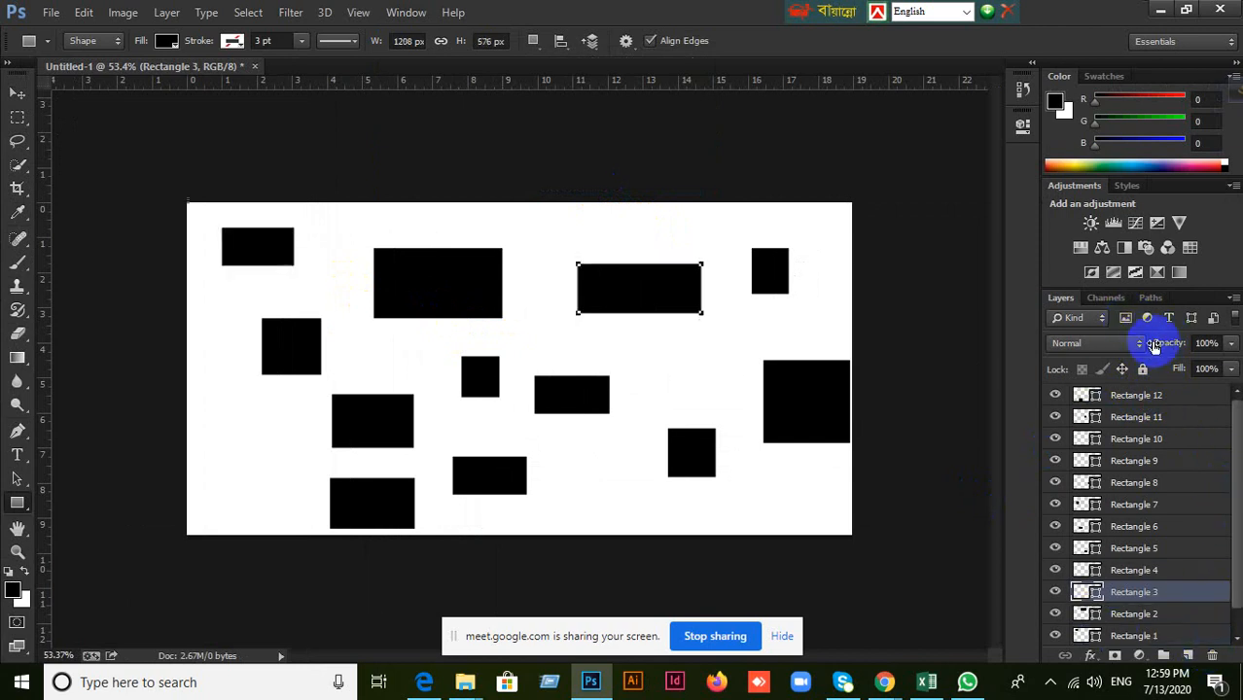
pyautogui.moveTo(1189, 297); pyautogui.dragTo(190, 216)
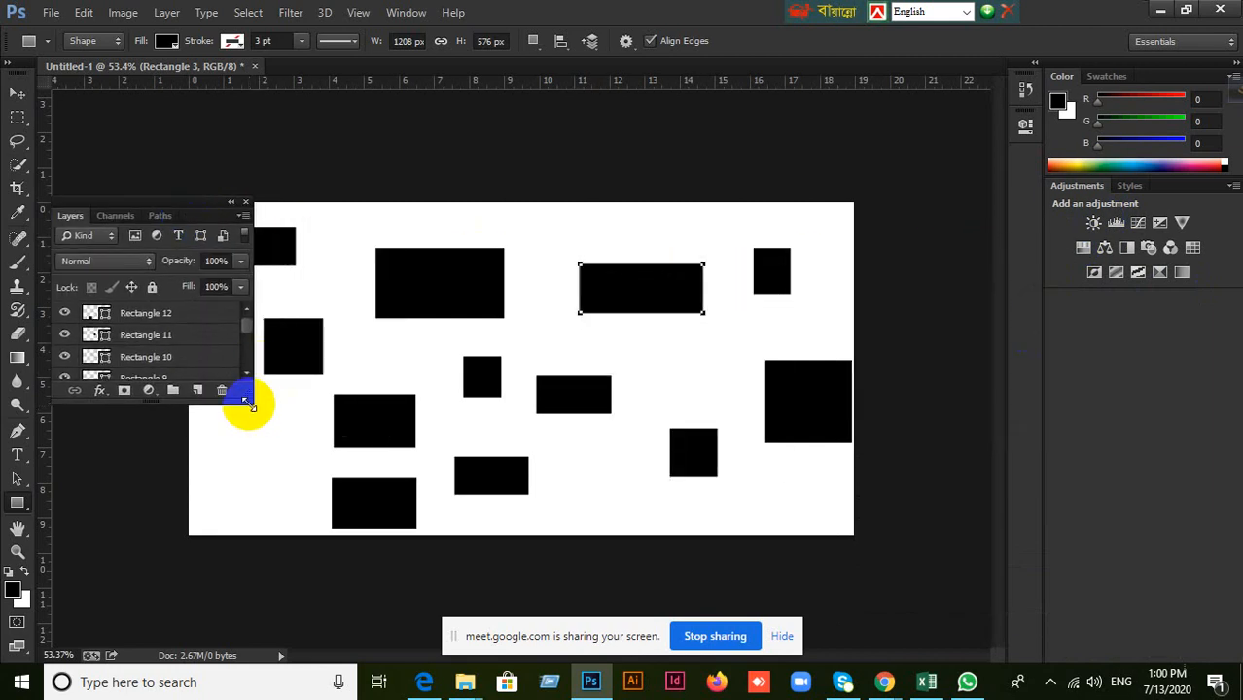
pyautogui.moveTo(246, 401); pyautogui.dragTo(458, 591)
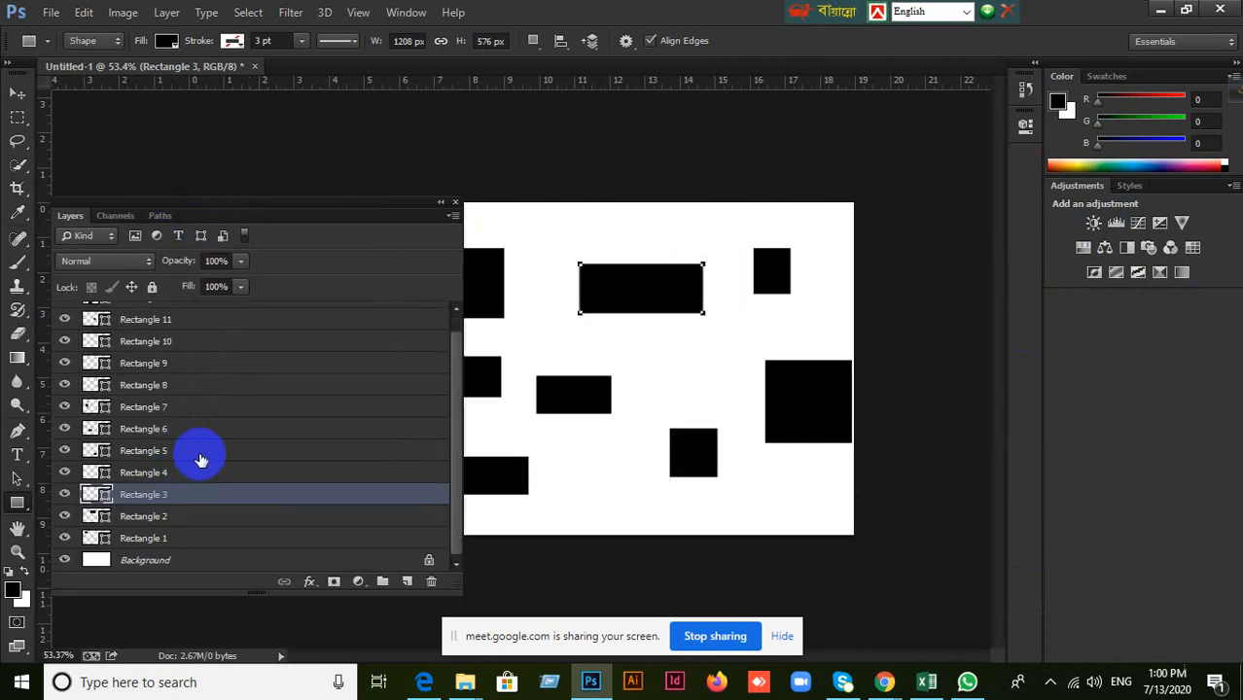
pyautogui.scroll(1, 173, 411)
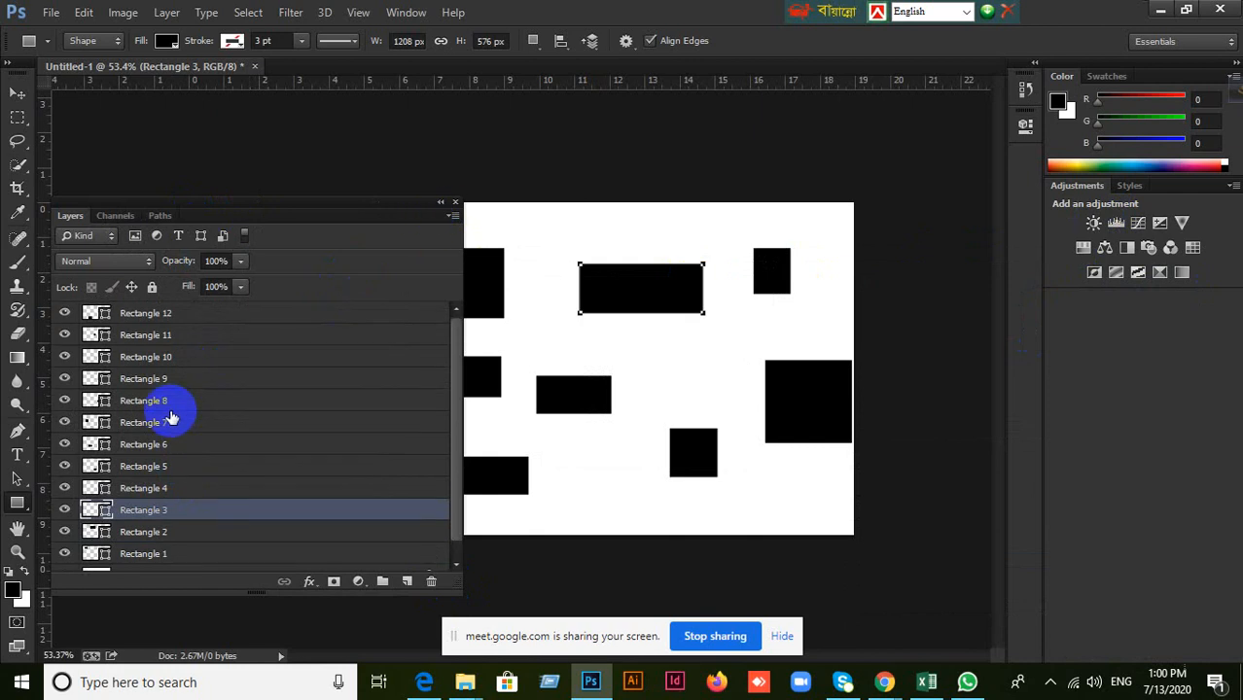
# Select Rectangle 1, Rectangle 2 and Rectangle 3 in turn, and move the floating Layers panel aside to uncover the shapes on the canvas.
pyautogui.scroll(-1, 178, 533)
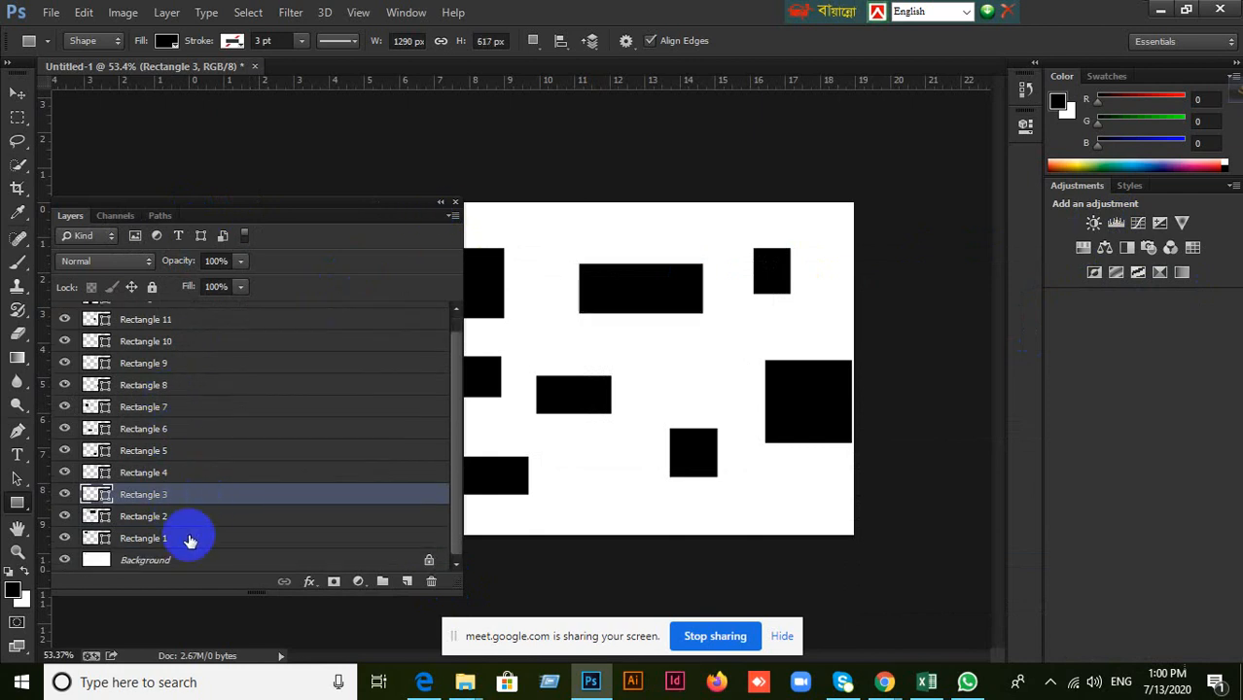
pyautogui.click(190, 539)
pyautogui.click(193, 522)
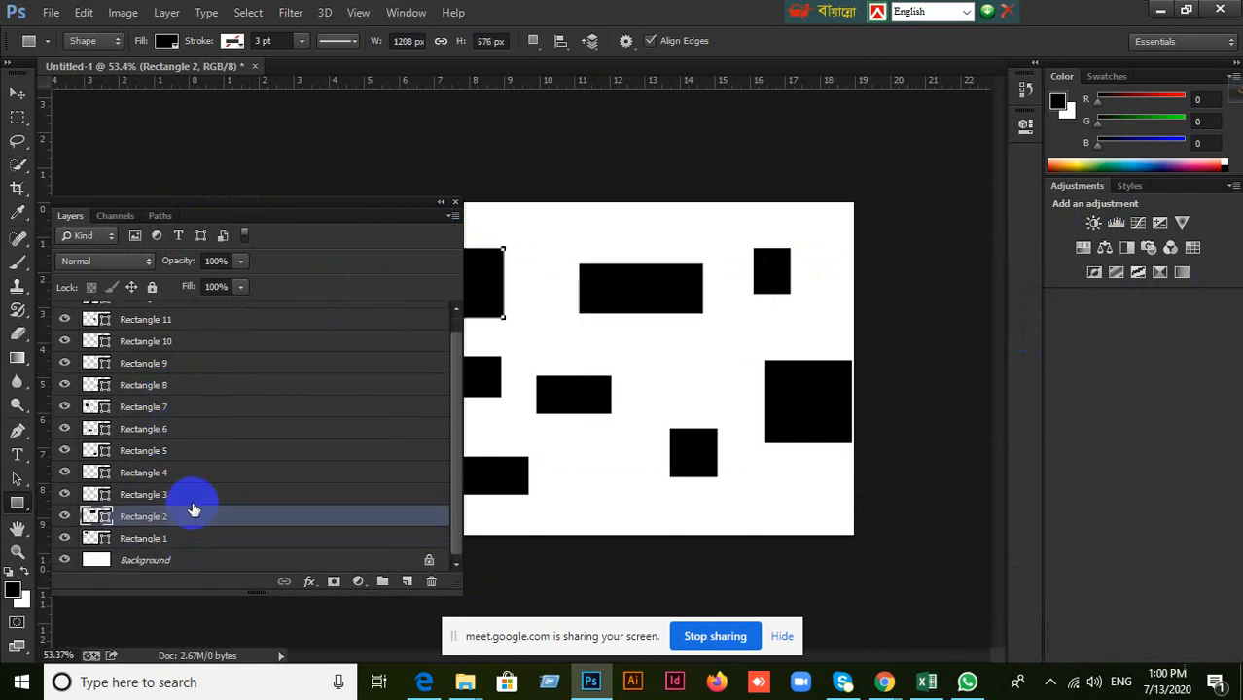
pyautogui.click(194, 500)
pyautogui.moveTo(315, 212); pyautogui.dragTo(1134, 224)
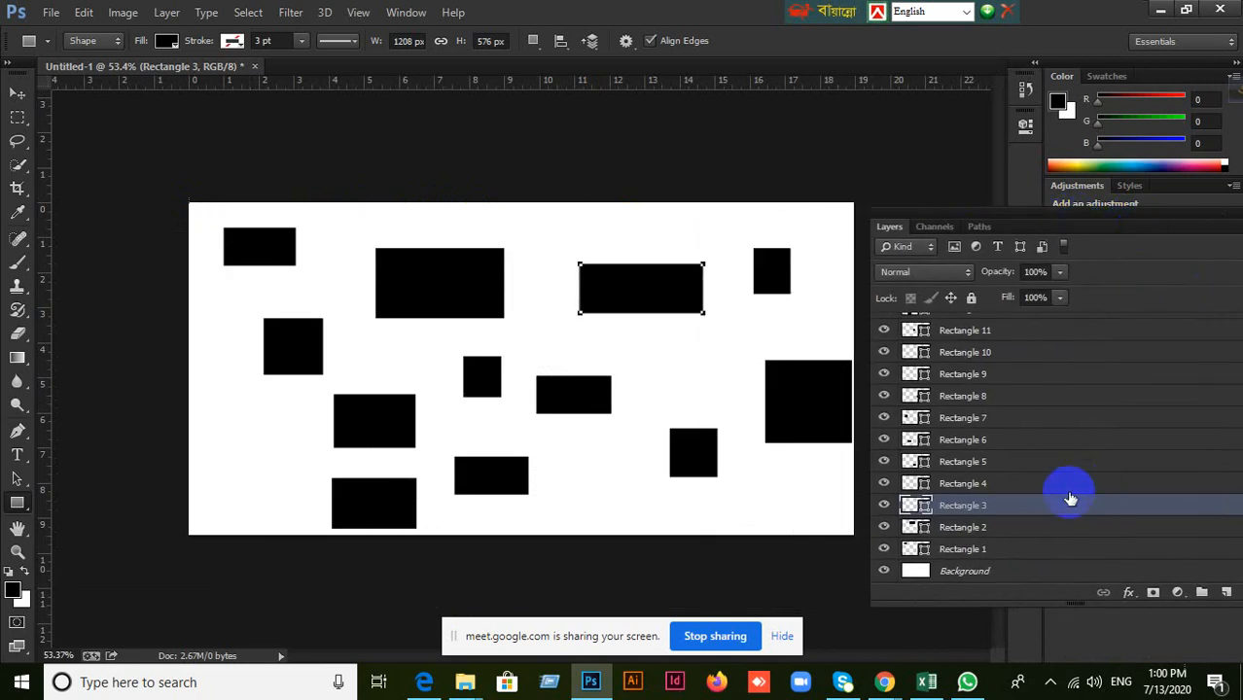
# Select the layers Rectangle 4 through Rectangle 10 one by one, working upward, to identify each shape on the canvas.
pyautogui.click(994, 485)
pyautogui.click(995, 462)
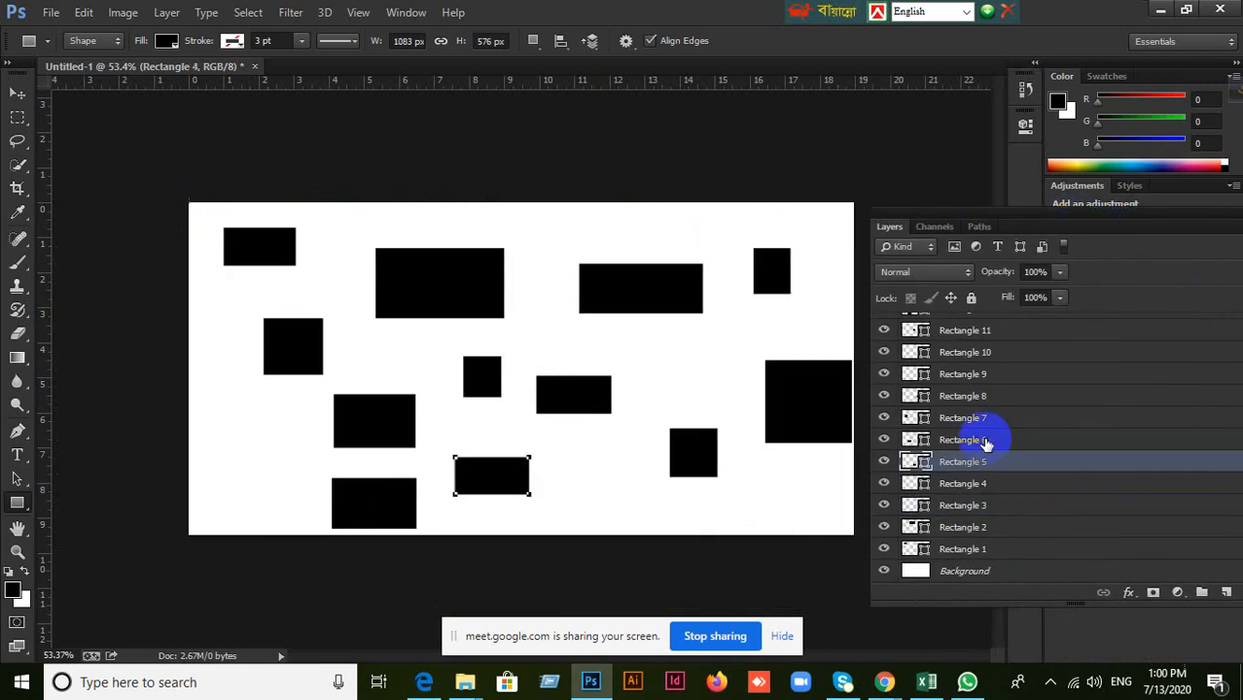
pyautogui.click(986, 440)
pyautogui.click(984, 417)
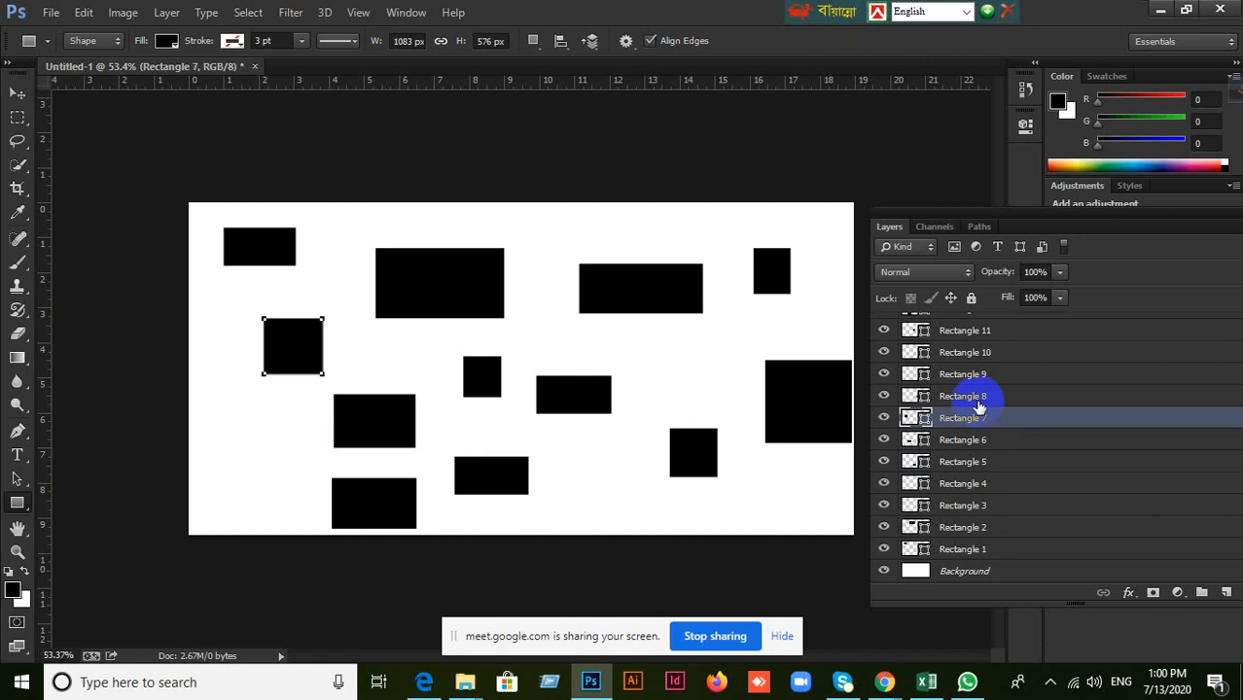
pyautogui.click(980, 397)
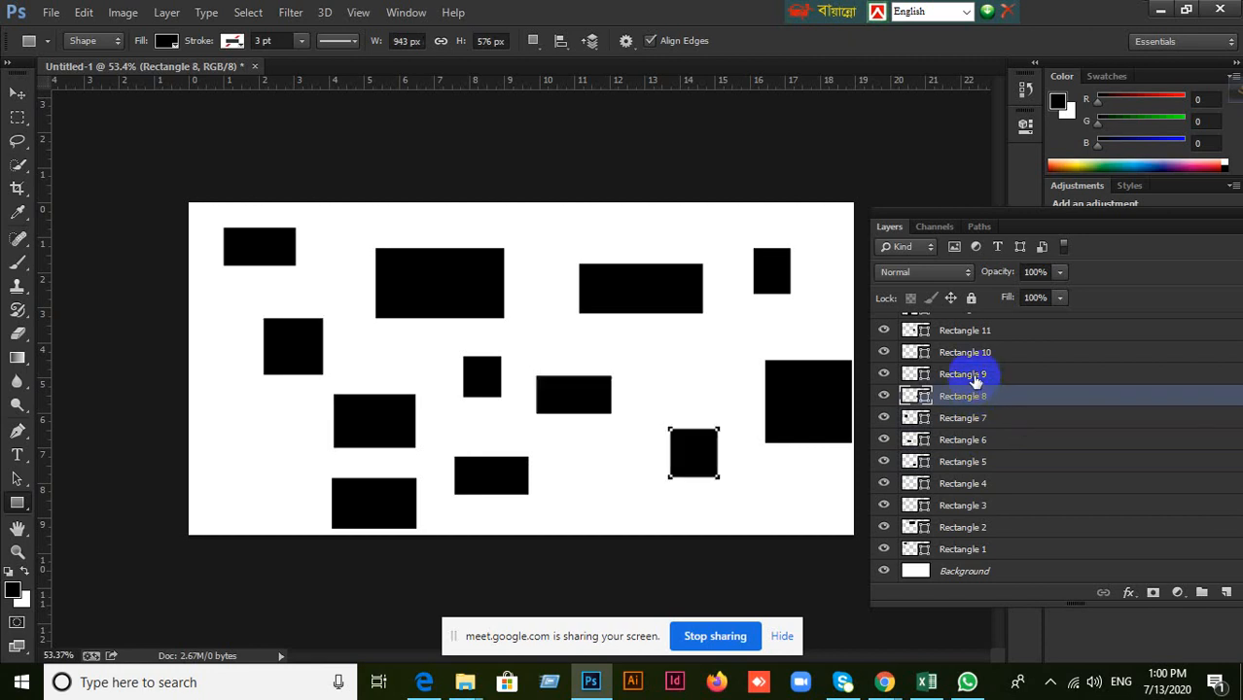
pyautogui.click(975, 381)
pyautogui.click(970, 358)
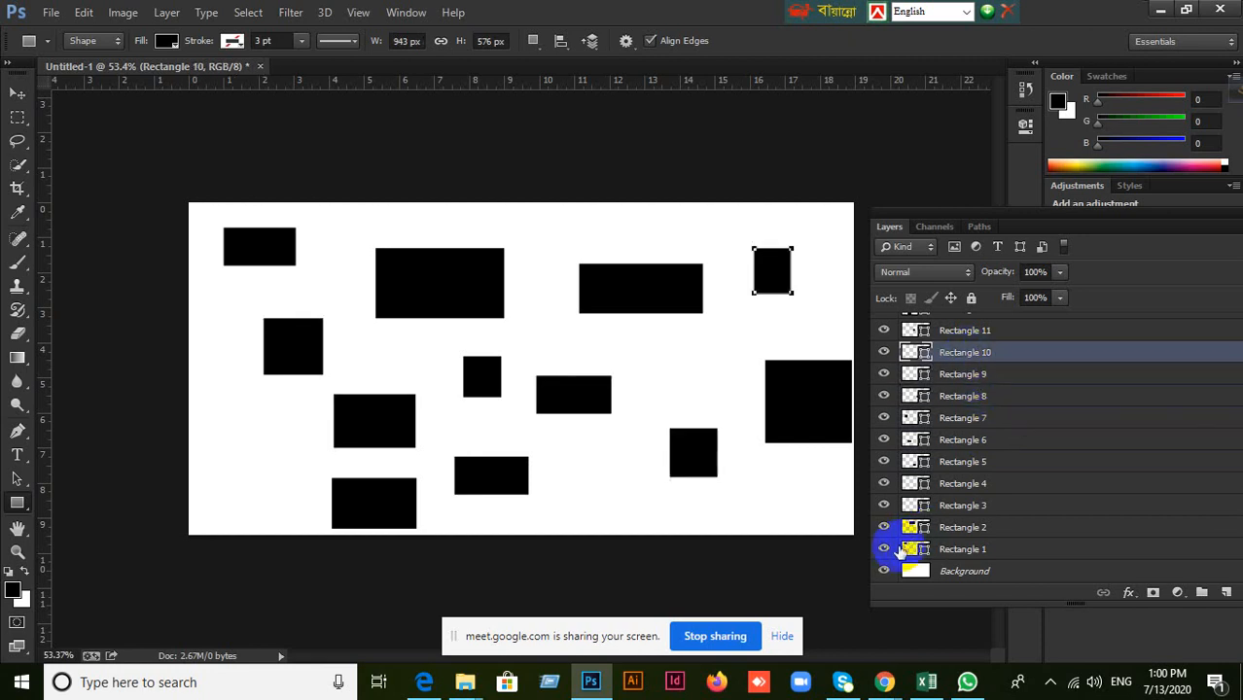
# Hide the layers Rectangle 1 through Rectangle 11, then select Rectangle 1 and show it again.
pyautogui.moveTo(889, 551); pyautogui.dragTo(862, 485)
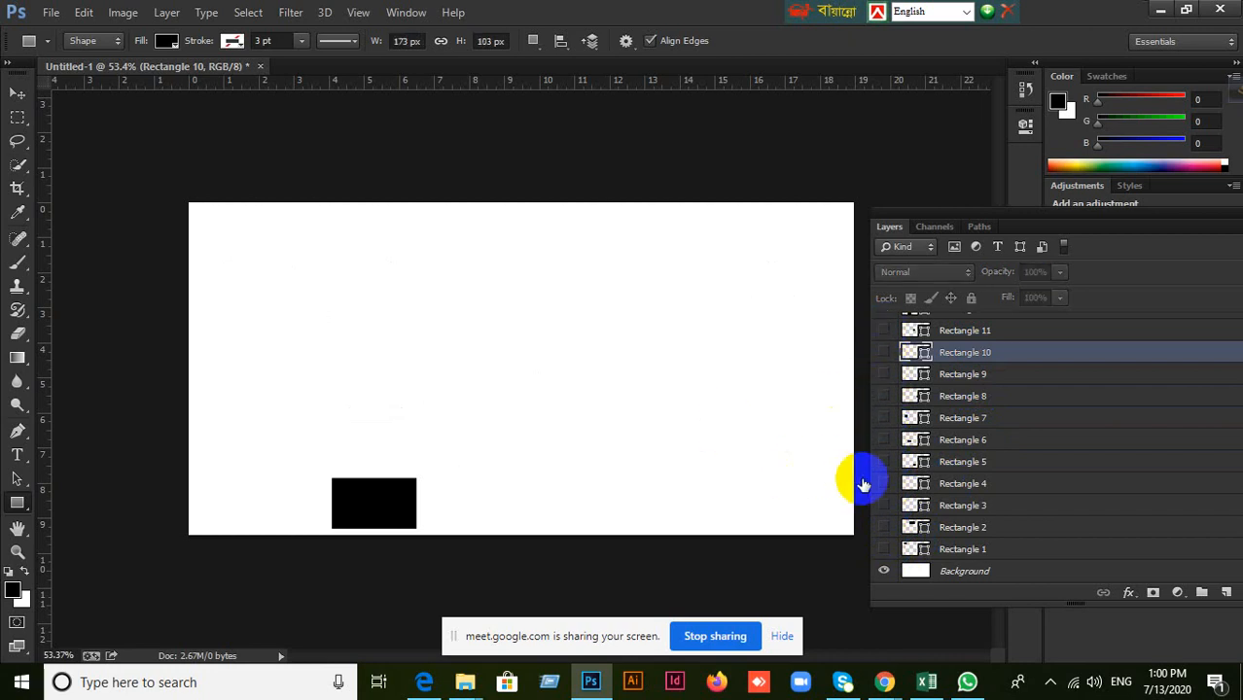
pyautogui.click(1021, 553)
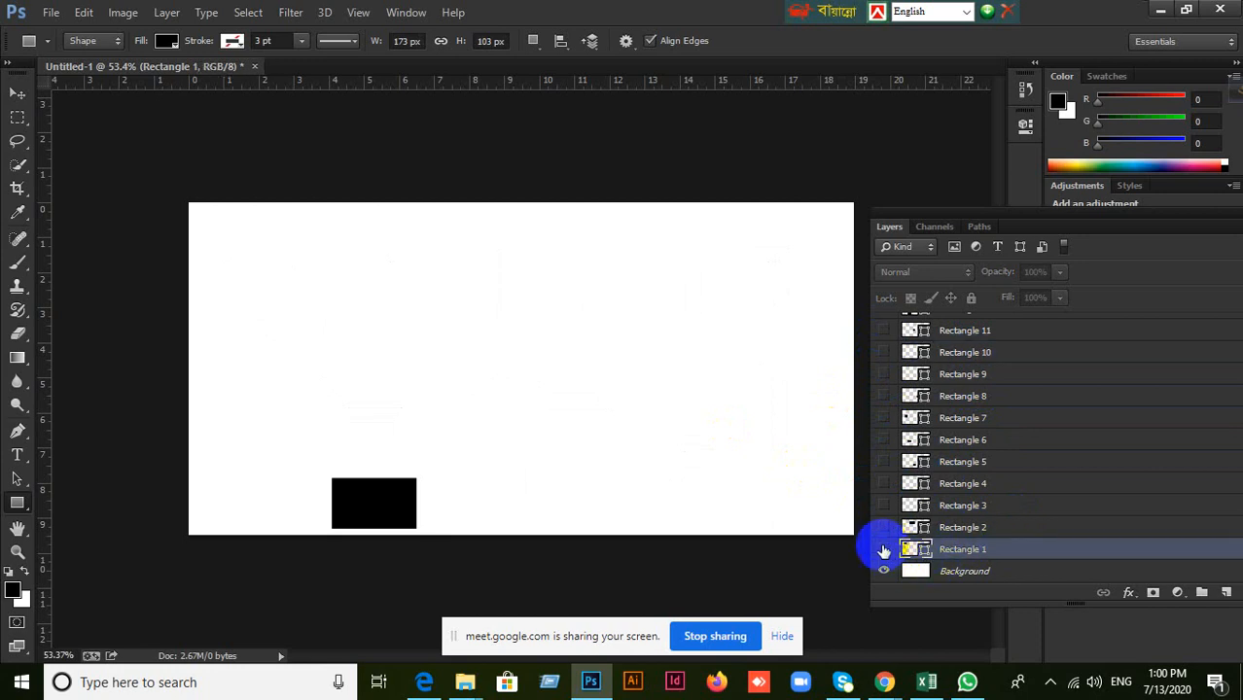
pyautogui.click(882, 551)
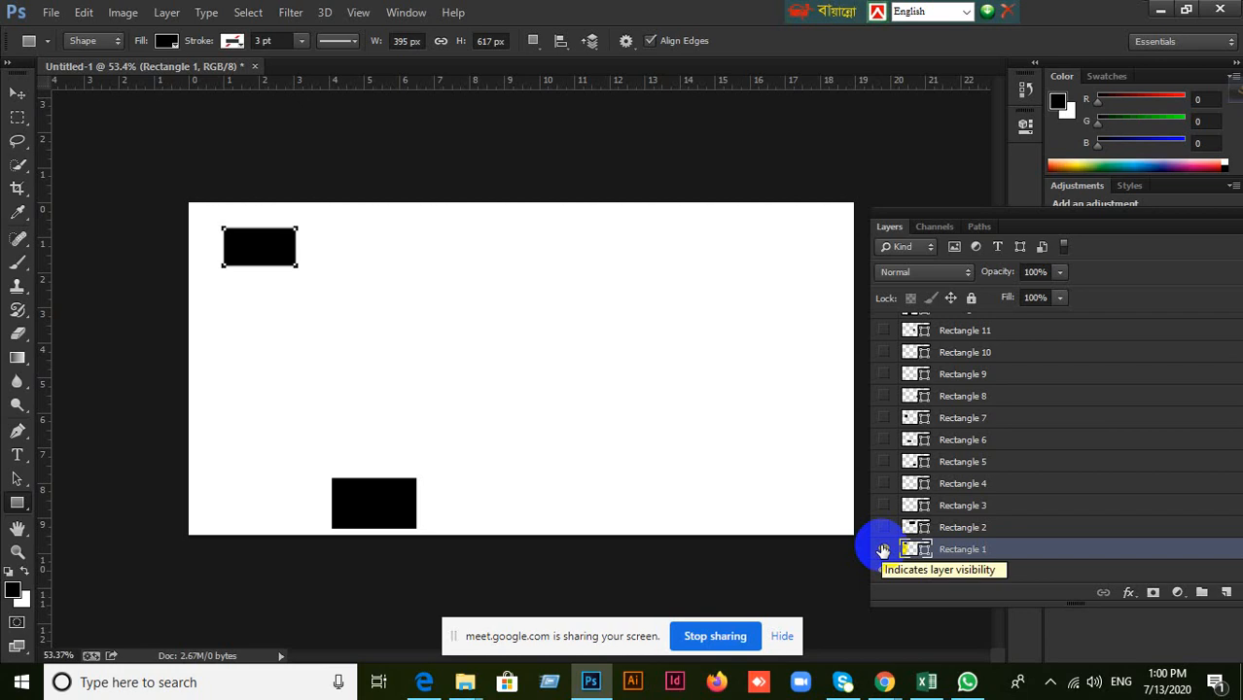
# Select layers across the stack, including Rectangle 5, Rectangle 12 and Rectangle 11, and finish with Rectangle 3 selected.
pyautogui.click(1042, 461)
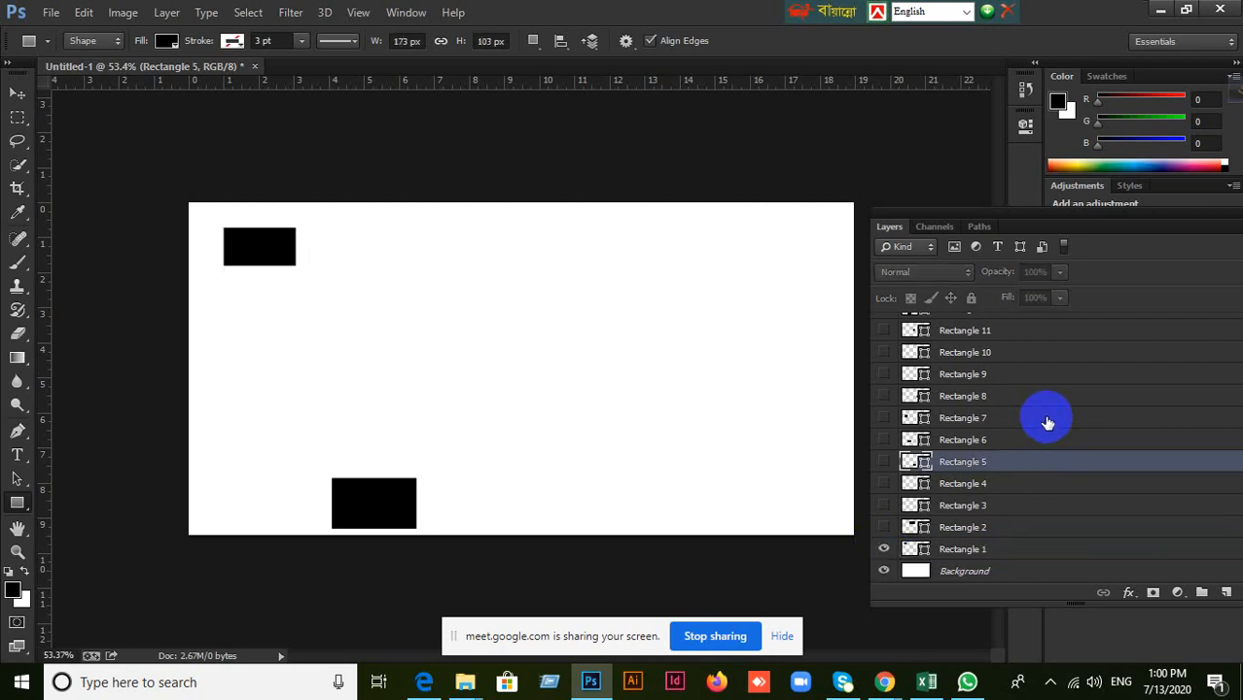
pyautogui.scroll(1, 1044, 408)
pyautogui.click(1033, 347)
pyautogui.click(1024, 326)
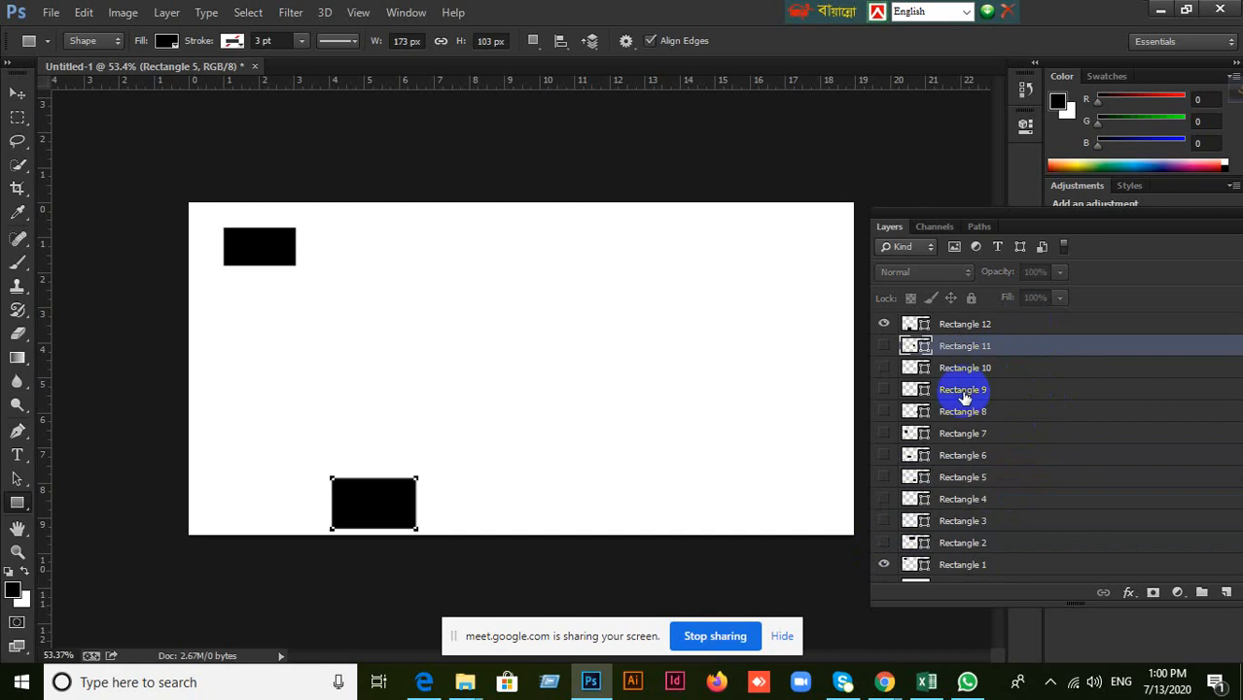
pyautogui.click(1006, 392)
pyautogui.click(1050, 483)
pyautogui.click(1046, 518)
pyautogui.scroll(-1, 1047, 518)
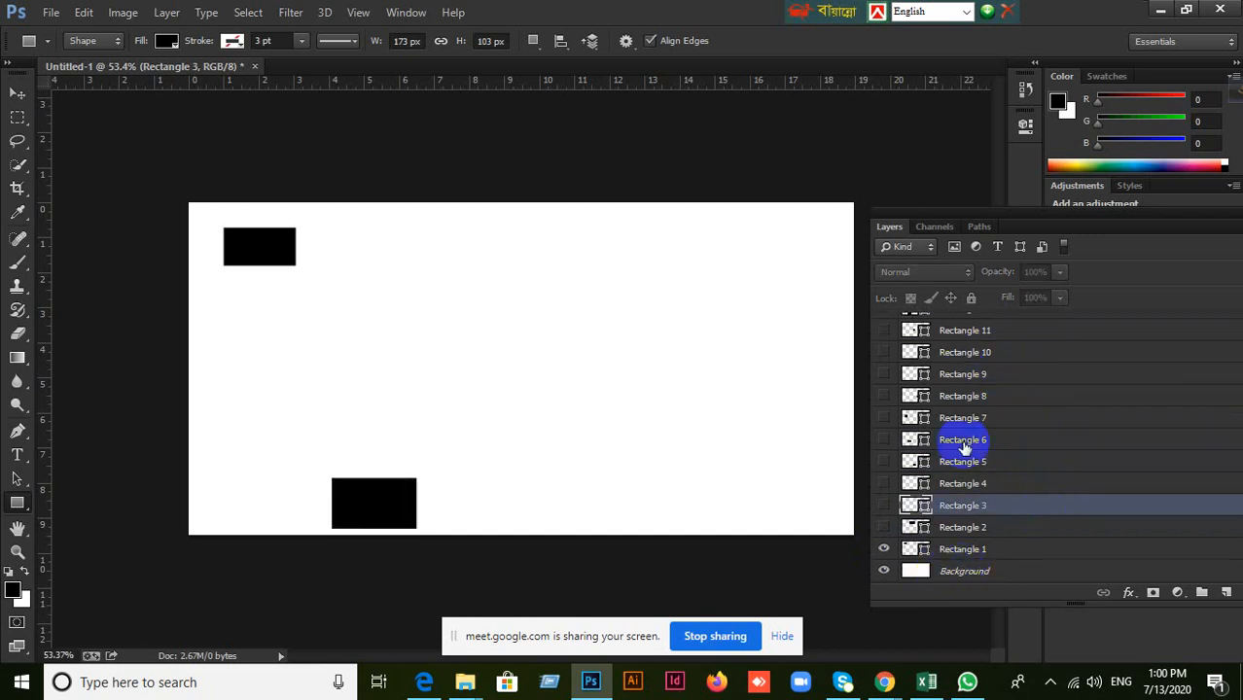
# Move the floating Layers panel back over the canvas, close it and activate the Move tool.
pyautogui.moveTo(888, 226); pyautogui.dragTo(697, 236)
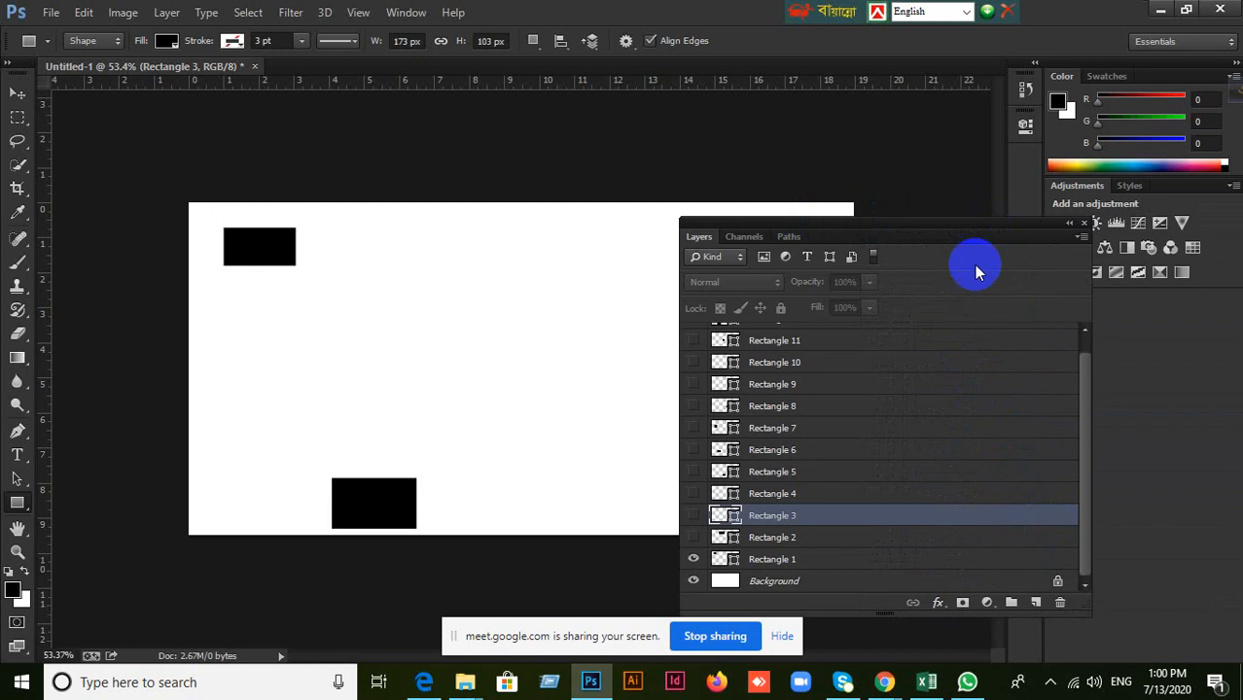
pyautogui.click(1081, 223)
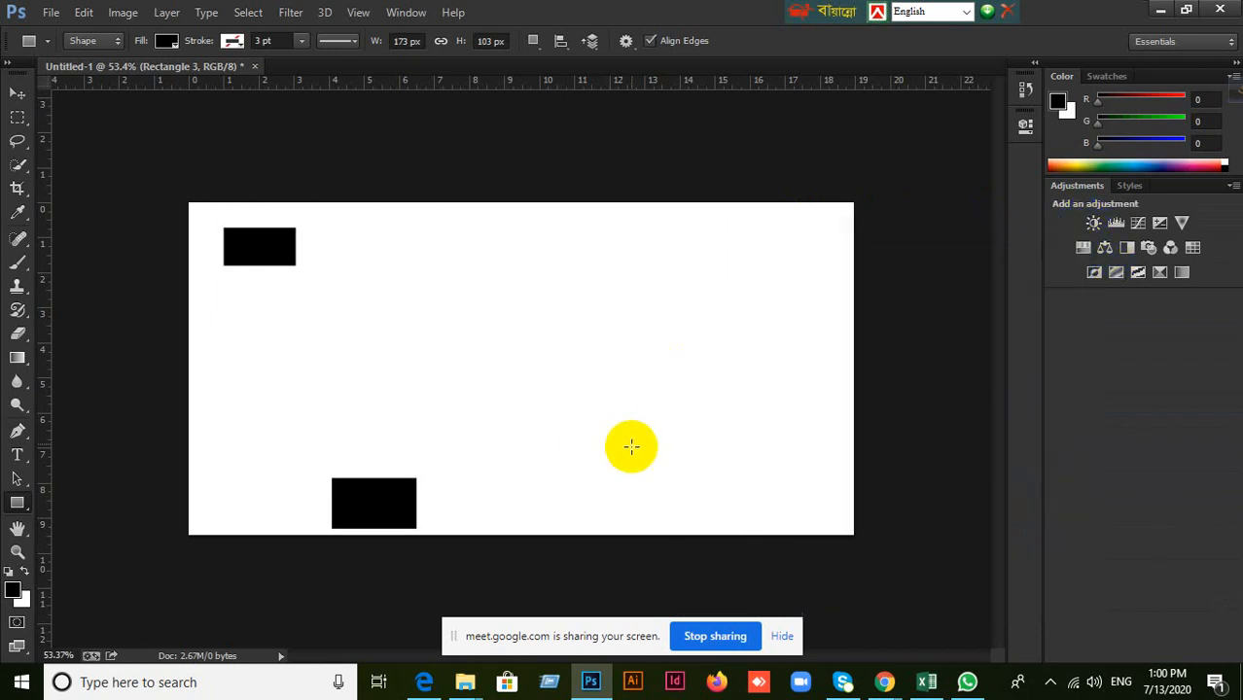
pyautogui.click(18, 93)
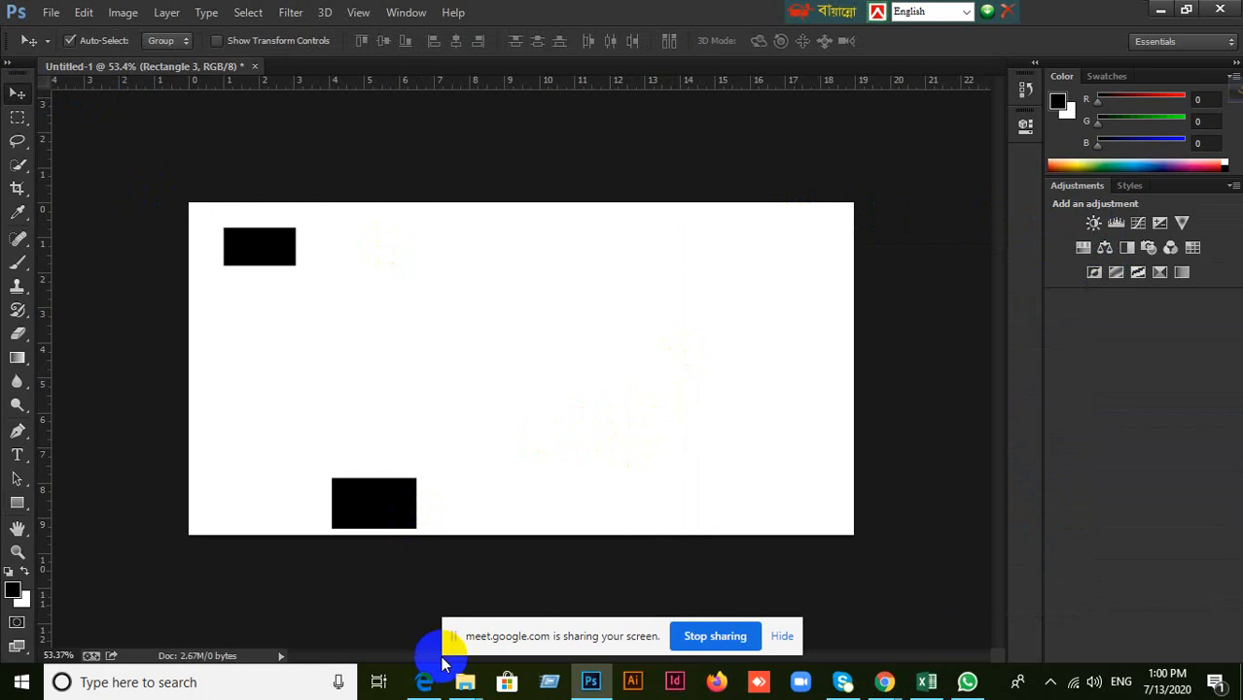
# Switch to the course outline PDF in Edge and review the session 3 topics on History undos and the marquee tools.
pyautogui.click(426, 682)
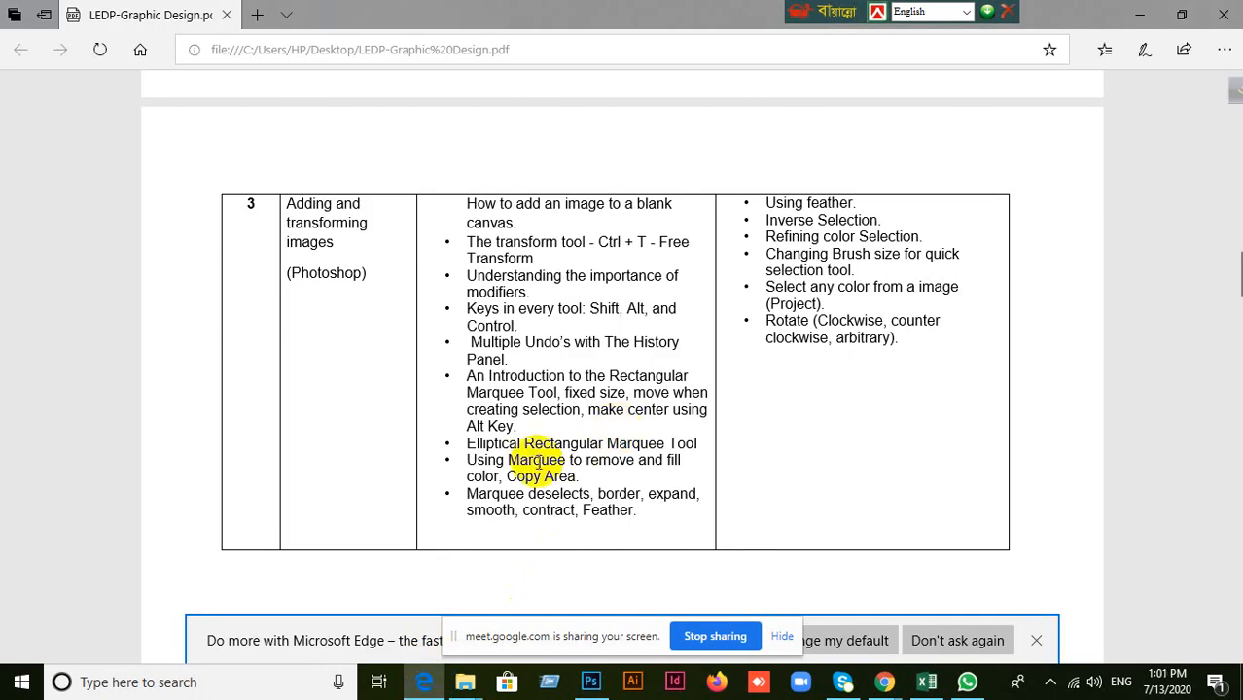
pyautogui.scroll(3, 543, 445)
pyautogui.scroll(-2, 543, 445)
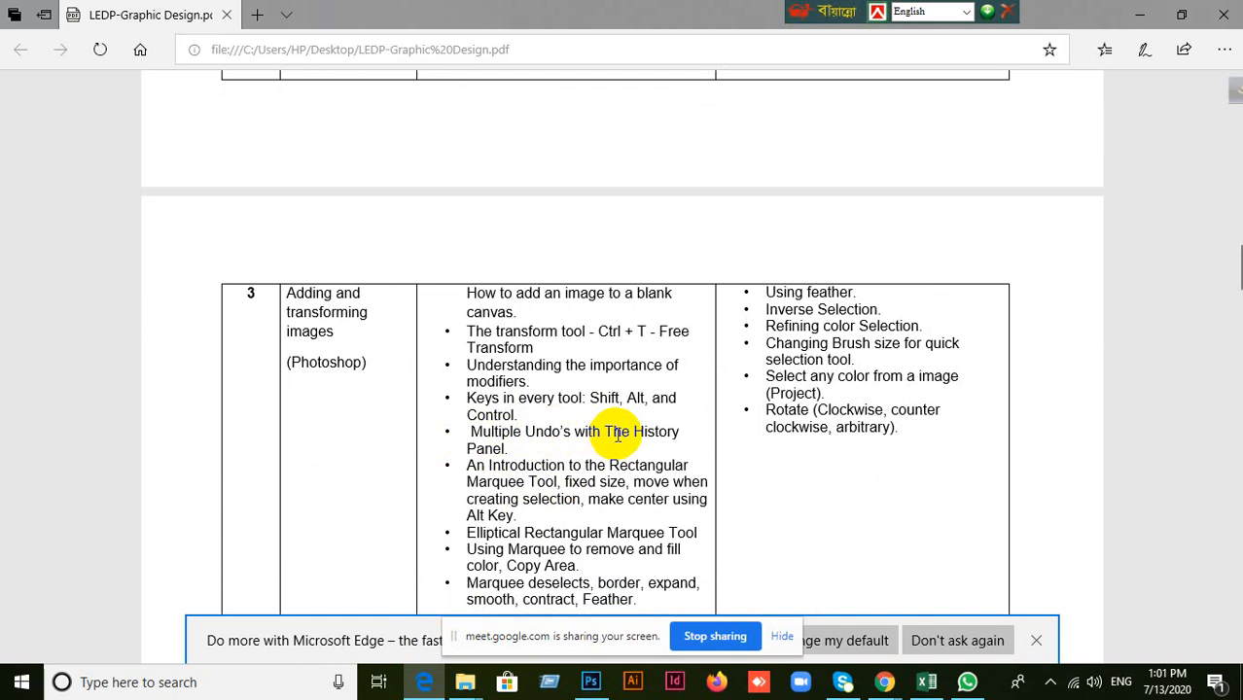
pyautogui.scroll(-1, 617, 435)
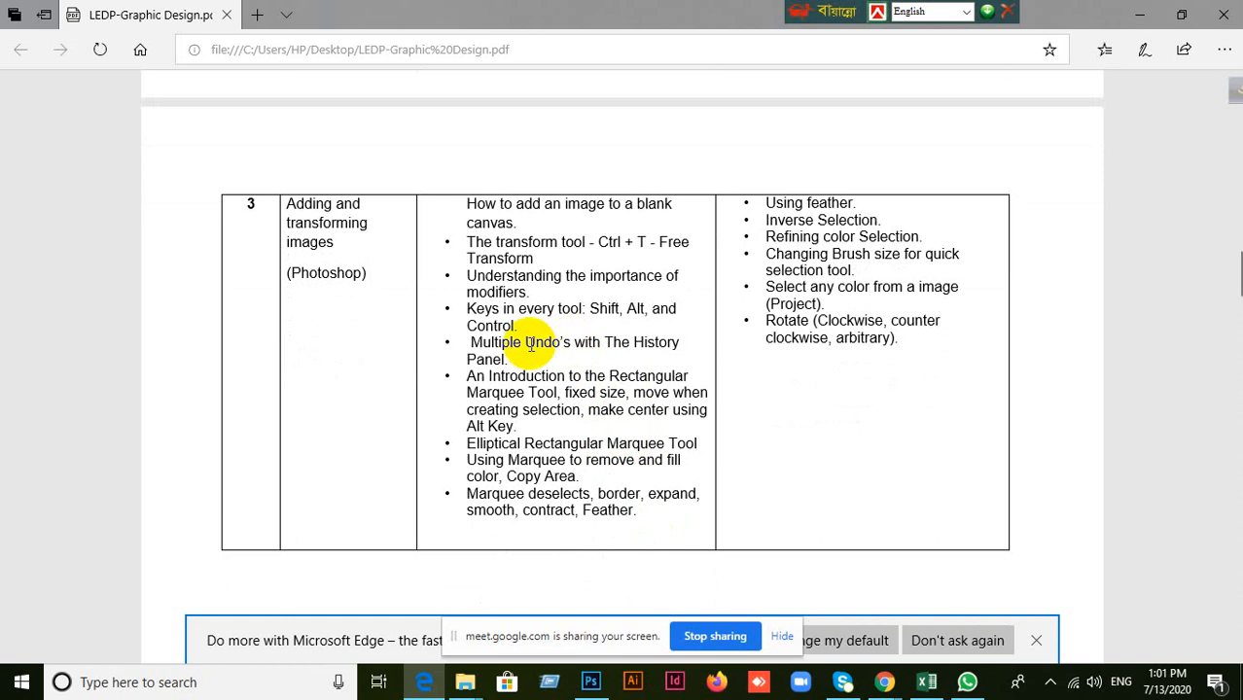
pyautogui.scroll(-2, 549, 362)
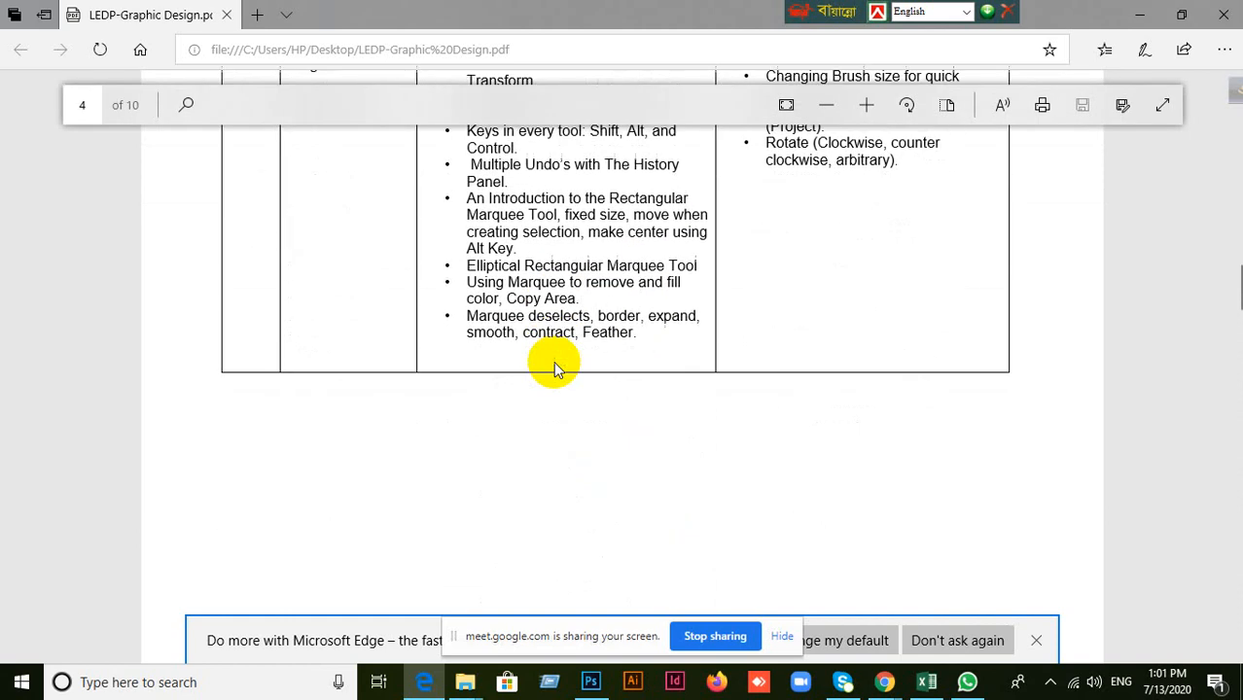
pyautogui.scroll(1, 545, 355)
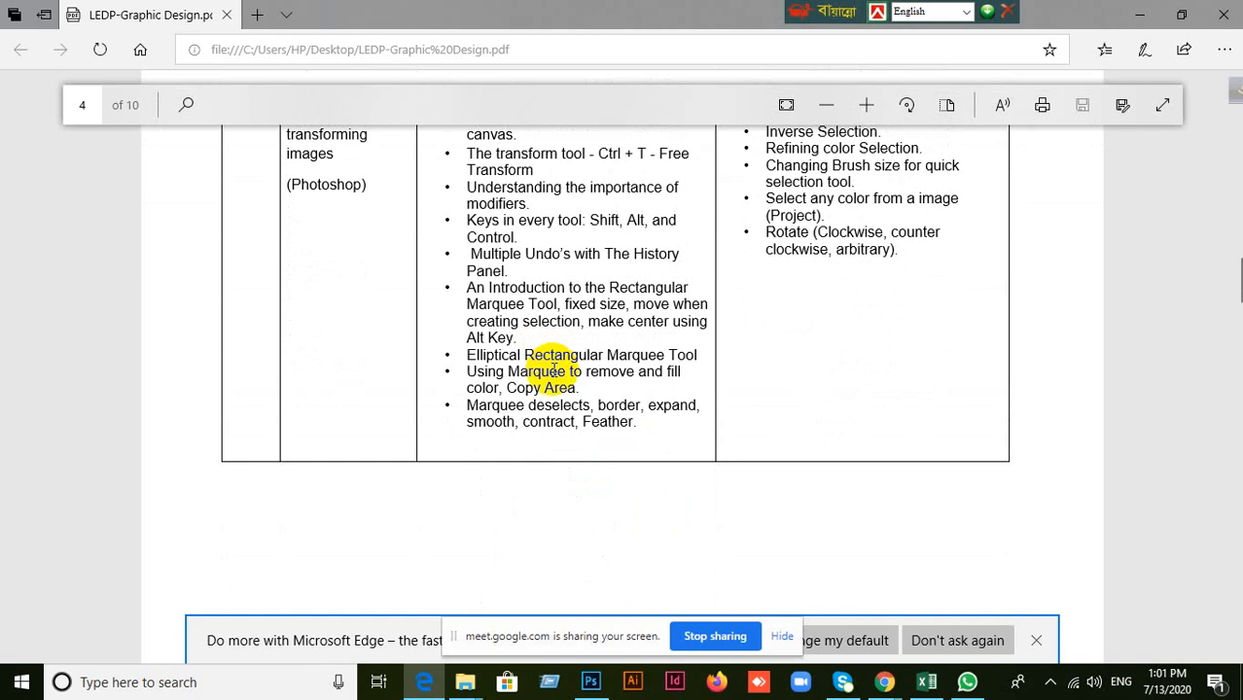
# Return to Photoshop, draw a rectangular marquee selection in the blank area of the canvas and move it slightly upward with the Move tool.
pyautogui.click(590, 682)
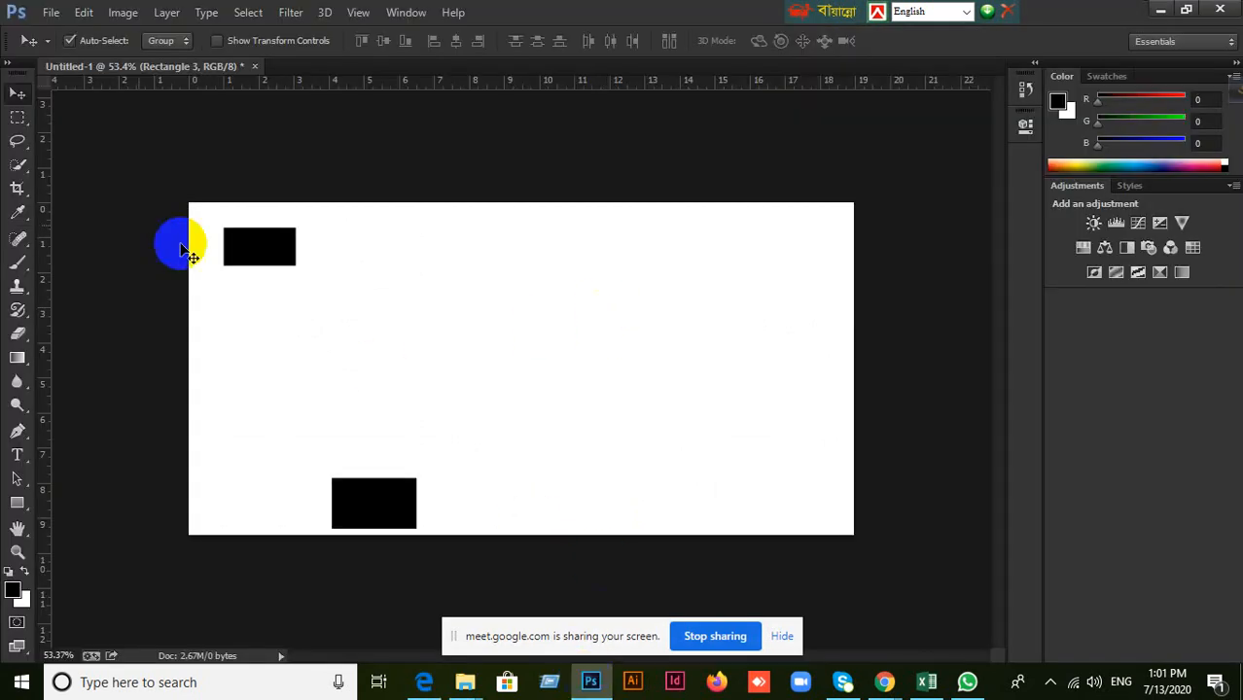
pyautogui.click(17, 122)
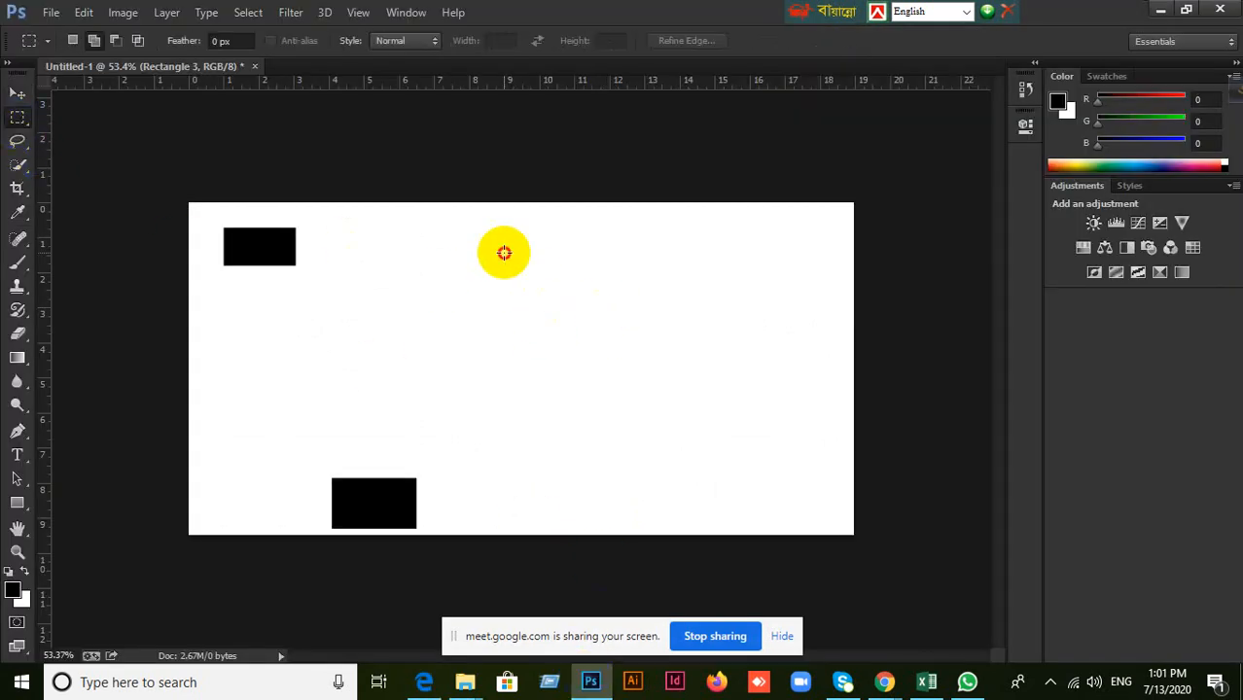
pyautogui.moveTo(502, 252); pyautogui.dragTo(683, 386)
pyautogui.click(16, 94)
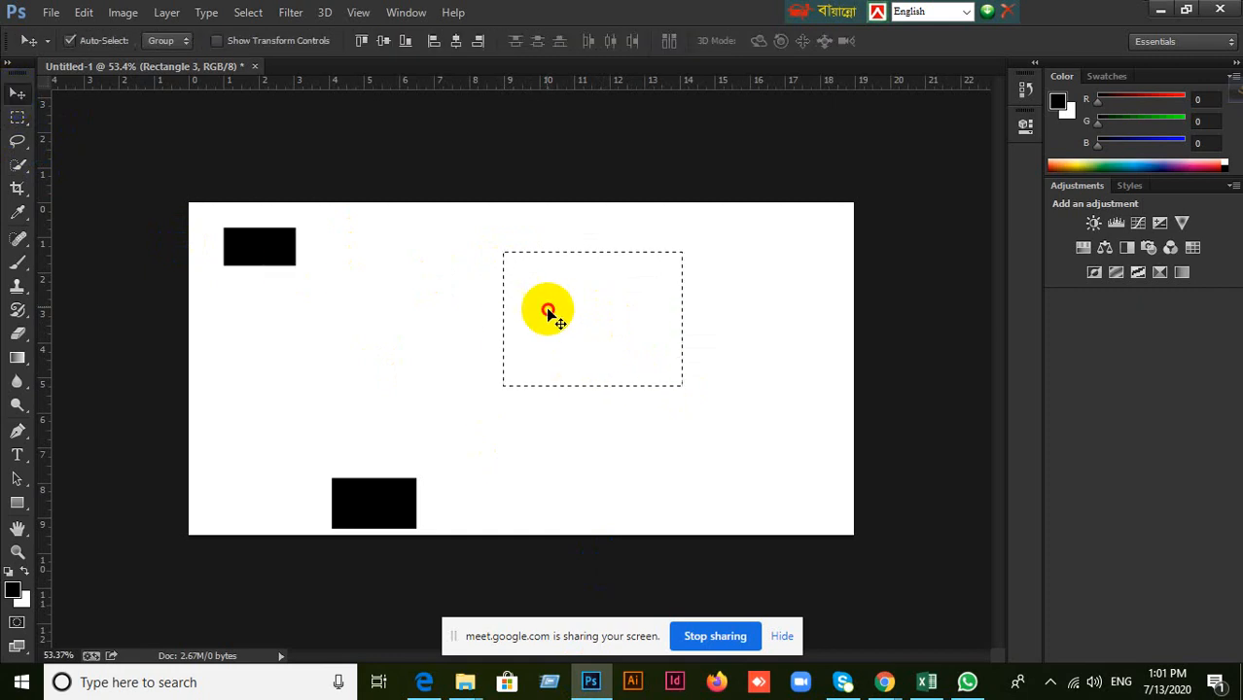
pyautogui.moveTo(550, 312); pyautogui.dragTo(548, 285)
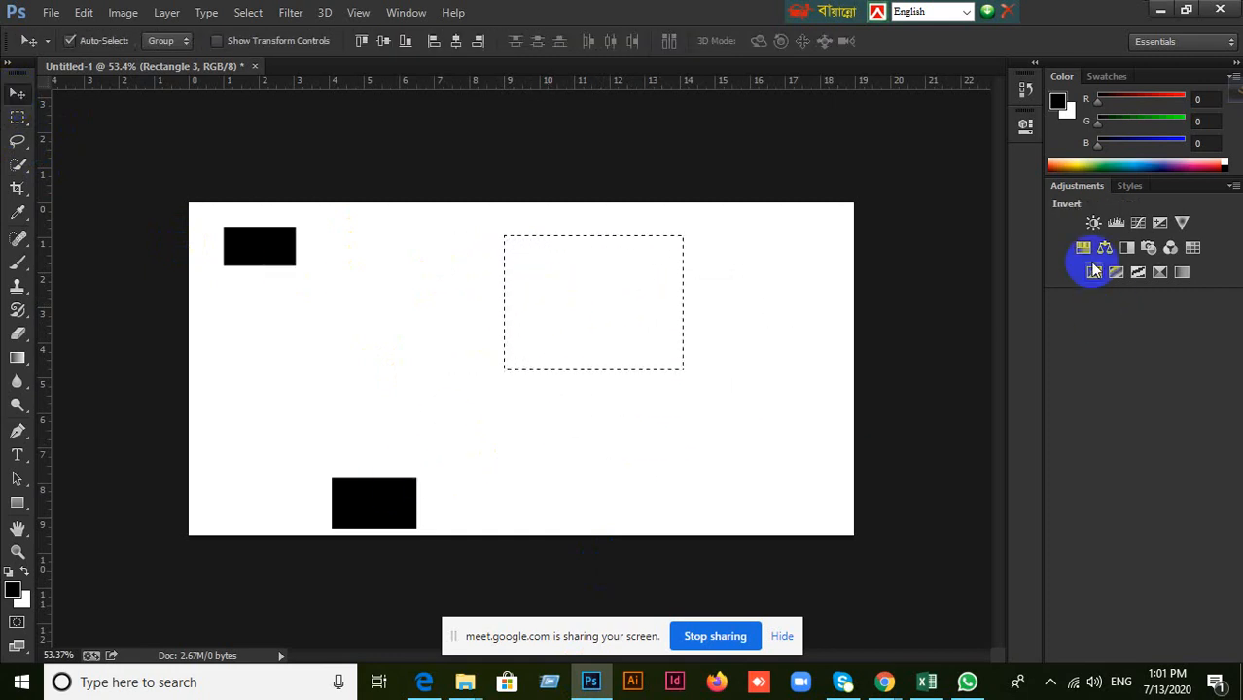
# Reopen the Layers panel, select all layers from Rectangle 1 through Rectangle 12 together and close the panel.
pyautogui.click(405, 11)
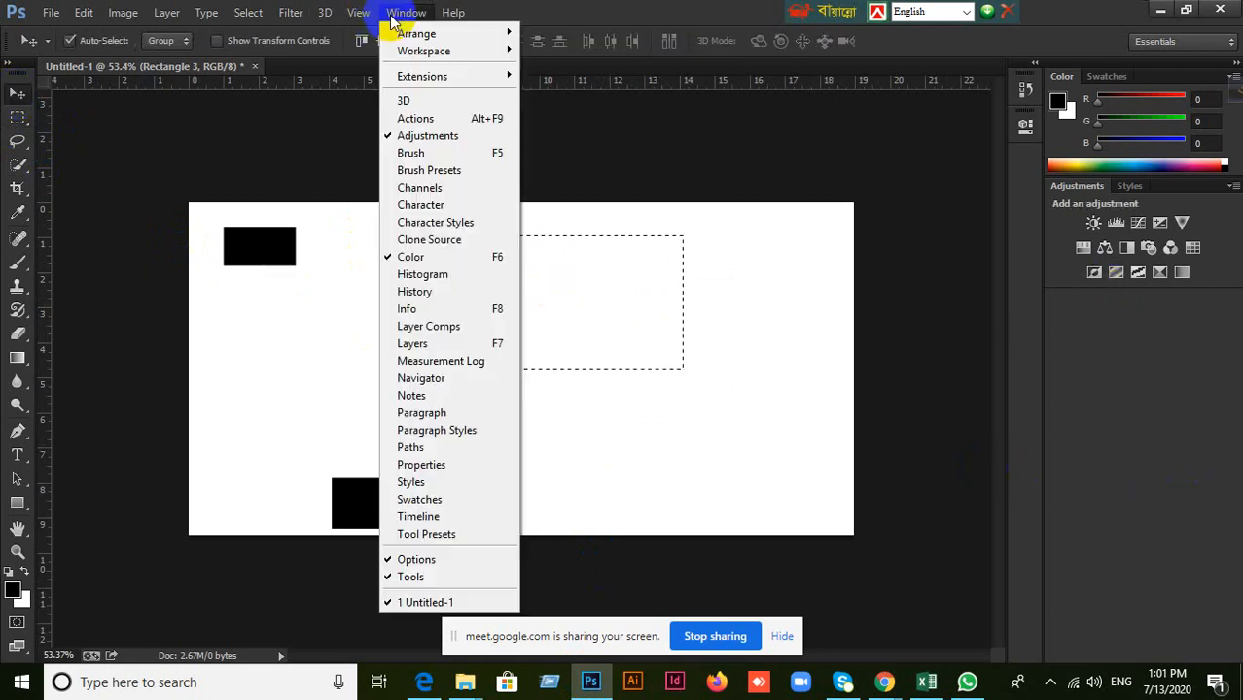
pyautogui.click(440, 342)
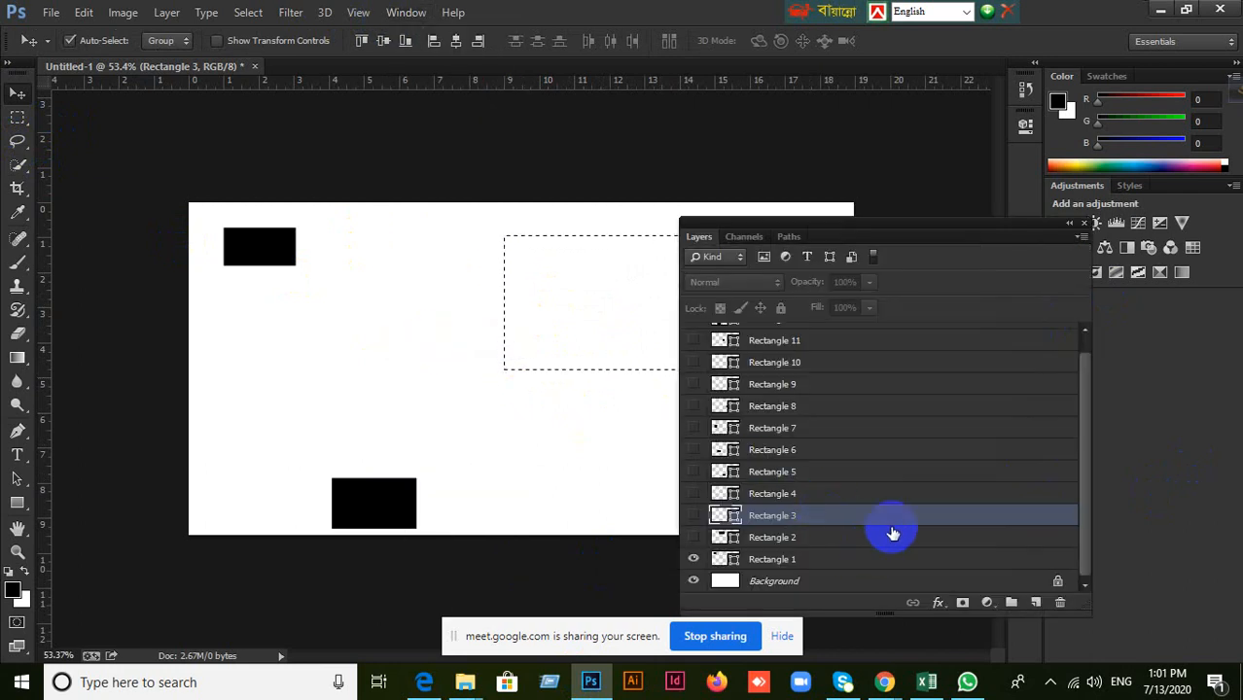
pyautogui.click(888, 561)
pyautogui.scroll(2, 891, 554)
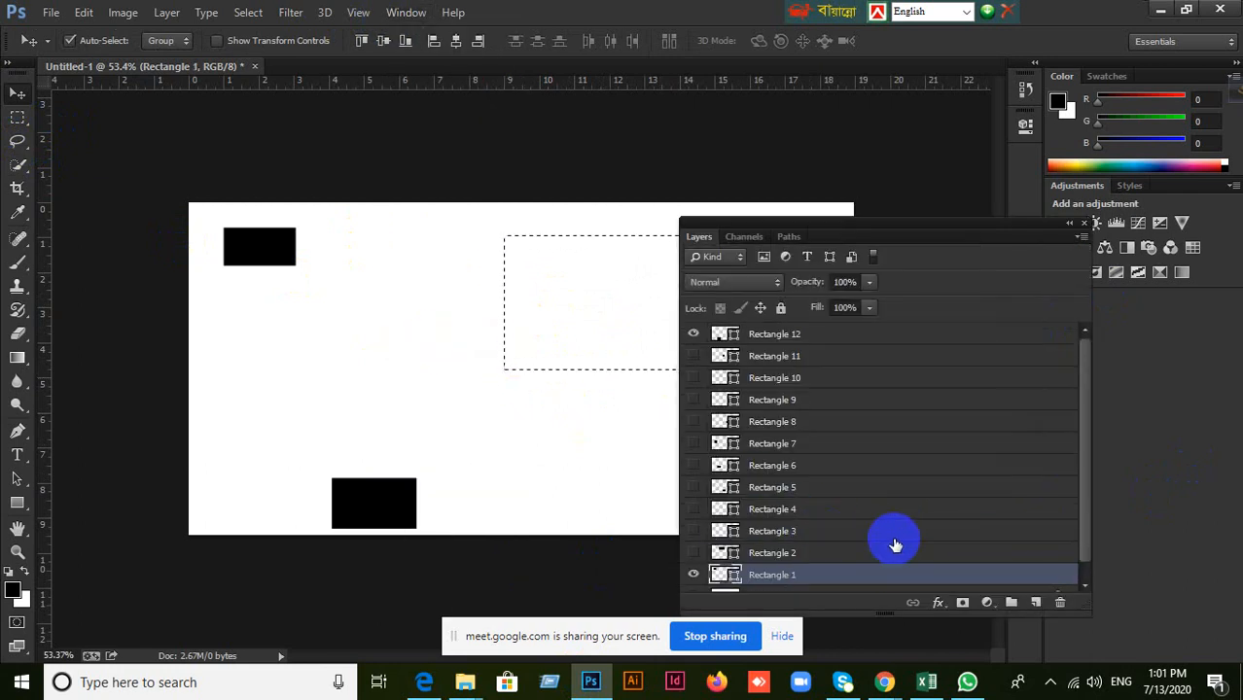
pyautogui.keyDown('shift'); pyautogui.click(839, 340); pyautogui.keyUp('shift')
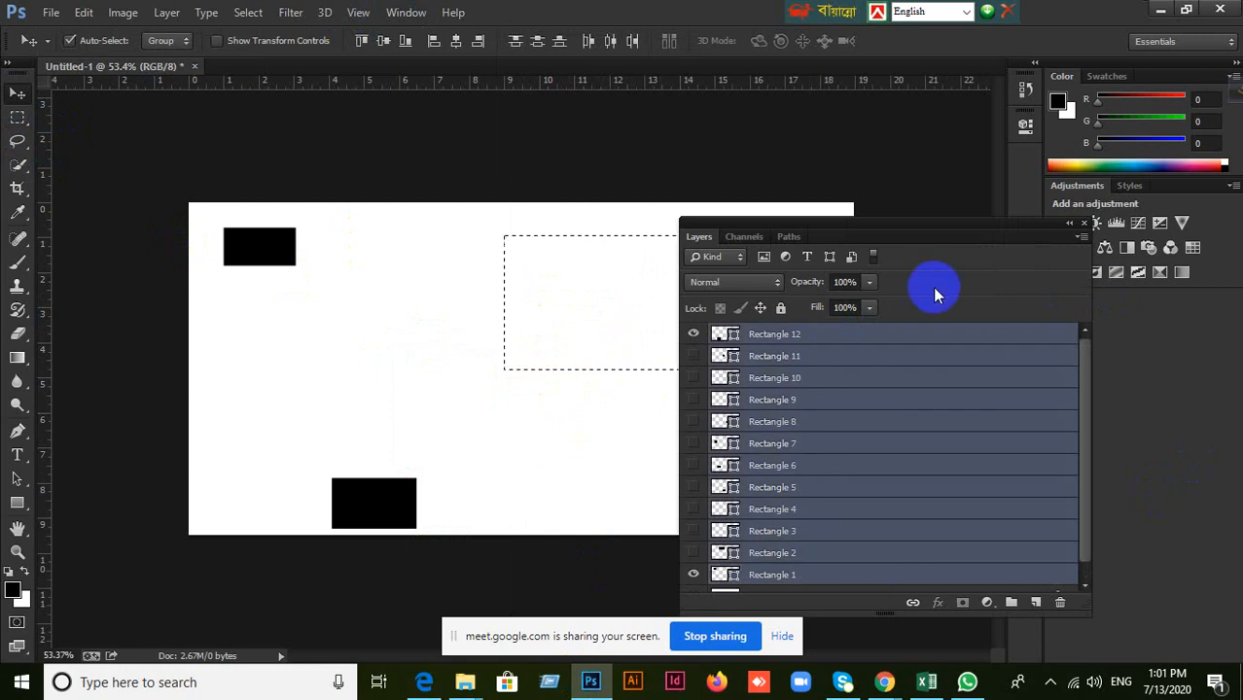
pyautogui.click(1086, 227)
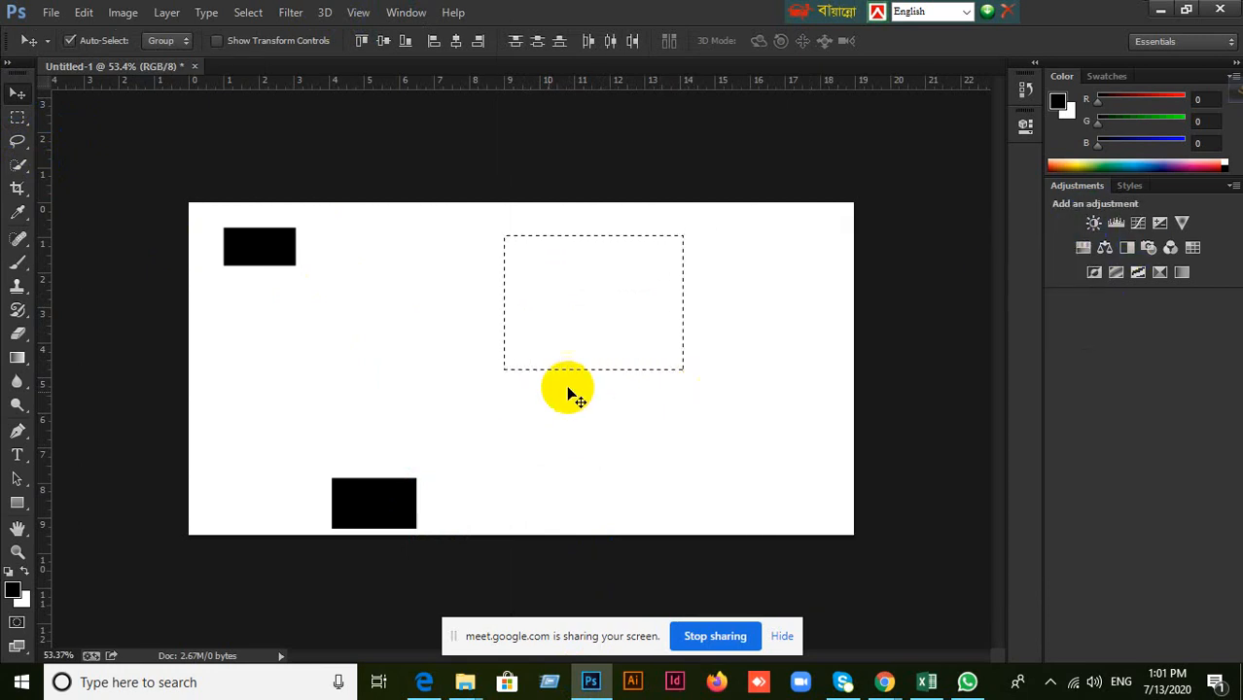
# Check the marquee topics in the course outline PDF in Edge and return to Photoshop.
pyautogui.click(421, 683)
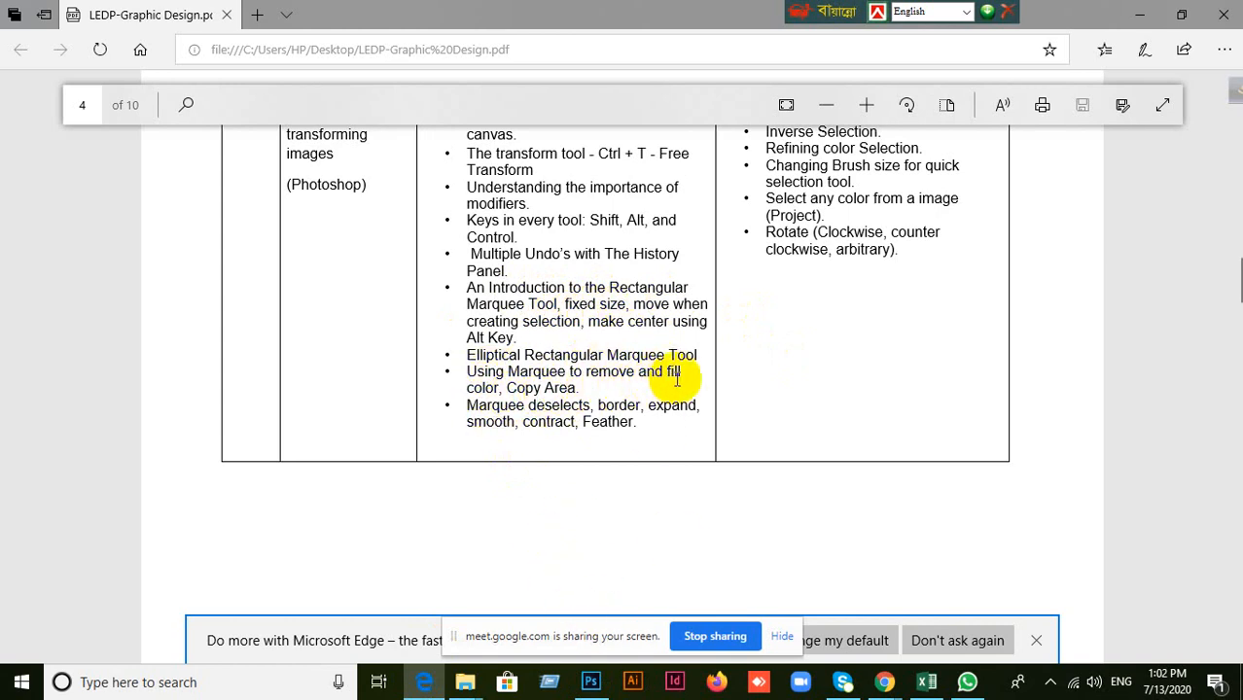
pyautogui.click(590, 681)
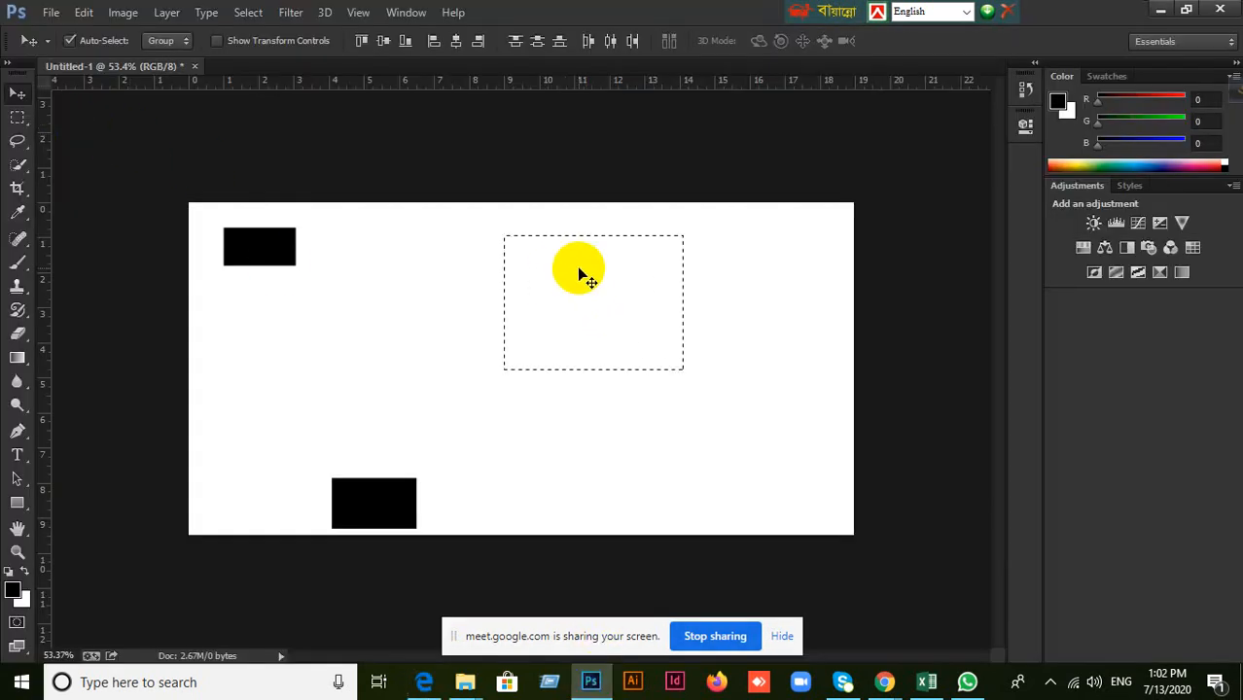